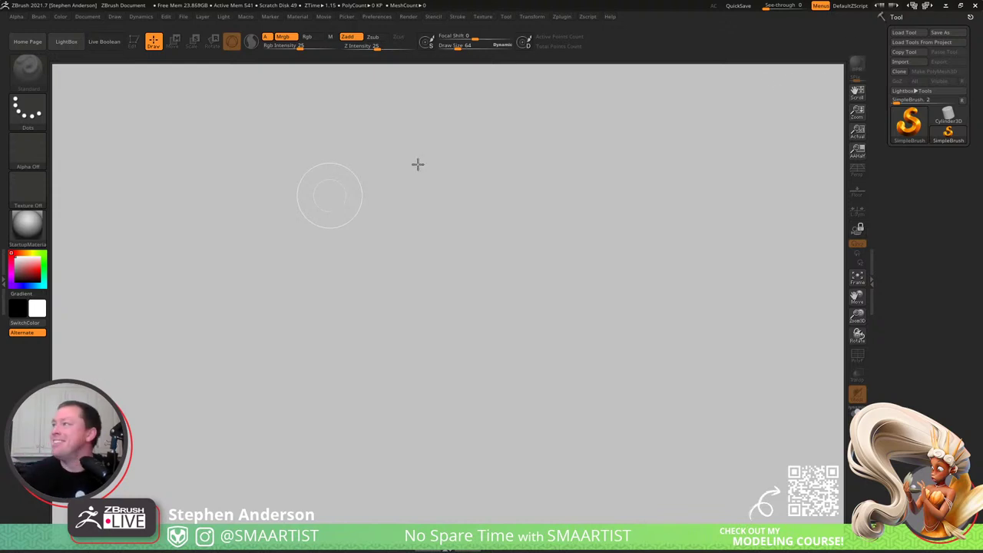
- Load the SMA_FemaleAthletic tool from the _BaseMeshes folder inside _ZBRUSH > _LIBRARY > _MustHaves
left_click(896, 35)
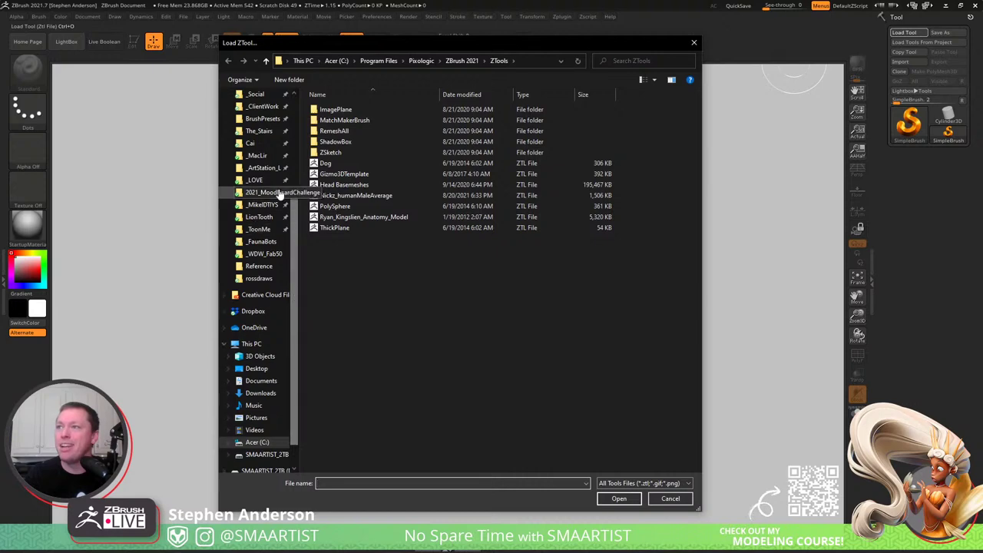
scroll(298, 178, "up", 2)
scroll(284, 182, "up", 3)
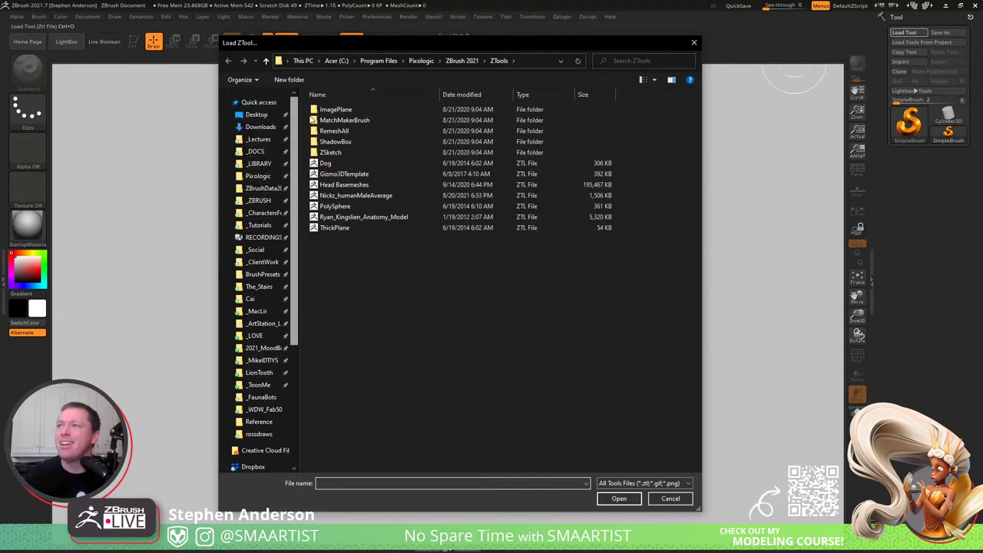
left_click(268, 201)
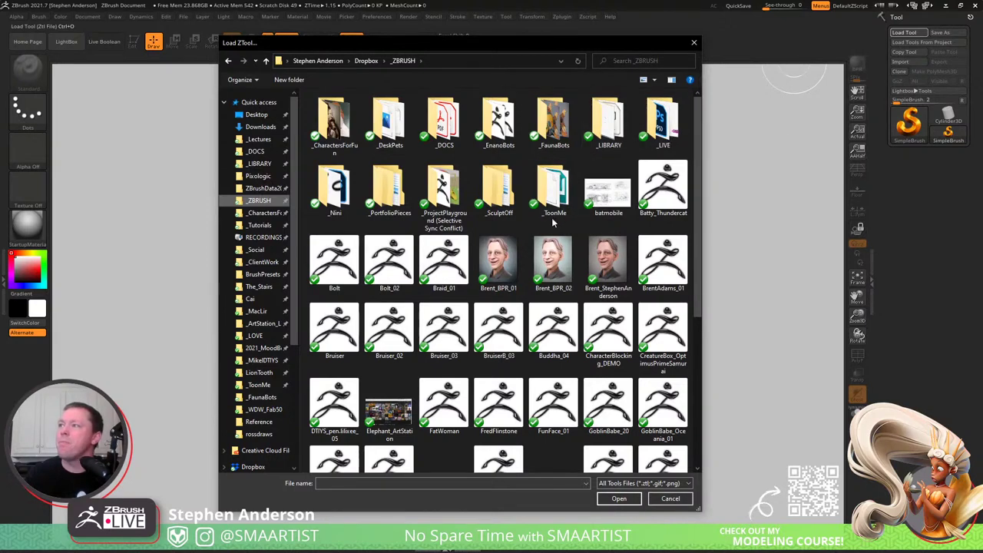
double_click(600, 114)
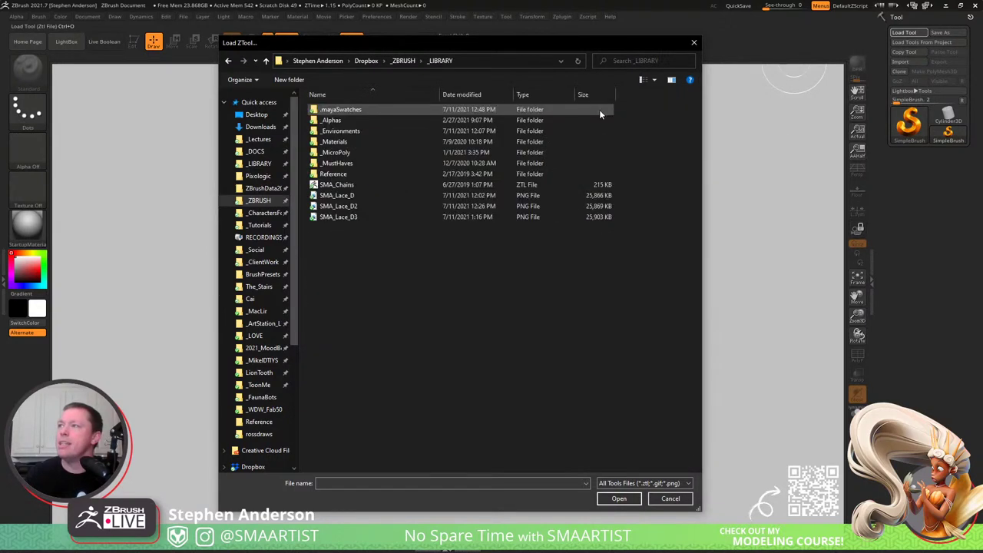
double_click(348, 163)
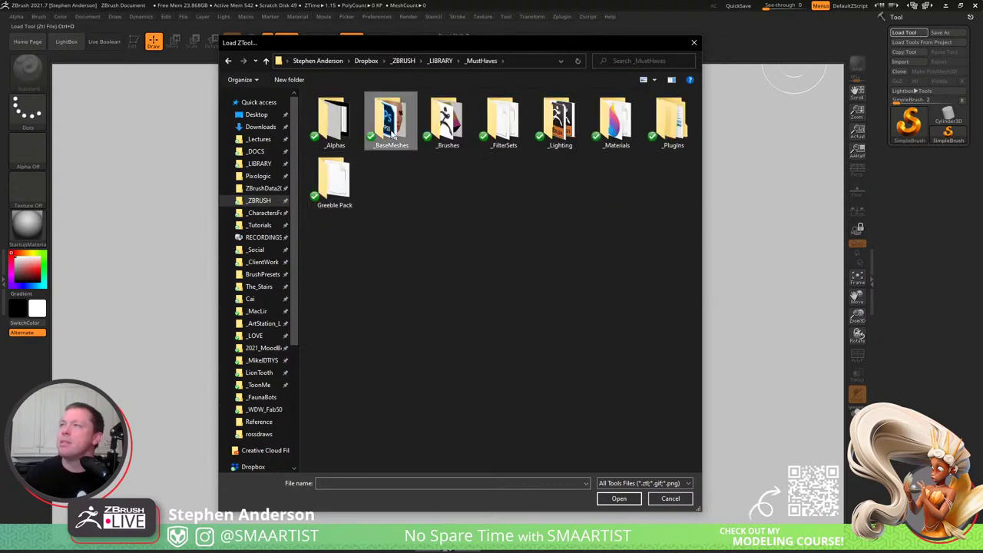
double_click(391, 123)
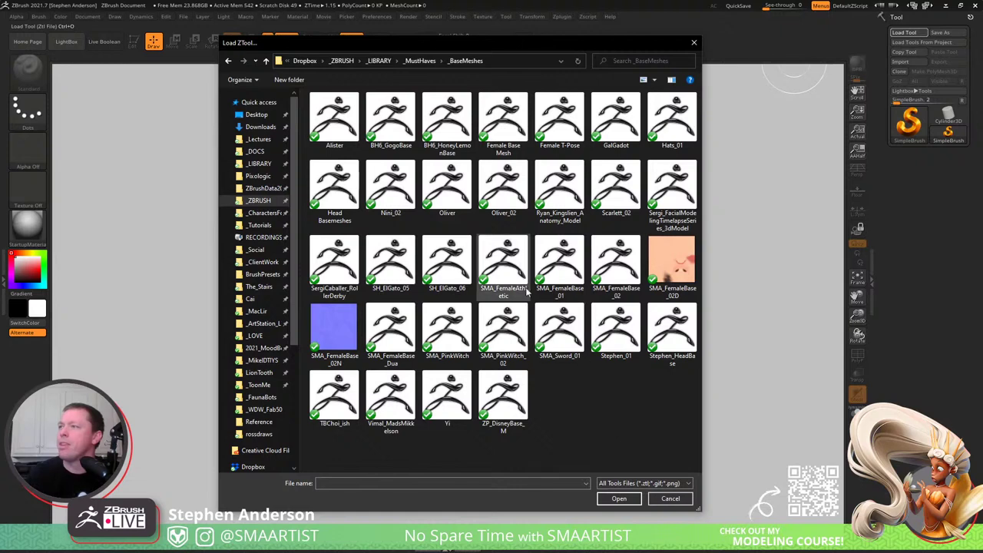
double_click(505, 280)
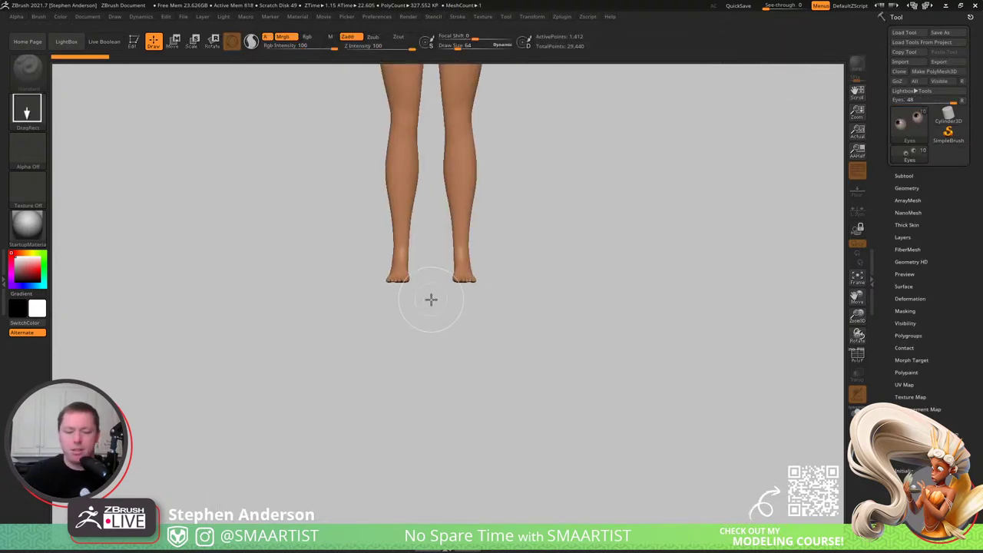
- Put the loaded figure into Edit mode, frame it on the canvas, and make the Body subtool active
key("t")
key("f")
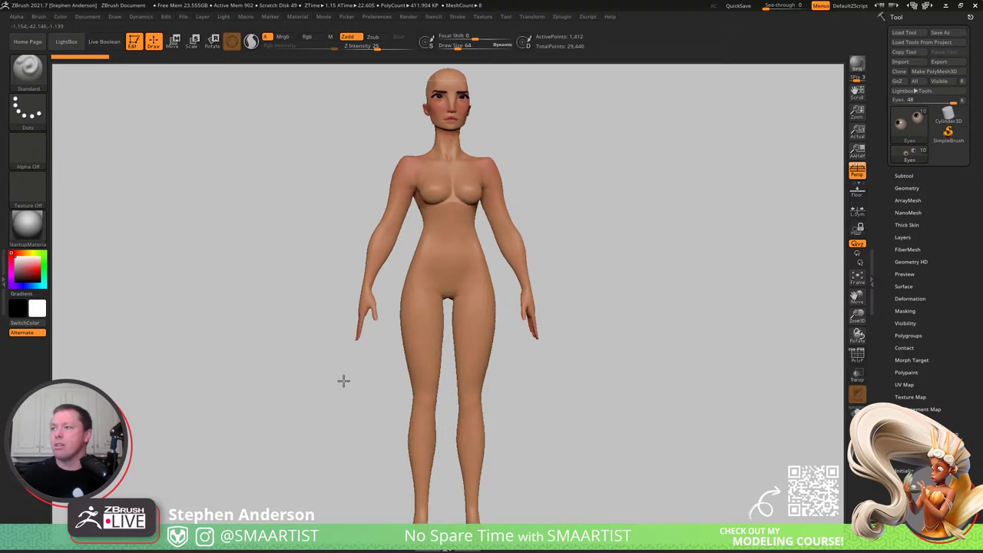
left_click_drag(343, 380, 428, 382)
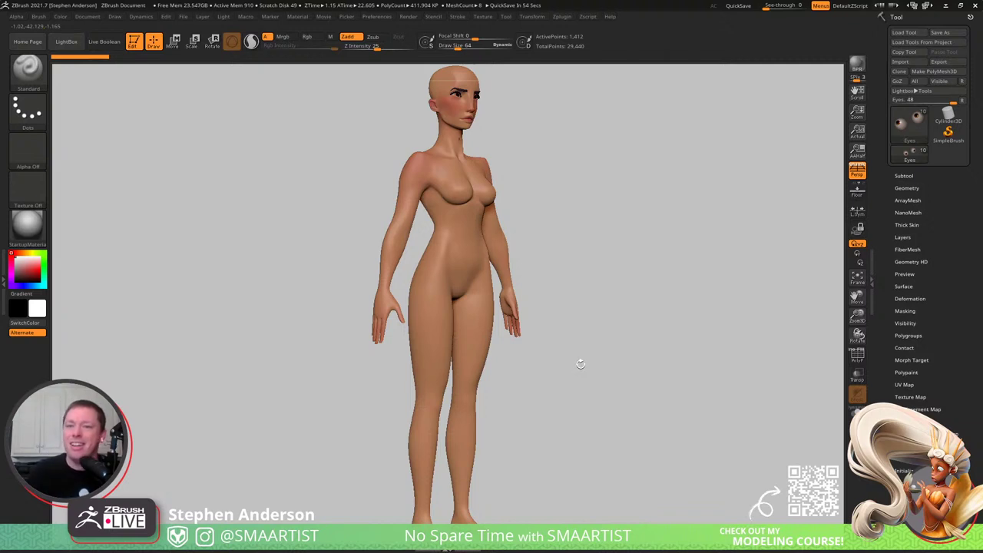
left_click_drag(569, 317, 608, 366)
mouse_move(608, 365)
right_mouse_down("ctrl")
mouse_move(507, 340)
mouse_move(514, 251)
mouse_move(487, 446)
right_mouse_up("ctrl")
left_click(492, 288, "alt")
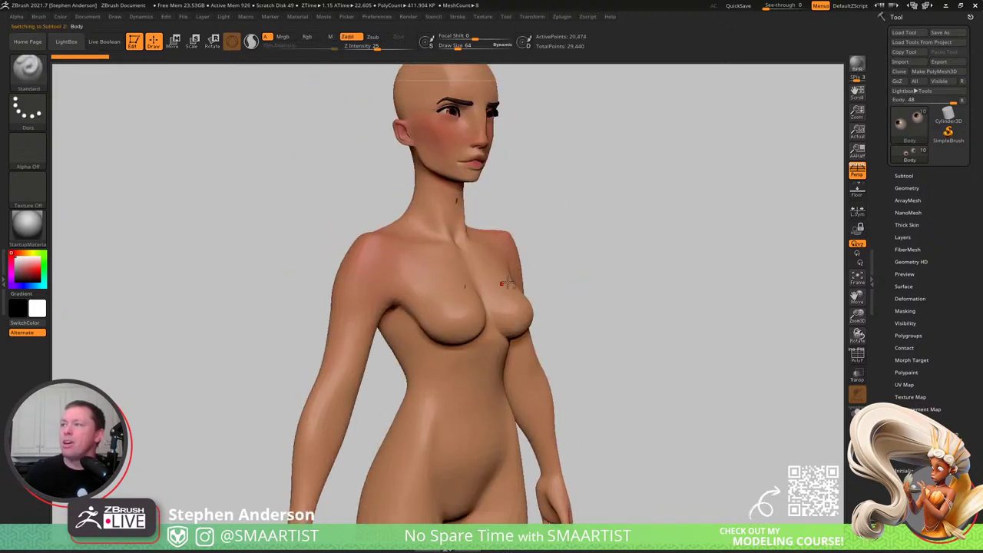
- Examine the body's topology and polygroups with PolyFrame, and show the list of subtools
mouse_move(535, 277)
right_mouse_down()
mouse_move(507, 274)
mouse_move(498, 261)
mouse_move(467, 311)
mouse_move(483, 312)
mouse_move(446, 322)
mouse_move(533, 340)
mouse_move(632, 281)
mouse_move(478, 336)
mouse_move(650, 351)
mouse_move(409, 321)
mouse_move(429, 342)
right_mouse_up()
key("shift+f")
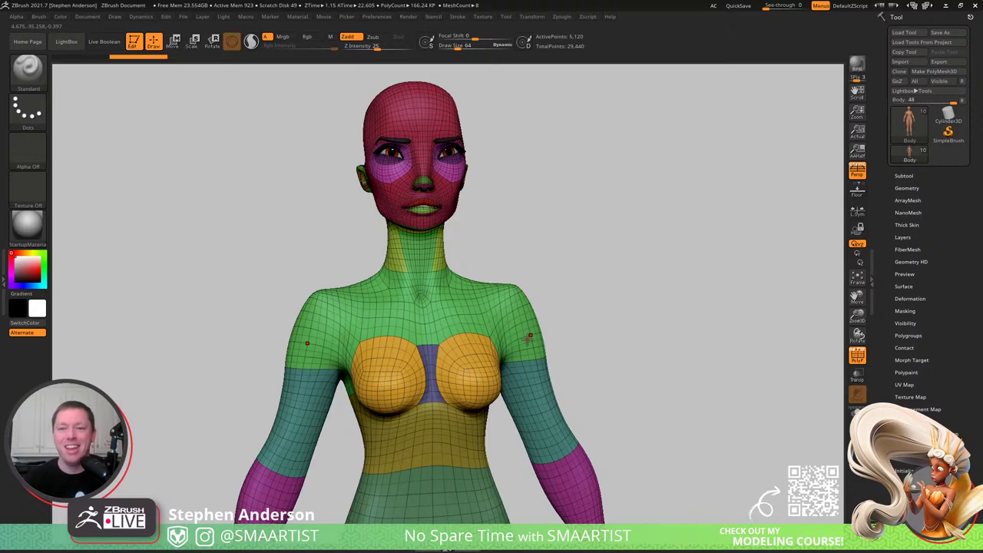
right_click_drag(447, 315, 554, 282)
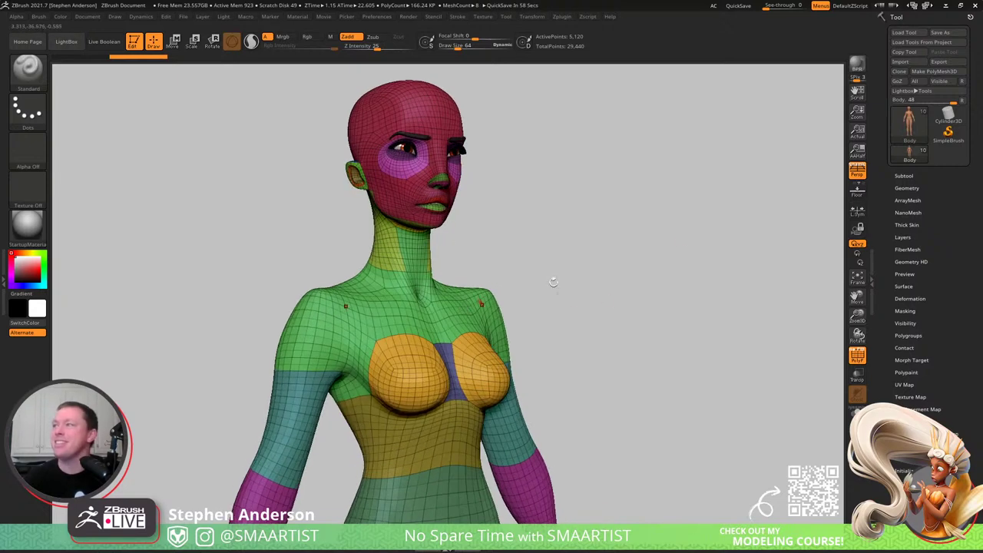
left_click(905, 176)
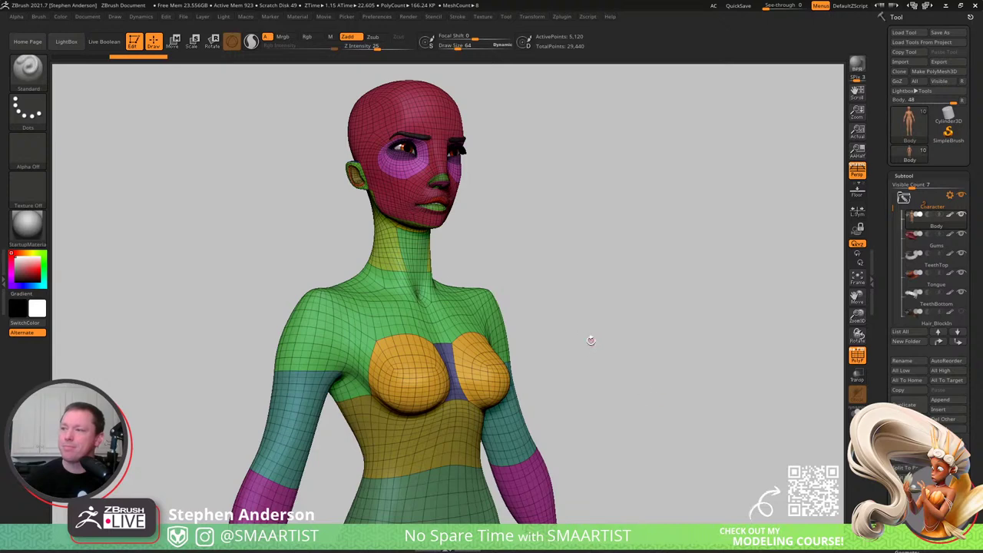
key("shift+f")
right_click_drag(602, 314, 588, 292)
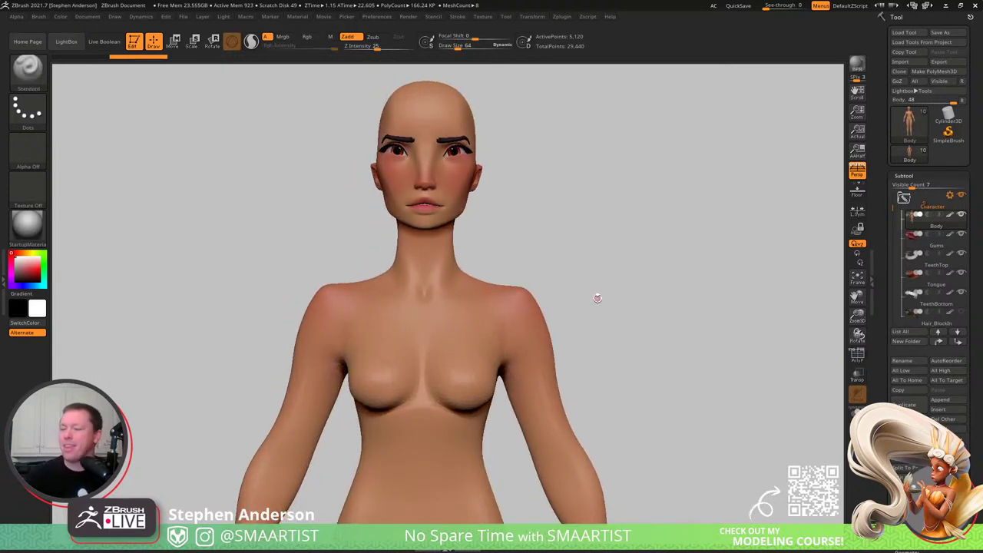
- Raise the body to subdivision level 2
mouse_move(463, 213)
right_mouse_down()
mouse_move(448, 226)
mouse_move(476, 220)
mouse_move(457, 232)
mouse_move(531, 330)
right_mouse_up()
right_click_drag(493, 219, 534, 273, "ctrl")
right_click_drag(534, 327, 449, 225, "ctrl")
right_click_drag(500, 365, 466, 263, "alt")
right_click(467, 263)
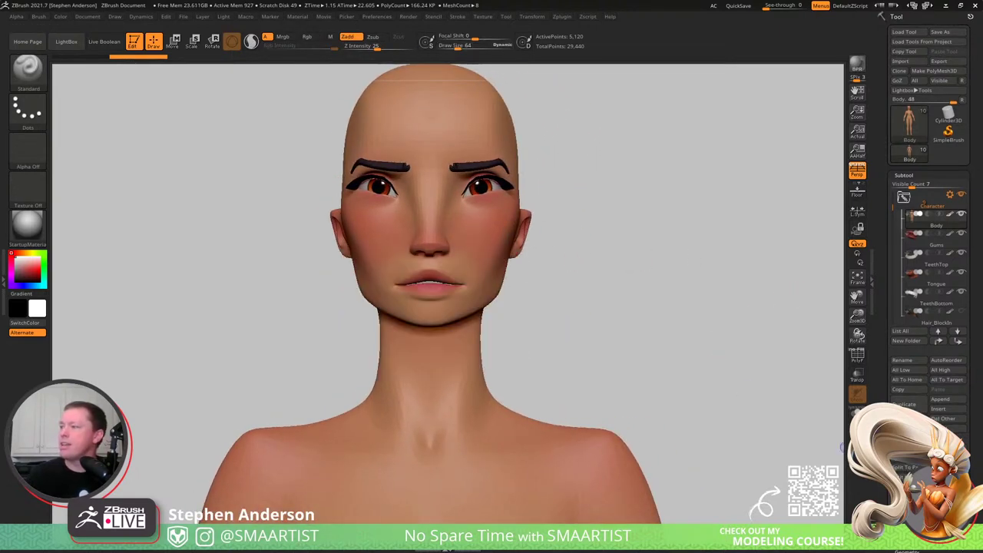
left_click(908, 551)
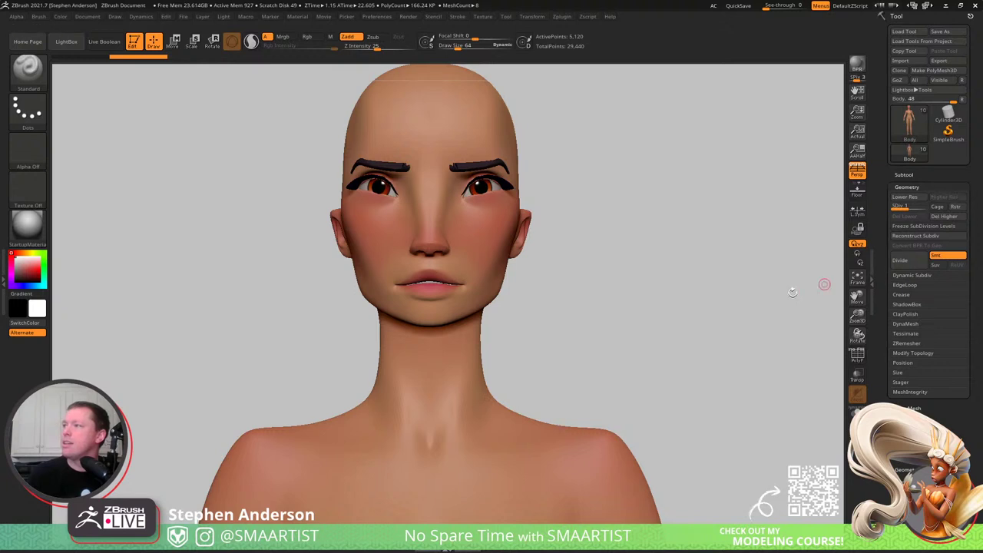
key("d")
right_click_drag(417, 392, 398, 382)
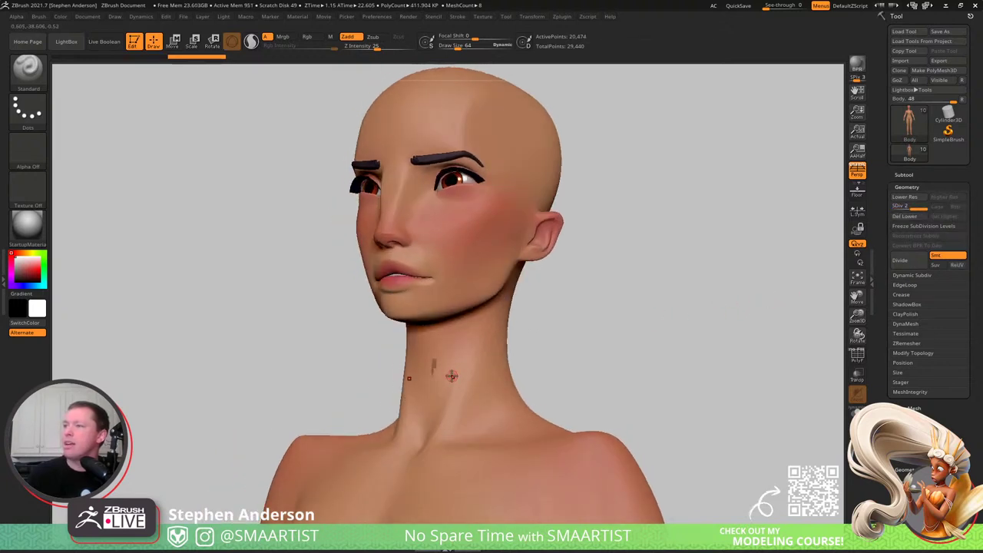
- Sample the SkinShade4 material from the neck and fill the body with it, material channel only
left_click_drag(27, 225, 470, 343)
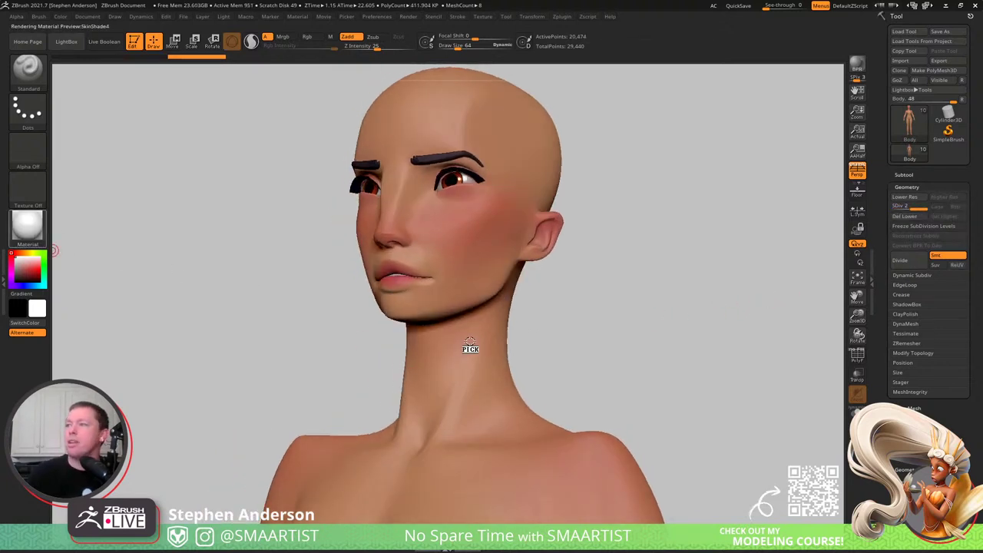
left_click(332, 37)
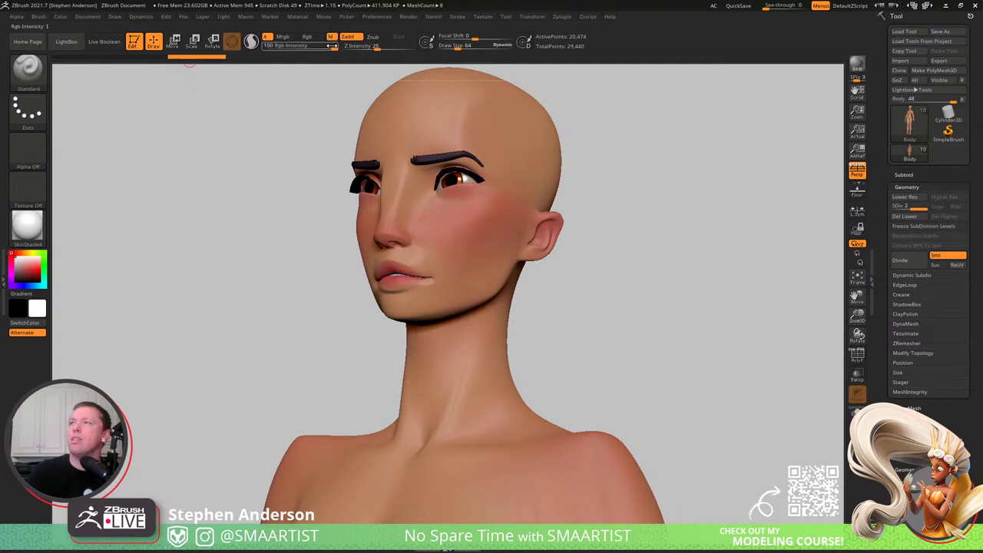
left_click(60, 17)
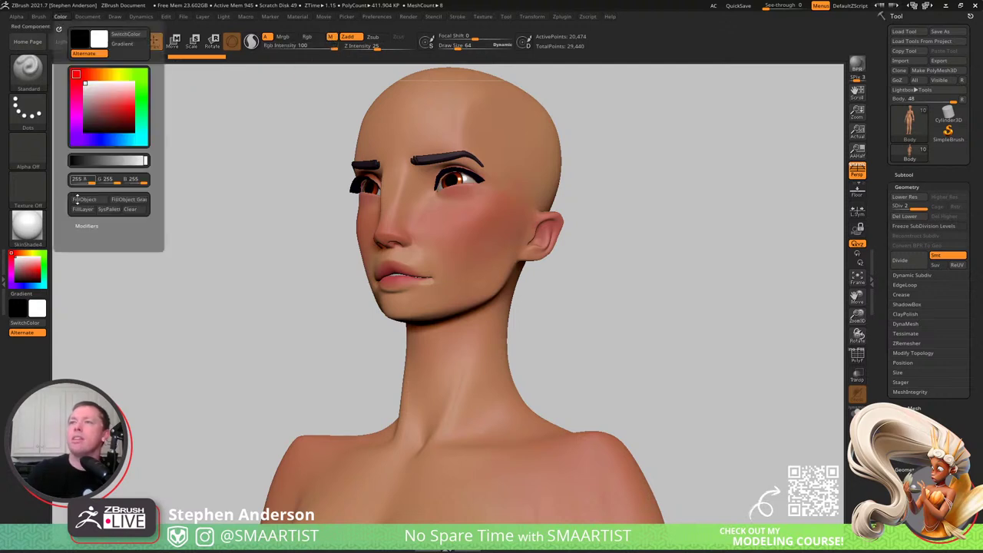
left_click(91, 204)
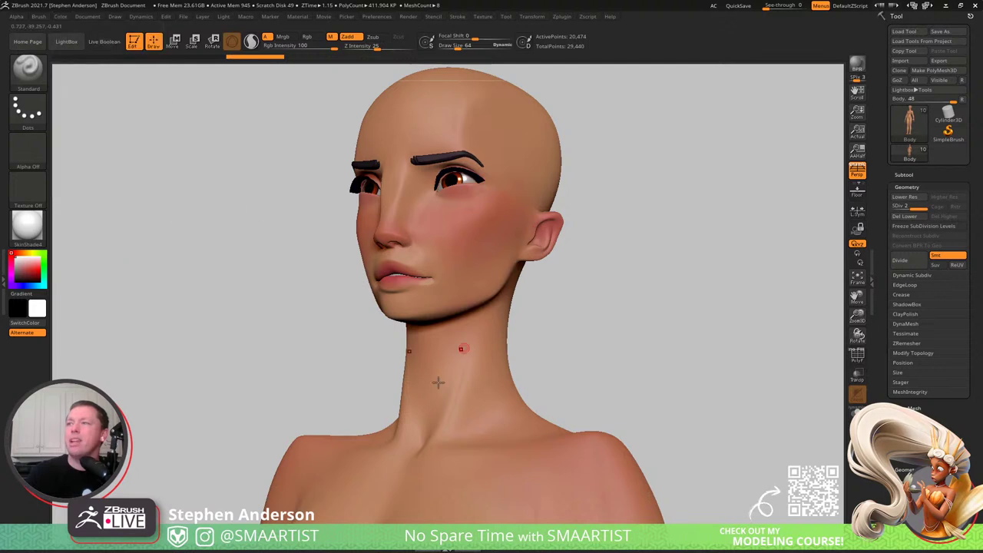
- Examine the face, torso and full figure from several angles with the SkinShade4 material applied
right_click_drag(420, 260, 440, 290)
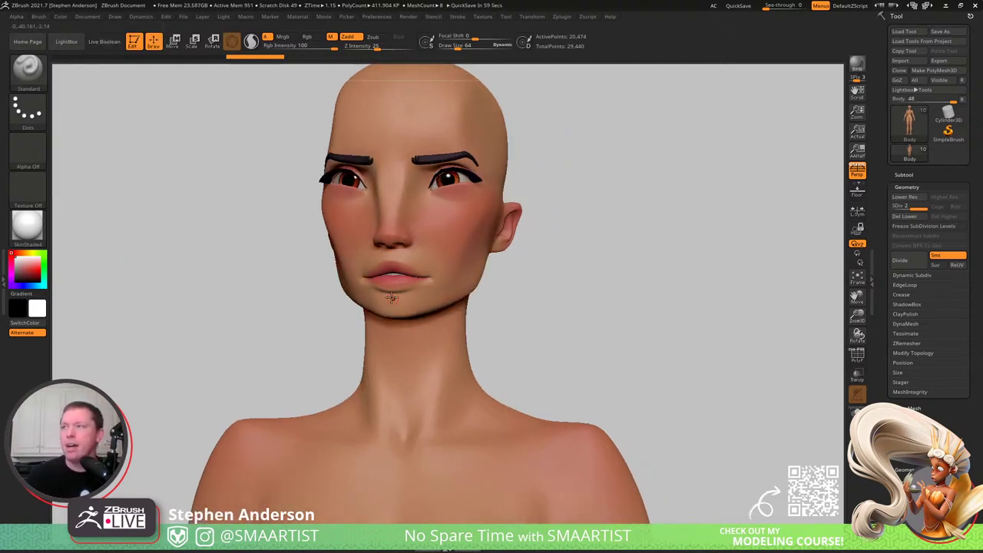
mouse_move(392, 298)
right_mouse_down()
mouse_move(388, 277)
mouse_move(408, 278)
mouse_move(419, 325)
mouse_move(395, 322)
mouse_move(392, 282)
right_mouse_up()
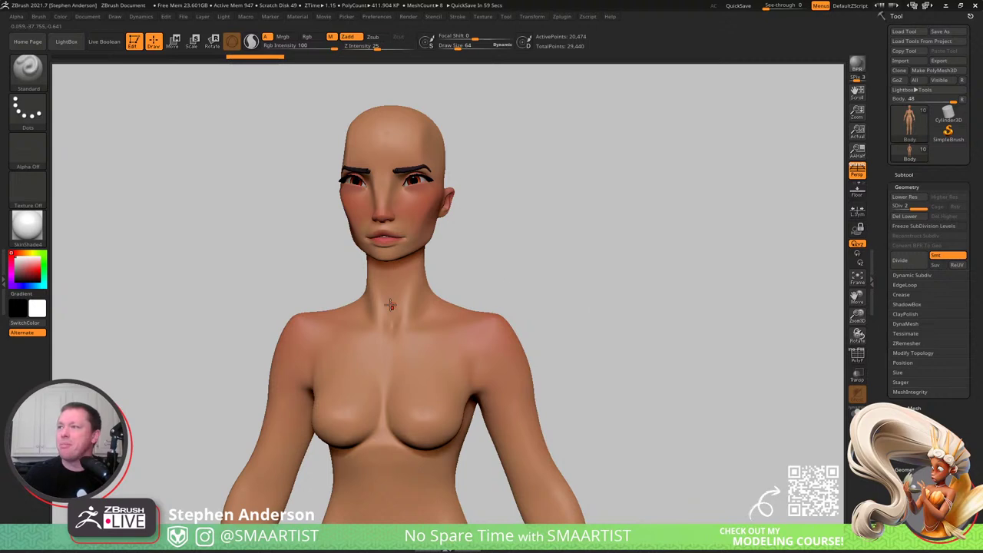
right_click_drag(391, 305, 414, 231)
right_click_drag(415, 230, 387, 265)
mouse_move(387, 265)
right_mouse_down("ctrl")
mouse_move(385, 251)
mouse_move(430, 268)
mouse_move(390, 238)
right_mouse_up("ctrl")
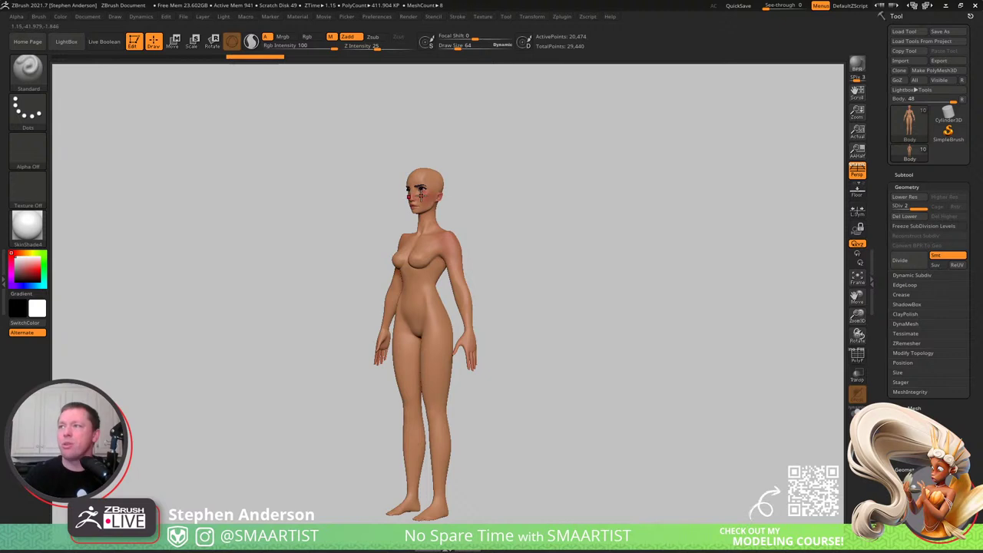
right_click_drag(425, 196, 654, 496, "ctrl")
right_click_drag(464, 227, 458, 319, "alt")
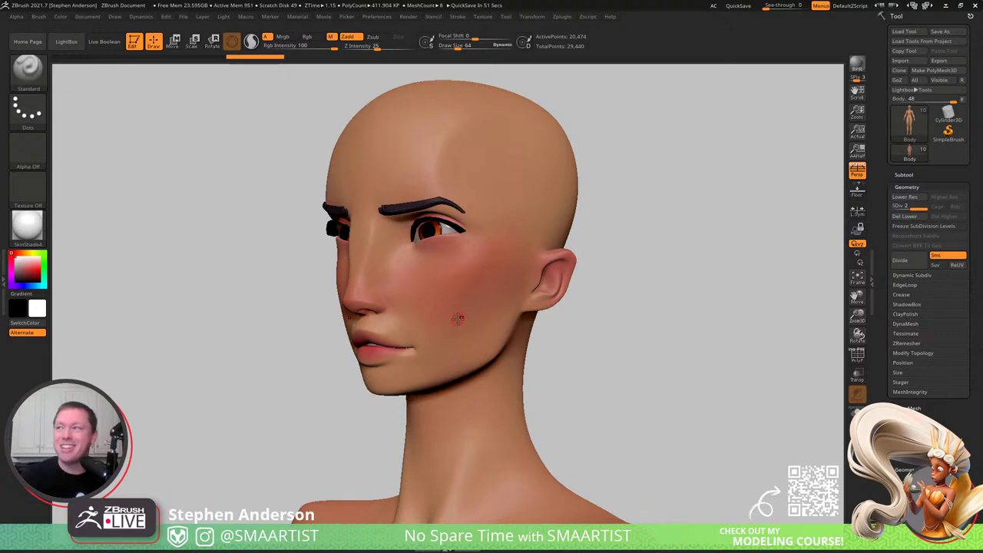
mouse_move(432, 312)
right_mouse_down()
mouse_move(407, 261)
mouse_move(437, 294)
mouse_move(408, 299)
mouse_move(406, 198)
mouse_move(409, 293)
mouse_move(396, 296)
mouse_move(408, 300)
right_mouse_up()
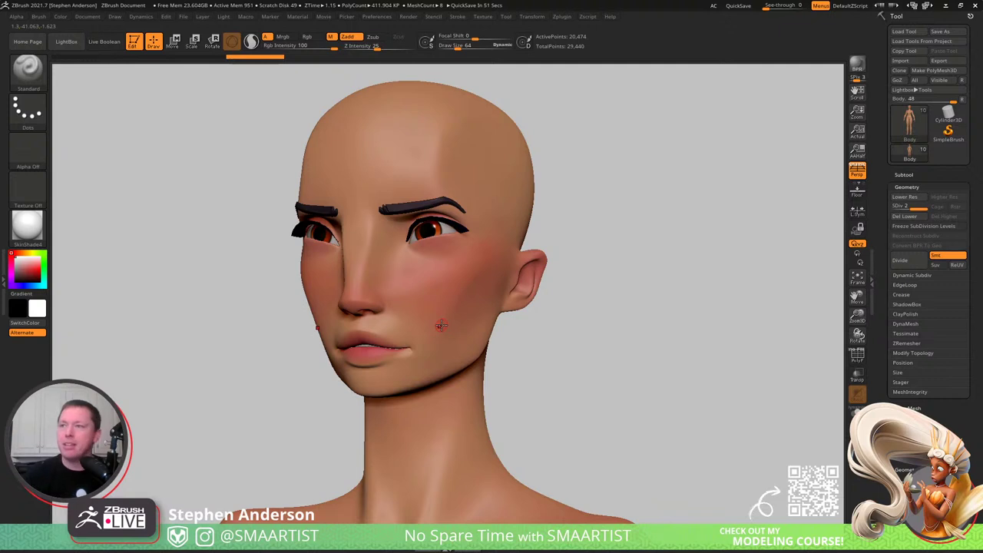
mouse_move(448, 315)
right_mouse_down()
mouse_move(540, 254)
mouse_move(451, 310)
right_mouse_up()
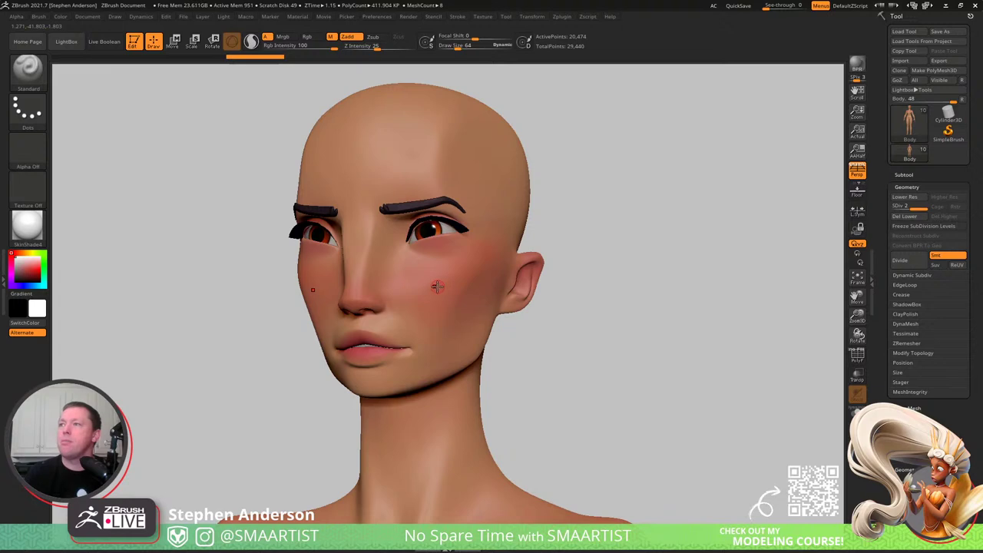
mouse_move(493, 263)
right_mouse_down()
mouse_move(500, 259)
mouse_move(450, 239)
mouse_move(447, 262)
mouse_move(385, 252)
mouse_move(418, 257)
mouse_move(420, 244)
mouse_move(455, 244)
mouse_move(446, 273)
mouse_move(500, 242)
mouse_move(497, 264)
right_mouse_up()
- Isolate the body with PolyFrame on and turn off its Dynamic Subdiv display
key("shift+f")
left_click(850, 413)
key("w")
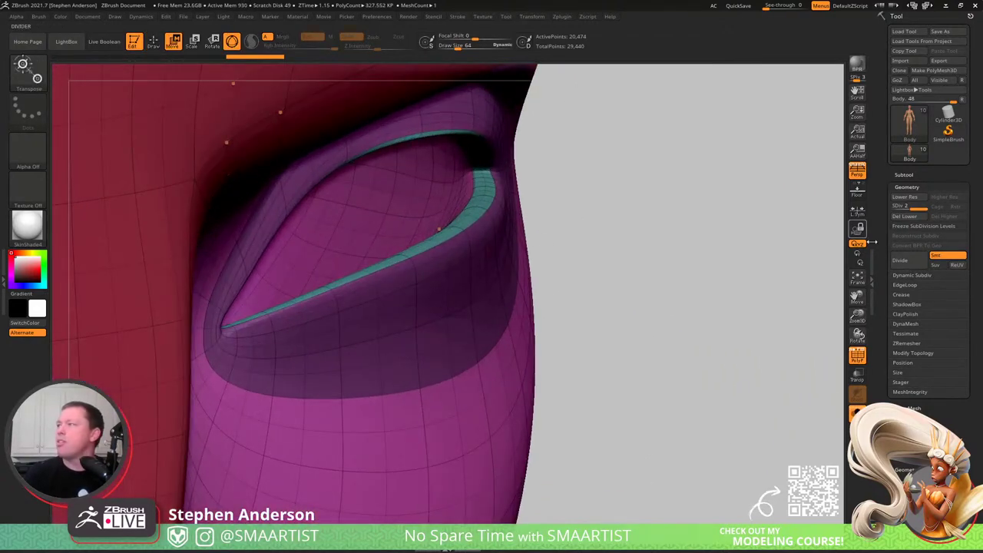
left_click(911, 275)
left_click(911, 285)
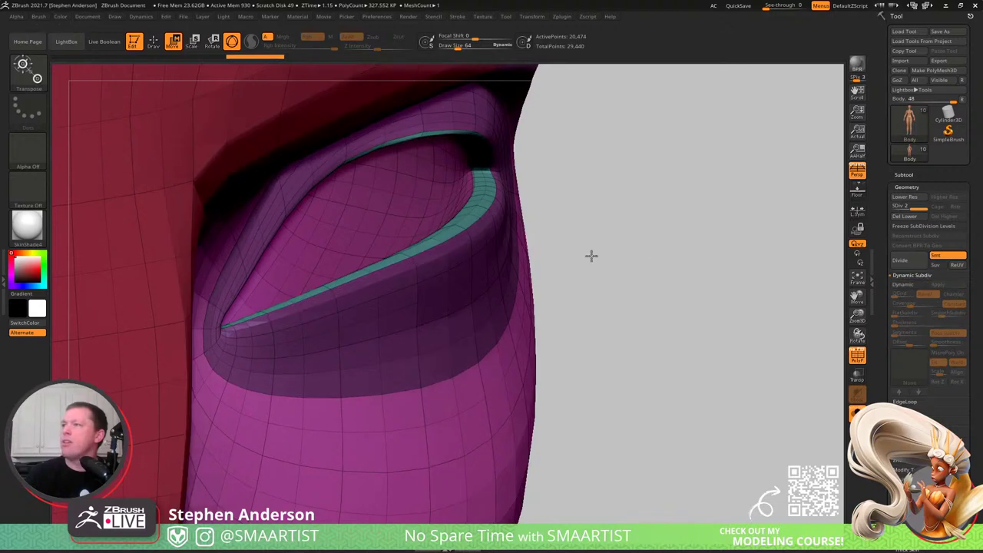
- Mask everything except the inner eye socket polygroup, and soften the mask's edge
left_click(471, 187, "ctrl")
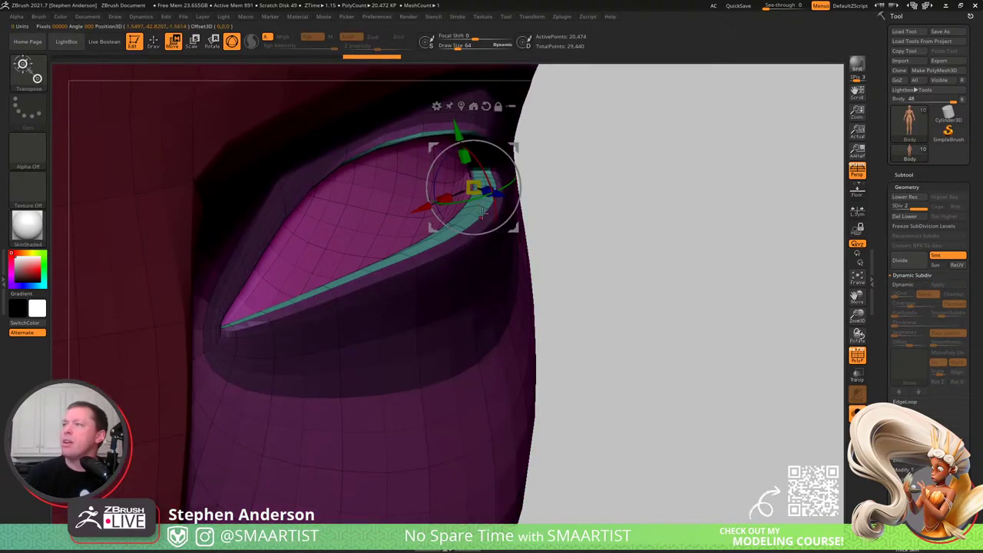
key("q")
mouse_move(478, 201)
right_mouse_down()
mouse_move(421, 244)
mouse_move(417, 213)
mouse_move(516, 247)
mouse_move(510, 309)
right_mouse_up()
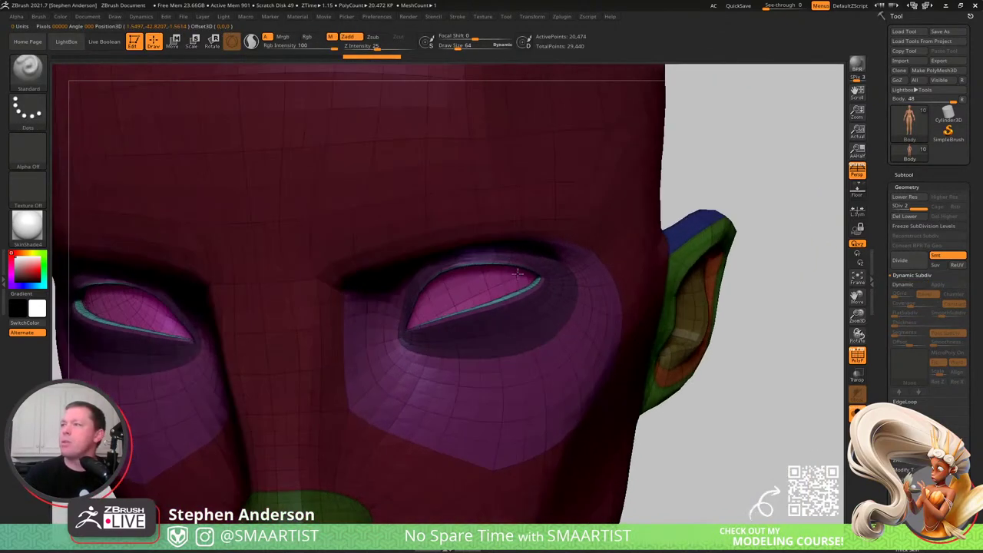
left_click(510, 310, "ctrl")
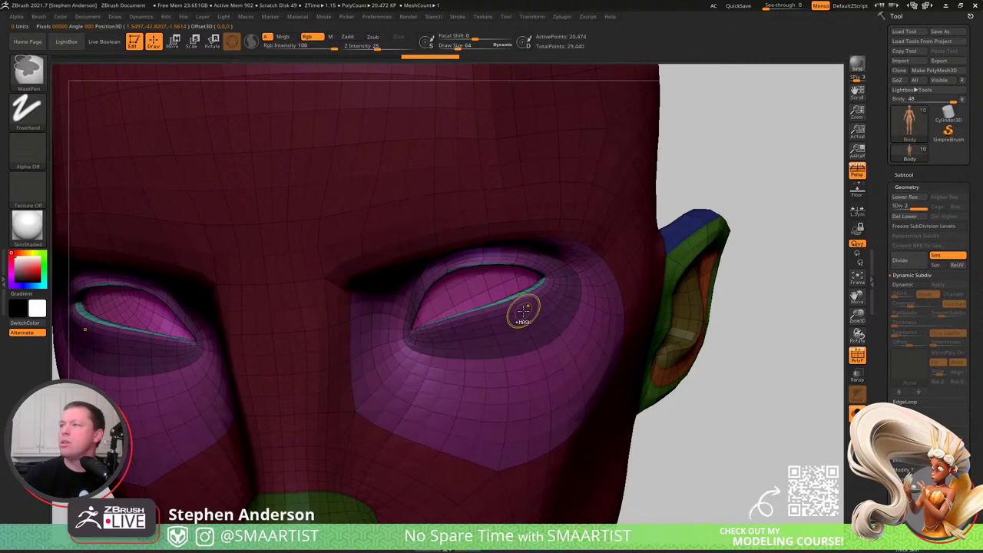
left_click(526, 312, "ctrl")
left_click(525, 318, "ctrl")
- Invert the mask twice and bring the character's other subtools back into view by leaving Solo mode
right_click_drag(485, 336, 572, 273)
right_click_drag(666, 255, 650, 242, "ctrl")
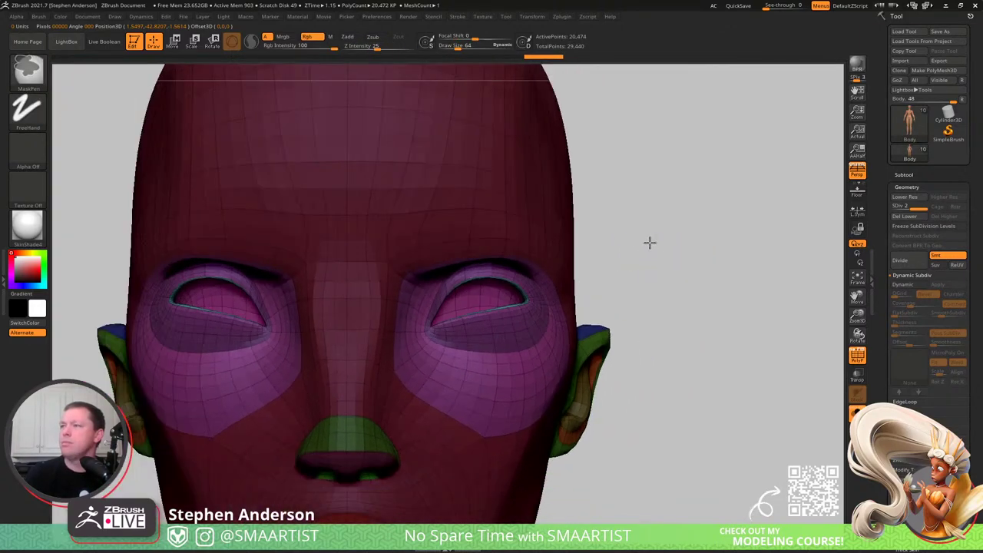
left_click(650, 243, "ctrl")
left_click(676, 271, "ctrl")
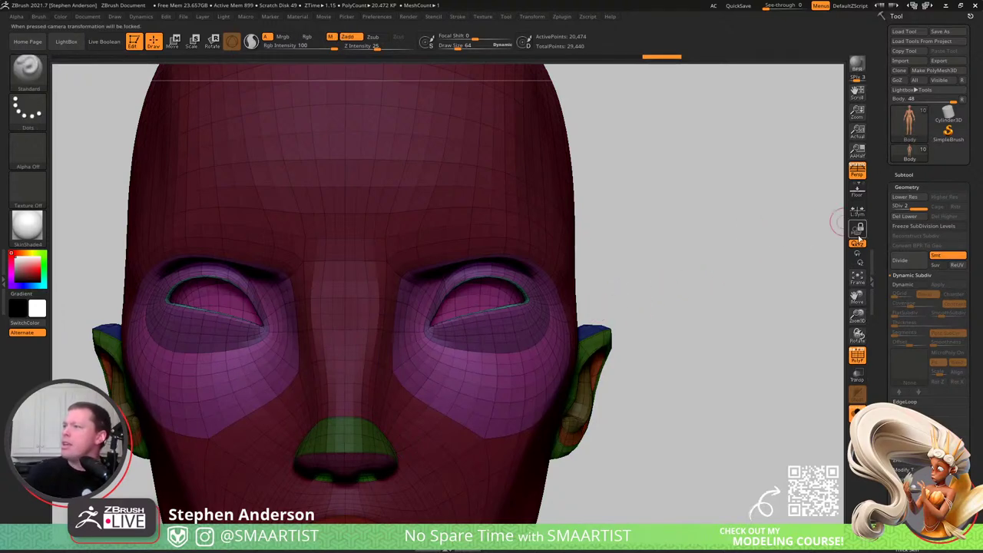
key("ctrl+s")
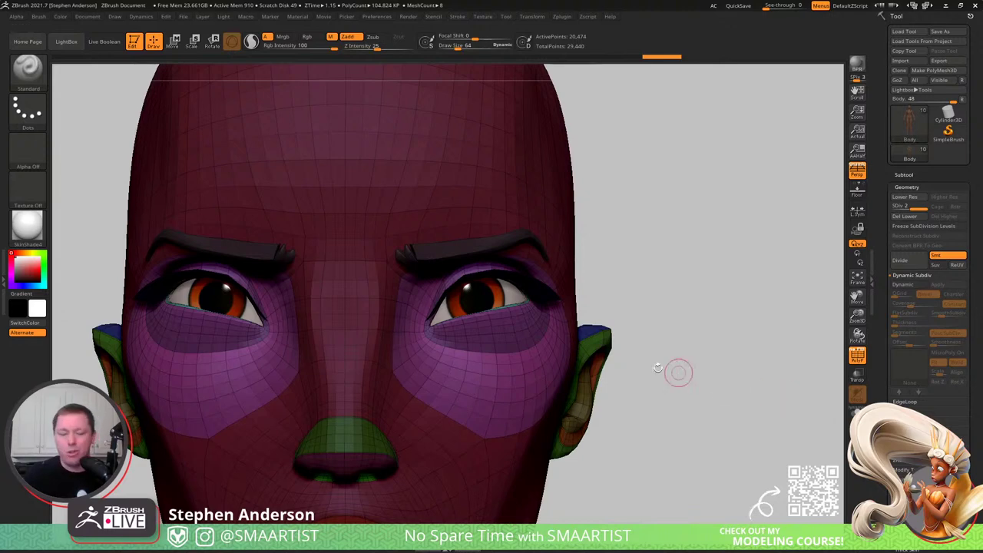
- At subdivision level 1, exclude the eyebrows and move the eyes, lashes and unmasked eye sockets together about -0.044 along world X
left_click_drag(642, 387, 632, 387, "ctrl")
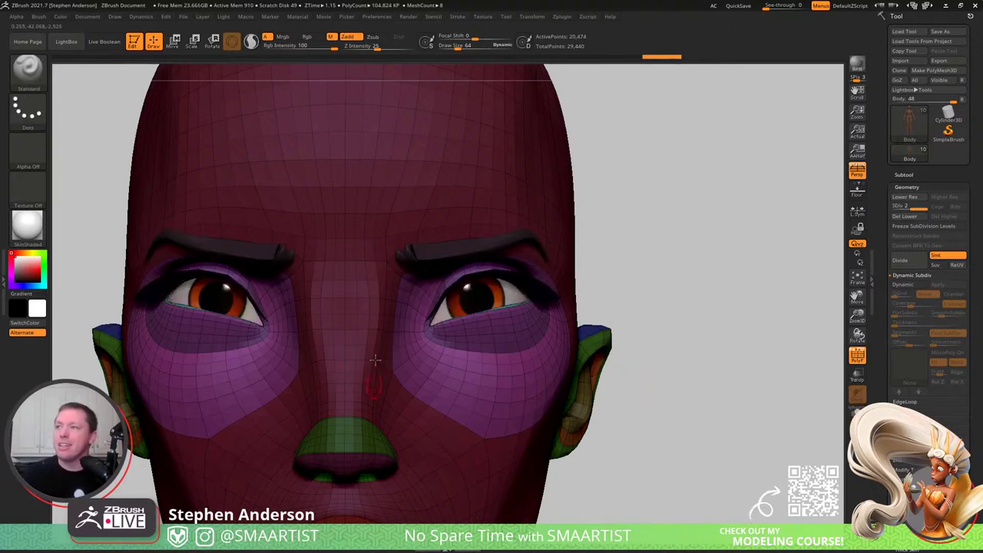
right_click_drag(549, 361, 660, 326, "alt")
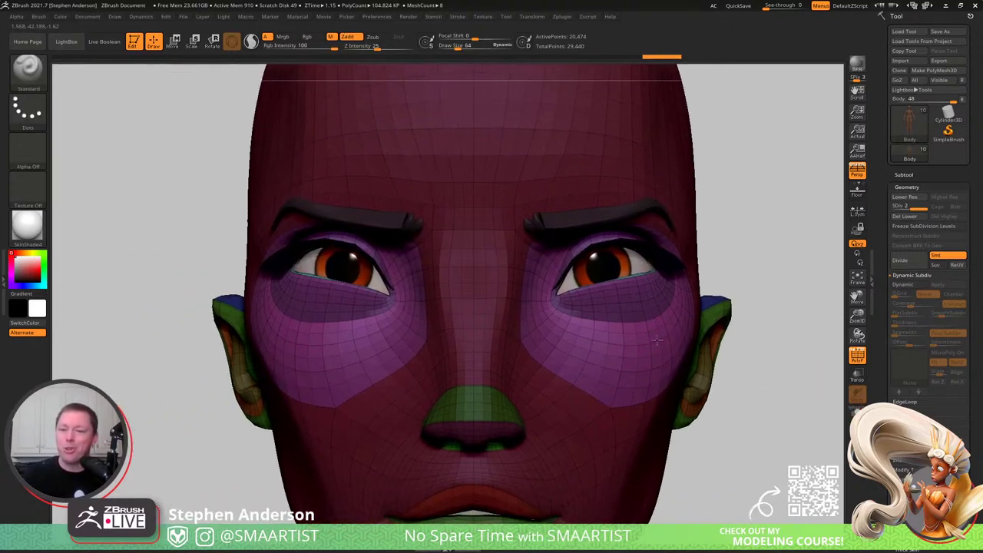
right_click_drag(557, 342, 607, 340)
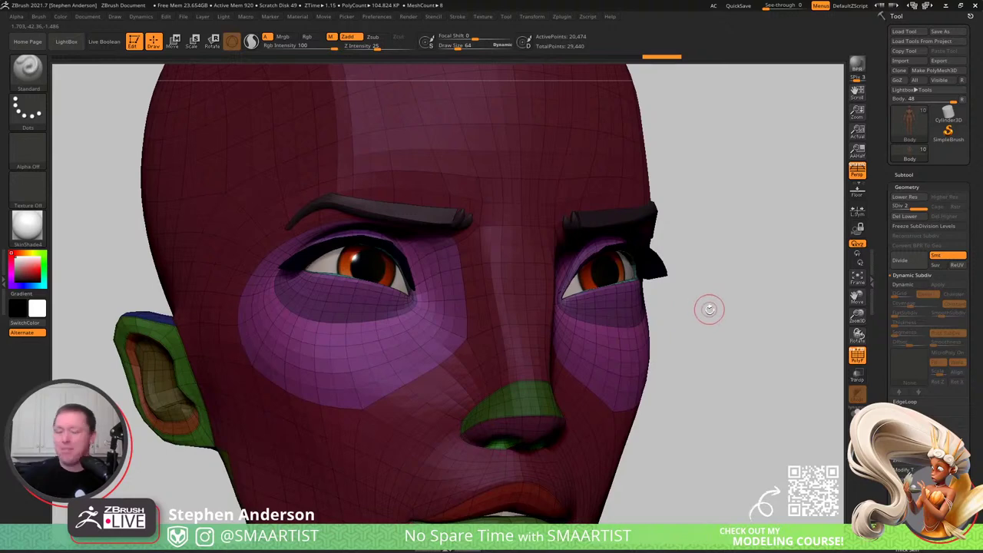
left_click_drag(746, 292, 714, 293)
right_click_drag(715, 293, 736, 290)
key("w")
right_click_drag(726, 230, 729, 255, "ctrl")
left_click_drag(750, 211, 621, 311, "ctrl+shift")
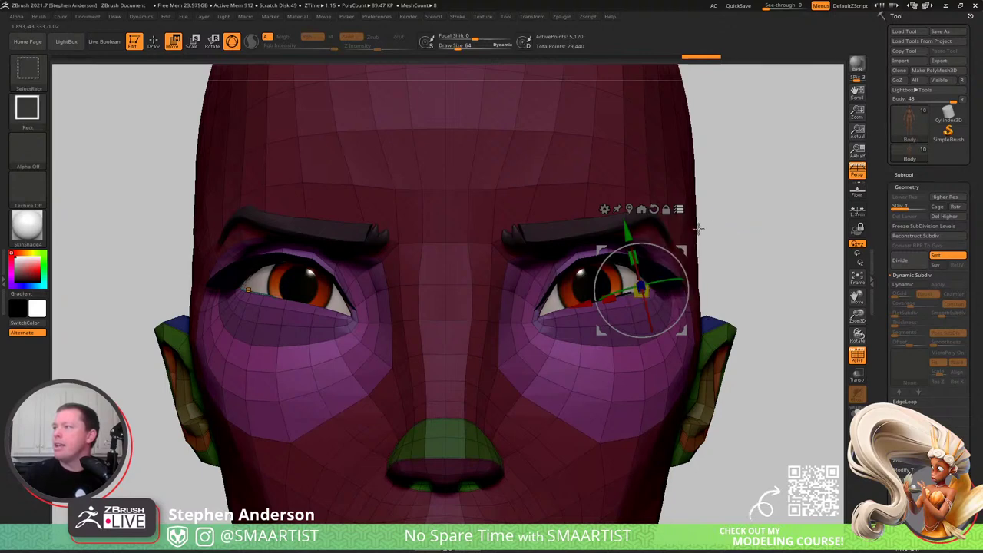
left_click(584, 233, "ctrl+shift")
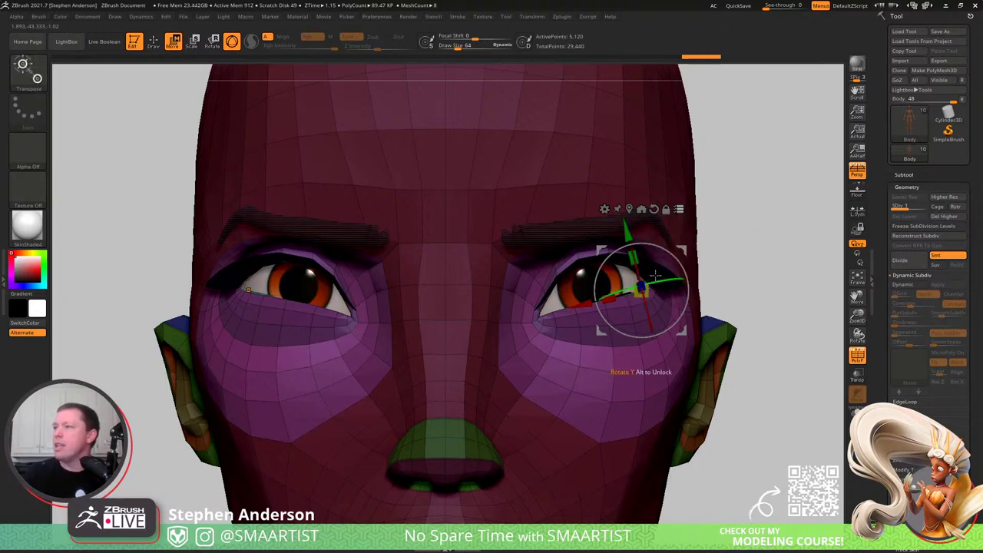
left_click(655, 209, "alt")
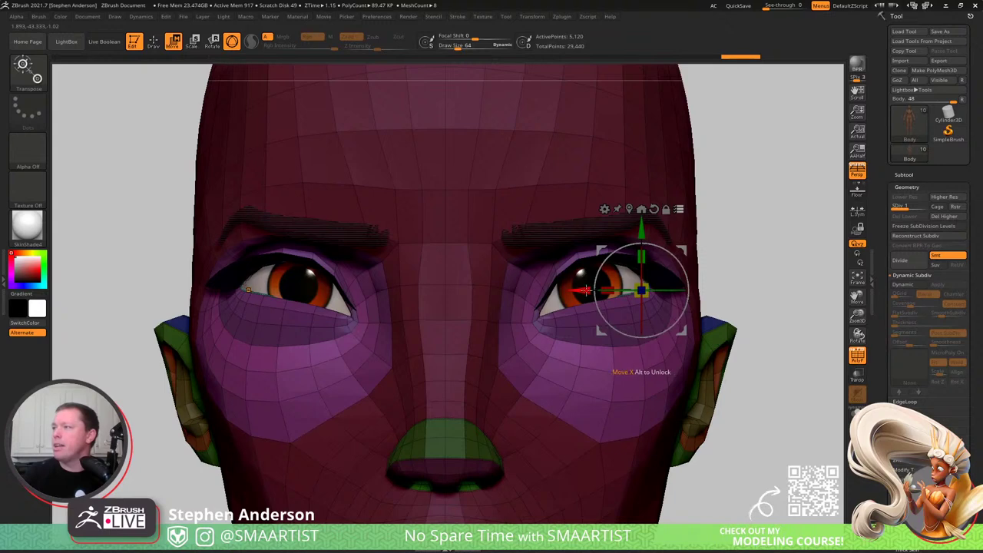
left_click_drag(583, 290, 577, 291)
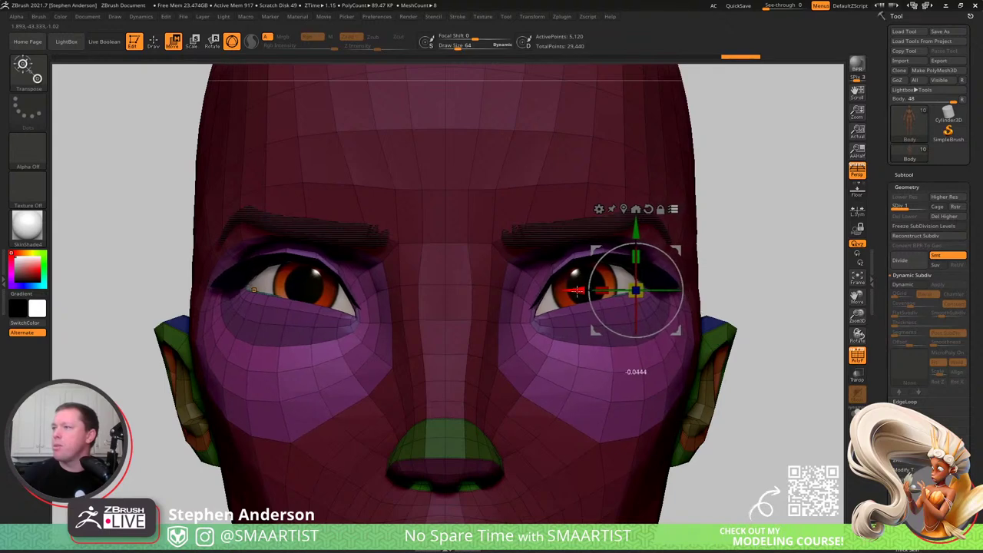
- Leave the move gizmo, clear the body's mask and turn off PolyFrame
mouse_move(577, 291)
right_mouse_down("ctrl")
mouse_move(588, 242)
mouse_move(582, 228)
mouse_move(586, 307)
mouse_move(576, 345)
mouse_move(587, 355)
mouse_move(588, 318)
mouse_move(634, 307)
right_mouse_up("ctrl")
key("q")
left_click_drag(689, 257, 702, 307, "ctrl")
mouse_move(700, 327)
right_mouse_down("ctrl")
mouse_move(641, 290)
mouse_move(674, 279)
mouse_move(630, 303)
mouse_move(628, 345)
mouse_move(575, 282)
mouse_move(575, 229)
mouse_move(598, 330)
right_mouse_up("ctrl")
key("shift+f")
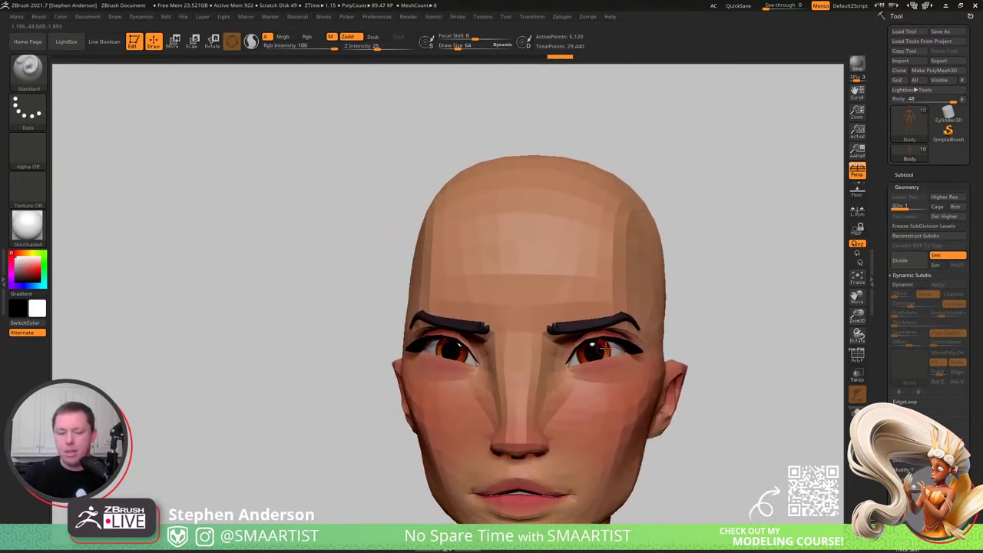
- Make the Eyes subtool active and open its Polypaint settings
key("b")
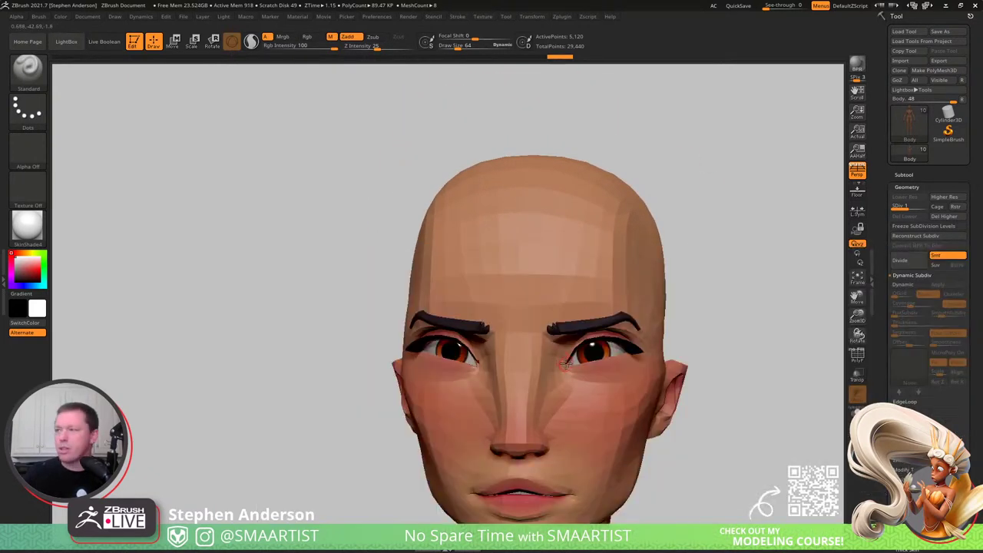
key("n")
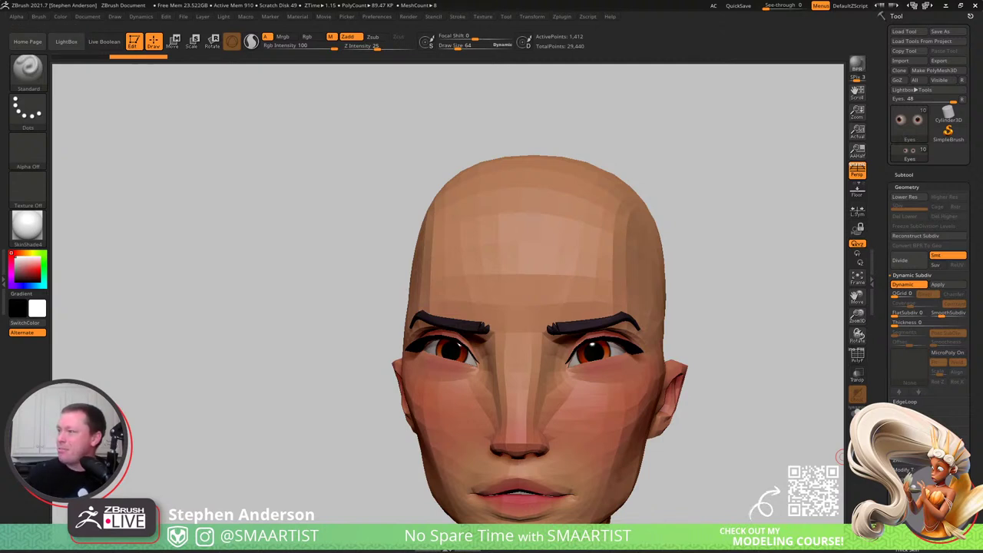
scroll(928, 388, "down", 8)
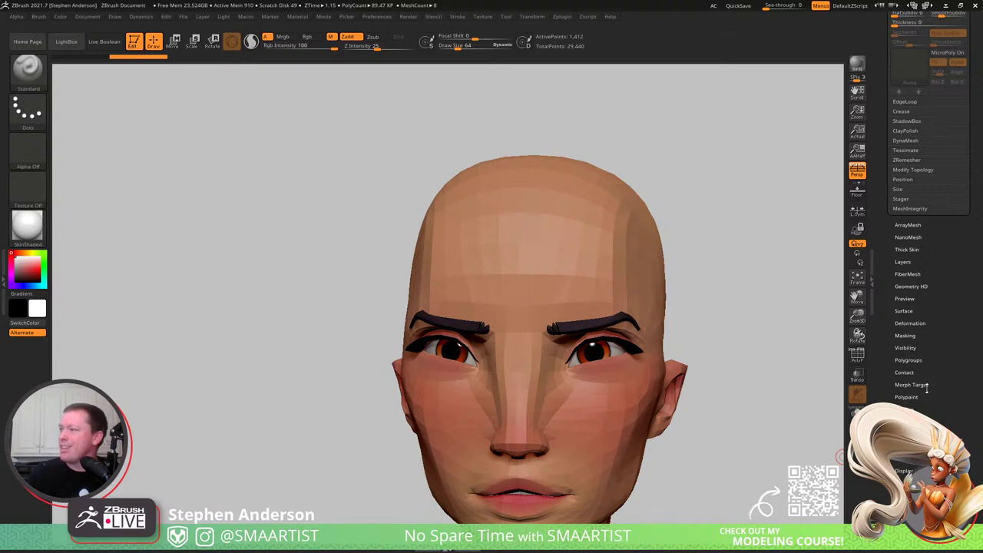
left_click(906, 396)
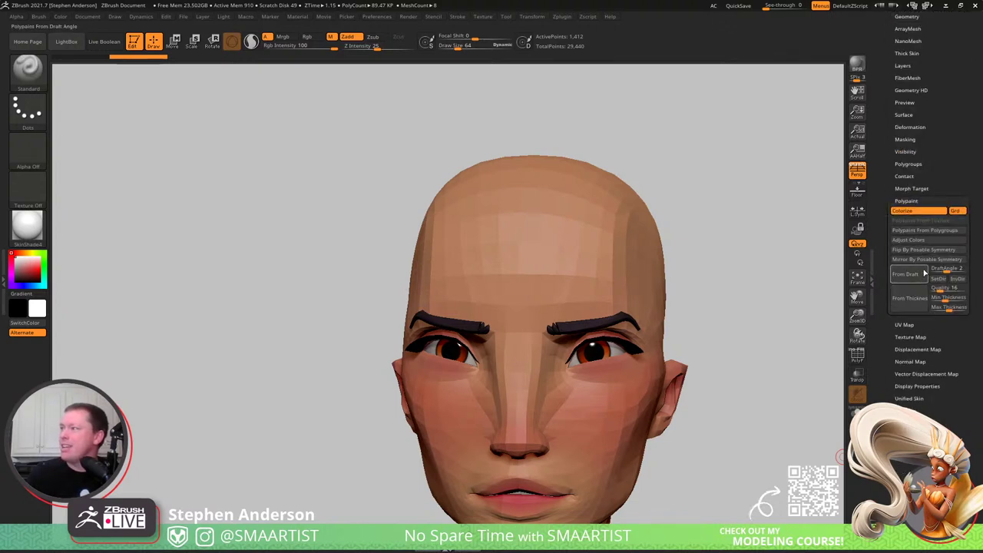
left_click(928, 241)
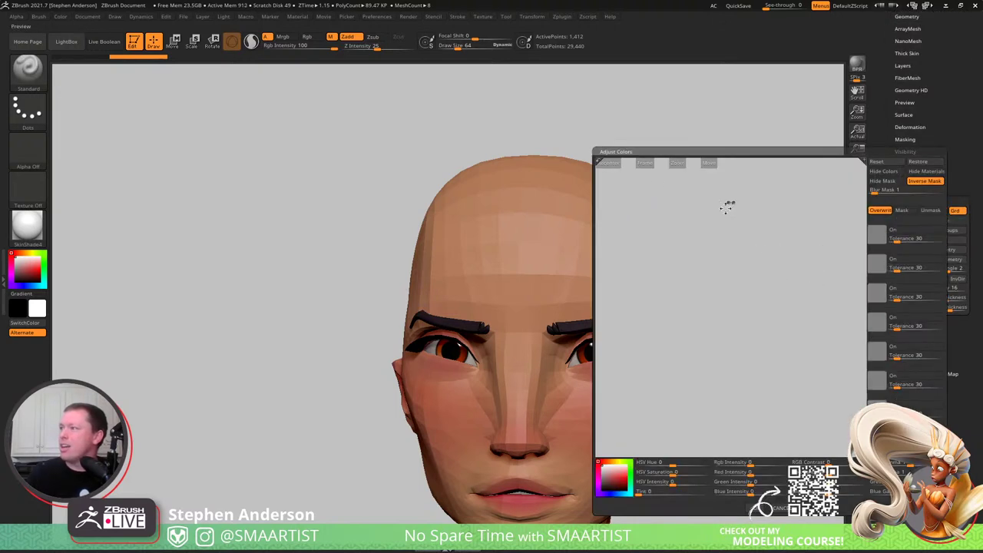
left_click(643, 163)
left_click_drag(796, 283, 753, 298)
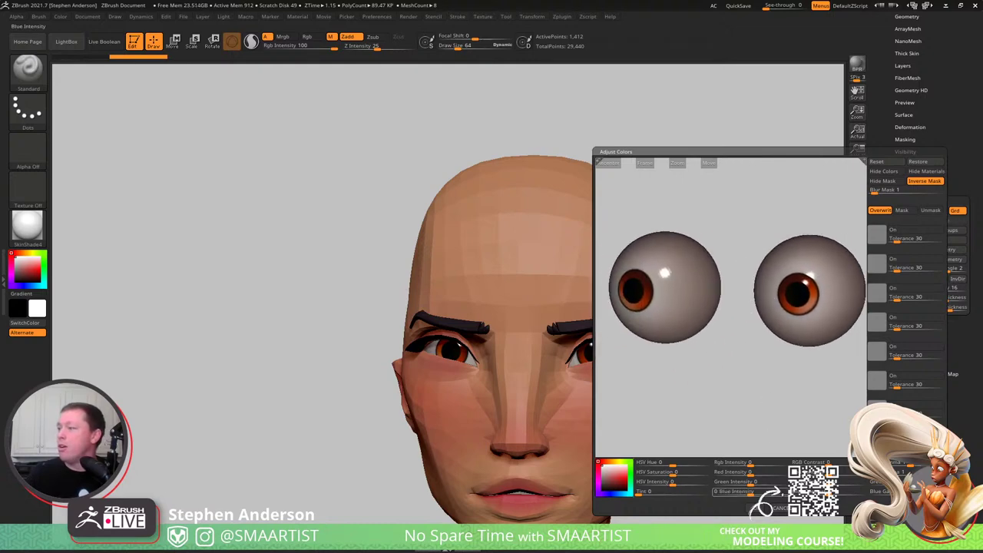
left_click(783, 508)
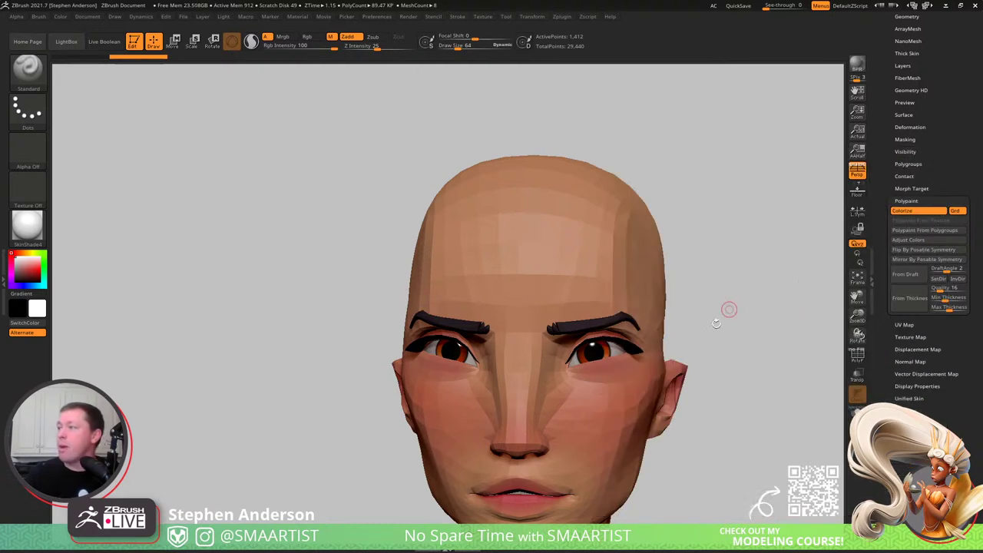
- Mask everything on the eyes except the iris polygroup, using PolyFrame to find it and turning PolyFrame off again
right_click_drag(602, 352, 663, 425, "ctrl")
key("shift+f")
mouse_move(625, 377)
right_mouse_down()
mouse_move(588, 359)
mouse_move(630, 372)
mouse_move(633, 393)
mouse_move(633, 371)
mouse_move(647, 371)
mouse_move(602, 395)
right_mouse_up()
key("w")
left_click(613, 339, "ctrl")
key("q")
key("shift+f")
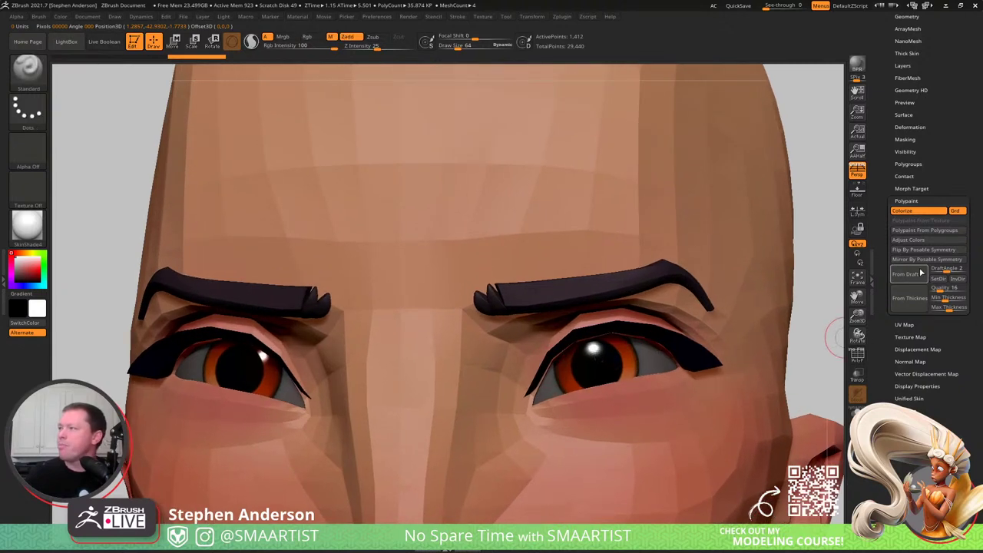
- Recolour the irises green through Adjust Colors with the mask hidden, using hue about 0.19, saturation about -0.5 and intensity about -0.25
left_click(918, 240)
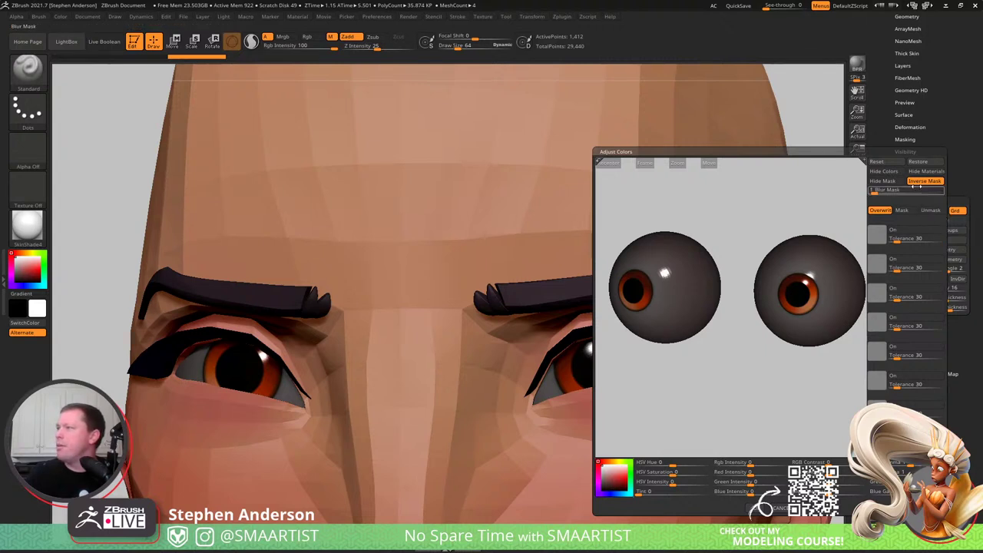
left_click(882, 180)
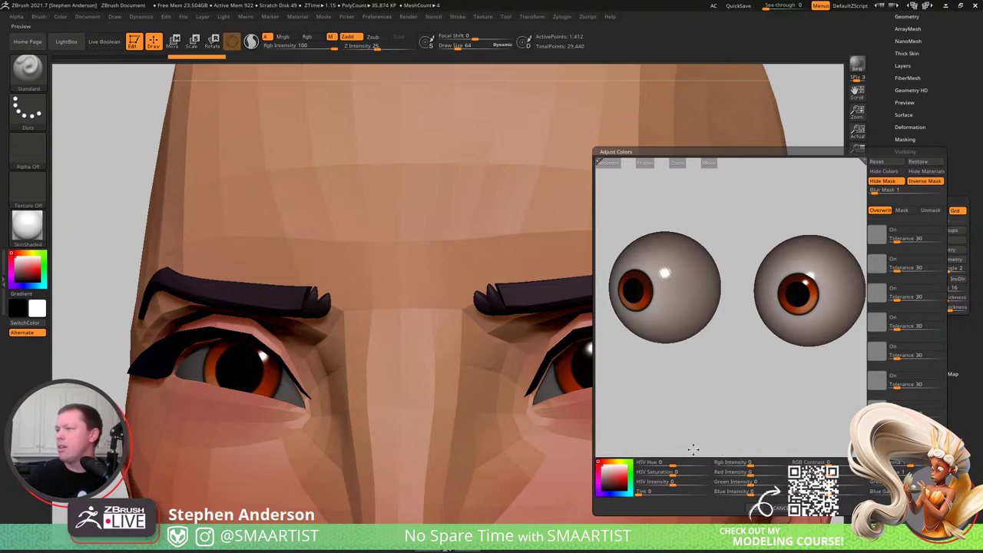
left_click_drag(673, 464, 638, 463)
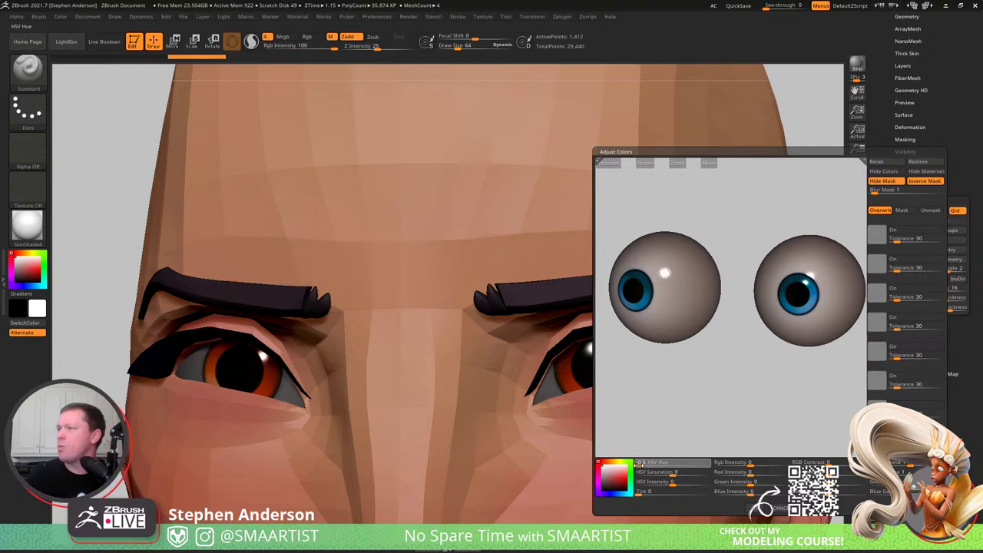
left_click_drag(639, 464, 659, 483)
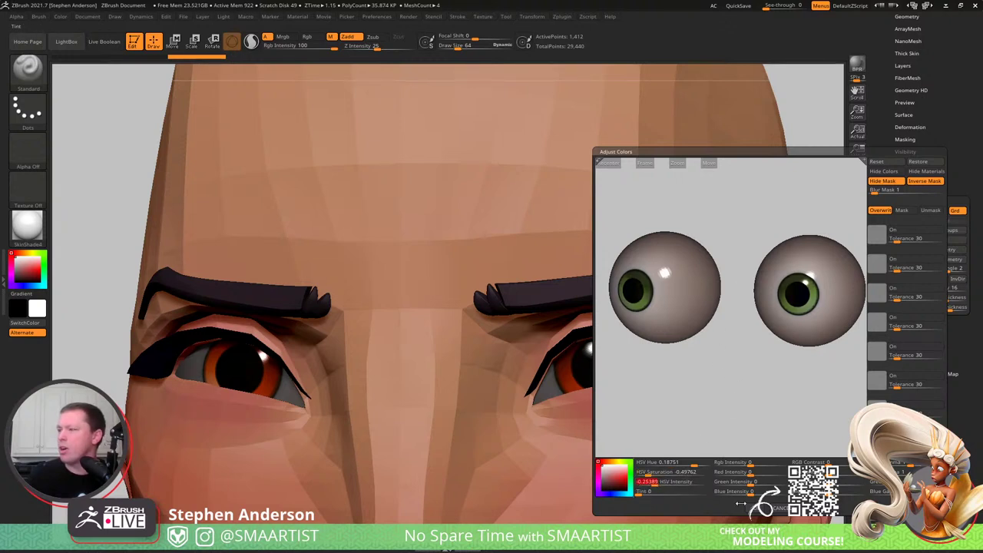
left_click(762, 509)
- Examine the recoloured eyes from the front and at a three-quarter angle, both at head distance and close up
right_click_drag(743, 374, 691, 265, "ctrl")
right_click_drag(692, 265, 614, 232, "alt")
mouse_move(641, 286)
left_mouse_down()
mouse_move(669, 261)
mouse_move(654, 266)
mouse_move(704, 255)
mouse_move(674, 254)
mouse_move(687, 253)
left_mouse_up()
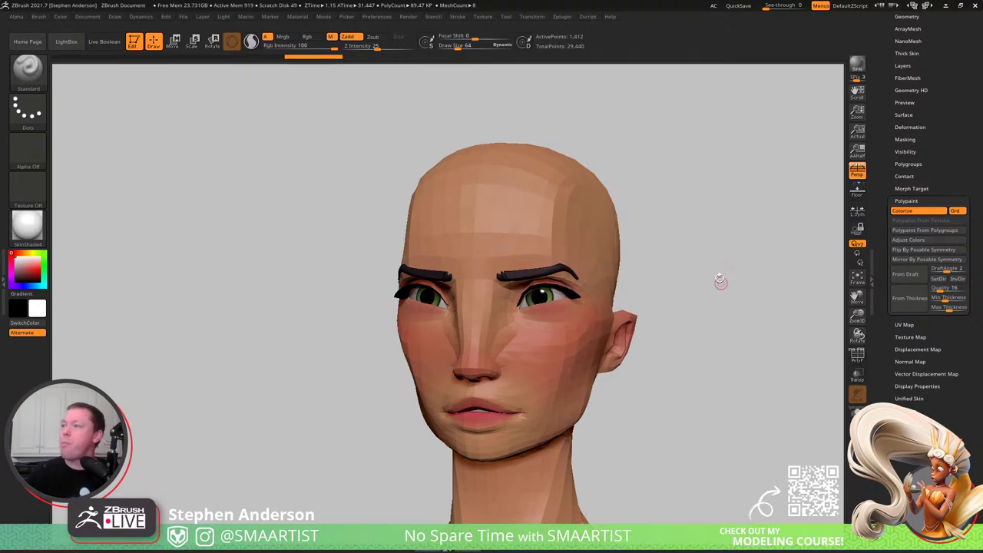
left_click_drag(696, 283, 676, 284)
right_click_drag(676, 285, 667, 291)
right_click(629, 339)
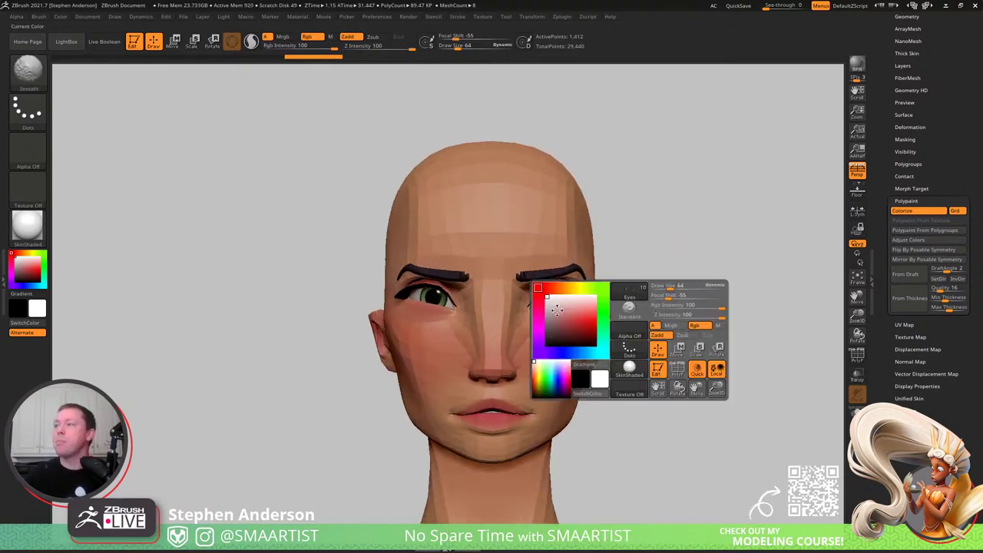
right_click_drag(481, 305, 553, 346, "ctrl")
right_click_drag(593, 303, 505, 297, "alt")
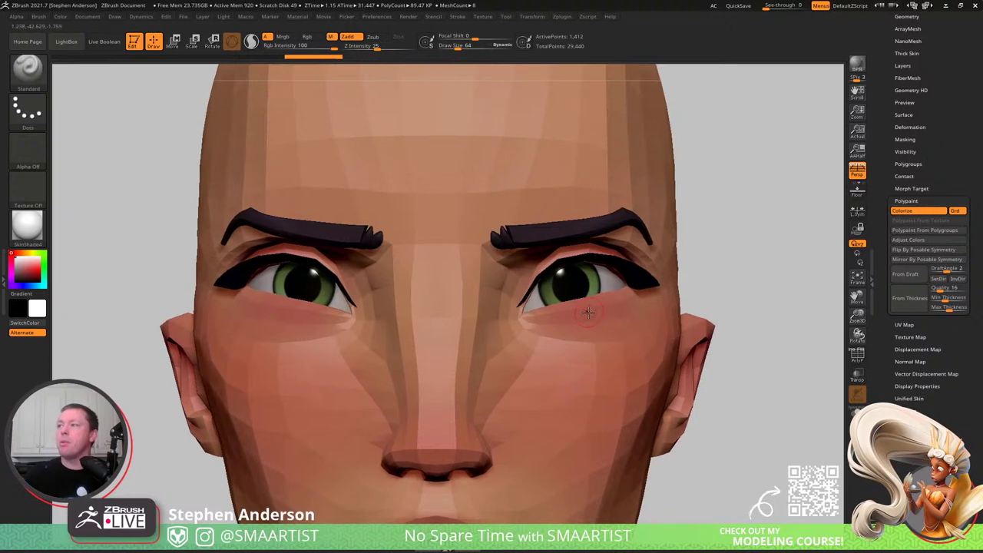
- Make the body the active subtool with PolyFrame on and leave it at its lowest subdivision level
key("shift+f")
right_click_drag(586, 312, 519, 329)
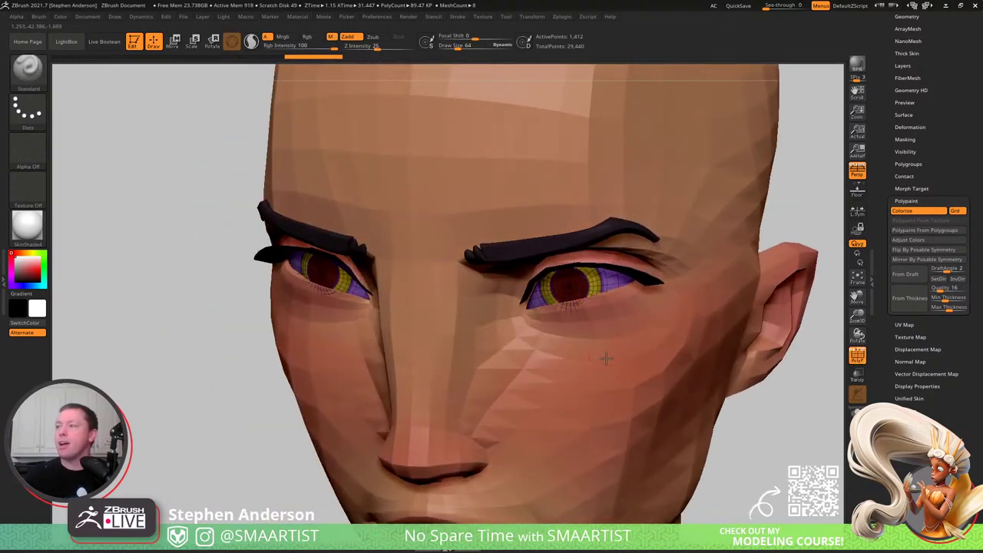
key("shift+f")
key("d")
right_click_drag(586, 319, 575, 312)
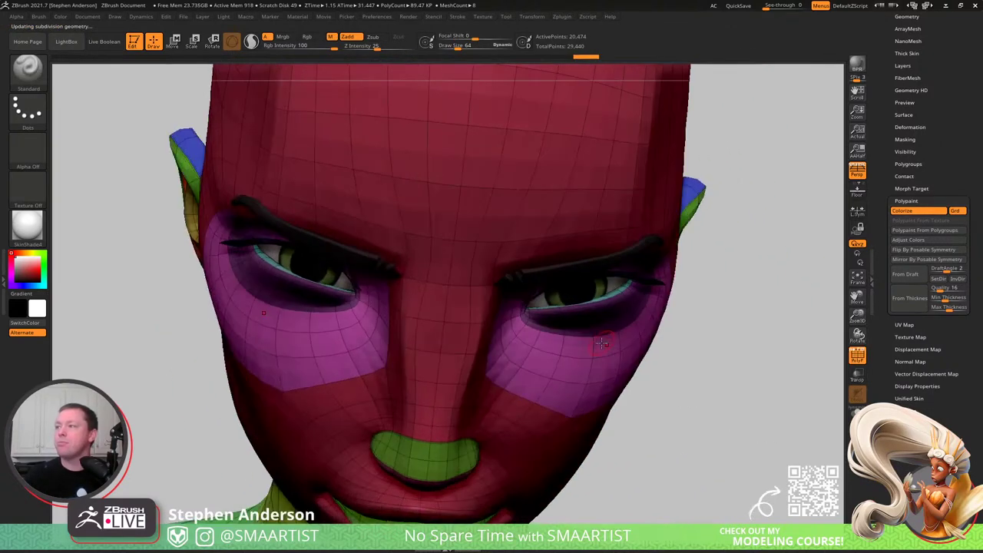
key("shift+d")
- Choose the Move brush and reduce its draw size to about 10 for close work on the upper eyelid rim
key("b")
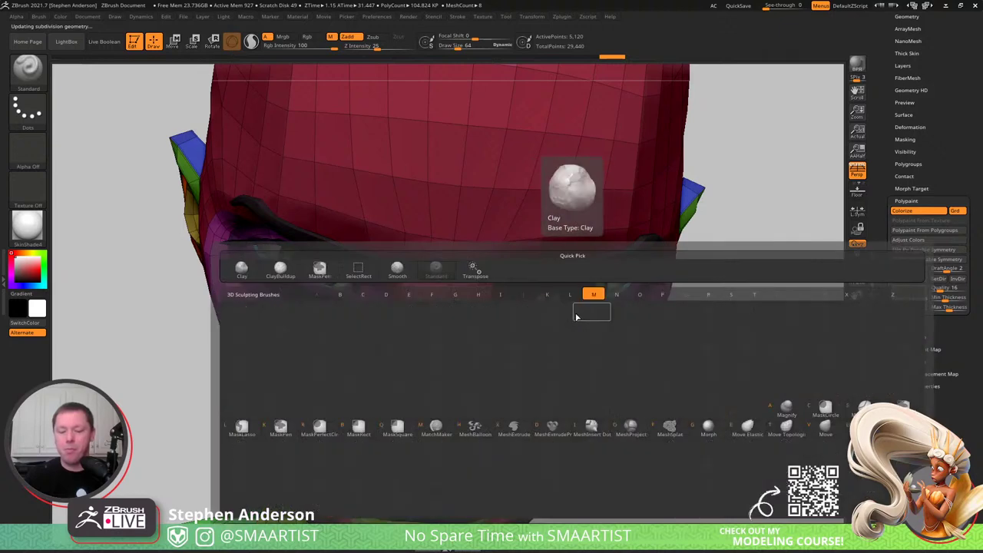
key("m")
key("v")
key("s")
right_click_drag(585, 308, 566, 305)
key("s")
left_click_drag(565, 306, 567, 306)
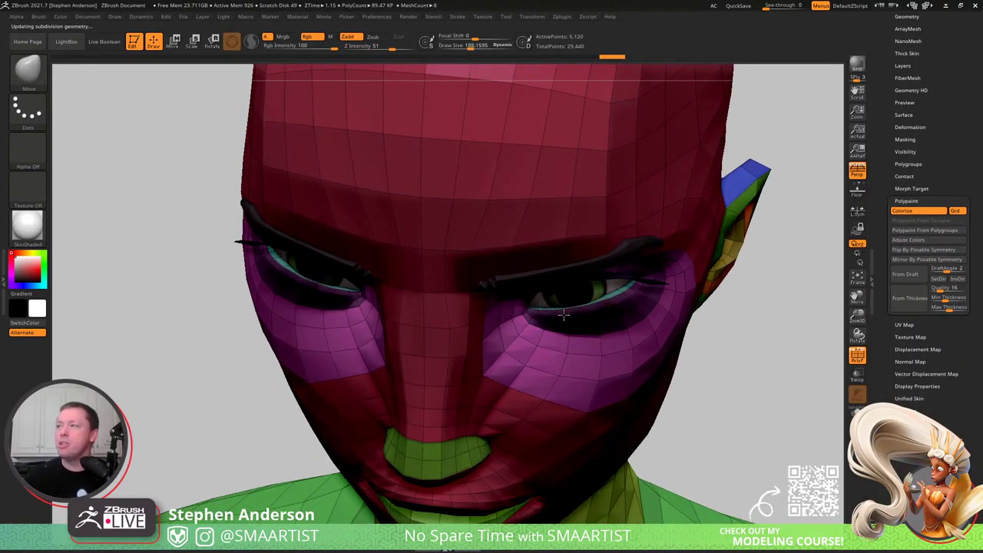
mouse_move(567, 309)
right_mouse_down()
mouse_move(607, 301)
mouse_move(584, 244)
right_mouse_up()
right_click_drag(584, 244, 596, 288, "ctrl")
key("s")
mouse_move(577, 276)
left_mouse_down()
mouse_move(564, 276)
mouse_move(576, 301)
mouse_move(560, 268)
left_mouse_up()
key("s")
right_click_drag(564, 271, 650, 280)
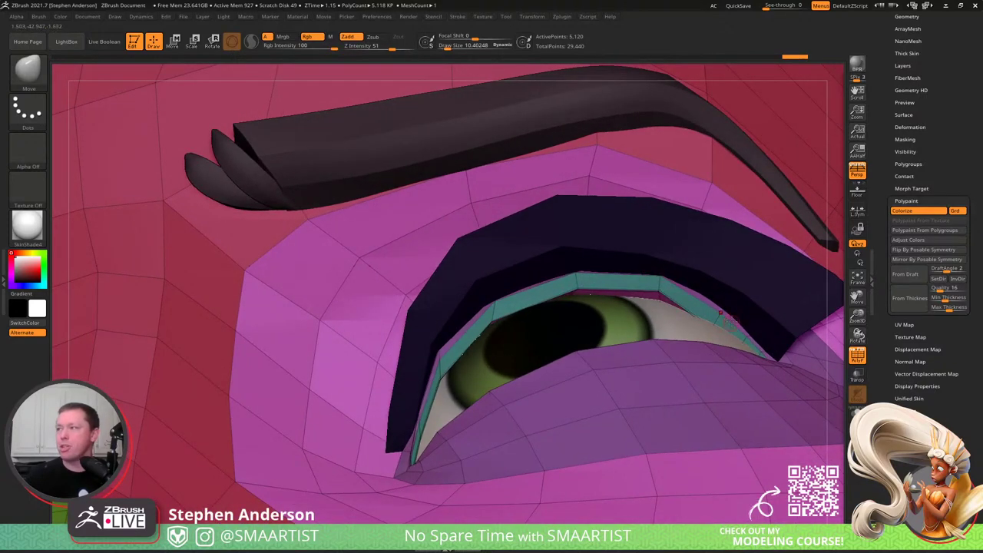
- Adjust the outer half of the upper eyelid rim with the Move brush at a draw size of about 77
mouse_move(720, 313)
right_mouse_down()
mouse_move(658, 323)
mouse_move(673, 312)
right_mouse_up()
key("s")
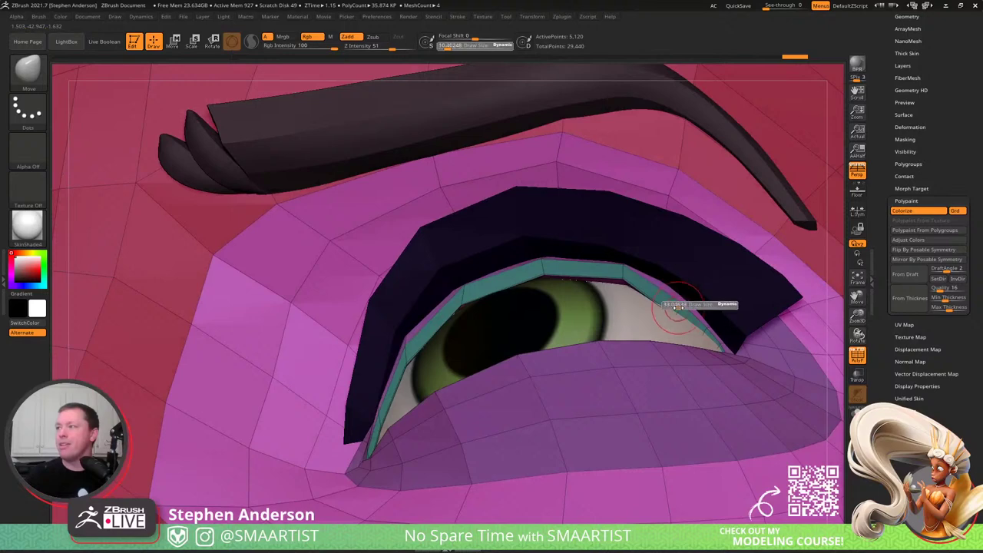
left_click_drag(678, 308, 682, 307)
key("s")
left_click(675, 307)
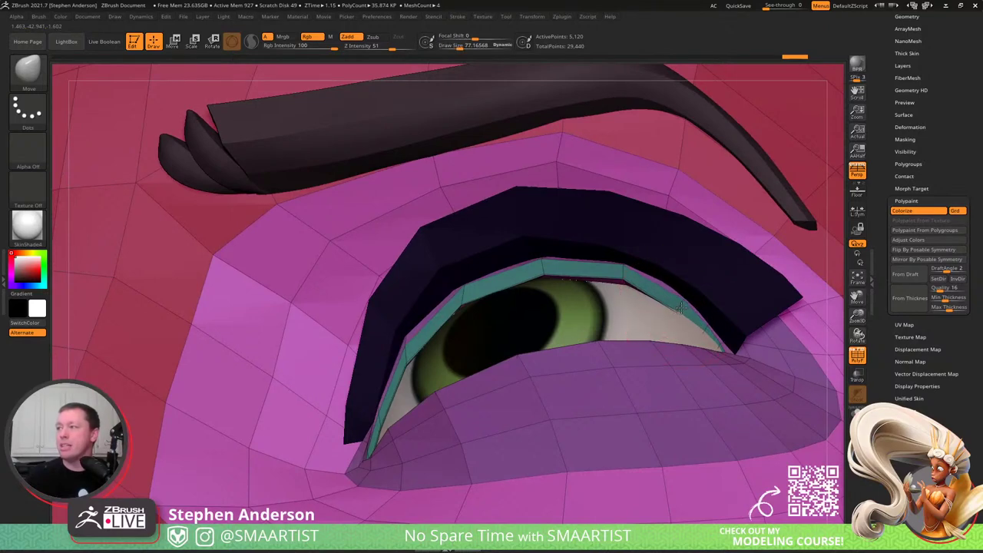
right_click_drag(681, 308, 622, 257)
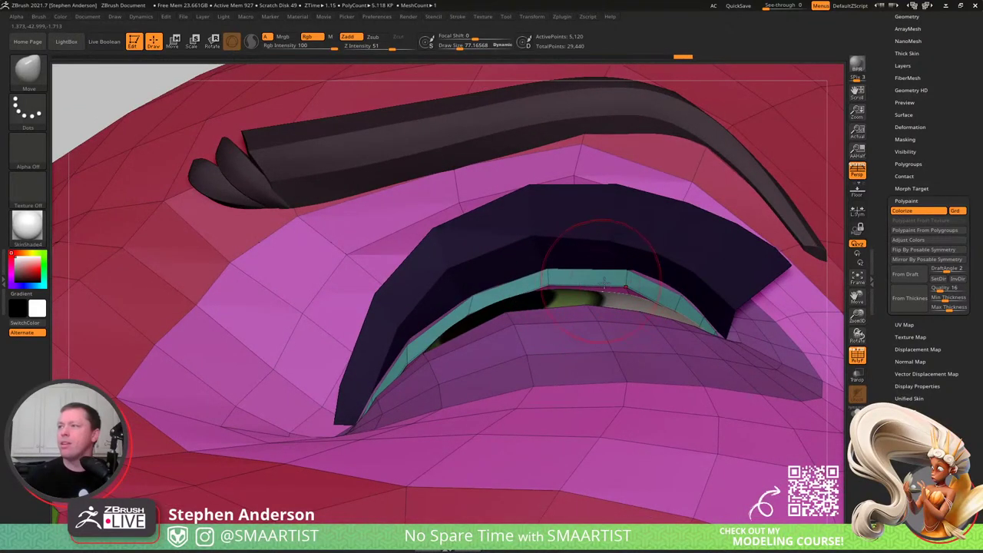
right_click_drag(624, 289, 579, 276)
- Adjust the inner half of the upper eyelid rim with the Move brush at draw size about 42, and smooth its inner corner
mouse_move(500, 292)
right_mouse_down()
mouse_move(401, 338)
mouse_move(412, 330)
right_mouse_up()
key("s")
key("s")
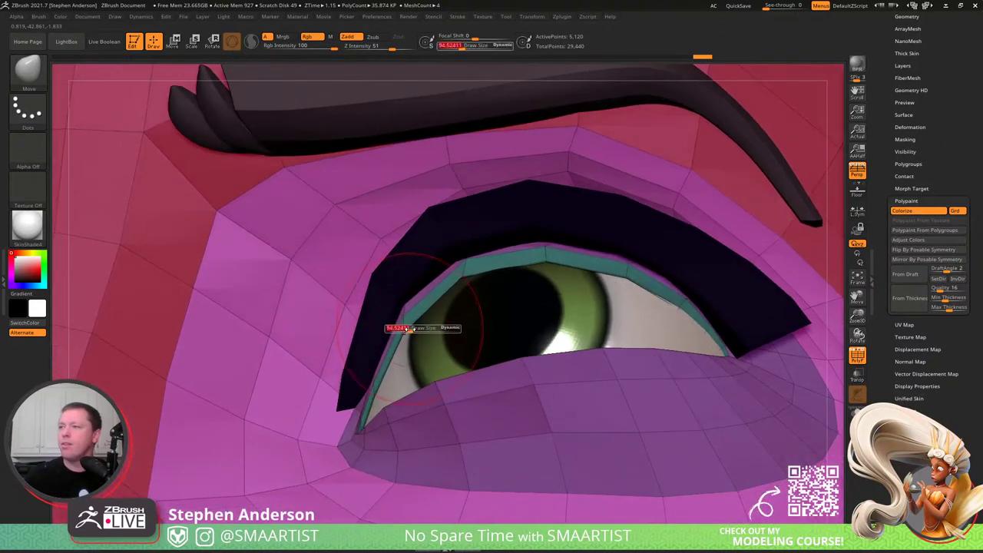
mouse_move(412, 330)
left_mouse_down()
mouse_move(403, 331)
mouse_move(415, 328)
left_mouse_up()
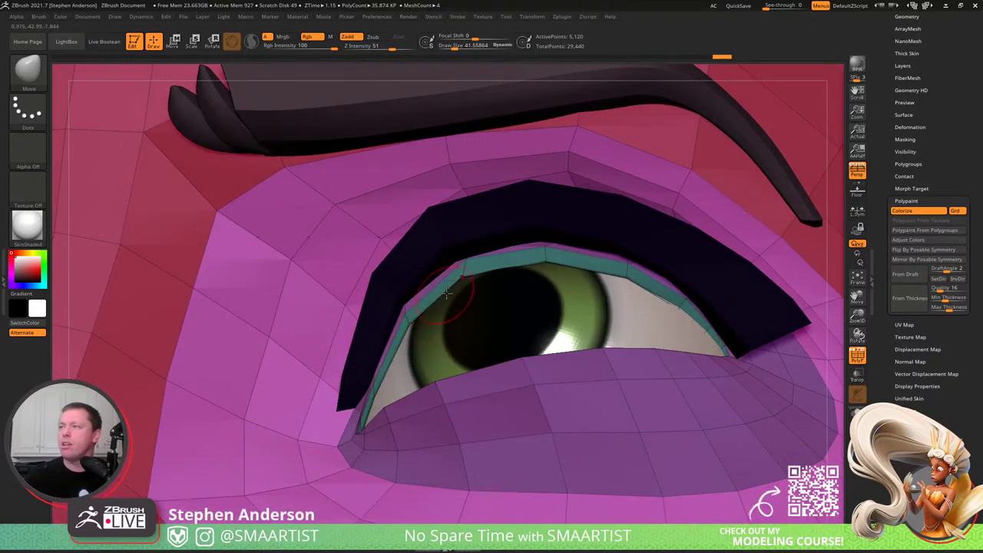
right_click_drag(472, 279, 357, 432)
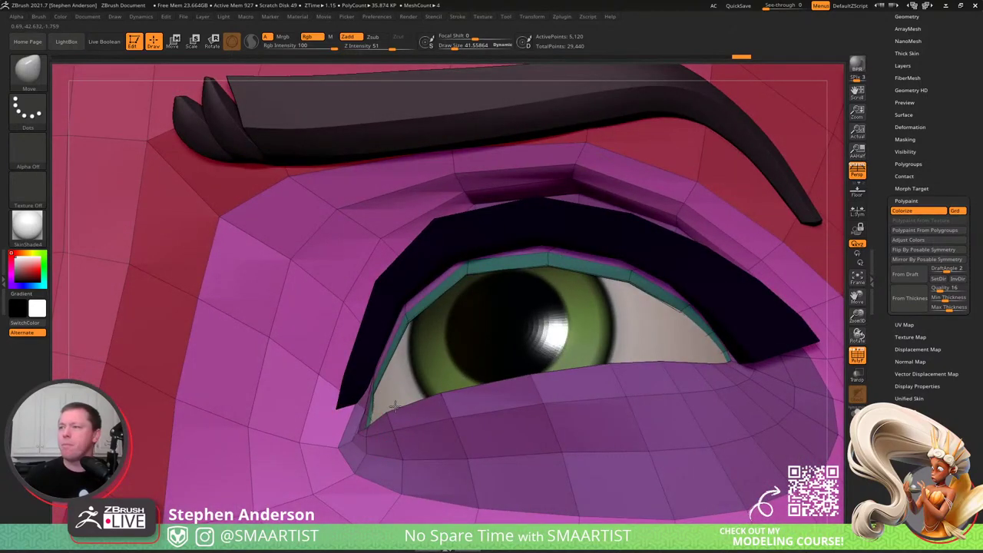
left_click_drag(380, 405, 378, 407)
mouse_move(378, 407)
right_mouse_down()
mouse_move(365, 427)
mouse_move(262, 385)
mouse_move(185, 333)
right_mouse_up()
left_click_drag(361, 383, 360, 389, "shift")
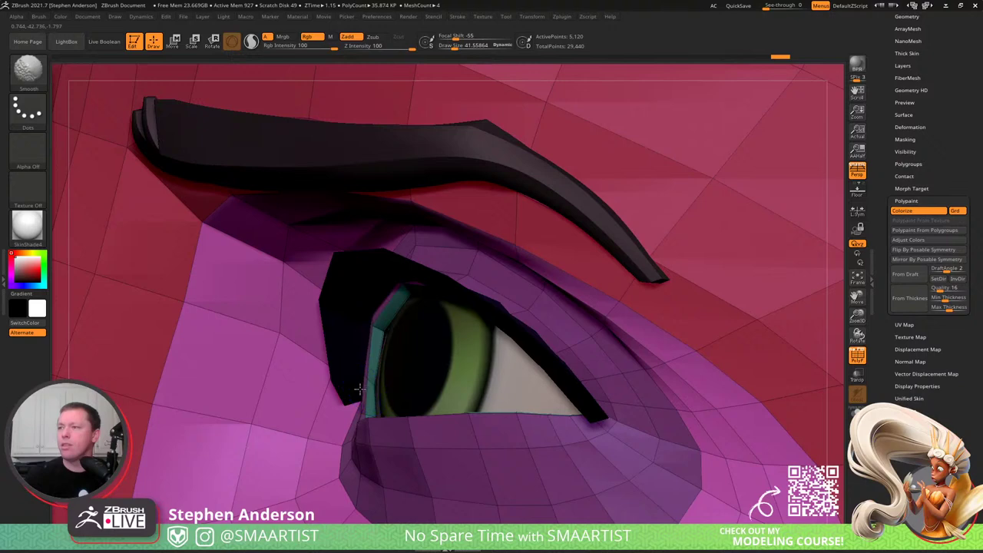
- Smooth the inner end of the upper eyelid rim, and review the whole face from the front with PolyFrame off
right_click_drag(385, 372, 484, 364)
mouse_move(304, 405)
left_mouse_down("shift")
mouse_move(316, 373)
mouse_move(312, 404)
mouse_move(289, 409)
mouse_move(303, 385)
left_mouse_up("shift")
mouse_move(329, 368)
right_mouse_down()
mouse_move(355, 370)
mouse_move(265, 431)
right_mouse_up()
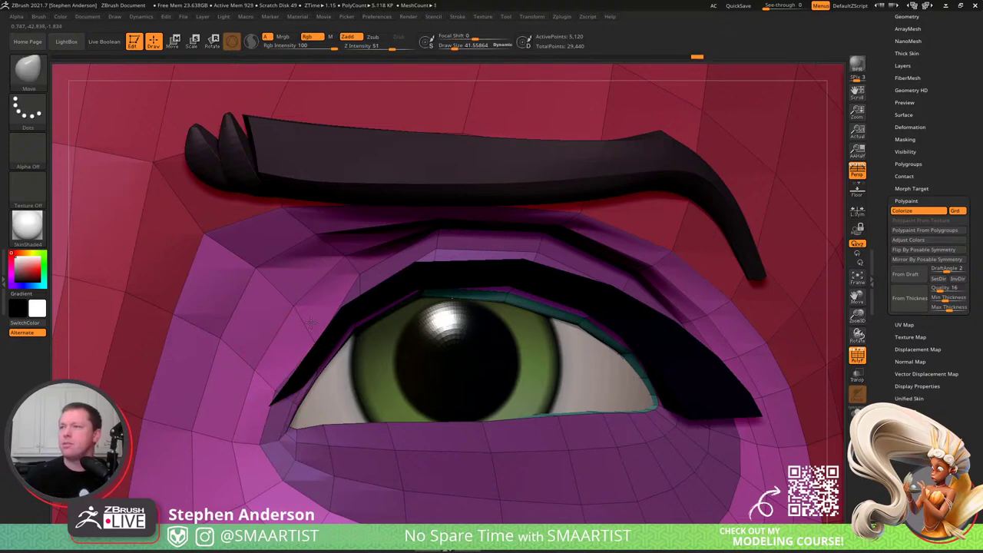
right_click_drag(477, 303, 498, 332, "ctrl")
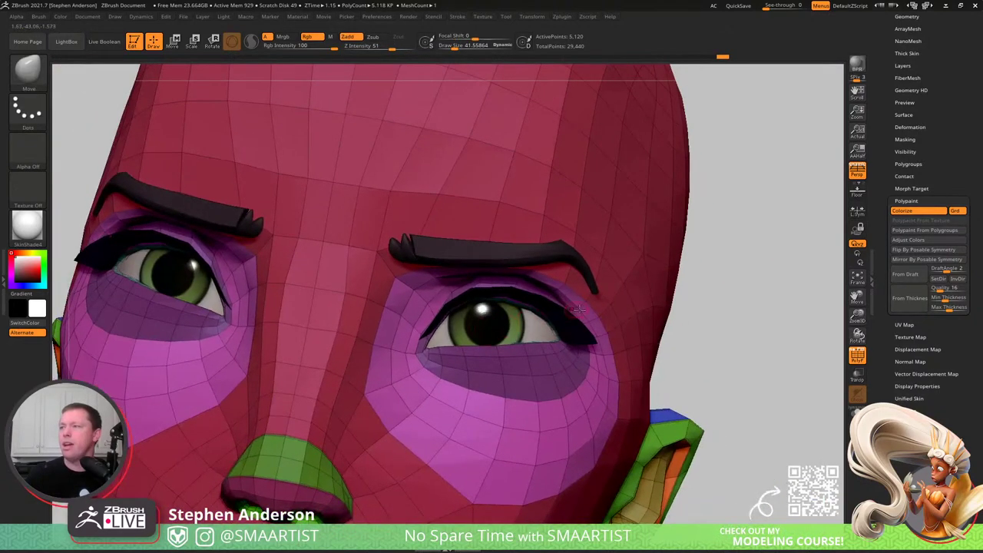
key("shift+f")
mouse_move(607, 352)
right_mouse_down()
mouse_move(522, 343)
mouse_move(588, 369)
mouse_move(538, 384)
mouse_move(530, 341)
right_mouse_up()
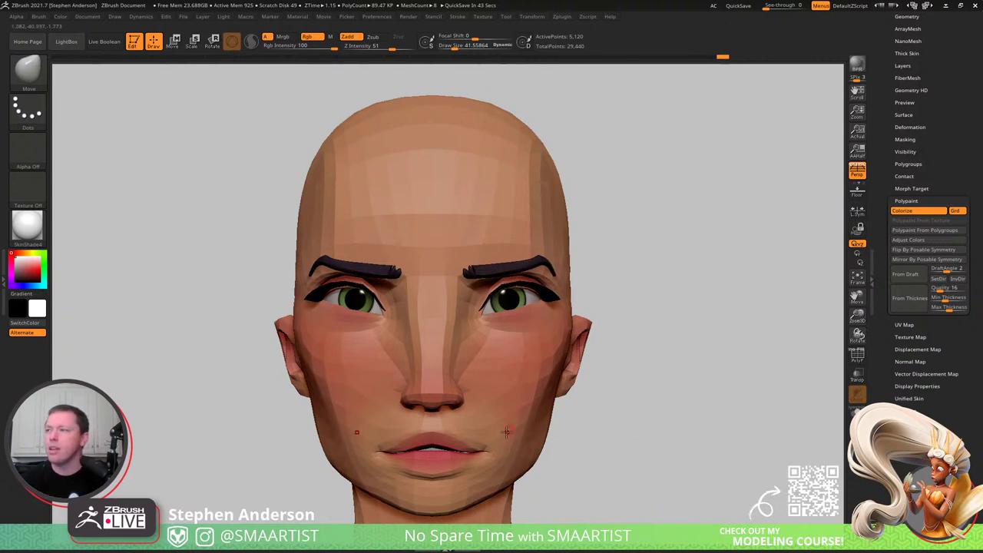
right_click_drag(468, 461, 468, 437, "alt")
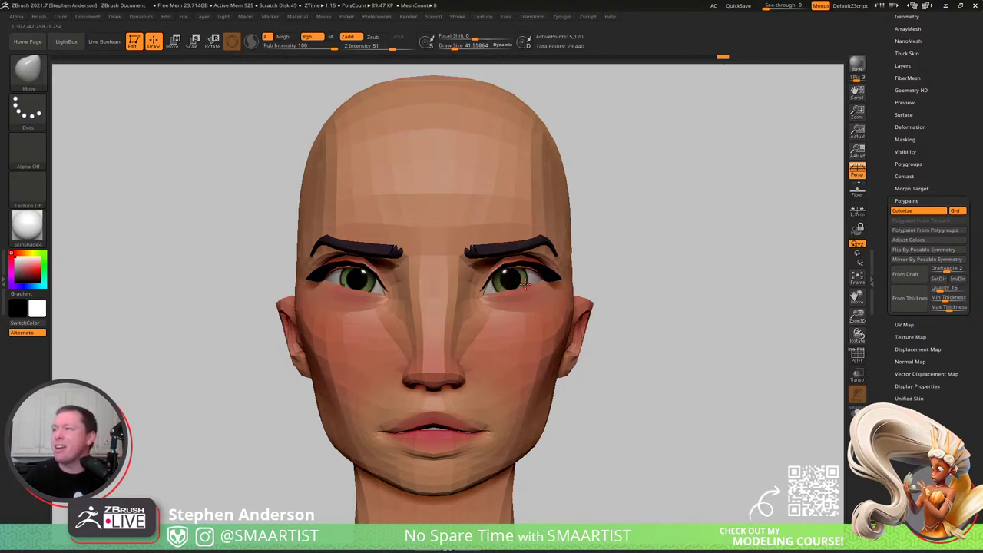
- Turn PolyFrame on and isolate the body with Solo for a close look at the eye socket
key("shift+f")
right_click_drag(621, 320, 614, 430, "ctrl")
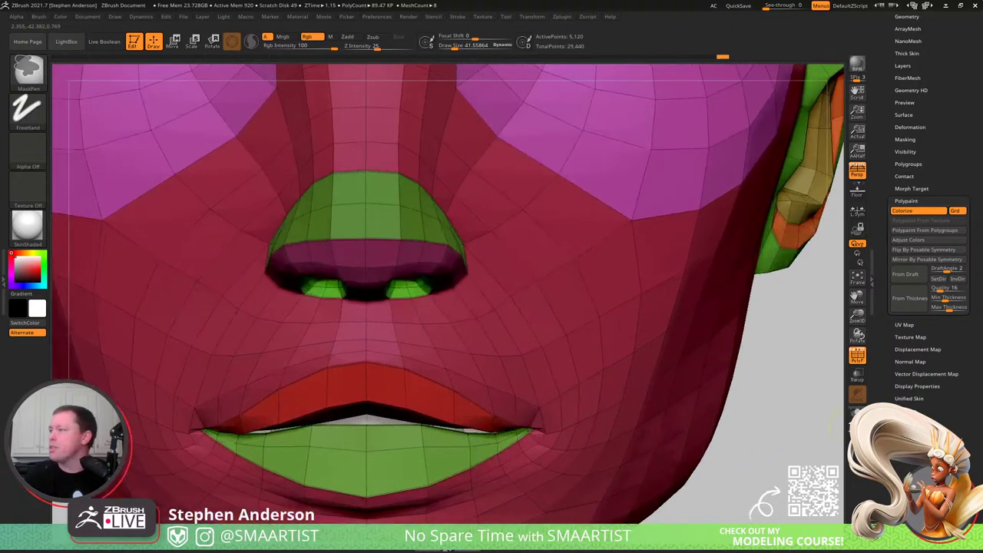
right_click_drag(586, 283, 421, 538, "alt")
right_click_drag(477, 294, 461, 399)
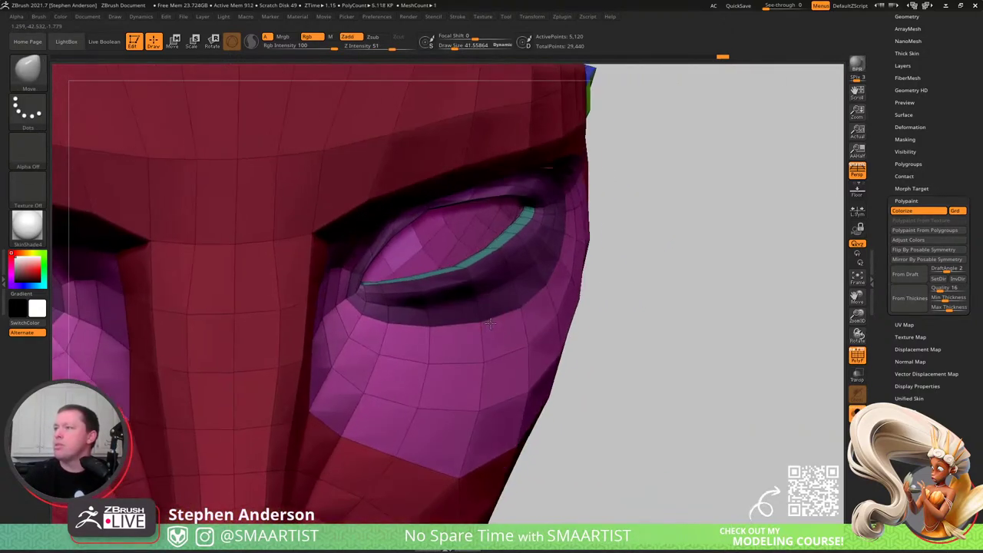
- Try masking everything except the pink lining polygroup of the eye socket, and clear that mask
key("w")
left_click(453, 268, "ctrl")
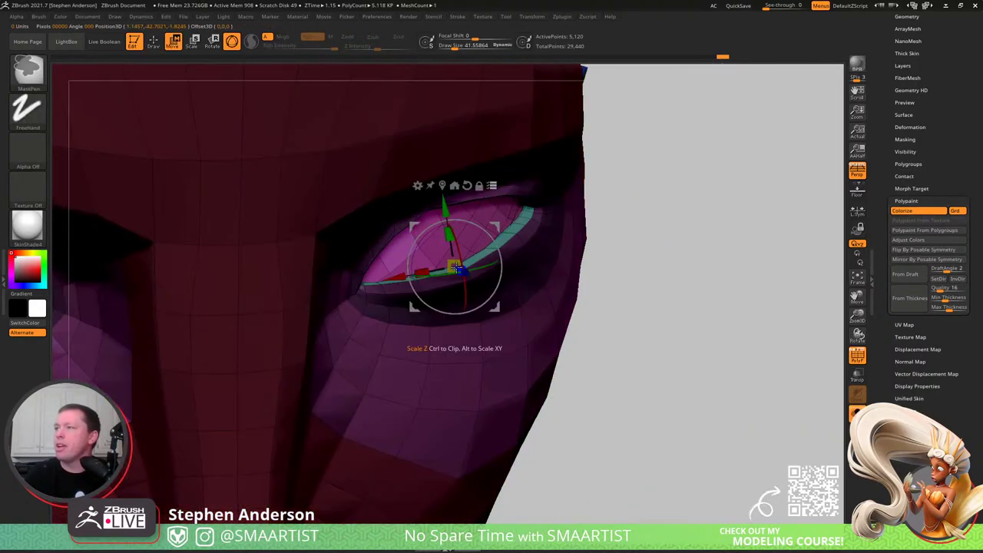
key("q")
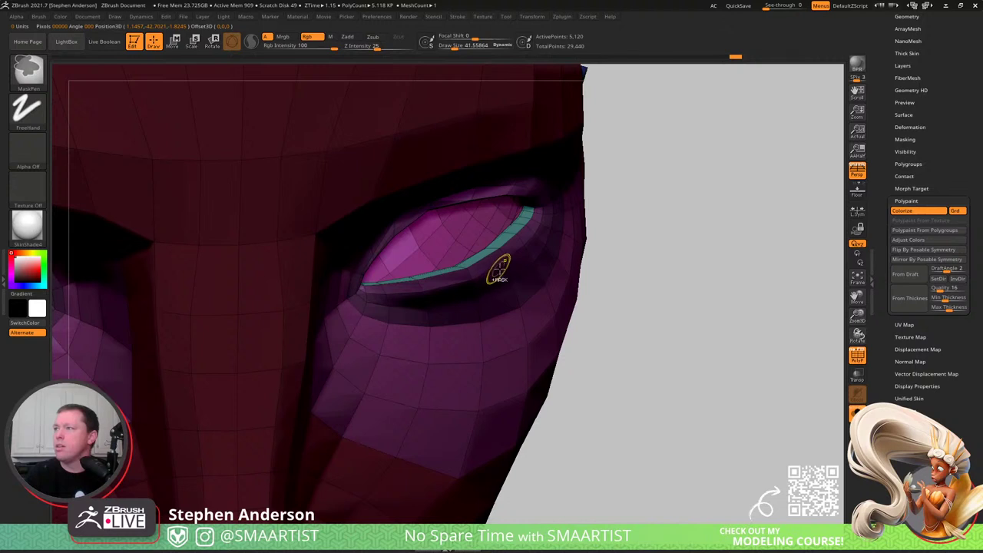
left_click(616, 236, "ctrl")
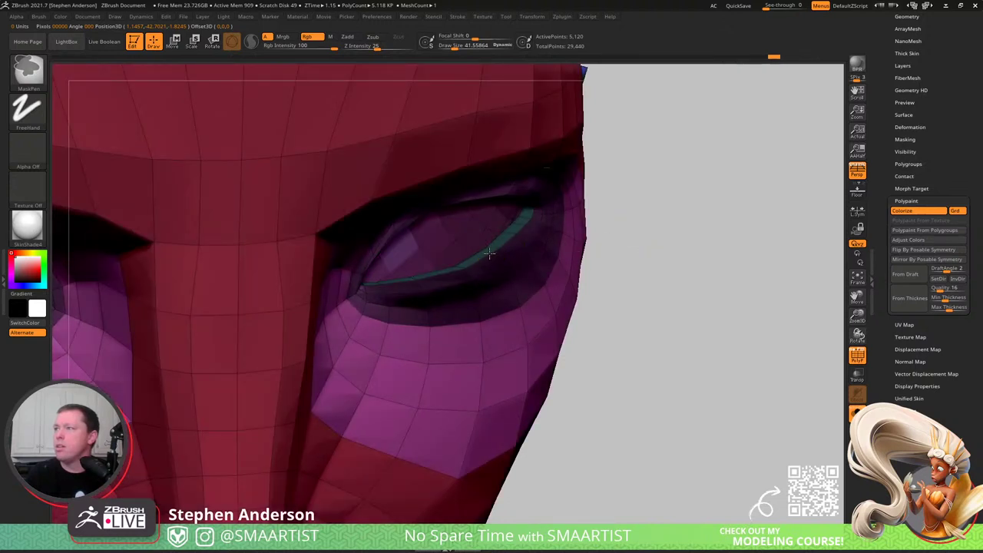
left_click_drag(700, 234, 680, 249, "ctrl")
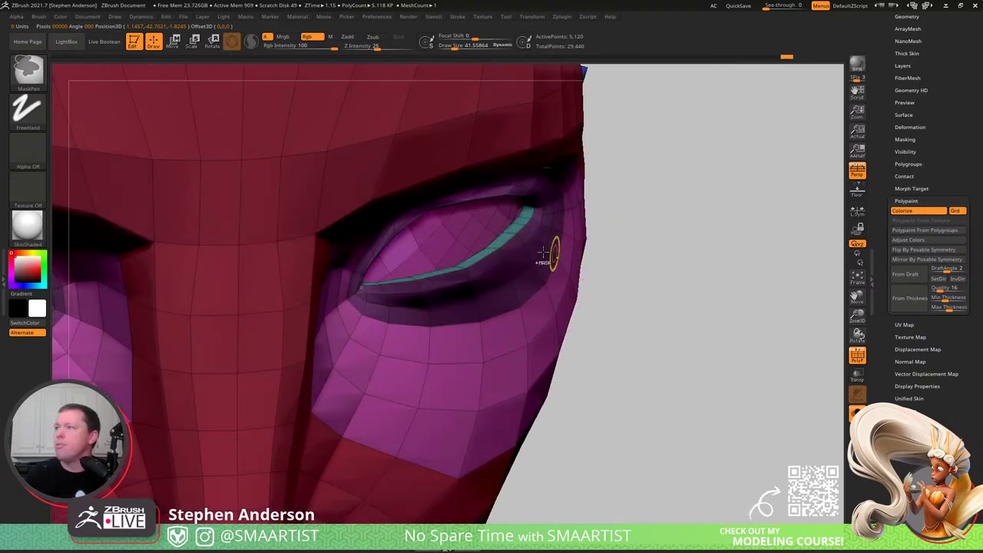
- Hide the eyelid and inner eye-socket polygroups, mask the rest of the body, and show the full mesh again
left_click(509, 236, "ctrl+shift")
left_click_drag(627, 223, 696, 280, "ctrl+shift")
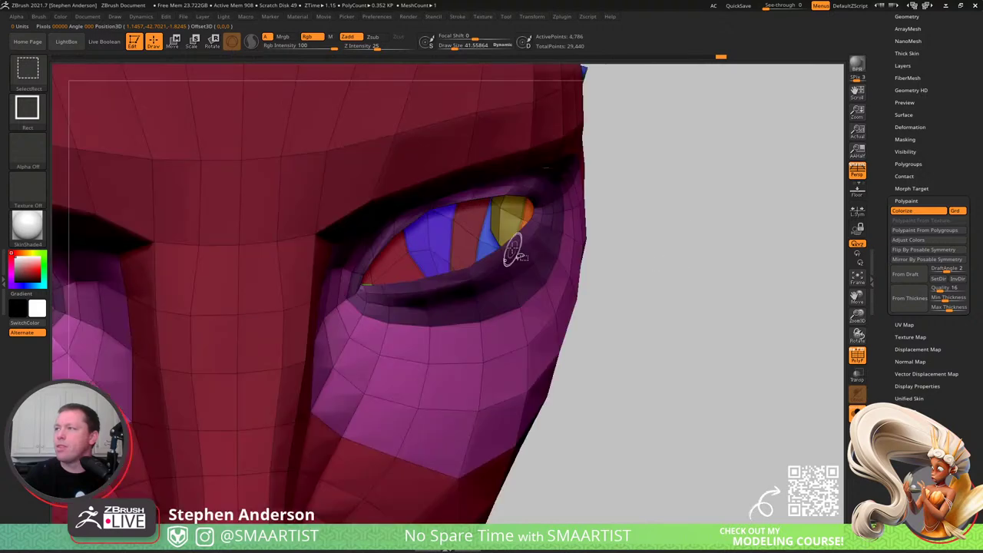
left_click(518, 239, "ctrl+shift")
right_click_drag(597, 275, 621, 221, "ctrl")
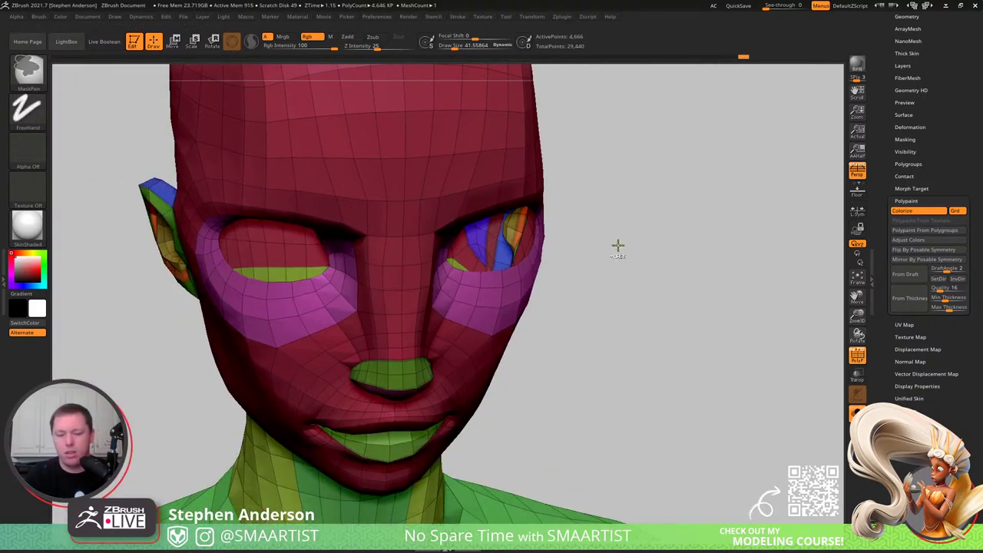
left_click(617, 246, "ctrl")
left_click(638, 248, "ctrl+shift")
right_click_drag(551, 272, 523, 206)
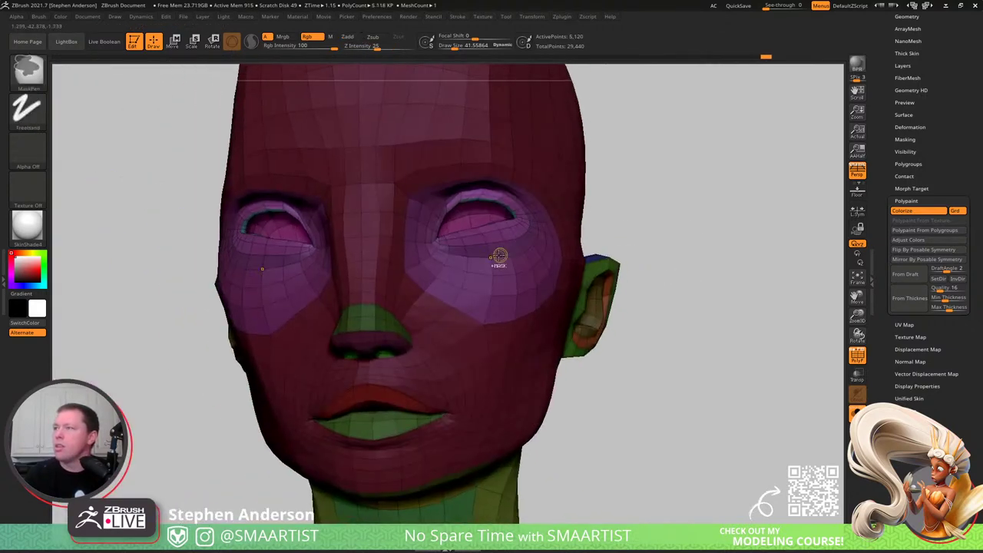
- Soften the mask's edge around the eyes, keeping the eyelid area unmasked, and turn Solo off
left_click(507, 259, "ctrl")
left_click(663, 212, "ctrl")
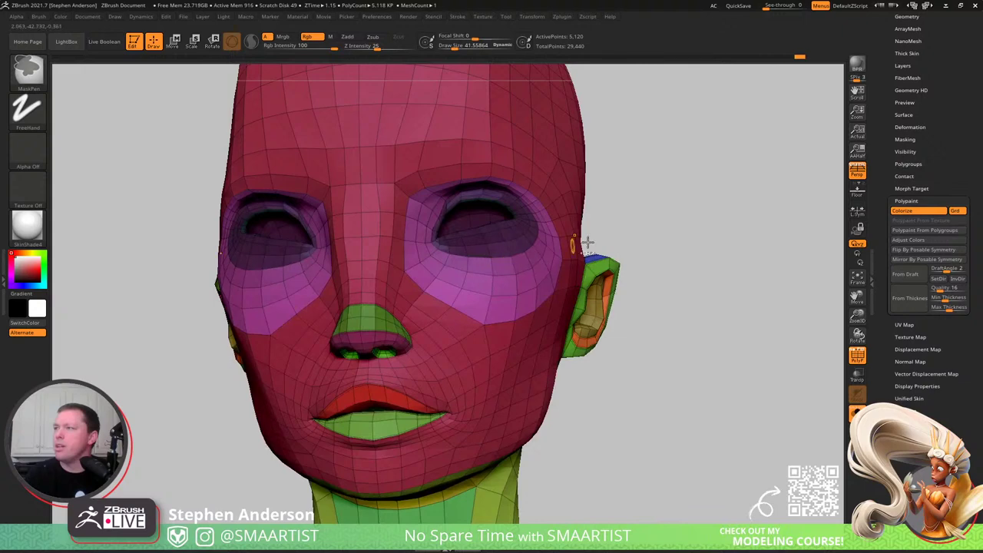
left_click(667, 219, "ctrl")
mouse_move(668, 219)
left_mouse_down()
mouse_move(674, 211)
mouse_move(647, 239)
mouse_move(694, 237)
mouse_move(658, 235)
left_mouse_up()
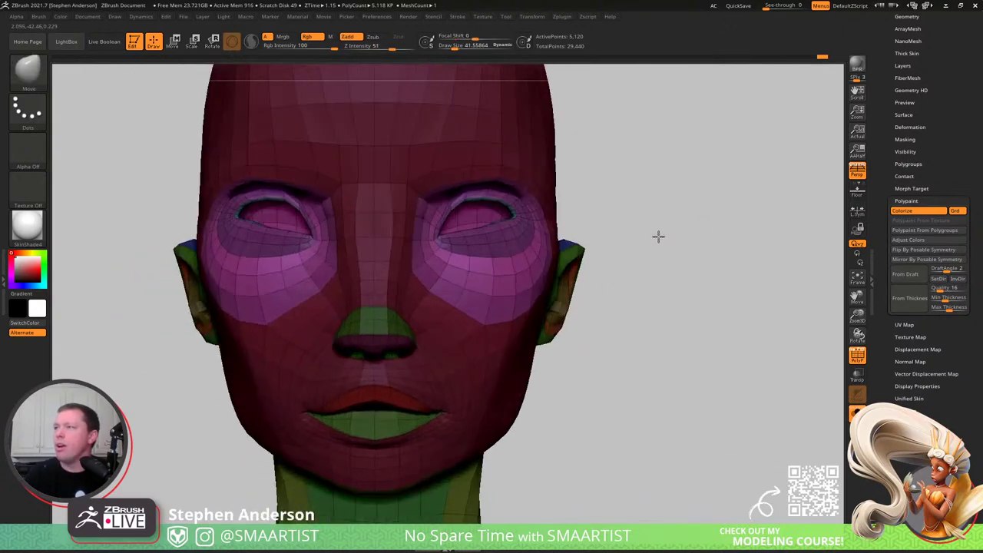
left_click(856, 414)
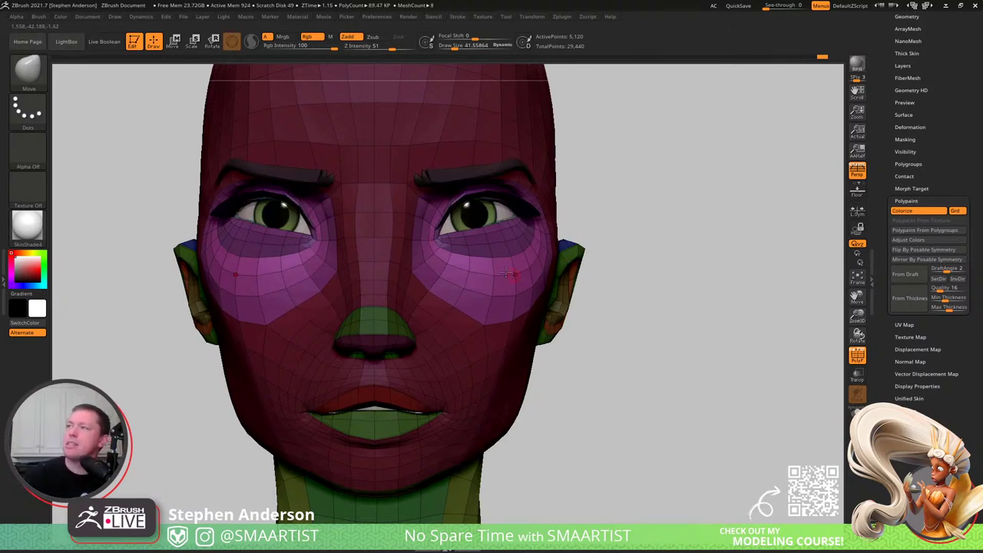
- Turn on Transpose All Selected Subtools and try a sideways gizmo move of the eye area
key("w")
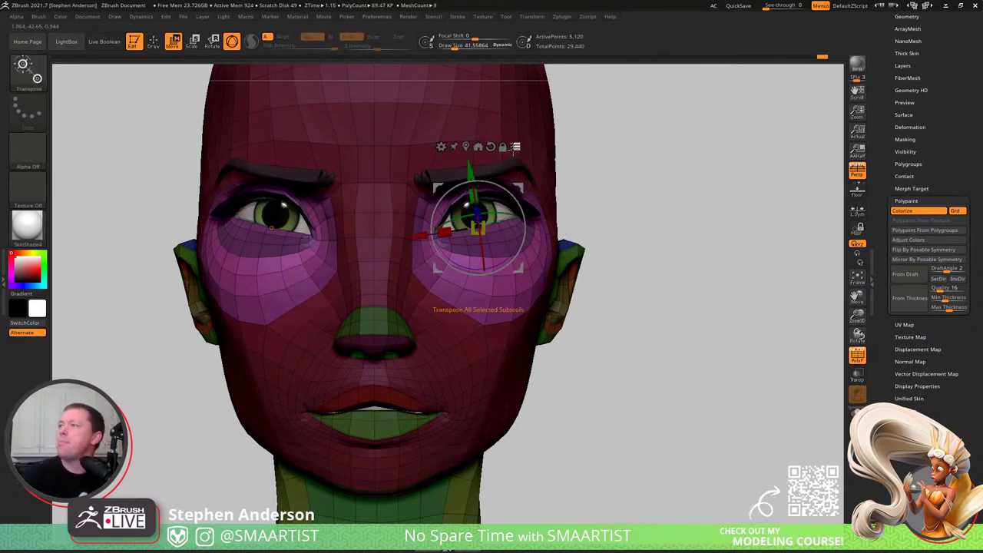
left_click_drag(619, 158, 624, 163)
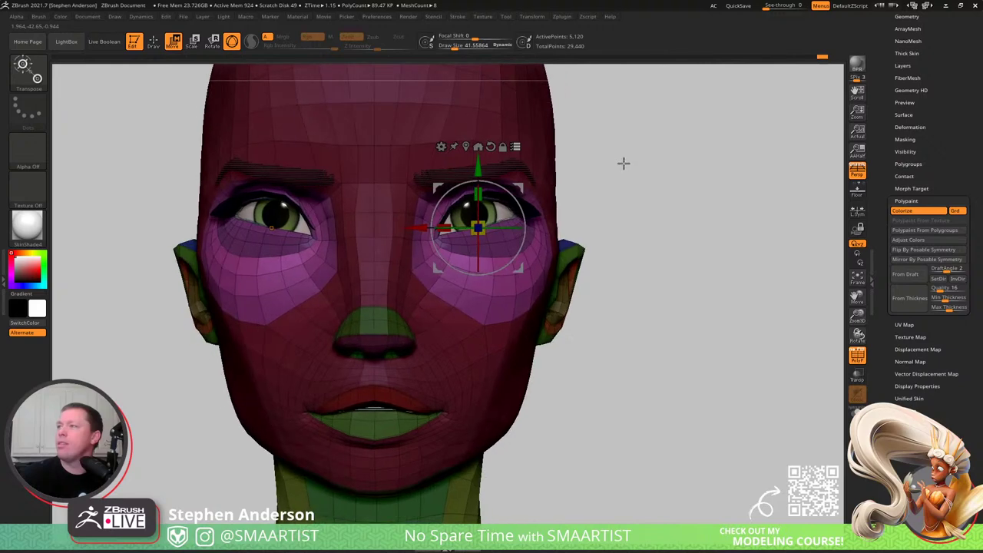
left_click_drag(417, 228, 413, 228)
key("ctrl+z")
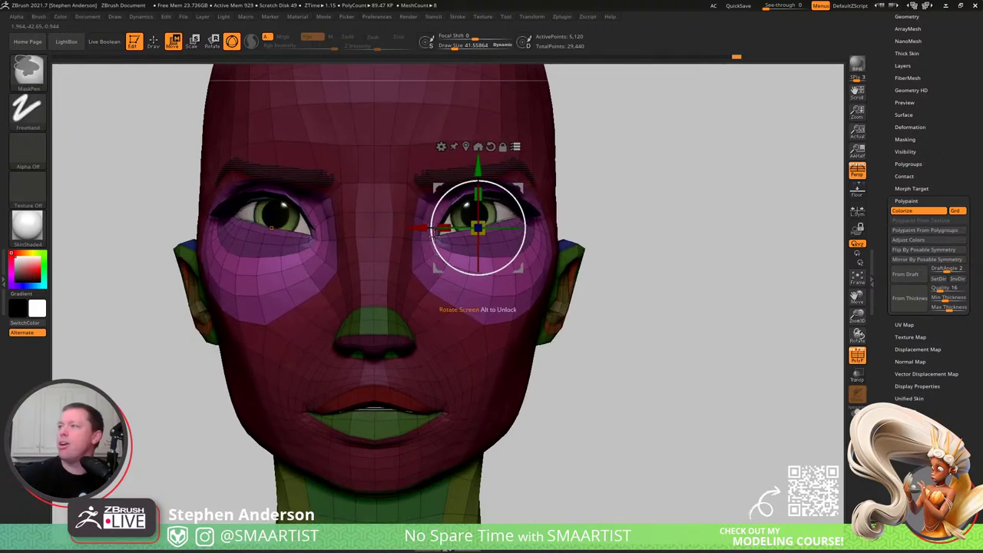
key("q")
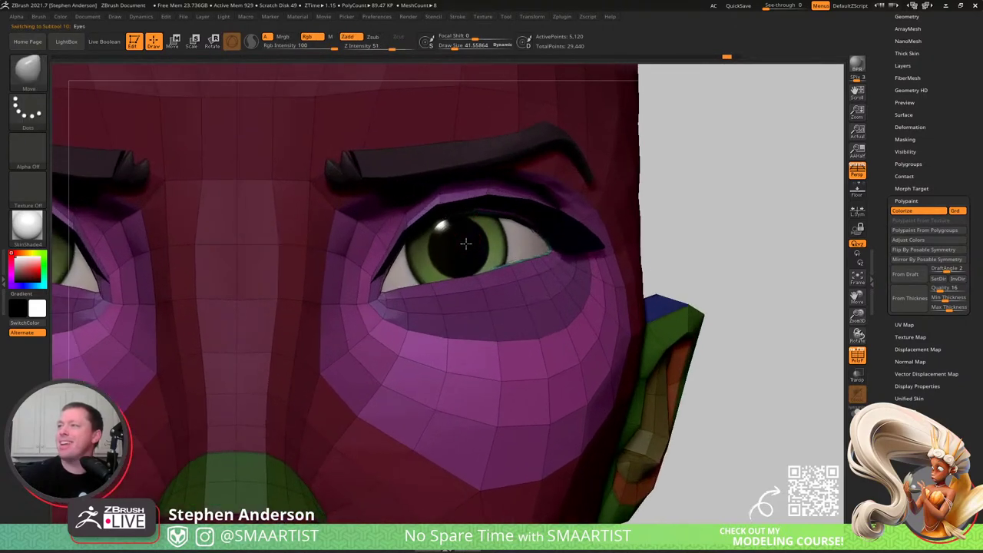
- Make the eyes the active subtool, reset the gizmo's orientation and turn PolyFrame off
left_click(466, 243, "alt")
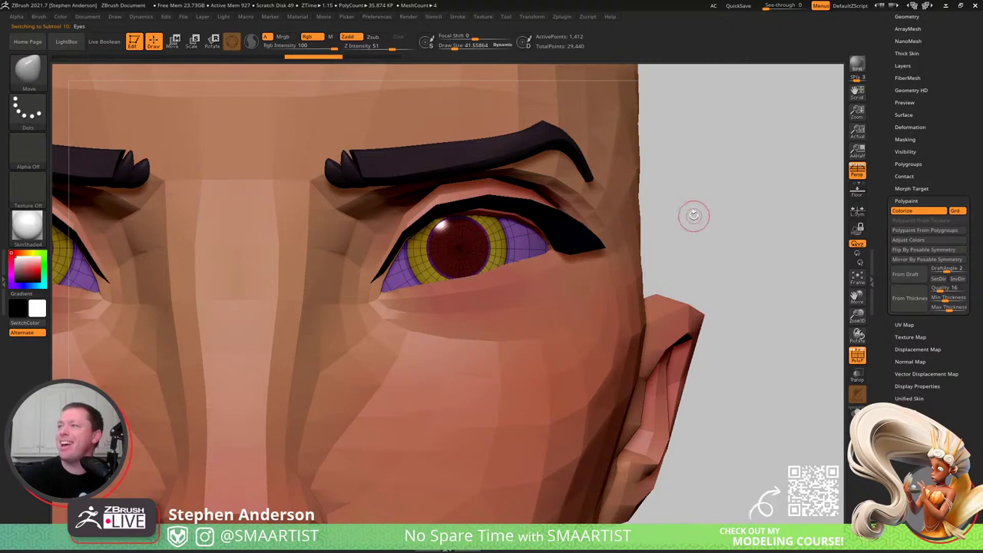
key("w")
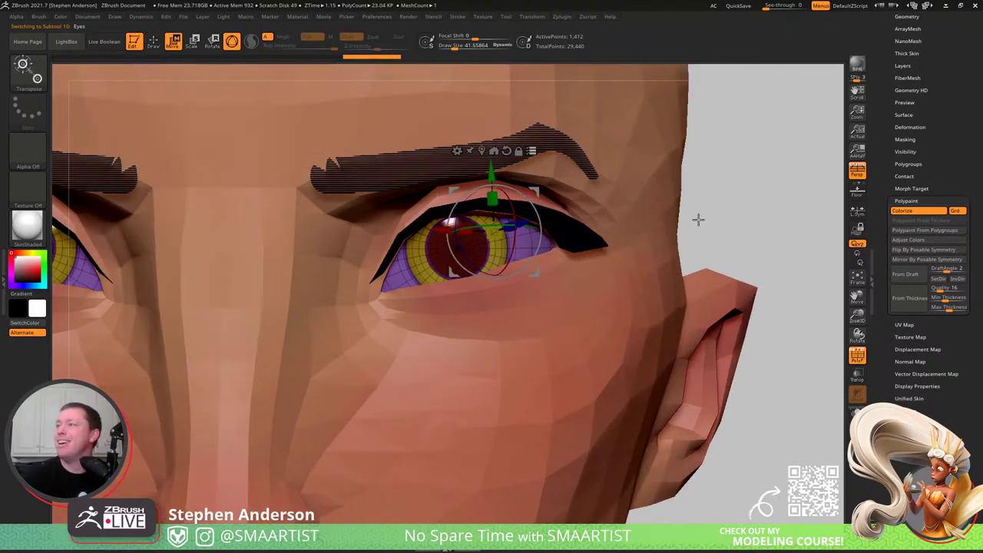
left_click(508, 151)
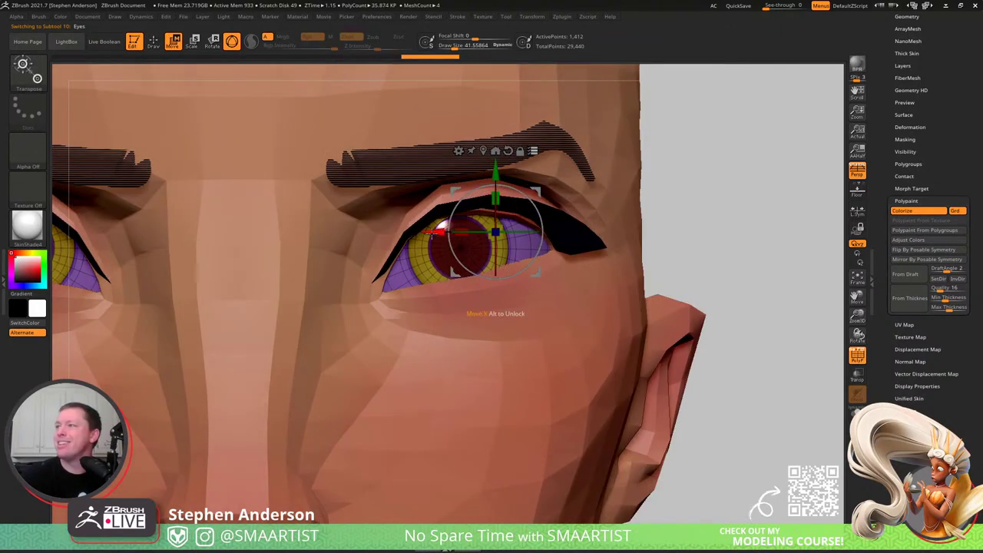
key("shift+f")
- Try moving the eye and its lashes sideways toward the nose along the X axis
left_click_drag(440, 233, 429, 233)
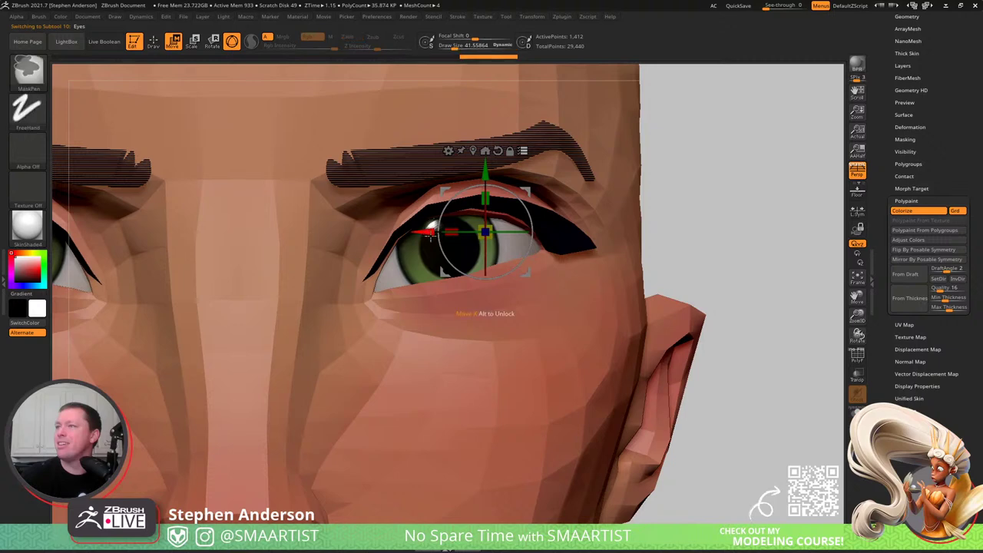
key("ctrl+z")
mouse_move(500, 231)
right_mouse_down()
mouse_move(530, 231)
mouse_move(495, 253)
mouse_move(480, 229)
right_mouse_up()
left_click_drag(473, 225, 467, 225)
- Activate X symmetry, move both eyes with their lids and lashes closer to the nose, and return to Draw mode
left_click(534, 17)
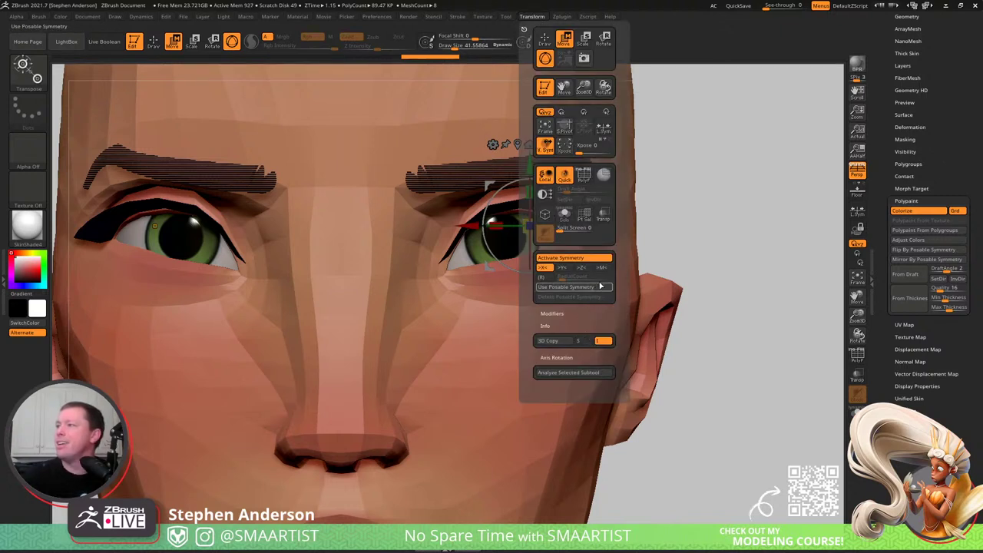
left_click_drag(474, 226, 464, 225)
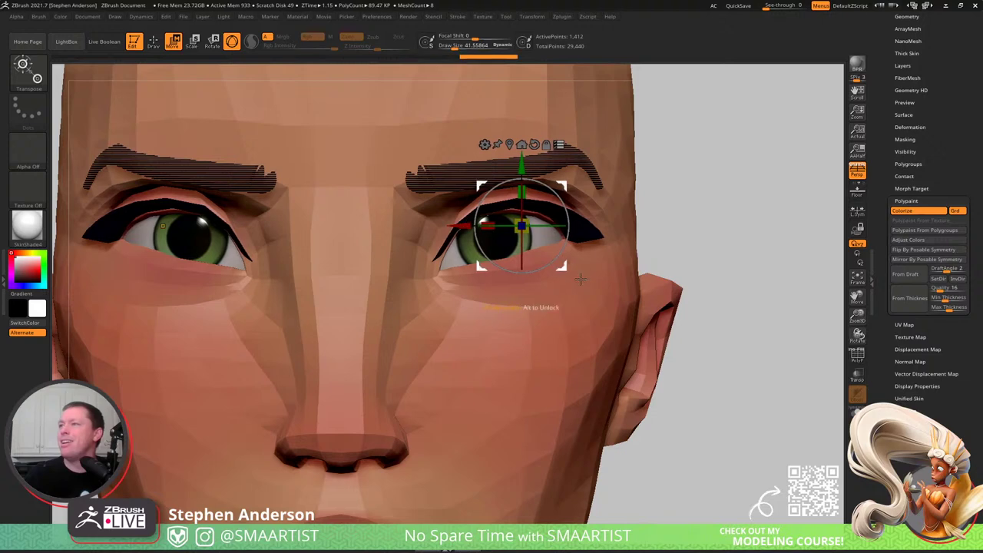
right_click_drag(582, 277, 597, 223, "ctrl")
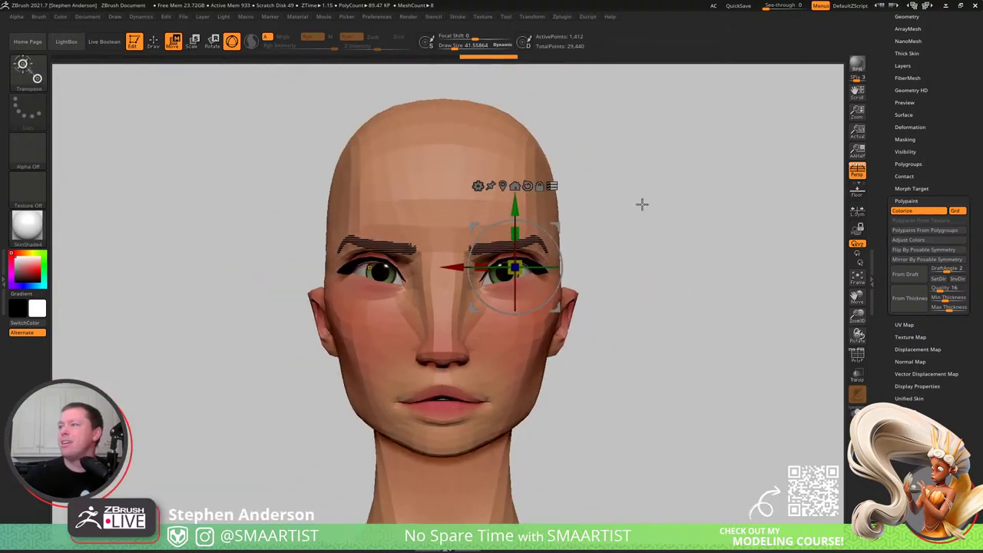
mouse_move(642, 203)
left_mouse_down()
mouse_move(639, 243)
mouse_move(650, 238)
mouse_move(638, 189)
mouse_move(659, 211)
mouse_move(589, 244)
mouse_move(557, 239)
left_mouse_up()
right_click_drag(642, 245, 631, 235, "ctrl")
key("q")
mouse_move(636, 274)
right_mouse_down("ctrl")
mouse_move(573, 248)
mouse_move(575, 257)
mouse_move(561, 253)
mouse_move(568, 248)
mouse_move(604, 314)
mouse_move(551, 325)
mouse_move(557, 345)
right_mouse_up("ctrl")
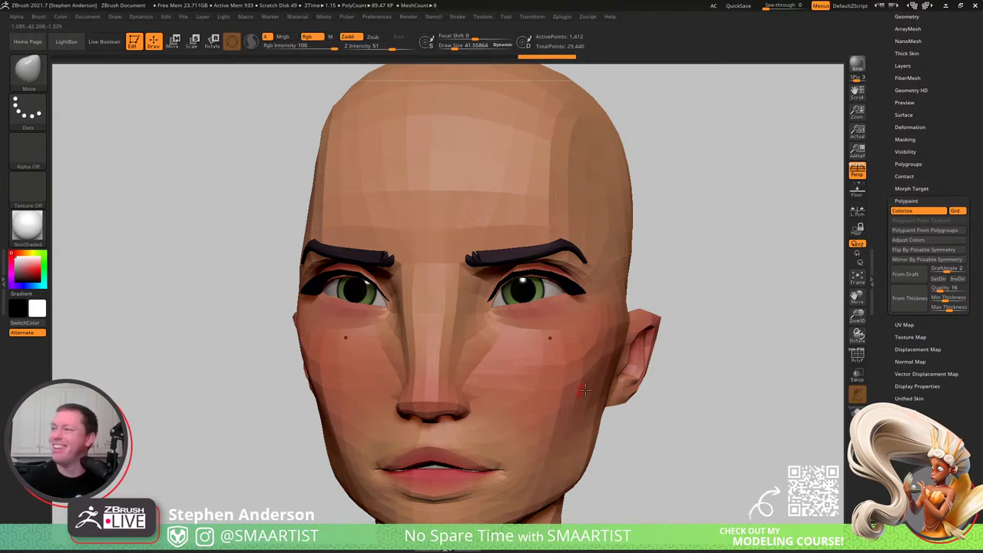
- Make the body the active subtool in profile view and clear its mask
left_click_drag(707, 393, 635, 303)
mouse_move(635, 303)
right_mouse_down()
mouse_move(616, 315)
mouse_move(554, 296)
mouse_move(575, 228)
right_mouse_up()
right_click_drag(596, 186, 596, 262)
left_click_drag(596, 262, 584, 240)
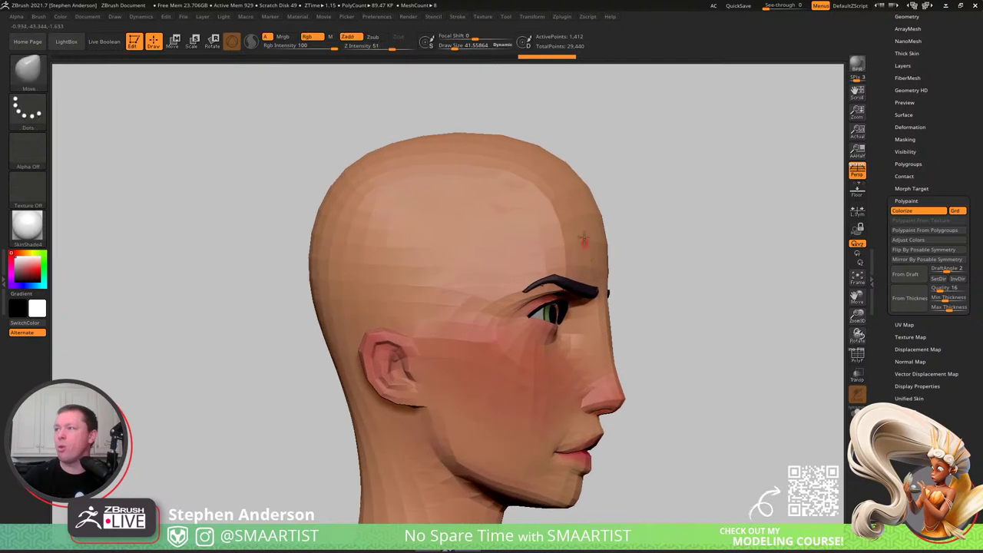
left_click(577, 230, "alt")
right_click_drag(591, 225, 626, 229)
right_click(622, 246)
left_click(653, 253, "ctrl")
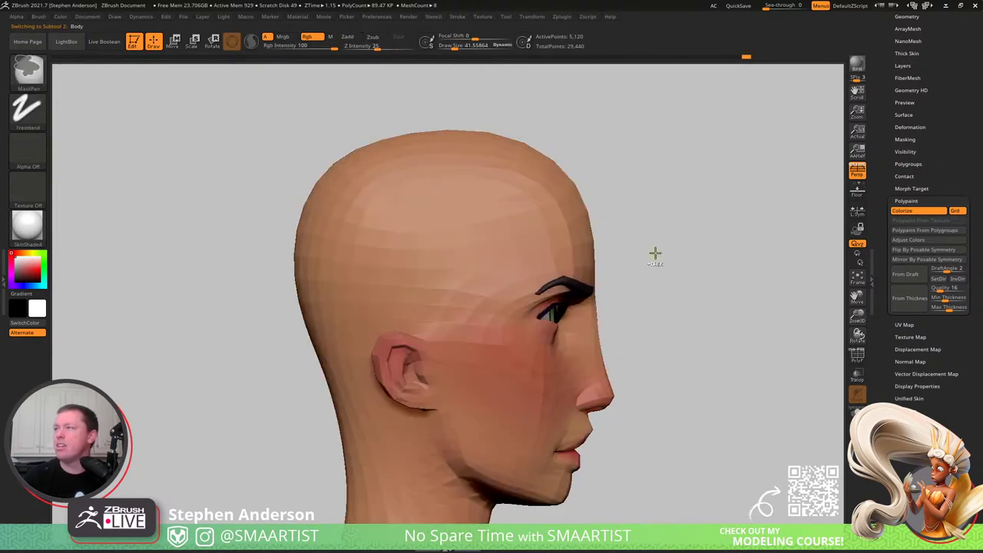
left_click(655, 244, "ctrl")
left_click_drag(655, 243, 669, 233, "ctrl")
- Choose the Move brush with a very large draw size, and turn off Dynamic sizing for skull shaping
key("s")
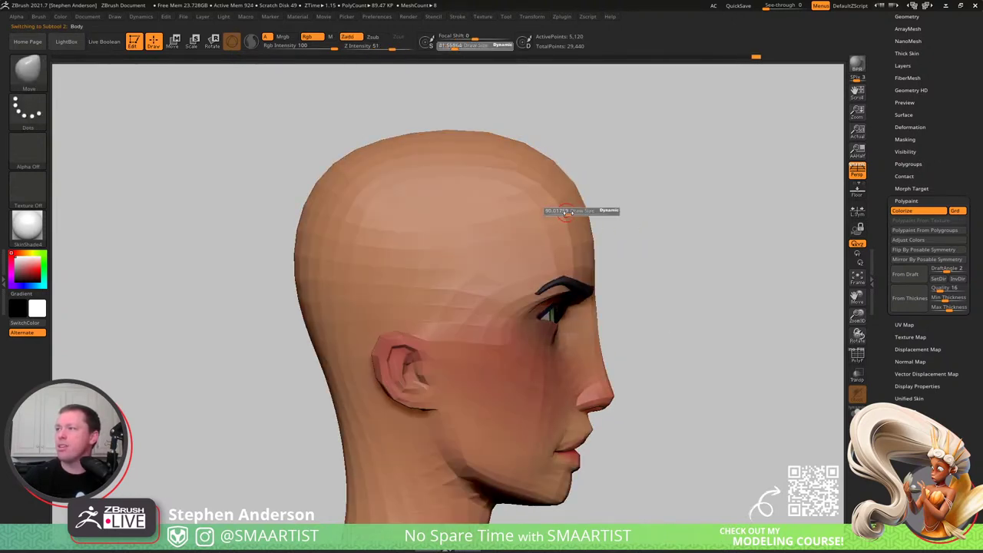
mouse_move(593, 218)
left_mouse_down()
mouse_move(604, 219)
mouse_move(568, 210)
left_mouse_up()
key("b")
key("m")
key("v")
key("s")
left_click_drag(546, 162, 535, 167)
key("s")
left_click_drag(360, 191, 368, 190)
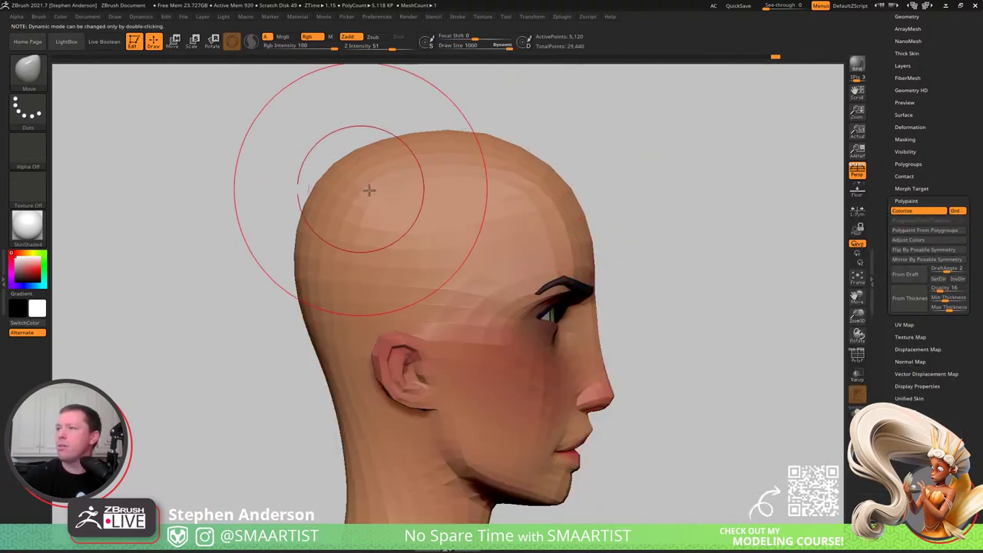
double_click(503, 46)
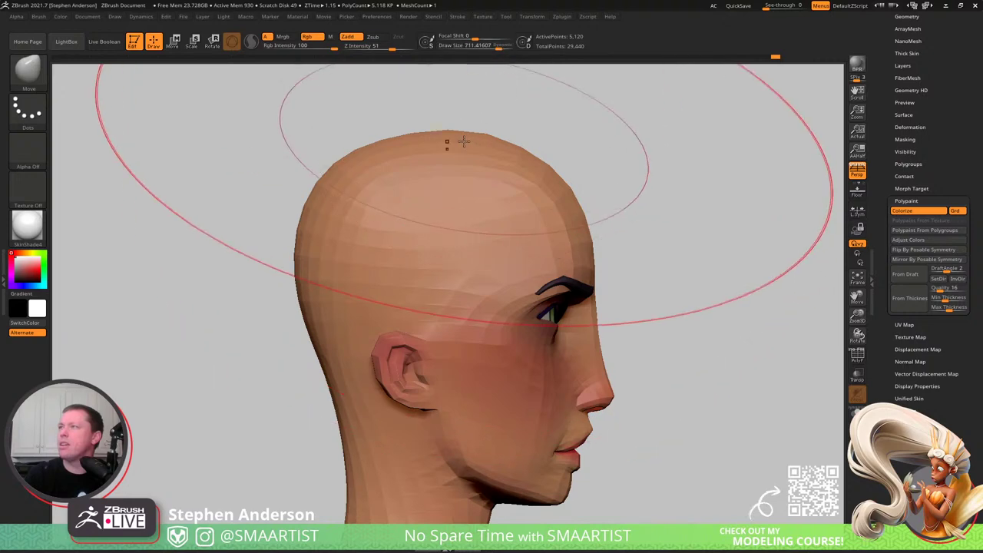
- Lower the crown of the skull and reshape the upper forehead curve in profile with a smaller Move brush
key("s")
left_click_drag(458, 143, 401, 134)
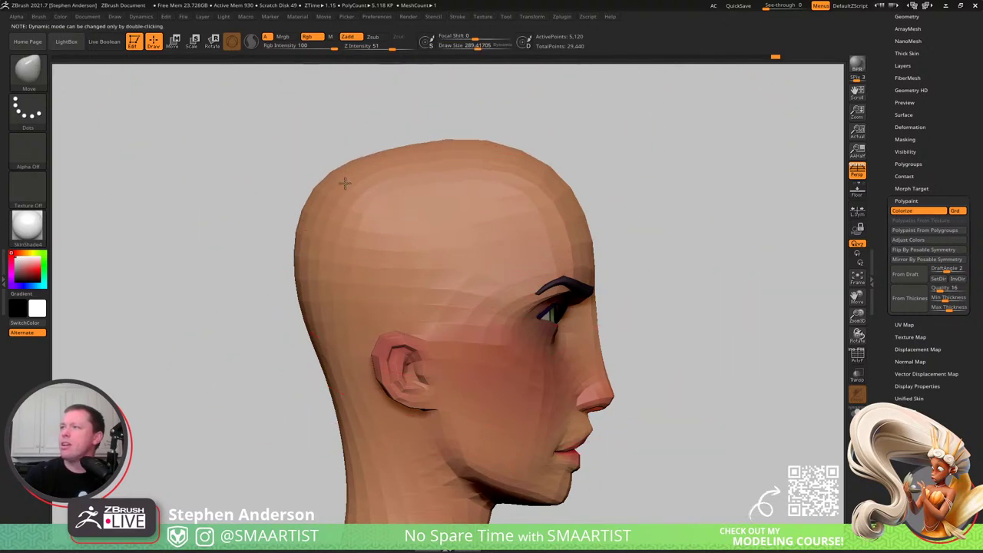
right_click_drag(542, 150, 517, 161)
left_click_drag(534, 155, 533, 168)
right_click_drag(533, 166, 544, 162)
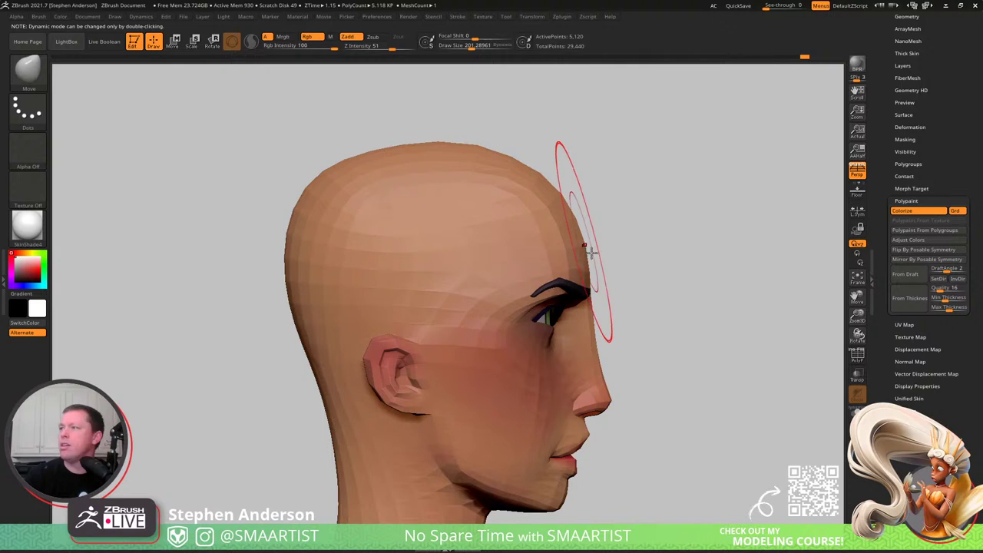
- Push the nose bridge and the lower forehead slightly inward with a progressively smaller Move brush
key("s")
left_click_drag(595, 319, 583, 324)
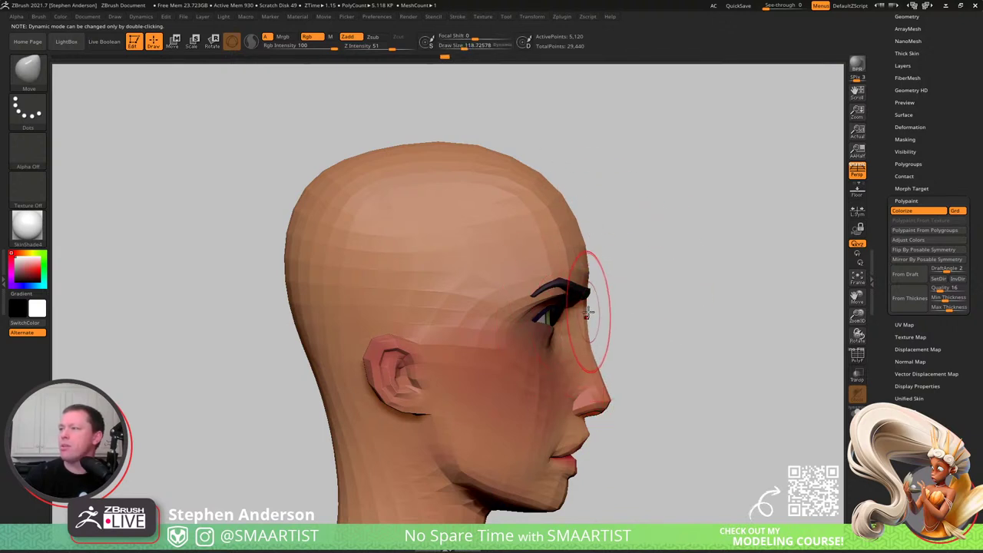
key("s")
left_click_drag(587, 312, 580, 309)
mouse_move(588, 306)
right_mouse_down()
mouse_move(560, 307)
mouse_move(607, 308)
right_mouse_up()
key("s")
left_click_drag(607, 308, 604, 308)
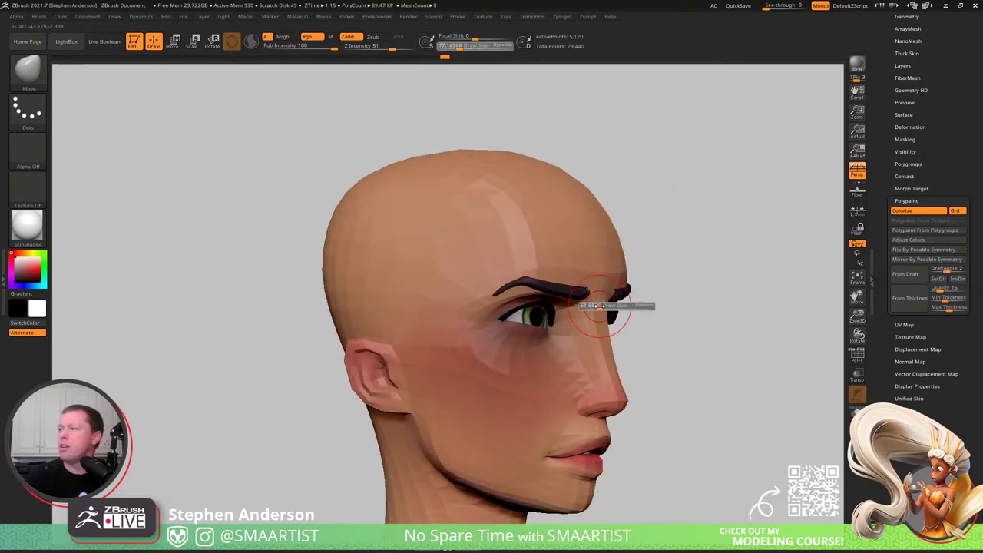
- Refine the transition from the nose bridge to the brow between the eyes
mouse_move(606, 308)
right_mouse_down("ctrl")
mouse_move(619, 369)
mouse_move(588, 302)
mouse_move(659, 287)
mouse_move(579, 320)
mouse_move(584, 309)
mouse_move(574, 329)
mouse_move(624, 330)
mouse_move(643, 352)
mouse_move(633, 352)
right_mouse_up("ctrl")
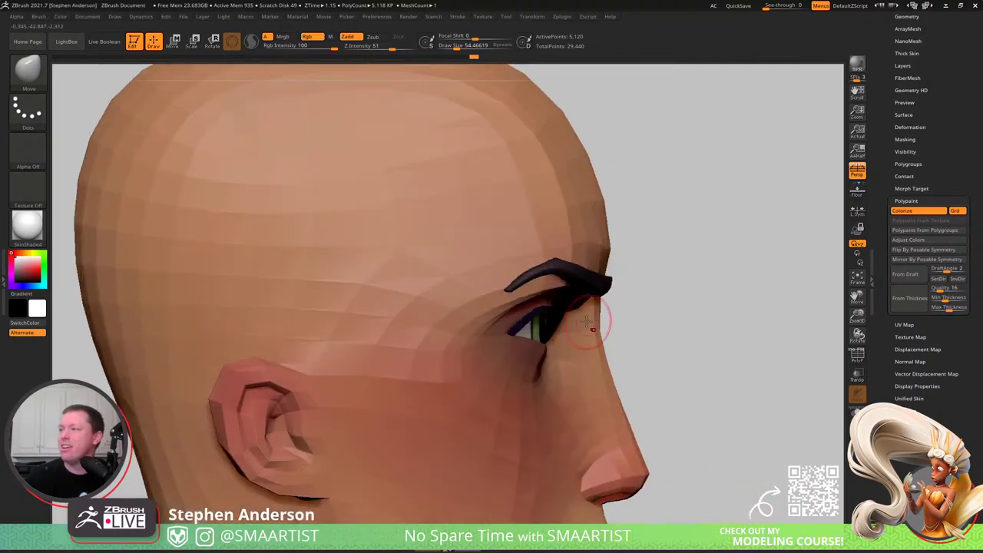
right_click_drag(589, 323, 587, 306)
right_click_drag(619, 335, 584, 344)
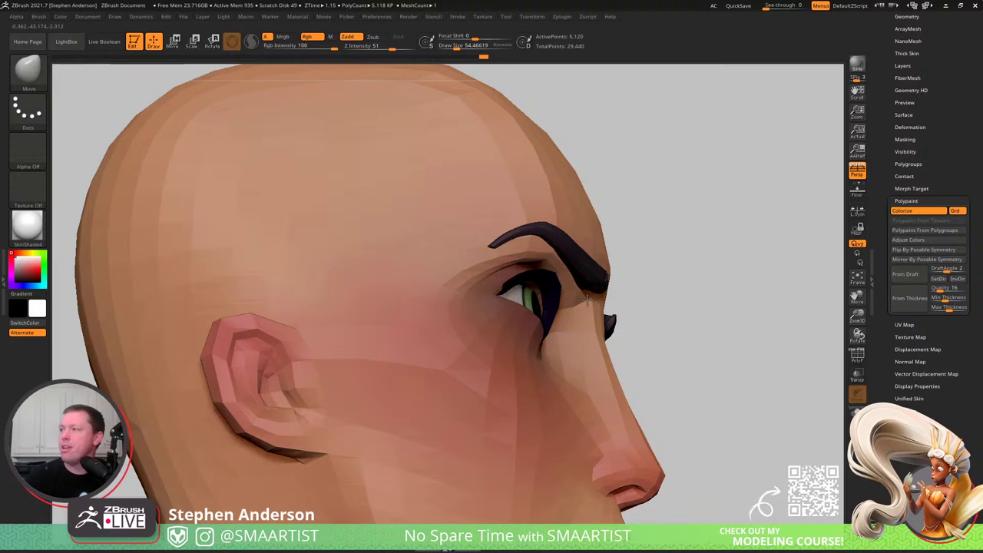
right_click_drag(599, 301, 595, 310)
key("s")
left_click_drag(595, 310, 599, 309)
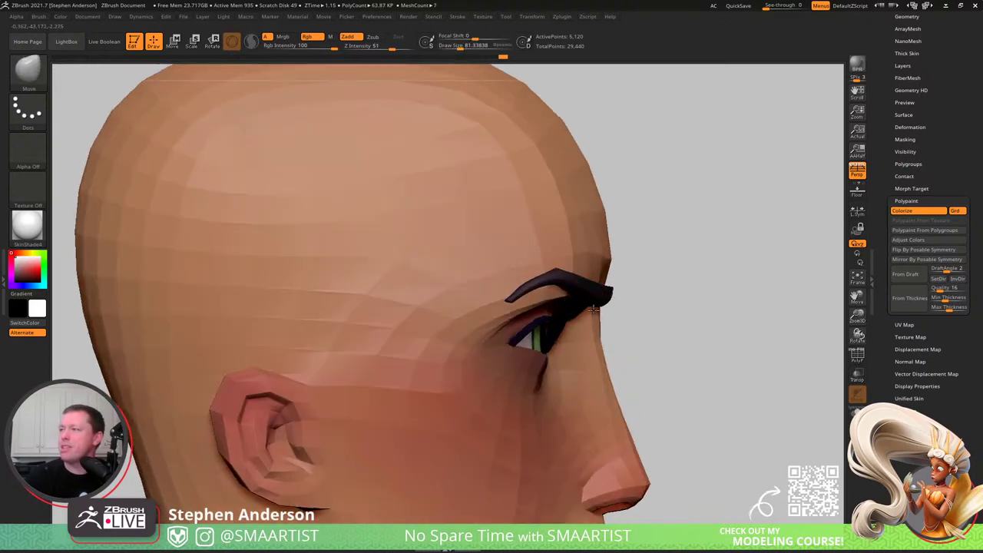
- Reshape the brow ridge and the lower forehead above both eyebrows with the Move brush
right_click_drag(588, 306, 624, 276)
key("s")
left_click_drag(642, 275, 631, 285)
mouse_move(630, 285)
right_mouse_down()
mouse_move(635, 259)
mouse_move(639, 321)
right_mouse_up()
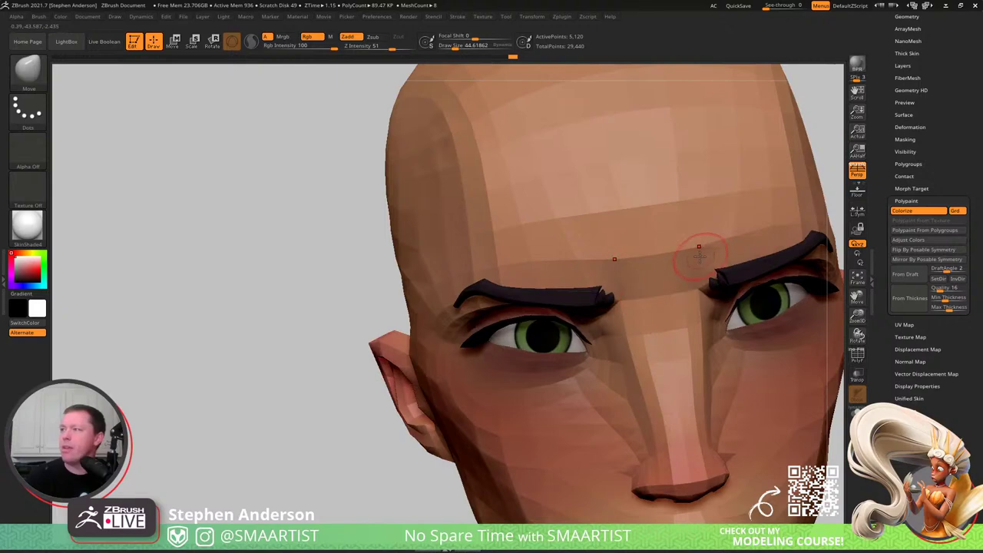
key("s")
left_click_drag(700, 257, 728, 241)
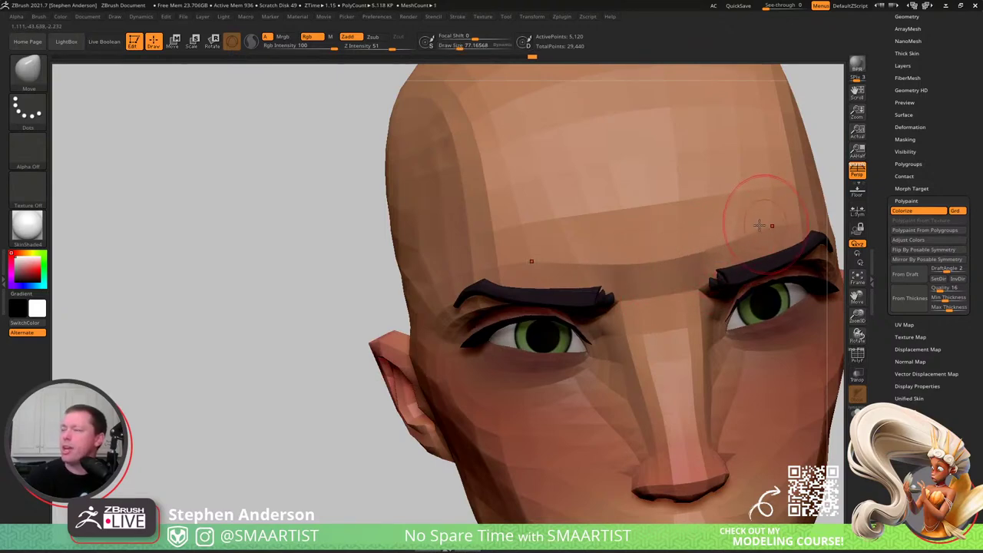
mouse_move(759, 224)
right_mouse_down()
mouse_move(694, 272)
mouse_move(623, 280)
mouse_move(690, 263)
mouse_move(557, 221)
right_mouse_up()
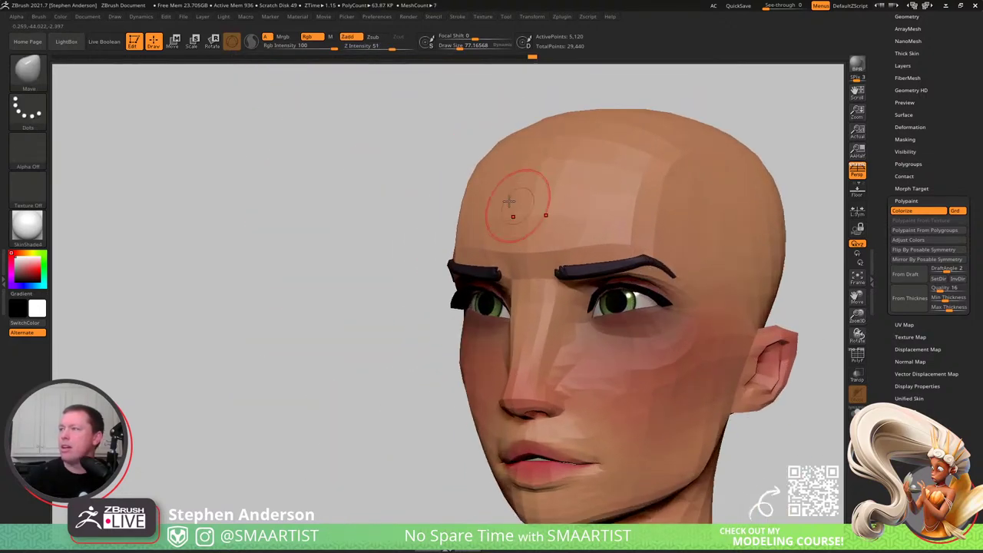
- Adjust the upper forehead's silhouette from three-quarter views using a larger Move brush
key("s")
mouse_move(469, 184)
left_mouse_down()
mouse_move(483, 184)
mouse_move(466, 201)
left_mouse_up()
key("s")
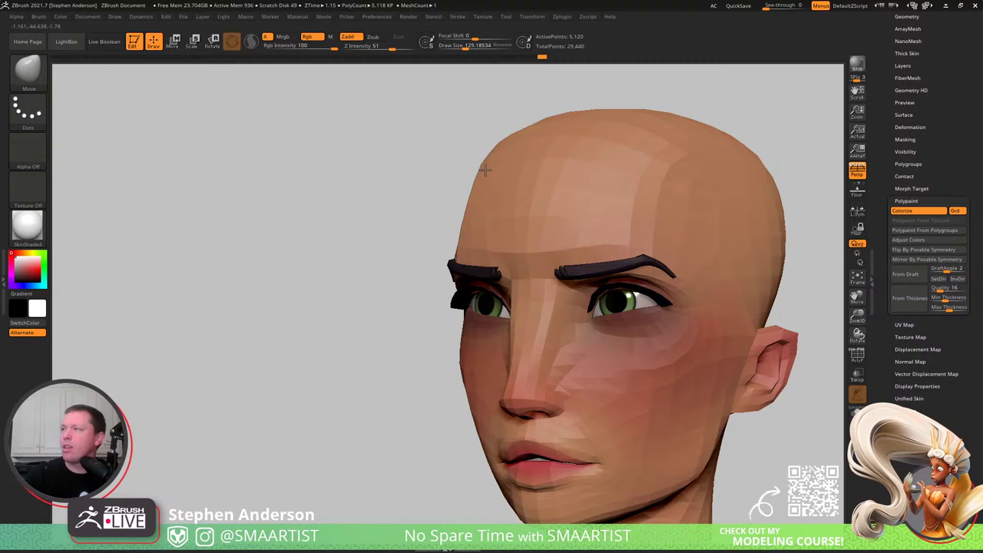
right_click_drag(484, 169, 570, 189)
key("s")
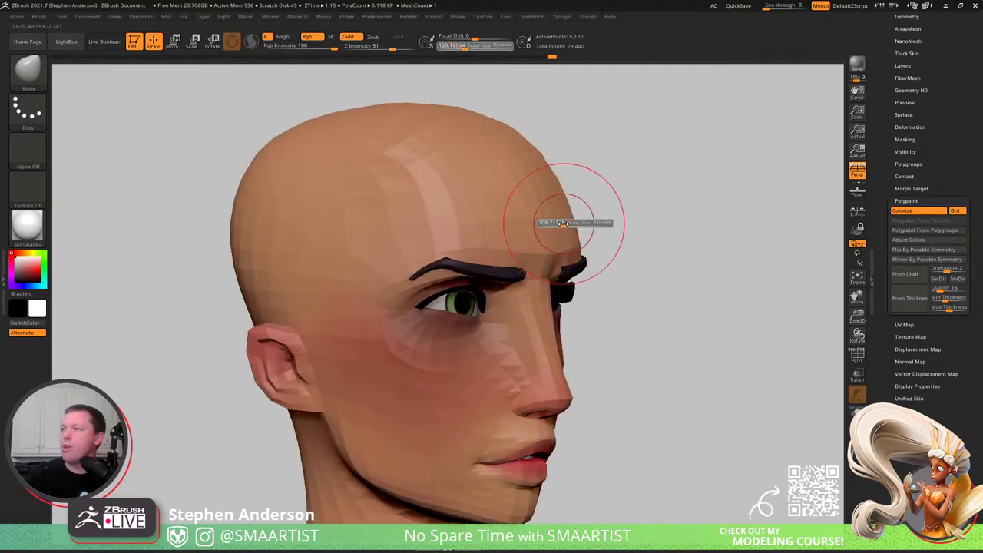
left_click_drag(568, 220, 561, 225)
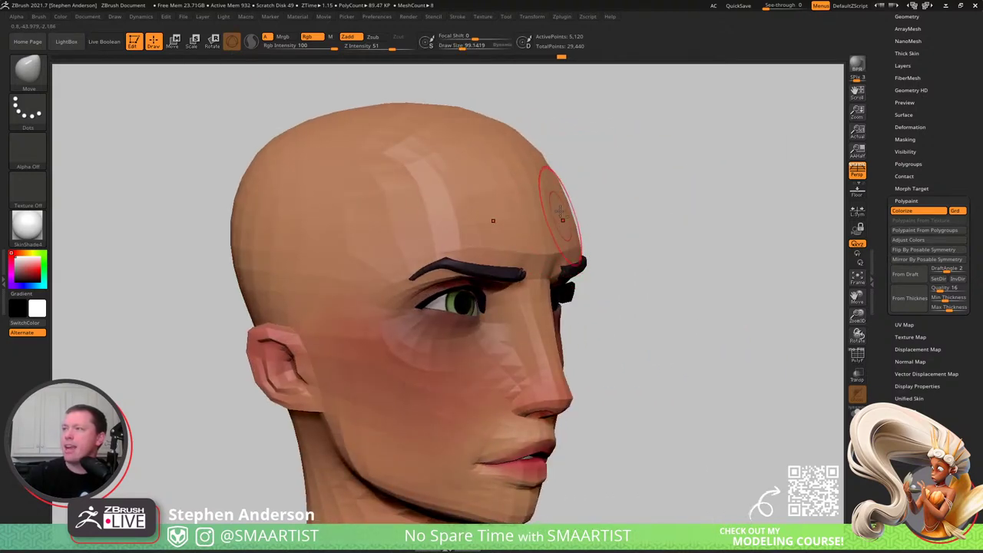
mouse_move(553, 201)
right_mouse_down()
mouse_move(584, 223)
mouse_move(607, 223)
mouse_move(597, 246)
right_mouse_up()
- Start saving the tool and create a folder named _LadyLiberty inside _CharactersForFun
key("ctrl")
key("ctrl+s")
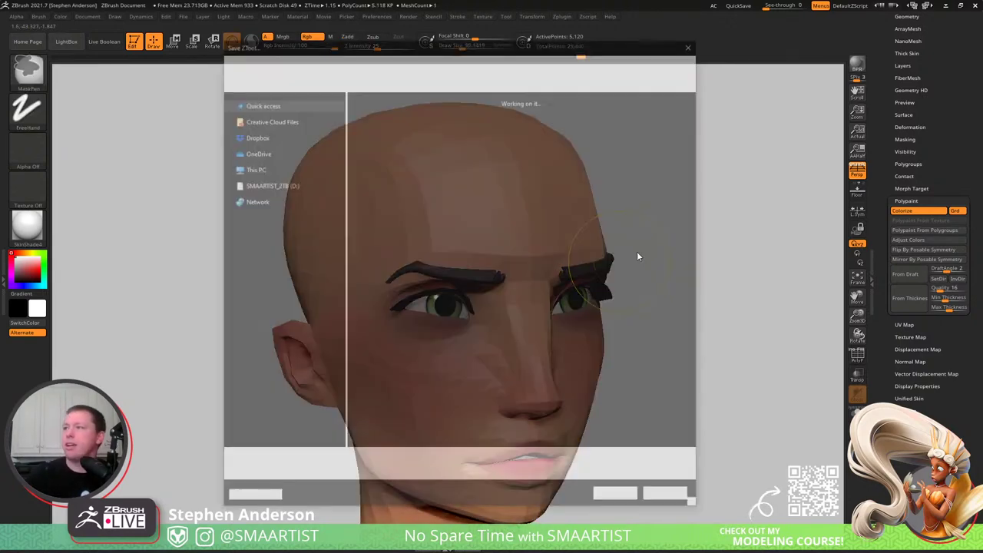
left_click(284, 212)
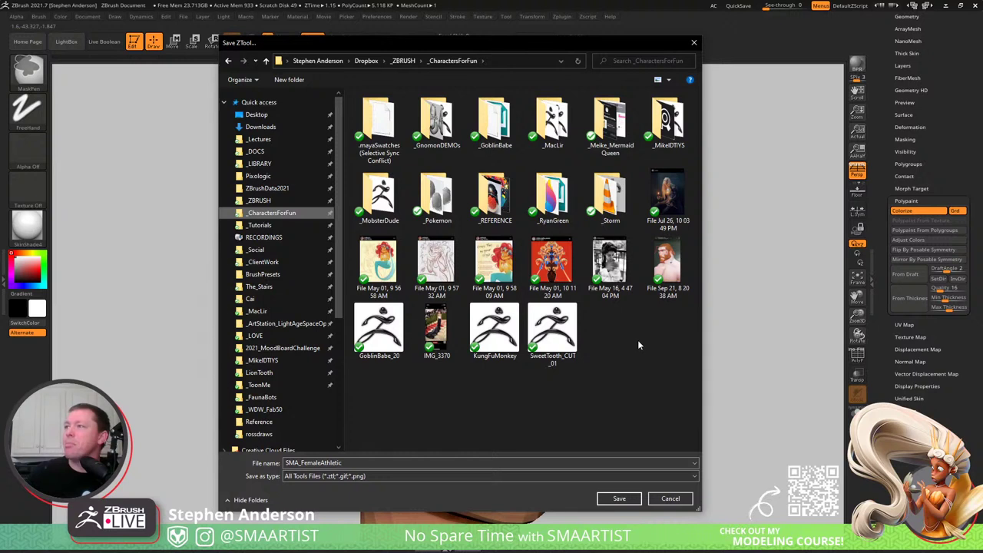
left_click(289, 79)
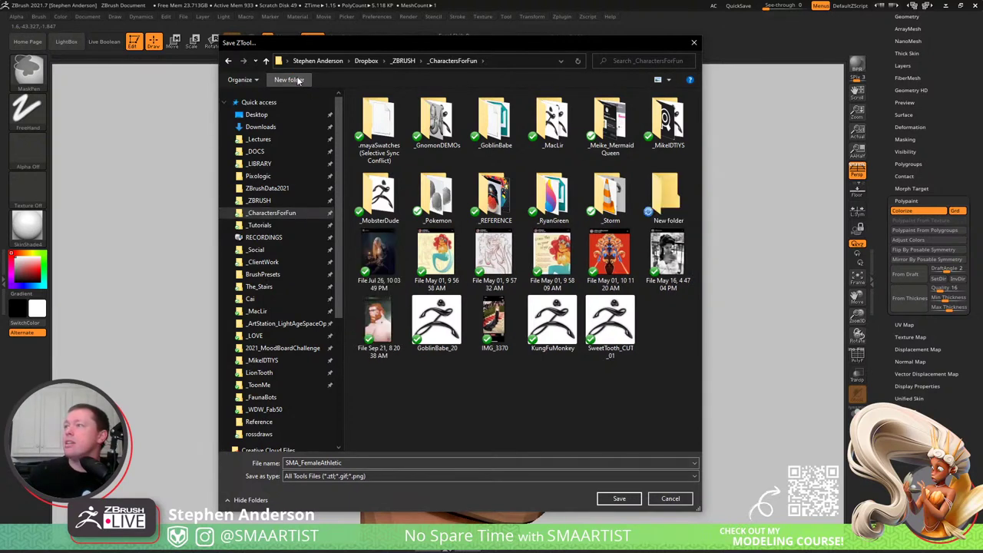
left_click(667, 222)
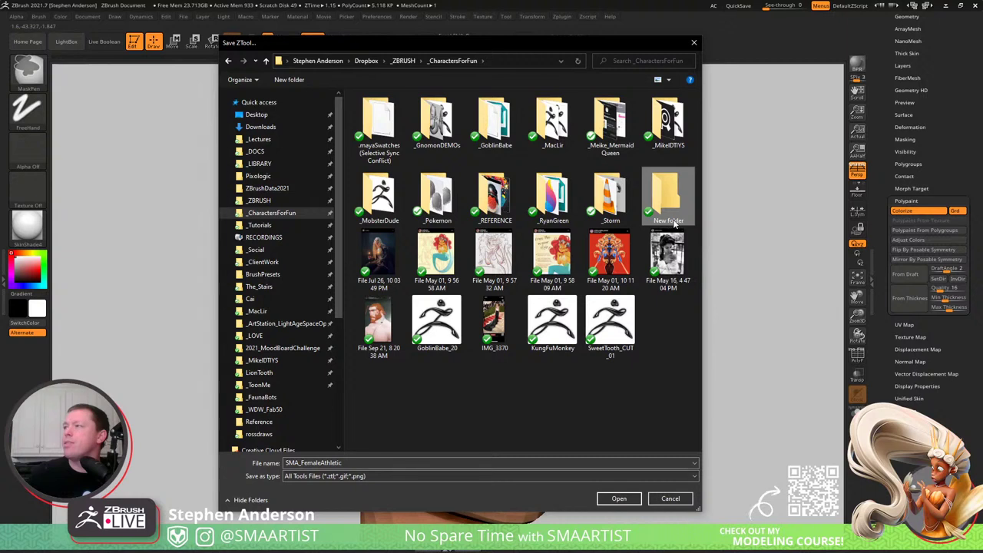
left_click(672, 221)
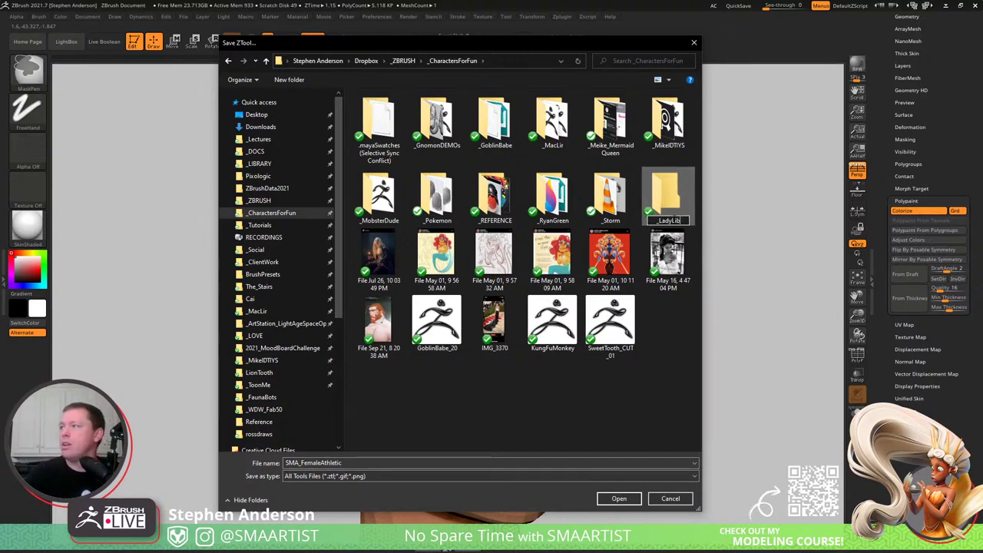
key("Return")
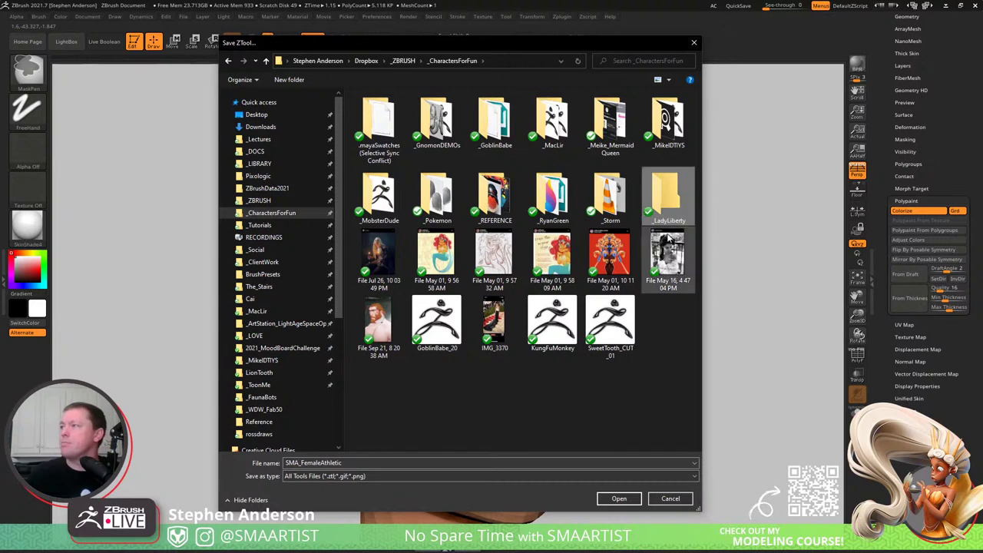
- Save the tool as LadyLiberty_01 in the _LadyLiberty folder
double_click(554, 119)
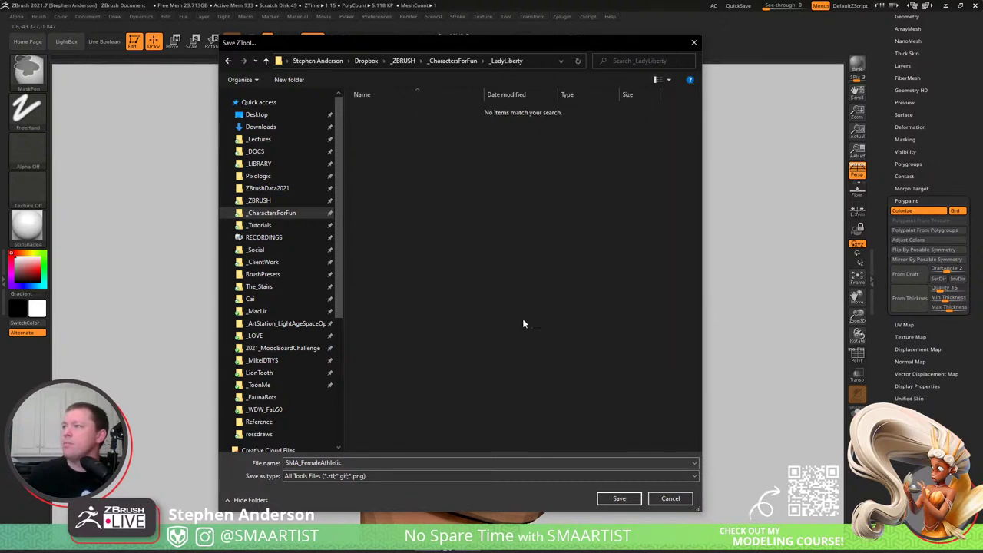
double_click(387, 462)
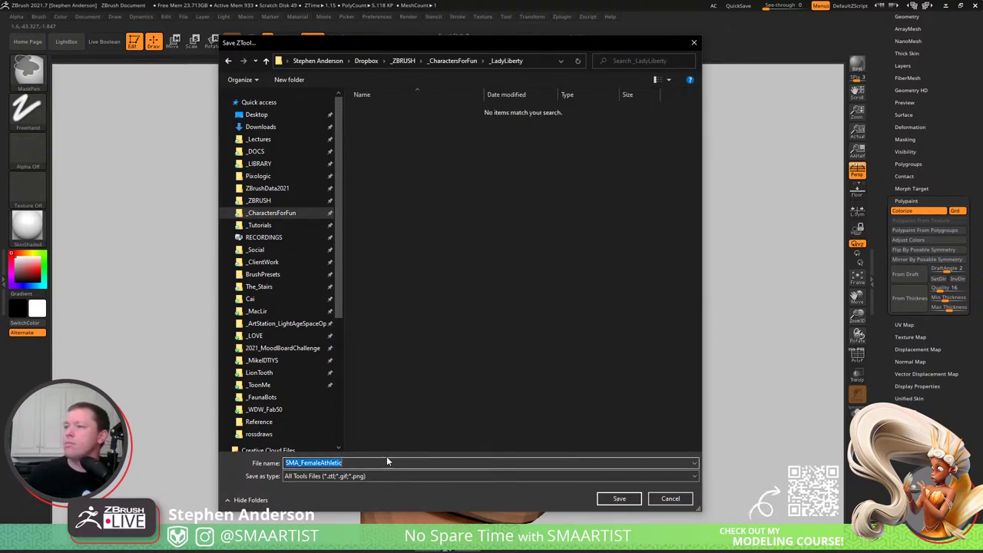
type("LadyLiberty_01")
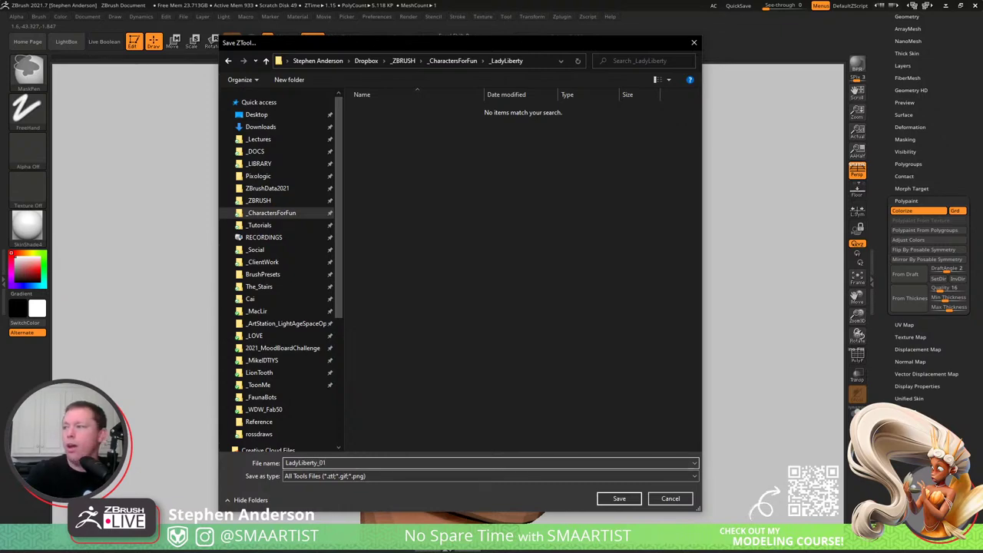
key("Return")
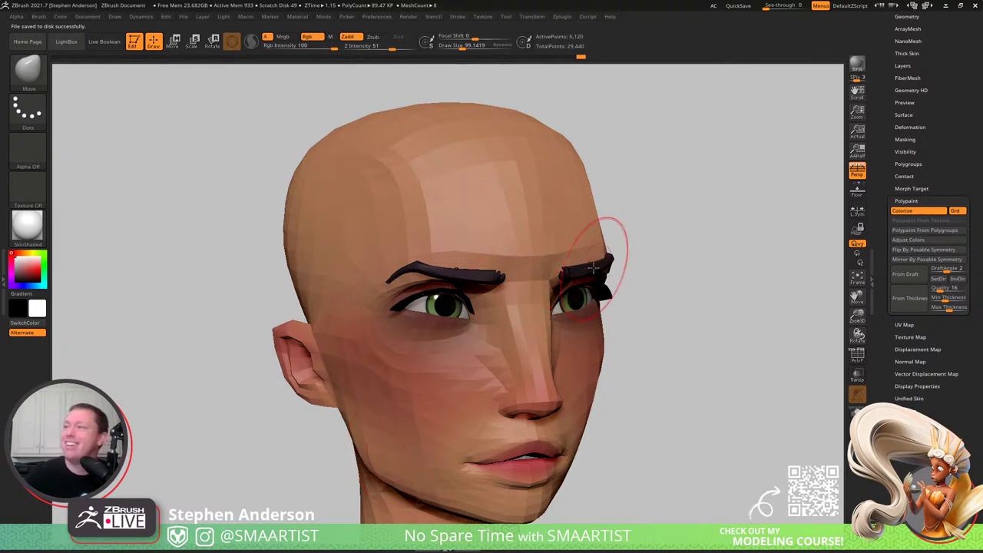
- Push in the forehead's outer edge above the eyebrow, and round out the back of the skull from above
left_click_drag(632, 250, 610, 242)
right_click_drag(611, 242, 624, 232)
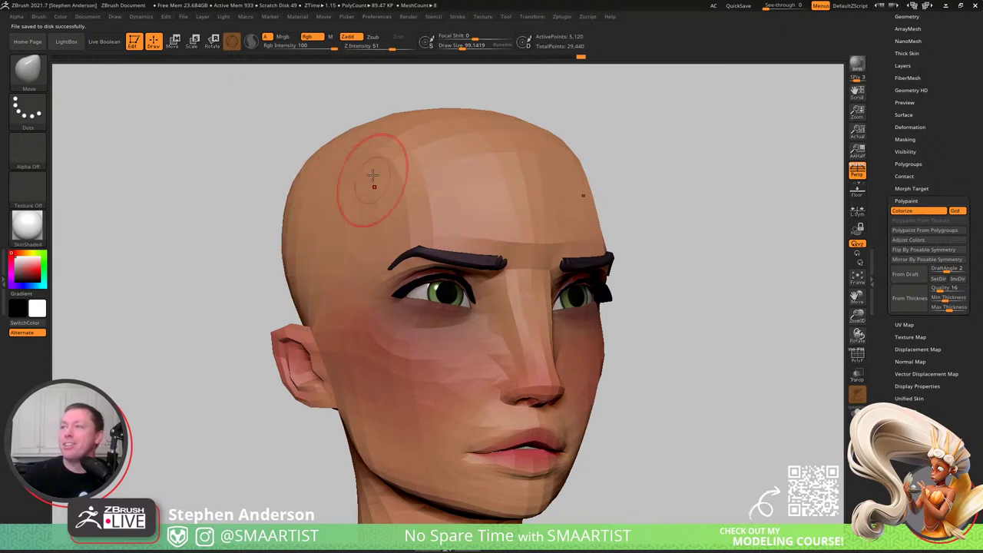
right_click_drag(372, 186, 369, 273)
mouse_move(370, 270)
left_mouse_down()
mouse_move(499, 251)
mouse_move(509, 229)
left_mouse_up()
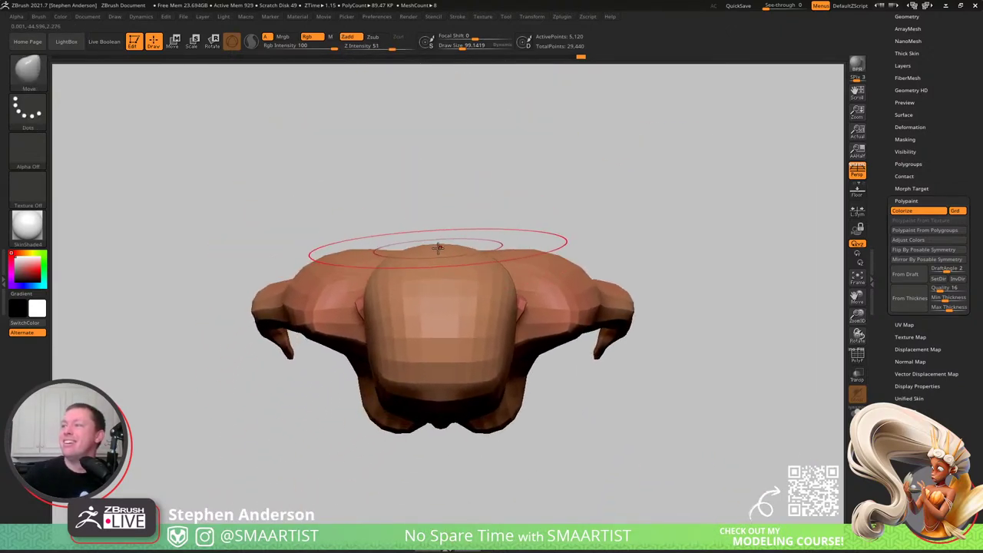
key("s")
left_click_drag(435, 248, 432, 248)
left_click_drag(436, 251, 438, 242)
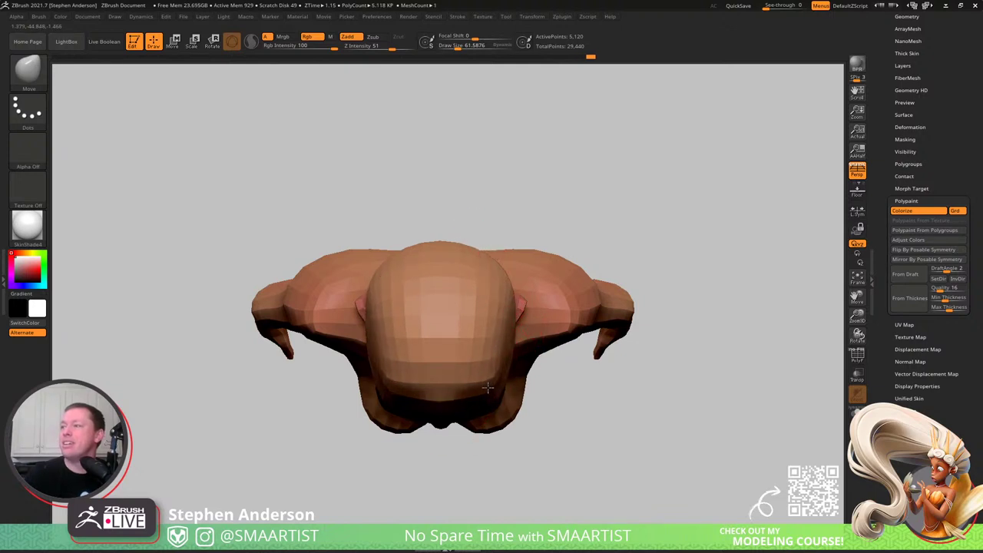
- Shape the front corners of the skull near the temples and the outer forehead with a small Move brush
key("s")
left_click_drag(489, 379, 484, 379)
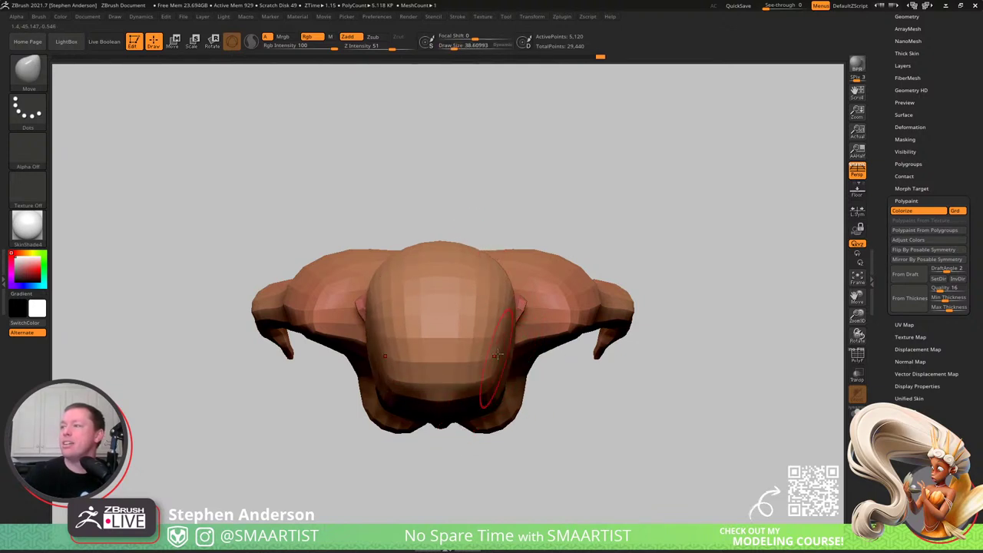
left_click_drag(494, 342, 494, 345)
mouse_move(487, 402)
right_mouse_down()
mouse_move(490, 268)
mouse_move(511, 338)
mouse_move(476, 277)
mouse_move(455, 301)
mouse_move(431, 289)
mouse_move(455, 313)
right_mouse_up()
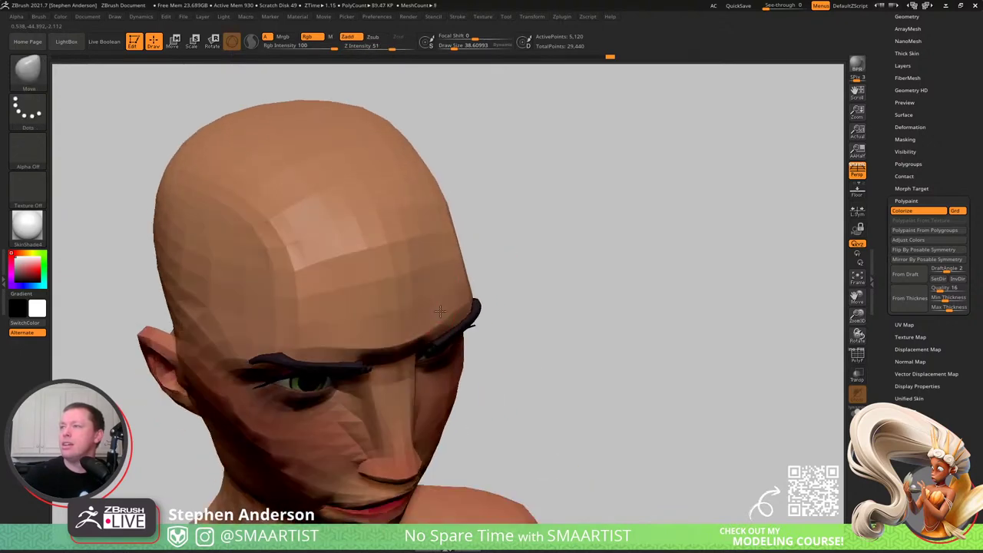
key("s")
left_click_drag(436, 282, 438, 287)
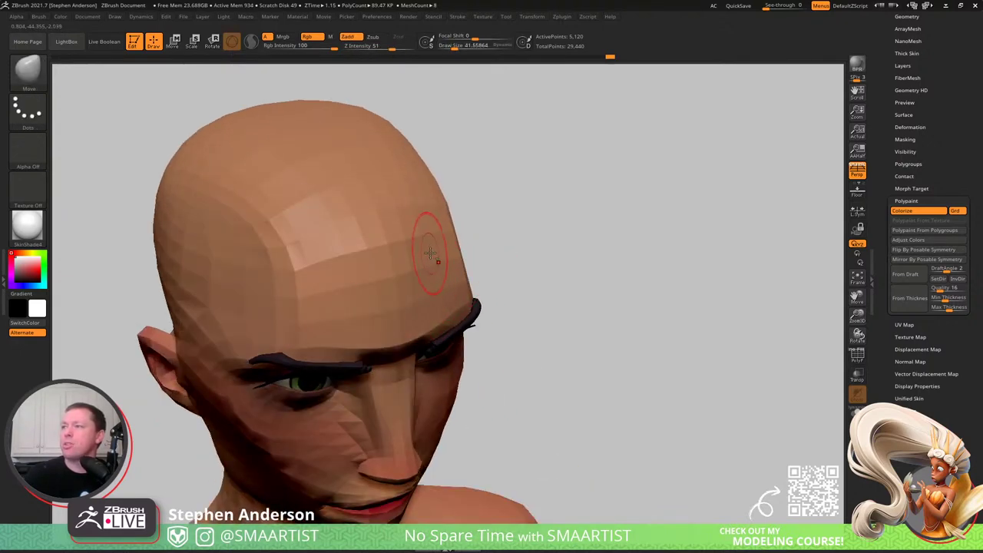
right_click_drag(437, 251, 416, 260)
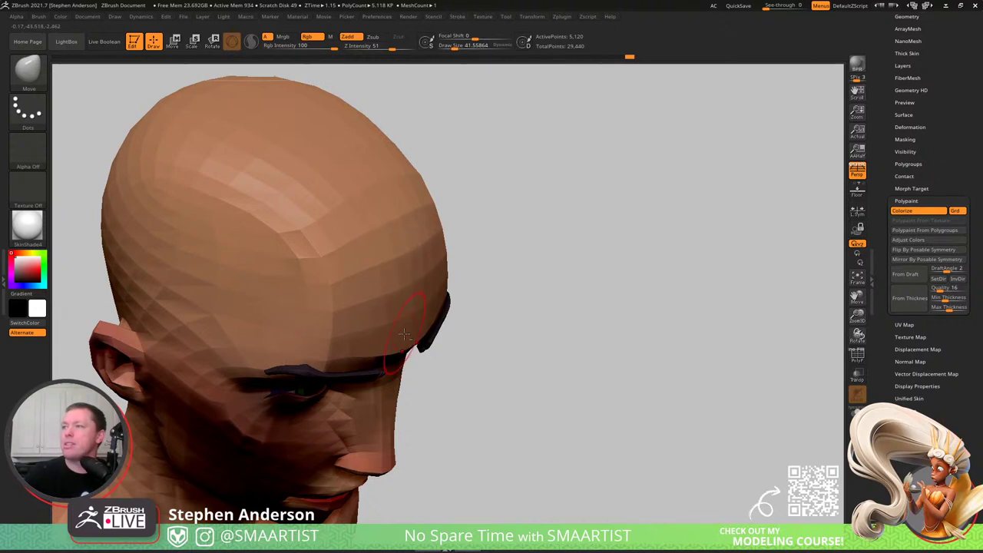
right_click_drag(404, 333, 425, 285)
mouse_move(444, 328)
right_mouse_down()
mouse_move(450, 292)
mouse_move(412, 288)
mouse_move(430, 300)
mouse_move(445, 264)
mouse_move(432, 290)
mouse_move(477, 322)
mouse_move(525, 305)
mouse_move(427, 289)
right_mouse_up()
- Push the back of the skull slightly inward in profile view with a large Move brush
key("ctrl")
mouse_move(526, 286)
right_mouse_down()
mouse_move(506, 282)
mouse_move(558, 318)
mouse_move(536, 355)
right_mouse_up()
key("s")
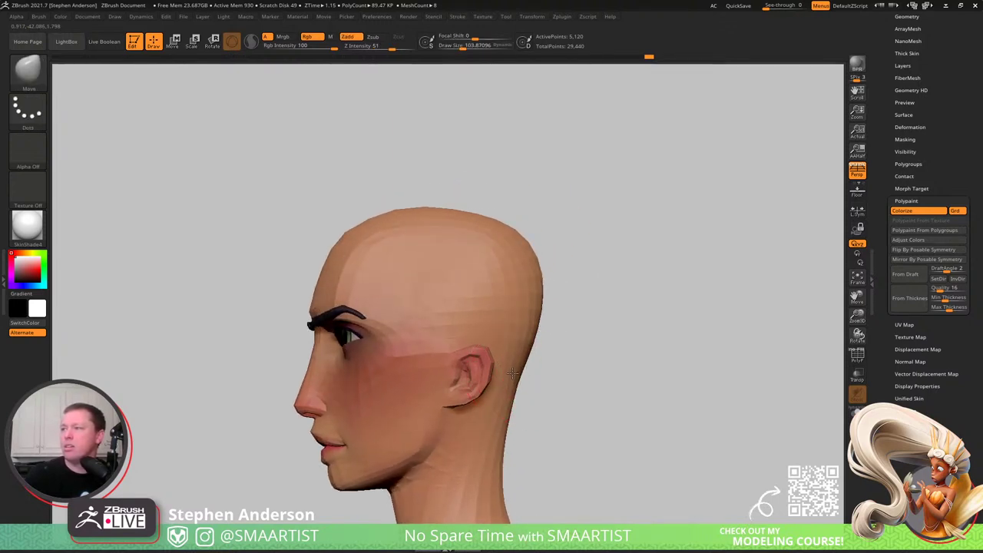
key("s")
mouse_move(539, 285)
left_mouse_down()
mouse_move(538, 274)
mouse_move(525, 279)
left_mouse_up()
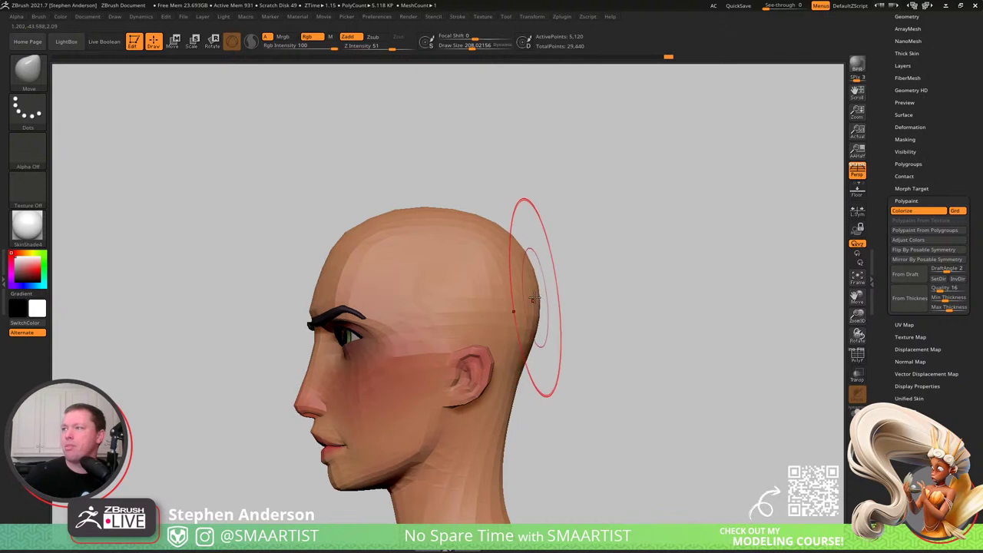
- Push in the sides of the skull above and behind the ears from the back with a mid-sized Move brush
mouse_move(540, 305)
right_mouse_down()
mouse_move(509, 362)
mouse_move(626, 315)
right_mouse_up()
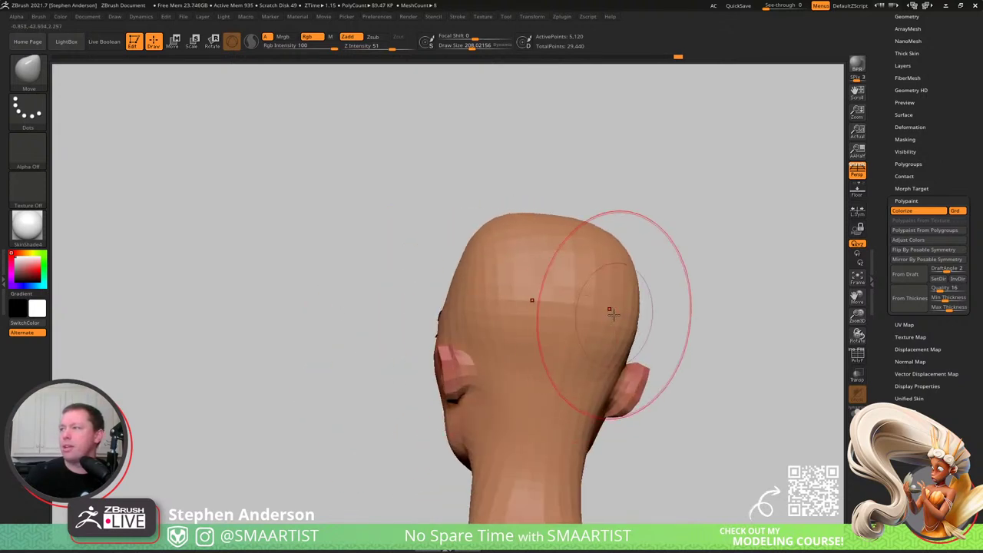
right_click_drag(613, 411, 570, 387)
key("s")
left_click_drag(648, 361, 632, 363)
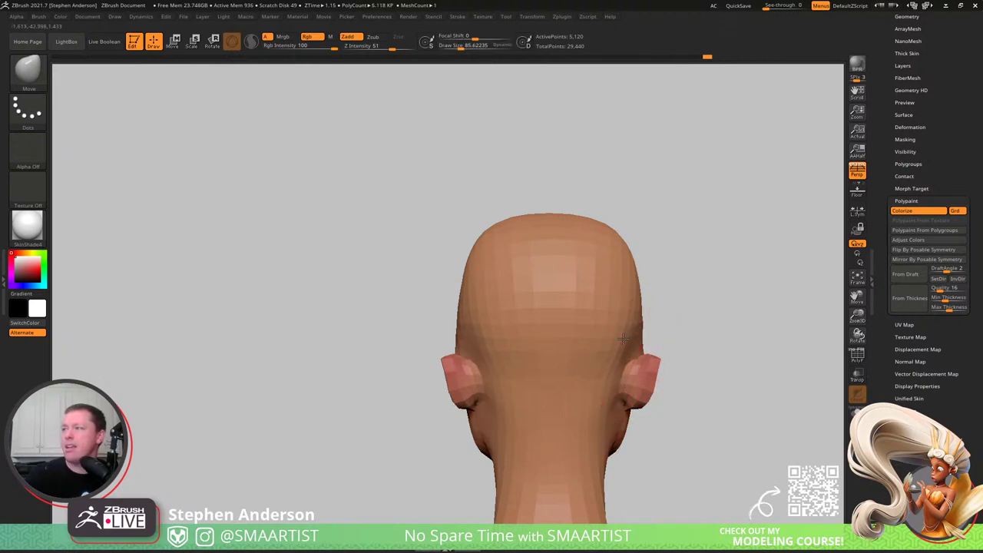
key("s")
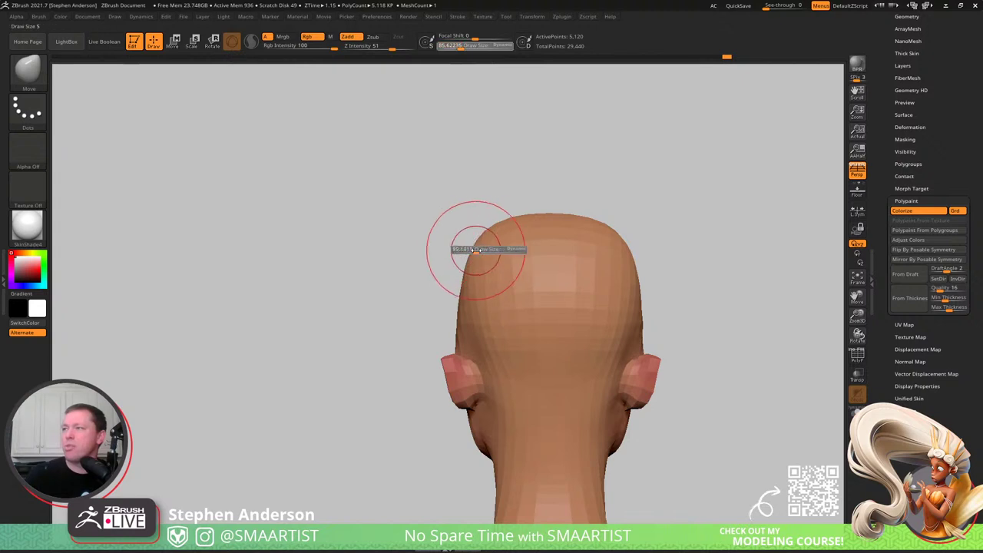
left_click_drag(447, 247, 480, 253)
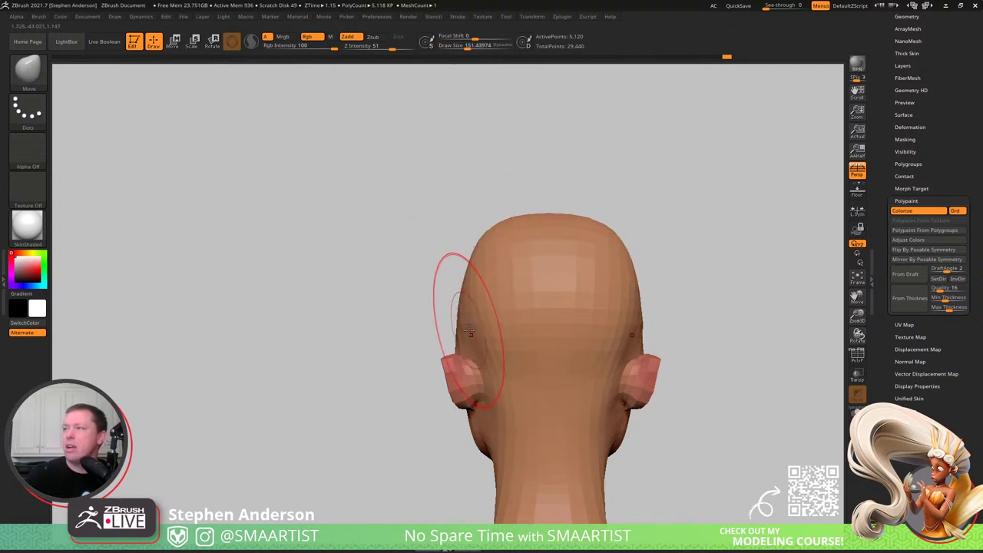
left_click_drag(469, 332, 513, 358)
mouse_move(507, 381)
right_mouse_down()
mouse_move(570, 382)
mouse_move(509, 415)
right_mouse_up()
key("s")
mouse_move(526, 411)
left_mouse_down()
mouse_move(516, 410)
mouse_move(540, 388)
left_mouse_up()
key("s")
- Examine the head's proportions against the whole figure and the face in three-quarter view
mouse_move(525, 348)
right_mouse_down()
mouse_move(514, 351)
mouse_move(549, 318)
mouse_move(527, 405)
mouse_move(578, 338)
right_mouse_up()
key("ctrl")
right_click_drag(577, 338, 632, 281, "ctrl")
mouse_move(632, 281)
right_mouse_down()
mouse_move(604, 279)
mouse_move(623, 312)
mouse_move(617, 282)
mouse_move(511, 220)
right_mouse_up()
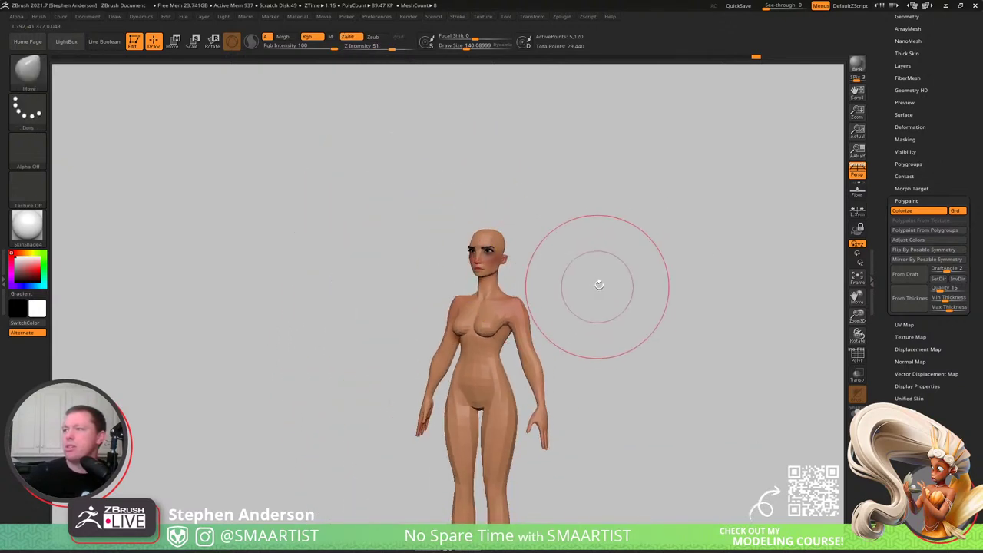
right_click_drag(597, 287, 545, 213, "alt")
right_click_drag(560, 265, 582, 252)
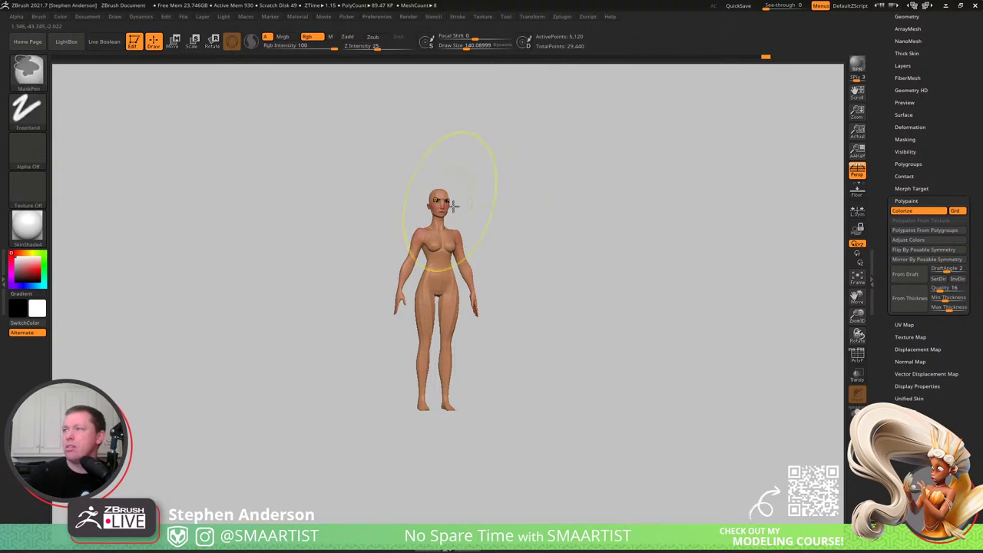
mouse_move(454, 206)
right_mouse_down("ctrl")
mouse_move(568, 345)
mouse_move(478, 307)
right_mouse_up("ctrl")
mouse_move(489, 198)
right_mouse_down("ctrl")
mouse_move(527, 243)
mouse_move(532, 326)
mouse_move(460, 314)
mouse_move(517, 286)
right_mouse_up("ctrl")
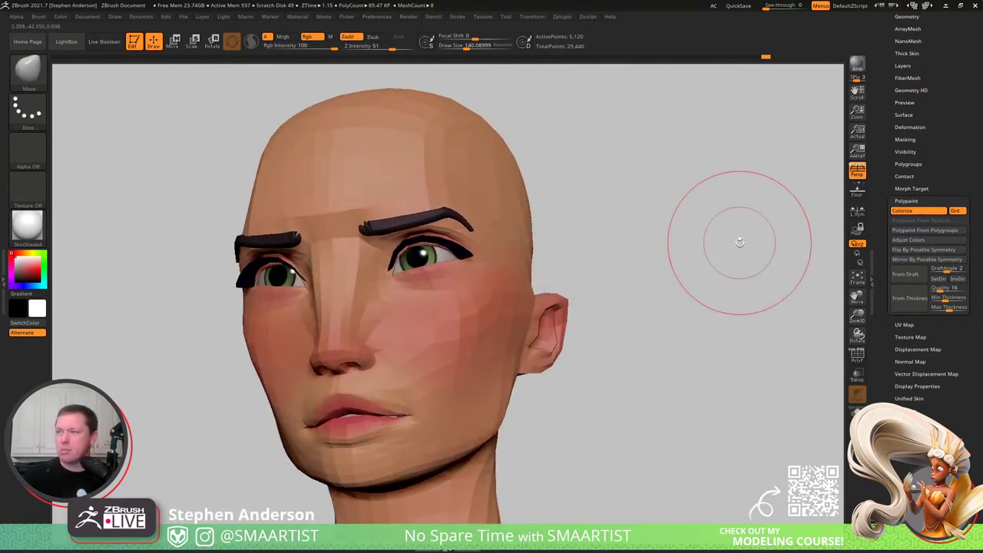
- Save the tool over the existing LadyLiberty_01 file
key("ctrl+s")
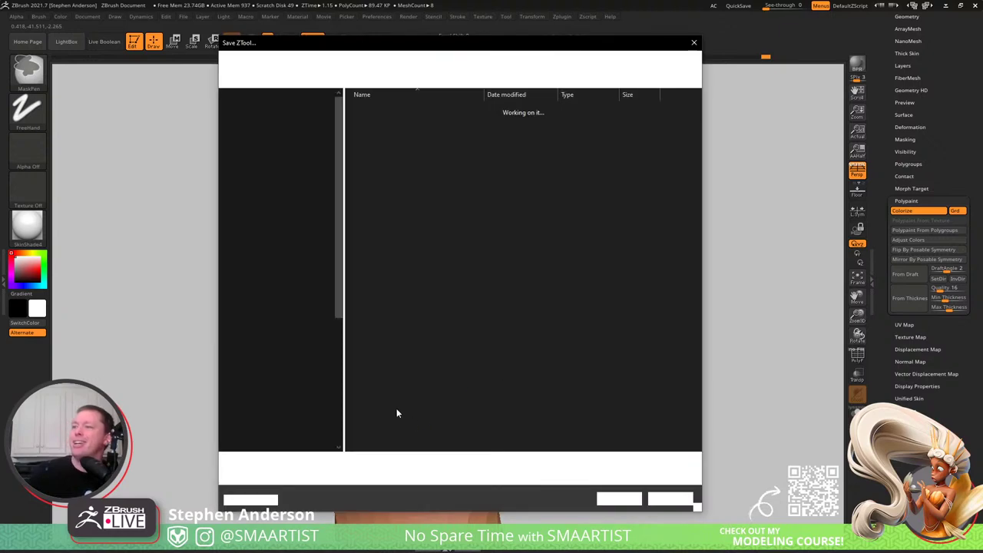
left_click(618, 498)
left_click(515, 271)
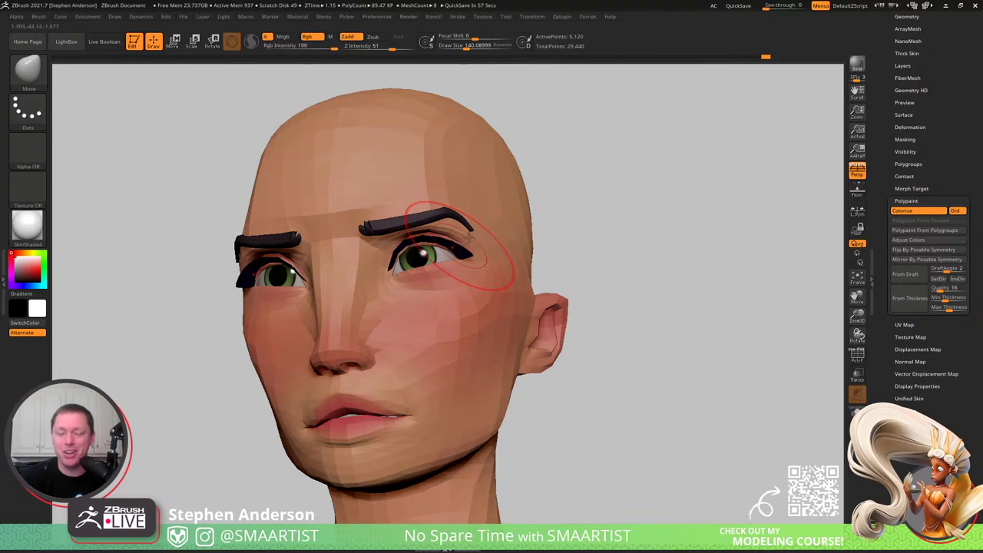
- Refine the nose bridge's curve in close-up profile with the Move brush at a draw size of about 129
mouse_move(452, 204)
right_mouse_down()
mouse_move(489, 268)
mouse_move(487, 217)
mouse_move(474, 257)
right_mouse_up()
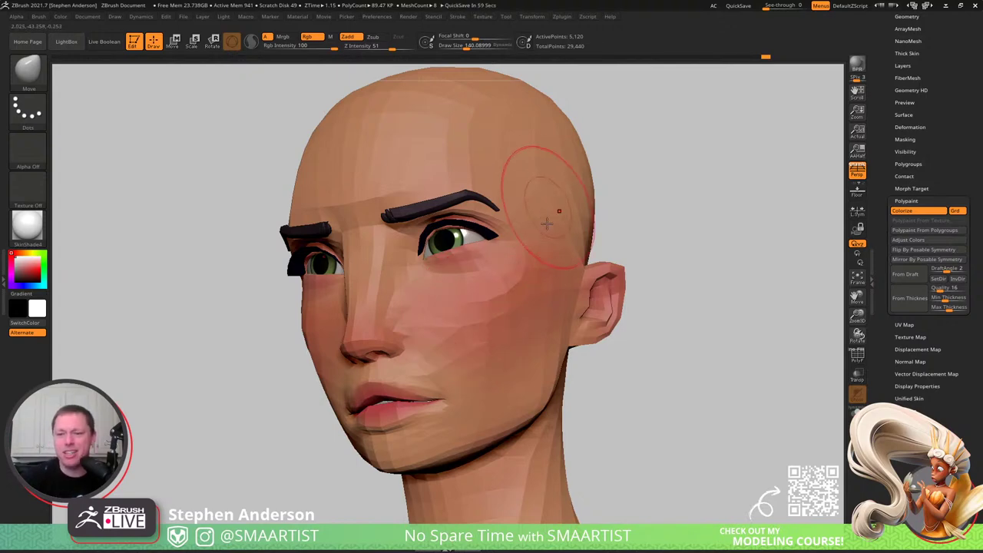
mouse_move(565, 204)
right_mouse_down()
mouse_move(554, 224)
mouse_move(568, 217)
mouse_move(459, 194)
mouse_move(410, 293)
mouse_move(382, 292)
mouse_move(417, 318)
right_mouse_up()
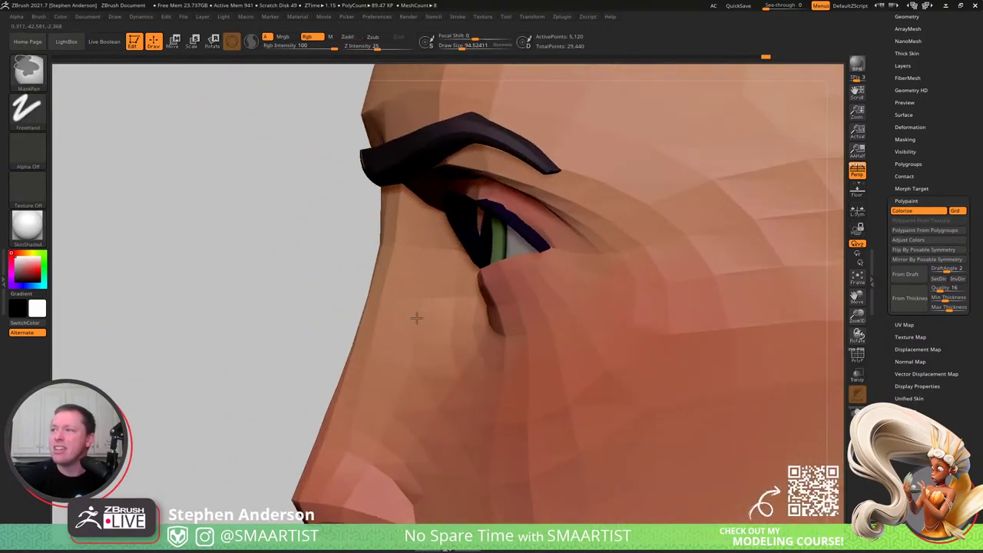
left_click_drag(378, 303, 382, 303)
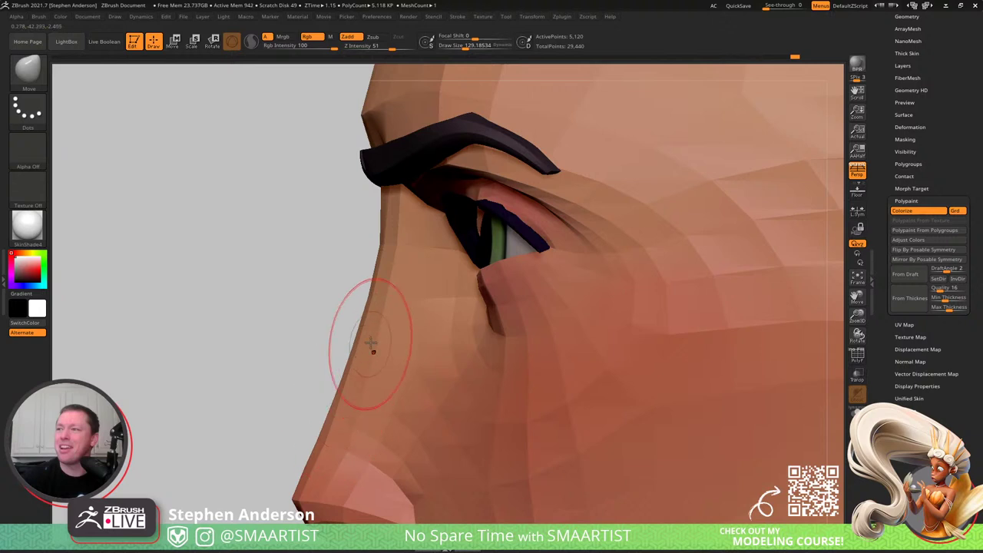
right_click_drag(393, 330, 404, 281, "alt")
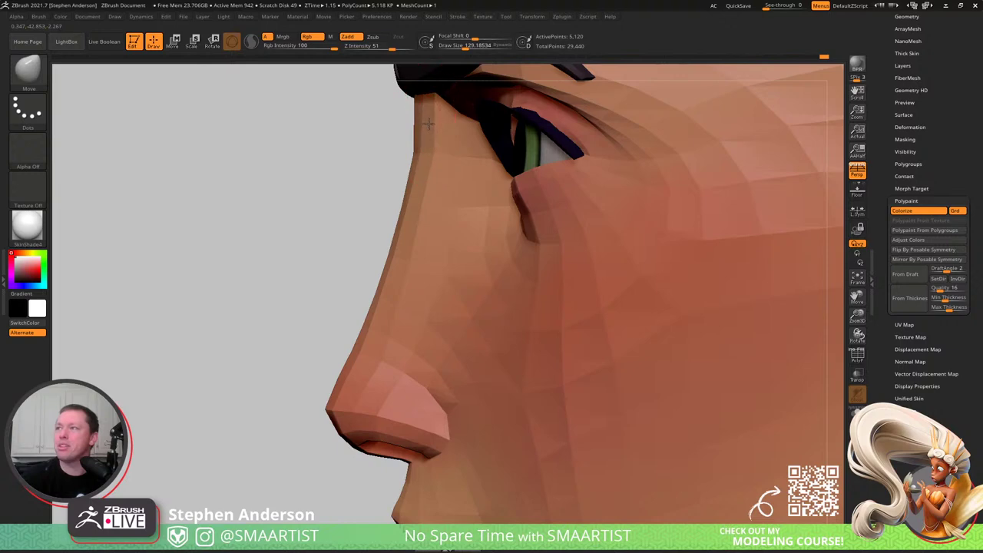
key("ctrl")
mouse_move(449, 257)
right_mouse_down("ctrl")
mouse_move(469, 219)
mouse_move(560, 297)
mouse_move(608, 238)
mouse_move(508, 277)
mouse_move(563, 275)
mouse_move(606, 243)
mouse_move(630, 286)
right_mouse_up("ctrl")
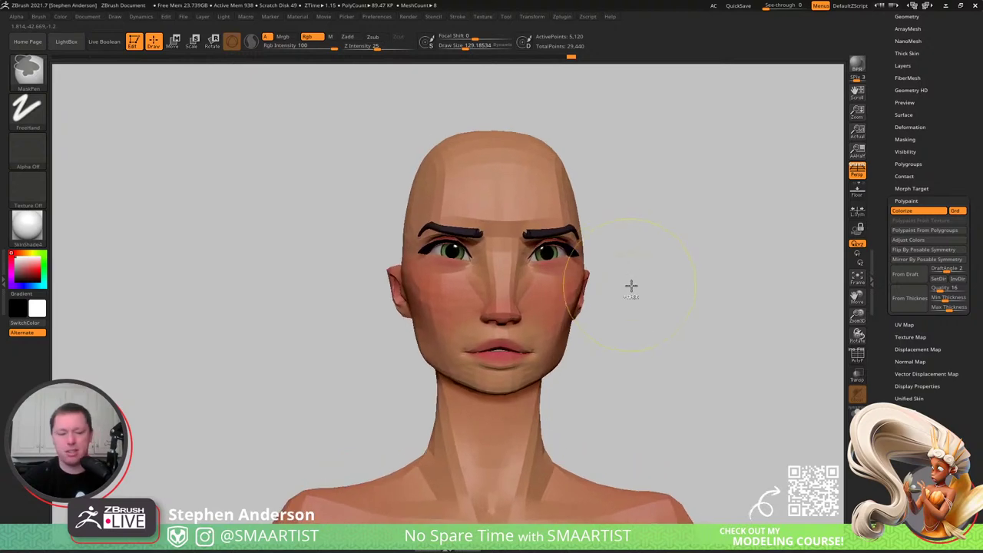
- Save the refined nose bridge by overwriting LadyLiberty_01 in the _LadyLiberty folder
key("ctrl+s")
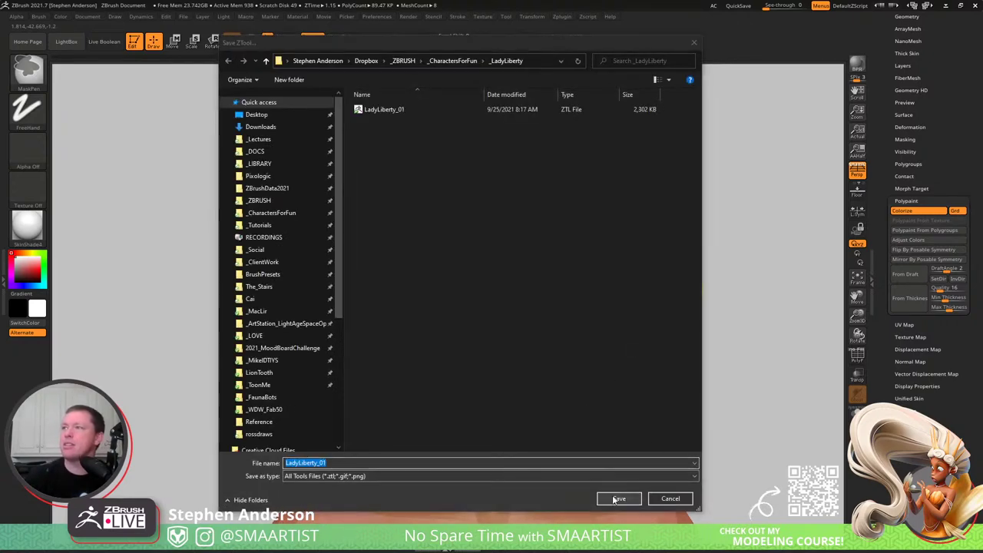
left_click(620, 499)
left_click(512, 273)
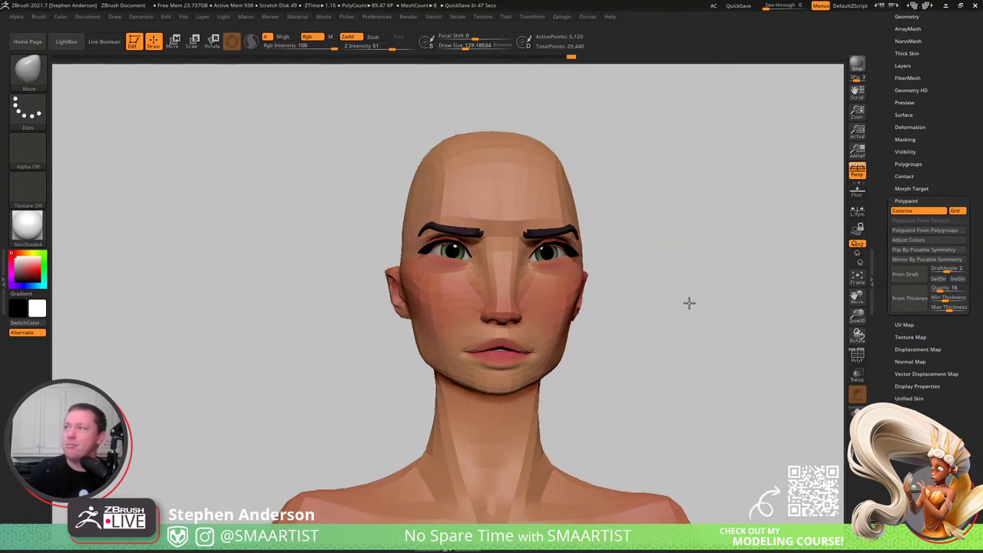
- Round off the upper corner of the skull near the crown with the Move brush at a draw size of about 86
mouse_move(690, 301)
left_mouse_down()
mouse_move(668, 288)
mouse_move(566, 278)
mouse_move(553, 288)
left_mouse_up()
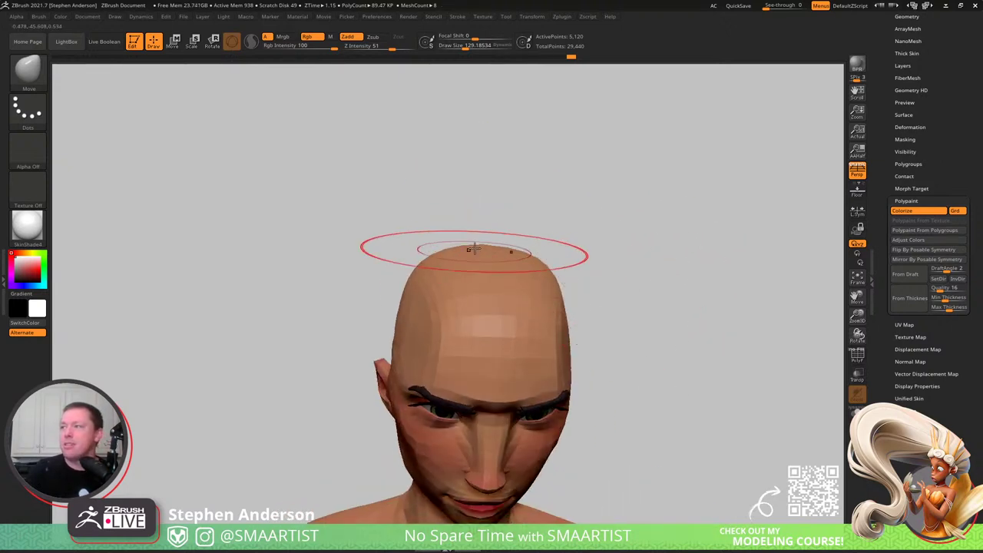
key("s")
left_click_drag(487, 249, 441, 255)
right_click_drag(442, 265, 434, 255)
mouse_move(433, 262)
left_mouse_down()
mouse_move(487, 257)
mouse_move(556, 268)
mouse_move(643, 315)
mouse_move(562, 326)
left_mouse_up()
left_click_drag(647, 330, 659, 214, "alt")
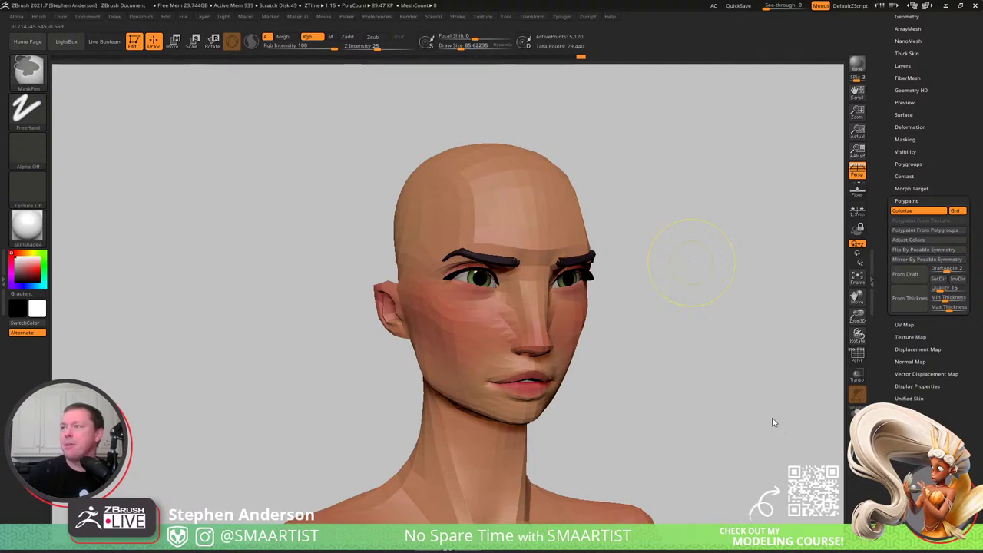
- Replace the saved LadyLiberty_01 file with the current tool and select the Move brush
key("ctrl+s")
key("Return")
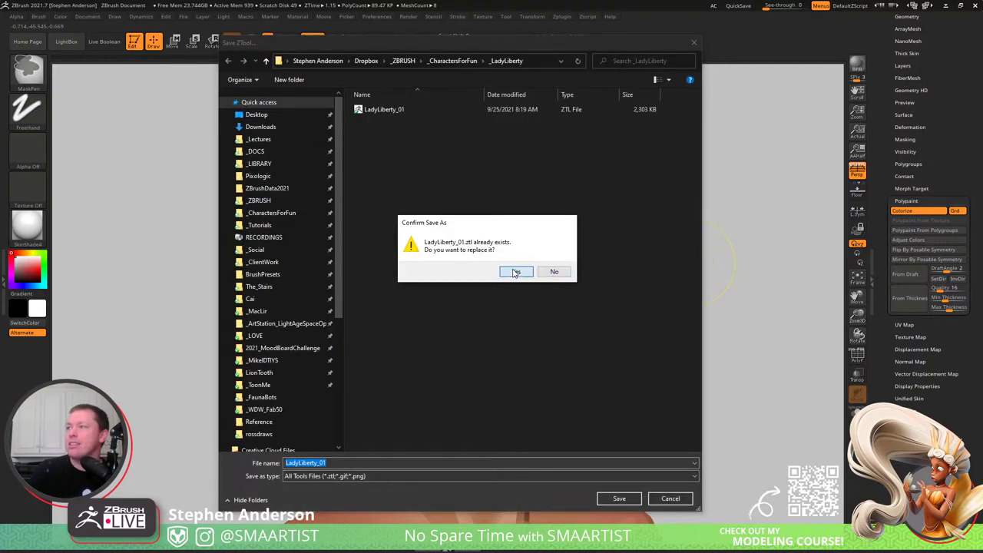
left_click(516, 272)
key("b")
key("m")
key("v")
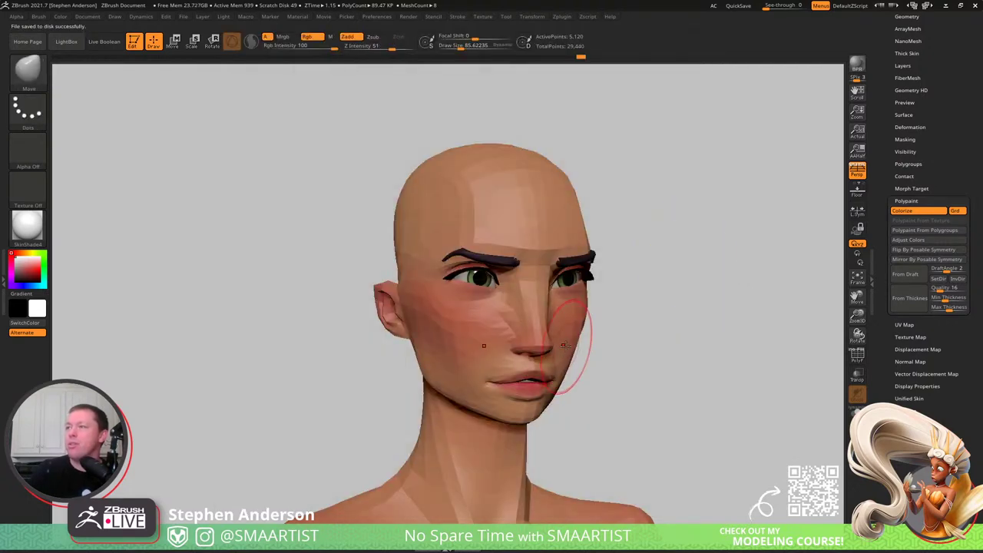
- Save the tool as a new version named LadyLiberty_02 in the _LadyLiberty folder
mouse_move(669, 307)
left_mouse_down()
mouse_move(632, 262)
mouse_move(704, 244)
mouse_move(687, 237)
left_mouse_up()
key("ctrl")
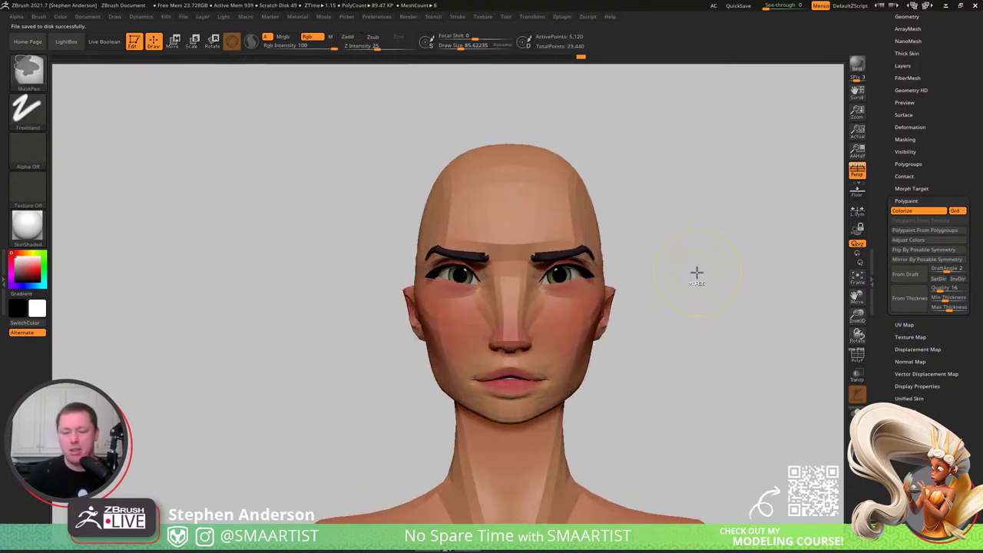
key("ctrl+s")
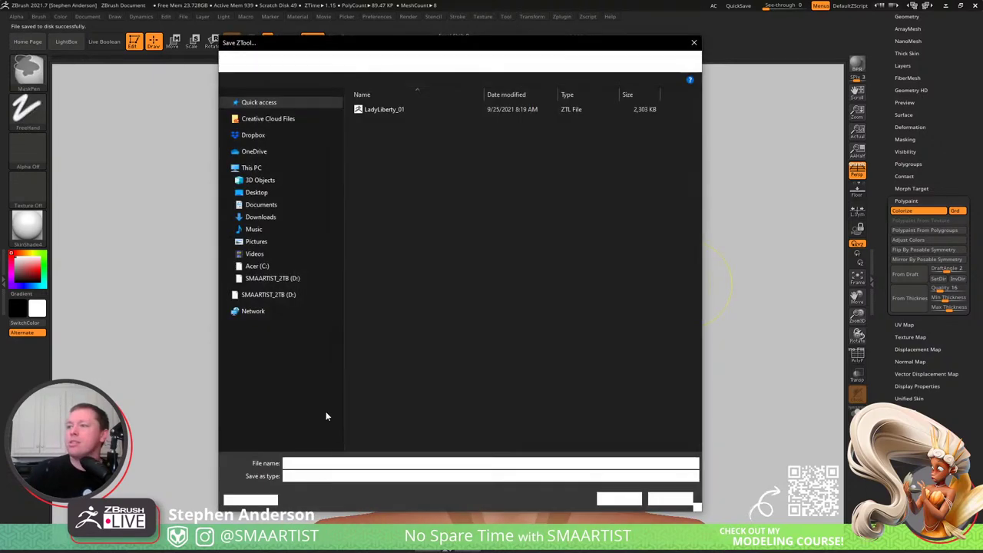
key("BackSpace")
type("2")
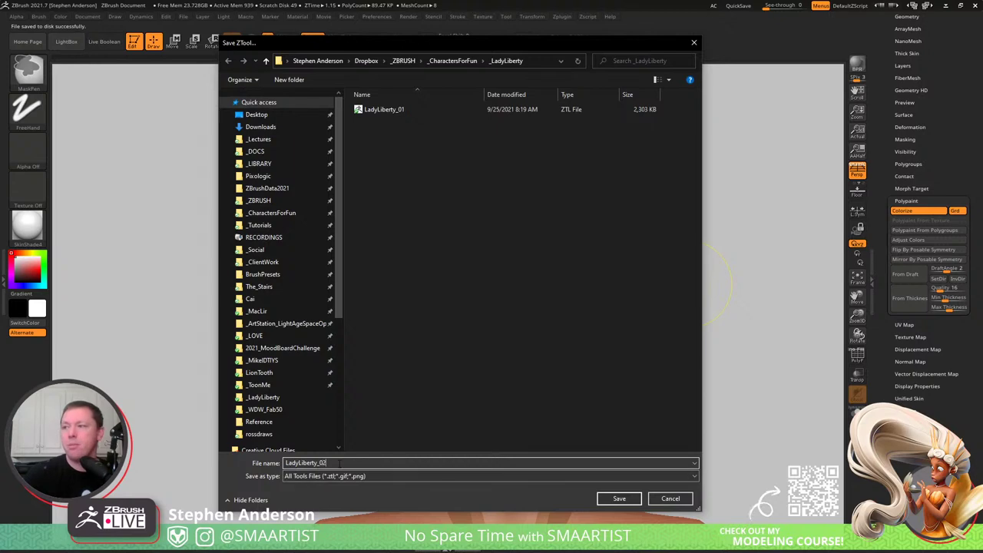
left_click(619, 500)
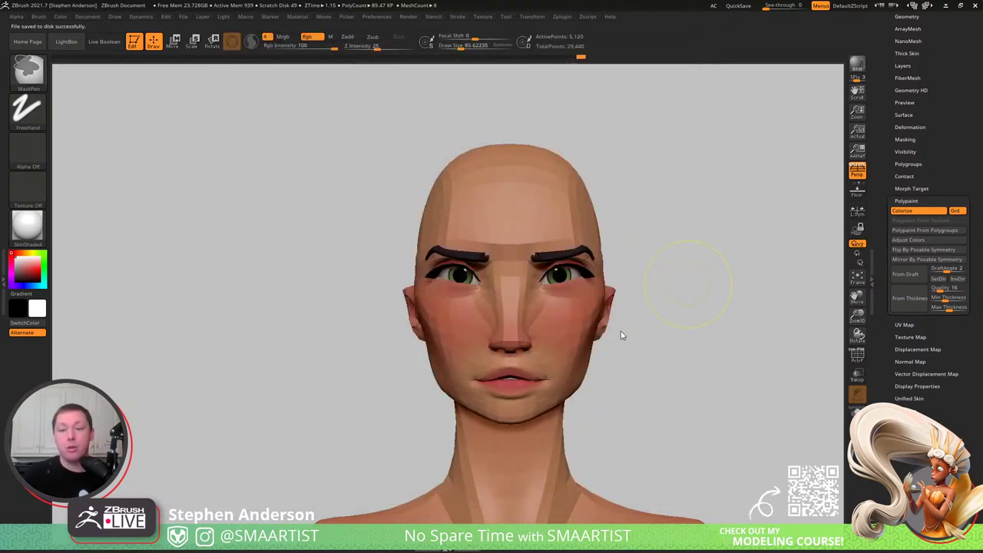
- Adjust the side of the head at the temple in front view with the Move brush
key("ctrl")
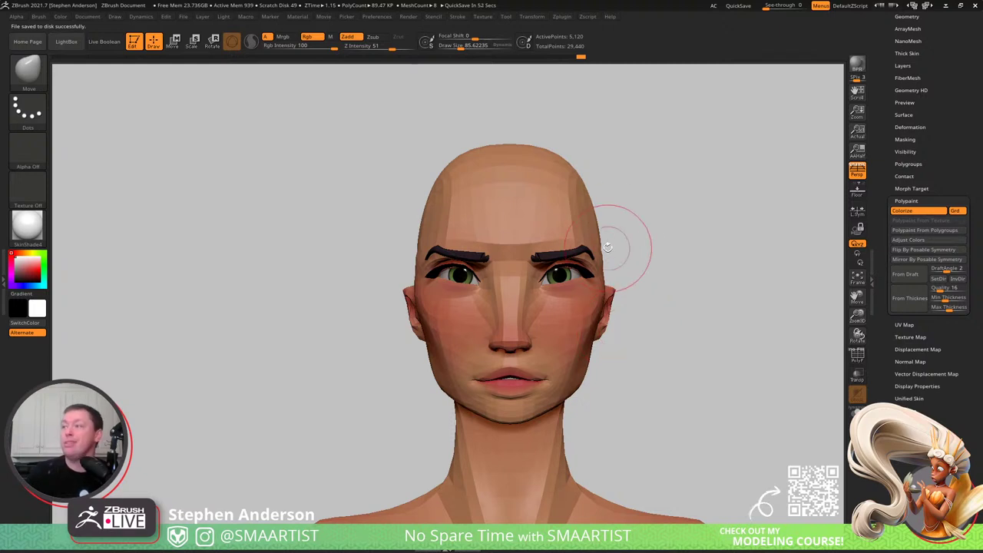
mouse_move(614, 247)
left_mouse_down()
mouse_move(589, 237)
mouse_move(602, 241)
left_mouse_up()
mouse_move(587, 244)
right_mouse_down("ctrl")
mouse_move(591, 266)
mouse_move(583, 264)
right_mouse_up("ctrl")
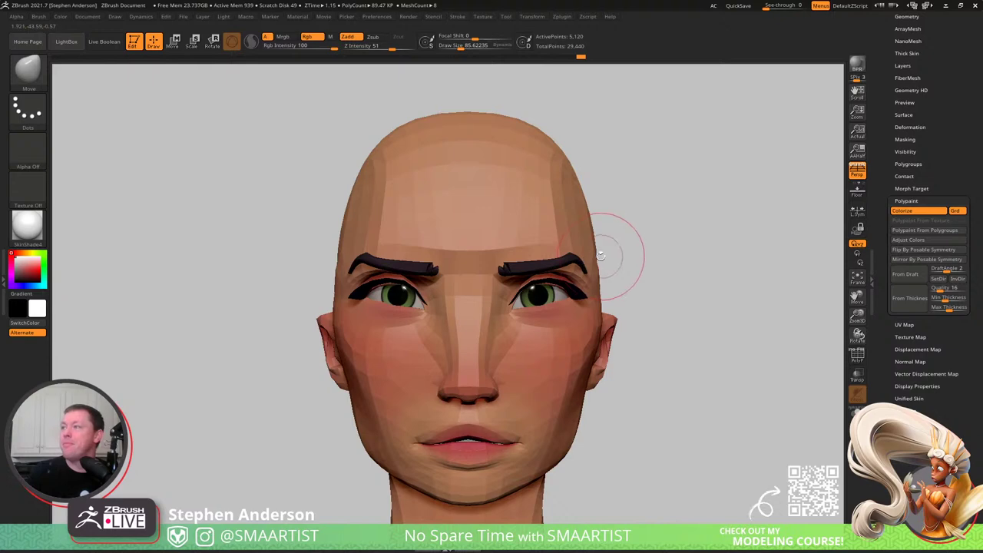
mouse_move(604, 253)
left_mouse_down()
mouse_move(593, 257)
mouse_move(610, 259)
mouse_move(597, 262)
mouse_move(611, 235)
mouse_move(645, 217)
left_mouse_up()
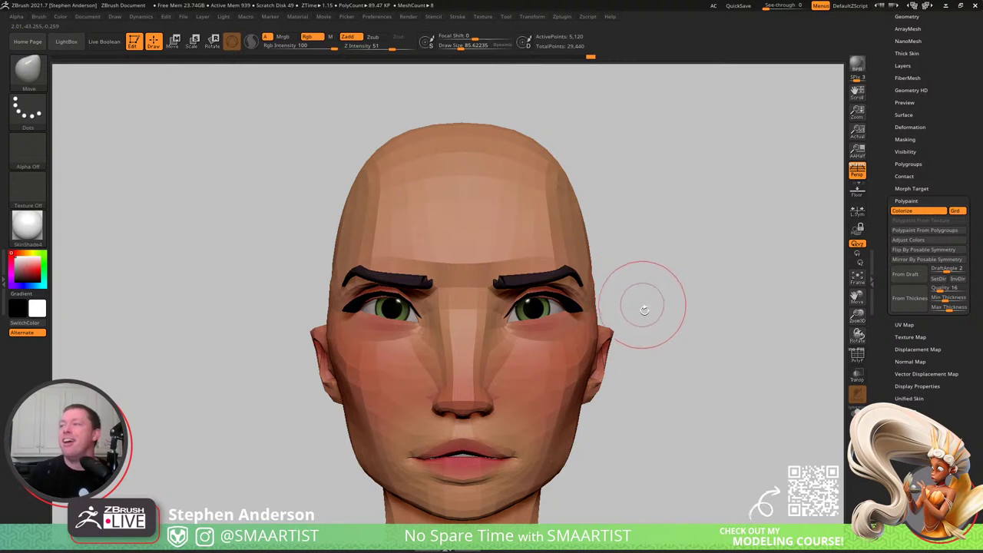
mouse_move(644, 307)
right_mouse_down("ctrl")
mouse_move(606, 248)
mouse_move(643, 235)
right_mouse_up("ctrl")
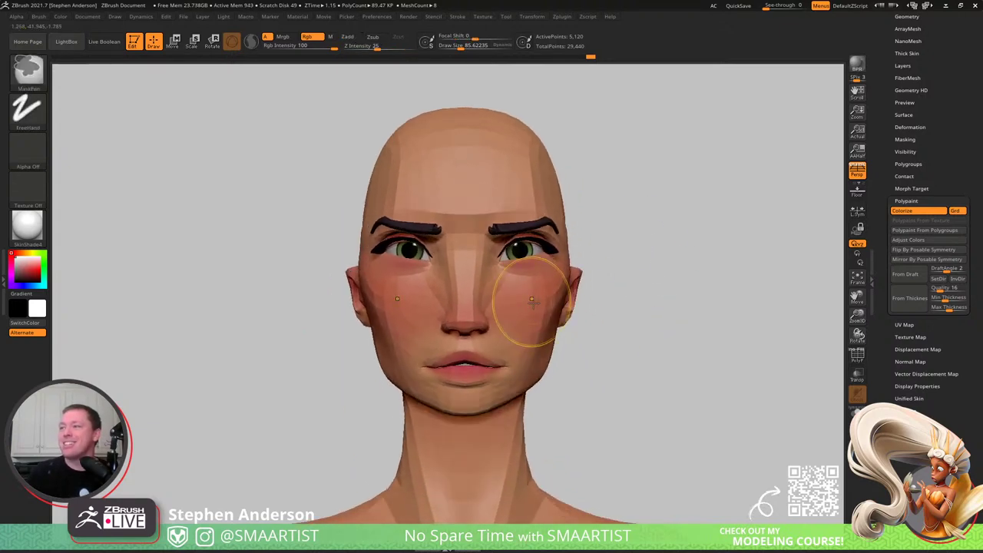
right_click_drag(533, 307, 550, 322, "ctrl")
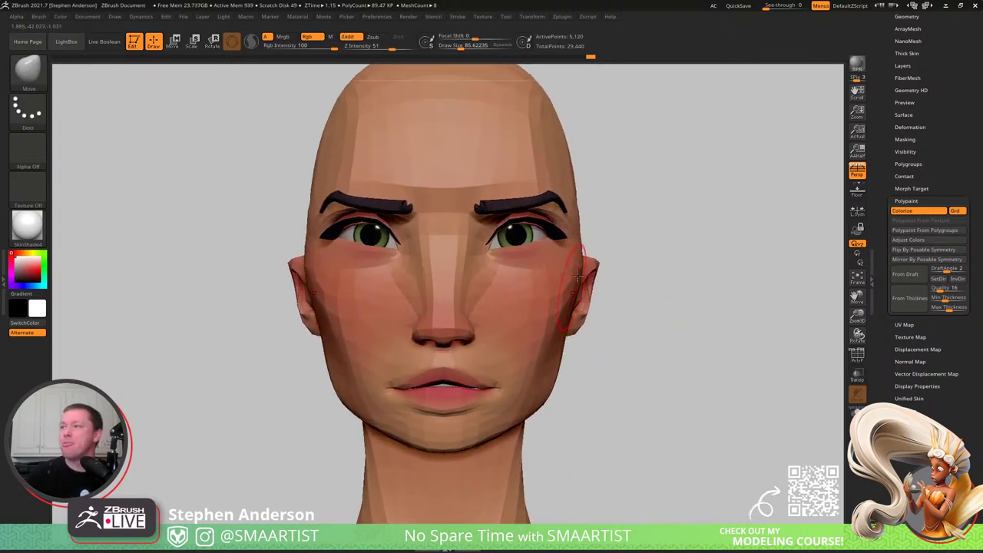
- Show the polyframe and nudge the forehead edge above the eyebrows with the Move brush at a draw size of about 114
right_click_drag(507, 247, 509, 225, "ctrl")
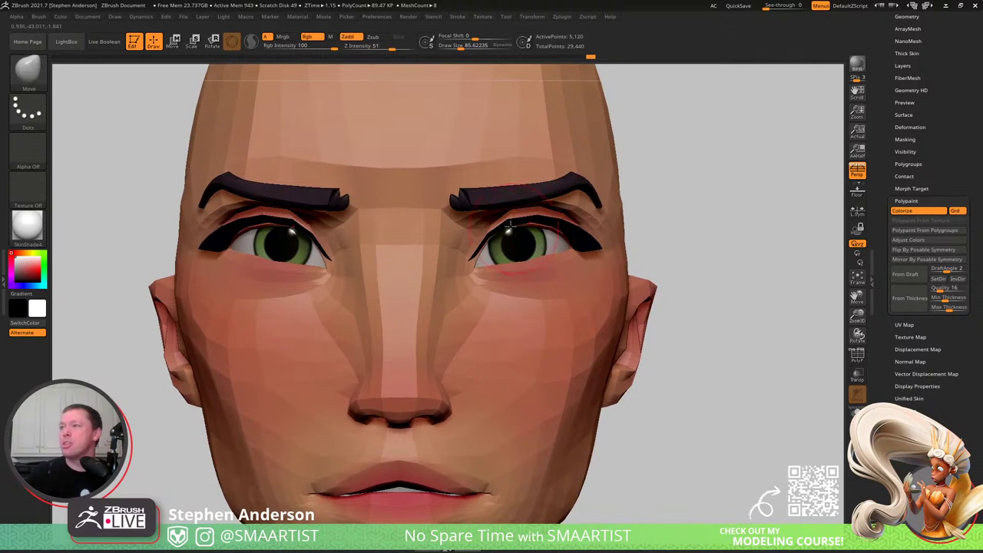
key("shift+f")
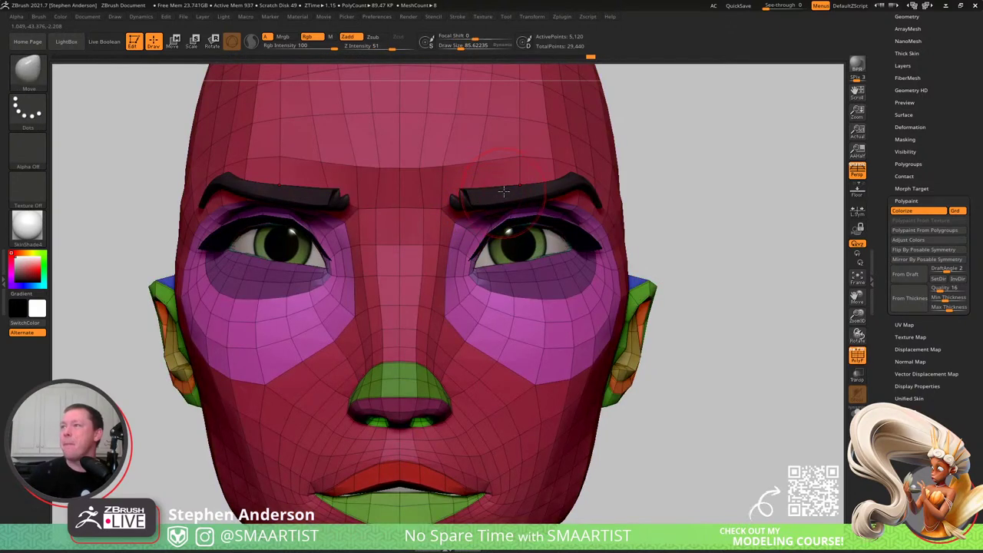
key("s")
left_click_drag(456, 178, 424, 173)
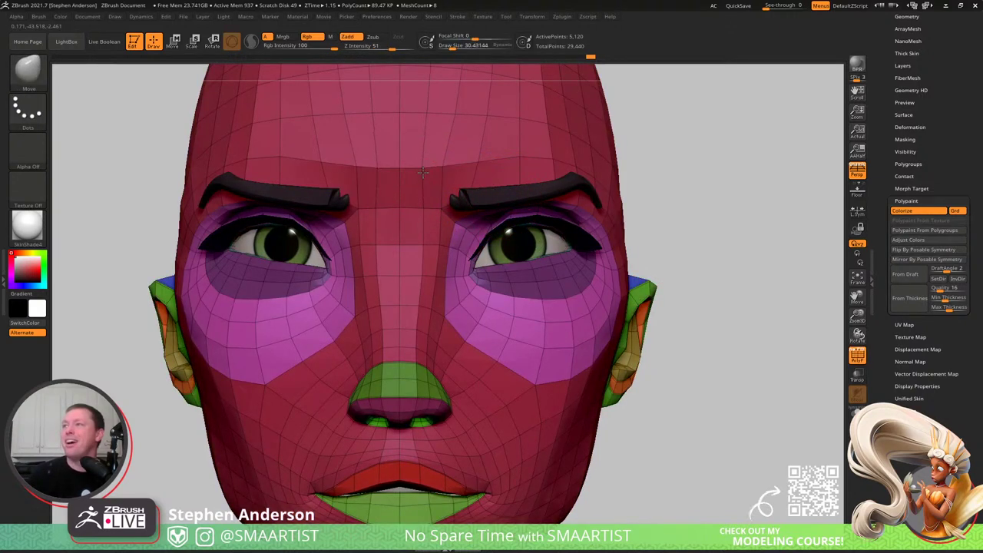
right_click_drag(547, 182, 463, 194, "ctrl")
key("s")
left_click_drag(473, 195, 476, 194)
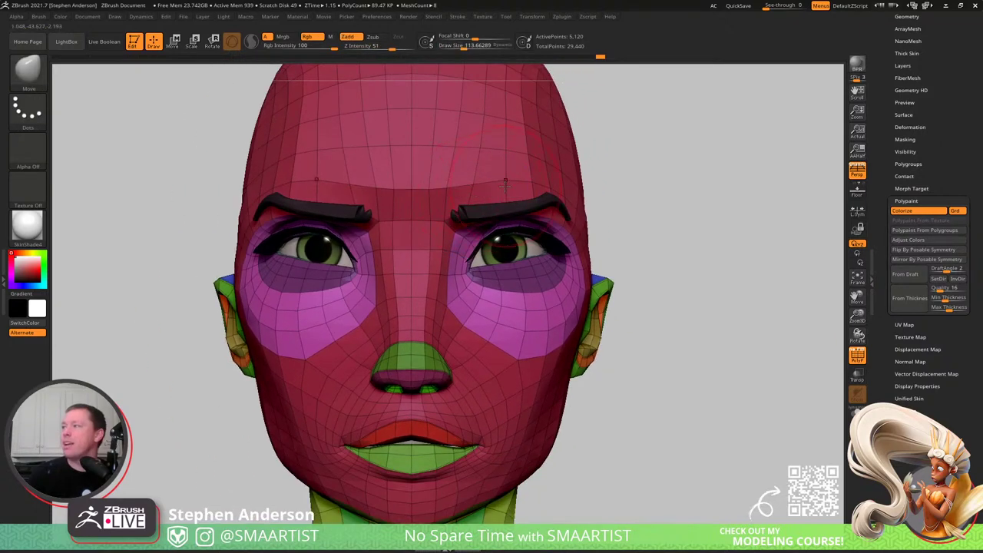
- Go up one subdivision level on the head and compare the forehead with the polyframe off and on
key("d")
right_click_drag(645, 181, 578, 162)
key("shift+f")
mouse_move(636, 182)
right_mouse_down("ctrl")
mouse_move(604, 180)
mouse_move(543, 213)
mouse_move(527, 245)
mouse_move(497, 259)
mouse_move(514, 194)
mouse_move(504, 237)
right_mouse_up("ctrl")
key("shift+f")
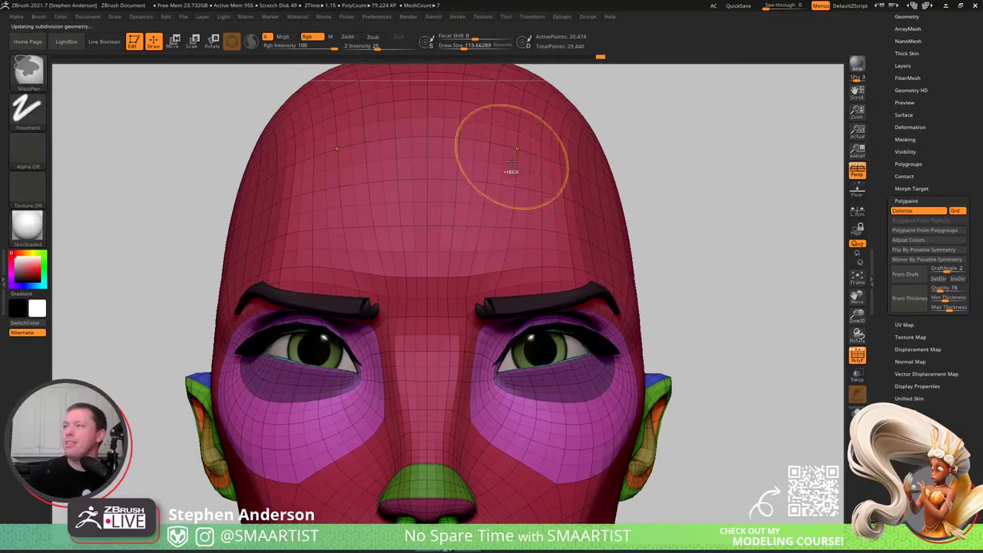
- Isolate the red and purple face skin polygroups so that the ears, nose tip and jaw are hidden
left_click(479, 315, "ctrl+shift")
left_click(759, 336, "ctrl+shift")
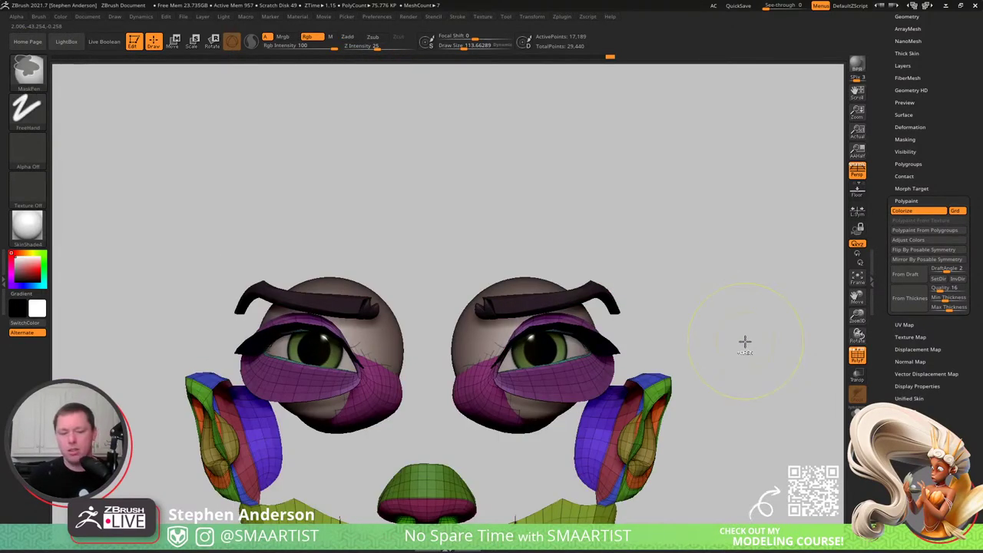
left_click(736, 321, "ctrl+shift")
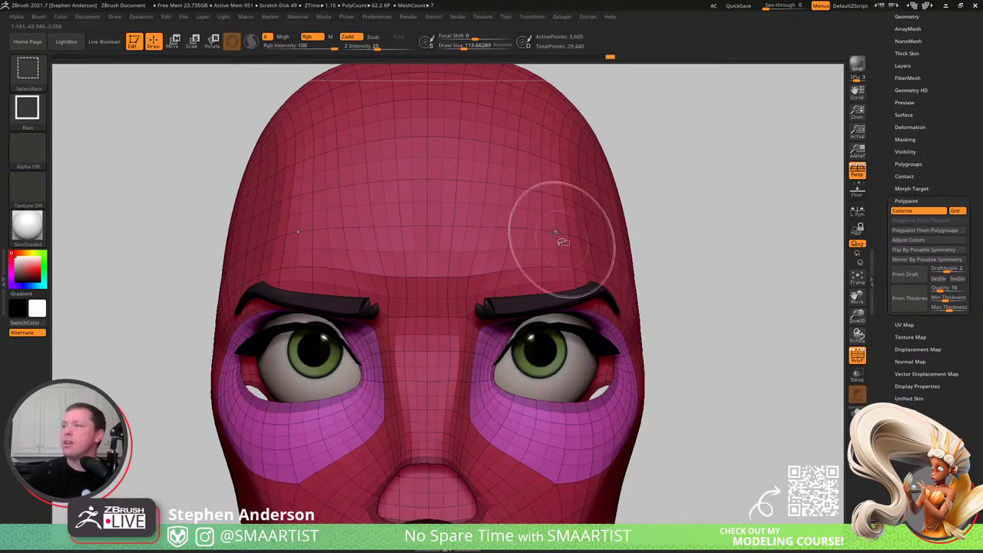
- Set MaskLasso as the masking brush and SelectLasso as the selection brush
key("ctrl+b")
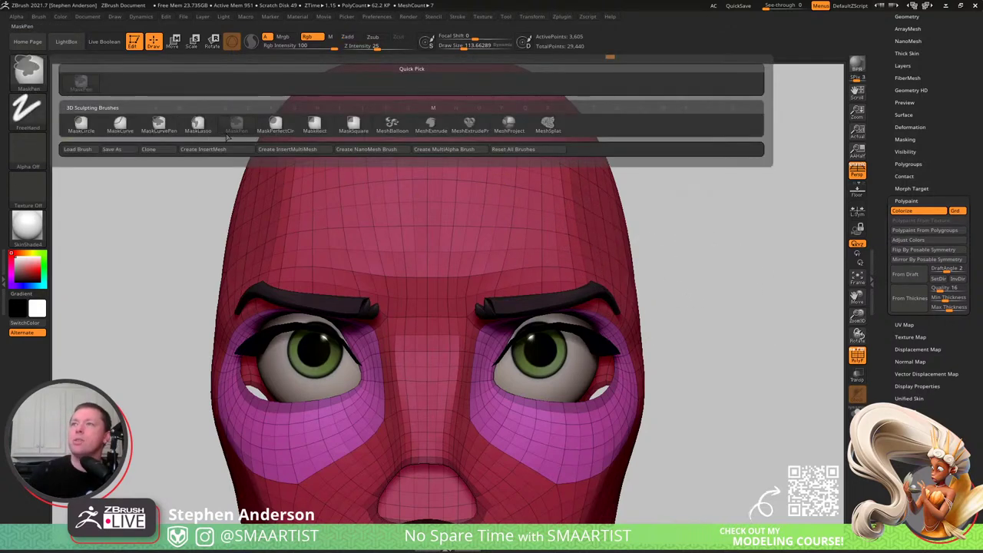
left_click(198, 125)
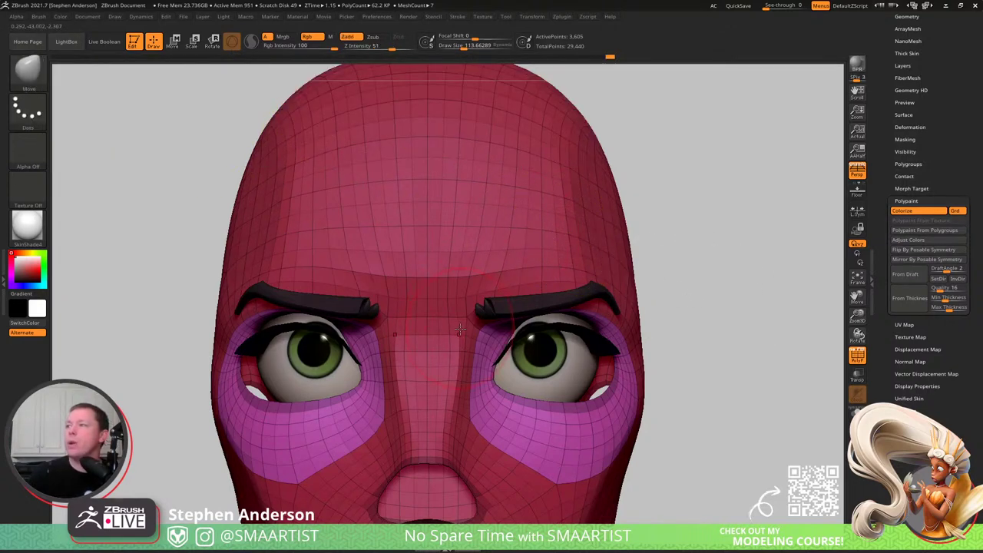
key("ctrl+shift+b")
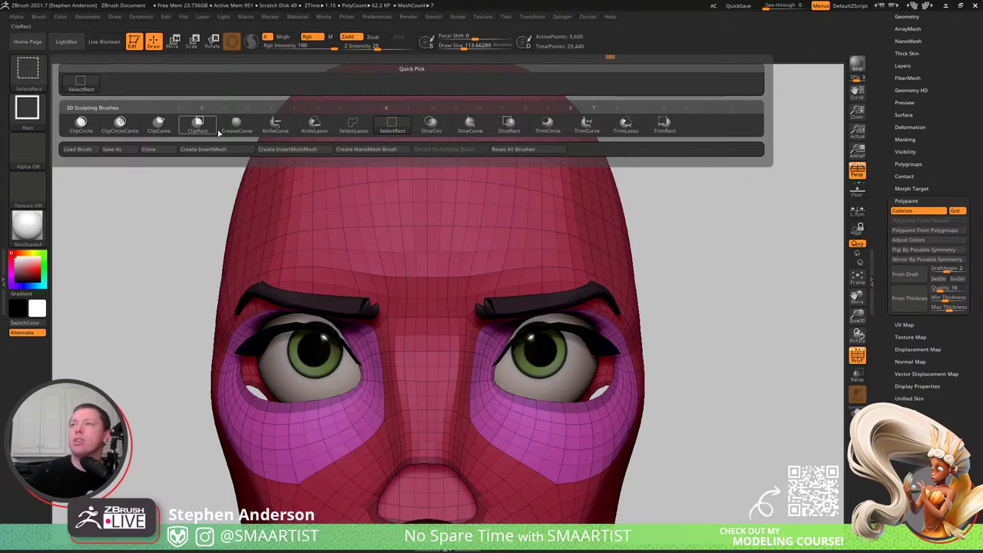
left_click(353, 125)
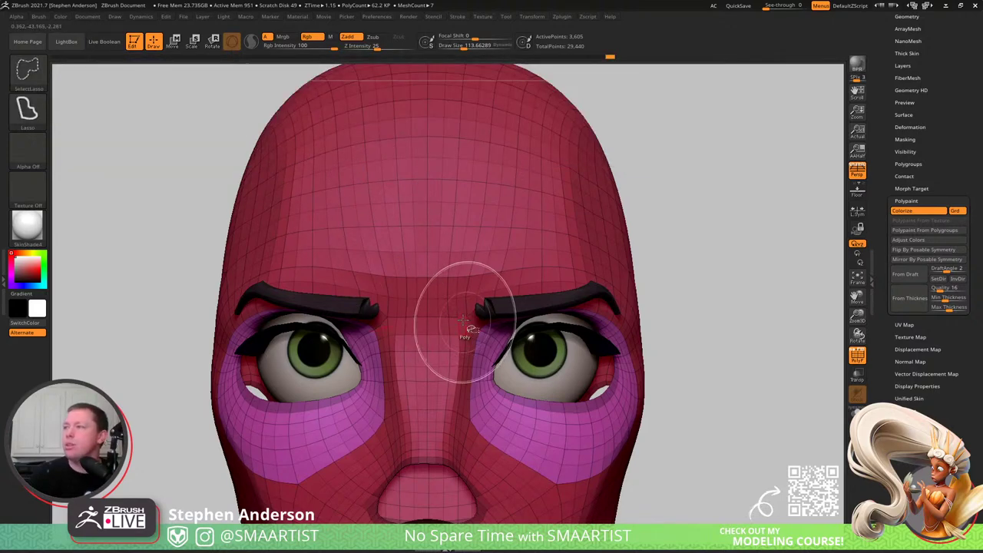
- Hide the vertical polygon loops along the centre of the forehead and nose bridge
left_click_drag(471, 273, 470, 338, "ctrl+shift")
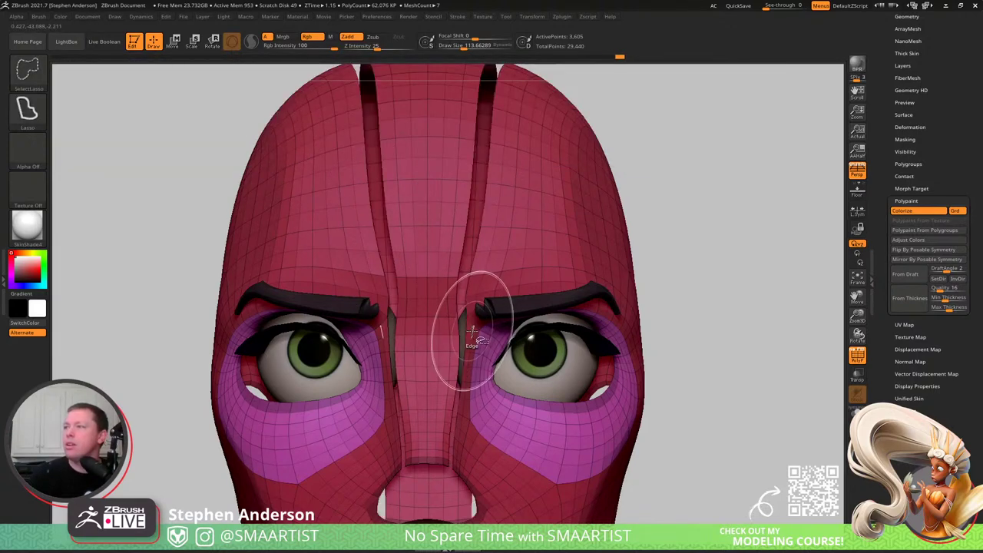
left_click(456, 319, "ctrl+shift")
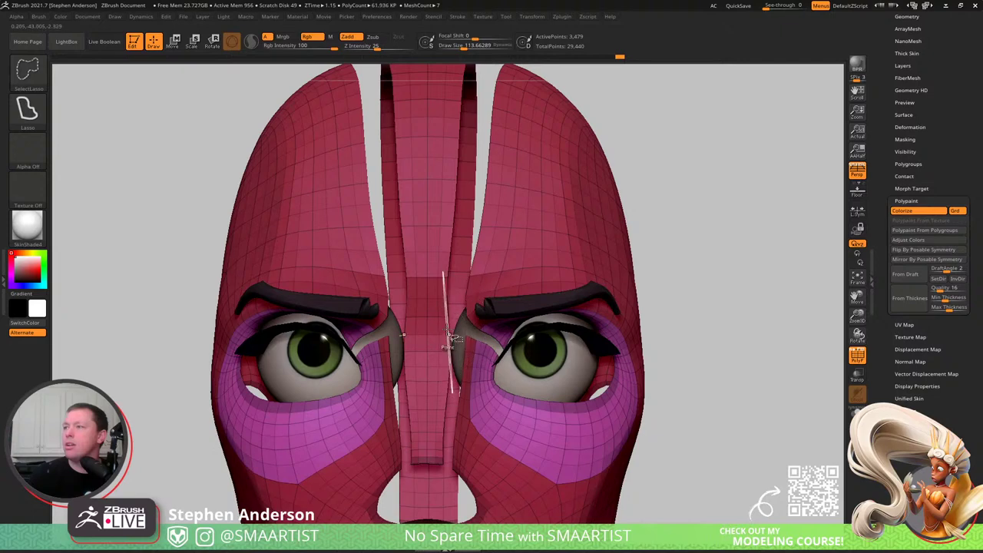
left_click_drag(451, 326, 443, 262, "ctrl+shift")
left_click_drag(436, 265, 444, 326, "ctrl+shift")
left_click(435, 317, "ctrl+shift")
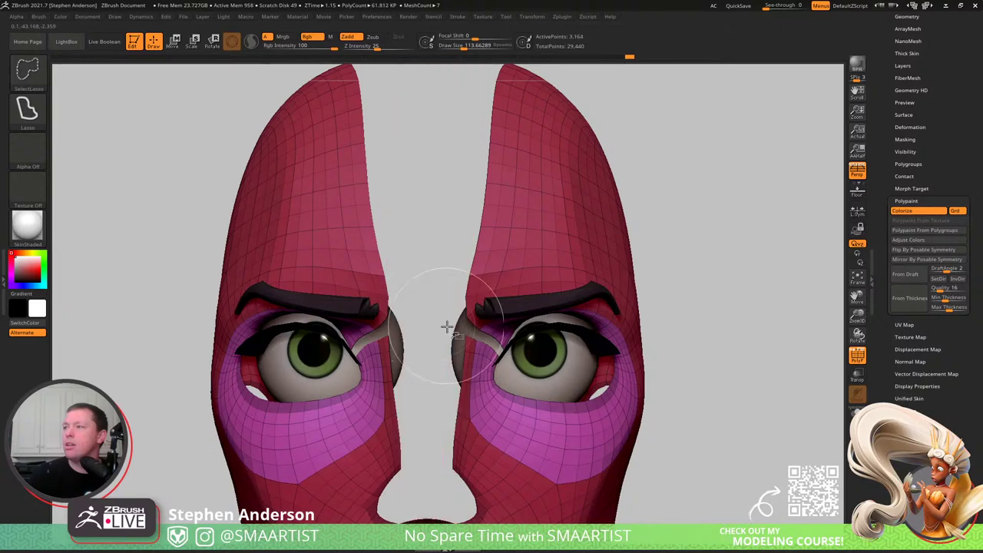
- Hide the polygon strips at the inner eye corners and beside the nose bridge, undoing the hide that removes the eyelid area
left_click(485, 350, "ctrl+shift")
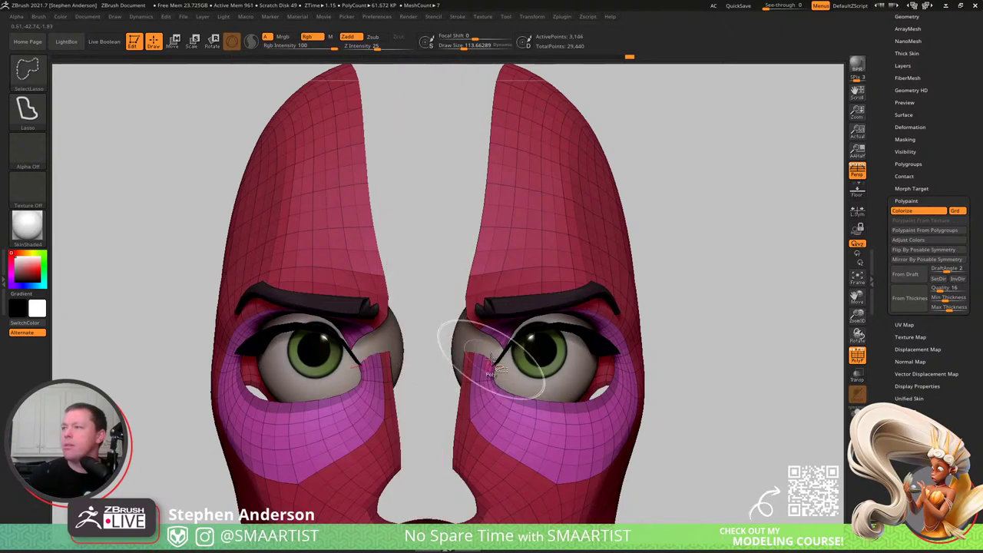
left_click(485, 362, "ctrl+shift")
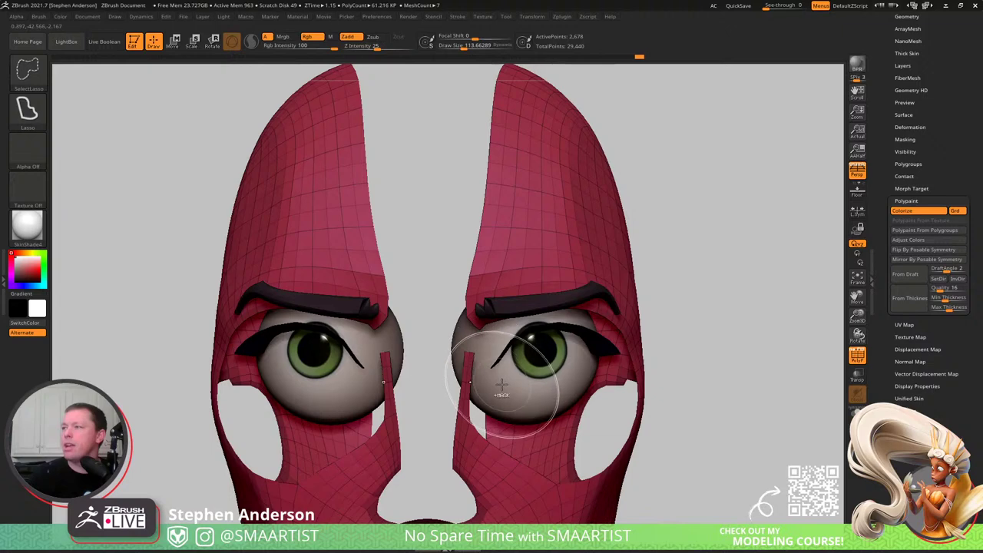
key("ctrl+shift+z")
right_click_drag(479, 366, 469, 354, "ctrl")
left_click(461, 350, "ctrl+shift")
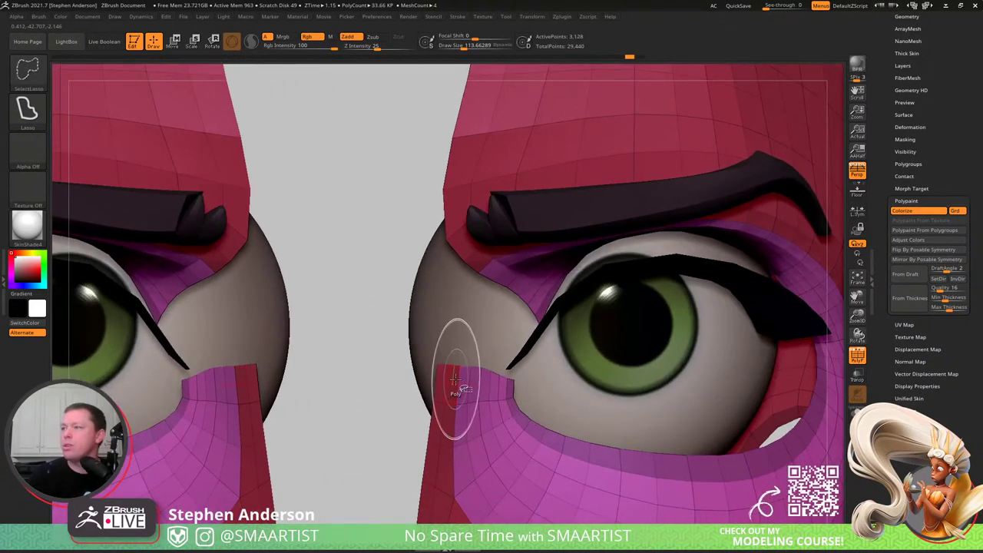
left_click(456, 384, "ctrl+shift")
left_click(455, 424, "ctrl+shift")
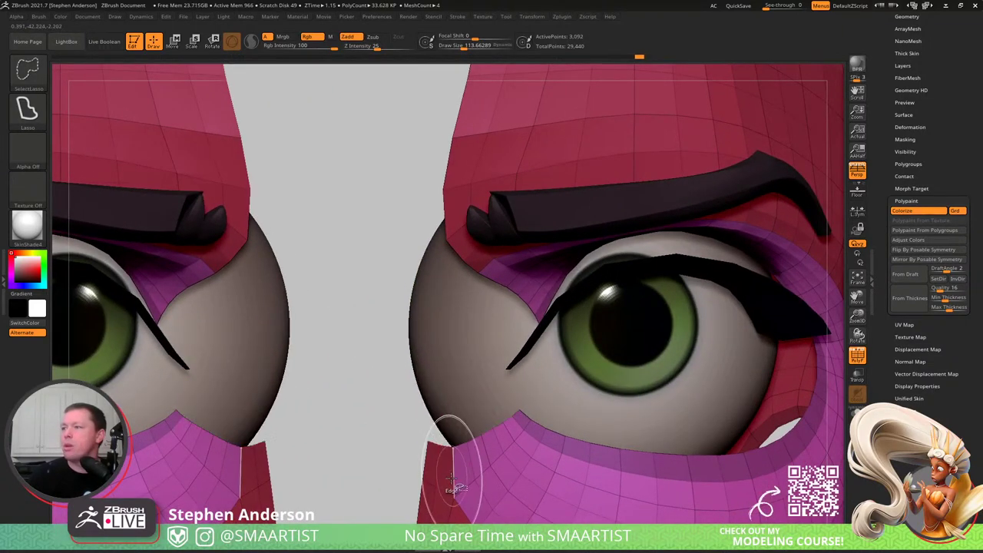
left_click(451, 482, "ctrl+shift")
right_click_drag(511, 504, 487, 251, "alt")
right_click_drag(478, 192, 475, 258, "alt")
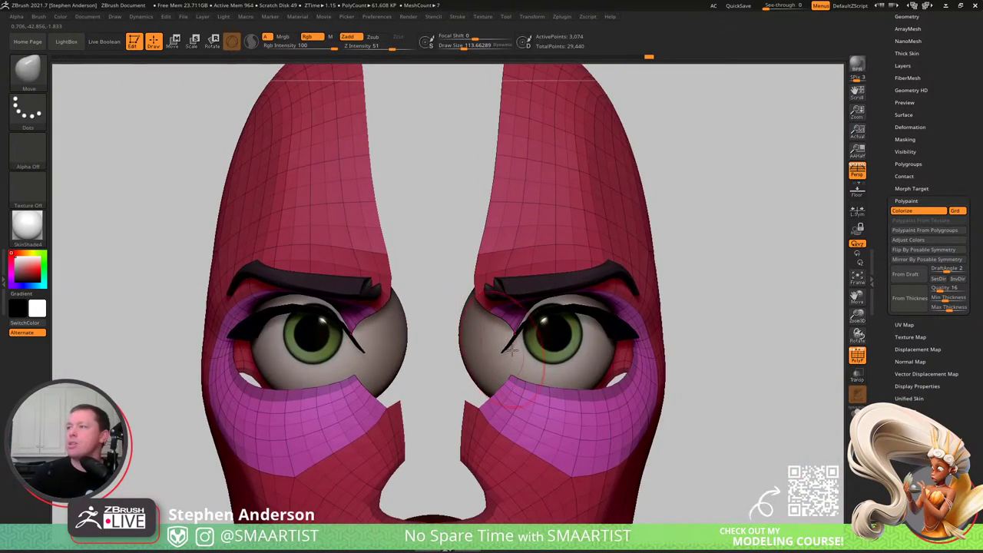
- Invert the visibility to mask the central forehead and nose strip with the other shown parts, and unhide the whole head
key("ctrl")
mouse_move(428, 381)
left_mouse_down("ctrl")
mouse_move(636, 526)
mouse_move(774, 279)
left_mouse_up("ctrl")
mouse_move(738, 308)
right_mouse_down("ctrl")
mouse_move(678, 419)
mouse_move(614, 321)
right_mouse_up("ctrl")
mouse_move(669, 310)
left_mouse_down("ctrl")
mouse_move(303, 397)
mouse_move(749, 417)
mouse_move(680, 288)
mouse_move(755, 355)
left_mouse_up("ctrl")
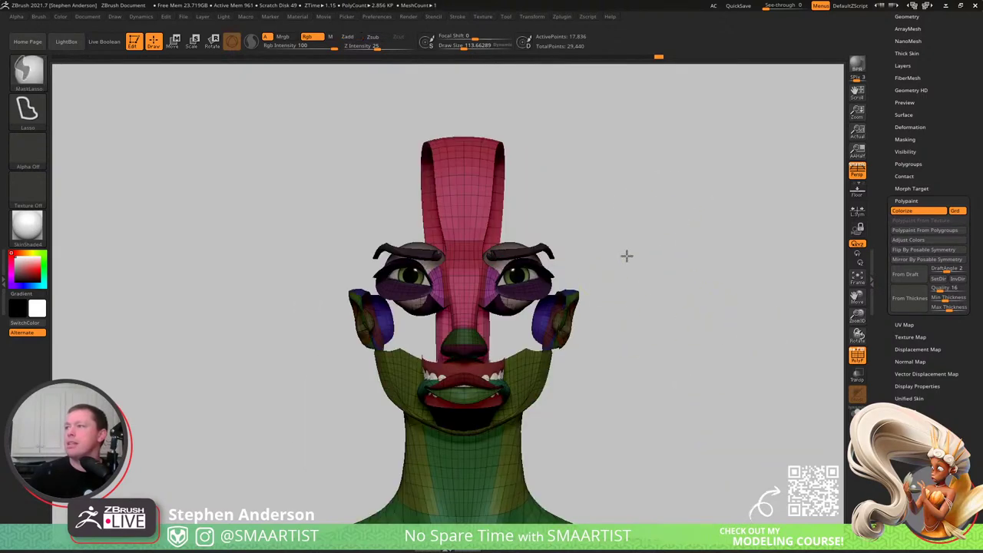
right_click_drag(626, 257, 650, 285, "ctrl")
left_click(671, 280, "ctrl")
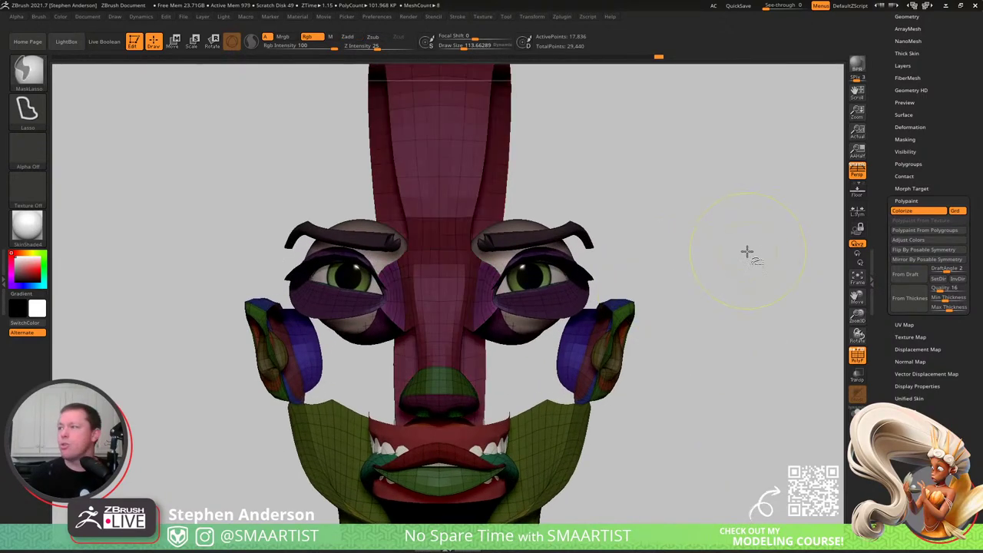
left_click(710, 272, "ctrl+shift")
- Shape the unmasked inner brow above the nose bridge with the Move brush at draw sizes of about 188 and 140
right_click_drag(542, 293, 473, 321)
scroll(472, 320, "down", 4)
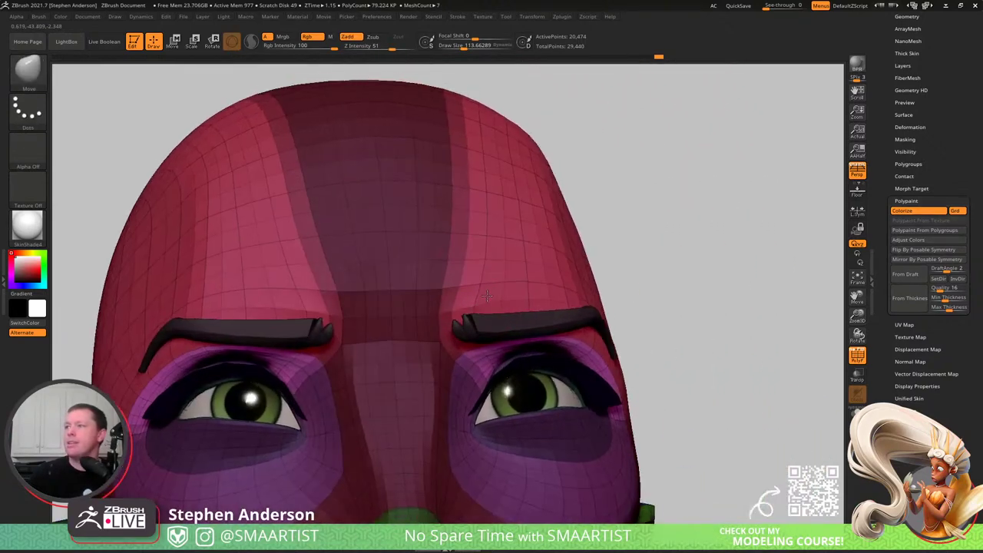
scroll(472, 320, "up", 4)
key("s")
left_click_drag(471, 318, 457, 335)
right_click_drag(467, 333, 556, 300)
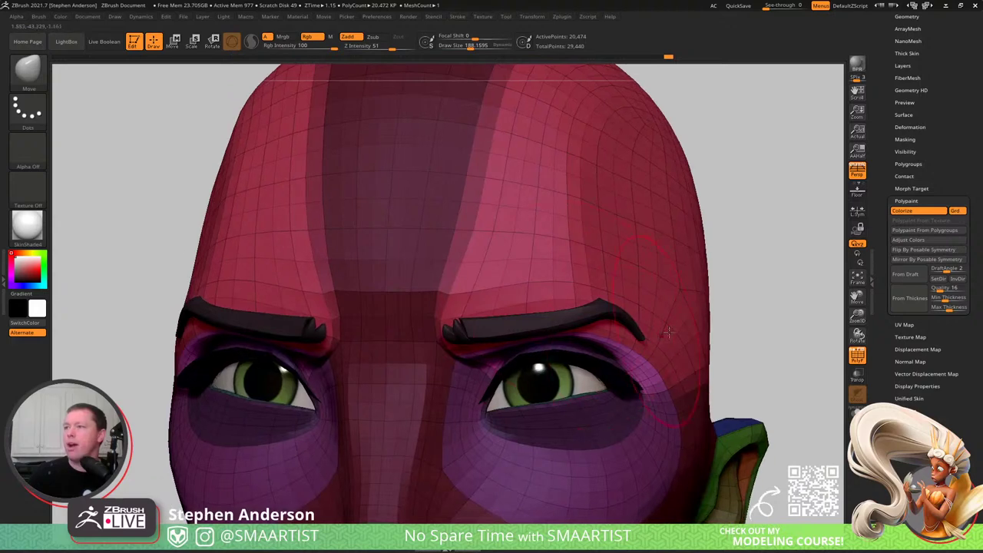
scroll(522, 315, "down", 4)
mouse_move(490, 326)
right_mouse_down()
mouse_move(485, 338)
mouse_move(505, 350)
mouse_move(541, 340)
mouse_move(485, 345)
mouse_move(516, 346)
mouse_move(480, 353)
mouse_move(483, 411)
mouse_move(487, 343)
mouse_move(468, 325)
mouse_move(478, 340)
mouse_move(492, 338)
right_mouse_up()
left_click_drag(527, 366, 522, 381)
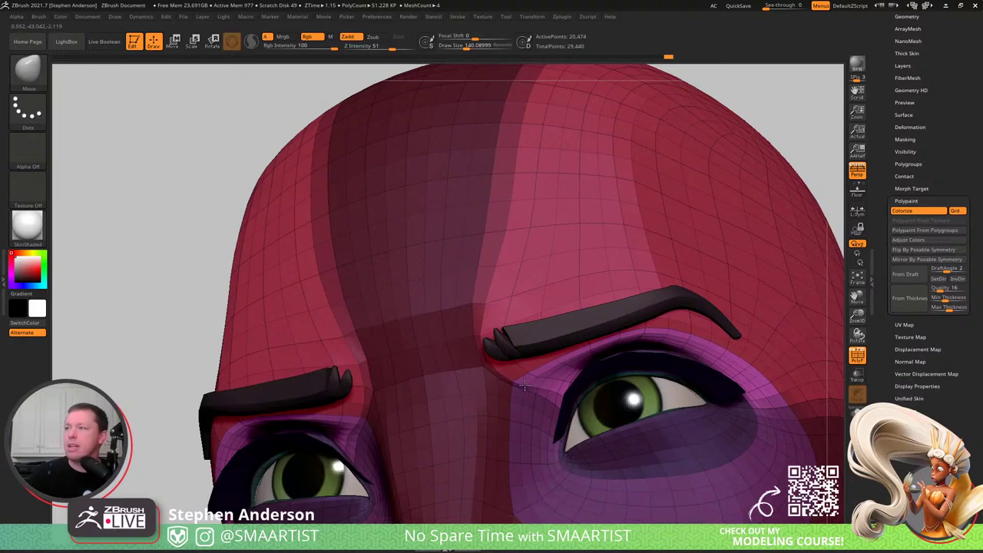
- Refine the fold edge under the eyebrow's inner end with the Move brush at a draw size of about 51
right_click_drag(509, 361, 492, 338)
key("s")
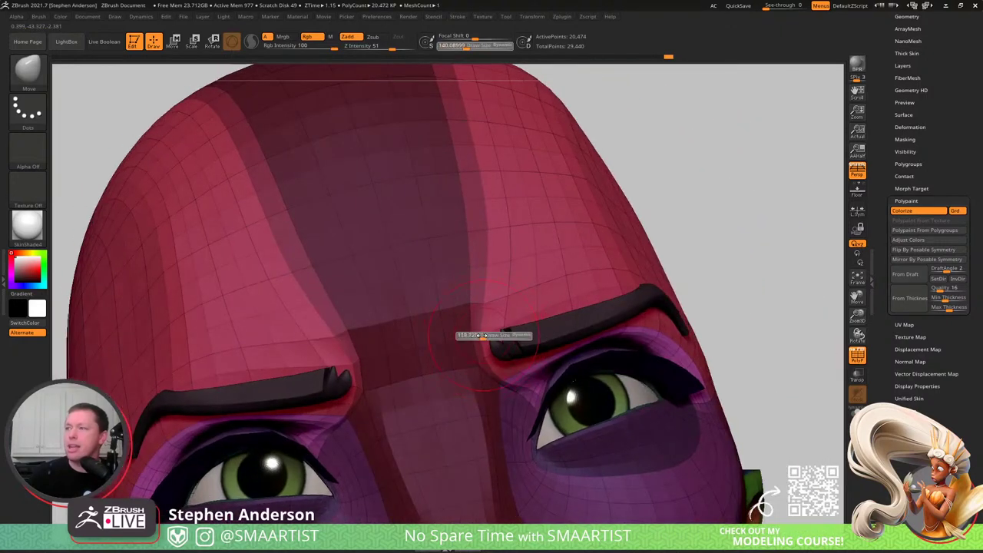
left_click_drag(486, 339, 472, 338)
right_click_drag(462, 326, 488, 307)
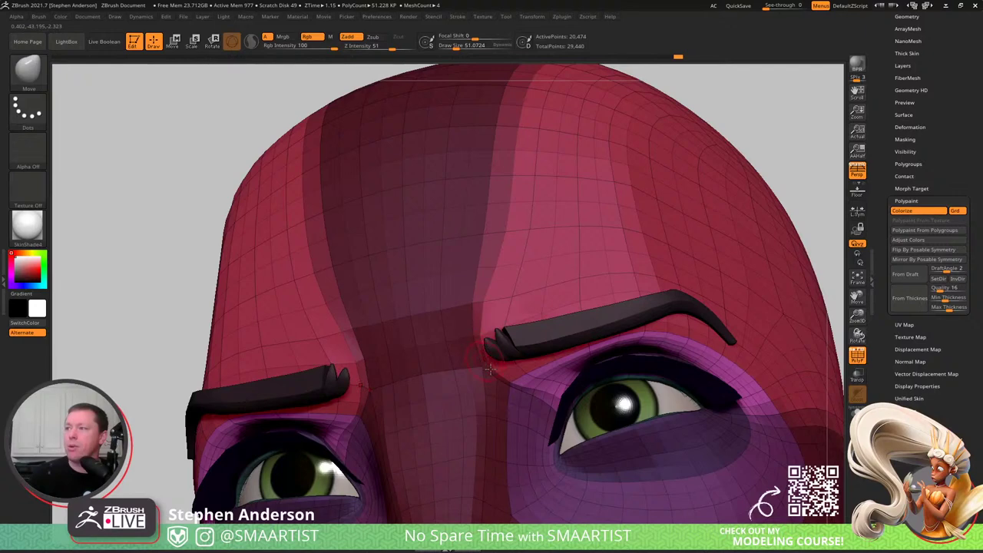
mouse_move(488, 369)
right_mouse_down()
mouse_move(487, 354)
mouse_move(503, 374)
right_mouse_up()
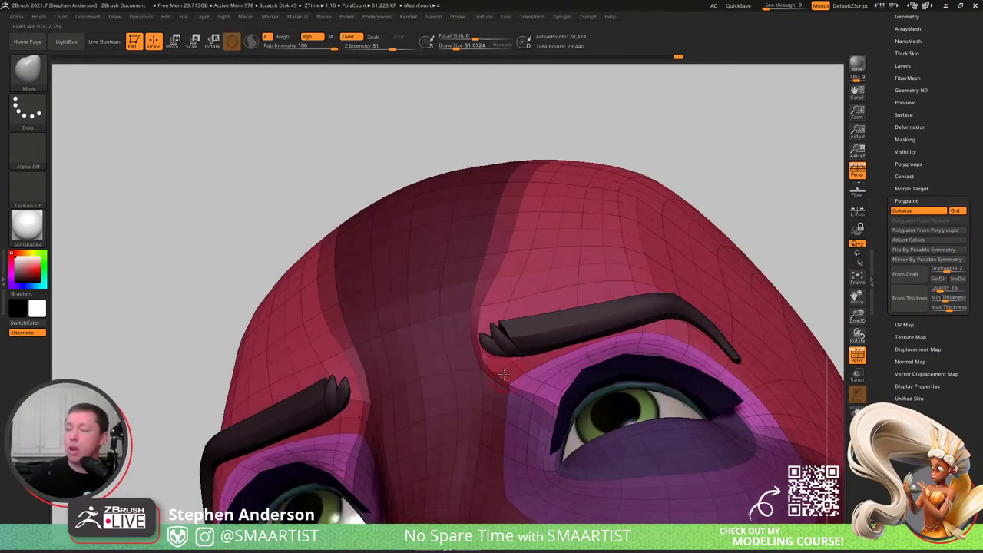
- Soften the mask edge and reshape the inner brow with the Move brush at a draw size of about 258
left_click(479, 361, "ctrl")
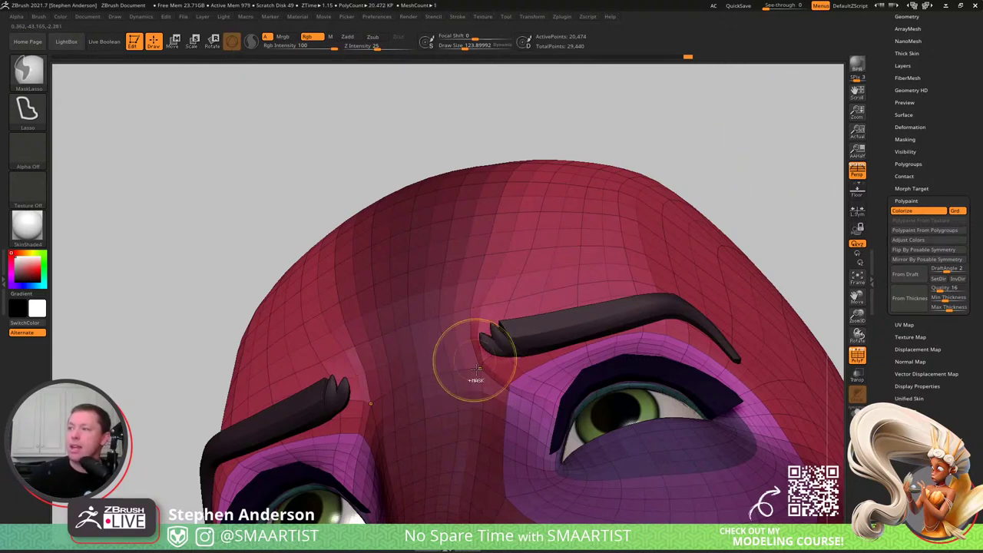
key("s")
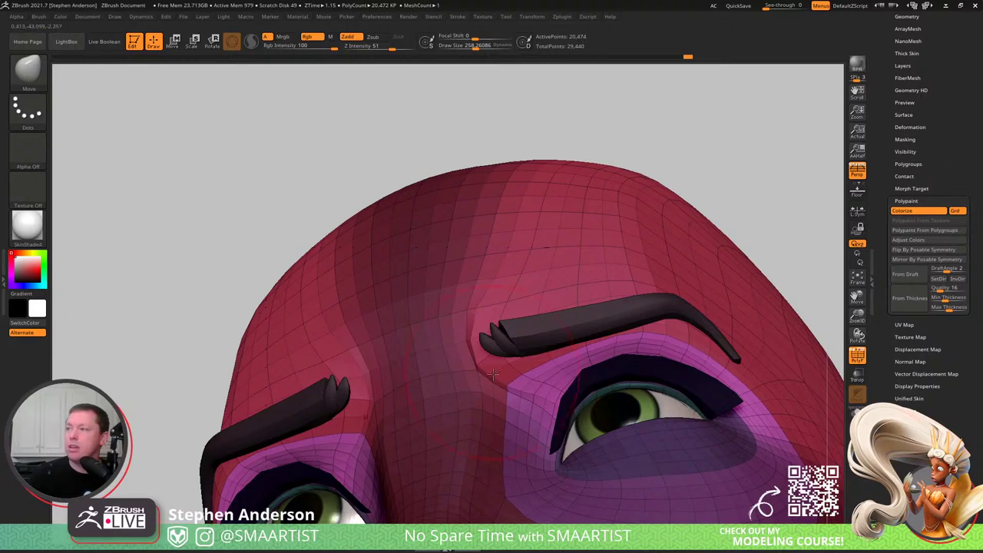
right_click_drag(493, 374, 497, 391)
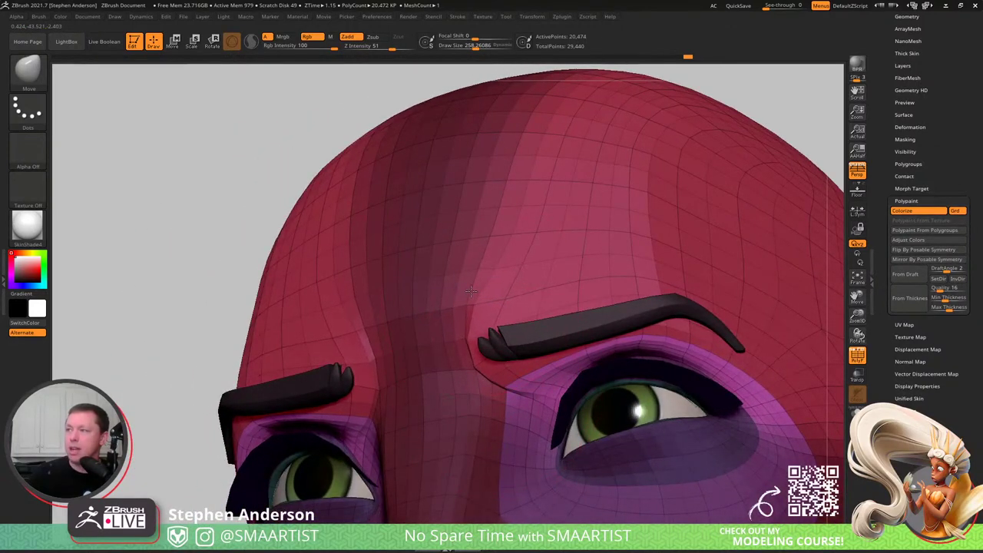
mouse_move(497, 260)
right_mouse_down()
mouse_move(512, 296)
mouse_move(494, 283)
right_mouse_up()
key("s")
left_click_drag(494, 284, 485, 284)
mouse_move(485, 285)
right_mouse_down()
mouse_move(477, 206)
mouse_move(477, 263)
mouse_move(498, 343)
right_mouse_up()
- Clear the mask on the head and turn off the polyframe
left_click_drag(770, 116, 768, 135, "ctrl")
mouse_move(592, 244)
right_mouse_down("ctrl")
mouse_move(610, 235)
mouse_move(567, 254)
mouse_move(585, 330)
mouse_move(576, 347)
mouse_move(578, 264)
mouse_move(551, 292)
mouse_move(520, 303)
mouse_move(522, 317)
right_mouse_up("ctrl")
key("shift+f")
right_click_drag(522, 317, 576, 400, "ctrl")
right_click_drag(576, 400, 556, 306, "alt")
right_click_drag(470, 302, 488, 331, "ctrl")
- Smooth the crease around the eyebrow's inner end and the fold below it at a draw size of about 69
key("s")
left_click_drag(466, 287, 458, 289)
mouse_move(455, 290)
left_mouse_down("shift")
mouse_move(433, 252)
mouse_move(439, 230)
left_mouse_up("shift")
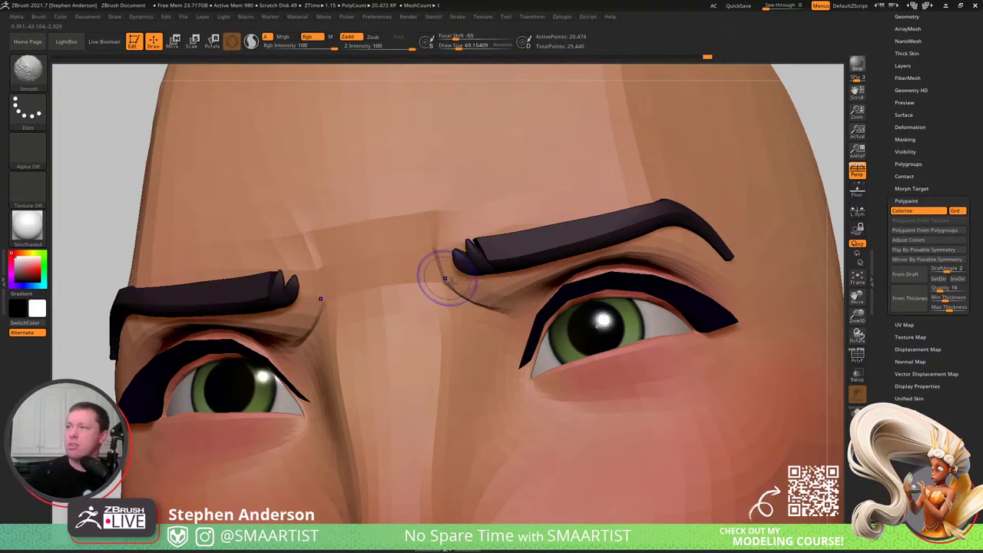
mouse_move(456, 293)
left_mouse_down("shift")
mouse_move(468, 294)
mouse_move(437, 248)
mouse_move(464, 258)
left_mouse_up("shift")
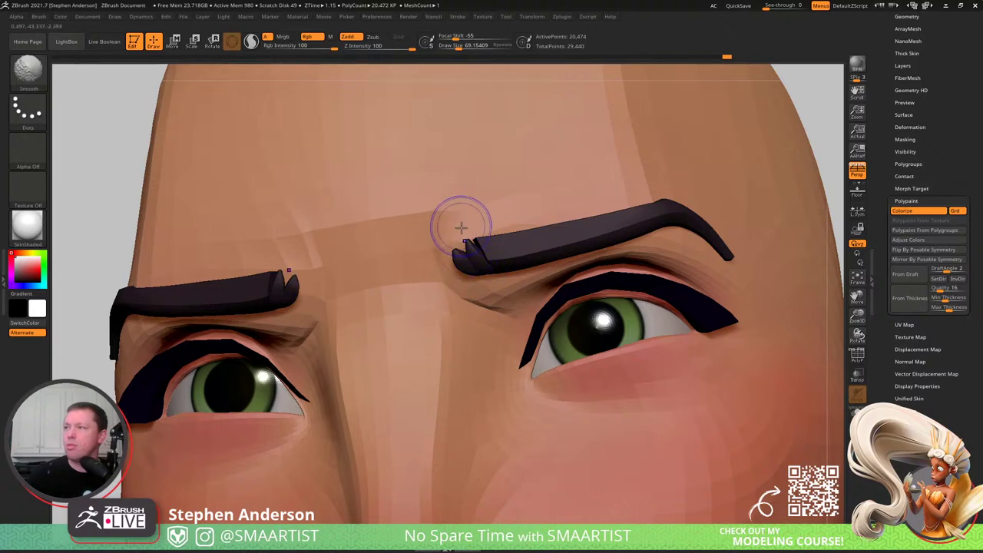
left_click_drag(502, 311, 489, 305, "shift")
right_click_drag(498, 308, 503, 298)
left_click_drag(503, 298, 505, 309, "shift")
right_click_drag(505, 308, 499, 303)
- Adjust the skin between the eyebrows with the Move brush at a draw size of about 222
key("s")
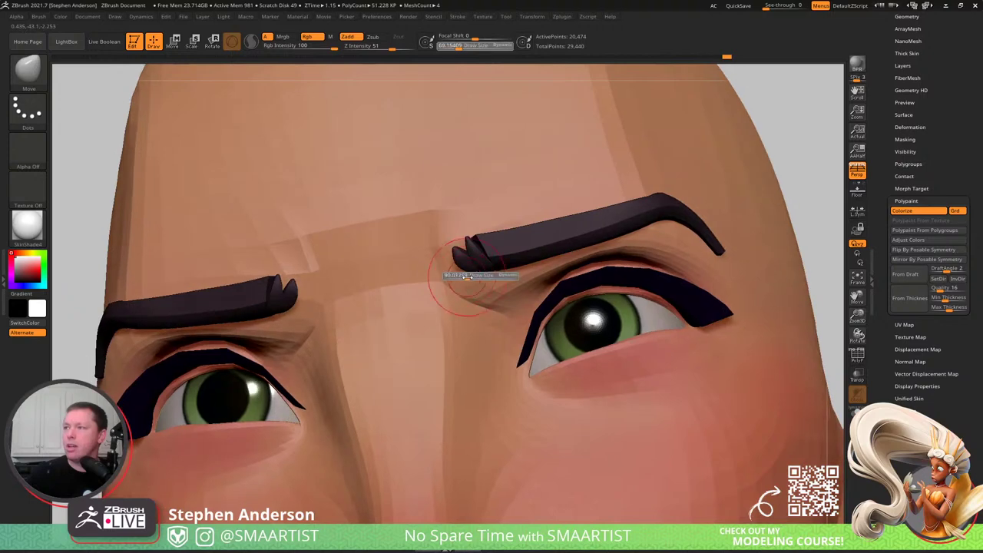
mouse_move(467, 280)
left_mouse_down()
mouse_move(480, 280)
mouse_move(469, 294)
left_mouse_up()
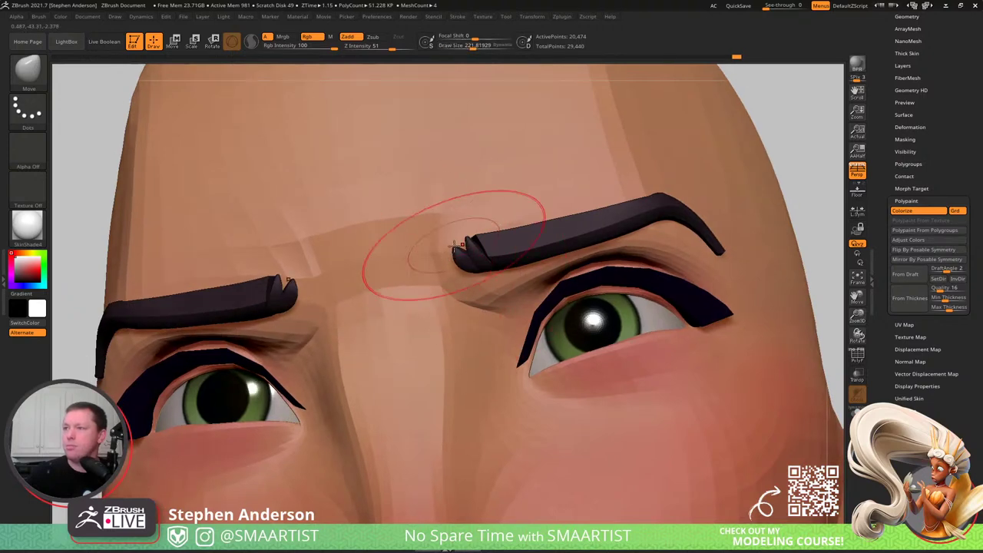
mouse_move(459, 246)
right_mouse_down()
mouse_move(478, 289)
mouse_move(497, 268)
mouse_move(432, 246)
mouse_move(478, 257)
mouse_move(437, 263)
mouse_move(454, 285)
mouse_move(403, 257)
right_mouse_up()
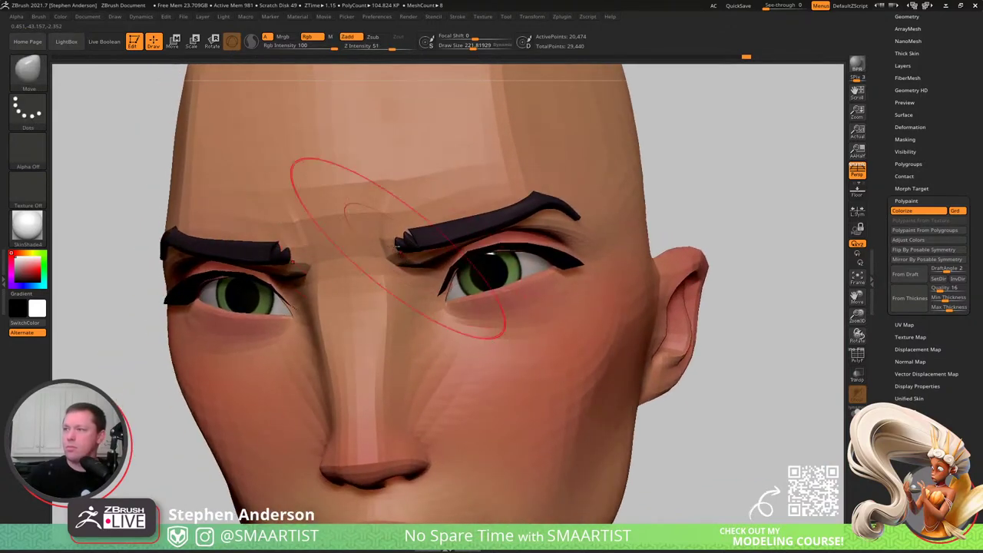
- Switch to the Eyebrows subtool and move the inner end of the eyebrow to fit the brow
left_click(455, 229, "alt")
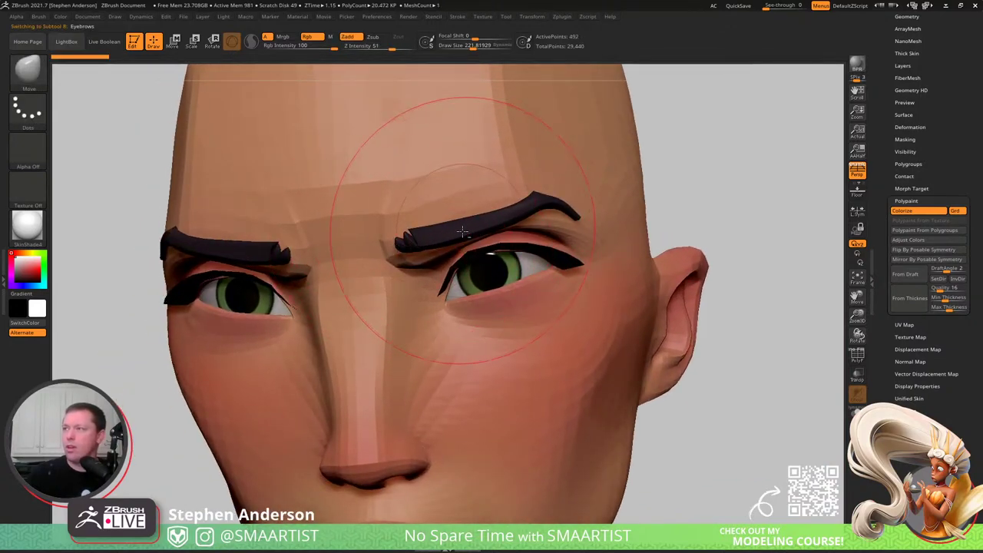
mouse_move(451, 227)
right_mouse_down()
mouse_move(436, 233)
mouse_move(435, 213)
mouse_move(420, 219)
mouse_move(482, 232)
right_mouse_up()
left_click_drag(415, 235, 409, 254)
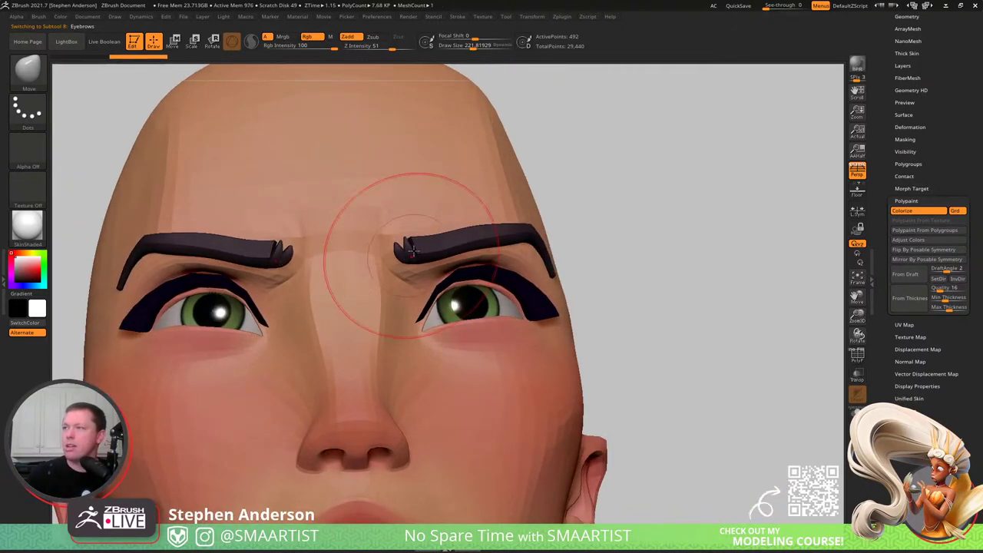
- Show the polyframe and adjust the middle of the eyebrow with the Move brush at a draw size of about 169
mouse_move(410, 254)
right_mouse_down()
mouse_move(392, 245)
mouse_move(409, 244)
right_mouse_up()
key("shift+f")
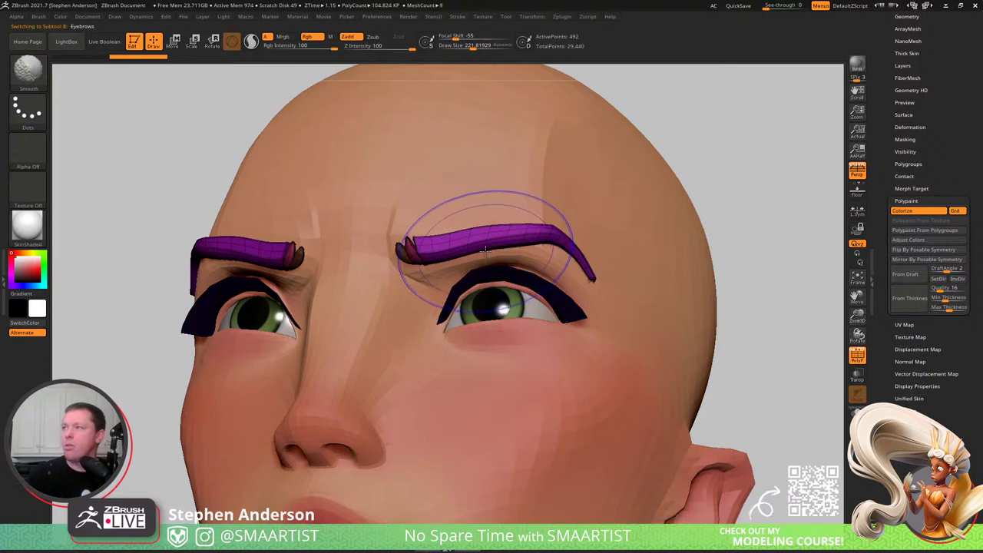
left_click_drag(480, 248, 482, 258)
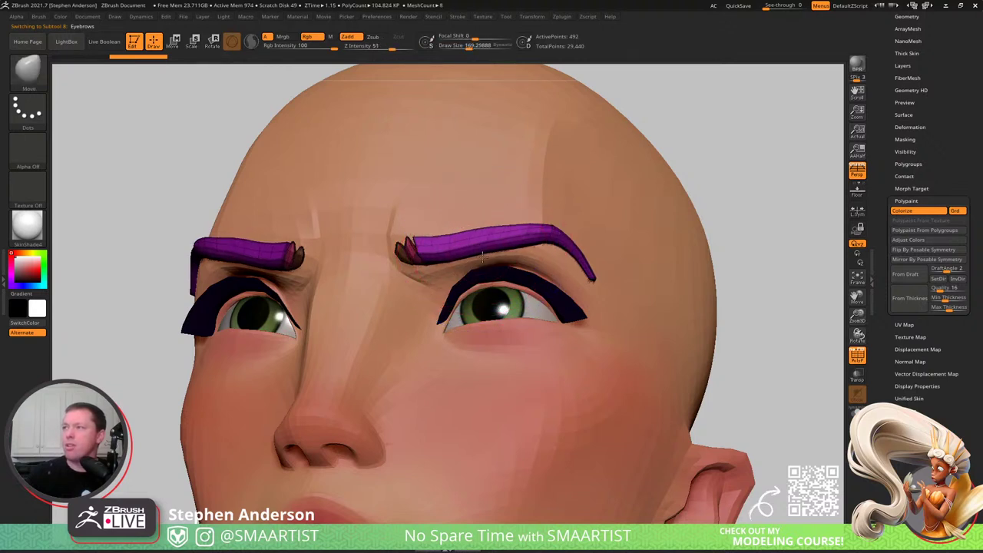
key("ctrl+shift+z")
key("ctrl+shift+z")
key("ctrl+shift+z")
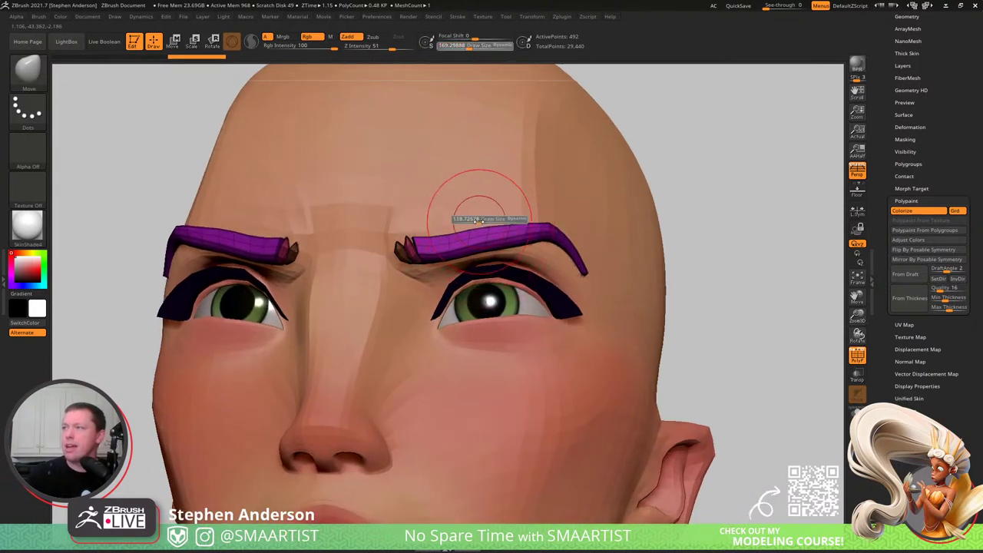
- Reposition the eyebrow's inner end with the Move brush, raising the draw size to about 201
key("s")
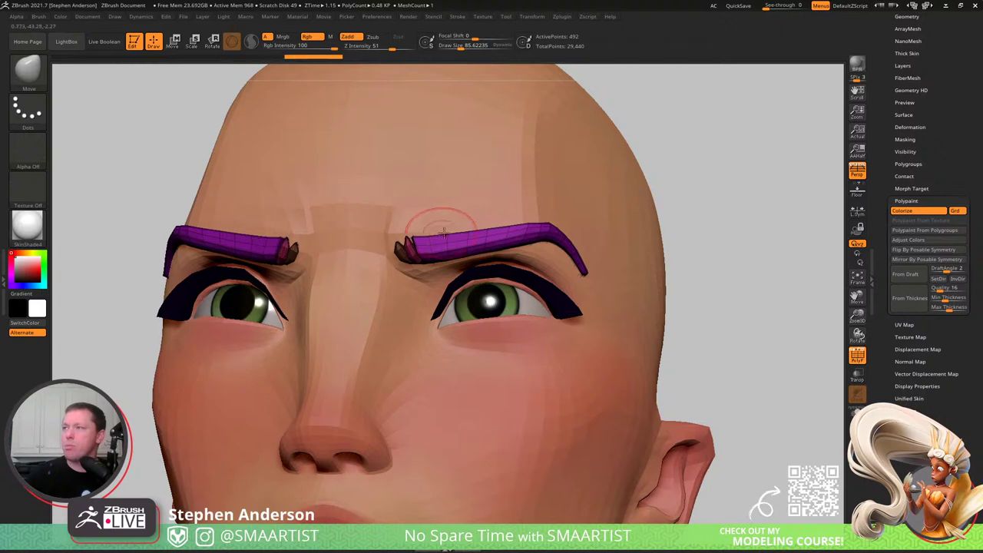
right_click_drag(444, 232, 478, 234)
key("s")
left_click_drag(417, 244, 425, 252)
right_click_drag(426, 252, 427, 220)
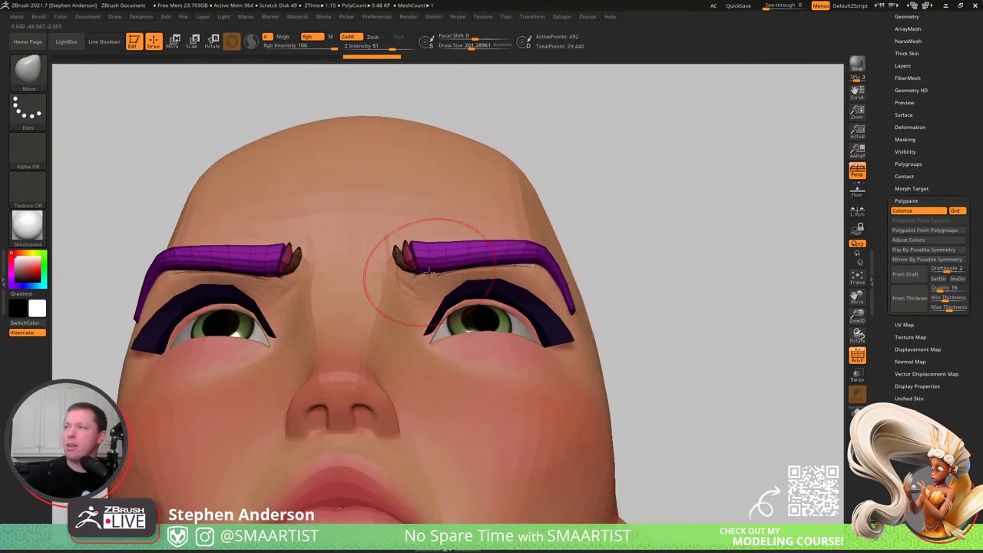
left_click_drag(428, 271, 434, 267)
right_click_drag(436, 267, 374, 278)
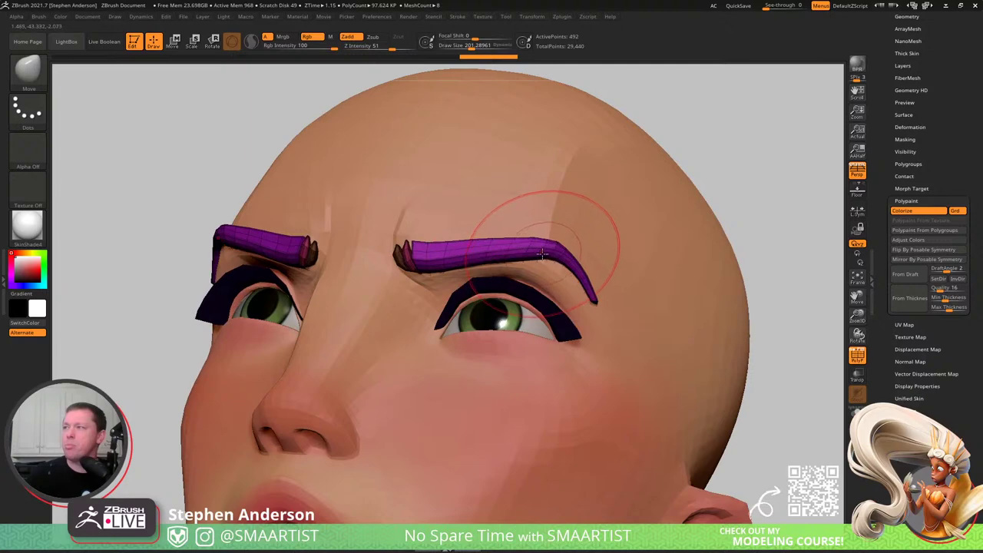
- Undo the last few eyebrow strokes while comparing the brow shape from the side
key("ctrl+z")
key("ctrl+z")
key("ctrl+z")
key("ctrl+z")
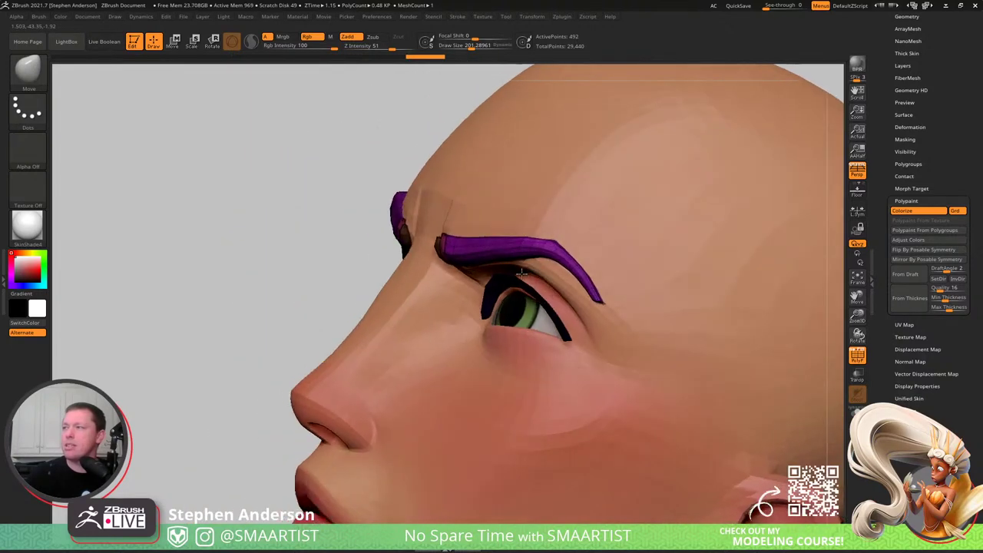
right_click_drag(561, 246, 549, 250)
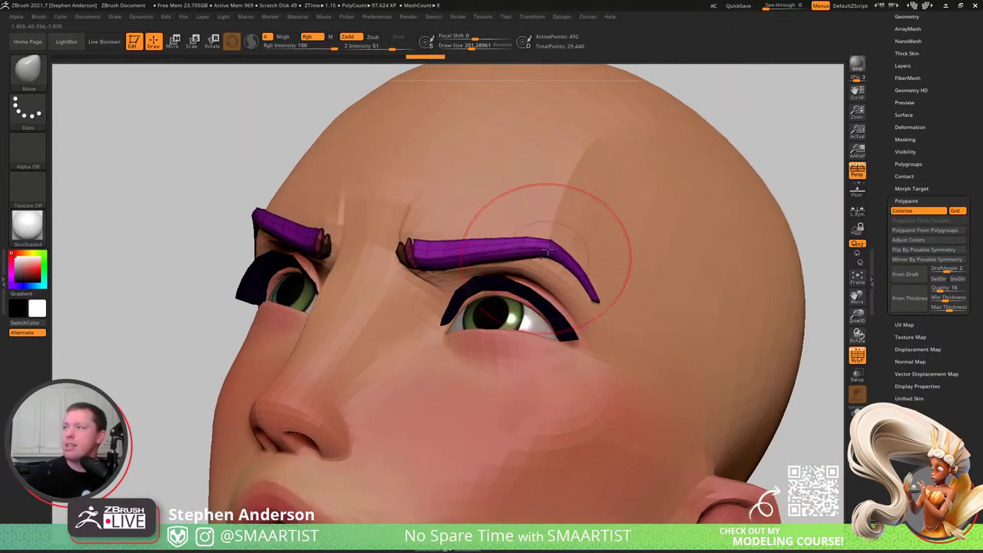
key("ctrl+z")
key("ctrl+shift+z")
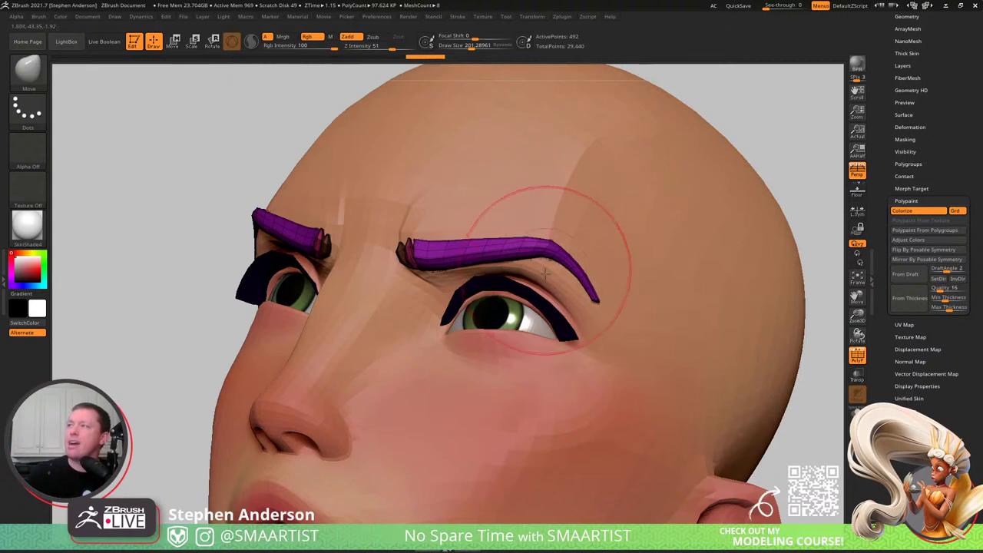
- Shape the eyebrow's arch with the Move brush at draw sizes of about 54 and 146
mouse_move(549, 247)
right_mouse_down()
mouse_move(585, 242)
mouse_move(547, 240)
right_mouse_up()
key("s")
left_click_drag(542, 237, 525, 235)
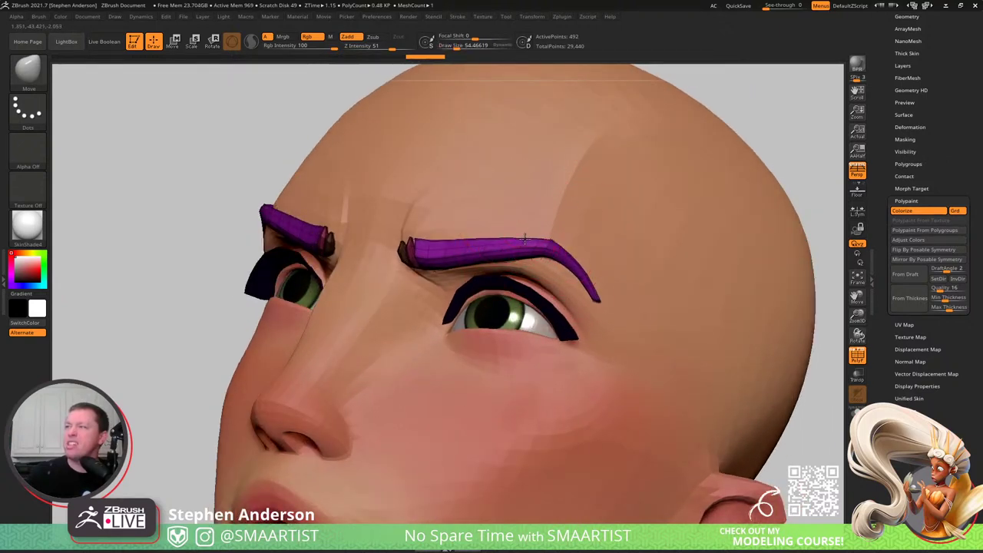
key("s")
left_click(548, 240)
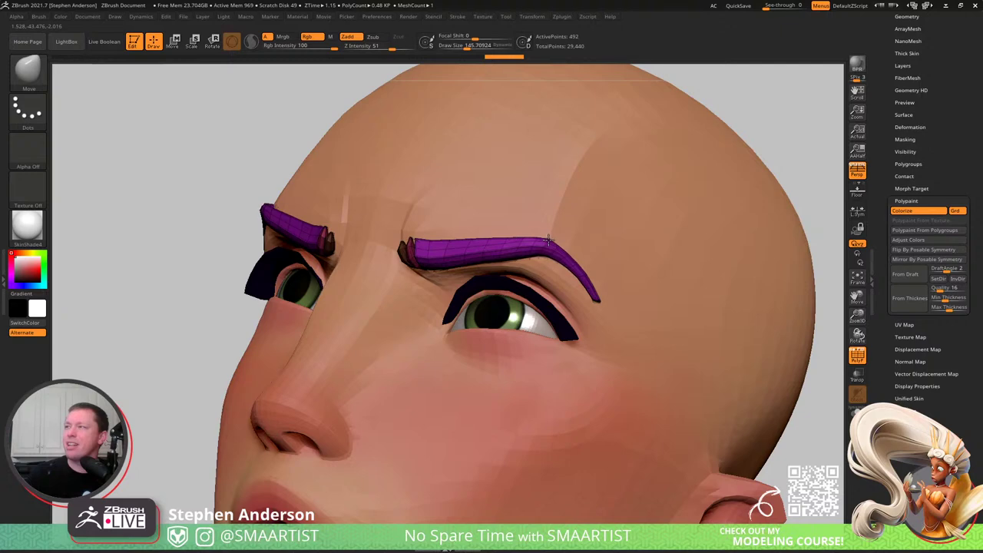
left_click_drag(549, 240, 549, 242)
right_click_drag(551, 245, 507, 252)
- Pull the eyebrow's outer tail inward with the Move brush at a draw size of about 243
key("s")
left_click_drag(594, 279, 593, 281)
left_click_drag(587, 281, 578, 274)
right_click_drag(573, 274, 607, 274)
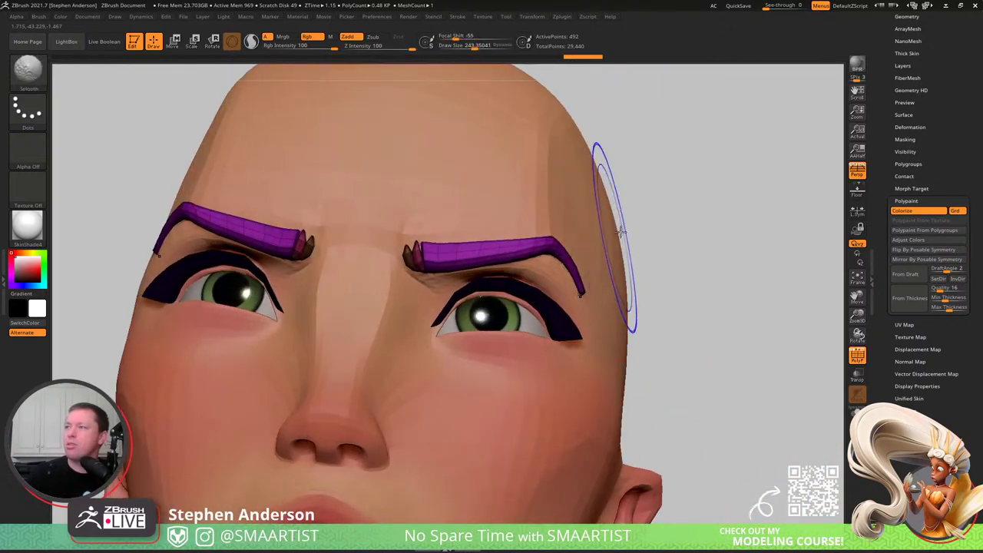
- Hide the polyframe and refine the peak of the eyebrow's arch with the Move brush at a draw size of about 129
key("shift+f")
mouse_move(615, 228)
right_mouse_down("ctrl")
mouse_move(548, 185)
mouse_move(607, 242)
mouse_move(605, 229)
mouse_move(574, 269)
right_mouse_up("ctrl")
key("s")
left_click_drag(580, 274, 566, 275)
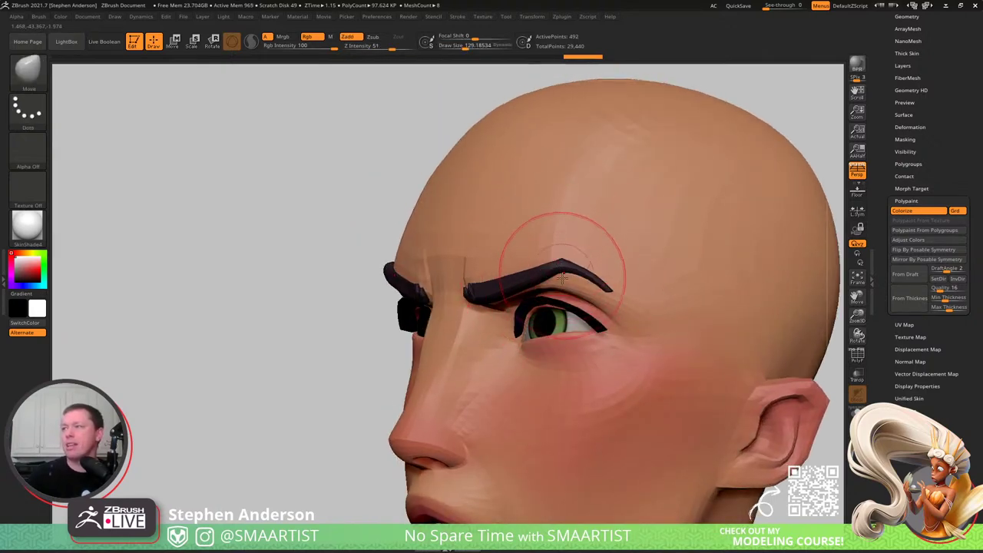
right_click_drag(565, 274, 585, 273)
- Fine-tune the inner half of the eyebrow at draw sizes of about 69 and 95
key("s")
left_click_drag(510, 278, 502, 277)
right_click_drag(503, 277, 510, 301, "ctrl")
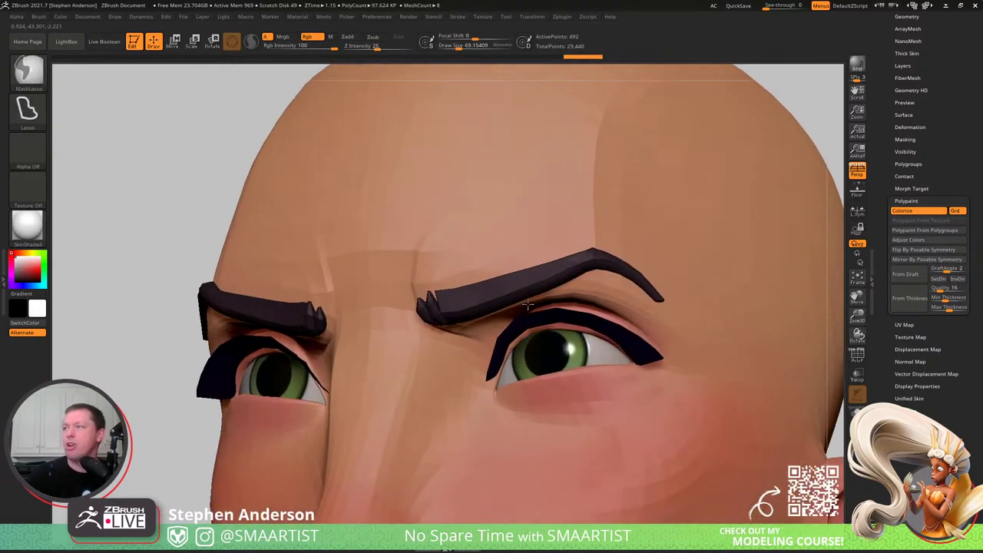
key("s")
left_click_drag(509, 300, 512, 301)
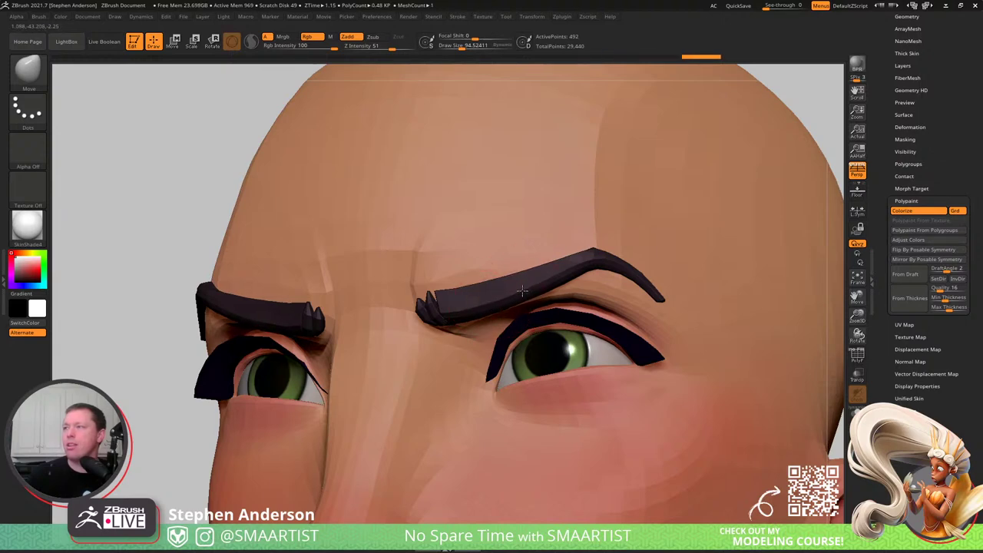
- Check the brows on the whole head, switch to the Body subtool and lower its subdivision level
right_click_drag(477, 278, 444, 206)
right_click_drag(444, 206, 449, 229)
right_click_drag(494, 289, 507, 282, "shift")
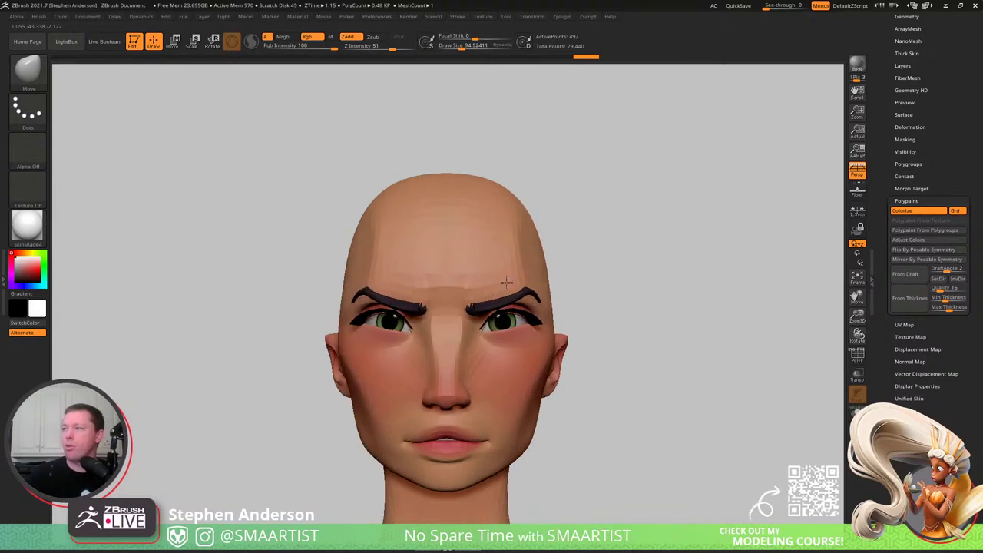
right_click_drag(669, 286, 590, 230, "alt")
right_click_drag(524, 281, 485, 291)
right_click_drag(486, 292, 472, 353, "ctrl")
right_click_drag(340, 343, 494, 256, "alt")
left_click(499, 278, "alt")
key("shift+d")
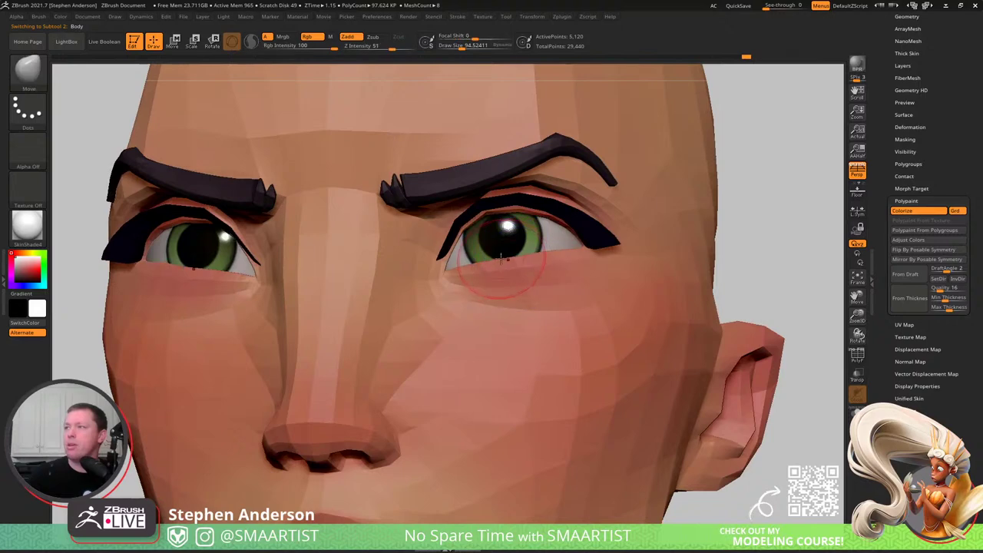
- Adjust the lower eyelid with the Move brush at a draw size of about 151
key("s")
left_click_drag(501, 260, 506, 262)
mouse_move(505, 265)
right_mouse_down()
mouse_move(495, 259)
mouse_move(545, 270)
mouse_move(513, 302)
mouse_move(503, 339)
mouse_move(479, 330)
right_mouse_up()
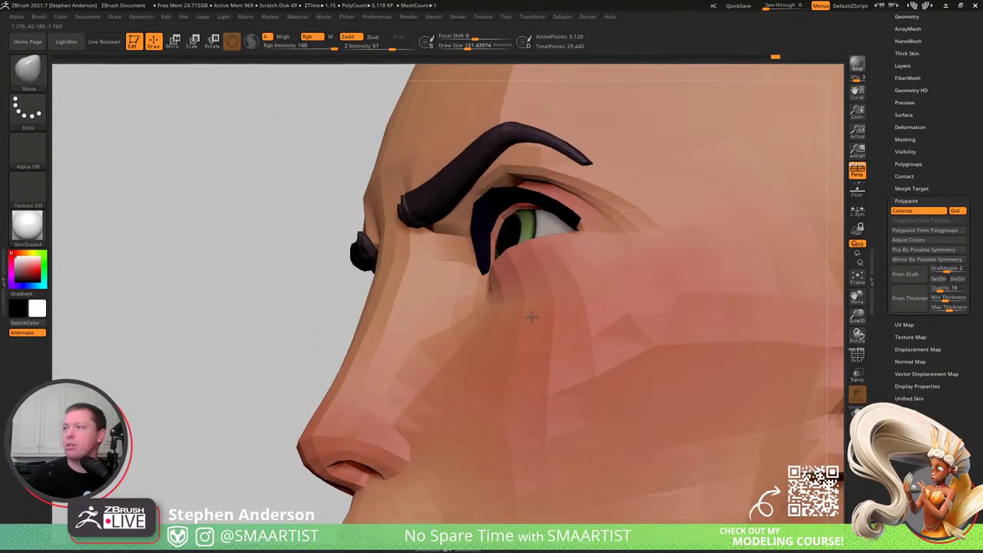
right_click_drag(538, 350, 465, 309, "ctrl")
mouse_move(464, 309)
right_mouse_down()
mouse_move(489, 323)
mouse_move(498, 358)
mouse_move(510, 354)
right_mouse_up()
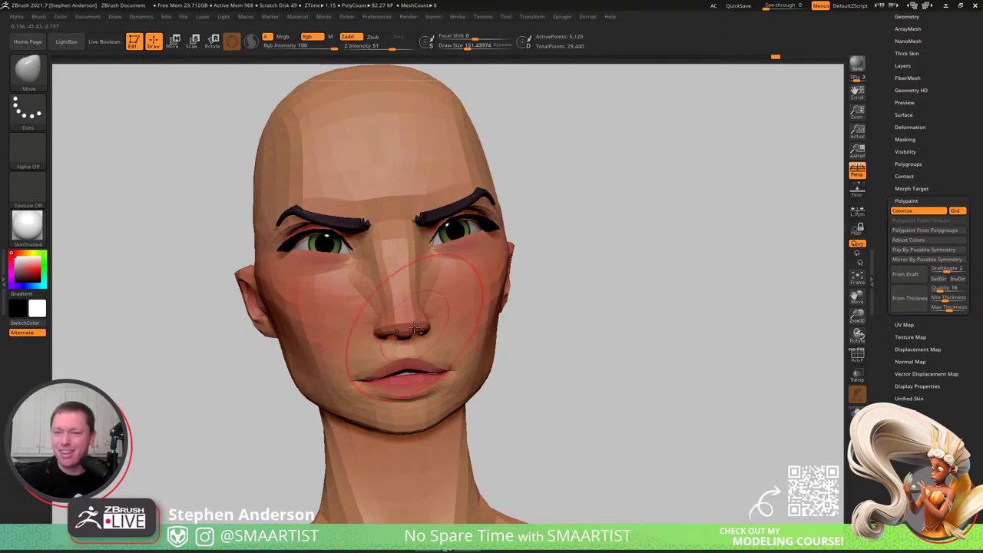
- Adjust the upper lip with the Move brush at a draw size of about 90 and show the polyframe
mouse_move(418, 336)
right_mouse_down("alt")
mouse_move(452, 373)
mouse_move(443, 341)
mouse_move(514, 282)
right_mouse_up("alt")
right_click_drag(480, 415, 453, 397)
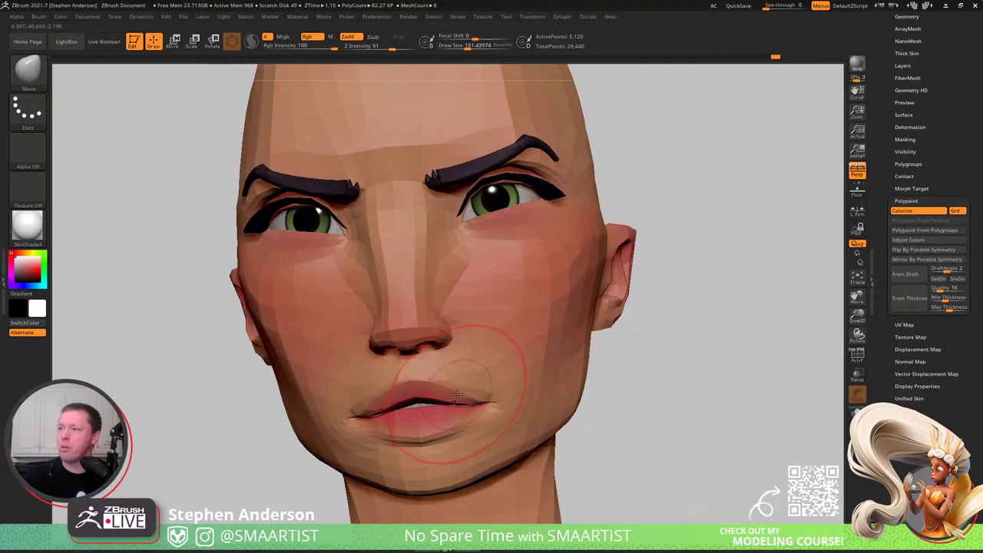
key("s")
left_click_drag(457, 397, 451, 397)
key("shift+f")
mouse_move(456, 401)
right_mouse_down()
mouse_move(448, 381)
mouse_move(438, 432)
mouse_move(464, 375)
right_mouse_up()
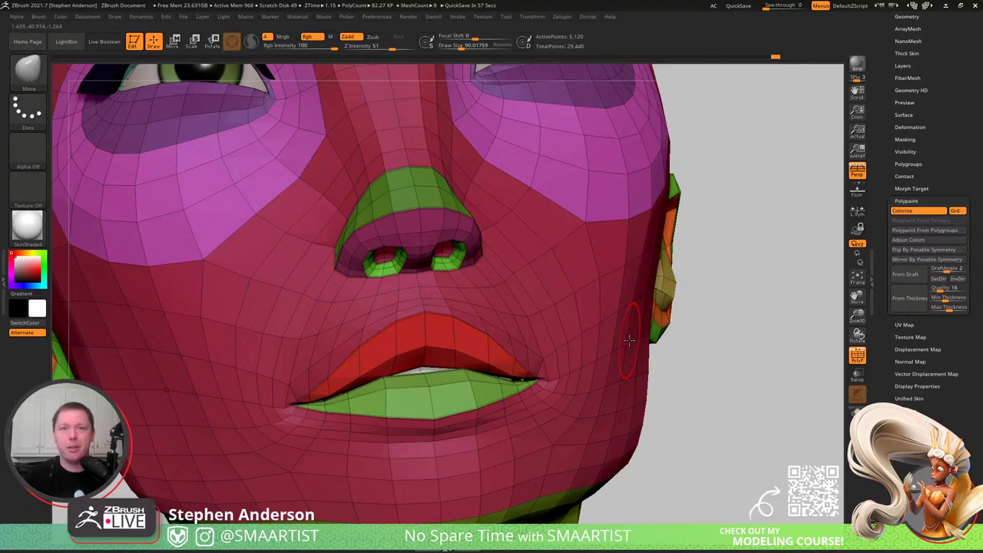
right_click_drag(629, 341, 476, 363)
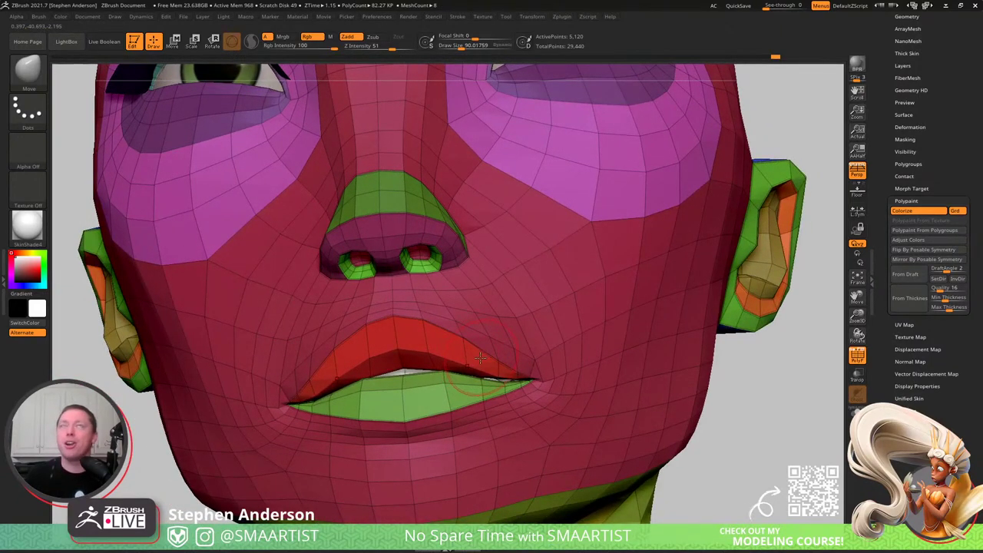
- Isolate the upper lip polygroup, mask it, restore the full head and invert the mask to protect everything except the lip
key("w")
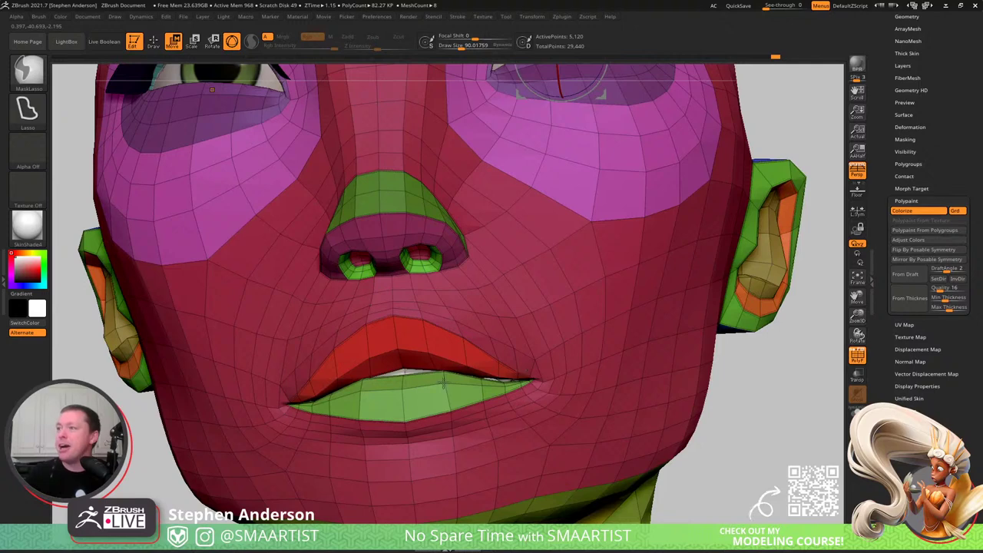
key("q")
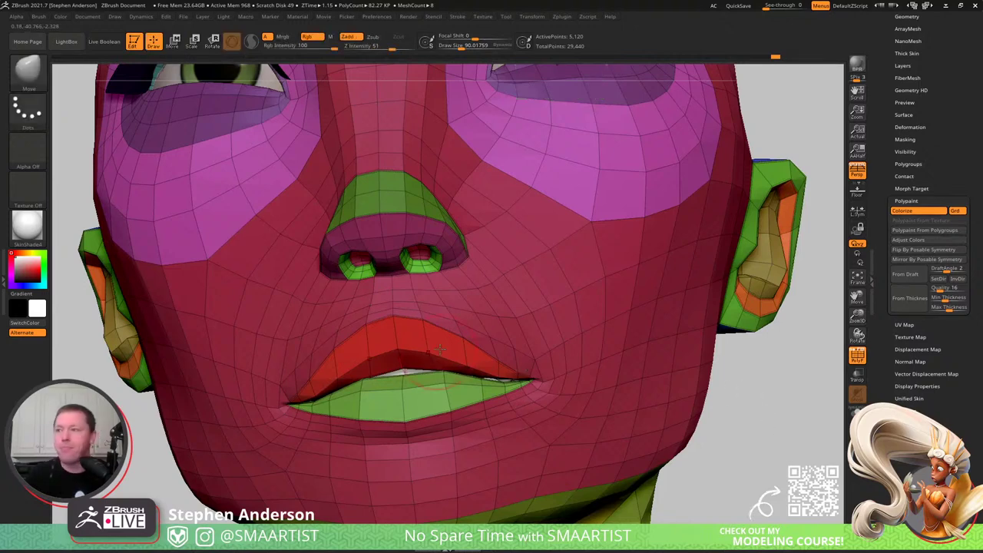
left_click(435, 350, "ctrl+shift")
left_click(734, 402, "ctrl+shift")
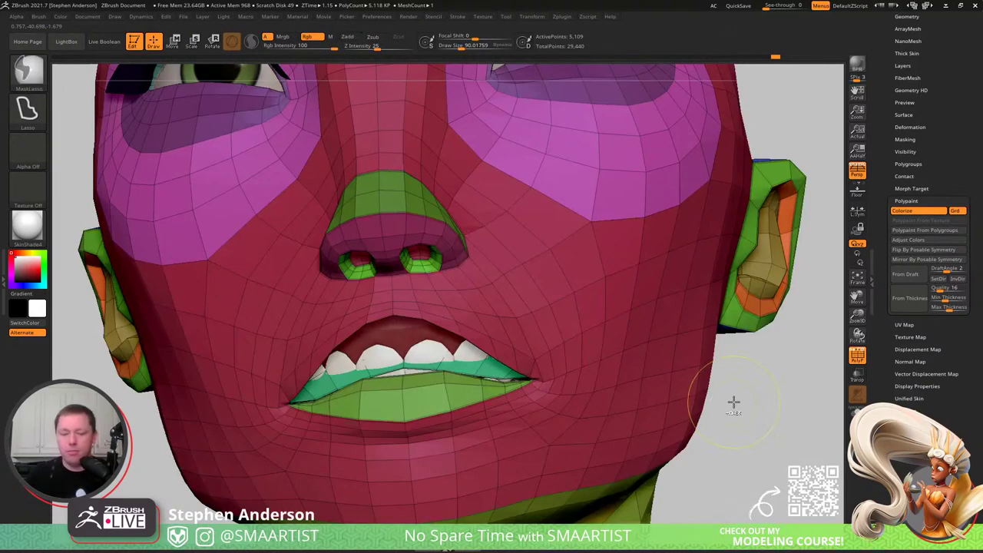
left_click(769, 404, "ctrl+shift")
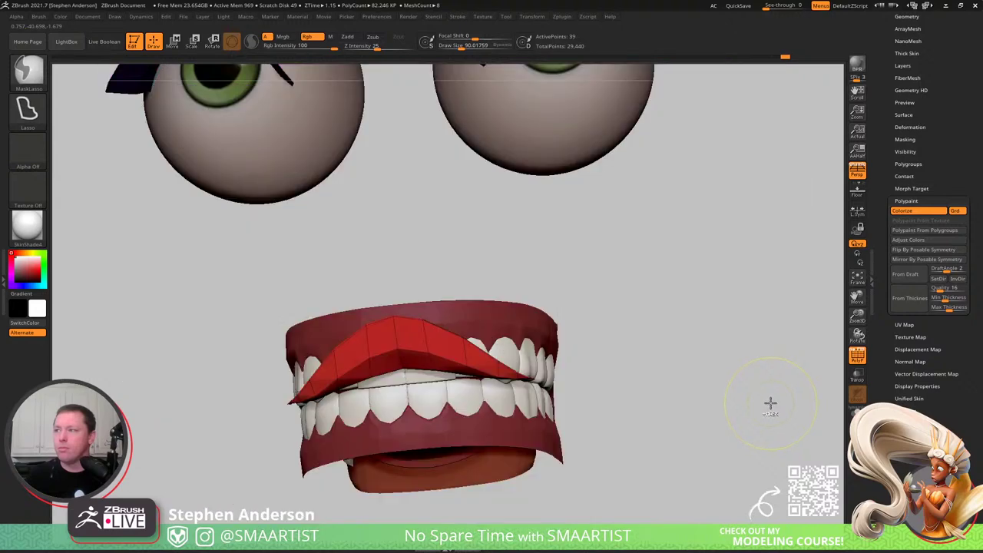
left_click(761, 398, "ctrl")
left_click(761, 394, "ctrl")
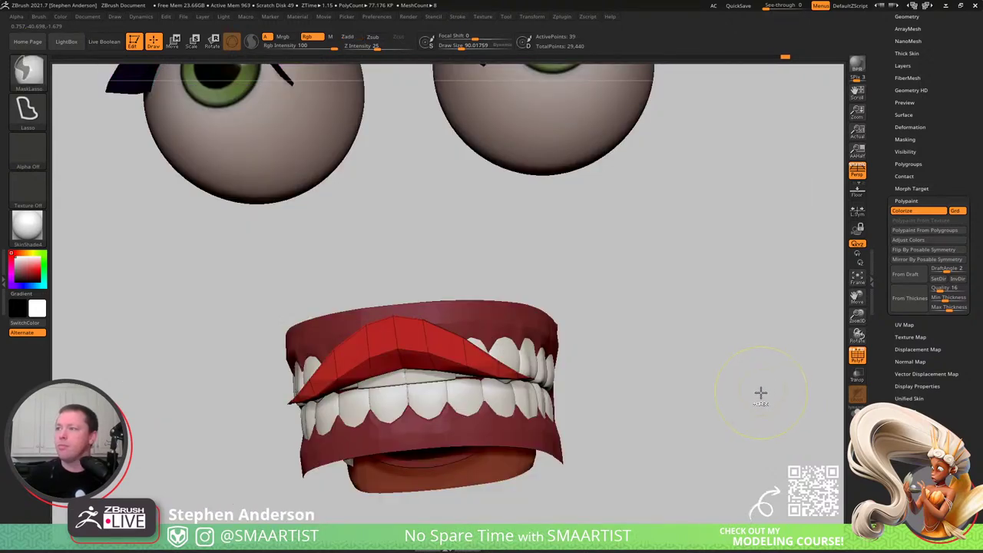
left_click(761, 394, "ctrl")
left_click(760, 392, "ctrl+shift")
left_click(770, 397, "ctrl")
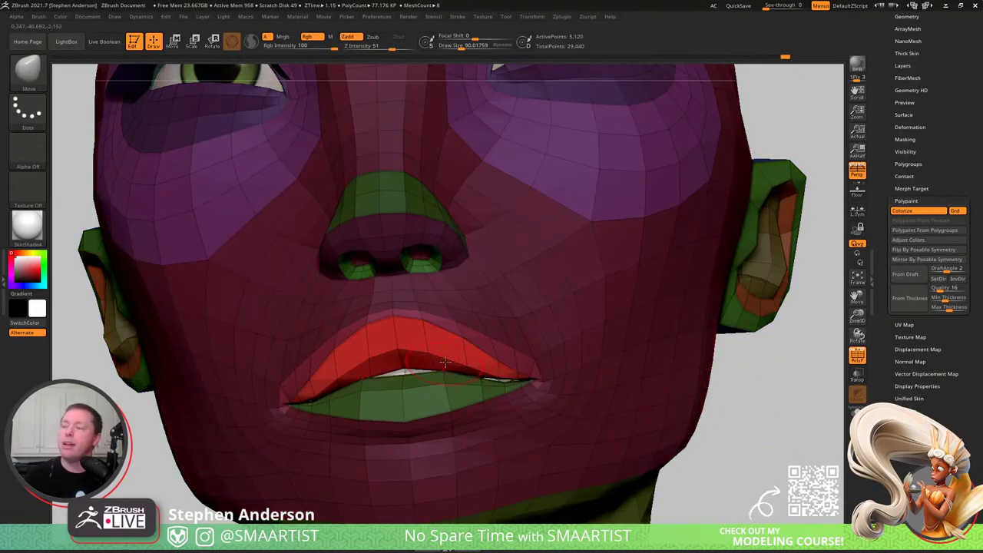
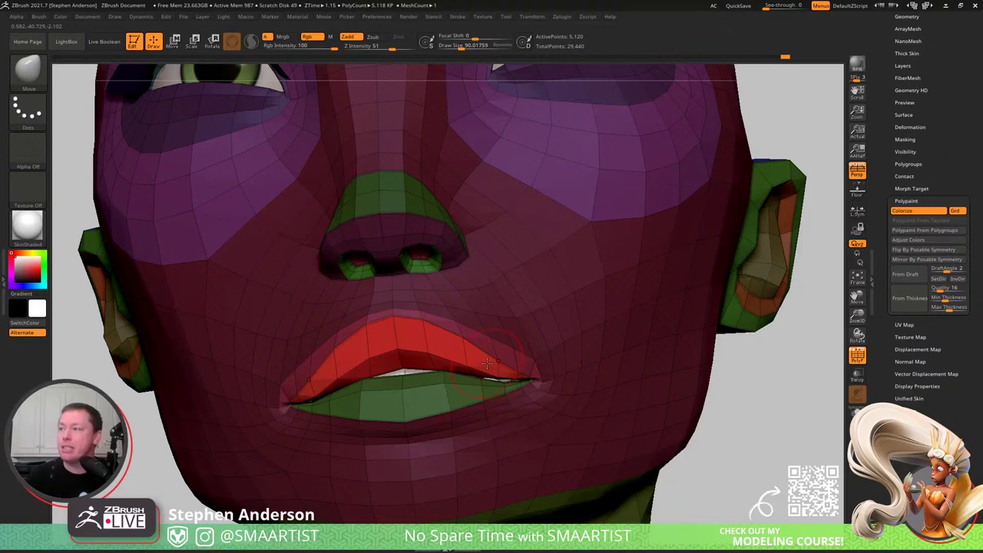
- Invert the mask to inspect the masked upper lip, and invert it back so only the lip is editable
left_click(738, 410, "ctrl")
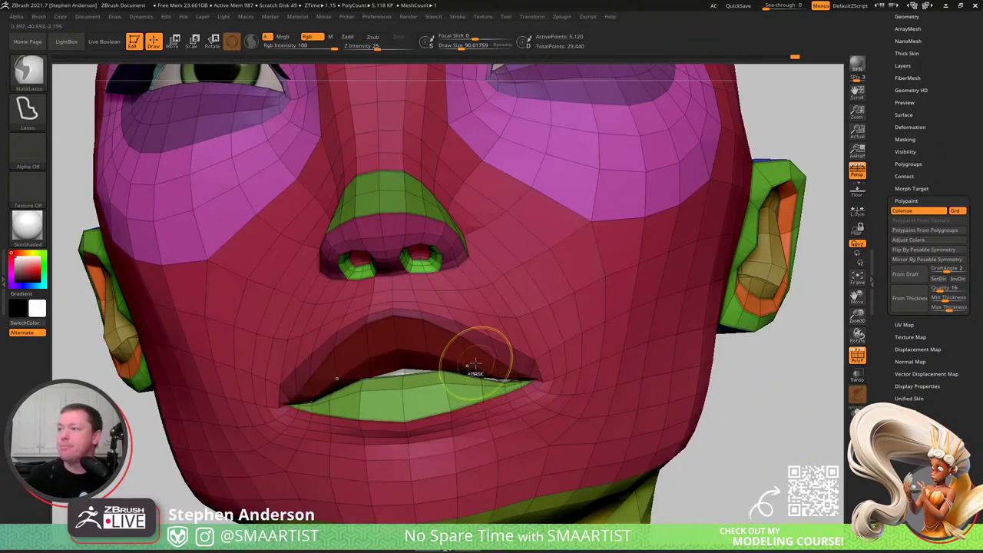
key("ctrl+z")
key("ctrl+z")
key("ctrl+shift+z")
key("ctrl+shift+z")
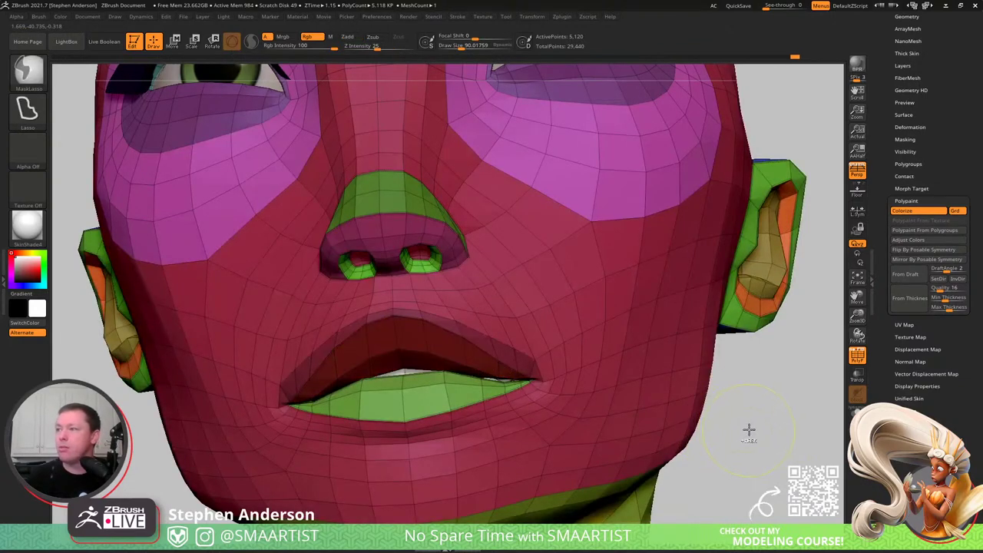
left_click(751, 432, "ctrl")
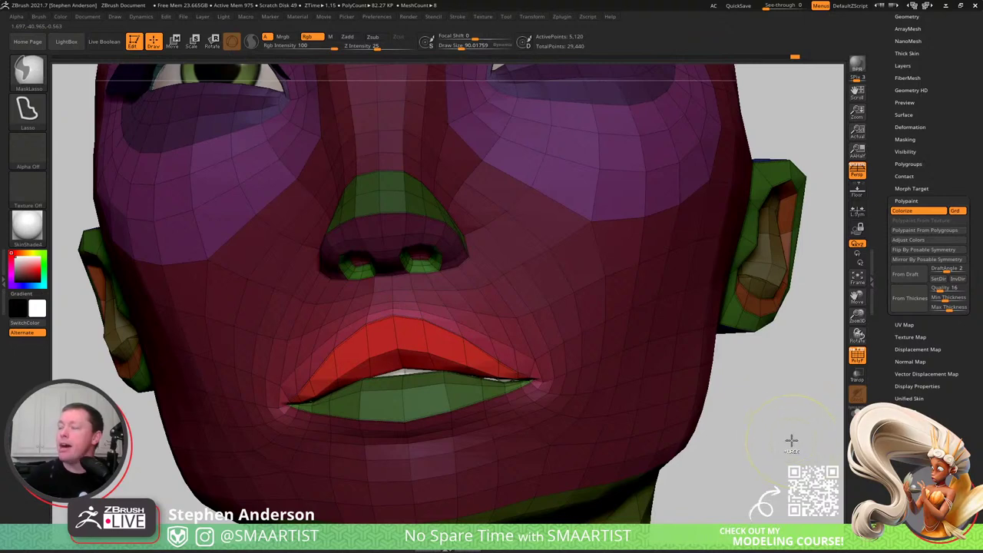
- Isolate the main face polygroup, adjust the mask around the upper lip and restore the full head
right_click_drag(573, 377, 488, 354)
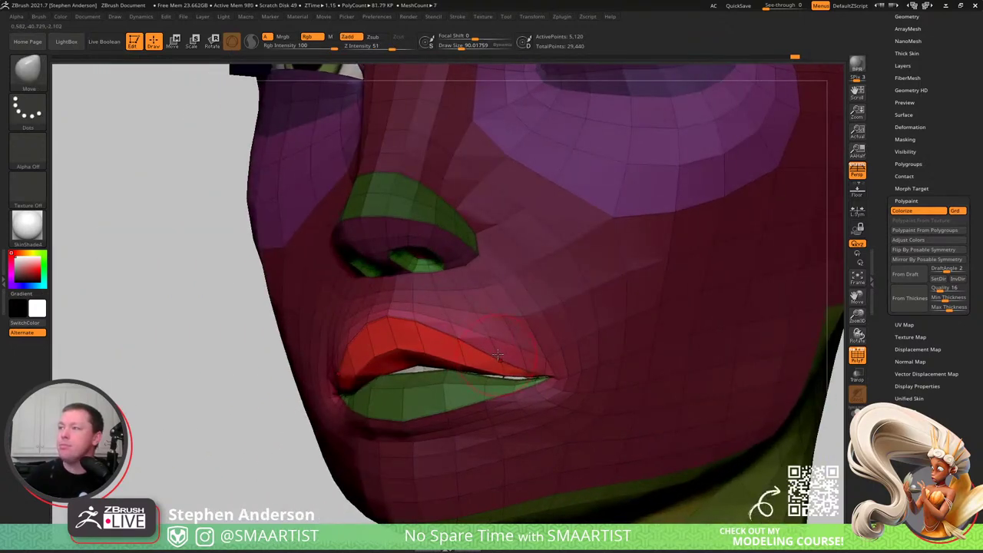
key("ctrl+shift")
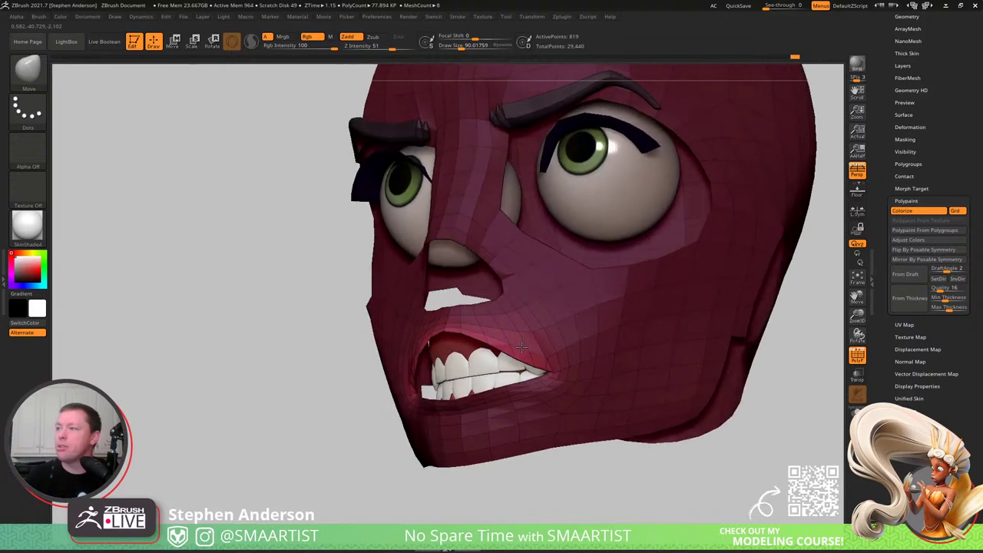
right_click_drag(522, 347, 531, 347)
mouse_move(510, 370)
left_mouse_down("ctrl")
mouse_move(540, 374)
mouse_move(533, 326)
mouse_move(468, 307)
mouse_move(396, 361)
left_mouse_up("ctrl")
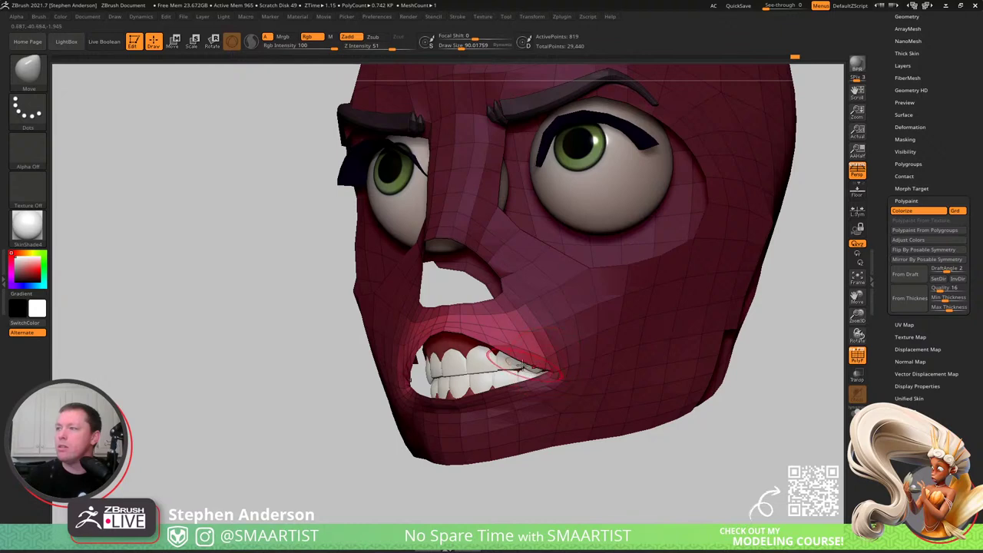
right_click_drag(522, 365, 672, 359)
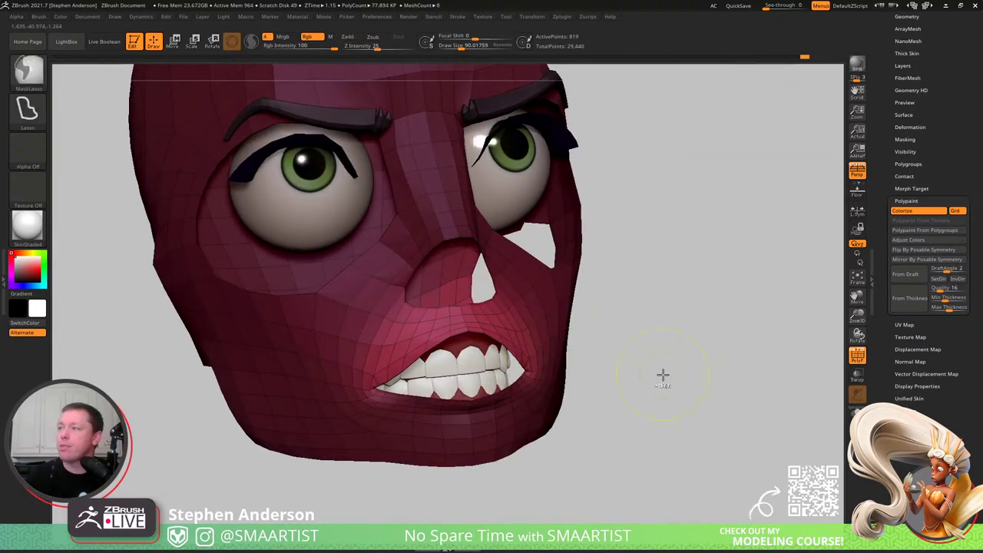
left_click(599, 358, "ctrl")
left_click(673, 369, "ctrl")
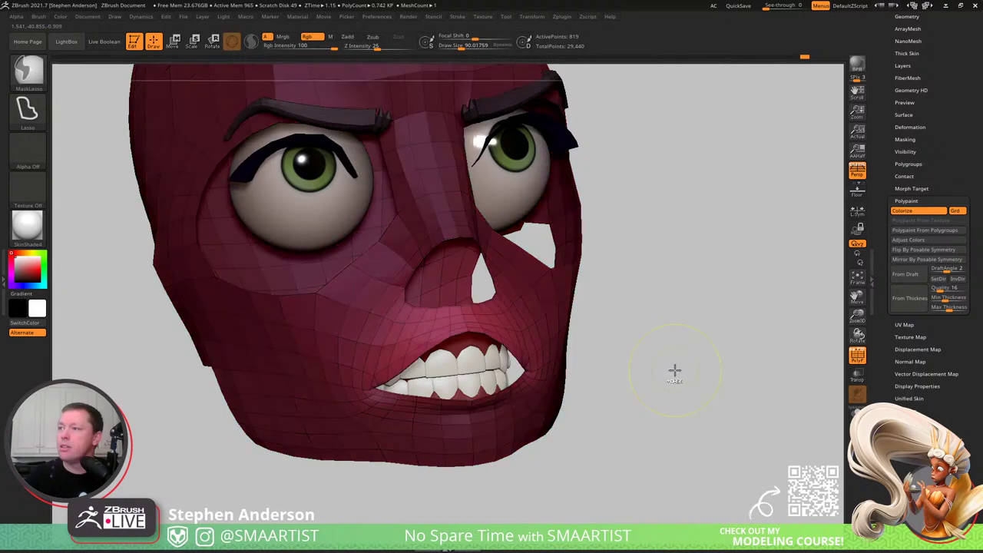
left_click(674, 378, "ctrl+shift")
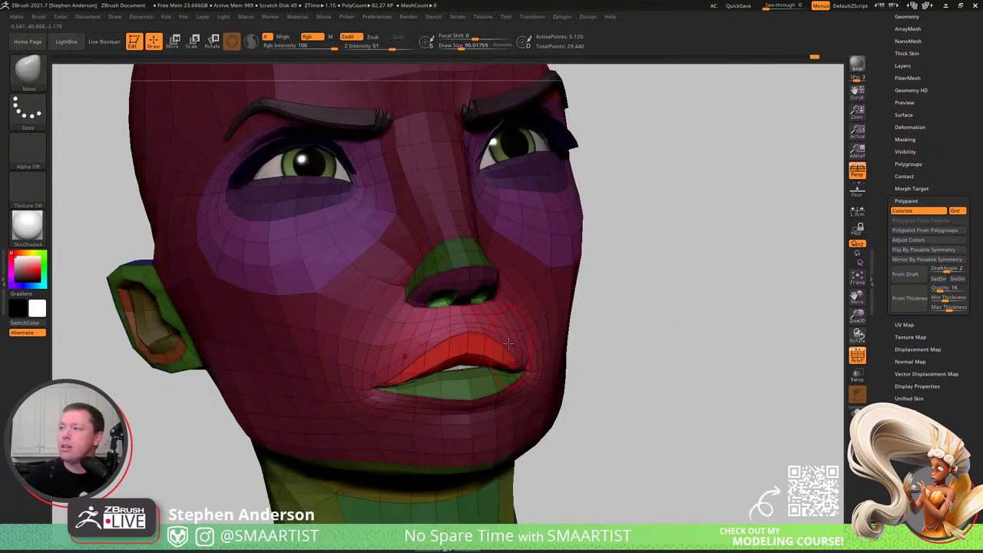
- Reshape the upper lip with the Move brush at draw sizes of about 251 and 215
mouse_move(674, 375)
right_mouse_down()
mouse_move(536, 355)
mouse_move(533, 366)
right_mouse_up()
key("s")
left_click_drag(534, 366, 547, 367)
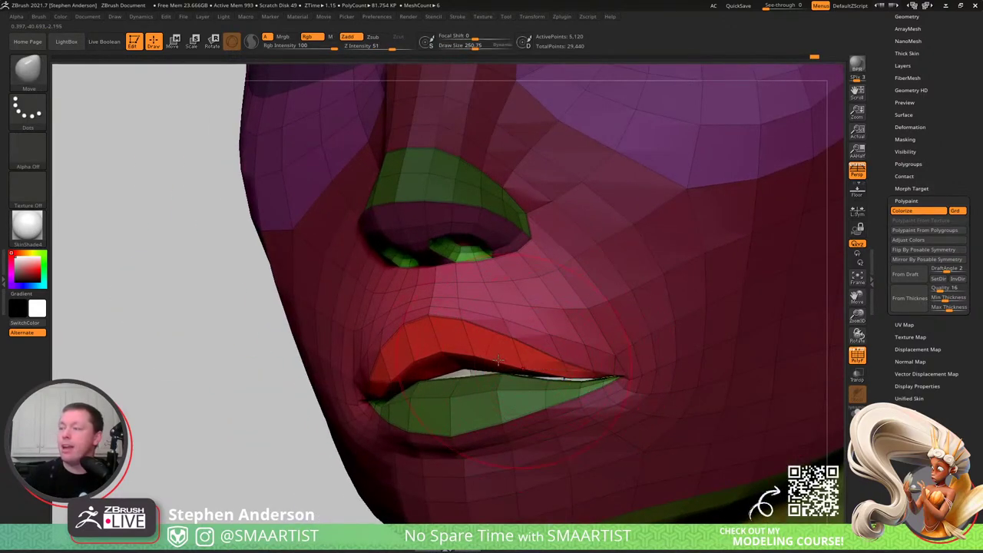
right_click_drag(547, 366, 653, 365)
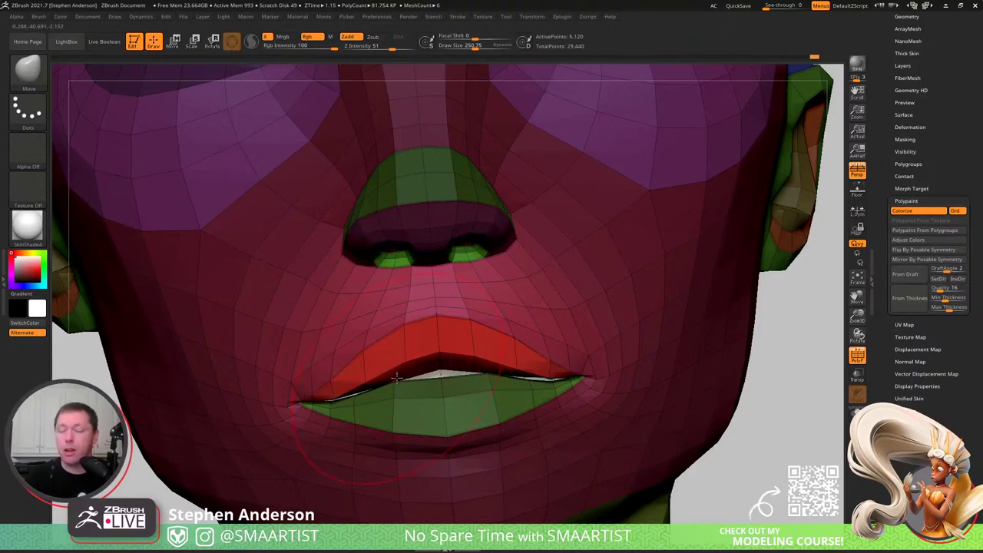
right_click_drag(400, 375, 384, 364)
left_click_drag(385, 364, 388, 372)
left_click_drag(418, 341, 421, 355)
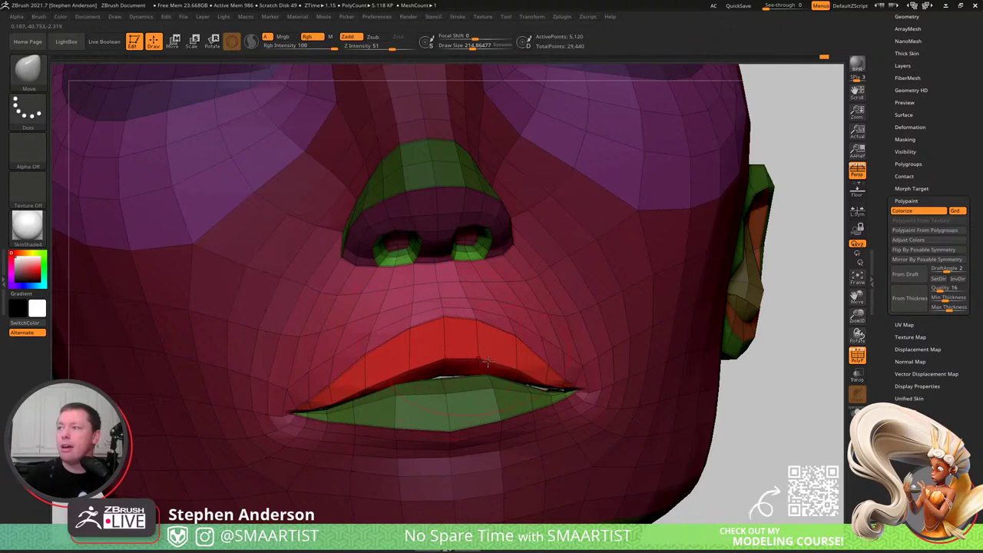
- Raise one side of the upper lip with the Move brush at a draw size of about 201
left_click_drag(498, 360, 503, 351)
right_click_drag(526, 369, 460, 376)
mouse_move(505, 365)
left_mouse_down()
mouse_move(569, 365)
mouse_move(501, 325)
left_mouse_up()
key("s")
right_click_drag(501, 325, 520, 368)
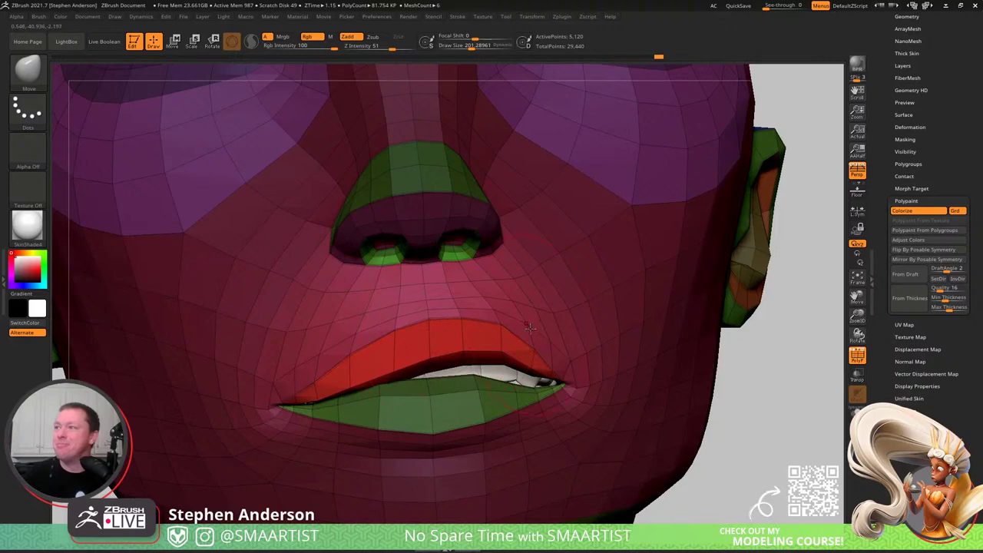
right_click_drag(523, 353, 500, 376)
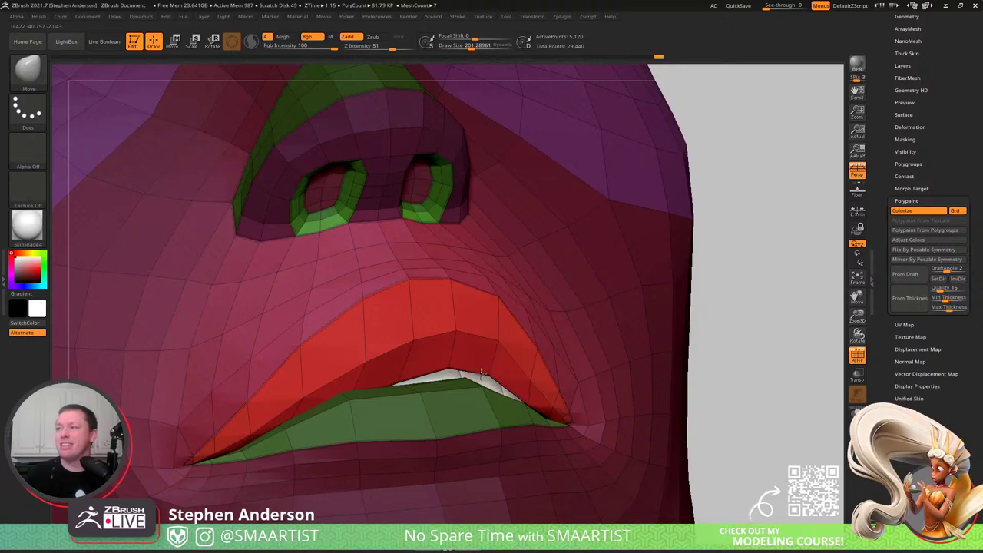
mouse_move(535, 391)
right_mouse_down()
mouse_move(514, 392)
mouse_move(575, 411)
mouse_move(546, 394)
mouse_move(566, 405)
mouse_move(544, 408)
mouse_move(524, 298)
mouse_move(491, 326)
mouse_move(428, 340)
right_mouse_up()
- Hide the polyframe, reduce the draw size to about 104 and switch to the Move Topological brush
left_click_drag(311, 350, 339, 361, "ctrl")
mouse_move(443, 381)
right_mouse_down("ctrl")
mouse_move(587, 384)
mouse_move(578, 381)
right_mouse_up("ctrl")
key("shift+f")
key("s")
left_click_drag(506, 382, 488, 370)
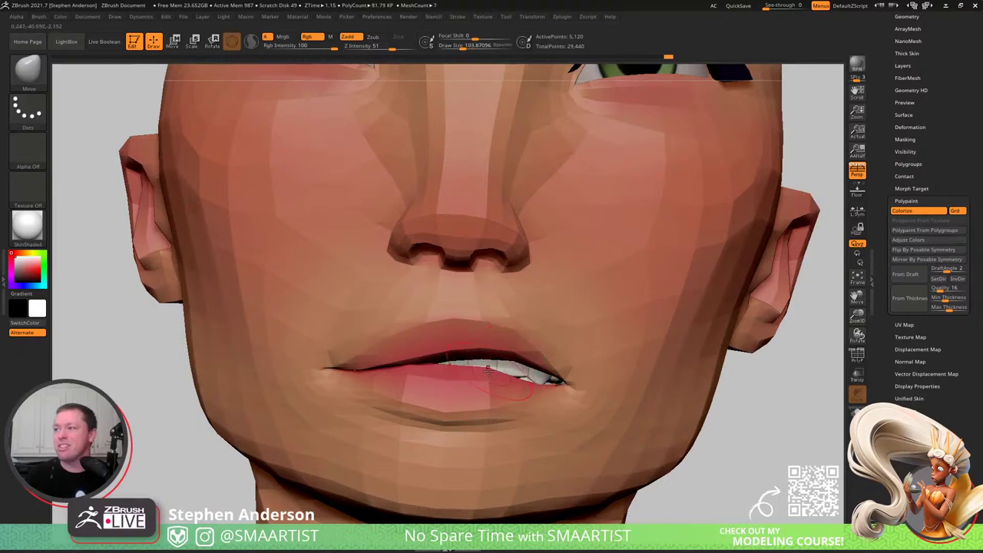
key("b")
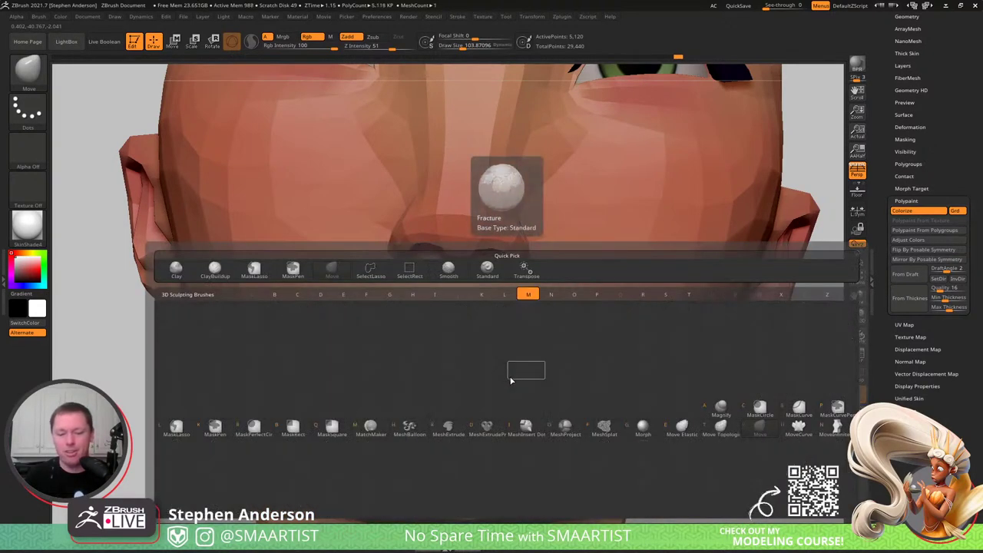
key("m")
key("t")
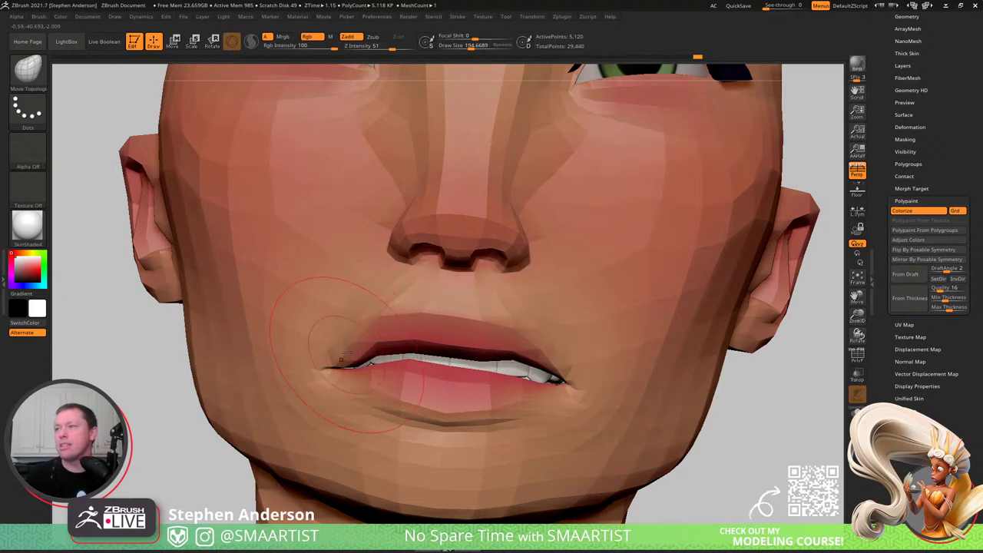
- Lift the upper lip near the mouth corner with Move Topological at draw sizes of about 195 and 114
left_click_drag(348, 354, 355, 348)
key("bracketleft")
mouse_move(355, 349)
right_mouse_down()
mouse_move(407, 365)
mouse_move(367, 375)
mouse_move(347, 361)
right_mouse_up()
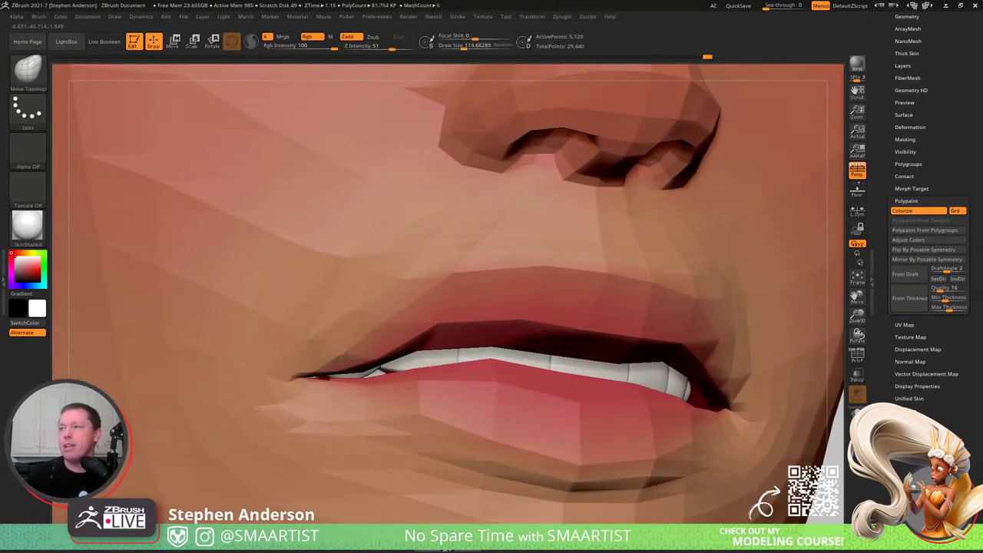
left_click_drag(347, 359, 368, 348)
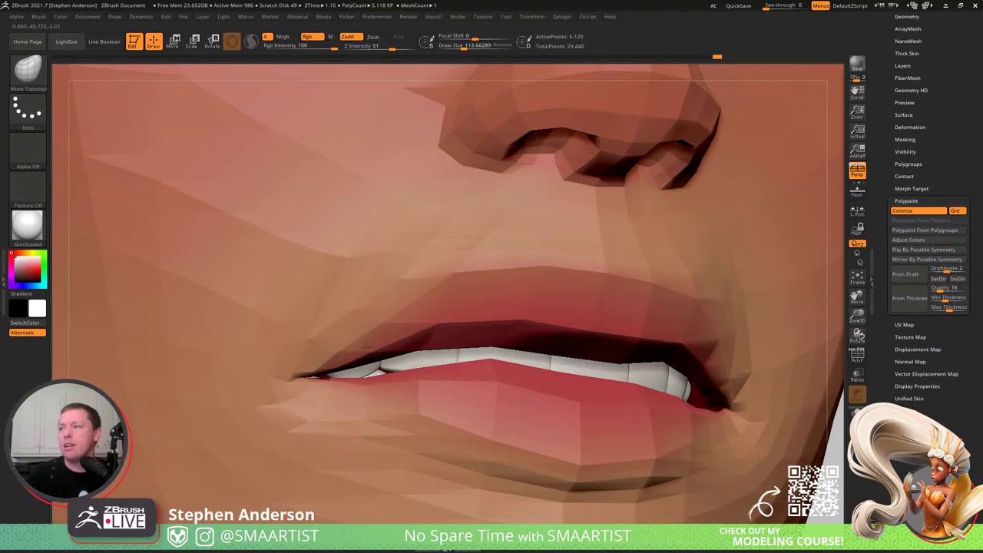
left_click_drag(315, 375, 311, 361)
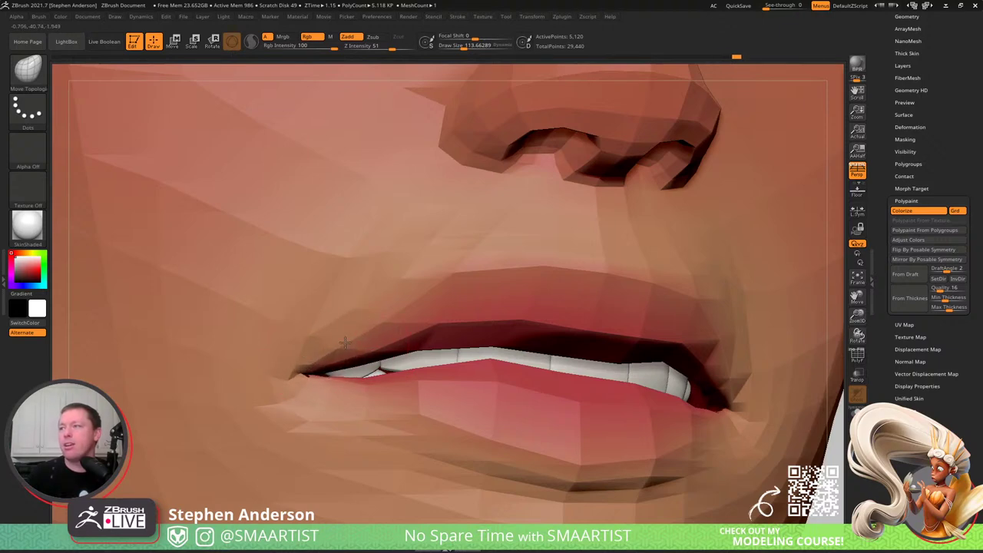
mouse_move(421, 277)
right_mouse_down("ctrl")
mouse_move(623, 262)
mouse_move(590, 325)
mouse_move(565, 338)
mouse_move(381, 396)
mouse_move(421, 378)
mouse_move(314, 380)
right_mouse_up("ctrl")
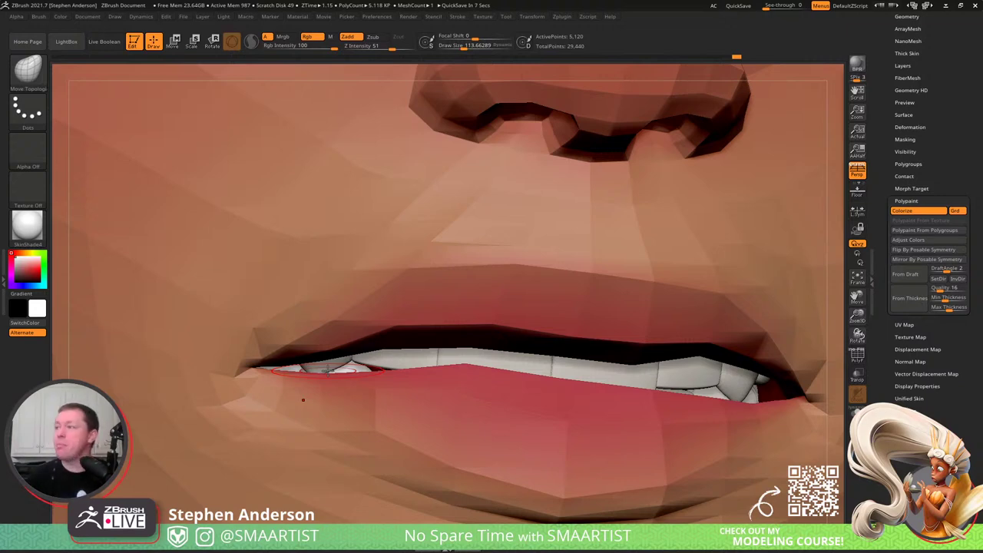
- Mask everything except the lower lip polygroup and nudge the lip near the mouth corner with Move Topological
mouse_move(541, 377)
right_mouse_down()
mouse_move(680, 409)
mouse_move(632, 395)
mouse_move(615, 376)
mouse_move(592, 380)
right_mouse_up()
key("shift+f")
key("w")
left_click(637, 419, "ctrl")
right_click_drag(592, 380, 587, 366, "ctrl")
key("q")
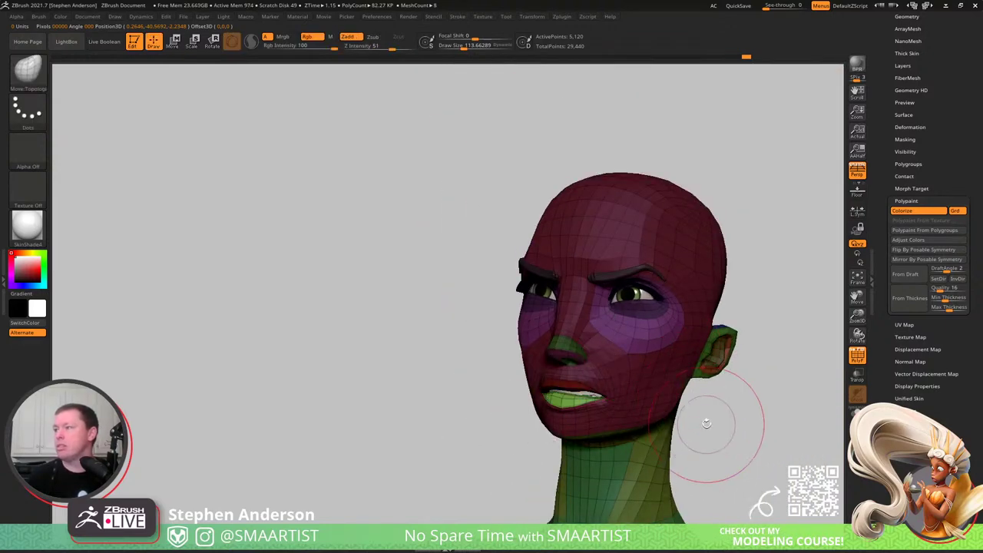
key("shift+f")
mouse_move(714, 423)
right_mouse_down()
mouse_move(735, 410)
mouse_move(717, 398)
mouse_move(746, 374)
mouse_move(722, 356)
mouse_move(576, 415)
mouse_move(610, 368)
mouse_move(596, 323)
right_mouse_up()
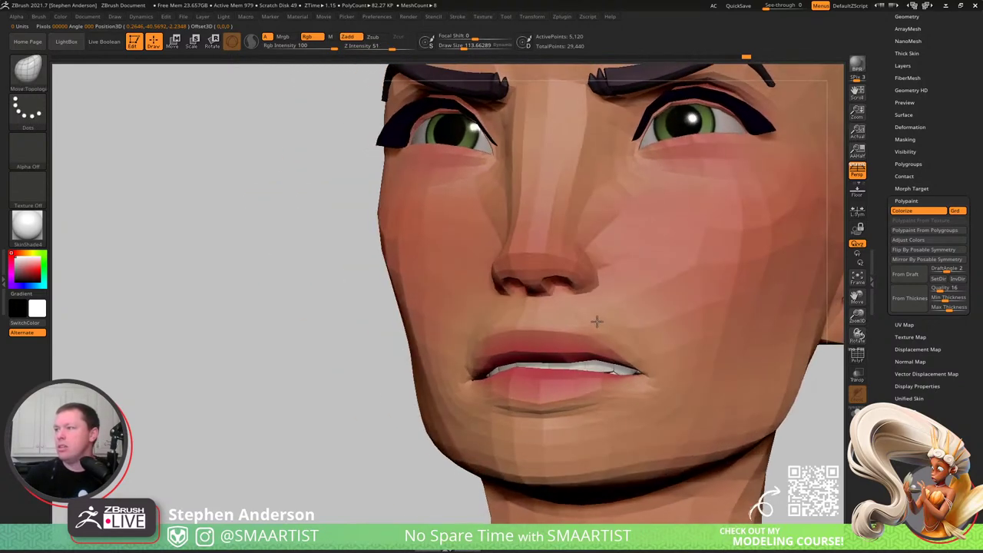
left_click_drag(588, 365, 597, 362)
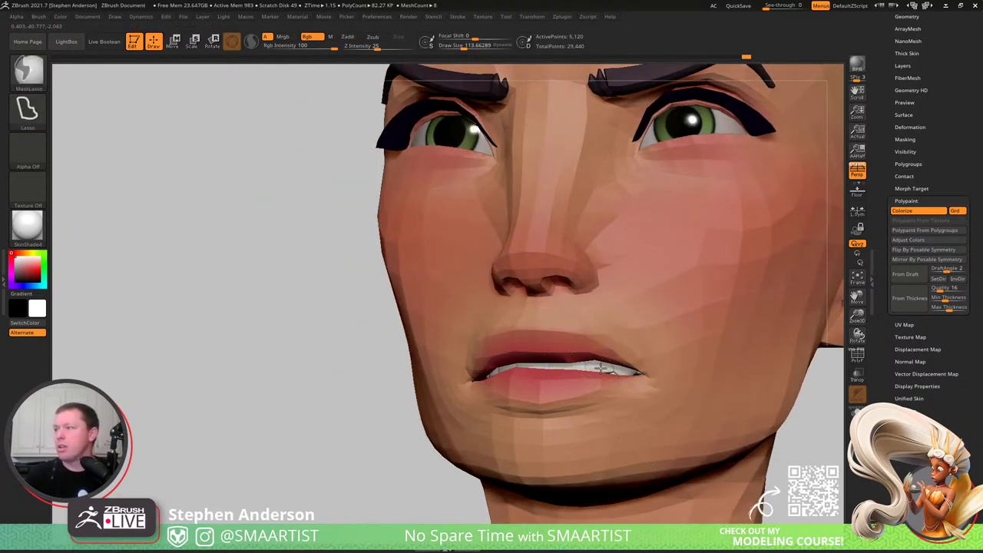
- Show the polyframe and reshape the lower lip and mouth corner with Move Topological at a draw size of about 236
right_click_drag(600, 363, 619, 428, "ctrl")
key("shift+f")
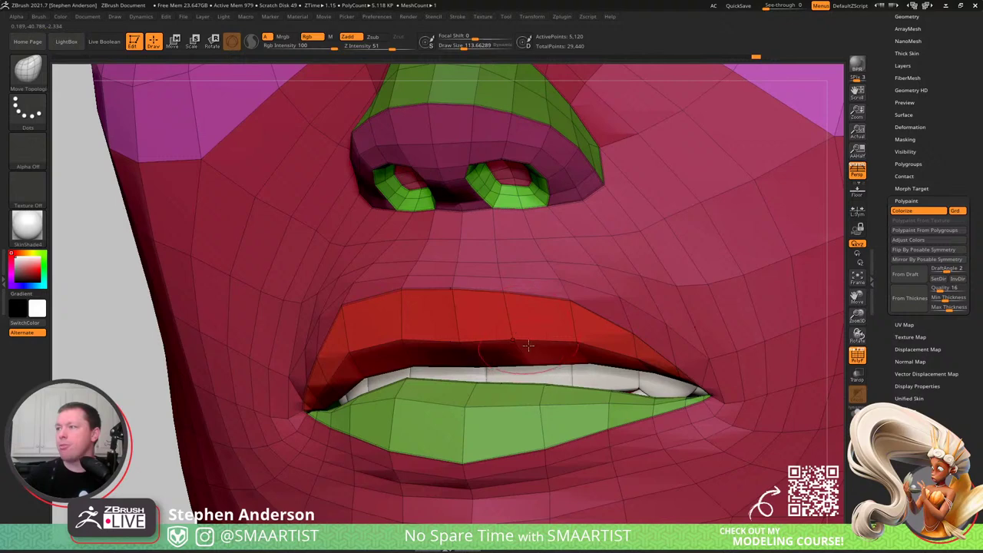
right_click_drag(528, 346, 545, 351)
key("s")
mouse_move(551, 403)
left_mouse_down()
mouse_move(562, 405)
mouse_move(552, 391)
left_mouse_up()
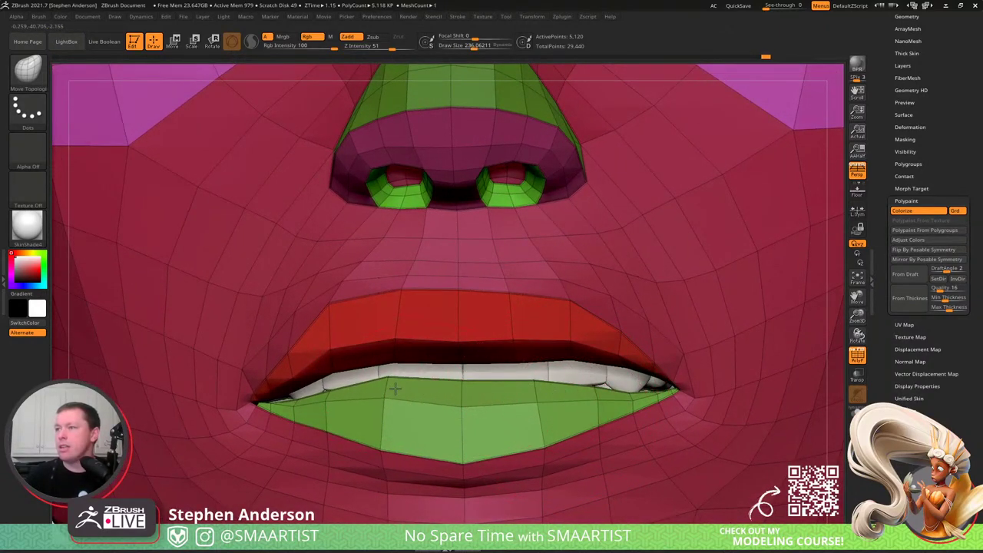
right_click_drag(388, 390, 380, 384)
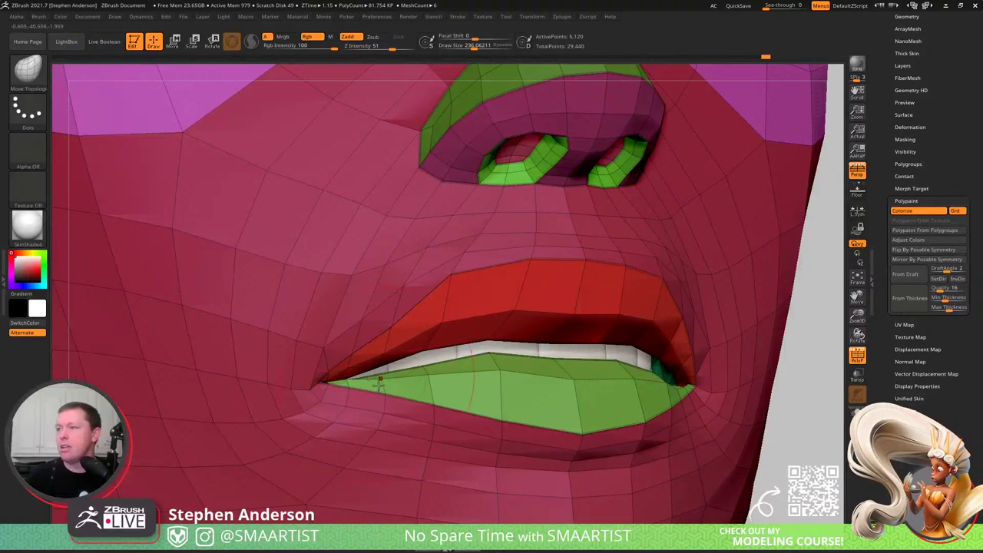
mouse_move(324, 383)
left_mouse_down()
mouse_move(314, 400)
mouse_move(321, 393)
left_mouse_up()
left_click_drag(343, 359, 355, 350)
- Refine the lip line on the opposite side of the mouth with Move Topological at a draw size of about 119
mouse_move(352, 351)
right_mouse_down("ctrl")
mouse_move(490, 363)
mouse_move(419, 359)
mouse_move(501, 398)
right_mouse_up("ctrl")
key("s")
left_click_drag(504, 399, 455, 388)
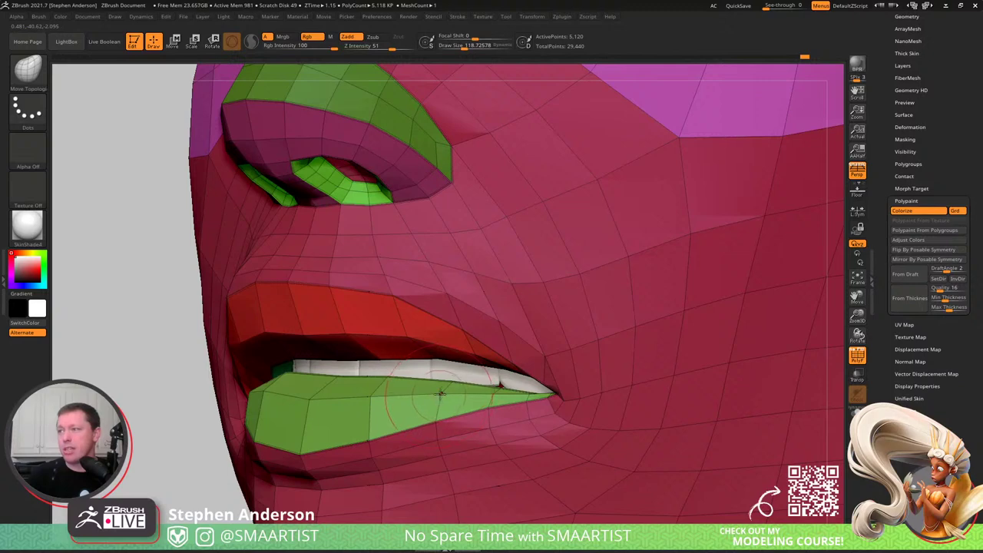
right_click_drag(474, 374, 516, 366)
left_click_drag(442, 351, 443, 358)
mouse_move(446, 358)
right_mouse_down()
mouse_move(494, 348)
mouse_move(555, 376)
right_mouse_up()
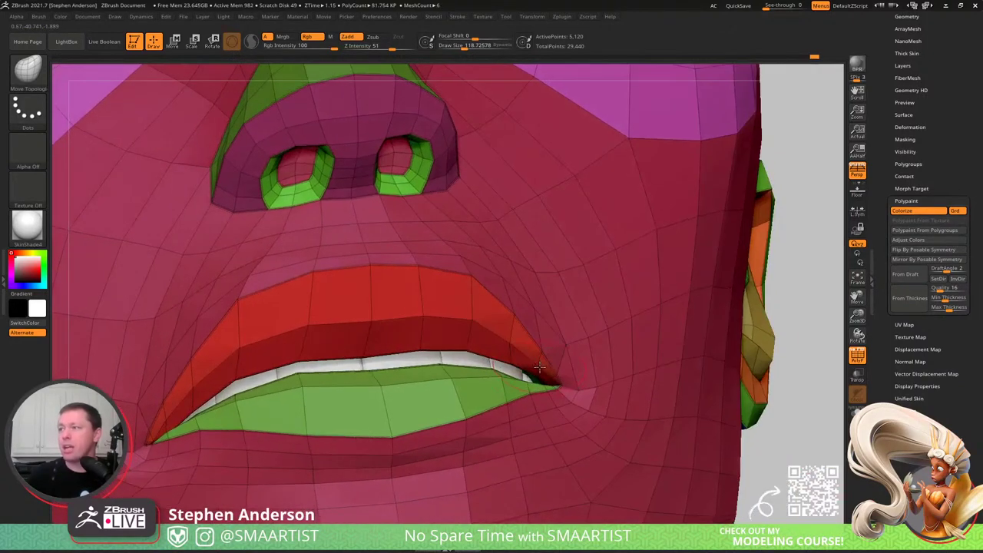
- Adjust the lower lip at the mouth corner with Move Topological at draw sizes of about 169 and 73
key("s")
left_click_drag(555, 376, 544, 376)
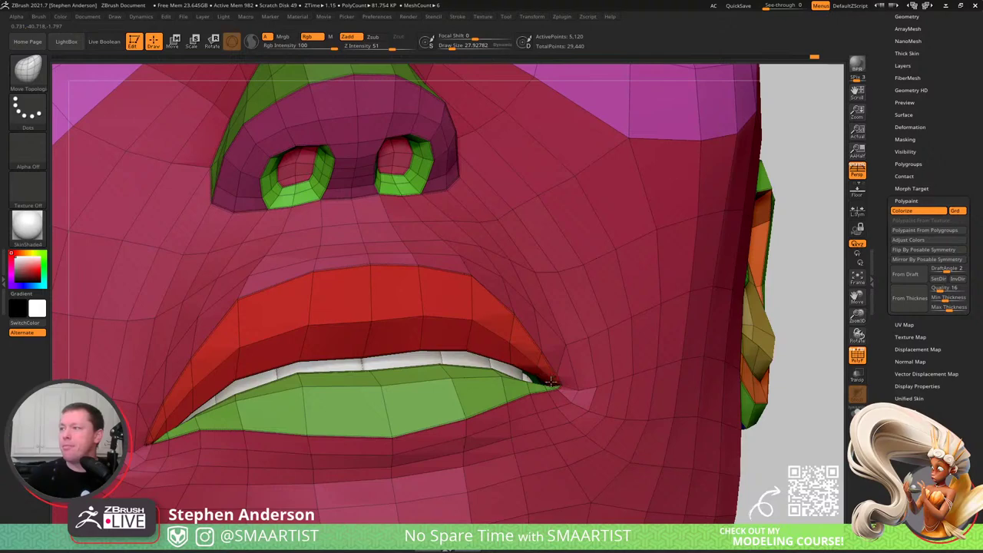
right_click_drag(552, 384, 499, 396)
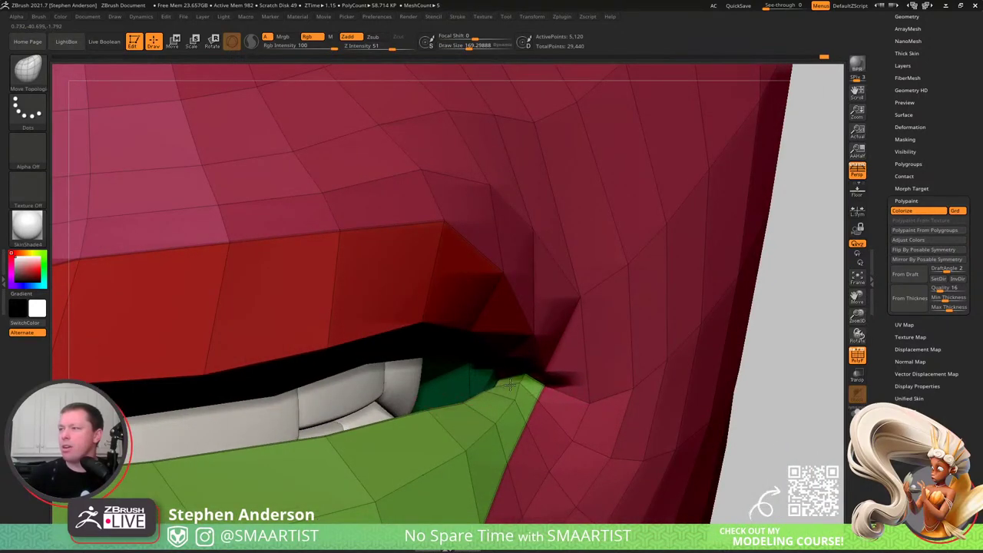
left_click_drag(510, 384, 508, 381)
key("s")
left_click_drag(493, 314, 484, 314)
left_click_drag(495, 384, 497, 386)
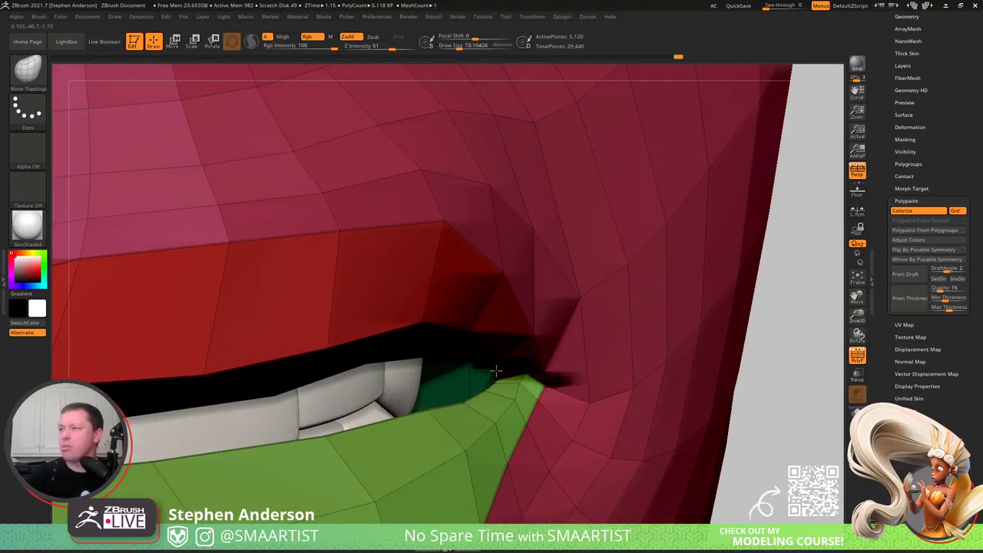
- Adjust the lower lip's upper edge beside the corner with Move Topological at a draw size of about 208
right_click_drag(520, 384, 438, 397)
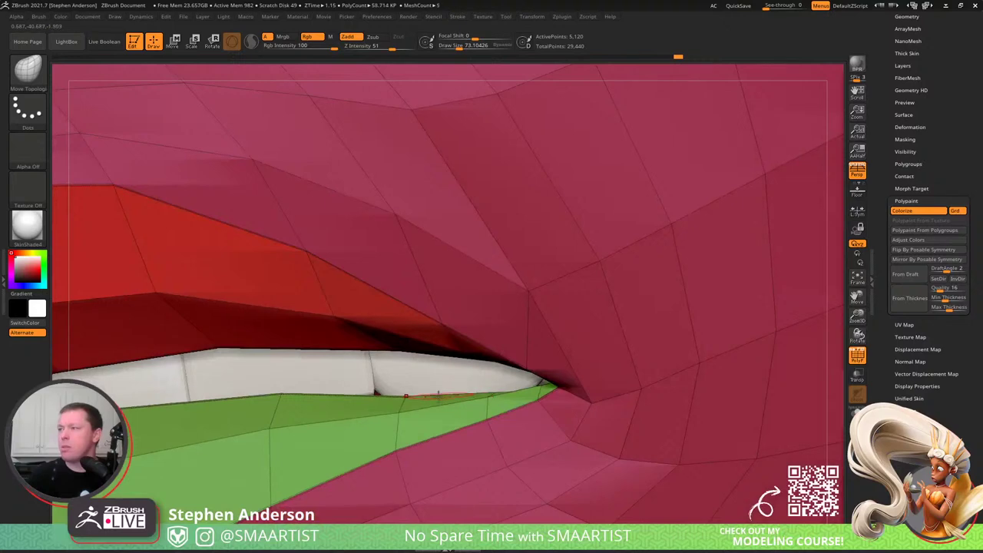
key("s")
mouse_move(439, 397)
left_mouse_down()
mouse_move(451, 397)
mouse_move(418, 383)
left_mouse_up()
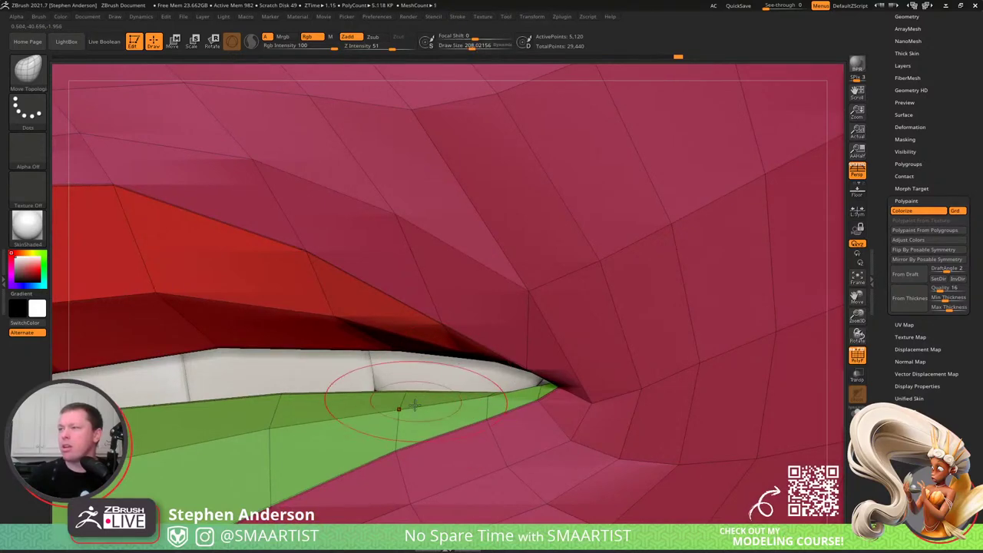
- Hide the polyframe and examine the reshaped mouth and facial expression from several angles and distances
mouse_move(513, 422)
right_mouse_down("ctrl")
mouse_move(439, 401)
mouse_move(471, 405)
mouse_move(405, 378)
right_mouse_up("ctrl")
right_click_drag(487, 410, 550, 430, "ctrl")
key("shift+f")
mouse_move(549, 431)
right_mouse_down("ctrl")
mouse_move(517, 422)
mouse_move(484, 377)
right_mouse_up("ctrl")
right_click_drag(484, 377, 516, 390)
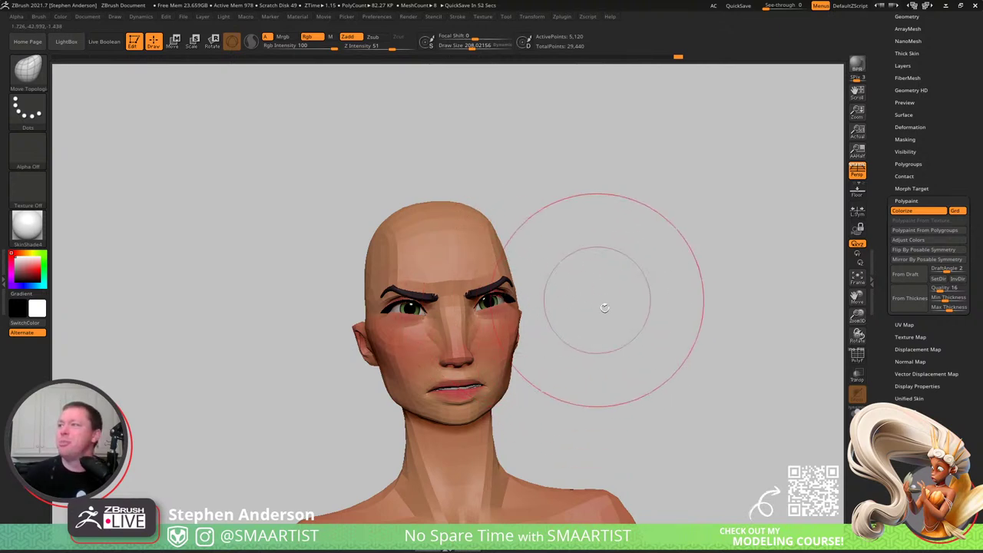
left_click_drag(606, 307, 552, 368)
right_click_drag(552, 368, 534, 447, "ctrl")
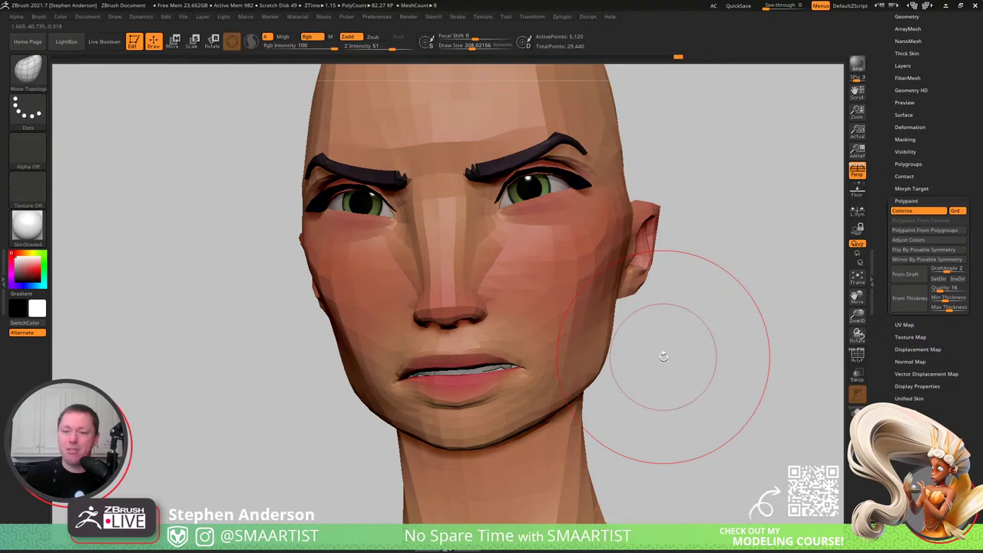
mouse_move(664, 356)
left_mouse_down()
mouse_move(687, 345)
mouse_move(650, 354)
left_mouse_up()
right_click_drag(652, 354, 646, 355)
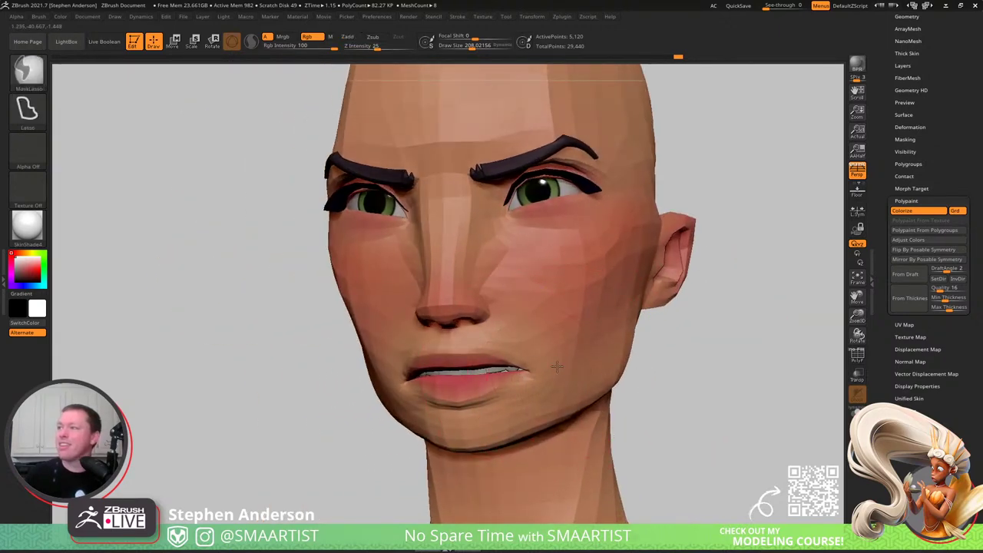
mouse_move(535, 380)
right_mouse_down("ctrl")
mouse_move(555, 351)
mouse_move(597, 348)
mouse_move(580, 347)
right_mouse_up("ctrl")
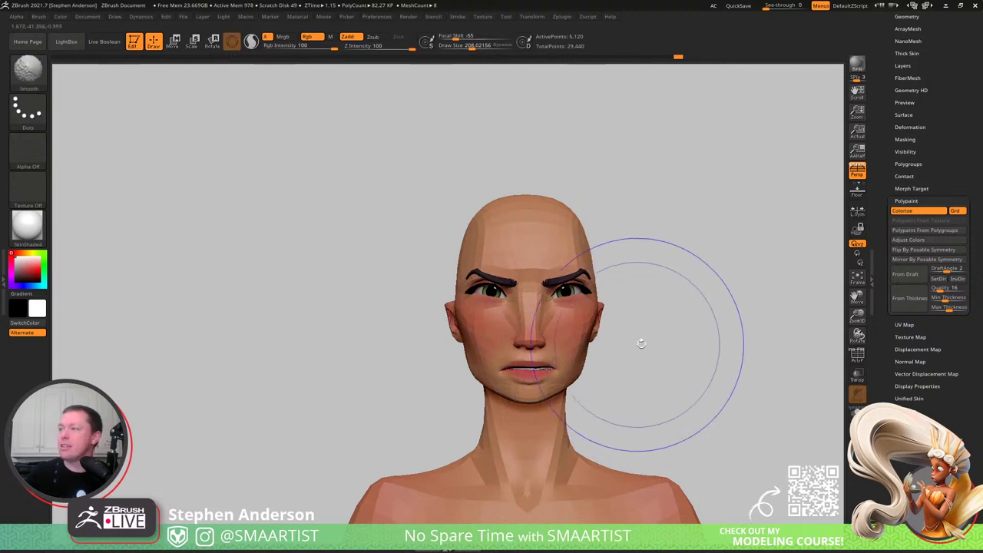
- Adjust the lip line near the mouth corner with Move Topological at a draw size of about 129
mouse_move(674, 338)
right_mouse_down()
mouse_move(636, 343)
mouse_move(646, 344)
right_mouse_up()
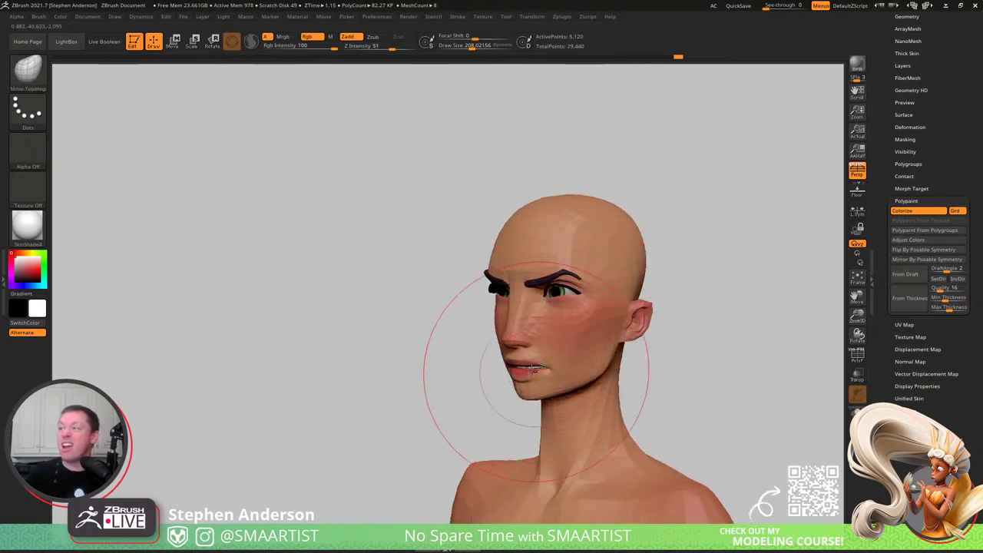
right_click_drag(542, 357, 582, 396, "ctrl")
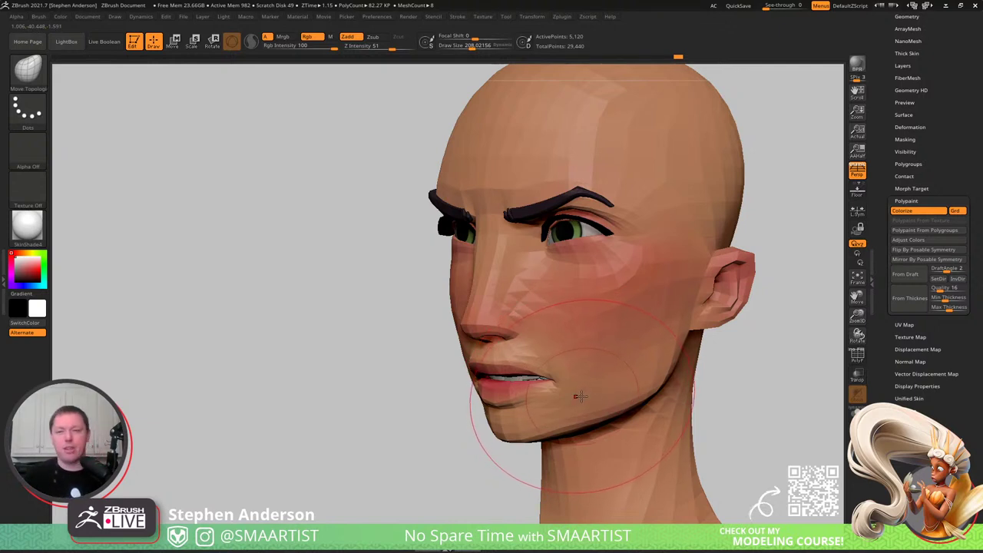
right_click_drag(500, 370, 532, 367)
key("s")
mouse_move(529, 368)
left_mouse_down()
mouse_move(516, 369)
mouse_move(530, 370)
left_mouse_up()
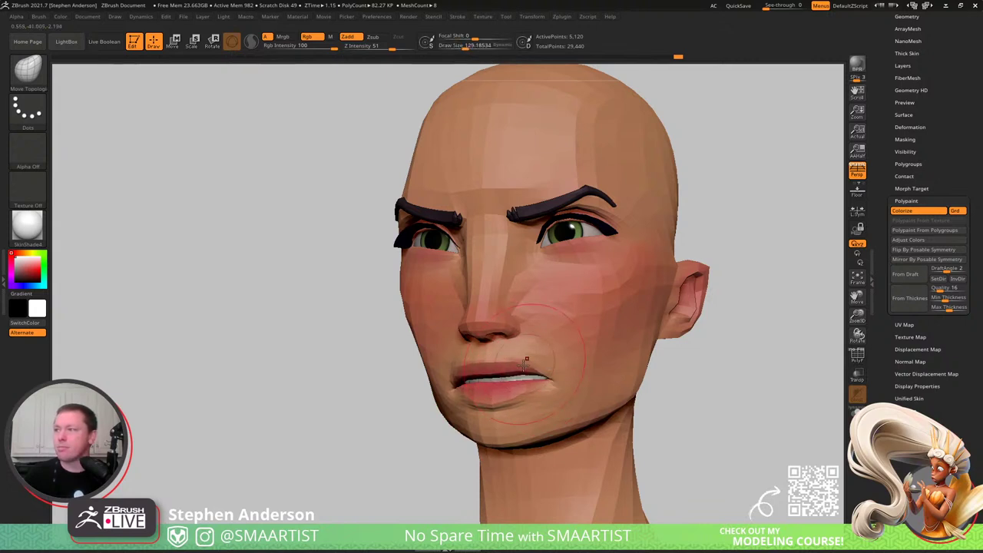
right_click_drag(526, 361, 480, 389)
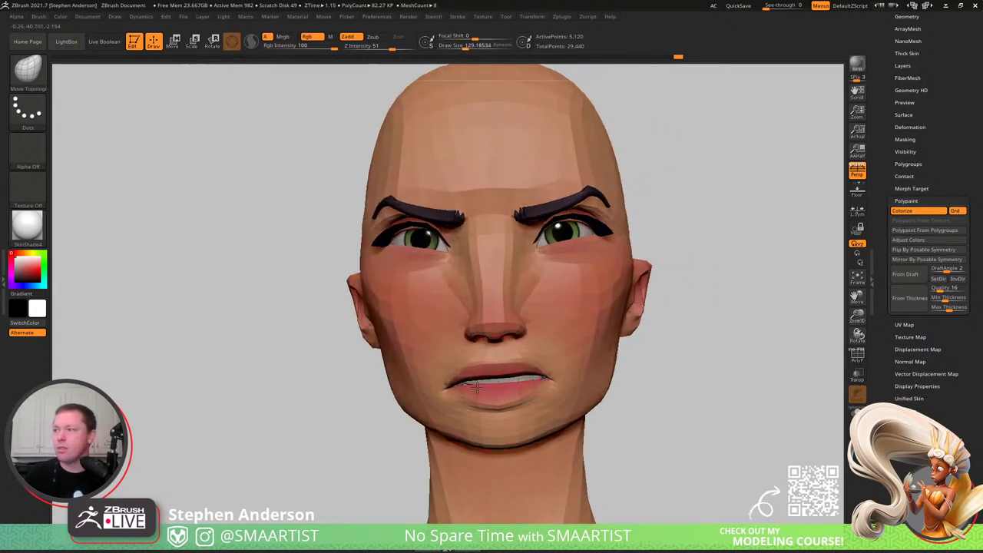
mouse_move(478, 390)
right_mouse_down()
mouse_move(448, 390)
mouse_move(547, 376)
right_mouse_up()
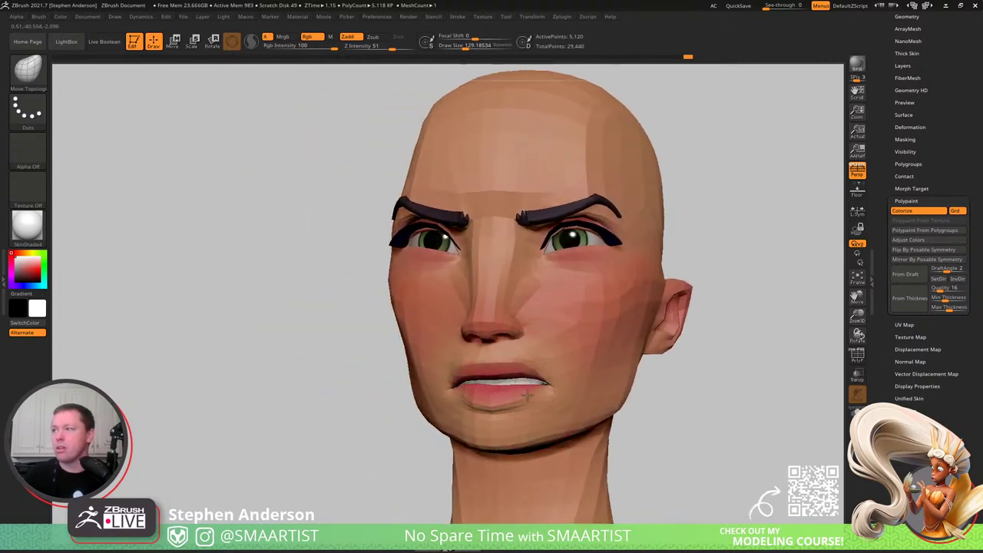
- Refine the lips at close range with Move Topological, settling on a draw size of about 163
key("s")
left_click_drag(528, 395, 519, 393)
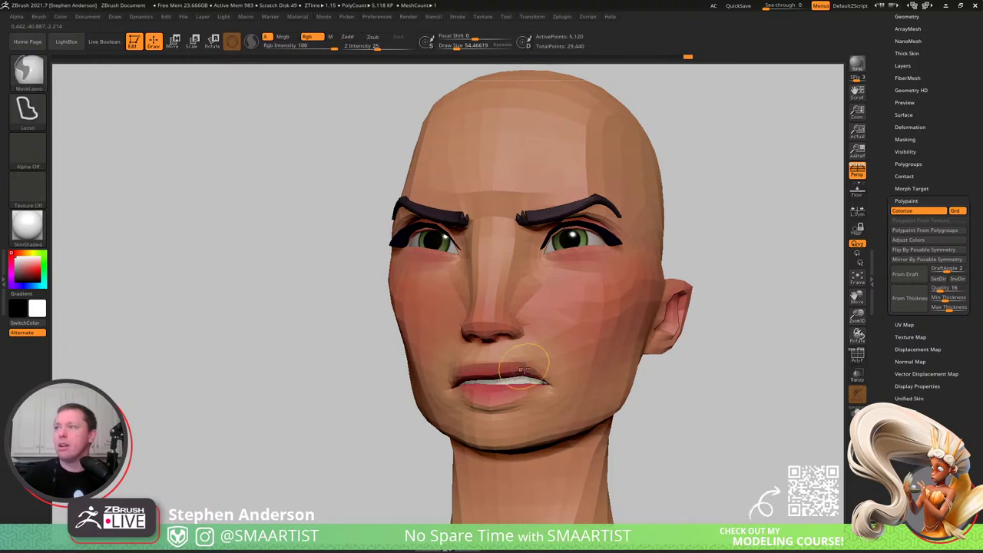
right_click_drag(517, 370, 539, 374, "ctrl")
key("s")
left_click_drag(540, 374, 548, 369)
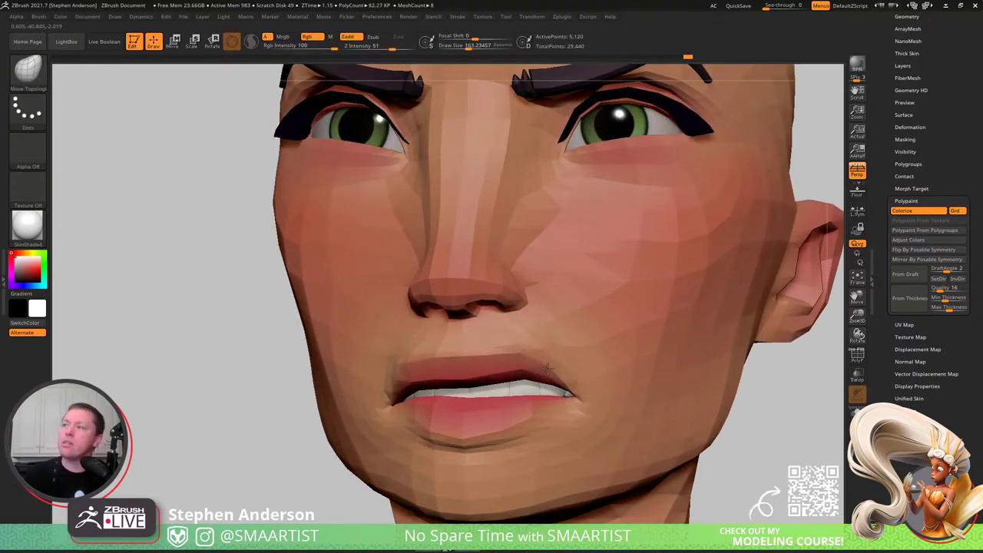
mouse_move(486, 405)
right_mouse_down()
mouse_move(415, 406)
mouse_move(388, 393)
mouse_move(400, 393)
right_mouse_up()
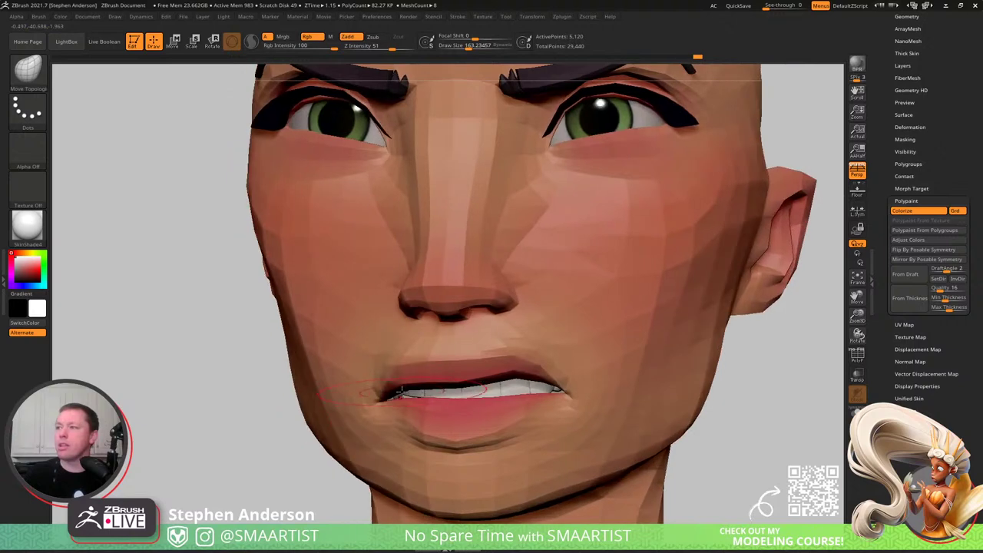
- Show the polyframe beside the mouth and nose and switch the head mesh to its higher subdivision level
mouse_move(534, 389)
right_mouse_down()
mouse_move(504, 387)
mouse_move(511, 300)
right_mouse_up()
right_click_drag(691, 392, 644, 392)
right_click_drag(644, 392, 644, 492, "ctrl")
key("shift+f")
right_click_drag(637, 428, 632, 465, "ctrl")
right_click_drag(615, 386, 563, 339, "alt")
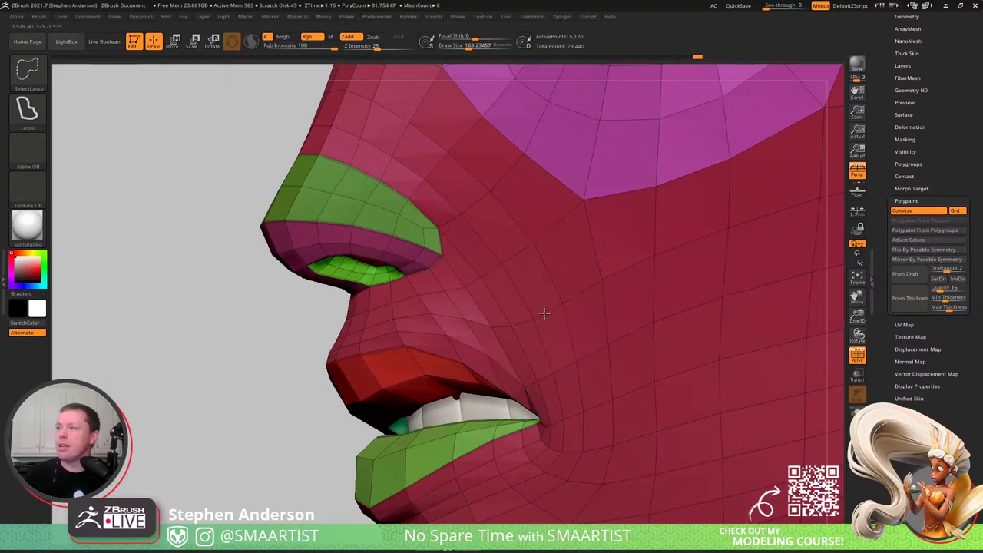
left_click(551, 330, "ctrl+shift")
key("ctrl+z")
key("ctrl+d")
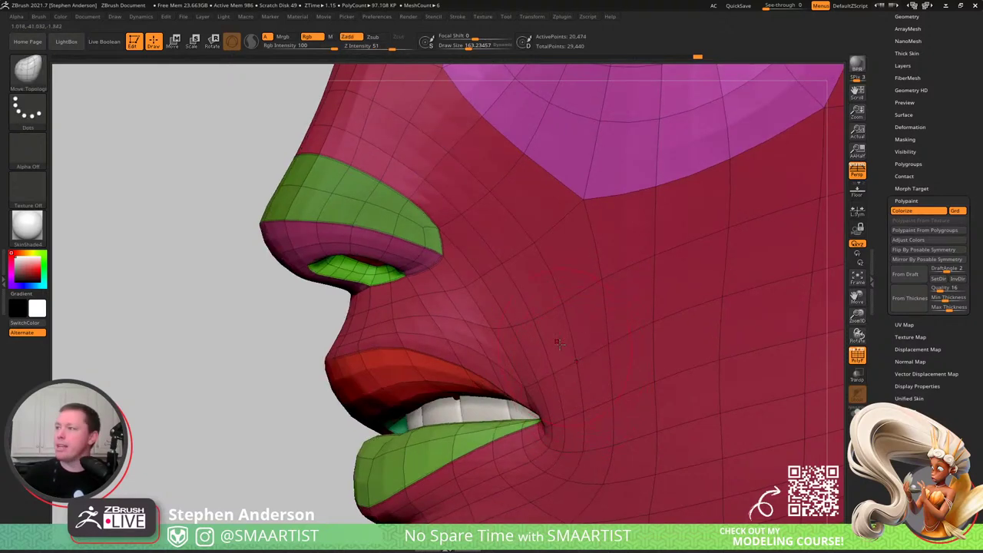
key("shift+f")
key("shift+f")
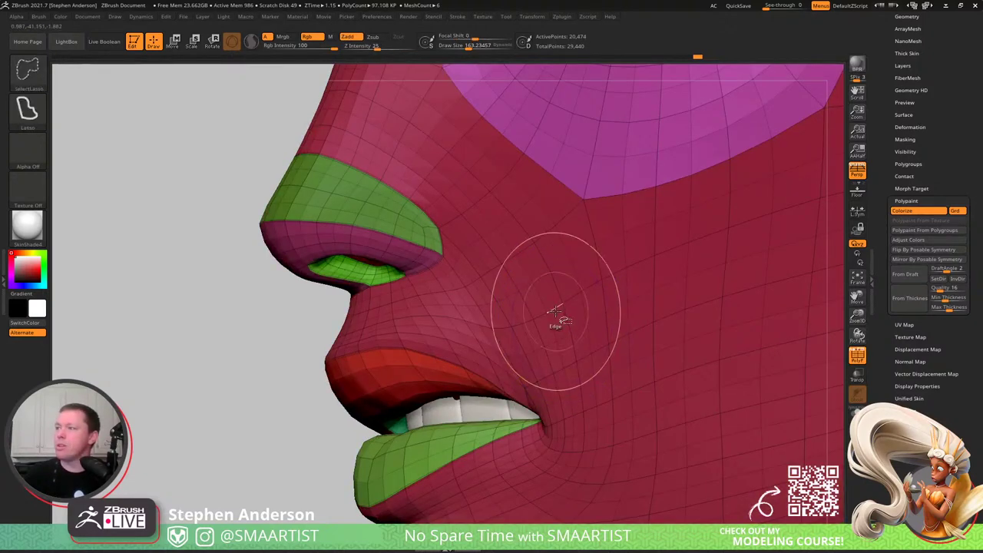
left_click(550, 313, "ctrl+shift")
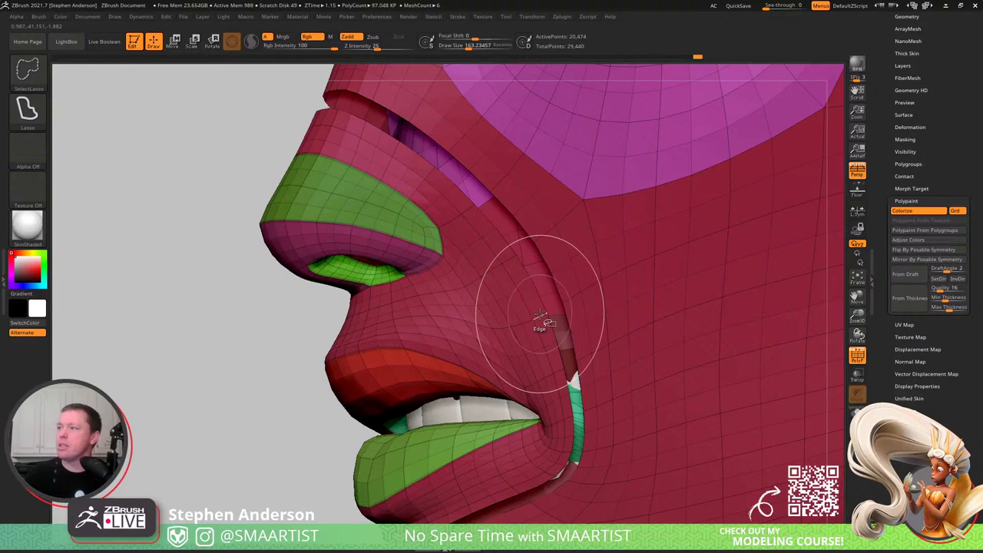
key("ctrl+z")
- Mask everything except two neighbouring edge loops running from the nose around the mouth, by hiding them, masking the rest and unhiding
mouse_move(580, 335)
right_mouse_down()
mouse_move(575, 301)
mouse_move(538, 321)
right_mouse_up()
key("ctrl+shift")
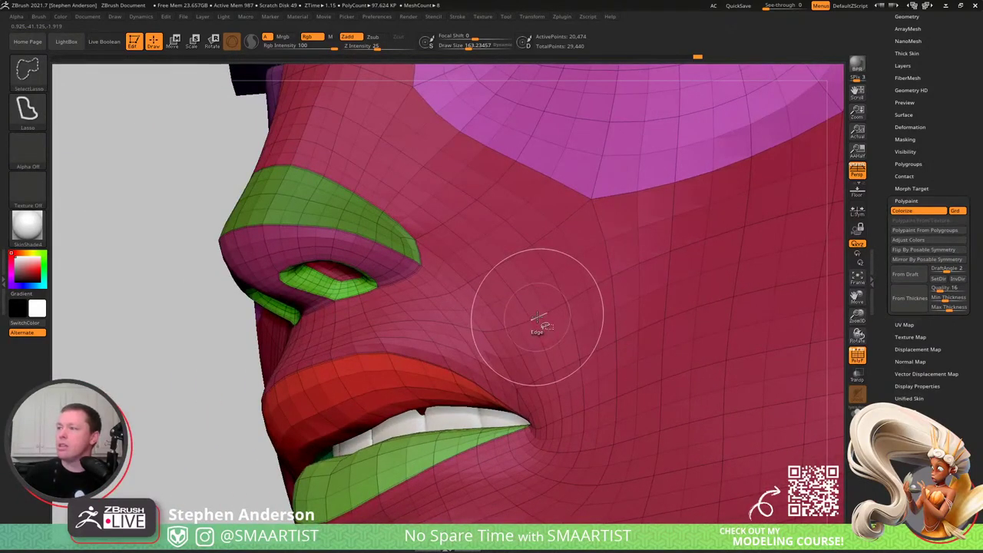
left_click(555, 310, "ctrl+shift")
left_click(578, 317, "ctrl+shift")
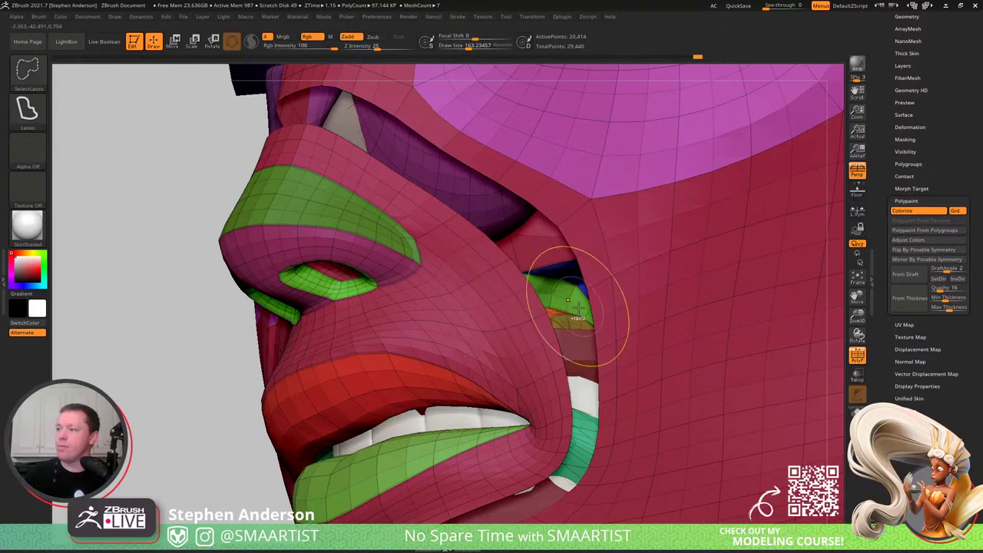
key("ctrl+a")
left_click(587, 328, "ctrl+shift")
- Shape the smile fold along the softened unmasked band with Move Topological at a draw size of about 258
right_click_drag(590, 330, 569, 349)
key("s")
left_click_drag(575, 349, 576, 348)
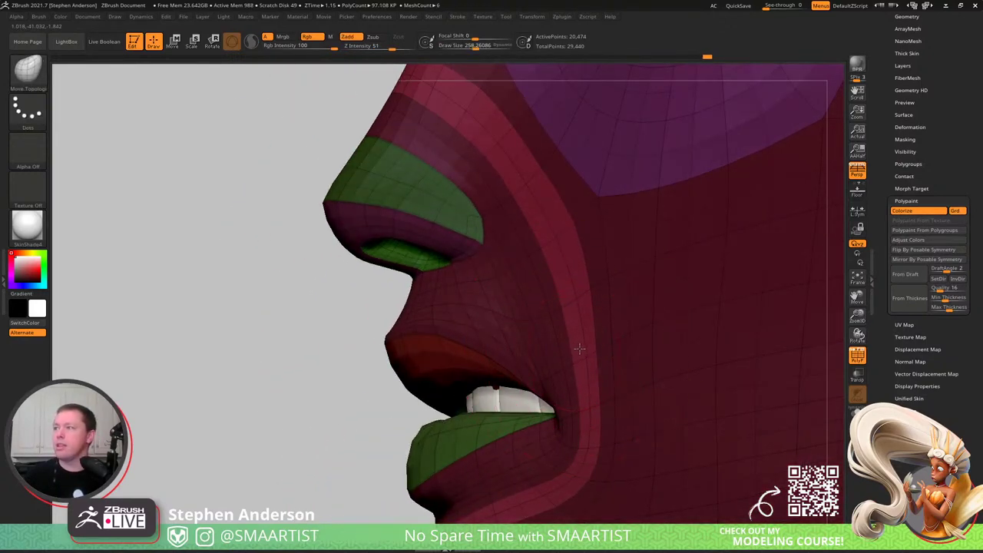
right_click_drag(573, 307, 587, 417)
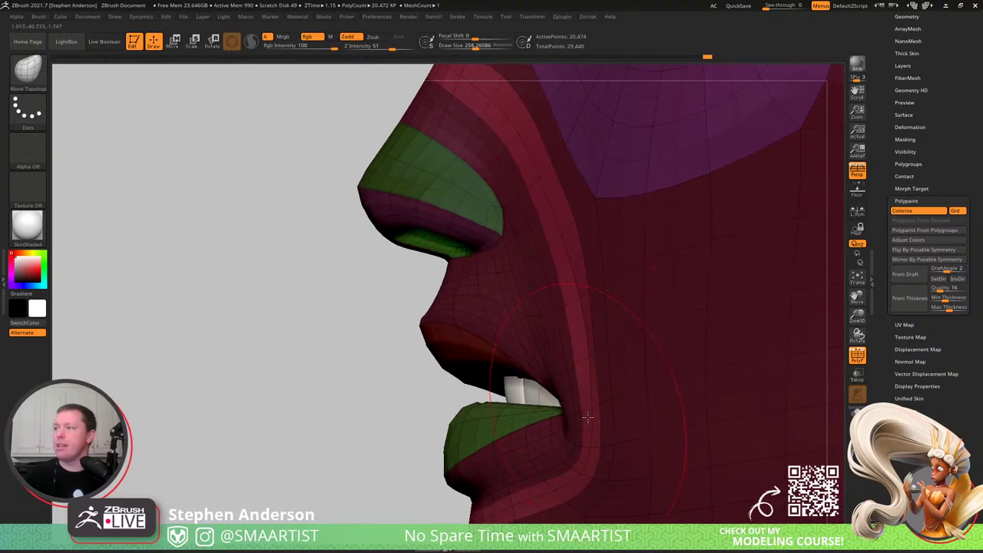
mouse_move(585, 437)
left_mouse_down()
mouse_move(586, 445)
mouse_move(583, 425)
left_mouse_up()
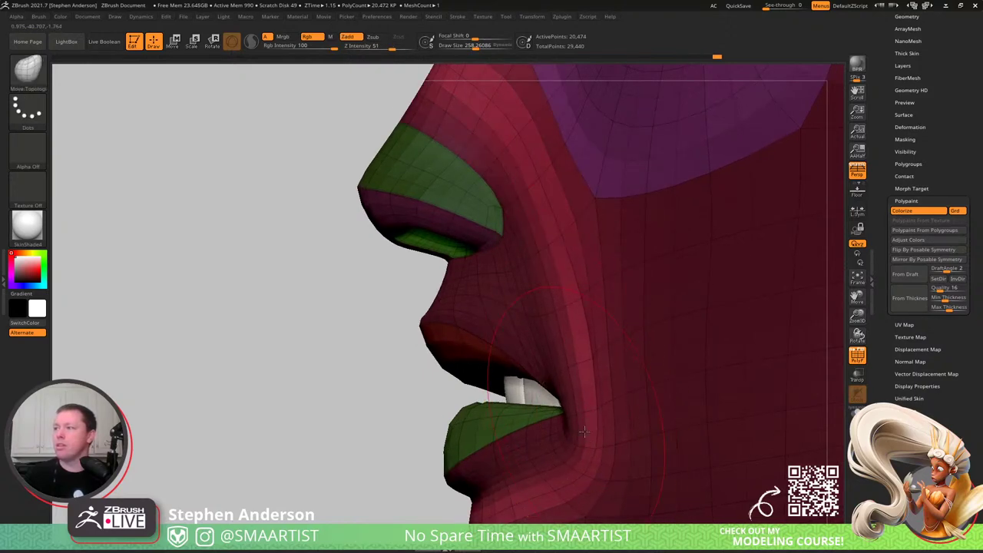
key("f")
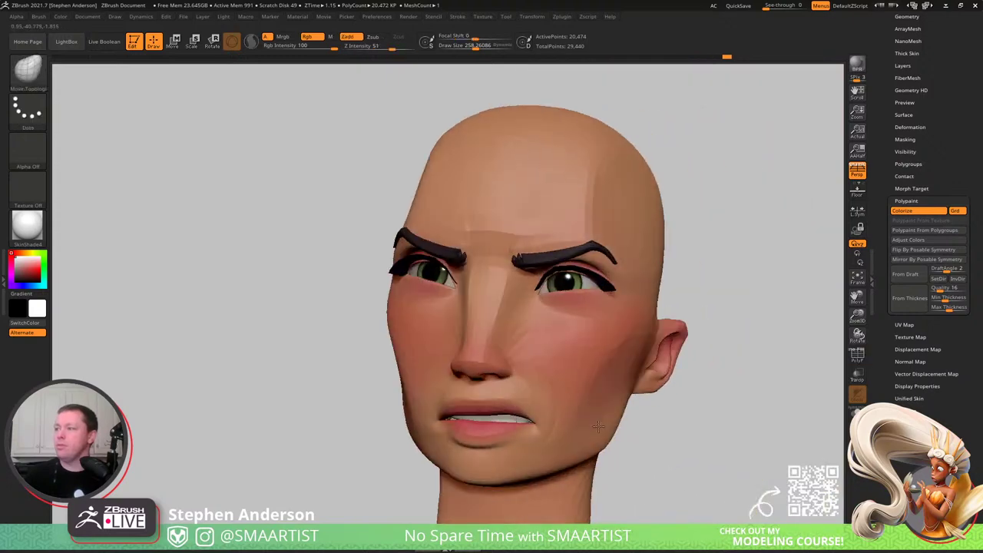
- Touch up and smooth the skin just below the mouth corner at a draw size of about 90
right_click_drag(598, 426, 630, 428)
right_click_drag(630, 428, 518, 418, "ctrl")
mouse_move(518, 417)
right_mouse_down("ctrl")
mouse_move(610, 472)
mouse_move(566, 432)
mouse_move(557, 391)
right_mouse_up("ctrl")
key("s")
left_click_drag(557, 381, 543, 380)
mouse_move(570, 388)
right_mouse_down()
mouse_move(582, 402)
mouse_move(588, 378)
mouse_move(577, 384)
mouse_move(577, 434)
mouse_move(574, 385)
right_mouse_up()
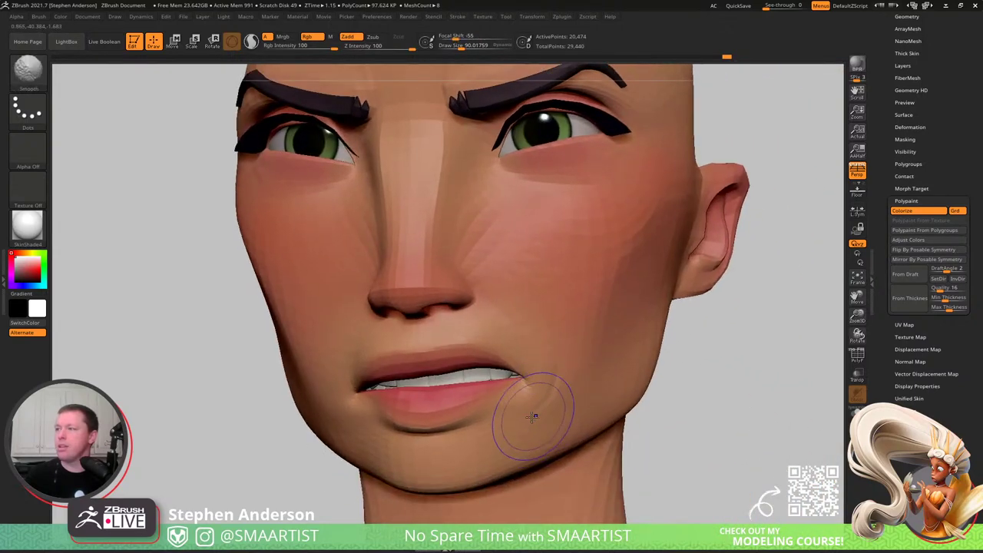
right_click_drag(524, 415, 561, 338, "ctrl")
mouse_move(561, 338)
right_mouse_down()
mouse_move(579, 413)
mouse_move(538, 406)
mouse_move(589, 428)
mouse_move(590, 441)
right_mouse_up()
mouse_move(590, 441)
right_mouse_down()
mouse_move(571, 351)
mouse_move(590, 360)
mouse_move(614, 413)
right_mouse_up()
- Mask everything except a pair of edge loops between the nose and cheek, then soften the mask's edge
key("shift+f")
right_click_drag(553, 351, 568, 375, "ctrl")
left_click(535, 328, "ctrl+shift")
left_click(559, 328, "ctrl+shift")
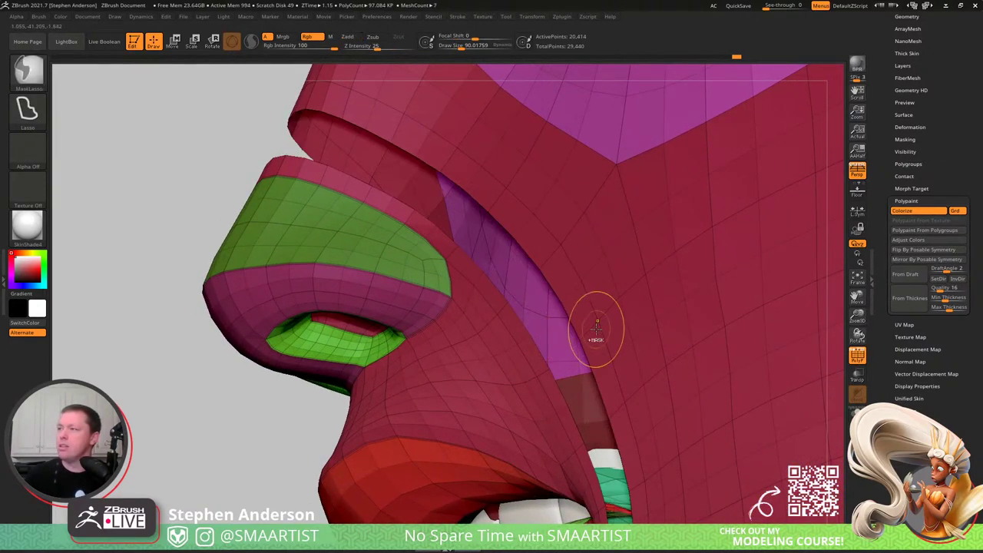
key("ctrl+a")
key("ctrl+shift+a")
left_click(600, 338, "ctrl")
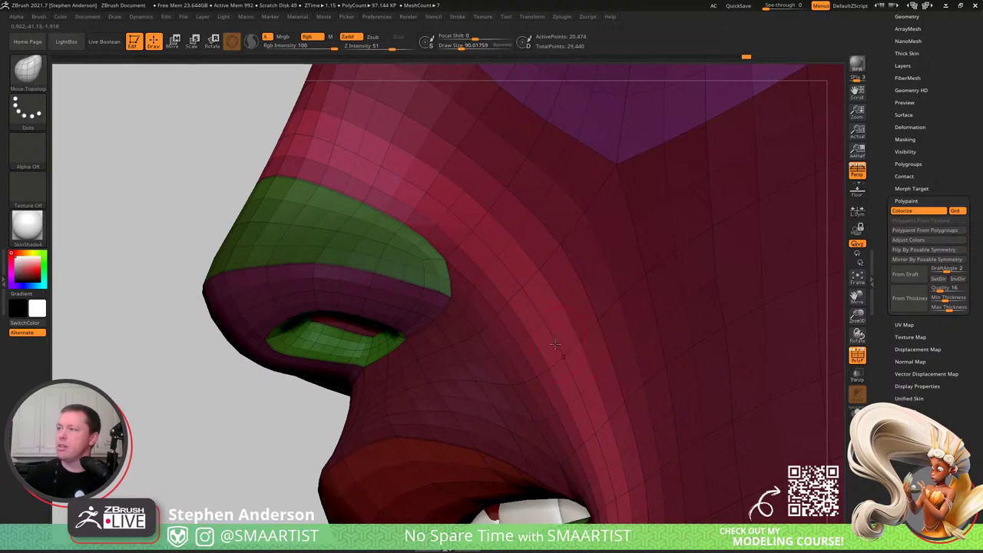
- Pull the unmasked nose-to-mouth fold into shape with Move Topological at a draw size of about 366, then clear the mask and hide the polyframe
right_click_drag(563, 353, 548, 341)
key("s")
left_click_drag(548, 340, 567, 343)
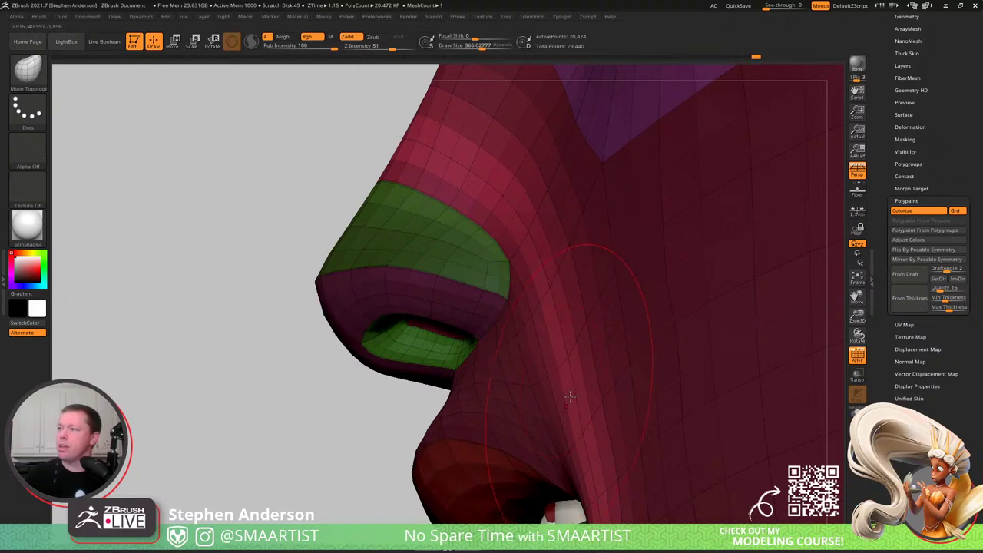
right_click_drag(279, 404, 454, 258, "ctrl")
mouse_move(538, 365)
right_mouse_down()
mouse_move(581, 414)
mouse_move(430, 353)
mouse_move(481, 361)
mouse_move(507, 346)
mouse_move(563, 452)
mouse_move(503, 492)
mouse_move(495, 449)
mouse_move(461, 418)
right_mouse_up()
key("shift+f")
mouse_move(461, 419)
right_mouse_down("ctrl")
mouse_move(653, 520)
mouse_move(670, 542)
right_mouse_up("ctrl")
mouse_move(546, 340)
right_mouse_down()
mouse_move(540, 358)
mouse_move(480, 319)
mouse_move(523, 319)
mouse_move(449, 250)
right_mouse_up()
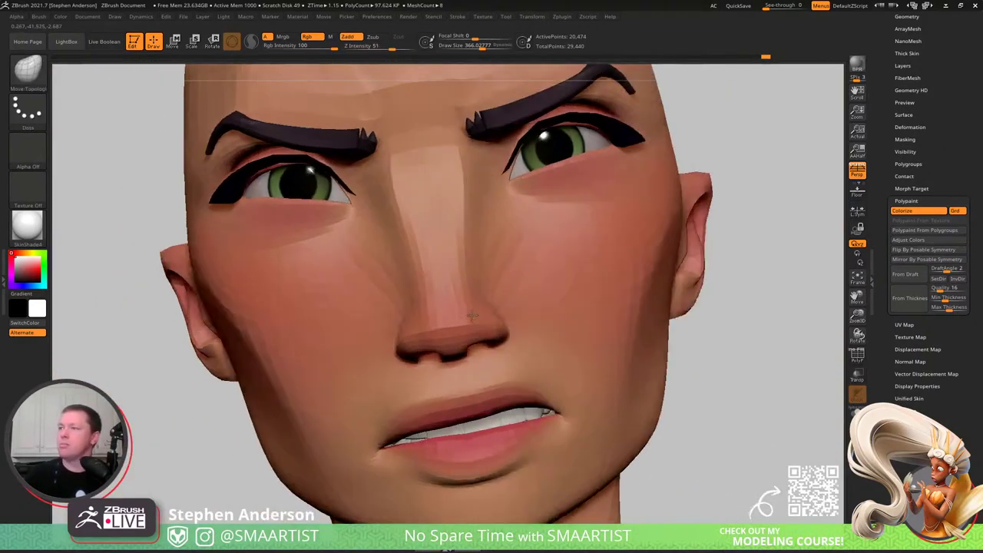
- Reshape the nostril wing with Move Topological at draw sizes of about 77 and 114
right_click_drag(561, 311, 507, 318)
key("s")
left_click_drag(505, 318, 485, 319)
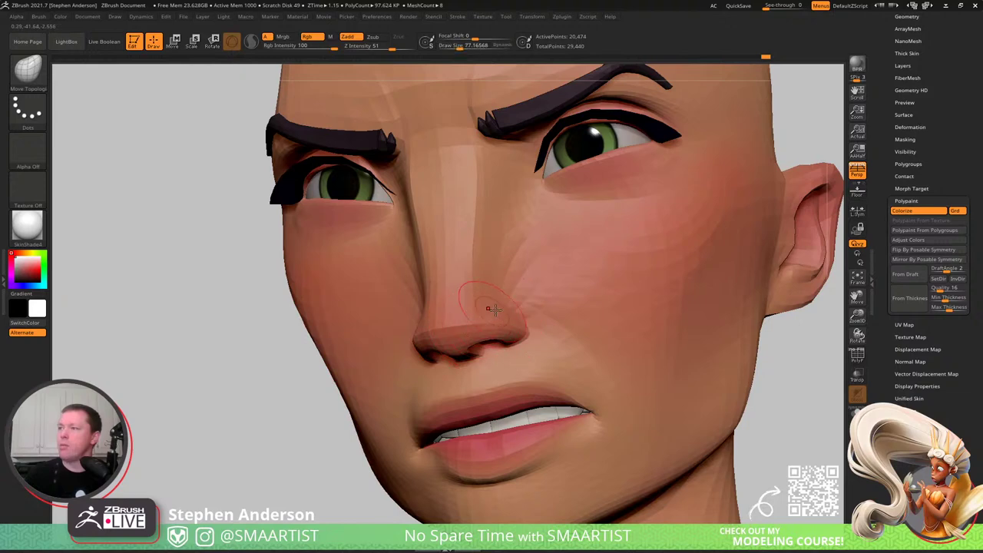
mouse_move(489, 306)
right_mouse_down()
mouse_move(523, 318)
mouse_move(508, 322)
mouse_move(509, 314)
right_mouse_up()
key("s")
left_click_drag(490, 311, 494, 312)
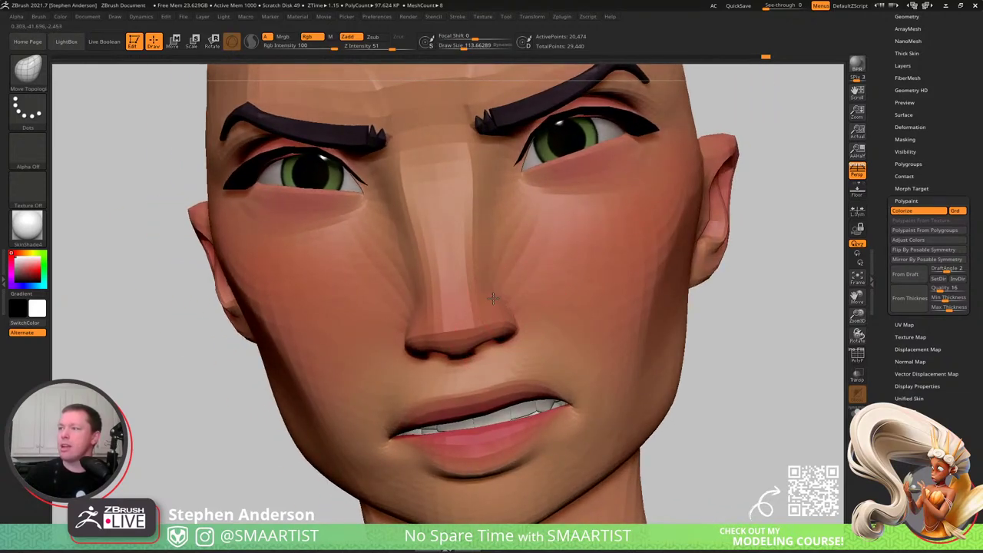
left_click_drag(515, 331, 513, 326)
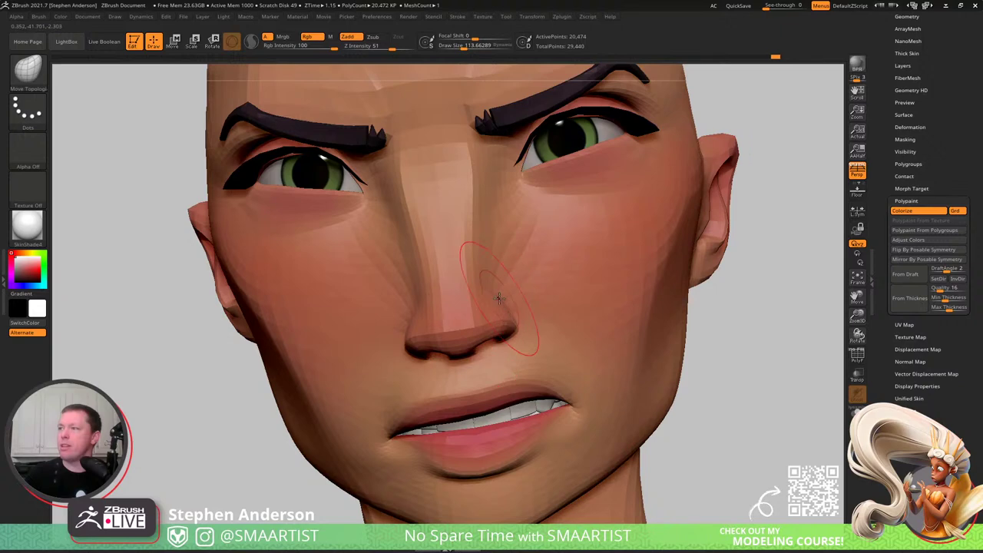
- Examine the nose, cheek folds and mouth from the front, the side and three-quarter angles
right_click_drag(499, 297, 604, 358, "ctrl")
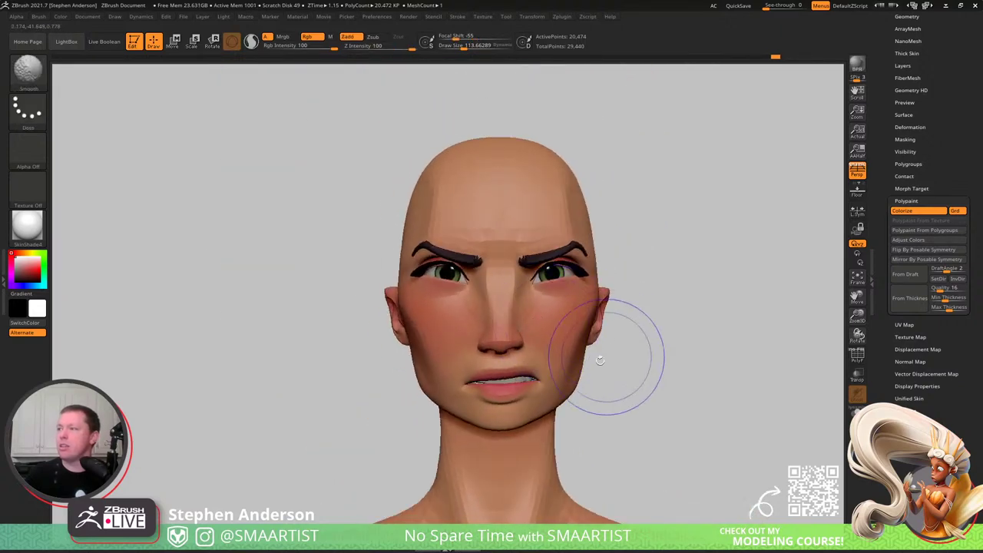
right_click_drag(509, 345, 549, 418, "ctrl")
right_click_drag(550, 419, 487, 401)
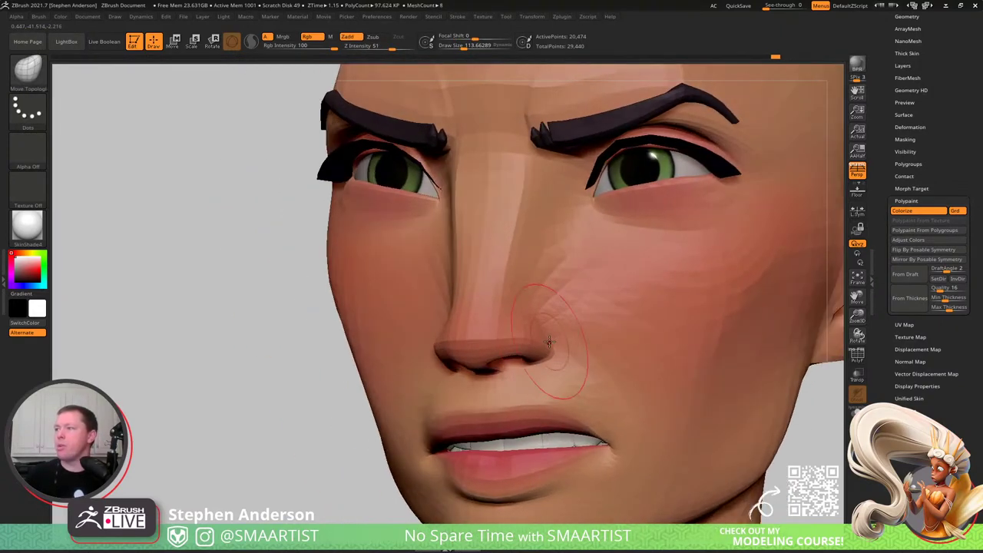
right_click_drag(545, 317, 561, 335)
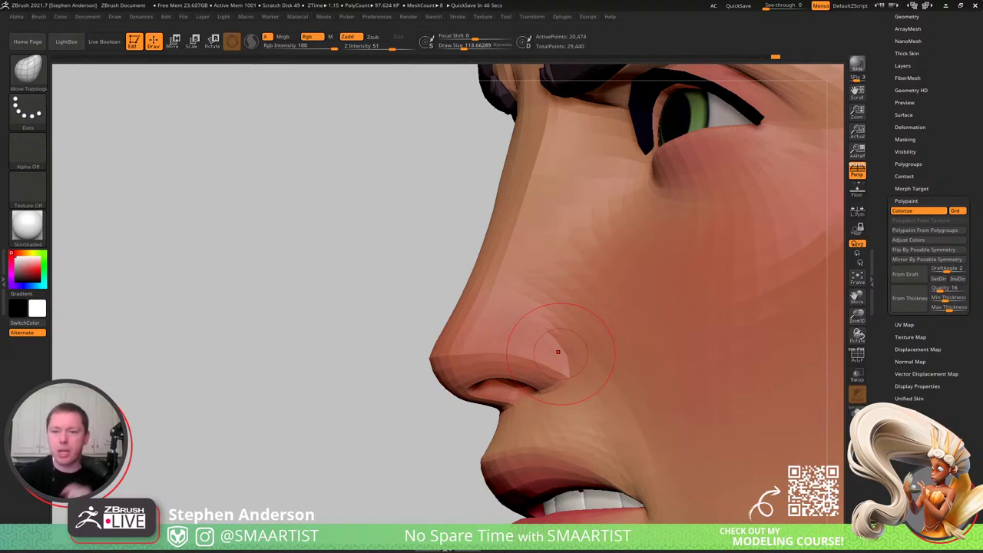
left_click_drag(272, 329, 352, 351)
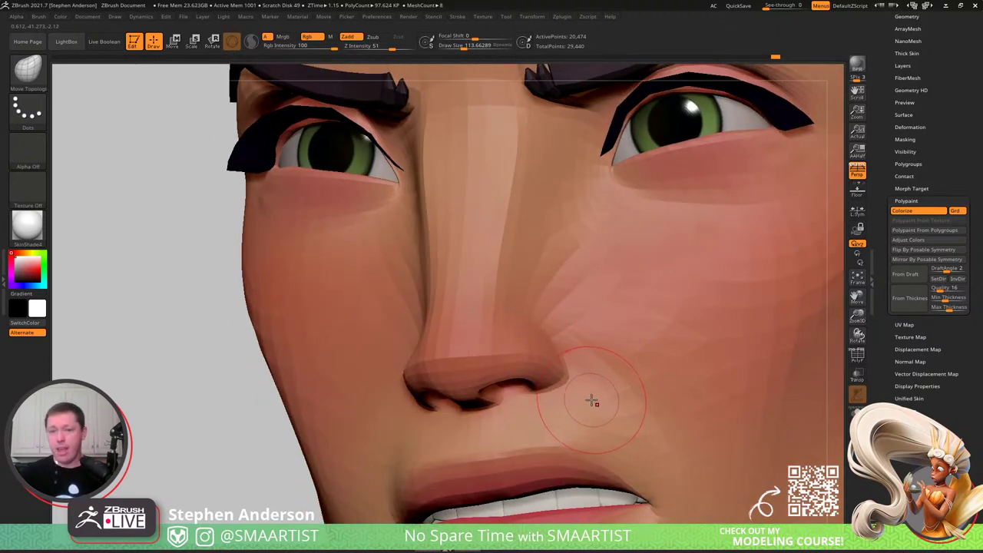
right_click_drag(592, 386, 505, 337, "ctrl")
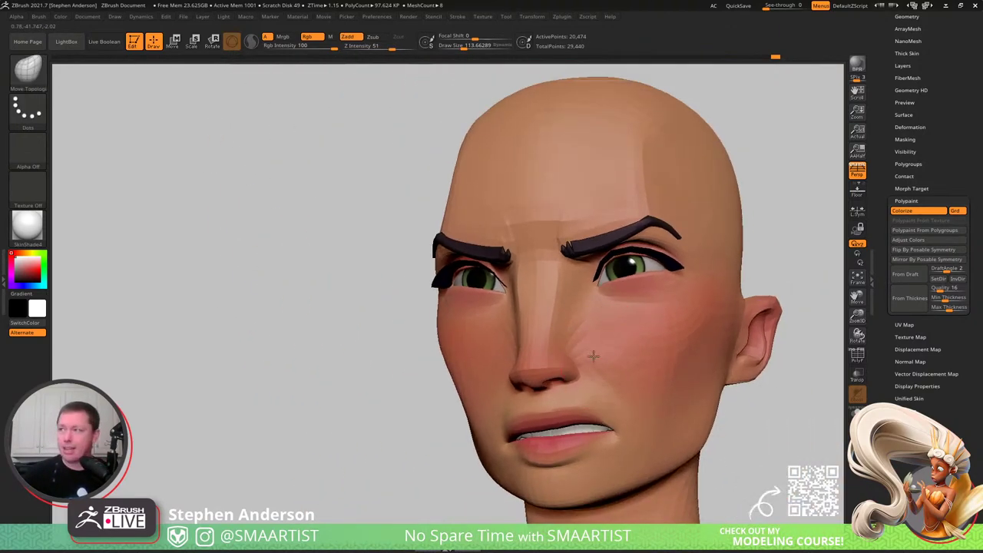
right_click_drag(653, 406, 578, 388, "alt")
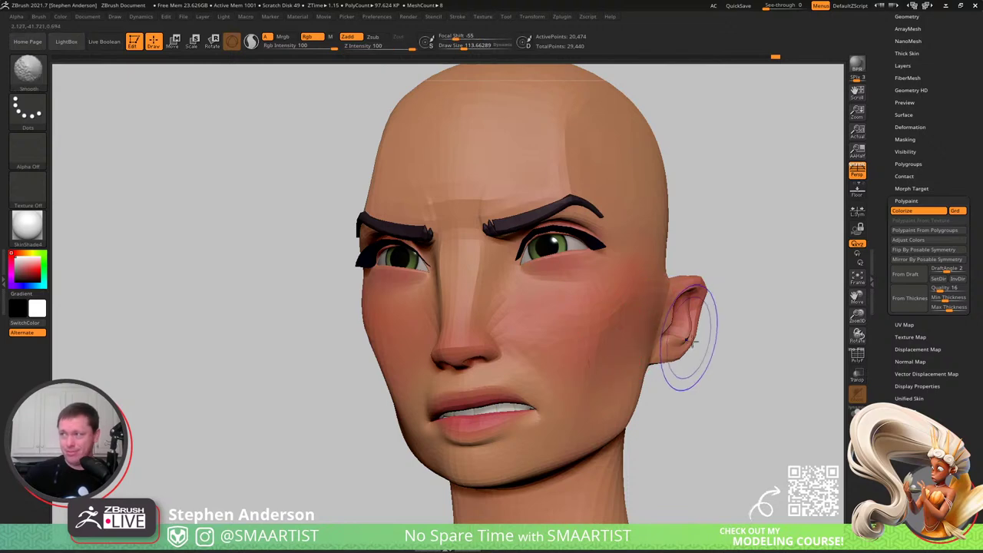
- Compare the facial expression at the lower and higher subdivision levels, with and without the polyframe
key("shift+f")
right_click_drag(638, 395, 604, 398)
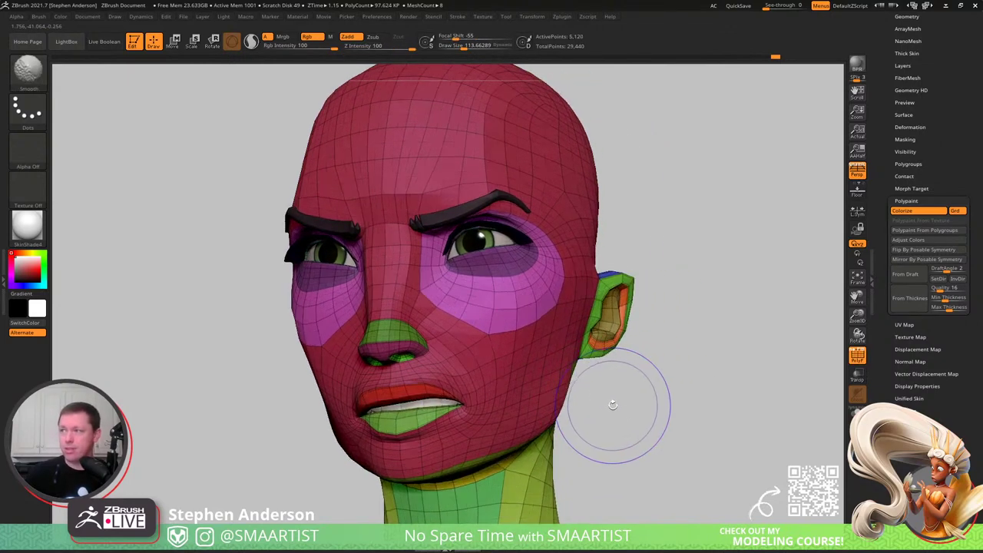
key("shift+f")
key("shift+d")
mouse_move(538, 412)
right_mouse_down("ctrl")
mouse_move(517, 442)
mouse_move(513, 412)
right_mouse_up("ctrl")
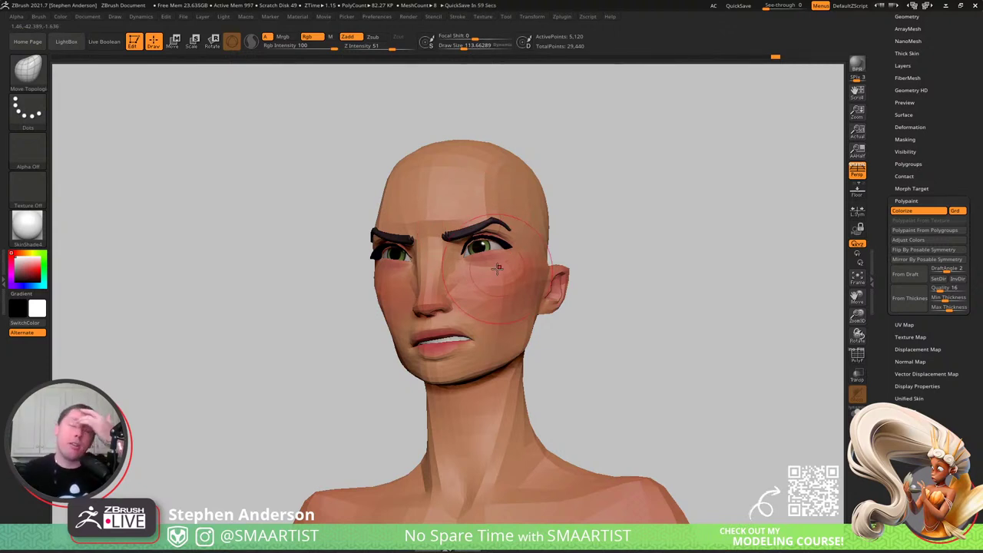
right_click_drag(424, 368, 387, 370)
key("shift+f")
mouse_move(476, 330)
right_mouse_down("ctrl")
mouse_move(460, 372)
mouse_move(460, 415)
right_mouse_up("ctrl")
right_click_drag(460, 492, 472, 522, "alt")
mouse_move(443, 233)
right_mouse_down("ctrl")
mouse_move(473, 329)
mouse_move(491, 325)
mouse_move(457, 238)
right_mouse_up("ctrl")
key("shift+f")
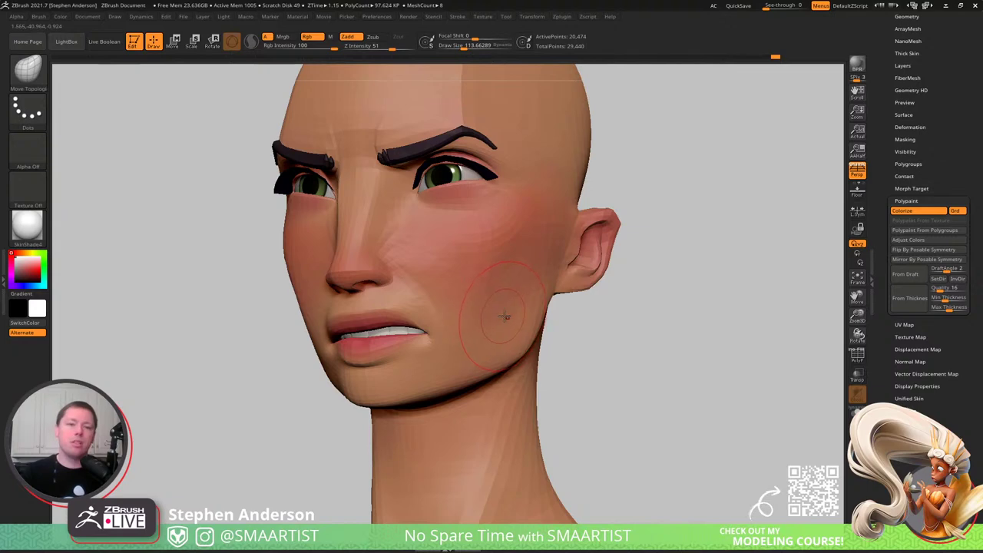
- Switch to the web browser and run a Google image search for "woman flying forward" in a new tab
mouse_move(458, 227)
right_mouse_down()
mouse_move(534, 209)
mouse_move(417, 208)
mouse_move(413, 307)
mouse_move(437, 288)
mouse_move(433, 301)
mouse_move(423, 261)
mouse_move(492, 285)
mouse_move(491, 268)
mouse_move(474, 254)
mouse_move(466, 307)
mouse_move(494, 305)
right_mouse_up()
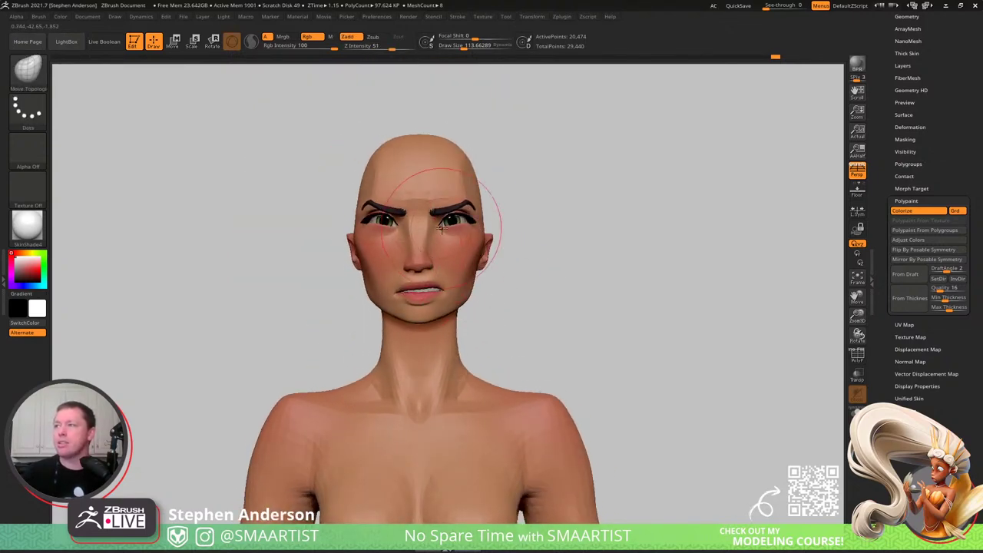
mouse_move(442, 227)
right_mouse_down()
mouse_move(467, 251)
mouse_move(420, 254)
mouse_move(430, 275)
mouse_move(449, 196)
right_mouse_up()
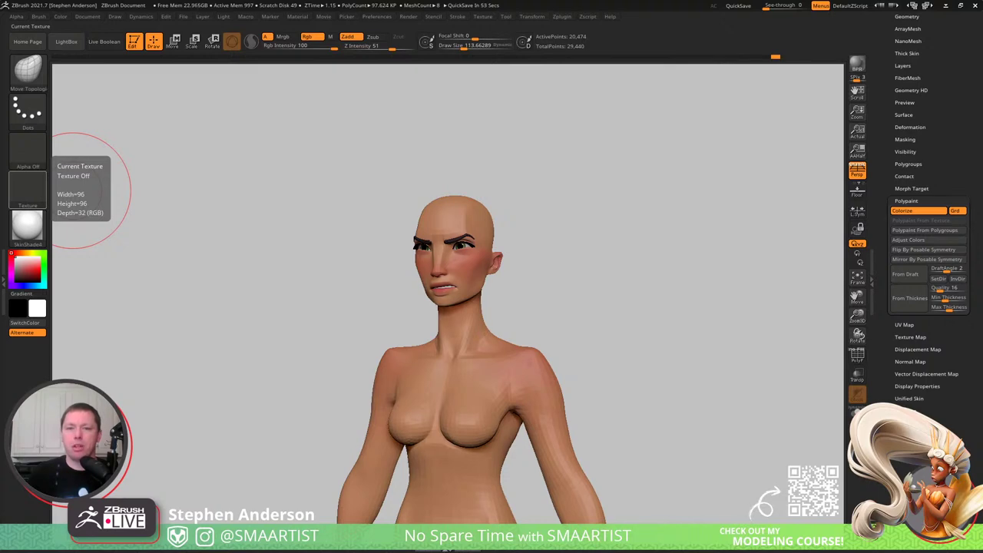
left_click_drag(0, 158, 446, 1)
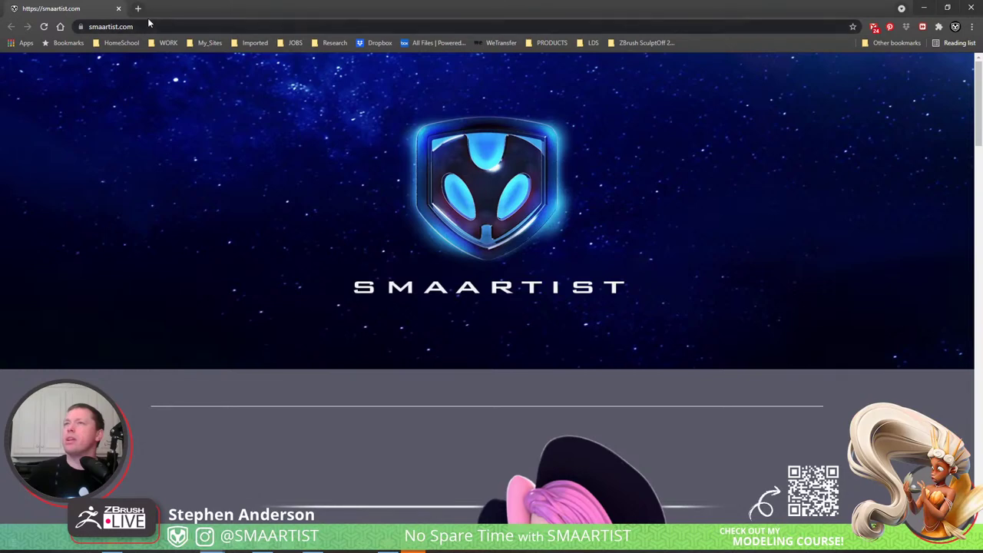
left_click(136, 7)
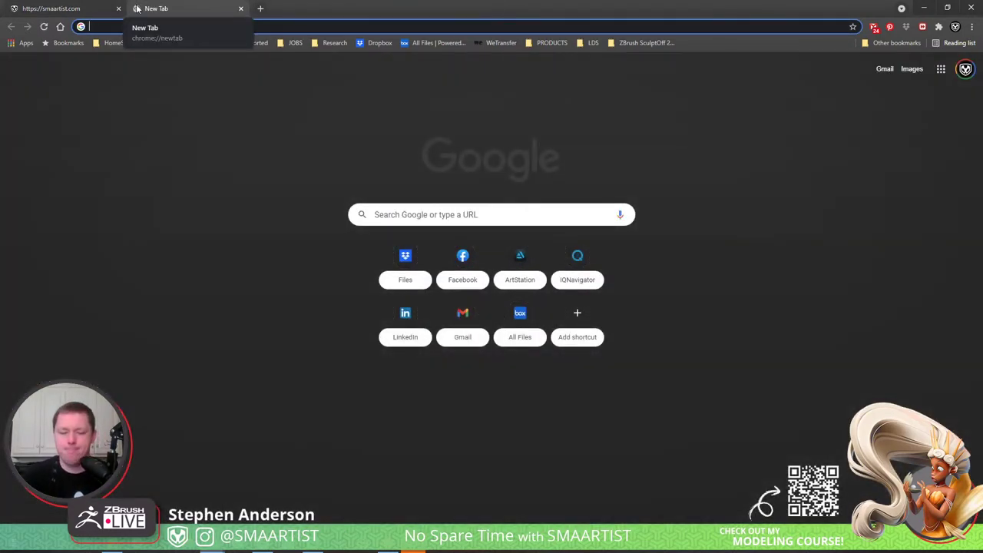
type("woman")
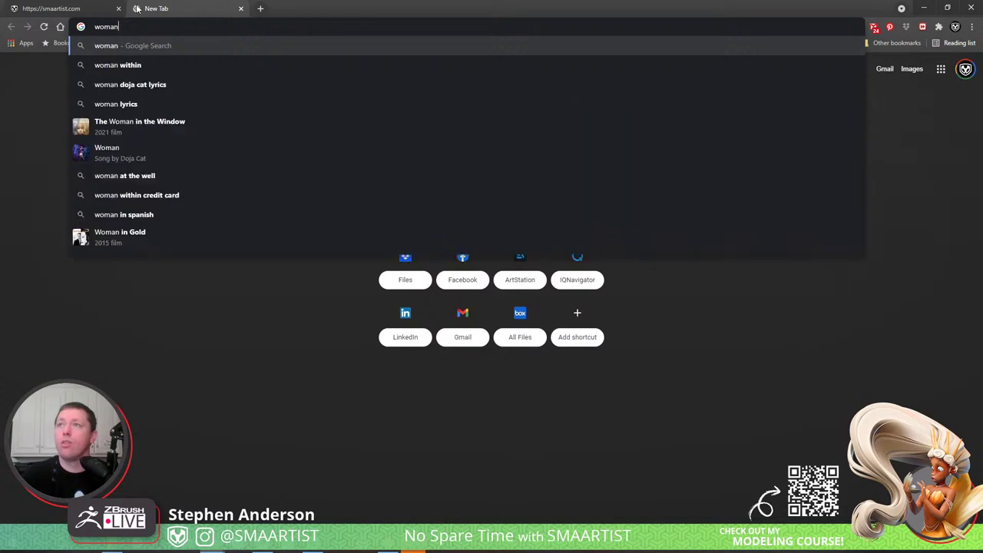
type(" flying ")
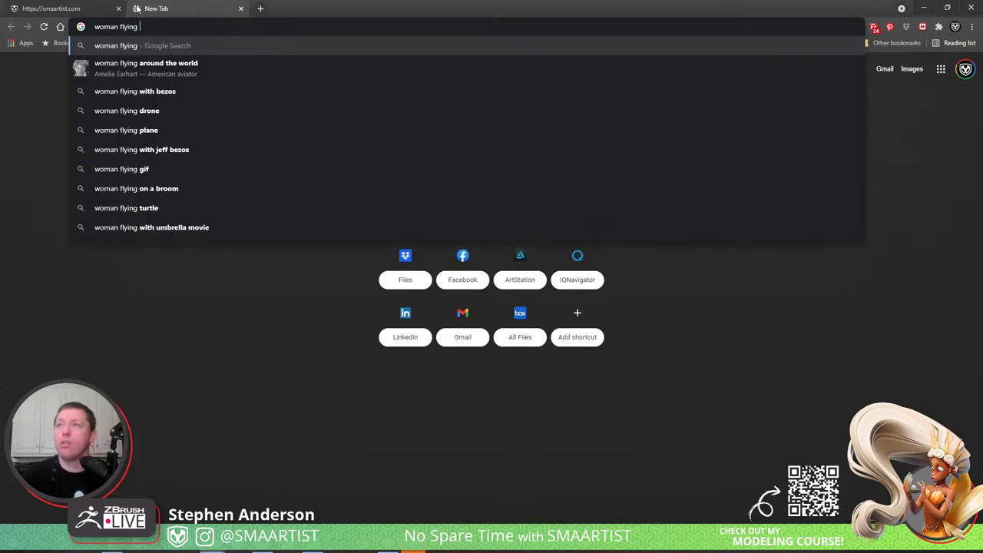
type("forward")
key("Return")
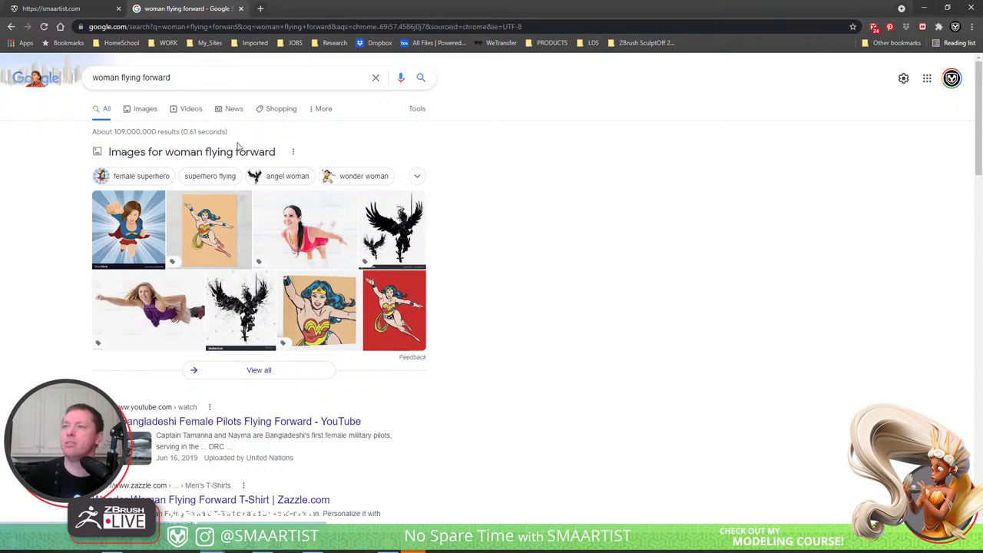
left_click(144, 111)
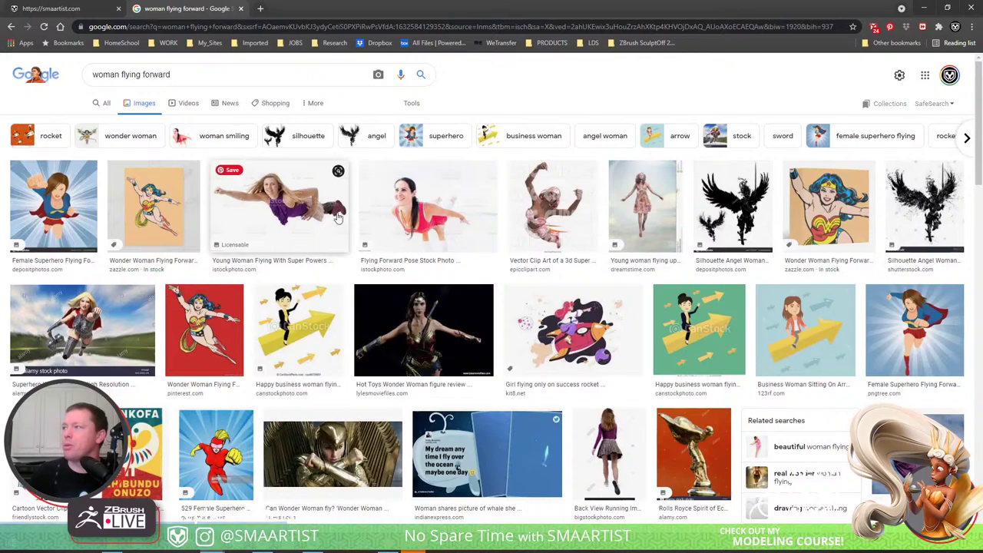
- Look through the image results for a usable forward-flying pose reference
scroll(415, 292, "down", 5)
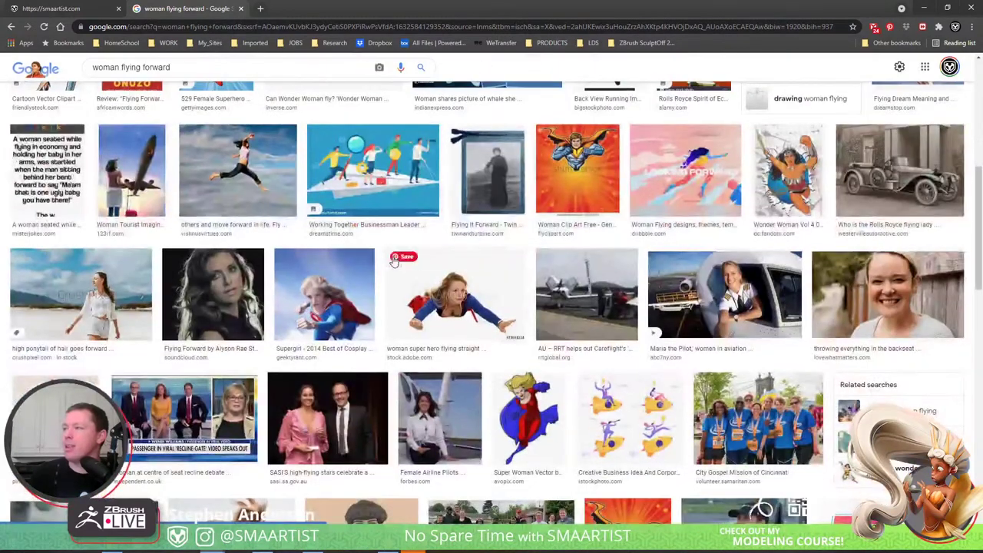
mouse_move(395, 261)
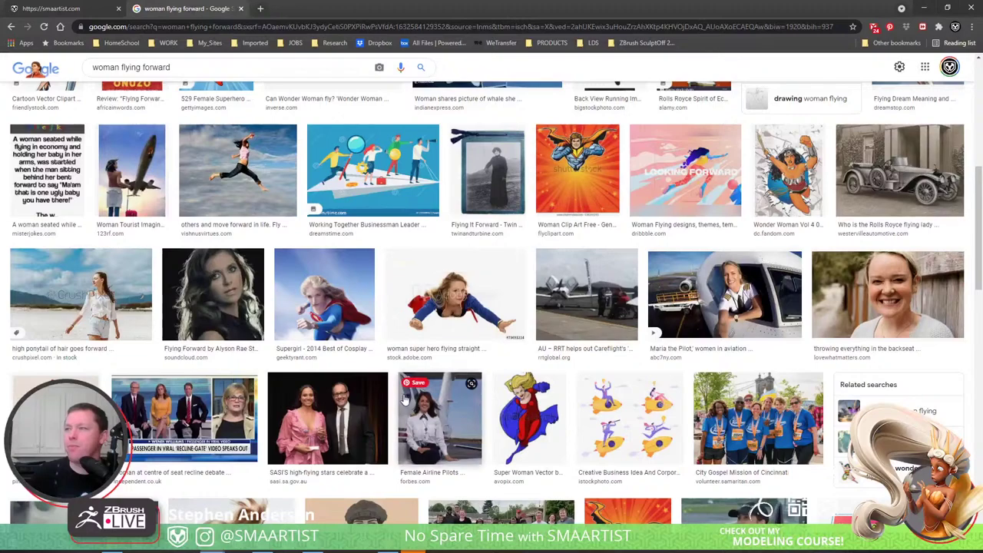
scroll(380, 362, "down", 1)
scroll(377, 376, "down", 6)
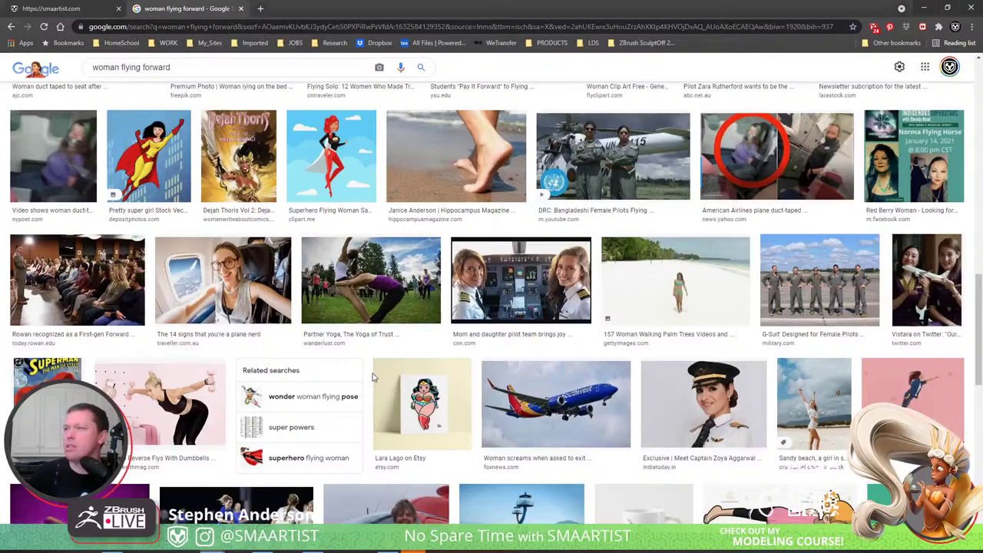
scroll(371, 376, "down", 2)
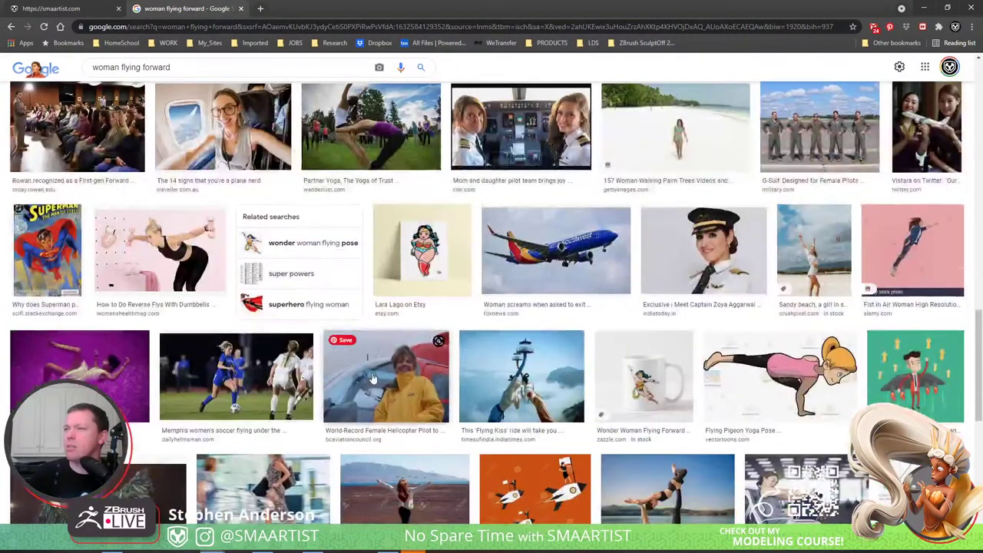
scroll(372, 376, "down", 2)
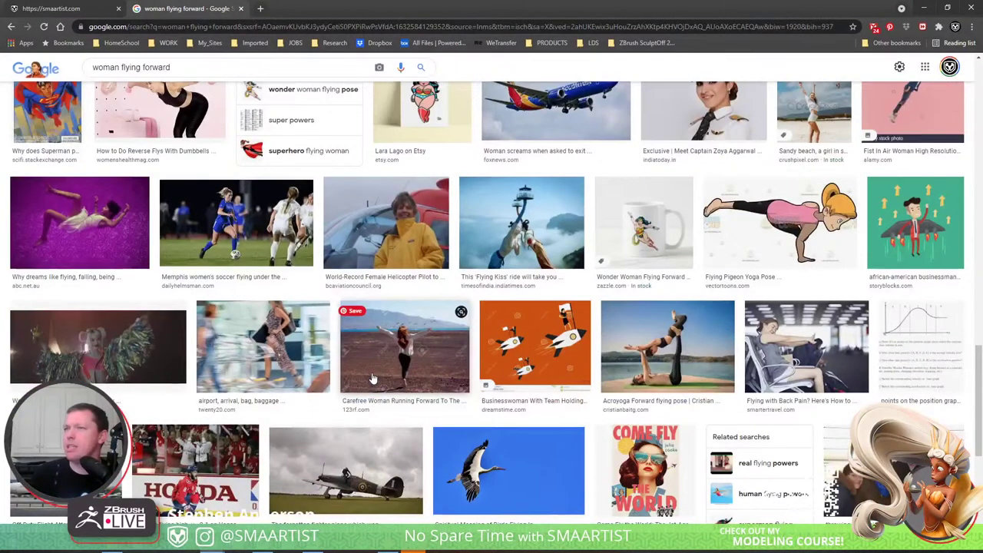
scroll(372, 378, "down", 3)
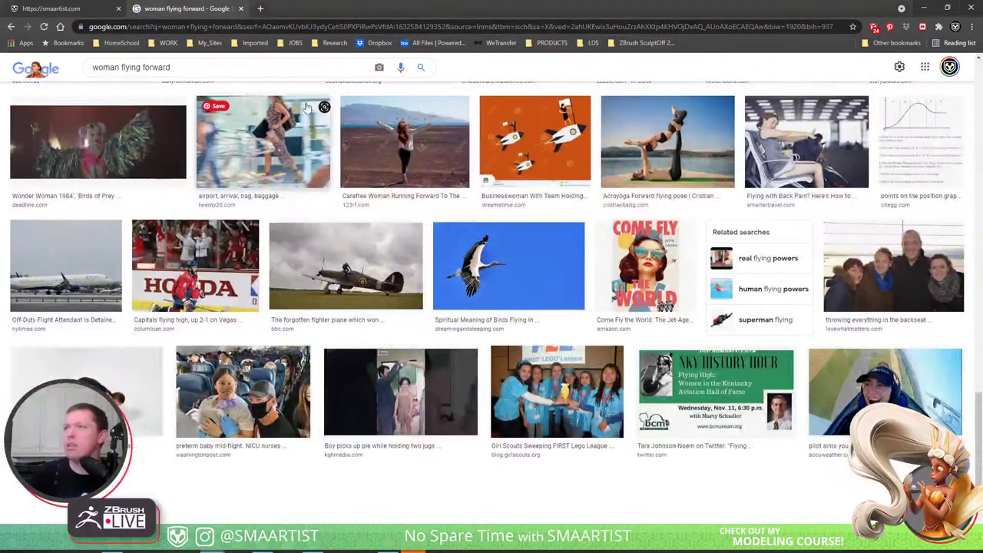
- Refine the image search to "wonder woman flying forward"
left_click_drag(172, 68, 120, 68)
left_click(93, 67)
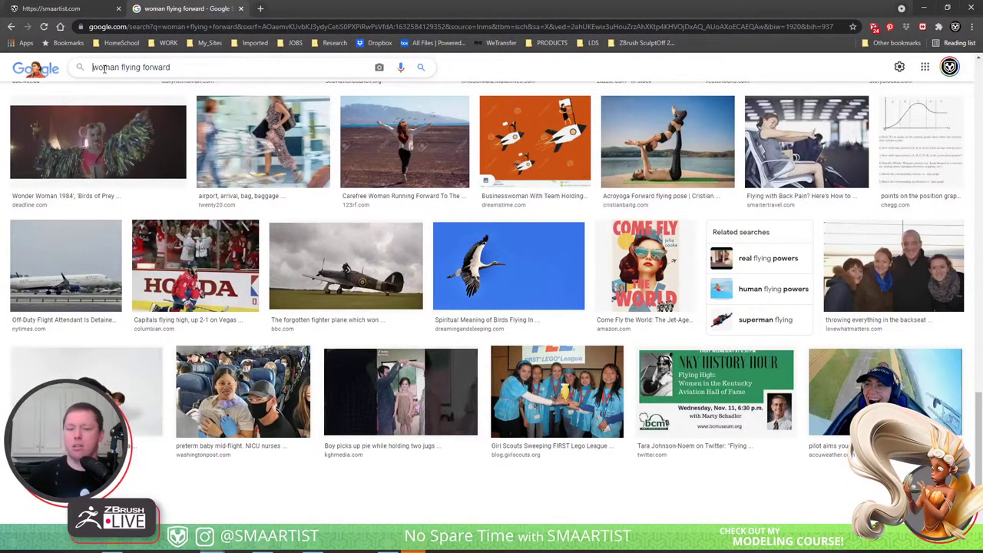
type("wonder")
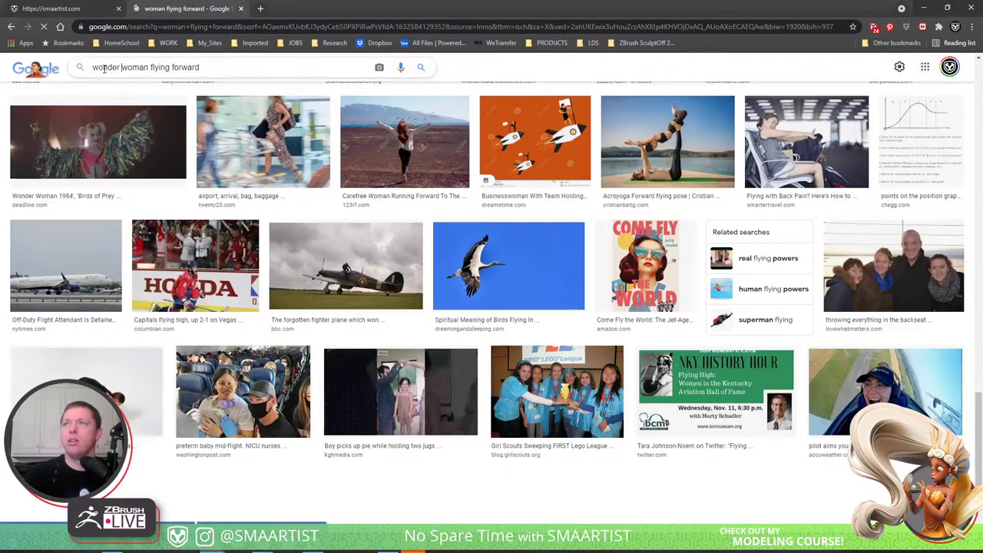
key("Return")
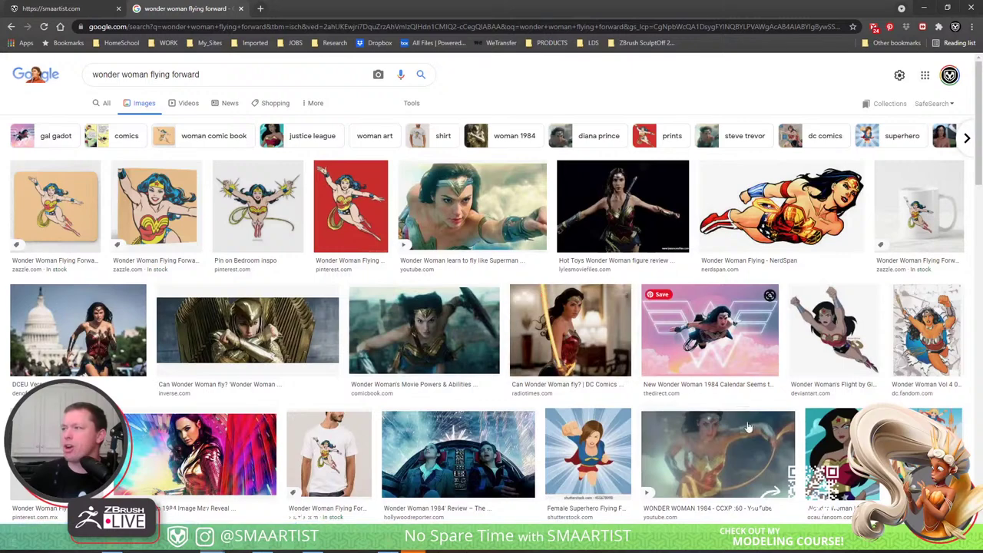
- Open the full-size "WONDER WOMAN 1984 - CCXP :60" still with the lasso in its own browser tab
left_click(713, 467)
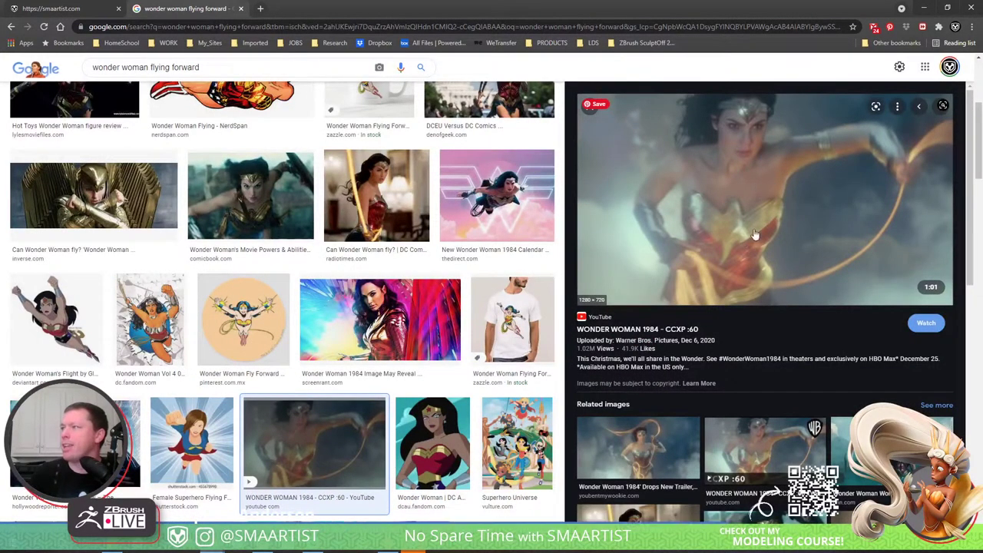
right_click(736, 175)
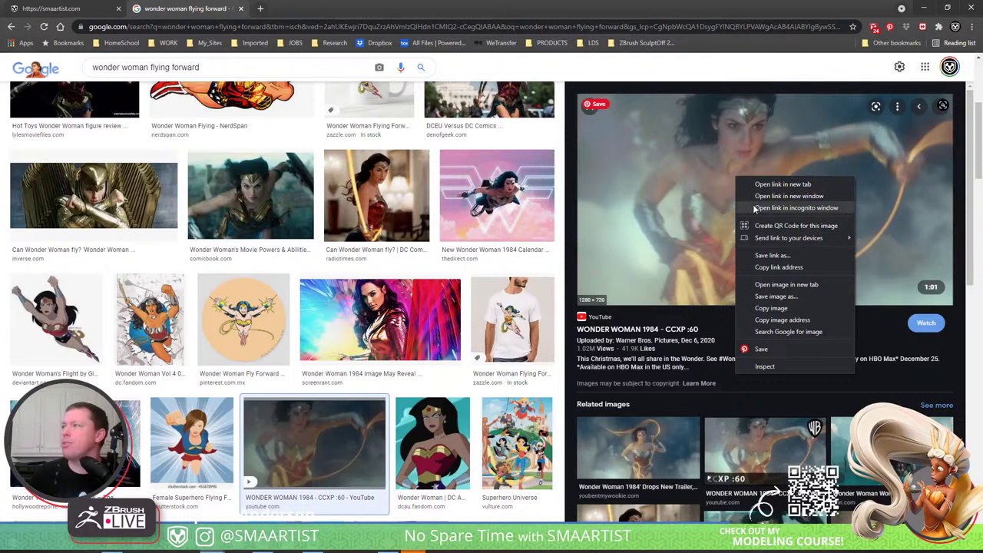
left_click(801, 286)
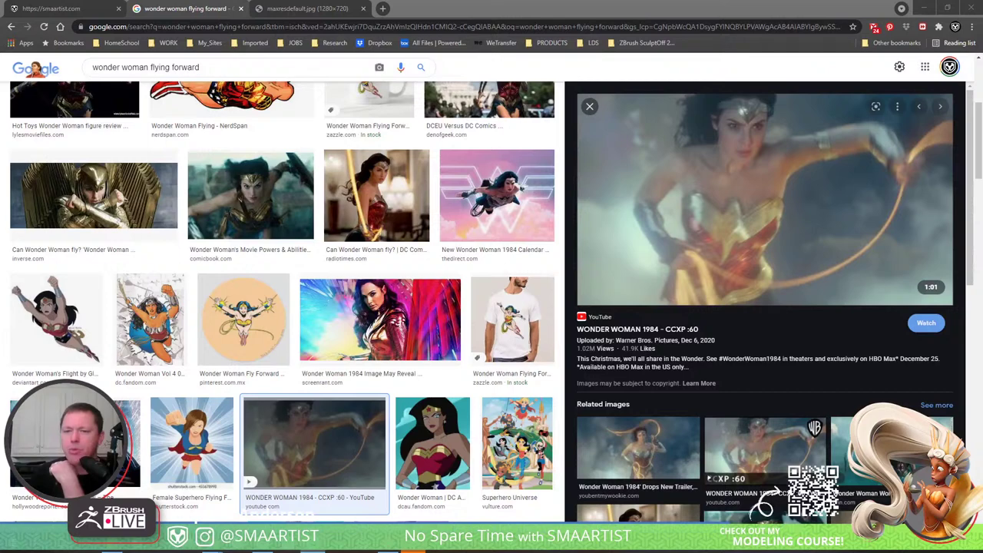
- Find the Pinterest drawing of Wonder Woman flying toward the viewer among the related images and open it in its own tab
scroll(277, 413, "down", 3)
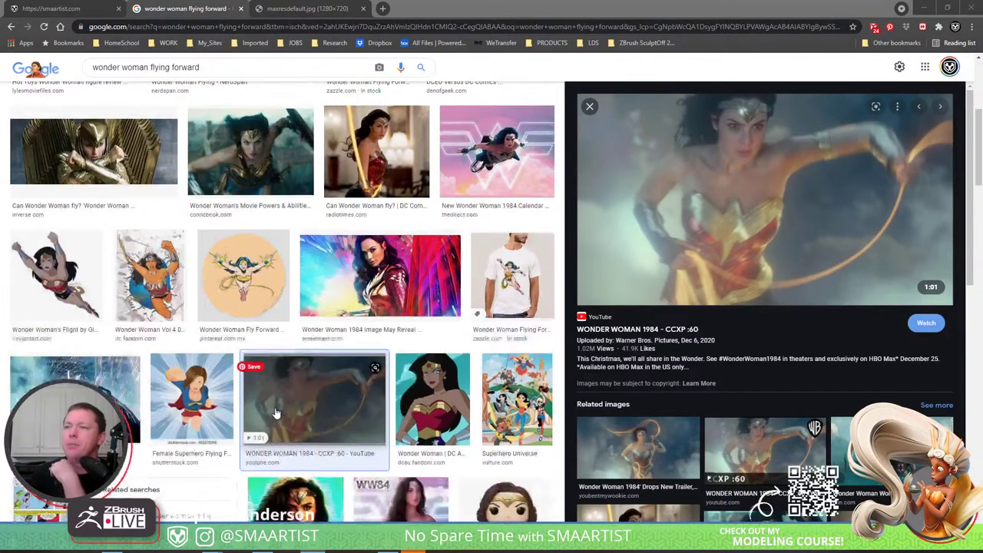
scroll(277, 412, "down", 2)
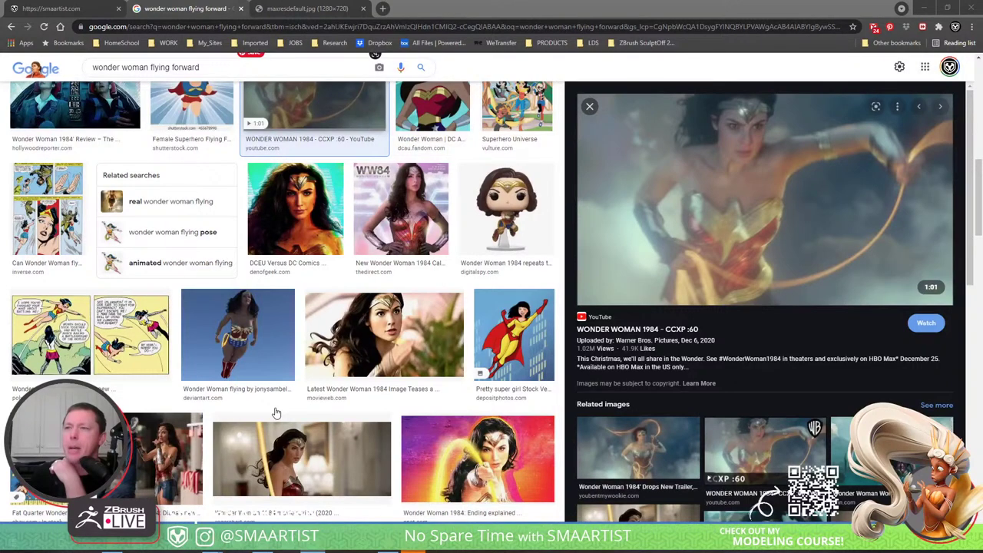
scroll(277, 413, "down", 4)
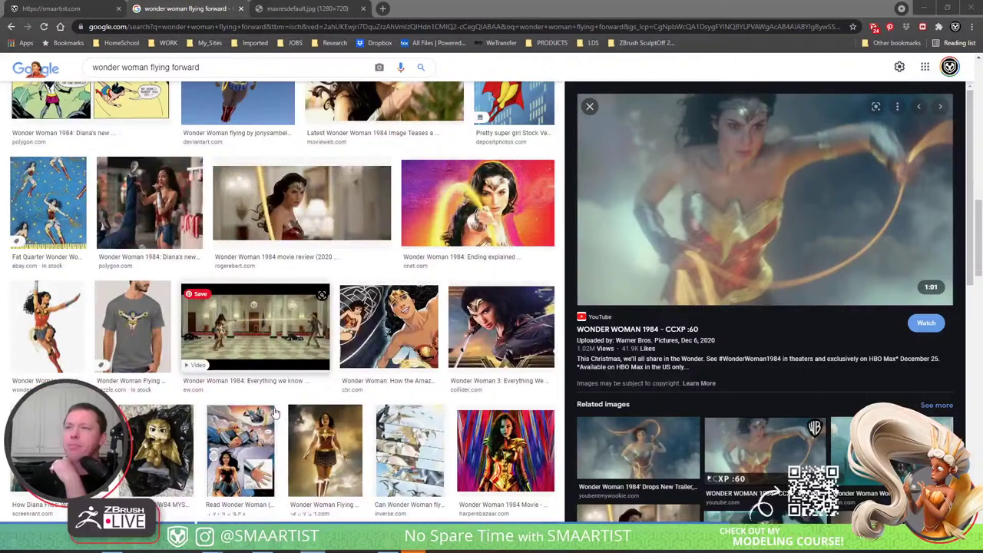
left_click(50, 338)
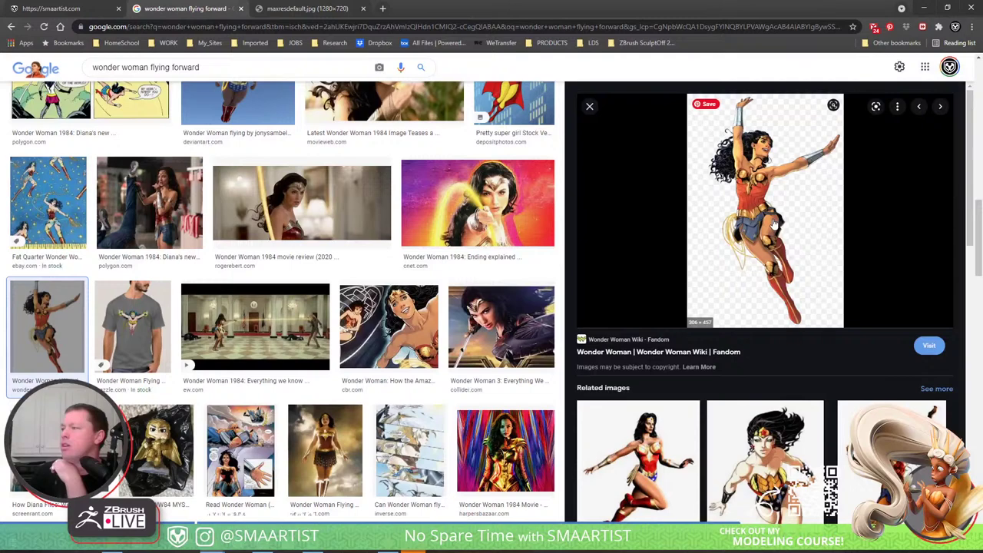
scroll(657, 480, "down", 3)
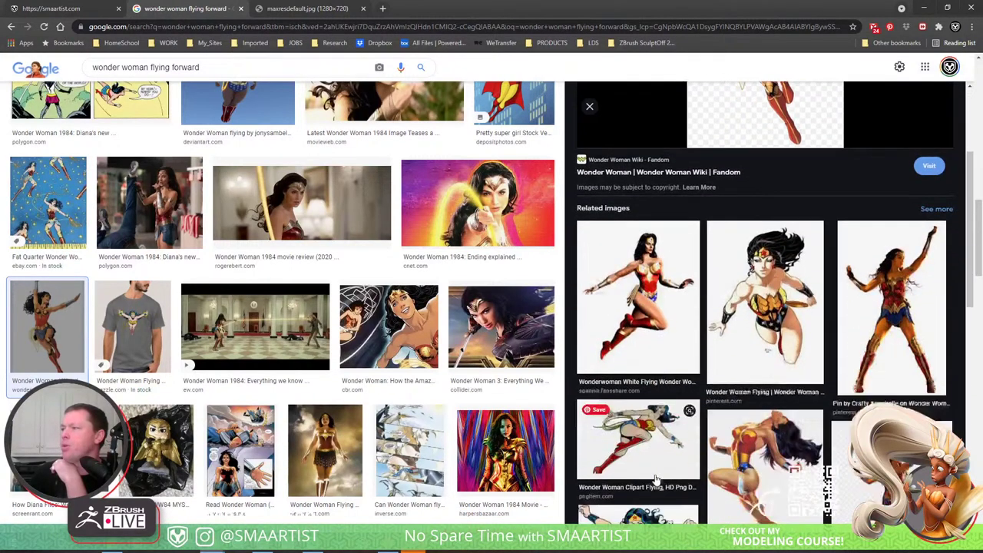
left_click(786, 287)
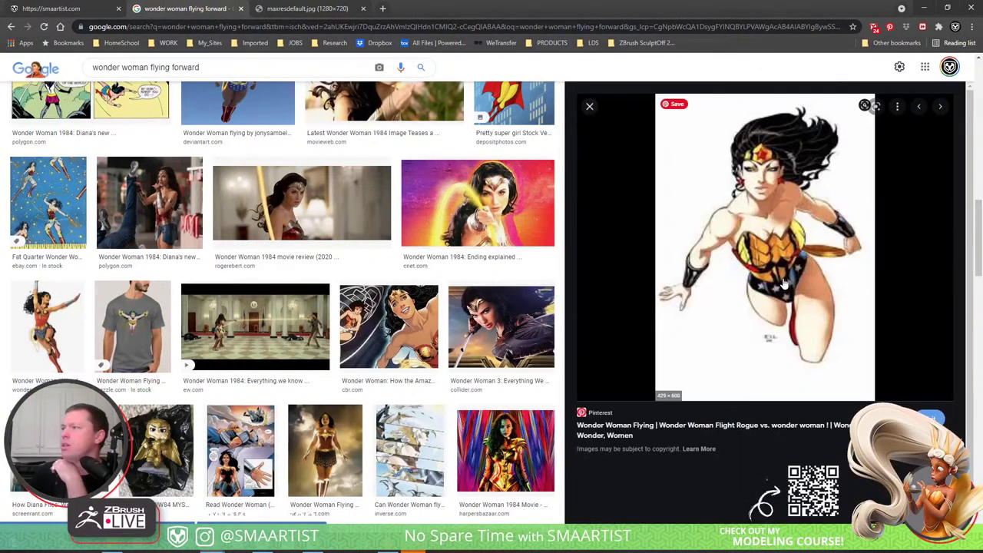
right_click(732, 225)
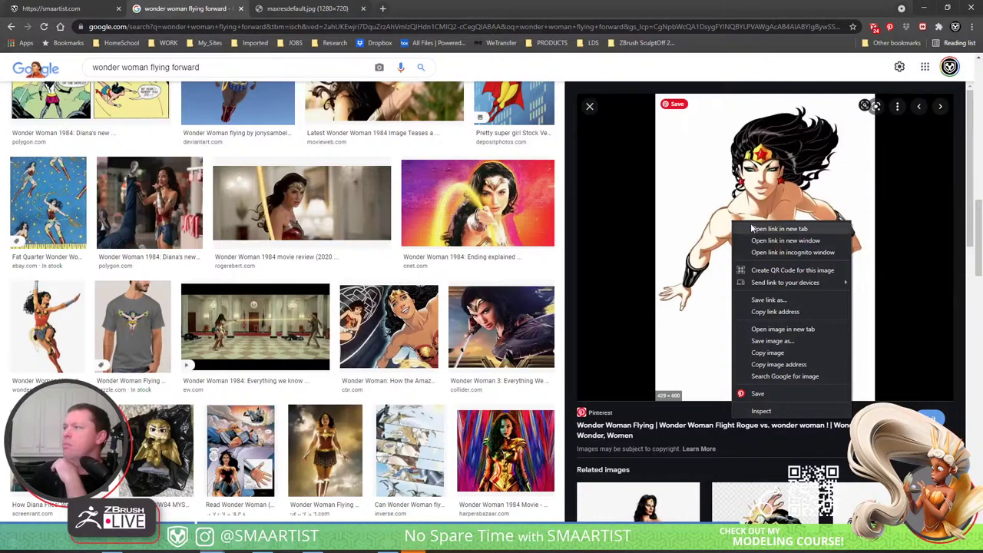
left_click(768, 328)
- Examine the poses in the two opened references, the film still and the comic drawing
scroll(765, 328, "down", 3)
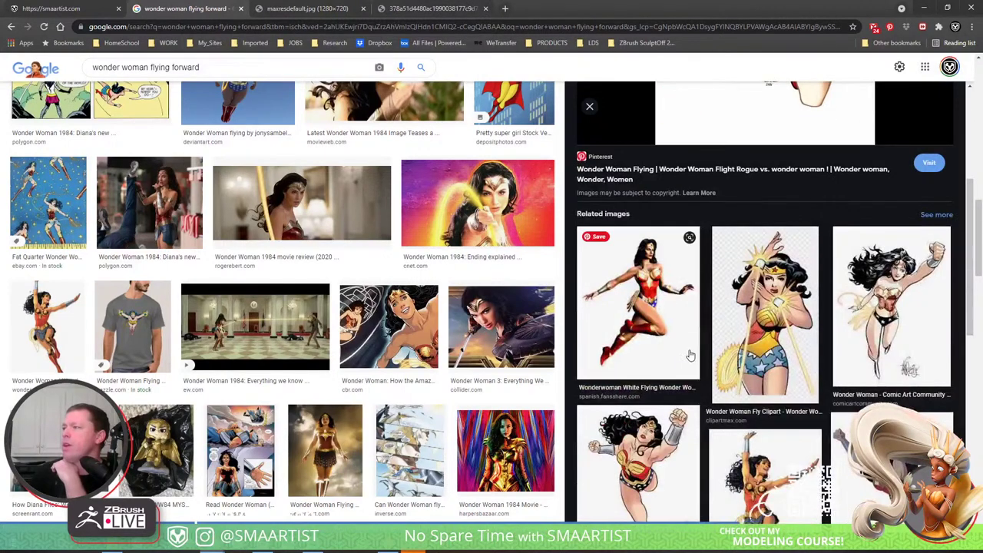
scroll(691, 356, "up", 3)
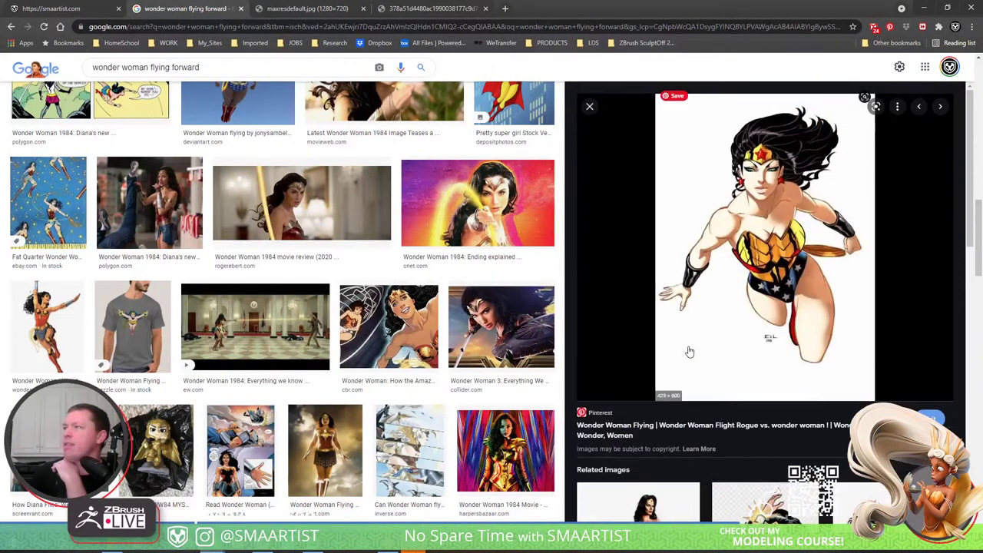
left_click(270, 11)
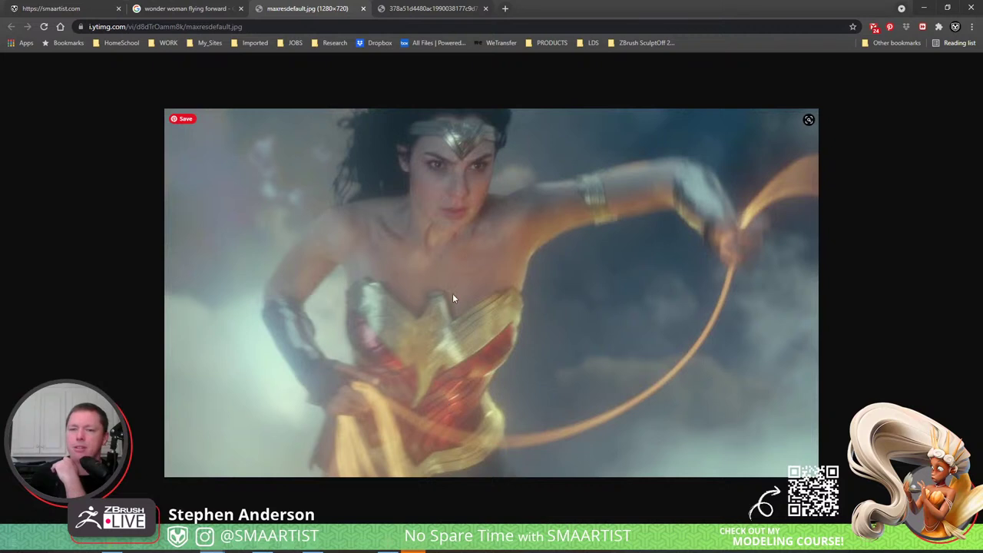
left_click(435, 7)
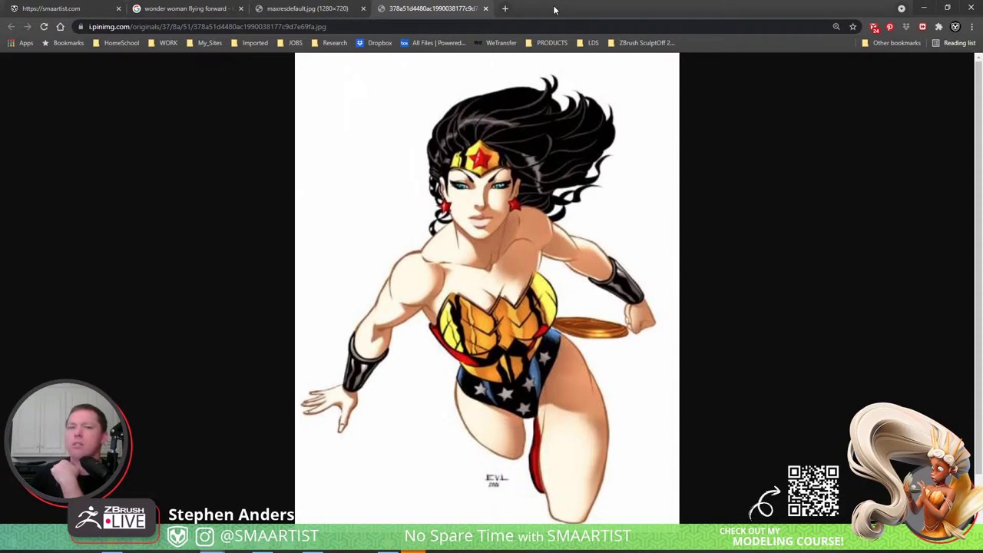
- Switch back to ZBrush and save the tool as LadyLiberty_02, replacing the existing file
left_click_drag(555, 10, 0, 190)
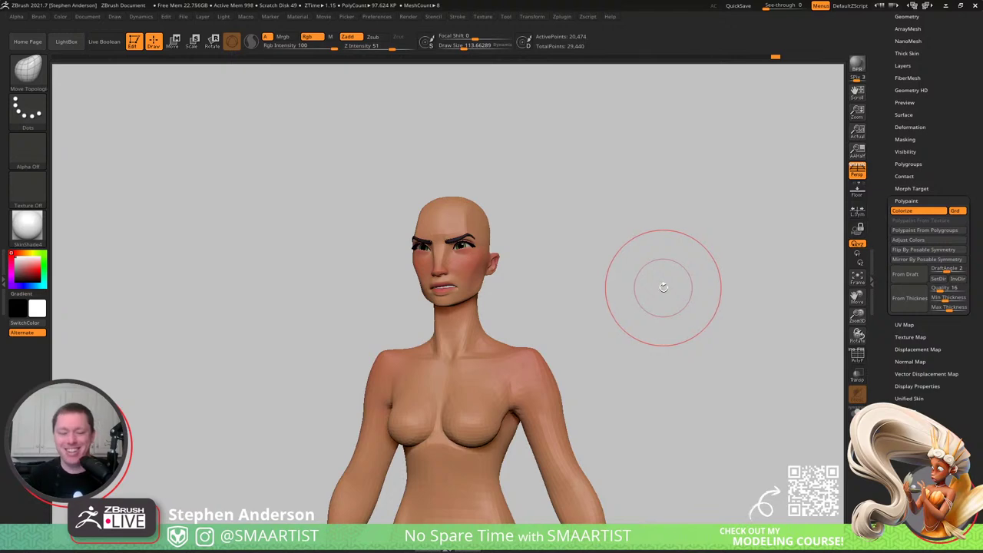
key("ctrl")
key("ctrl+s")
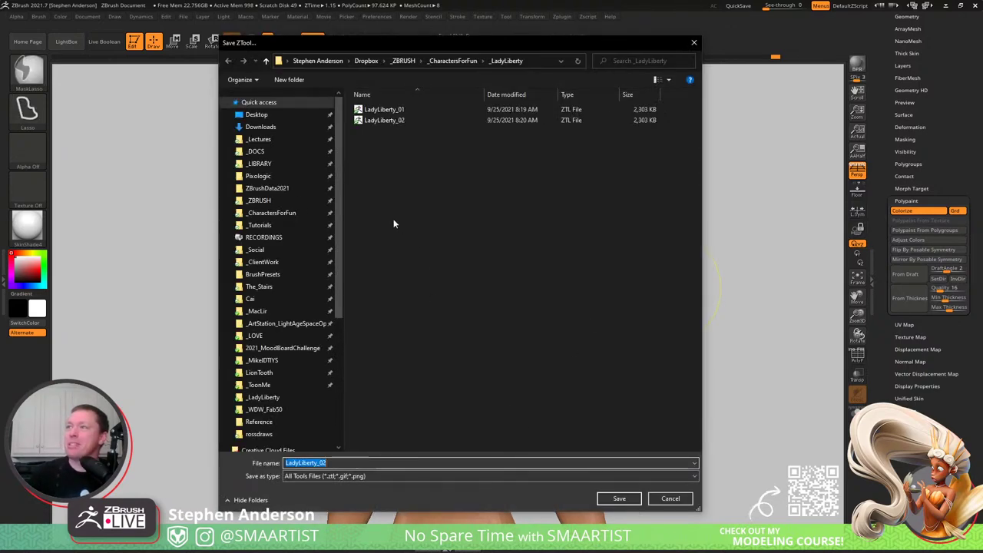
left_click(624, 498)
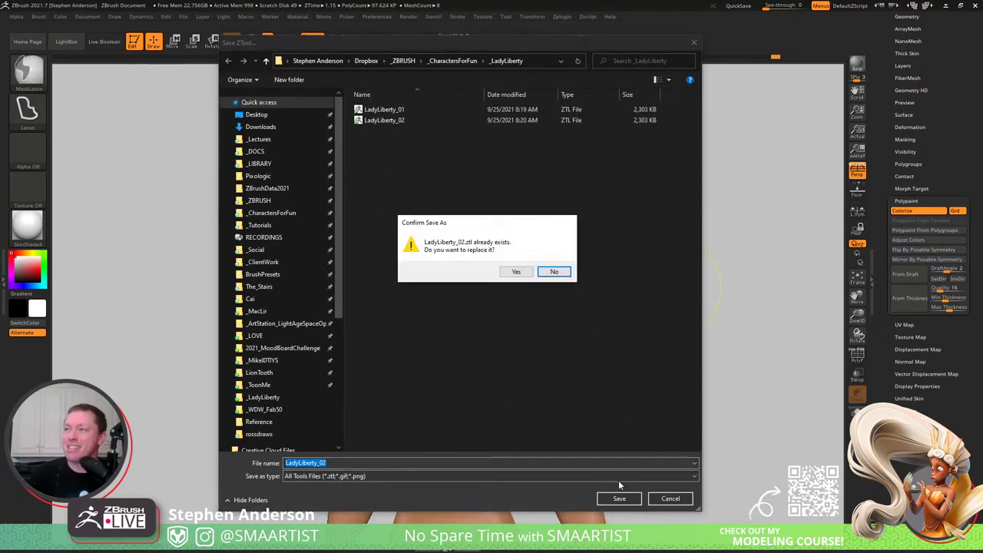
left_click(522, 272)
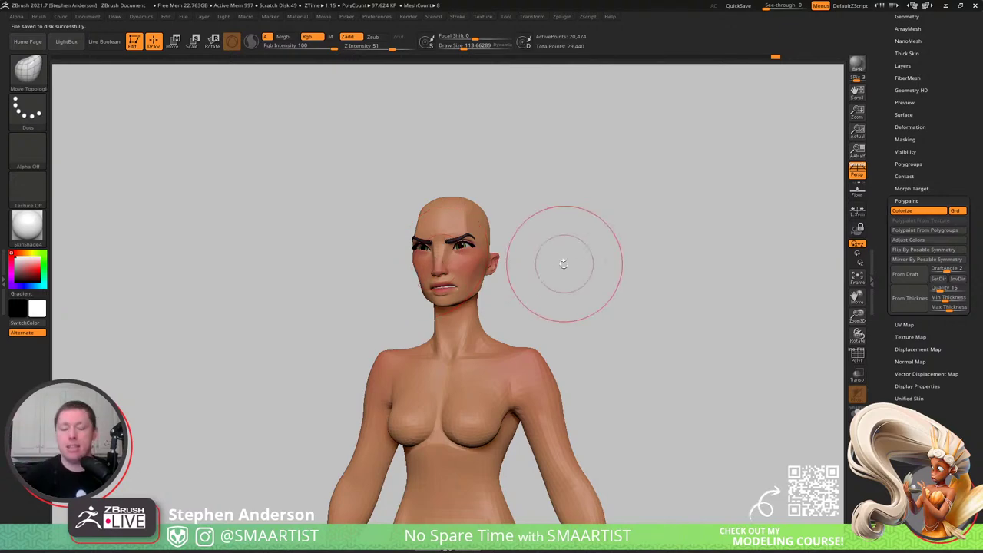
- Open the tool's save dialog again with the file name ready for editing
key("ctrl")
key("ctrl+s")
left_click(350, 463)
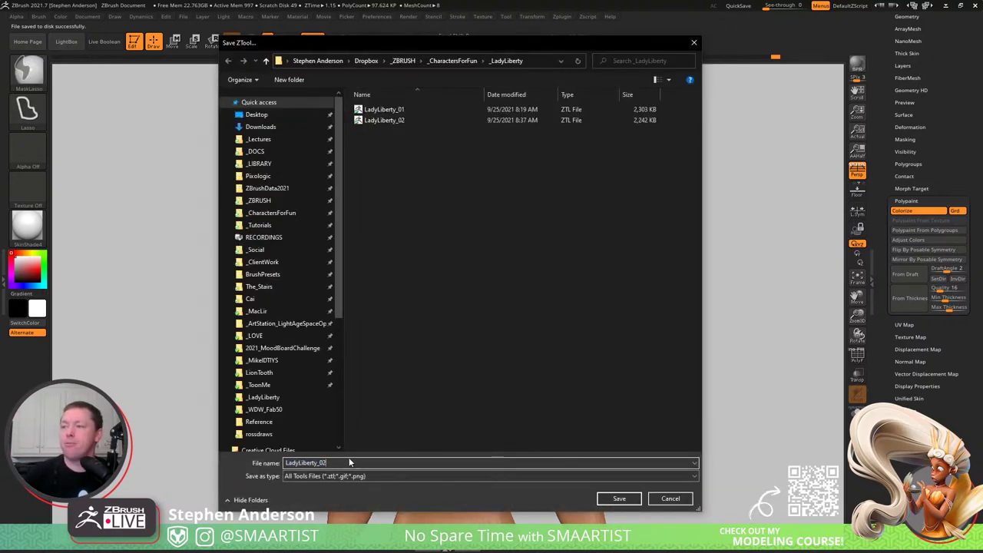
- Save the ZTool in the _LadyLiberty folder and turn off perspective, with the figure in side view
left_click(625, 500)
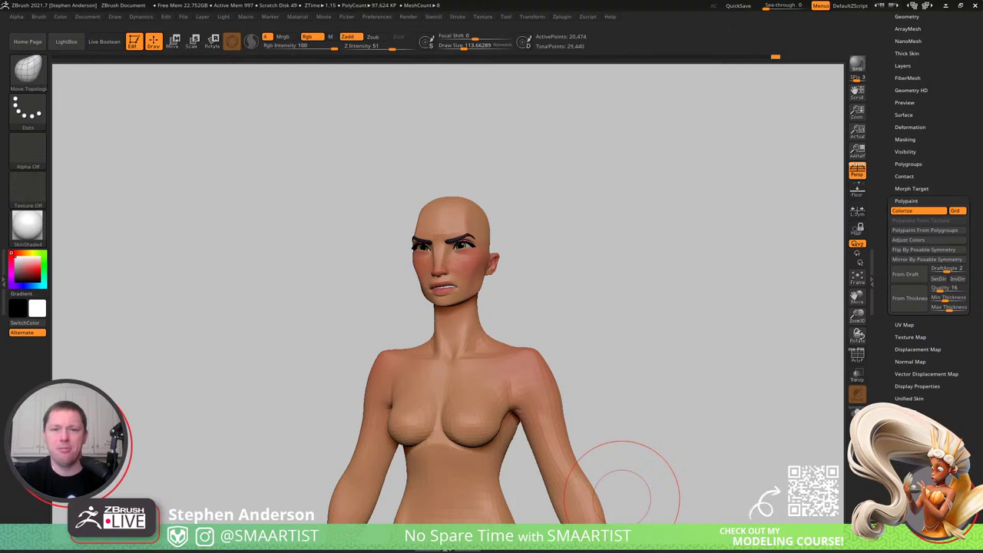
mouse_move(600, 253)
right_mouse_down("ctrl")
mouse_move(617, 268)
mouse_move(583, 255)
right_mouse_up("ctrl")
left_click_drag(583, 255, 568, 198)
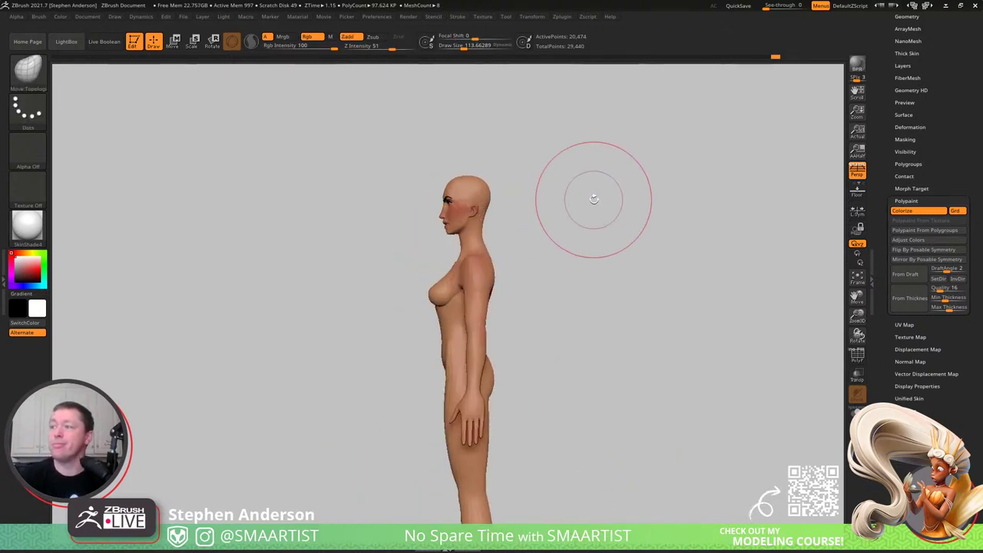
left_click(858, 170)
left_click_drag(523, 265, 428, 264)
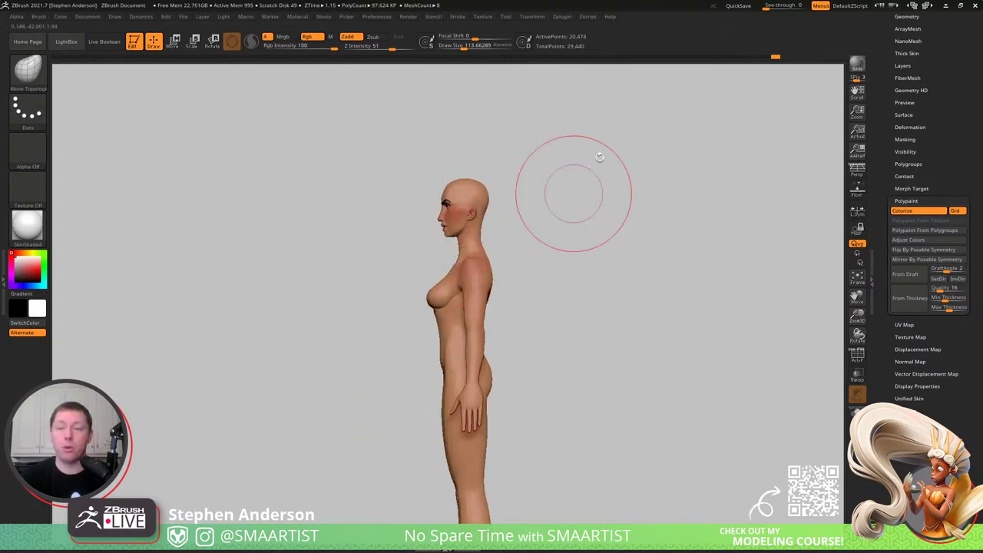
- Dock the Zplugin palette, generate a Transpose Master TPoseMesh of the character and display its polygroup wireframe
left_click(562, 17)
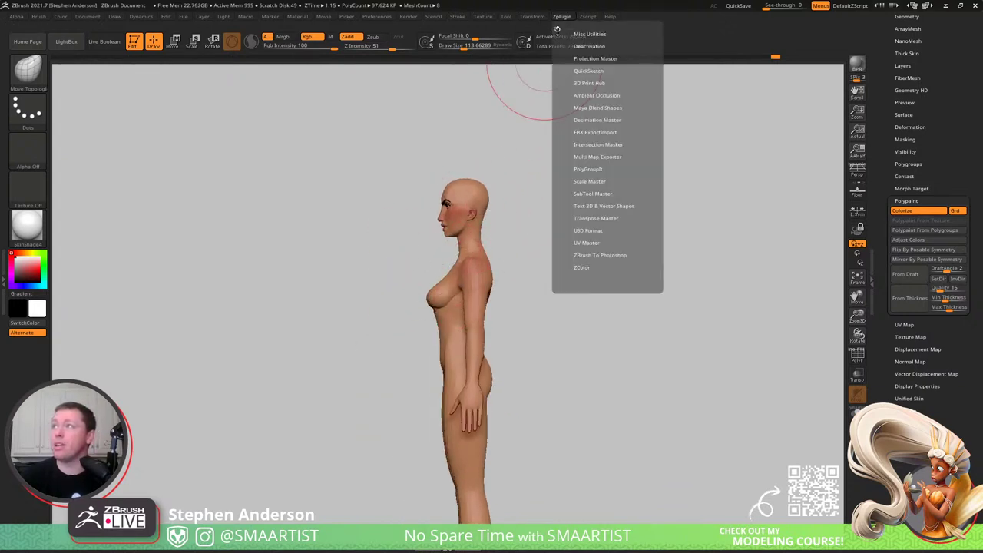
left_click_drag(558, 29, 31, 46)
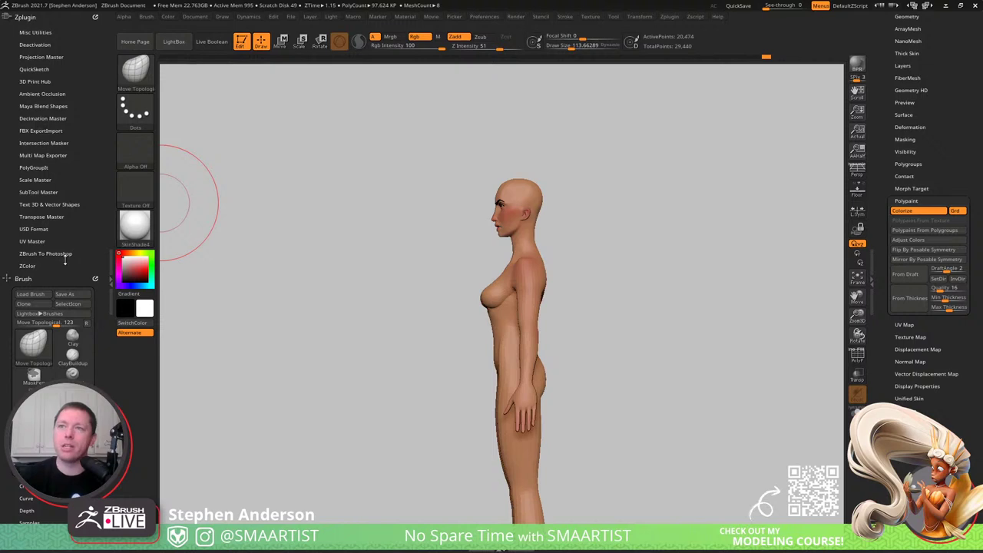
left_click(53, 217)
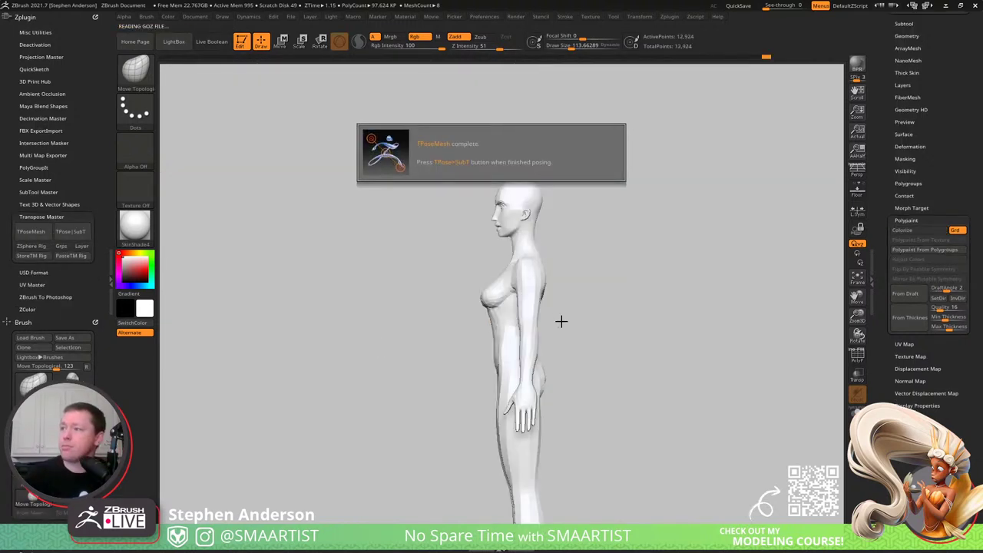
mouse_move(621, 348)
left_mouse_down()
mouse_move(689, 330)
mouse_move(653, 325)
left_mouse_up()
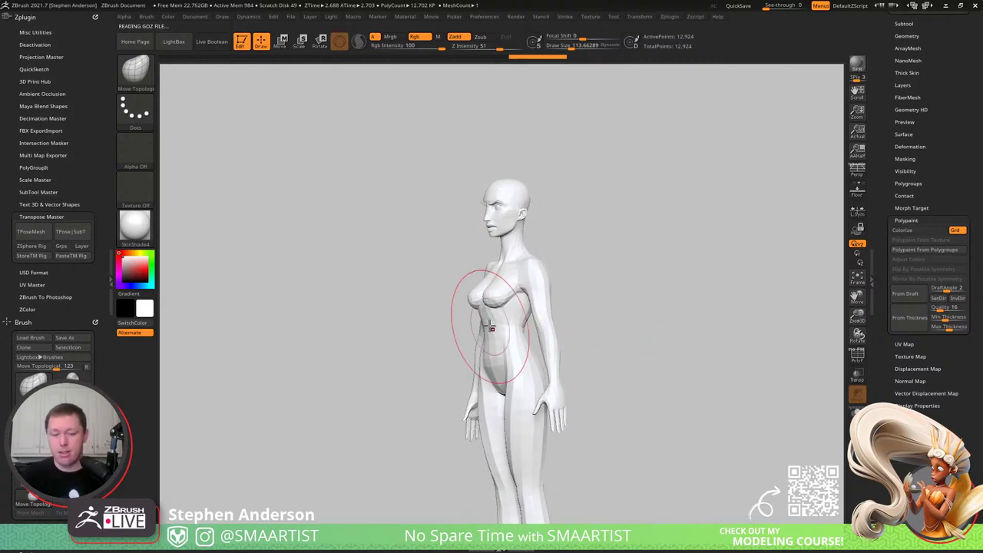
mouse_move(506, 290)
right_mouse_down()
mouse_move(523, 290)
mouse_move(535, 355)
mouse_move(518, 333)
mouse_move(546, 325)
mouse_move(531, 334)
mouse_move(507, 286)
mouse_move(555, 264)
mouse_move(556, 281)
mouse_move(558, 261)
mouse_move(549, 297)
mouse_move(527, 274)
mouse_move(518, 330)
mouse_move(546, 286)
mouse_move(523, 266)
mouse_move(549, 346)
mouse_move(514, 340)
mouse_move(559, 354)
mouse_move(639, 307)
mouse_move(547, 349)
mouse_move(562, 349)
mouse_move(562, 332)
mouse_move(529, 328)
right_mouse_up()
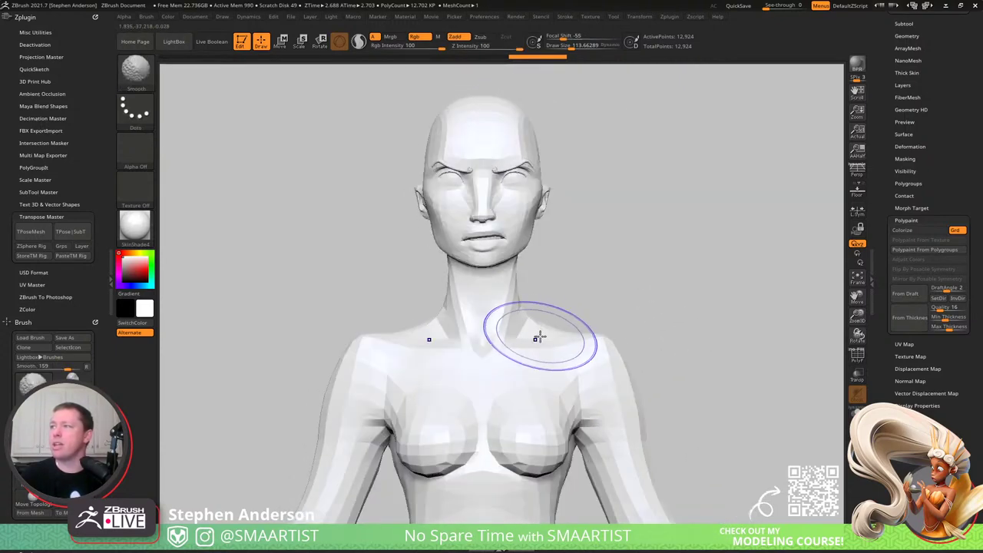
mouse_move(566, 367)
right_mouse_down()
mouse_move(551, 340)
mouse_move(561, 338)
mouse_move(507, 328)
right_mouse_up()
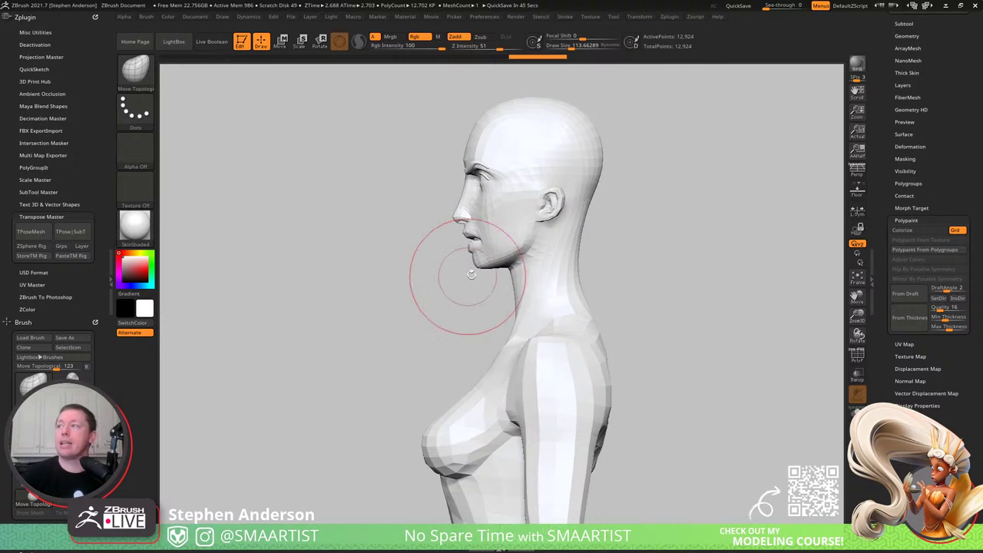
key("shift+f")
- Mask the head with a topological mask, free the neck below the jawline and invert the mask twice to compare
key("w")
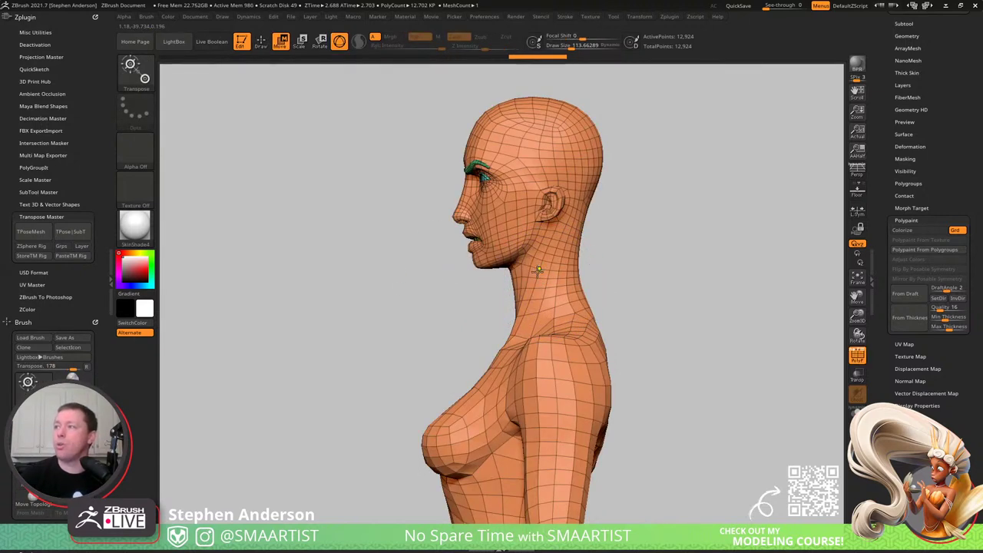
left_click_drag(544, 278, 545, 289, "ctrl")
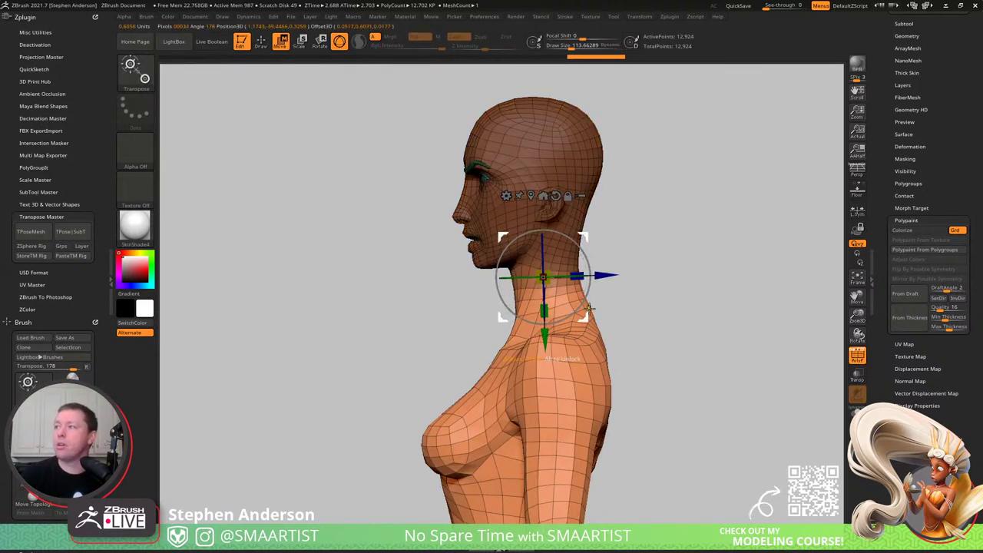
key("q")
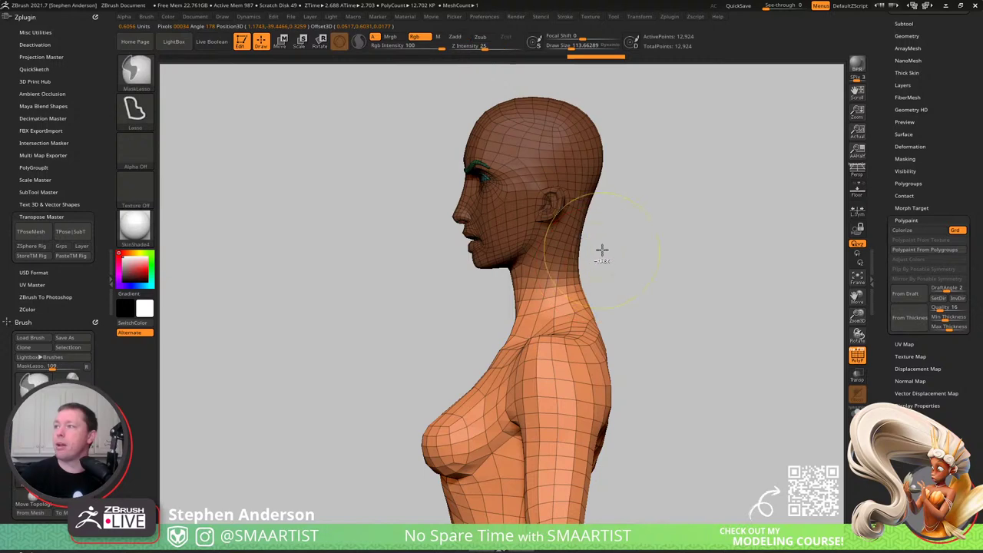
mouse_move(598, 246)
left_mouse_down("ctrl")
mouse_move(578, 276)
mouse_move(456, 318)
mouse_move(756, 284)
mouse_move(615, 246)
left_mouse_up("ctrl")
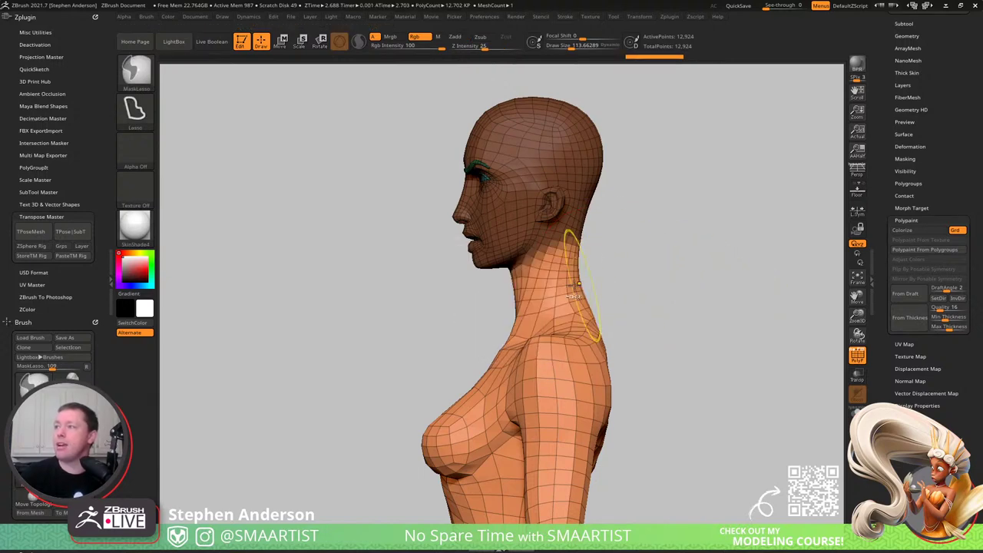
left_click(650, 261, "ctrl")
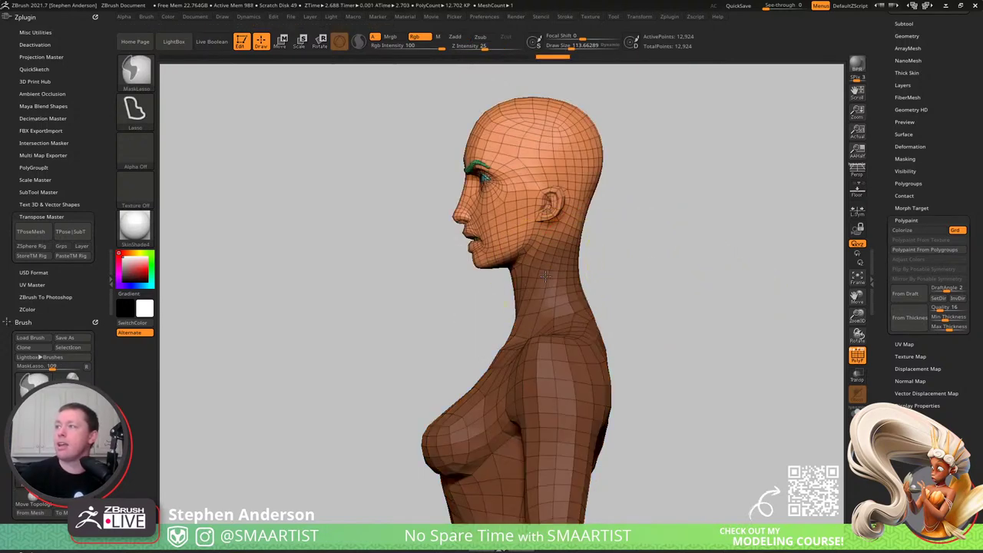
left_click(624, 268, "ctrl")
key("w")
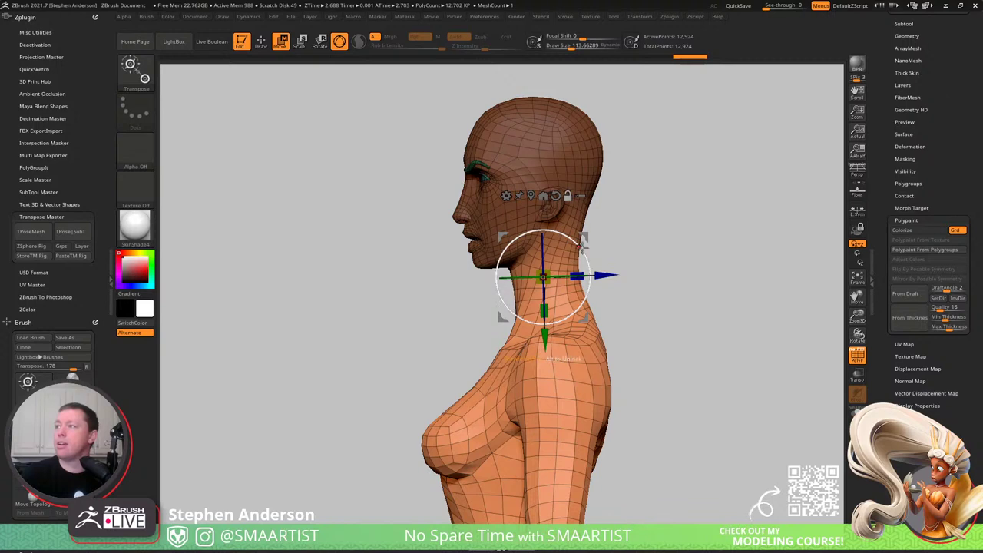
- Move the gizmo pivot up behind the jaw, clear the mask and tilt the whole figure forward about 10.7°
left_click_drag(588, 238, 589, 189, "alt")
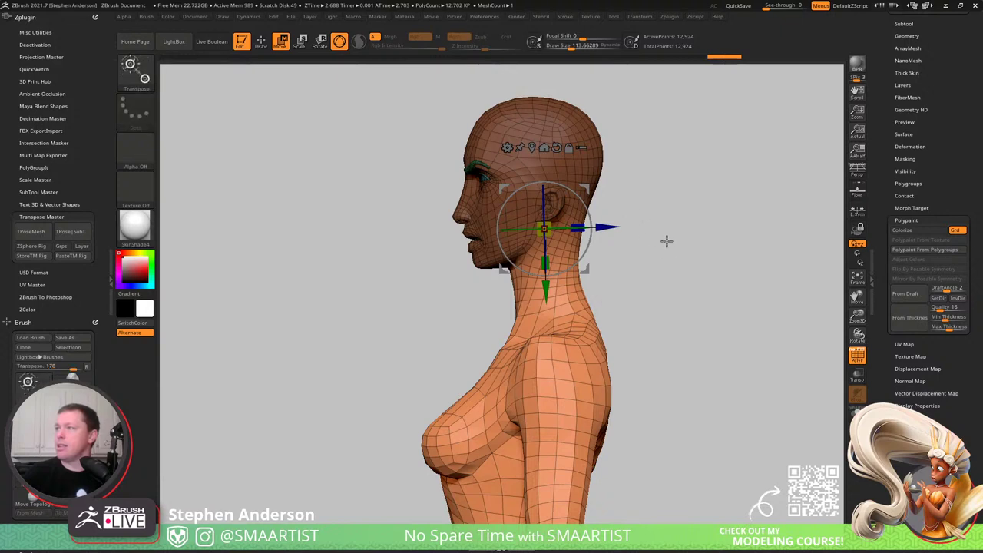
key("ctrl")
left_click_drag(695, 243, 708, 256, "ctrl")
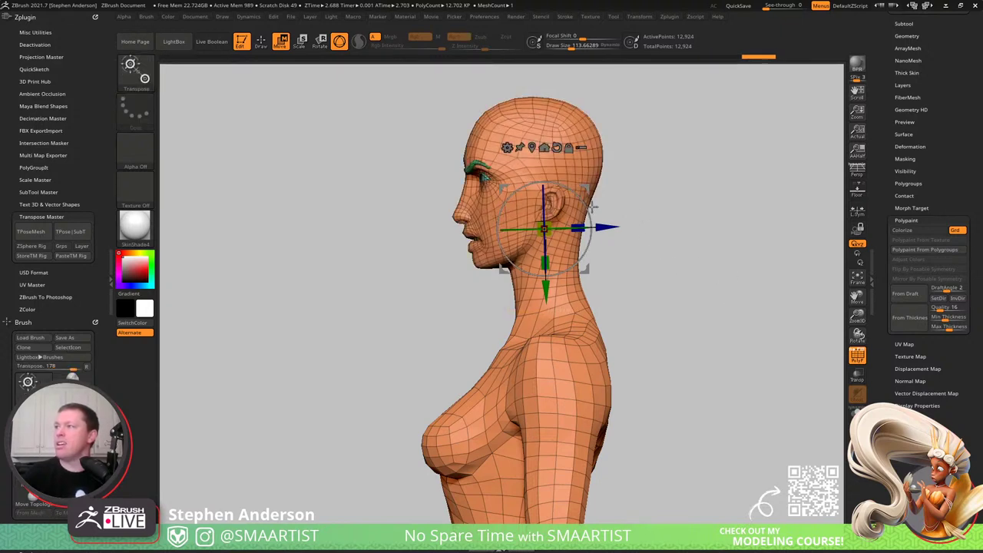
left_click_drag(589, 212, 587, 205)
left_click_drag(562, 273, 583, 198)
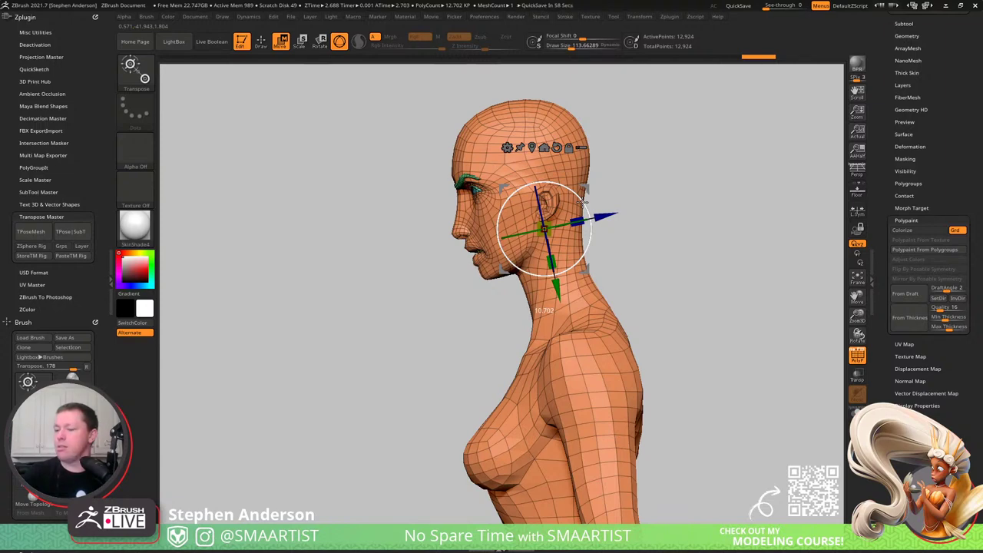
left_click_drag(583, 201, 582, 196)
- Mask everything except the eyes, recentre the gizmo on them and rotate the eyes upward about 4.3°
left_click_drag(637, 176, 700, 174, "shift")
key("ctrl")
mouse_move(676, 163)
right_mouse_down("ctrl")
mouse_move(685, 225)
mouse_move(661, 353)
right_mouse_up("ctrl")
left_click(513, 291, "ctrl")
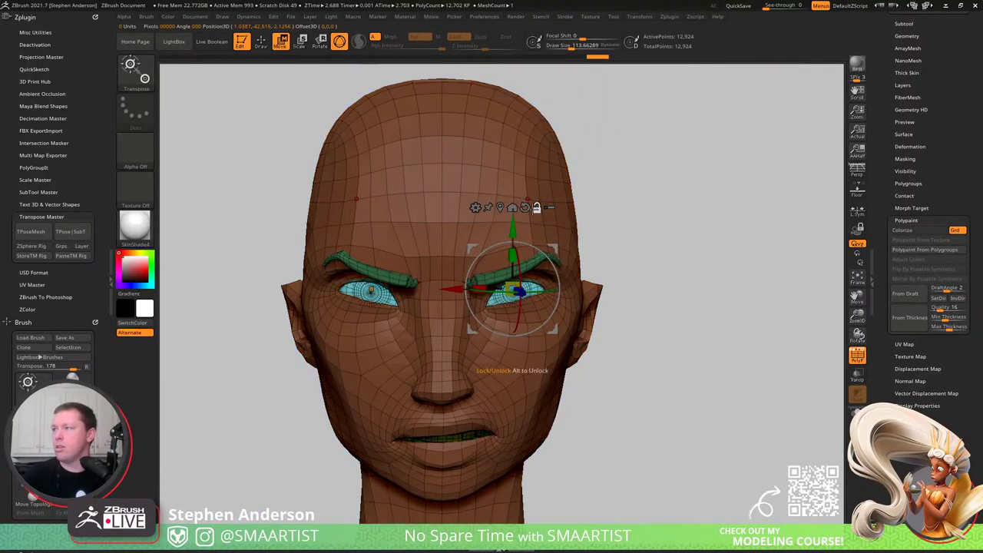
left_click(526, 207, "alt")
left_click_drag(650, 202, 522, 243)
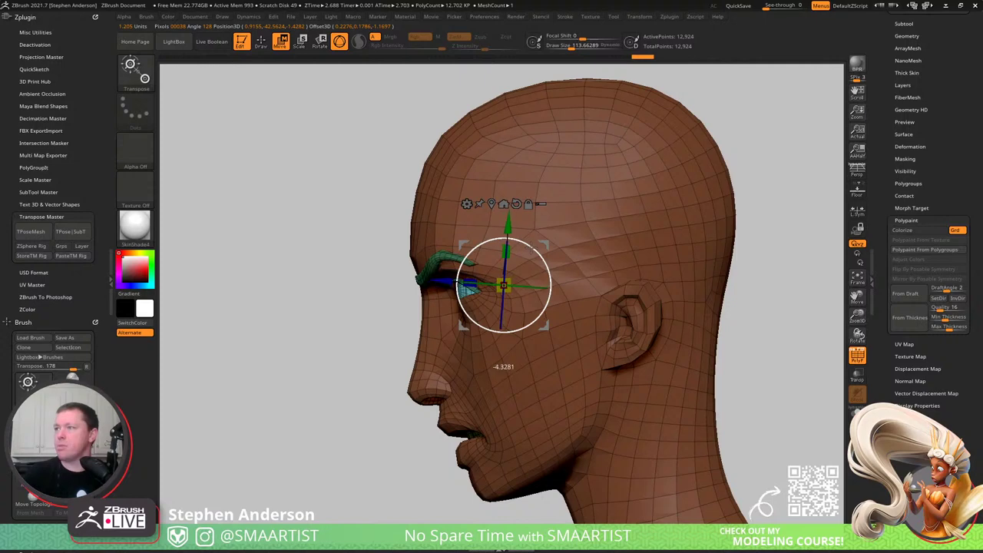
- Clear the mask around the eyes and turn off the polygroup wireframe
key("q")
mouse_move(391, 296)
left_mouse_down()
mouse_move(558, 316)
mouse_move(595, 300)
left_mouse_up()
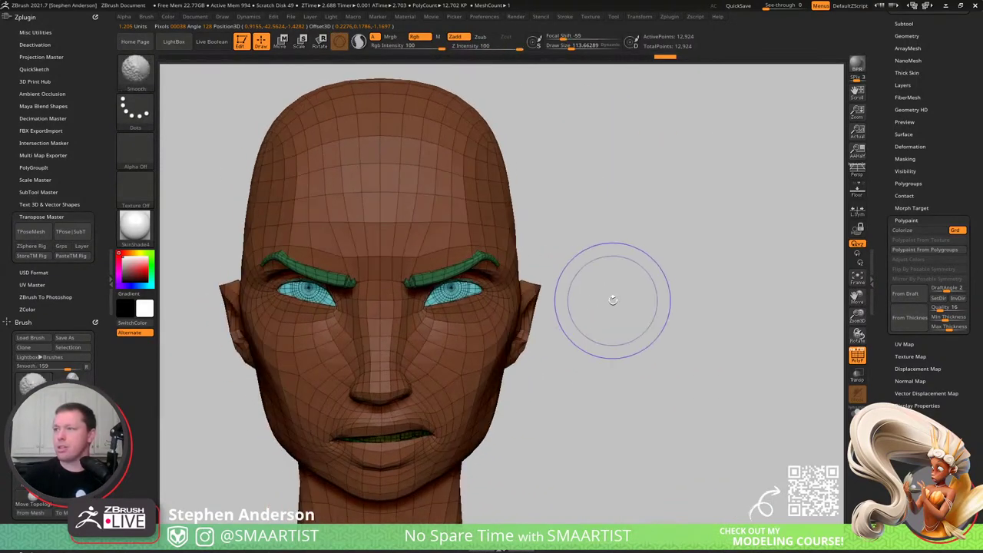
left_click(617, 243, "ctrl")
key("shift+f")
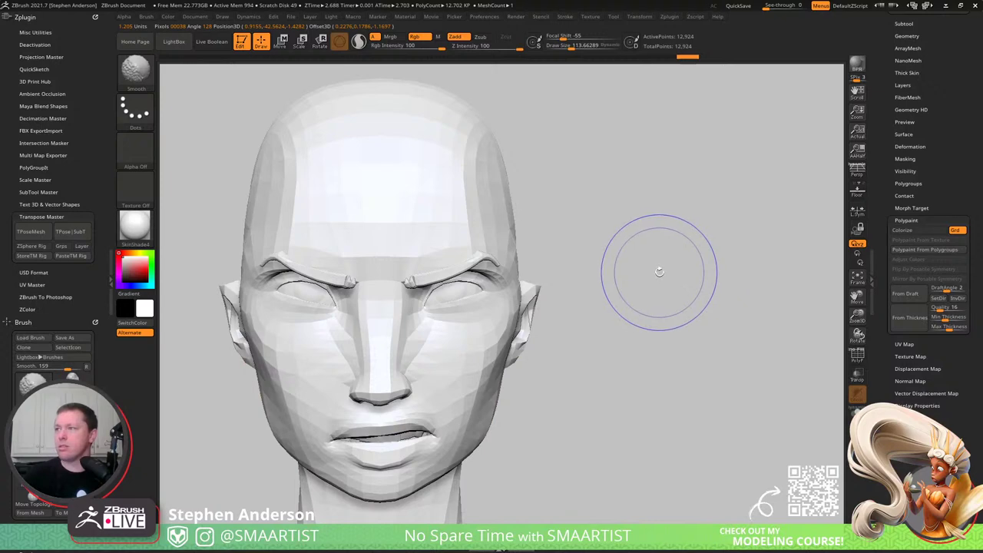
- Mask the head above the jawline from the side with a softened edge, inverting the mask twice to check it
right_click_drag(672, 259, 615, 258)
right_click_drag(585, 359, 535, 315, "ctrl")
right_click_drag(535, 315, 484, 234, "alt")
key("ctrl")
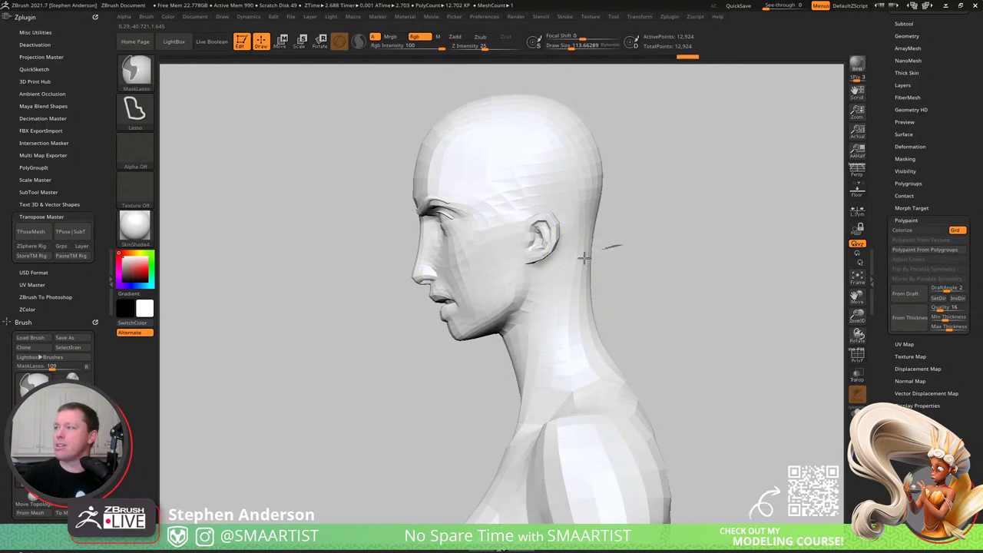
mouse_move(584, 259)
left_mouse_down("ctrl")
mouse_move(519, 310)
mouse_move(287, 376)
mouse_move(660, 69)
mouse_move(660, 259)
left_mouse_up("ctrl")
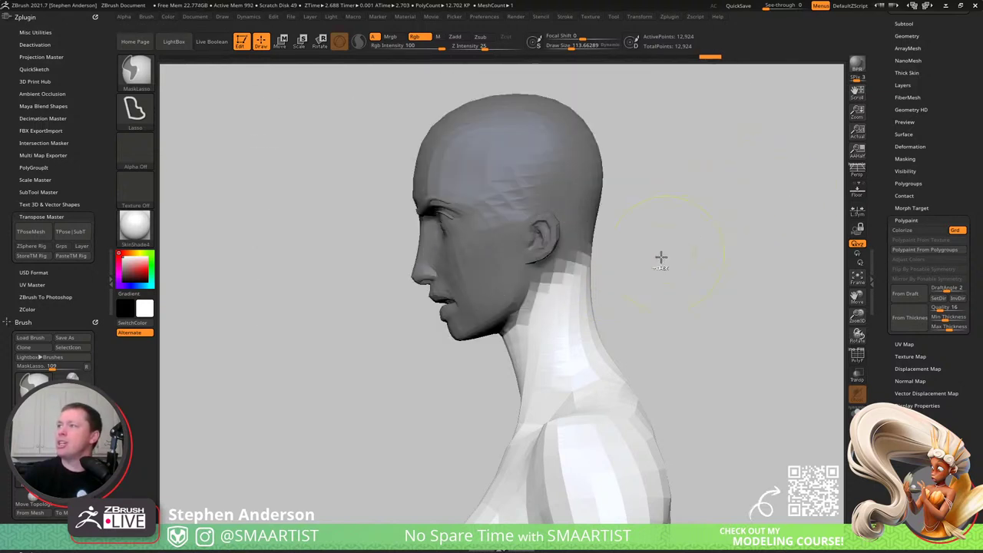
left_click(641, 254, "ctrl")
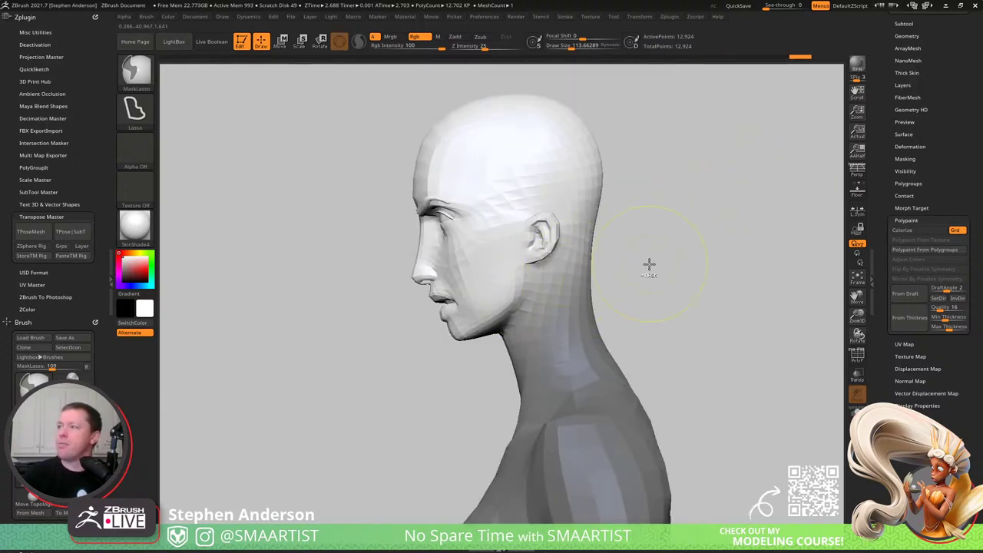
left_click(661, 273, "ctrl")
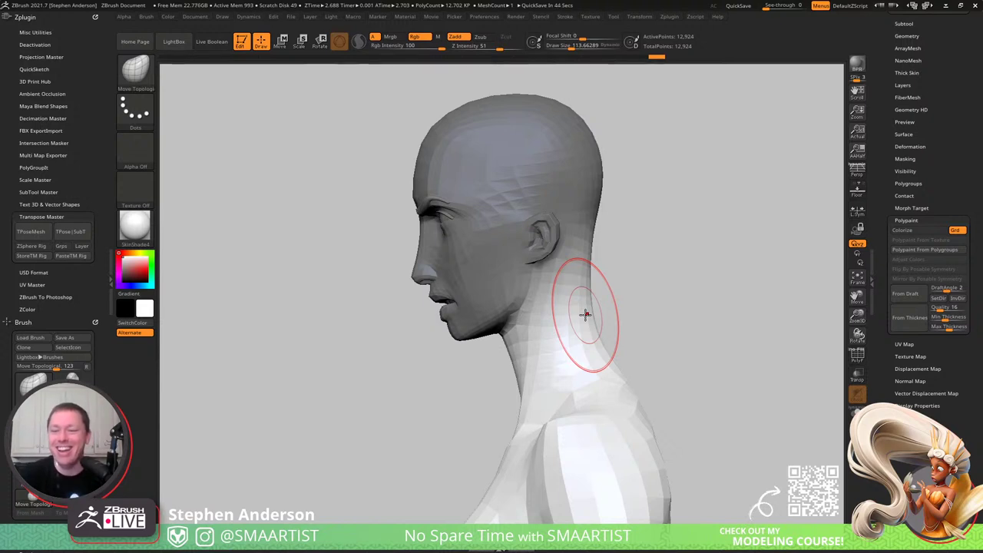
- Extend the mask down the neck to its base, soften the edge and invert the mask twice to check it
left_click_drag(588, 279, 590, 277)
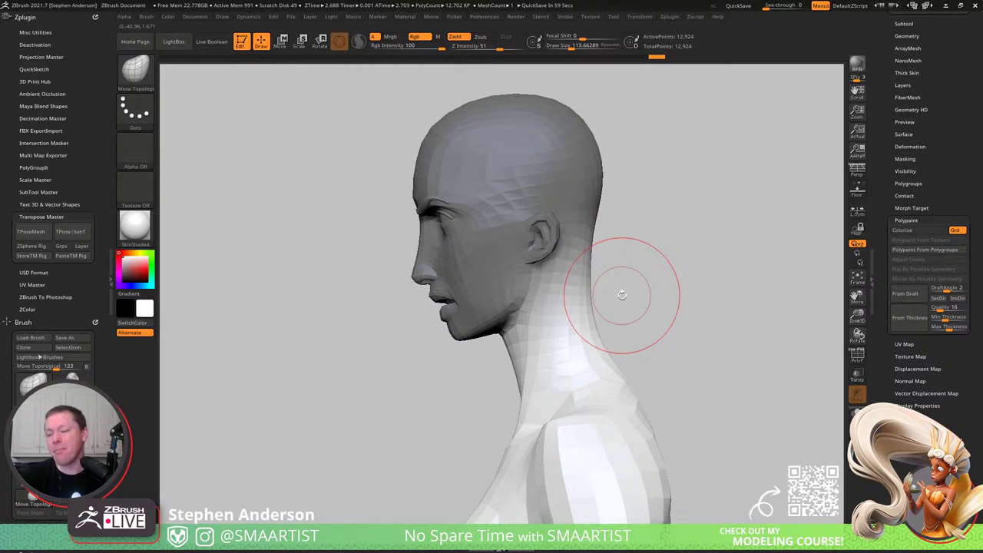
left_click_drag(674, 374, 676, 313, "alt")
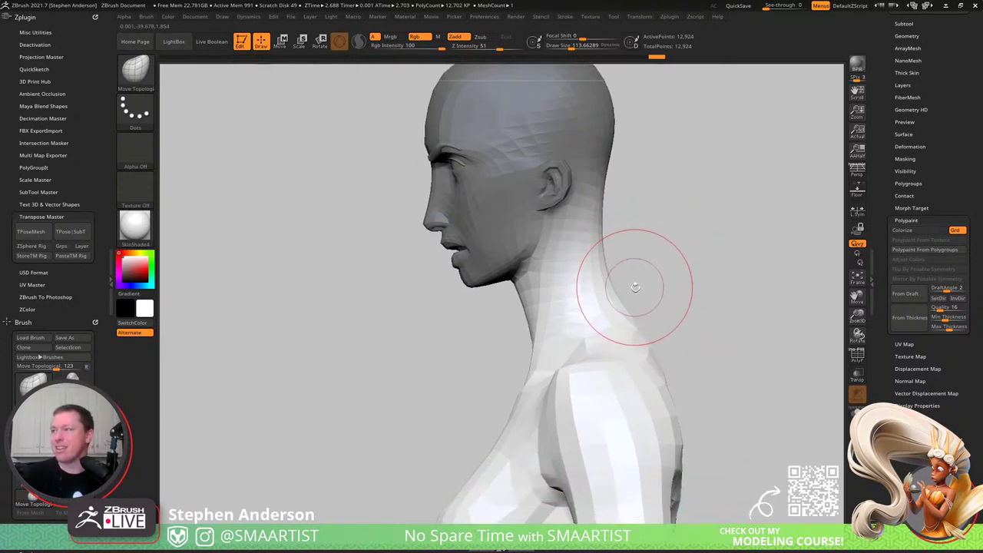
key("ctrl")
mouse_move(559, 331)
left_mouse_down("ctrl")
mouse_move(331, 125)
mouse_move(814, 153)
mouse_move(628, 311)
left_mouse_up("ctrl")
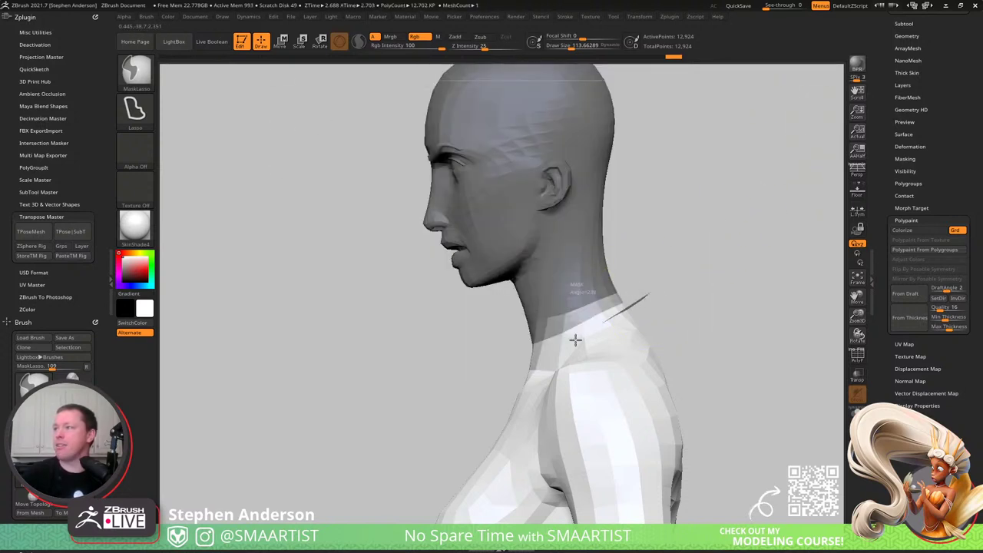
mouse_move(575, 339)
left_mouse_down("ctrl")
mouse_move(460, 241)
mouse_move(762, 216)
left_mouse_up("ctrl")
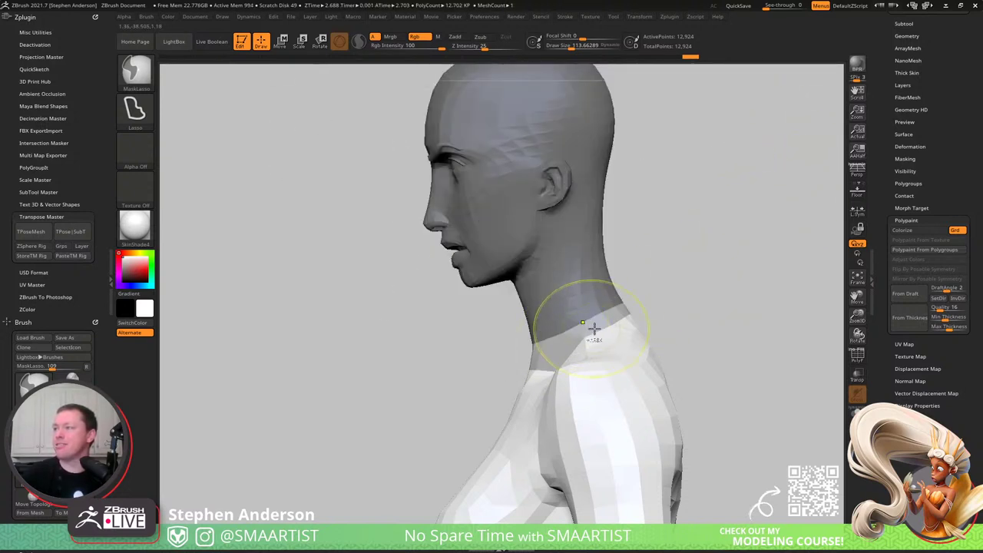
left_click(661, 298, "ctrl")
left_click(658, 315, "ctrl")
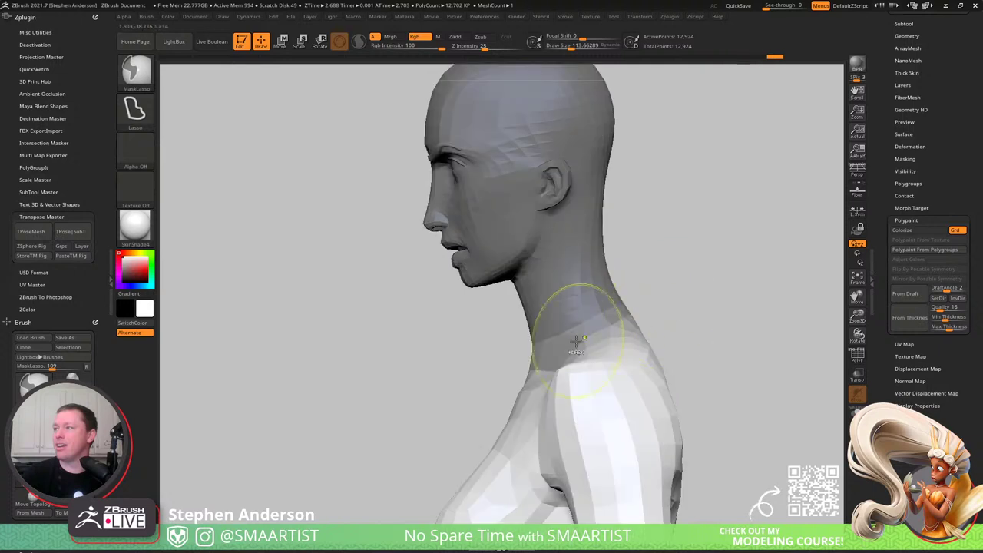
left_click(680, 307, "ctrl")
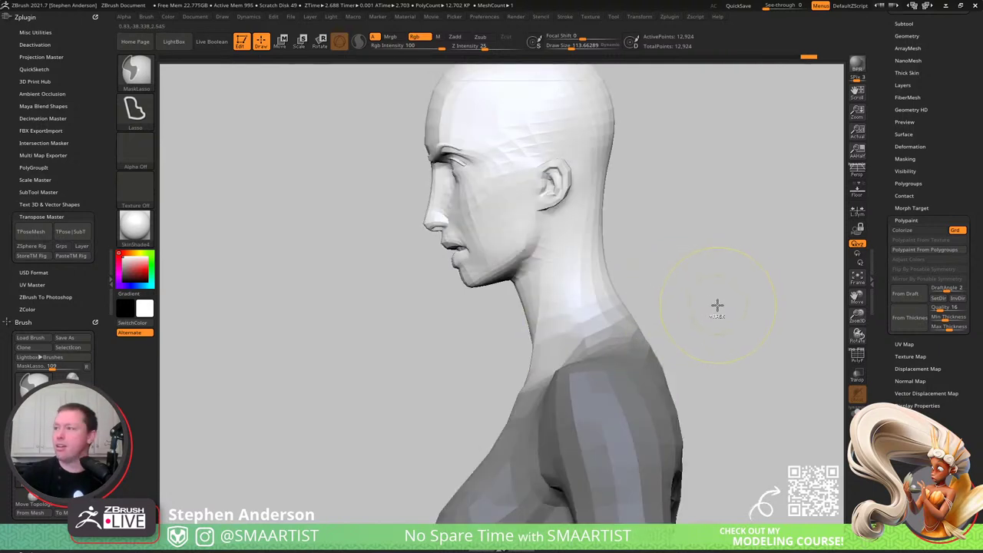
left_click(717, 306, "ctrl")
- Place the gizmo at the base of the neck, reset its orientation and rotate the unmasked torso slightly
key("w")
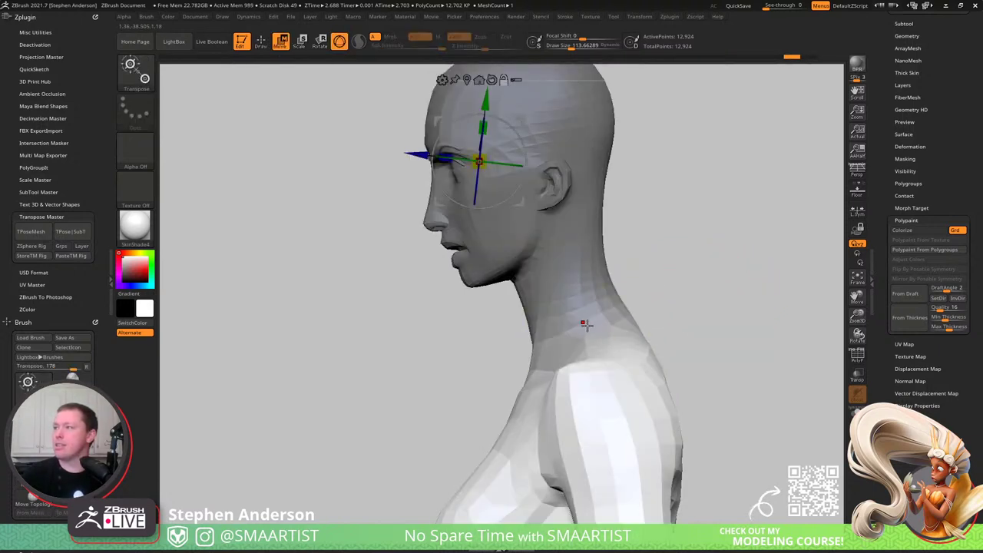
left_click(584, 324)
left_click(595, 240)
left_click_drag(625, 296, 626, 301)
mouse_move(697, 322)
right_mouse_down("ctrl")
mouse_move(653, 286)
mouse_move(627, 311)
mouse_move(561, 338)
mouse_move(522, 335)
right_mouse_up("ctrl")
key("q")
mouse_move(575, 252)
right_mouse_down()
mouse_move(612, 236)
mouse_move(617, 244)
right_mouse_up()
right_click_drag(617, 245, 542, 302, "ctrl")
right_click_drag(541, 302, 464, 279)
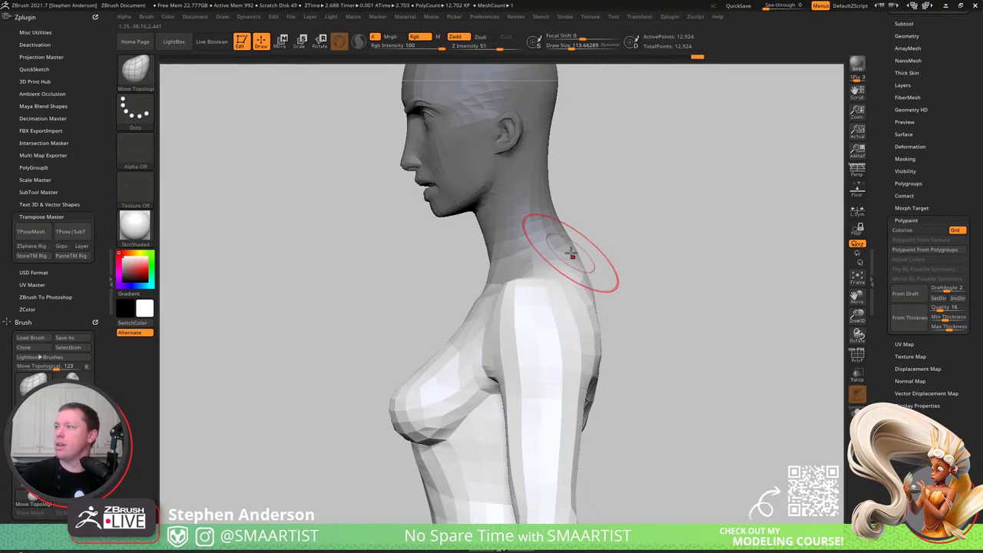
- Remove the mask from the neck, leaving only the head masked above the jawline
key("w")
mouse_move(597, 182)
left_mouse_down("ctrl+alt")
mouse_move(514, 371)
mouse_move(884, 167)
left_mouse_up("ctrl+alt")
key("q")
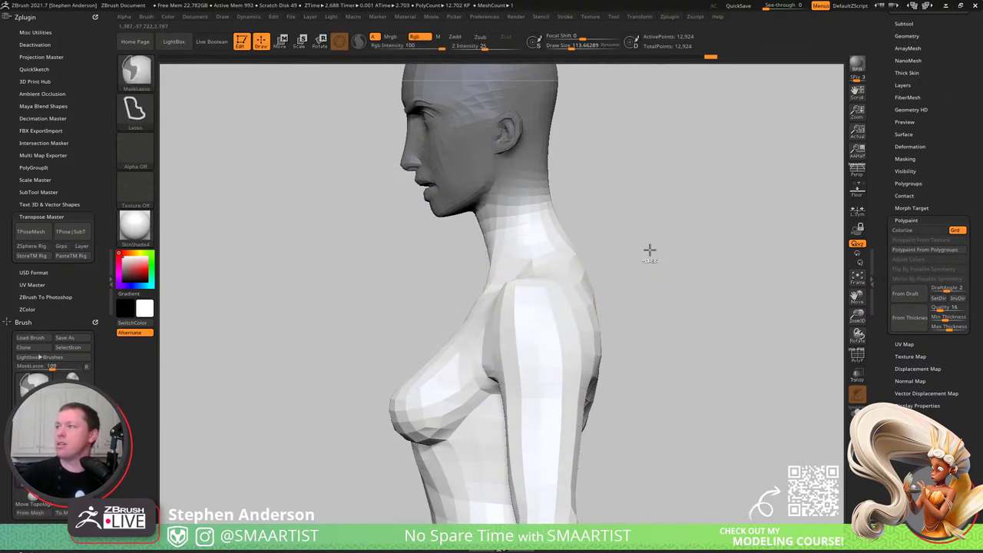
- Invert the mask twice to check it, and rotate the unmasked body relative to the masked head
left_click(650, 253, "ctrl")
left_click(621, 262, "ctrl")
key("w")
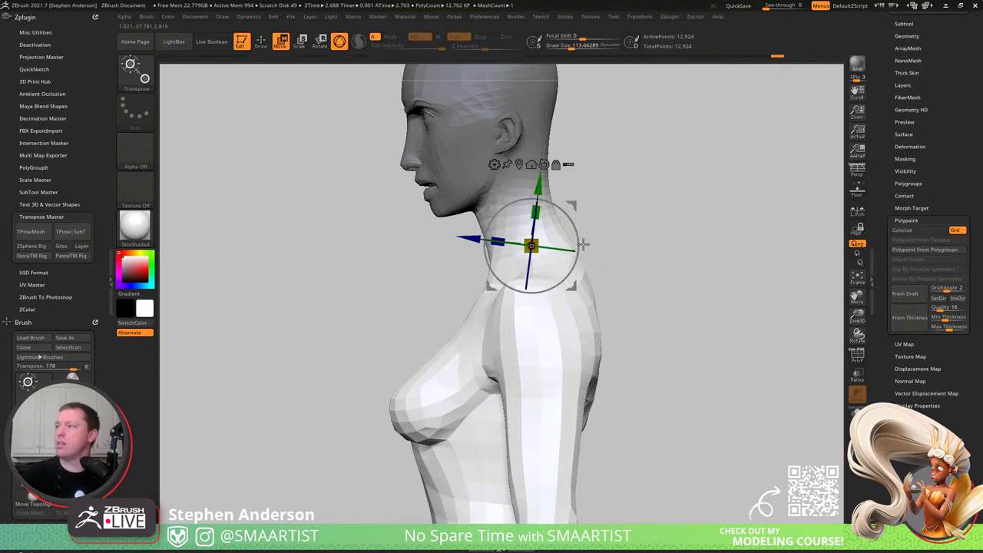
left_click_drag(571, 203, 559, 177, "alt")
key("q")
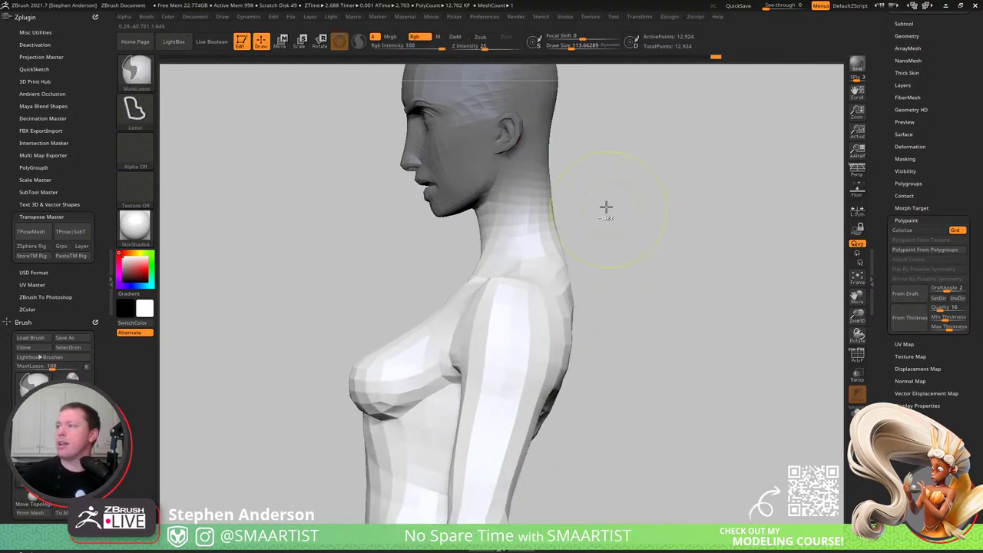
- Examine the transition between the head, neck and torso from the side, front and three-quarter views
right_click_drag(607, 208, 619, 248, "ctrl")
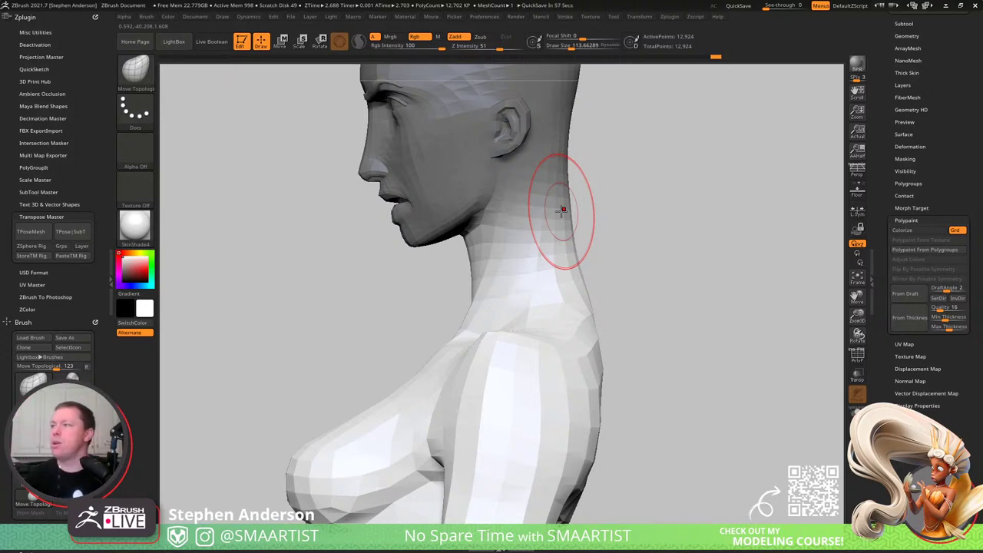
right_click_drag(579, 370, 585, 299, "ctrl")
right_click_drag(586, 299, 583, 275, "alt")
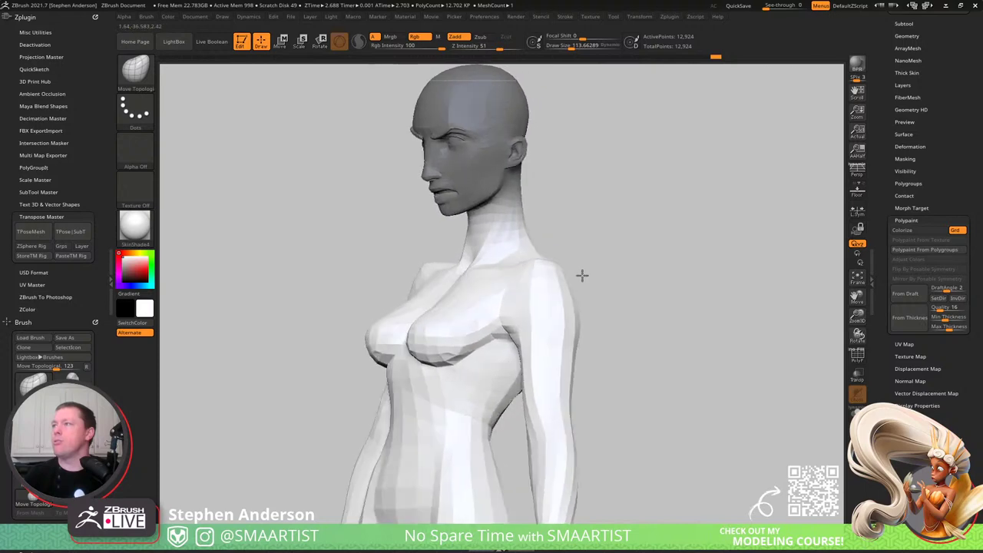
left_click_drag(582, 274, 630, 250)
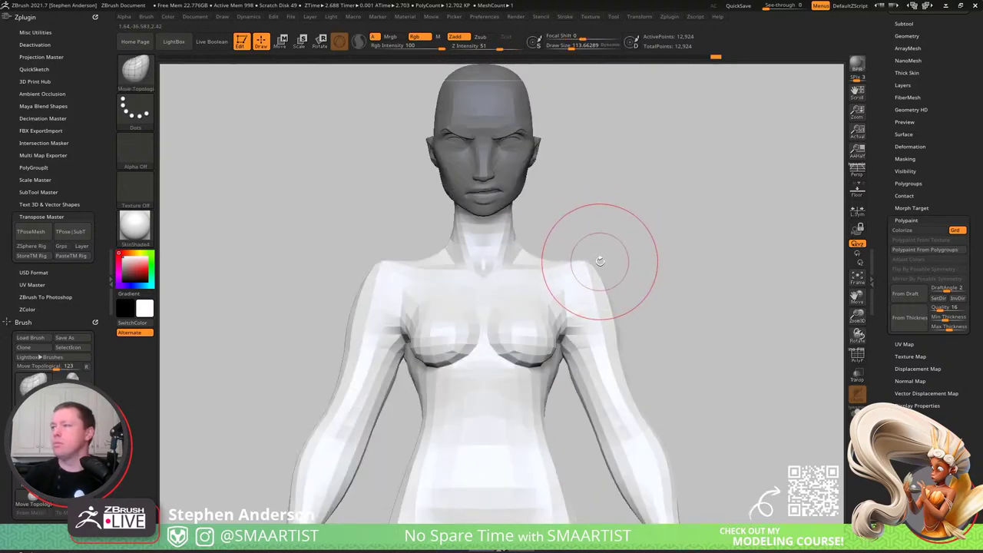
mouse_move(600, 261)
left_mouse_down()
mouse_move(607, 246)
mouse_move(597, 245)
left_mouse_up()
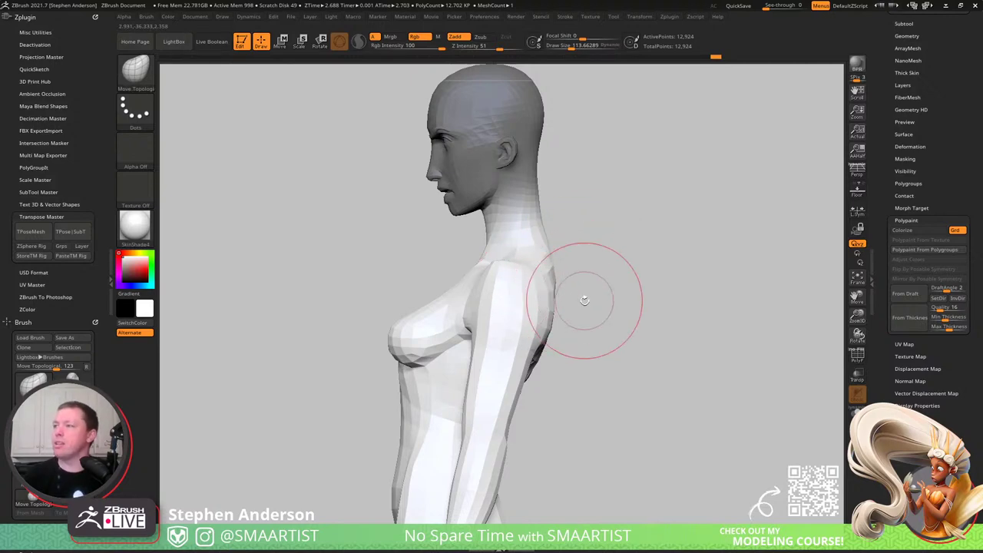
left_click_drag(555, 308, 507, 317)
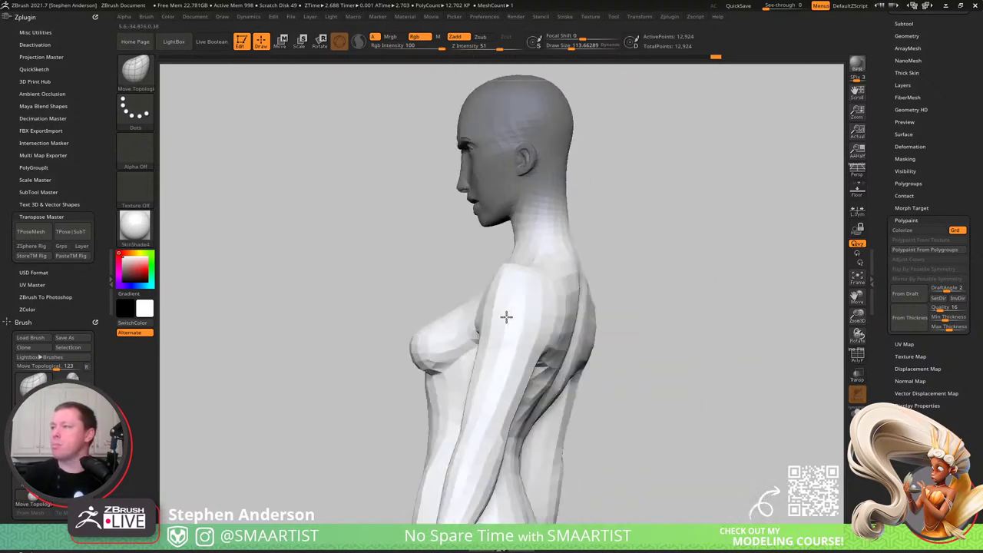
right_click_drag(507, 316, 543, 350)
- Display the wireframe, temporarily hide the arm to inspect the torso's side profile, and restore the full mesh
key("shift+f")
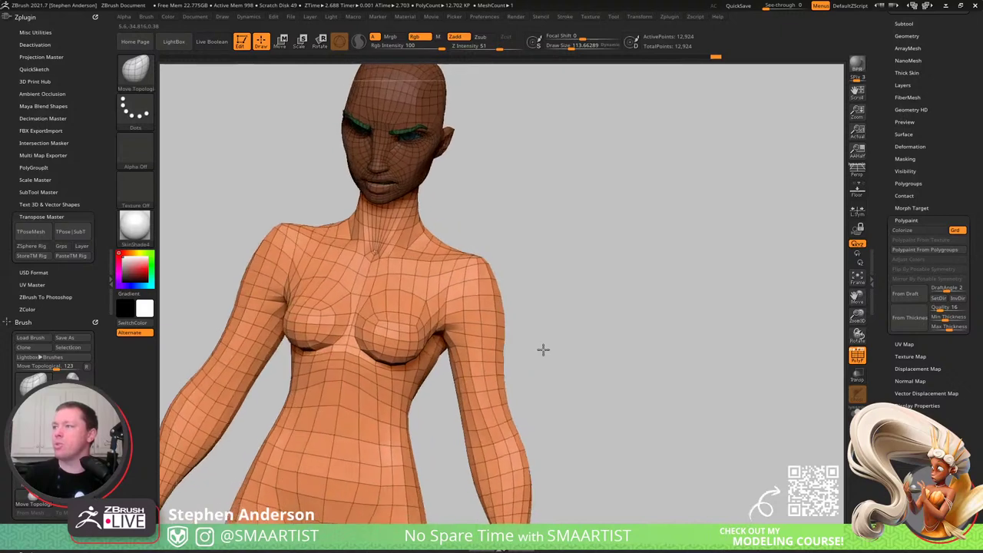
left_click_drag(543, 349, 549, 351)
key("ctrl")
key("ctrl+shift")
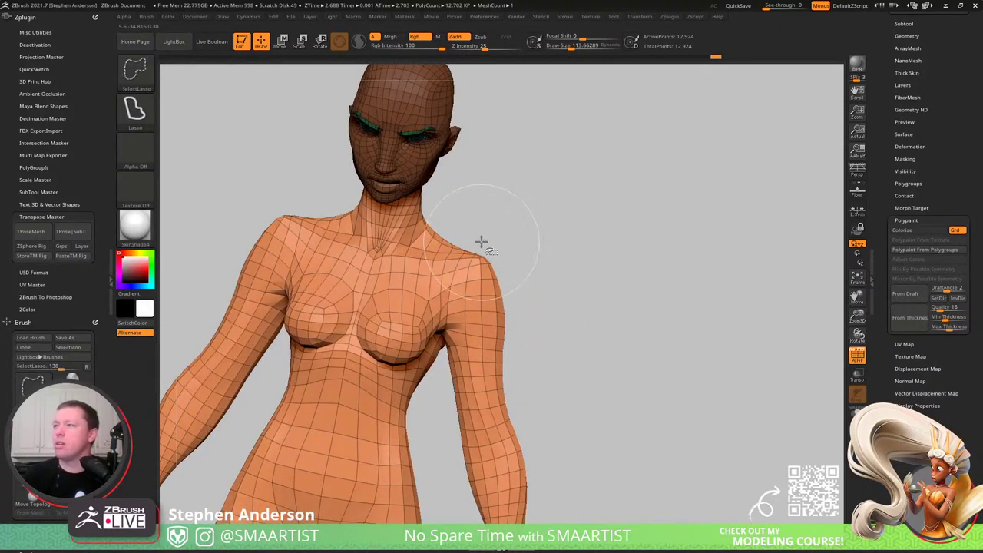
mouse_move(441, 340)
left_mouse_down("ctrl+alt+shift")
mouse_move(729, 481)
mouse_move(641, 286)
left_mouse_up("ctrl+alt+shift")
right_click_drag(619, 292, 561, 266)
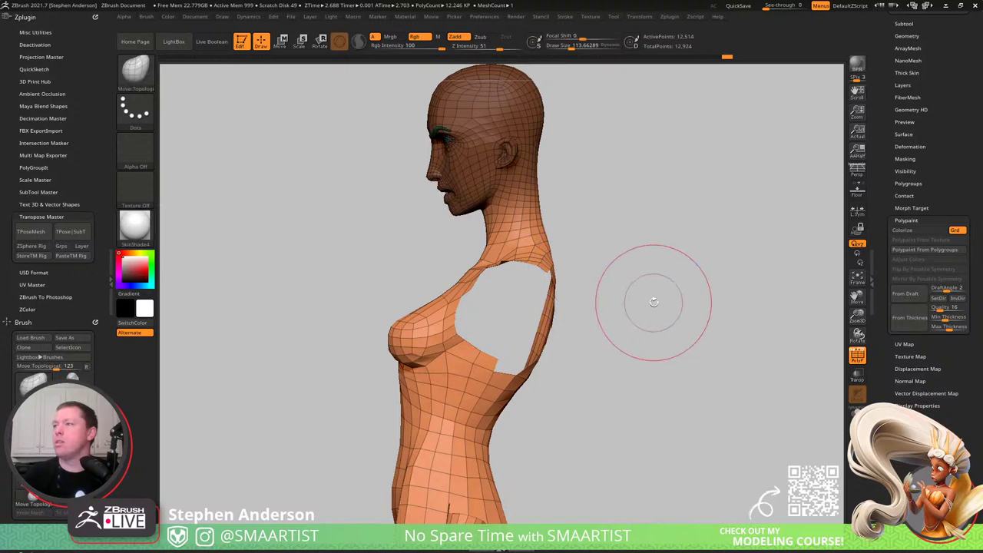
mouse_move(615, 292)
right_mouse_down("ctrl")
mouse_move(604, 259)
mouse_move(611, 303)
right_mouse_up("ctrl")
key("ctrl")
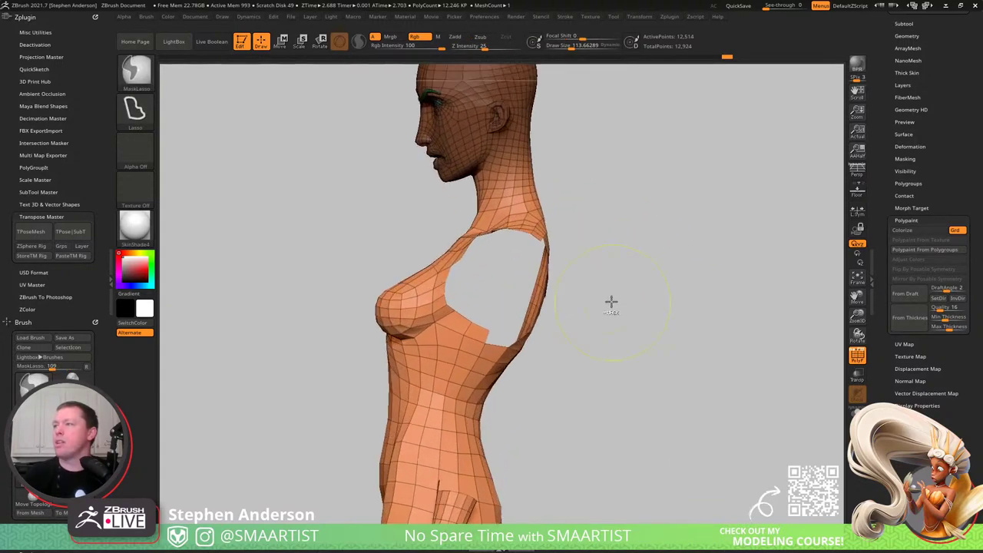
left_click(625, 289, "ctrl+shift")
- Set the draw size to about 129, try adjusting the chest with the Move Topological brush, and turn off the wireframe
key("s")
mouse_move(392, 317)
left_mouse_down()
mouse_move(407, 317)
mouse_move(392, 311)
mouse_move(391, 296)
left_mouse_up()
key("s")
mouse_move(328, 291)
left_mouse_down()
mouse_move(392, 297)
mouse_move(412, 287)
mouse_move(397, 313)
left_mouse_up()
key("s")
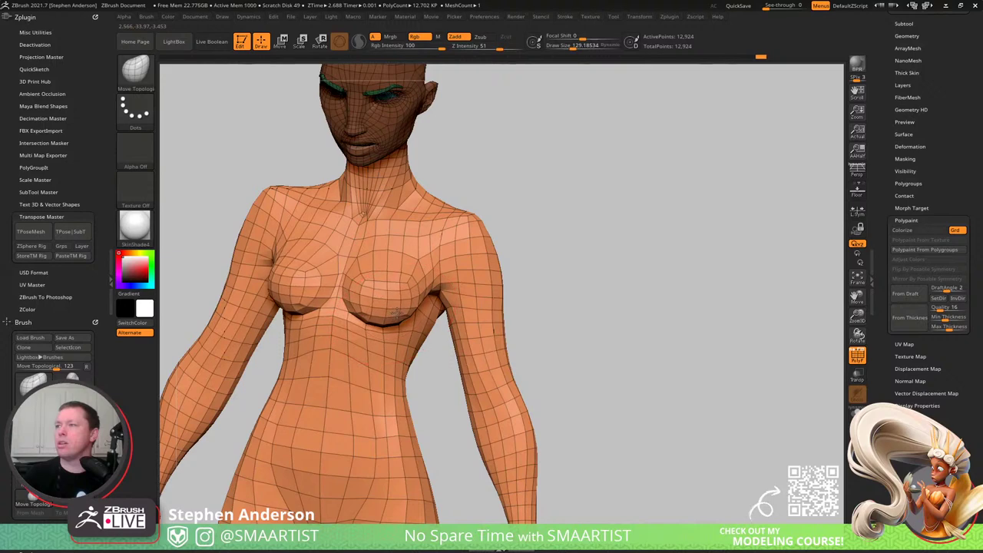
mouse_move(408, 315)
right_mouse_down()
mouse_move(388, 317)
mouse_move(467, 307)
mouse_move(477, 238)
mouse_move(518, 297)
mouse_move(460, 303)
right_mouse_up()
key("shift+f")
mouse_move(519, 327)
right_mouse_down("alt")
mouse_move(444, 297)
mouse_move(465, 294)
right_mouse_up("alt")
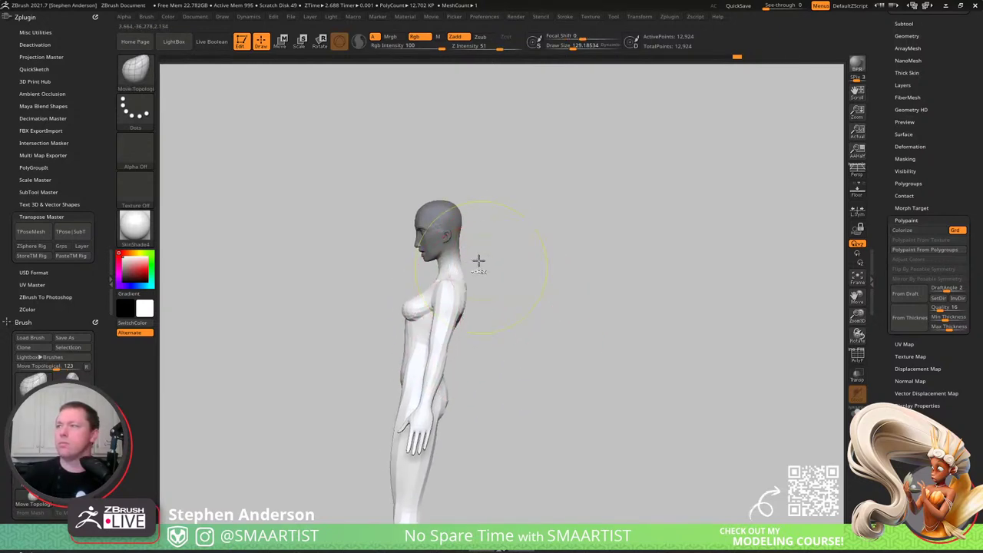
- Clear the mask from the head and rotate the whole body slightly upright
right_click_drag(479, 261, 533, 262, "ctrl")
key("w")
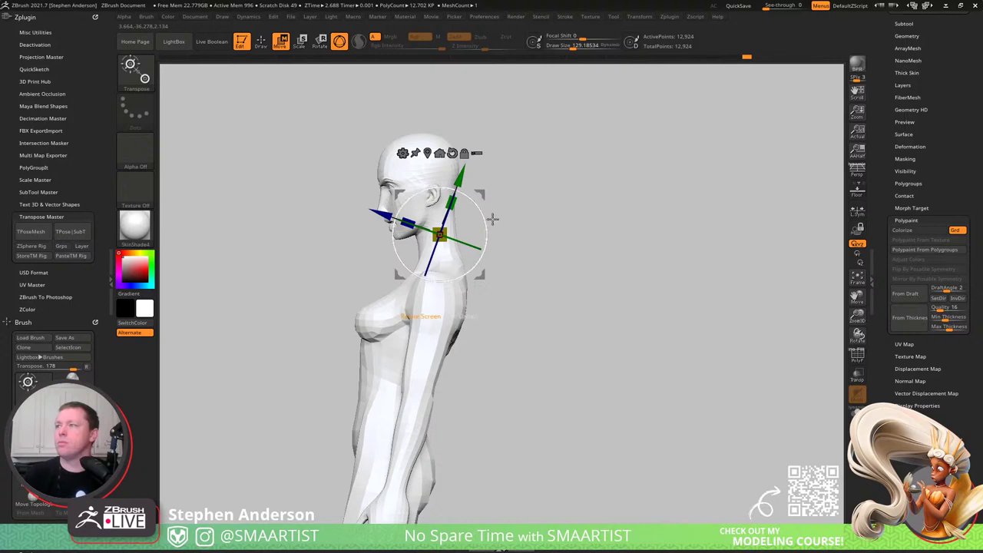
left_click_drag(488, 219, 485, 207)
right_click_drag(529, 252, 536, 256)
right_click_drag(524, 294, 593, 292)
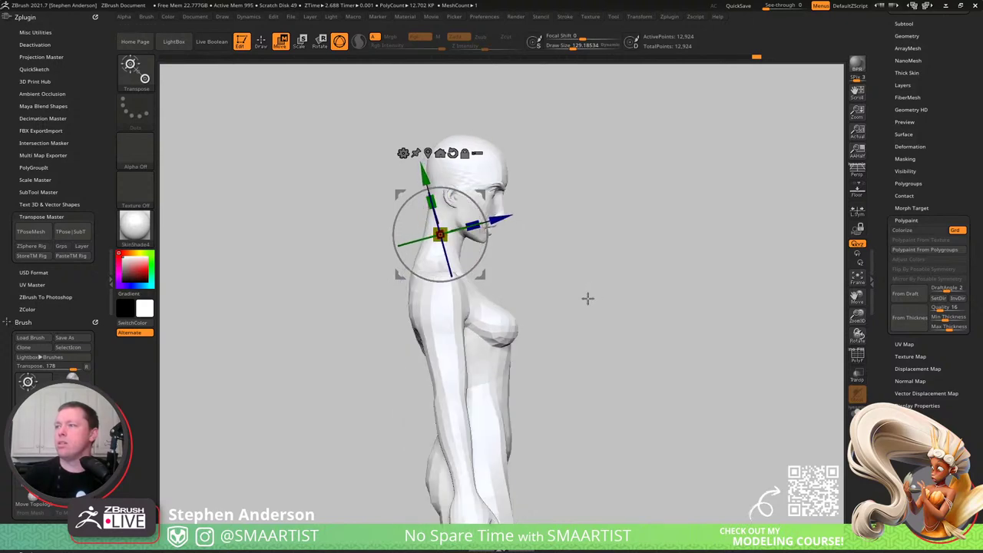
- Mask the upper body down to the waist, including the arms, softening the edge and inverting the mask twice to check it
left_click_drag(494, 397, 499, 445, "ctrl")
left_click_drag(662, 350, 485, 350)
key("q")
left_click(545, 395, "ctrl")
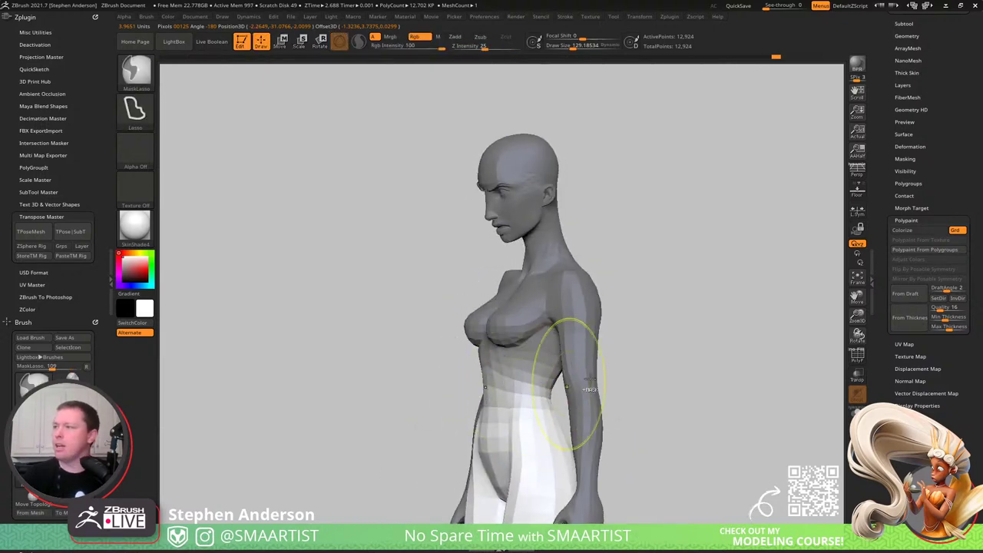
left_click(644, 362, "ctrl")
left_click(514, 396, "ctrl")
left_click(640, 367, "ctrl")
left_click_drag(629, 348, 628, 331)
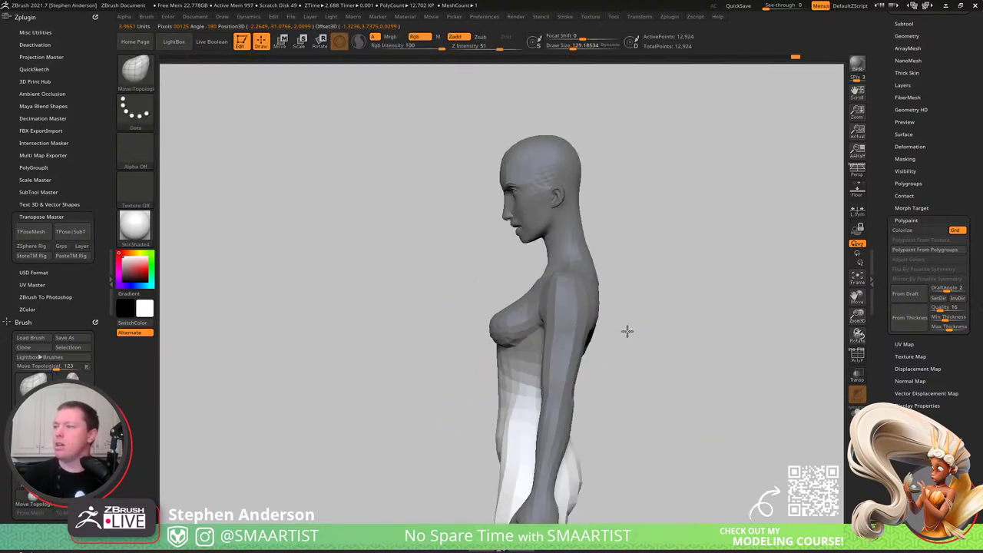
- Rotate the unmasked hips and legs slightly about the waist from the side
key("w")
left_click_drag(547, 344, 563, 336)
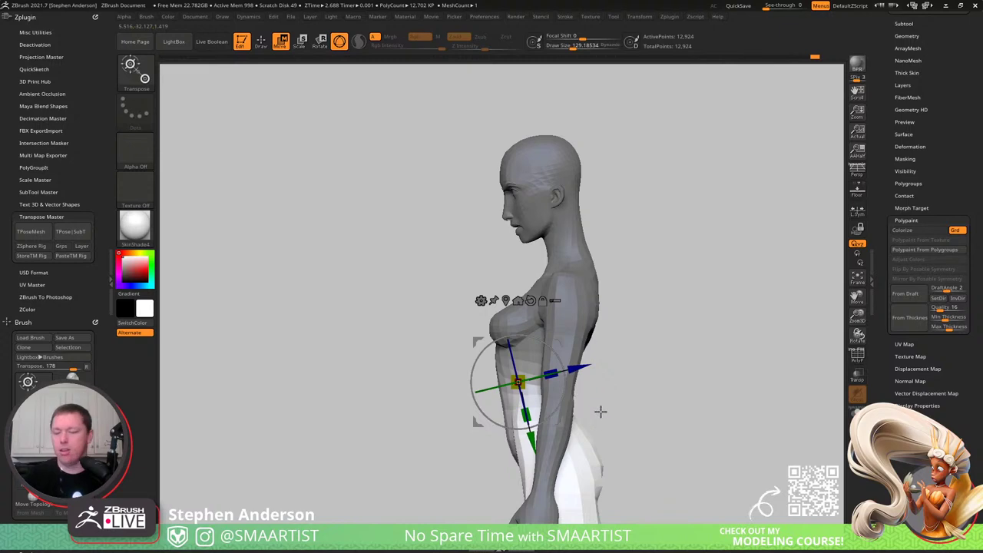
left_click_drag(600, 413, 627, 241)
- Extend the mask over the hips and pelvis down to the tops of the thighs and soften its edge
left_click_drag(503, 325, 500, 255)
mouse_move(686, 166)
left_mouse_down("ctrl")
mouse_move(548, 269)
mouse_move(484, 290)
mouse_move(346, 180)
mouse_move(691, 52)
left_mouse_up("ctrl")
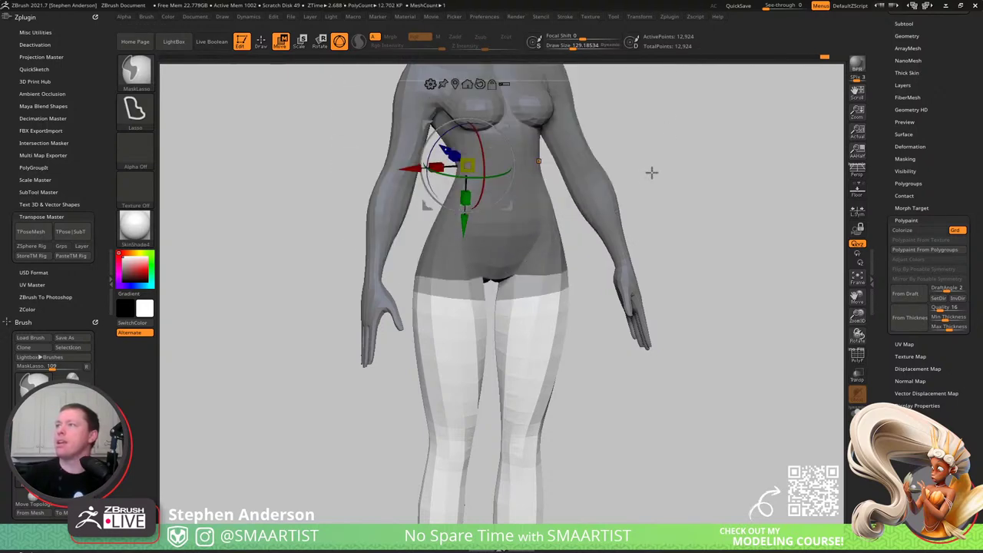
mouse_move(635, 185)
left_mouse_down("alt")
mouse_move(635, 253)
mouse_move(576, 224)
mouse_move(538, 231)
mouse_move(597, 294)
left_mouse_up("alt")
key("q")
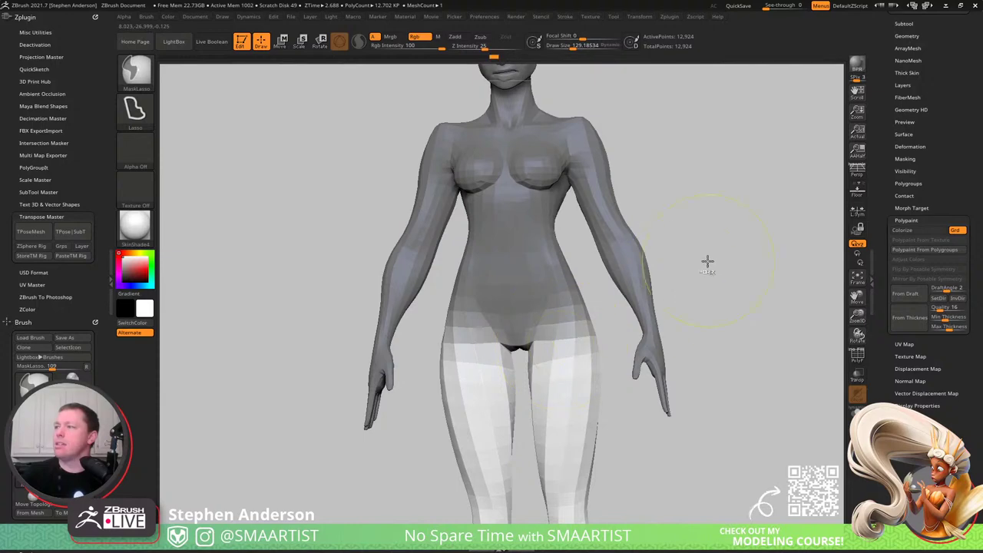
left_click(707, 261, "ctrl")
left_click(726, 253, "ctrl")
- Place the gizmo at the hip joint in the side view, with its axes aligned to the body
right_click_drag(560, 323, 557, 325)
key("w")
left_click(482, 321)
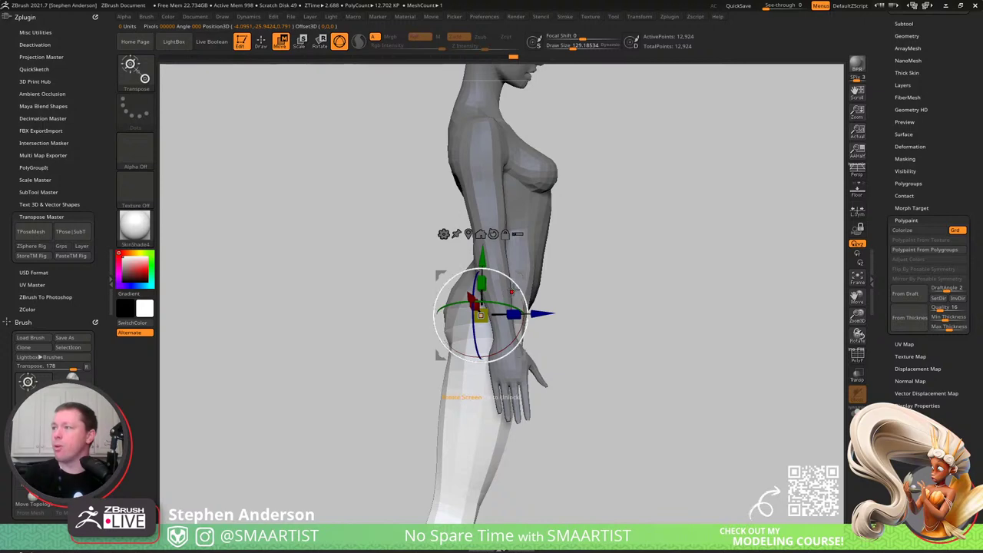
- Try swinging both unmasked legs far forward about the hips and inspect the bend from several angles
left_click_drag(508, 290, 498, 274)
right_click_drag(572, 288, 624, 355)
right_click_drag(492, 357, 554, 366)
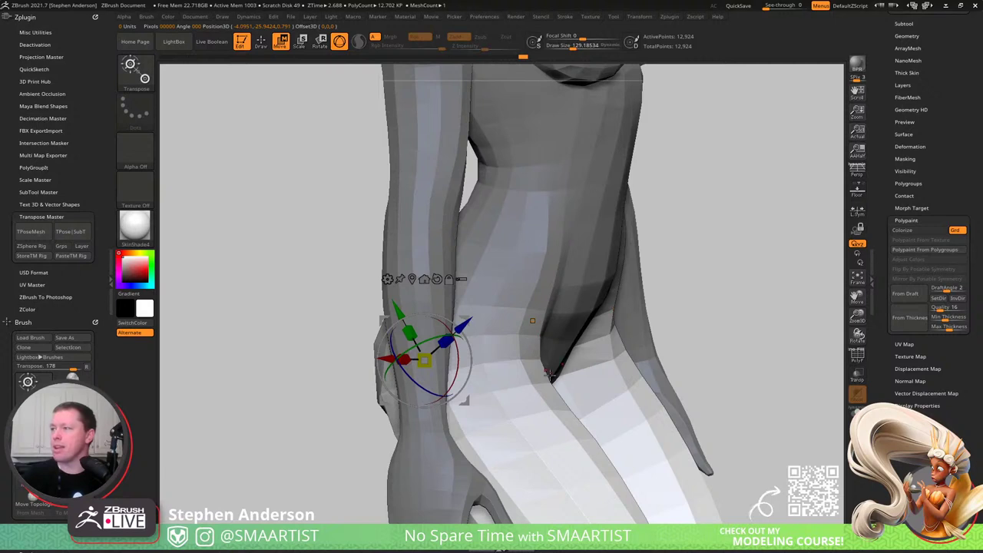
left_click(530, 318)
right_click_drag(621, 363, 603, 298, "ctrl")
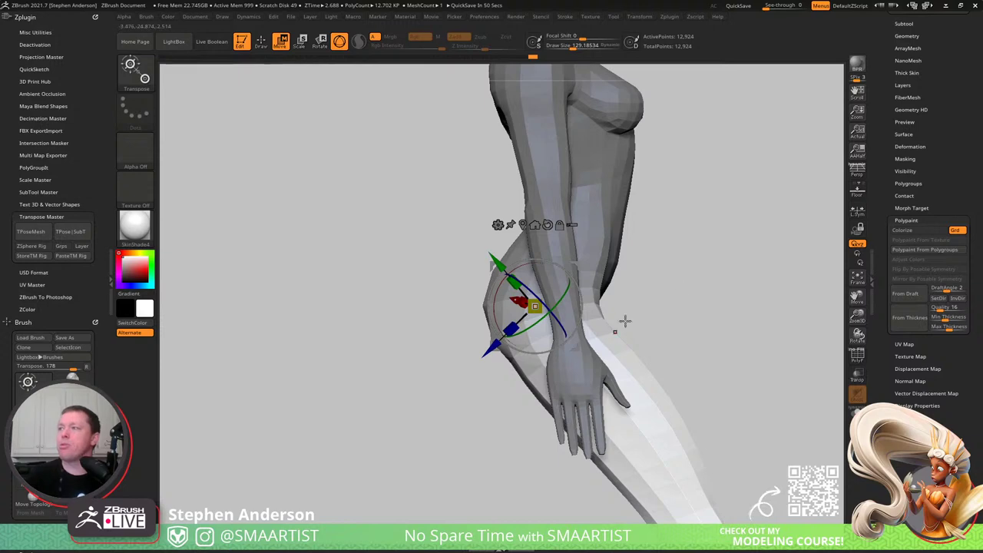
mouse_move(634, 287)
left_mouse_down()
mouse_move(599, 291)
mouse_move(619, 295)
left_mouse_up()
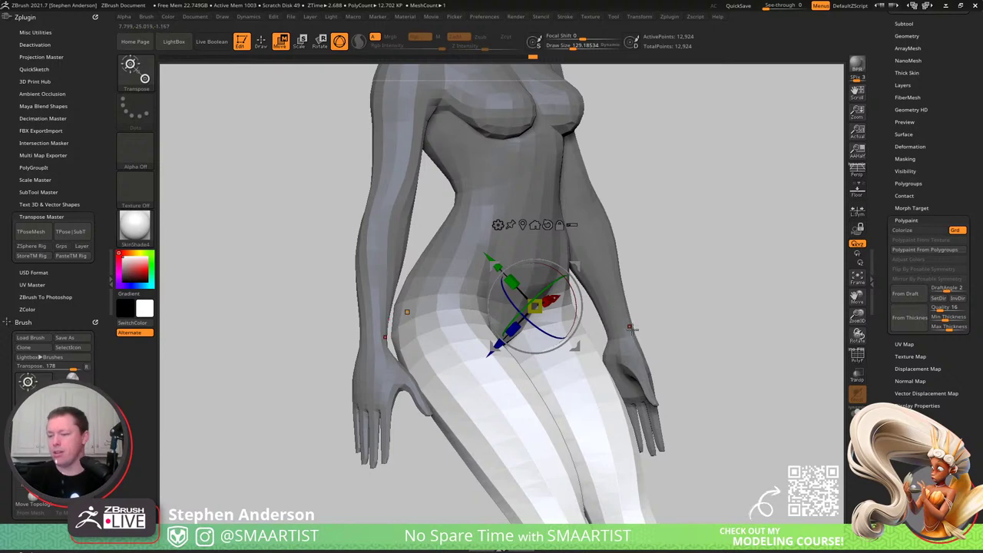
right_click_drag(595, 332, 623, 316)
left_click_drag(622, 315, 625, 331)
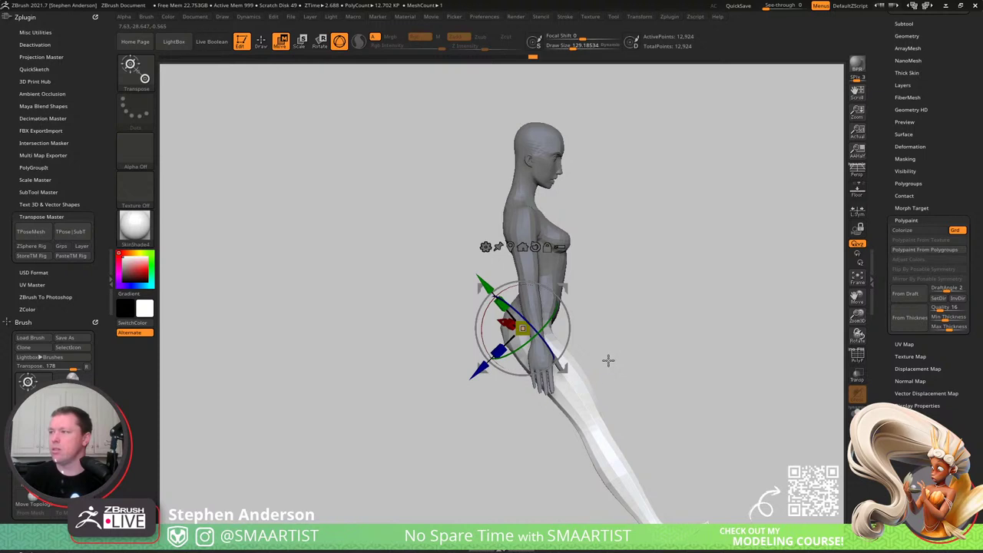
left_click_drag(608, 361, 527, 350)
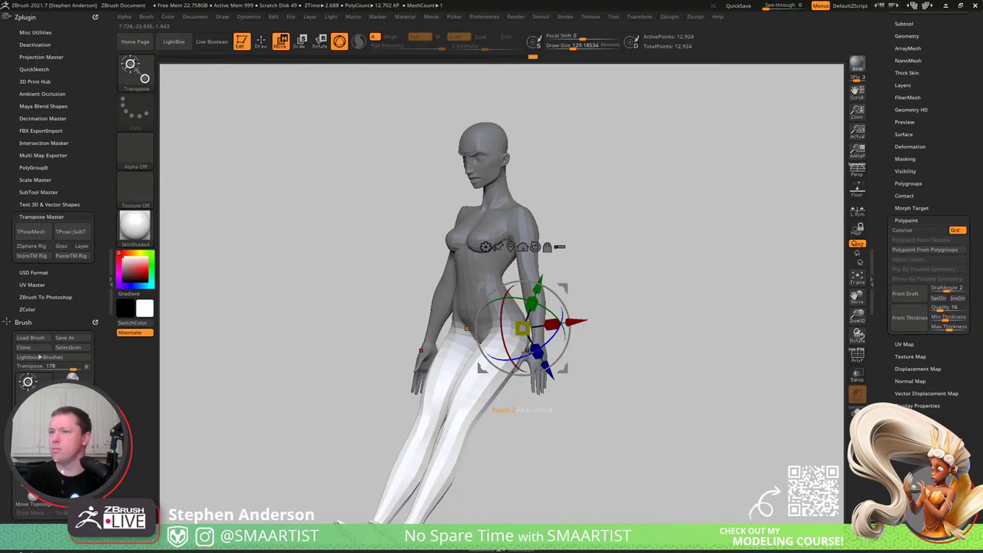
mouse_move(625, 309)
left_mouse_down()
mouse_move(594, 327)
mouse_move(631, 328)
left_mouse_up()
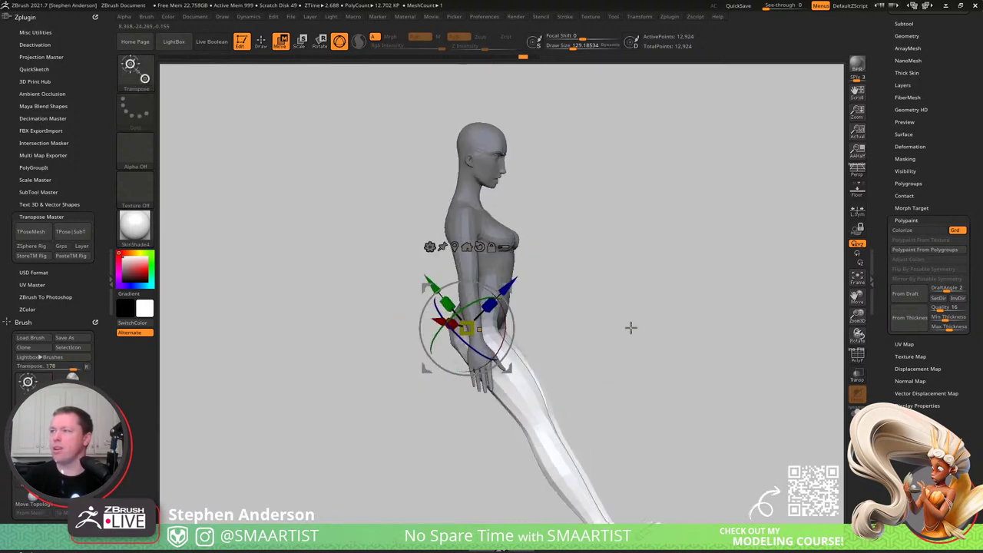
- Undo the forward swings of both legs
key("ctrl+z")
key("ctrl+z")
key("ctrl+z")
key("ctrl+z")
key("ctrl+z")
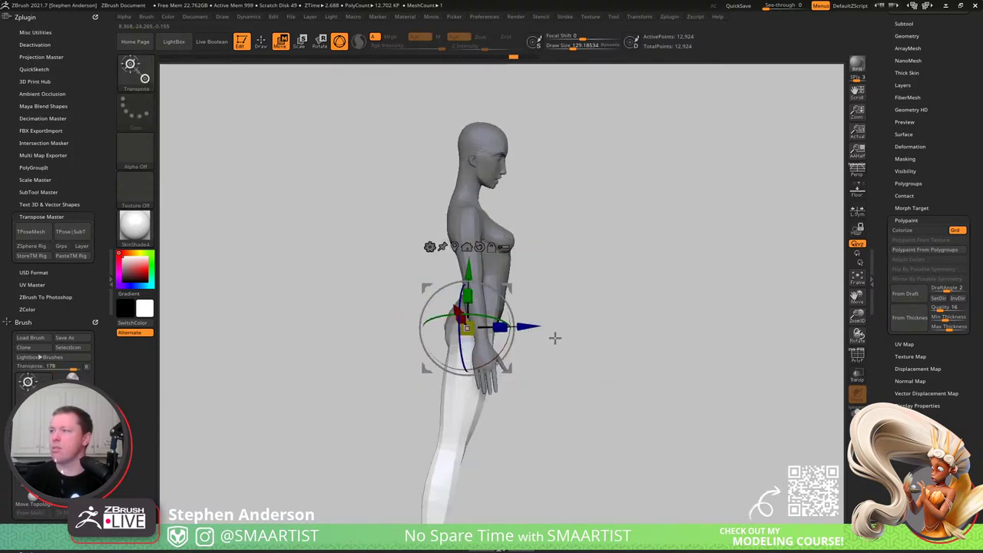
- Rotate both unmasked legs slightly about the hips and check the pose from the front
left_click_drag(522, 316, 523, 311)
left_click_drag(570, 315, 494, 394)
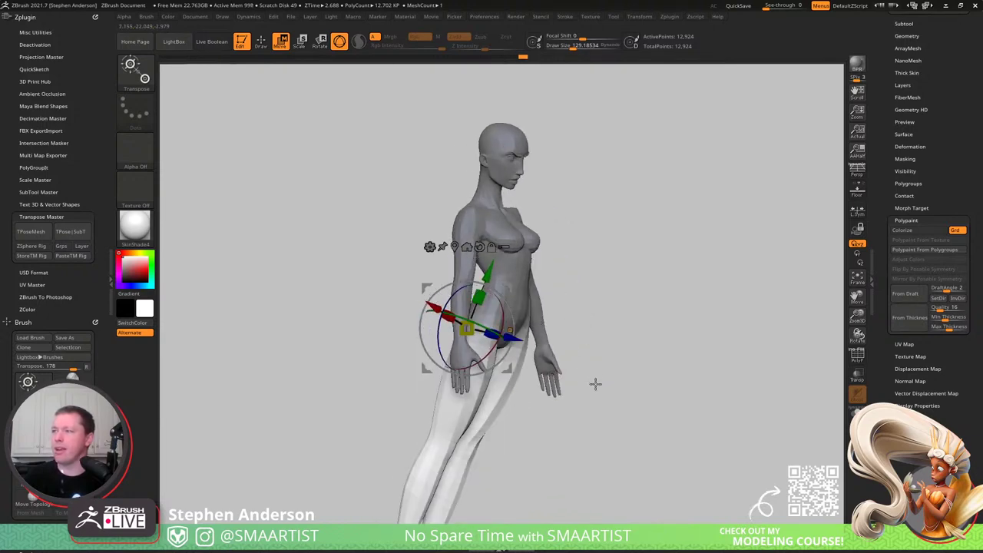
left_click_drag(596, 384, 512, 361)
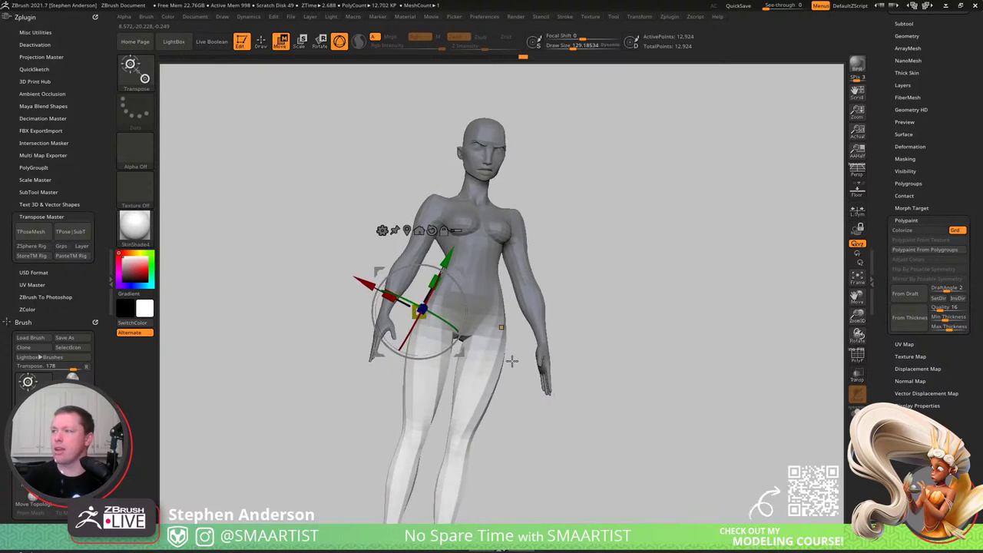
right_click_drag(488, 349, 502, 325)
right_click_drag(502, 325, 531, 355, "ctrl")
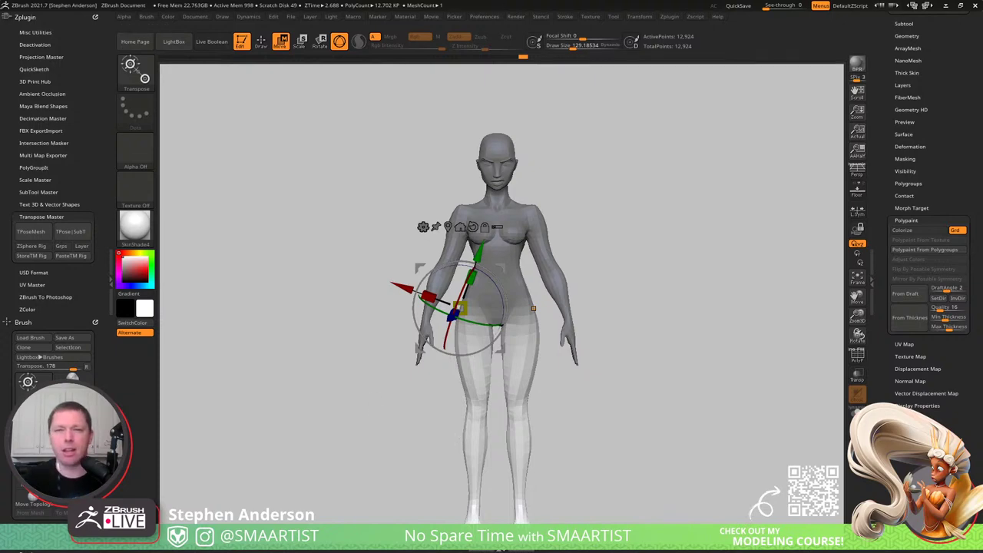
- Switch to the browser to study the Wonder Woman reference pose, and return to ZBrush
left_click_drag(0, 93, 676, 46)
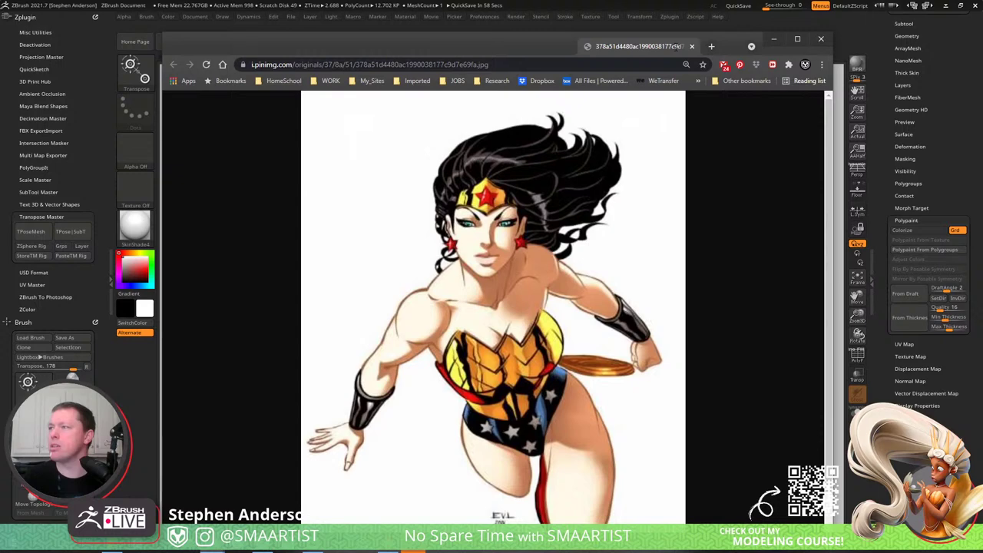
key("alt+Tab")
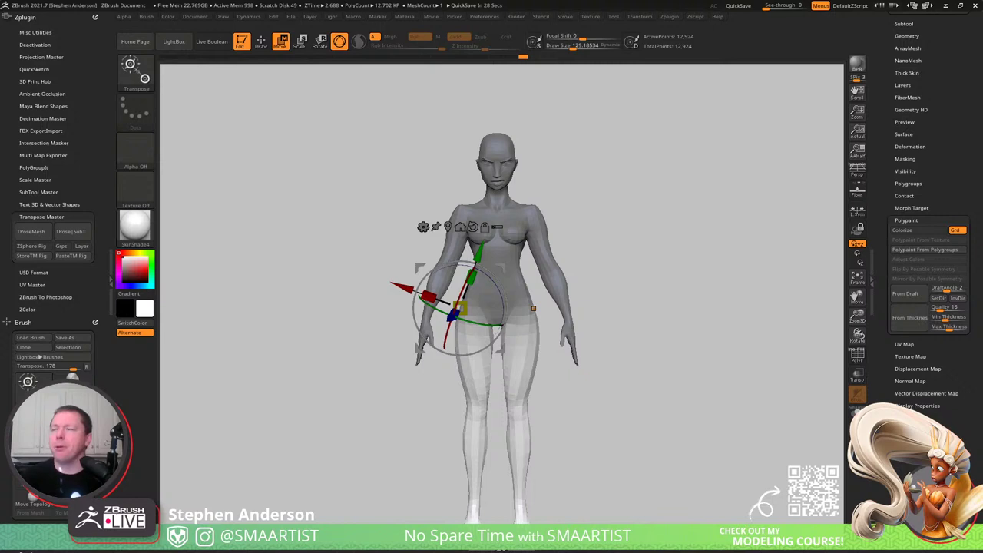
- Mask the character's entire left leg from the thigh to the foot, leaving only the right leg unmasked
left_click_drag(638, 312, 673, 308)
right_click_drag(624, 294, 599, 285)
right_click_drag(599, 285, 604, 252, "ctrl")
left_click_drag(486, 349, 464, 333)
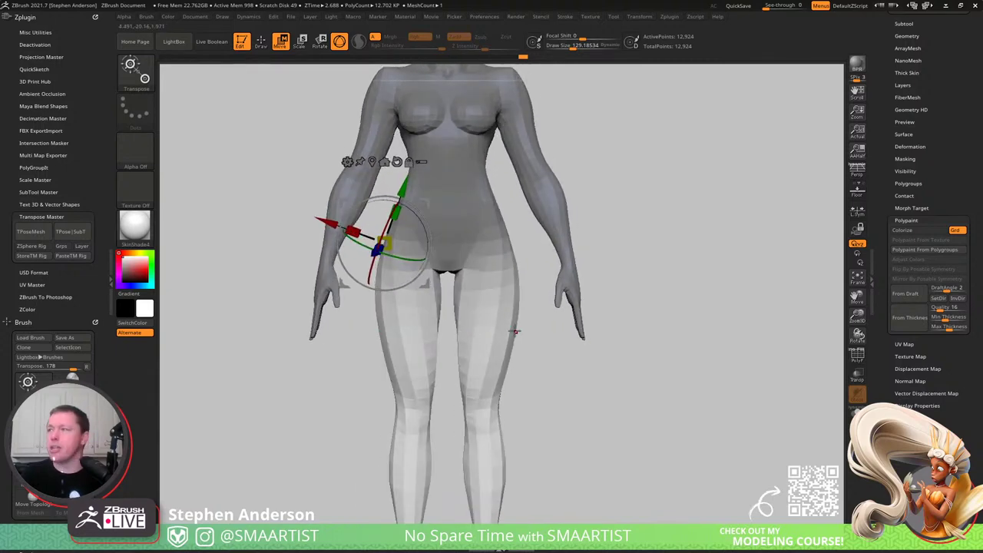
mouse_move(544, 353)
left_mouse_down("ctrl")
mouse_move(521, 209)
mouse_move(450, 230)
mouse_move(455, 463)
mouse_move(670, 467)
left_mouse_up("ctrl")
left_click_drag(591, 432, 620, 280, "alt")
mouse_move(582, 293)
left_mouse_down("ctrl")
mouse_move(546, 274)
mouse_move(499, 350)
mouse_move(527, 492)
mouse_move(627, 517)
left_mouse_up("ctrl")
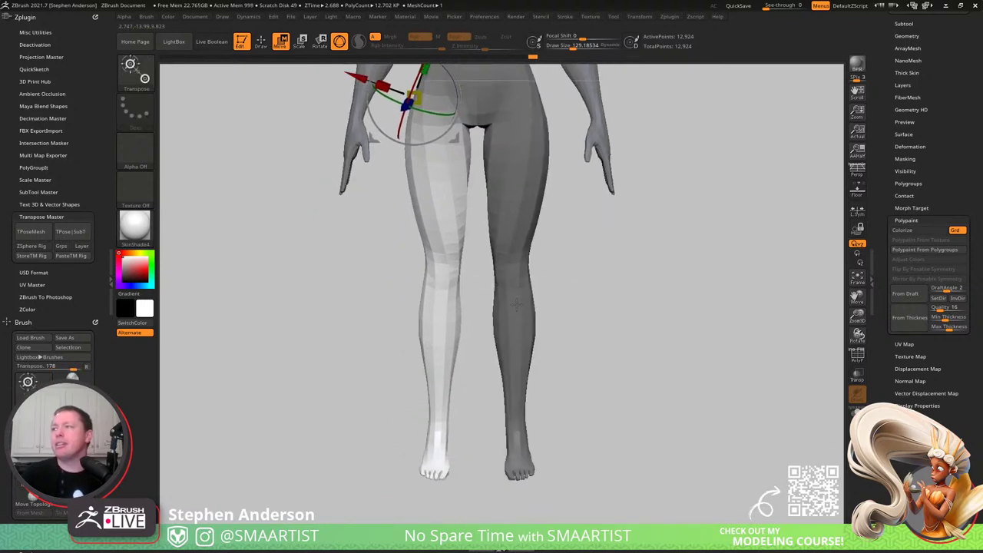
- Check the inverted leg mask, restore it, place the gizmo at the right hip and rotate the right leg slightly forward
mouse_move(517, 305)
right_mouse_down("alt")
mouse_move(503, 449)
mouse_move(499, 211)
mouse_move(491, 315)
right_mouse_up("alt")
key("q")
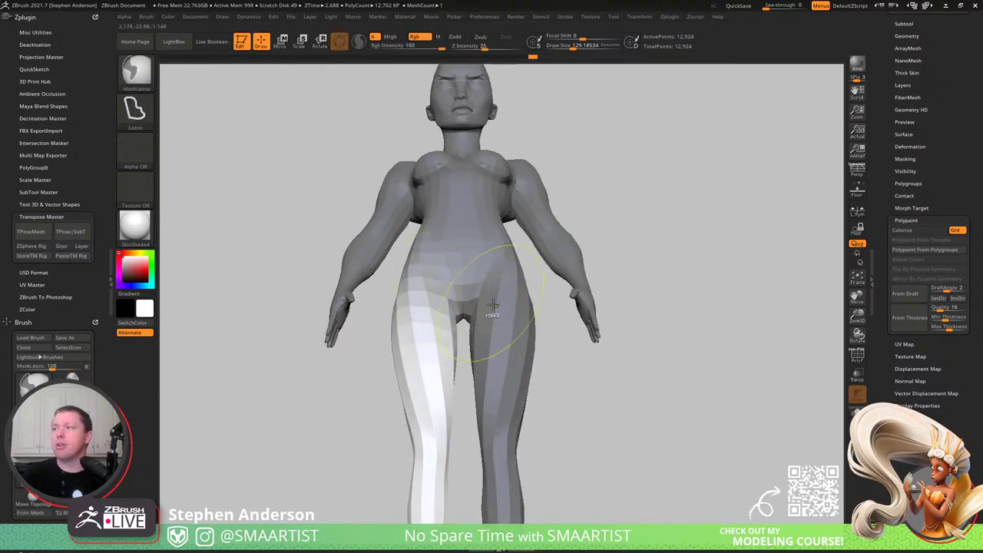
left_click(546, 369, "ctrl")
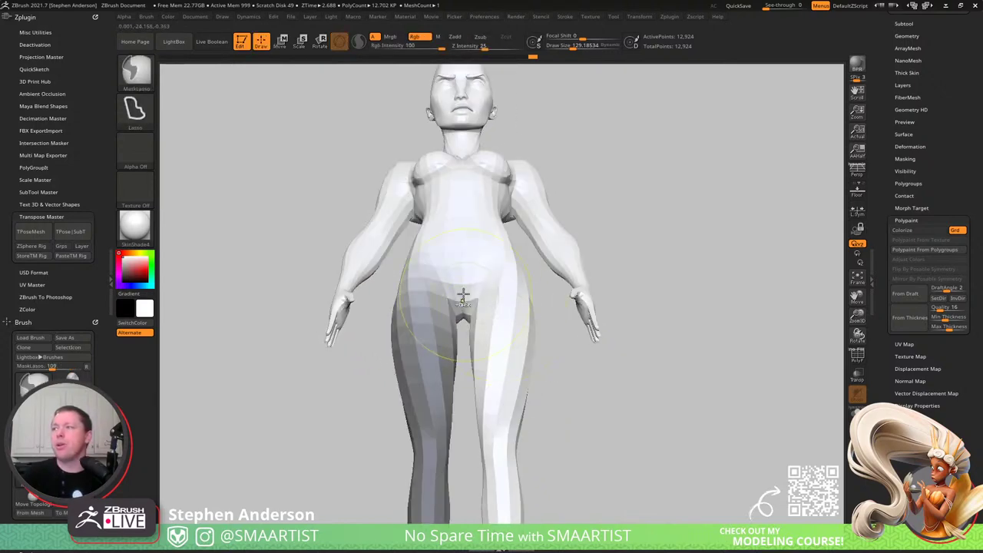
left_click(579, 385, "ctrl")
right_click_drag(492, 292, 478, 326)
key("w")
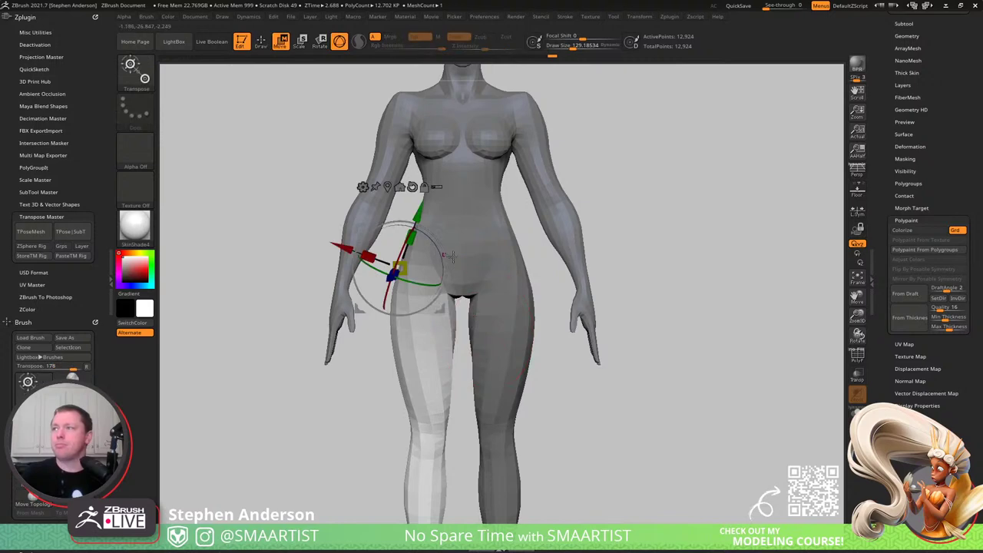
mouse_move(440, 228)
left_mouse_down("alt")
mouse_move(471, 224)
mouse_move(458, 223)
left_mouse_up("alt")
right_click_drag(485, 246, 516, 279)
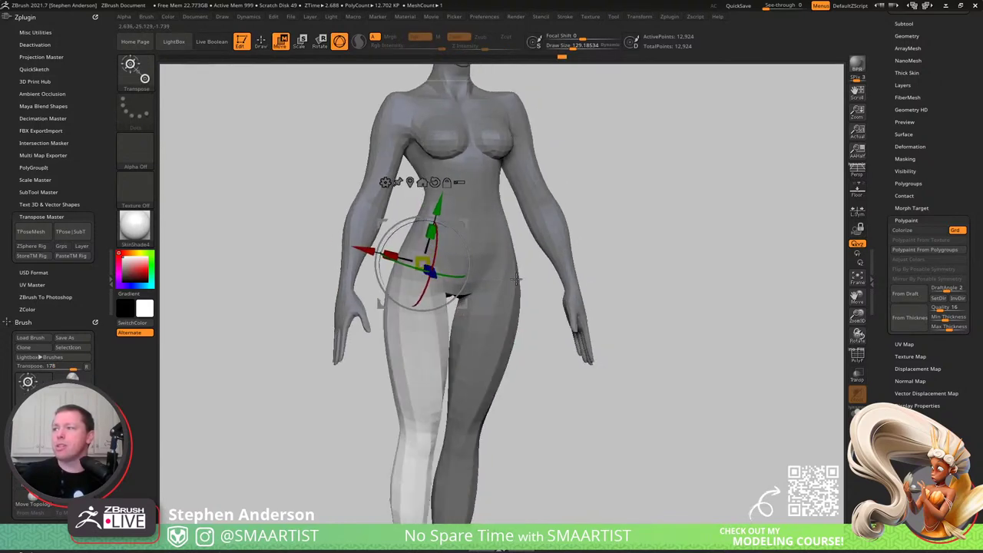
left_click_drag(516, 280, 562, 279)
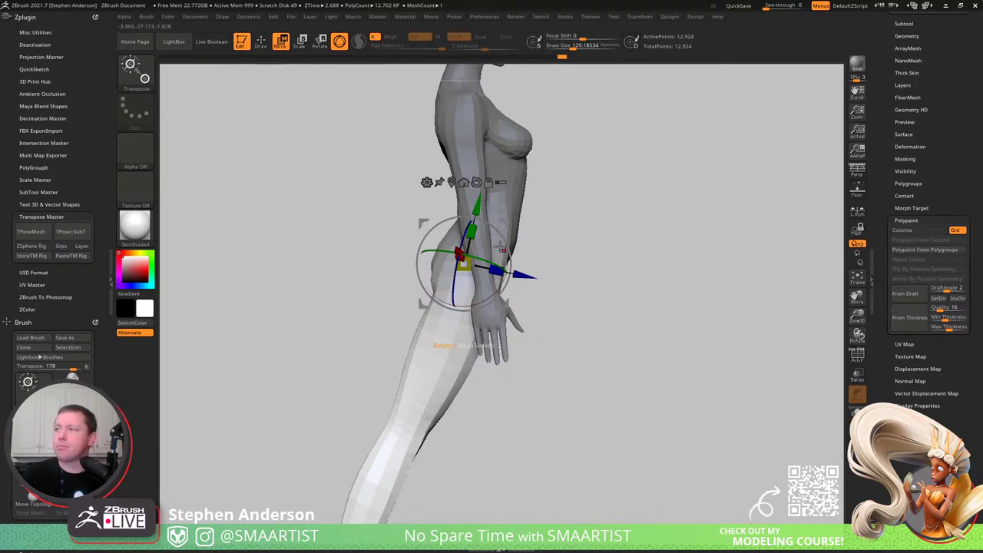
left_click_drag(504, 242, 501, 235)
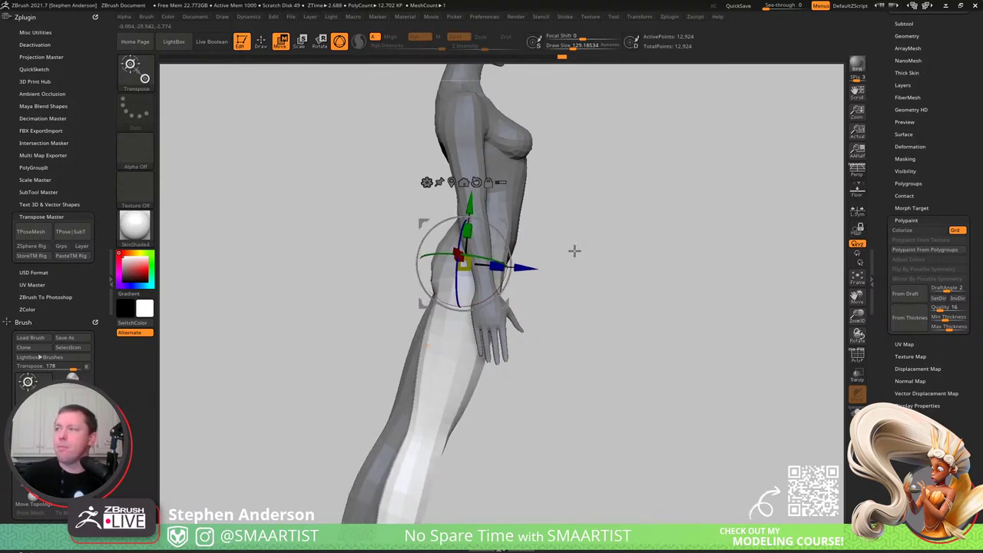
- Mask the right thigh down to the knee with a softened edge and bend the right lower leg backward about the knee
left_click_drag(423, 407, 373, 329, "alt")
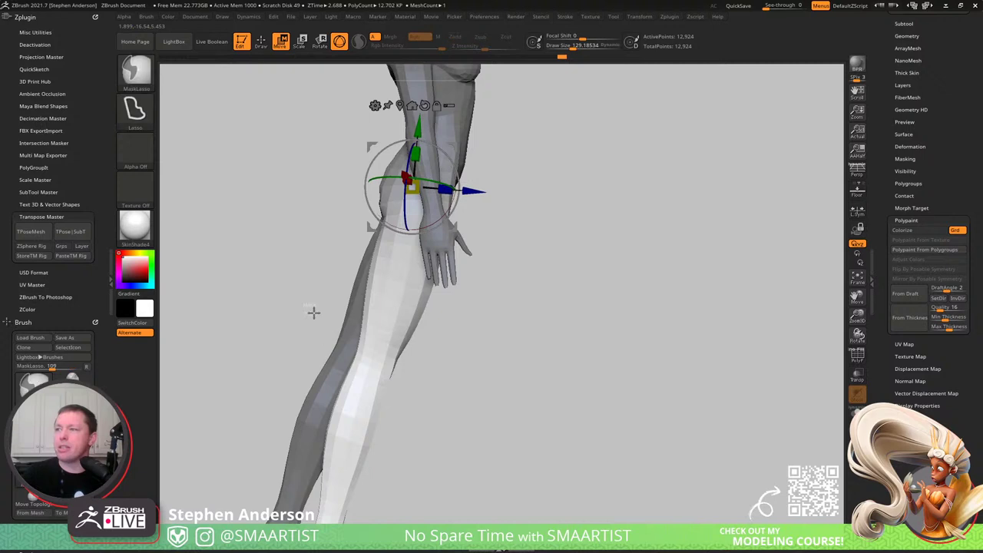
mouse_move(309, 308)
left_mouse_down("ctrl")
mouse_move(371, 362)
mouse_move(570, 172)
mouse_move(251, 103)
mouse_move(209, 185)
left_mouse_up("ctrl")
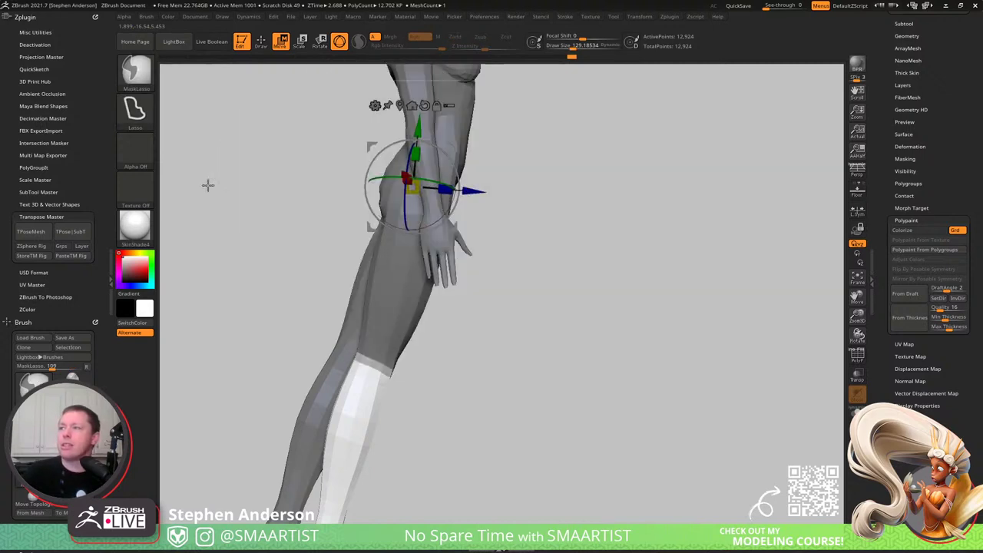
left_click(438, 388, "ctrl")
left_click(382, 364, "ctrl")
left_click(422, 376, "ctrl")
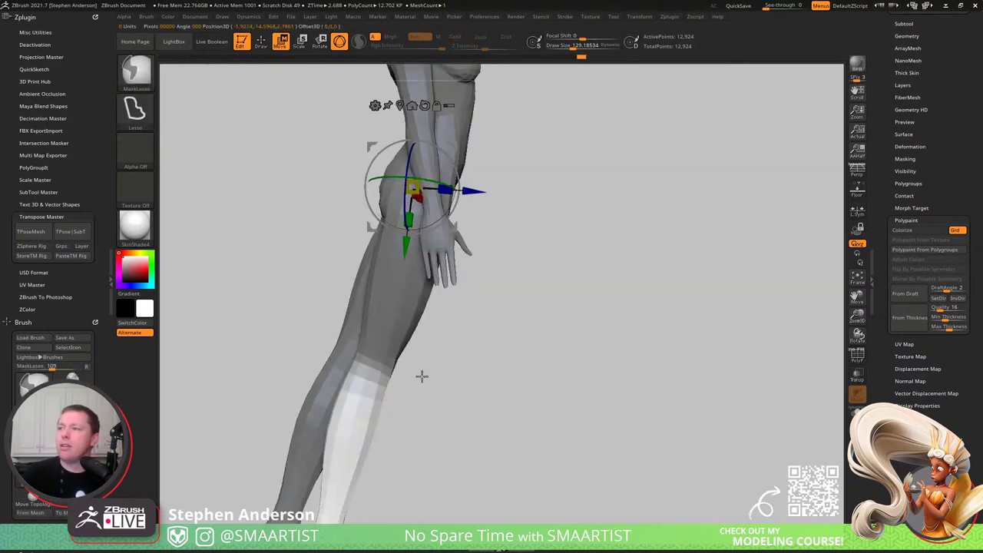
left_click(377, 358)
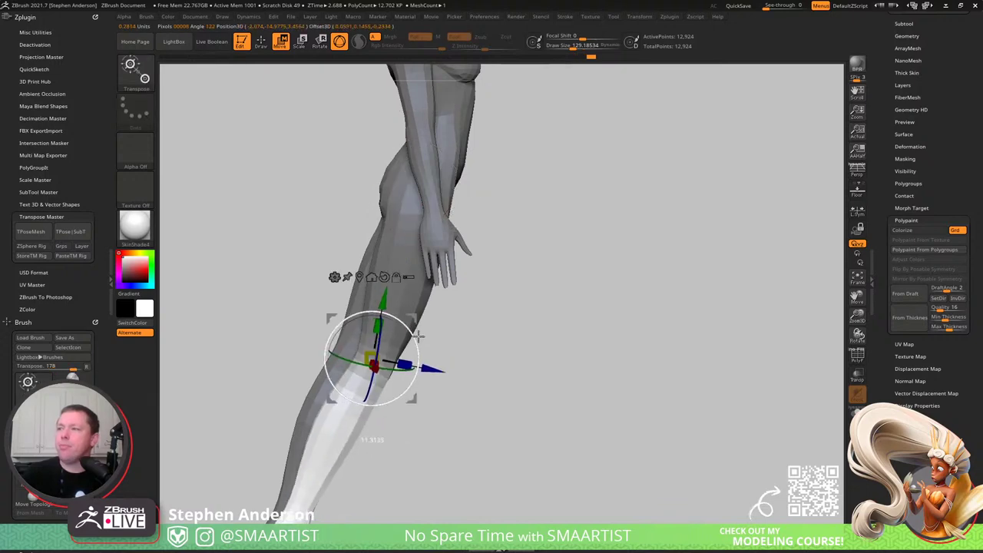
left_click_drag(463, 318, 423, 280, "shift")
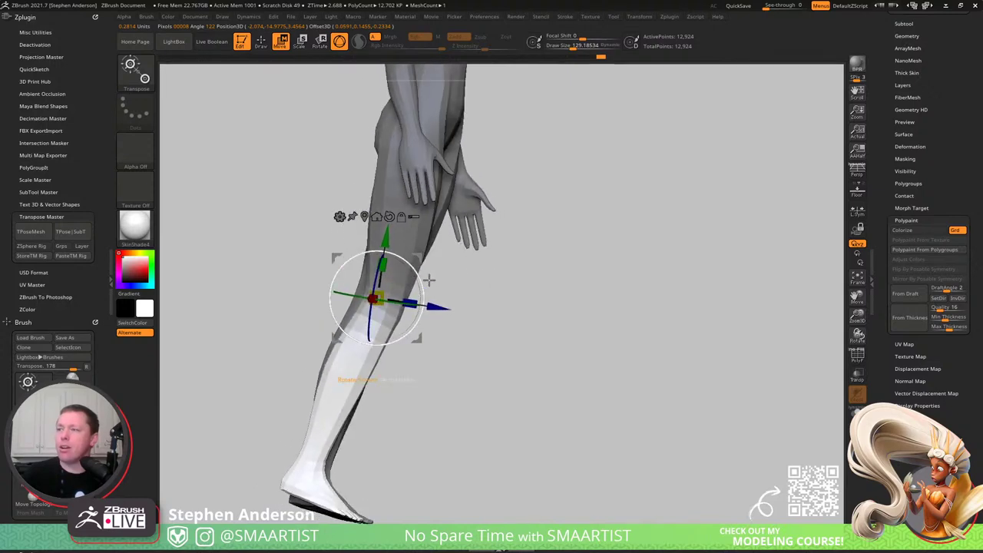
- Clear the mask and apply a topological Transpose mask that leaves only the character's left leg unmasked
key("q")
mouse_move(451, 322)
left_mouse_down()
mouse_move(454, 281)
mouse_move(451, 315)
mouse_move(400, 314)
mouse_move(399, 364)
mouse_move(352, 420)
mouse_move(335, 423)
mouse_move(546, 373)
left_mouse_up()
key("w")
left_click_drag(518, 218, 498, 279, "alt")
left_click_drag(454, 204, 465, 188, "shift")
left_click(463, 188)
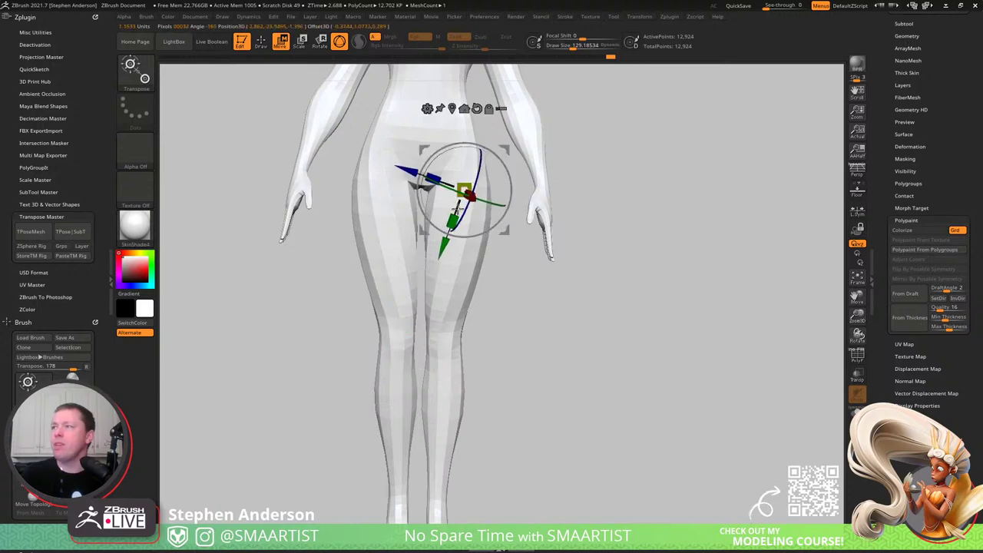
left_click(467, 274, "ctrl+shift")
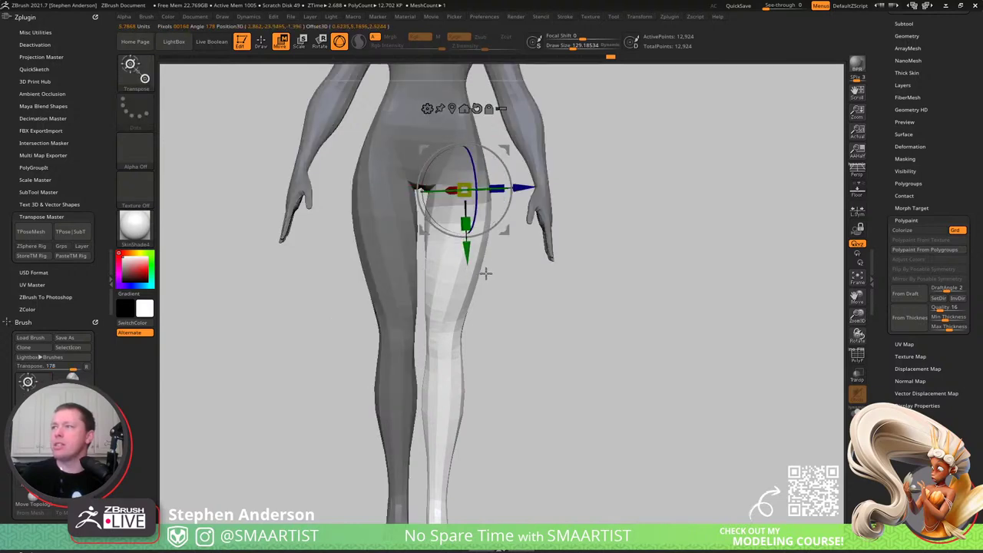
left_click_drag(485, 273, 503, 232)
- Unmask more of the left hip crease with the lasso and soften the mask edge, keeping only the left leg free
mouse_move(511, 162)
right_mouse_down("alt")
mouse_move(586, 235)
mouse_move(541, 218)
mouse_move(518, 226)
right_mouse_up("alt")
key("q")
key("ctrl")
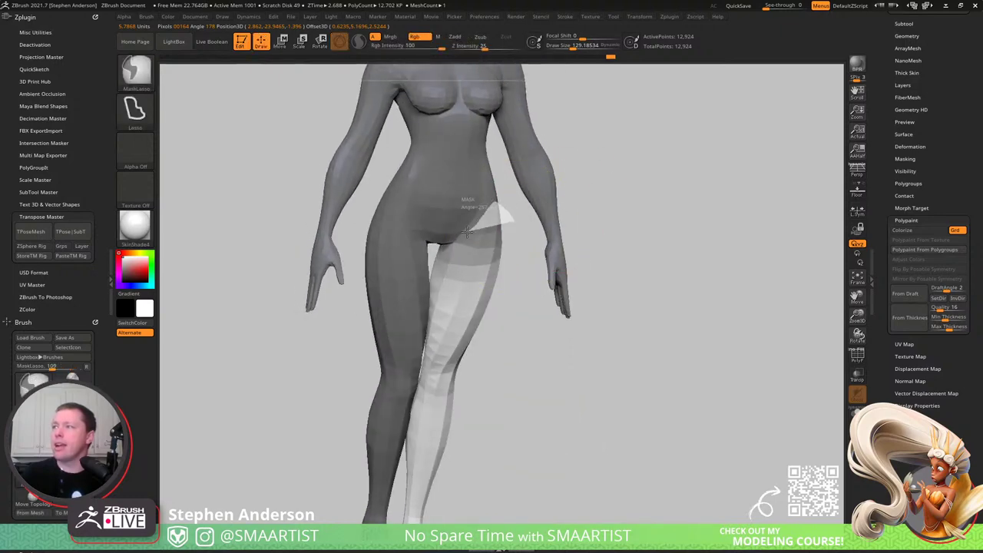
left_click_drag(519, 300, 522, 275, "ctrl+alt")
right_click_drag(494, 239, 443, 228)
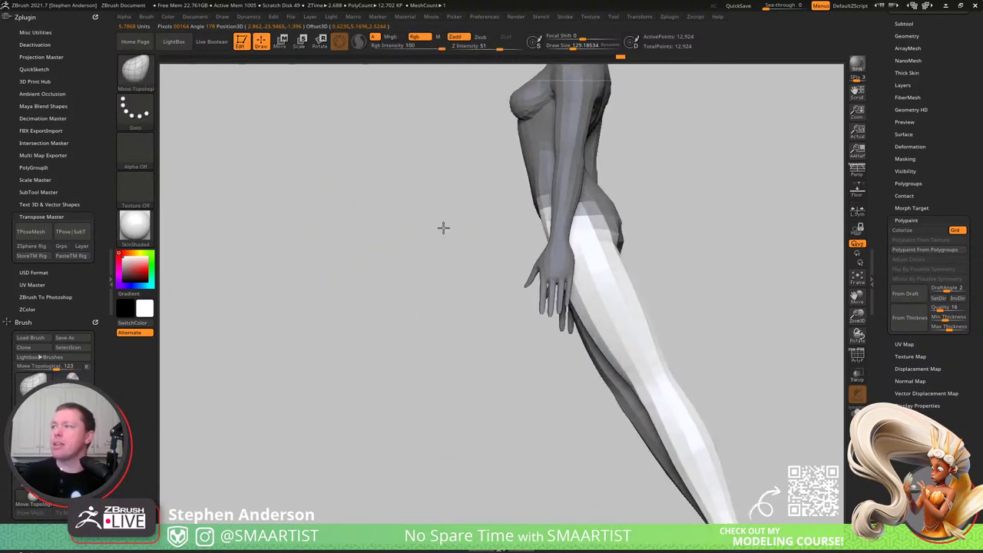
right_click_drag(611, 284, 571, 269)
mouse_move(632, 206)
right_mouse_down()
mouse_move(606, 215)
mouse_move(628, 205)
mouse_move(688, 205)
right_mouse_up()
left_click(452, 221, "ctrl")
left_click(659, 226, "ctrl")
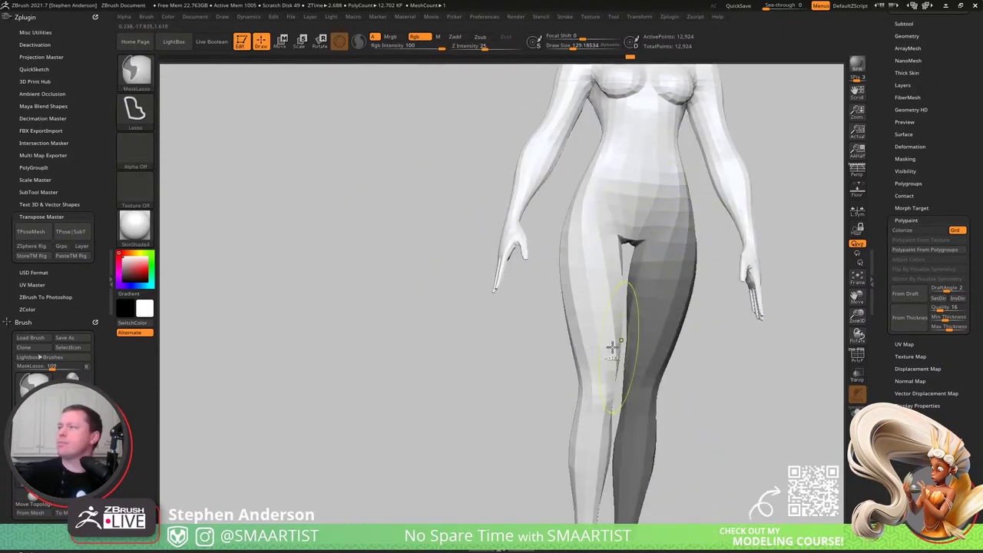
left_click(439, 345, "ctrl")
- Place the gizmo at the left hip joint and rotate the left leg forward into a walking stride
right_click_drag(646, 261, 520, 255, "alt")
key("w")
left_click_drag(528, 209, 542, 224)
right_click_drag(526, 205, 521, 261)
left_click_drag(524, 219, 526, 222)
right_click_drag(536, 296, 594, 315)
left_click_drag(538, 265, 528, 249)
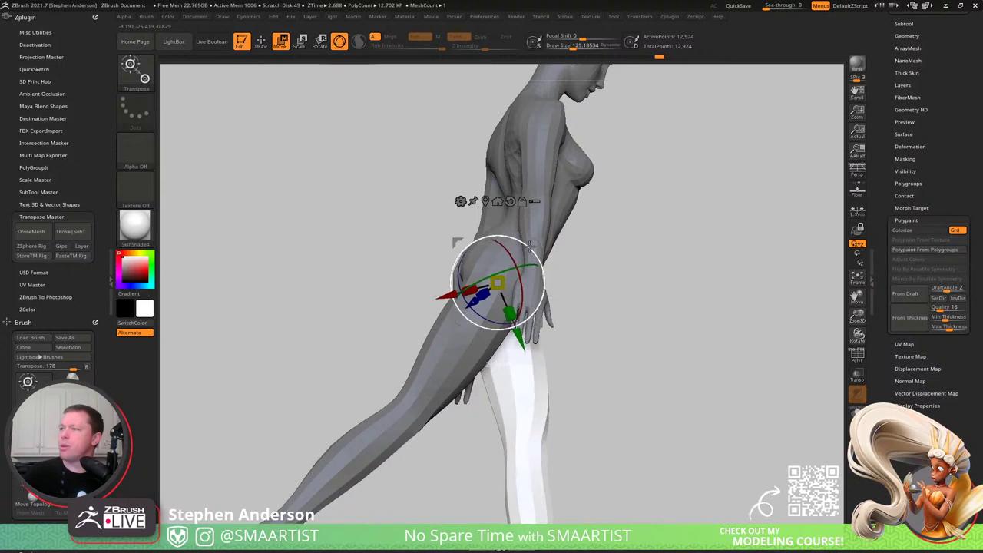
right_click_drag(528, 249, 550, 309)
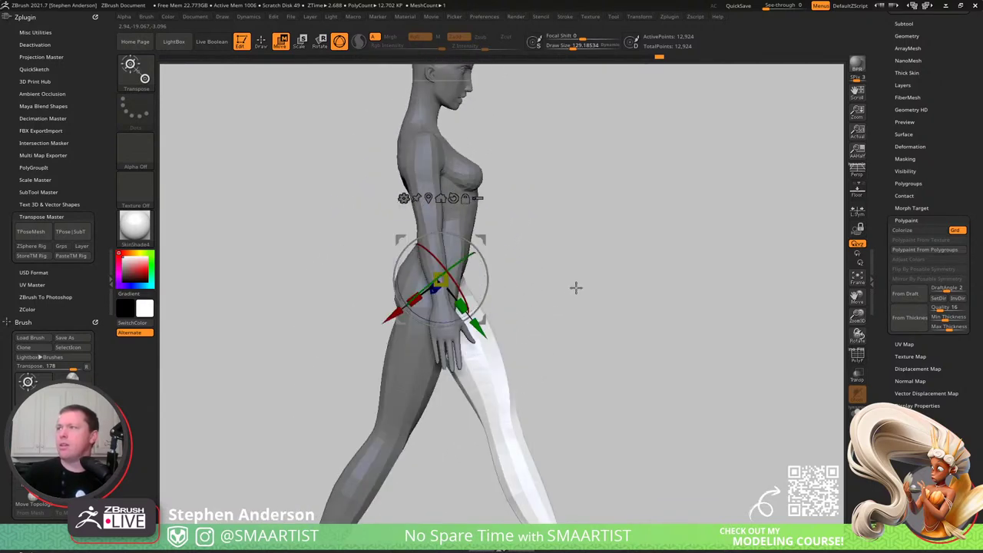
right_click_drag(596, 263, 576, 299, "alt")
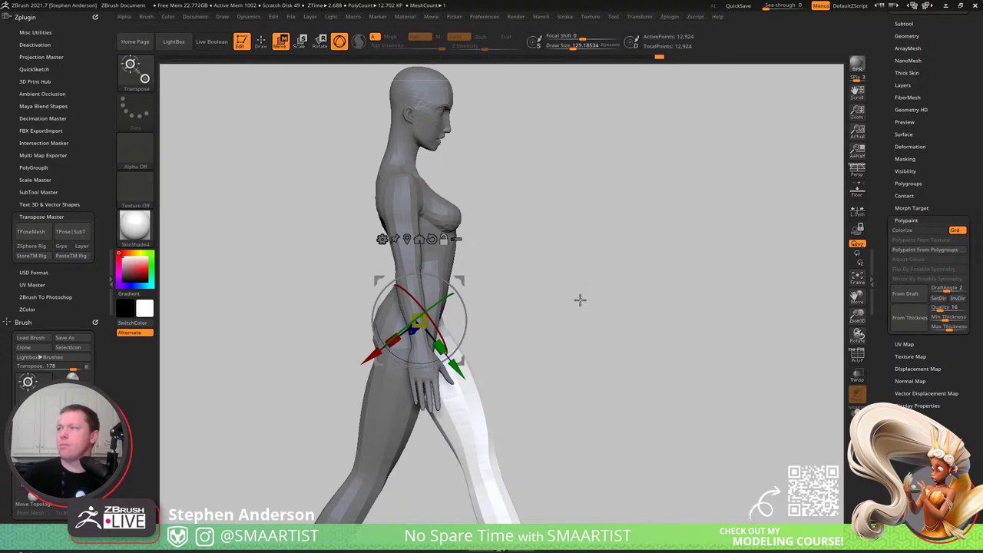
mouse_move(505, 189)
right_mouse_down()
mouse_move(543, 187)
mouse_move(487, 222)
mouse_move(445, 200)
right_mouse_up()
- Clear the mask and mask the head, shoulders and arms with a softened edge, leaving the lower chest, torso and legs free
key("q")
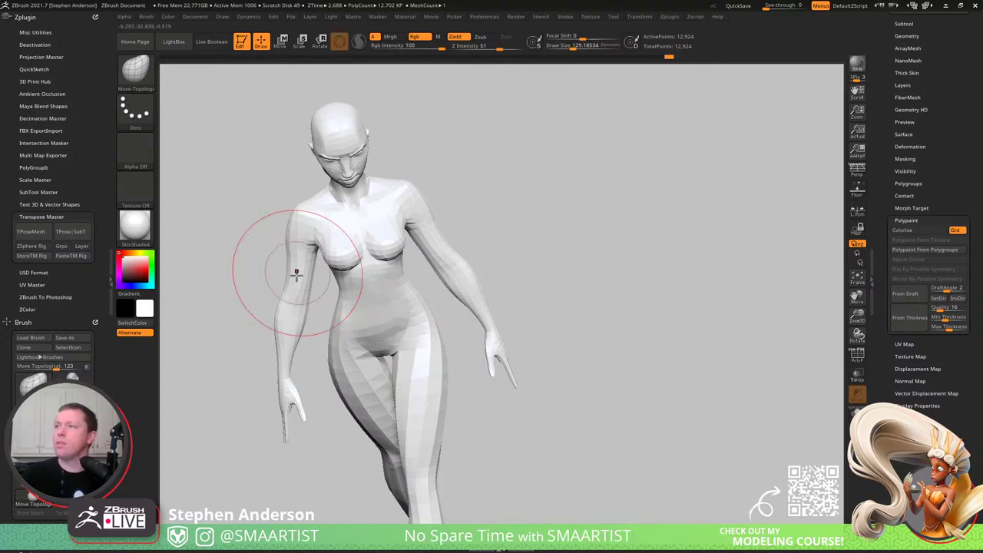
key("ctrl")
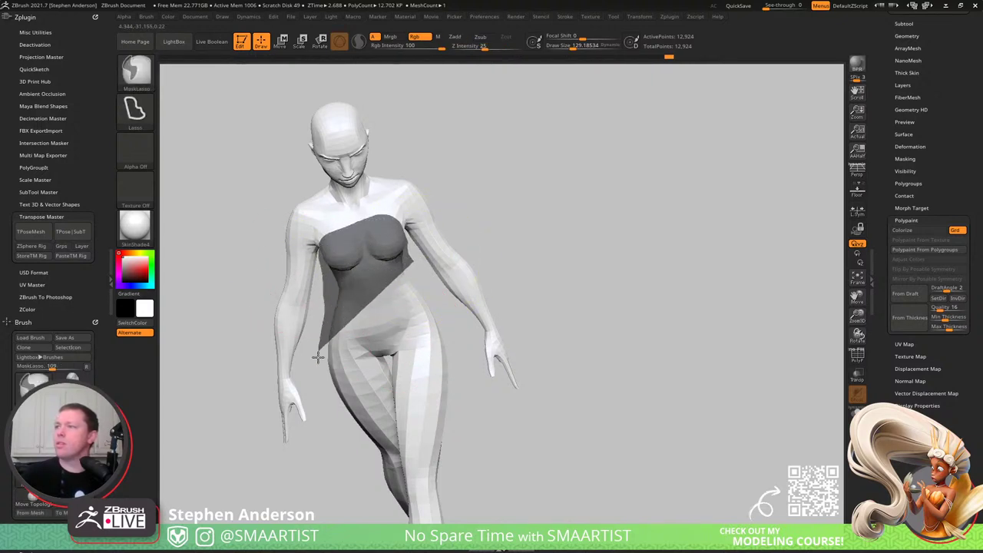
mouse_move(317, 355)
left_mouse_down("ctrl")
mouse_move(358, 454)
mouse_move(469, 415)
left_mouse_up("ctrl")
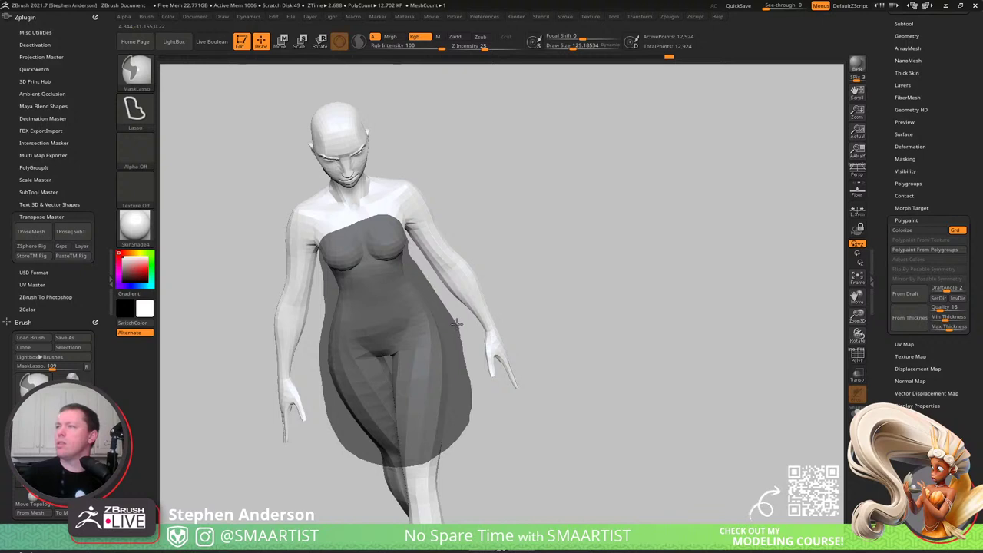
left_click_drag(457, 323, 423, 287, "ctrl")
right_click_drag(423, 287, 415, 251)
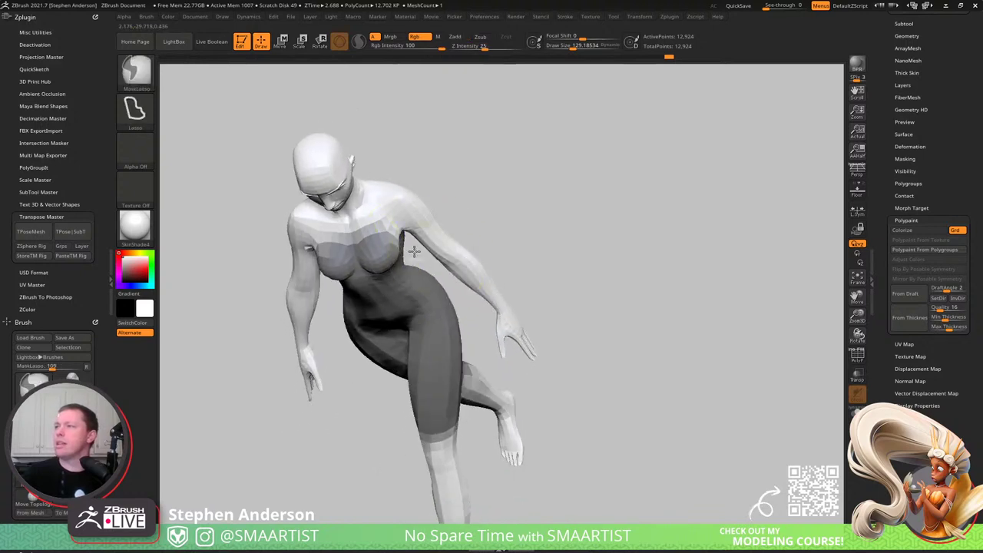
right_click_drag(436, 344, 451, 320)
mouse_move(371, 297)
left_mouse_down("ctrl")
mouse_move(481, 452)
mouse_move(478, 362)
left_mouse_up("ctrl")
mouse_move(368, 307)
right_mouse_down()
mouse_move(423, 266)
mouse_move(407, 288)
right_mouse_up()
left_click(442, 275, "ctrl")
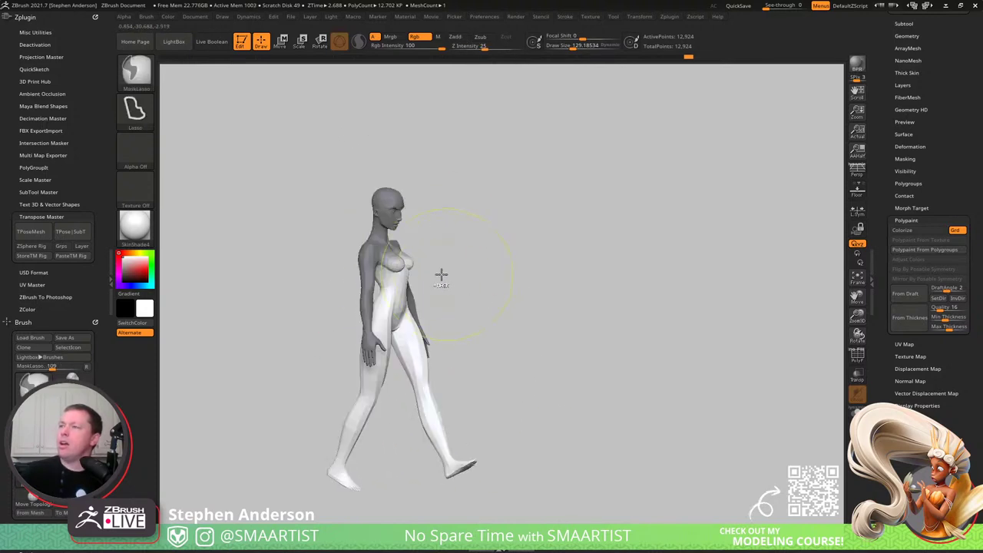
left_click(439, 266, "ctrl")
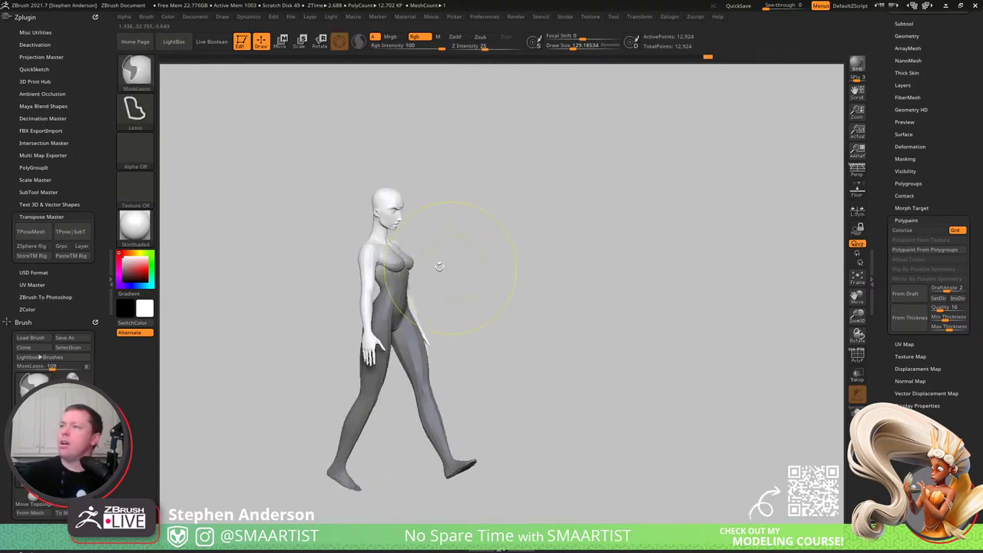
right_click_drag(439, 266, 503, 289)
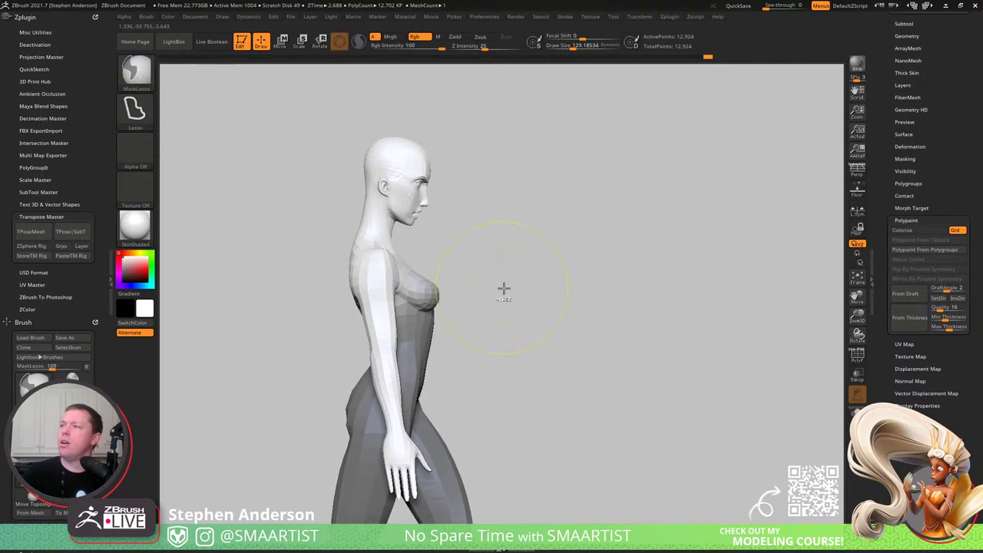
left_click(502, 290, "ctrl")
- Move the gizmo up to the chest, rotate the unmasked torso and legs slightly backward, and clear the mask
key("w")
left_click_drag(435, 363, 424, 367)
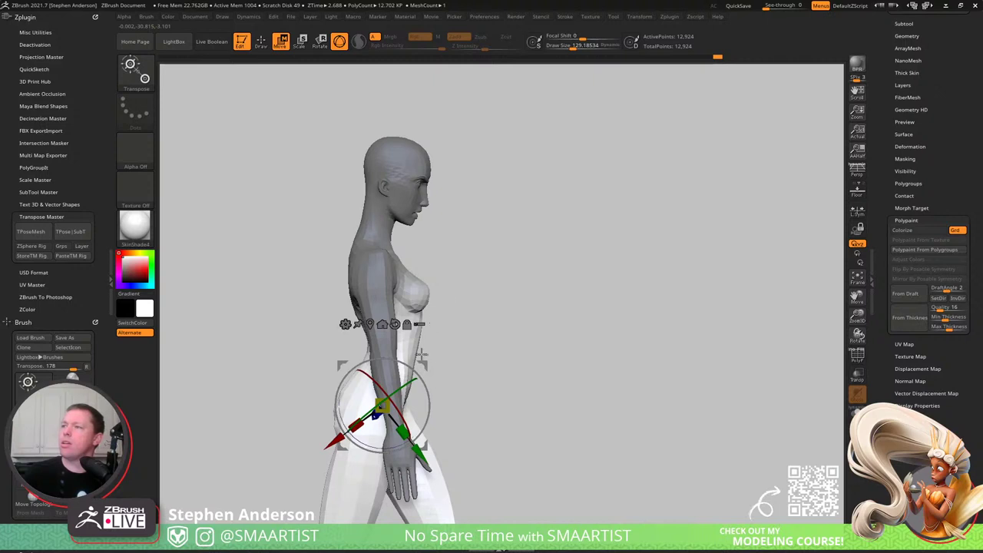
left_click_drag(424, 364, 423, 246, "alt")
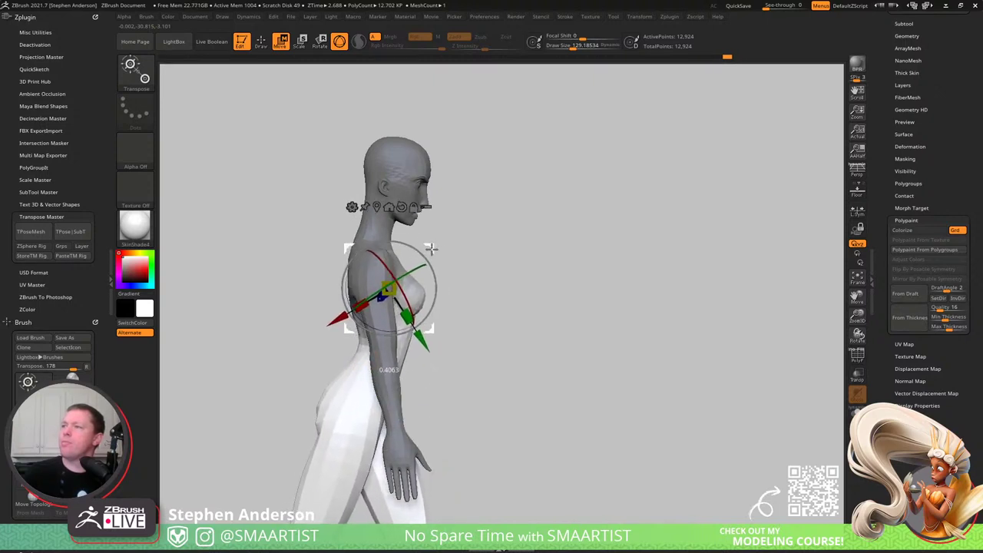
key("q")
mouse_move(484, 252)
left_mouse_down()
mouse_move(451, 258)
mouse_move(488, 255)
left_mouse_up()
- Reshape the breasts slightly using the Move brush with a draw size of about 99
right_click_drag(390, 289, 388, 341, "ctrl")
key("b")
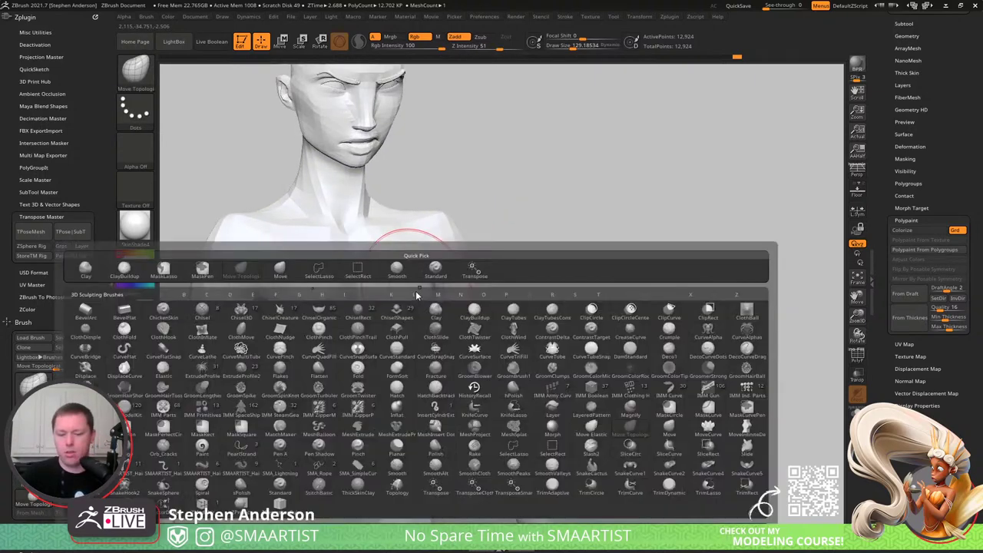
key("m")
key("v")
right_click_drag(417, 292, 378, 284)
key("s")
left_click_drag(410, 286, 406, 286)
mouse_move(406, 287)
right_mouse_down()
mouse_move(418, 316)
mouse_move(407, 289)
right_mouse_up()
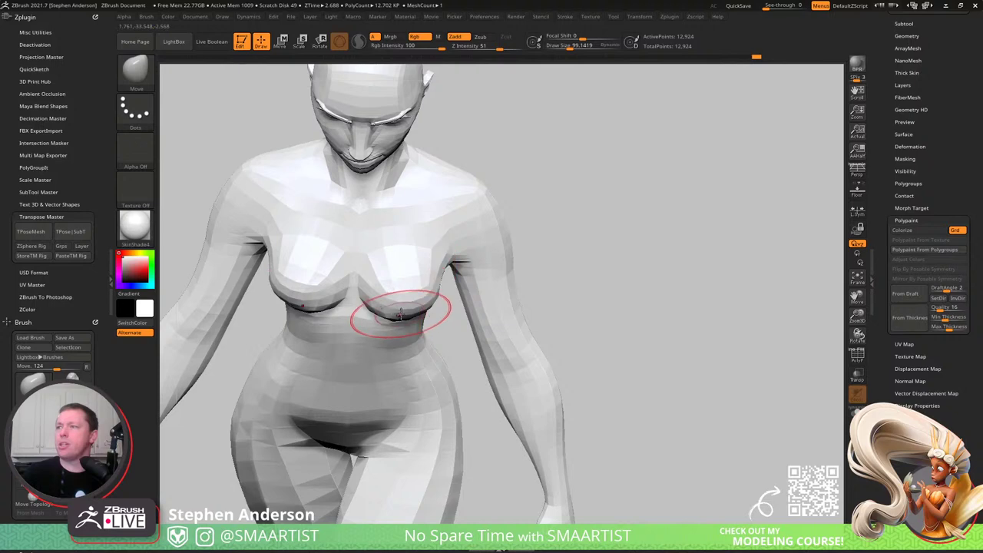
right_click_drag(413, 310, 442, 281)
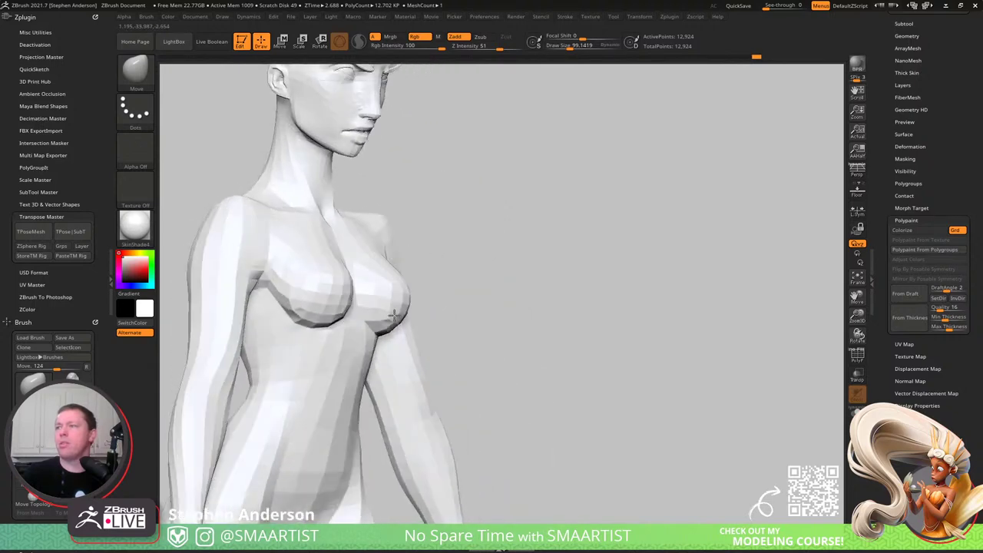
mouse_move(384, 296)
right_mouse_down("ctrl")
mouse_move(357, 255)
mouse_move(450, 249)
right_mouse_up("ctrl")
right_click_drag(447, 269, 430, 237, "ctrl")
- Show the wireframe and mask everything except the left lower leg and foot below the knee
mouse_move(504, 228)
right_mouse_down()
mouse_move(479, 235)
mouse_move(415, 376)
right_mouse_up()
right_click_drag(336, 424, 285, 415)
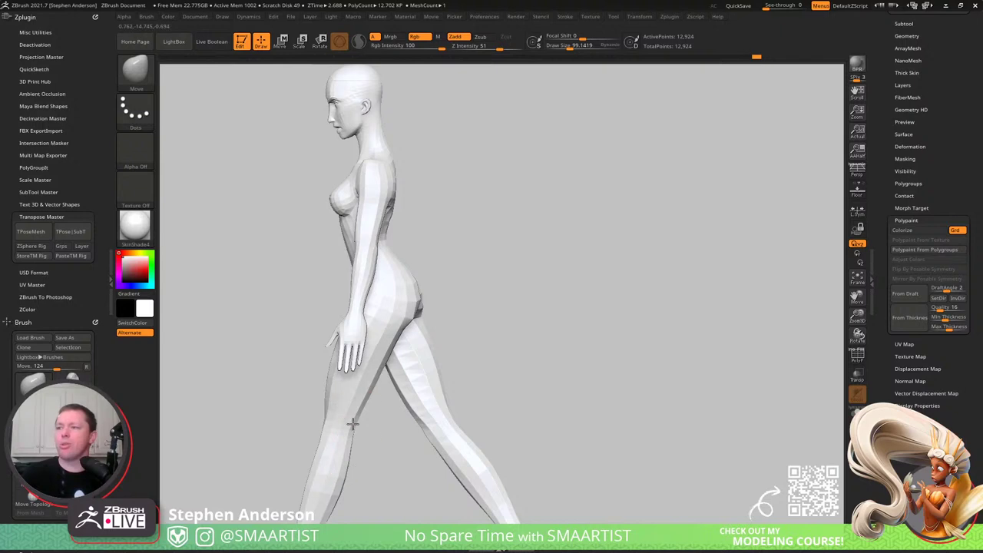
right_click_drag(356, 422, 358, 350, "alt")
right_click_drag(358, 350, 372, 328, "ctrl")
key("shift+f")
key("ctrl")
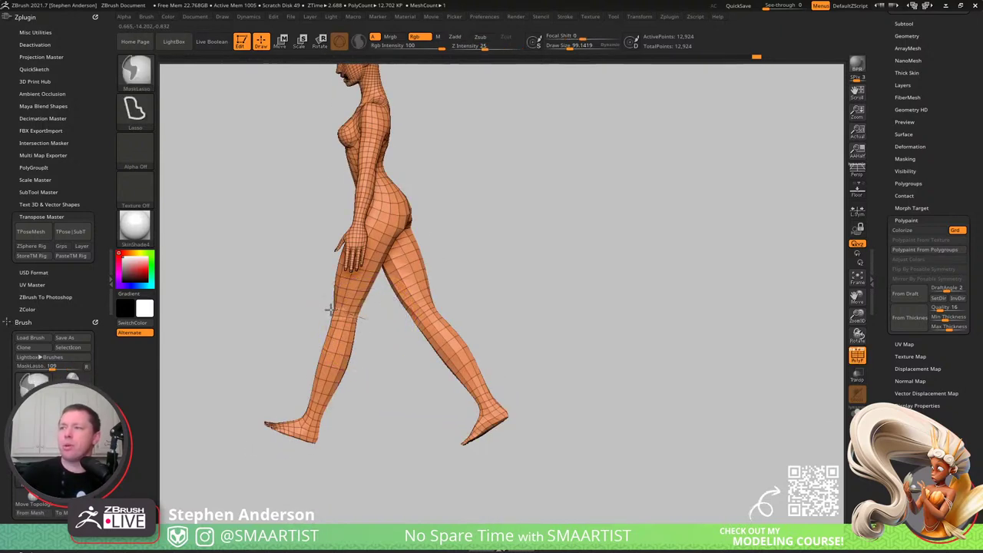
mouse_move(331, 309)
left_mouse_down("ctrl")
mouse_move(205, 479)
mouse_move(374, 406)
mouse_move(382, 350)
left_mouse_up("ctrl")
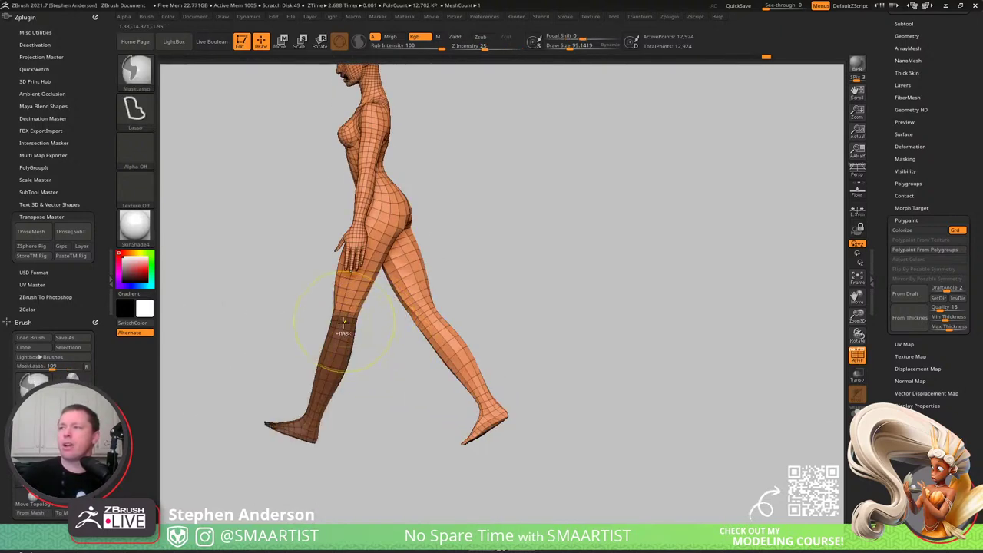
left_click(479, 288, "ctrl")
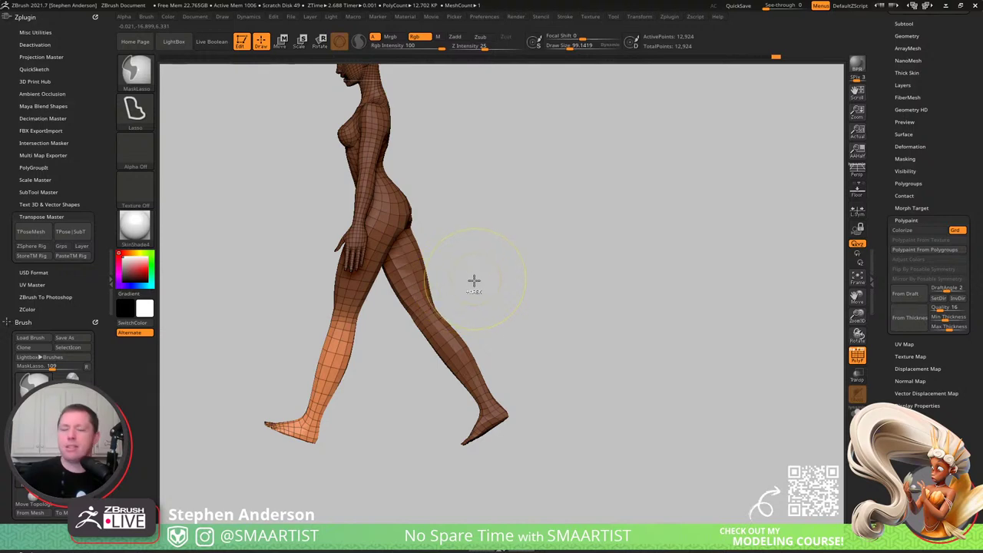
- Place the gizmo at the left knee and bend the unmasked lower leg backward until the shin is roughly horizontal
key("w")
left_click(340, 309)
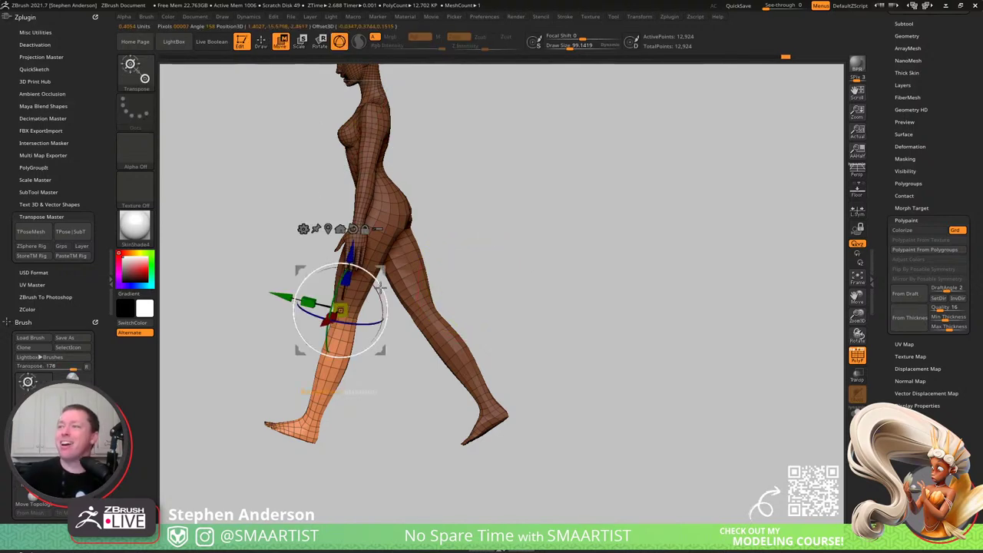
mouse_move(382, 287)
left_mouse_down()
mouse_move(330, 265)
mouse_move(461, 281)
mouse_move(477, 265)
mouse_move(450, 272)
mouse_move(484, 274)
mouse_move(476, 272)
left_mouse_up()
key("ctrl+z")
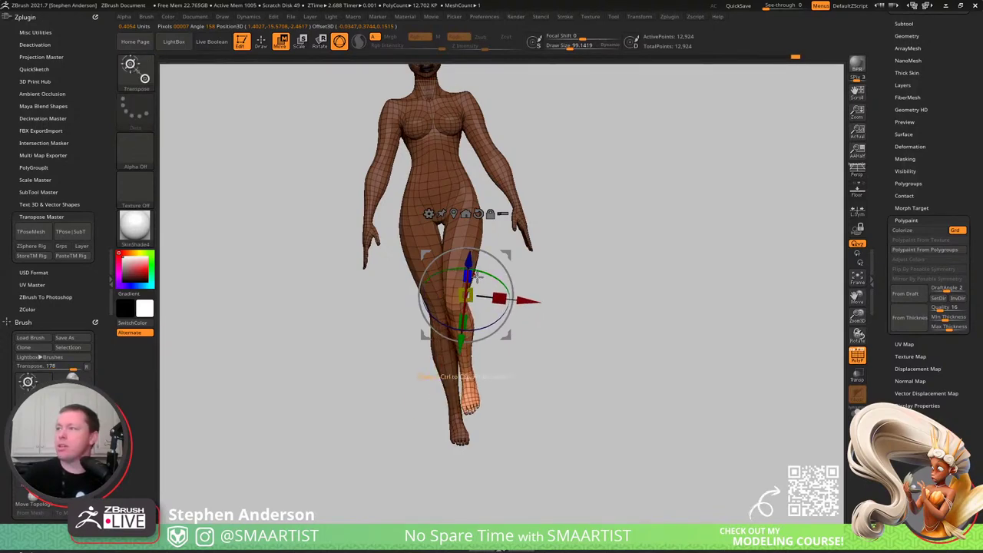
right_click_drag(475, 272, 493, 261)
left_click_drag(494, 257, 539, 283)
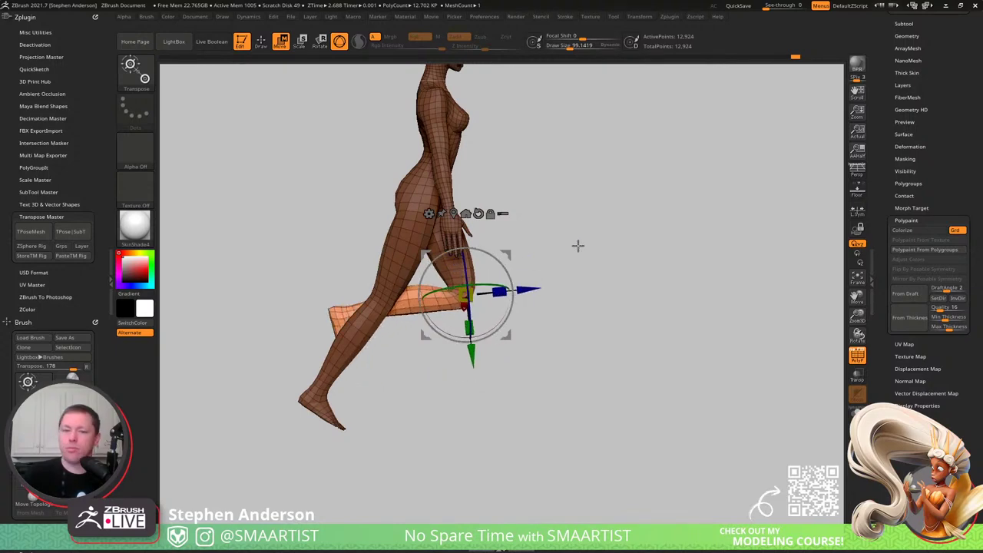
left_click_drag(572, 273, 548, 287)
mouse_move(548, 287)
right_mouse_down("ctrl")
mouse_move(561, 258)
mouse_move(592, 270)
mouse_move(579, 261)
mouse_move(589, 280)
mouse_move(509, 260)
right_mouse_up("ctrl")
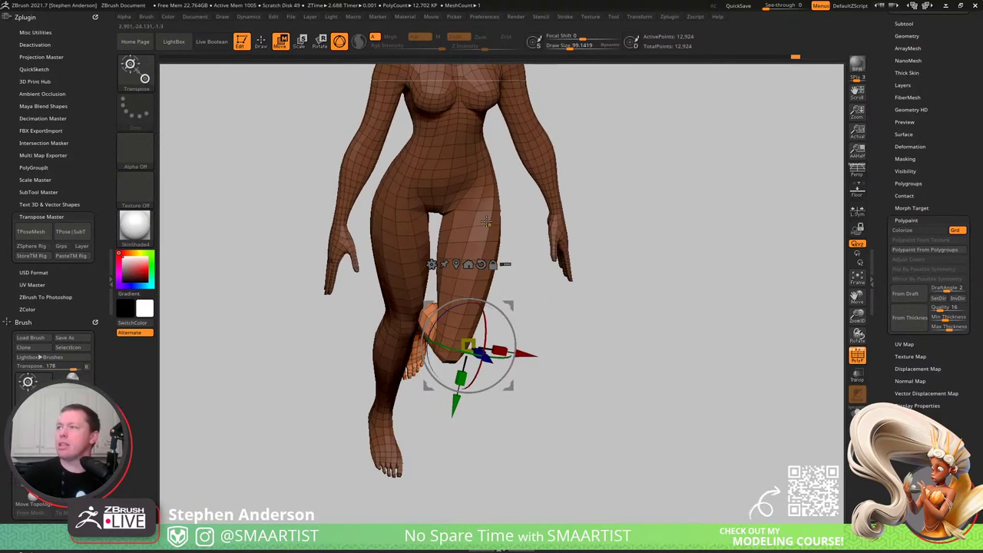
- Move the gizmo to the left hip and mask everything except the left leg, softening the mask edge around the hip
left_click_drag(494, 227, 485, 221, "alt")
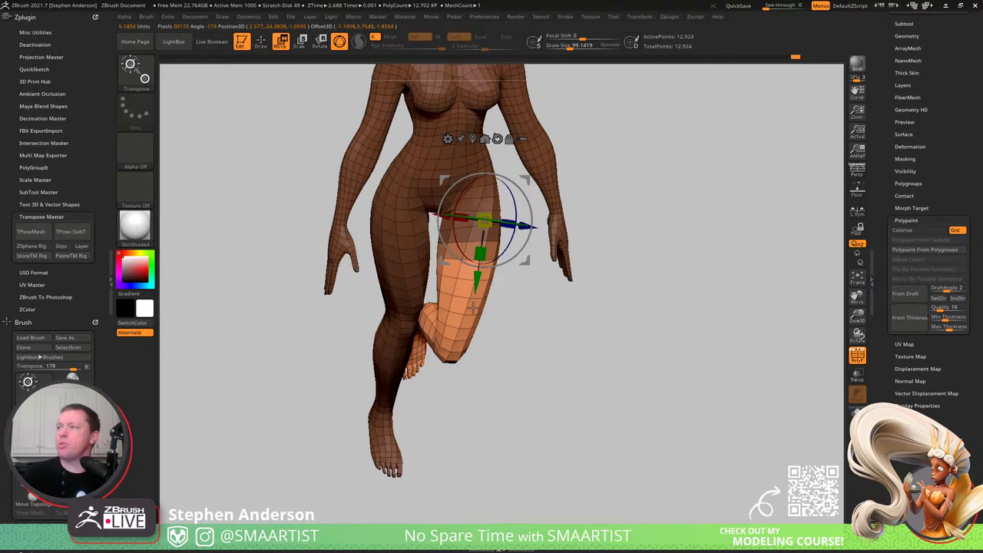
key("q")
left_click(519, 293, "ctrl")
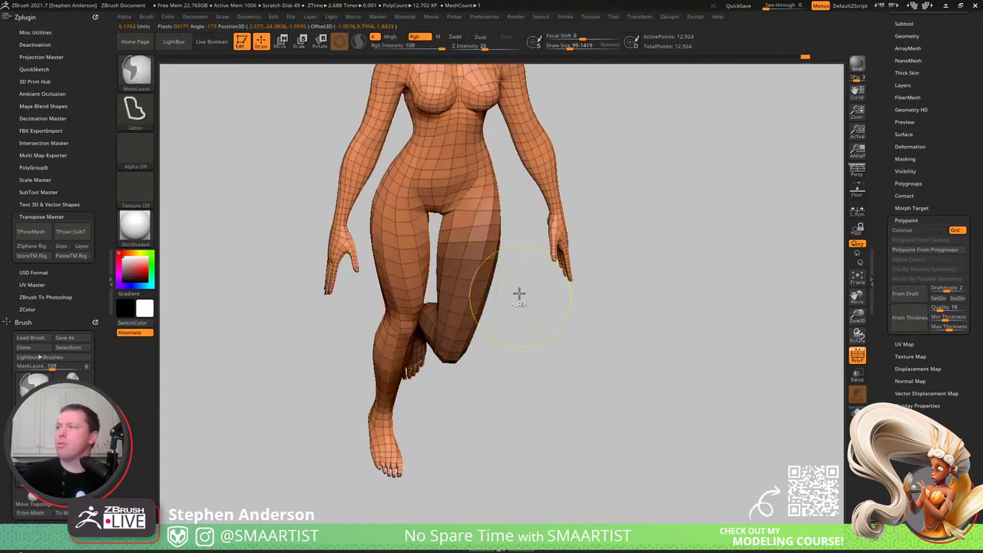
left_click(530, 305, "ctrl")
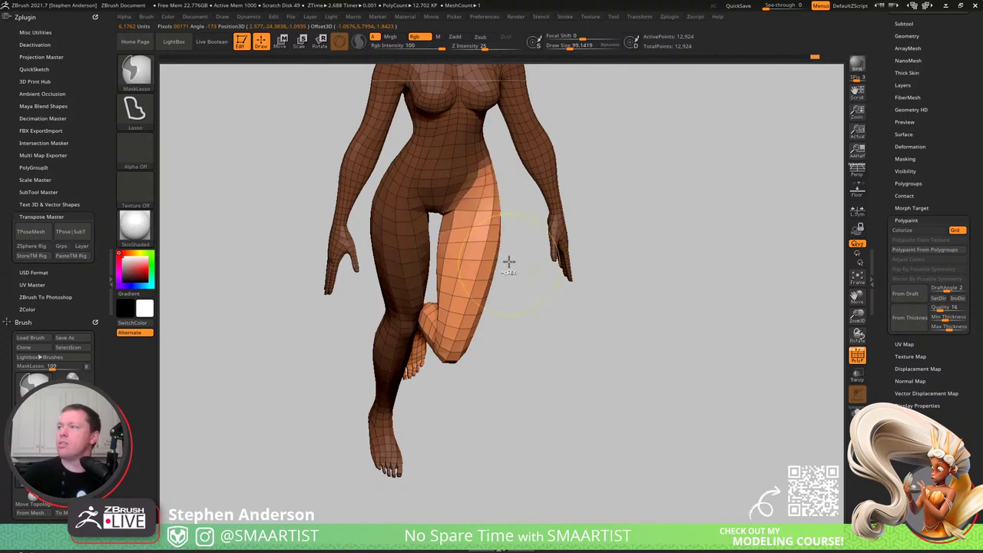
left_click_drag(508, 263, 559, 182)
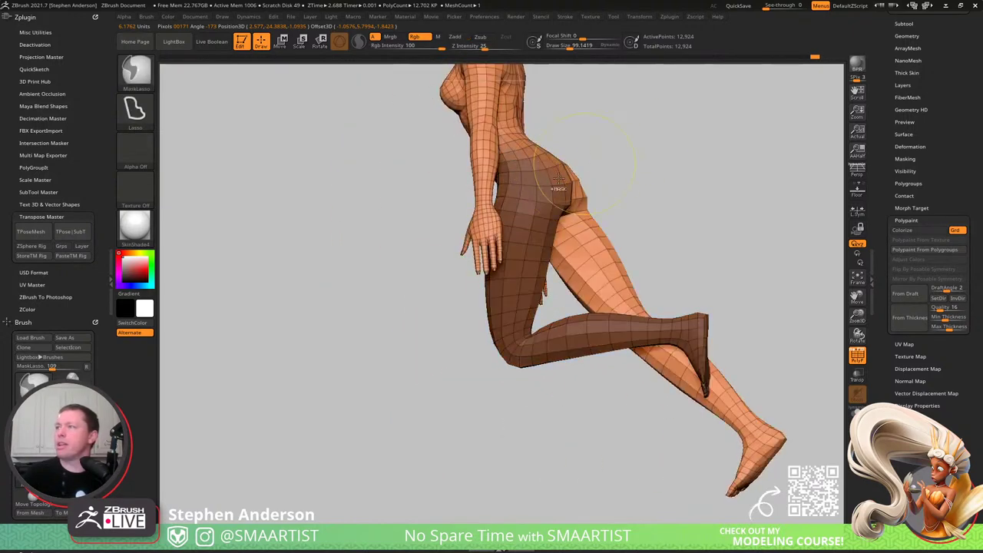
left_click(593, 175, "ctrl")
right_click_drag(538, 194, 607, 184)
- Rotate the unmasked left leg slightly outward at the hip, and clear the mask
key("w")
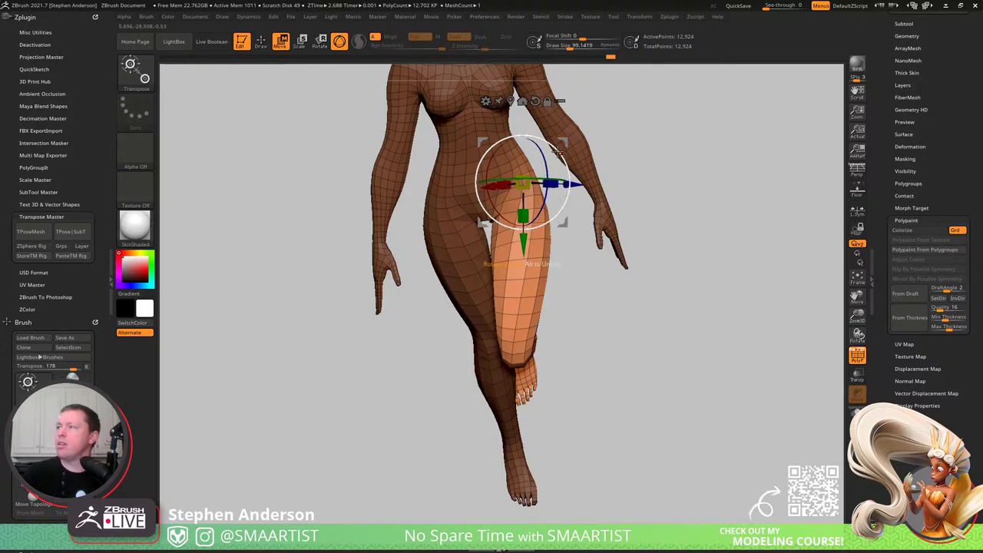
left_click_drag(558, 152, 569, 174)
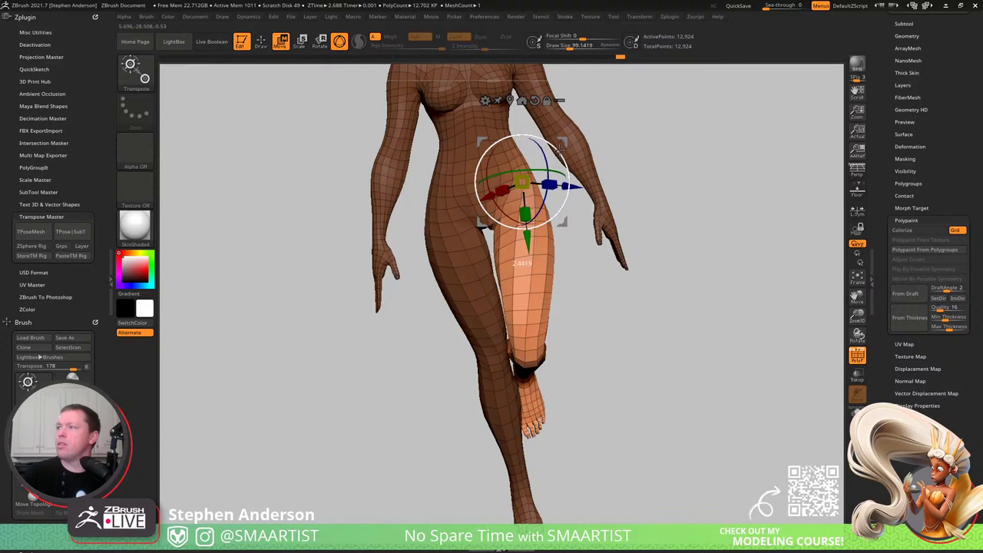
left_click_drag(559, 150, 572, 164)
right_click_drag(513, 243, 536, 244)
left_click_drag(670, 352, 683, 365, "ctrl")
- Try to rotate the left foot at the ankle with the rest of the body masked
right_click_drag(682, 364, 644, 350)
right_click_drag(644, 350, 520, 300, "alt")
left_click_drag(541, 314, 569, 325, "ctrl")
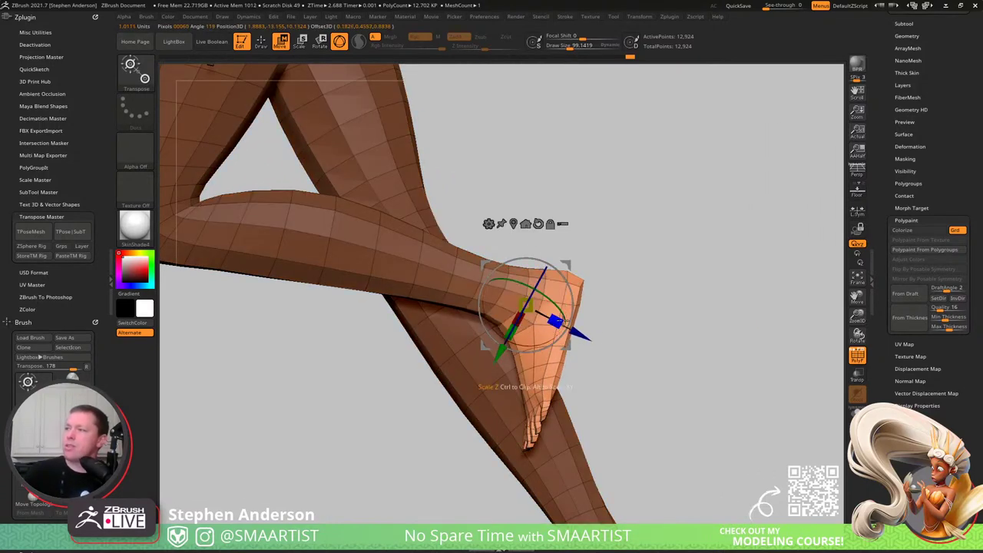
mouse_move(578, 302)
right_mouse_down()
mouse_move(614, 279)
mouse_move(578, 305)
right_mouse_up()
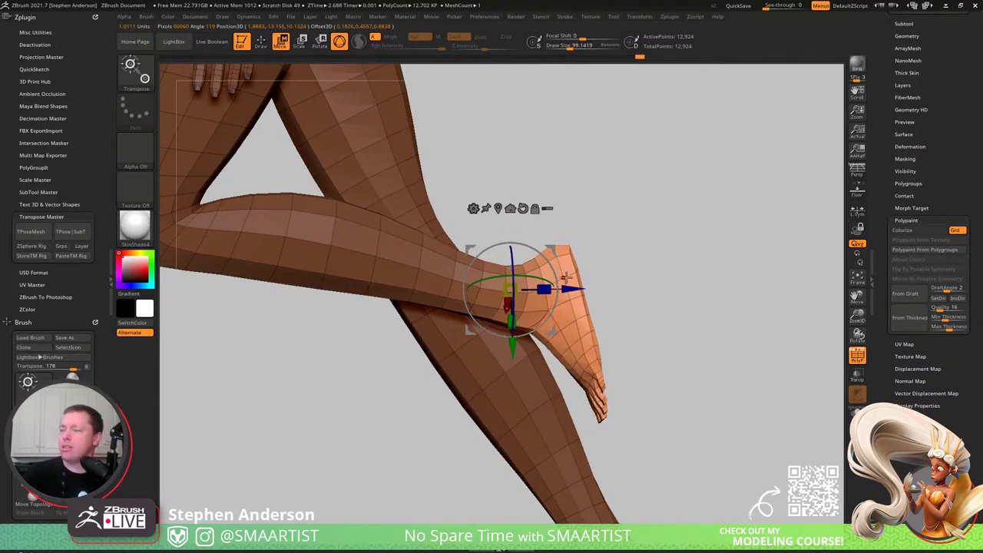
key("ctrl+z")
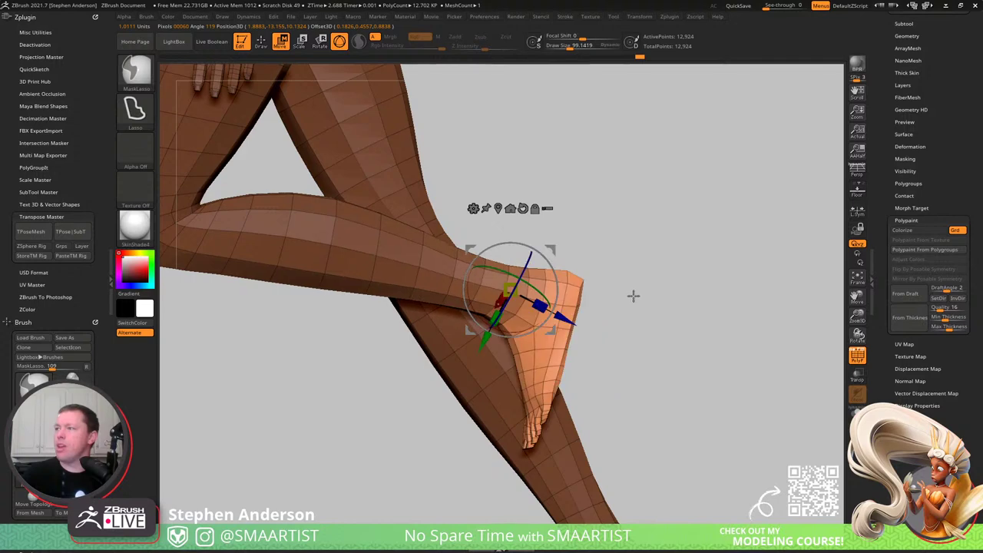
right_click_drag(633, 297, 567, 254, "ctrl")
left_click_drag(572, 260, 639, 283, "ctrl")
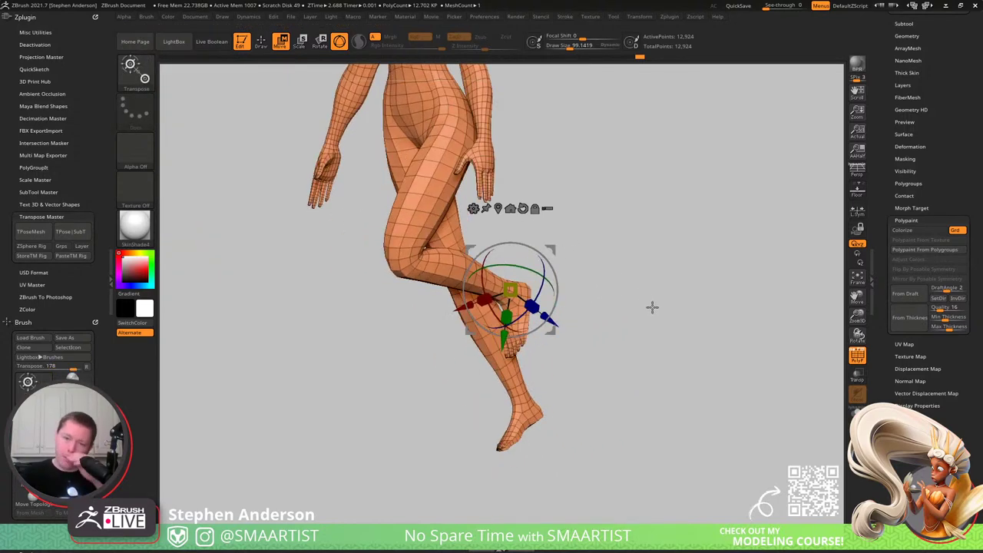
- Hide the wireframe and set the Move brush's draw size to about 54 for reshaping the groin
mouse_move(629, 318)
left_mouse_down()
mouse_move(648, 323)
mouse_move(632, 325)
mouse_move(621, 310)
mouse_move(636, 315)
mouse_move(634, 326)
mouse_move(636, 306)
mouse_move(626, 301)
left_mouse_up()
key("q")
key("shift+f")
right_click_drag(626, 259, 635, 320, "alt")
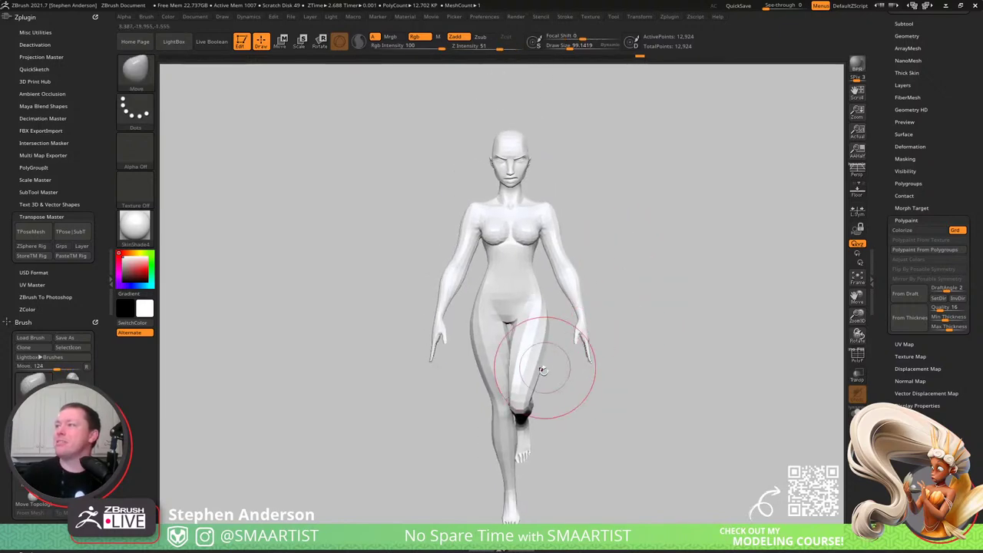
mouse_move(551, 369)
right_mouse_down()
mouse_move(527, 336)
mouse_move(644, 436)
mouse_move(562, 357)
right_mouse_up()
mouse_move(561, 356)
left_mouse_down("alt")
mouse_move(555, 377)
mouse_move(593, 301)
left_mouse_up("alt")
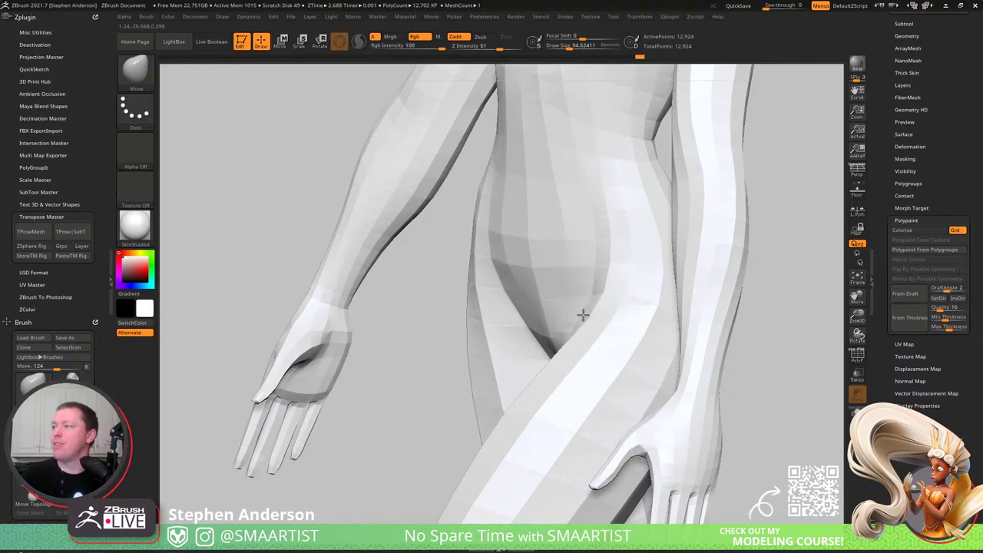
right_click_drag(570, 302, 572, 377)
mouse_move(572, 377)
left_mouse_down()
mouse_move(562, 423)
mouse_move(583, 324)
left_mouse_up()
key("s")
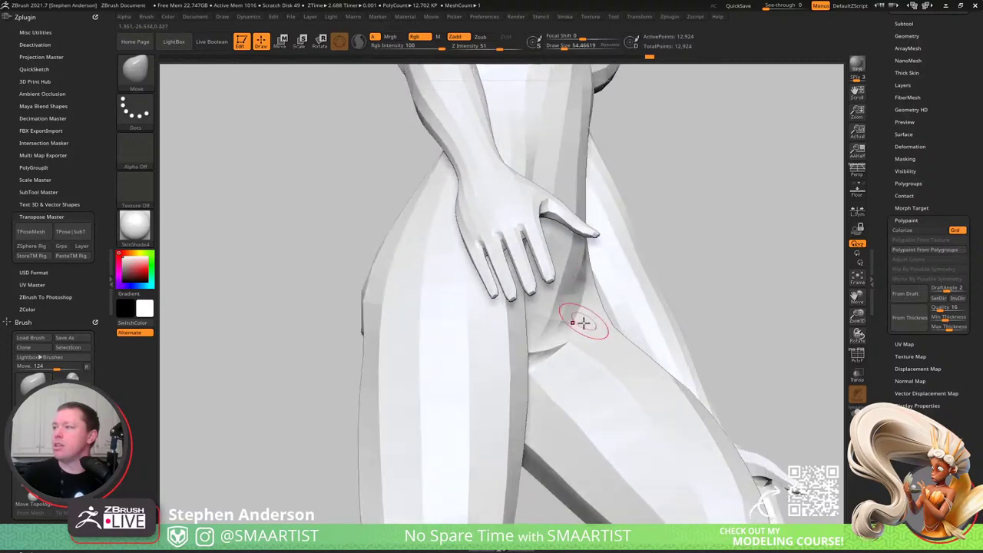
- Reshape the crotch and the crease where the left inner thigh meets the pelvis with the Move brush
left_click_drag(549, 355, 548, 334)
right_click_drag(548, 334, 568, 311)
left_click_drag(568, 311, 527, 393)
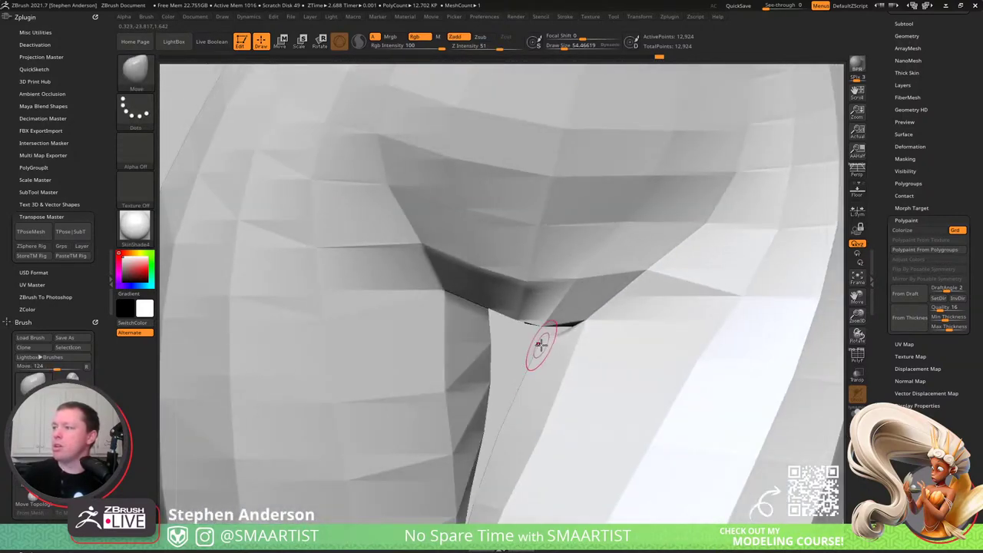
left_click_drag(580, 324, 555, 303)
left_click_drag(546, 340, 497, 377)
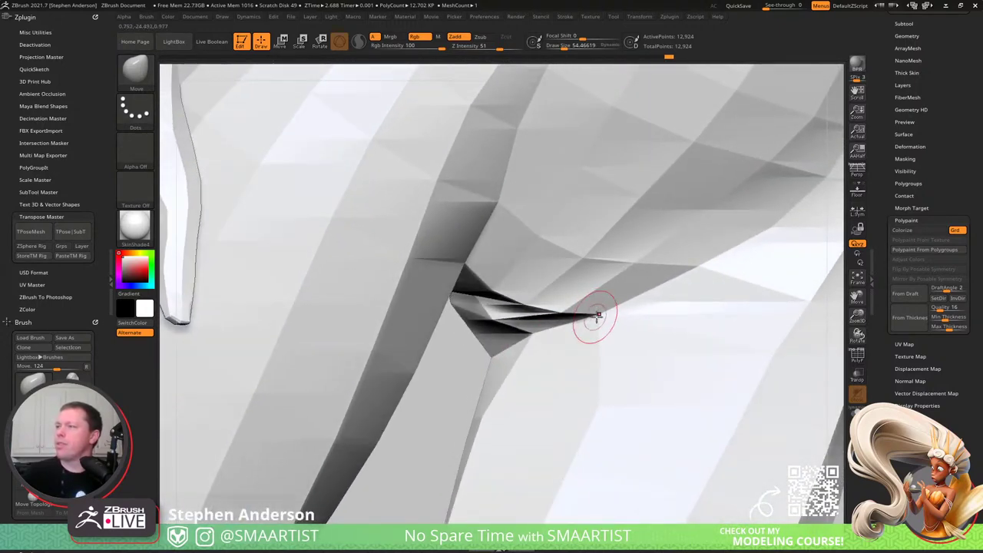
right_click_drag(599, 316, 625, 275)
mouse_move(689, 277)
right_mouse_down()
mouse_move(669, 296)
mouse_move(719, 256)
right_mouse_up()
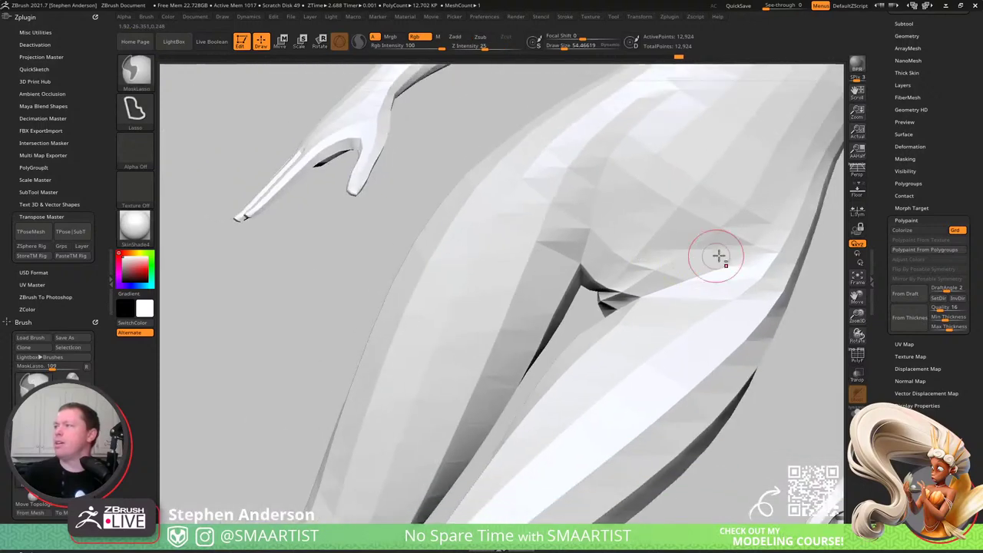
mouse_move(719, 256)
left_mouse_down()
mouse_move(562, 303)
mouse_move(561, 294)
mouse_move(619, 303)
mouse_move(495, 222)
mouse_move(531, 334)
mouse_move(500, 327)
mouse_move(514, 321)
mouse_move(564, 351)
left_mouse_up()
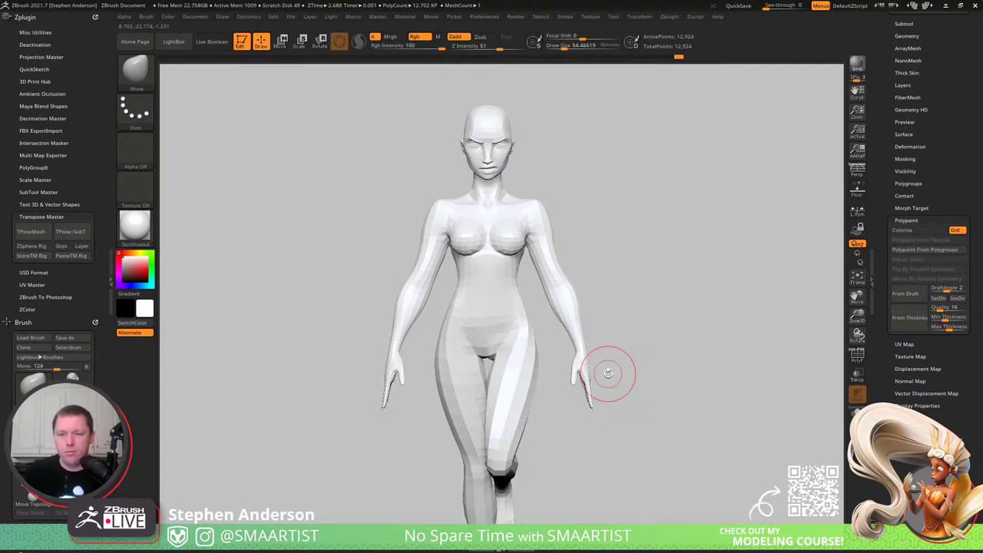
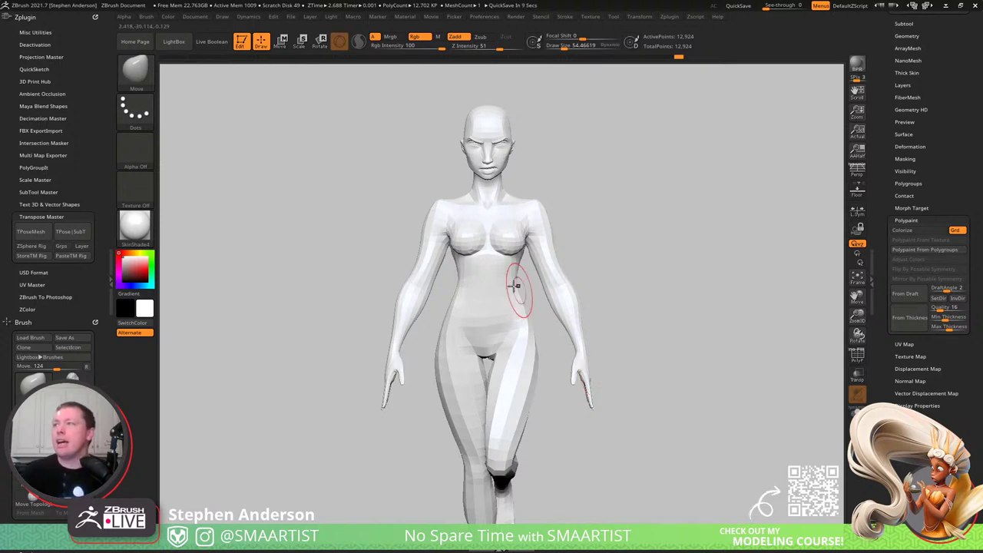
- Mask the upper body down to the waist with a topological mask, and invert it to protect the hips and legs
right_click_drag(491, 292, 494, 325)
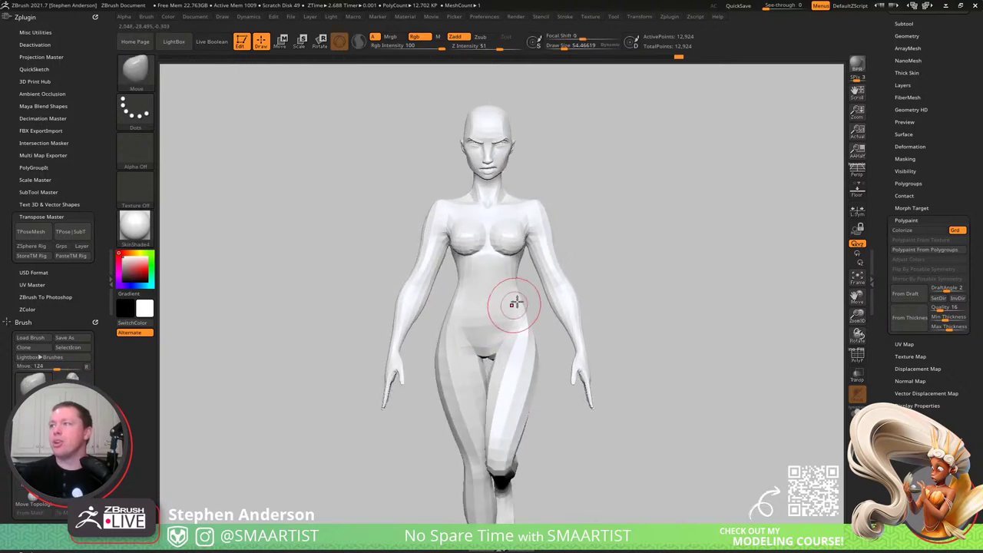
right_click_drag(532, 263, 474, 344, "alt")
key("w")
left_click_drag(506, 358, 502, 392, "ctrl")
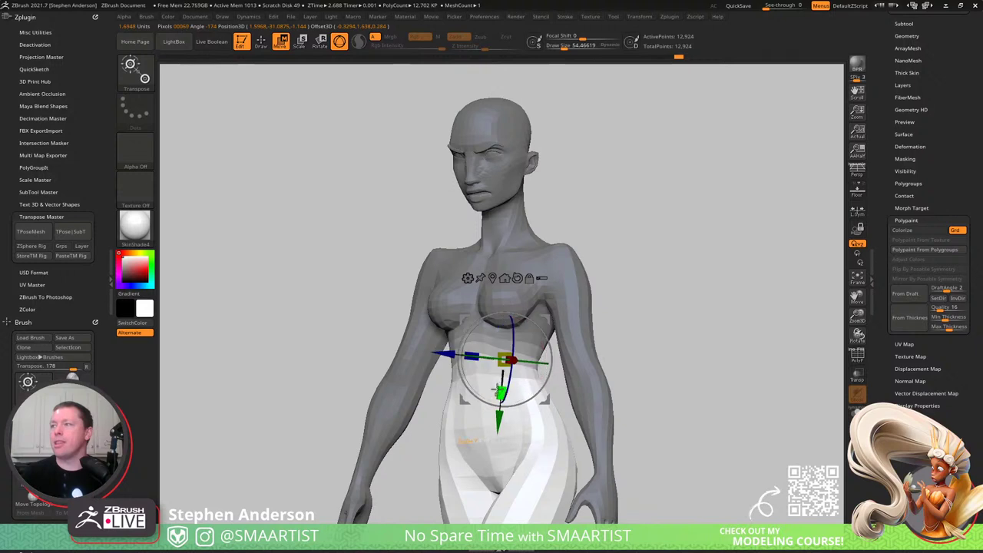
left_click(677, 246, "ctrl")
- Add the head to the mask with a softened neck edge, leaving the shoulders, chest and arms free
mouse_move(597, 160)
left_mouse_down("ctrl")
mouse_move(467, 231)
mouse_move(658, 65)
mouse_move(669, 118)
left_mouse_up("ctrl")
right_click_drag(565, 228, 548, 248)
key("q")
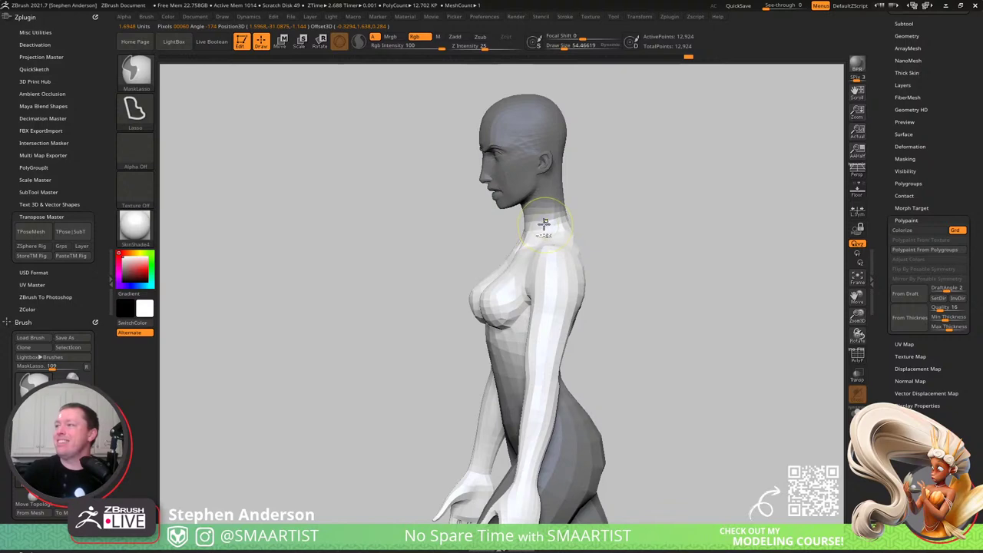
left_click(631, 227, "ctrl")
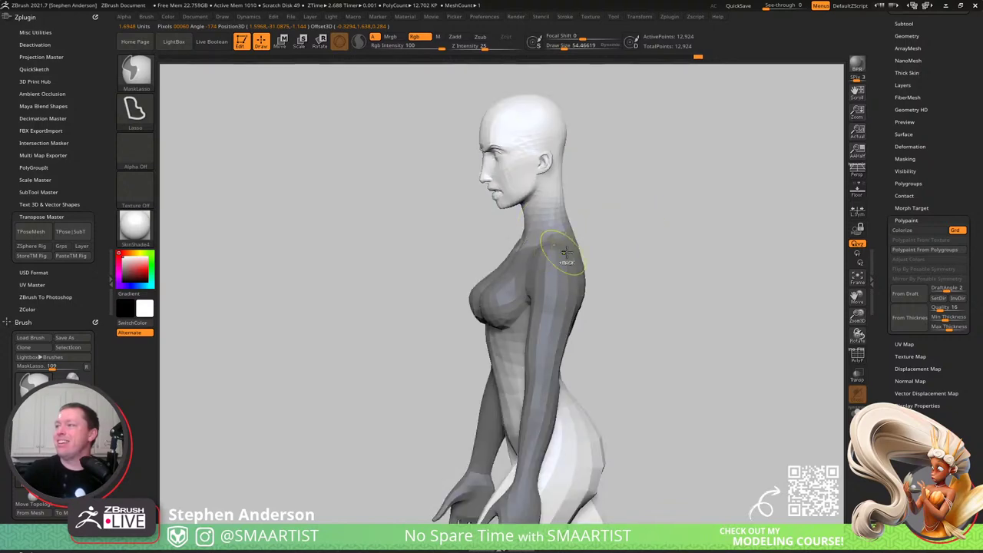
right_click_drag(567, 254, 652, 259)
key("w")
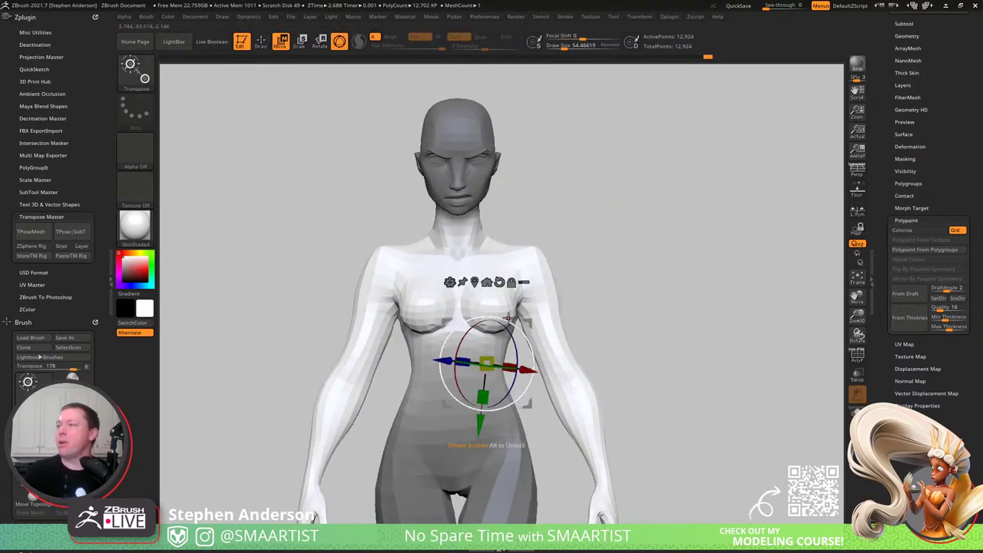
- Center and straighten the gizmo on the upper back, and try rotating the unmasked shoulders, chest and arms
right_click_drag(509, 316, 566, 262)
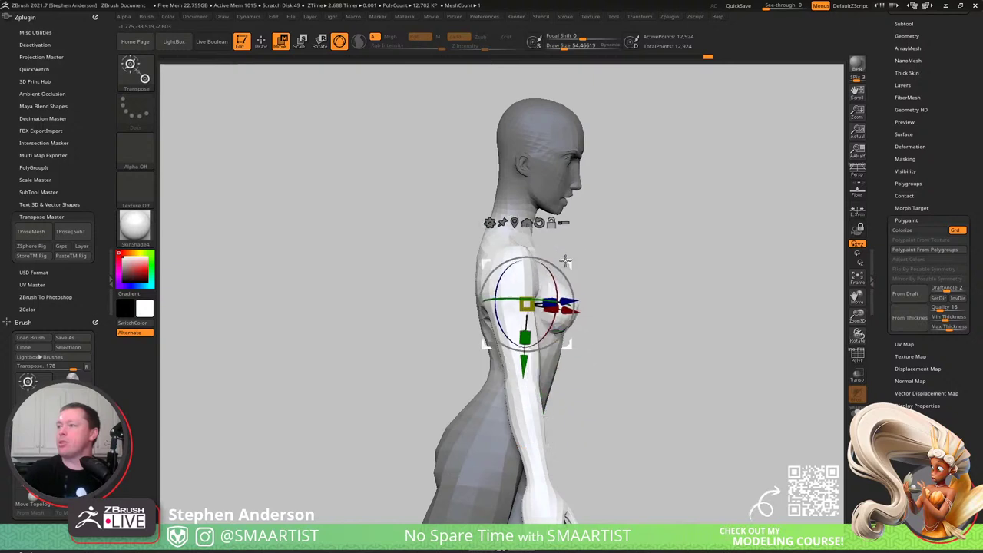
left_click(515, 223)
left_click(538, 200, "alt")
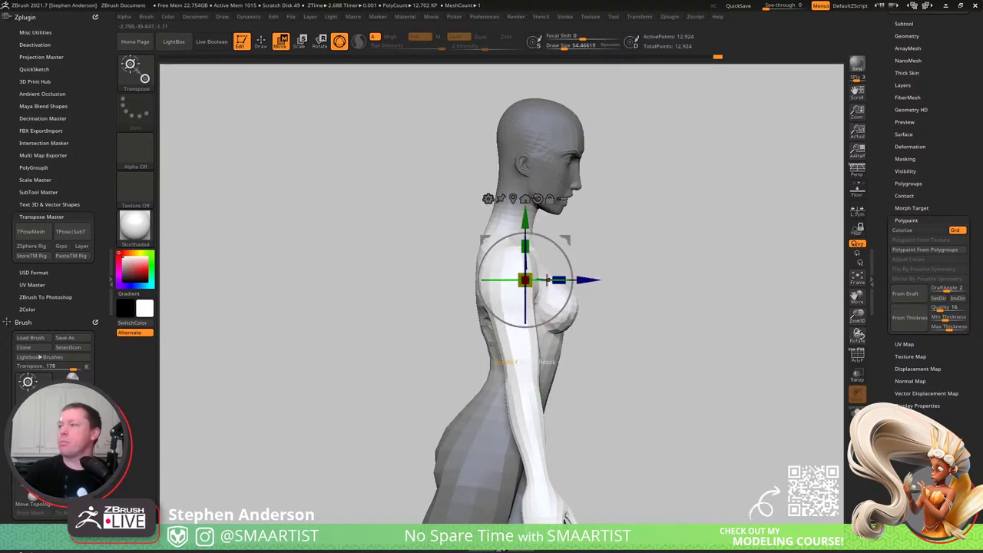
right_click_drag(547, 280, 654, 240)
left_click(585, 240, "alt")
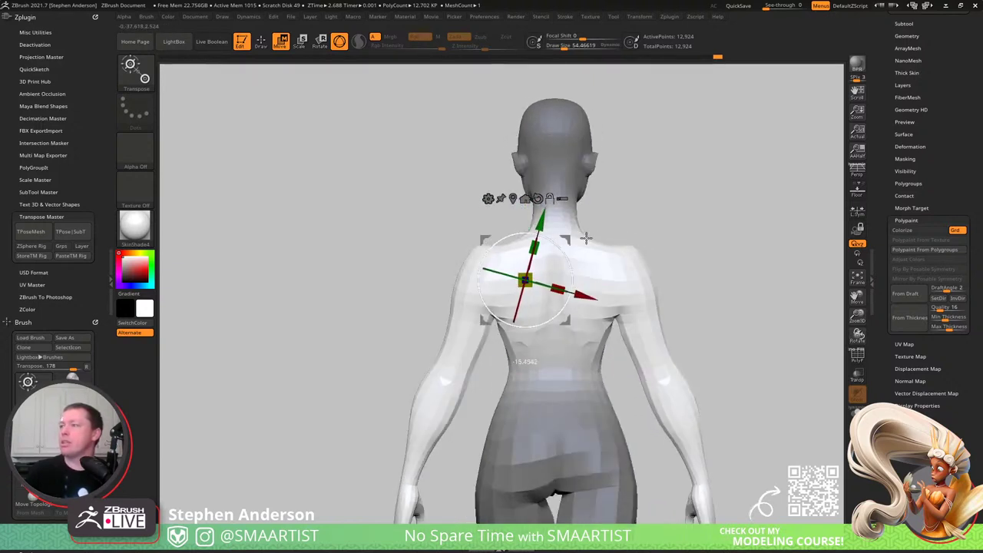
key("ctrl+z")
left_click_drag(568, 239, 602, 234, "alt")
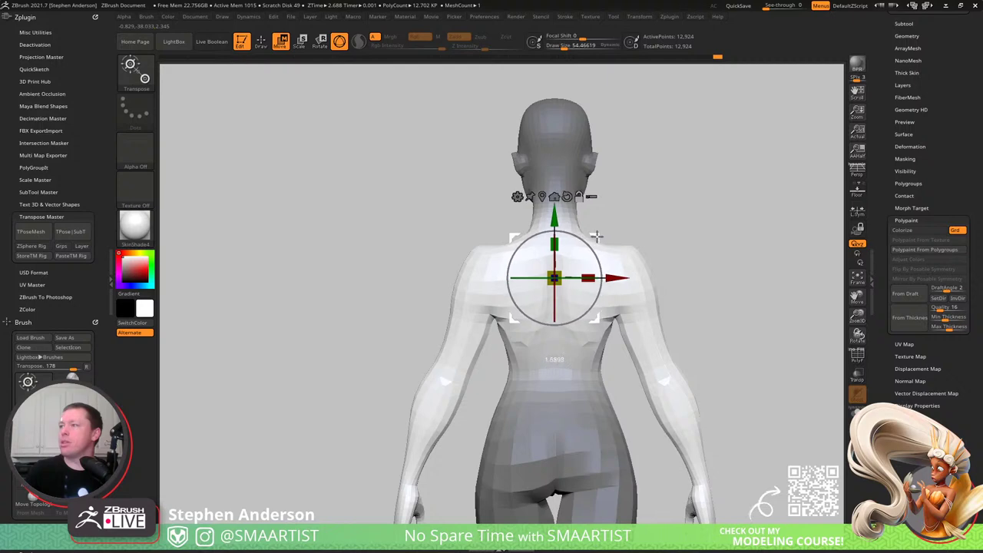
mouse_move(603, 234)
right_mouse_down()
mouse_move(636, 215)
mouse_move(594, 239)
right_mouse_up()
left_click_drag(573, 278, 604, 278)
key("ctrl+z")
- Clear the mask and mask only the hips and buttocks, leaving the upper body and legs free
left_click_drag(622, 399, 583, 280, "alt")
right_click_drag(532, 303, 551, 302, "ctrl")
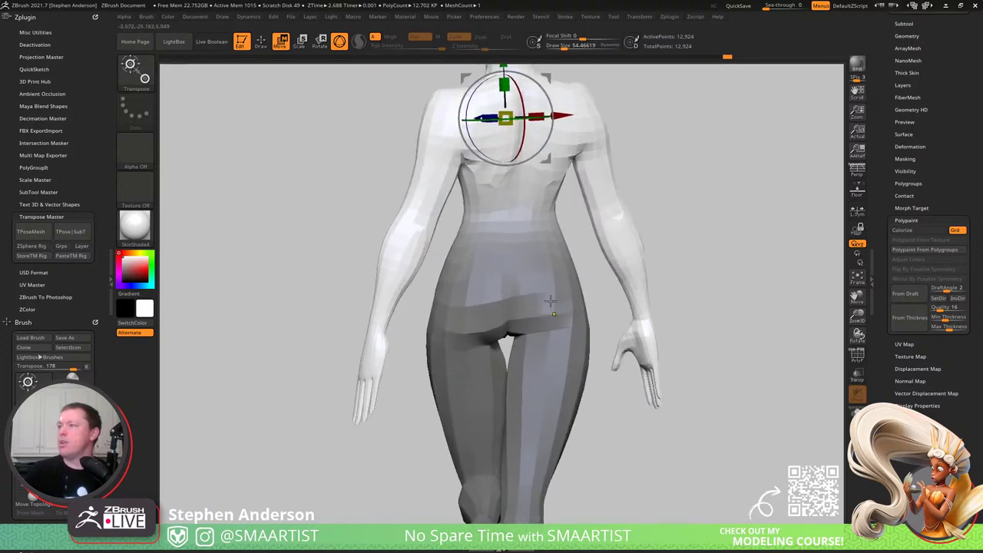
left_click_drag(653, 264, 669, 276, "ctrl")
mouse_move(576, 241)
left_mouse_down("ctrl")
mouse_move(545, 228)
mouse_move(442, 253)
mouse_move(416, 296)
mouse_move(409, 343)
mouse_move(531, 356)
mouse_move(599, 326)
mouse_move(604, 313)
left_mouse_up("ctrl")
mouse_move(597, 312)
right_mouse_down("ctrl")
mouse_move(565, 290)
mouse_move(559, 344)
mouse_move(573, 345)
right_mouse_up("ctrl")
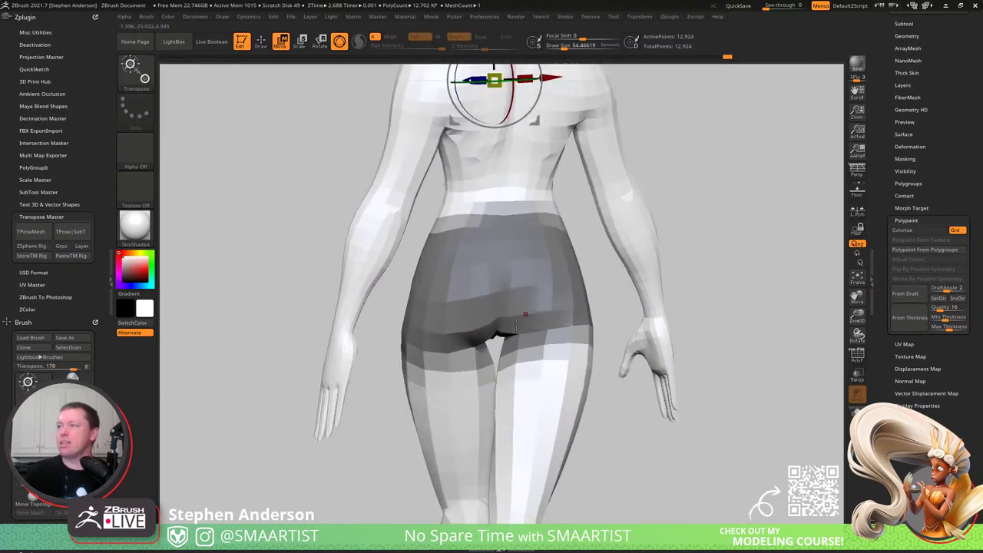
key("q")
right_click_drag(484, 345, 507, 295)
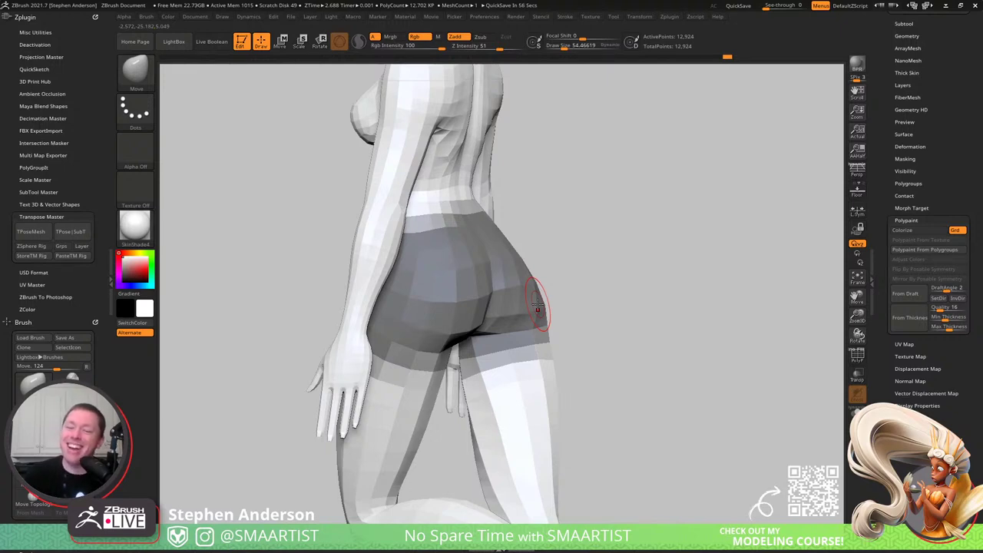
- Clear the mask and reshape the crease under the buttocks with the Move brush at a draw size of about 109
mouse_move(576, 269)
right_mouse_down()
mouse_move(494, 296)
mouse_move(518, 287)
mouse_move(561, 302)
right_mouse_up()
left_click_drag(663, 272, 673, 281, "ctrl")
key("s")
mouse_move(447, 344)
left_mouse_down()
mouse_move(446, 336)
mouse_move(466, 335)
left_mouse_up()
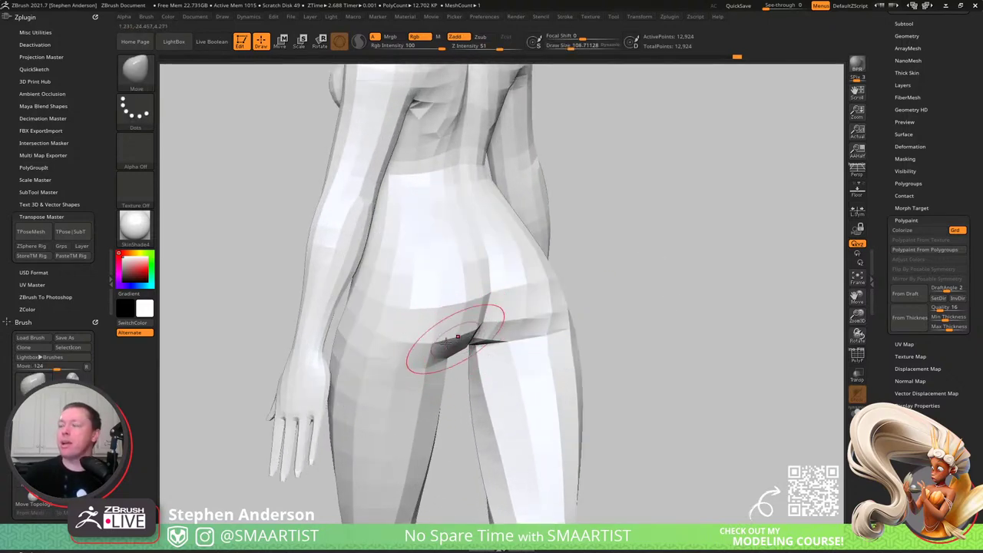
mouse_move(414, 345)
right_mouse_down()
mouse_move(441, 347)
mouse_move(428, 330)
mouse_move(423, 347)
right_mouse_up()
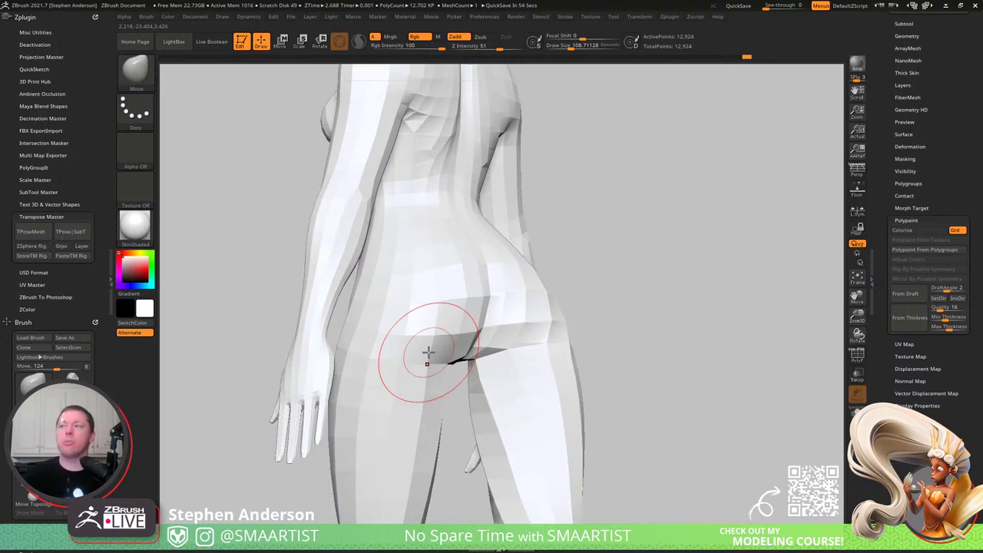
right_click_drag(364, 301, 388, 279)
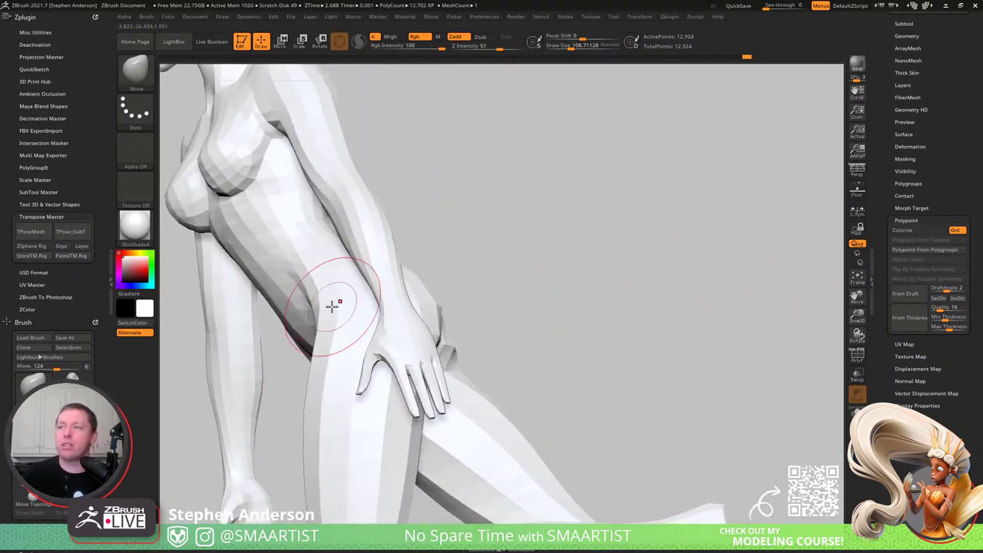
right_click_drag(330, 279, 305, 318)
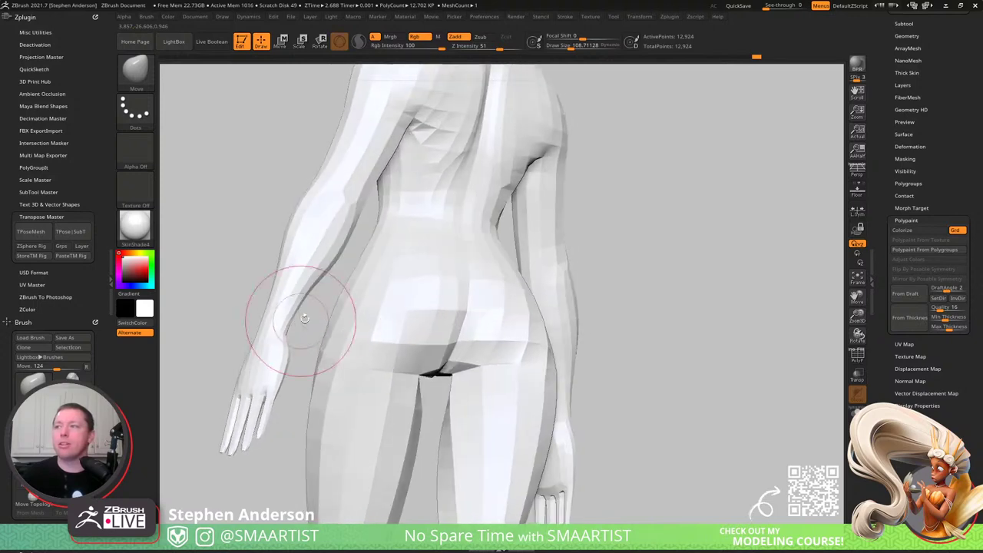
- Reshape the geometry around the gap between the buttocks and inner thighs with a smaller Move brush of about 39
mouse_move(394, 264)
right_mouse_down()
mouse_move(384, 277)
mouse_move(430, 338)
mouse_move(417, 395)
right_mouse_up()
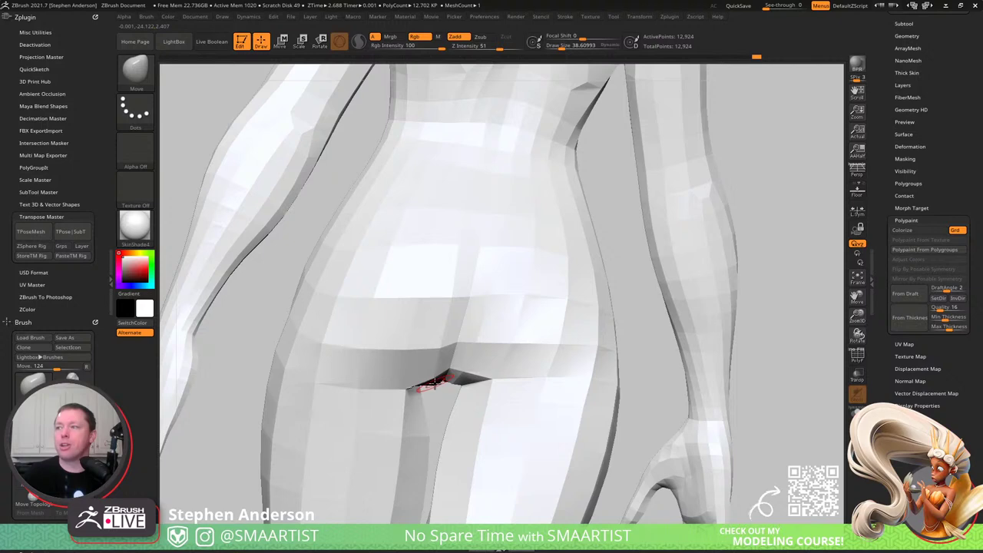
right_click_drag(434, 382, 413, 387, "alt")
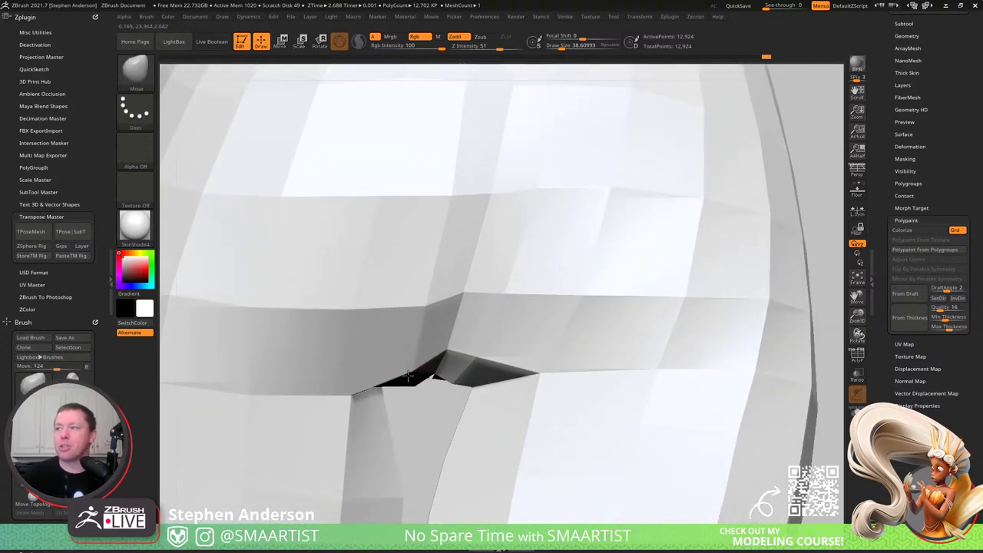
right_click_drag(398, 348, 401, 386)
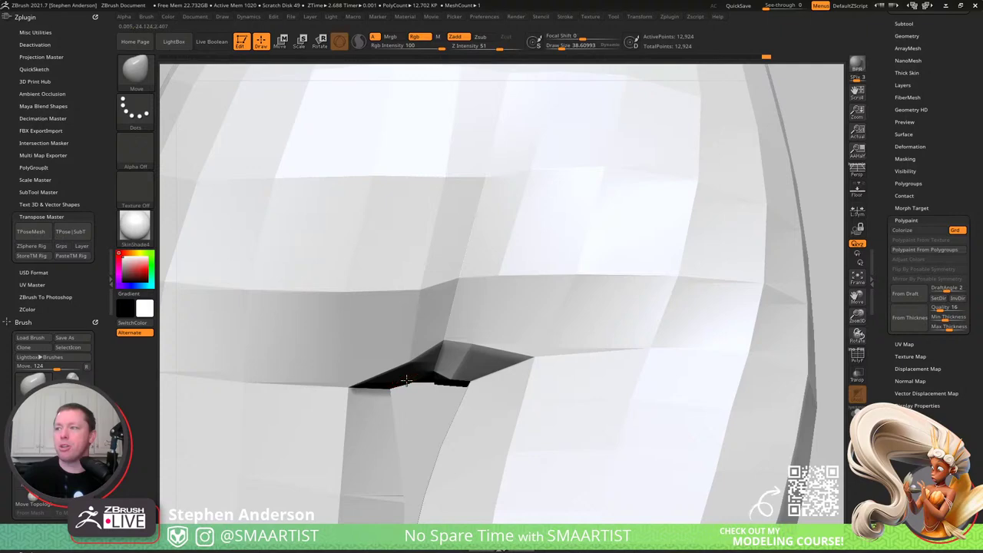
- Reshape the groin and front hip crease with the Move brush, reducing the draw size to about 81
mouse_move(407, 380)
right_mouse_down()
mouse_move(404, 391)
mouse_move(492, 328)
mouse_move(442, 361)
mouse_move(430, 283)
mouse_move(468, 351)
mouse_move(457, 315)
mouse_move(469, 292)
mouse_move(457, 185)
mouse_move(461, 256)
mouse_move(435, 278)
mouse_move(458, 279)
mouse_move(414, 329)
mouse_move(393, 272)
mouse_move(399, 223)
mouse_move(402, 301)
mouse_move(419, 343)
mouse_move(404, 307)
mouse_move(412, 282)
mouse_move(373, 351)
mouse_move(388, 307)
mouse_move(410, 296)
mouse_move(437, 314)
mouse_move(469, 310)
right_mouse_up()
key("s")
left_click_drag(445, 239, 455, 240)
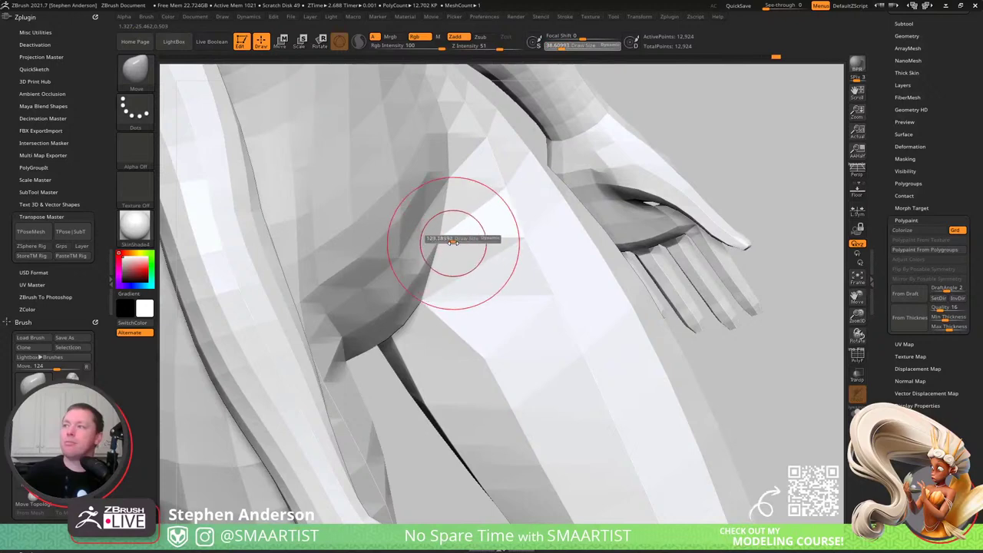
mouse_move(438, 236)
right_mouse_down()
mouse_move(426, 200)
mouse_move(439, 169)
mouse_move(423, 193)
mouse_move(469, 242)
mouse_move(527, 268)
right_mouse_up()
key("bracketleft")
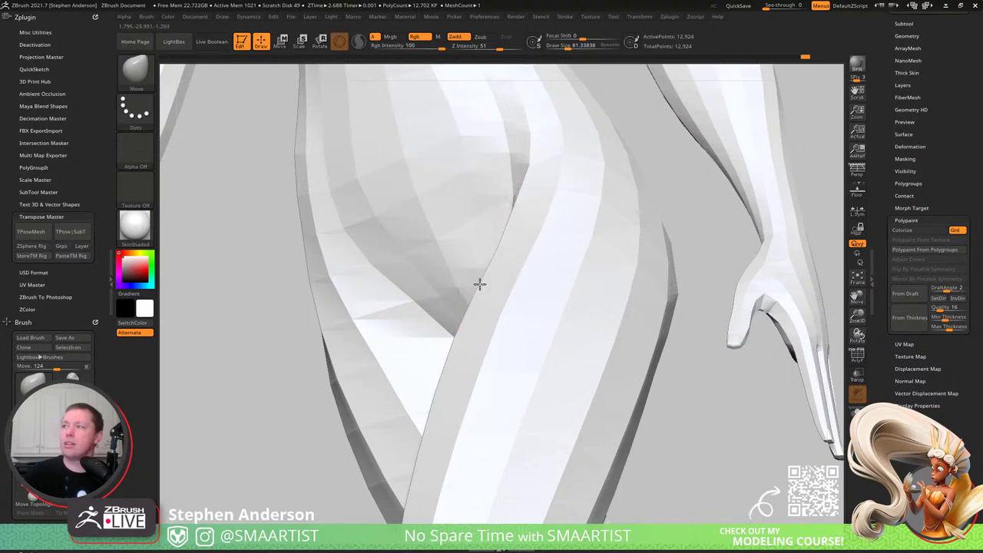
- Lasso-mask the character's right arm up to the shoulder, soften the edge, and invert the mask to free only that arm
mouse_move(526, 240)
right_mouse_down()
mouse_move(507, 226)
mouse_move(531, 246)
mouse_move(552, 246)
mouse_move(506, 241)
mouse_move(549, 316)
mouse_move(531, 219)
mouse_move(536, 178)
mouse_move(498, 184)
mouse_move(489, 215)
mouse_move(527, 207)
mouse_move(409, 194)
mouse_move(377, 171)
mouse_move(389, 208)
mouse_move(477, 247)
mouse_move(469, 219)
mouse_move(481, 247)
mouse_move(469, 232)
mouse_move(443, 269)
mouse_move(428, 259)
mouse_move(467, 267)
mouse_move(453, 179)
right_mouse_up()
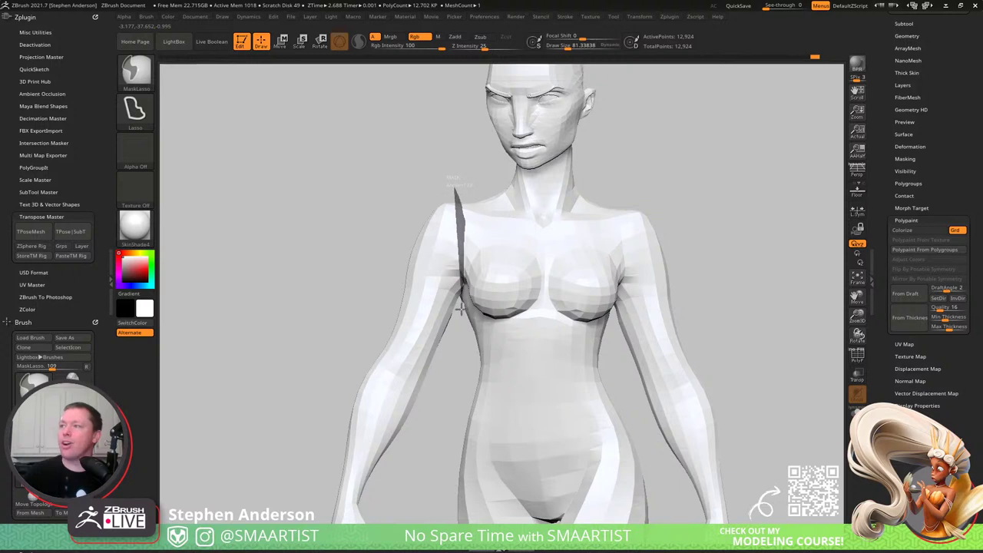
mouse_move(461, 307)
left_mouse_down("ctrl")
mouse_move(272, 397)
mouse_move(325, 262)
left_mouse_up("ctrl")
mouse_move(325, 261)
right_mouse_down("alt")
mouse_move(376, 153)
mouse_move(383, 180)
right_mouse_up("alt")
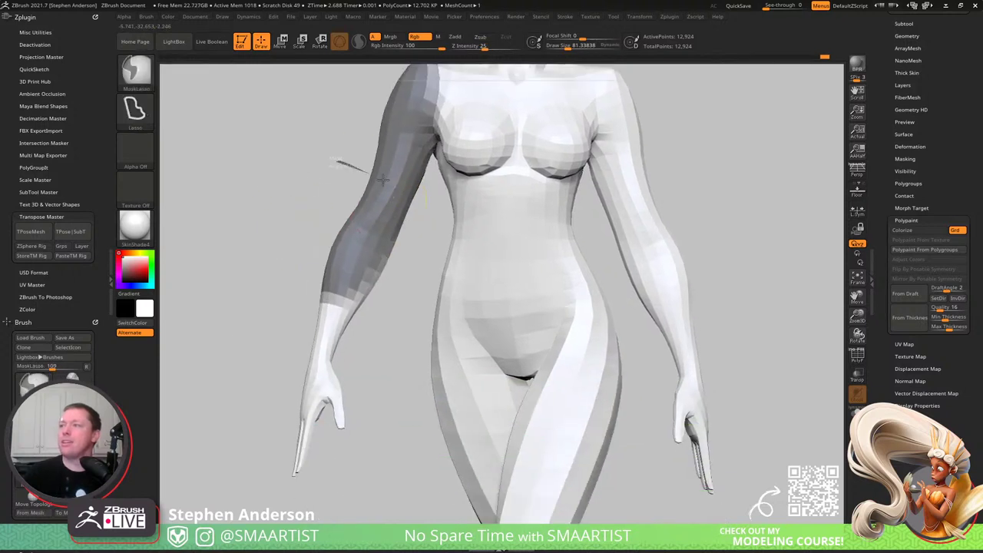
mouse_move(383, 180)
left_mouse_down("ctrl")
mouse_move(399, 310)
mouse_move(296, 511)
mouse_move(265, 208)
mouse_move(286, 178)
left_mouse_up("ctrl")
mouse_move(388, 215)
right_mouse_down("ctrl")
mouse_move(377, 189)
mouse_move(410, 292)
mouse_move(444, 287)
mouse_move(351, 307)
right_mouse_up("ctrl")
left_click(352, 305, "ctrl")
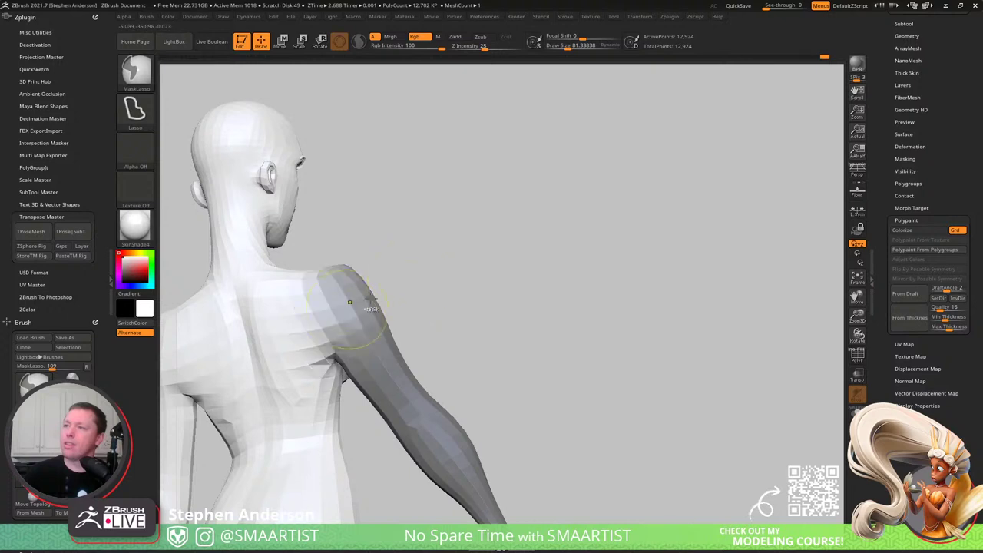
key("ctrl+i")
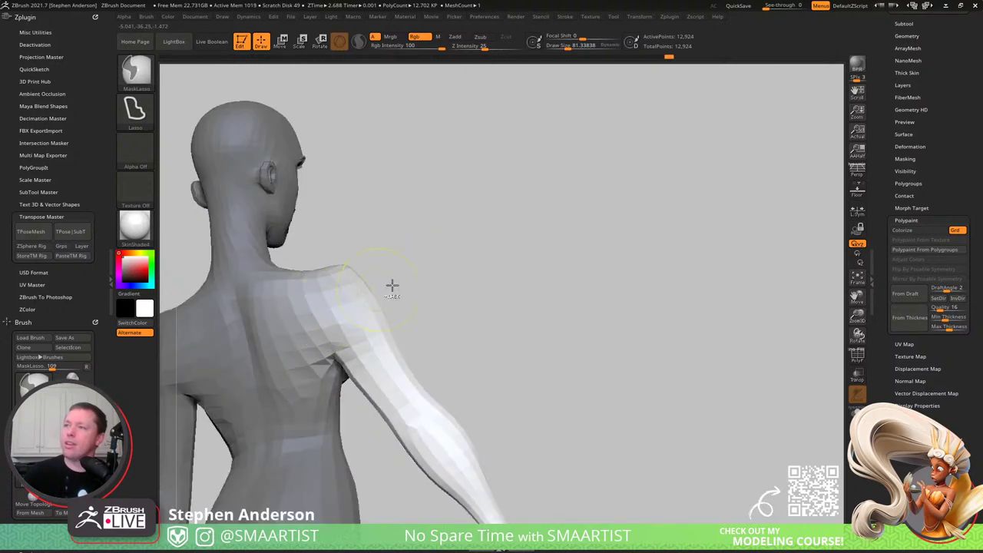
key("ctrl+i")
key("ctrl+i")
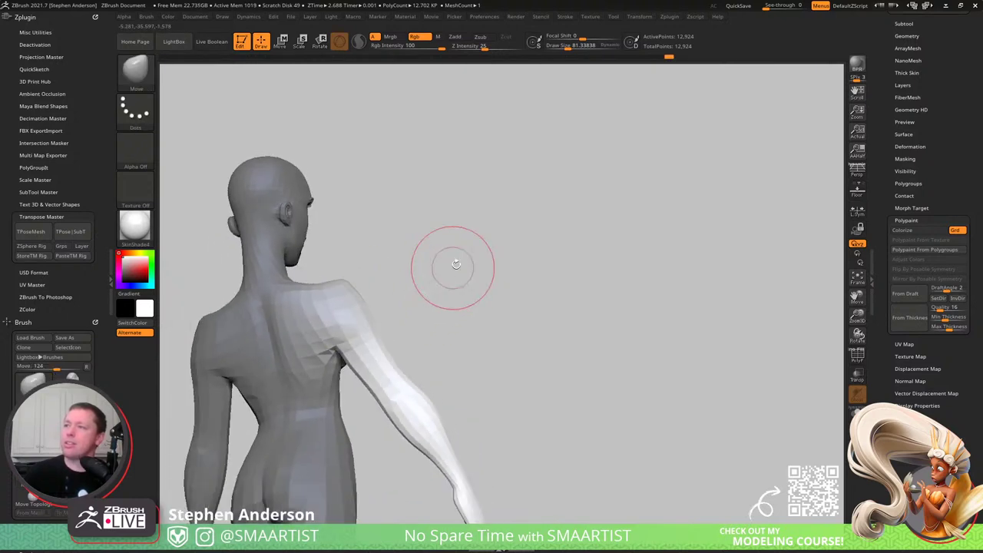
- Try swinging the unmasked right arm forward from the shoulder with the gizmo
right_click_drag(450, 263, 423, 277)
key("w")
left_click_drag(385, 272, 379, 268)
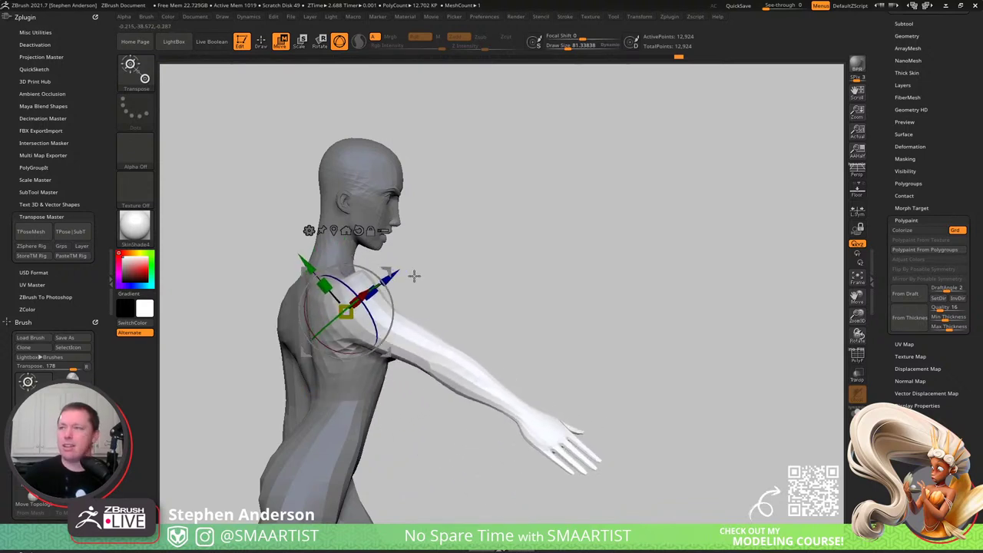
- Refine the mask boundary around the right shoulder with lasso masking, and soften its edge
key("q")
right_click_drag(395, 281, 380, 267)
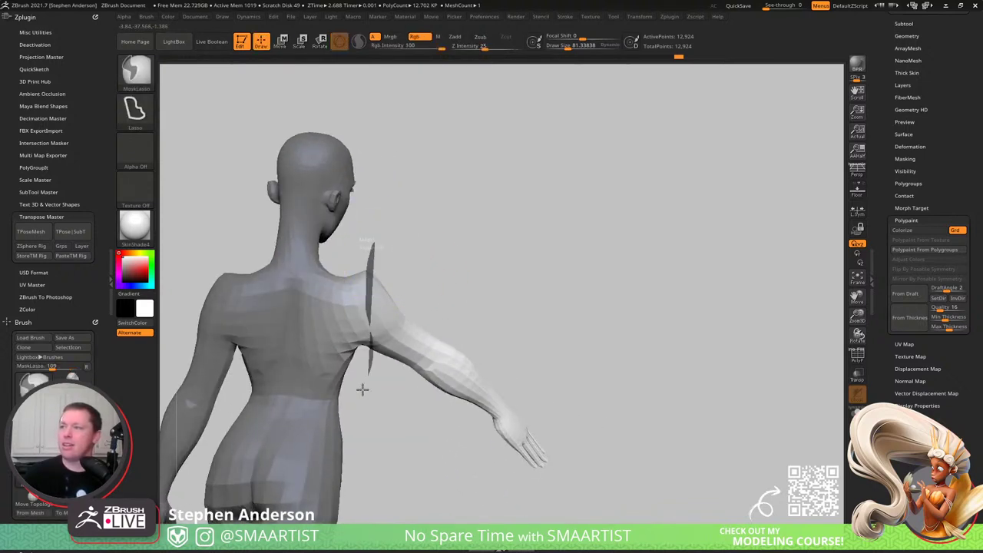
mouse_move(363, 389)
left_mouse_down("ctrl")
mouse_move(213, 251)
mouse_move(360, 163)
left_mouse_up("ctrl")
left_click_drag(445, 196, 407, 231)
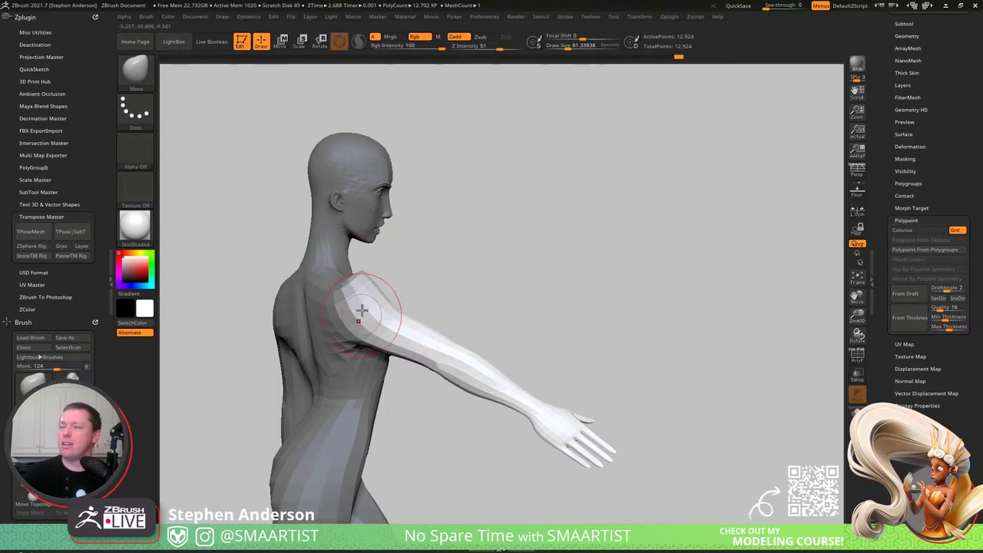
mouse_move(362, 310)
right_mouse_down()
mouse_move(371, 187)
mouse_move(393, 228)
right_mouse_up()
left_click_drag(413, 284, 378, 317, "ctrl")
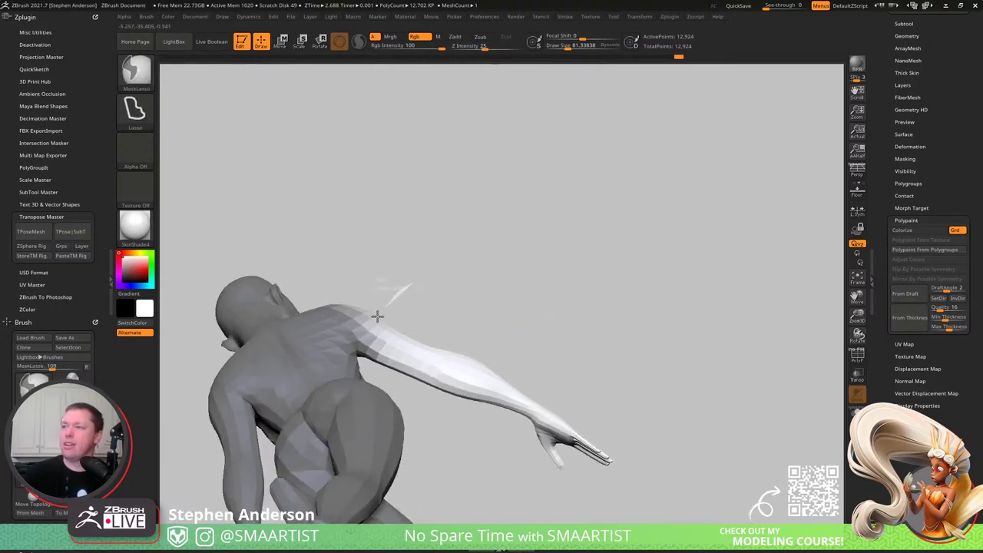
left_click_drag(505, 393, 506, 390, "ctrl+alt")
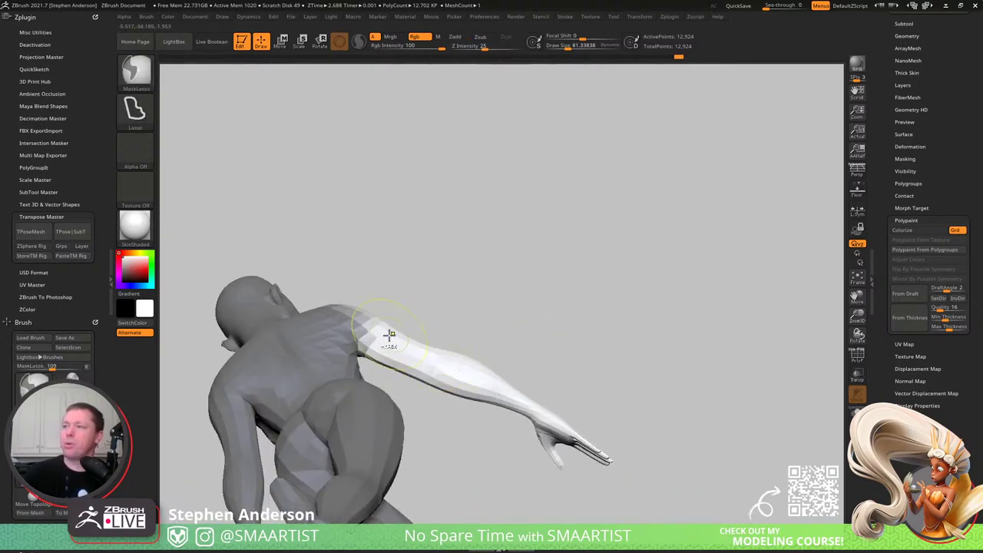
key("ctrl+i")
left_click(423, 306, "ctrl")
left_click(421, 303, "ctrl")
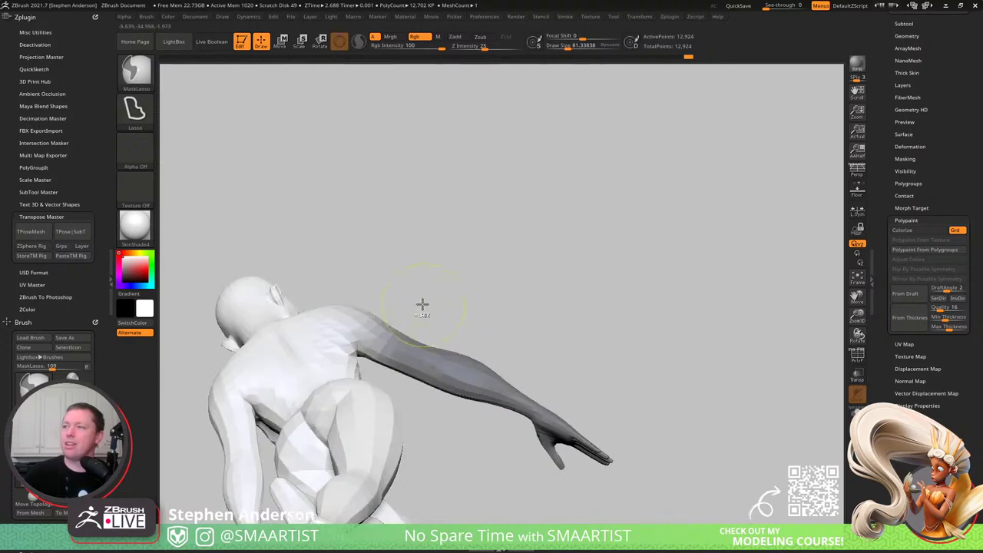
left_click(448, 301, "ctrl")
- Try raising the right arm forward to horizontal with the gizmo, and undo the rotation
left_click_drag(459, 257, 441, 321)
key("w")
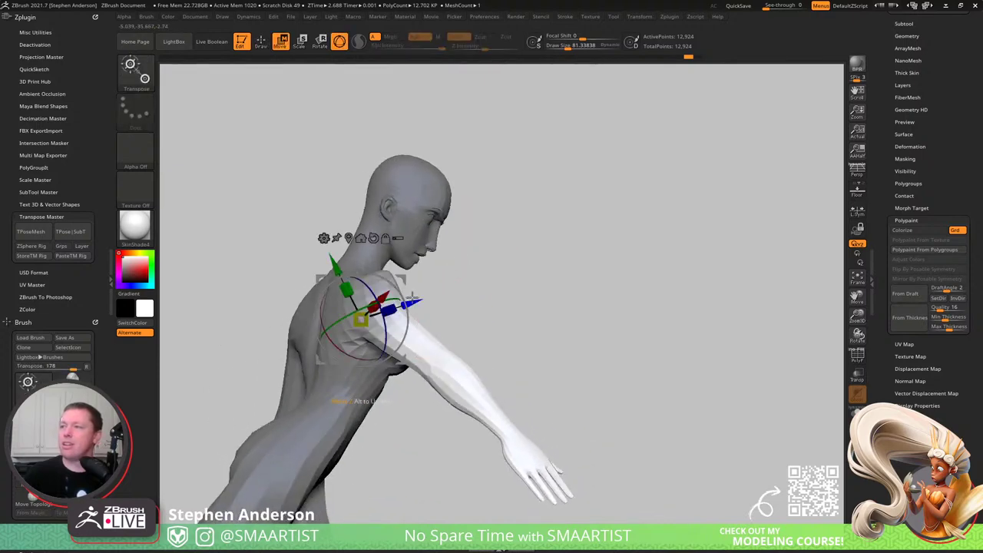
left_click_drag(398, 281, 418, 300)
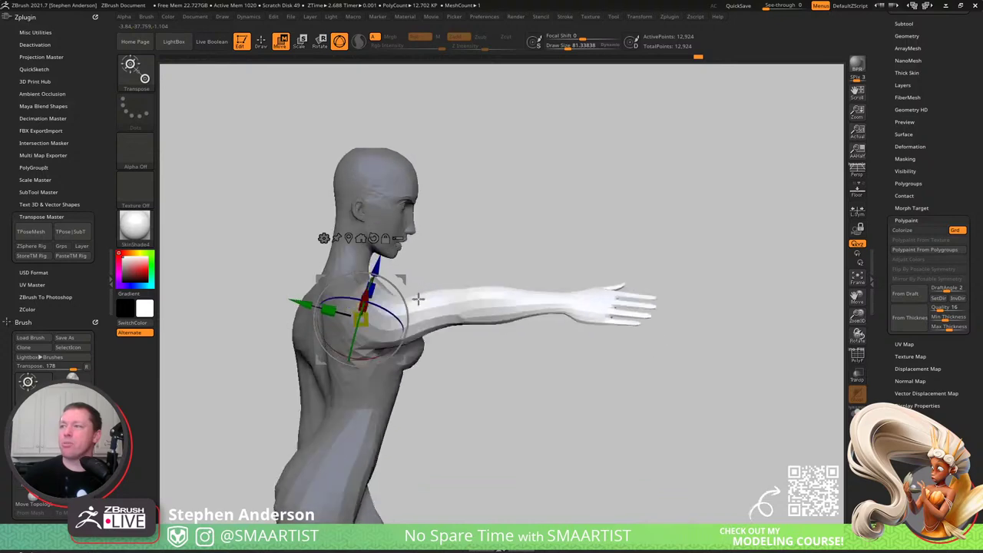
key("ctrl+z")
- Adjust the mask at the front of the right shoulder with a lasso, and soften the transition into the arm
right_click_drag(408, 312, 437, 328, "ctrl")
mouse_move(423, 287)
right_mouse_down()
mouse_move(338, 338)
mouse_move(291, 293)
right_mouse_up()
key("q")
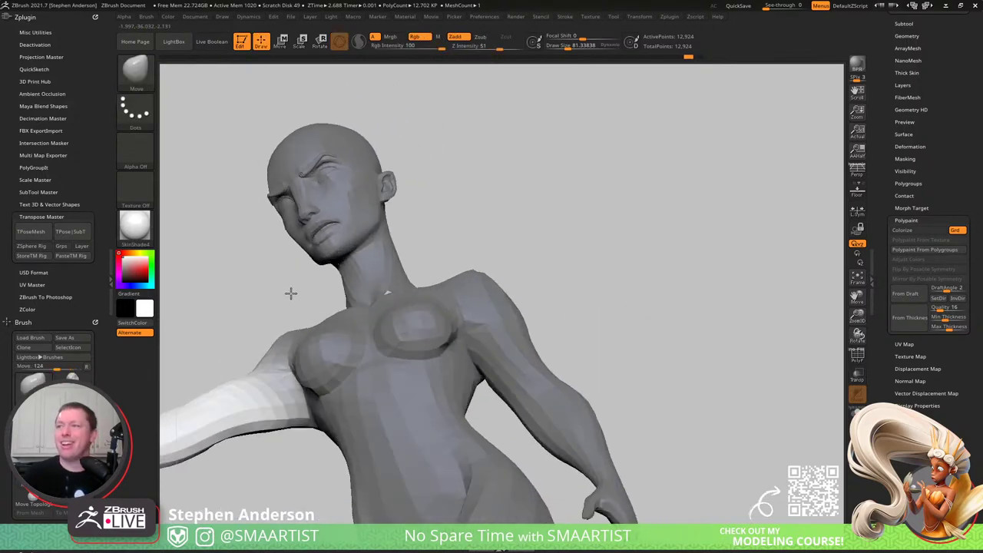
left_click_drag(292, 292, 289, 326)
key("ctrl")
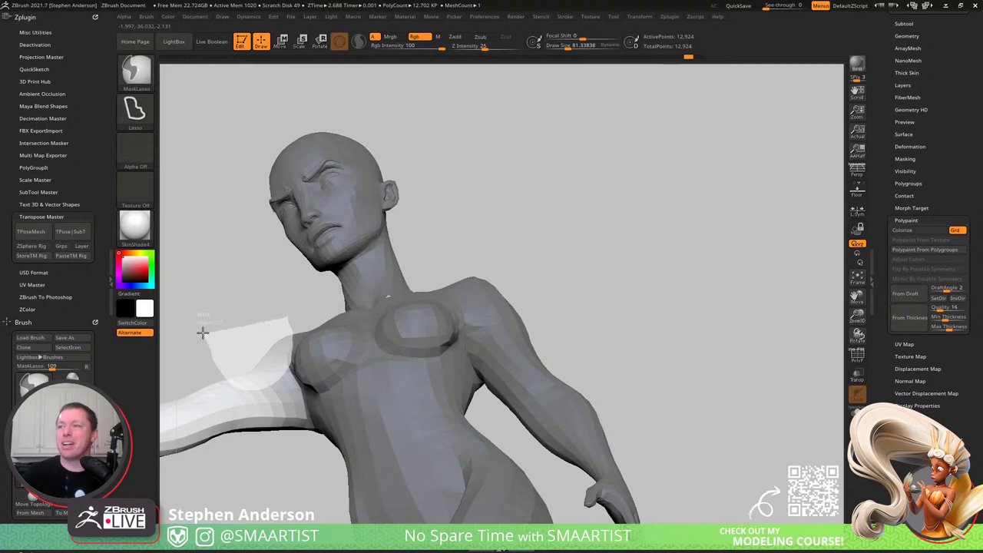
right_click_drag(253, 343, 336, 353)
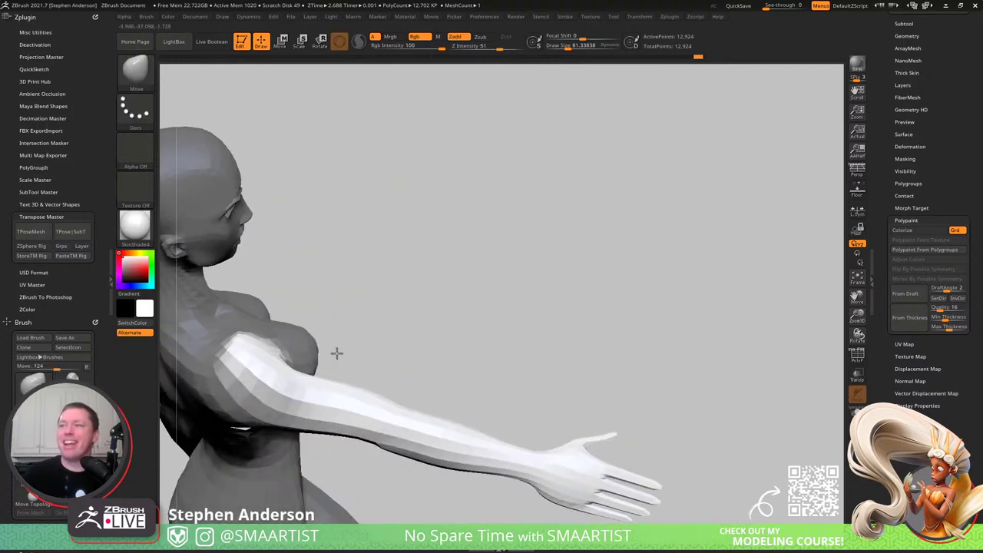
left_click(279, 378, "ctrl")
left_click(376, 345, "ctrl")
left_click(279, 378, "ctrl")
left_click(421, 333, "ctrl")
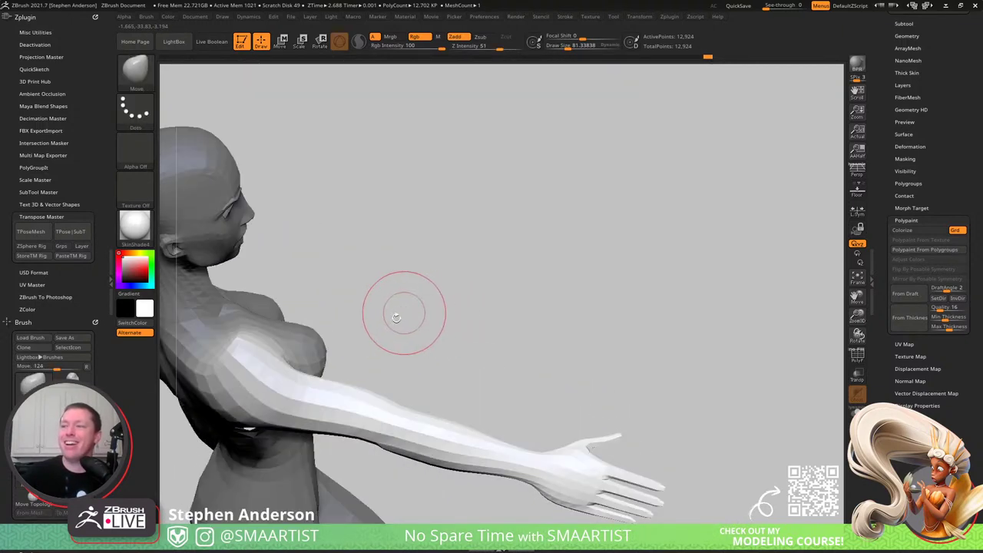
- Try rotating the right arm forward and upward around the shoulder with the gizmo, checking the deformation from several sides
key("w")
right_click_drag(329, 325, 329, 293)
left_click_drag(329, 293, 315, 265)
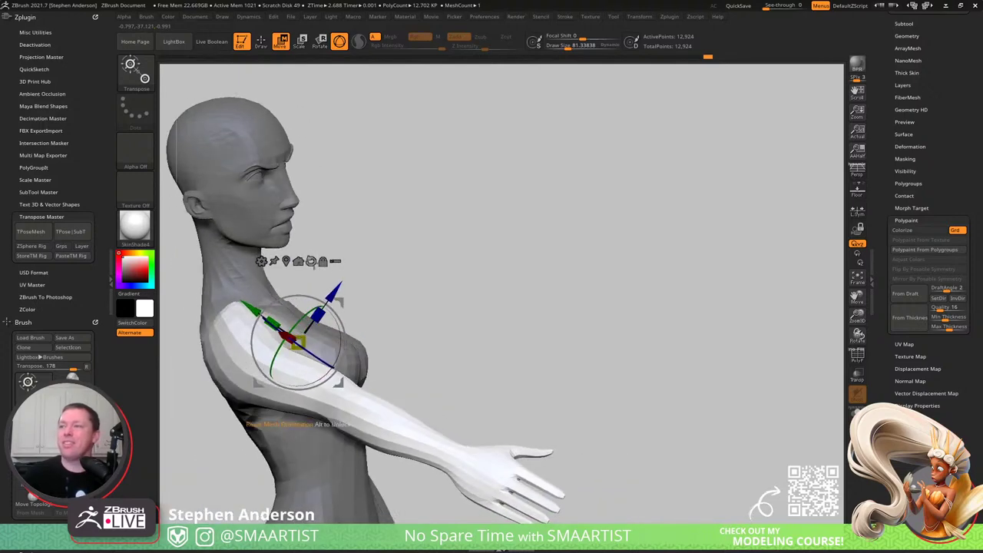
left_click_drag(296, 297, 270, 273)
right_click_drag(323, 270, 278, 282)
right_click_drag(367, 275, 415, 346, "alt")
right_click_drag(360, 366, 418, 339, "alt")
left_click_drag(418, 338, 553, 273)
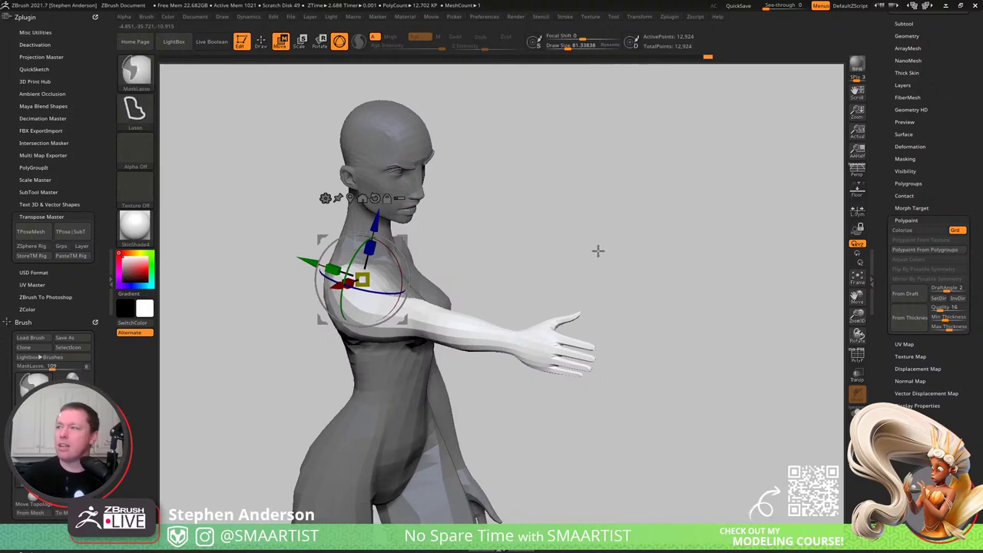
- Undo the right arm's rotations and the masking made for it
key("ctrl+z")
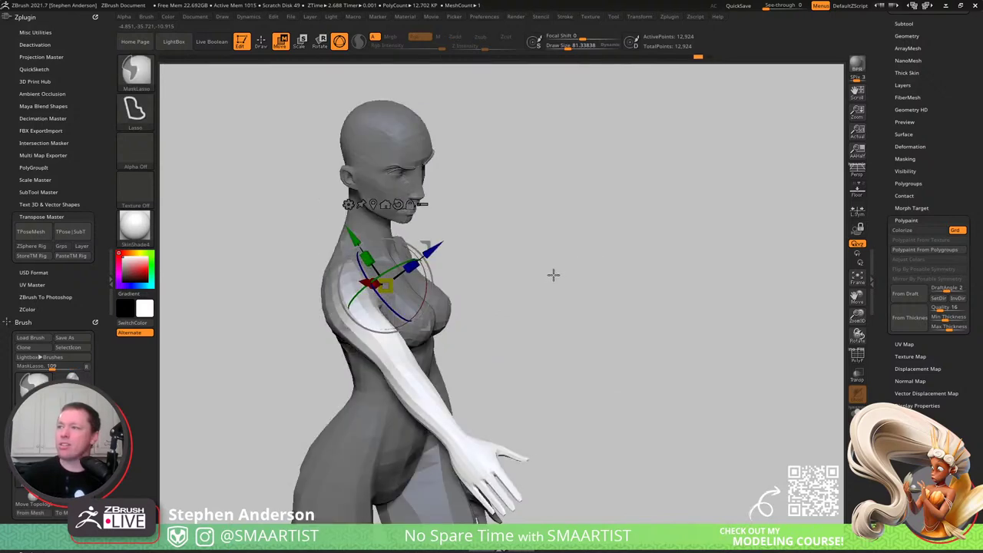
key("ctrl+z")
key("ctrl+z")
key("ctrl+z")
key("ctrl+z")
key("ctrl+z")
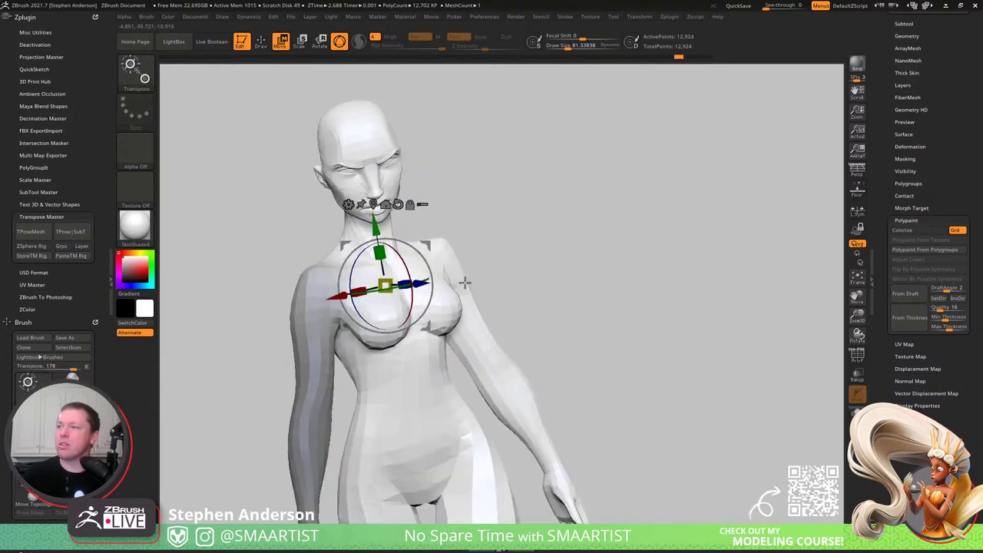
- Return to the Move brush at a draw size of about 124 and adjust the back of the shoulders
right_click(440, 322)
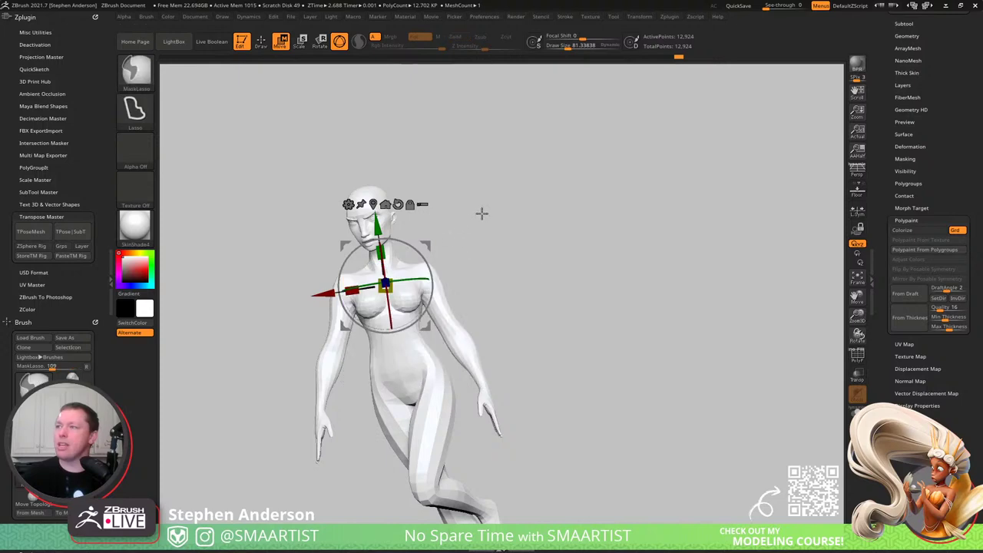
right_click_drag(483, 213, 516, 260, "ctrl")
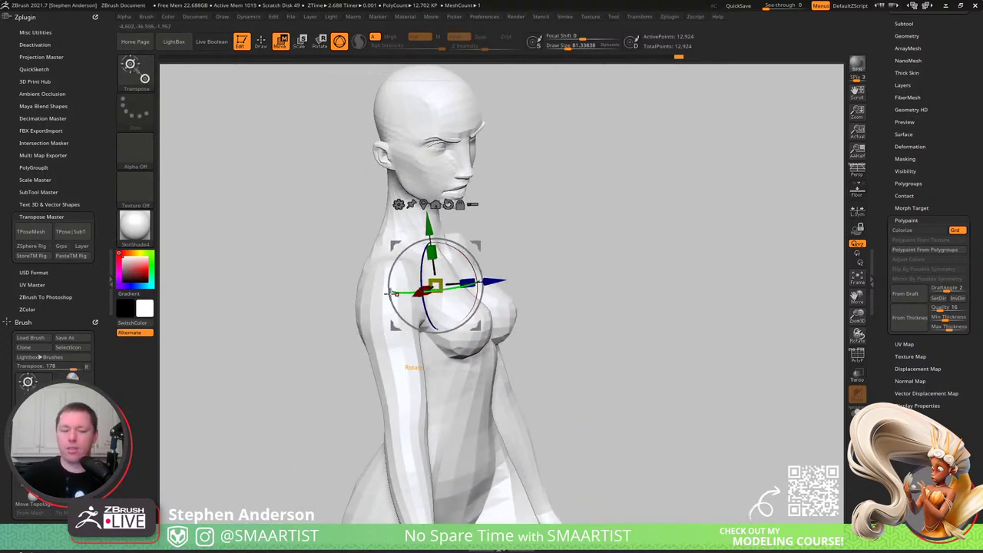
key("q")
mouse_move(392, 293)
right_mouse_down()
mouse_move(410, 268)
mouse_move(398, 269)
mouse_move(390, 277)
mouse_move(441, 266)
mouse_move(404, 263)
mouse_move(530, 245)
mouse_move(386, 308)
right_mouse_up()
key("ctrl+shift+z")
key("ctrl+shift+z")
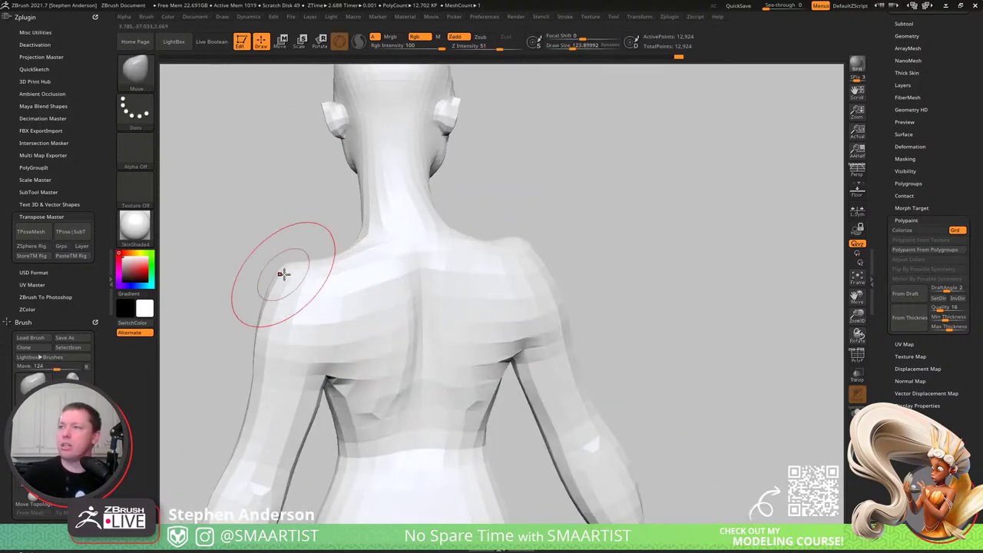
key("ctrl+z")
- Increase the Move brush's draw size to about 129 and refine the upper back around the shoulder blades
key("]")
right_click_drag(280, 273, 354, 283)
key("ctrl+shift+z")
key("s")
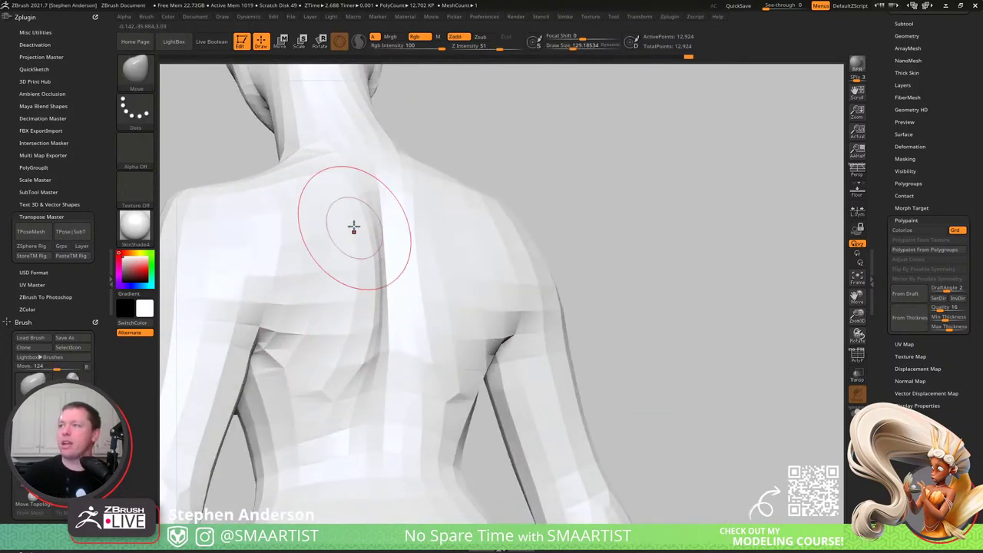
key("ctrl+shift+z")
key("ctrl+shift+z")
key("ctrl+shift+z")
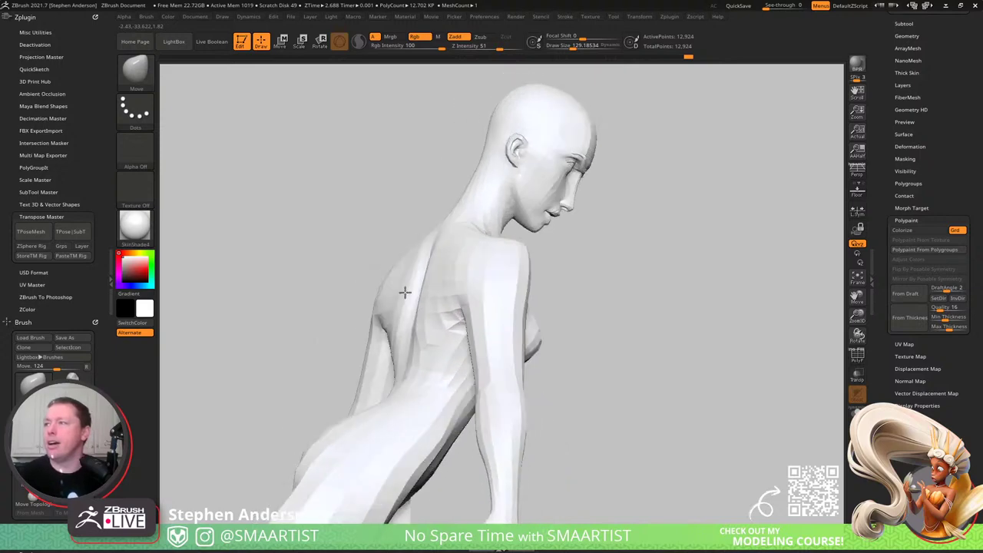
- Refine the middle of the back along the spine with the Move brush, finishing at a draw size of about 94.5
key("ctrl+shift+z")
key("ctrl+shift+z")
key("ctrl+shift+z")
key("ctrl+shift+z")
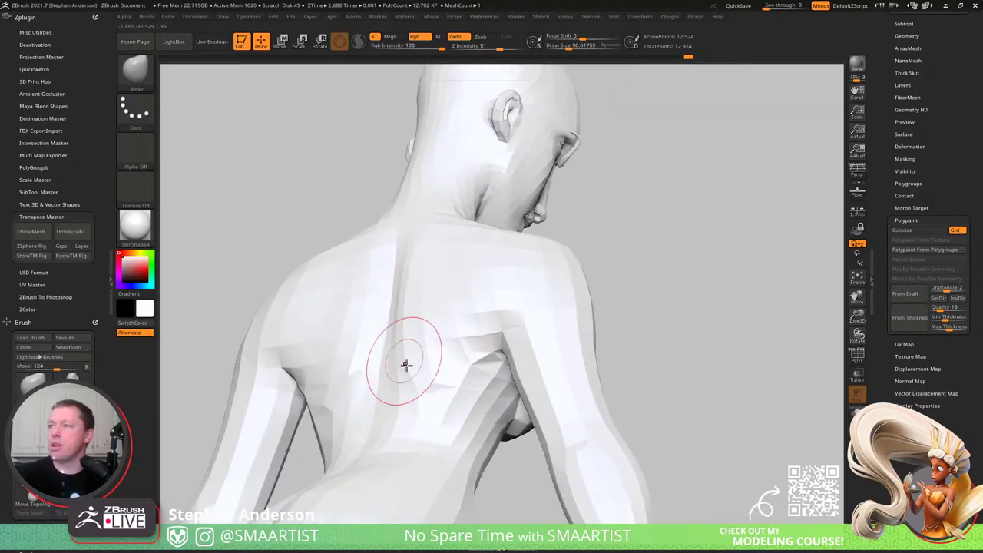
key("s")
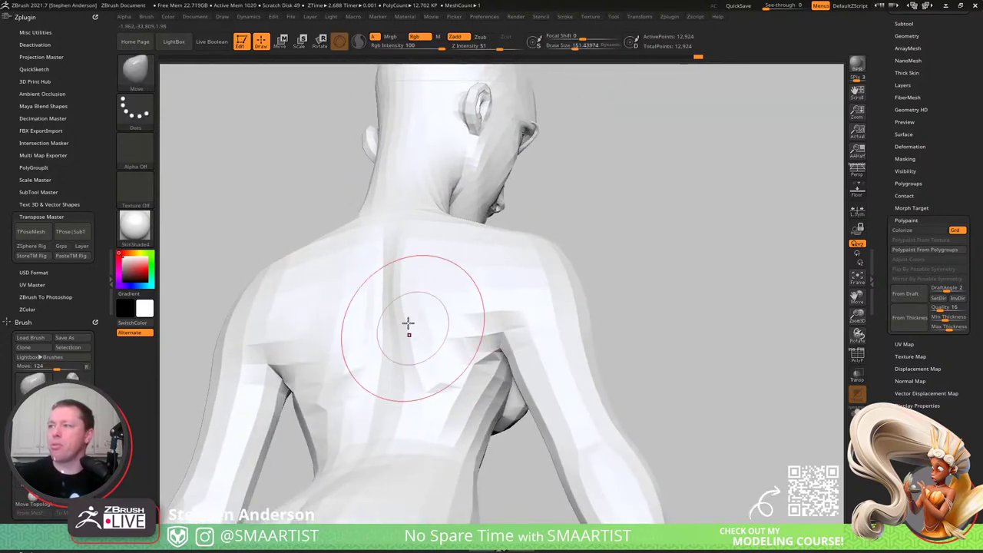
key("s")
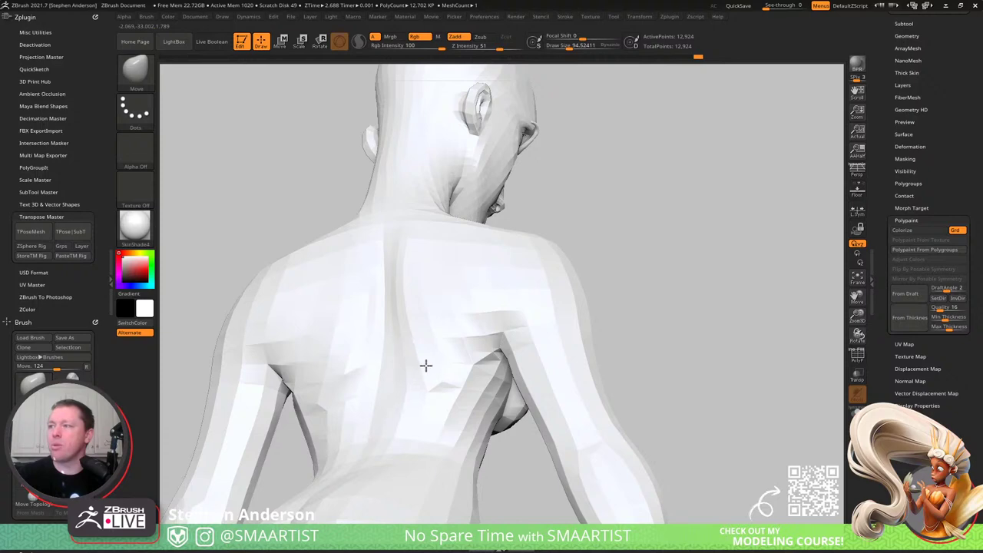
- Check the stride pose from the back, front and side, and transfer it to the original subtools with Transpose Master
key("ctrl+shift+z")
key("ctrl+shift+z")
key("ctrl+shift+z")
key("ctrl+shift+z")
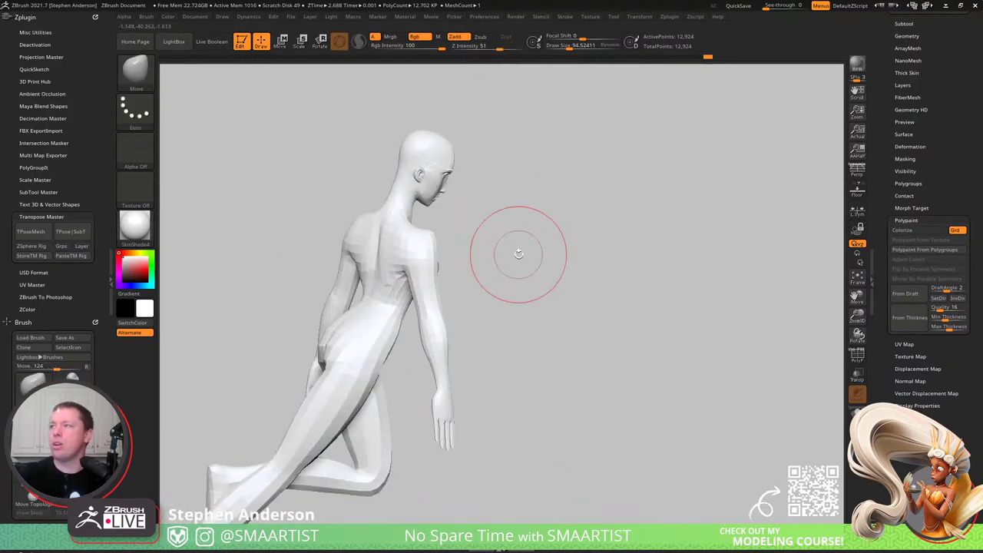
key("ctrl+shift+z")
key("ctrl+shift+z")
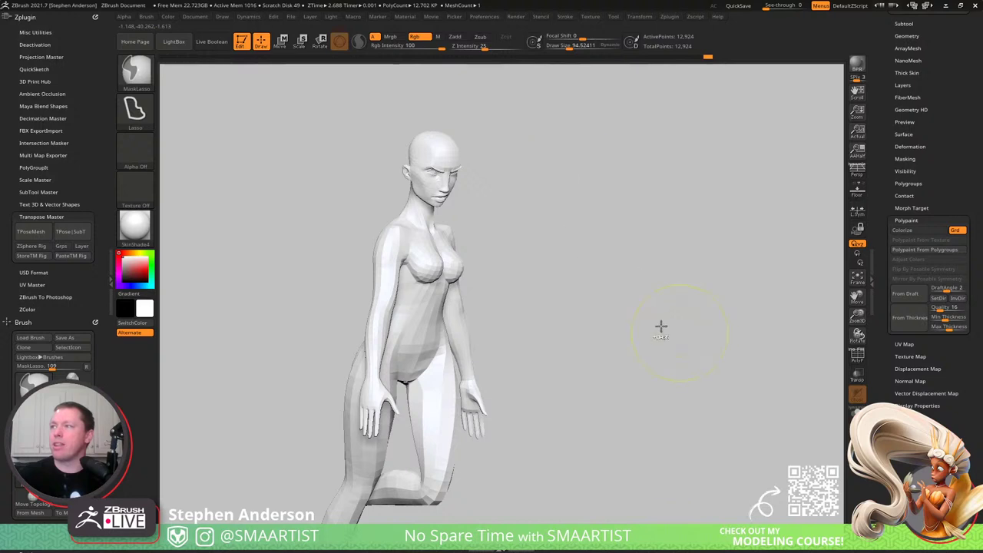
right_click_drag(530, 276, 614, 171)
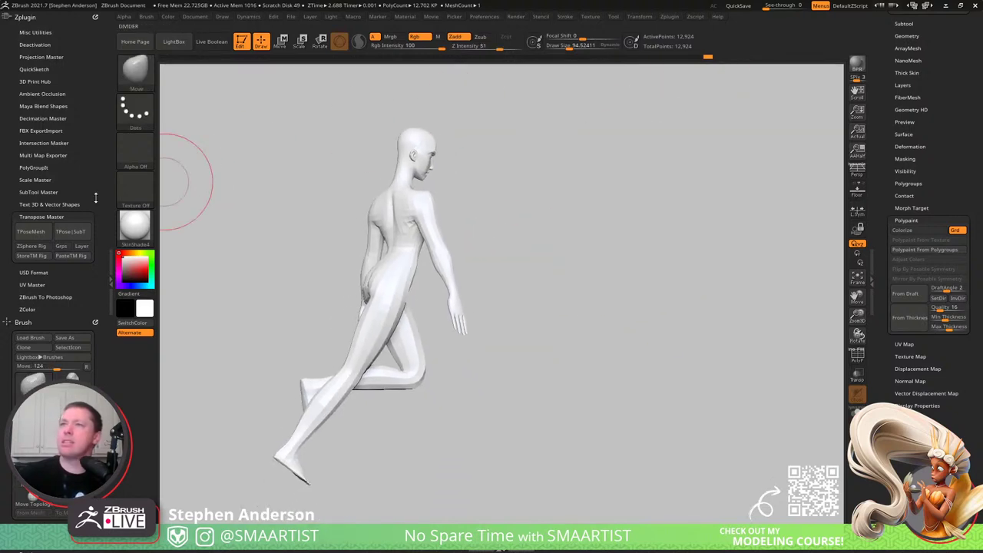
left_click(82, 230)
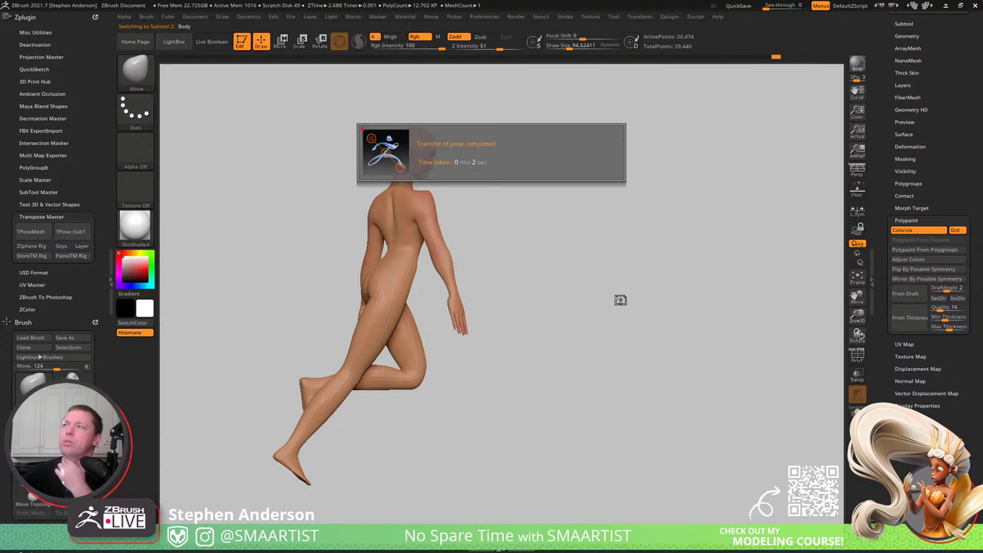
- Examine the posed character's face, jaw and neck up close for deformation
right_click_drag(606, 310, 557, 295)
right_click_drag(557, 295, 615, 337, "alt")
right_click_drag(421, 206, 569, 484, "ctrl")
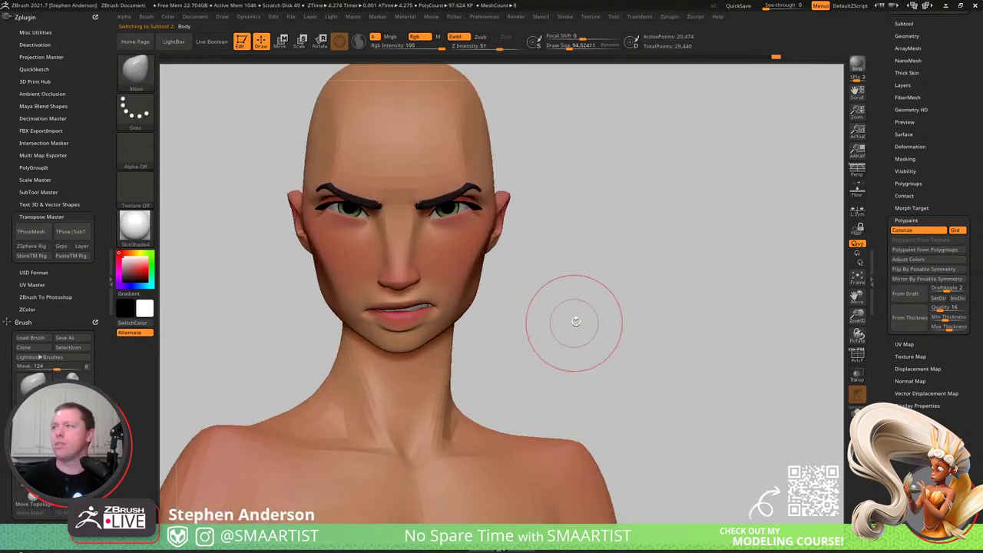
right_click_drag(591, 304, 583, 304)
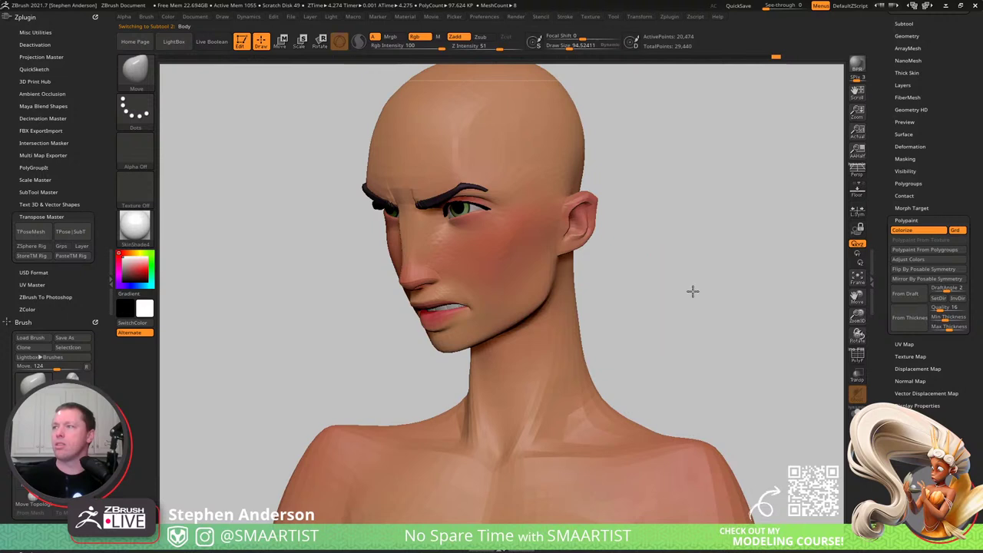
right_click_drag(693, 292, 735, 285)
right_click_drag(736, 285, 681, 275)
key("ctrl+z")
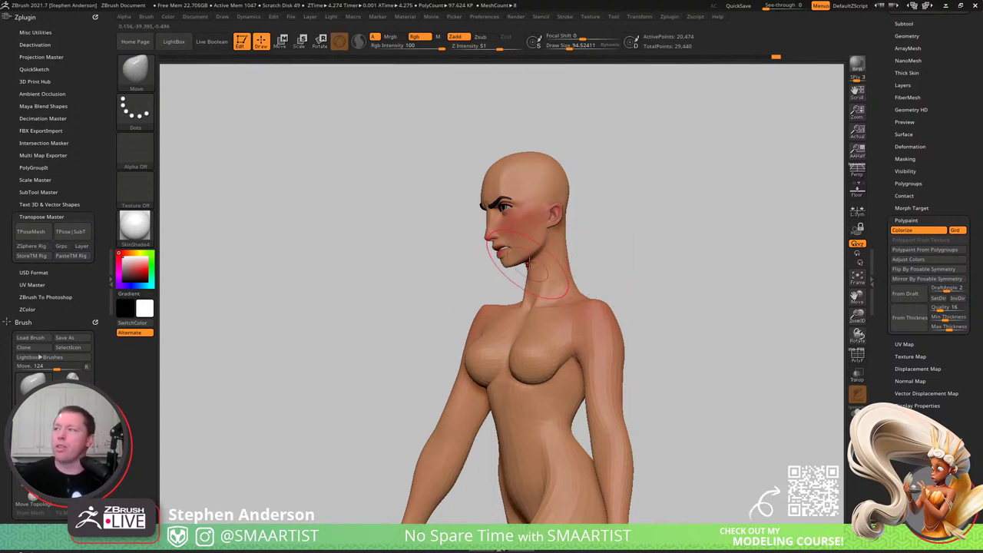
key("ctrl+z")
key("ctrl+z")
key("ctrl+z")
key("ctrl+z")
key("ctrl+z")
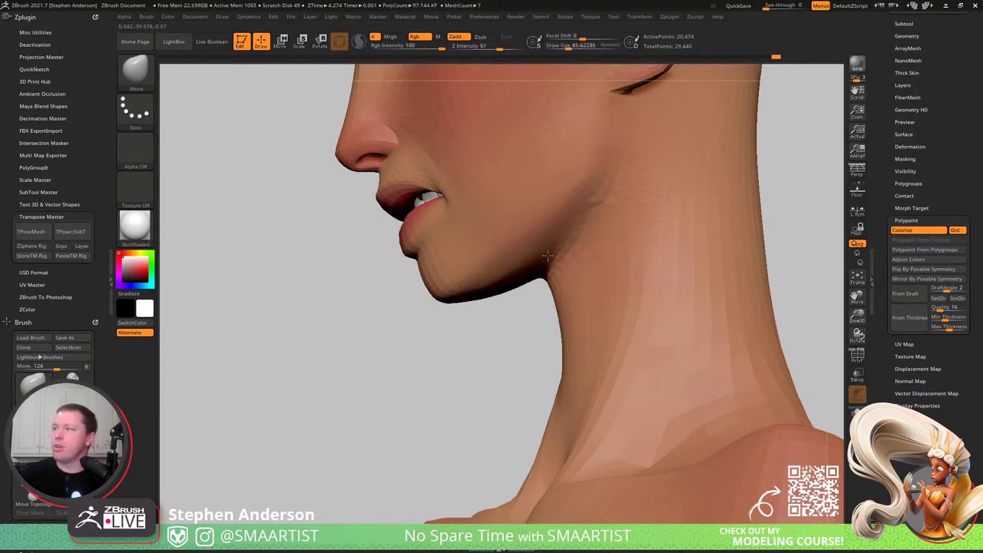
- Lower the body's subdivision level and reshape the jaw-to-neck transition with Move at draw sizes of about 77 and 48
right_click_drag(548, 256, 543, 270)
key("shift+d")
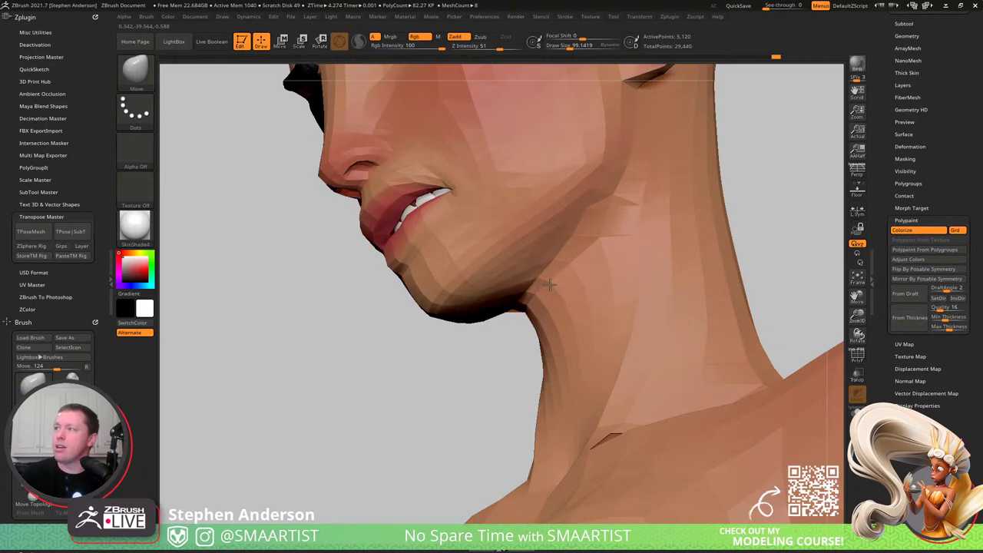
mouse_move(550, 285)
right_mouse_down()
mouse_move(540, 270)
mouse_move(538, 282)
right_mouse_up()
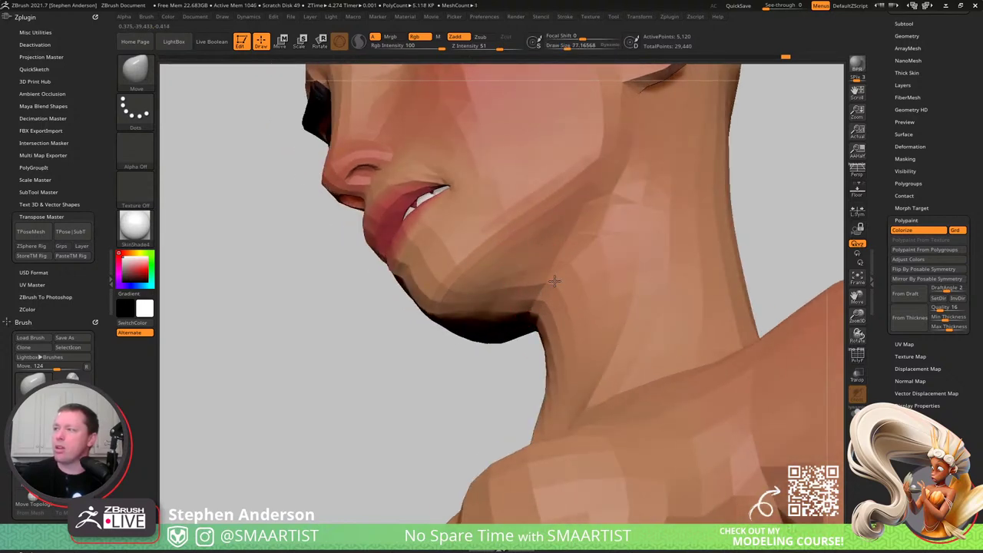
mouse_move(558, 269)
right_mouse_down()
mouse_move(580, 243)
mouse_move(543, 297)
right_mouse_up()
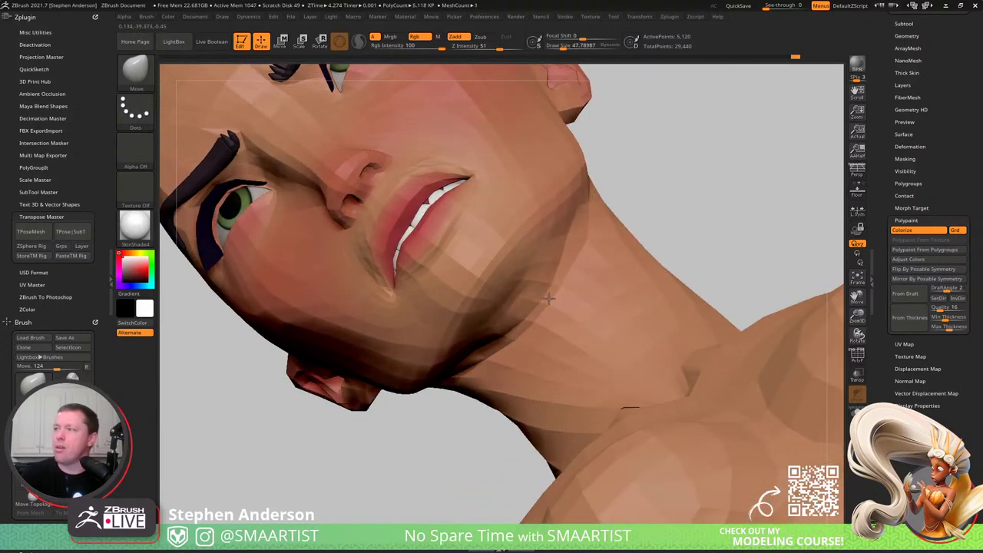
key("ctrl+z")
key("ctrl+z")
key("ctrl+z")
key("ctrl+z")
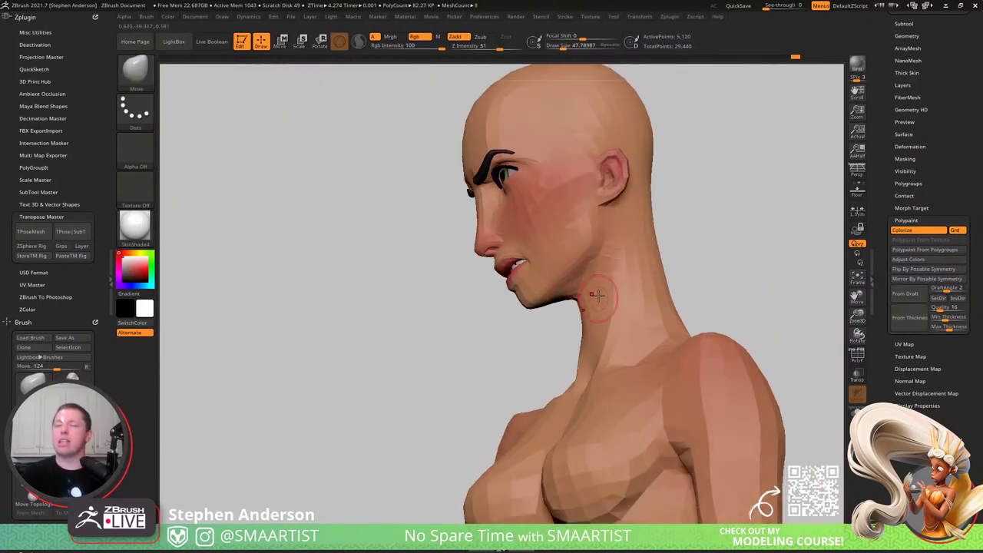
- Raise the Move brush's draw size to about 90 and adjust the underside of the jaw where it meets the throat
key("ctrl+z")
key("ctrl+z")
key("ctrl+z")
key("ctrl+z")
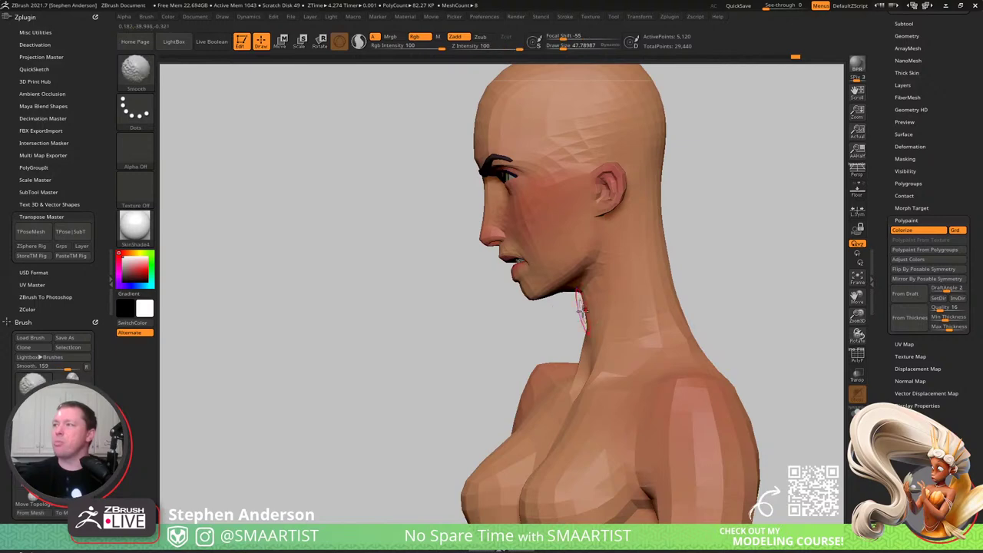
key("ctrl+z")
key("ctrl+z")
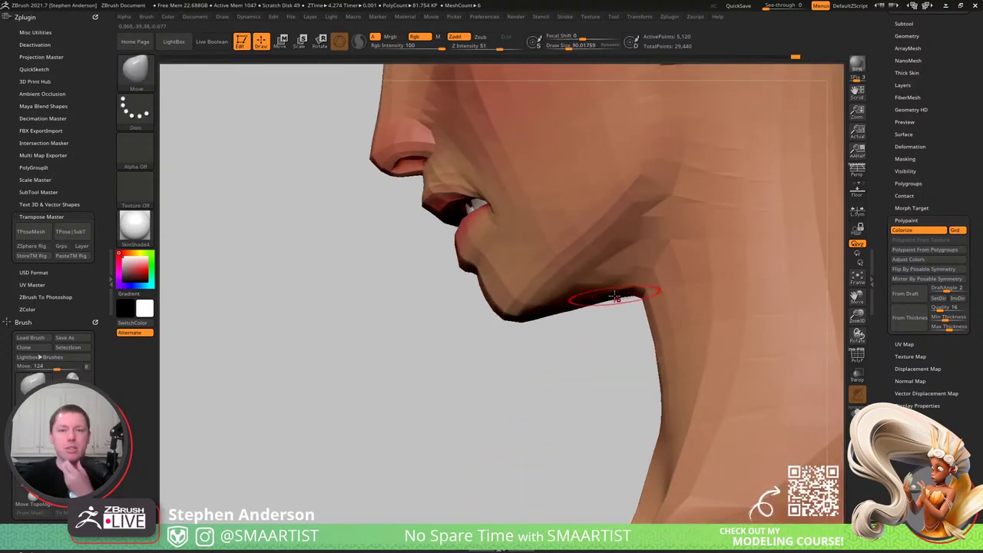
key("ctrl+z")
key("ctrl+z")
key("ctrl+z")
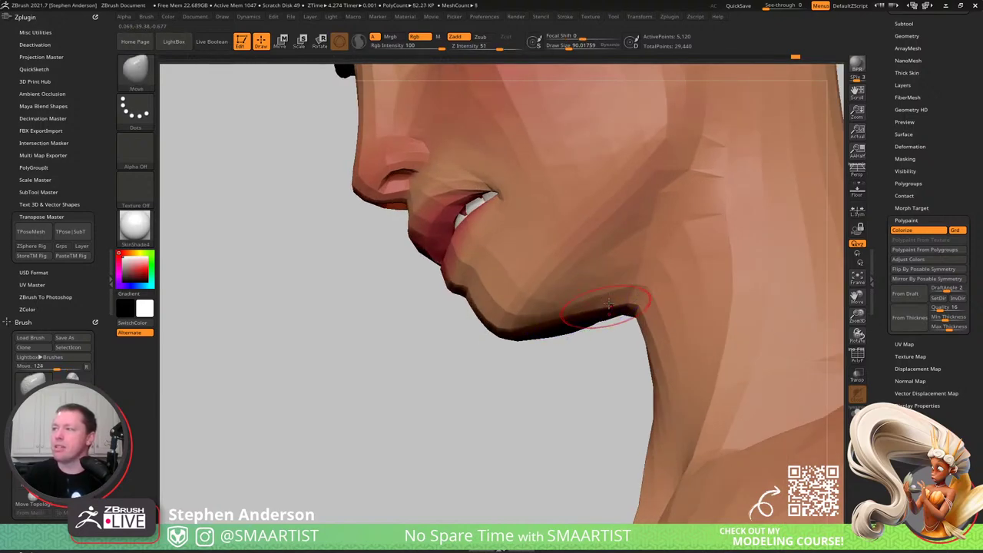
key("ctrl+z")
key("ctrl+z")
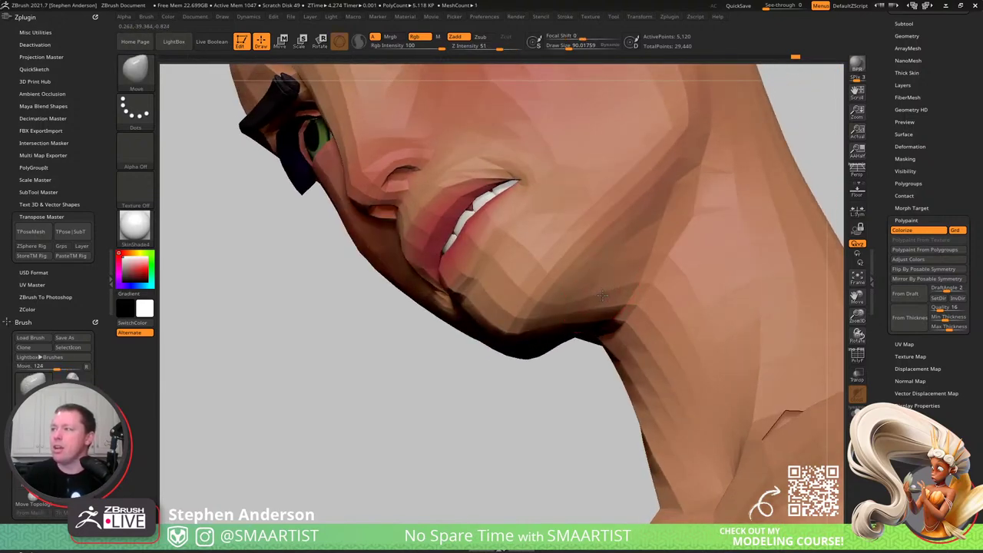
left_click_drag(603, 296, 606, 295)
right_click_drag(605, 295, 618, 301)
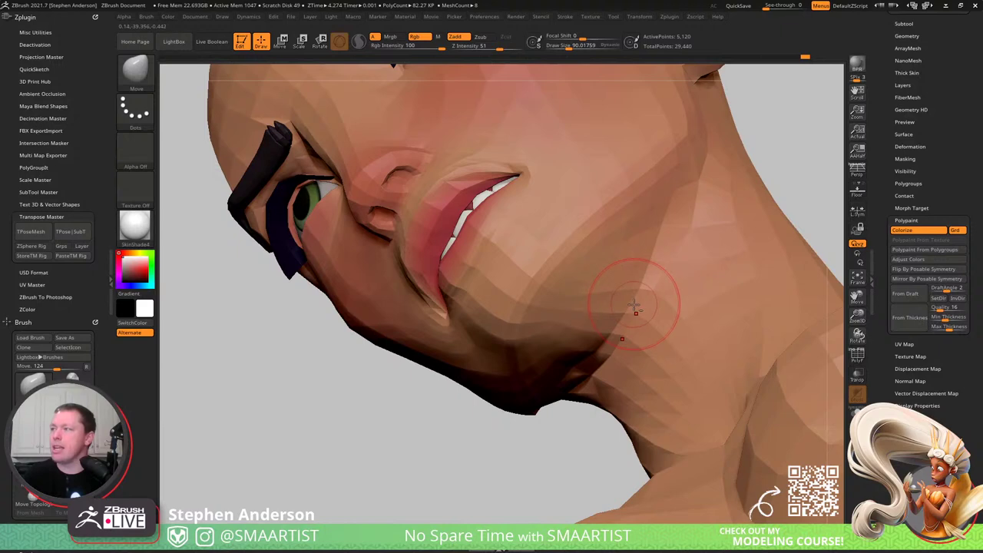
- Refine the side of the neck below the jawline with Move, checking the shape from below and from the side
key("ctrl+z")
key("ctrl+z")
key("ctrl+z")
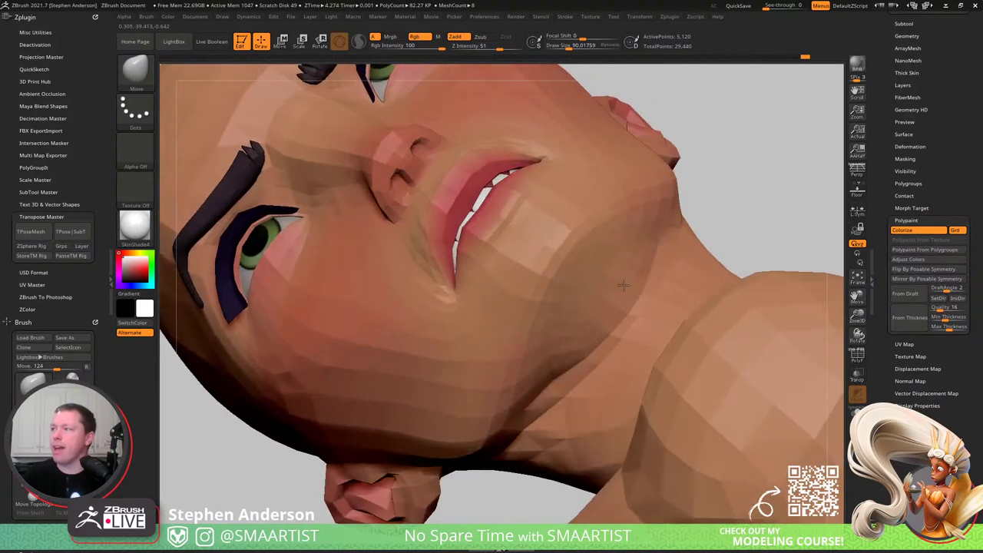
key("ctrl+z")
key("ctrl+z")
key("ctrl+z")
key("ctrl+z")
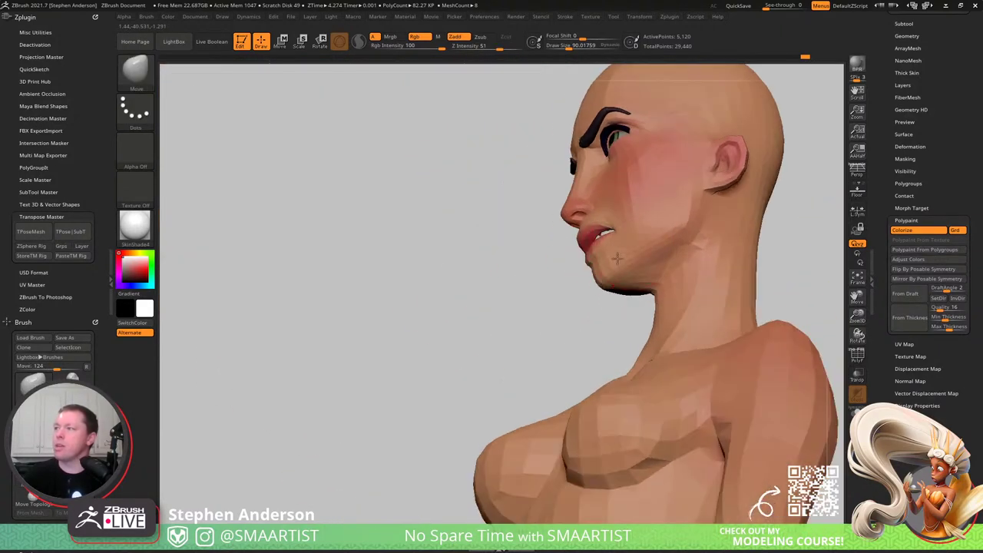
key("ctrl+z")
key("ctrl+z")
key("ctrl+z")
key("ctrl+z")
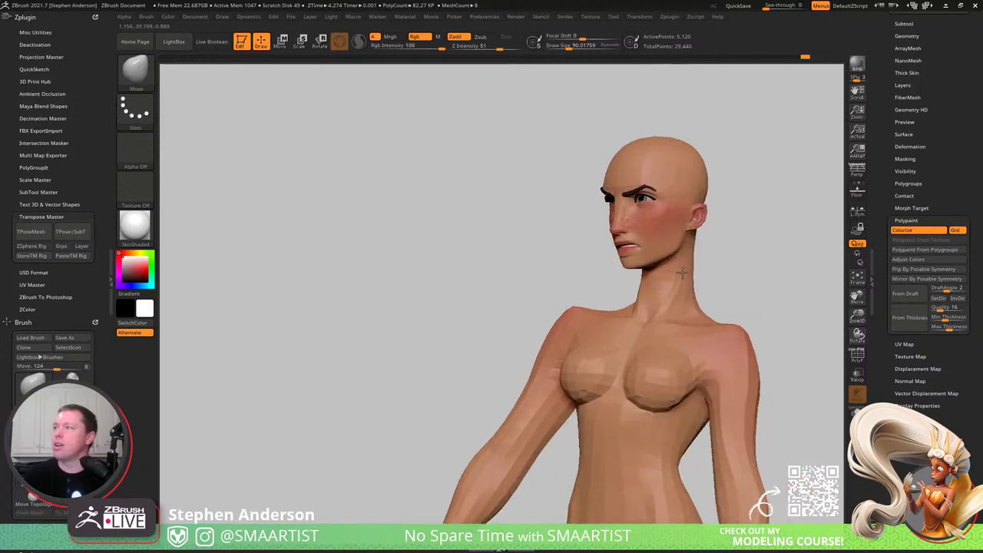
key("ctrl+z")
key("ctrl+z")
key("ctrl+z")
key("ctrl+z")
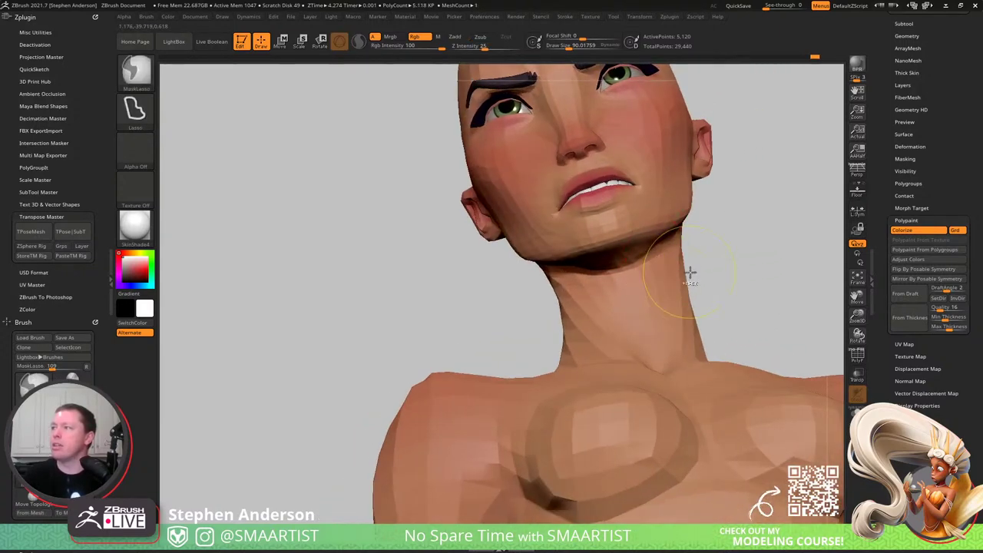
- Examine the head, brows, neck and shoulders from several angles
key("ctrl+z")
key("ctrl+z")
key("ctrl+z")
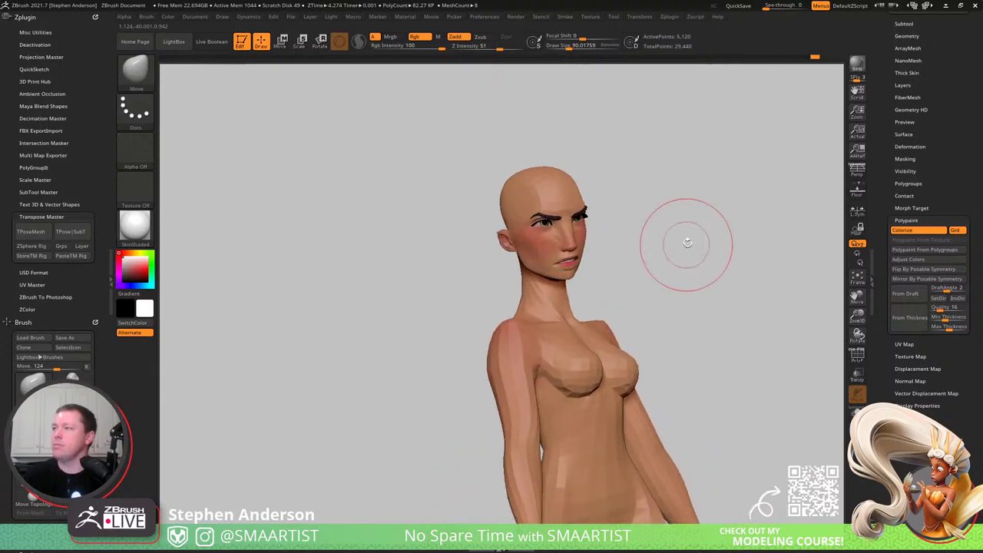
key("ctrl+z")
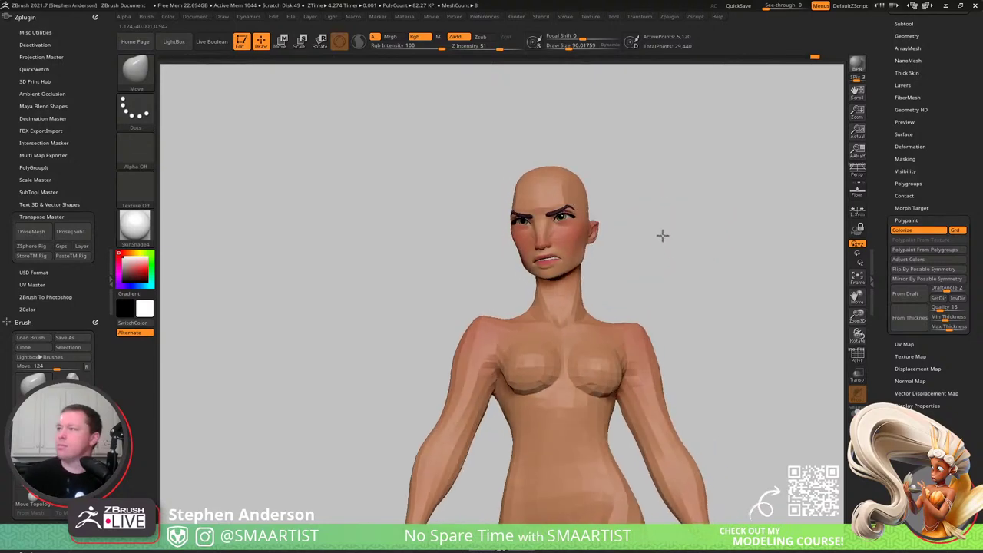
key("ctrl+z")
key("ctrl+z")
key("ctrl+z")
key("ctrl+z")
key("ctrl+z")
key("ctrl+z")
key("ctrl+z")
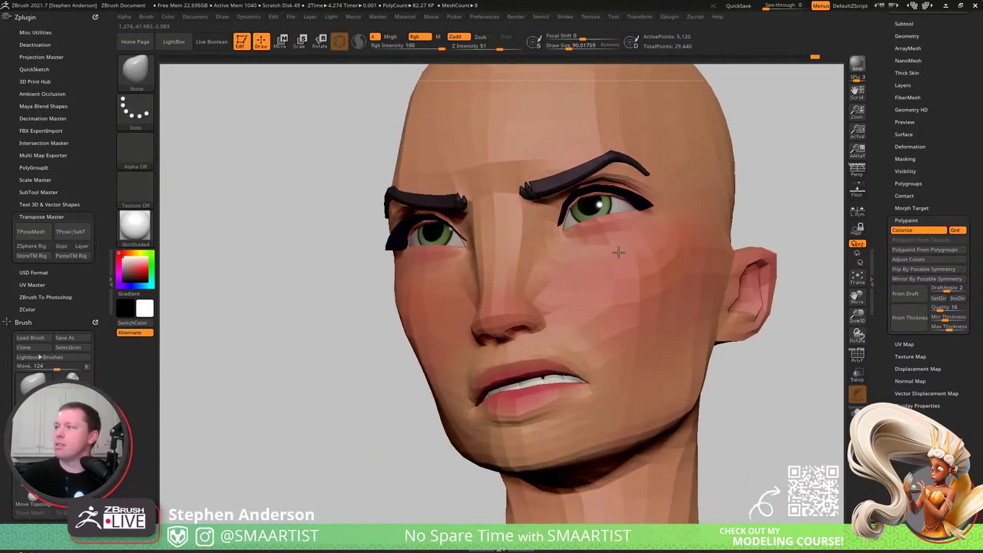
key("ctrl+z")
key("ctrl+z")
key("ctrl+z")
key("ctrl+z")
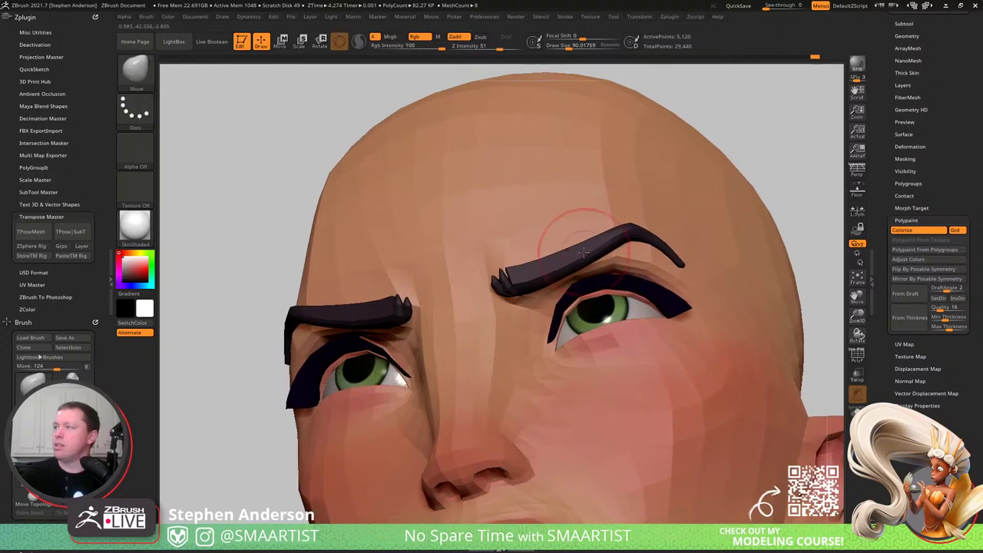
key("ctrl+z")
key("ctrl+z")
key("ctrl+z")
key("ctrl+z")
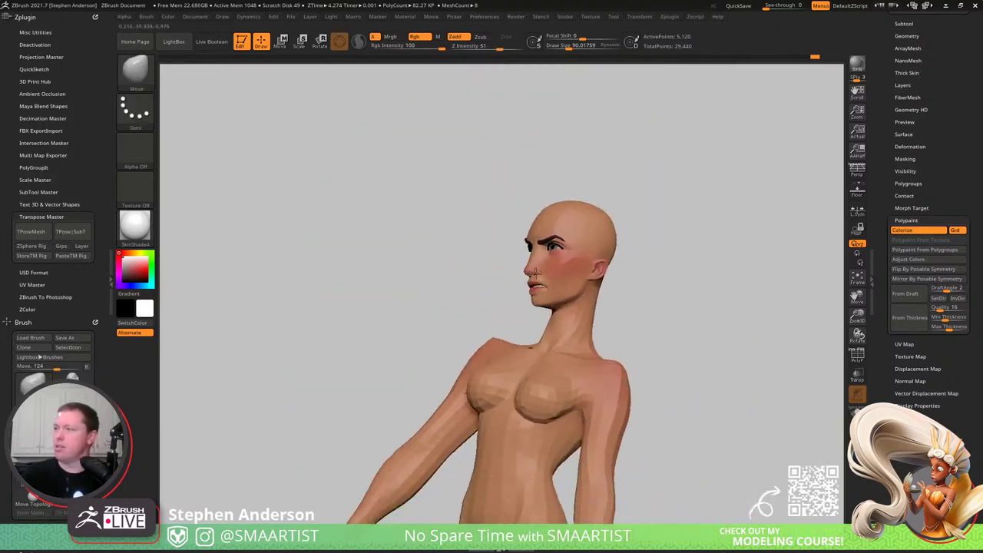
key("ctrl+z")
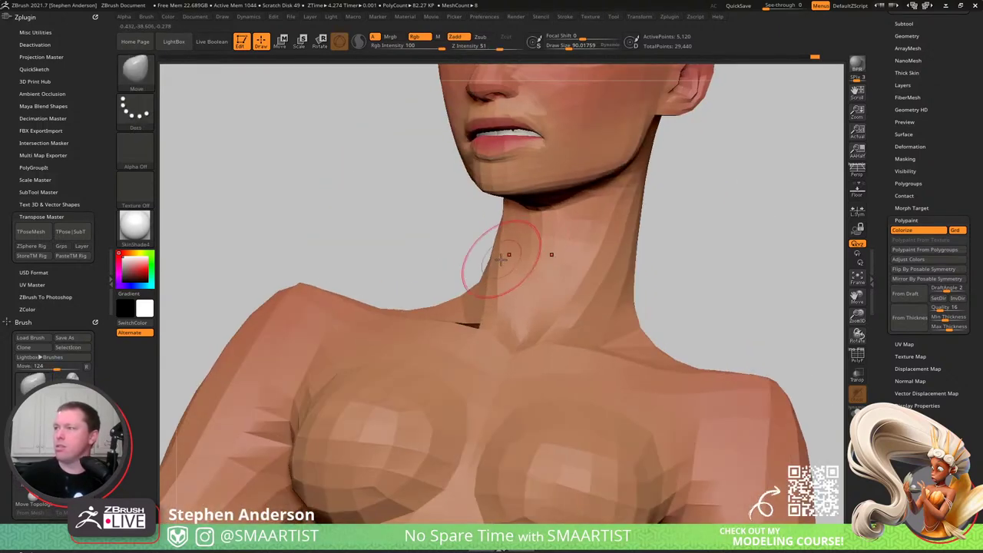
- Increase the Move brush's draw size to about 129 at the base of the neck
right_click_drag(487, 277, 502, 248)
key("s")
left_click_drag(494, 263, 499, 263)
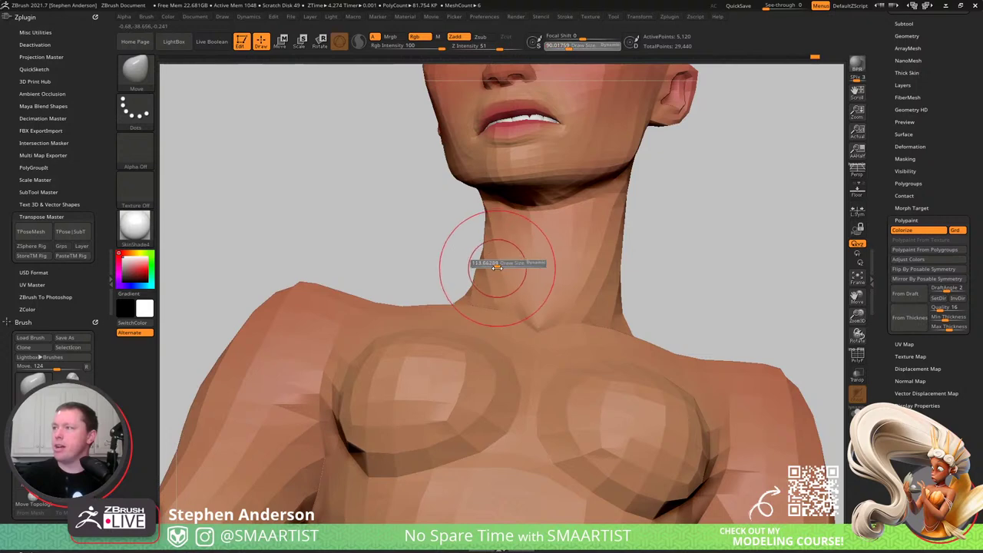
mouse_move(487, 275)
right_mouse_down()
mouse_move(478, 281)
mouse_move(597, 289)
mouse_move(537, 290)
right_mouse_up()
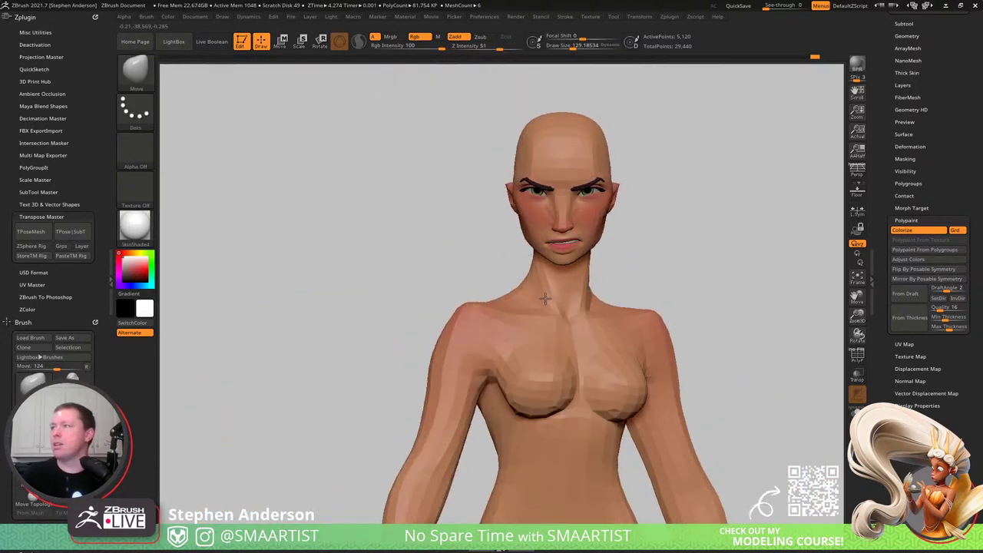
- Turn on the polyframe display and frame the arms and torso to show their polygroups
mouse_move(607, 345)
right_mouse_down("ctrl")
mouse_move(516, 287)
mouse_move(499, 313)
right_mouse_up("ctrl")
key("shift+f")
mouse_move(500, 313)
right_mouse_down("ctrl")
mouse_move(517, 340)
mouse_move(502, 284)
right_mouse_up("ctrl")
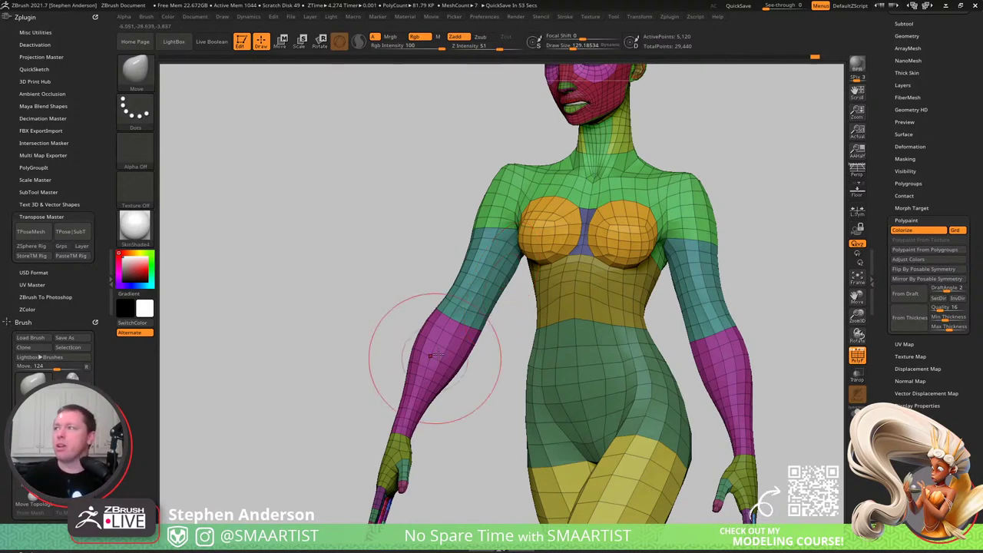
mouse_move(515, 245)
right_mouse_down()
mouse_move(577, 243)
mouse_move(500, 258)
mouse_move(554, 241)
mouse_move(476, 243)
right_mouse_up()
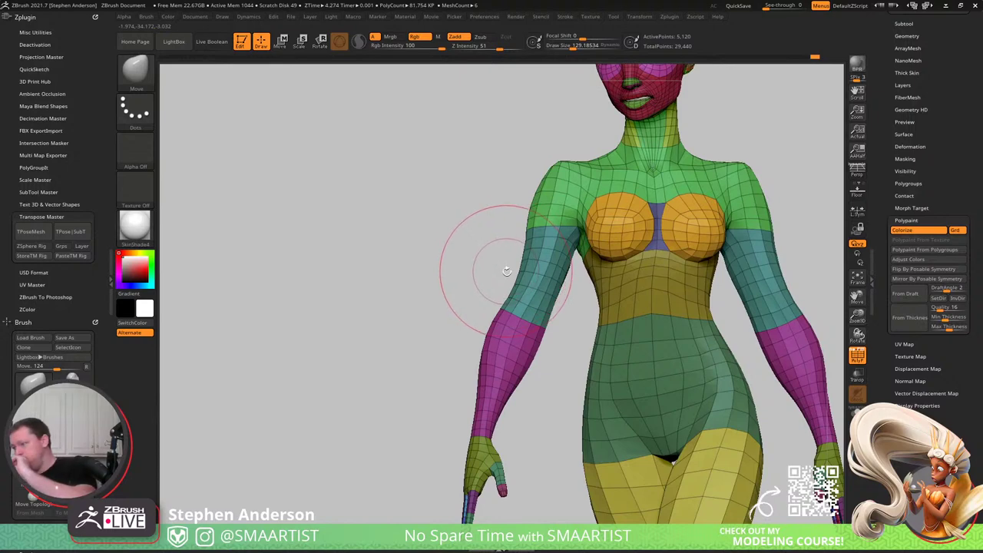
mouse_move(614, 213)
right_mouse_down()
mouse_move(633, 206)
mouse_move(584, 145)
right_mouse_up()
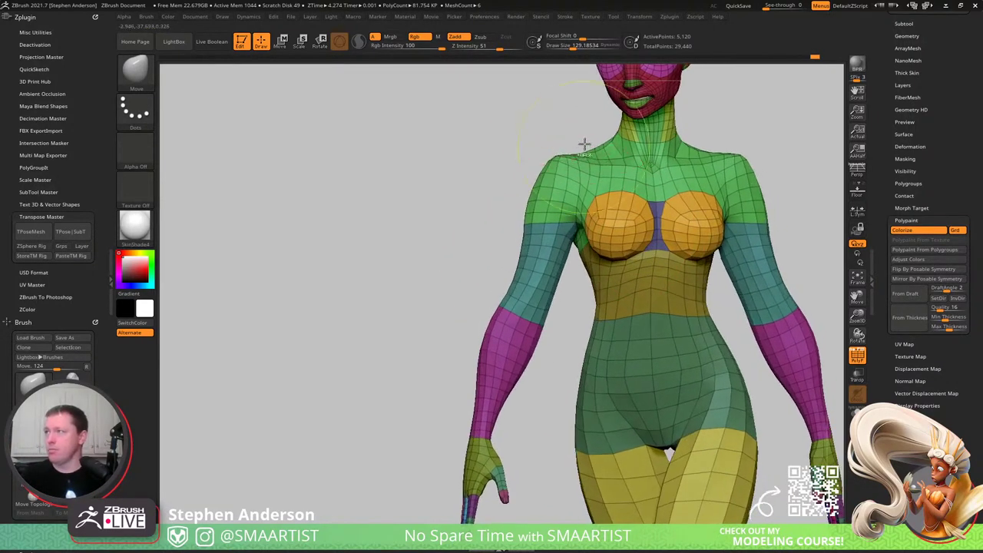
- Lasso-mask the character's right arm at the shoulder and invert the mask so the rest of the body is protected
key("ctrl")
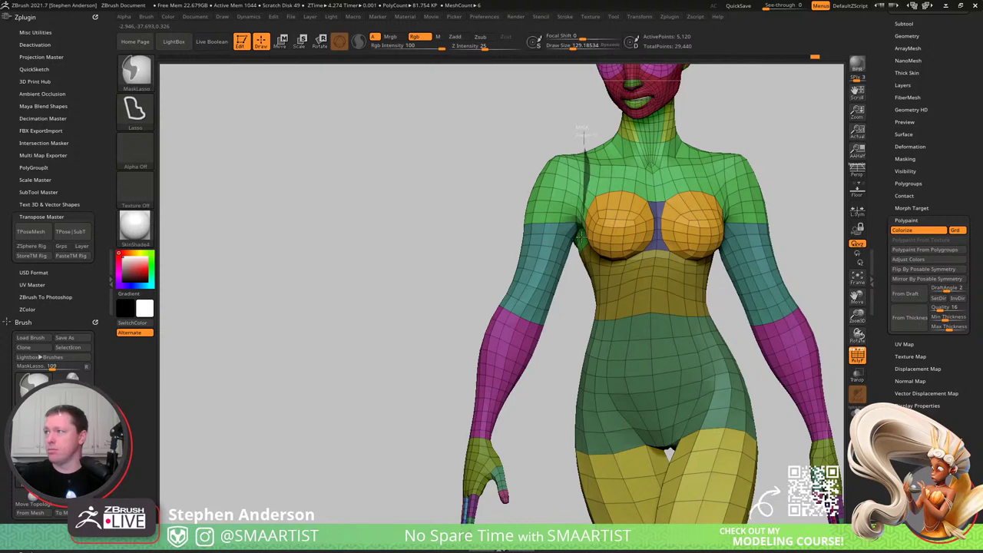
mouse_move(528, 470)
left_mouse_down("ctrl")
mouse_move(376, 510)
mouse_move(362, 235)
mouse_move(496, 156)
left_mouse_up("ctrl")
right_click_drag(508, 358, 529, 218, "alt")
mouse_move(474, 256)
left_mouse_down("ctrl")
mouse_move(437, 312)
mouse_move(533, 408)
mouse_move(550, 300)
left_mouse_up("ctrl")
mouse_move(579, 179)
right_mouse_down("alt")
mouse_move(507, 389)
mouse_move(581, 223)
mouse_move(561, 300)
right_mouse_up("alt")
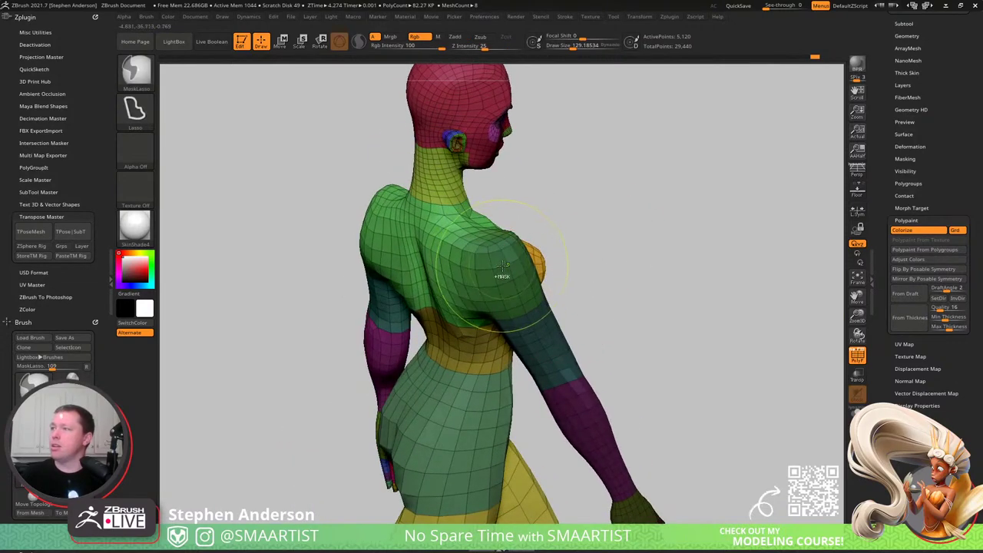
left_click(623, 246, "ctrl")
right_click_drag(676, 248, 601, 216)
- Place the Transpose gizmo on the right shoulder and swing the whole arm forward
key("w")
right_click_drag(550, 238, 578, 257)
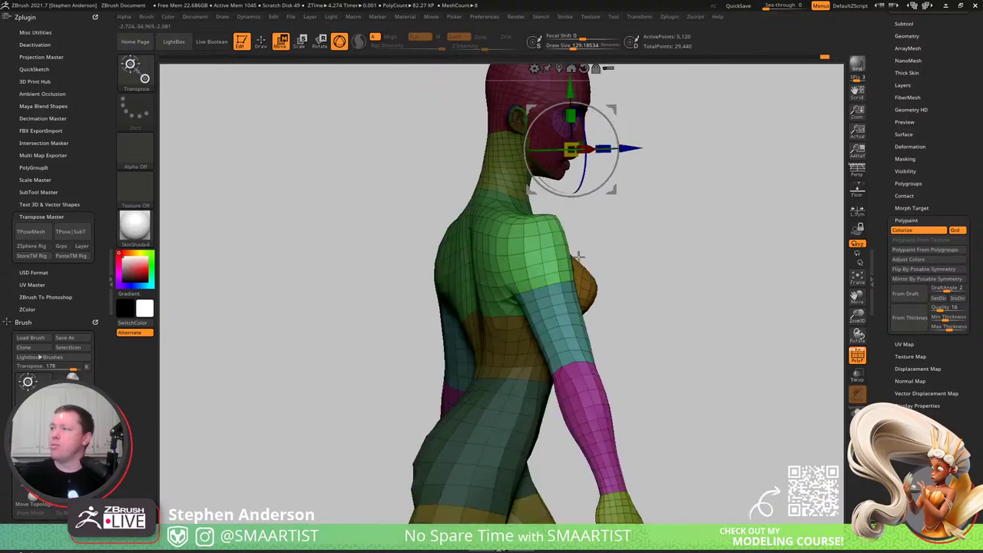
left_click(523, 252)
left_click_drag(552, 214, 470, 180)
right_click_drag(470, 180, 535, 198)
mouse_move(554, 191)
right_mouse_down()
mouse_move(591, 183)
mouse_move(545, 184)
right_mouse_up()
mouse_move(570, 267)
right_mouse_down()
mouse_move(652, 281)
mouse_move(579, 289)
right_mouse_up()
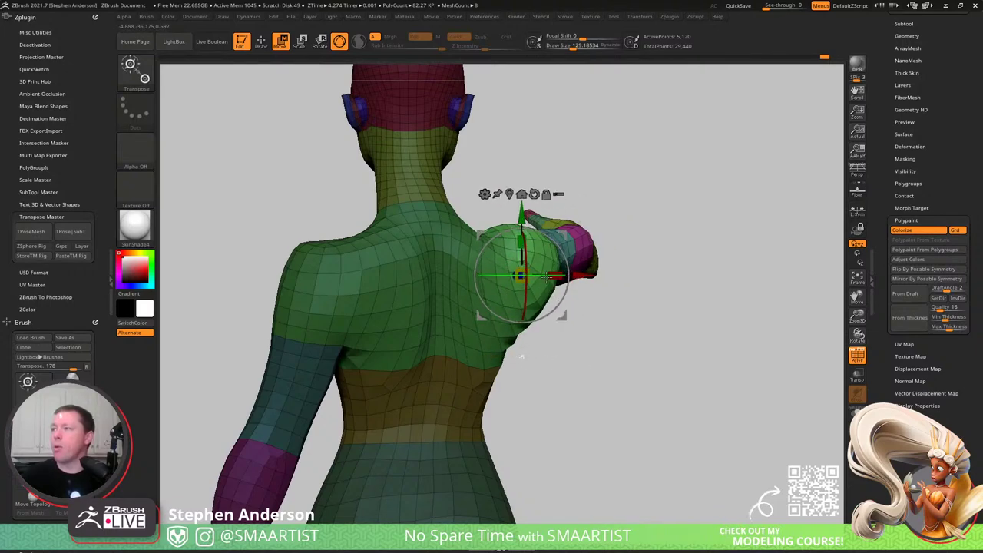
right_click_drag(581, 256, 578, 323)
left_click_drag(553, 292, 546, 289)
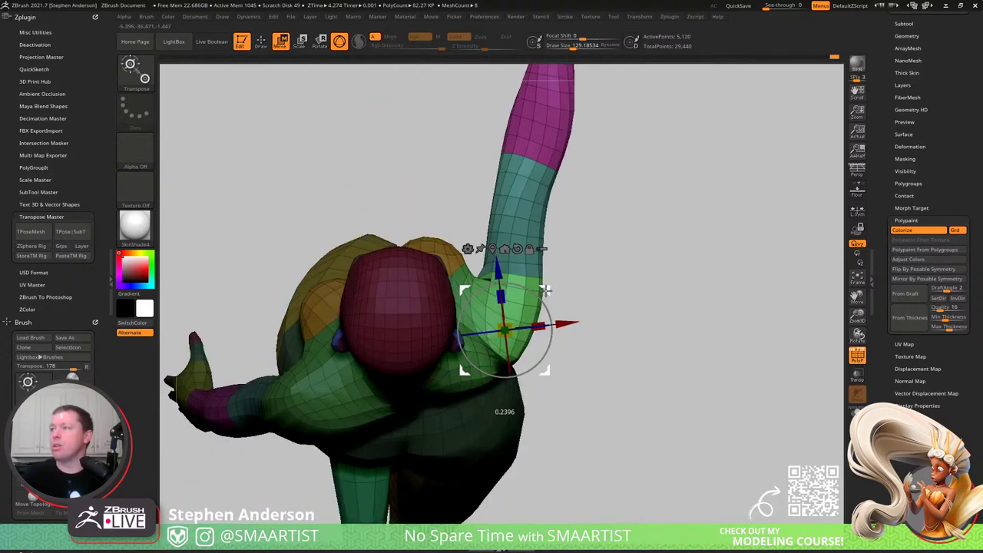
right_click_drag(544, 290, 566, 246)
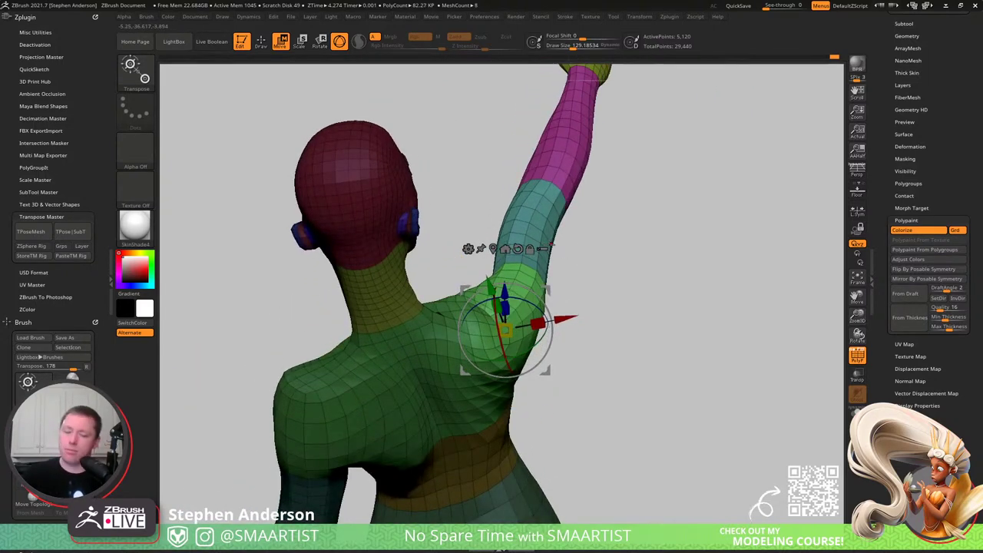
- Lasso-mask the extended right arm starting just beyond the shoulder
key("q")
mouse_move(527, 307)
right_mouse_down()
mouse_move(516, 230)
mouse_move(505, 300)
right_mouse_up()
mouse_move(597, 307)
right_mouse_down("alt")
mouse_move(524, 316)
mouse_move(521, 301)
mouse_move(479, 302)
right_mouse_up("alt")
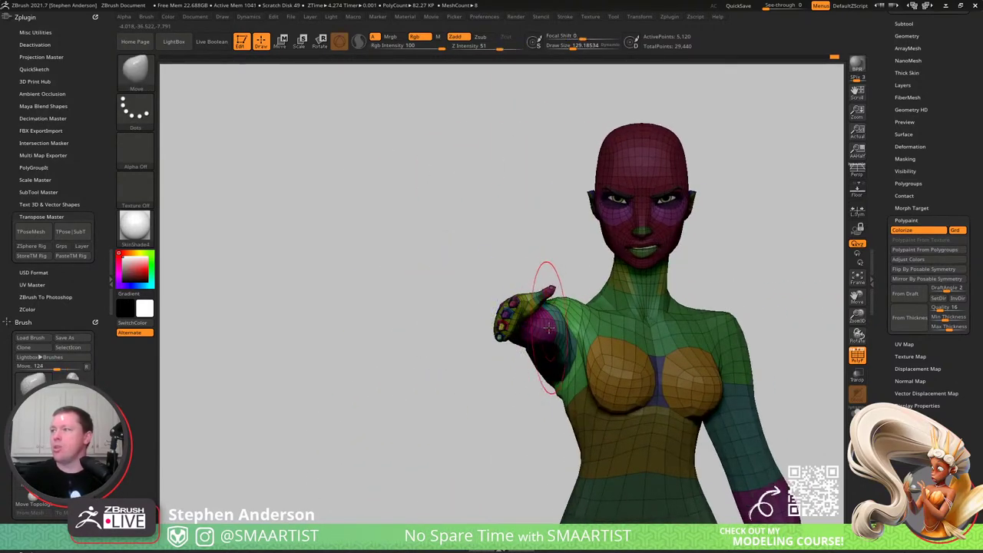
right_click_drag(549, 328, 603, 323)
right_click_drag(463, 326, 429, 216, "ctrl")
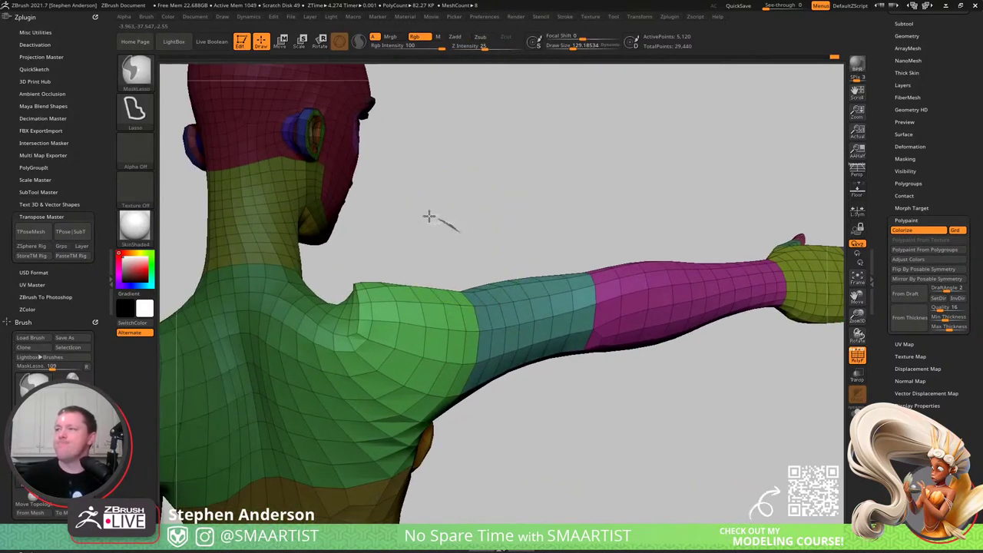
mouse_move(429, 215)
left_mouse_down("ctrl")
mouse_move(230, 457)
mouse_move(474, 516)
left_mouse_up("ctrl")
mouse_move(459, 511)
right_mouse_down("ctrl")
mouse_move(455, 385)
mouse_move(412, 283)
mouse_move(437, 338)
mouse_move(437, 305)
mouse_move(498, 323)
mouse_move(481, 359)
mouse_move(456, 356)
mouse_move(453, 345)
mouse_move(416, 348)
right_mouse_up("ctrl")
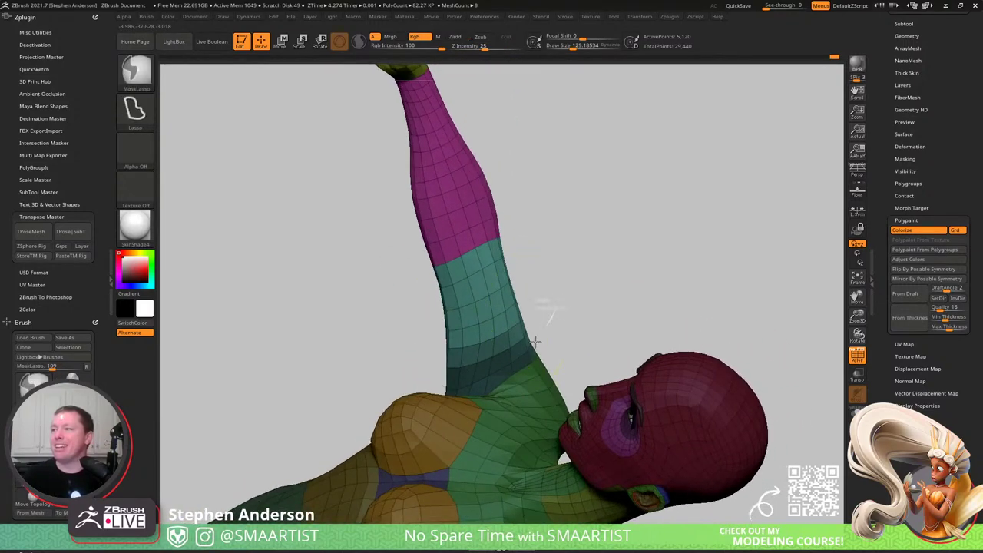
- Refine the mask edge around the armpit, soften it, and invert it so only the right arm is free
left_click_drag(458, 381, 421, 368, "ctrl")
right_click_drag(406, 311, 584, 361)
left_click(439, 373, "ctrl")
left_click(525, 348, "ctrl")
left_click(441, 364, "ctrl")
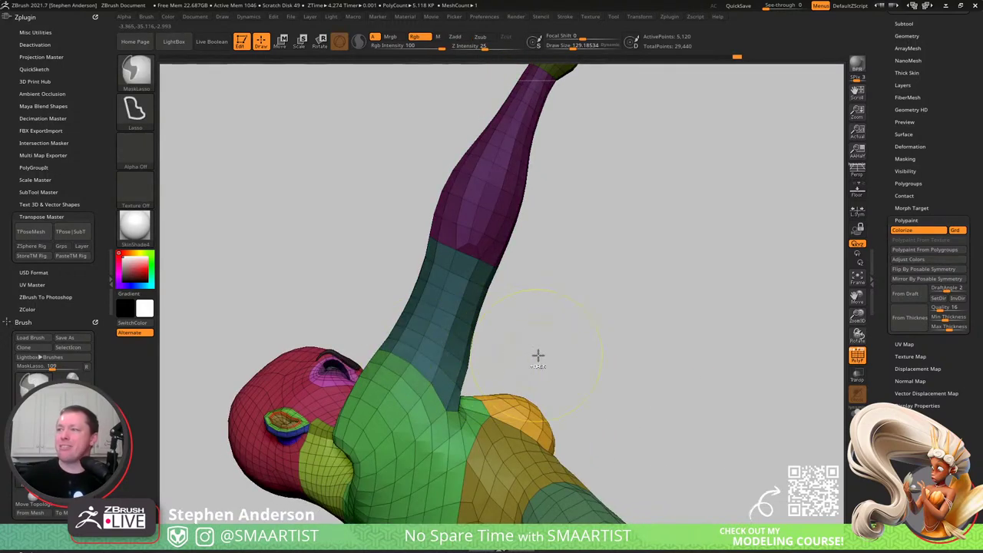
left_click(538, 356, "ctrl")
- Rotate the right arm higher about the shoulder with the gizmo, checking the pose from the front, side and back
right_click_drag(478, 363, 459, 371, "ctrl")
key("w")
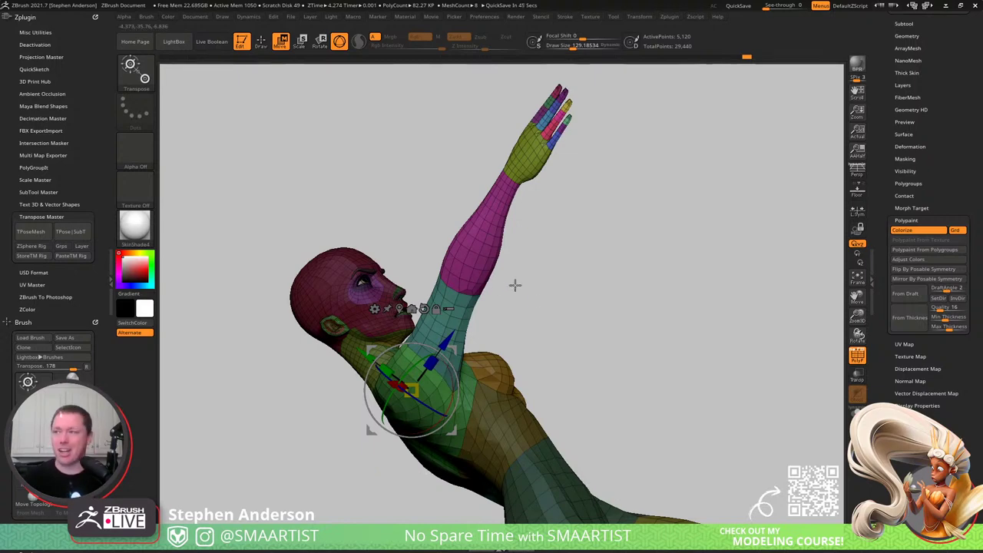
left_click_drag(584, 279, 591, 330)
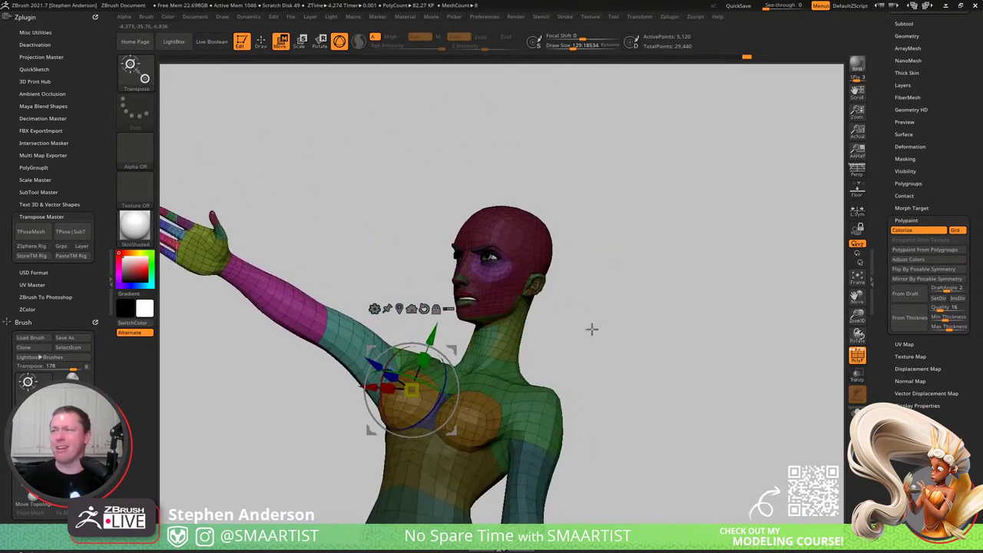
left_click_drag(489, 348, 510, 348)
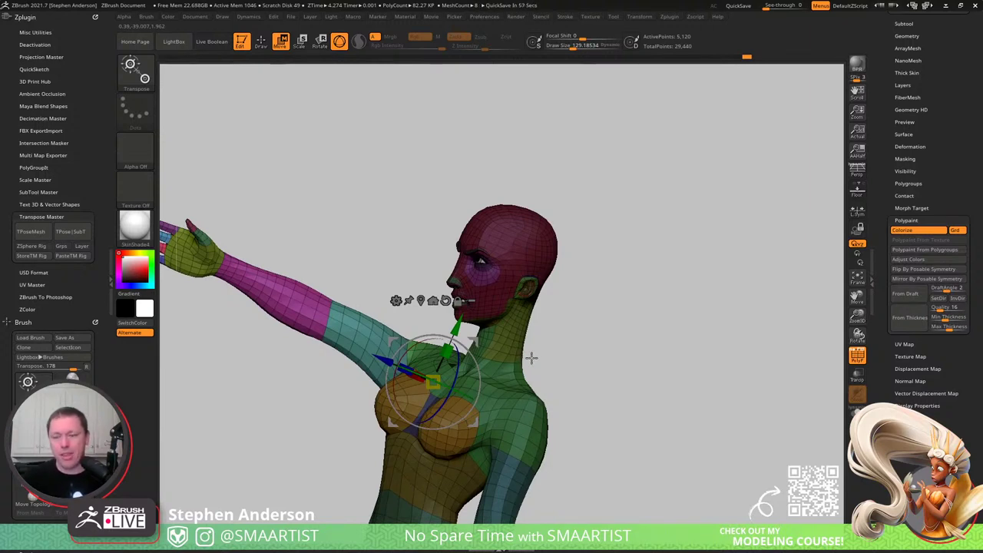
left_click_drag(460, 335, 561, 343)
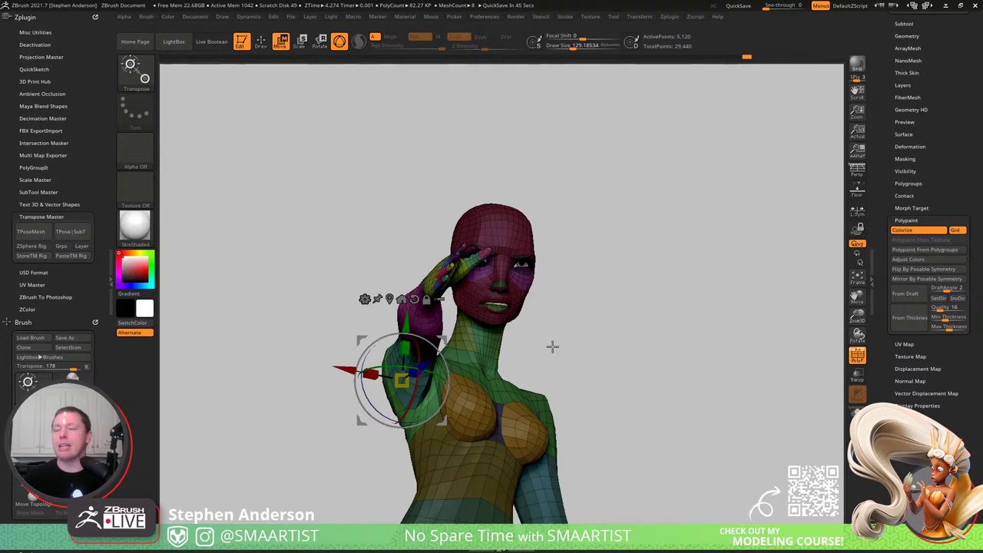
left_click_drag(552, 346, 549, 386)
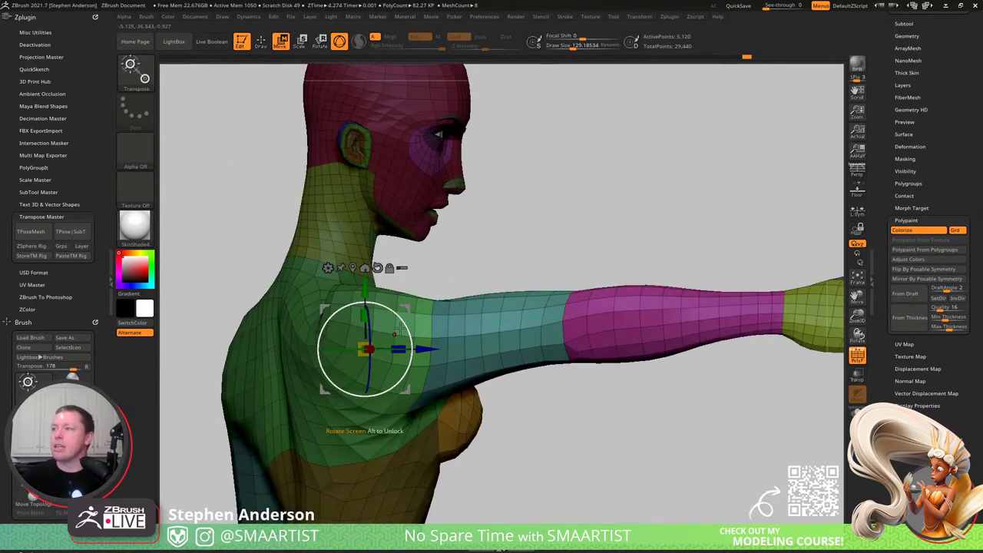
left_click_drag(401, 328, 391, 309)
left_click_drag(538, 316, 550, 294)
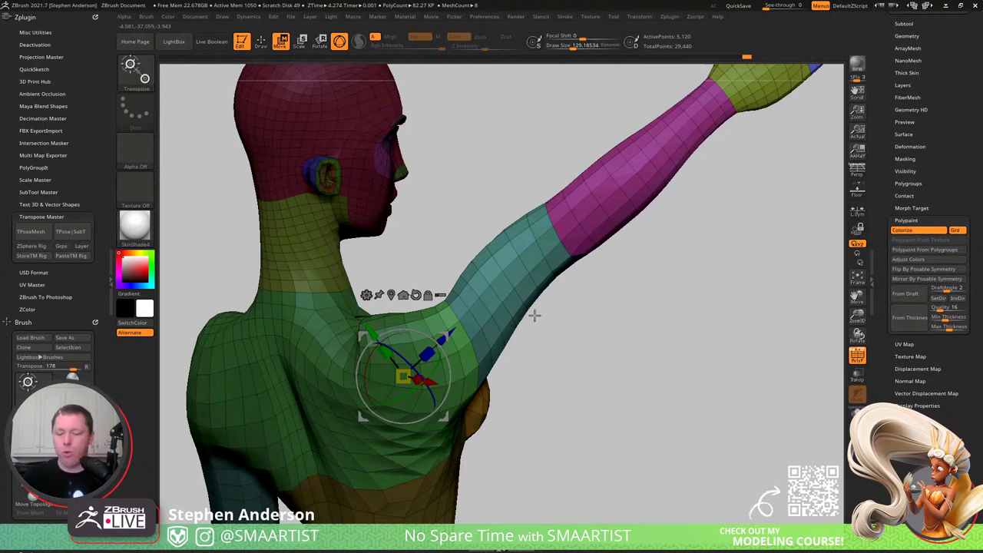
- Place the gizmo at the right elbow with a topological mask along the arm, and invert the mask
left_click_drag(560, 236, 576, 220, "ctrl")
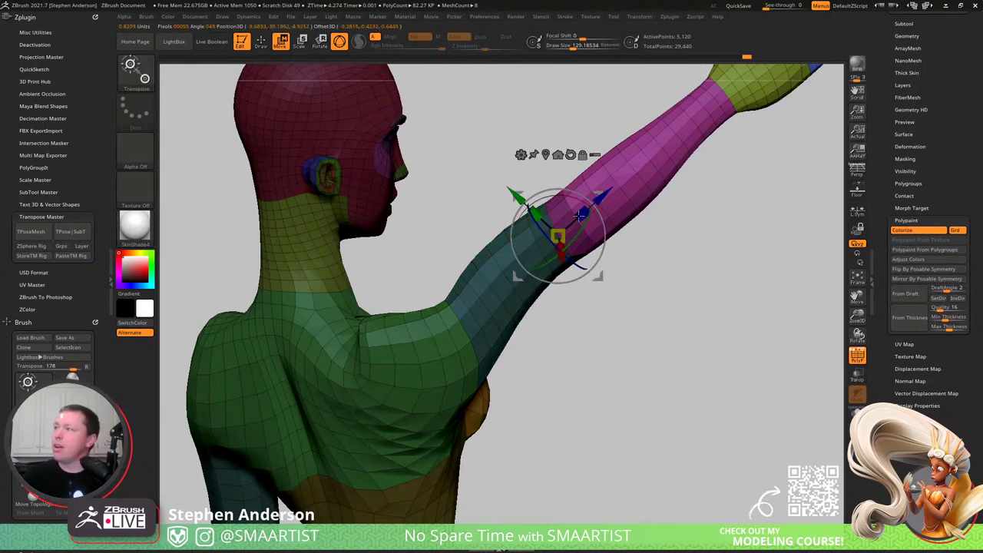
left_click_drag(691, 248, 621, 257)
left_click_drag(641, 305, 631, 311, "ctrl")
mouse_move(529, 352)
left_mouse_down("ctrl")
mouse_move(696, 164)
mouse_move(435, 217)
mouse_move(437, 247)
left_mouse_up("ctrl")
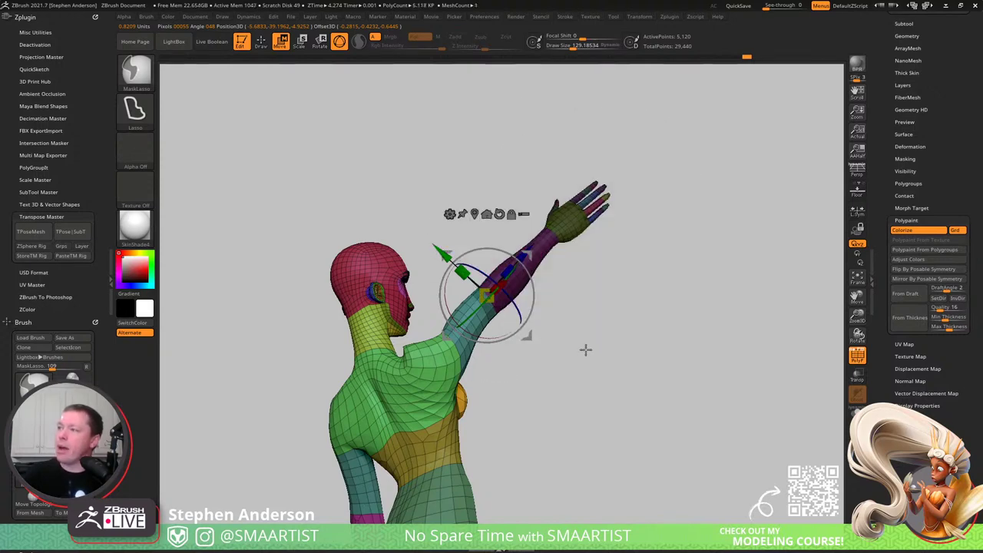
right_click_drag(583, 260, 601, 272, "ctrl")
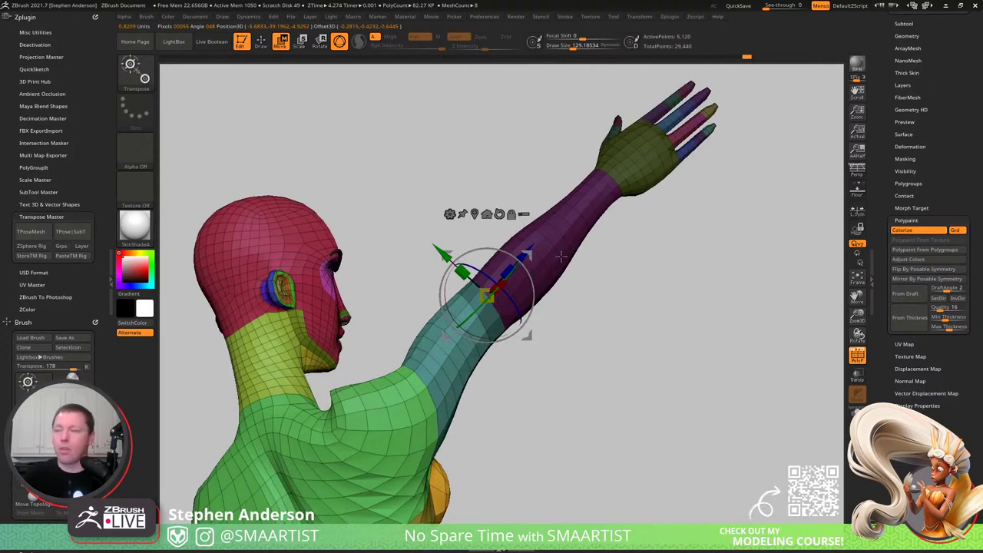
- Rework the mask at the elbow so the body and upper arm are protected and the forearm stays free
key("q")
mouse_move(628, 309)
left_mouse_down()
mouse_move(540, 301)
mouse_move(586, 358)
mouse_move(603, 346)
mouse_move(527, 276)
mouse_move(541, 302)
left_mouse_up()
mouse_move(501, 332)
left_mouse_down("ctrl+alt")
mouse_move(503, 254)
mouse_move(516, 254)
left_mouse_up("ctrl+alt")
left_click_drag(629, 233, 533, 240)
mouse_move(541, 332)
right_mouse_down()
mouse_move(562, 306)
mouse_move(537, 325)
mouse_move(551, 375)
mouse_move(558, 359)
right_mouse_up()
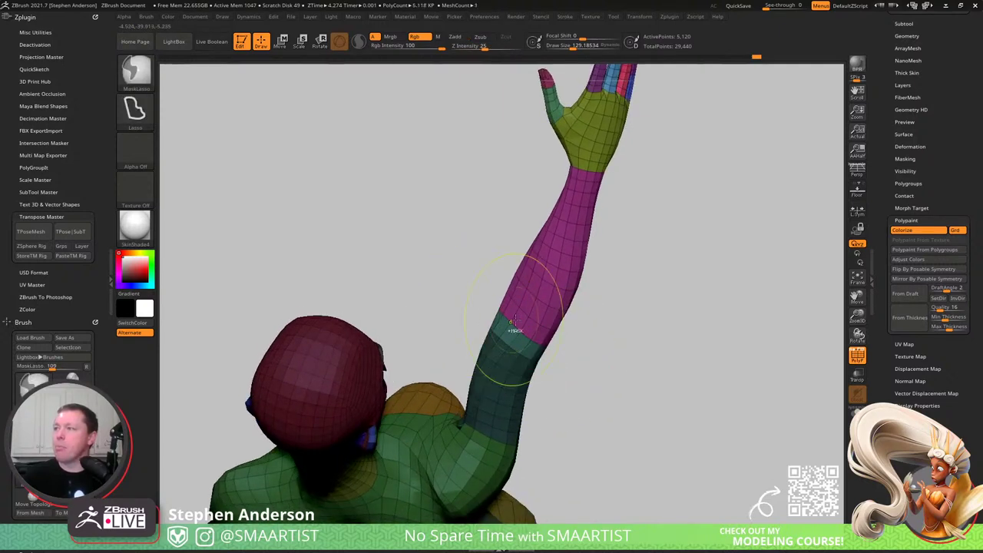
key("ctrl")
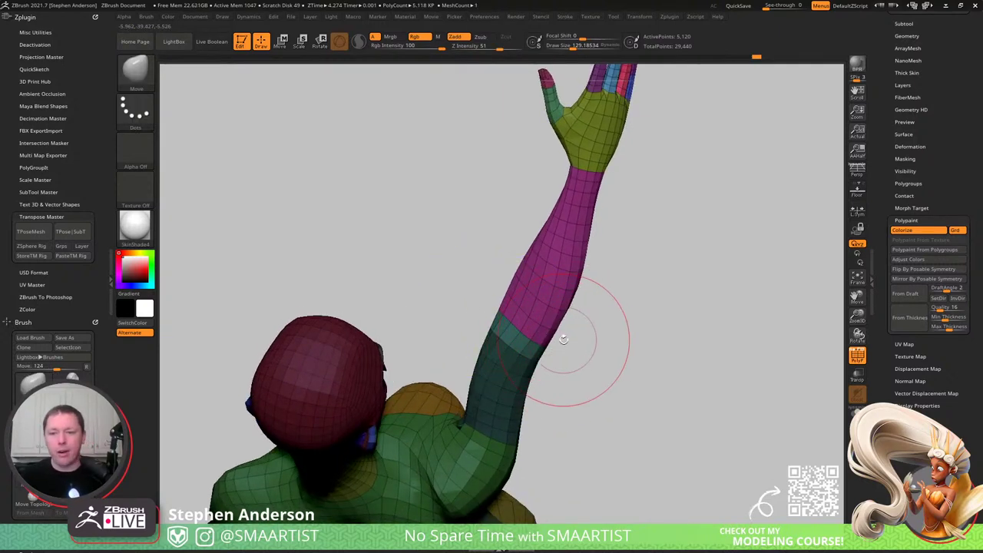
mouse_move(531, 314)
right_mouse_down()
mouse_move(543, 281)
mouse_move(556, 283)
right_mouse_up()
- Isolate the upper-arm polygroup, mask it completely up to the elbow boundary, and show the whole body again
key("w")
mouse_move(513, 338)
right_mouse_down()
mouse_move(518, 326)
mouse_move(510, 331)
mouse_move(530, 349)
mouse_move(492, 330)
mouse_move(507, 319)
mouse_move(591, 336)
right_mouse_up()
left_click_drag(567, 346, 576, 300)
key("q")
mouse_move(562, 349)
right_mouse_down()
mouse_move(555, 336)
mouse_move(584, 375)
mouse_move(548, 400)
right_mouse_up()
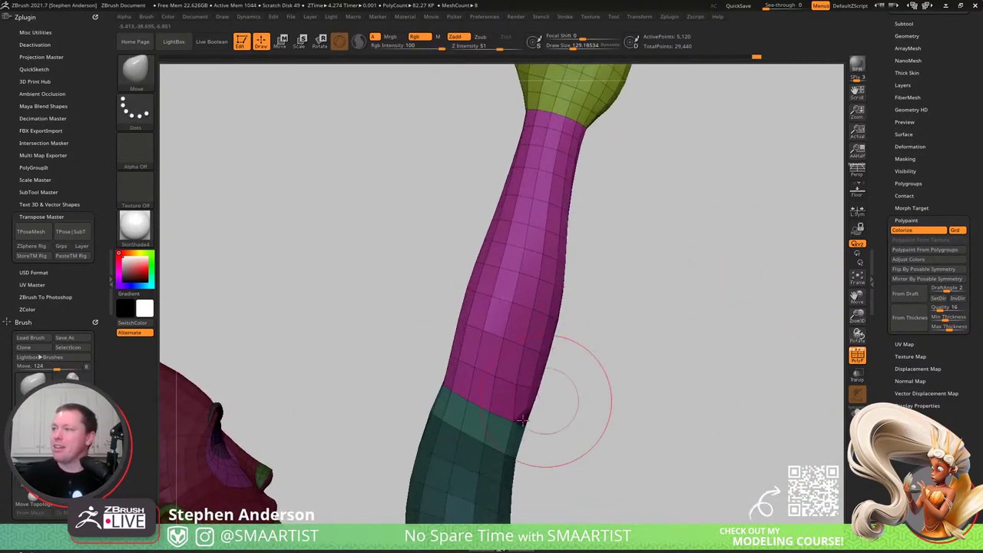
left_click(489, 445, "ctrl+shift")
left_click(584, 420, "ctrl")
left_click(641, 405, "ctrl+shift")
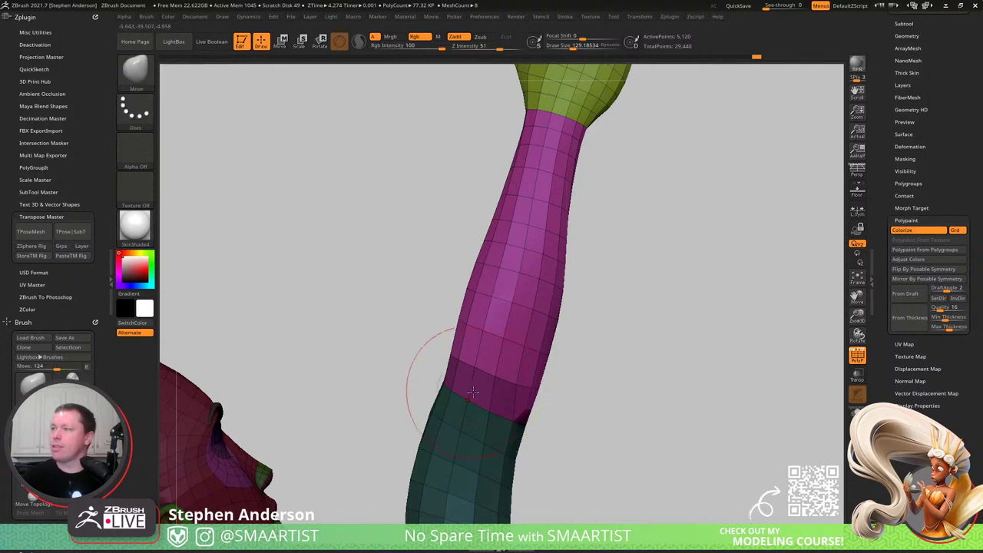
right_click_drag(474, 395, 516, 412)
- Bend the right forearm upward at the elbow with the gizmo
key("w")
left_click_drag(502, 355, 545, 356)
right_click_drag(545, 353, 546, 338)
left_click(512, 358, "ctrl+shift")
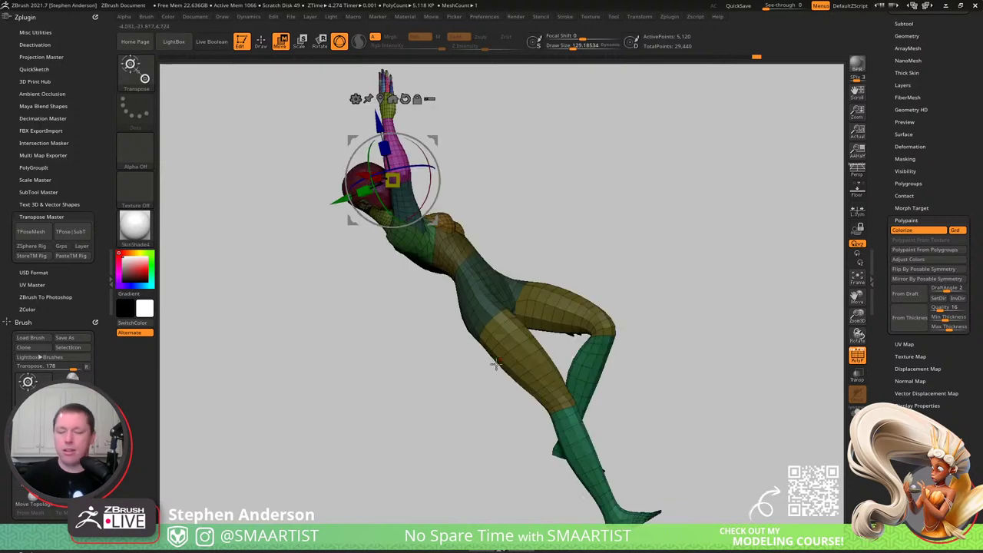
mouse_move(454, 254)
right_mouse_down()
mouse_move(384, 258)
mouse_move(376, 284)
mouse_move(437, 202)
mouse_move(522, 348)
mouse_move(562, 224)
mouse_move(531, 342)
mouse_move(558, 400)
mouse_move(477, 278)
mouse_move(486, 278)
right_mouse_up()
- Clear the mask, hide the right upper-arm polygroup, mask everything else, and show the upper arm again
key("q")
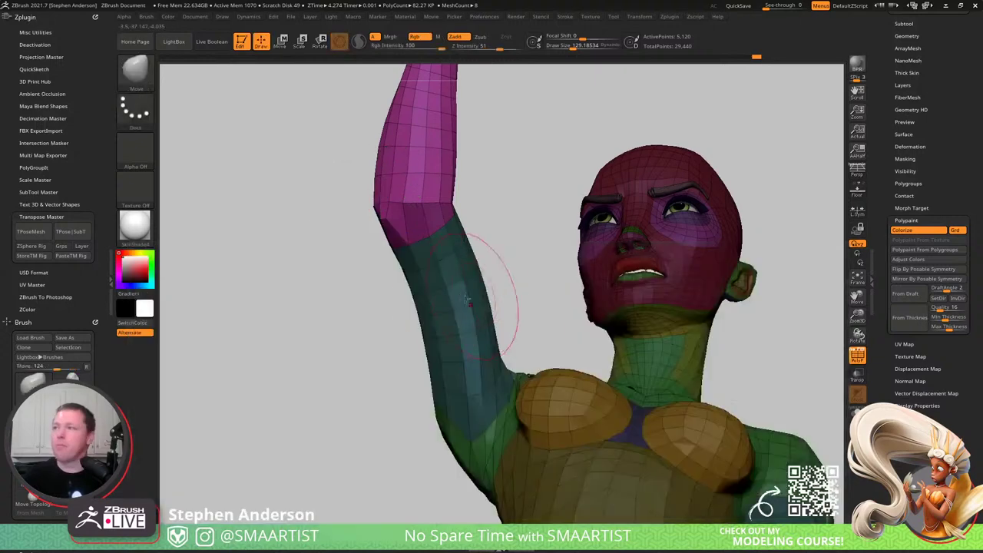
left_click_drag(511, 272, 526, 289, "ctrl")
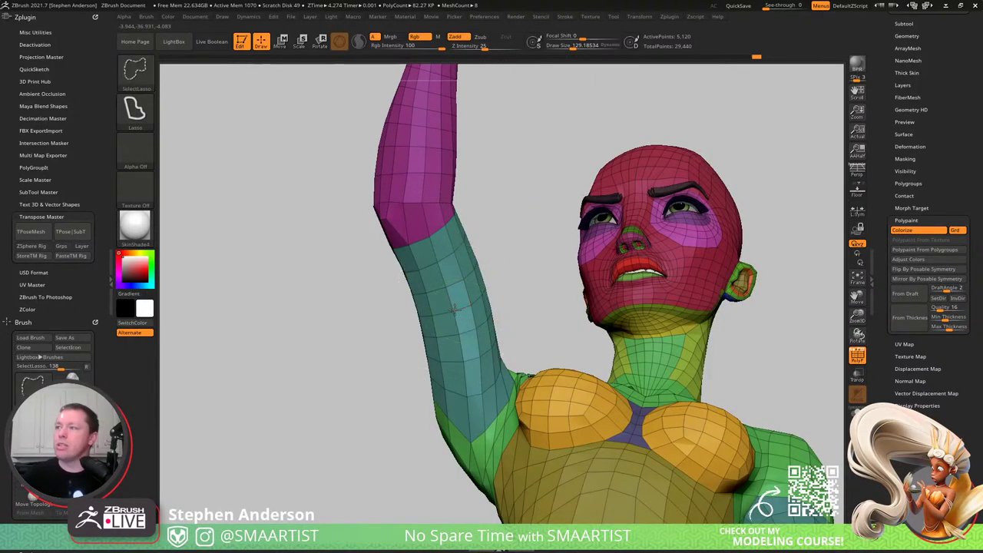
left_click(468, 321, "ctrl+shift")
left_click_drag(525, 253, 522, 294, "ctrl+shift")
left_click(542, 308, "ctrl")
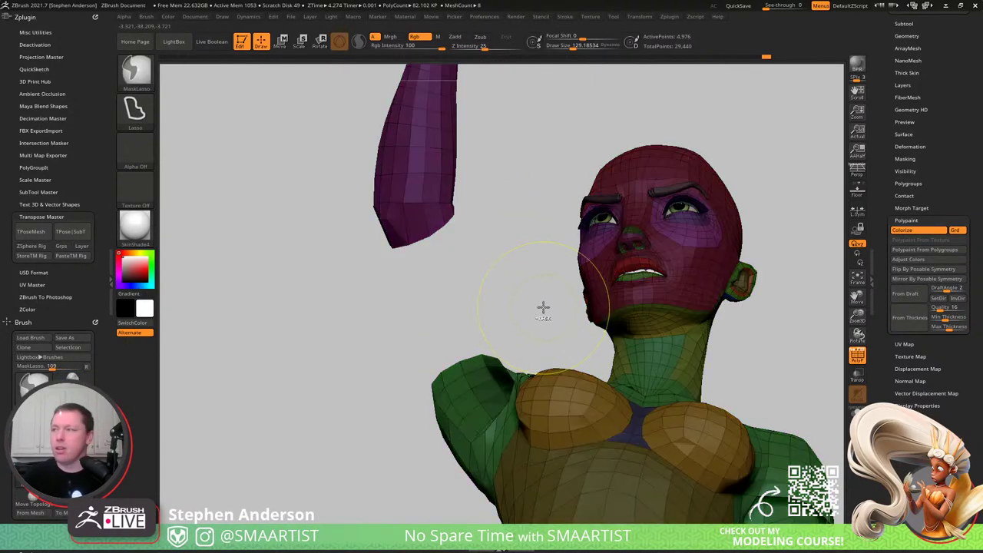
left_click(541, 339, "ctrl+shift")
mouse_move(540, 340)
left_mouse_down("alt")
mouse_move(553, 337)
mouse_move(533, 302)
mouse_move(584, 282)
mouse_move(478, 394)
mouse_move(619, 338)
mouse_move(491, 230)
mouse_move(447, 312)
left_mouse_up("alt")
right_click_drag(447, 313, 438, 292)
- Enlarge the Move brush to a draw size of about 251 and reshape the right upper arm
key("s")
left_click_drag(441, 340, 463, 342)
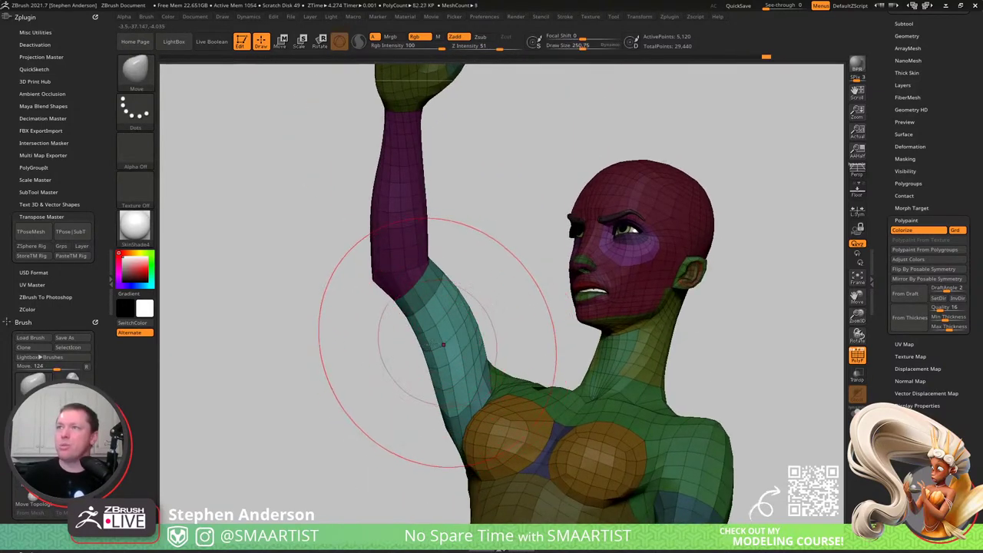
mouse_move(443, 344)
right_mouse_down()
mouse_move(433, 330)
mouse_move(426, 342)
right_mouse_up()
left_click_drag(439, 355, 428, 351)
mouse_move(428, 351)
right_mouse_down()
mouse_move(402, 373)
mouse_move(437, 338)
right_mouse_up()
mouse_move(406, 329)
left_mouse_down()
mouse_move(464, 320)
mouse_move(412, 346)
left_mouse_up()
- Reduce the draw size to about 48 and clean up the right elbow with Move and Smooth
key("s")
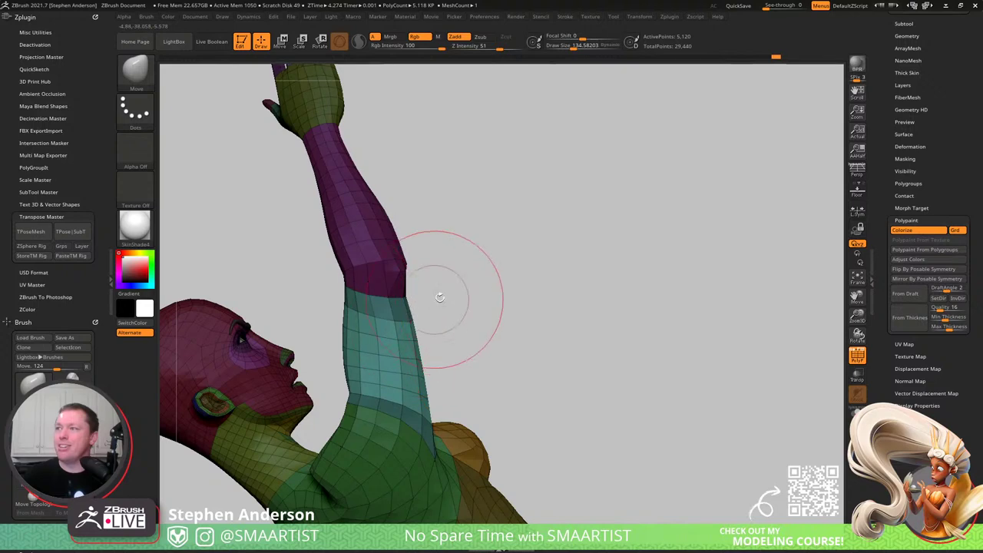
mouse_move(440, 297)
left_mouse_down()
mouse_move(408, 294)
mouse_move(408, 306)
mouse_move(428, 298)
mouse_move(401, 303)
mouse_move(429, 322)
left_mouse_up()
key("s")
key("s")
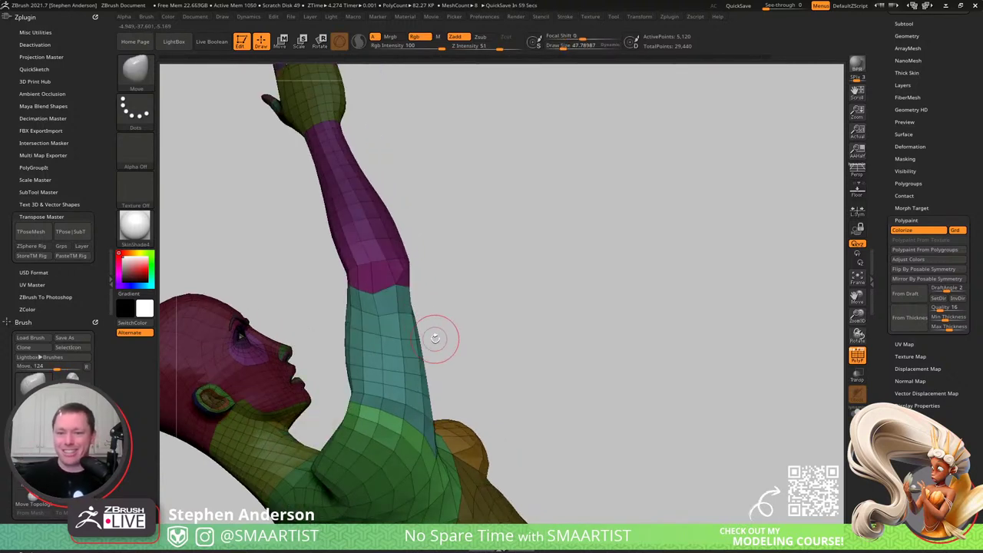
left_click_drag(419, 291, 441, 295)
mouse_move(378, 306)
left_mouse_down("shift")
mouse_move(393, 287)
mouse_move(393, 300)
mouse_move(294, 305)
mouse_move(310, 292)
mouse_move(322, 298)
left_mouse_up("shift")
key("shift")
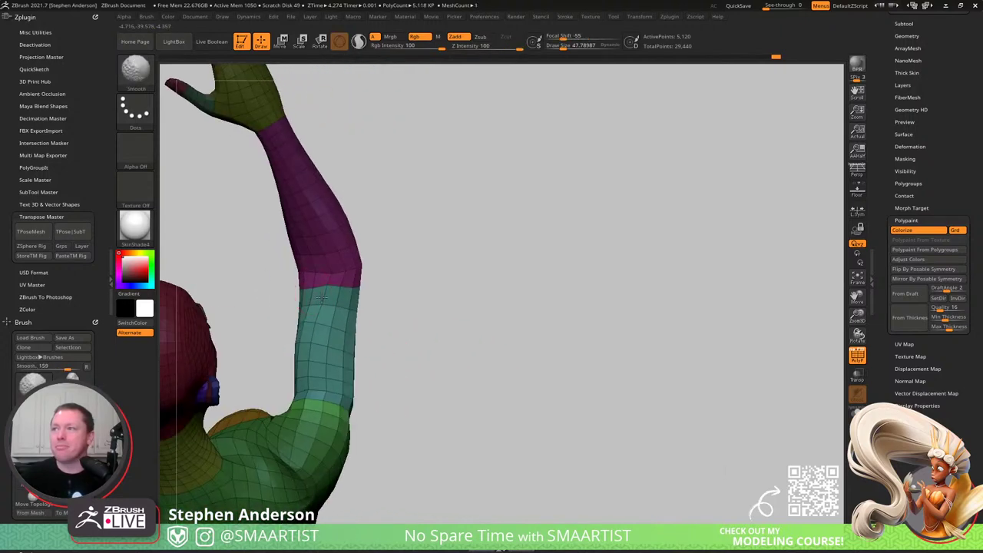
mouse_move(343, 307)
right_mouse_down()
mouse_move(315, 310)
mouse_move(338, 309)
mouse_move(327, 315)
right_mouse_up()
left_click_drag(346, 328, 358, 301)
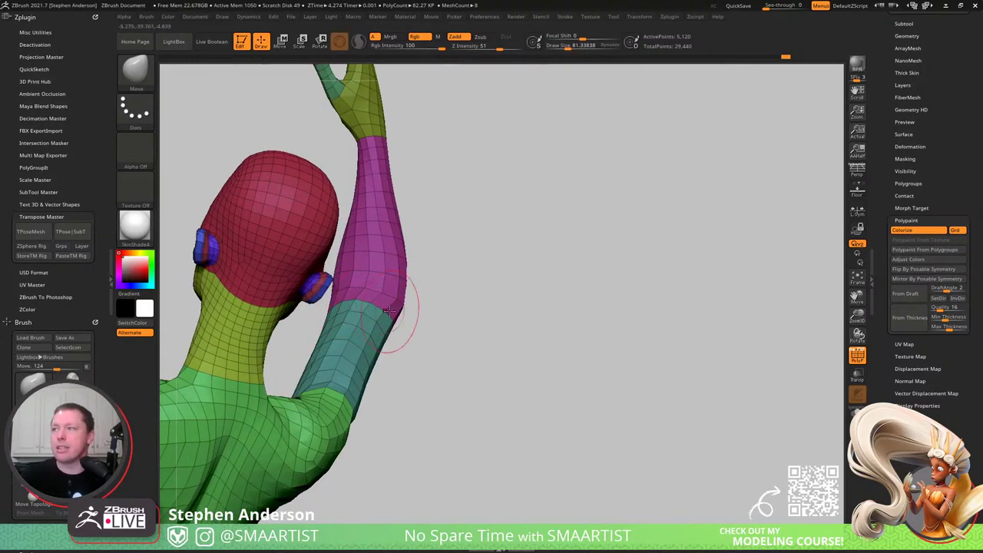
- Position the gizmo at the right elbow and mask the upper arm and body, leaving the forearm free
mouse_move(355, 298)
right_mouse_down()
mouse_move(386, 273)
mouse_move(370, 283)
mouse_move(389, 300)
mouse_move(376, 299)
right_mouse_up()
key("w")
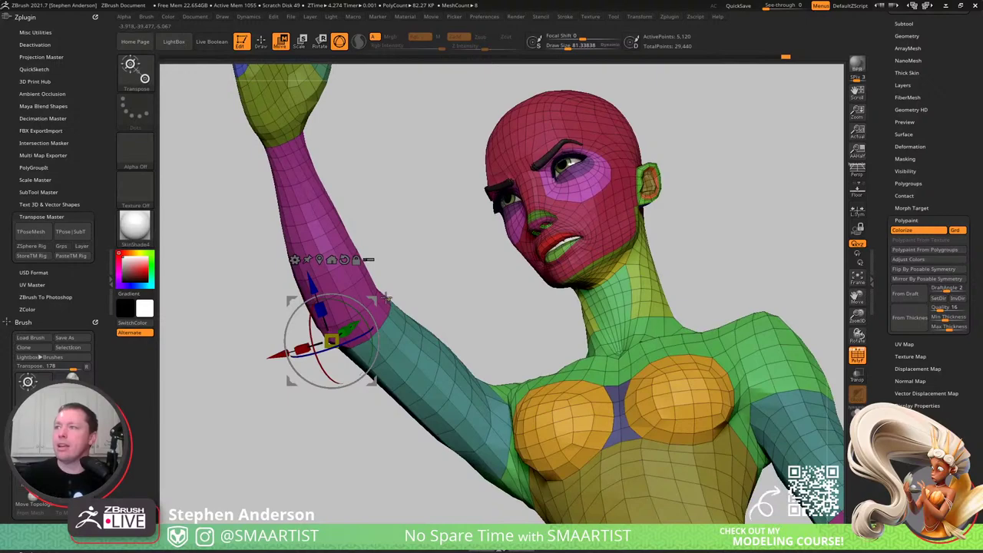
left_click(377, 299, "alt")
left_click_drag(350, 322, 335, 290, "ctrl")
mouse_move(339, 282)
right_mouse_down()
mouse_move(399, 256)
mouse_move(397, 184)
mouse_move(412, 243)
mouse_move(404, 217)
right_mouse_up()
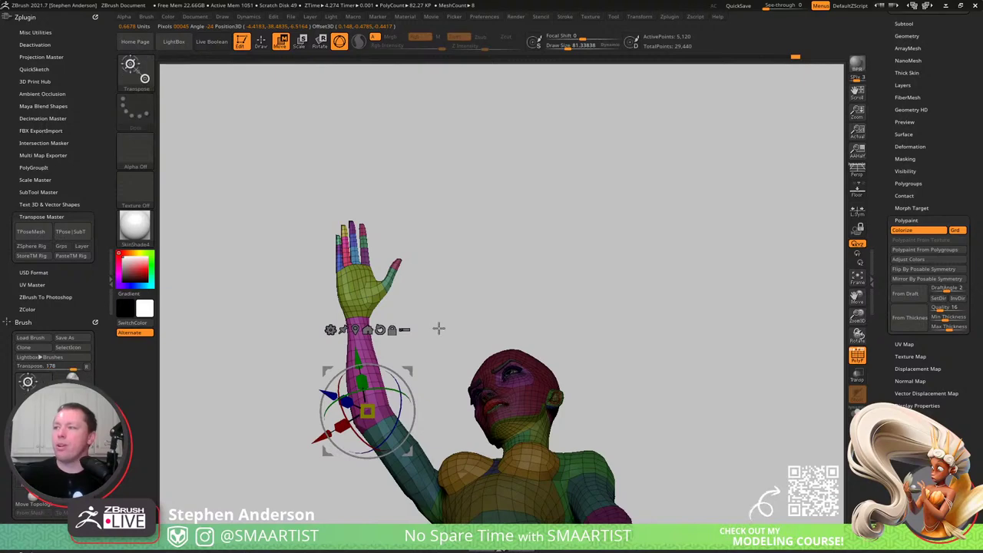
mouse_move(438, 327)
right_mouse_down()
mouse_move(477, 375)
mouse_move(451, 445)
mouse_move(443, 414)
right_mouse_up()
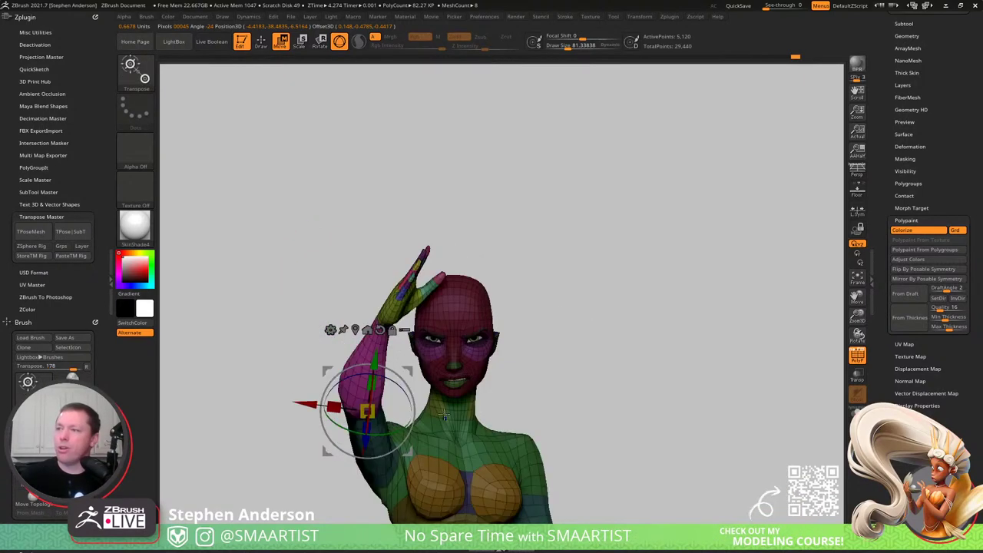
- Rotate the right forearm about the elbow so the hand points upward beside the head
left_click_drag(400, 435, 427, 427)
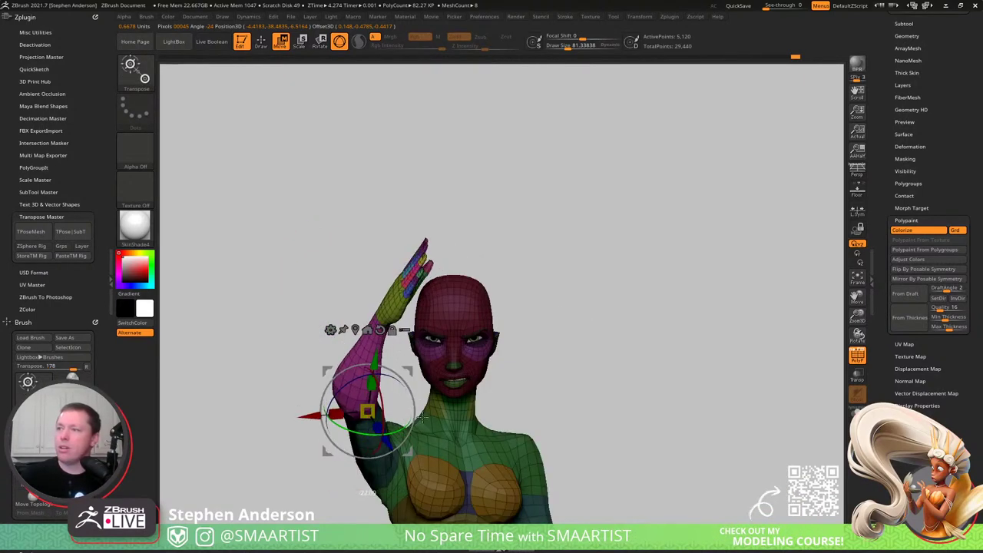
key("ctrl+z")
right_click_drag(423, 404, 491, 348)
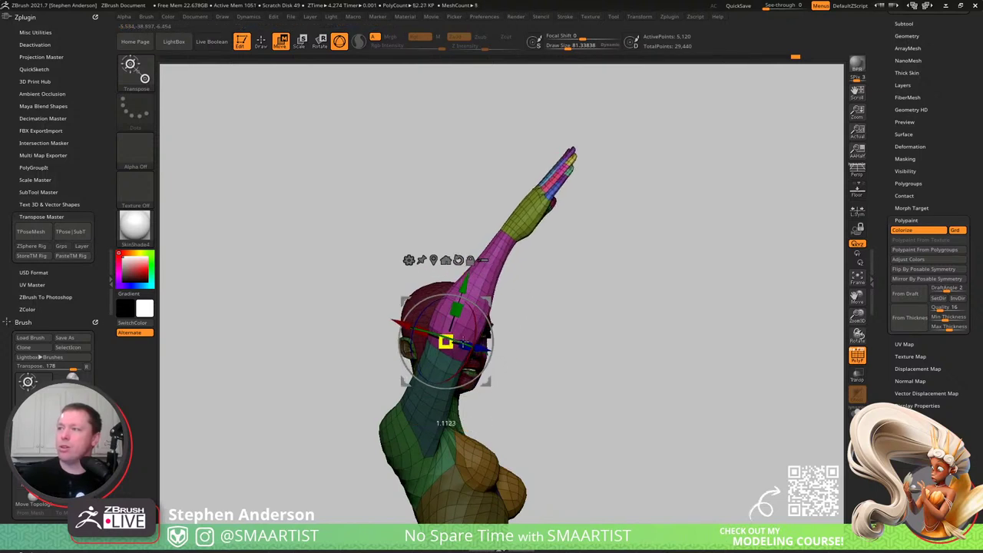
left_click_drag(419, 328, 463, 343)
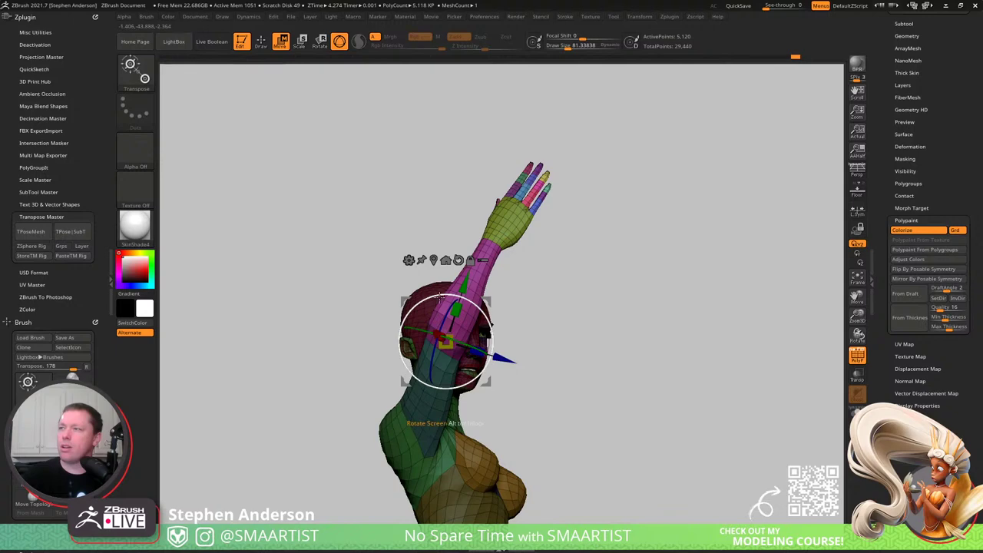
left_click_drag(439, 296, 416, 302)
left_click_drag(549, 307, 527, 305)
left_click_drag(528, 305, 486, 317, "alt")
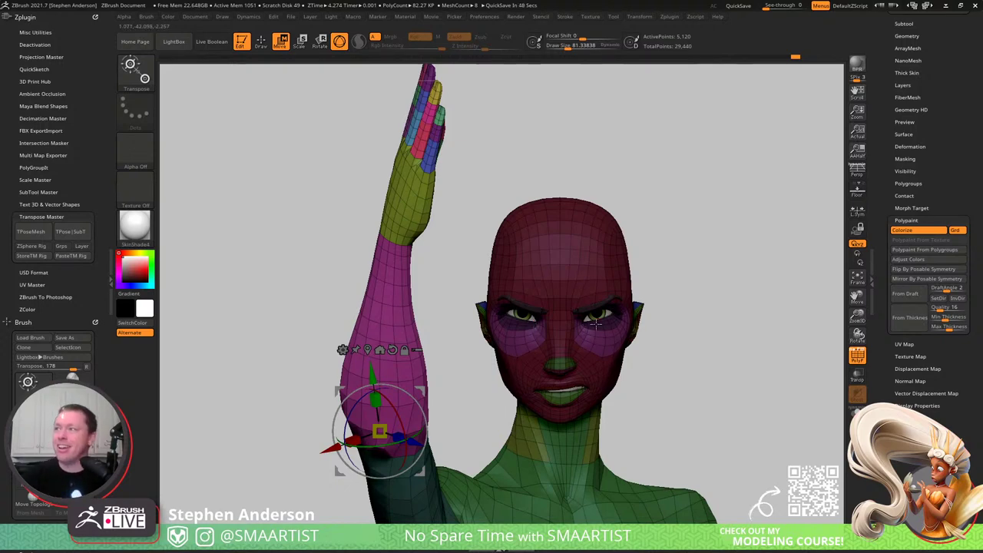
left_click_drag(684, 331, 692, 282, "alt")
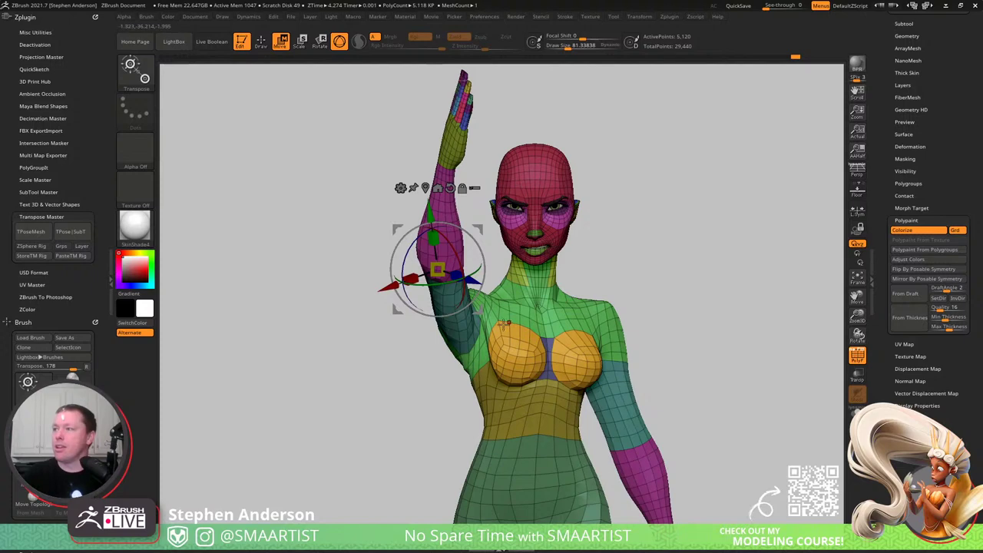
- Turn off the polyframe display and reshape the front of the right shoulder and armpit with Move, reducing the draw size to about 86
right_click_drag(505, 324, 472, 323)
key("shift+f")
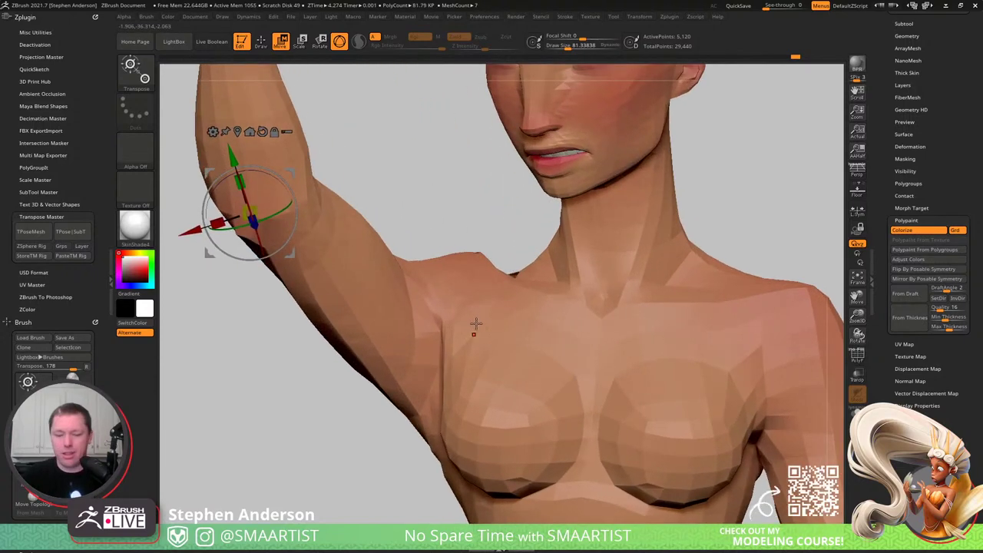
key("b")
key("m")
key("v")
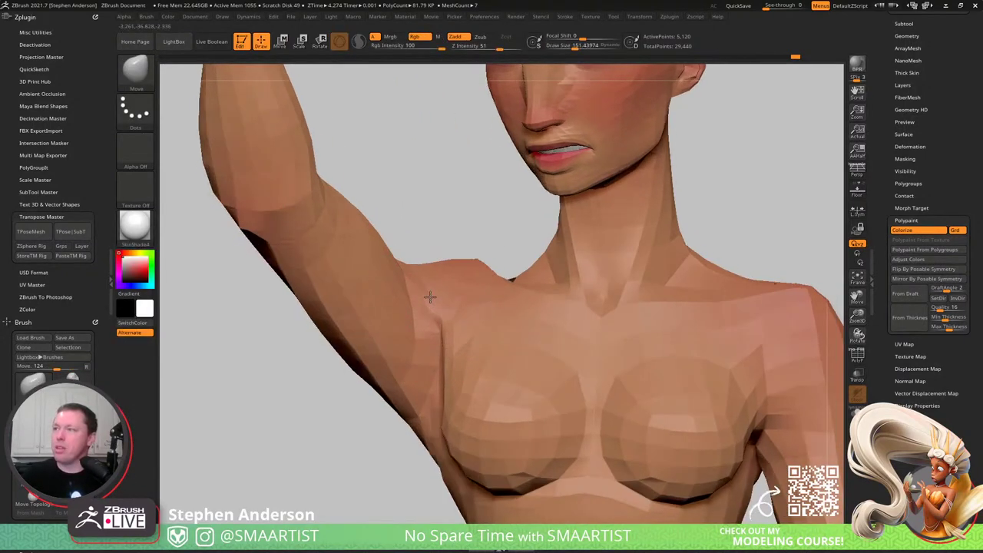
right_click_drag(431, 297, 426, 300)
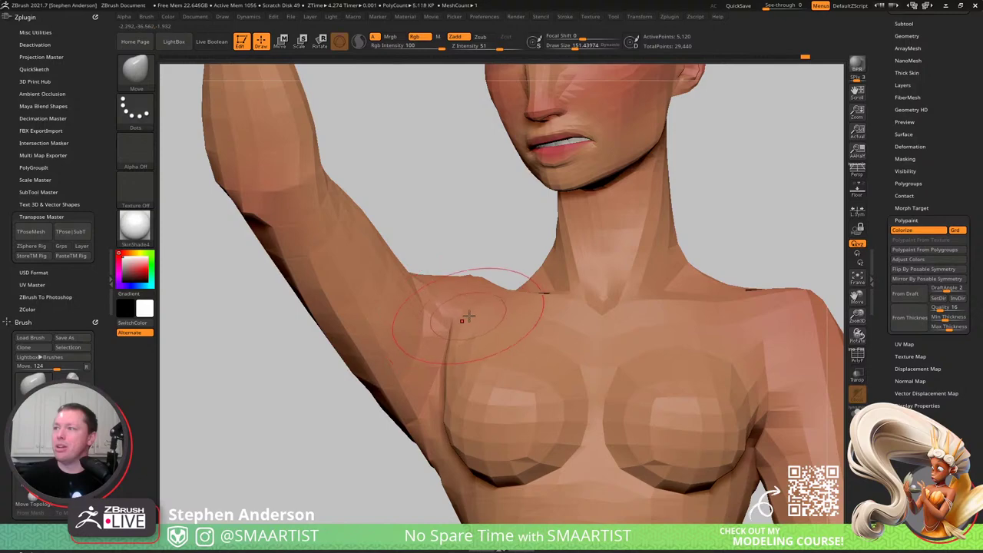
mouse_move(475, 320)
right_mouse_down()
mouse_move(481, 358)
mouse_move(459, 338)
right_mouse_up()
key("s")
left_click_drag(465, 336, 457, 336)
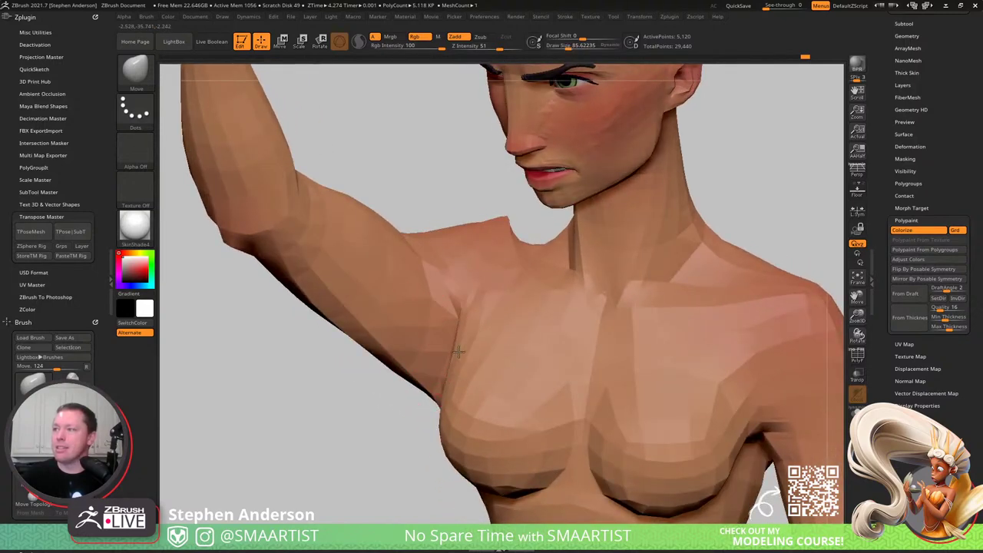
- Turn the polyframe back on and reshape the back of the right shoulder with Move at a draw size of about 81
mouse_move(468, 343)
right_mouse_down()
mouse_move(485, 351)
mouse_move(536, 271)
mouse_move(410, 262)
mouse_move(446, 325)
mouse_move(452, 285)
mouse_move(455, 314)
mouse_move(471, 271)
mouse_move(531, 265)
right_mouse_up()
key("shift+f")
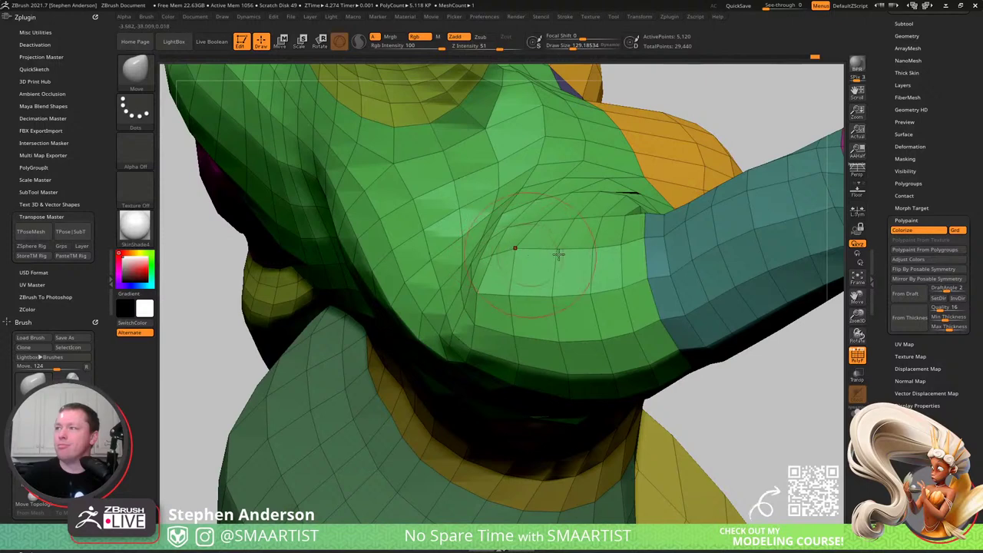
mouse_move(594, 253)
right_mouse_down()
mouse_move(613, 226)
mouse_move(587, 254)
right_mouse_up()
key("s")
left_click_drag(588, 263, 582, 263)
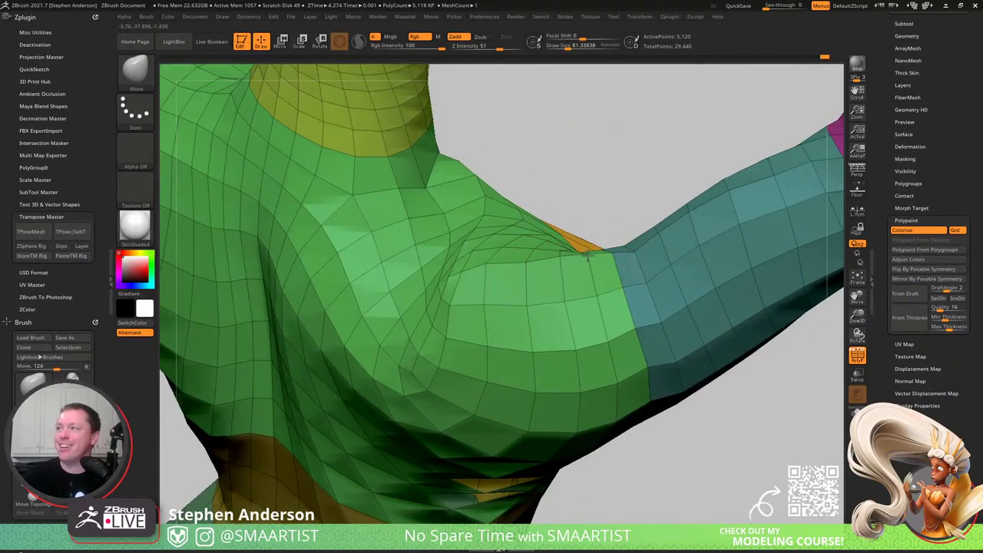
mouse_move(522, 307)
right_mouse_down()
mouse_move(564, 294)
mouse_move(628, 294)
right_mouse_up()
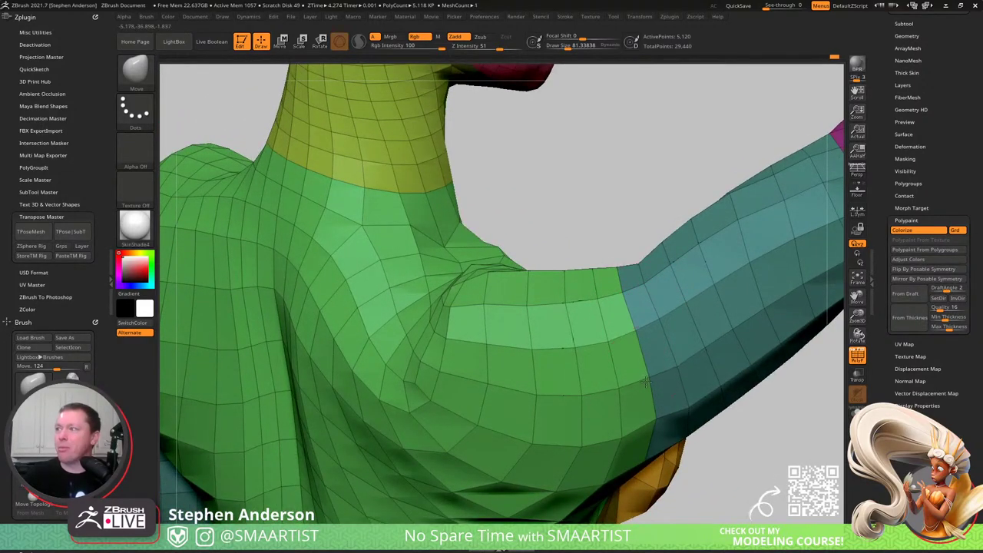
right_click_drag(672, 366, 658, 405)
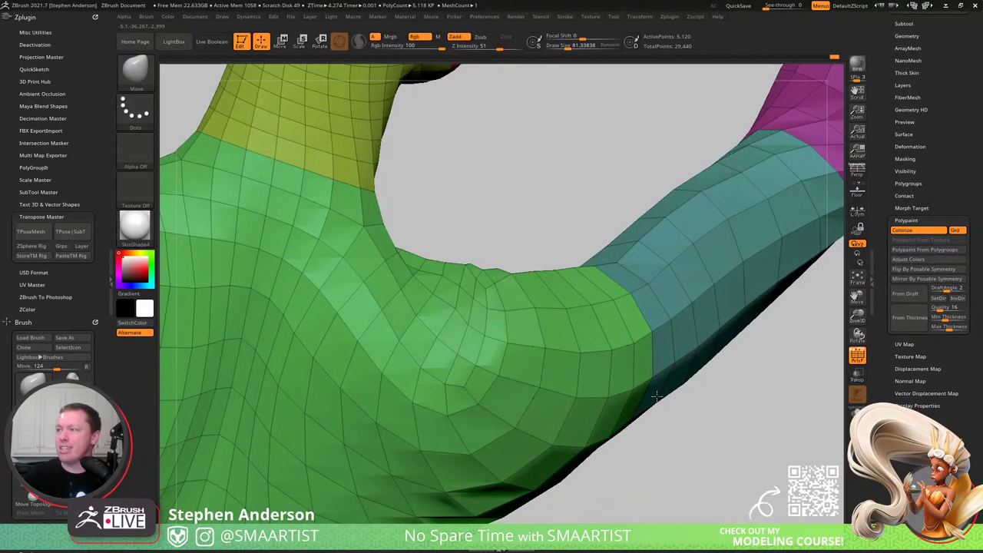
- Clean up the creased polygons on top of the right shoulder with Move at draw sizes of about 45 and 73
mouse_move(660, 359)
right_mouse_down()
mouse_move(607, 332)
mouse_move(570, 332)
right_mouse_up()
key("s")
left_click_drag(568, 331, 564, 332)
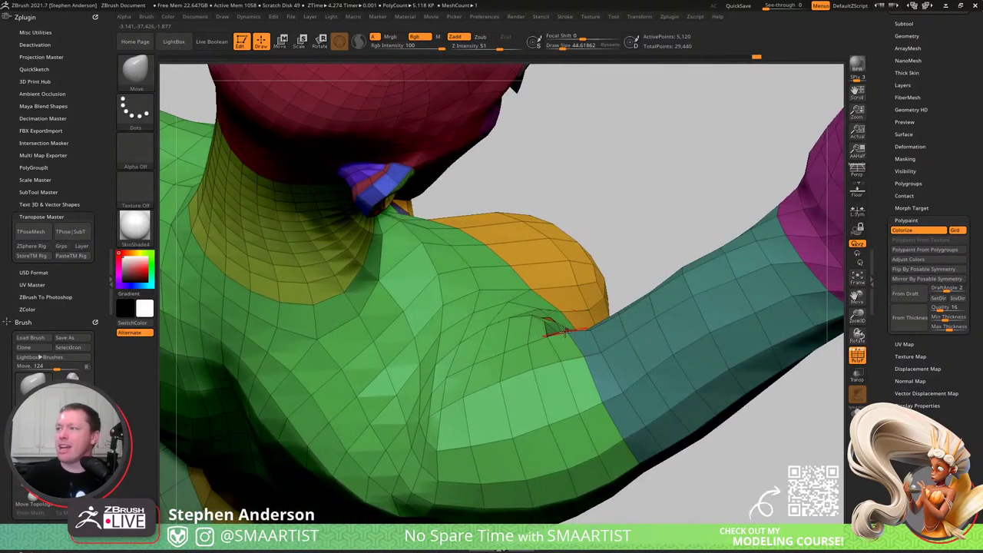
mouse_move(605, 331)
right_mouse_down()
mouse_move(607, 287)
mouse_move(608, 340)
right_mouse_up()
key("s")
left_click_drag(609, 339, 613, 338)
mouse_move(613, 339)
right_mouse_down()
mouse_move(713, 230)
mouse_move(582, 355)
mouse_move(542, 296)
right_mouse_up()
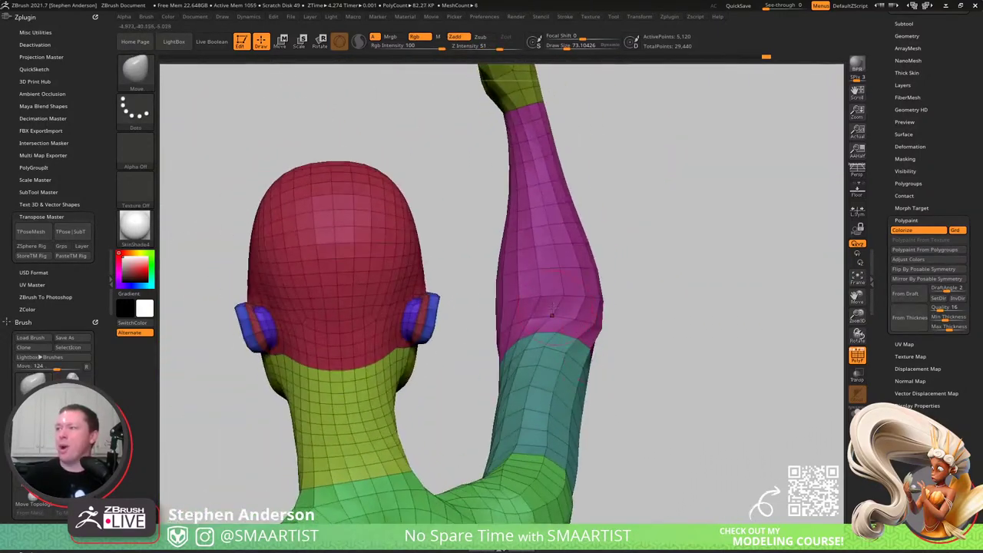
- Enlarge the draw size to about 129 and lower the Smooth brush's Z Intensity to 14
key("s")
left_click_drag(542, 296, 565, 296)
key("ctrl")
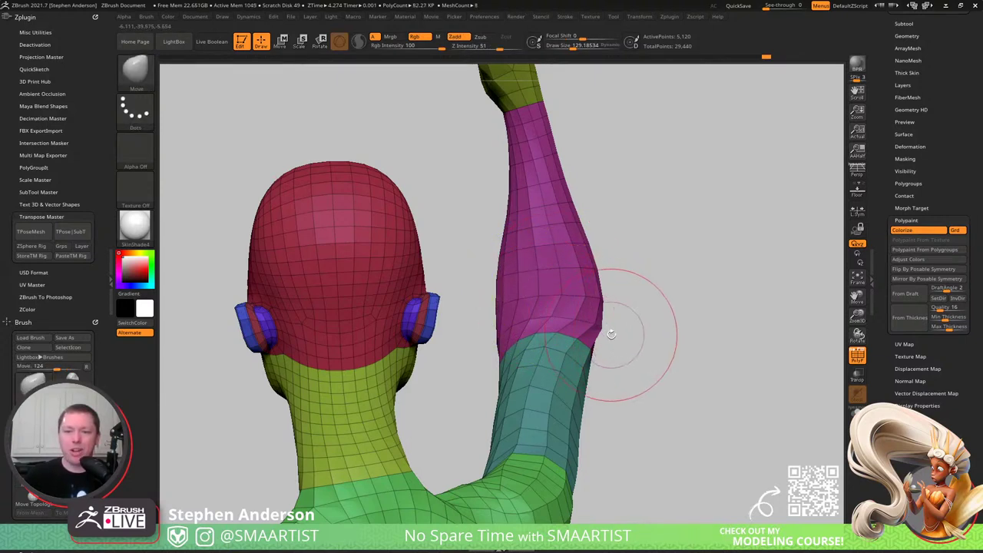
key("shift")
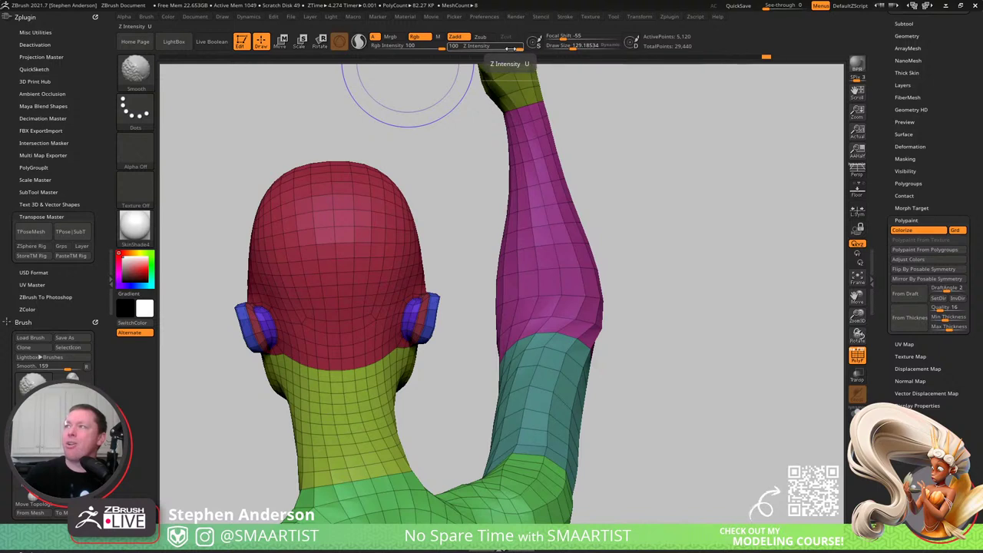
left_click(493, 49, "shift")
left_click_drag(478, 50, 476, 49)
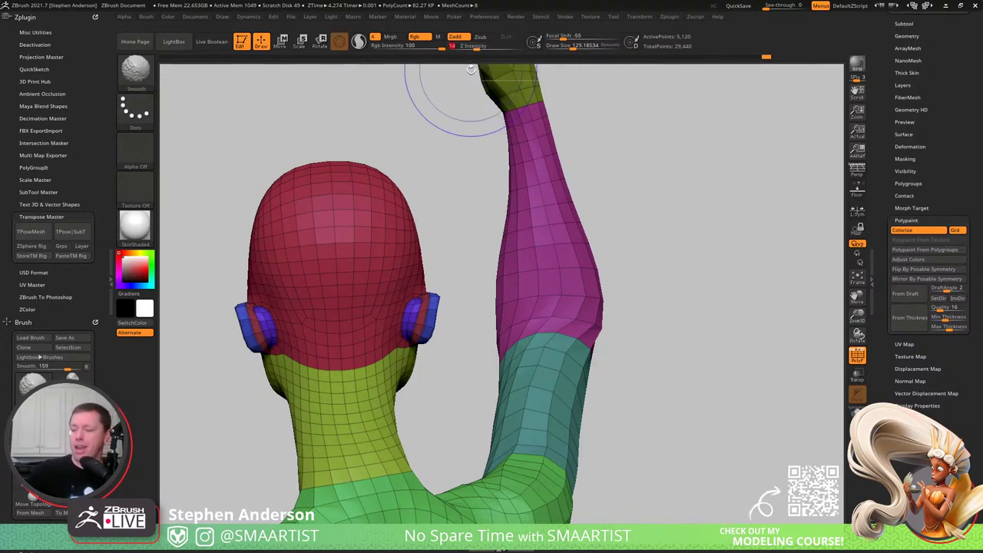
key("shift")
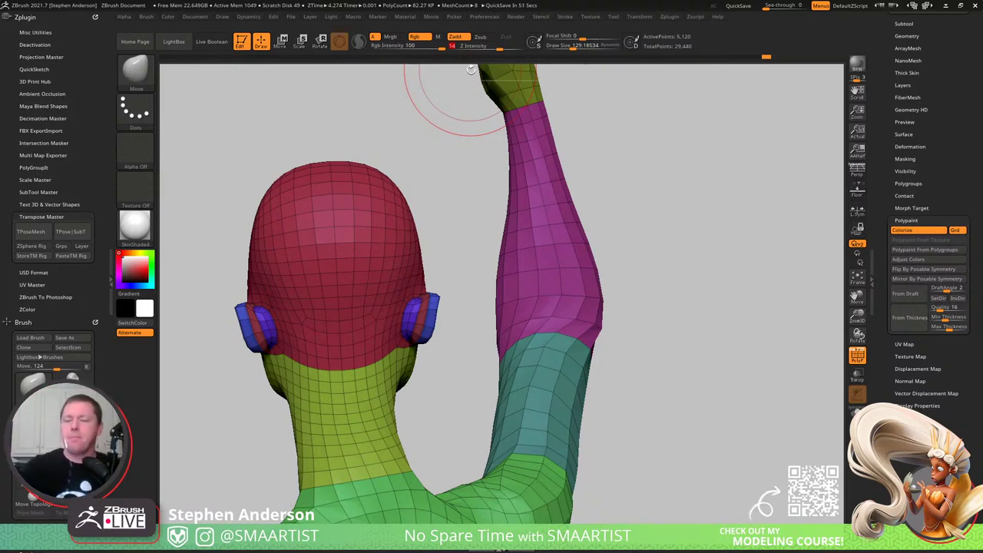
- Lightly smooth the back of the right elbow and lower forearm
mouse_move(602, 298)
right_mouse_down()
mouse_move(617, 300)
mouse_move(598, 308)
right_mouse_up()
left_click_drag(599, 309, 593, 288, "shift")
mouse_move(592, 287)
right_mouse_down()
mouse_move(574, 290)
mouse_move(585, 267)
right_mouse_up()
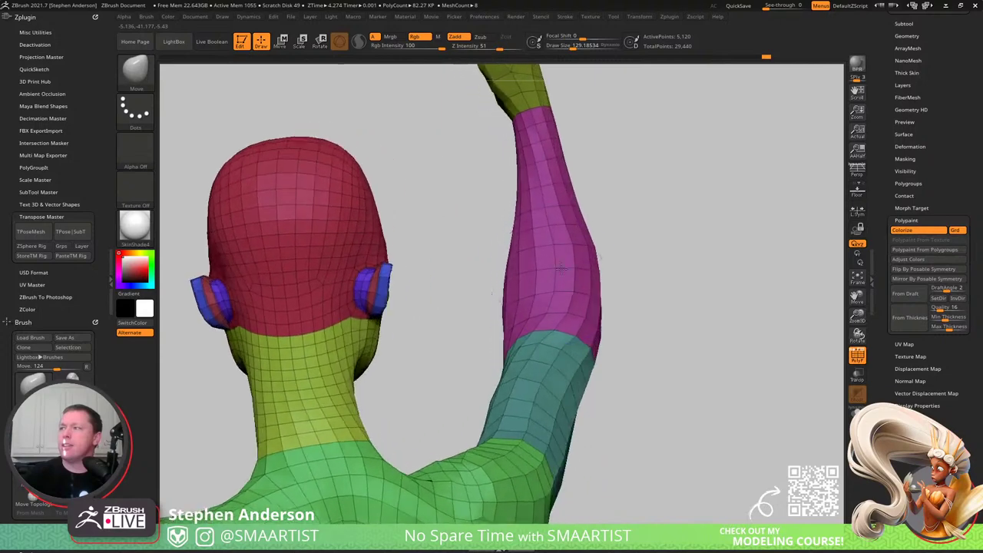
mouse_move(551, 278)
left_mouse_down("shift")
mouse_move(562, 254)
mouse_move(552, 273)
left_mouse_up("shift")
- Reshape the right forearm and elbow contour with Move at a draw size of about 151
key("s")
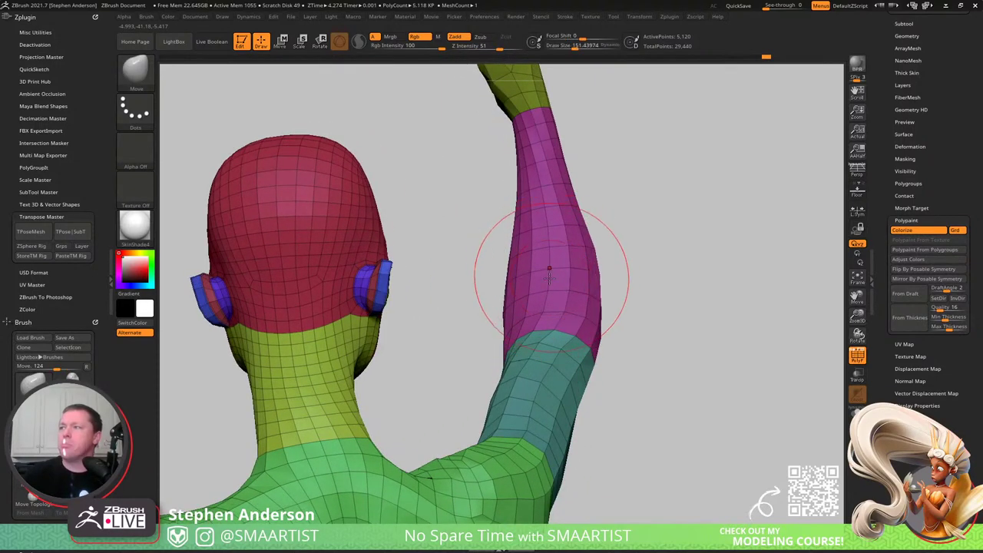
mouse_move(551, 268)
right_mouse_down()
mouse_move(544, 274)
mouse_move(561, 268)
right_mouse_up()
left_click_drag(550, 277, 542, 284)
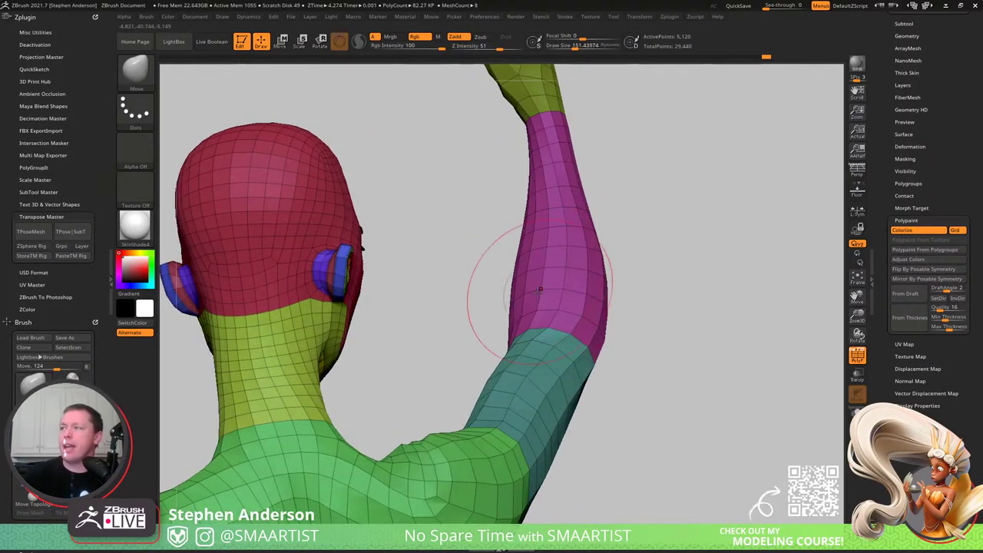
right_click_drag(535, 291, 549, 310)
left_click_drag(549, 310, 619, 299)
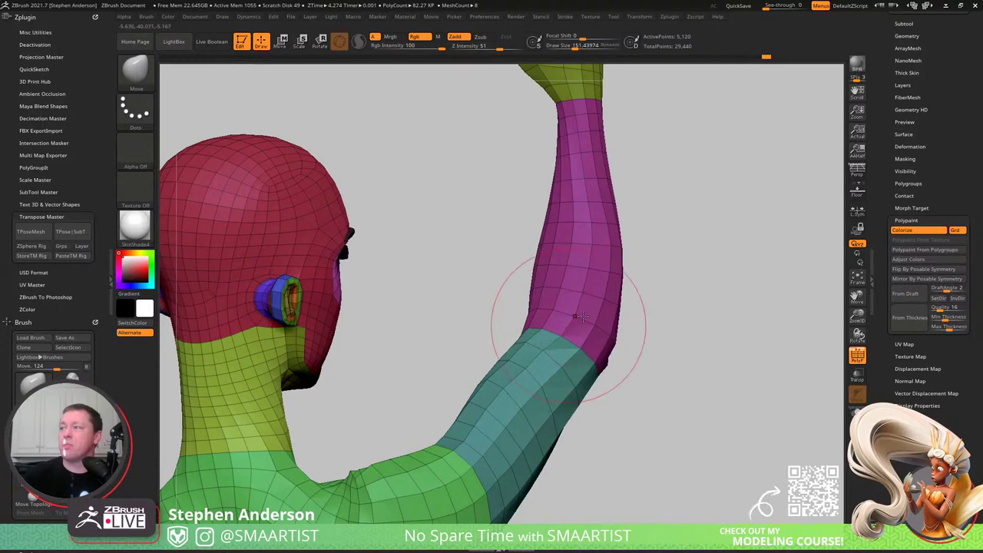
mouse_move(591, 235)
left_mouse_down()
mouse_move(623, 257)
mouse_move(672, 260)
left_mouse_up()
key("shift")
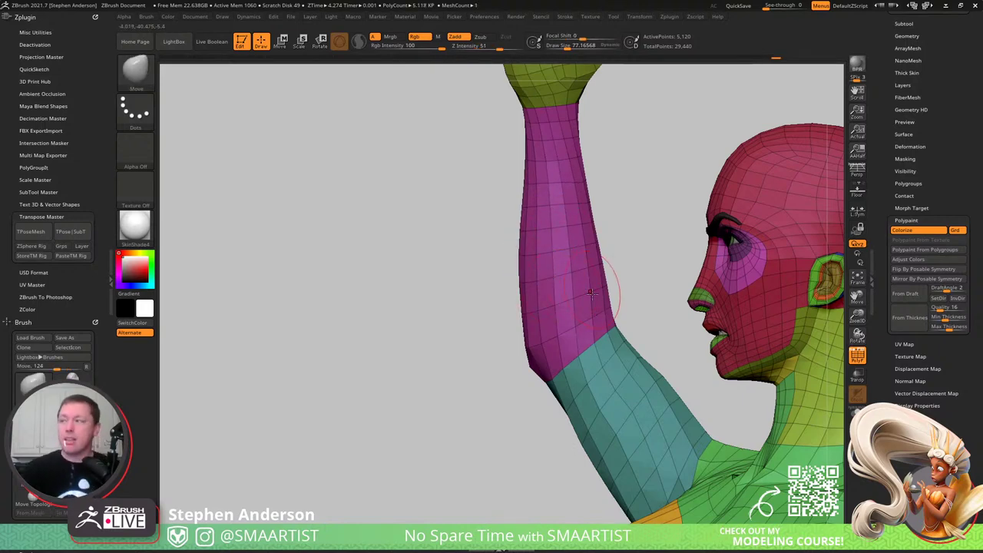
- Smooth the right upper arm's surface at a draw size of about 77
mouse_move(624, 381)
right_mouse_down()
mouse_move(604, 386)
mouse_move(617, 390)
mouse_move(588, 341)
right_mouse_up()
key("shift")
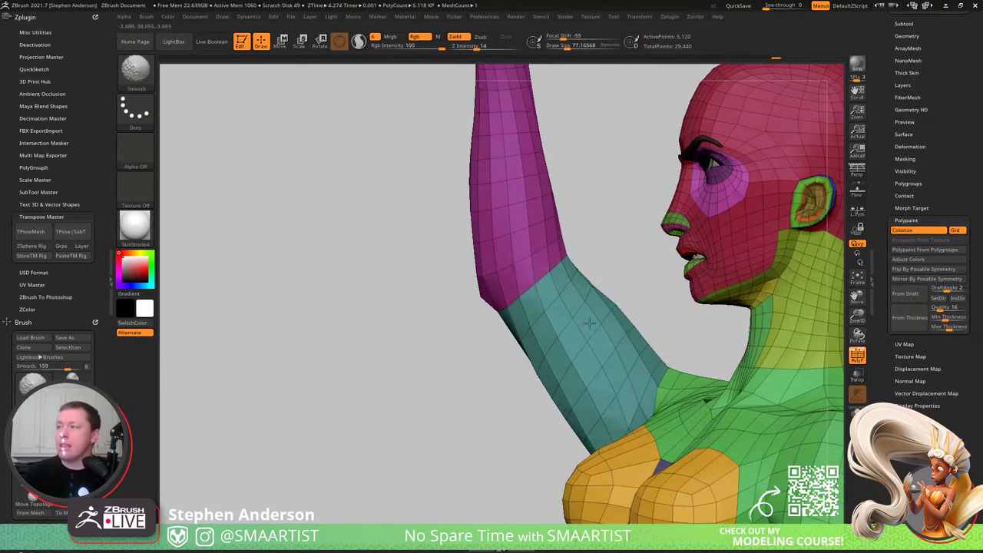
left_click_drag(589, 305, 601, 374, "shift")
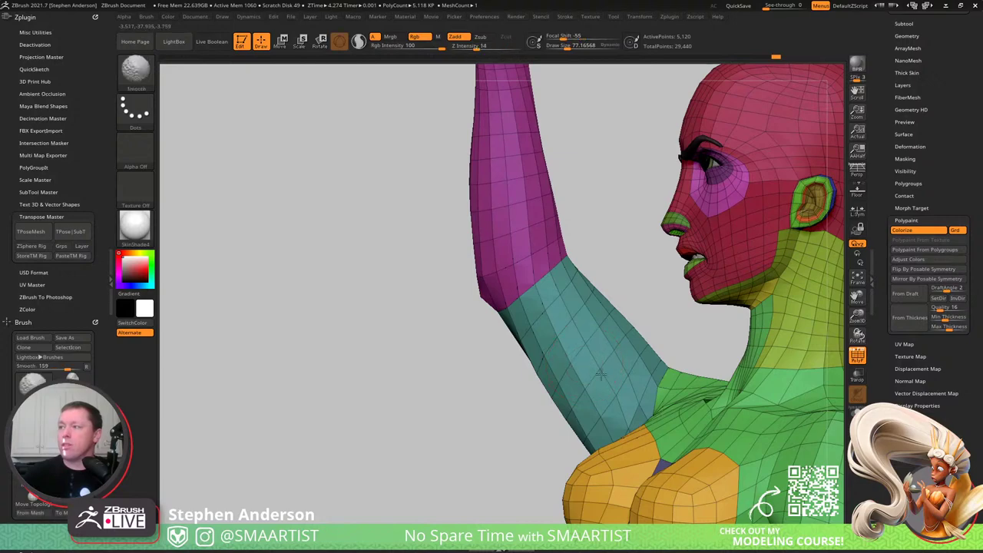
right_click_drag(591, 348, 592, 363)
key("shift")
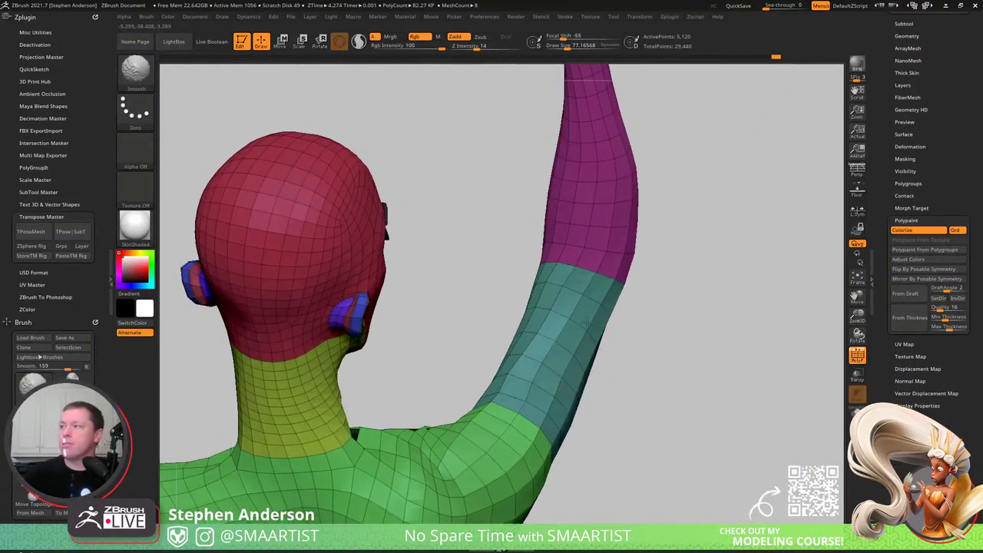
- Refine the right upper arm's outline with Move at draw sizes of about 129 and 104
mouse_move(587, 323)
right_mouse_down()
mouse_move(527, 330)
mouse_move(554, 343)
mouse_move(551, 371)
right_mouse_up()
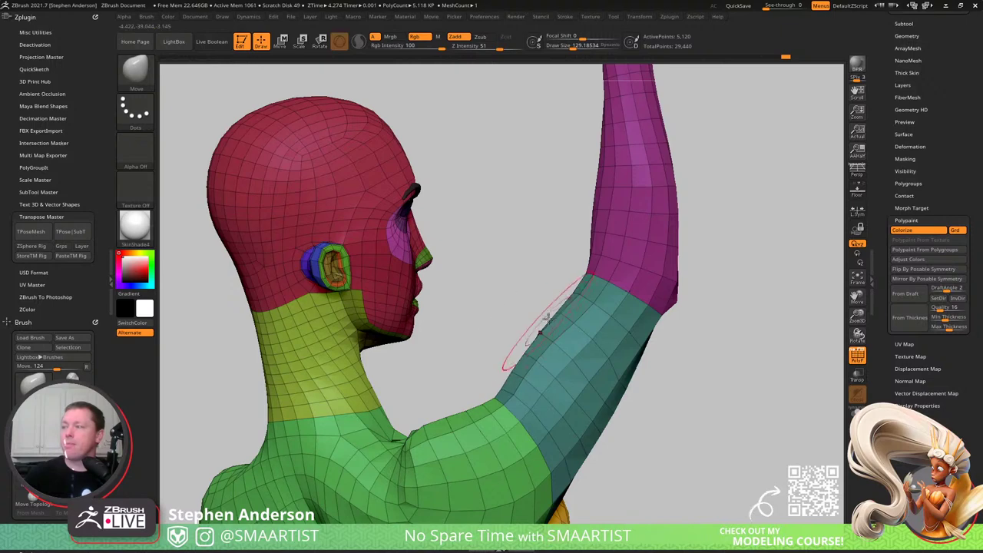
right_click_drag(542, 329, 586, 372)
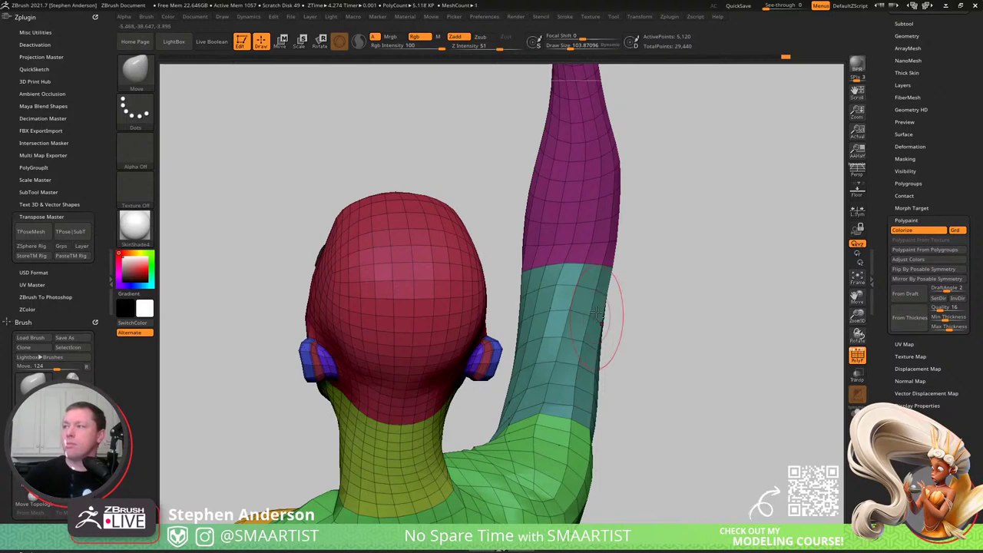
right_click_drag(597, 313, 520, 372)
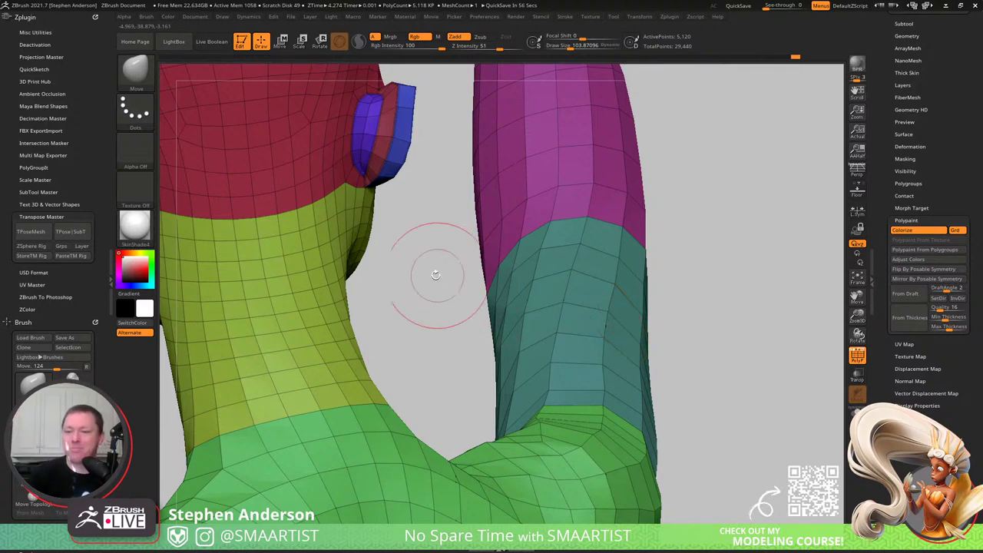
- Hide the polyframe and save the tool over the existing LadyLiberty_03 file
mouse_move(490, 301)
right_mouse_down("ctrl")
mouse_move(483, 223)
mouse_move(544, 298)
mouse_move(588, 295)
right_mouse_up("ctrl")
key("shift+f")
mouse_move(552, 338)
right_mouse_down()
mouse_move(577, 342)
mouse_move(641, 305)
right_mouse_up()
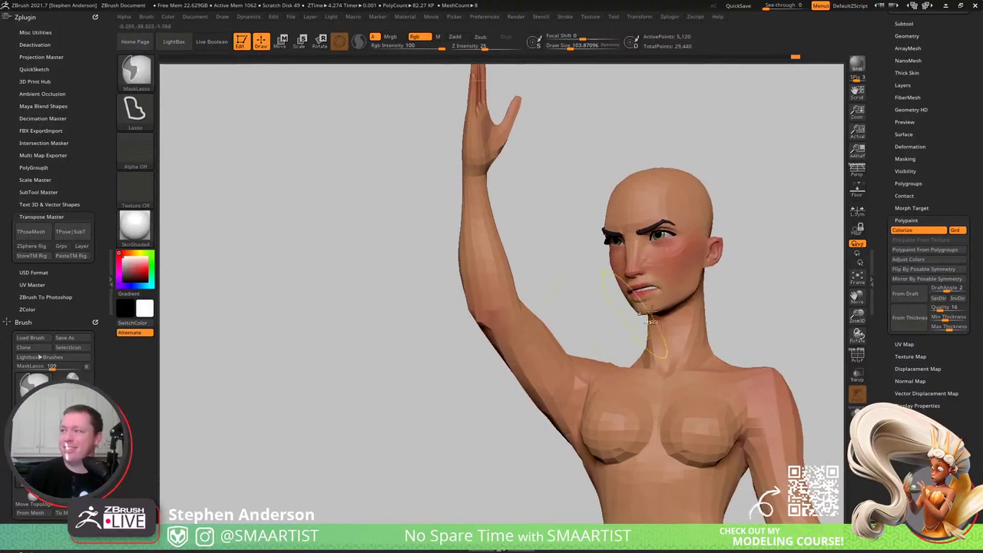
key("ctrl+shift+t")
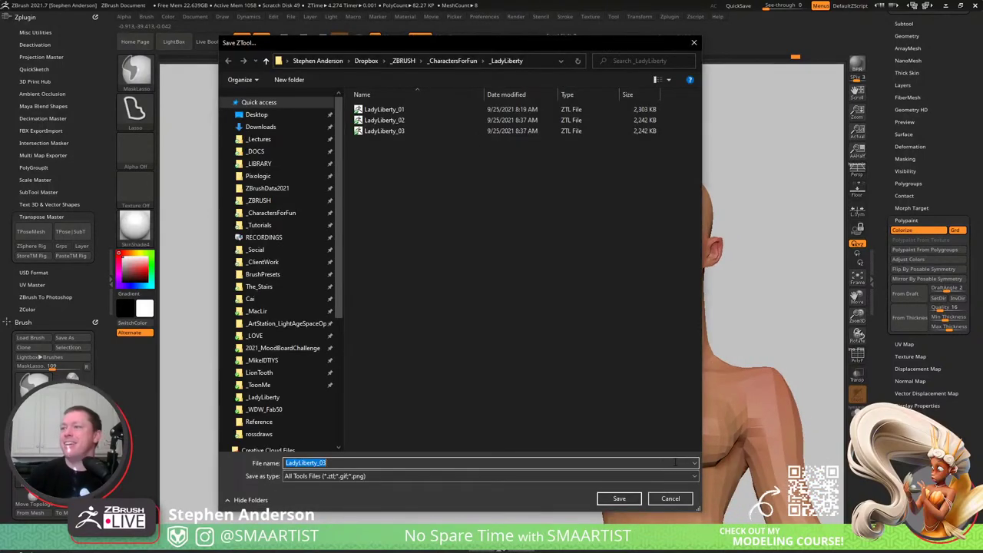
left_click(620, 499)
left_click(517, 272)
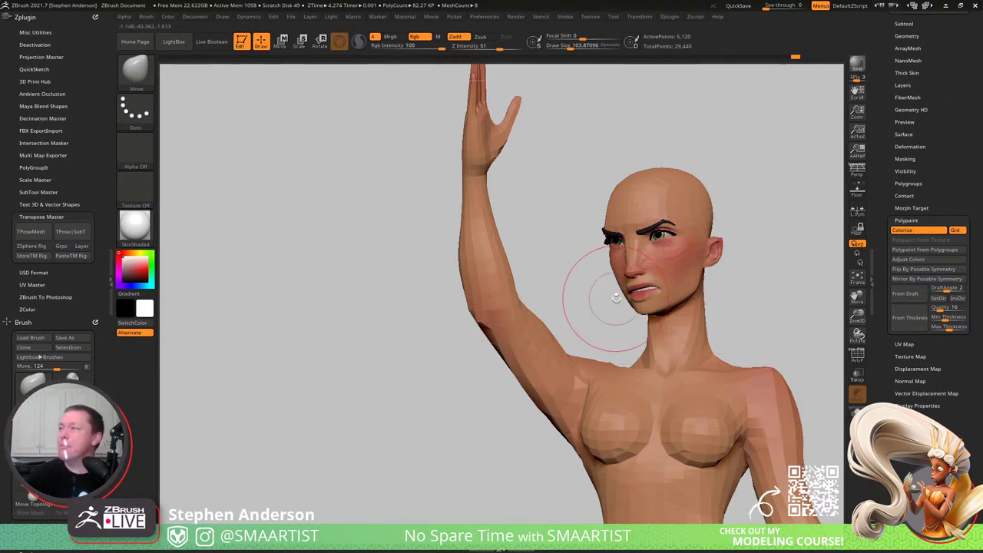
- Reshape the underside of the right upper arm near the armpit with Move at a draw size of about 119
left_click_drag(512, 395, 554, 415)
mouse_move(555, 415)
right_mouse_down()
mouse_move(613, 397)
mouse_move(543, 427)
right_mouse_up()
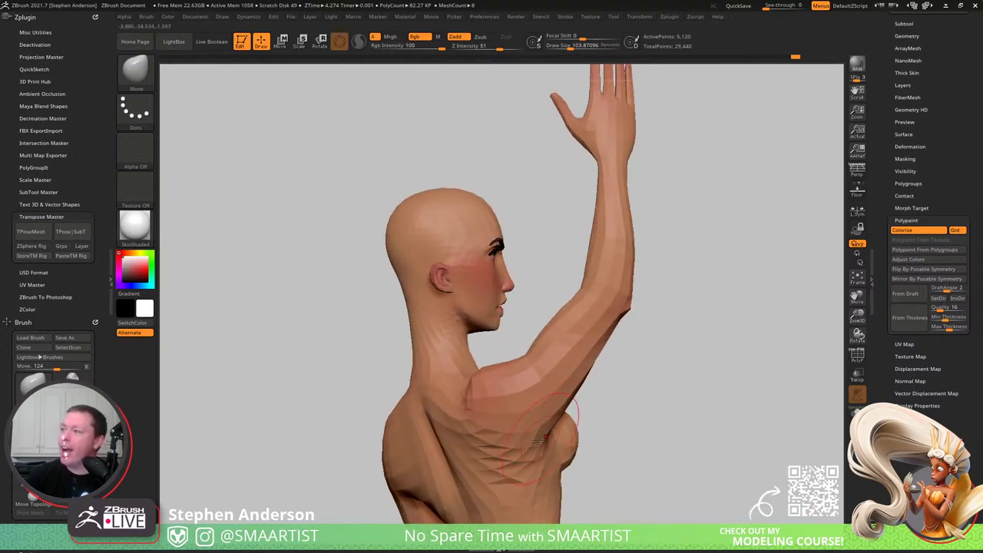
key("s")
left_click_drag(540, 443, 555, 445)
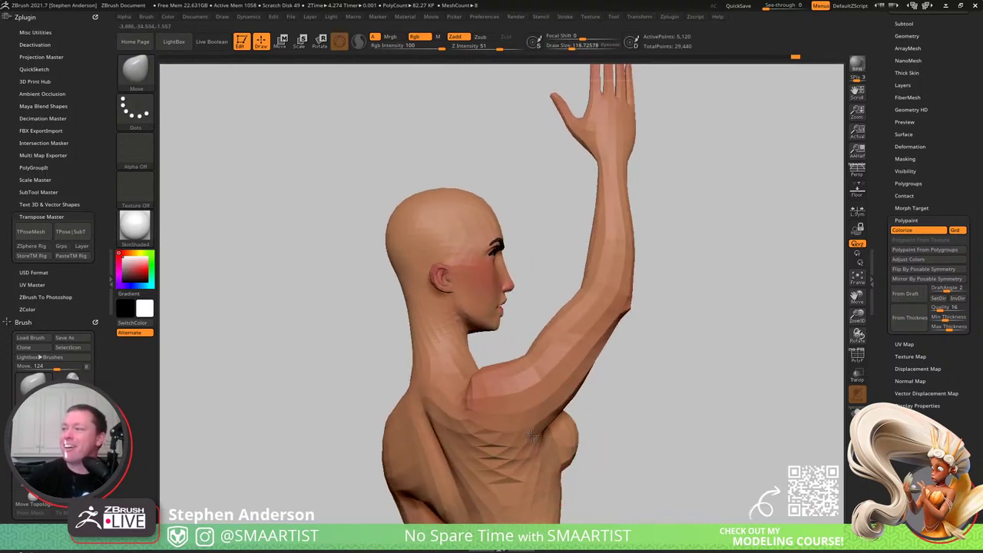
left_click_drag(555, 406, 544, 408)
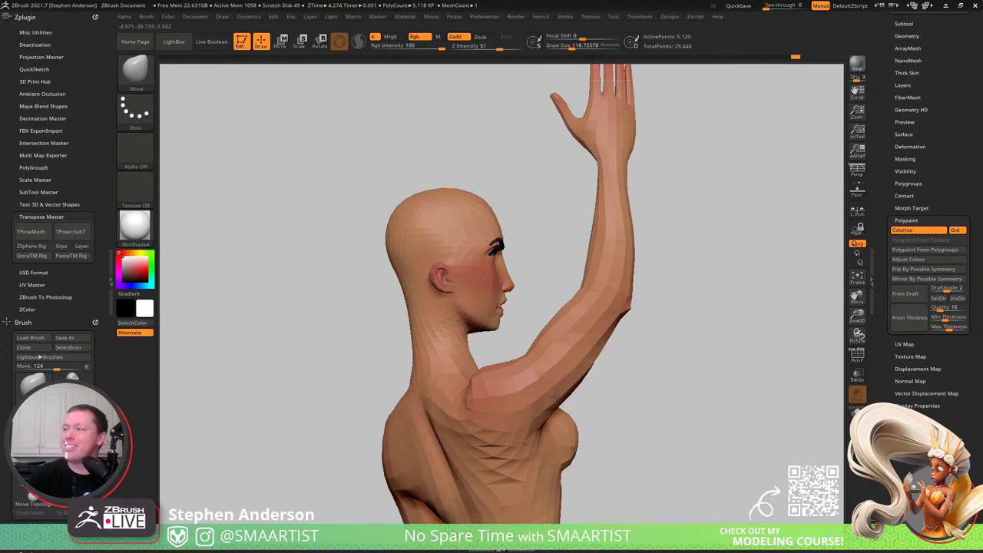
mouse_move(519, 360)
right_mouse_down()
mouse_move(542, 372)
mouse_move(538, 353)
right_mouse_up()
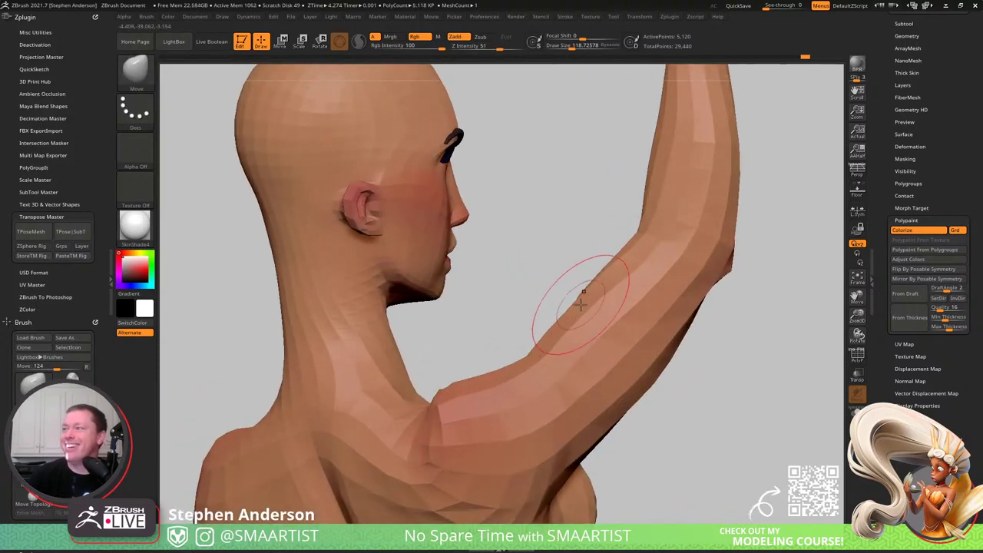
- Adjust the right upper arm's contour towards the shoulder with Move at draw sizes of about 62 and 129
mouse_move(570, 308)
right_mouse_down()
mouse_move(621, 279)
mouse_move(533, 294)
mouse_move(607, 260)
mouse_move(587, 332)
right_mouse_up()
key("s")
left_click_drag(587, 332, 581, 325)
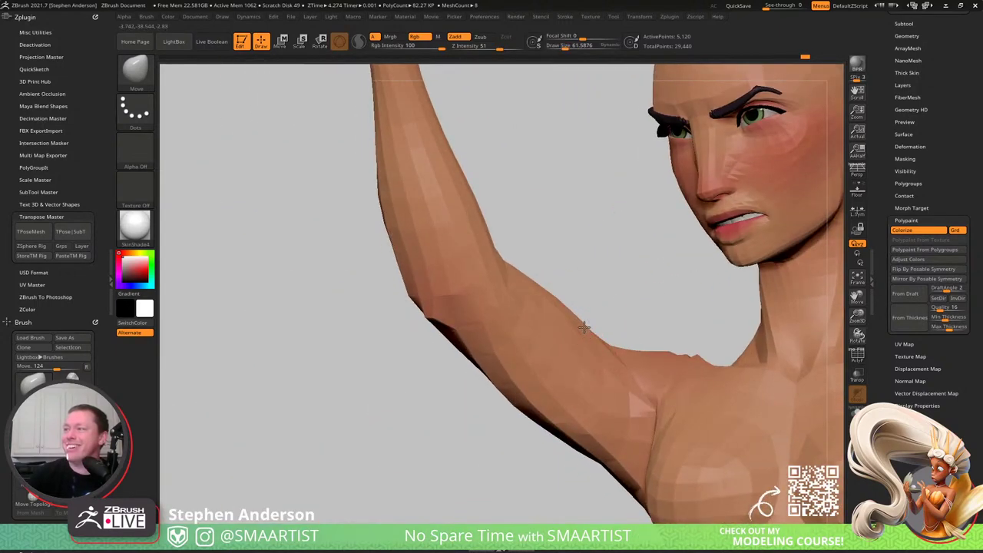
mouse_move(581, 325)
right_mouse_down()
mouse_move(591, 319)
mouse_move(587, 330)
right_mouse_up()
key("bracketright")
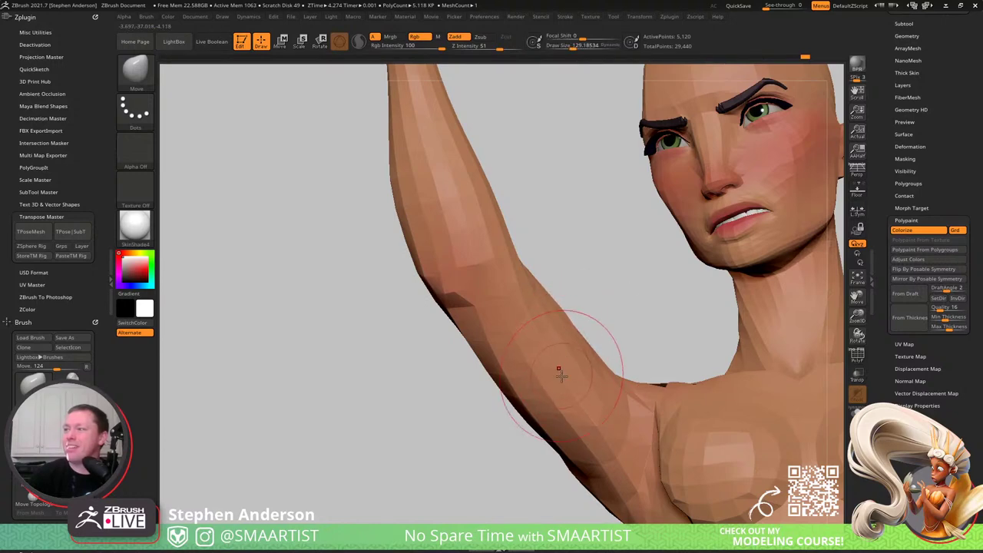
right_click_drag(559, 374, 547, 362)
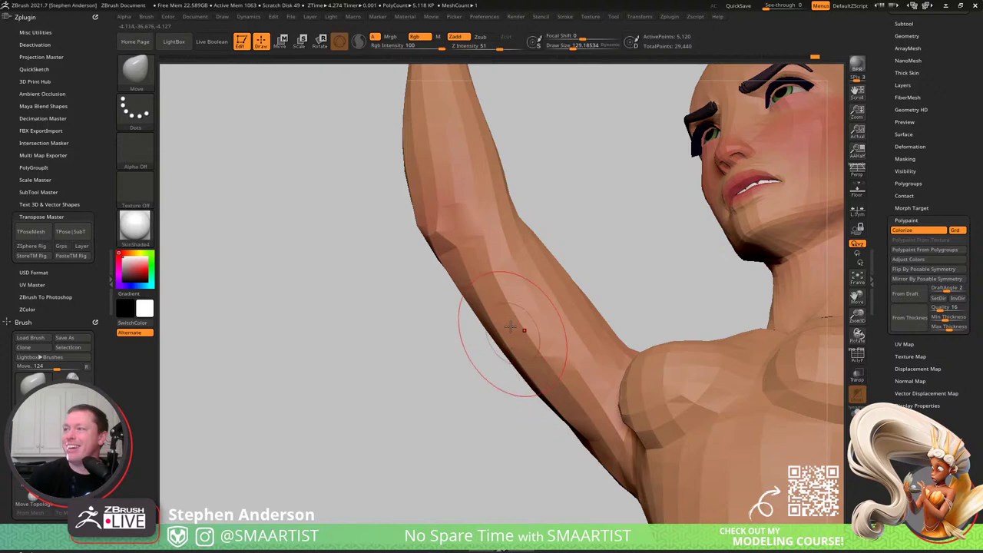
mouse_move(511, 327)
right_mouse_down()
mouse_move(461, 254)
mouse_move(428, 226)
mouse_move(420, 194)
mouse_move(413, 198)
right_mouse_up()
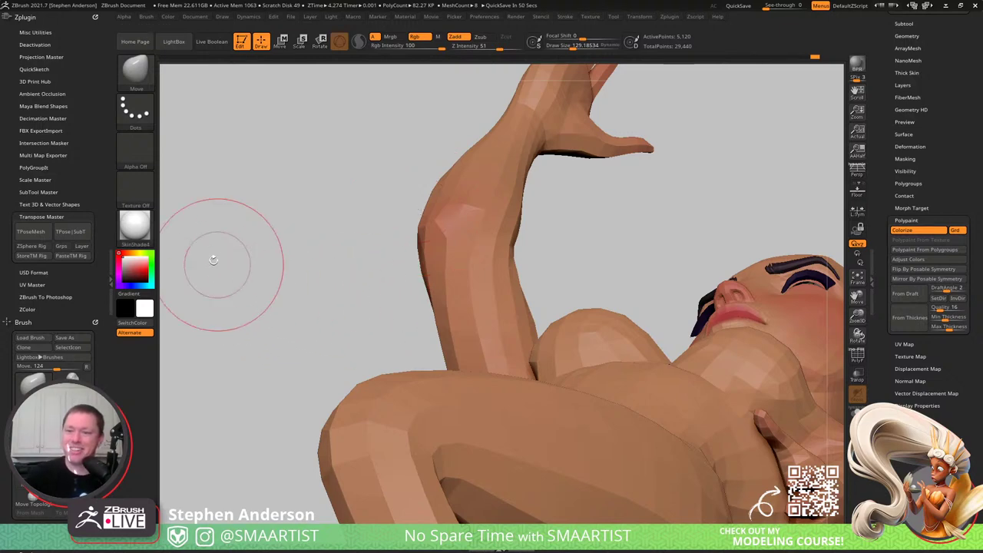
- Smooth the surface of the right upper arm's underside
mouse_move(466, 268)
right_mouse_down()
mouse_move(488, 360)
mouse_move(485, 311)
right_mouse_up()
mouse_move(486, 311)
right_mouse_down()
mouse_move(503, 295)
mouse_move(507, 394)
right_mouse_up()
left_click_drag(500, 360, 497, 362, "shift")
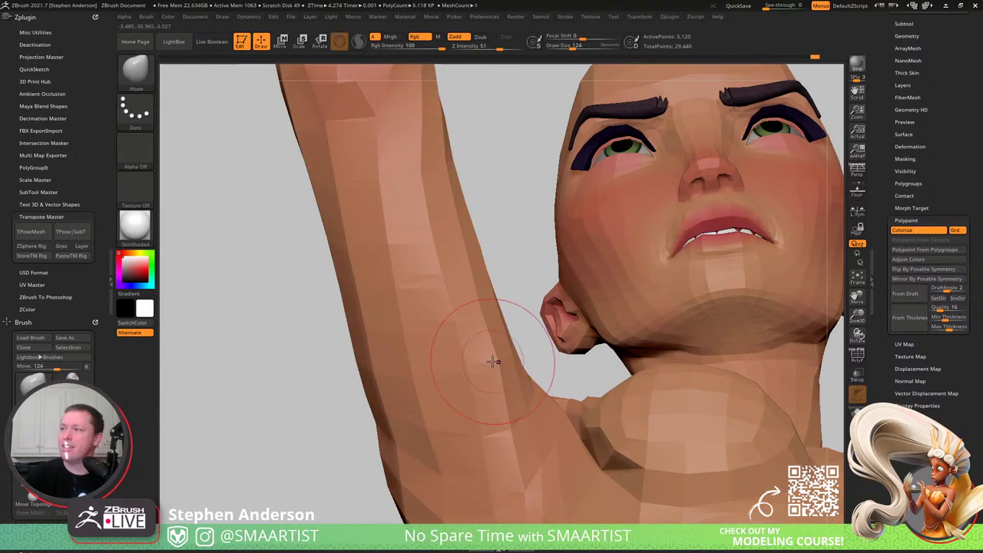
right_click_drag(495, 361, 483, 323)
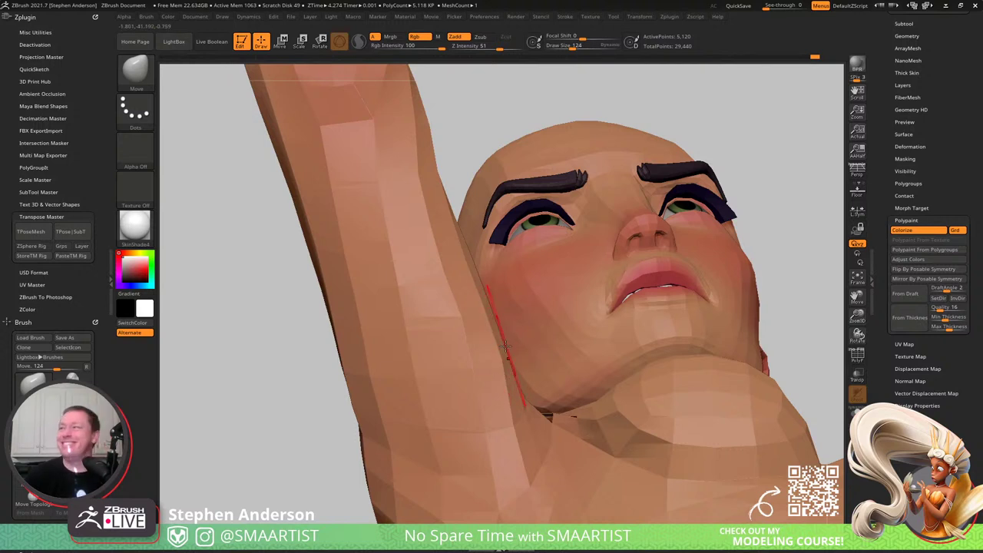
- Refine the edge of the right upper arm facing the head with Move at draw sizes of about 182, 140 and 104
key("s")
left_click(438, 197)
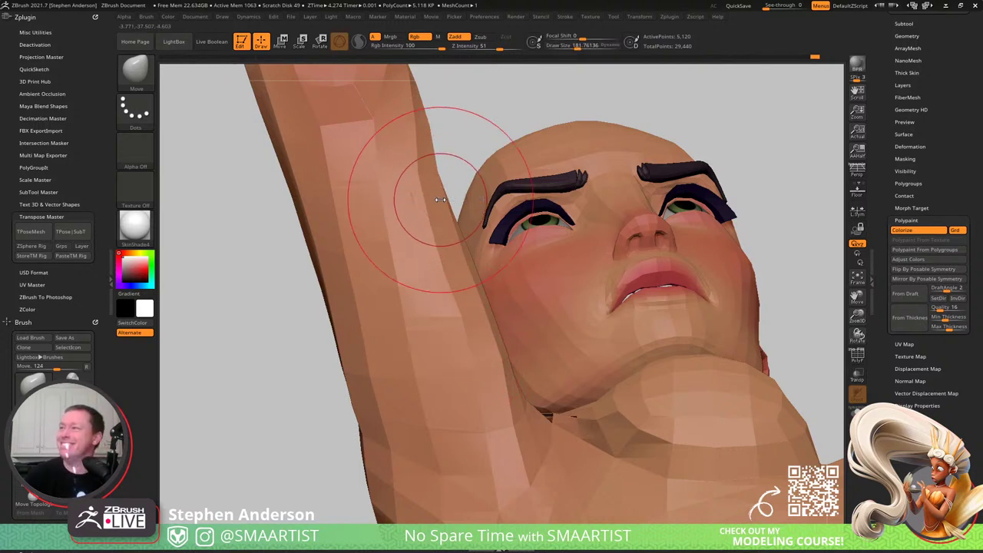
left_click_drag(445, 199, 440, 199)
key("s")
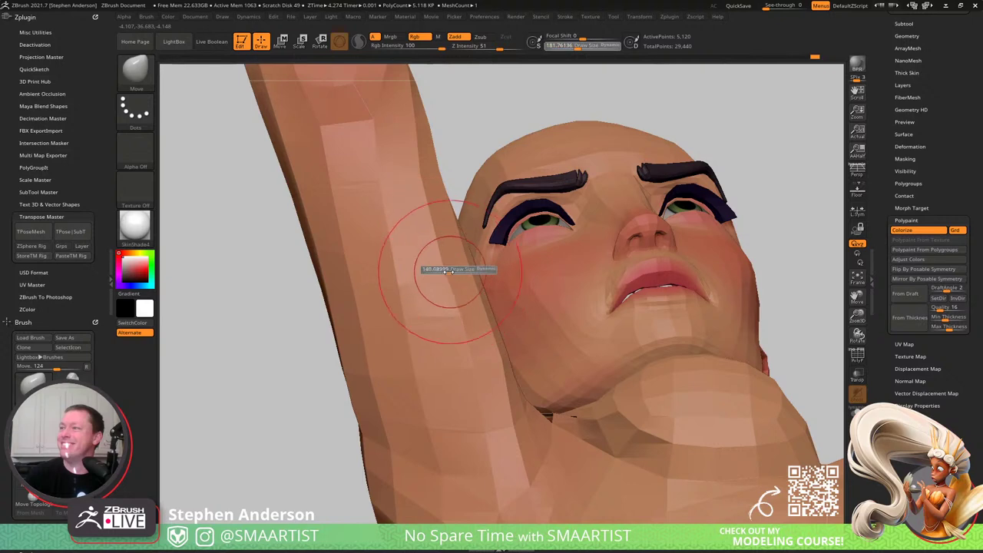
left_click_drag(458, 269, 452, 268)
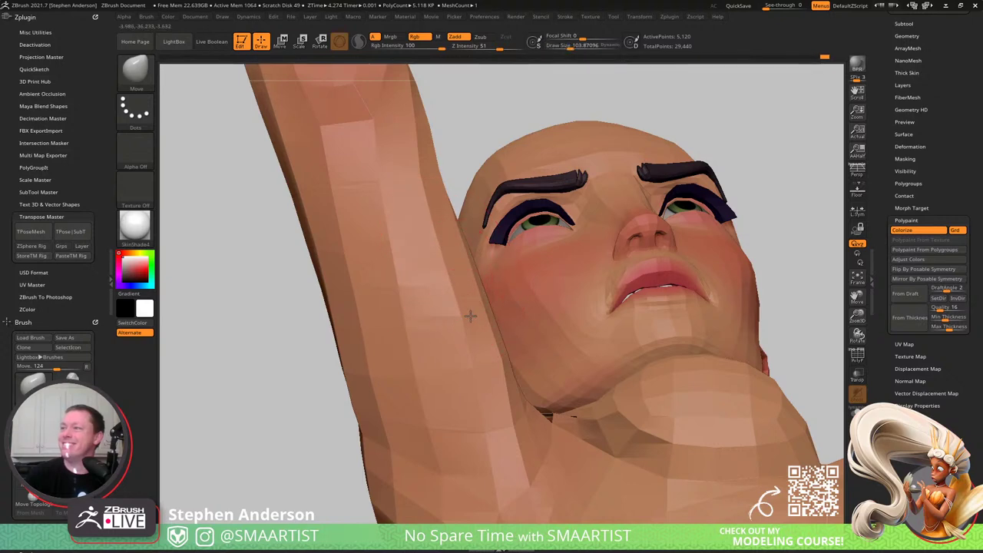
mouse_move(470, 316)
right_mouse_down()
mouse_move(524, 313)
mouse_move(466, 316)
right_mouse_up()
- Reshape the right shoulder and the outer side of the upper arm with Move at a draw size of about 135
right_click_drag(494, 389, 417, 350)
key("s")
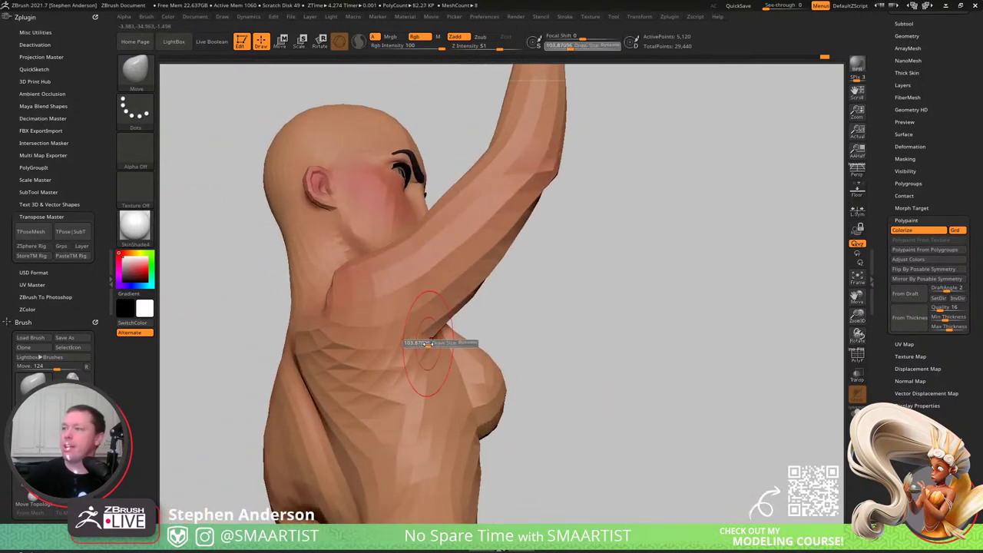
left_click_drag(423, 343, 426, 344)
mouse_move(415, 338)
right_mouse_down()
mouse_move(468, 388)
mouse_move(417, 315)
mouse_move(475, 280)
right_mouse_up()
mouse_move(487, 226)
right_mouse_down("ctrl")
mouse_move(467, 314)
mouse_move(435, 307)
mouse_move(415, 268)
mouse_move(358, 228)
mouse_move(371, 224)
mouse_move(358, 227)
right_mouse_up("ctrl")
left_click_drag(334, 227, 329, 213)
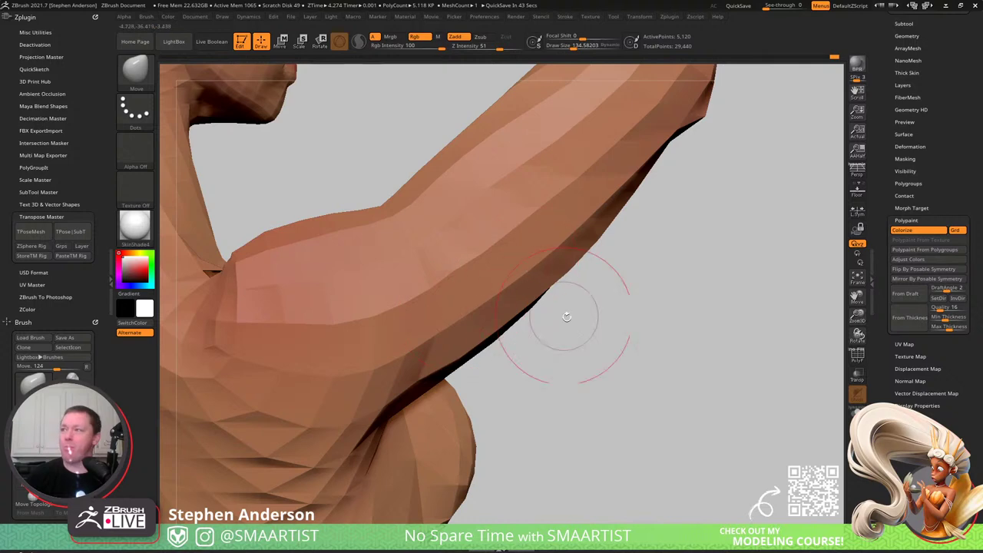
- Adjust both outlines of the right forearm just above the elbow with Move at a draw size of about 135
mouse_move(605, 333)
right_mouse_down()
mouse_move(617, 343)
mouse_move(623, 333)
mouse_move(512, 235)
mouse_move(479, 235)
mouse_move(560, 220)
mouse_move(509, 238)
mouse_move(562, 258)
mouse_move(558, 200)
mouse_move(539, 277)
right_mouse_up()
left_click_drag(536, 279, 528, 286)
mouse_move(531, 290)
left_mouse_down()
mouse_move(526, 302)
mouse_move(488, 286)
left_mouse_up()
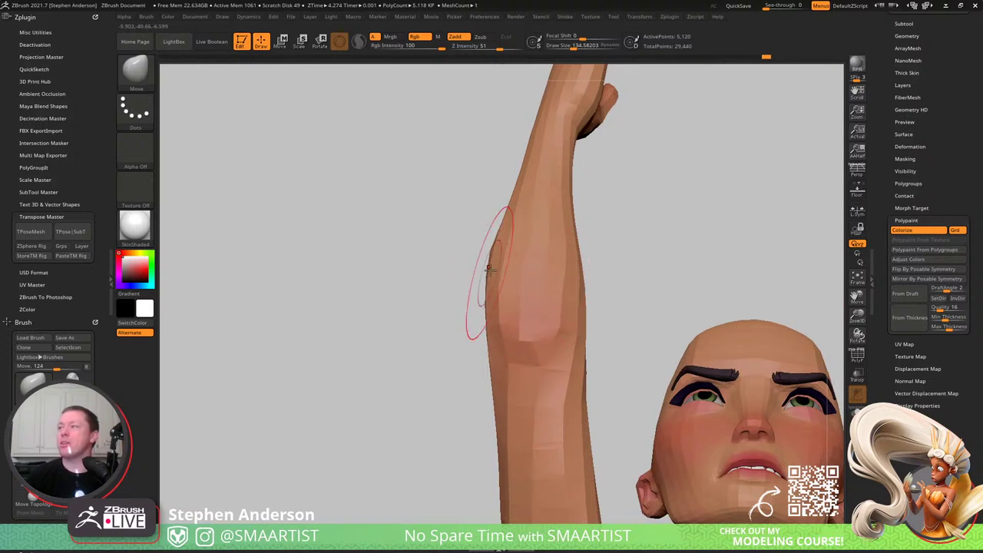
left_click_drag(578, 216, 573, 215)
right_click_drag(563, 329, 557, 280, "alt")
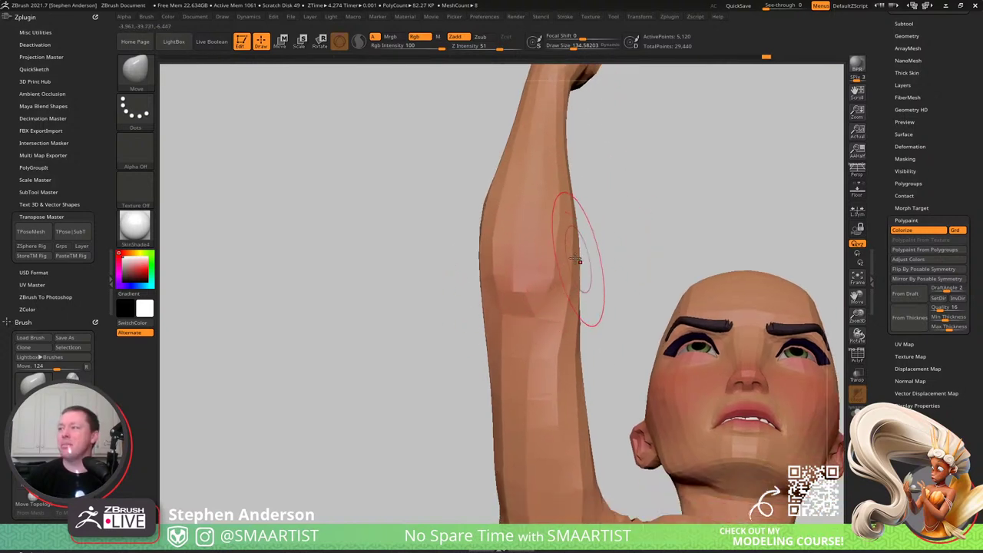
- Refine the right elbow and forearm form with Move at draw sizes of about 195 and 86, and smooth the elbow area
key("s")
left_click_drag(574, 252, 579, 255)
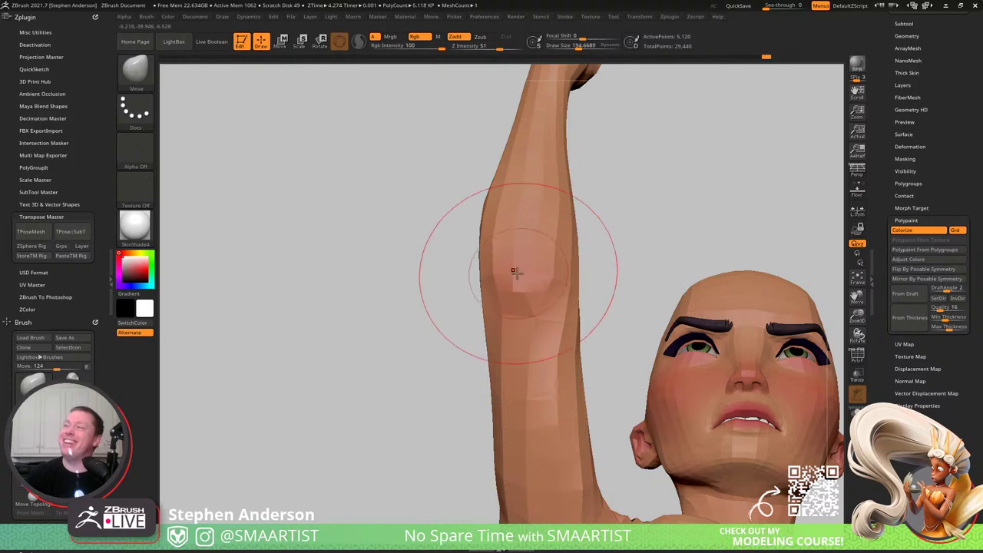
key("s")
left_click_drag(531, 189, 529, 188)
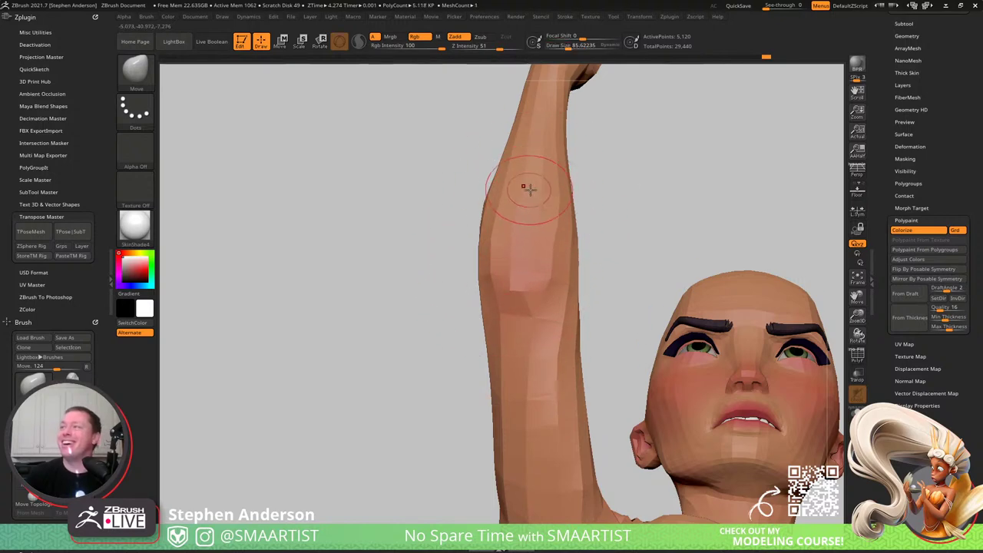
mouse_move(530, 213)
right_mouse_down()
mouse_move(533, 222)
mouse_move(535, 202)
right_mouse_up()
mouse_move(536, 203)
right_mouse_down()
mouse_move(540, 252)
mouse_move(549, 225)
mouse_move(623, 268)
right_mouse_up()
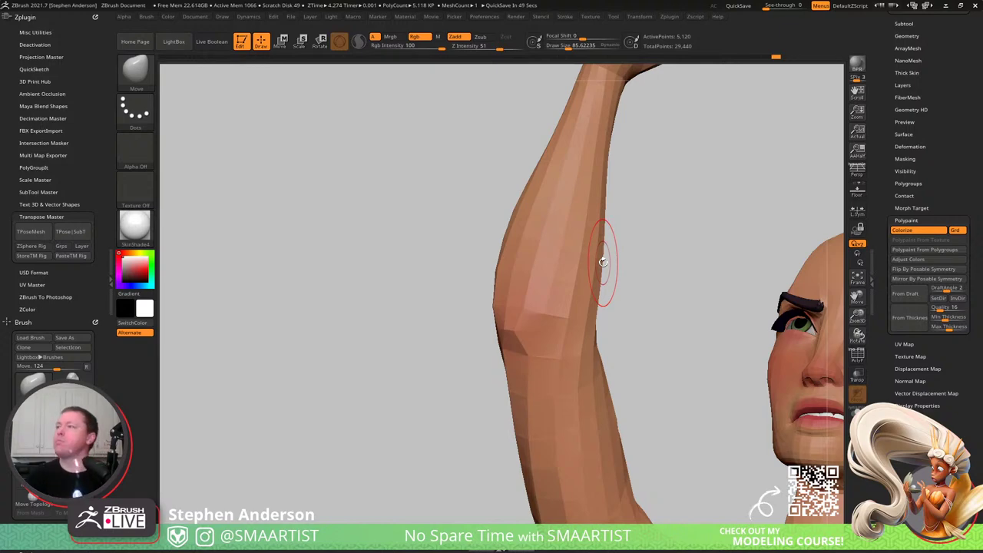
mouse_move(509, 280)
right_mouse_down()
mouse_move(492, 296)
mouse_move(542, 298)
right_mouse_up()
mouse_move(481, 303)
left_mouse_down("shift")
mouse_move(491, 228)
mouse_move(487, 293)
mouse_move(489, 285)
mouse_move(458, 274)
left_mouse_up("shift")
- Pull the right upper arm's lower outline near the armpit into shape with Move at a draw size of about 95
key("s")
mouse_move(500, 241)
right_mouse_down("alt")
mouse_move(515, 351)
mouse_move(527, 278)
mouse_move(507, 254)
mouse_move(523, 296)
right_mouse_up("alt")
mouse_move(510, 330)
right_mouse_down("alt")
mouse_move(464, 305)
mouse_move(460, 326)
mouse_move(502, 302)
right_mouse_up("alt")
key("s")
left_click_drag(461, 353, 442, 358)
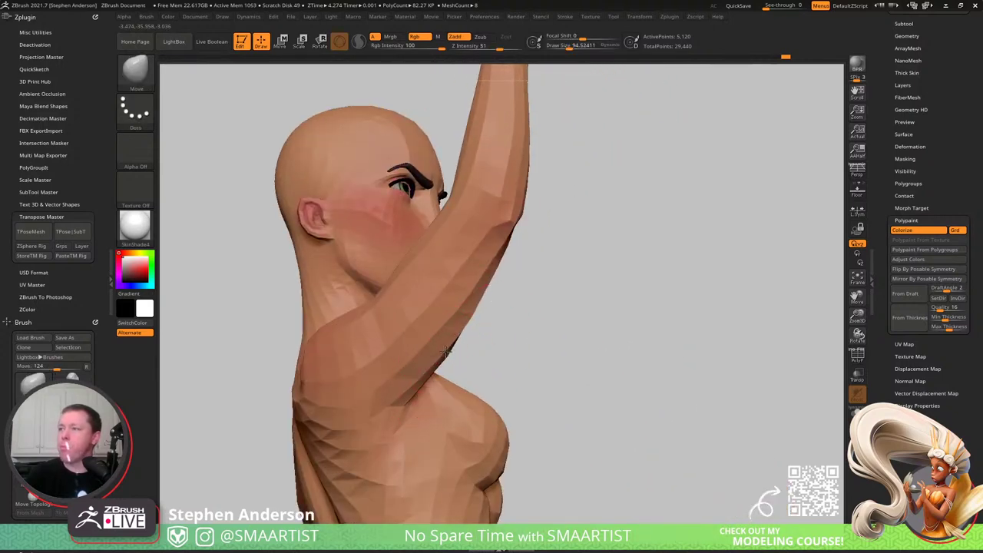
mouse_move(456, 356)
right_mouse_down()
mouse_move(409, 355)
mouse_move(448, 356)
right_mouse_up()
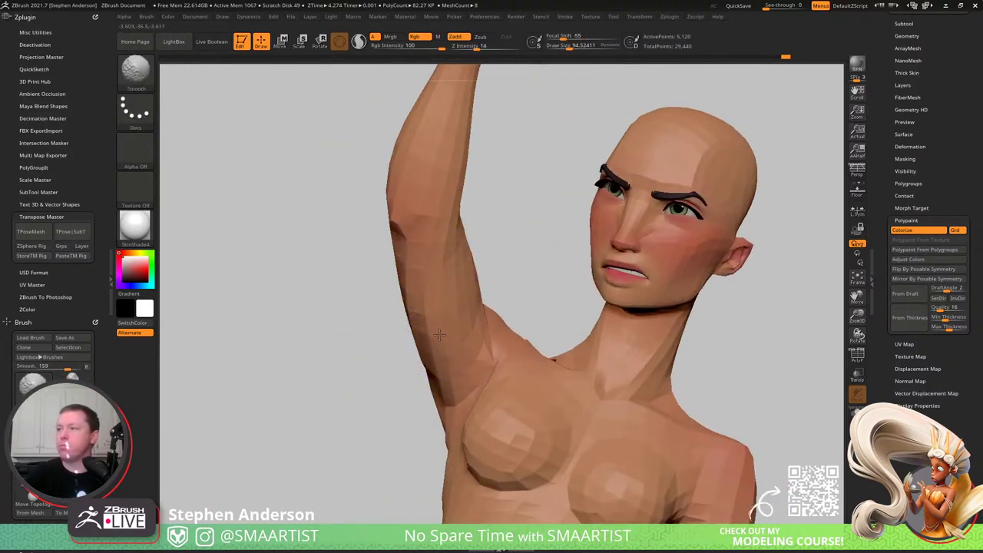
- Smooth the lower part of the right upper arm near the armpit at a draw size of about 95
left_click_drag(432, 319, 421, 327, "shift")
mouse_move(446, 327)
right_mouse_down()
mouse_move(481, 327)
mouse_move(430, 327)
mouse_move(439, 326)
right_mouse_up()
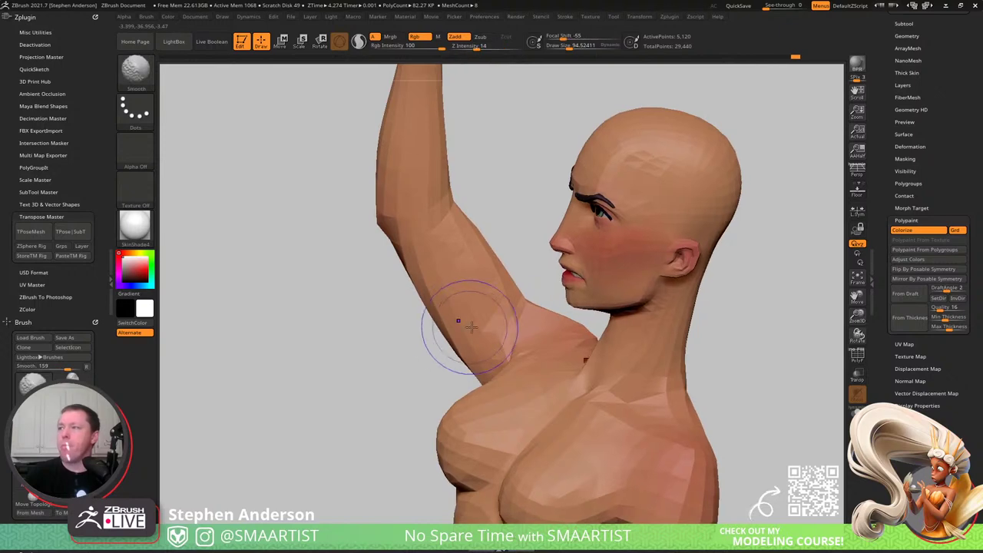
left_click_drag(469, 325, 478, 321, "shift")
- Reshape the inside of the right upper arm where it meets the shoulder with Move at draw sizes of about 65 and 114
mouse_move(475, 317)
right_mouse_down()
mouse_move(529, 313)
mouse_move(498, 338)
right_mouse_up()
key("s")
left_click_drag(491, 322, 485, 322)
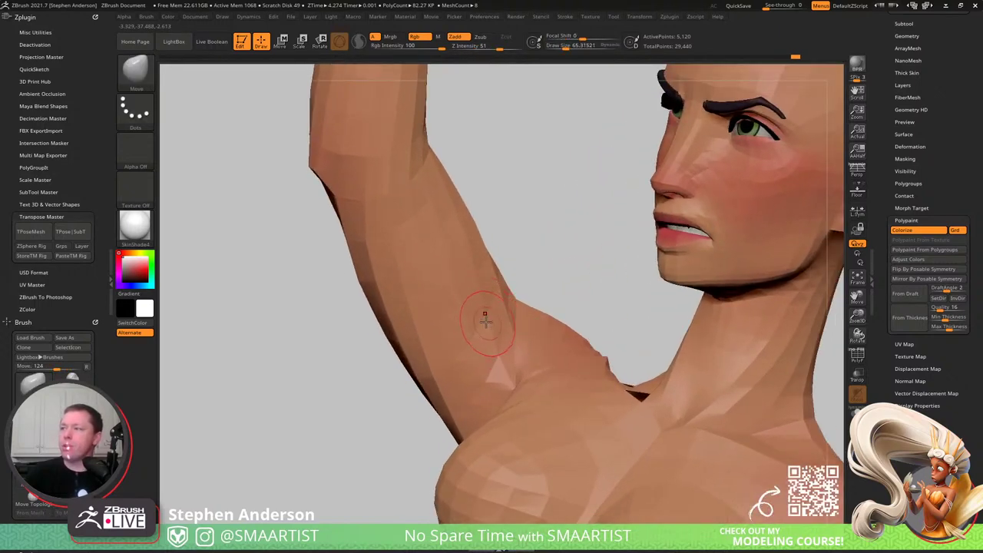
mouse_move(490, 320)
right_mouse_down()
mouse_move(520, 318)
mouse_move(480, 313)
right_mouse_up()
key("s")
left_click_drag(477, 314, 482, 313)
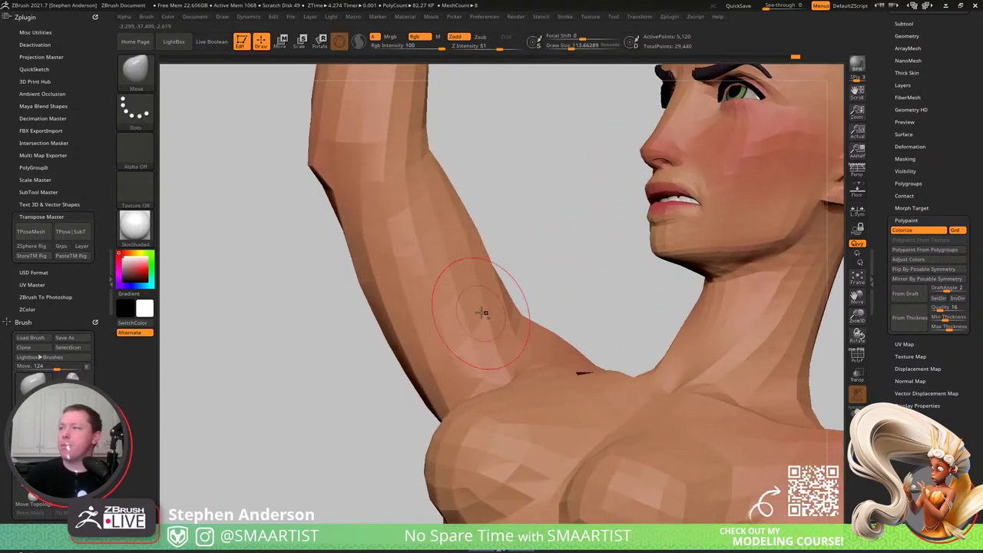
- Clean up the crease between the right upper arm and the shoulder with Move at draw sizes of about 140 and 73
mouse_move(469, 256)
right_mouse_down()
mouse_move(500, 294)
mouse_move(496, 285)
mouse_move(486, 336)
mouse_move(498, 360)
right_mouse_up()
key("s")
left_click_drag(500, 363, 503, 363)
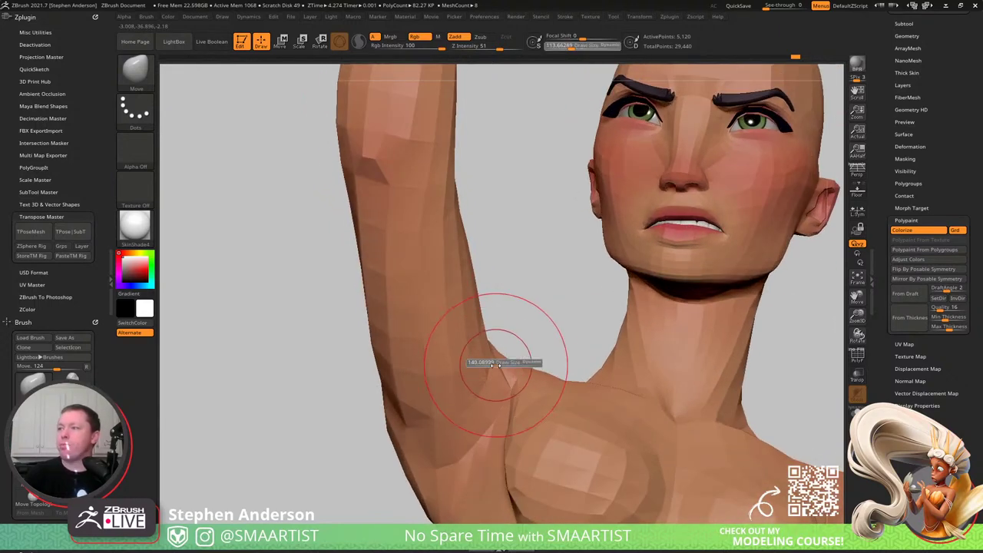
mouse_move(503, 364)
right_mouse_down()
mouse_move(530, 376)
mouse_move(544, 400)
right_mouse_up()
right_click_drag(544, 399, 536, 463, "ctrl")
key("s")
left_click_drag(507, 426, 500, 425)
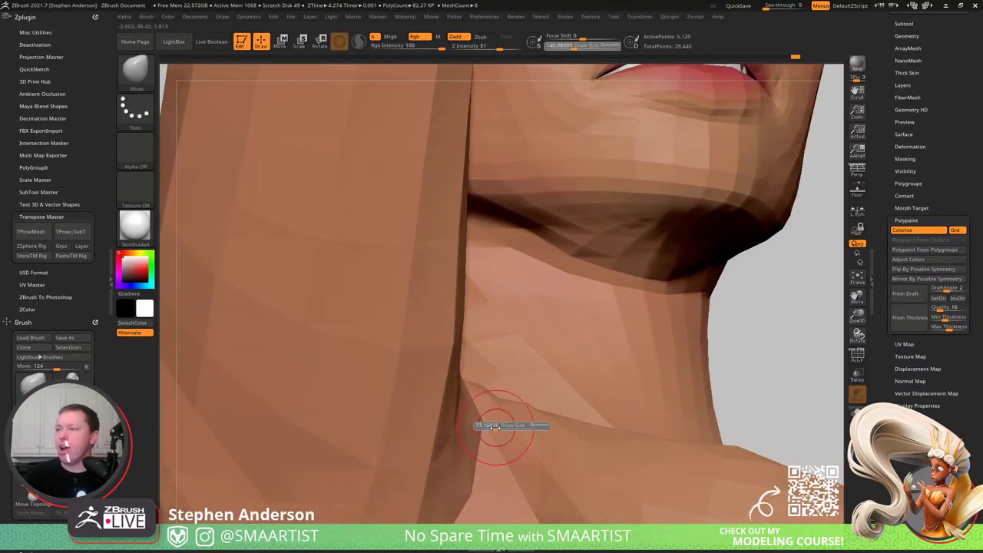
right_click_drag(500, 425, 490, 384)
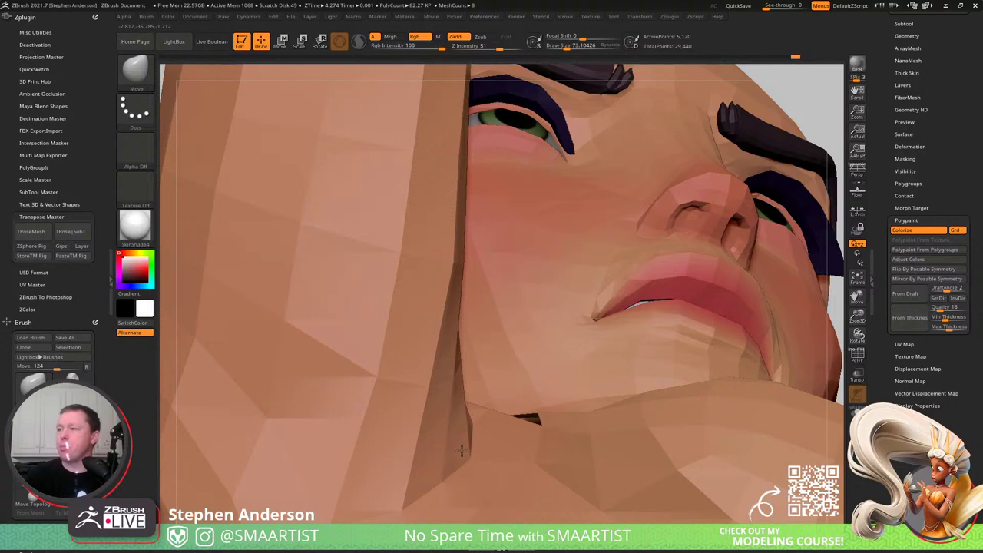
right_click_drag(463, 425, 466, 447)
left_click_drag(464, 427, 455, 420)
right_click_drag(455, 420, 483, 412)
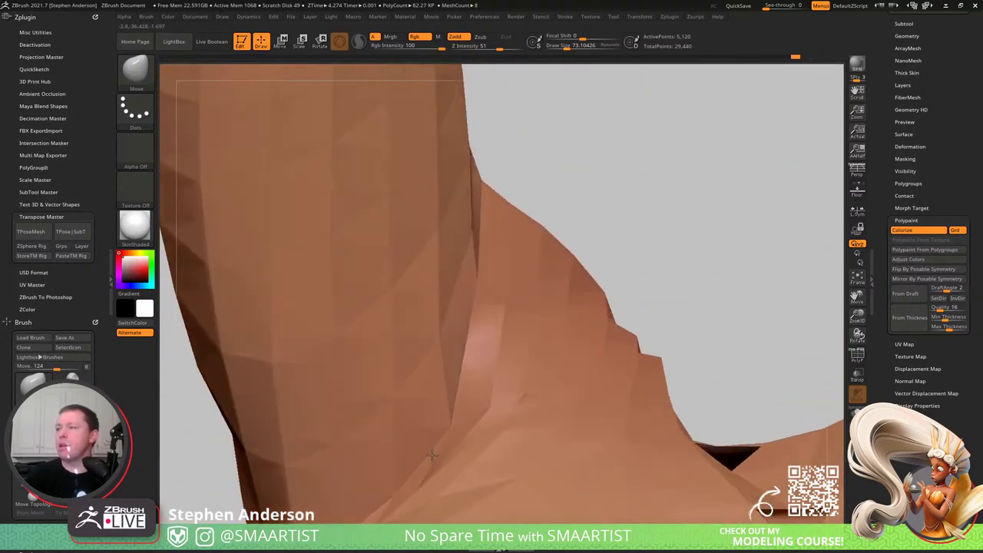
left_click_drag(470, 415, 435, 402)
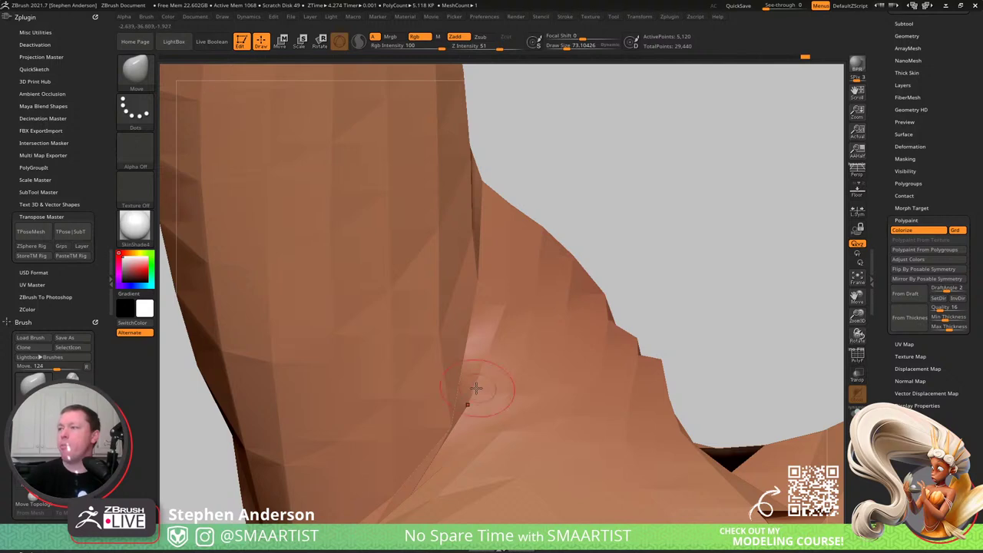
- Show the polyframe and isolate the body's torso and upper-arm polygroups around the right shoulder crease
mouse_move(477, 389)
right_mouse_down()
mouse_move(486, 430)
mouse_move(468, 376)
mouse_move(498, 366)
mouse_move(448, 367)
right_mouse_up()
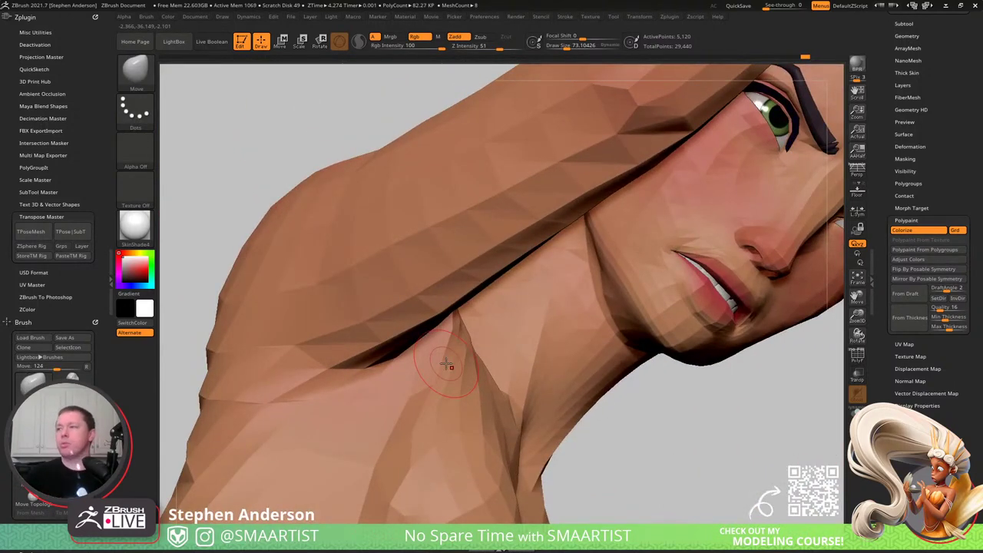
right_click_drag(446, 368, 420, 386)
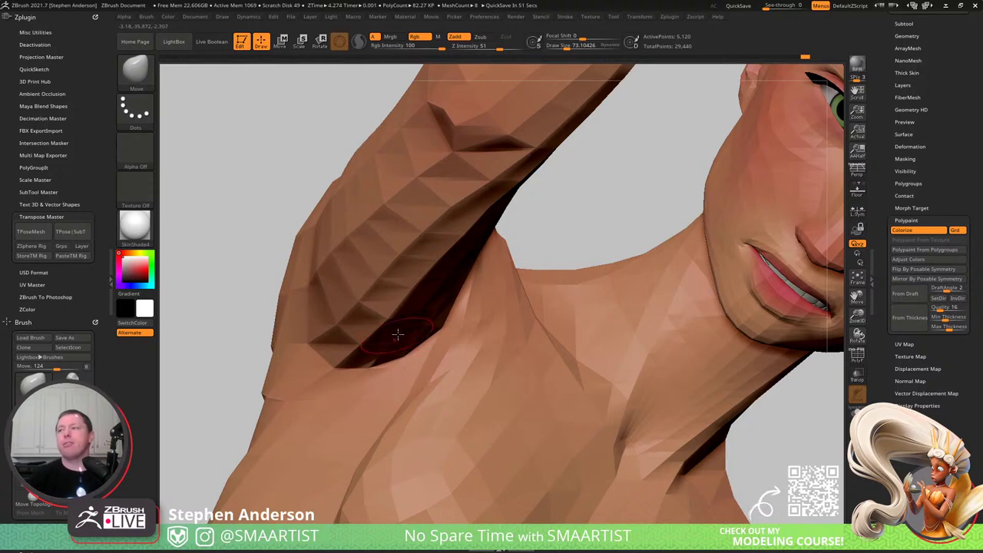
right_click_drag(393, 335, 407, 354)
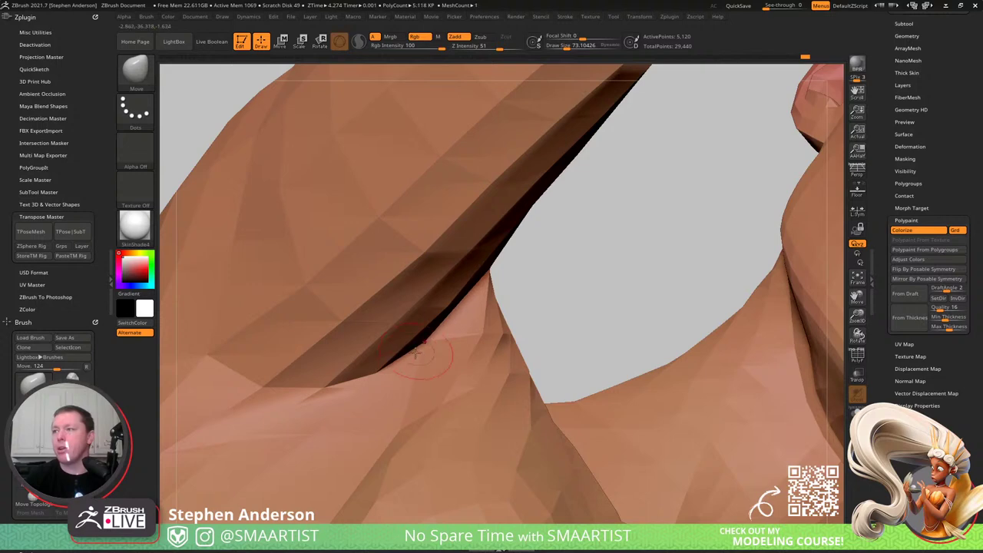
right_click_drag(377, 417, 434, 403)
mouse_move(456, 313)
right_mouse_down()
mouse_move(622, 245)
mouse_move(566, 270)
mouse_move(549, 250)
mouse_move(568, 229)
mouse_move(562, 219)
right_mouse_up()
key("shift+f")
left_click(516, 246, "ctrl+shift")
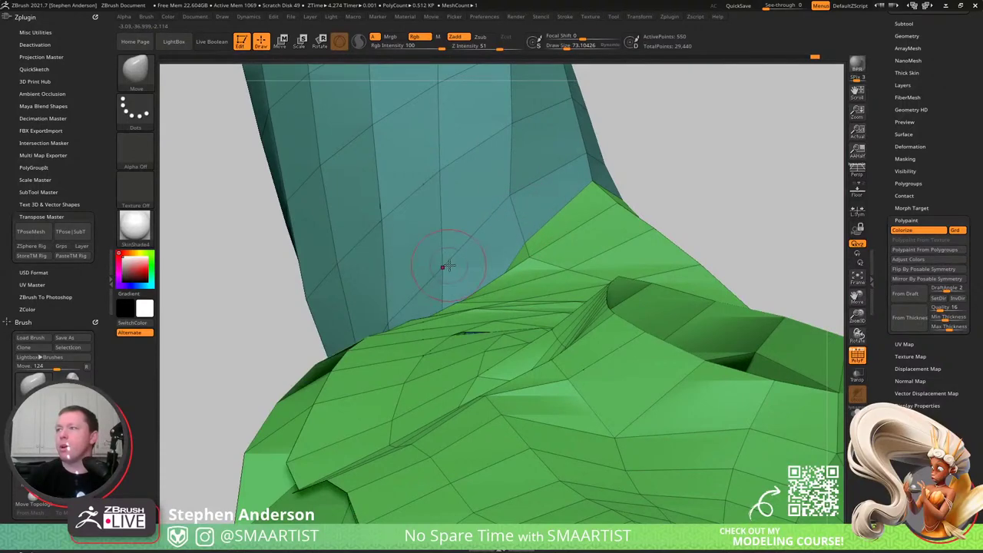
mouse_move(448, 265)
right_mouse_down()
mouse_move(507, 198)
mouse_move(481, 377)
mouse_move(510, 325)
mouse_move(432, 279)
mouse_move(520, 310)
mouse_move(644, 291)
mouse_move(603, 286)
mouse_move(642, 288)
right_mouse_up()
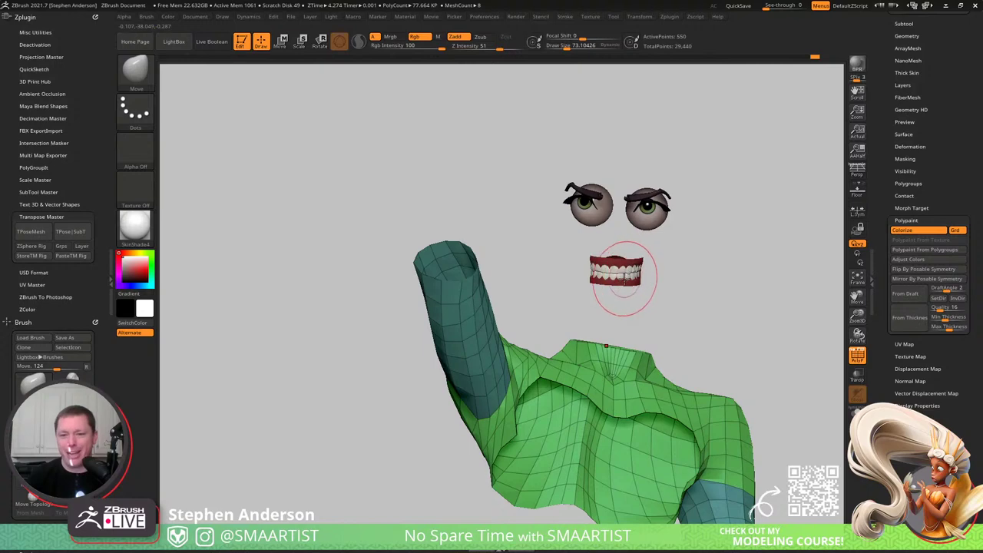
- Reshape the isolated right upper arm where it meets the shoulder and torso with Move at draw sizes of about 169 and 109
mouse_move(518, 335)
right_mouse_down("ctrl")
mouse_move(509, 417)
mouse_move(462, 437)
mouse_move(588, 322)
right_mouse_up("ctrl")
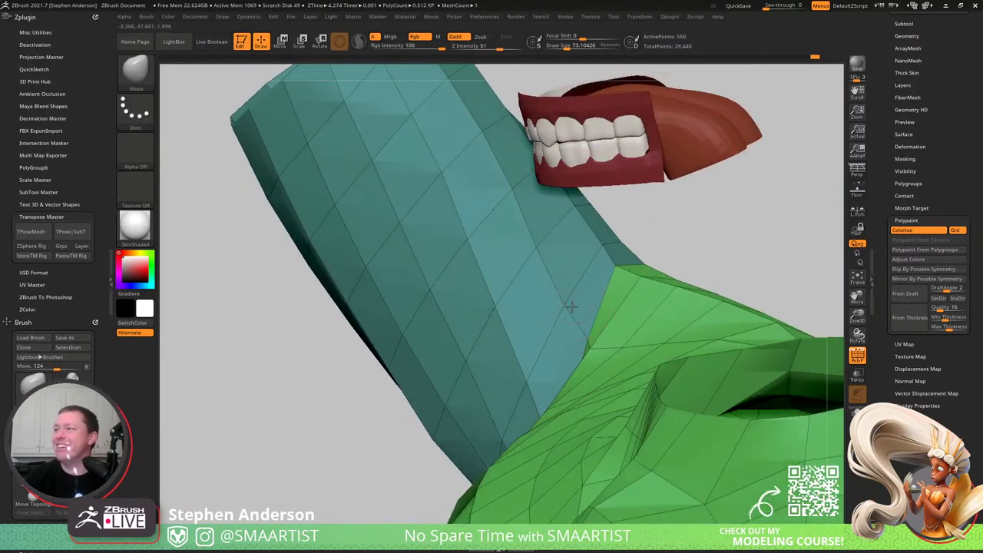
right_click_drag(566, 305, 564, 286)
key("s")
left_click_drag(495, 347, 500, 348)
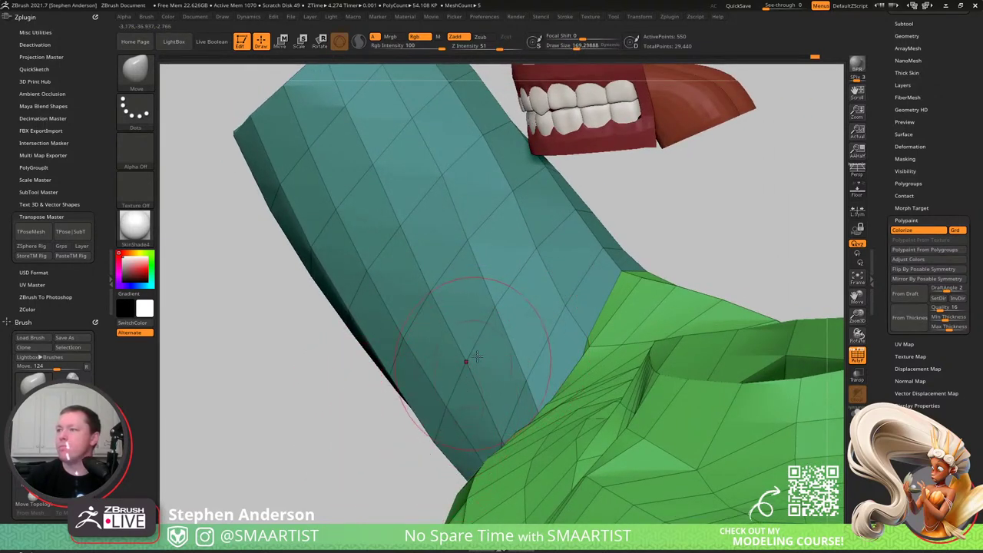
mouse_move(476, 356)
right_mouse_down()
mouse_move(474, 324)
mouse_move(501, 351)
right_mouse_up()
key("s")
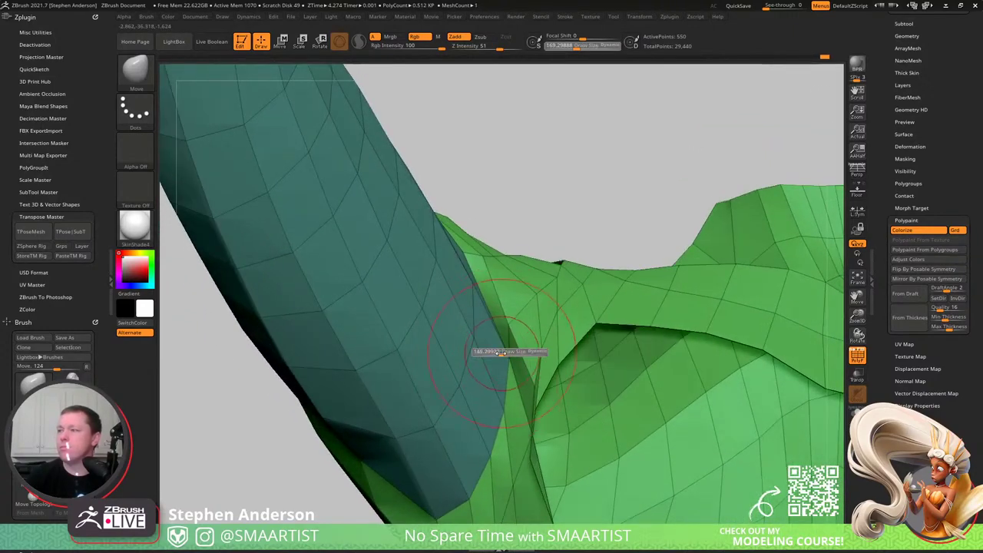
left_click_drag(501, 352, 491, 354)
mouse_move(495, 356)
right_mouse_down()
mouse_move(534, 316)
mouse_move(564, 247)
mouse_move(552, 231)
mouse_move(570, 209)
mouse_move(556, 198)
mouse_move(580, 204)
mouse_move(584, 225)
mouse_move(550, 323)
right_mouse_up()
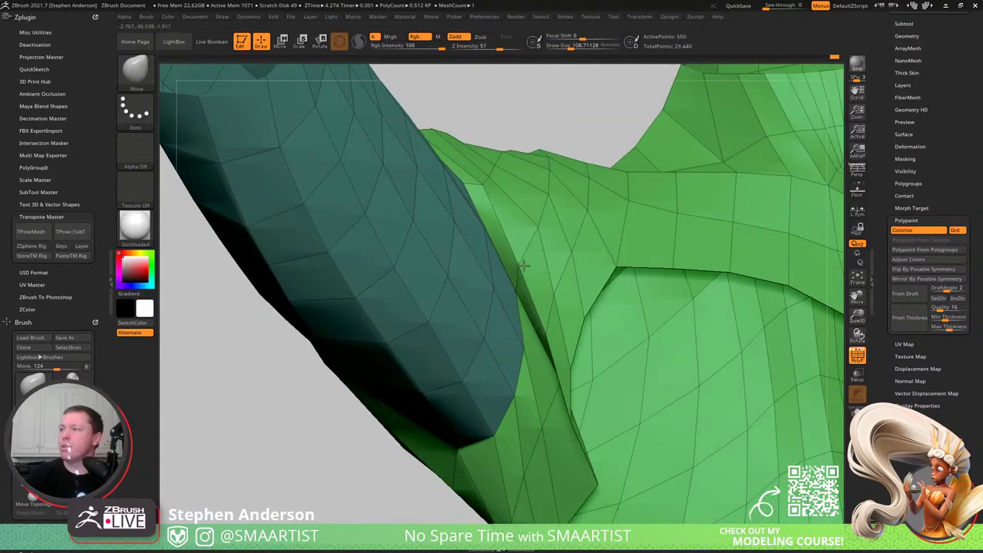
right_click_drag(524, 266, 544, 227)
right_click_drag(550, 284, 565, 242, "ctrl")
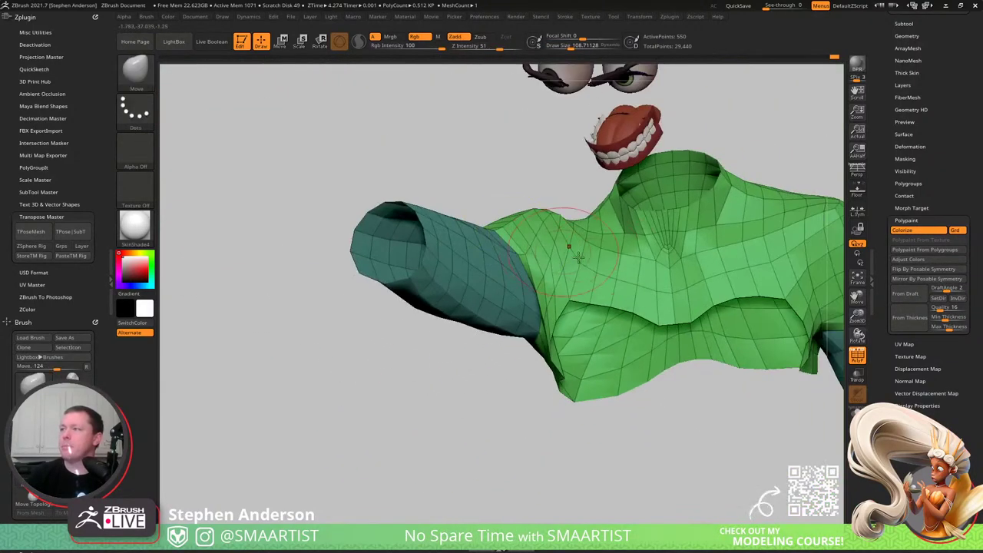
- Unhide the rest of the body and turn off the polyframe
left_click(473, 173, "ctrl+shift")
mouse_move(530, 300)
right_mouse_down()
mouse_move(582, 314)
mouse_move(549, 268)
mouse_move(550, 308)
mouse_move(560, 285)
mouse_move(527, 253)
mouse_move(559, 193)
right_mouse_up()
key("shift+f")
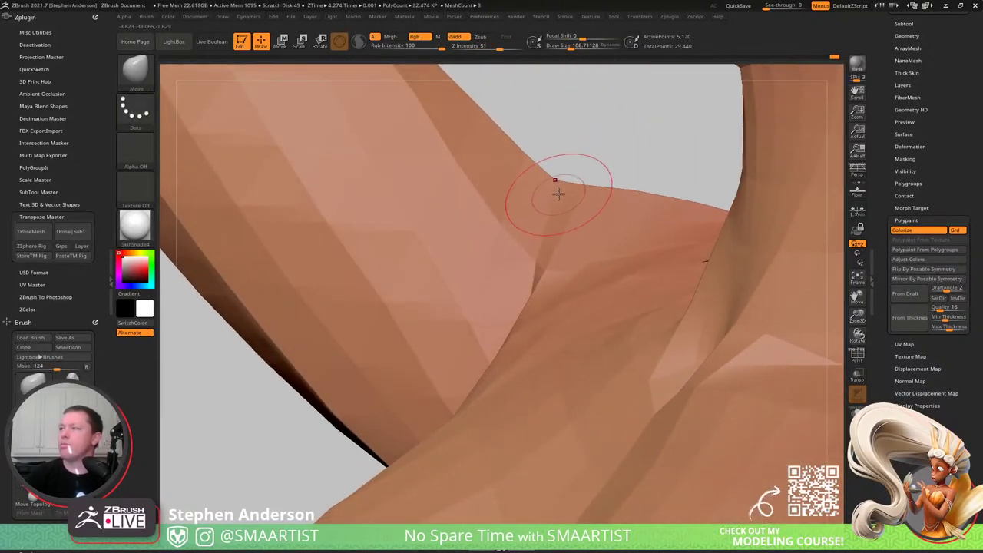
- Refine the front of the right shoulder beside the raised arm with Move at draw sizes of about 188 and 129
mouse_move(529, 251)
right_mouse_down()
mouse_move(584, 344)
mouse_move(567, 335)
mouse_move(564, 381)
mouse_move(564, 296)
mouse_move(555, 301)
right_mouse_up()
key("s")
left_click_drag(461, 345, 476, 344)
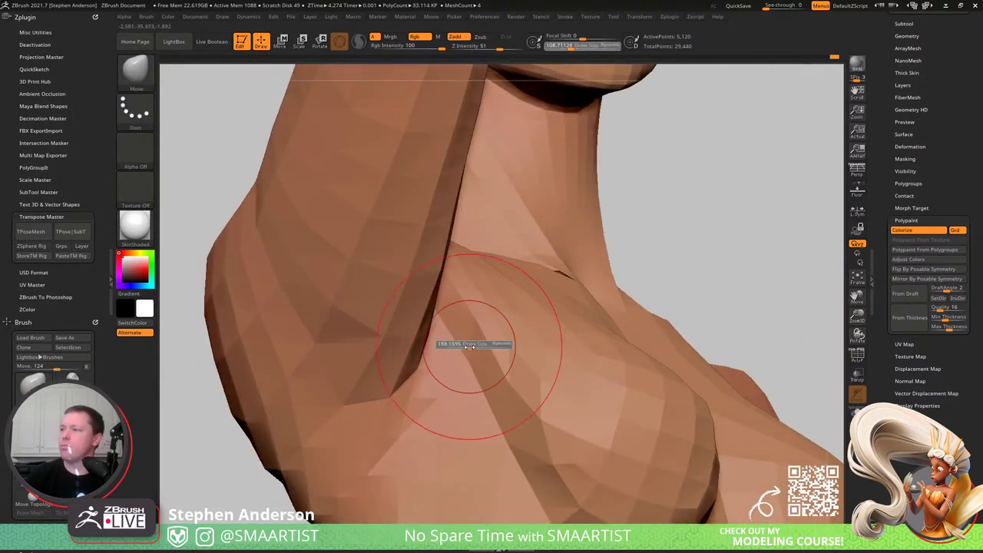
right_click_drag(450, 350, 464, 276)
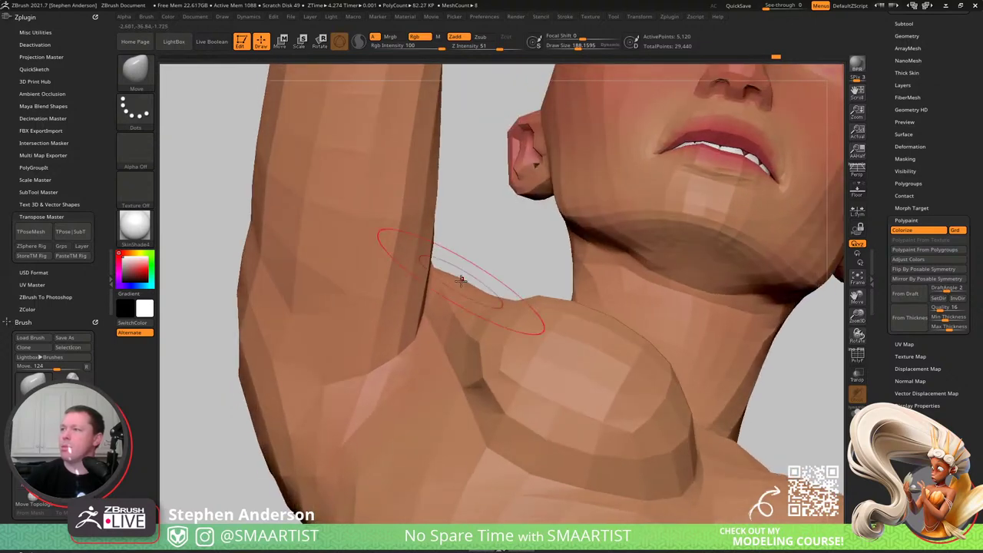
key("s")
left_click_drag(461, 282, 451, 283)
mouse_move(479, 280)
right_mouse_down()
mouse_move(531, 327)
mouse_move(562, 312)
right_mouse_up()
- Show the polyframe, lower the Smooth brush's Z Intensity to 3 and lightly smooth the top of the right shoulder
key("shift+f")
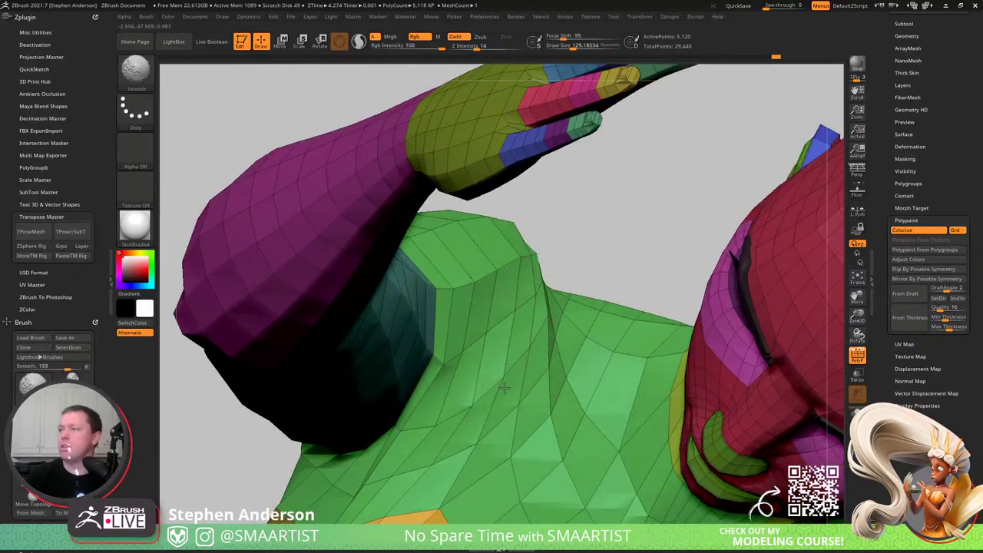
left_click_drag(525, 346, 499, 385, "shift")
key("ctrl+z")
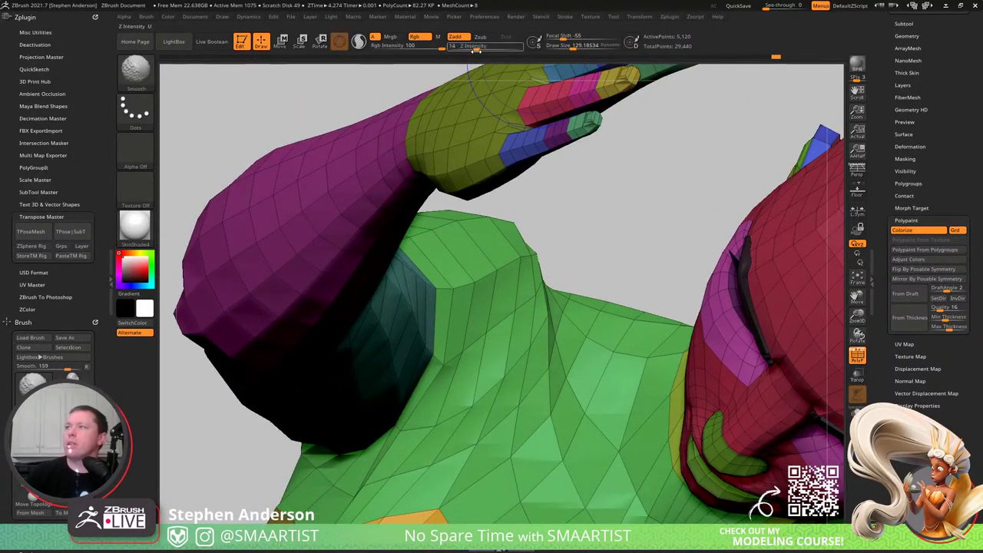
left_click_drag(478, 49, 464, 49)
left_click(464, 49)
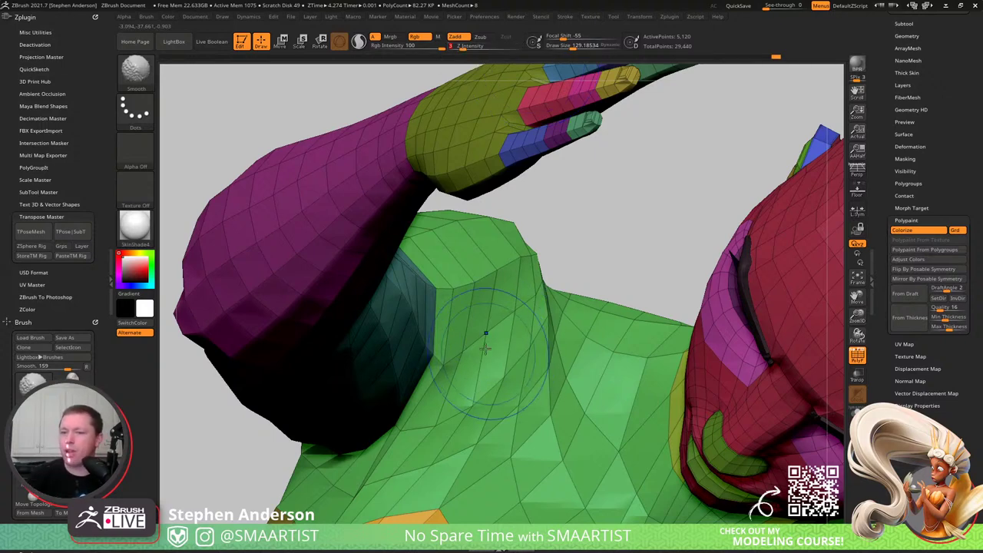
mouse_move(480, 355)
left_mouse_down("shift")
mouse_move(486, 396)
mouse_move(486, 387)
left_mouse_up("shift")
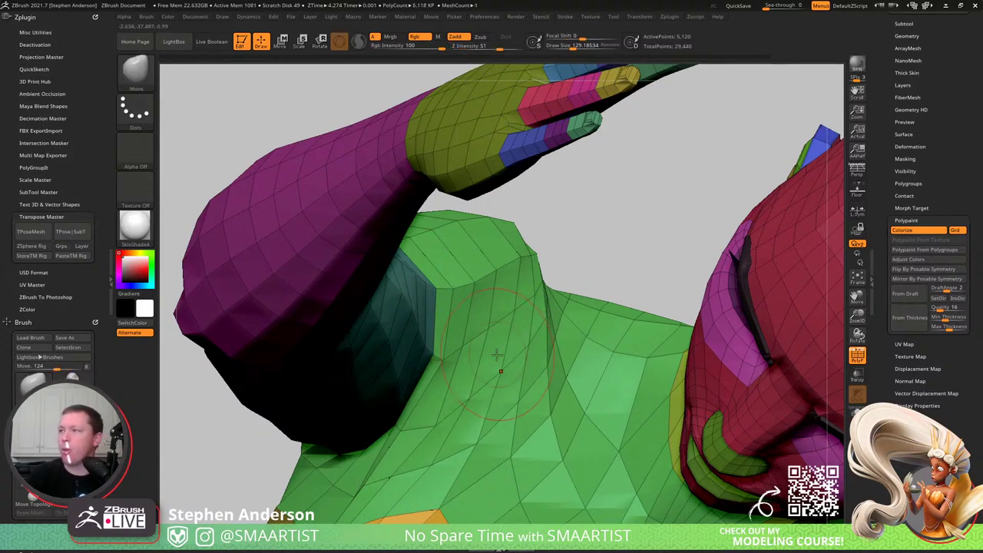
- Even out the fold on top of the right shoulder with Move at draw sizes of about 151 and 90
right_click_drag(485, 387, 488, 339)
key("s")
left_click_drag(489, 338, 492, 338)
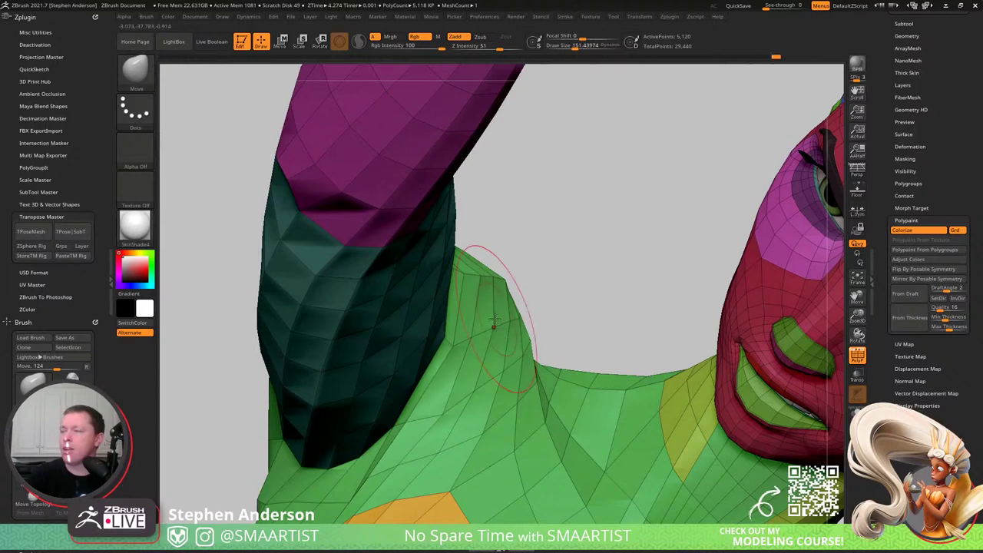
mouse_move(494, 326)
right_mouse_down()
mouse_move(489, 400)
mouse_move(469, 391)
right_mouse_up()
key("s")
left_click_drag(517, 324, 510, 324)
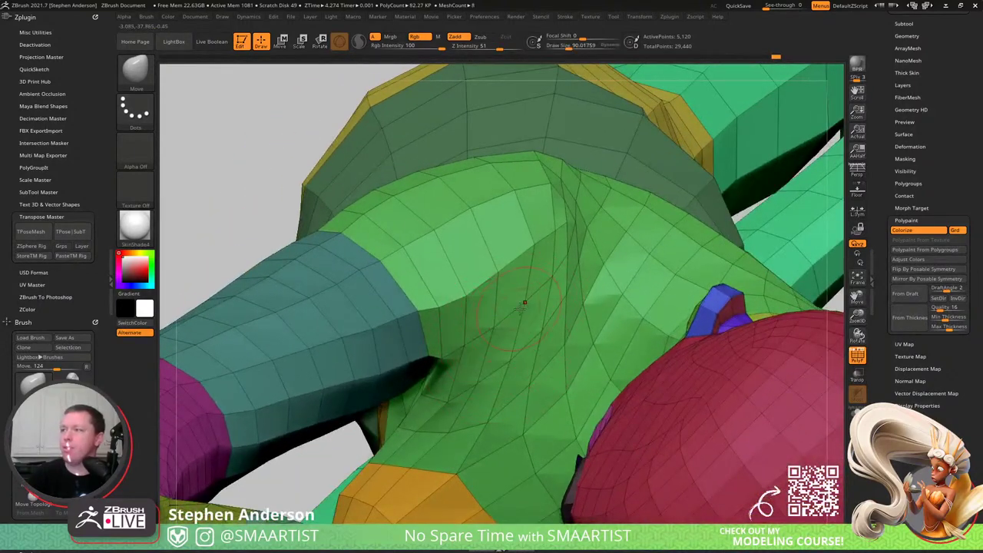
mouse_move(545, 292)
left_mouse_down()
mouse_move(555, 287)
mouse_move(540, 314)
left_mouse_up()
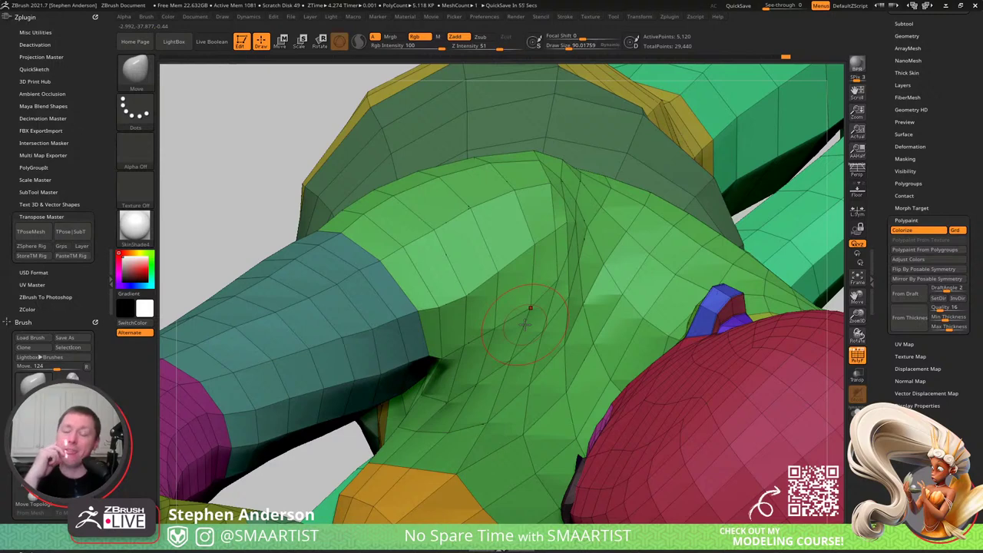
- Adjust the right upper arm and its inner edge near the shoulder with Move at draw sizes of about 175, 146 and 90
mouse_move(451, 336)
right_mouse_down()
mouse_move(419, 376)
mouse_move(371, 395)
right_mouse_up()
key("s")
left_click_drag(316, 410, 323, 409)
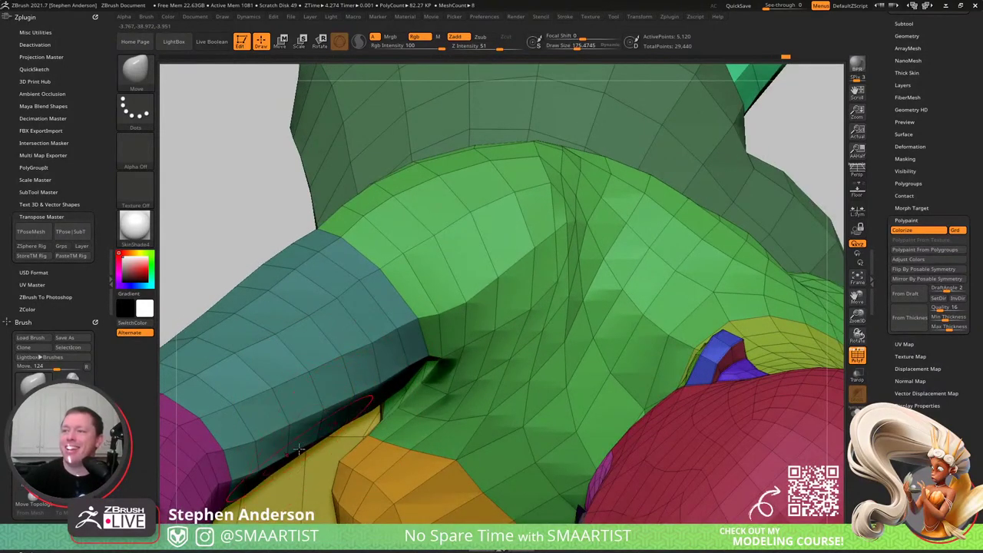
key("s")
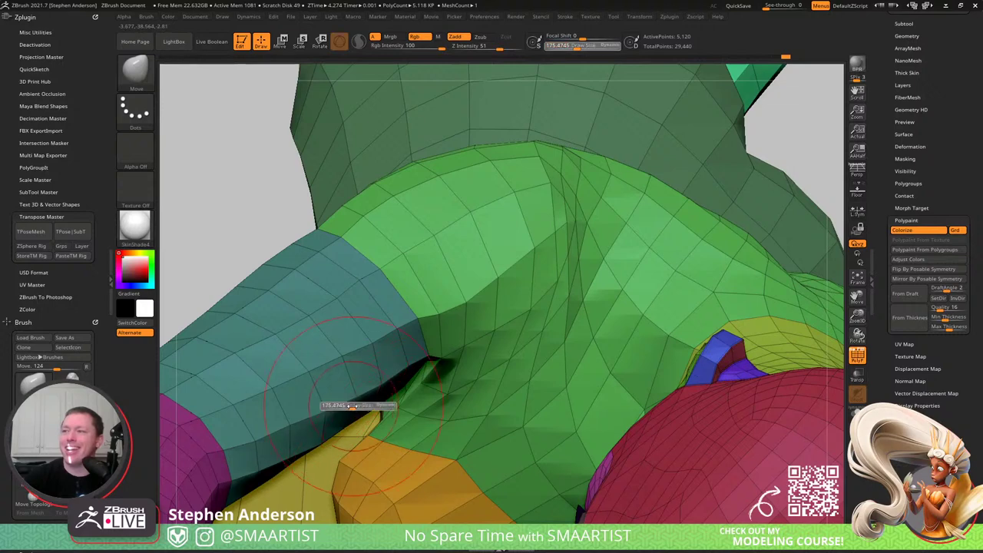
left_click_drag(352, 406, 350, 407)
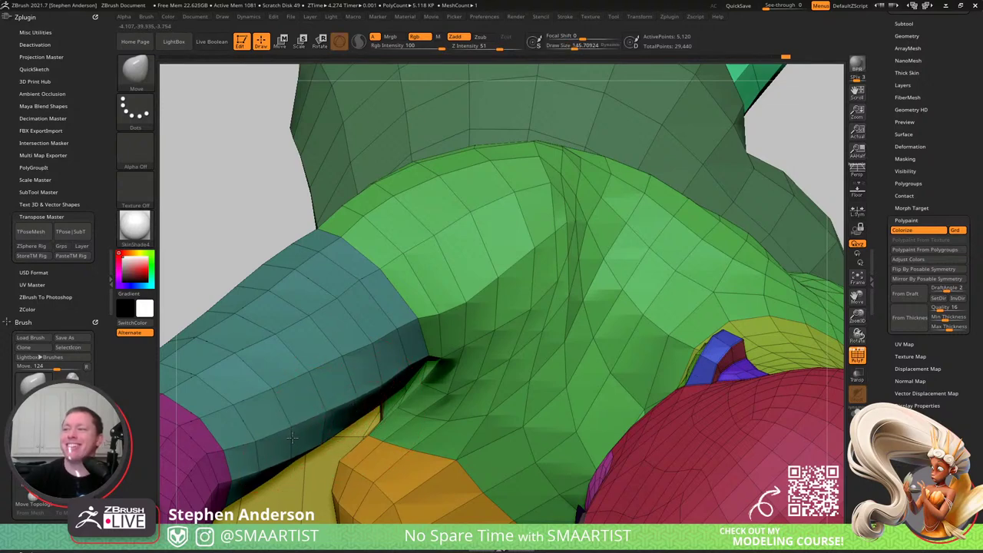
key("s")
left_click_drag(377, 347, 370, 345)
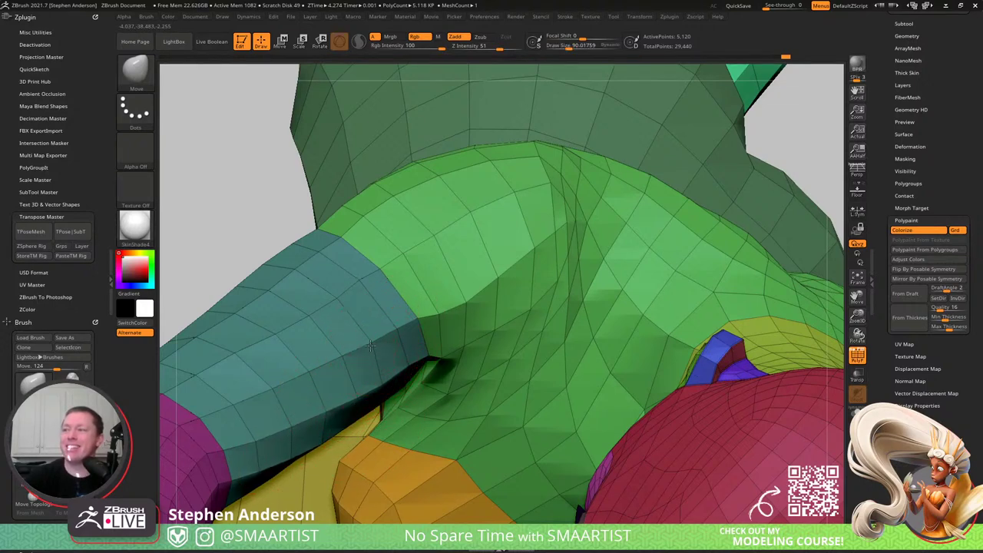
- Even out the mesh from the right upper arm across the deltoid with Move at draw sizes of about 109, 58 and 104
key("s")
left_click_drag(318, 307, 359, 289)
key("s")
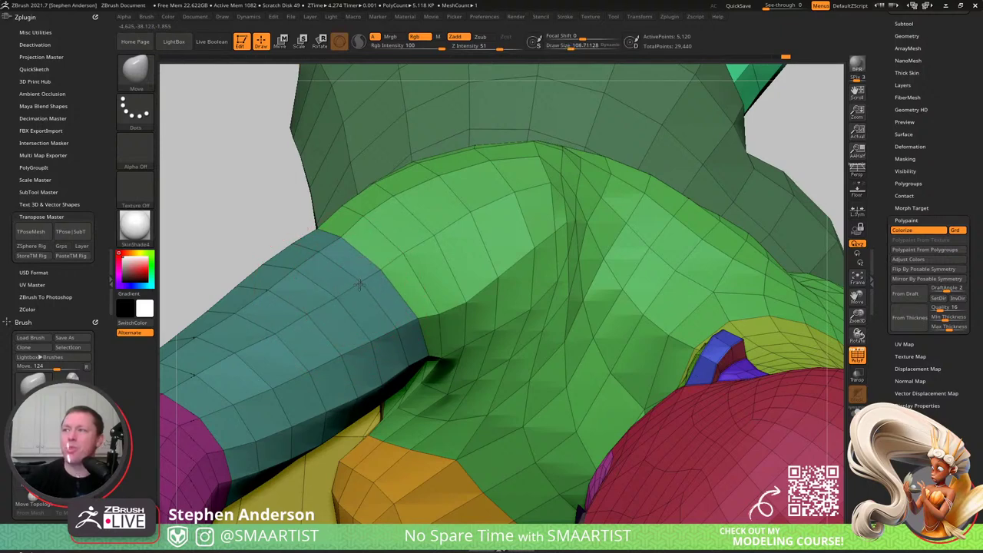
key("s")
left_click_drag(407, 325, 402, 325)
key("s")
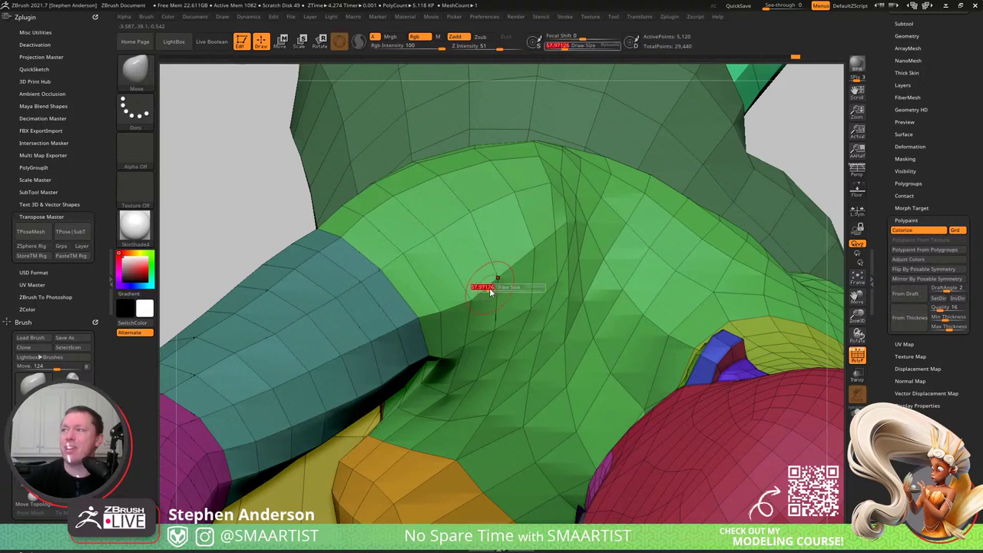
left_click_drag(517, 278, 522, 278)
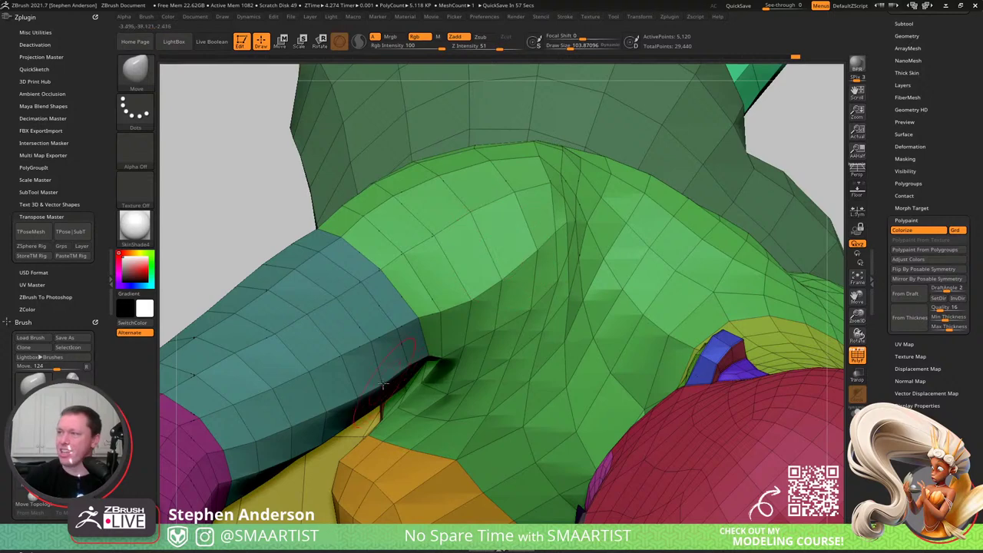
- Clean up the pinched crease between the right upper arm and shoulder with Move at draw sizes of about 45 and 99
key("s")
left_click_drag(348, 420, 353, 421)
key("s")
left_click_drag(454, 334, 443, 352)
key("s")
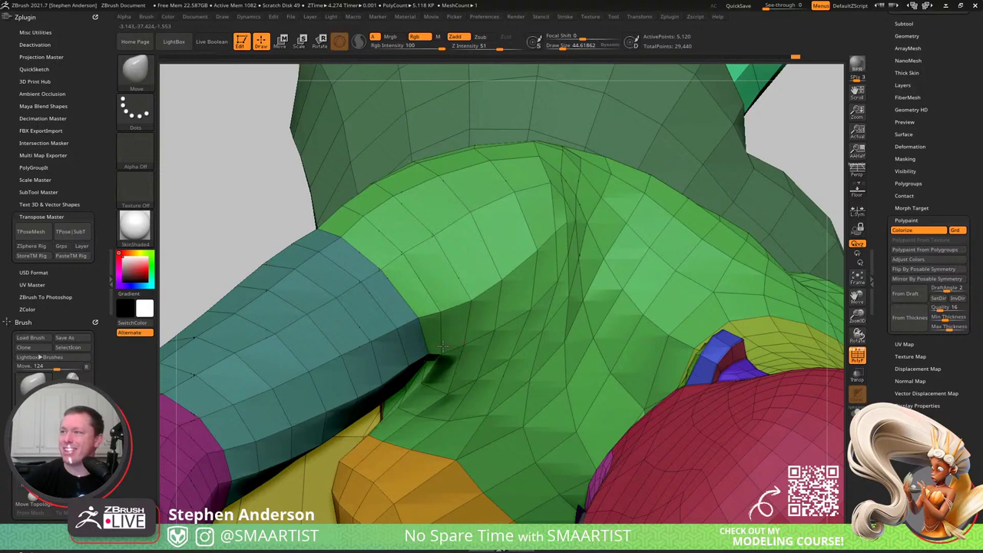
key("s")
left_click_drag(494, 330, 484, 338)
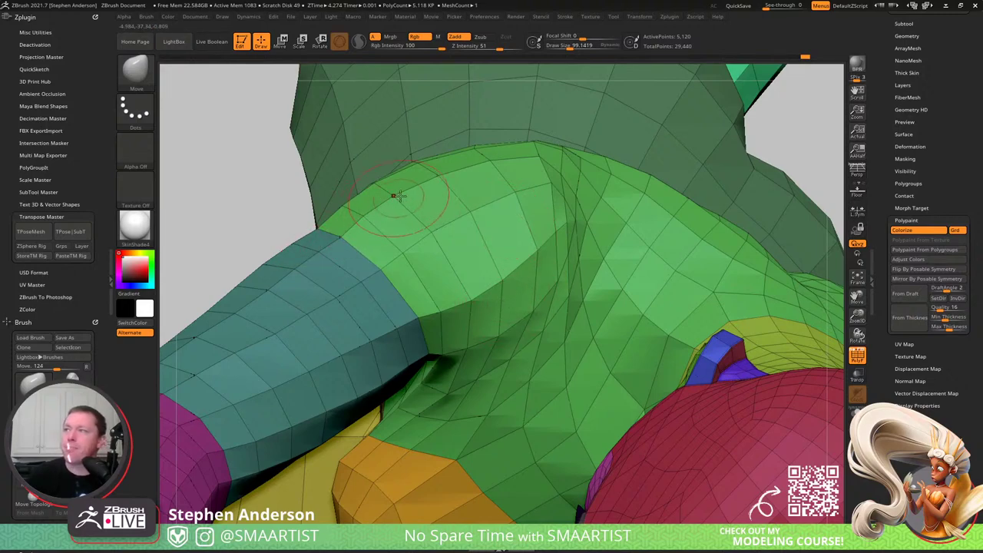
- Clean up the bunched polygons on the back and top of the right shoulder with Move at a draw size of about 62
mouse_move(443, 183)
right_mouse_down()
mouse_move(463, 178)
mouse_move(511, 200)
mouse_move(532, 253)
mouse_move(505, 331)
mouse_move(550, 241)
mouse_move(521, 266)
right_mouse_up()
key("s")
left_click(513, 279)
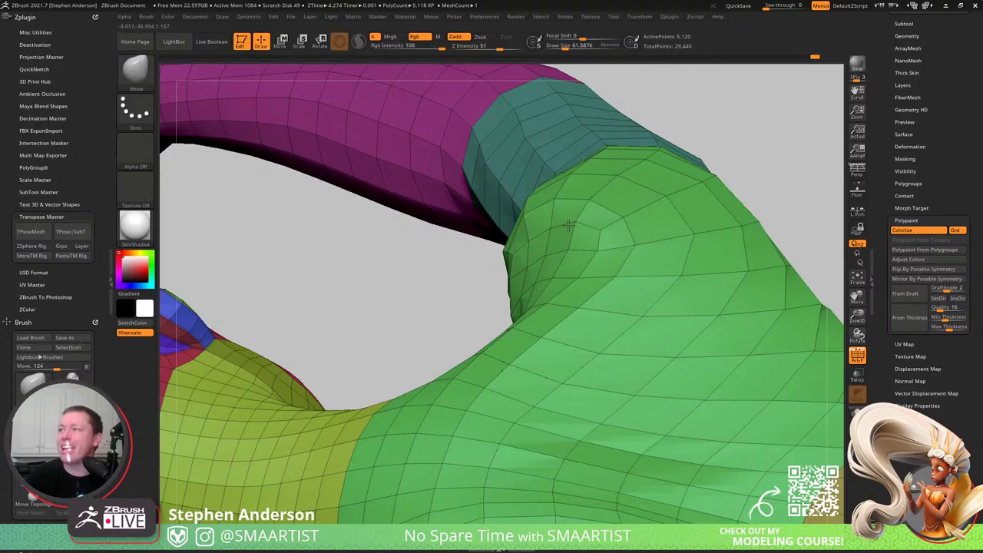
right_click_drag(568, 225, 480, 265)
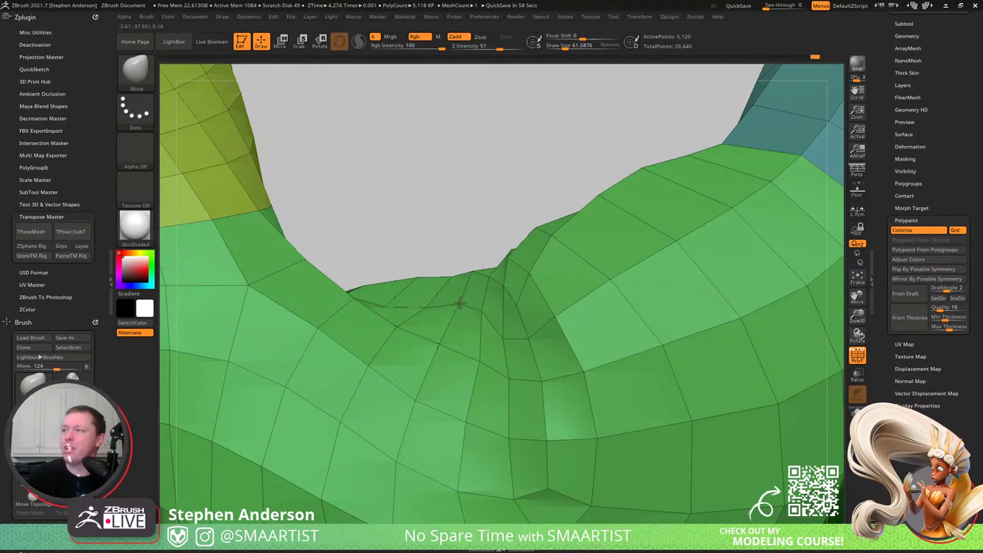
right_click_drag(481, 313, 435, 281)
right_click_drag(407, 237, 446, 309)
- Turn off the polyframe and reshape the back of the right shoulder near the neck with Move at a draw size of about 119
key("shift+f")
mouse_move(500, 294)
right_mouse_down("ctrl")
mouse_move(504, 310)
mouse_move(525, 309)
mouse_move(492, 294)
mouse_move(494, 310)
right_mouse_up("ctrl")
key("s")
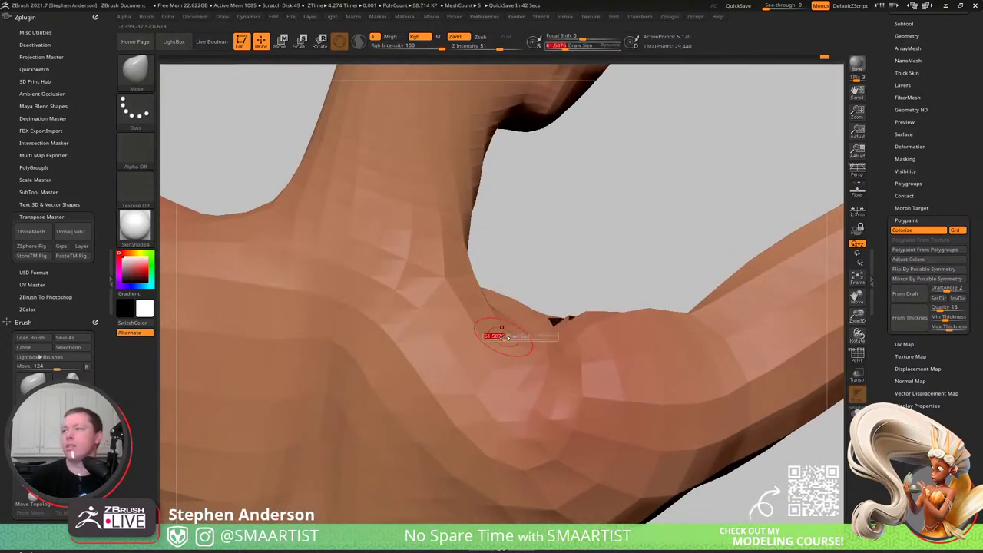
left_click_drag(492, 333, 499, 337)
mouse_move(501, 341)
right_mouse_down()
mouse_move(489, 316)
mouse_move(474, 317)
right_mouse_up()
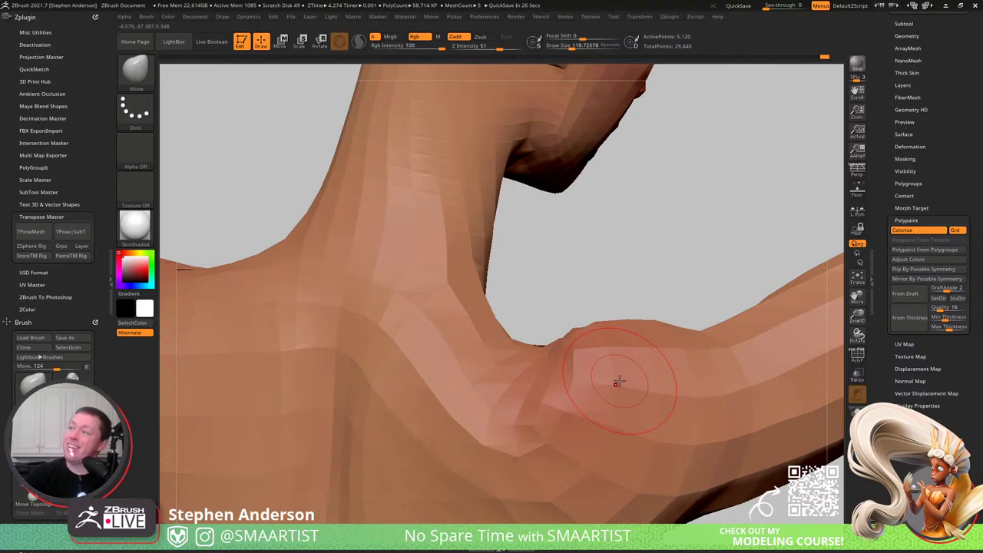
- Reshape the fold between the neck and the raised shoulder with the Move brush at a draw size of about 146
mouse_move(569, 378)
right_mouse_down()
mouse_move(563, 394)
mouse_move(547, 378)
mouse_move(553, 403)
mouse_move(539, 400)
right_mouse_up()
key("s")
left_click_drag(565, 412, 559, 406)
mouse_move(592, 389)
right_mouse_down()
mouse_move(597, 463)
mouse_move(612, 439)
right_mouse_up()
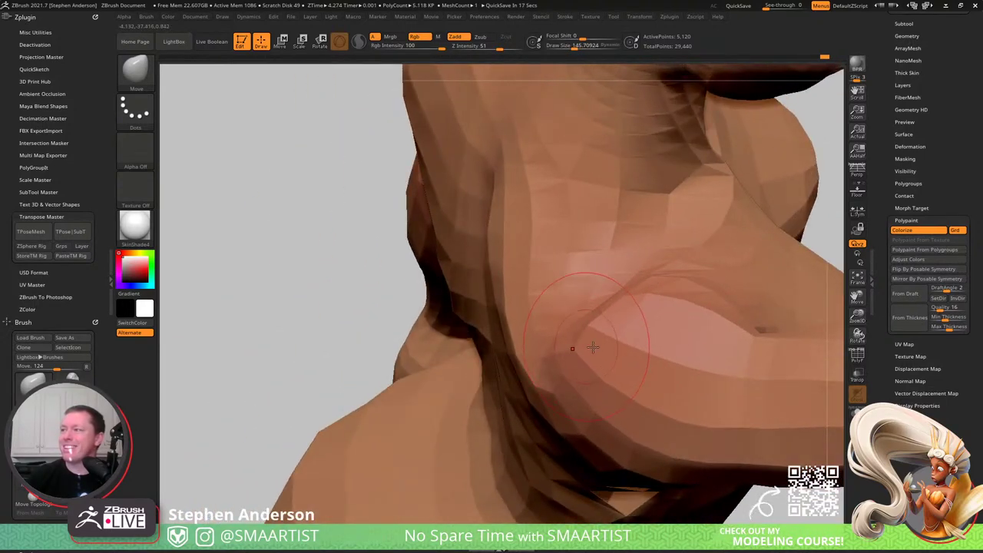
- Refine the bulge on top of the shoulder with the Move brush at a draw size of about 86
right_click_drag(593, 347, 566, 333)
key("s")
left_click_drag(564, 332, 552, 325)
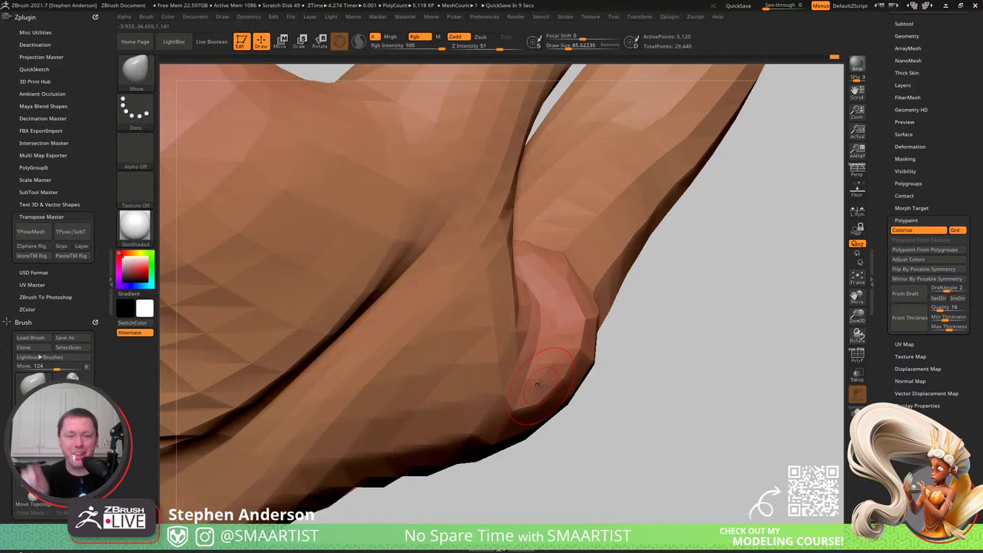
right_click_drag(540, 386, 509, 368)
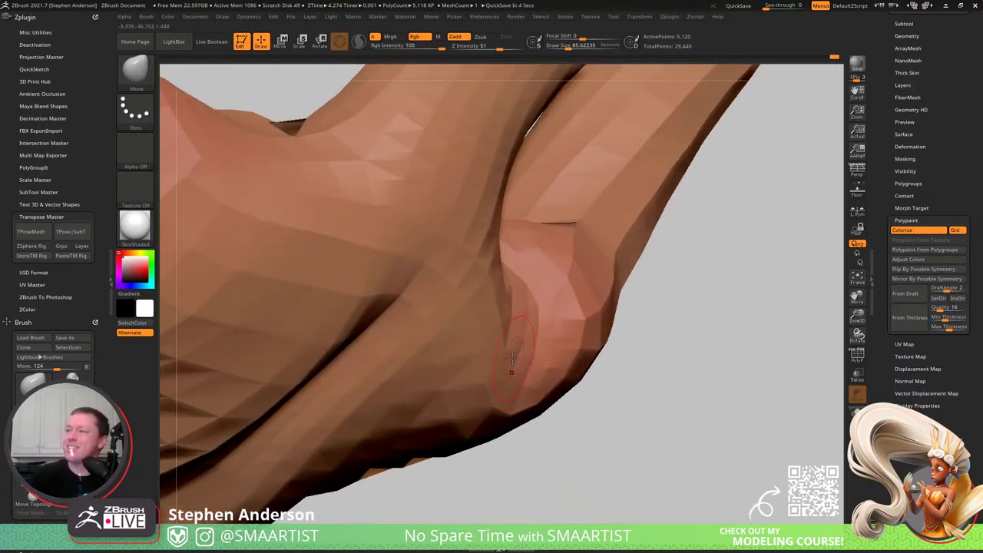
mouse_move(529, 353)
right_mouse_down()
mouse_move(543, 289)
mouse_move(550, 316)
right_mouse_up()
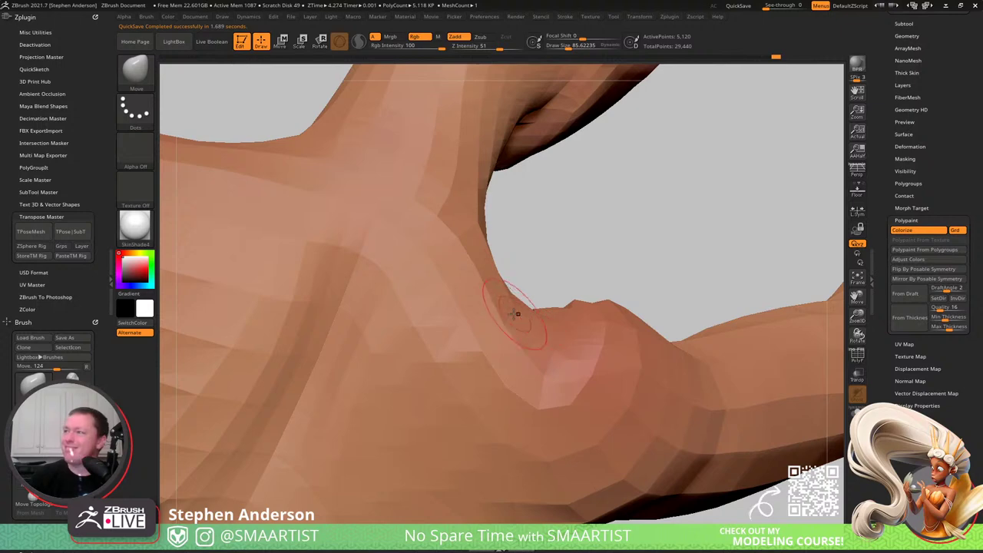
- Adjust the slope from the neck into the shoulder with the Move brush at a draw size of about 114
key("s")
mouse_move(499, 318)
left_mouse_down()
mouse_move(522, 319)
mouse_move(530, 309)
left_mouse_up()
key("s")
mouse_move(517, 338)
right_mouse_down()
mouse_move(483, 332)
mouse_move(551, 333)
right_mouse_up()
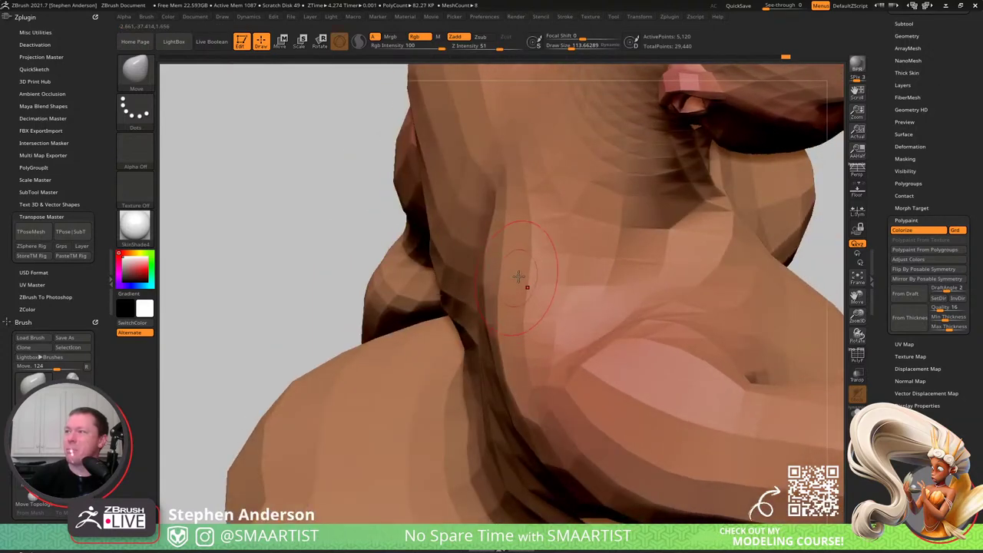
mouse_move(530, 264)
right_mouse_down()
mouse_move(584, 305)
mouse_move(589, 294)
mouse_move(659, 285)
mouse_move(673, 316)
mouse_move(637, 351)
right_mouse_up()
- Show the polygroup wireframe and reposition the vertices along the shoulder fold with the Move brush at a draw size of about 69
key("shift+f")
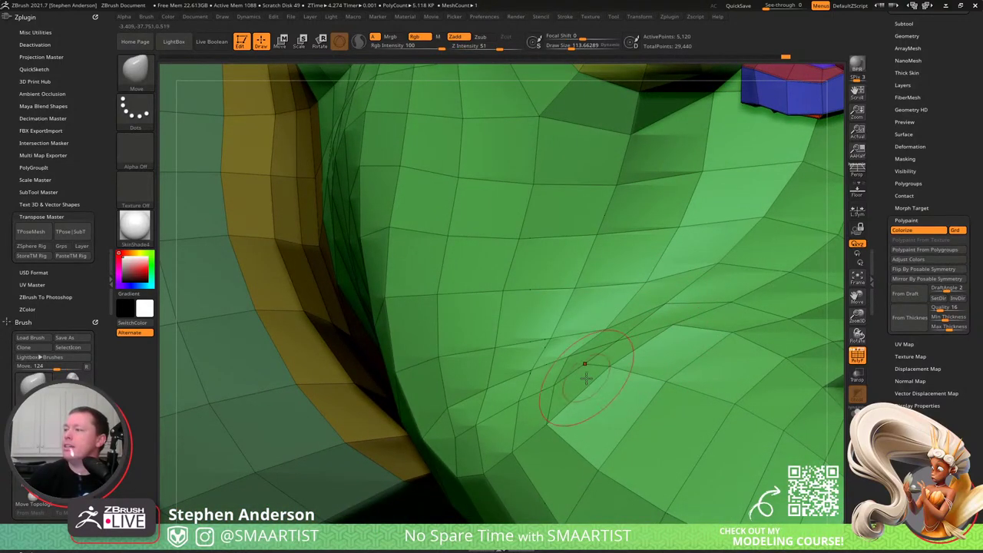
key("bracketleft")
key("bracketleft")
mouse_move(586, 365)
right_mouse_down()
mouse_move(599, 371)
mouse_move(584, 372)
right_mouse_up()
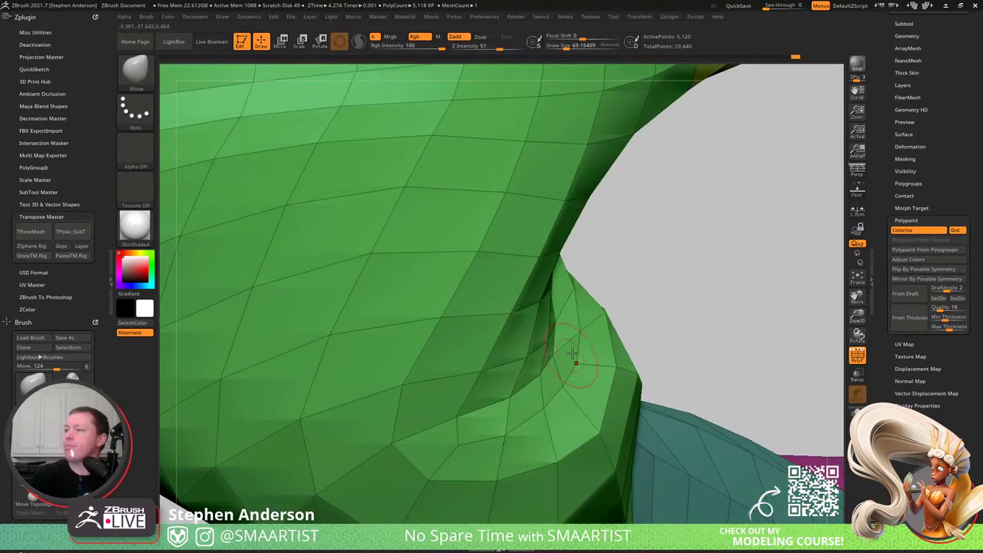
right_click_drag(593, 340, 551, 373)
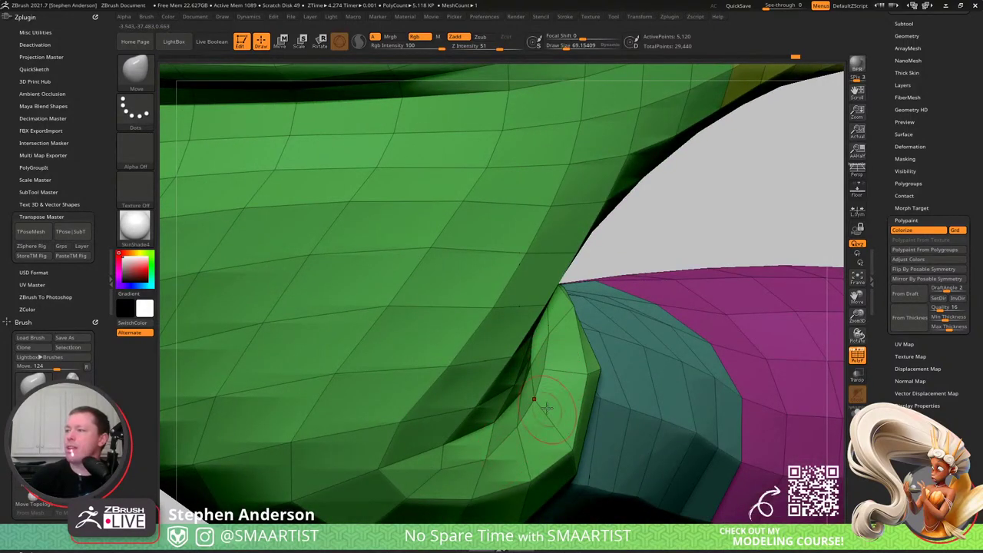
right_click_drag(545, 408, 564, 365)
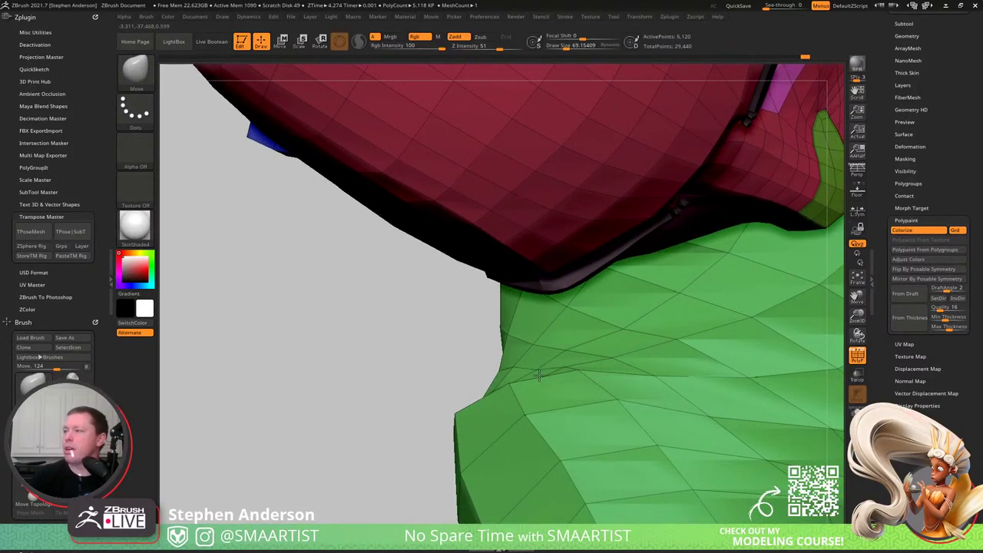
right_click_drag(568, 352, 535, 369)
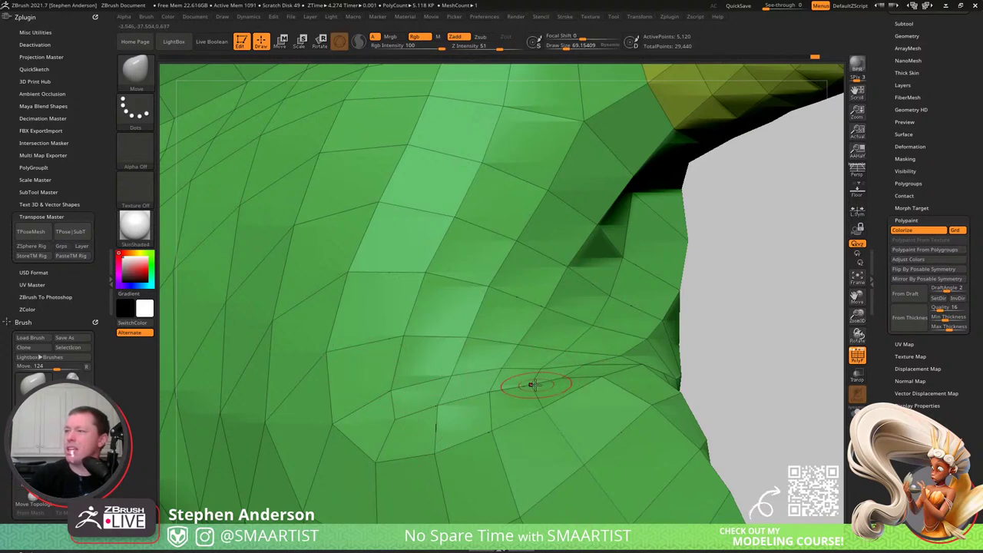
right_click_drag(437, 407, 361, 404)
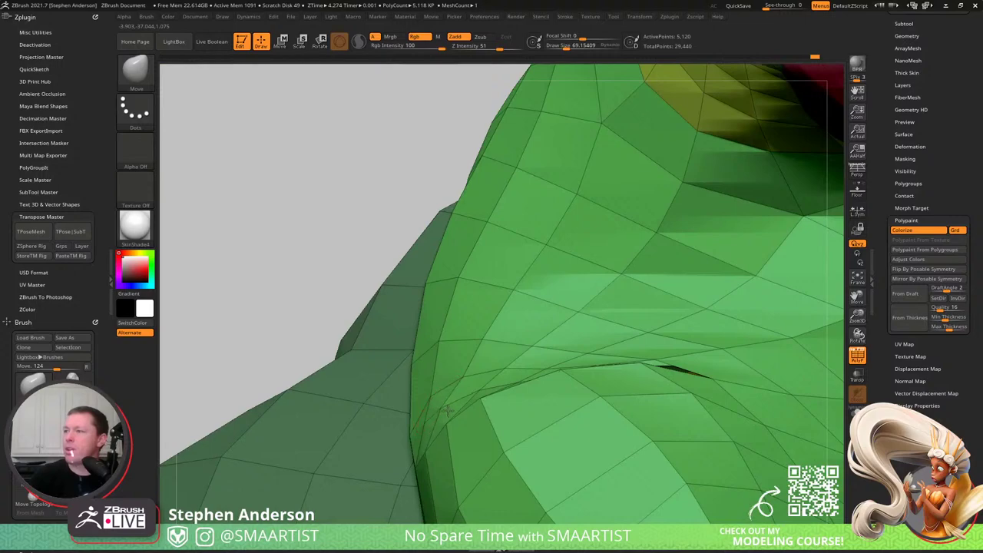
right_click_drag(448, 411, 722, 367)
- Raise the body mesh one subdivision level and smooth the shoulder crease with the wireframe shown
key("shift+f")
key("d")
right_click_drag(559, 307, 513, 398, "ctrl")
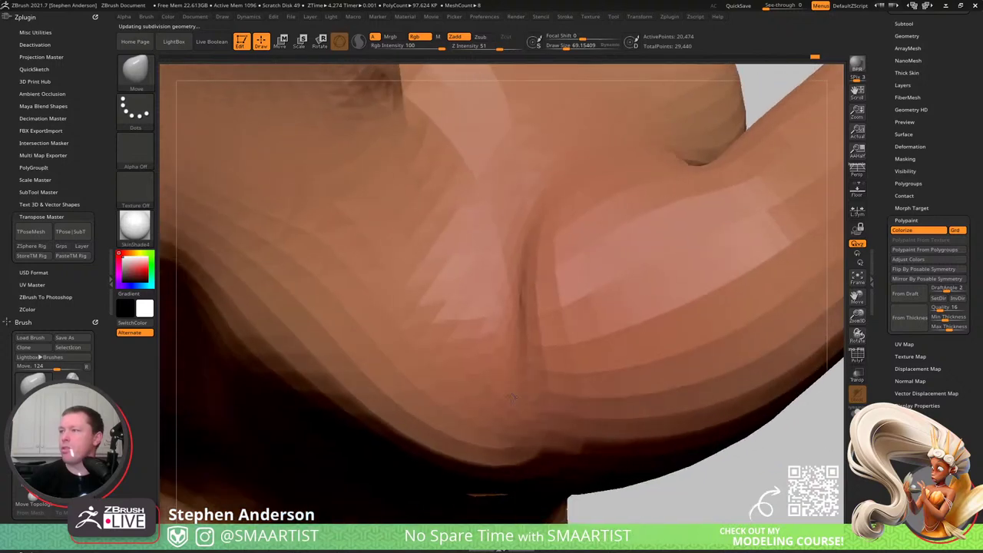
key("shift+f")
mouse_move(527, 308)
right_mouse_down()
mouse_move(507, 338)
mouse_move(513, 296)
mouse_move(531, 307)
right_mouse_up()
left_click_drag(513, 311, 504, 294, "shift")
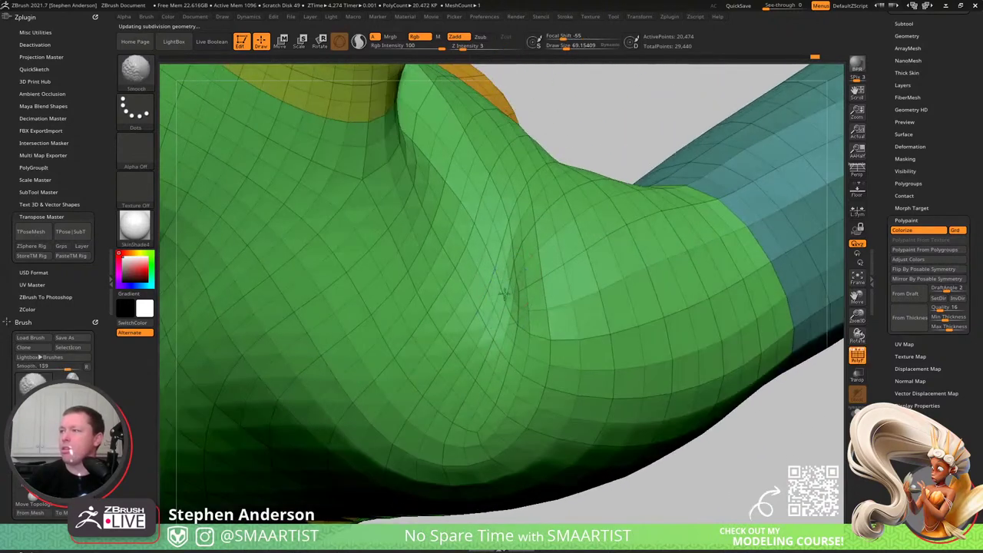
mouse_move(504, 307)
right_mouse_down()
mouse_move(494, 292)
mouse_move(510, 268)
mouse_move(510, 310)
mouse_move(520, 309)
mouse_move(568, 373)
right_mouse_up()
- Return to the lower subdivision level and move the vertices on top of the shoulder fold at a draw size of about 135
key("shift+d")
mouse_move(558, 305)
right_mouse_down()
mouse_move(532, 272)
mouse_move(534, 289)
right_mouse_up()
key("s")
left_click_drag(542, 294, 516, 327)
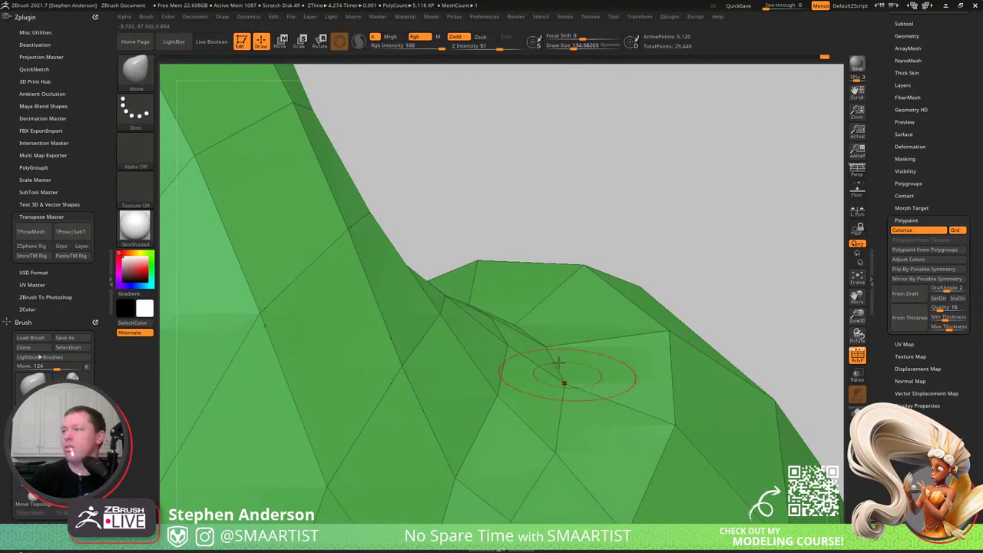
mouse_move(566, 374)
right_mouse_down()
mouse_move(507, 320)
mouse_move(505, 294)
mouse_move(477, 296)
right_mouse_up()
mouse_move(464, 272)
left_mouse_down()
mouse_move(446, 303)
mouse_move(444, 278)
left_mouse_up()
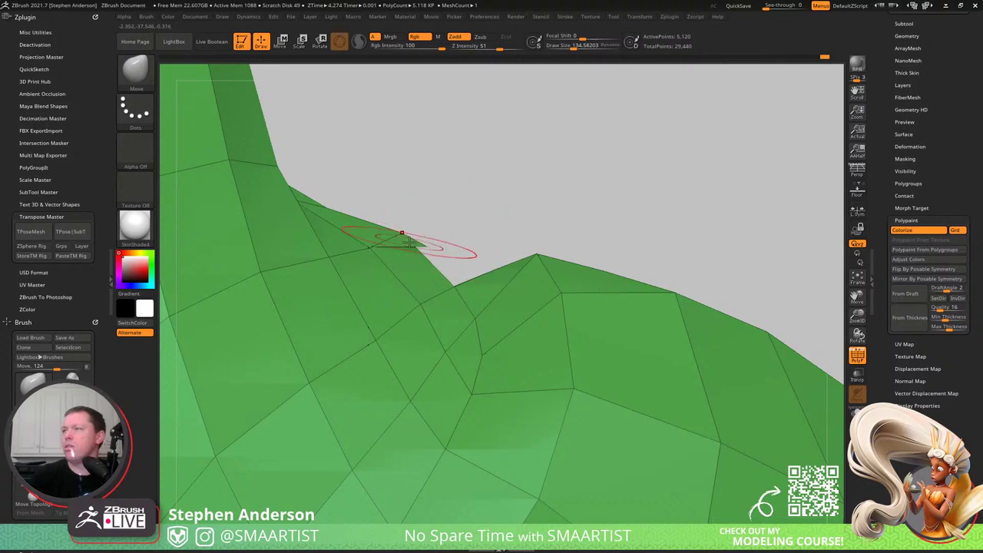
right_click_drag(435, 247, 365, 294)
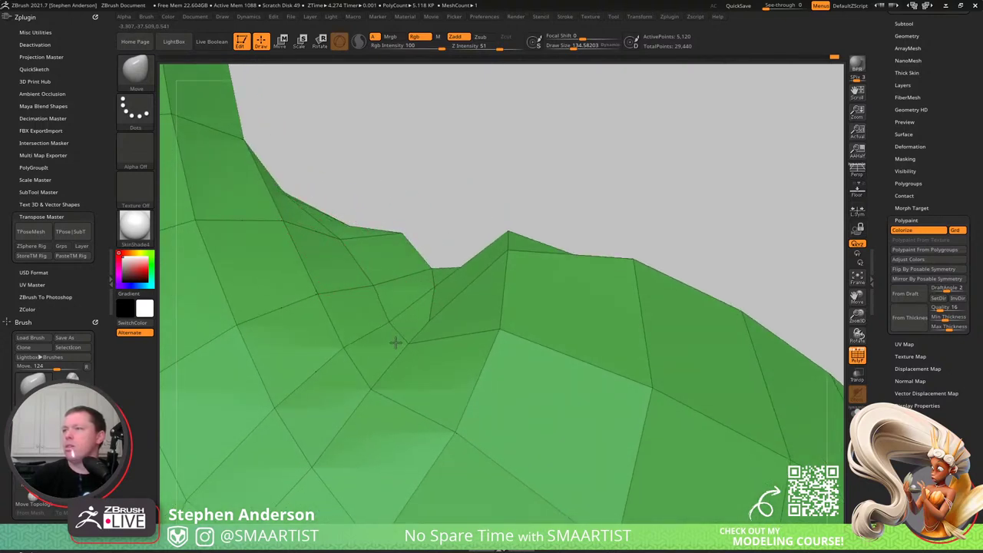
mouse_move(395, 343)
right_mouse_down()
mouse_move(421, 330)
mouse_move(453, 347)
mouse_move(395, 338)
right_mouse_up()
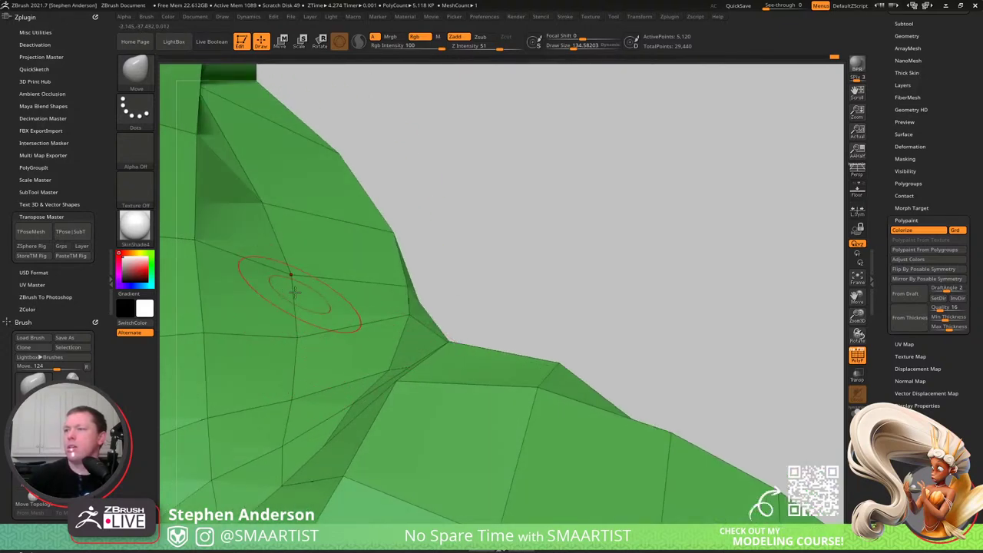
- Move the vertices where the neck base meets the front of the shoulder, using draw sizes of about 81 and 119
mouse_move(327, 351)
right_mouse_down()
mouse_move(292, 369)
mouse_move(369, 336)
mouse_move(323, 318)
mouse_move(279, 318)
mouse_move(225, 342)
right_mouse_up()
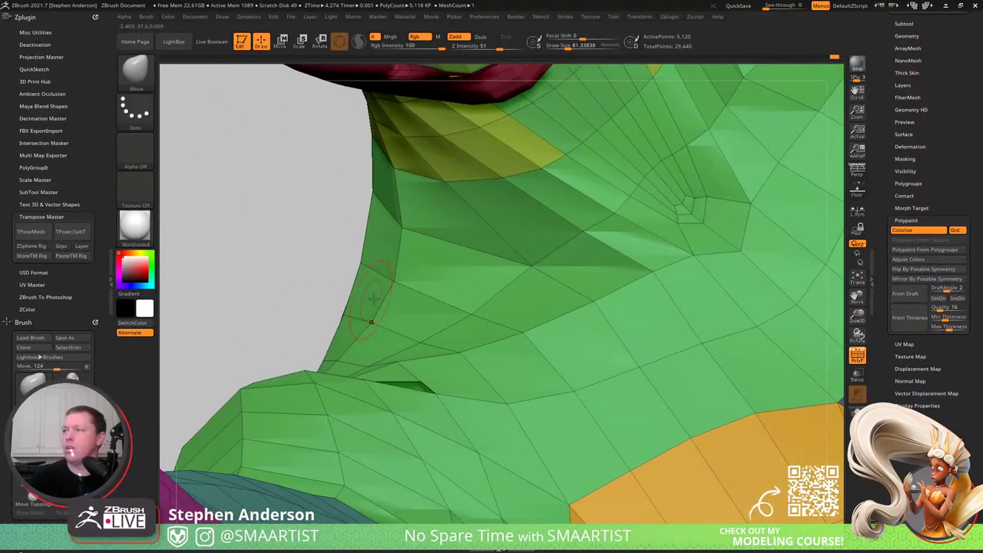
mouse_move(419, 280)
right_mouse_down()
mouse_move(431, 289)
mouse_move(418, 346)
right_mouse_up()
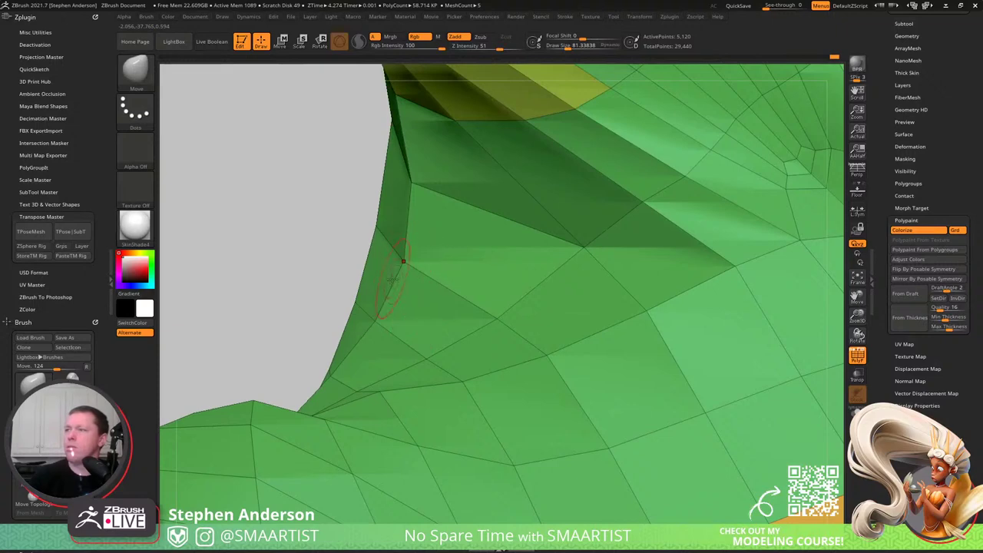
right_click_drag(393, 292, 393, 313)
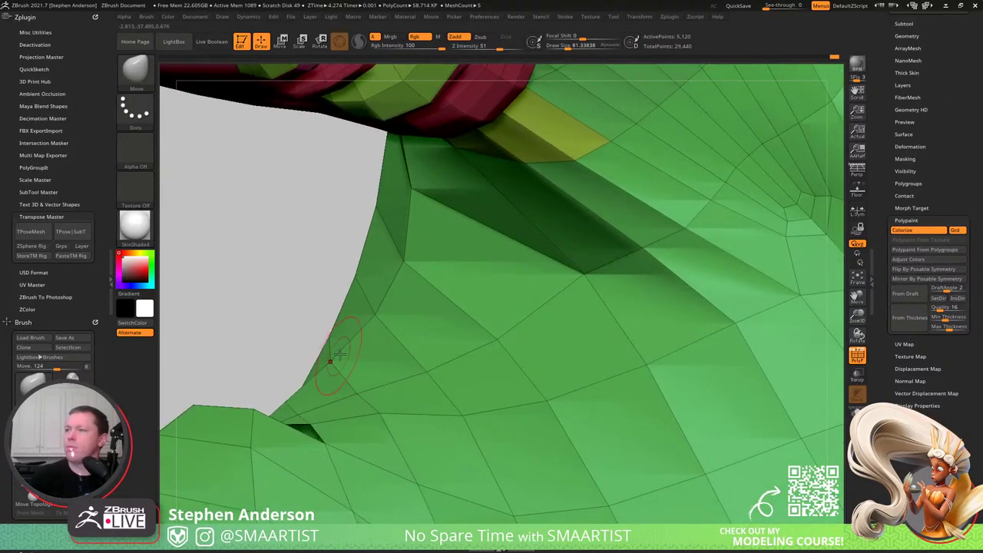
right_click_drag(354, 348, 355, 369)
key("s")
left_click_drag(371, 408, 377, 411)
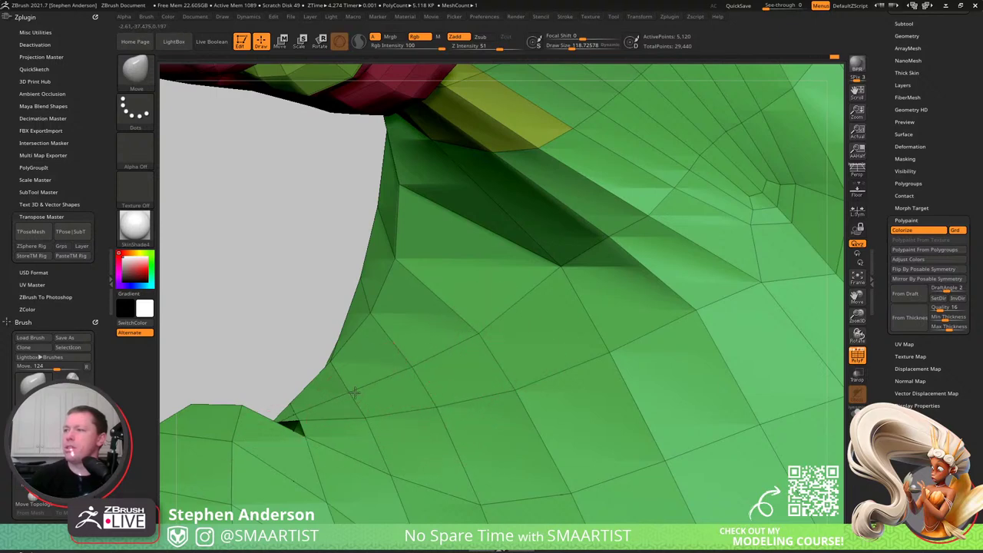
right_click_drag(354, 394, 349, 310, "ctrl")
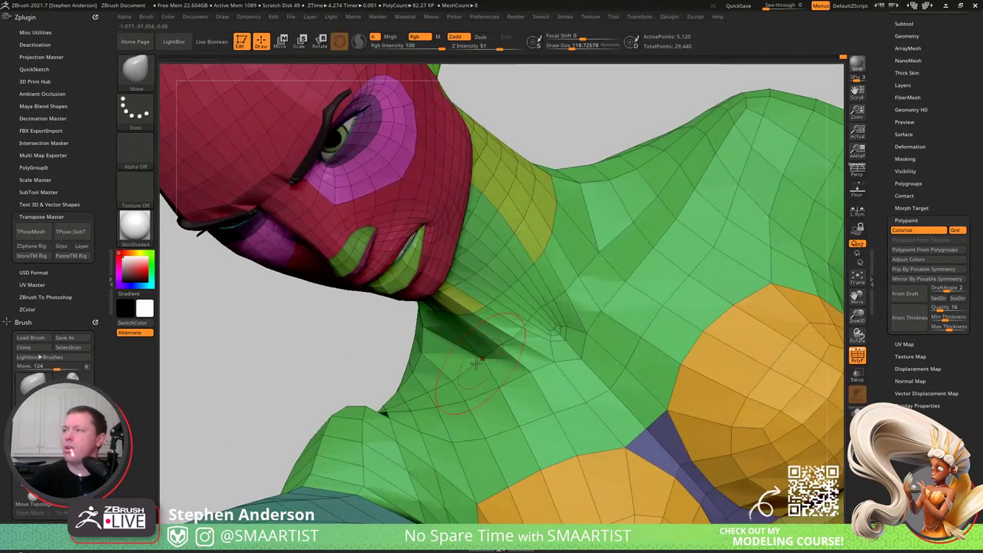
- Smooth the low-resolution shoulder fold and reshape it with the Move brush at a draw size of about 157
right_click_drag(534, 382, 493, 348)
right_click_drag(493, 347, 426, 261, "ctrl")
key("shift")
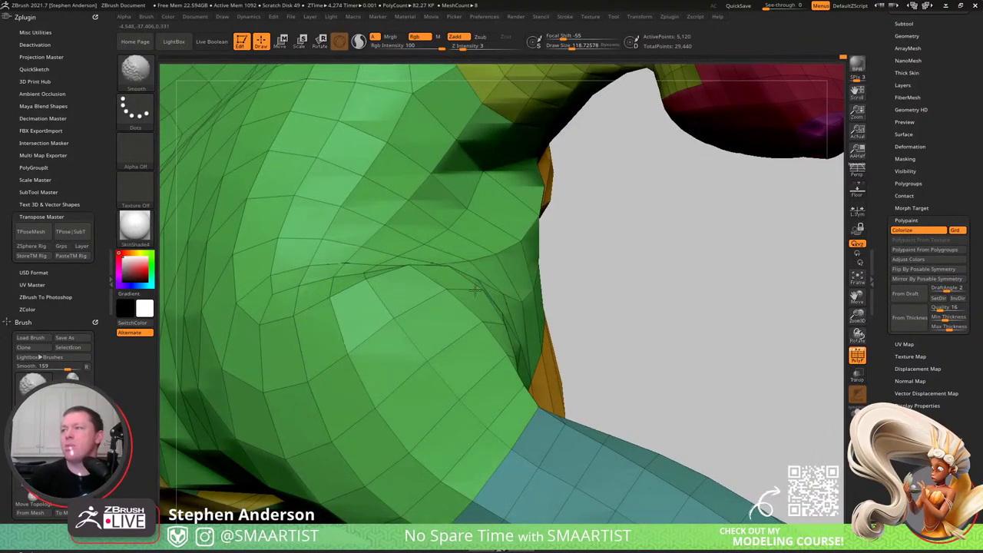
mouse_move(444, 322)
right_mouse_down()
mouse_move(434, 325)
mouse_move(498, 272)
right_mouse_up()
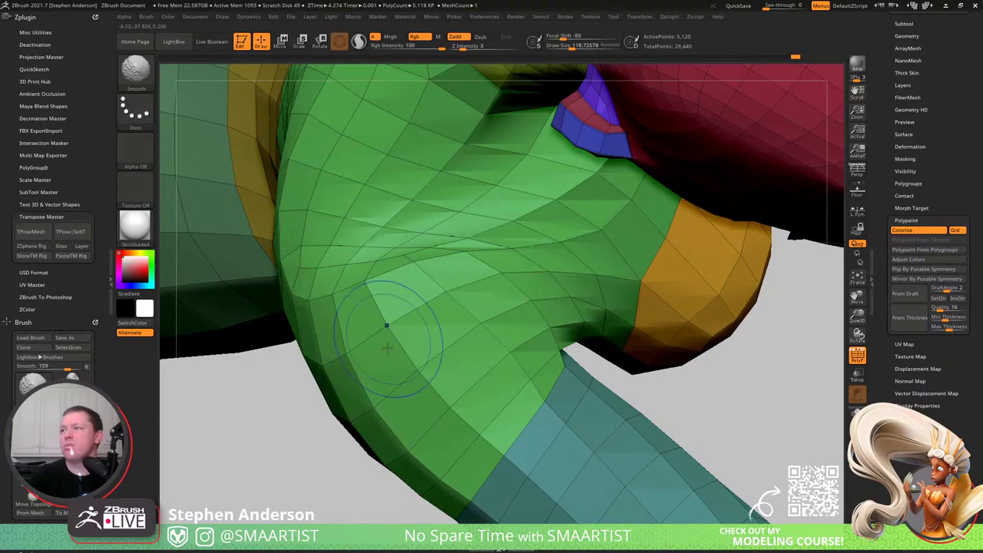
mouse_move(387, 347)
right_mouse_down()
mouse_move(437, 281)
mouse_move(350, 290)
mouse_move(391, 302)
mouse_move(362, 309)
mouse_move(347, 292)
mouse_move(359, 329)
right_mouse_up()
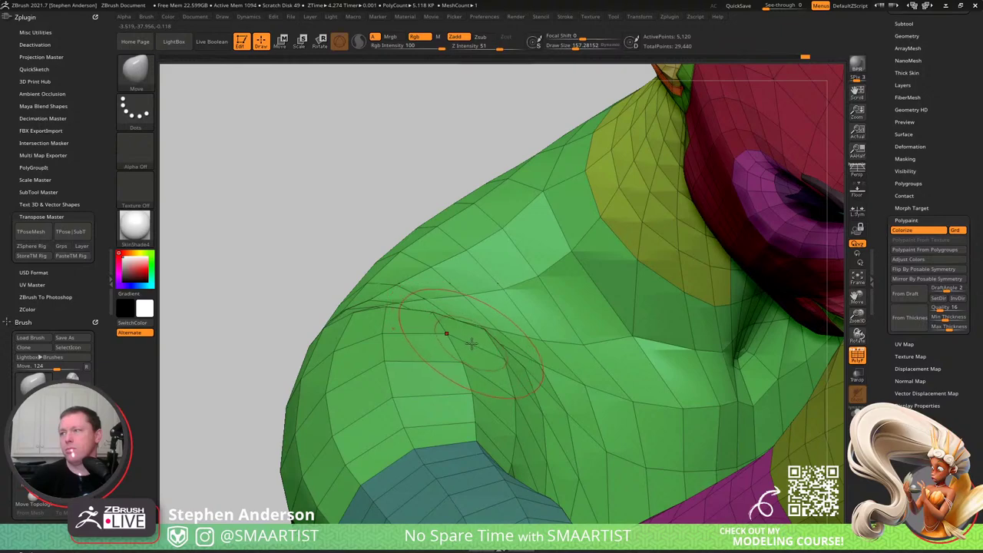
- Raise the body mesh one subdivision level and smooth the top of the shoulder beside the neck
mouse_move(497, 413)
right_mouse_down("ctrl")
mouse_move(443, 341)
mouse_move(500, 380)
mouse_move(450, 371)
mouse_move(464, 439)
mouse_move(439, 312)
right_mouse_up("ctrl")
key("d")
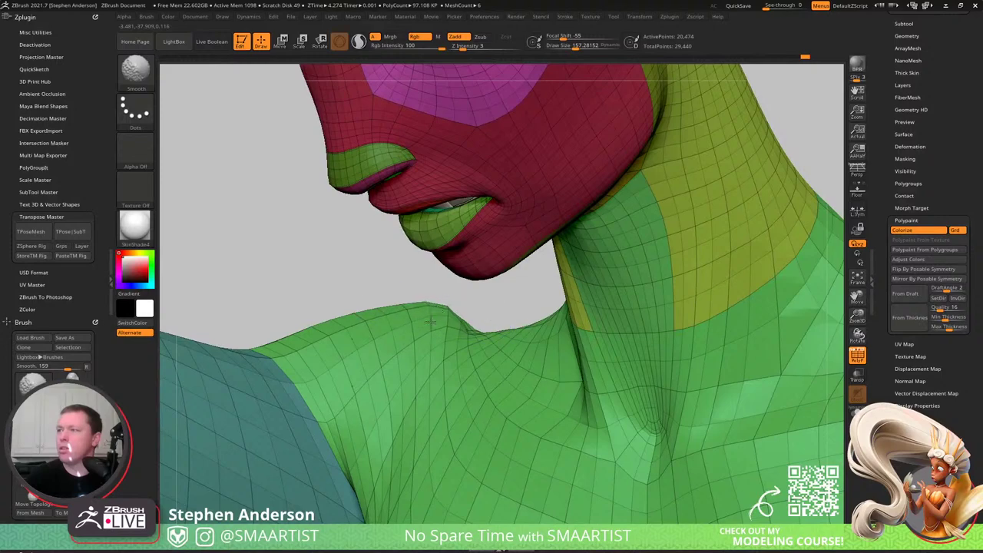
left_click_drag(432, 322, 399, 313, "shift")
mouse_move(388, 309)
right_mouse_down()
mouse_move(435, 329)
mouse_move(386, 307)
mouse_move(469, 307)
mouse_move(511, 295)
mouse_move(538, 308)
mouse_move(452, 310)
mouse_move(392, 330)
right_mouse_up()
key("shift")
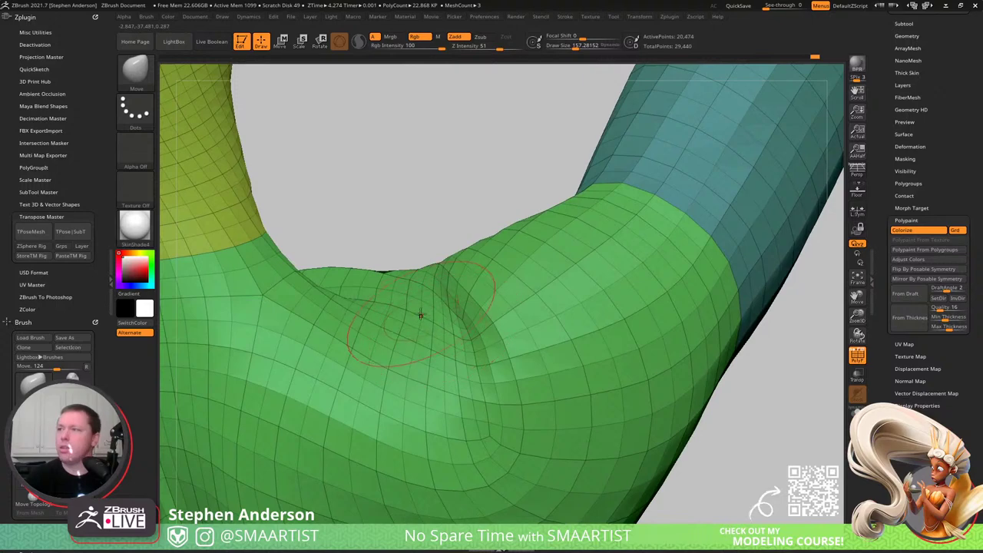
- Switch to the DamStandard brush at a draw size of about 135 and work along the shoulder crease, smoothing around it
key("s")
key("b")
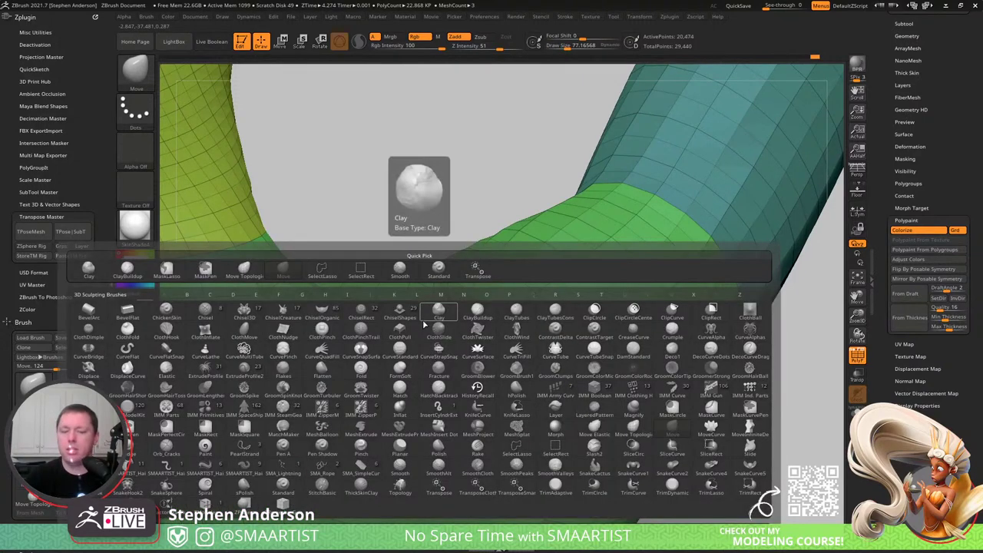
key("d")
key("s")
right_click_drag(432, 331, 392, 292)
key("s")
left_click_drag(392, 291, 401, 291)
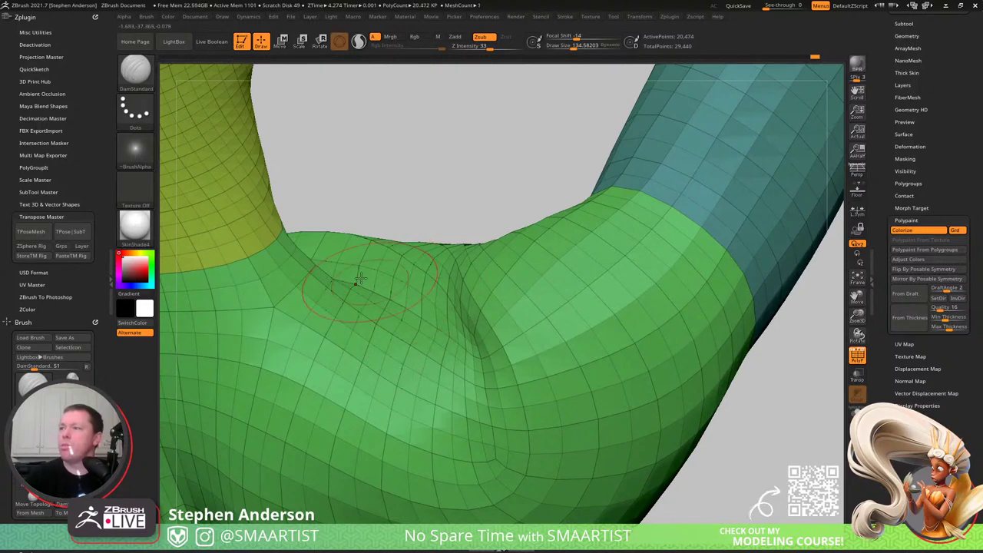
right_click_drag(474, 356, 466, 327)
key("shift")
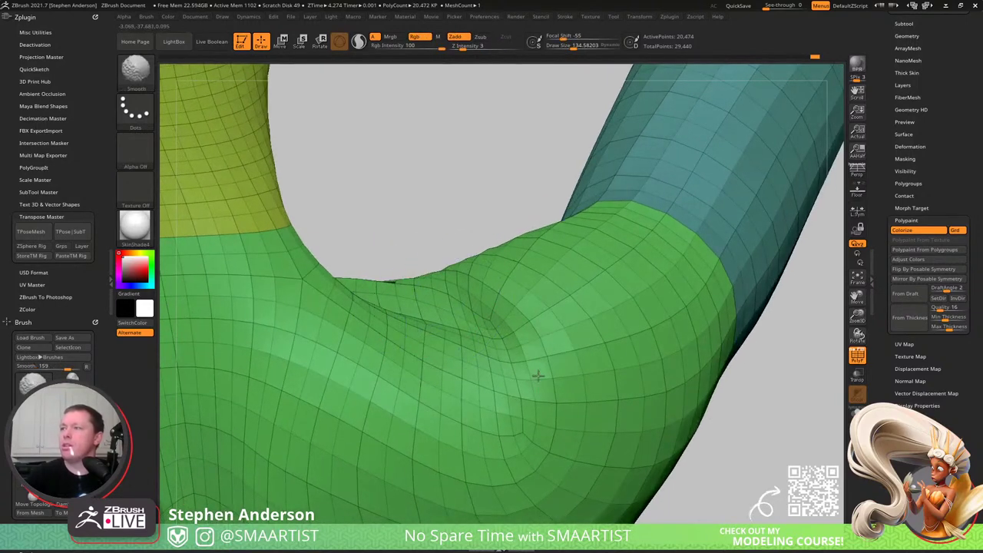
- Hide the wireframe, carve the shoulder crease deeper with the DamStandard brush, and smooth along its edge
key("shift+f")
mouse_move(586, 369)
right_mouse_down("ctrl")
mouse_move(538, 325)
mouse_move(516, 338)
mouse_move(546, 365)
mouse_move(503, 327)
mouse_move(533, 336)
right_mouse_up("ctrl")
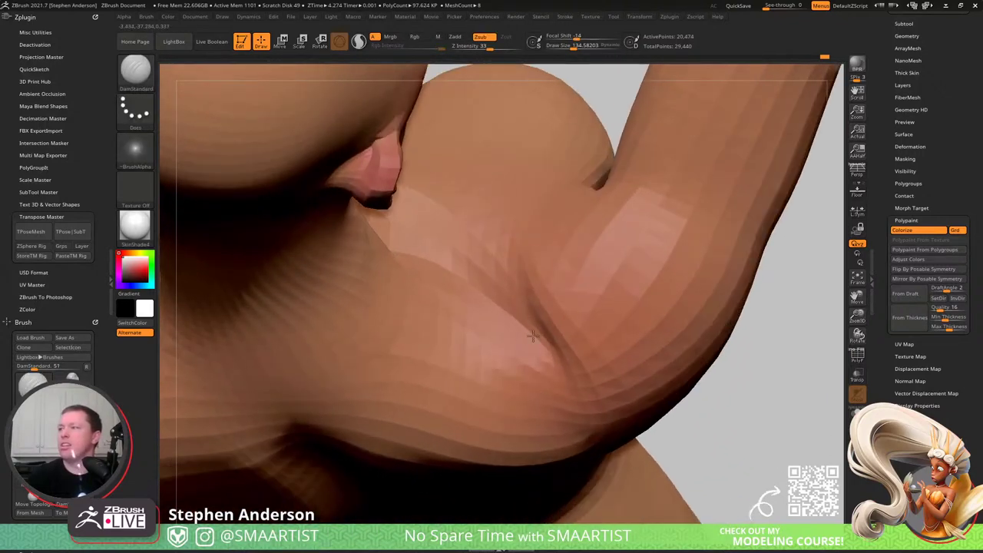
left_click_drag(533, 335, 521, 231)
key("shift")
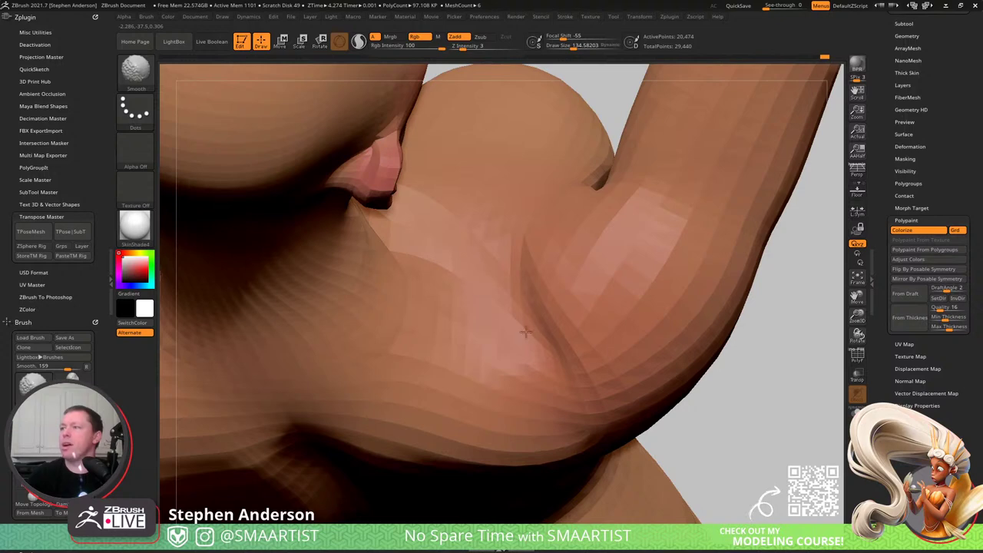
left_click_drag(522, 321, 525, 277, "shift")
mouse_move(523, 272)
right_mouse_down()
mouse_move(544, 274)
mouse_move(545, 321)
mouse_move(559, 304)
mouse_move(549, 345)
mouse_move(472, 296)
mouse_move(505, 296)
mouse_move(474, 272)
right_mouse_up()
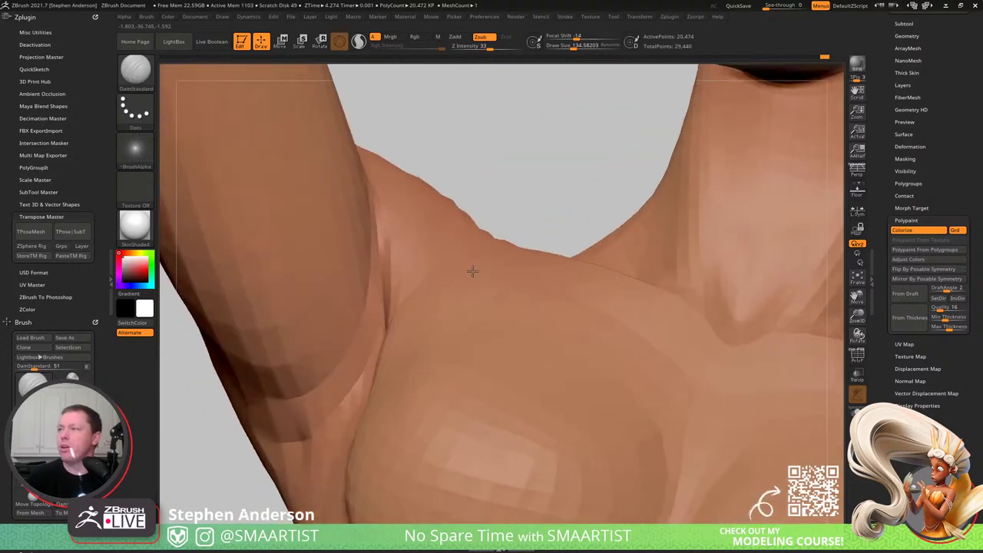
- Switch to the Standard brush and turn off its material channel for sculpting the front of the shoulder
key("b")
key("s")
key("t")
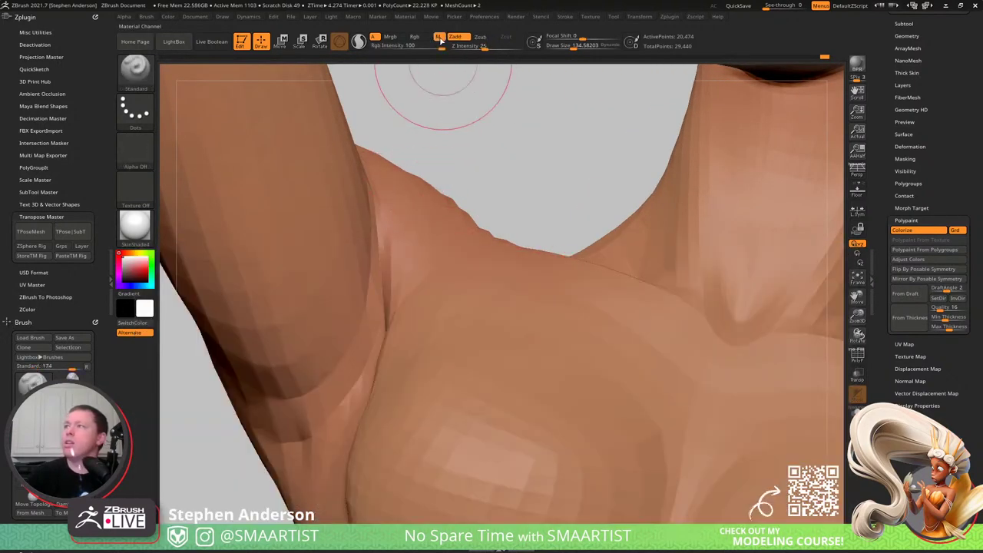
right_click_drag(409, 295, 430, 239)
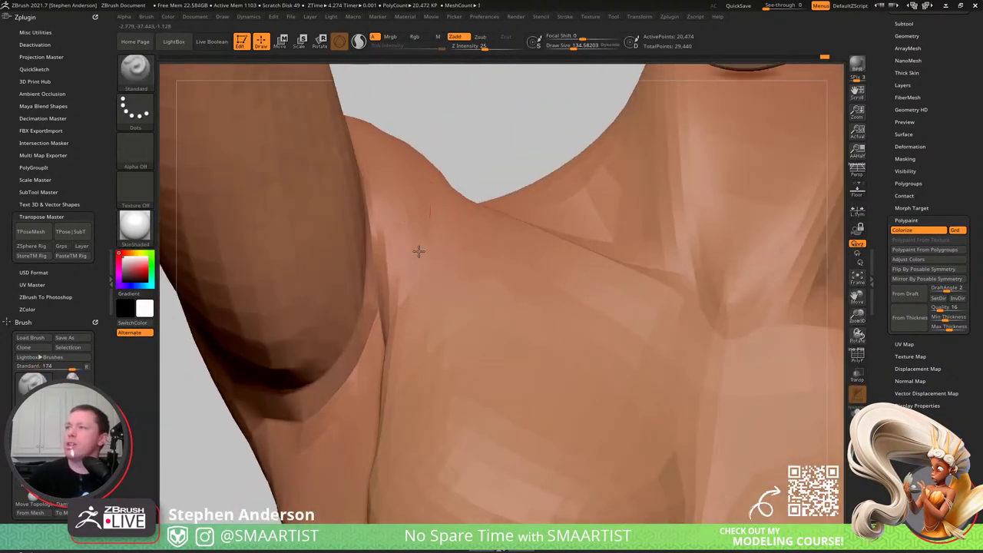
- Smooth the front of the raised shoulder around the crease next to the upper arm
key("shift")
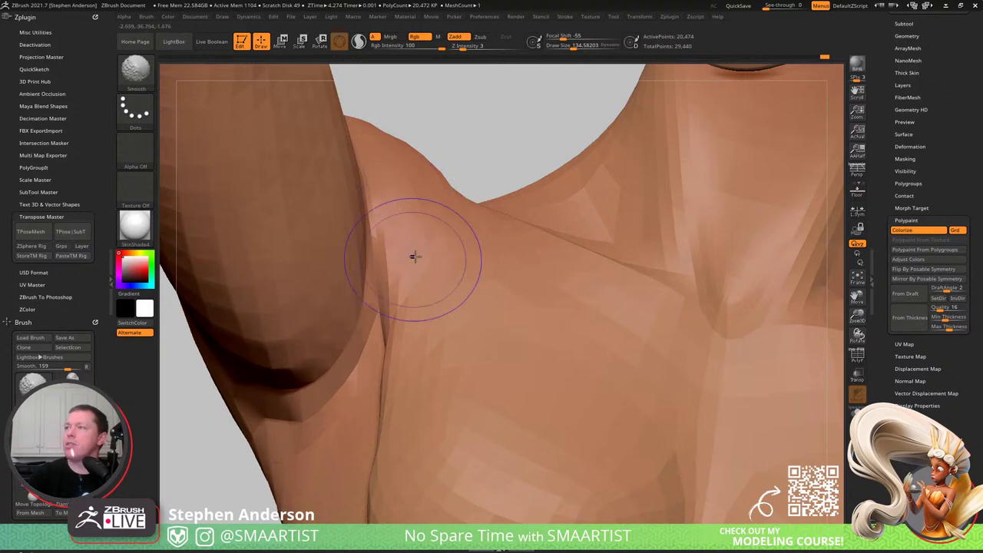
right_click_drag(415, 257, 429, 223)
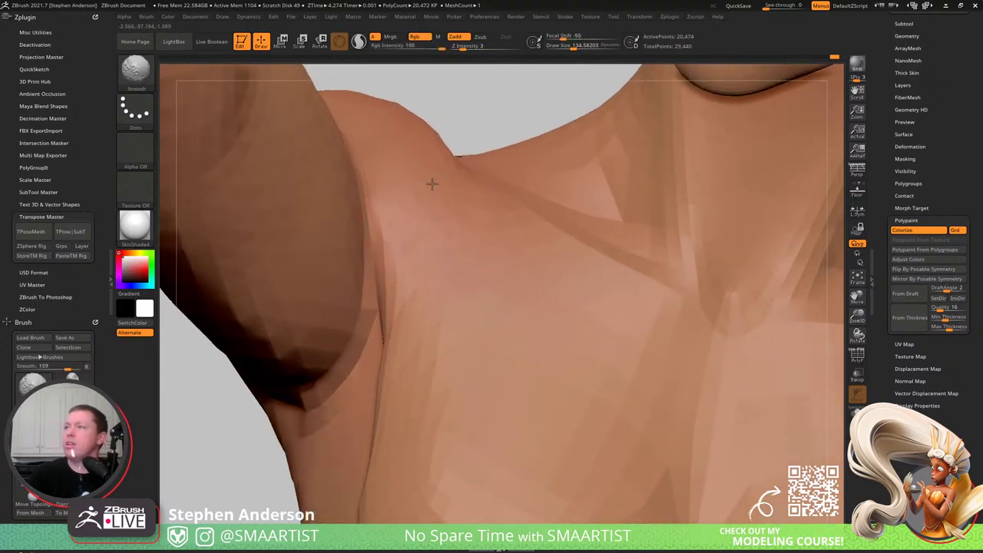
mouse_move(432, 182)
right_mouse_down()
mouse_move(417, 226)
mouse_move(418, 164)
mouse_move(428, 254)
mouse_move(446, 269)
mouse_move(451, 202)
mouse_move(443, 211)
mouse_move(461, 246)
mouse_move(487, 259)
mouse_move(479, 242)
mouse_move(466, 276)
mouse_move(395, 253)
mouse_move(413, 239)
right_mouse_up()
key("shift")
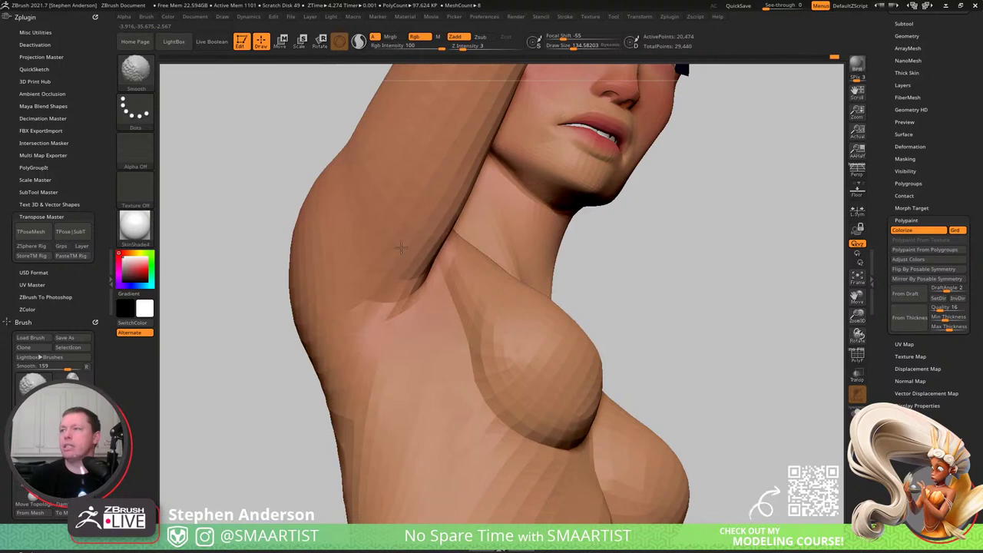
- Smooth the armpit and the skin fold beneath the raised arm
left_click_drag(401, 248, 428, 209, "shift")
right_click_drag(428, 209, 408, 231)
left_click_drag(445, 254, 461, 269, "shift")
mouse_move(419, 223)
right_mouse_down()
mouse_move(440, 191)
mouse_move(411, 201)
right_mouse_up()
key("shift")
right_click_drag(427, 165, 368, 295)
mouse_move(369, 252)
right_mouse_down()
mouse_move(373, 270)
mouse_move(290, 303)
mouse_move(359, 262)
mouse_move(330, 304)
mouse_move(378, 325)
mouse_move(356, 301)
mouse_move(381, 309)
mouse_move(398, 331)
mouse_move(388, 289)
right_mouse_up()
- Show the polygroup wireframe and reshape the armpit fold with the Move brush at a draw size of about 90, smoothing below it
key("shift")
key("shift+f")
key("b")
key("l")
key("s")
left_click_drag(385, 285, 388, 285)
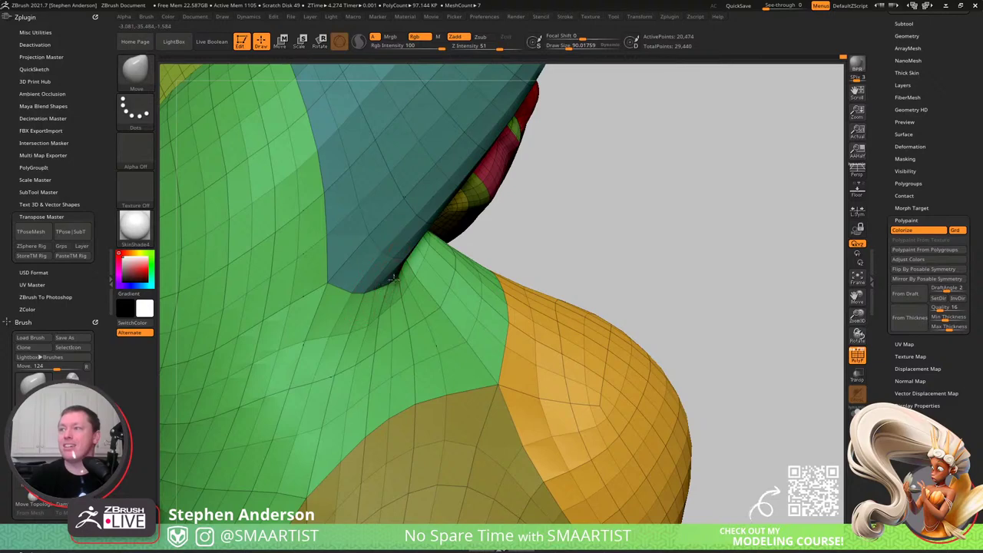
mouse_move(388, 276)
right_mouse_down()
mouse_move(354, 295)
mouse_move(299, 298)
right_mouse_up()
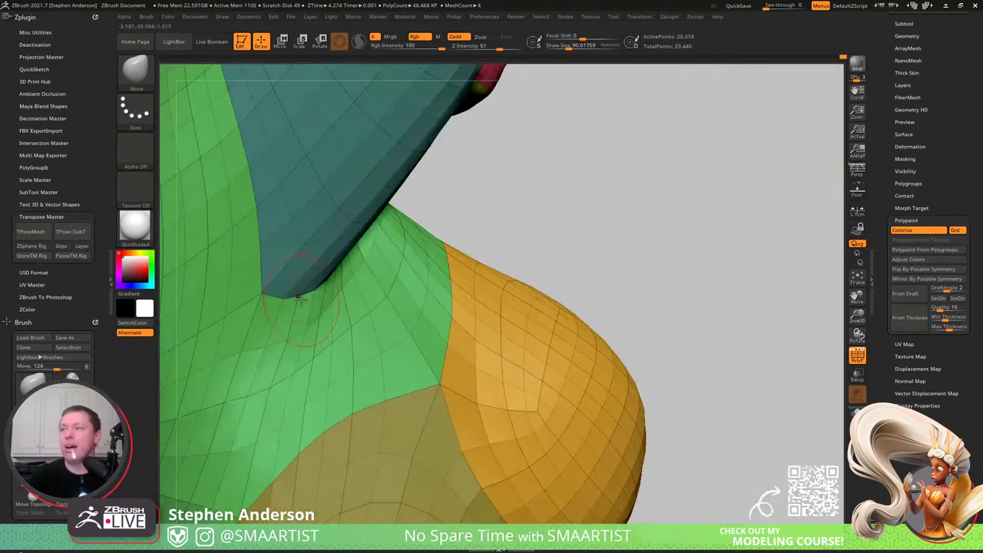
key("shift")
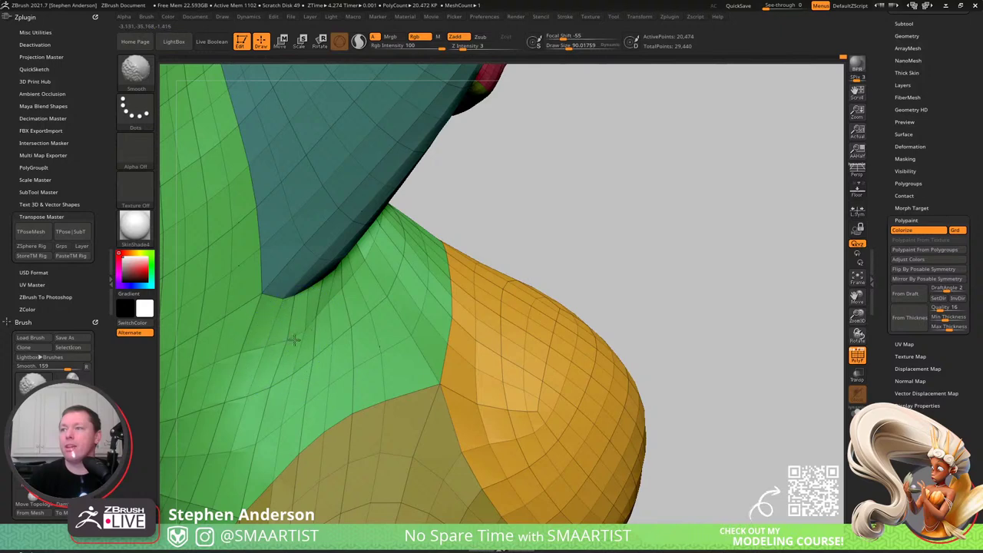
left_click_drag(302, 335, 317, 370, "shift")
- Hide the wireframe and adjust the side of the chest below the armpit with the Move brush at a draw size of about 124
mouse_move(329, 386)
right_mouse_down("ctrl")
mouse_move(330, 340)
mouse_move(315, 361)
mouse_move(326, 330)
right_mouse_up("ctrl")
key("shift+f")
mouse_move(523, 306)
right_mouse_down()
mouse_move(575, 324)
mouse_move(535, 270)
mouse_move(555, 267)
mouse_move(481, 391)
mouse_move(316, 277)
mouse_move(278, 285)
right_mouse_up()
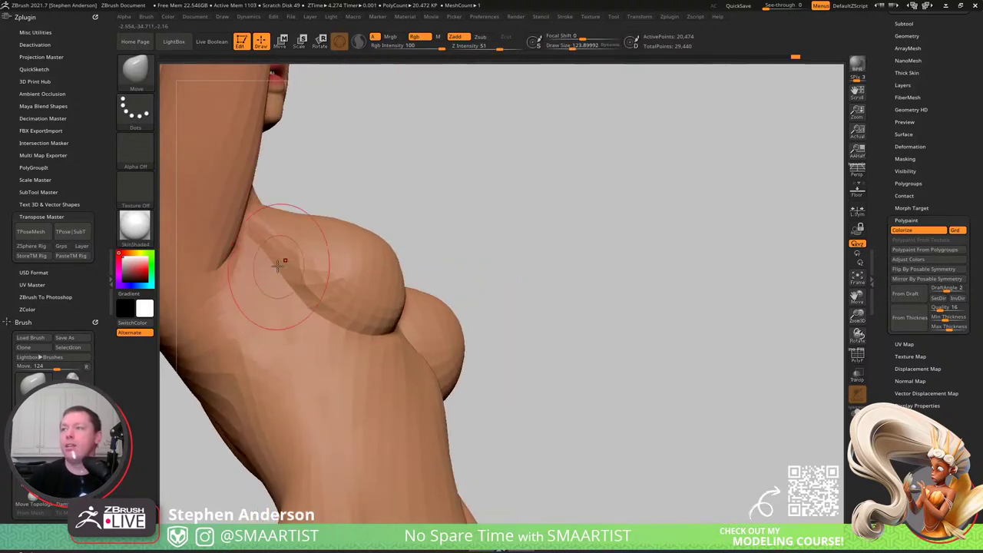
mouse_move(261, 256)
right_mouse_down()
mouse_move(369, 300)
mouse_move(452, 316)
mouse_move(261, 299)
mouse_move(243, 242)
mouse_move(264, 220)
mouse_move(336, 198)
mouse_move(325, 297)
mouse_move(288, 293)
mouse_move(297, 284)
mouse_move(319, 292)
mouse_move(302, 309)
mouse_move(321, 323)
mouse_move(286, 397)
right_mouse_up()
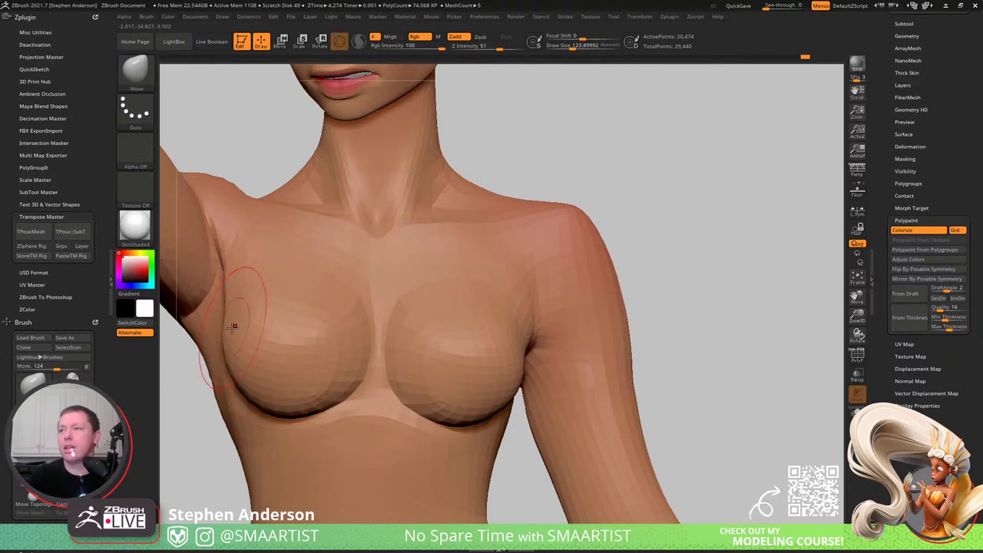
mouse_move(229, 326)
right_mouse_down()
mouse_move(206, 329)
mouse_move(292, 316)
mouse_move(284, 330)
right_mouse_up()
key("s")
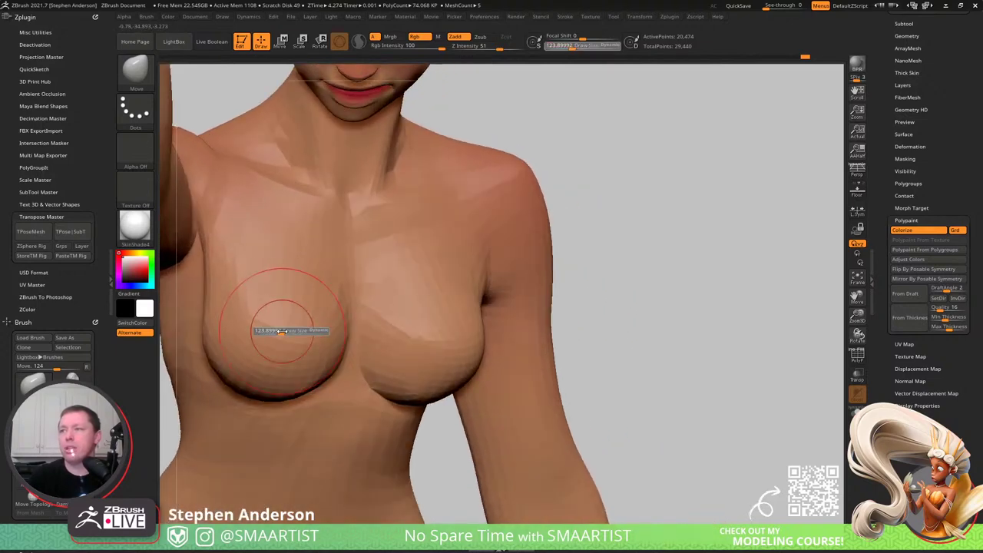
left_click_drag(284, 329, 288, 330)
right_click_drag(287, 329, 254, 388)
- Reduce the draw size to about 69 and smooth the upper chest around the breasts
key("s")
left_click_drag(254, 390, 258, 387)
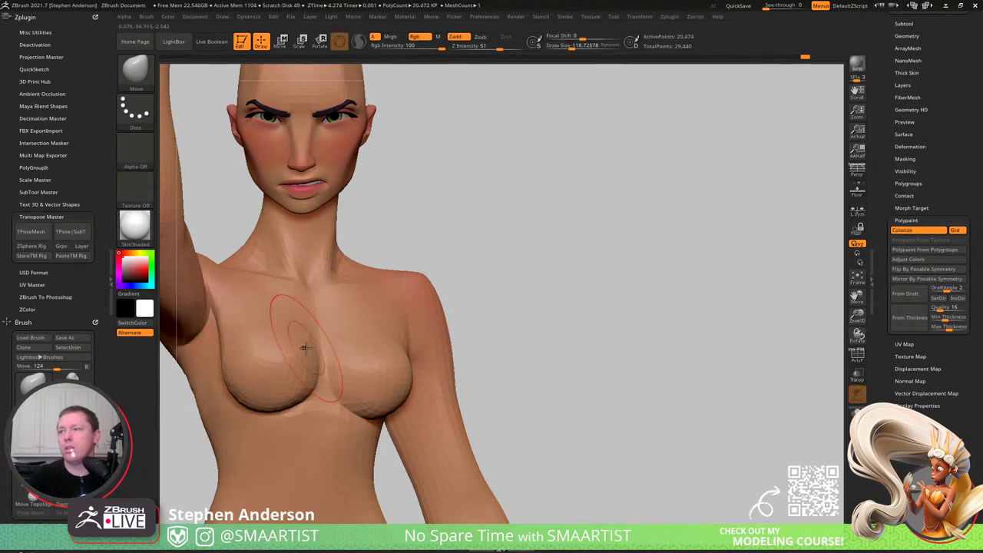
mouse_move(306, 348)
right_mouse_down()
mouse_move(291, 355)
mouse_move(322, 342)
right_mouse_up()
key("s")
left_click_drag(328, 341, 303, 362)
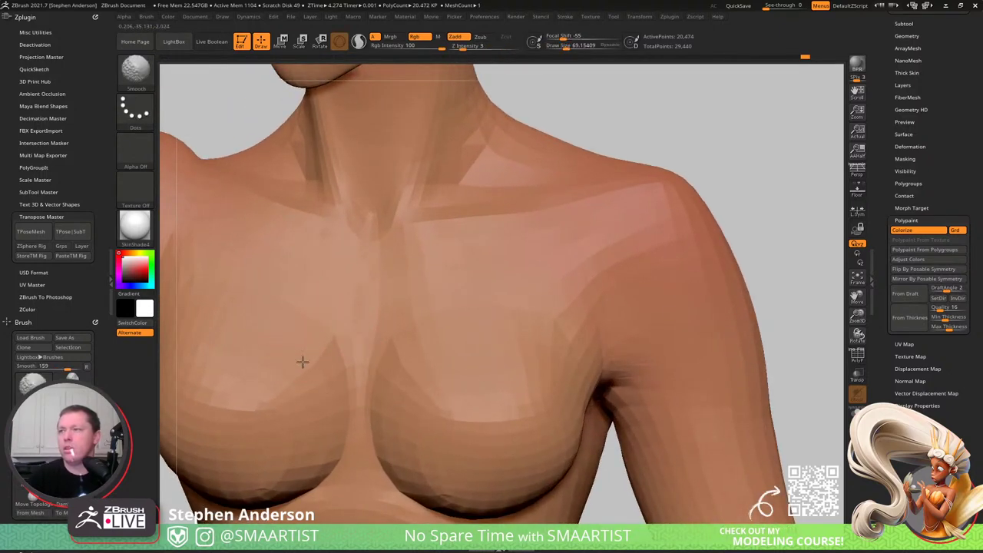
mouse_move(335, 365)
right_mouse_down()
mouse_move(428, 345)
mouse_move(400, 360)
right_mouse_up()
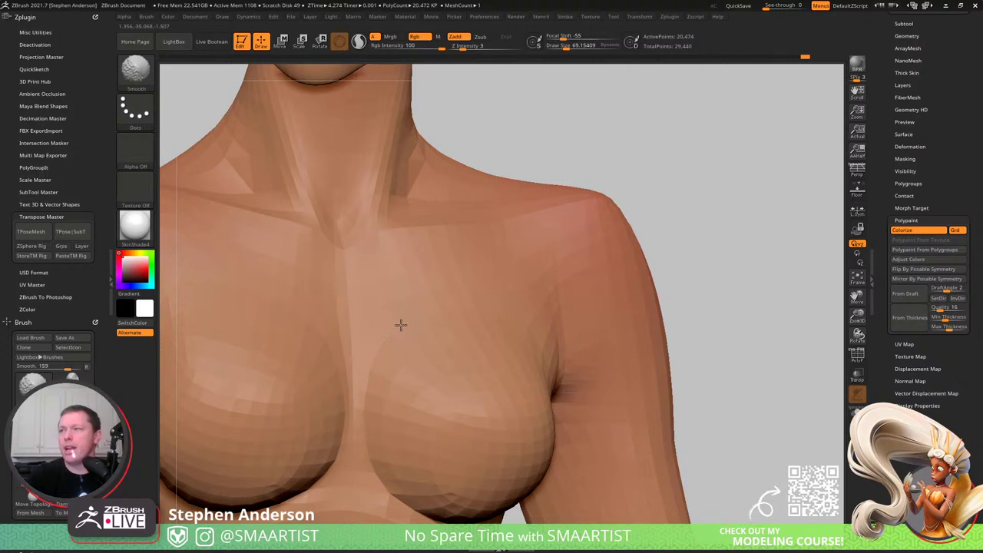
- Show the wireframe, mask the area around the chest beside the raised arm, and soften the mask's edge
mouse_move(401, 325)
right_mouse_down("ctrl")
mouse_move(361, 307)
mouse_move(384, 354)
mouse_move(399, 330)
mouse_move(347, 299)
mouse_move(395, 356)
mouse_move(373, 309)
mouse_move(358, 314)
mouse_move(329, 367)
mouse_move(304, 335)
right_mouse_up("ctrl")
right_click_drag(300, 219, 301, 259, "ctrl")
key("s")
left_click_drag(296, 261, 301, 260)
key("shift+f")
key("w")
left_click(309, 246, "ctrl")
key("q")
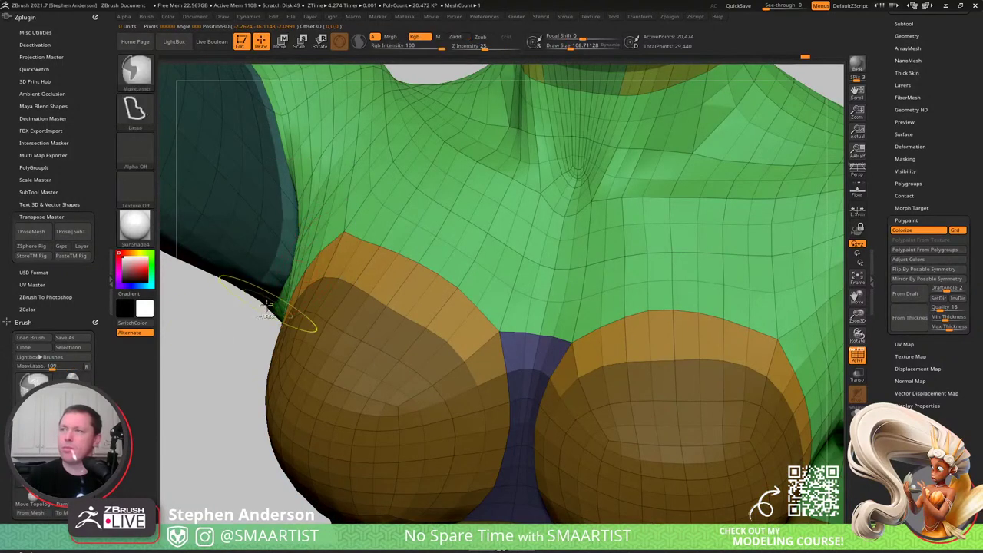
left_click(265, 311, "ctrl")
left_click(323, 262, "ctrl")
left_click(325, 264, "ctrl")
left_click(244, 334, "ctrl")
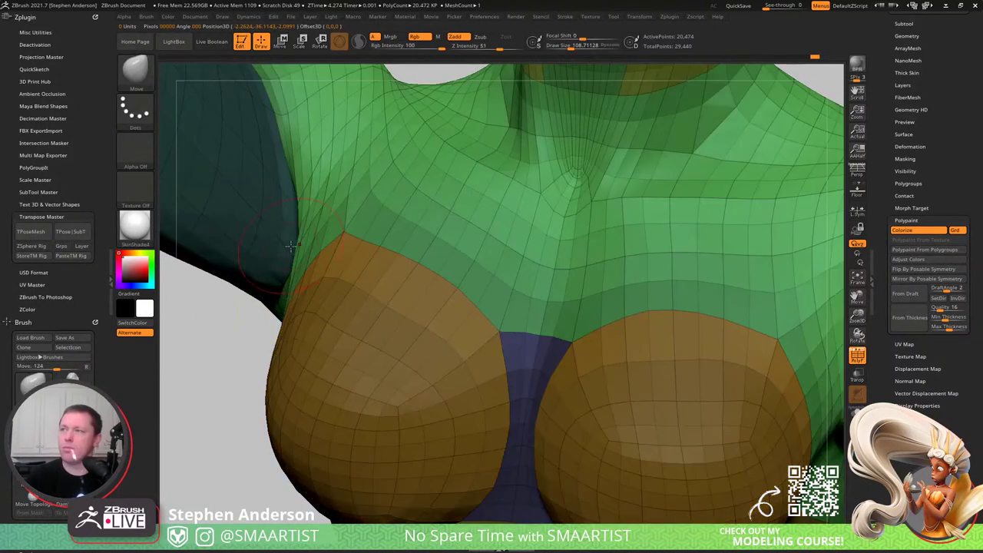
- Nudge the edge where the raised arm meets the chest with the Move brush at a draw size of about 215, clear the mask and hide the wireframe
key("s")
left_click_drag(292, 249, 301, 252)
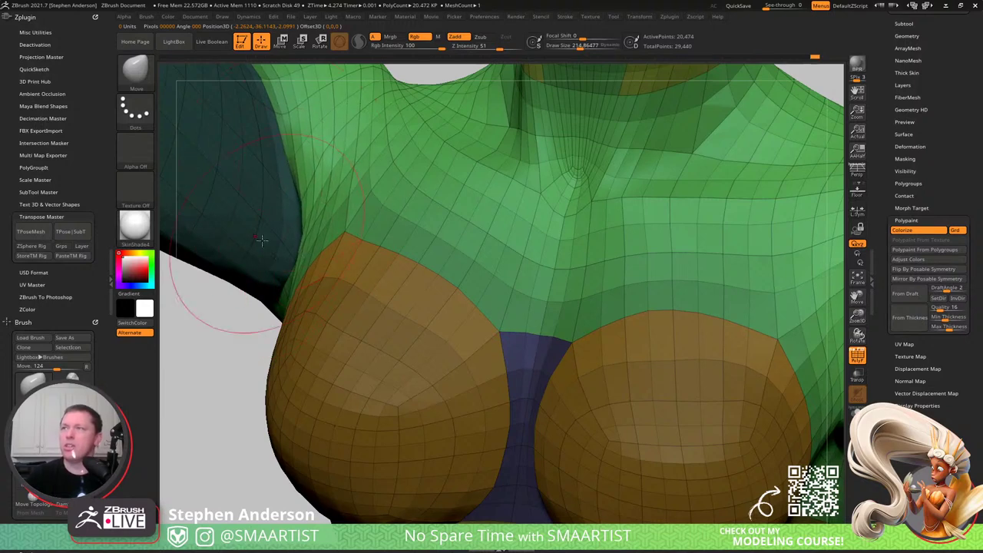
left_click_drag(235, 340, 243, 347, "ctrl")
right_click_drag(292, 307, 261, 293, "ctrl")
key("shift+f")
- Show the wireframe and mask the whole body except the bent leg from the hip down, softening the mask at the hip
right_click_drag(365, 325, 450, 307, "ctrl")
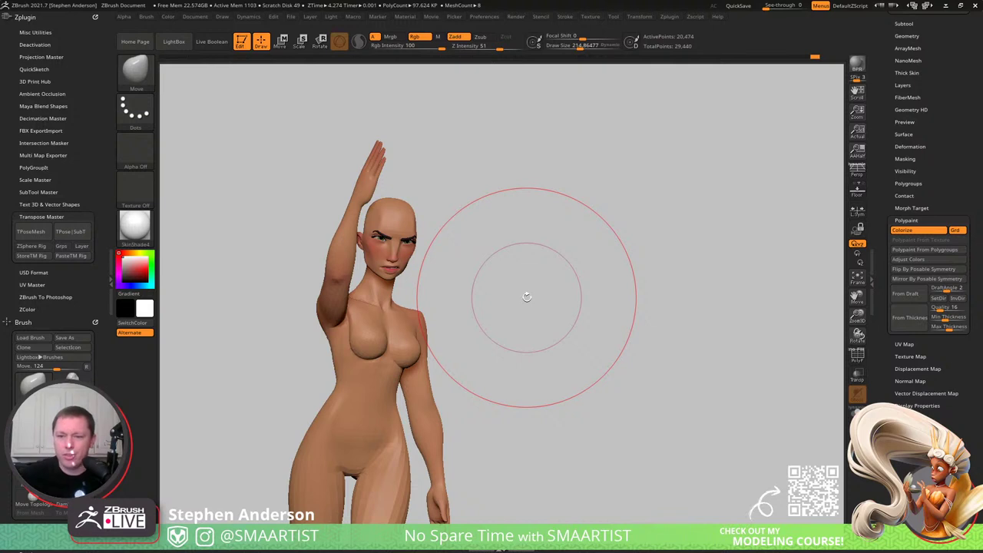
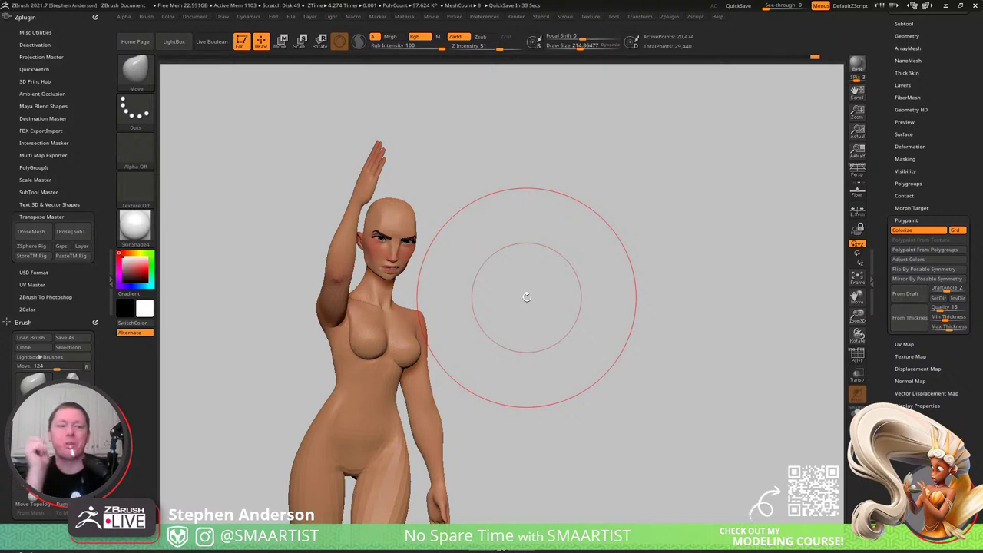
mouse_move(330, 241)
left_mouse_down()
mouse_move(400, 299)
mouse_move(446, 300)
left_mouse_up()
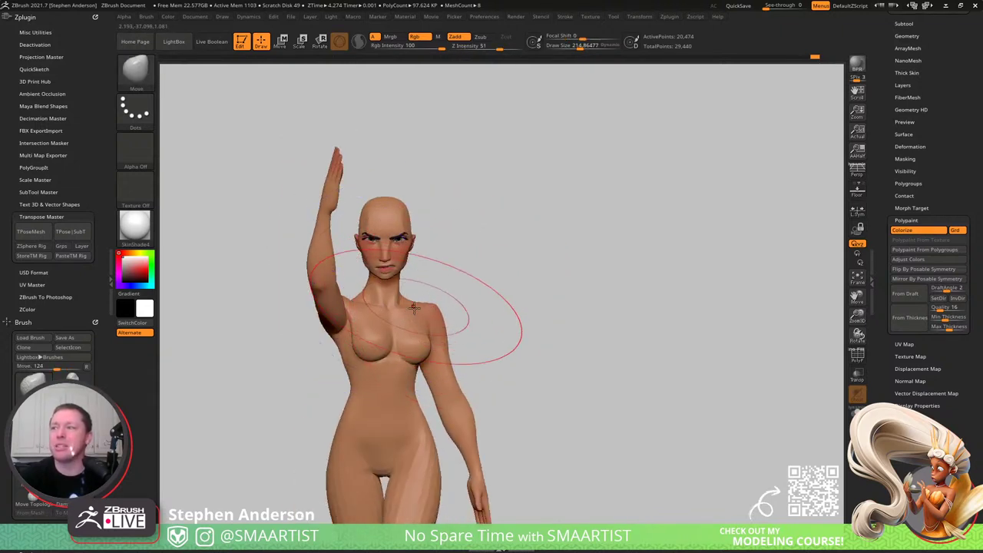
mouse_move(419, 307)
right_mouse_down("ctrl")
mouse_move(368, 289)
mouse_move(347, 248)
right_mouse_up("ctrl")
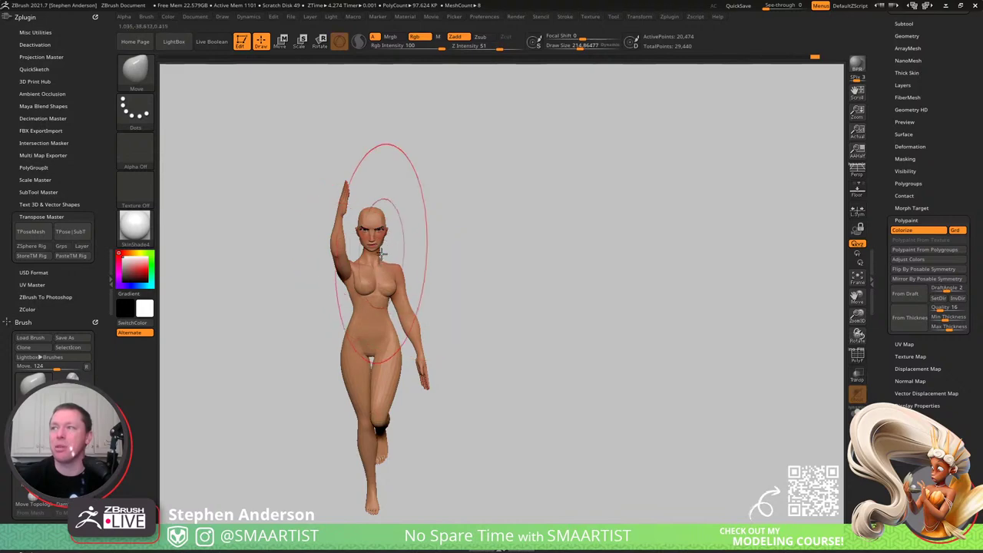
mouse_move(391, 368)
right_mouse_down("alt")
mouse_move(364, 289)
mouse_move(406, 315)
mouse_move(342, 293)
right_mouse_up("alt")
key("shift+f")
key("w")
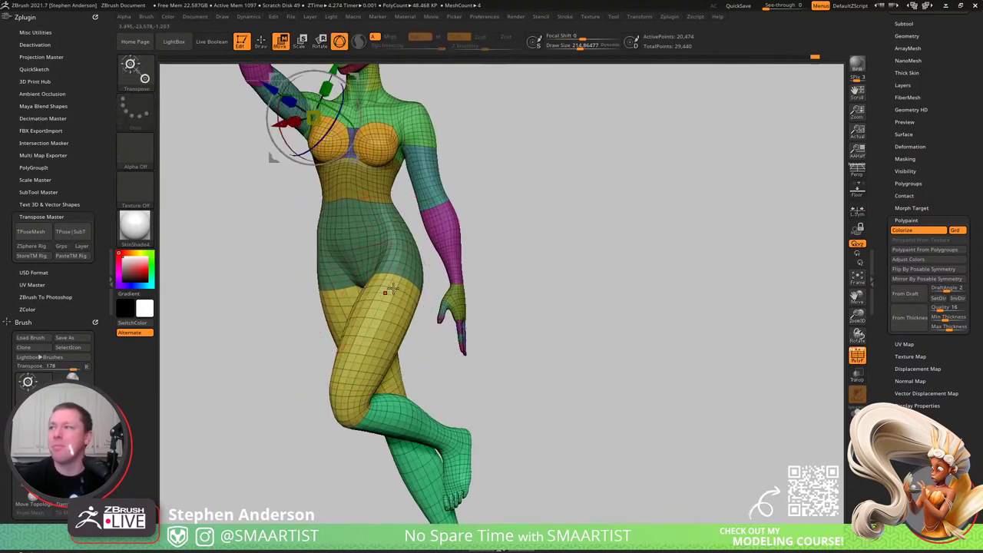
left_click_drag(402, 275, 393, 287, "ctrl")
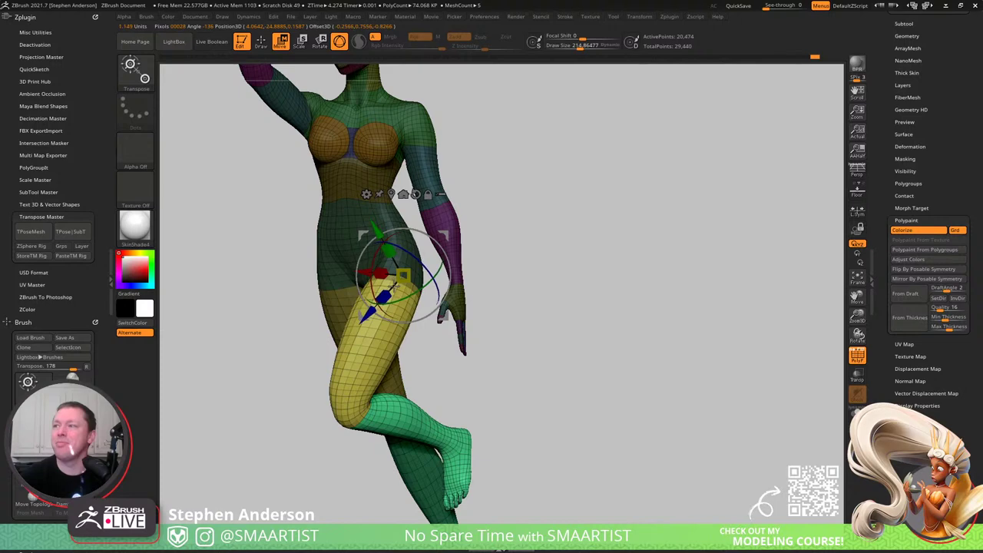
mouse_move(396, 290)
right_mouse_down()
mouse_move(432, 313)
mouse_move(430, 292)
mouse_move(384, 290)
right_mouse_up()
key("q")
left_click(463, 276, "ctrl")
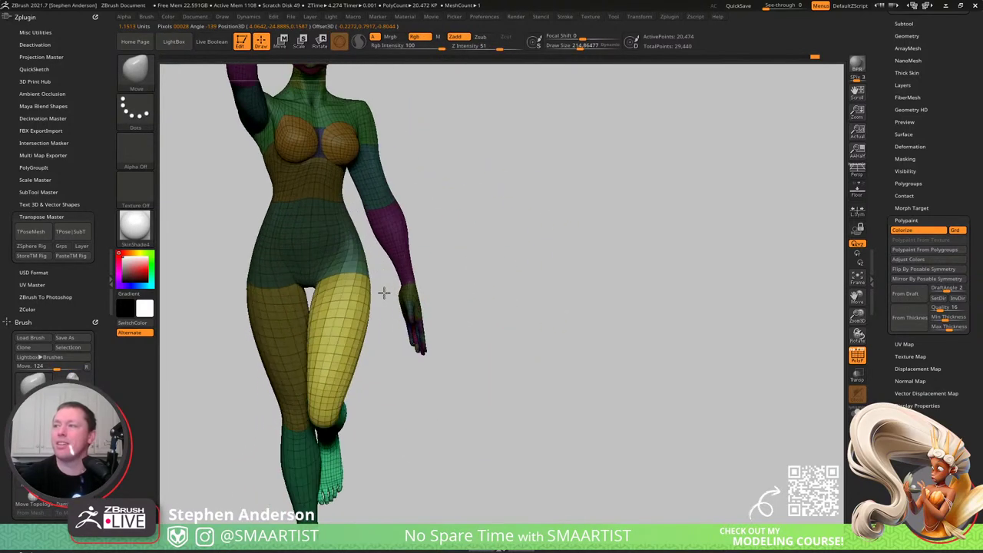
- Rotate the bent leg at the hip with the transform gizmo
key("w")
left_click(383, 329, "ctrl")
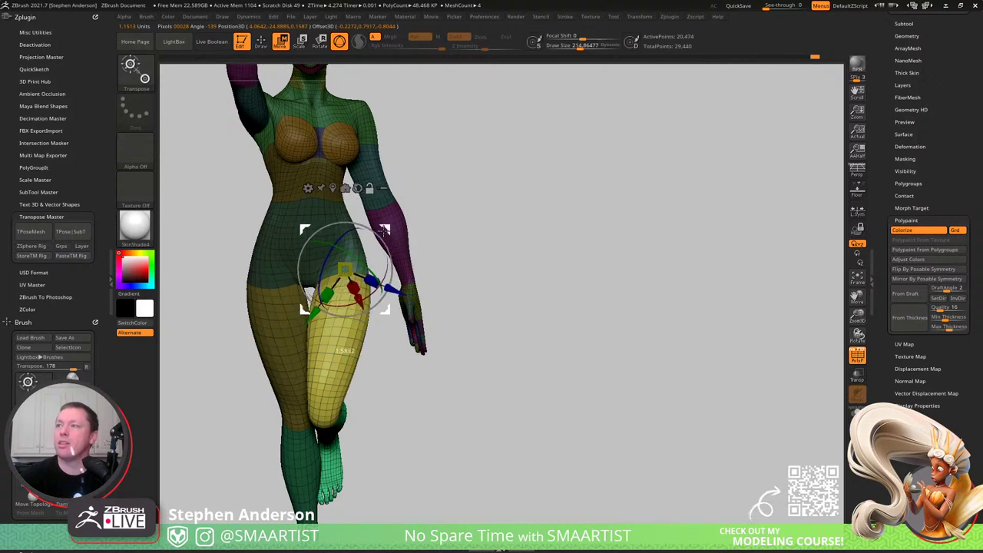
left_click_drag(366, 273, 374, 236)
right_click_drag(435, 256, 389, 238)
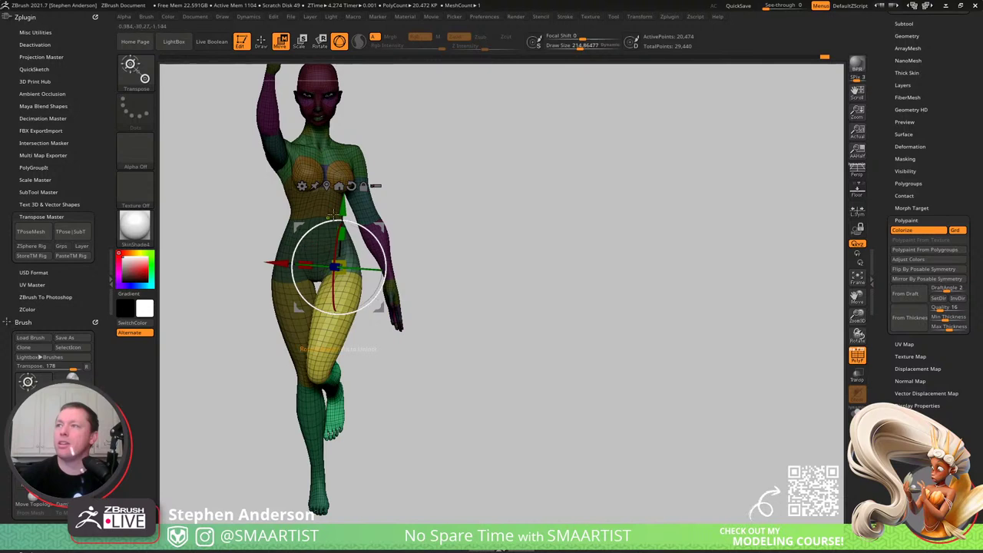
- Mask the upper body above the waist, leaving the hips and legs free, and soften the mask's edge
left_click_drag(379, 223, 517, 160, "alt")
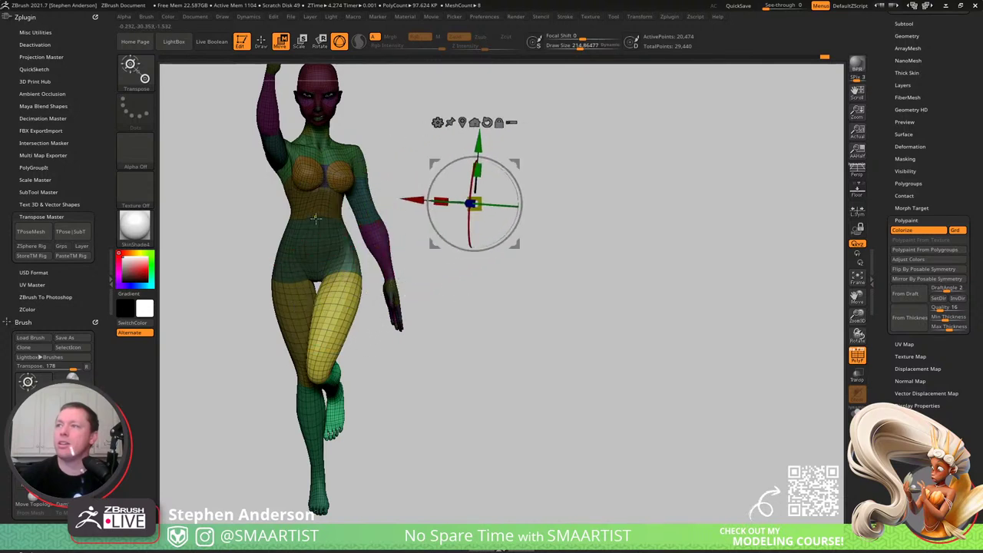
left_click(315, 219, "ctrl")
key("ctrl")
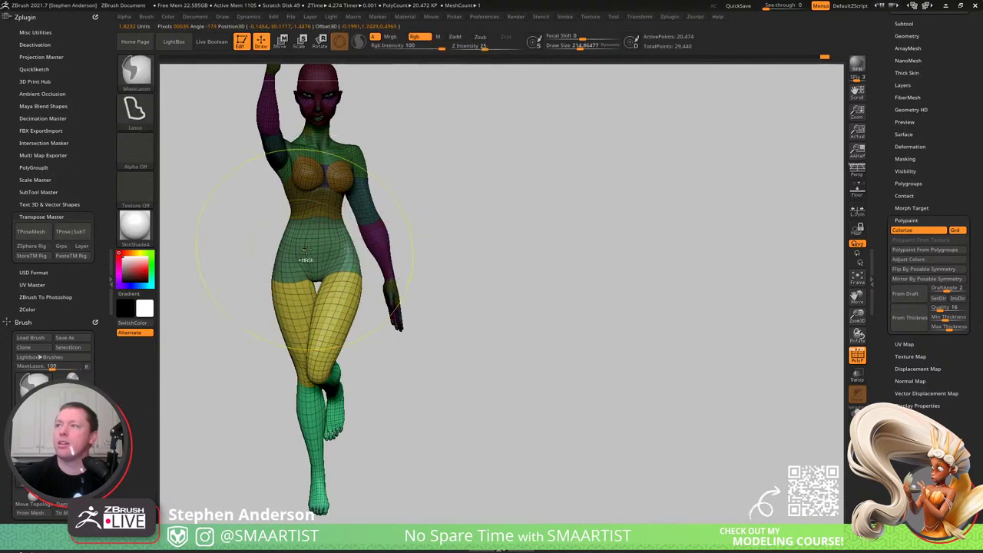
left_click(436, 219, "ctrl")
left_click(357, 233, "ctrl")
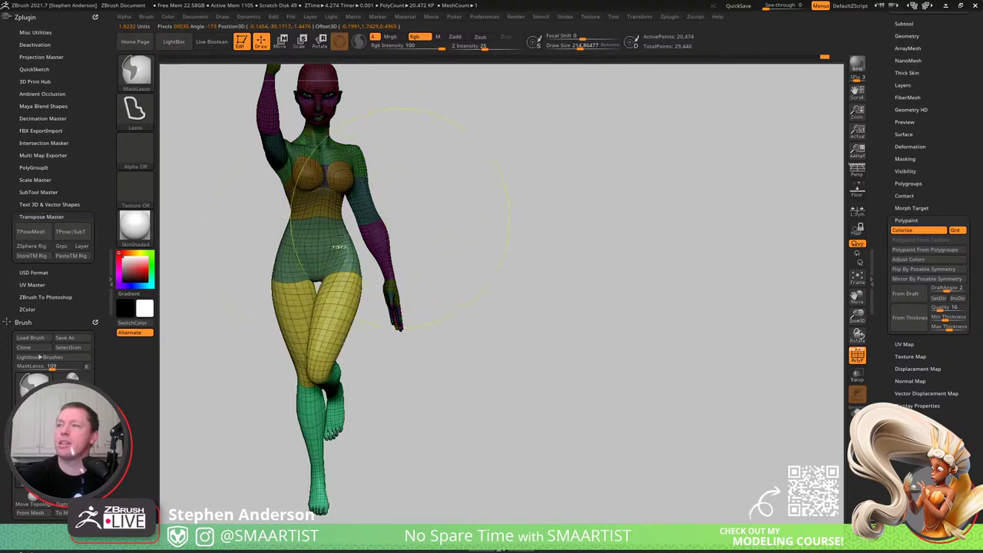
- Rotate the hips and legs at the waist with the transform gizmo and hide the wireframe to check the pose
right_click_drag(340, 248, 381, 238)
mouse_move(381, 237)
left_mouse_down()
mouse_move(423, 254)
mouse_move(391, 257)
mouse_move(396, 235)
left_mouse_up()
key("w")
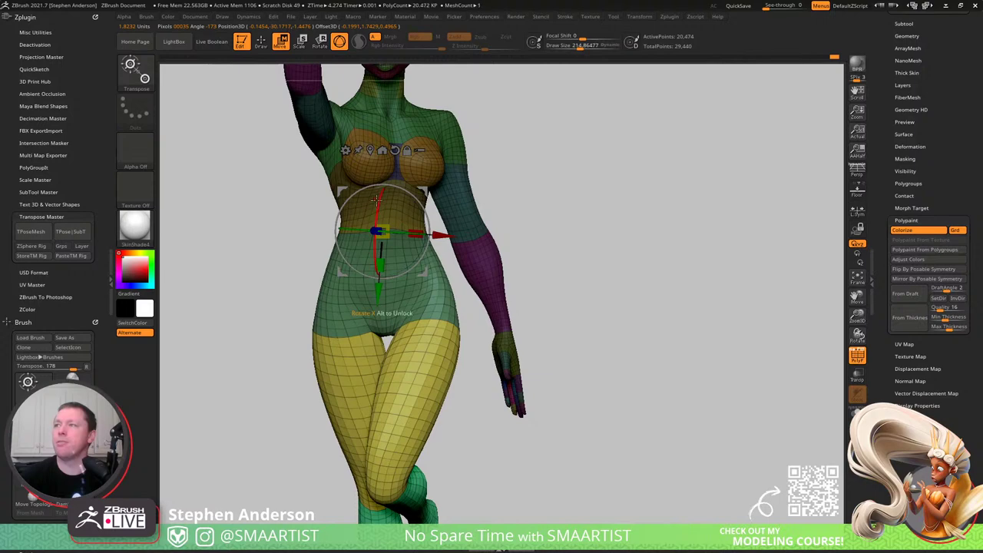
left_click_drag(376, 198, 424, 190)
mouse_move(454, 212)
right_mouse_down("ctrl")
mouse_move(469, 181)
mouse_move(459, 207)
right_mouse_up("ctrl")
right_click_drag(435, 379, 492, 302)
key("shift+f")
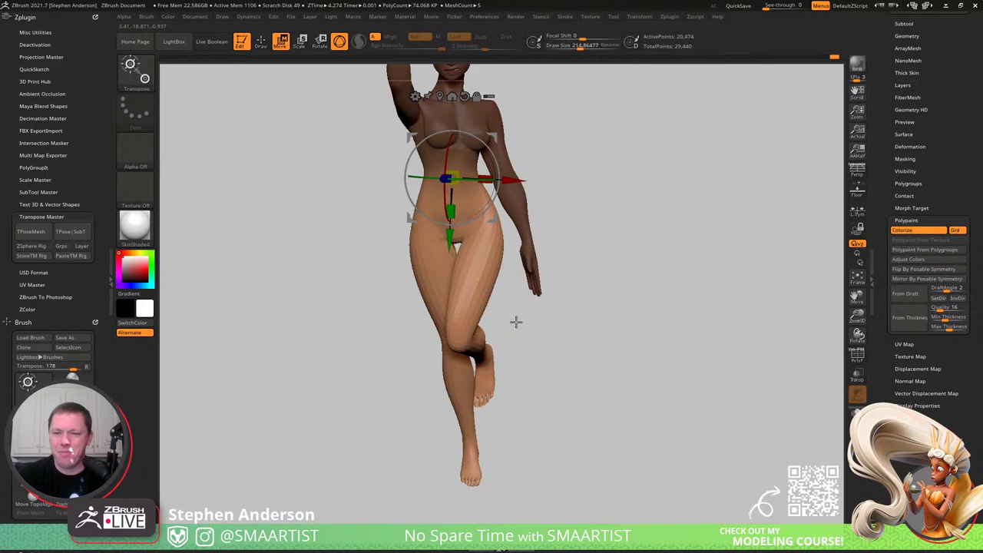
- Show the wireframe, mask everything except the raised foot, and rotate the foot at the ankle
right_click_drag(529, 379, 477, 310)
key("shift+f")
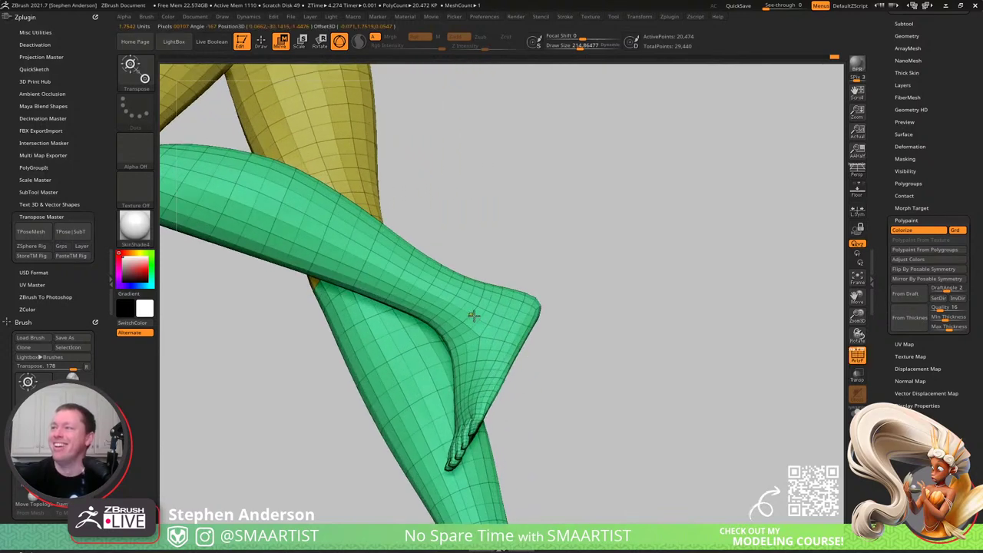
left_click_drag(474, 315, 486, 326, "ctrl")
right_click_drag(490, 326, 475, 336)
left_click_drag(511, 278, 521, 247)
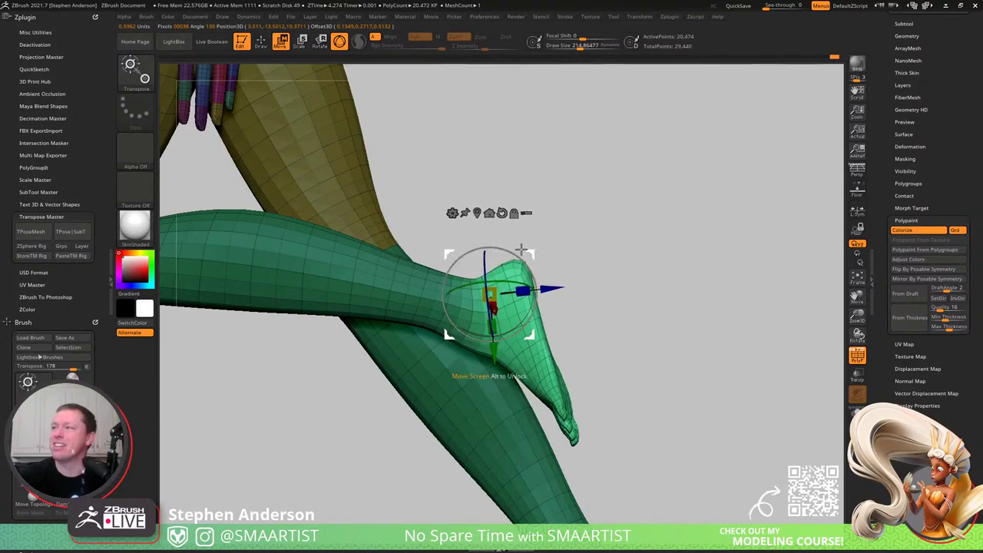
- Adjust the raised ankle with the Move brush at a draw size of about 109 and clear the mask
right_click_drag(536, 273, 548, 268)
key("q")
right_click_drag(468, 352, 473, 348, "ctrl")
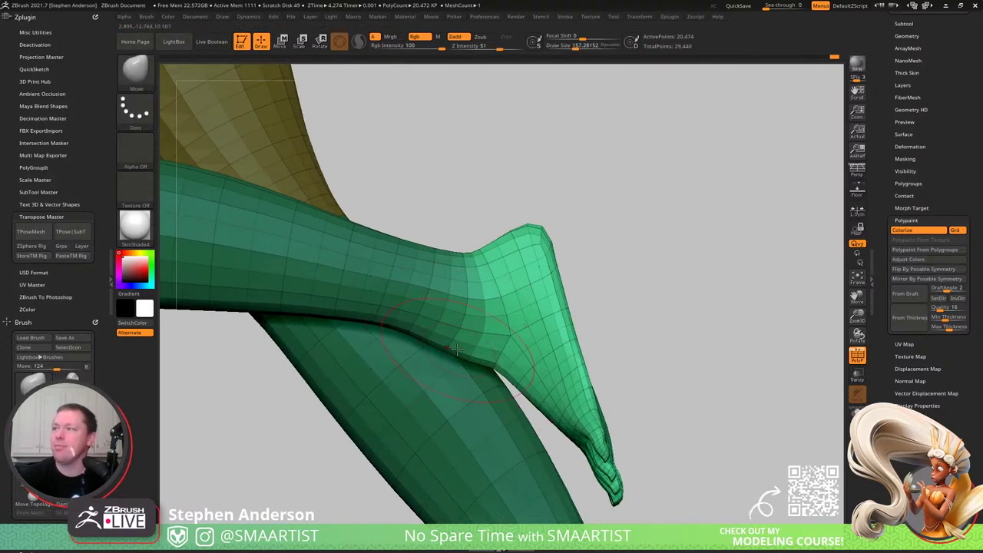
key("s")
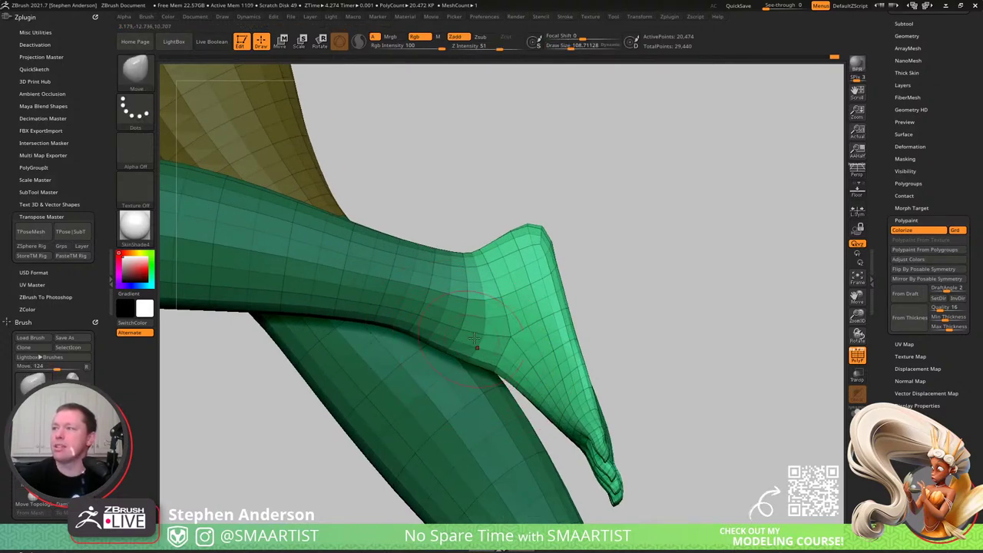
left_click_drag(593, 298, 635, 336, "ctrl")
- Isolate both lower legs, split them into separate polygroups with Auto Groups, and show the whole body again
right_click_drag(533, 344, 463, 308, "ctrl")
mouse_move(510, 336)
right_mouse_down("ctrl")
mouse_move(448, 263)
mouse_move(526, 217)
right_mouse_up("ctrl")
left_click(498, 322, "ctrl+shift")
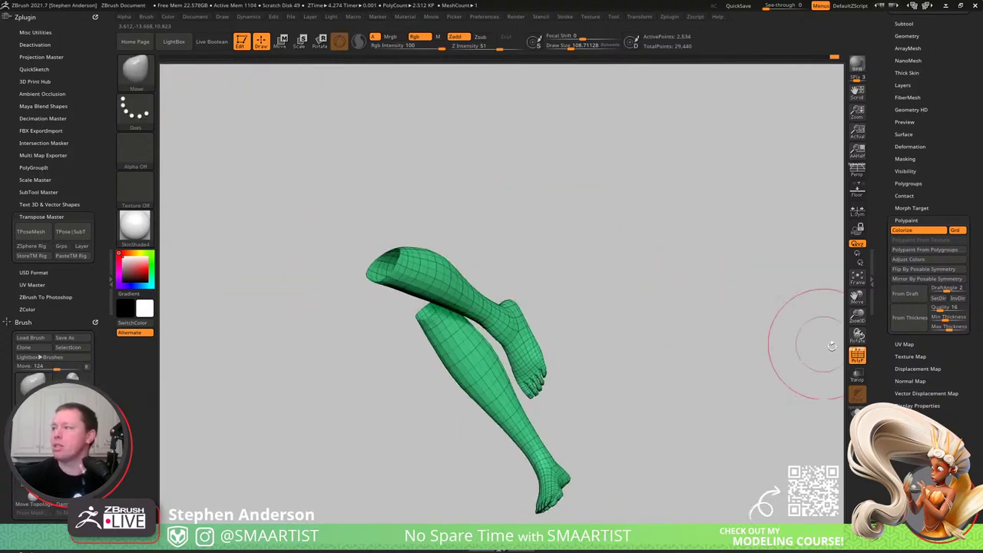
left_click(908, 183)
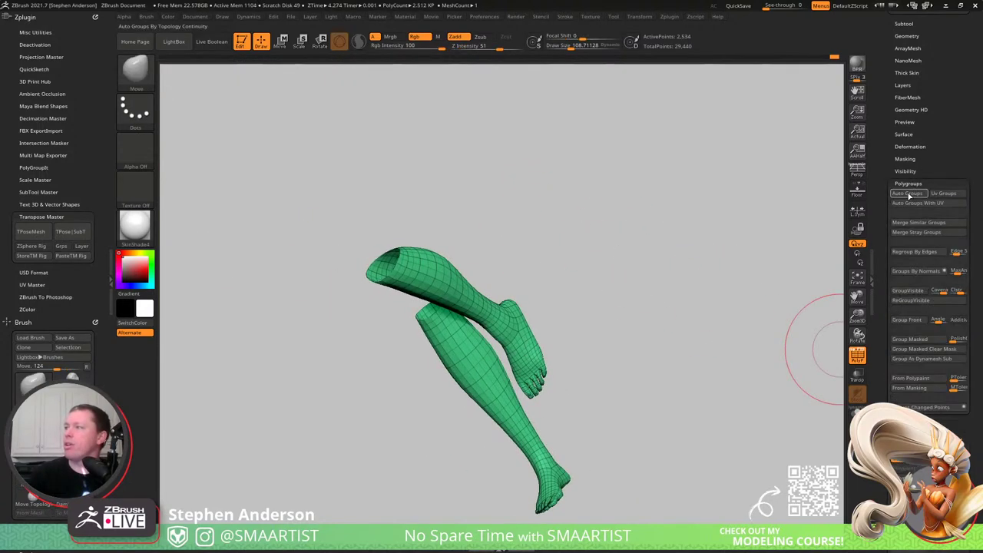
left_click(615, 275, "ctrl")
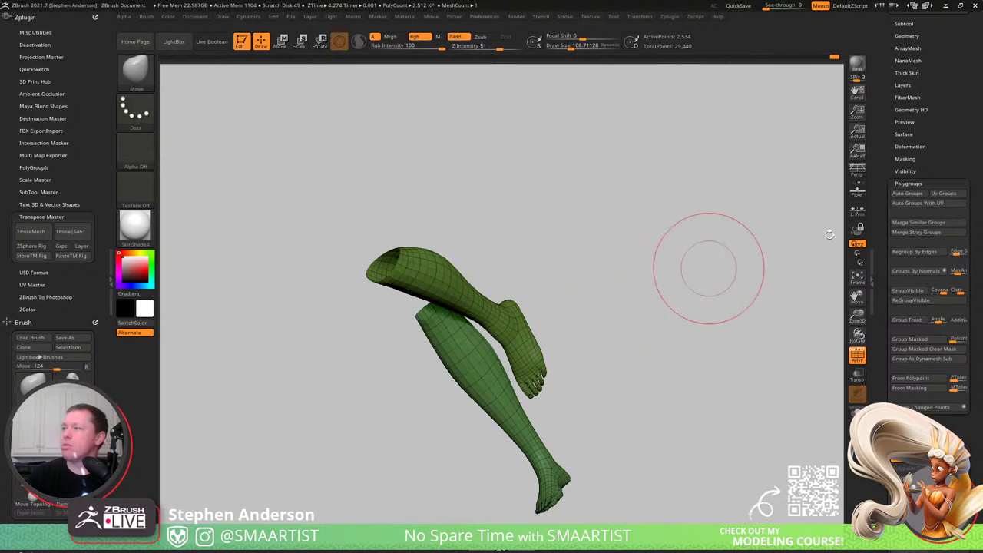
left_click(908, 192)
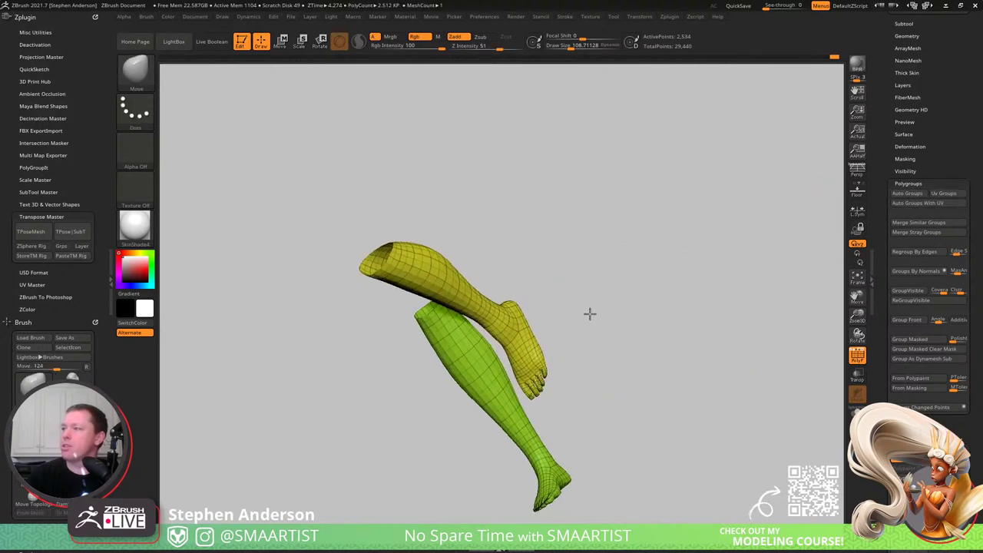
left_click(635, 254, "ctrl+shift")
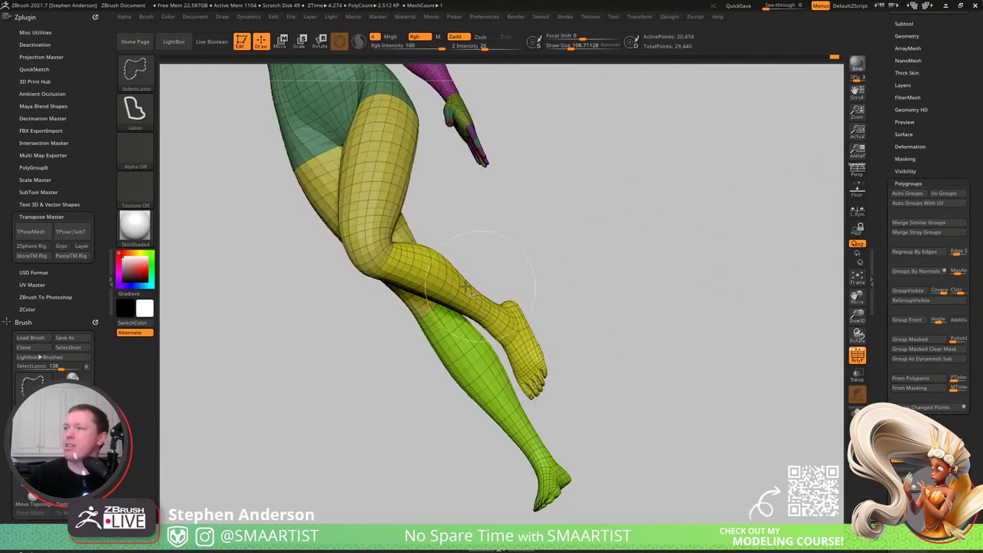
- Isolate both thighs, split them into separate polygroups with Auto Groups, and restore the full body's visibility
left_click(384, 206, "ctrl+shift")
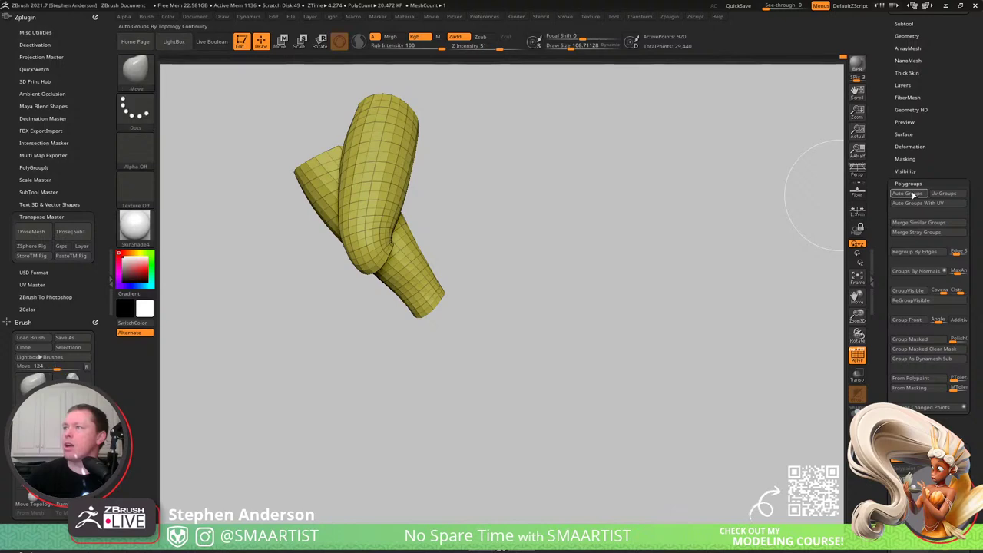
left_click(803, 212, "ctrl+shift")
mouse_move(389, 274)
right_mouse_down()
mouse_move(433, 274)
mouse_move(415, 262)
mouse_move(450, 262)
right_mouse_up()
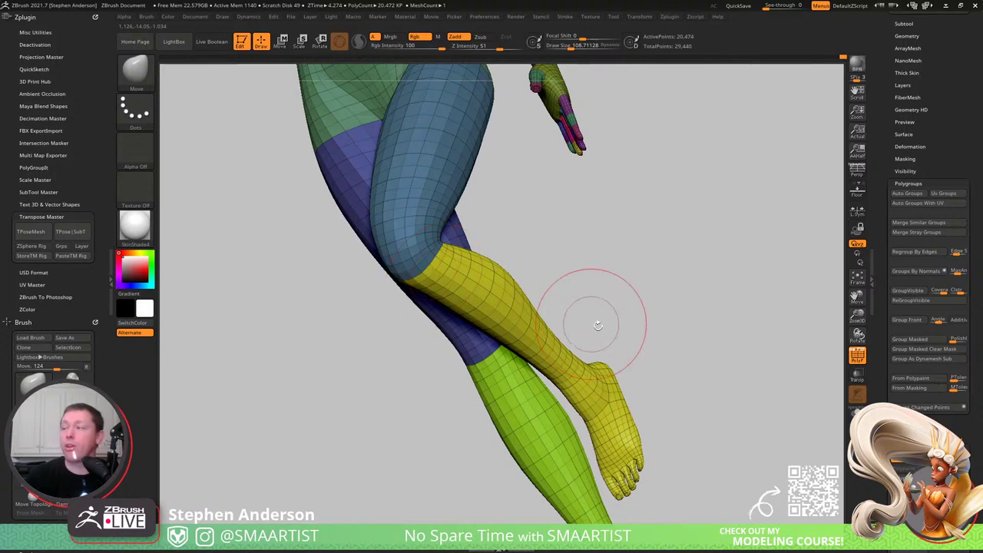
- Isolate the thumb polygroup at the lowered hand to check it, and show the full figure again
right_click_drag(615, 328, 507, 248, "ctrl")
mouse_move(507, 248)
right_mouse_down("alt")
mouse_move(530, 377)
mouse_move(461, 402)
mouse_move(461, 325)
mouse_move(515, 356)
mouse_move(529, 394)
mouse_move(504, 383)
mouse_move(498, 396)
mouse_move(467, 342)
mouse_move(446, 397)
mouse_move(453, 417)
right_mouse_up("alt")
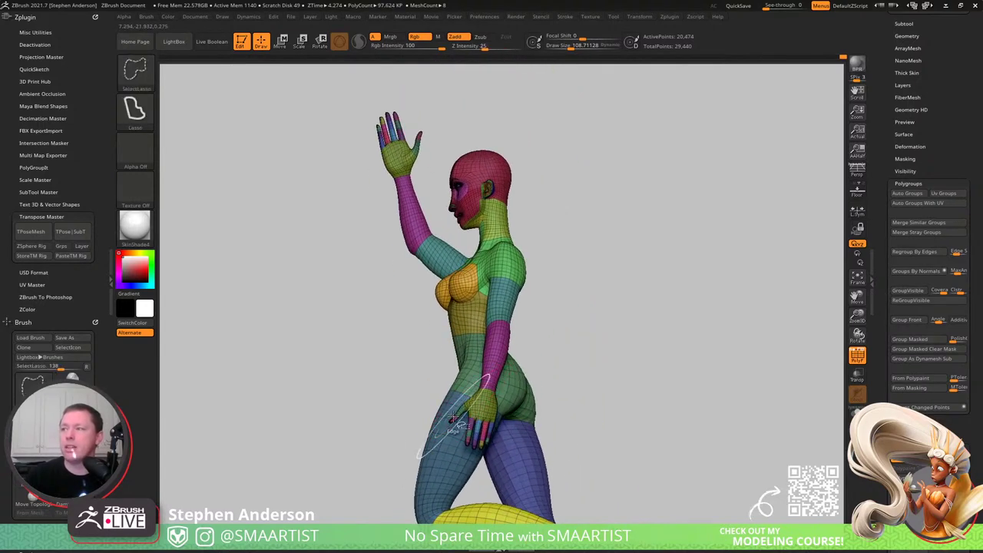
left_click_drag(453, 418, 454, 423, "ctrl+shift")
mouse_move(448, 417)
right_mouse_down()
mouse_move(465, 430)
mouse_move(454, 415)
right_mouse_up()
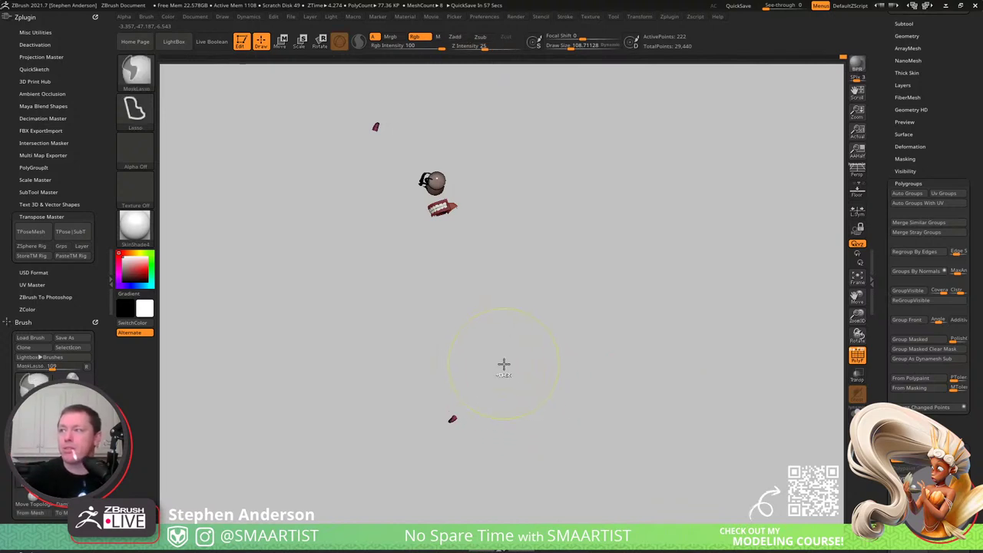
left_click(527, 377, "ctrl+shift")
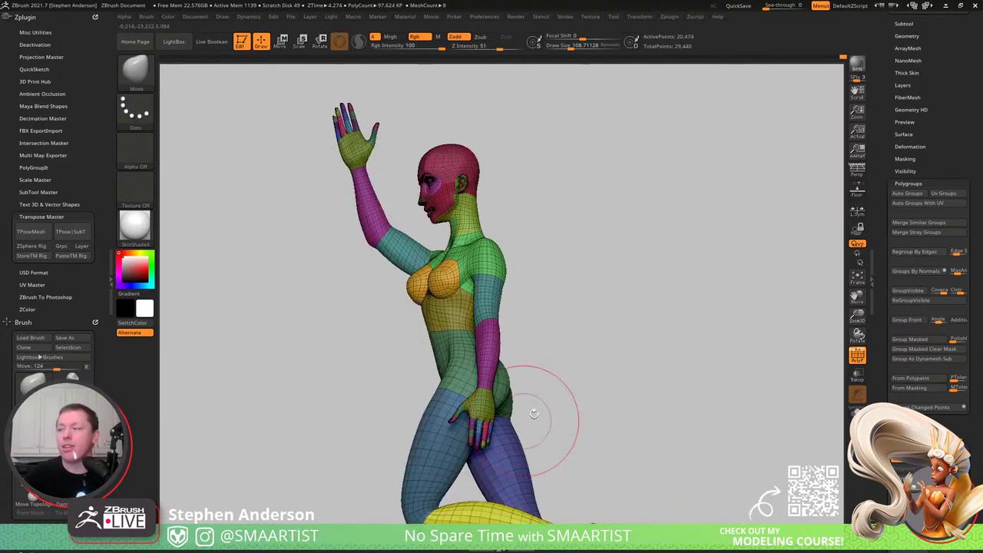
- Mask everything except the raised lower leg's polygroup and return to the Move brush with a draw size of about 146
left_click_drag(529, 402, 587, 346, "alt")
right_click_drag(527, 461, 510, 323, "alt")
right_click_drag(371, 309, 530, 321)
left_click_drag(531, 321, 494, 308)
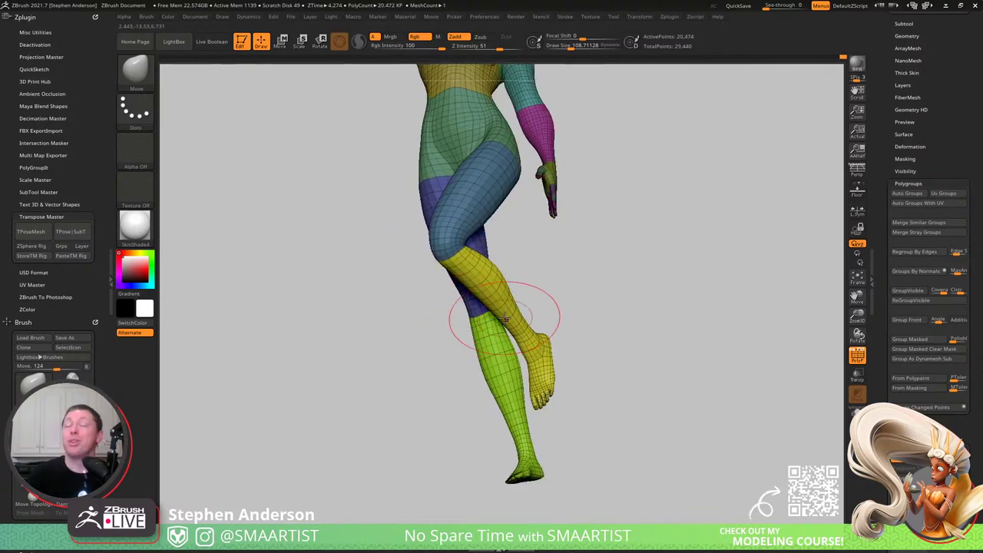
right_click_drag(523, 410, 483, 400, "alt")
right_click_drag(507, 336, 408, 342)
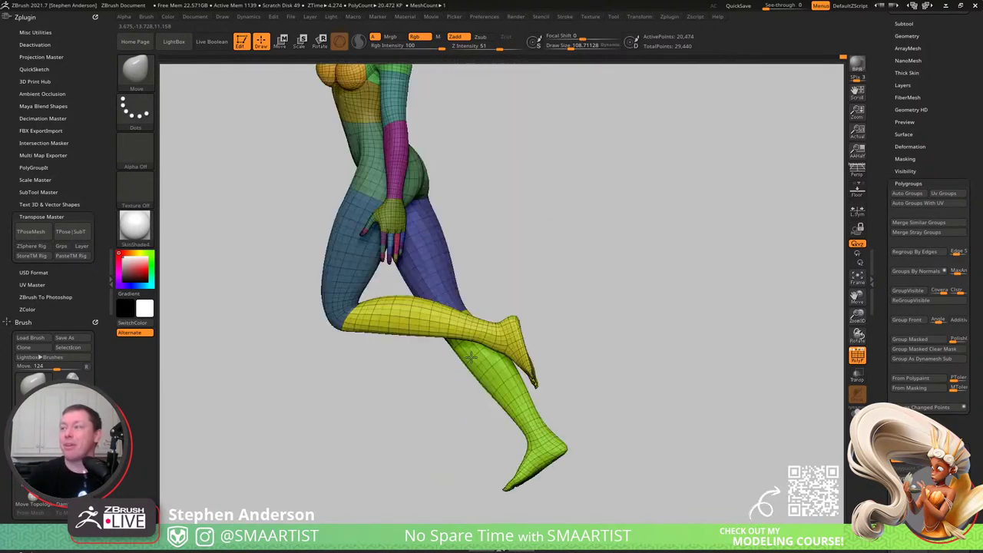
right_click_drag(512, 363, 637, 526, "ctrl")
key("w")
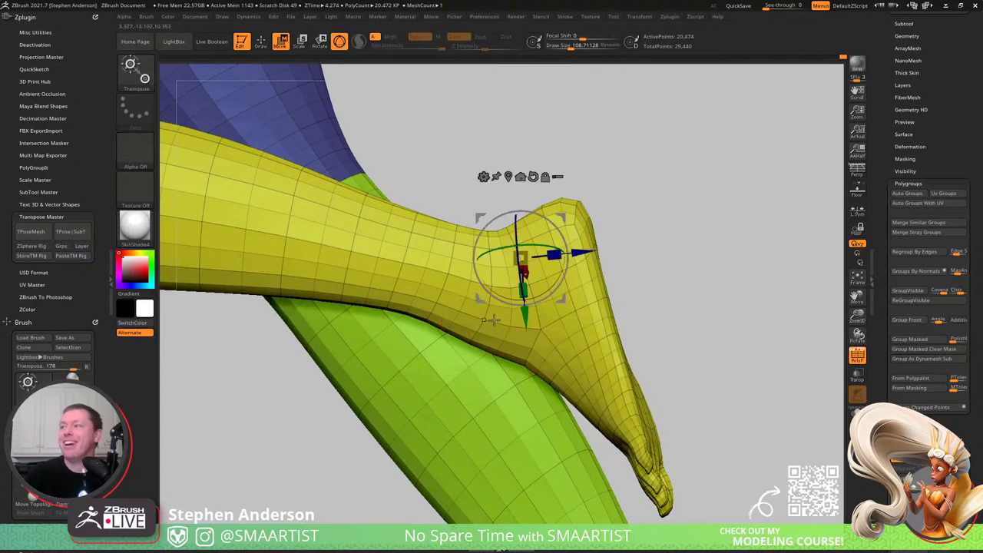
key("q")
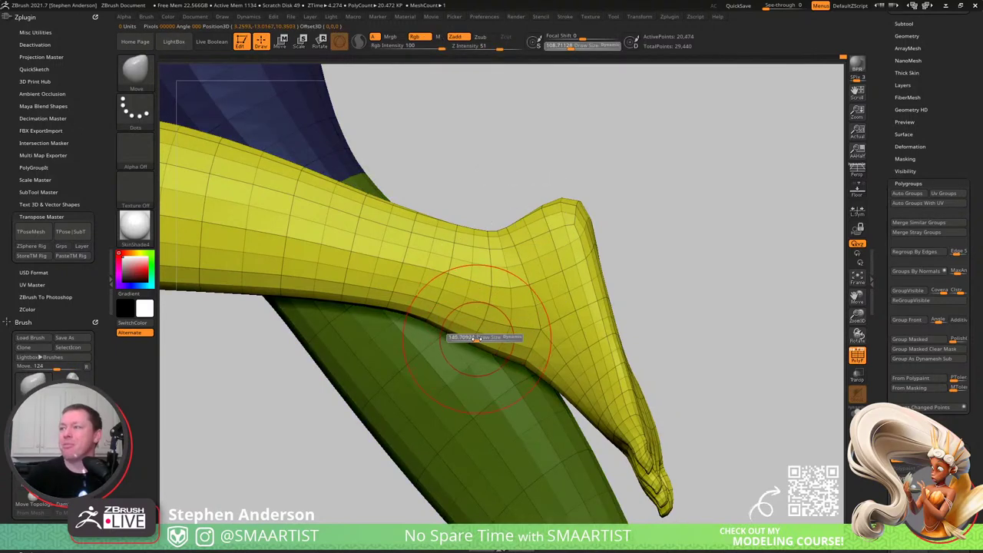
- Smooth and reshape the front of the raised ankle, reducing the draw size to about 90
key("shift")
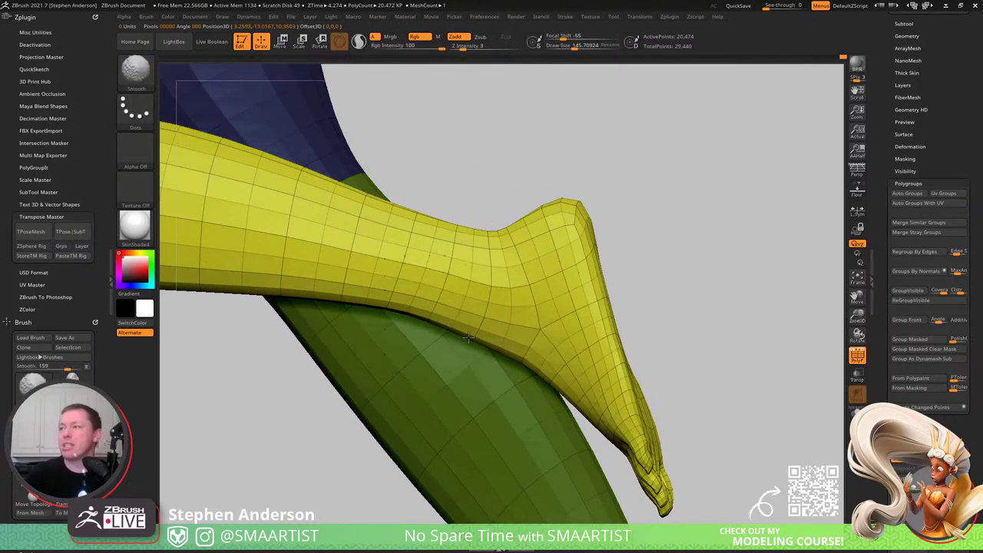
mouse_move(469, 338)
right_mouse_down()
mouse_move(494, 341)
mouse_move(475, 293)
mouse_move(461, 324)
right_mouse_up()
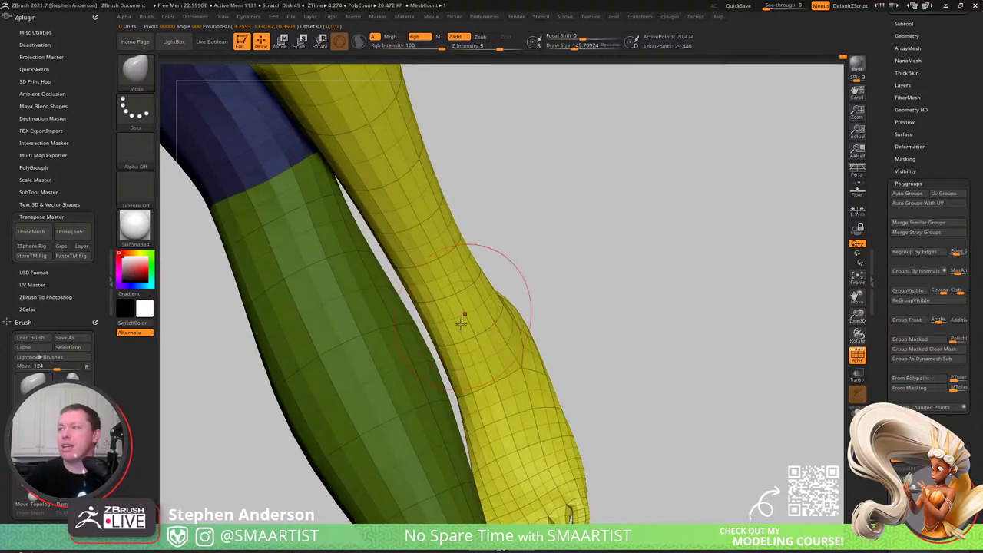
key("shift")
key("s")
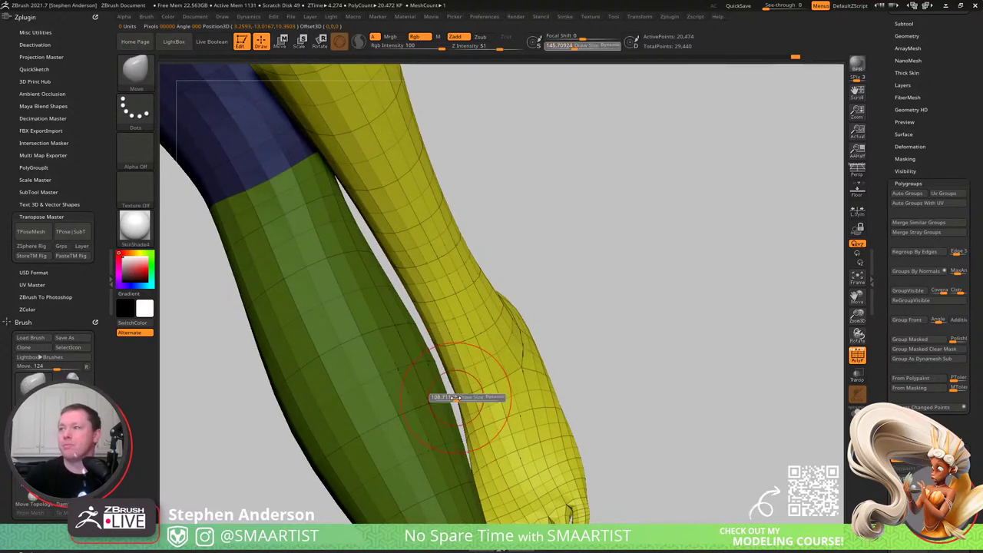
left_click_drag(463, 399, 458, 399)
key("shift")
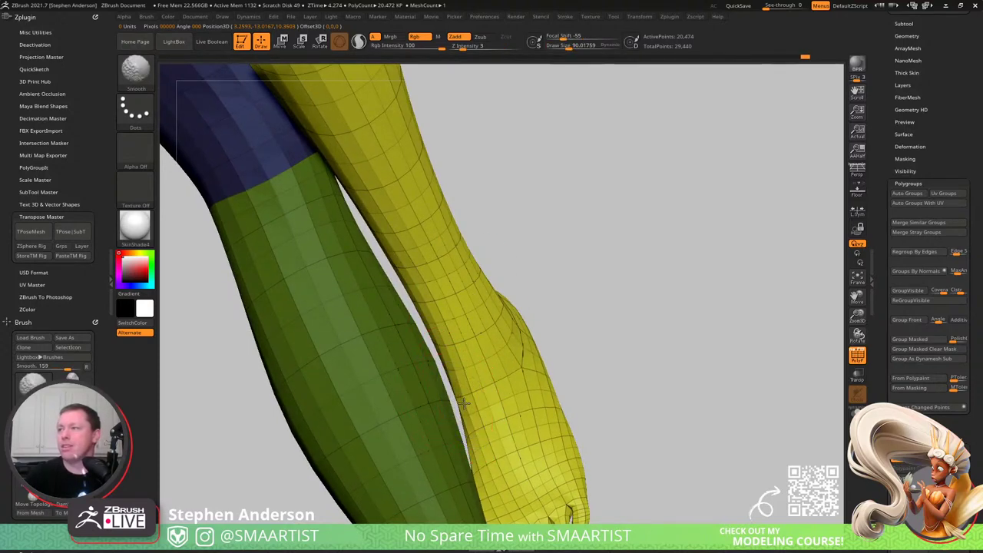
mouse_move(470, 408)
right_mouse_down()
mouse_move(463, 401)
mouse_move(471, 404)
right_mouse_up()
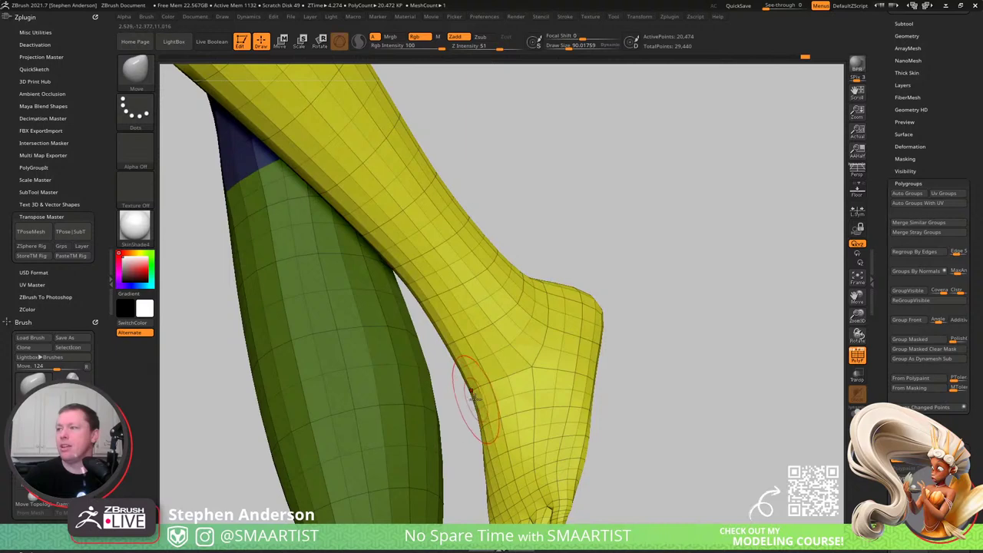
- Refine the raised ankle's contour above the heel with the Move brush at a draw size of about 135
key("s")
left_click_drag(475, 401, 481, 401)
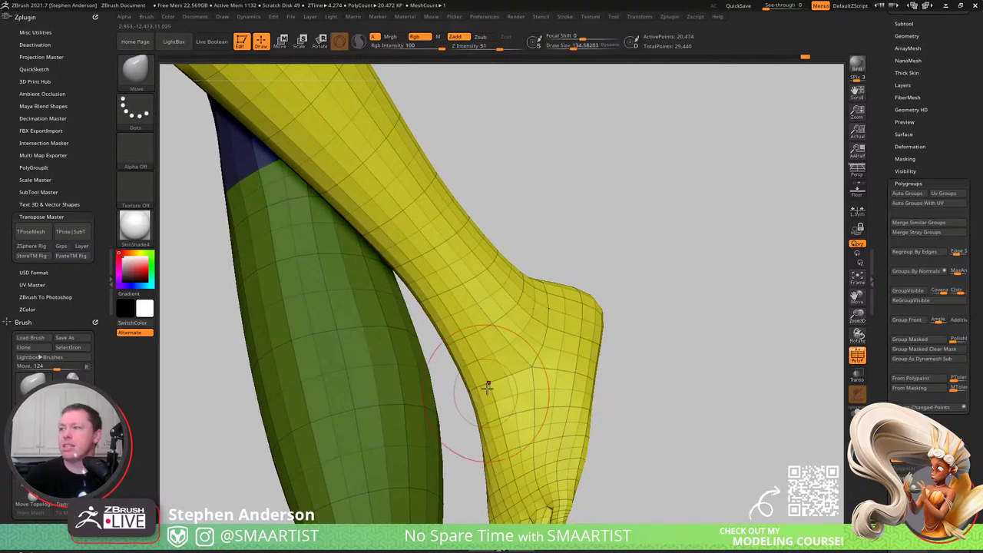
right_click_drag(487, 389, 525, 395)
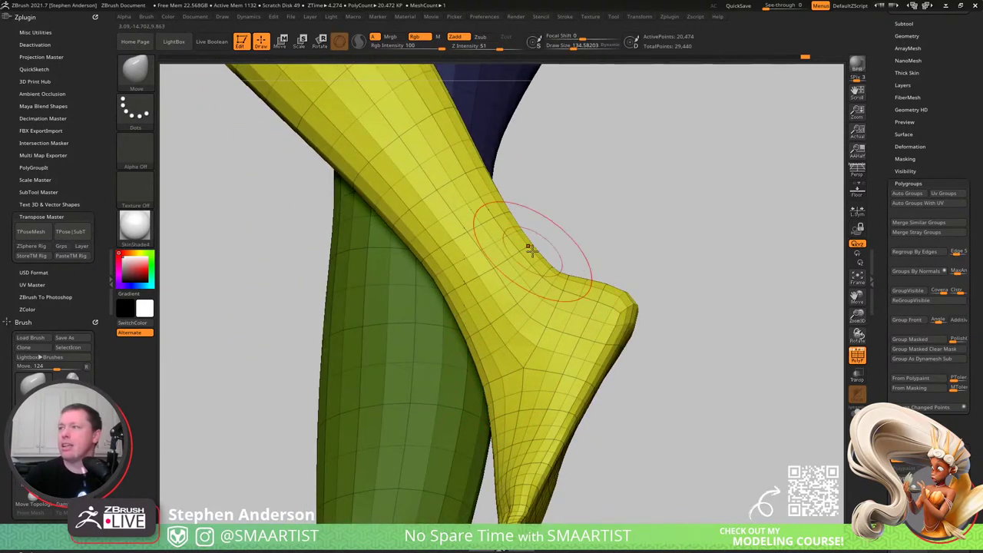
right_click(541, 299)
right_click_drag(503, 266, 463, 320)
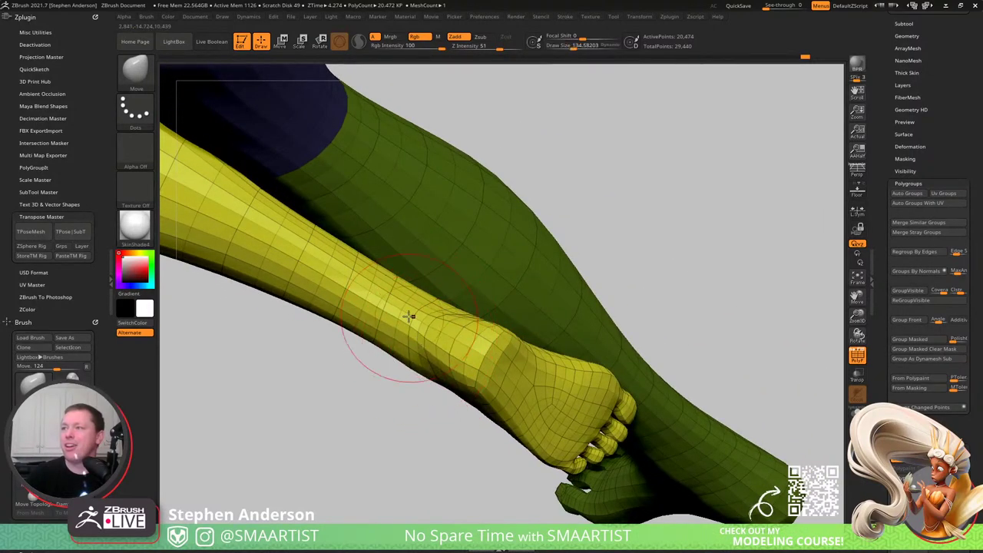
- Shape and smooth the back of the raised ankle around the Achilles tendon, using draw sizes of about 99 and 129
key("bracketleft")
key("bracketleft")
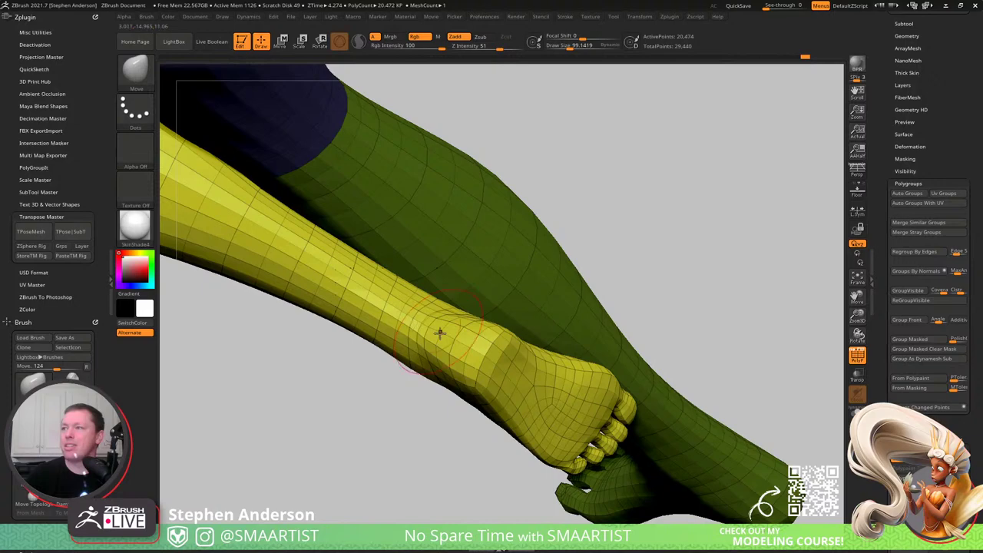
mouse_move(439, 334)
right_mouse_down()
mouse_move(474, 310)
mouse_move(395, 375)
mouse_move(397, 352)
mouse_move(398, 364)
right_mouse_up()
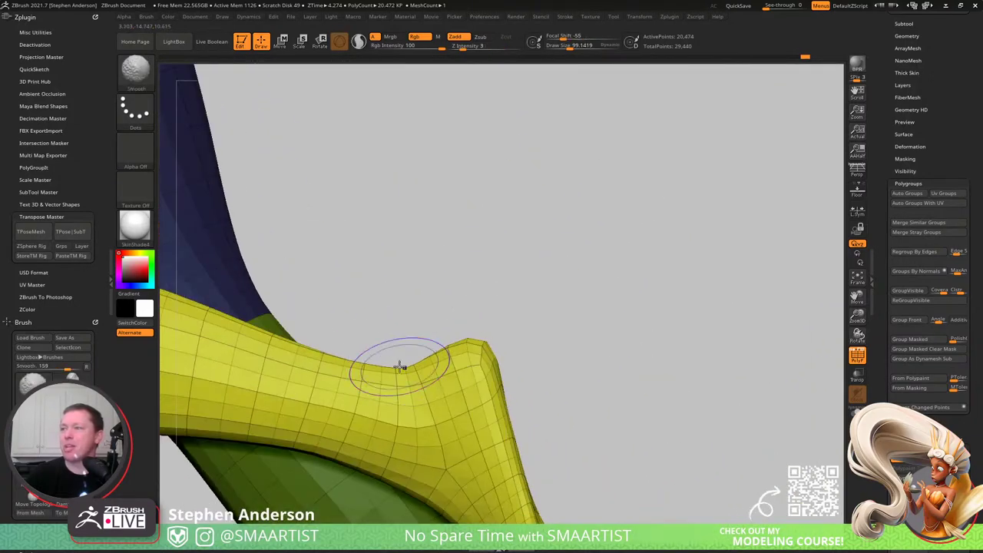
key("s")
left_click_drag(352, 359, 379, 359)
mouse_move(412, 362)
right_mouse_down()
mouse_move(352, 351)
mouse_move(410, 351)
mouse_move(431, 374)
right_mouse_up()
key("s")
left_click_drag(430, 375, 424, 375)
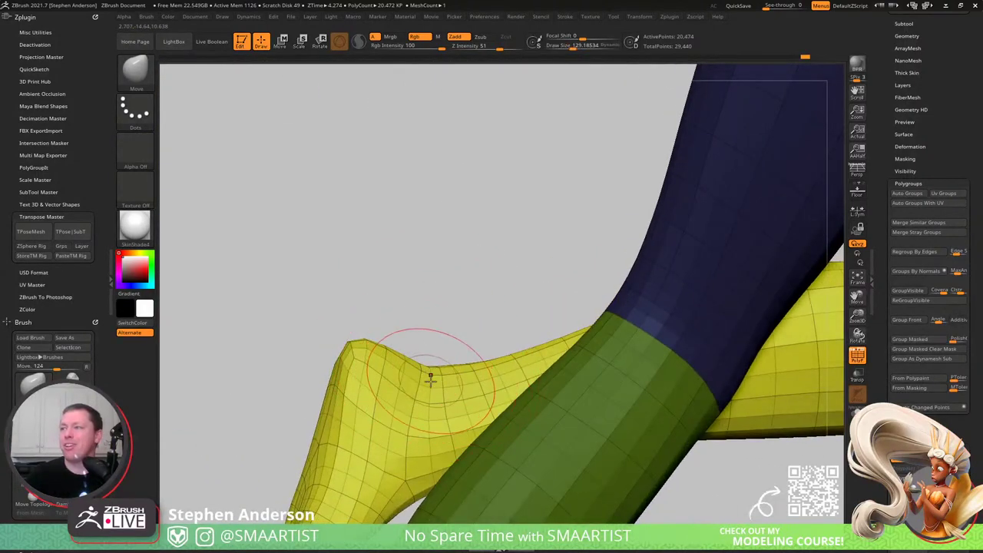
mouse_move(435, 379)
right_mouse_down()
mouse_move(430, 398)
mouse_move(428, 345)
right_mouse_up()
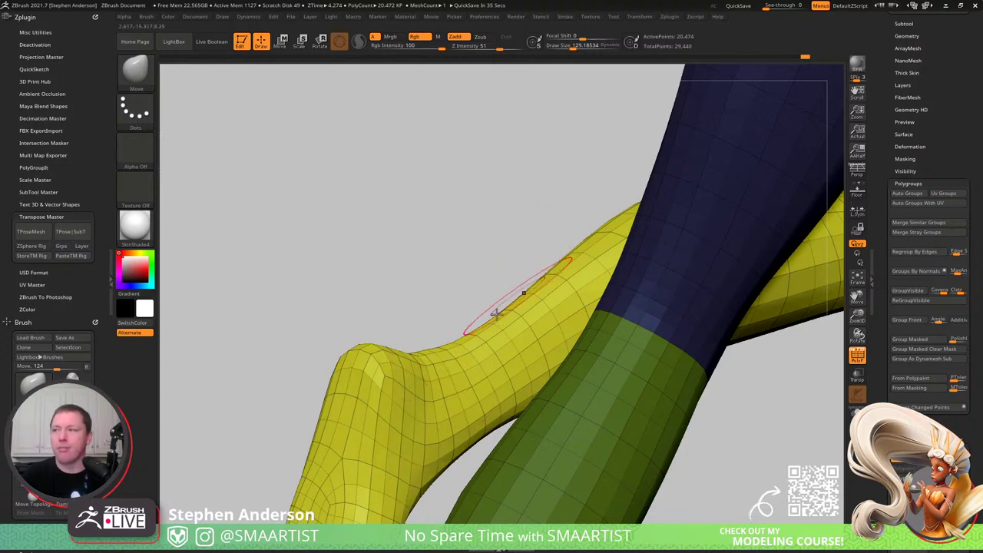
- Hide the wireframe and sculpt the sole of the raised foot with the Standard brush at a draw size of about 99
key("shift+f")
mouse_move(433, 402)
right_mouse_down("ctrl")
mouse_move(386, 356)
mouse_move(401, 358)
mouse_move(413, 402)
right_mouse_up("ctrl")
key("b")
key("s")
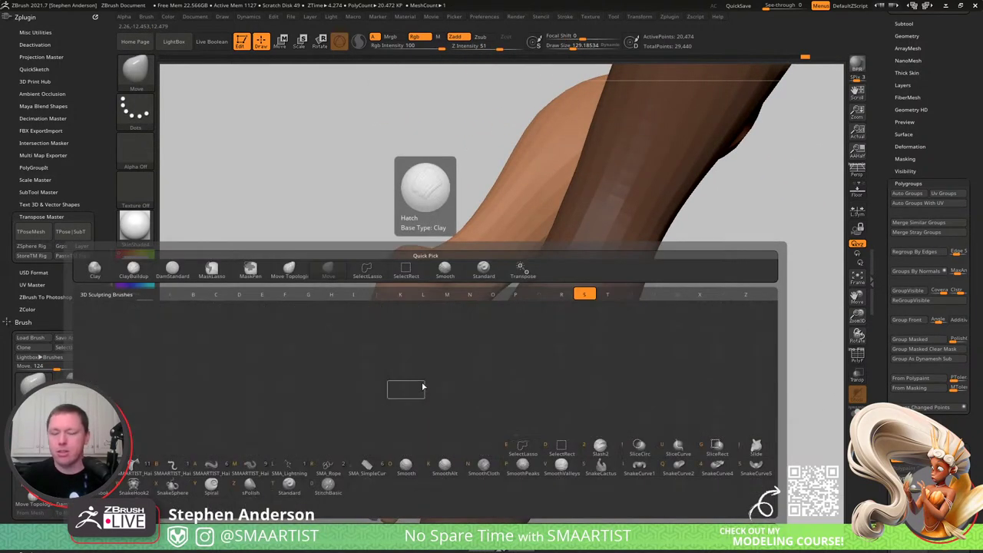
key("t")
right_click_drag(417, 347, 369, 321)
left_click_drag(405, 351, 392, 363)
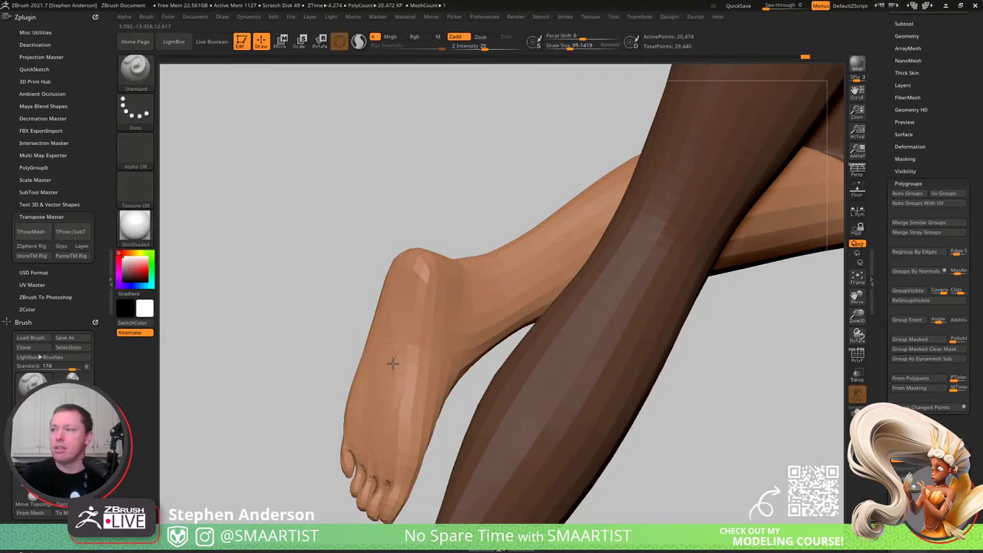
mouse_move(400, 405)
right_mouse_down()
mouse_move(459, 384)
mouse_move(404, 376)
mouse_move(398, 385)
mouse_move(397, 345)
mouse_move(470, 363)
mouse_move(402, 317)
right_mouse_up()
- Switch to the Move brush for adjusting the raised foot's heel and sole
key("b")
key("m")
key("v")
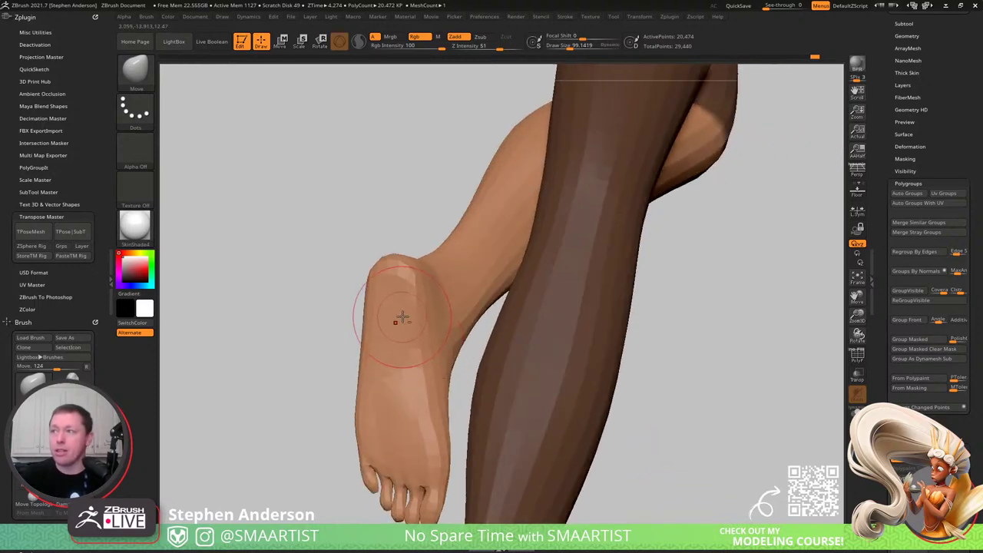
- Sculpt the sole and ball of the raised foot with the Standard brush at a draw size of about 90
key("b")
key("s")
key("t")
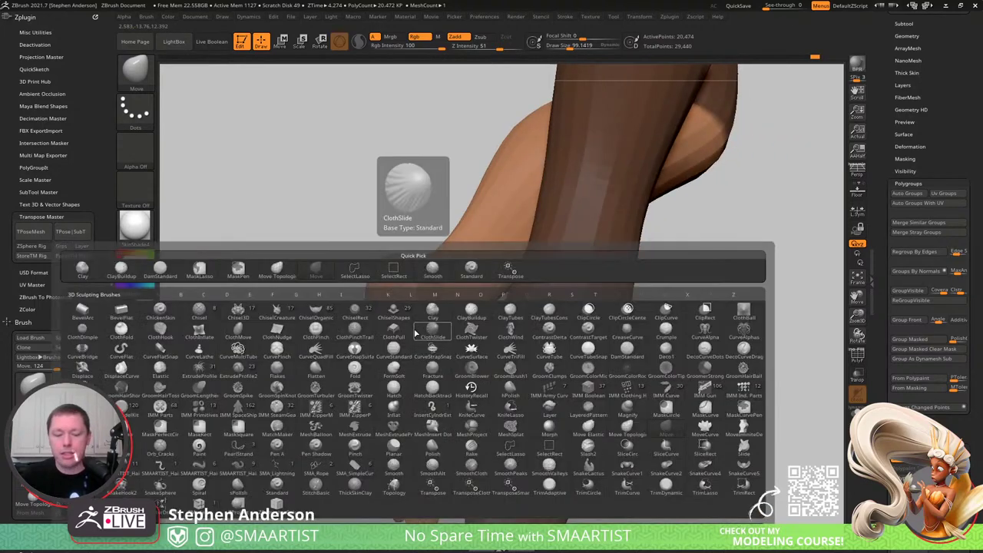
mouse_move(400, 346)
right_mouse_down()
mouse_move(412, 313)
mouse_move(389, 336)
right_mouse_up()
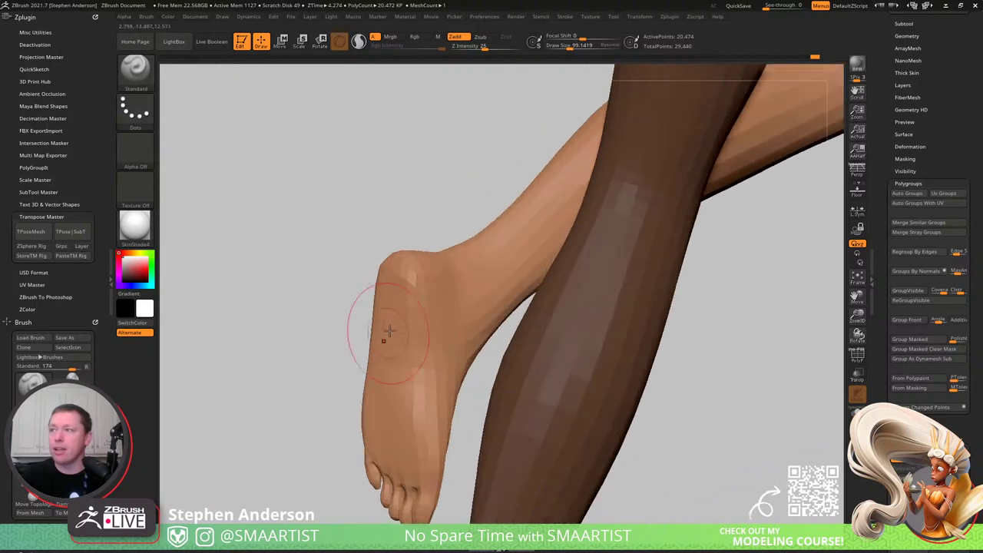
key("s")
left_click_drag(411, 313, 409, 313)
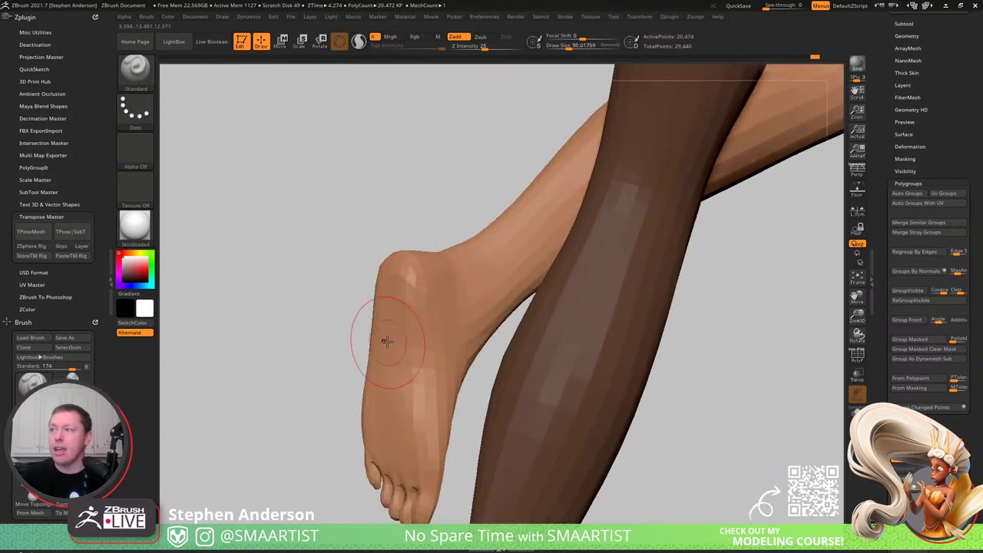
right_click_drag(387, 342, 428, 312)
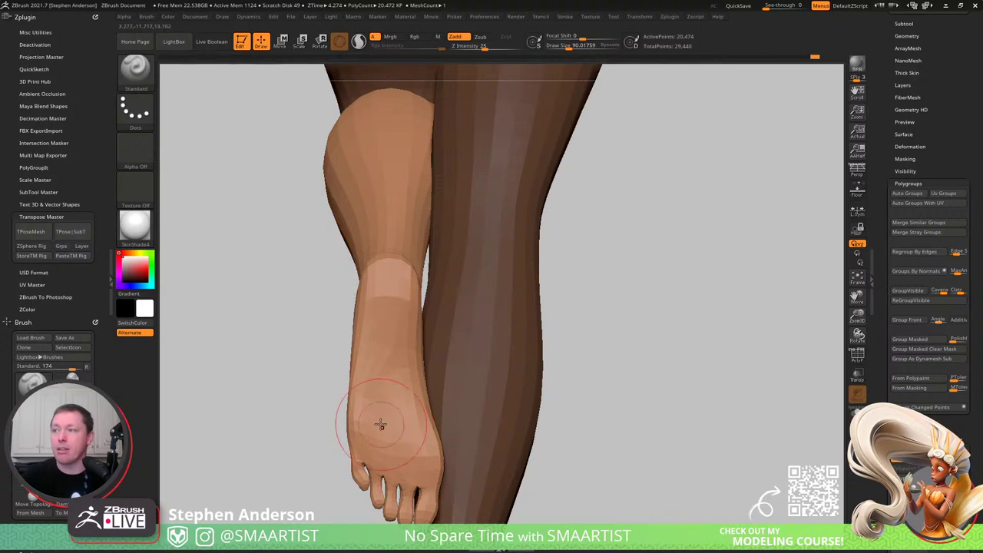
mouse_move(380, 424)
right_mouse_down()
mouse_move(358, 417)
mouse_move(402, 448)
mouse_move(371, 428)
right_mouse_up()
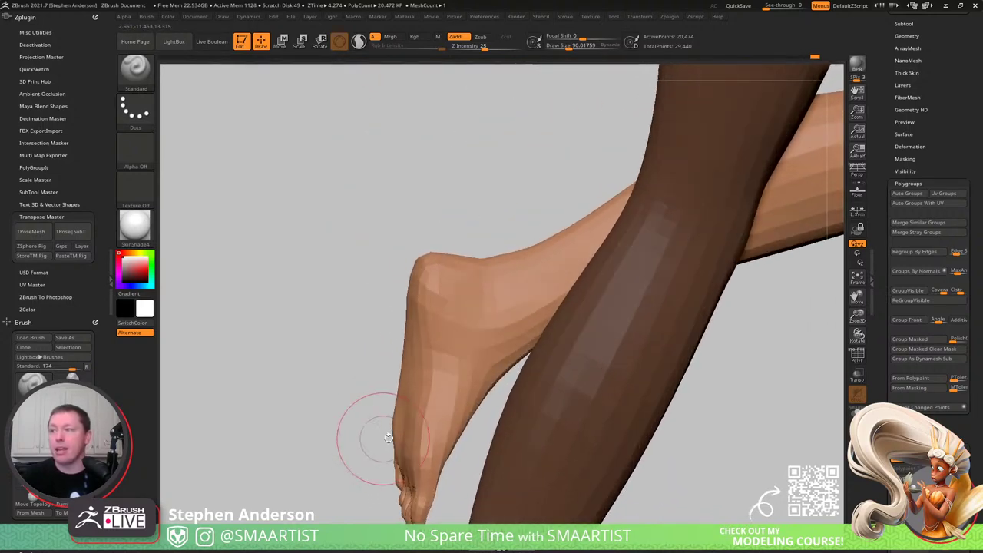
right_click_drag(417, 407, 431, 403)
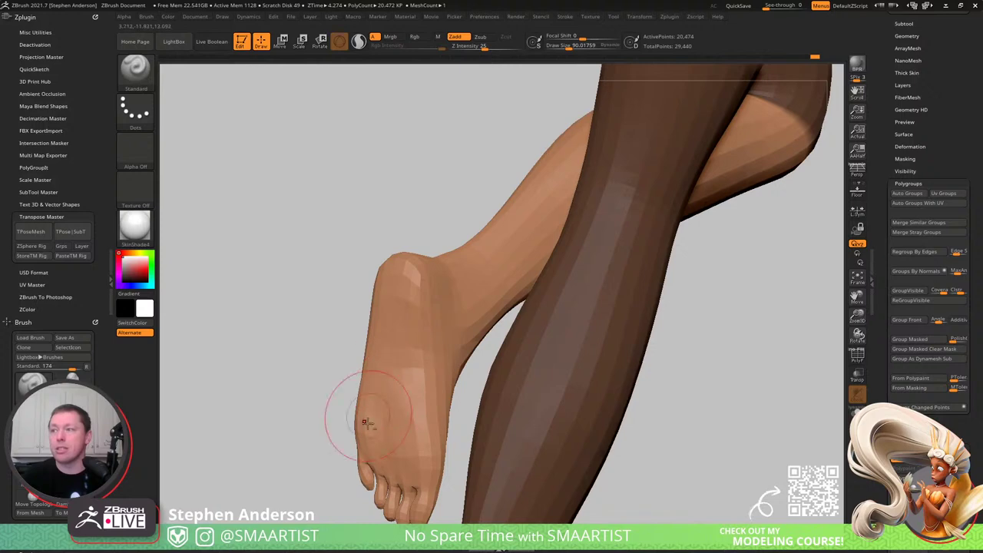
right_click_drag(366, 422, 407, 393)
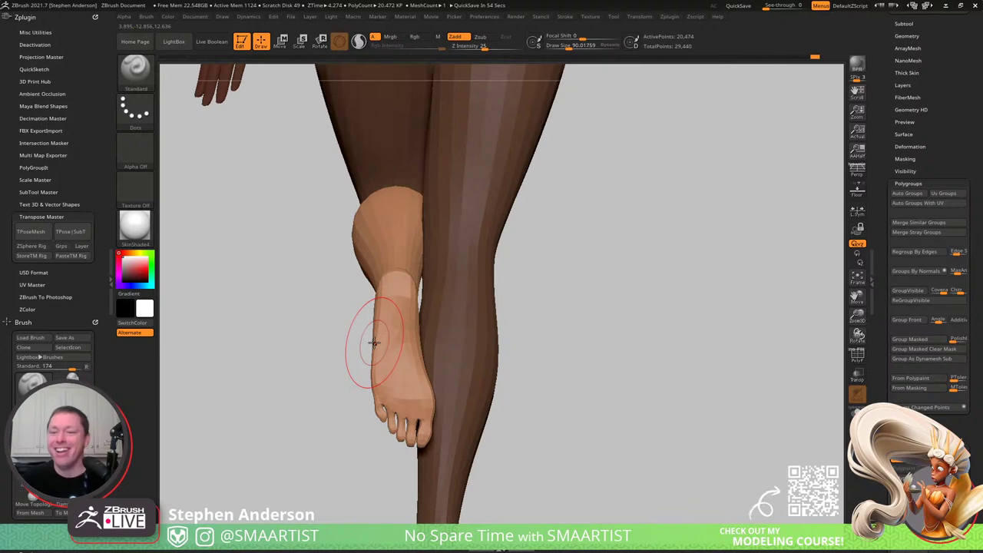
- Adjust the raised ankle's front and back contours with the Move brush at a draw size of about 114, and clear the mask
mouse_move(392, 355)
right_mouse_down()
mouse_move(384, 355)
mouse_move(384, 412)
mouse_move(435, 369)
mouse_move(412, 401)
right_mouse_up()
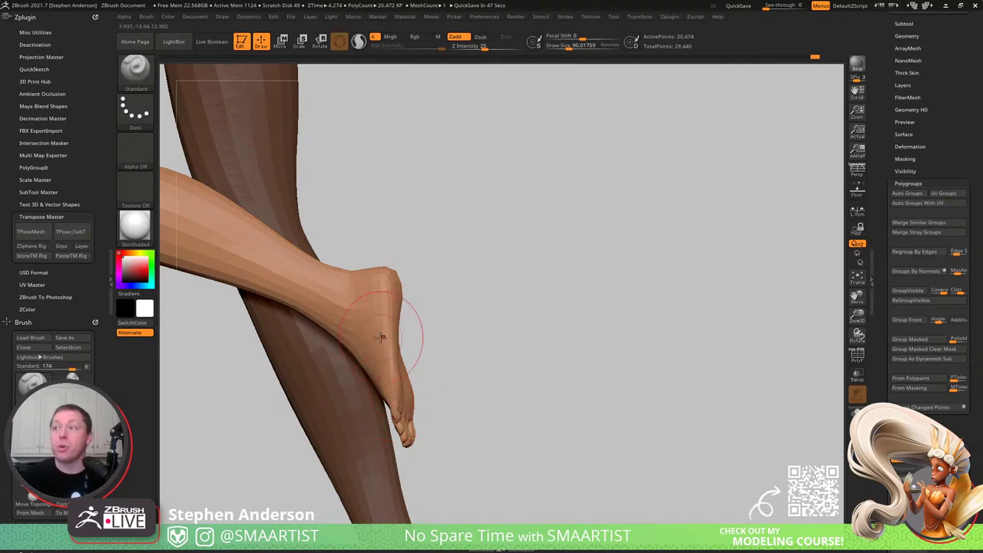
key("s")
left_click_drag(343, 339, 346, 339)
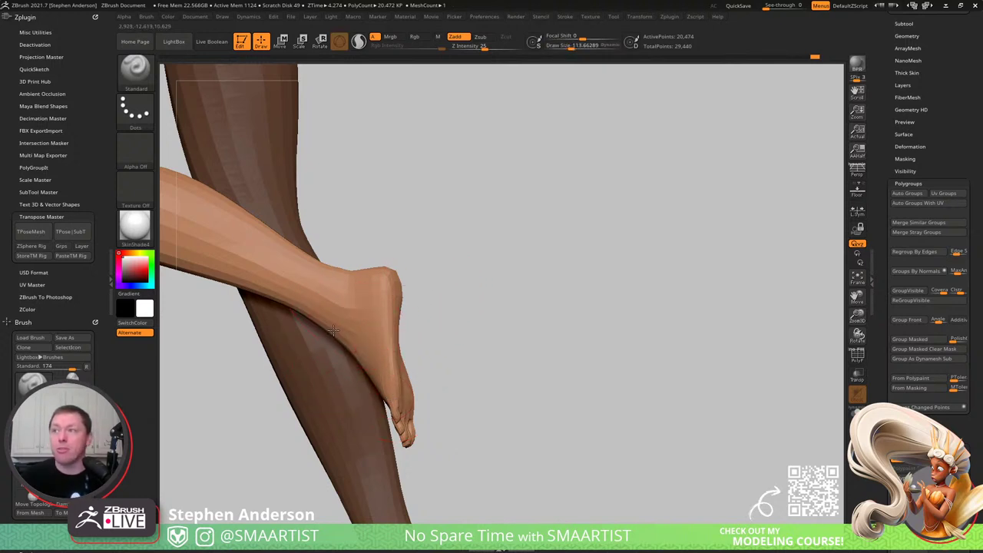
key("ctrl")
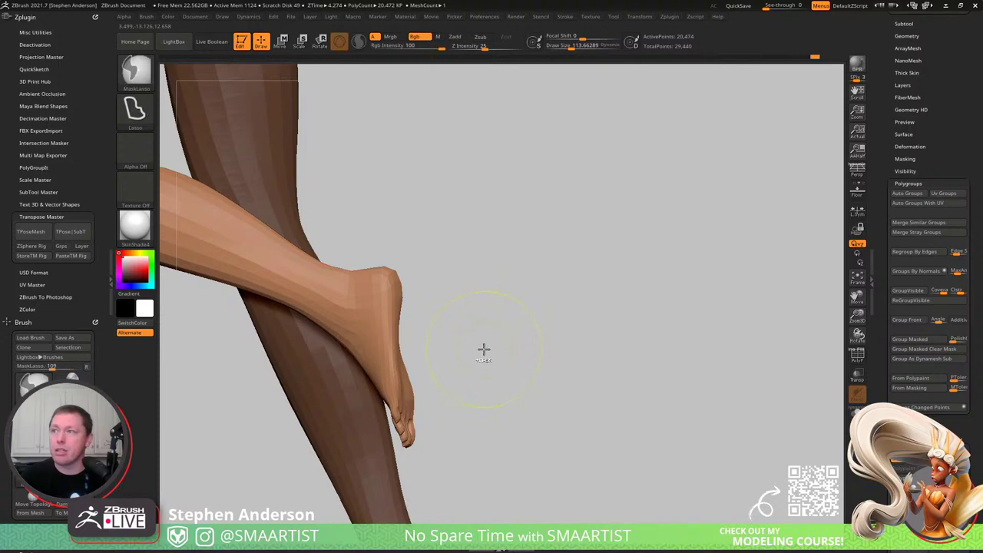
key("b")
key("m")
key("v")
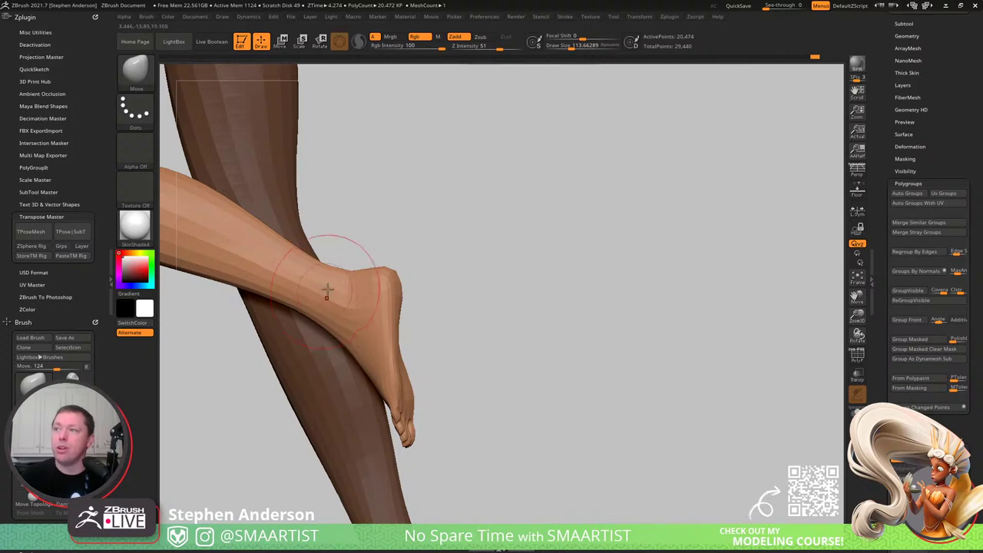
mouse_move(308, 256)
right_mouse_down()
mouse_move(345, 259)
mouse_move(358, 279)
mouse_move(424, 300)
mouse_move(399, 275)
mouse_move(433, 282)
mouse_move(426, 369)
mouse_move(474, 333)
right_mouse_up()
left_click_drag(481, 331, 520, 377, "ctrl")
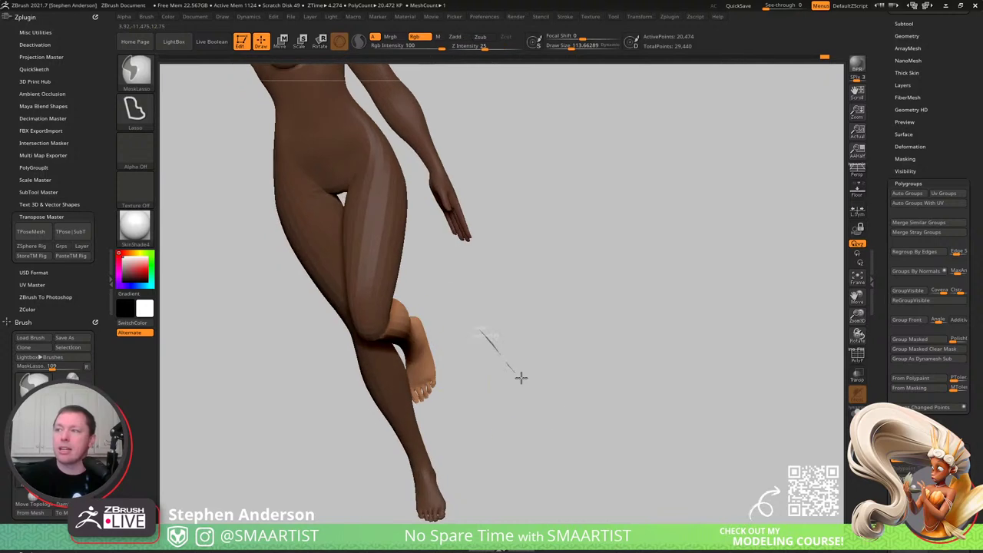
- Lower the body's subdivision level and refine the back of the neck and shoulders with the Move brush at a draw size of about 89
mouse_move(520, 378)
right_mouse_down("ctrl")
mouse_move(433, 310)
mouse_move(395, 307)
right_mouse_up("ctrl")
key("shift")
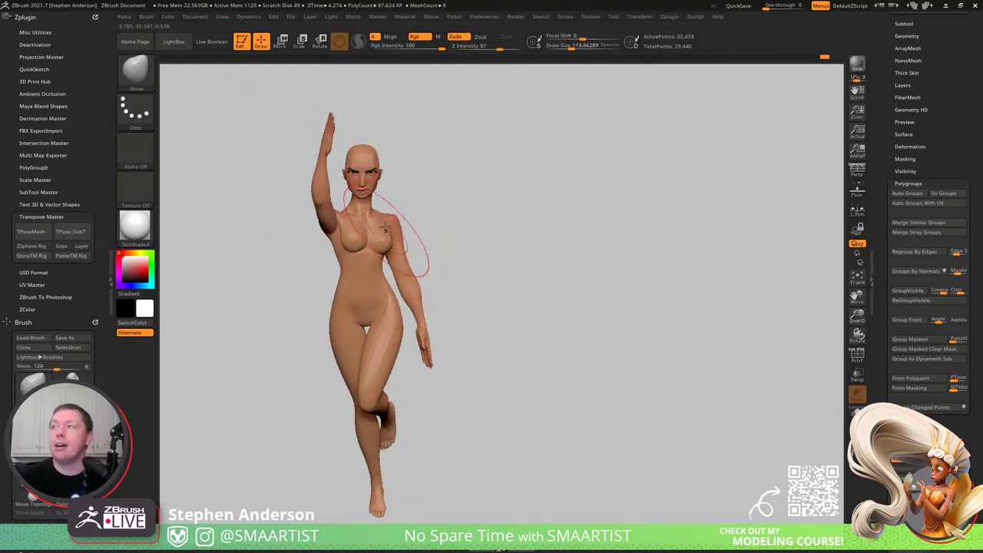
mouse_move(404, 237)
right_mouse_down("ctrl")
mouse_move(374, 230)
mouse_move(376, 279)
mouse_move(366, 245)
mouse_move(399, 242)
mouse_move(343, 224)
right_mouse_up("ctrl")
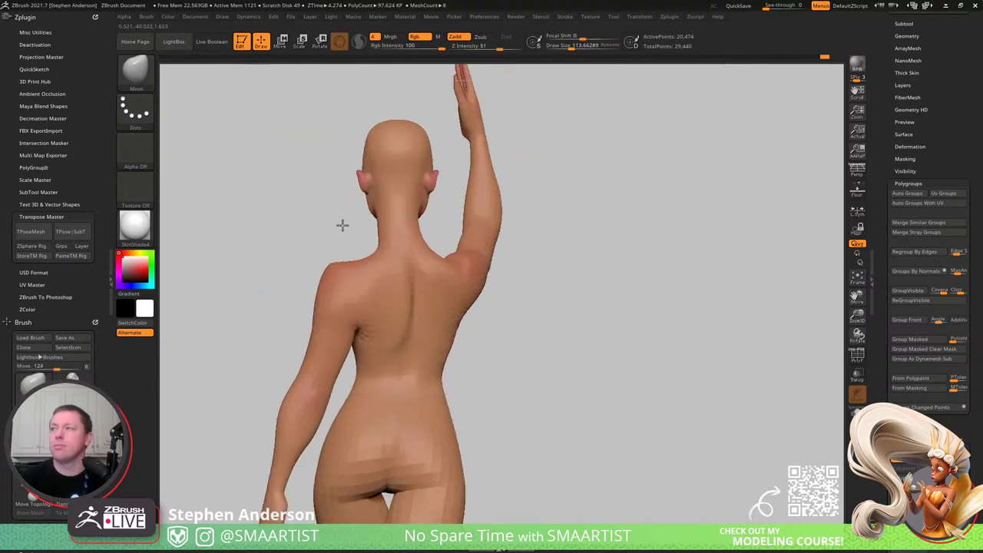
right_click_drag(408, 241, 398, 218, "ctrl")
key("shift+f")
key("shift+d")
key("s")
left_click_drag(402, 202, 397, 203)
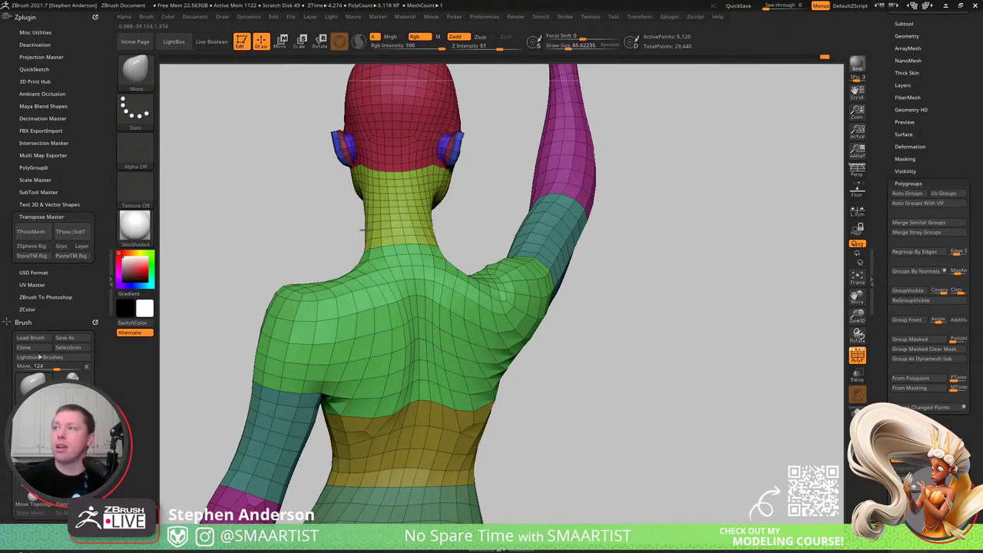
right_click_drag(430, 245, 447, 329, "ctrl")
key("shift+f")
right_click_drag(401, 331, 431, 317)
mouse_move(434, 264)
right_mouse_down()
mouse_move(434, 338)
mouse_move(420, 321)
mouse_move(376, 311)
right_mouse_up()
- Mask the head and body so that only the raised arm and its shoulder stay editable
key("shift+f")
key("w")
left_click(394, 351, "ctrl")
key("q")
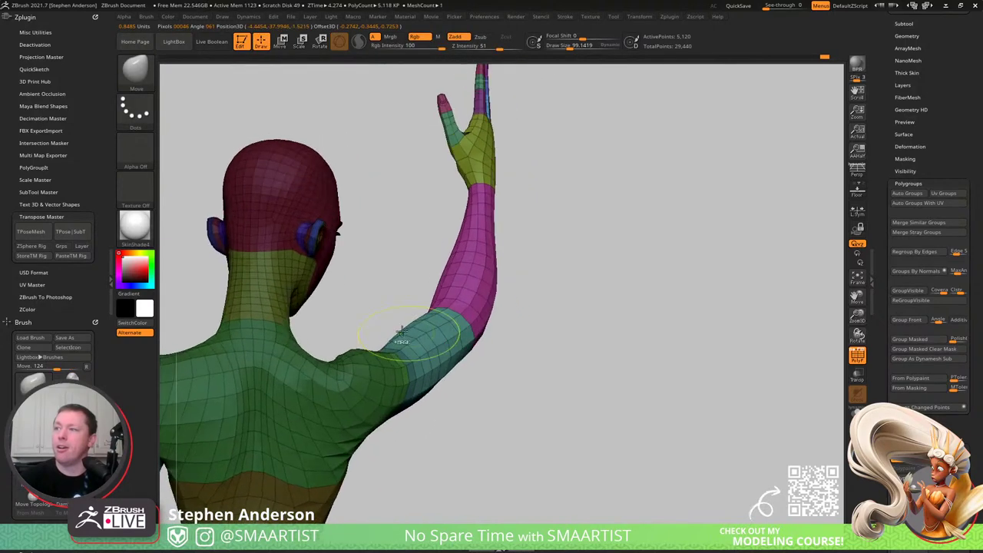
left_click_drag(372, 311, 335, 339, "ctrl")
left_click_drag(392, 460, 500, 409, "ctrl+alt")
mouse_move(411, 362)
right_mouse_down()
mouse_move(295, 353)
mouse_move(370, 360)
right_mouse_up()
key("ctrl+i")
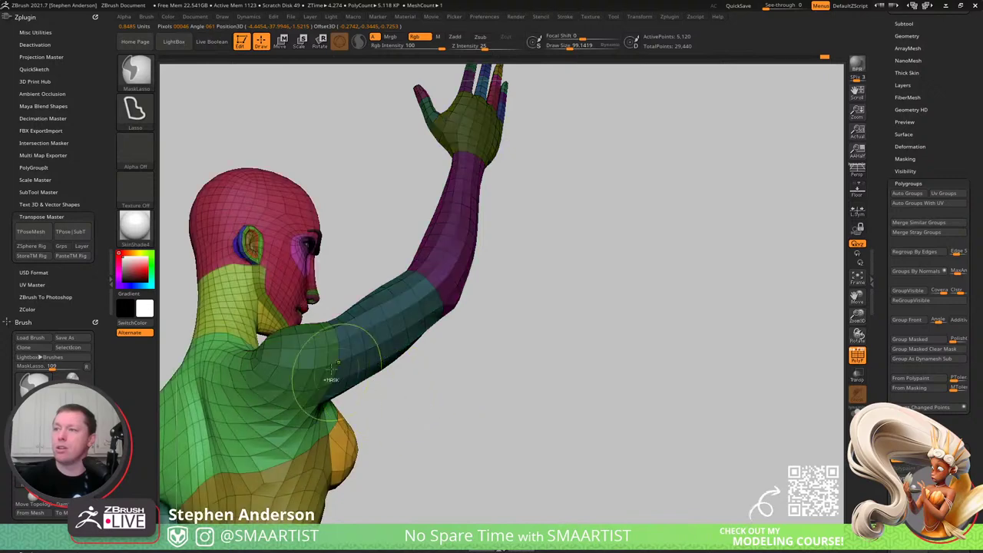
left_click(465, 388, "ctrl")
right_click_drag(466, 389, 386, 345)
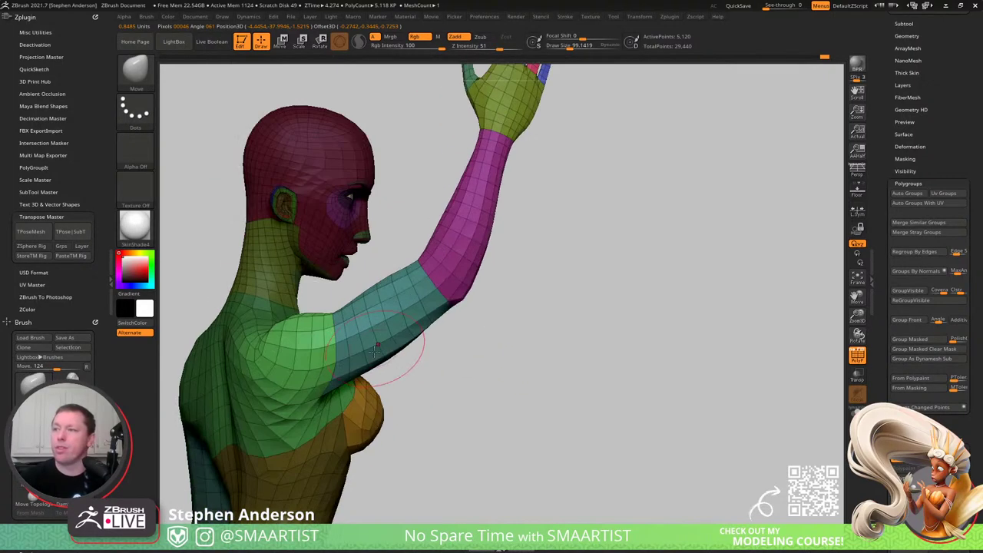
- Reposition the unmasked raised arm and shoulder with the transform gizmo
key("w")
left_click_drag(368, 274, 382, 270)
mouse_move(384, 273)
right_mouse_down()
mouse_move(409, 285)
mouse_move(377, 285)
mouse_move(533, 343)
mouse_move(410, 334)
mouse_move(428, 328)
mouse_move(426, 380)
mouse_move(390, 333)
right_mouse_up()
key("q")
- Clear the mask and reshape the raised shoulder and upper arm with the Move brush, using draw sizes of about 151, 81 and 109
key("shift+f")
key("s")
left_click_drag(392, 334, 393, 334)
mouse_move(394, 334)
right_mouse_down()
mouse_move(392, 281)
mouse_move(390, 344)
right_mouse_up()
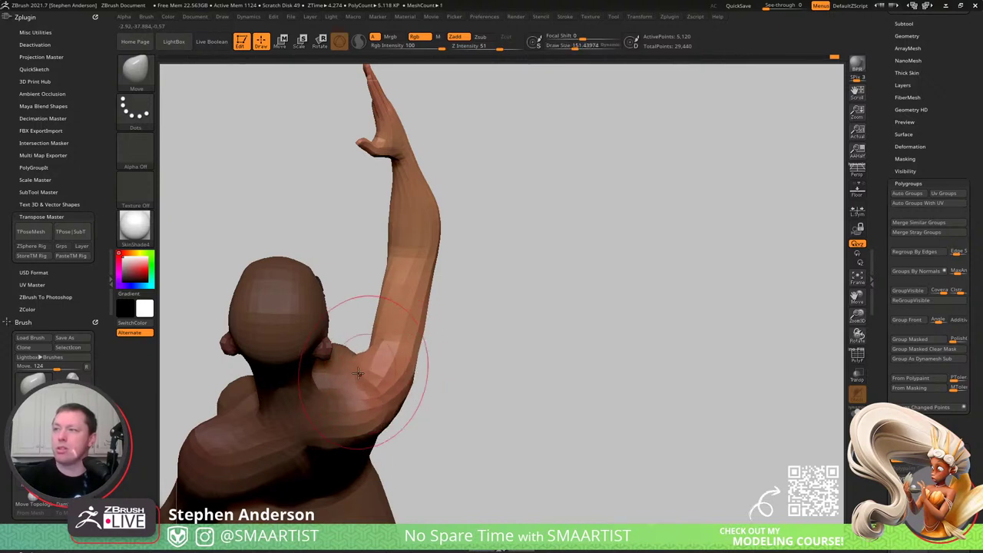
left_click_drag(424, 428, 410, 419, "ctrl")
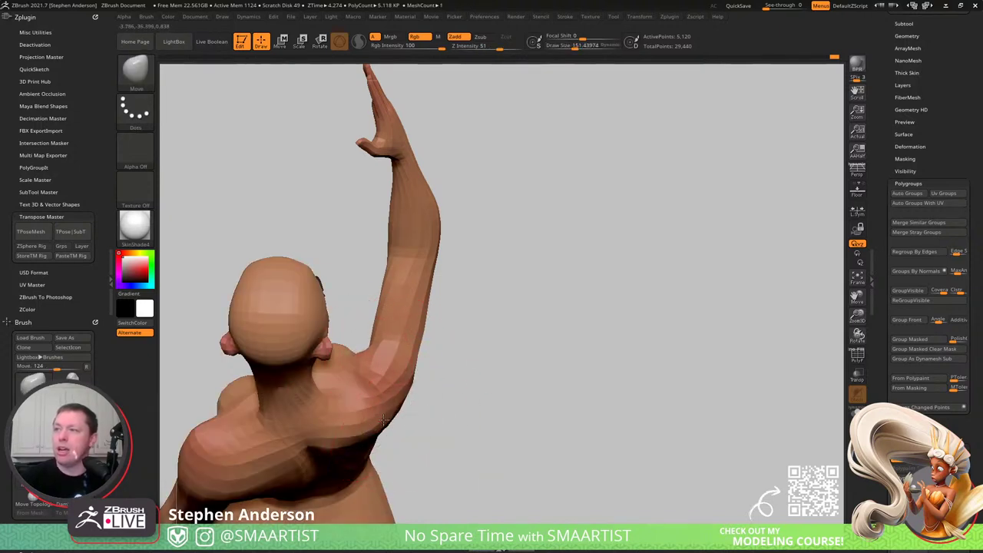
mouse_move(366, 355)
right_mouse_down()
mouse_move(373, 351)
mouse_move(367, 361)
mouse_move(393, 434)
mouse_move(420, 339)
right_mouse_up()
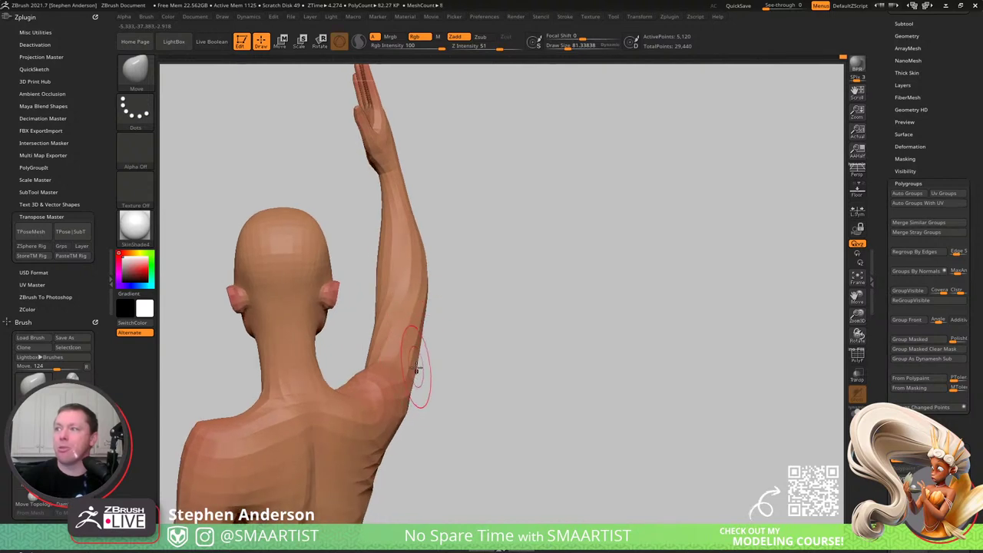
mouse_move(392, 374)
right_mouse_down()
mouse_move(377, 330)
mouse_move(380, 323)
mouse_move(396, 349)
mouse_move(377, 288)
mouse_move(380, 222)
mouse_move(403, 253)
right_mouse_up()
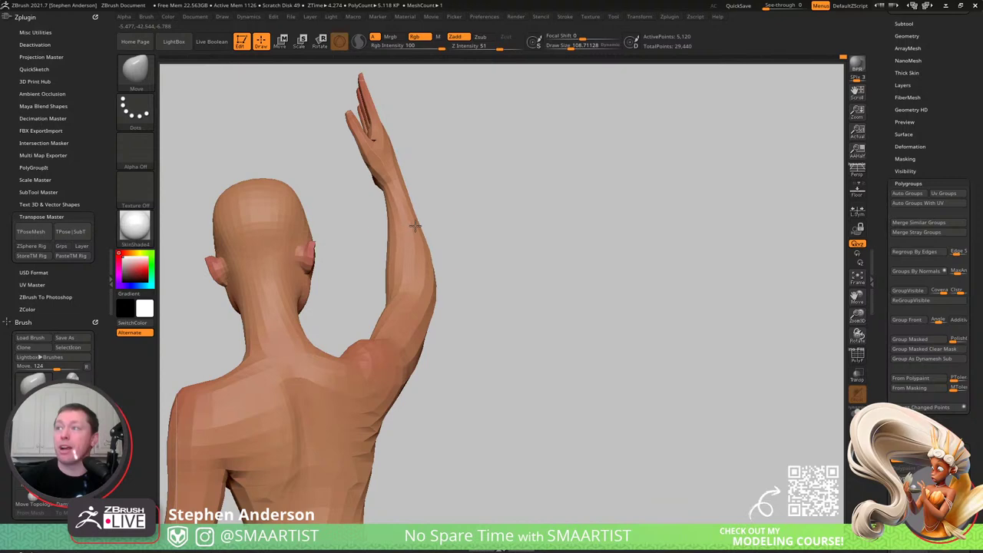
- Examine the raised hand, forearm and chest with the polygroup wireframe displayed
mouse_move(415, 225)
right_mouse_down()
mouse_move(402, 263)
mouse_move(395, 248)
mouse_move(421, 293)
mouse_move(390, 244)
mouse_move(411, 309)
right_mouse_up()
key("shift+f")
key("w")
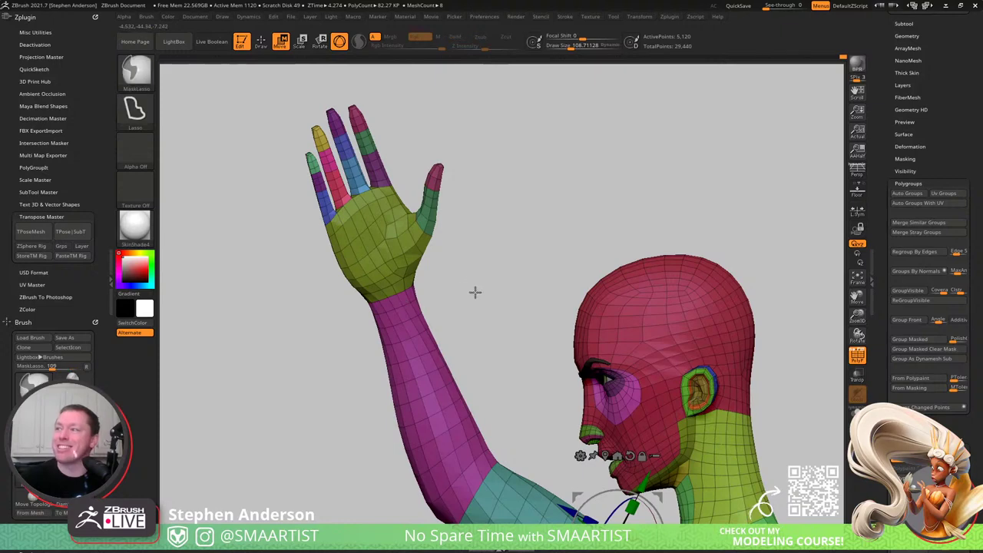
key("q")
right_click_drag(467, 266, 369, 207, "ctrl")
right_click_drag(427, 299, 379, 189, "alt")
mouse_move(525, 331)
right_mouse_down("alt")
mouse_move(410, 251)
mouse_move(369, 185)
right_mouse_up("alt")
mouse_move(410, 284)
right_mouse_down()
mouse_move(467, 311)
mouse_move(421, 273)
mouse_move(430, 328)
mouse_move(451, 307)
mouse_move(379, 198)
right_mouse_up()
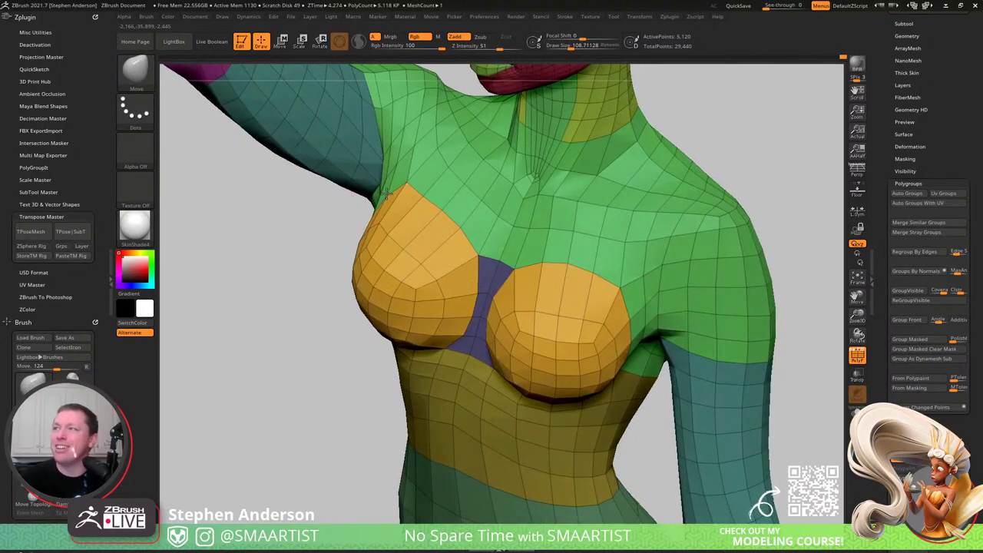
- Hide the wireframe and reshape the breast below the raised arm with the Move brush at a draw size of about 140
right_click_drag(434, 243, 461, 260)
key("s")
left_click_drag(461, 259, 464, 260)
key("shift+f")
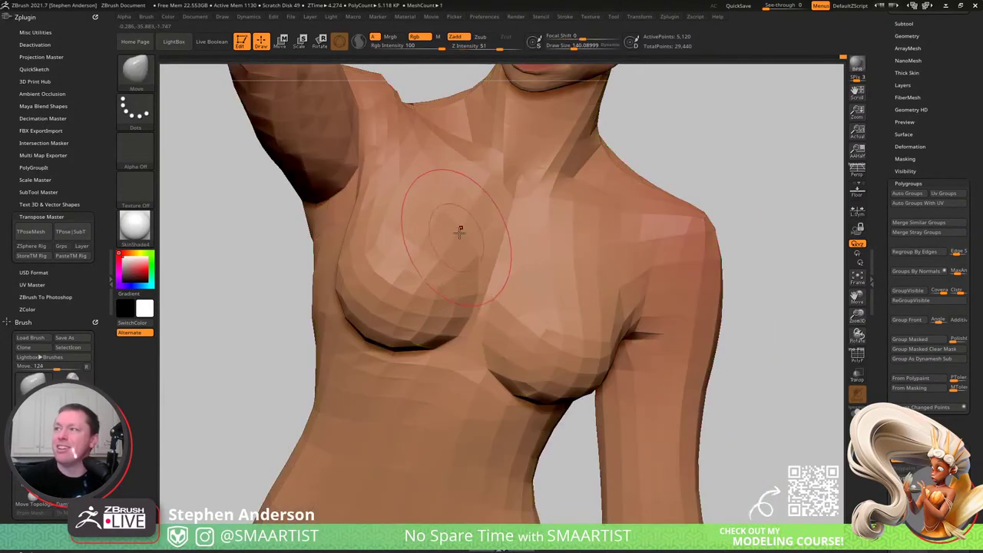
right_click_drag(459, 231, 455, 276)
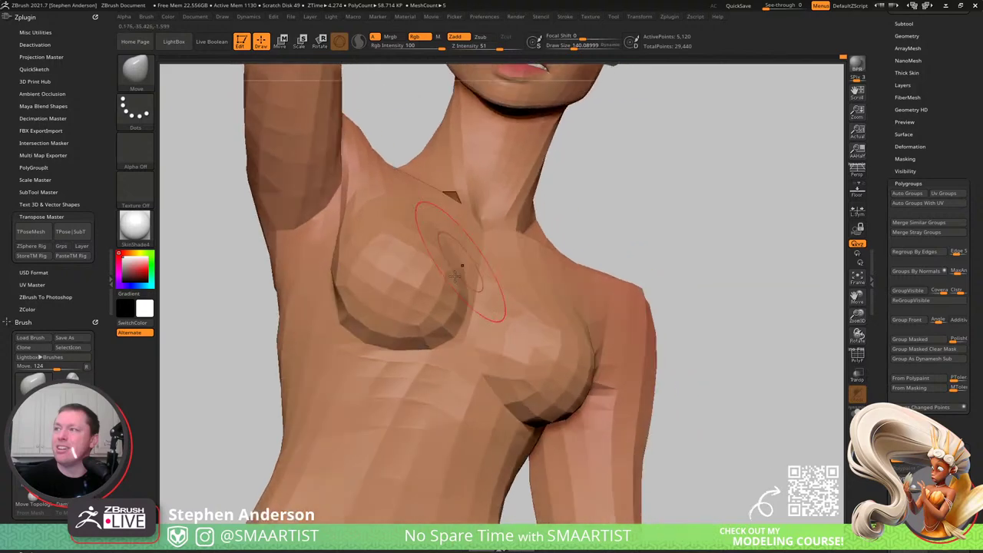
right_click_drag(441, 324, 411, 263)
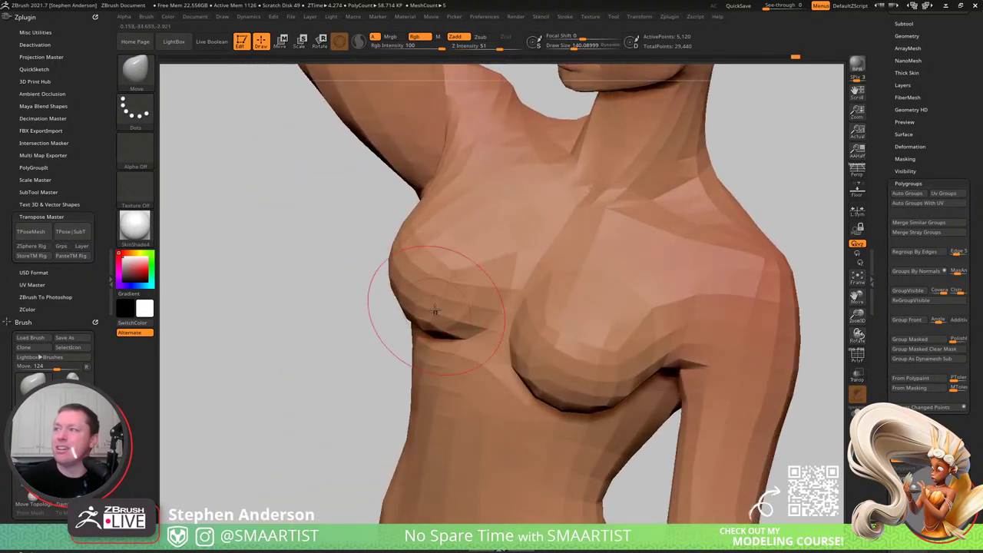
right_click_drag(435, 192, 389, 270)
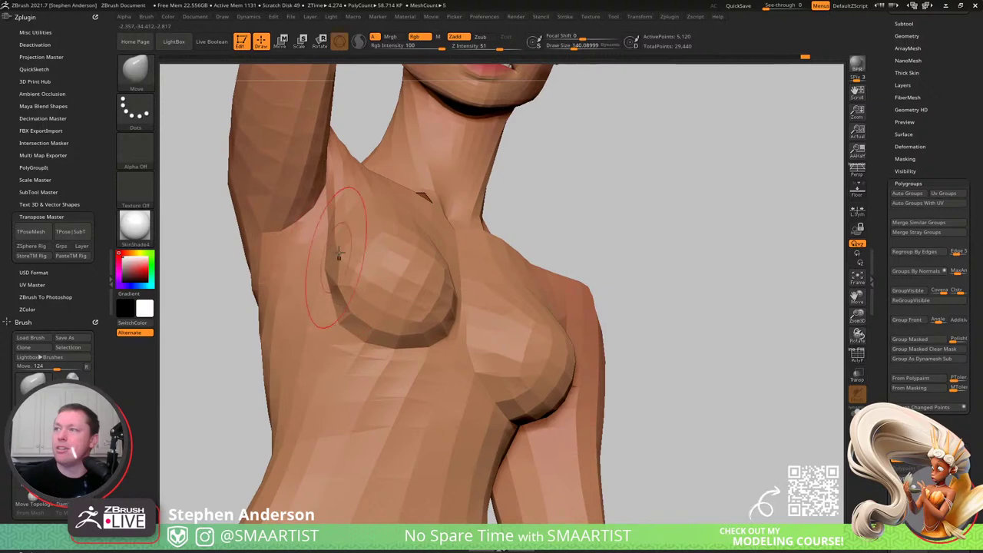
- Refine the armpit and the outer edge of the breast with the Move brush at a draw size of about 95
right_click_drag(357, 227, 312, 239)
key("s")
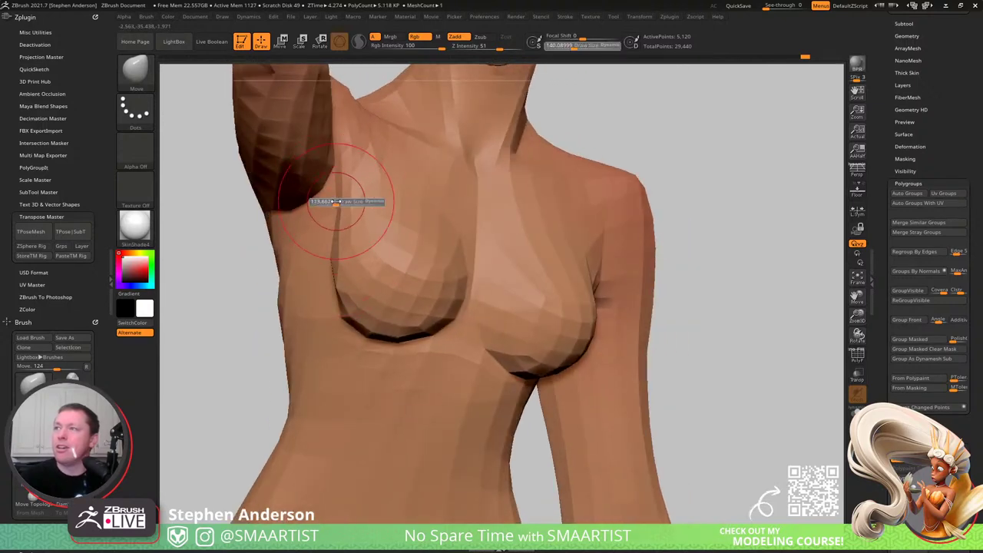
left_click_drag(338, 204, 329, 180)
mouse_move(407, 284)
right_mouse_down("ctrl")
mouse_move(415, 228)
mouse_move(406, 223)
mouse_move(407, 263)
mouse_move(479, 308)
mouse_move(522, 287)
mouse_move(470, 272)
mouse_move(461, 303)
mouse_move(524, 362)
right_mouse_up("ctrl")
- Isolate the upper arms, regroup them with Auto Groups, and check the forearms in isolation before restoring the full body
key("shift+f")
left_click(420, 266, "ctrl+shift")
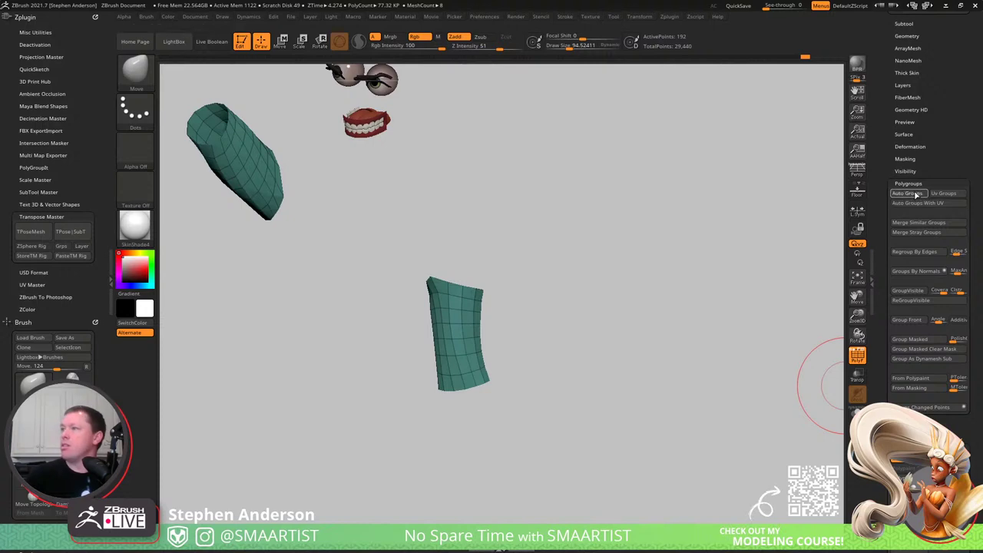
left_click(915, 194)
left_click(617, 310, "ctrl+shift")
left_click(472, 408, "ctrl+shift")
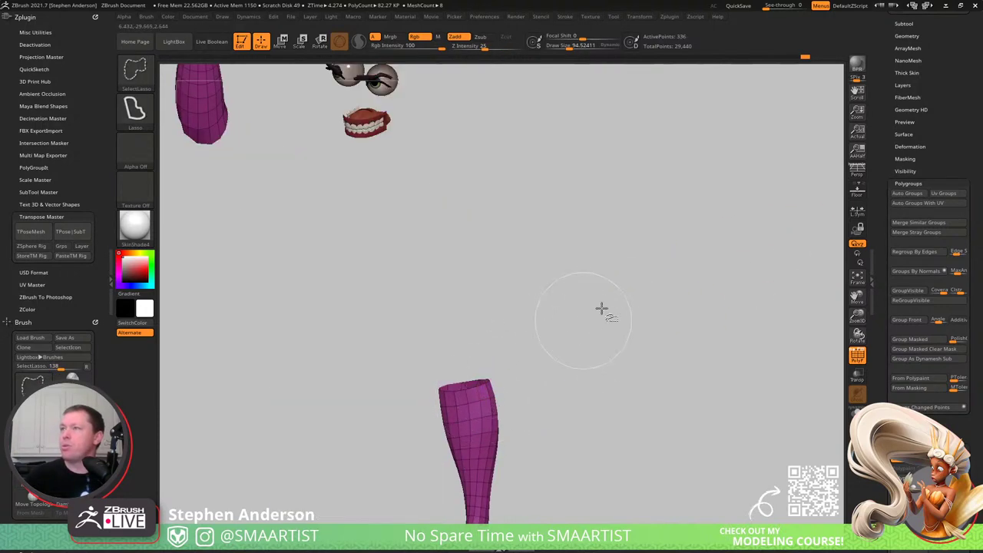
left_click(637, 340, "ctrl+shift")
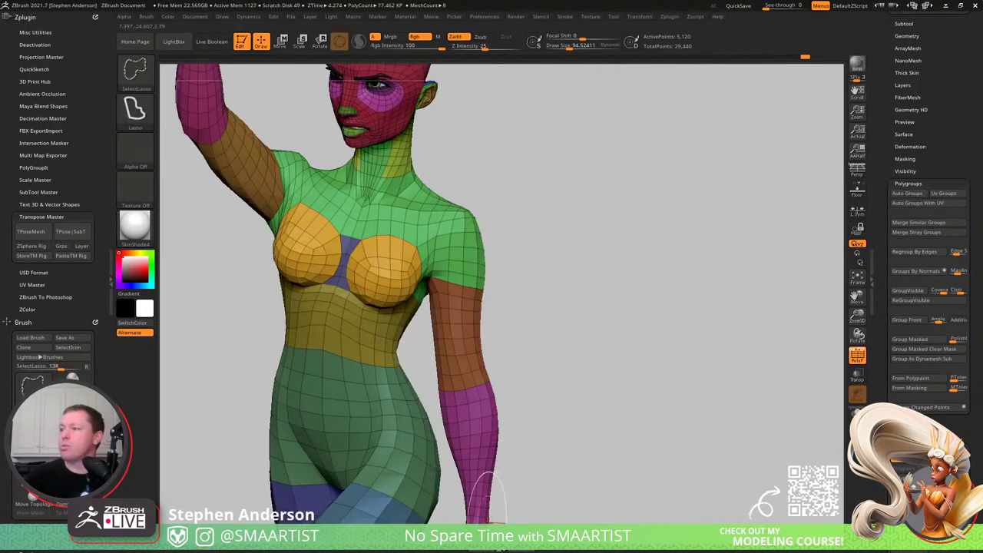
- Isolate the palms of both hands, regroup them with Auto Groups, and restore the full body
right_click_drag(637, 341, 500, 214, "alt")
left_click(513, 299, "ctrl+shift")
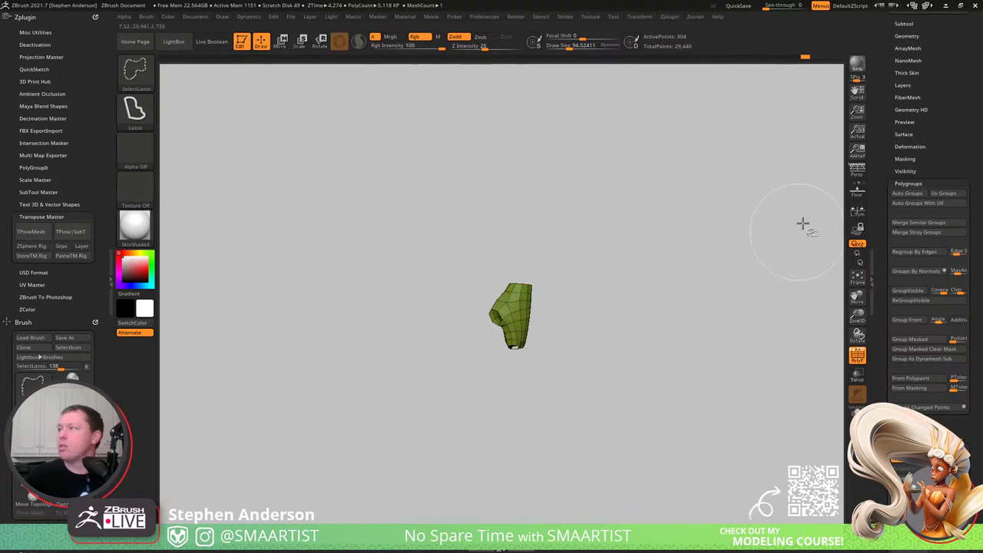
left_click(911, 193)
left_click(658, 302, "ctrl+shift")
right_click_drag(658, 302, 565, 395)
- Isolate the lowered hand's little finger segments one by one, regroup each with Auto Groups, and restore the full body
left_click_drag(553, 314, 547, 312, "ctrl+shift")
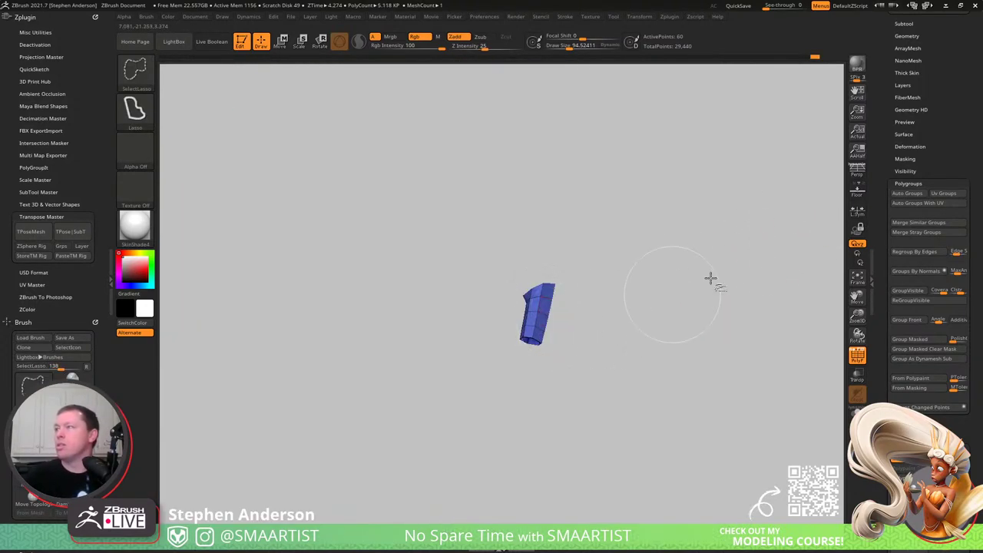
left_click(630, 287, "ctrl+shift")
left_click(533, 338, "ctrl+shift")
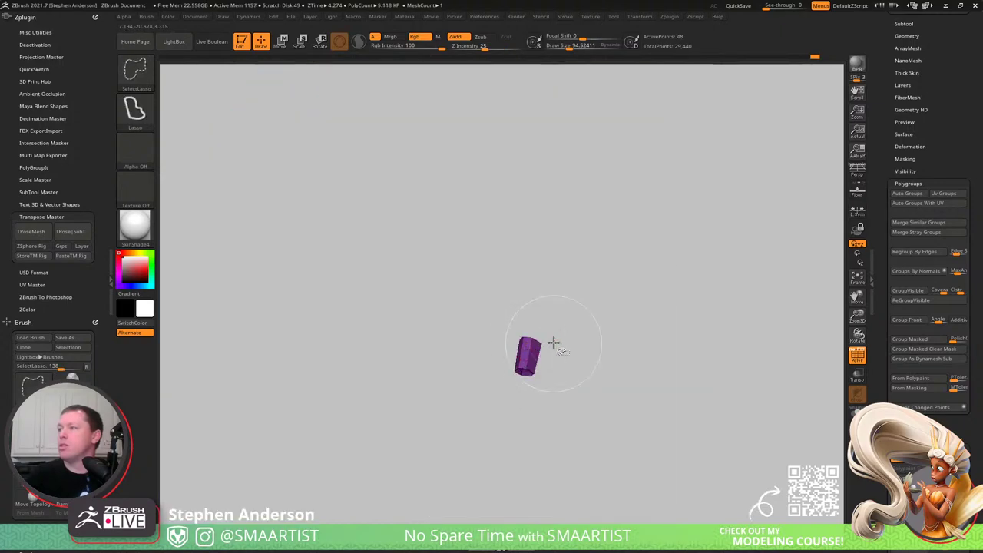
left_click(908, 193)
left_click(557, 342, "ctrl+shift")
left_click(523, 378, "ctrl+shift")
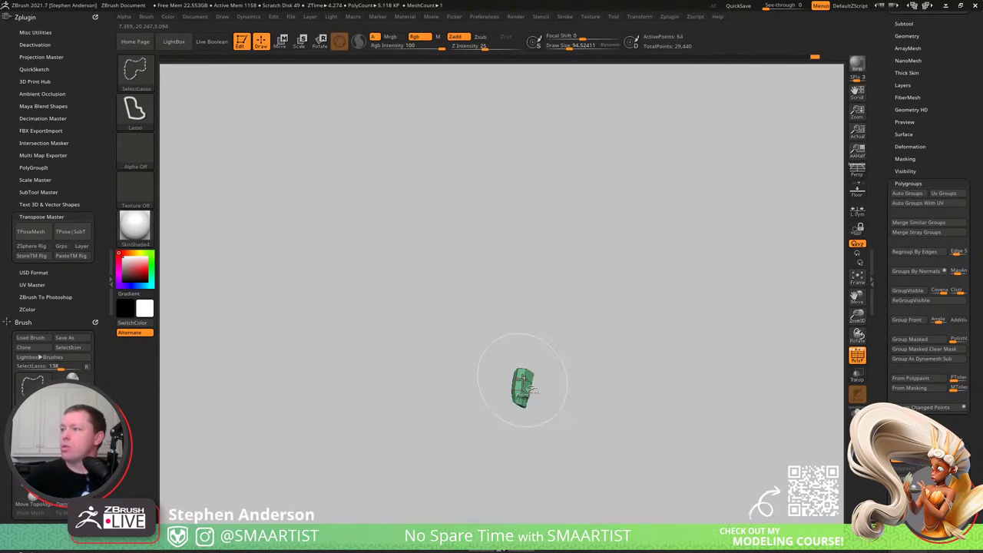
left_click(907, 193)
left_click(663, 336, "ctrl+shift")
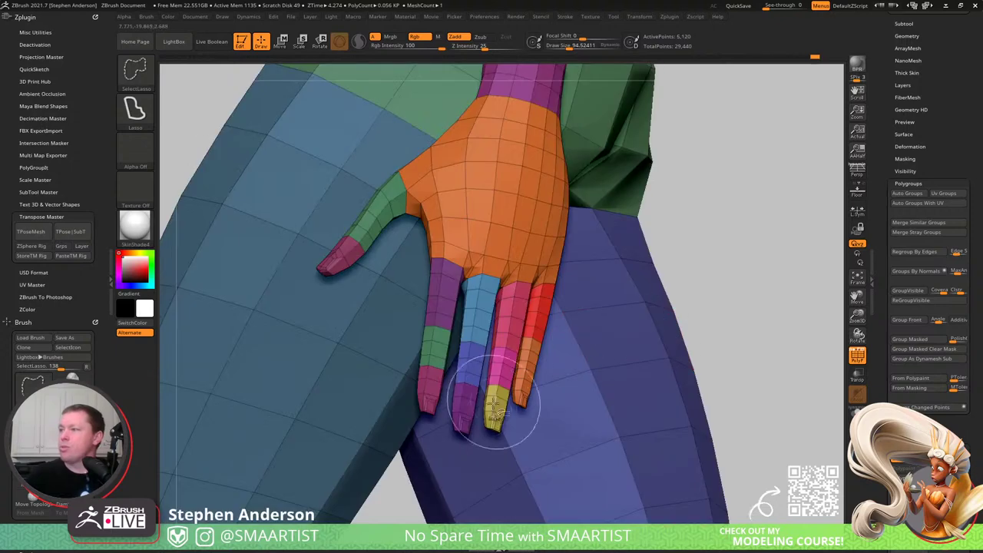
- Regroup the ring finger's tip, middle and base segments in isolation with Auto Groups, restoring the full body after each
left_click(496, 396, "ctrl+shift")
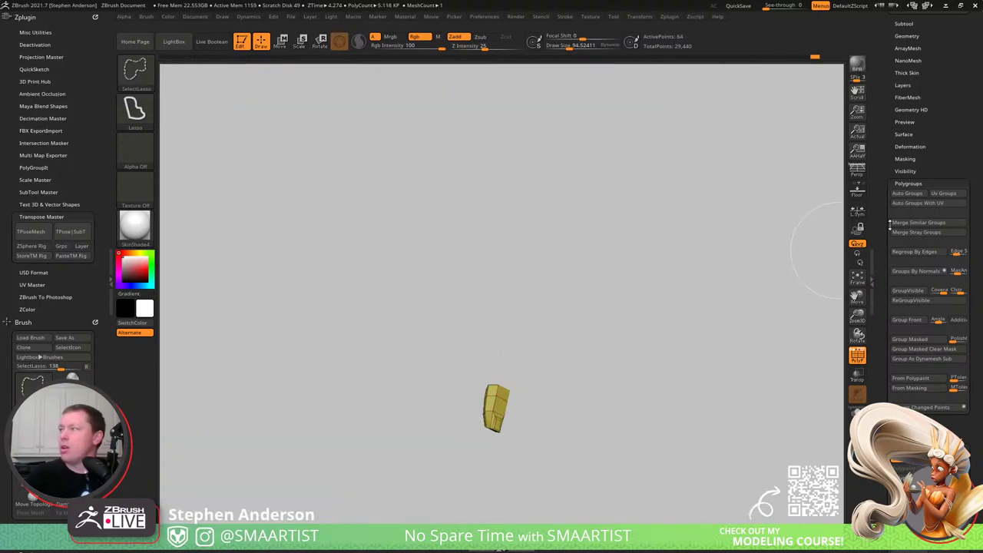
left_click(907, 193)
left_click(816, 262, "ctrl+shift")
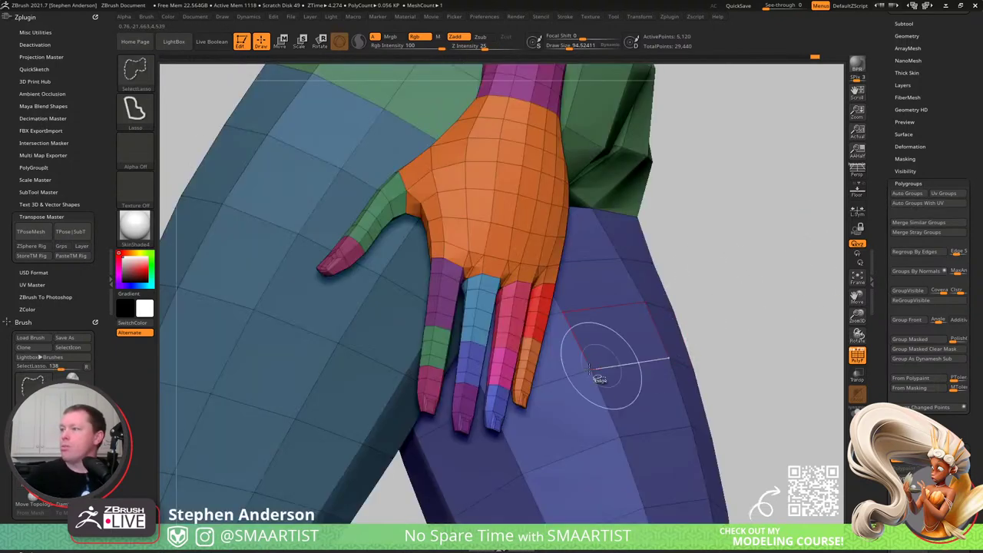
left_click(502, 370, "ctrl+shift")
left_click(910, 194)
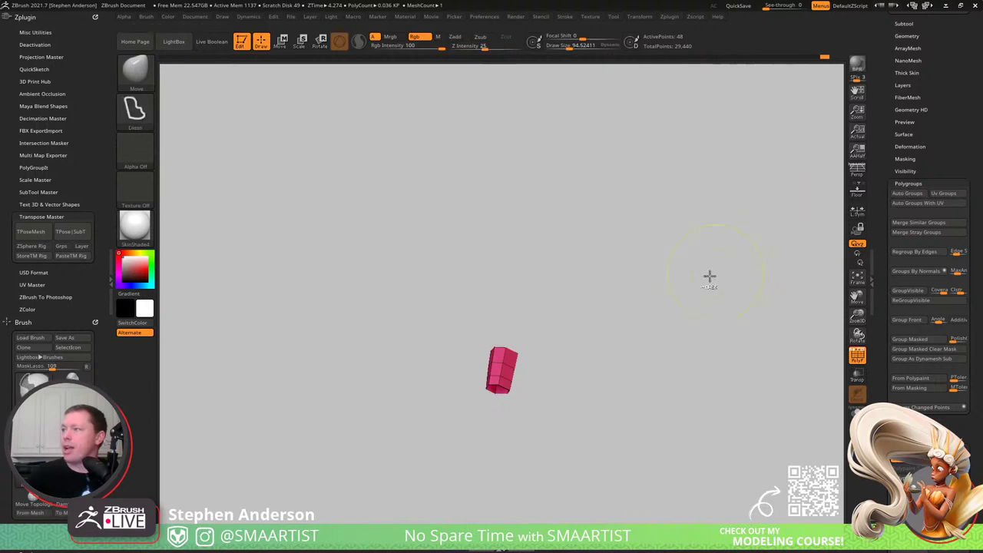
left_click(642, 327, "ctrl")
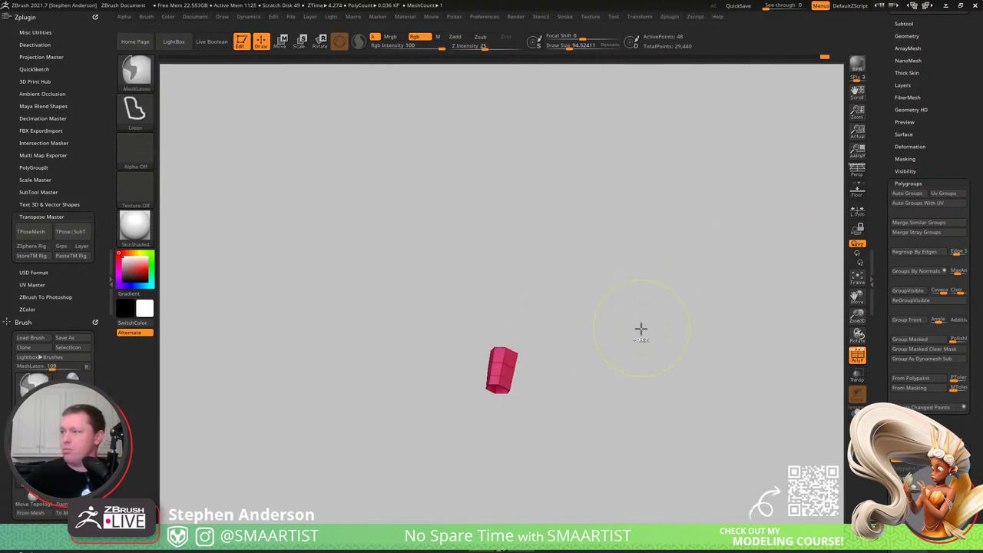
left_click(664, 316, "ctrl+shift")
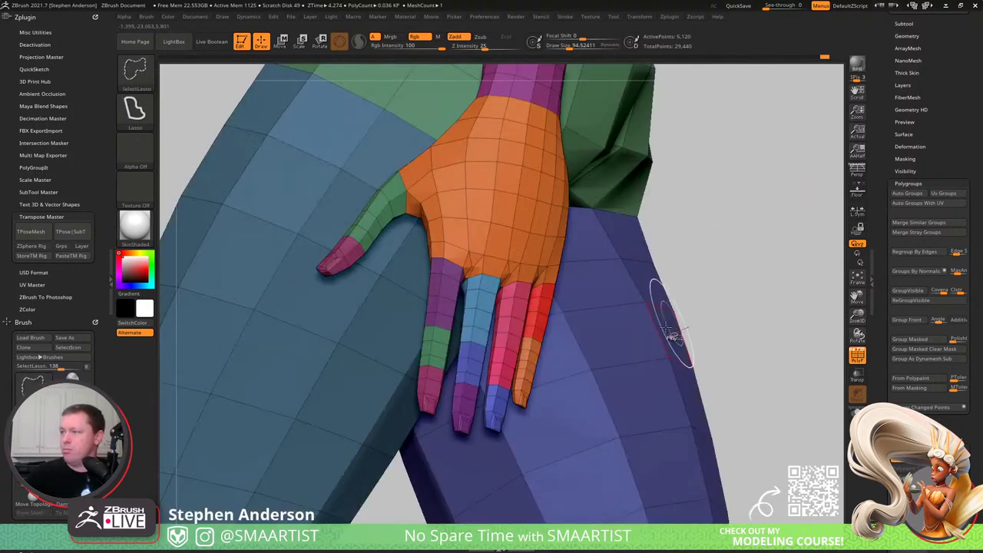
left_click(514, 322, "ctrl+shift")
left_click(907, 193)
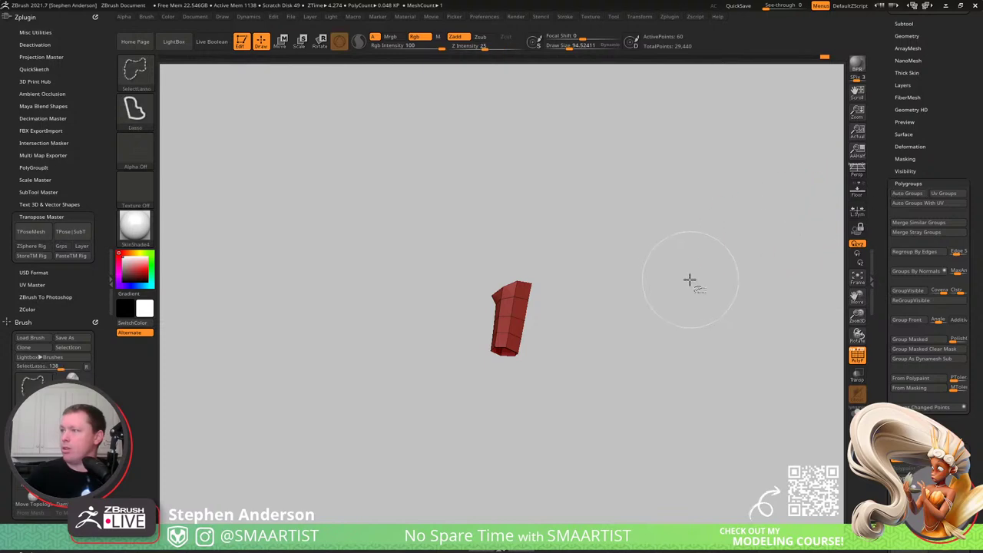
left_click(682, 281, "ctrl+shift")
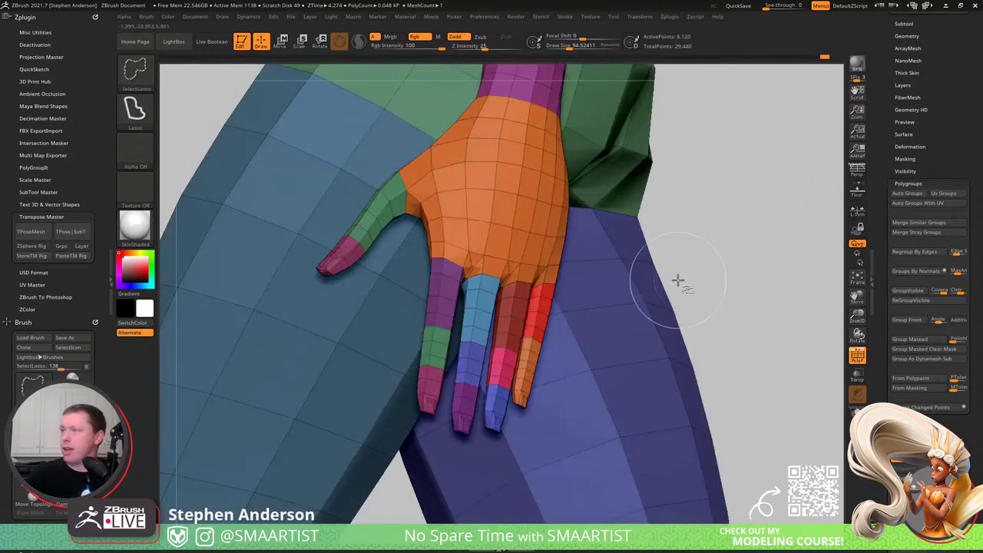
- Regroup the middle finger's base, middle and tip segments in isolation with Auto Groups, restoring the full body after each
left_click(480, 308, "ctrl+shift")
left_click(896, 195)
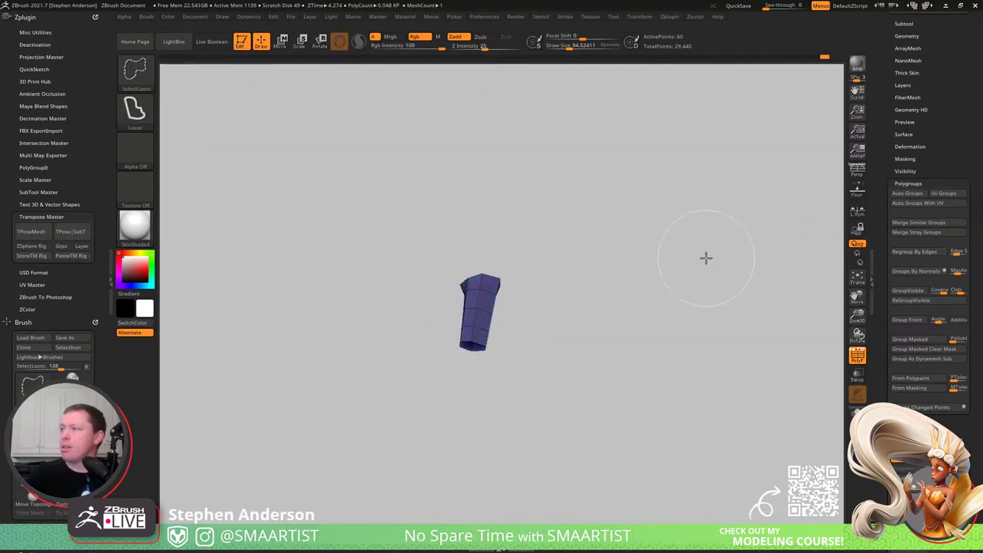
left_click(705, 258, "ctrl+shift")
left_click(468, 358, "ctrl+shift")
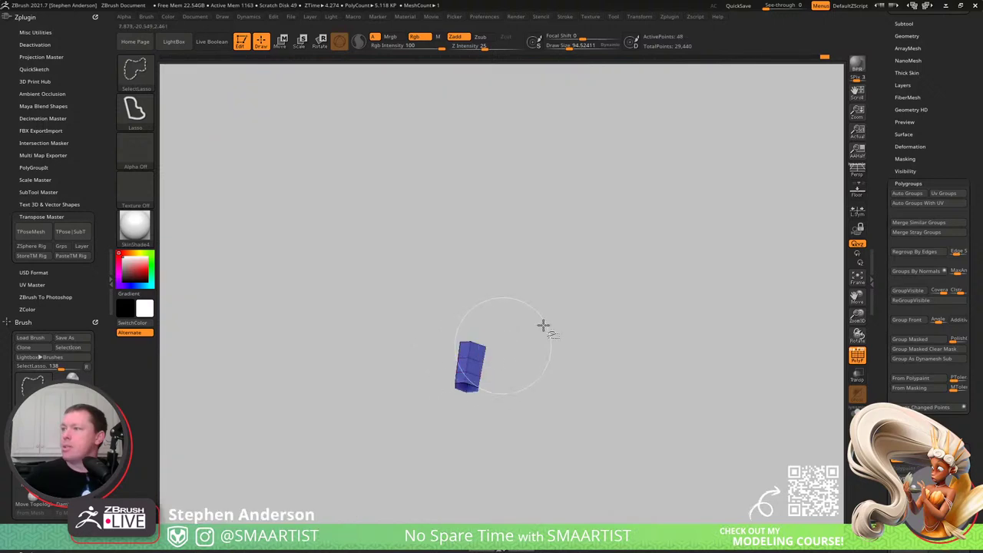
left_click(907, 194)
left_click(612, 315, "ctrl+shift")
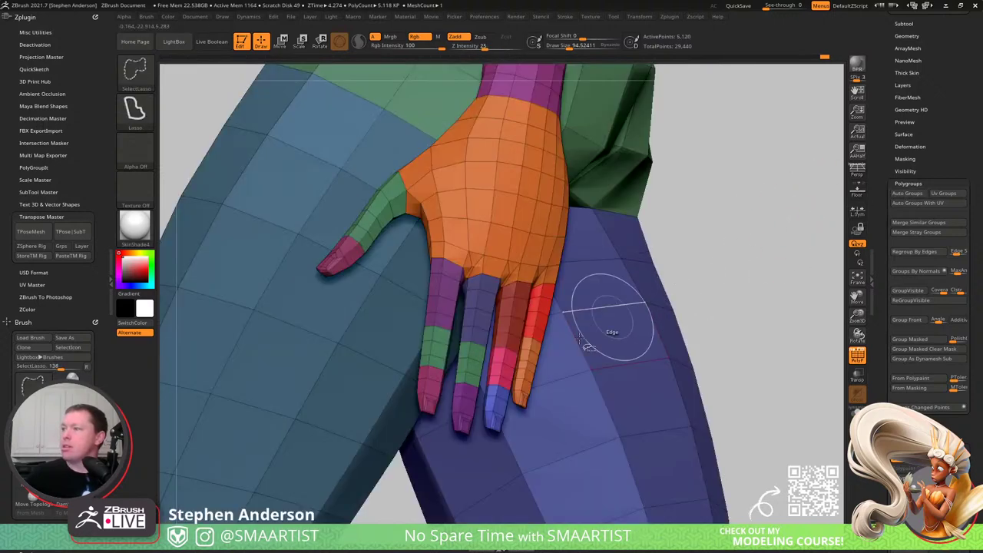
left_click(461, 411, "ctrl+shift")
left_click(907, 194)
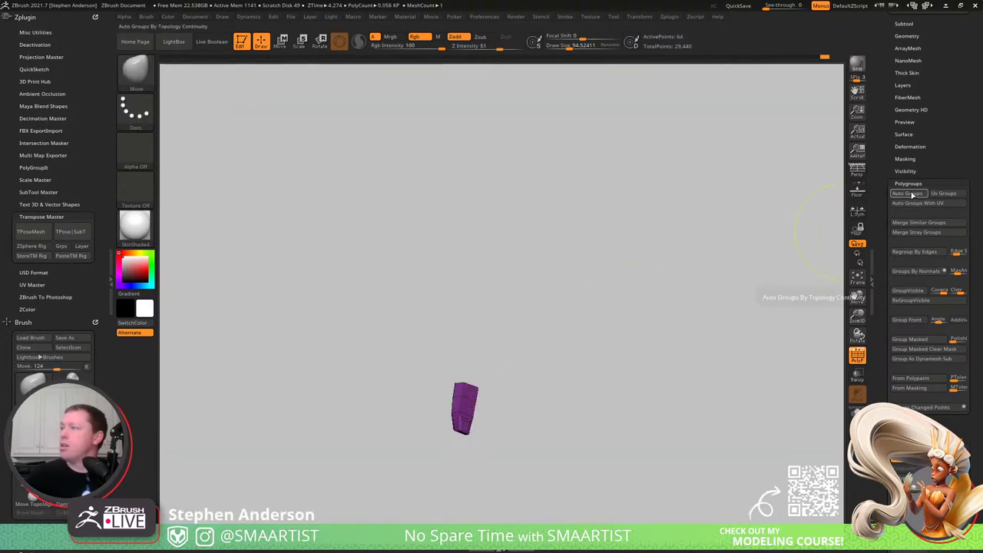
left_click(637, 298, "ctrl+shift")
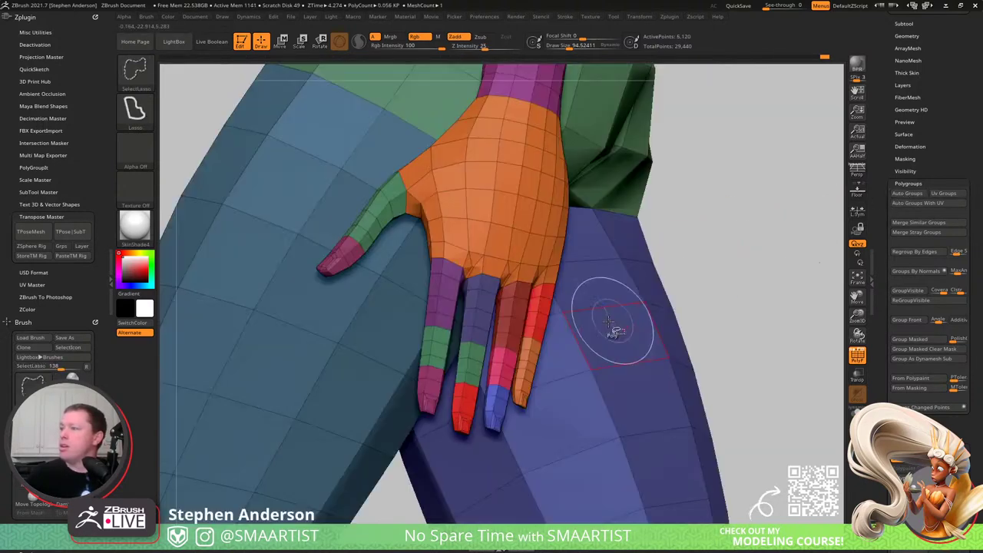
- Regroup the index finger's tip, middle and base segments with Auto Groups, check the isolated base from below, and restore the full body
left_click(431, 394, "ctrl+shift")
left_click(909, 194)
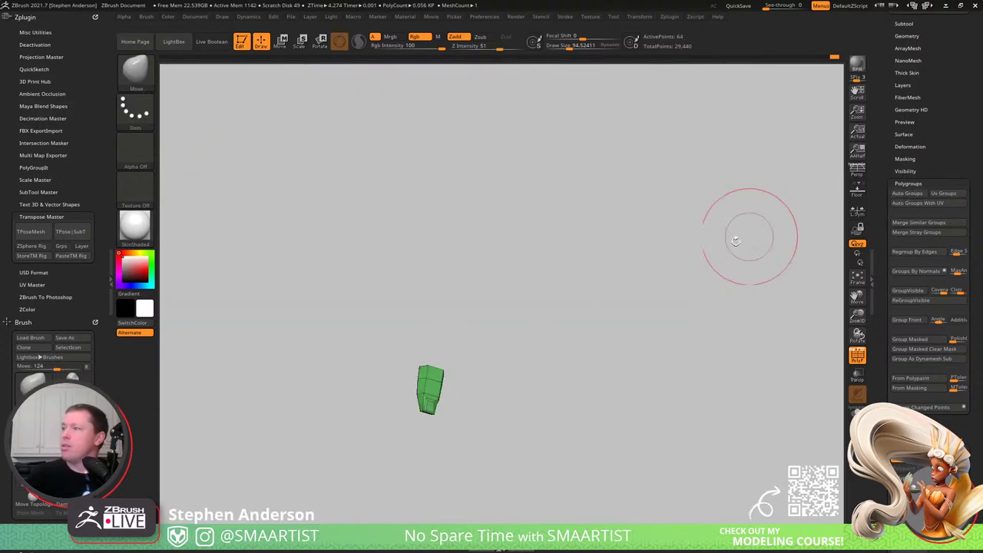
left_click(656, 285, "ctrl+shift")
left_click(432, 341, "ctrl+shift")
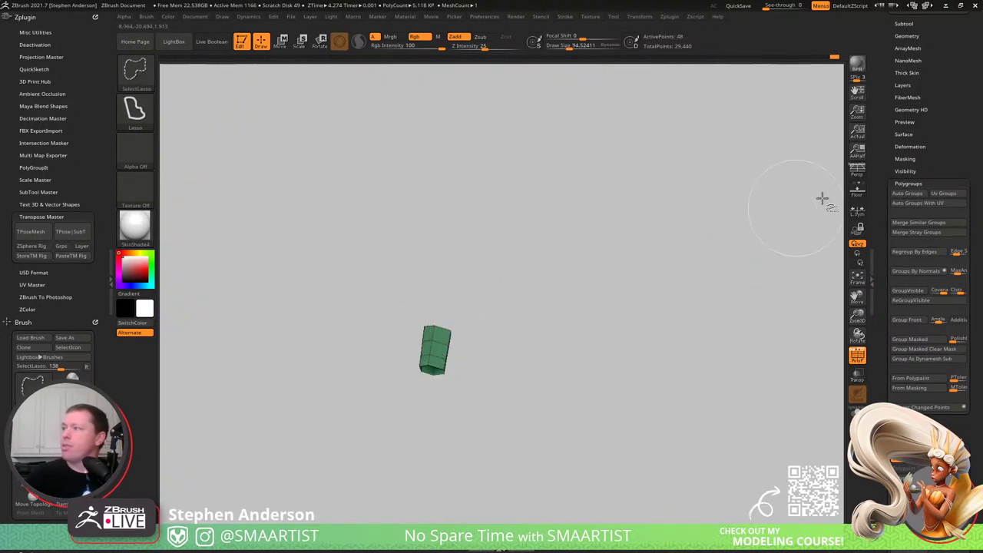
left_click(908, 194)
left_click(566, 304, "ctrl+shift")
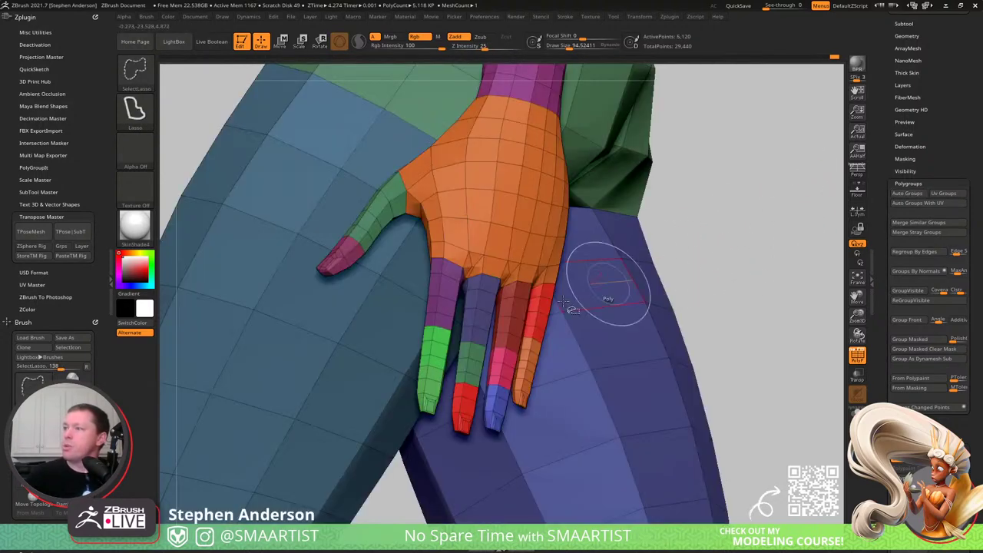
left_click(438, 310, "ctrl+shift")
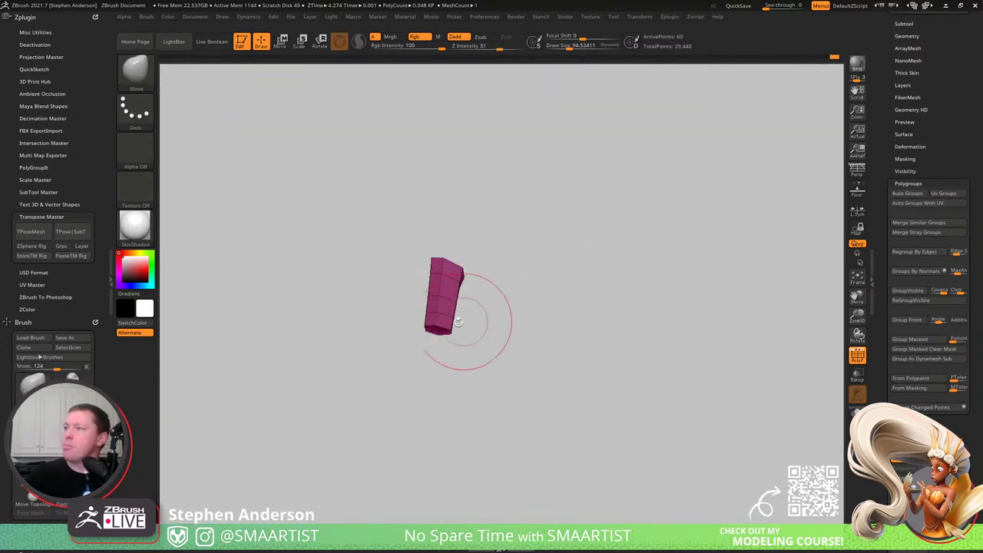
right_click_drag(440, 309, 437, 228)
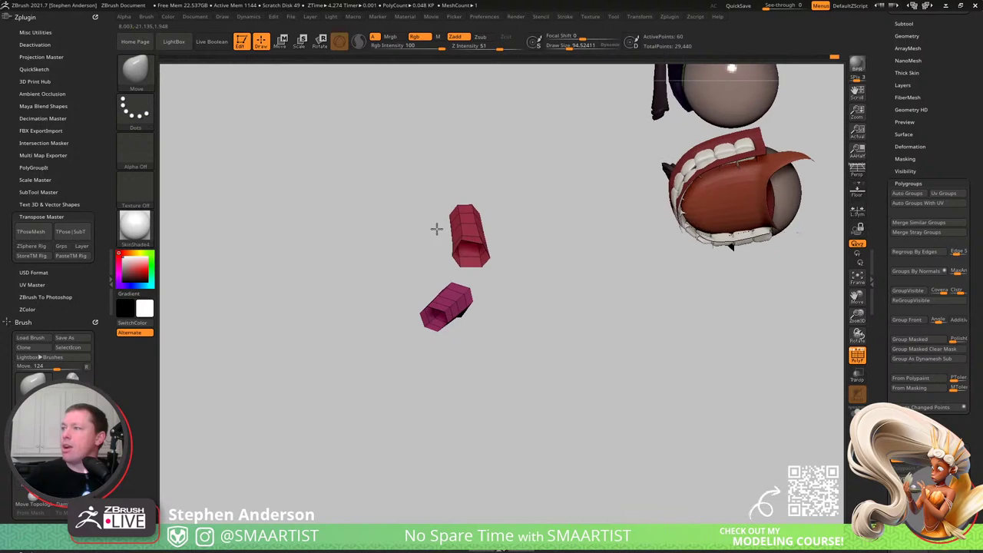
left_click_drag(436, 229, 440, 232)
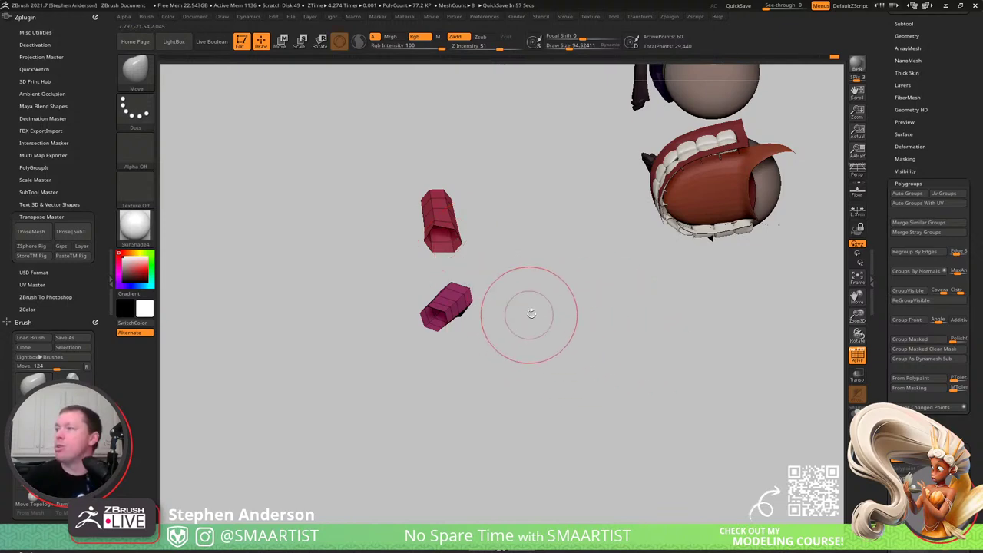
left_click(457, 331, "ctrl+shift")
left_click(459, 336, "ctrl+shift")
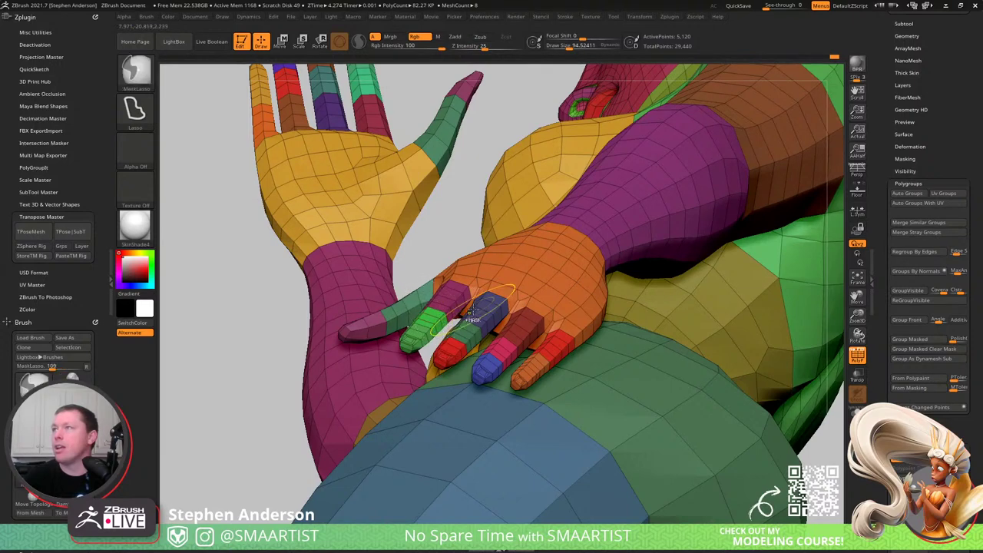
- Examine the index finger's middle and tip segments separately in isolation to check their polygroups, and restore the full body
right_click_drag(440, 318, 442, 317, "ctrl")
left_click(442, 319, "ctrl+shift")
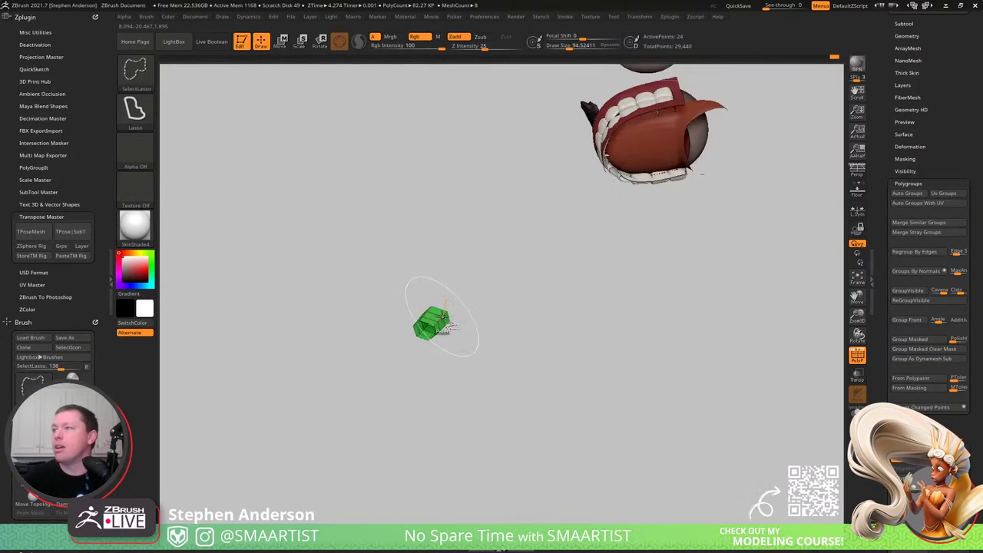
mouse_move(676, 254)
right_mouse_down()
mouse_move(569, 245)
mouse_move(561, 265)
right_mouse_up()
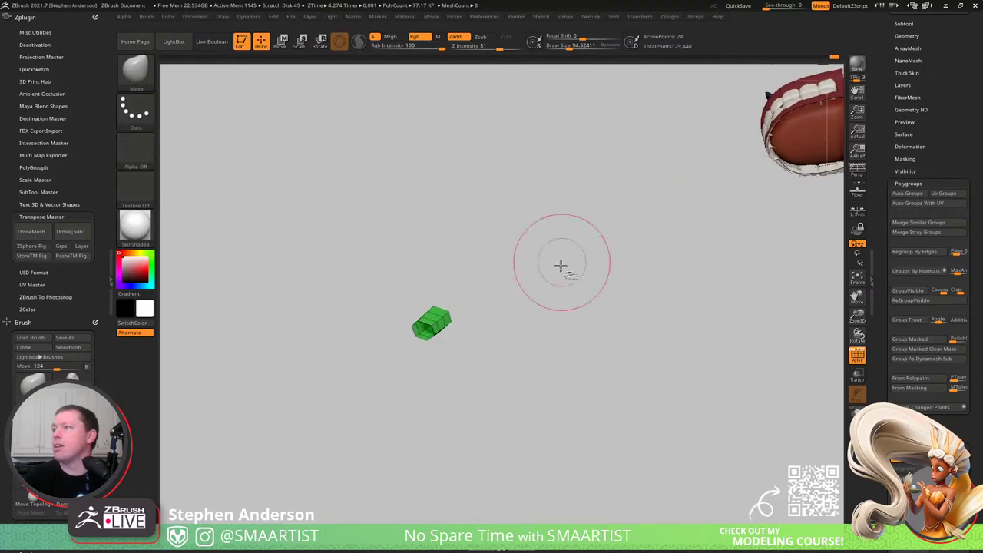
left_click(560, 265, "ctrl+shift")
mouse_move(473, 284)
right_mouse_down()
mouse_move(546, 296)
mouse_move(453, 335)
right_mouse_up()
left_click_drag(442, 343, 450, 300, "ctrl+shift")
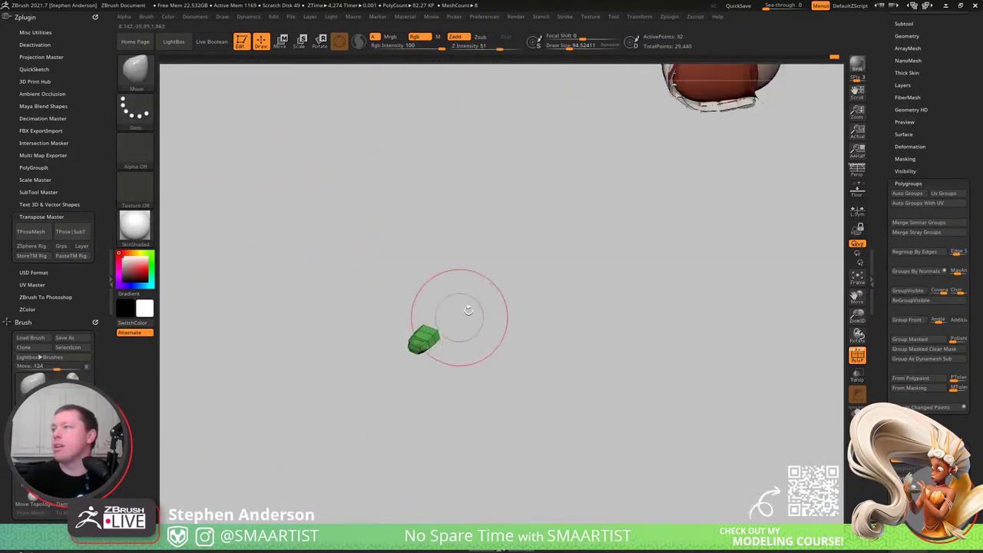
mouse_move(450, 300)
right_mouse_down()
mouse_move(472, 292)
mouse_move(492, 305)
right_mouse_up()
left_click(492, 305, "ctrl+shift")
key("ctrl+shift")
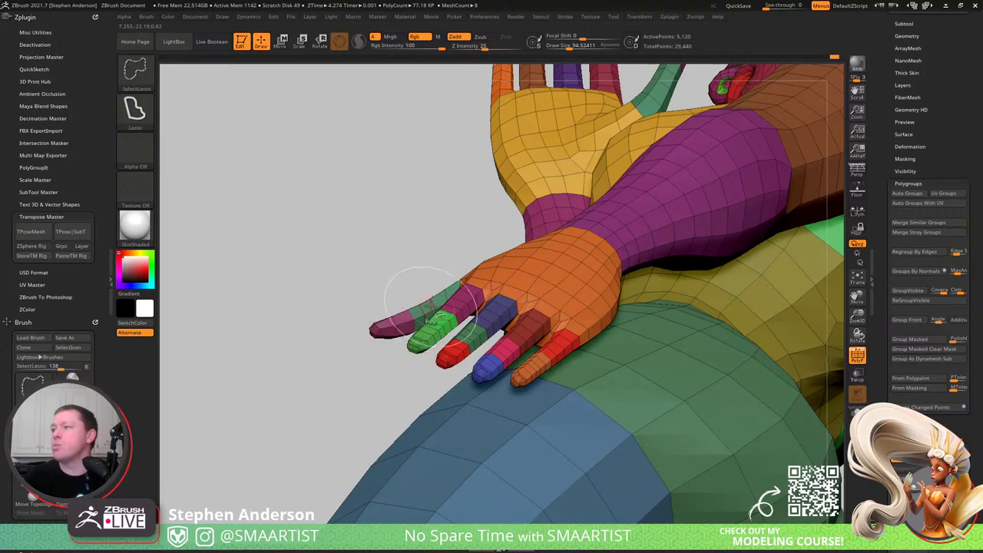
- Regroup the isolated thumb base segments with Auto Groups, check the thumb tip in isolation, and restore the full body
left_click(432, 299, "ctrl+shift")
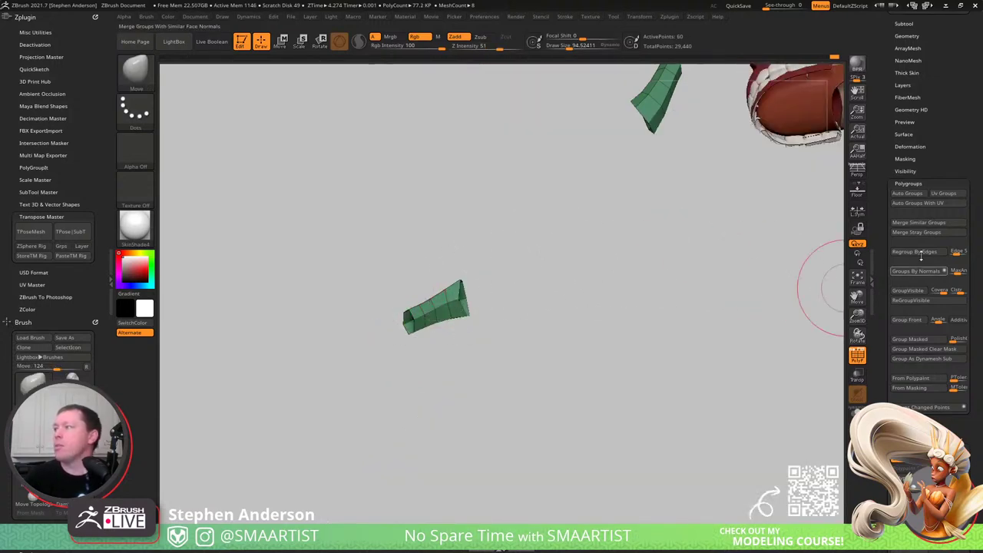
left_click(907, 194)
left_click(528, 266, "ctrl+shift")
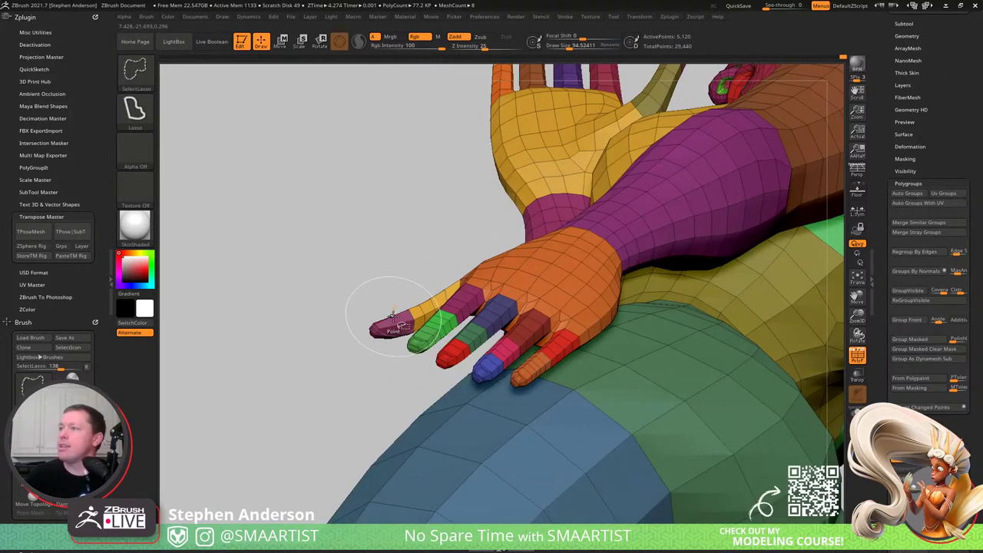
left_click(391, 316, "ctrl+shift")
left_click(592, 282, "ctrl+shift")
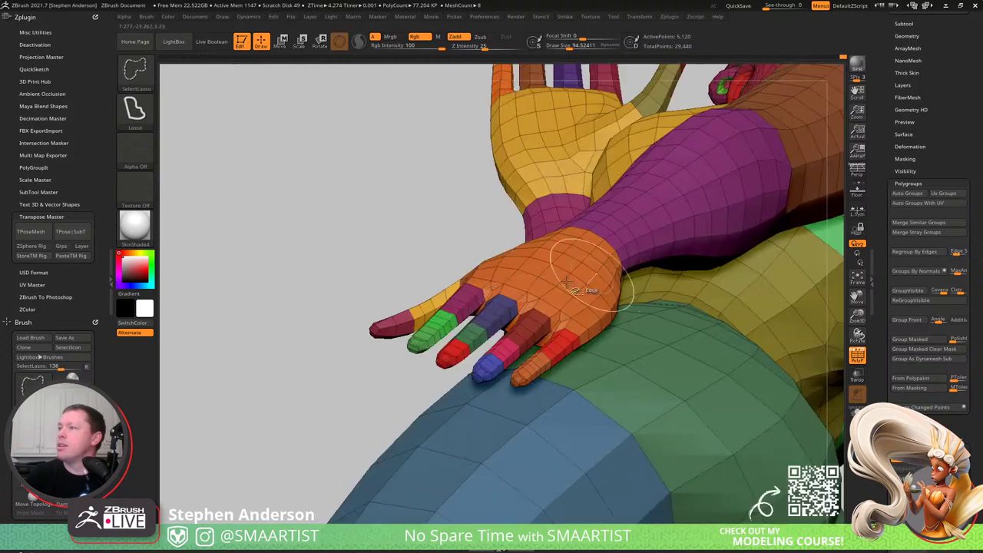
- Hide the wireframe, raise the body to the next subdivision level, and examine the chest, neck and raised shoulder
right_click_drag(592, 283, 492, 281)
mouse_move(492, 281)
right_mouse_down("ctrl")
mouse_move(484, 261)
mouse_move(536, 327)
mouse_move(495, 316)
mouse_move(494, 295)
right_mouse_up("ctrl")
right_click_drag(494, 295, 512, 331)
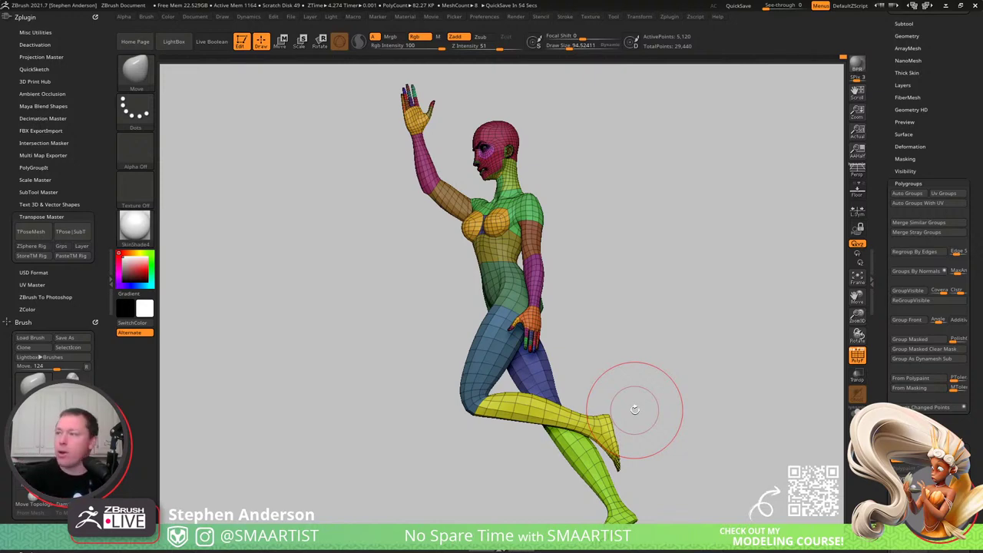
mouse_move(551, 262)
right_mouse_down()
mouse_move(509, 246)
mouse_move(477, 257)
mouse_move(499, 281)
mouse_move(471, 268)
mouse_move(500, 234)
mouse_move(427, 279)
mouse_move(469, 286)
mouse_move(459, 248)
right_mouse_up()
key("shift+f")
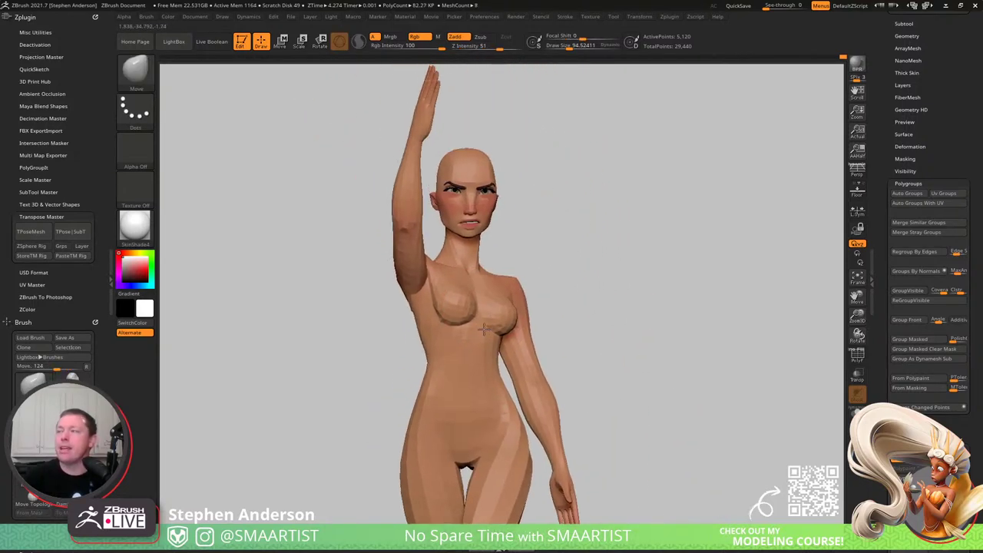
key("d")
mouse_move(501, 330)
right_mouse_down()
mouse_move(474, 318)
mouse_move(500, 355)
mouse_move(494, 346)
right_mouse_up()
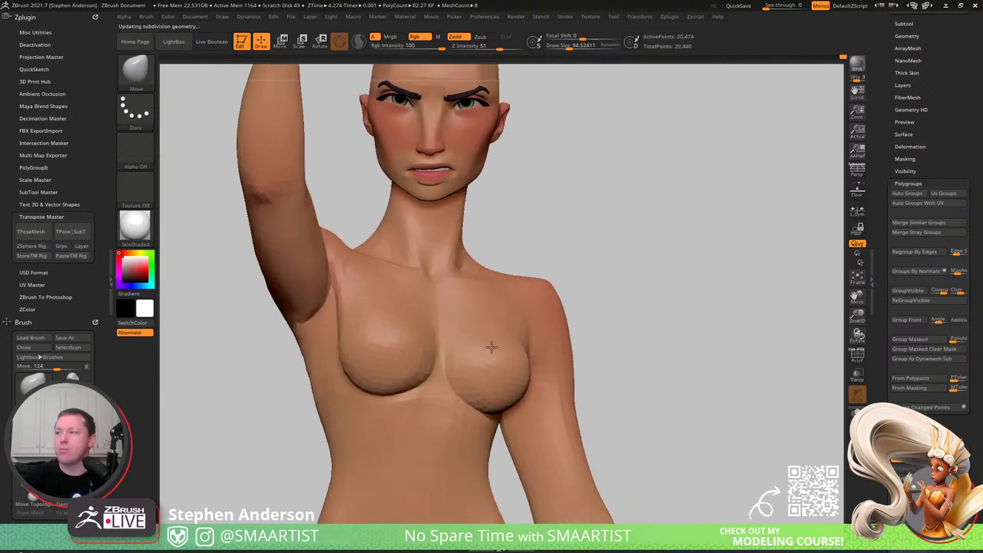
right_click_drag(536, 277, 516, 327)
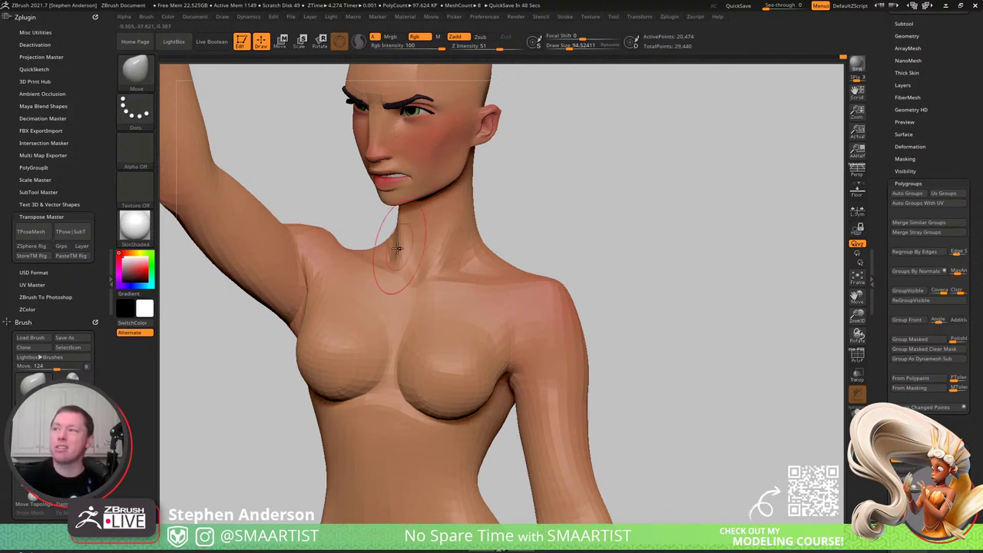
mouse_move(399, 240)
right_mouse_down()
mouse_move(346, 248)
mouse_move(370, 248)
mouse_move(415, 292)
right_mouse_up()
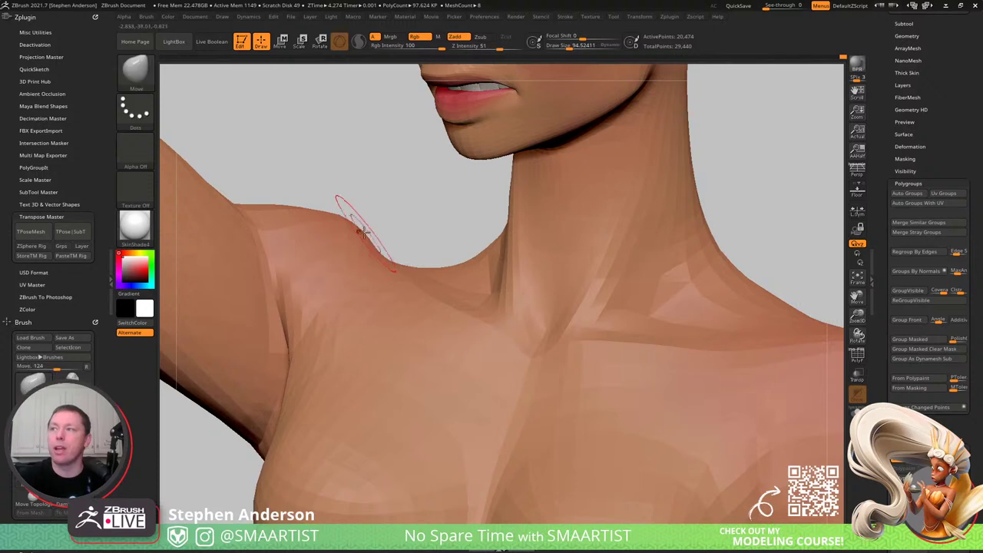
- Adjust the top contour of the raised shoulder with the Move brush and display the polygroup wireframe
left_click_drag(351, 225, 342, 224)
right_click_drag(343, 223, 331, 213)
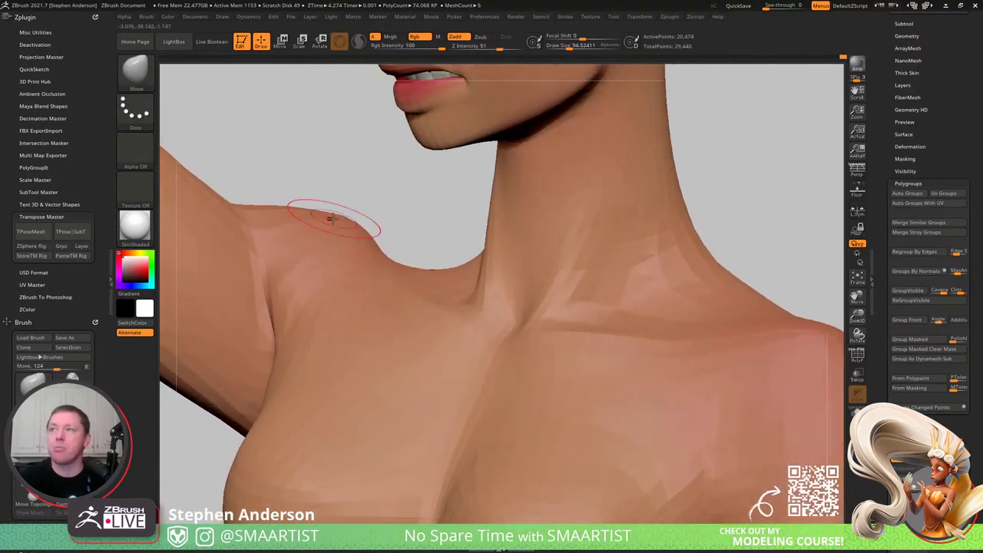
right_click_drag(256, 226, 252, 208)
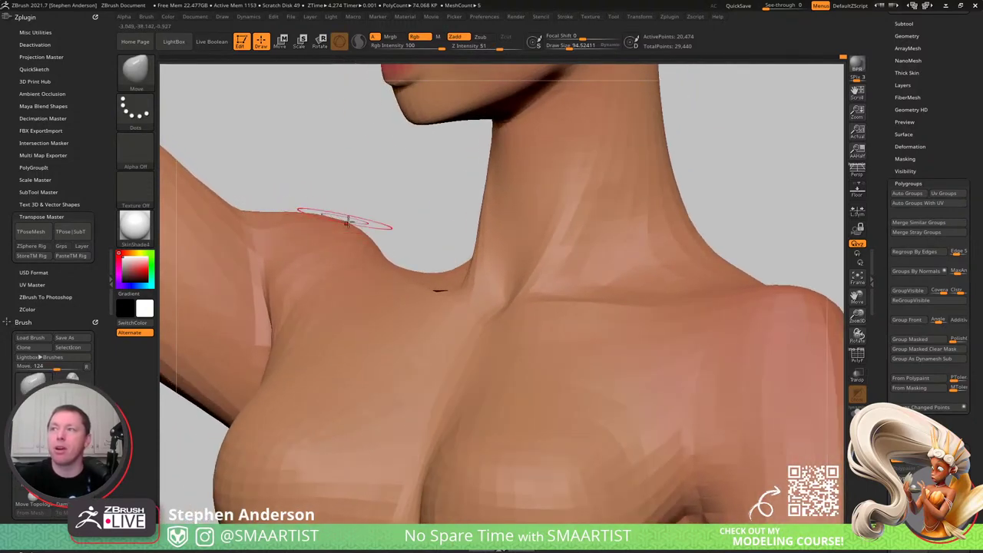
key("shift+f")
right_click_drag(352, 228, 348, 251)
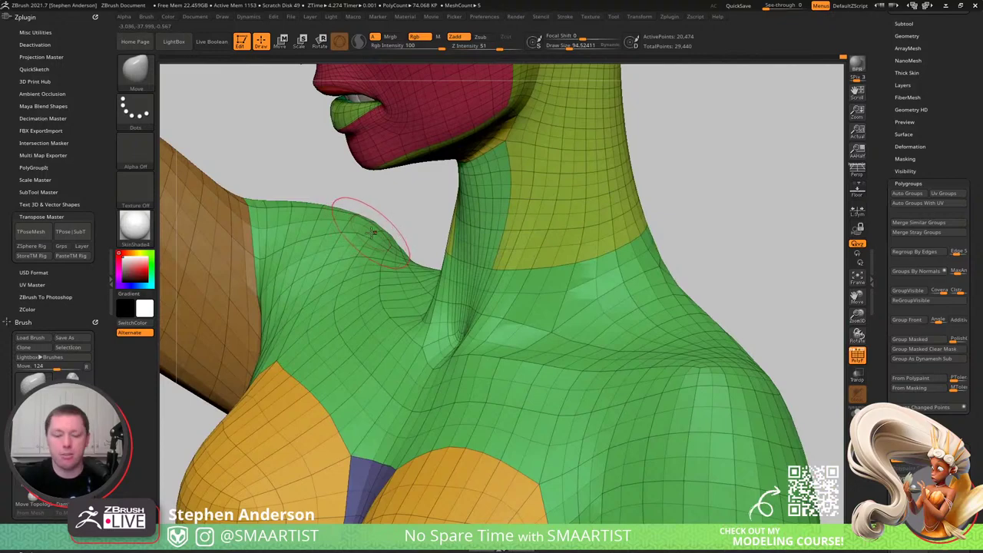
- Reshape the raised shoulder with the Move brush and set the draw size to about 99
key("b")
key("m")
key("v")
key("s")
mouse_move(355, 216)
left_mouse_down()
mouse_move(366, 217)
mouse_move(358, 228)
left_mouse_up()
mouse_move(358, 228)
right_mouse_down()
mouse_move(395, 245)
mouse_move(329, 226)
right_mouse_up()
right_click_drag(330, 261, 337, 286, "ctrl")
key("s")
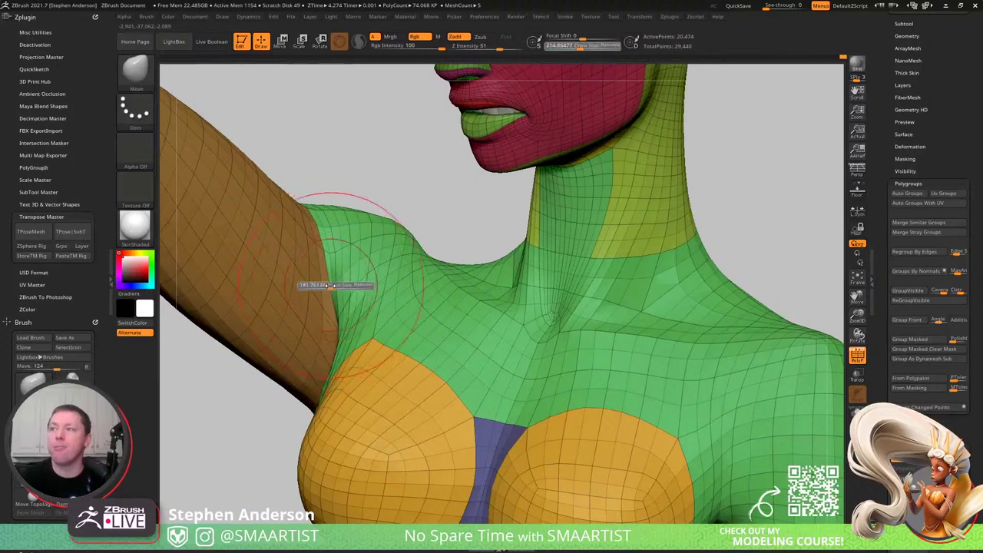
left_click_drag(336, 286, 330, 289)
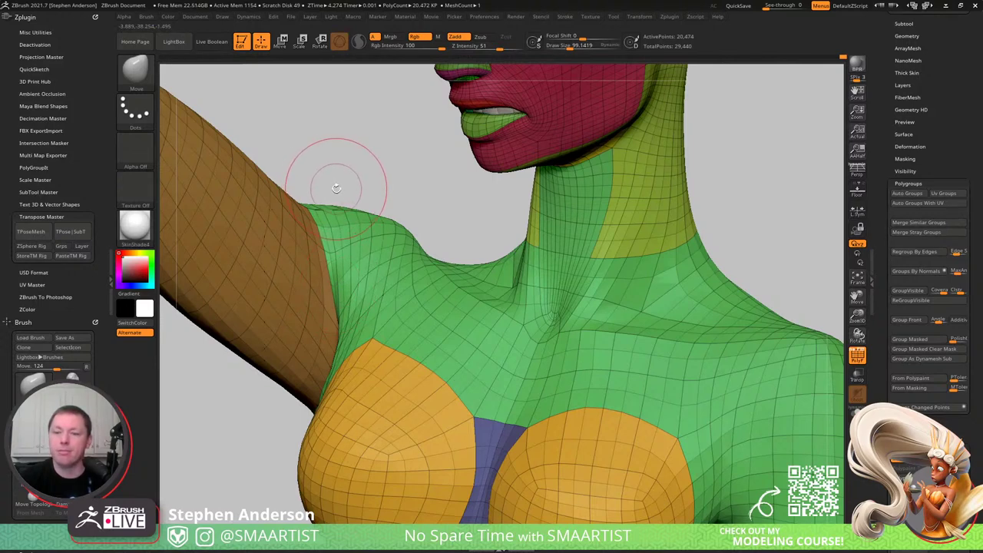
- Smooth the raised shoulder beside the upper-arm polygroup seam at a draw size of about 54
mouse_move(370, 282)
right_mouse_down()
mouse_move(380, 279)
mouse_move(348, 281)
right_mouse_up()
key("s")
left_click_drag(350, 281, 343, 282)
mouse_move(335, 285)
right_mouse_down("ctrl")
mouse_move(354, 265)
mouse_move(342, 257)
right_mouse_up("ctrl")
mouse_move(342, 256)
left_mouse_down("shift")
mouse_move(351, 269)
mouse_move(373, 252)
left_mouse_up("shift")
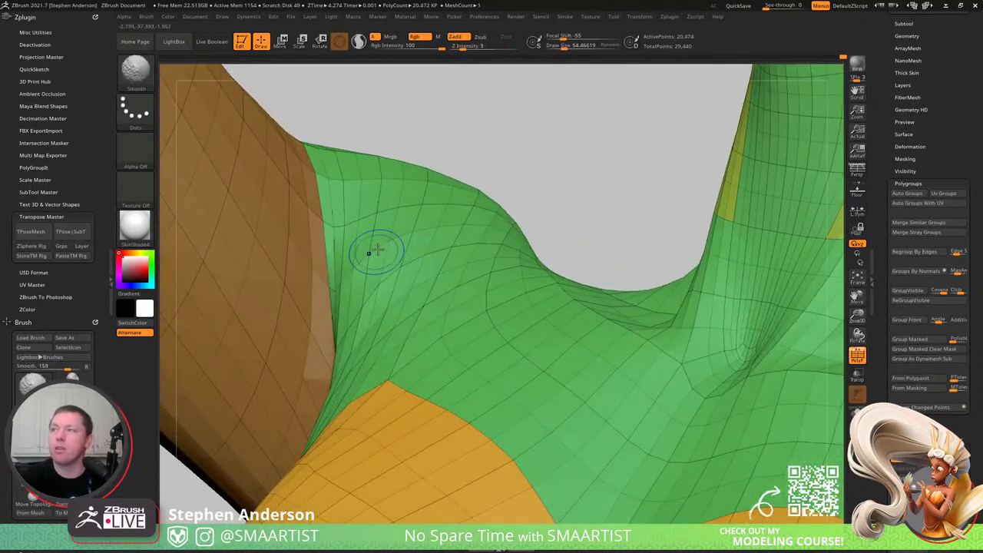
scroll(491, 292, "down", 10)
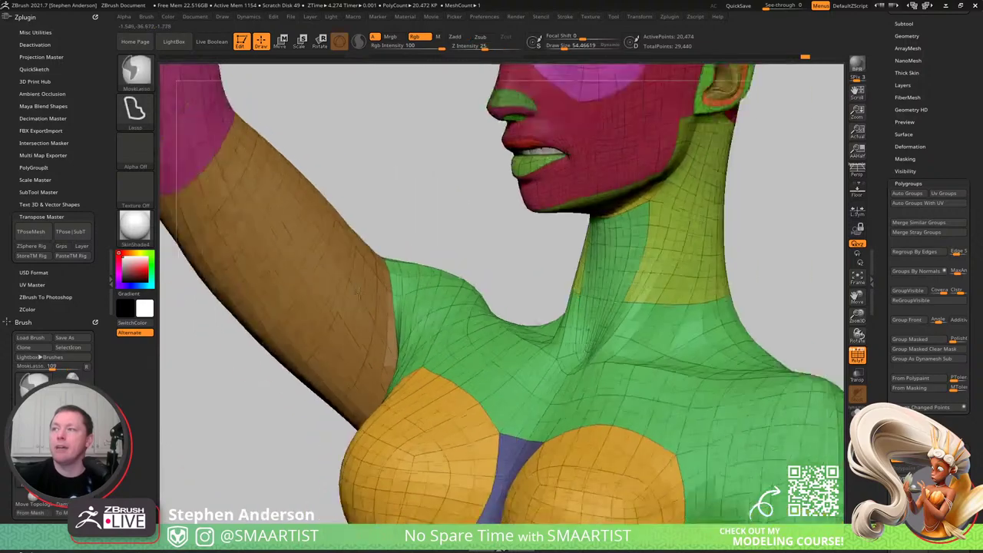
scroll(299, 323, "up", 8)
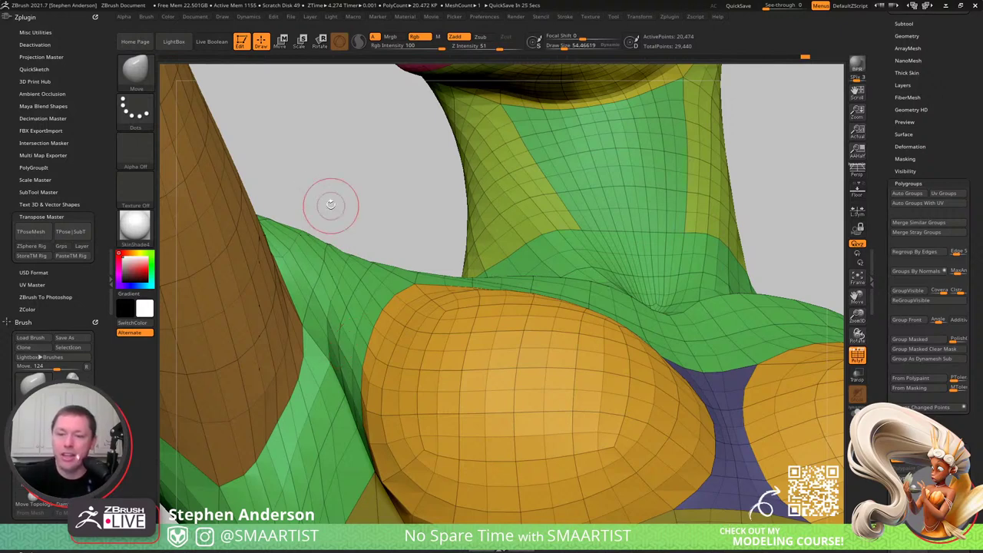
- Smooth the mesh in the armpit below the raised arm and hide the polygroup wireframe
right_click_drag(397, 208, 418, 219)
mouse_move(556, 340)
right_mouse_down("ctrl")
mouse_move(505, 301)
mouse_move(477, 250)
right_mouse_up("ctrl")
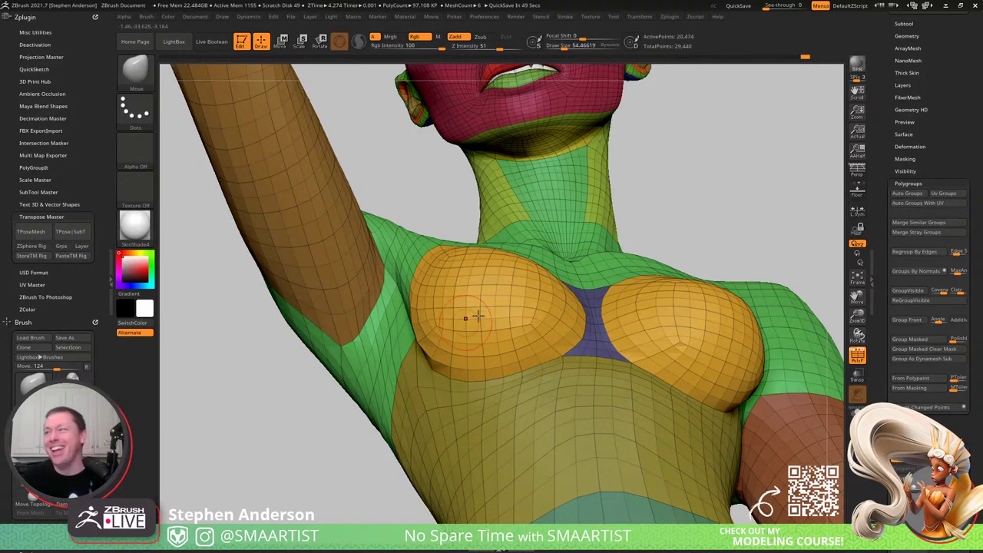
right_click_drag(476, 318, 453, 364)
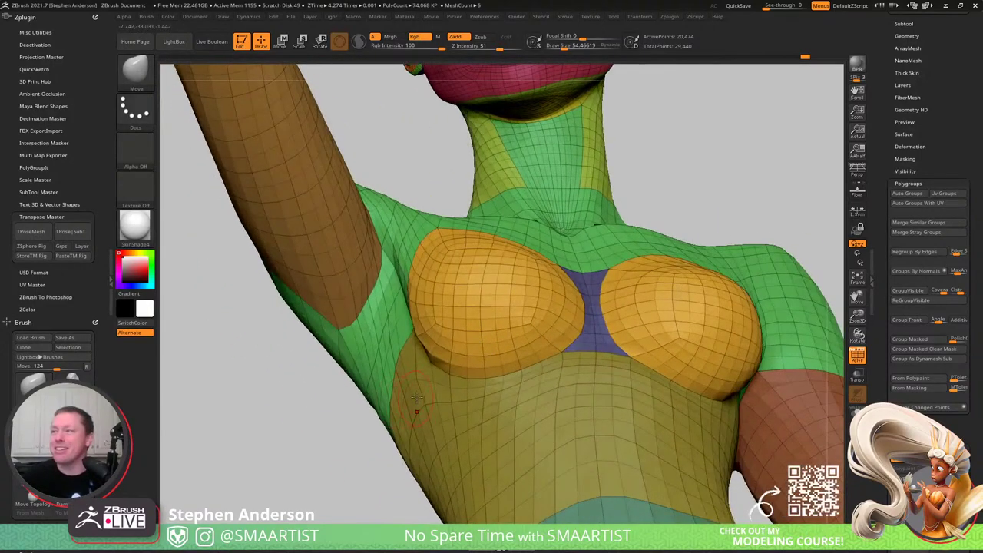
mouse_move(427, 395)
right_mouse_down()
mouse_move(461, 376)
mouse_move(441, 397)
right_mouse_up()
key("shift")
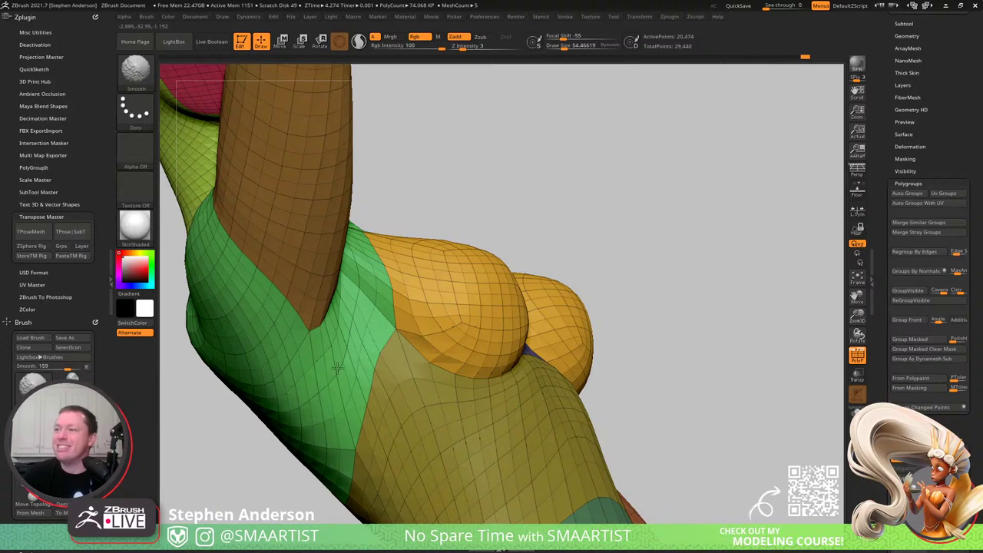
mouse_move(476, 414)
right_mouse_down()
mouse_move(454, 430)
mouse_move(507, 434)
mouse_move(491, 377)
mouse_move(474, 388)
mouse_move(489, 358)
right_mouse_up()
key("shift+f")
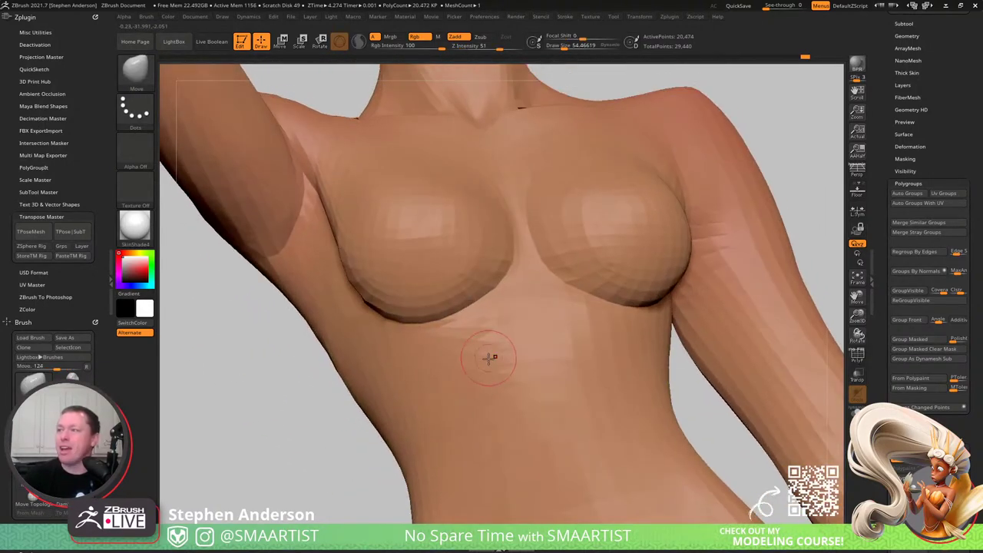
- Smooth the surface of the ribcage just below and between the breasts
left_click_drag(473, 367, 504, 341, "shift")
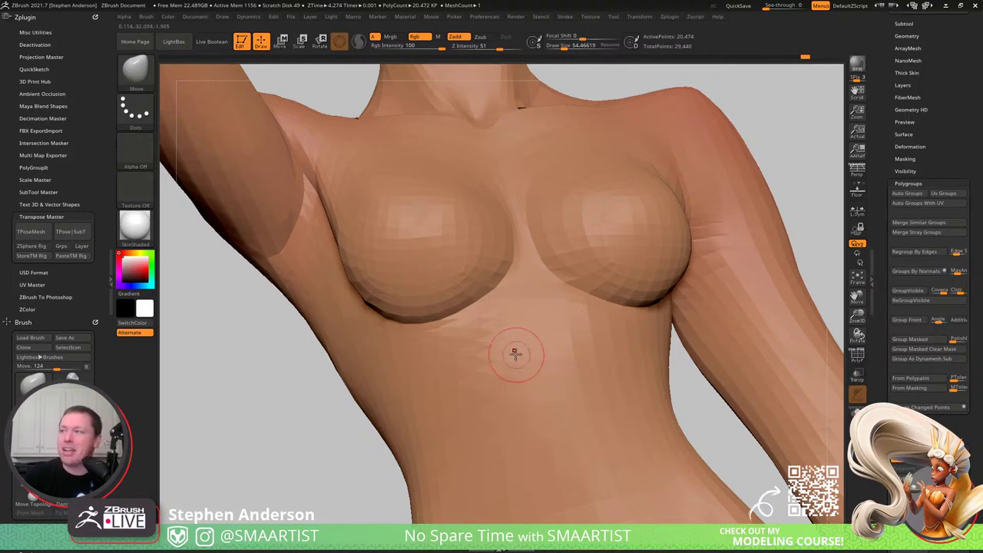
mouse_move(509, 351)
right_mouse_down()
mouse_move(503, 345)
mouse_move(523, 362)
mouse_move(540, 341)
mouse_move(529, 402)
right_mouse_up()
key("shift")
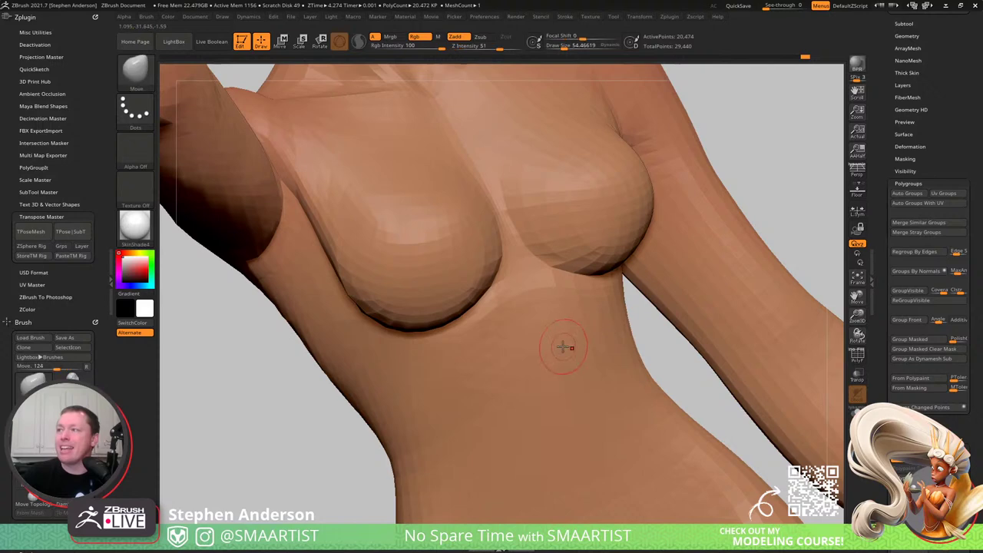
right_click_drag(555, 345, 538, 334)
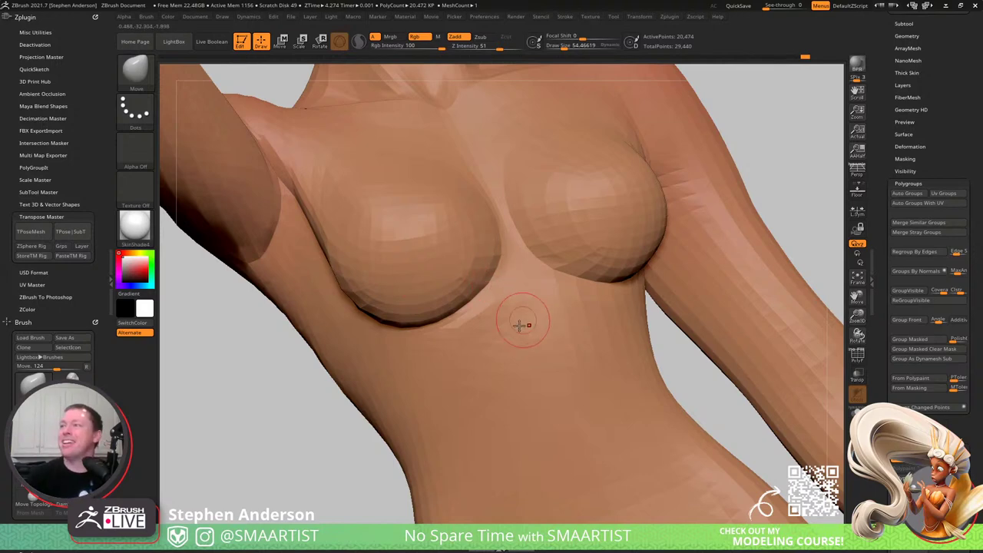
right_click_drag(507, 300, 393, 329, "ctrl")
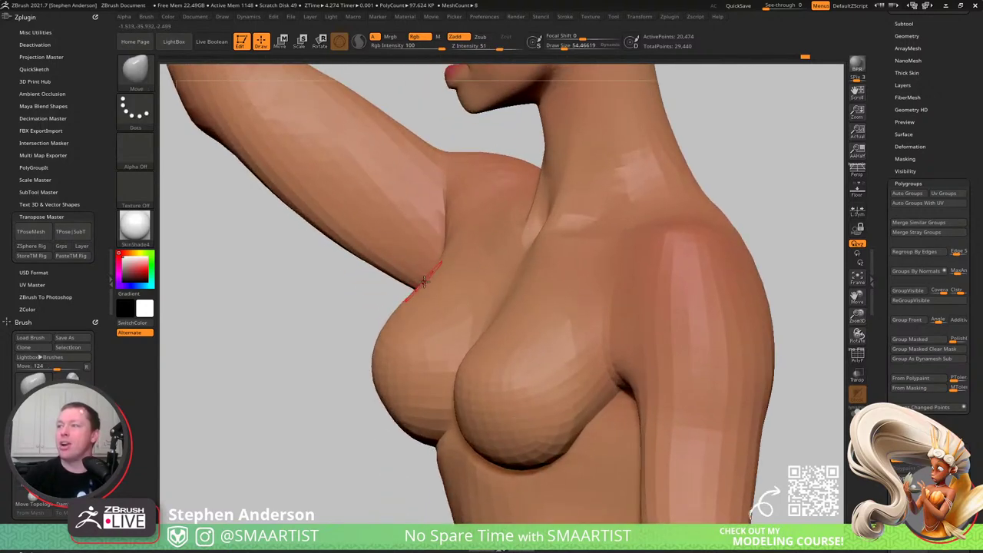
- Refine the chest and armpit area below the raised arm with the Move brush, enlarging the draw size to about 109
key("s")
left_click_drag(396, 310, 405, 316)
right_click_drag(451, 285, 463, 312)
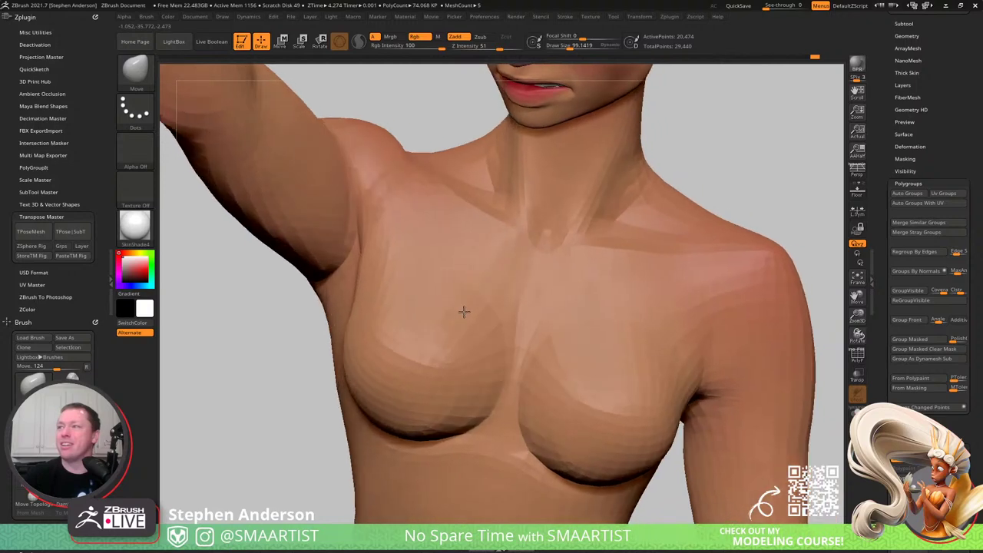
mouse_move(361, 263)
right_mouse_down()
mouse_move(408, 303)
mouse_move(361, 265)
mouse_move(428, 341)
mouse_move(453, 288)
mouse_move(435, 318)
mouse_move(367, 330)
mouse_move(382, 318)
mouse_move(390, 330)
right_mouse_up()
key("s")
left_click_drag(369, 325, 375, 360)
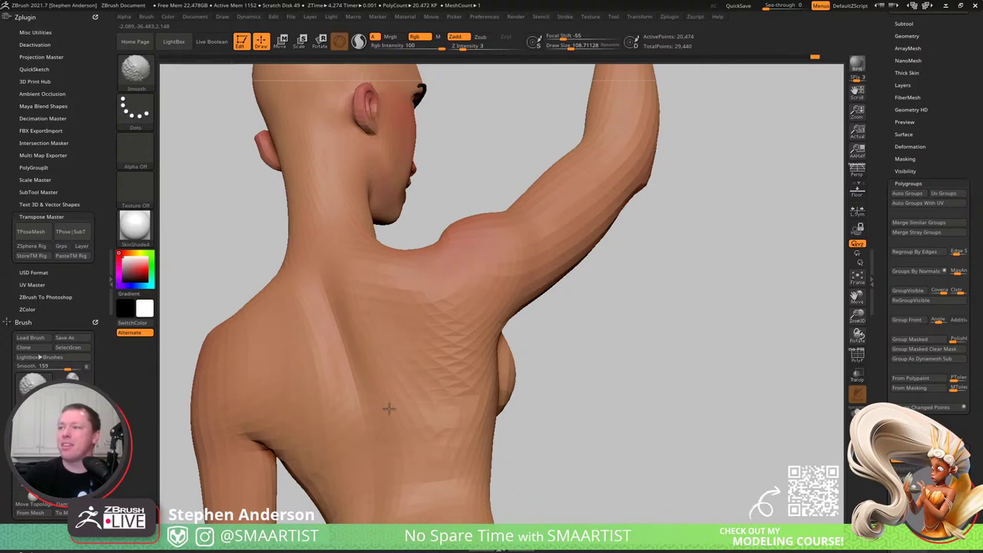
- Smooth the rippled surface of the upper back below the raised shoulder at a draw size of about 135
left_click_drag(389, 408, 387, 423, "shift")
right_click_drag(387, 424, 380, 411)
key("s")
left_click_drag(380, 410, 384, 410)
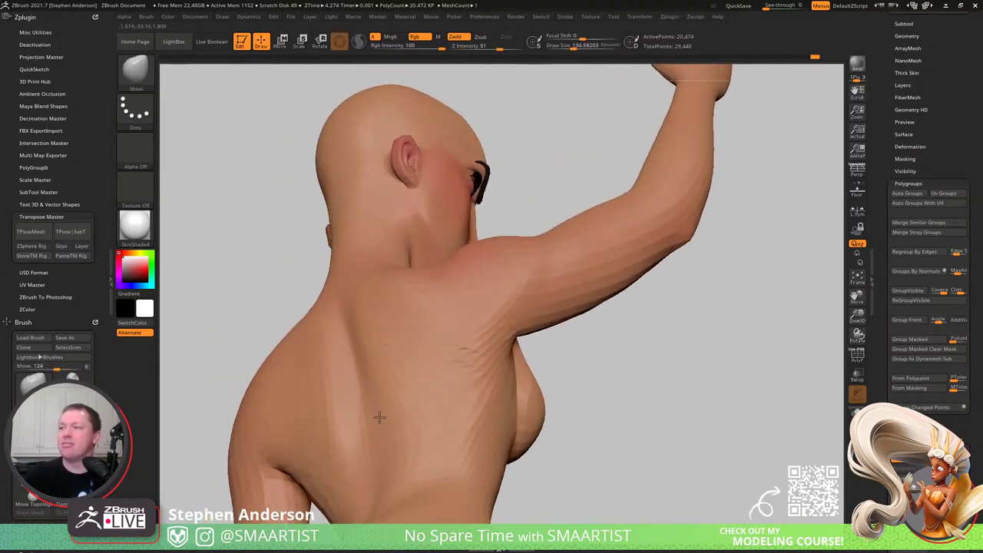
mouse_move(390, 362)
right_mouse_down()
mouse_move(384, 370)
mouse_move(424, 432)
mouse_move(445, 410)
right_mouse_up()
key("shift")
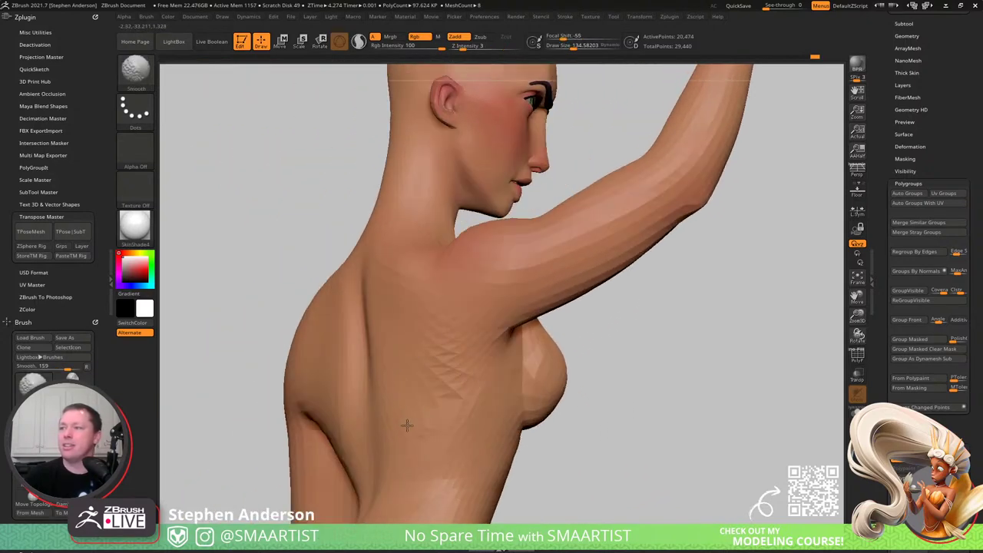
key("ctrl")
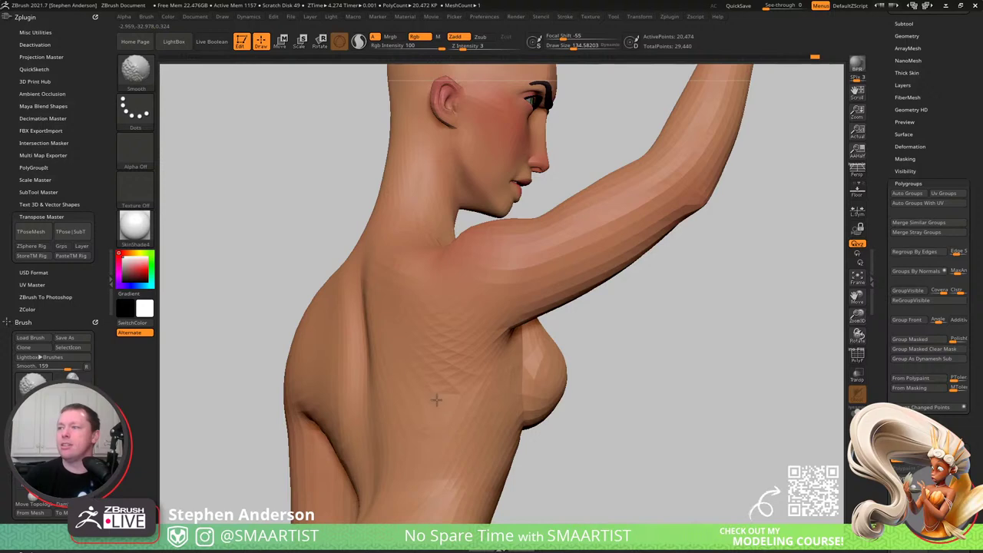
left_click_drag(419, 354, 441, 389, "shift")
- Refine the middle and lower back along the spine at a draw size of about 65
mouse_move(441, 388)
right_mouse_down("ctrl")
mouse_move(394, 340)
mouse_move(437, 340)
mouse_move(407, 326)
right_mouse_up("ctrl")
mouse_move(407, 327)
right_mouse_down()
mouse_move(444, 340)
mouse_move(393, 322)
mouse_move(368, 265)
mouse_move(376, 315)
right_mouse_up()
left_click_drag(377, 315, 388, 329)
key("s")
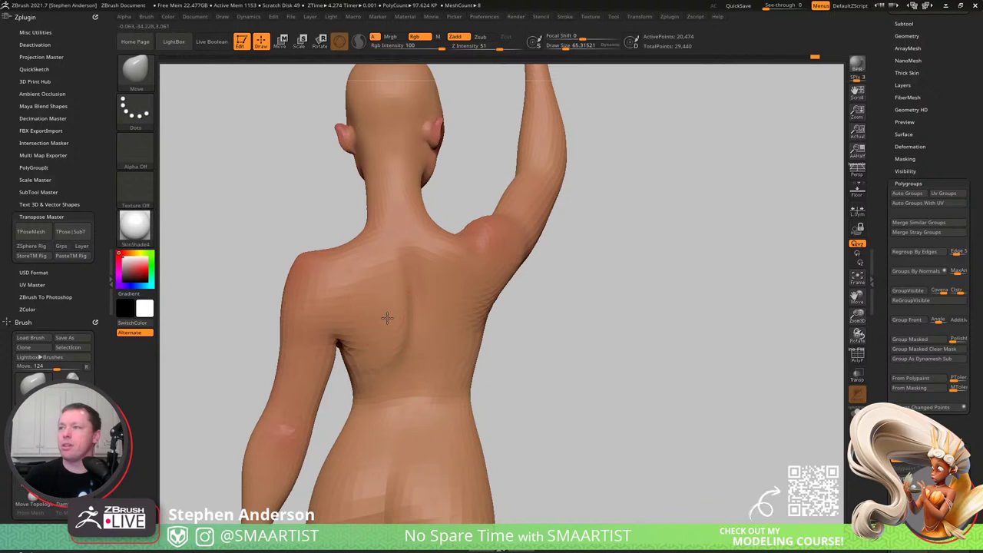
right_click_drag(389, 340, 424, 344)
mouse_move(424, 344)
right_mouse_down("ctrl")
mouse_move(409, 303)
mouse_move(427, 394)
mouse_move(383, 363)
mouse_move(378, 376)
mouse_move(382, 365)
right_mouse_up("ctrl")
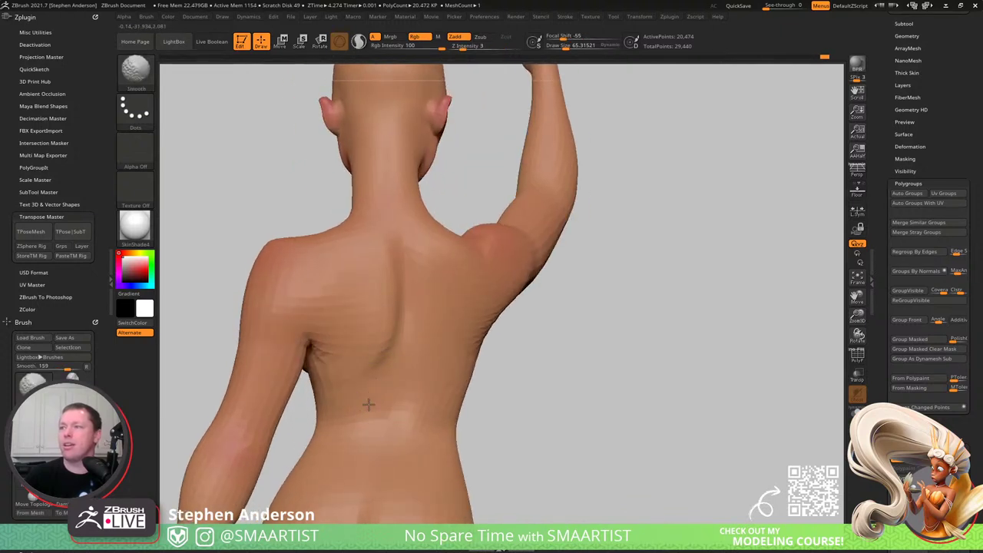
- Reshape the lower back and hip silhouette in side view with the Move brush, ending at a draw size of about 119
right_click_drag(421, 414, 393, 315, "ctrl")
mouse_move(393, 316)
right_mouse_down()
mouse_move(408, 310)
mouse_move(393, 309)
right_mouse_up()
mouse_move(392, 309)
right_mouse_down("ctrl")
mouse_move(411, 333)
mouse_move(373, 303)
mouse_move(397, 281)
mouse_move(364, 226)
mouse_move(417, 322)
right_mouse_up("ctrl")
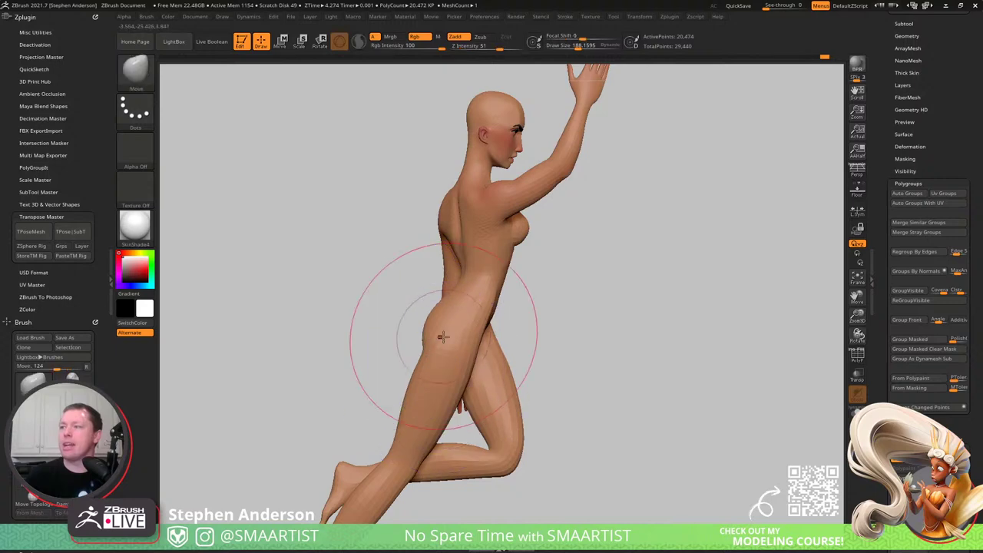
mouse_move(415, 375)
right_mouse_down()
mouse_move(433, 374)
mouse_move(437, 403)
mouse_move(437, 270)
mouse_move(427, 278)
right_mouse_up()
key("s")
left_click_drag(422, 294, 417, 294)
mouse_move(418, 296)
right_mouse_down("ctrl")
mouse_move(428, 351)
mouse_move(417, 296)
mouse_move(449, 278)
mouse_move(392, 317)
mouse_move(377, 351)
mouse_move(372, 323)
mouse_move(387, 369)
mouse_move(365, 357)
mouse_move(360, 333)
mouse_move(358, 344)
mouse_move(395, 347)
mouse_move(409, 371)
mouse_move(422, 345)
right_mouse_up("ctrl")
key("s")
left_click_drag(427, 311, 426, 311)
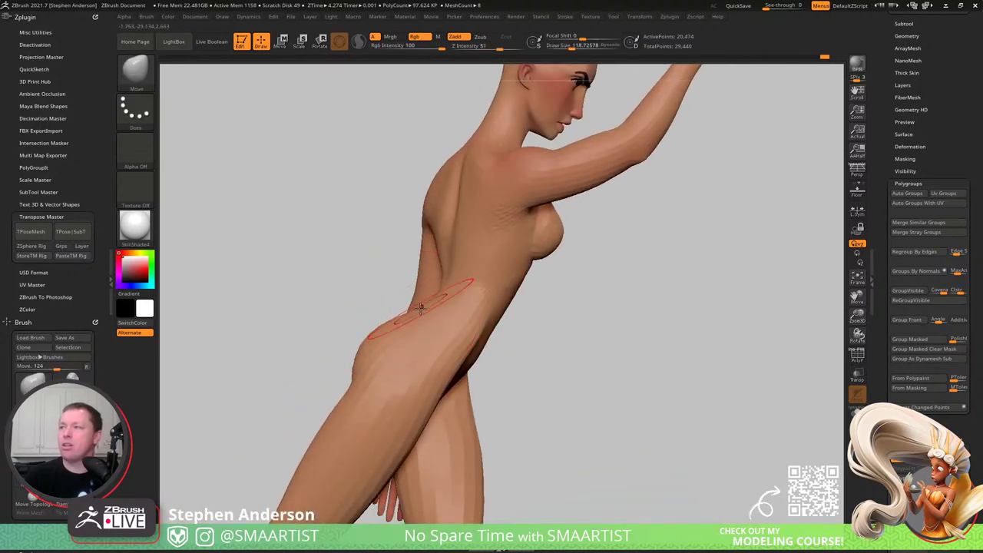
- Shape the buttocks from behind with the Move brush, reducing the draw size to about 73
mouse_move(423, 311)
right_mouse_down()
mouse_move(358, 315)
mouse_move(435, 325)
mouse_move(416, 427)
right_mouse_up()
key("s")
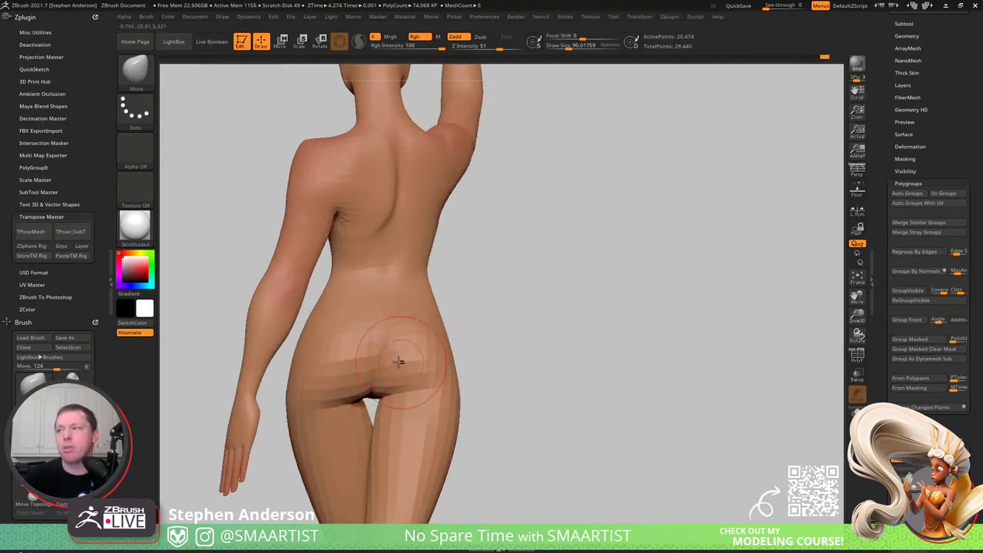
right_click_drag(398, 362, 366, 361)
mouse_move(365, 361)
right_mouse_down()
mouse_move(398, 364)
mouse_move(318, 360)
mouse_move(367, 322)
right_mouse_up()
key("s")
left_click_drag(368, 323, 363, 323)
- Smooth the buttock nearest the lowered arm, enlarging the draw size to about 119
mouse_move(363, 322)
right_mouse_down("ctrl")
mouse_move(325, 276)
mouse_move(351, 327)
mouse_move(370, 279)
mouse_move(361, 325)
mouse_move(352, 296)
right_mouse_up("ctrl")
right_click_drag(352, 296, 361, 323, "ctrl")
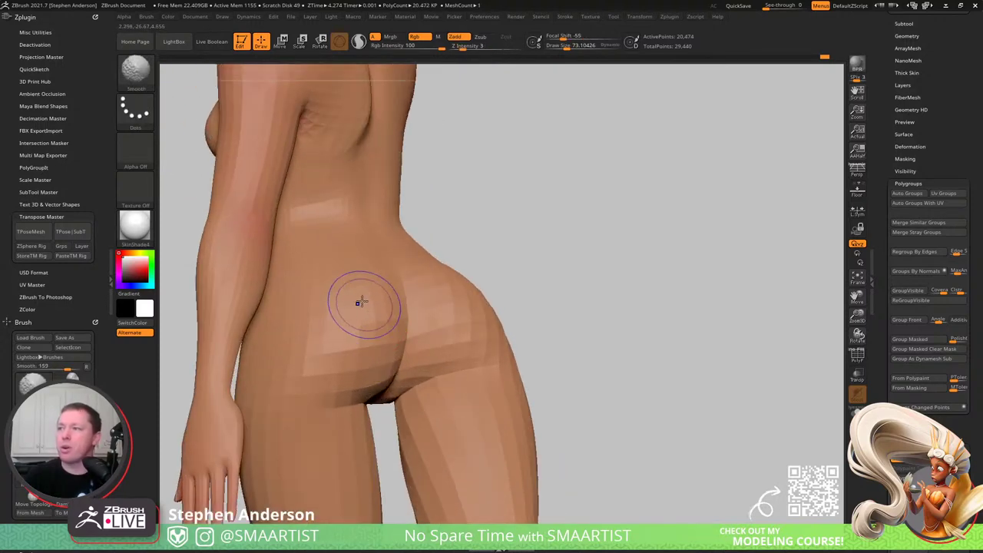
key("s")
left_click_drag(362, 309, 369, 308)
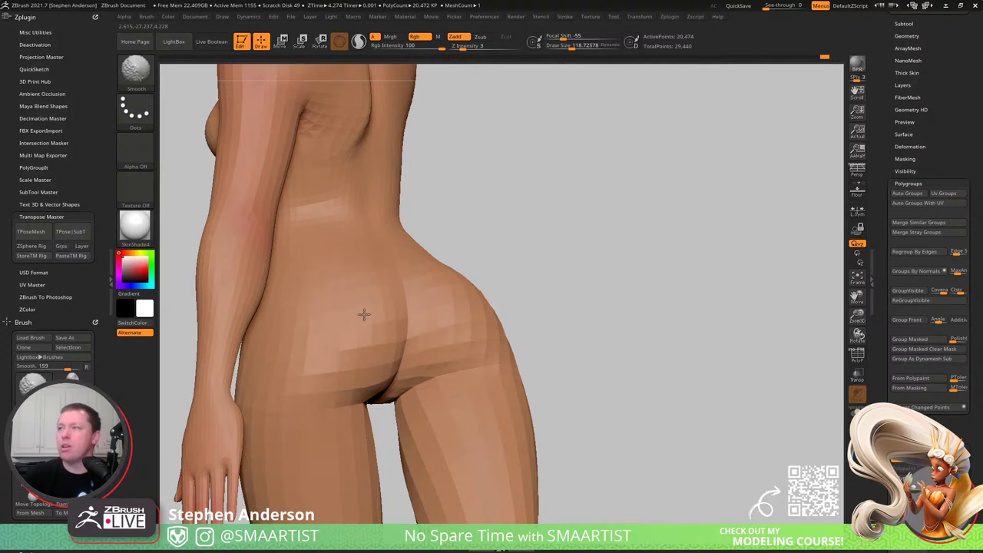
- Reshape the outer hip and the crease under the buttocks with the Move brush, using draw sizes of about 163, 109 and 140
right_click_drag(358, 331, 324, 345)
key("s")
left_click_drag(322, 406, 327, 406)
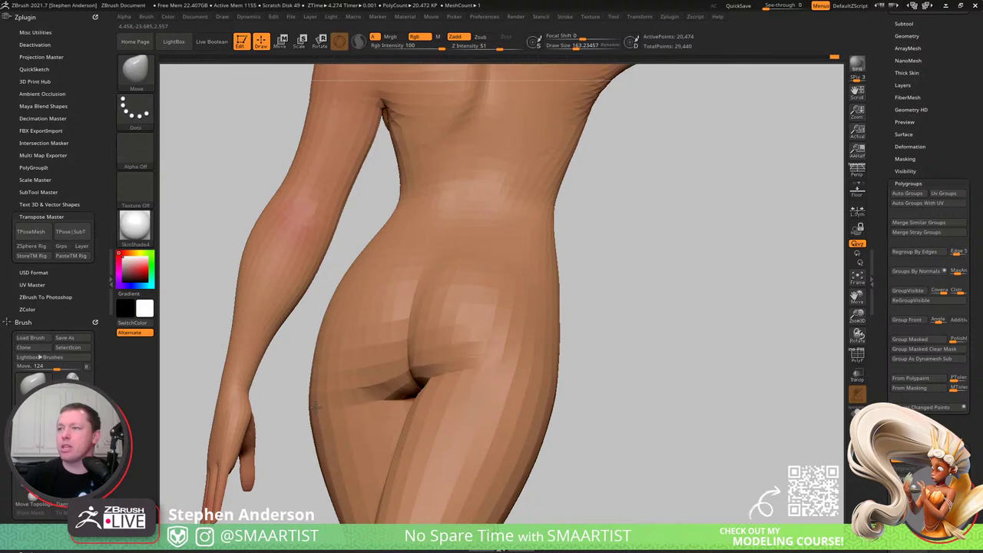
right_click_drag(315, 407, 318, 390)
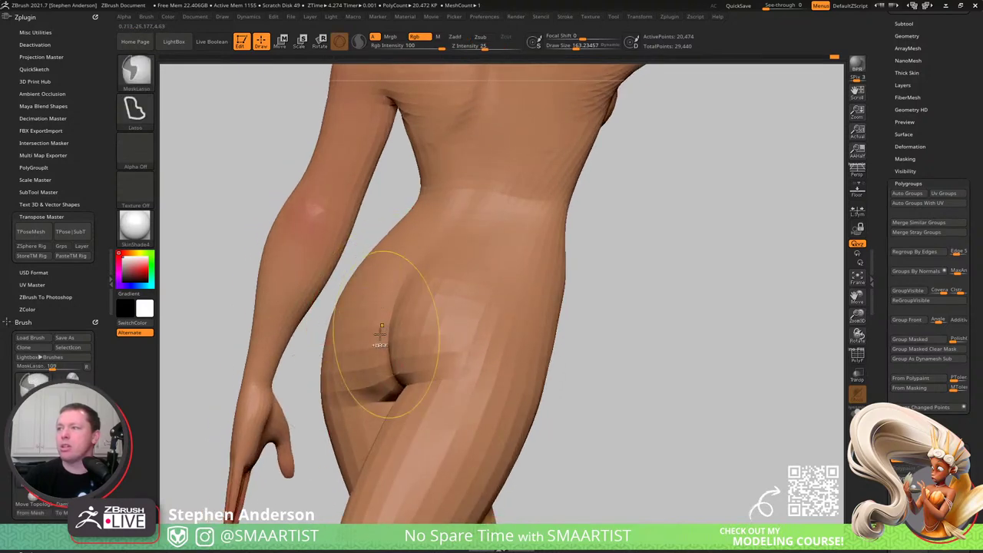
mouse_move(381, 334)
right_mouse_down("ctrl")
mouse_move(370, 288)
mouse_move(415, 290)
mouse_move(401, 326)
mouse_move(382, 323)
mouse_move(385, 335)
right_mouse_up("ctrl")
key("s")
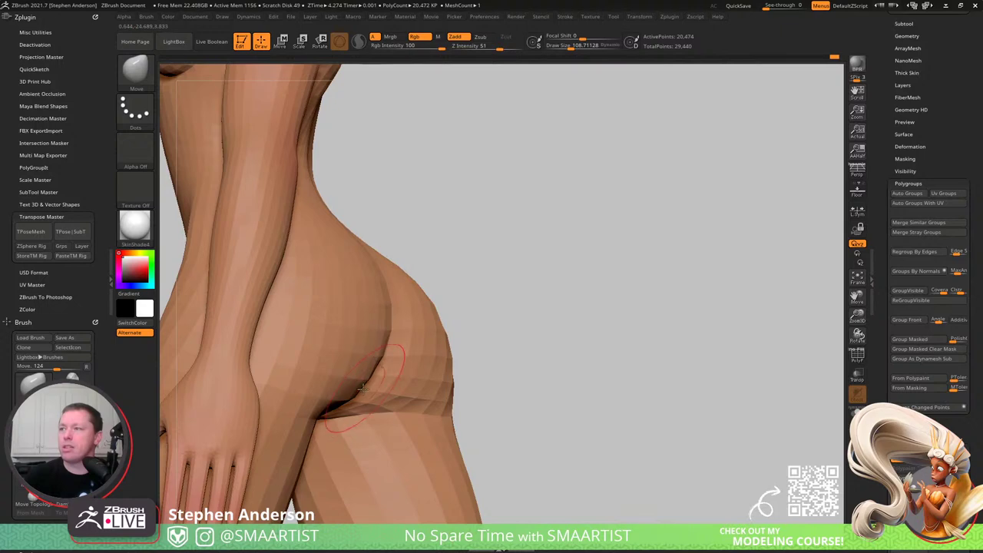
key("s")
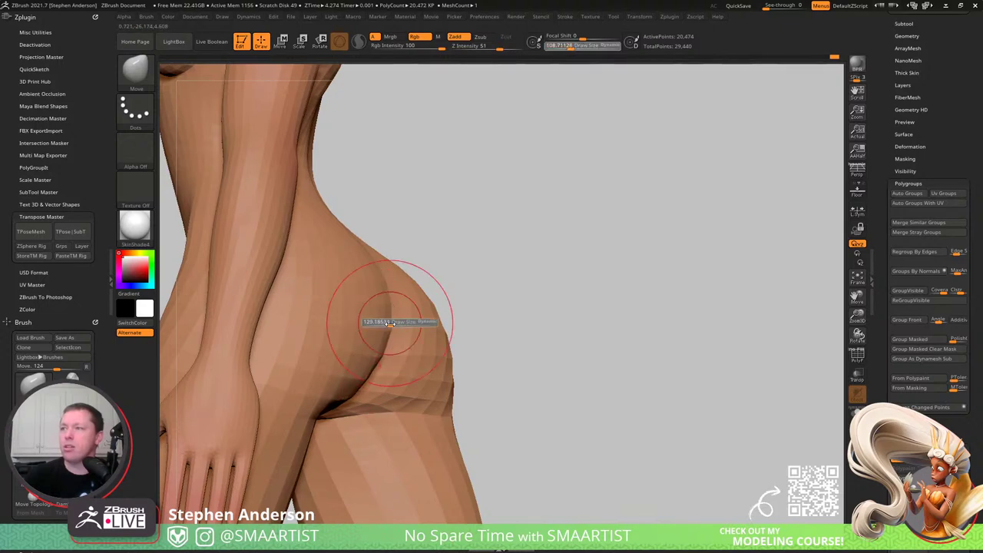
- Display the polygroups and mask everything except the lowered arm, placing the Move gizmo at its shoulder seam
right_click_drag(384, 290, 442, 299)
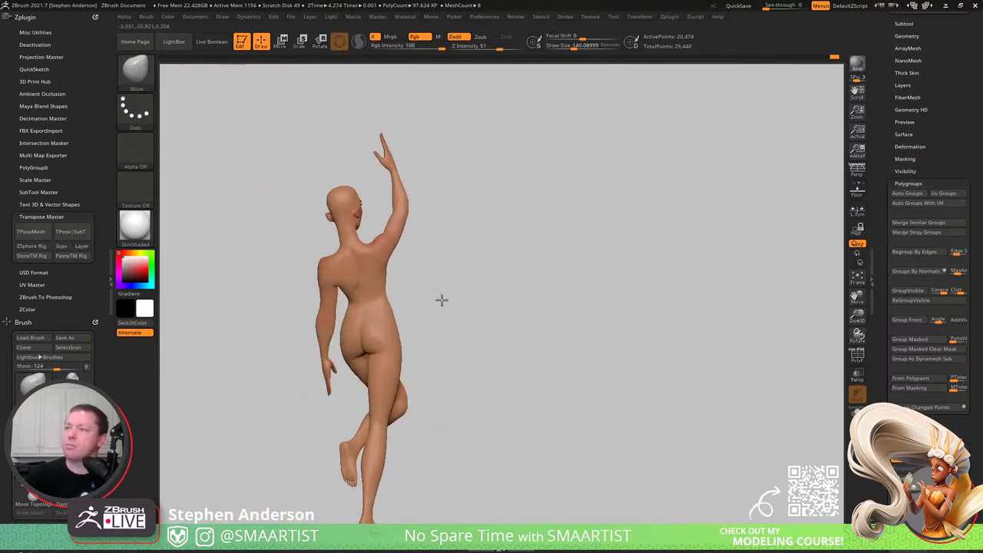
mouse_move(407, 348)
right_mouse_down()
mouse_move(453, 397)
mouse_move(412, 318)
mouse_move(355, 329)
mouse_move(348, 287)
mouse_move(386, 291)
mouse_move(399, 369)
mouse_move(469, 339)
mouse_move(432, 358)
mouse_move(439, 369)
mouse_move(414, 346)
right_mouse_up()
key("shift+f")
key("w")
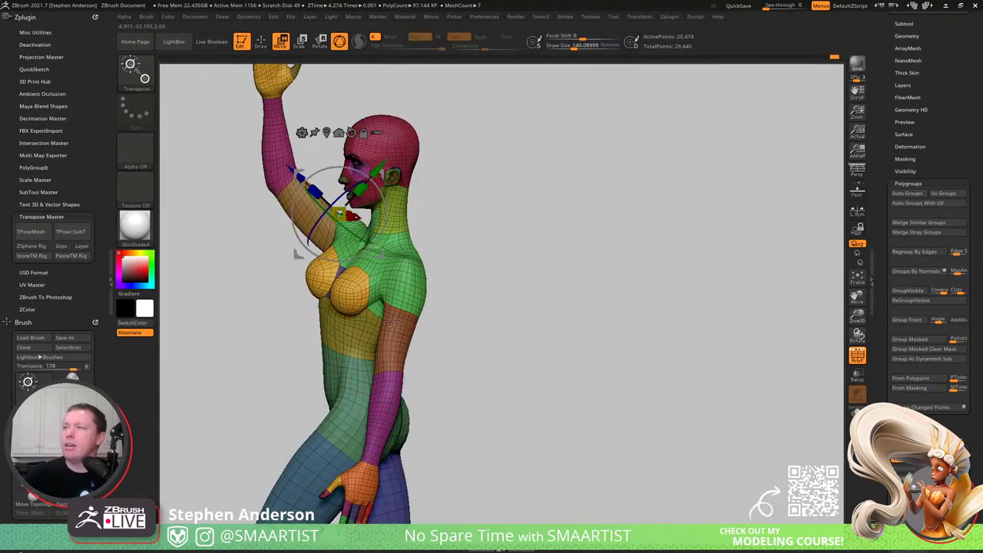
left_click(401, 310, "ctrl")
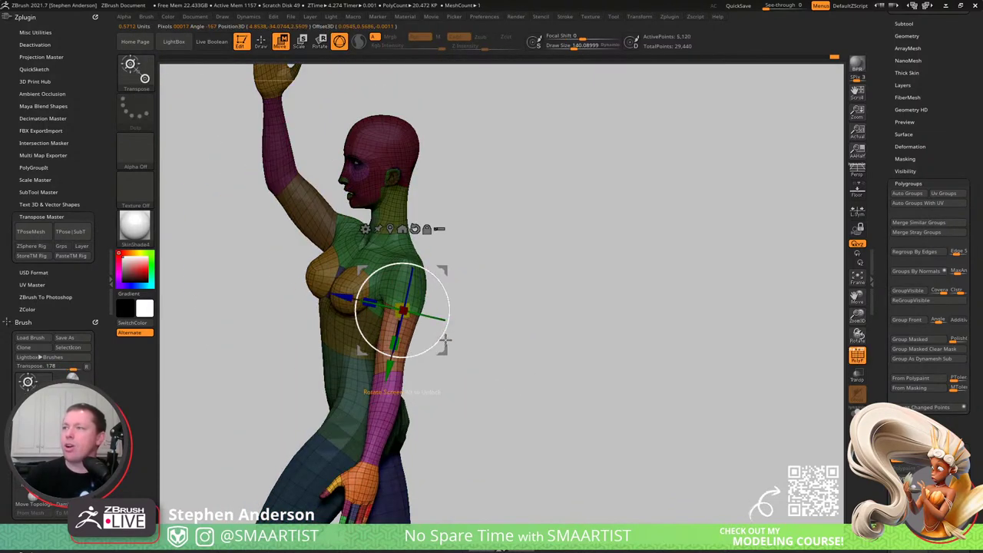
- Check the lowered arm's mask by inverting it and back, and shift the arm slightly at the shoulder seam with the Move gizmo
right_click_drag(429, 322, 452, 331, "ctrl")
key("q")
left_click(471, 321, "ctrl")
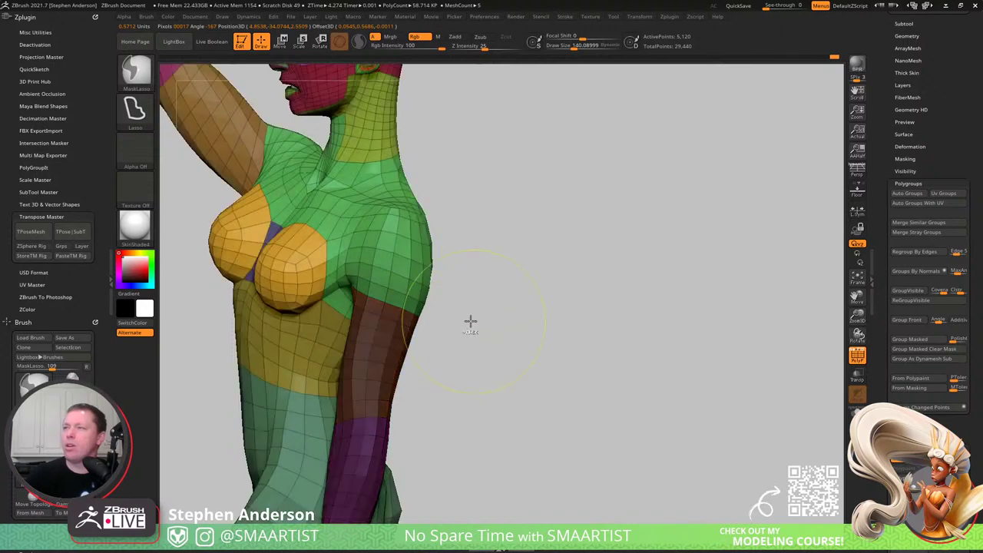
left_click(446, 320, "ctrl")
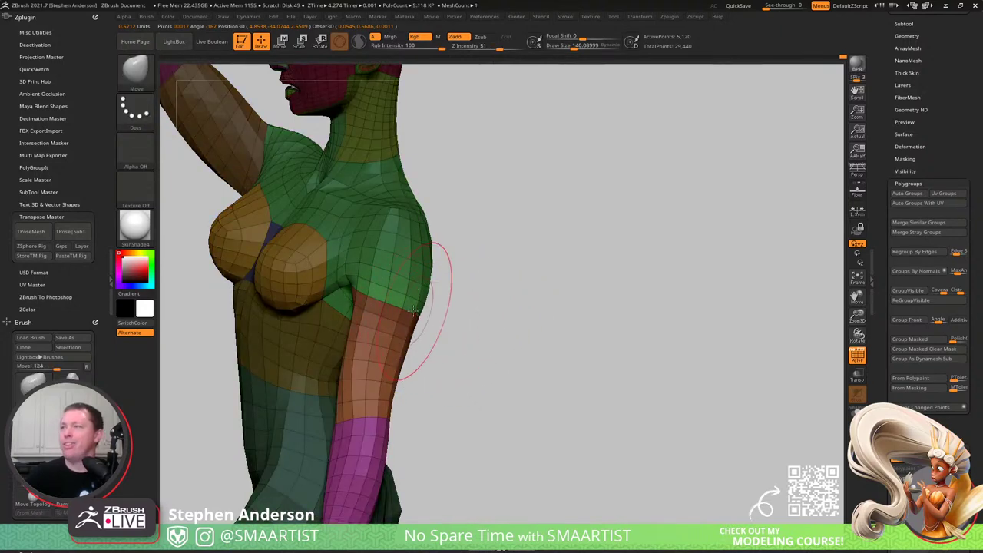
mouse_move(380, 314)
right_mouse_down()
mouse_move(338, 319)
mouse_move(413, 309)
right_mouse_up()
key("w")
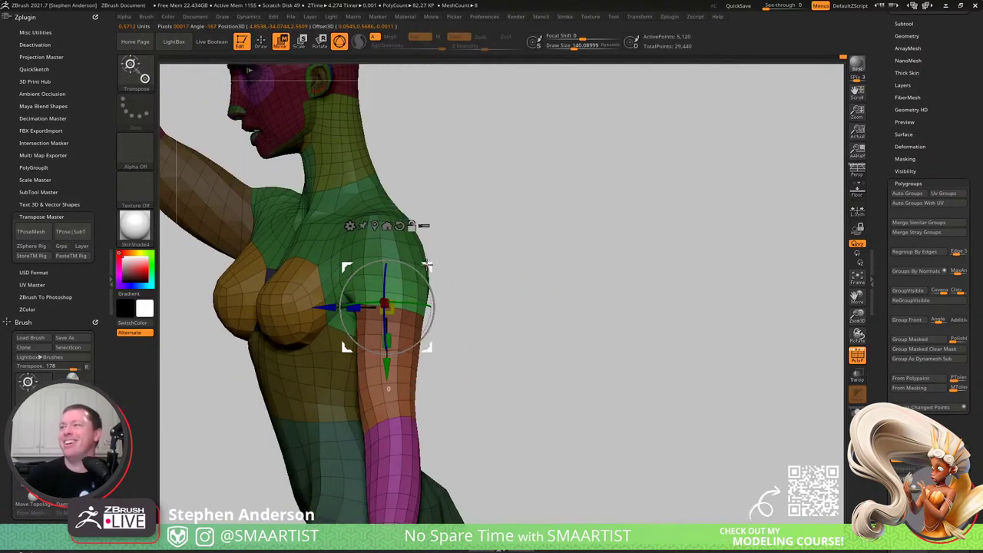
left_click_drag(418, 244, 404, 235)
- Isolate the lowered arm's upper-arm polygroup, clear its remaining mask up to the shoulder seam and show the whole body again
mouse_move(460, 280)
right_mouse_down("alt")
mouse_move(414, 230)
mouse_move(381, 294)
right_mouse_up("alt")
key("q")
left_click(339, 295, "ctrl+shift")
key("ctrl")
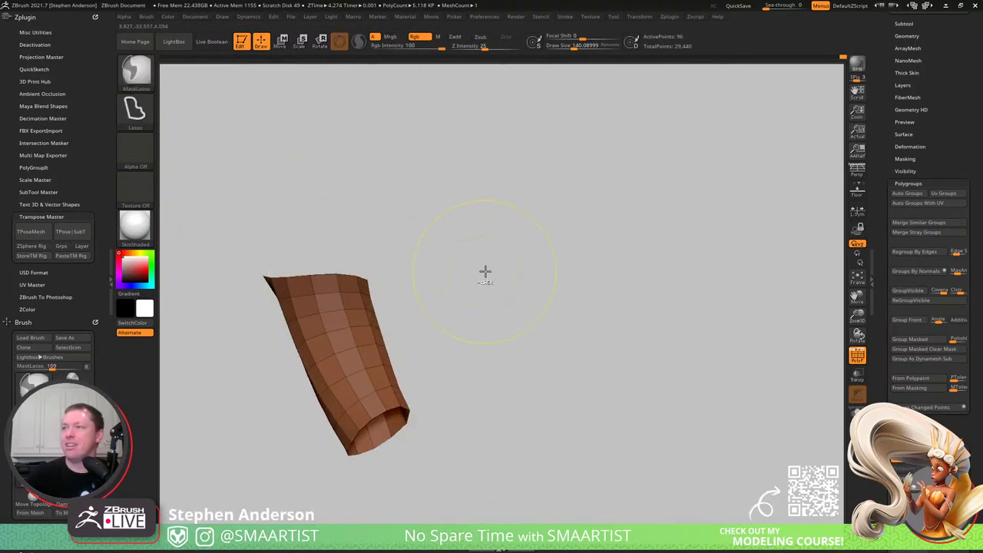
mouse_move(484, 271)
left_mouse_down("ctrl")
mouse_move(231, 426)
mouse_move(507, 333)
left_mouse_up("ctrl")
left_click(476, 322, "ctrl+shift")
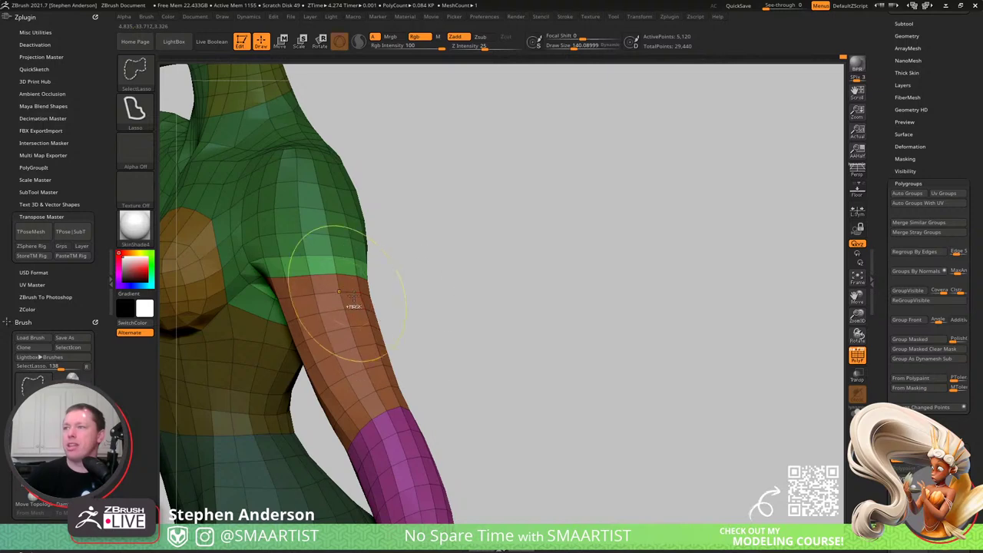
- Soften the mask edge around the shoulder and nudge the lowered arm into place with the Move gizmo
key("ctrl")
mouse_move(367, 307)
right_mouse_down("ctrl")
mouse_move(380, 285)
mouse_move(450, 311)
right_mouse_up("ctrl")
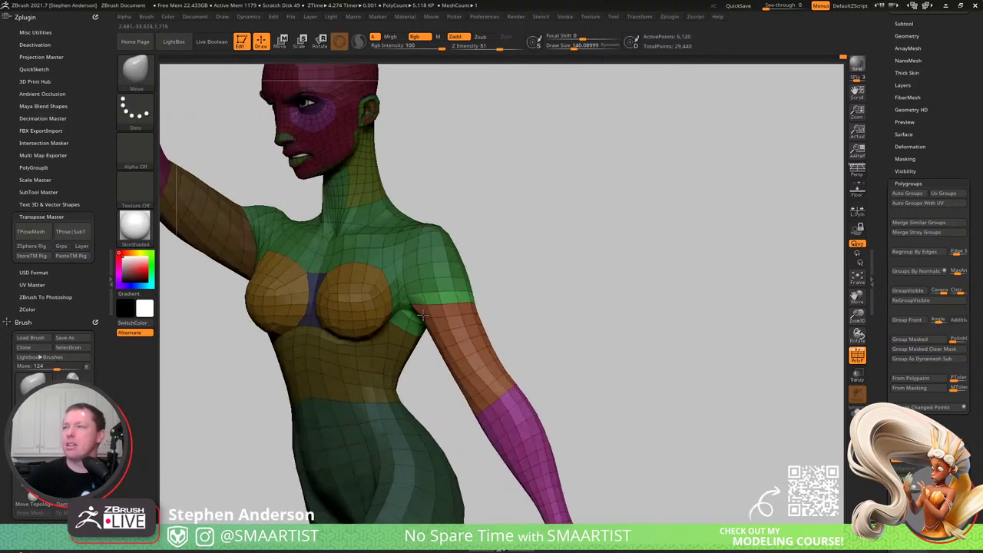
key("ctrl")
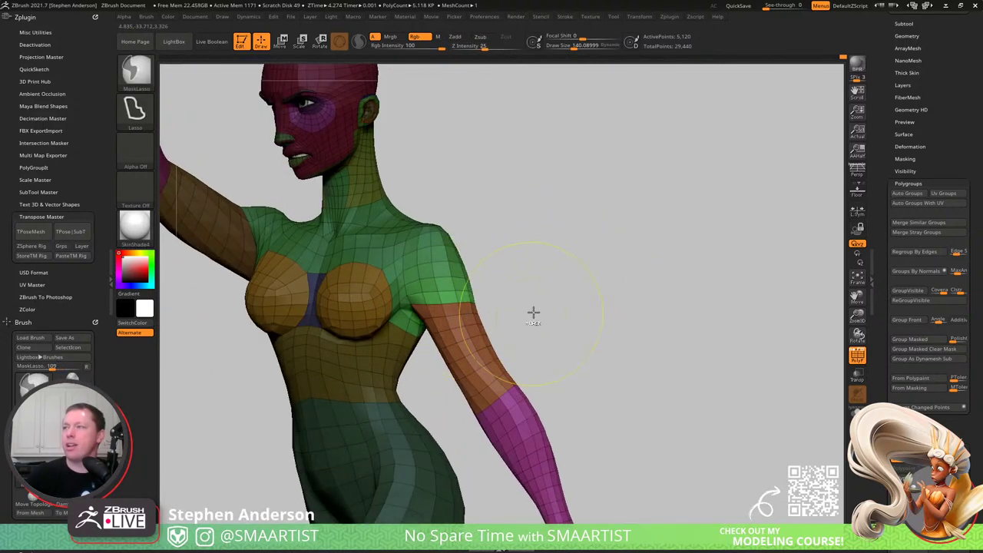
left_click(519, 318, "ctrl")
right_click_drag(520, 318, 668, 265)
key("w")
left_click_drag(501, 255, 489, 243)
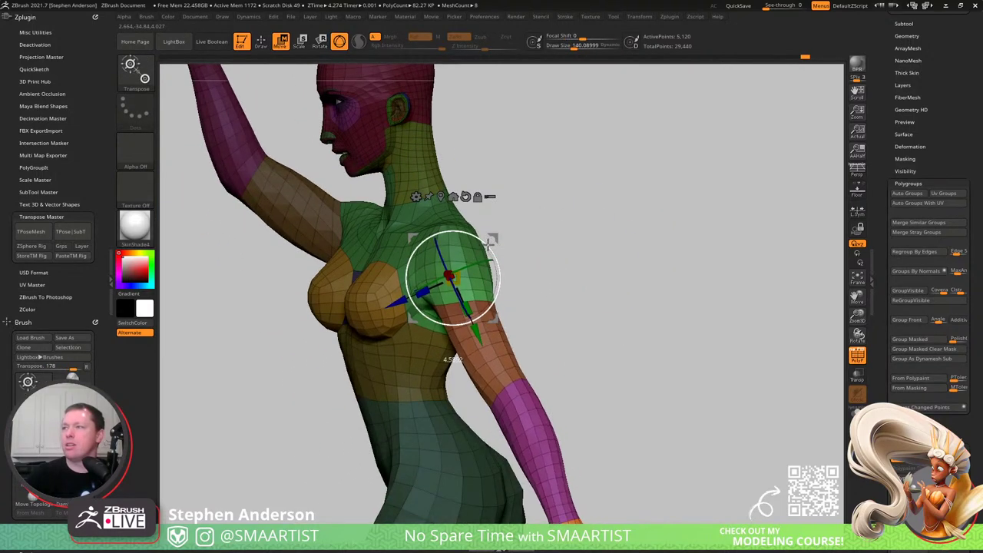
- Clear the arm mask, return to the Move brush and hide the polygroup display
right_click_drag(530, 261, 484, 314)
mouse_move(484, 314)
right_mouse_down()
mouse_move(452, 315)
mouse_move(500, 297)
mouse_move(525, 248)
right_mouse_up()
left_click_drag(525, 248, 496, 284, "ctrl")
key("q")
right_click_drag(495, 284, 546, 265)
key("shift+f")
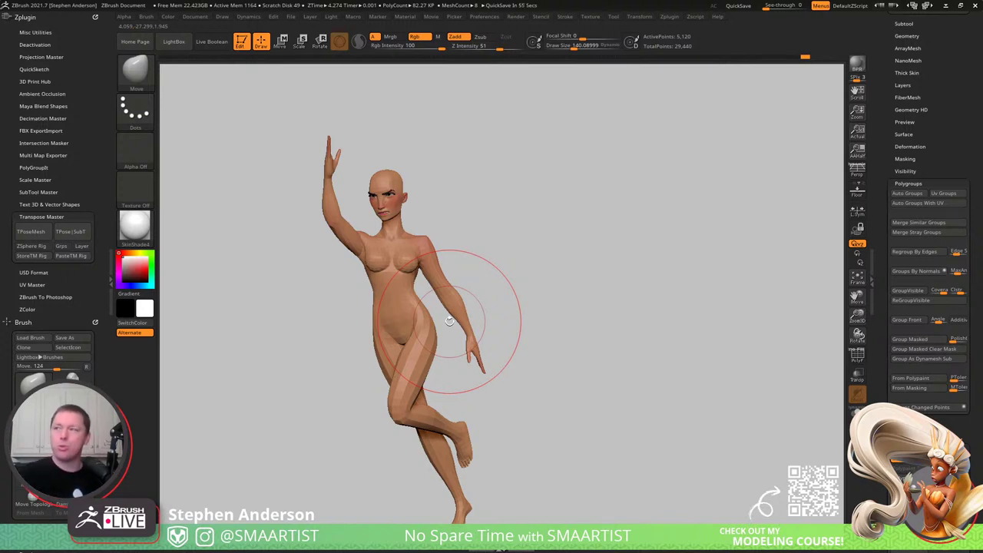
- Expand the subtool list and view the whole figure from the side and front
right_click_drag(505, 285, 448, 292)
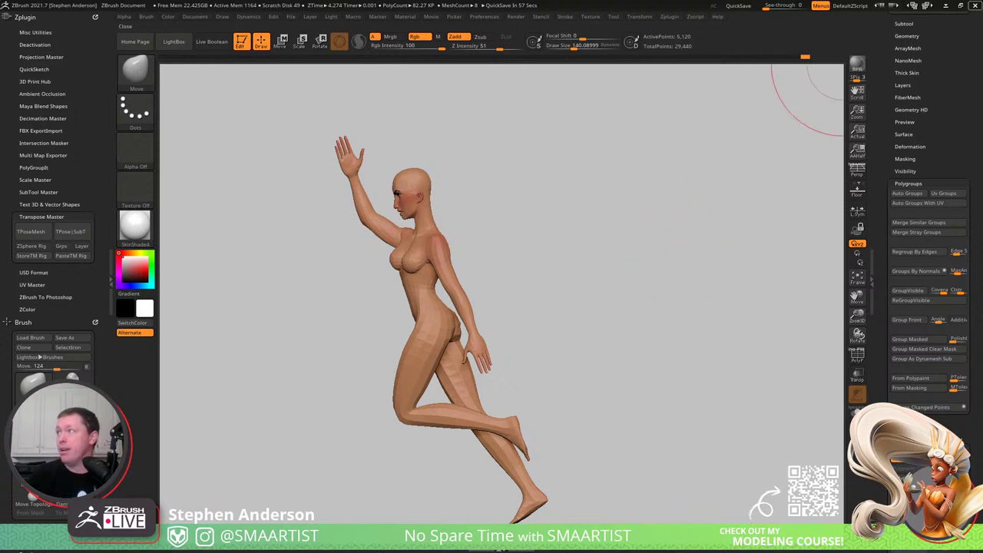
left_click(904, 23)
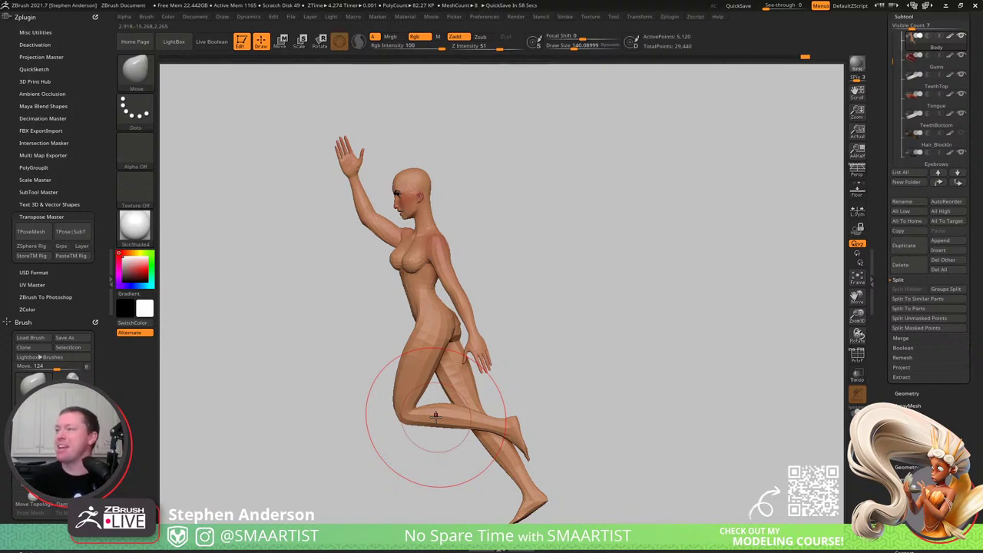
mouse_move(399, 280)
right_mouse_down()
mouse_move(438, 302)
mouse_move(414, 278)
mouse_move(394, 285)
mouse_move(373, 339)
mouse_move(370, 294)
mouse_move(395, 297)
mouse_move(376, 286)
mouse_move(414, 298)
mouse_move(378, 329)
mouse_move(364, 309)
mouse_move(415, 356)
mouse_move(406, 384)
mouse_move(394, 344)
right_mouse_up()
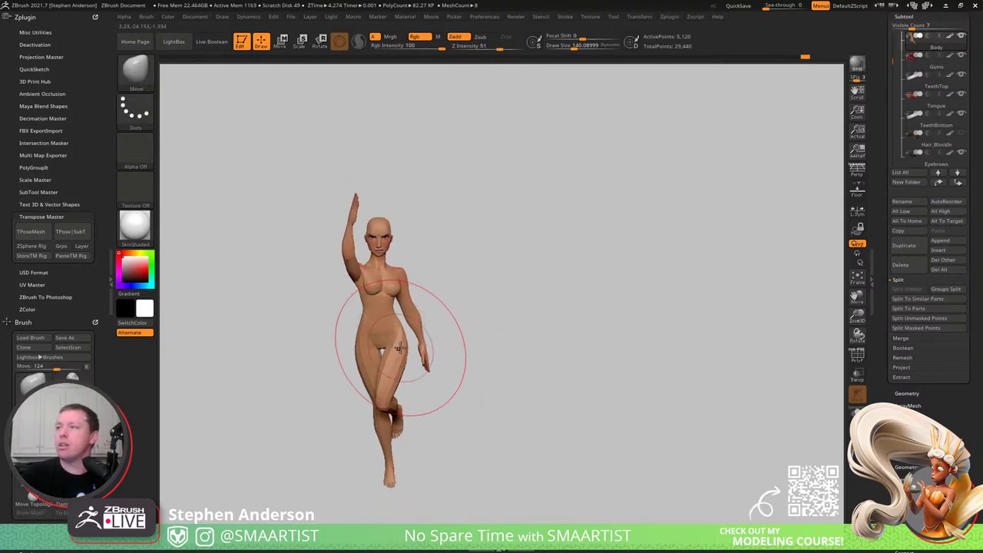
- Display the polygroups and mask the body above the legs, placing the Move gizmo at the hip of the bent leg
mouse_move(394, 338)
right_mouse_down("ctrl")
mouse_move(435, 377)
mouse_move(376, 287)
right_mouse_up("ctrl")
key("shift+f")
key("w")
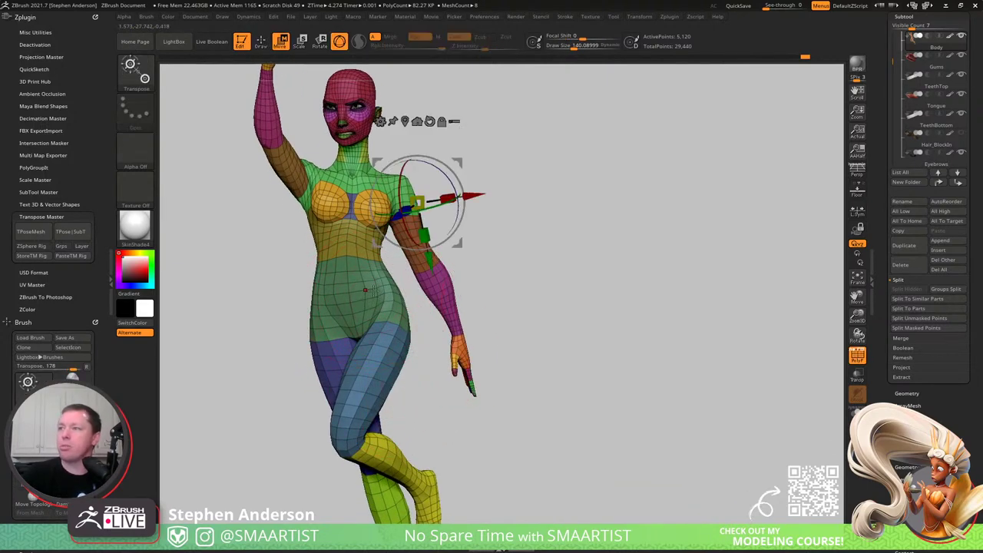
left_click_drag(379, 283, 390, 306, "ctrl")
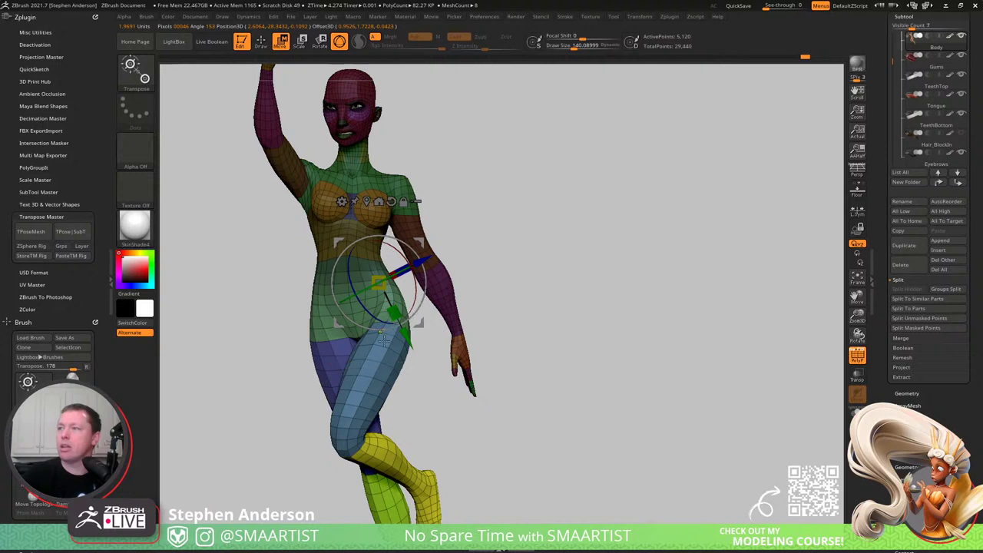
- Add the lower legs and the standing thigh to the mask, leaving the bent leg's upper thigh free, and invert the mask
key("q")
mouse_move(383, 342)
right_mouse_down()
mouse_move(398, 402)
mouse_move(392, 353)
right_mouse_up()
mouse_move(249, 381)
left_mouse_down("ctrl")
mouse_move(287, 503)
mouse_move(617, 484)
mouse_move(608, 476)
left_mouse_up("ctrl")
mouse_move(497, 442)
right_mouse_down("ctrl")
mouse_move(446, 425)
mouse_move(442, 367)
right_mouse_up("ctrl")
mouse_move(441, 360)
left_mouse_down("ctrl")
mouse_move(575, 484)
mouse_move(571, 473)
left_mouse_up("ctrl")
mouse_move(364, 277)
right_mouse_down("ctrl")
mouse_move(365, 321)
mouse_move(424, 285)
right_mouse_up("ctrl")
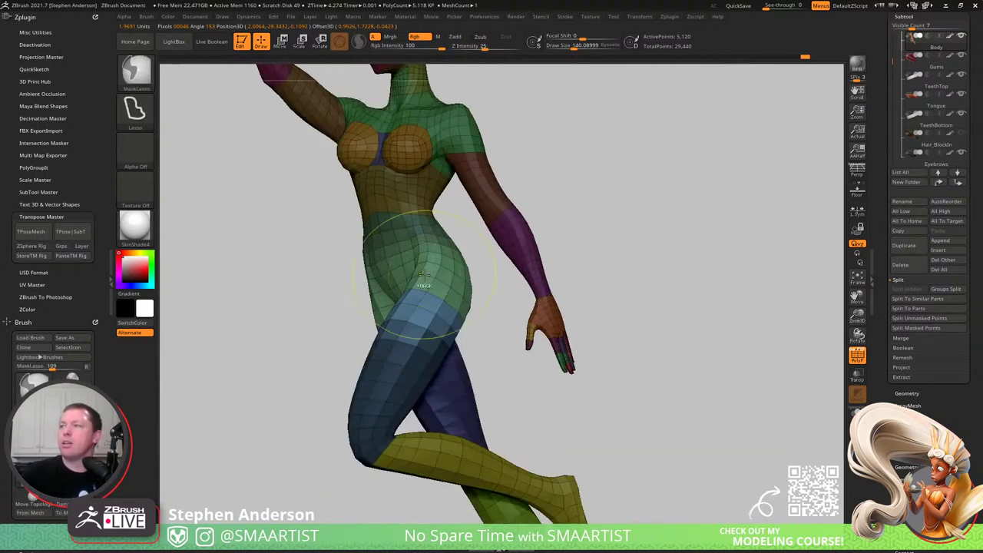
left_click(492, 356, "ctrl")
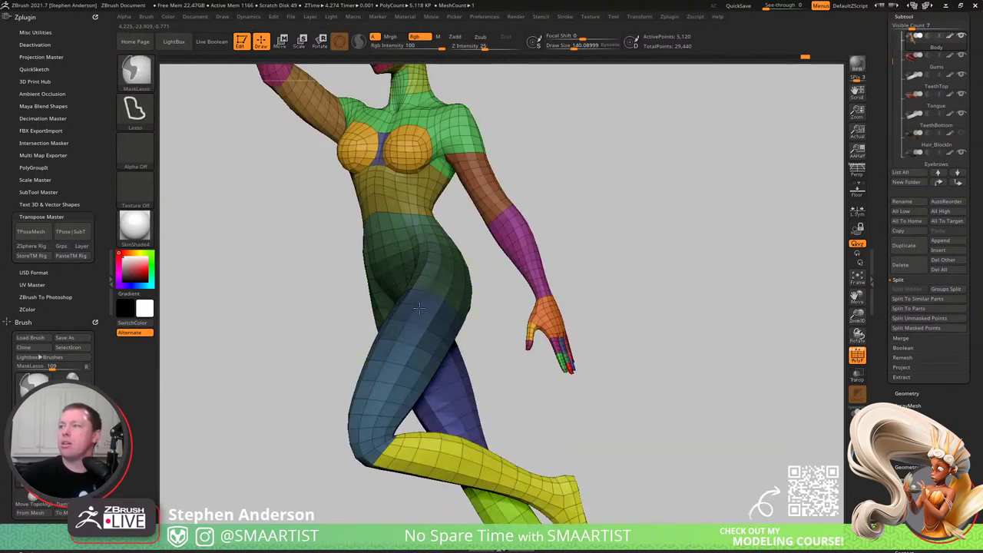
- Invert the mask back, shift the bent leg's upper thigh and hip with the Move gizmo, clear the mask and hide the polygroups
key("w")
left_click(481, 301, "ctrl")
mouse_move(393, 287)
right_mouse_down()
mouse_move(459, 301)
mouse_move(443, 297)
right_mouse_up()
left_click_drag(439, 198, 416, 232, "alt")
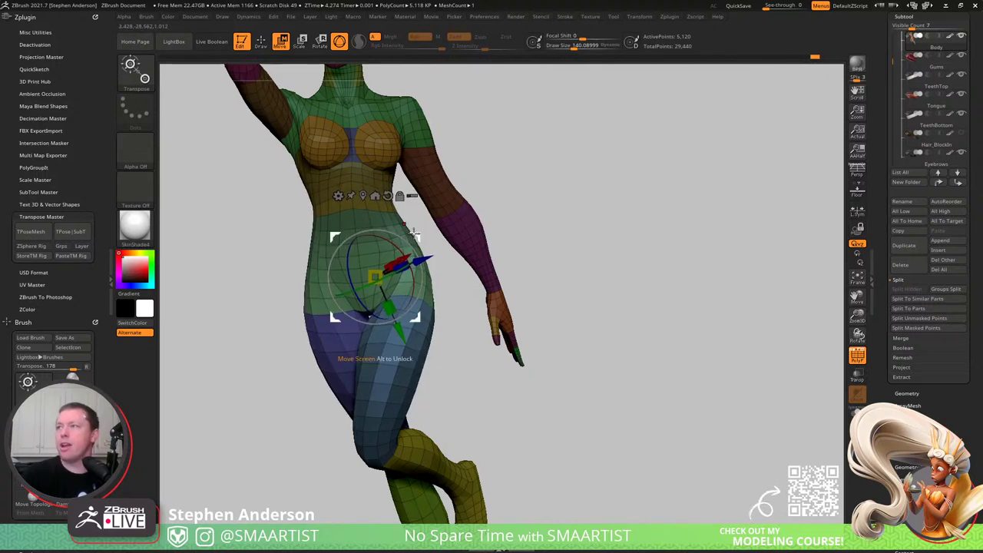
right_click_drag(428, 287, 529, 244)
key("q")
left_click_drag(577, 204, 600, 248, "ctrl")
right_click_drag(338, 269, 438, 275)
key("shift+f")
- Adjust the front of the hip and upper thigh with the Move brush, reducing the draw size to about 109
left_click_drag(358, 262, 422, 265)
mouse_move(341, 260)
right_mouse_down()
mouse_move(380, 238)
mouse_move(358, 270)
mouse_move(369, 276)
mouse_move(298, 255)
right_mouse_up()
key("ctrl")
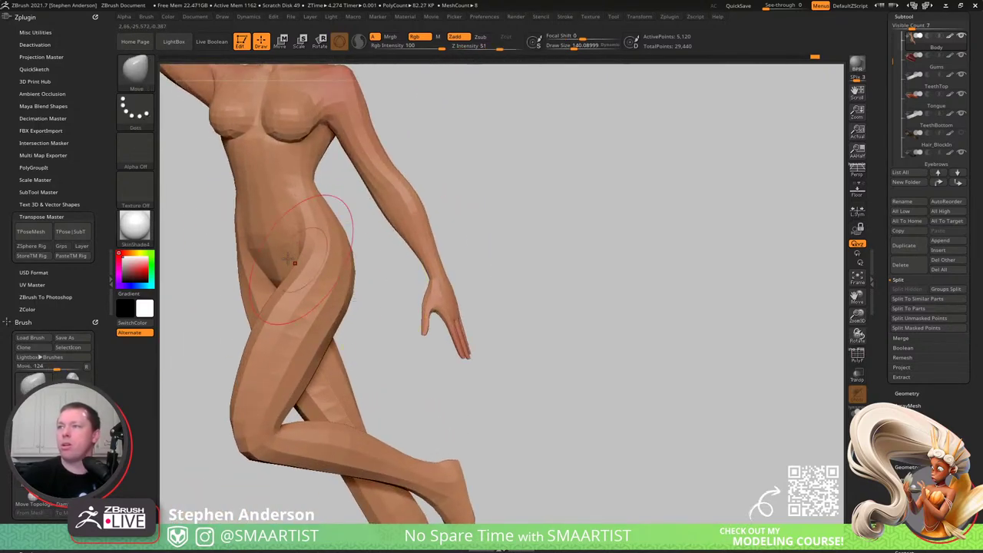
key("s")
left_click_drag(307, 247, 291, 265)
key("s")
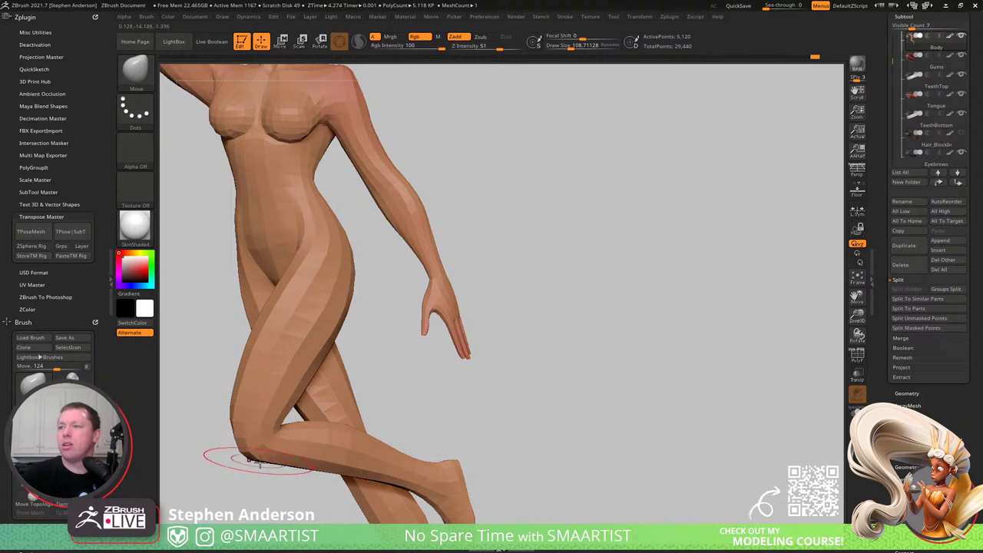
- Append a Sphere3D as a new subtool to the figure
right_click_drag(290, 304, 391, 330, "ctrl")
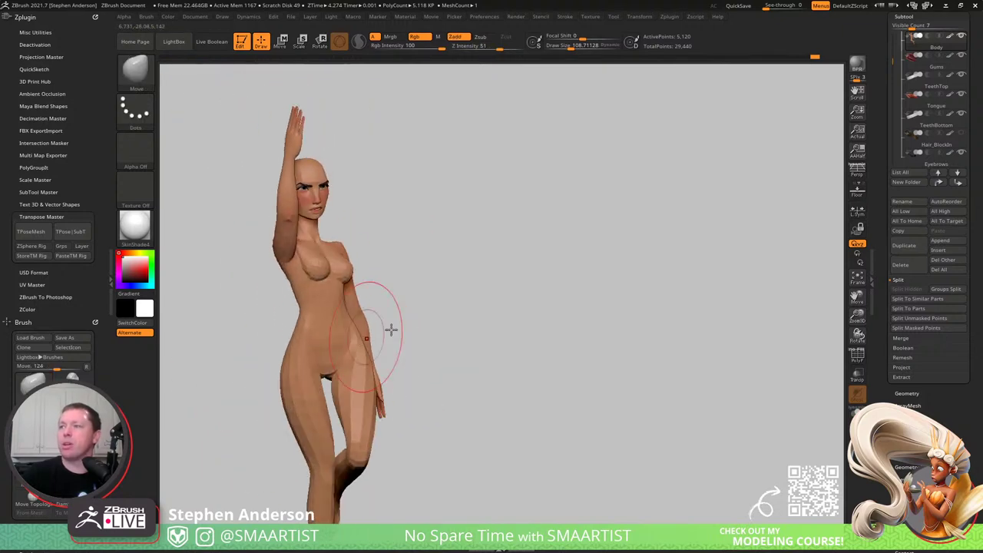
key("shift+f")
key("shift+f")
right_click_drag(474, 254, 402, 282)
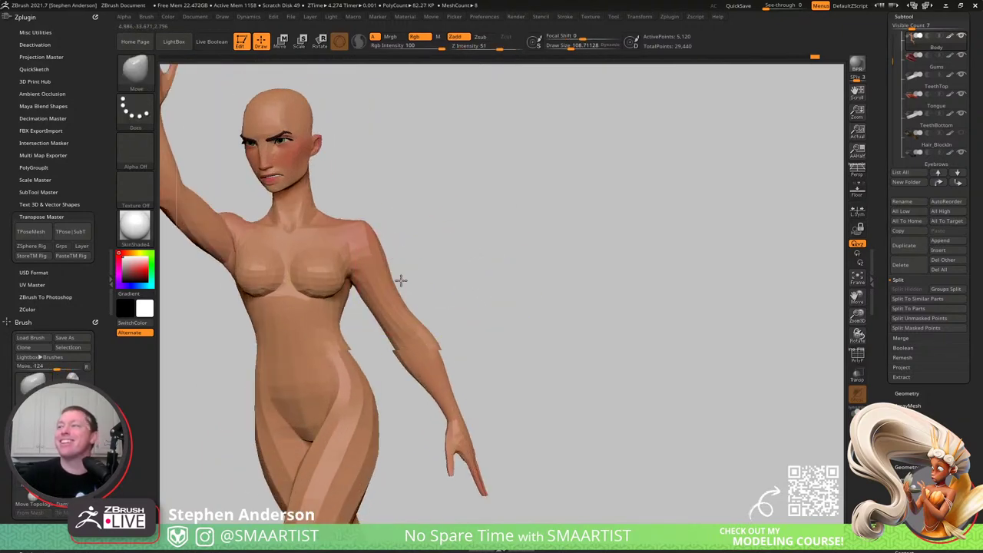
right_click_drag(489, 287, 452, 209)
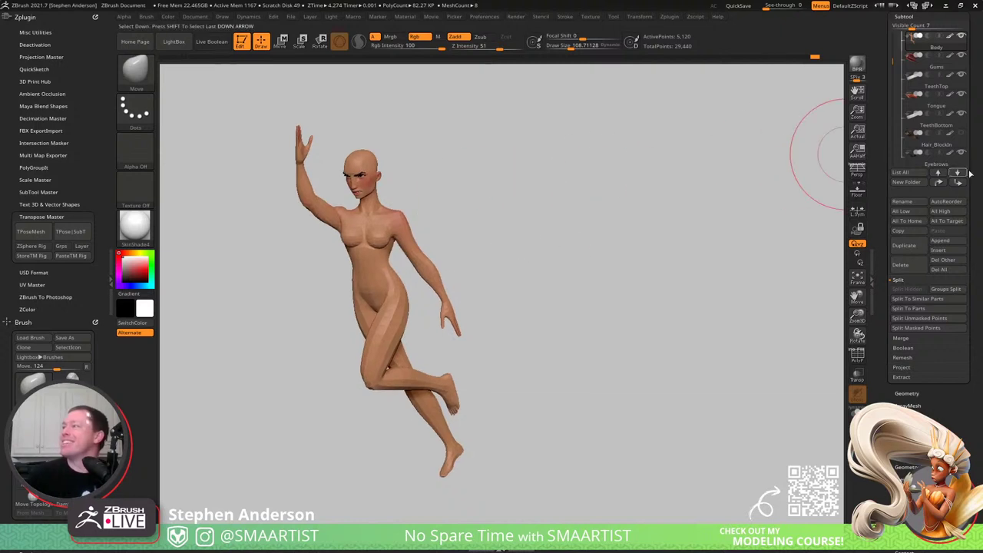
left_click_drag(970, 174, 970, 176)
left_click(949, 244)
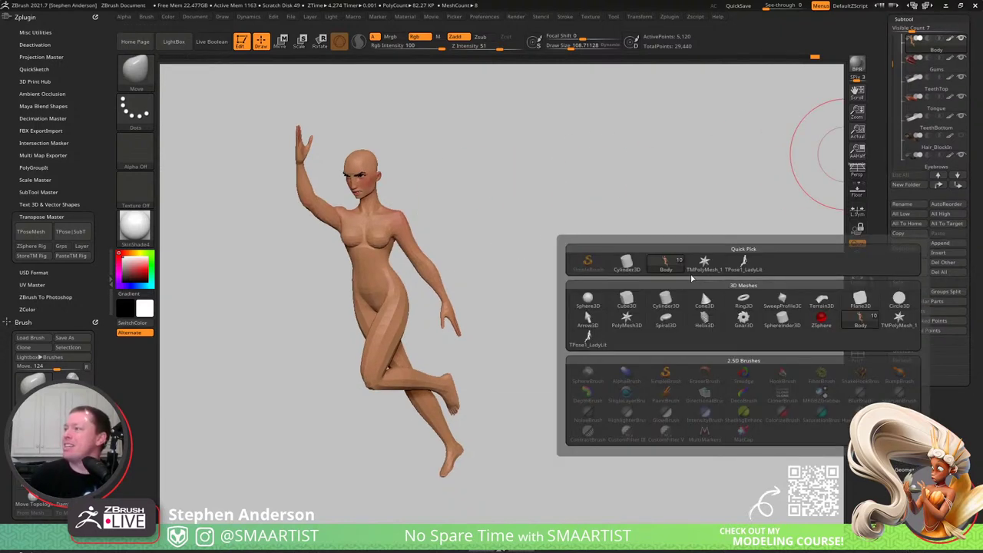
left_click(588, 302)
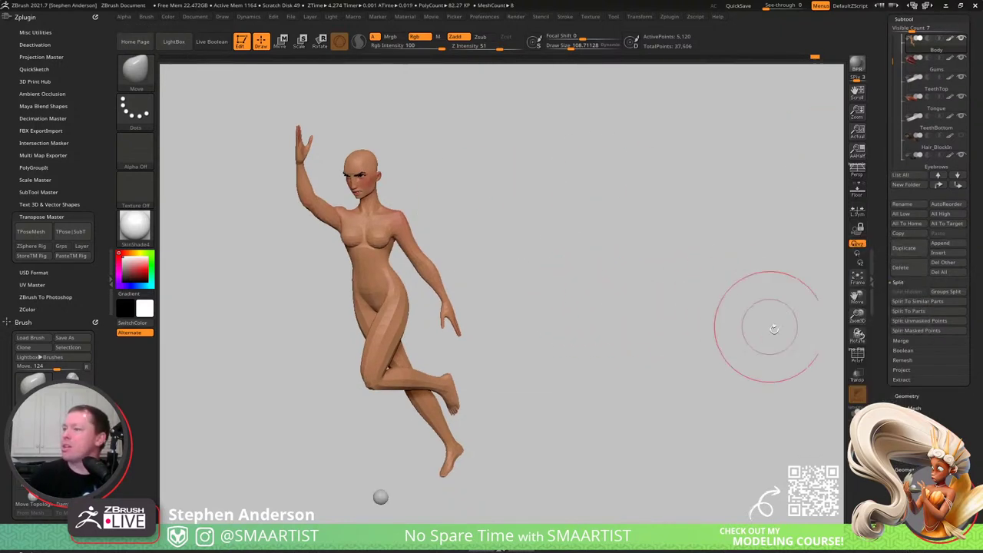
- Select the sphere below the figure and turn it into a QCube with X, Y and Z resolution set to 1
left_click_drag(953, 496, 948, 375)
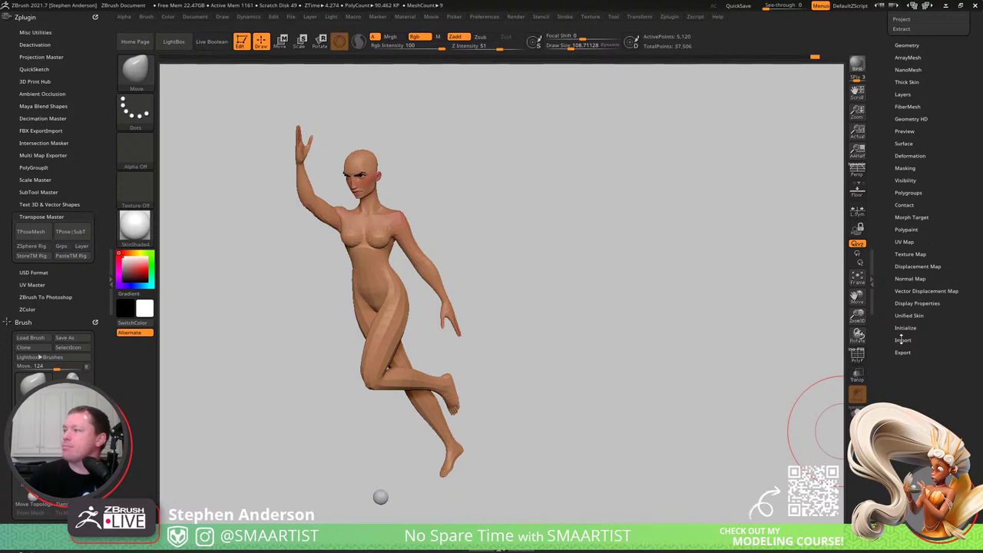
key("shift+f")
left_click(381, 498, "alt")
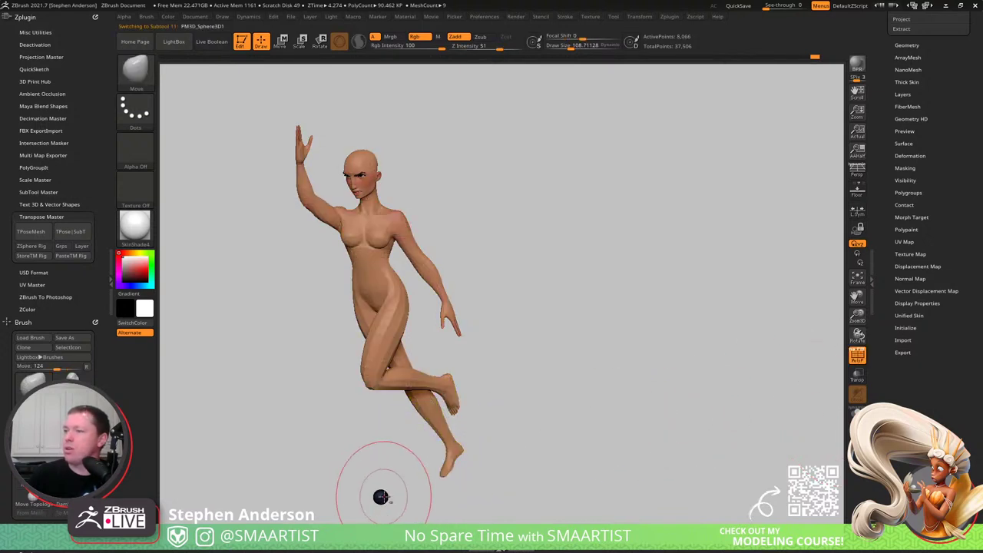
left_click(906, 328)
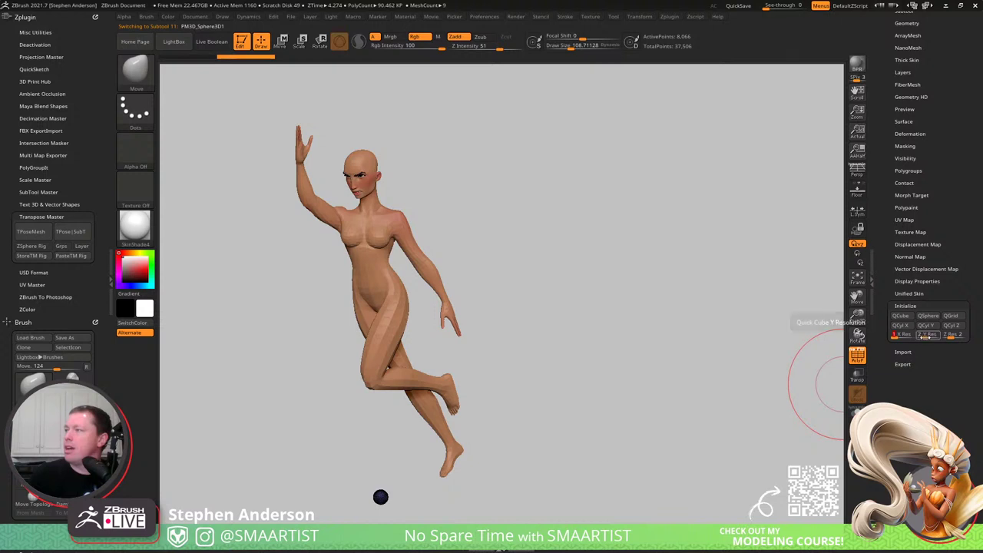
left_click_drag(928, 337, 905, 337)
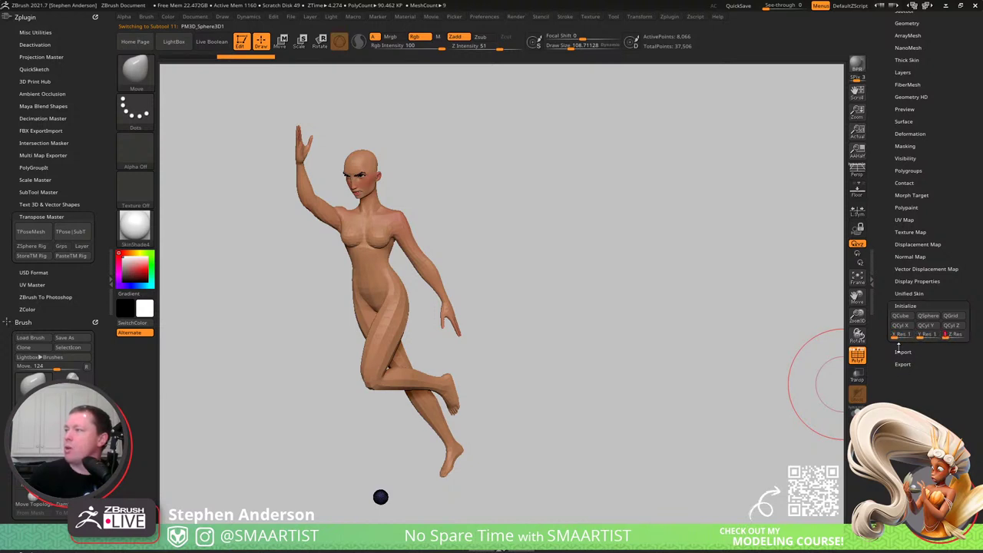
left_click(900, 316)
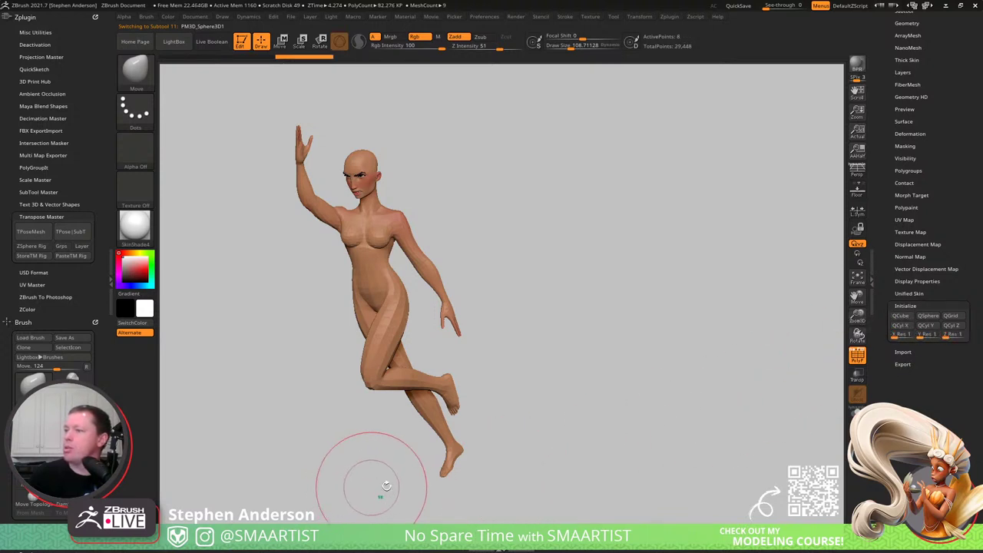
- Scale the cube narrower along its X axis with the gizmo, viewing the figure from the front
mouse_move(361, 478)
left_mouse_down()
mouse_move(430, 448)
mouse_move(417, 448)
left_mouse_up()
key("shift")
key("r")
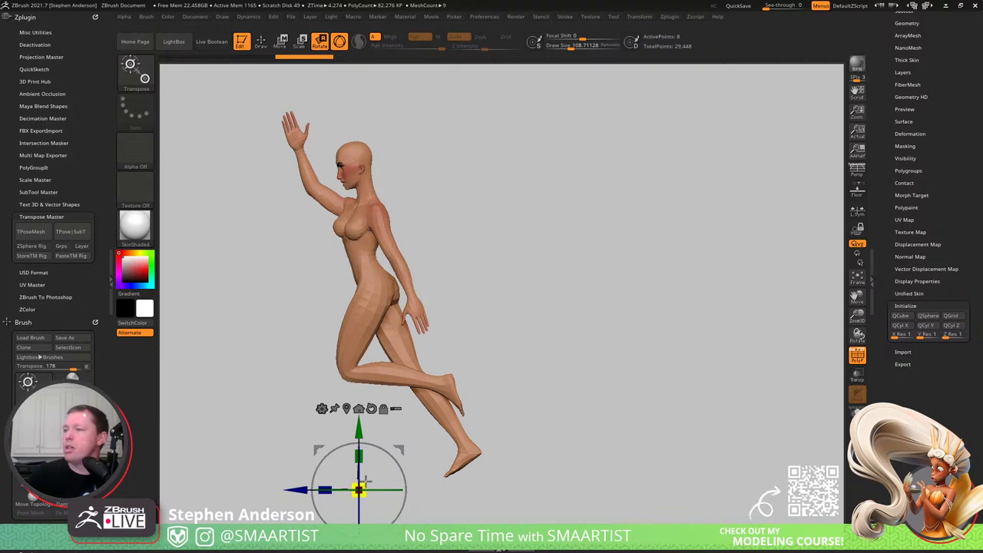
left_click_drag(375, 478, 448, 453)
right_click_drag(448, 452, 476, 442, "ctrl")
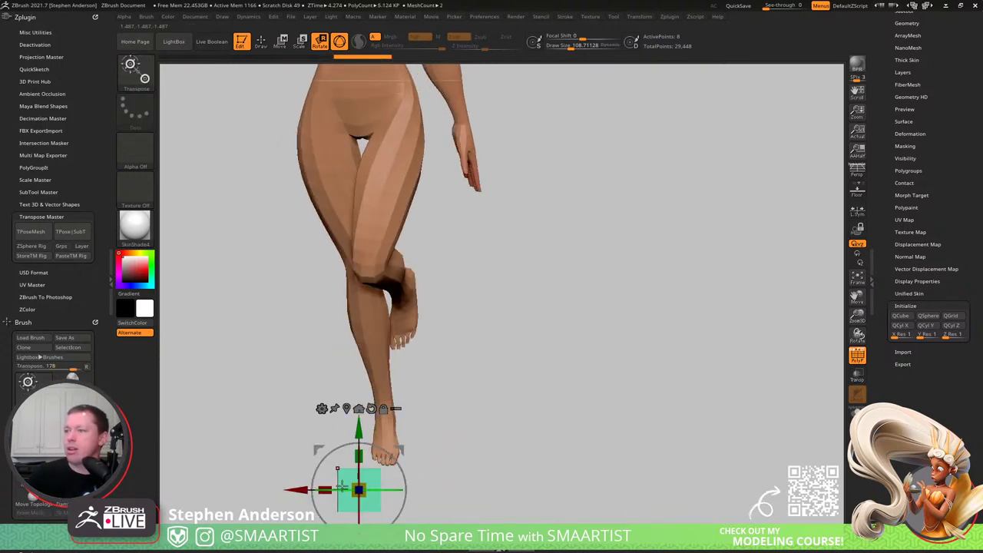
left_click_drag(325, 489, 349, 491)
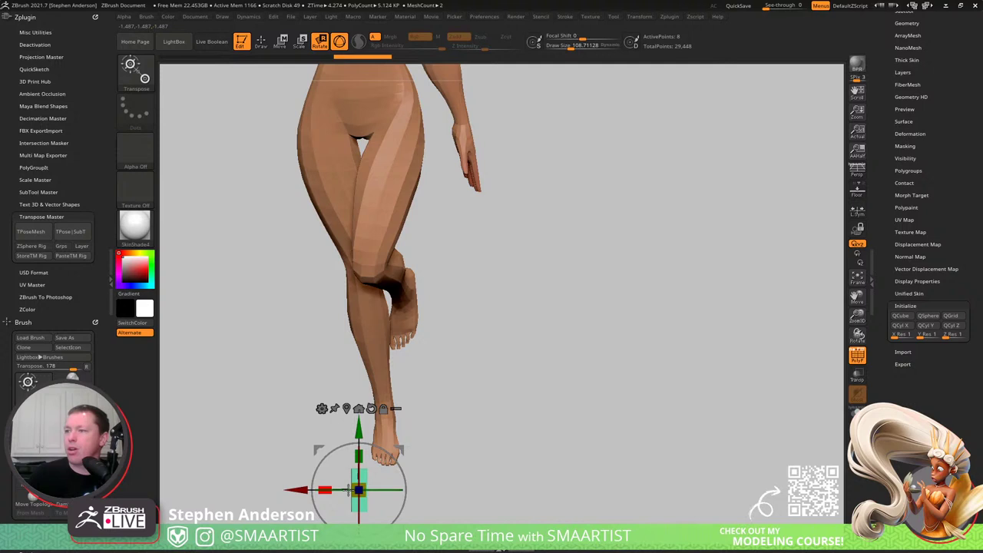
left_click_drag(424, 461, 450, 445, "alt")
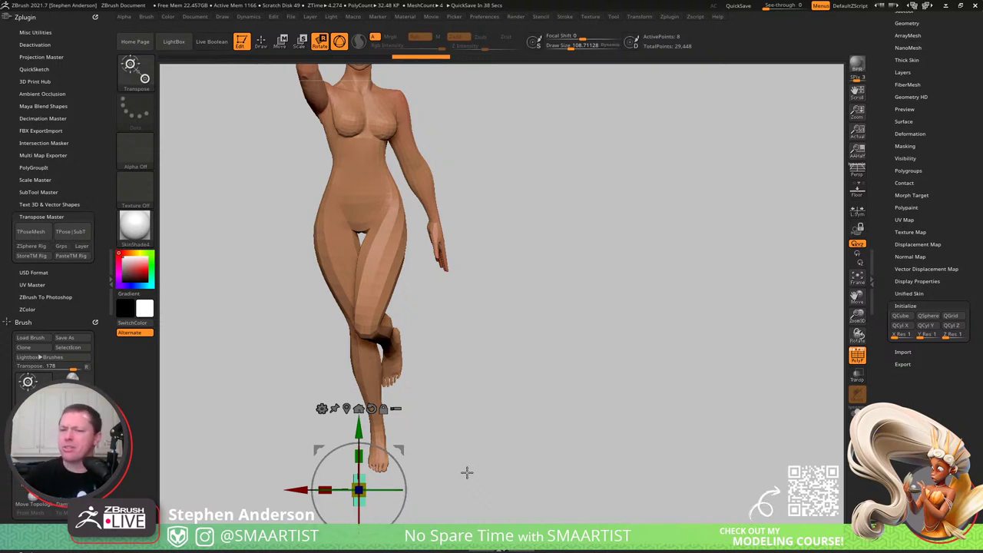
- Select the Body subtool again, display its polygroups and return to the Move brush at the hips
left_click_drag(418, 283, 435, 369, "alt")
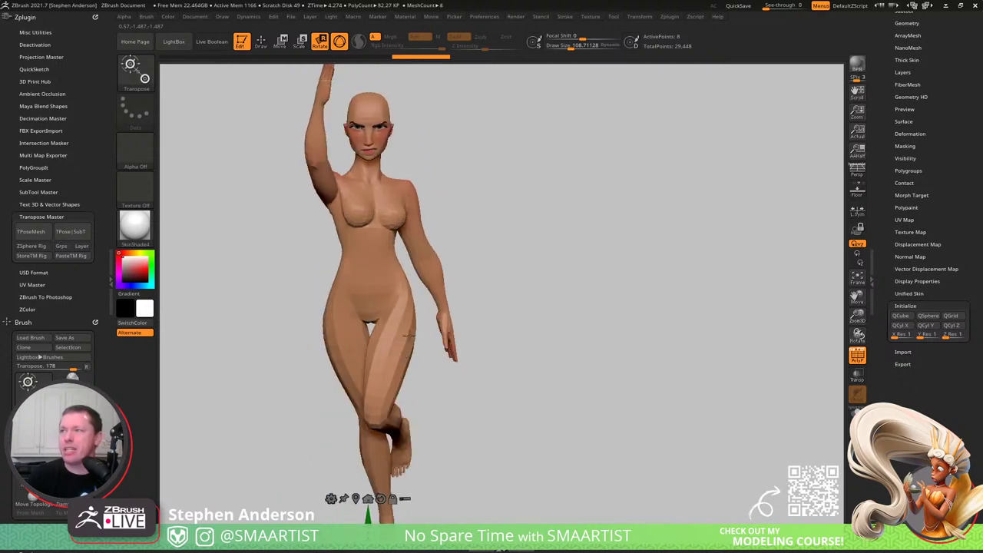
mouse_move(408, 336)
right_mouse_down()
mouse_move(367, 325)
mouse_move(404, 320)
mouse_move(395, 320)
right_mouse_up()
mouse_move(409, 278)
right_mouse_down("ctrl")
mouse_move(426, 240)
mouse_move(419, 331)
right_mouse_up("ctrl")
key("shift+f")
key("q")
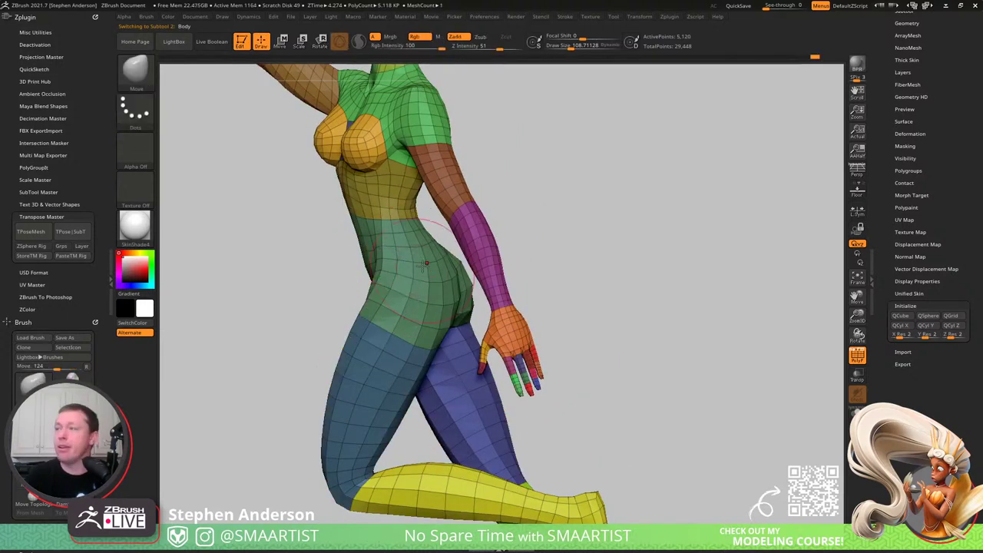
- Reduce the Move brush size and refine the contour of the lower back where the waist meets the hips
key("s")
left_click_drag(420, 229, 418, 228)
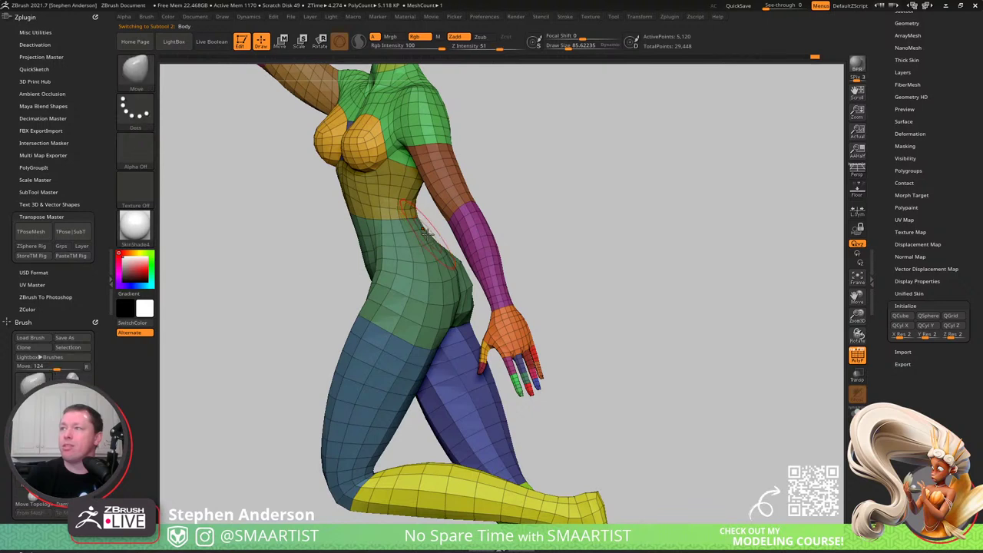
key("s")
left_click(421, 231)
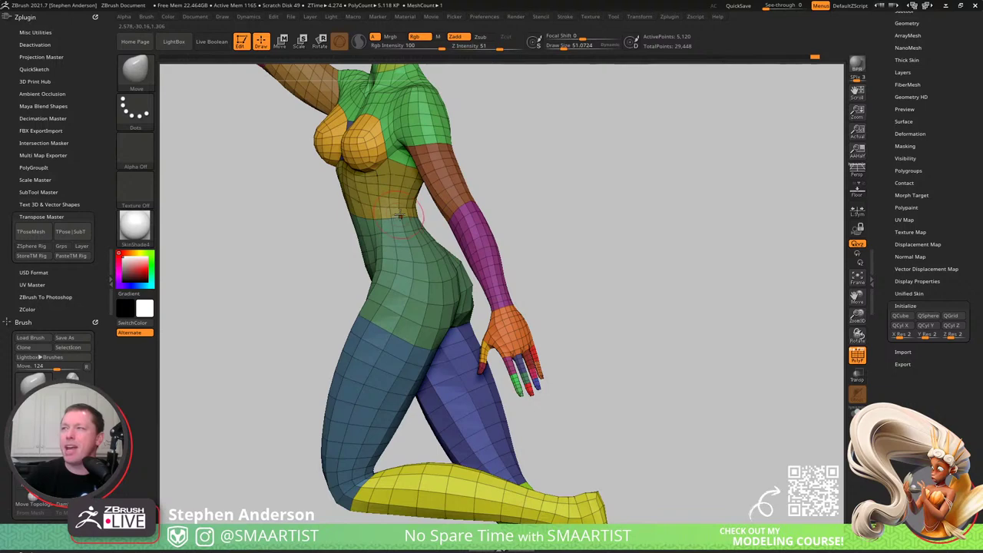
mouse_move(492, 201)
right_mouse_down()
mouse_move(420, 197)
mouse_move(434, 194)
mouse_move(438, 206)
right_mouse_up()
mouse_move(438, 206)
right_mouse_down()
mouse_move(480, 182)
mouse_move(449, 167)
mouse_move(421, 316)
right_mouse_up()
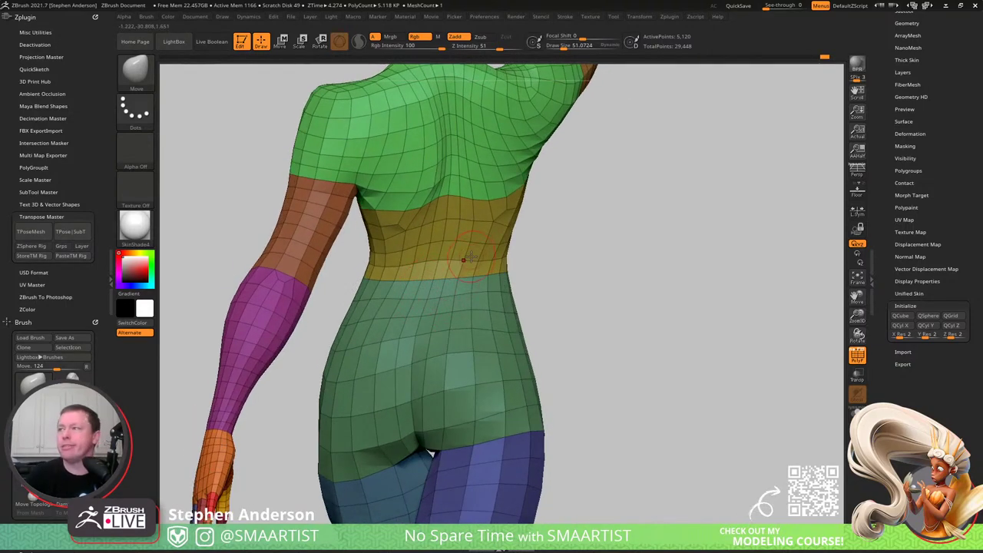
- Enlarge the Move brush and adjust the upper back around the raised shoulder's blade, smoothing the surface where needed
right_click_drag(458, 262, 432, 261)
key("]")
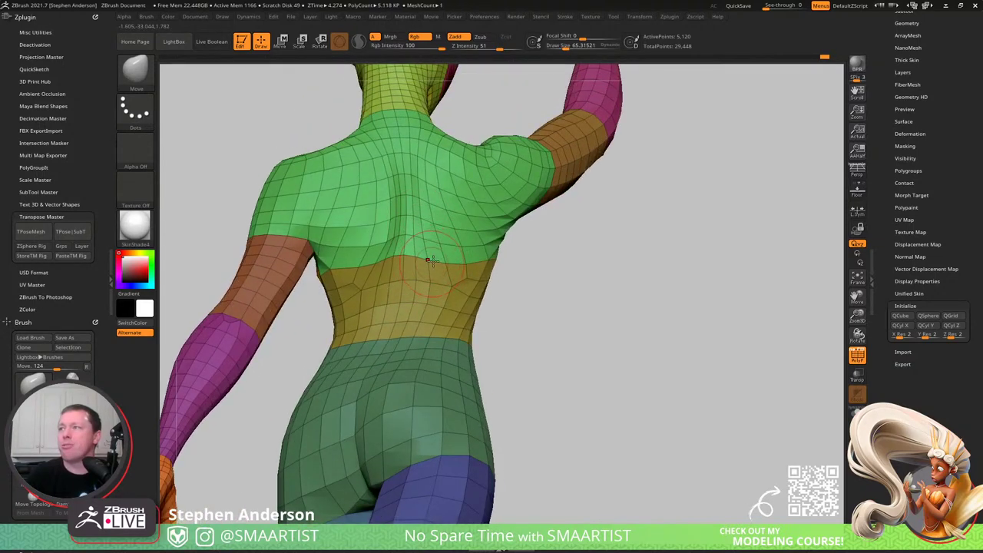
right_click_drag(431, 261, 416, 284)
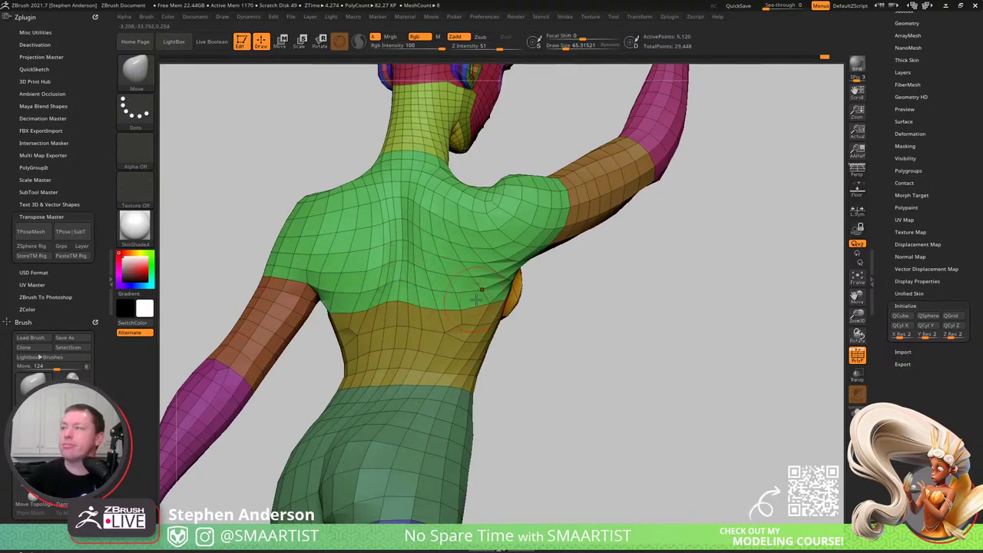
mouse_move(477, 300)
right_mouse_down()
mouse_move(459, 297)
mouse_move(464, 281)
mouse_move(496, 248)
right_mouse_up()
key("s")
left_click_drag(496, 249, 488, 248)
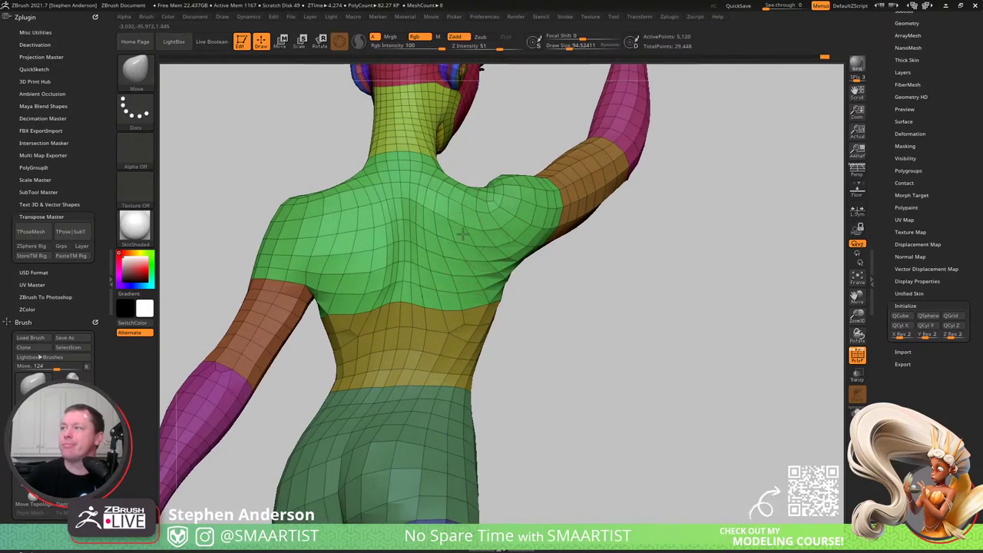
mouse_move(458, 224)
right_mouse_down()
mouse_move(466, 217)
mouse_move(441, 223)
mouse_move(443, 216)
mouse_move(477, 267)
right_mouse_up()
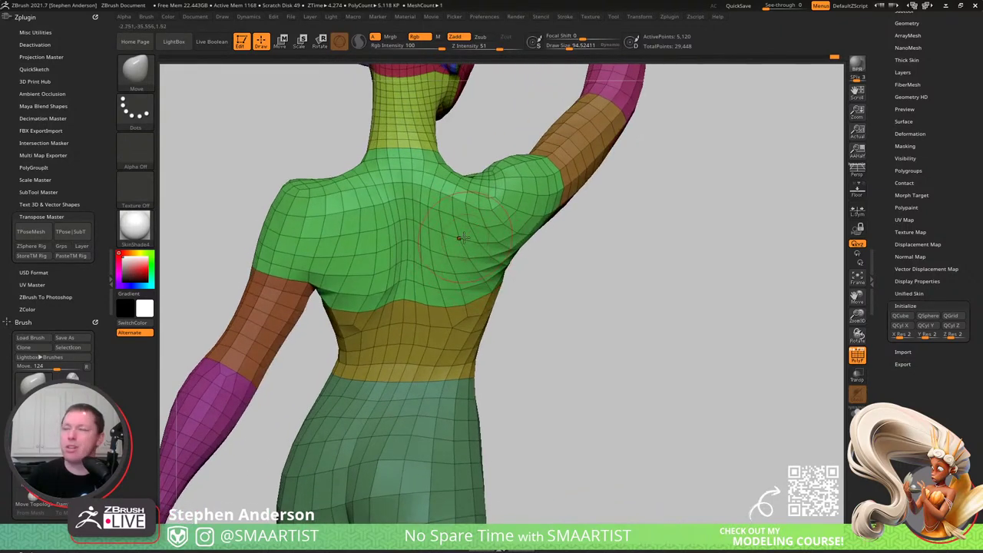
key("shift")
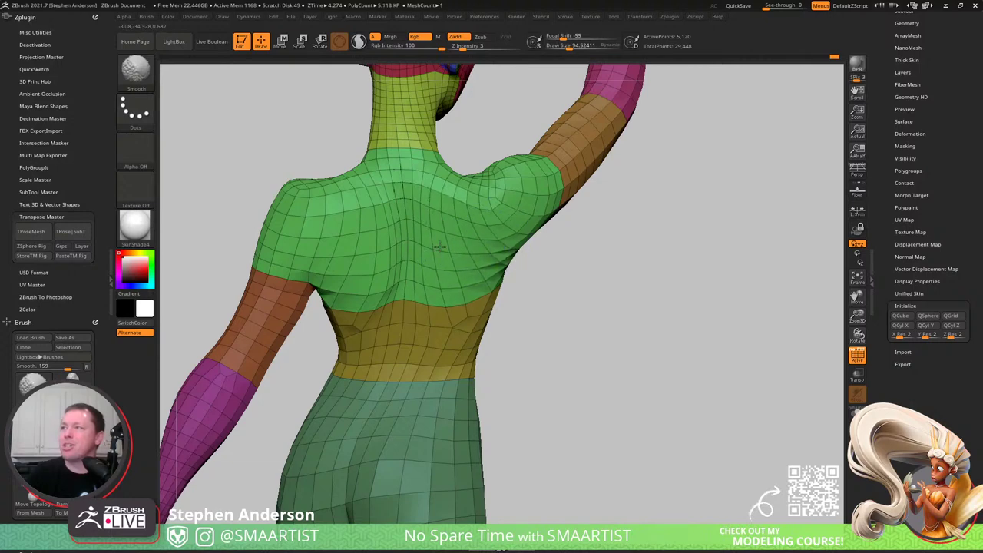
mouse_move(499, 261)
right_mouse_down()
mouse_move(507, 269)
mouse_move(421, 263)
right_mouse_up()
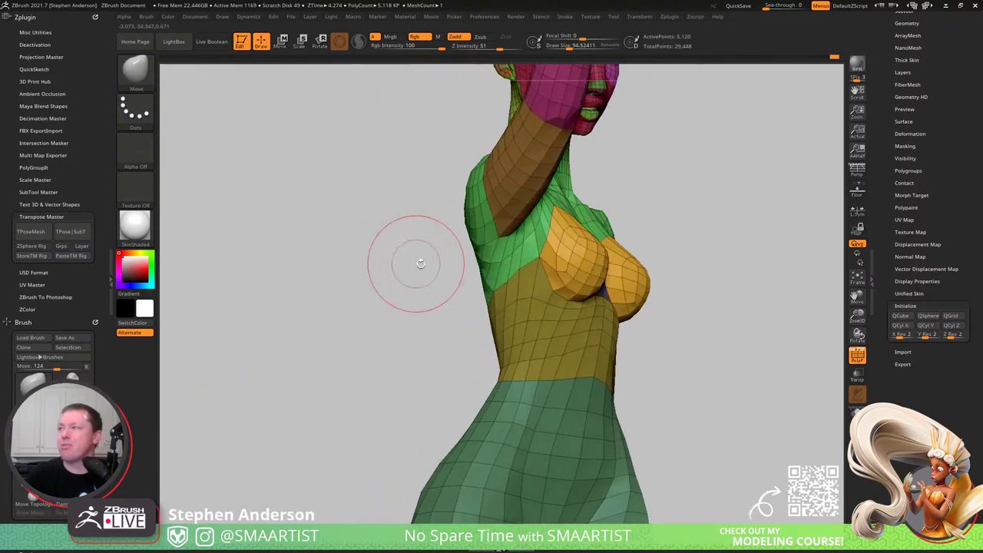
mouse_move(493, 306)
right_mouse_down()
mouse_move(474, 281)
mouse_move(495, 265)
mouse_move(510, 282)
mouse_move(501, 263)
mouse_move(516, 230)
mouse_move(540, 243)
mouse_move(485, 257)
mouse_move(518, 281)
mouse_move(529, 313)
mouse_move(478, 308)
mouse_move(444, 322)
right_mouse_up()
- Hide the polygroup display, select the cube below the figure and scale it up along Y and Z into a thin upright slab
key("shift")
key("shift+f")
key("w")
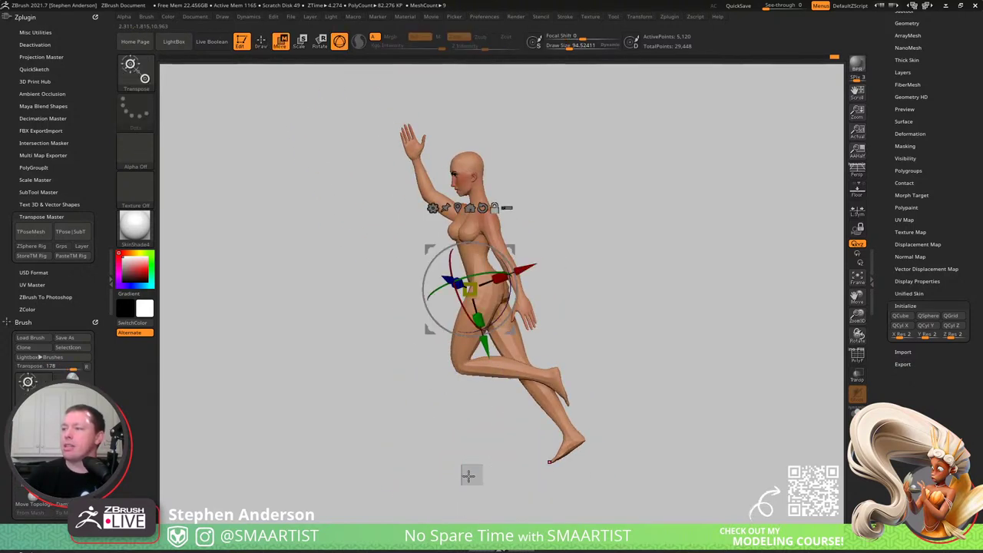
left_click(469, 474, "alt")
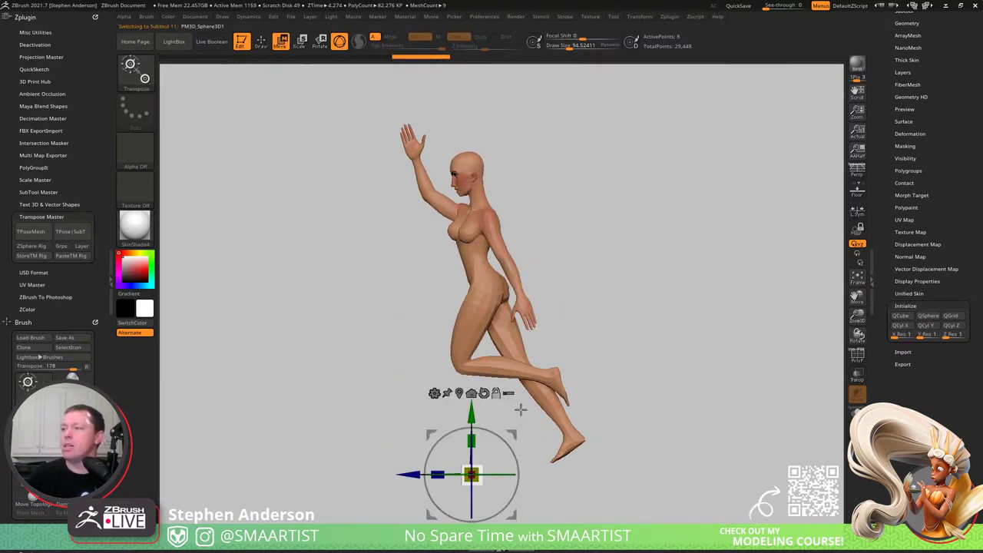
right_click_drag(521, 411, 553, 336)
right_click_drag(553, 337, 478, 350)
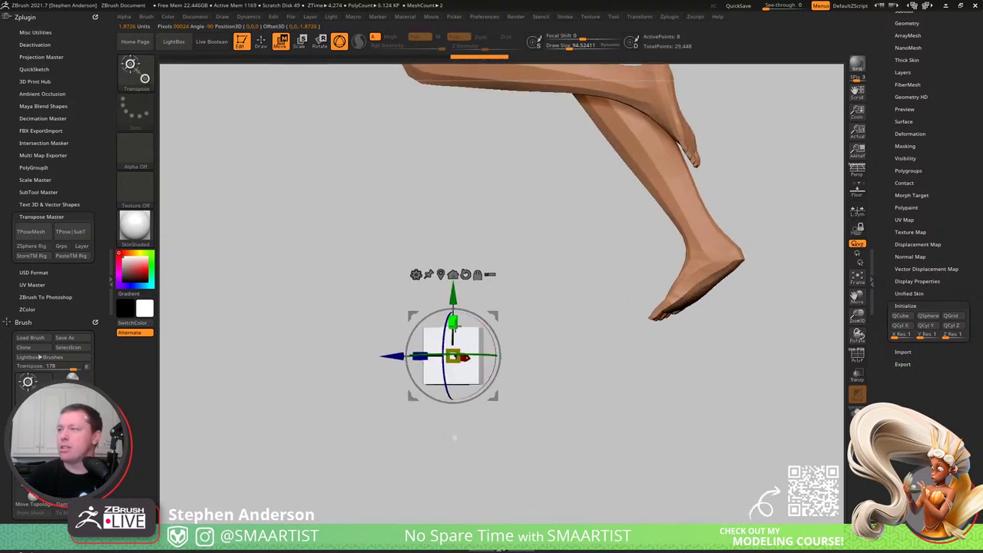
left_click_drag(456, 327, 452, 250)
right_click_drag(530, 296, 546, 331, "ctrl")
left_click_drag(433, 455, 358, 454)
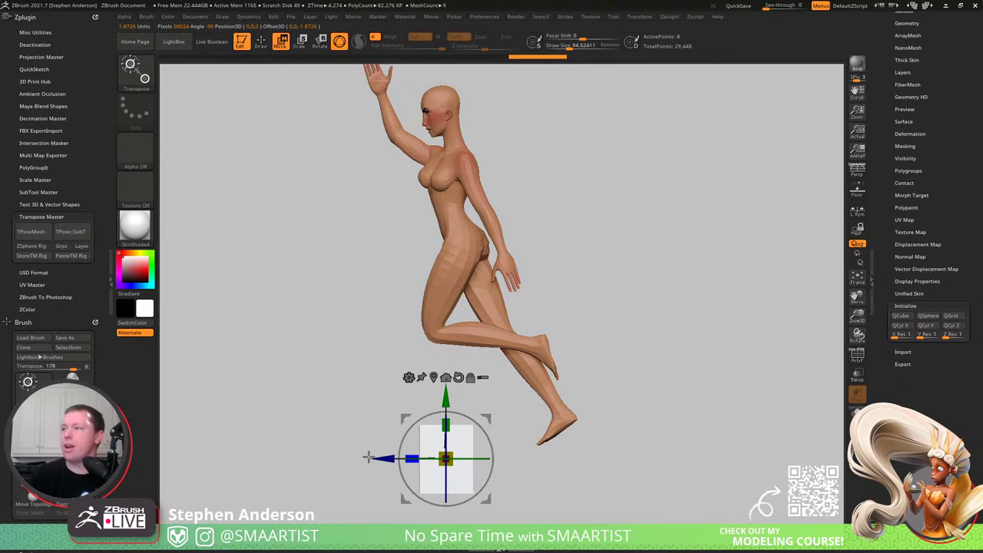
mouse_move(569, 414)
right_mouse_down()
mouse_move(614, 413)
mouse_move(555, 412)
right_mouse_up()
- Store the slab's placement below the figure as its Home Stage in Stager
key("q")
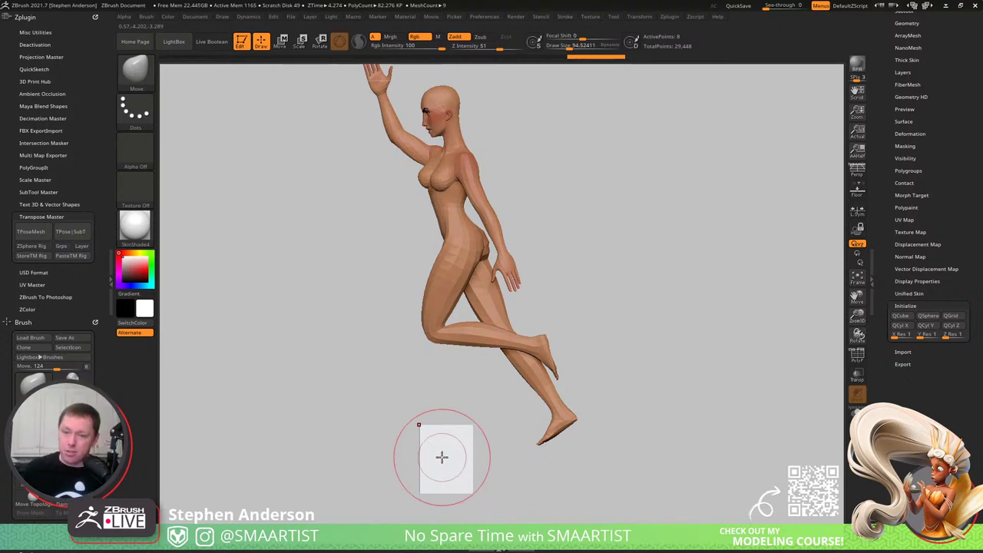
left_click(907, 23)
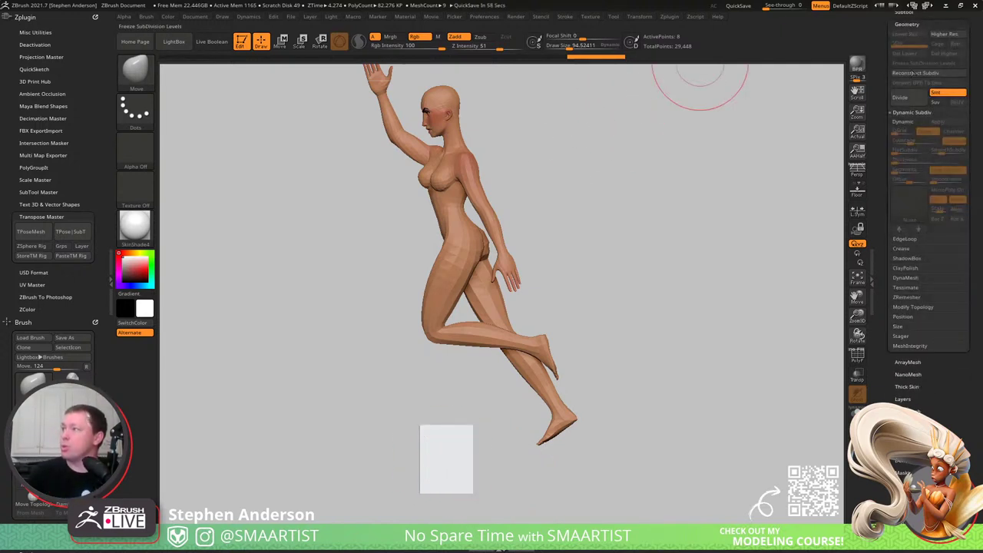
left_click(903, 336)
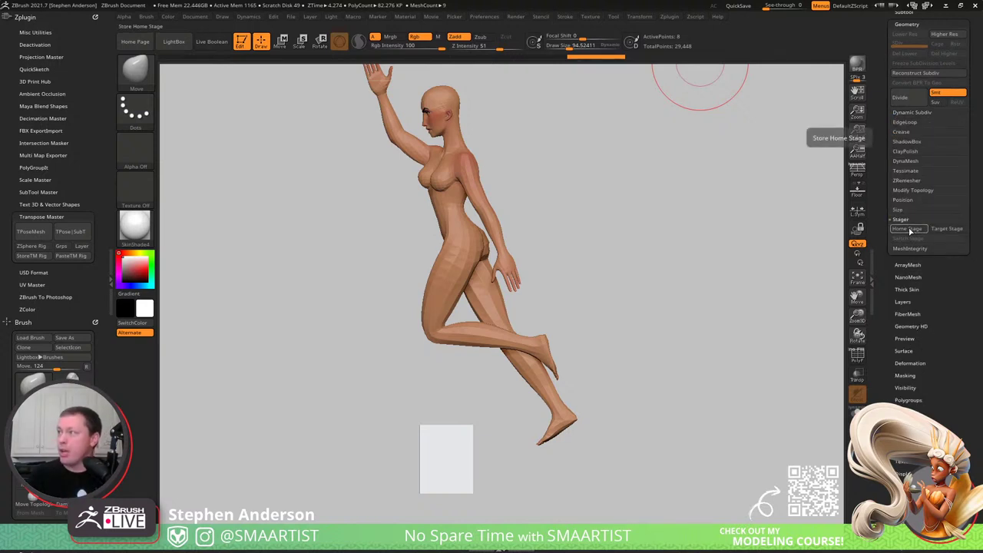
left_click(913, 229)
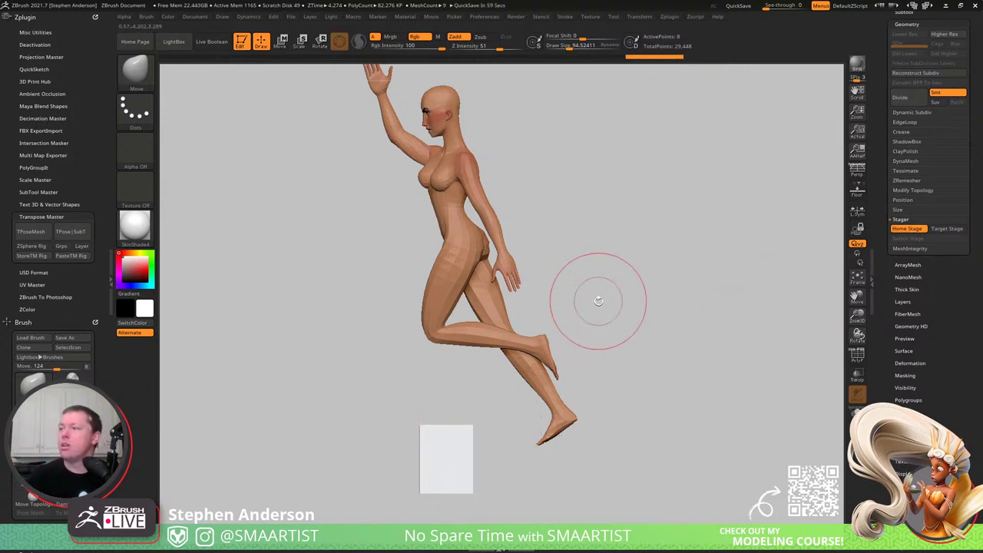
- Move the slab up beside the torso at the lowered arm and rotate it into a tilted position with the gizmo
left_click_drag(799, 262, 644, 328)
key("w")
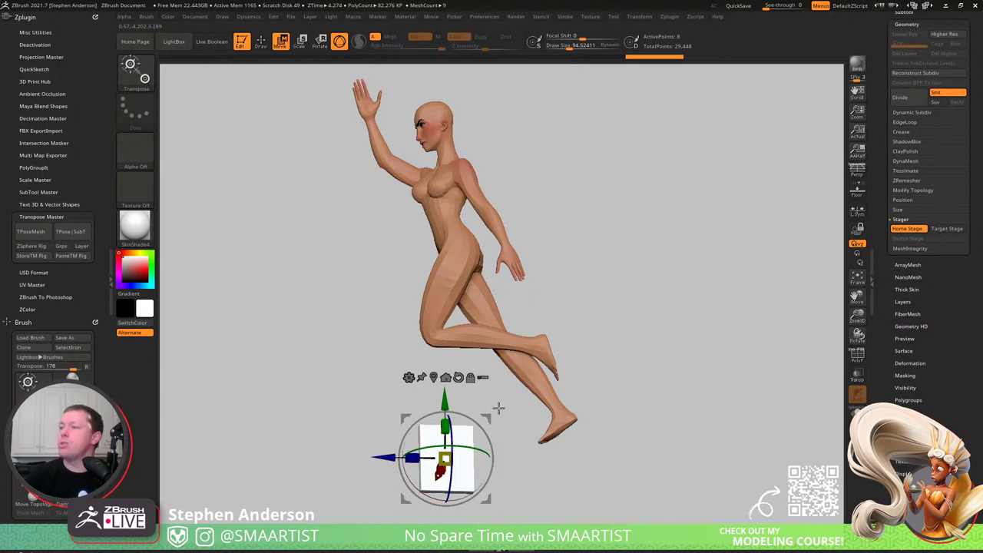
left_click_drag(450, 450, 507, 315)
left_click_drag(530, 284, 537, 330, "alt")
left_click_drag(510, 378, 583, 300)
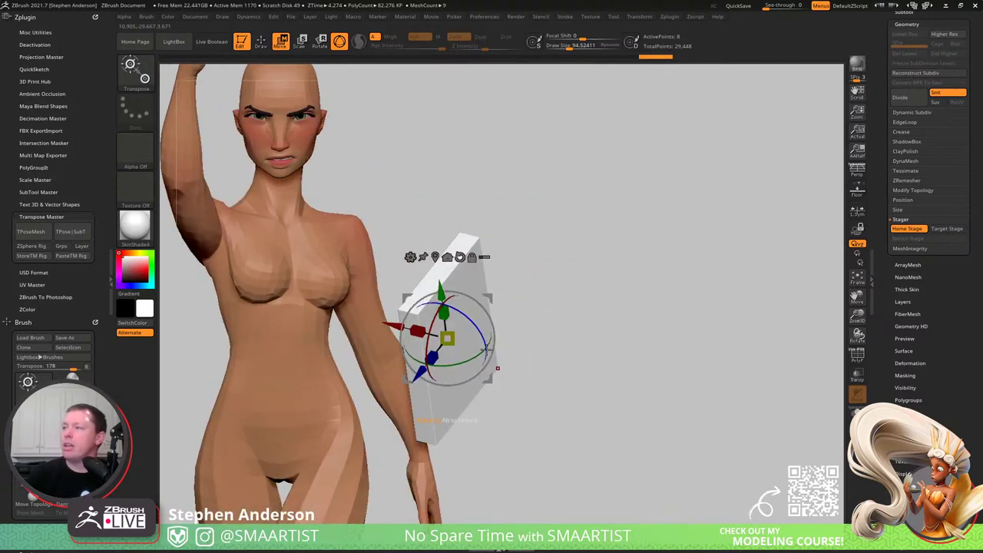
left_click_drag(506, 322, 468, 290)
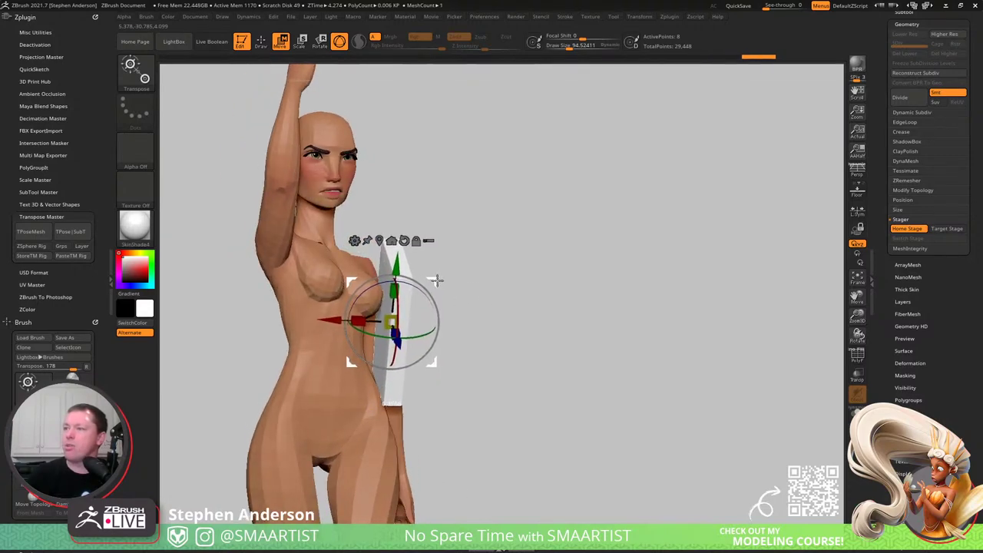
mouse_move(476, 282)
right_mouse_down()
mouse_move(503, 283)
mouse_move(531, 339)
mouse_move(495, 314)
right_mouse_up()
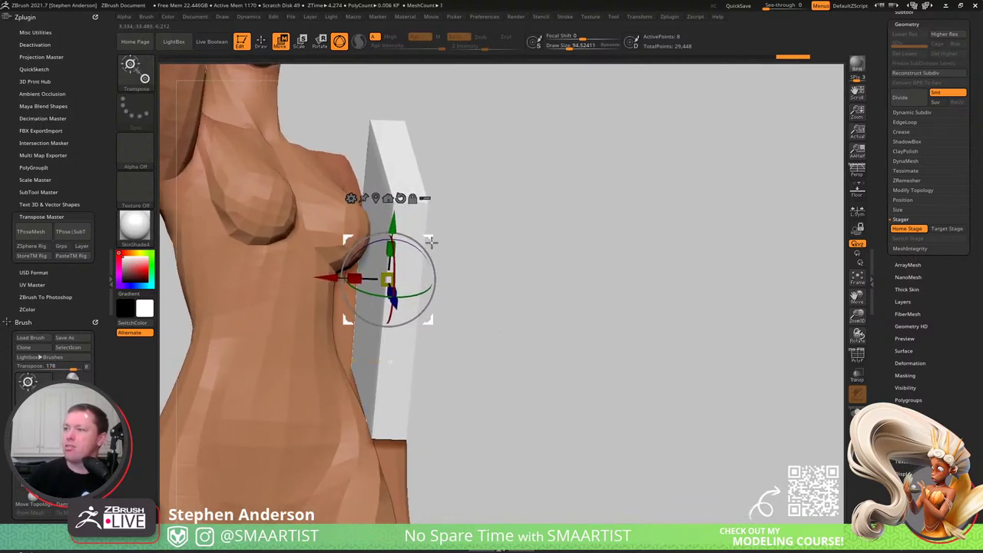
left_click_drag(432, 243, 433, 242)
mouse_move(550, 274)
right_mouse_down()
mouse_move(478, 310)
mouse_move(603, 359)
mouse_move(544, 269)
mouse_move(546, 241)
mouse_move(525, 314)
mouse_move(569, 270)
mouse_move(512, 322)
mouse_move(507, 302)
mouse_move(476, 285)
mouse_move(530, 305)
mouse_move(515, 308)
mouse_move(531, 343)
mouse_move(519, 343)
mouse_move(528, 333)
right_mouse_up()
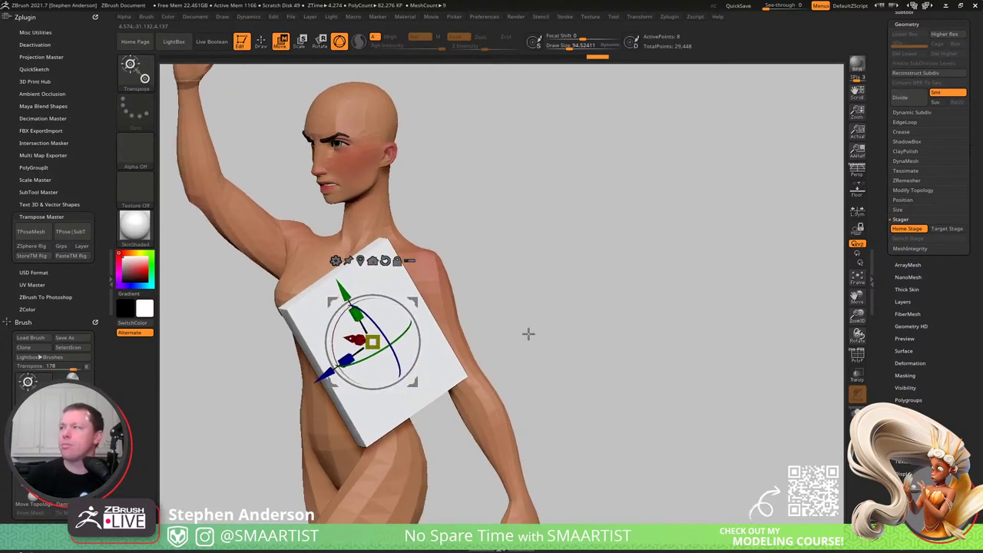
- Store the slab's tilted placement as the Target Stage and switch it back to its home stage below the figure
left_click(947, 230)
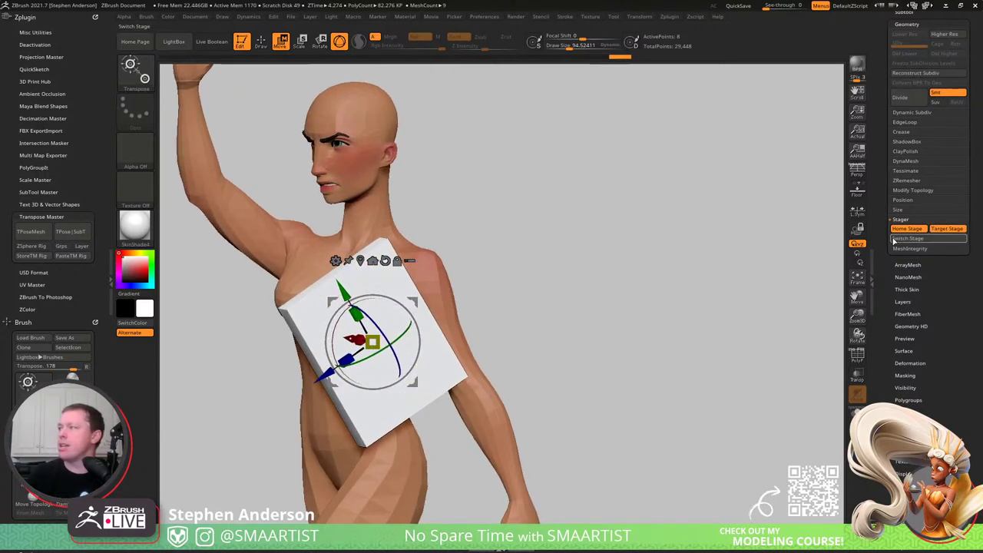
left_click(895, 239)
mouse_move(491, 392)
right_mouse_down("ctrl")
mouse_move(483, 356)
mouse_move(589, 251)
mouse_move(607, 264)
right_mouse_up("ctrl")
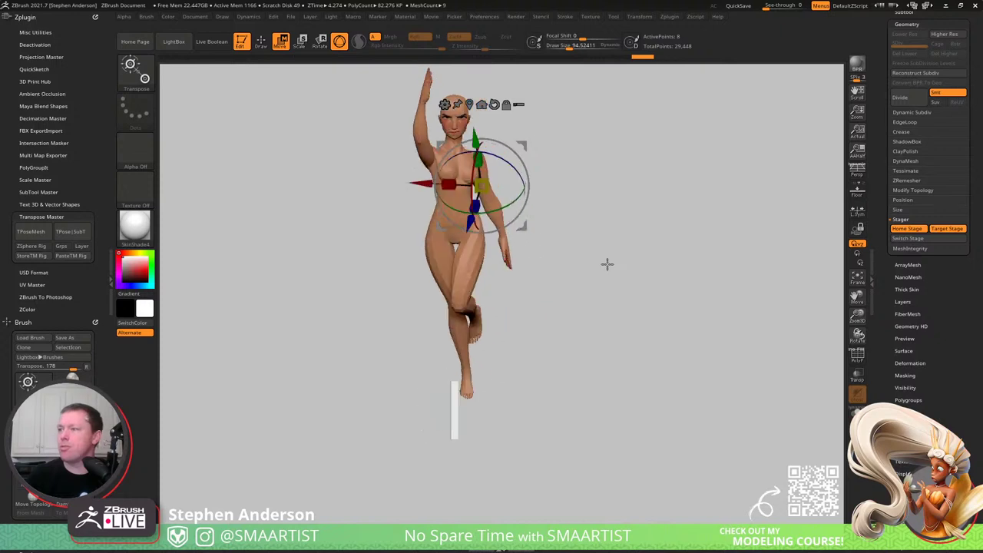
right_click_drag(465, 413, 508, 415)
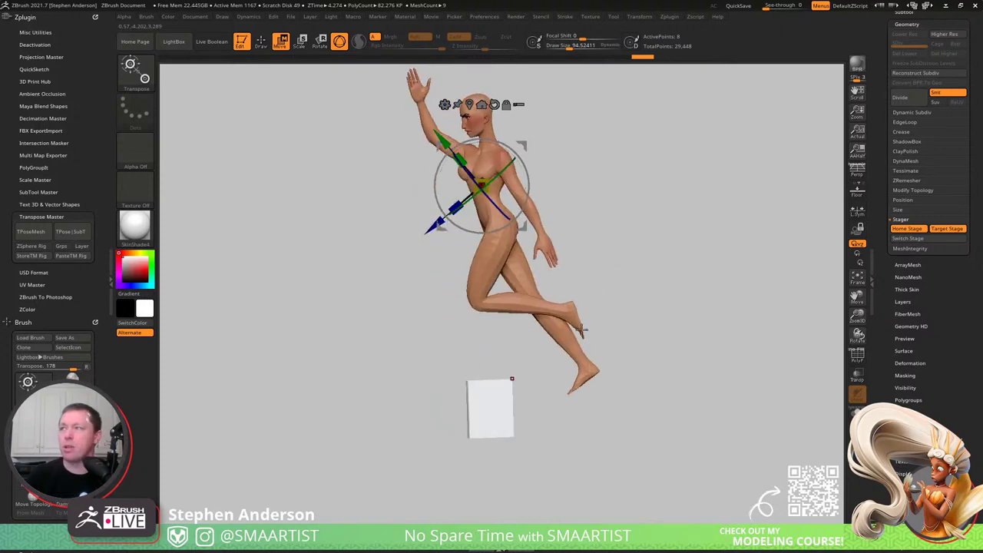
right_click_drag(582, 329, 621, 312)
- Return to Draw mode and switch the slab to its target stage beside the torso
key("q")
mouse_move(574, 335)
right_mouse_down("ctrl")
mouse_move(570, 351)
mouse_move(626, 361)
right_mouse_up("ctrl")
right_click_drag(626, 362, 549, 389, "alt")
left_click(924, 241)
right_click_drag(653, 255, 592, 244)
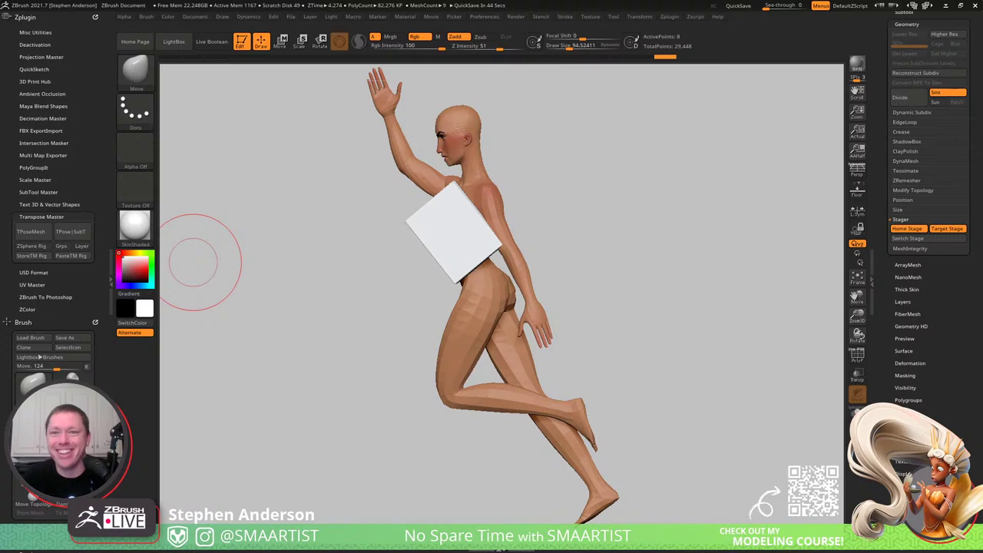
- Switch to the browser and look through the lady liberty image results for a reference of how the tablet is held
key("alt+Tab")
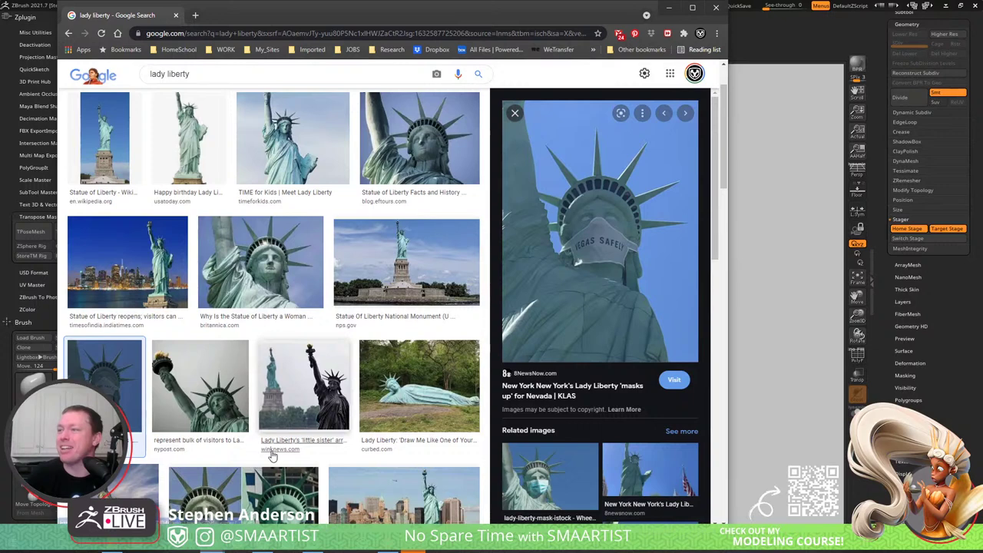
left_click(317, 409)
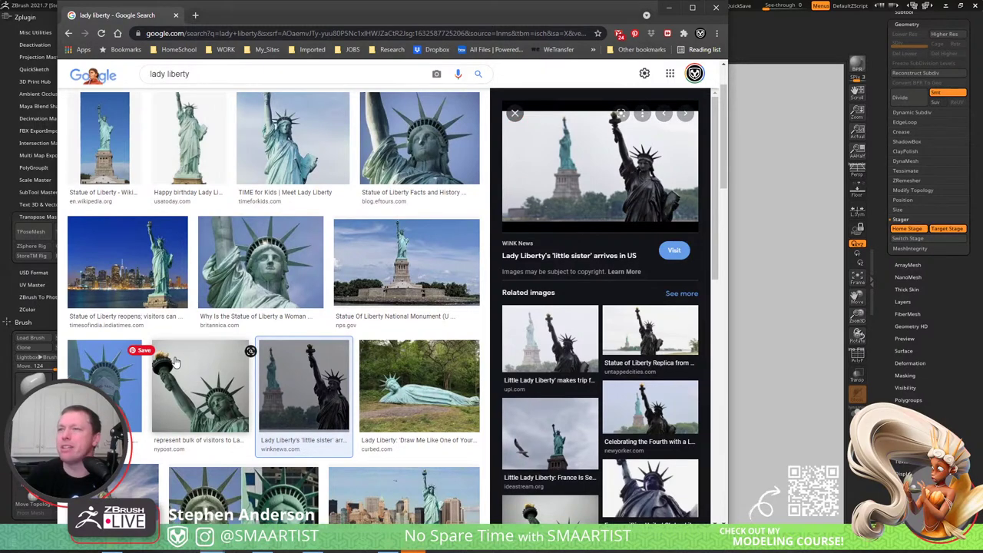
scroll(292, 230, "up", 1)
left_click(292, 204)
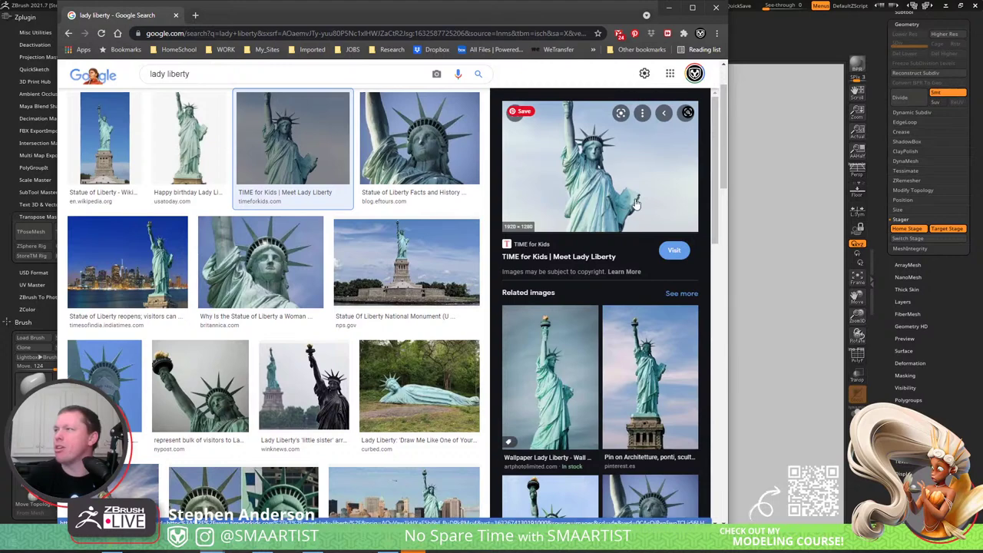
scroll(621, 369, "down", 4)
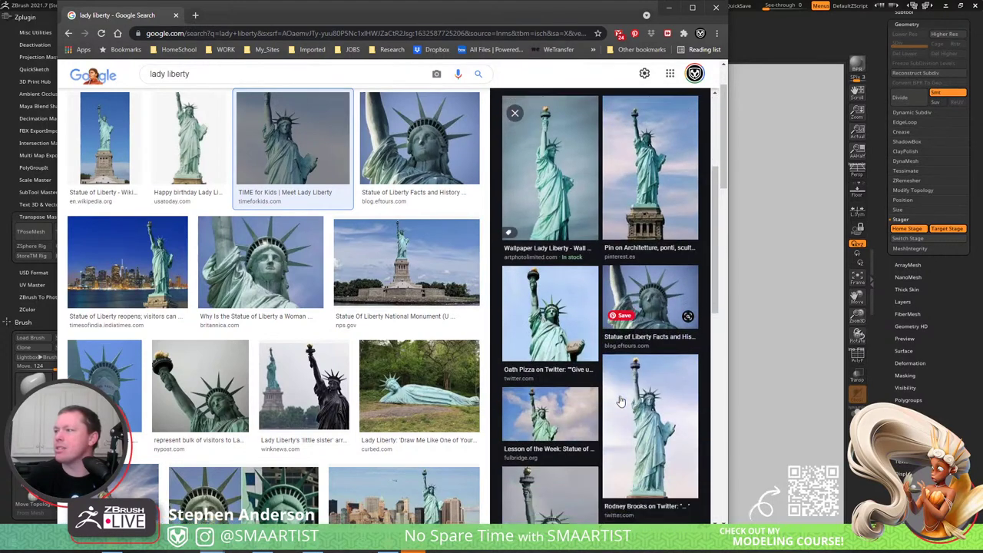
scroll(621, 401, "down", 2)
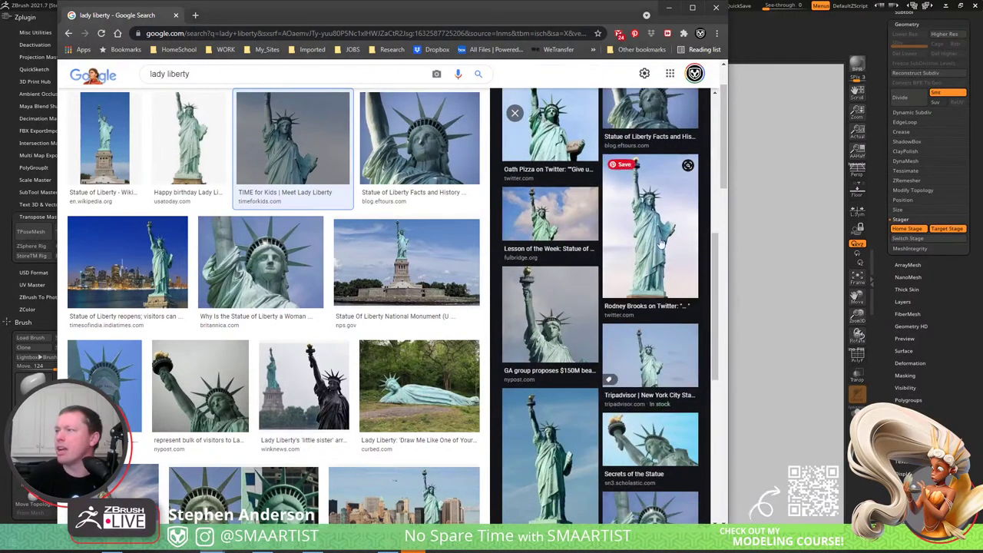
- Open the full-body Statue of Liberty photo in its own tab and enlarge it to examine the arm holding the tablet
left_click(662, 244)
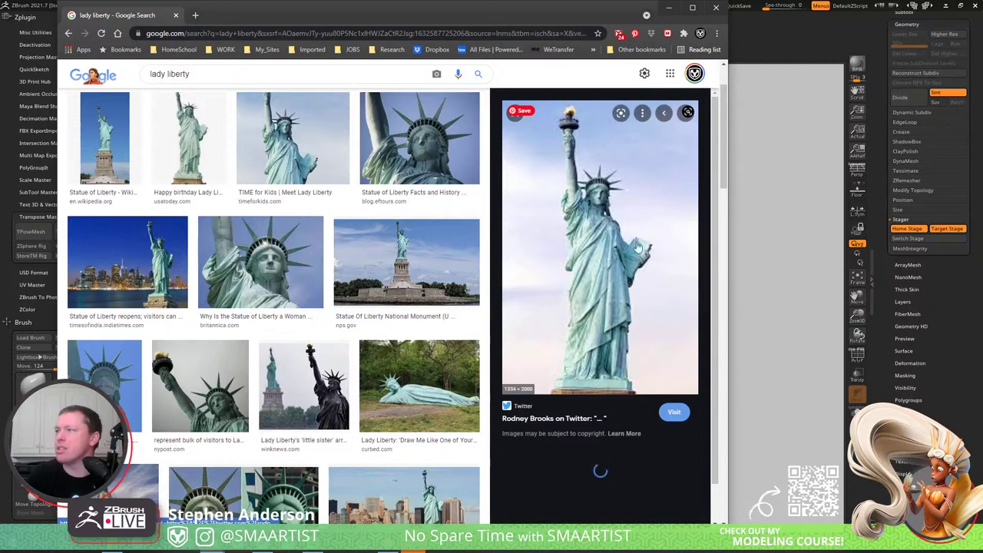
right_click(599, 266)
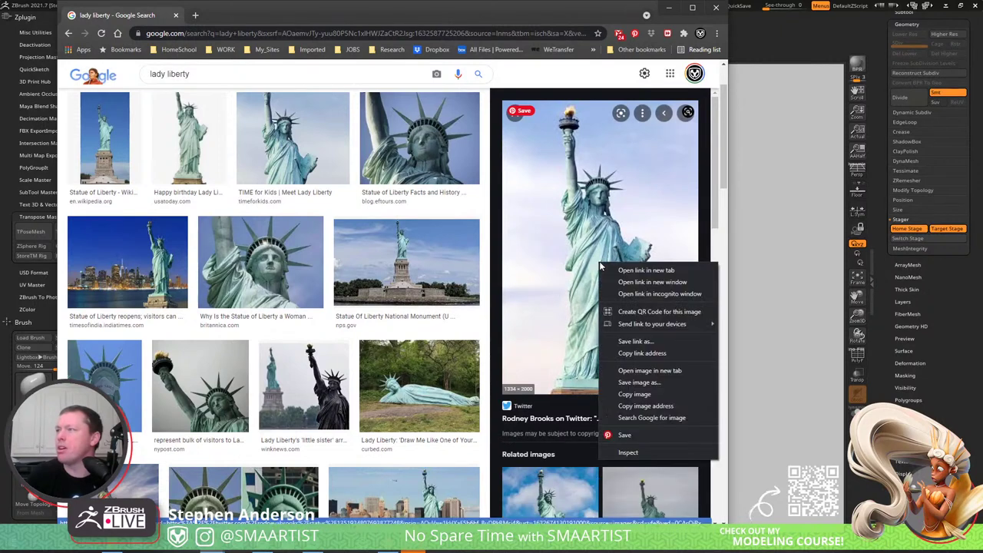
left_click(659, 372)
left_click(244, 16)
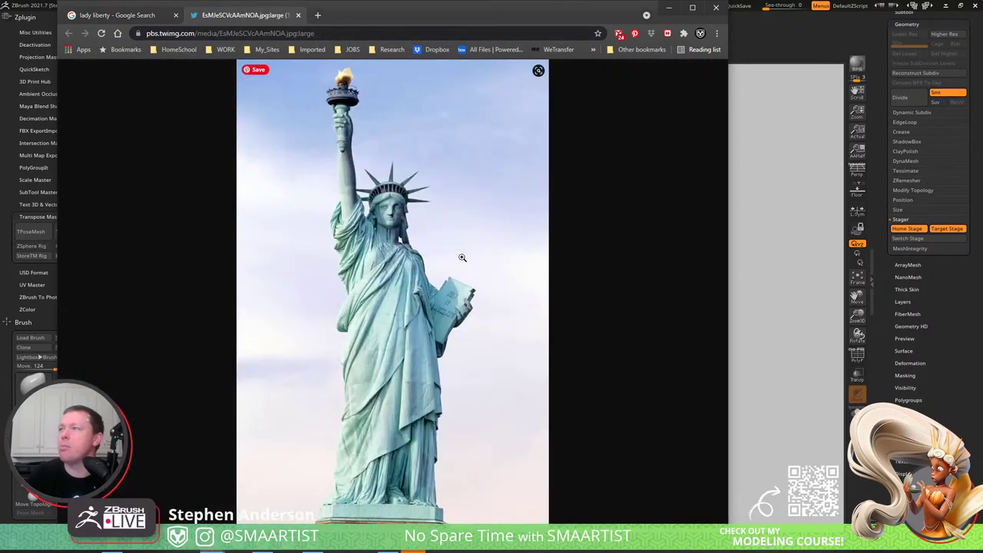
left_click(437, 321)
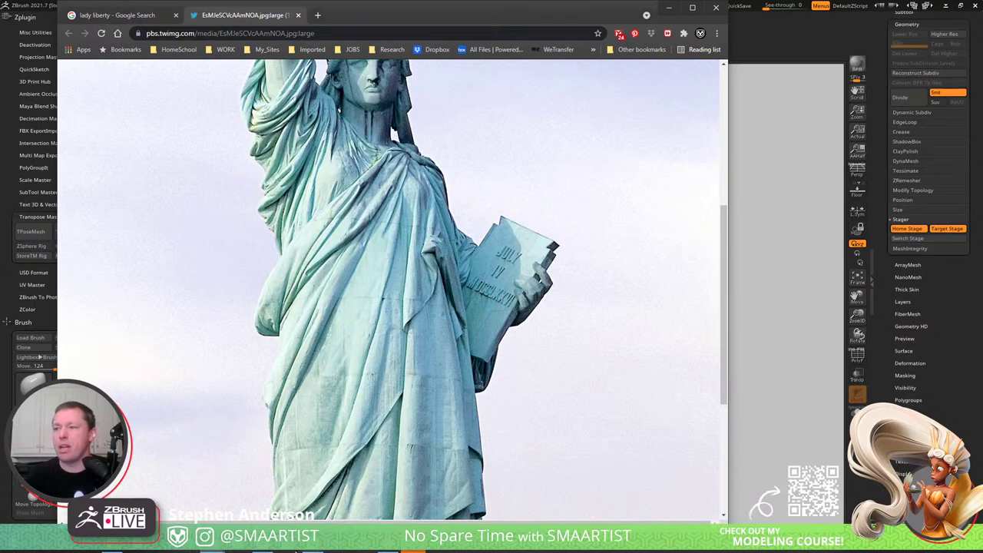
- Return to ZBrush and switch the slab to its home stage below the figure
left_click(783, 412)
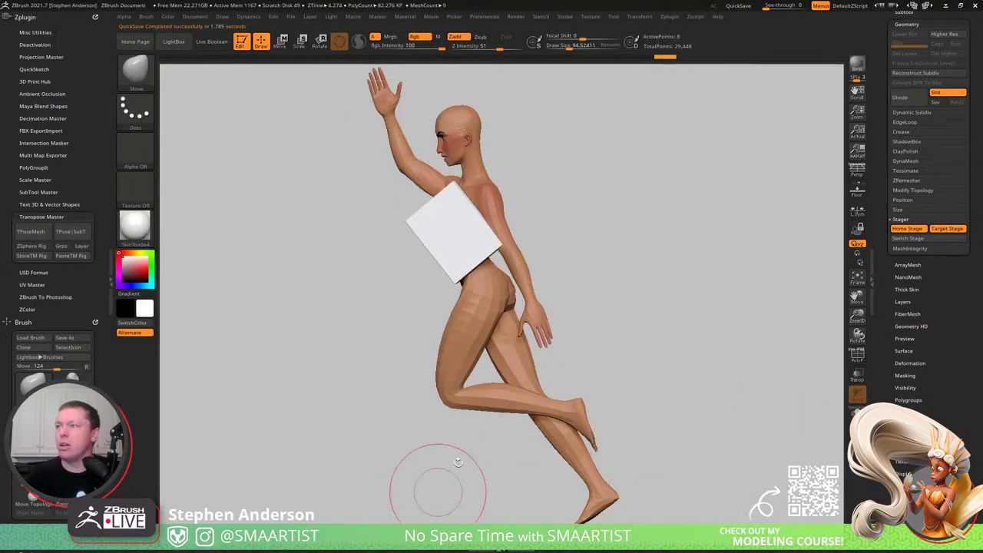
left_click_drag(589, 259, 647, 254)
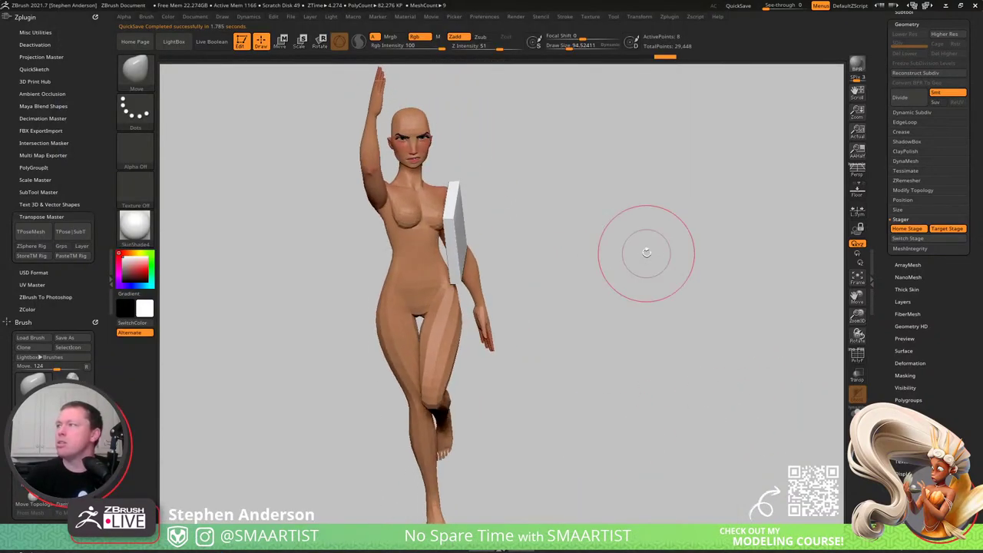
left_click(919, 239)
right_click_drag(513, 442, 543, 265, "alt")
right_click_drag(592, 273, 500, 323)
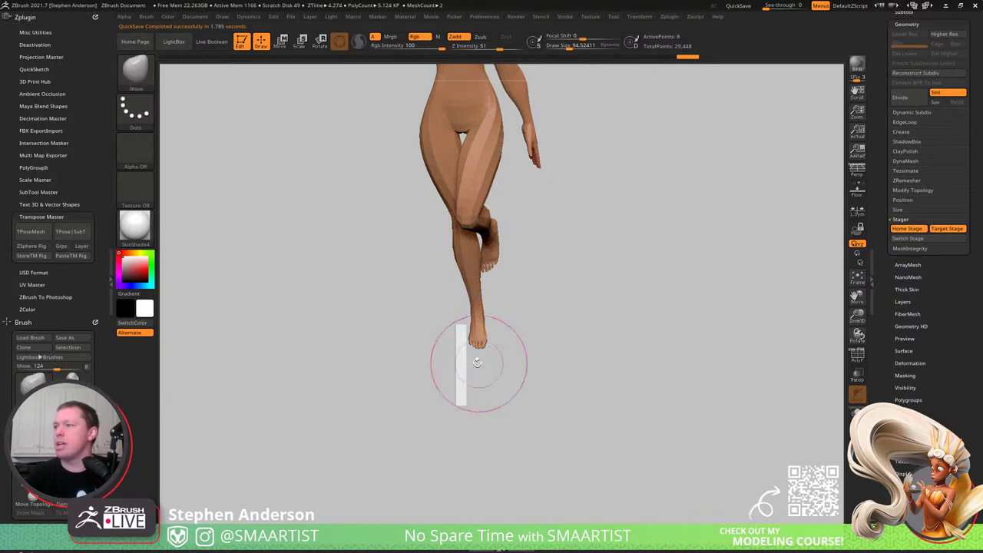
right_click_drag(479, 369, 515, 413, "ctrl")
- Show the slab's polygon wireframe and scale its thickness down to about 0.73
key("shift+f")
key("w")
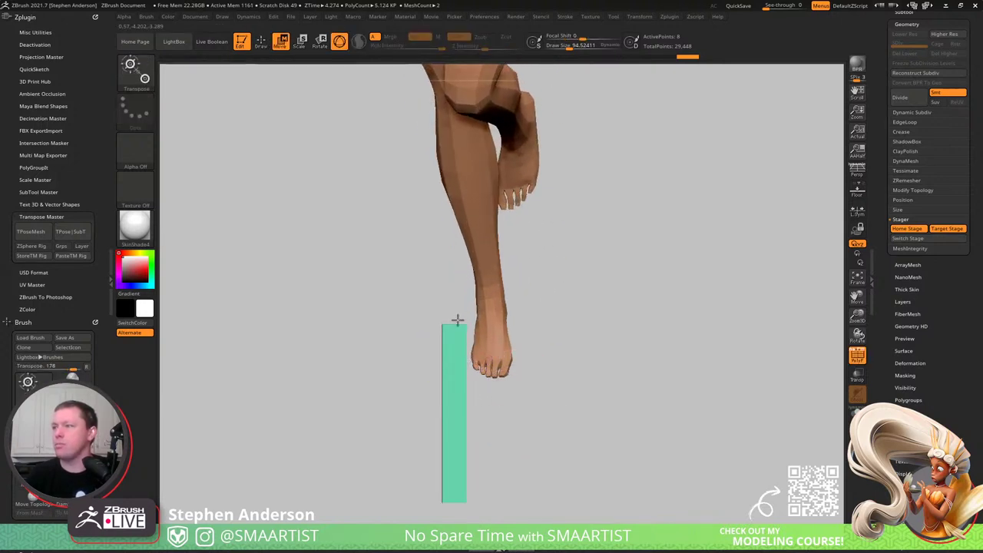
left_click(465, 323)
left_click(465, 243)
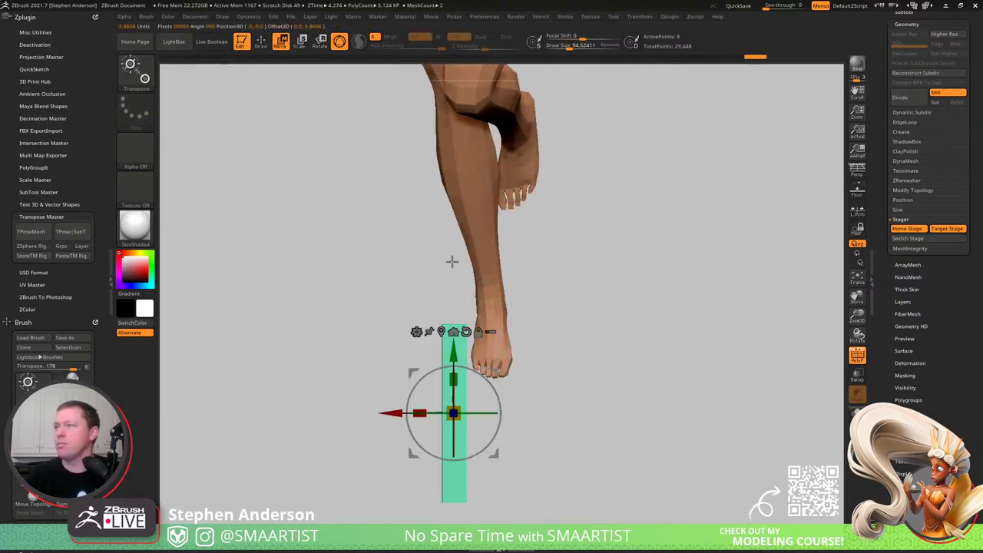
left_click_drag(422, 408, 454, 414)
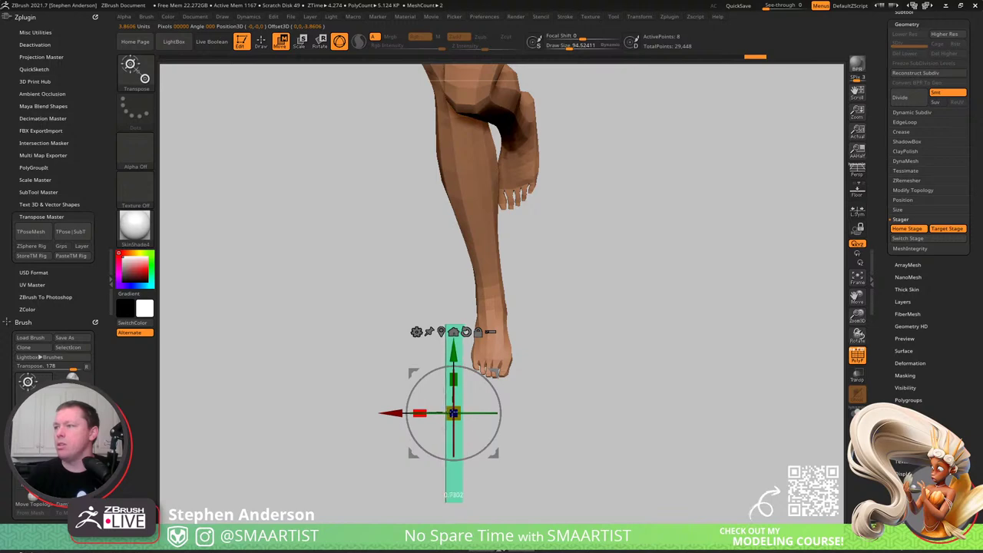
left_click_drag(569, 371, 509, 379)
- Insert multiple edge loops with the ZModeler brush, dividing the slab's face into seven columns and nine rows
key("q")
mouse_move(509, 379)
right_mouse_down()
mouse_move(497, 382)
mouse_move(492, 415)
mouse_move(515, 330)
right_mouse_up()
key("b")
key("z")
key("m")
left_click(493, 403)
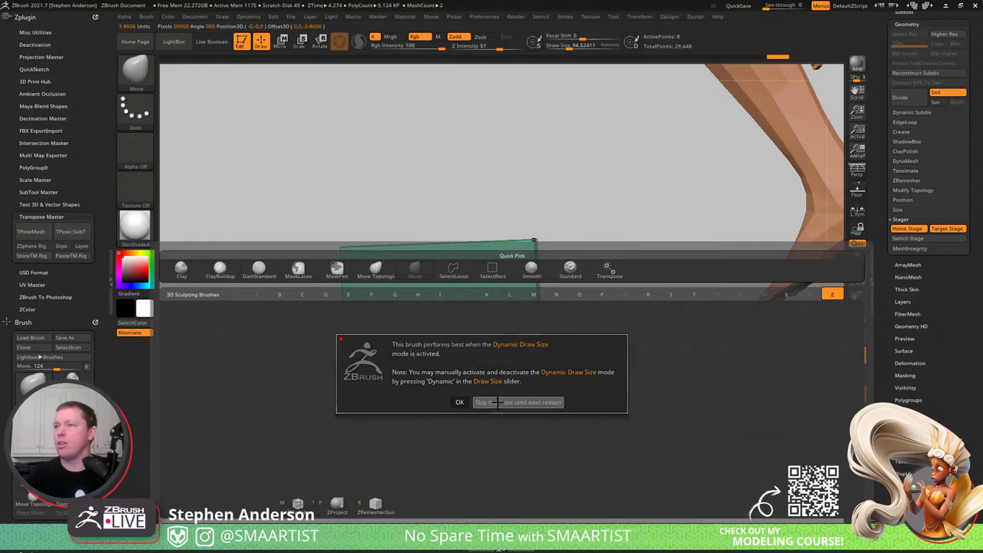
right_click_drag(460, 316, 567, 97)
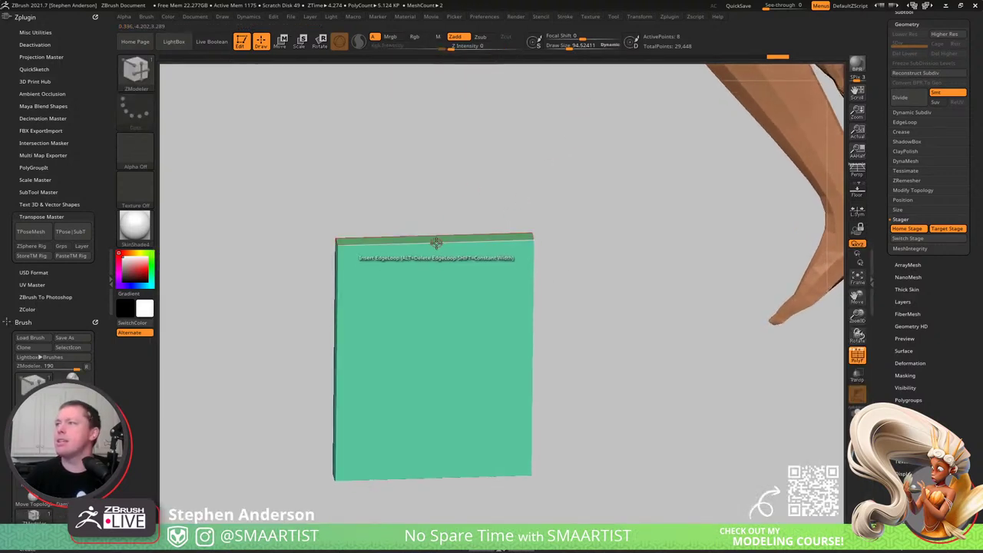
key("space")
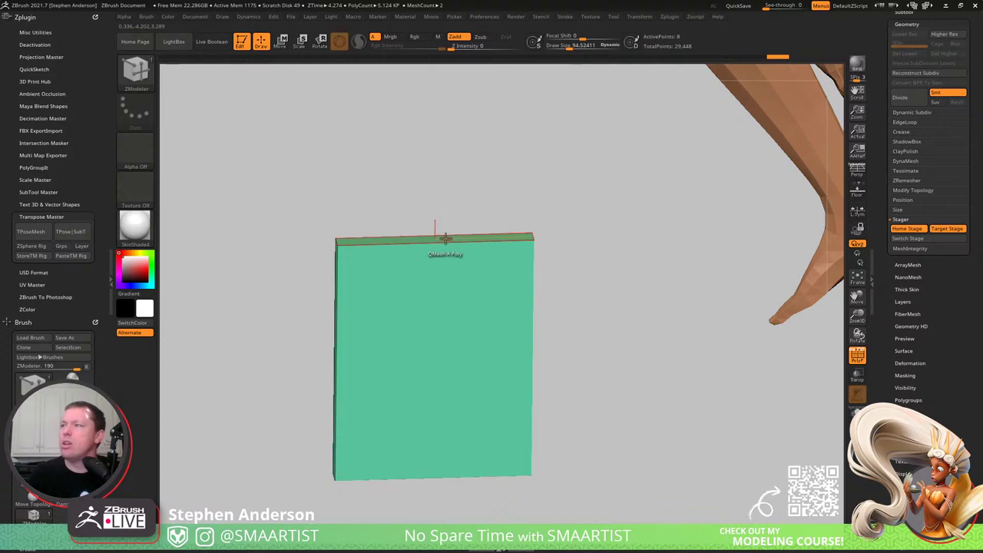
left_click(438, 226)
left_click_drag(437, 225, 436, 215)
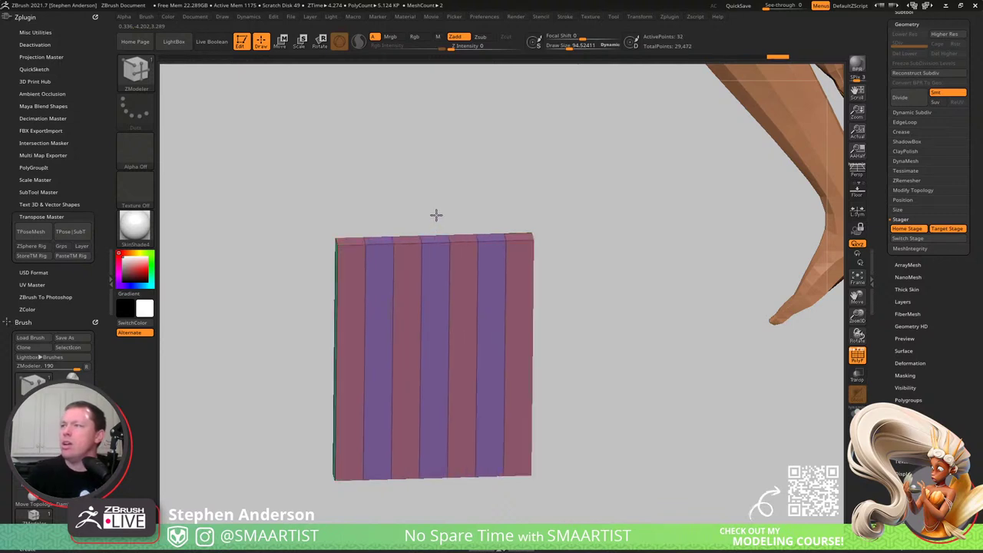
left_click_drag(445, 307, 450, 265)
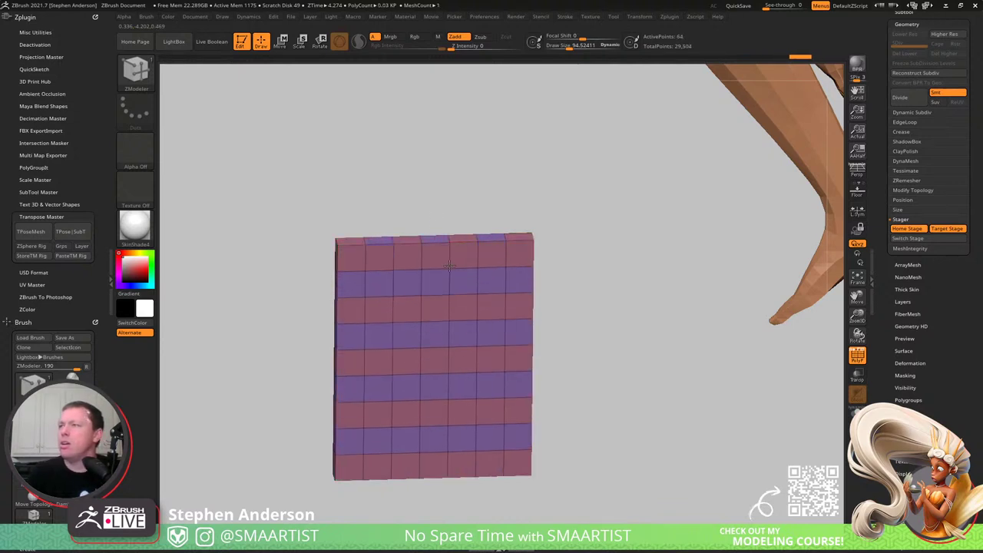
- Merge the slab into one polygroup and extrude the five middle faces of its upper edge with Extrude on Polygroup Island
right_click_drag(421, 296, 318, 274)
key("ctrl+w")
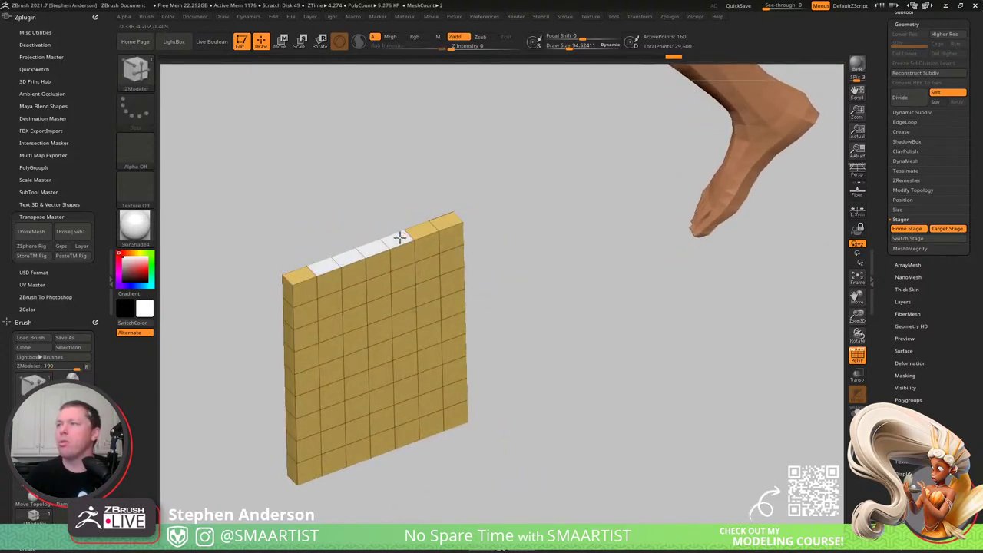
right_click(415, 231)
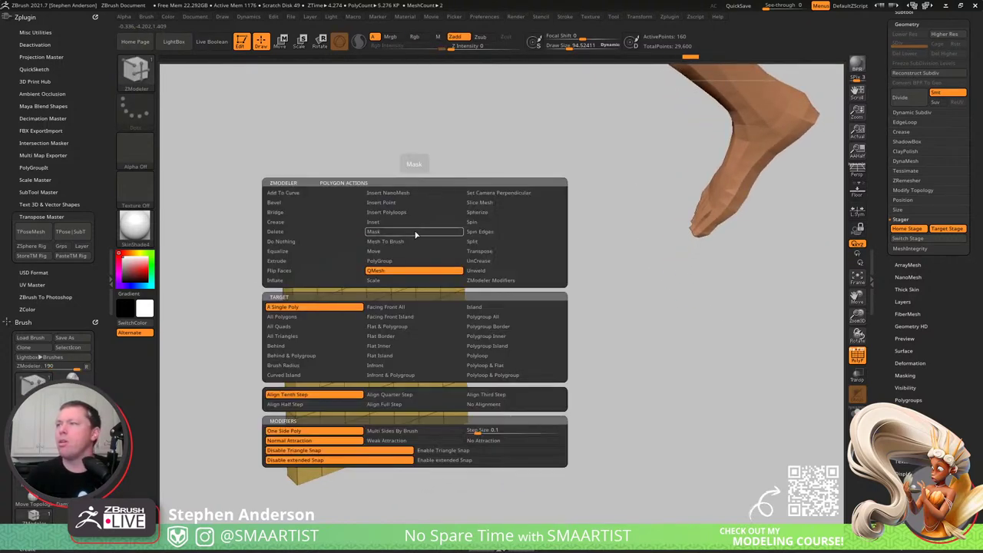
left_click(299, 262)
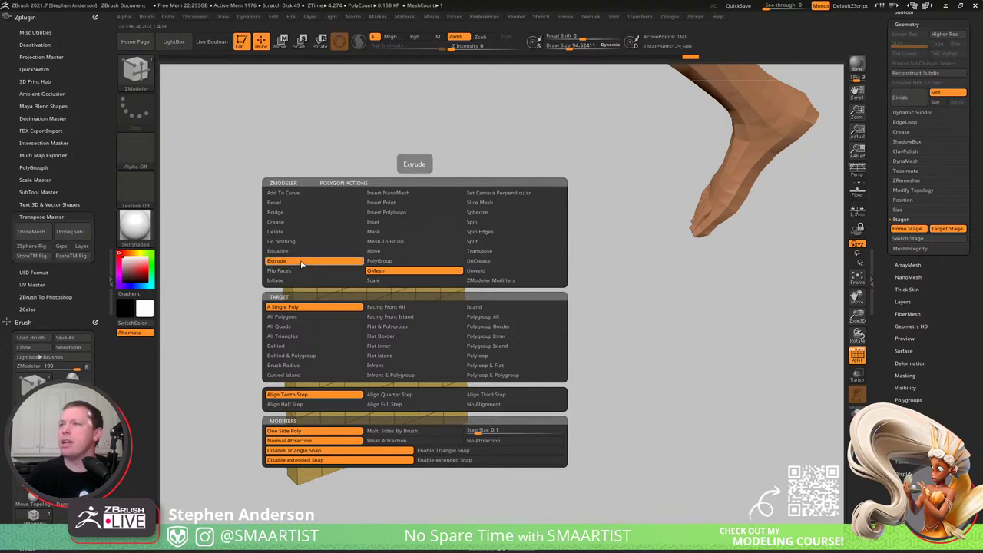
left_click(520, 348)
right_click_drag(343, 250, 397, 239)
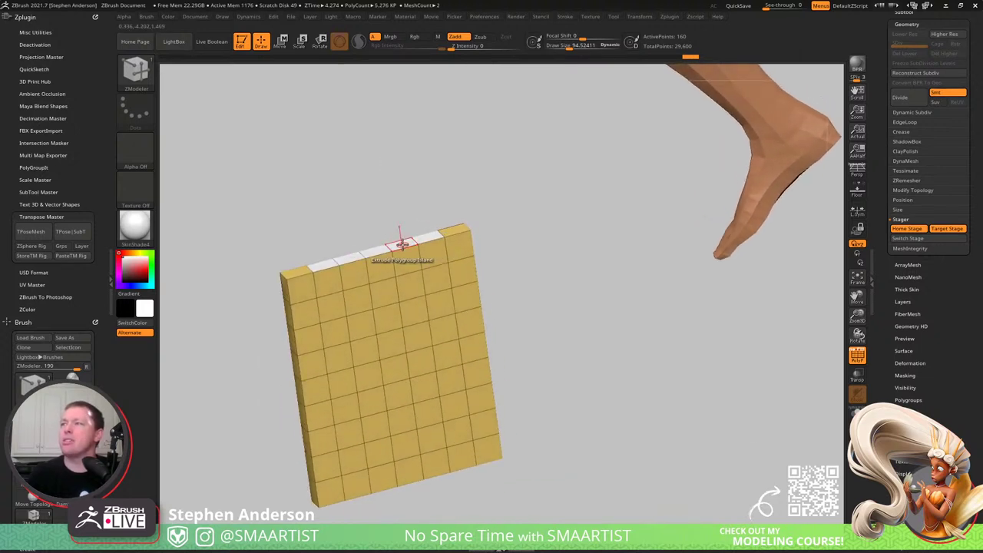
left_click_drag(400, 243, 400, 208)
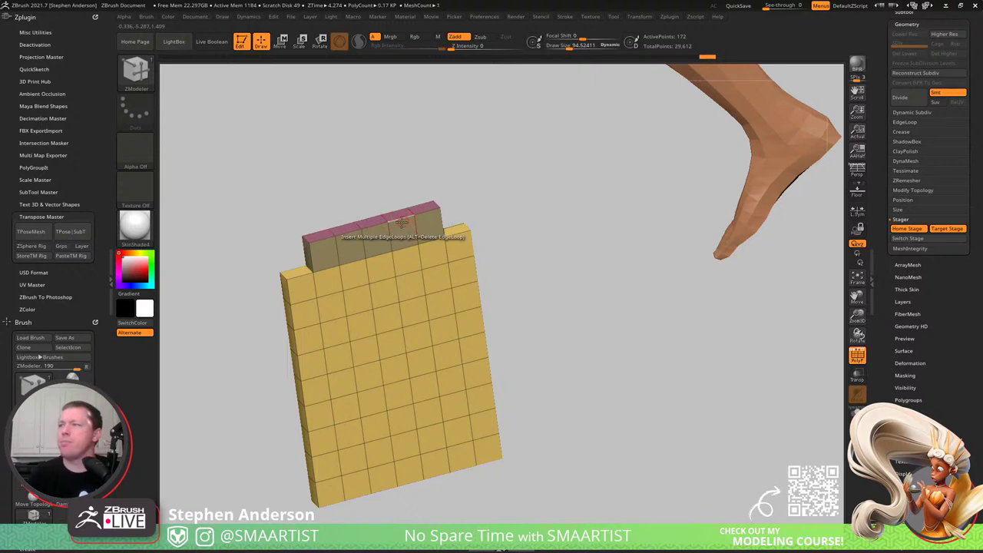
- Mask everything except the extruded tab's upper edge and scale that edge about 1.31 times wider to flare it
right_click_drag(401, 222, 395, 202, "shift")
mouse_move(266, 209)
left_mouse_down("ctrl")
mouse_move(398, 236)
mouse_move(442, 188)
mouse_move(415, 172)
left_mouse_up("ctrl")
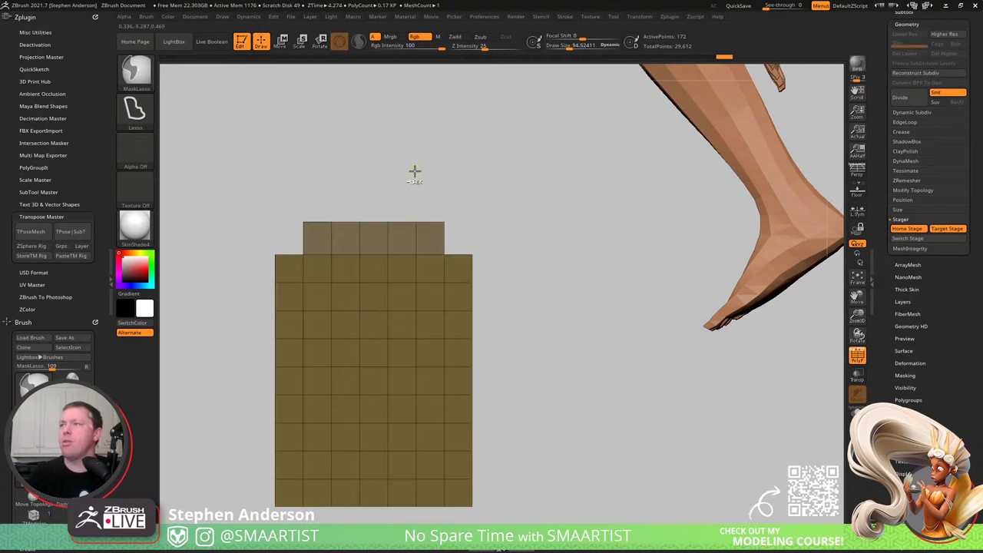
key("f")
key("w")
mouse_move(544, 429)
right_mouse_down("alt")
mouse_move(545, 257)
mouse_move(649, 425)
right_mouse_up("alt")
left_click(465, 230)
right_click_drag(544, 143, 514, 248, "alt")
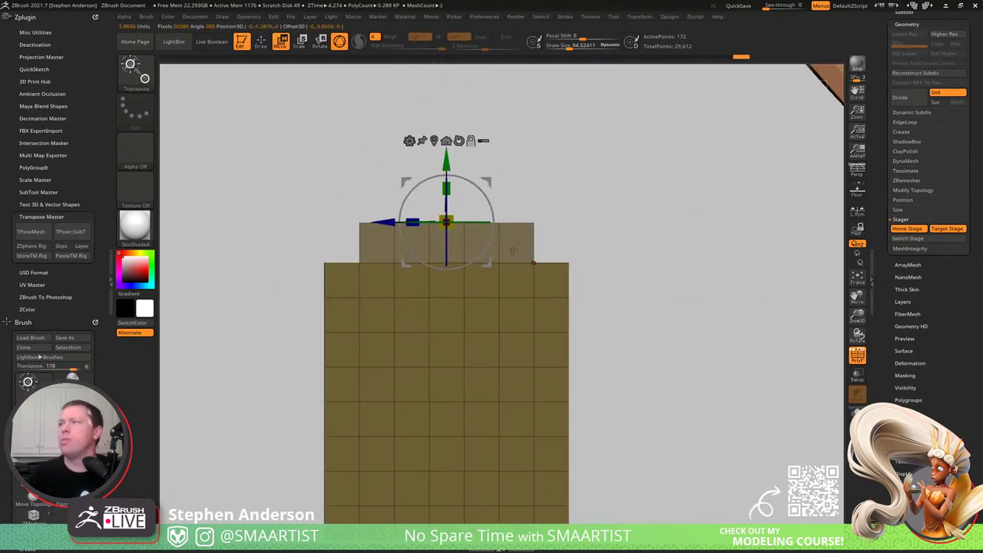
left_click_drag(413, 221, 393, 218)
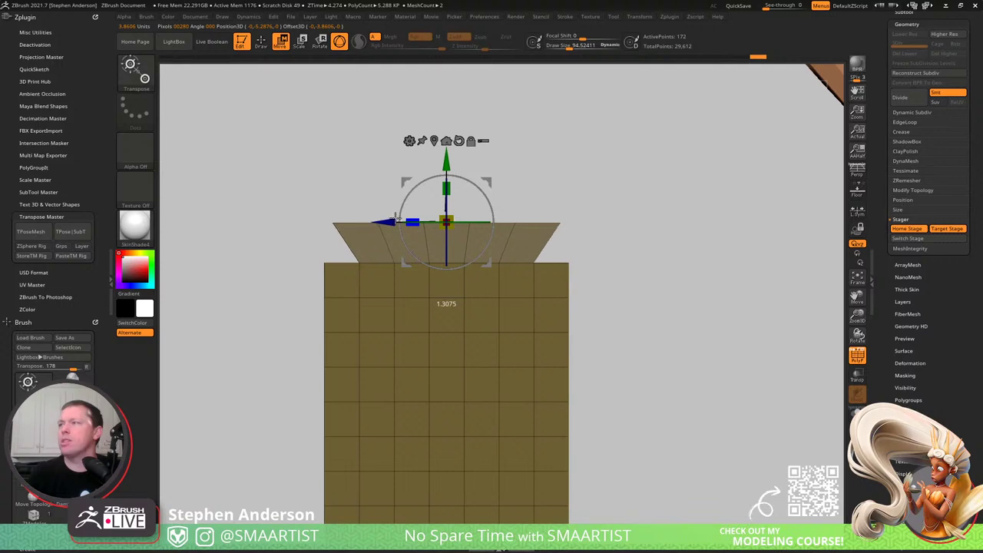
mouse_move(561, 261)
right_mouse_down("ctrl")
mouse_move(534, 252)
mouse_move(540, 222)
mouse_move(558, 220)
right_mouse_up("ctrl")
- Compare the tab with the tablet in the statue photo and widen its flared upper edge slightly more
key("alt+Tab")
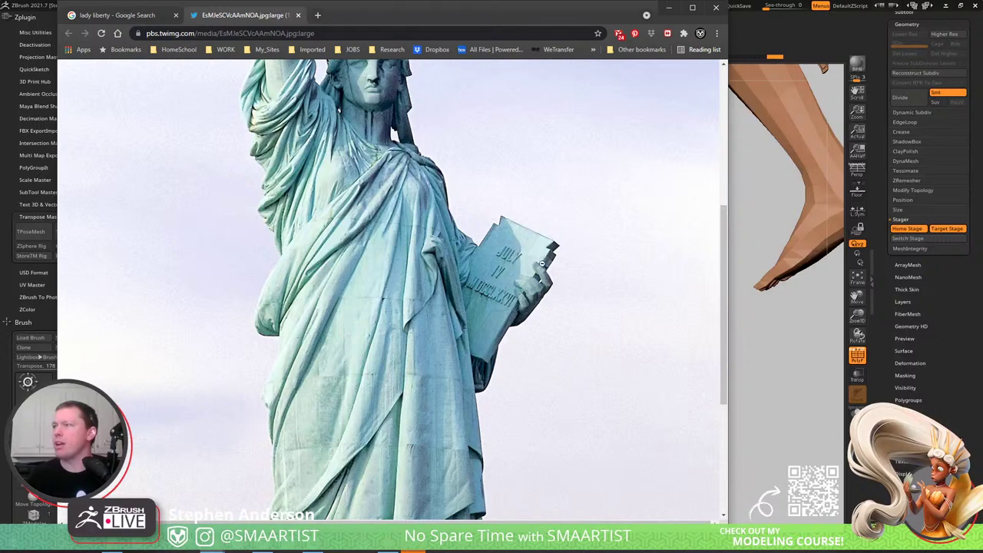
key("alt+Tab")
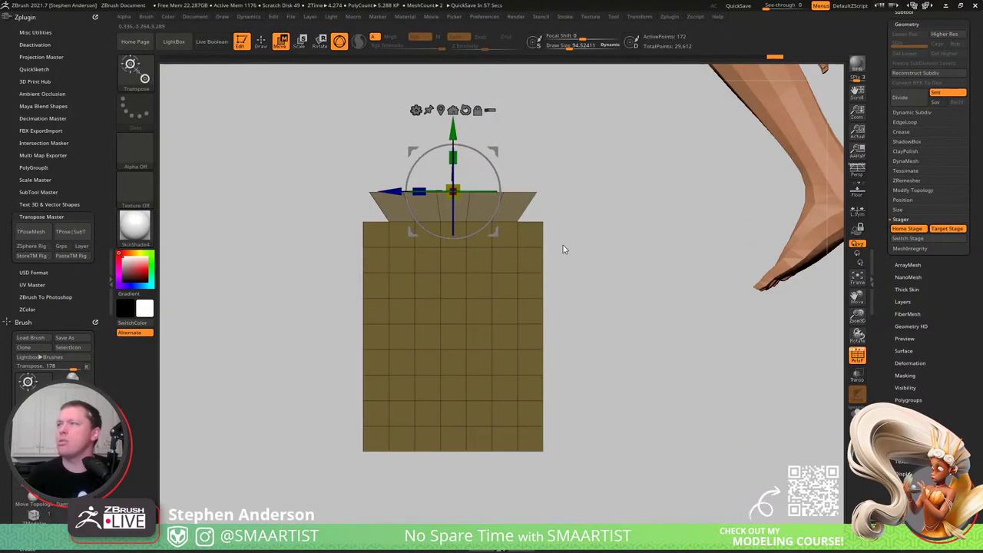
left_click_drag(420, 191, 419, 191)
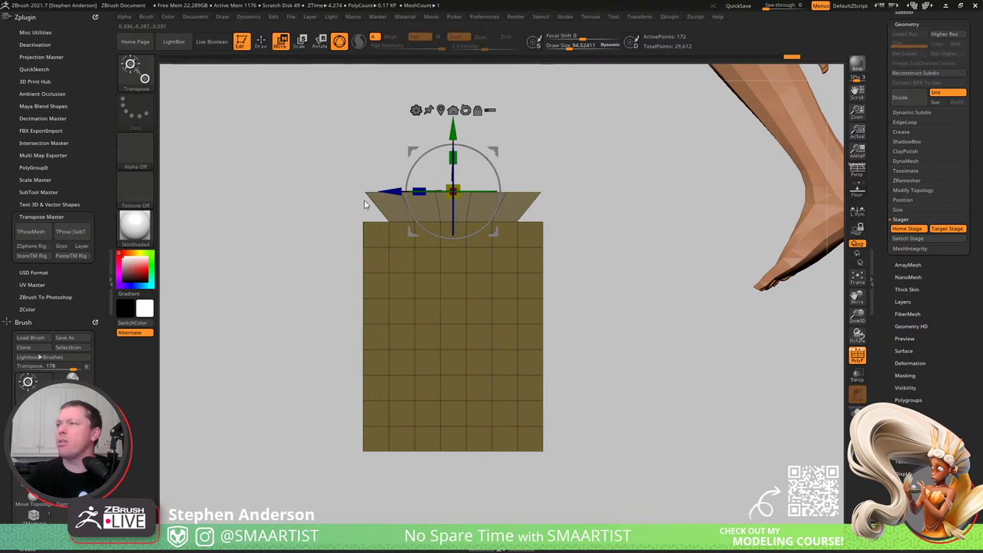
- Unmask the slab's inner columns, keep its outer edges and the tab's upper edge masked, and widen the inner columns toward the sides
left_click_drag(625, 336, 511, 472, "ctrl")
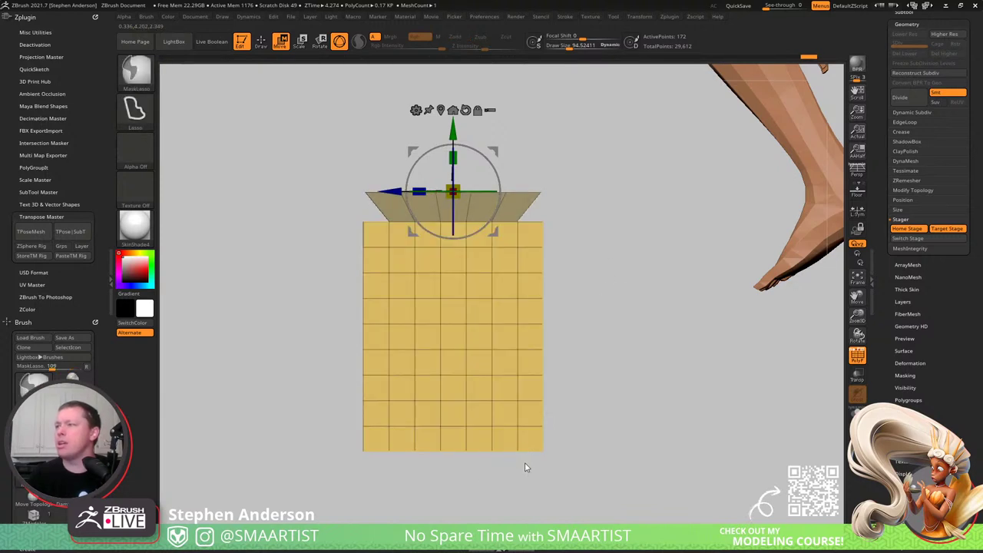
mouse_move(529, 248)
left_mouse_down("ctrl")
mouse_move(525, 455)
mouse_move(370, 267)
mouse_move(370, 411)
mouse_move(397, 510)
left_mouse_up("ctrl")
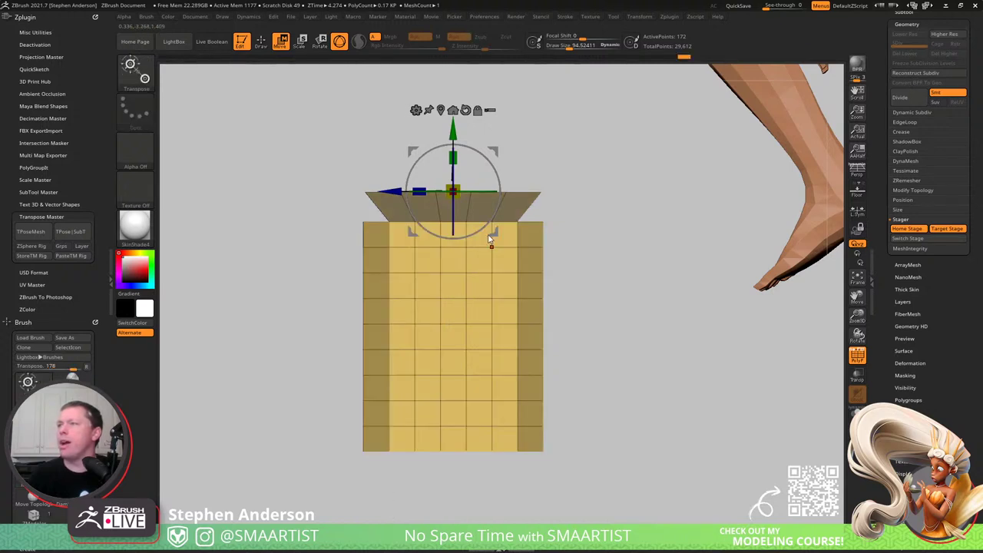
left_click_drag(415, 191, 402, 192)
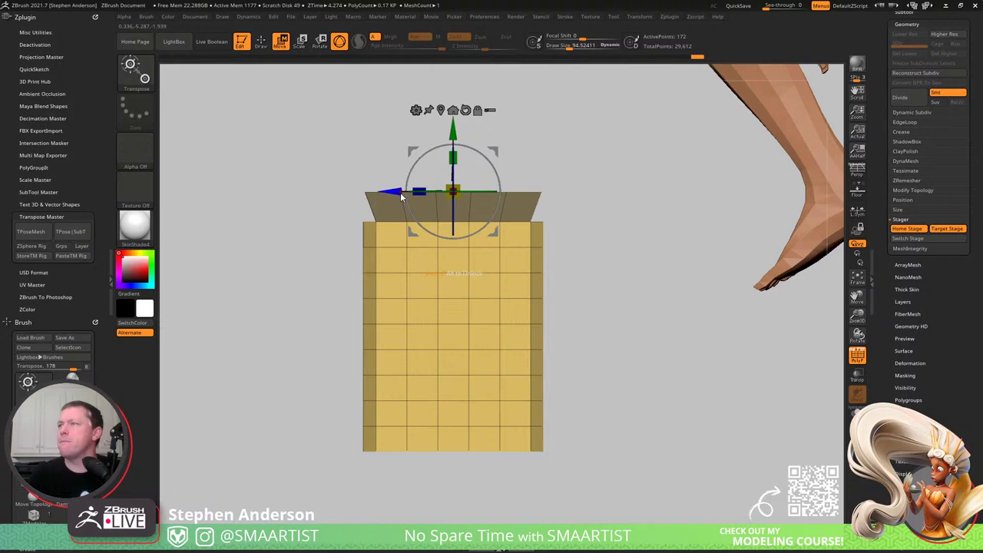
key("q")
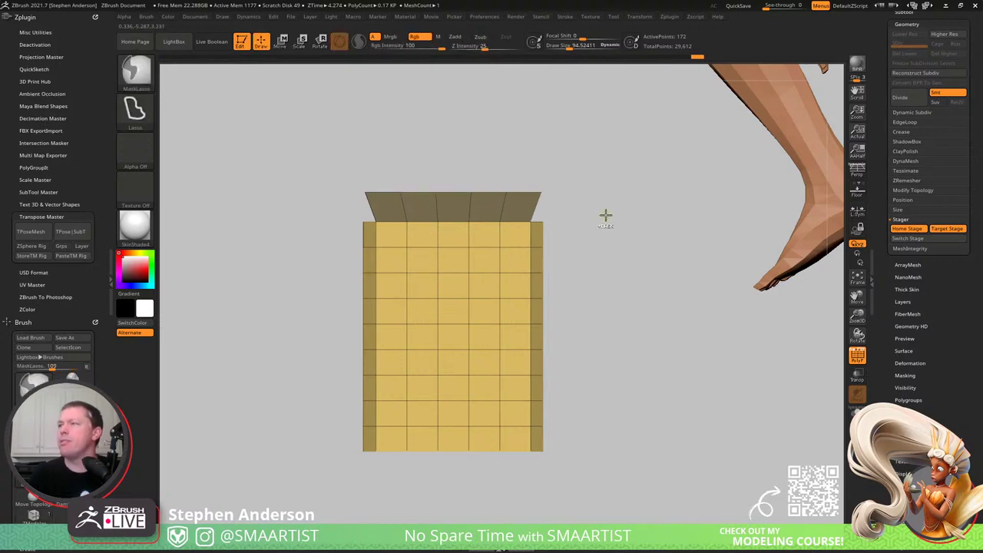
- Check the statue photo again, mask all but the tab's upper edge and lower that edge slightly to shorten the tab
left_click(573, 203, "ctrl")
key("b")
key("z")
key("m")
key("alt+Tab")
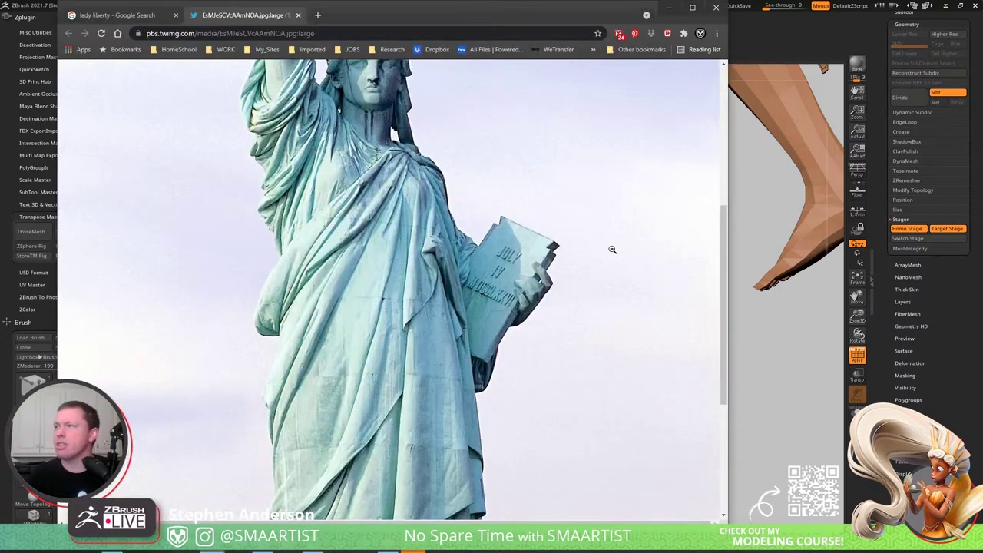
key("alt+Tab")
mouse_move(553, 204)
left_mouse_down("ctrl")
mouse_move(476, 147)
mouse_move(342, 203)
left_mouse_up("ctrl")
key("w")
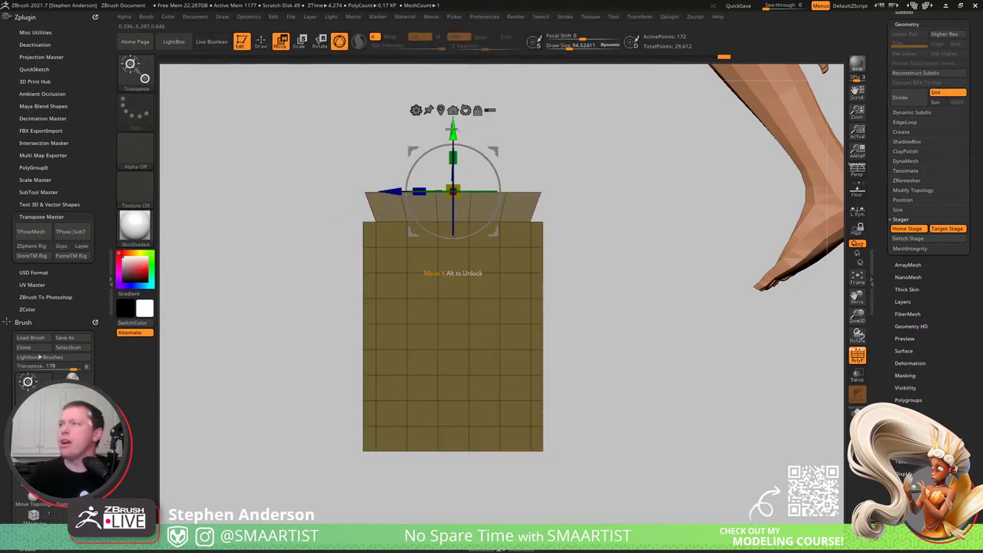
key("q")
left_click(611, 240, "ctrl")
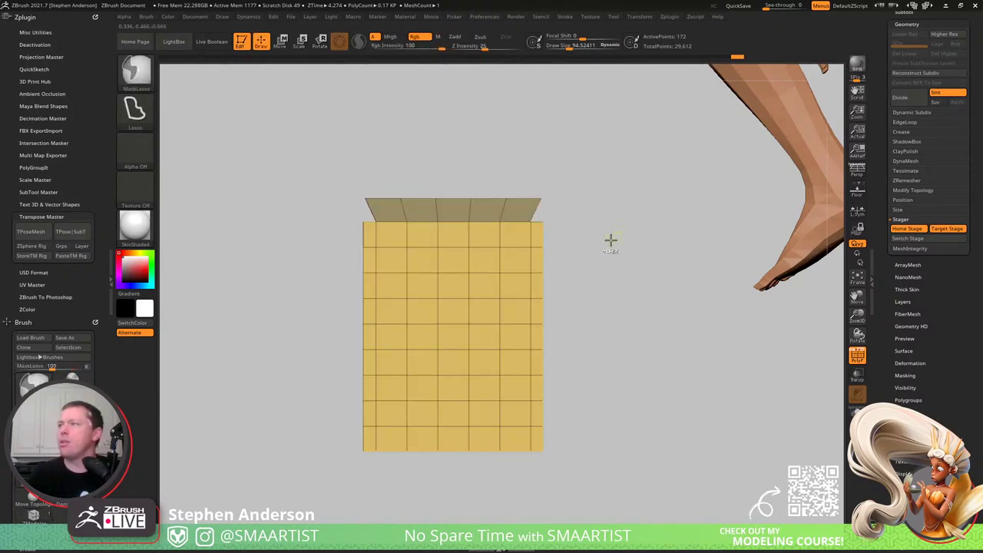
- Hide the wireframe, switch the tablet to its target stage beside the torso and compare its shape with the statue photo
right_click_drag(611, 240, 482, 327, "ctrl")
key("shift+f")
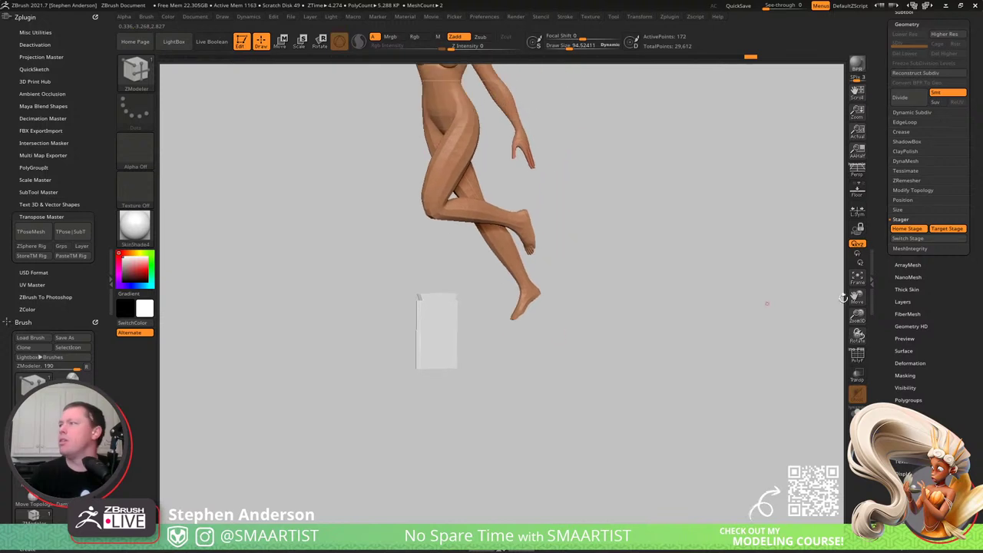
left_click(914, 239)
right_click_drag(603, 206, 621, 384, "alt")
right_click_drag(621, 384, 617, 260)
left_click_drag(618, 260, 664, 237)
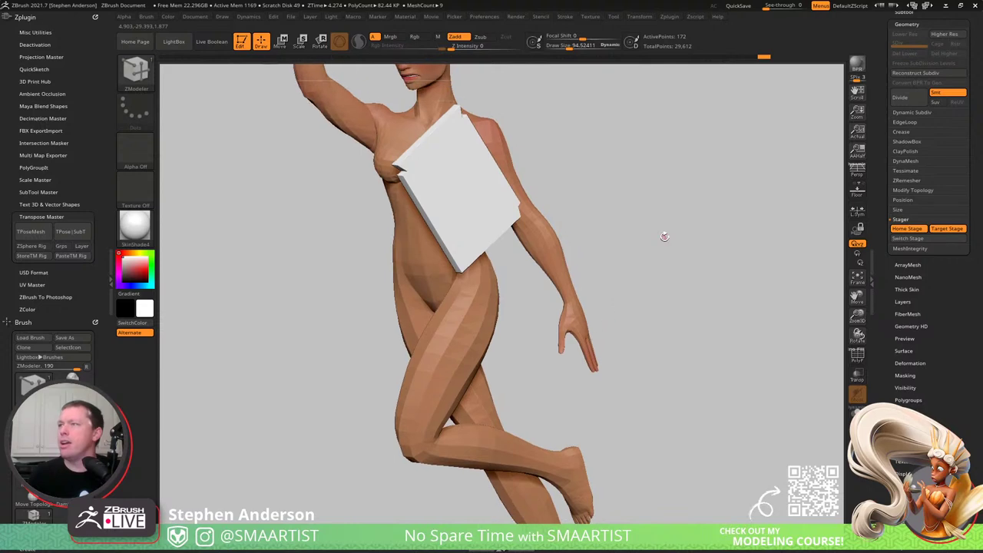
key("alt+Tab")
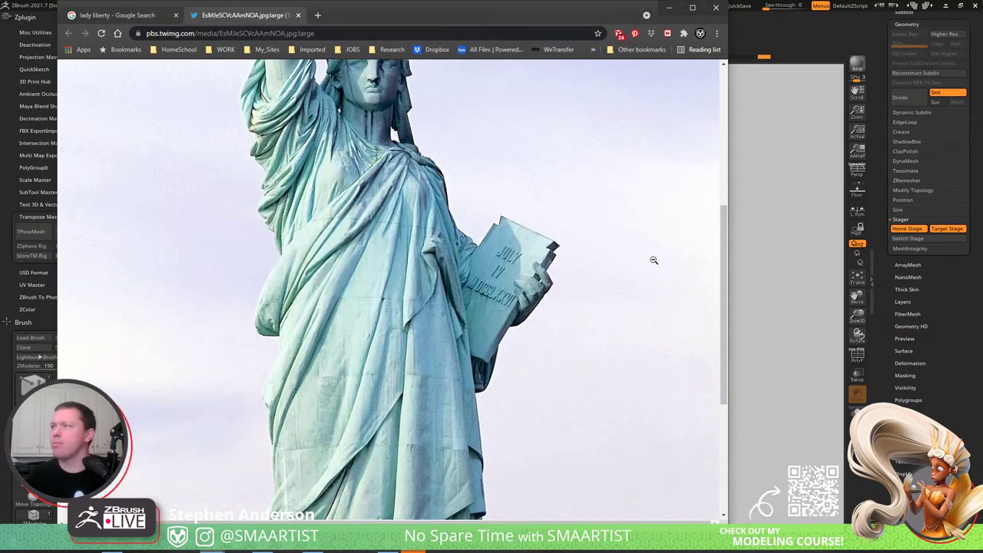
key("alt+Tab")
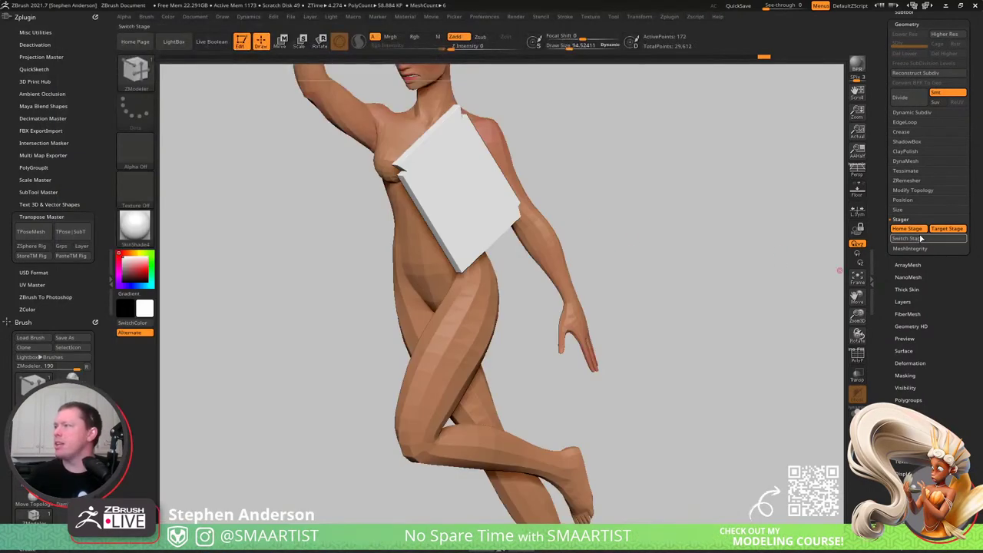
- Switch the tablet back to its home stage and scale its width down slightly
left_click(920, 238)
left_click_drag(622, 336, 592, 229, "alt")
right_click_drag(577, 357, 620, 179, "alt")
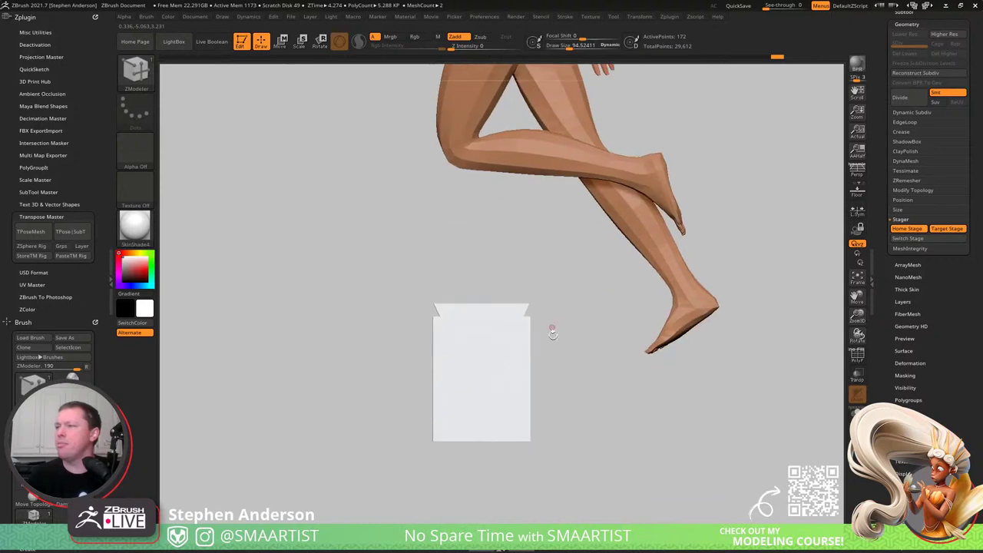
key("w")
left_click_drag(451, 300, 458, 299)
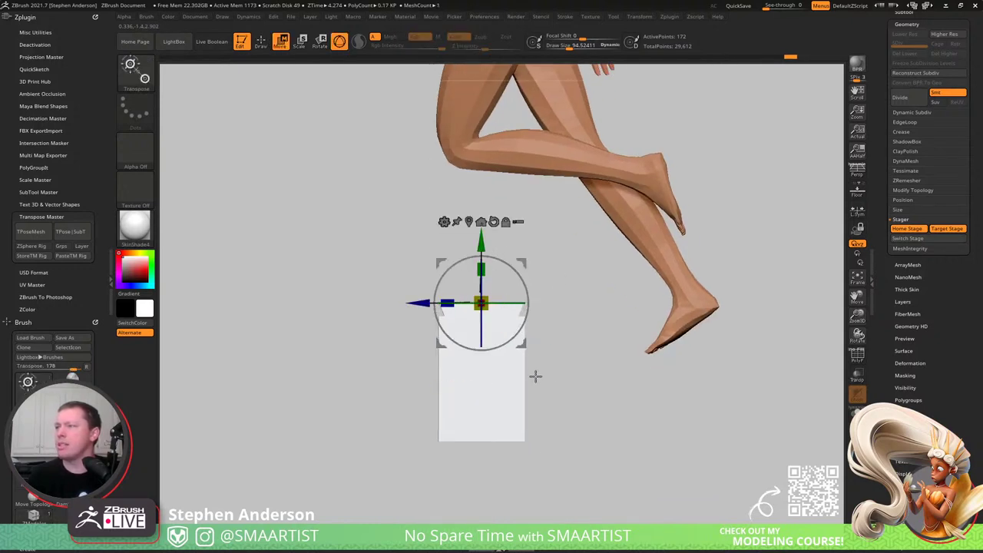
- Show the wireframe, mask the tablet's upper rows, shorten the unmasked slab below them and narrow the tablet slightly
key("shift+f")
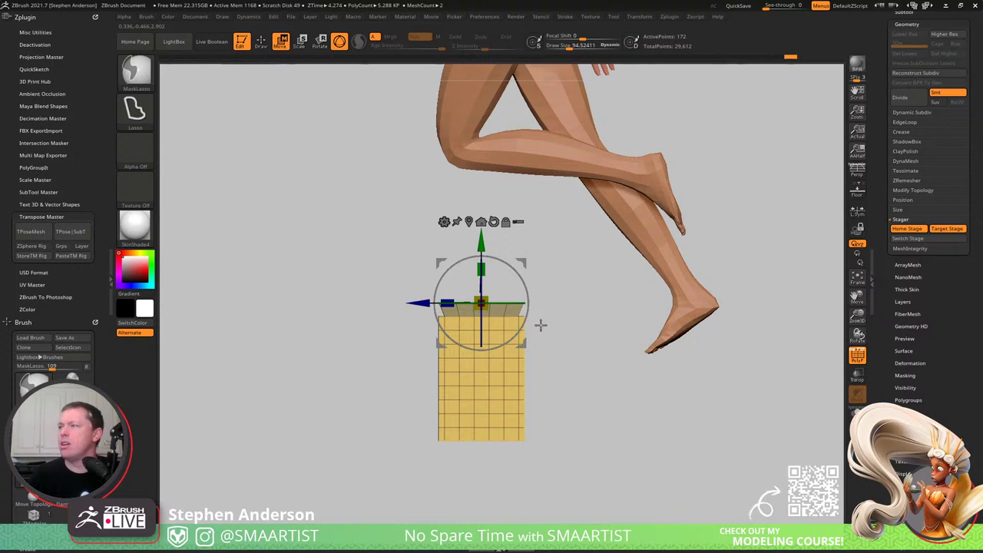
mouse_move(541, 325)
left_mouse_down("ctrl")
mouse_move(476, 245)
mouse_move(379, 307)
mouse_move(384, 327)
mouse_move(412, 328)
left_mouse_up("ctrl")
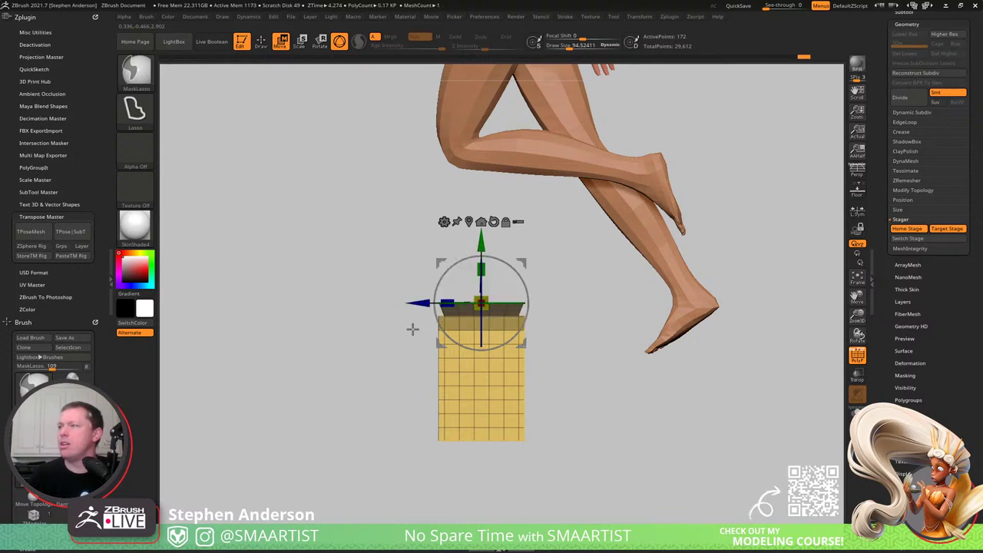
left_click_drag(484, 264, 488, 269)
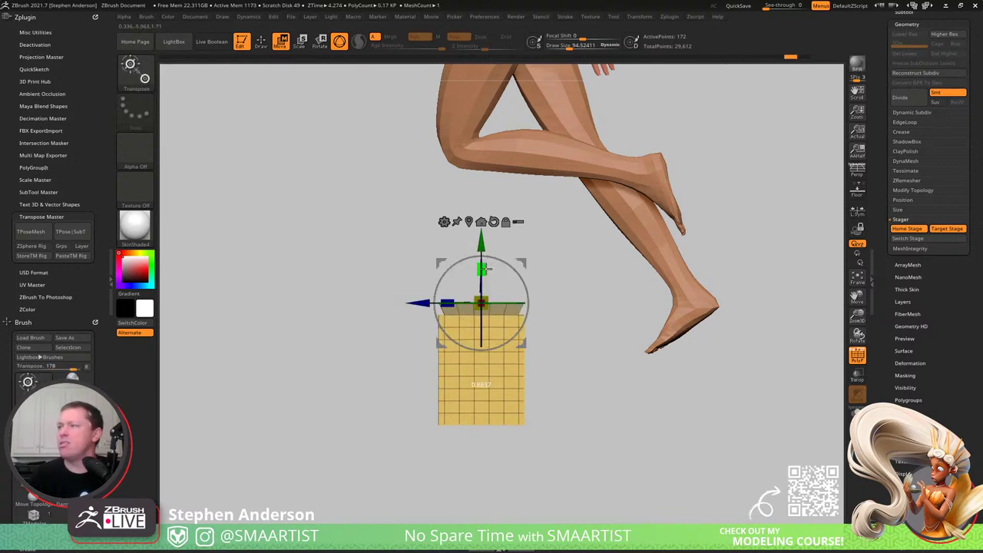
left_click_drag(451, 299, 453, 300)
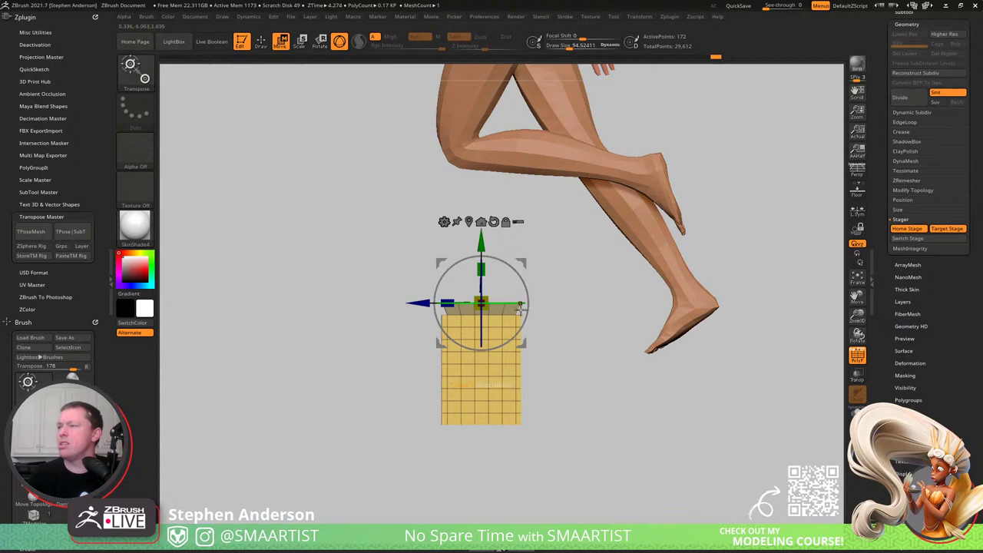
- Switch the tablet to its target stage beside the torso and set the gizmo on the tablet
left_click_drag(532, 311, 693, 246)
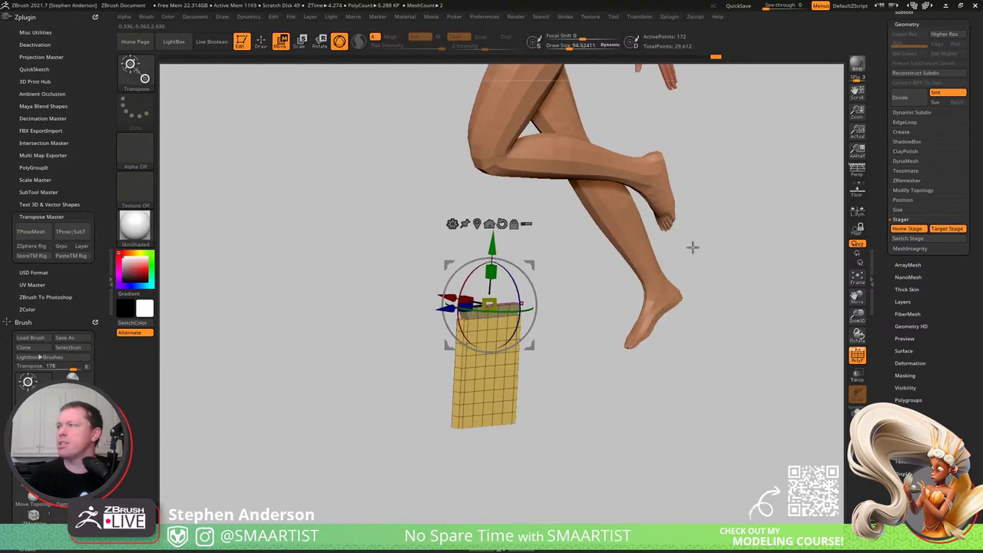
left_click_drag(671, 167, 476, 292, "alt")
left_click_drag(466, 239, 477, 186, "alt")
right_click_drag(478, 185, 507, 196)
left_click(542, 269, "alt")
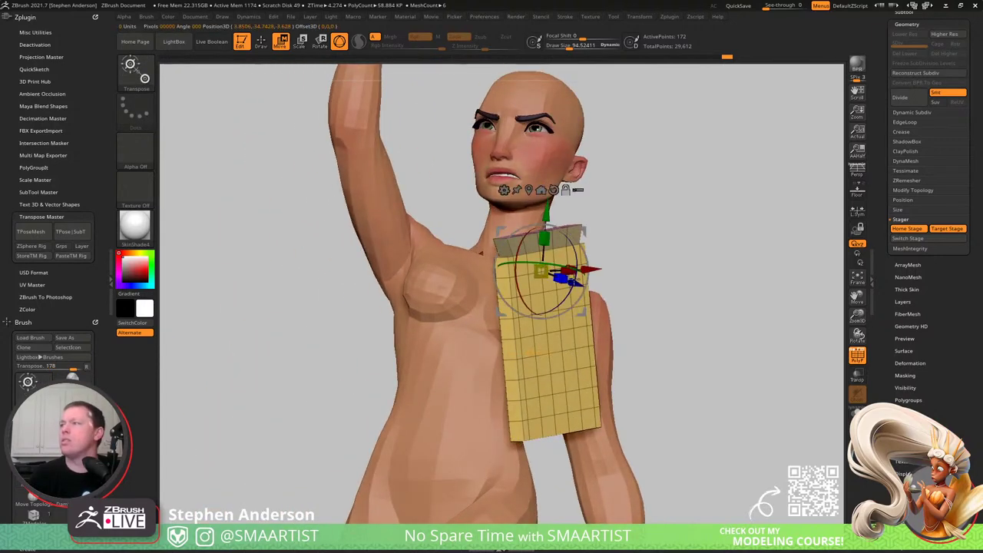
right_click_drag(544, 271, 660, 234)
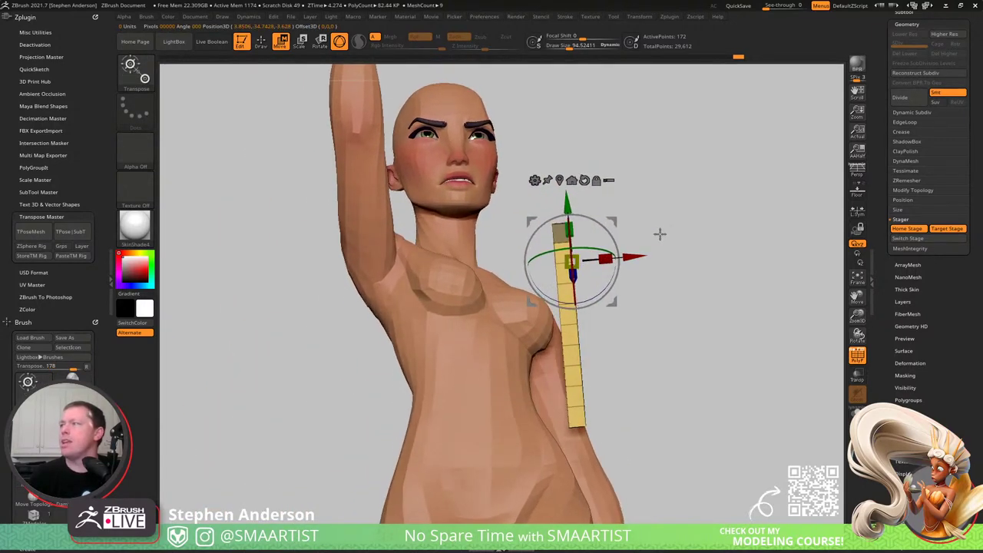
- Angle the tablet against the left side of the chest and store this placement as its target stage
left_click(947, 229)
left_click_drag(613, 222, 698, 321)
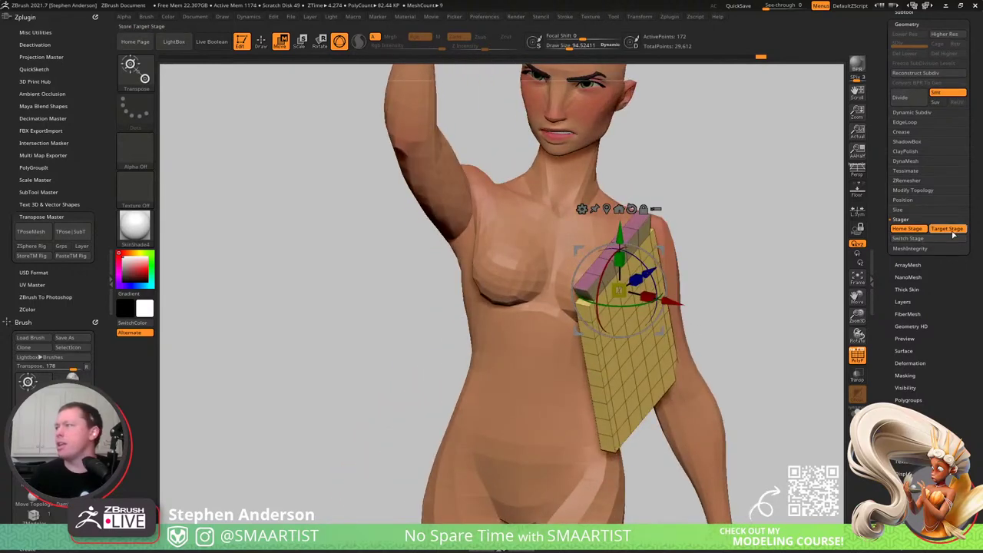
left_click(947, 229)
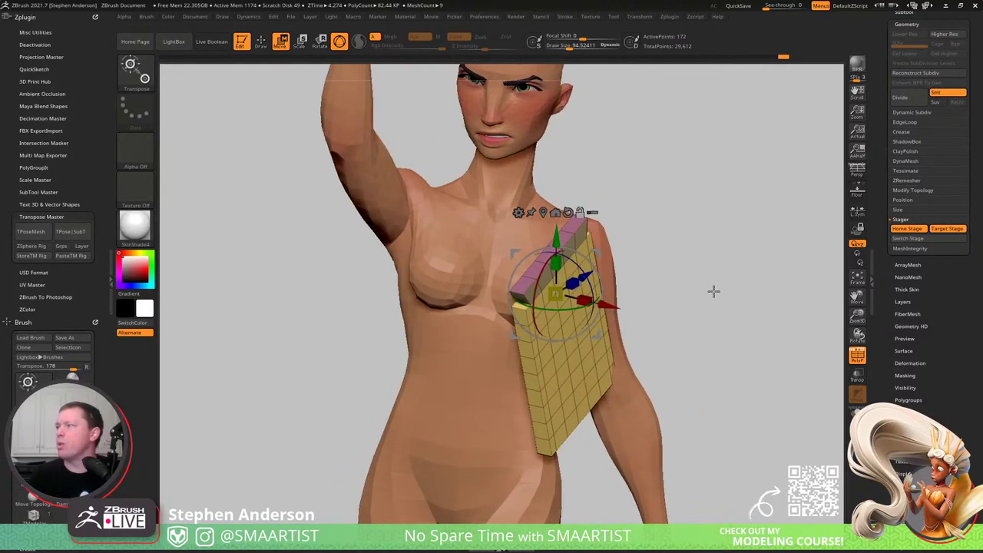
- Switch the tablet to its home stage and back to the target stage to check both placements
left_click(909, 239)
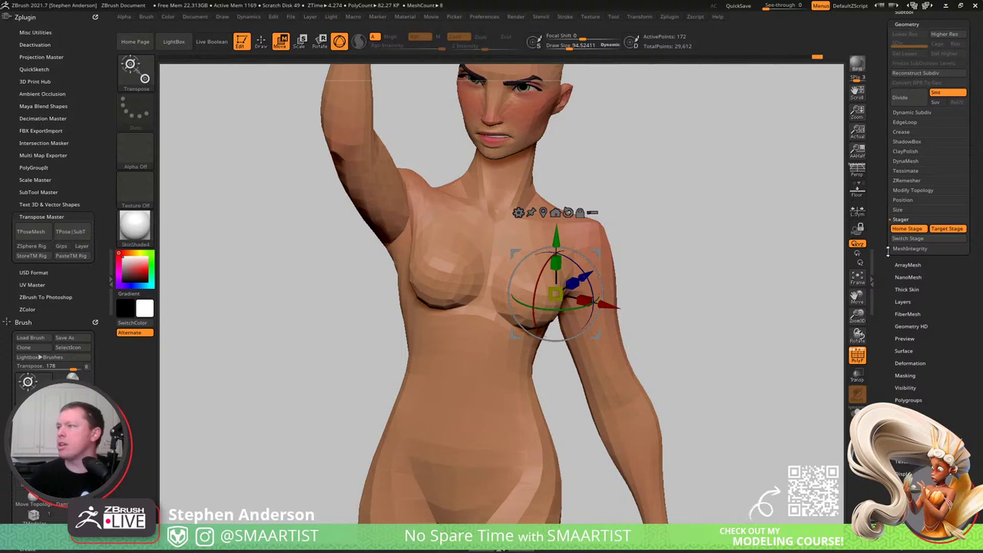
left_click(910, 242)
mouse_move(669, 308)
right_mouse_down()
mouse_move(689, 307)
mouse_move(661, 308)
right_mouse_up()
mouse_move(661, 308)
right_mouse_down("ctrl")
mouse_move(680, 259)
mouse_move(691, 290)
mouse_move(670, 281)
right_mouse_up("ctrl")
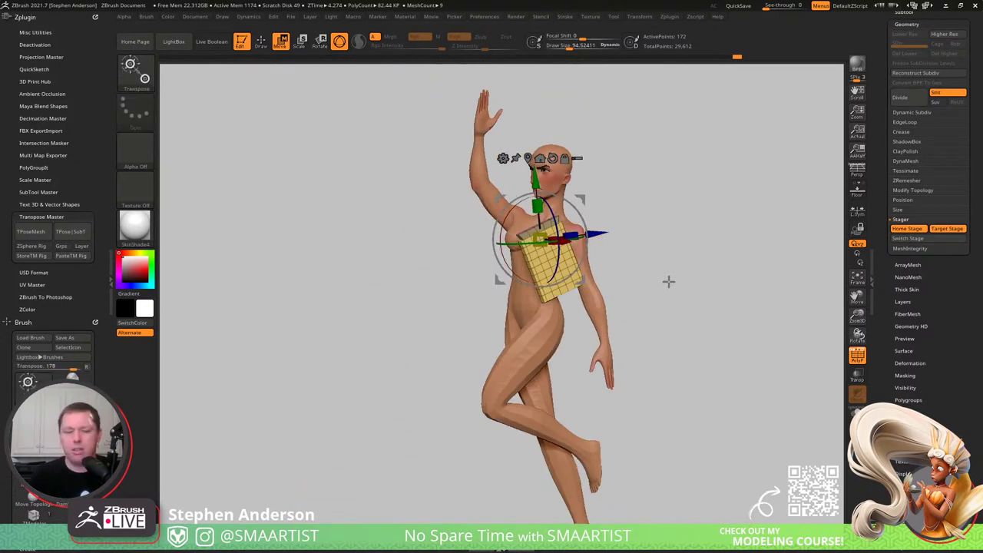
- Hide the wireframe, choose a MatCap Green material and fill the tablet with it using the Mrgb channel
key("q")
left_click_drag(684, 278, 638, 275)
right_click_drag(638, 275, 655, 314, "ctrl")
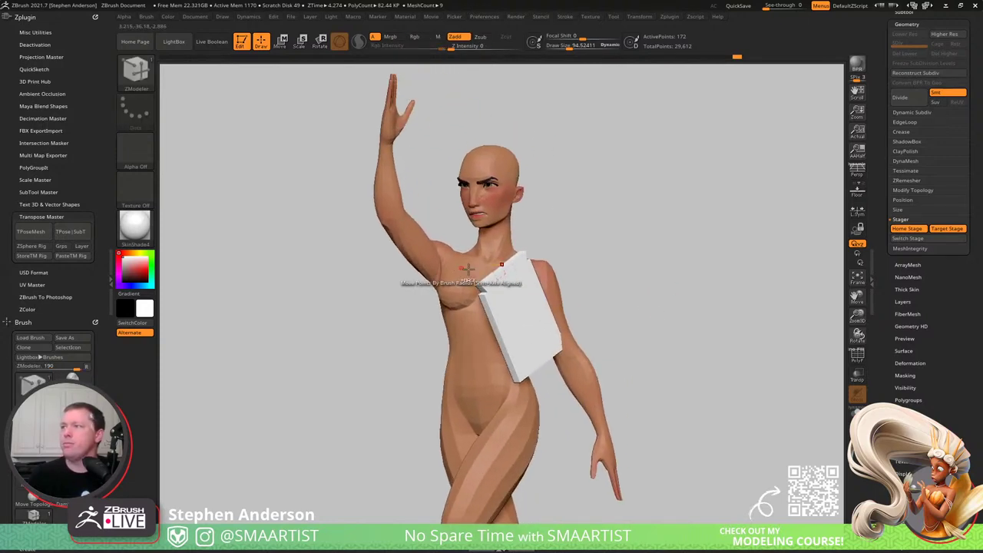
right_click_drag(466, 277, 475, 314, "ctrl")
key("m")
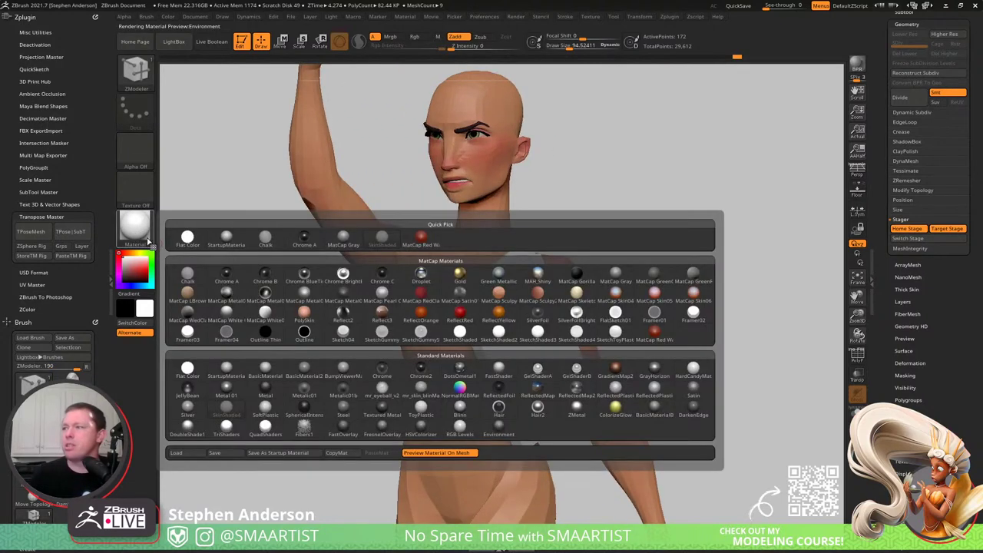
mouse_move(421, 432)
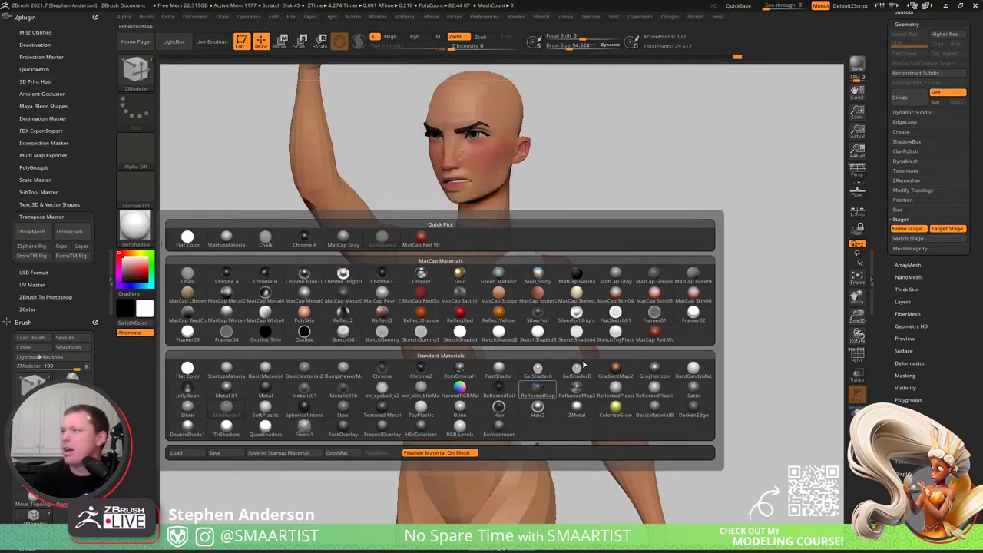
left_click(657, 278)
left_click(391, 37)
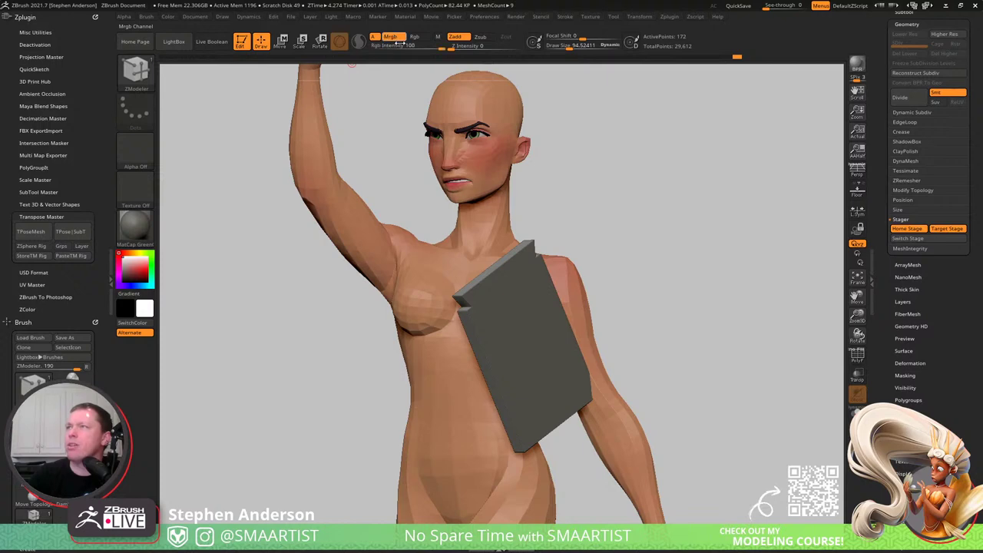
left_click(165, 17)
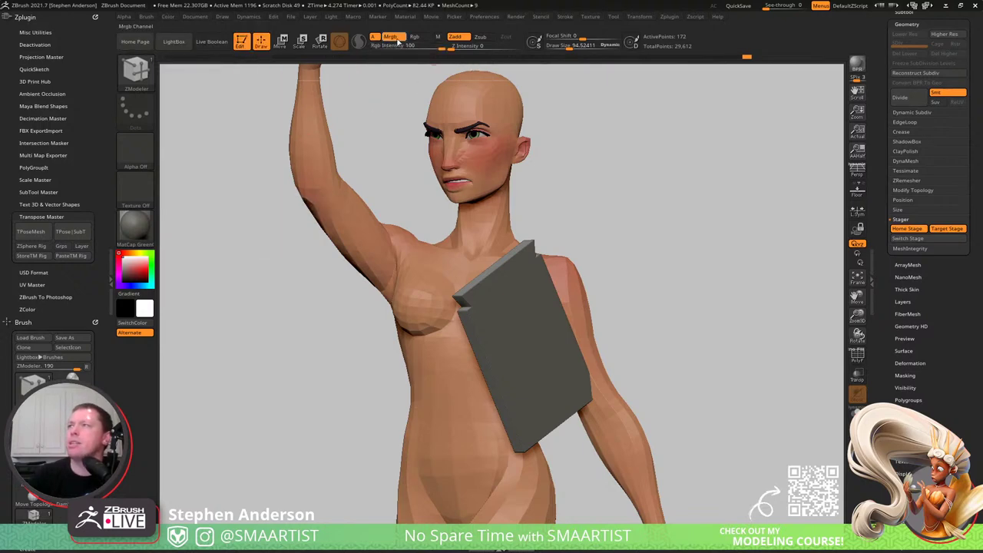
left_click(391, 37)
- Save the tool as LadyLiberty_03, overwriting the existing file
mouse_move(580, 397)
left_mouse_down()
mouse_move(530, 358)
mouse_move(551, 373)
mouse_move(591, 342)
mouse_move(594, 351)
mouse_move(606, 323)
mouse_move(560, 347)
mouse_move(581, 373)
mouse_move(552, 365)
mouse_move(573, 376)
mouse_move(563, 309)
mouse_move(544, 323)
mouse_move(566, 359)
left_mouse_up()
key("ctrl")
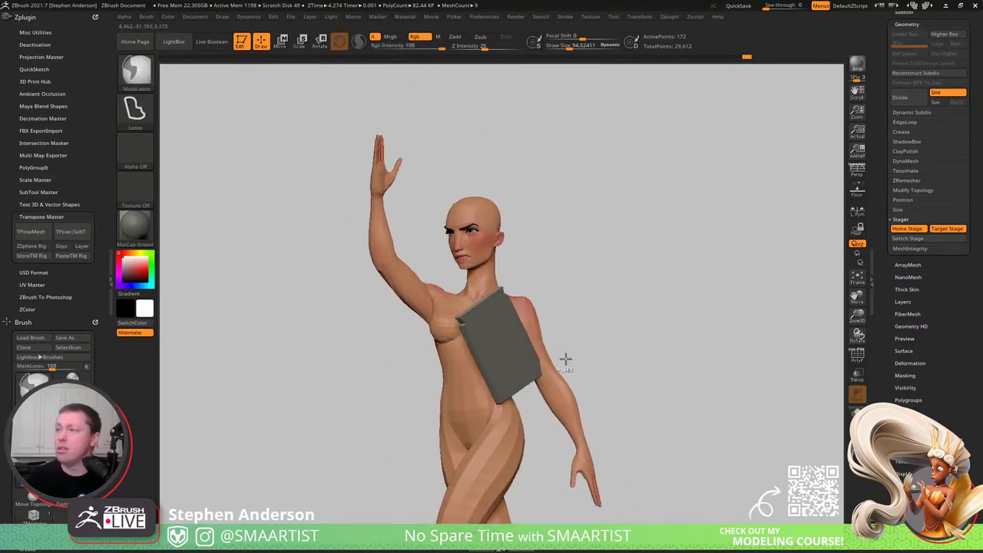
key("ctrl+s")
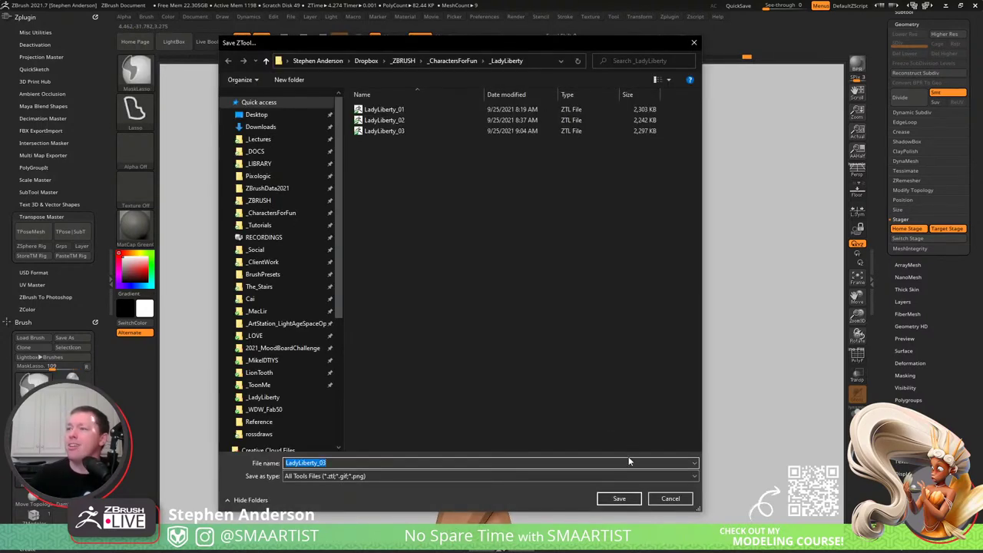
left_click(619, 498)
left_click(517, 278)
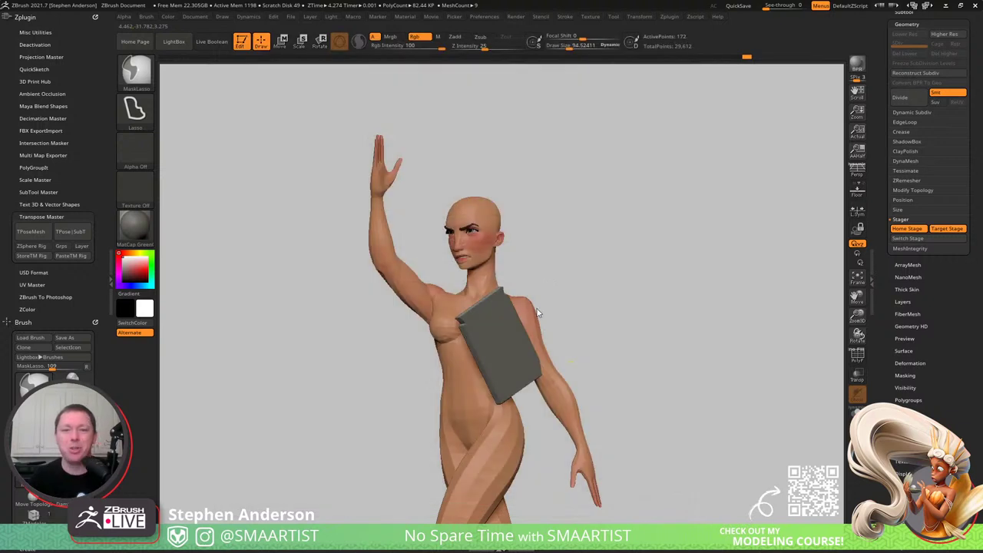
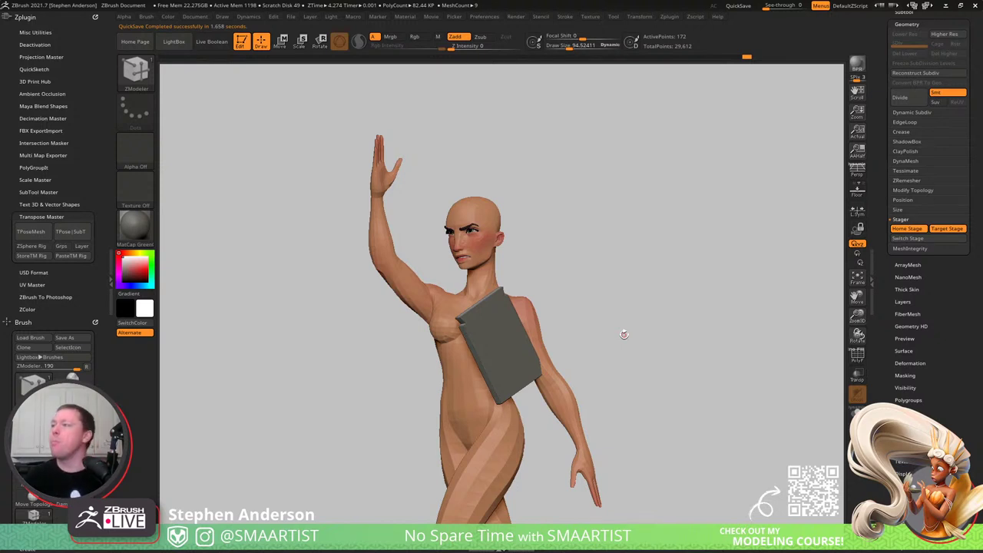
- Make the Body subtool active, show its polygroup wireframe and choose the Move brush for the left shoulder
mouse_move(663, 321)
left_mouse_down()
mouse_move(628, 325)
mouse_move(652, 324)
left_mouse_up()
right_click_drag(652, 324, 615, 349)
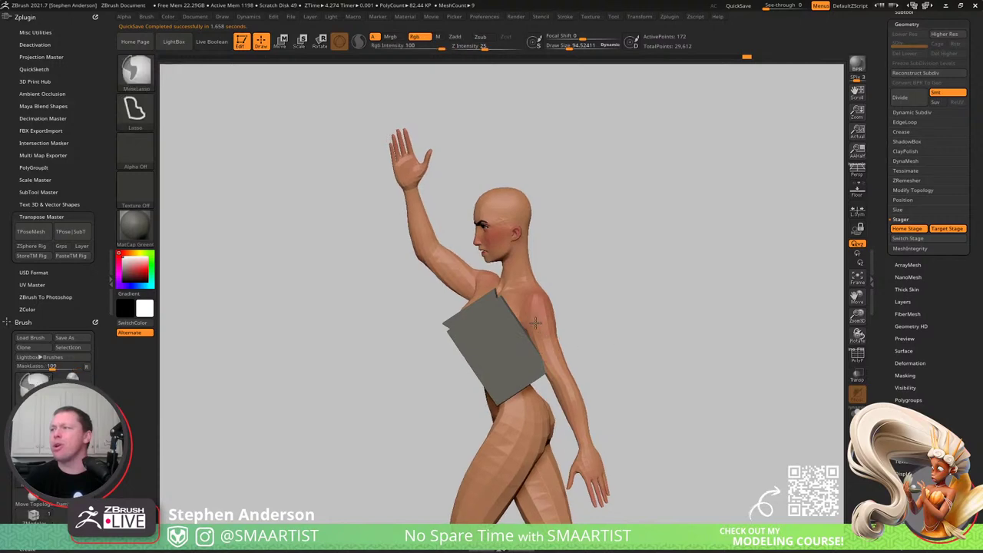
right_click_drag(562, 320, 564, 338, "ctrl")
left_click(564, 339, "alt")
key("shift+f")
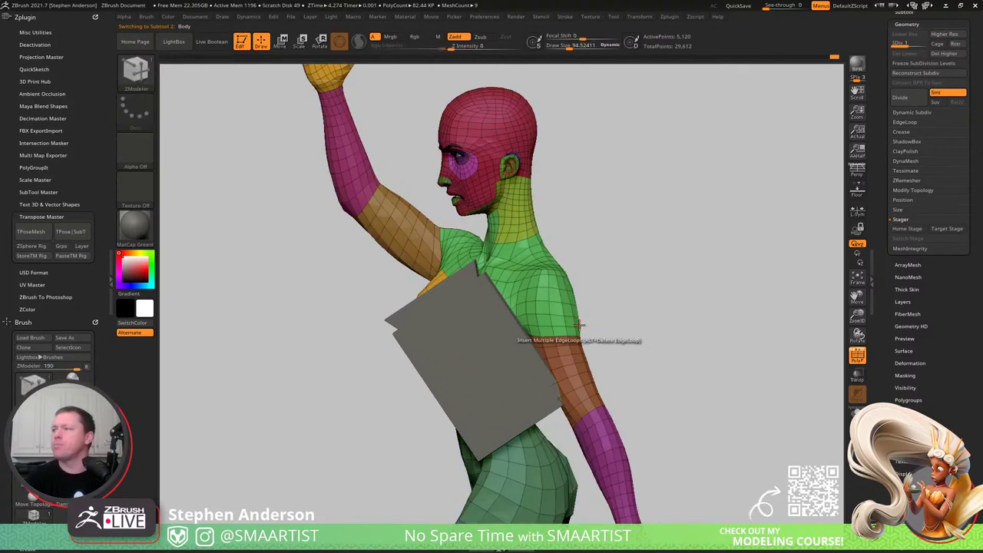
key("w")
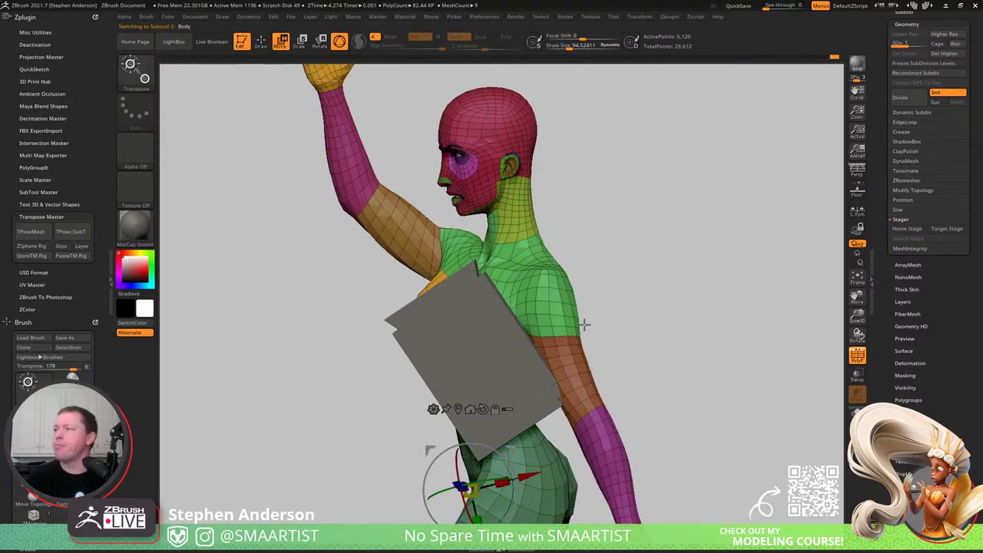
left_click_drag(584, 325, 569, 333)
key("b")
key("m")
key("v")
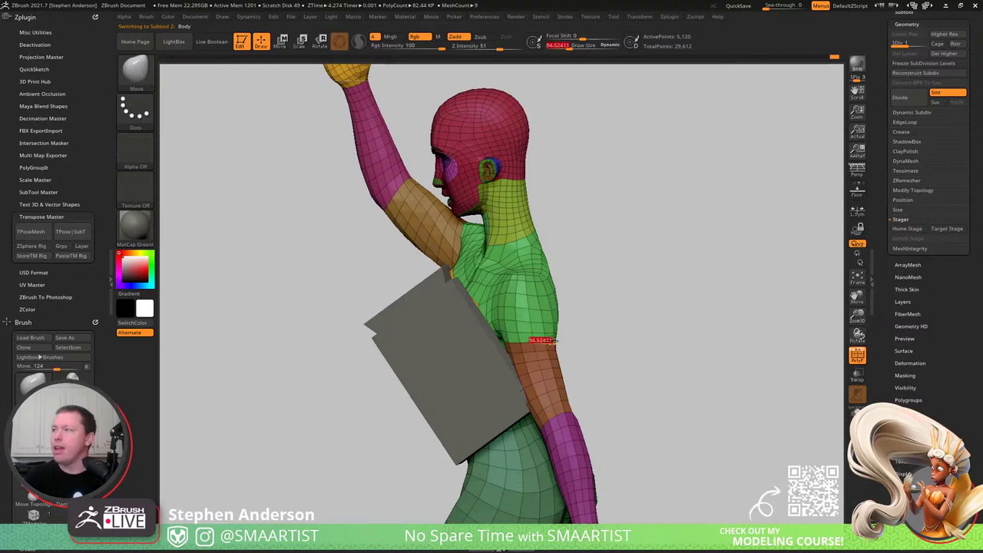
- Turn off the brush's dynamic sizing and set its draw size to about 157 for the left shoulder
key("s")
left_click_drag(574, 344, 594, 343)
right_click_drag(596, 345, 563, 355)
right_click_drag(563, 355, 562, 369, "ctrl")
double_click(612, 47)
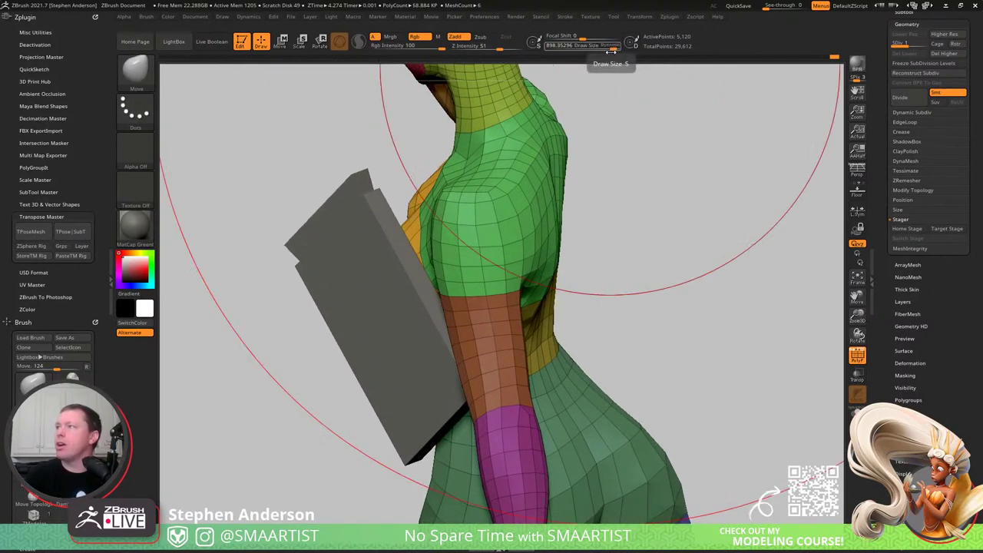
key("s")
left_click_drag(506, 299, 447, 300)
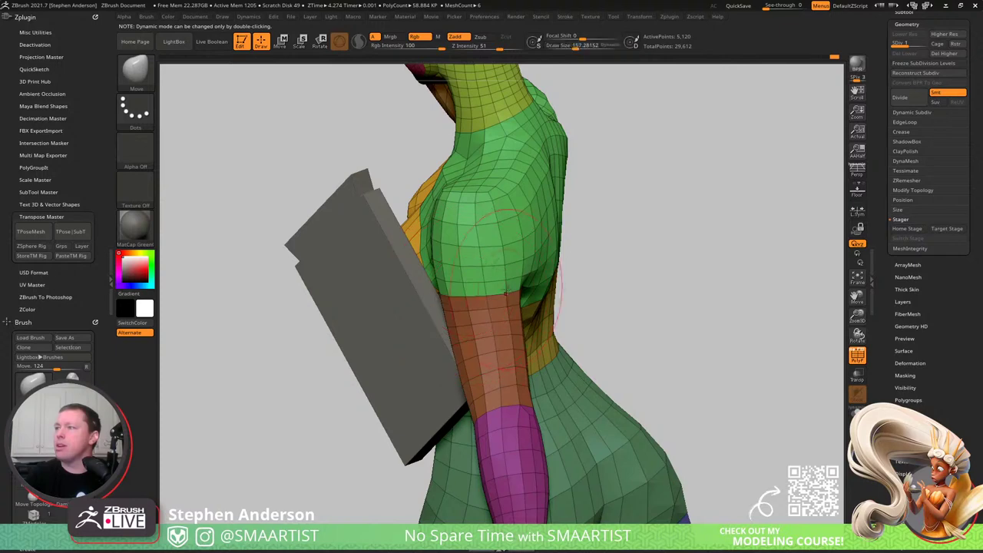
- Adjust the shape of the left shoulder and upper arm with the Move brush at draw sizes of about 69 to 140
mouse_move(506, 288)
right_mouse_down()
mouse_move(529, 287)
mouse_move(519, 290)
right_mouse_up()
key("s")
left_click_drag(501, 224, 488, 222)
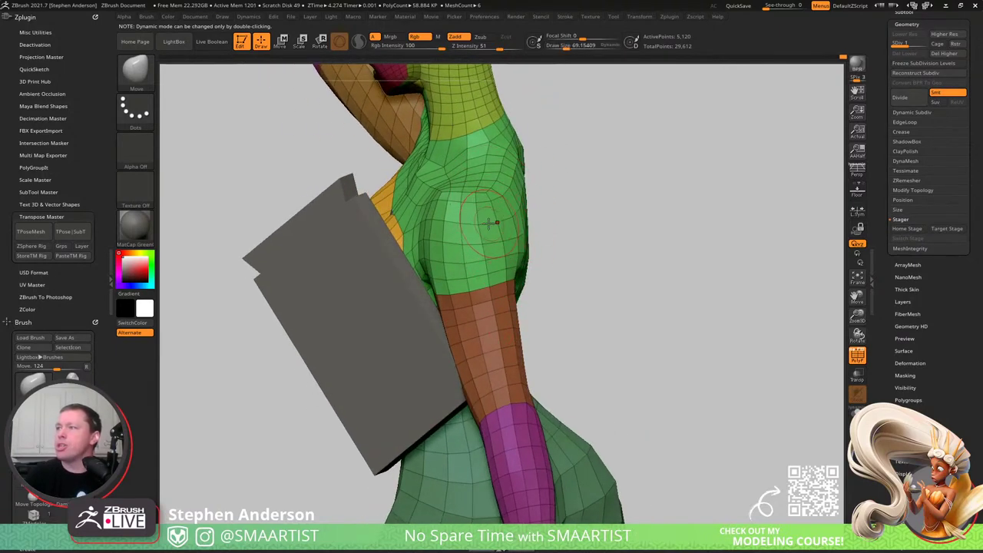
right_click_drag(517, 244, 503, 276)
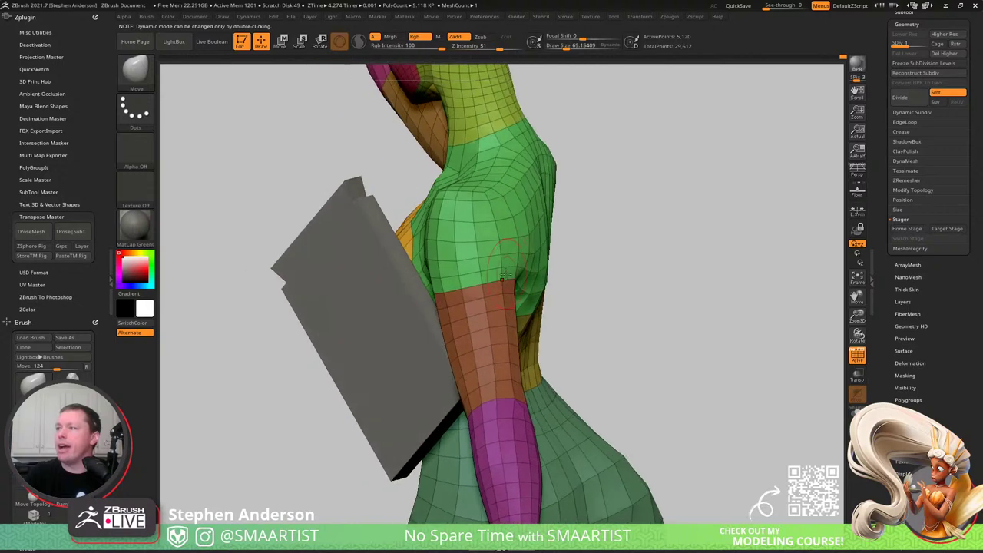
key("s")
left_click_drag(503, 277, 514, 279)
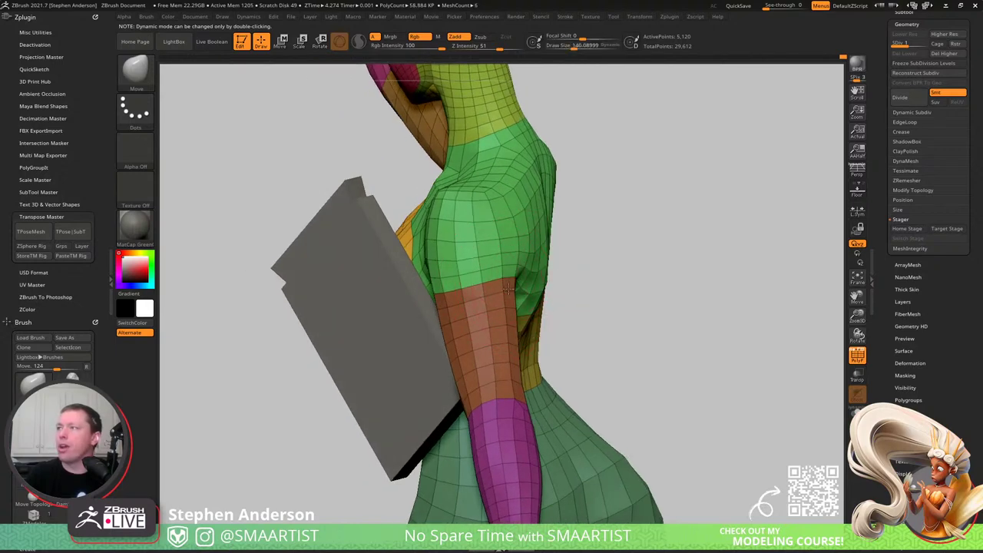
mouse_move(508, 288)
right_mouse_down()
mouse_move(533, 285)
mouse_move(484, 292)
right_mouse_up()
key("s")
left_click_drag(505, 282, 497, 284)
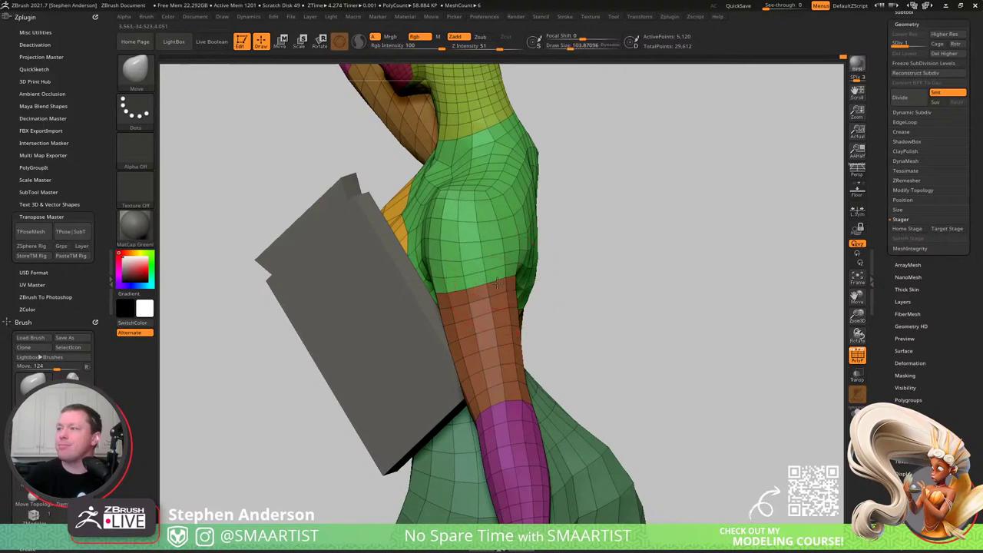
right_click_drag(486, 287, 486, 265)
key("s")
left_click_drag(479, 226, 475, 225)
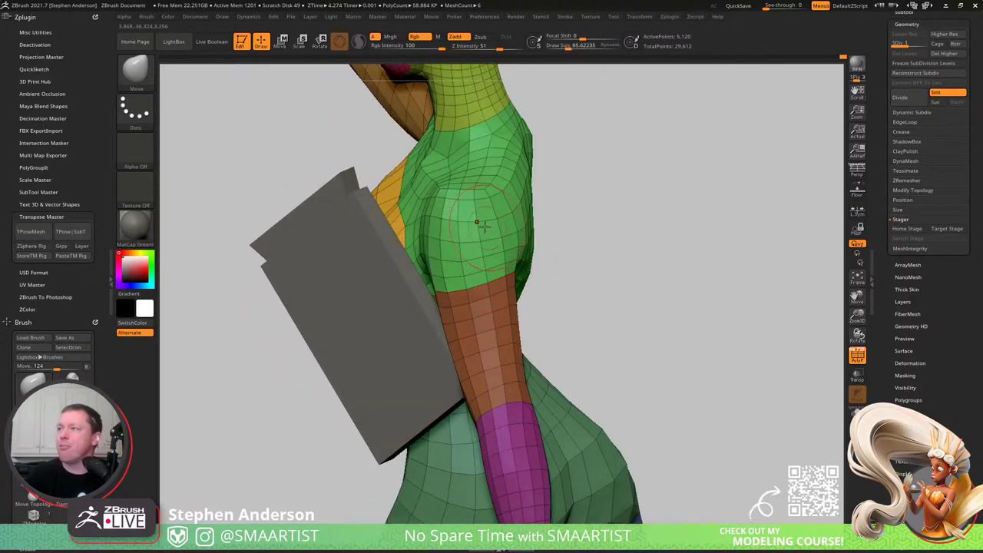
- Mask the body from the left shoulder inward with a topological mask, leaving the lowered arm unmasked
right_click_drag(497, 233, 501, 239)
key("w")
left_click_drag(485, 274, 490, 295, "ctrl")
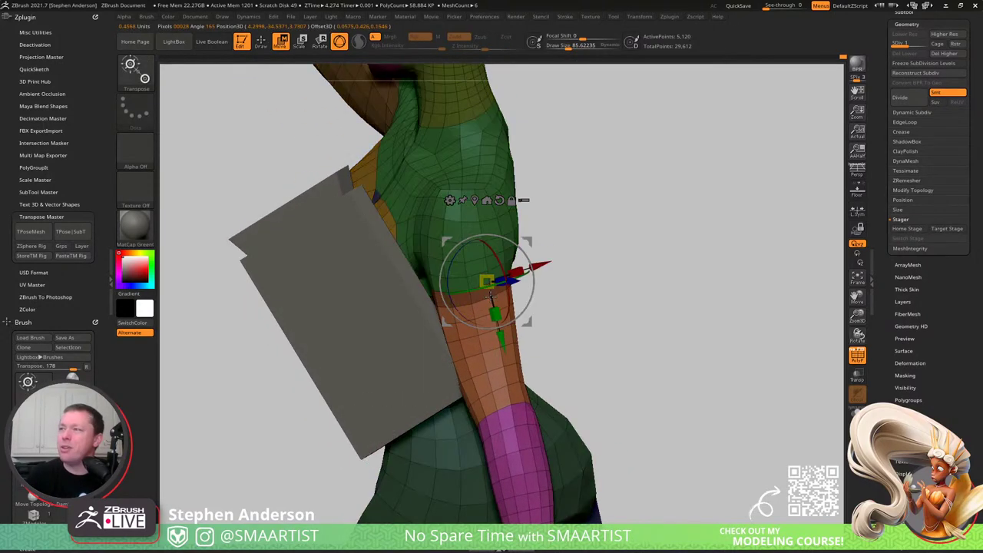
right_click_drag(490, 297, 568, 261, "ctrl")
left_click_drag(569, 260, 529, 283)
- Unmask the left shoulder along with the lowered arm and soften the edge of the body mask
key("q")
right_click_drag(513, 285, 557, 281)
left_click_drag(567, 370, 592, 306, "ctrl+alt")
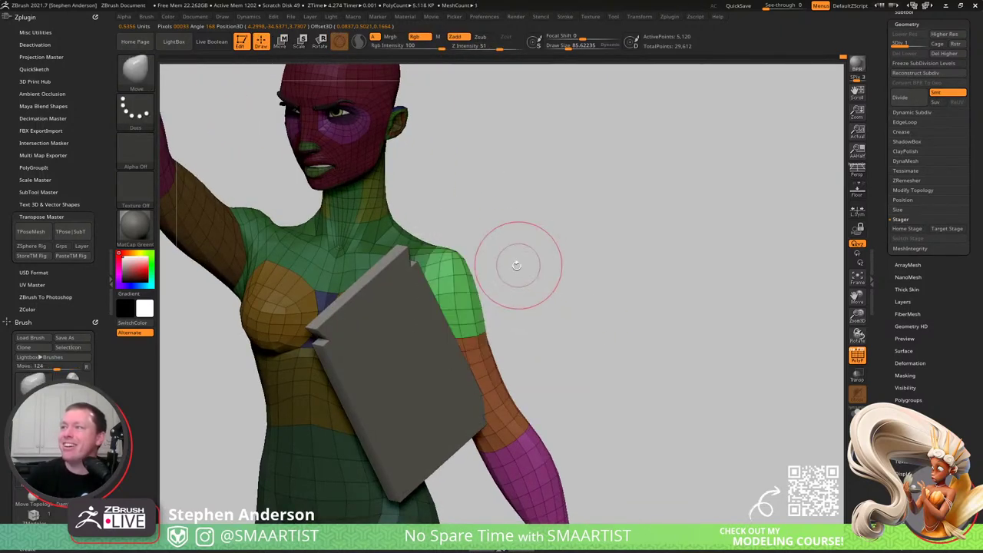
mouse_move(515, 266)
right_mouse_down()
mouse_move(454, 290)
mouse_move(458, 278)
right_mouse_up()
left_click(561, 257, "ctrl")
left_click(464, 297, "ctrl")
left_click(559, 270, "ctrl")
- Position the gizmo at the left shoulder joint and start rotating the unmasked arm about it
key("w")
left_click_drag(459, 276, 484, 252)
right_click_drag(486, 252, 477, 295, "alt")
right_click_drag(477, 295, 516, 321)
left_click_drag(515, 322, 469, 290)
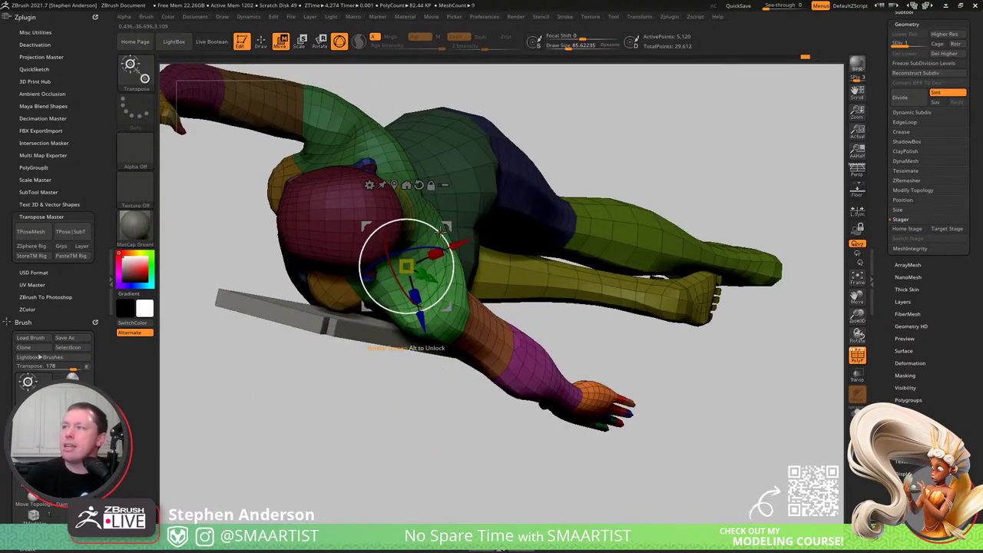
- Adjust the lowered arm at the shoulder with the gizmo and reshape the shoulder area with the Move brush
left_click_drag(447, 226, 427, 205, "alt")
mouse_move(461, 384)
right_mouse_down()
mouse_move(500, 235)
mouse_move(565, 408)
mouse_move(454, 241)
mouse_move(498, 343)
mouse_move(467, 346)
mouse_move(507, 327)
mouse_move(498, 374)
right_mouse_up()
key("q")
key("shift+f")
left_click_drag(487, 369, 434, 342)
right_click_drag(435, 342, 470, 378)
- Reposition the lowered arm at the shoulder and place the gizmo on the elbow with only the forearm and hand unmasked
key("w")
right_click_drag(507, 307, 493, 310)
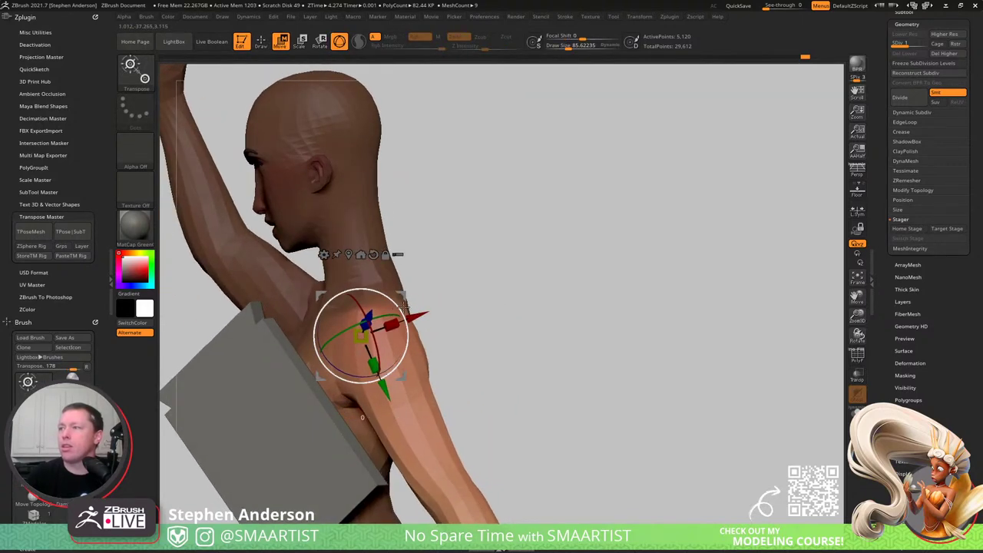
left_click_drag(404, 306, 387, 419)
key("shift+f")
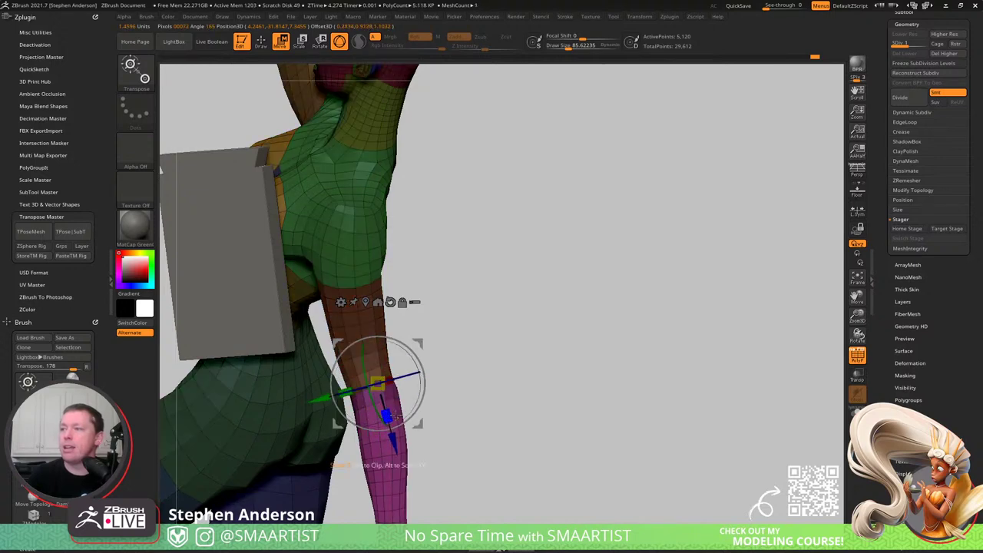
right_click_drag(457, 415, 455, 331, "ctrl")
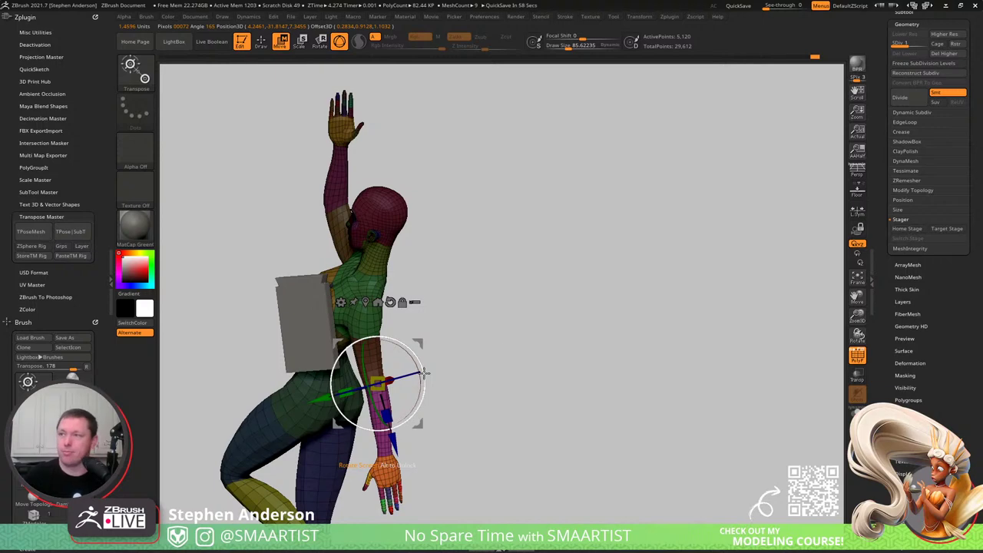
mouse_move(476, 350)
left_mouse_down()
mouse_move(496, 342)
mouse_move(496, 309)
mouse_move(480, 345)
mouse_move(459, 350)
left_mouse_up()
key("shift+f")
right_click_drag(254, 350, 296, 358, "ctrl")
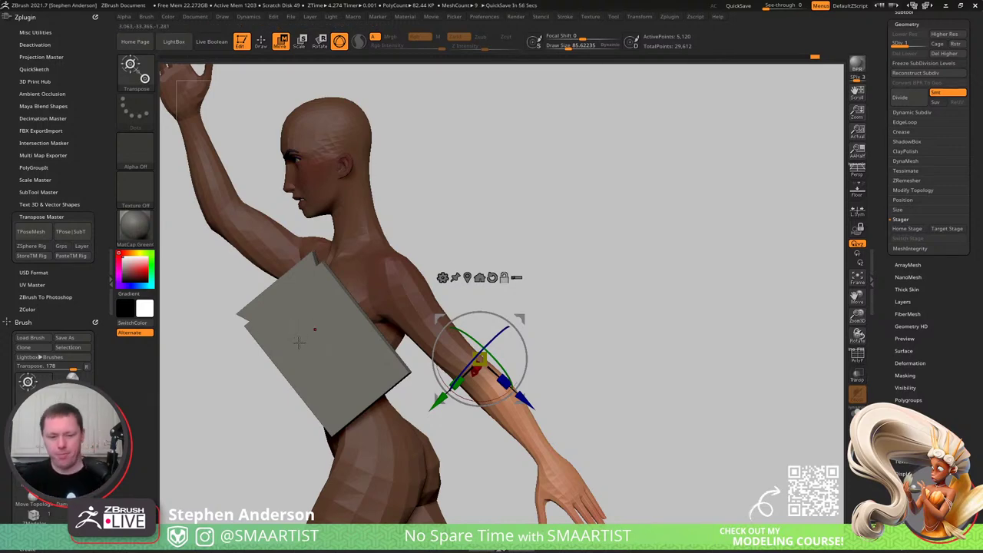
- Switch to the browser to examine the tablet arm in the Statue of Liberty photo, and return to ZBrush
key("alt+Tab")
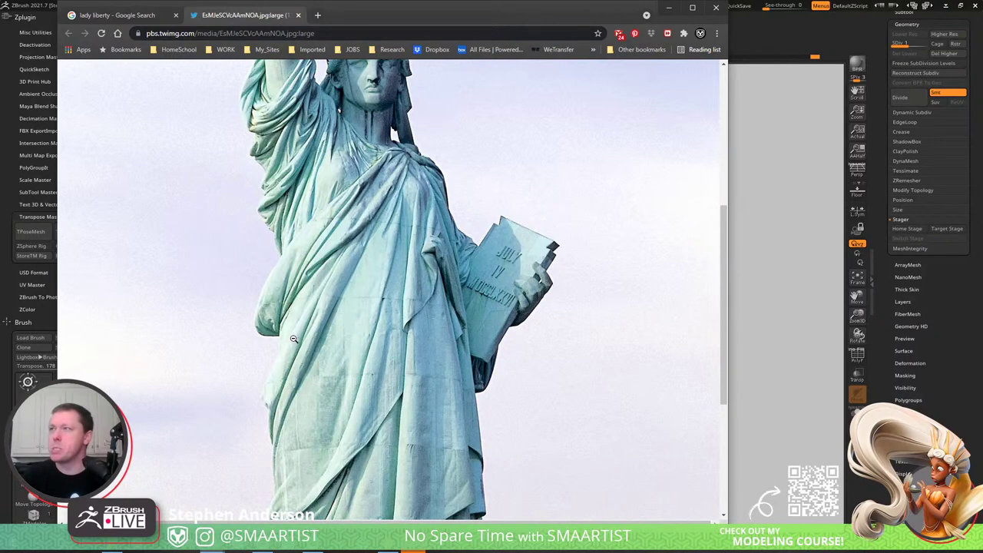
right_click(512, 288)
left_click(616, 242)
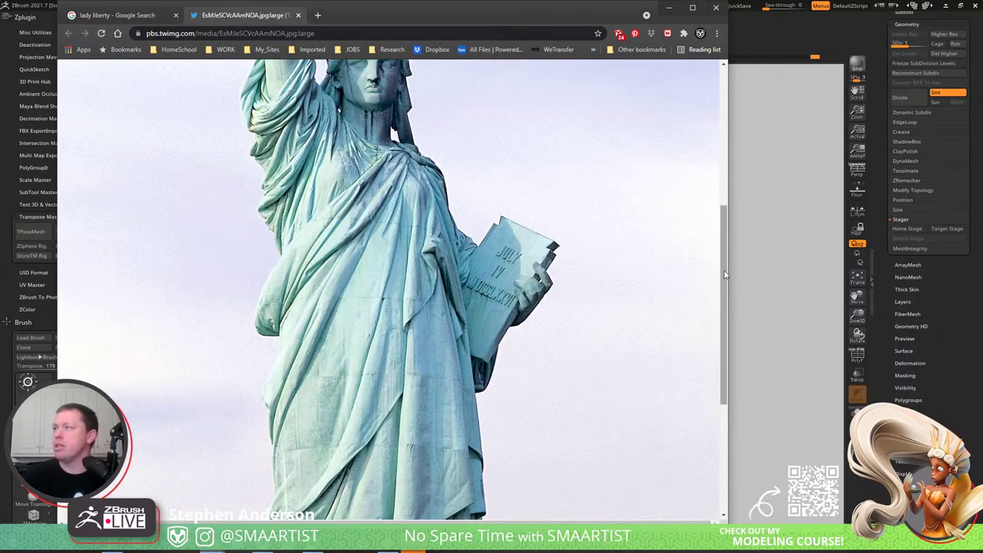
left_click_drag(725, 275, 725, 240)
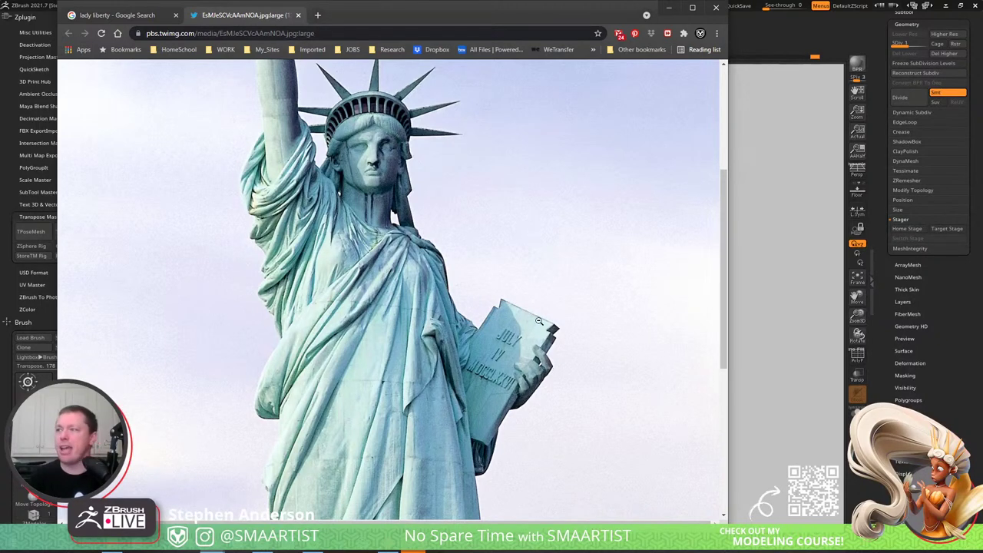
key("alt+Tab")
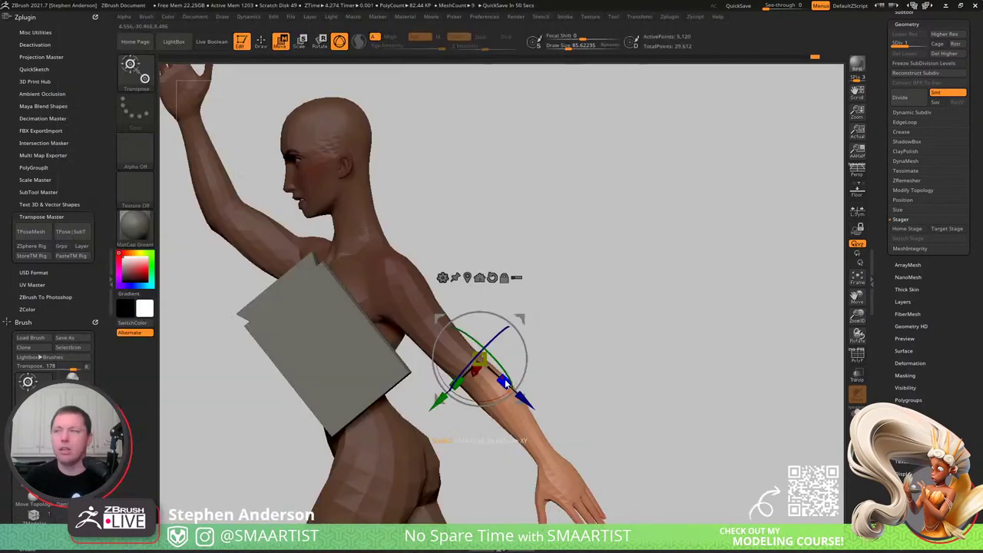
- View the figure from the front and look through the program's palettes for the perspective and camera settings under Draw
left_click_drag(370, 352, 650, 275)
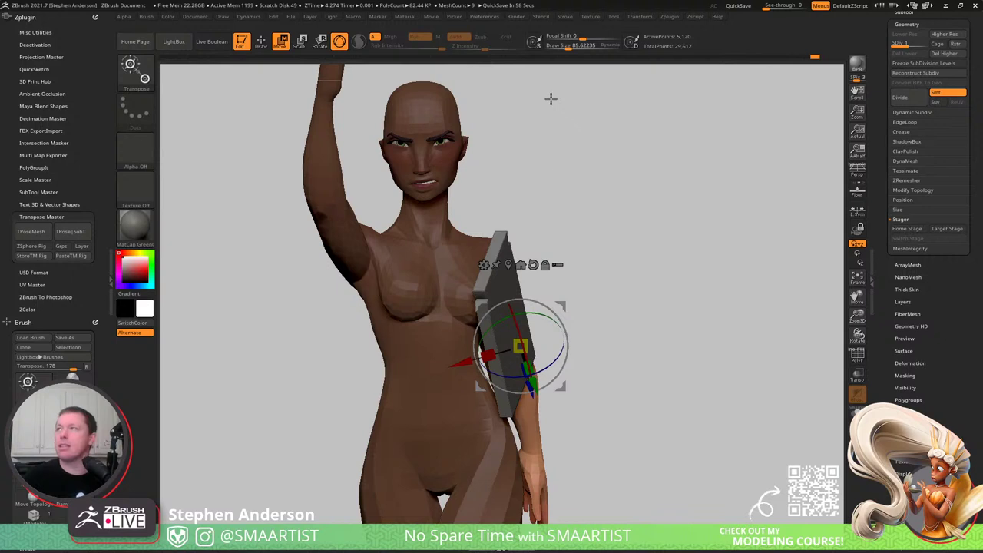
left_click(566, 18)
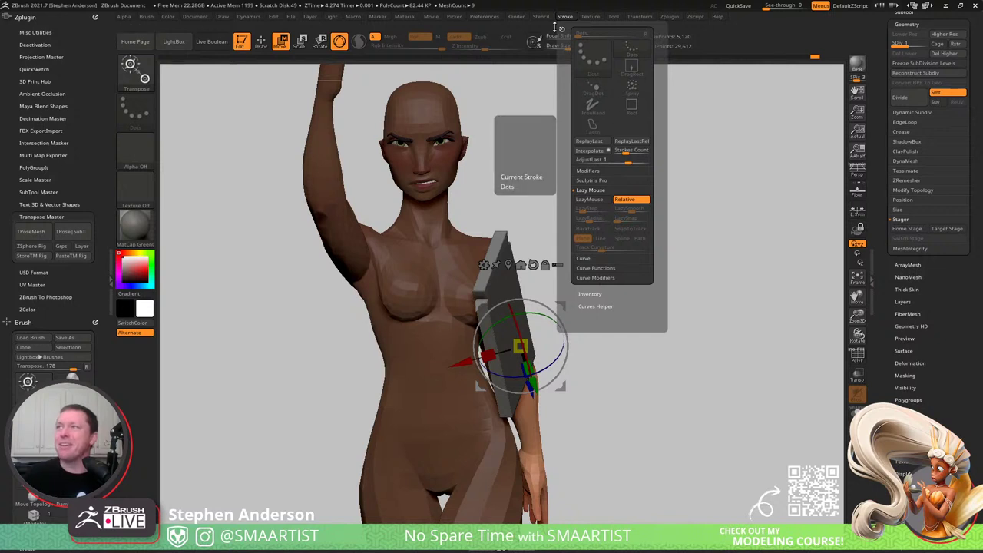
left_click(146, 16)
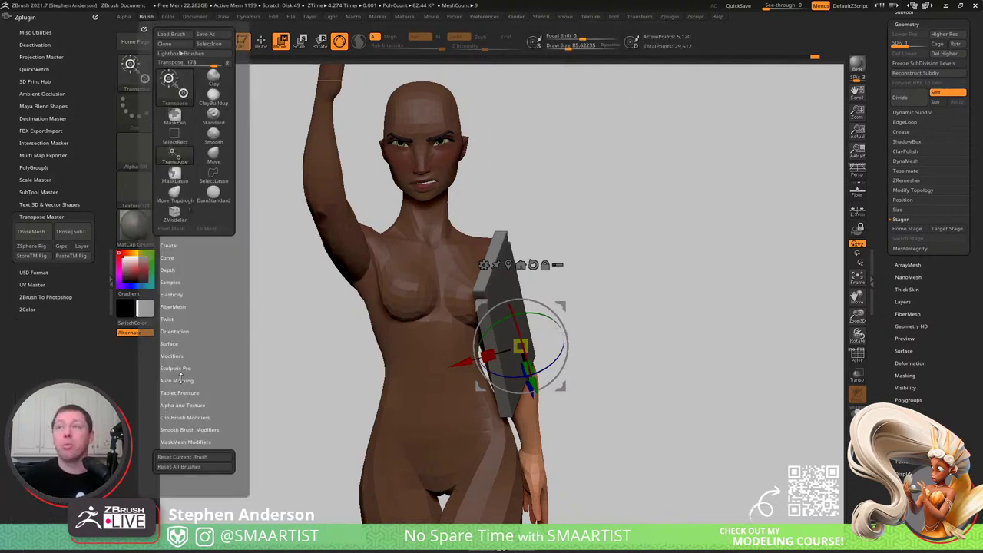
left_click(167, 17)
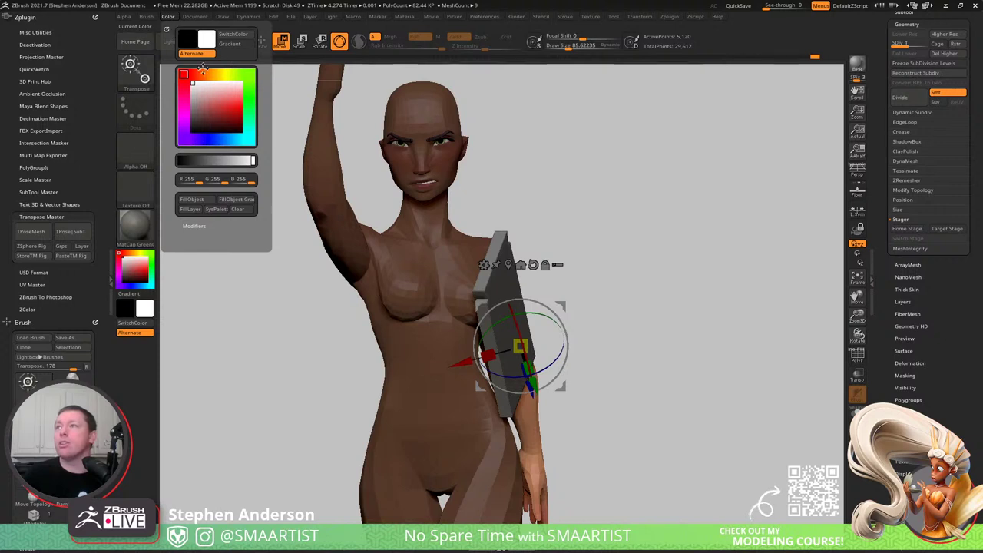
left_click(313, 17)
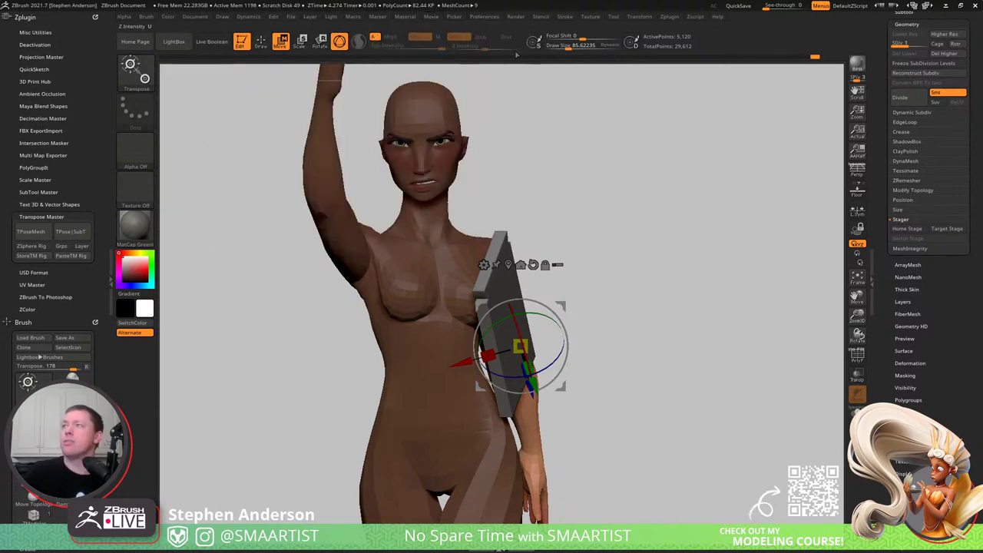
left_click(486, 17)
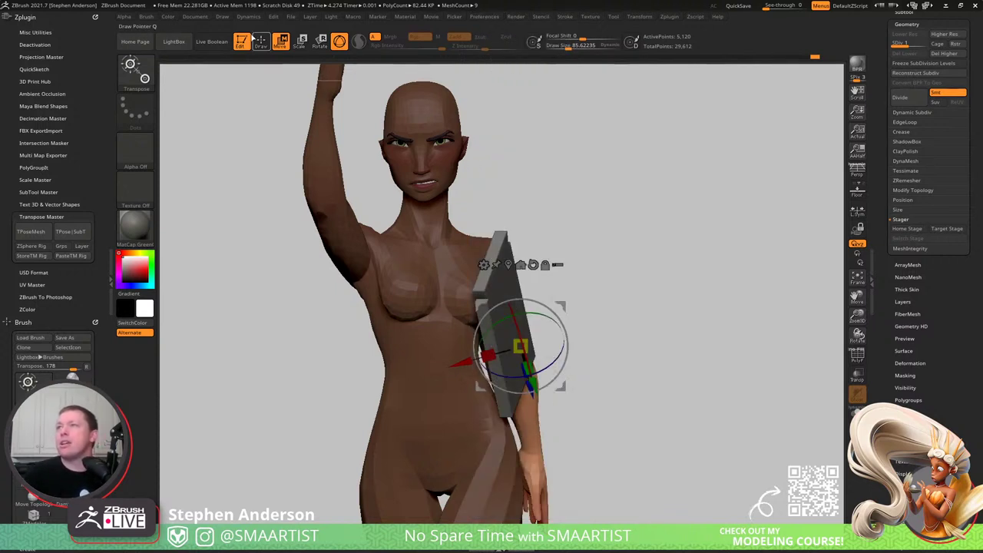
left_click(223, 17)
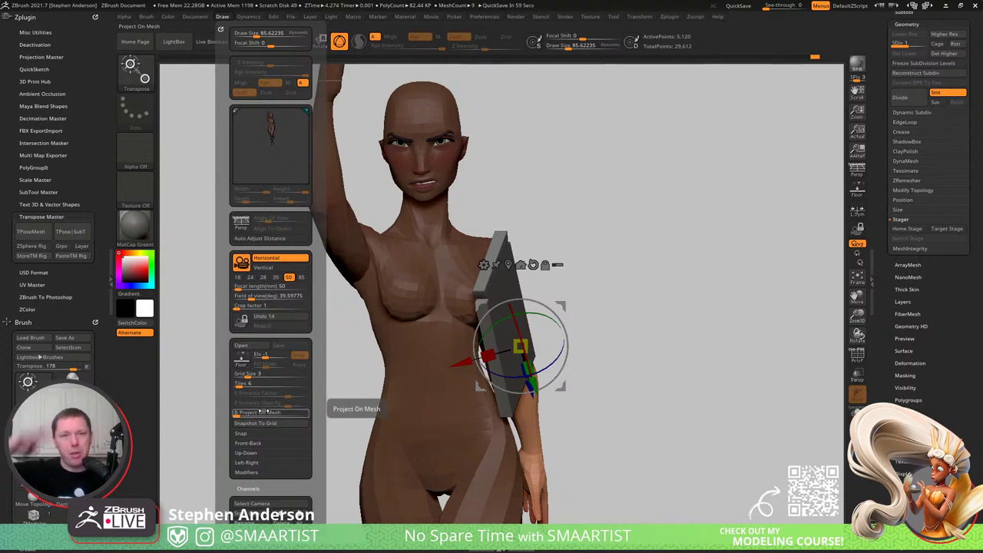
left_click(222, 17)
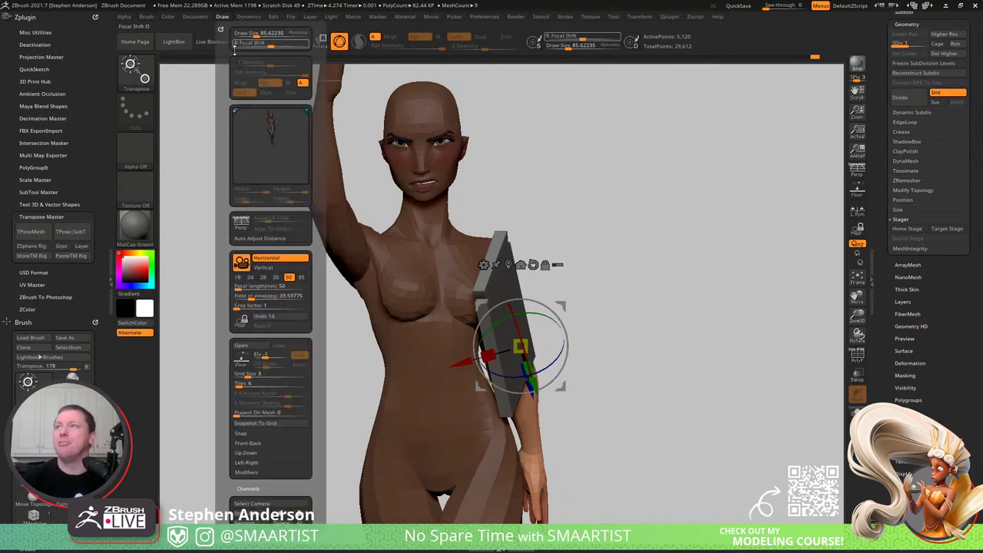
mouse_move(223, 105)
left_mouse_down()
mouse_move(223, 46)
mouse_move(226, 109)
left_mouse_up()
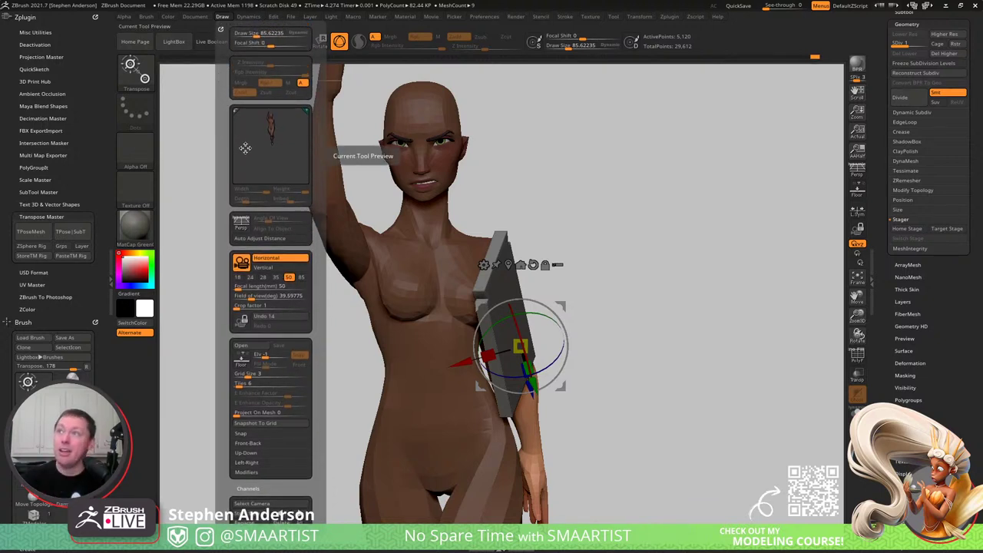
left_click(859, 175, "ctrl+alt+shift")
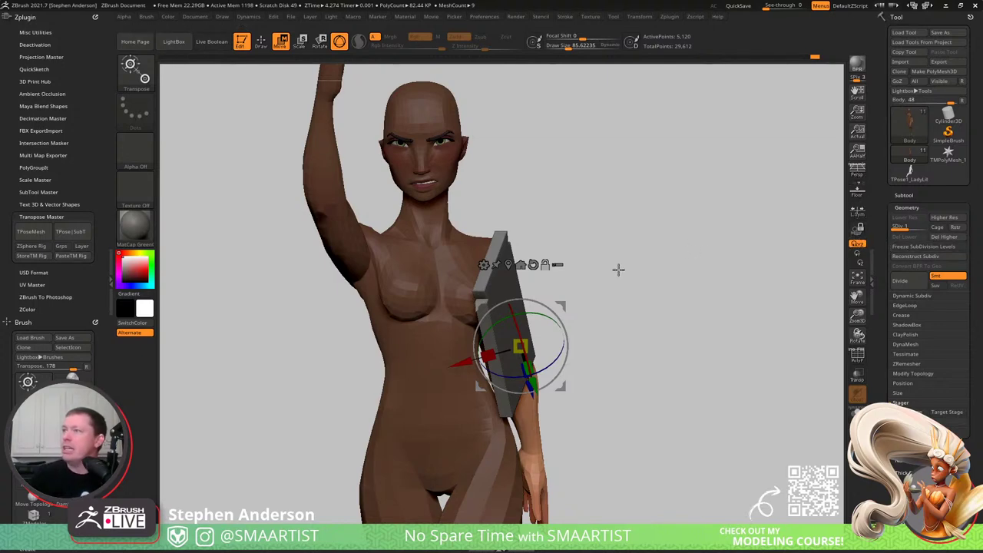
- Try to bend the lowered arm by masking around the elbow and rotating the forearm toward the hip
left_click_drag(665, 268, 627, 259)
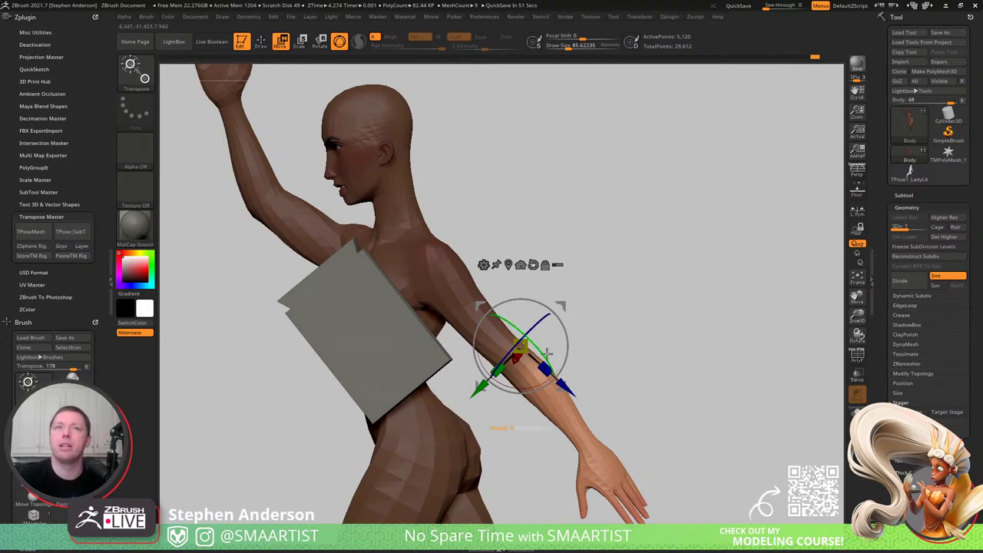
mouse_move(616, 328)
right_mouse_down("ctrl")
mouse_move(657, 377)
mouse_move(584, 299)
right_mouse_up("ctrl")
key("shift+f")
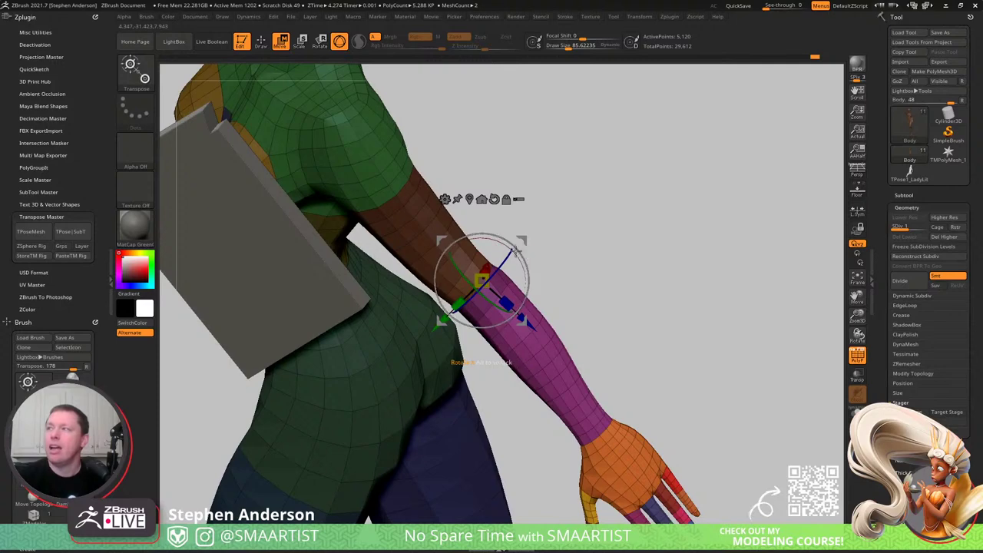
mouse_move(538, 277)
right_mouse_down()
mouse_move(591, 320)
mouse_move(589, 285)
mouse_move(645, 294)
mouse_move(520, 226)
right_mouse_up()
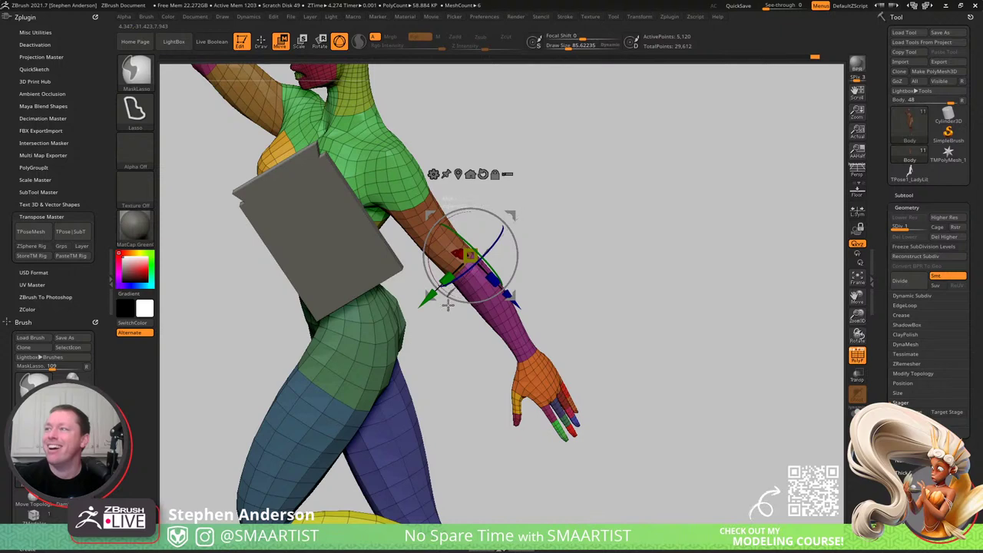
mouse_move(448, 297)
left_mouse_down("ctrl")
mouse_move(625, 500)
mouse_move(511, 213)
left_mouse_up("ctrl")
mouse_move(609, 265)
right_mouse_down()
mouse_move(545, 268)
mouse_move(564, 274)
mouse_move(512, 216)
right_mouse_up()
mouse_move(501, 219)
left_mouse_down()
mouse_move(540, 246)
mouse_move(564, 281)
mouse_move(461, 238)
mouse_move(511, 219)
left_mouse_up()
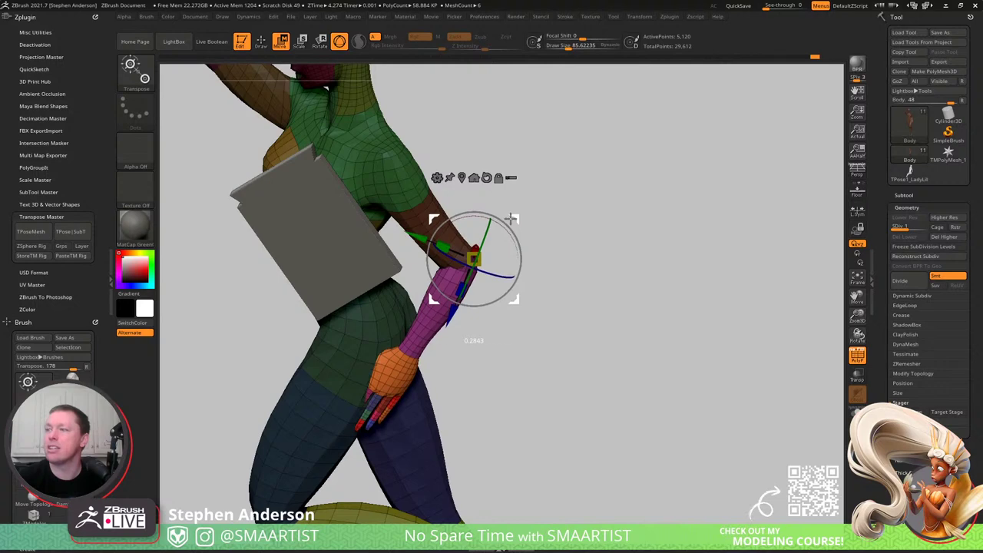
mouse_move(514, 233)
right_mouse_down()
mouse_move(493, 193)
mouse_move(513, 231)
mouse_move(549, 247)
mouse_move(499, 239)
mouse_move(491, 269)
mouse_move(464, 264)
mouse_move(497, 277)
right_mouse_up()
key("q")
key("ctrl+z")
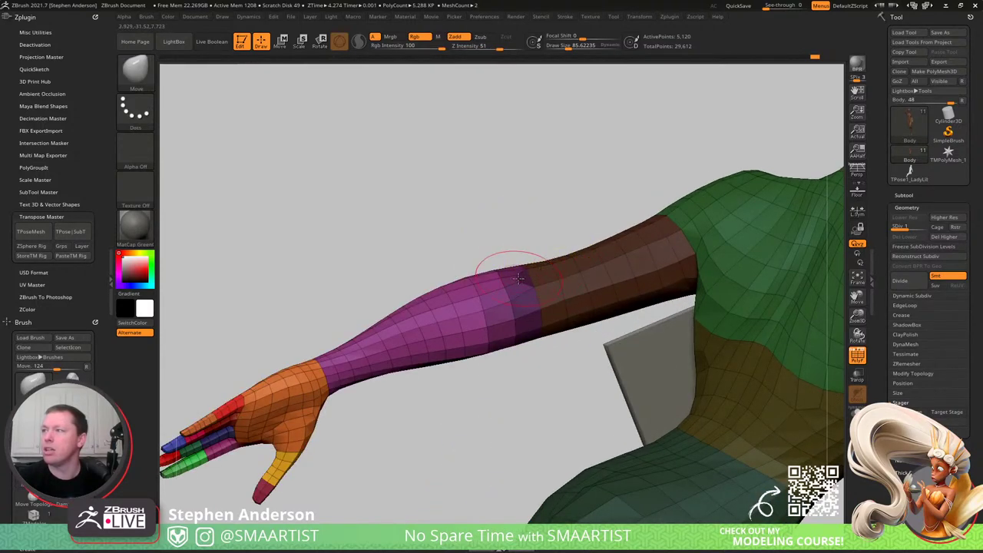
- Refine the lasso mask at the elbow along the border between the upper arm and forearm
right_click_drag(547, 258, 511, 265)
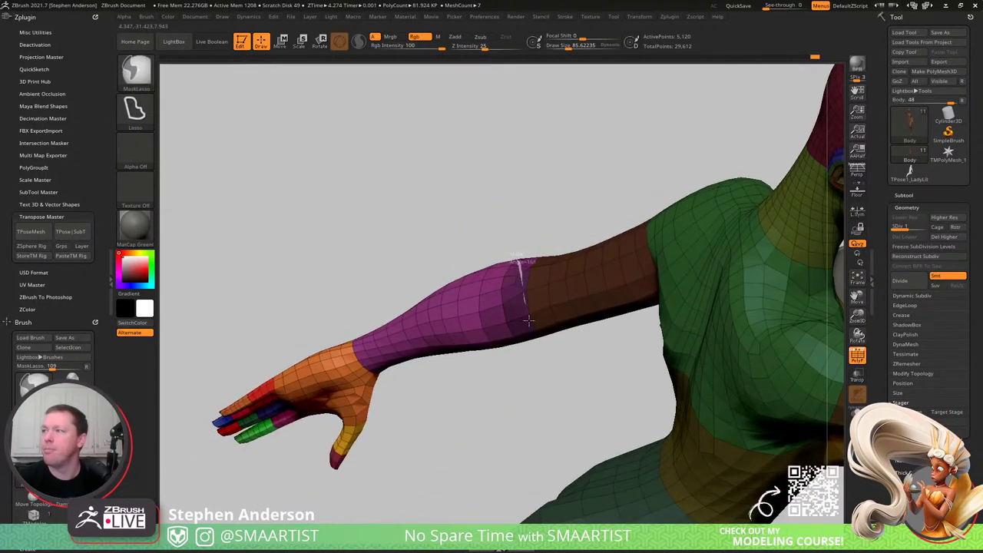
mouse_move(529, 320)
left_mouse_down("ctrl+alt")
mouse_move(426, 373)
mouse_move(446, 219)
left_mouse_up("ctrl+alt")
mouse_move(466, 233)
right_mouse_down()
mouse_move(498, 249)
mouse_move(538, 240)
right_mouse_up()
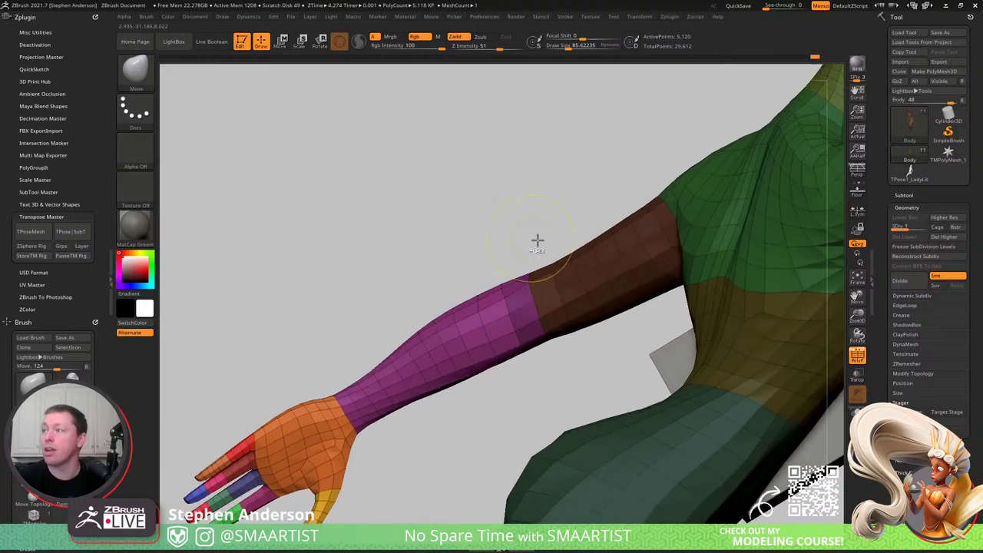
mouse_move(538, 241)
left_mouse_down("ctrl")
mouse_move(519, 278)
mouse_move(623, 351)
mouse_move(628, 339)
left_mouse_up("ctrl")
- Rotate the forearm and hand at the elbow to bend the lowered arm forward across the hip
mouse_move(572, 257)
right_mouse_down()
mouse_move(555, 305)
mouse_move(583, 369)
mouse_move(559, 299)
right_mouse_up()
mouse_move(559, 300)
right_mouse_down()
mouse_move(545, 287)
mouse_move(558, 317)
right_mouse_up()
key("w")
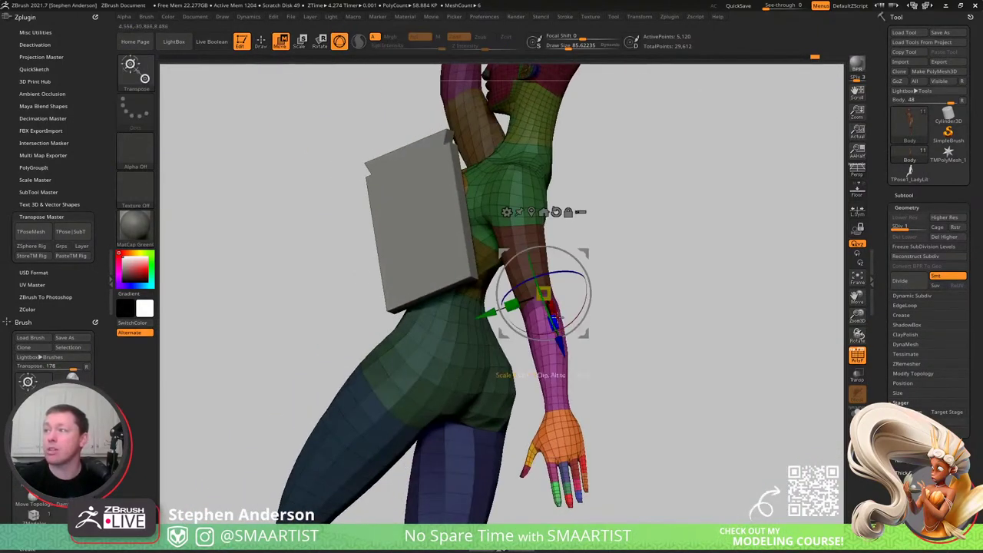
left_click_drag(554, 316, 585, 253)
right_click_drag(557, 218, 468, 246)
- Reshape the forearm side of the bent elbow with the Move brush, adjusting the draw size along the way
key("q")
mouse_move(576, 299)
right_mouse_down("ctrl")
mouse_move(582, 353)
mouse_move(548, 311)
right_mouse_up("ctrl")
key("s")
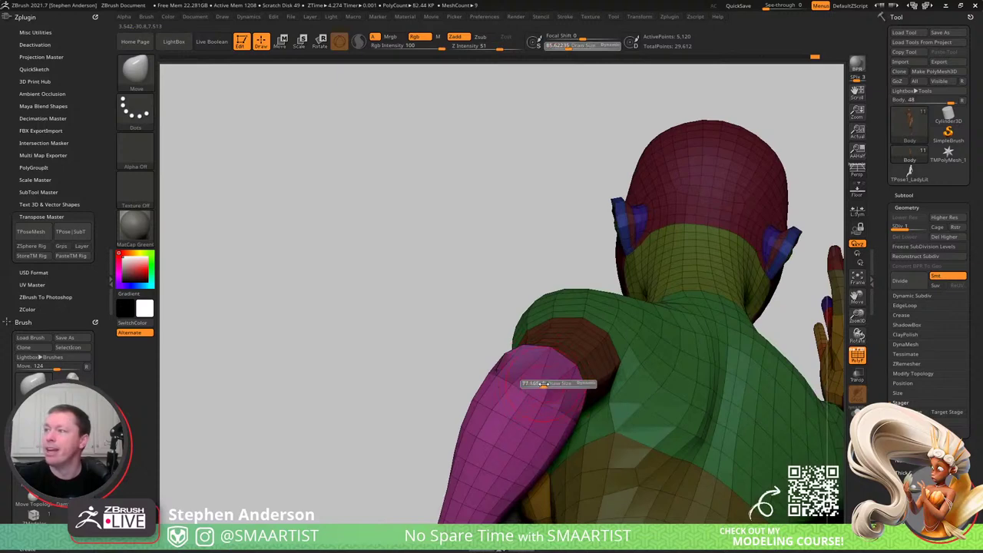
left_click_drag(532, 385, 541, 385)
right_click_drag(548, 354, 550, 331)
key("s")
left_click_drag(553, 320, 547, 321)
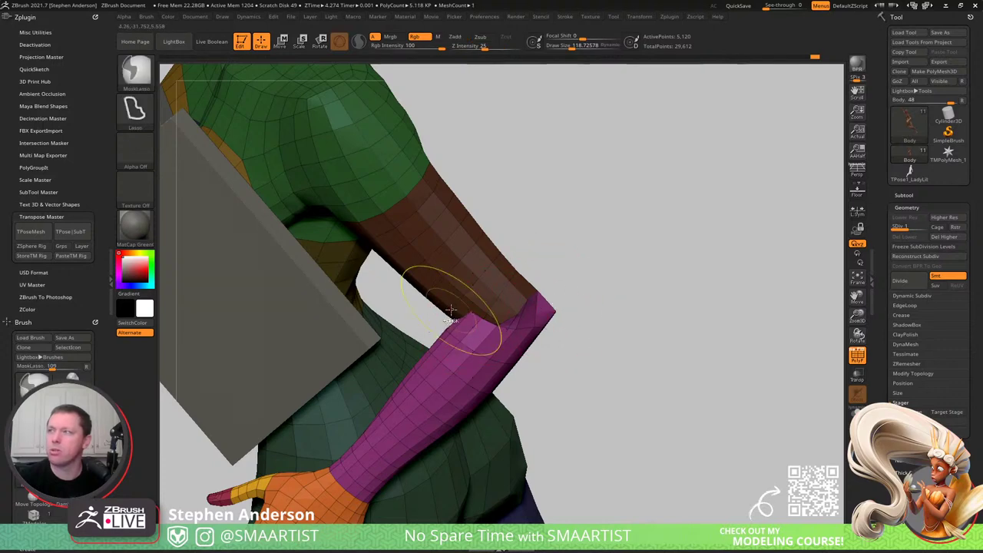
- Push the forearm geometry at the inner elbow into place with the Move brush at a draw size of about 157
right_click_drag(456, 310, 430, 280, "ctrl")
right_click_drag(430, 281, 454, 307)
key("s")
left_click_drag(446, 309, 452, 311)
mouse_move(452, 311)
right_mouse_down()
mouse_move(461, 304)
mouse_move(450, 311)
right_mouse_up()
key("s")
left_click_drag(454, 309, 451, 308)
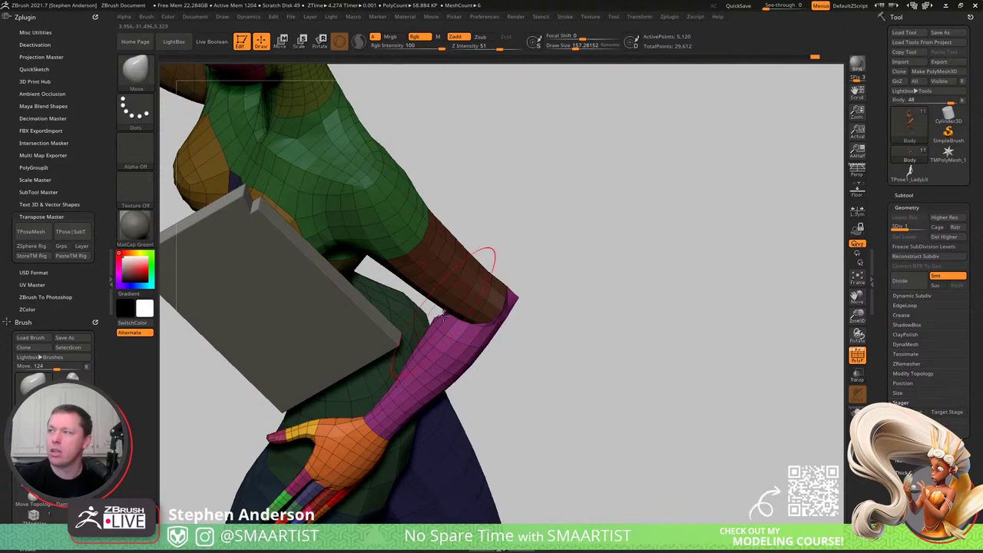
- Even out the forearm's overlapping edge in the elbow crease with the Move brush at draw sizes of about 42 and 95
mouse_move(443, 315)
right_mouse_down()
mouse_move(450, 297)
mouse_move(538, 313)
mouse_move(499, 289)
mouse_move(442, 310)
right_mouse_up()
key("s")
left_click_drag(434, 316, 420, 317)
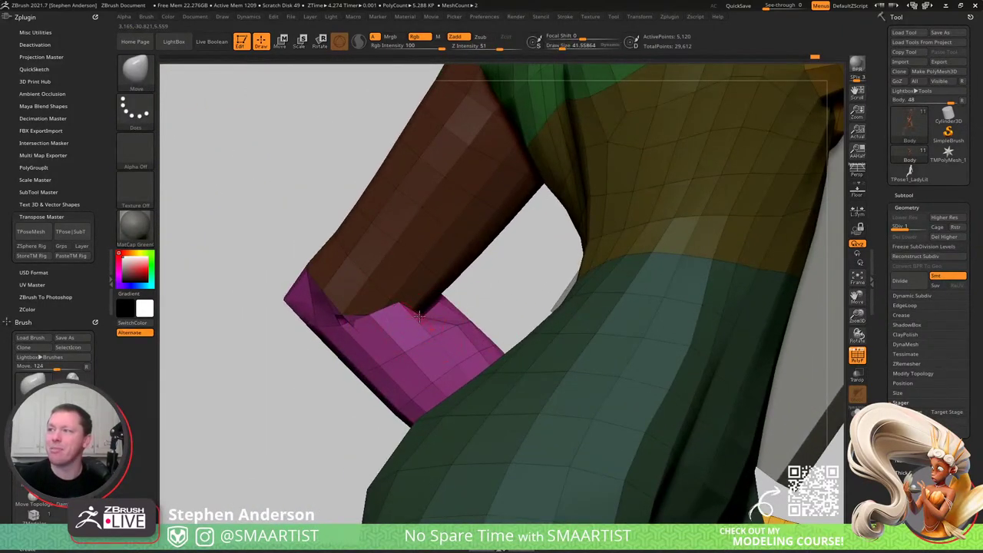
mouse_move(453, 289)
right_mouse_down()
mouse_move(461, 338)
mouse_move(453, 301)
mouse_move(427, 311)
right_mouse_up()
key("s")
mouse_move(426, 311)
left_mouse_down()
mouse_move(436, 312)
mouse_move(405, 325)
left_mouse_up()
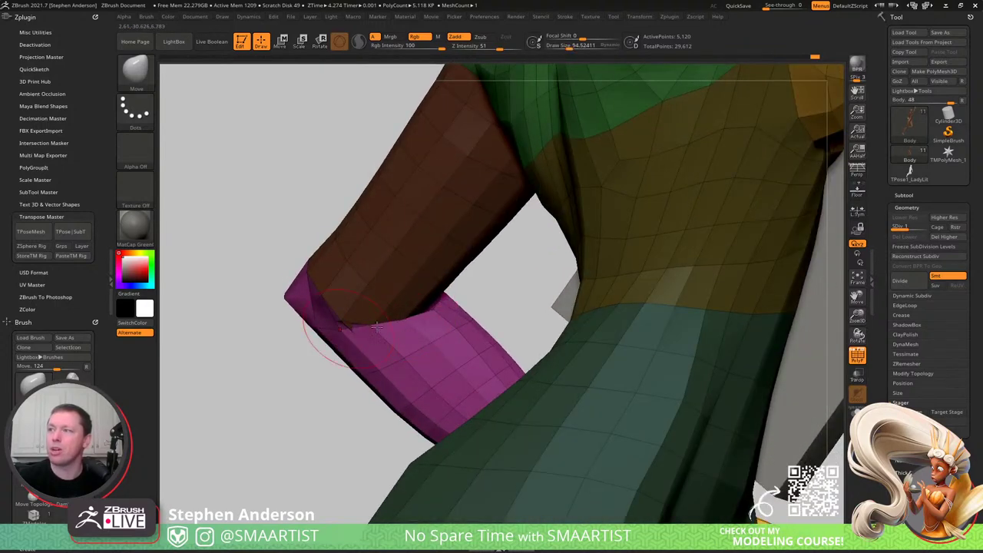
- Invert the mask and isolate the upper arm's polygroup
mouse_move(439, 319)
right_mouse_down()
mouse_move(368, 306)
mouse_move(386, 294)
right_mouse_up()
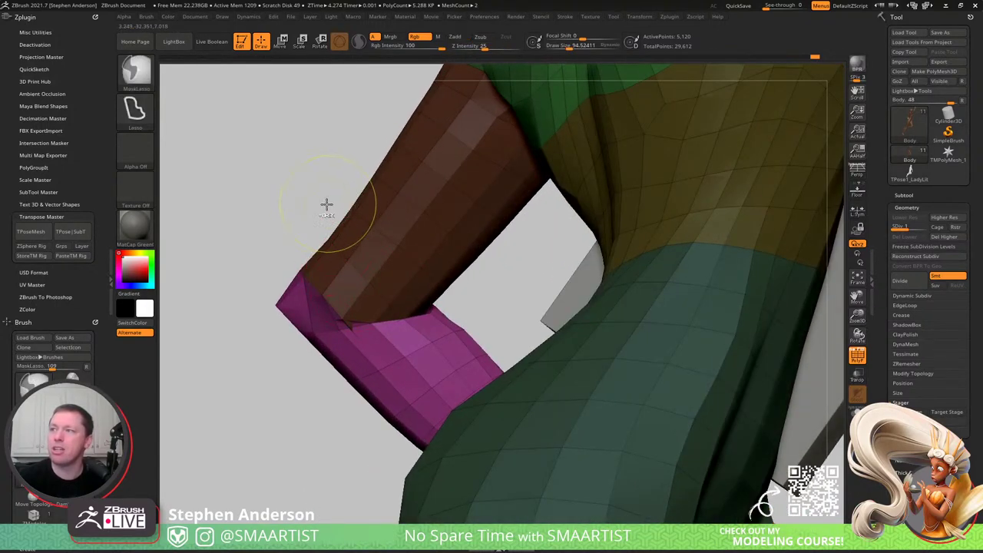
left_click(293, 180, "ctrl")
left_click(374, 223, "ctrl+shift")
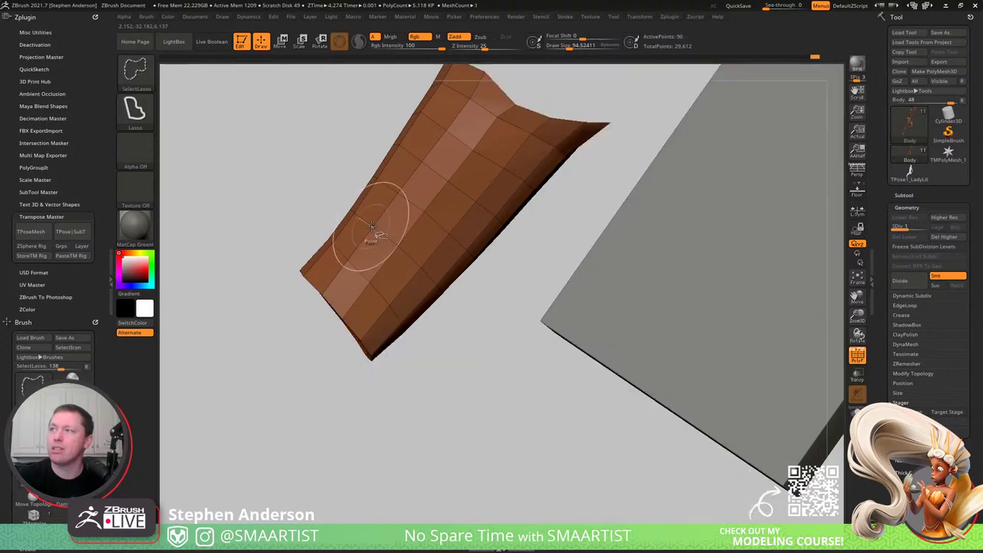
- Curve the elbow end of the isolated upper arm with the Move brush at a draw size of about 135, and show the whole body again
right_click_drag(390, 346, 368, 335)
key("s")
mouse_move(368, 335)
left_mouse_down()
mouse_move(413, 309)
mouse_move(409, 280)
left_mouse_up()
right_click_drag(408, 280, 373, 297)
key("s")
mouse_move(418, 275)
left_mouse_down()
mouse_move(367, 246)
mouse_move(405, 273)
left_mouse_up()
key("s")
right_click_drag(405, 273, 431, 292)
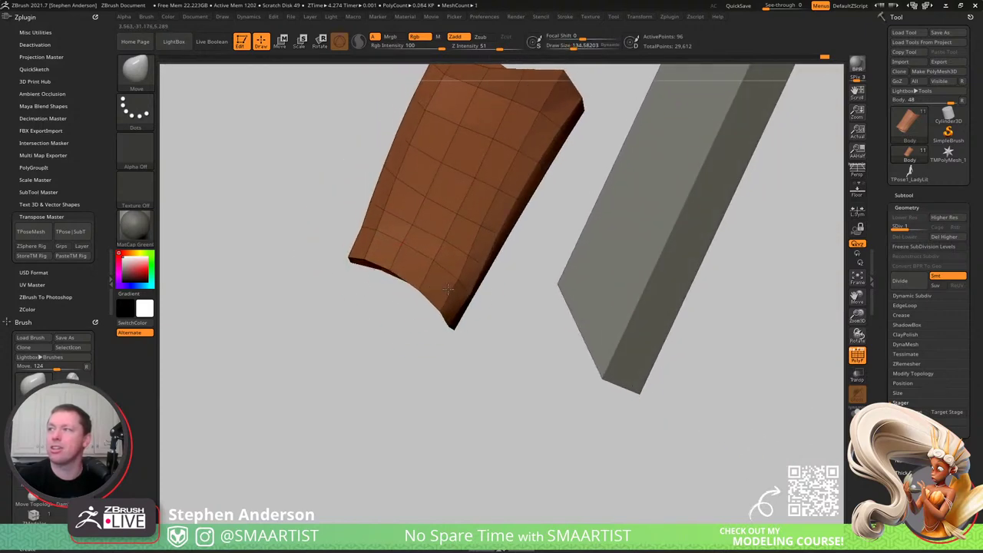
left_click(500, 341, "ctrl+shift")
right_click_drag(717, 402, 517, 305)
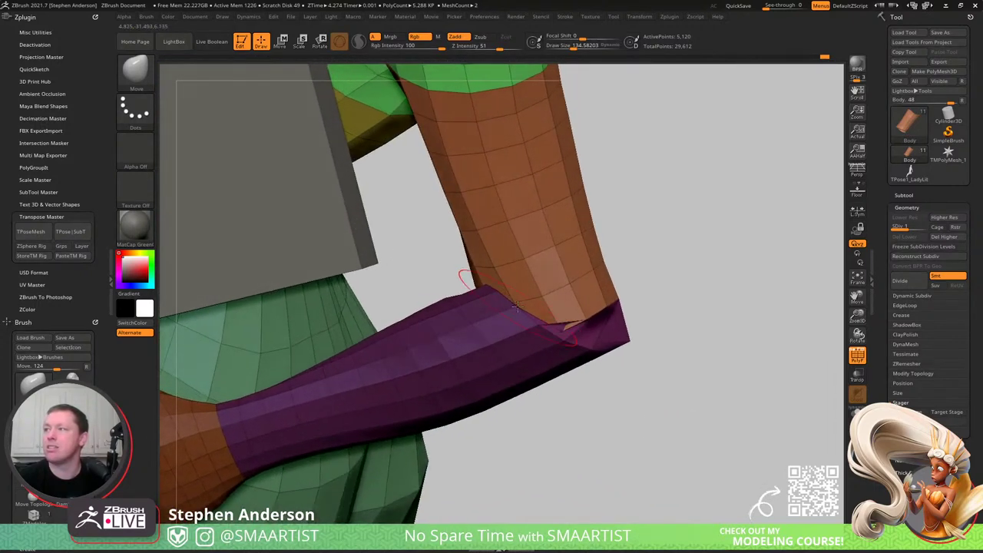
- Shape and smooth the elbow end of the lowered upper arm with the Move and Smooth brushes at a draw size of about 140
key("s")
mouse_move(518, 306)
left_mouse_down()
mouse_move(494, 302)
mouse_move(491, 277)
mouse_move(475, 275)
mouse_move(501, 257)
mouse_move(611, 250)
left_mouse_up()
key("s")
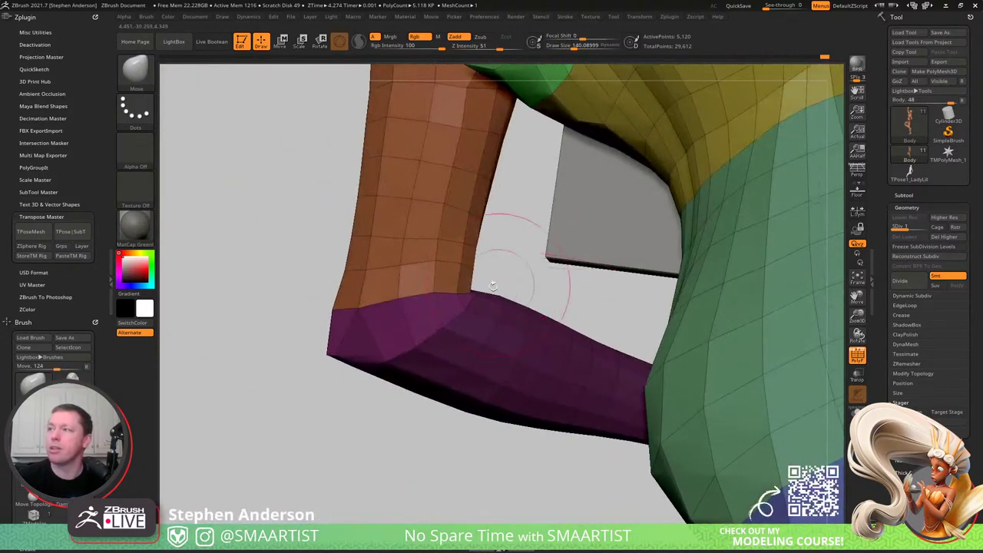
left_click_drag(494, 285, 442, 287)
key("shift")
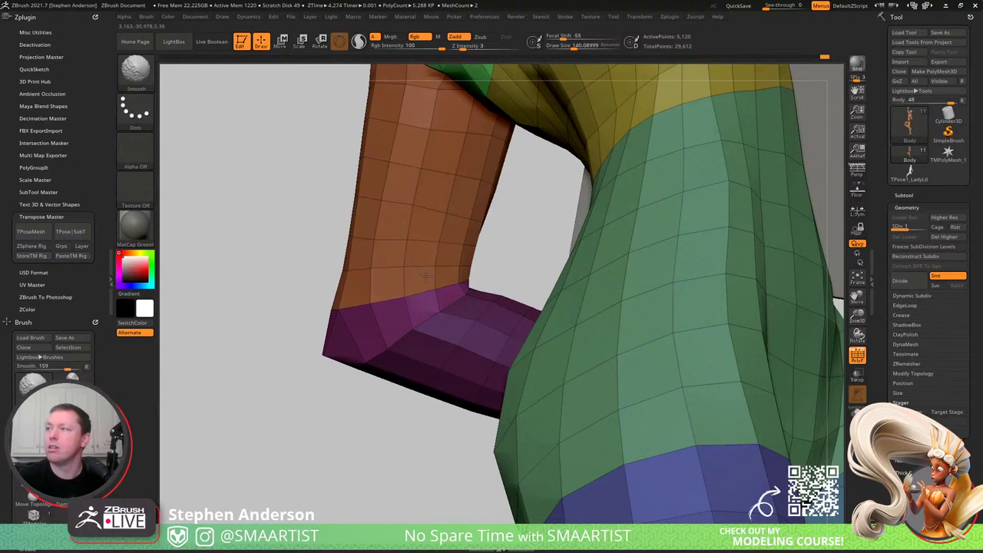
left_click_drag(413, 279, 384, 270, "shift")
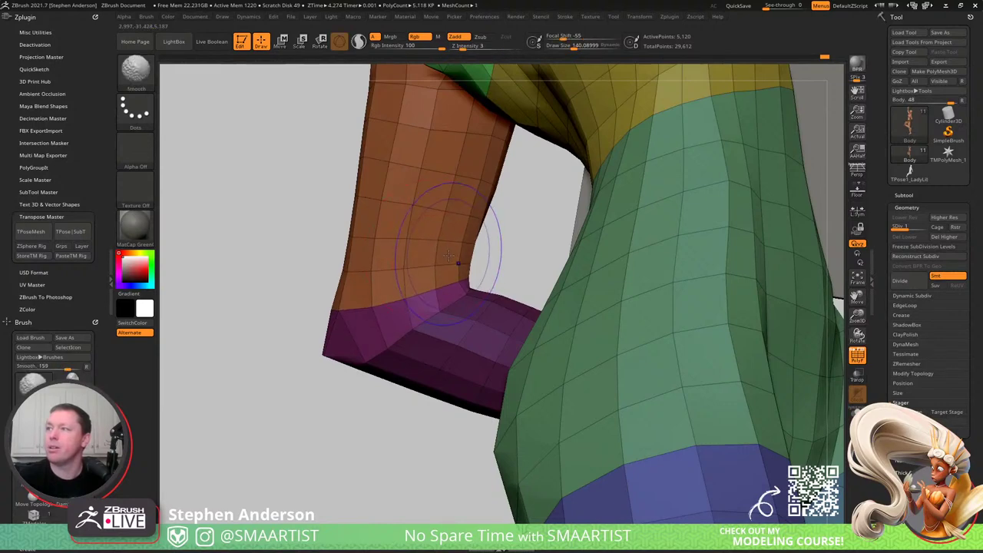
left_click_drag(458, 194, 527, 269)
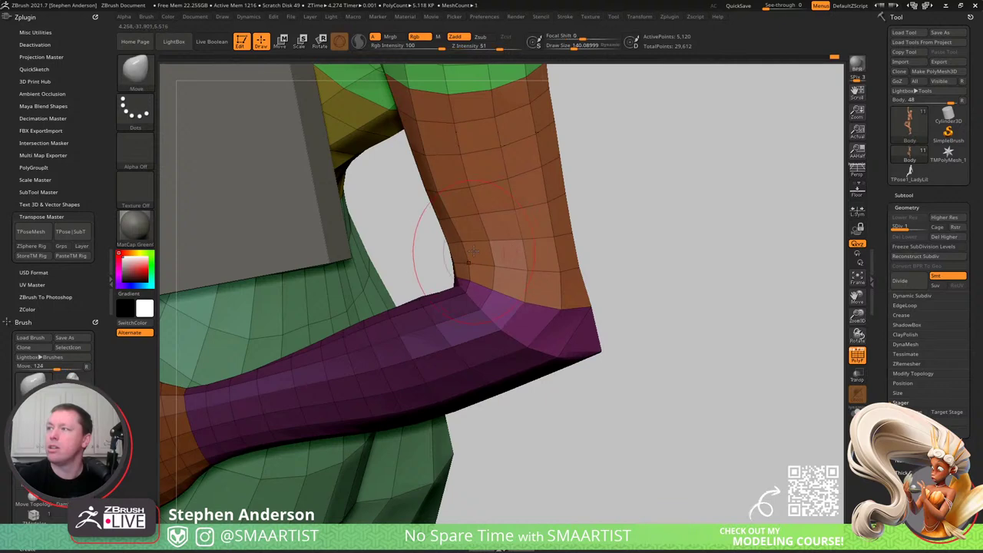
left_click_drag(428, 242, 483, 268)
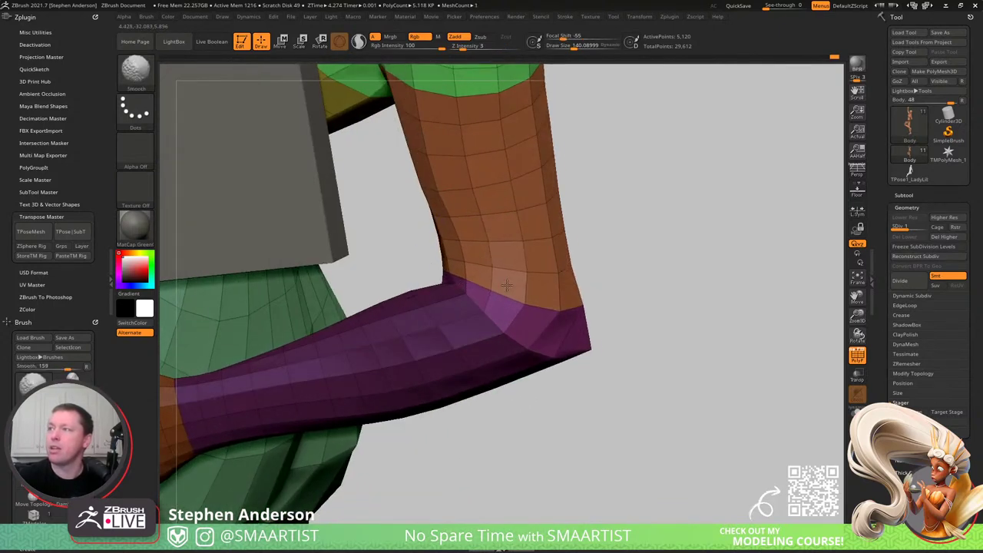
- Invert the mask to free the lowered forearm, and even out its elbow end with the Smooth and Move brushes
mouse_move(649, 282)
left_mouse_down()
mouse_move(617, 286)
mouse_move(638, 290)
left_mouse_up()
left_click(636, 284, "ctrl")
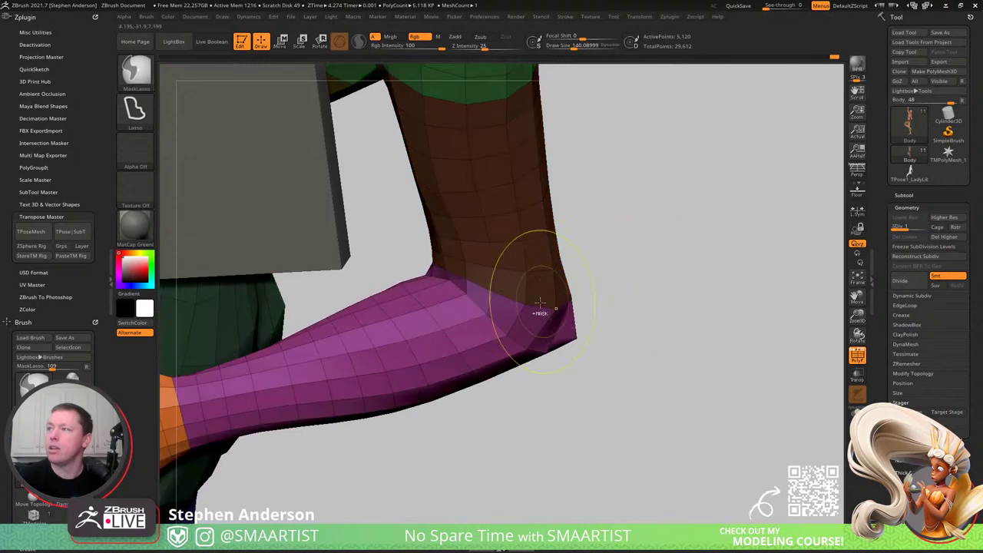
left_click_drag(540, 304, 444, 275)
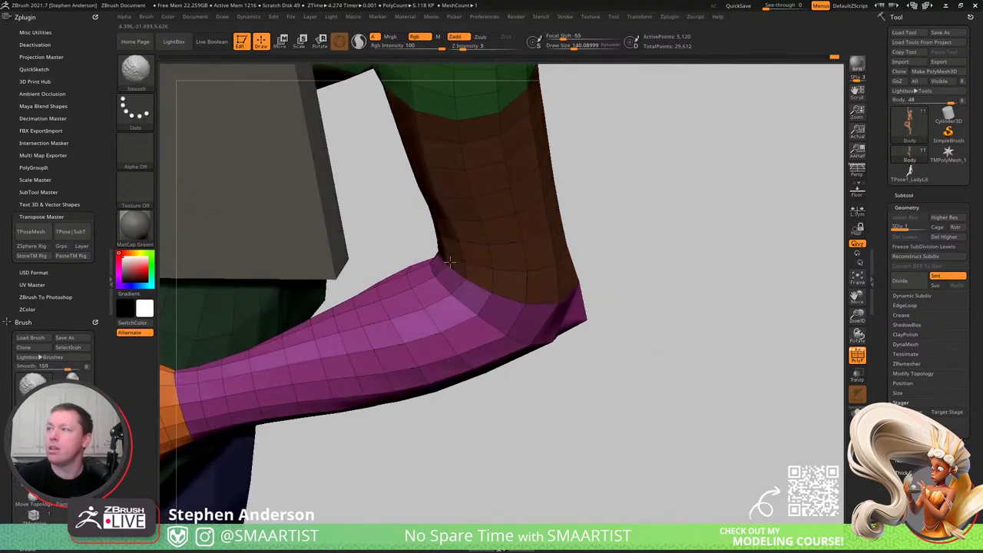
left_click_drag(462, 320, 471, 308)
right_click_drag(471, 308, 468, 289)
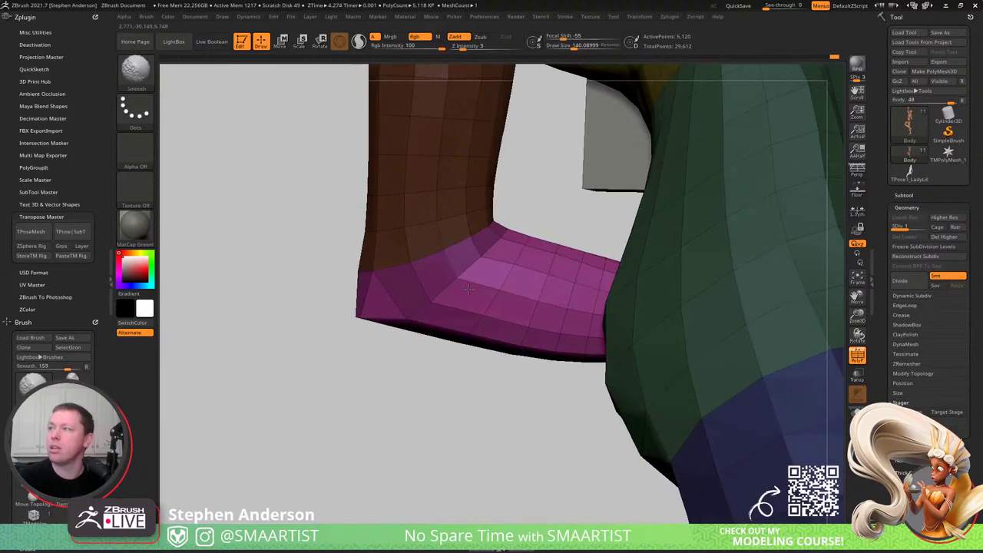
right_click_drag(535, 232, 424, 267)
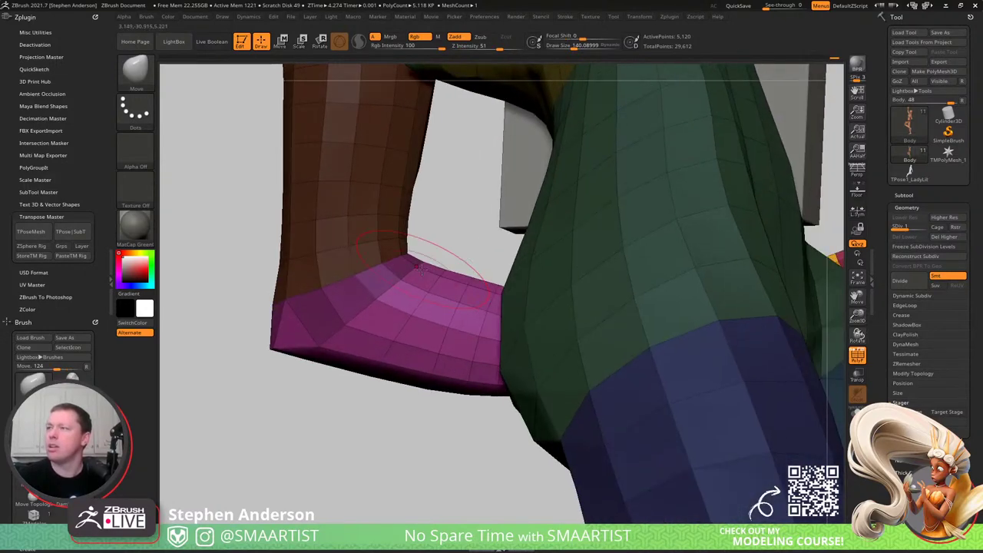
left_click_drag(402, 271, 463, 236)
- Clear the mask and turn off the polyframe display, leaving the Move brush at a draw size of about 114
mouse_move(658, 219)
right_mouse_down("ctrl")
mouse_move(535, 257)
mouse_move(446, 218)
mouse_move(522, 211)
mouse_move(473, 220)
right_mouse_up("ctrl")
key("shift+f")
key("s")
left_click_drag(473, 221, 461, 221)
right_click_drag(461, 220, 418, 217, "ctrl")
mouse_move(419, 217)
right_mouse_down()
mouse_move(411, 212)
mouse_move(467, 202)
mouse_move(445, 221)
right_mouse_up()
mouse_move(446, 221)
left_mouse_down()
mouse_move(487, 215)
mouse_move(527, 233)
mouse_move(530, 308)
mouse_move(451, 285)
mouse_move(541, 303)
mouse_move(528, 297)
left_mouse_up()
mouse_move(519, 299)
right_mouse_down("ctrl")
mouse_move(502, 299)
mouse_move(517, 314)
mouse_move(489, 266)
mouse_move(481, 270)
right_mouse_up("ctrl")
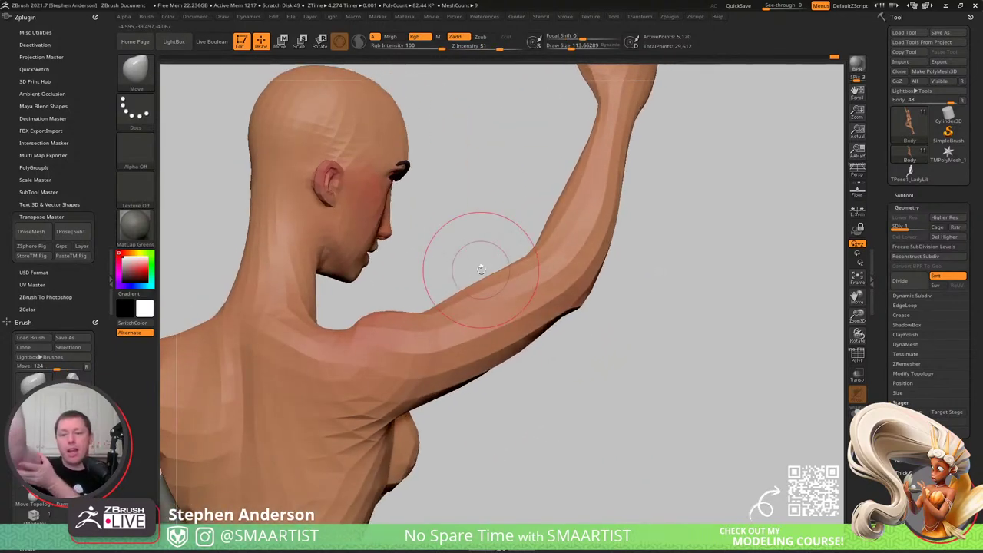
- Save the tool as LadyLiberty_03, replacing the existing file
key("ctrl")
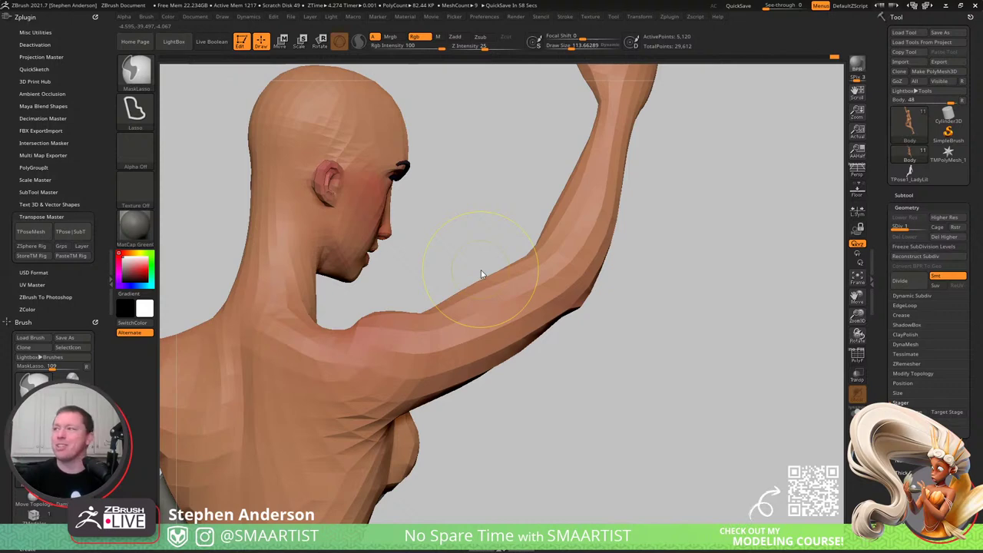
key("ctrl+s")
left_click(619, 499)
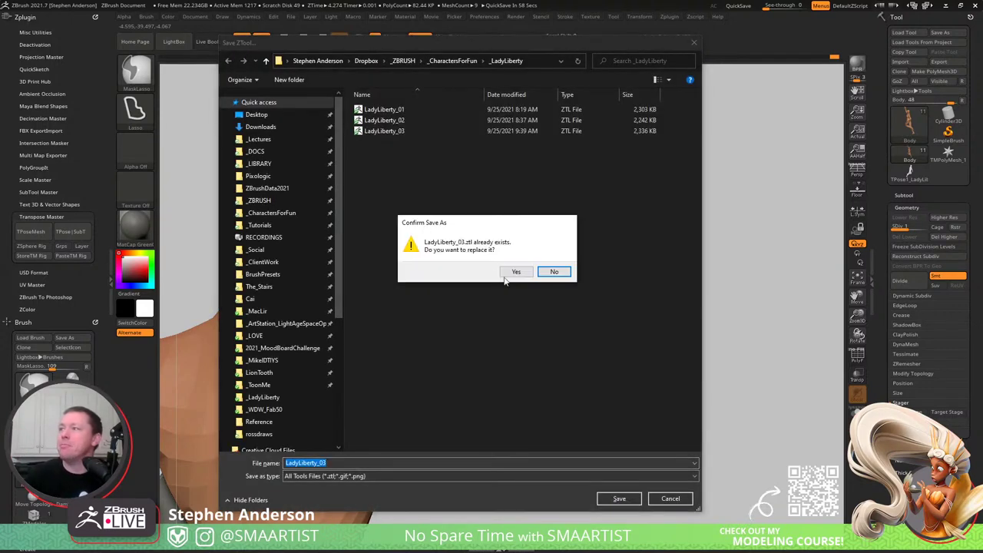
left_click(515, 272)
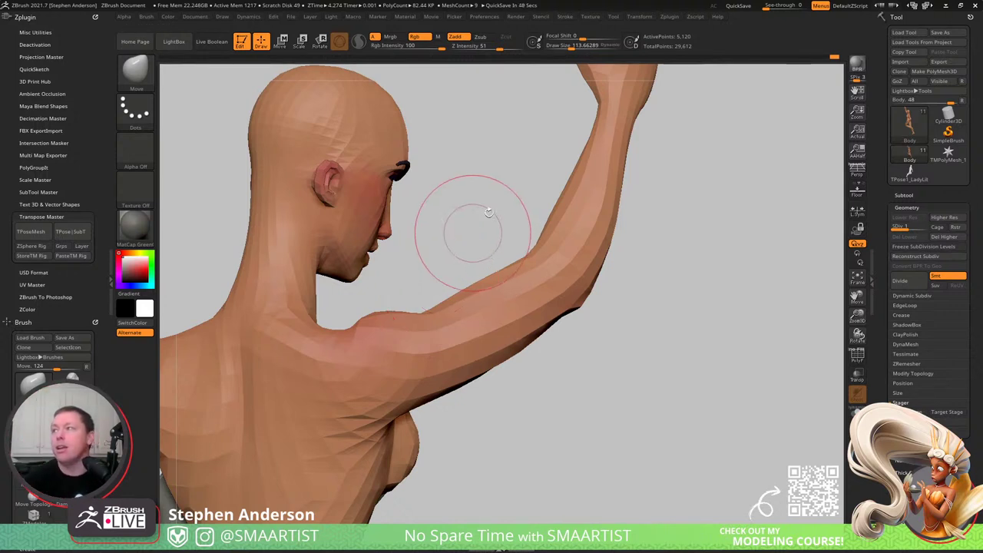
- Touch up the raised arm around the inner elbow with the Move brush, reducing the draw size to about 69
right_click_drag(571, 228, 581, 240, "ctrl")
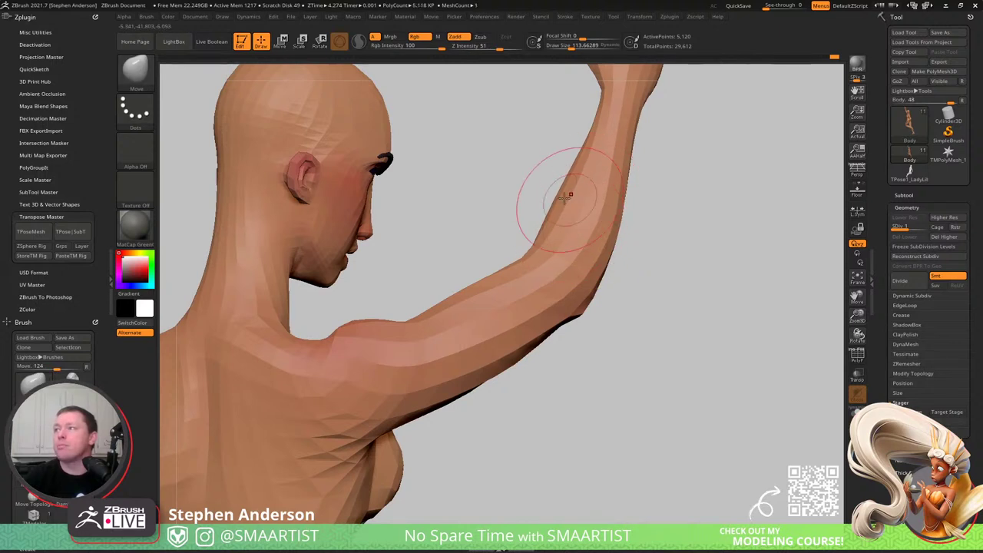
mouse_move(583, 246)
right_mouse_down("ctrl")
mouse_move(591, 204)
mouse_move(599, 283)
right_mouse_up("ctrl")
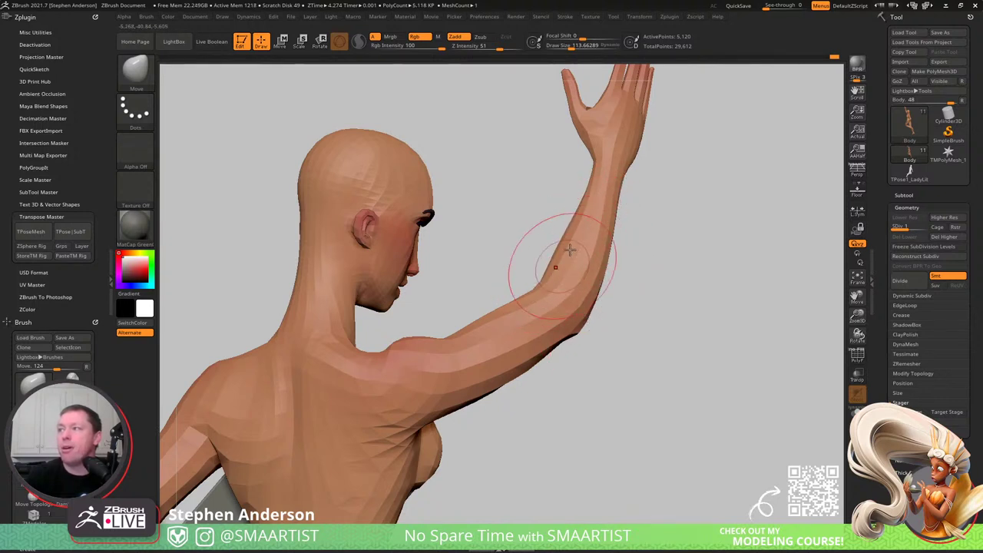
left_click_drag(570, 250, 546, 205)
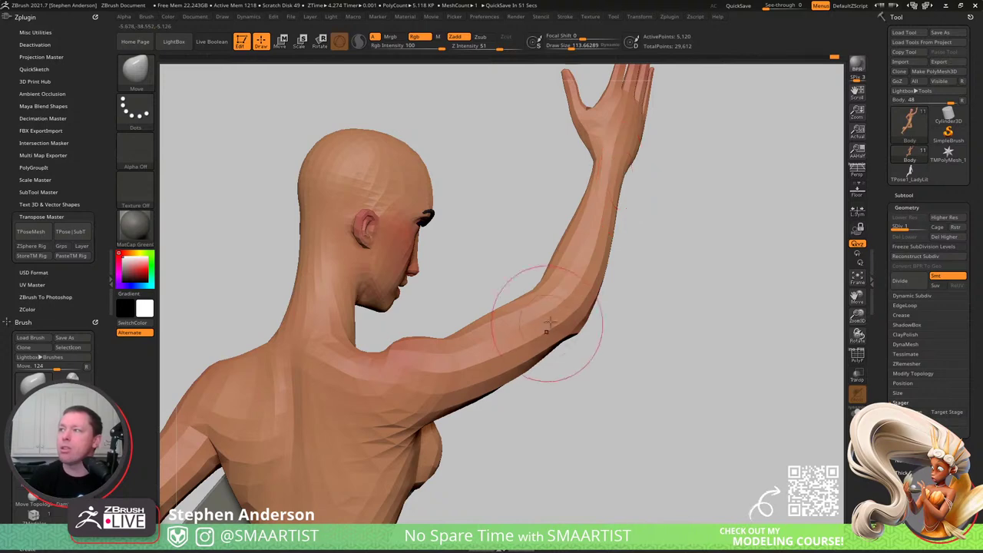
right_click_drag(534, 285, 609, 302)
left_click_drag(608, 303, 663, 292)
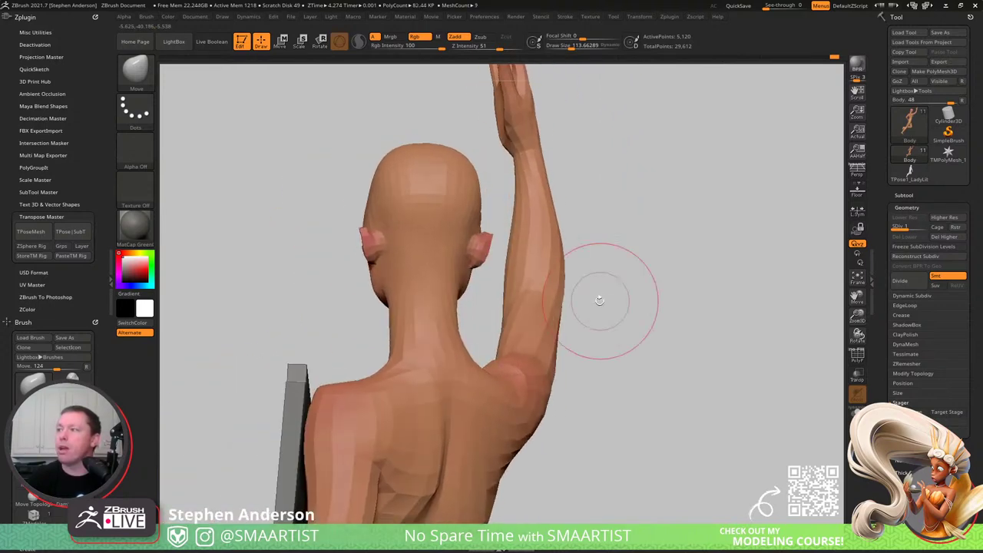
key("s")
left_click_drag(532, 232, 530, 233)
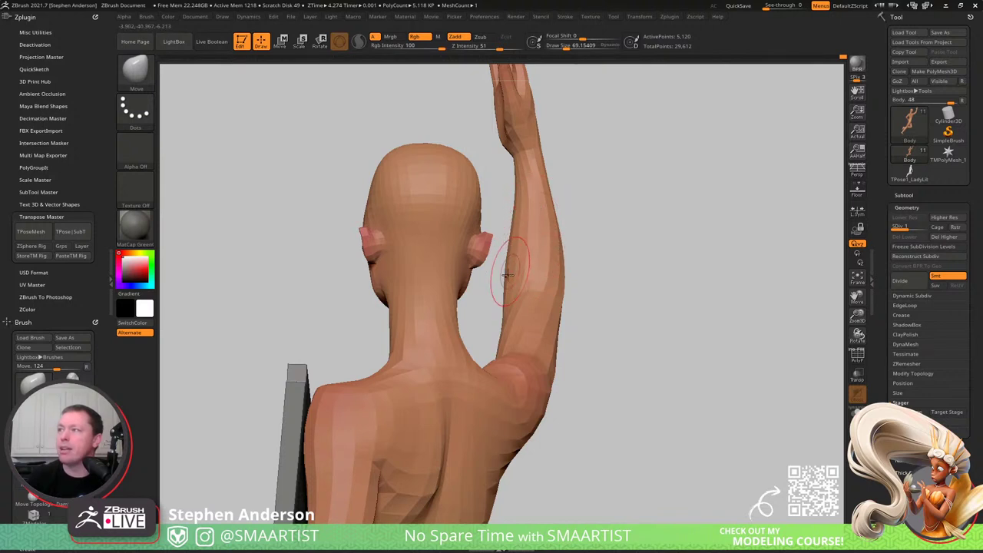
- Turn the polyframe display back on and adjust the tip of the lowered arm's elbow with the Move brush
right_click_drag(513, 305, 555, 235, "ctrl")
right_click_drag(446, 308, 537, 318)
mouse_move(501, 350)
right_mouse_down()
mouse_move(483, 326)
mouse_move(533, 367)
mouse_move(516, 391)
mouse_move(498, 375)
mouse_move(521, 398)
mouse_move(537, 342)
right_mouse_up()
key("shift+f")
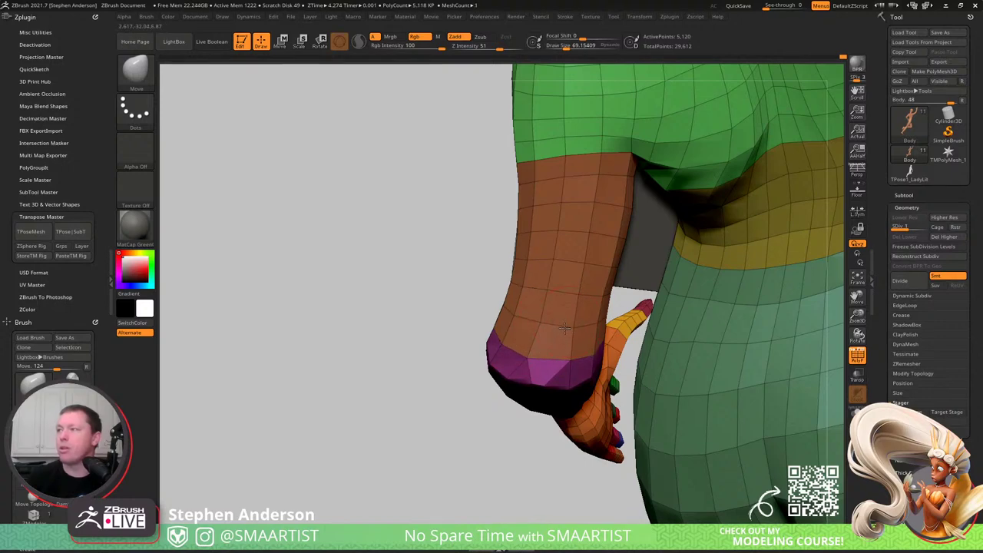
right_click_drag(562, 295, 543, 346)
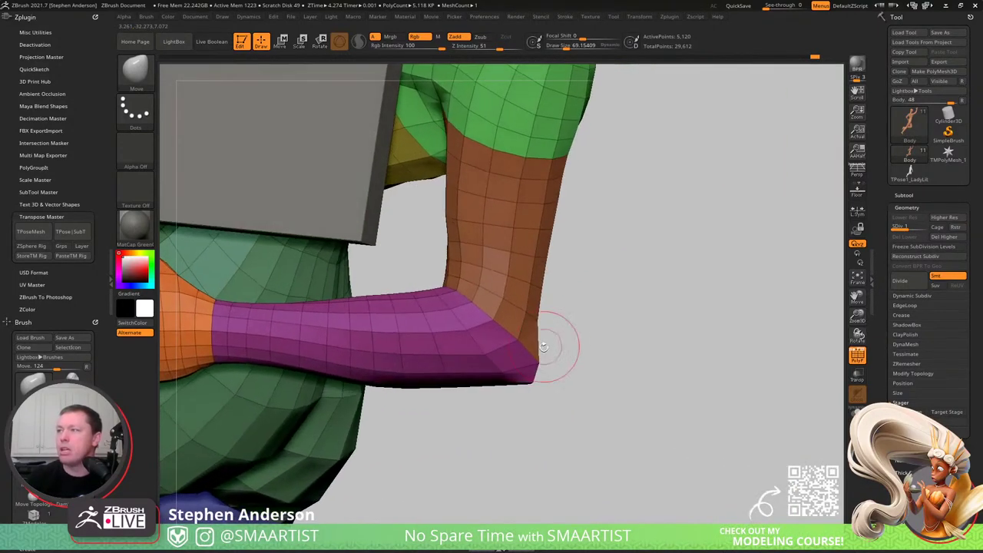
left_click_drag(538, 364, 539, 365)
left_click_drag(536, 364, 530, 365)
- Adjust the lowered upper arm's outer contour with the Move brush at a draw size of about 146, and reduce the size to about 104
right_click_drag(523, 366, 590, 306)
key("s")
left_click_drag(585, 313, 590, 280)
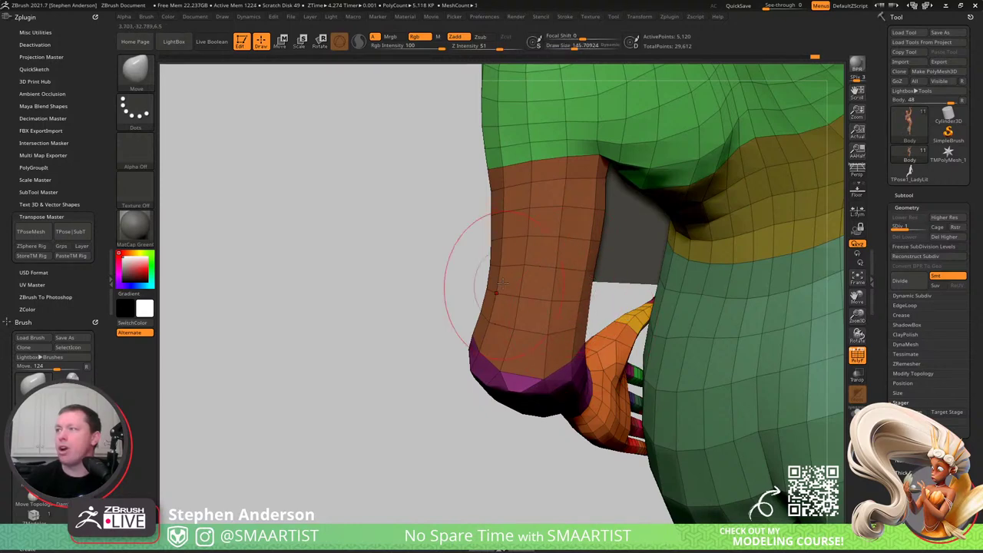
left_click_drag(492, 286, 480, 285)
right_click_drag(527, 314, 492, 261, "ctrl")
mouse_move(491, 261)
right_mouse_down()
mouse_move(524, 254)
mouse_move(481, 274)
right_mouse_up()
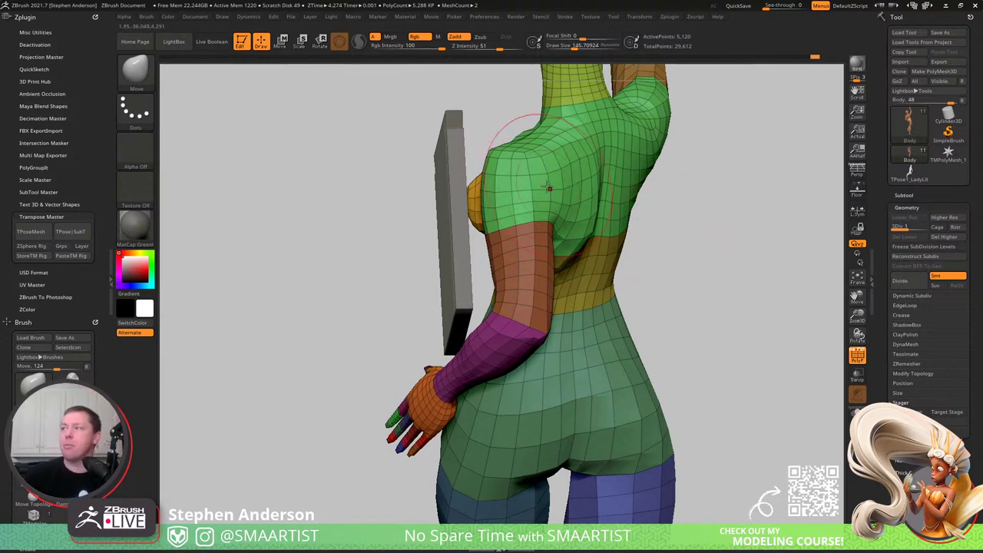
key("s")
left_click_drag(549, 190, 544, 190)
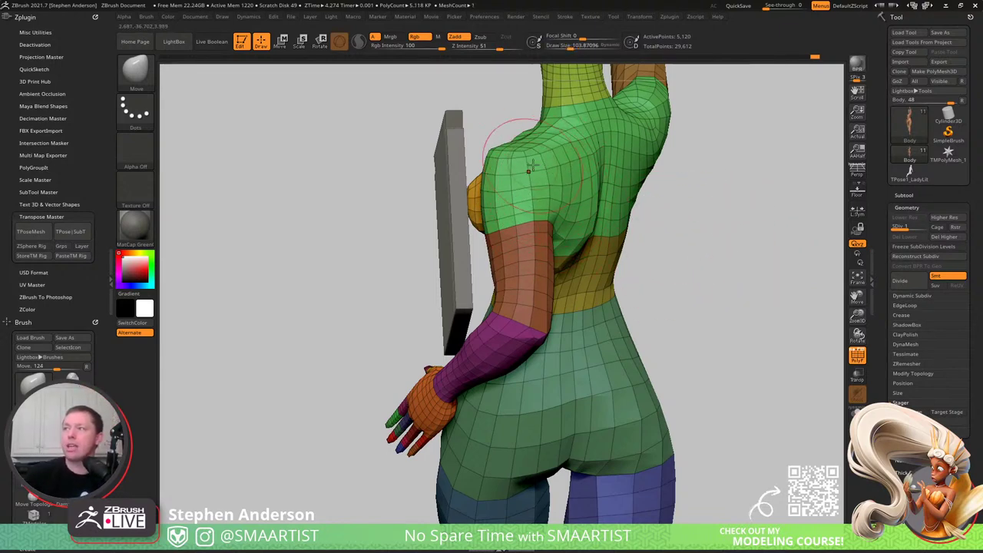
right_click_drag(567, 179, 564, 287)
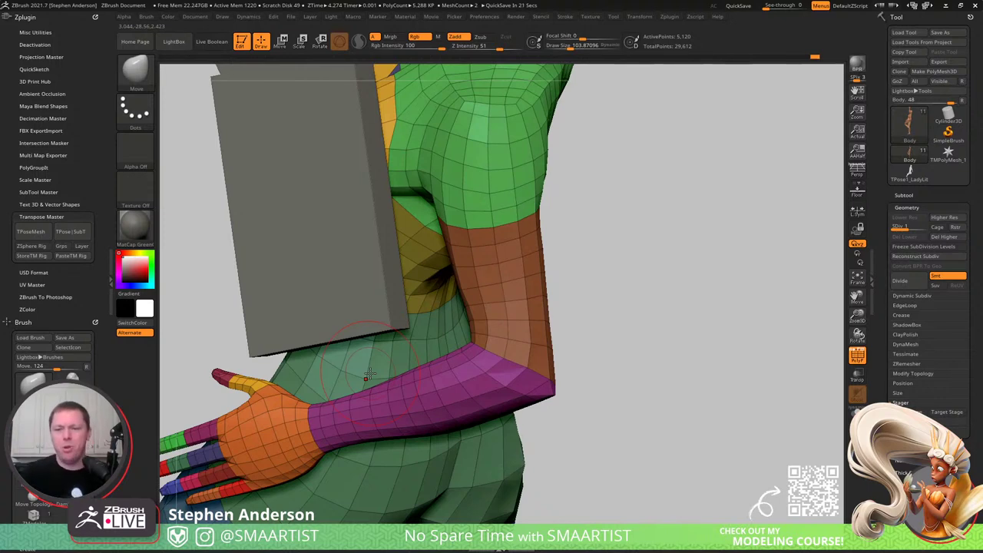
right_click_drag(498, 268, 501, 278)
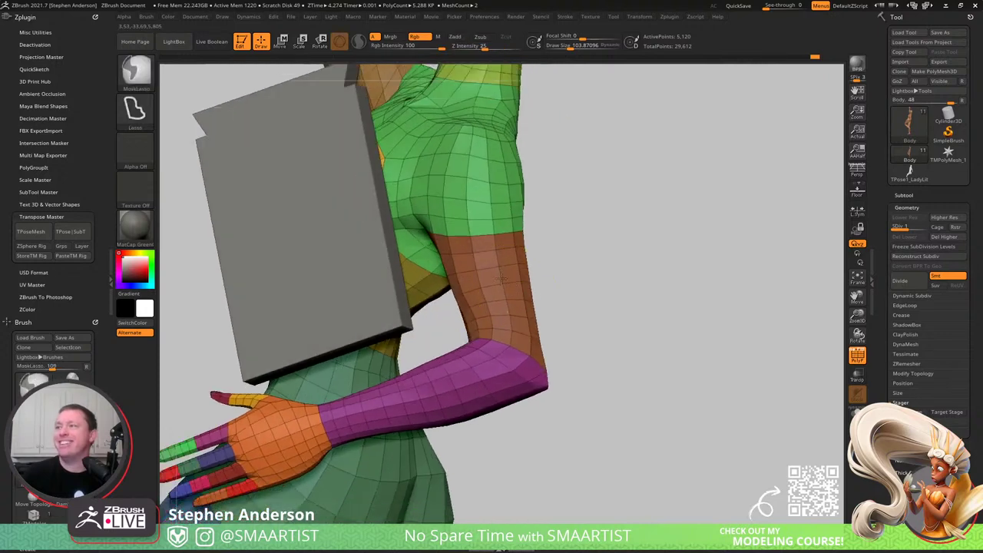
- Mask the body in the Move transform mode, leaving the lowered forearm and palm free
left_click_drag(501, 278, 530, 315)
key("w")
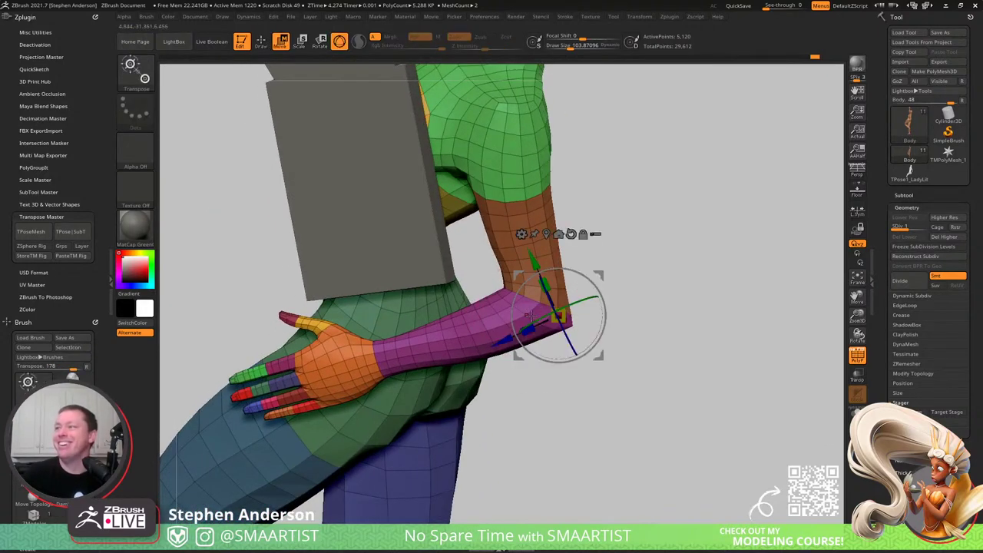
left_click(376, 361, "ctrl")
mouse_move(375, 378)
right_mouse_down()
mouse_move(338, 373)
mouse_move(370, 371)
right_mouse_up()
mouse_move(369, 369)
left_mouse_down()
mouse_move(388, 341)
mouse_move(369, 292)
left_mouse_up()
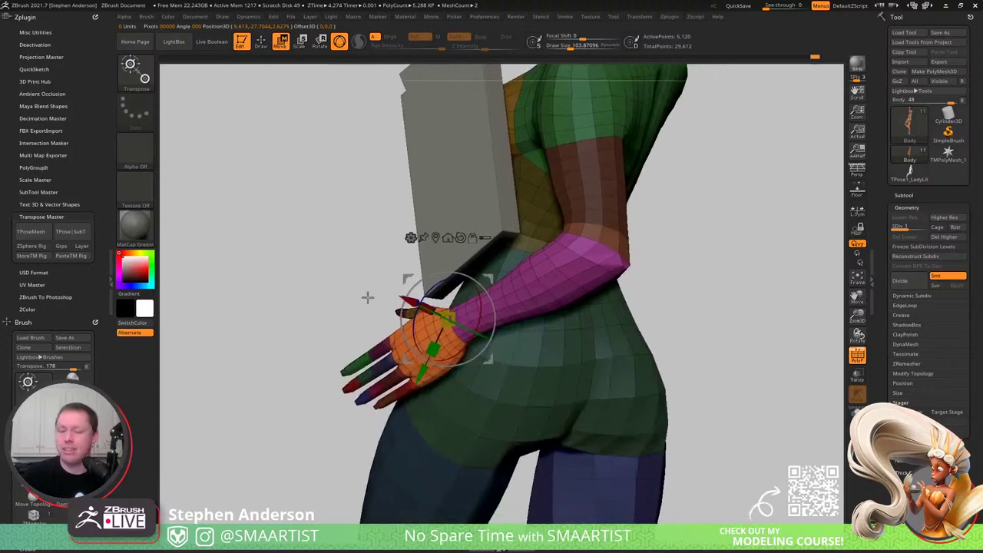
- Hide the hips' polygroup to clear the mask from the lowered hand's fingers, and show the whole body again
key("q")
key("ctrl+shift")
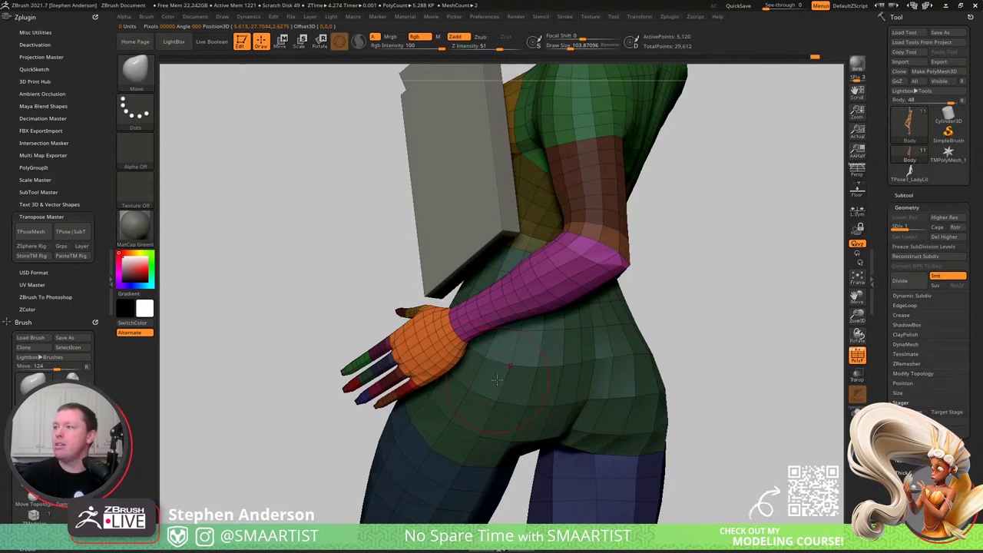
left_click(432, 454, "ctrl+shift")
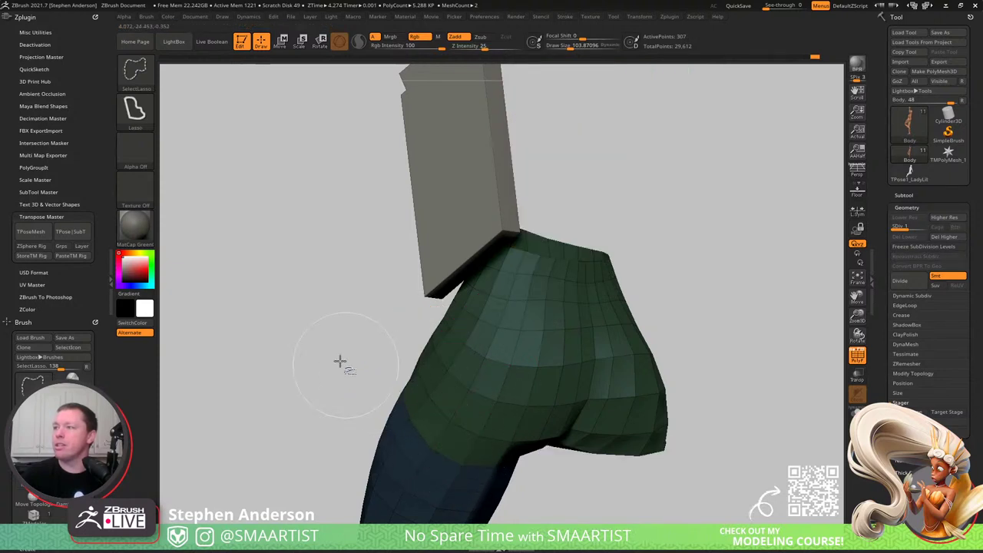
left_click(318, 422, "ctrl+shift")
mouse_move(395, 270)
left_mouse_down("ctrl")
mouse_move(407, 319)
mouse_move(305, 454)
mouse_move(470, 401)
left_mouse_up("ctrl")
left_click_drag(445, 299, 395, 310, "ctrl")
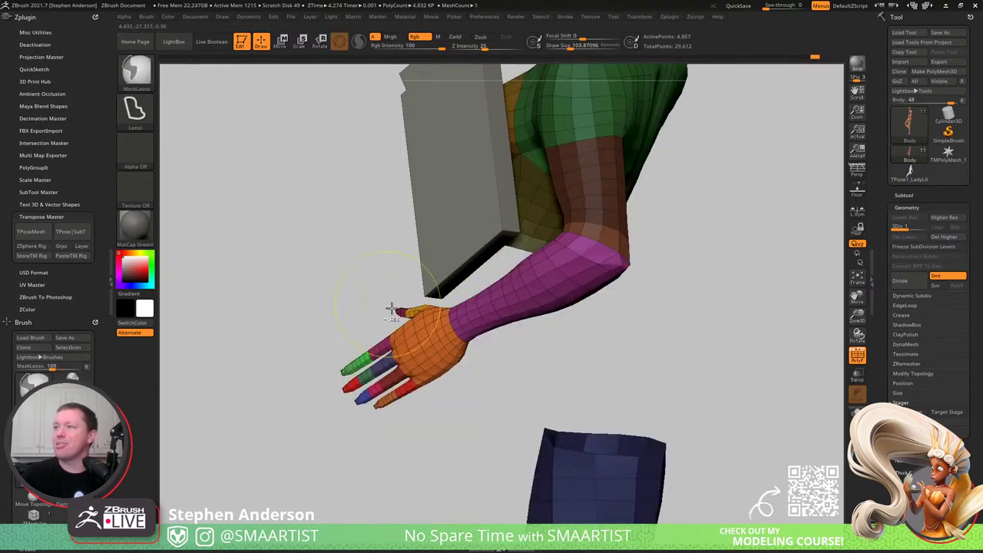
left_click(439, 438, "ctrl+shift")
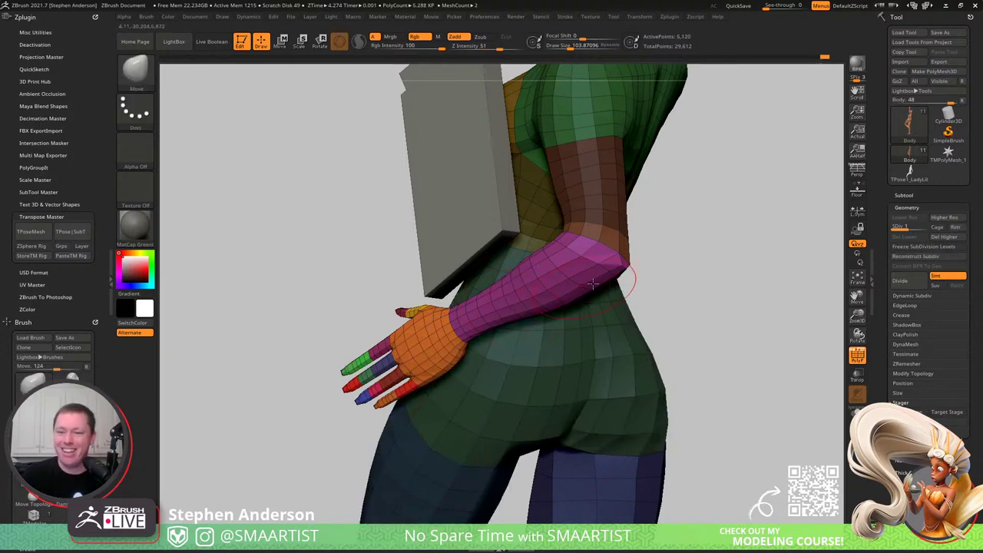
- Place the transform gizmo at the lowered arm's elbow and rotate the unmasked forearm and hand up across the tablet
left_click_drag(685, 261, 627, 323, "alt")
left_click(666, 302, "ctrl")
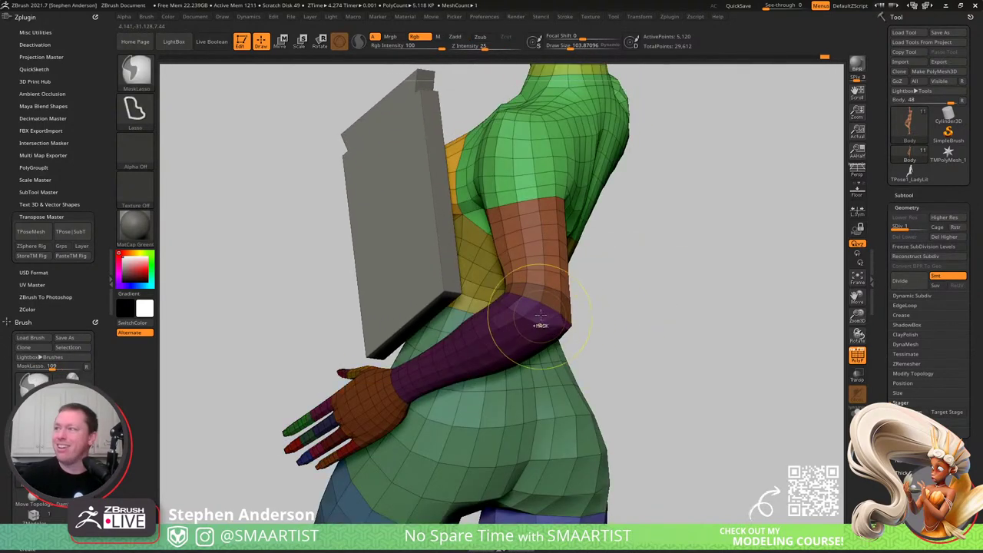
left_click(683, 318, "ctrl")
mouse_move(615, 331)
left_mouse_down()
mouse_move(676, 338)
mouse_move(637, 369)
mouse_move(501, 340)
mouse_move(510, 302)
left_mouse_up()
key("w")
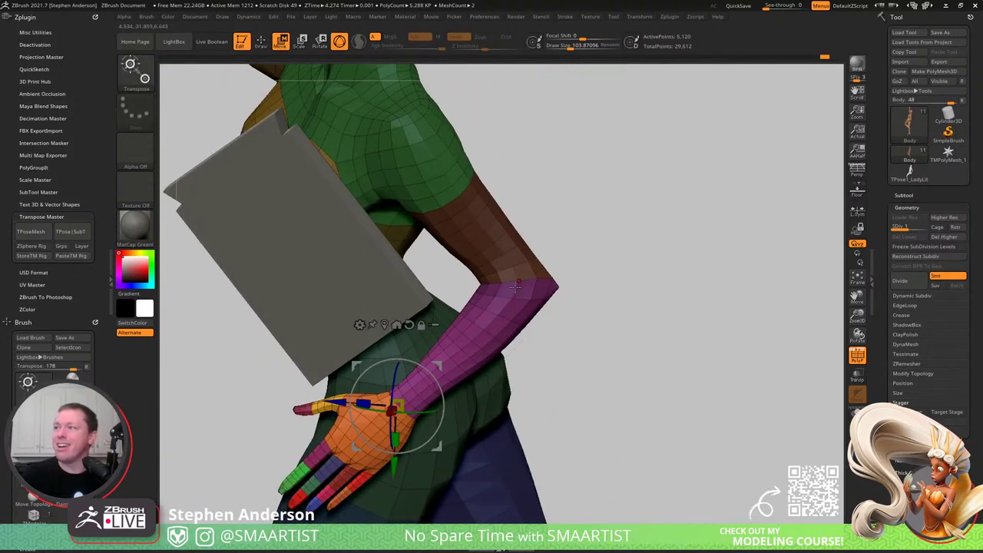
left_click(517, 285)
left_click_drag(544, 244, 558, 250)
right_click_drag(558, 251, 542, 289)
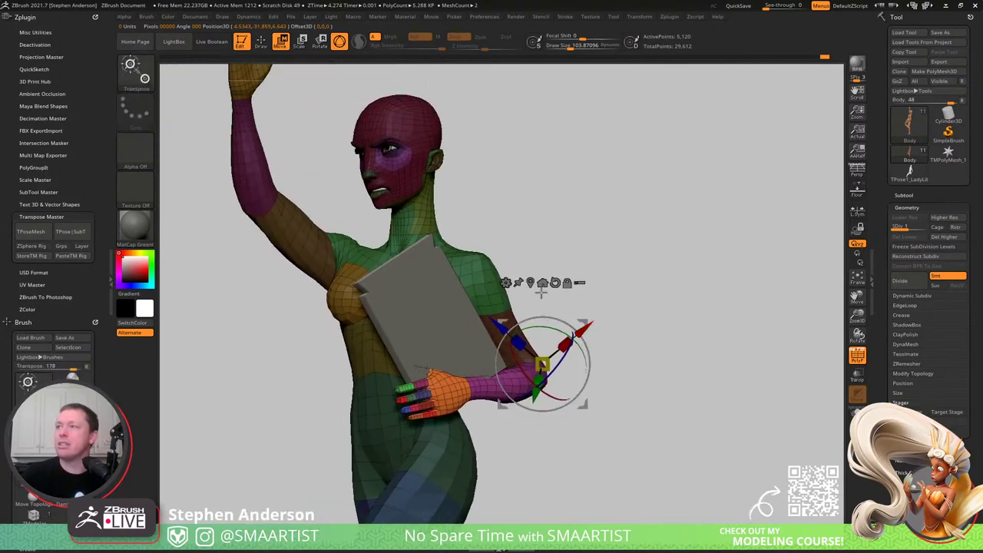
right_click_drag(531, 235, 530, 303, "alt")
left_click_drag(530, 303, 565, 310)
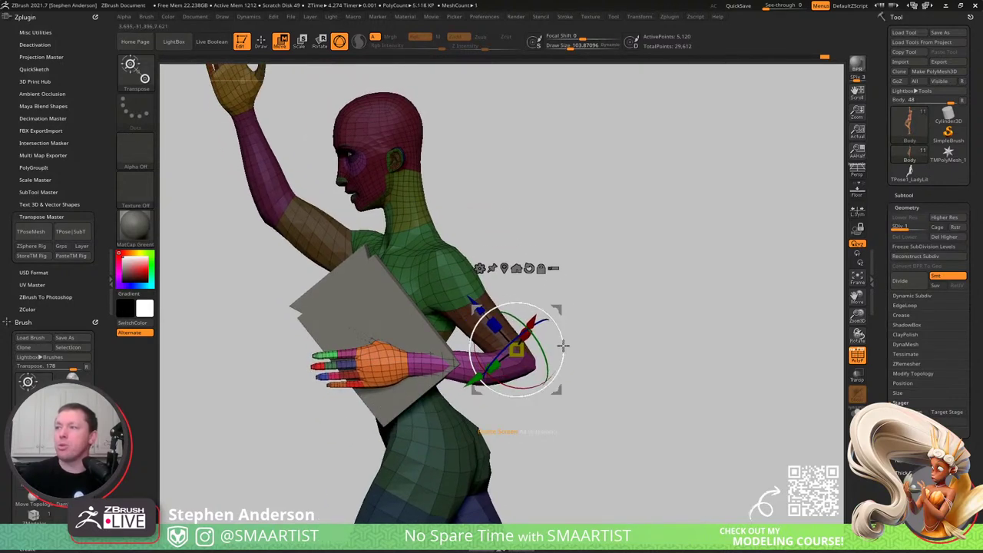
- Isolate the lowered upper arm and forearm, clear the existing mask, mask both parts, and show the whole body again
mouse_move(563, 346)
left_mouse_down()
mouse_move(622, 304)
mouse_move(577, 309)
mouse_move(571, 351)
mouse_move(603, 371)
mouse_move(594, 314)
mouse_move(566, 276)
mouse_move(529, 279)
mouse_move(589, 318)
mouse_move(566, 311)
mouse_move(576, 273)
left_mouse_up()
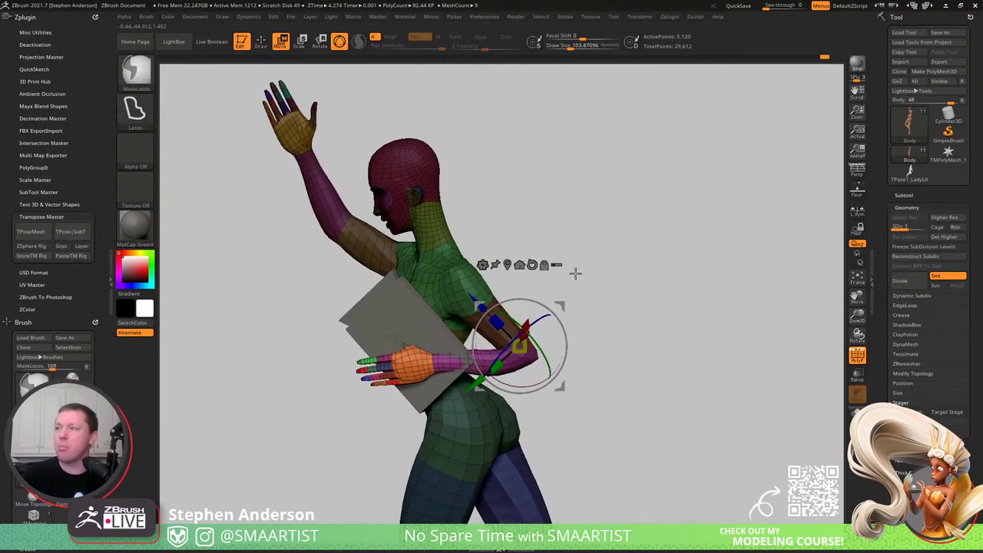
right_click_drag(575, 273, 604, 333, "ctrl")
key("q")
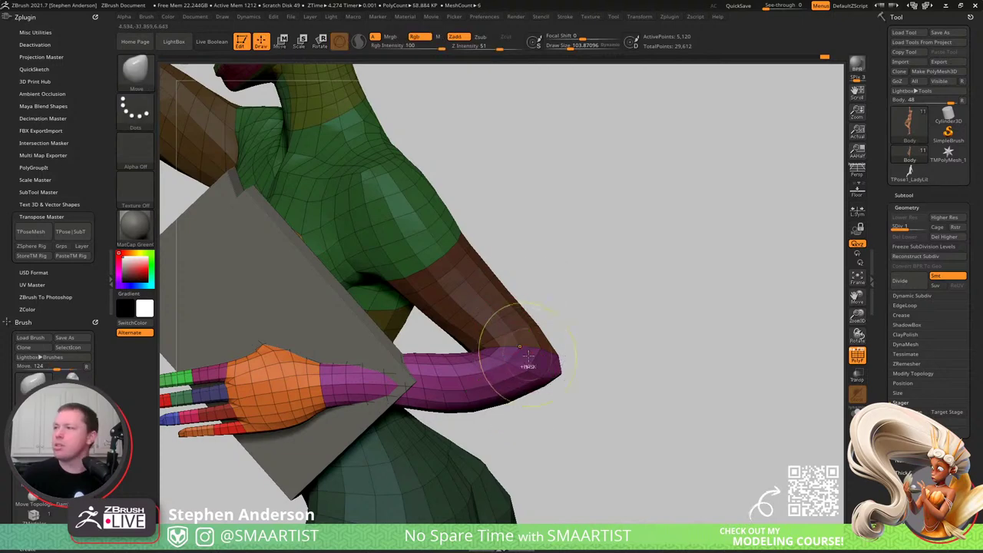
left_click(527, 350, "ctrl+shift")
right_click_drag(529, 348, 555, 285, "ctrl")
mouse_move(585, 257)
left_mouse_down("ctrl")
mouse_move(435, 267)
mouse_move(687, 396)
mouse_move(637, 272)
mouse_move(647, 305)
left_mouse_up("ctrl")
right_click_drag(537, 263, 565, 312, "ctrl")
left_click_drag(565, 312, 610, 308, "ctrl+shift")
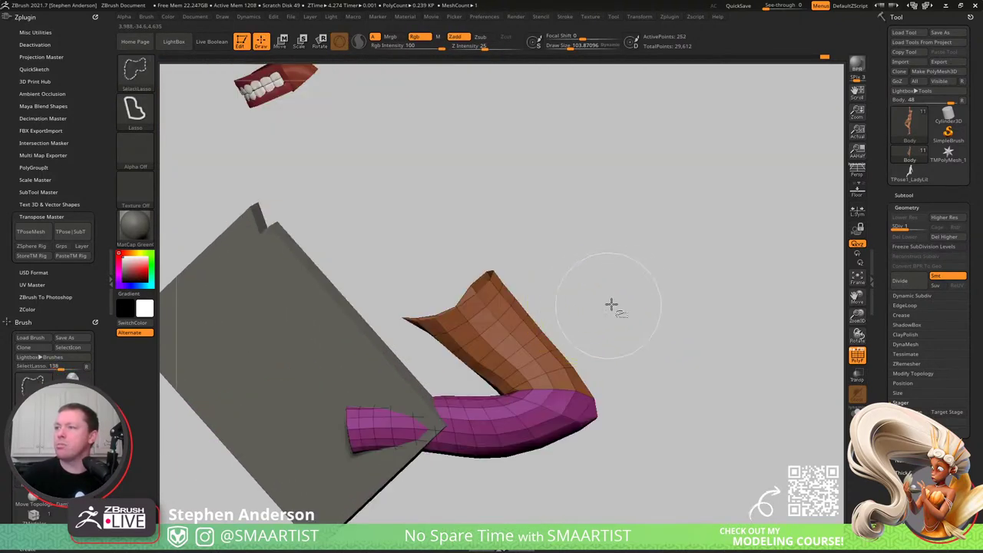
left_click(623, 292, "ctrl+shift")
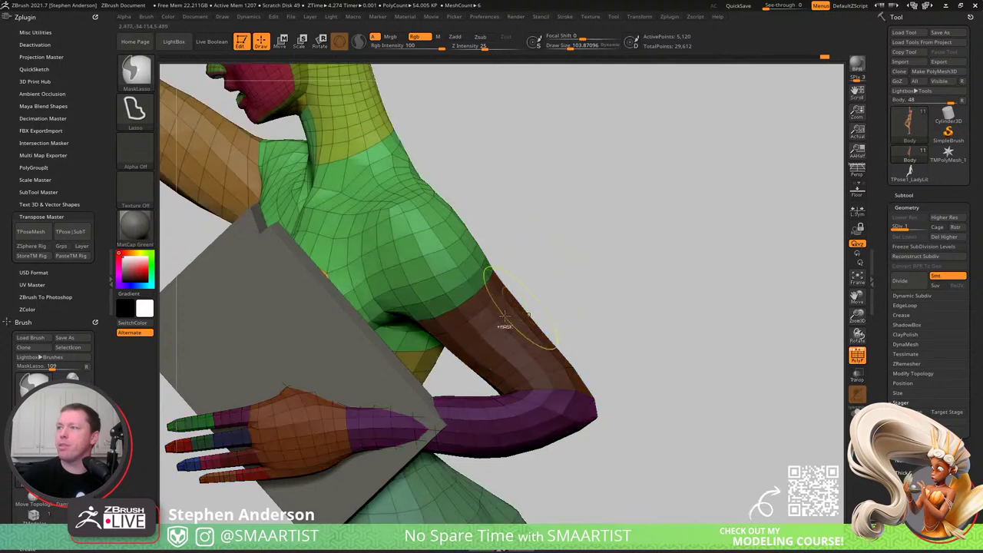
- Invert the mask in the Move transform mode to free the lowered arm, and reposition the arm from the shoulder
key("b")
key("m")
key("v")
key("w")
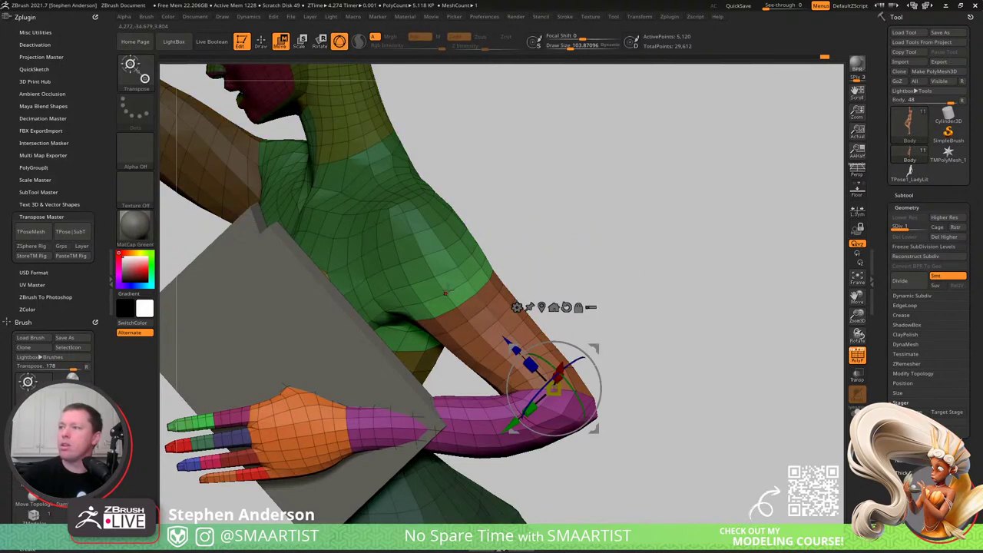
left_click(434, 261, "alt")
left_click_drag(474, 232, 528, 295)
left_click_drag(471, 306, 516, 415)
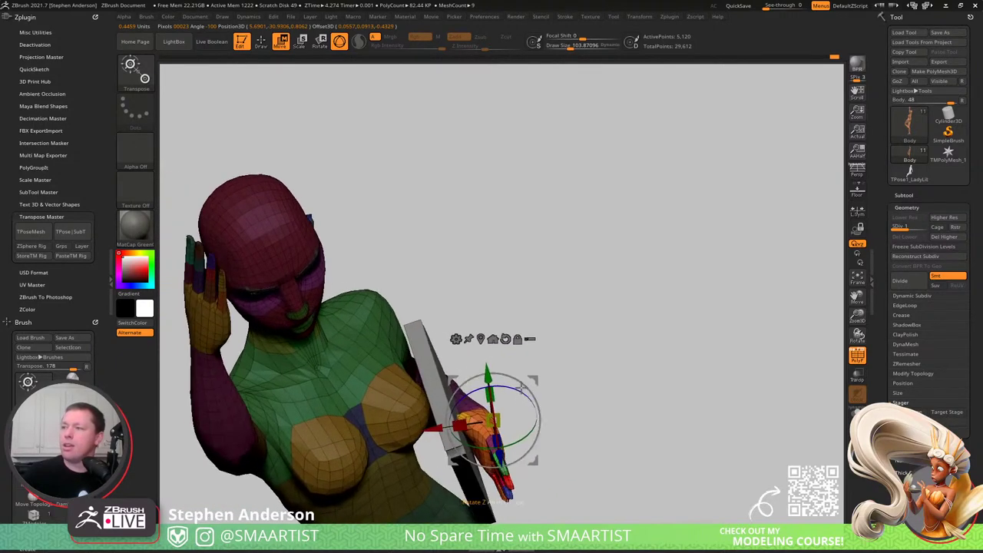
- Rotate the unmasked lowered hand at the wrist so that its palm follows the tablet's face
left_click_drag(532, 378, 485, 279)
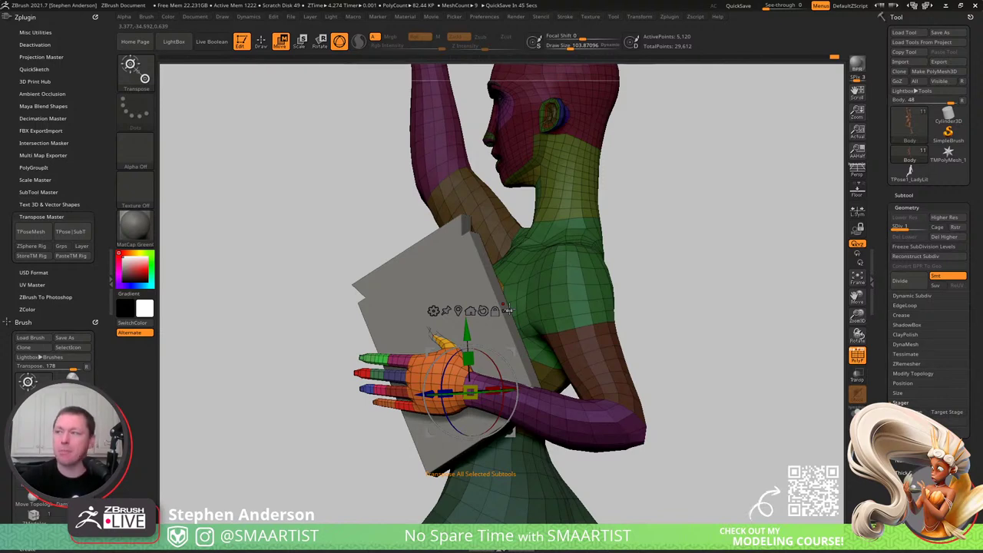
mouse_move(527, 310)
right_mouse_down()
mouse_move(567, 309)
mouse_move(546, 307)
right_mouse_up()
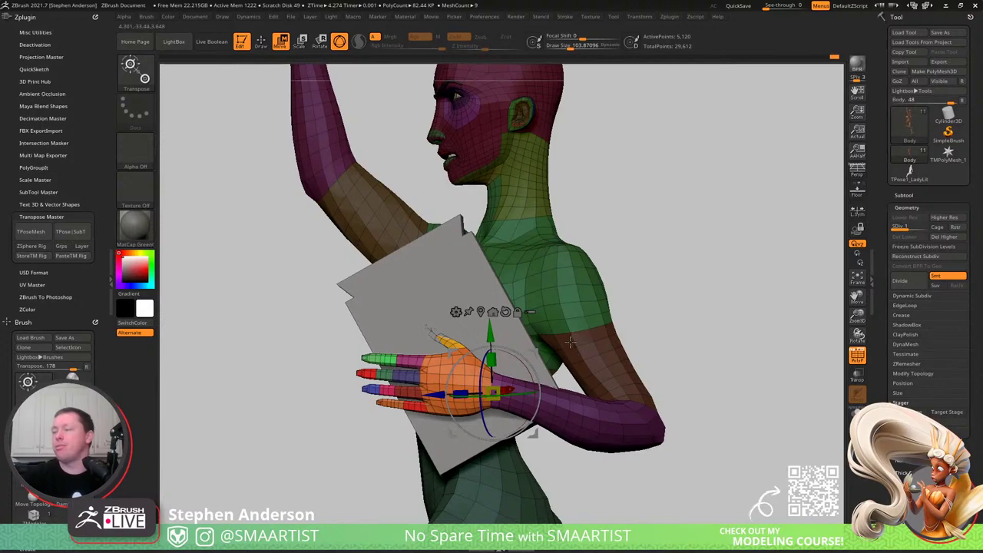
right_click_drag(547, 335, 606, 280)
right_click_drag(668, 277, 653, 297)
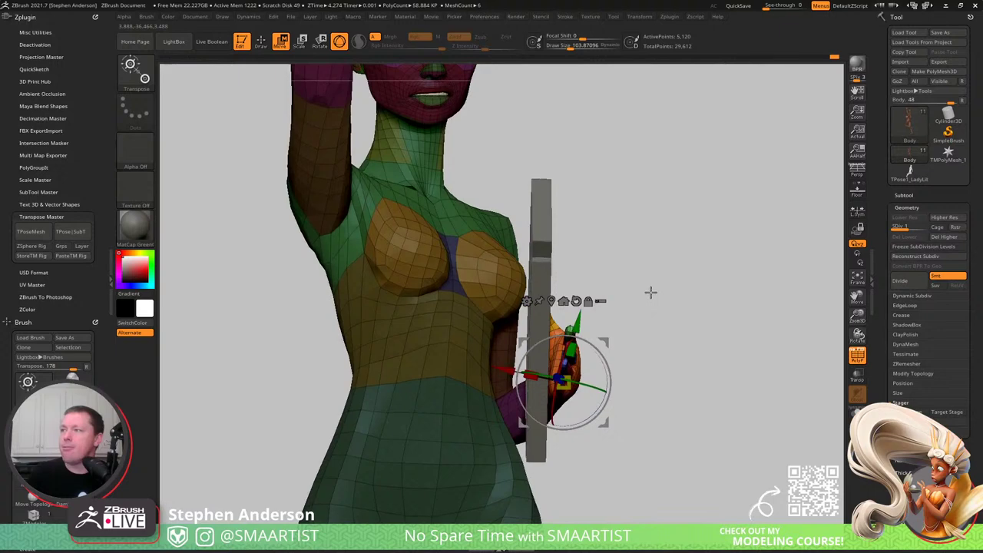
- Select the tablet subtool, store its placement as the home stage, and begin repositioning it with the transform gizmo
key("q")
left_click(554, 240, "alt")
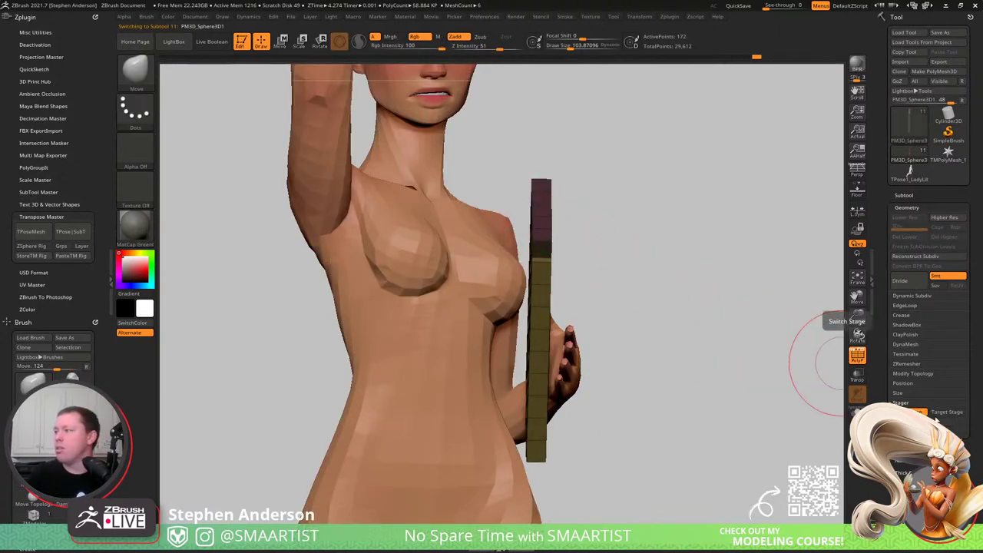
mouse_move(610, 259)
left_mouse_down()
mouse_move(611, 246)
mouse_move(609, 260)
left_mouse_up()
key("w")
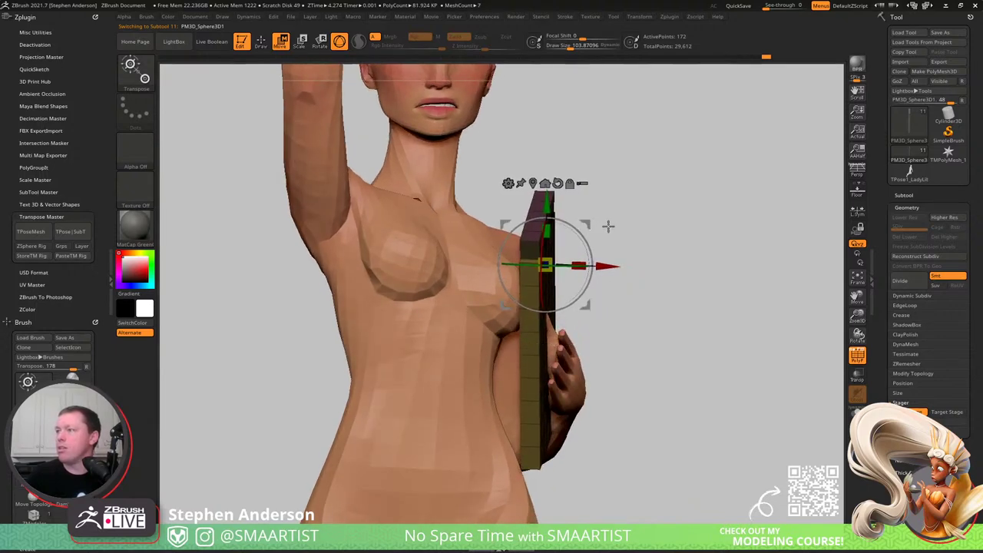
left_click_drag(607, 226, 662, 210)
left_click_drag(753, 246, 576, 328)
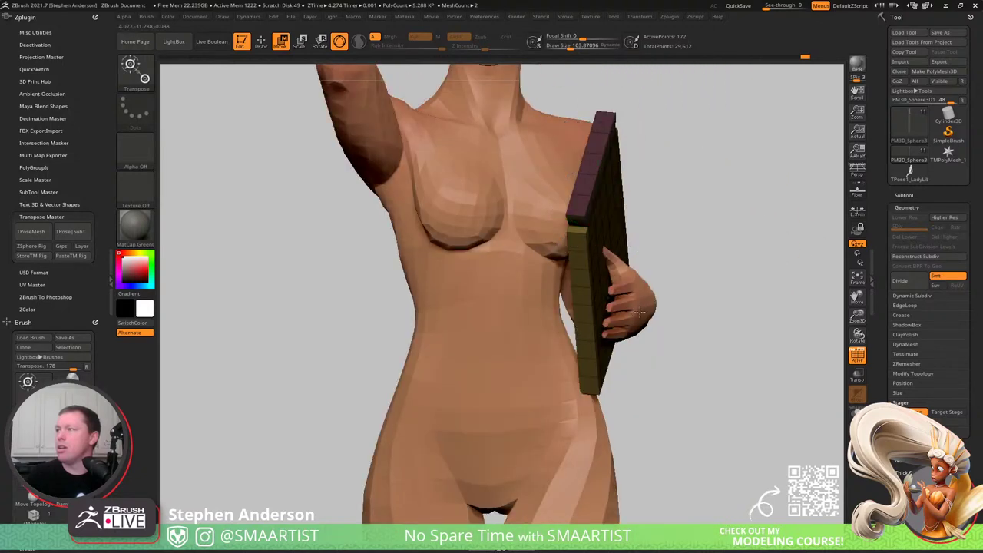
left_click_drag(640, 312, 599, 302)
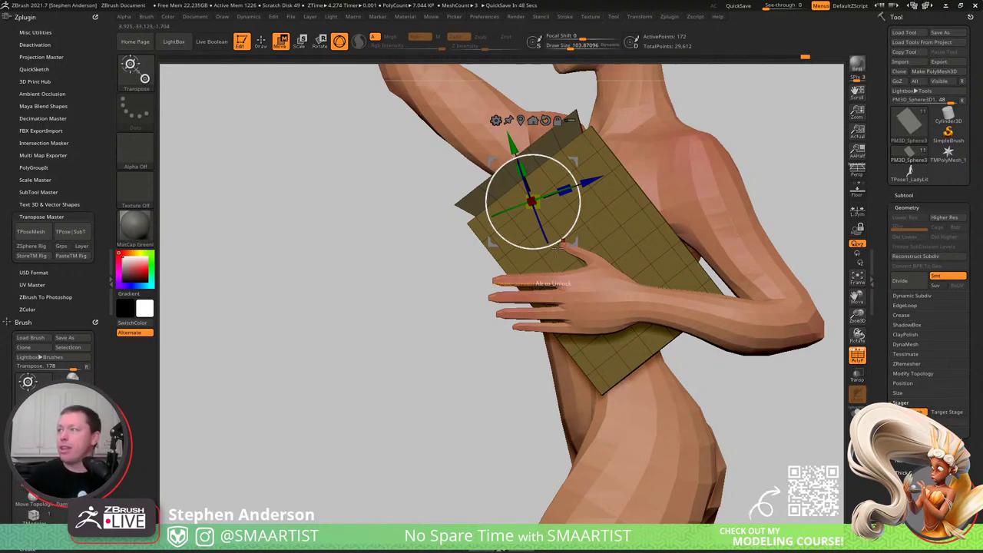
- Rotate the tablet with the gizmo so that it leans inward between the torso and the lowered hand
right_click_drag(638, 264, 679, 257)
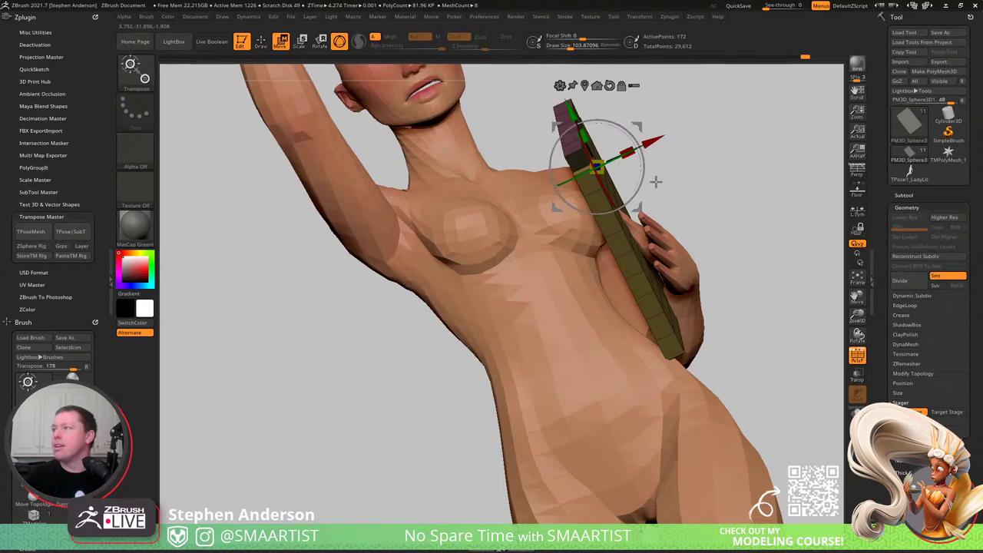
right_click_drag(655, 182, 624, 51)
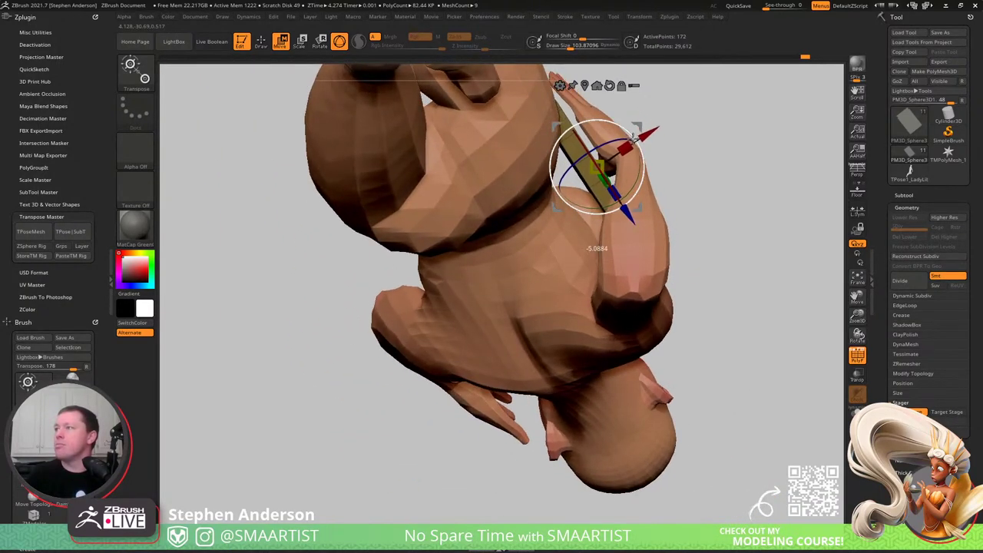
right_click_drag(611, 142, 645, 266)
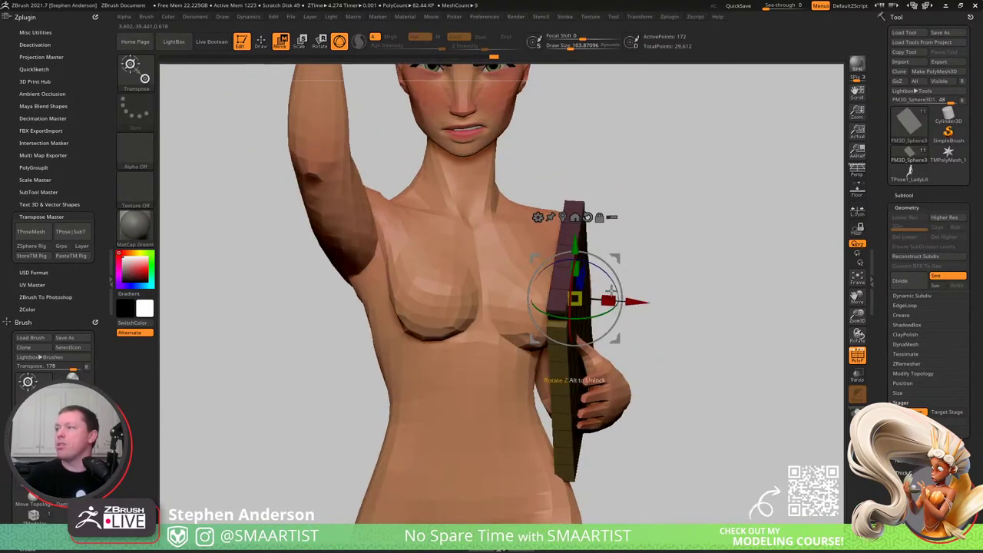
right_click_drag(603, 306, 644, 353)
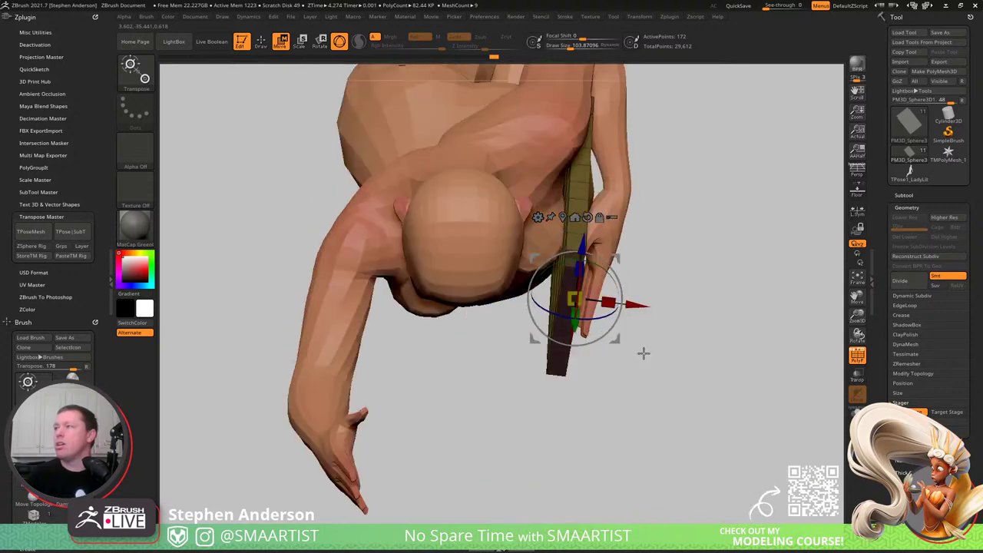
left_click_drag(607, 264, 601, 259)
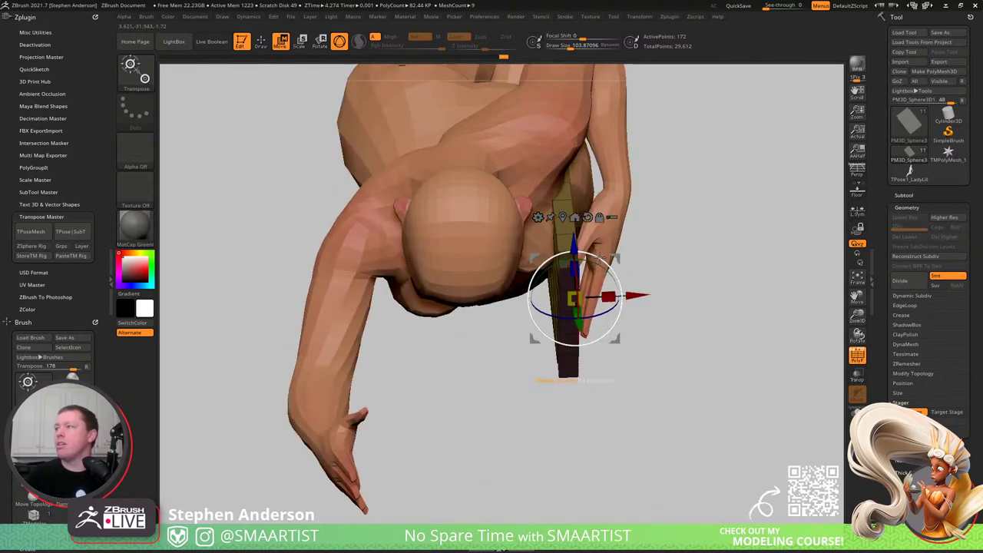
right_click_drag(630, 252, 639, 207)
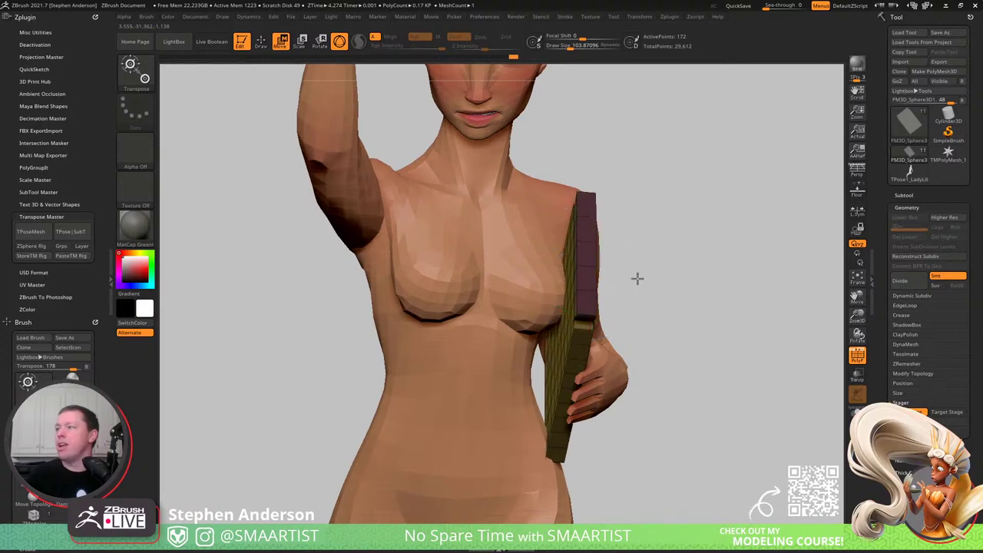
mouse_move(638, 279)
right_mouse_down()
mouse_move(633, 352)
mouse_move(628, 246)
mouse_move(644, 222)
mouse_move(648, 164)
mouse_move(667, 197)
mouse_move(638, 245)
mouse_move(725, 279)
mouse_move(639, 217)
mouse_move(635, 193)
mouse_move(628, 269)
mouse_move(638, 272)
mouse_move(619, 332)
mouse_move(628, 454)
right_mouse_up()
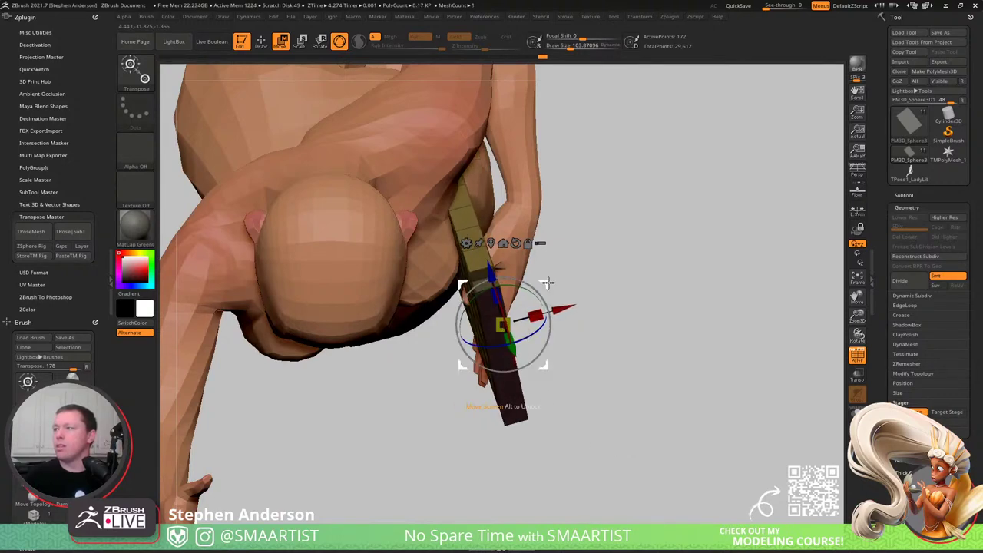
- Shift the tablet into the crook of the lowered arm and store this placement as its target stage
right_click_drag(562, 273, 497, 293)
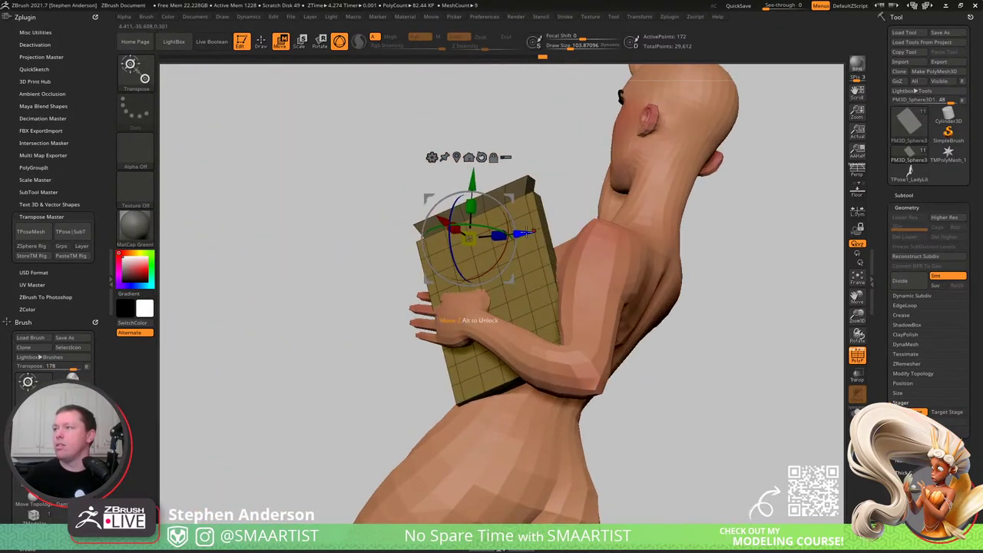
right_click_drag(501, 199, 511, 151)
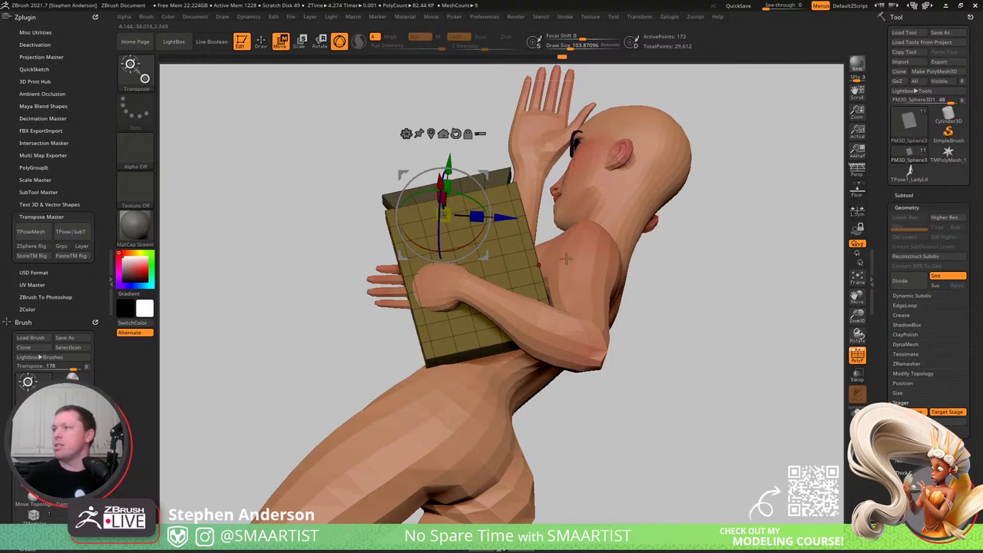
mouse_move(566, 259)
right_mouse_down()
mouse_move(564, 327)
mouse_move(580, 359)
right_mouse_up()
key("q")
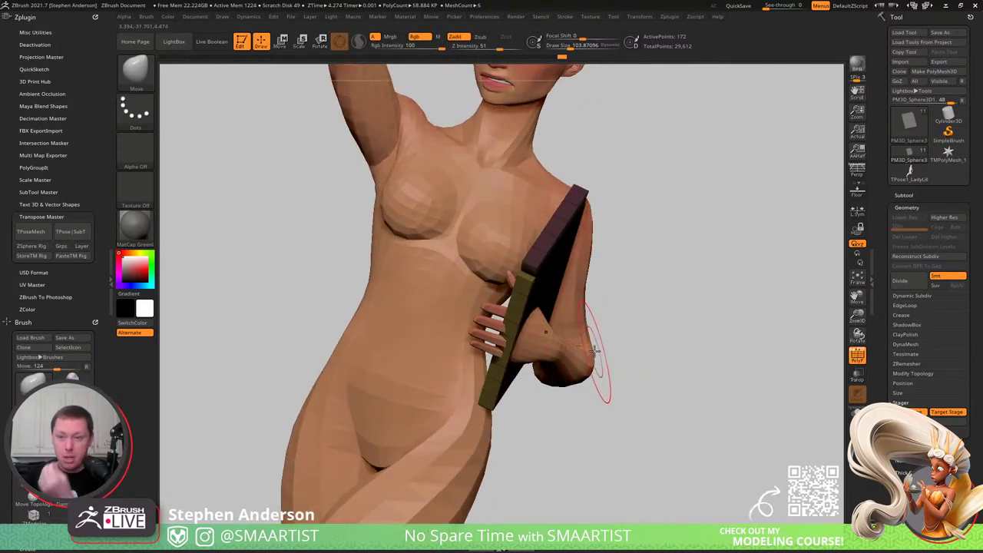
mouse_move(597, 336)
right_mouse_down()
mouse_move(615, 274)
mouse_move(630, 310)
mouse_move(615, 287)
mouse_move(594, 292)
mouse_move(634, 292)
mouse_move(650, 272)
mouse_move(678, 331)
mouse_move(643, 310)
mouse_move(642, 324)
right_mouse_up()
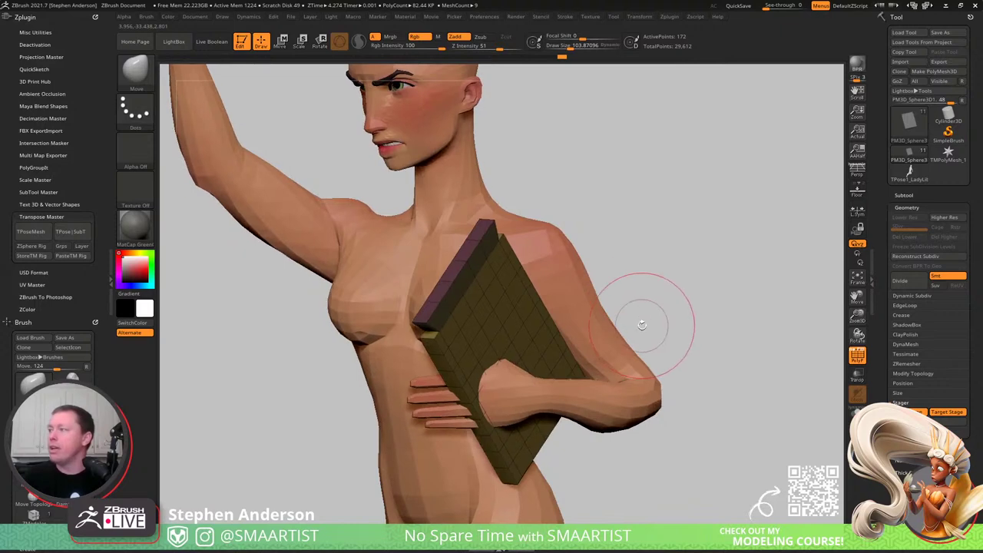
- Select the body again, mask everything except the lowered forearm and hand, and rotate them at the elbow toward the tablet
left_click(638, 383, "alt")
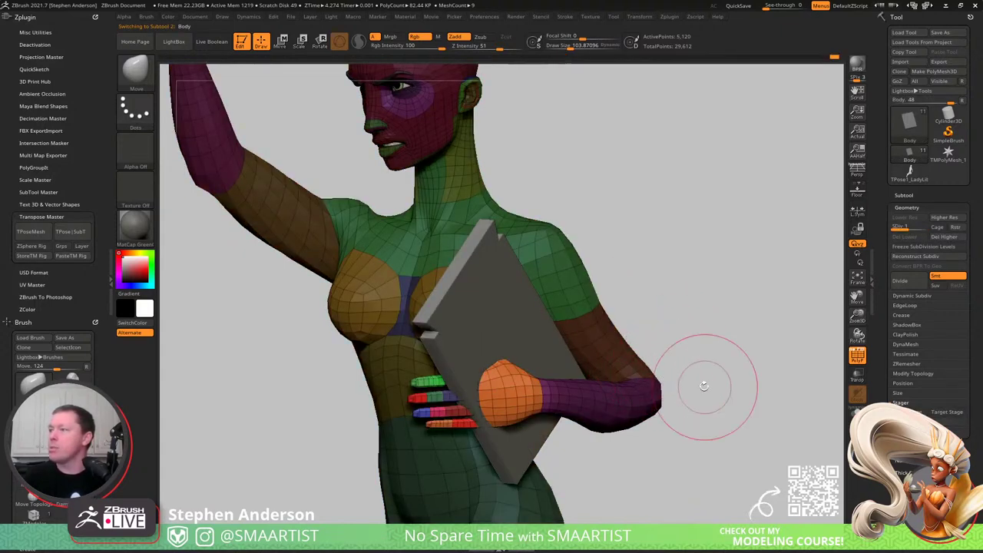
right_click_drag(663, 382, 628, 391)
key("w")
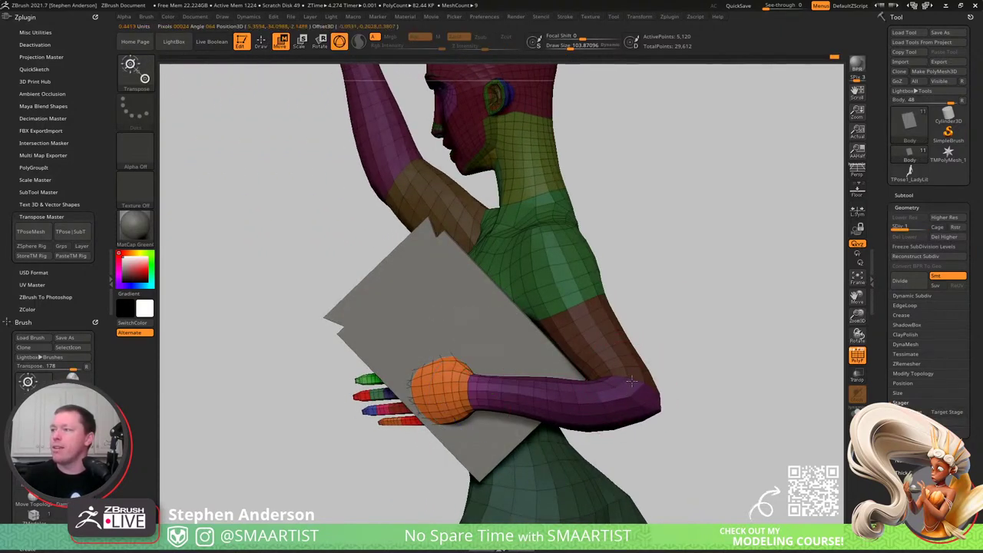
right_click_drag(575, 379, 547, 333)
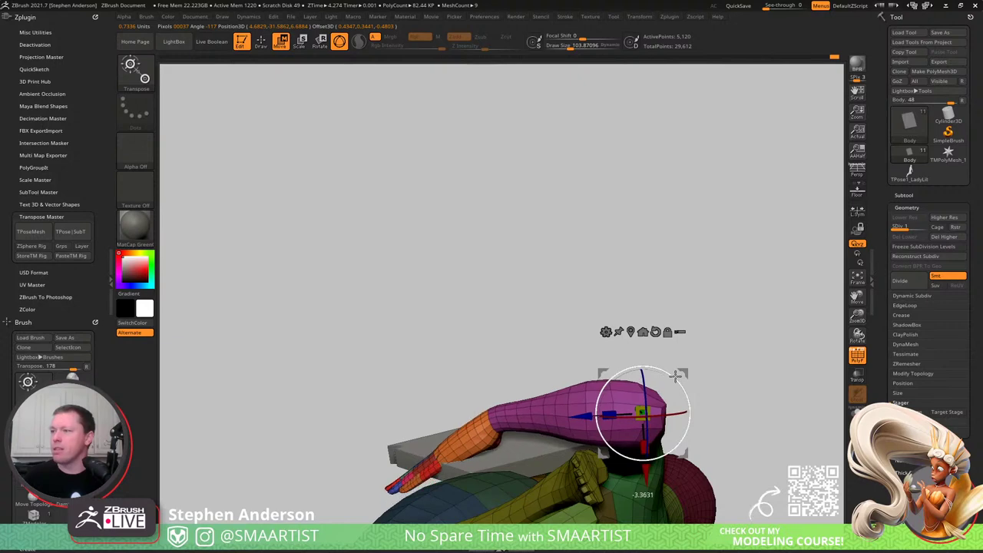
right_click_drag(680, 366, 571, 361)
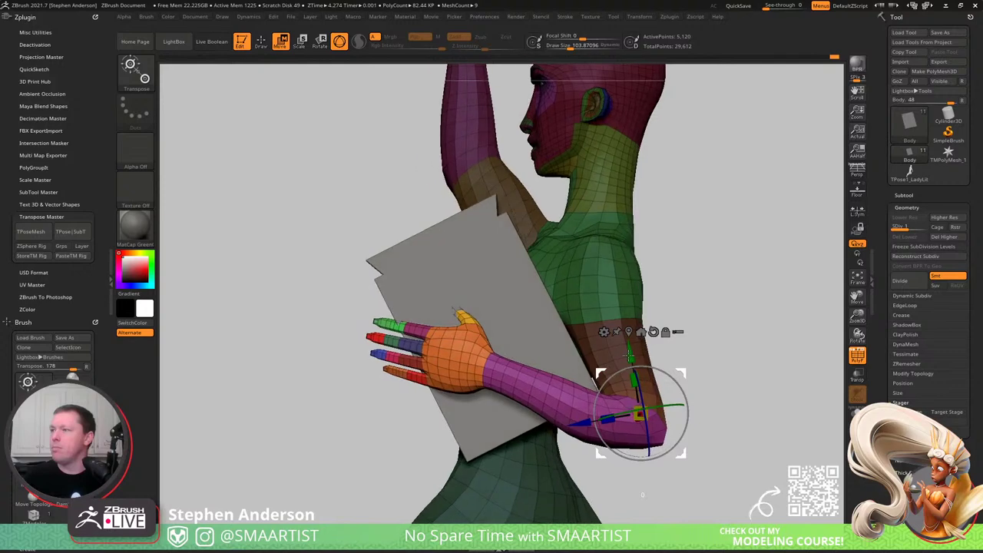
- Mask the lowered forearm up to the wrist, place the gizmo there, and rotate the hand against the tablet
right_click_drag(454, 306, 644, 336)
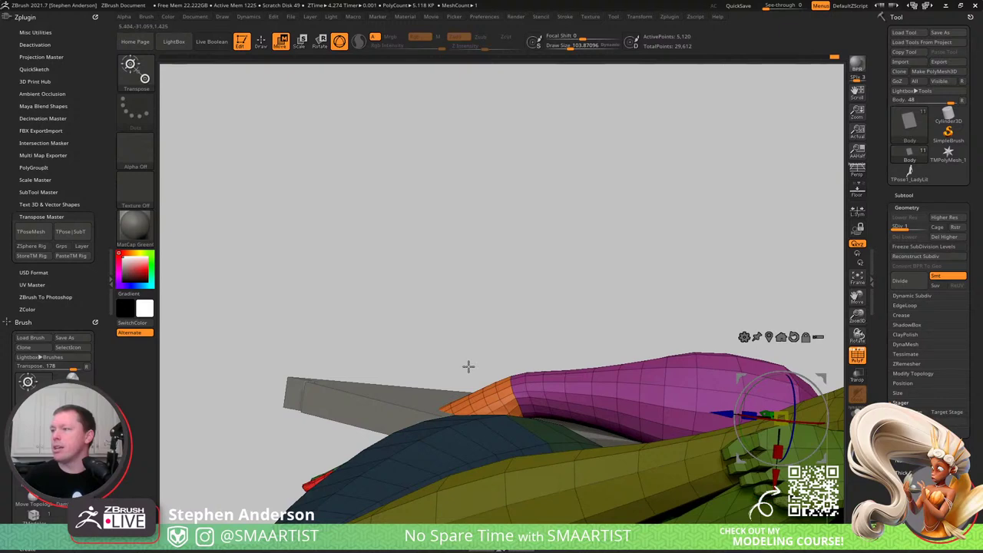
left_click(513, 391, "ctrl")
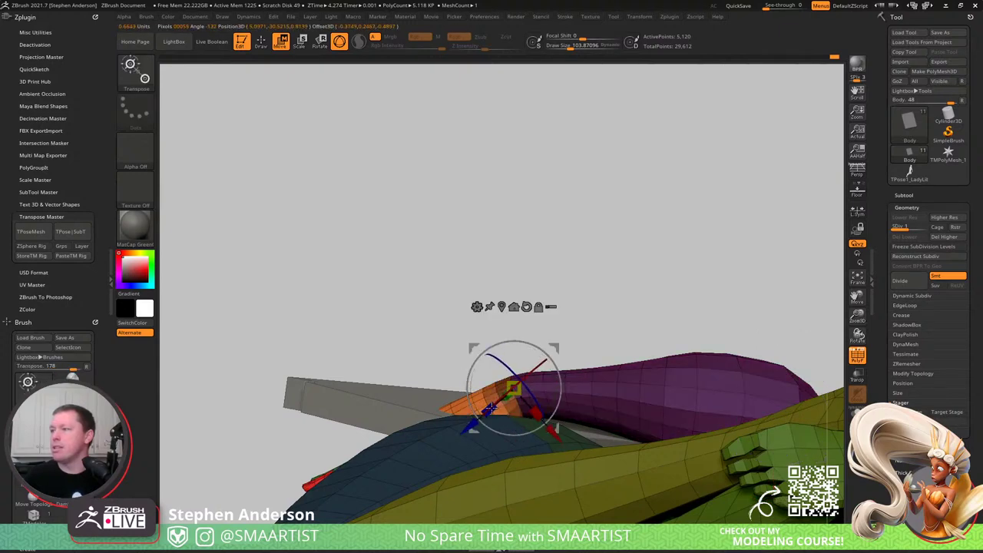
right_click_drag(546, 375, 590, 277)
right_click(553, 373)
- Unmask the lowered arm's shoulder with a lasso, mask the area beside the shoulder blade, and invert the mask
left_click(591, 277)
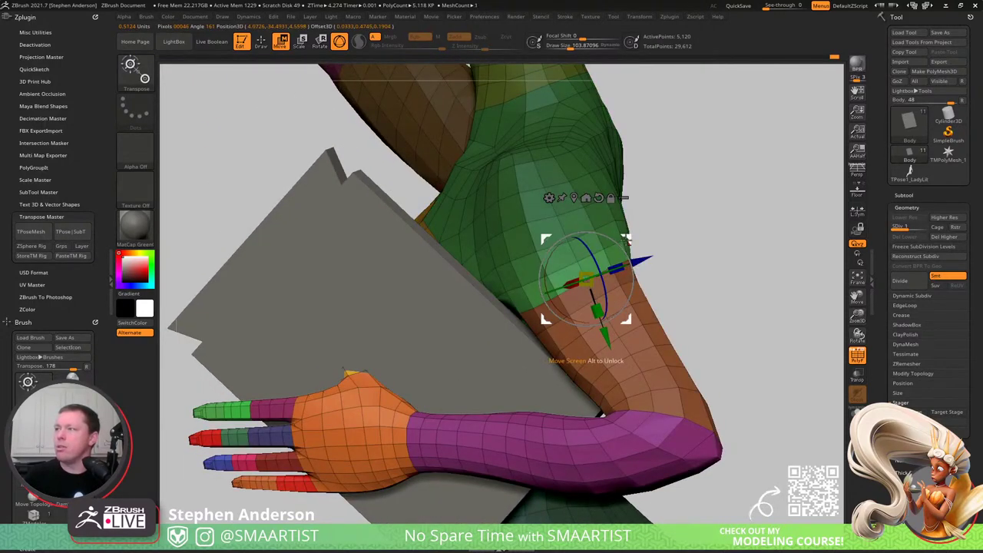
right_click_drag(619, 228, 638, 213)
left_click_drag(601, 123, 529, 141, "ctrl")
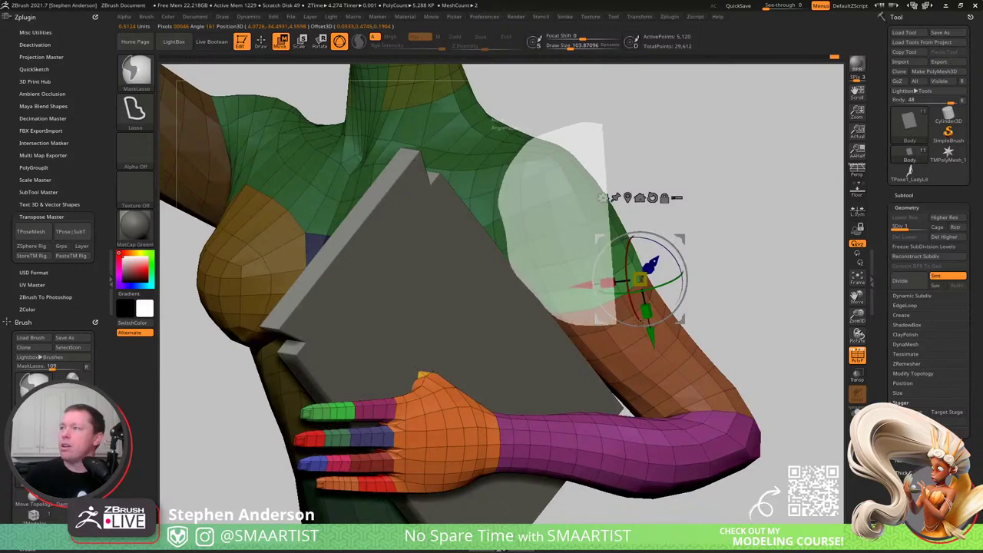
left_click_drag(615, 324, 735, 181, "ctrl+alt")
right_click_drag(735, 161, 710, 164)
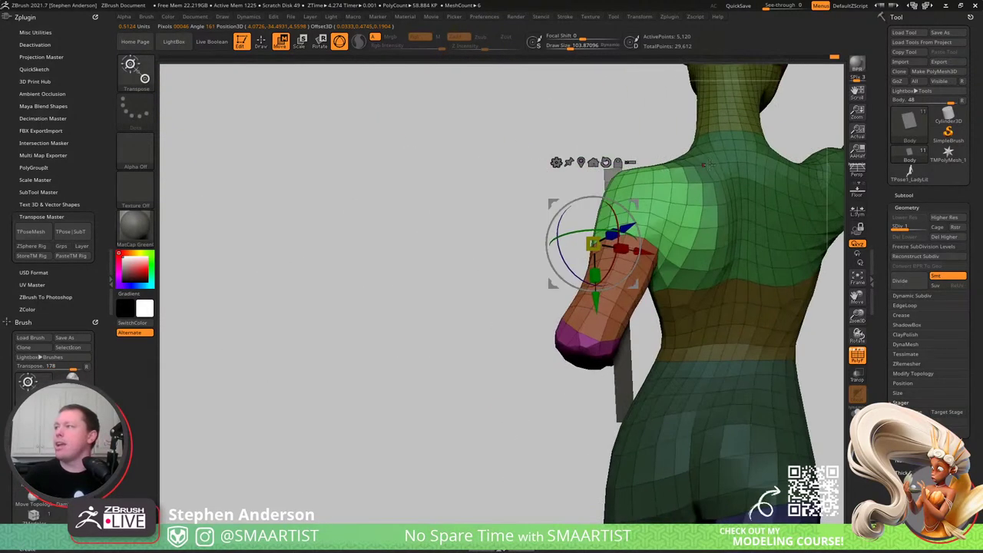
mouse_move(773, 200)
left_mouse_down("ctrl")
mouse_move(682, 199)
mouse_move(678, 154)
left_mouse_up("ctrl")
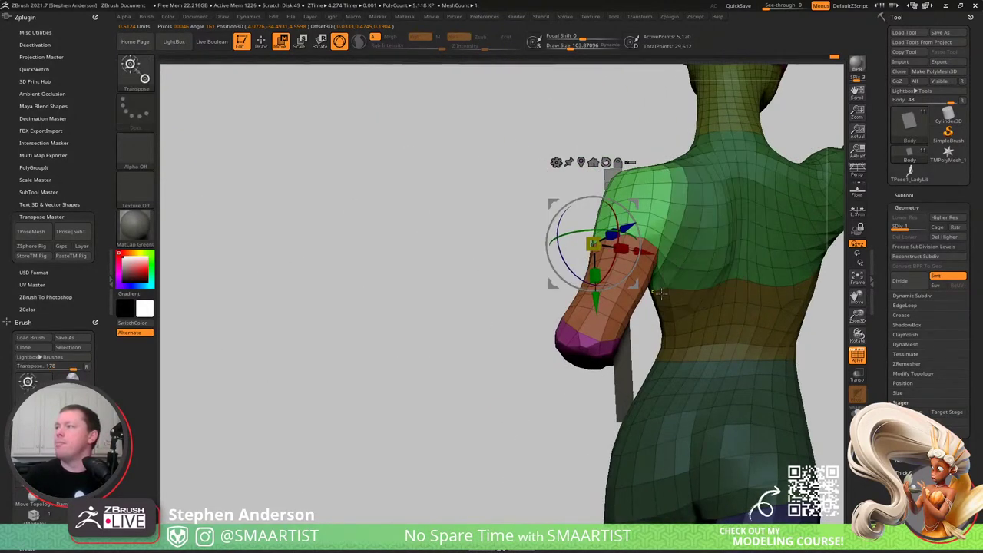
left_click(605, 114, "ctrl")
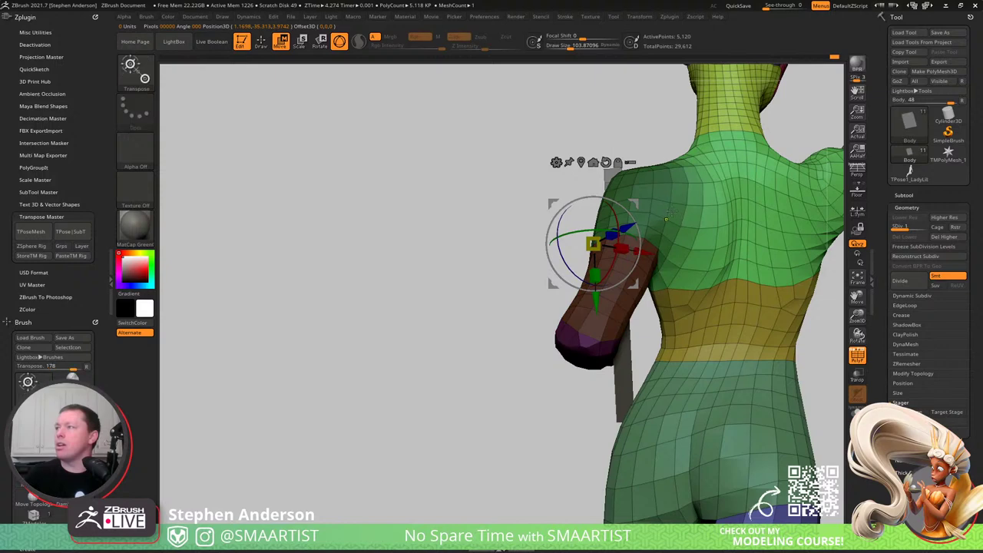
- Adjust the lowered arm's shoulder, and rotate the forearm and hand at the elbow against the tablet
left_click(639, 127, "ctrl")
left_click_drag(651, 201, 639, 157)
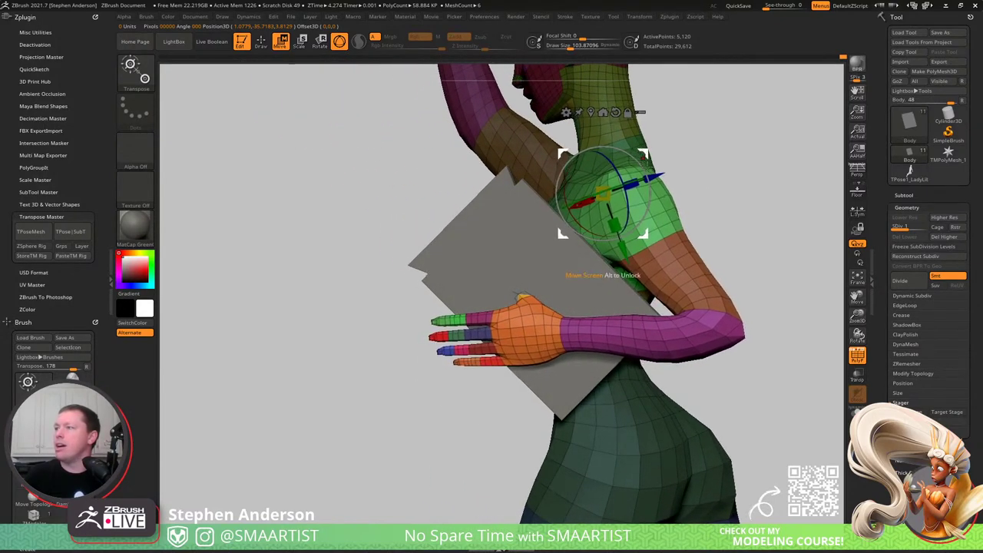
right_click_drag(647, 160, 744, 391)
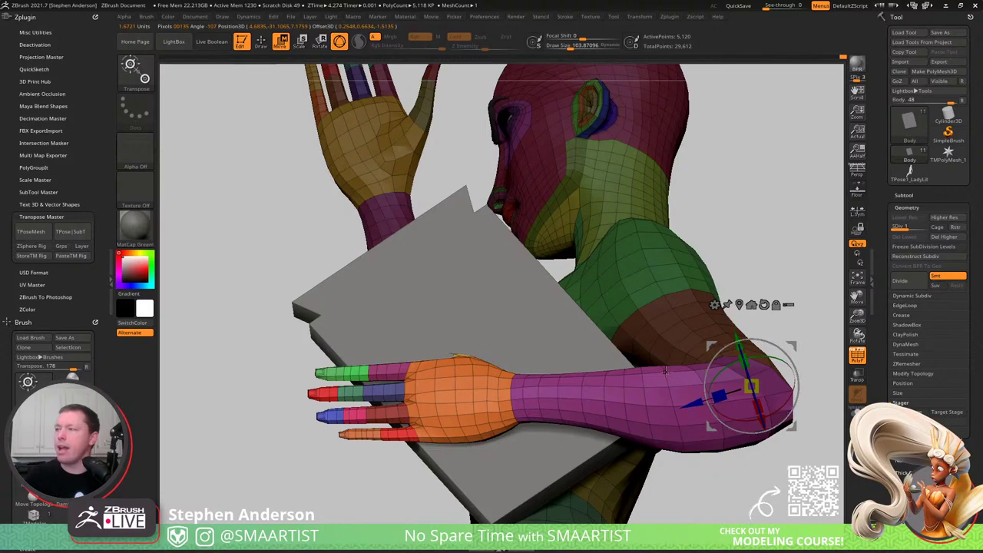
mouse_move(666, 372)
right_mouse_down()
mouse_move(659, 404)
mouse_move(676, 322)
mouse_move(682, 341)
mouse_move(662, 385)
right_mouse_up()
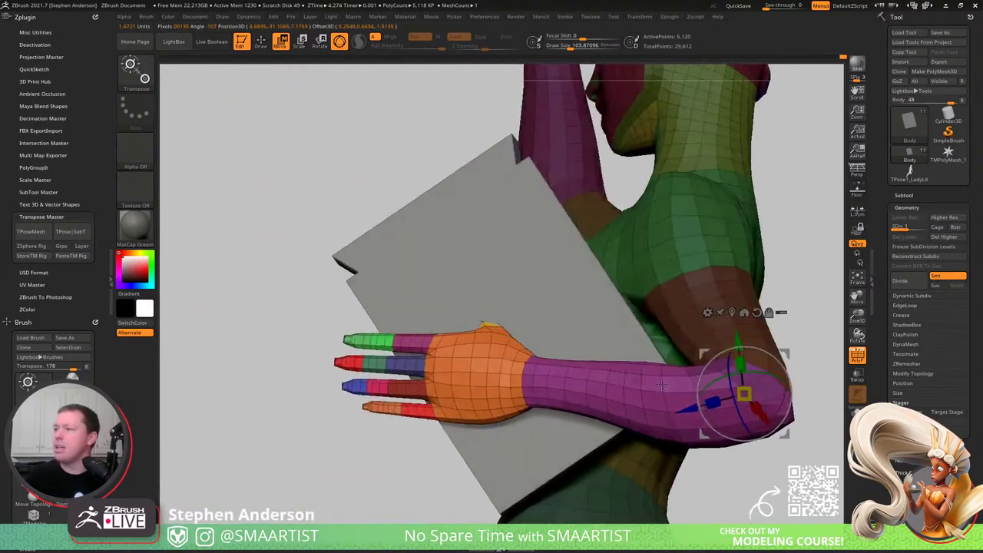
left_click_drag(660, 385, 669, 388)
right_click_drag(668, 388, 664, 366)
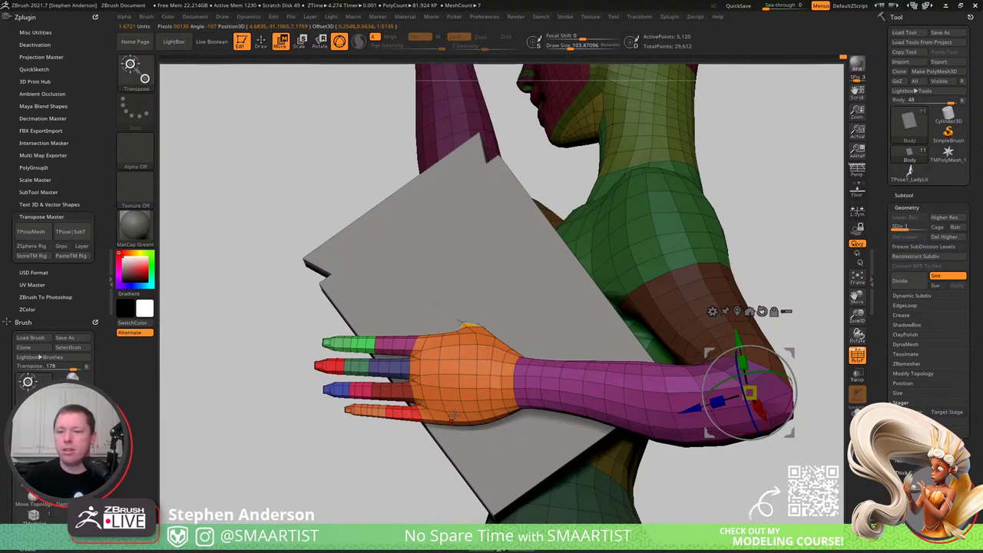
- Return to drawing mode, check the pose from the front without the wireframe, and raise the body to subdivision level 2
mouse_move(474, 384)
right_mouse_down()
mouse_move(487, 356)
mouse_move(472, 346)
mouse_move(508, 389)
mouse_move(491, 346)
mouse_move(433, 346)
mouse_move(445, 232)
mouse_move(512, 258)
mouse_move(516, 318)
mouse_move(536, 345)
mouse_move(480, 265)
mouse_move(496, 314)
mouse_move(575, 351)
right_mouse_up()
key("shift+f")
key("q")
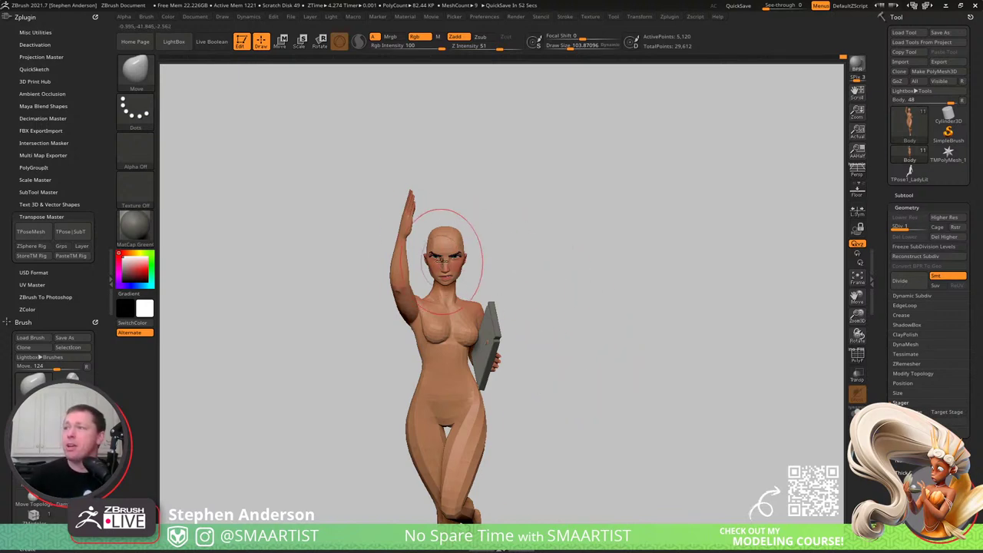
right_click_drag(442, 260, 530, 367)
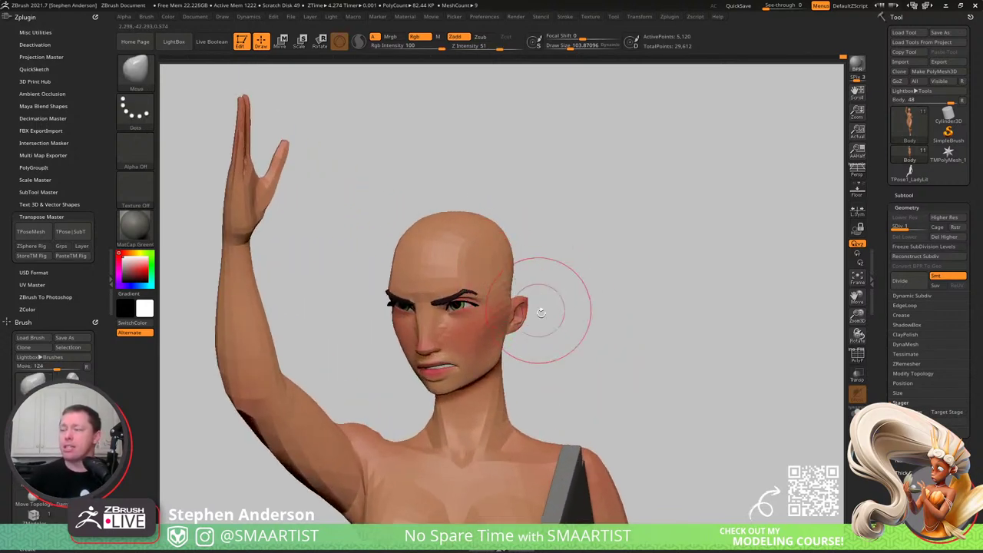
mouse_move(249, 225)
right_mouse_down()
mouse_move(228, 211)
mouse_move(332, 282)
mouse_move(371, 233)
mouse_move(467, 271)
mouse_move(401, 278)
mouse_move(482, 365)
mouse_move(351, 214)
mouse_move(399, 219)
mouse_move(457, 275)
mouse_move(428, 366)
mouse_move(380, 361)
mouse_move(393, 327)
mouse_move(428, 358)
mouse_move(426, 381)
mouse_move(485, 443)
mouse_move(481, 404)
mouse_move(525, 434)
right_mouse_up()
key("shift+f")
key("d")
key("shift+f")
key("shift+f")
- Mask the whole body except for a vertical strip of edge loops down each side of the abdomen
mouse_move(460, 438)
right_mouse_down()
mouse_move(410, 275)
mouse_move(358, 308)
right_mouse_up()
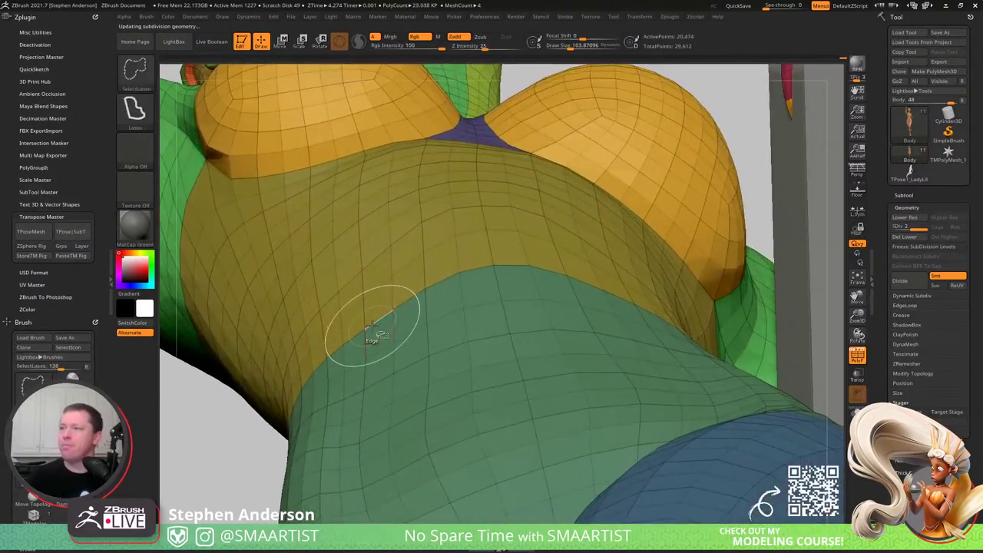
left_click(371, 332)
mouse_move(577, 295)
right_mouse_down()
mouse_move(550, 292)
mouse_move(584, 297)
mouse_move(569, 275)
right_mouse_up()
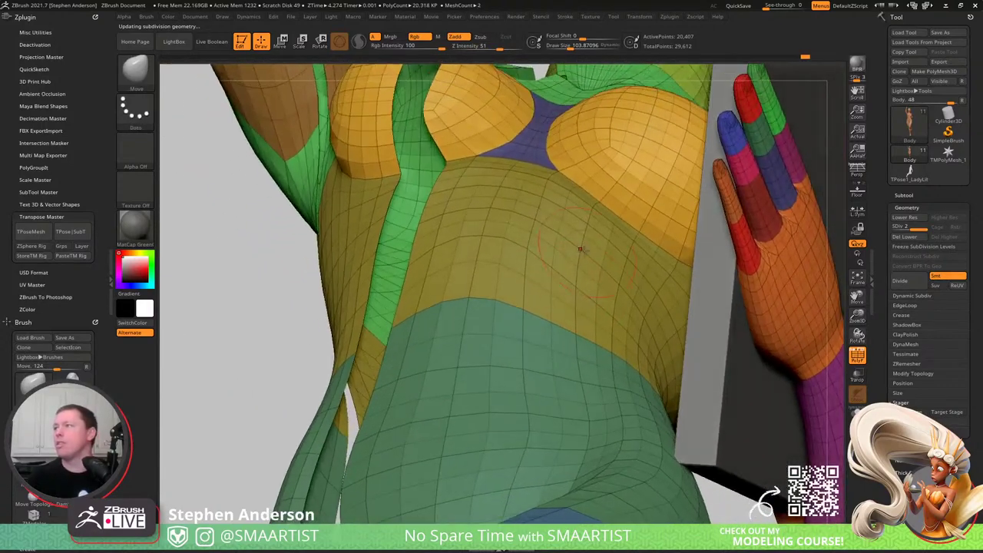
key("ctrl+shift")
left_click(583, 294)
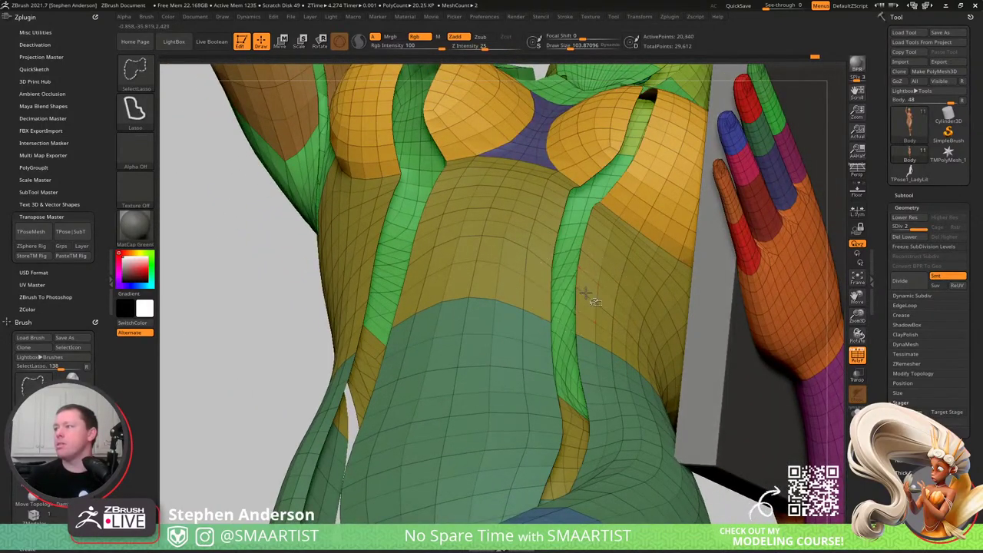
left_click(586, 293, "ctrl+shift")
key("ctrl+s")
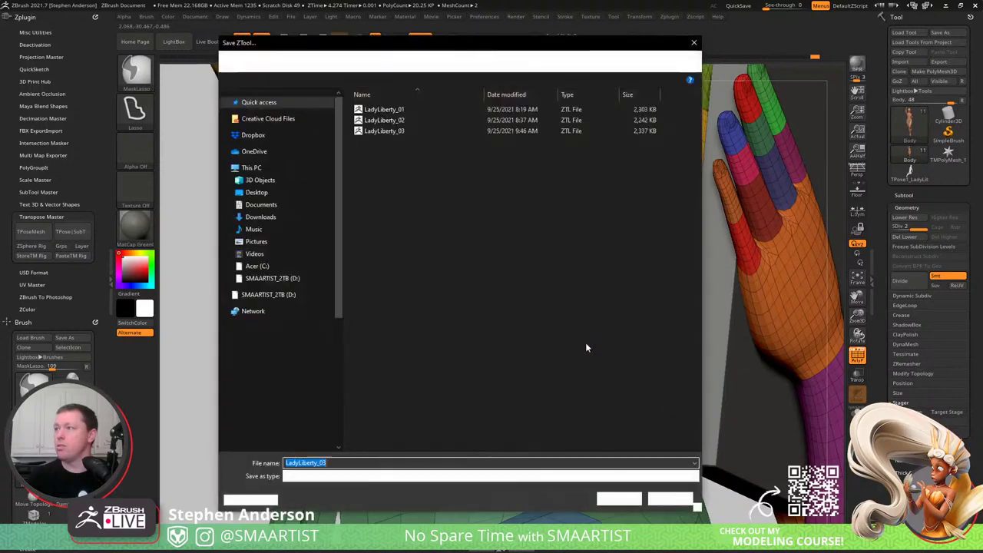
left_click(677, 500)
key("ctrl+a")
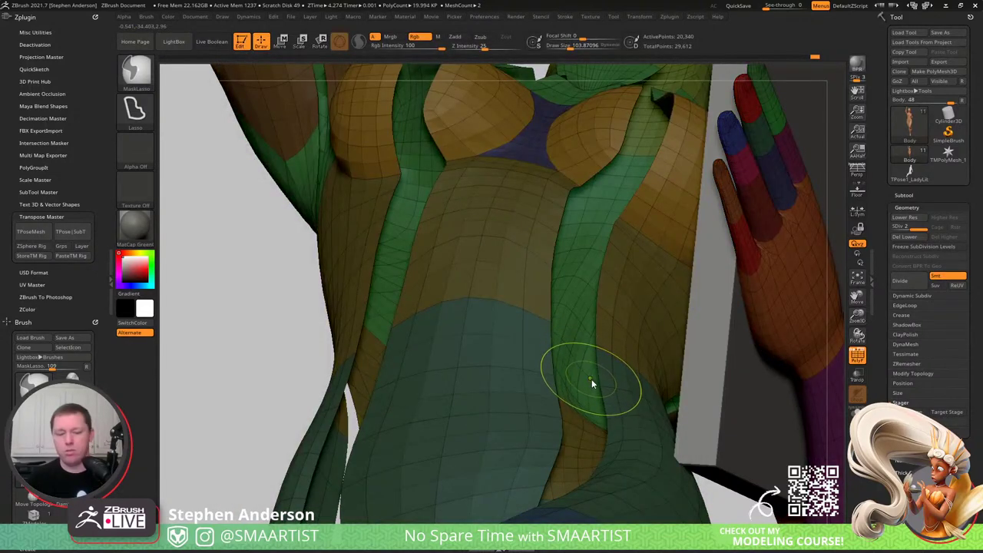
left_click(220, 303, "ctrl+shift")
- Shape the unmasked vertical strips of the abdomen with the Move brush, reducing the draw size to about 45
mouse_move(569, 338)
right_mouse_down()
mouse_move(573, 246)
mouse_move(591, 306)
right_mouse_up()
right_click_drag(390, 353, 386, 341)
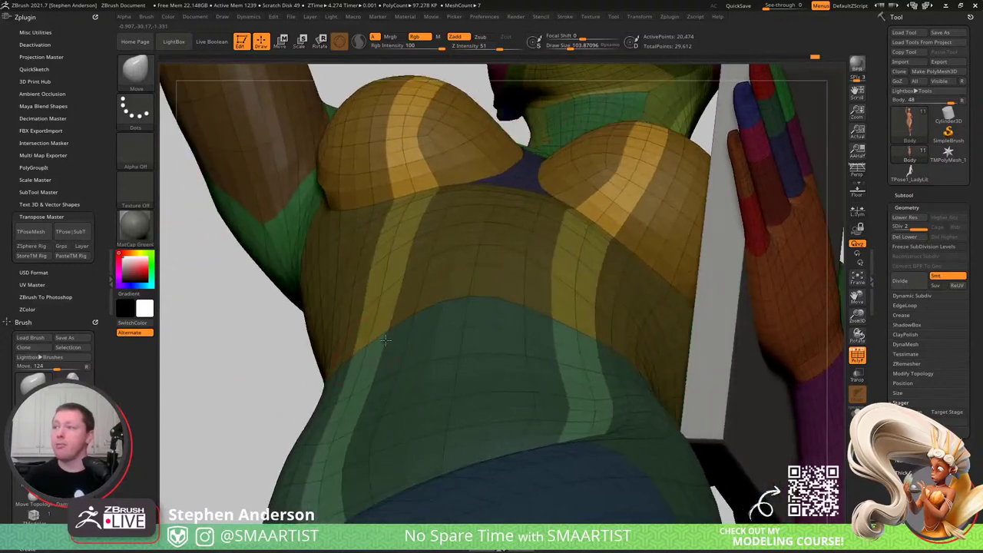
left_click_drag(370, 350, 375, 352)
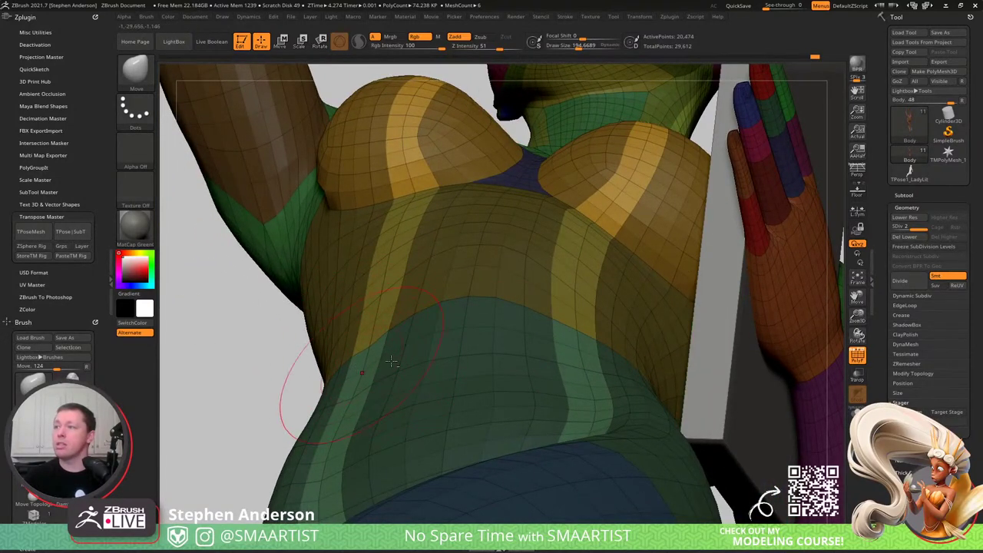
right_click_drag(575, 349, 752, 295)
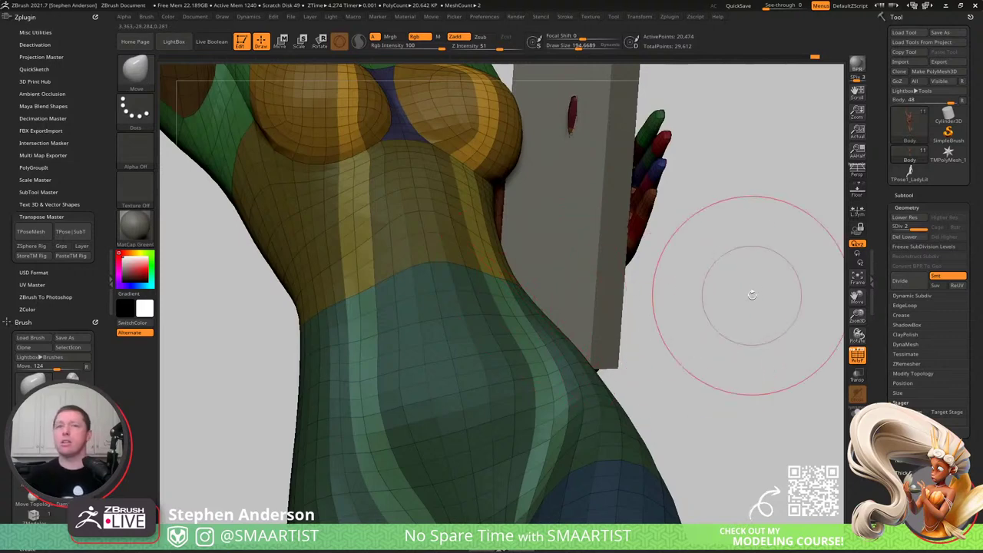
mouse_move(654, 332)
right_mouse_down()
mouse_move(648, 345)
mouse_move(497, 308)
mouse_move(526, 324)
mouse_move(511, 309)
mouse_move(586, 329)
mouse_move(531, 310)
mouse_move(528, 322)
right_mouse_up()
key("s")
left_click_drag(528, 326, 525, 325)
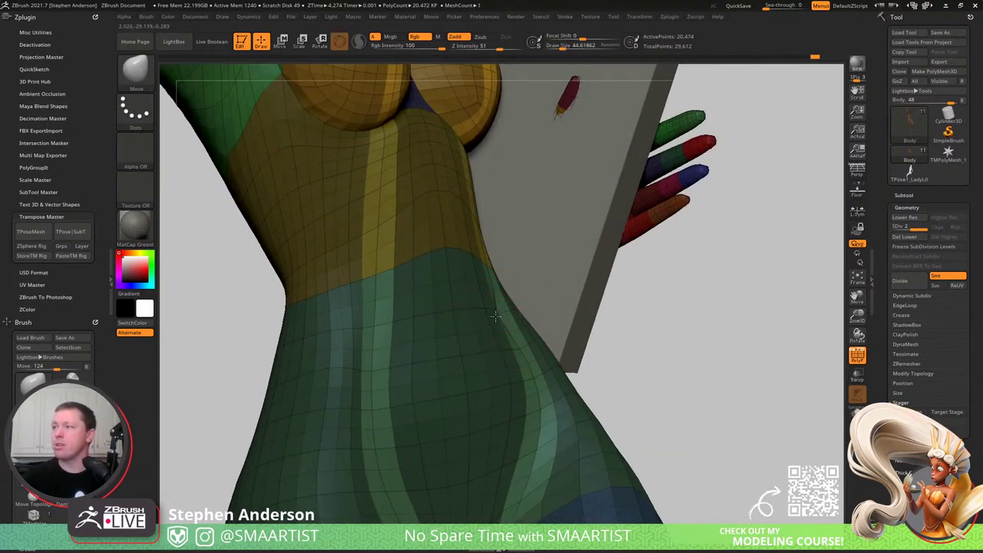
- Clear the mask, mask all but the edge loops around the lower abdomen and hip, and lasso-mask their junction at the waist
left_click_drag(675, 329, 719, 397, "ctrl")
mouse_move(553, 338)
right_mouse_down()
mouse_move(478, 340)
mouse_move(501, 323)
mouse_move(474, 303)
mouse_move(472, 330)
mouse_move(485, 331)
right_mouse_up()
left_click(477, 306, "ctrl+shift")
left_click(497, 330, "ctrl+shift")
key("ctrl+a")
left_click(486, 330, "ctrl+shift")
key("ctrl")
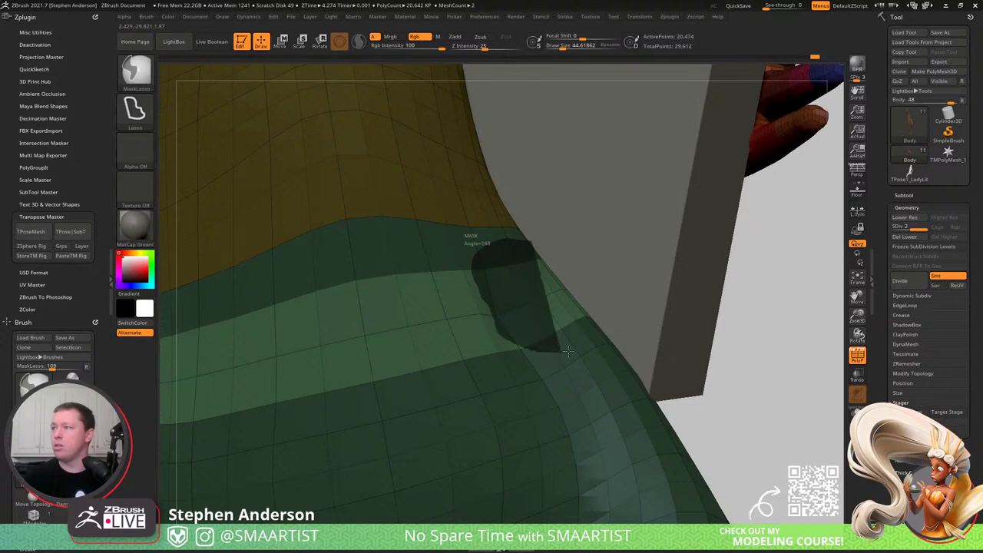
left_click_drag(569, 352, 562, 259, "ctrl")
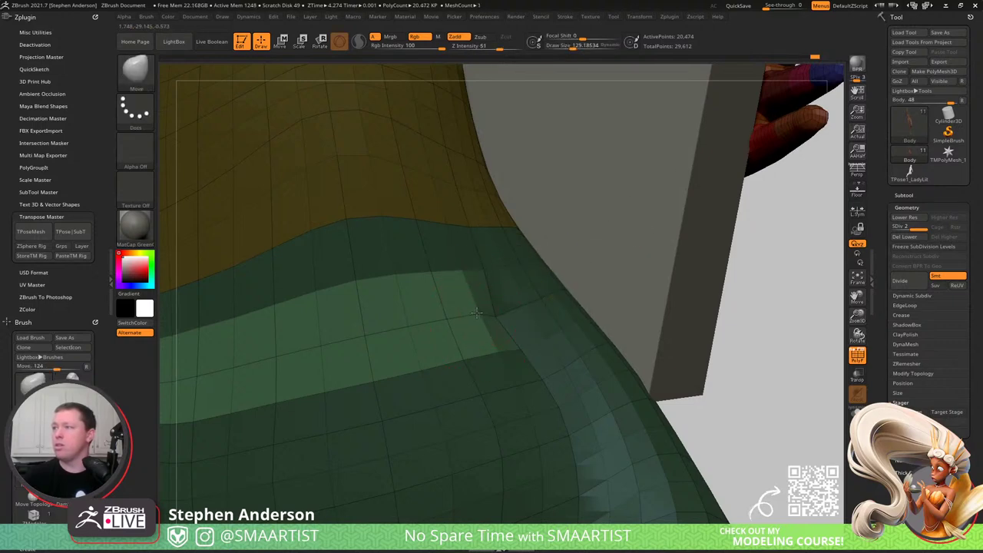
- Shape the unmasked band across the lower abdomen with the Move brush, clear the mask, and hide the wireframe
mouse_move(468, 314)
right_mouse_down()
mouse_move(474, 296)
mouse_move(459, 310)
right_mouse_up()
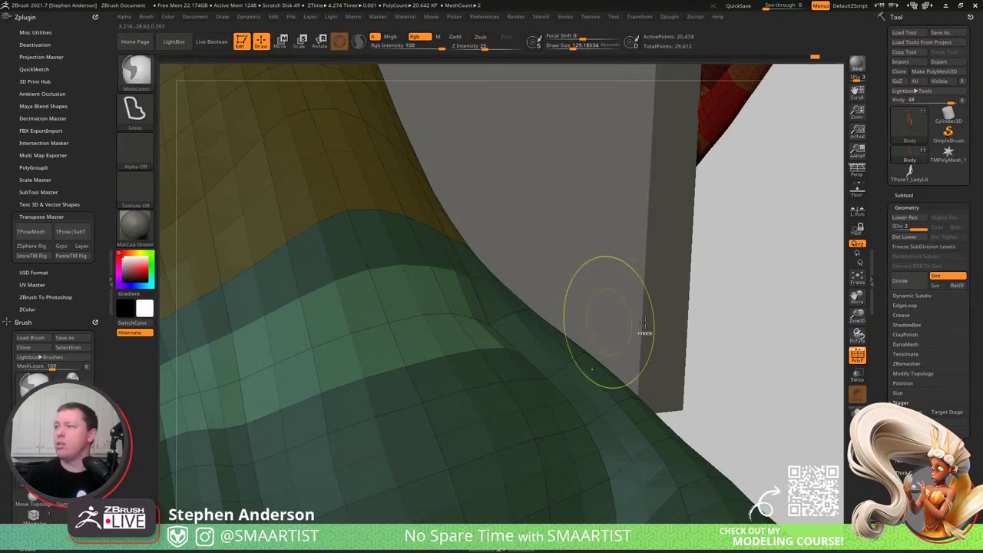
left_click_drag(696, 328, 709, 333, "ctrl")
mouse_move(703, 333)
right_mouse_down("ctrl")
mouse_move(576, 335)
mouse_move(555, 372)
mouse_move(492, 327)
mouse_move(500, 347)
mouse_move(485, 292)
mouse_move(442, 285)
mouse_move(453, 339)
mouse_move(429, 301)
mouse_move(395, 279)
mouse_move(454, 268)
mouse_move(479, 325)
mouse_move(390, 178)
right_mouse_up("ctrl")
key("shift+f")
- Refine the waist and abdomen contours with the Move brush at a draw size of about 51
key("s")
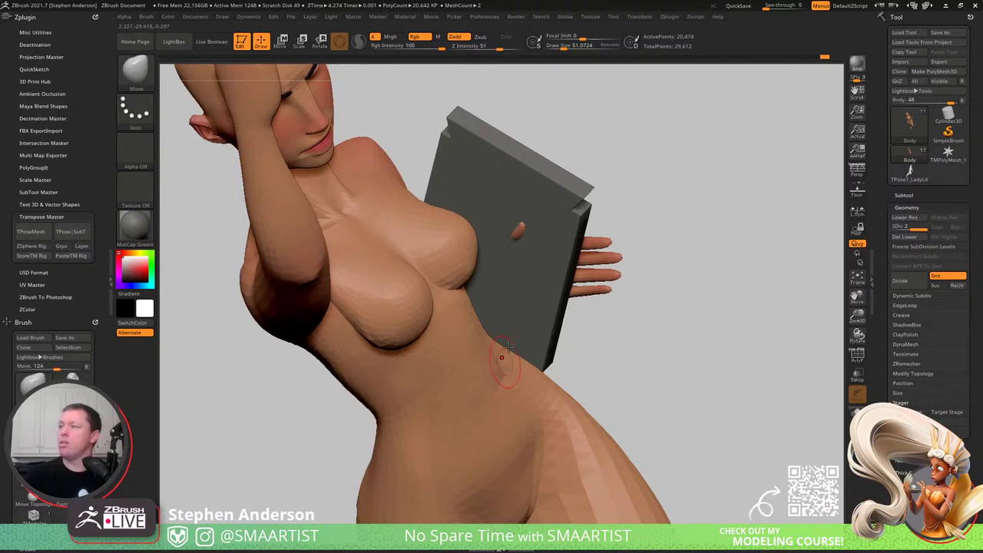
mouse_move(504, 358)
right_mouse_down()
mouse_move(522, 351)
mouse_move(482, 326)
mouse_move(445, 345)
mouse_move(463, 377)
mouse_move(515, 421)
mouse_move(531, 468)
right_mouse_up()
right_click_drag(457, 358, 468, 377)
key("shift+f")
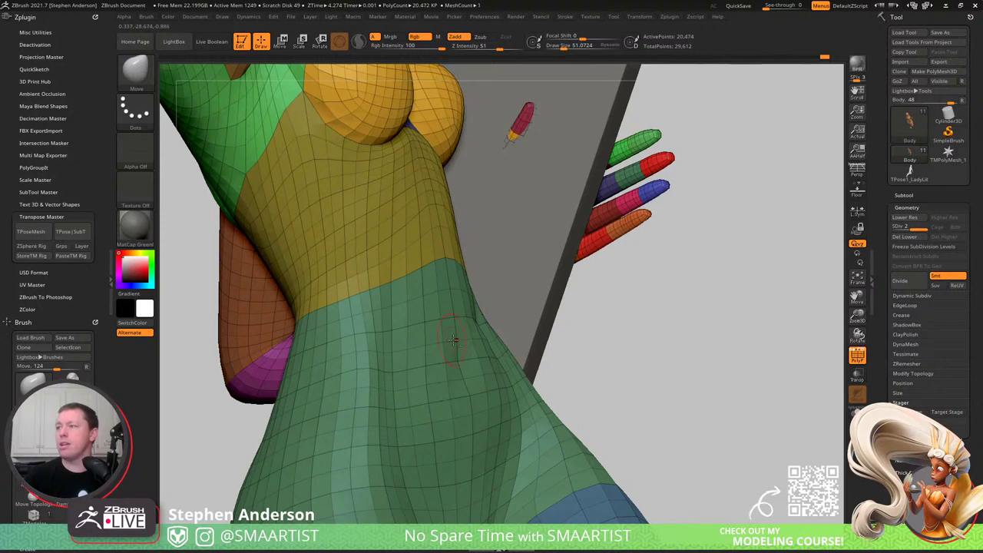
right_click_drag(453, 341, 515, 353, "ctrl")
key("shift+f")
right_click_drag(564, 451, 546, 361, "ctrl")
right_click_drag(545, 361, 514, 432)
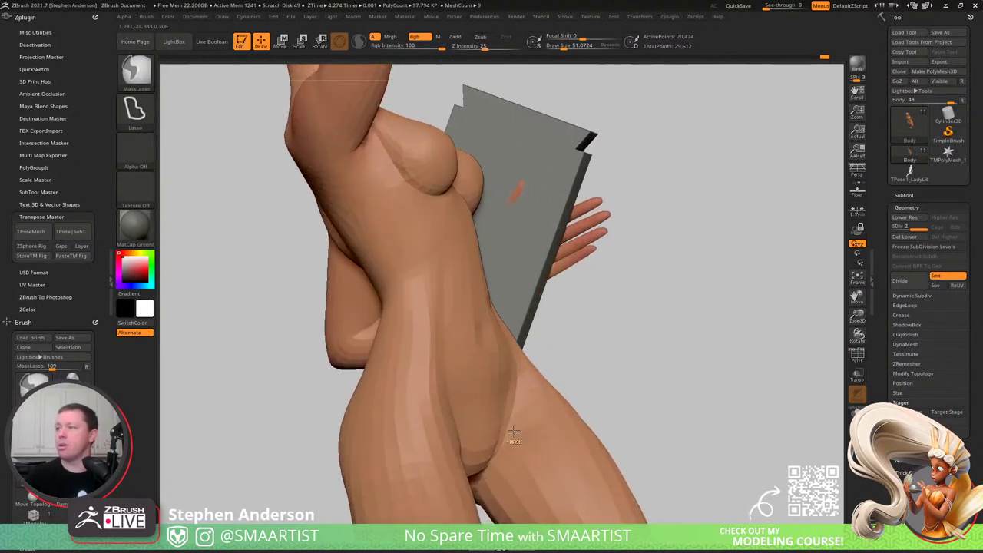
- Refine the groin and inner thigh surfaces with the Move brush, using draw sizes of about 109 and 62
key("s")
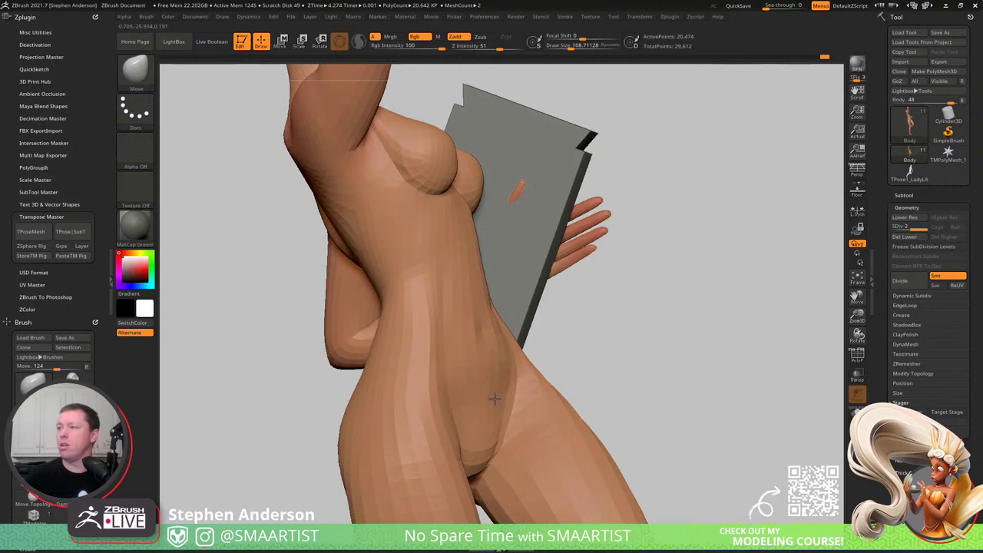
mouse_move(488, 437)
right_mouse_down()
mouse_move(423, 419)
mouse_move(436, 434)
right_mouse_up()
mouse_move(423, 478)
right_mouse_down("alt")
mouse_move(421, 431)
mouse_move(436, 441)
mouse_move(436, 418)
mouse_move(471, 458)
mouse_move(444, 427)
mouse_move(445, 394)
mouse_move(452, 423)
right_mouse_up("alt")
key("s")
left_click(432, 417)
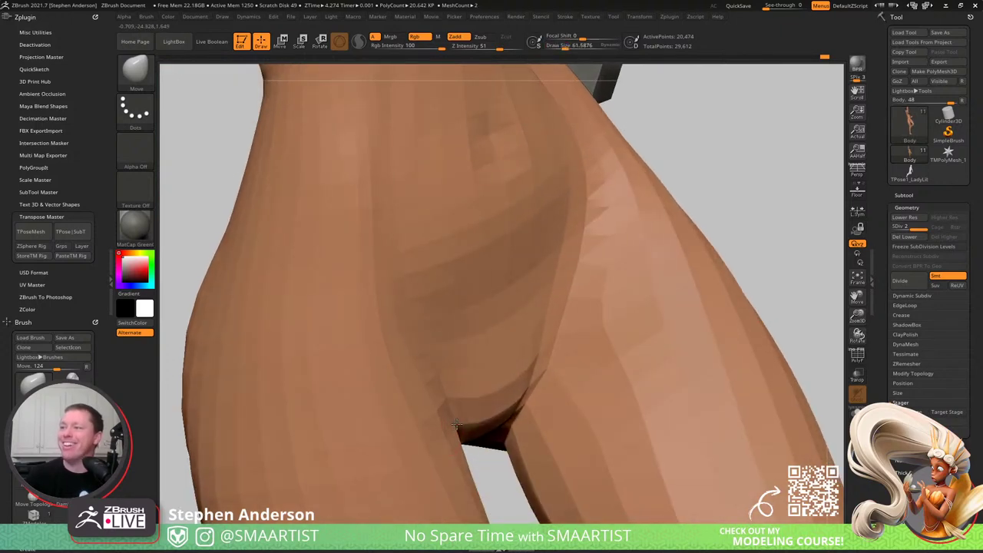
- Smooth the crease behind the lowered arm's armpit and reshape it with the Move brush at a draw size of about 73
mouse_move(432, 376)
right_mouse_down()
mouse_move(446, 356)
mouse_move(480, 415)
mouse_move(520, 338)
mouse_move(468, 322)
mouse_move(522, 318)
mouse_move(469, 280)
mouse_move(523, 319)
right_mouse_up()
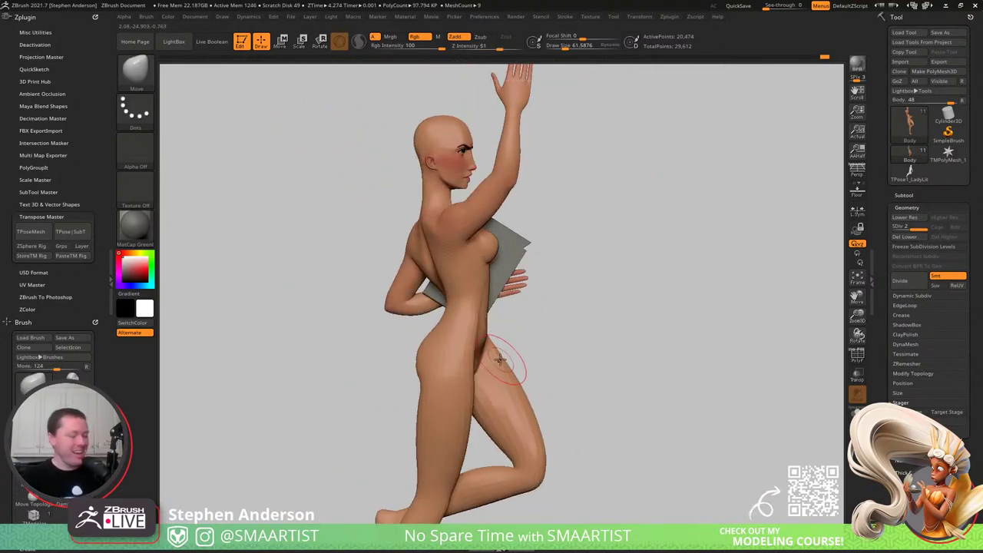
right_click_drag(561, 339, 464, 358)
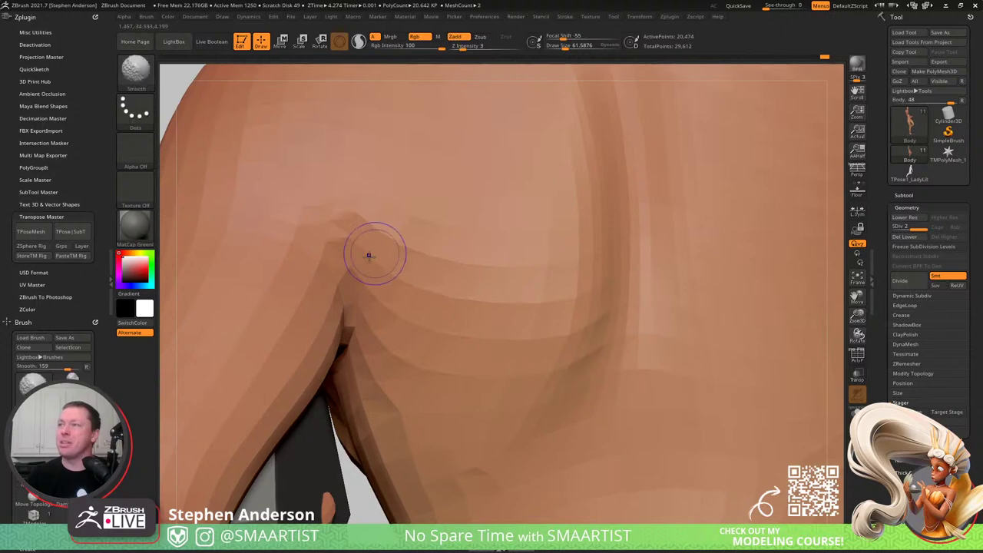
key("shift+f")
mouse_move(369, 256)
right_mouse_down()
mouse_move(392, 298)
mouse_move(406, 302)
mouse_move(393, 249)
mouse_move(397, 213)
mouse_move(401, 231)
mouse_move(411, 225)
mouse_move(416, 177)
right_mouse_up()
key("s")
key("s")
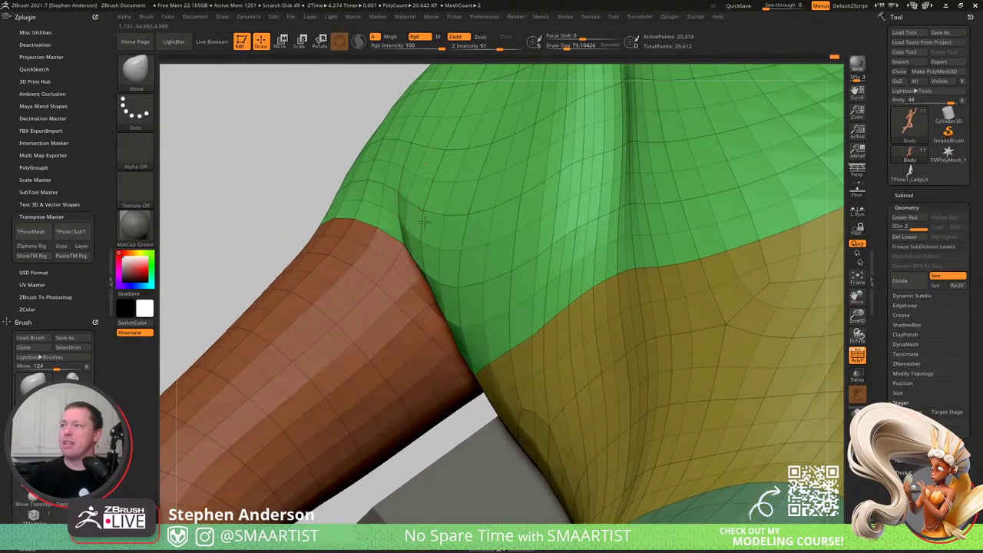
right_click_drag(425, 222, 397, 255)
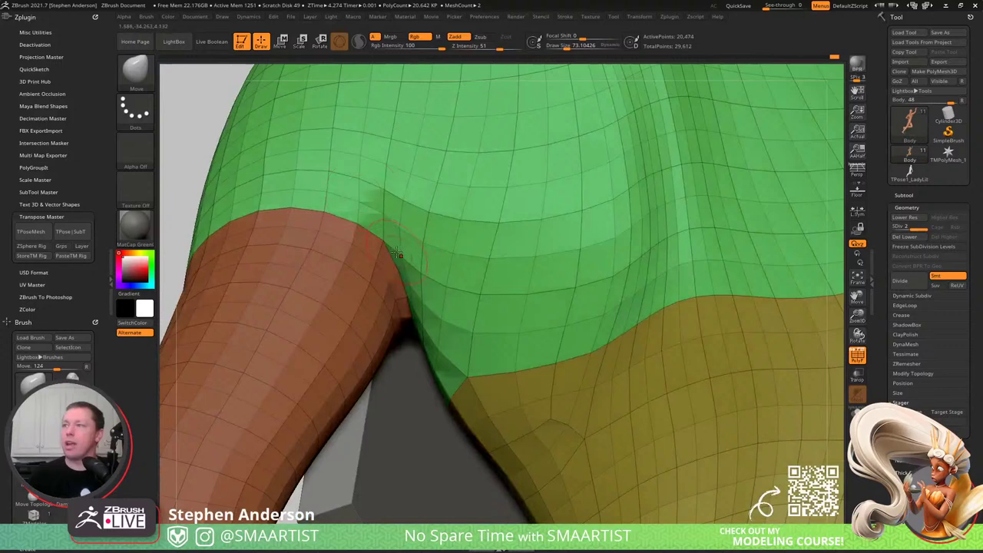
right_click_drag(404, 290, 400, 284)
- Reposition the protruding vertices where the lowered upper arm meets the armpit, using a Move brush draw size of about 21
key("s")
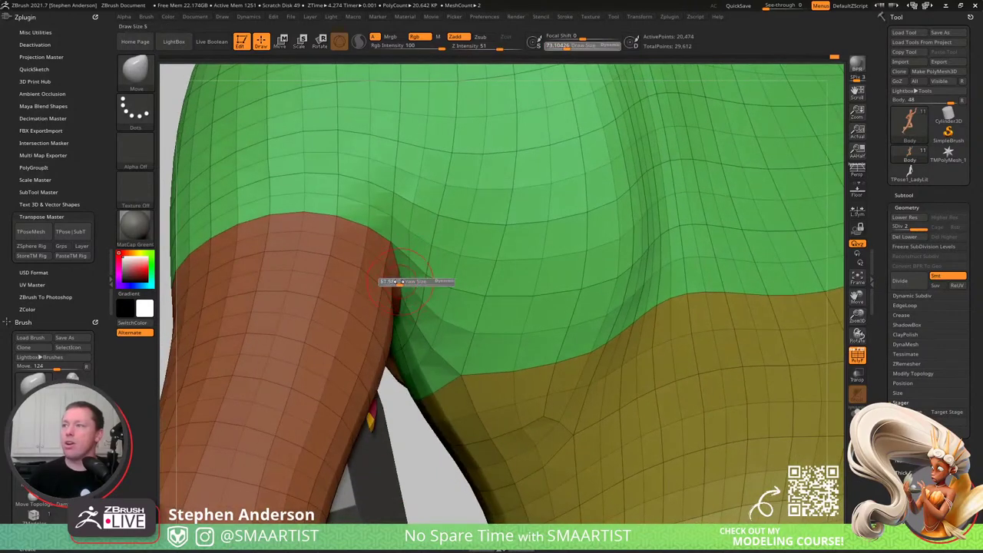
left_click_drag(399, 284, 392, 283)
right_click_drag(392, 268, 421, 293)
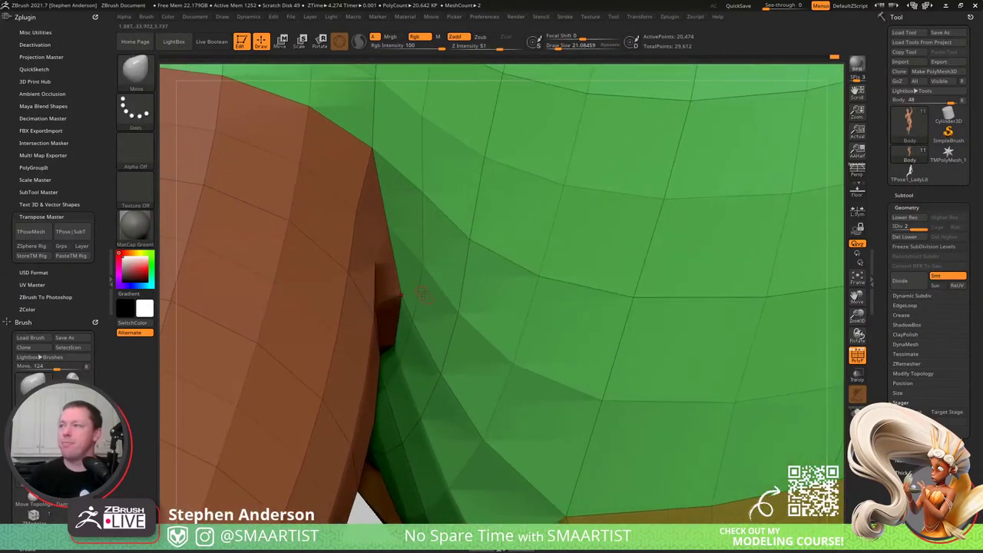
right_click_drag(361, 264, 391, 282)
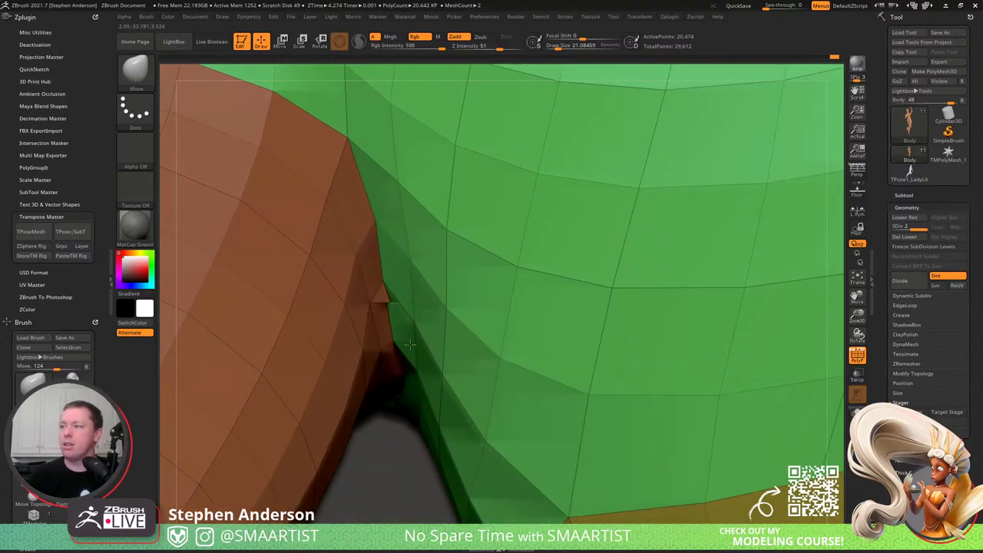
right_click_drag(410, 345, 401, 396)
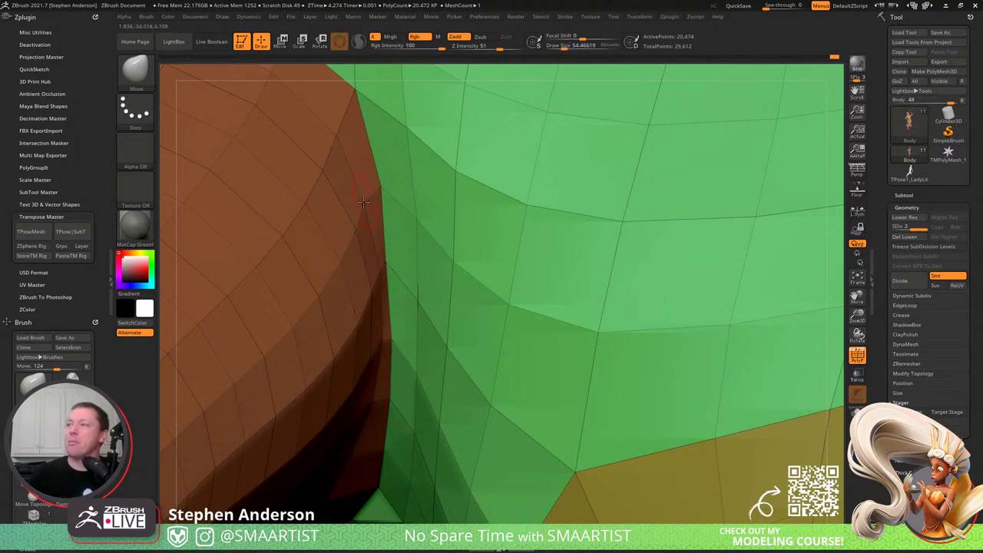
- Isolate the lowered upper arm's polygroup, invert the visibility, mask everything else, and show the whole body again
key("ctrl+shift")
left_click(336, 133, "ctrl+shift")
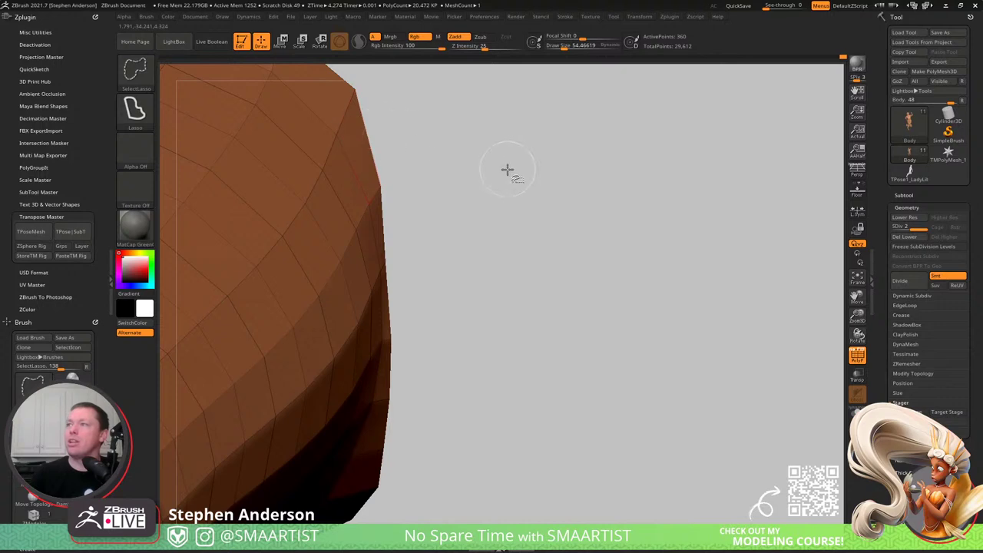
left_click_drag(489, 235, 509, 265, "ctrl+shift")
key("ctrl+a")
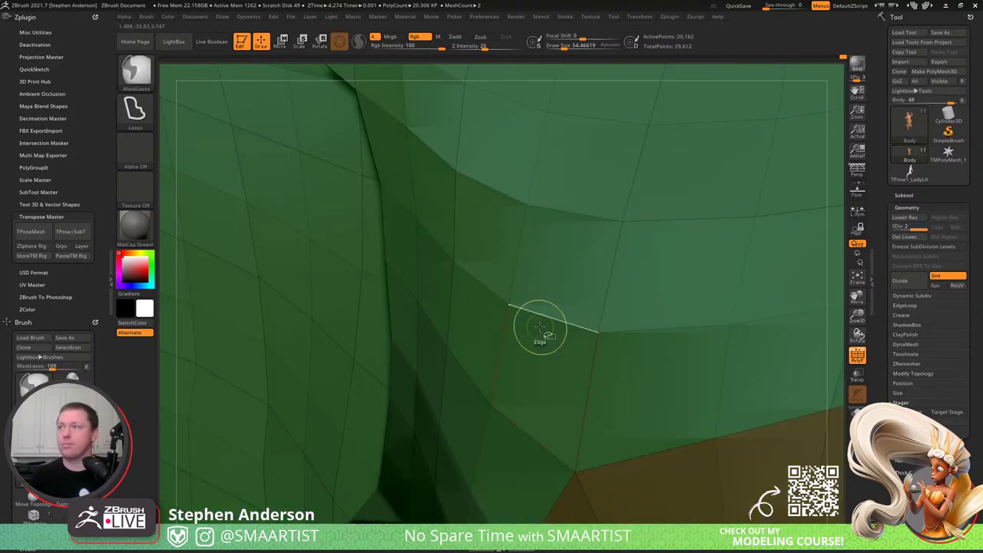
key("ctrl+shift+a")
- Pull the unmasked upper arm's inner surface toward the armpit with the Move brush at a draw size of about 306
key("s")
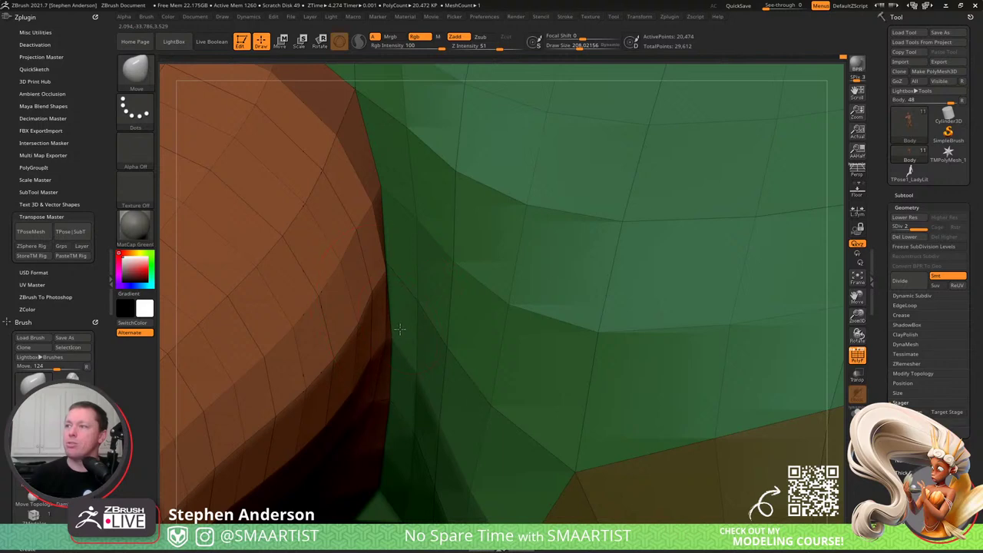
key("s")
left_click_drag(383, 345, 394, 322)
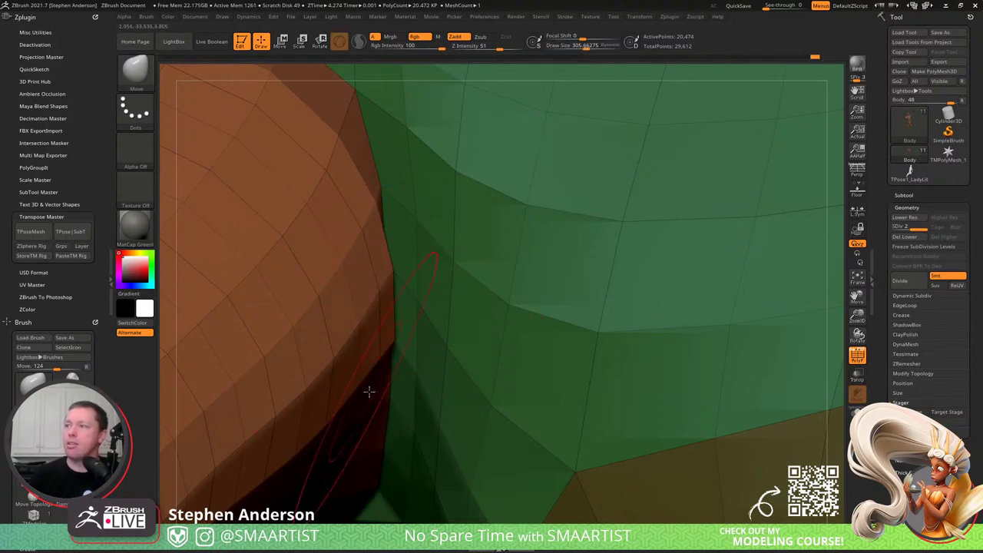
- Lower the body mesh to subdivision level 1 for work on the lowered arm's bent elbow
left_click_drag(380, 397, 380, 250)
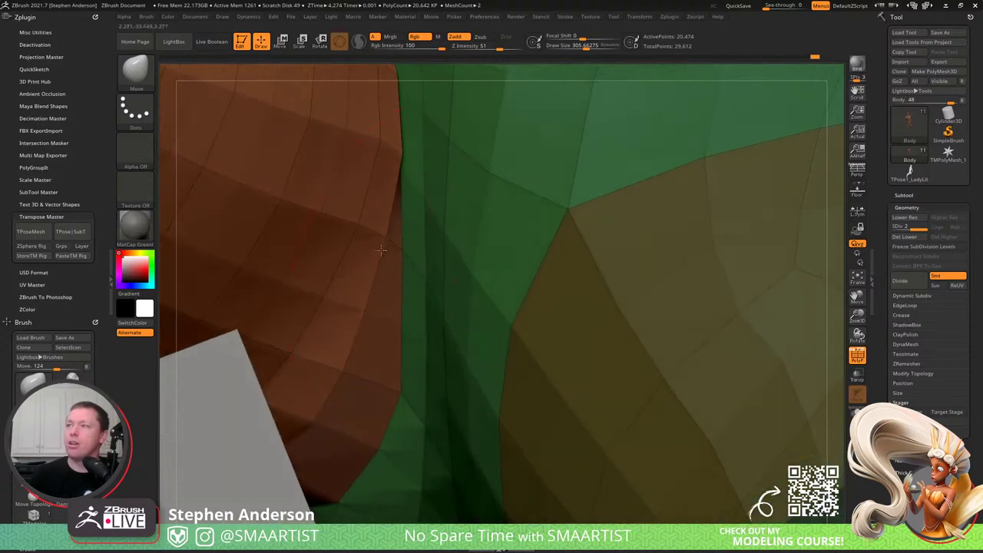
mouse_move(368, 192)
right_mouse_down()
mouse_move(375, 265)
mouse_move(402, 276)
mouse_move(394, 223)
mouse_move(442, 298)
right_mouse_up()
mouse_move(395, 219)
right_mouse_down()
mouse_move(430, 315)
mouse_move(341, 238)
mouse_move(484, 335)
mouse_move(496, 361)
right_mouse_up()
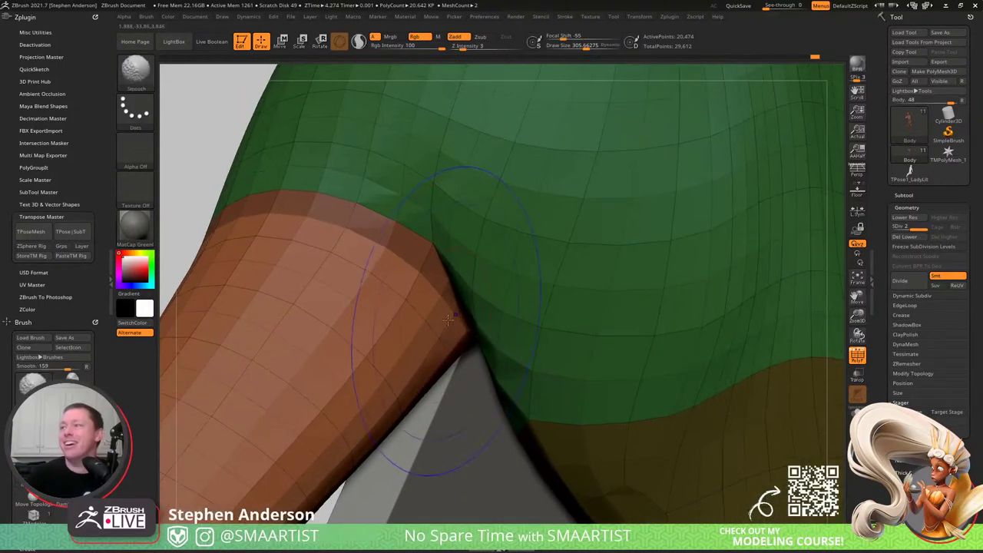
mouse_move(422, 307)
right_mouse_down()
mouse_move(279, 197)
mouse_move(452, 309)
mouse_move(408, 337)
mouse_move(410, 364)
mouse_move(468, 338)
mouse_move(407, 329)
right_mouse_up()
key("shift+d")
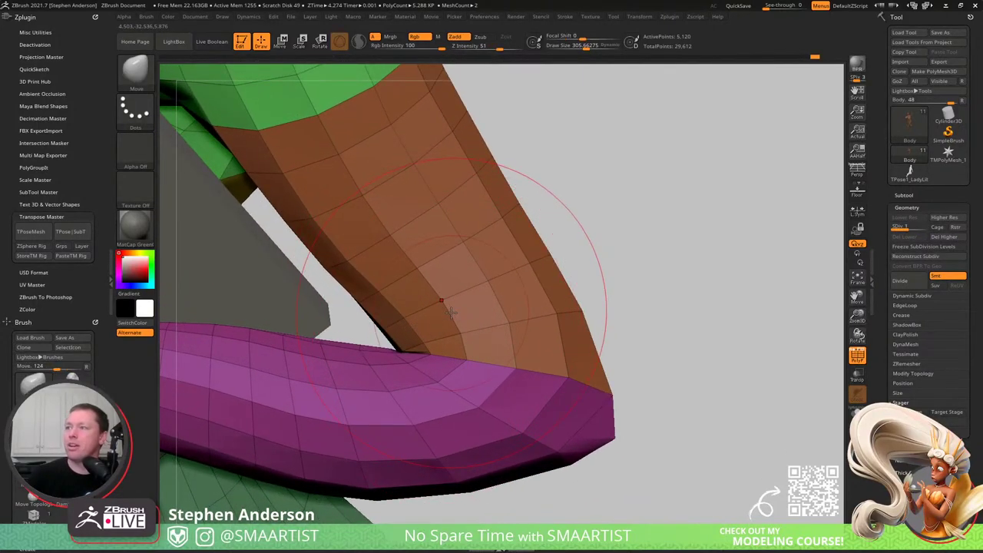
- Mask everything except the lowered upper arm's polygroup, isolate it, and set the Move brush draw size to about 472
key("w")
left_click(440, 305, "ctrl")
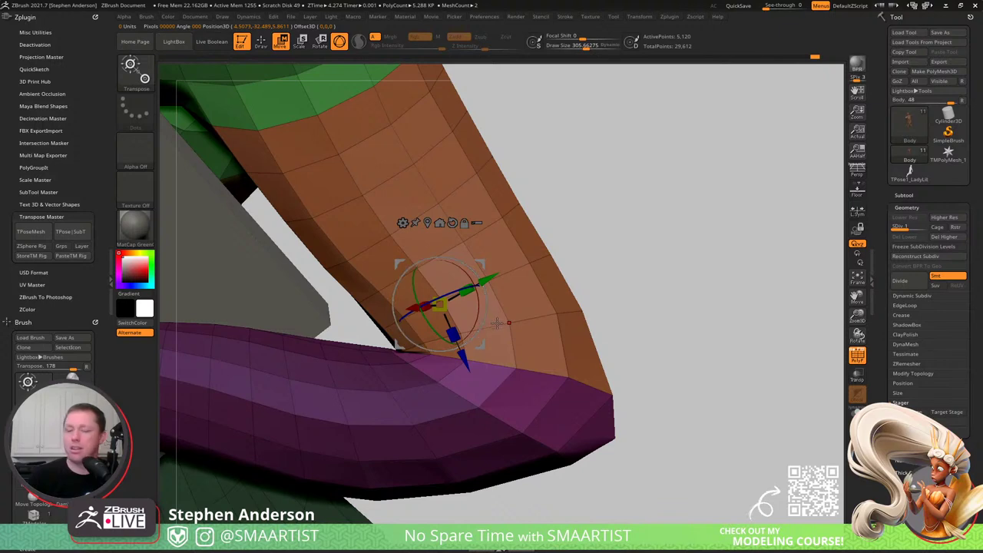
key("q")
left_click(405, 324, "ctrl+shift")
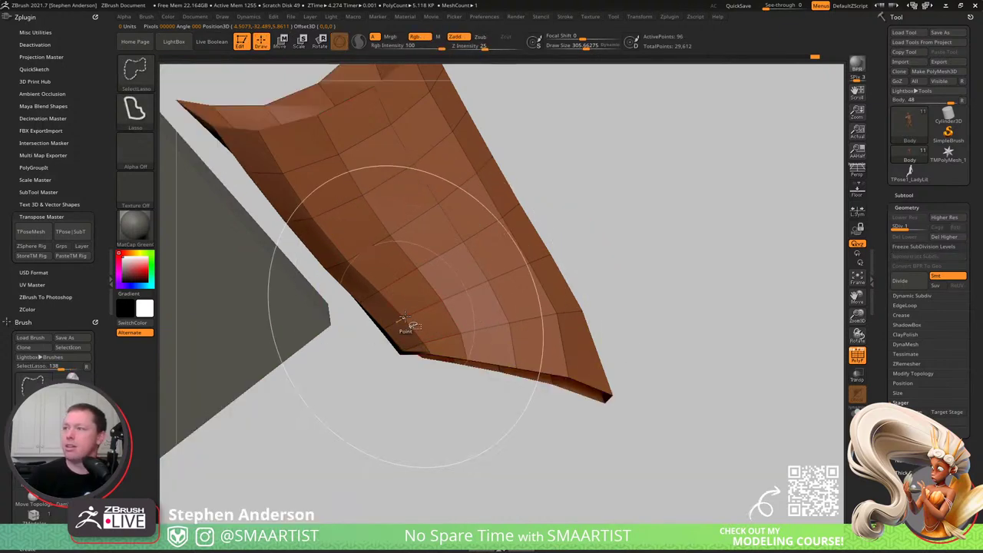
mouse_move(404, 325)
right_mouse_down()
mouse_move(421, 314)
mouse_move(401, 346)
right_mouse_up()
key("s")
mouse_move(395, 347)
left_mouse_down()
mouse_move(404, 347)
mouse_move(357, 325)
left_mouse_up()
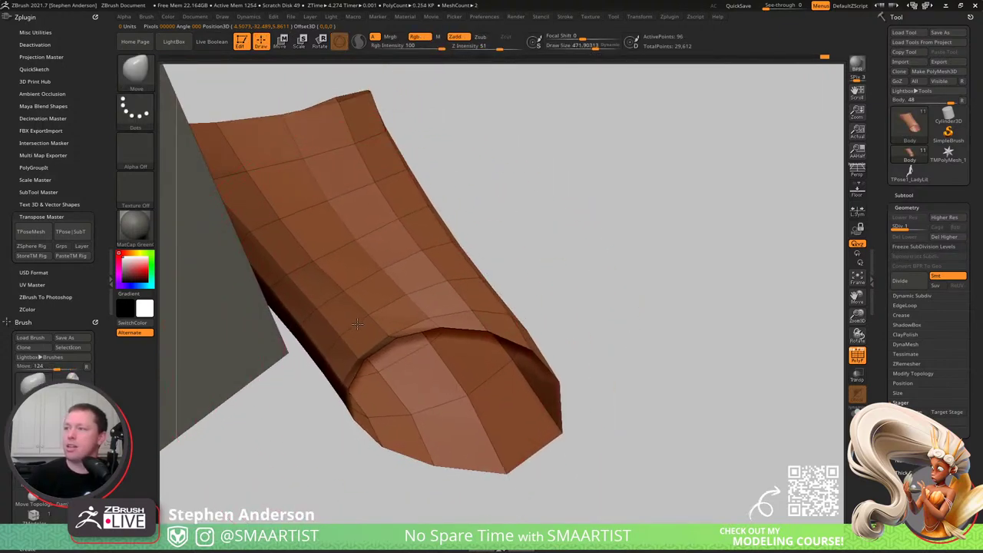
- Show the whole body again and reshape the upper arm's elbow end with the Move brush at a draw size of about 322
left_click(533, 259, "ctrl+shift")
mouse_move(472, 329)
right_mouse_down()
mouse_move(386, 330)
mouse_move(450, 330)
mouse_move(671, 381)
right_mouse_up()
key("s")
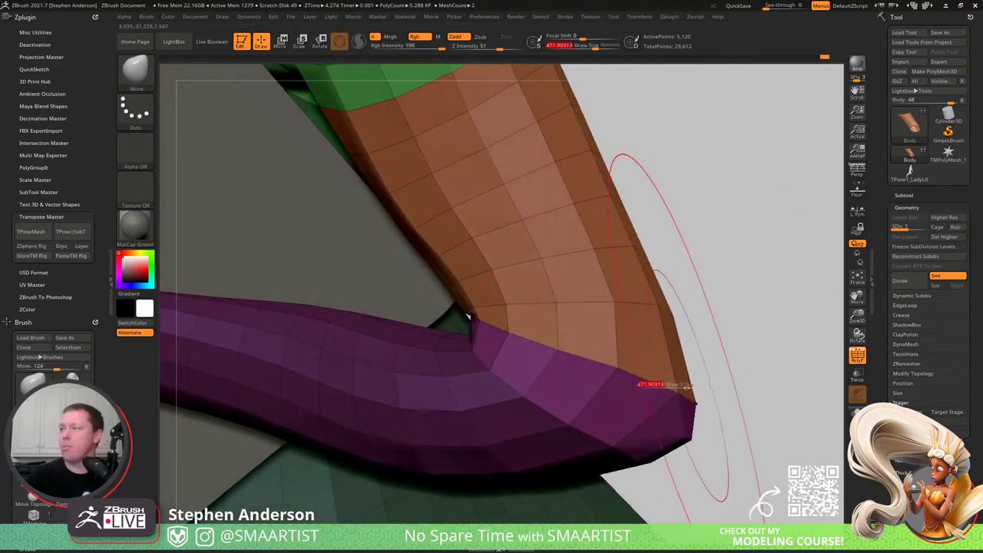
left_click_drag(676, 386, 668, 386)
mouse_move(695, 358)
right_mouse_down()
mouse_move(579, 351)
mouse_move(619, 355)
mouse_move(712, 283)
right_mouse_up()
- Invert the mask to protect the upper arm and reshape the forearm at the elbow with the Move brush at a draw size of about 157
key("ctrl")
left_click(674, 228, "ctrl")
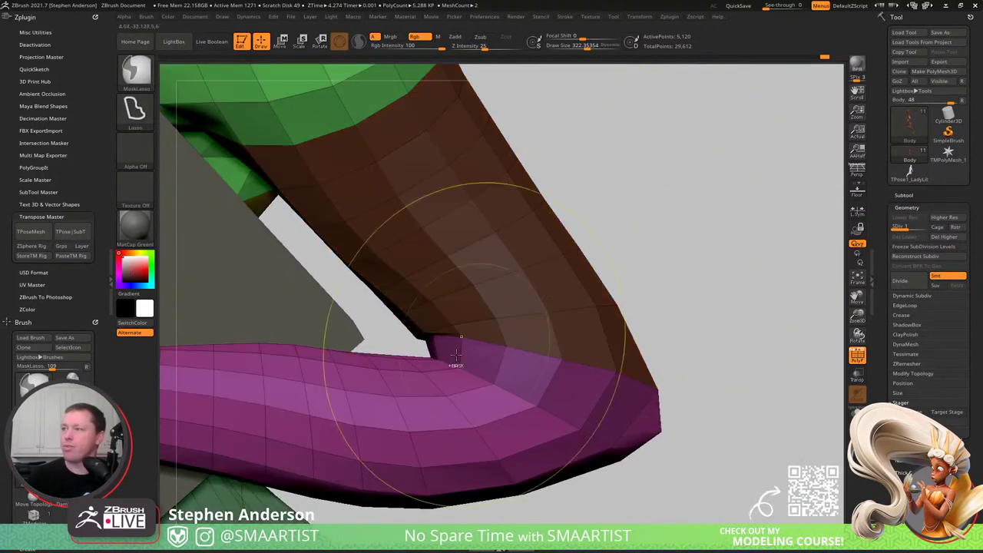
mouse_move(490, 347)
right_mouse_down()
mouse_move(437, 351)
mouse_move(327, 327)
mouse_move(294, 307)
mouse_move(344, 331)
mouse_move(351, 295)
mouse_move(510, 340)
mouse_move(549, 365)
mouse_move(493, 296)
mouse_move(546, 287)
mouse_move(285, 182)
mouse_move(433, 268)
mouse_move(516, 285)
mouse_move(491, 284)
mouse_move(455, 250)
right_mouse_up()
key("shift")
key("s")
left_click_drag(455, 249, 414, 271)
key("s")
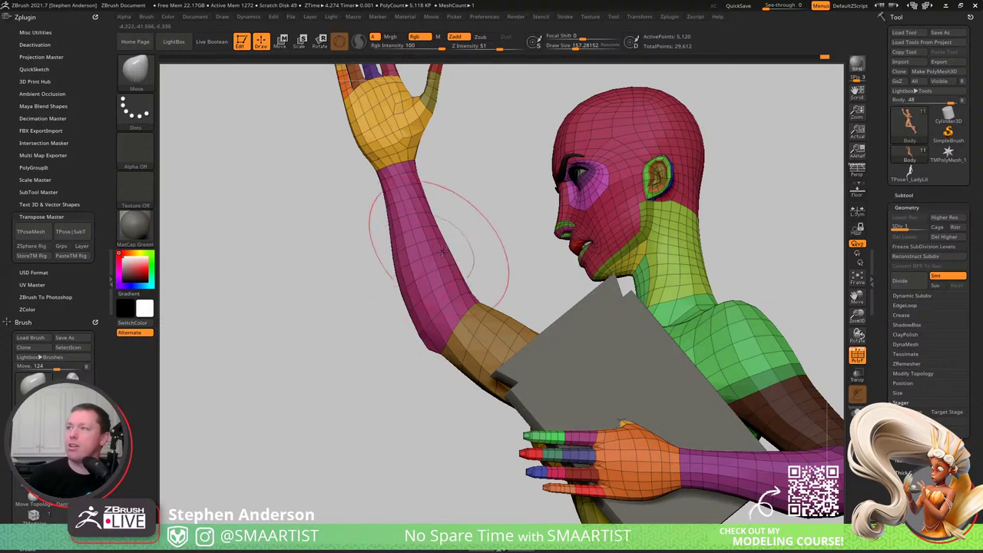
- Compare the raised arm and refine the lowered forearm's contour near the elbow with the Move brush at a draw size of about 189
right_click_drag(444, 250, 403, 284)
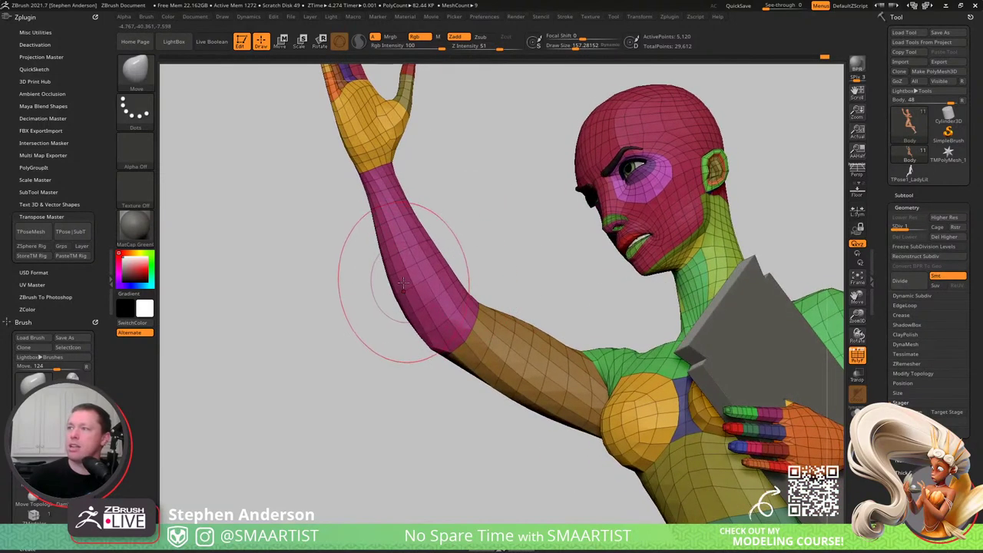
mouse_move(496, 238)
right_mouse_down()
mouse_move(549, 303)
mouse_move(318, 215)
right_mouse_up()
mouse_move(661, 322)
right_mouse_down()
mouse_move(625, 308)
mouse_move(624, 321)
right_mouse_up()
key("s")
left_click_drag(625, 321, 627, 321)
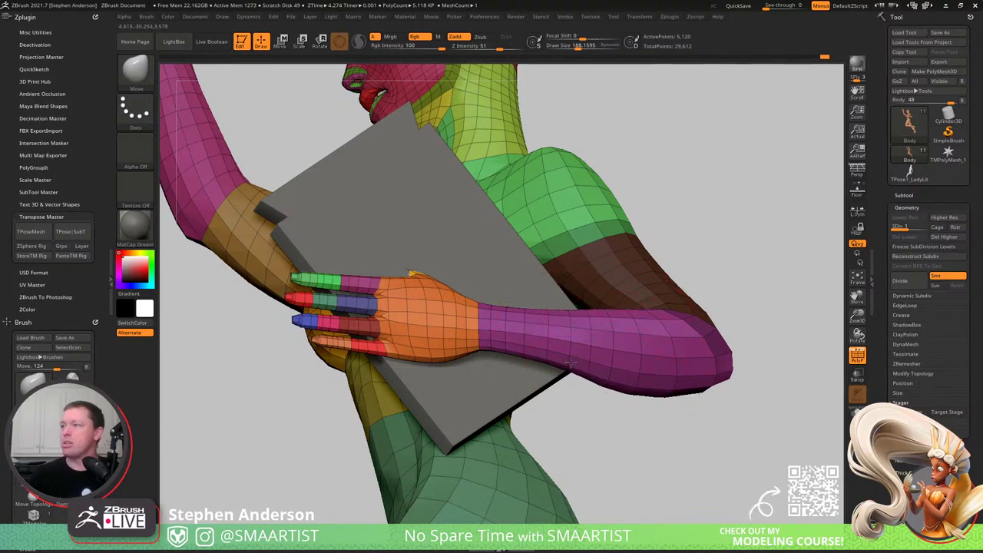
- Invert the mask to free the lowered upper arm and set the Move brush draw size to about 281 for its elbow end
mouse_move(693, 325)
right_mouse_down()
mouse_move(653, 321)
mouse_move(654, 338)
mouse_move(693, 298)
mouse_move(658, 325)
right_mouse_up()
left_click(777, 268, "ctrl")
mouse_move(720, 292)
right_mouse_down("ctrl")
mouse_move(685, 335)
mouse_move(680, 313)
right_mouse_up("ctrl")
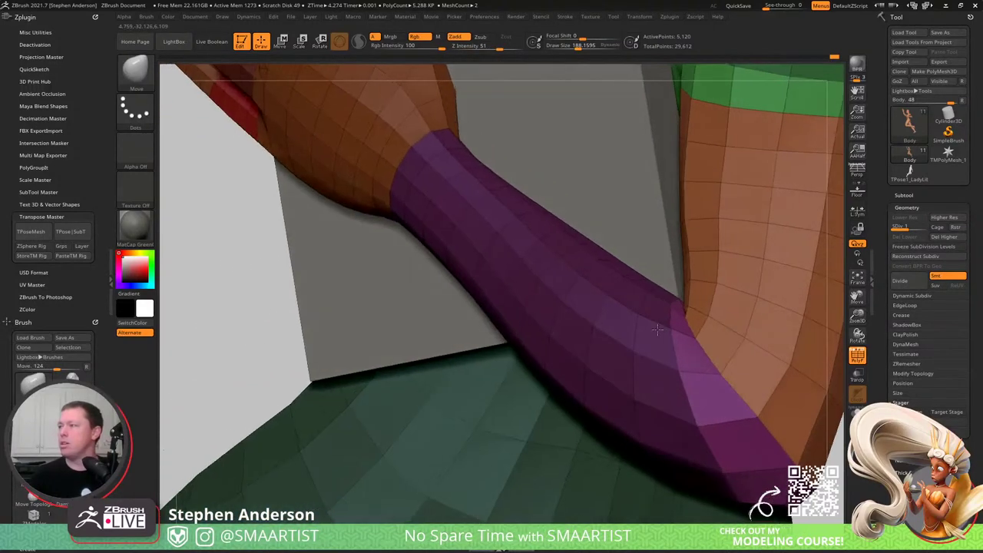
key("s")
left_click_drag(690, 312, 697, 312)
- Isolate the lowered forearm's polygroup to inspect its elbow end and show the whole body again
right_click_drag(683, 285, 695, 354)
left_click(691, 350, "ctrl+shift")
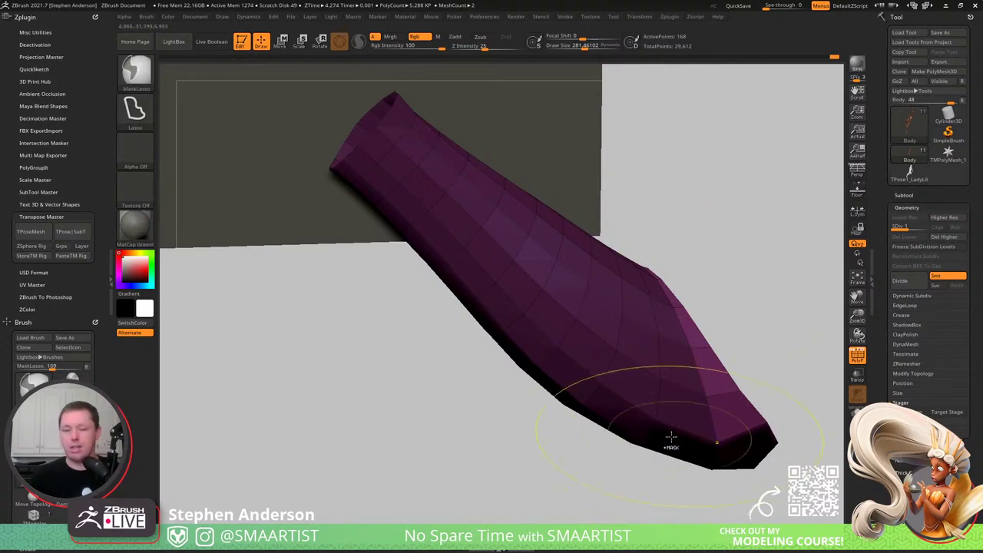
left_click(641, 381, "ctrl+shift")
left_click(650, 374, "ctrl+shift")
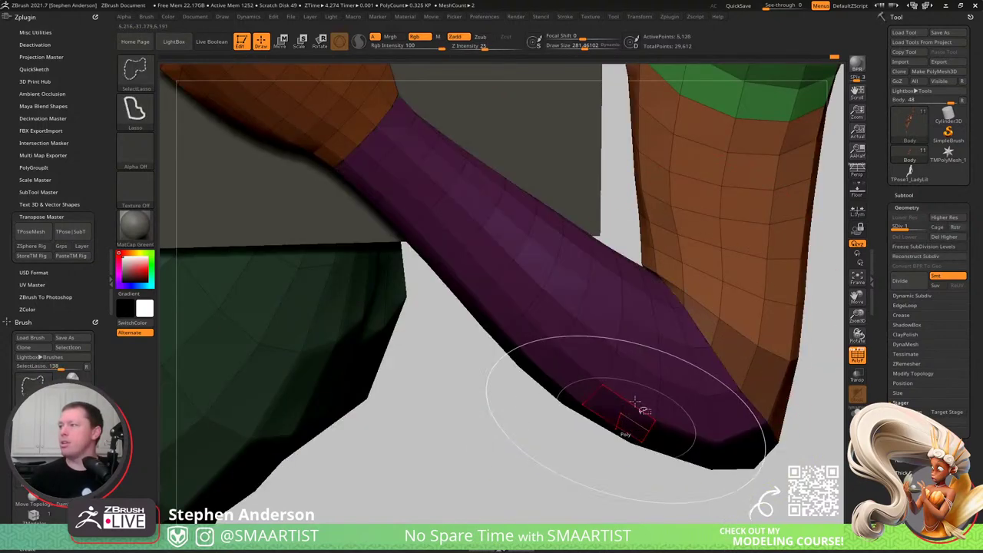
- Adjust and smooth the upper arm's inner edge at the elbow crease, using a draw size of about 208
right_click_drag(643, 408, 682, 265)
left_click_drag(677, 285, 666, 278)
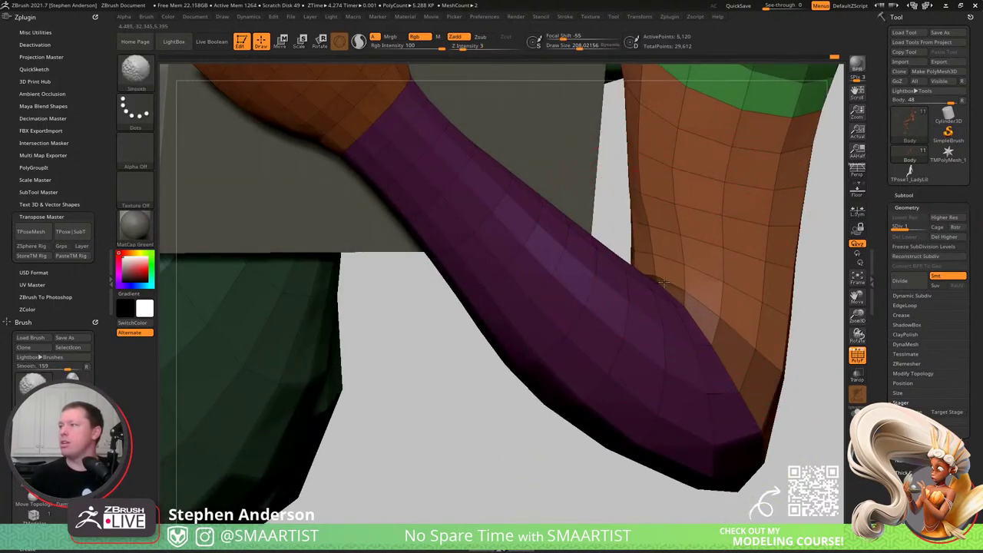
mouse_move(684, 300)
right_mouse_down()
mouse_move(706, 288)
mouse_move(707, 266)
mouse_move(750, 261)
mouse_move(723, 269)
right_mouse_up()
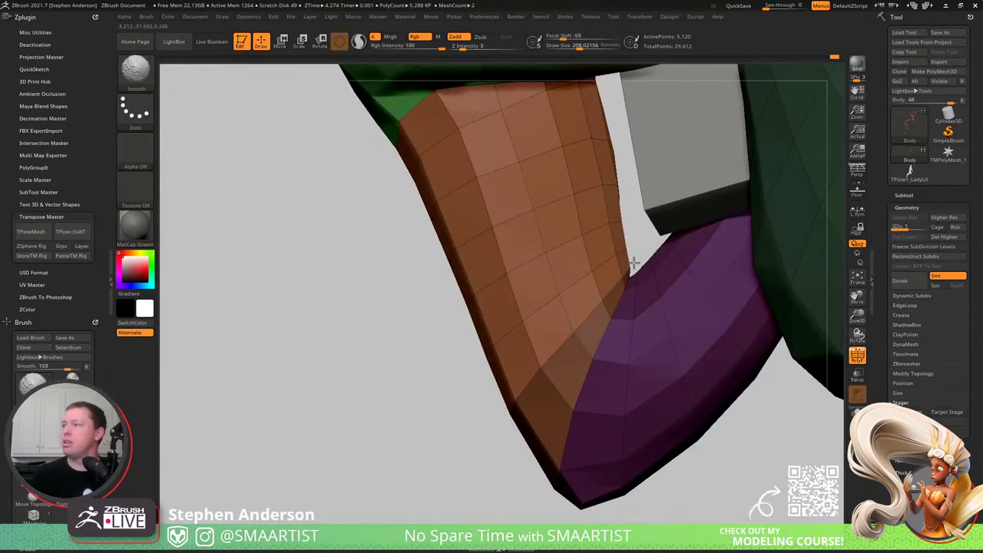
left_click_drag(634, 263, 631, 272, "shift")
key("shift")
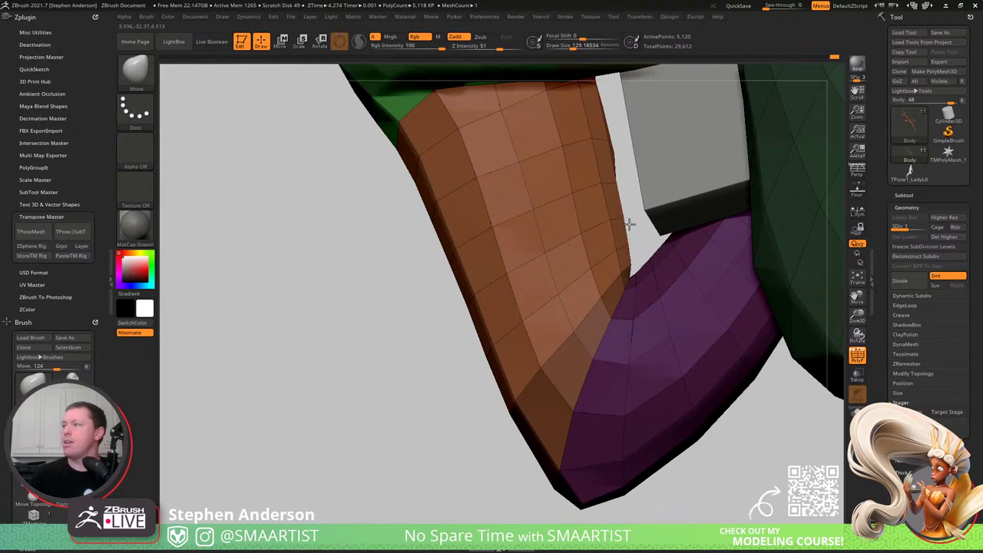
- Refine the upper arm's inner edge just above the elbow with the Move brush at draw sizes of about 169 and 104
mouse_move(604, 258)
right_mouse_down()
mouse_move(514, 278)
mouse_move(516, 311)
right_mouse_up()
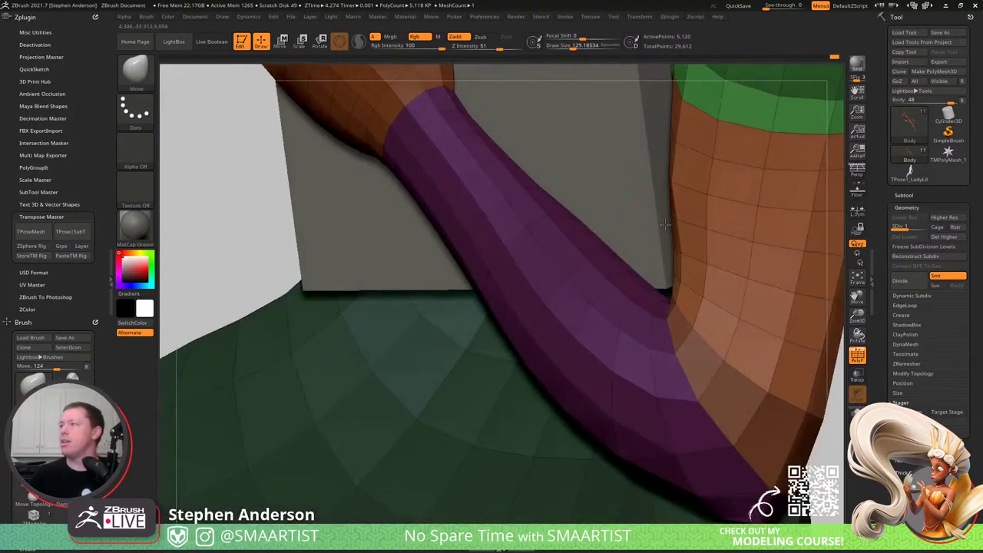
key("s")
left_click_drag(664, 264, 670, 264)
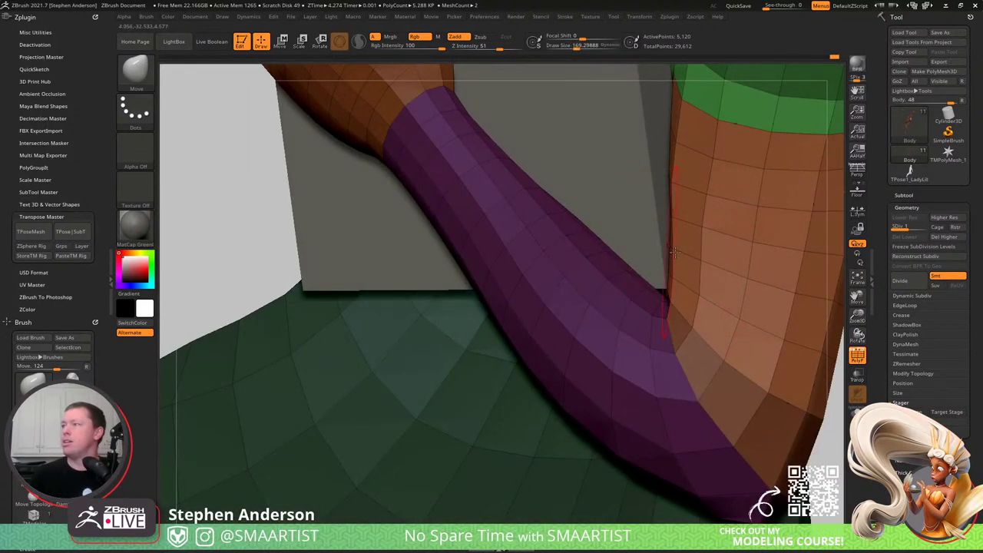
right_click_drag(673, 219, 668, 239)
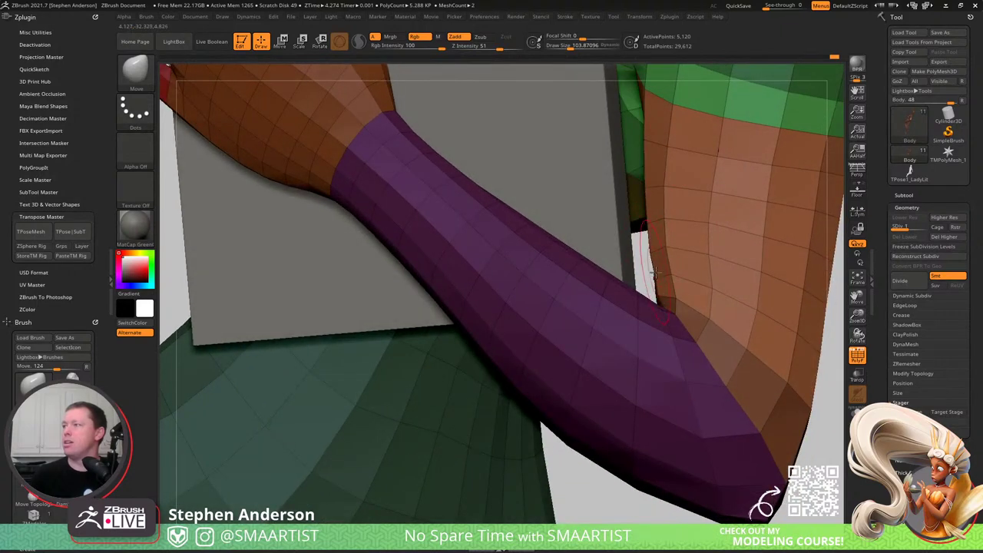
key("shift")
- Reshape the inner contour between the lowered elbow and armpit with the Move brush, reducing the draw size from about 151 to 104
mouse_move(718, 236)
right_mouse_down()
mouse_move(710, 289)
mouse_move(716, 206)
right_mouse_up()
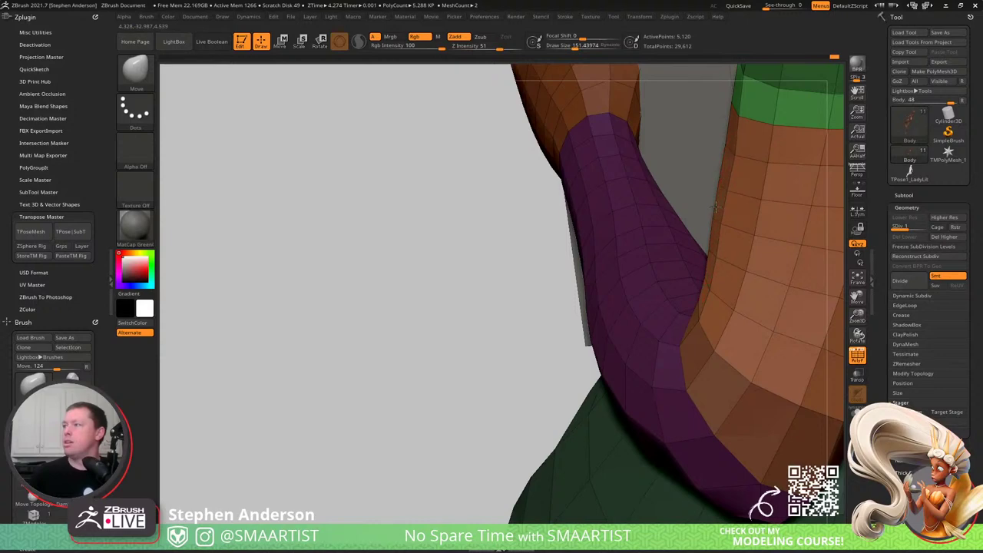
mouse_move(737, 285)
right_mouse_down()
mouse_move(608, 321)
mouse_move(604, 276)
mouse_move(649, 316)
mouse_move(653, 369)
right_mouse_up()
right_click_drag(653, 368, 607, 288)
key("s")
left_click_drag(607, 284, 595, 285)
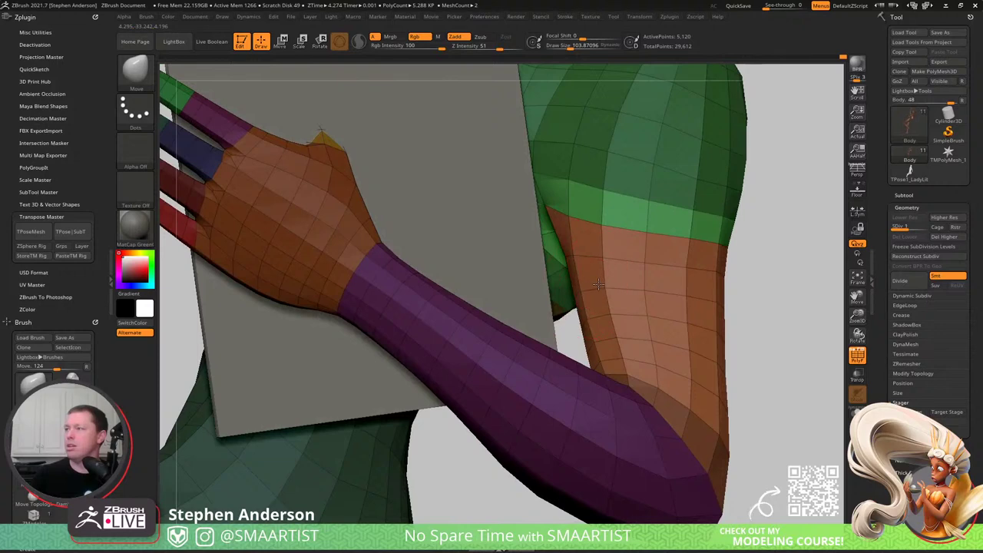
mouse_move(598, 285)
right_mouse_down()
mouse_move(606, 371)
mouse_move(597, 352)
mouse_move(627, 328)
mouse_move(584, 263)
right_mouse_up()
- Examine the lowered arm's form with the polygroup wireframe hidden and the mask display toggled, and show the wireframe again
key("shift+f")
mouse_move(715, 365)
right_mouse_down()
mouse_move(679, 339)
mouse_move(735, 358)
mouse_move(658, 333)
mouse_move(663, 354)
mouse_move(623, 346)
mouse_move(632, 450)
mouse_move(653, 486)
mouse_move(619, 407)
mouse_move(564, 339)
mouse_move(593, 394)
right_mouse_up()
key("shift+f")
key("shift+f")
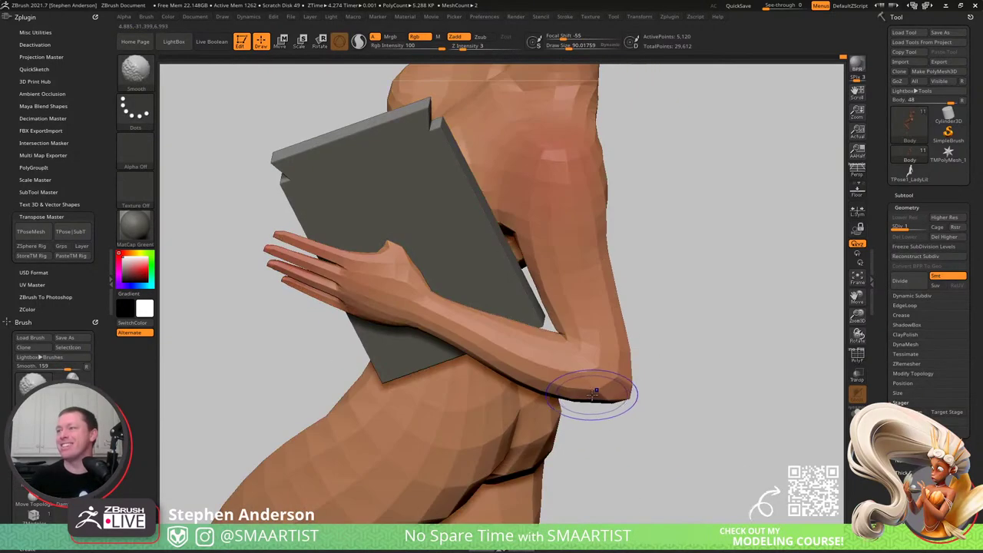
key("ctrl+h")
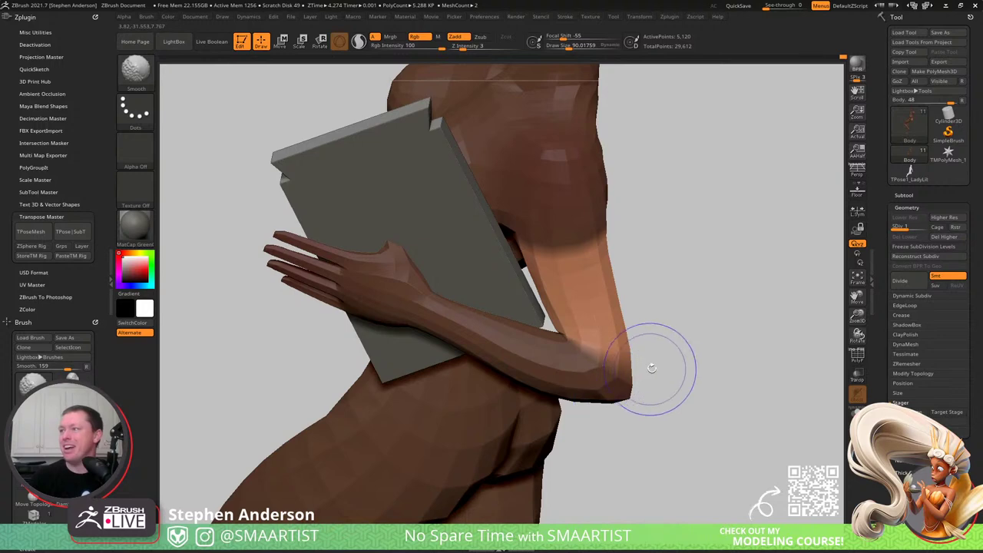
key("shift+f")
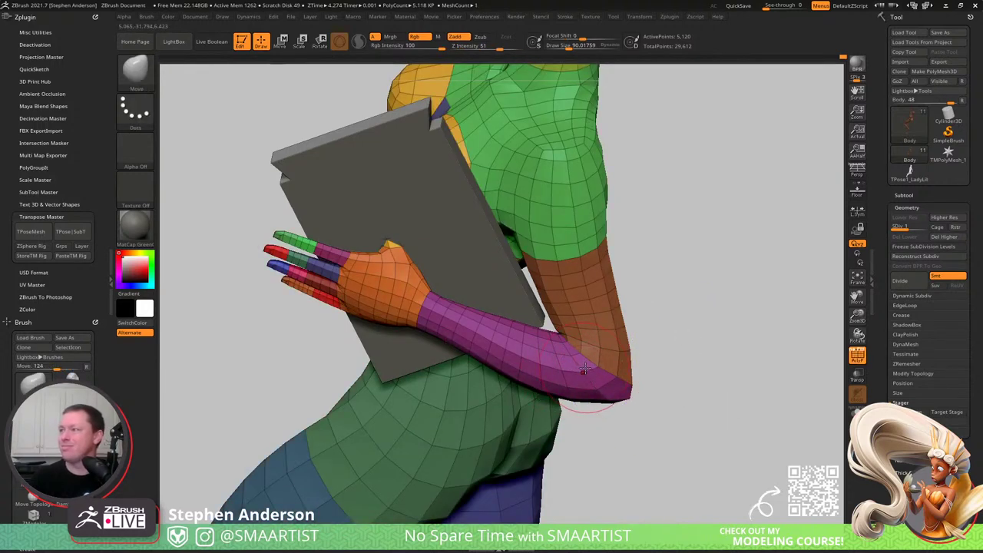
- Draw a topological mask from the lowered elbow along the forearm, leaving only the forearm and hand unmasked
key("w")
left_click_drag(623, 299, 732, 287, "alt")
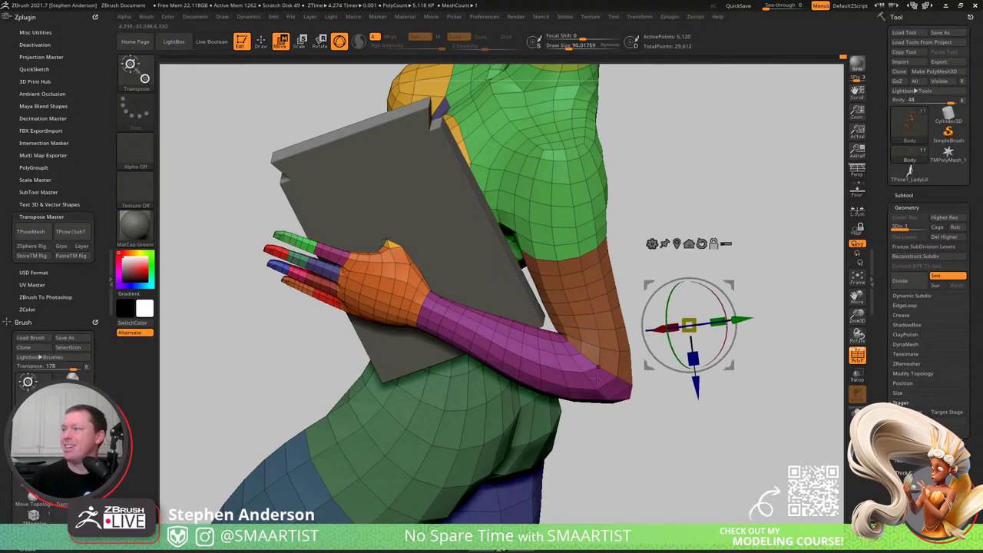
left_click_drag(584, 372, 529, 382, "ctrl")
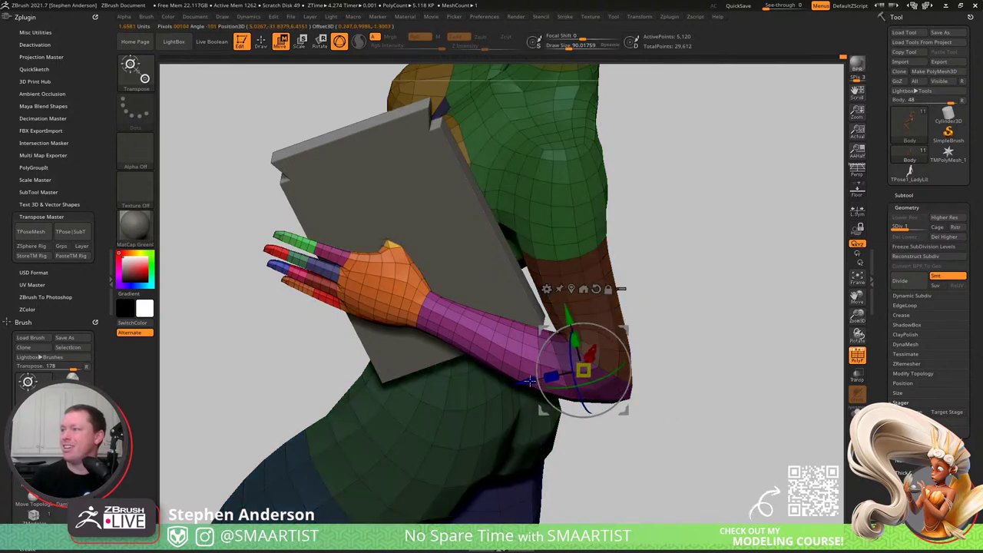
key("q")
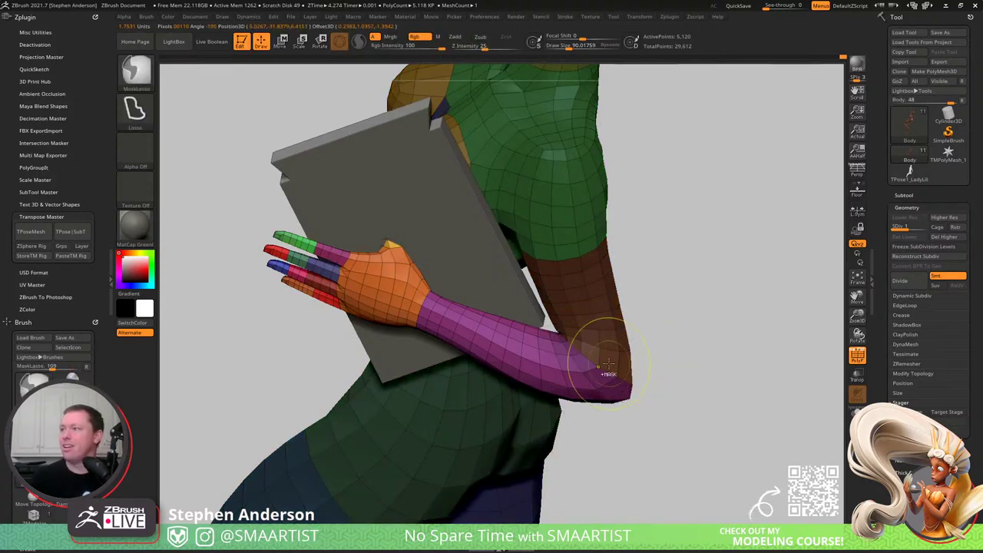
left_click(661, 353, "ctrl")
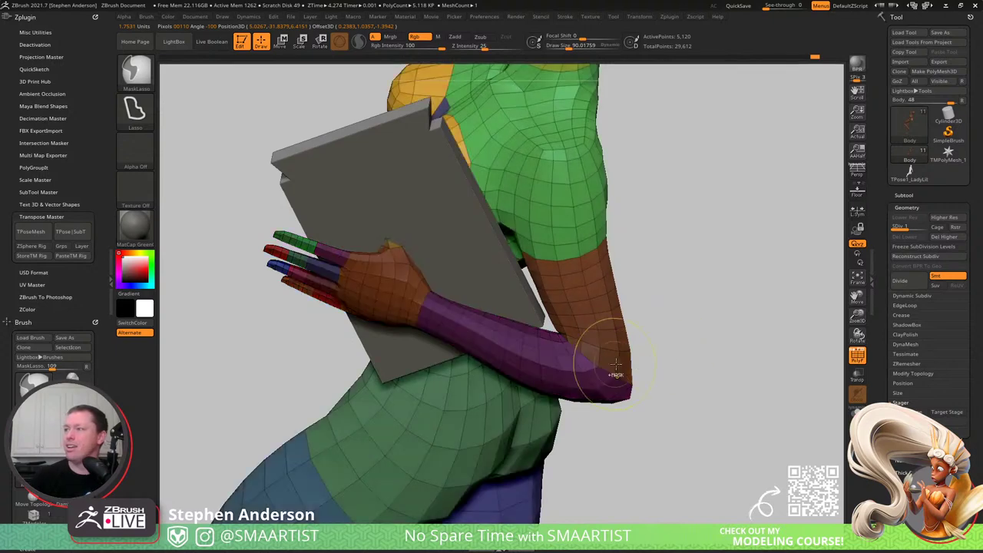
left_click(674, 359, "ctrl")
- Adjust the pose of the unmasked forearm and hand about the elbow with the transform gizmo and return to the Move brush
key("w")
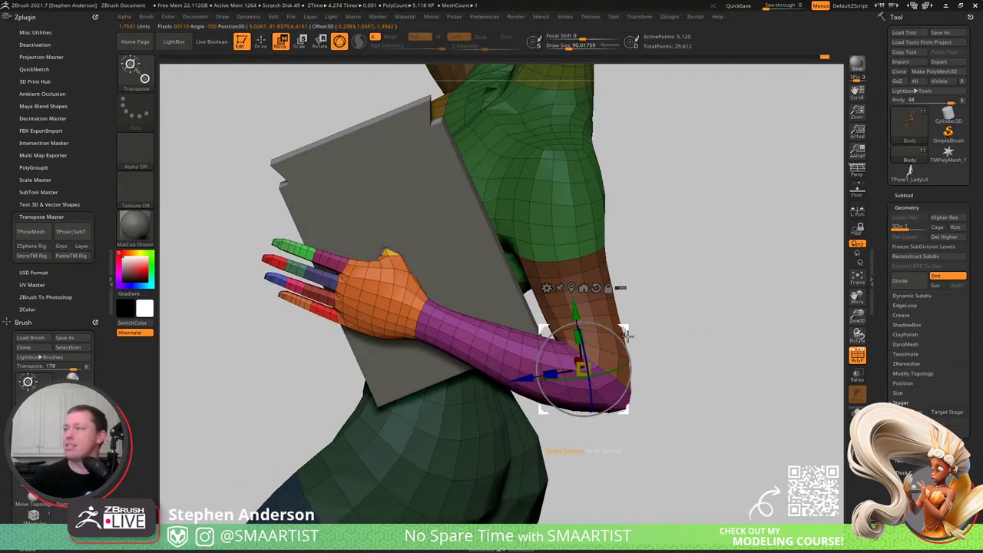
left_click_drag(627, 335, 677, 343)
key("shift+f")
key("shift+f")
key("q")
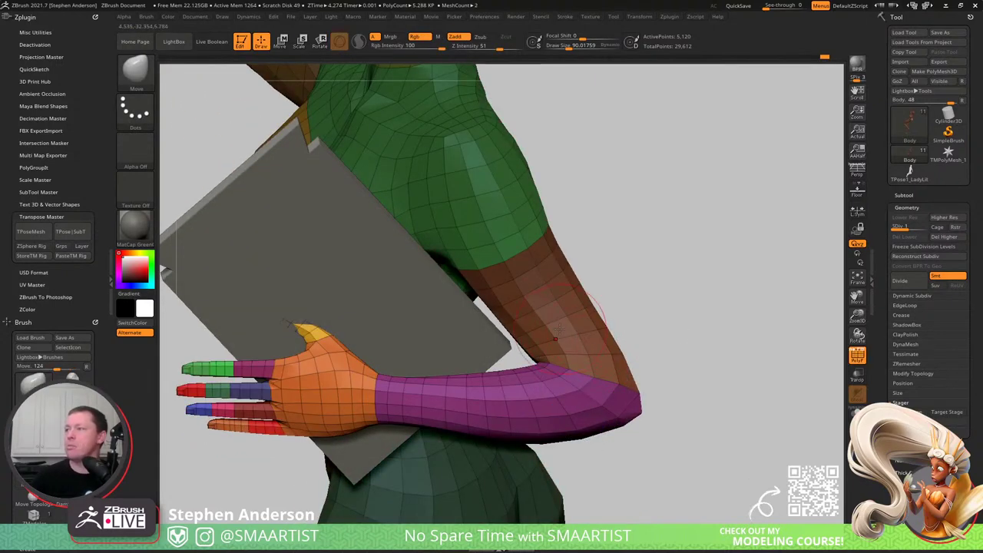
- Isolate the lowered upper arm's polygroup and the upper torso's polygroup in turn, showing the whole body again after each
left_click(549, 327, "ctrl+shift")
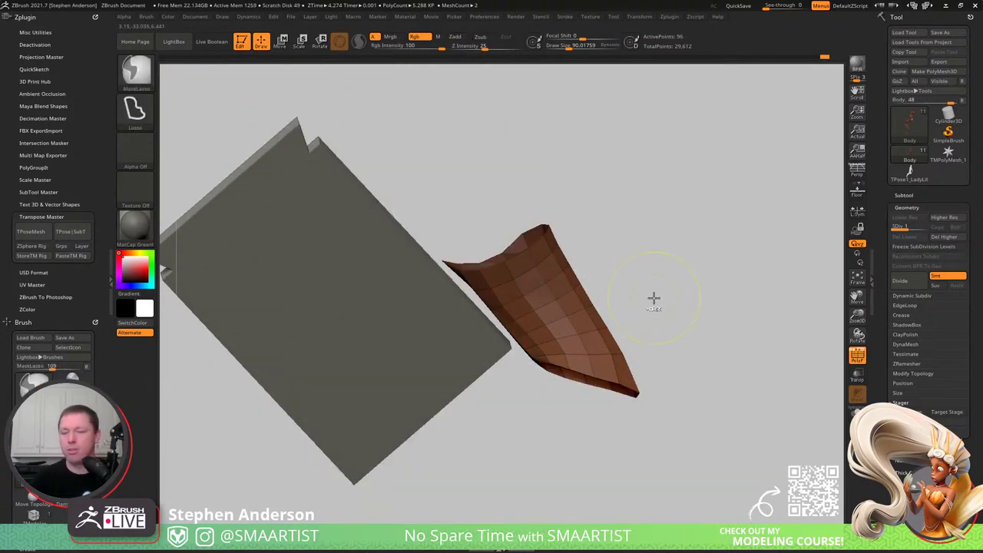
left_click(684, 254, "ctrl+shift")
left_click(510, 211, "ctrl+shift")
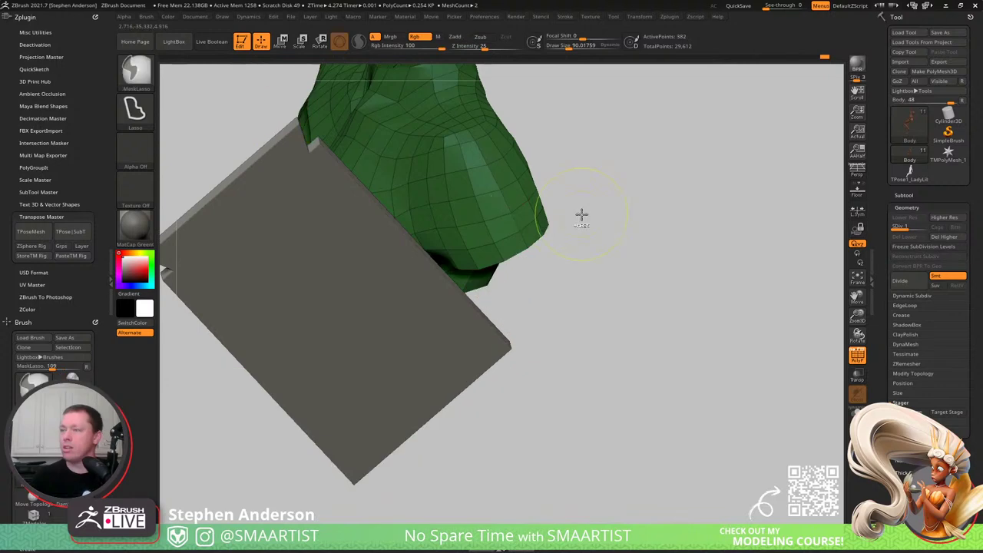
left_click(666, 217, "ctrl+shift")
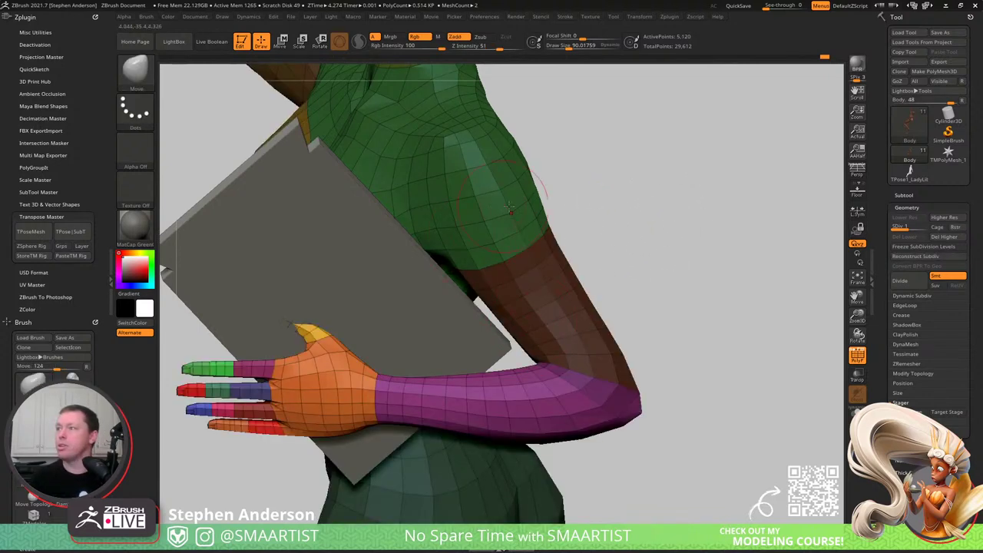
mouse_move(580, 387)
right_mouse_down()
mouse_move(603, 312)
mouse_move(504, 280)
right_mouse_up()
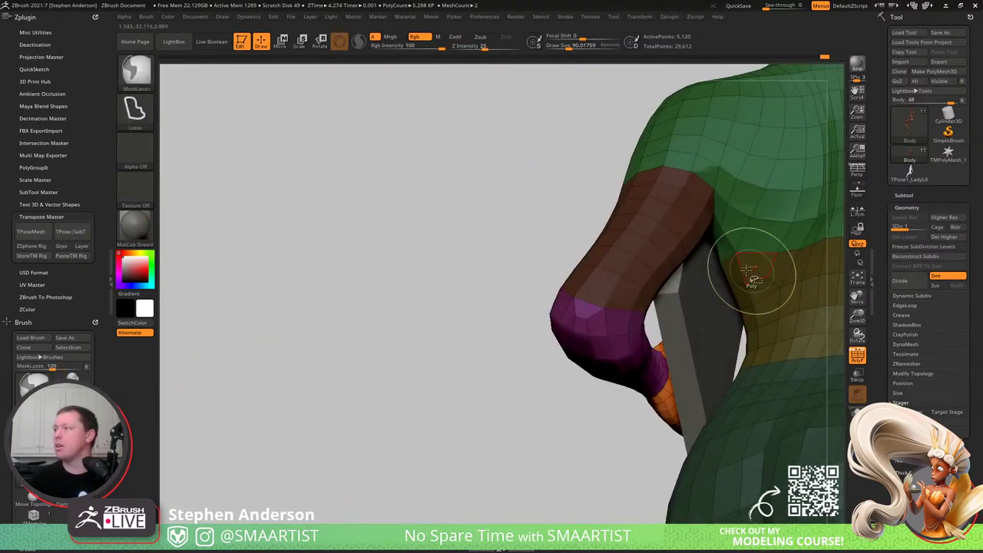
- Rotate the lowered forearm and hand slightly about the elbow with the transform gizmo, and return to the Move brush
left_click(785, 361, "ctrl+shift")
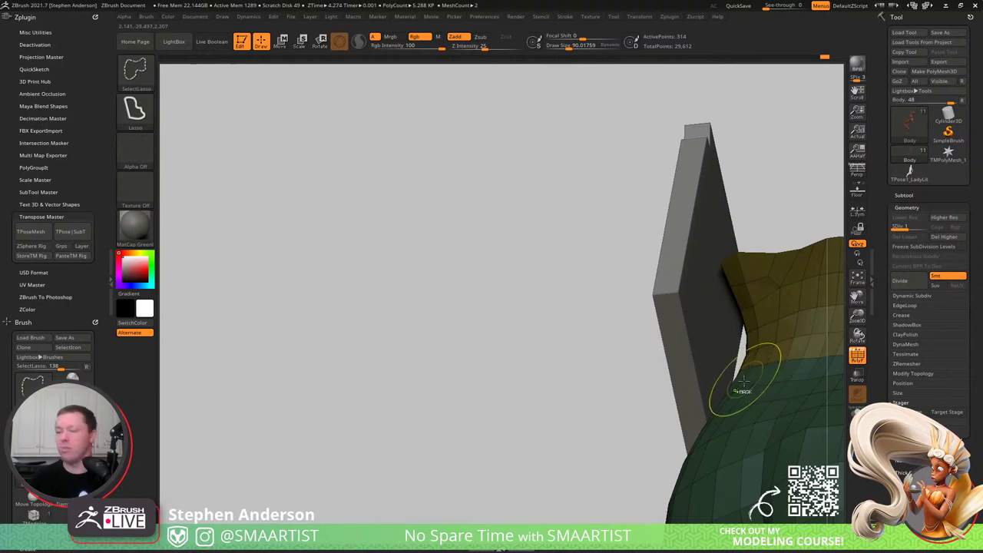
left_click(537, 392, "ctrl+shift")
right_click_drag(538, 392, 619, 350)
key("w")
mouse_move(726, 333)
right_mouse_down()
mouse_move(767, 326)
mouse_move(732, 330)
right_mouse_up()
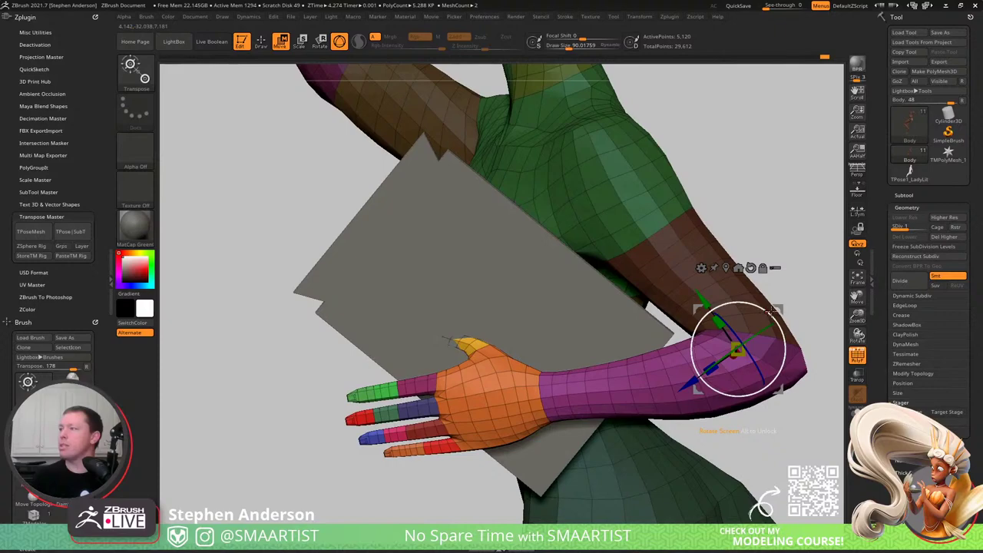
left_click_drag(770, 310, 756, 326)
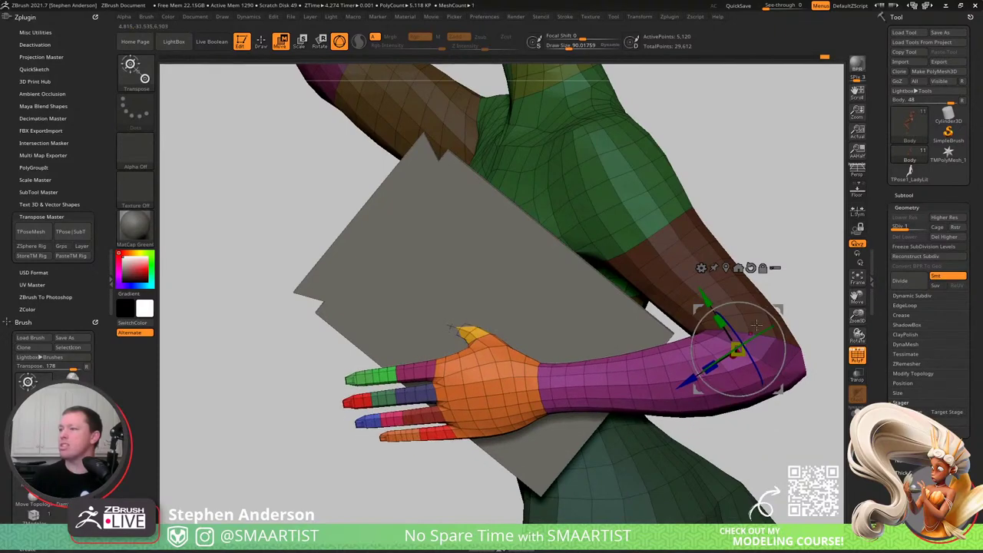
right_click_drag(433, 377, 468, 428)
mouse_move(369, 361)
right_mouse_down()
mouse_move(308, 396)
mouse_move(319, 365)
mouse_move(399, 341)
right_mouse_up()
key("q")
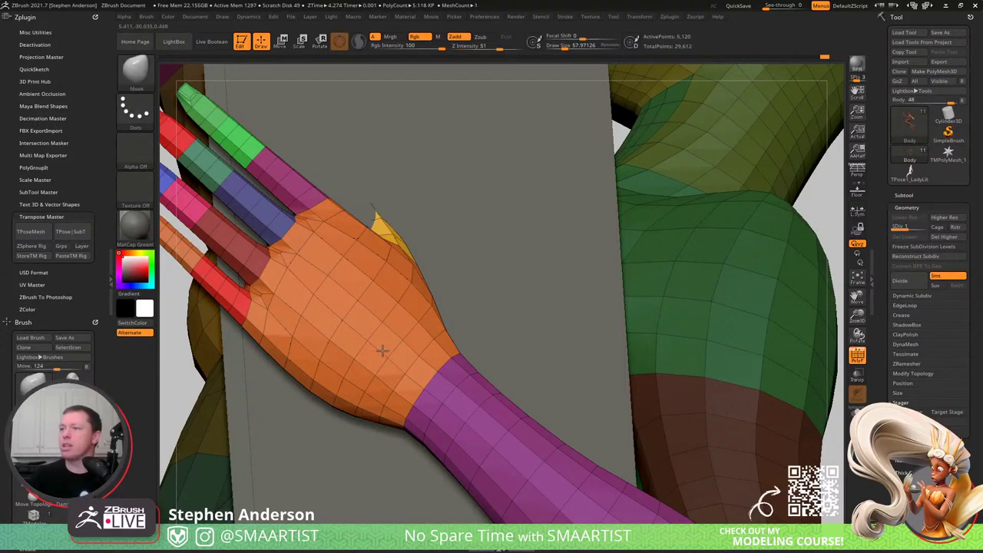
- Set the Move brush's draw size to about 119 and examine how the lowered hand and forearm sit against the tablet
mouse_move(382, 351)
right_mouse_down()
mouse_move(400, 325)
mouse_move(383, 364)
right_mouse_up()
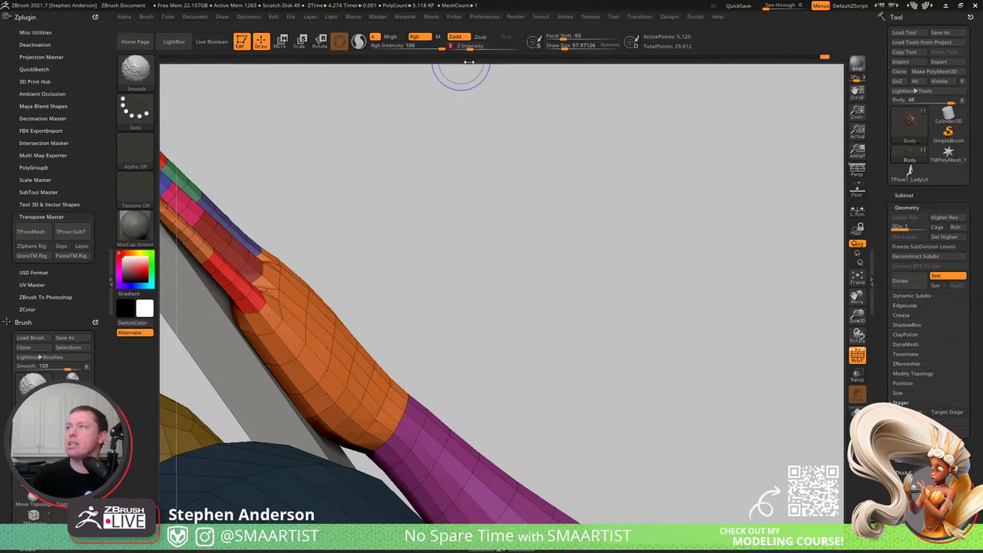
right_click_drag(355, 342, 330, 355)
right_click_drag(321, 400, 312, 342, "ctrl")
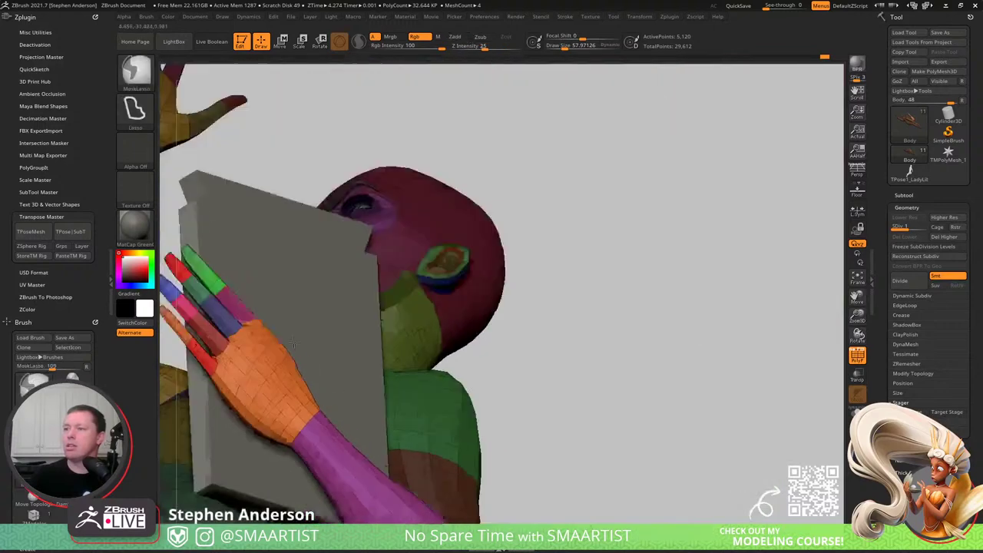
mouse_move(453, 330)
right_mouse_down()
mouse_move(512, 300)
mouse_move(502, 377)
mouse_move(469, 368)
mouse_move(528, 455)
right_mouse_up()
key("s")
left_click_drag(443, 335, 451, 335)
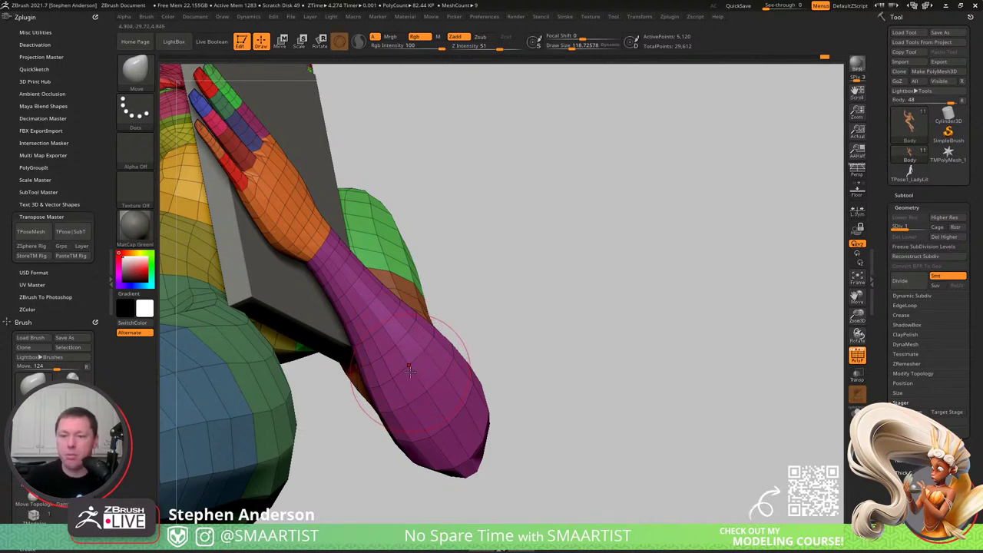
right_click_drag(450, 311, 415, 265)
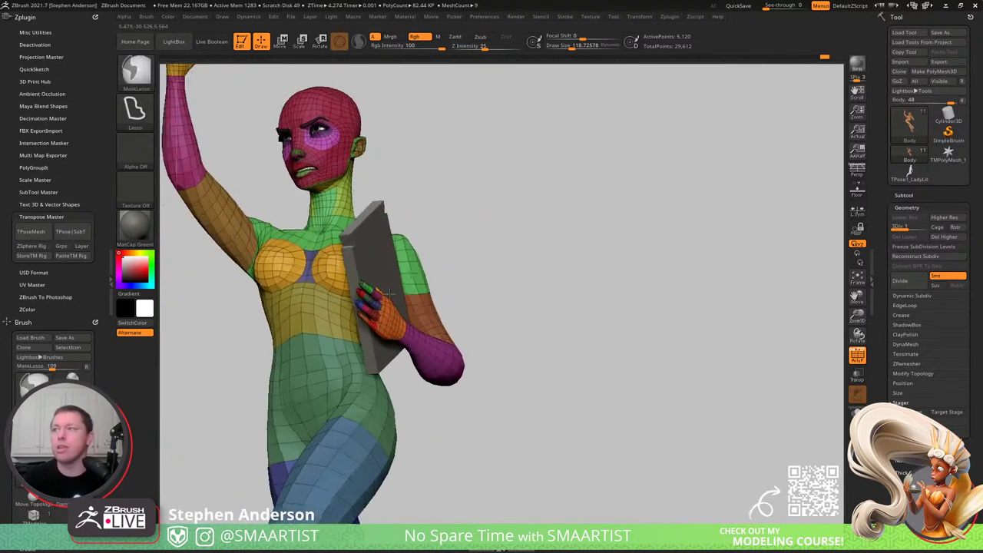
mouse_move(346, 269)
right_mouse_down()
mouse_move(392, 284)
mouse_move(484, 351)
mouse_move(461, 338)
right_mouse_up()
mouse_move(438, 270)
right_mouse_down("ctrl")
mouse_move(435, 257)
mouse_move(428, 340)
right_mouse_up("ctrl")
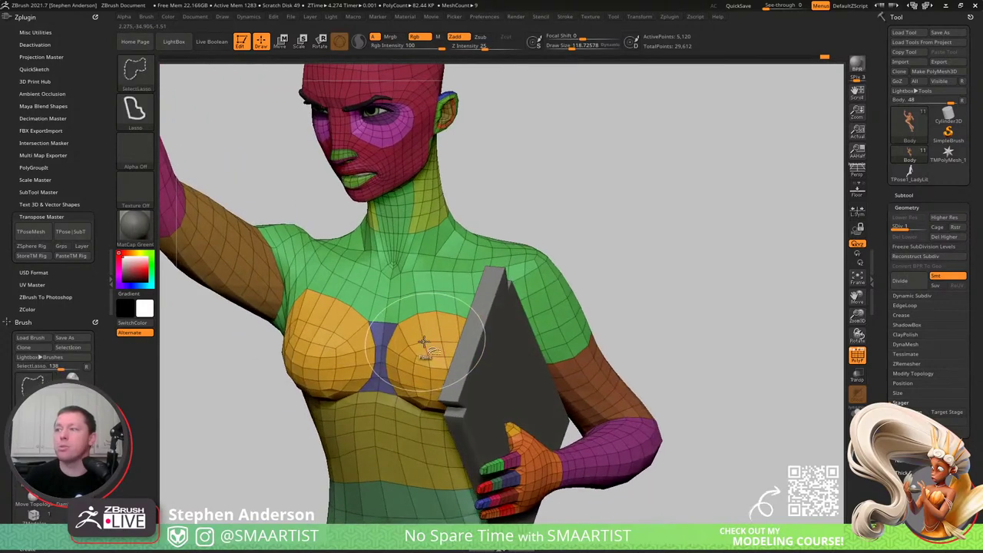
- Isolate the breast, upper torso and head polygroups in turn, showing the whole body again after each
left_click(424, 345, "ctrl+shift")
right_click_drag(477, 361, 491, 364)
right_click_drag(491, 365, 503, 318, "ctrl")
left_click(536, 290, "ctrl+shift")
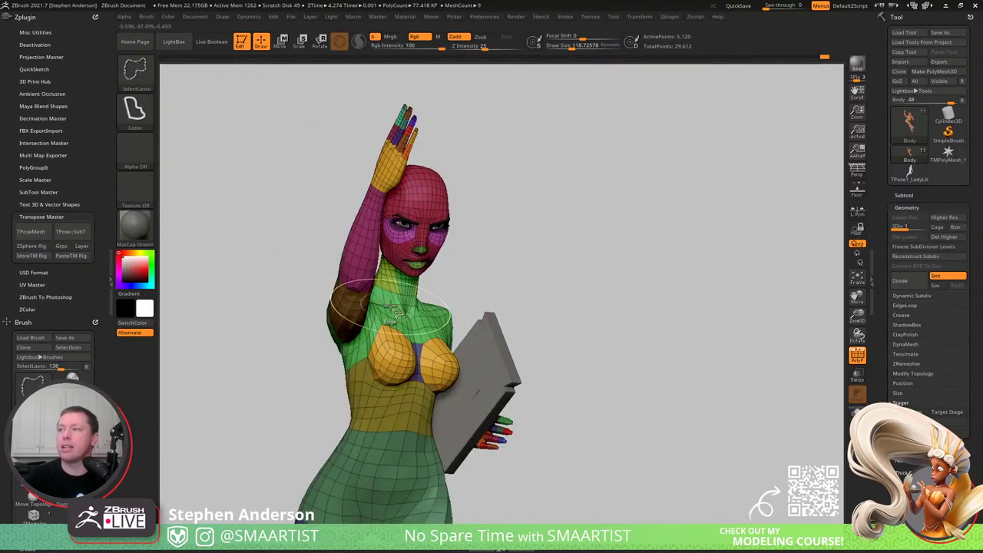
left_click(390, 311, "ctrl+shift")
left_click(497, 273, "ctrl+shift")
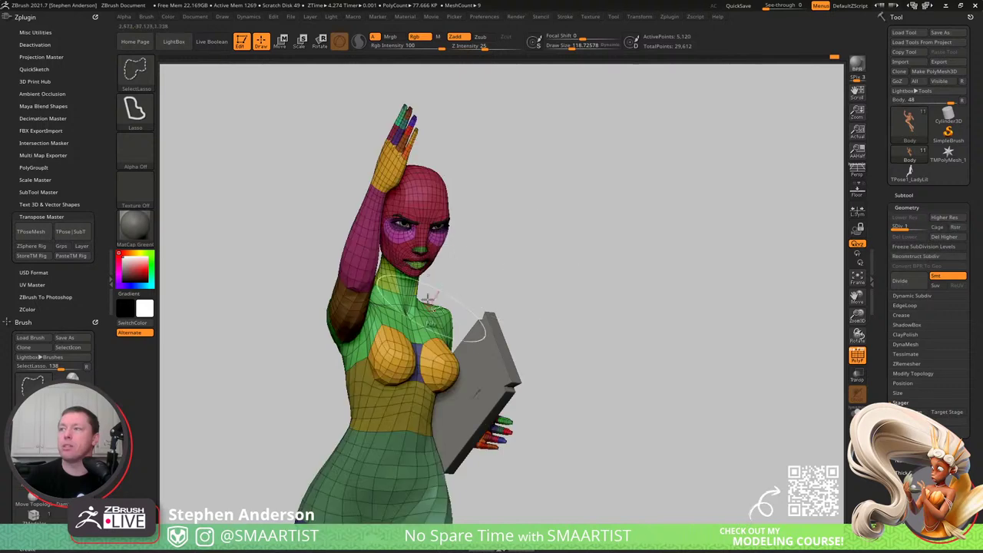
right_click_drag(556, 211, 507, 282)
left_click(419, 201, "ctrl+shift")
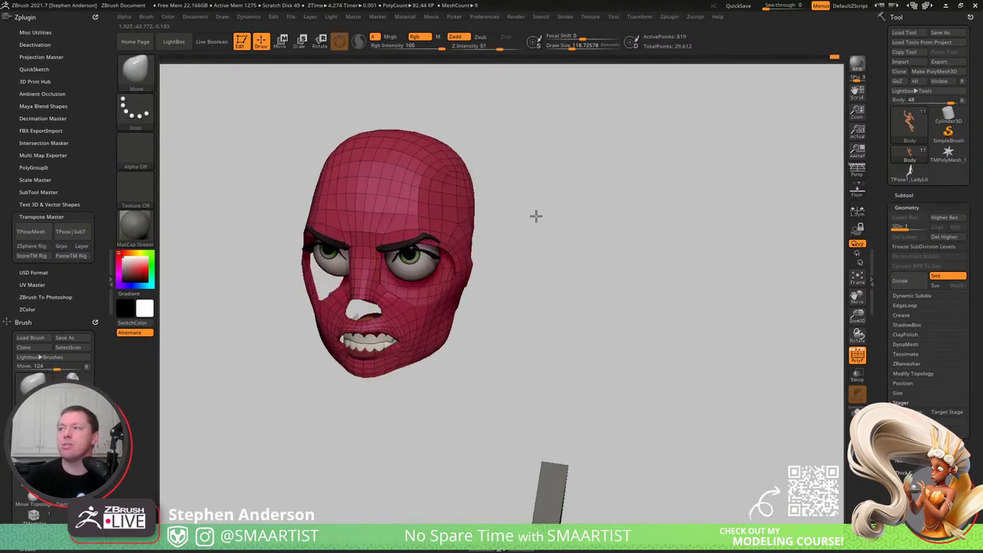
left_click_drag(535, 215, 529, 203)
left_click(564, 219, "ctrl+shift")
- Try moving the head with the transform gizmo, first with the rest of the body masked and once with the mask cleared, undoing both moves
mouse_move(449, 268)
right_mouse_down()
mouse_move(513, 261)
mouse_move(445, 250)
right_mouse_up()
key("w")
left_click(444, 239, "ctrl")
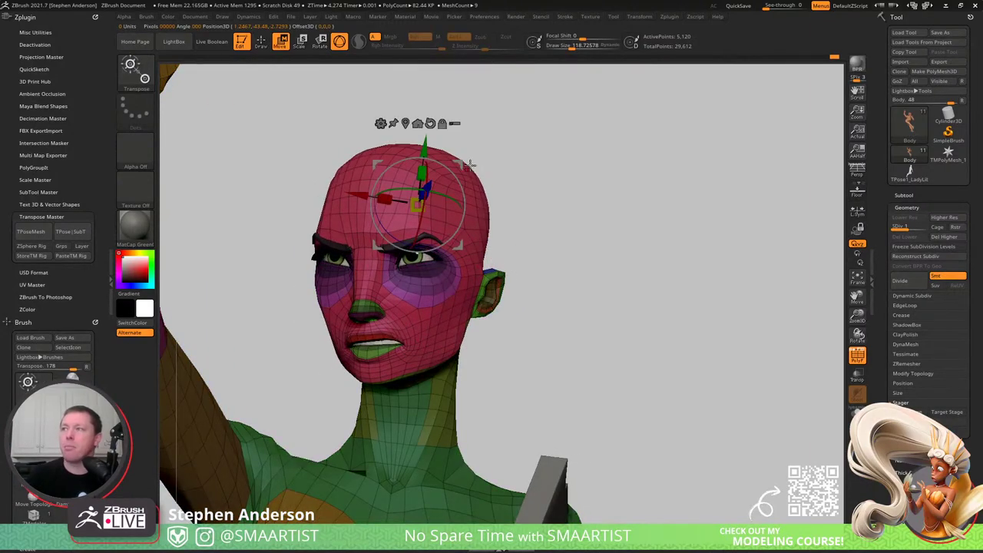
left_click_drag(470, 164, 706, 310)
key("ctrl+z")
left_click_drag(614, 305, 638, 331, "ctrl")
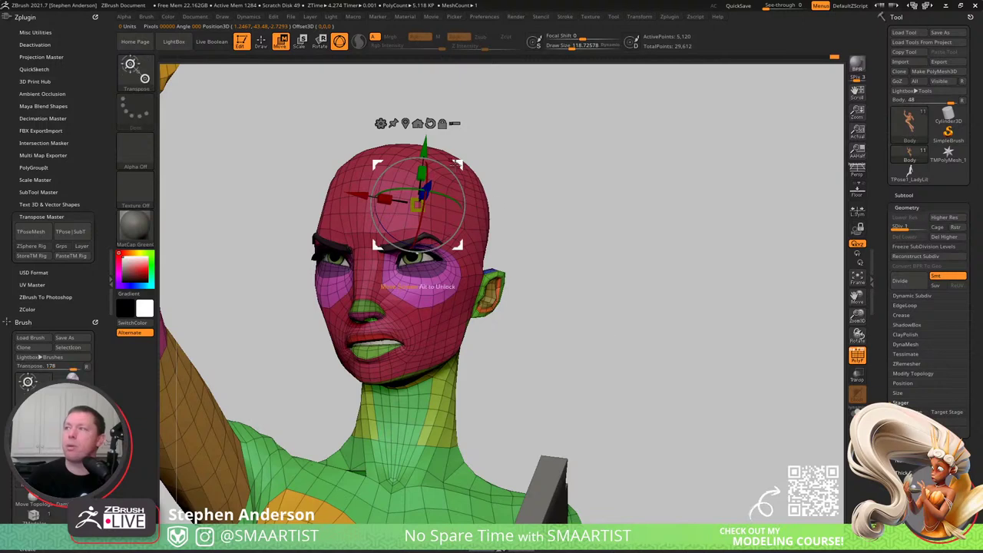
left_click_drag(455, 163, 358, 228)
key("ctrl+z")
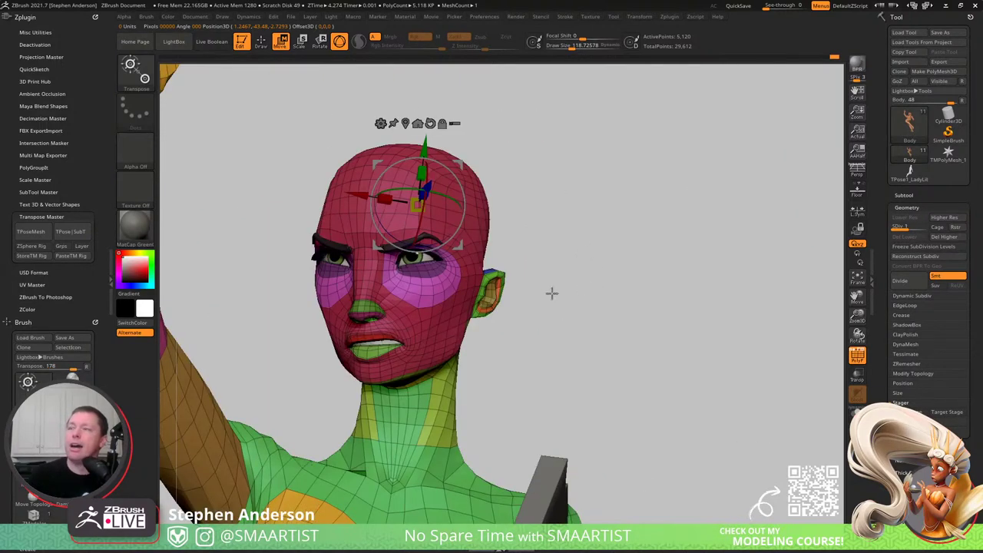
- Return to the Move brush, hide the polygroup wireframe and raise the body to subdivision level 2
left_click_drag(551, 294, 603, 257, "alt")
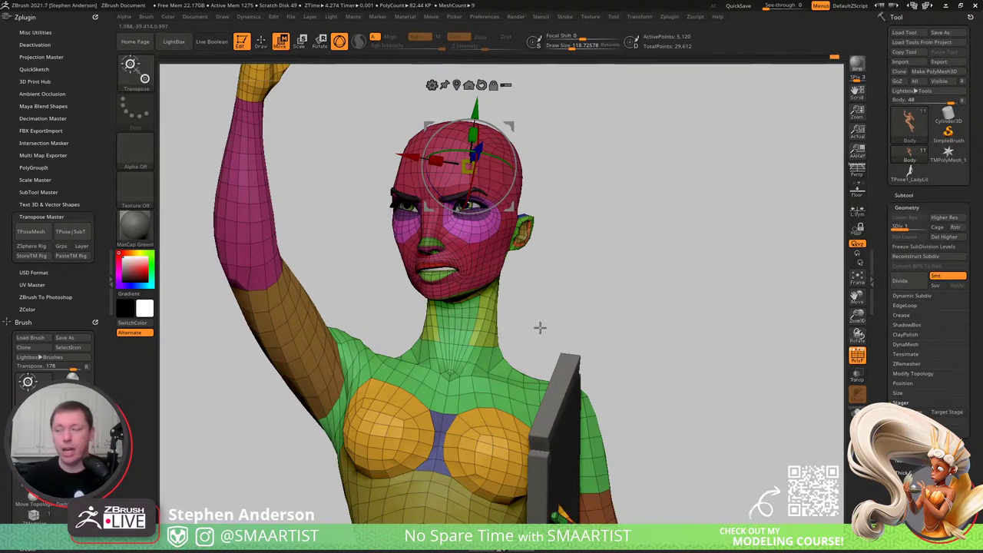
mouse_move(540, 327)
left_mouse_down()
mouse_move(546, 275)
mouse_move(500, 187)
mouse_move(492, 200)
mouse_move(511, 216)
mouse_move(480, 209)
left_mouse_up()
key("q")
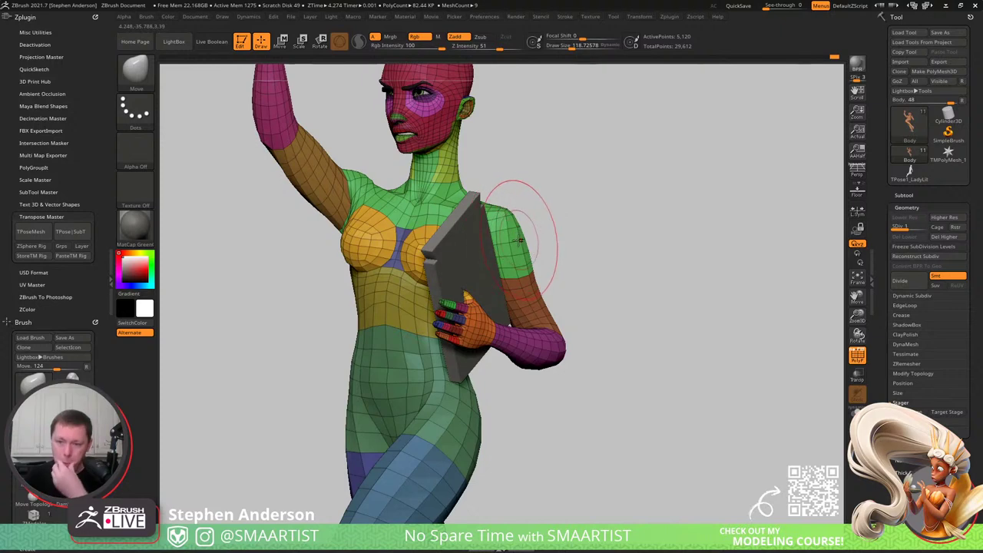
key("shift+f")
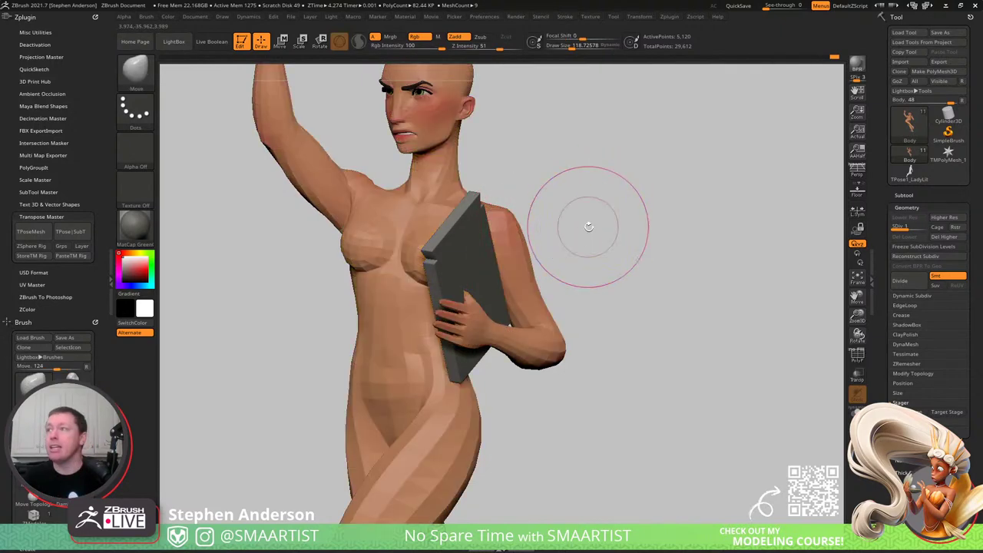
mouse_move(588, 213)
left_mouse_down()
mouse_move(569, 213)
mouse_move(570, 235)
mouse_move(595, 268)
left_mouse_up()
right_click_drag(435, 222, 456, 313, "ctrl")
right_click_drag(456, 313, 467, 349)
key("d")
left_click_drag(466, 348, 350, 394)
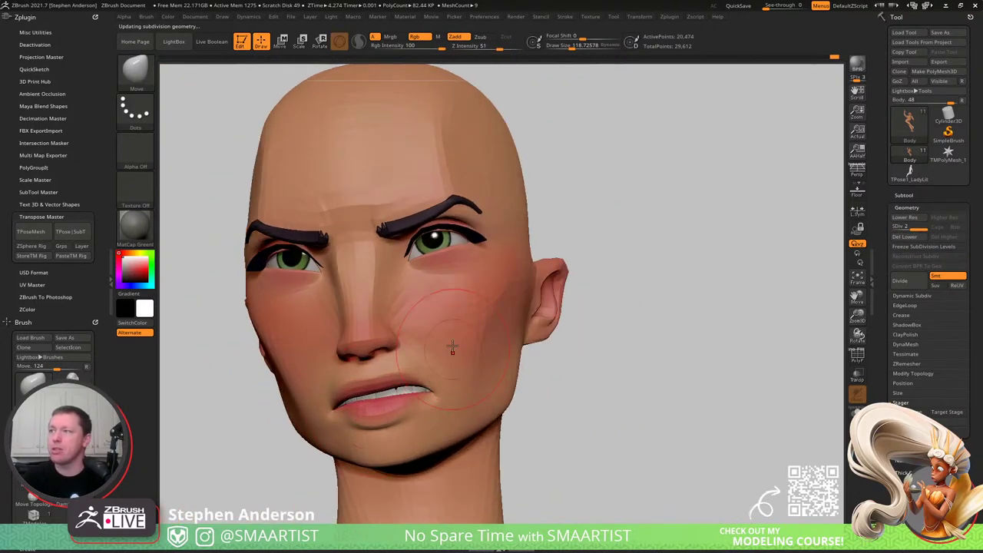
- Examine the smoother figure's face, raised arm, torso and tablet-holding arm from the front, side and back
left_click_drag(307, 258, 610, 289)
mouse_move(609, 290)
right_mouse_down("ctrl")
mouse_move(580, 277)
mouse_move(549, 292)
mouse_move(614, 291)
right_mouse_up("ctrl")
right_click_drag(496, 146, 565, 135)
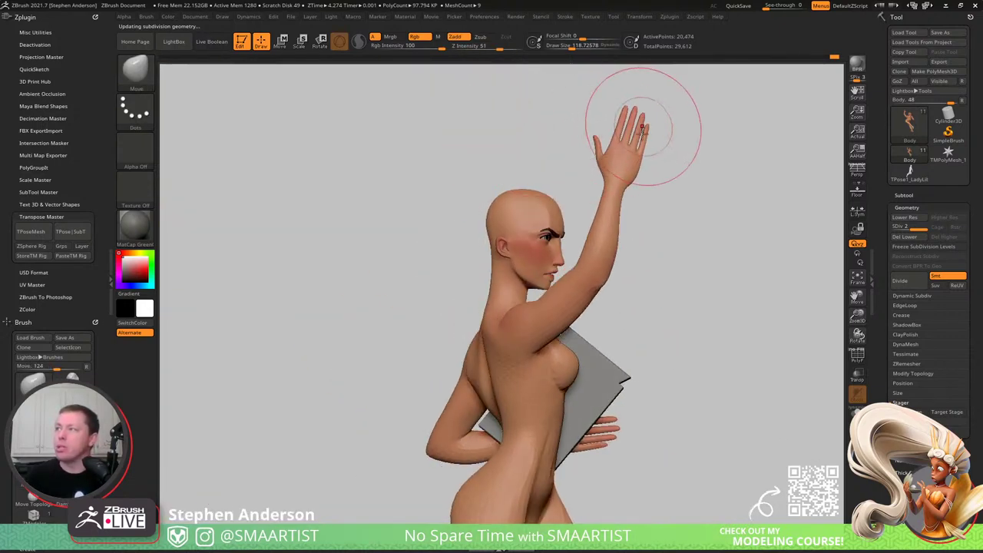
right_click_drag(606, 342, 552, 338)
left_click_drag(551, 338, 571, 388)
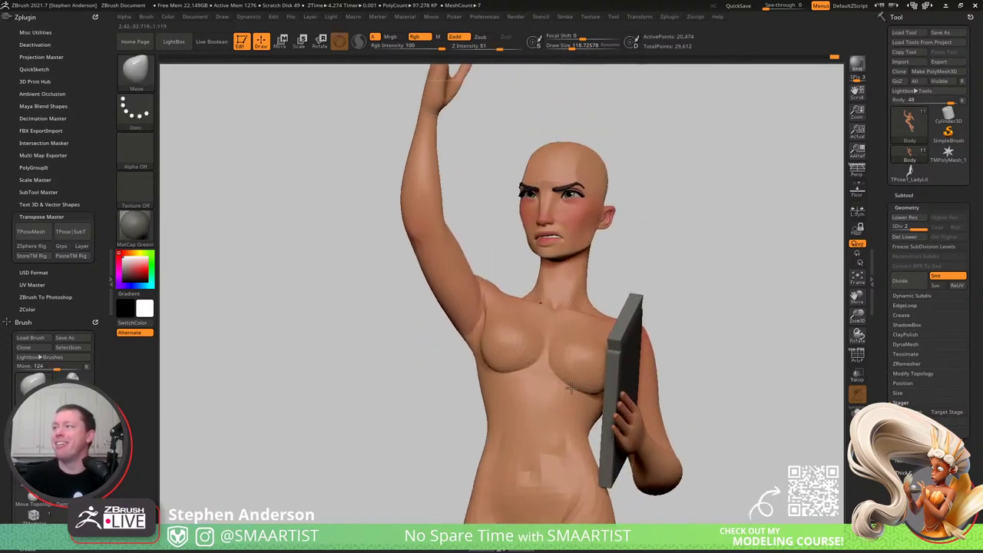
left_click_drag(590, 323, 661, 311)
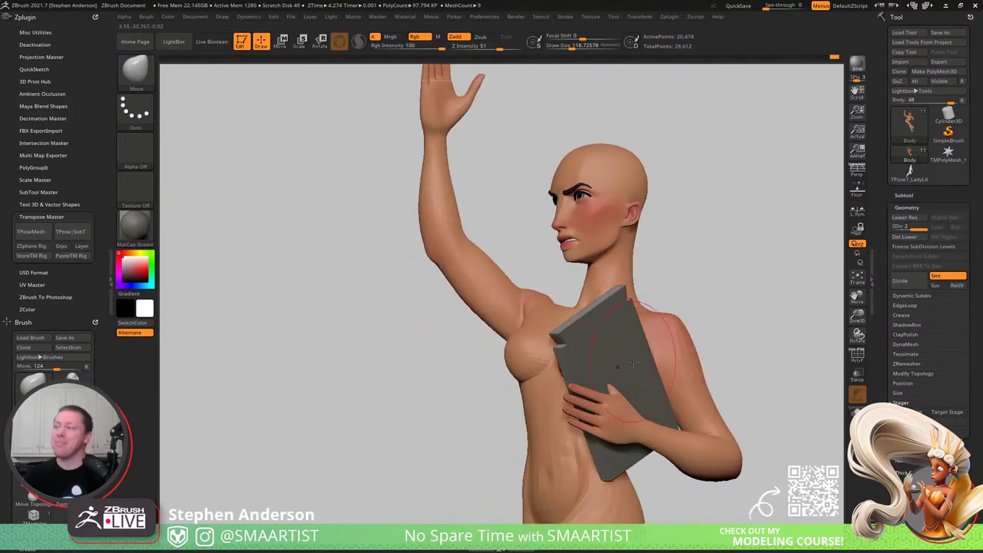
mouse_move(633, 363)
left_mouse_down()
mouse_move(661, 377)
mouse_move(632, 386)
left_mouse_up()
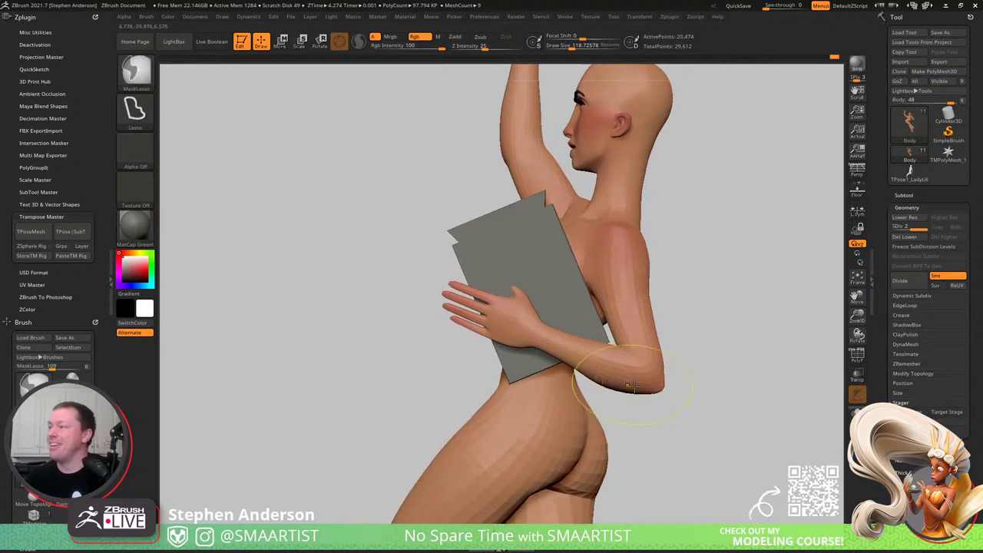
mouse_move(634, 386)
right_mouse_down("ctrl")
mouse_move(650, 397)
mouse_move(637, 396)
right_mouse_up("ctrl")
- Reshape the lowered upper arm and elbow with the Move brush at draw sizes of about 90 and 182
mouse_move(638, 401)
left_mouse_down()
mouse_move(655, 391)
mouse_move(658, 406)
mouse_move(676, 384)
left_mouse_up()
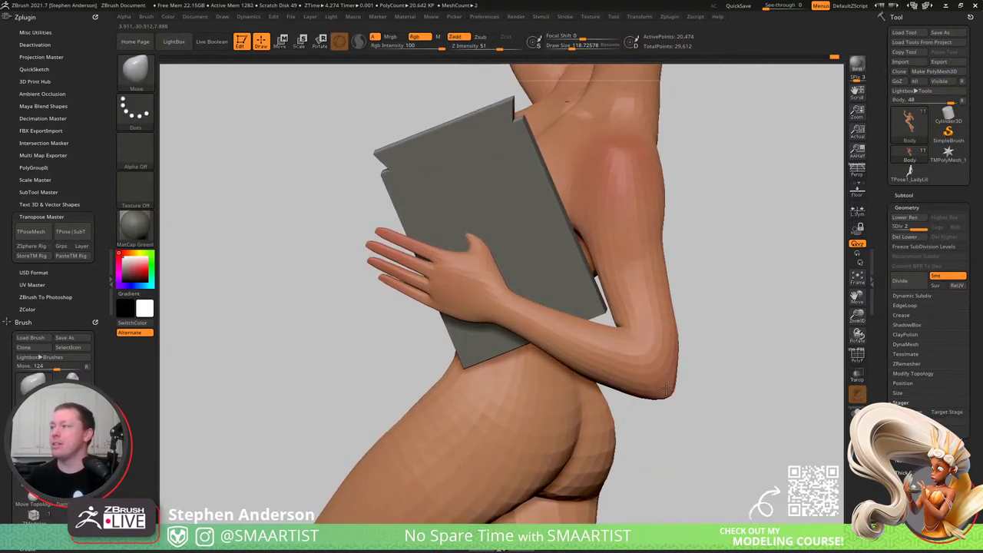
right_click_drag(661, 373, 635, 330)
key("s")
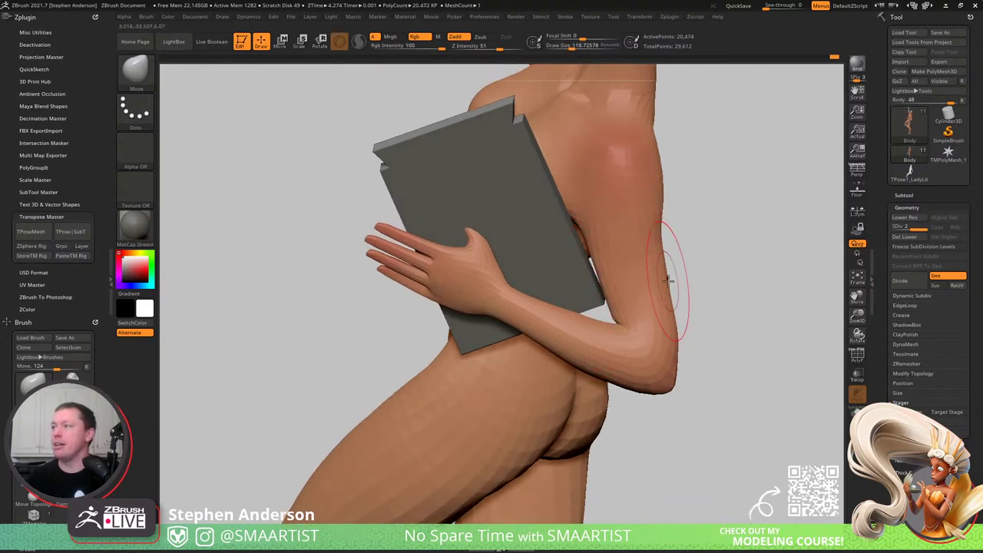
right_click_drag(668, 280, 657, 268)
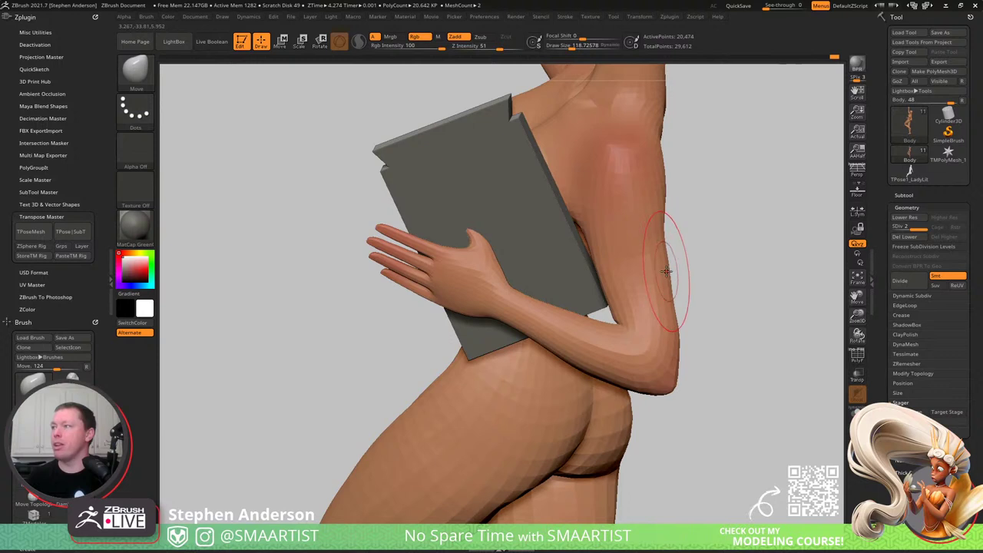
key("s")
left_click_drag(679, 256, 677, 257)
right_click_drag(669, 257, 671, 263)
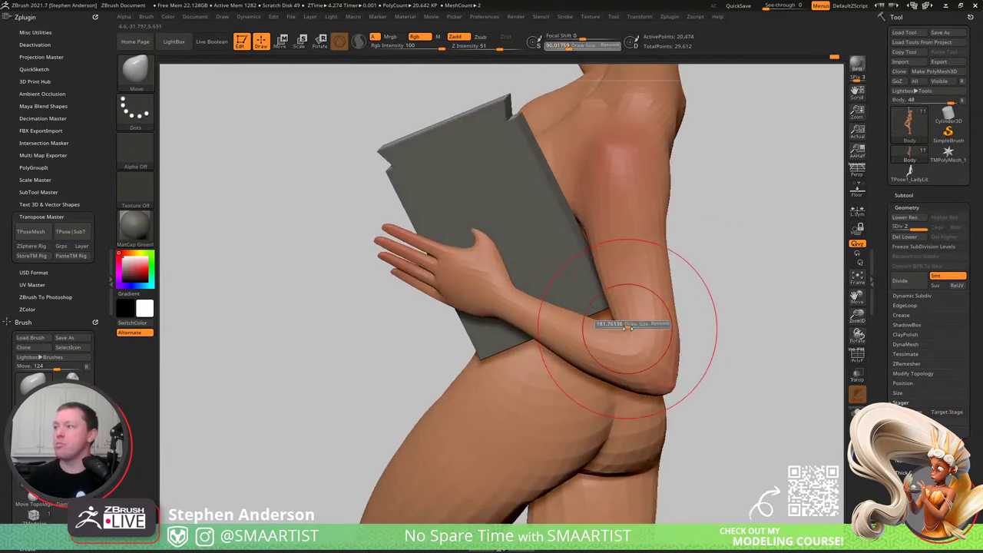
left_click_drag(629, 326, 620, 328)
left_click_drag(621, 370, 630, 365)
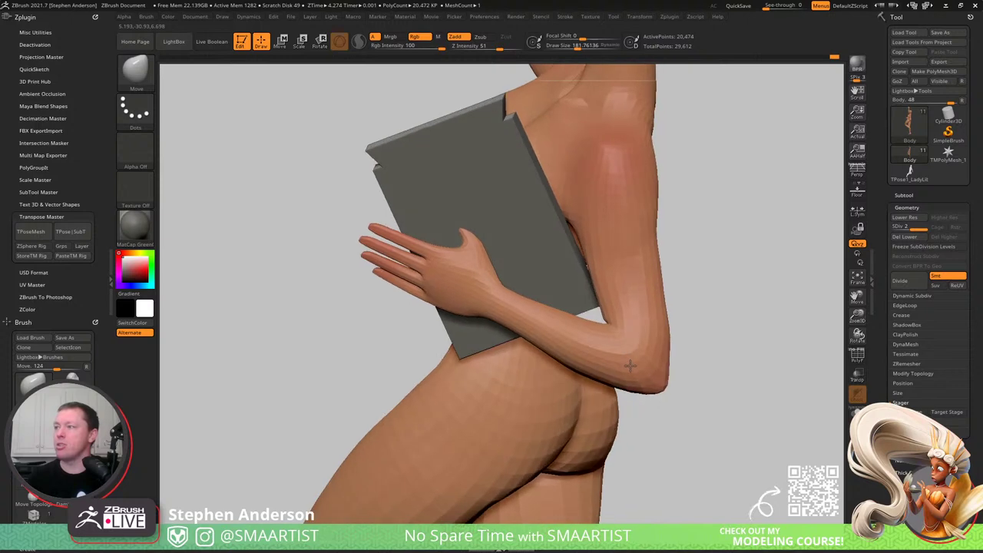
- Show the polygroup wireframe and mask everything except the lowered upper arm's polygroup, leaving the whole body visible
left_click_drag(608, 329, 600, 329)
right_click_drag(588, 318, 604, 333, "ctrl")
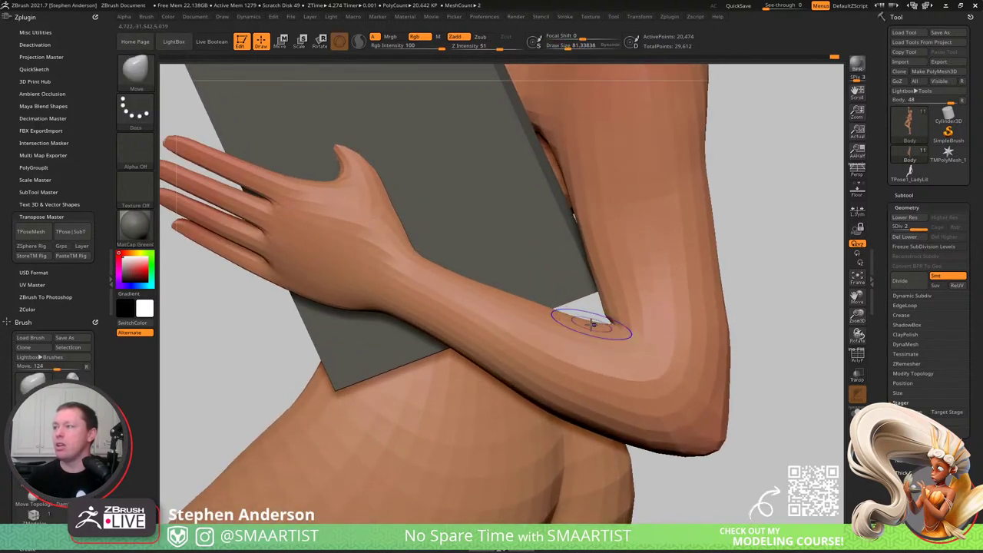
key("shift+f")
scroll(594, 327, "up", 5)
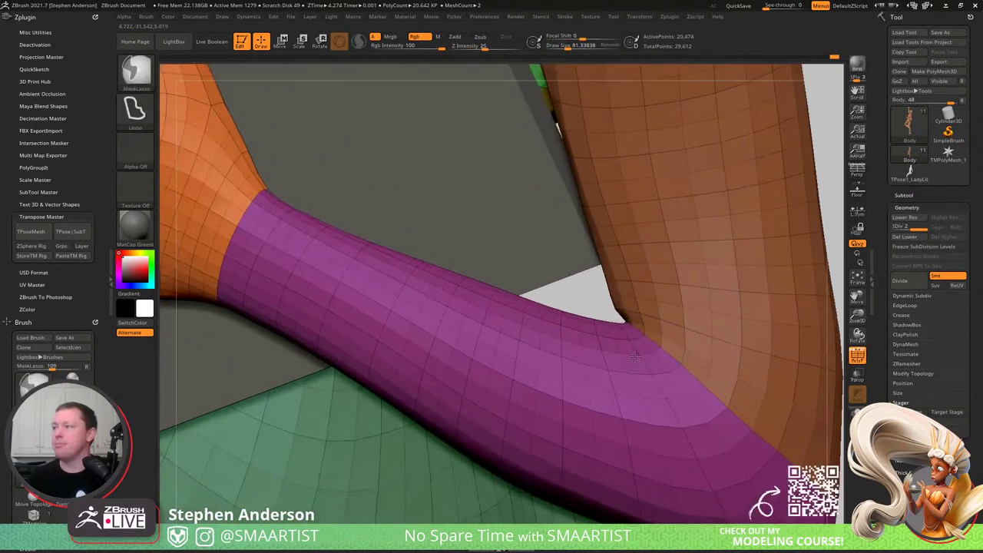
left_click(674, 327, "ctrl+shift")
left_click(593, 344, "ctrl+shift")
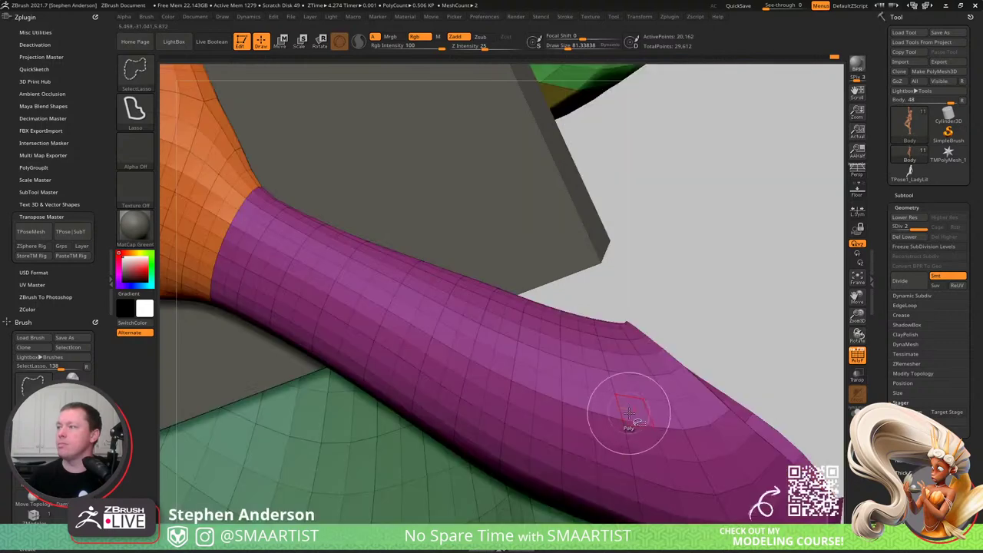
left_click(728, 322, "ctrl")
left_click(731, 275, "ctrl+shift")
- Pull the unmasked upper arm into shape at the inner elbow with a draw size of about 258, smooth the crease and invert the mask
key("s")
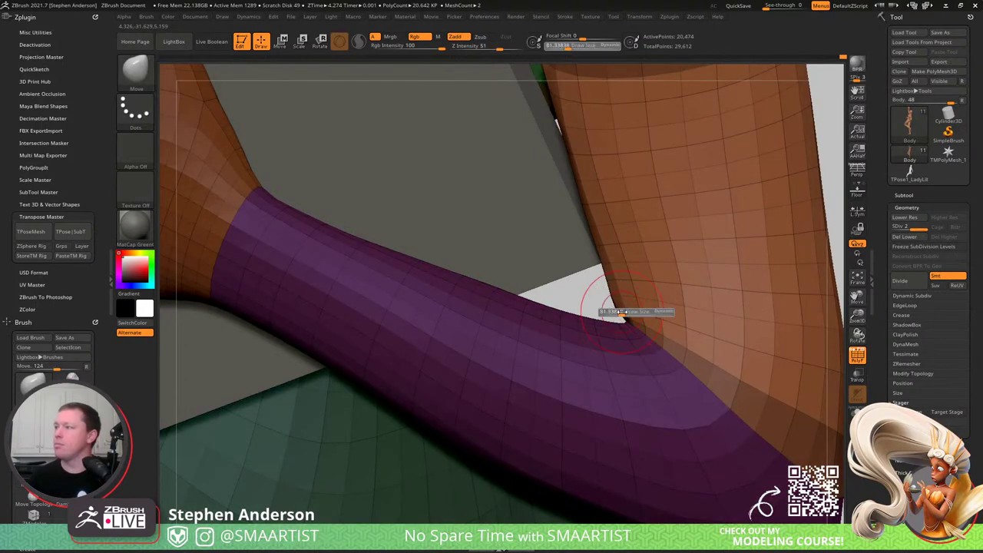
left_click_drag(634, 315, 637, 314)
left_click_drag(544, 226, 575, 235)
left_click_drag(628, 313, 633, 306, "shift")
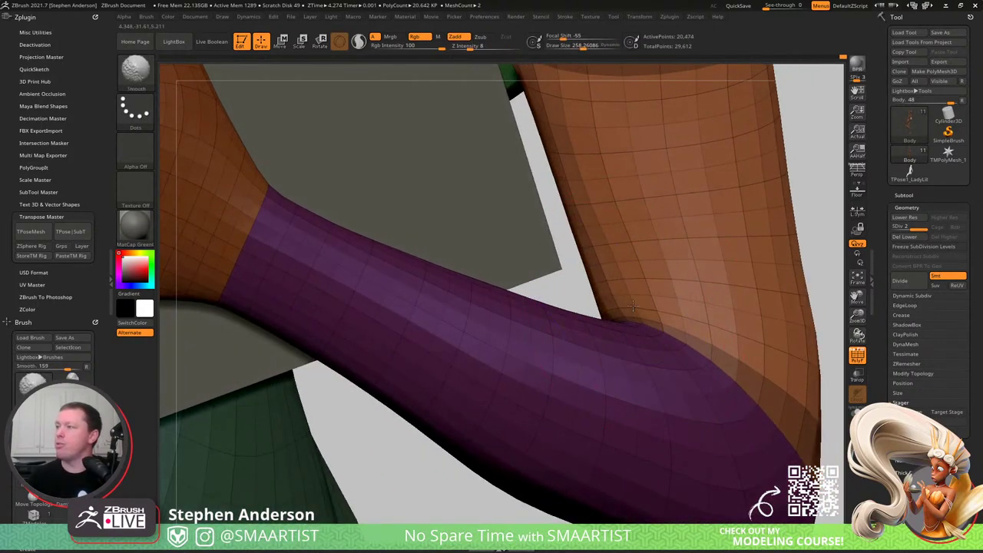
mouse_move(691, 339)
right_mouse_down()
mouse_move(625, 328)
mouse_move(589, 373)
right_mouse_up()
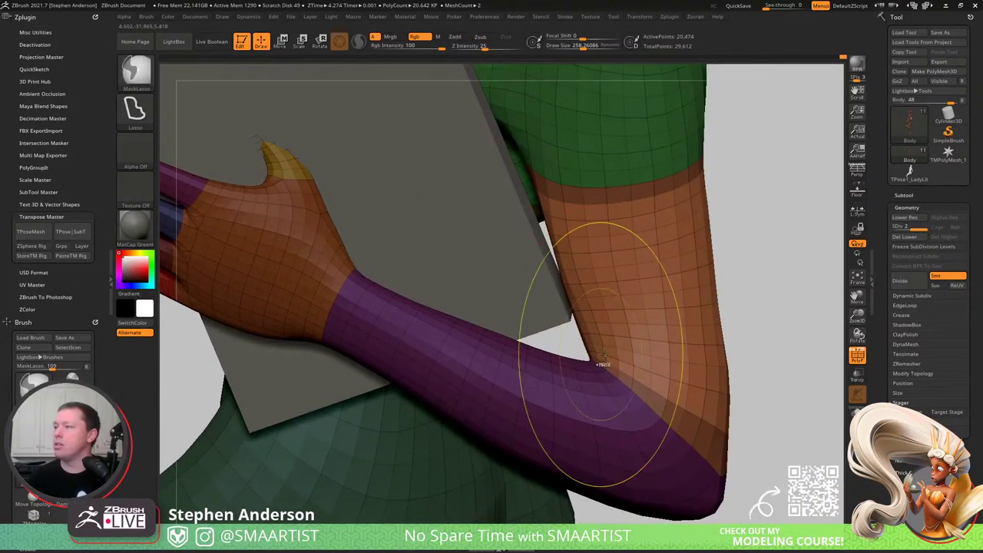
left_click(746, 321, "ctrl")
left_click(742, 324, "ctrl")
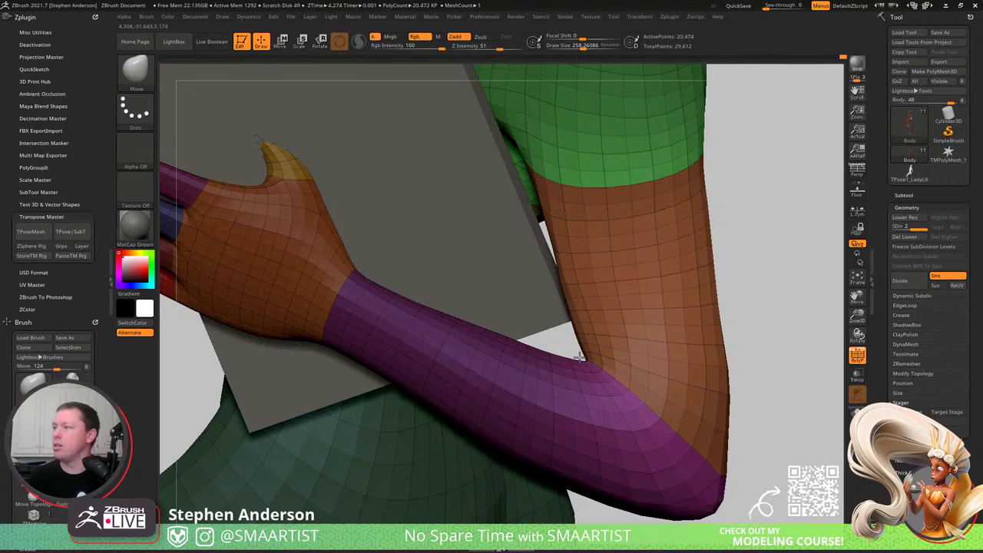
- Refine the inner contour of the lowered upper arm with the Move brush at draw sizes between about 146 and 175
key("s")
left_click(552, 251)
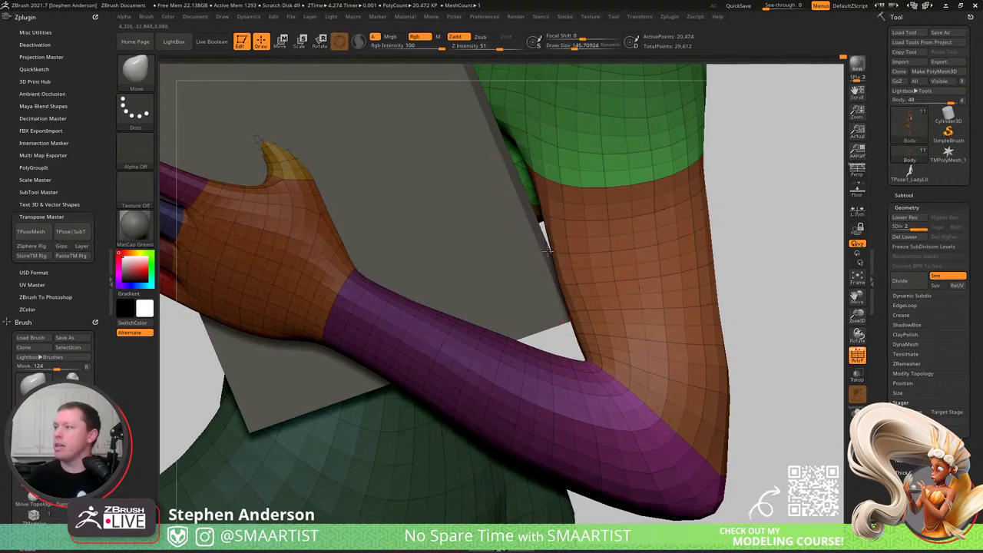
mouse_move(552, 248)
right_mouse_down()
mouse_move(540, 260)
mouse_move(595, 252)
mouse_move(553, 288)
mouse_move(520, 292)
mouse_move(518, 260)
mouse_move(569, 258)
mouse_move(650, 276)
right_mouse_up()
key("s")
left_click(551, 260)
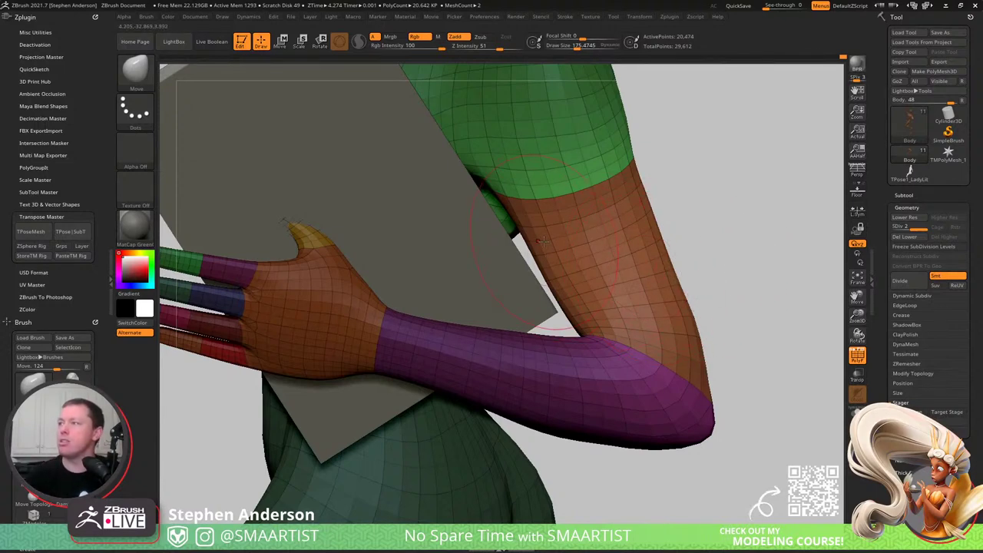
right_click_drag(421, 340, 394, 325)
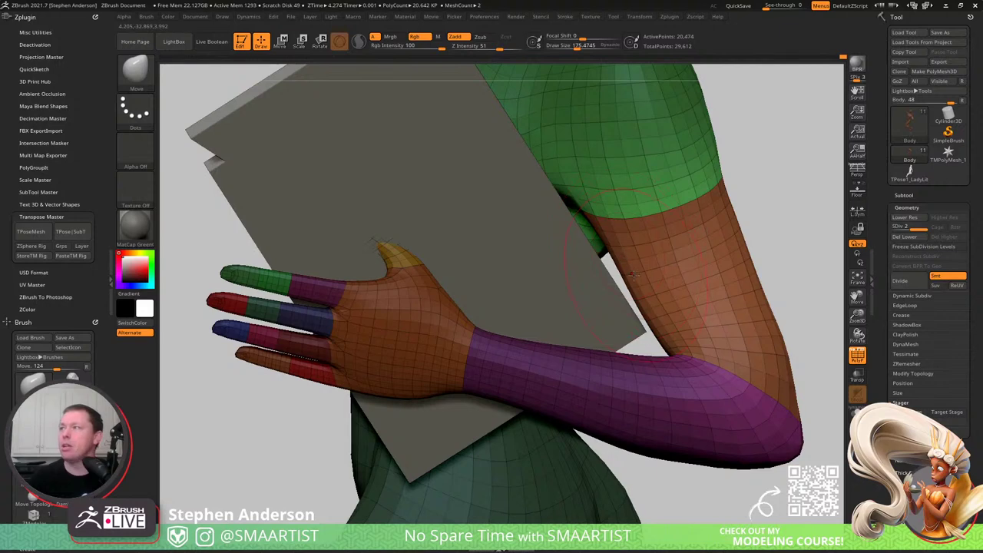
key("s")
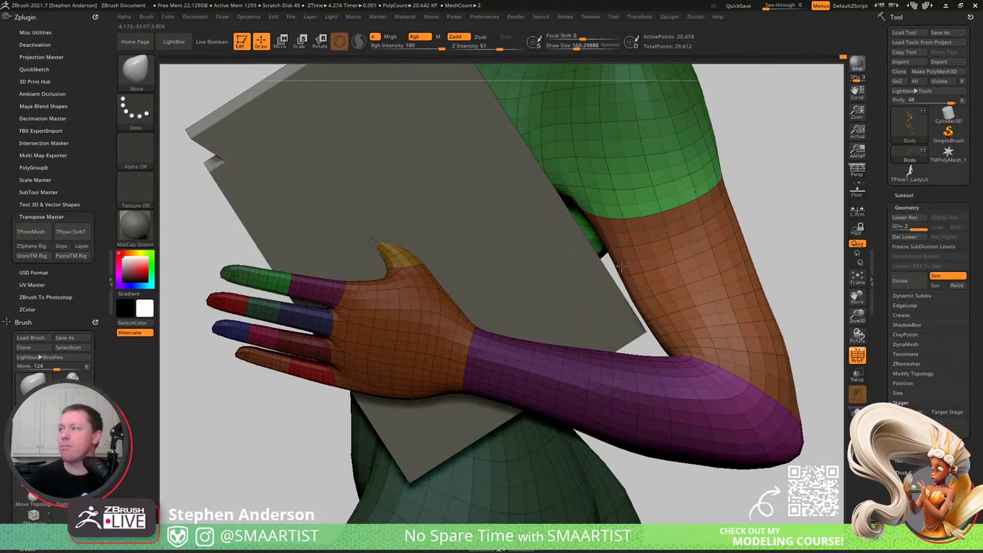
mouse_move(648, 287)
right_mouse_down()
mouse_move(694, 253)
mouse_move(654, 266)
mouse_move(656, 277)
mouse_move(624, 292)
right_mouse_up()
key("s")
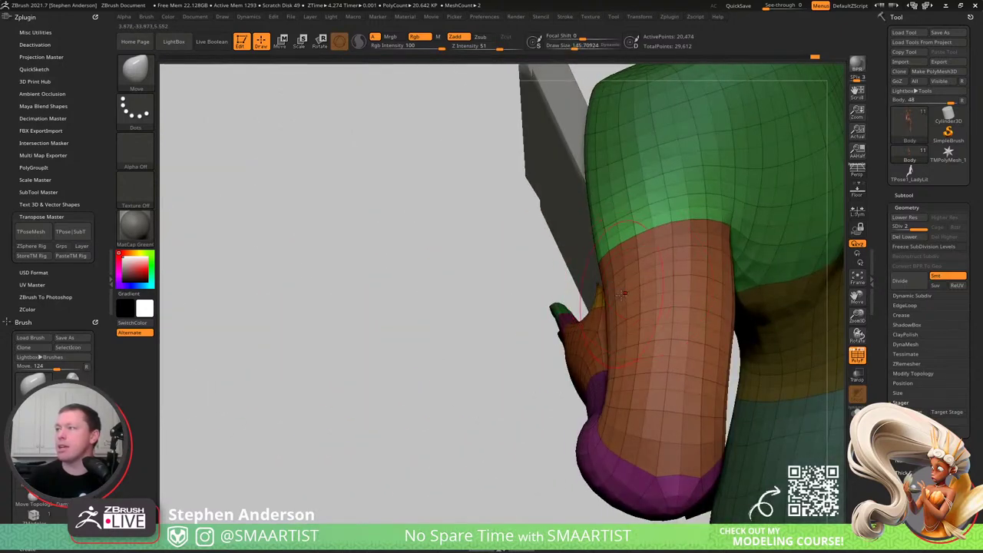
- Reshape the lowered upper arm from behind at a draw size of about 104 and hide the polygroup wireframe
right_click_drag(708, 281, 675, 302)
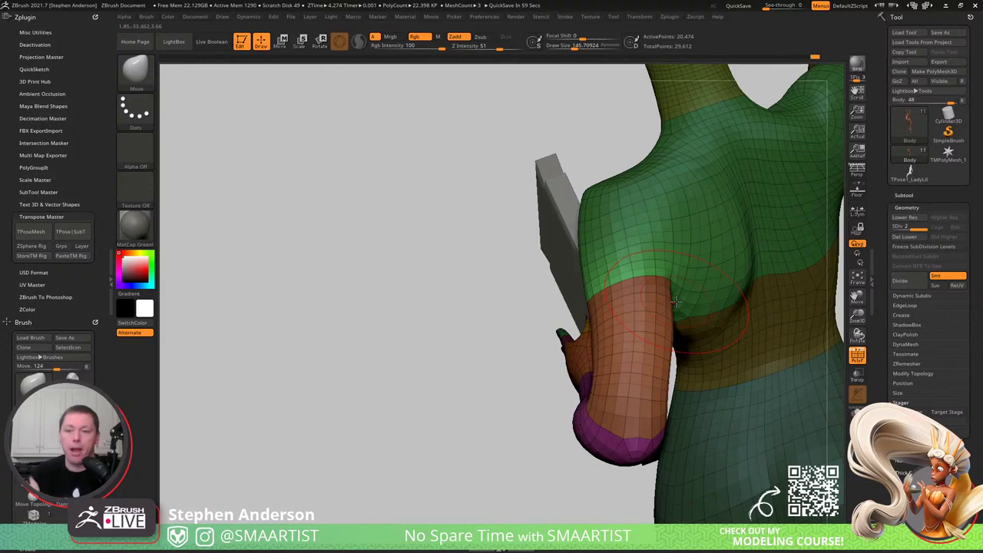
mouse_move(654, 339)
right_mouse_down()
mouse_move(630, 314)
mouse_move(642, 320)
right_mouse_up()
key("s")
left_click_drag(642, 320, 624, 318)
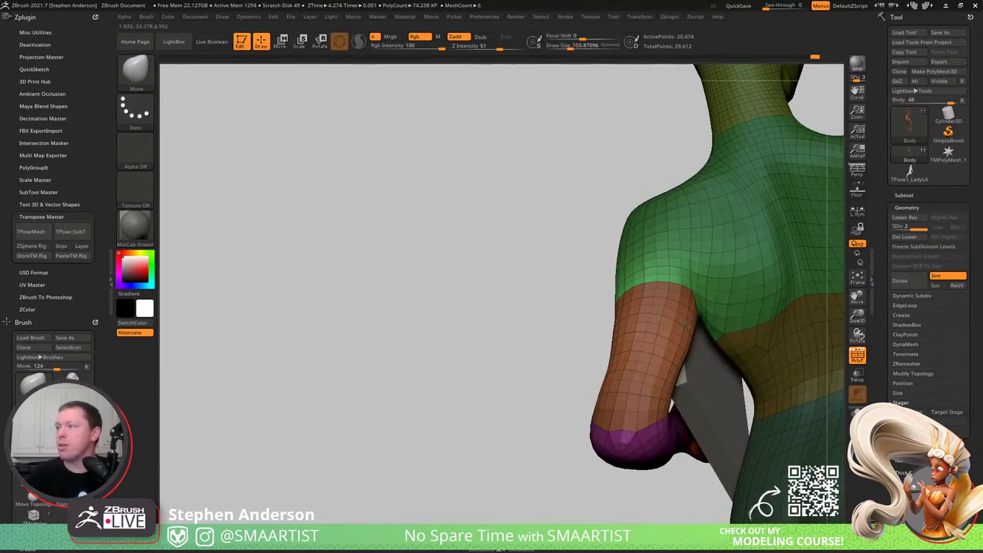
right_click_drag(654, 344, 624, 374)
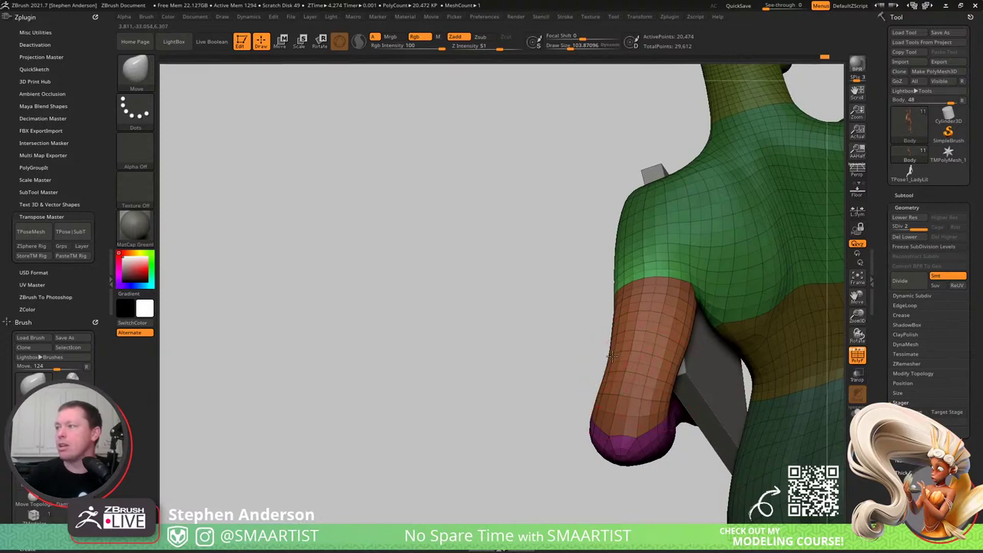
mouse_move(613, 321)
right_mouse_down()
mouse_move(680, 301)
mouse_move(727, 374)
mouse_move(700, 336)
mouse_move(691, 344)
mouse_move(667, 331)
mouse_move(661, 340)
mouse_move(659, 307)
mouse_move(661, 347)
right_mouse_up()
key("shift+f")
left_click_drag(667, 352, 666, 353)
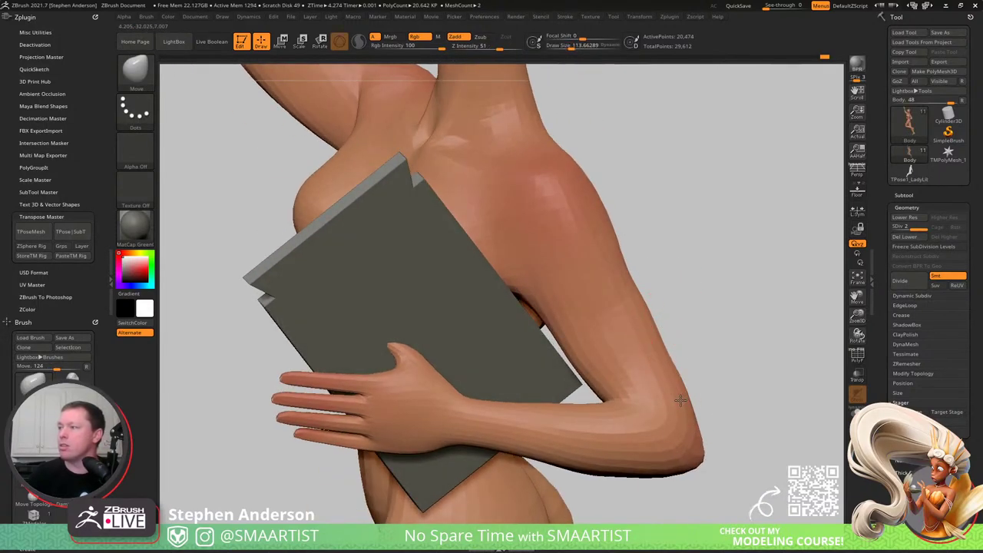
- Shape the tip of the bent elbow from the front and back at draw sizes of about 86 and 119
mouse_move(679, 394)
right_mouse_down()
mouse_move(658, 382)
mouse_move(697, 395)
mouse_move(708, 474)
right_mouse_up()
key("s")
mouse_move(699, 473)
left_mouse_down()
mouse_move(708, 473)
mouse_move(710, 434)
left_mouse_up()
key("s")
right_click_drag(695, 419, 670, 387)
key("s")
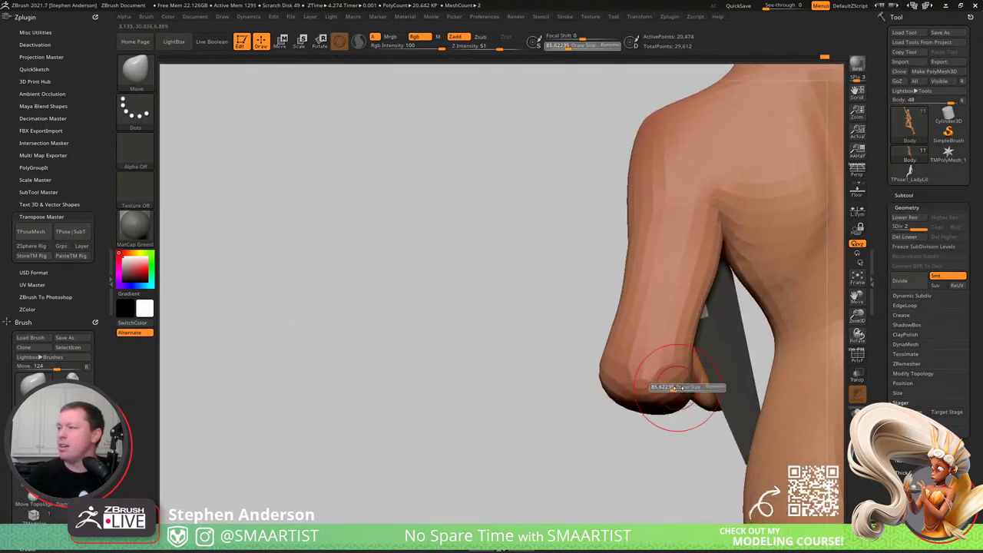
left_click(689, 381)
key("s")
left_click(637, 407)
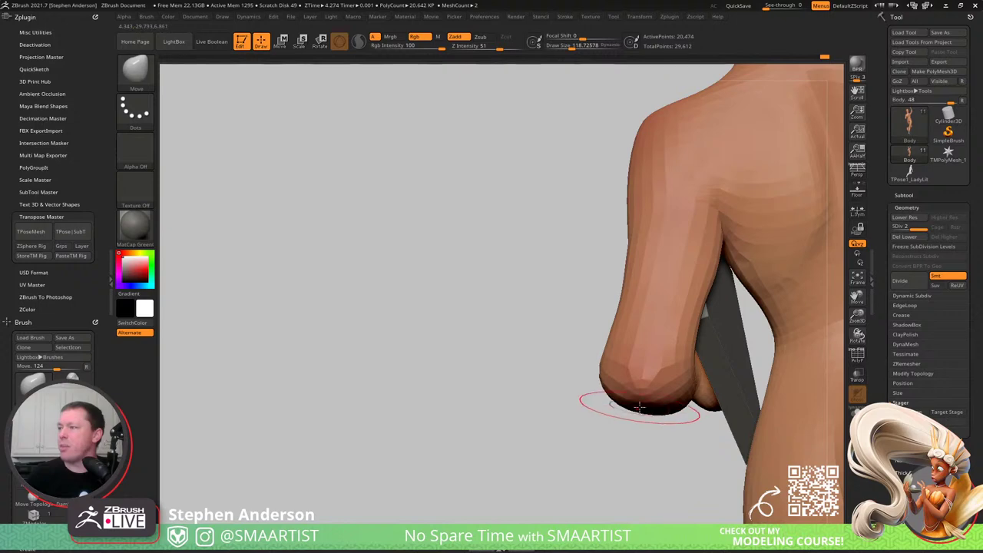
- Reshape the tablet-holding forearm near the elbow from below at draw sizes of about 119 and 195
mouse_move(637, 407)
right_mouse_down()
mouse_move(586, 344)
mouse_move(637, 315)
mouse_move(639, 342)
mouse_move(590, 325)
mouse_move(614, 335)
mouse_move(573, 361)
mouse_move(604, 325)
mouse_move(541, 333)
mouse_move(520, 417)
right_mouse_up()
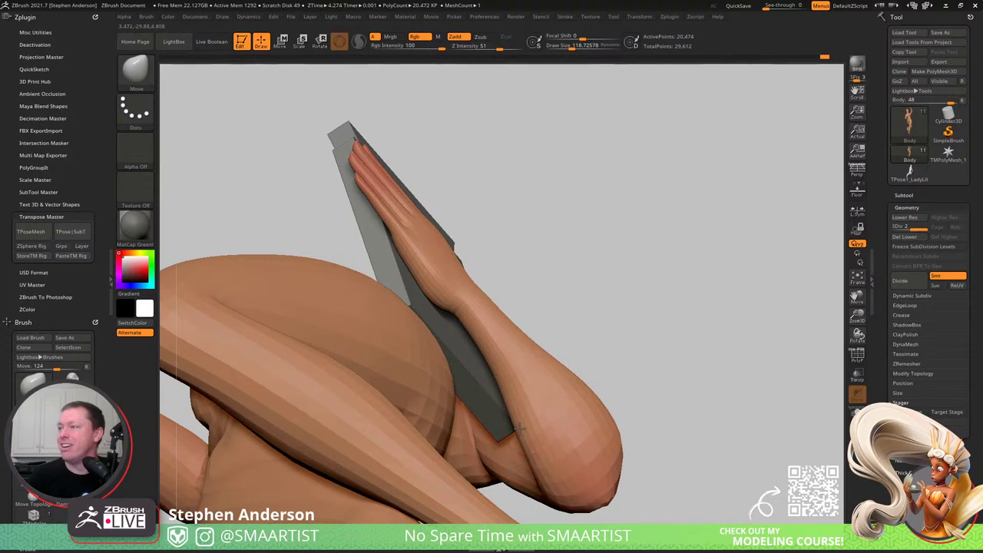
right_click_drag(519, 419, 566, 385)
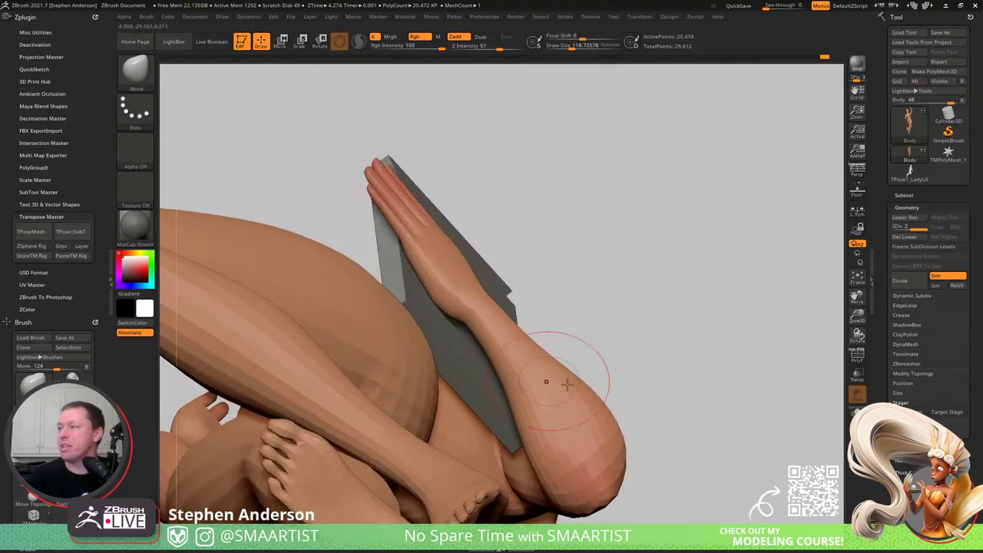
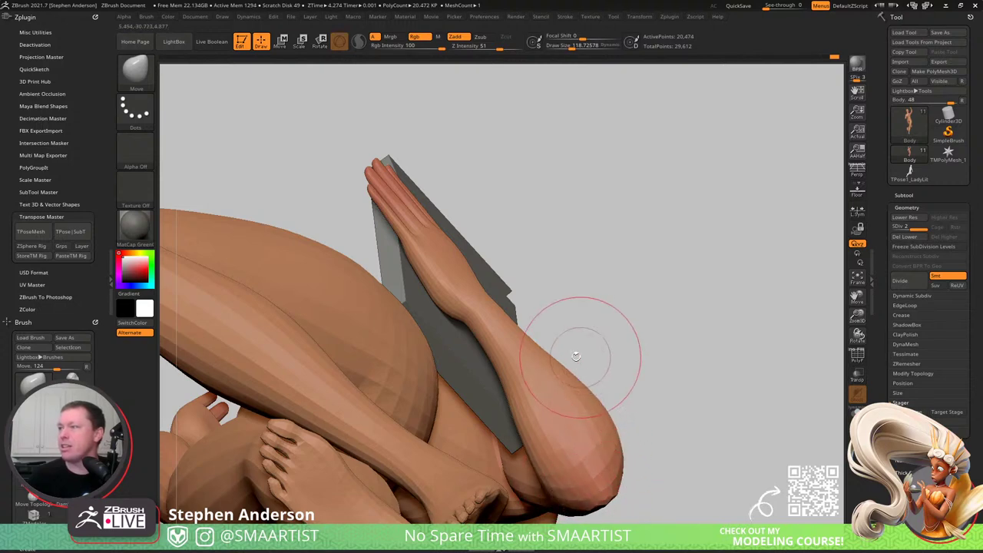
mouse_move(576, 356)
left_mouse_down()
mouse_move(546, 432)
mouse_move(588, 375)
mouse_move(608, 369)
mouse_move(580, 384)
mouse_move(630, 391)
mouse_move(622, 351)
mouse_move(611, 384)
mouse_move(578, 407)
mouse_move(554, 401)
mouse_move(501, 415)
left_mouse_up()
key("s")
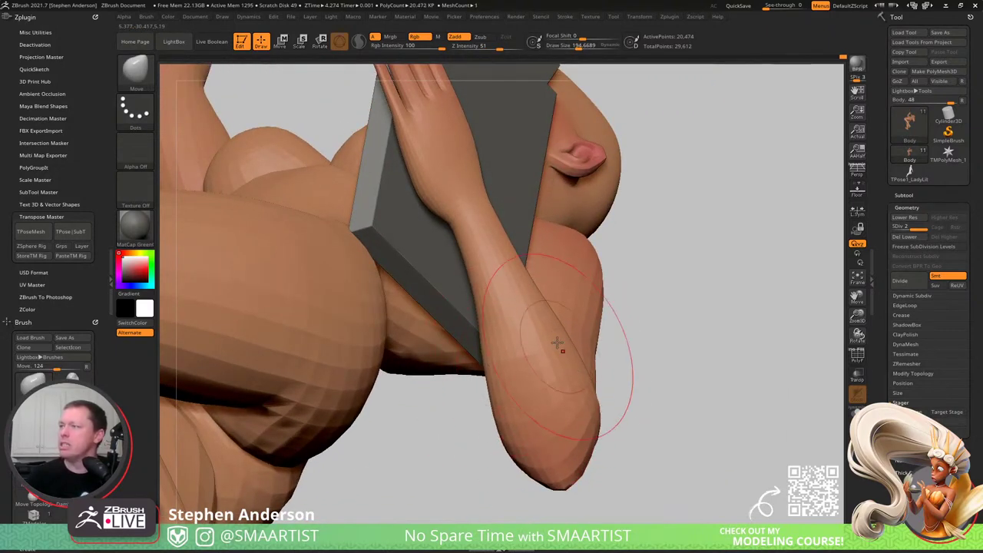
mouse_move(597, 402)
right_mouse_down("ctrl")
mouse_move(607, 308)
mouse_move(680, 423)
mouse_move(634, 432)
mouse_move(587, 345)
mouse_move(543, 351)
mouse_move(524, 373)
mouse_move(519, 432)
mouse_move(542, 453)
right_mouse_up("ctrl")
mouse_move(542, 453)
right_mouse_down()
mouse_move(492, 395)
mouse_move(520, 394)
right_mouse_up()
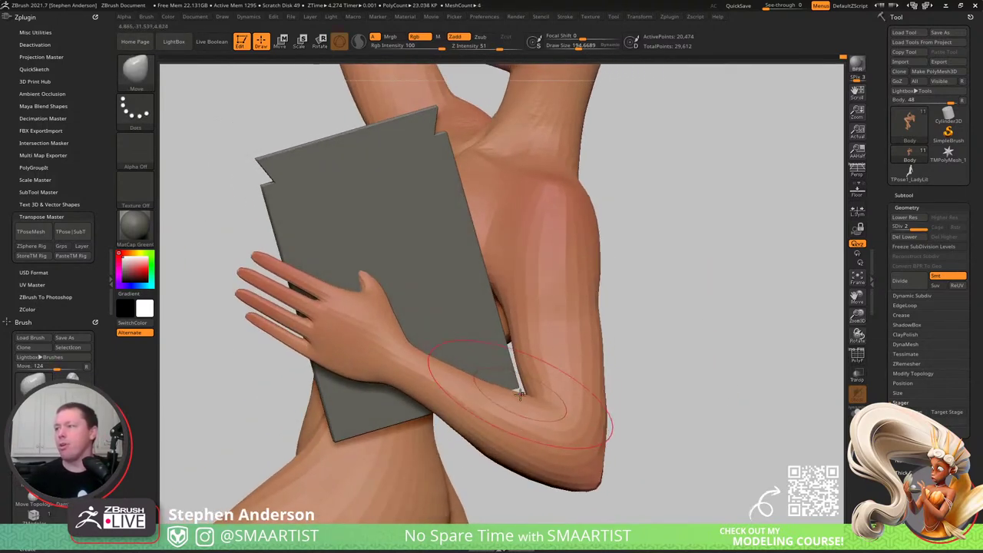
- Adjust the forearm near the inner elbow at a draw size of about 90 and smooth its underside
key("s")
left_click_drag(509, 405, 498, 405)
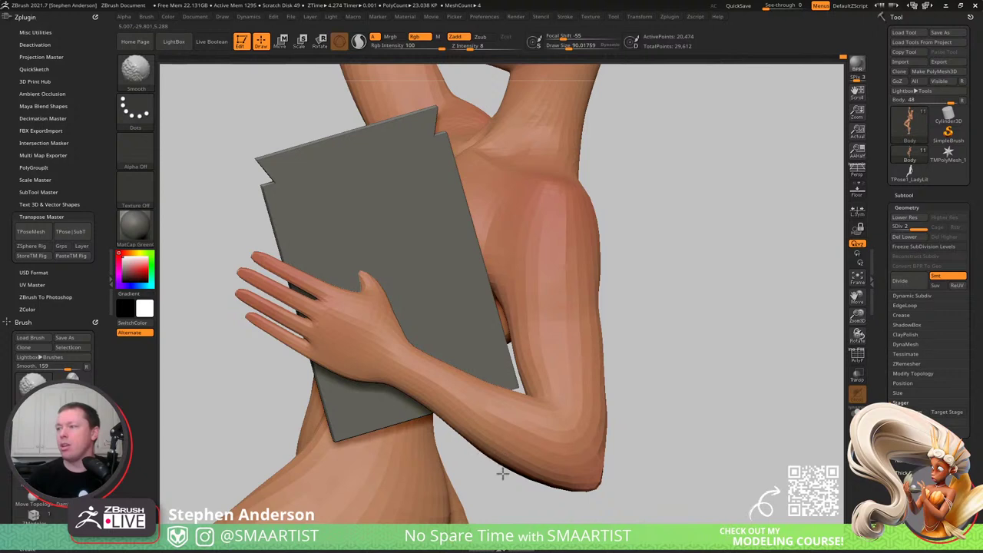
left_click_drag(504, 456, 517, 452, "shift")
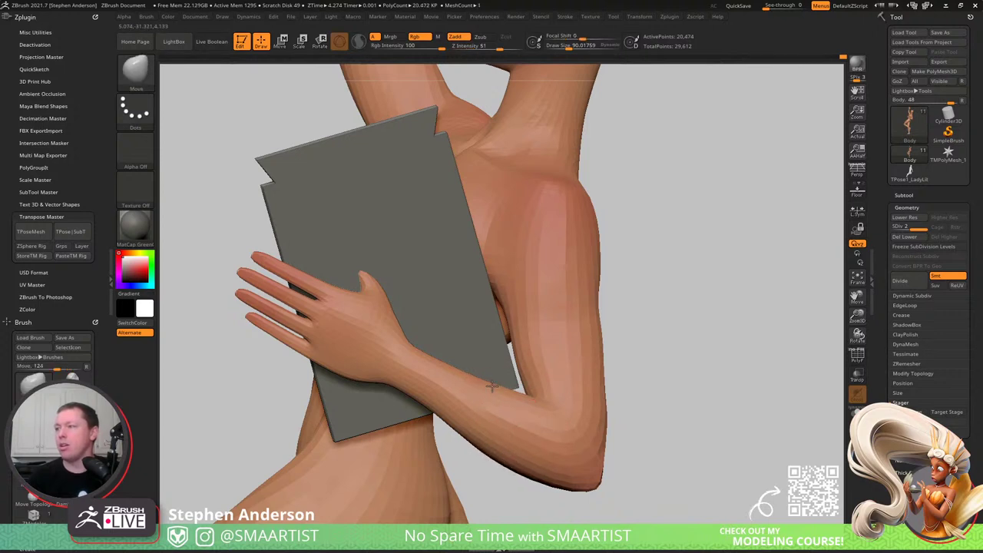
mouse_move(478, 395)
right_mouse_down("ctrl")
mouse_move(522, 440)
mouse_move(495, 455)
right_mouse_up("ctrl")
left_click_drag(488, 463, 493, 465, "shift")
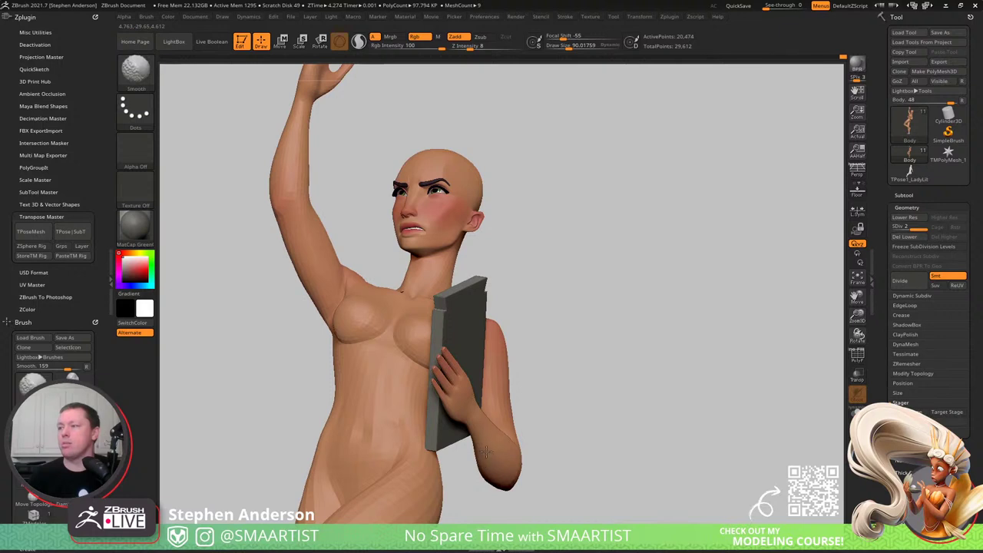
- Set the draw size to about 39, show the polygroup wireframe and lower the body to subdivision level 1
mouse_move(490, 459)
right_mouse_down()
mouse_move(510, 461)
mouse_move(468, 395)
mouse_move(417, 429)
mouse_move(448, 413)
right_mouse_up()
key("s")
left_click(417, 430)
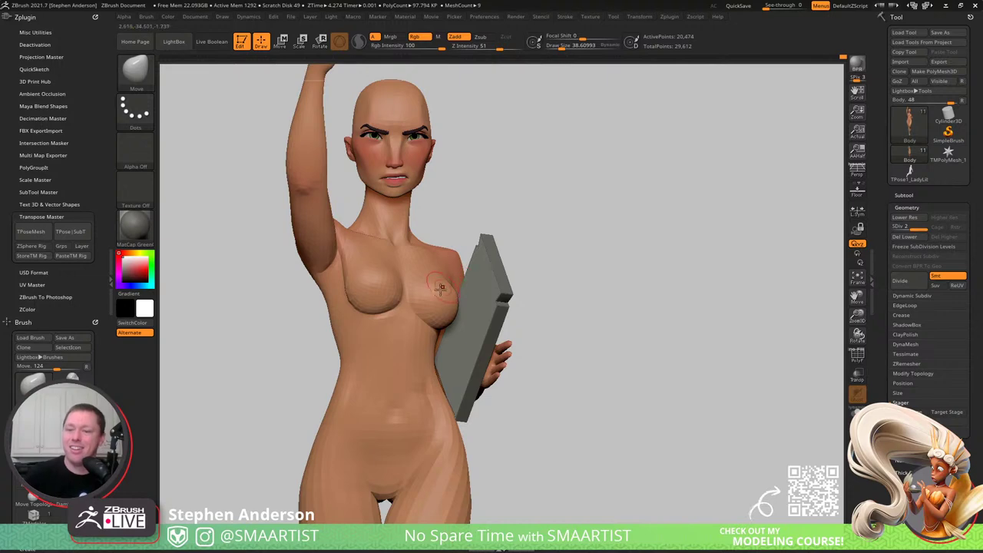
right_click_drag(410, 225, 487, 391)
key("shift+f")
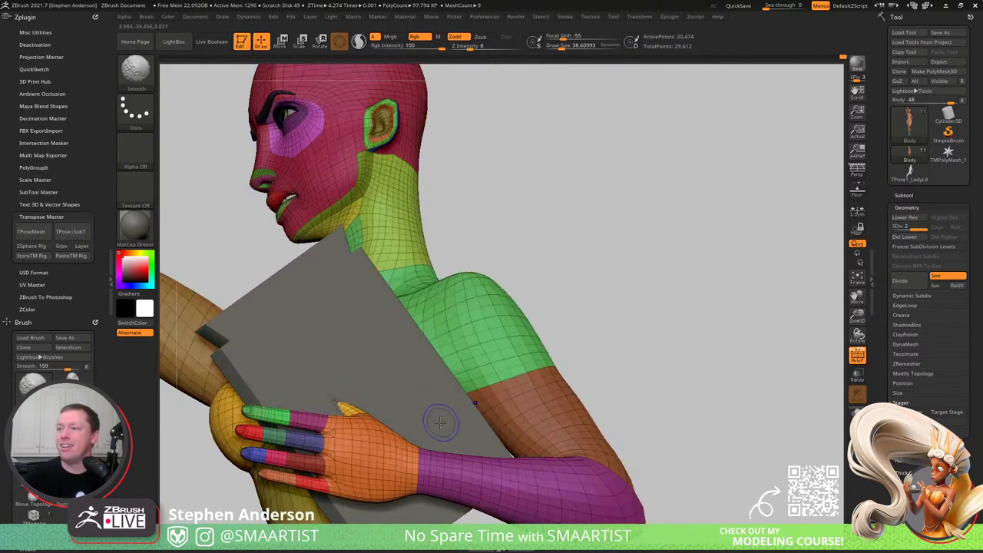
key("shift+d")
right_click_drag(395, 444, 421, 388)
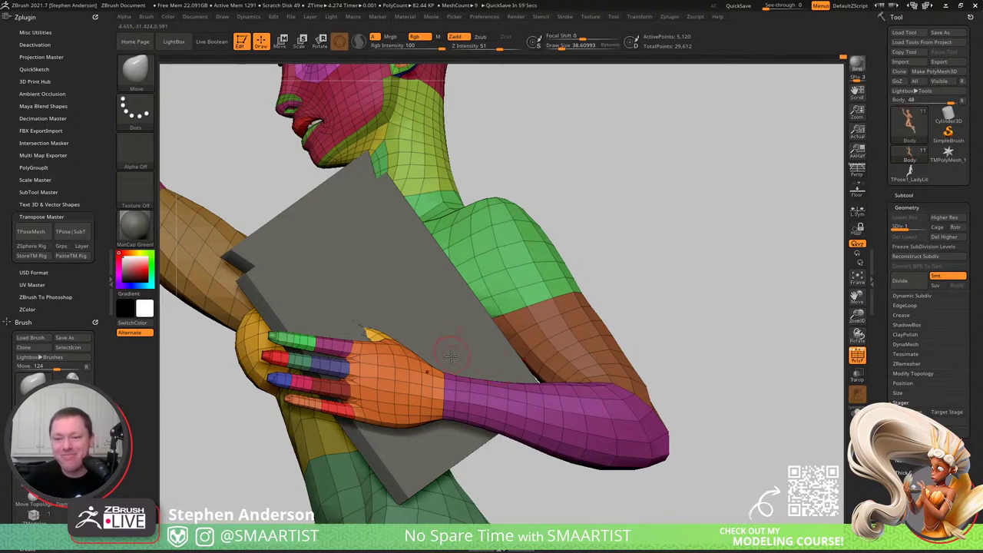
right_click_drag(433, 376, 435, 397)
- Mask everything except the tablet-holding hand and rotate it about 3.3 degrees at the wrist so the fingers tilt downward
key("w")
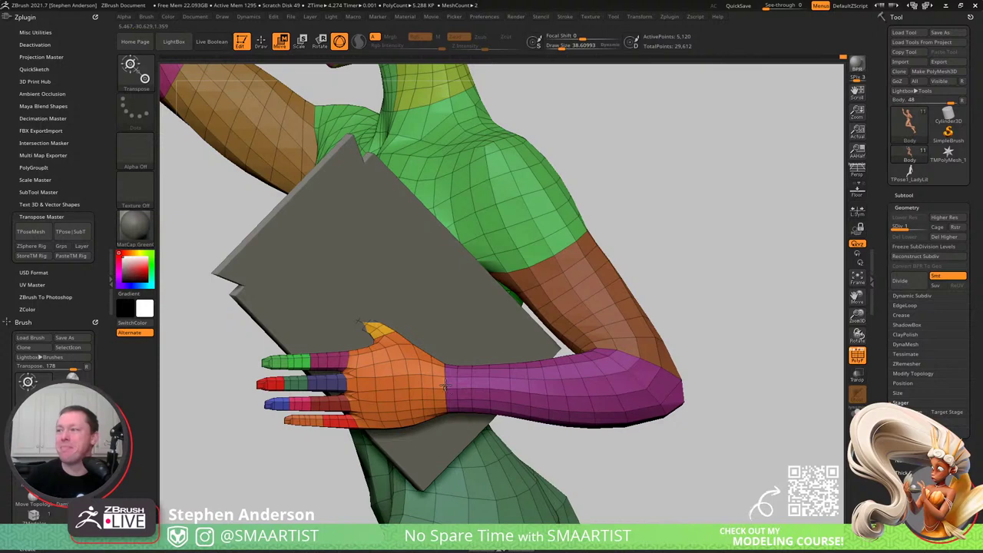
left_click_drag(446, 387, 434, 387, "ctrl")
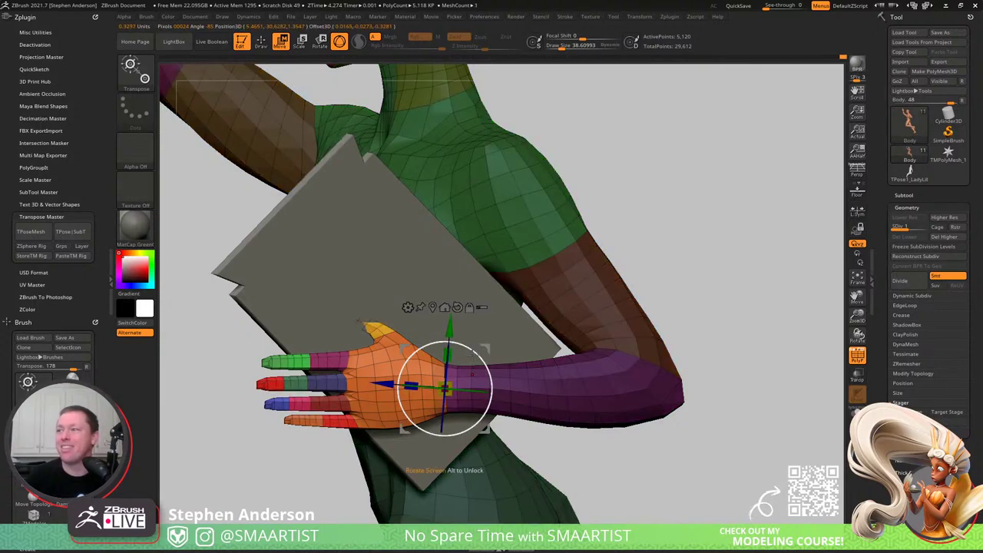
left_click_drag(473, 351, 471, 350)
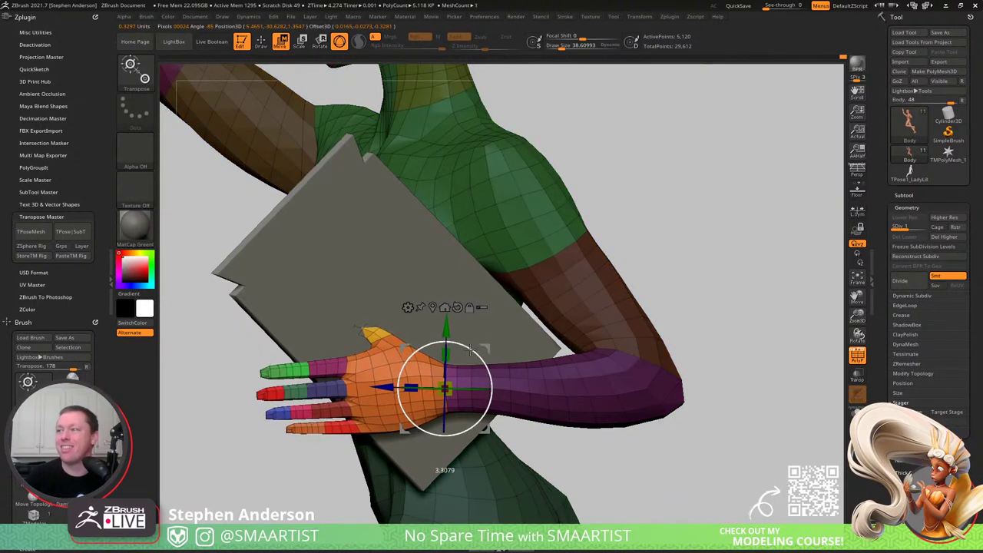
- Unmask the forearm along with the hand, place the gizmo at the elbow and rotate both slightly upward
left_click(641, 357, "ctrl")
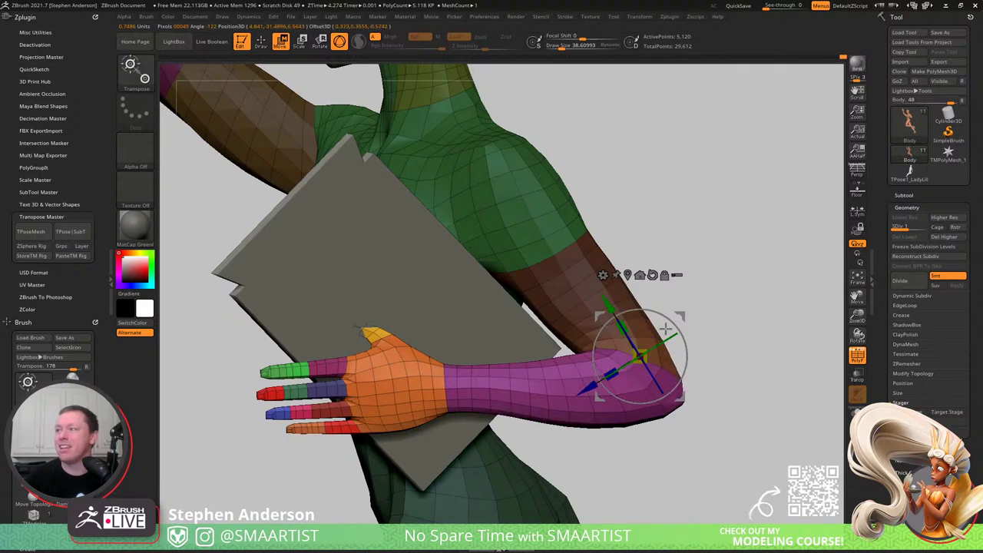
left_click_drag(667, 319, 794, 259)
key("ctrl+z")
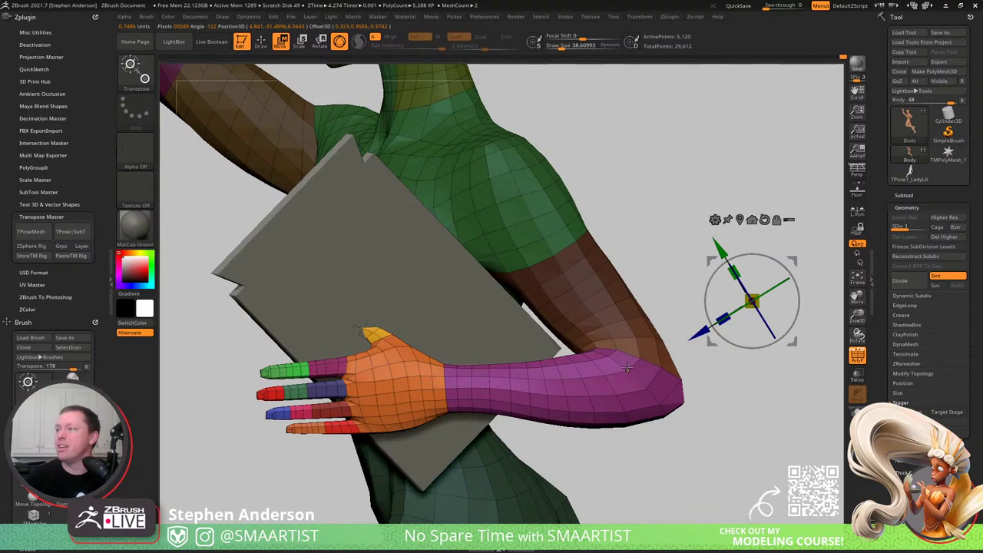
left_click(625, 369, "alt")
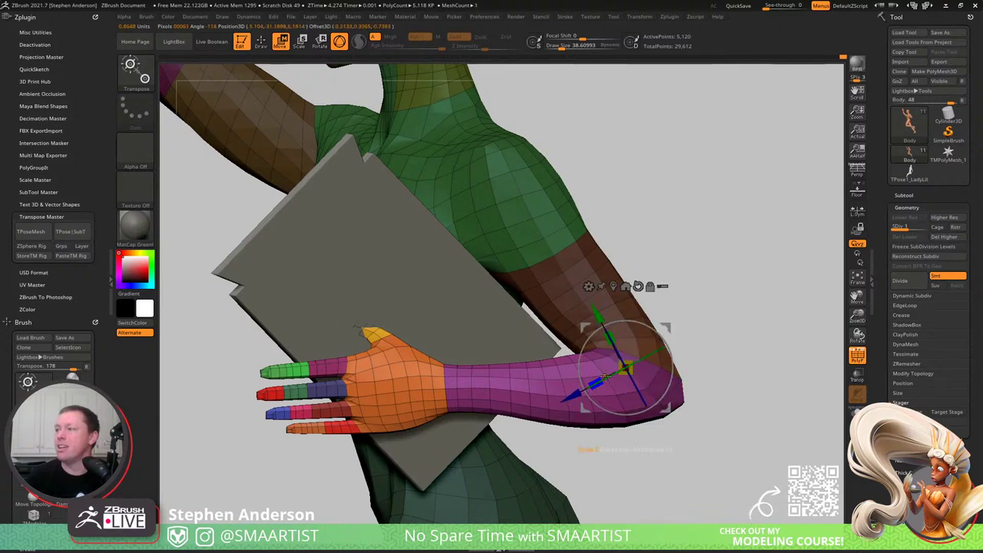
left_click_drag(664, 328, 655, 329)
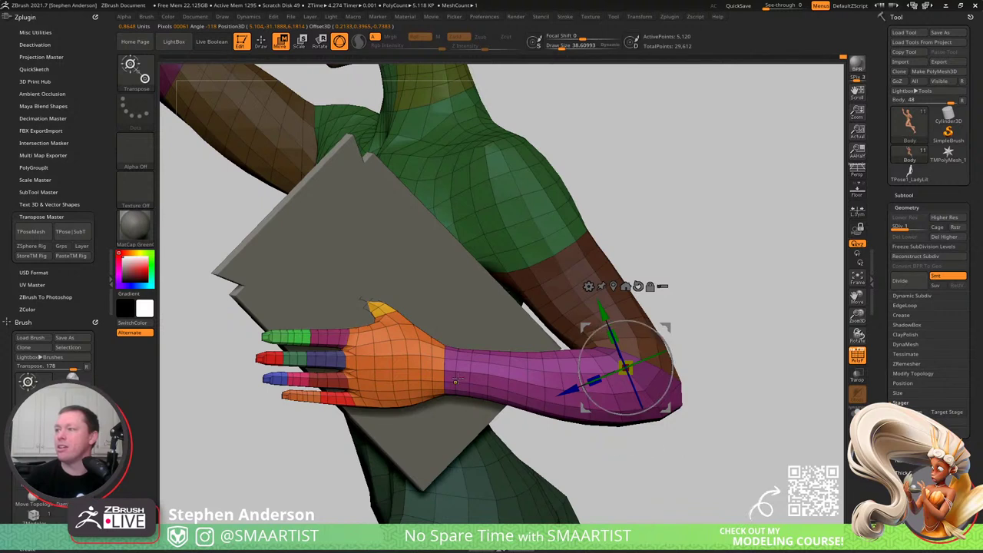
- Mask everything but the tablet-holding hand again and fine-tune its rotation at the wrist
left_click_drag(444, 372, 422, 372, "ctrl")
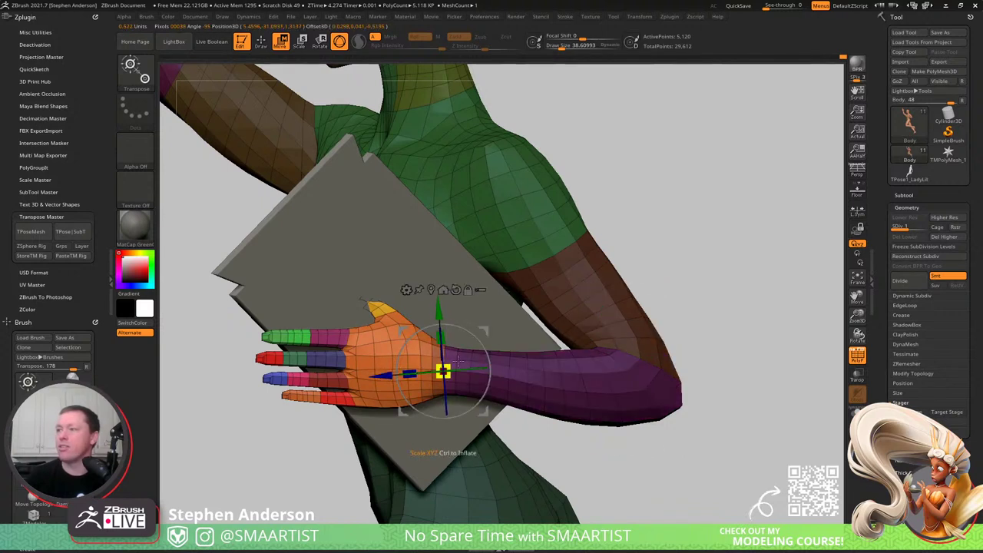
left_click_drag(475, 341, 475, 342)
right_click_drag(475, 341, 700, 286)
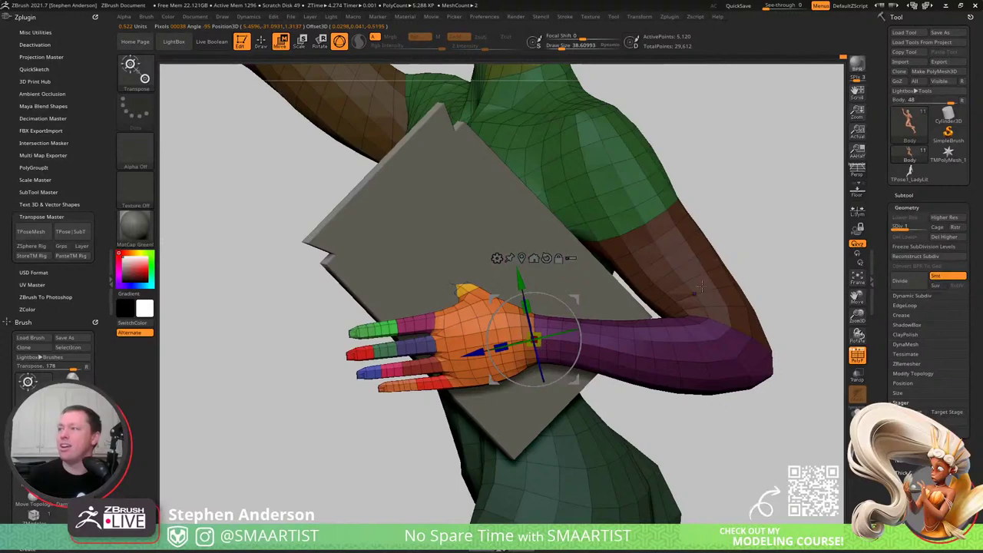
- Return to the Move brush, hide the polygroup wireframe and clear the mask from the body
key("q")
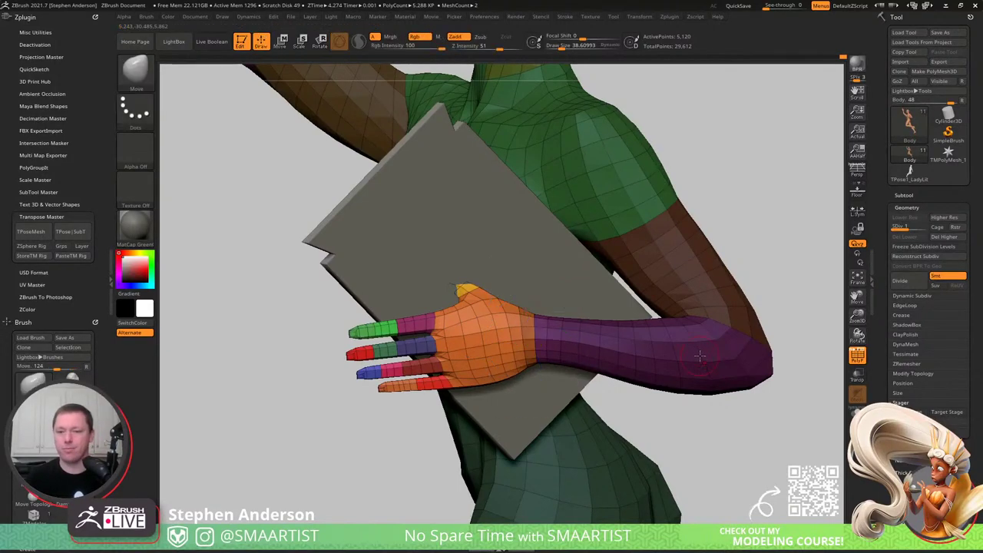
right_click_drag(633, 328, 470, 326)
key("shift+f")
left_click_drag(712, 254, 744, 286, "ctrl")
- Append a Sphere3D as a new subtool alongside the body
right_click_drag(744, 287, 510, 483, "ctrl")
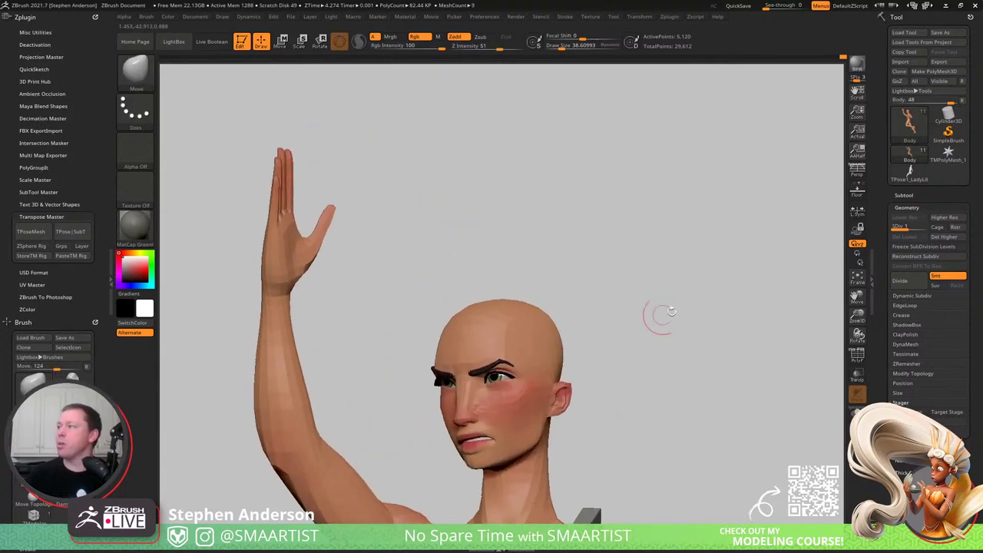
left_click(901, 195)
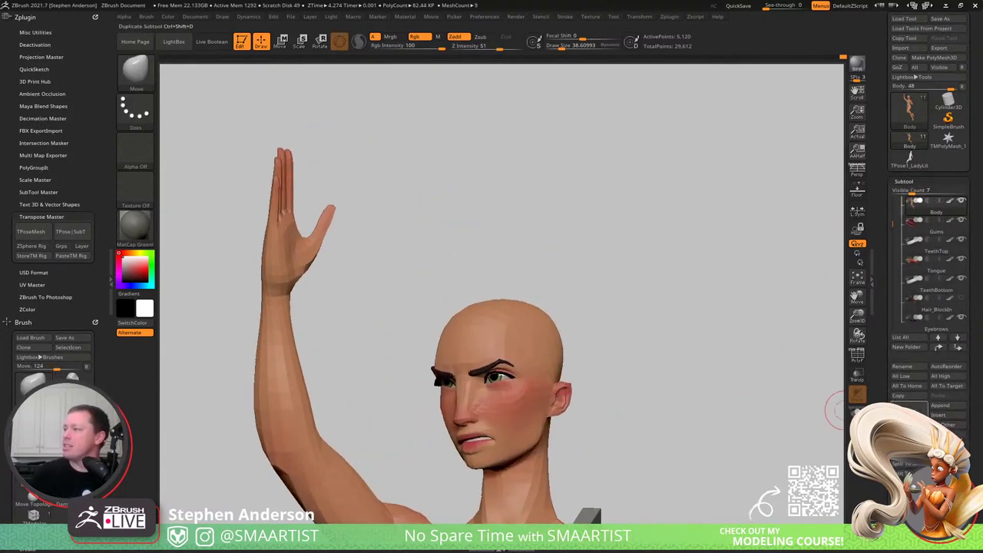
left_click(946, 407)
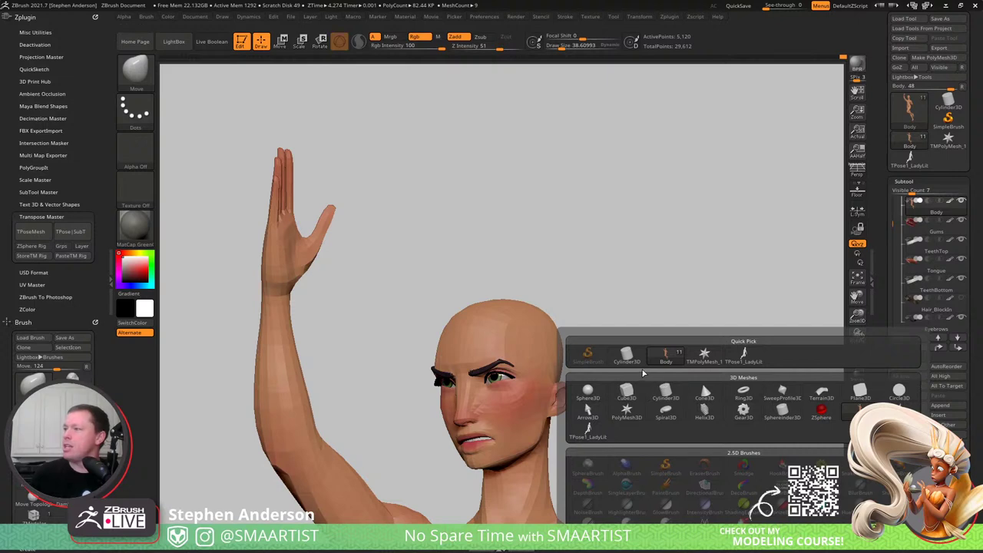
left_click(590, 399)
right_click_drag(659, 360, 565, 299)
mouse_move(565, 298)
right_mouse_down()
mouse_move(592, 294)
mouse_move(576, 305)
right_mouse_up()
right_click_drag(576, 304, 555, 223, "ctrl")
right_click_drag(554, 222, 512, 411, "ctrl")
- Select the new sphere and move it up from below the figure to the back of the head
key("w")
left_click(419, 422, "alt")
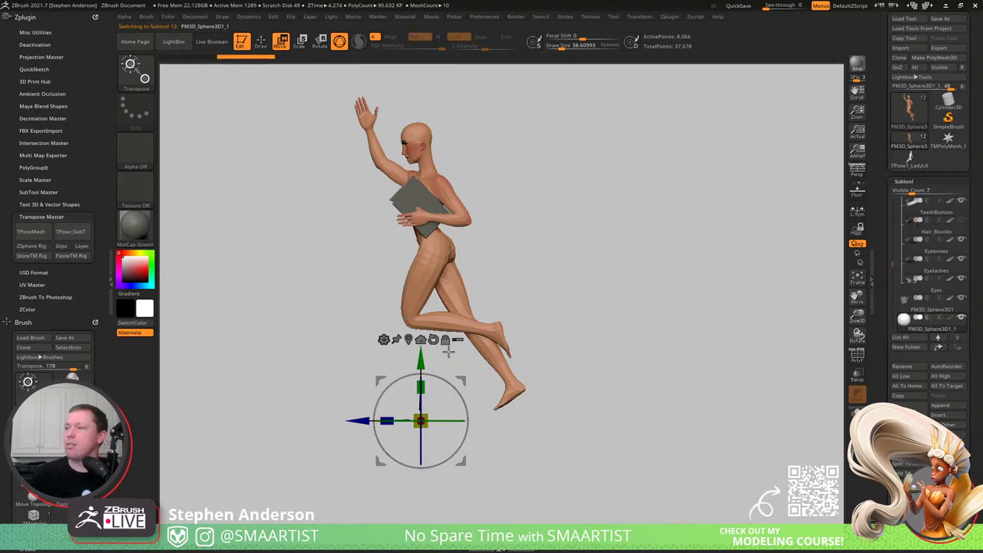
left_click_drag(464, 378, 468, 89)
right_click_drag(595, 142, 687, 309, "ctrl")
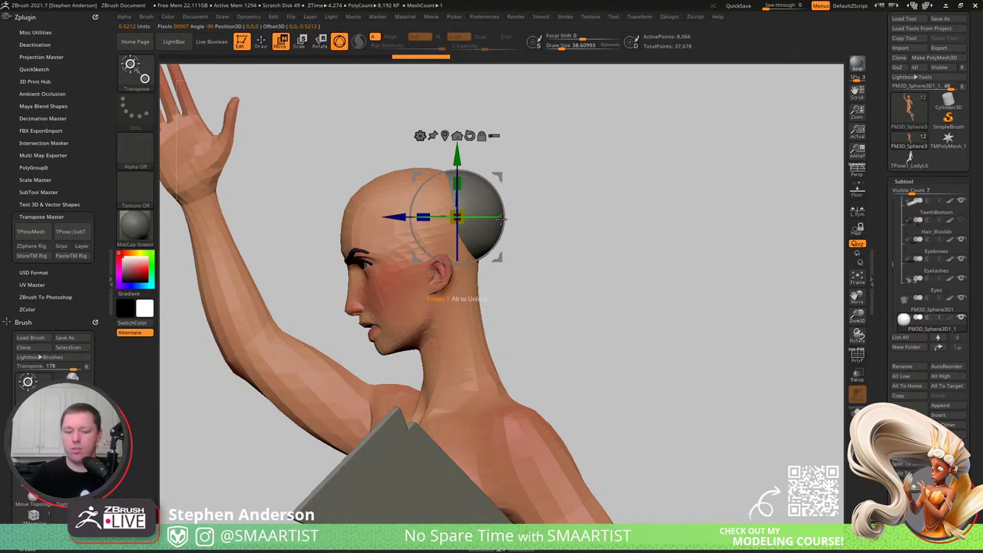
- Shape the sphere around the crown of the head using the Move brush at a draw size of about 104
key("b")
key("v")
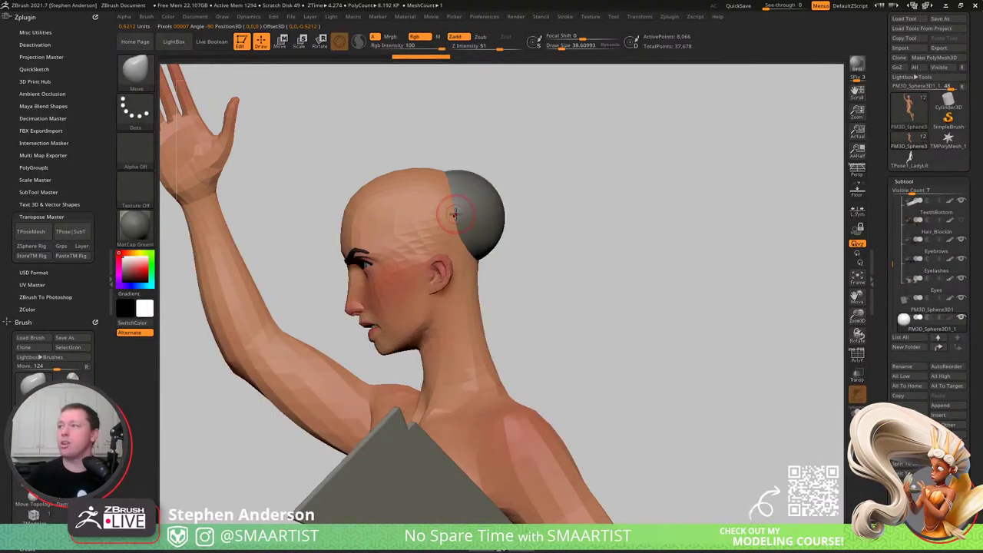
key("s")
mouse_move(455, 215)
left_mouse_down()
mouse_move(473, 218)
mouse_move(282, 199)
mouse_move(441, 213)
mouse_move(394, 197)
mouse_move(338, 197)
mouse_move(357, 202)
left_mouse_up()
key("s")
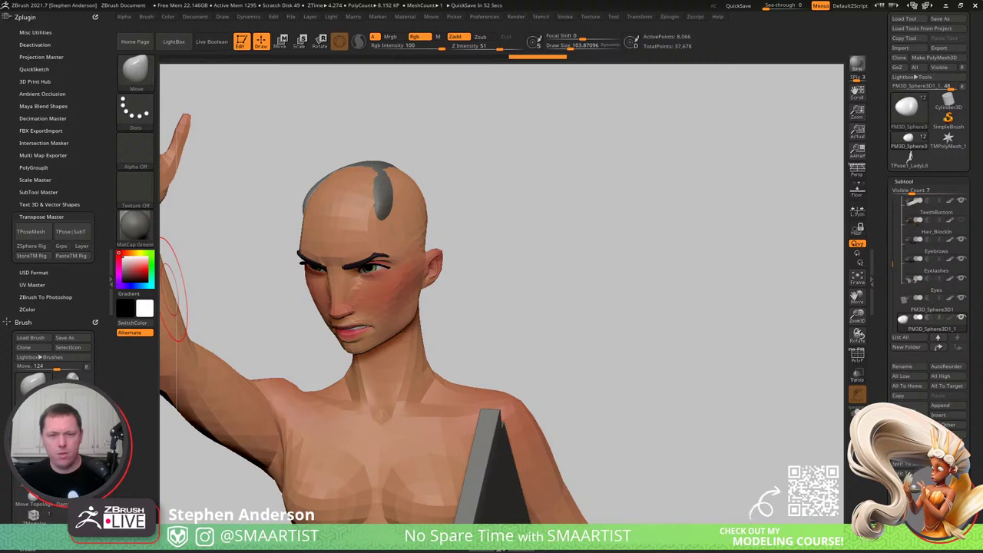
- Switch to the browser to check the hair in the Statue of Liberty reference photo, move its window aside and return to ZBrush
key("alt+Tab")
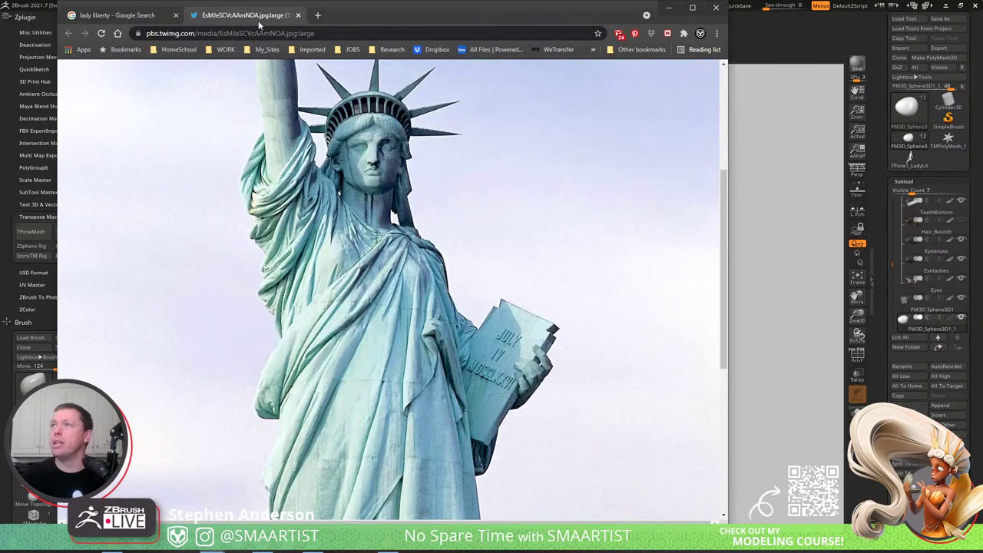
left_click_drag(359, 11, 0, 80)
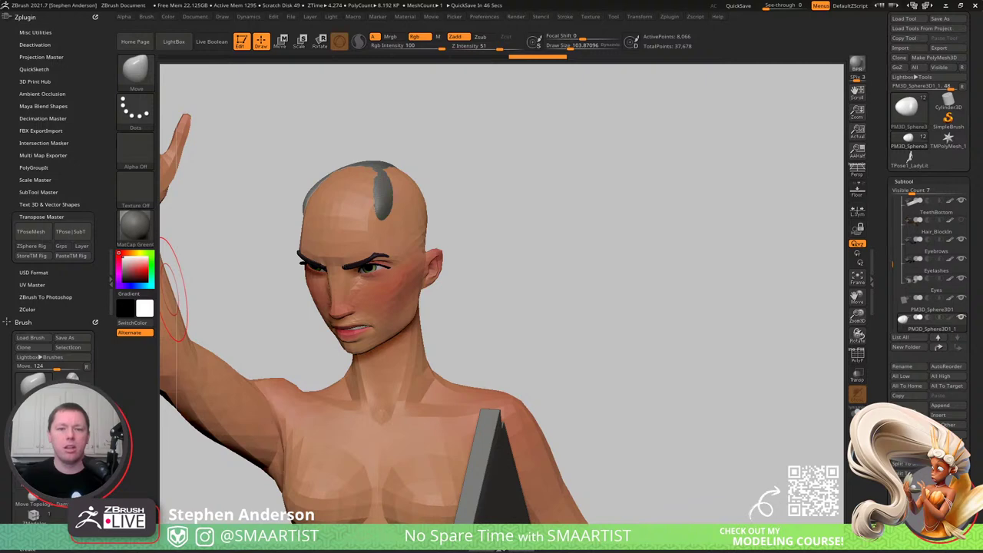
key("alt+Tab")
key("alt+Tab")
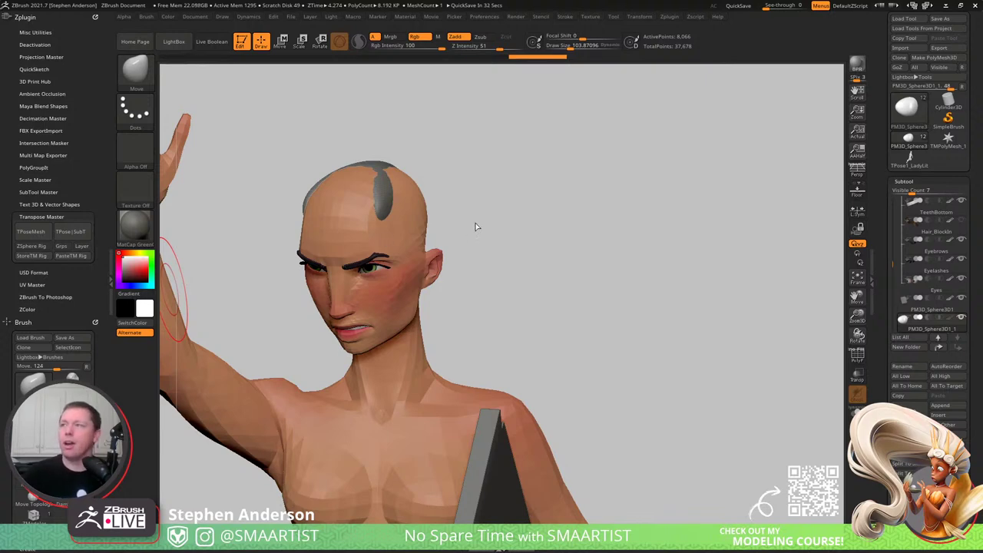
- Pull the sphere's surface over the exposed scalp and forehead edge to form a hair cap covering the top of the head
mouse_move(475, 226)
left_mouse_down()
mouse_move(468, 200)
mouse_move(391, 219)
mouse_move(402, 284)
mouse_move(386, 283)
left_mouse_up()
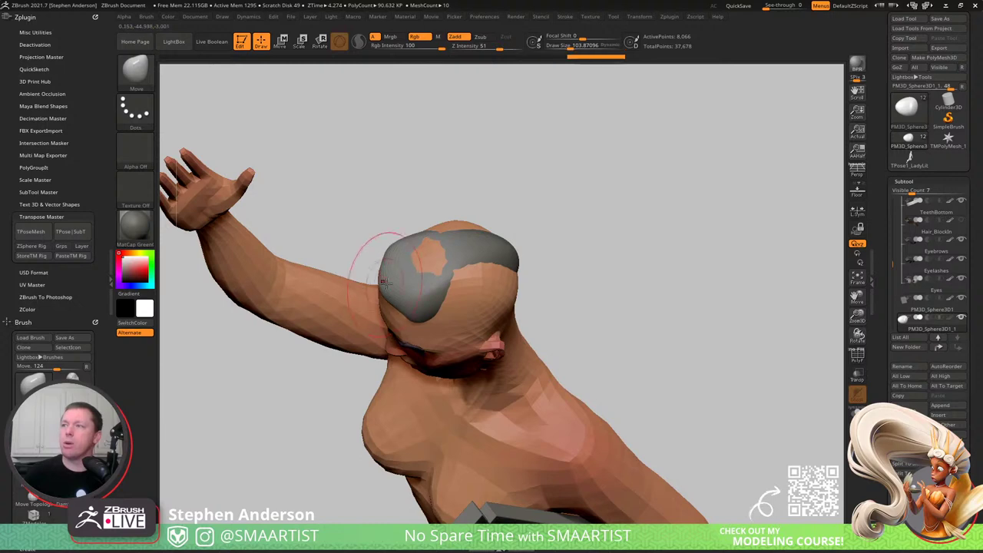
left_click_drag(432, 257, 417, 248)
right_click_drag(417, 250, 430, 243)
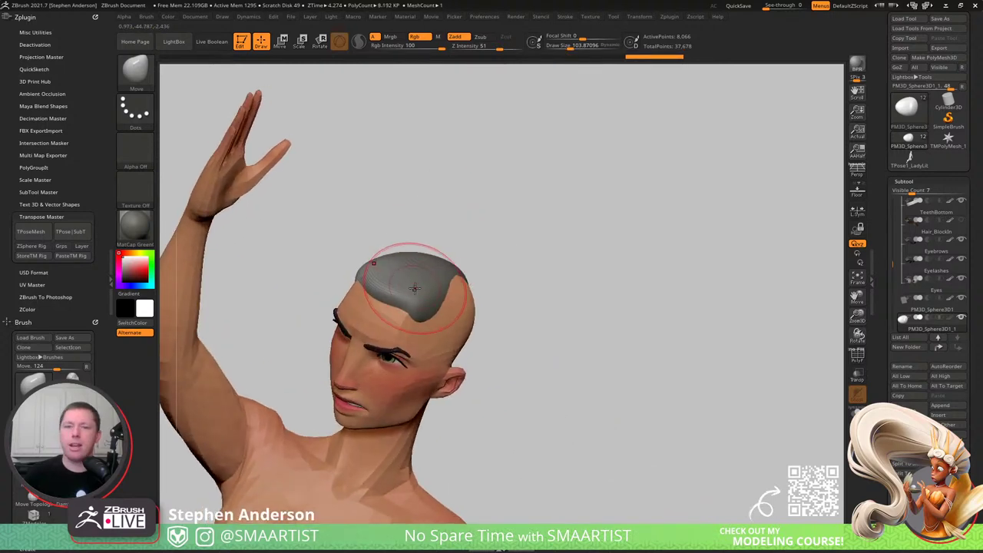
right_click_drag(419, 285, 421, 313)
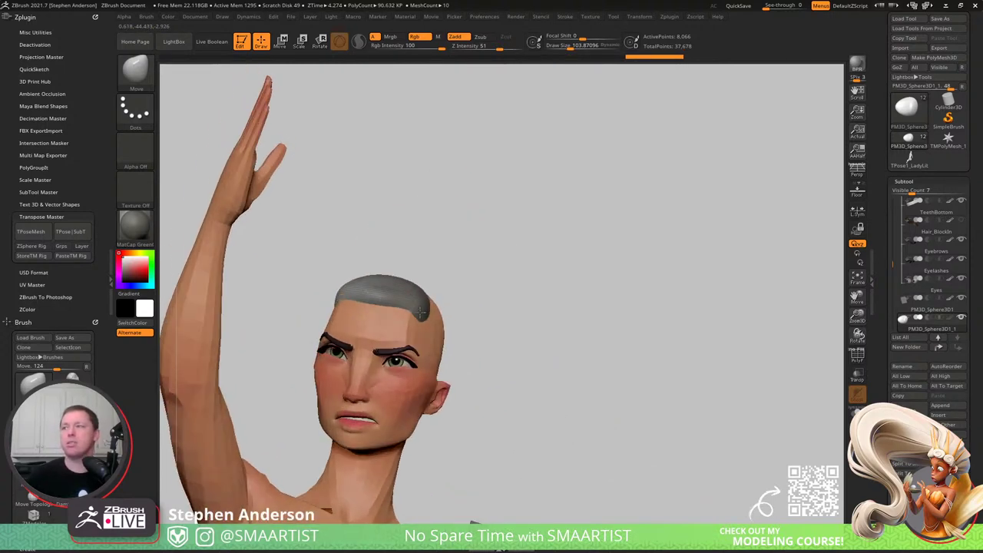
left_click_drag(422, 311, 447, 272)
- Check the hair cap's wireframe, raise the Smooth brush intensity to 40 and smooth the cap's side edge
key("shift+f")
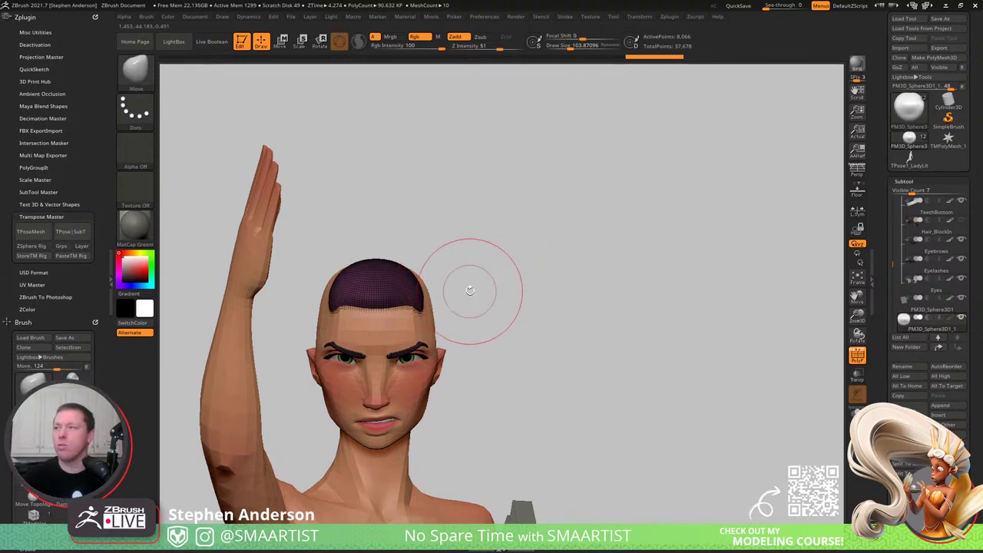
left_click_drag(470, 291, 379, 286)
key("shift+f")
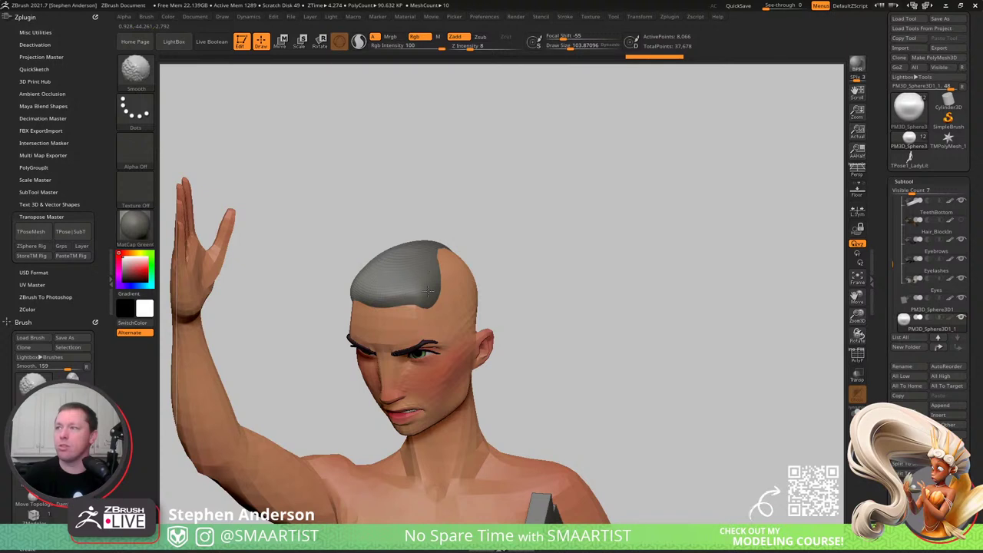
left_click_drag(491, 46, 495, 47)
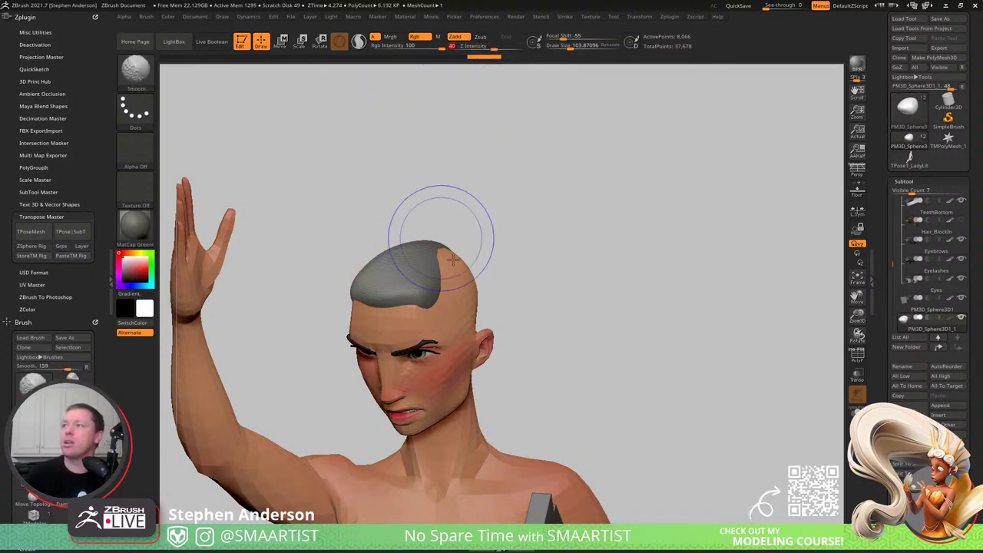
left_click_drag(425, 264, 427, 260, "shift")
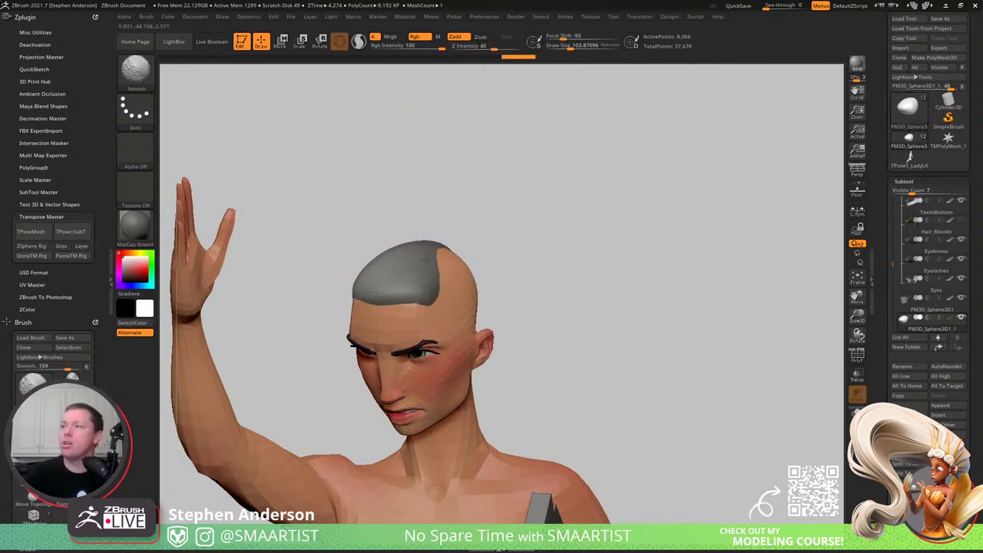
left_click_drag(435, 296, 438, 293, "shift")
- DynaMesh the hair cap with Groups enabled and the resolution set to 8
mouse_move(459, 279)
right_mouse_down()
mouse_move(435, 294)
mouse_move(463, 312)
mouse_move(444, 266)
mouse_move(497, 261)
mouse_move(430, 293)
mouse_move(417, 281)
mouse_move(409, 301)
mouse_move(388, 307)
mouse_move(362, 298)
mouse_move(373, 305)
mouse_move(351, 341)
right_mouse_up()
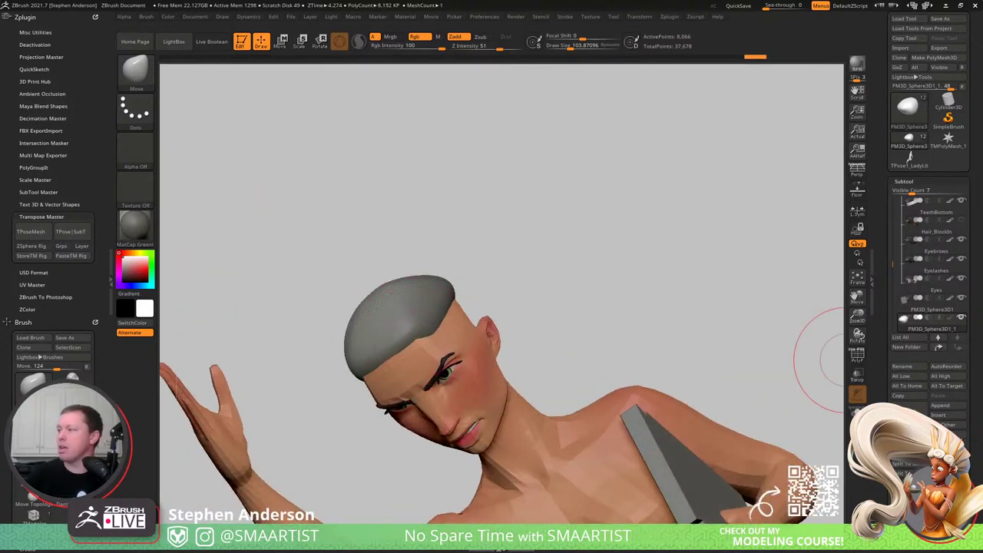
left_click_drag(930, 357, 929, 163)
left_click(907, 362)
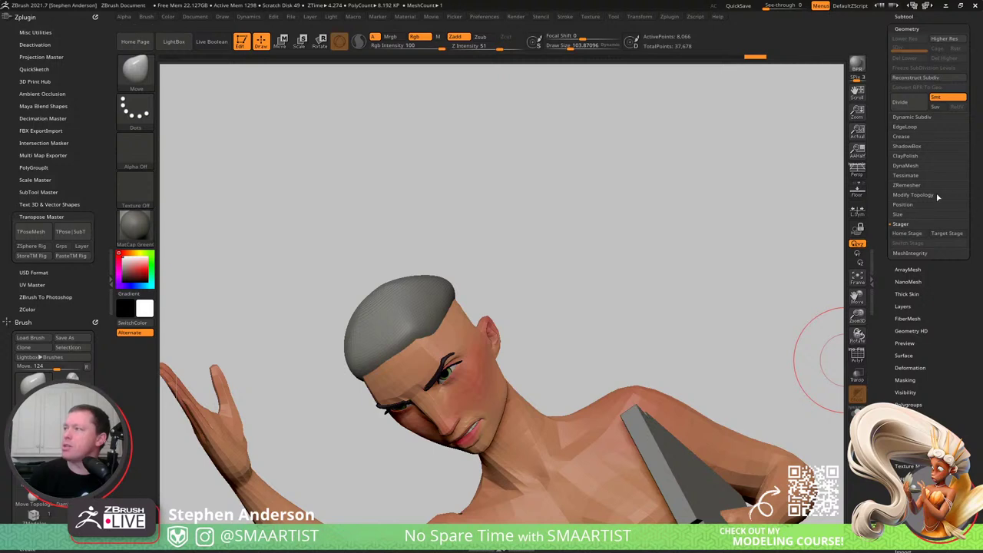
left_click(908, 166)
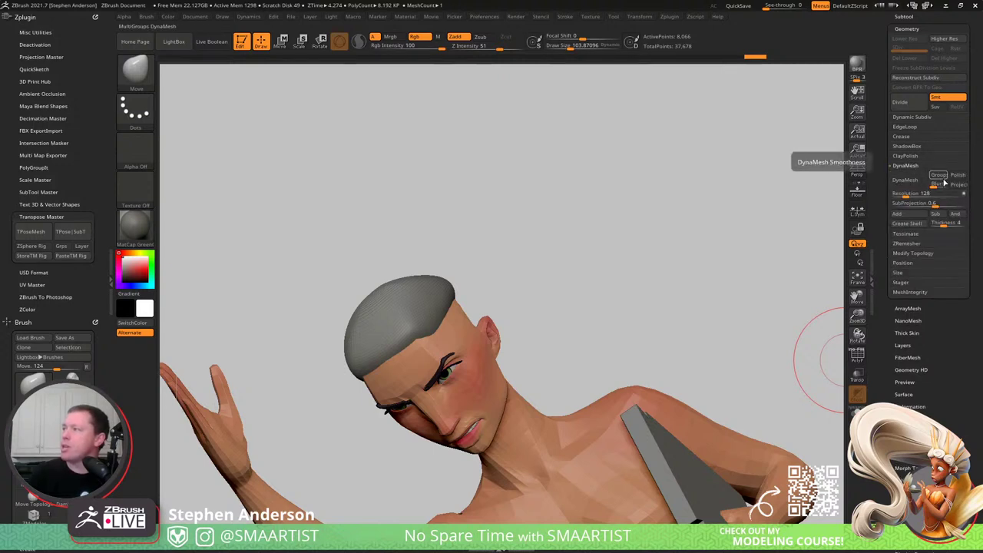
left_click(938, 175)
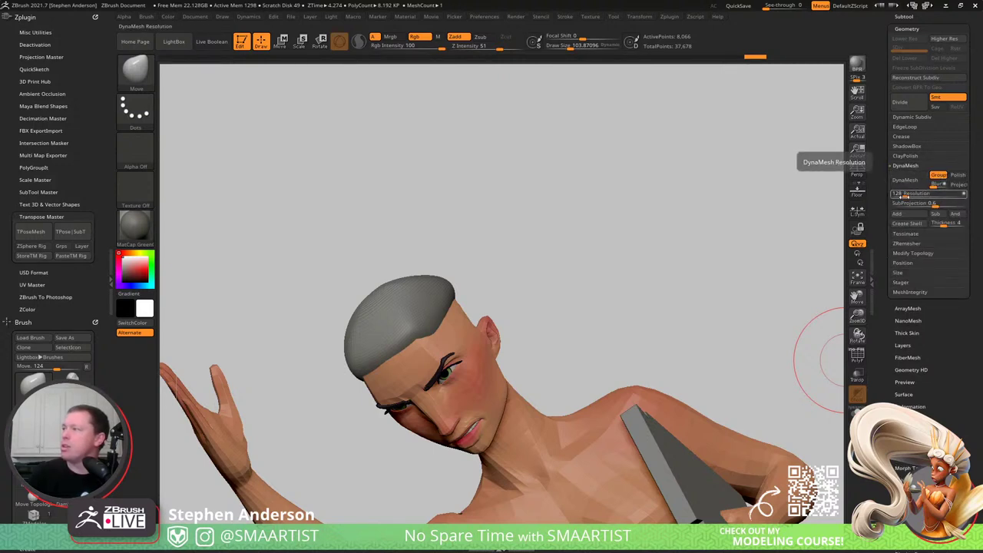
left_click(905, 180)
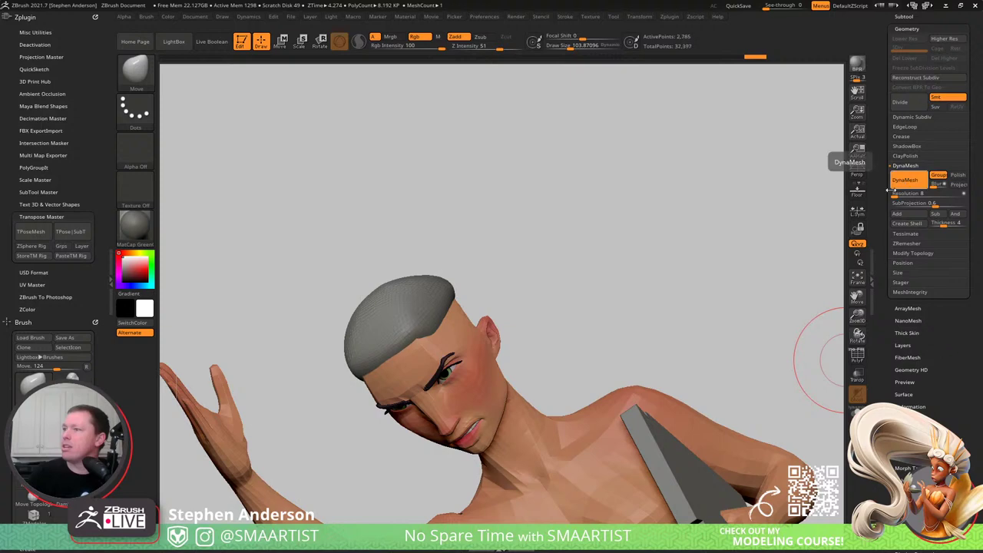
- Enlarge the Move brush to about 236 and pull the side of the hair cap down over the temple
mouse_move(399, 270)
left_mouse_down()
mouse_move(398, 339)
mouse_move(353, 329)
left_mouse_up()
right_click_drag(371, 314, 407, 332, "ctrl")
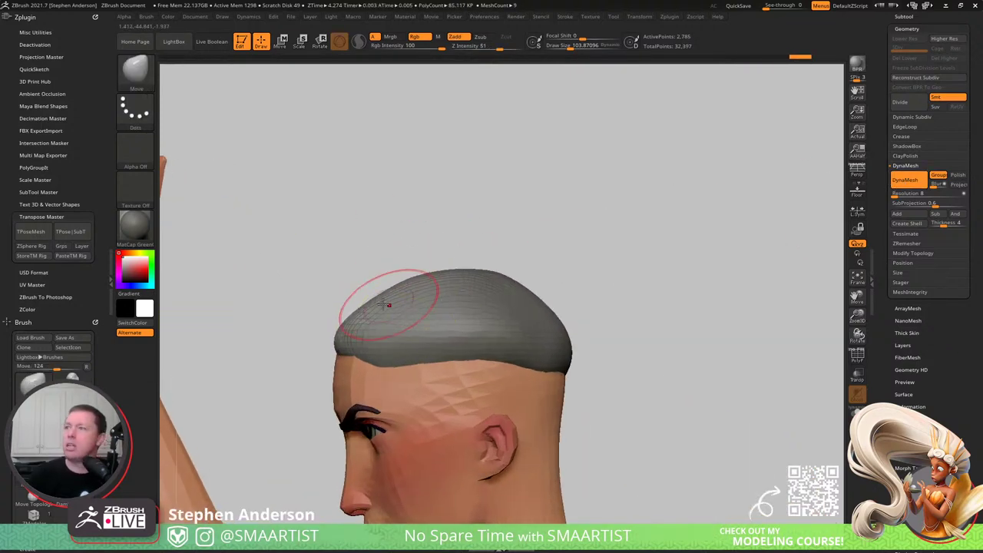
left_click_drag(384, 297, 386, 294)
key("s")
right_click_drag(382, 294, 403, 298)
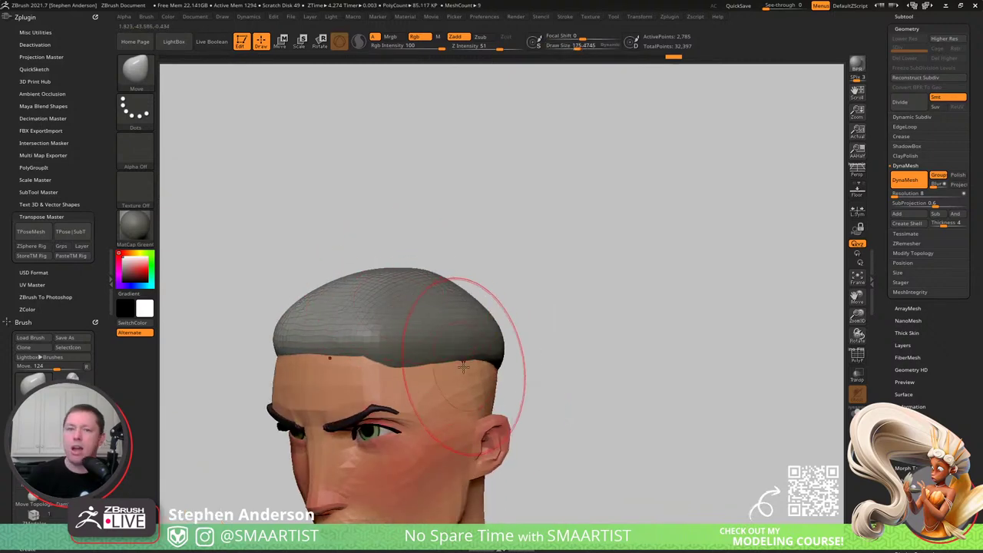
right_click_drag(458, 367, 450, 373)
key("s")
mouse_move(451, 373)
left_mouse_down()
mouse_move(458, 368)
mouse_move(466, 394)
left_mouse_up()
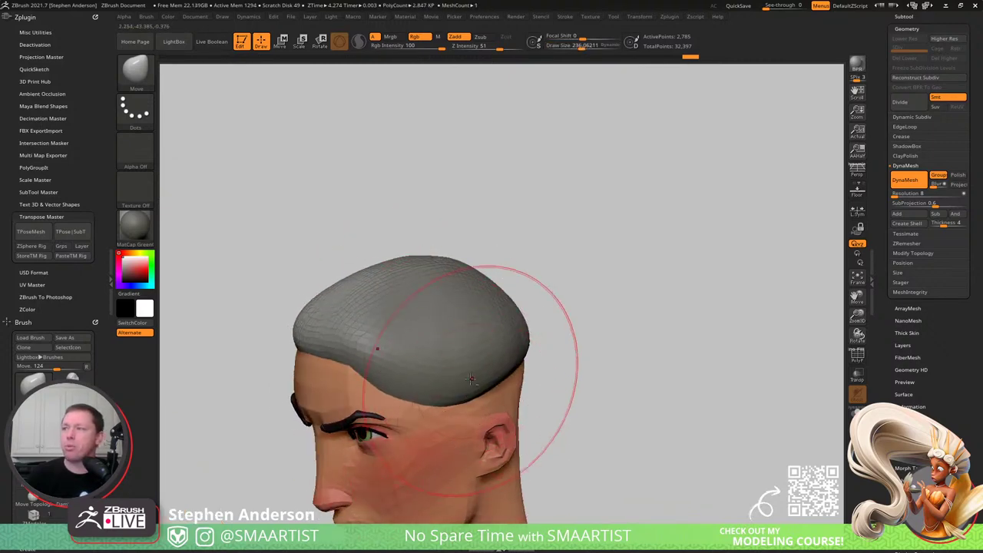
- Extend the hair down behind the ear to the nape and pull the back of it outward into a fuller volume
mouse_move(471, 380)
right_mouse_down("alt")
mouse_move(446, 305)
mouse_move(472, 285)
mouse_move(472, 241)
mouse_move(496, 291)
mouse_move(471, 331)
right_mouse_up("alt")
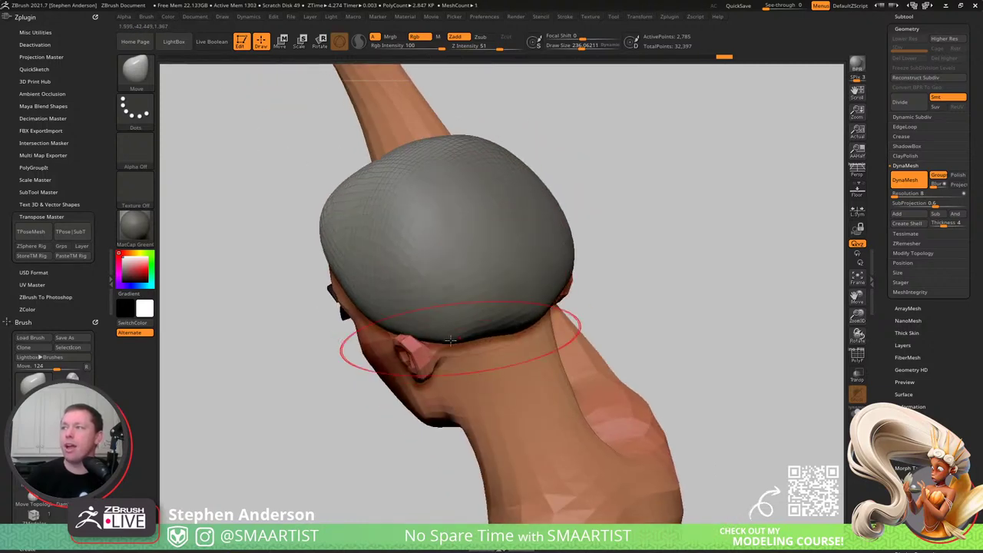
right_click_drag(452, 440, 507, 292)
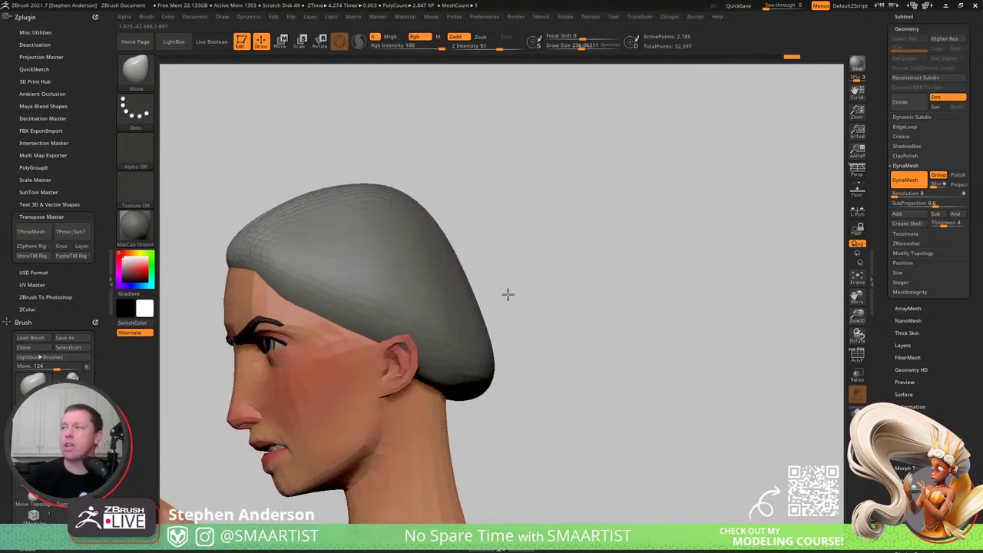
left_click_drag(448, 259, 473, 249)
left_click_drag(507, 300, 507, 327)
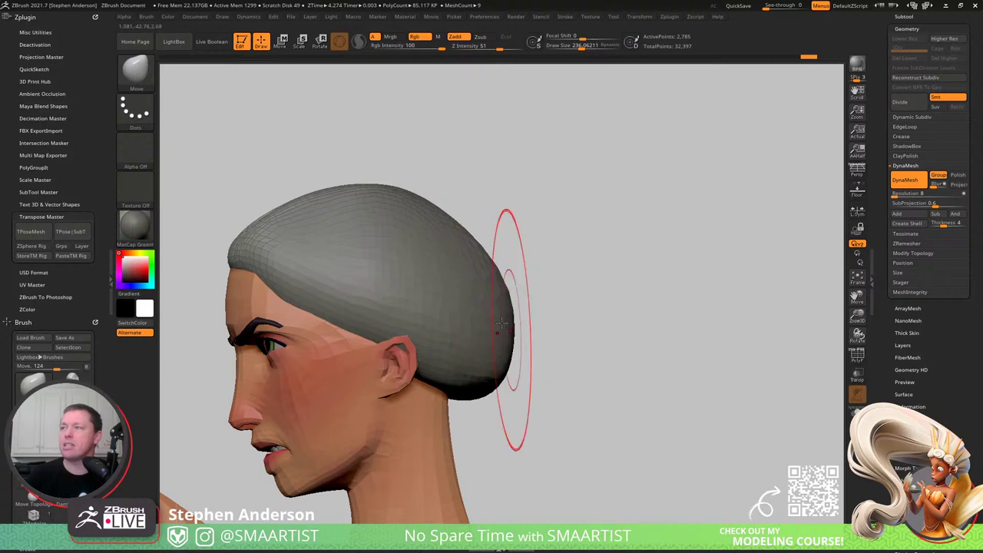
left_click_drag(436, 233, 432, 225)
- Refine the front hairline above the forehead and temple using Move brush sizes of about 151 and 86
mouse_move(387, 244)
right_mouse_down("alt")
mouse_move(448, 320)
mouse_move(391, 285)
mouse_move(358, 368)
right_mouse_up("alt")
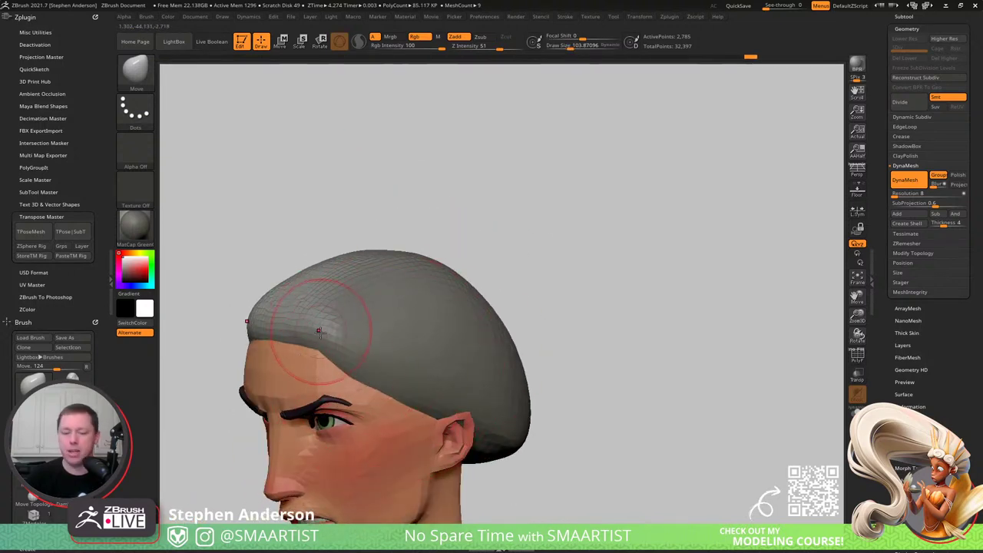
key("s")
left_click_drag(314, 327, 305, 315)
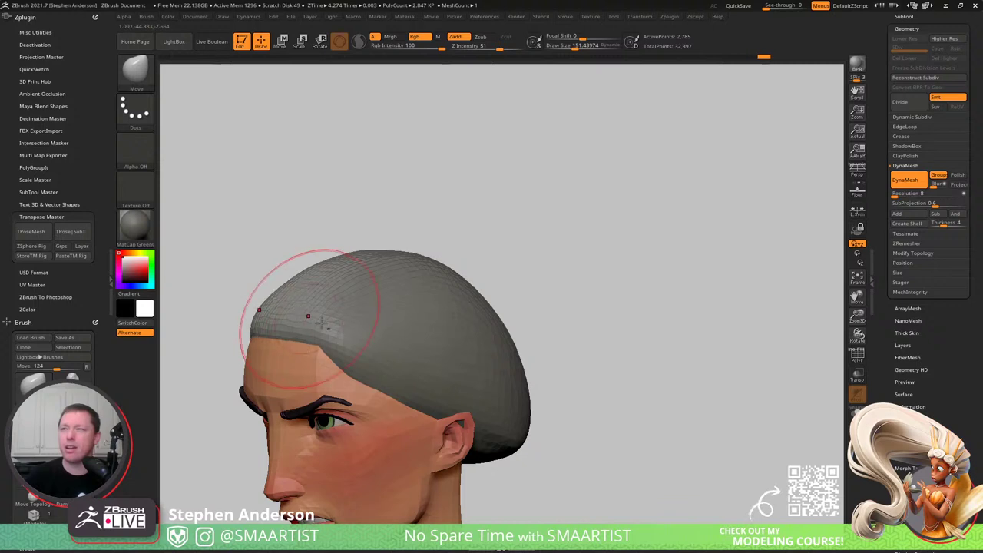
mouse_move(342, 339)
right_mouse_down()
mouse_move(373, 349)
mouse_move(361, 343)
right_mouse_up()
key("s")
left_click_drag(359, 343, 353, 342)
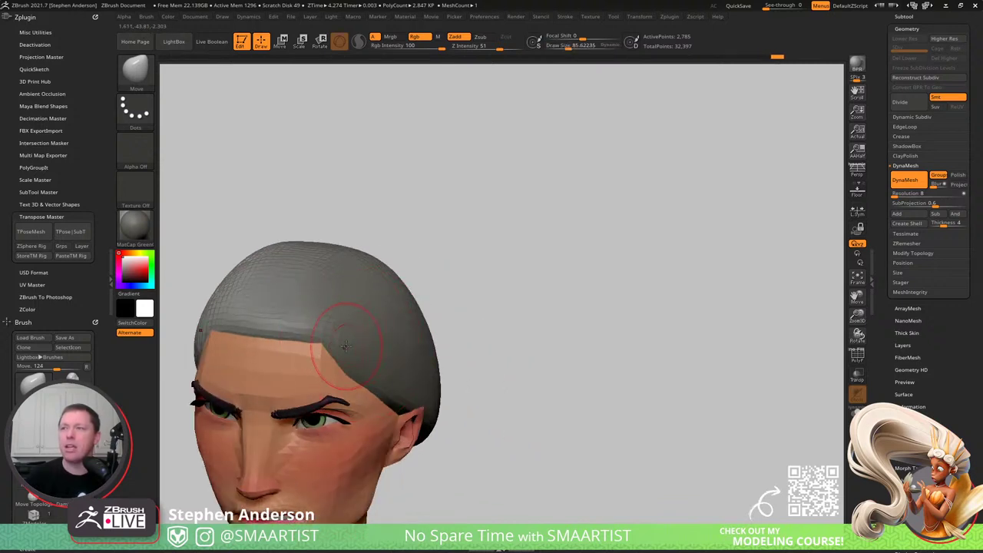
- Adjust the side volume of the hair above the ear and its front edge using Move brush sizes of about 169 and 119
mouse_move(360, 336)
right_mouse_down()
mouse_move(335, 269)
mouse_move(349, 269)
right_mouse_up()
key("s")
left_click_drag(396, 359, 418, 367)
mouse_move(421, 363)
right_mouse_down()
mouse_move(454, 360)
mouse_move(452, 334)
right_mouse_up()
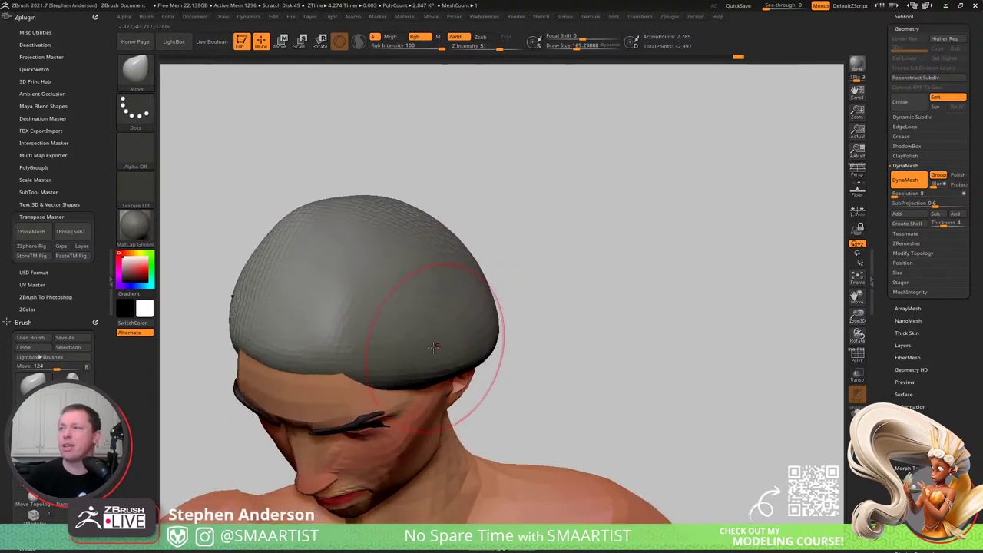
right_click_drag(425, 371, 317, 408)
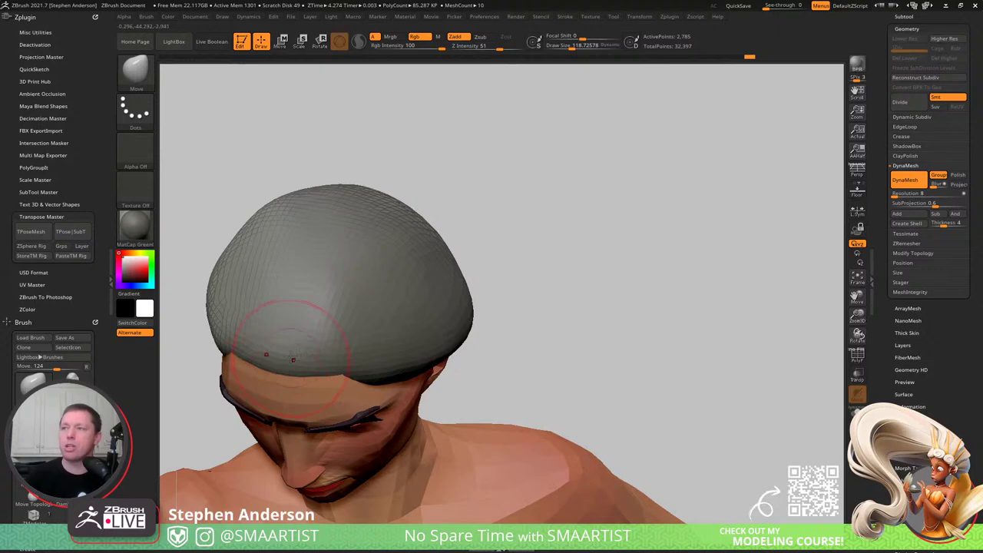
right_click_drag(293, 360, 285, 325)
- Carve a centre part into the front of the hair with the DamStandard brush at a size of about 51
key("b")
key("d")
key("s")
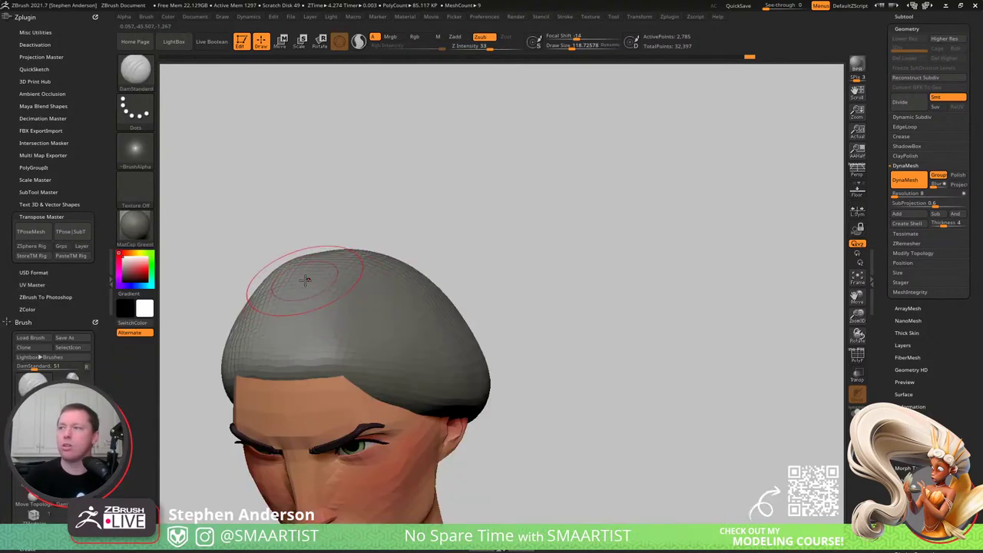
key("s")
left_click_drag(306, 281, 297, 280)
right_click_drag(297, 280, 311, 317)
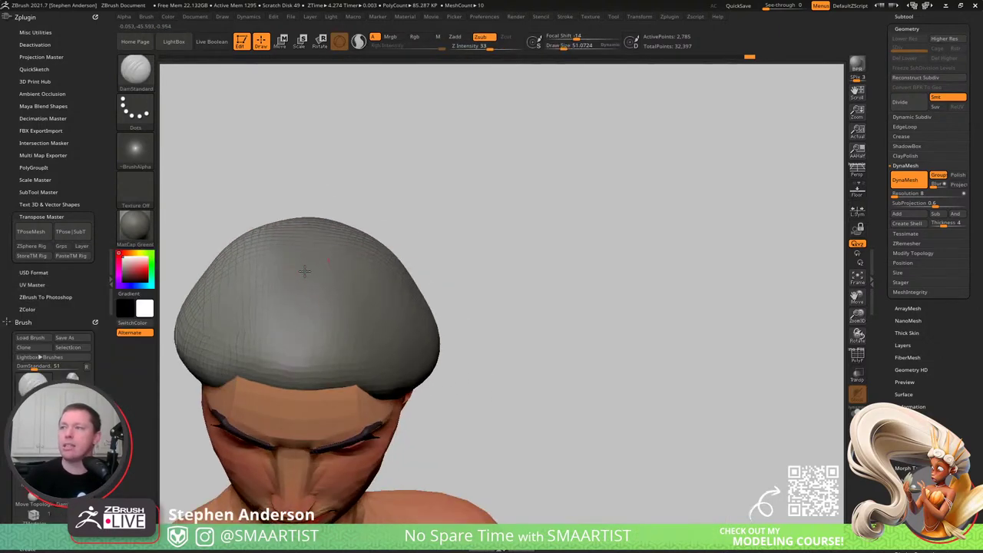
left_click_drag(298, 371, 299, 390)
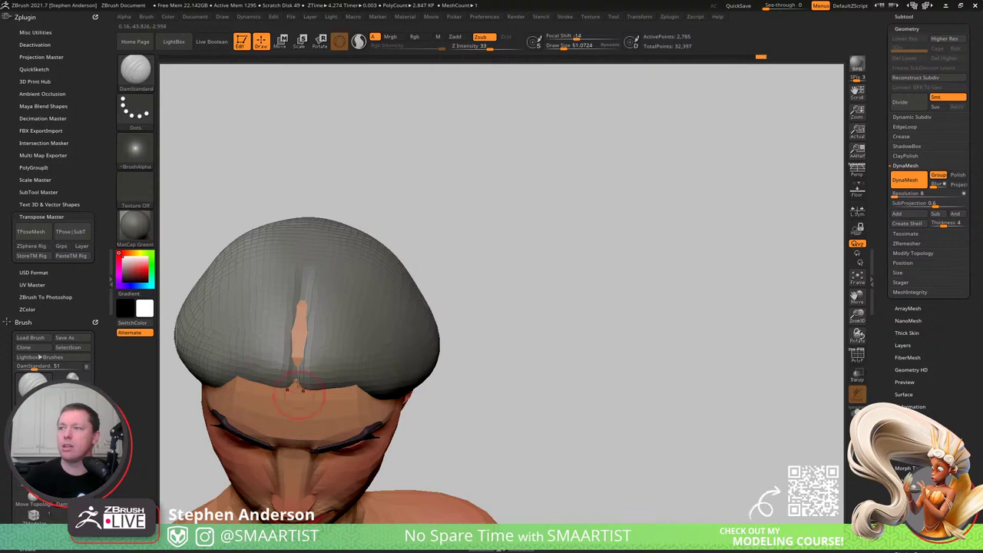
right_click_drag(292, 398, 321, 358)
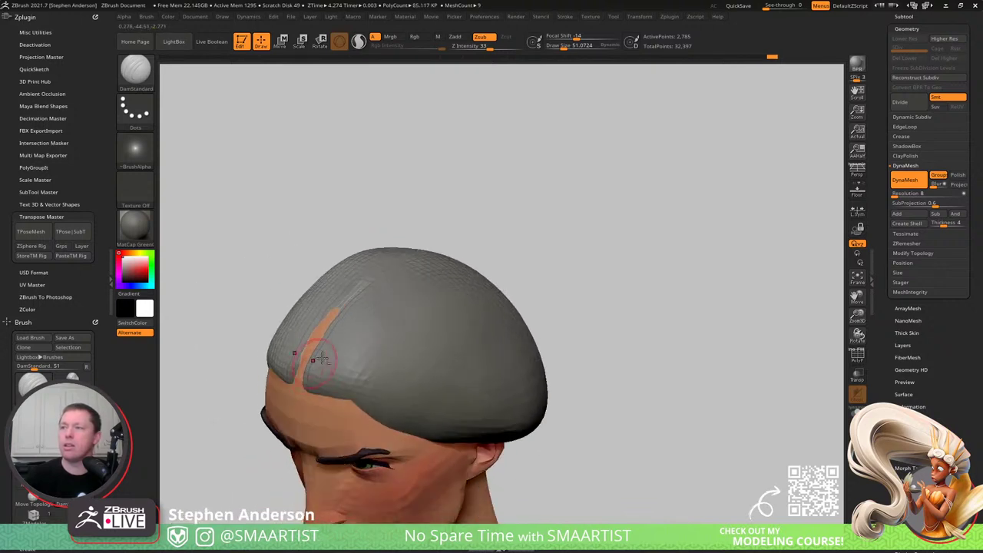
right_click_drag(376, 260, 336, 290)
- Narrow the groove of the centre part by pulling its sides together with the Move brush at a size of about 99
key("b")
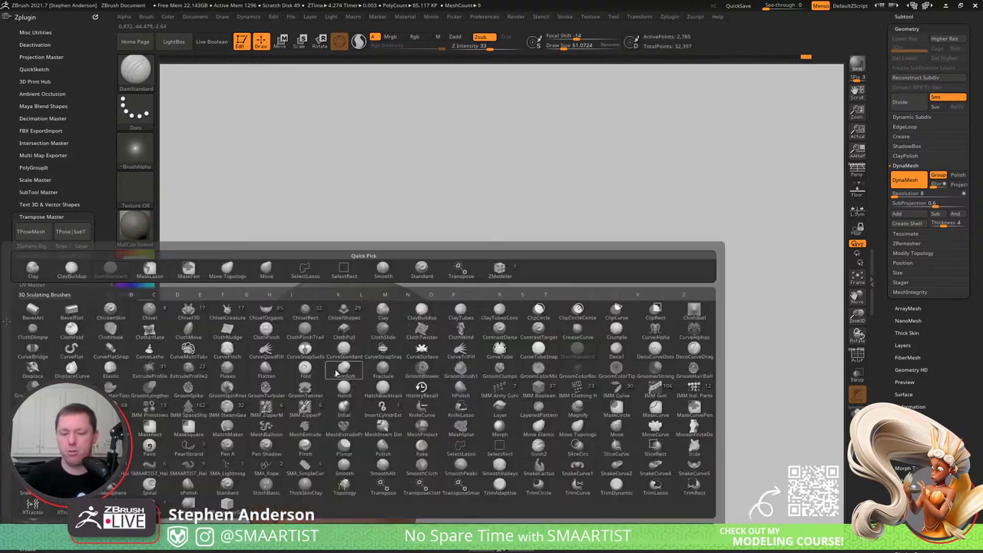
key("m")
key("v")
key("s")
left_click_drag(331, 352, 328, 353)
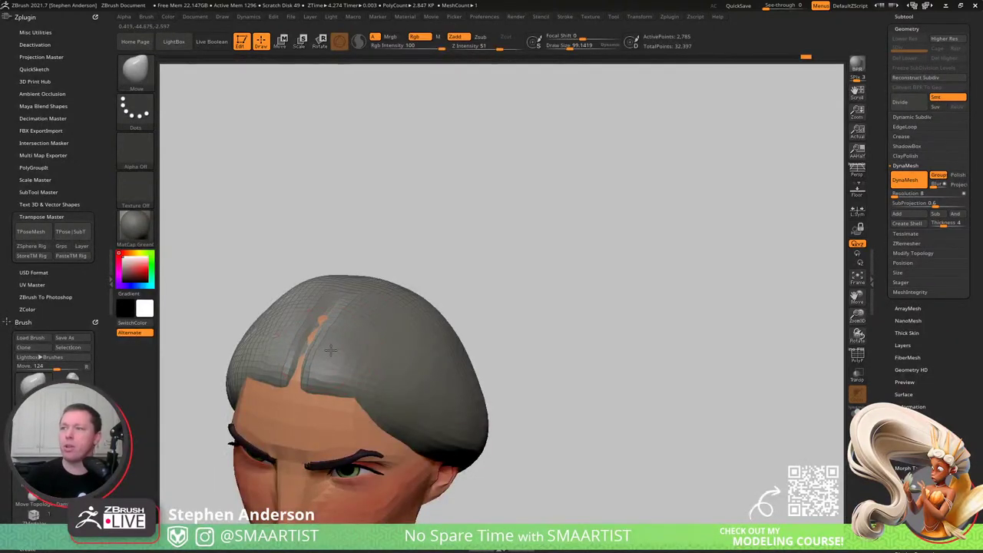
left_click_drag(334, 315, 324, 323)
mouse_move(351, 338)
right_mouse_down()
mouse_move(351, 303)
mouse_move(332, 345)
mouse_move(328, 309)
mouse_move(339, 332)
right_mouse_up()
key("s")
left_click_drag(340, 332, 333, 332)
- Smooth the line of the hairline from the part toward the temple using Move brush sizes of about 73 and 86
mouse_move(332, 332)
right_mouse_down()
mouse_move(332, 369)
mouse_move(298, 375)
mouse_move(314, 355)
right_mouse_up()
key("s")
left_click_drag(314, 356, 320, 356)
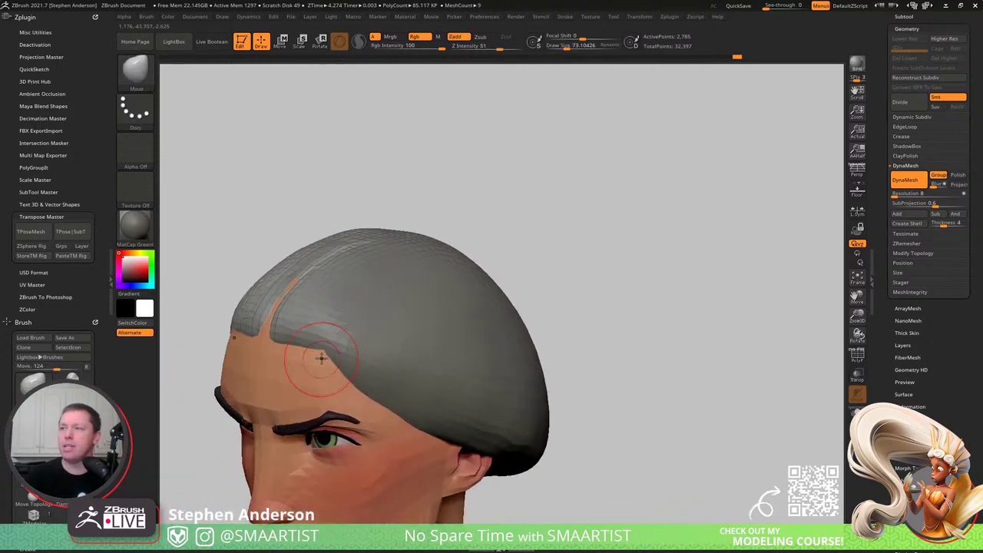
right_click_drag(320, 355, 315, 355)
key("s")
mouse_move(316, 355)
left_mouse_down()
mouse_move(326, 355)
mouse_move(295, 348)
mouse_move(313, 359)
left_mouse_up()
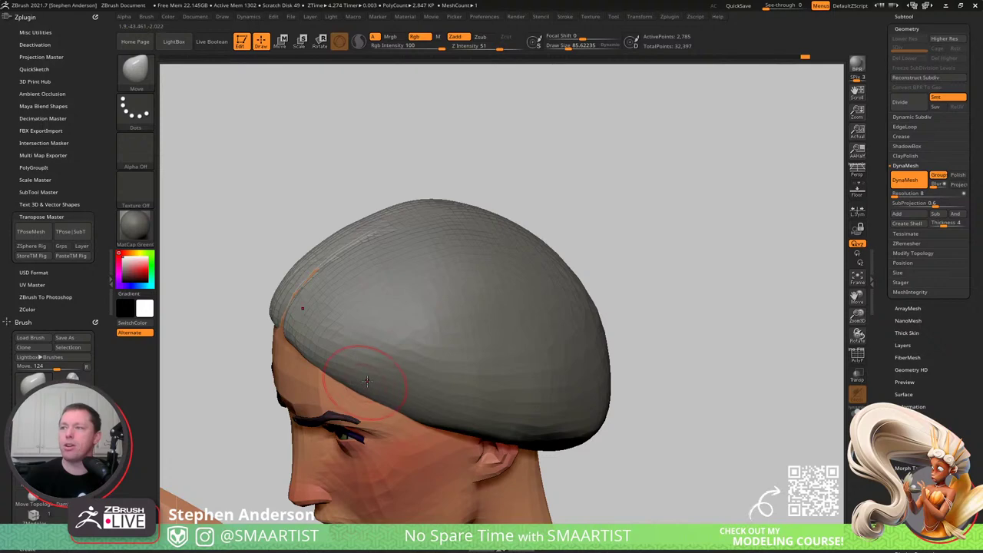
- Refine the hair's front edge where the part meets the forehead with the Move brush at a size of about 73
right_click_drag(368, 382, 395, 439)
key("s")
left_click_drag(274, 325, 267, 317)
key("s")
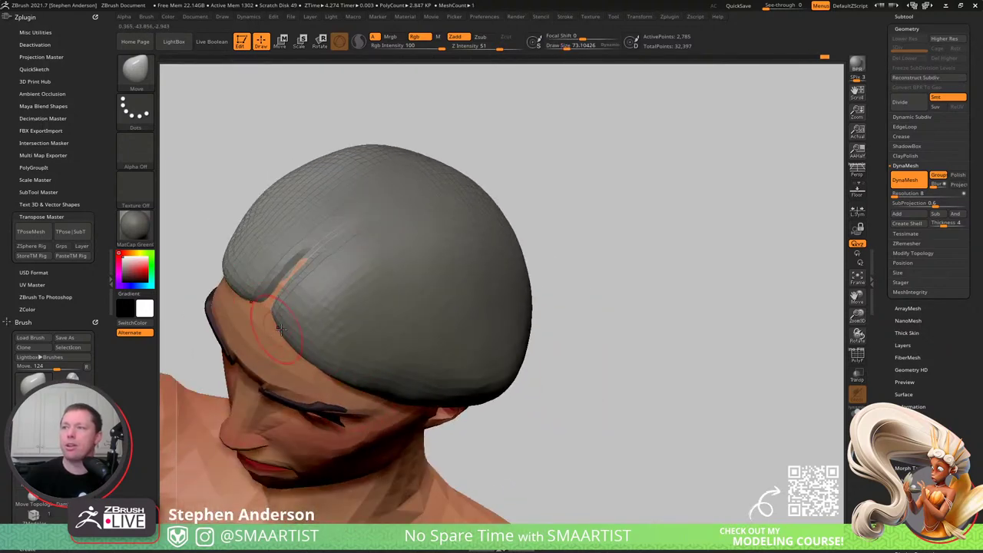
right_click_drag(282, 330, 283, 292)
left_click_drag(280, 344, 278, 350)
- Examine the hair's shape on the head and full figure from the side, back and front
mouse_move(280, 352)
right_mouse_down()
mouse_move(312, 338)
mouse_move(325, 303)
mouse_move(366, 342)
right_mouse_up()
mouse_move(366, 343)
right_mouse_down("ctrl")
mouse_move(368, 317)
mouse_move(367, 361)
right_mouse_up("ctrl")
right_click_drag(368, 361, 394, 317, "alt")
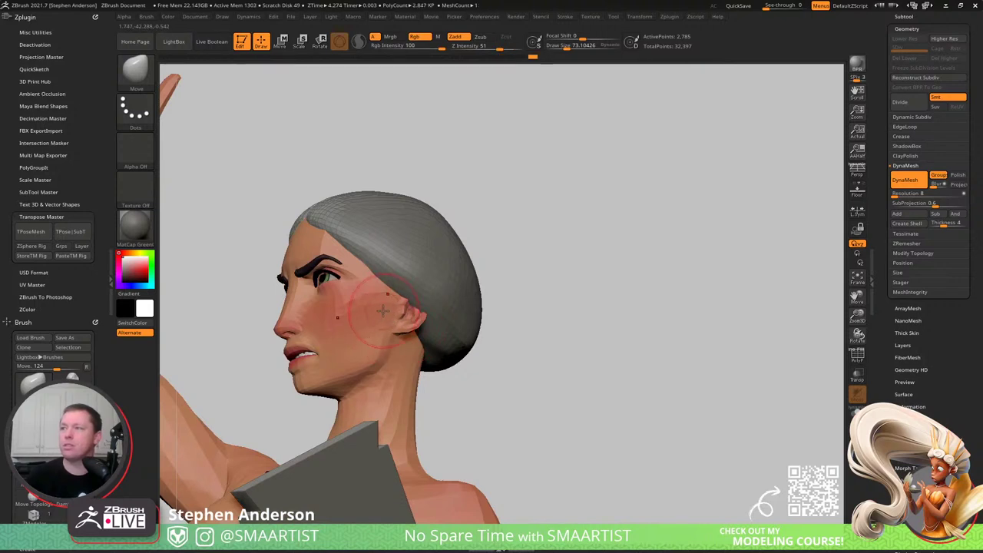
right_click_drag(368, 306, 361, 273)
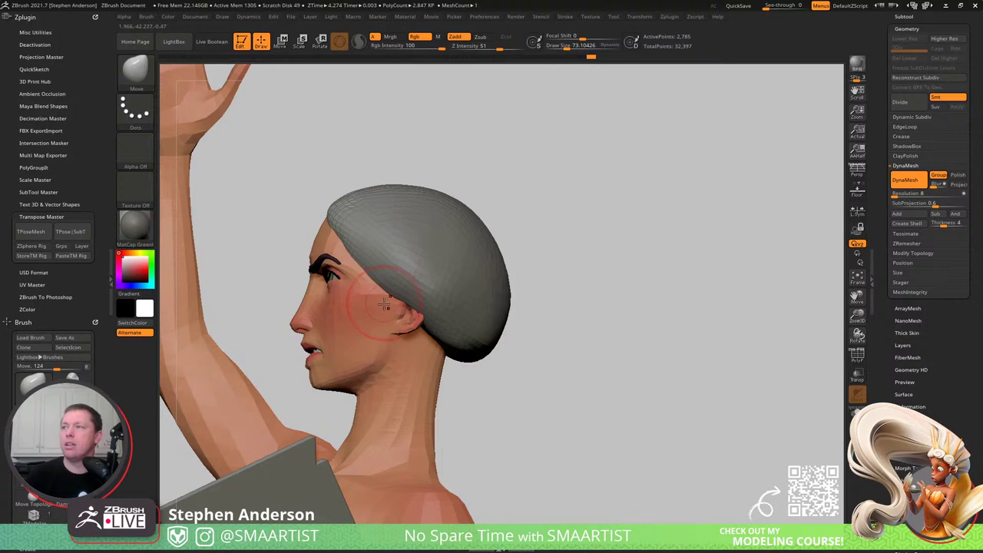
right_click_drag(361, 285, 351, 254)
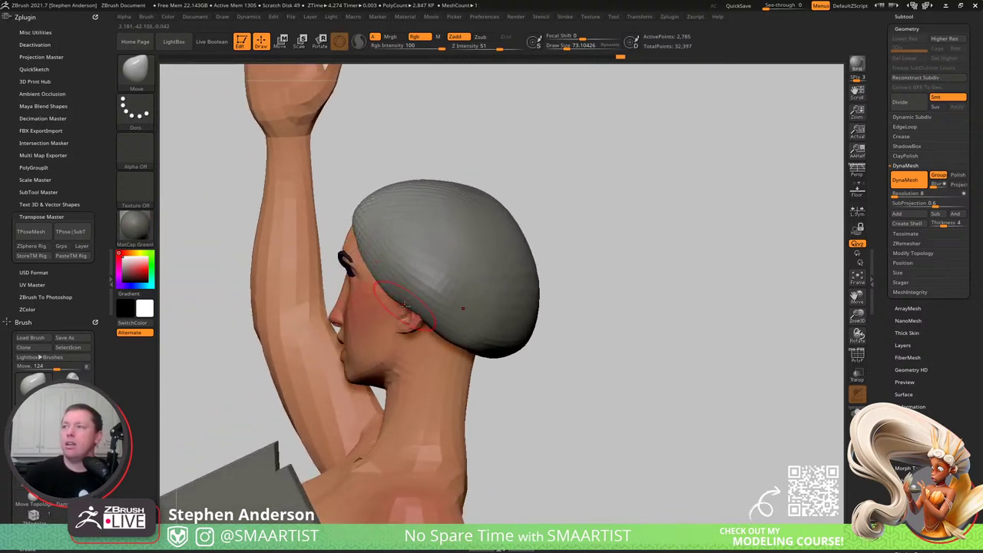
mouse_move(434, 327)
right_mouse_down()
mouse_move(479, 279)
mouse_move(529, 300)
mouse_move(471, 314)
mouse_move(475, 304)
right_mouse_up()
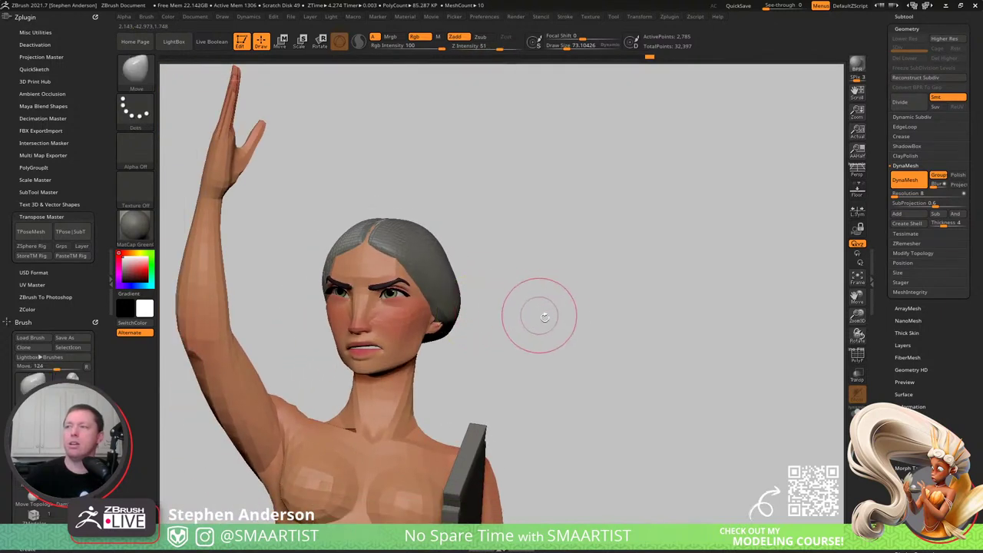
mouse_move(578, 356)
right_mouse_down("ctrl")
mouse_move(555, 277)
mouse_move(561, 286)
right_mouse_up("ctrl")
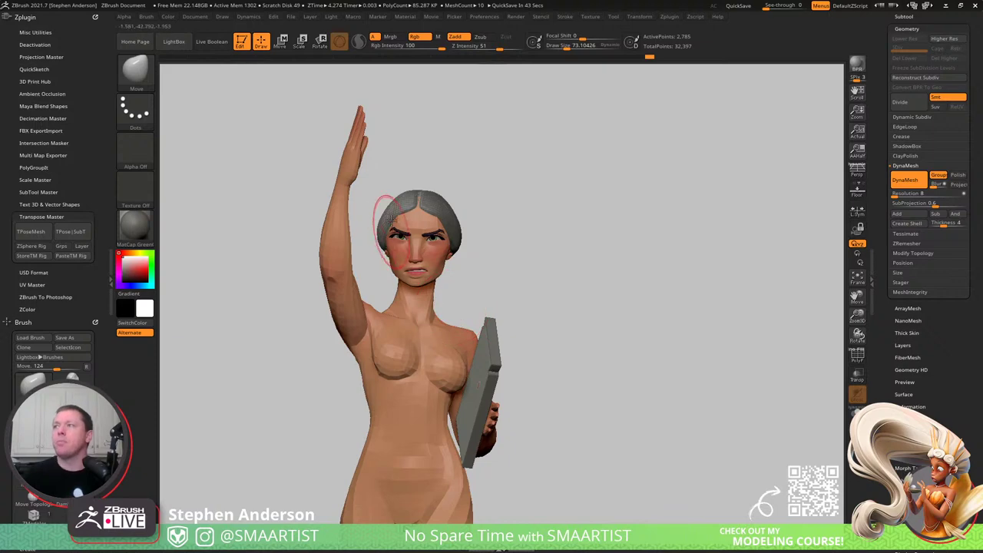
mouse_move(411, 232)
right_mouse_down()
mouse_move(453, 229)
mouse_move(422, 212)
right_mouse_up()
mouse_move(501, 211)
right_mouse_down("ctrl")
mouse_move(492, 291)
mouse_move(446, 290)
right_mouse_up("ctrl")
- Insert a PolySphere from the IMM Primitives brush under the back of the hair, behind the ear
key("b")
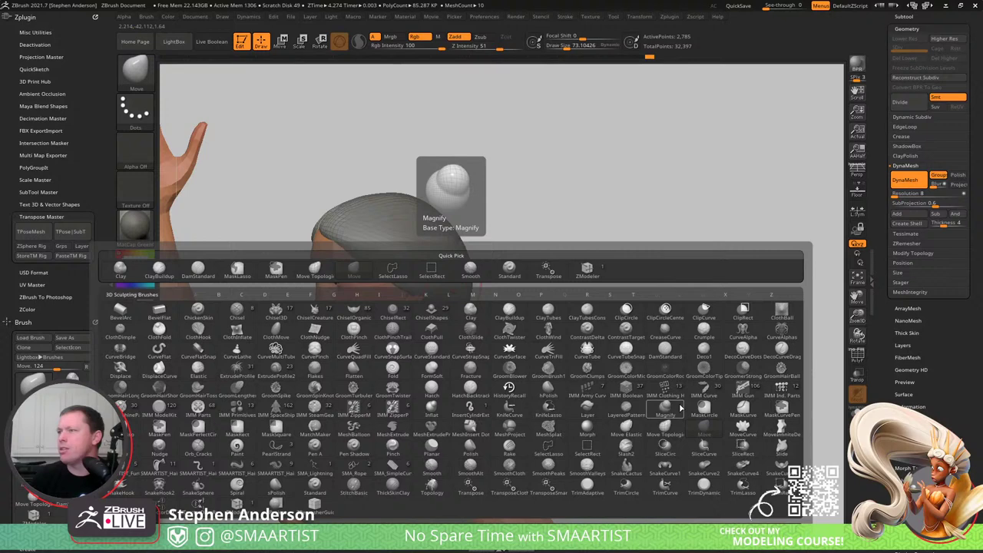
left_click(237, 407)
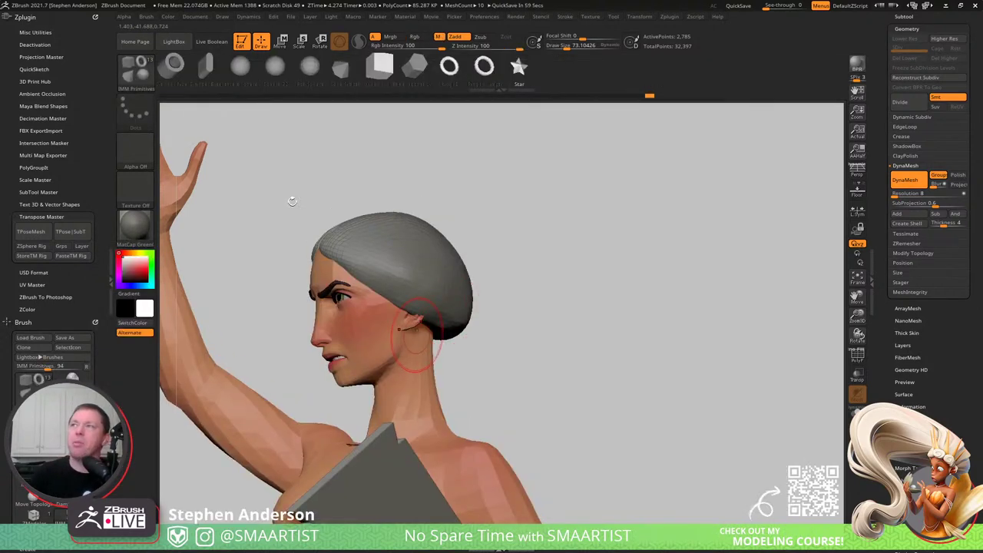
left_click_drag(309, 73, 461, 71)
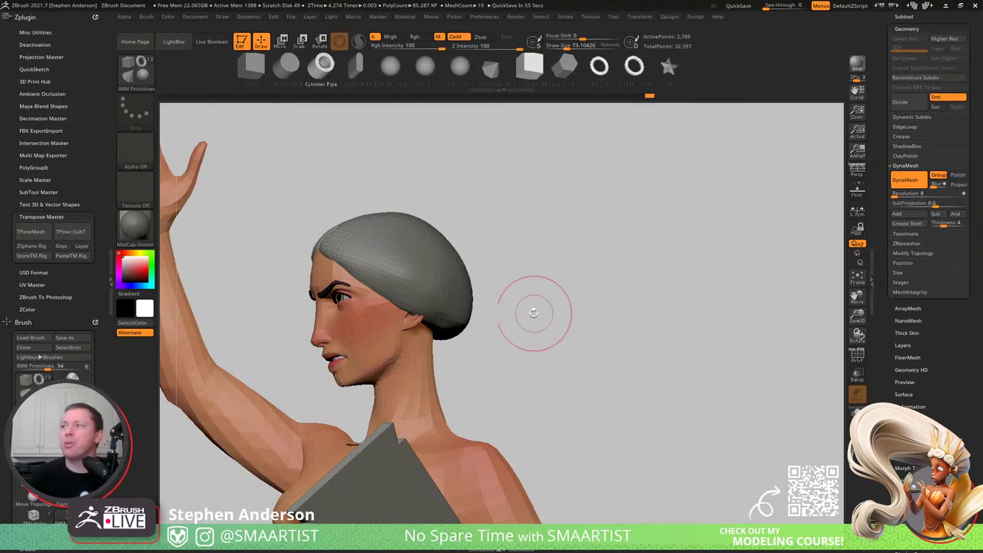
left_click_drag(529, 310, 412, 324)
key("ctrl+z")
left_click(458, 68)
mouse_move(414, 320)
right_mouse_down()
mouse_move(441, 312)
mouse_move(465, 322)
mouse_move(456, 300)
mouse_move(440, 310)
right_mouse_up()
- Lengthen the sphere down the neck into a capsule with the Extender deformer and accept the result
key("w")
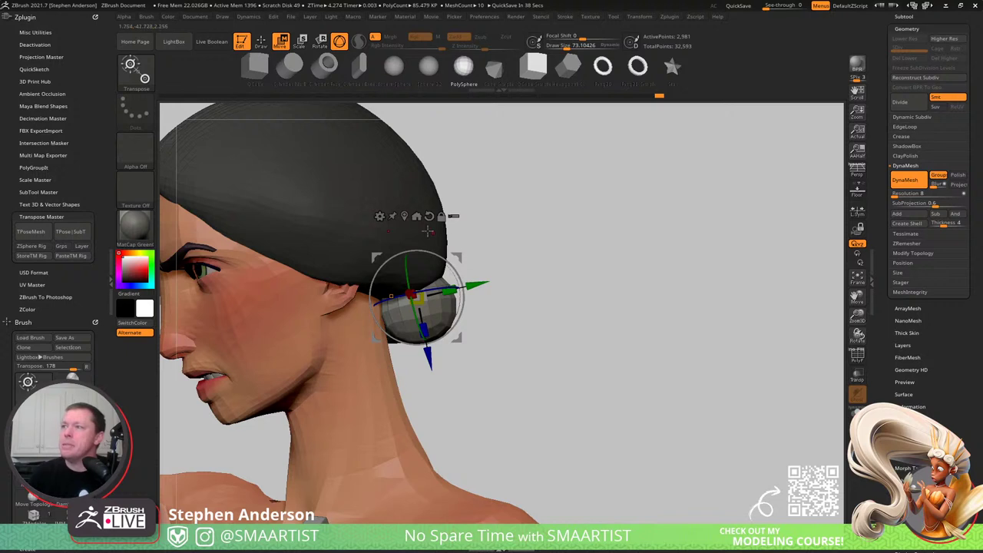
left_click(378, 217)
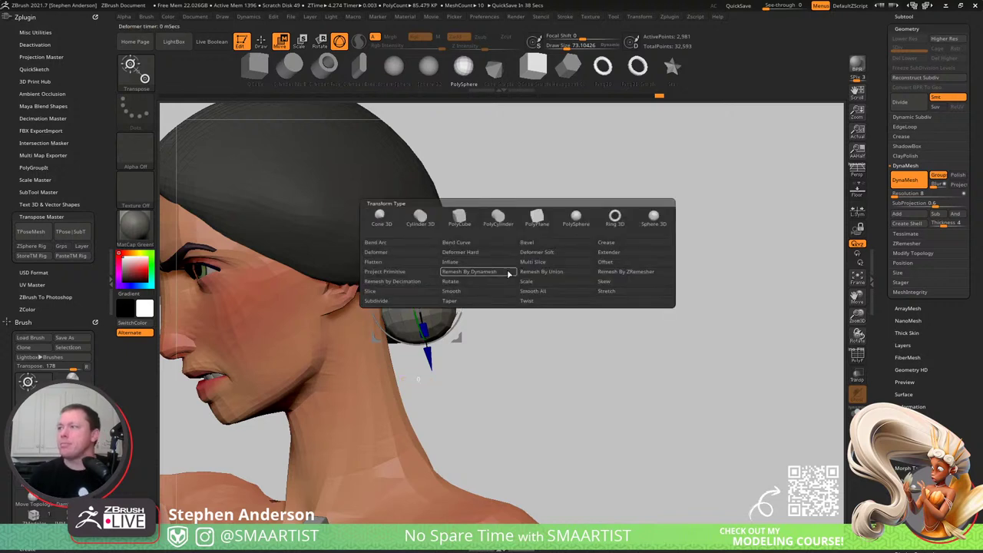
left_click(626, 254)
left_click_drag(432, 350, 435, 373)
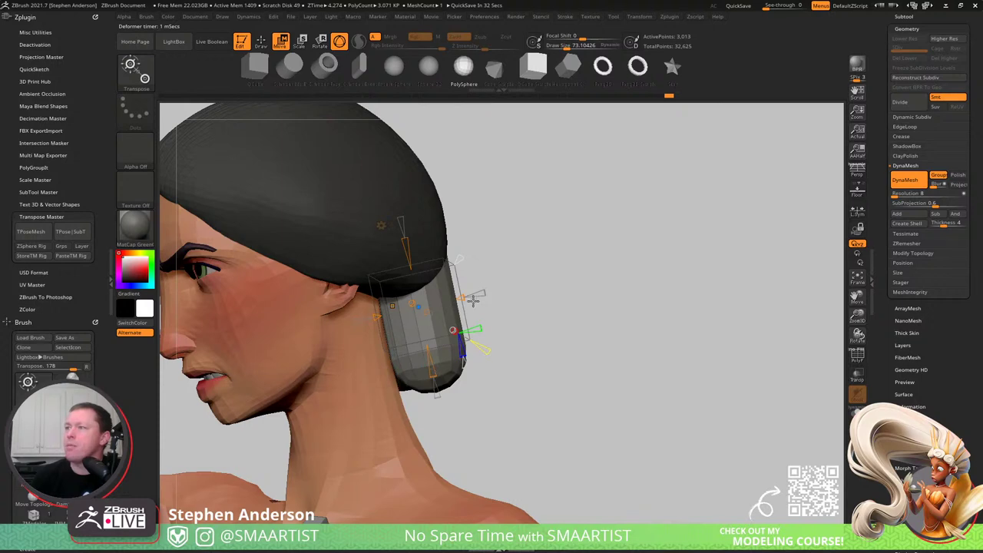
left_click(381, 225)
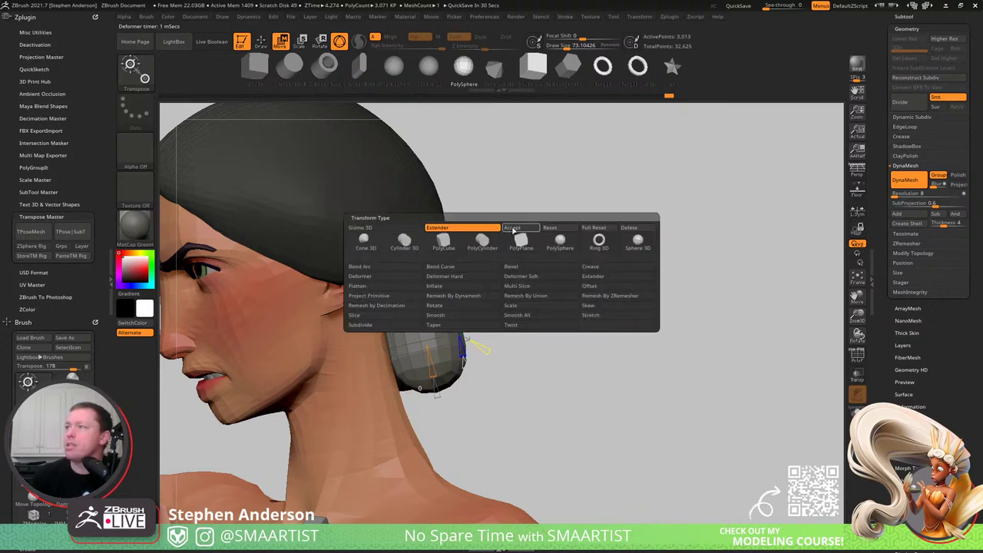
left_click(477, 235)
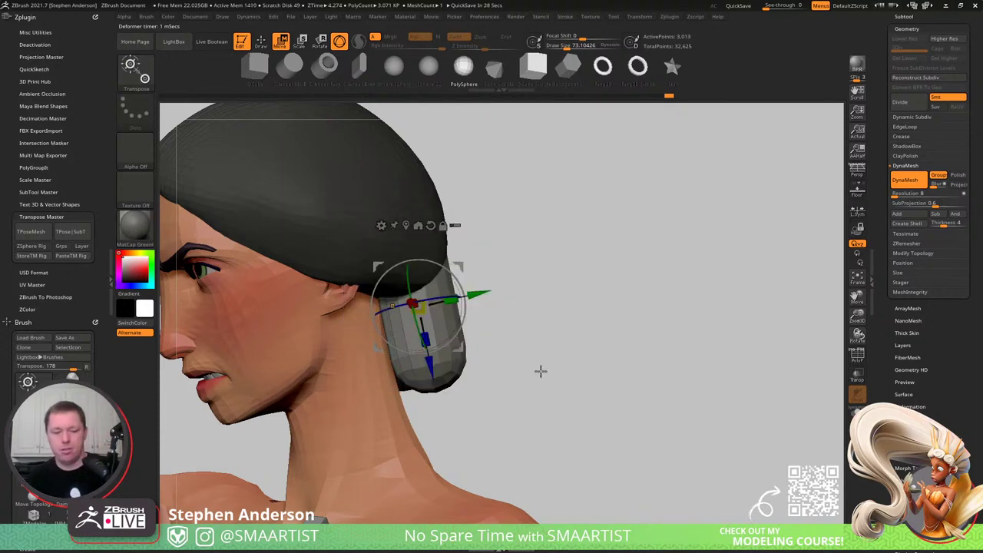
- Insert multiple edge loops along the capsule with ZModeler, show the polyframe and uncrease all edges
key("b")
key("z")
key("m")
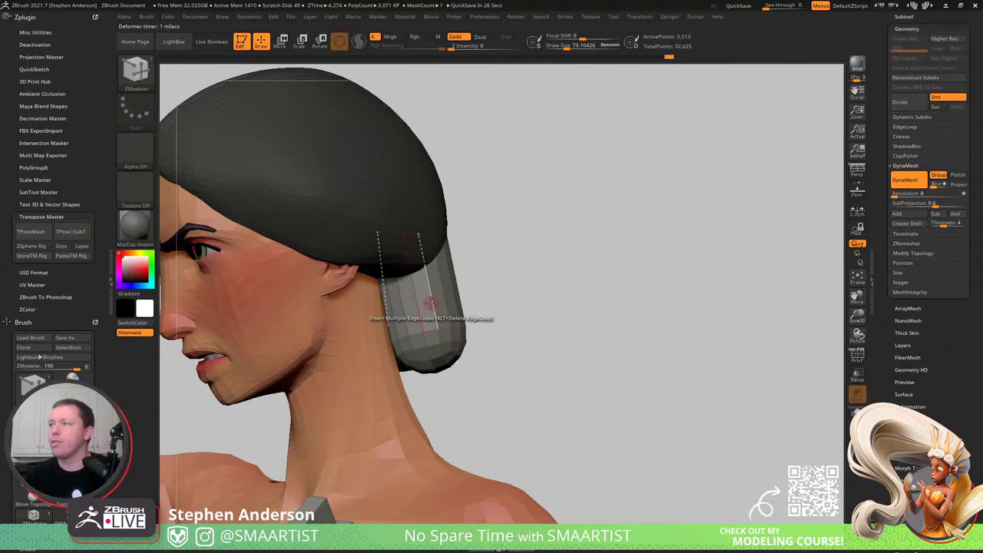
key("shift+f")
left_click(433, 303)
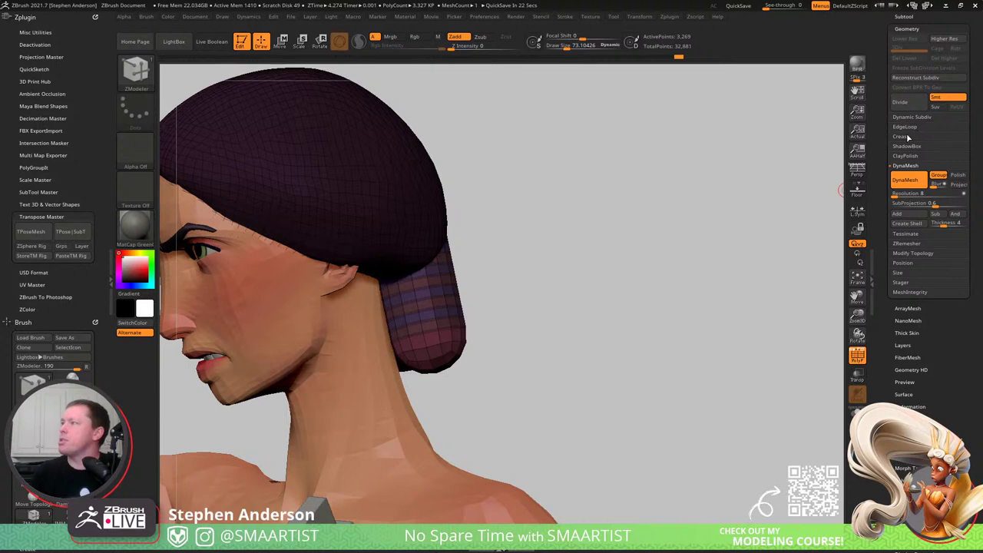
left_click(901, 137)
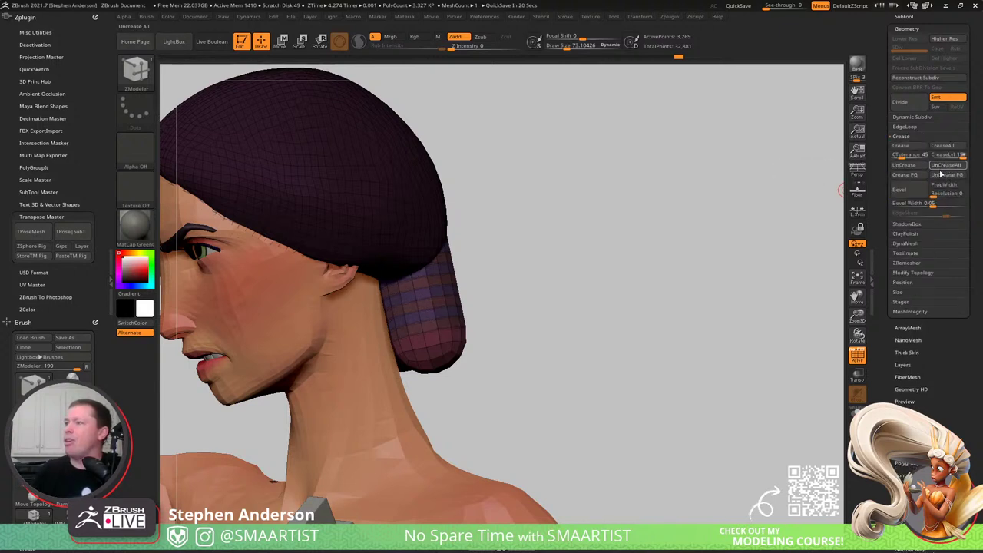
left_click(941, 175)
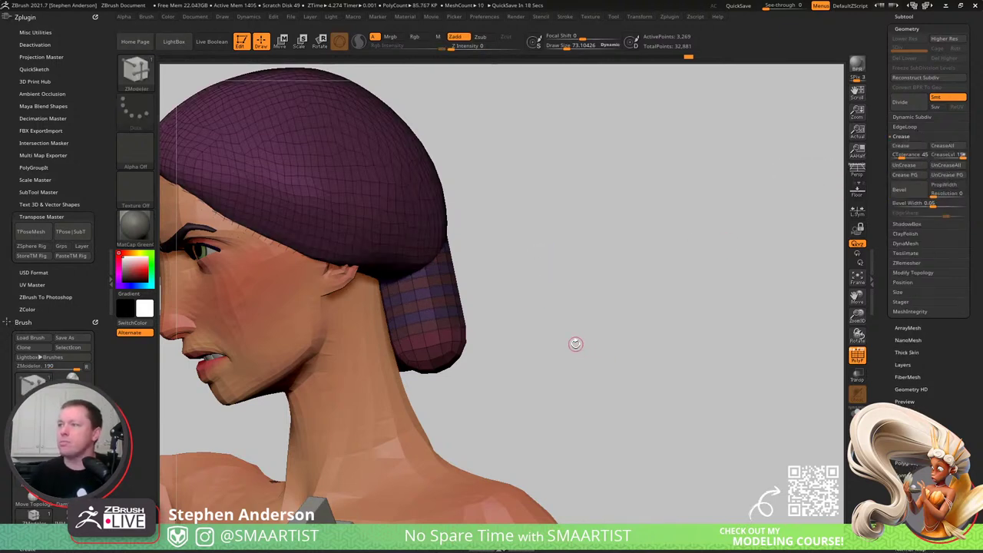
- Try to apply the Bend Curve deformer to the capsule behind the neck
key("w")
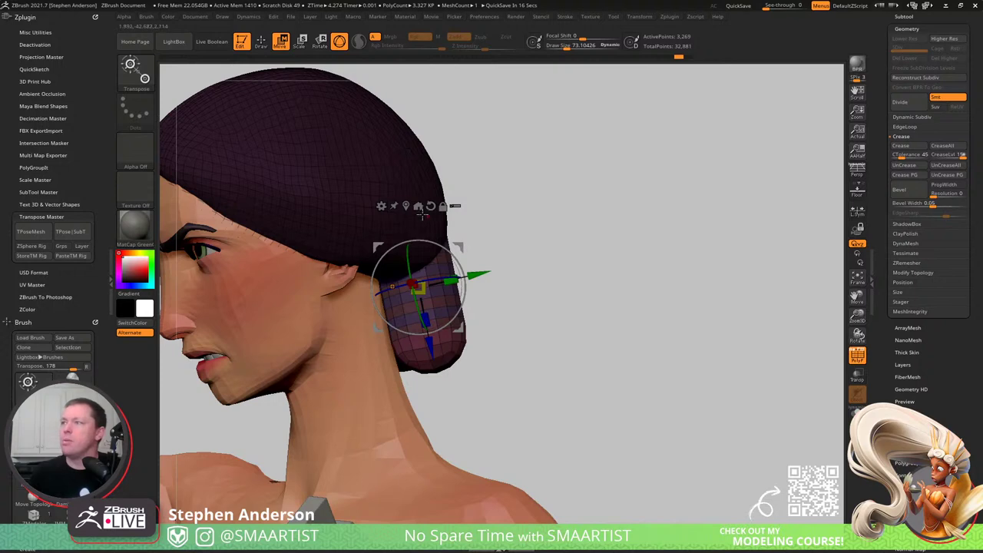
left_click(381, 206)
left_click(473, 233)
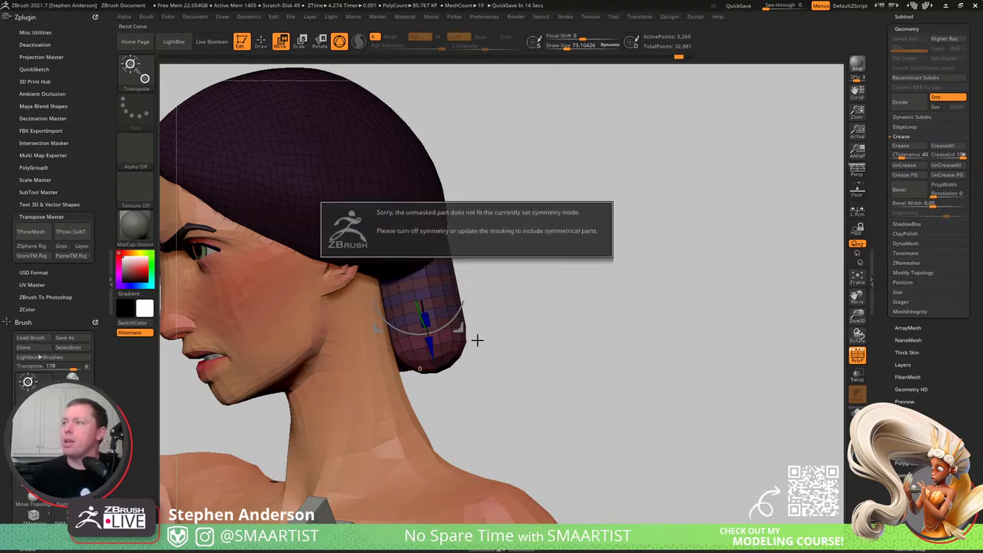
- Tilt the capsules outward from the back of the neck so they hang below the hair
left_click_drag(567, 305, 557, 324)
left_click_drag(553, 258, 568, 284)
key("q")
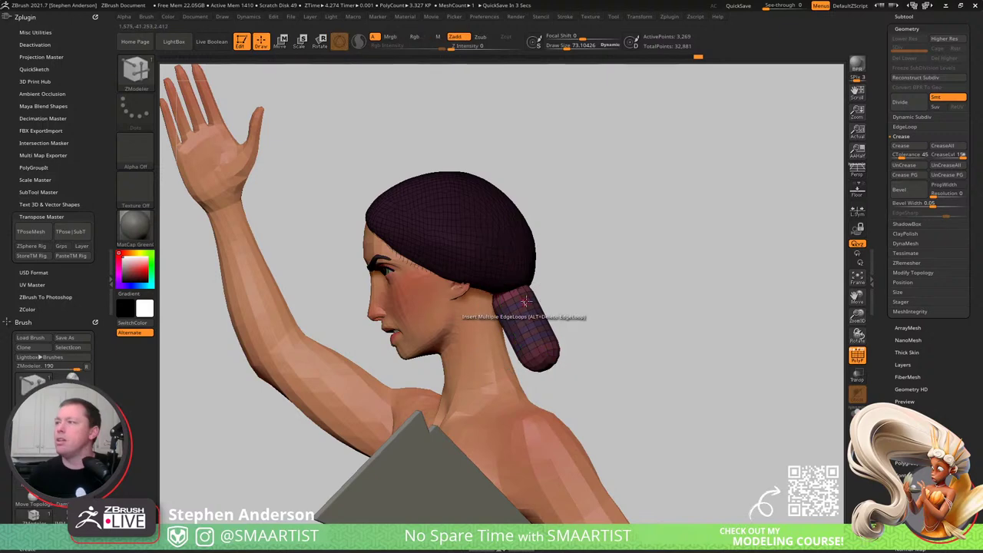
right_click_drag(531, 311, 502, 313)
mouse_move(559, 306)
right_mouse_down()
mouse_move(535, 313)
mouse_move(558, 322)
right_mouse_up()
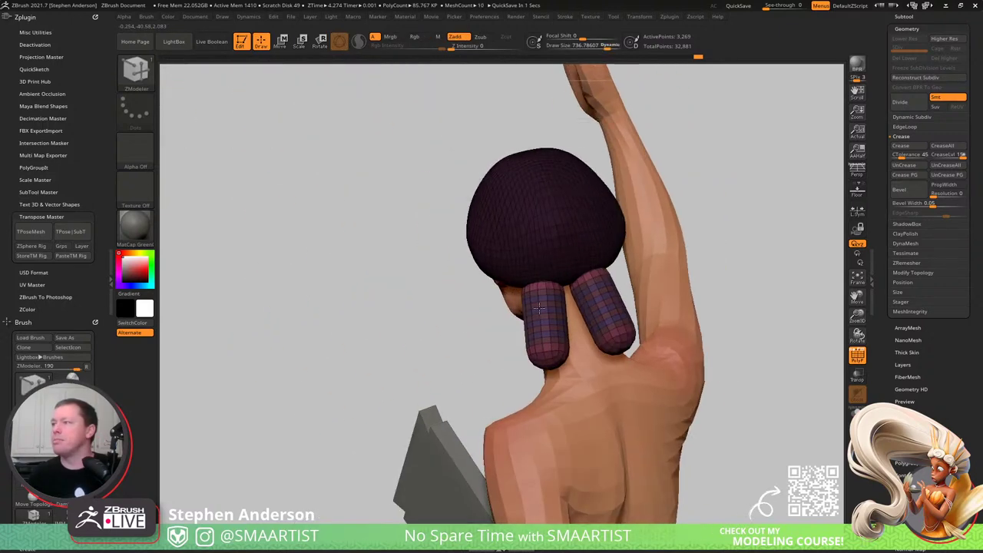
right_click_drag(607, 298, 631, 338, "alt")
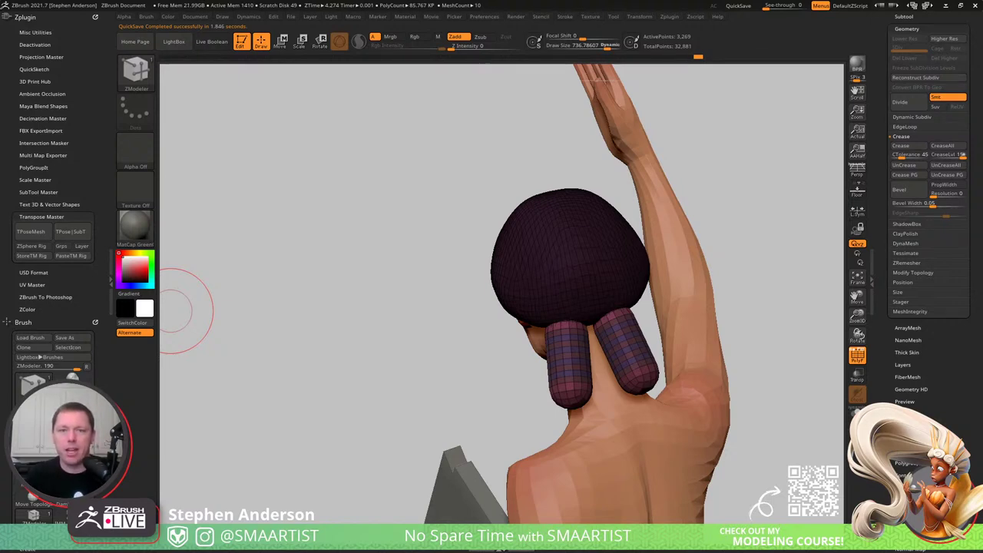
- Switch to the browser and scan the lady liberty image results and related images for a clear view of the statue's hair
key("alt+Tab")
double_click(176, 120)
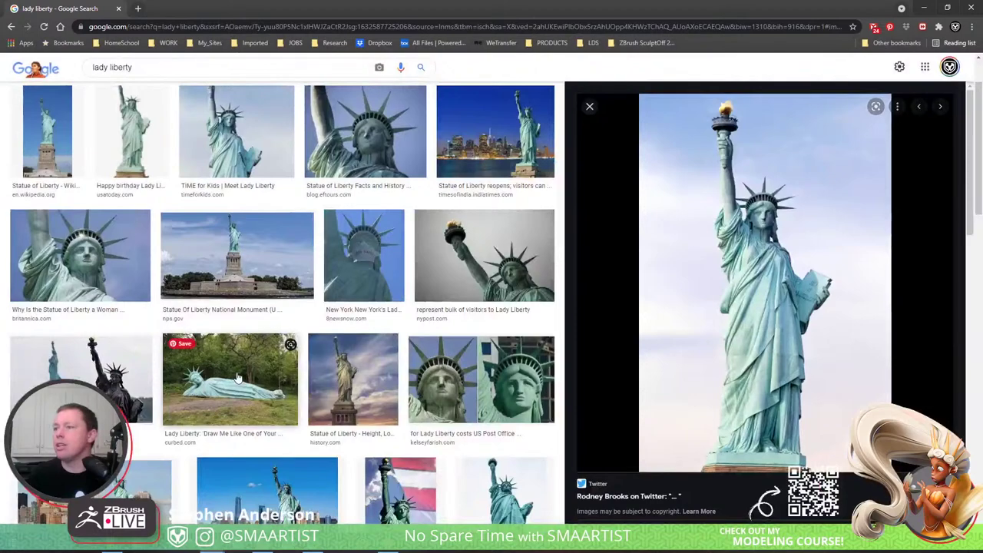
scroll(341, 332, "down", 5)
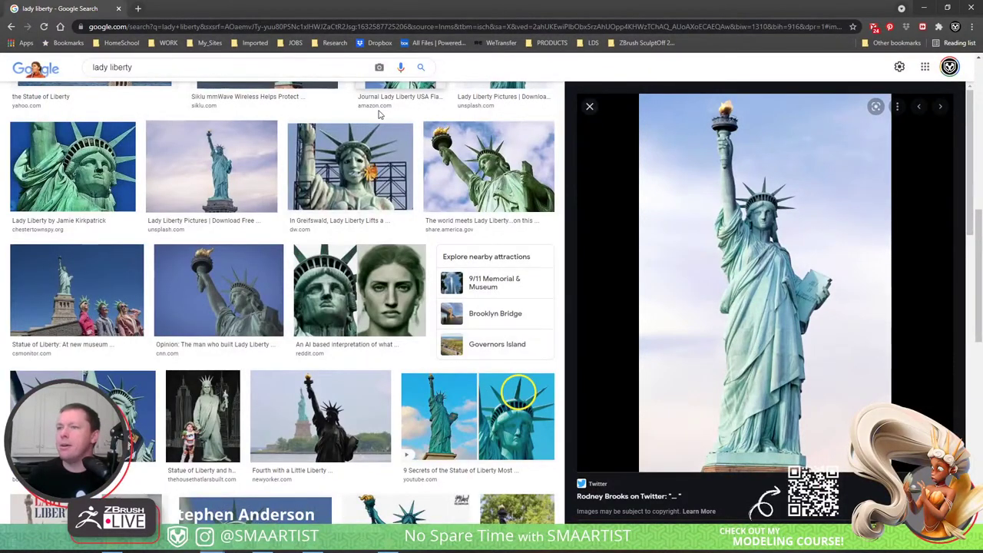
left_click(136, 425)
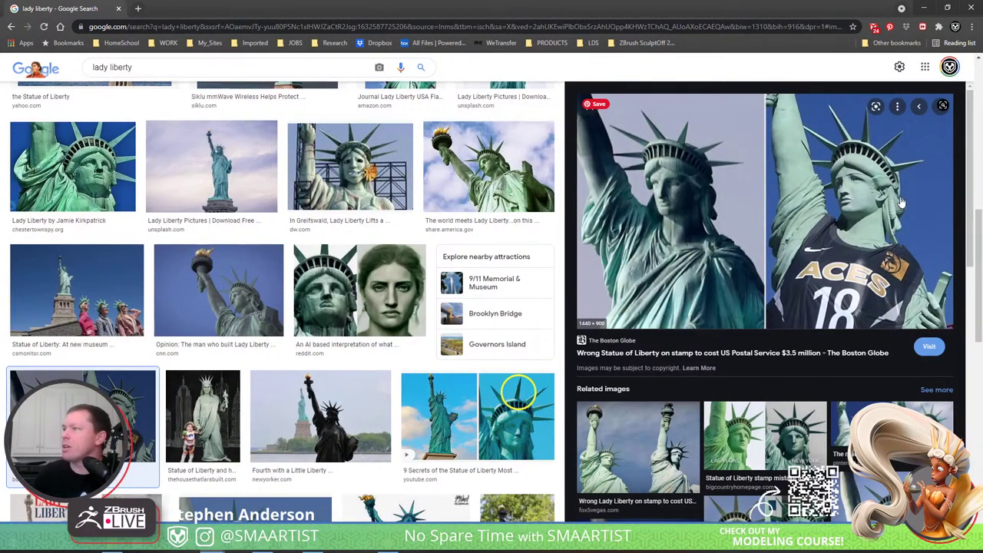
scroll(761, 283, "down", 2)
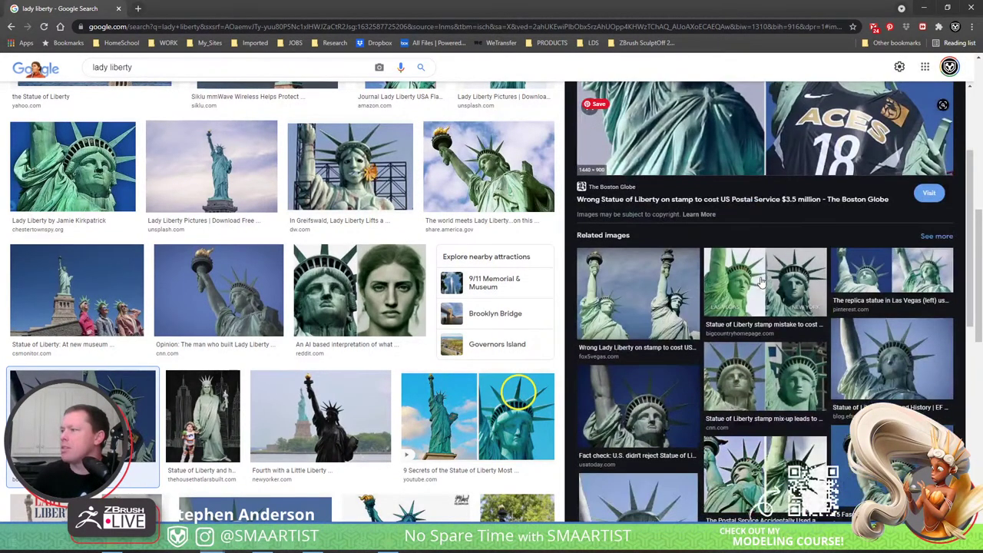
scroll(761, 282, "down", 1)
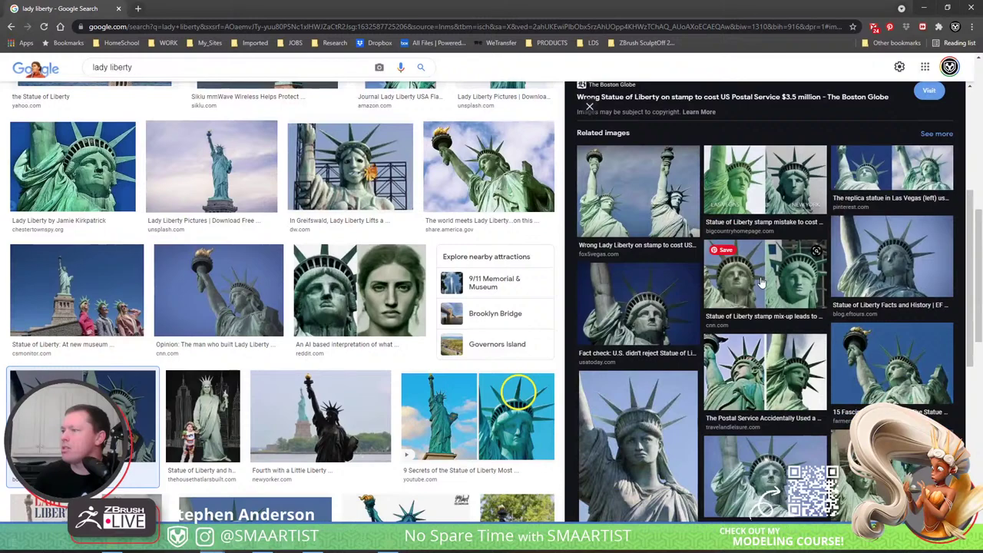
scroll(761, 282, "down", 2)
scroll(390, 326, "down", 1)
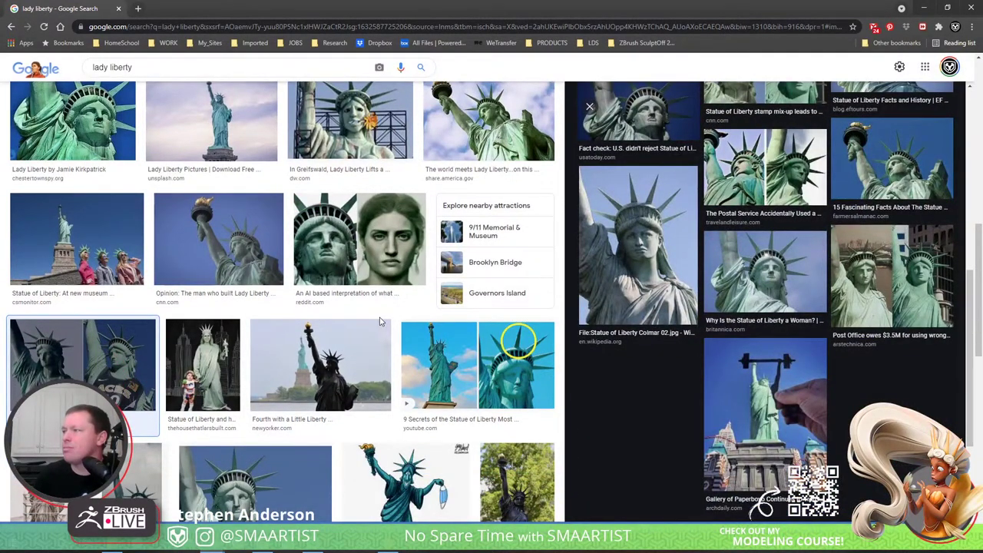
scroll(380, 322, "down", 5)
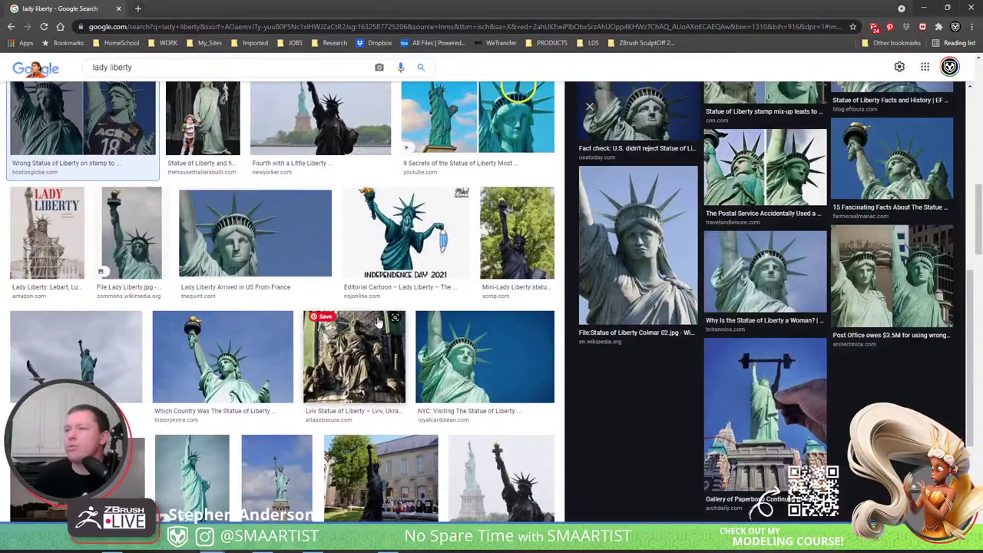
scroll(378, 323, "down", 3)
scroll(377, 323, "down", 3)
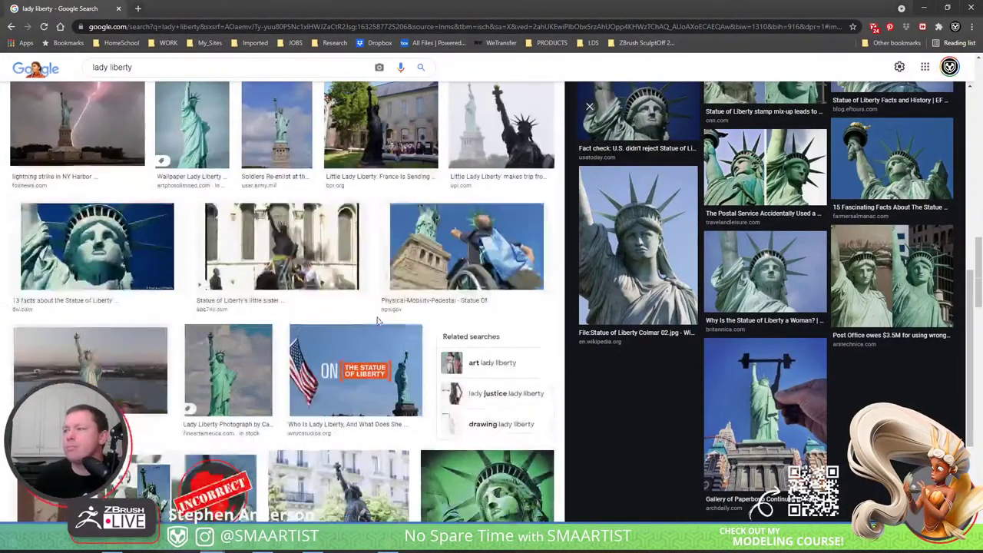
scroll(377, 323, "down", 3)
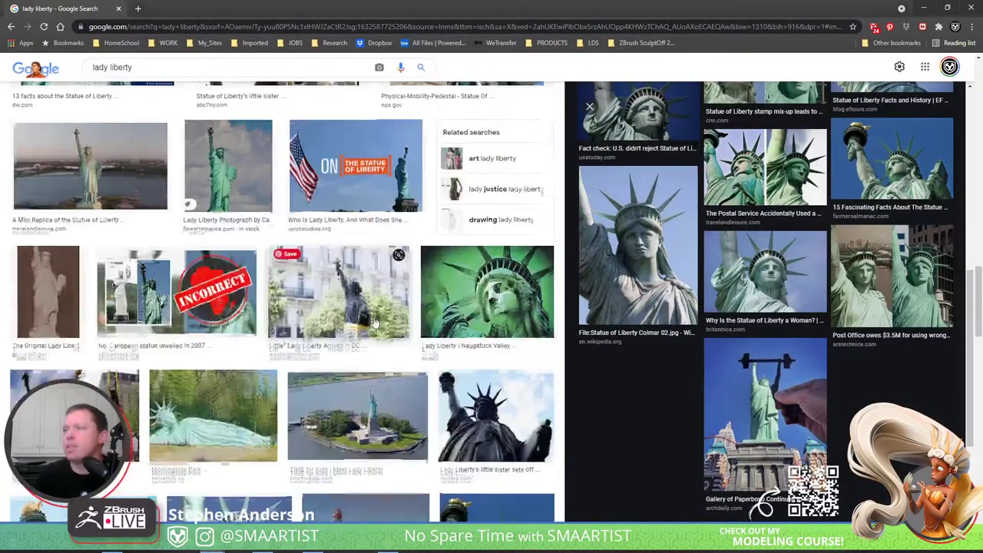
- Open the green close-up of the statue's face in its own tab and detach it from the search window
left_click(533, 320)
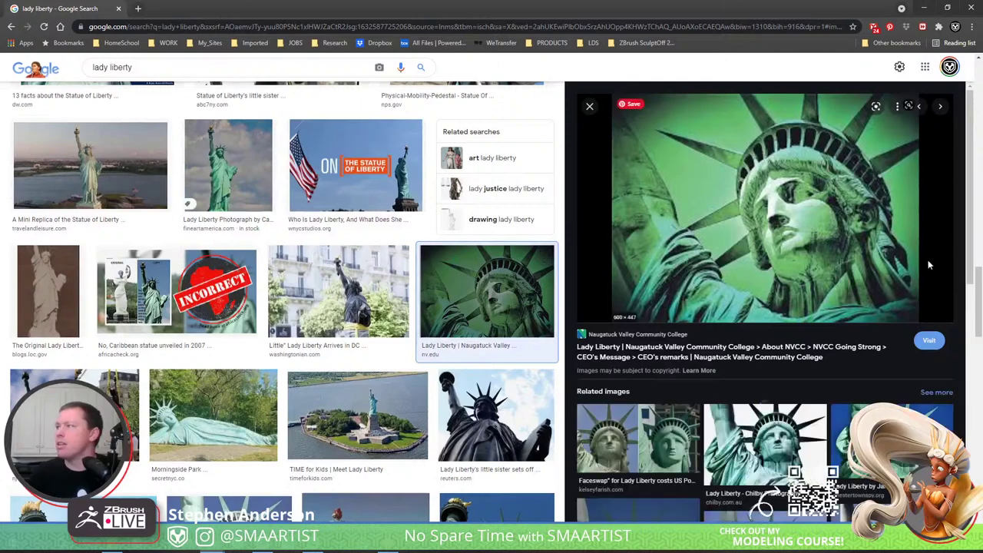
right_click(775, 258)
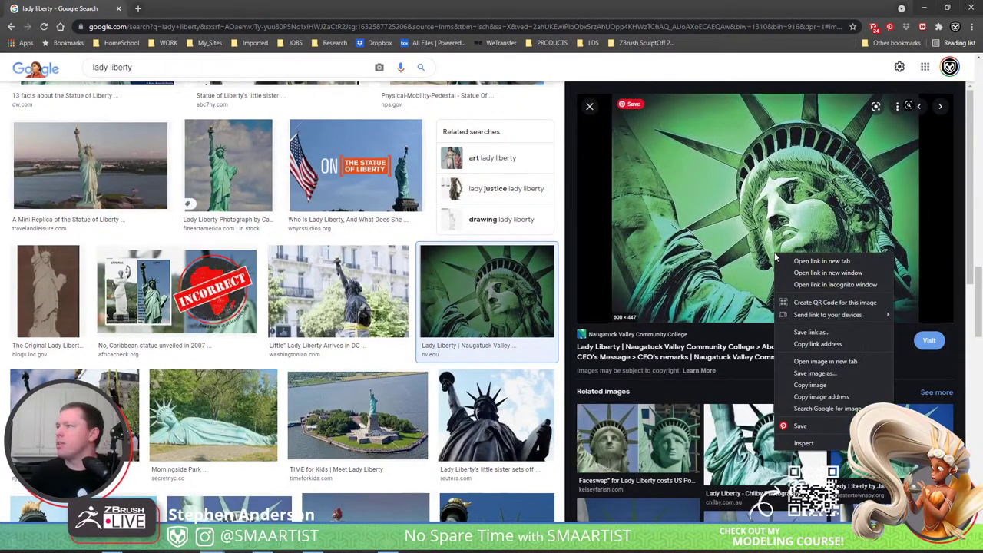
left_click(823, 361)
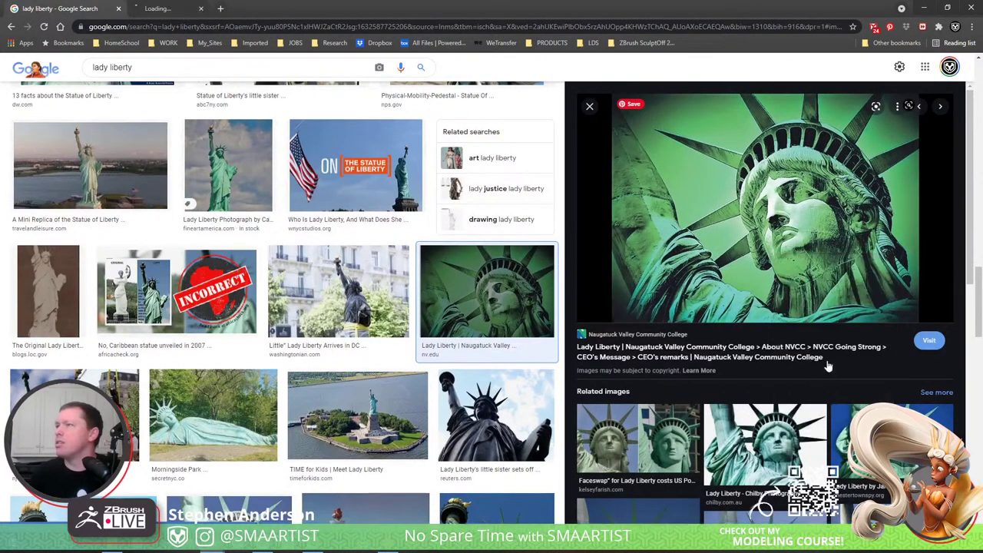
left_click_drag(178, 9, 0, 77)
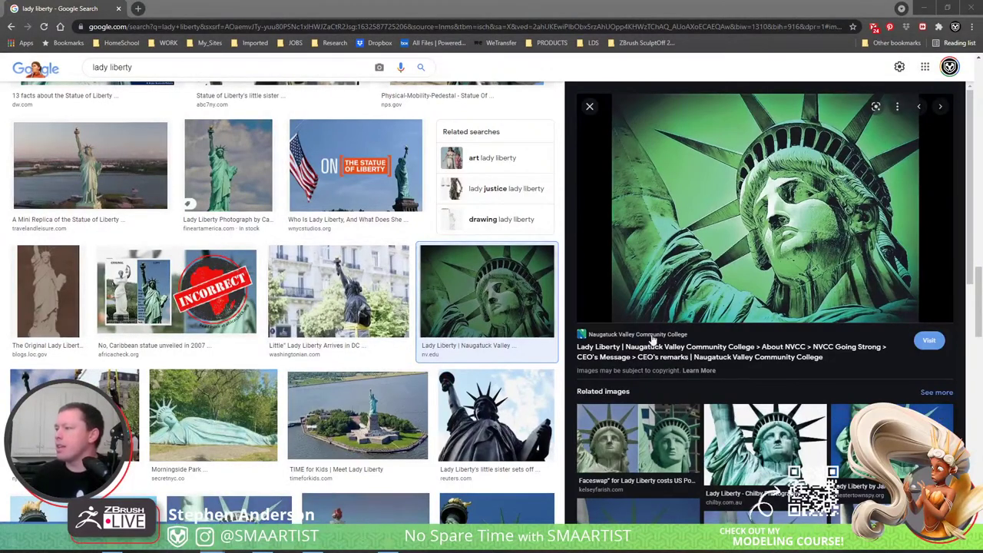
- Check further lady liberty results and change the image search to "statue of liberty head"
scroll(720, 354, "down", 1)
scroll(720, 355, "down", 3)
scroll(240, 254, "down", 8)
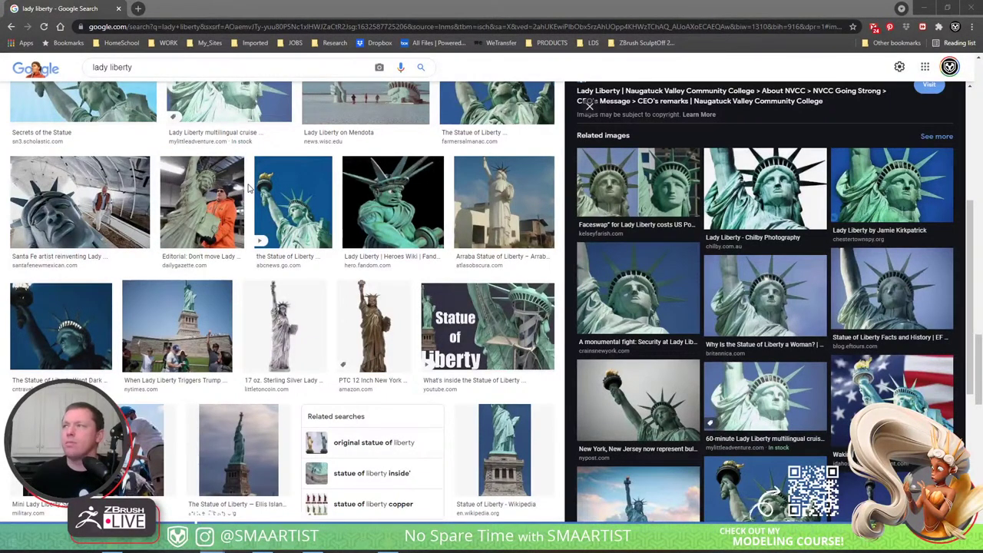
scroll(248, 187, "up", 4)
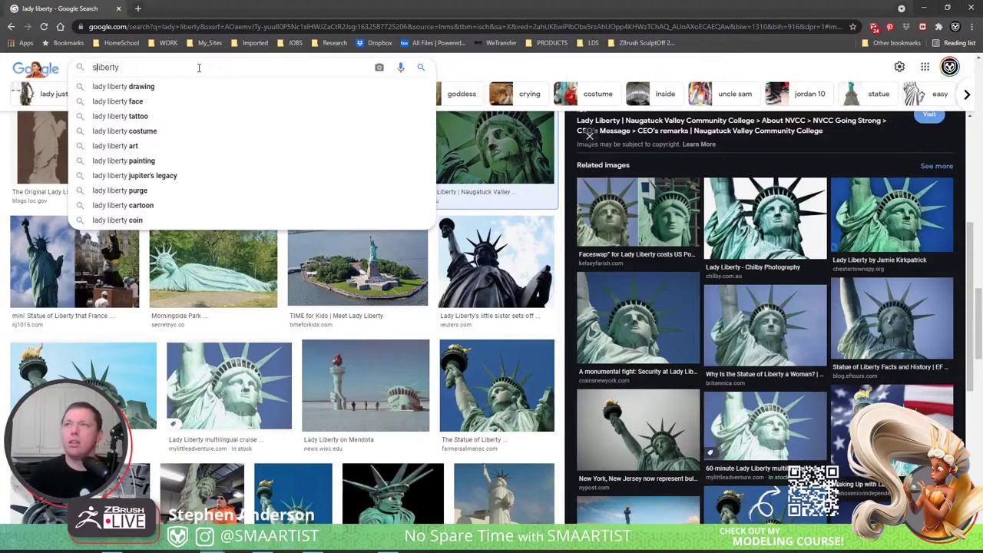
type("taue of ")
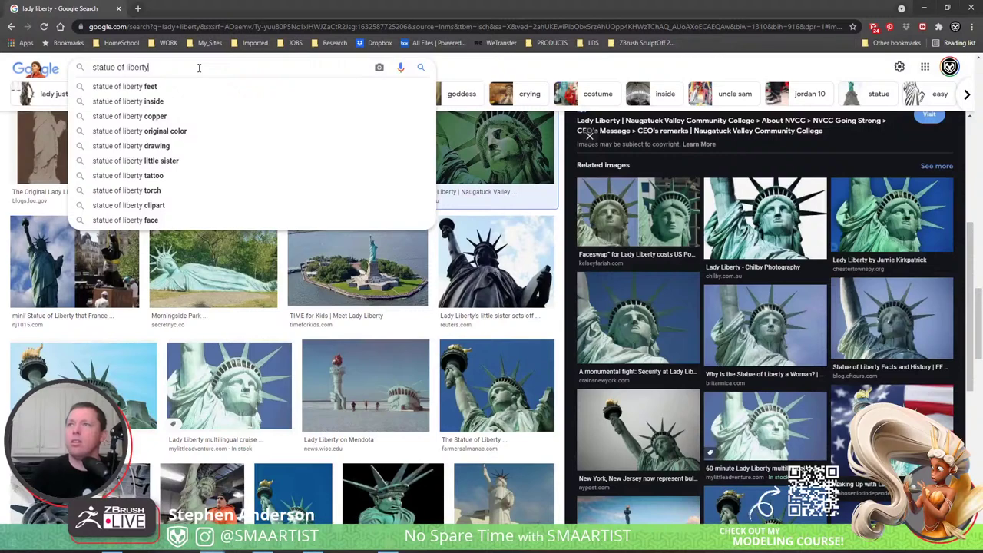
type("head")
key("Return")
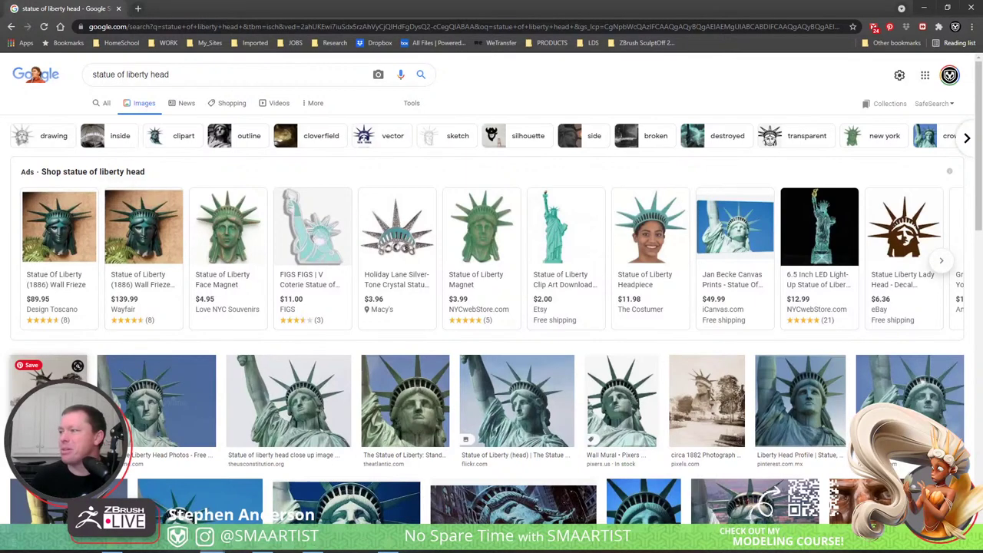
- Open the Paris 1878 photo of the statue's head as a full image for reference and return to ZBrush
left_click(47, 367)
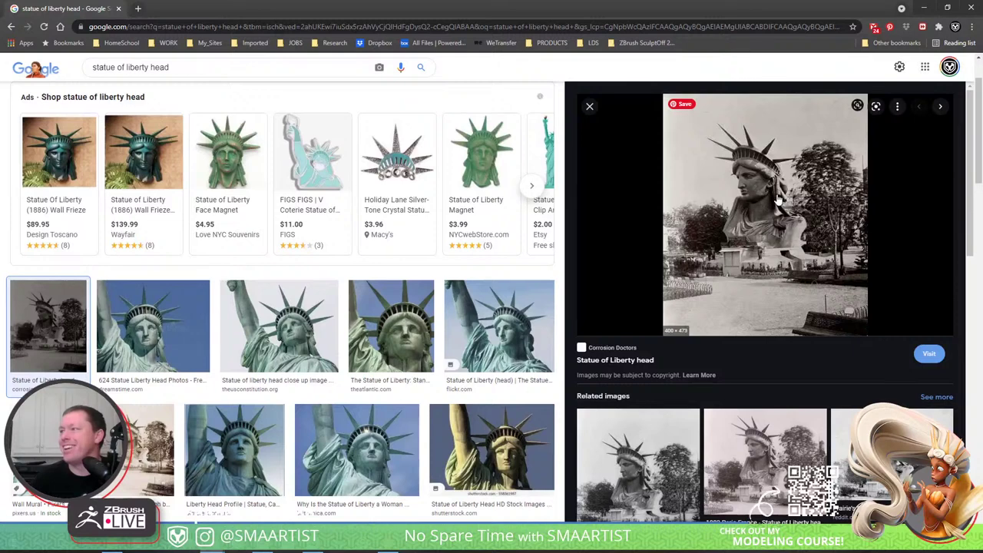
left_click(684, 489)
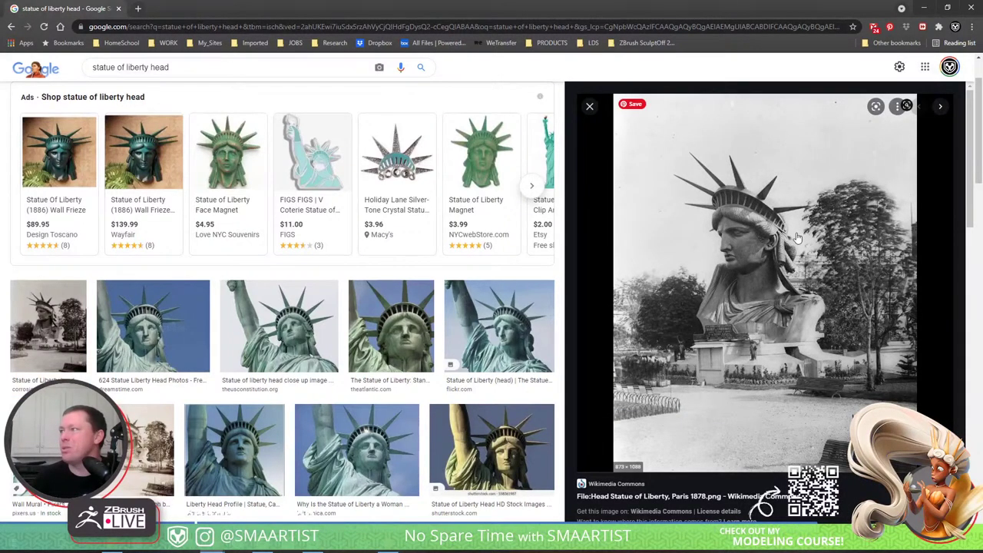
right_click(773, 260)
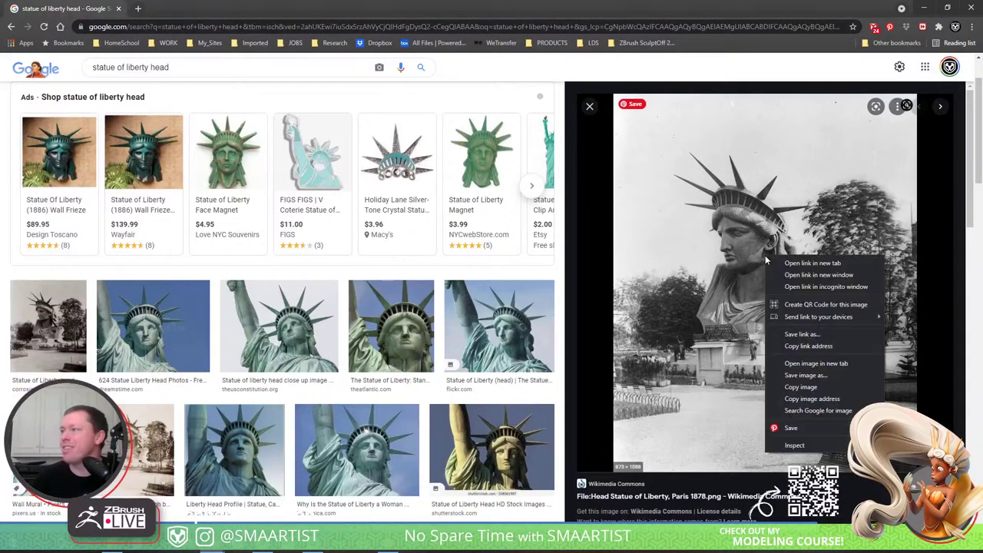
left_click(816, 364)
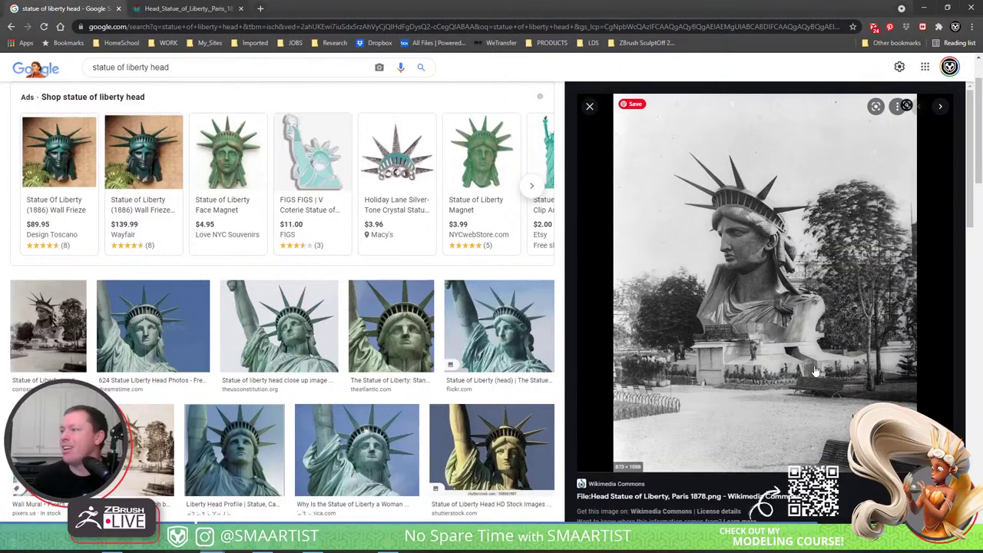
left_click(184, 8)
key("ctrl+w")
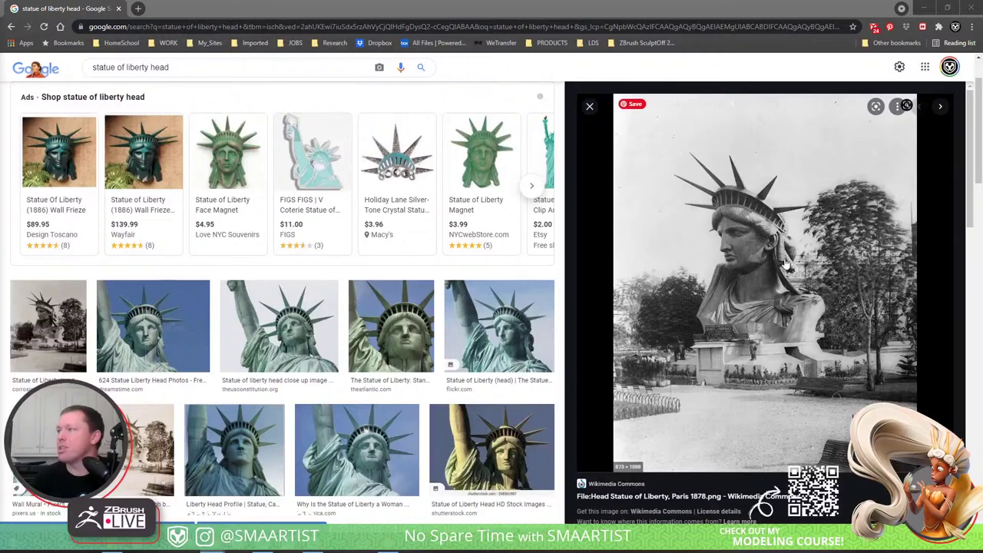
left_click(927, 9)
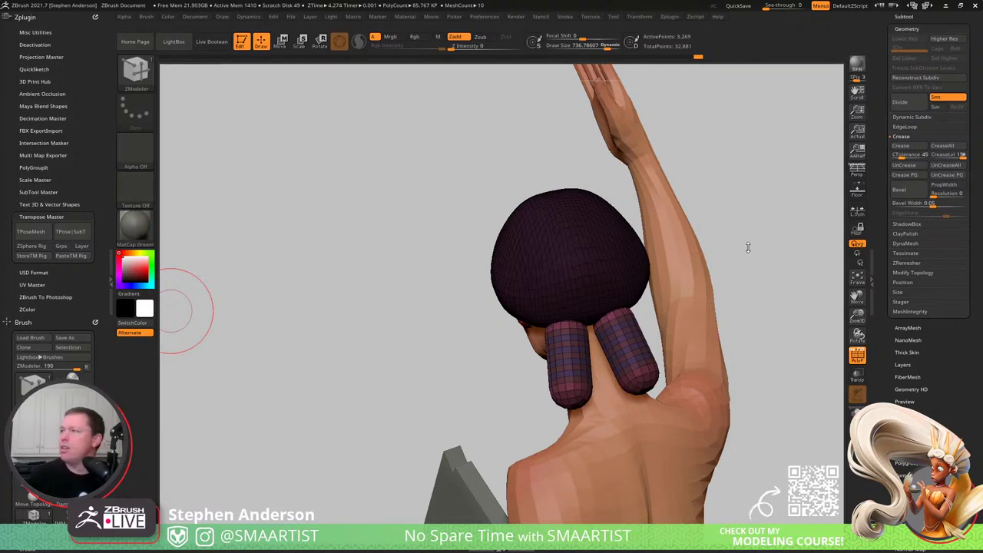
- Isolate the side walls of the neck capsules, assign them one new polygroup, show the full mesh and reselect ZModeler
mouse_move(577, 283)
right_mouse_down()
mouse_move(623, 271)
mouse_move(623, 257)
mouse_move(703, 259)
mouse_move(643, 254)
mouse_move(623, 277)
mouse_move(533, 292)
mouse_move(428, 355)
mouse_move(505, 376)
right_mouse_up()
key("shift")
mouse_move(455, 346)
right_mouse_down()
mouse_move(534, 355)
mouse_move(463, 336)
right_mouse_up()
left_click(443, 299, "ctrl+shift")
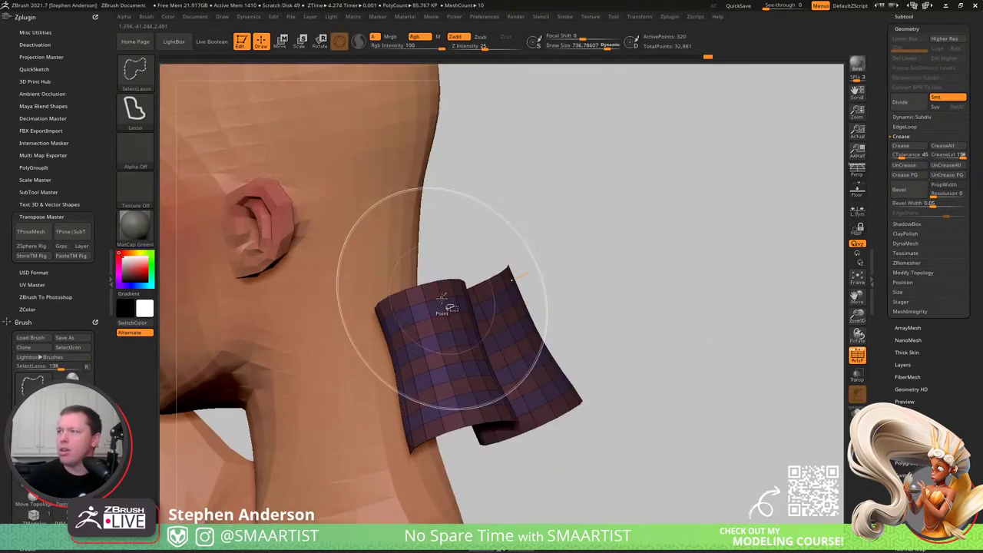
key("ctrl+w")
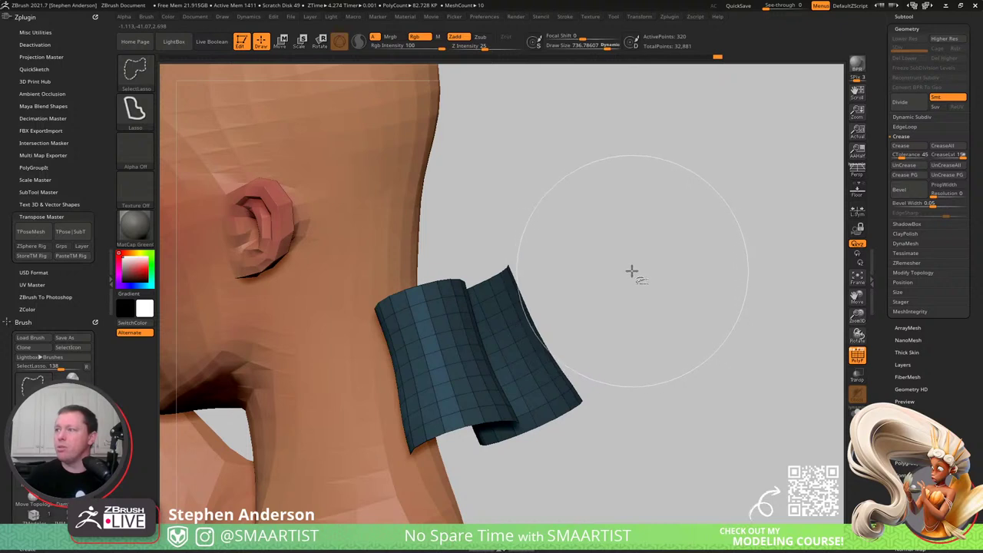
left_click(631, 271, "ctrl+shift")
key("b")
key("z")
key("m")
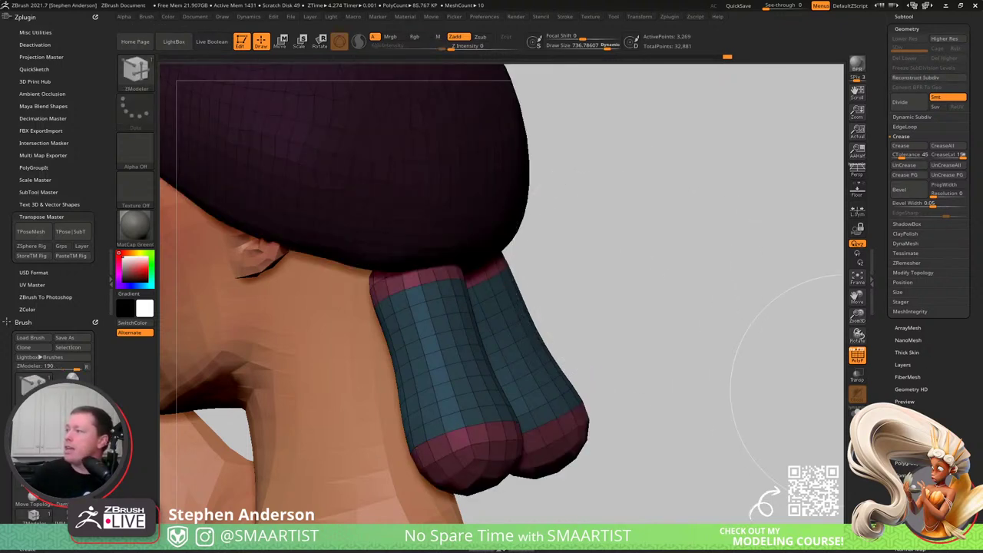
- Apply the Polish By Groups deformation to the hanging capsules to thin them into slender rods
left_click(913, 426)
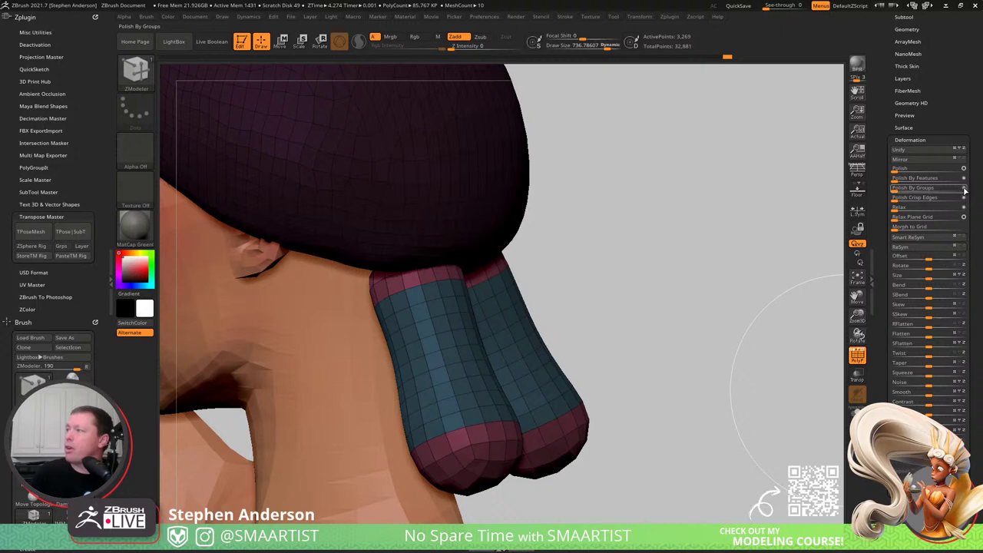
left_click(893, 187)
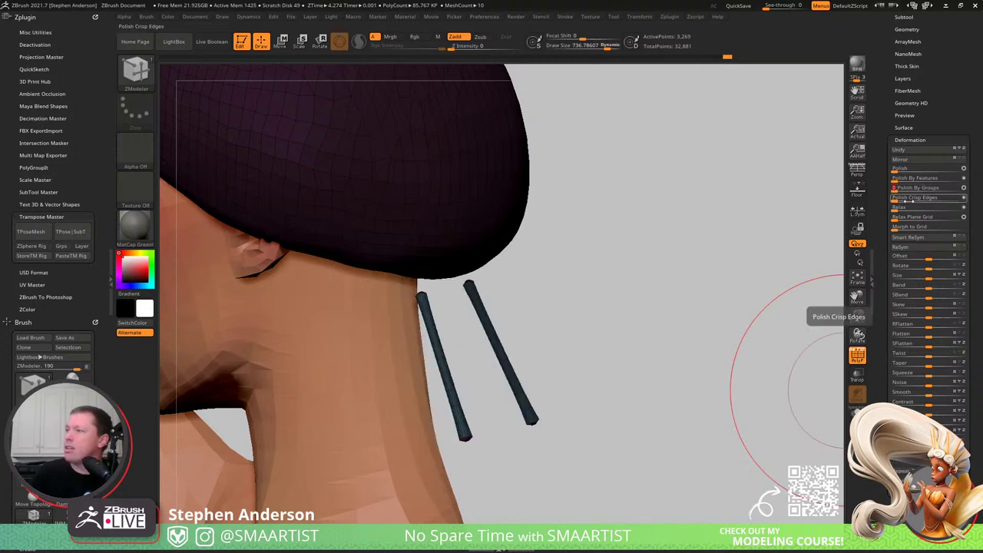
key("r")
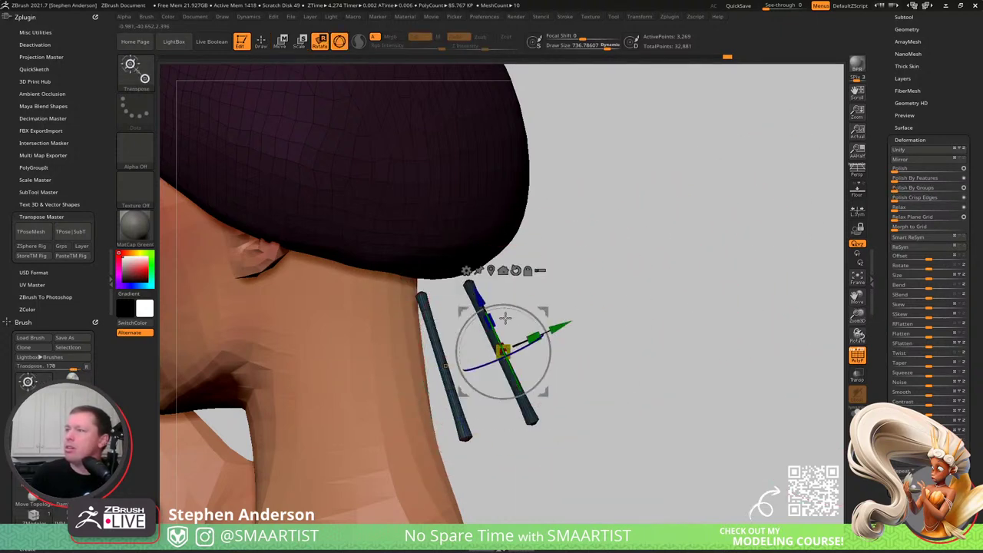
left_click_drag(492, 318, 444, 244)
key("ctrl+z")
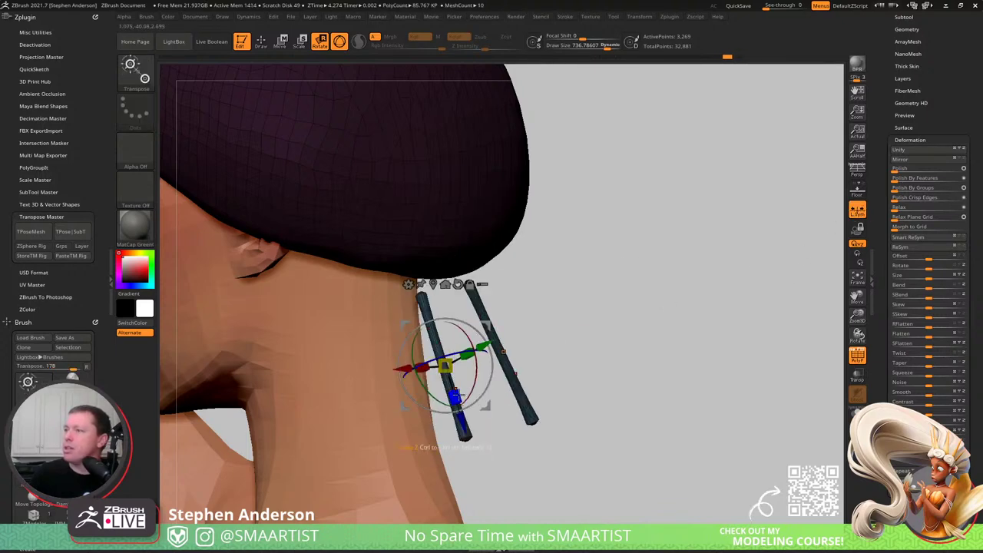
- Scale the two thin rods outward with local symmetry into wide tubes behind the neck
left_click_drag(458, 395, 572, 552, "alt")
left_click_drag(555, 384, 492, 552)
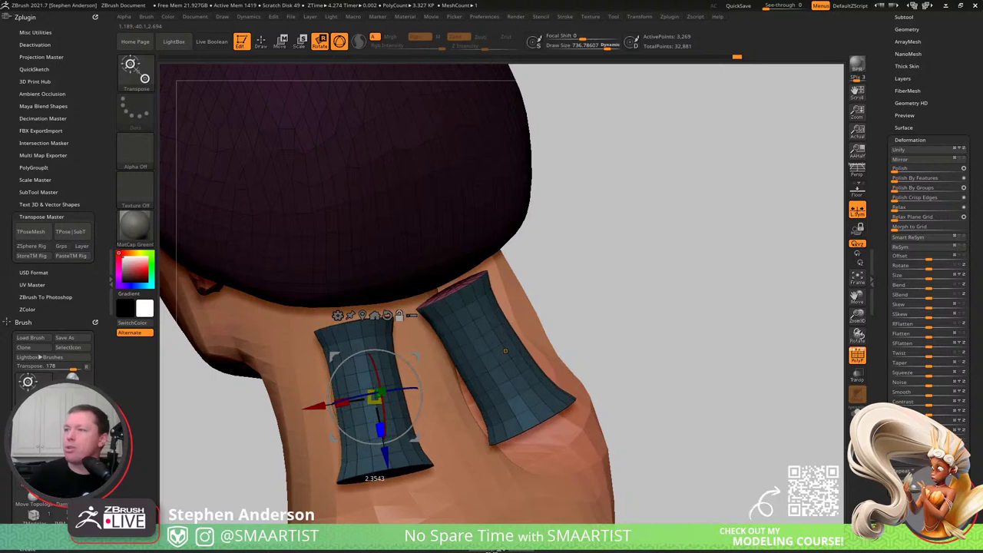
- Smooth the upper ends of the hanging hair tubes beneath the hair mass and switch to the Move gizmo
mouse_move(399, 356)
right_mouse_down()
mouse_move(407, 415)
mouse_move(335, 330)
mouse_move(296, 307)
mouse_move(402, 358)
right_mouse_up()
key("q")
mouse_move(353, 337)
right_mouse_down()
mouse_move(320, 327)
mouse_move(301, 353)
right_mouse_up()
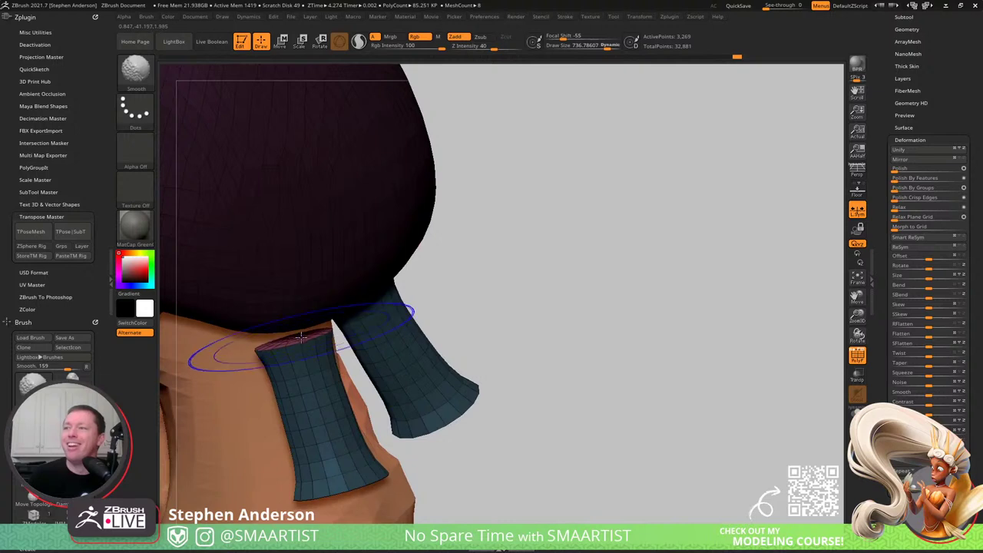
left_click_drag(298, 345, 308, 334, "shift")
key("w")
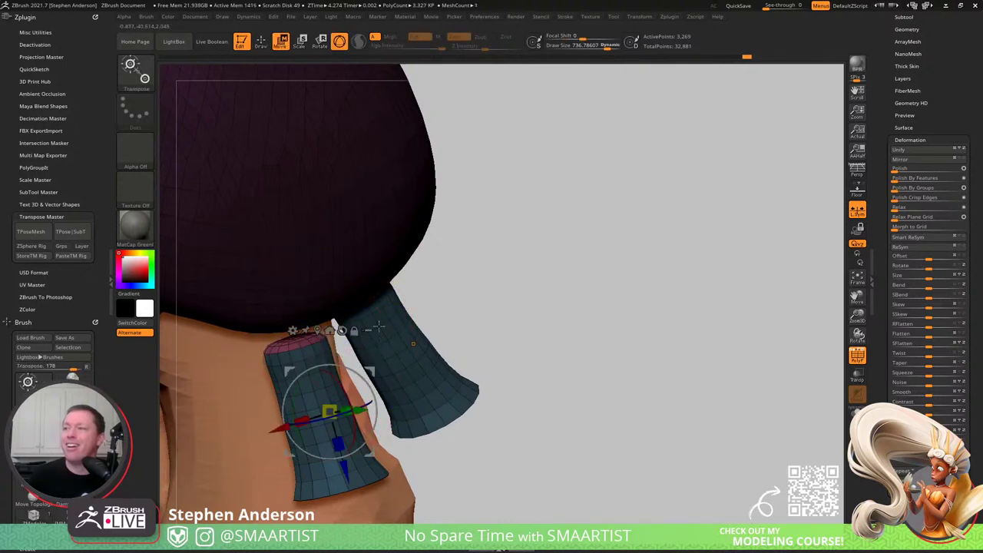
- Extend the upper end of the hair tube upward until it tucks under the hair cap
key("shift+f")
left_click(305, 358)
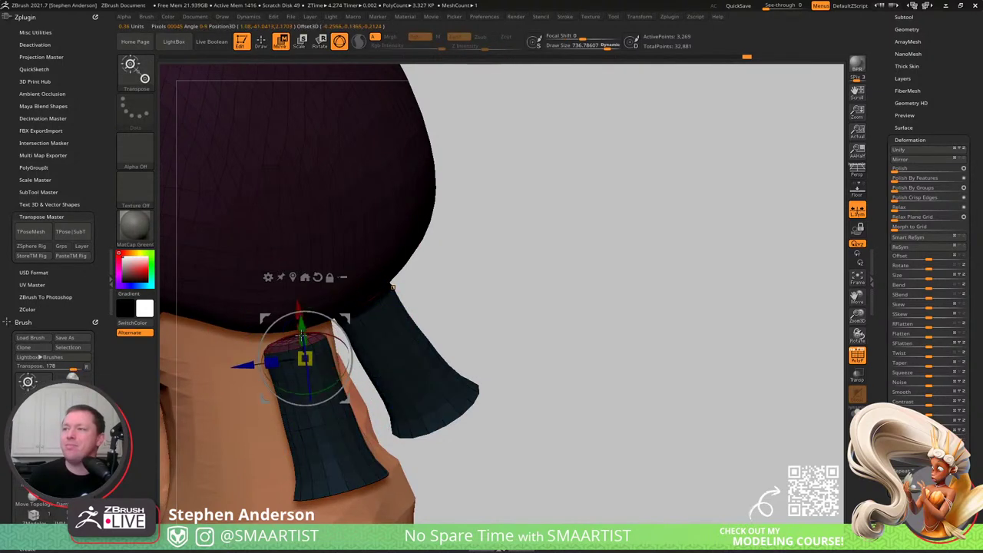
left_click_drag(304, 306, 300, 269)
right_click_drag(300, 269, 351, 235)
left_click_drag(311, 311, 305, 281)
mouse_move(343, 327)
right_mouse_down()
mouse_move(332, 329)
mouse_move(356, 307)
mouse_move(384, 243)
right_mouse_up()
key("q")
mouse_move(352, 382)
right_mouse_down()
mouse_move(322, 386)
mouse_move(332, 439)
right_mouse_up()
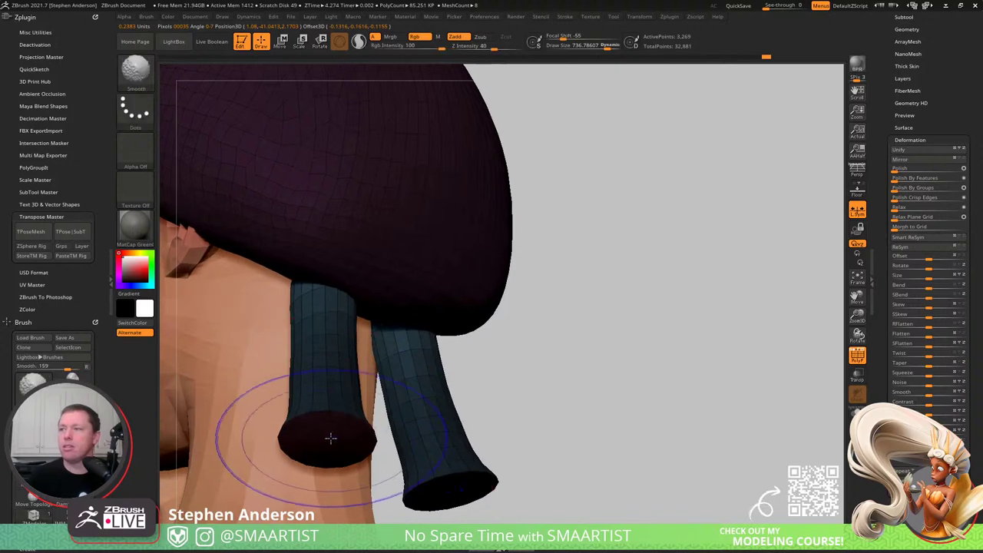
- Clear the mask and smooth the flared lower end of the hair tube
left_click_drag(561, 365, 592, 399, "ctrl")
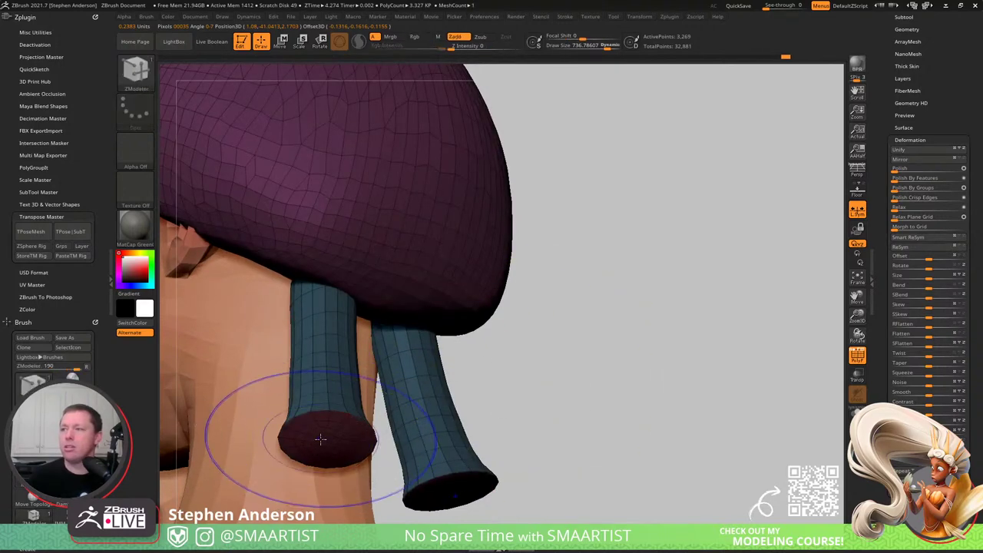
left_click_drag(320, 439, 332, 428, "shift")
mouse_move(332, 428)
right_mouse_down("ctrl")
mouse_move(330, 376)
mouse_move(379, 410)
mouse_move(415, 389)
mouse_move(410, 347)
mouse_move(351, 413)
right_mouse_up("ctrl")
- Isolate the hair tube by masking the rest of the mesh and reposition it below the cap at the nape
key("shift+f")
key("w")
left_click(327, 425, "ctrl")
key("q")
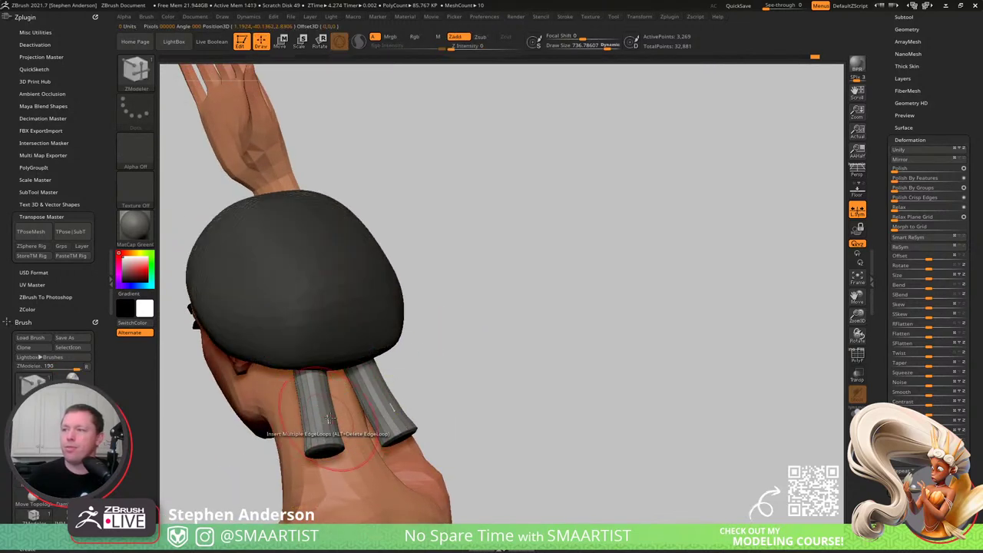
key("w")
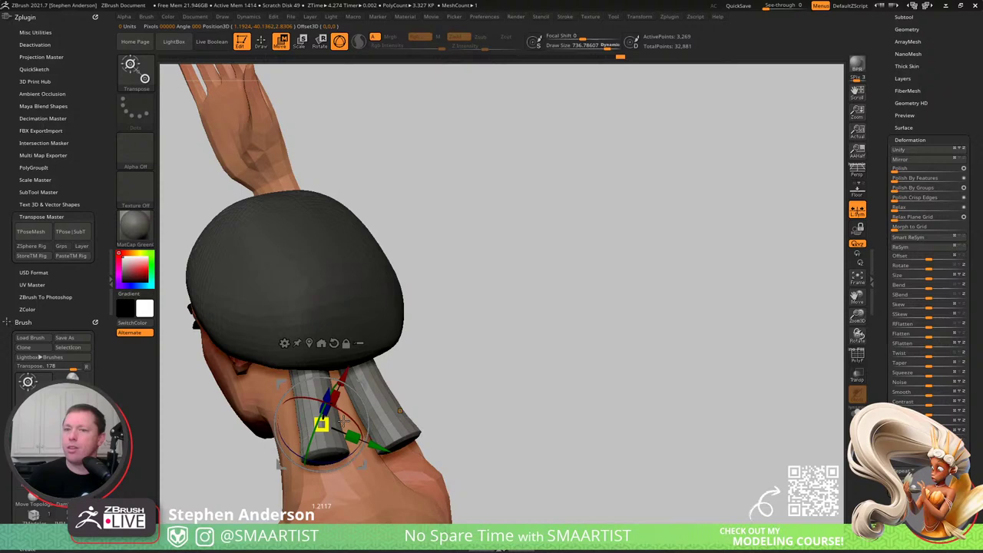
right_click_drag(348, 417, 358, 372)
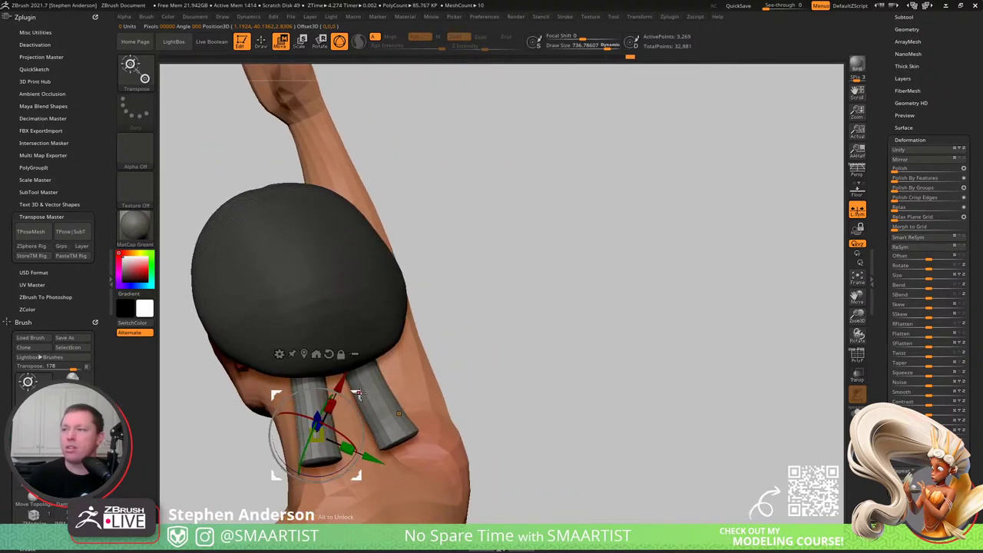
left_click_drag(359, 394, 345, 395)
right_click_drag(340, 411, 329, 381)
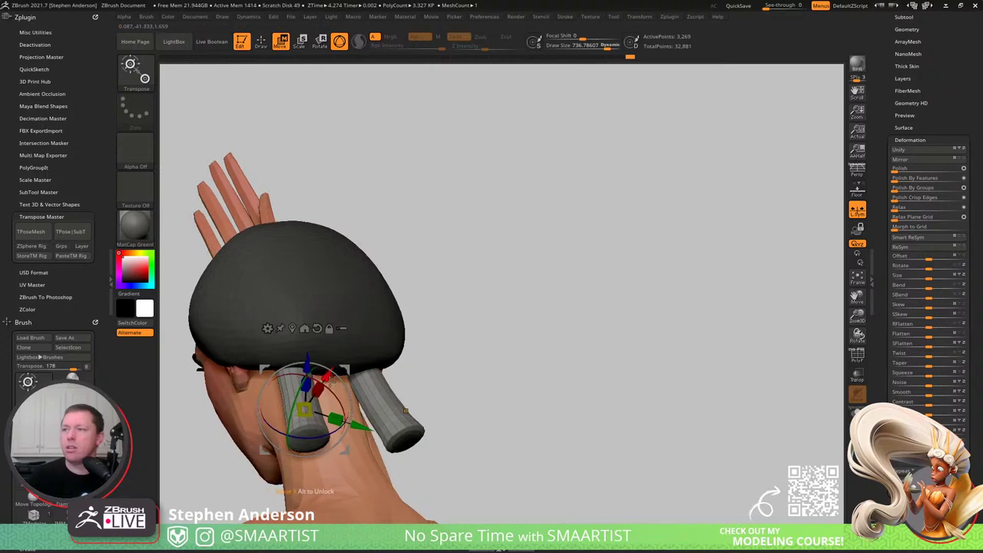
- Duplicate the hair tube toward the ear, angle it under the cap, and select the ZModeler brush
left_click_drag(329, 378, 298, 358)
mouse_move(299, 355)
right_mouse_down()
mouse_move(375, 320)
mouse_move(395, 334)
mouse_move(429, 316)
mouse_move(413, 349)
mouse_move(489, 321)
mouse_move(426, 311)
mouse_move(384, 355)
mouse_move(399, 327)
mouse_move(374, 322)
mouse_move(435, 320)
mouse_move(457, 306)
mouse_move(453, 294)
right_mouse_up()
key("q")
key("w")
key("b")
key("z")
key("m")
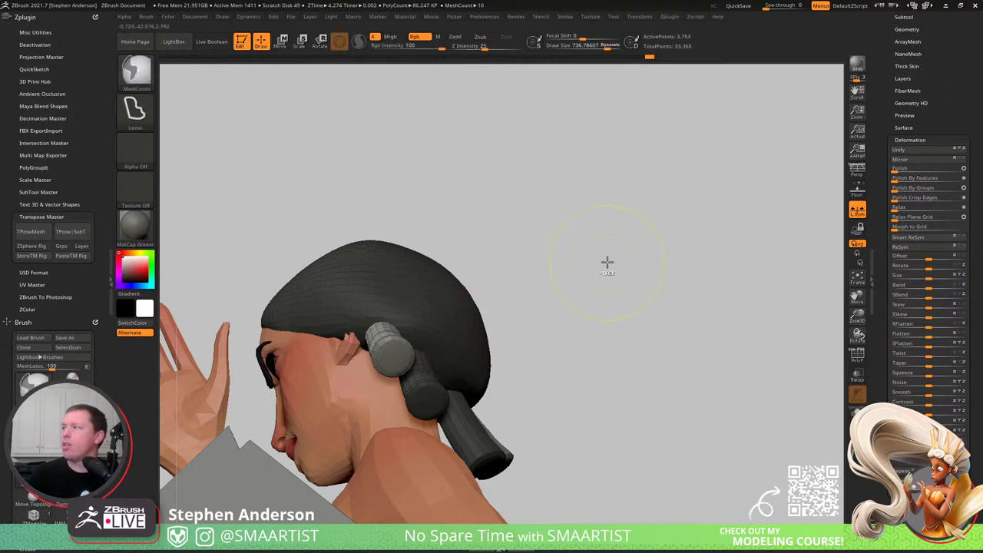
- Assign separate polygroups to the cap and each hair tube with Auto Groups and show the polyframe
scroll(930, 231, "down", 3)
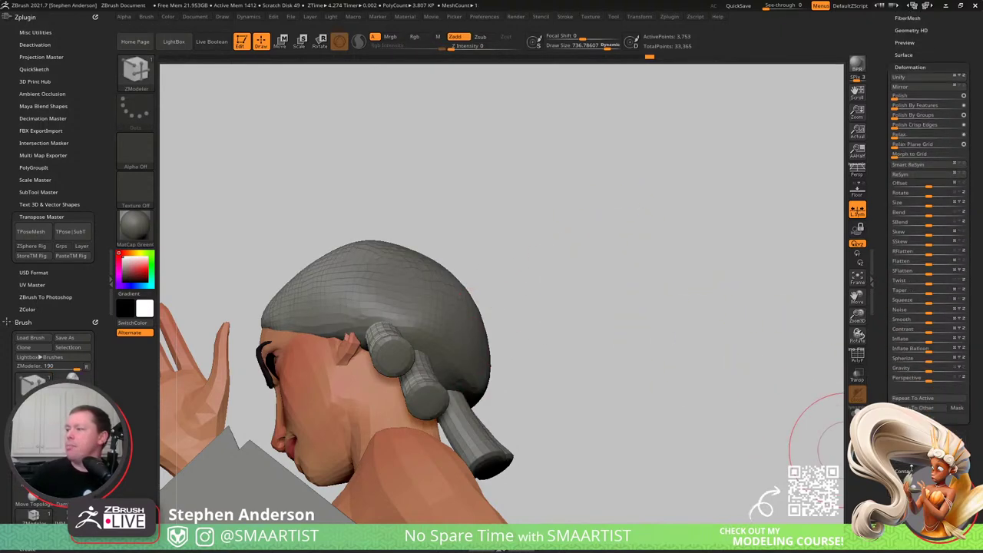
left_click(908, 460)
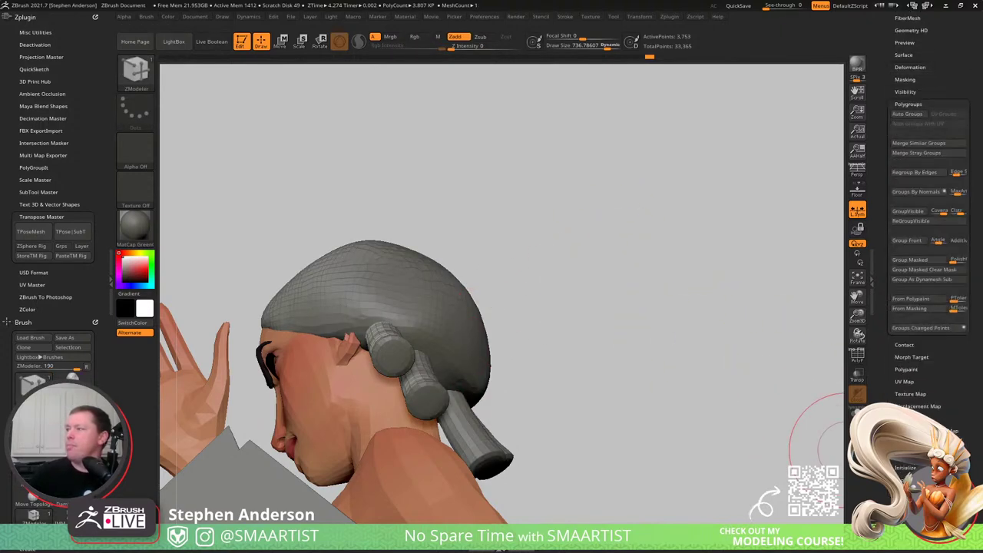
left_click(920, 113)
left_click_drag(955, 84, 954, 170)
key("shift+f")
left_click_drag(696, 281, 683, 298)
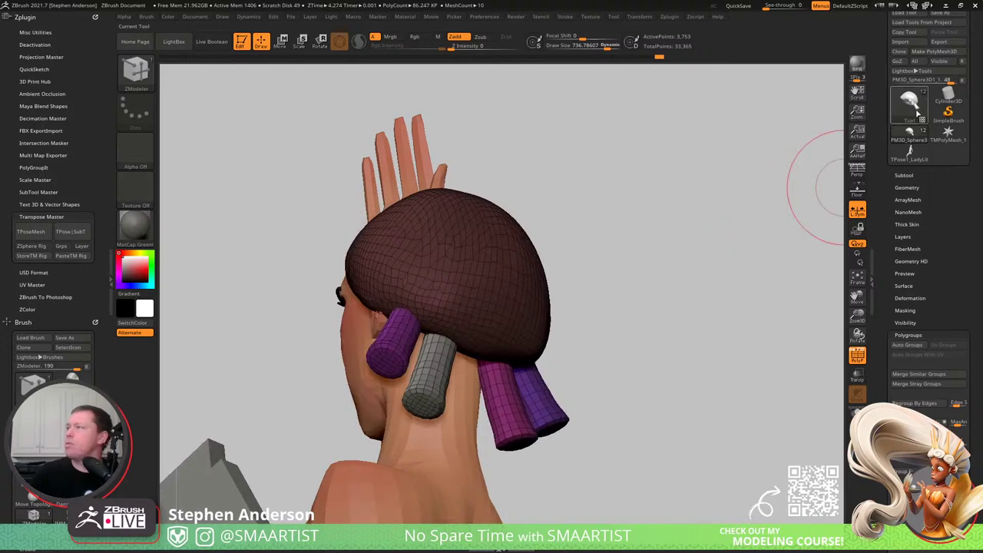
- Mirror and weld the hair mesh to the other side of the head and hide the polyframe
left_click(908, 187)
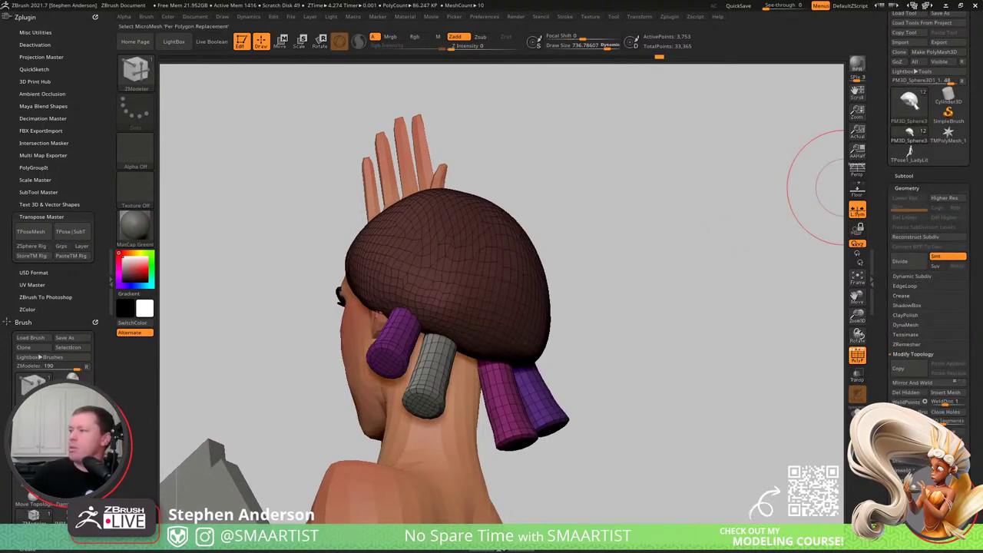
left_click(910, 385)
left_click_drag(360, 333, 487, 264)
key("shift+f")
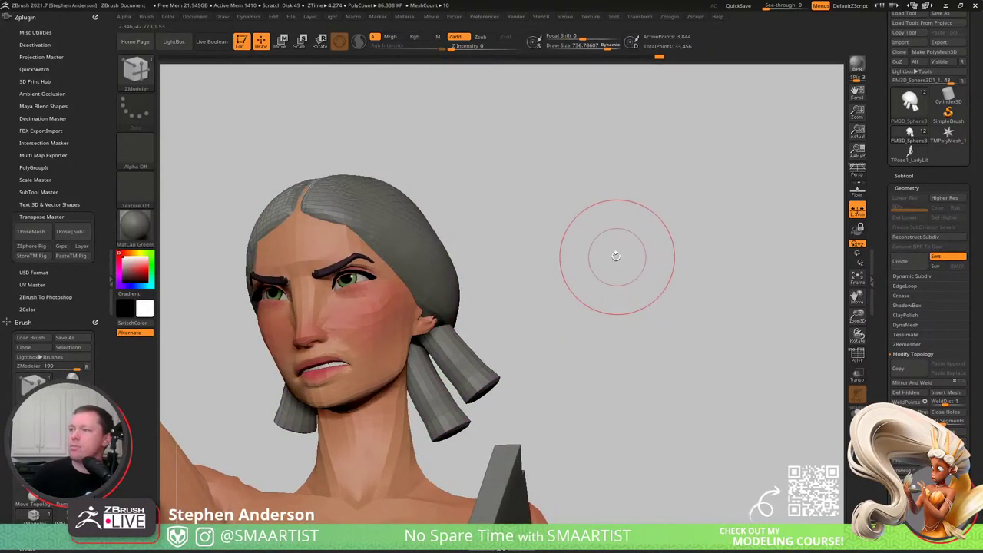
mouse_move(615, 255)
left_mouse_down()
mouse_move(554, 275)
mouse_move(629, 263)
left_mouse_up()
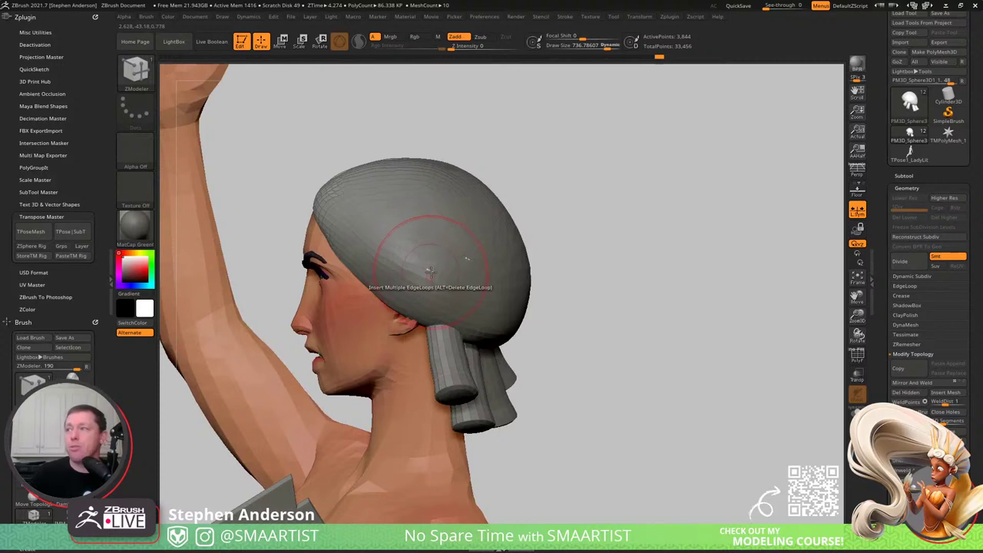
- Mask the hair tubes so that only the hair cap stays editable
key("w")
left_click(432, 271, "ctrl")
key("q")
right_click_drag(425, 267, 448, 258)
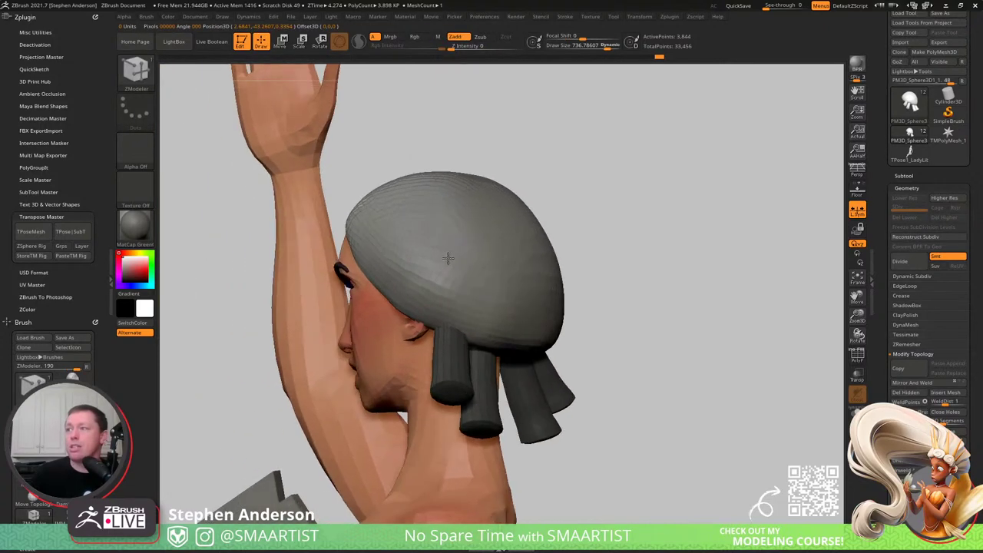
- Sculpt a groove running up and back from behind the ear in the hair cap with ClayBuildup at draw size about 322
key("b")
key("c")
key("b")
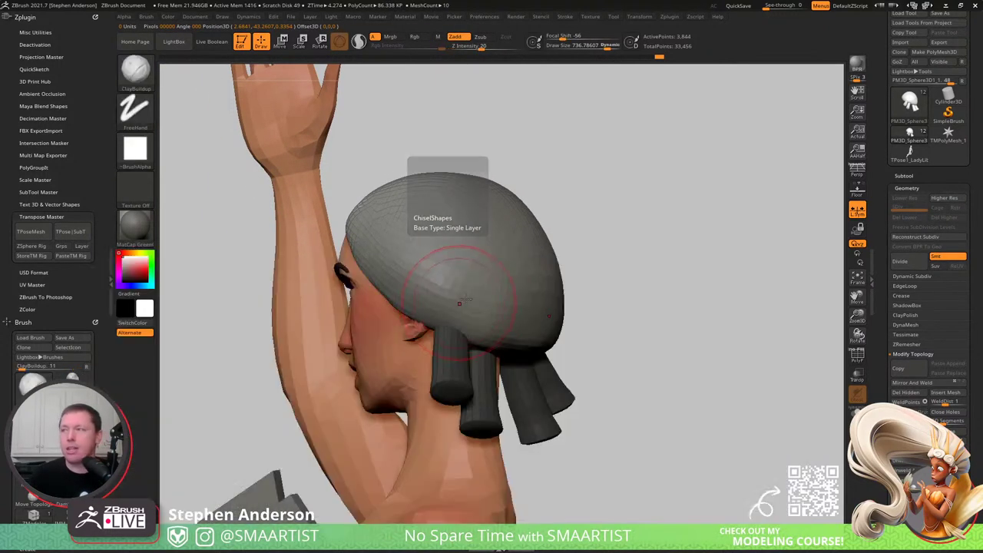
key("s")
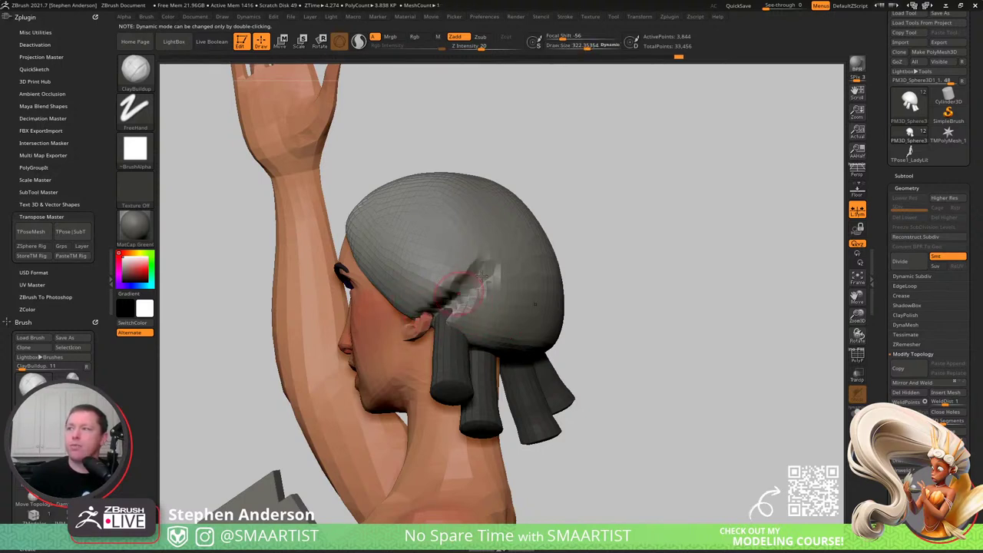
right_click_drag(494, 282, 580, 296)
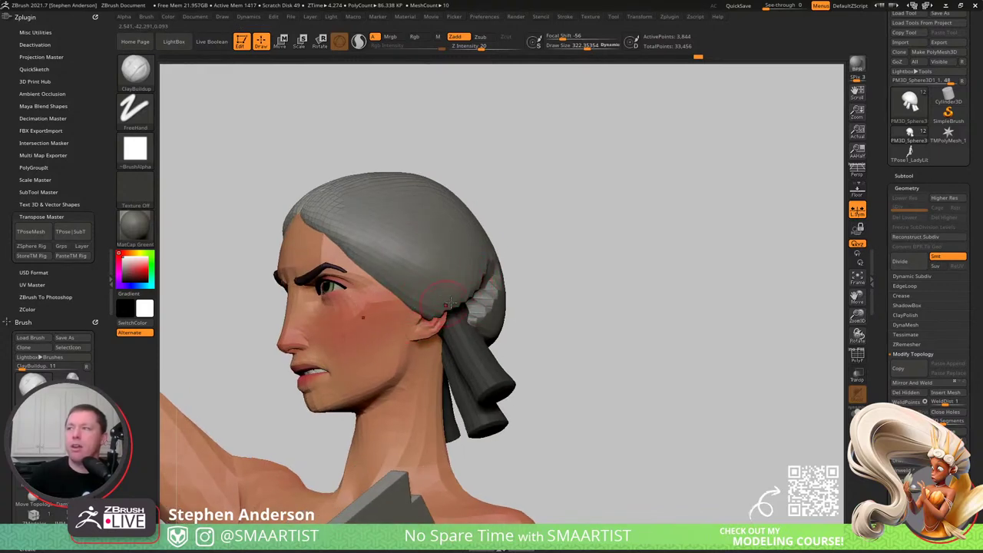
right_click_drag(450, 304, 514, 247)
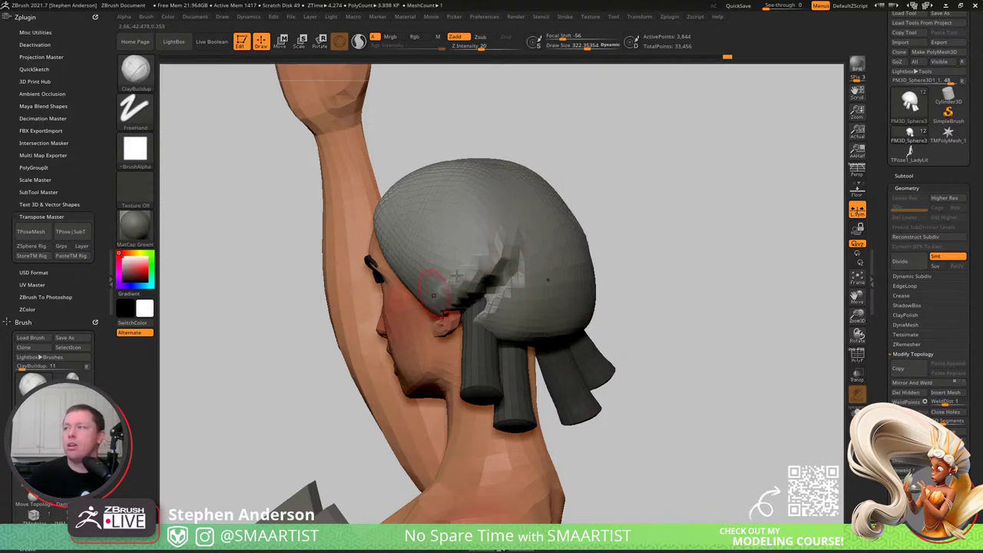
mouse_move(432, 295)
left_mouse_down("shift")
mouse_move(503, 284)
mouse_move(500, 263)
left_mouse_up("shift")
right_click_drag(518, 265, 545, 194)
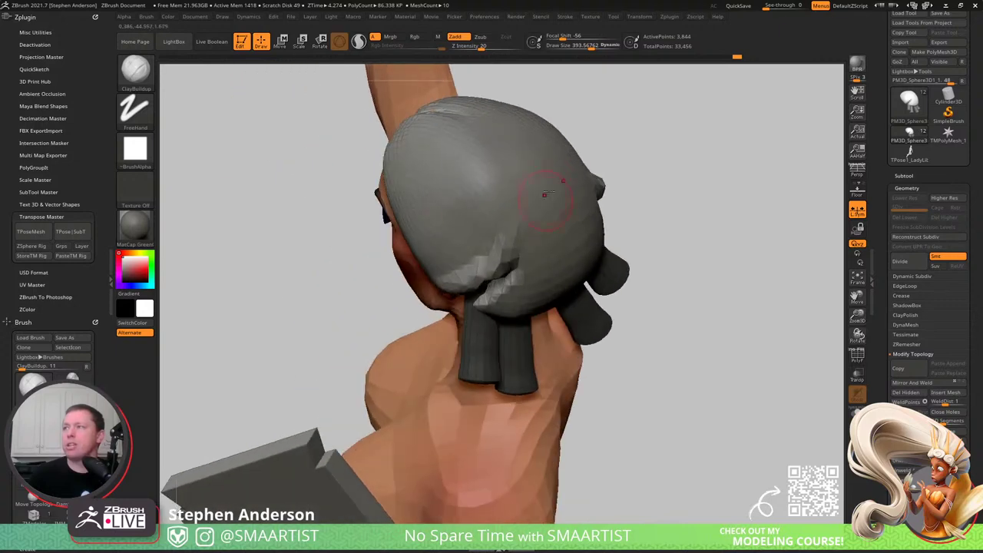
- Sculpt broad ClayBuildup strokes across the back of the hair cap at draw size about 394
mouse_move(536, 189)
left_mouse_down()
mouse_move(577, 206)
mouse_move(547, 270)
left_mouse_up()
left_click_drag(596, 232, 544, 289)
right_click_drag(555, 378, 539, 316)
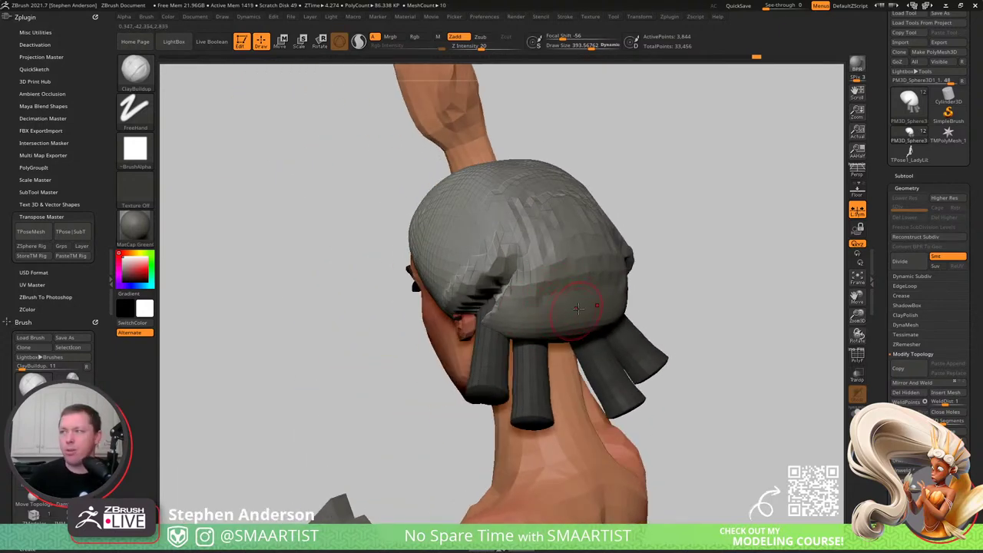
- Insert a PolySphere from IMM Primitives at the back of the cap, then position and rotate it as a hair bun
key("b")
left_click(364, 274)
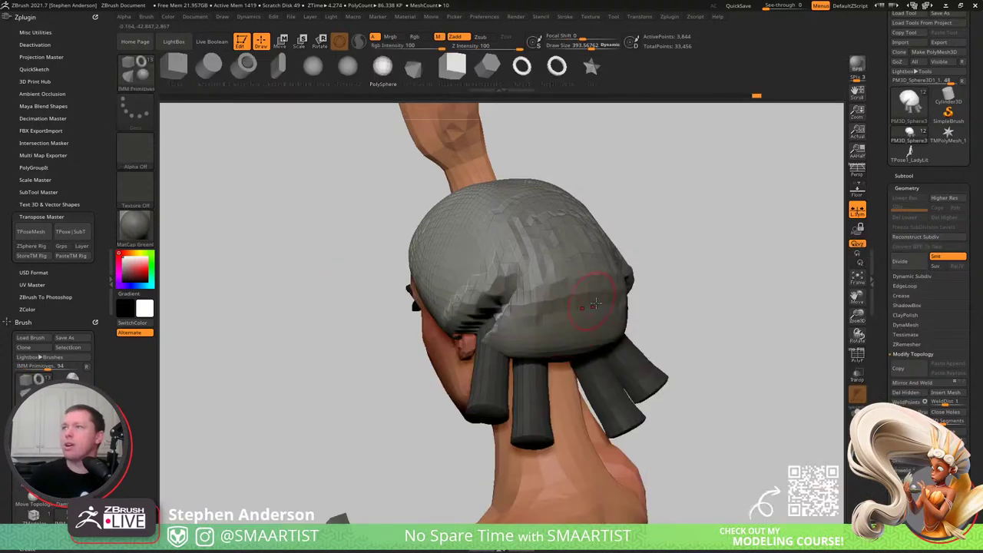
right_click_drag(614, 330, 607, 305)
key("w")
left_click_drag(515, 230, 604, 267)
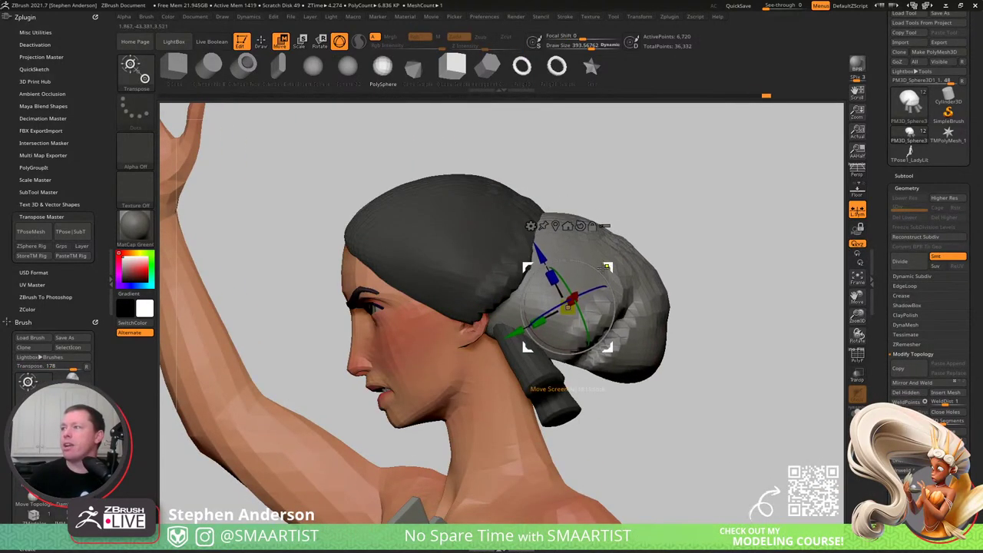
left_click_drag(565, 304, 608, 305)
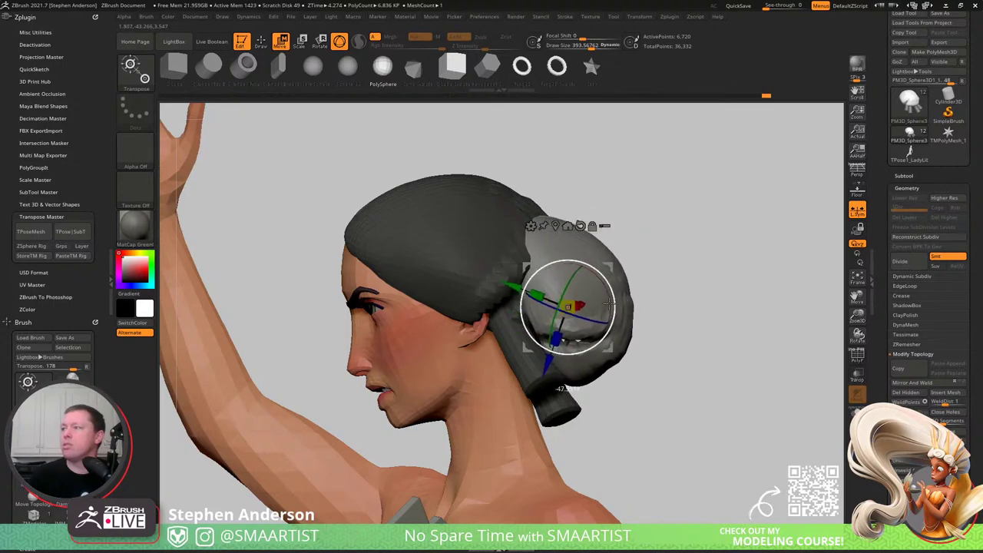
- Smooth the lumpy bun into a rounded form with a draw size of about 699
key("q")
right_click_drag(596, 317, 584, 329)
key("s")
left_click_drag(586, 331, 600, 331)
right_click_drag(619, 307, 600, 310)
left_click_drag(638, 319, 594, 322, "shift")
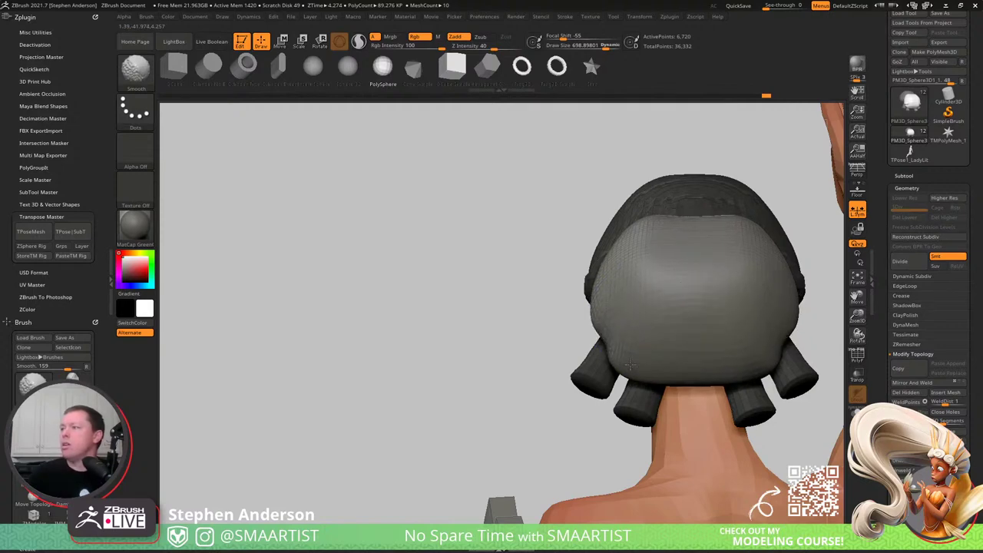
mouse_move(636, 321)
right_mouse_down("shift")
mouse_move(661, 292)
mouse_move(567, 297)
right_mouse_up("shift")
- Reshape the bun's silhouette with the Move brush at draw size 1000
key("s")
left_click_drag(566, 296, 572, 296)
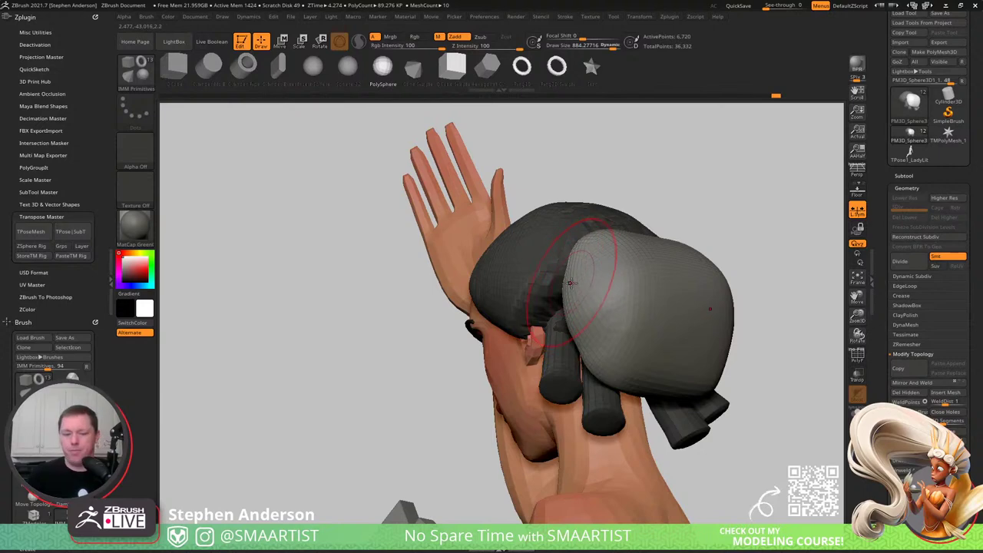
key("b")
key("m")
key("v")
right_click_drag(630, 281, 586, 266)
key("s")
left_click_drag(580, 255, 614, 256)
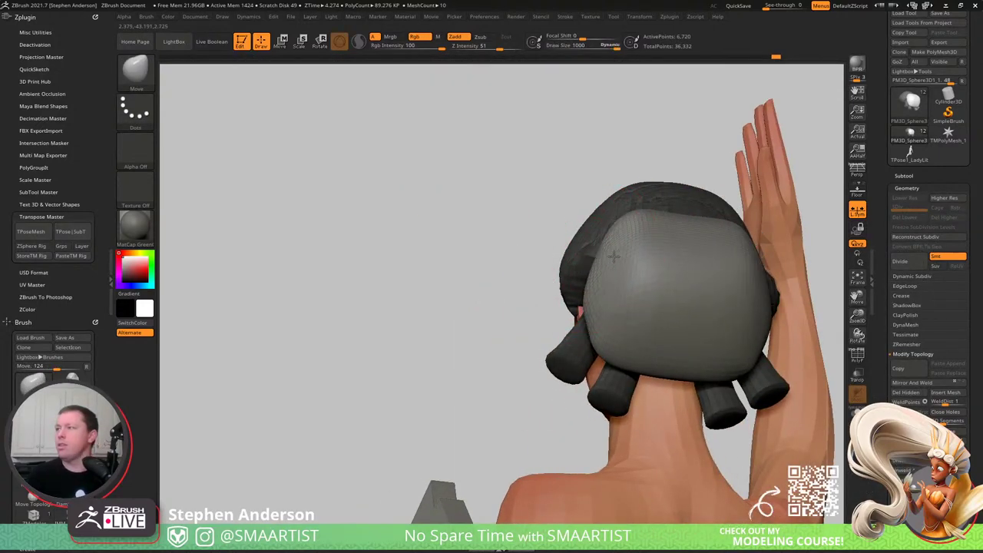
right_click_drag(640, 237, 723, 238)
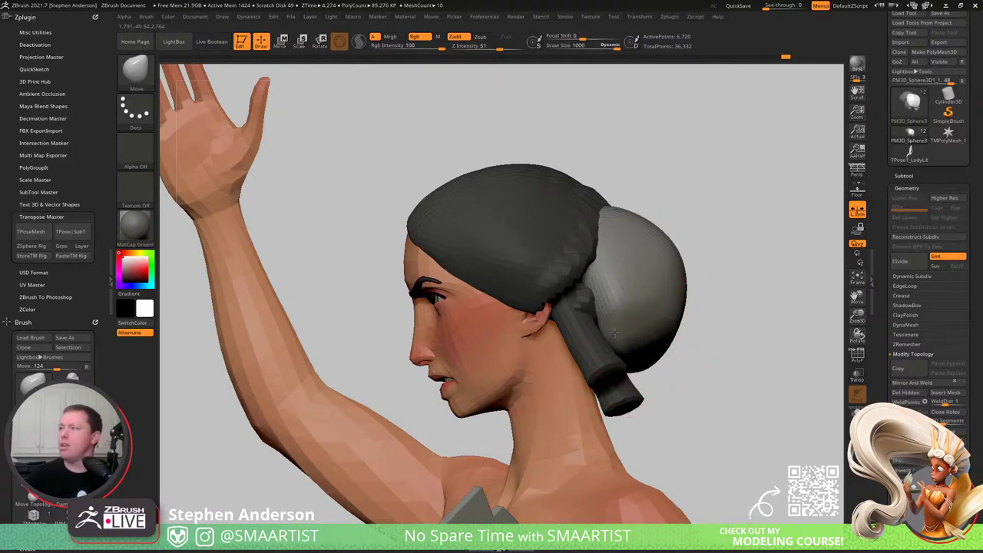
- Smooth the bun and refine its sides and underside above the hair tubes
mouse_move(619, 346)
right_mouse_down()
mouse_move(570, 352)
mouse_move(522, 311)
right_mouse_up()
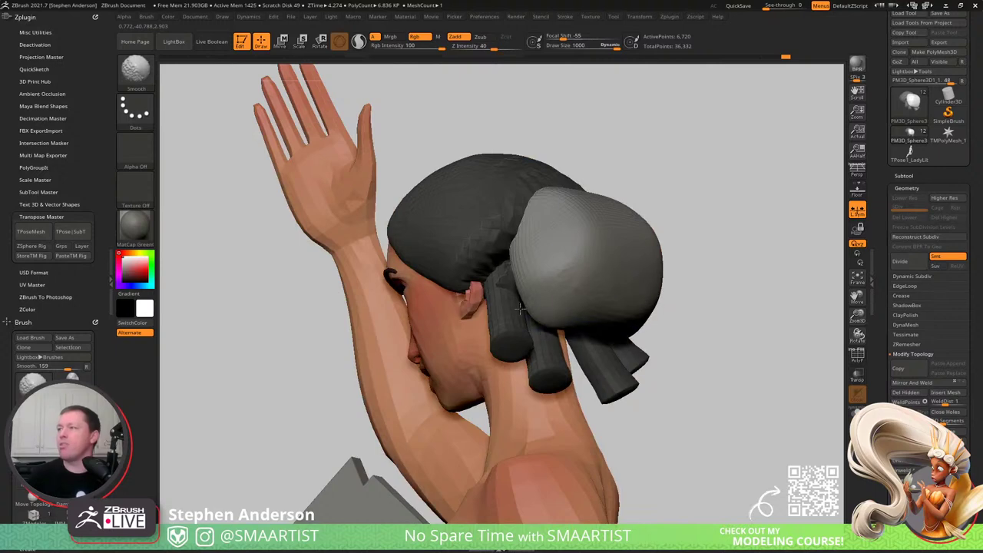
mouse_move(575, 290)
right_mouse_down()
mouse_move(594, 302)
mouse_move(650, 248)
mouse_move(654, 260)
mouse_move(583, 333)
right_mouse_up()
right_click_drag(641, 239, 527, 366)
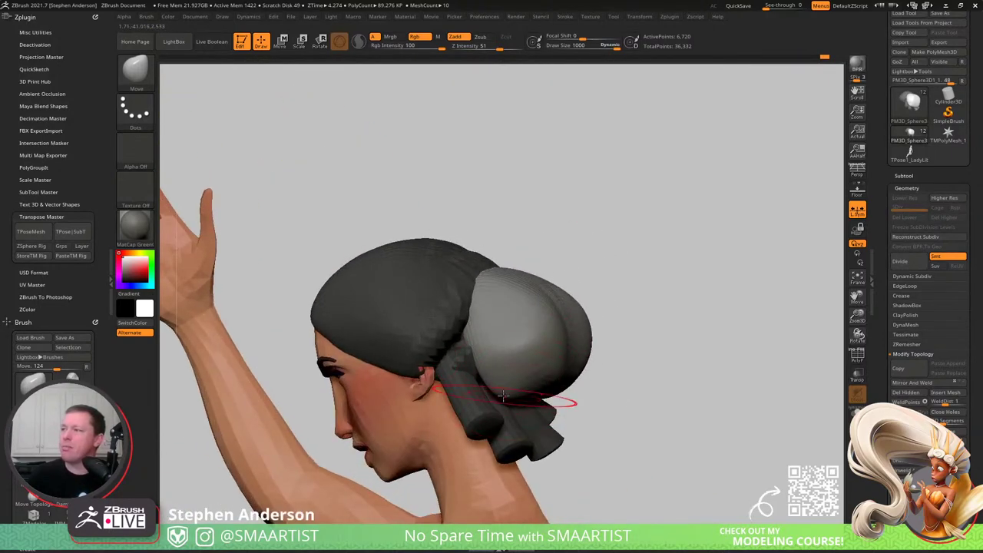
left_click_drag(498, 386, 504, 376)
mouse_move(591, 350)
right_mouse_down()
mouse_move(530, 346)
mouse_move(582, 344)
mouse_move(573, 356)
right_mouse_up()
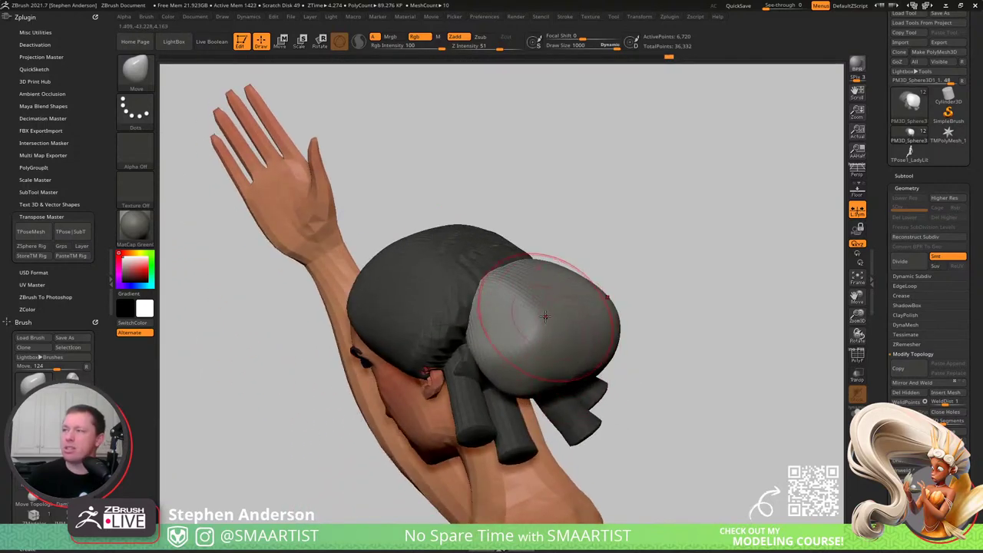
- Sculpt layered ClayBuildup strokes into the side of the bun next to the cap, using a draw size of about 686
key("b")
key("c")
key("b")
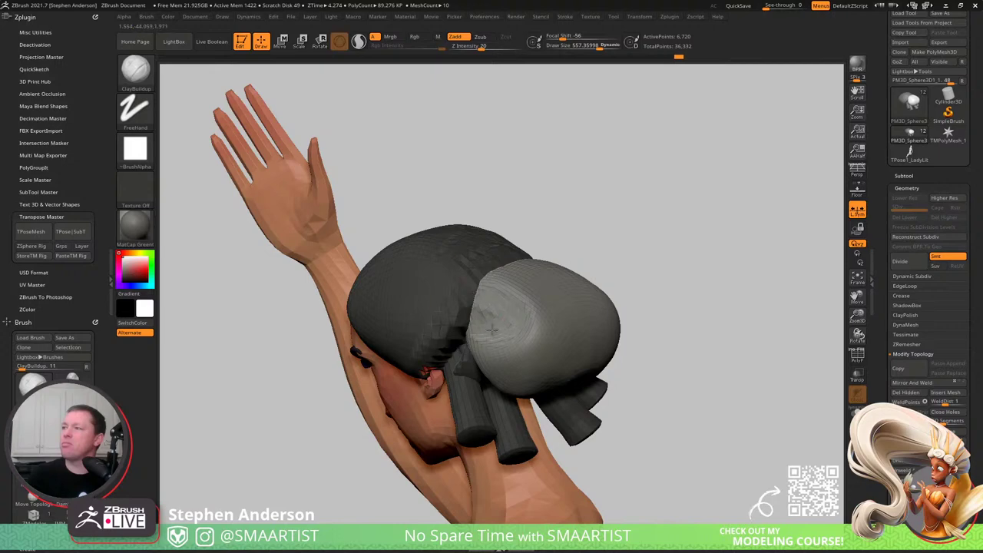
mouse_move(526, 300)
right_mouse_down()
mouse_move(487, 305)
mouse_move(523, 305)
right_mouse_up()
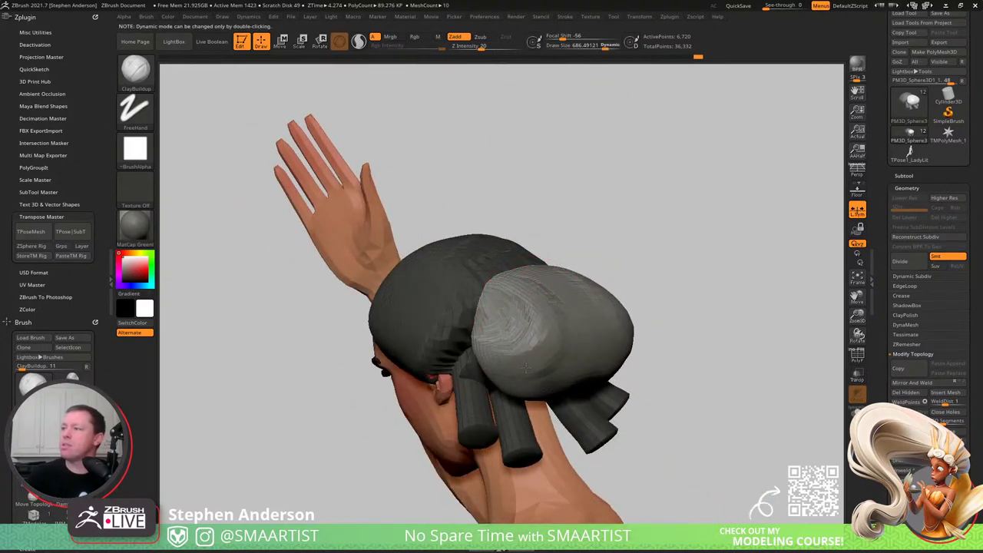
right_click_drag(528, 388, 603, 292)
mouse_move(543, 280)
right_mouse_down()
mouse_move(554, 361)
mouse_move(510, 330)
mouse_move(500, 202)
mouse_move(506, 283)
mouse_move(509, 245)
mouse_move(676, 307)
mouse_move(696, 341)
mouse_move(625, 263)
mouse_move(668, 263)
mouse_move(687, 249)
mouse_move(647, 255)
mouse_move(654, 266)
mouse_move(627, 298)
mouse_move(566, 296)
mouse_move(533, 318)
mouse_move(545, 317)
right_mouse_up()
key("shift+f")
key("shift+f")
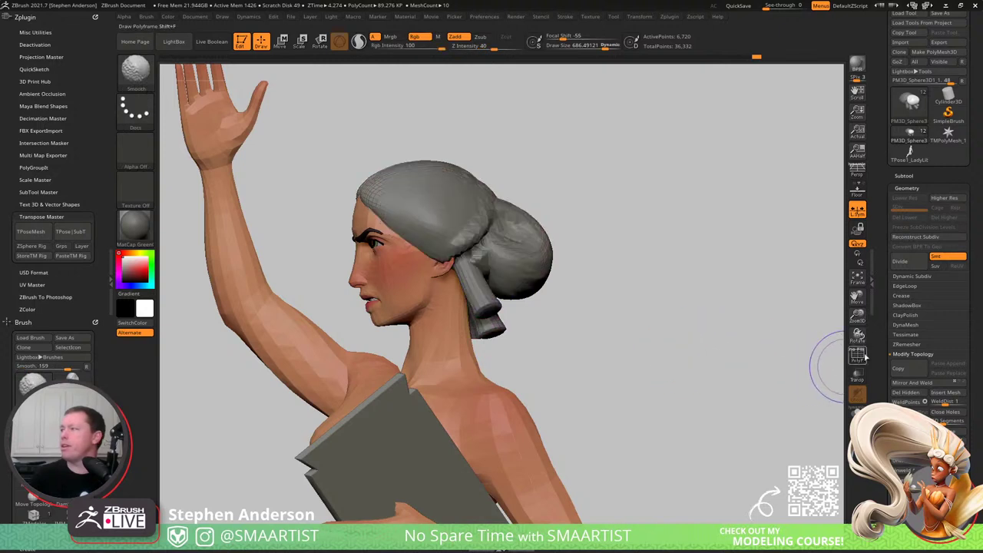
key("ctrl")
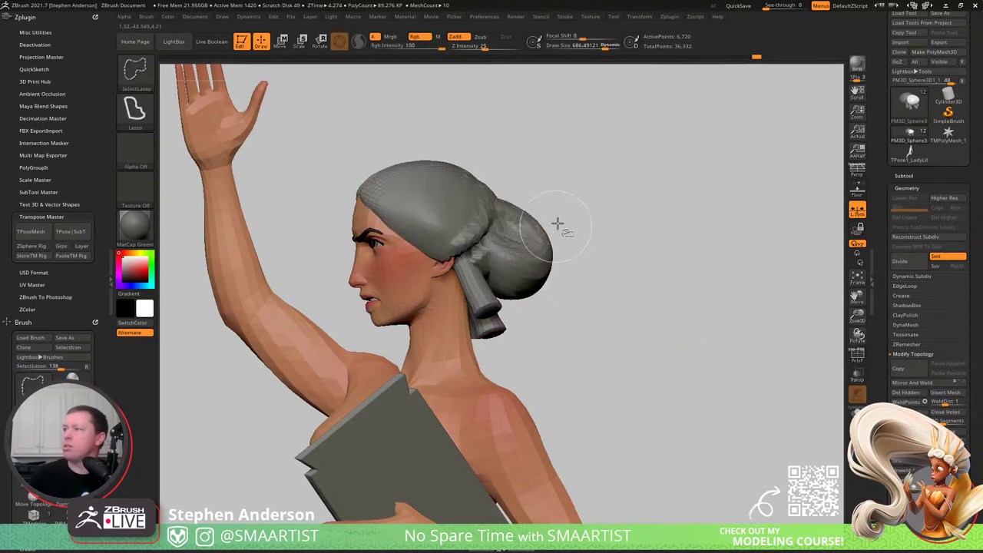
key("shift")
left_click_drag(475, 184, 530, 215, "ctrl+shift")
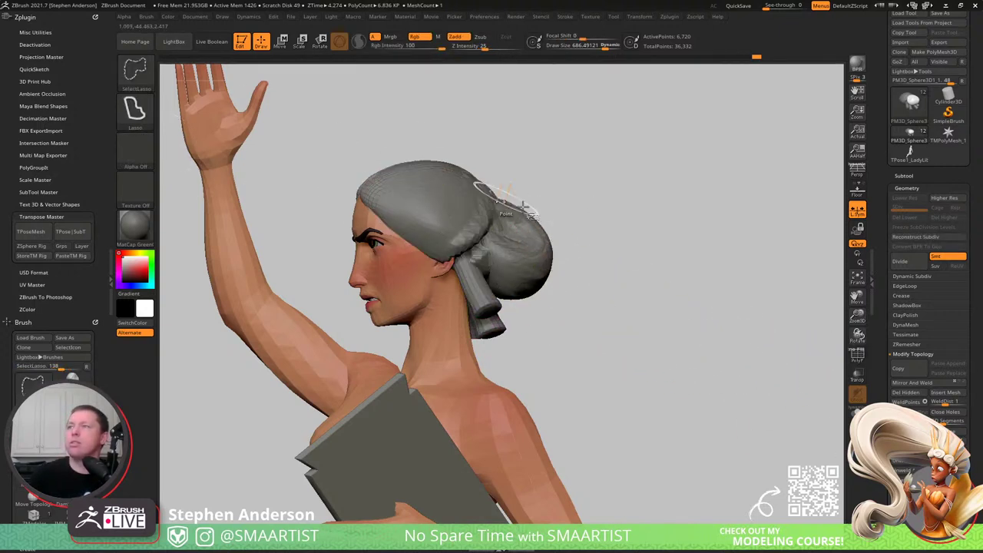
left_click_drag(574, 278, 576, 280, "ctrl+shift")
key("ctrl")
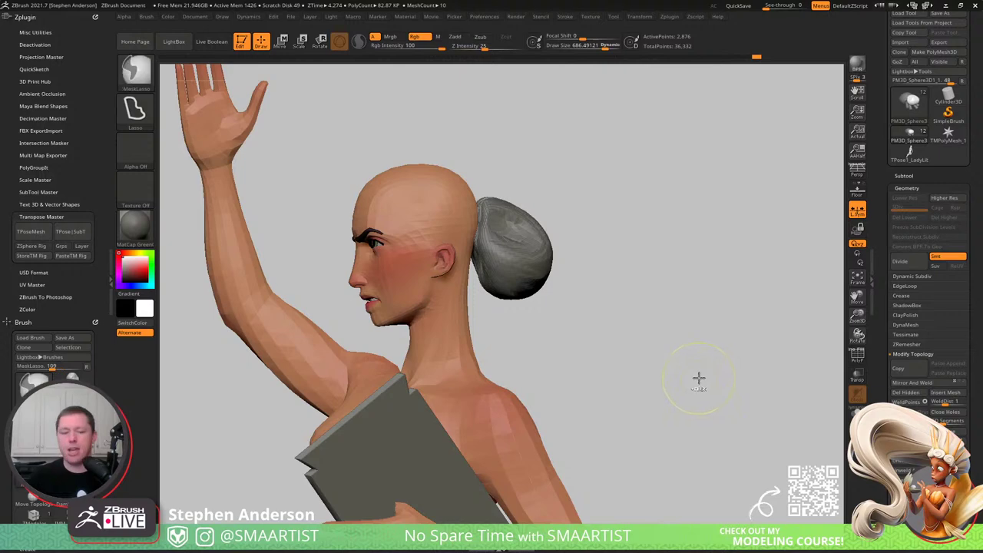
left_click(685, 330, "ctrl+shift")
- Mask everything except the bun's polygroup, shift the bun down and back from the head, and clear the mask
key("shift+f")
mouse_move(561, 279)
right_mouse_down()
mouse_move(520, 257)
mouse_move(562, 263)
right_mouse_up()
key("w")
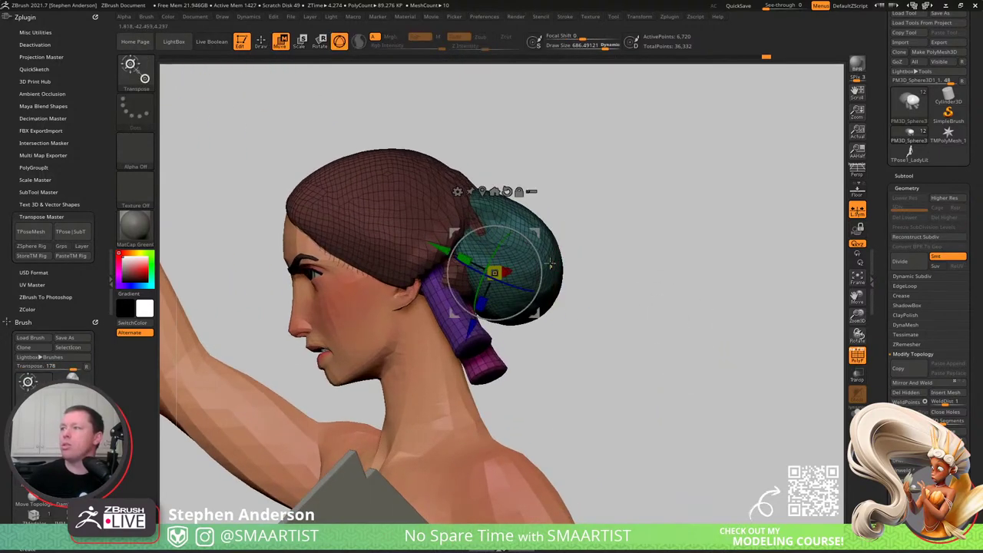
left_click(556, 246, "ctrl")
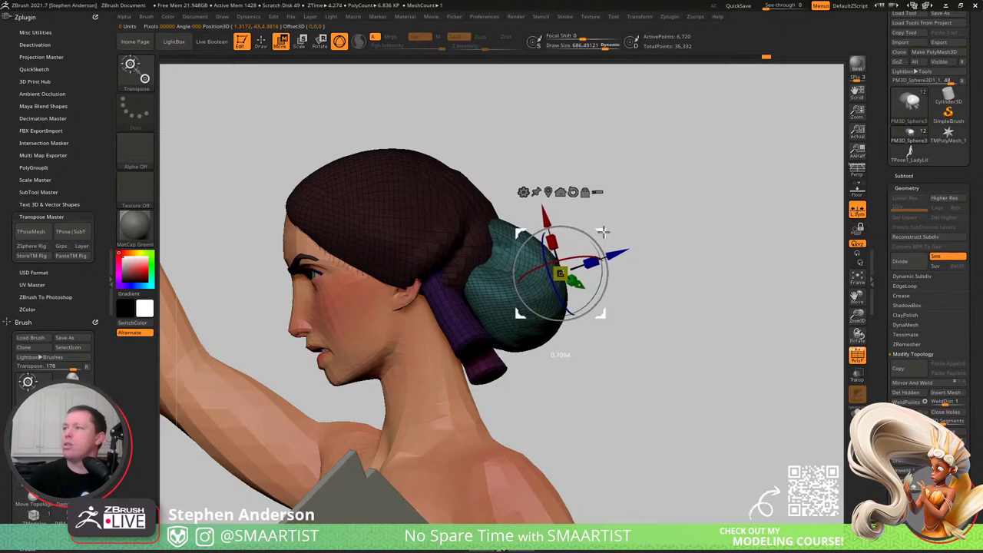
key("q")
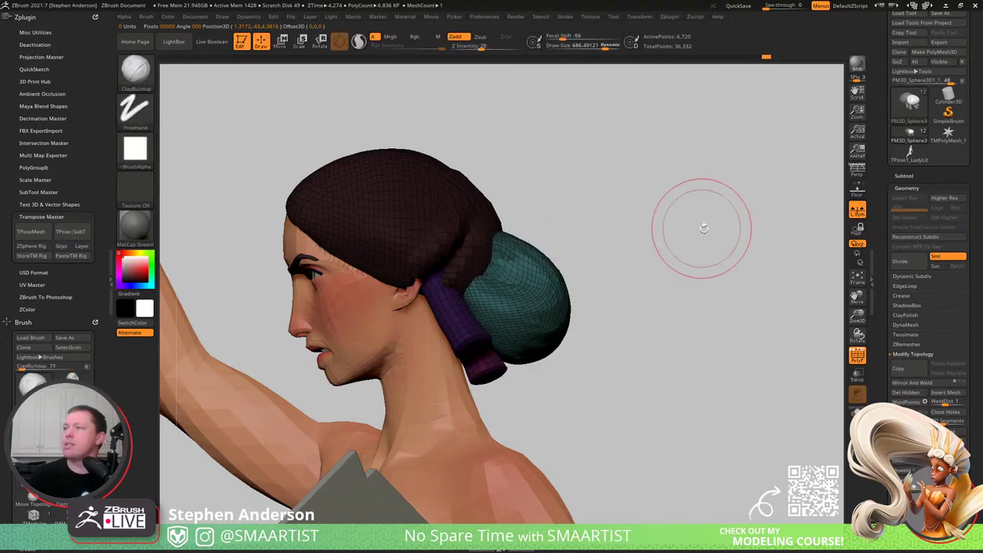
mouse_move(705, 228)
right_mouse_down()
mouse_move(681, 232)
mouse_move(681, 219)
right_mouse_up()
key("shift+f")
right_click_drag(682, 219, 636, 192, "ctrl")
mouse_move(637, 192)
left_mouse_down()
mouse_move(625, 241)
mouse_move(655, 240)
left_mouse_up()
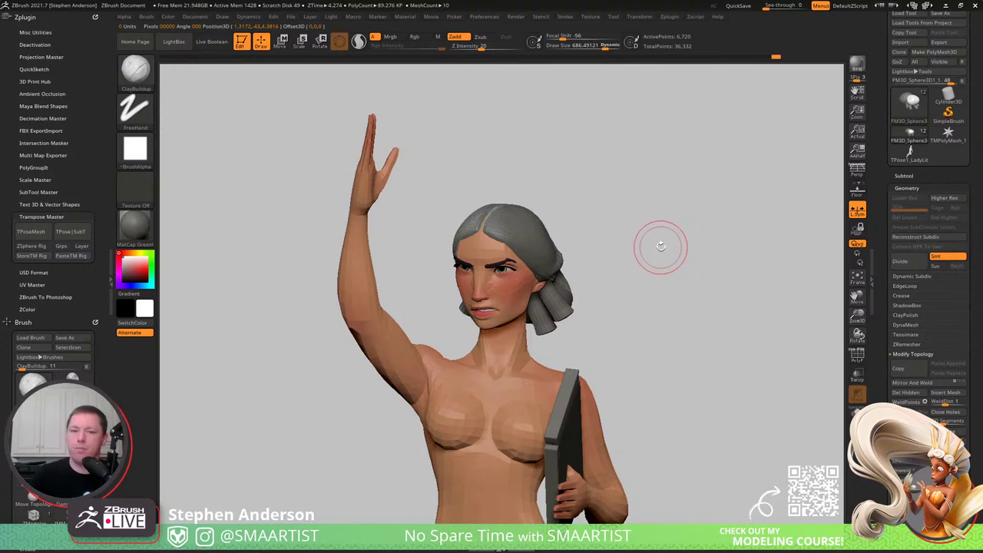
- Mask everything except the upper hair tube and reposition that tube behind the ear with the transform gizmo
right_click_drag(654, 246, 640, 313)
left_click_drag(640, 313, 531, 326)
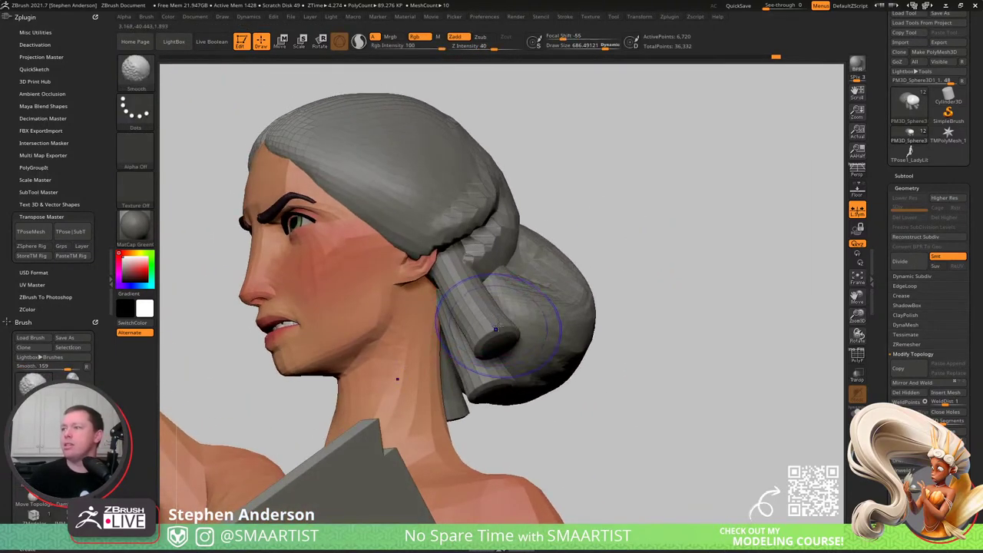
key("shift+f")
key("w")
left_click(500, 331, "ctrl")
right_click_drag(500, 331, 570, 268)
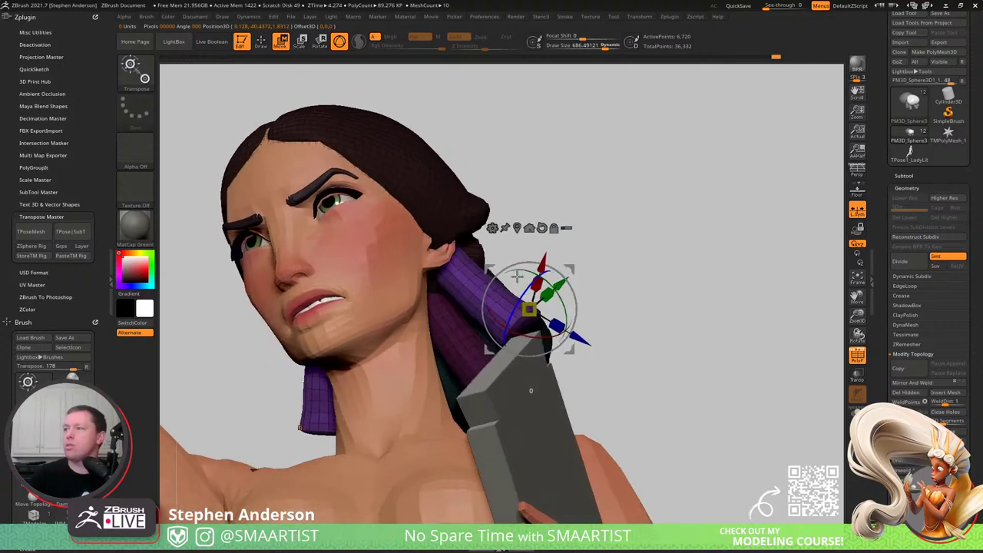
left_click_drag(570, 267, 541, 264)
right_click_drag(542, 264, 565, 254)
left_click_drag(530, 265, 598, 241)
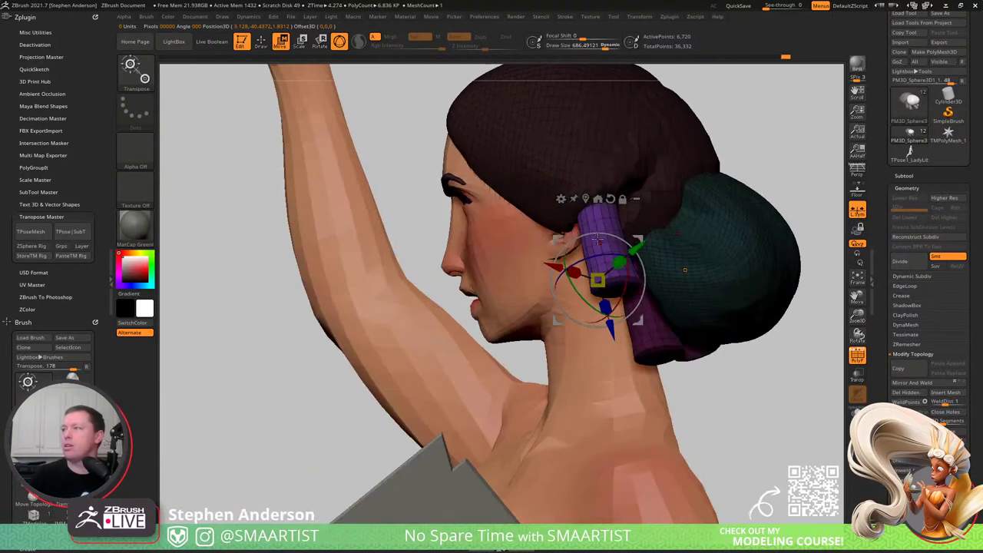
- Bend and flare the unmasked upper hair tube from behind with the Move brush, reducing the draw size from 1000 to about 776
key("q")
mouse_move(590, 204)
right_mouse_down()
mouse_move(588, 193)
mouse_move(598, 193)
right_mouse_up()
key("s")
left_click(623, 192)
left_click_drag(599, 193, 614, 187)
key("b")
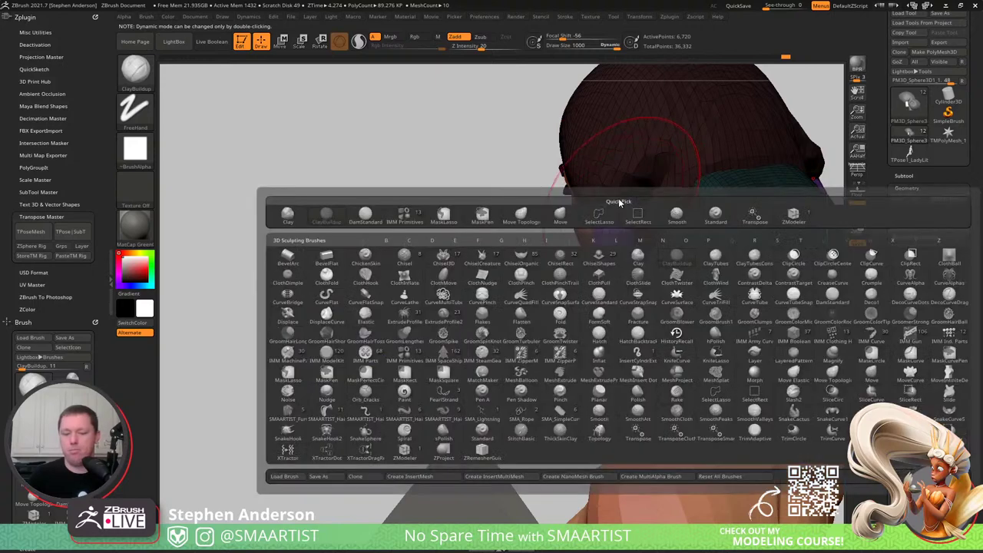
key("m")
key("v")
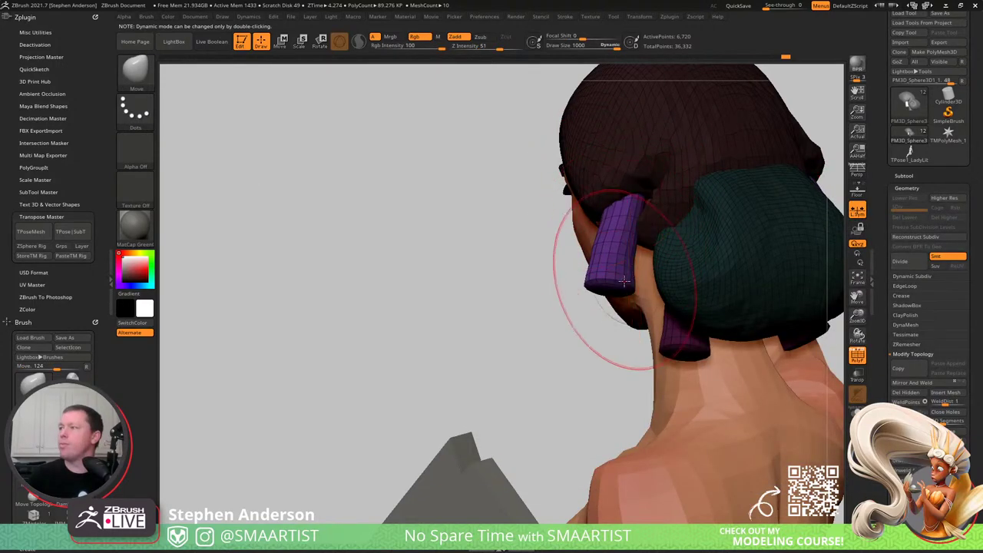
mouse_move(584, 285)
left_mouse_down()
mouse_move(627, 325)
mouse_move(619, 262)
mouse_move(527, 303)
mouse_move(498, 300)
left_mouse_up()
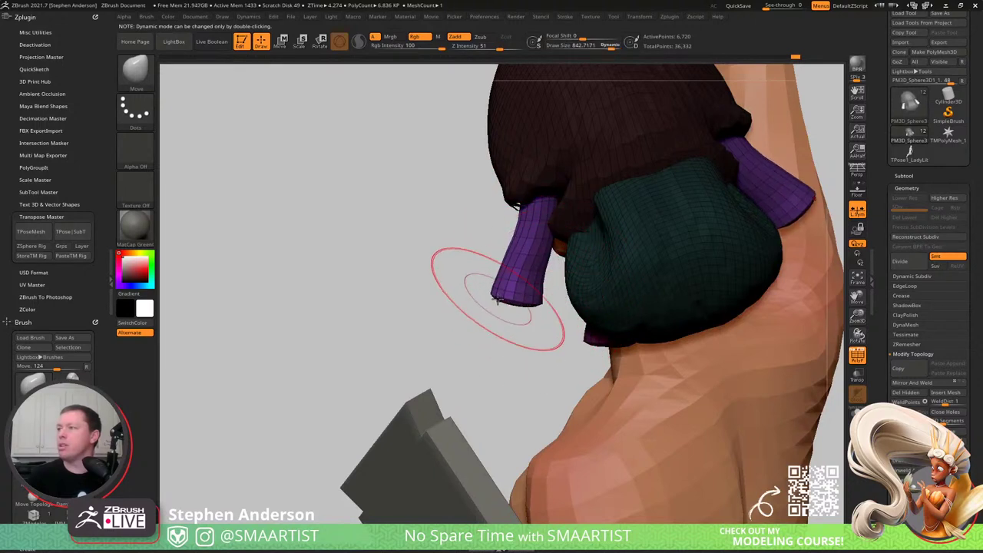
key("s")
left_click_drag(510, 263, 505, 263)
left_click_drag(504, 256, 511, 254)
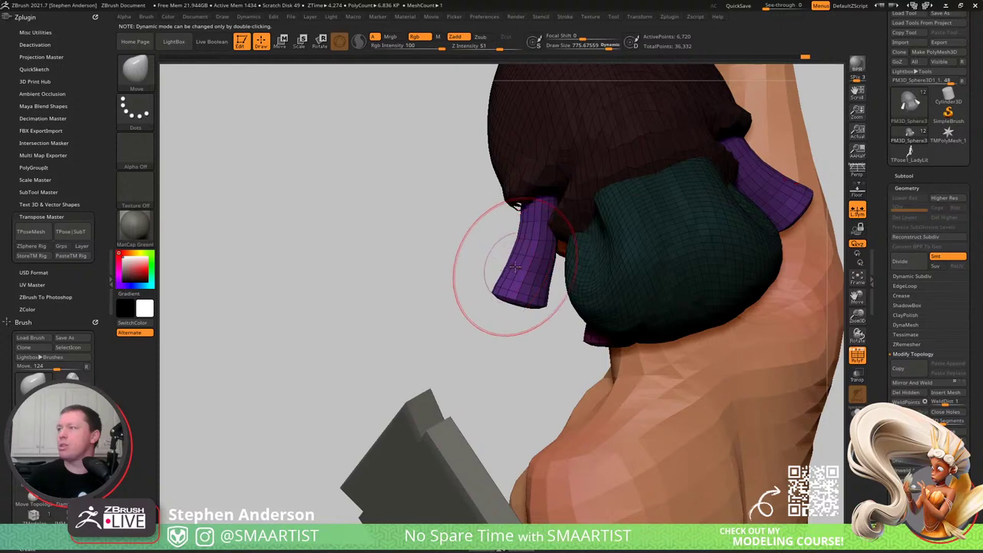
- Refine the upper hair tube's curve and widened lower end from the front, using a Move brush draw size of about 557
mouse_move(516, 268)
right_mouse_down()
mouse_move(582, 238)
mouse_move(645, 246)
right_mouse_up()
key("s")
left_click_drag(523, 244, 537, 245)
right_click_drag(547, 249, 574, 284)
key("s")
left_click(572, 302)
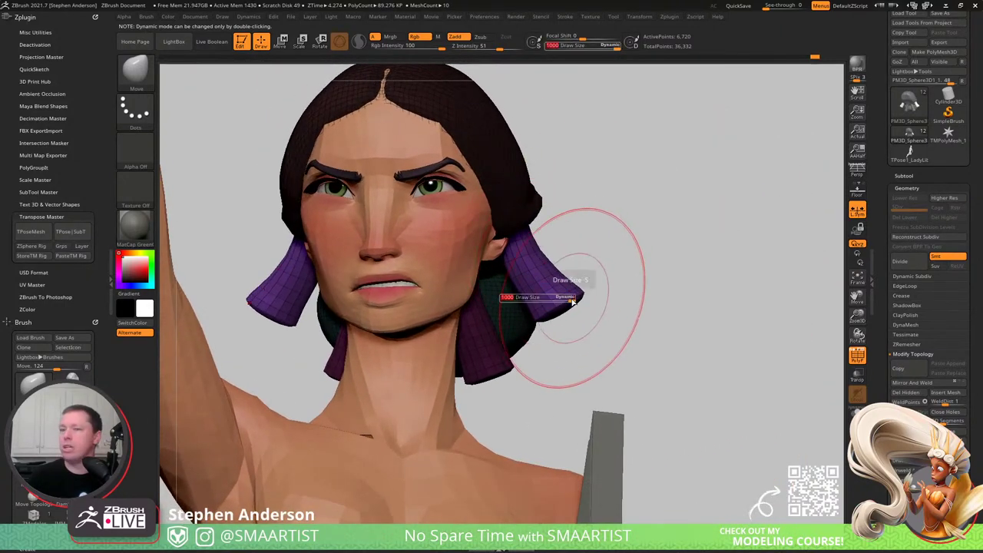
left_click_drag(572, 301, 550, 298)
mouse_move(560, 285)
right_mouse_down()
mouse_move(552, 311)
mouse_move(567, 330)
mouse_move(588, 309)
mouse_move(554, 314)
right_mouse_up()
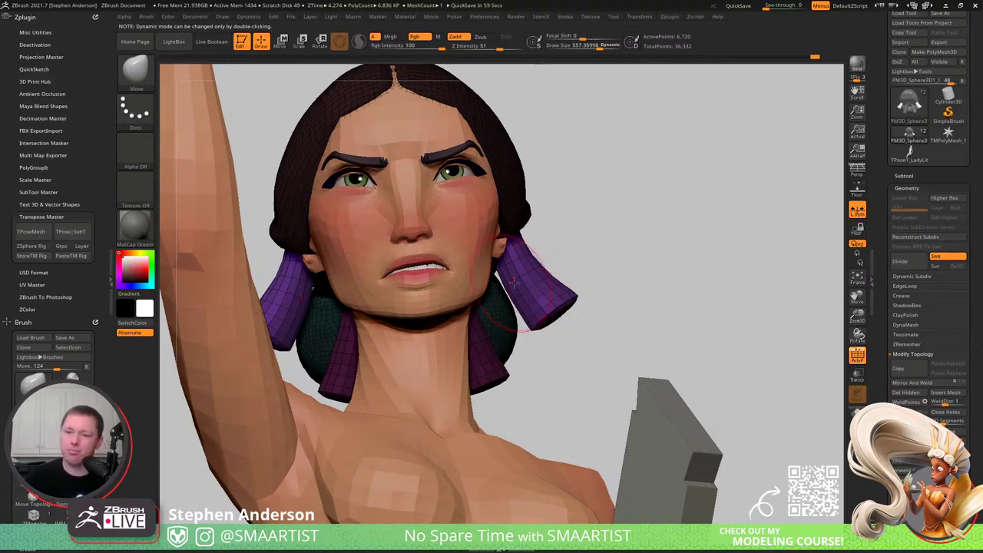
mouse_move(574, 282)
right_mouse_down()
mouse_move(557, 300)
mouse_move(566, 312)
mouse_move(514, 288)
mouse_move(538, 305)
right_mouse_up()
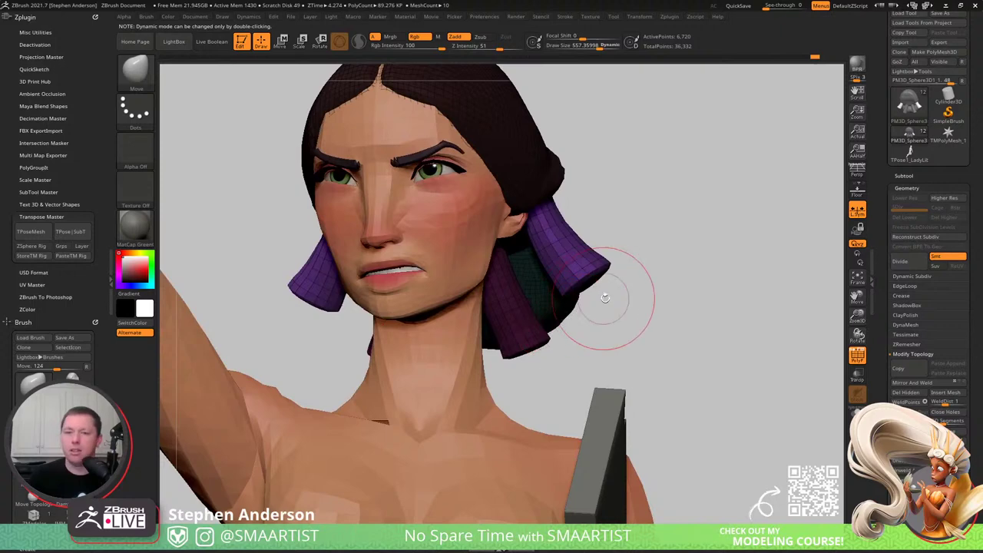
- Mask everything except the lower hair tube, reposition it beneath the upper tube, and clear the mask
key("w")
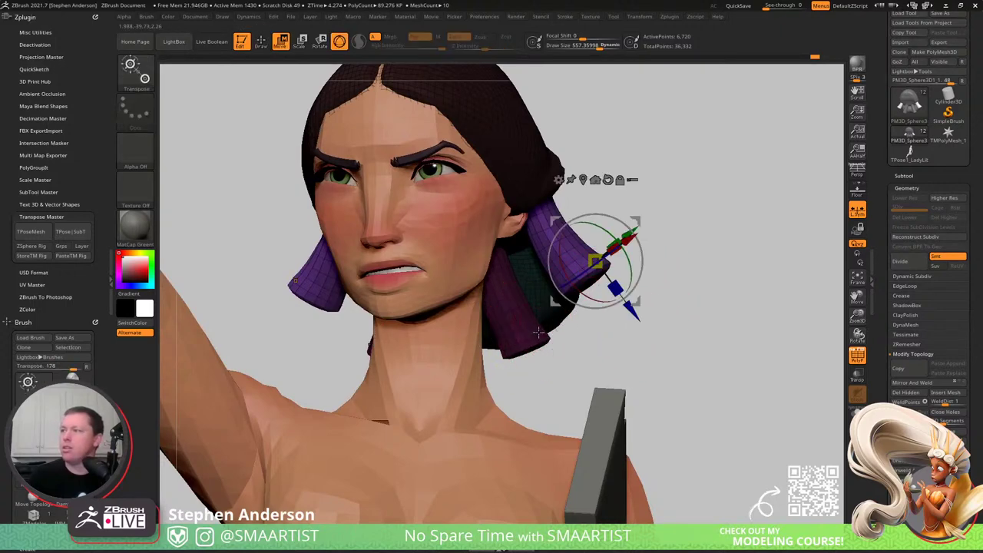
right_click_drag(553, 335, 572, 306)
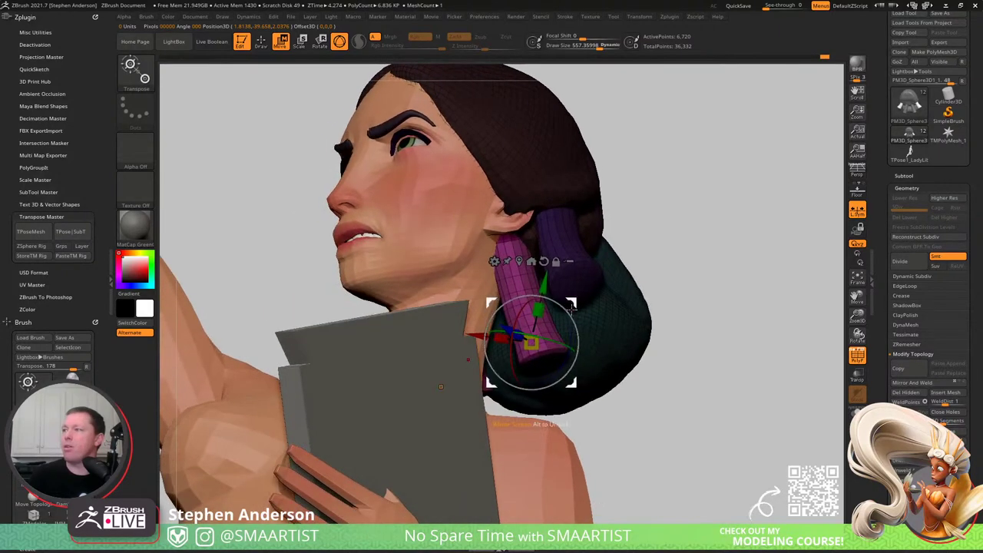
left_click_drag(572, 301, 582, 297)
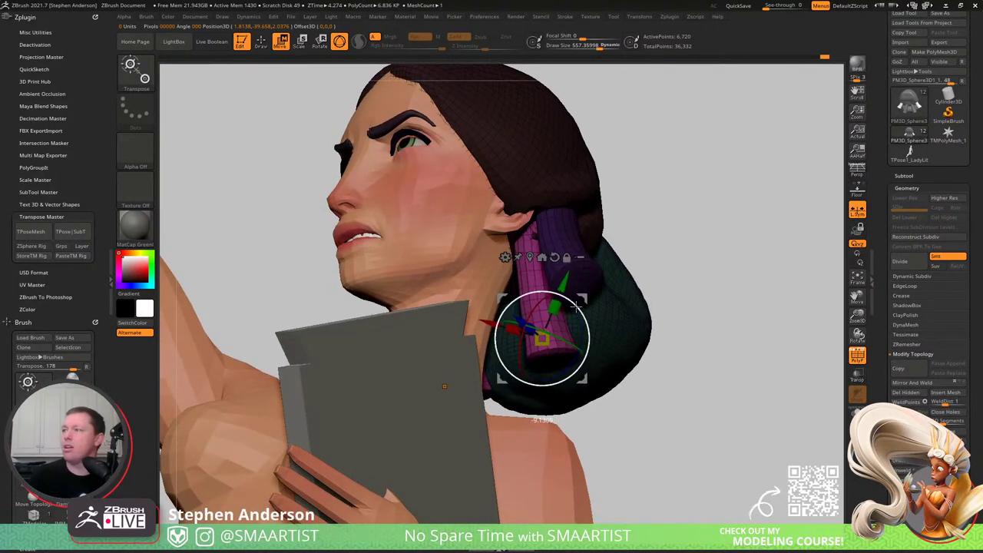
right_click_drag(573, 304, 630, 323)
key("q")
key("shift+f")
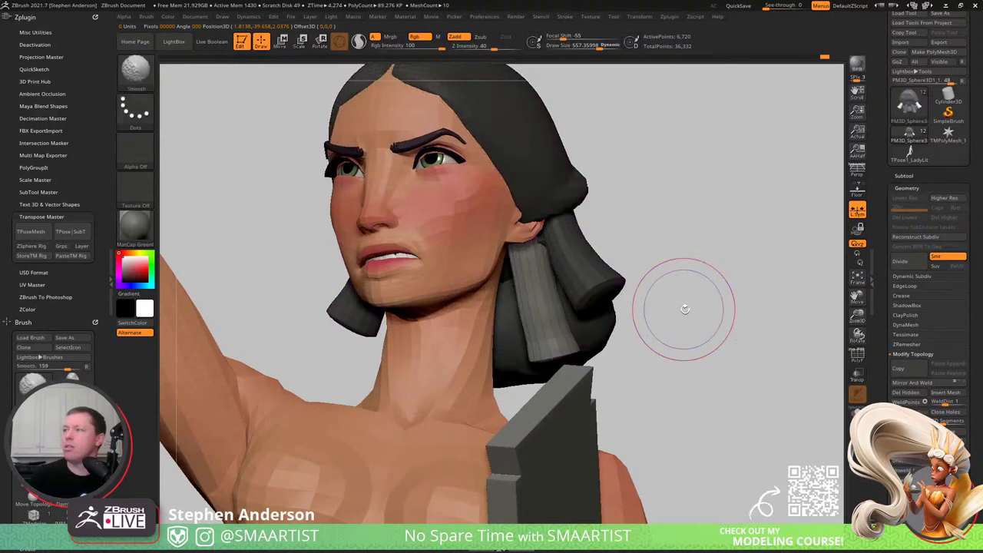
mouse_move(685, 309)
right_mouse_down("ctrl")
mouse_move(626, 269)
mouse_move(641, 283)
mouse_move(641, 305)
mouse_move(650, 278)
mouse_move(632, 235)
mouse_move(648, 235)
mouse_move(516, 245)
mouse_move(505, 259)
mouse_move(504, 325)
mouse_move(468, 319)
mouse_move(509, 329)
right_mouse_up("ctrl")
left_click(638, 247, "ctrl")
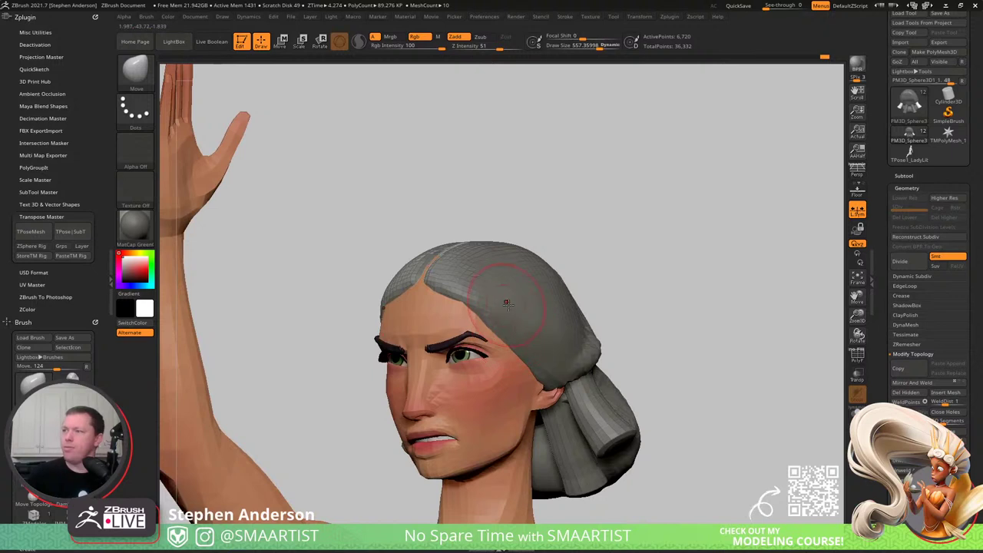
- DynaMesh the hair at resolution 32 with Group enabled and blur at 0
right_click_drag(687, 296, 635, 296, "ctrl")
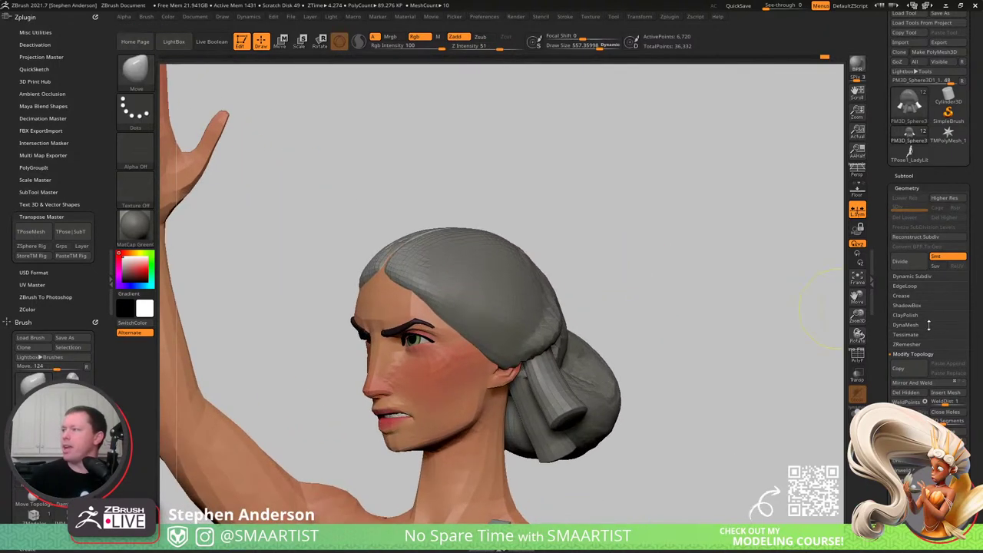
left_click(905, 325)
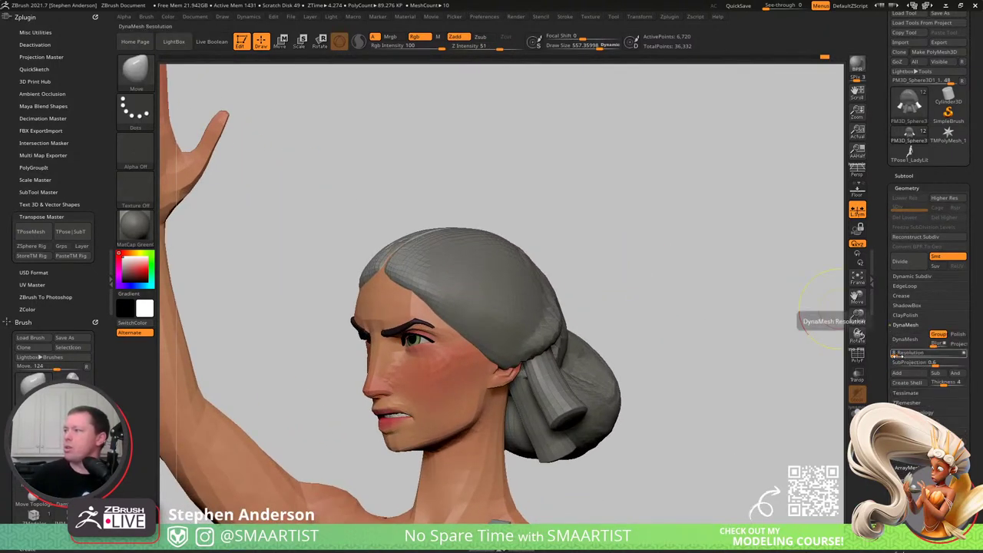
left_click_drag(898, 356, 899, 356)
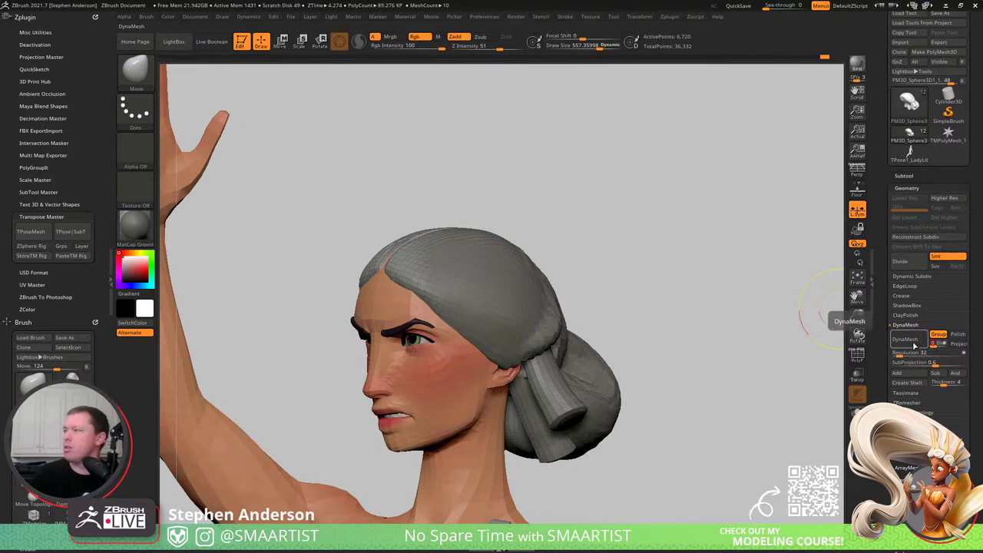
left_click(934, 345)
left_click(909, 342)
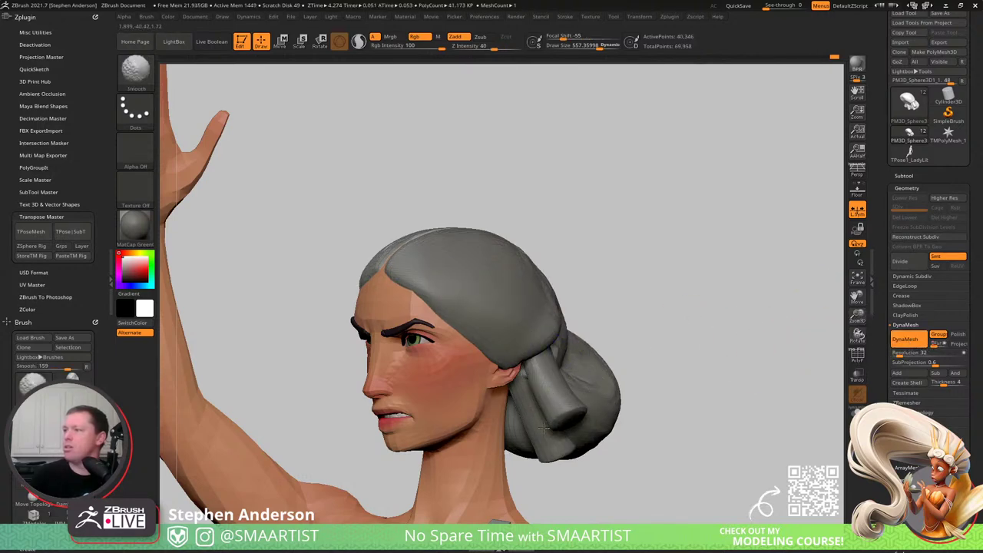
- Examine the remeshed hair where the cap meets the bun and tubes, with and without the polygroup wireframe
right_click_drag(643, 358, 566, 364)
key("shift+f")
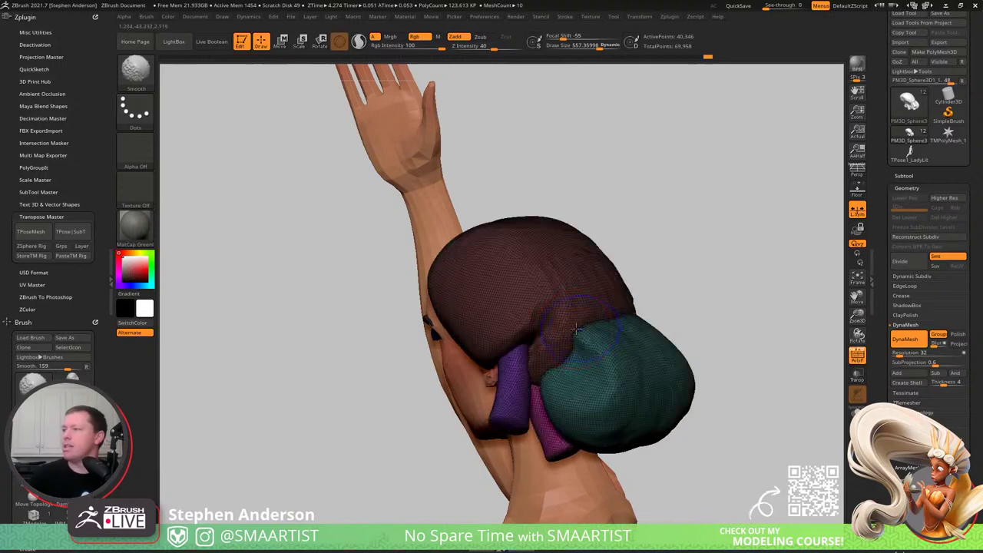
right_click_drag(573, 321, 598, 342, "ctrl")
key("shift+f")
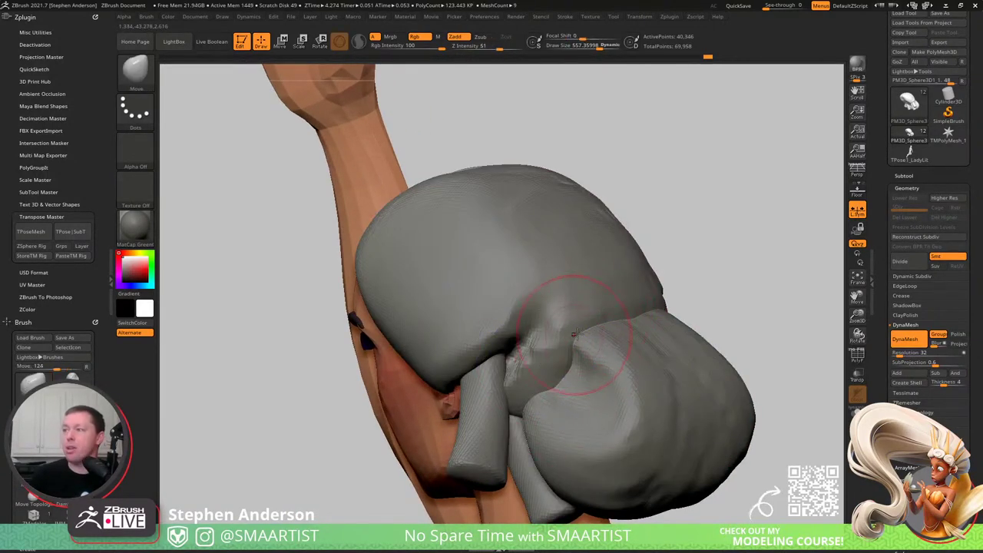
left_click_drag(575, 331, 597, 340)
key("shift+f")
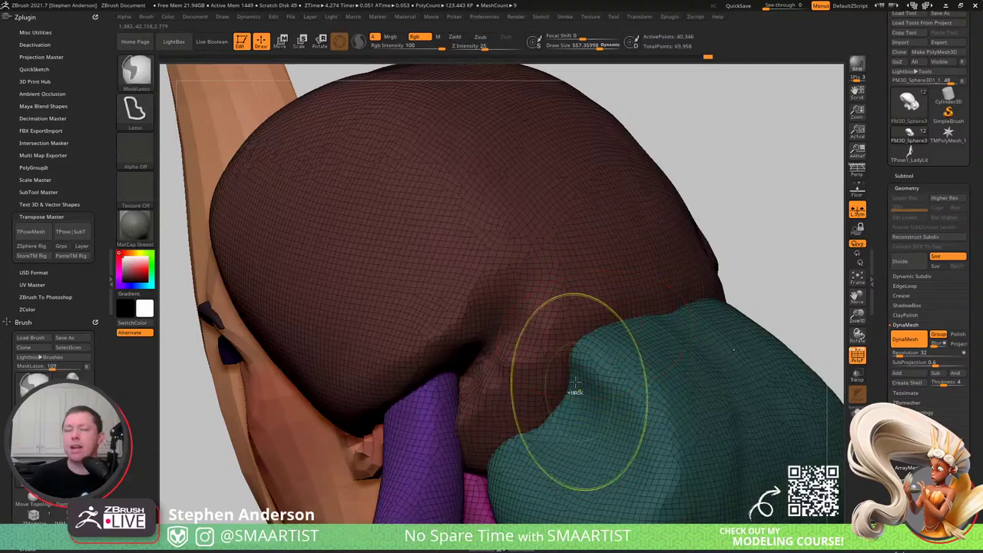
right_click_drag(576, 381, 509, 356, "ctrl")
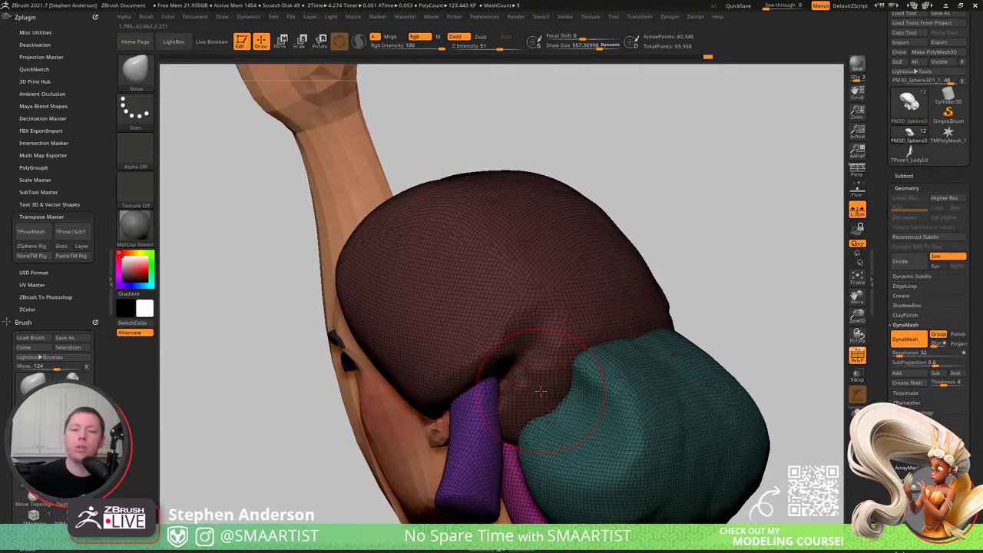
right_click_drag(417, 368, 488, 378)
key("shift+f")
- Mask everything except the upper hair tube and adjust its placement beside the head with the transform gizmo
right_click_drag(470, 453, 461, 362, "ctrl")
key("w")
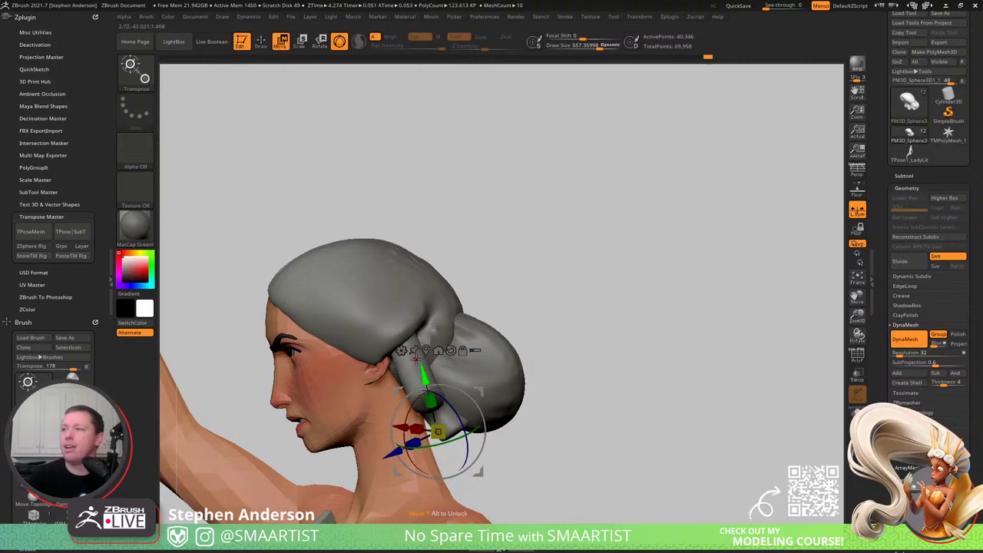
left_click(408, 364, "ctrl")
left_click_drag(444, 333, 422, 321)
right_click_drag(461, 337, 500, 327)
left_click_drag(564, 334, 584, 307)
right_click_drag(573, 353, 554, 357)
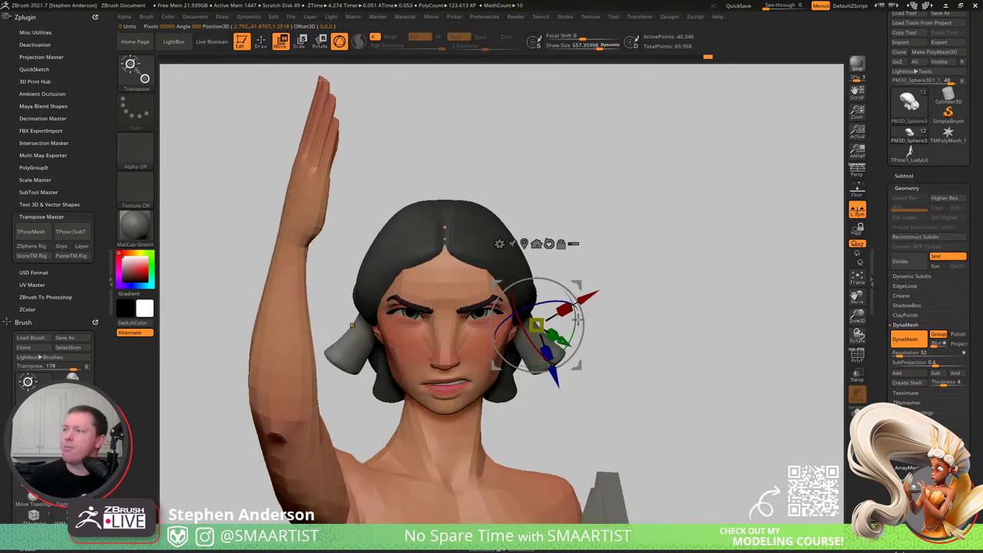
- Reset the gizmo's orientation, fine-tune the upper hair tube's position behind the ear, and clear the mask
left_click(550, 246, "alt")
mouse_move(569, 300)
left_mouse_down()
mouse_move(626, 310)
mouse_move(573, 303)
mouse_move(553, 285)
mouse_move(584, 310)
mouse_move(564, 312)
left_mouse_up()
right_click_drag(599, 309, 565, 298)
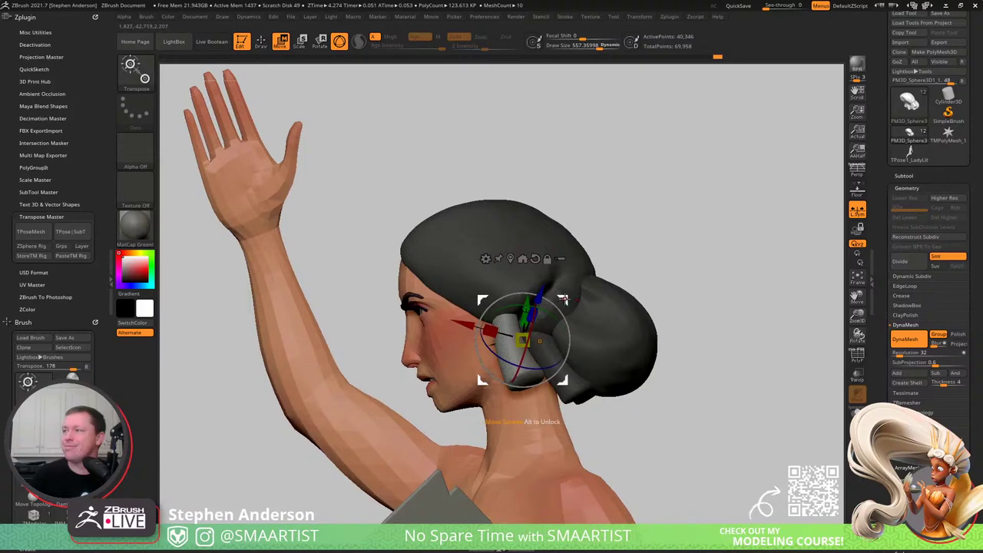
left_click_drag(563, 298, 611, 281)
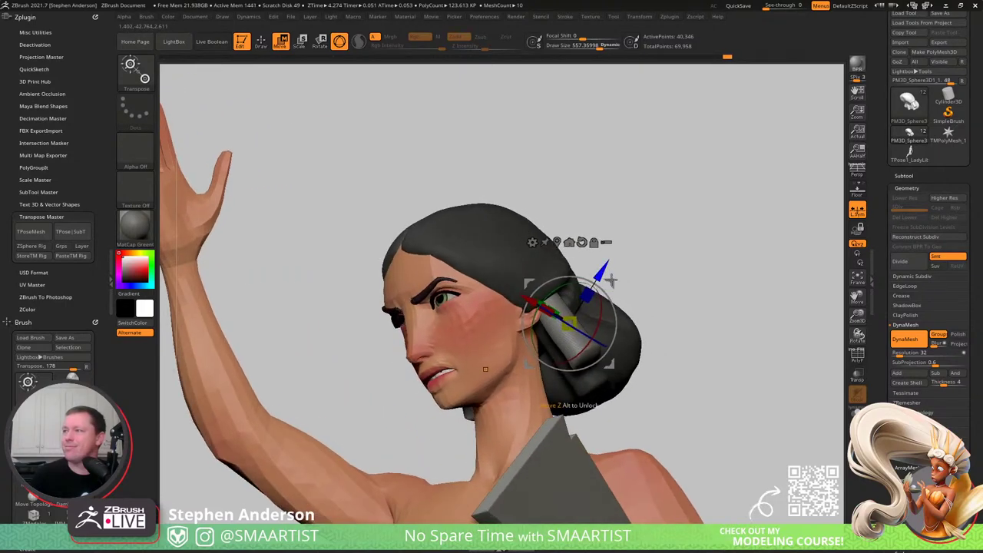
mouse_move(612, 280)
right_mouse_down()
mouse_move(661, 296)
mouse_move(656, 325)
mouse_move(683, 258)
right_mouse_up()
key("q")
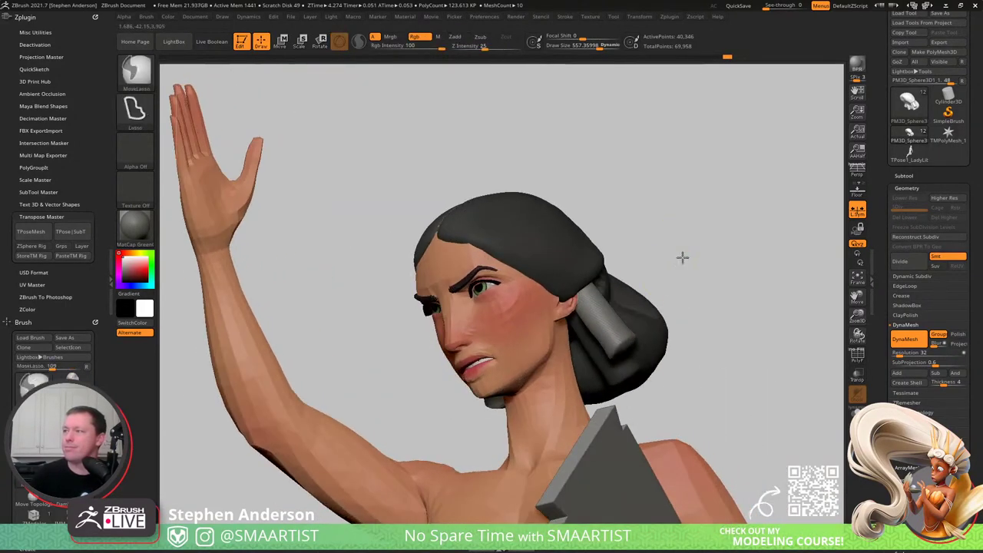
left_click_drag(683, 258, 701, 278, "ctrl")
right_click_drag(701, 278, 692, 238, "ctrl")
- Reshape the lower edge of the bun behind the hair tubes with the Move brush
mouse_move(676, 307)
right_mouse_down()
mouse_move(654, 323)
mouse_move(626, 388)
right_mouse_up()
key("b")
key("m")
key("v")
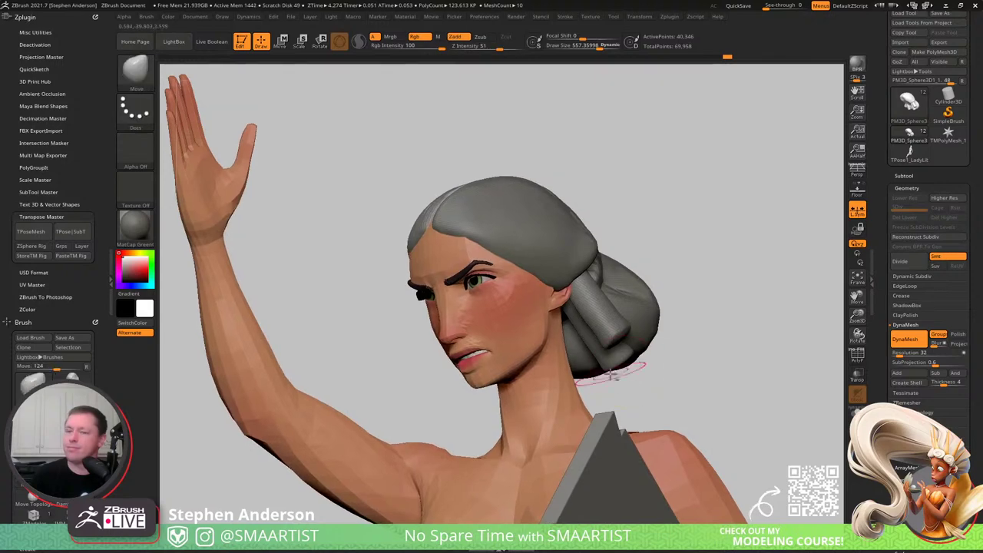
left_click_drag(610, 374, 584, 324)
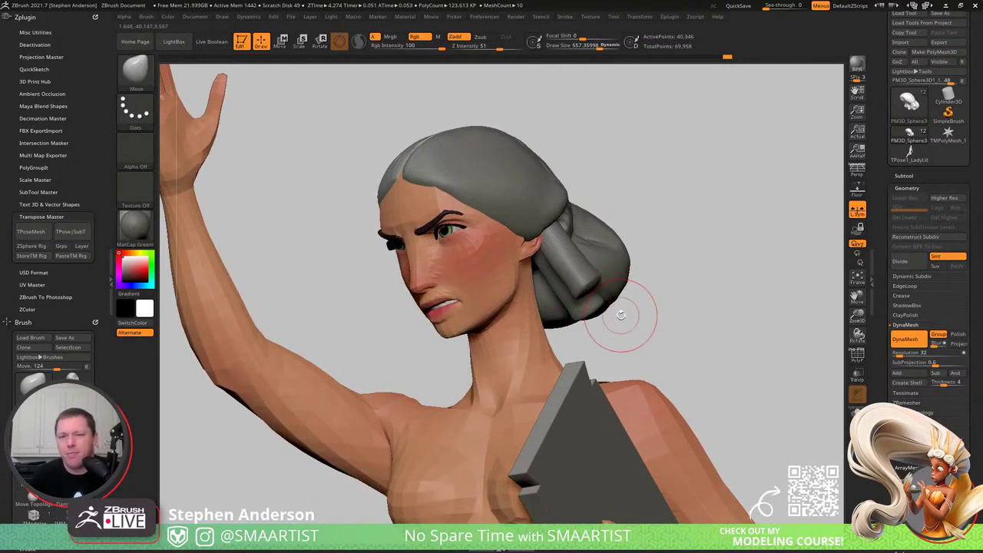
- Build up strands sweeping back from the front hairline with ClayBuildup at a draw size of about 258
mouse_move(537, 229)
right_mouse_down()
mouse_move(564, 242)
mouse_move(492, 183)
mouse_move(500, 199)
right_mouse_up()
key("b")
key("c")
key("b")
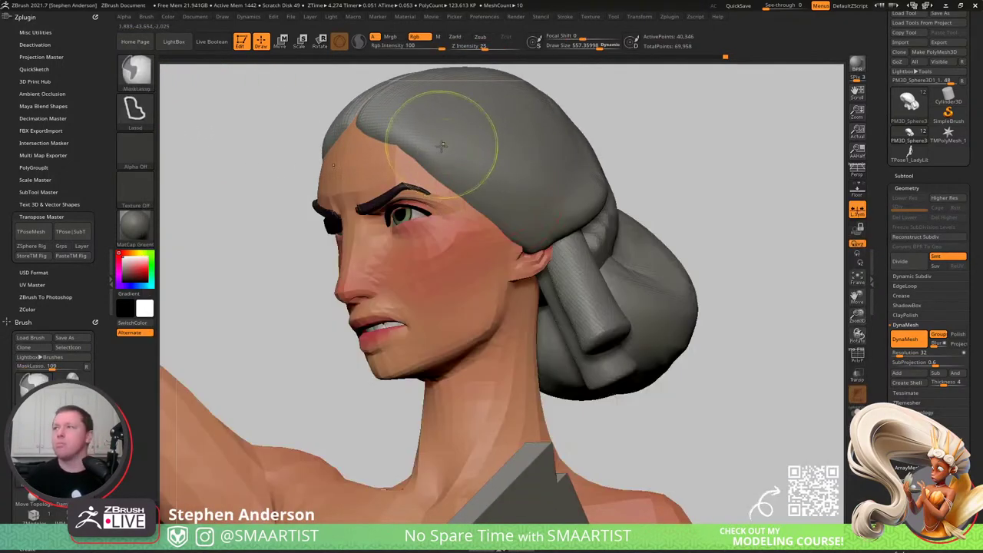
right_click_drag(428, 143, 448, 219)
key("s")
left_click_drag(461, 227, 447, 226)
mouse_move(366, 181)
left_mouse_down()
mouse_move(434, 213)
mouse_move(393, 170)
mouse_move(397, 177)
left_mouse_up()
right_click_drag(390, 175, 418, 164)
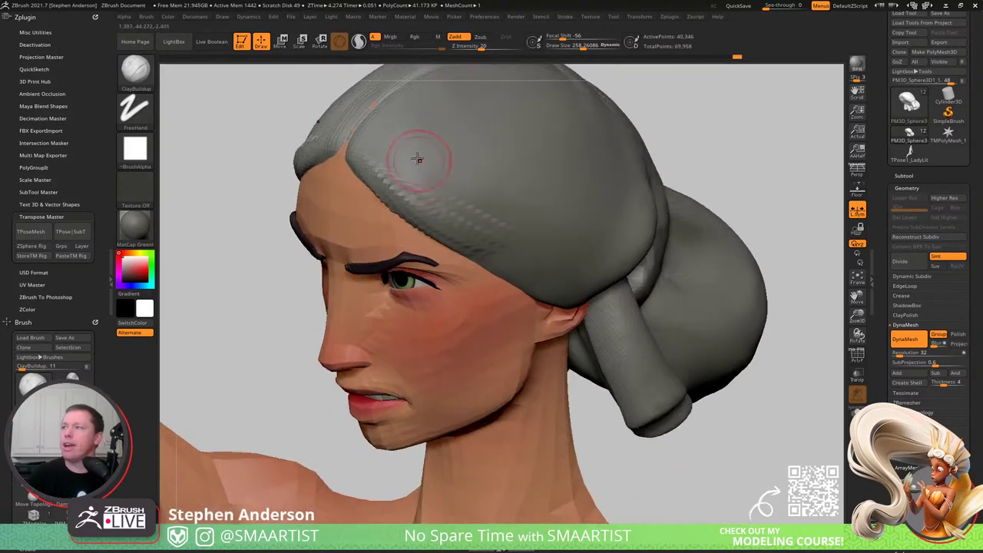
left_click_drag(417, 165, 512, 208)
- Build up broader hair volume above the ear with ClayBuildup at draw size about 503, and crease the temple edge with DamStandard
key("s")
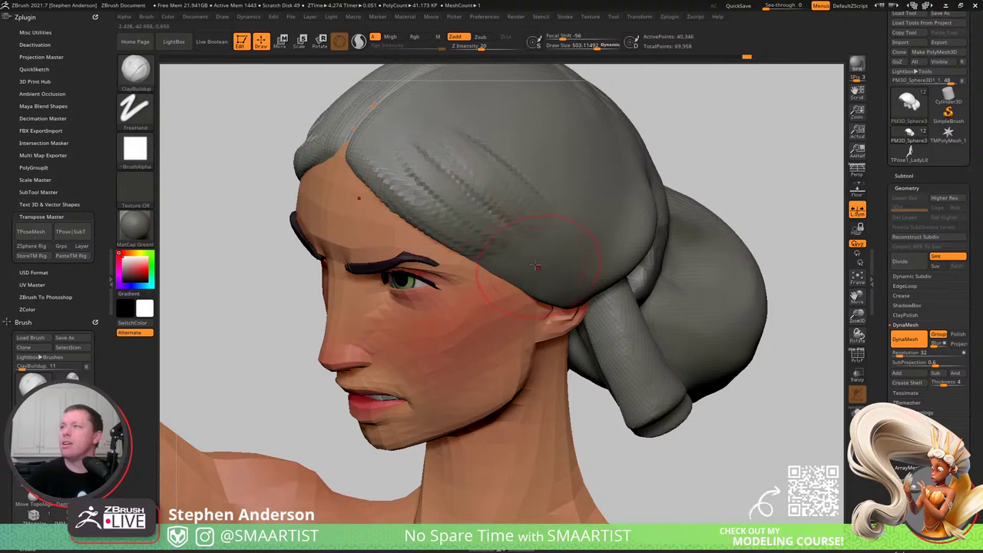
right_click_drag(555, 280, 529, 288)
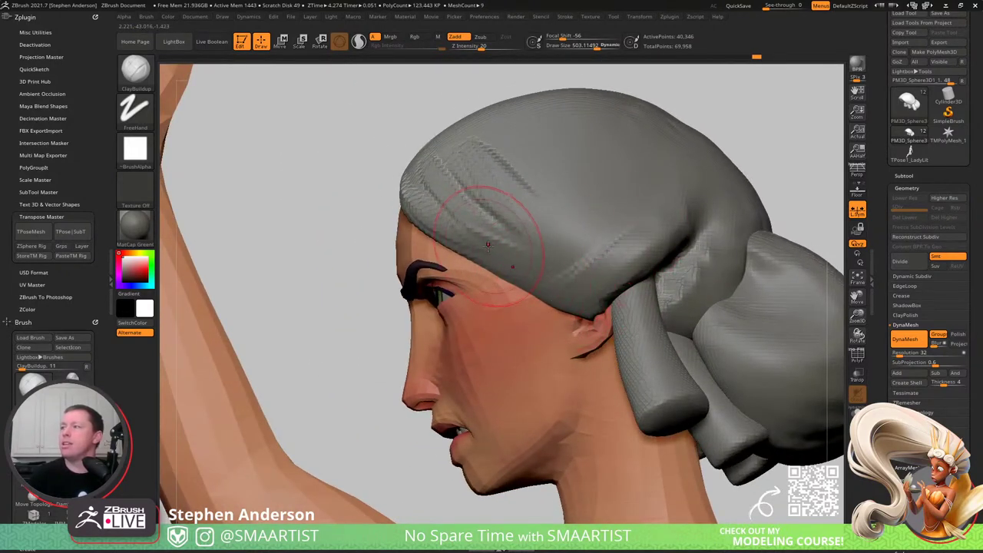
left_click_drag(488, 245, 554, 250)
key("b")
key("d")
key("s")
mouse_move(530, 270)
right_mouse_down()
mouse_move(565, 271)
mouse_move(551, 279)
right_mouse_up()
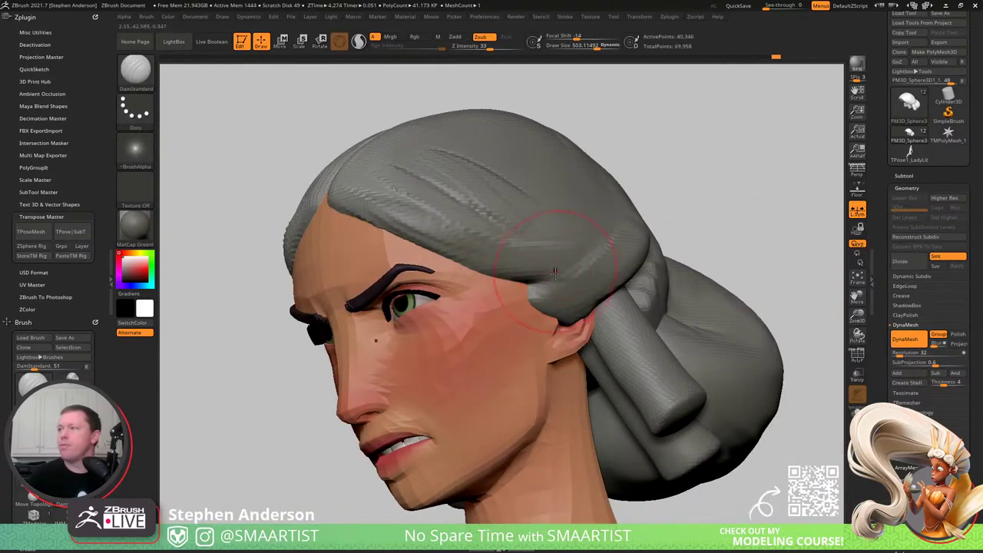
- Build up the lock of hair above the ear with ClayBuildup at draw size about 251 and smooth it
mouse_move(579, 274)
right_mouse_down()
mouse_move(647, 279)
mouse_move(564, 245)
mouse_move(573, 313)
mouse_move(549, 303)
right_mouse_up()
key("b")
key("c")
key("b")
key("s")
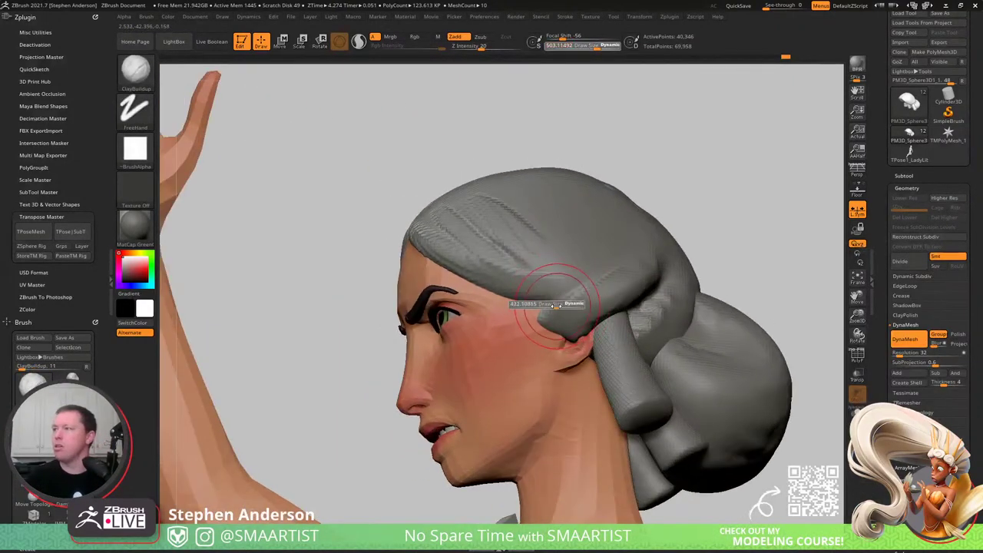
left_click_drag(560, 303, 542, 306)
mouse_move(540, 306)
right_mouse_down()
mouse_move(562, 311)
mouse_move(574, 336)
right_mouse_up()
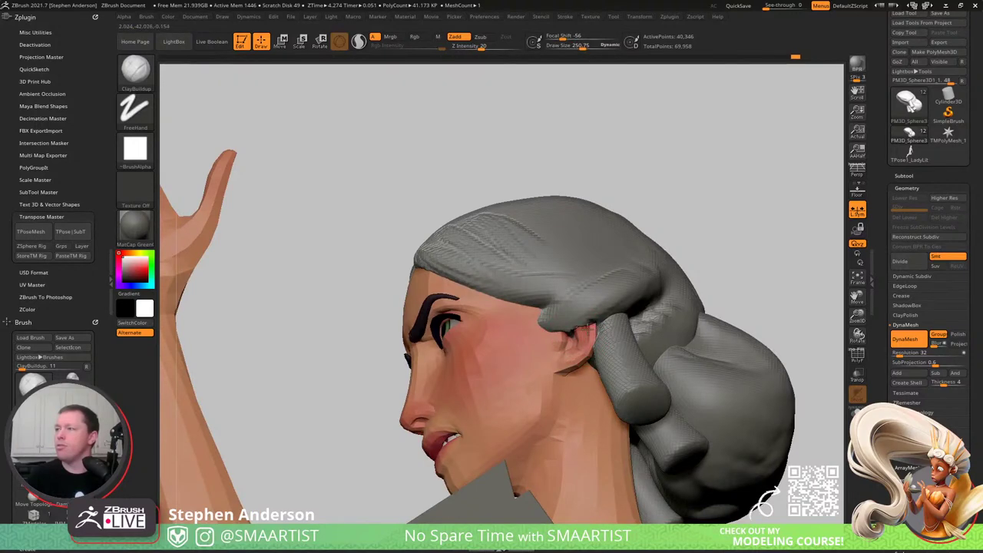
right_click_drag(555, 335, 576, 326)
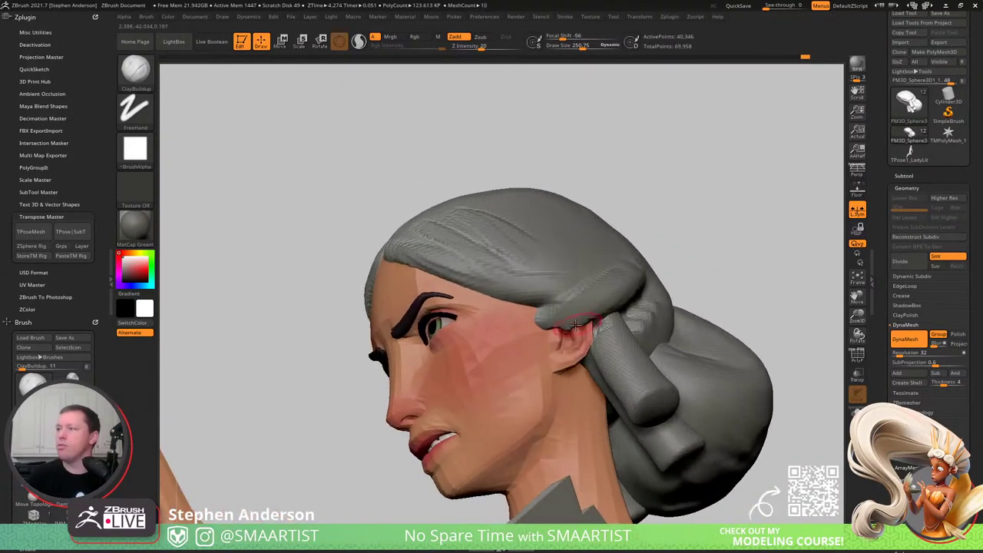
key("shift")
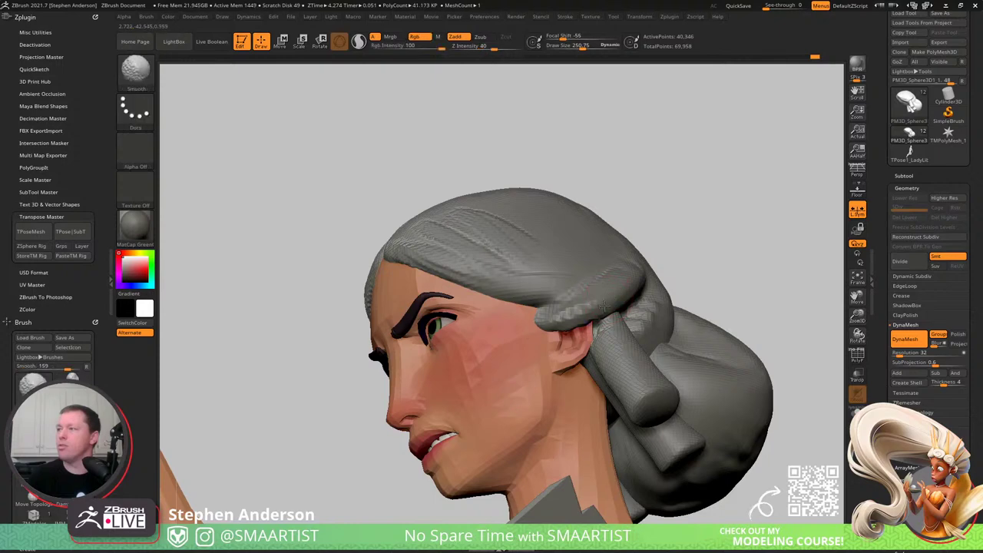
- Fill out the hair above and behind the ear with ClayBuildup at a draw size of about 403
mouse_move(633, 262)
right_mouse_down()
mouse_move(573, 305)
mouse_move(581, 302)
right_mouse_up()
key("s")
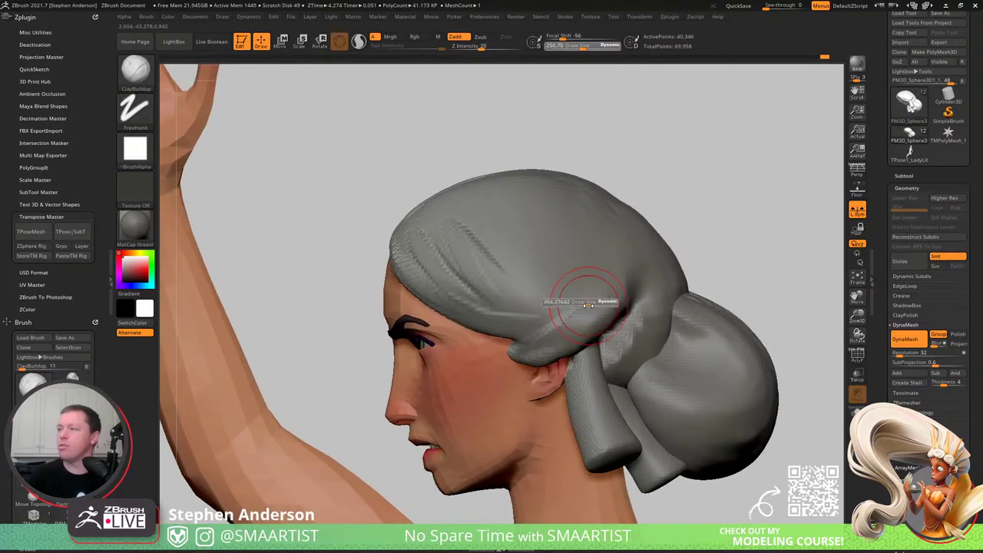
left_click_drag(587, 304, 613, 291)
mouse_move(632, 290)
right_mouse_down()
mouse_move(646, 277)
mouse_move(637, 296)
right_mouse_up()
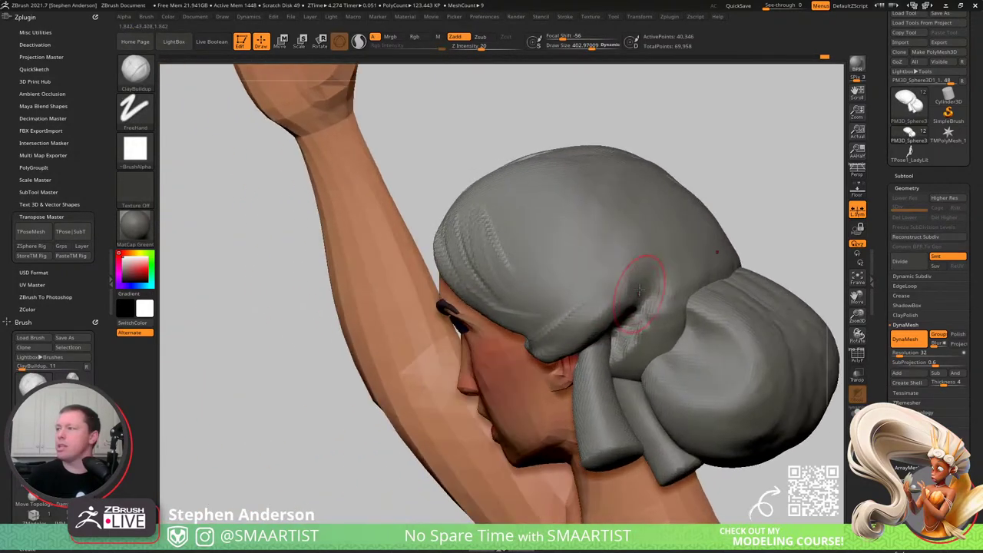
right_click_drag(551, 323, 519, 353)
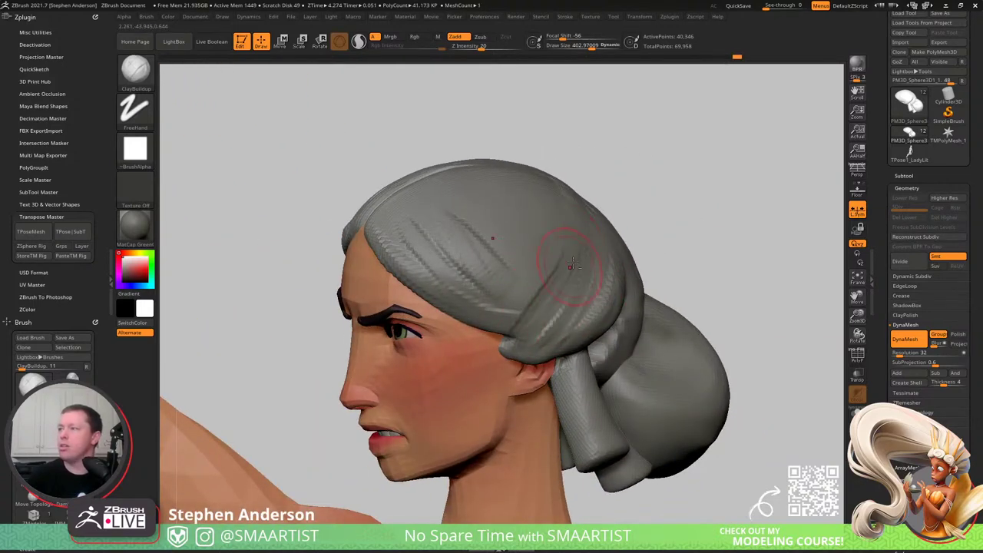
- Carve the crease separating the lock above the ear from the front hair with DamStandard
key("b")
key("d")
key("s")
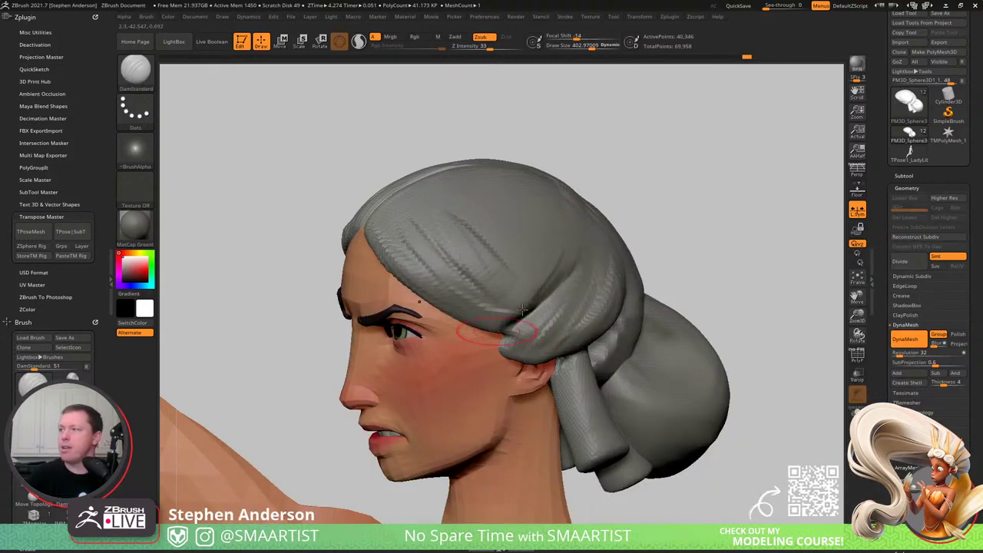
key("b")
key("d")
key("s")
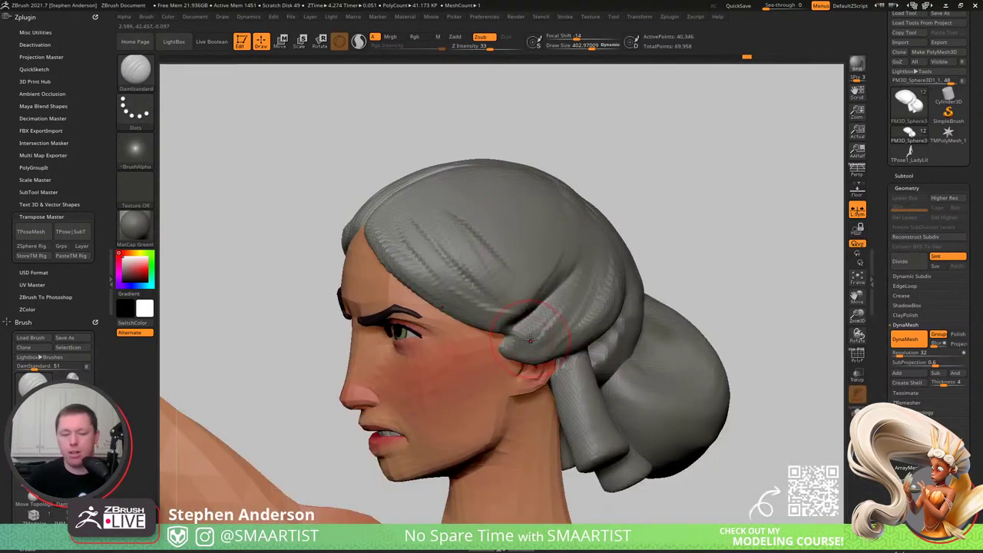
- Add finer strand ridges to the lock above the ear with ClayBuildup at a draw size of about 258
key("b")
key("c")
key("b")
key("s")
left_click_drag(545, 341, 537, 341)
mouse_move(535, 334)
right_mouse_down()
mouse_move(526, 322)
mouse_move(588, 283)
right_mouse_up()
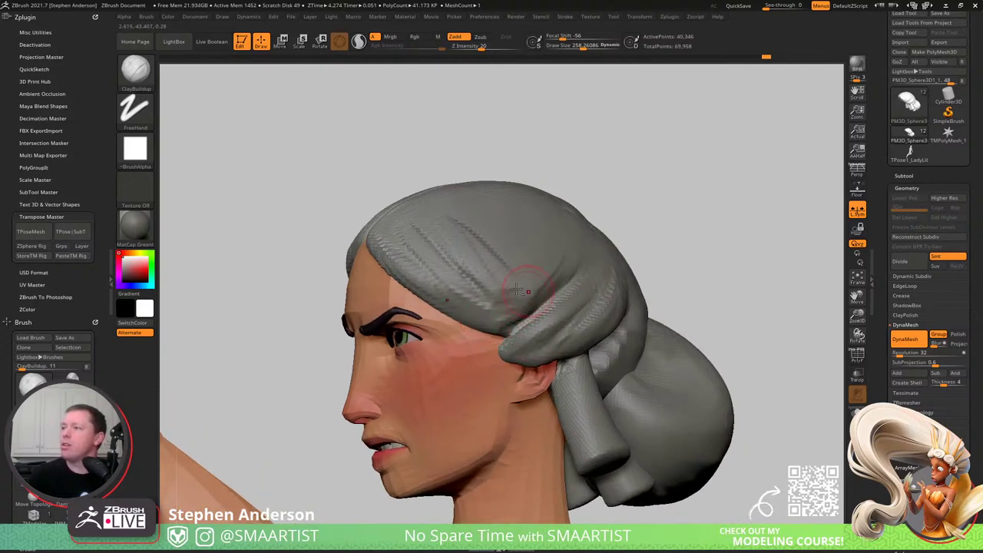
- Build up the side of the hair cap between the front strands and the ear lock with ClayBuildup, enlarging the draw size to about 394
right_click_drag(542, 291, 521, 274)
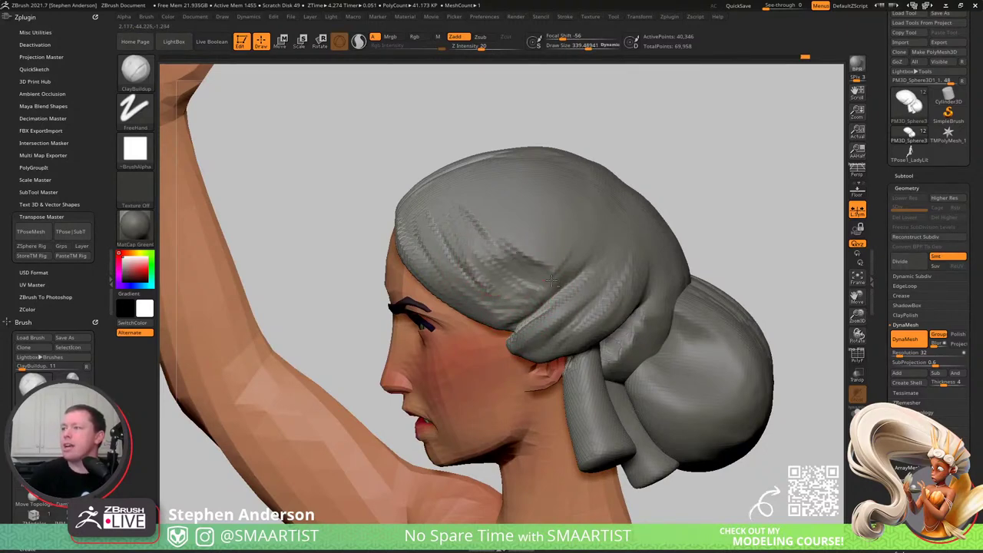
mouse_move(515, 261)
right_mouse_down()
mouse_move(502, 314)
mouse_move(542, 304)
mouse_move(538, 325)
mouse_move(554, 306)
mouse_move(568, 330)
mouse_move(502, 335)
right_mouse_up()
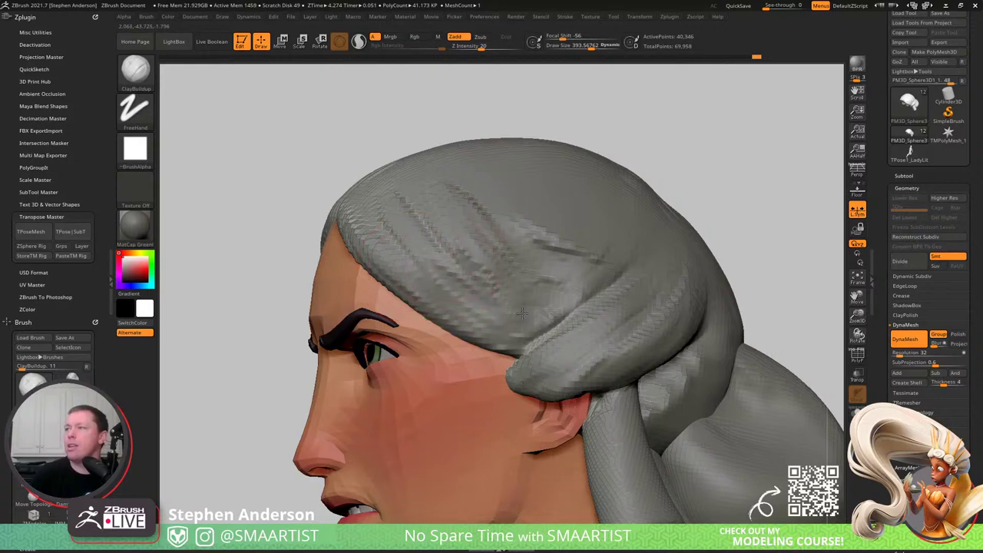
right_click_drag(488, 291, 544, 395)
right_click_drag(500, 369, 531, 340)
mouse_move(506, 372)
right_mouse_down("ctrl")
mouse_move(575, 292)
mouse_move(541, 304)
mouse_move(611, 331)
mouse_move(553, 371)
right_mouse_up("ctrl")
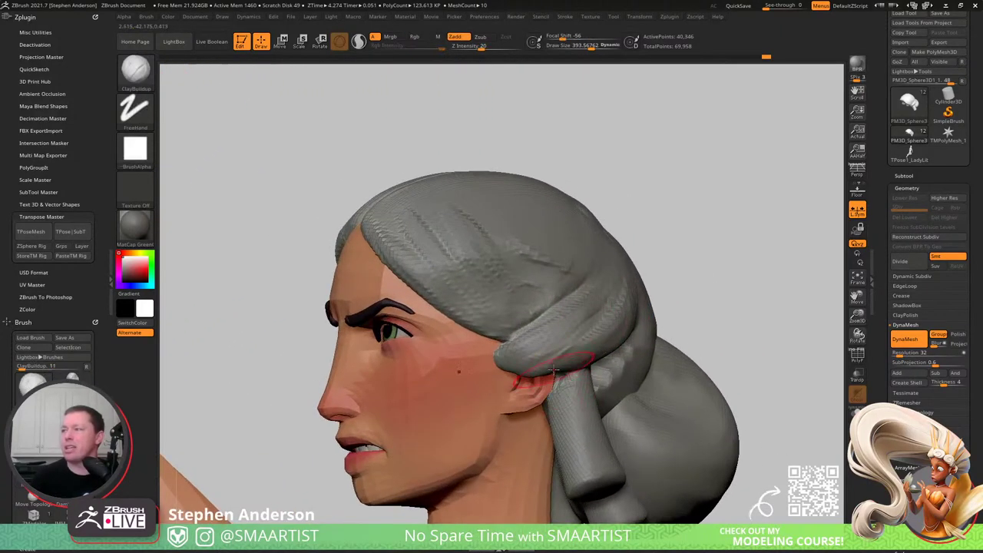
right_click_drag(649, 342, 534, 371)
- Check the hair's polygroup wireframe, and refine the clay strands on the side of the cap above the temple
key("shift+f")
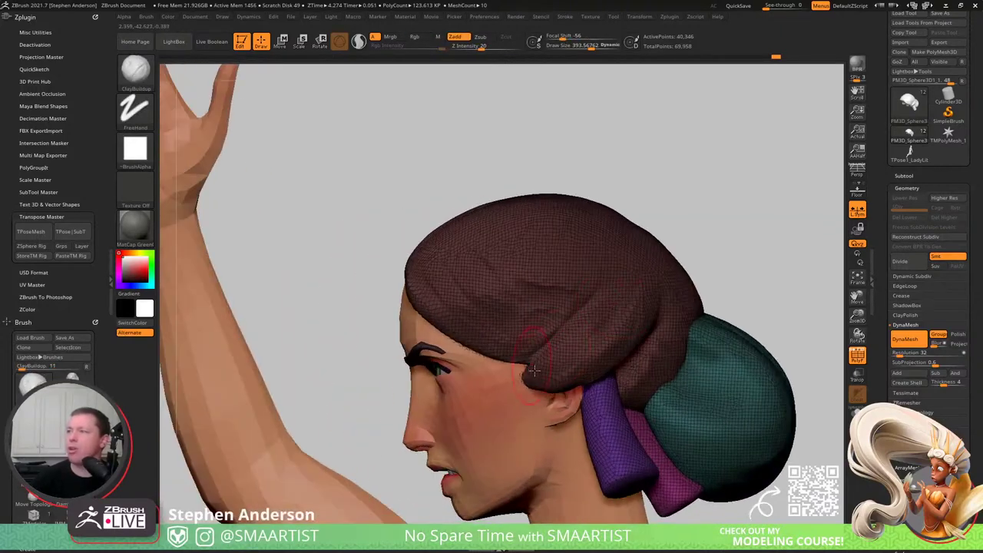
right_click_drag(596, 332, 648, 316)
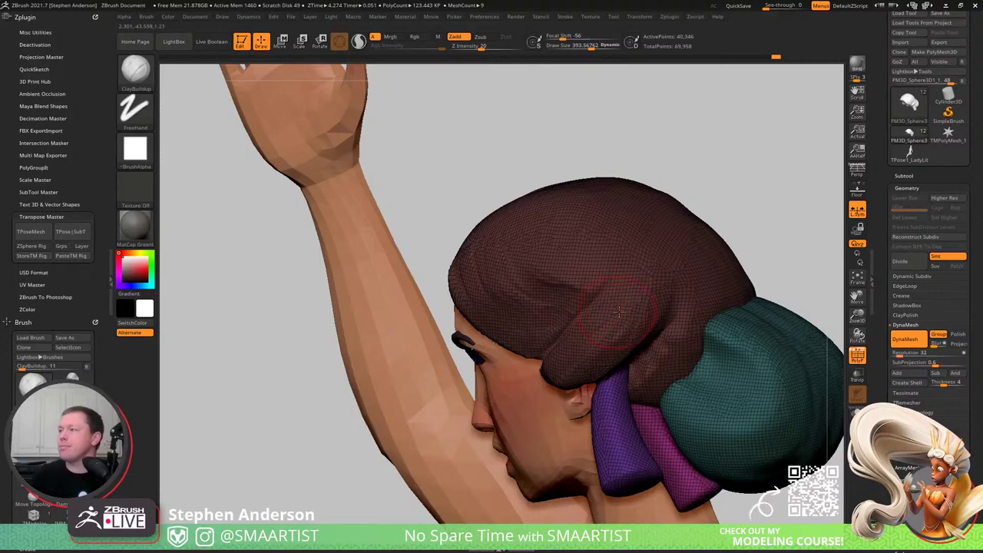
right_click_drag(619, 312, 647, 298)
key("shift+f")
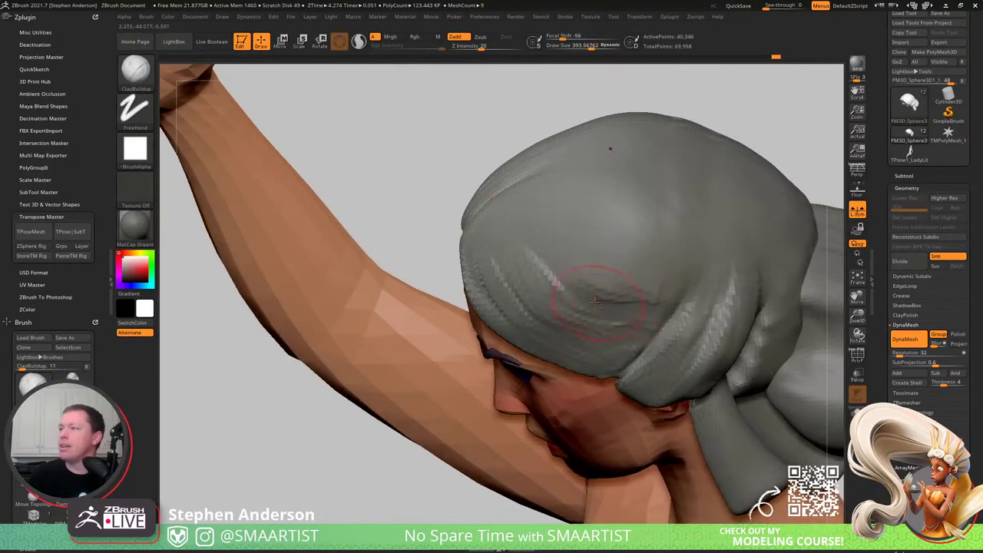
right_click_drag(585, 335, 643, 296)
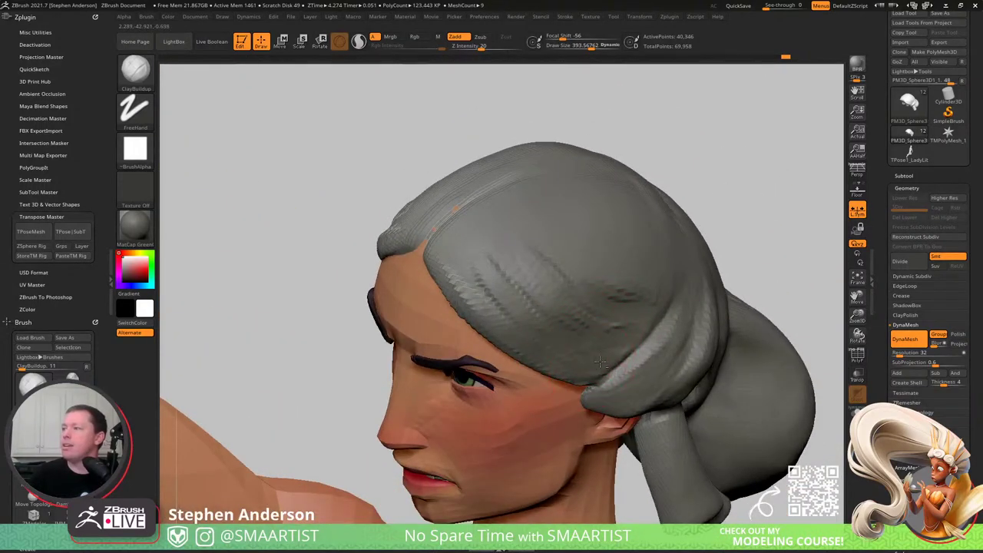
right_click_drag(623, 329, 573, 322)
right_click_drag(653, 316, 604, 325)
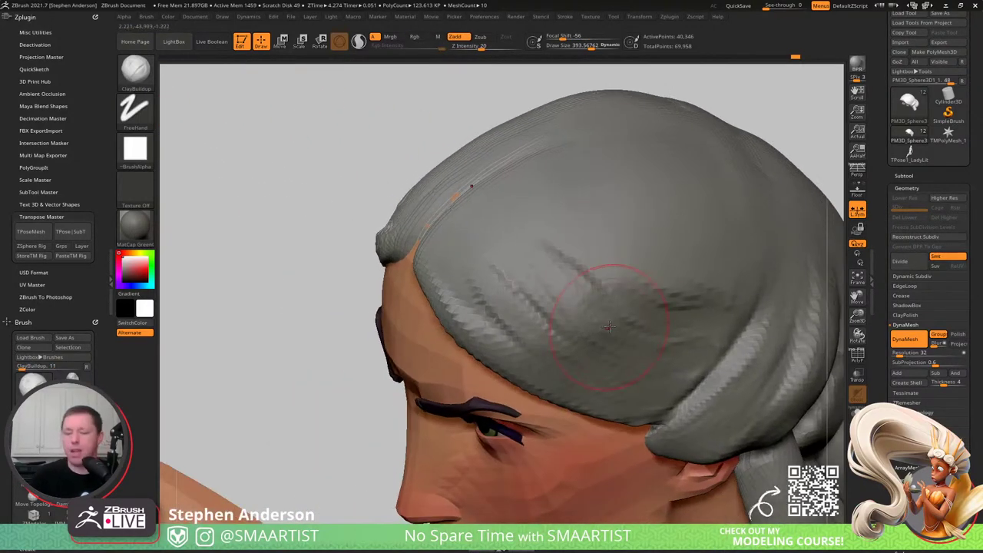
- Carve a long crease with DamStandard across the side of the hair cap, from the front hairline toward the back
key("b")
key("d")
key("s")
mouse_move(478, 330)
left_mouse_down()
mouse_move(566, 302)
mouse_move(801, 260)
left_mouse_up()
mouse_move(739, 297)
right_mouse_down("ctrl")
mouse_move(615, 297)
mouse_move(673, 300)
mouse_move(624, 289)
right_mouse_up("ctrl")
right_click_drag(623, 289, 679, 338, "ctrl")
- Flatten the hair plane below the long side crease with TrimDynamic, reducing the draw size to about 348
key("b")
key("t")
key("d")
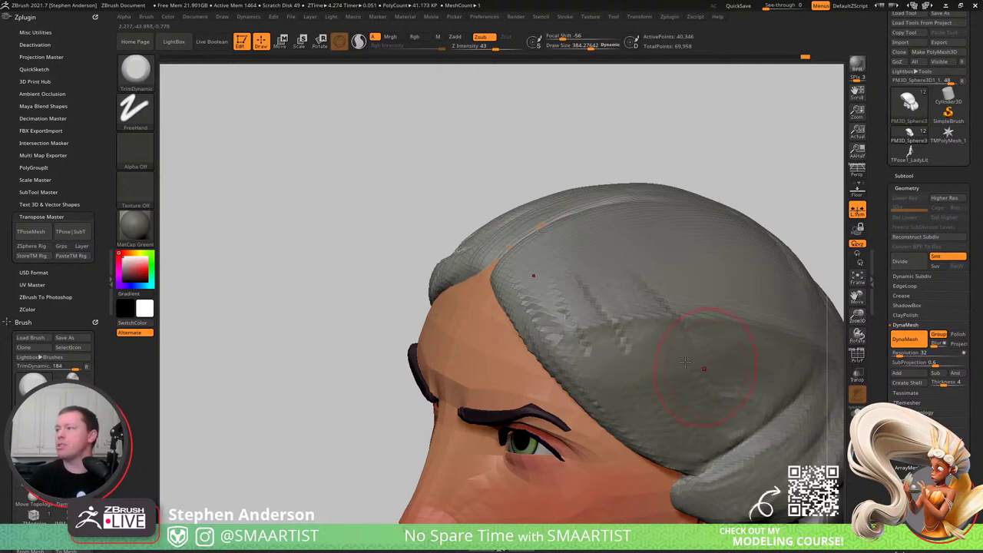
right_click_drag(780, 361, 532, 348)
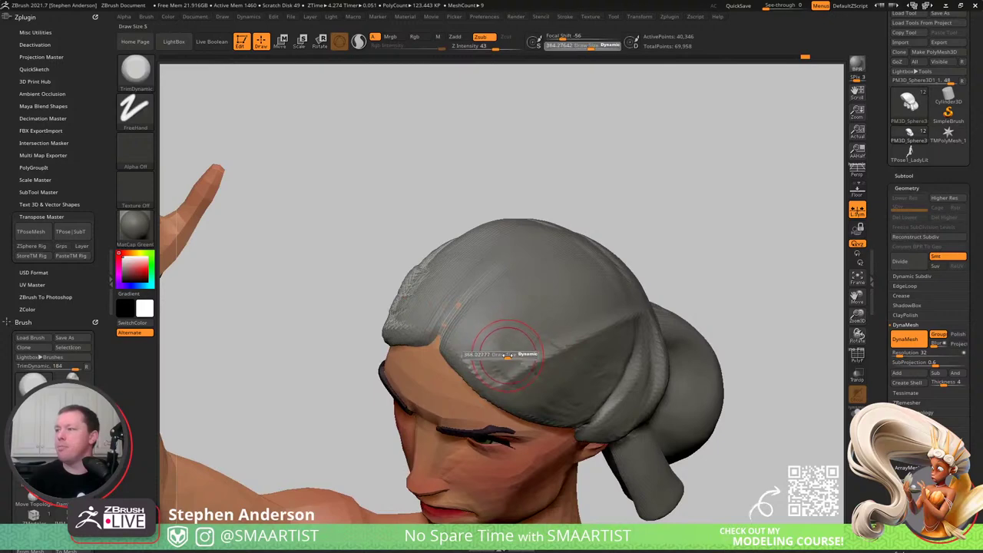
left_click_drag(508, 357, 499, 365)
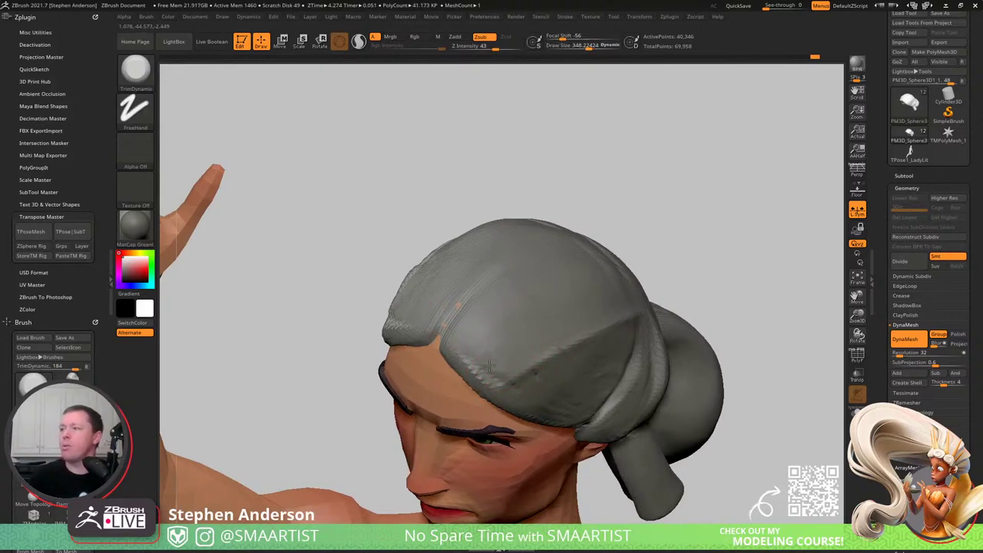
mouse_move(530, 354)
right_mouse_down()
mouse_move(516, 313)
mouse_move(561, 323)
mouse_move(525, 380)
mouse_move(566, 382)
mouse_move(593, 312)
mouse_move(624, 309)
mouse_move(641, 293)
right_mouse_up()
- Adjust the curve of the long side crease with the Move brush at a draw size of about 638
key("b")
key("m")
key("v")
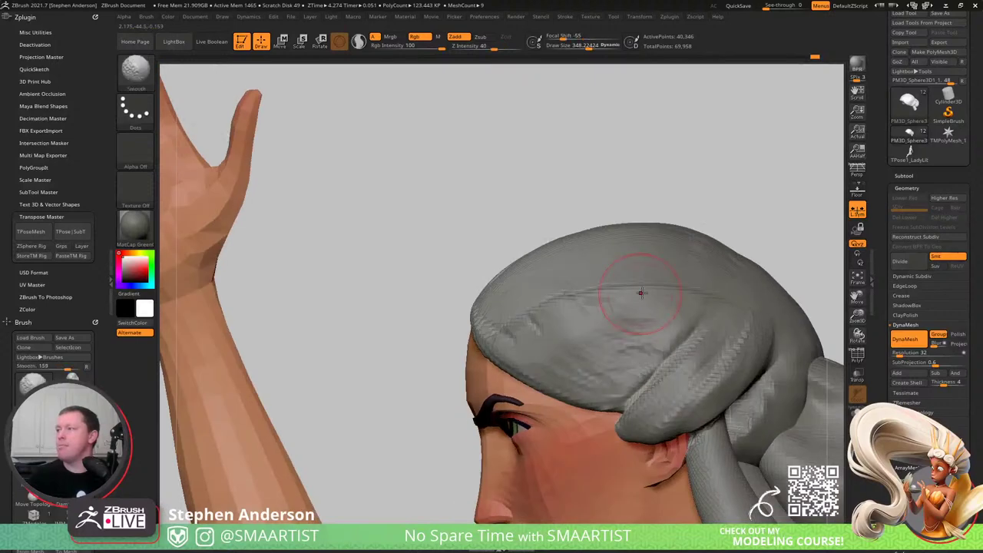
key("s")
left_click_drag(639, 293, 655, 297)
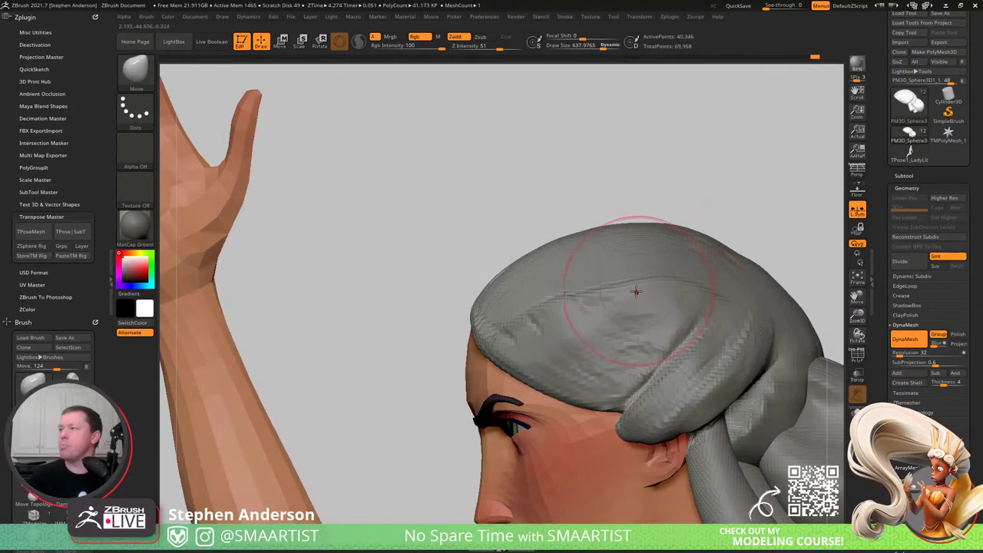
mouse_move(636, 290)
right_mouse_down()
mouse_move(573, 332)
mouse_move(567, 311)
right_mouse_up()
- Smooth the front of the hair cap and refine its side contour with the Move brush at draw size about 514
right_click_drag(567, 311, 543, 310)
key("s")
left_click_drag(540, 309, 535, 310)
right_click_drag(546, 316, 525, 345)
left_click_drag(508, 329, 504, 338, "shift")
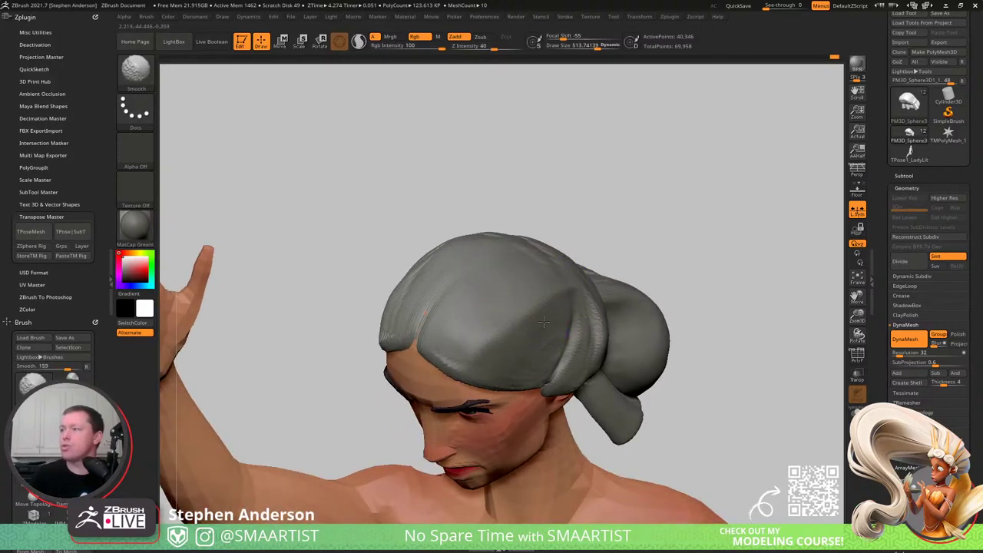
mouse_move(556, 292)
right_mouse_down()
mouse_move(581, 289)
mouse_move(538, 296)
mouse_move(557, 361)
mouse_move(545, 335)
right_mouse_up()
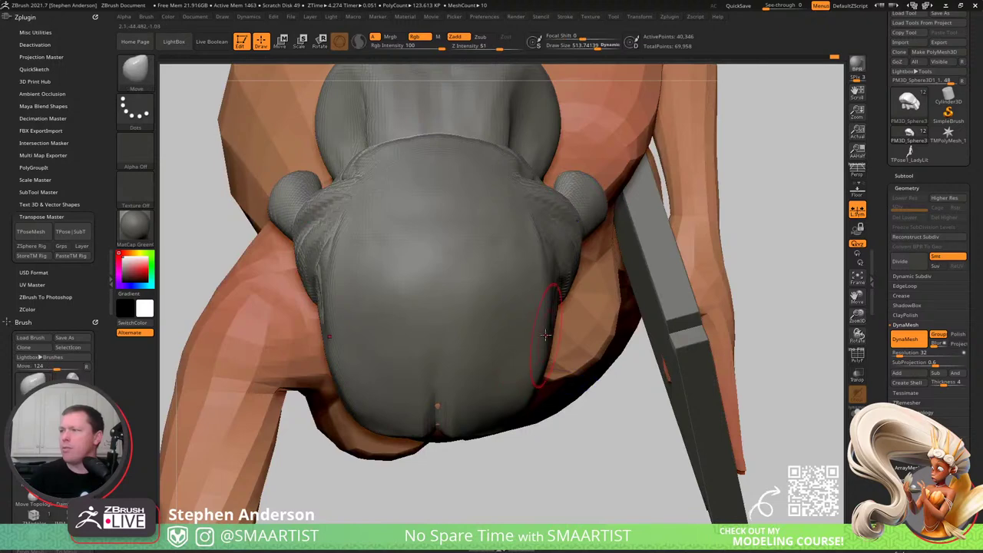
left_click_drag(540, 361, 544, 335, "ctrl")
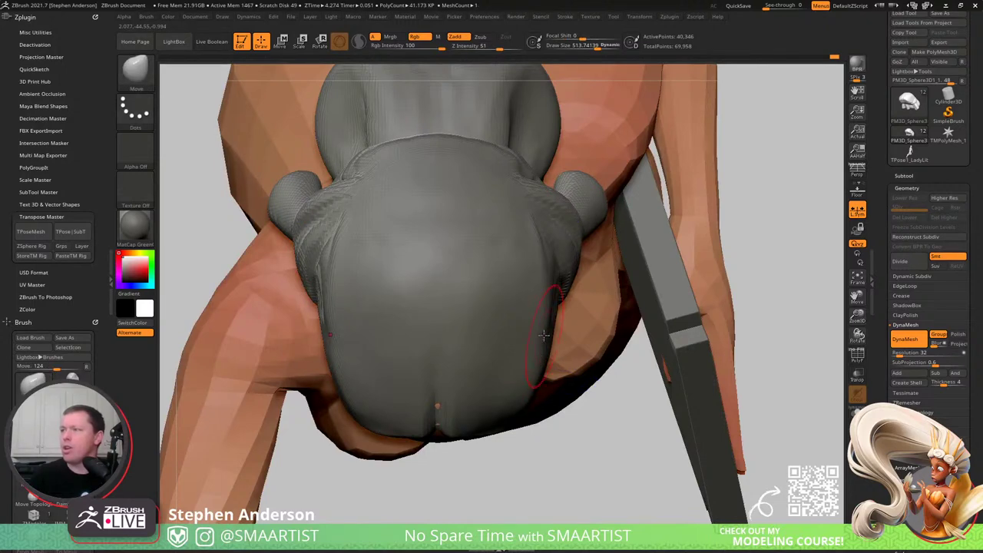
- Sharpen the center parting at the front hairline with DamStandard, reducing the draw size to about 243
mouse_move(541, 271)
right_mouse_down()
mouse_move(527, 343)
mouse_move(407, 424)
mouse_move(417, 394)
right_mouse_up()
key("b")
key("d")
key("s")
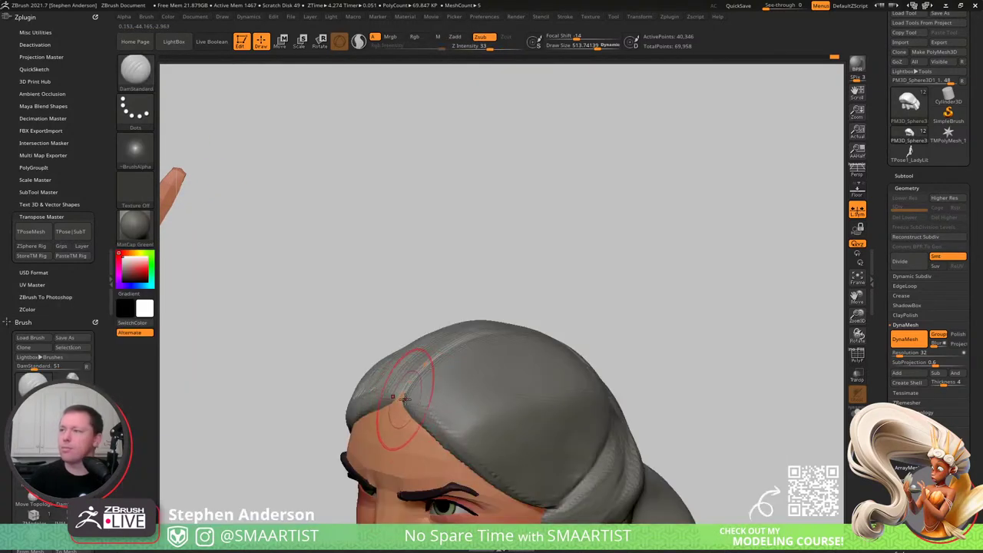
left_click_drag(390, 407, 390, 407)
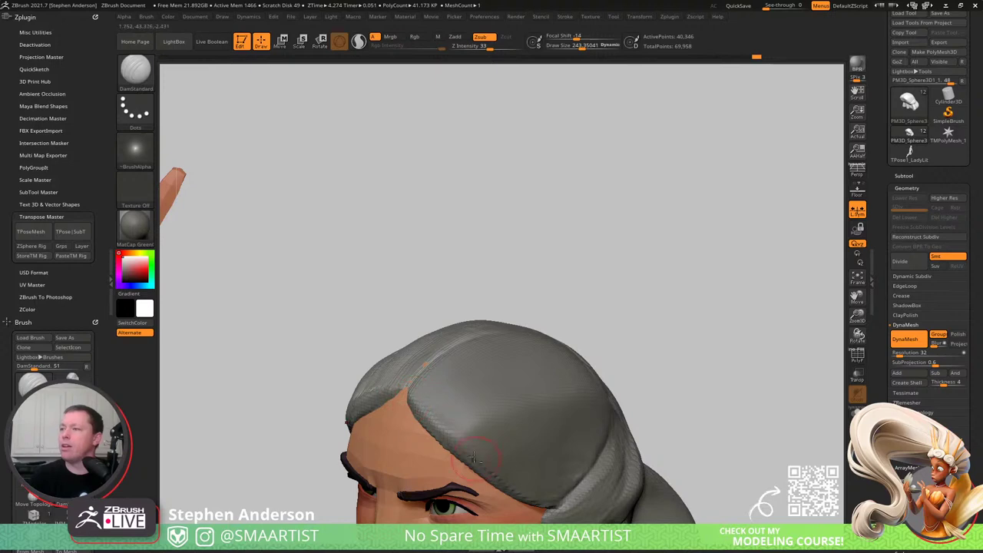
- Mask the whole hair mesh except the bun at the back of the head
mouse_move(464, 449)
right_mouse_down("ctrl")
mouse_move(465, 384)
mouse_move(496, 383)
mouse_move(470, 380)
right_mouse_up("ctrl")
right_click_drag(470, 380, 471, 416, "ctrl")
mouse_move(472, 417)
right_mouse_down()
mouse_move(470, 449)
mouse_move(459, 442)
right_mouse_up()
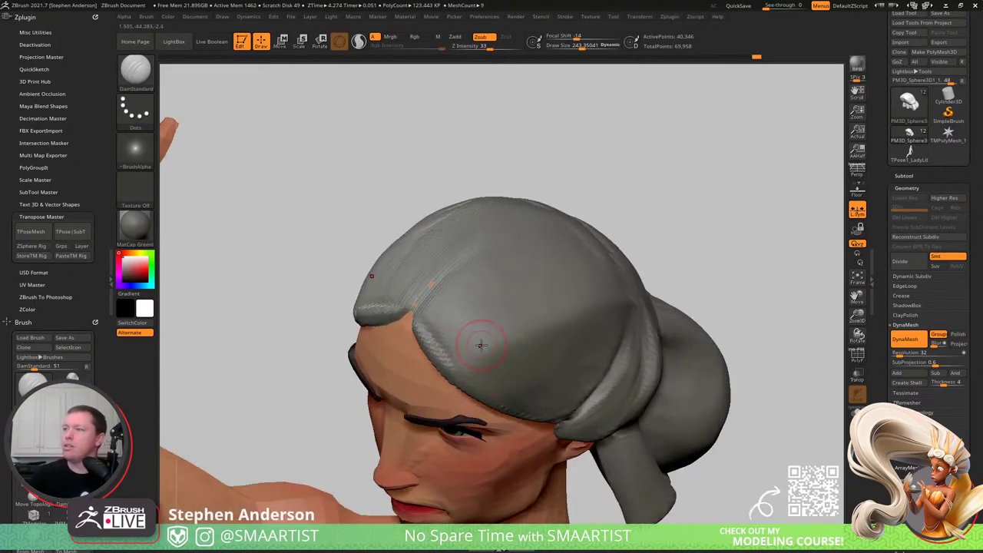
right_click_drag(522, 351, 500, 393)
right_click_drag(477, 378, 457, 323)
key("w")
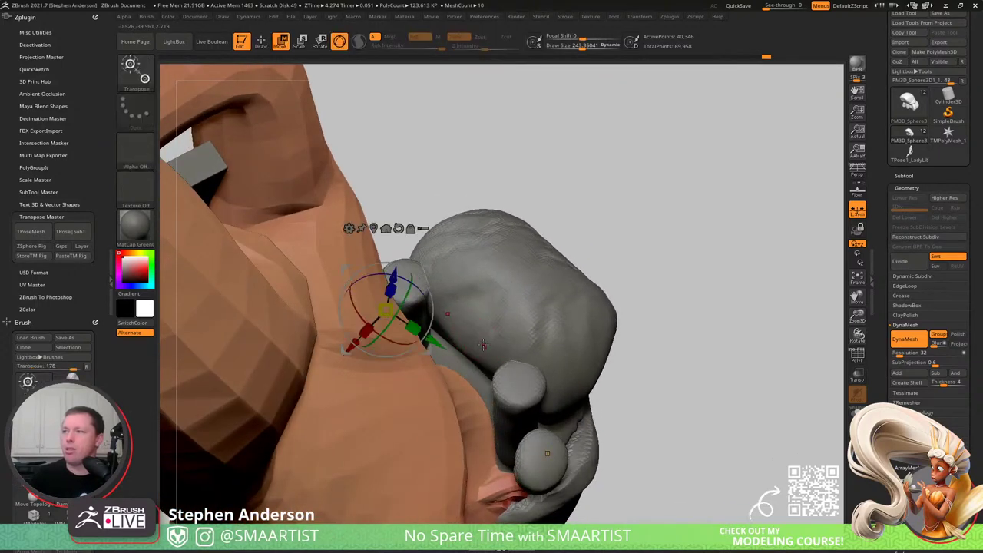
left_click(474, 337, "ctrl")
key("q")
right_click_drag(463, 358, 465, 347)
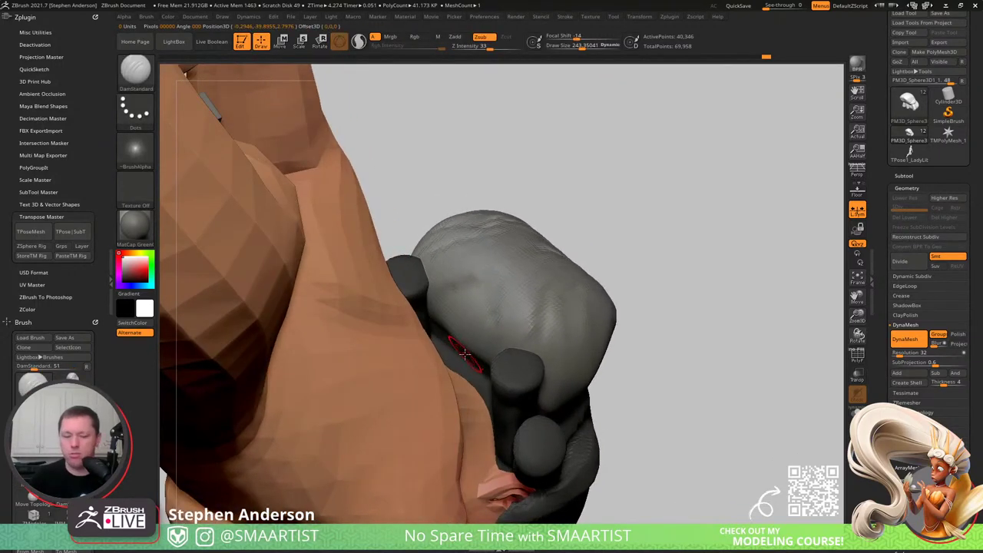
- Reshape the bun's underside toward the neck with the Move brush at draw size about 724, refining it at about 432
key("b")
key("m")
key("v")
key("s")
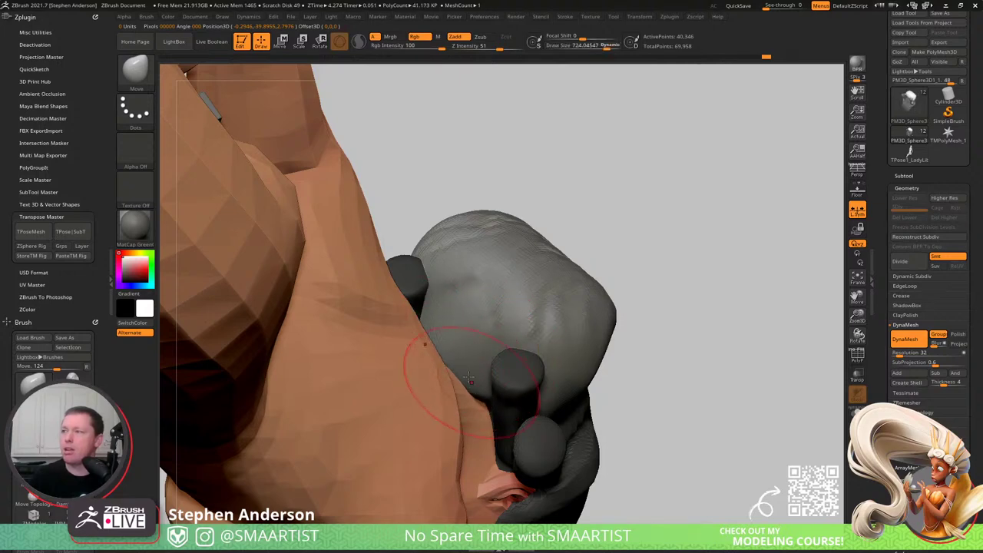
right_click_drag(468, 326, 538, 319)
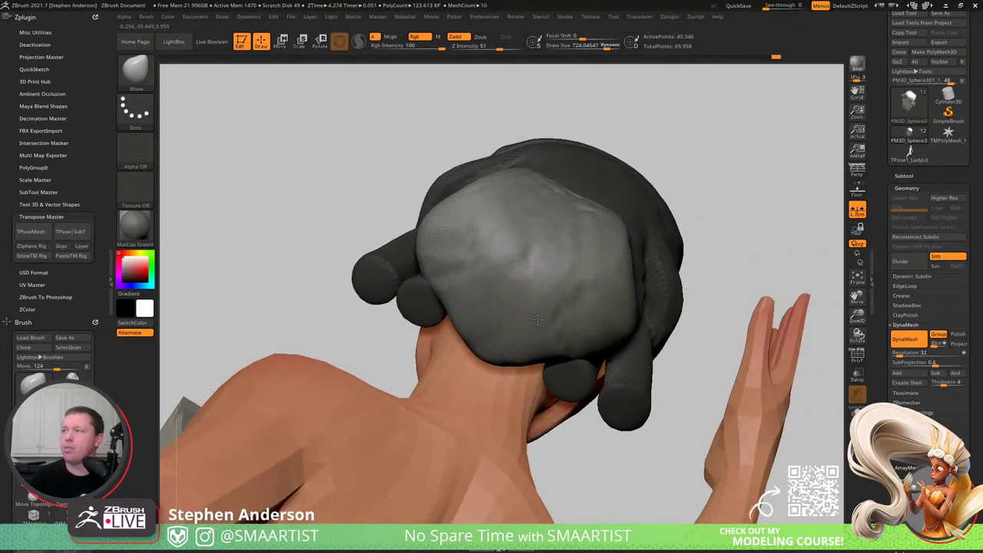
mouse_move(455, 264)
right_mouse_down()
mouse_move(499, 275)
mouse_move(494, 308)
mouse_move(459, 274)
mouse_move(480, 300)
mouse_move(519, 313)
right_mouse_up()
key("s")
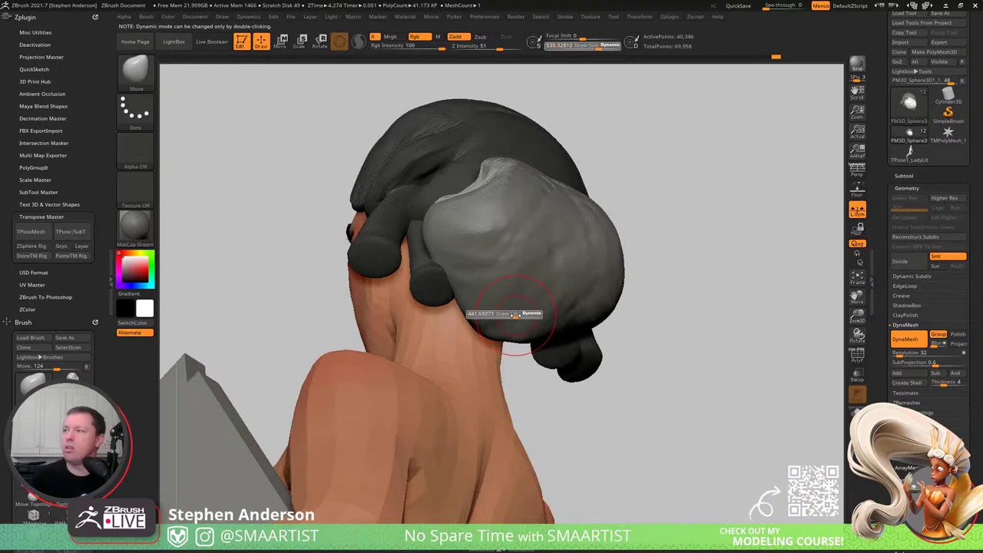
left_click_drag(515, 315, 492, 328)
right_click_drag(499, 323, 541, 260)
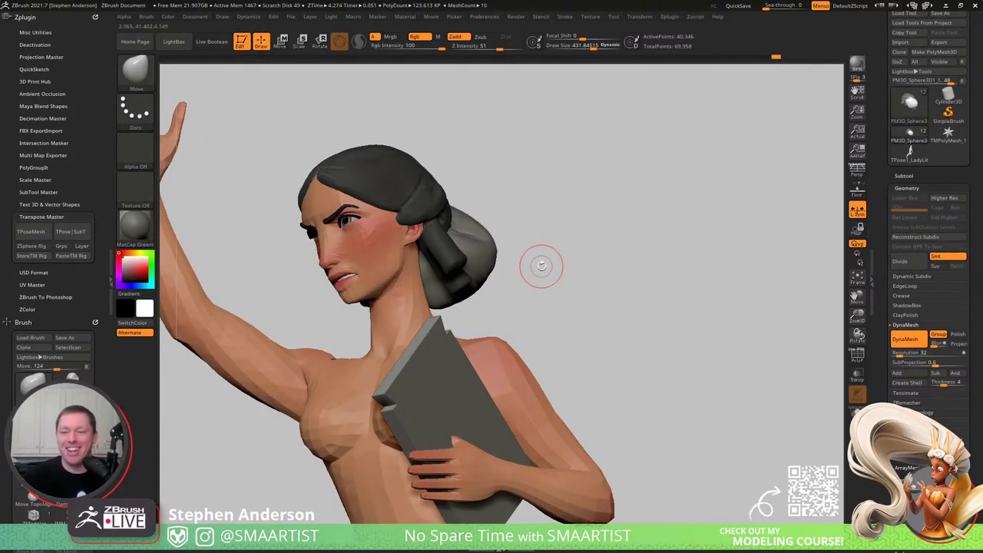
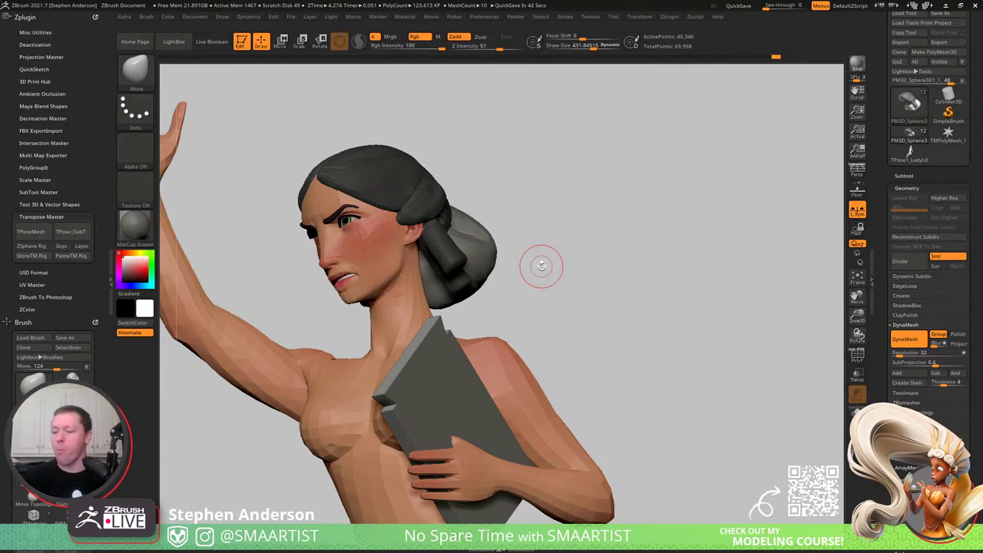
- Clear the mask from the hair mesh
left_click_drag(503, 240, 544, 248)
mouse_move(546, 248)
right_mouse_down("ctrl")
mouse_move(513, 251)
mouse_move(547, 255)
mouse_move(567, 229)
mouse_move(522, 222)
mouse_move(553, 253)
right_mouse_up("ctrl")
left_click_drag(640, 205, 654, 238, "ctrl")
mouse_move(649, 269)
right_mouse_down()
mouse_move(635, 303)
mouse_move(643, 369)
mouse_move(630, 368)
right_mouse_up()
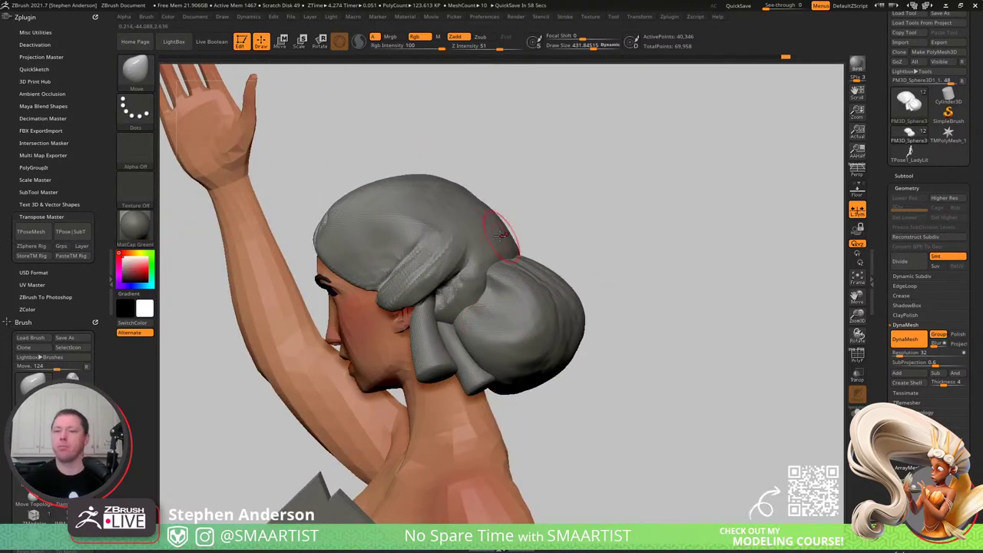
- Examine the hairstyle's proportions against the full figure from several angles
right_click_drag(432, 236, 481, 207)
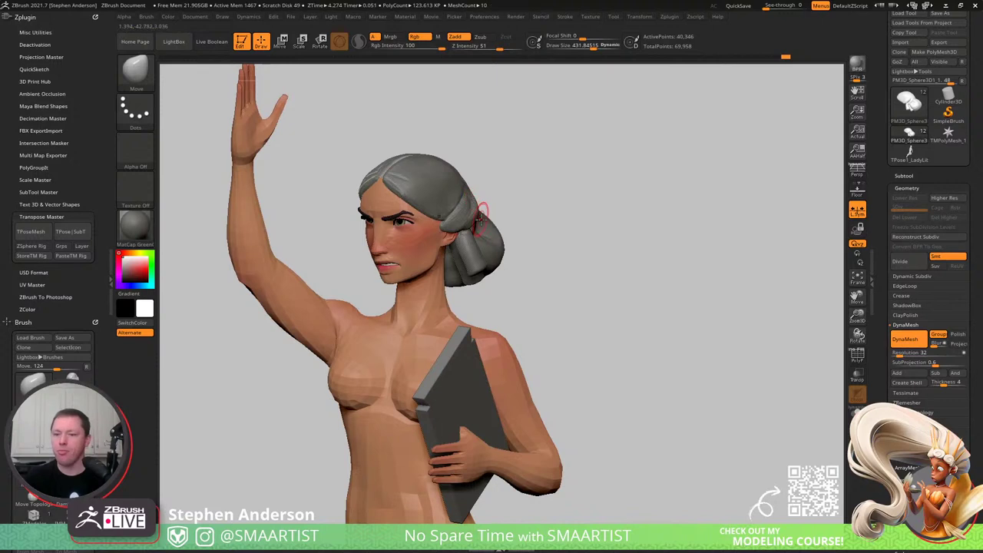
right_click_drag(497, 260, 525, 224, "ctrl")
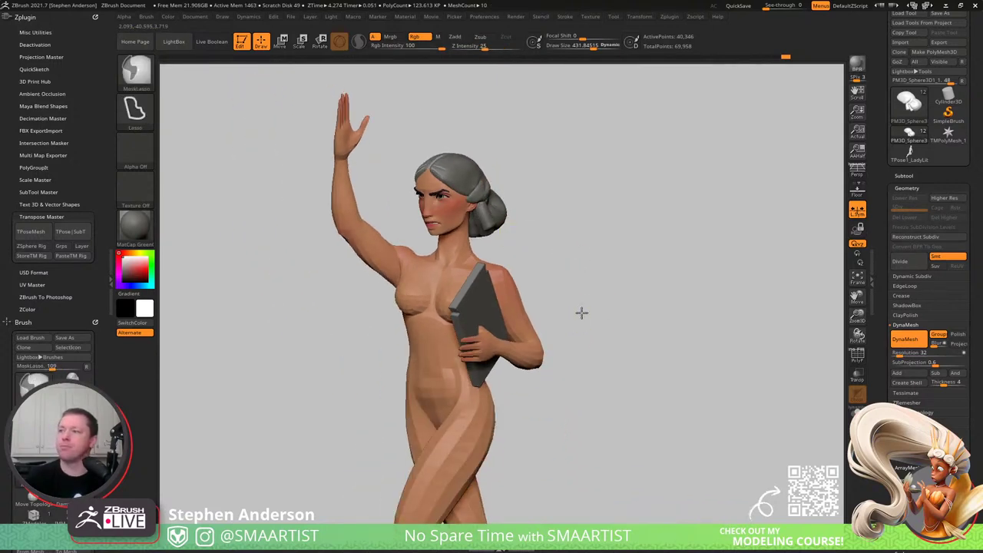
right_click_drag(582, 314, 536, 285, "ctrl")
left_click_drag(536, 285, 573, 268)
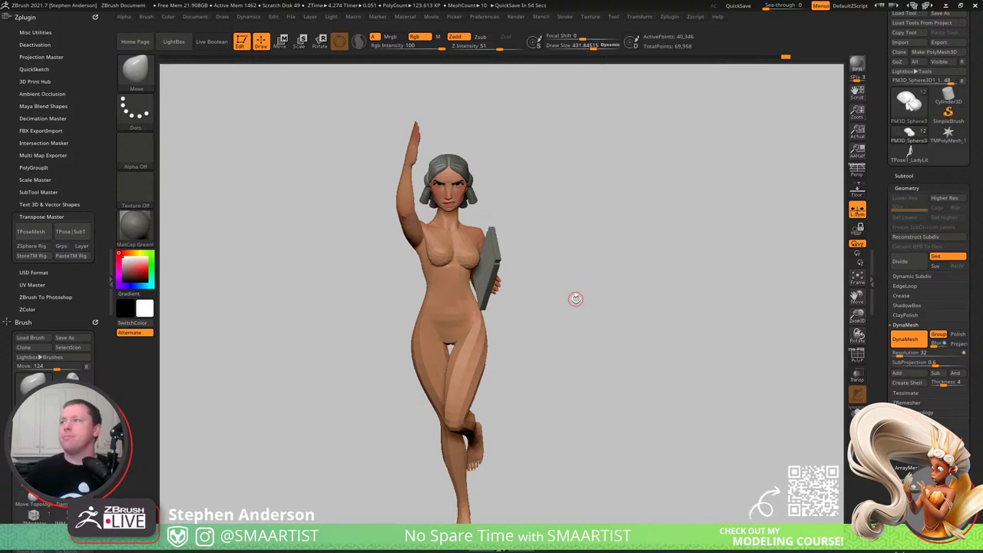
mouse_move(466, 230)
right_mouse_down()
mouse_move(439, 229)
mouse_move(500, 226)
mouse_move(453, 231)
mouse_move(455, 322)
mouse_move(406, 311)
mouse_move(435, 299)
right_mouse_up()
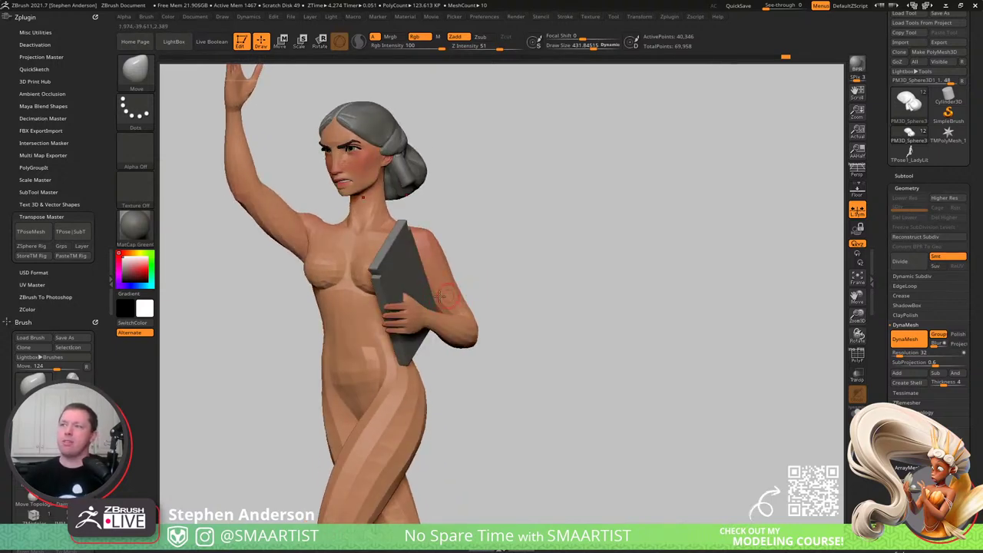
right_click_drag(439, 296, 393, 291)
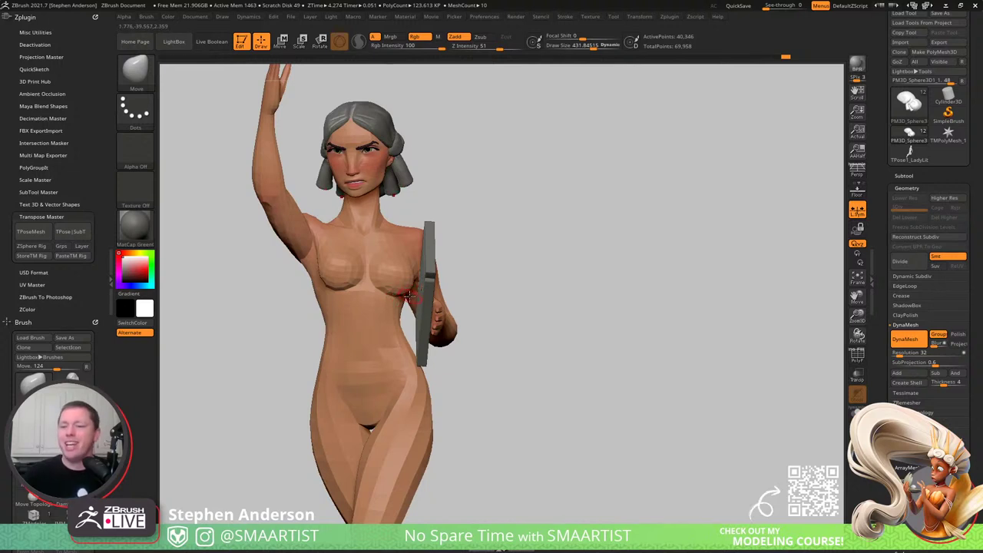
- Duplicate the Body subtool at subdivision level 2 and move the copy to the end of the subtool list
right_click_drag(406, 274, 408, 336, "alt")
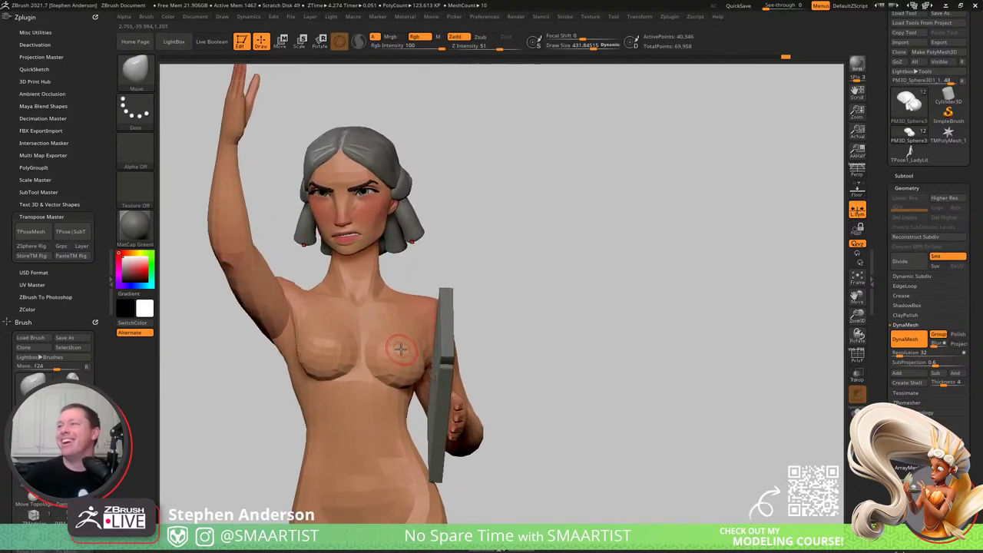
left_click(395, 345, "alt")
key("d")
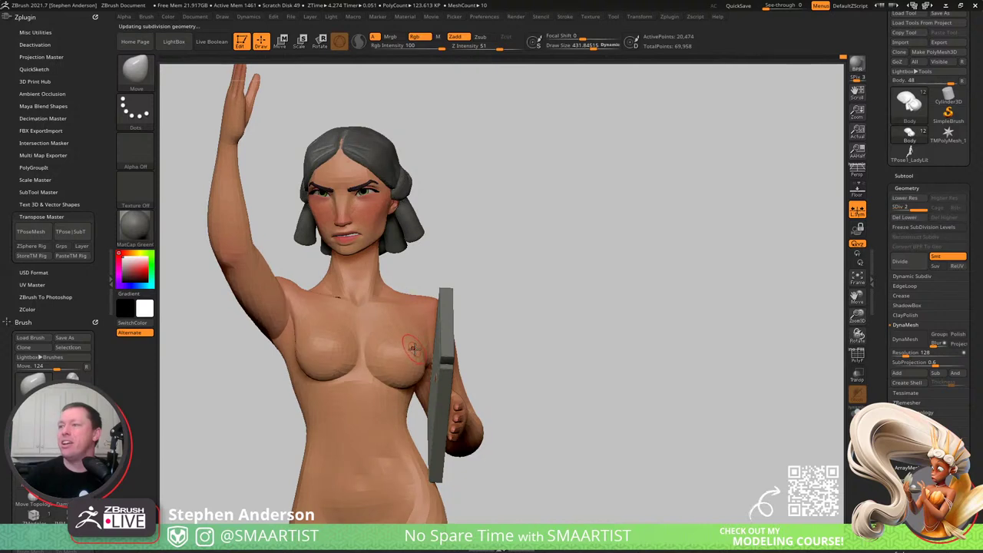
mouse_move(415, 349)
right_mouse_down()
mouse_move(379, 311)
mouse_move(353, 305)
right_mouse_up()
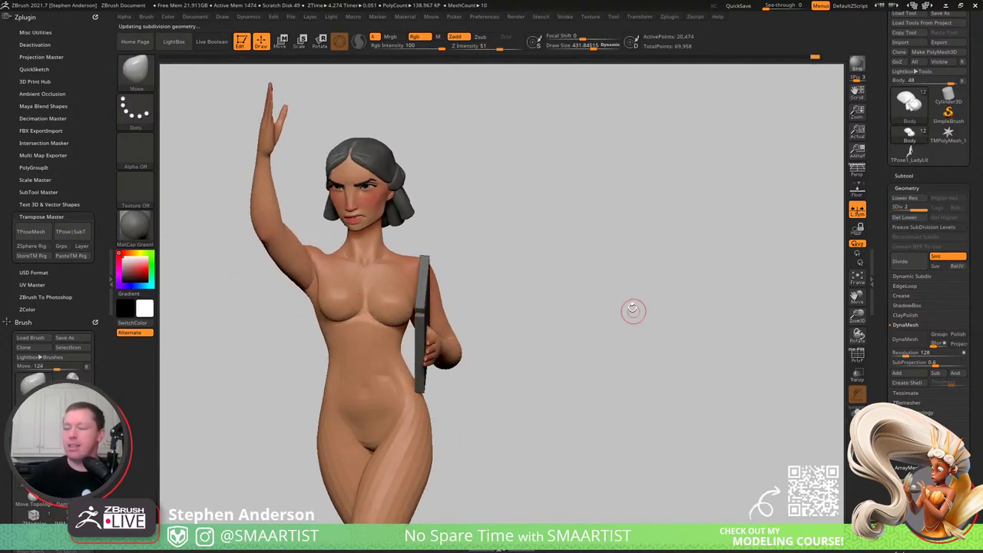
left_click(905, 175)
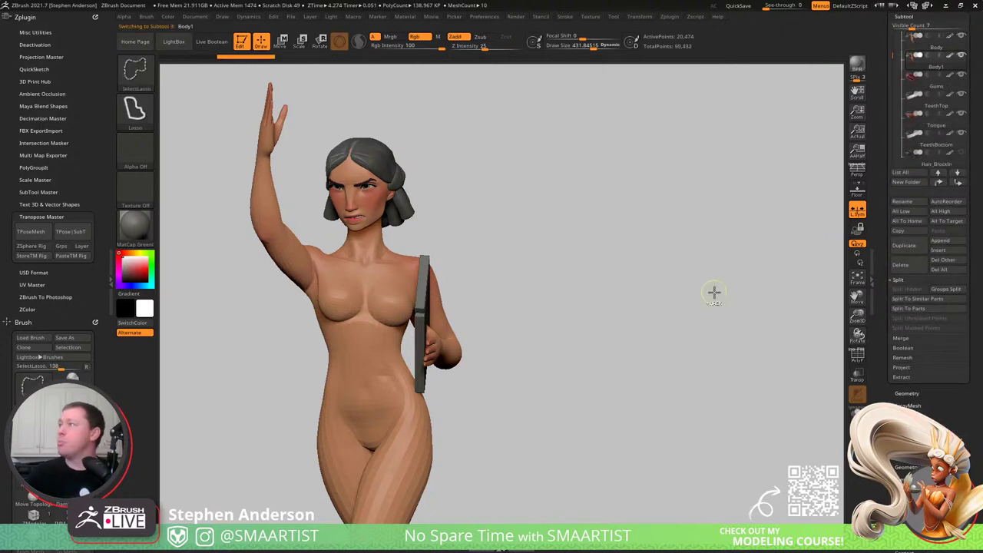
left_click(958, 183, "shift")
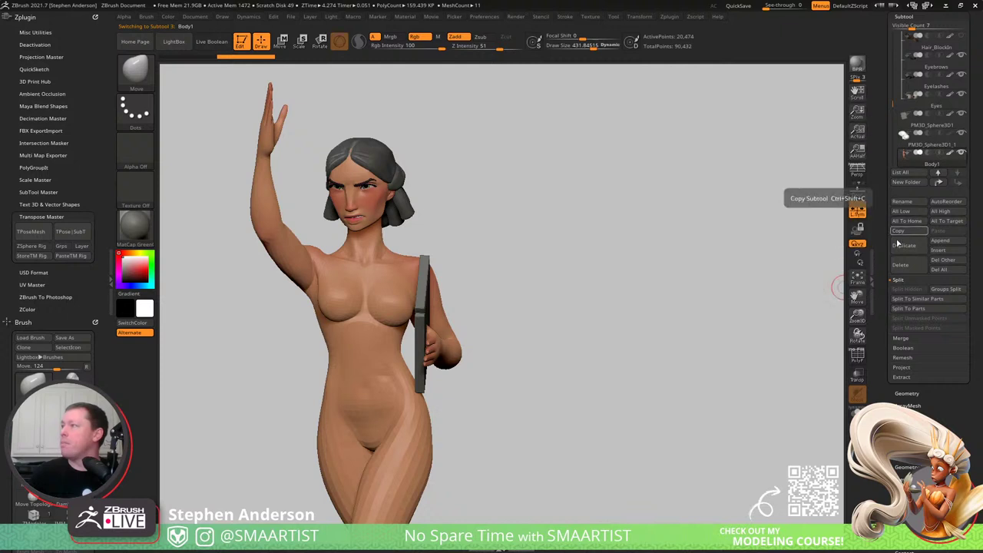
- Delete the lower subdivision levels of the body copy and reduce the draw size to about 266
left_click(914, 393)
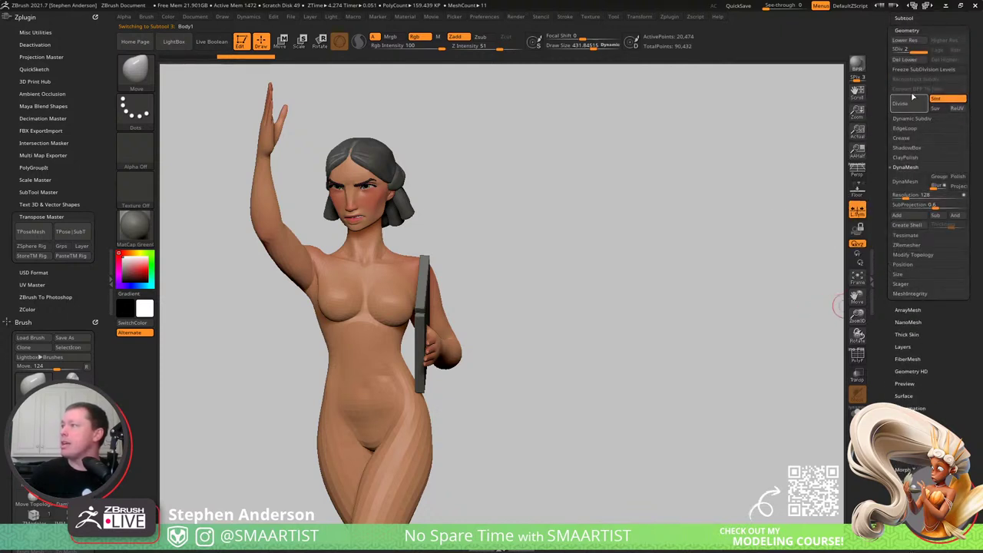
left_click(909, 62)
mouse_move(464, 325)
right_mouse_down()
mouse_move(392, 326)
mouse_move(457, 326)
mouse_move(415, 344)
right_mouse_up()
key("s")
left_click_drag(387, 271, 376, 271)
right_click_drag(361, 279, 371, 344, "alt")
right_click_drag(353, 309, 328, 315)
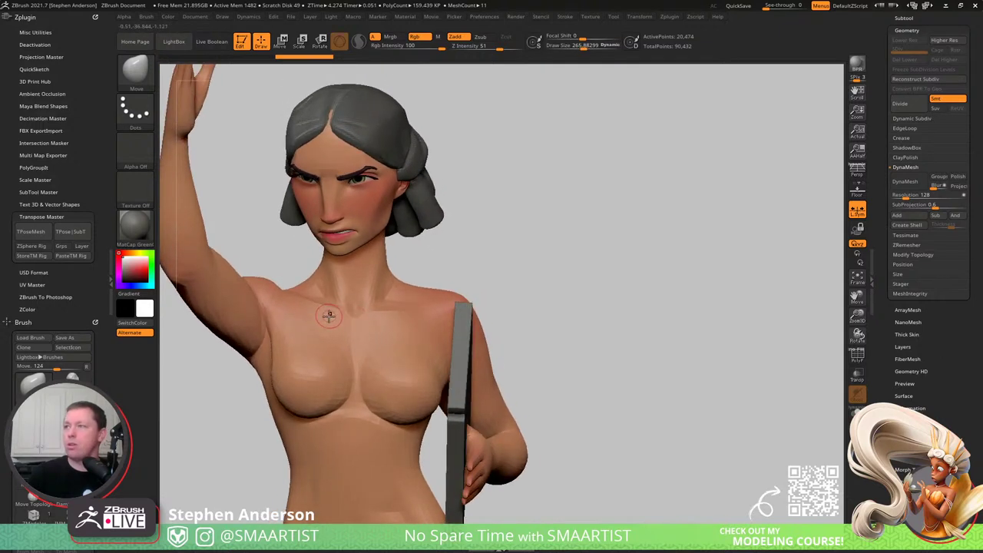
- Set the masking brush to MaskPen, and divide the body copy to subdivision level 3, deleting its lower levels
key("ctrl")
left_click_drag(413, 318, 412, 318, "ctrl")
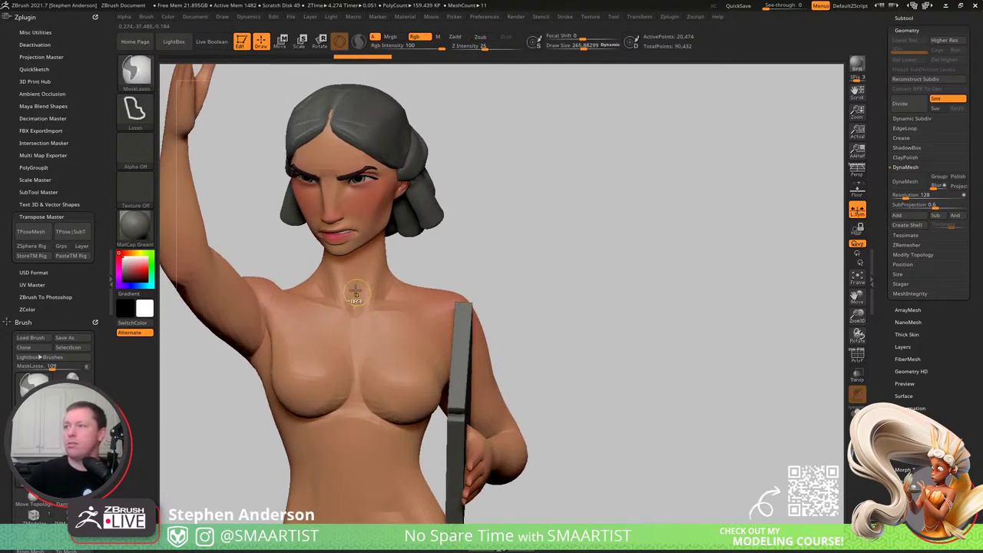
left_click(134, 71)
left_click(229, 84)
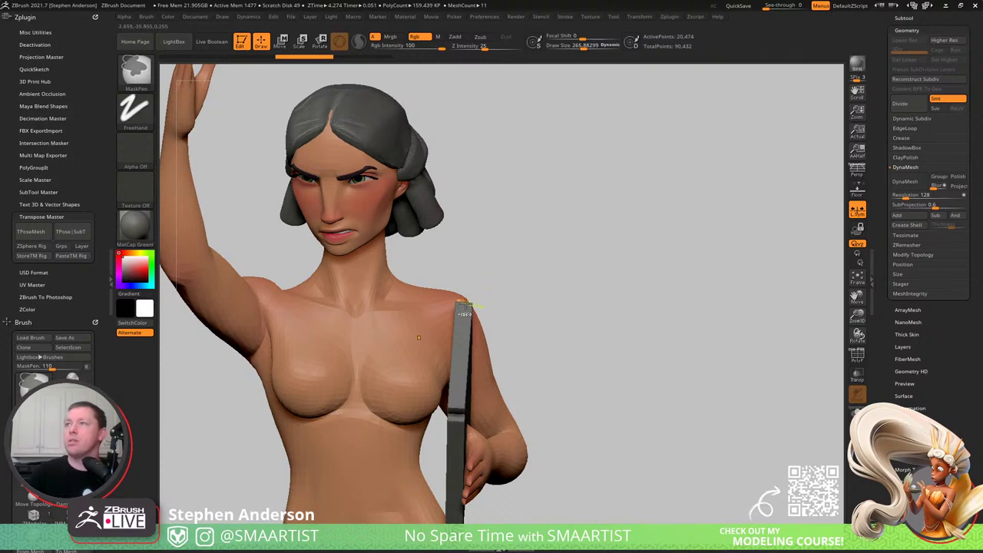
key("d")
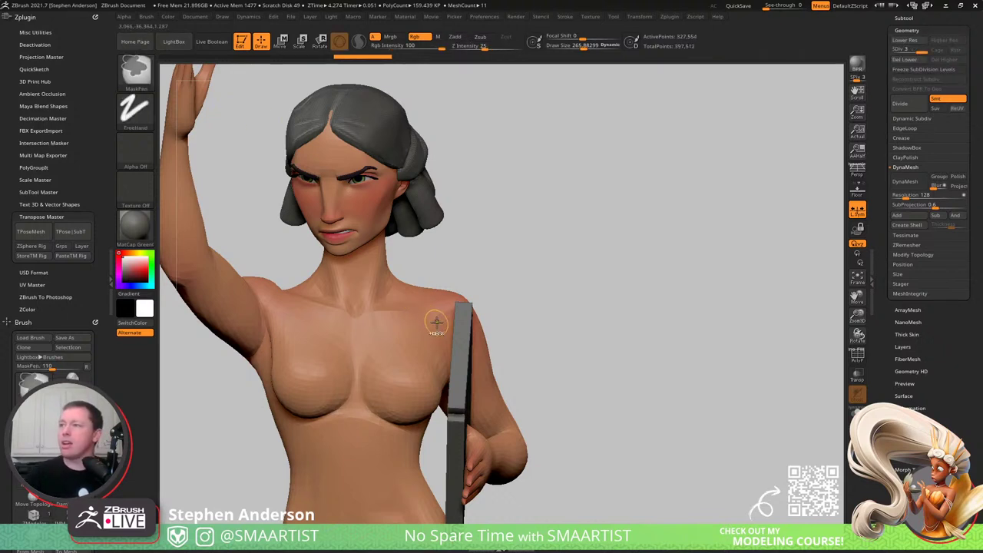
left_click(910, 60)
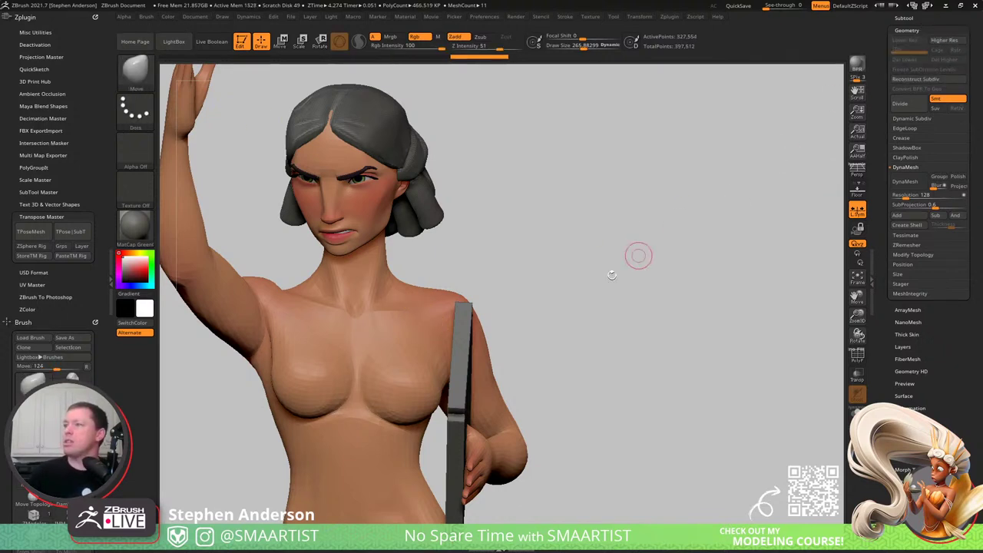
- Isolate the body copy and paint a mask band across the upper chest and down the raised-arm side of the breast
mouse_move(487, 319)
right_mouse_down("ctrl")
mouse_move(371, 308)
mouse_move(362, 327)
mouse_move(294, 329)
right_mouse_up("ctrl")
mouse_move(284, 311)
left_mouse_down("ctrl")
mouse_move(422, 329)
mouse_move(465, 304)
mouse_move(315, 345)
mouse_move(259, 307)
left_mouse_up("ctrl")
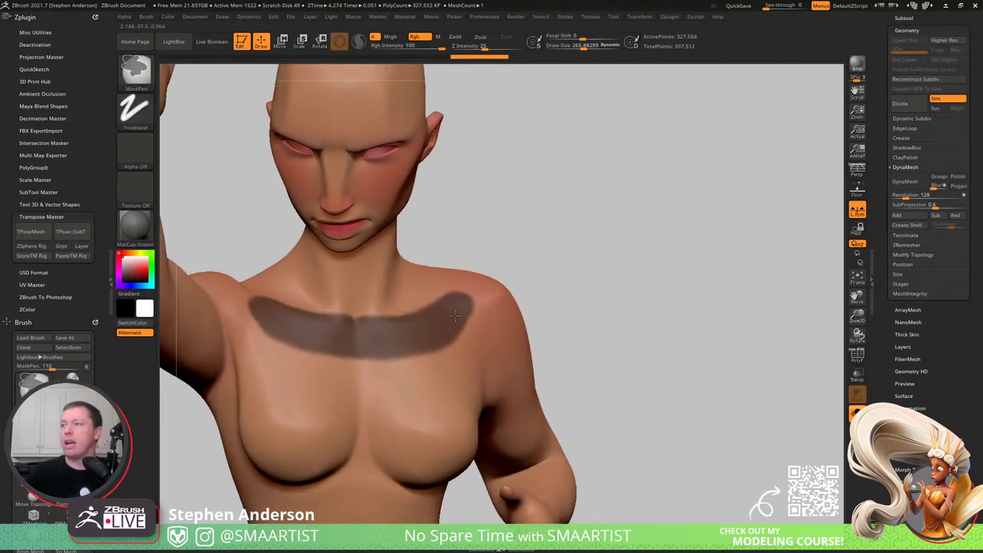
mouse_move(341, 387)
right_mouse_down()
mouse_move(366, 382)
mouse_move(359, 332)
mouse_move(384, 329)
mouse_move(209, 369)
mouse_move(214, 347)
mouse_move(265, 323)
right_mouse_up()
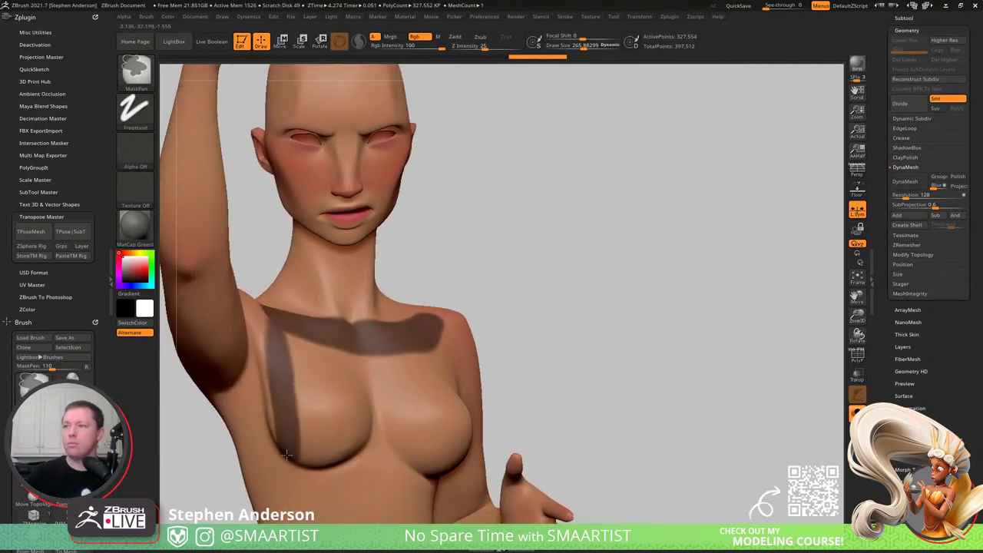
mouse_move(285, 383)
left_mouse_down("ctrl")
mouse_move(309, 383)
mouse_move(322, 363)
left_mouse_up("ctrl")
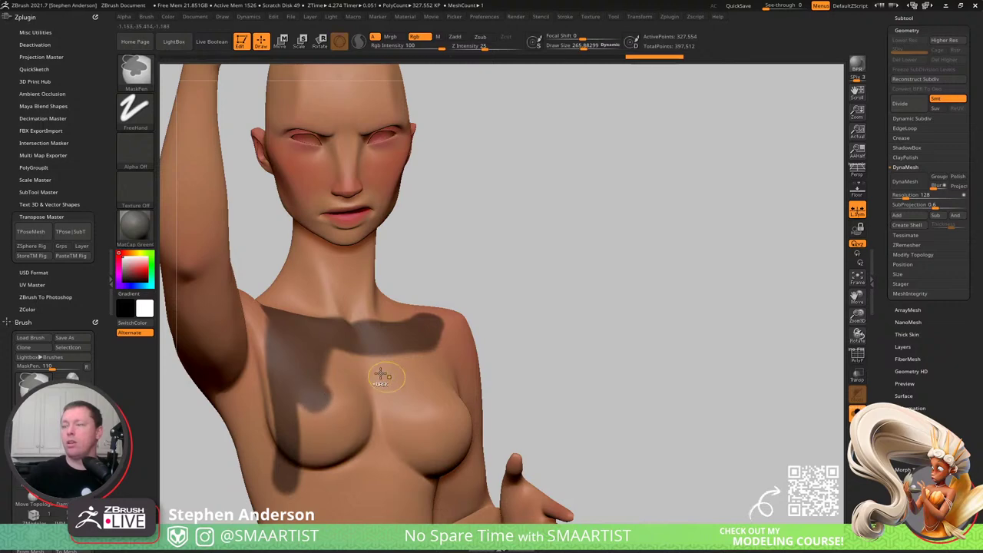
mouse_move(382, 377)
right_mouse_down("ctrl")
mouse_move(390, 360)
mouse_move(345, 373)
mouse_move(346, 419)
right_mouse_up("ctrl")
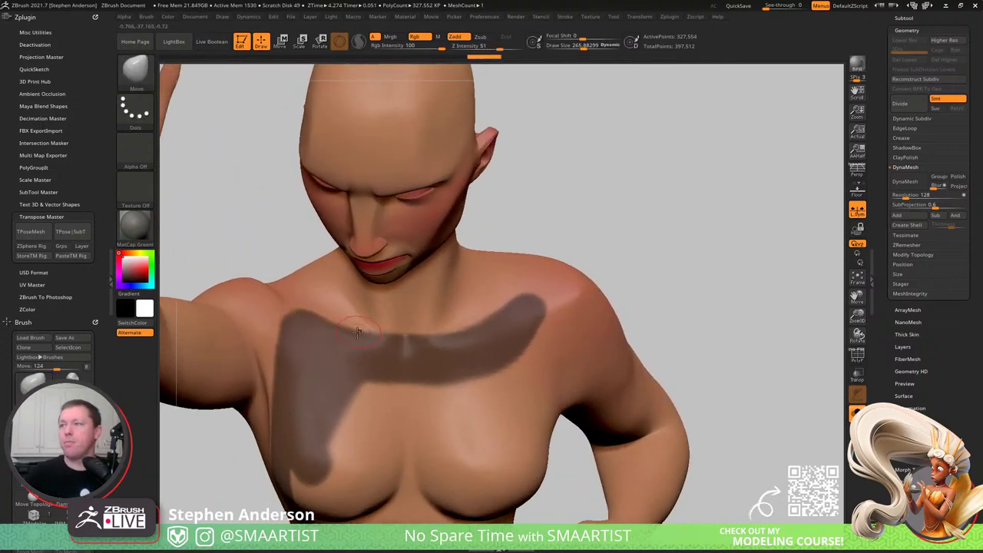
- Extend the mask down the other side of the chest and fill between the bands at draw size about 493
right_click_drag(361, 372, 303, 370)
left_click_drag(523, 325, 543, 429, "ctrl")
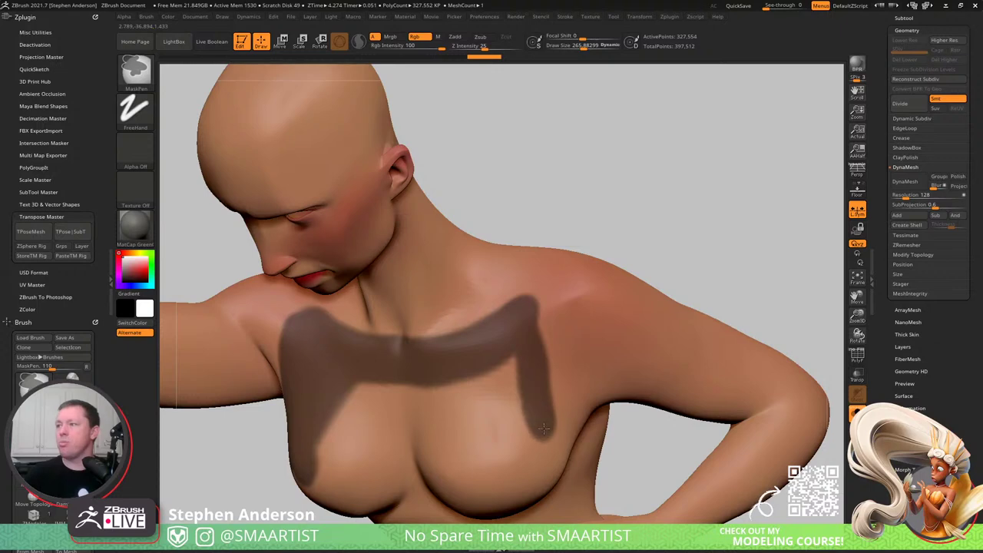
right_click_drag(547, 455, 471, 281)
key("s")
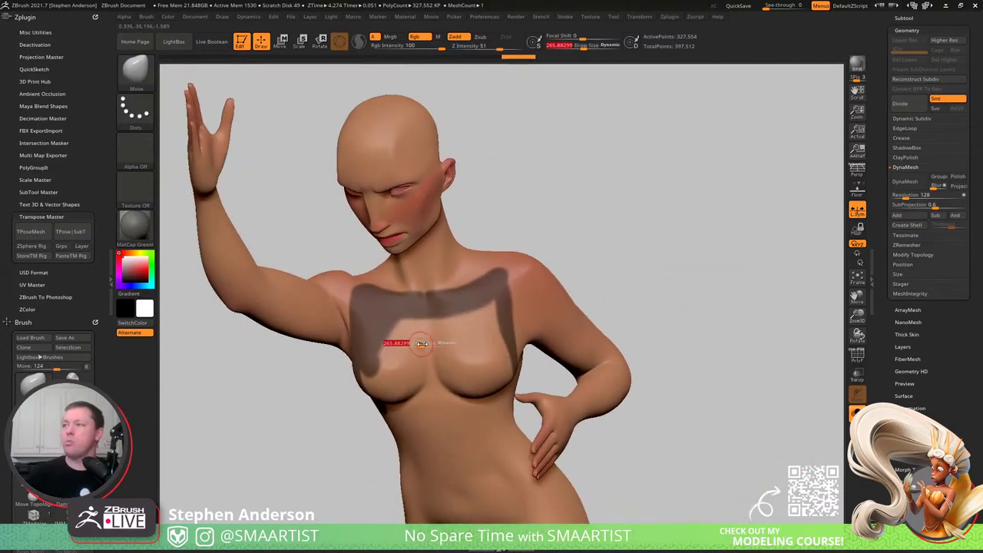
mouse_move(422, 342)
left_mouse_down()
mouse_move(434, 345)
mouse_move(418, 357)
mouse_move(408, 340)
left_mouse_up()
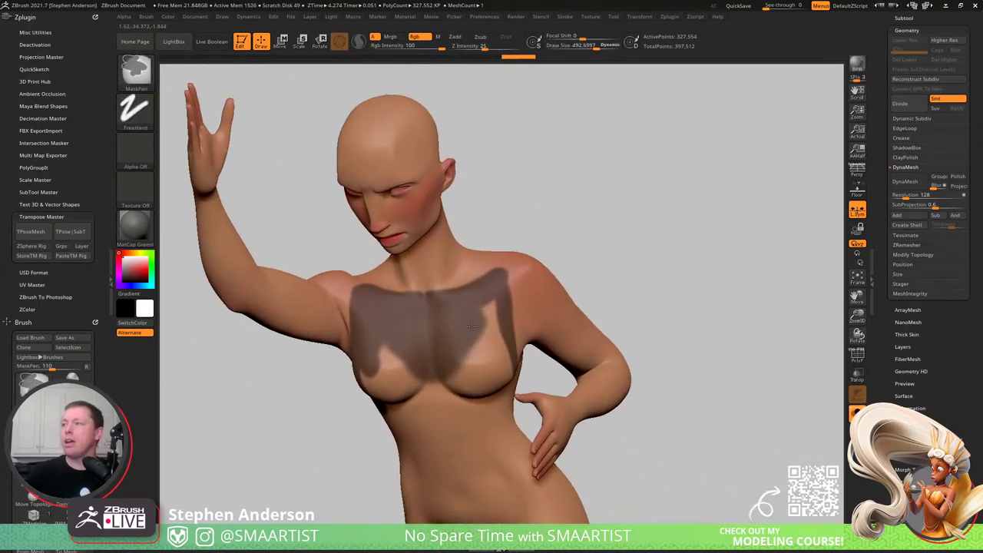
- Display the polygroups, isolate the waist-side hand's polygroups and set the selection brush to SelectRect
mouse_move(479, 356)
right_mouse_down()
mouse_move(561, 338)
mouse_move(585, 377)
mouse_move(592, 451)
mouse_move(574, 338)
mouse_move(547, 342)
mouse_move(542, 439)
right_mouse_up()
key("shift+f")
left_click(405, 368, "ctrl+shift")
key("f")
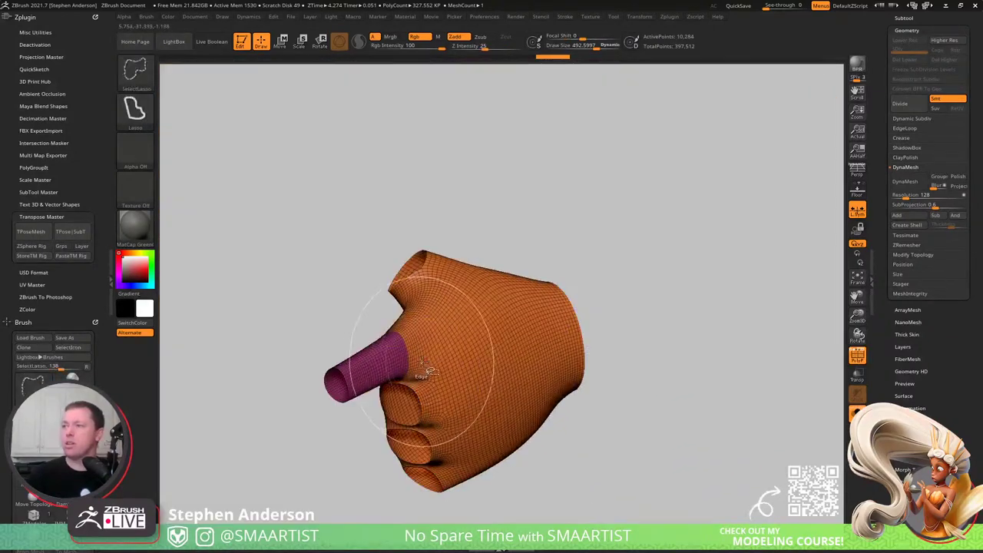
left_click(143, 79, "ctrl+shift")
left_click(227, 83)
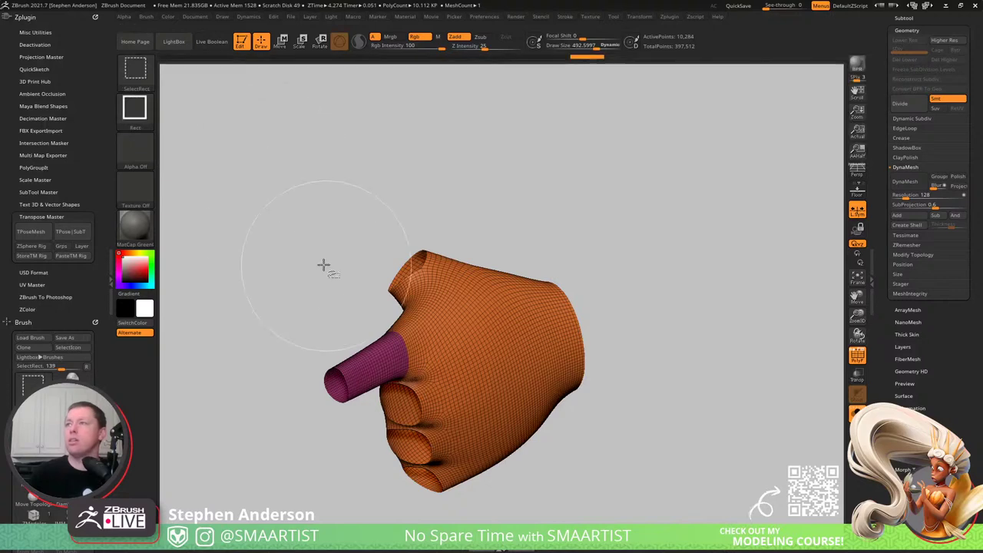
- Invert the visibility and hide the waist-side hand's remaining finger and thumb polygroups one by one
left_click(322, 264, "ctrl+shift")
left_click(389, 411, "ctrl+shift")
left_click(325, 400, "ctrl+shift")
left_click(288, 415, "ctrl+shift")
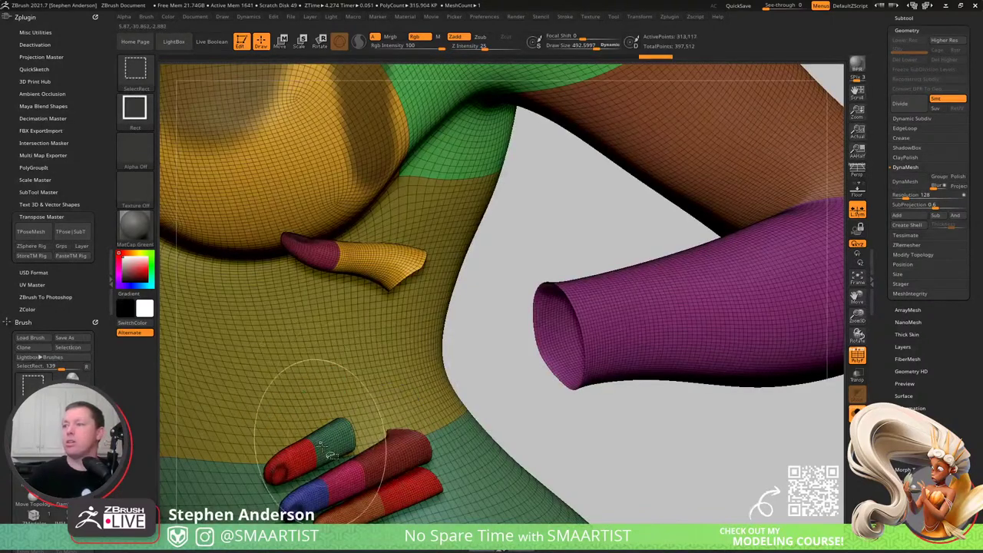
left_click(305, 461, "ctrl+shift")
left_click(328, 461, "ctrl+shift")
left_click(343, 472, "ctrl+shift")
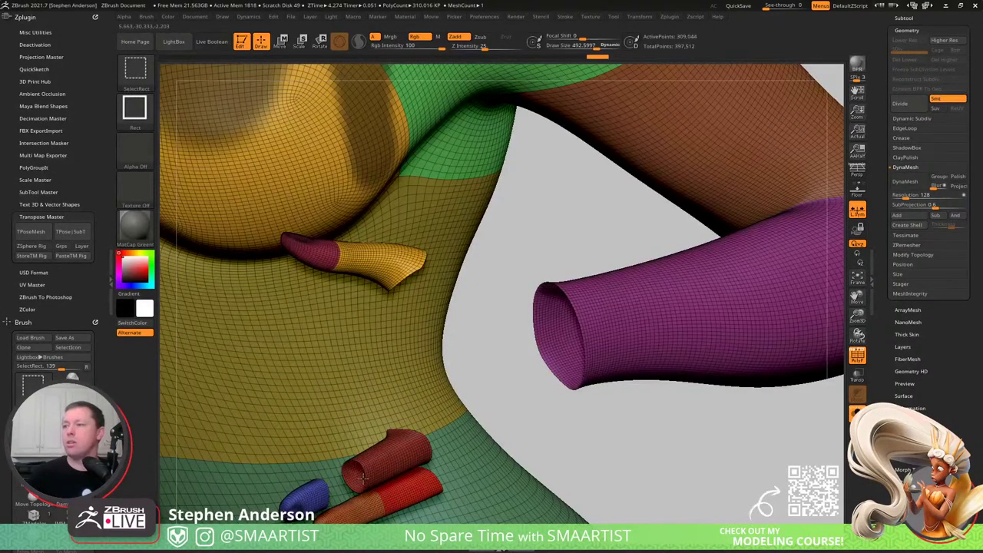
left_click(366, 464, "ctrl+shift")
left_click(317, 495, "ctrl+shift")
left_click(363, 505, "ctrl+shift")
left_click(413, 501, "ctrl+shift")
left_click(342, 510, "ctrl+shift")
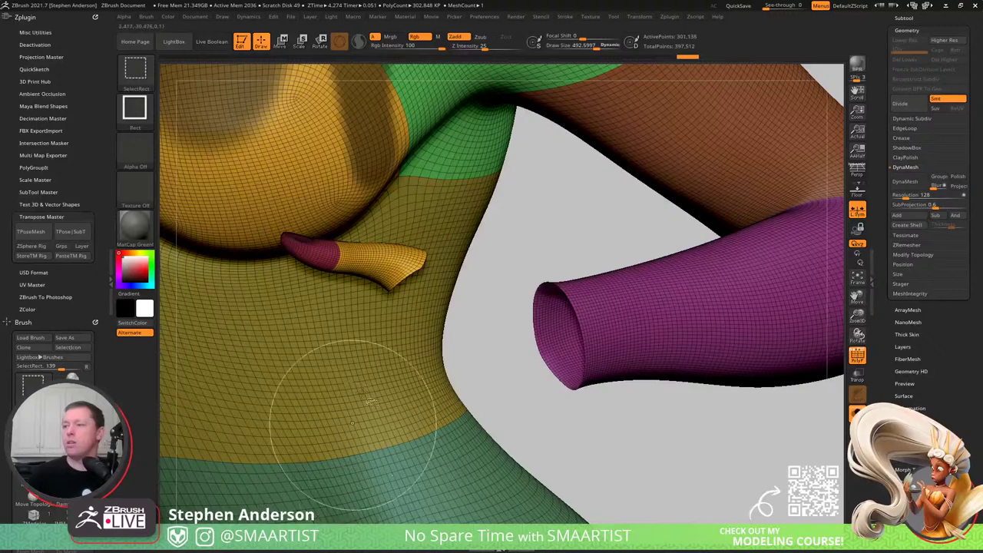
left_click(371, 260, "ctrl+shift")
left_click(314, 265, "ctrl+shift")
- Hide the waist-side forearm and the remaining arm geometry on both sides, keeping the shoulders visible
right_click_drag(376, 348, 544, 351, "ctrl")
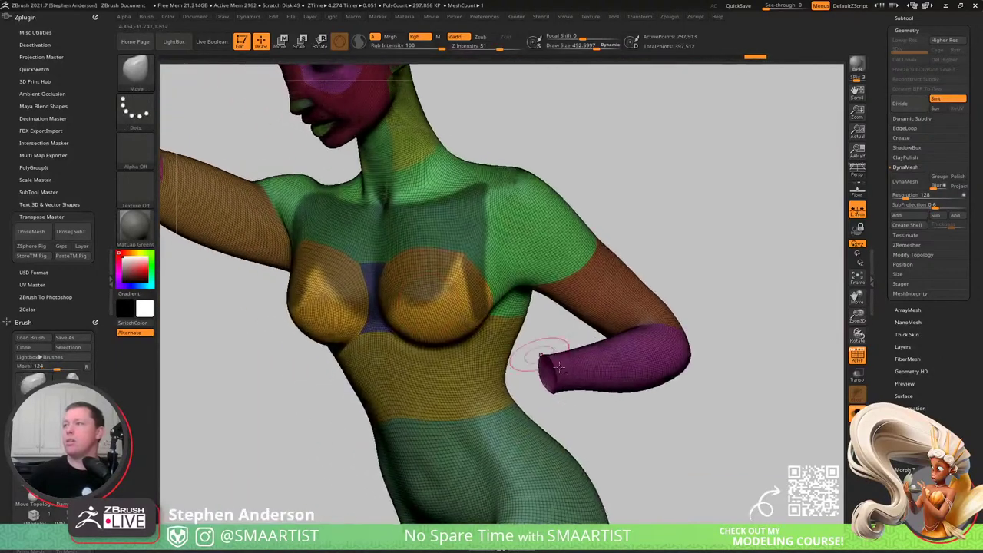
left_click(577, 370, "ctrl+shift")
right_click_drag(471, 338, 757, 468, "alt")
mouse_move(423, 224)
right_mouse_down("alt")
mouse_move(466, 260)
mouse_move(450, 233)
mouse_move(458, 267)
right_mouse_up("alt")
mouse_move(386, 167)
left_mouse_down("ctrl+alt+shift")
mouse_move(532, 371)
mouse_move(566, 440)
left_mouse_up("ctrl+alt+shift")
left_click(762, 420, "ctrl+shift")
- Hide the thigh and lower-leg polygroups of both legs
right_click_drag(741, 382, 530, 363)
mouse_move(529, 365)
left_mouse_down()
mouse_move(615, 346)
mouse_move(517, 342)
mouse_move(518, 325)
mouse_move(533, 374)
mouse_move(538, 325)
left_mouse_up()
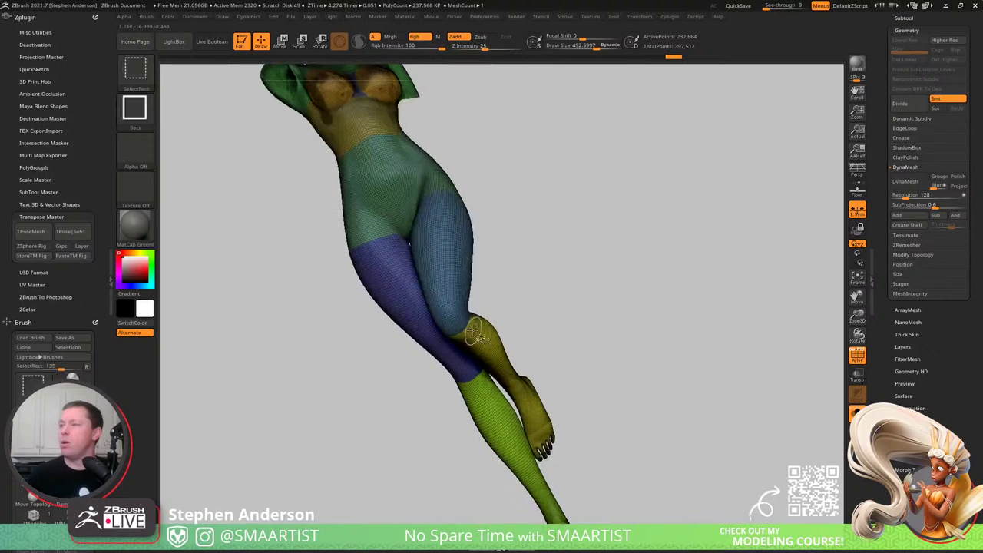
left_click(461, 318, "ctrl+shift")
left_click(465, 363, "ctrl+shift")
left_click(491, 409, "ctrl+shift")
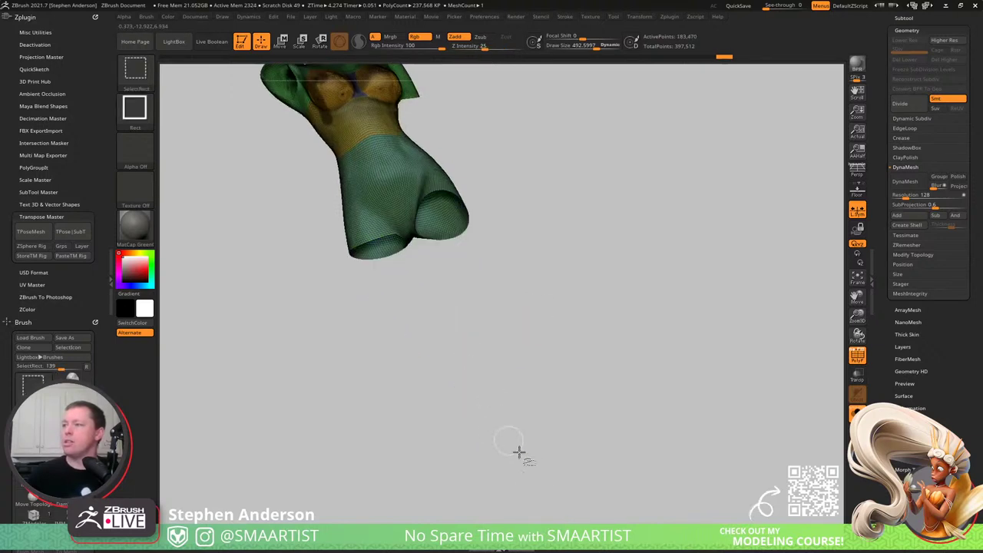
- Delete the hidden arm and leg geometry from the body copy with Del Hidden
left_click_drag(494, 143, 650, 294, "alt")
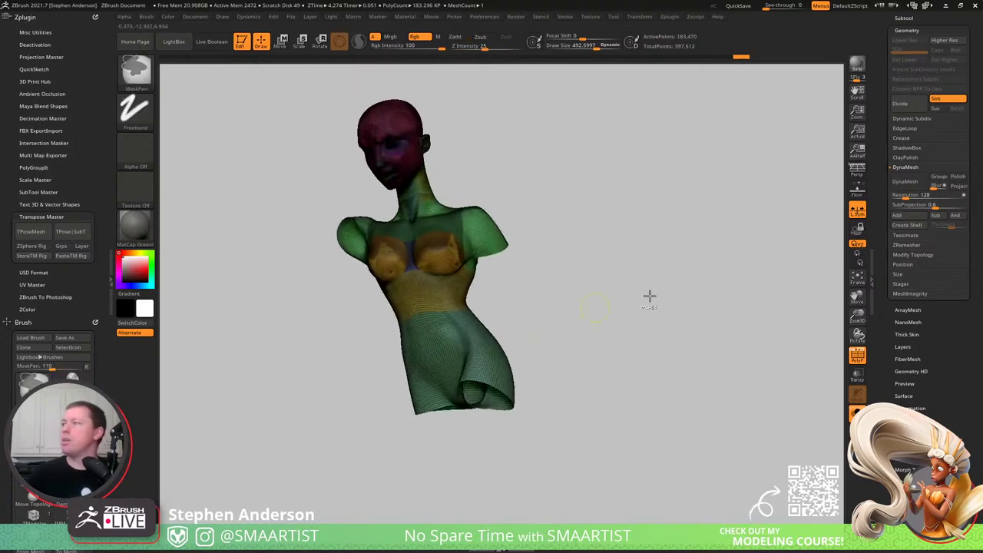
left_click(912, 254)
left_click(916, 235)
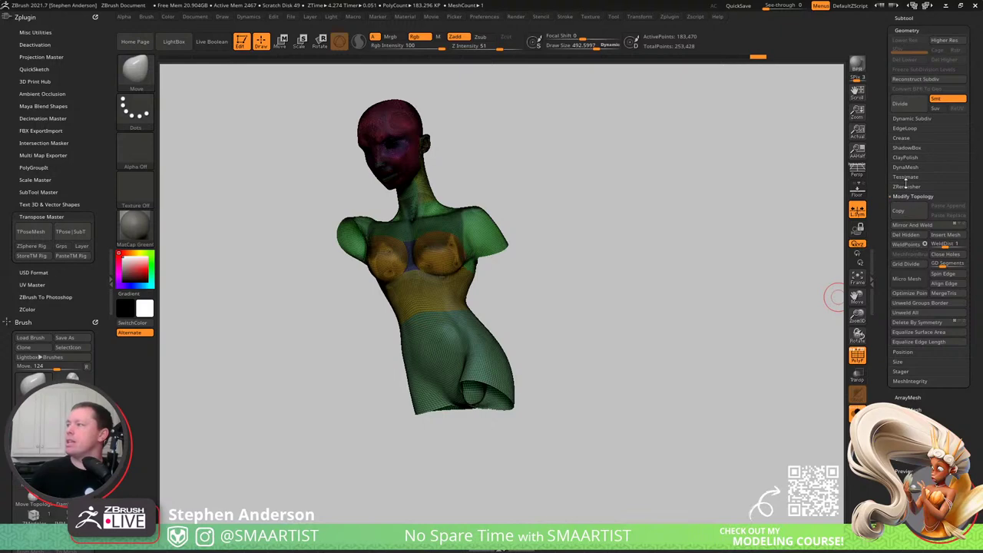
- Turn off the polygroup display and extend the chest mask over the raised-arm-side breast and below both breasts
key("shift+f")
right_click_drag(417, 235, 392, 271, "alt")
mouse_move(392, 271)
left_mouse_down()
mouse_move(477, 277)
mouse_move(411, 286)
mouse_move(368, 267)
left_mouse_up()
key("ctrl")
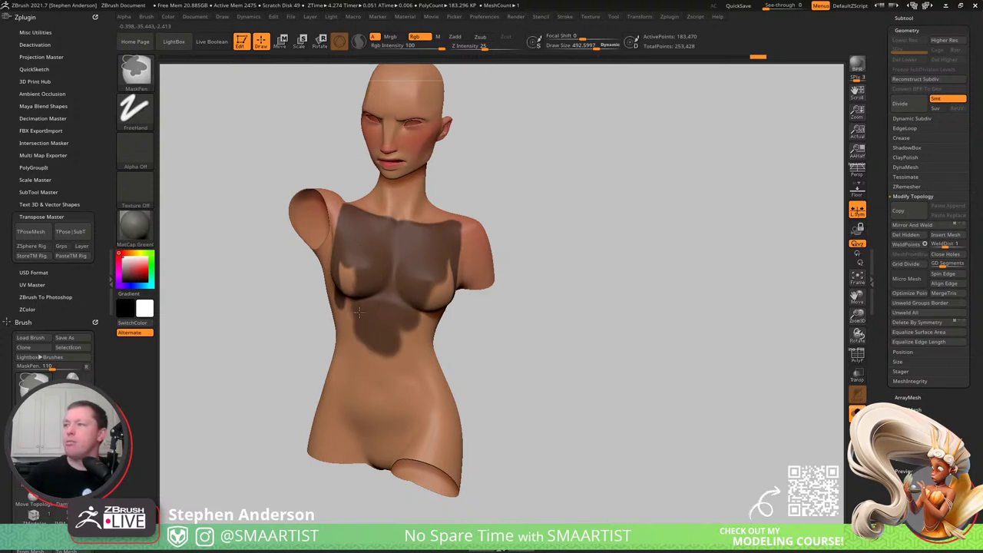
left_click_drag(368, 316, 379, 305)
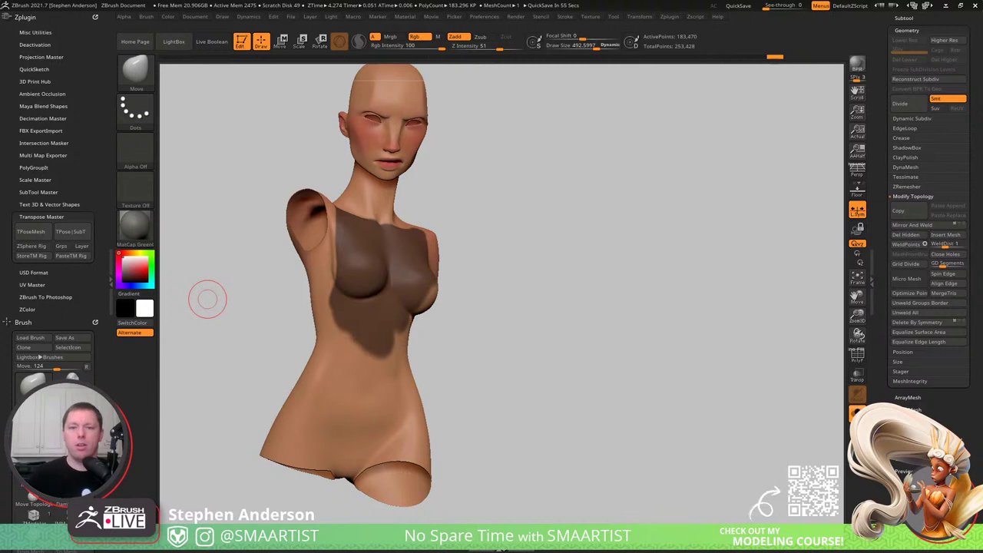
- Paint a mask across the upper back from one shoulder blade to the other and fill it in
mouse_move(208, 299)
left_mouse_down()
mouse_move(384, 288)
mouse_move(346, 307)
mouse_move(369, 303)
left_mouse_up()
left_click_drag(305, 240, 317, 279, "ctrl")
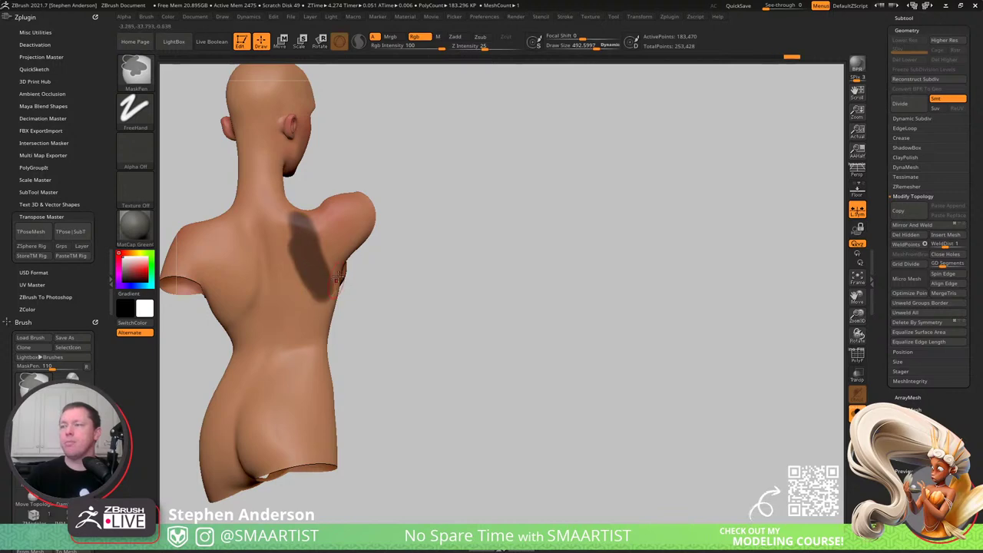
mouse_move(338, 278)
right_mouse_down()
mouse_move(281, 292)
mouse_move(249, 283)
mouse_move(360, 280)
mouse_move(413, 295)
mouse_move(427, 287)
right_mouse_up()
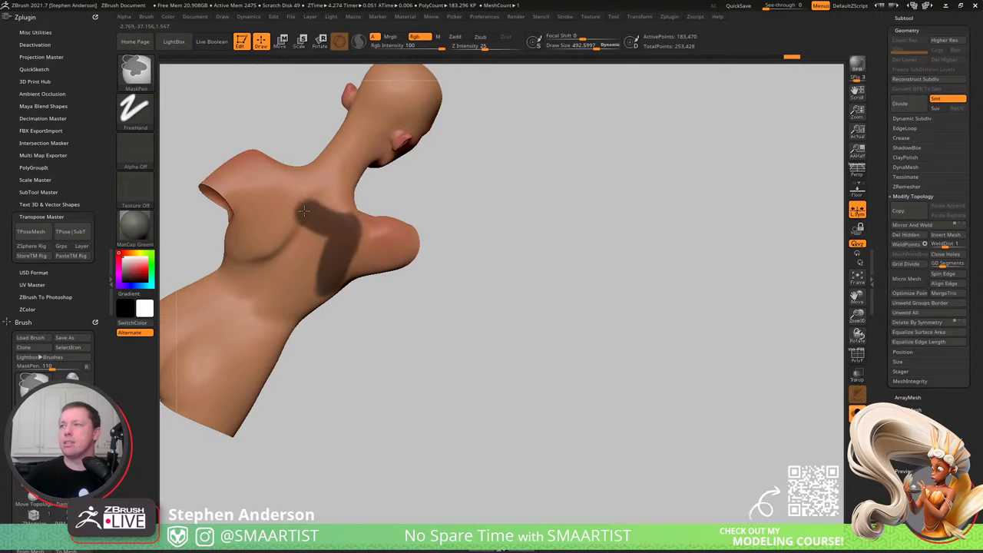
left_click_drag(265, 179, 318, 215, "ctrl")
left_click_drag(272, 192, 243, 244, "ctrl")
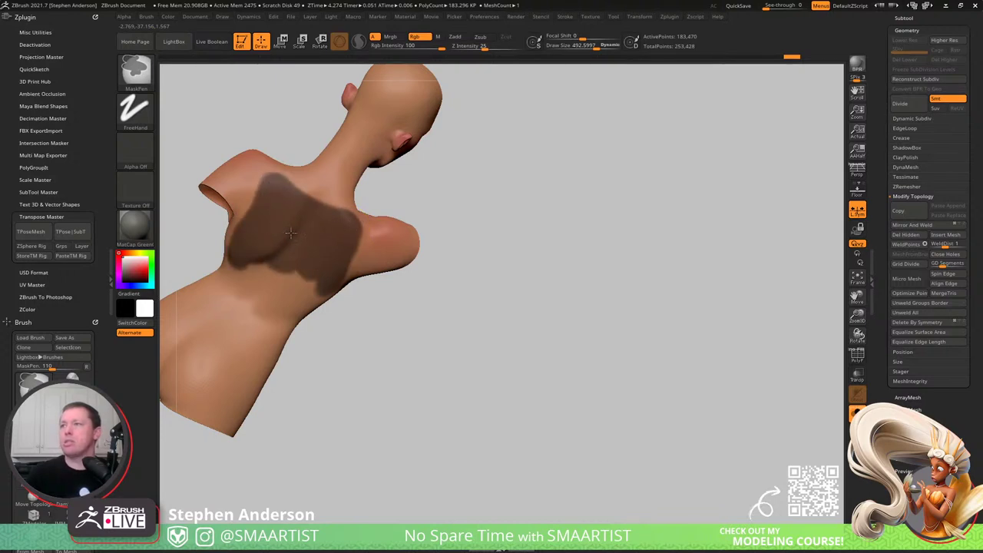
- Join the front and back masks under the raised arm and extend the mask over that shoulder
mouse_move(337, 330)
right_mouse_down()
mouse_move(285, 269)
mouse_move(356, 307)
right_mouse_up()
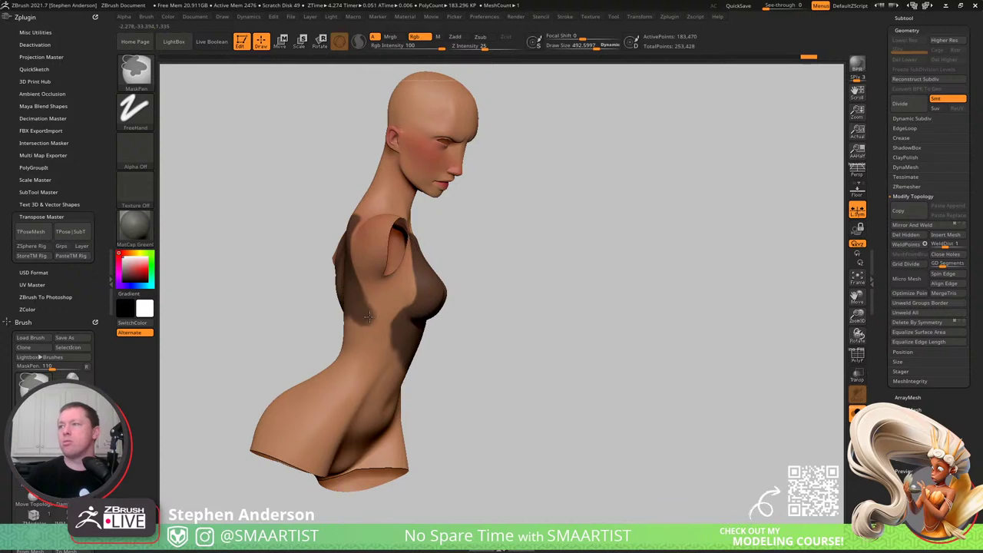
key("ctrl")
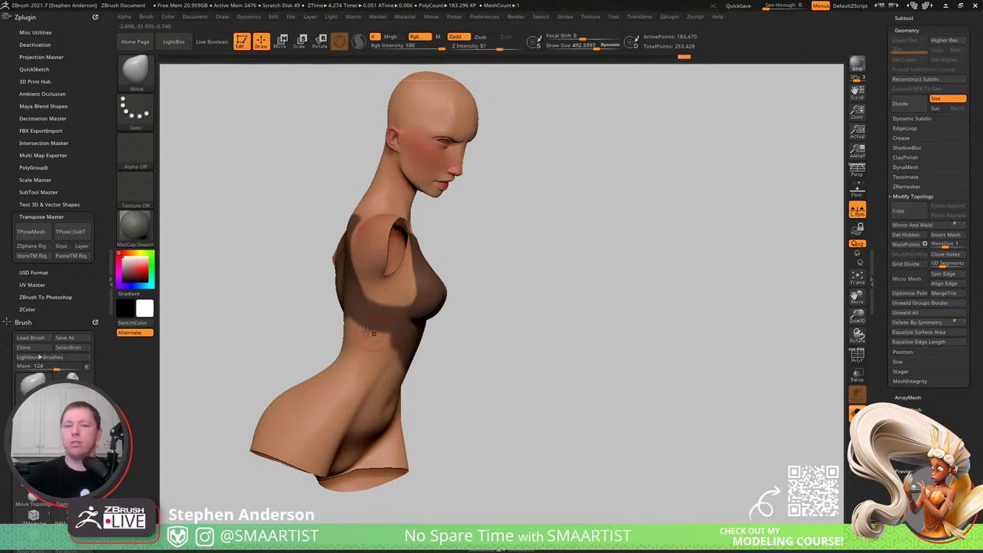
mouse_move(379, 316)
right_mouse_down()
mouse_move(325, 288)
mouse_move(370, 295)
mouse_move(408, 316)
mouse_move(388, 295)
right_mouse_up()
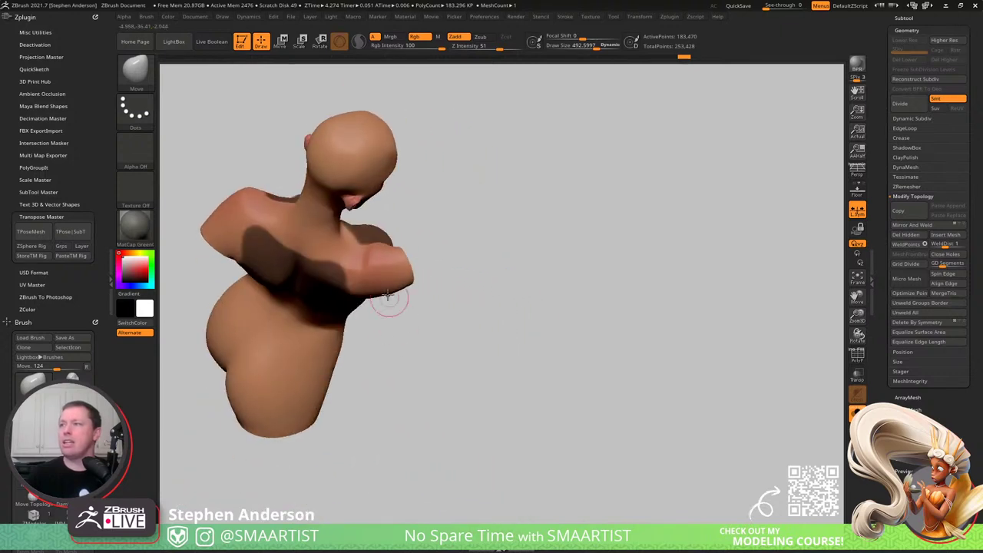
key("ctrl")
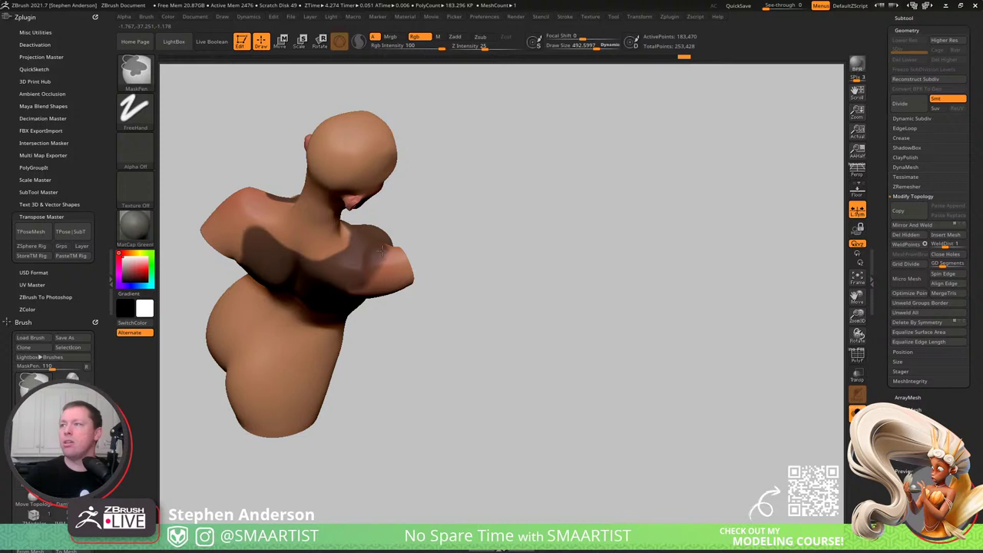
- Extend the mask over the lowered-arm side of the chest, around the ribs and onto the back
mouse_move(347, 310)
right_mouse_down()
mouse_move(355, 296)
mouse_move(343, 265)
mouse_move(365, 275)
mouse_move(330, 269)
mouse_move(454, 269)
mouse_move(506, 248)
right_mouse_up()
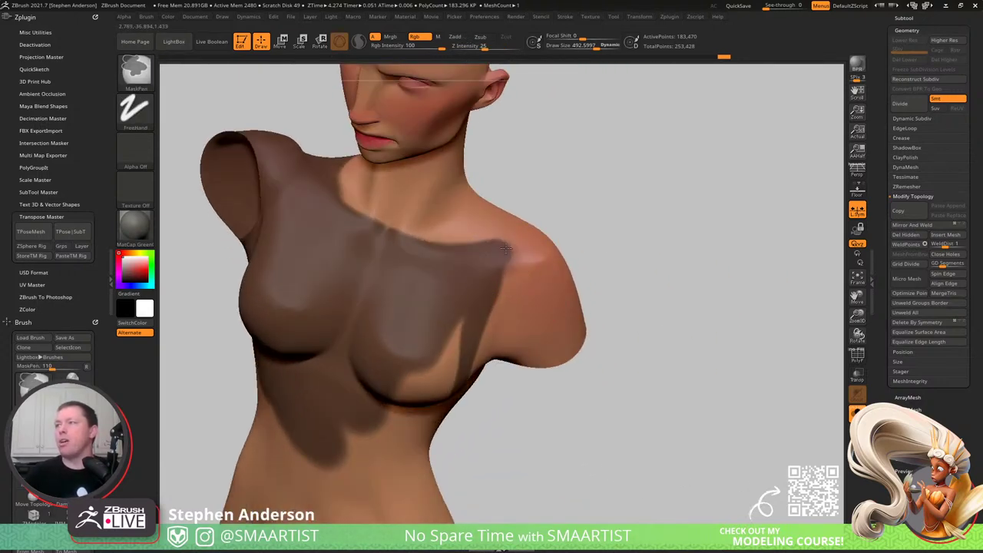
mouse_move(507, 248)
left_mouse_down("ctrl")
mouse_move(542, 254)
mouse_move(470, 276)
left_mouse_up("ctrl")
right_click_drag(544, 244, 532, 236)
mouse_move(470, 268)
left_mouse_down("ctrl")
mouse_move(488, 323)
mouse_move(519, 361)
left_mouse_up("ctrl")
right_click_drag(519, 361, 541, 313)
mouse_move(541, 314)
left_mouse_down("ctrl")
mouse_move(561, 367)
mouse_move(691, 330)
mouse_move(676, 384)
mouse_move(615, 415)
mouse_move(638, 364)
left_mouse_up("ctrl")
- Display the polygroups, isolate the midriff polygroup, mask it entirely and show the whole torso again
key("shift+f")
right_click_drag(637, 364, 396, 332, "alt")
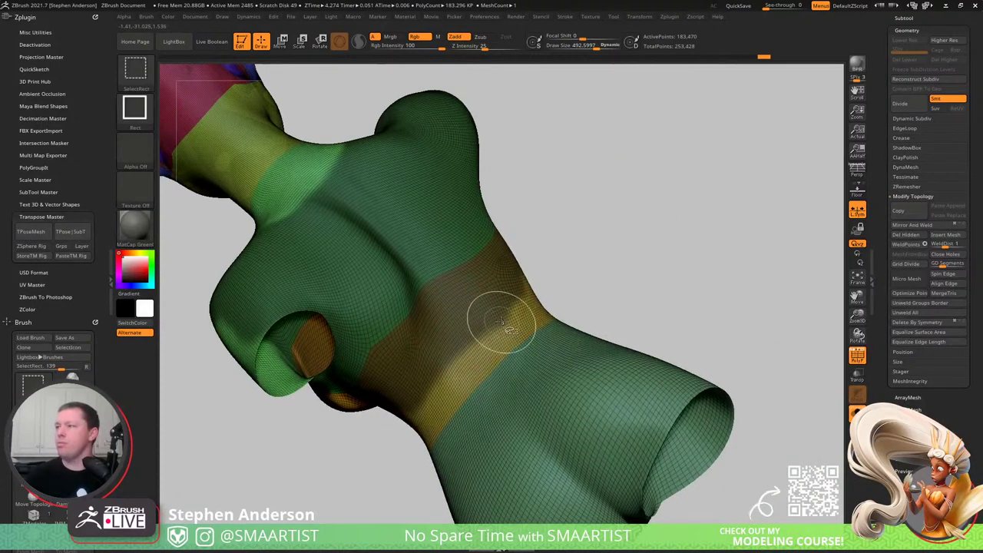
left_click(503, 320, "ctrl+shift")
left_click(589, 297, "ctrl")
left_click(622, 279, "ctrl+shift")
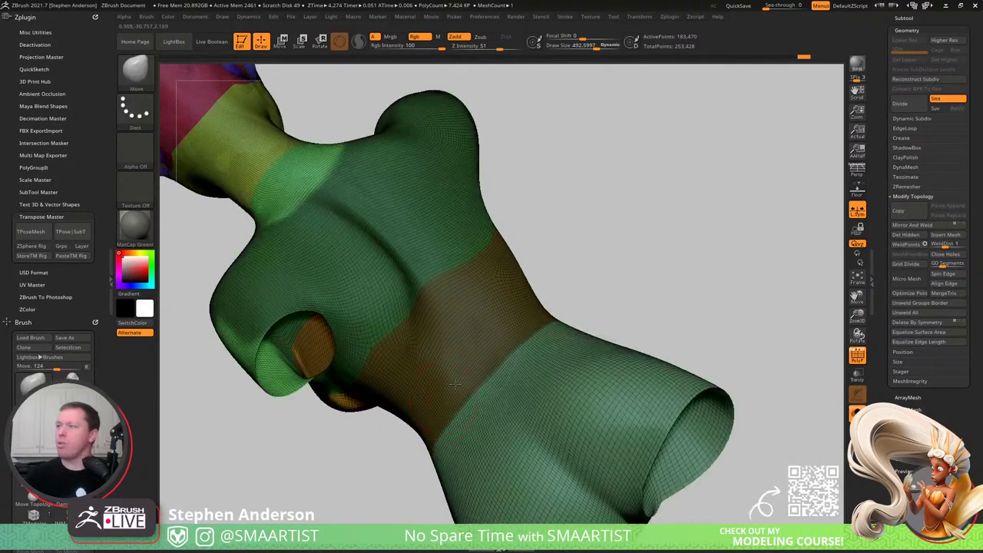
mouse_move(530, 398)
right_mouse_down()
mouse_move(490, 382)
mouse_move(432, 387)
right_mouse_up()
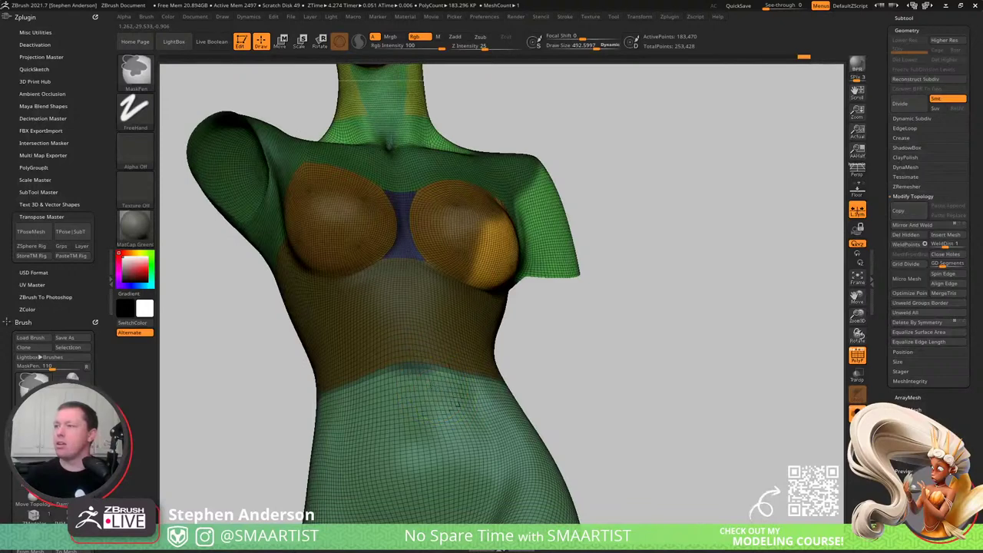
left_click(433, 376, "ctrl+shift")
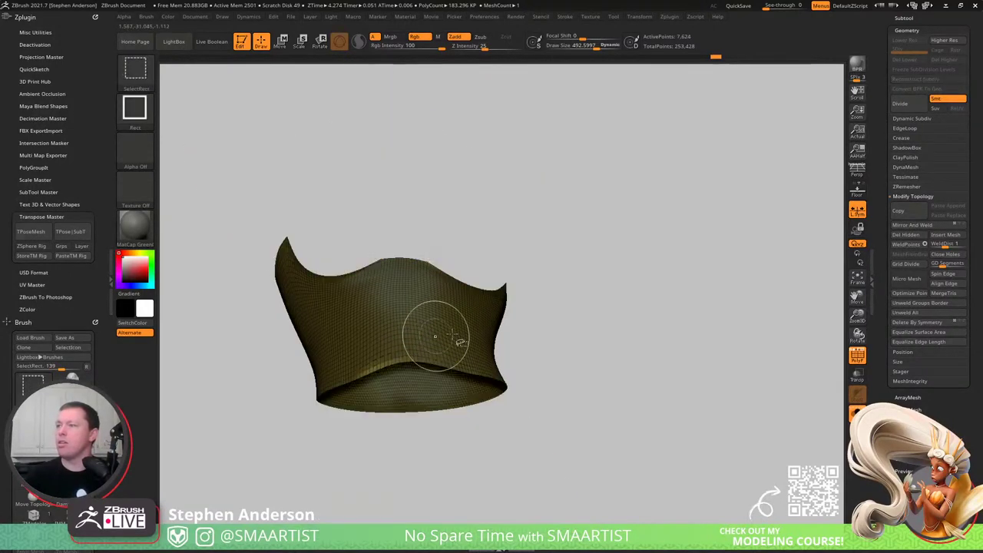
left_click(586, 356, "ctrl+shift")
- Turn off the polygroup display and fill the mask gaps on the lowered-arm side of the chest and that shoulder
key("shift+f")
right_click_drag(560, 346, 495, 338)
mouse_move(495, 267)
left_mouse_down("ctrl")
mouse_move(582, 266)
mouse_move(467, 304)
left_mouse_up("ctrl")
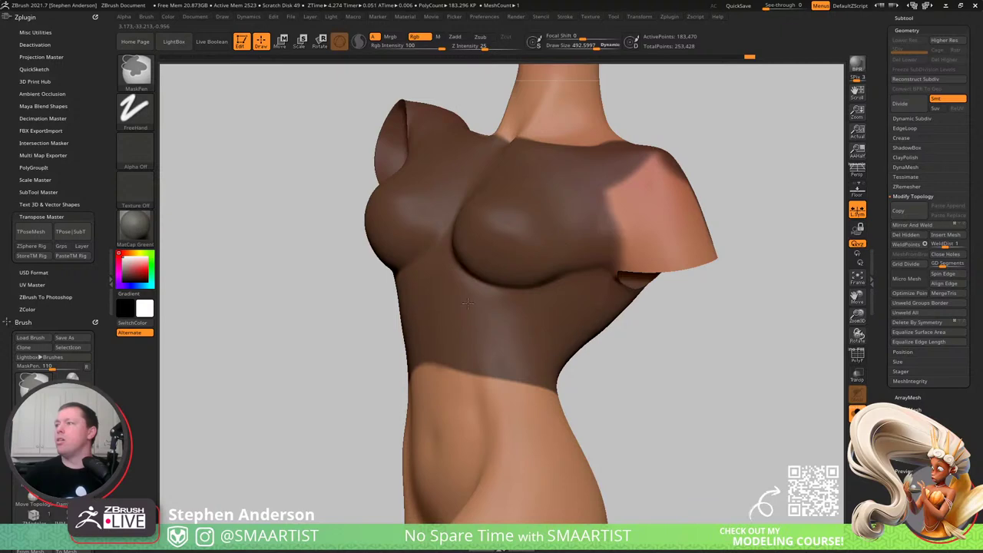
mouse_move(567, 228)
left_mouse_down("ctrl")
mouse_move(661, 246)
mouse_move(727, 236)
mouse_move(638, 184)
mouse_move(603, 192)
left_mouse_up("ctrl")
right_click_drag(620, 203, 351, 236)
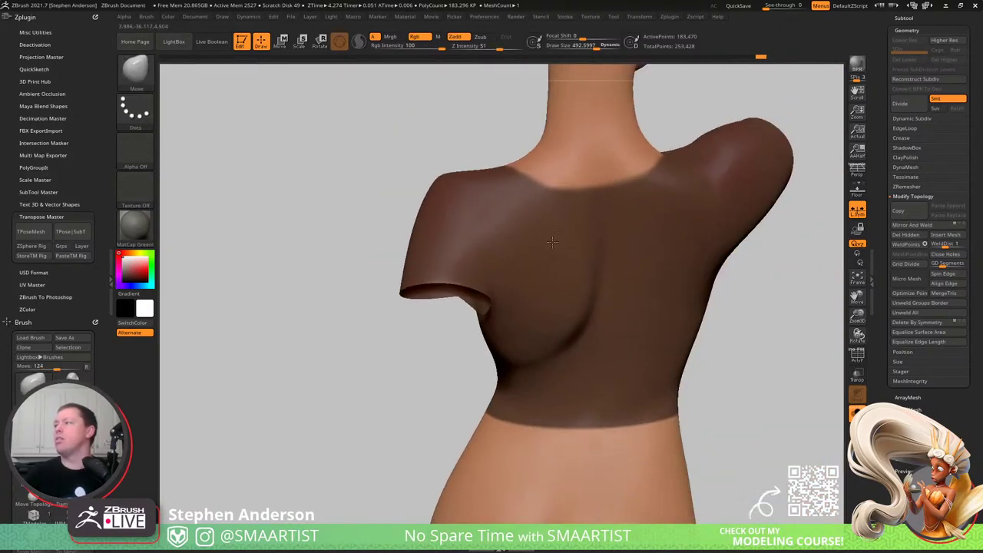
- Convert the masked top into its own polygroup, isolate it and delete the rest of the body copy
mouse_move(638, 223)
right_mouse_down()
mouse_move(574, 224)
mouse_move(617, 293)
mouse_move(537, 273)
mouse_move(596, 330)
mouse_move(591, 305)
mouse_move(581, 338)
mouse_move(542, 367)
mouse_move(540, 322)
right_mouse_up()
key("ctrl+w")
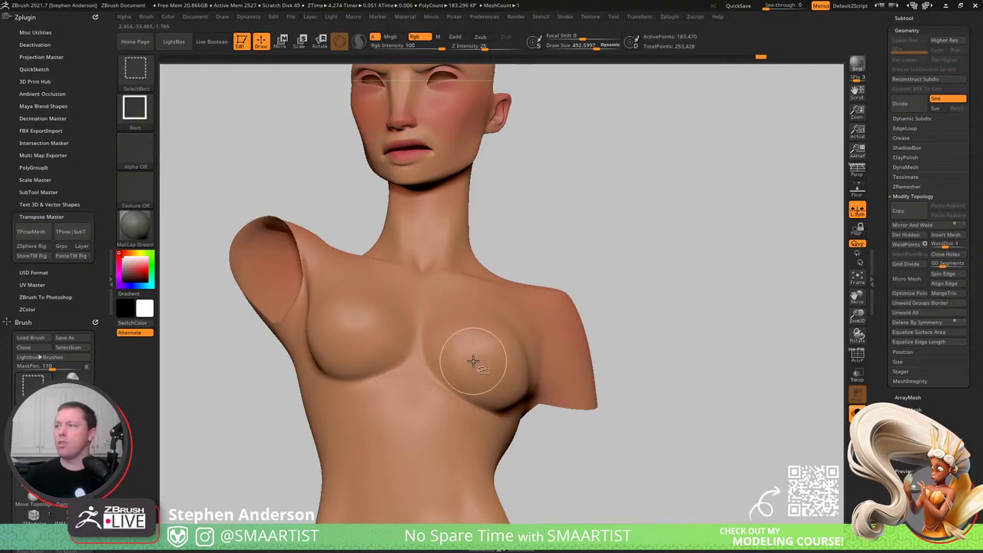
left_click(474, 362, "ctrl+shift")
mouse_move(597, 369)
right_mouse_down("ctrl")
mouse_move(586, 294)
mouse_move(574, 378)
right_mouse_up("ctrl")
right_click_drag(574, 378, 559, 403, "ctrl")
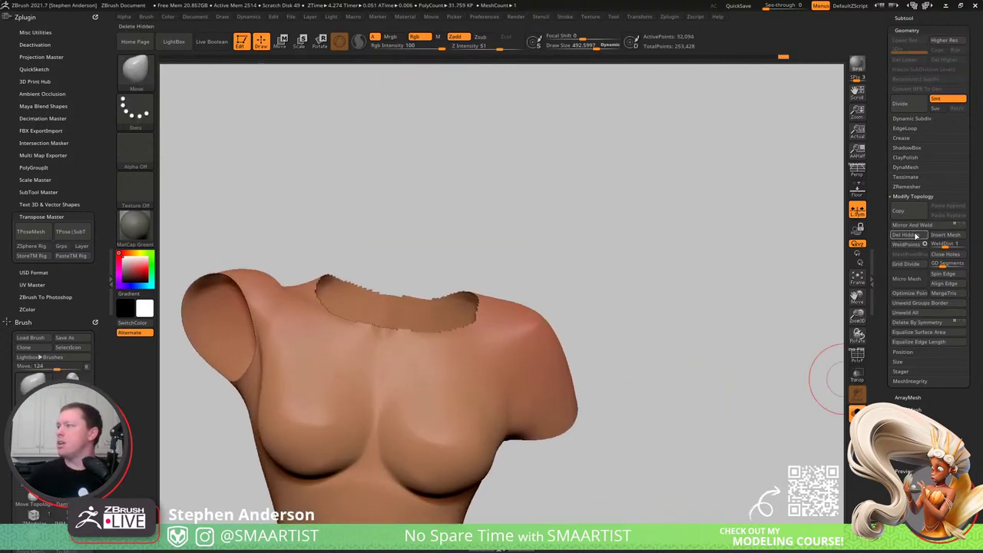
- Switch to the Standard brush and reduce the draw size to about 229
key("shift+f")
mouse_move(468, 373)
right_mouse_down()
mouse_move(403, 375)
mouse_move(472, 364)
mouse_move(454, 317)
mouse_move(440, 331)
right_mouse_up()
key("shift+f")
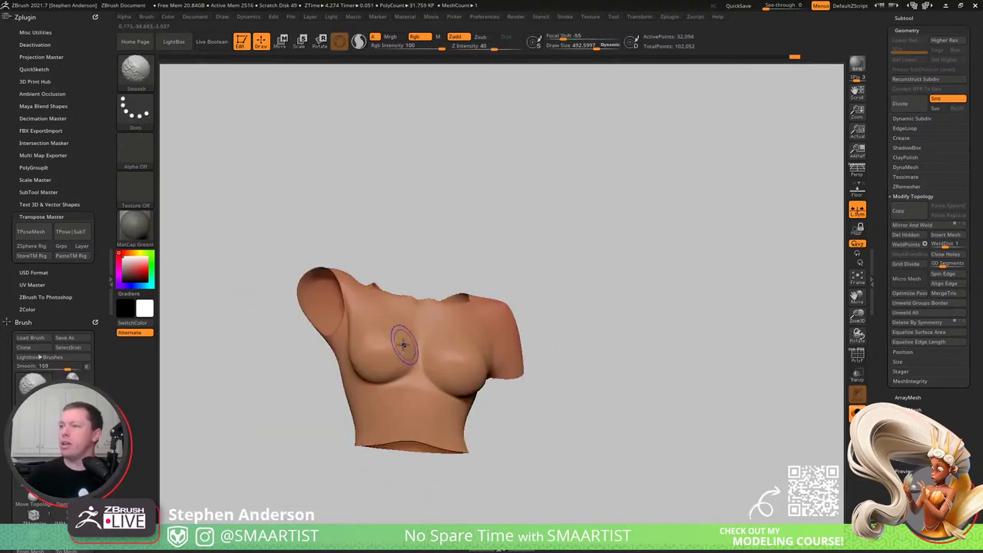
right_click_drag(353, 303, 402, 356, "ctrl")
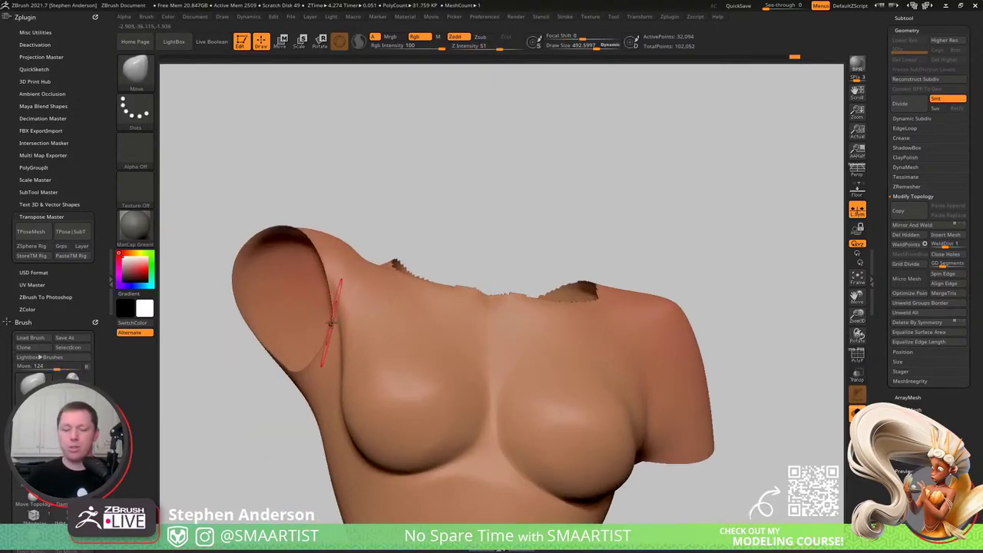
key("shift+f")
key("b")
key("s")
key("t")
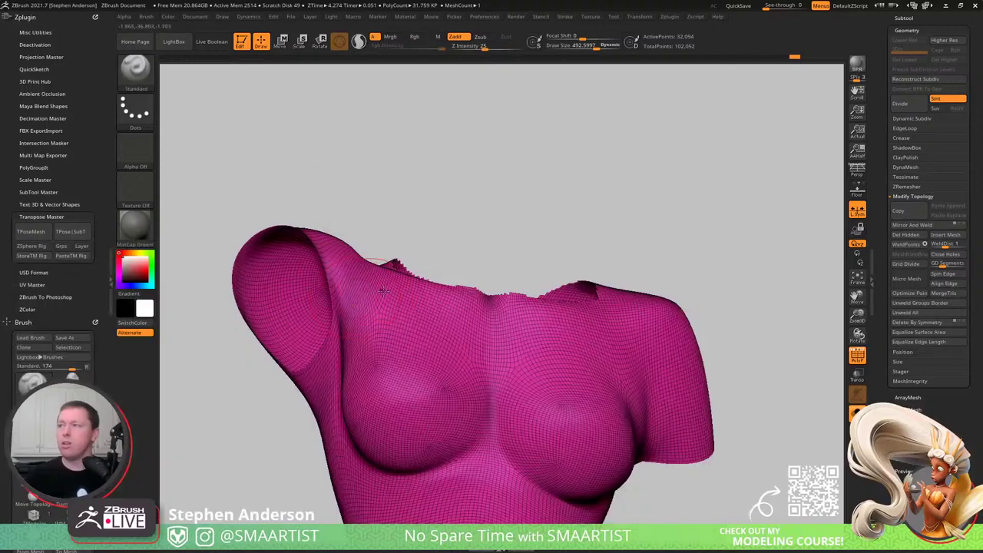
right_click_drag(352, 295, 414, 286)
key("s")
left_click_drag(415, 285, 403, 286)
- Fill the garment piece with the current colour and material in Mrgb mode, and turn off Solo to show all subtools
key("shift+f")
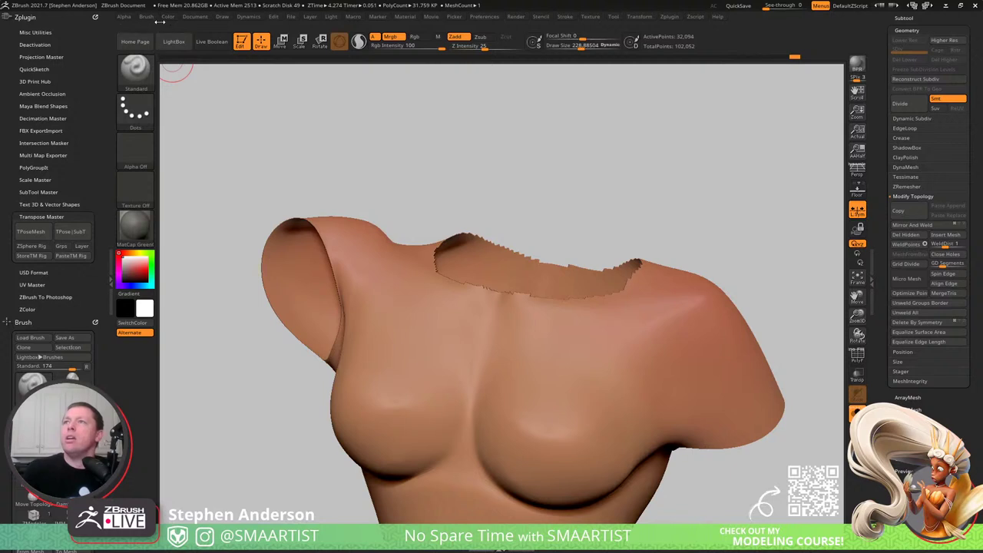
left_click(168, 17)
left_click(193, 205)
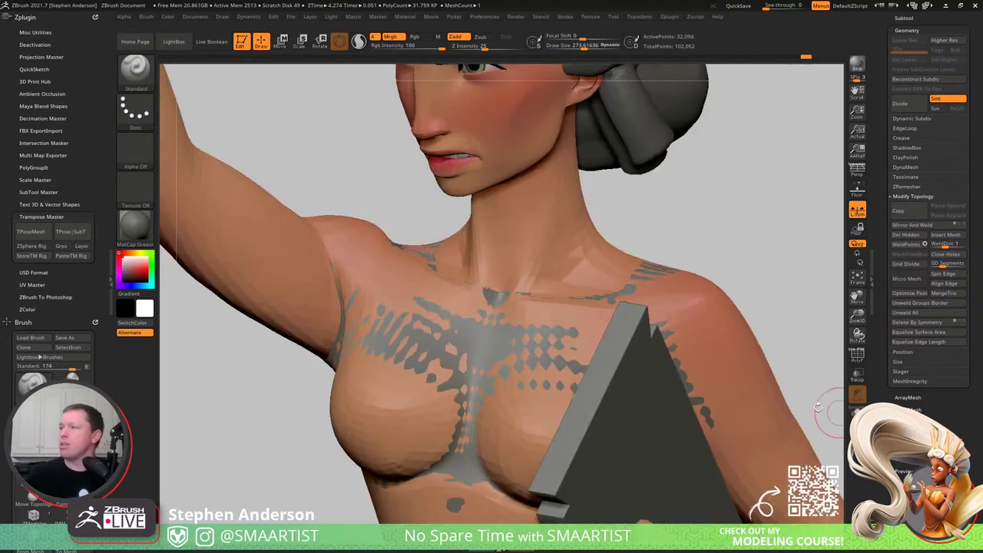
- Raise the garment's neckline above the skin with Standard brush strokes at draw size about 422
key("s")
mouse_move(434, 276)
left_mouse_down()
mouse_move(444, 277)
mouse_move(421, 264)
mouse_move(445, 328)
left_mouse_up()
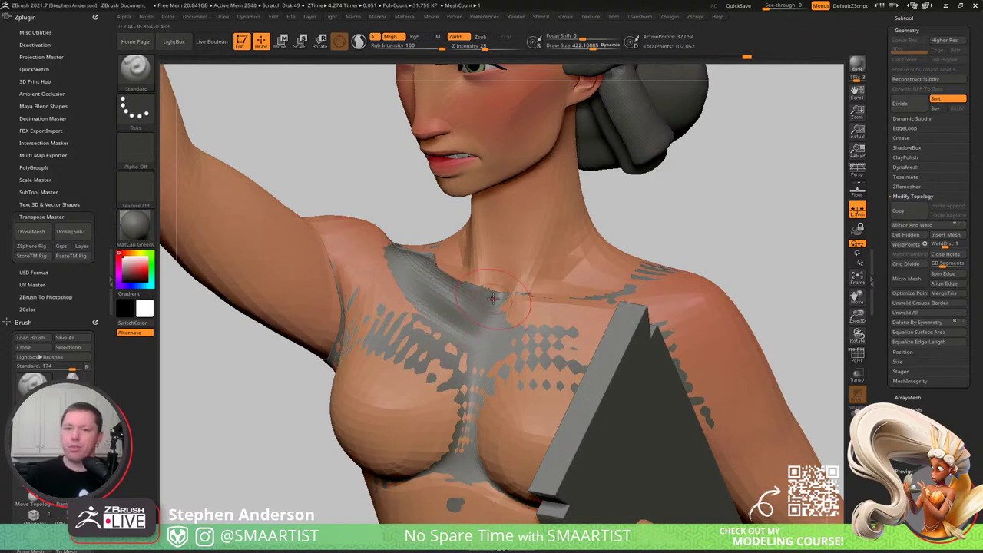
mouse_move(503, 297)
left_mouse_down()
mouse_move(630, 289)
mouse_move(436, 339)
left_mouse_up()
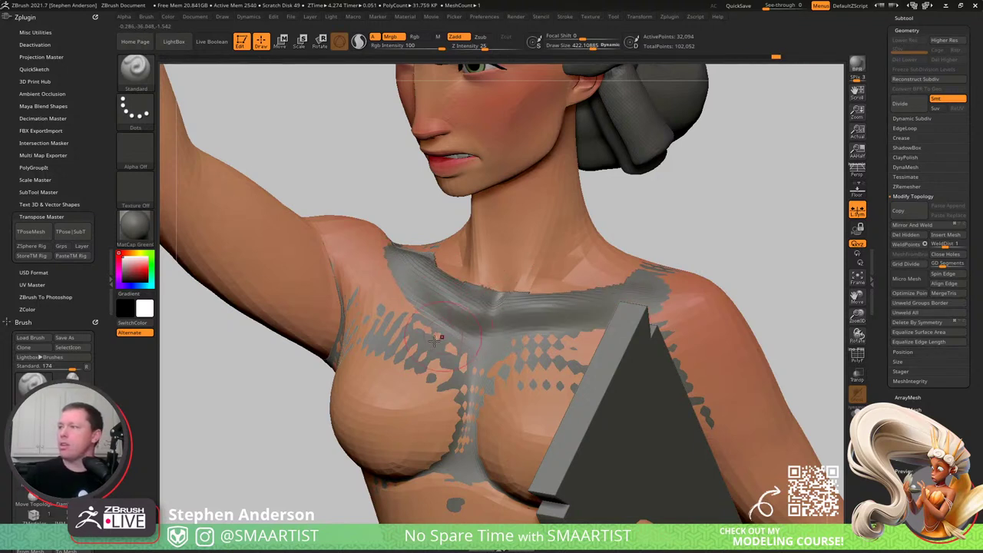
- Raise the garment over the raised arm's shoulder with Standard brush strokes at draw size about 674
key("s")
key("s")
left_click(364, 228)
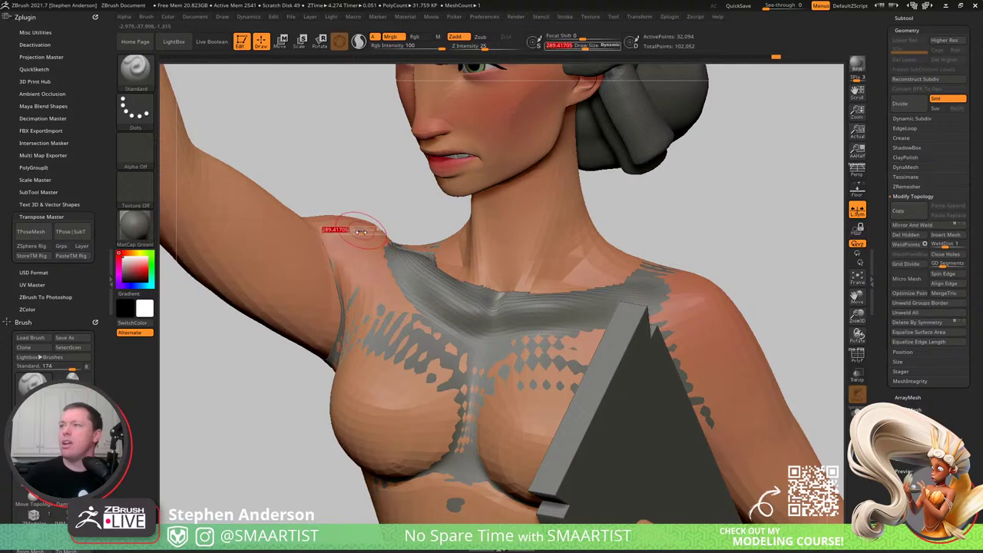
key("s")
left_click_drag(322, 224, 329, 225)
mouse_move(325, 214)
right_mouse_down()
mouse_move(331, 257)
mouse_move(367, 312)
mouse_move(375, 297)
mouse_move(384, 307)
right_mouse_up()
mouse_move(377, 352)
left_mouse_down()
mouse_move(440, 357)
mouse_move(452, 469)
left_mouse_up()
mouse_move(445, 454)
right_mouse_down()
mouse_move(411, 354)
mouse_move(406, 295)
mouse_move(373, 254)
right_mouse_up()
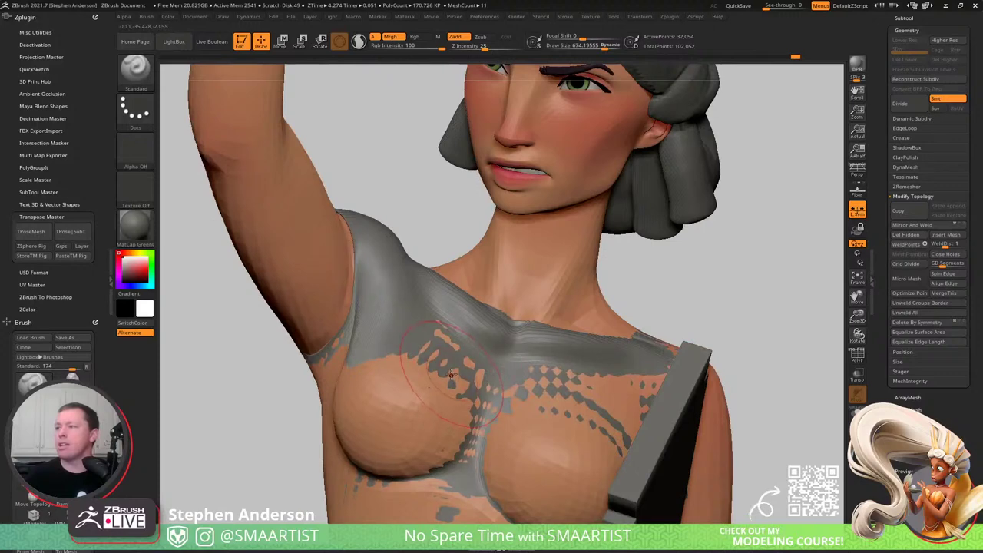
- Reduce the draw size to about 493 and build up the garment between the breasts and across the upper chest with the Clay brush
key("s")
left_click_drag(452, 377, 445, 377)
left_click_drag(473, 427, 481, 440, "shift")
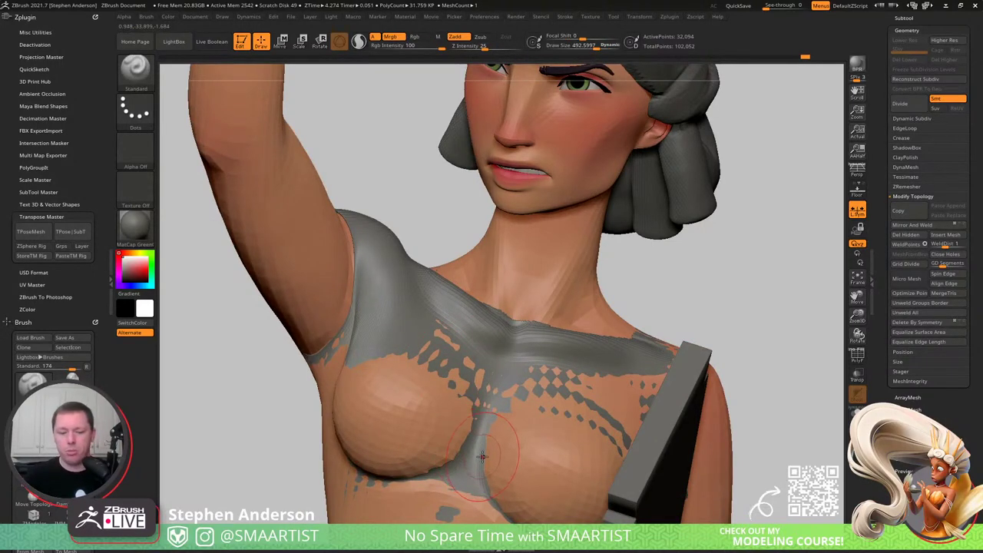
key("b")
key("c")
key("l")
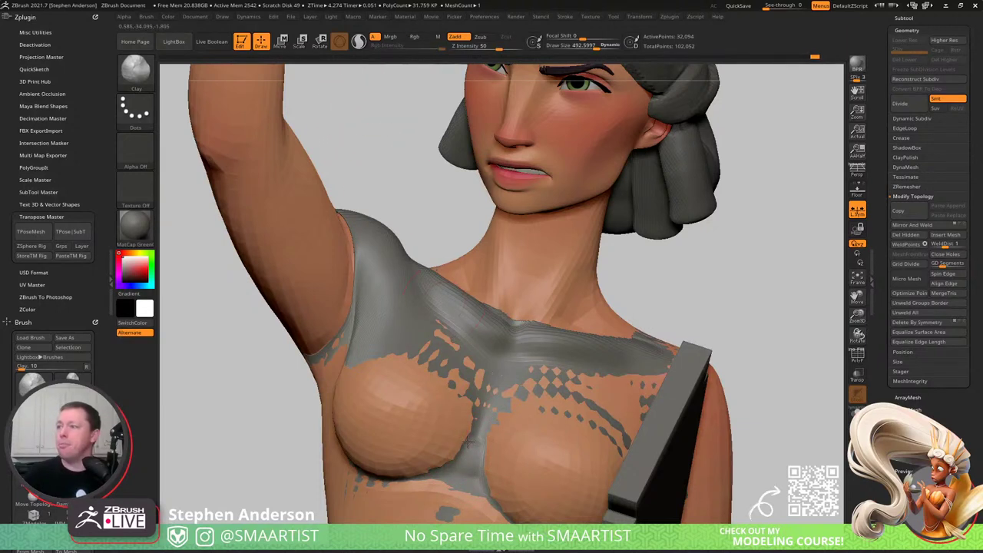
mouse_move(468, 441)
left_mouse_down()
mouse_move(460, 430)
mouse_move(491, 454)
mouse_move(511, 419)
mouse_move(474, 396)
mouse_move(438, 419)
mouse_move(407, 387)
left_mouse_up()
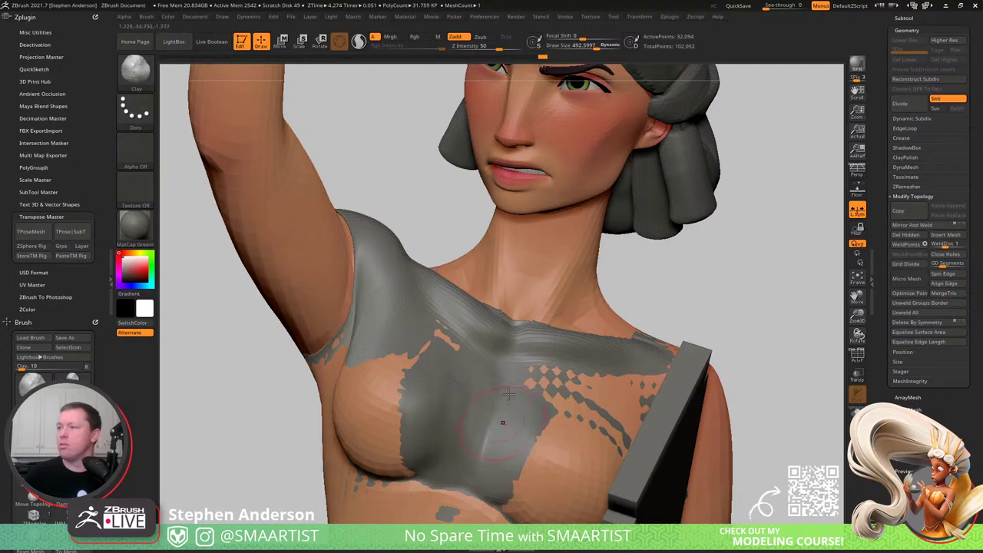
left_click_drag(492, 451, 612, 397)
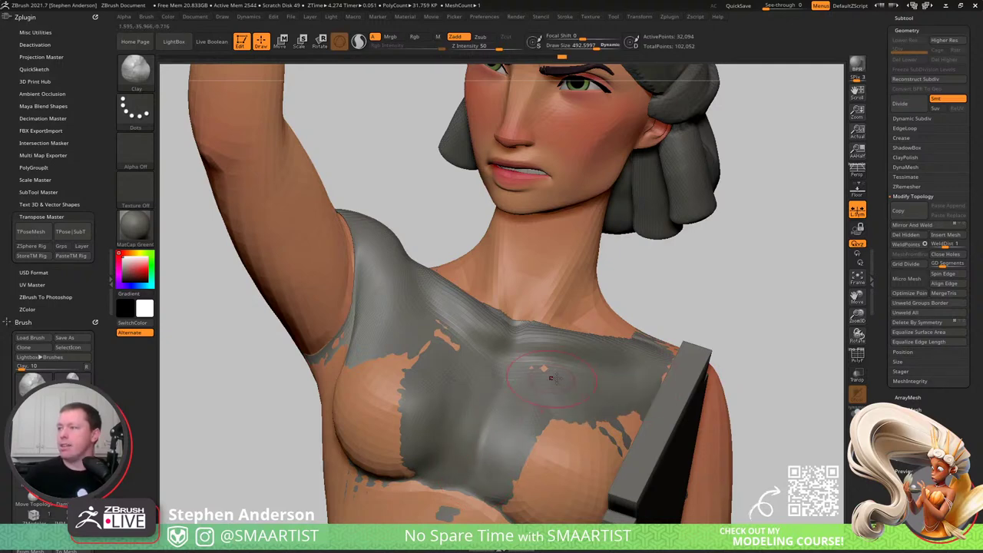
- Build the garment over the breast on the raised-arm side with Clay strokes and smooth the surface
left_click_drag(283, 372, 415, 350)
mouse_move(323, 361)
left_mouse_down()
mouse_move(269, 369)
mouse_move(281, 395)
mouse_move(339, 377)
mouse_move(364, 461)
left_mouse_up()
left_click_drag(476, 395, 365, 409)
mouse_move(398, 376)
left_mouse_down()
mouse_move(395, 461)
mouse_move(438, 492)
left_mouse_up()
right_click_drag(478, 455, 412, 333)
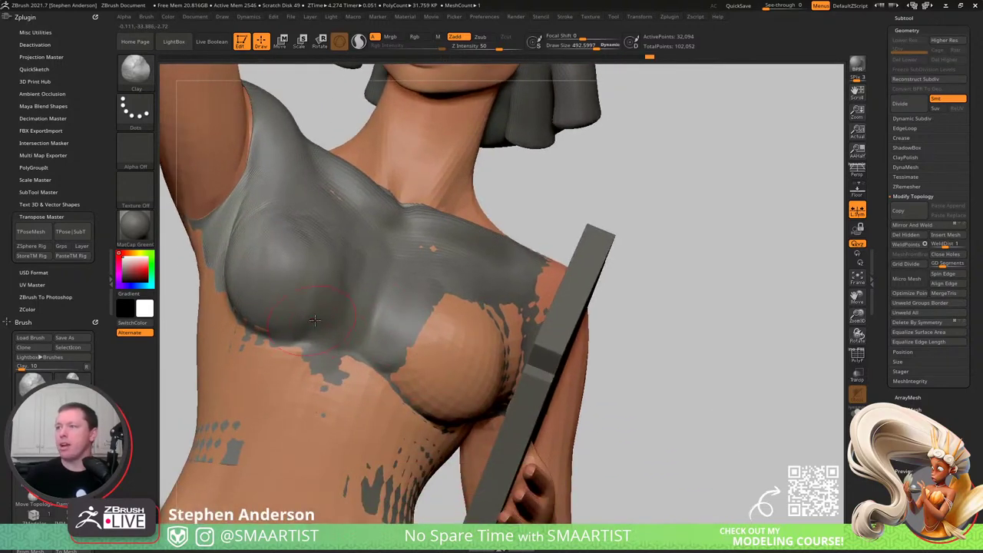
key("shift")
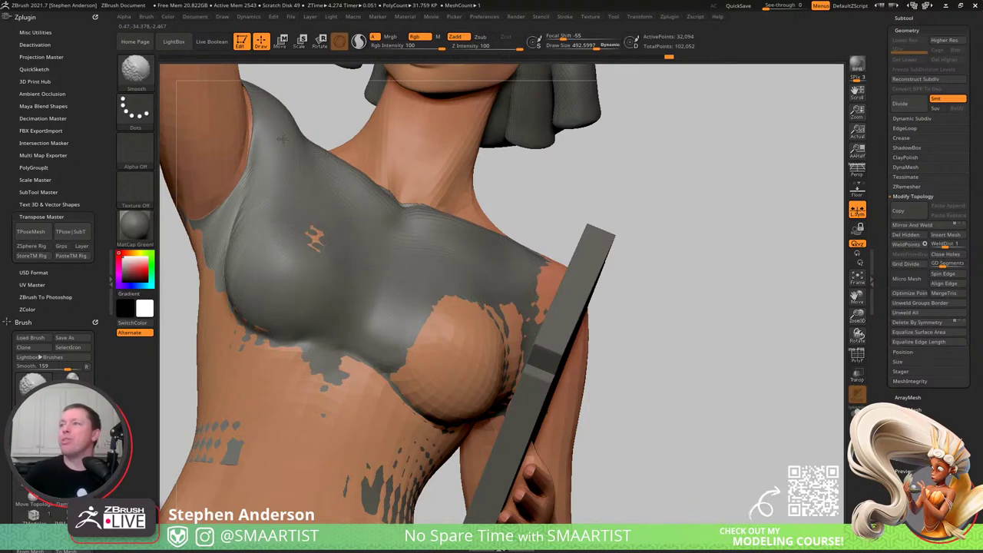
mouse_move(369, 322)
right_mouse_down()
mouse_move(559, 340)
mouse_move(488, 331)
right_mouse_up()
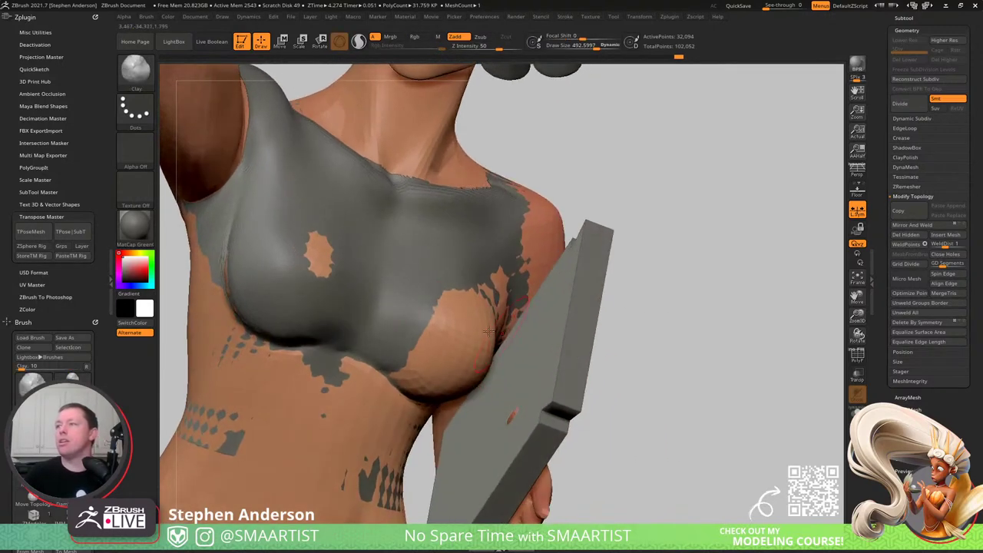
key("shift")
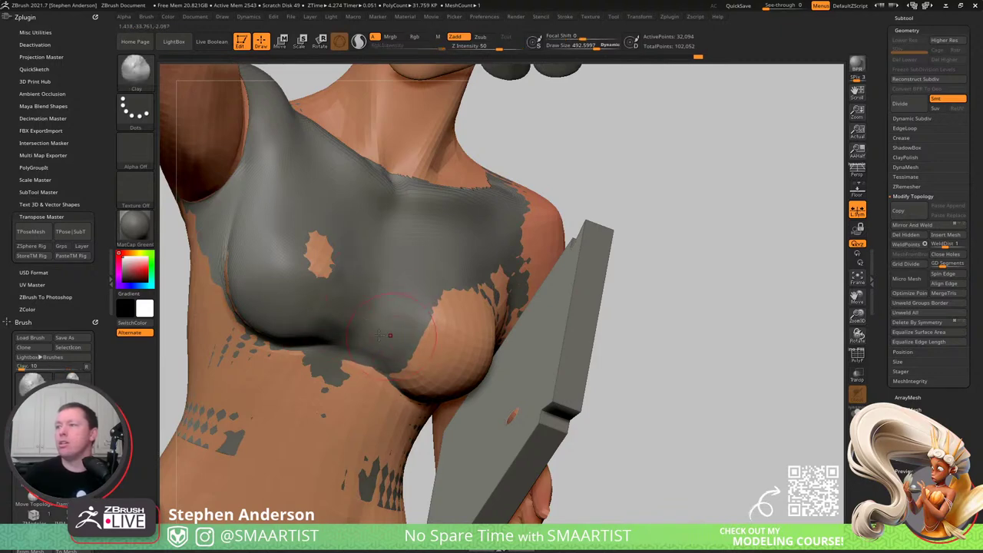
key("shift")
- Cover the breast beside the book and the underbust with Clay strokes at draw size about 870
right_click_drag(515, 291, 435, 336)
key("s")
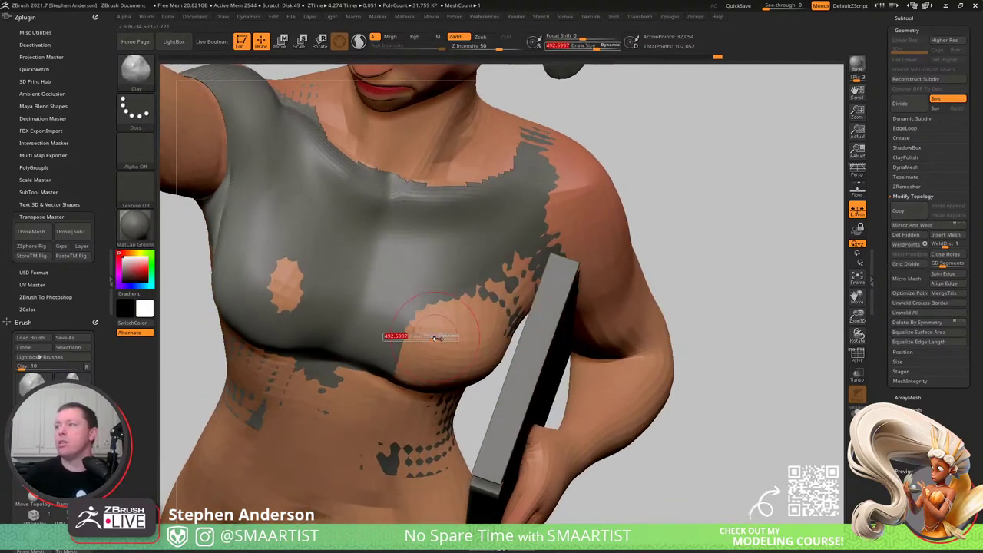
mouse_move(433, 338)
left_mouse_down()
mouse_move(451, 338)
mouse_move(456, 365)
left_mouse_up()
left_click_drag(458, 307, 422, 355)
key("shift")
right_click_drag(453, 369, 413, 355)
left_click_drag(288, 377, 282, 365)
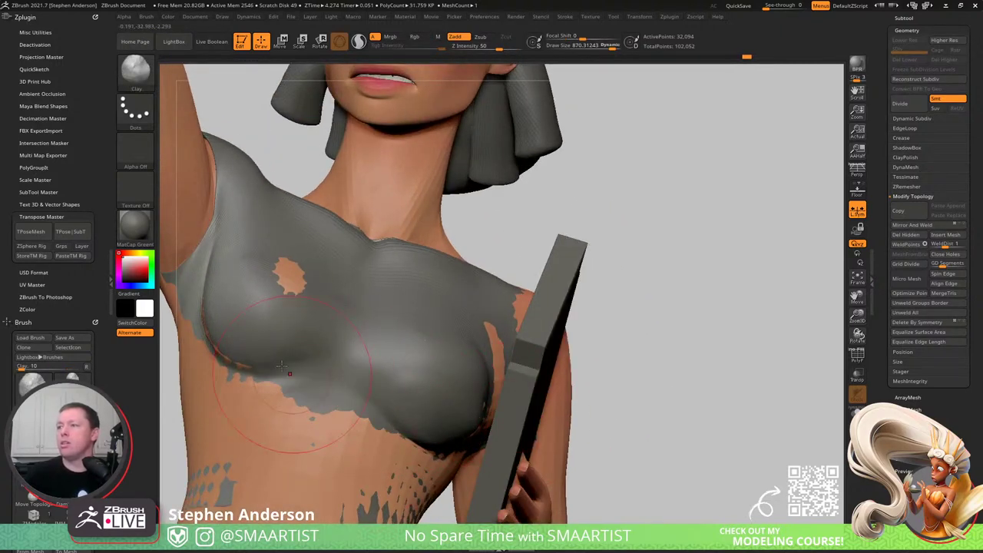
- Cover the remaining skin patches on the chest, and use the Move brush to pull the garment over the shoulder and arm beside the book
mouse_move(286, 286)
left_mouse_down("alt")
mouse_move(292, 275)
mouse_move(266, 283)
mouse_move(267, 275)
left_mouse_up("alt")
key("b")
key("m")
key("v")
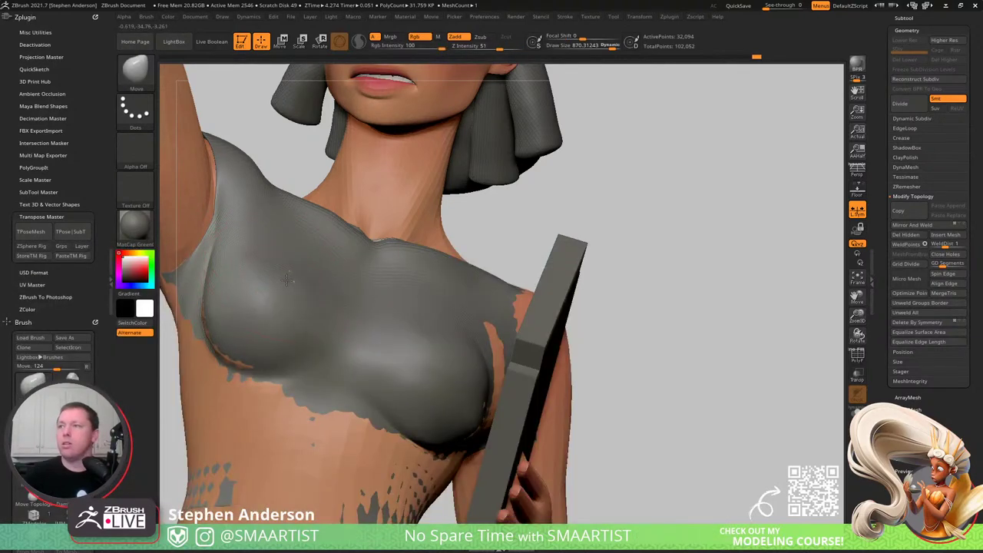
left_click_drag(498, 347, 503, 332)
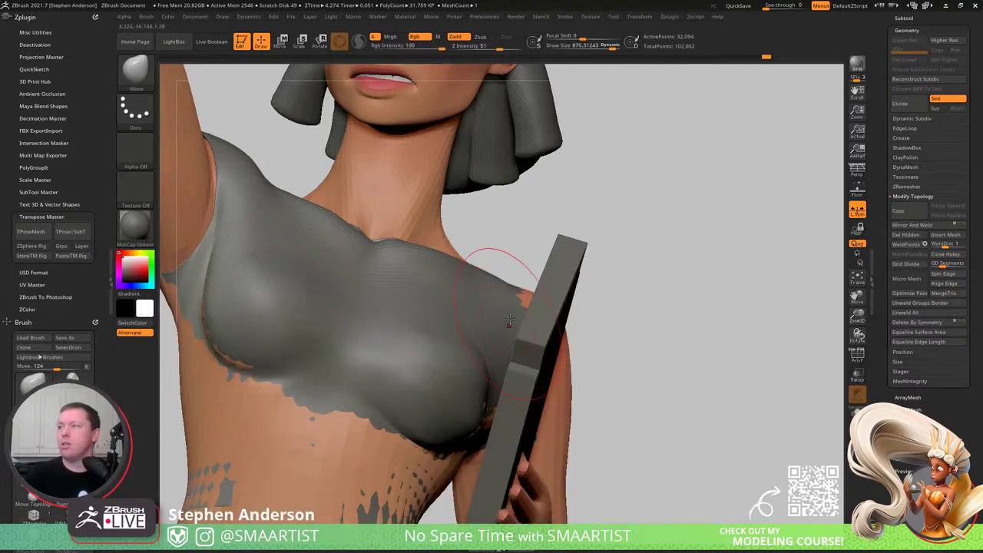
right_click_drag(530, 308, 418, 300)
left_click_drag(595, 363, 614, 368)
mouse_move(591, 295)
right_mouse_down()
mouse_move(606, 323)
mouse_move(676, 361)
mouse_move(530, 338)
mouse_move(561, 338)
mouse_move(553, 335)
mouse_move(604, 302)
mouse_move(569, 331)
mouse_move(507, 329)
mouse_move(569, 329)
mouse_move(611, 364)
mouse_move(527, 337)
right_mouse_up()
- Close the garment mesh's open holes and isolate it in Solo with the polyframe shown
key("shift+f")
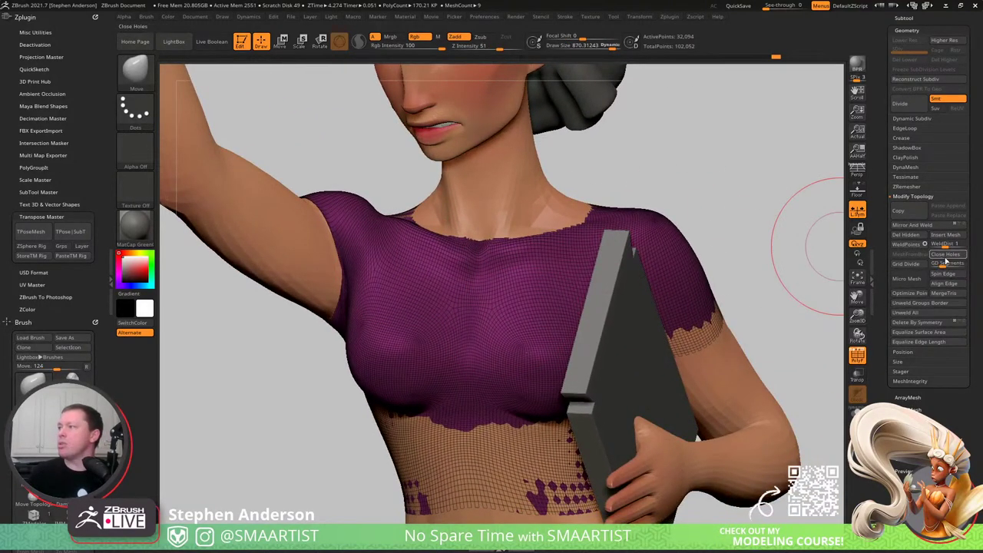
left_click(946, 254)
right_click_drag(331, 293, 374, 291)
left_click(857, 412)
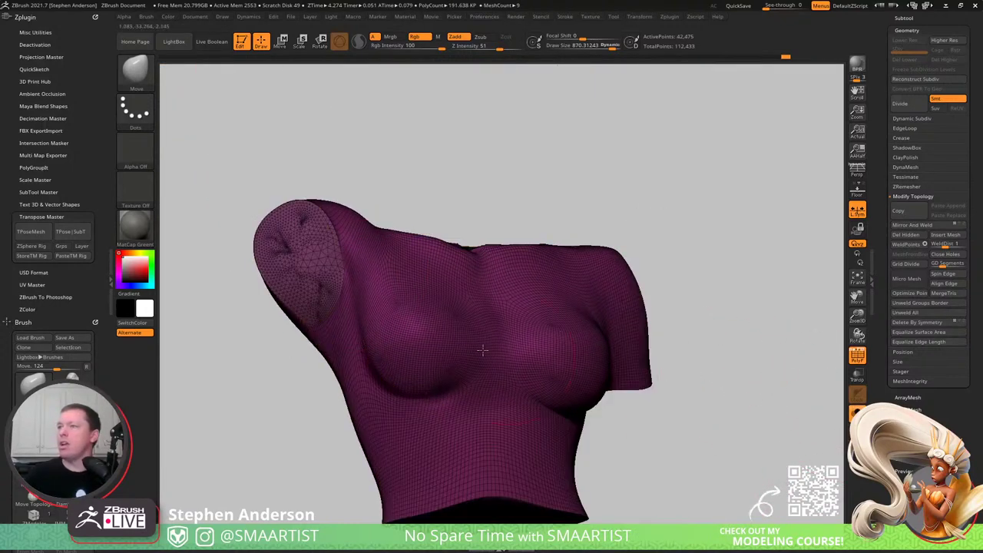
- Isolate the hole caps, mask each armhole cap into its own polygroup, and unhide the rest of the garment
left_click(314, 268, "ctrl+shift")
right_click_drag(405, 224, 408, 246)
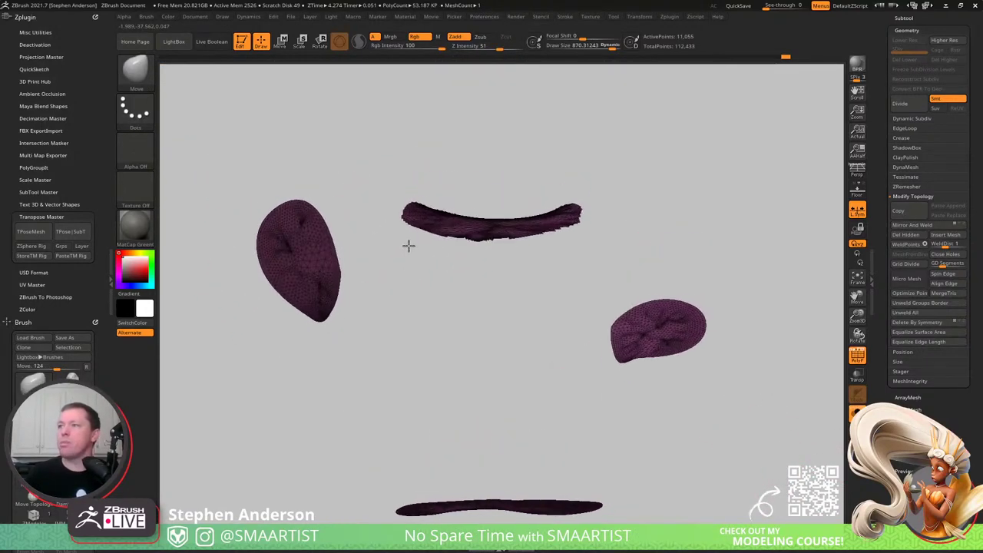
left_click_drag(232, 172, 367, 381, "ctrl")
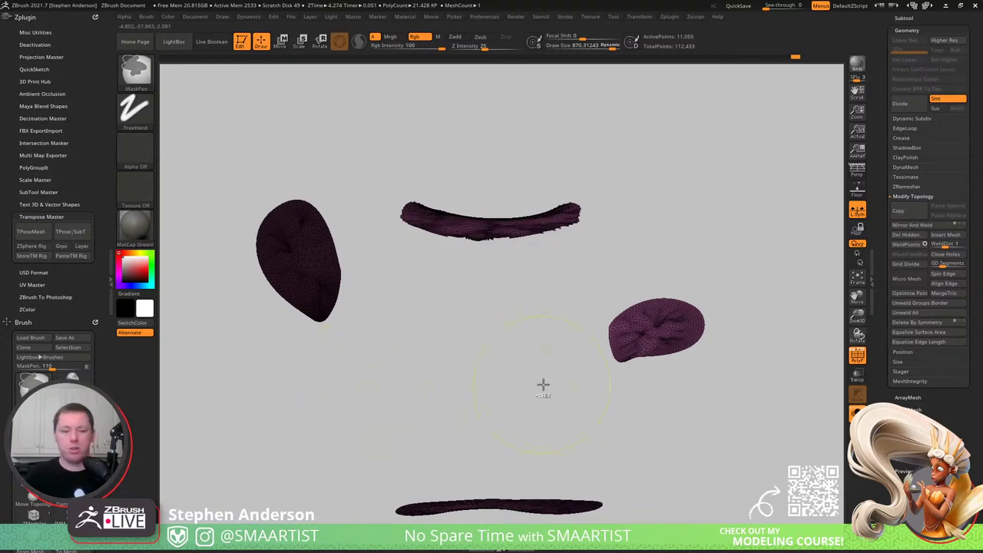
key("ctrl+w")
left_click_drag(559, 277, 786, 427, "ctrl")
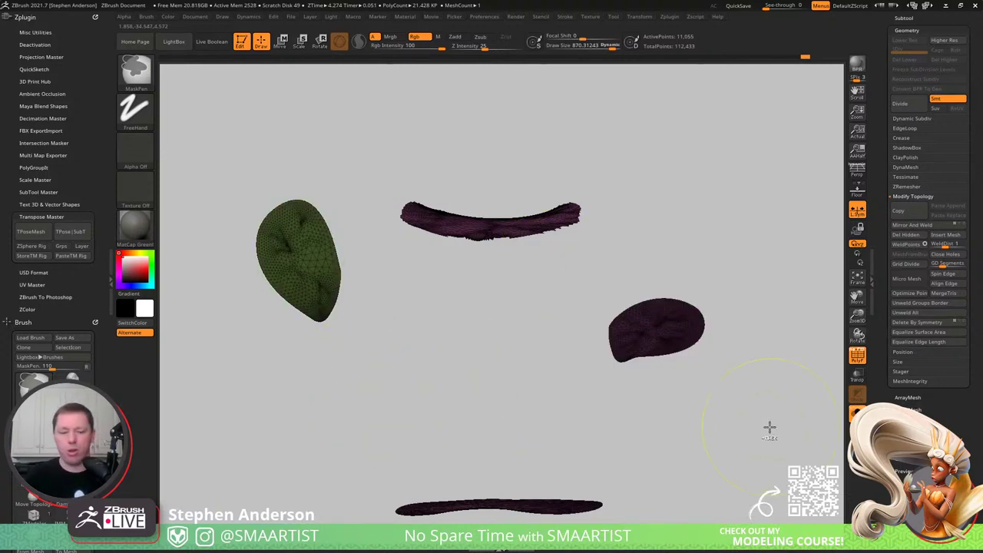
key("ctrl+w")
left_click(721, 404, "ctrl+shift")
- Mask everything except the raised arm's armhole cap, turn off Solo, and extend the cap outward along the upper arm as a sleeve
key("w")
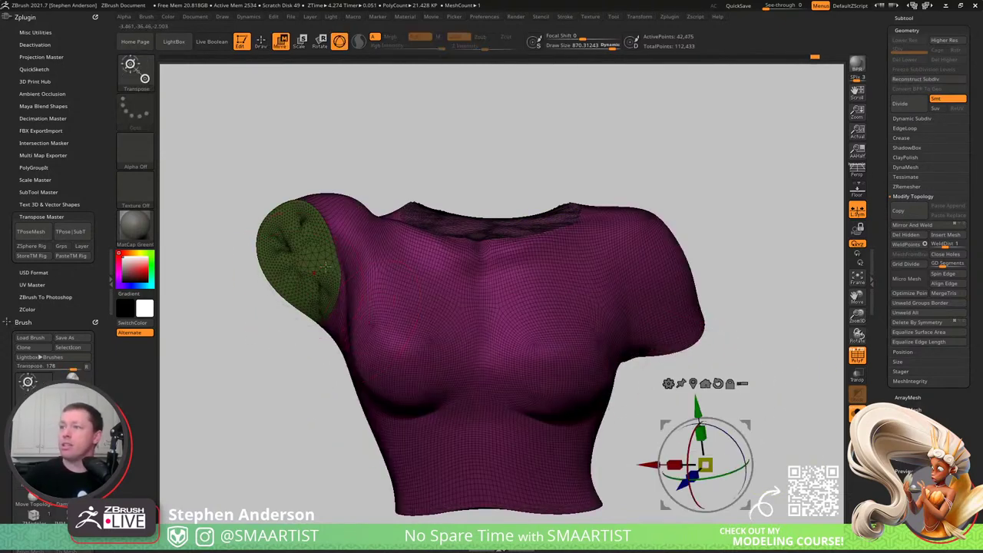
left_click(305, 261, "ctrl")
key("alt+s")
left_click_drag(207, 346, 392, 338)
left_click_drag(383, 209, 449, 159)
left_click_drag(407, 197, 447, 179)
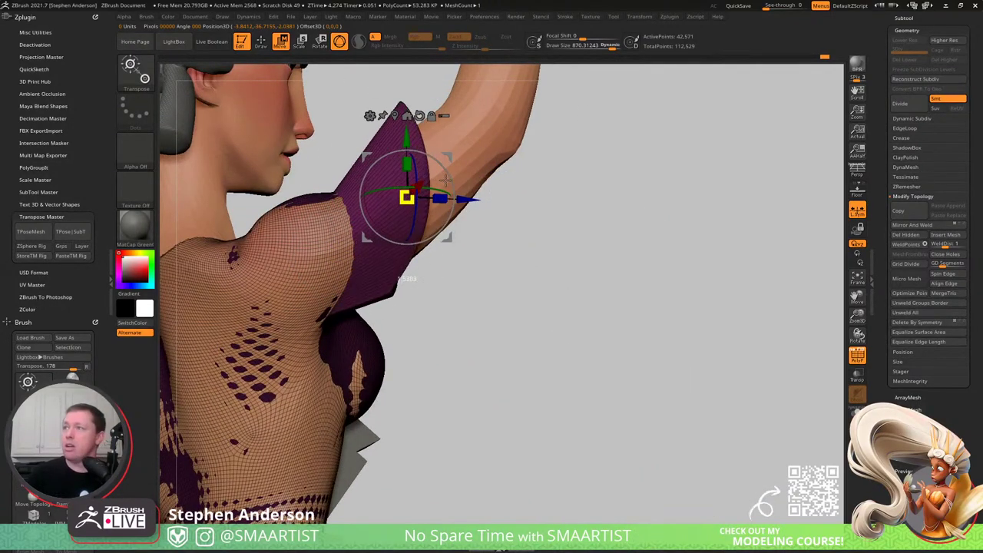
- Try smoothing the seam between the sleeve and the shoulder, and undo the stroke
key("q")
right_click_drag(379, 232, 376, 230)
right_click(376, 231, "ctrl")
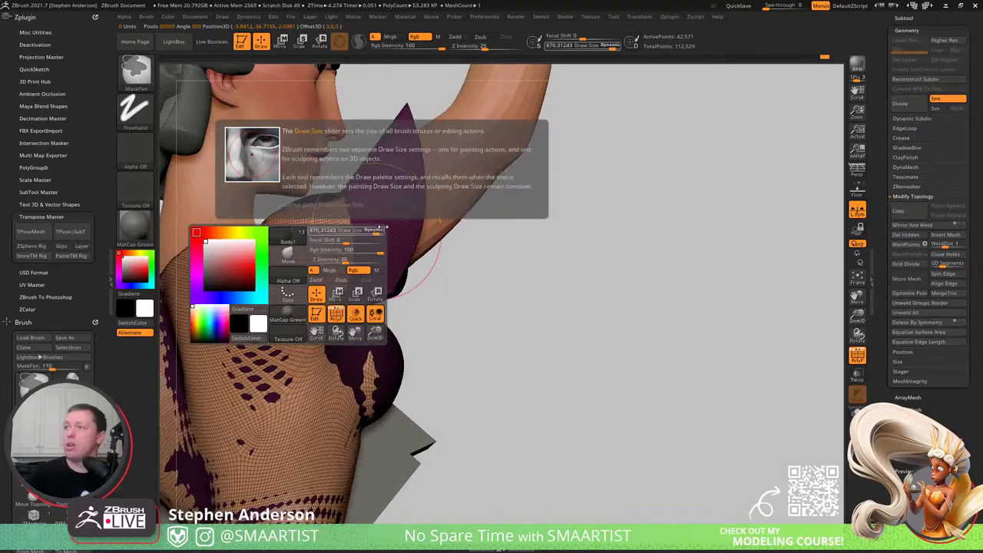
key("ctrl")
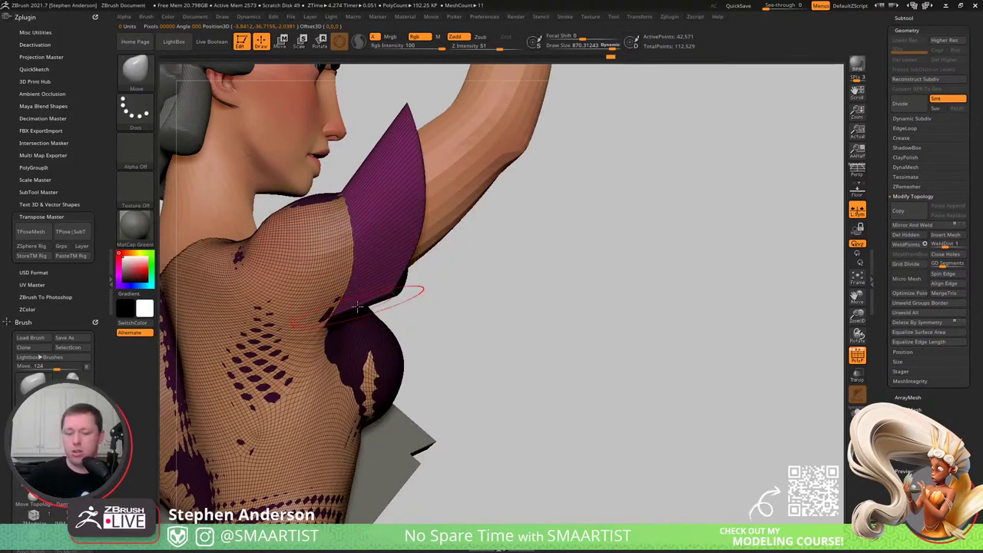
key("b")
key("m")
key("v")
left_click_drag(329, 314, 327, 179, "shift")
mouse_move(364, 187)
right_mouse_down()
mouse_move(308, 195)
mouse_move(464, 248)
mouse_move(503, 223)
mouse_move(454, 223)
right_mouse_up()
key("ctrl+z")
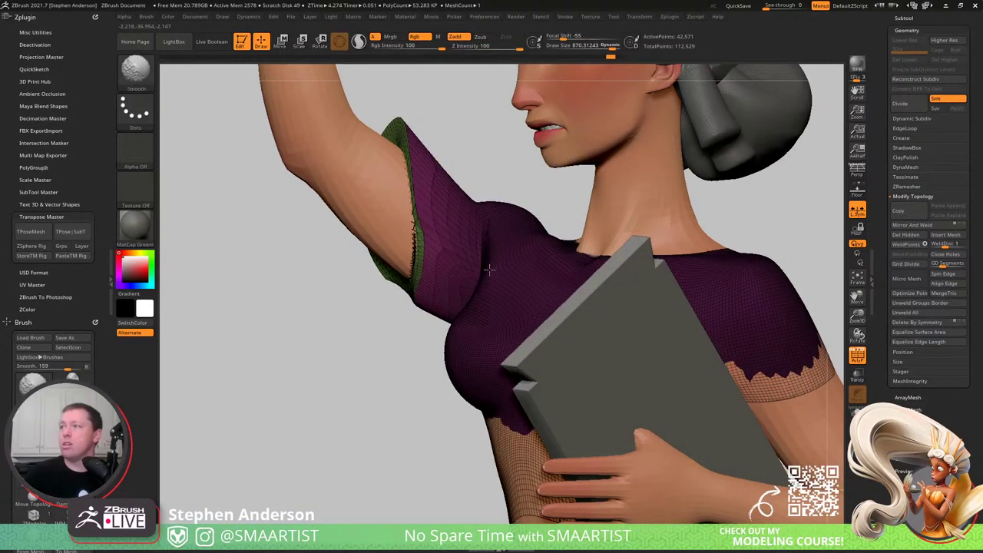
- Try reshaping the sleeve around the raised arm with the Move brush at draw sizes 1000 and about 557
right_click_drag(489, 268, 449, 255)
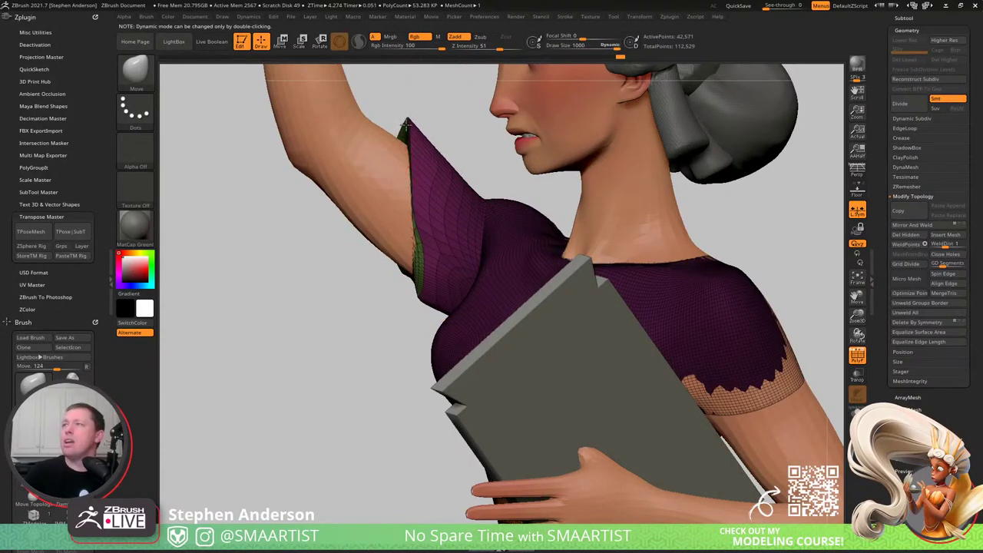
right_click_drag(407, 146, 580, 163)
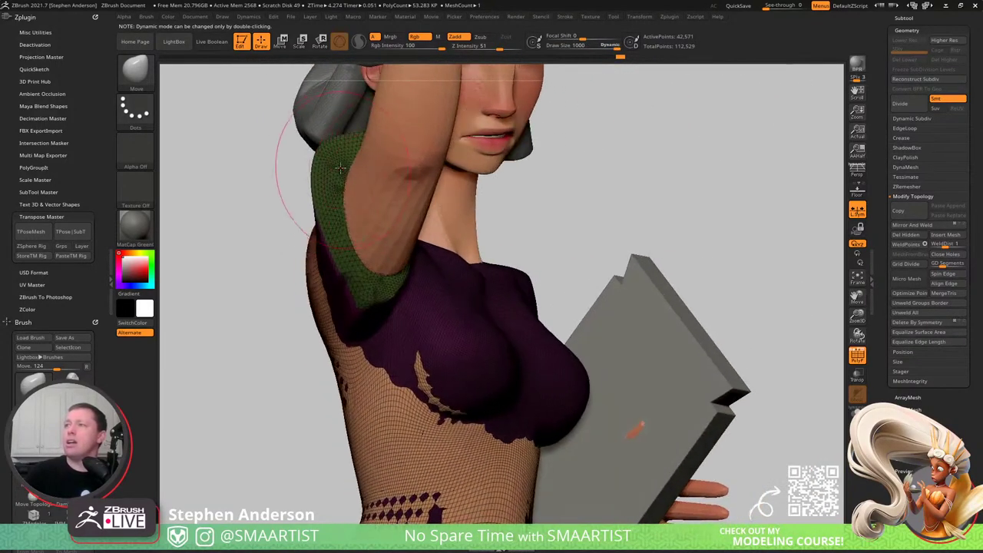
right_click_drag(339, 199, 382, 167)
right_click_drag(376, 206, 391, 172)
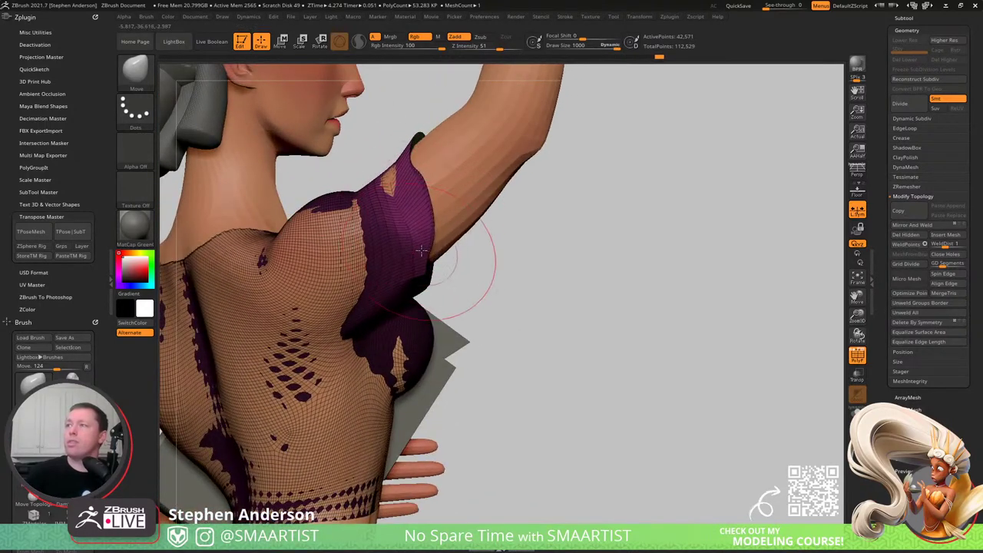
mouse_move(426, 247)
right_mouse_down()
mouse_move(464, 196)
mouse_move(455, 192)
mouse_move(427, 239)
right_mouse_up()
mouse_move(427, 239)
left_mouse_down()
mouse_move(402, 263)
mouse_move(393, 254)
left_mouse_up()
key("s")
right_click_drag(393, 255, 417, 249)
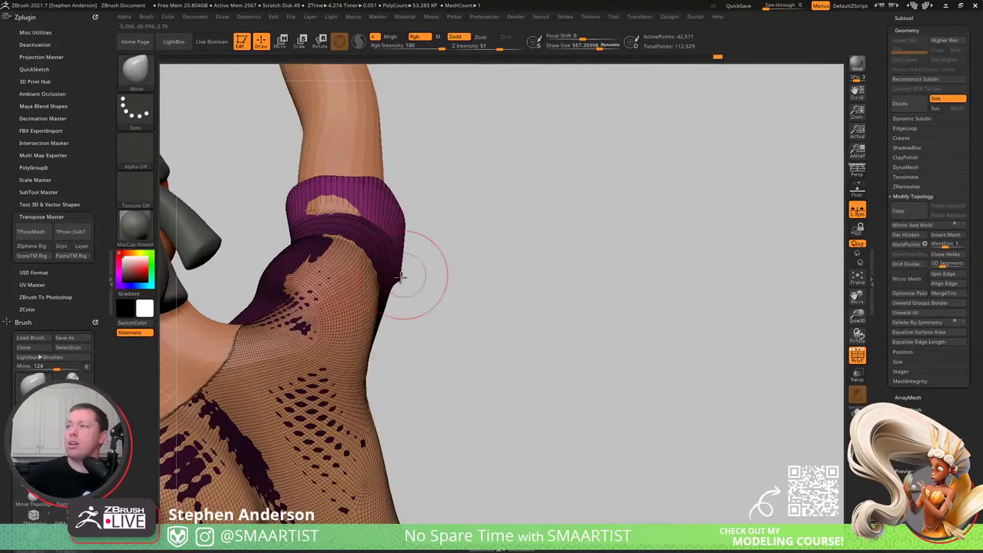
mouse_move(402, 295)
right_mouse_down()
mouse_move(346, 281)
mouse_move(421, 281)
right_mouse_up()
left_click_drag(458, 309, 461, 305, "ctrl")
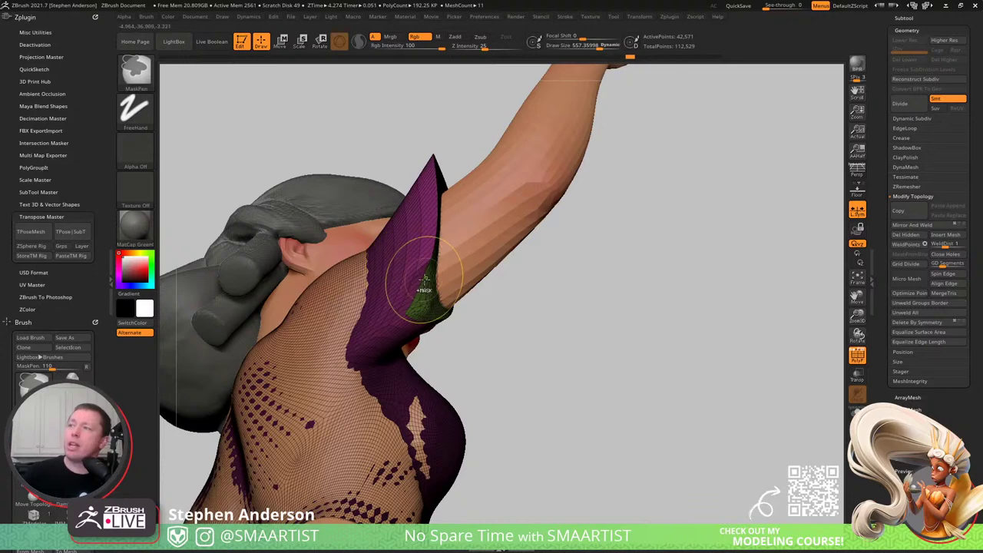
- Undo the sleeve masking and reshaping strokes
key("ctrl+z")
key("ctrl+z")
key("ctrl+z")
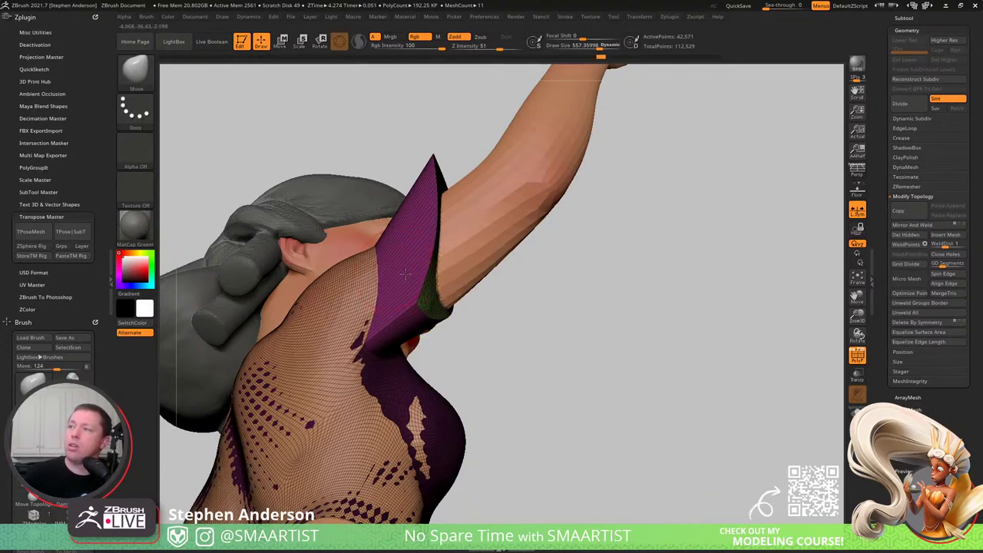
- Insert evenly spaced edge loops along the raised arm's sleeve with ZModeler, accepting removal of the later undo history
right_click_drag(405, 275, 408, 238)
key("b")
key("z")
key("m")
left_click(415, 217)
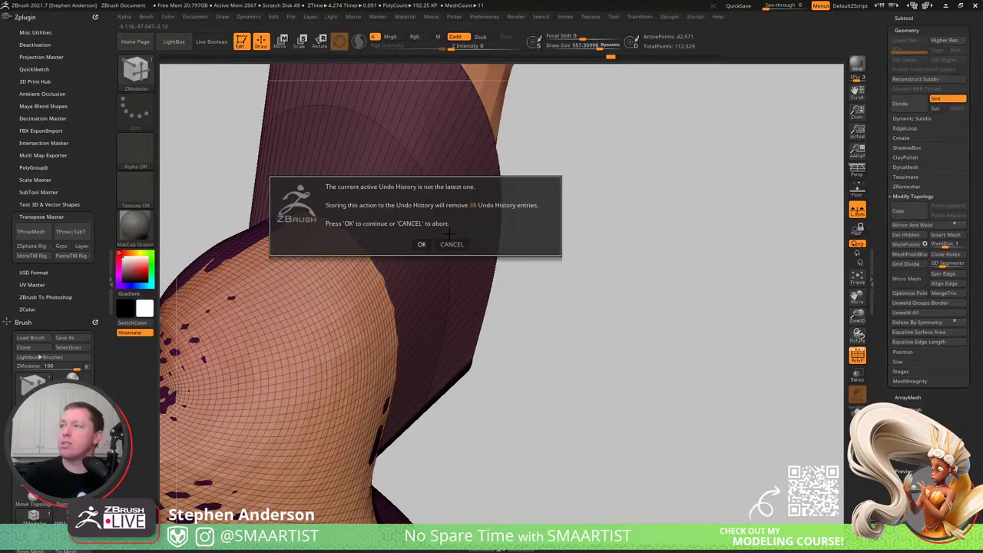
left_click(421, 245)
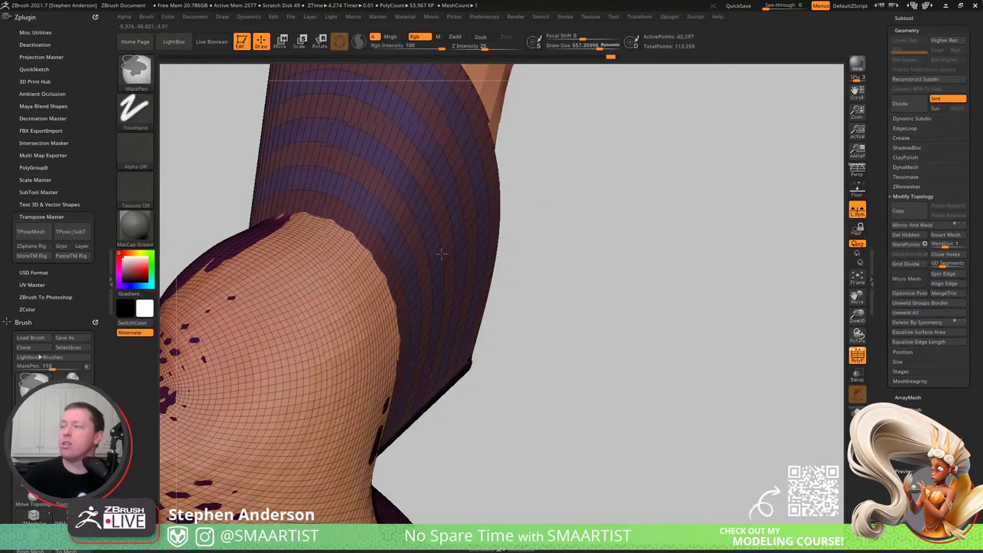
right_click_drag(423, 246, 456, 263)
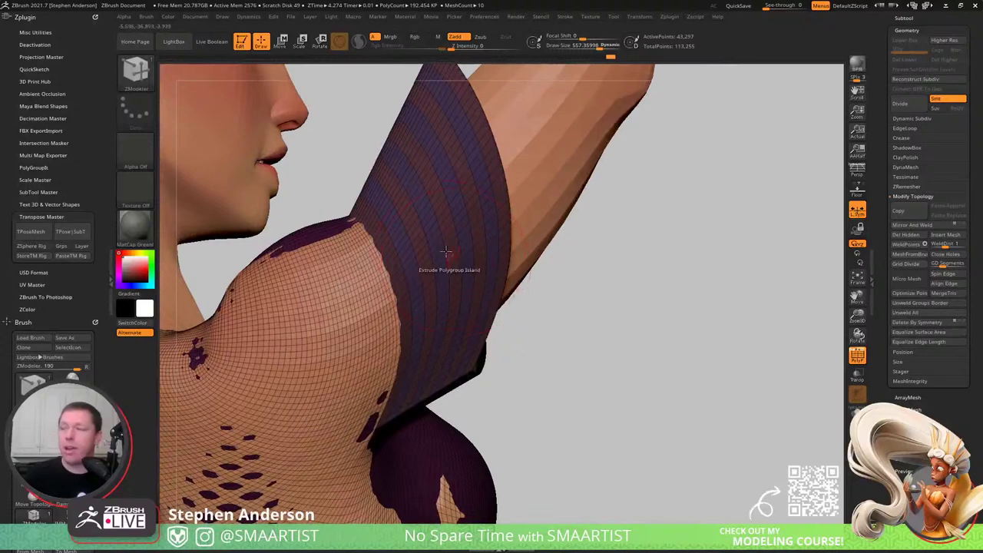
- Smooth the seam where the raised arm's sleeve meets the shoulder
left_click_drag(387, 265, 360, 210, "shift")
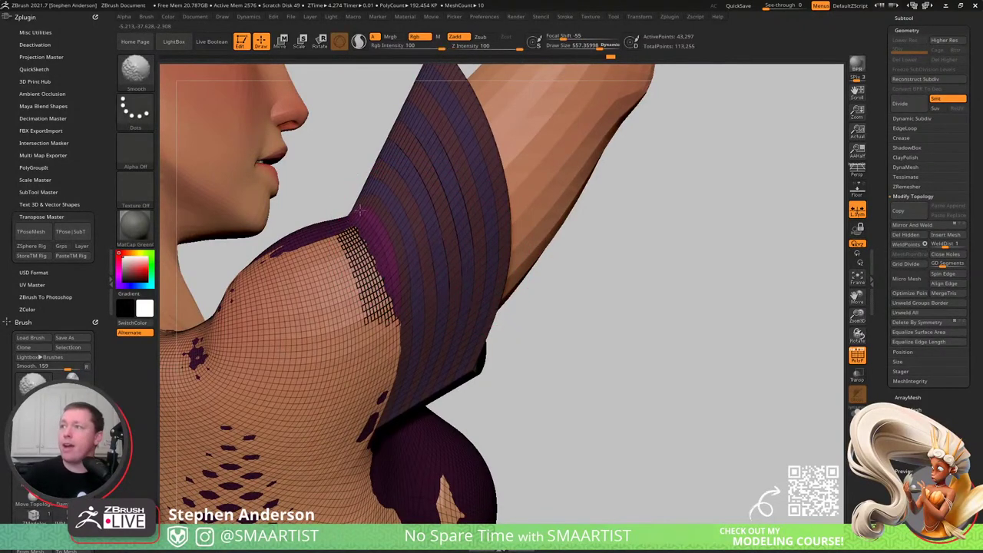
left_click_drag(383, 256, 380, 380, "shift")
right_click_drag(403, 354, 338, 261)
left_click_drag(565, 302, 546, 283, "shift")
right_click_drag(546, 283, 576, 246)
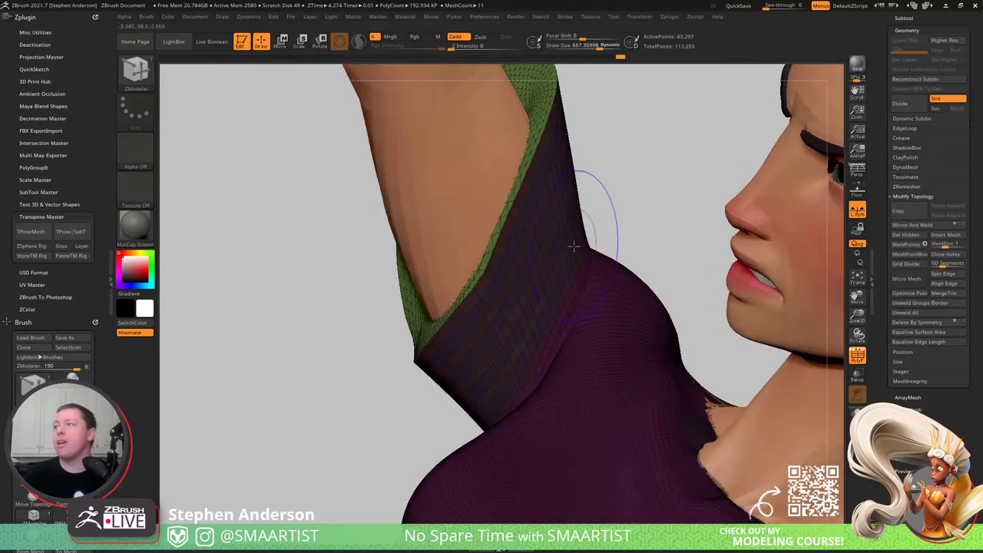
- Smooth the raised arm's sleeve near the shoulder seam and adjust the sleeve slightly with the Move gizmo
left_click_drag(576, 246, 576, 203, "shift")
right_click_drag(575, 200, 524, 274)
key("w")
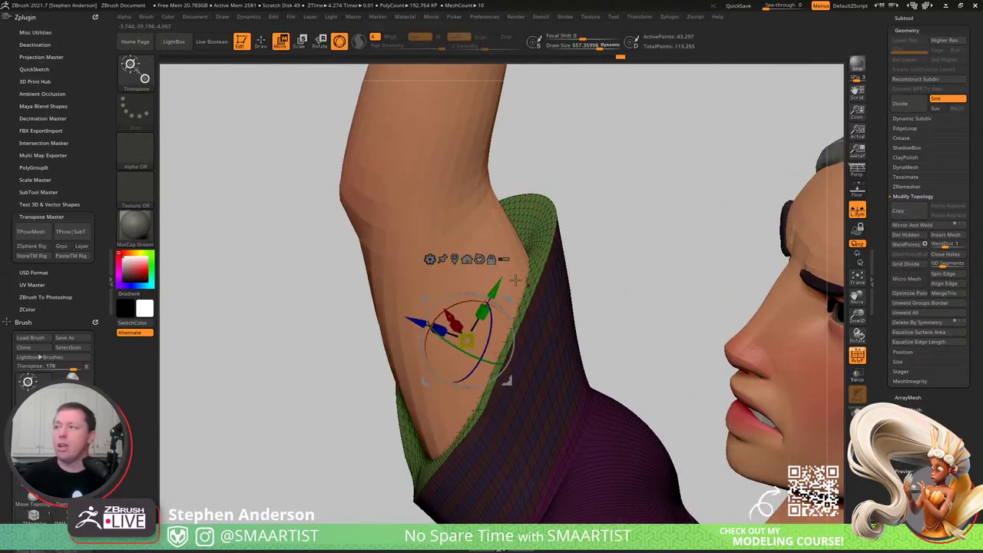
left_click_drag(509, 299, 496, 320)
right_click_drag(495, 321, 550, 303)
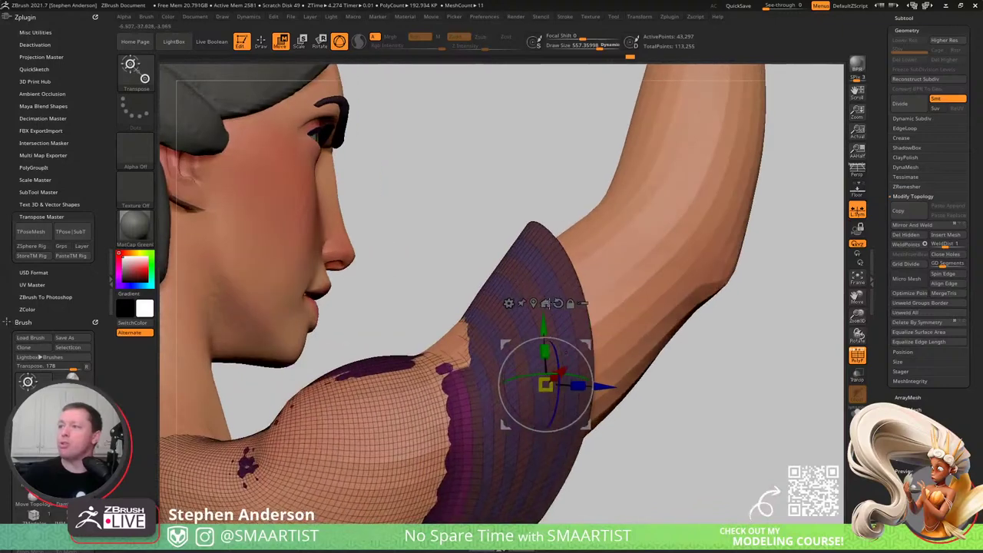
- Reshape the upper edge of the raised arm's sleeve opening with the Move brush at draw size 1000
key("b")
key("m")
key("v")
key("s")
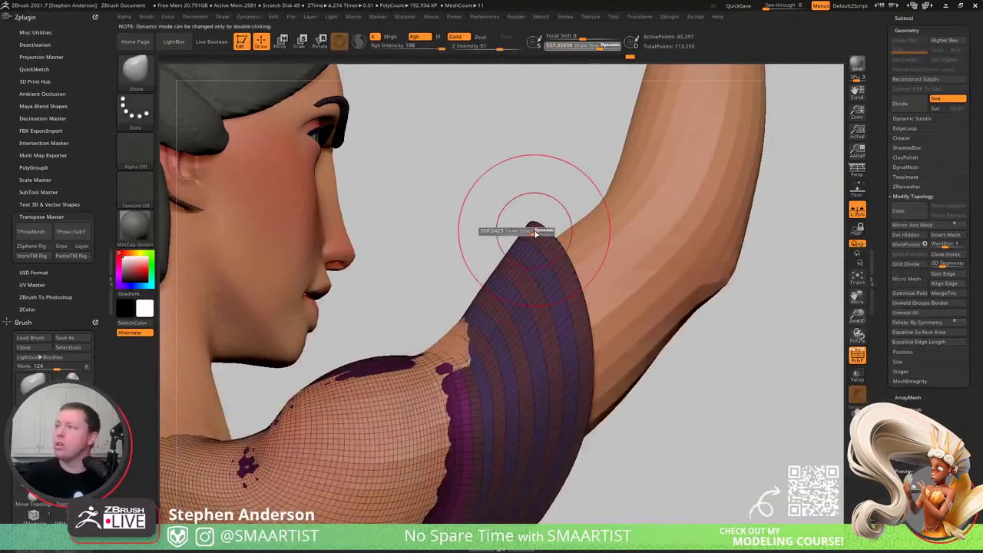
left_click_drag(533, 229, 557, 238)
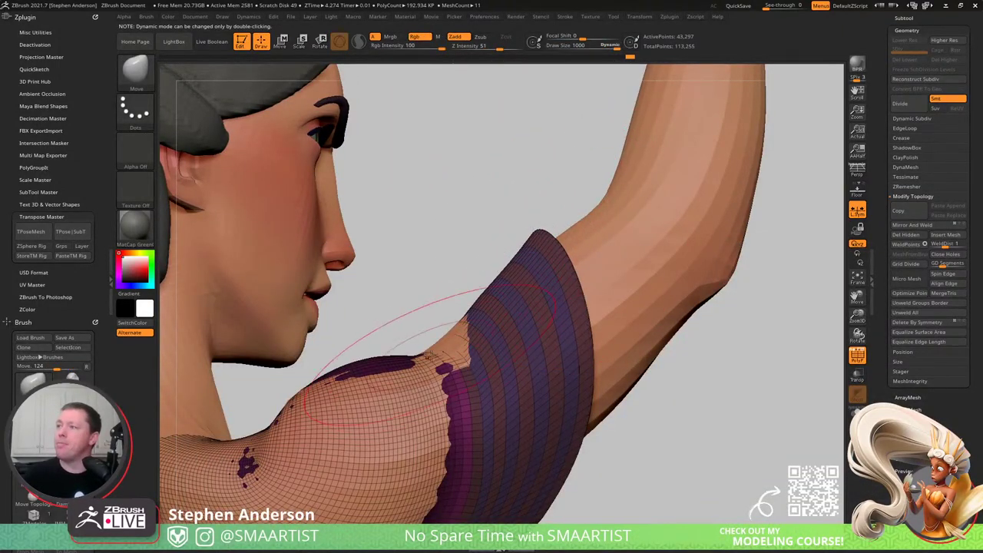
right_click_drag(450, 325, 539, 343)
left_click_drag(491, 266, 519, 346, "ctrl")
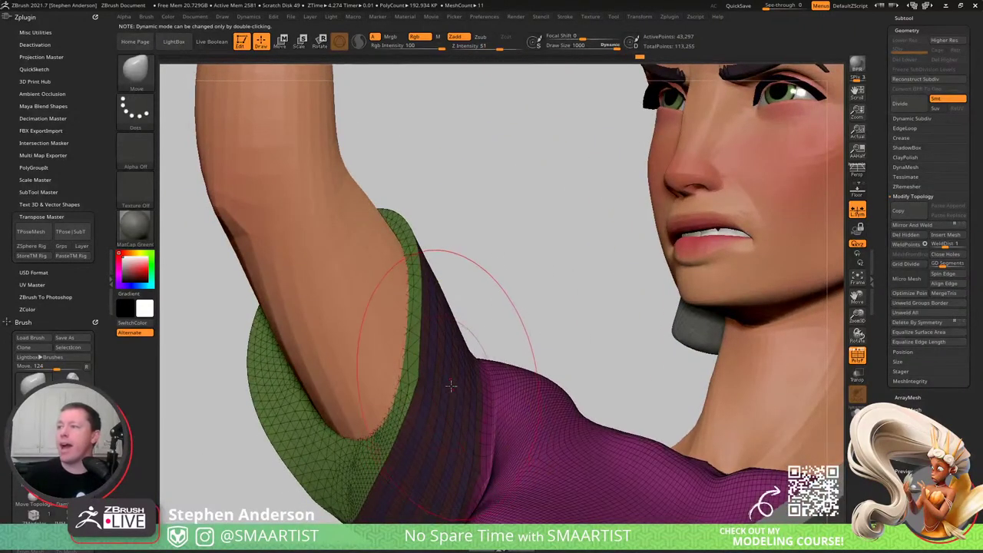
mouse_move(466, 389)
right_mouse_down()
mouse_move(472, 381)
mouse_move(494, 406)
right_mouse_up()
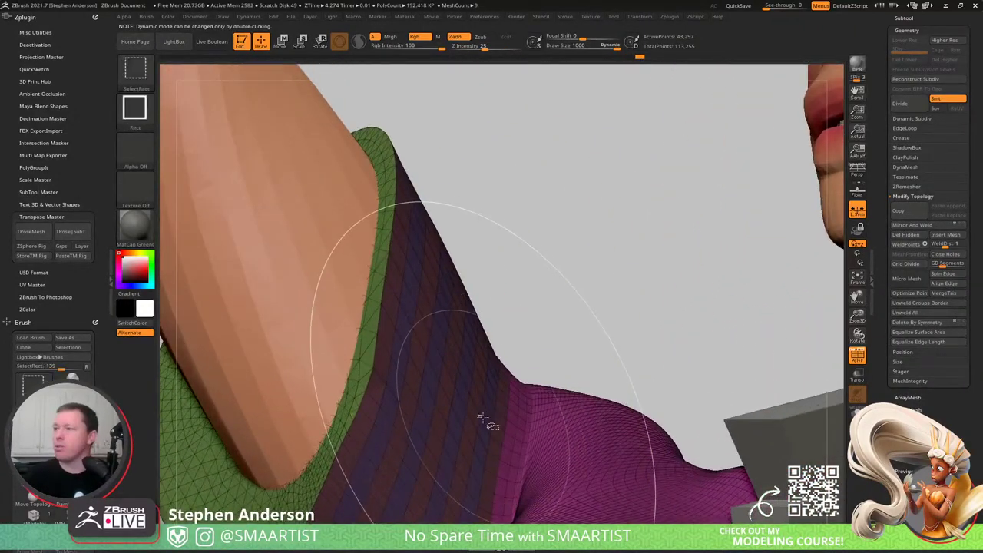
- Using SelectLasso, hide one sleeve edge-loop strip near the shoulder, mask the rest of the top, and reveal the strip unmasked
left_click(137, 75, "ctrl+shift")
left_click(189, 85)
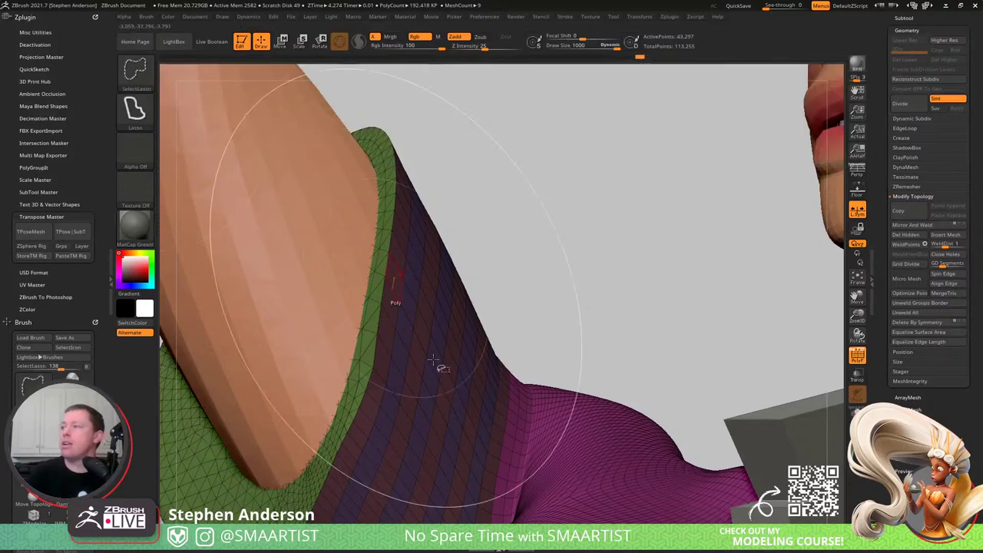
left_click(491, 446, "ctrl+shift")
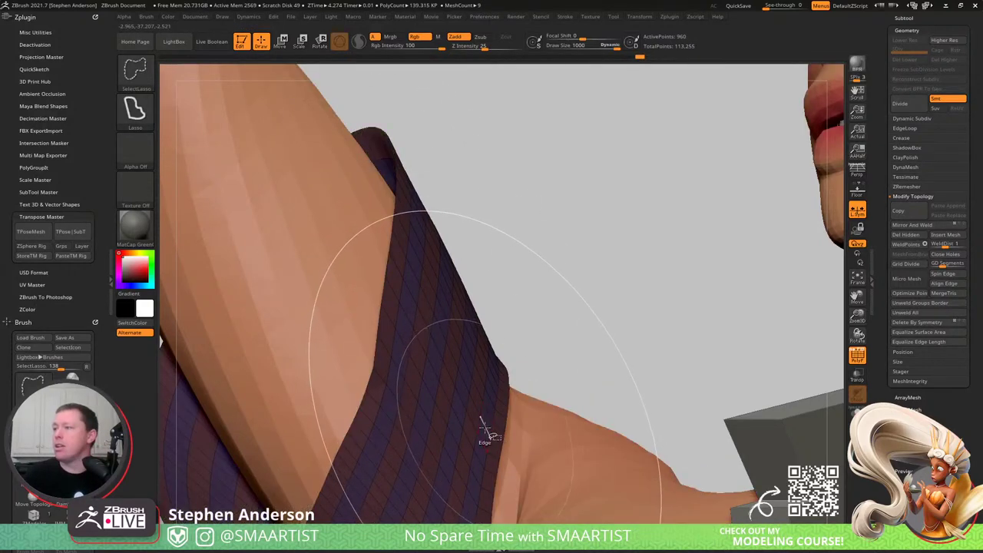
left_click(536, 366, "ctrl+shift")
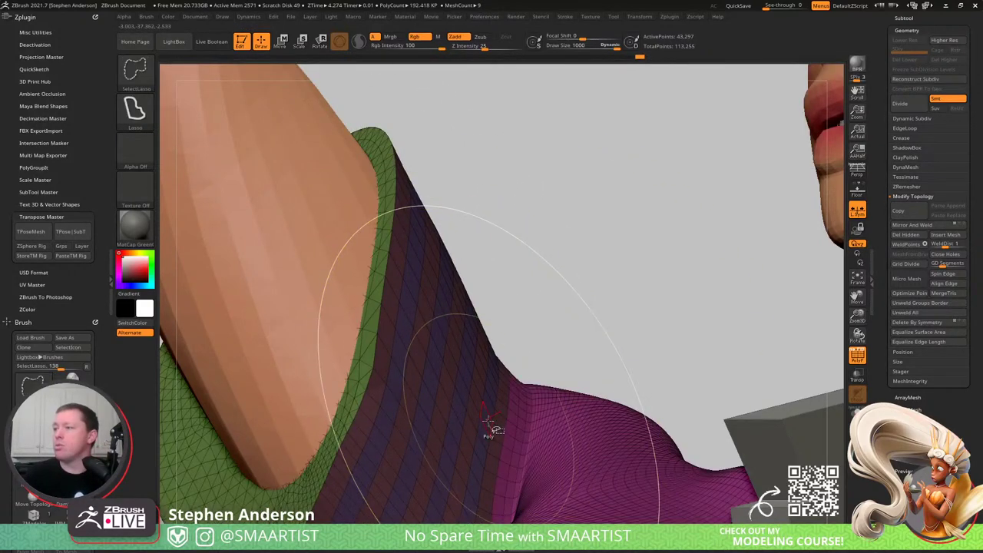
left_click(495, 425, "ctrl+shift")
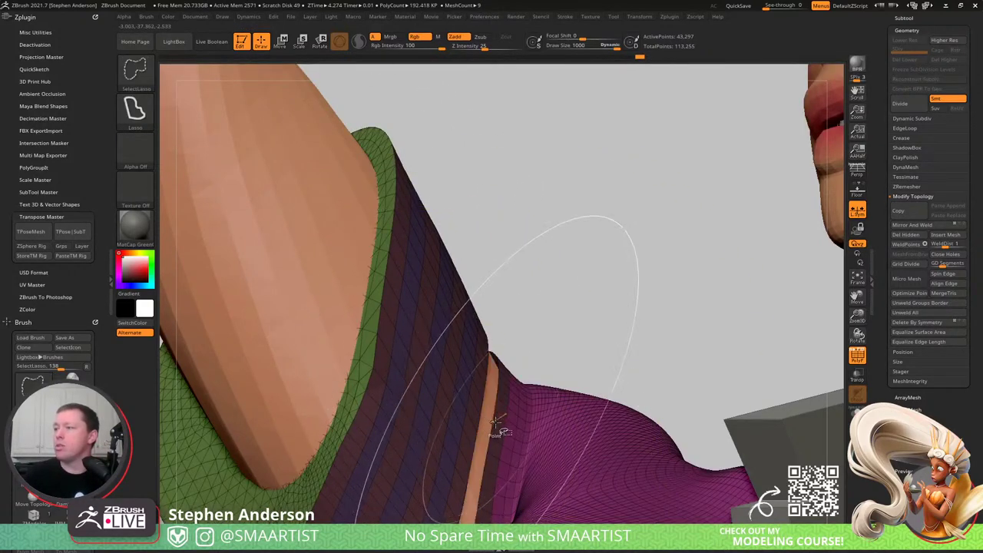
left_click(543, 376, "ctrl")
left_click(541, 377, "ctrl+shift")
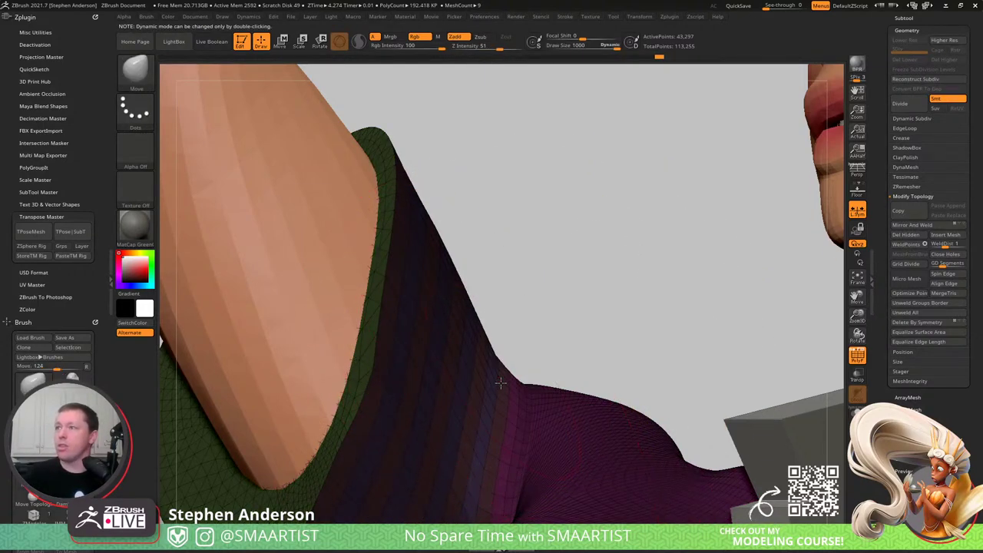
- Turn off dynamic draw size, set it to about 843, and pull the unmasked sleeve strip outward over the shoulder seam
double_click(612, 45)
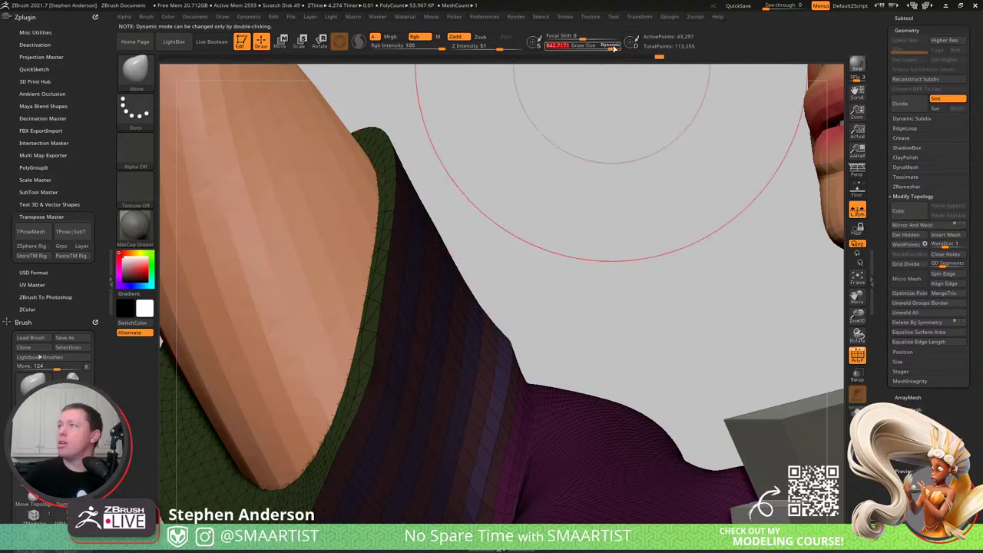
mouse_move(507, 366)
left_mouse_down()
mouse_move(523, 349)
mouse_move(396, 359)
left_mouse_up()
left_click_drag(477, 347, 396, 350)
left_click_drag(528, 338, 516, 341)
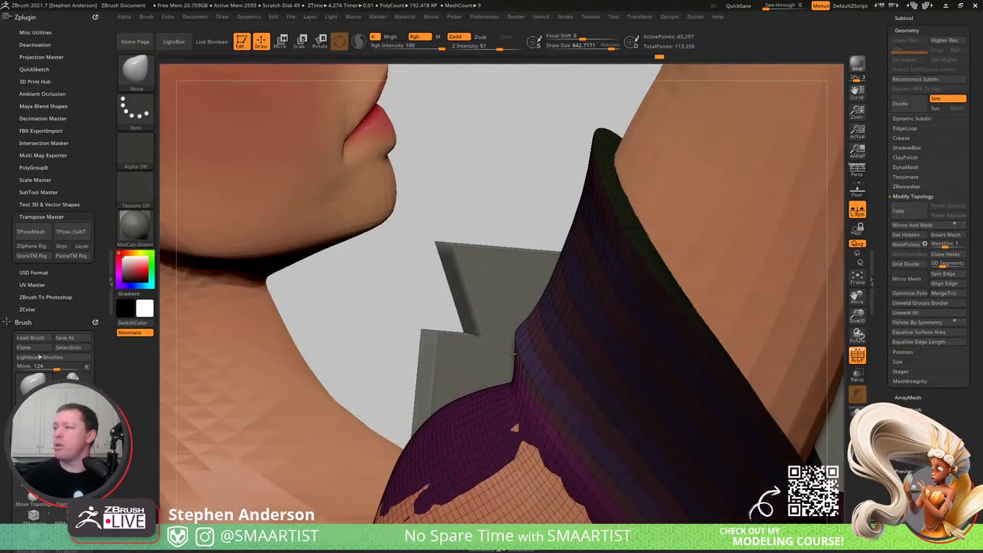
left_click(488, 224, "ctrl")
left_click(493, 352, "ctrl")
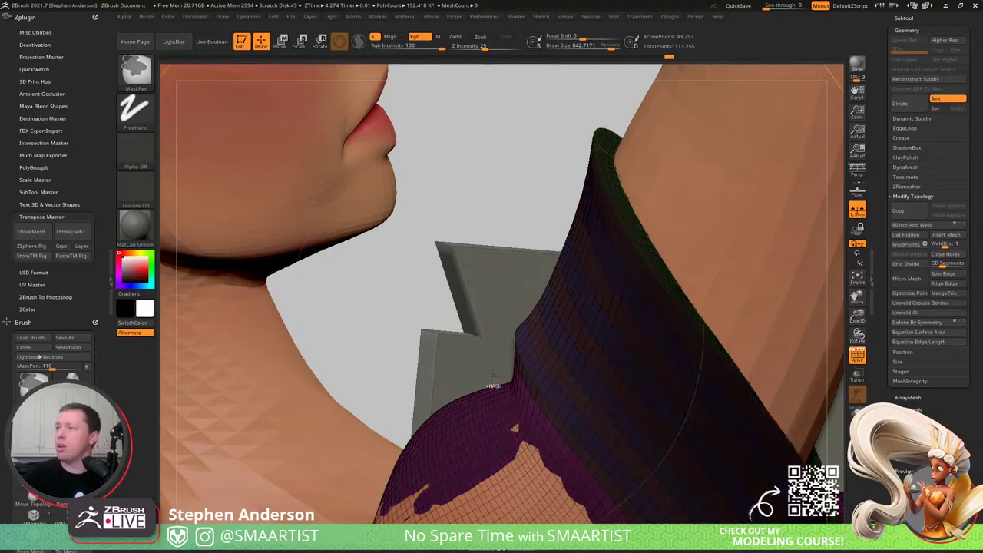
left_click_drag(517, 353, 472, 365)
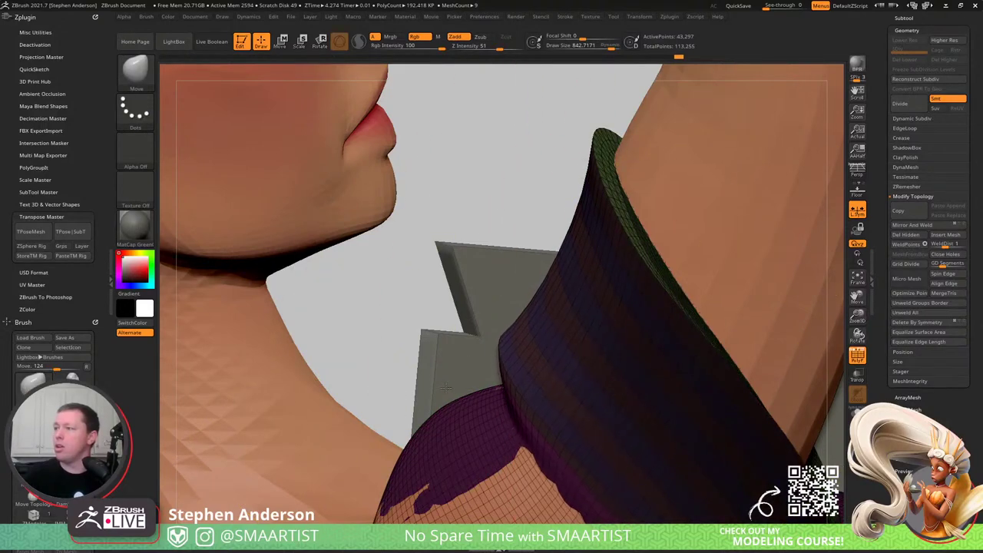
right_click_drag(445, 388, 615, 381)
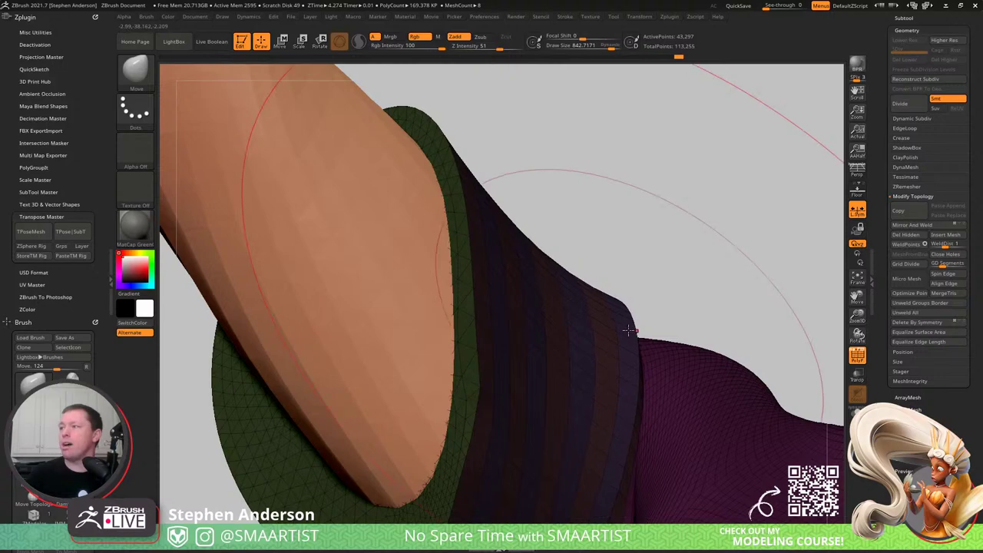
- Clear the mask, hide the wireframe, and touch up the sleeve seam near the armpit at draw size about 114
right_click_drag(630, 330, 521, 374)
mouse_move(681, 404)
right_mouse_down("ctrl")
mouse_move(687, 392)
mouse_move(606, 351)
mouse_move(581, 253)
mouse_move(613, 356)
mouse_move(696, 337)
mouse_move(740, 347)
right_mouse_up("ctrl")
right_click_drag(632, 378, 636, 421, "ctrl")
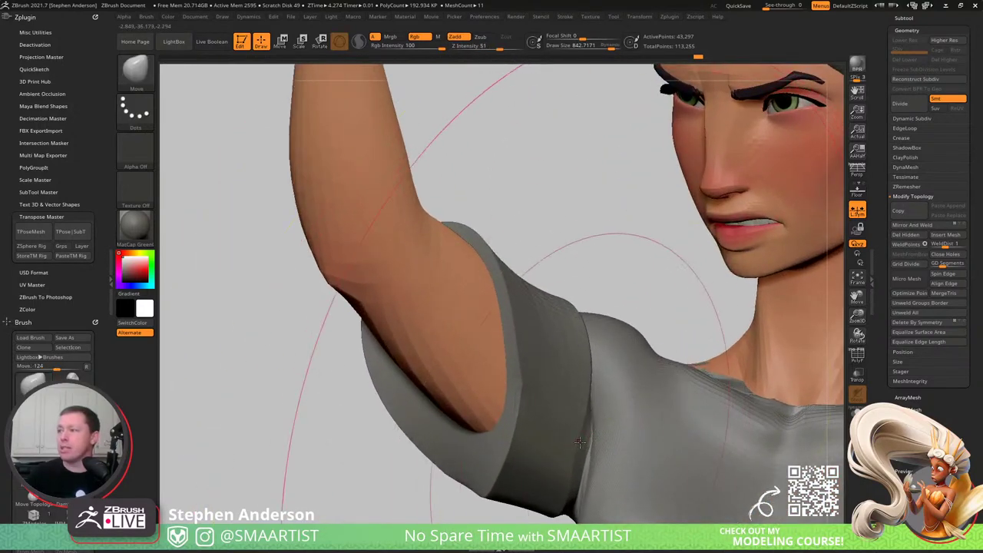
key("s")
left_click_drag(580, 450, 540, 462)
left_click_drag(575, 450, 572, 464, "shift")
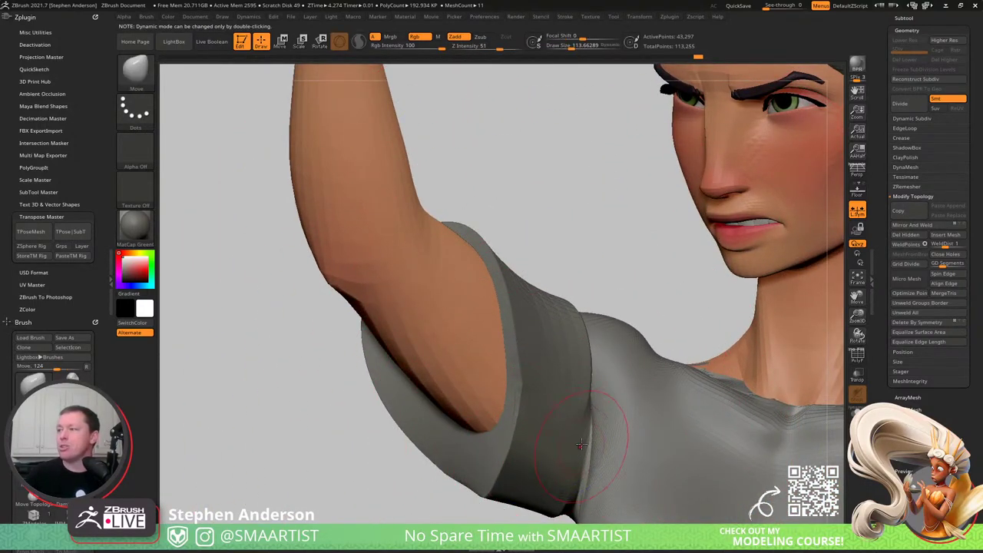
mouse_move(582, 445)
right_mouse_down()
mouse_move(640, 451)
mouse_move(603, 457)
right_mouse_up()
- Step back and forth through the recent mask and seam edits, restore the unmasked state, and show the polygroup wireframe again
key("ctrl+z")
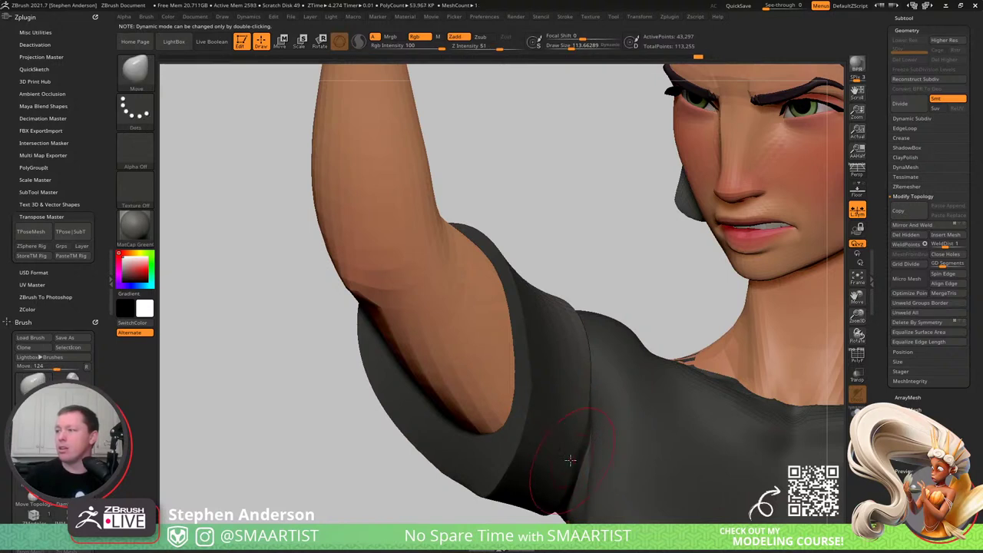
mouse_move(560, 485)
right_mouse_down()
mouse_move(582, 411)
mouse_move(553, 438)
mouse_move(577, 318)
right_mouse_up()
key("ctrl+z")
key("ctrl+z")
key("shift+f")
key("ctrl+shift+z")
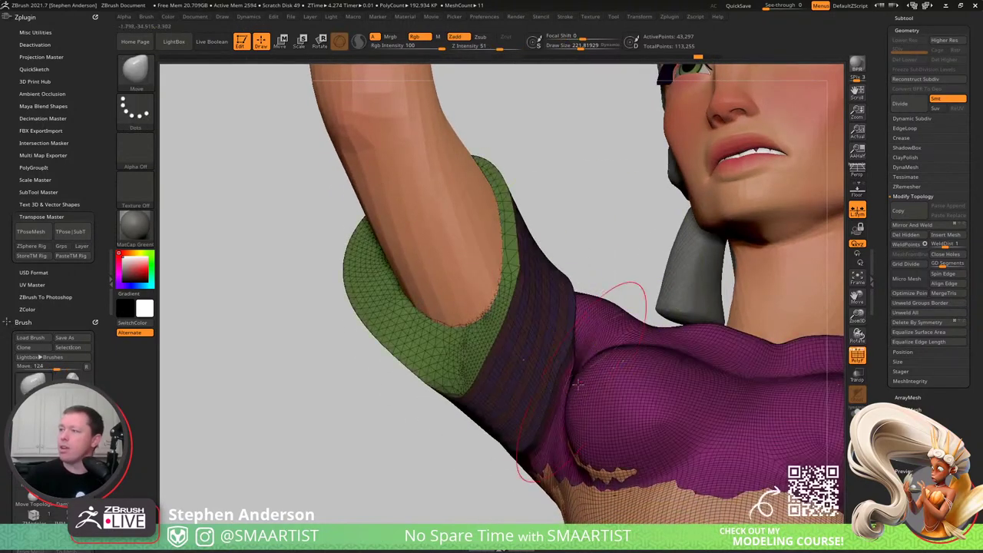
- Reshape the seam between the sleeve and chest at the armpit with the Move brush at draw size about 140
right_click_drag(576, 378, 568, 370, "ctrl")
key("s")
left_click_drag(569, 370, 562, 370)
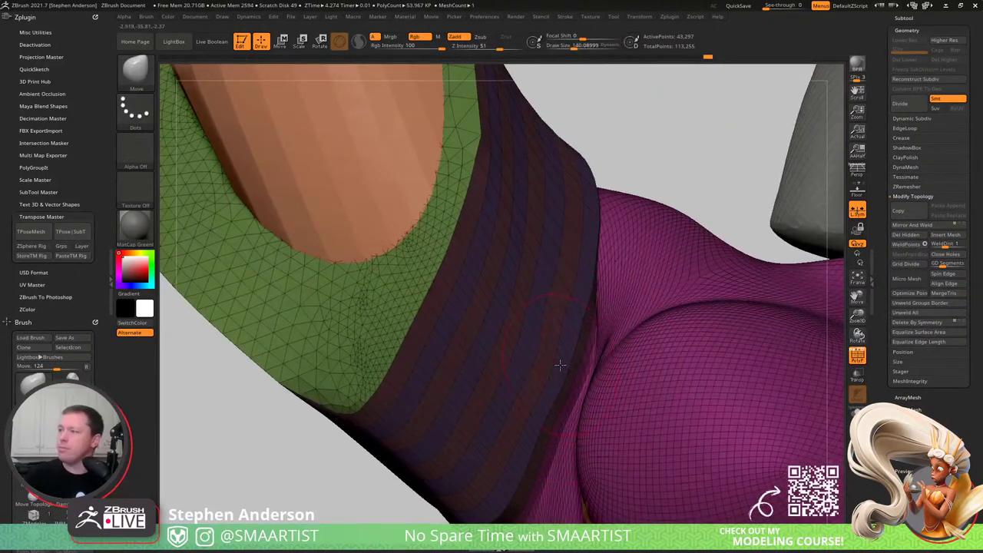
key("ctrl+shift+z")
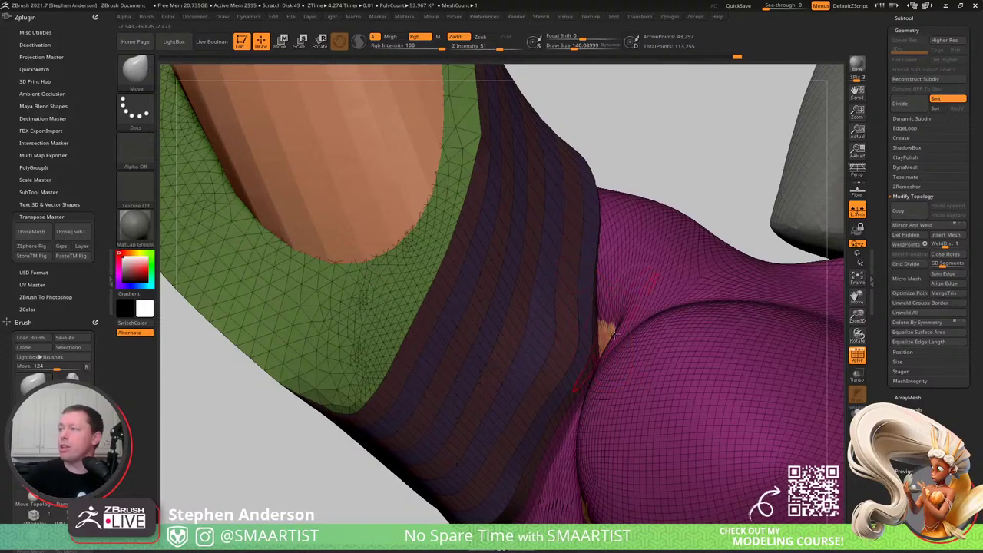
right_click_drag(586, 376, 628, 299)
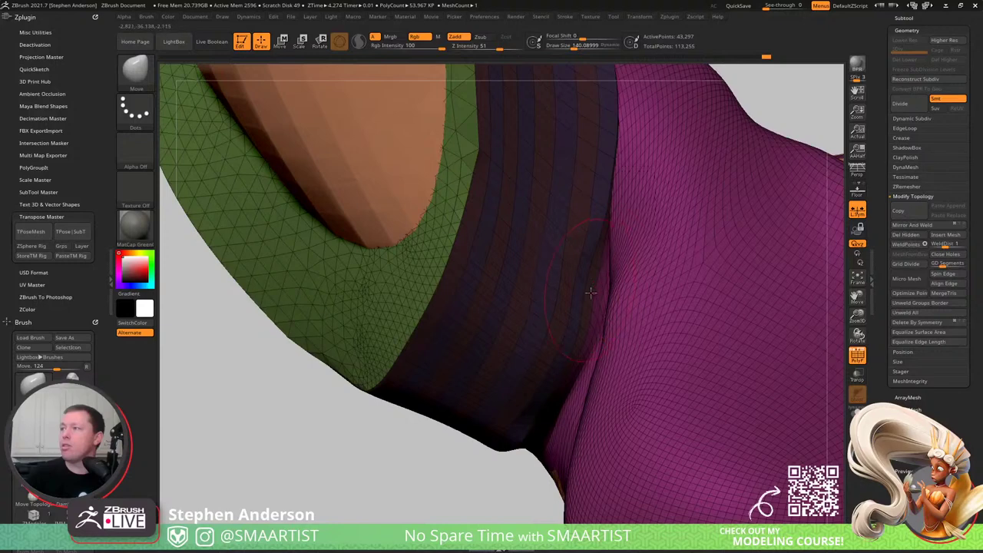
- Inflate the pinched armpit seam at draw size about 175 and smooth the surrounding cloth
key("b")
key("i")
key("n")
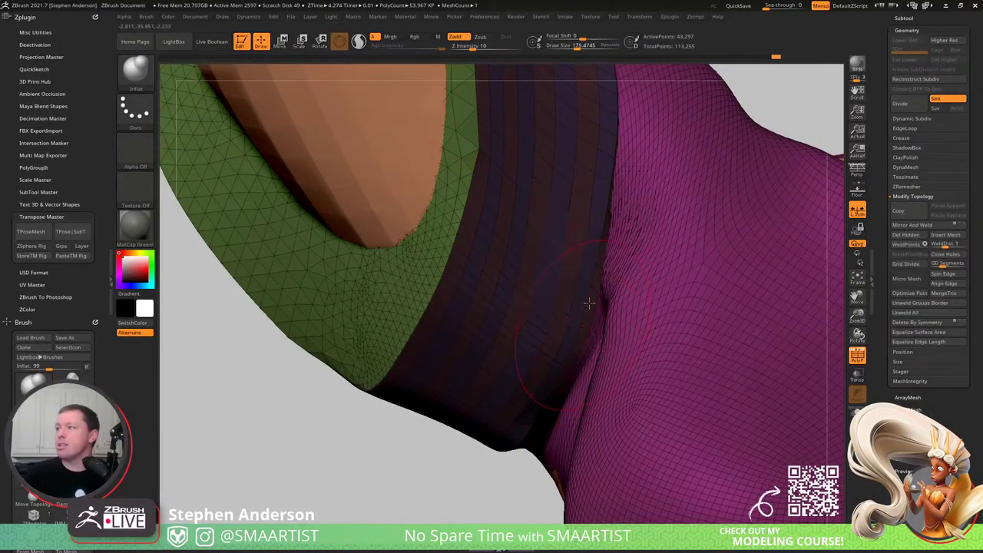
right_click_drag(586, 347, 611, 298)
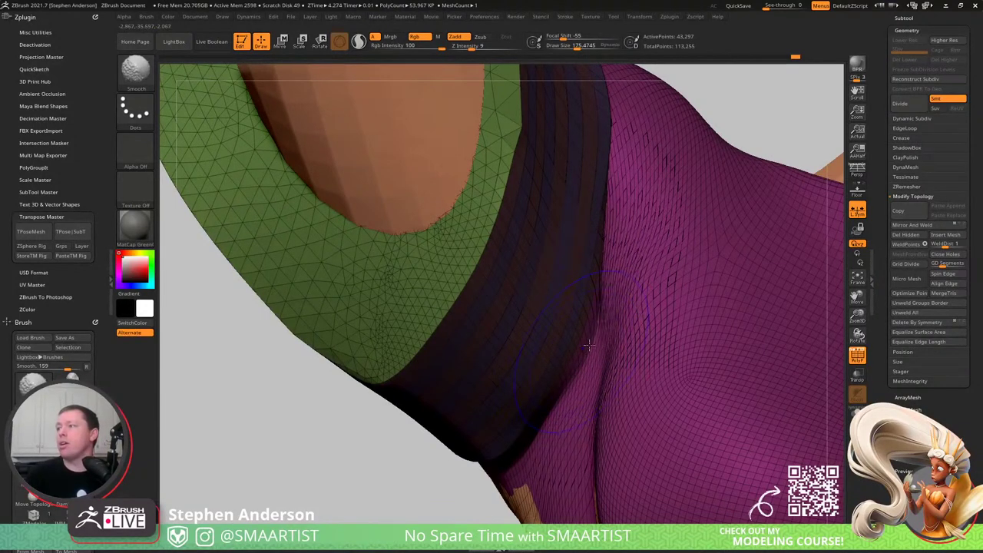
- Switch back to the Move brush and mask all of the top except two neighbouring sleeve edge-loop strips near the shoulder
key("b")
key("m")
key("v")
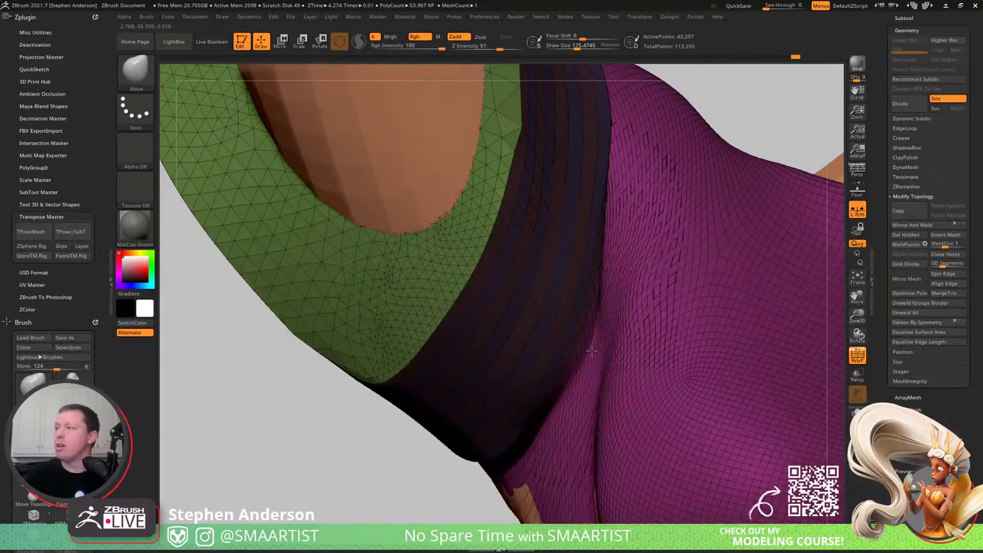
key("shift+f")
right_click_drag(607, 348, 458, 220, "ctrl")
key("shift+f")
left_click(439, 265, "ctrl+shift")
left_click(413, 253, "ctrl+shift")
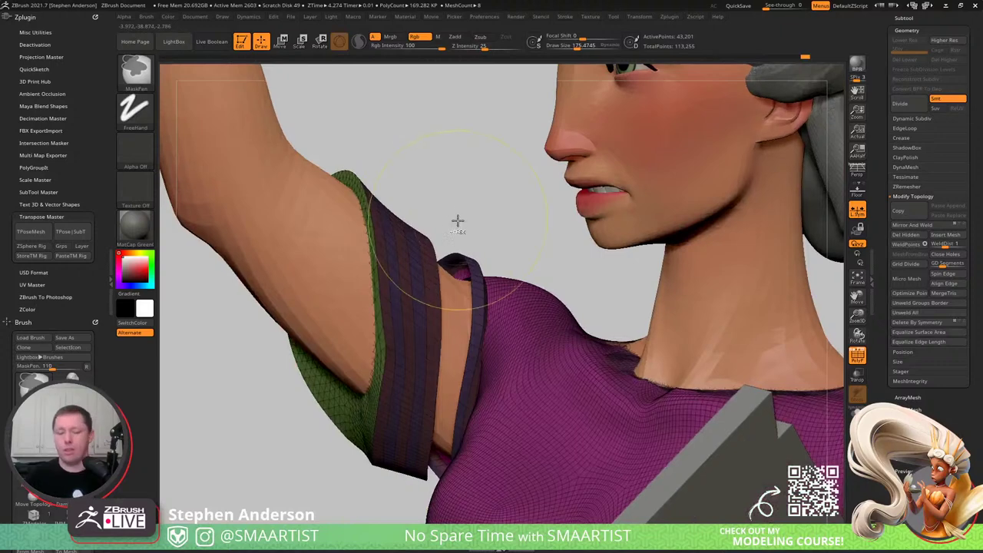
left_click(467, 240, "ctrl")
left_click(471, 215, "ctrl+shift")
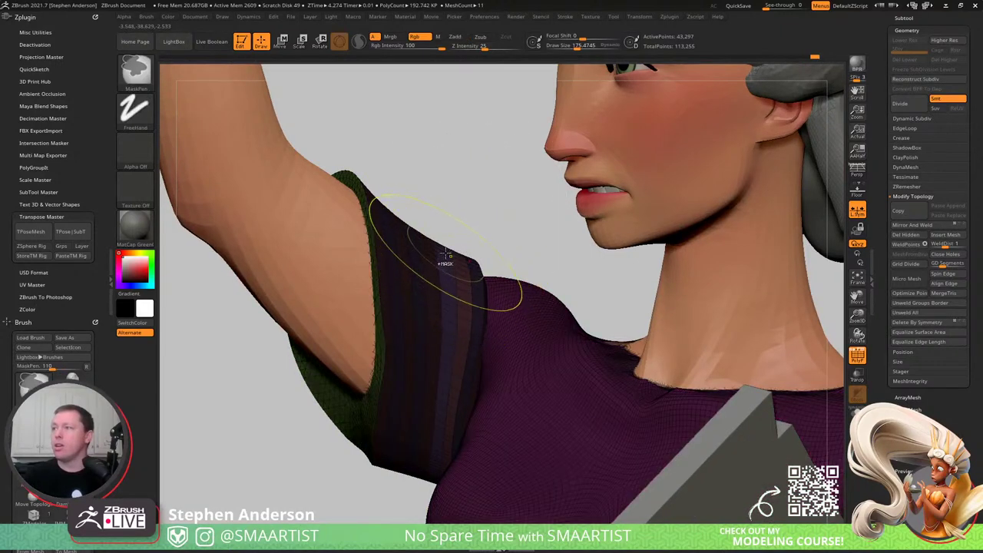
- Push the two unmasked sleeve strips inward at draw size about 626 to form a fold above the shoulder
right_click_drag(446, 263, 456, 273, "ctrl")
mouse_move(421, 239)
right_mouse_down()
mouse_move(400, 235)
mouse_move(428, 231)
right_mouse_up()
key("s")
left_click_drag(428, 232, 472, 242)
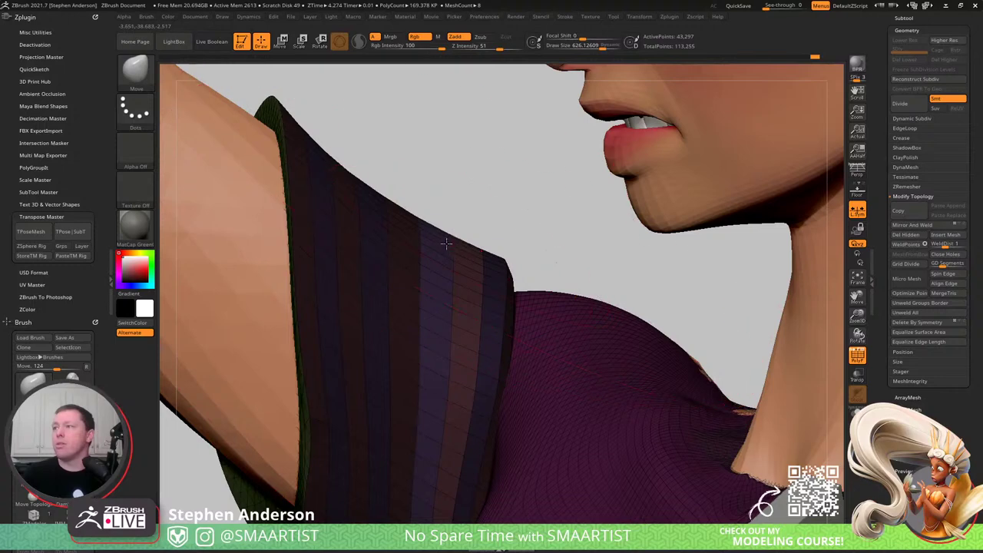
right_click_drag(450, 276, 483, 261, "alt")
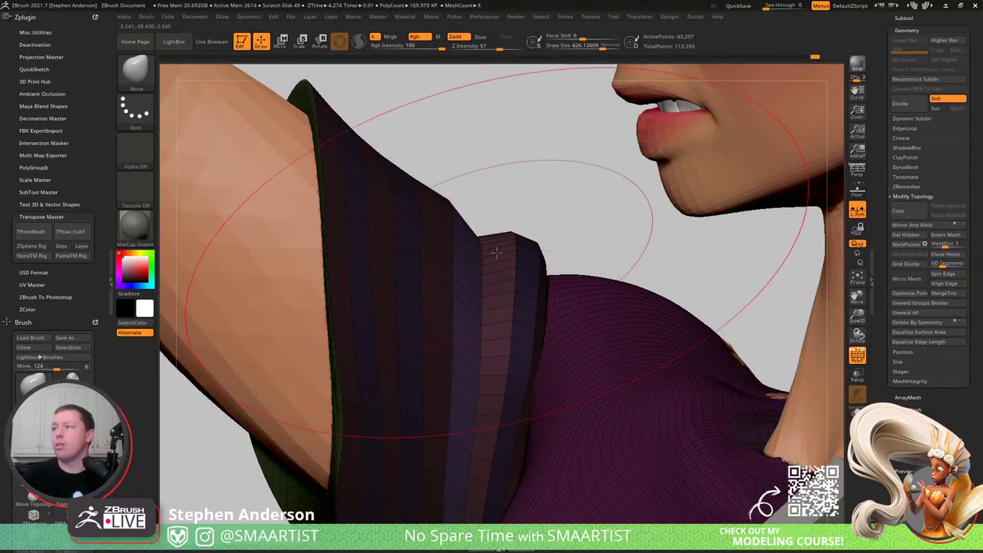
- Refine the sleeve fold around the other side of the shoulder with the Move brush at draw size about 251
mouse_move(475, 254)
right_mouse_down("ctrl")
mouse_move(450, 265)
mouse_move(492, 309)
mouse_move(468, 400)
mouse_move(481, 387)
right_mouse_up("ctrl")
key("s")
left_click_drag(312, 328, 292, 332)
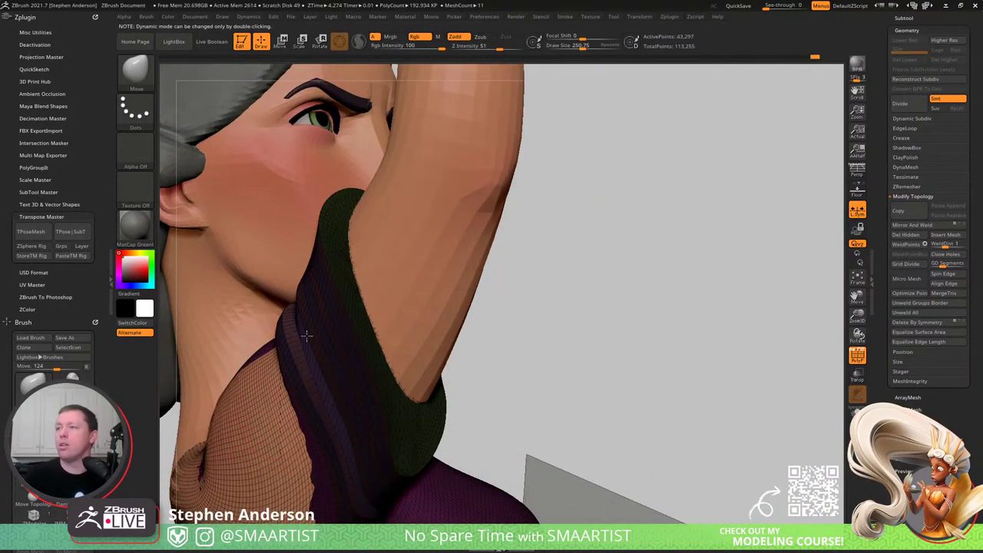
right_click_drag(568, 289, 426, 294)
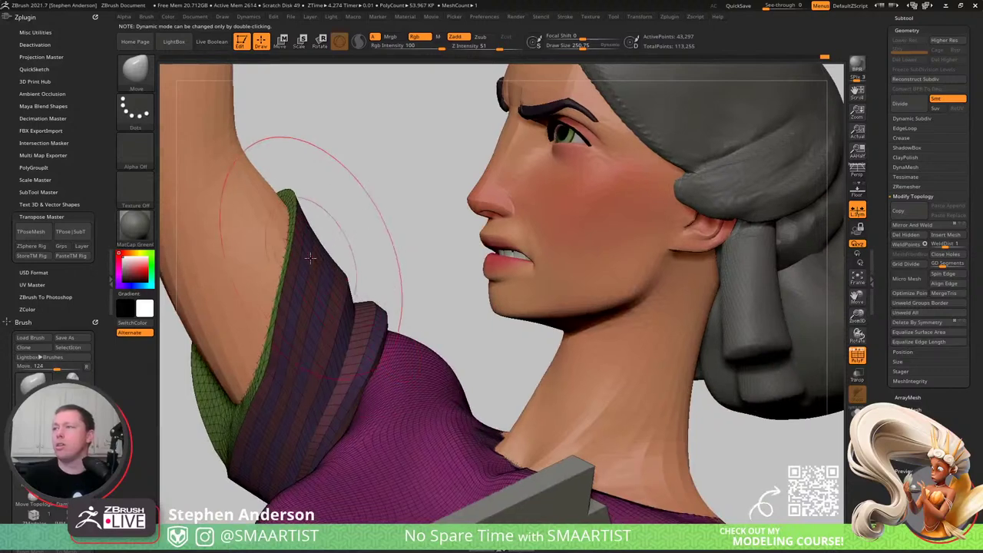
- Hide an edge-loop strip midway along the sleeve, mask the rest of the top, and reveal the strip unmasked
key("ctrl+shift")
left_click(316, 264, "ctrl+shift")
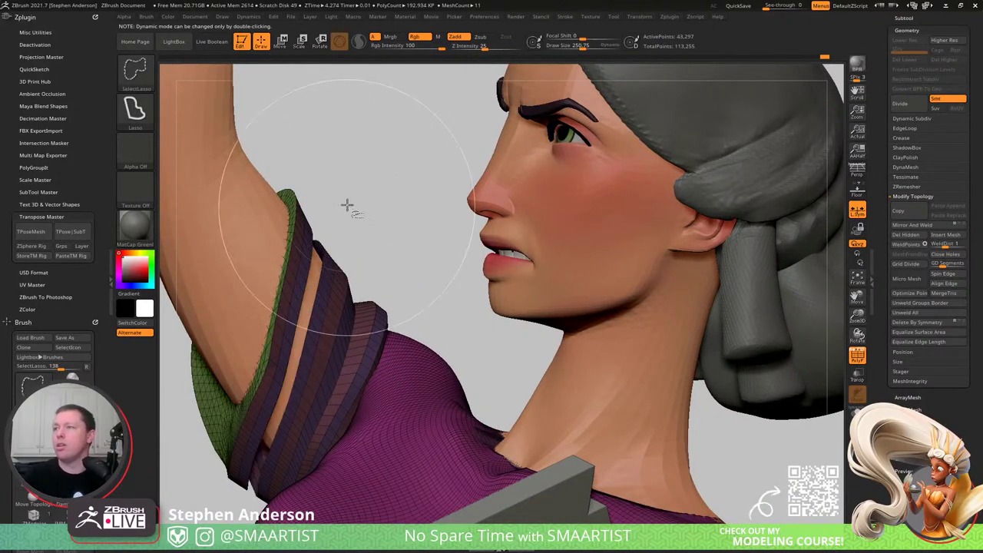
left_click_drag(357, 211, 396, 233, "ctrl+shift")
left_click(401, 245, "ctrl")
left_click(388, 215, "ctrl+shift")
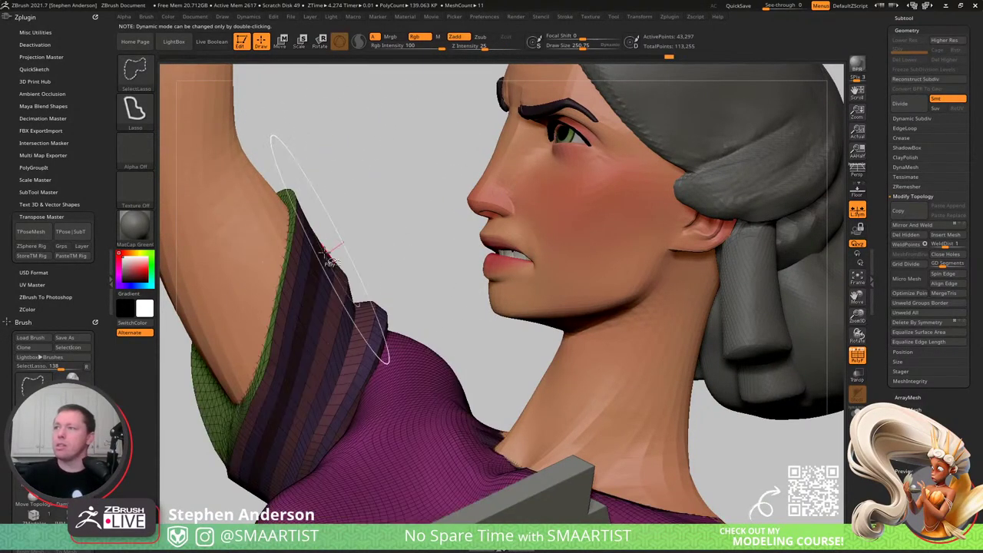
- Shape the unmasked mid-sleeve strip into another fold with the Move brush at draw size about 626, and clear the mask
right_click_drag(309, 244, 320, 242)
key("s")
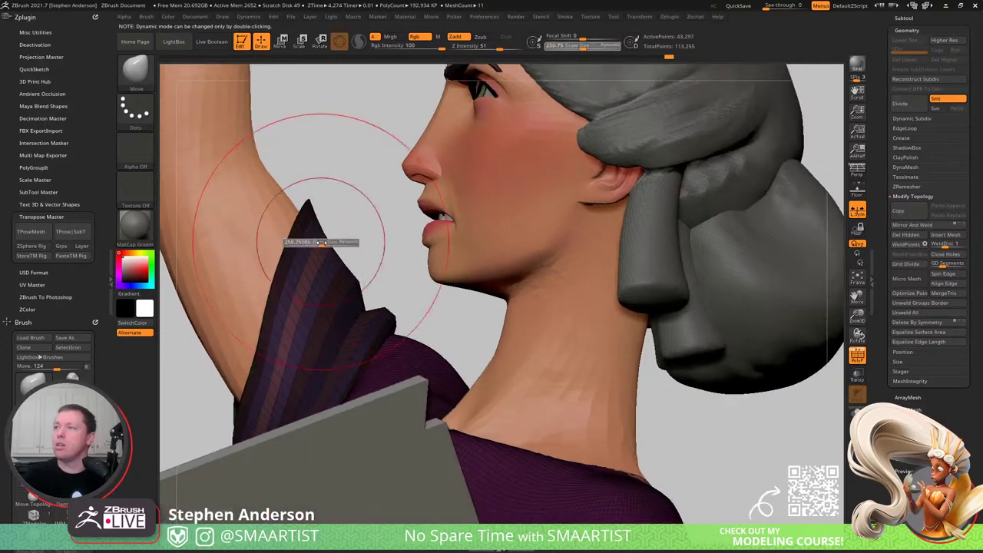
left_click_drag(321, 242, 340, 242)
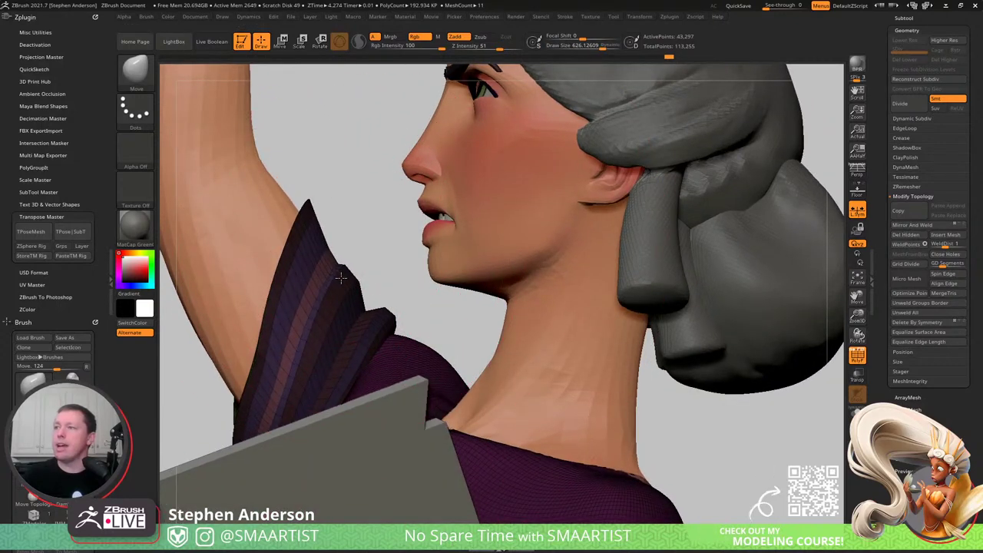
mouse_move(343, 282)
right_mouse_down()
mouse_move(331, 271)
mouse_move(230, 269)
right_mouse_up()
mouse_move(444, 337)
right_mouse_down()
mouse_move(463, 338)
mouse_move(481, 409)
mouse_move(468, 410)
mouse_move(513, 352)
mouse_move(523, 391)
right_mouse_up()
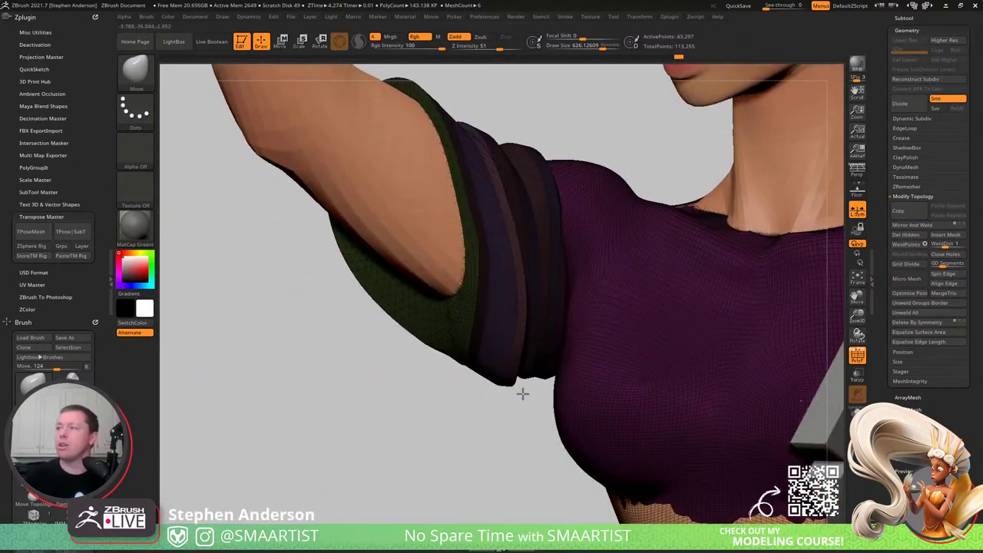
key("s")
left_click(501, 364)
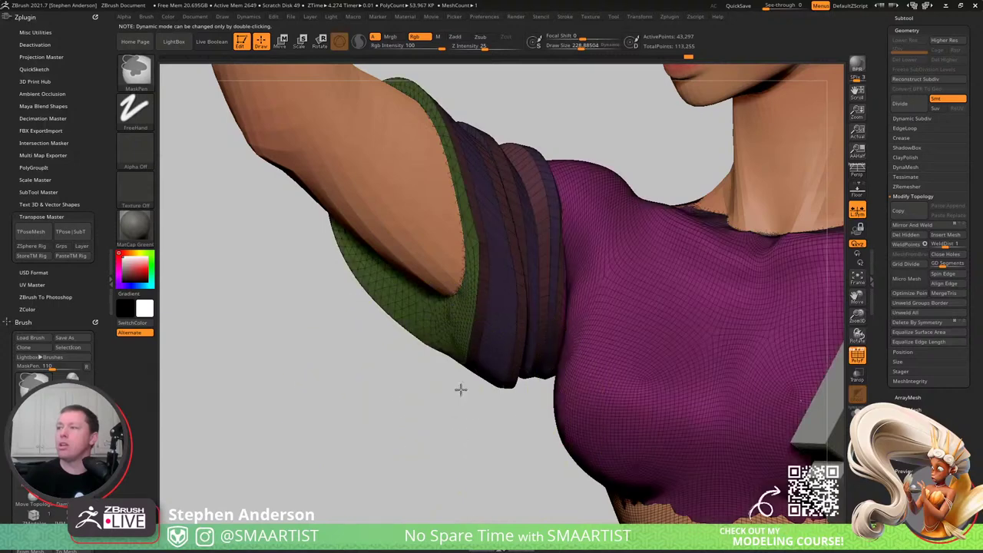
right_click_drag(461, 390, 417, 274)
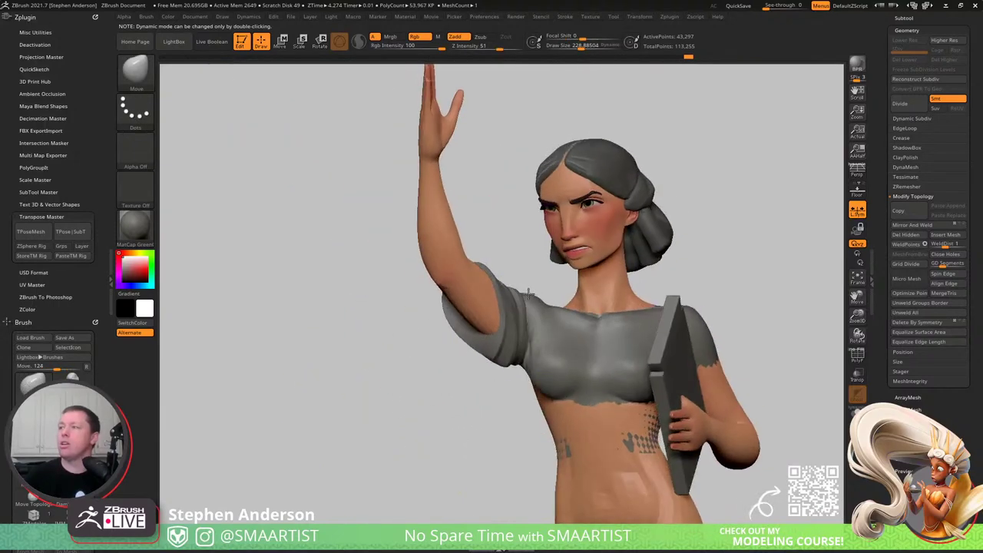
- Adjust the sleeve folds around the back of the raised arm using the Move brush at a reduced draw size
mouse_move(528, 292)
right_mouse_down()
mouse_move(499, 286)
mouse_move(407, 303)
mouse_move(409, 241)
mouse_move(376, 247)
right_mouse_up()
key("s")
mouse_move(401, 251)
left_mouse_down()
mouse_move(395, 256)
mouse_move(415, 272)
left_mouse_up()
key("s")
left_click_drag(404, 273, 420, 290)
right_click_drag(428, 313, 435, 358)
key("s")
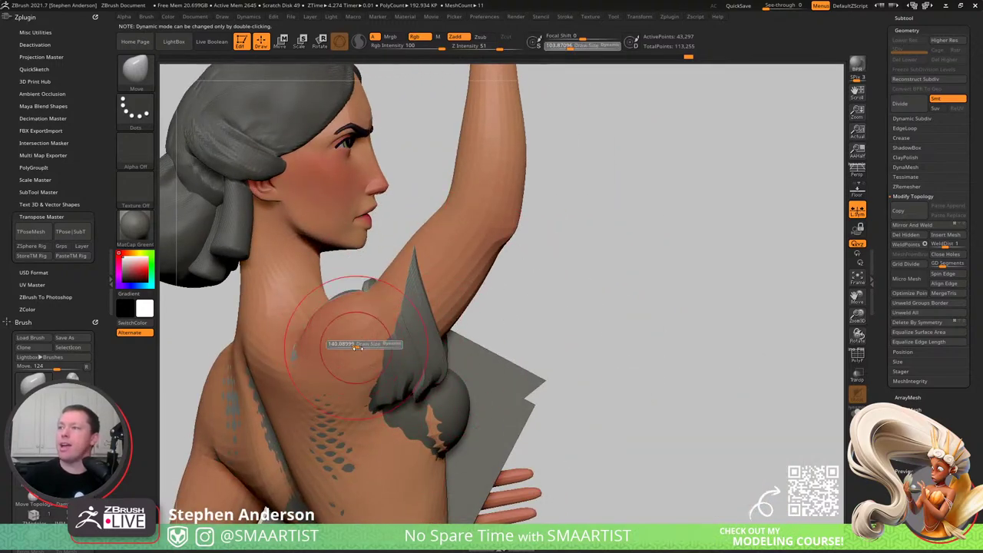
left_click_drag(357, 348, 365, 348)
left_click_drag(365, 348, 350, 344)
- Pull the sleeve folds behind the shoulder over the exposed skin with the Move brush at draw sizes about 129 and 109
right_click_drag(359, 319, 379, 317)
key("s")
left_click_drag(365, 314, 356, 314)
left_click_drag(360, 312, 367, 308)
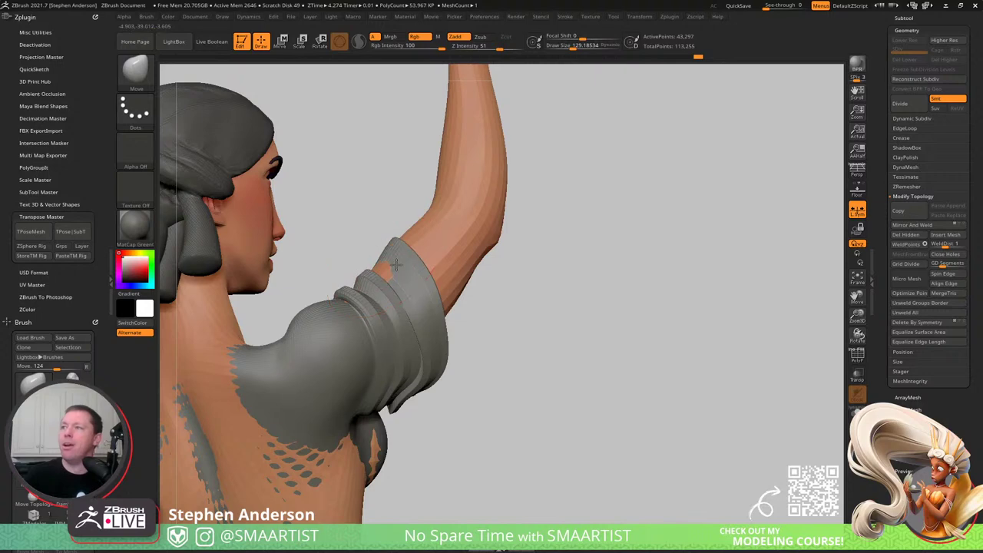
mouse_move(396, 263)
right_mouse_down()
mouse_move(378, 271)
mouse_move(416, 377)
right_mouse_up()
left_click_drag(421, 381, 421, 381)
left_click_drag(399, 397, 407, 401)
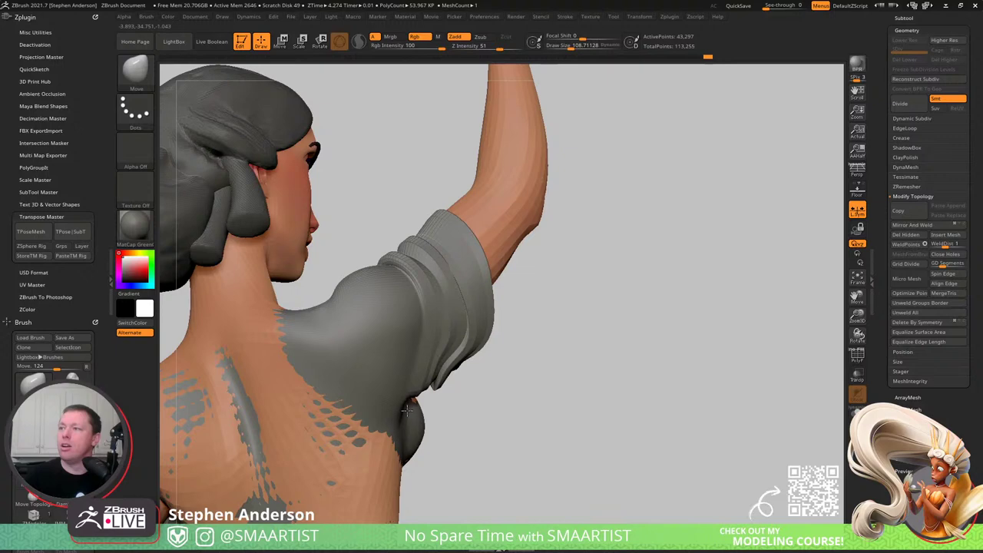
- Push the rear lower edge of the sleeve closer to the arm with the Move brush at draw size about 201
right_click_drag(410, 397, 485, 309)
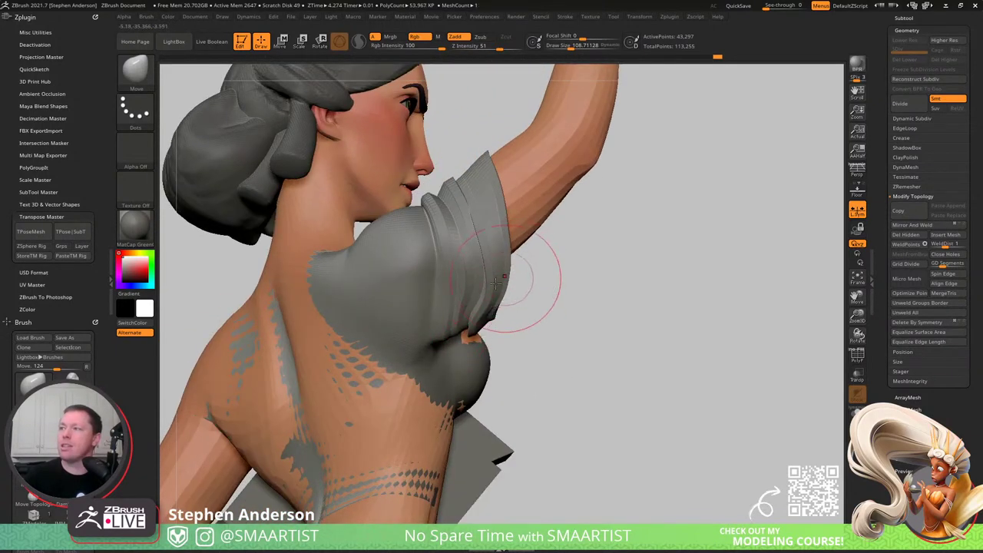
key("s")
left_click_drag(484, 302, 492, 301)
left_click_drag(496, 316, 483, 310)
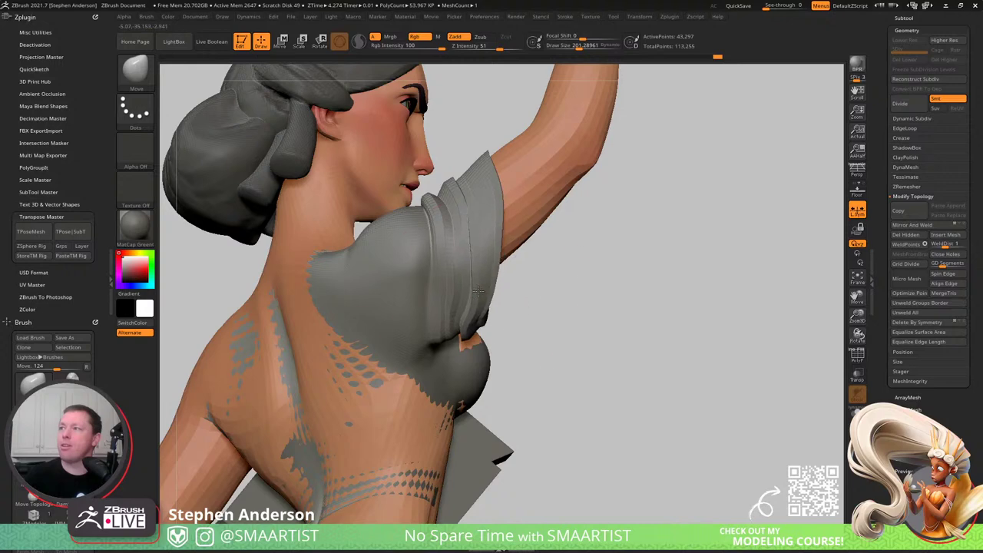
right_click_drag(474, 309, 439, 308)
- Reshape the rim and underside of the sleeve opening with the Move brush at draw sizes about 104 and 65
key("s")
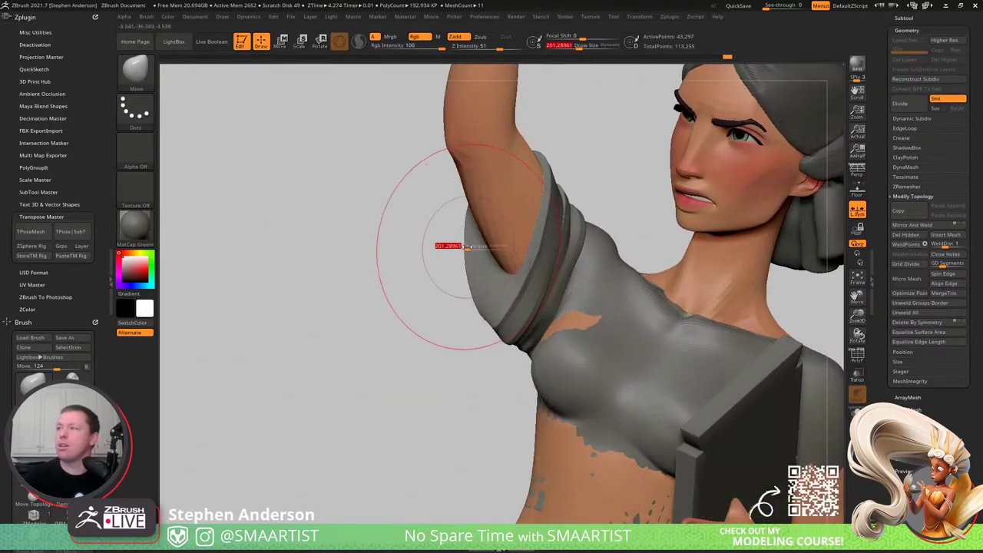
left_click_drag(463, 246, 453, 245)
right_click_drag(467, 232, 472, 196)
left_click_drag(470, 196, 469, 270)
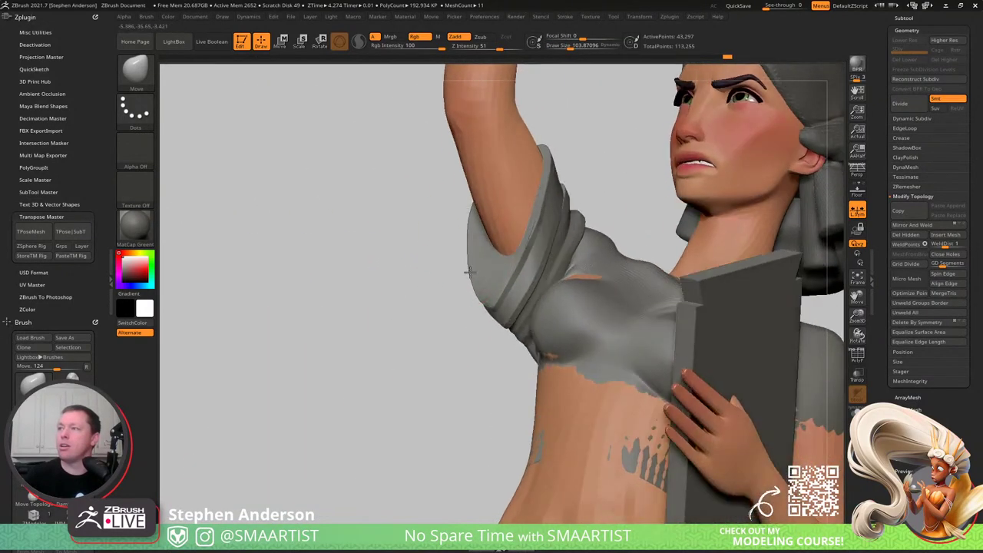
mouse_move(473, 218)
left_mouse_down()
mouse_move(451, 236)
mouse_move(471, 257)
mouse_move(467, 269)
mouse_move(533, 262)
mouse_move(516, 226)
left_mouse_up()
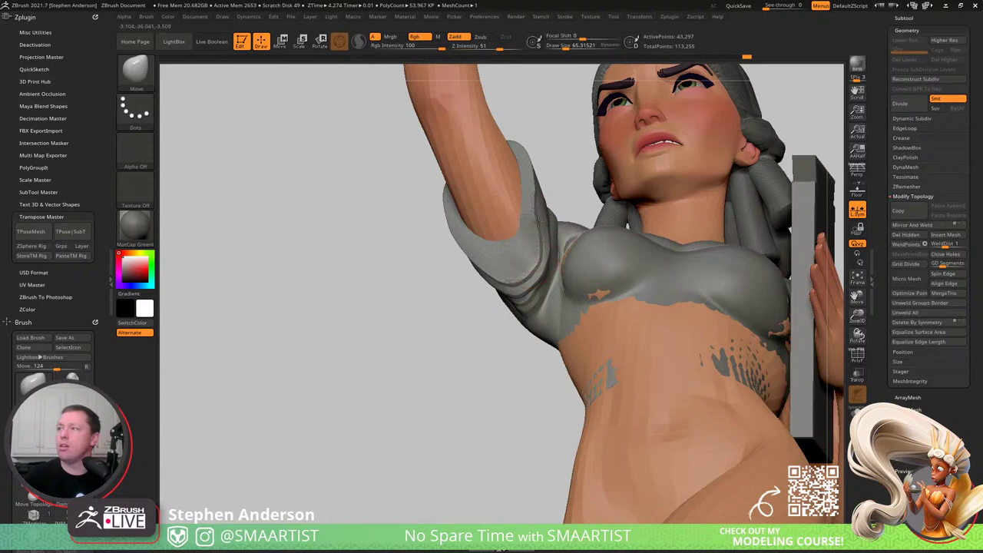
left_click_drag(530, 207, 489, 238)
- Switch to the Move Topological brush at draw size about 151 and shape the lower sleeve folds beside the armpit
mouse_move(490, 237)
right_mouse_down()
mouse_move(462, 238)
mouse_move(466, 265)
right_mouse_up()
mouse_move(466, 265)
right_mouse_down()
mouse_move(555, 295)
mouse_move(526, 300)
mouse_move(513, 334)
mouse_move(528, 324)
right_mouse_up()
key("s")
left_click_drag(528, 324, 543, 316)
key("b")
key("m")
key("t")
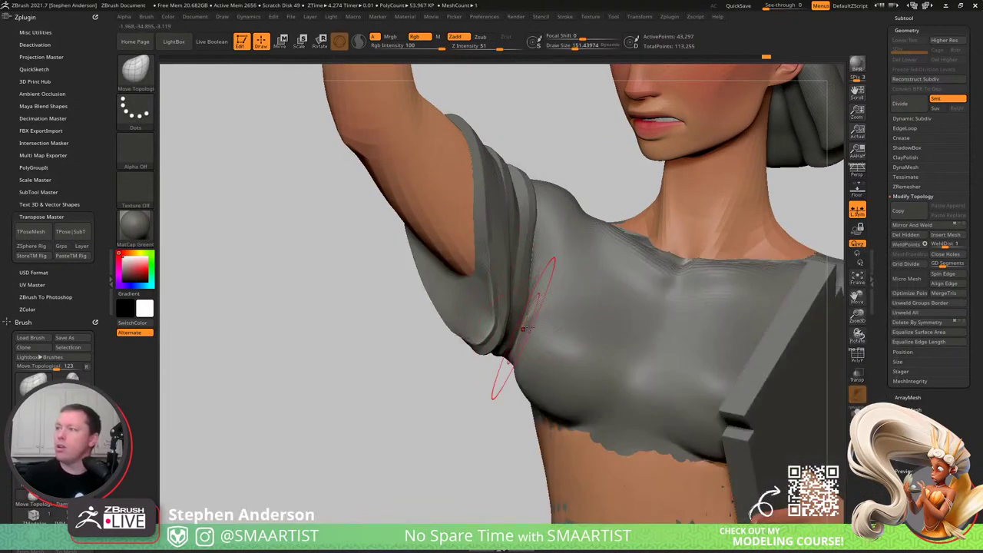
right_click_drag(499, 332, 518, 337)
left_click_drag(518, 338, 512, 342)
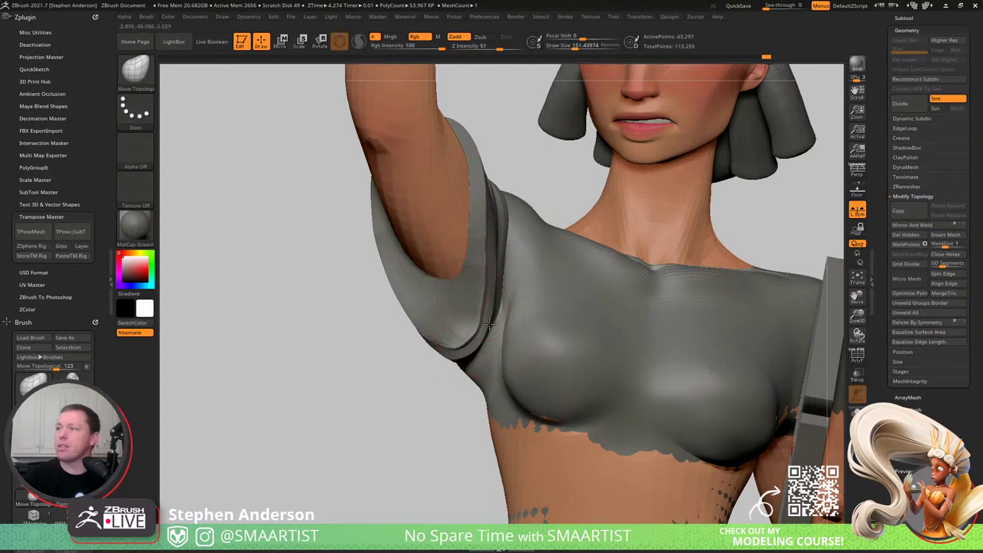
- Refine the front and underarm sides of the sleeve folds with Move Topological at draw size about 151
right_click_drag(481, 323, 436, 338)
left_click_drag(503, 234, 491, 224)
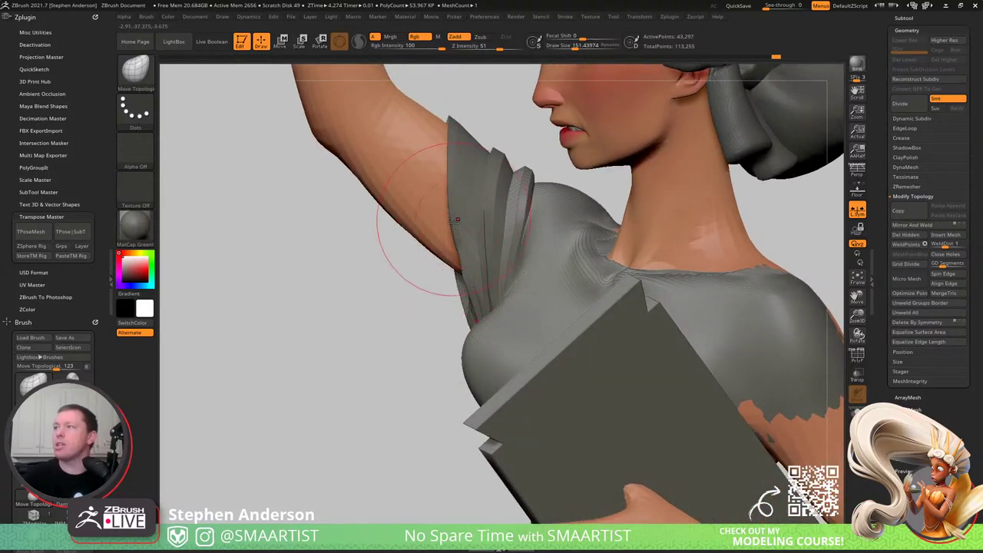
mouse_move(451, 245)
right_mouse_down()
mouse_move(530, 224)
mouse_move(408, 336)
right_mouse_up()
left_click_drag(409, 336, 427, 363)
right_click_drag(430, 363, 451, 352)
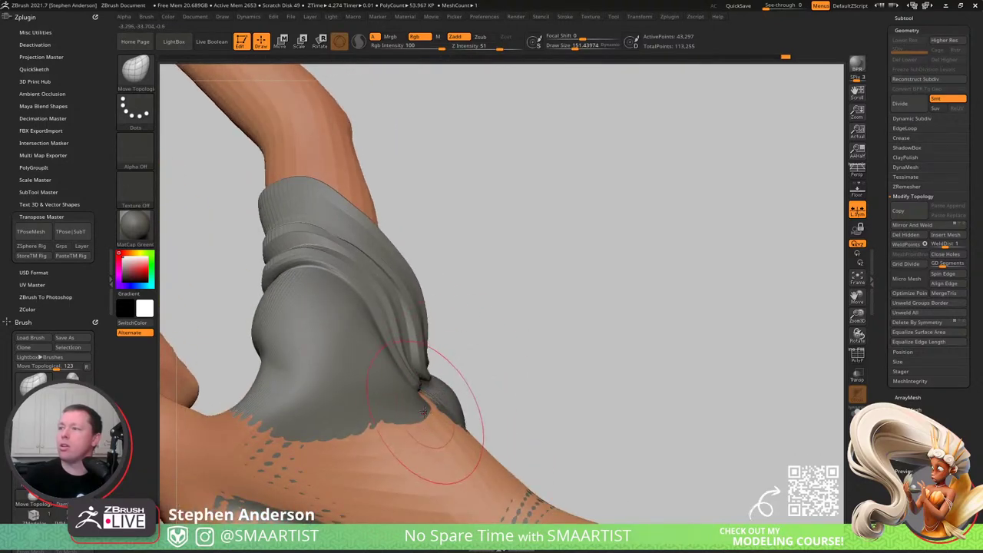
- Pull the top's underarm and back area out over the skin with Move Topological at draw sizes about 314 and 222
mouse_move(425, 412)
right_mouse_down()
mouse_move(428, 378)
mouse_move(403, 342)
mouse_move(413, 415)
right_mouse_up()
key("s")
mouse_move(408, 429)
left_mouse_down()
mouse_move(416, 430)
mouse_move(403, 443)
left_mouse_up()
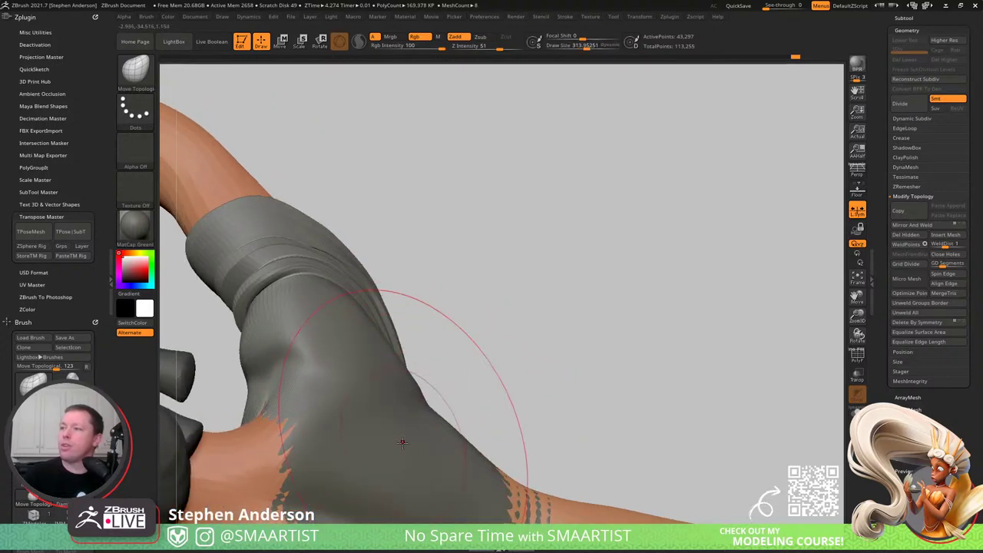
right_click_drag(402, 443, 444, 317)
key("s")
left_click_drag(476, 312, 469, 312)
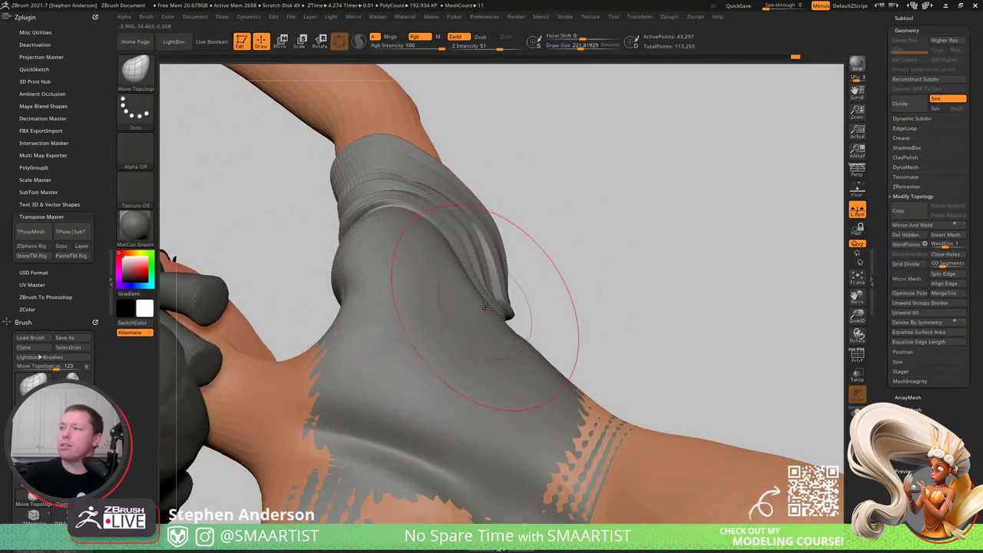
mouse_move(406, 318)
right_mouse_down()
mouse_move(318, 377)
mouse_move(393, 368)
right_mouse_up()
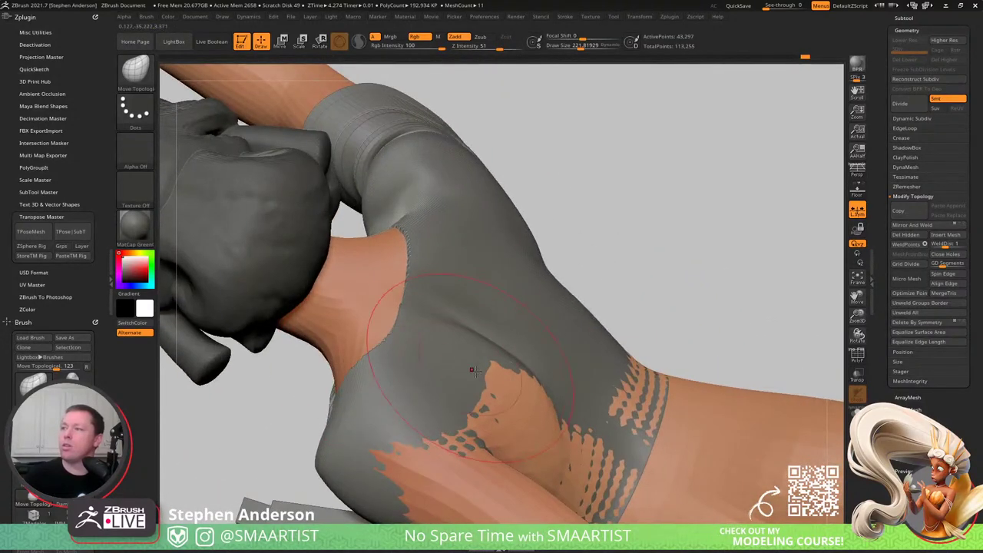
- Adjust the neckline at the raised shoulder with Move Topological at draw size about 114, and display the polyframe
mouse_move(555, 415)
right_mouse_down()
mouse_move(550, 452)
mouse_move(558, 354)
mouse_move(503, 377)
mouse_move(645, 349)
mouse_move(628, 338)
mouse_move(667, 311)
right_mouse_up()
key("s")
left_click_drag(664, 316, 652, 314)
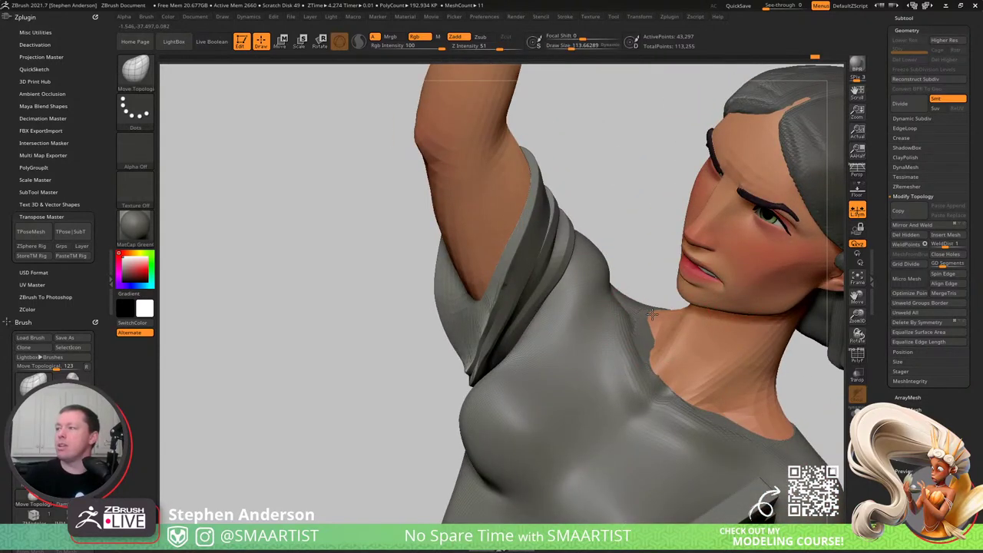
key("shift+f")
mouse_move(653, 323)
right_mouse_down()
mouse_move(637, 352)
mouse_move(628, 339)
mouse_move(646, 320)
mouse_move(635, 307)
right_mouse_up()
- Refine the neckline edge over the collarbone with Move Topological at draw sizes about 90 and 124
key("bracketleft")
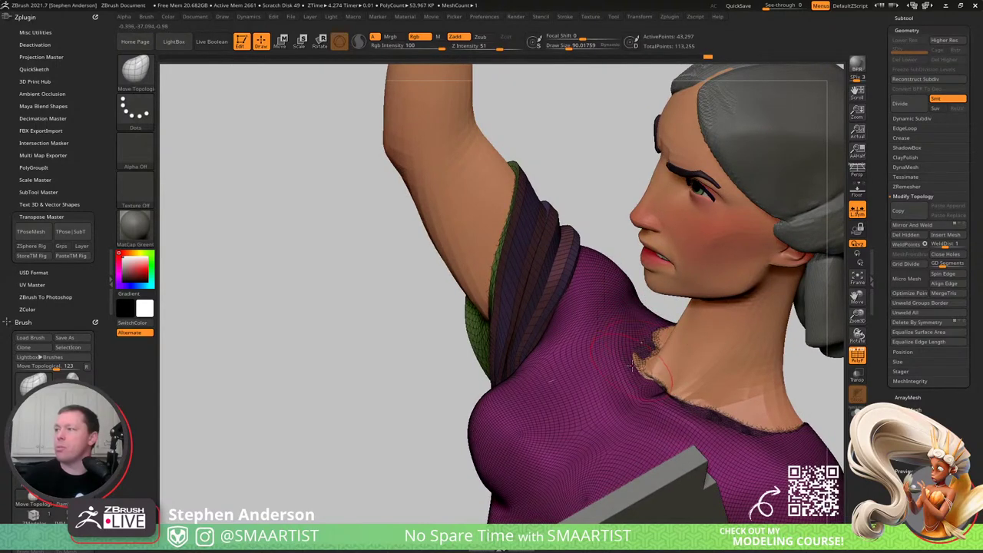
mouse_move(632, 367)
right_mouse_down()
mouse_move(581, 388)
mouse_move(589, 307)
right_mouse_up()
key("s")
left_click(571, 388)
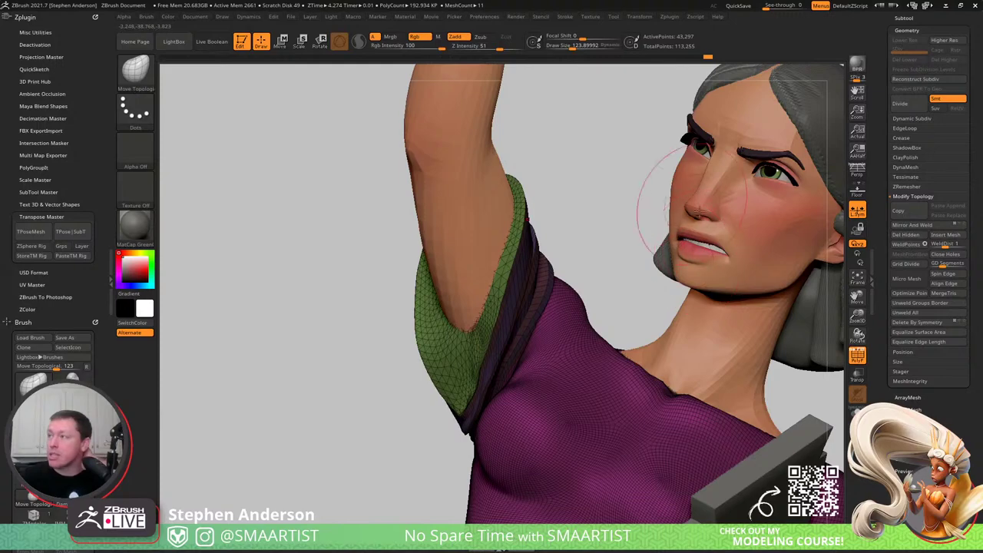
mouse_move(723, 254)
right_mouse_down("alt")
mouse_move(571, 268)
mouse_move(591, 253)
mouse_move(589, 241)
mouse_move(575, 285)
mouse_move(509, 258)
right_mouse_up("alt")
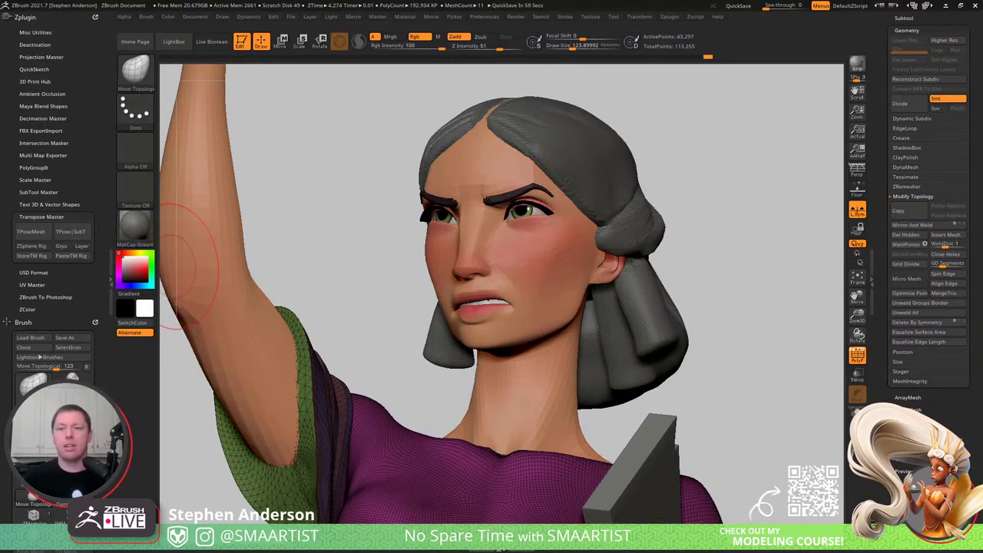
- Switch to the web browser, open the Athletic Female Base Mesh product page on FlippedNormals, and select its web address
left_click_drag(2, 38, 529, 2)
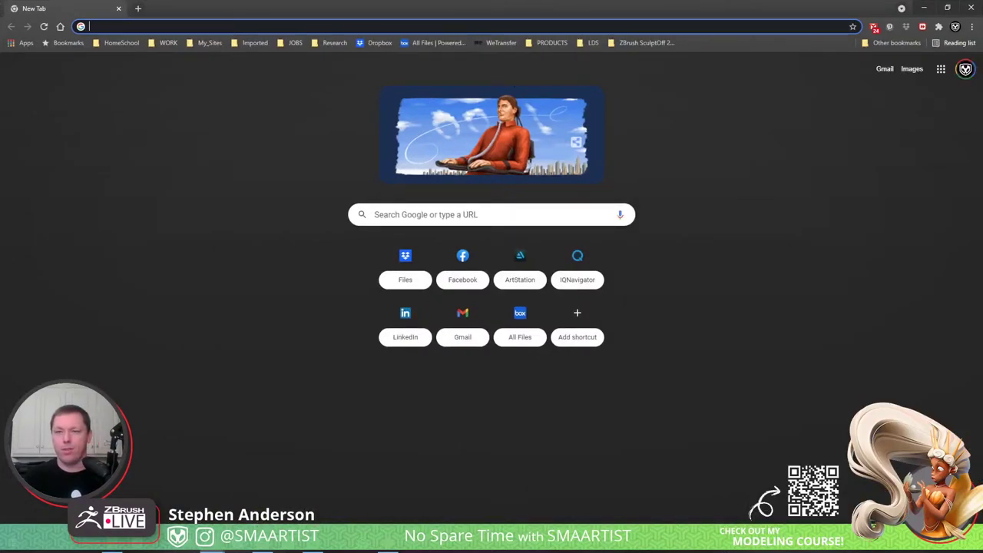
type("flipp")
key("Return")
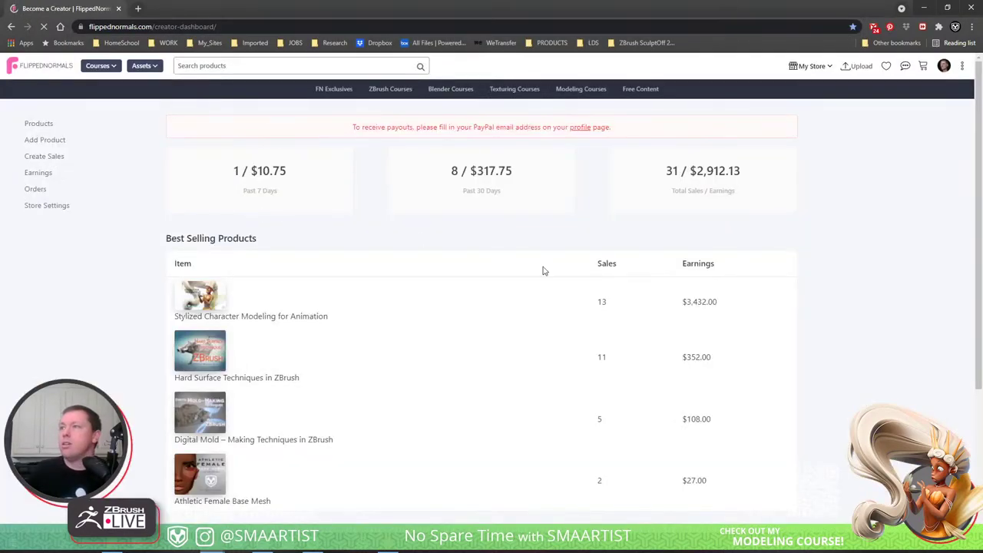
left_click(38, 124)
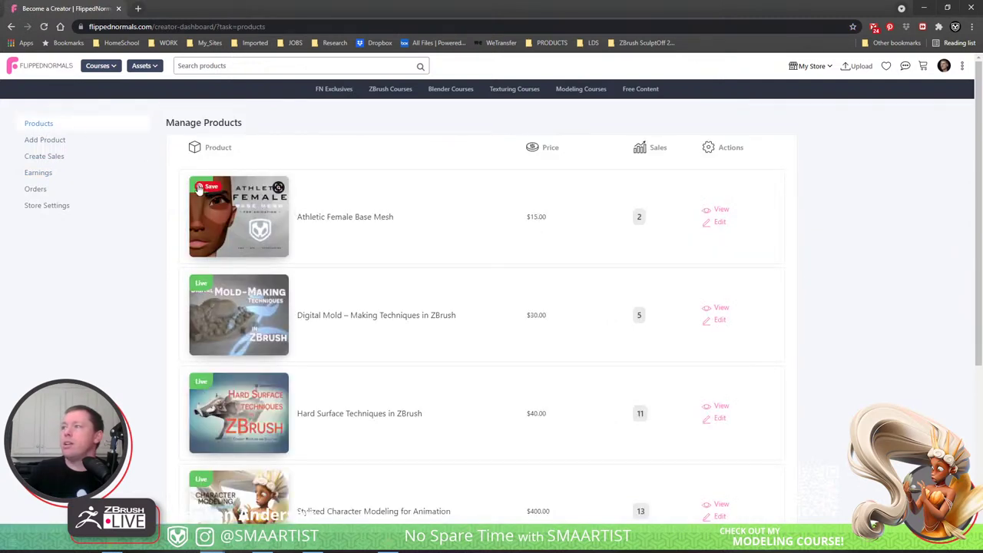
left_click(721, 211)
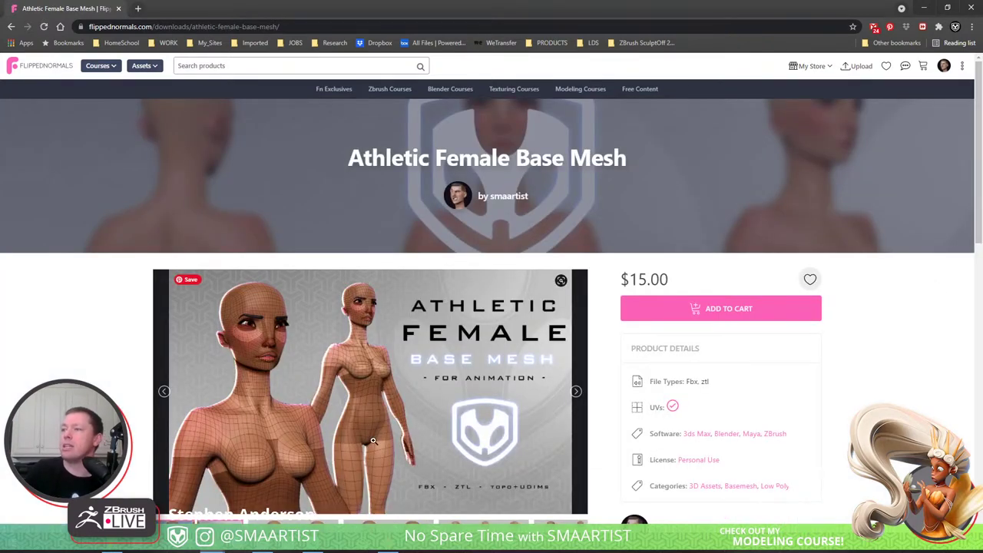
left_click(293, 28)
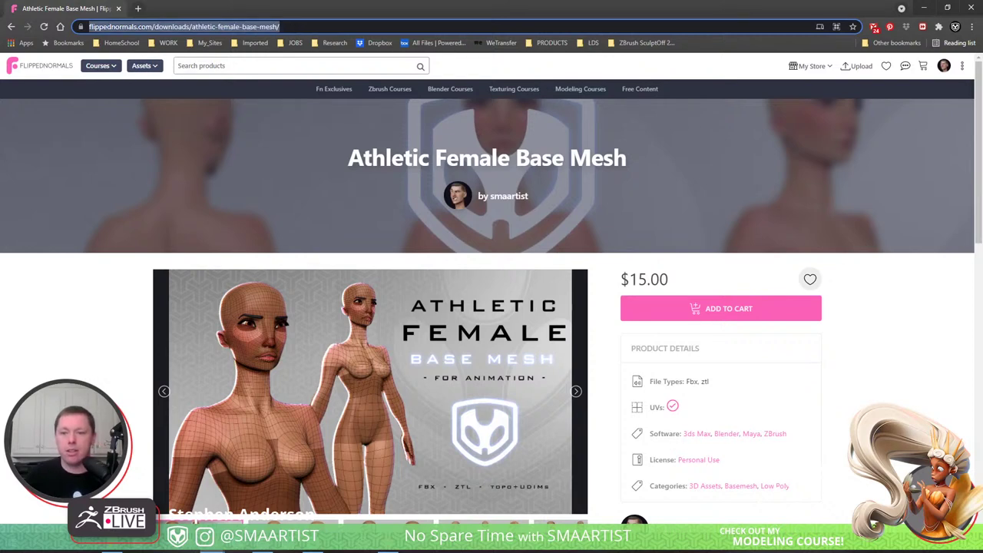
key("alt+Tab")
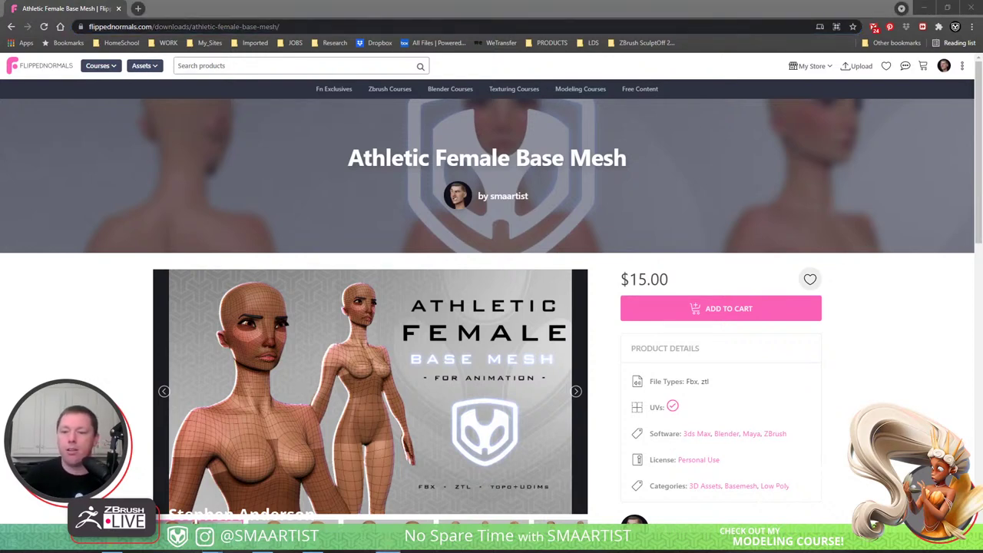
- Open ArtStation in a new browser tab and go to the store page of the signed-in profile
left_click(137, 9)
type("artstation.com")
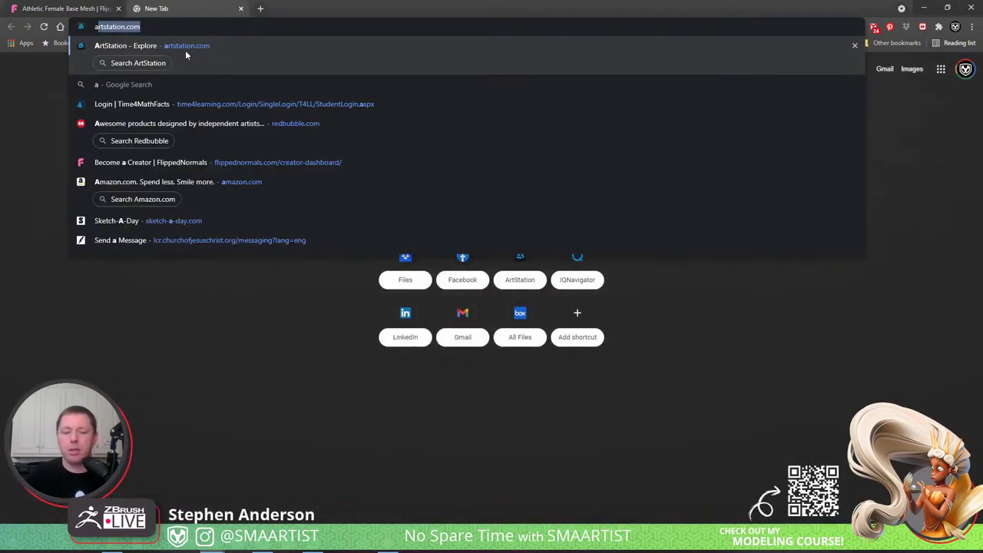
left_click(185, 50)
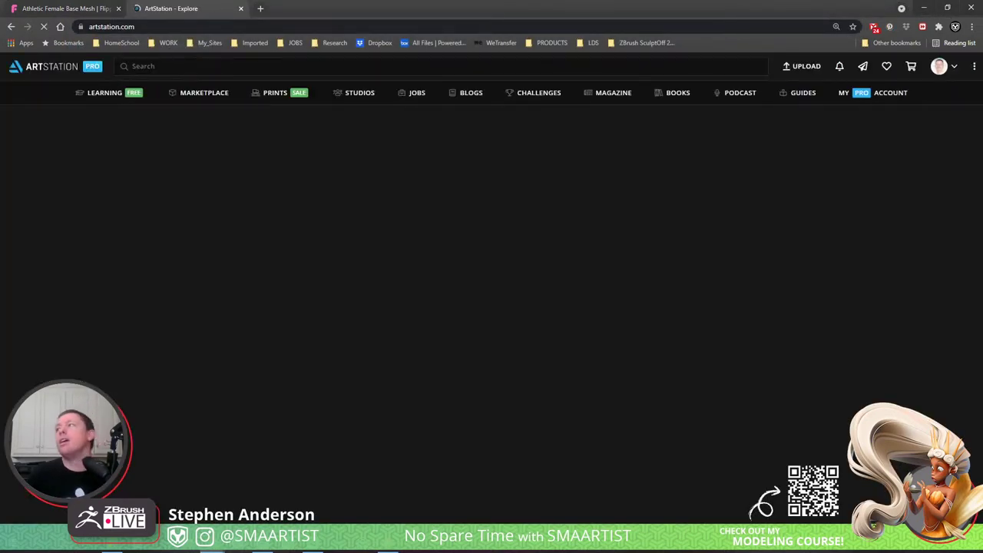
left_click(946, 70)
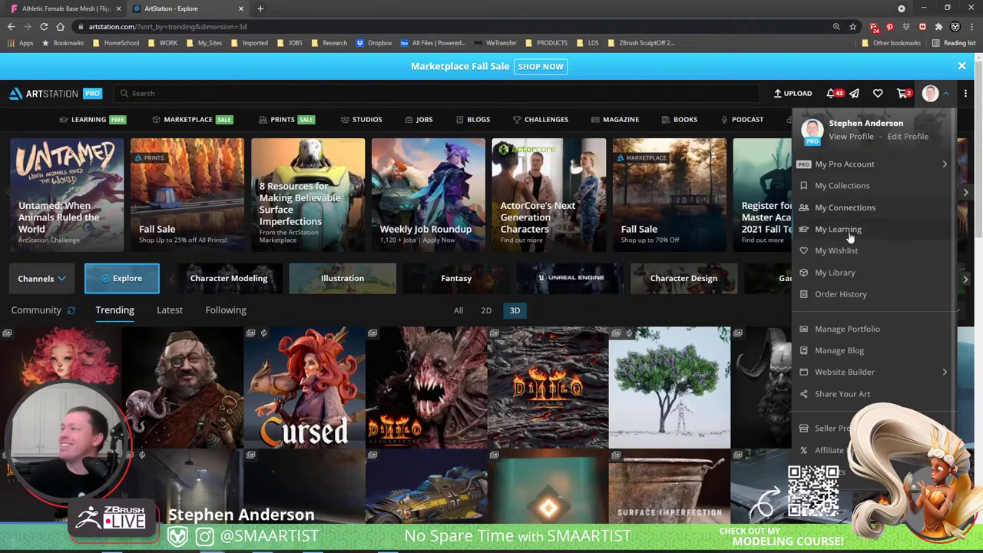
left_click(859, 136)
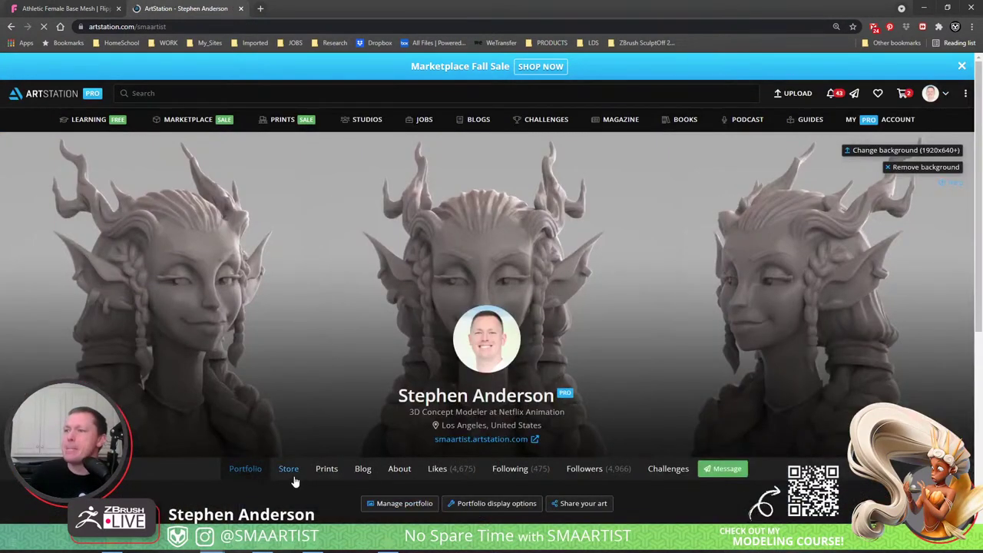
left_click(291, 474)
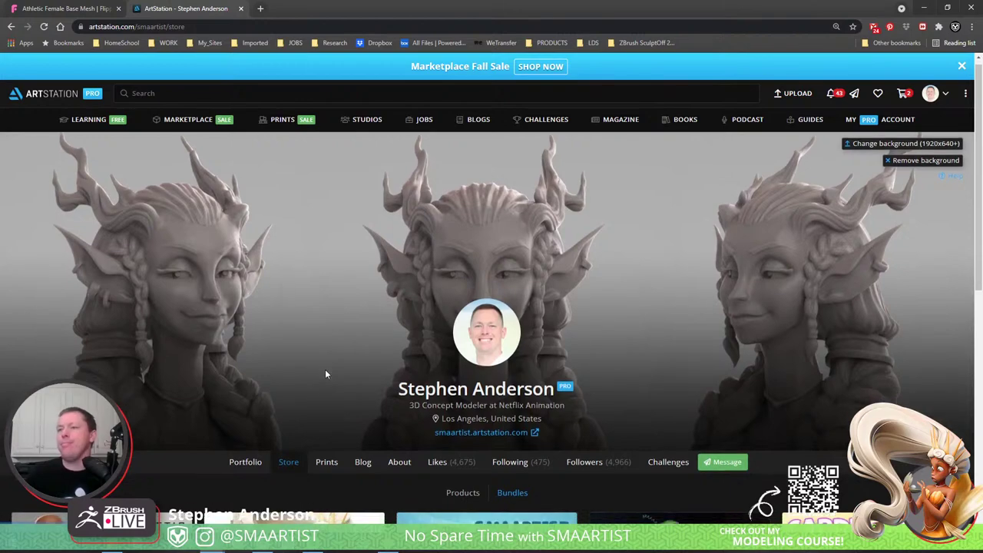
- Open the Athletic Female Base Mesh for Animation product page from the ArtStation store's product list
scroll(325, 374, "down", 3)
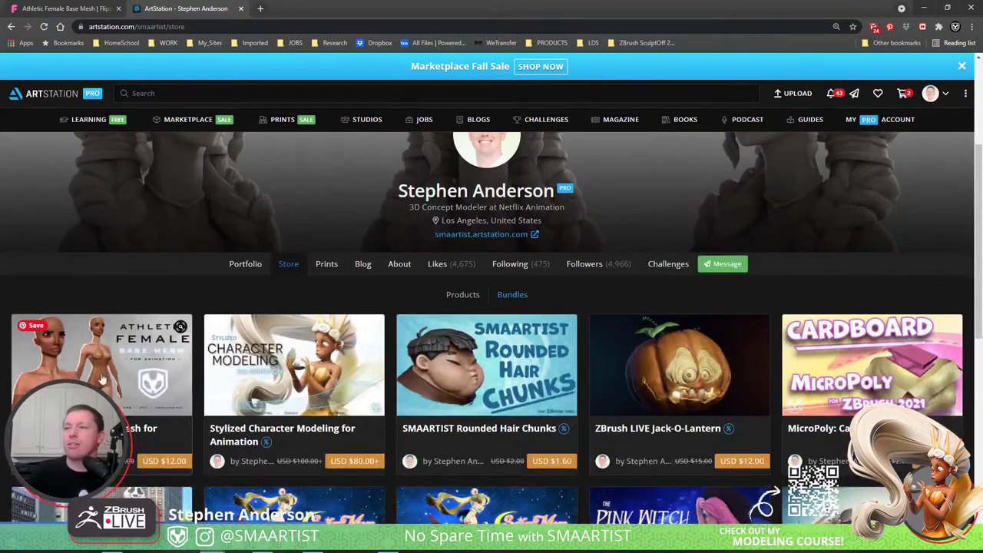
scroll(123, 377, "up", 2)
scroll(136, 376, "down", 3)
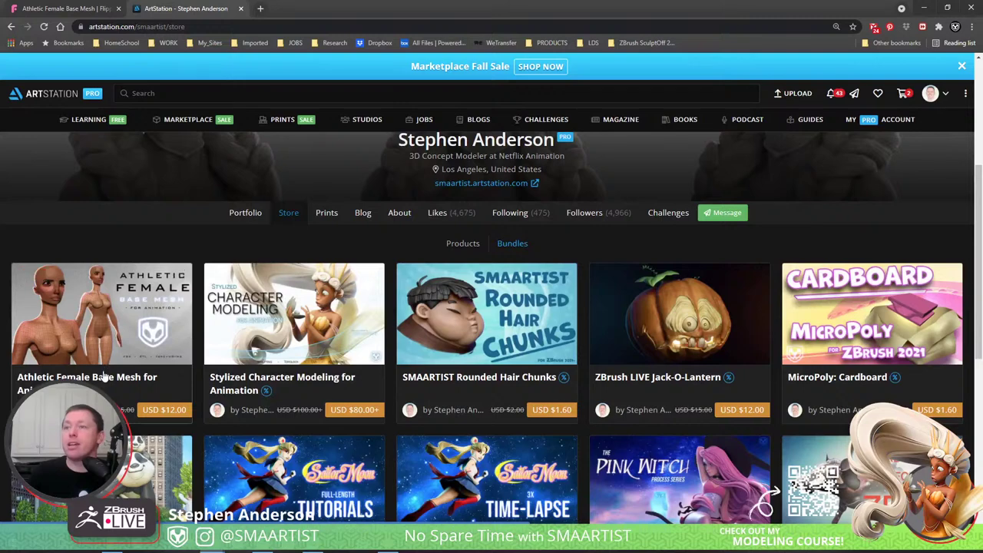
left_click(103, 376)
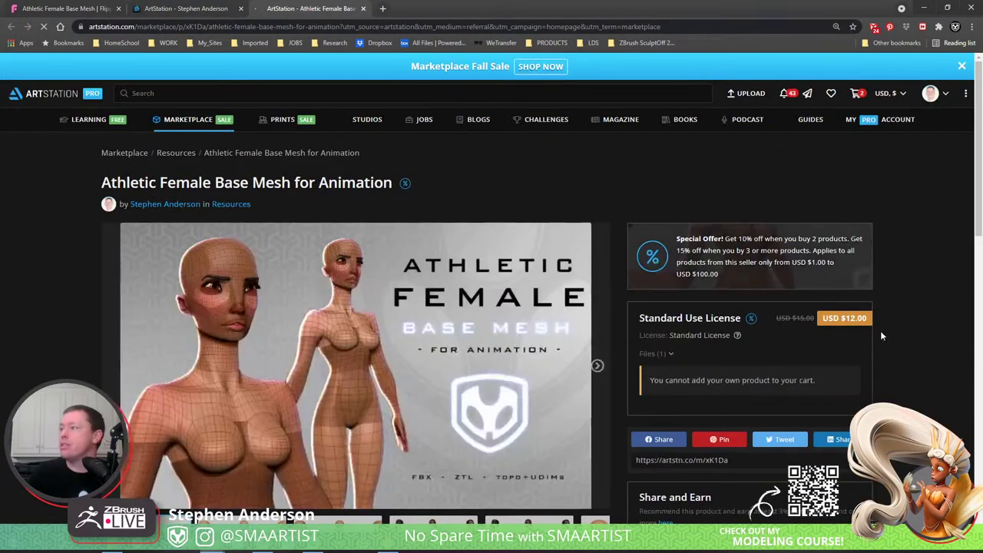
- Examine the base mesh product page and browse its gallery images, including the pink witch and the armoured character renders
scroll(882, 331, "down", 3)
left_click(737, 343)
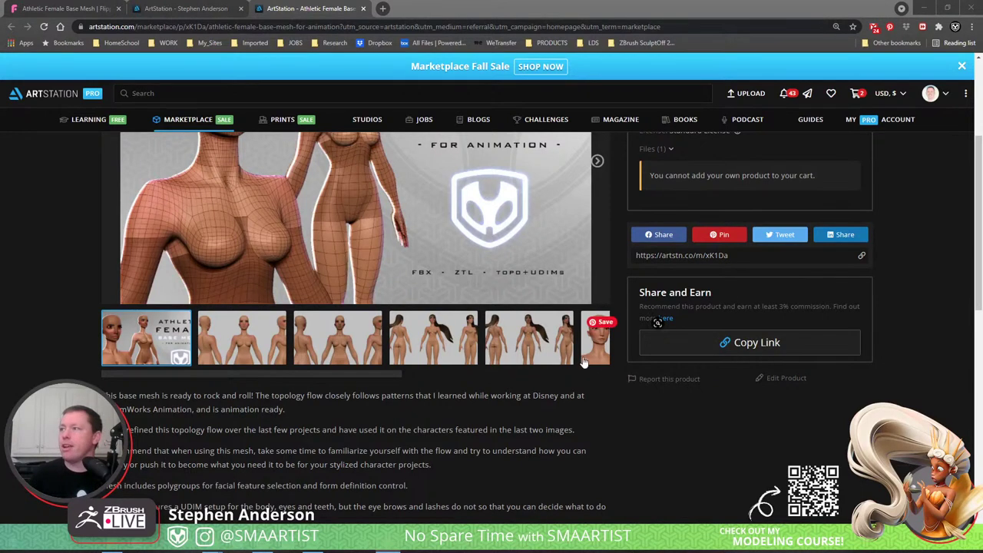
scroll(585, 362, "up", 3)
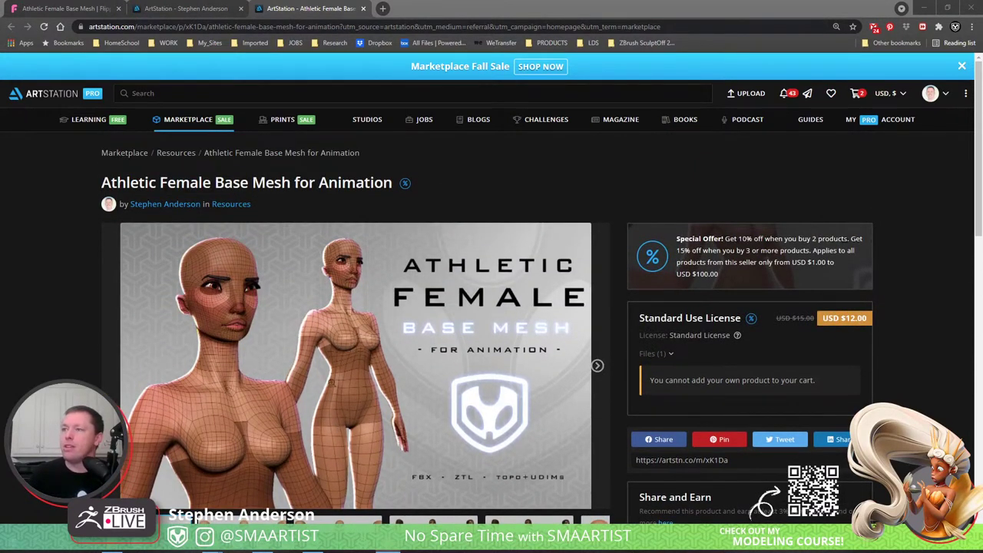
scroll(637, 434, "down", 2)
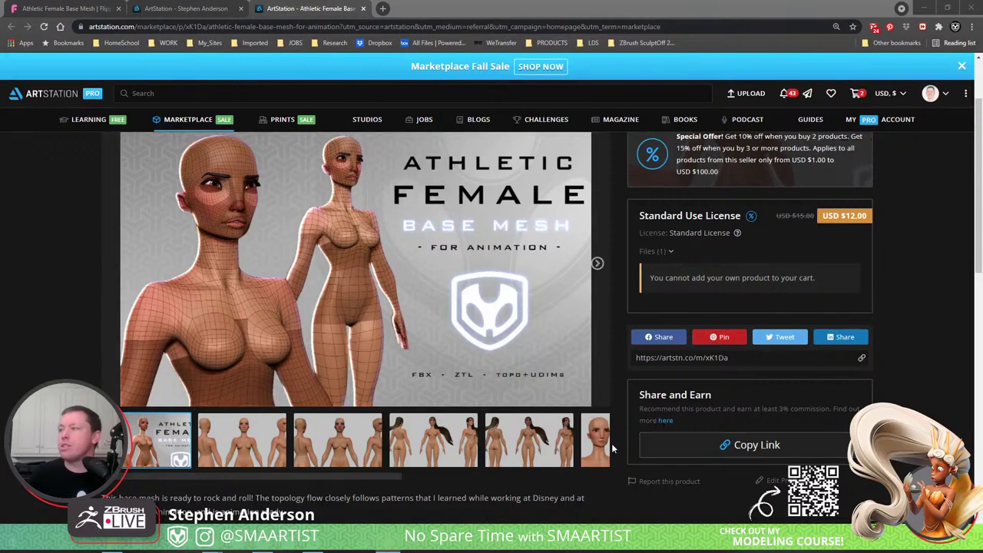
left_click(597, 264)
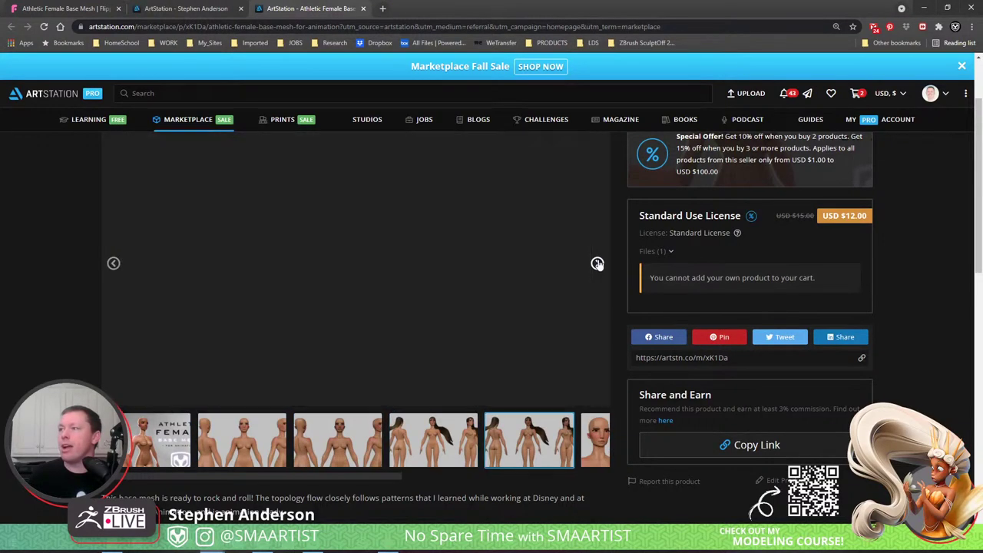
left_click(598, 263)
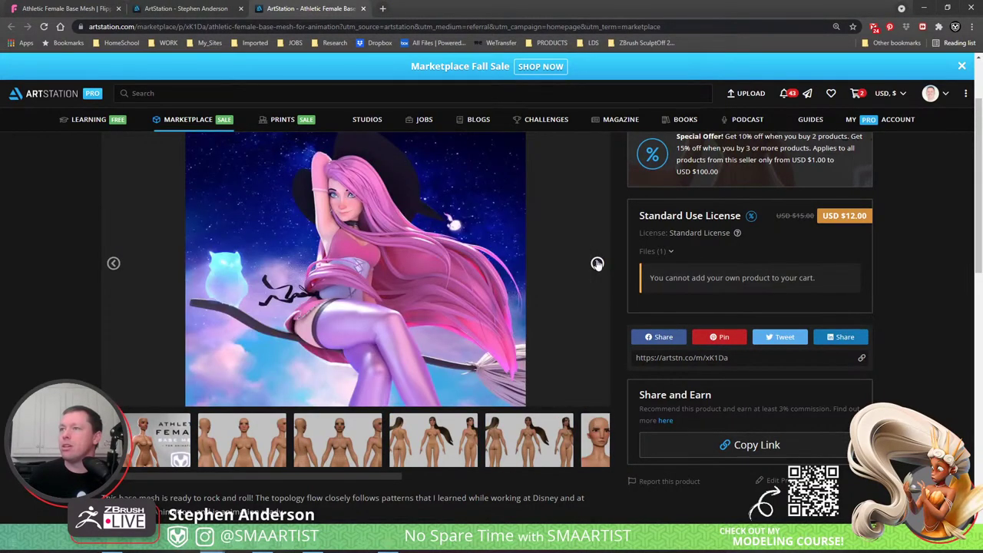
scroll(598, 282, "up", 1)
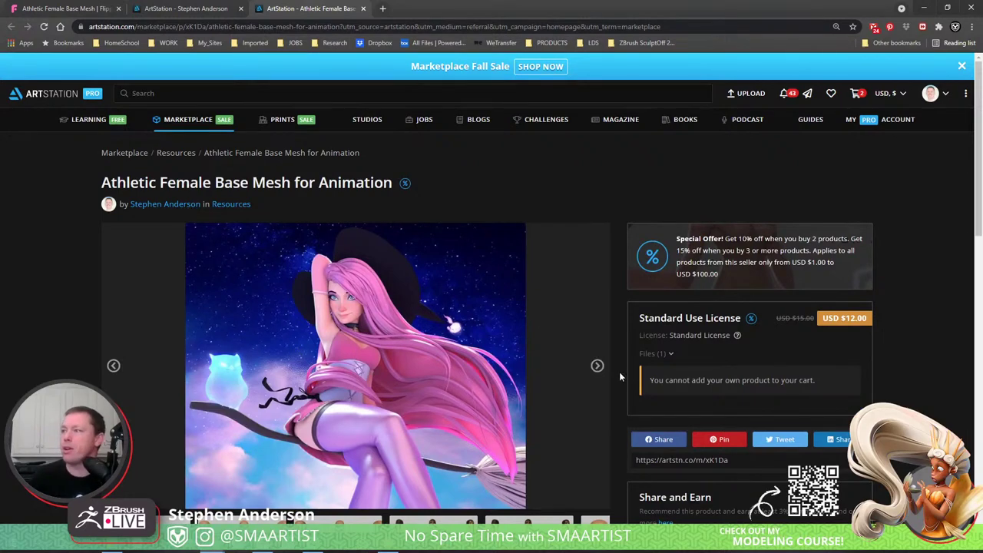
left_click(596, 366)
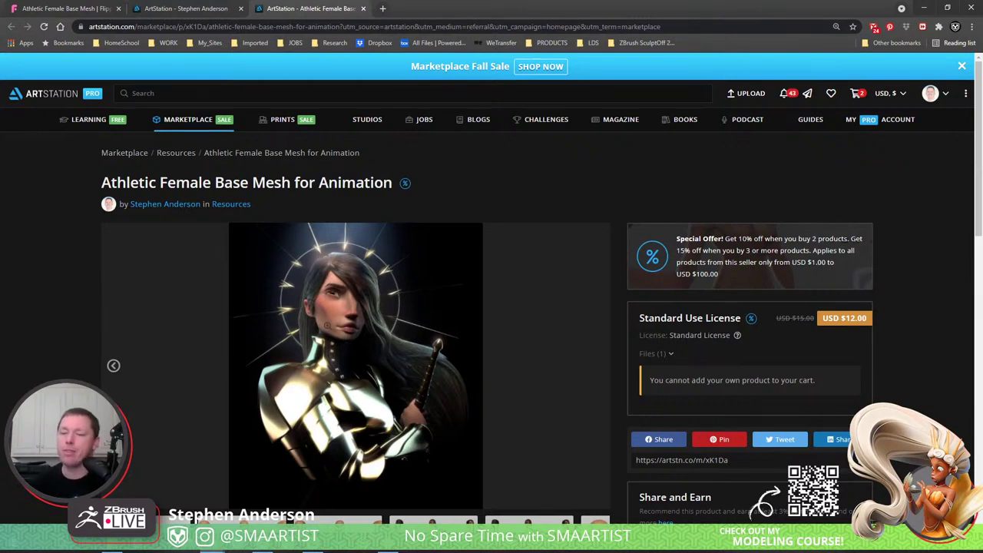
left_click(113, 367)
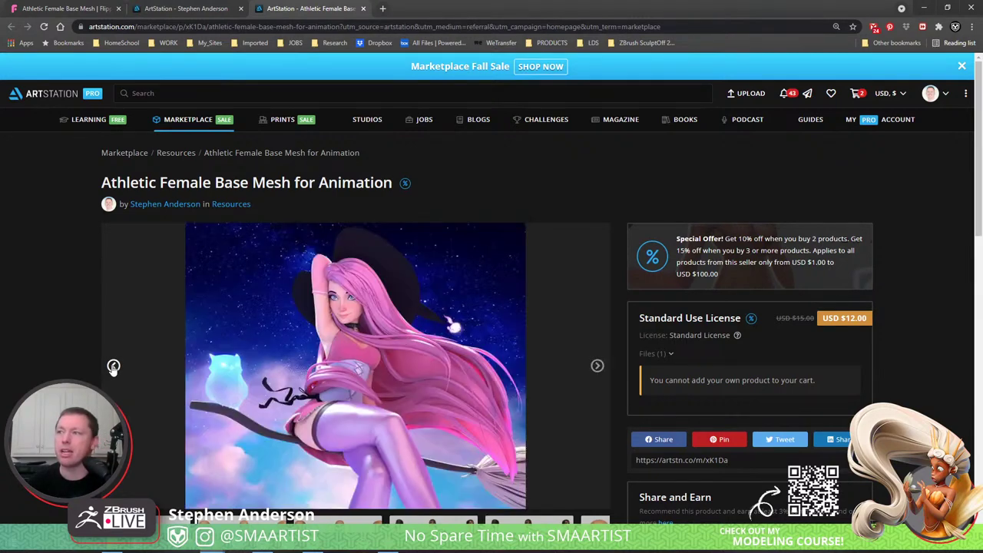
left_click(598, 366)
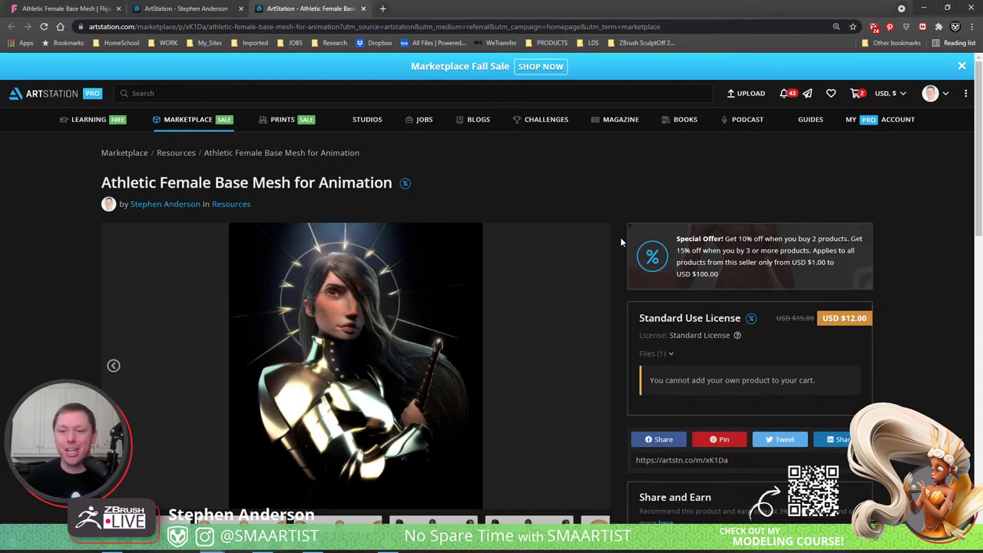
- Switch back to ZBrush and adjust the sleeve lining around the raised arm with Move Topological at draw size about 289
left_click(925, 9)
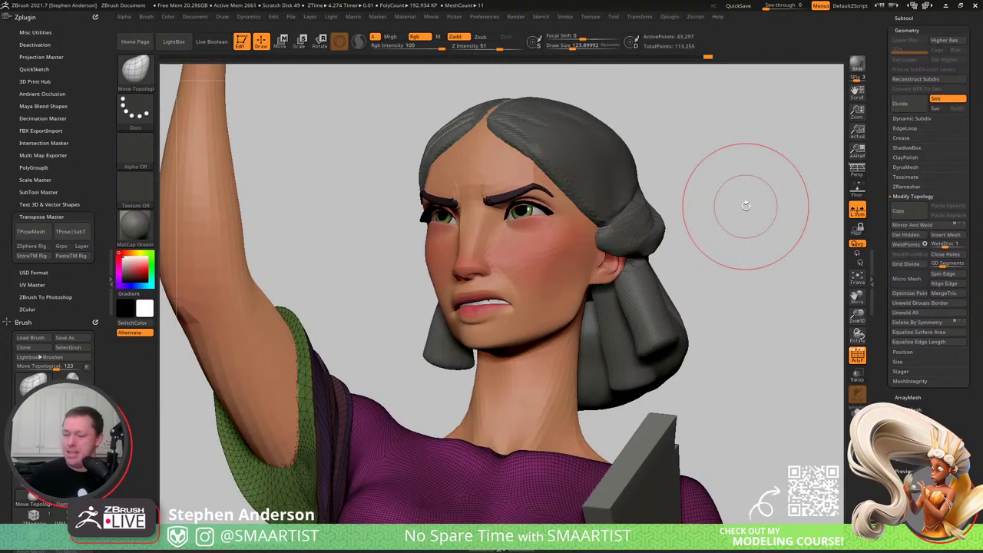
key("shift+f")
right_click_drag(323, 407, 339, 321)
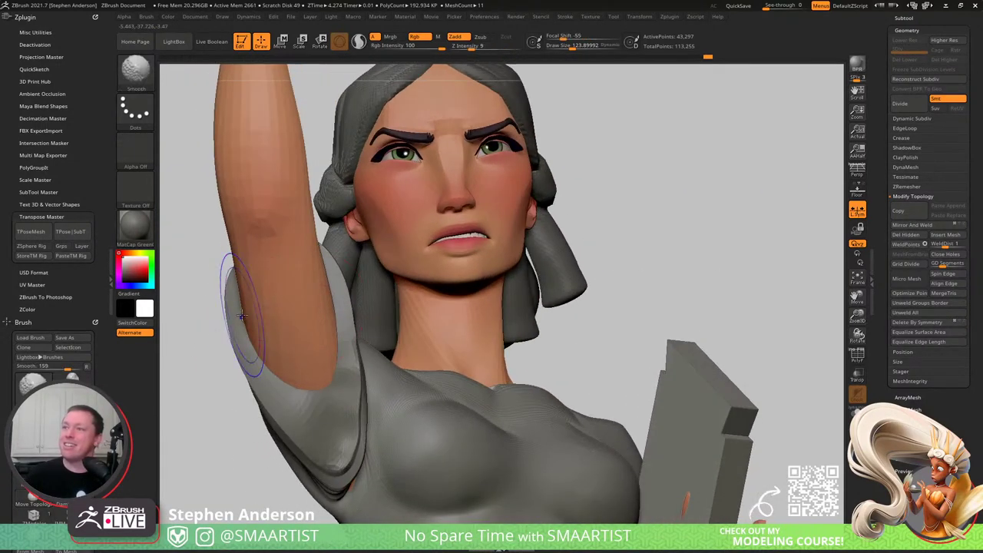
key("shift+f")
key("w")
left_click(298, 410)
key("q")
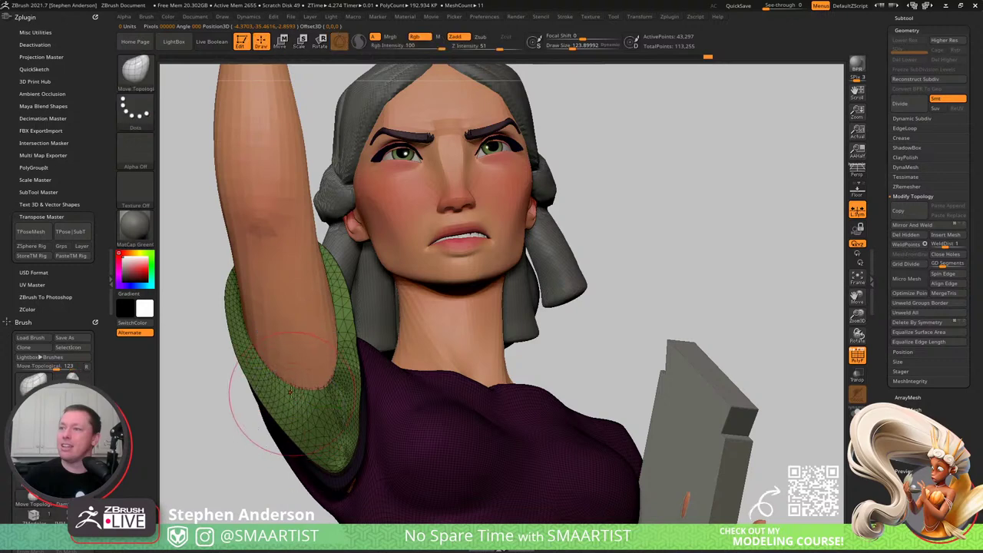
right_click_drag(315, 401, 291, 389)
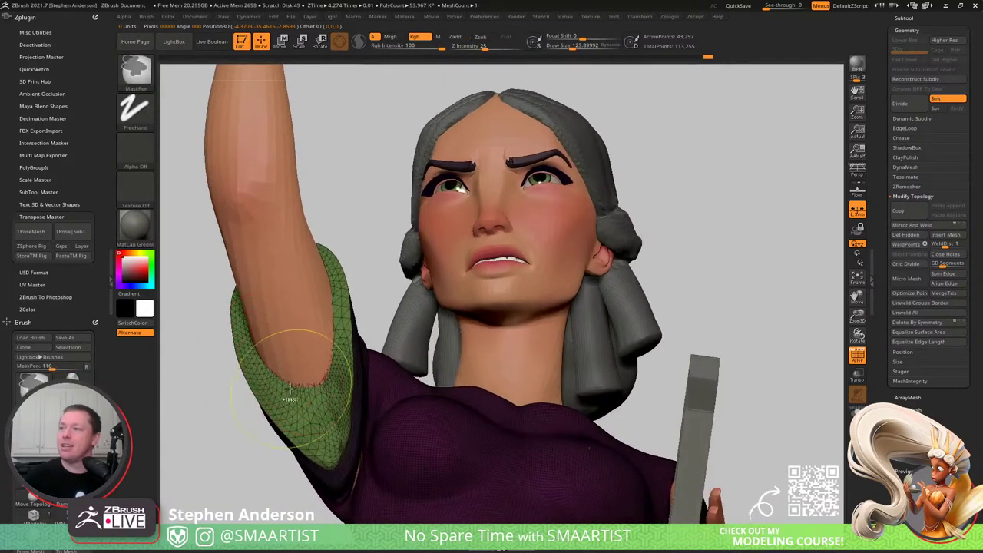
key("s")
left_click_drag(242, 328, 252, 328)
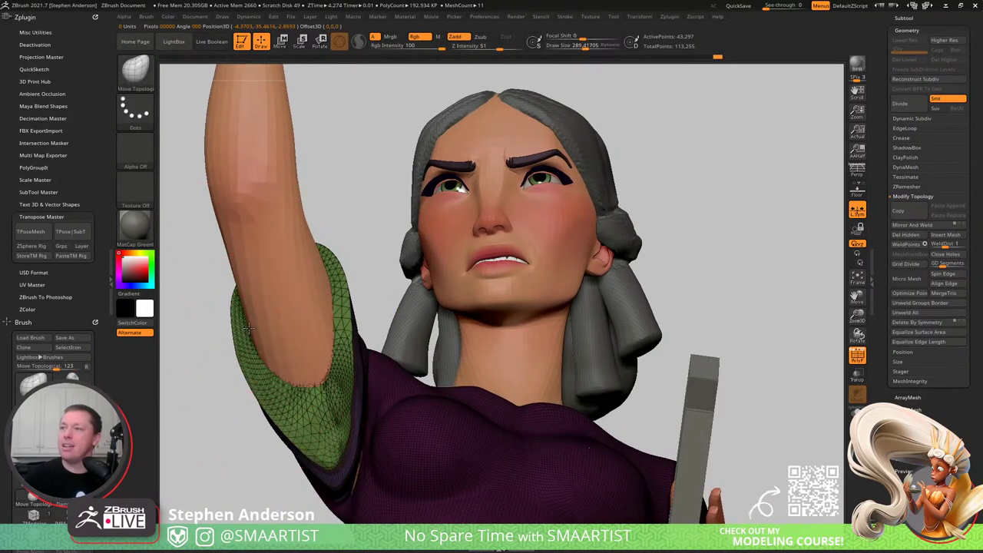
mouse_move(252, 329)
right_mouse_down()
mouse_move(332, 305)
mouse_move(334, 284)
mouse_move(338, 301)
right_mouse_up()
right_click_drag(278, 315, 357, 388)
- Refine the lining's lower edge near the armpit with Move Topological at draw sizes about 114 and 169
key("s")
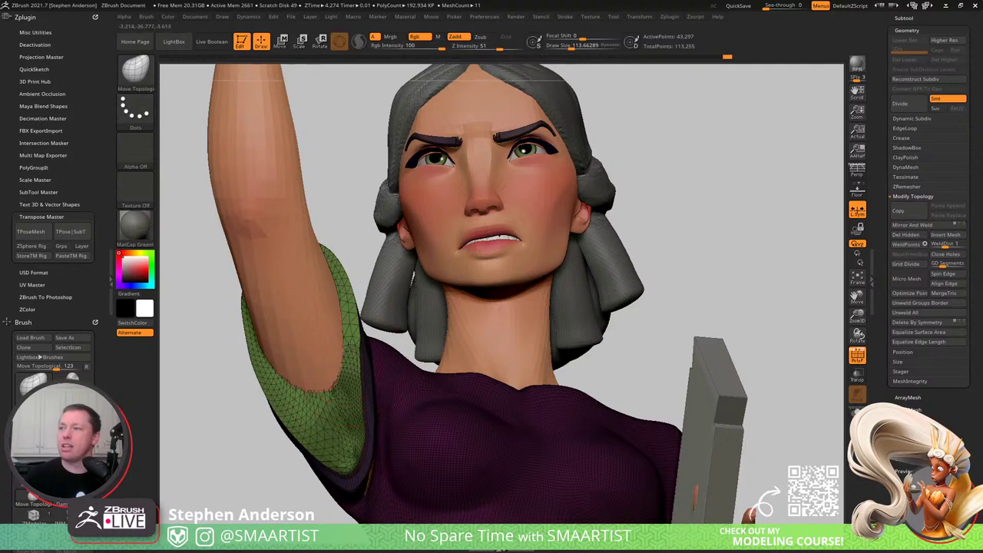
key("s")
left_click(364, 413)
left_click_drag(361, 425, 353, 427)
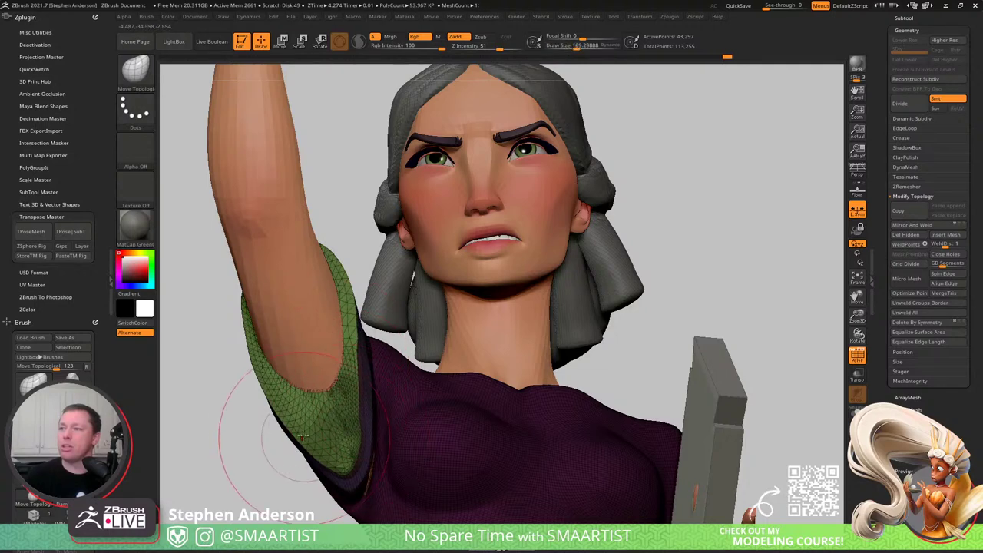
right_click_drag(284, 421, 256, 382)
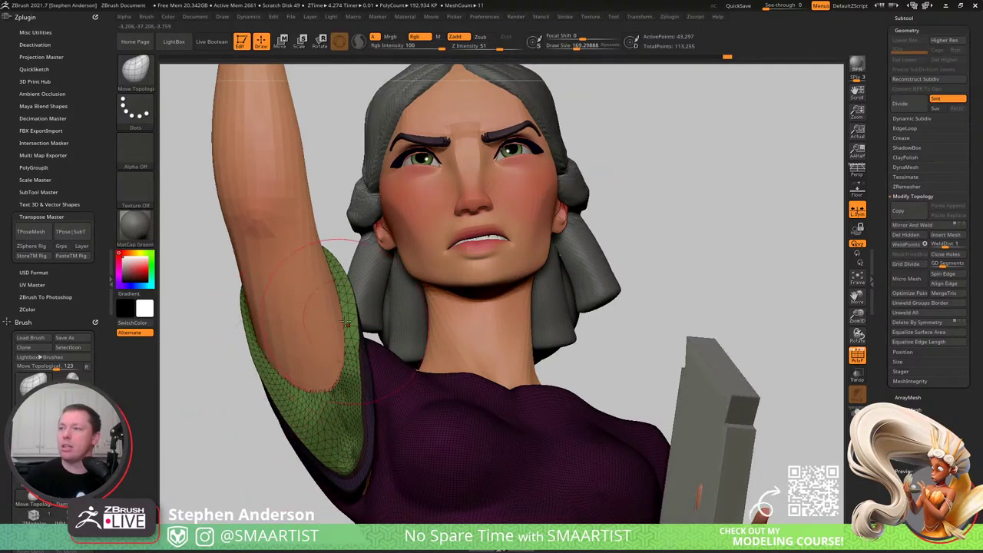
right_click_drag(278, 316, 362, 332)
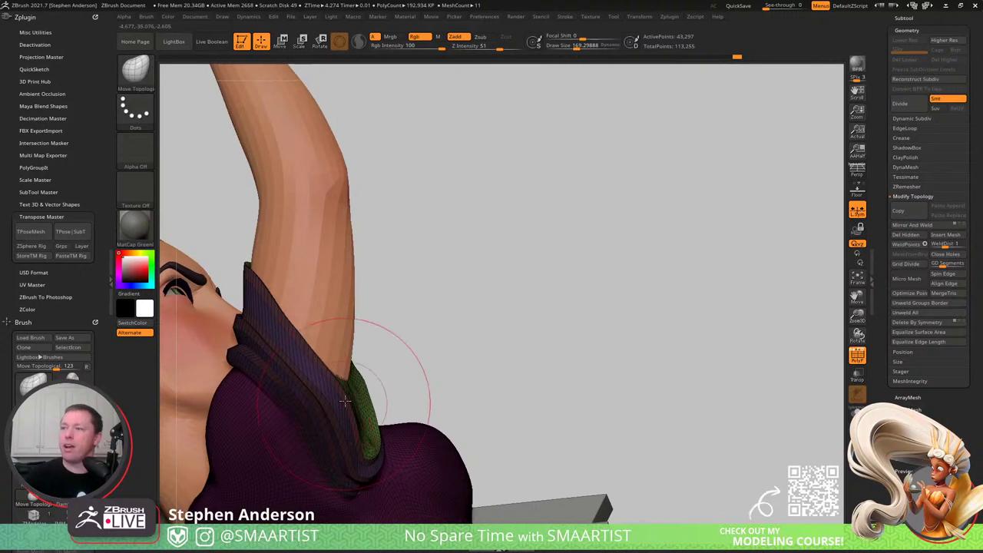
- Reshape the sleeve folds beside the lining in side view with Move Topological at draw size about 109
left_click_drag(398, 364, 410, 381, "ctrl")
right_click_drag(410, 381, 338, 403)
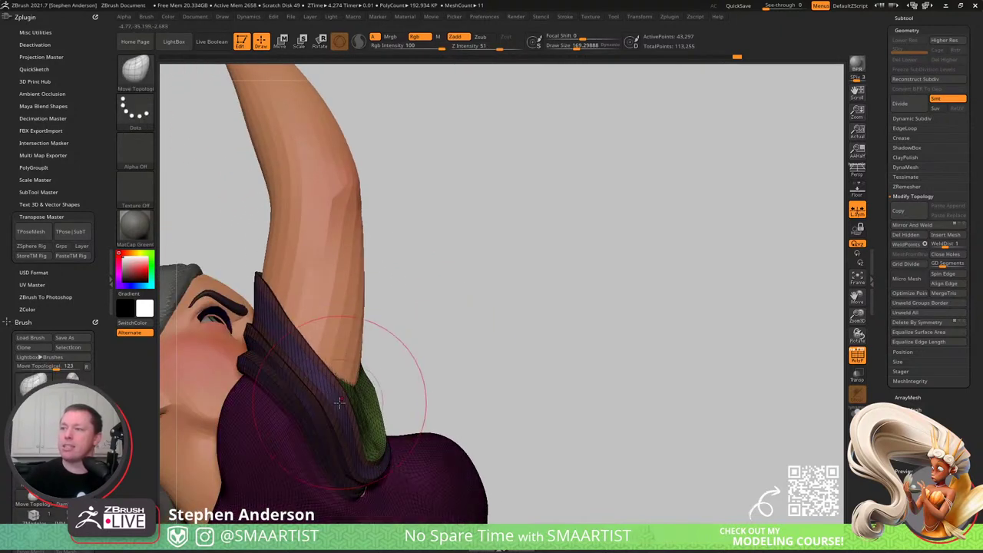
key("s")
left_click_drag(338, 420, 341, 437)
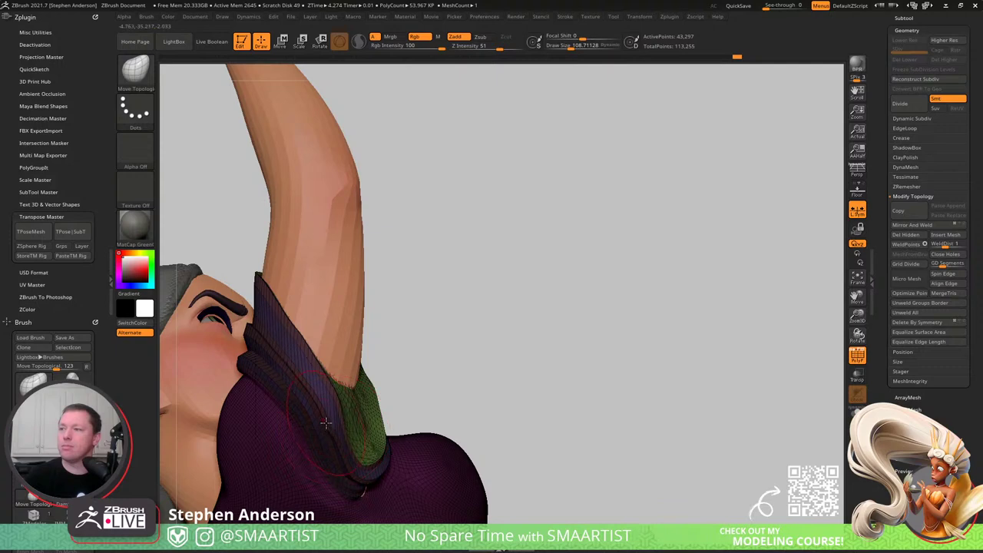
right_click_drag(334, 415, 396, 411)
left_click_drag(436, 403, 448, 413, "ctrl")
right_click_drag(448, 413, 415, 368, "ctrl")
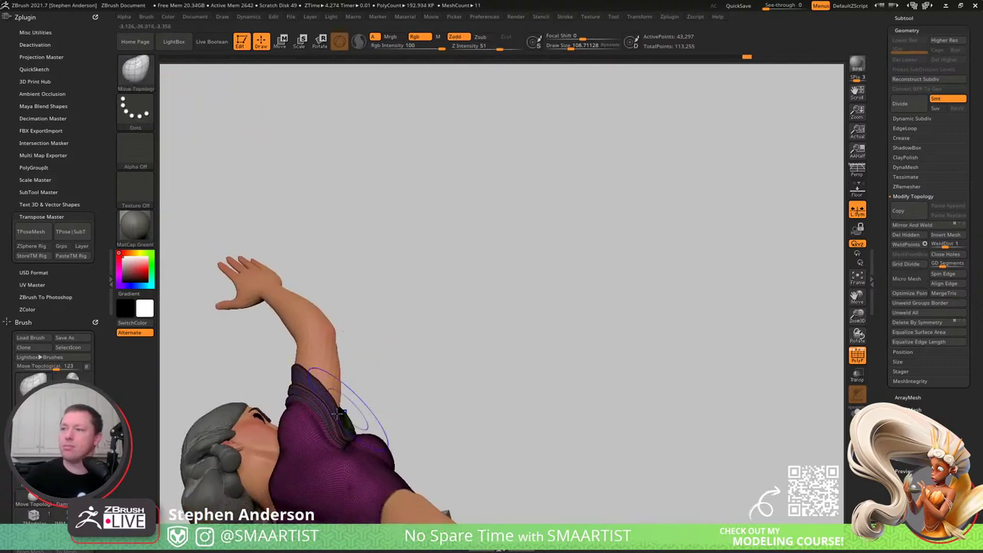
- Hide the polyframe and shape the folds gathering under the armpit with Move Topological at draw sizes about 95 and 157
key("shift+f")
mouse_move(361, 427)
right_mouse_down()
mouse_move(355, 441)
mouse_move(372, 440)
right_mouse_up()
key("s")
left_click_drag(373, 428, 370, 429)
right_click_drag(368, 436, 378, 448)
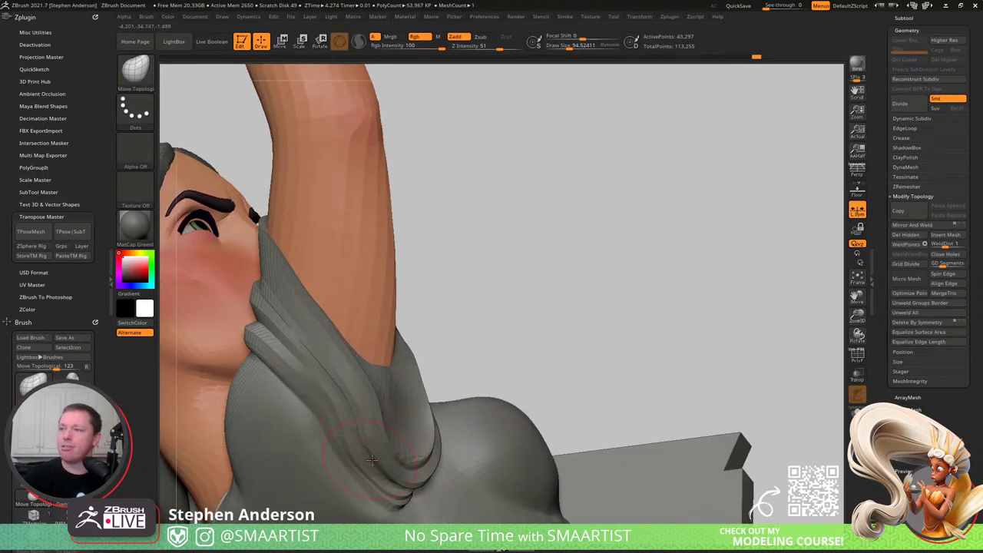
left_click_drag(375, 476, 382, 477)
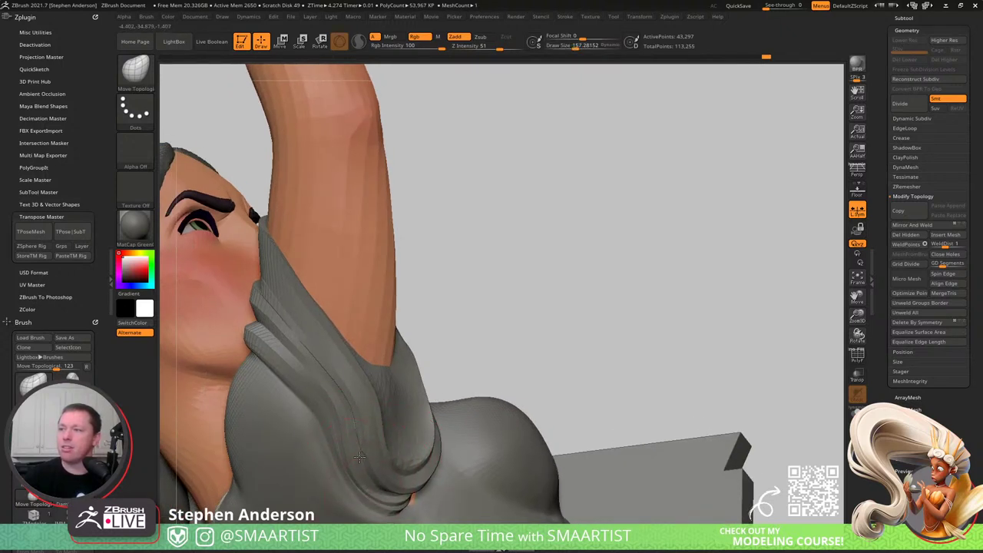
- Tuck the lowest sleeve fold into the bodice under the armpit with Move Topological at draw size about 81
mouse_move(416, 500)
right_mouse_down("alt")
mouse_move(381, 473)
mouse_move(346, 420)
right_mouse_up("alt")
key("s")
left_click_drag(349, 423, 340, 424)
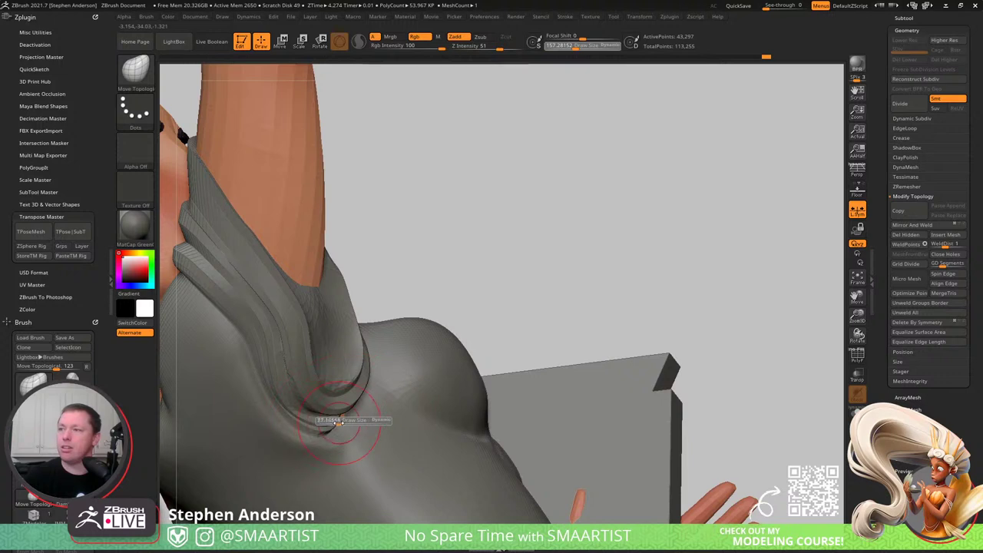
mouse_move(343, 416)
right_mouse_down()
mouse_move(351, 421)
mouse_move(332, 429)
right_mouse_up()
key("s")
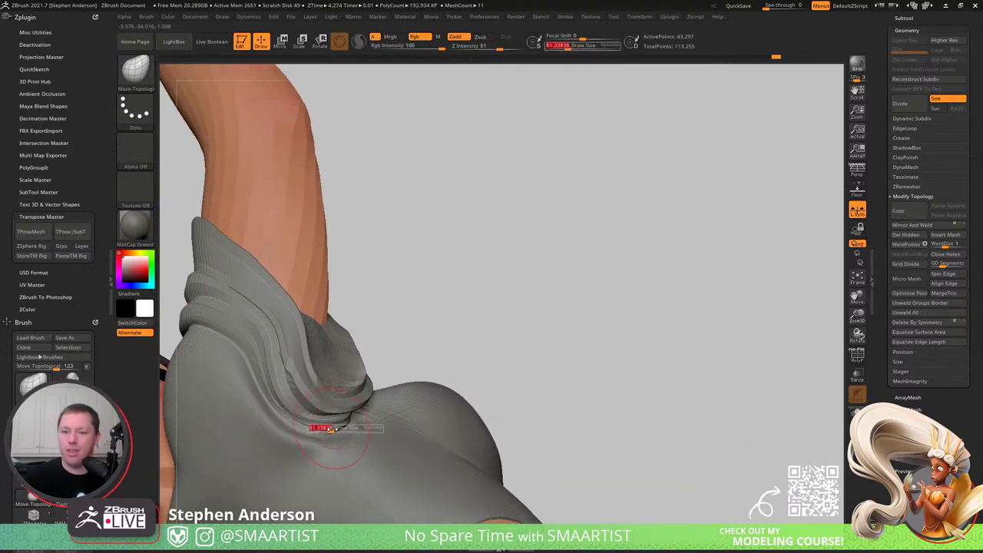
left_click_drag(338, 431, 337, 431)
- Smooth out the flow of the stacked sleeve folds with Move Topological at draw size about 151
right_click_drag(337, 424, 358, 395, "alt")
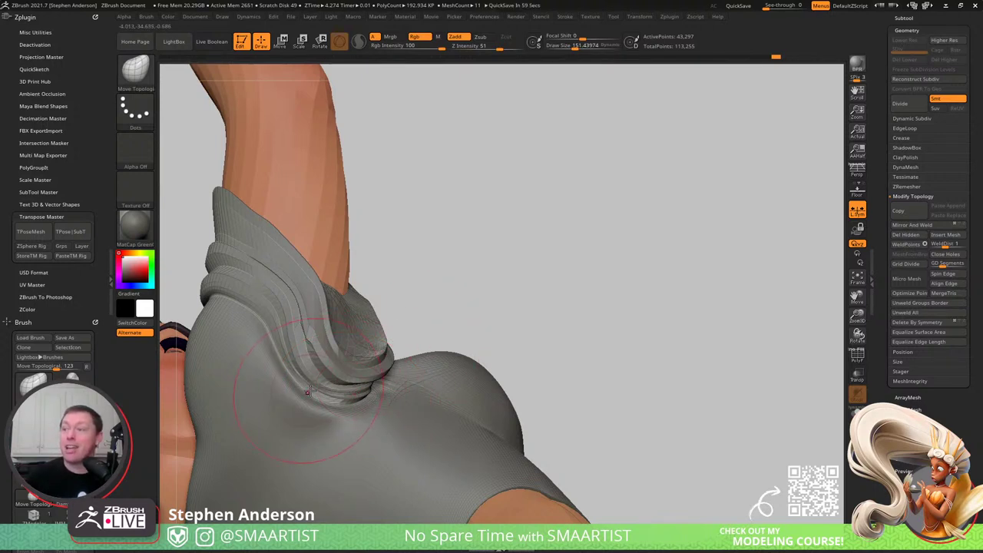
left_click_drag(308, 392, 322, 384)
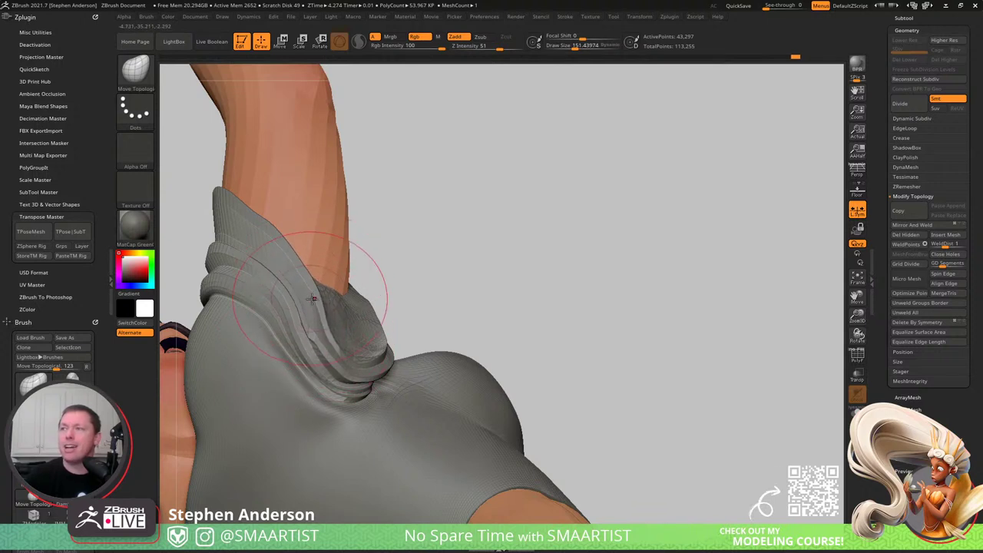
left_click_drag(312, 299, 311, 304)
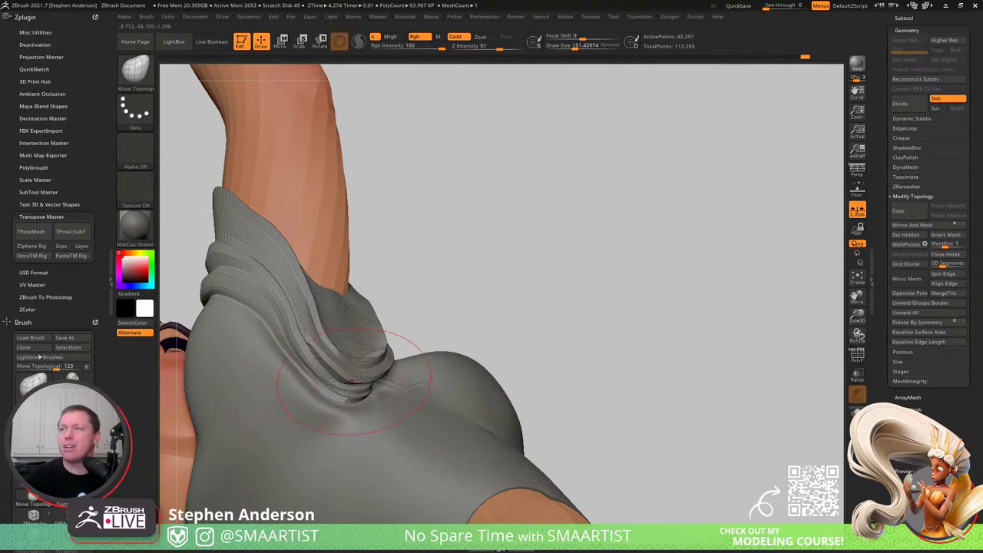
- Adjust the bodice where skin shows beneath the sleeve folds at draw size about 151, and display the polyframe
mouse_move(361, 380)
right_mouse_down()
mouse_move(384, 415)
mouse_move(371, 445)
mouse_move(372, 391)
mouse_move(374, 432)
right_mouse_up()
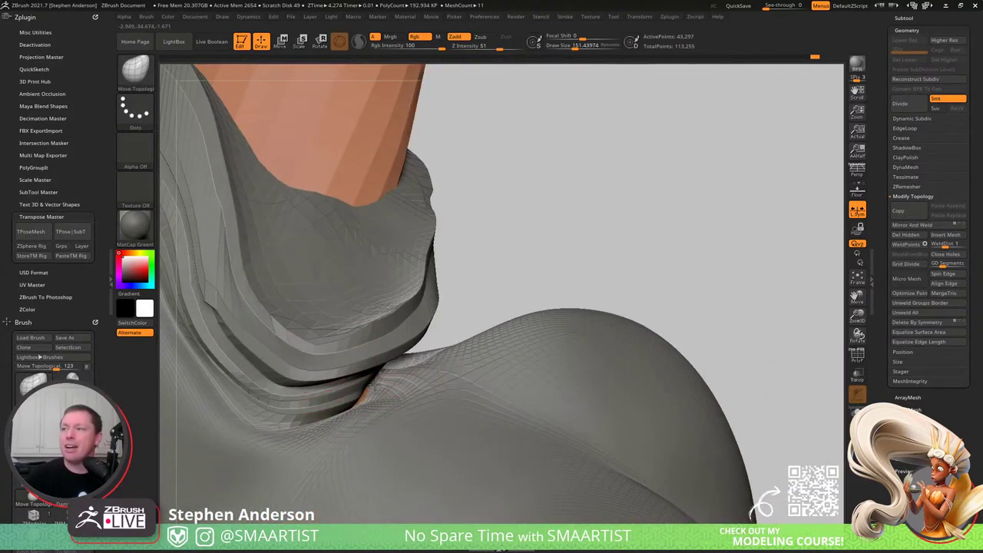
left_click_drag(370, 391, 553, 265)
right_click_drag(553, 267, 500, 331, "ctrl")
key("shift+f")
left_click_drag(499, 331, 501, 331)
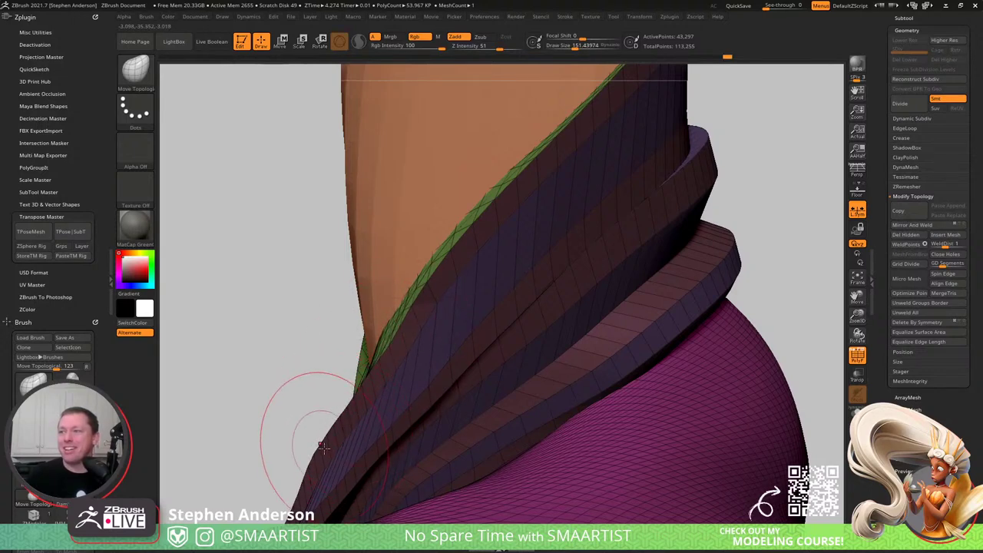
- Isolate the green sleeve lining, invert the visibility to hide only the lining, and turn off the polyframe
right_click_drag(391, 386, 419, 376, "ctrl")
left_click(383, 408, "ctrl+shift")
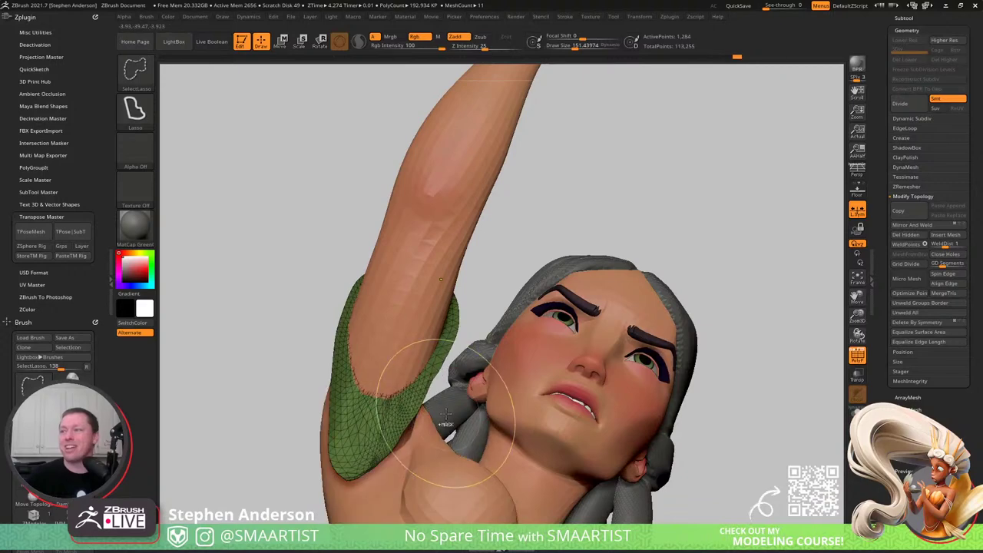
left_click_drag(484, 248, 503, 269, "ctrl+shift")
right_click_drag(491, 307, 565, 350, "ctrl")
mouse_move(564, 350)
right_mouse_down("ctrl")
mouse_move(557, 365)
mouse_move(526, 301)
mouse_move(538, 315)
mouse_move(542, 408)
right_mouse_up("ctrl")
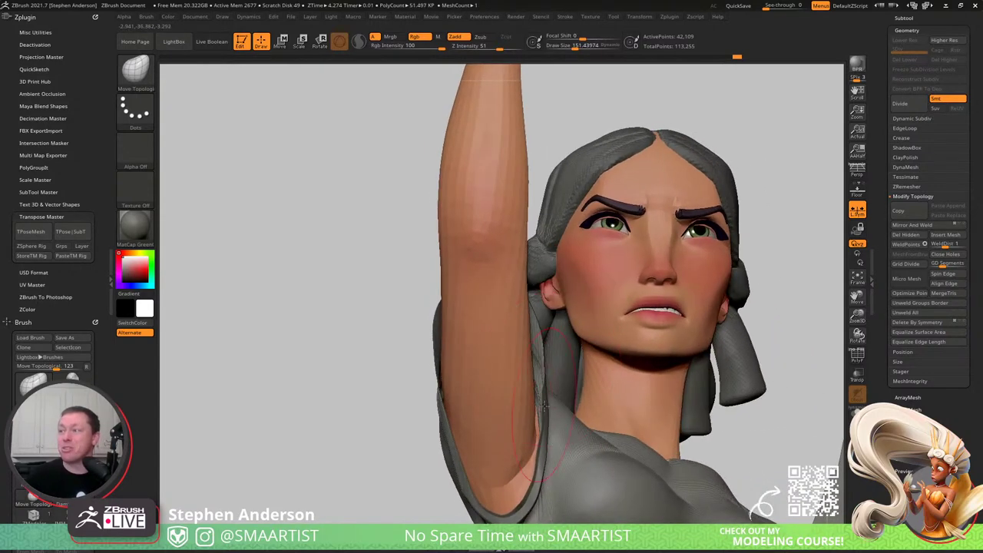
- Adjust the raised sleeve's edge and the folds near the armpit with Move Topological at draw sizes about 99 and 119
left_click_drag(542, 400, 538, 400)
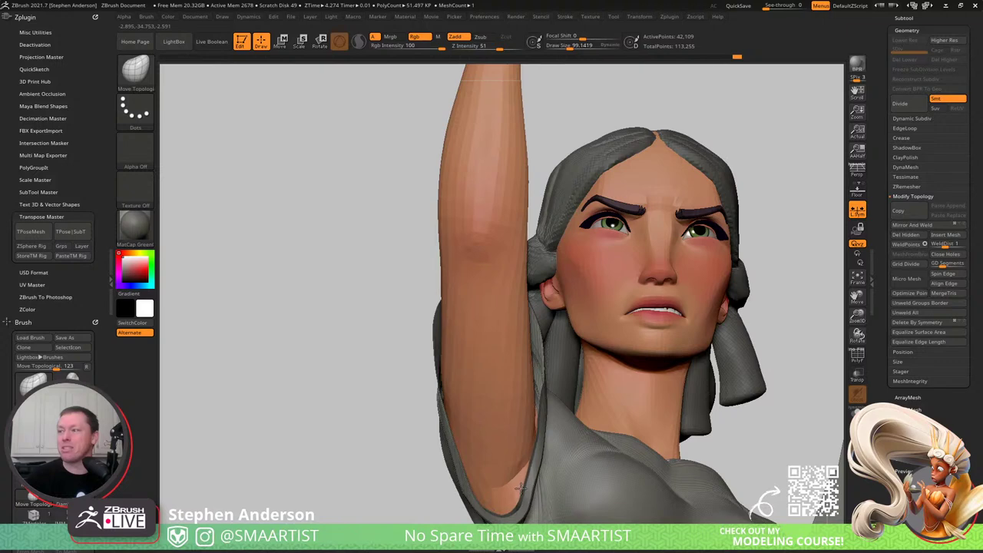
mouse_move(536, 392)
right_mouse_down()
mouse_move(538, 406)
mouse_move(516, 412)
mouse_move(464, 410)
mouse_move(456, 367)
mouse_move(463, 376)
right_mouse_up()
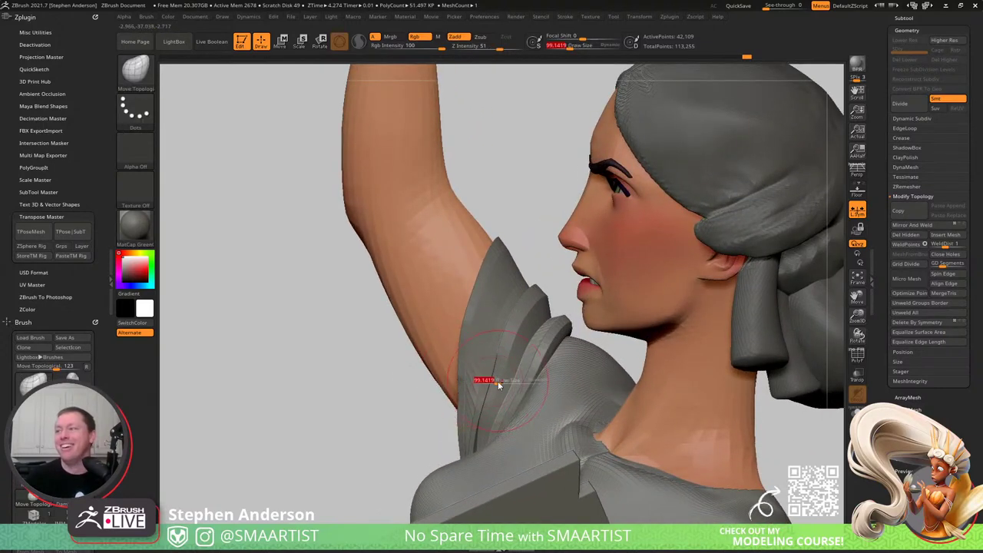
mouse_move(493, 381)
right_mouse_down()
mouse_move(484, 405)
mouse_move(489, 394)
right_mouse_up()
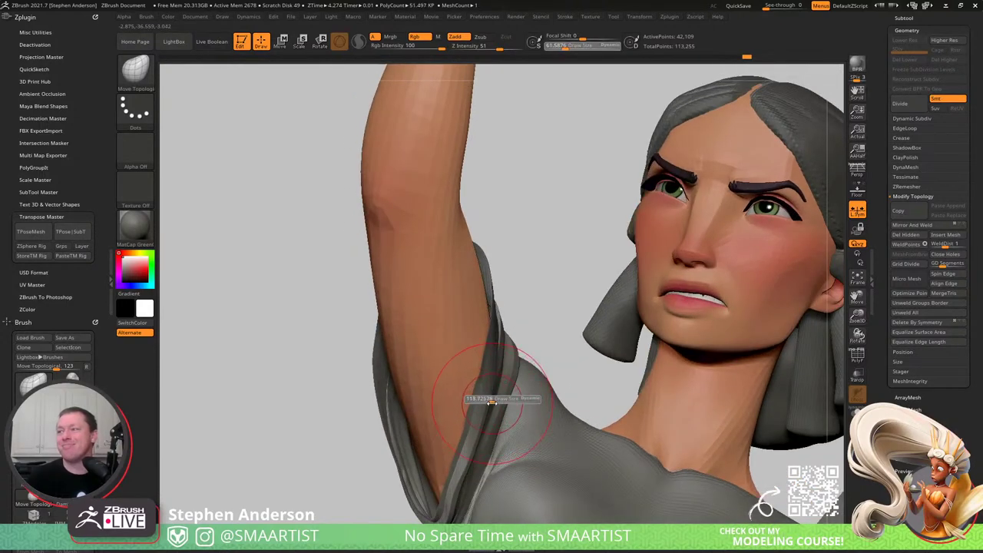
left_click_drag(454, 500, 447, 498)
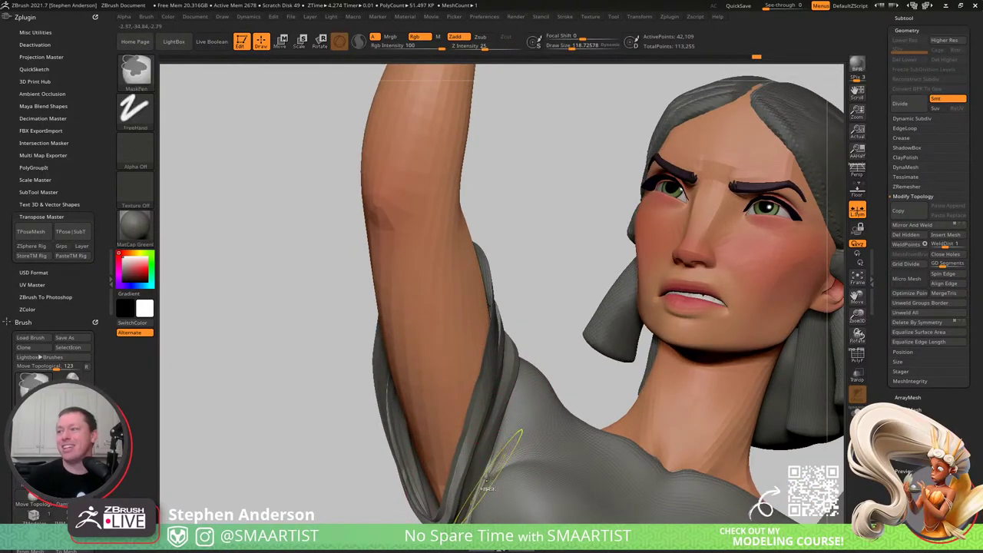
- Display the polyframe, mask the garment except one edge loop around the raised shoulder, and soften the mask
mouse_move(489, 475)
right_mouse_down("ctrl")
mouse_move(461, 388)
mouse_move(586, 352)
mouse_move(501, 367)
mouse_move(410, 358)
mouse_move(438, 385)
mouse_move(458, 365)
mouse_move(485, 361)
right_mouse_up("ctrl")
key("shift+f")
key("ctrl+shift")
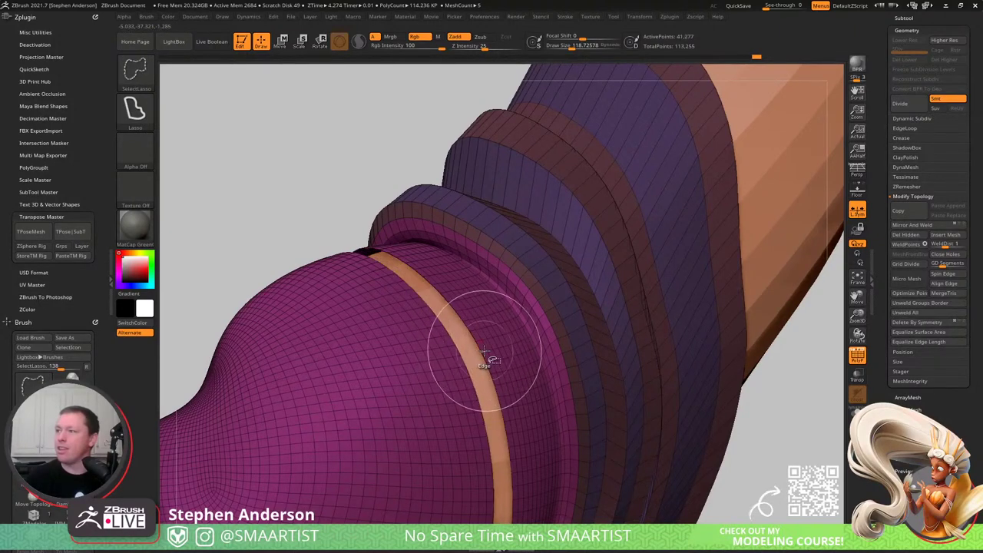
left_click(485, 351, "ctrl+shift")
right_click_drag(484, 351, 631, 361, "ctrl")
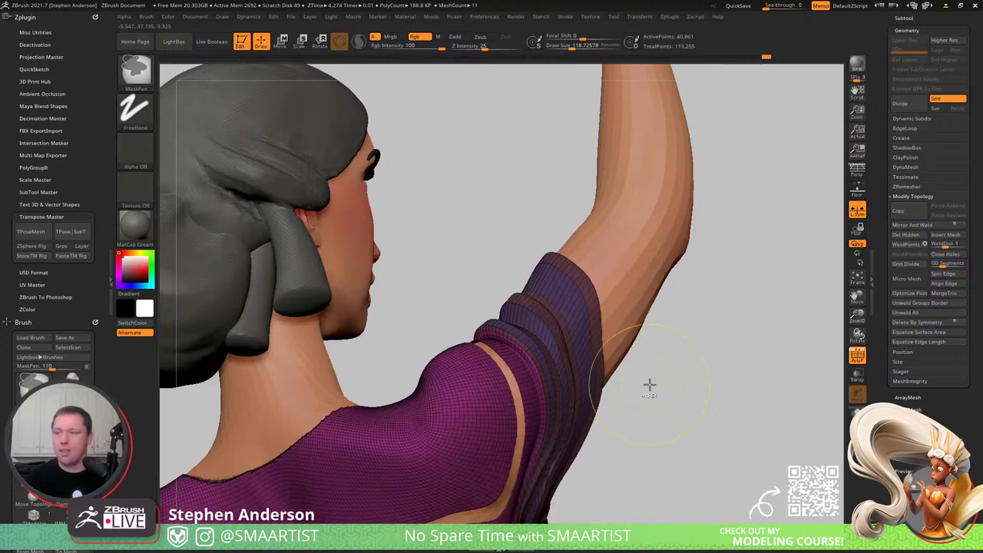
left_click(650, 385, "ctrl")
left_click(676, 401, "ctrl+shift")
right_click_drag(564, 417, 507, 405, "ctrl")
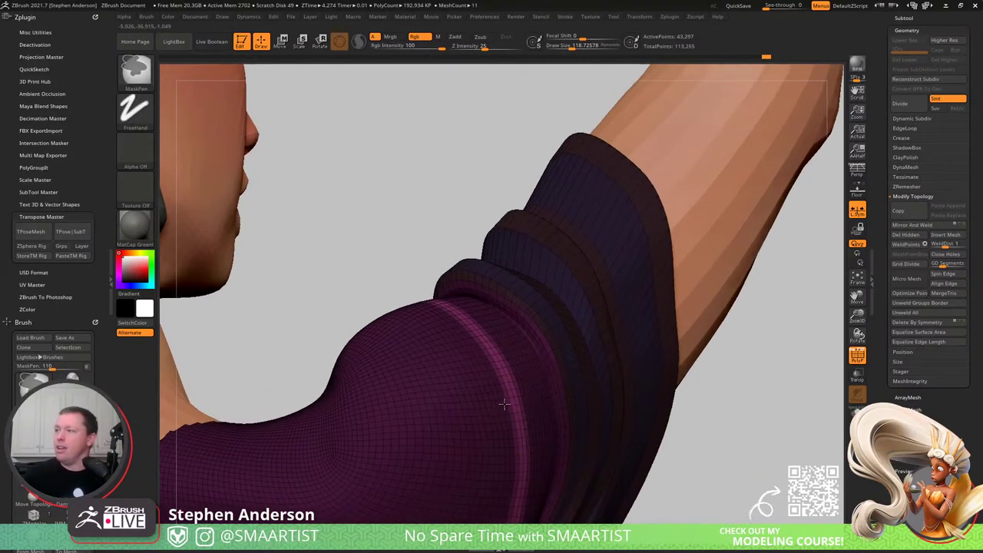
- Raise the unmasked shoulder loop into a fold with Move Topological at draw sizes about 258 and 375, undoing one stroke in between
key("s")
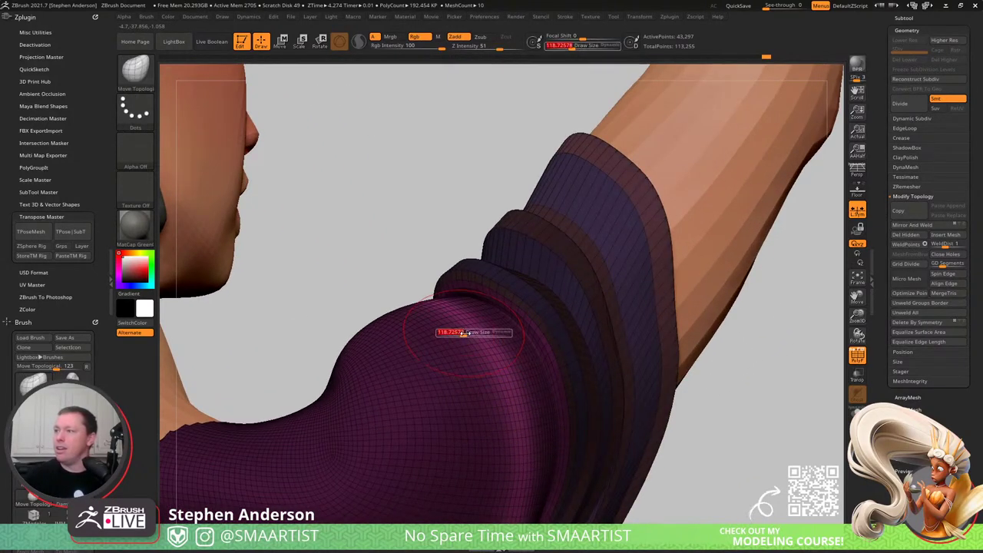
left_click_drag(462, 333, 475, 334)
mouse_move(472, 336)
right_mouse_down()
mouse_move(440, 329)
mouse_move(490, 330)
right_mouse_up()
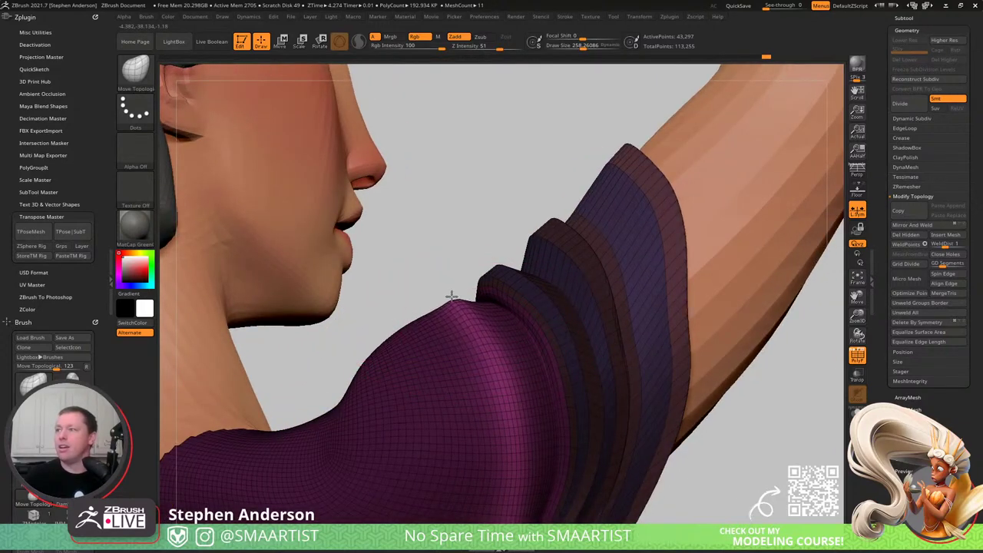
key("ctrl+z")
left_click_drag(452, 297, 463, 310)
key("s")
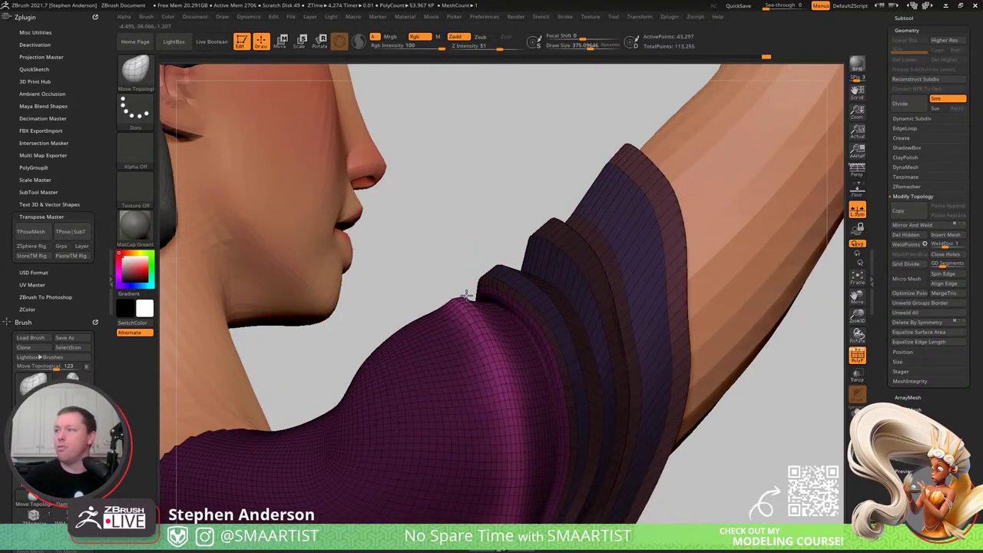
right_click_drag(473, 355, 504, 358)
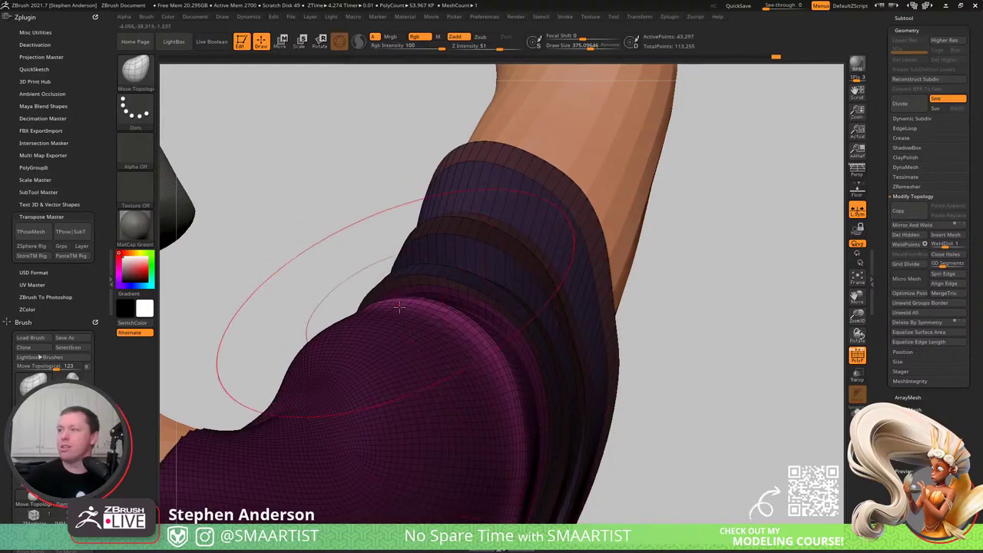
- Turn off the polyframe, clear the mask, and smooth the bumpy top of the shoulder at draw sizes about 109 and 86
mouse_move(400, 308)
right_mouse_down()
mouse_move(345, 307)
mouse_move(331, 329)
mouse_move(336, 285)
mouse_move(422, 321)
mouse_move(314, 324)
mouse_move(278, 171)
mouse_move(345, 231)
mouse_move(502, 272)
mouse_move(480, 359)
mouse_move(508, 374)
mouse_move(615, 336)
right_mouse_up()
key("s")
left_click_drag(612, 347, 581, 340)
key("shift")
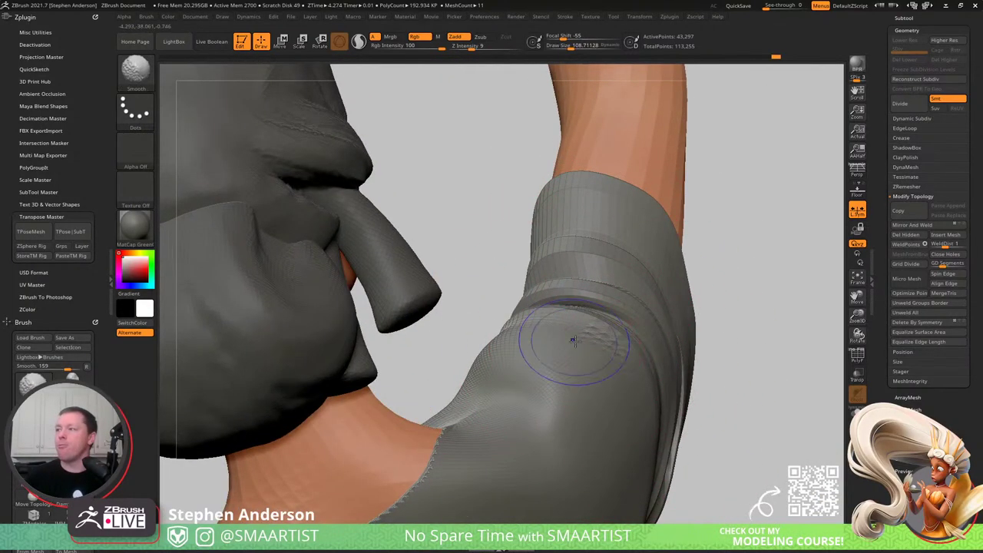
right_click_drag(620, 361, 621, 352)
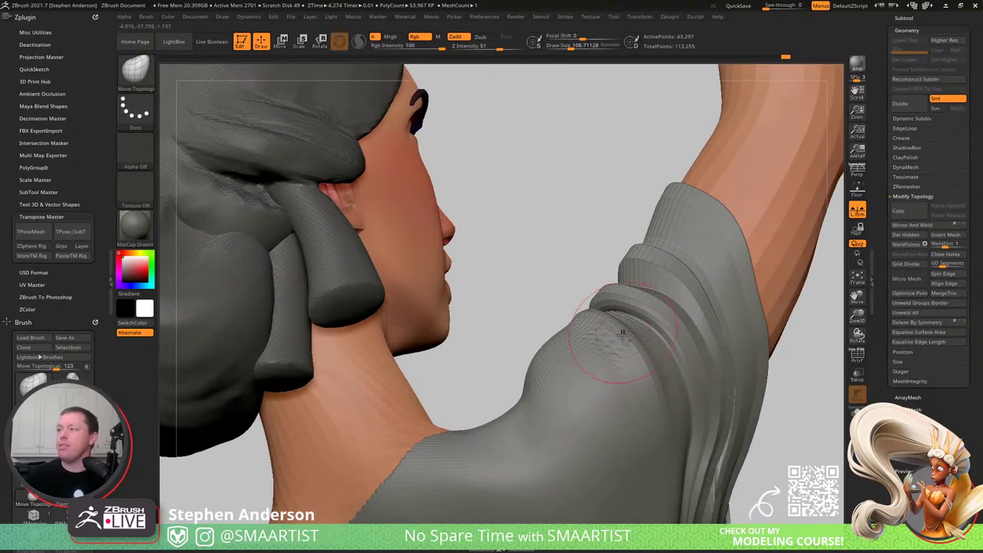
mouse_move(606, 332)
right_mouse_down()
mouse_move(548, 411)
mouse_move(518, 354)
right_mouse_up()
left_click_drag(739, 377, 759, 410, "ctrl")
right_click_drag(522, 352, 518, 382)
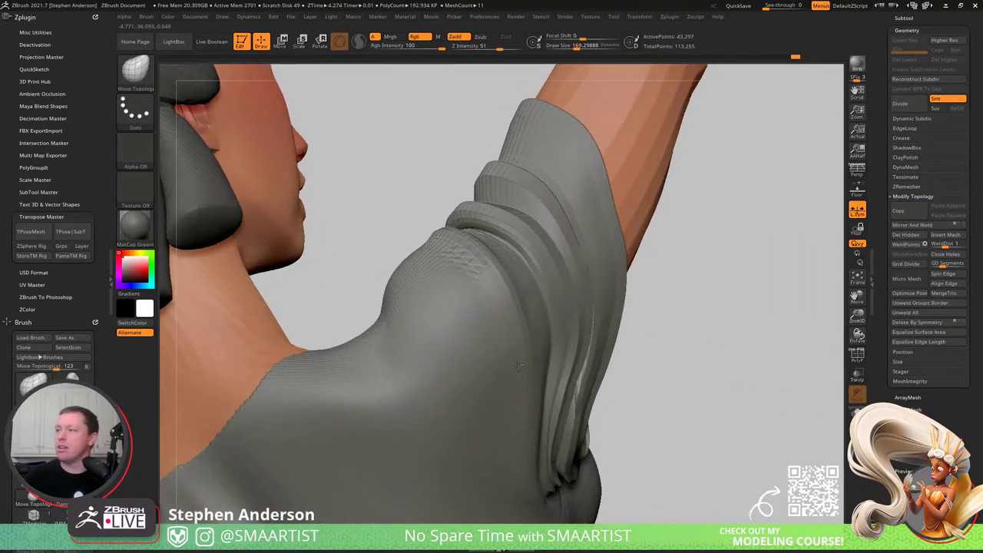
key("shift")
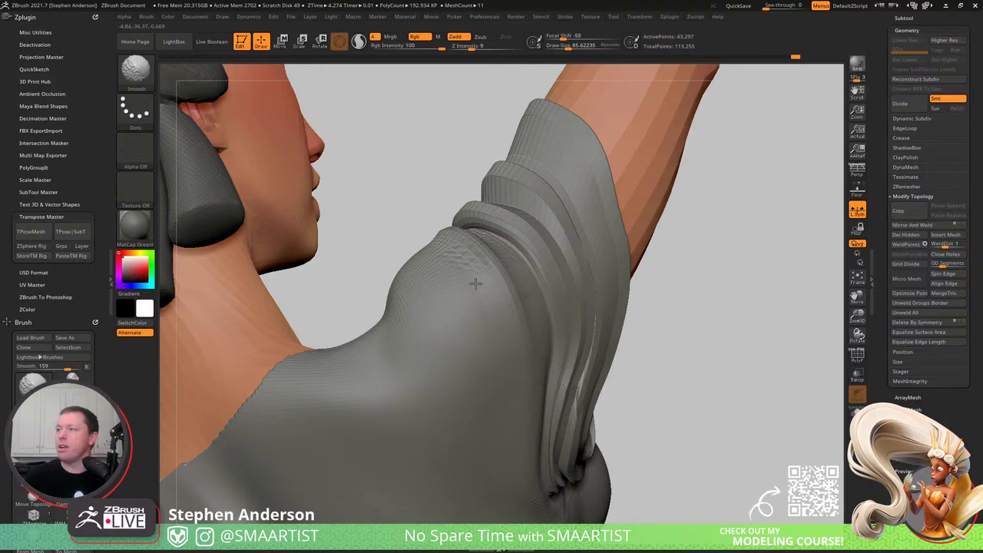
- Display the polyframe and mask everything except the edge loop between the new shoulder fold and the sleeve
mouse_move(456, 262)
right_mouse_down()
mouse_move(512, 286)
mouse_move(516, 265)
mouse_move(523, 281)
right_mouse_up()
key("shift+f")
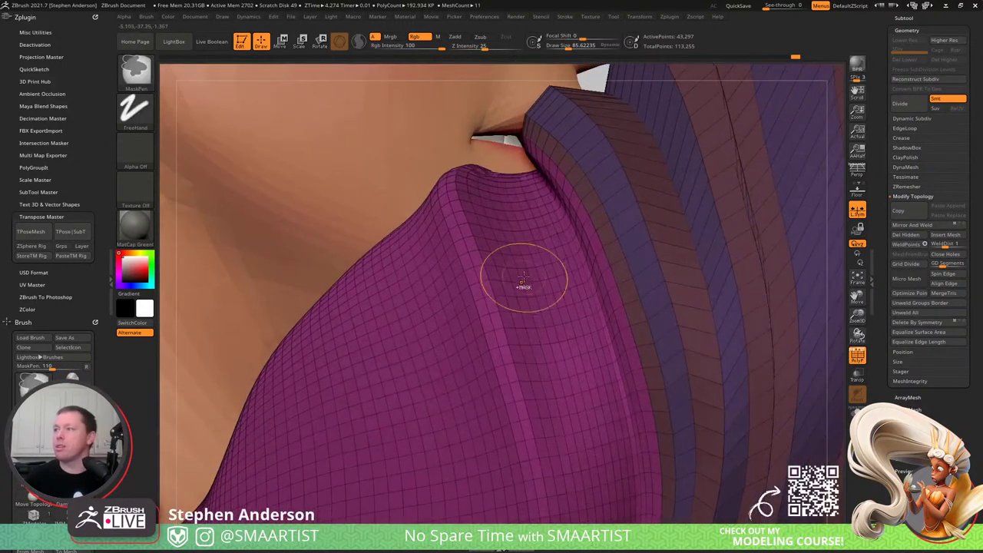
key("ctrl+shift")
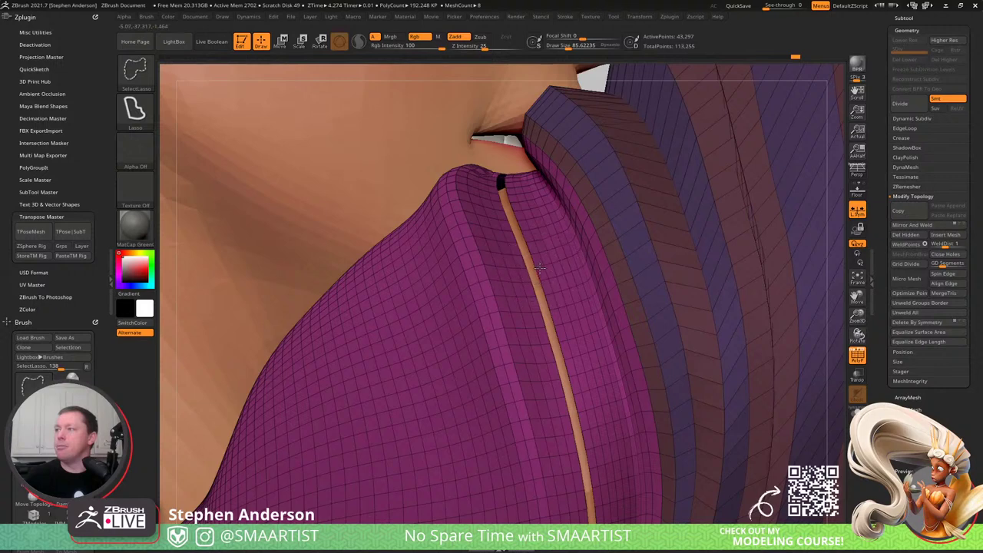
left_click(540, 266)
key("shift+f")
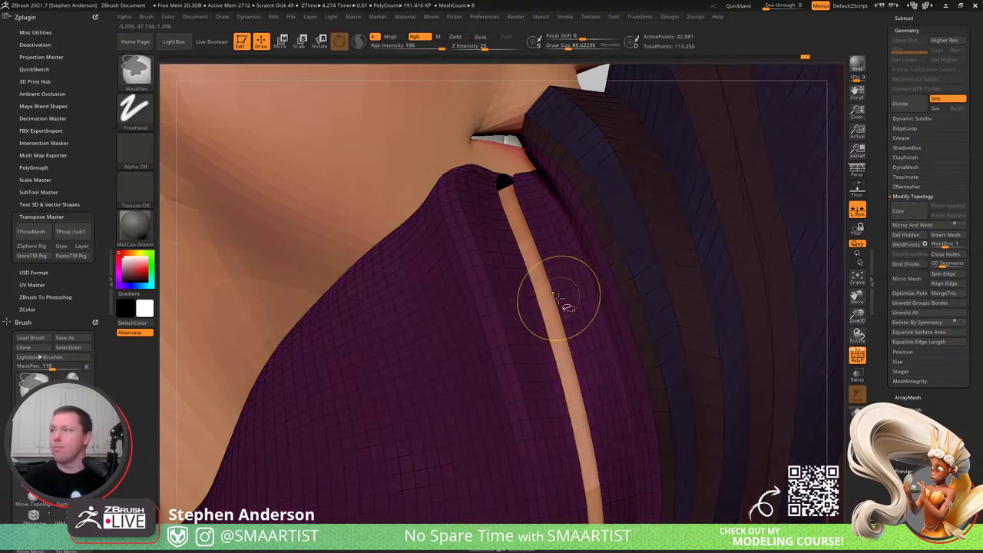
key("ctrl+z")
- Sink the unmasked loop into a crease beside the sleeve with Move Topological and the Move brush at draw size about 638
right_click_drag(540, 274, 507, 244)
mouse_move(519, 245)
left_mouse_down()
mouse_move(530, 245)
mouse_move(507, 233)
left_mouse_up()
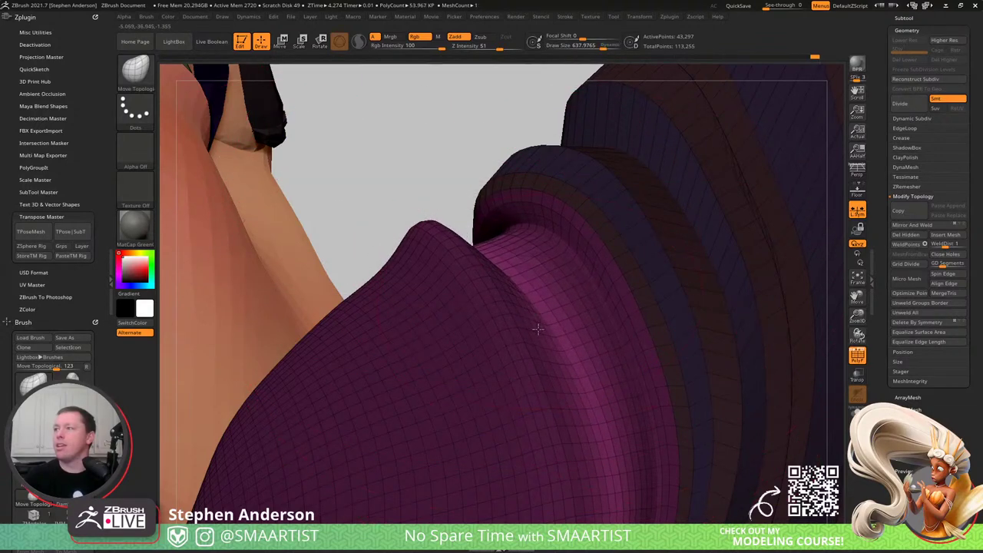
mouse_move(546, 348)
right_mouse_down()
mouse_move(499, 307)
mouse_move(536, 281)
mouse_move(551, 240)
mouse_move(558, 251)
right_mouse_up()
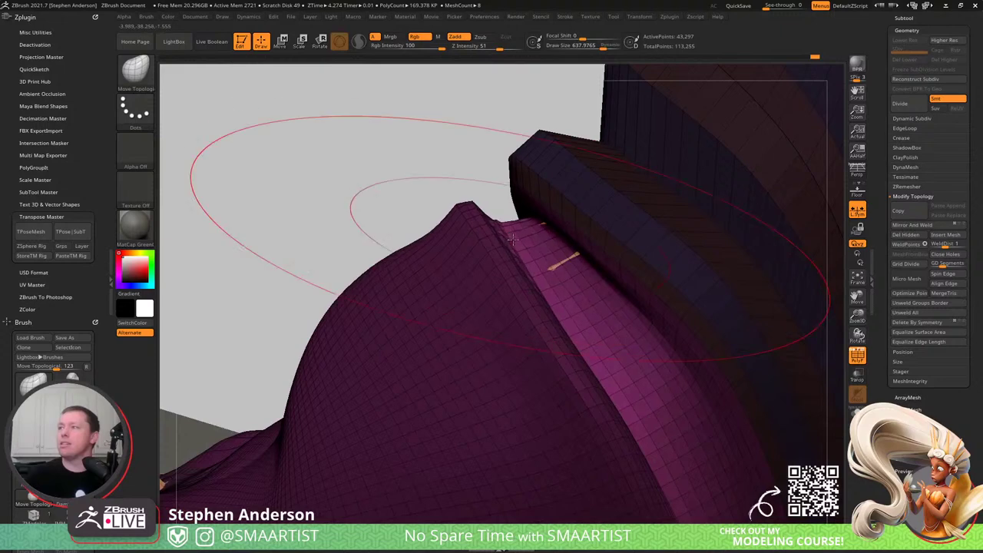
key("ctrl+z")
key("ctrl+z")
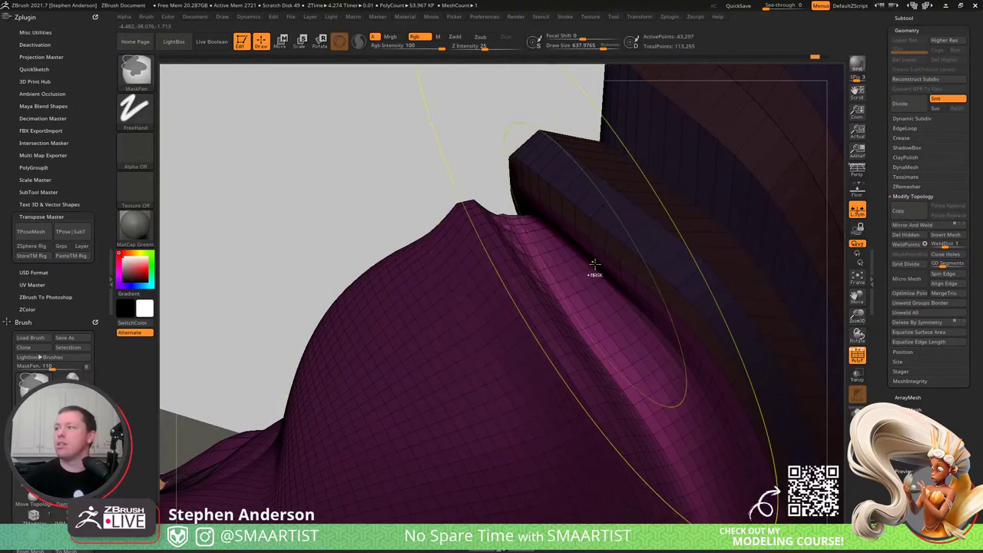
key("ctrl+z")
key("ctrl+z")
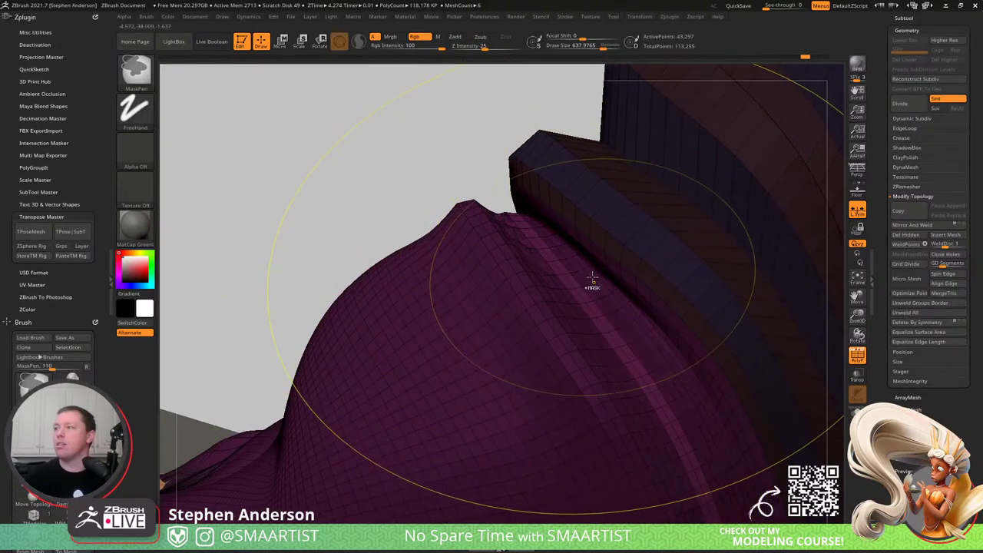
key("ctrl+shift+z")
key("ctrl+shift+z")
key("ctrl+shift+z")
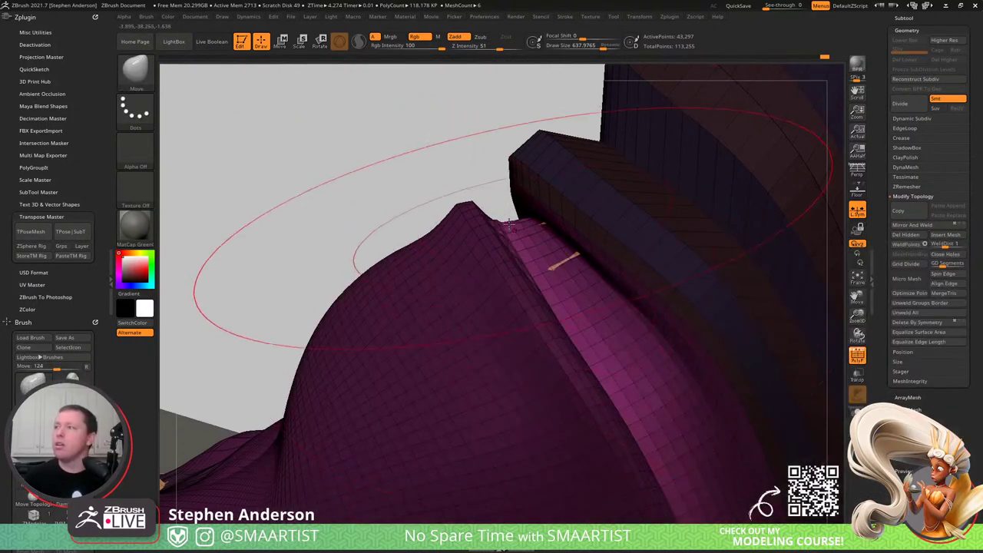
- Clear the mask, turn off the polyframe, and smooth the new crease between shoulder and sleeve at draw size about 90
key("ctrl")
mouse_move(579, 356)
right_mouse_down()
mouse_move(529, 292)
mouse_move(581, 337)
mouse_move(587, 176)
right_mouse_up()
left_click(566, 340)
key("shift+f")
mouse_move(586, 351)
right_mouse_down()
mouse_move(600, 391)
mouse_move(588, 415)
right_mouse_up()
mouse_move(542, 185)
right_mouse_down("ctrl")
mouse_move(531, 312)
mouse_move(532, 255)
right_mouse_up("ctrl")
key("s")
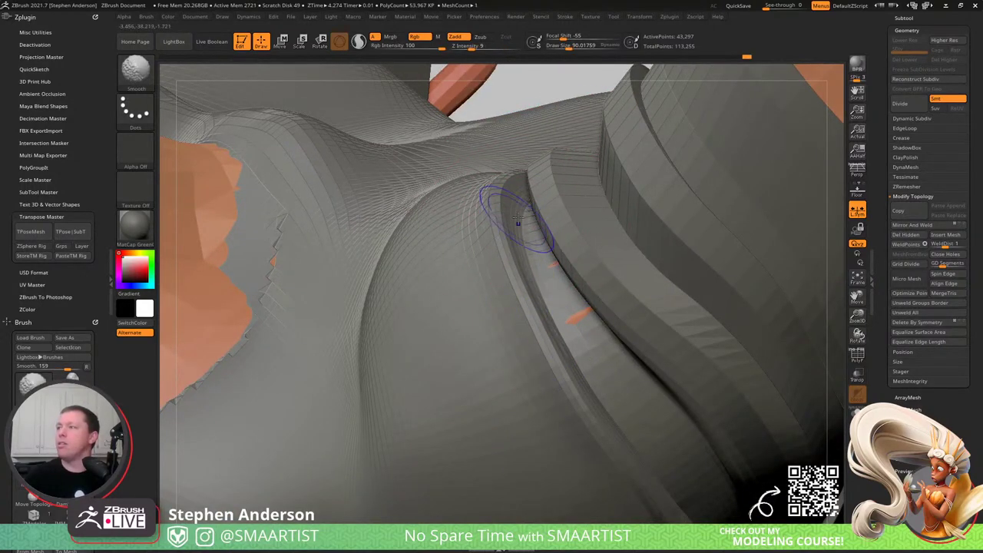
- Display the polyframe and softly mask the garment except the edge loop along the bodice side of the shoulder crease
mouse_move(492, 346)
right_mouse_down("ctrl")
mouse_move(479, 294)
mouse_move(490, 253)
mouse_move(477, 229)
mouse_move(469, 262)
mouse_move(476, 256)
right_mouse_up("ctrl")
key("shift+f")
key("ctrl+shift")
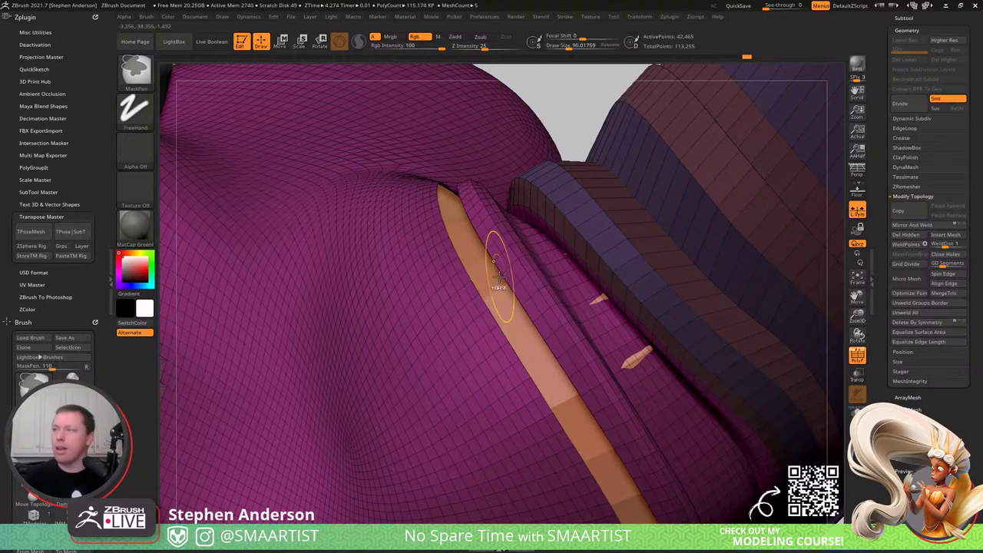
key("ctrl+a")
key("ctrl+shift+a")
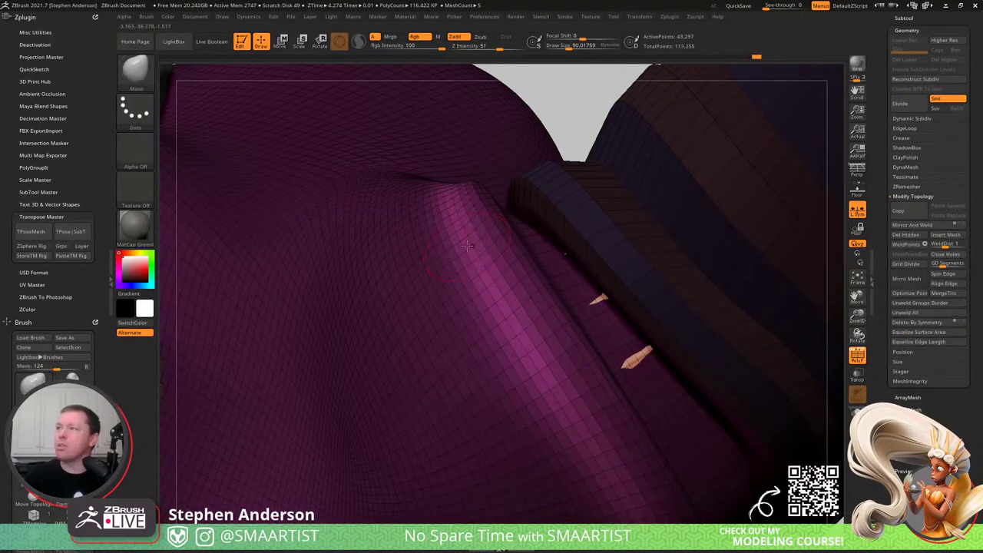
- Reshape the unmasked ridge along the shoulder with the Move brush at draw size about 452, and turn off the polyframe
right_click_drag(478, 253, 462, 219)
left_click_drag(471, 239, 488, 239)
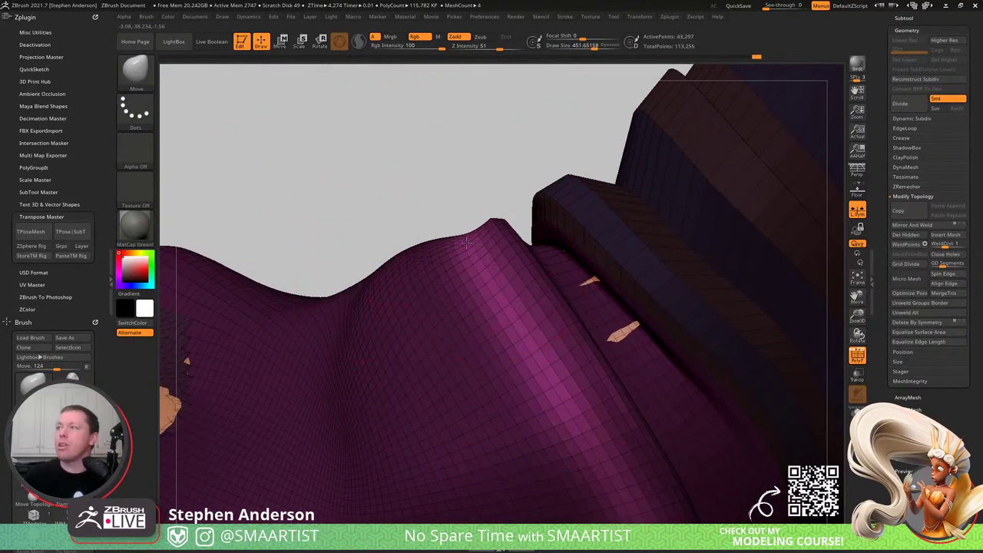
right_click_drag(482, 261, 506, 299)
right_click_drag(512, 350, 582, 348)
right_click_drag(523, 315, 542, 325, "ctrl")
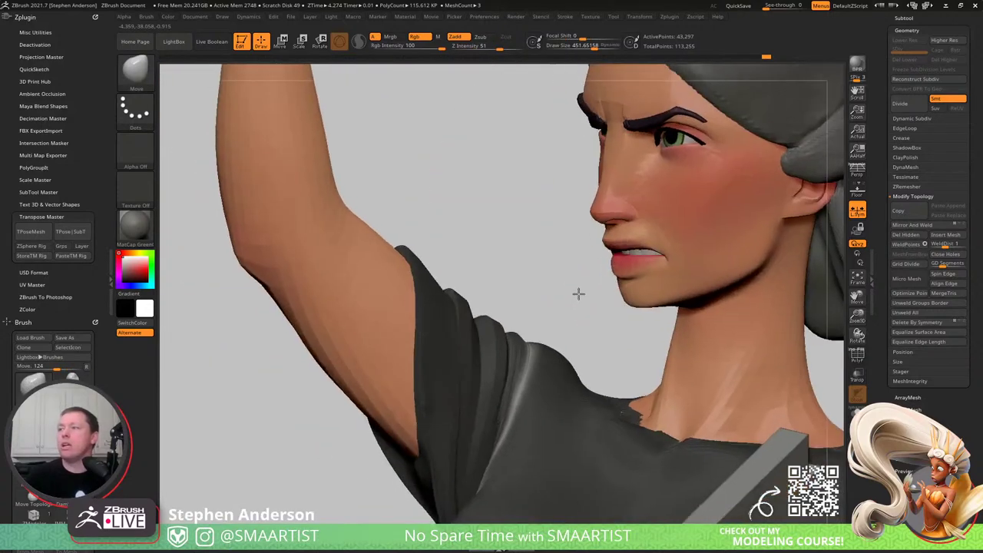
- Set the Move brush's draw size to about 432 and clear the mask from the garment
mouse_move(577, 292)
right_mouse_down()
mouse_move(547, 378)
mouse_move(543, 340)
mouse_move(515, 392)
mouse_move(542, 413)
right_mouse_up()
right_click_drag(564, 472, 550, 459)
key("s")
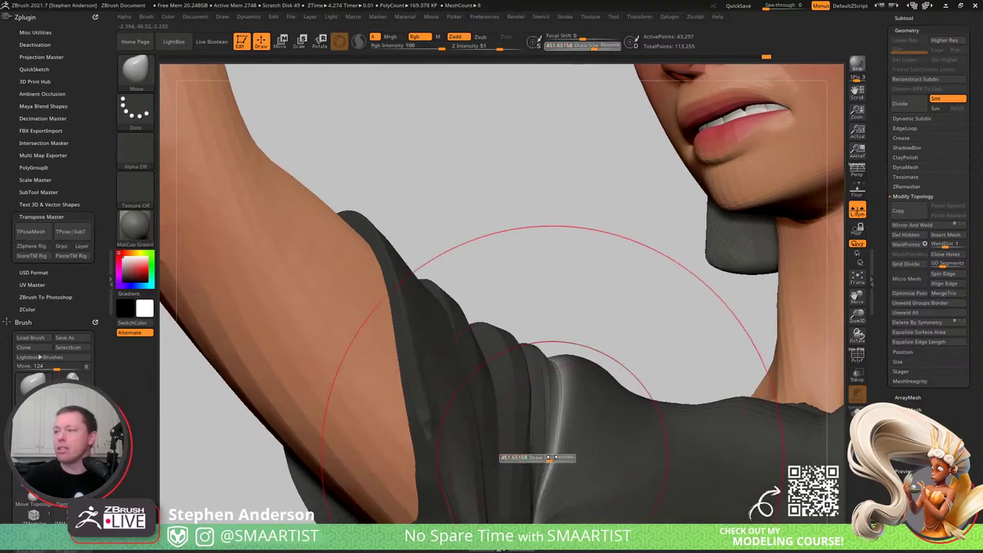
left_click_drag(546, 301, 550, 314, "ctrl")
mouse_move(550, 314)
right_mouse_down("ctrl")
mouse_move(535, 370)
mouse_move(524, 361)
mouse_move(537, 346)
right_mouse_up("ctrl")
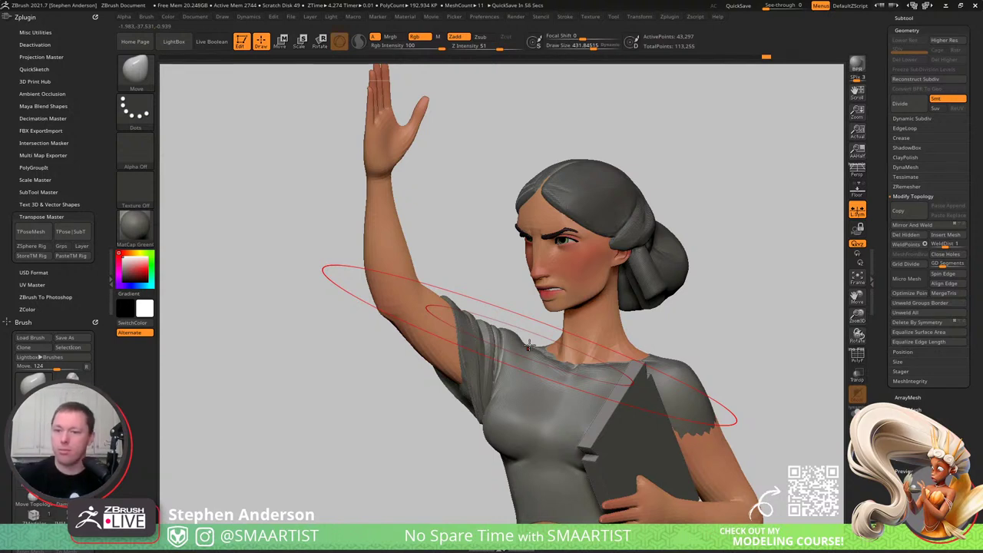
- Hide the hair subtool PM3D_Sphere3D1_1 to expose the whole head
mouse_move(595, 269)
right_mouse_down()
mouse_move(584, 234)
mouse_move(437, 307)
right_mouse_up()
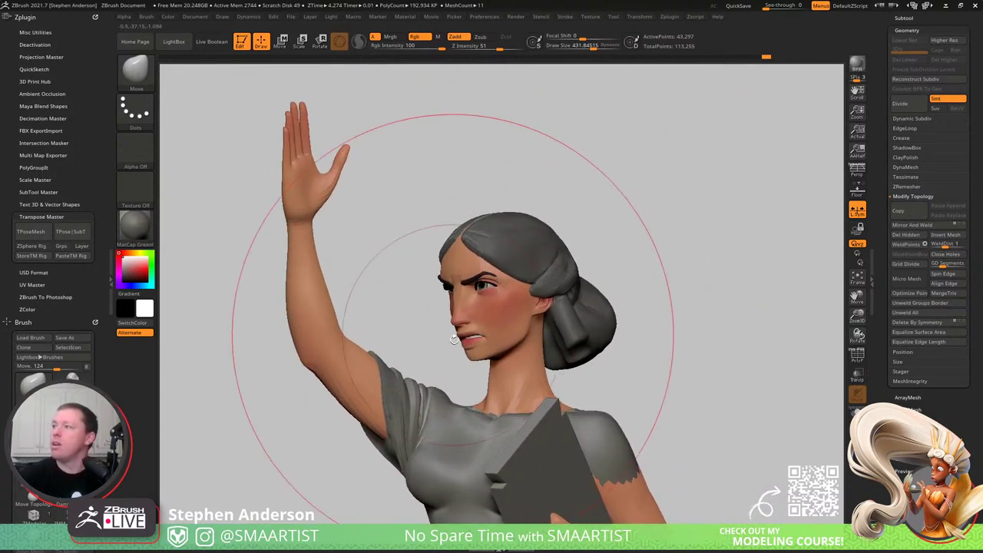
left_click(933, 31)
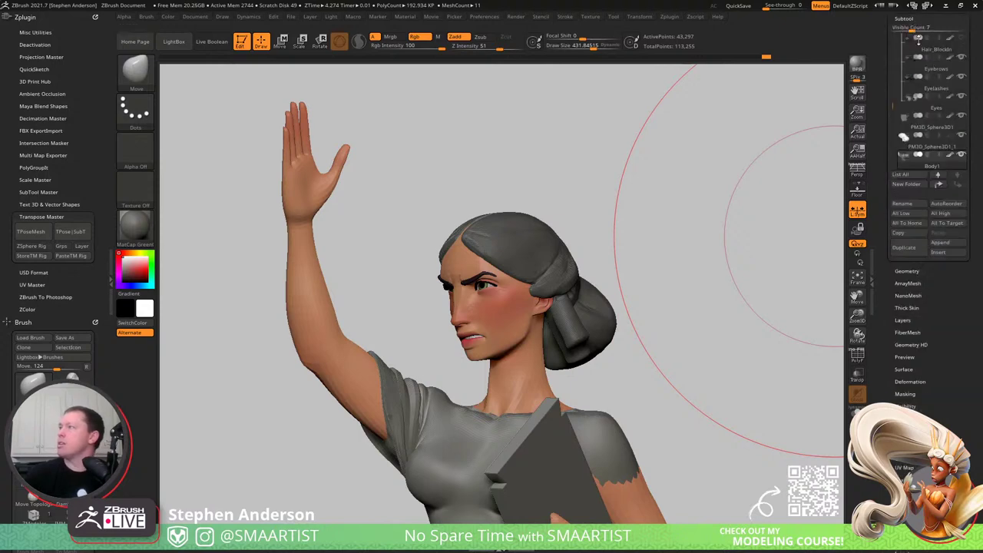
left_click(962, 138)
right_click_drag(650, 285, 545, 415)
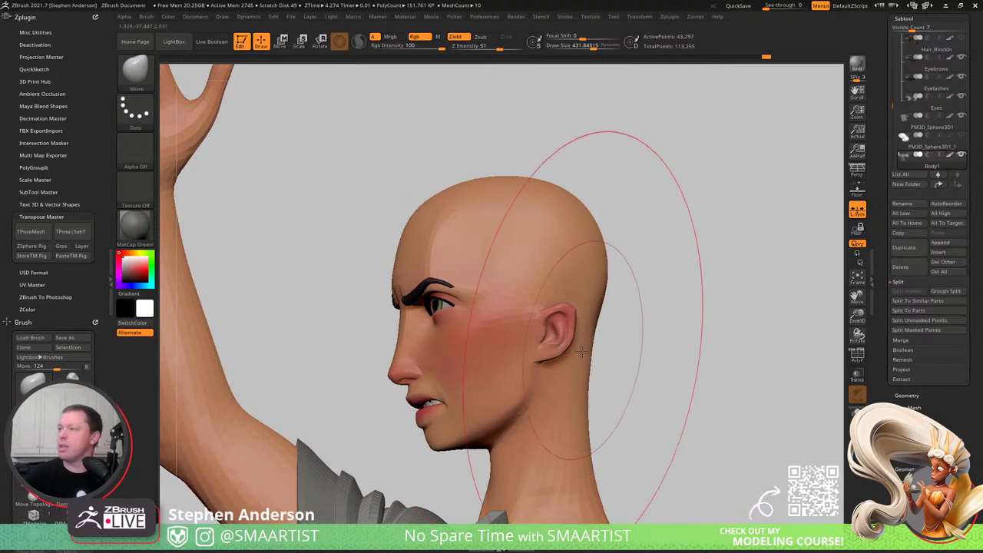
- Select the Body subtool, display its polygroup wireframe and compare the head's topology at a lower and the higher subdivision level
left_click(564, 366, "alt")
key("shift+f")
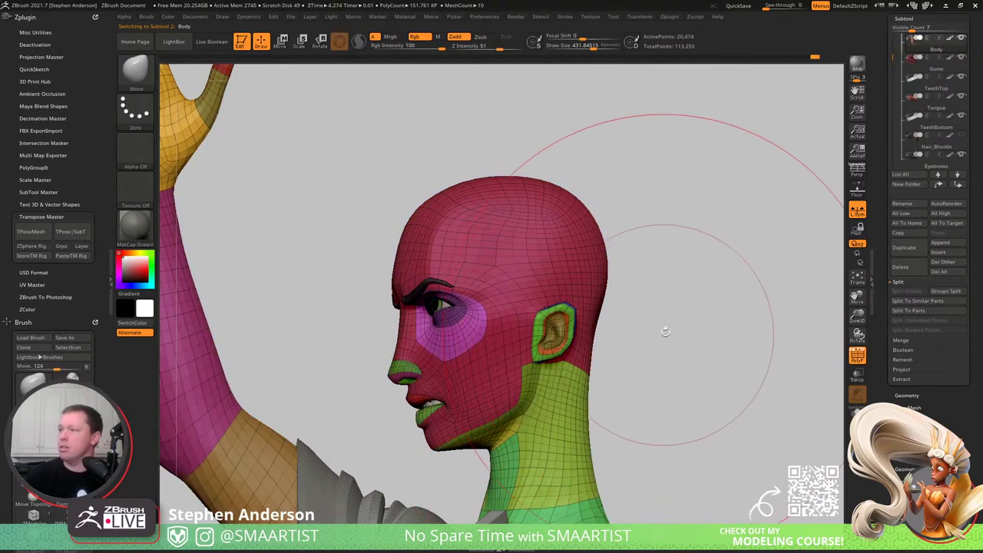
key("shift")
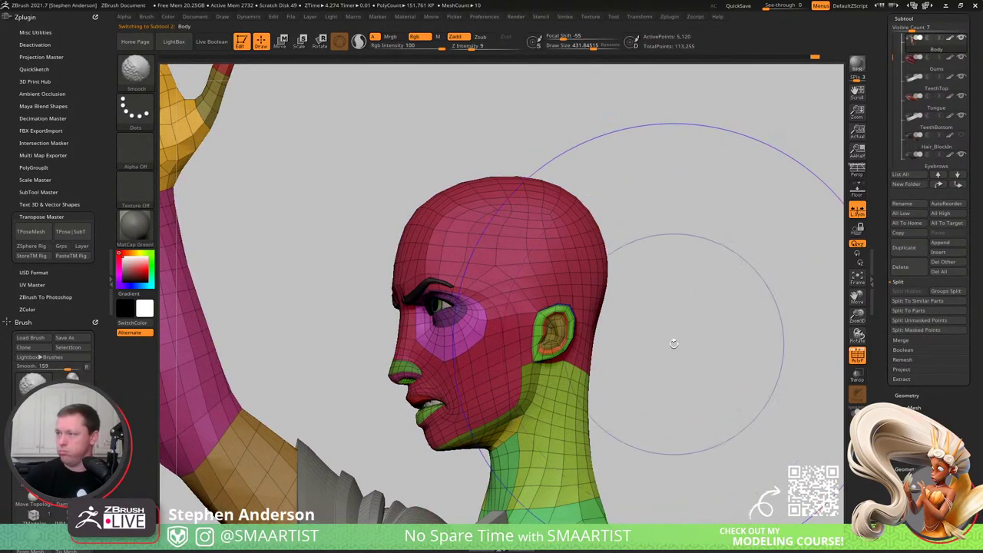
key("d")
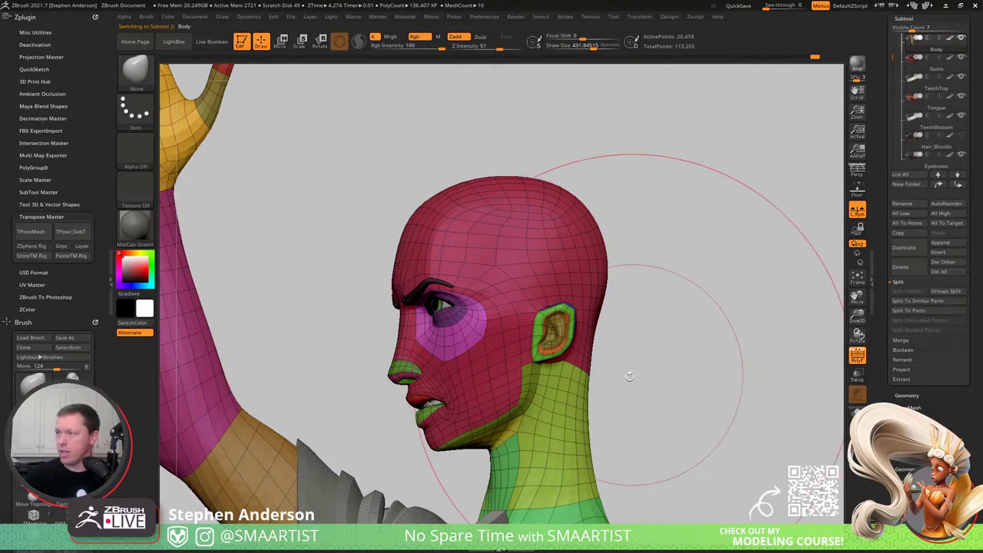
right_click_drag(584, 432, 646, 429)
right_click_drag(499, 457, 528, 463)
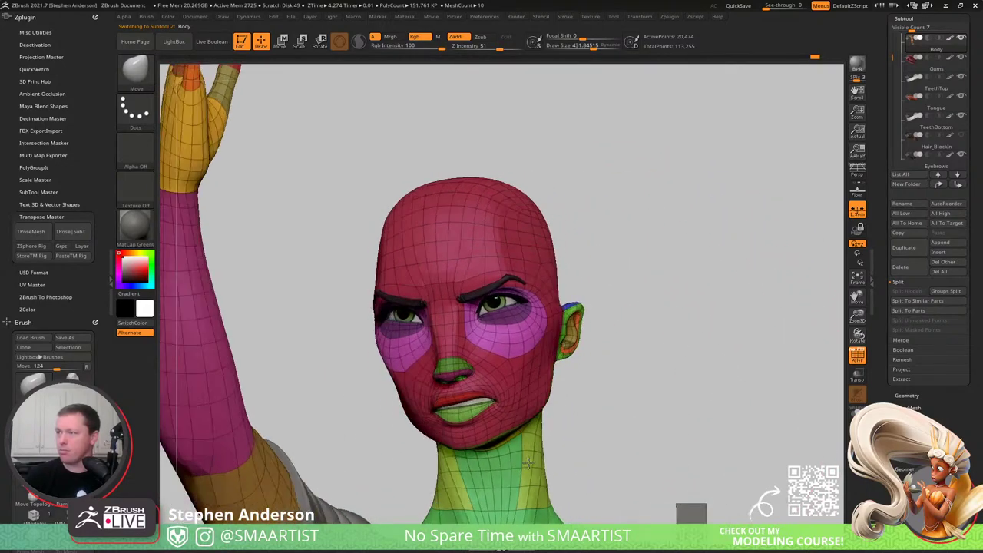
left_click_drag(529, 462, 612, 429)
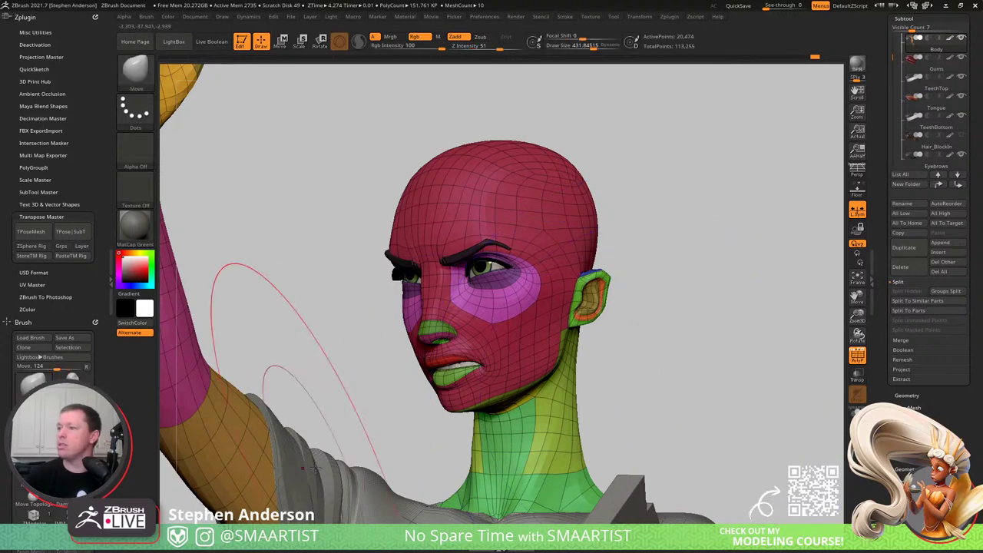
- Select the shirt subtool Body1, show the hair subtool PM3D_Sphere3D1_1 again and turn off the wireframe display
left_click(383, 462, "alt")
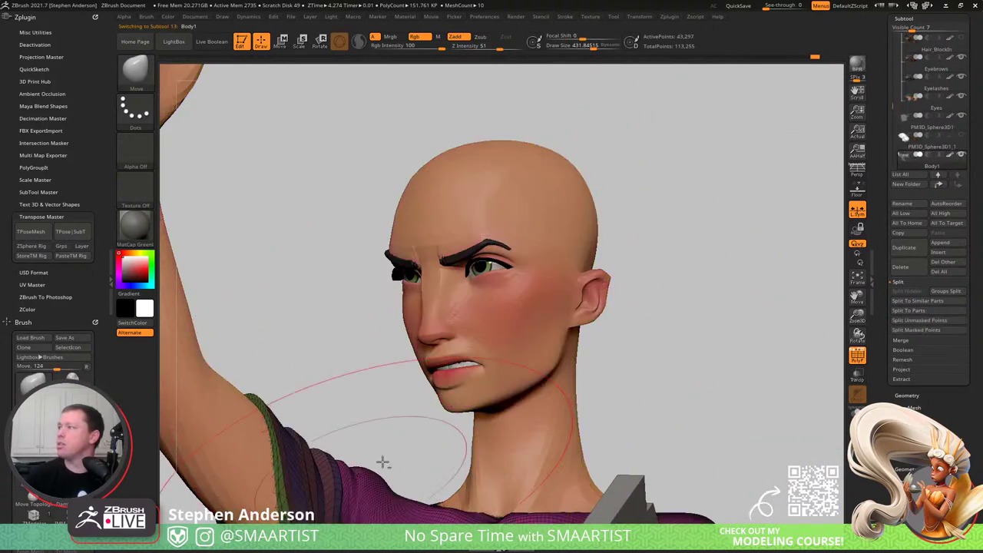
left_click(961, 136)
left_click_drag(690, 202, 349, 298)
right_click_drag(349, 299, 407, 328)
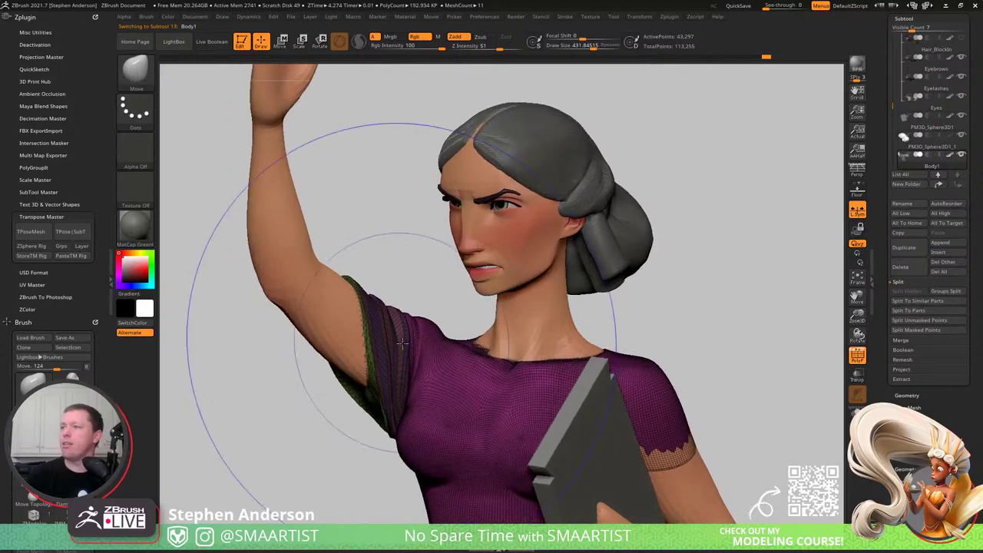
key("shift+f")
- Select the Body subtool, display its polygroup wireframe and lower it one subdivision level
right_click_drag(379, 377, 368, 396, "ctrl")
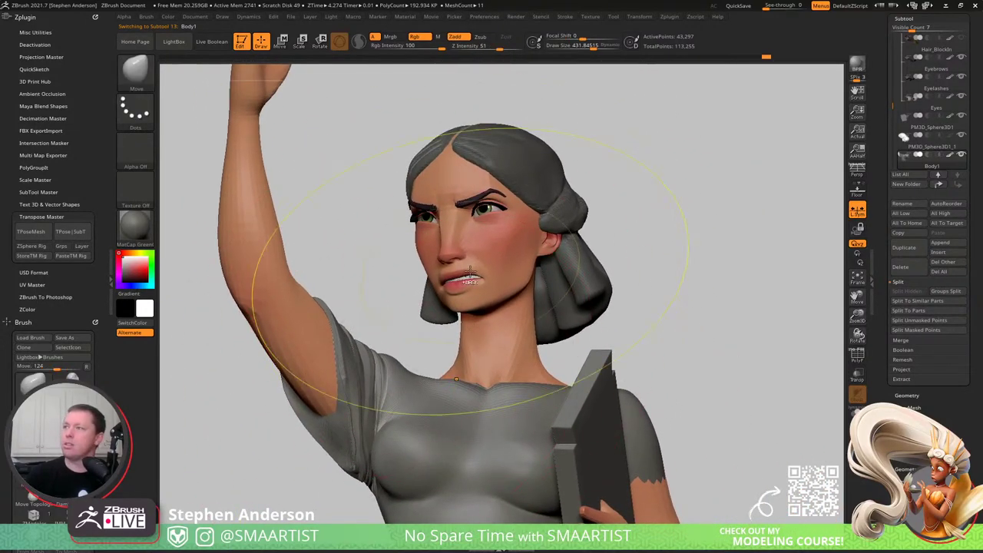
right_click_drag(472, 279, 456, 404, "ctrl")
left_click(499, 302, "alt")
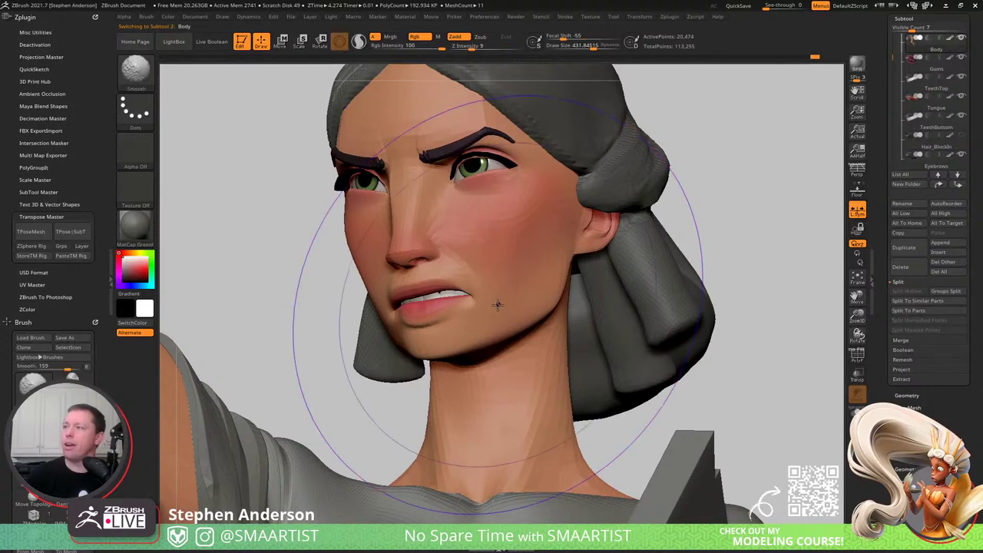
key("shift+f")
right_click_drag(460, 266, 501, 302, "ctrl")
key("shift+d")
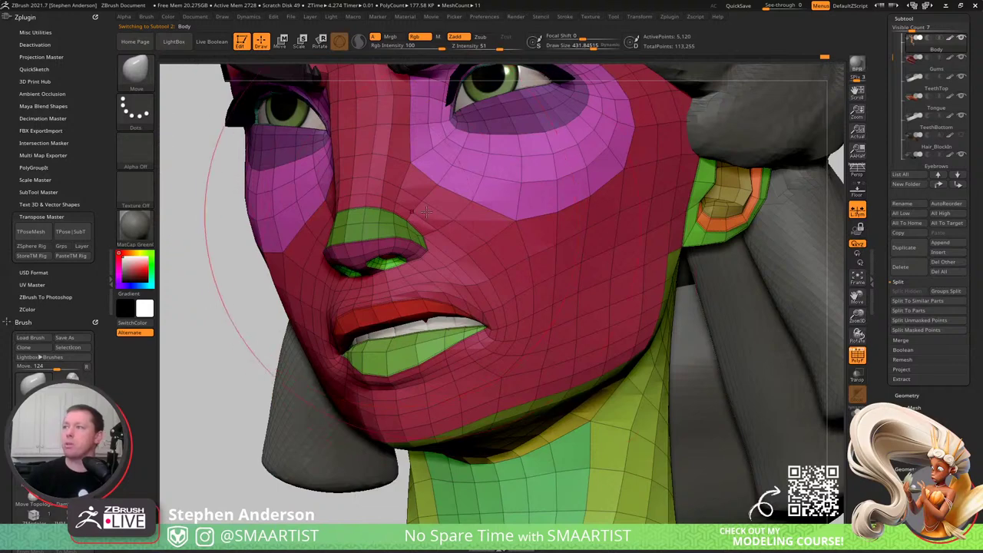
right_click_drag(525, 261, 464, 259, "ctrl")
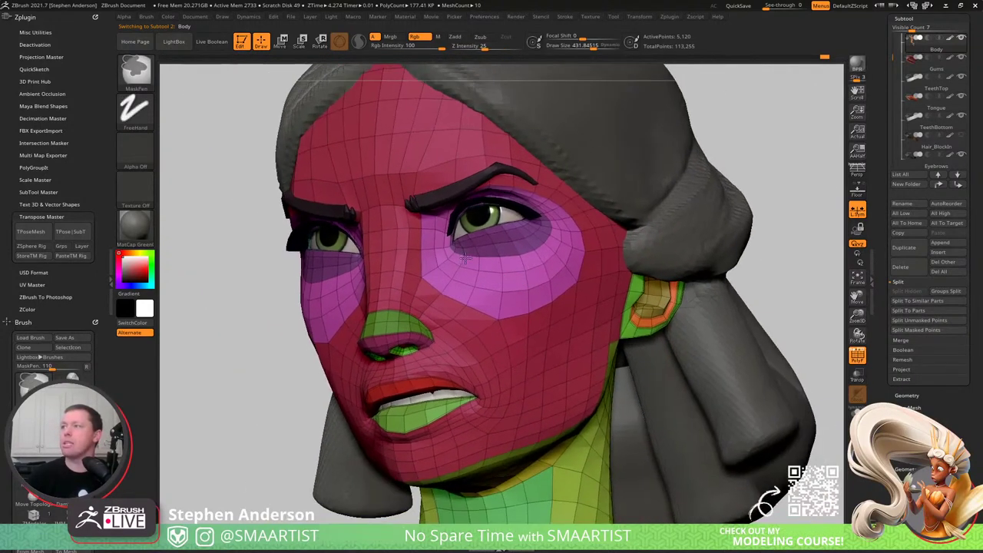
right_click_drag(428, 299, 326, 289)
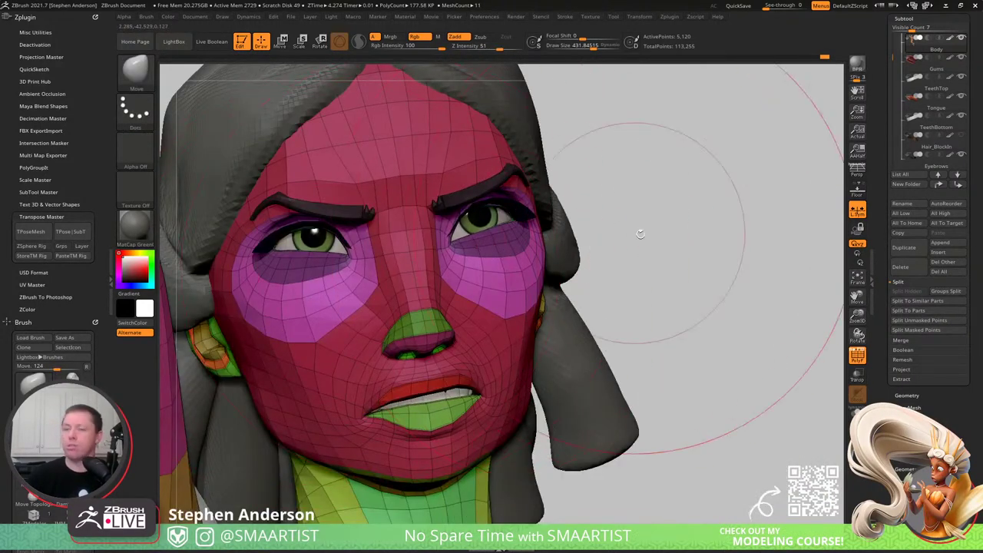
- Save the tool over the existing LadyLiberty_03 file
key("ctrl+s")
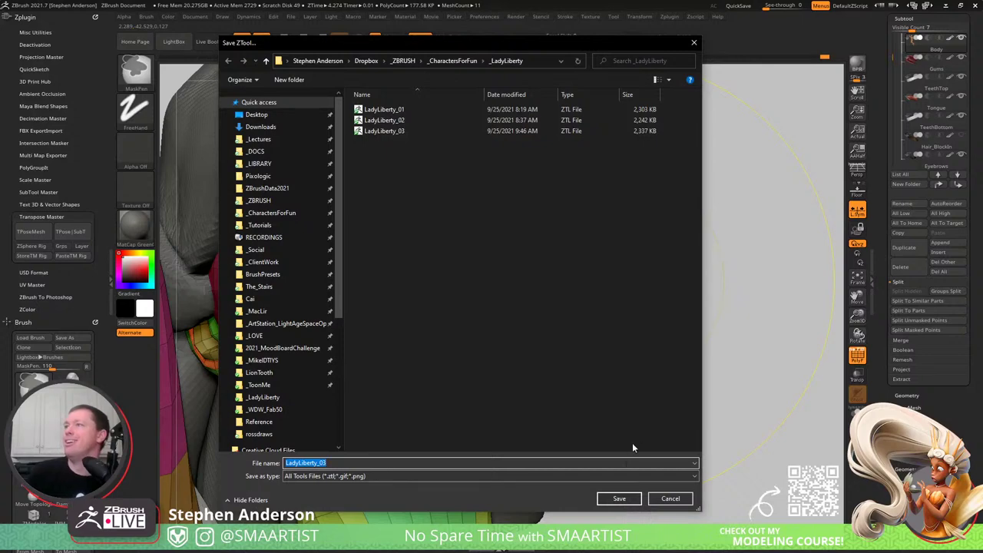
left_click(620, 499)
left_click(514, 274)
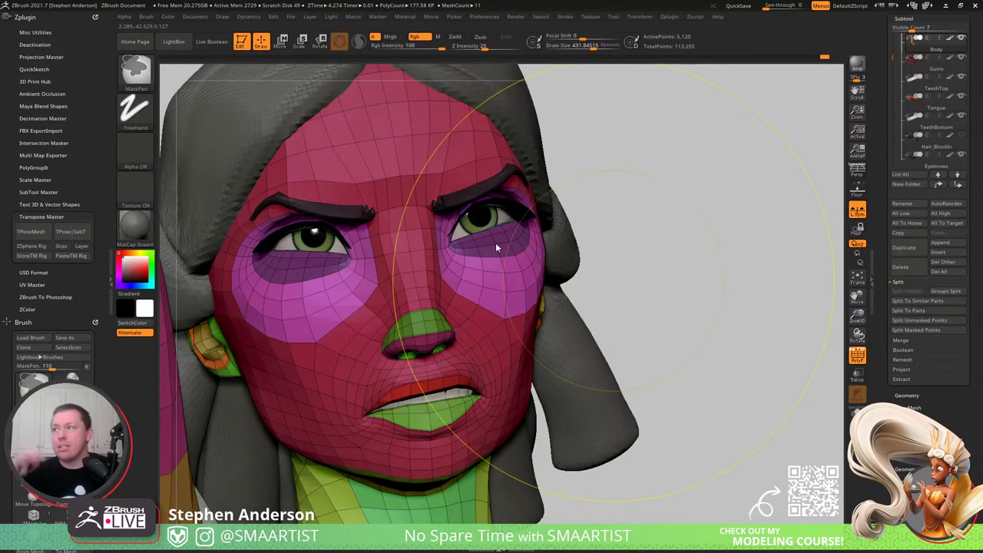
key("ctrl")
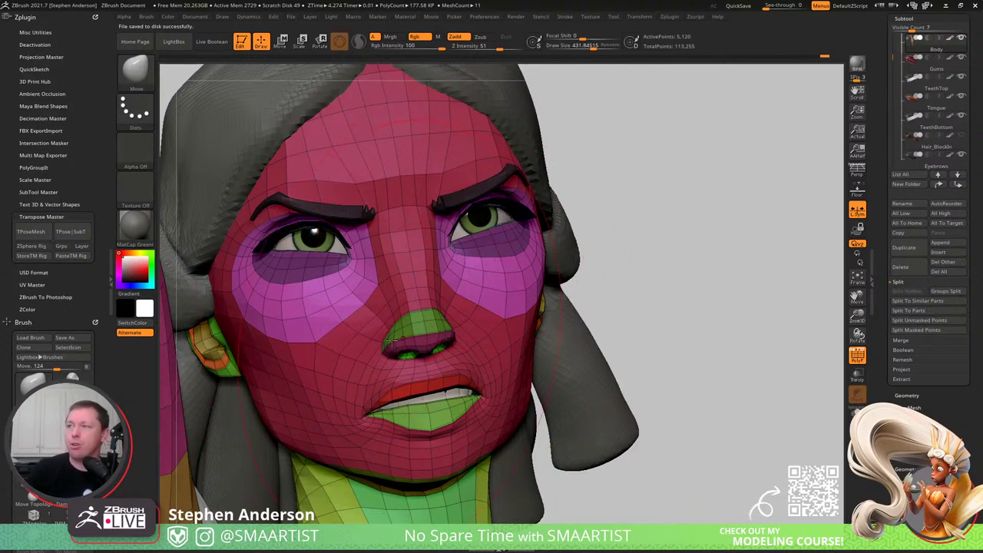
- Examine the low-resolution topology of the face, jaw, neck and raised arm from several angles
right_click_drag(432, 299, 477, 301, "alt")
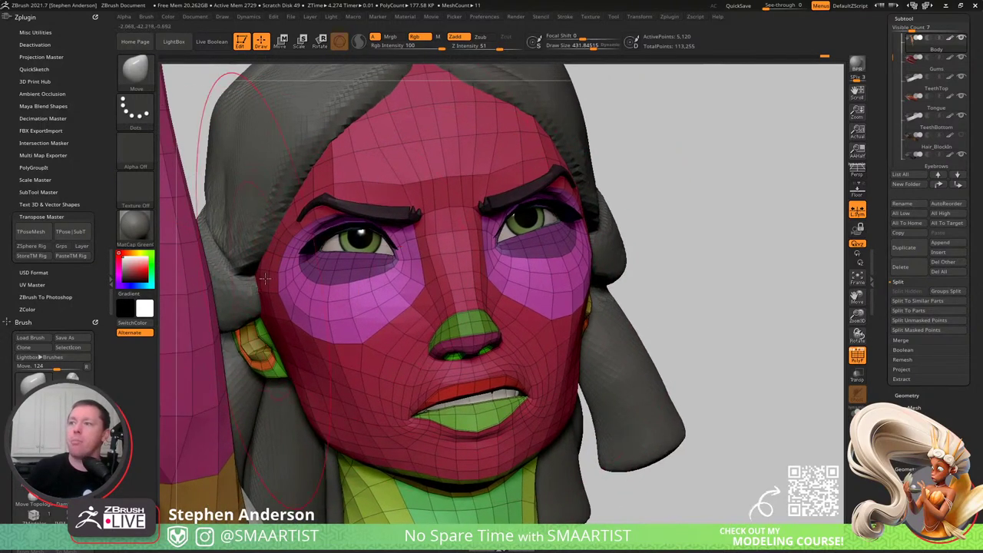
right_click_drag(527, 357, 735, 267)
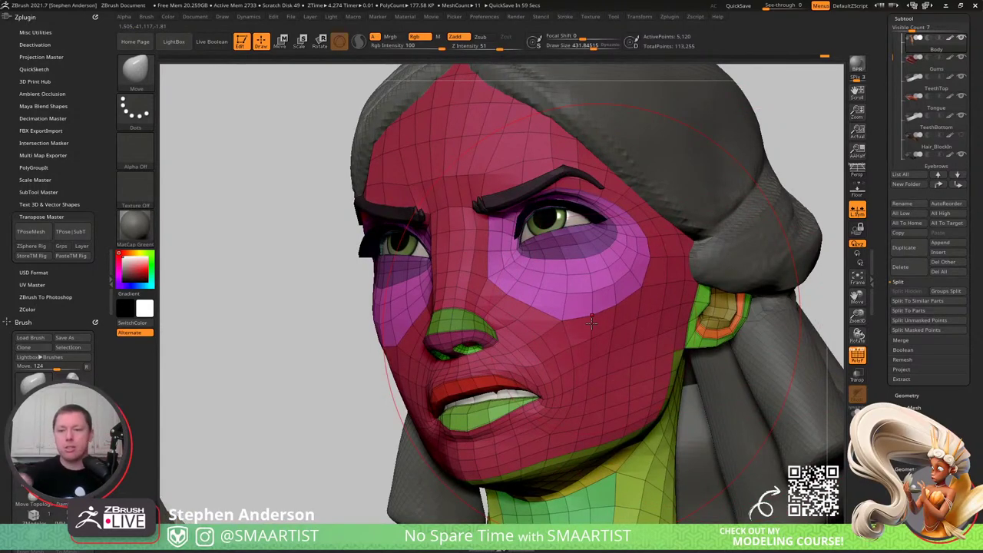
right_click_drag(606, 401, 603, 336)
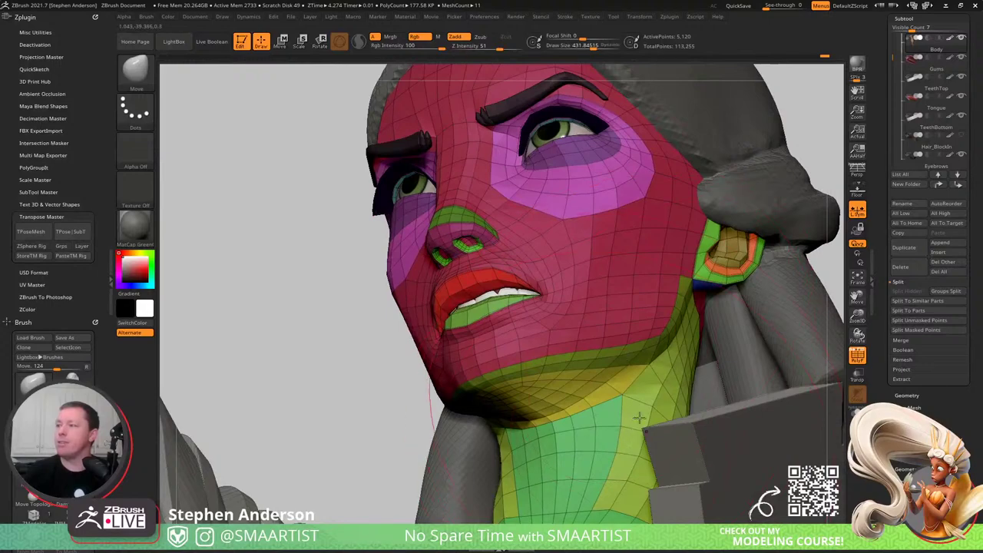
right_click_drag(639, 417, 590, 486)
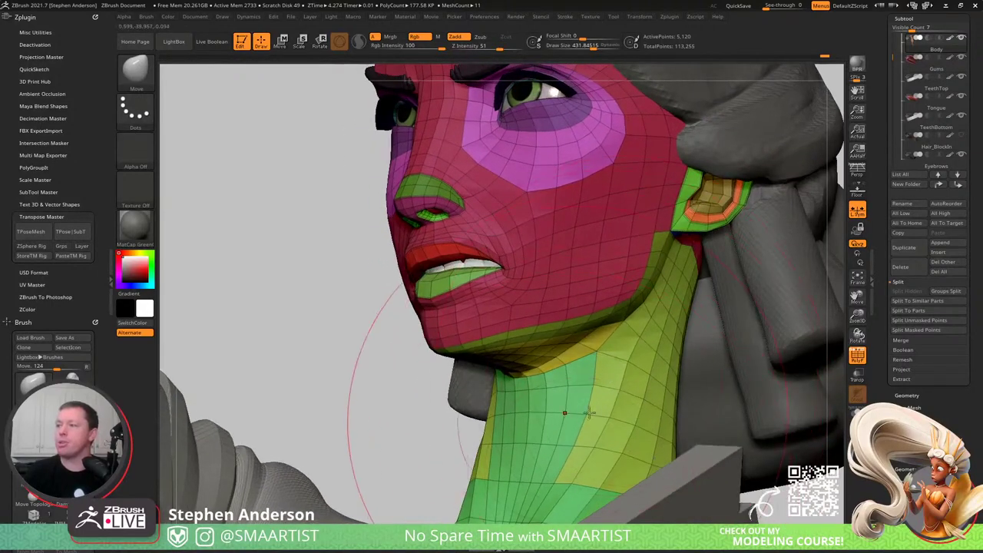
right_click_drag(589, 413, 413, 251, "ctrl")
right_click_drag(334, 454, 355, 348)
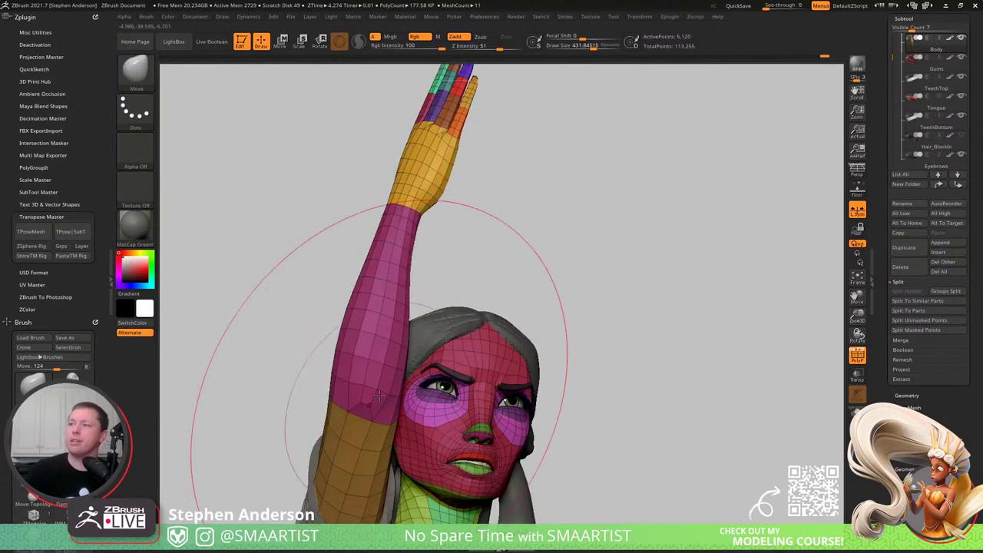
right_click_drag(431, 367, 397, 327)
- Turn off the wireframe display, select the shirt subtool Body1 and reduce the brush's draw size to about 62
key("shift+f")
mouse_move(331, 388)
right_mouse_down("alt")
mouse_move(441, 371)
mouse_move(325, 364)
mouse_move(413, 358)
mouse_move(270, 356)
mouse_move(393, 354)
right_mouse_up("alt")
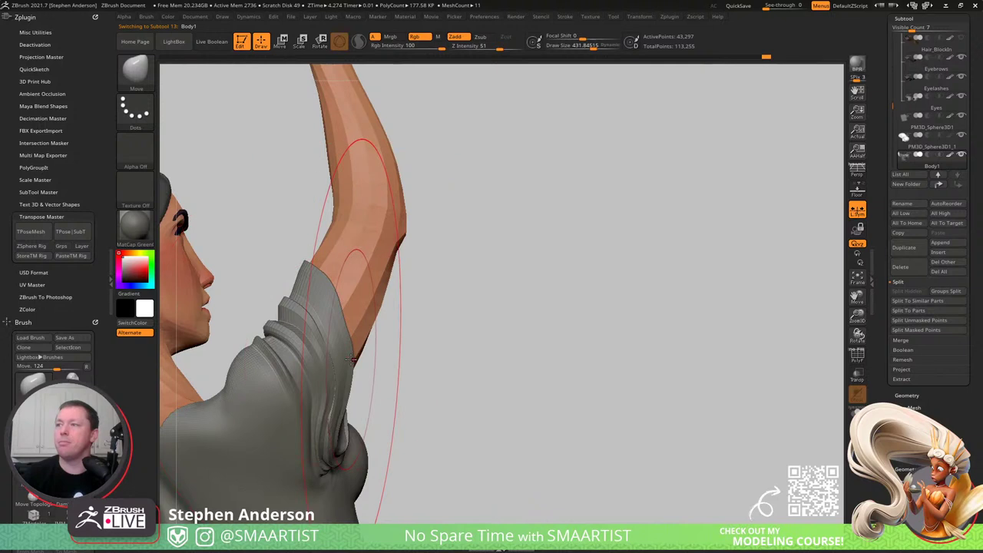
key("s")
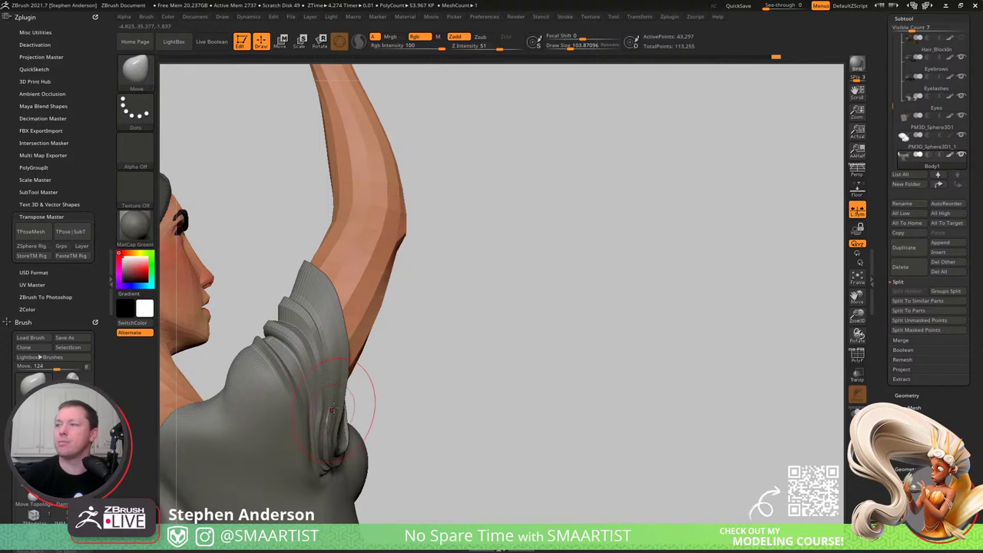
mouse_move(332, 409)
right_mouse_down()
mouse_move(307, 411)
mouse_move(340, 412)
mouse_move(352, 439)
mouse_move(366, 438)
mouse_move(380, 390)
mouse_move(357, 369)
right_mouse_up()
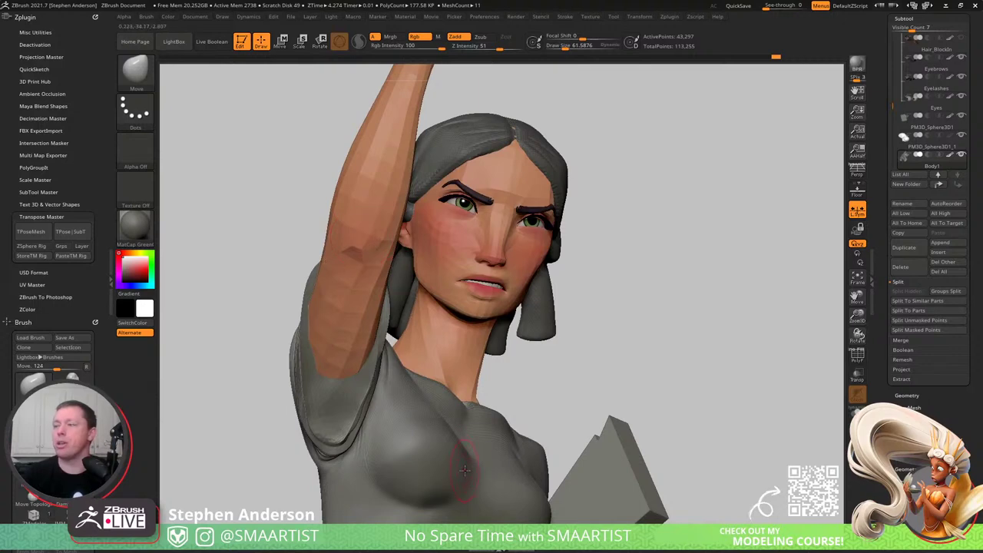
mouse_move(464, 470)
right_mouse_down()
mouse_move(450, 318)
mouse_move(428, 346)
mouse_move(477, 325)
right_mouse_up()
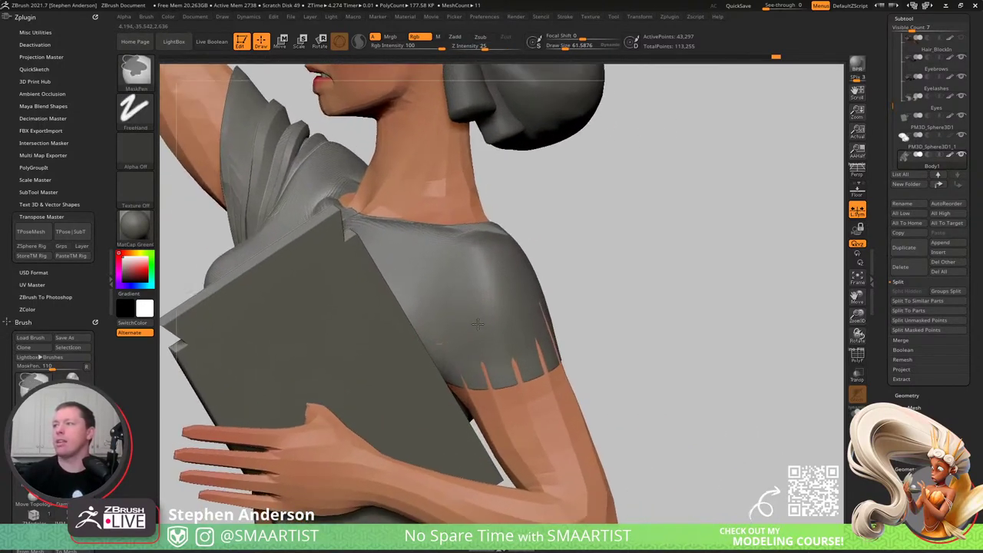
- Isolate the shirt with its wireframe shown and mask everything except the open edge of the lowered arm's sleeve for moving
key("shift+f")
right_click_drag(529, 419, 560, 321)
left_click(855, 414)
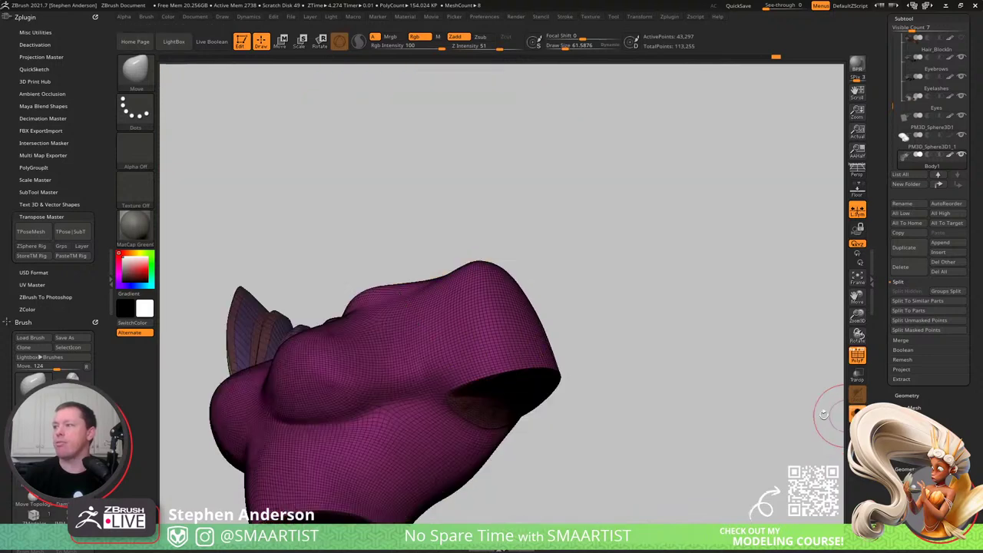
right_click_drag(752, 388, 559, 300)
key("w")
left_click(516, 399, "ctrl")
right_click_drag(576, 346, 758, 441)
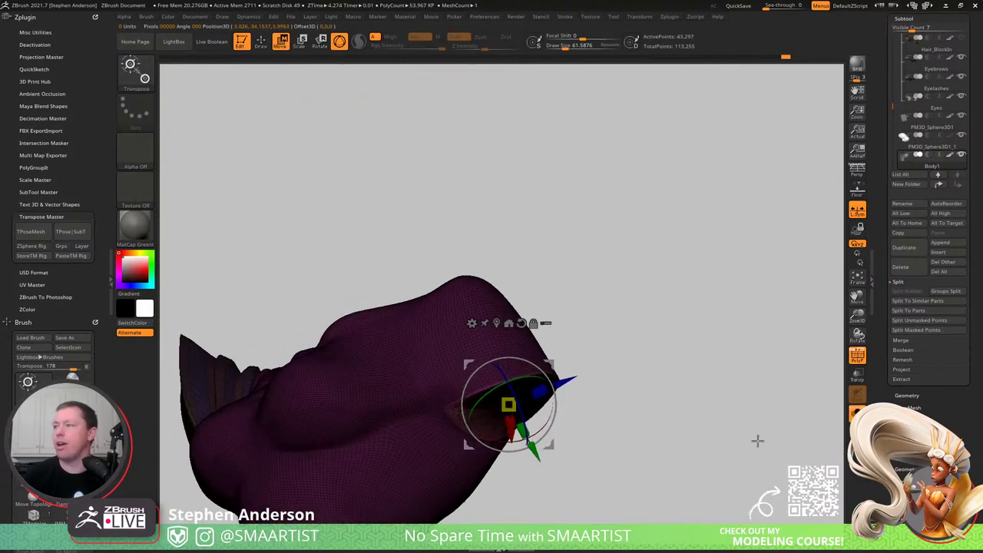
- Show all subtools again and extrude the unmasked sleeve edge down the upper arm to just above the elbow
left_click(855, 414)
right_click_drag(619, 430, 567, 356, "ctrl")
right_click_drag(542, 261, 514, 271)
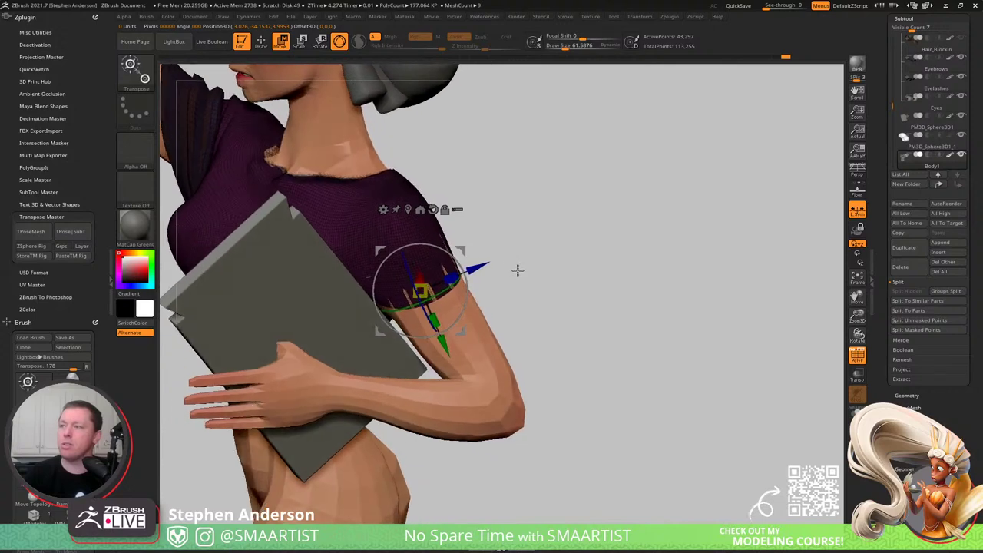
key("ctrl")
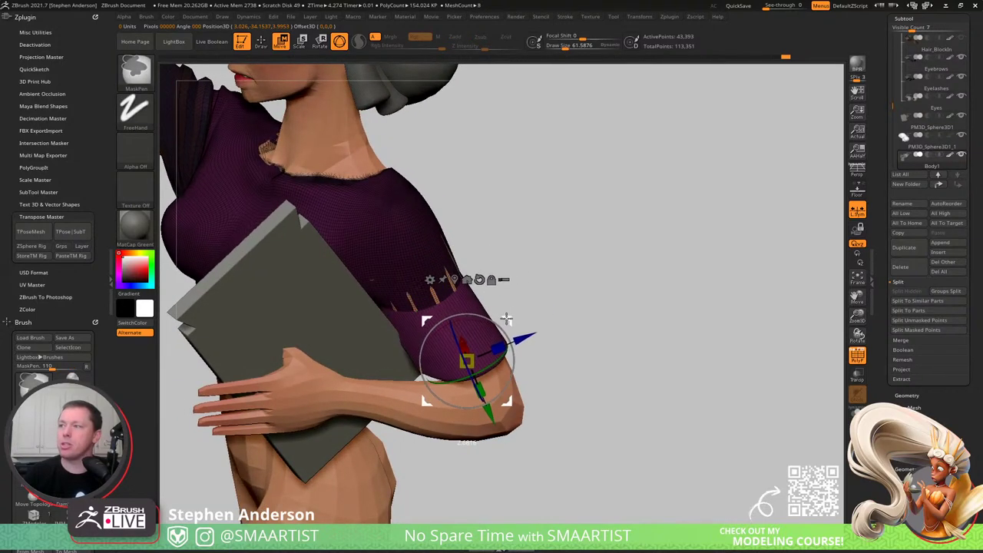
- Switch to the Move brush with a draw size of about 375 and pull the lowered arm's sleeve edge down toward the elbow
right_click_drag(506, 319, 493, 352)
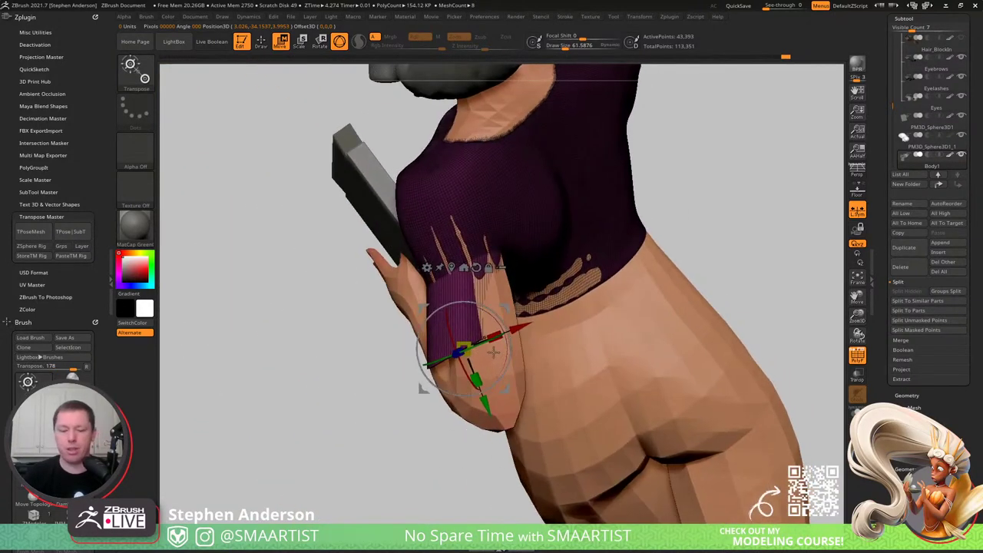
key("b")
key("m")
key("v")
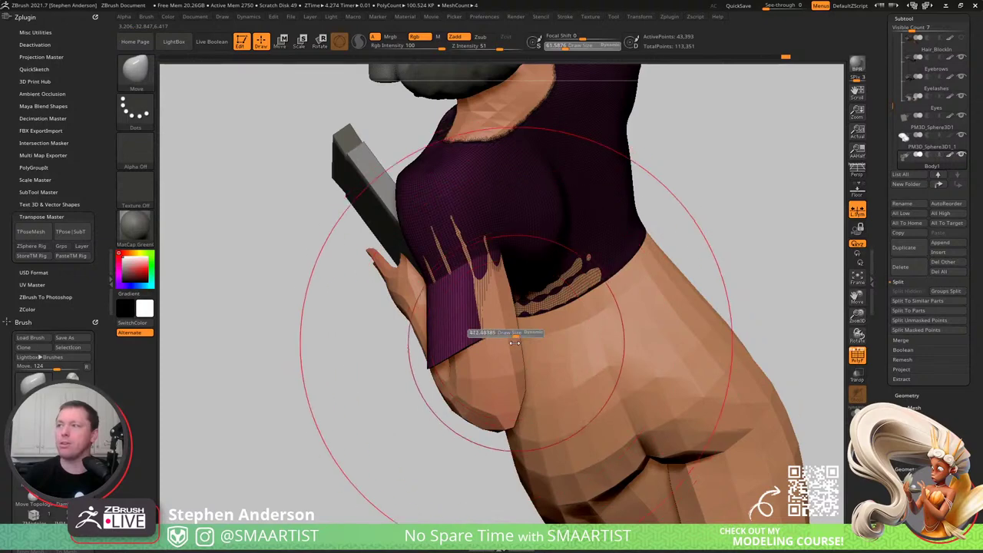
mouse_move(574, 440)
right_mouse_down()
mouse_move(510, 364)
mouse_move(434, 424)
right_mouse_up()
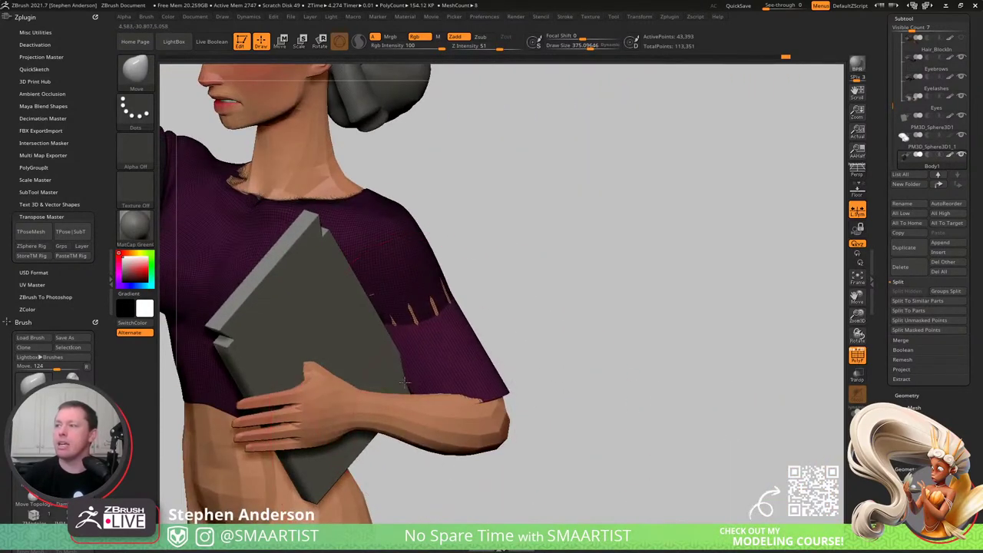
right_click_drag(405, 382, 428, 398)
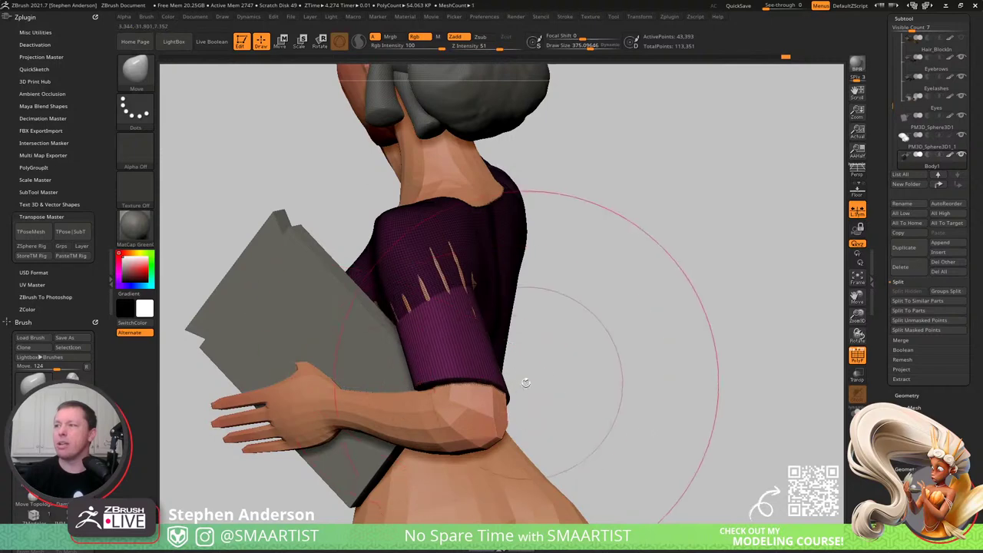
right_click_drag(526, 382, 483, 396)
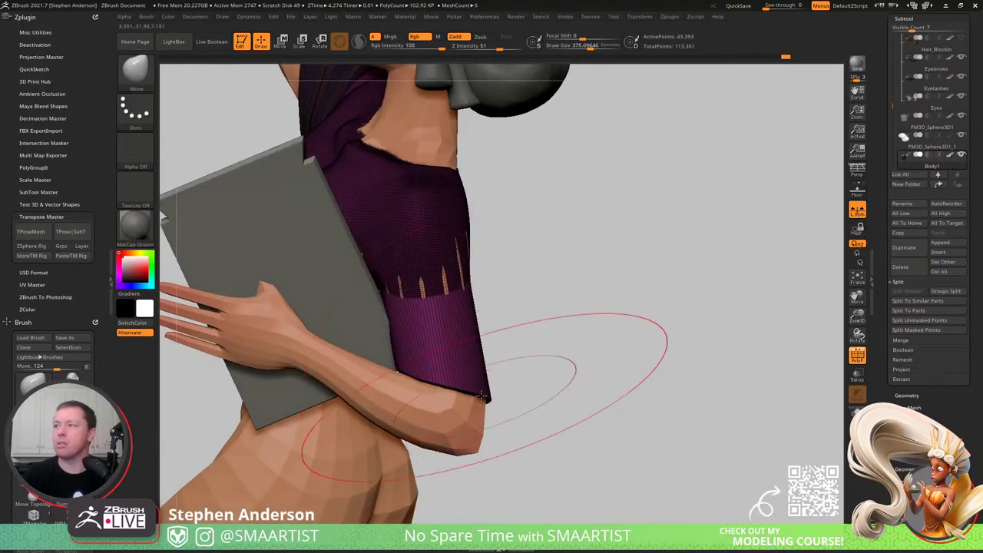
mouse_move(390, 412)
right_mouse_down()
mouse_move(395, 362)
mouse_move(394, 377)
right_mouse_up()
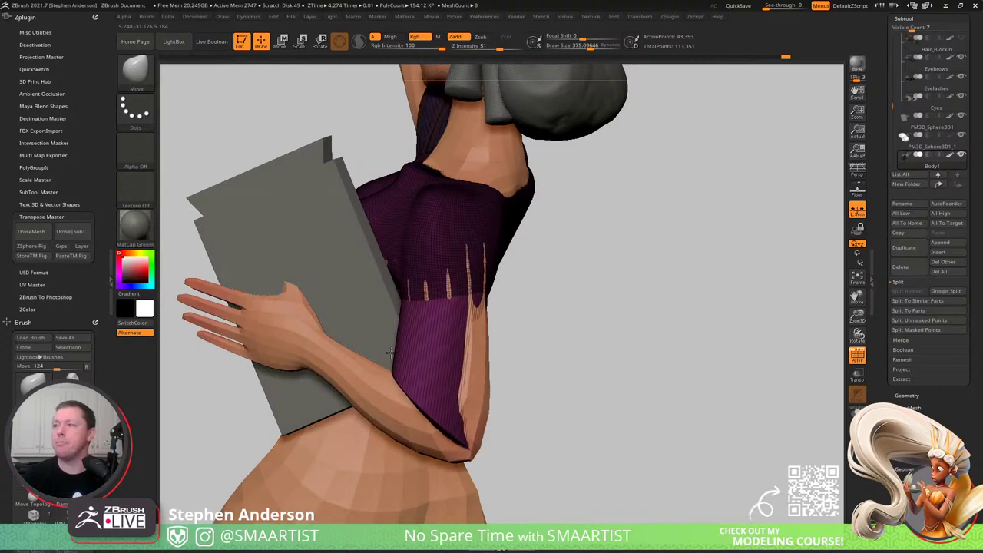
- Enlarge the Move brush to a draw size of about 462 and pull the sleeve's pointed edge around the back of the elbow
right_click_drag(430, 411, 464, 408)
key("s")
left_click_drag(459, 435, 477, 448)
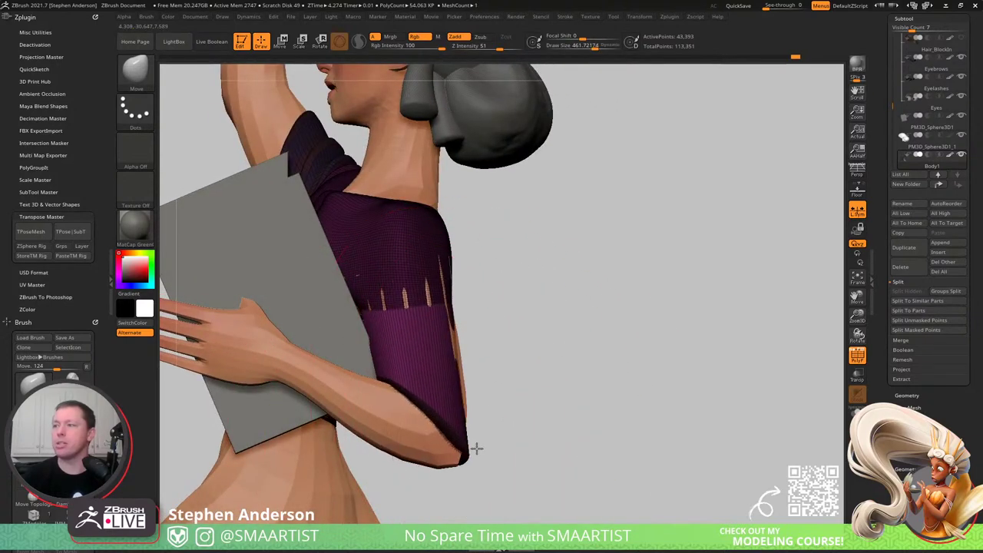
mouse_move(370, 381)
right_mouse_down()
mouse_move(430, 323)
mouse_move(424, 419)
right_mouse_up()
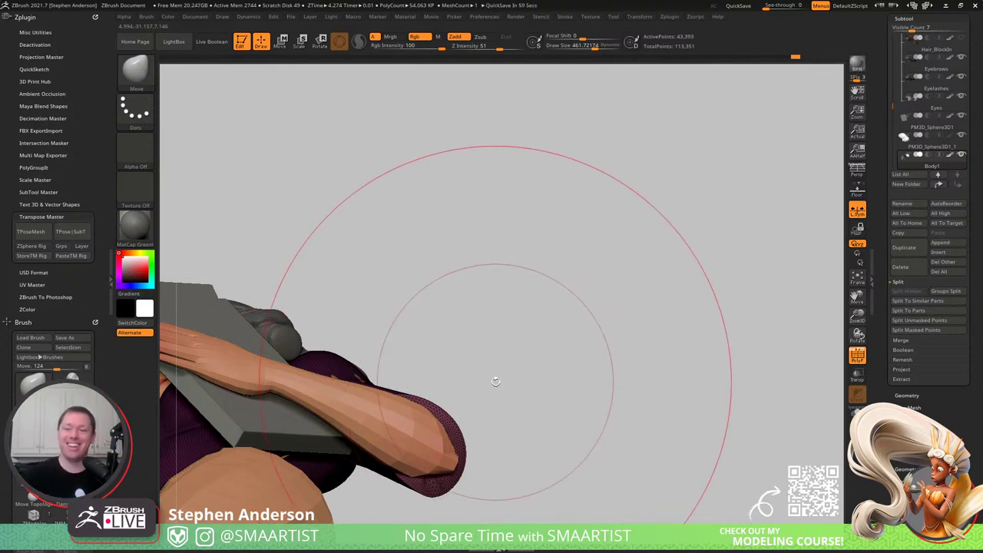
- Shape the sleeve opening around the underside of the elbow, reducing the draw size to about 384
mouse_move(494, 316)
right_mouse_down()
mouse_move(497, 368)
mouse_move(497, 278)
mouse_move(395, 284)
right_mouse_up()
left_click_drag(431, 249, 421, 336)
mouse_move(421, 338)
right_mouse_down("ctrl")
mouse_move(474, 391)
mouse_move(420, 300)
mouse_move(407, 336)
right_mouse_up("ctrl")
key("s")
mouse_move(408, 336)
left_mouse_down()
mouse_move(374, 279)
mouse_move(342, 303)
left_mouse_up()
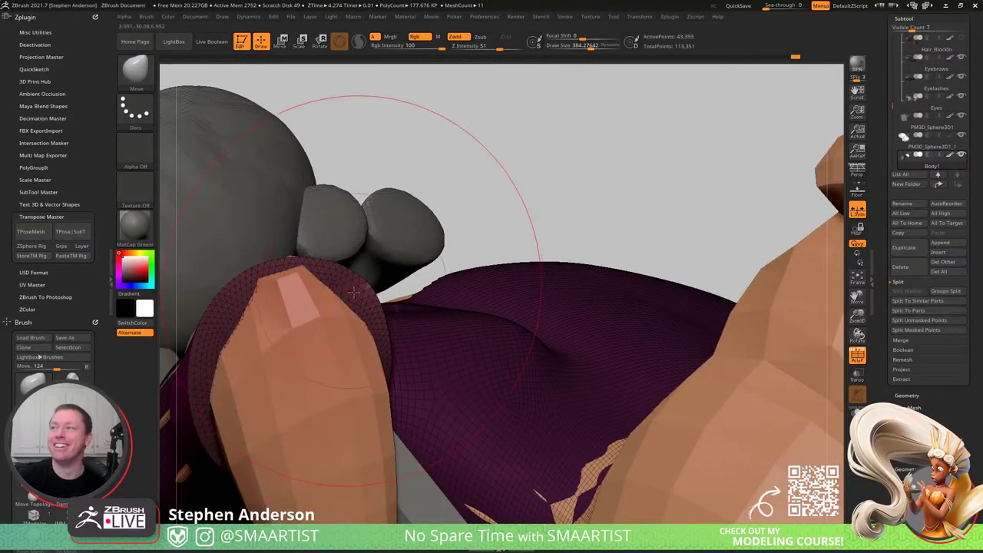
- Reduce the draw size to about 195 and fit the rim of the sleeve opening more evenly around the arm
mouse_move(354, 292)
right_mouse_down()
mouse_move(417, 230)
mouse_move(361, 294)
right_mouse_up()
key("s")
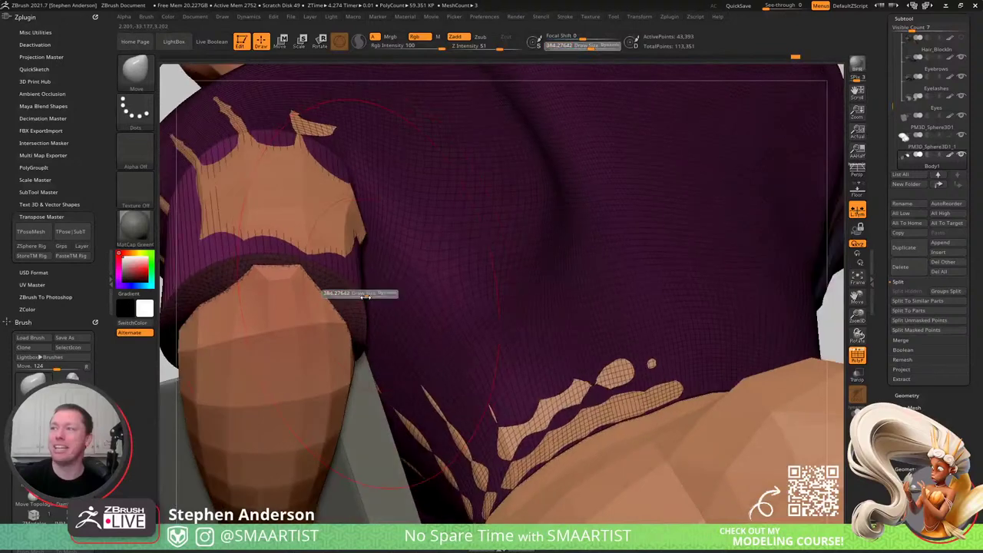
left_click_drag(356, 302, 346, 309)
mouse_move(346, 309)
right_mouse_down()
mouse_move(485, 276)
mouse_move(499, 230)
mouse_move(348, 230)
right_mouse_up()
left_click_drag(347, 230, 304, 300)
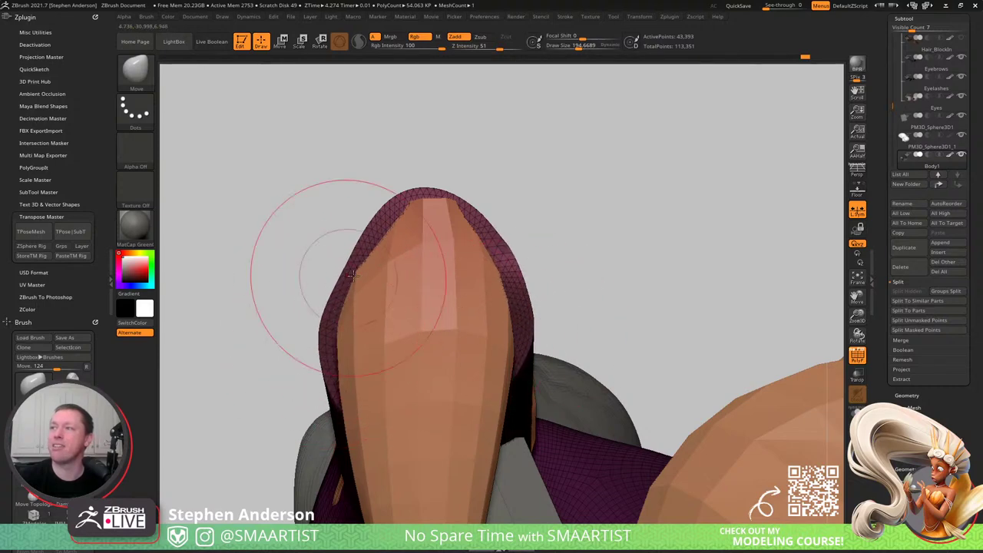
- Adjust the far side of the sleeve opening and set the Move brush's draw size to about 289
mouse_move(527, 325)
left_mouse_down()
mouse_move(453, 393)
mouse_move(409, 310)
mouse_move(433, 359)
mouse_move(415, 369)
left_mouse_up()
key("s")
right_click_drag(447, 362, 443, 353)
mouse_move(443, 351)
left_mouse_down()
mouse_move(462, 382)
mouse_move(461, 351)
mouse_move(472, 351)
left_mouse_up()
- Insert multiple edge loops along the stretched lower sleeve section with ZModeler, undoing the first attempt before inserting them again
key("b")
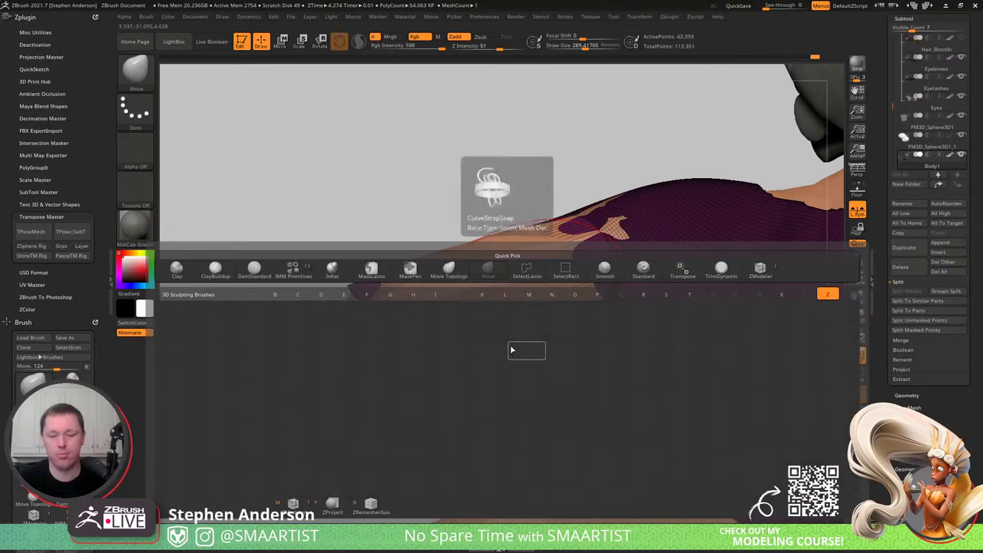
key("m")
mouse_move(477, 319)
right_mouse_down("ctrl")
mouse_move(456, 315)
mouse_move(500, 274)
right_mouse_up("ctrl")
left_click(428, 300)
right_click_drag(435, 279, 442, 338, "alt")
key("ctrl+z")
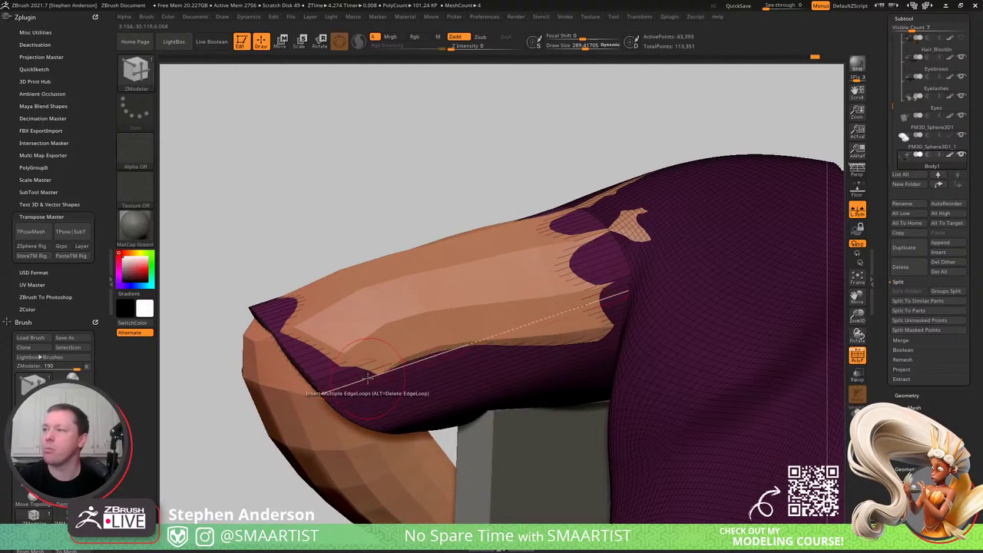
left_click(367, 376)
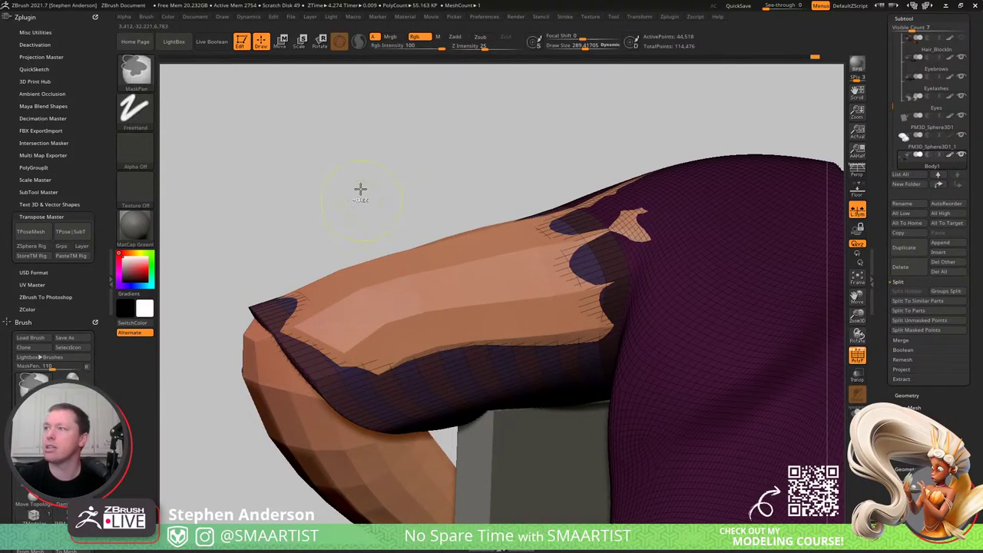
- Clear the mask, isolate the extended section of the lowered arm's sleeve, assign it a single polygroup and show the whole shirt
left_click_drag(361, 189, 361, 166, "ctrl")
right_click_drag(413, 367, 313, 357, "alt")
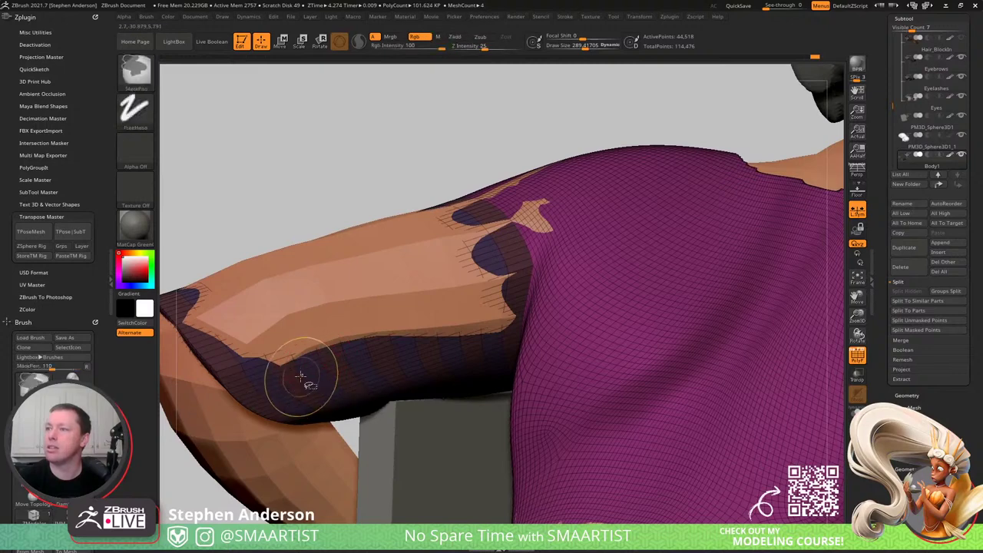
left_click(317, 369, "ctrl+shift")
key("ctrl")
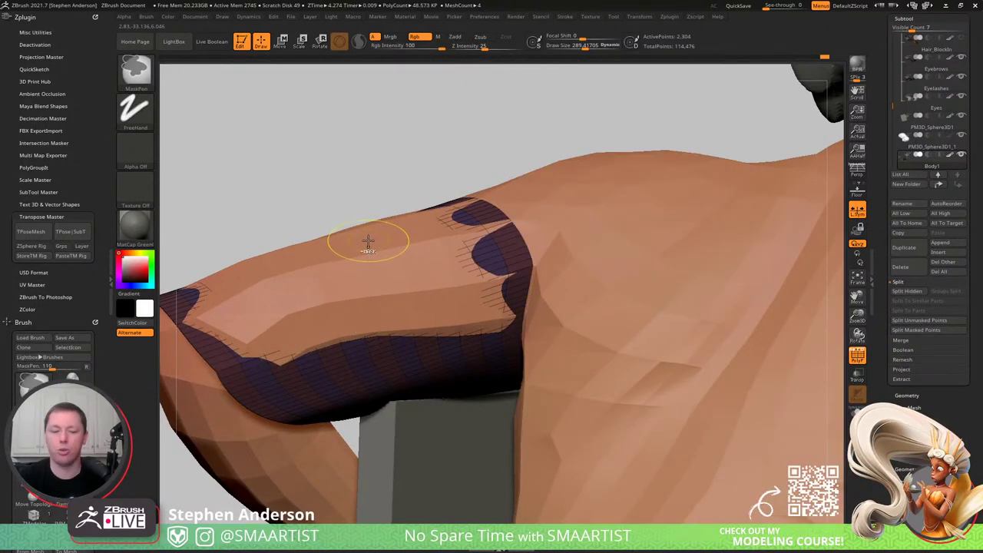
key("ctrl+w")
left_click(356, 169, "ctrl+shift")
- Isolate the raised arm's sleeve section in solo view, give it its own polygroup and show the rest of the shirt
right_click_drag(373, 343, 266, 173, "ctrl")
right_click_drag(369, 292, 635, 342)
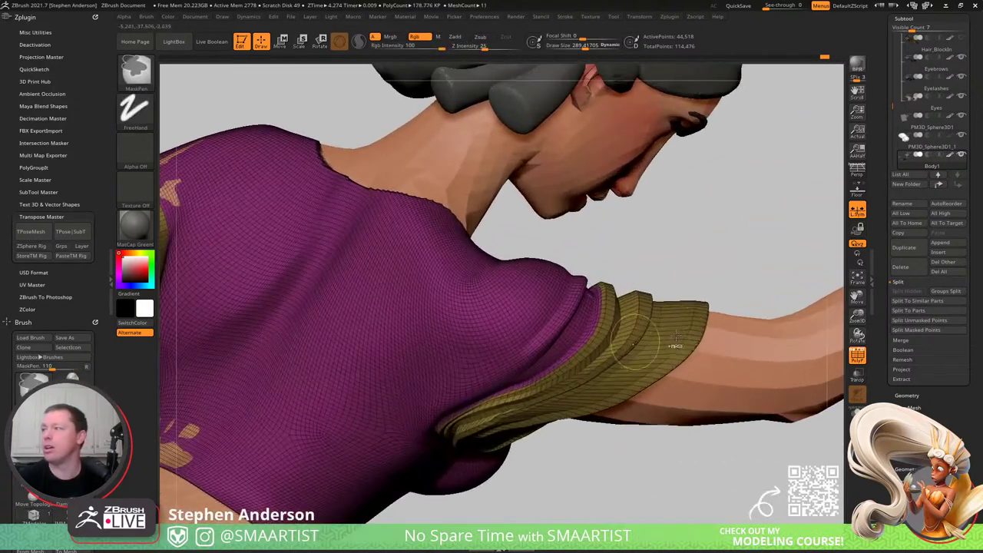
left_click(686, 304, "ctrl+shift")
right_click_drag(640, 282, 646, 239, "ctrl")
left_click(856, 414)
left_click_drag(483, 206, 754, 413, "ctrl")
key("ctrl+w")
left_click(688, 412, "ctrl+shift")
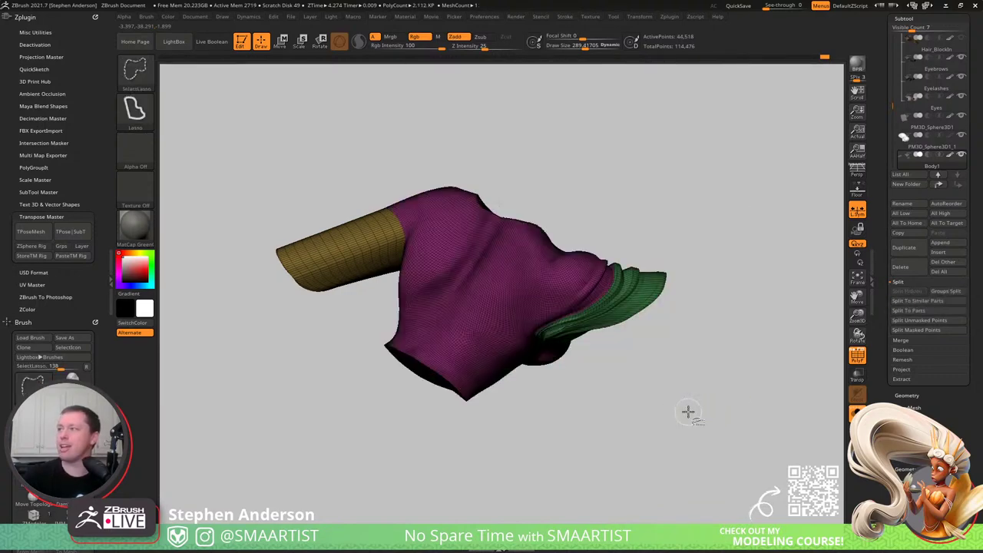
- Examine the extended sleeve's new edge loops and polygroups from several angles, first with the shirt alone and with all subtools shown again
right_click_drag(422, 281, 523, 384, "ctrl")
mouse_move(377, 291)
right_mouse_down()
mouse_move(421, 315)
mouse_move(369, 361)
right_mouse_up()
key("b")
key("z")
key("m")
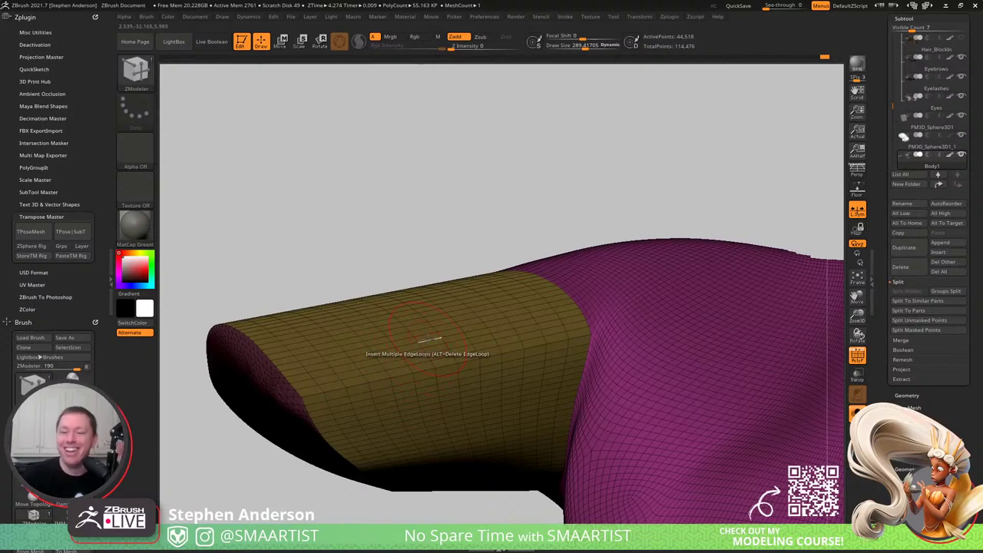
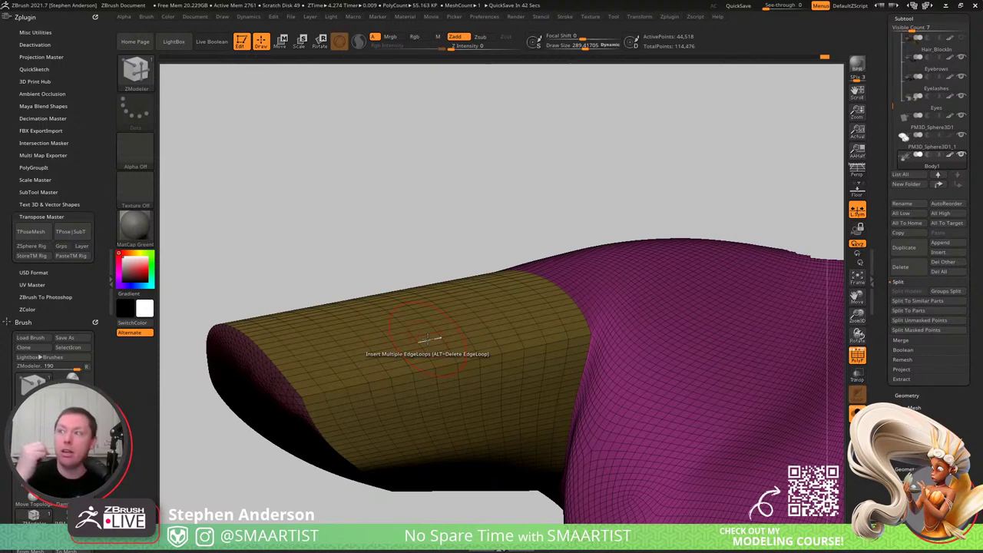
right_click_drag(465, 352, 408, 308, "ctrl")
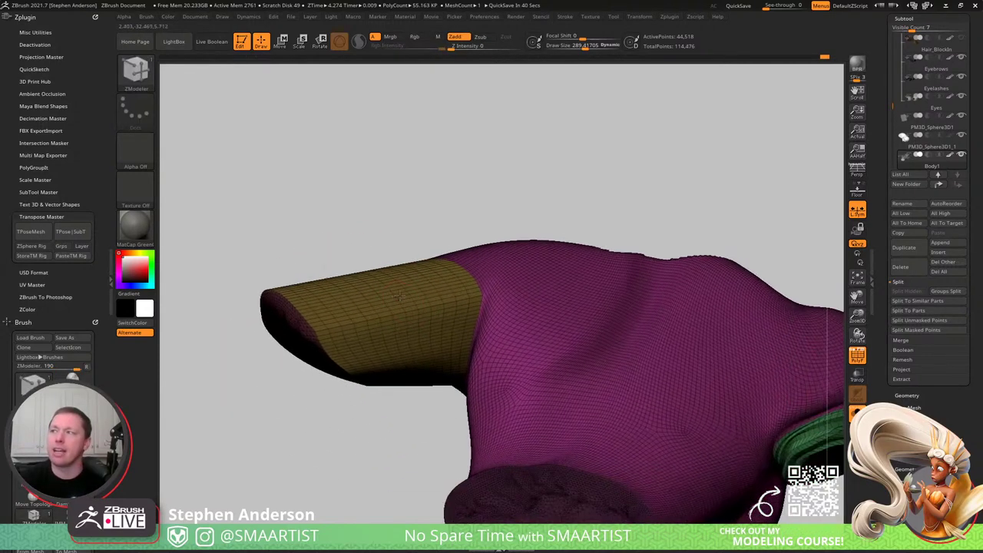
right_click_drag(369, 338, 464, 326)
left_click_drag(465, 326, 624, 332)
left_click(856, 413)
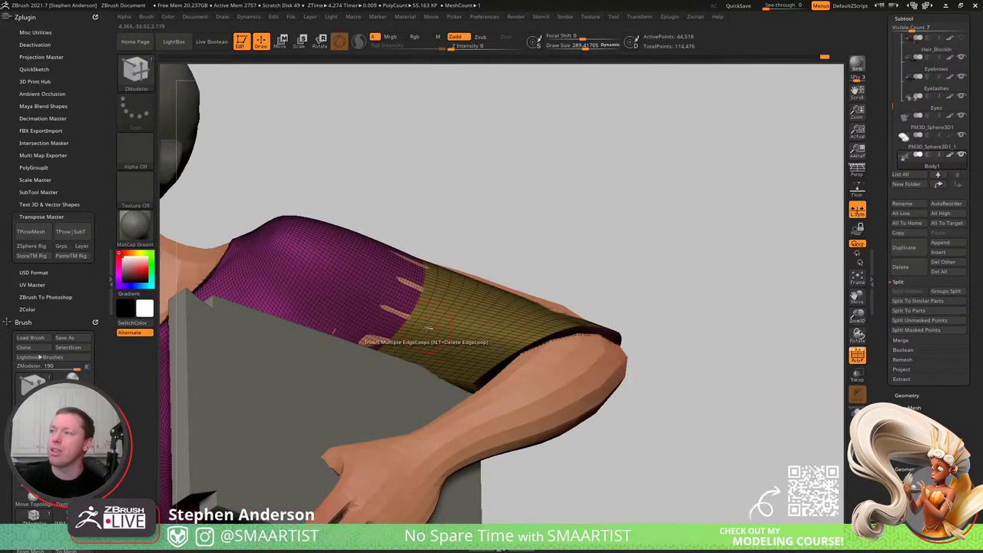
right_click_drag(424, 337, 386, 320, "ctrl")
mouse_move(386, 321)
left_mouse_down()
mouse_move(569, 284)
mouse_move(559, 313)
left_mouse_up()
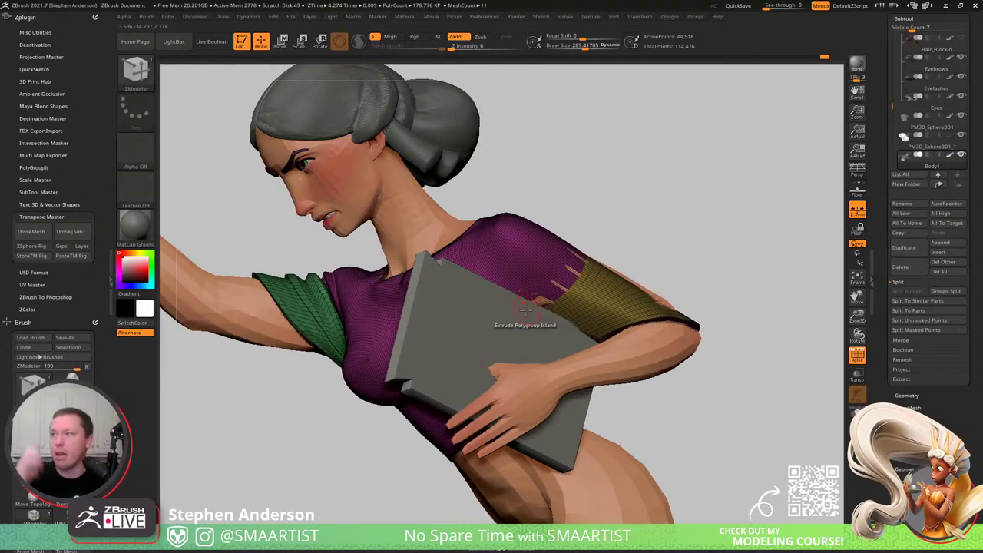
right_click_drag(296, 320, 437, 367)
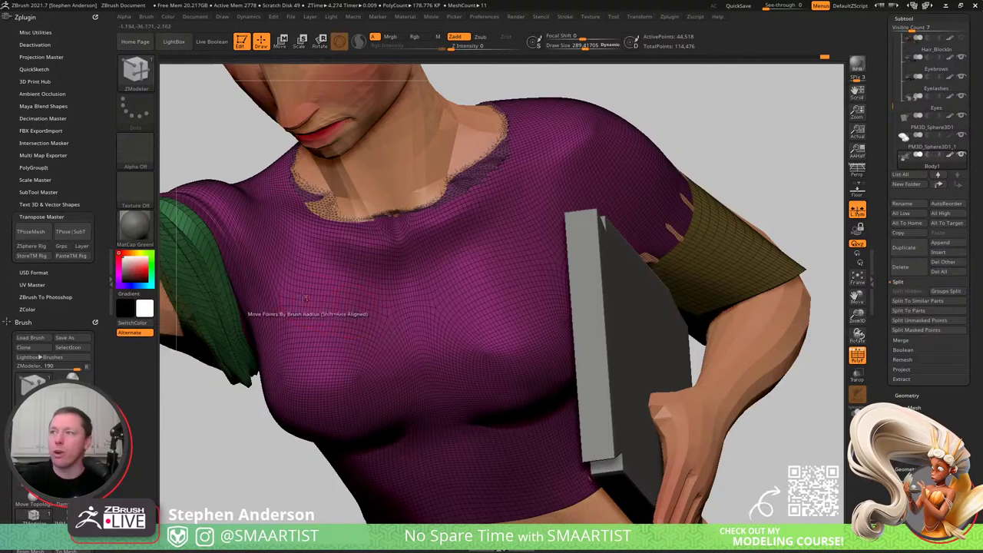
- Turn off the wireframe display and select the Standard brush with a draw size of about 179
key("shift")
key("shift+f")
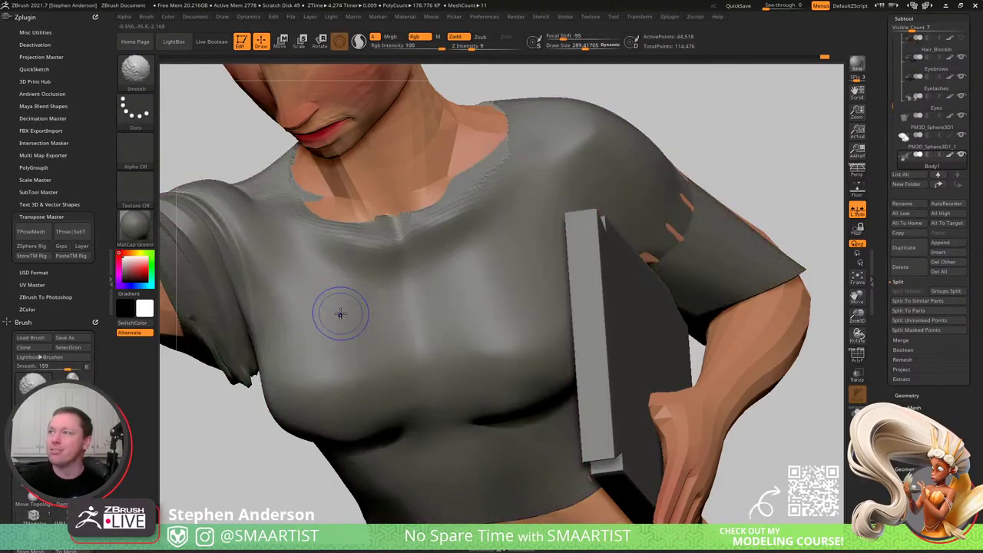
key("b")
key("s")
key("t")
key("s")
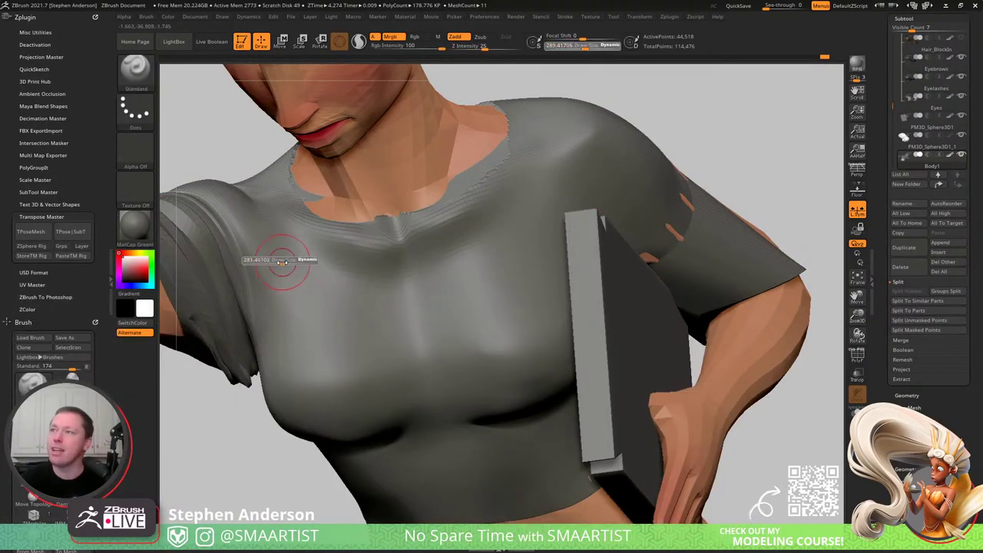
left_click_drag(274, 264, 274, 263)
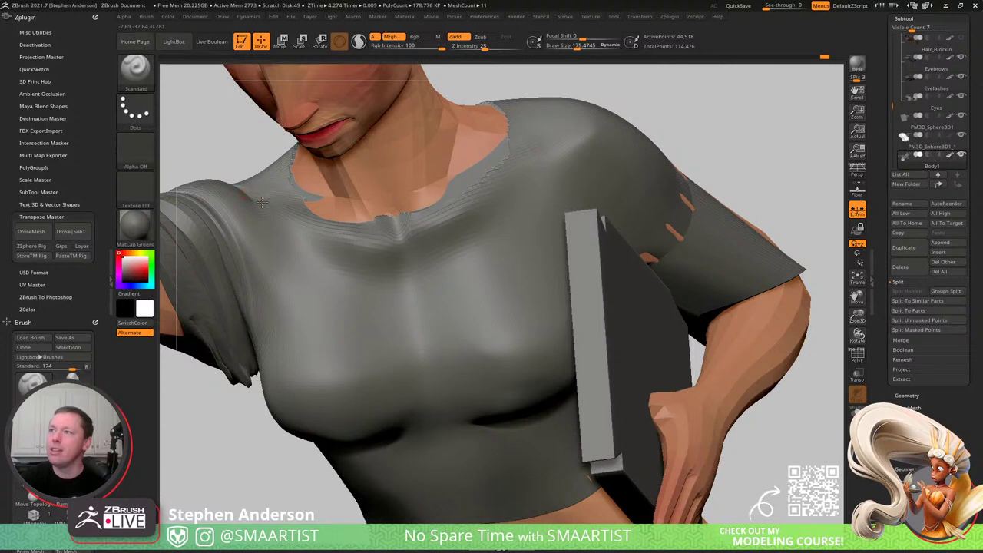
- Sculpt diagonal folds from the raised shoulder across the upper chest, turning off colour painting for the Standard brush
mouse_move(321, 280)
right_mouse_down()
mouse_move(304, 188)
mouse_move(307, 247)
right_mouse_up()
left_click_drag(310, 250, 373, 297)
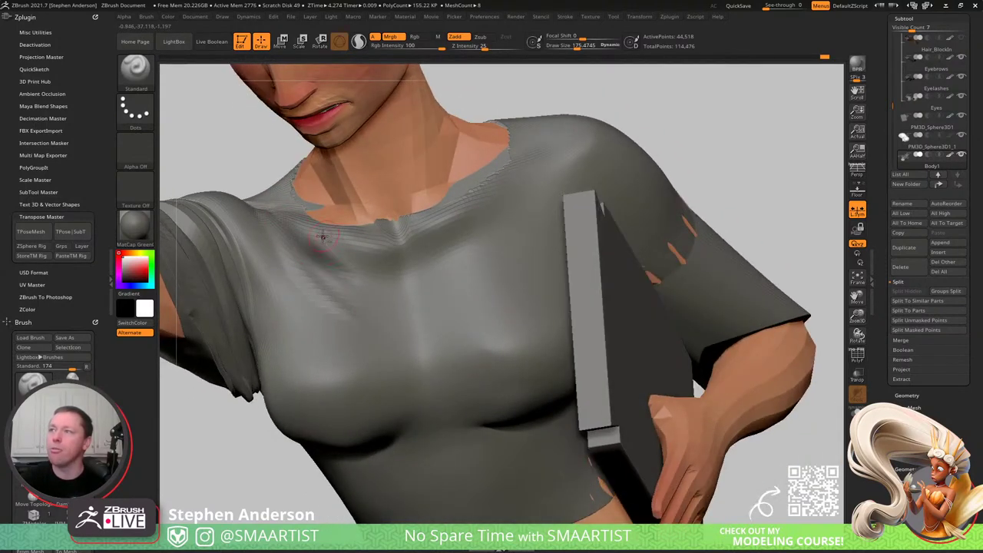
mouse_move(325, 235)
right_mouse_down("alt")
mouse_move(362, 319)
mouse_move(323, 315)
right_mouse_up("alt")
left_click(392, 37)
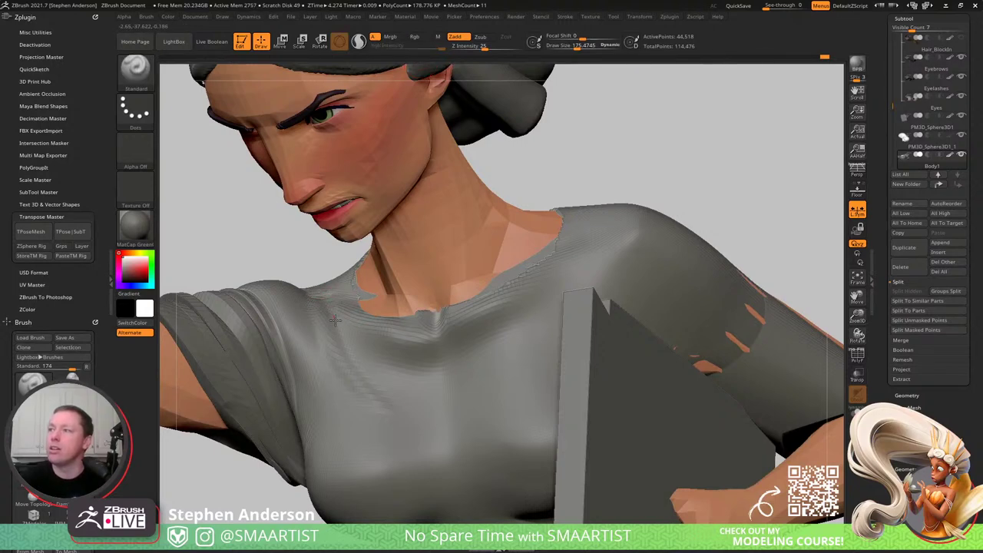
mouse_move(335, 320)
left_mouse_down()
mouse_move(389, 379)
mouse_move(415, 369)
left_mouse_up()
- Enlarge the Standard brush to a draw size of about 492 and carve the hollow between the upper chest folds
right_click_drag(415, 369, 435, 330)
key("s")
left_click_drag(354, 350, 373, 354)
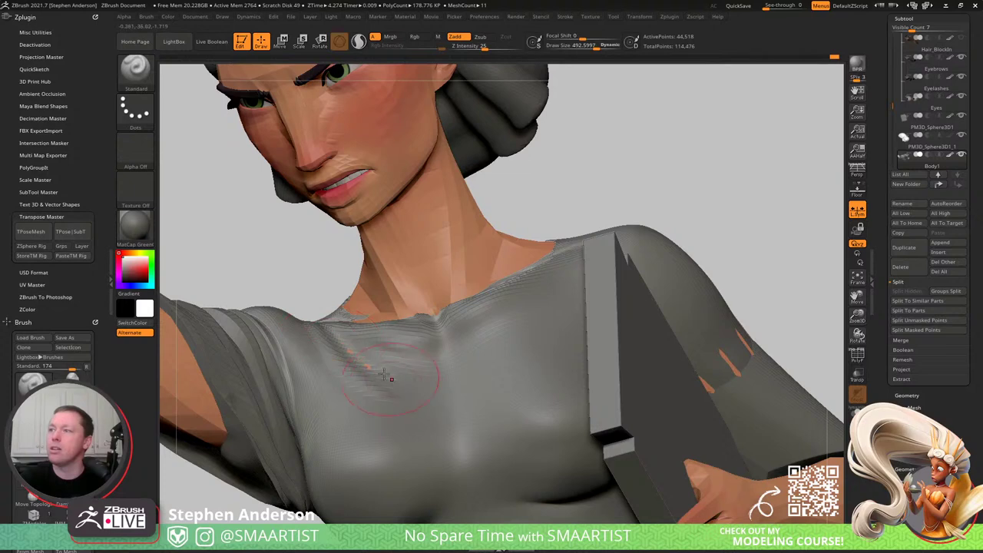
right_click_drag(382, 367, 408, 359)
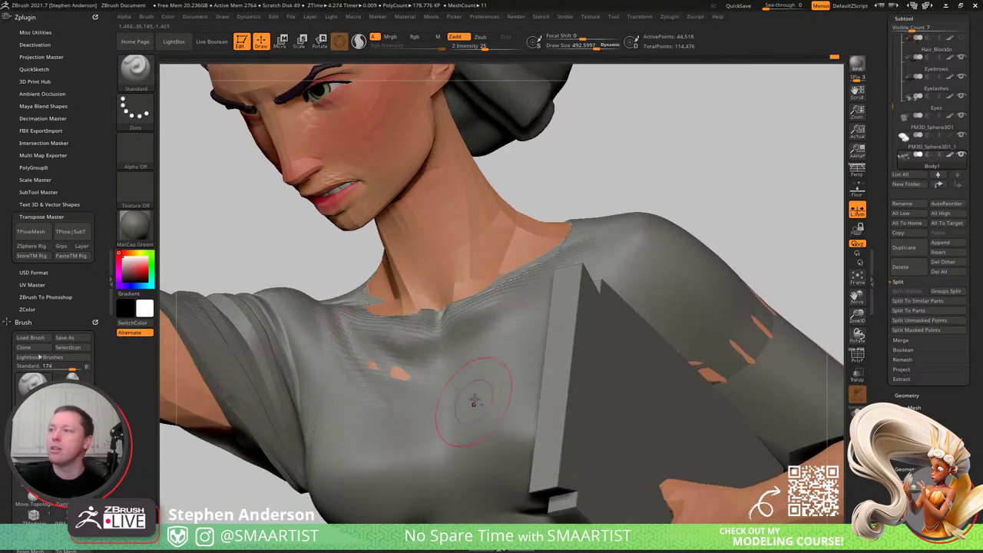
right_click_drag(479, 439, 563, 447)
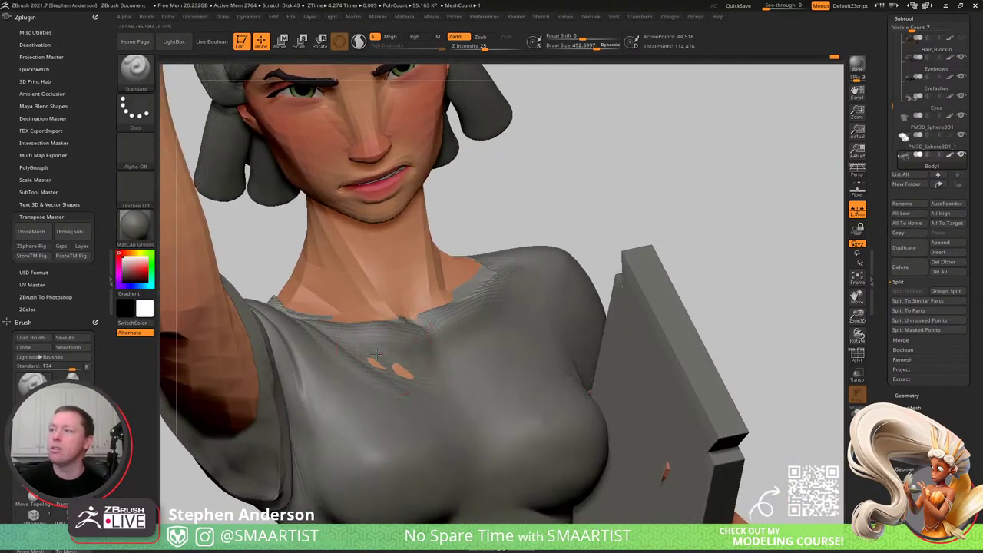
- Reduce the Standard brush to a draw size of about 243, refine the folds around the raised shoulder, and smooth the shoulder's back
mouse_move(471, 367)
right_mouse_down()
mouse_move(338, 345)
mouse_move(285, 325)
right_mouse_up()
key("bracketleft")
key("bracketleft")
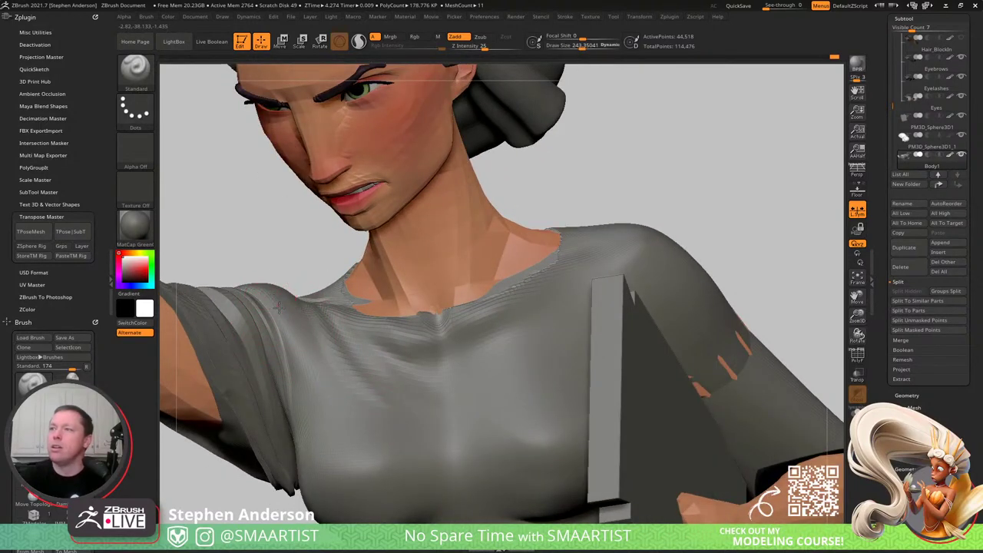
right_click_drag(348, 385, 309, 332)
right_click_drag(319, 399, 261, 260)
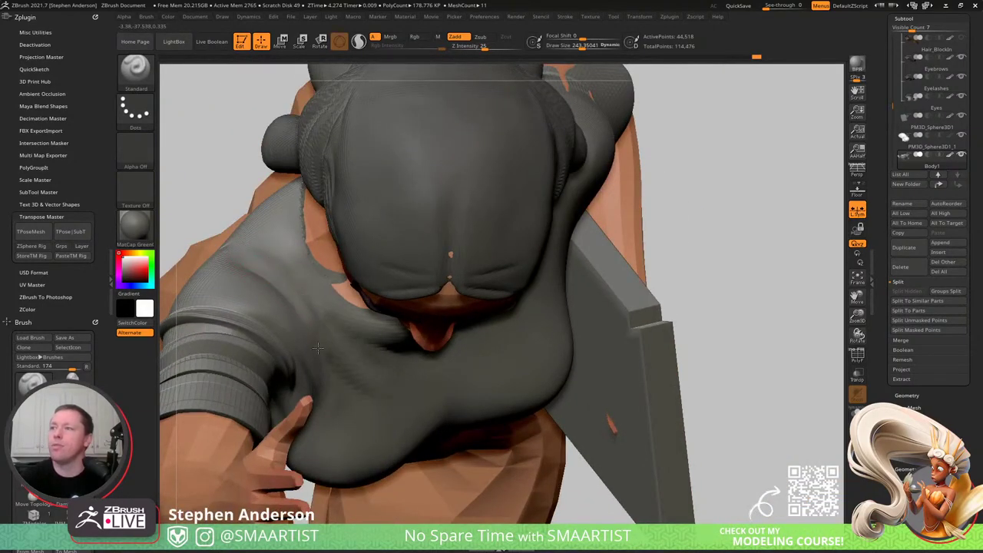
right_click_drag(318, 348, 276, 275)
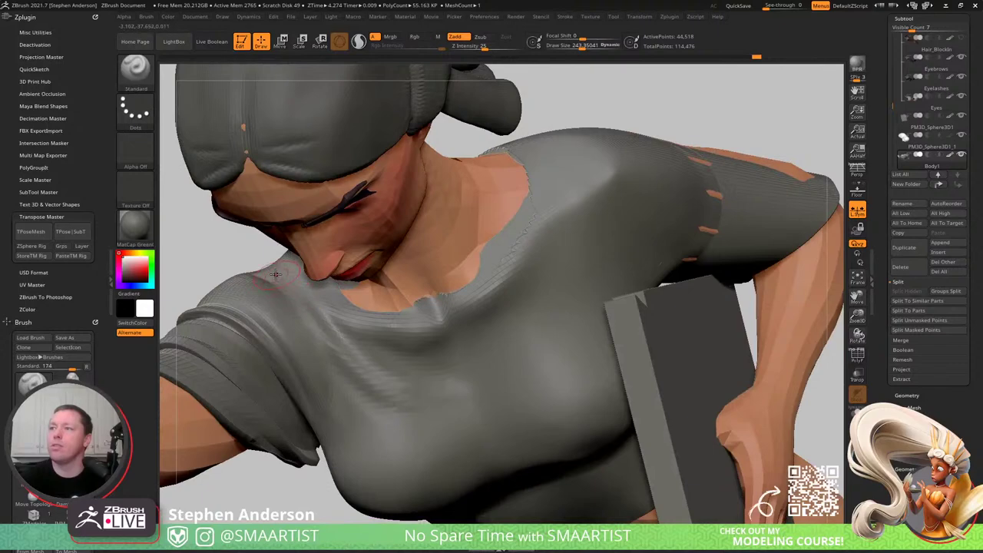
right_click_drag(300, 332, 333, 324)
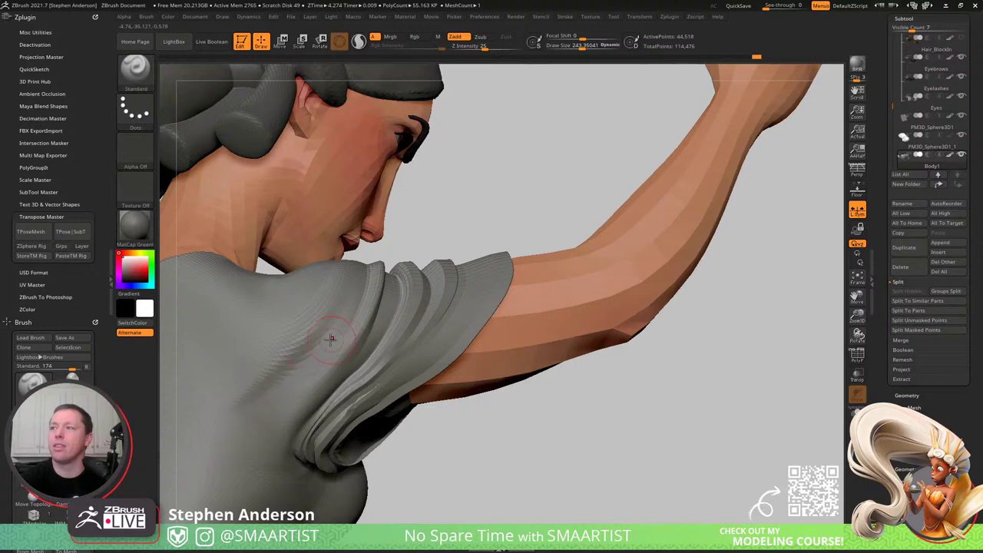
key("shift")
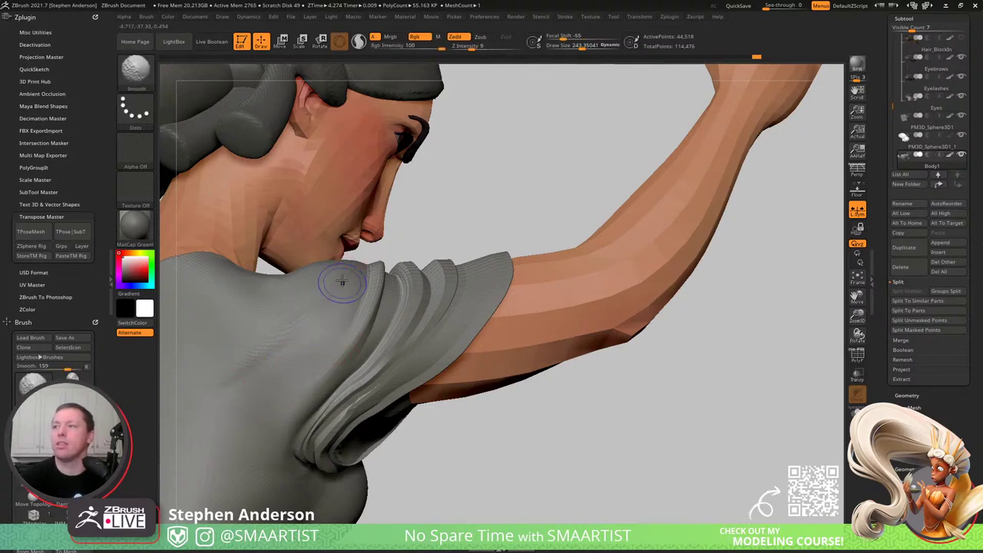
- Enlarge the brush to a draw size of about 384 and soften the shirt's back behind the raised shoulder
mouse_move(238, 383)
right_mouse_down("ctrl")
mouse_move(398, 344)
mouse_move(468, 355)
mouse_move(433, 370)
right_mouse_up("ctrl")
key("s")
left_click_drag(430, 363, 437, 395)
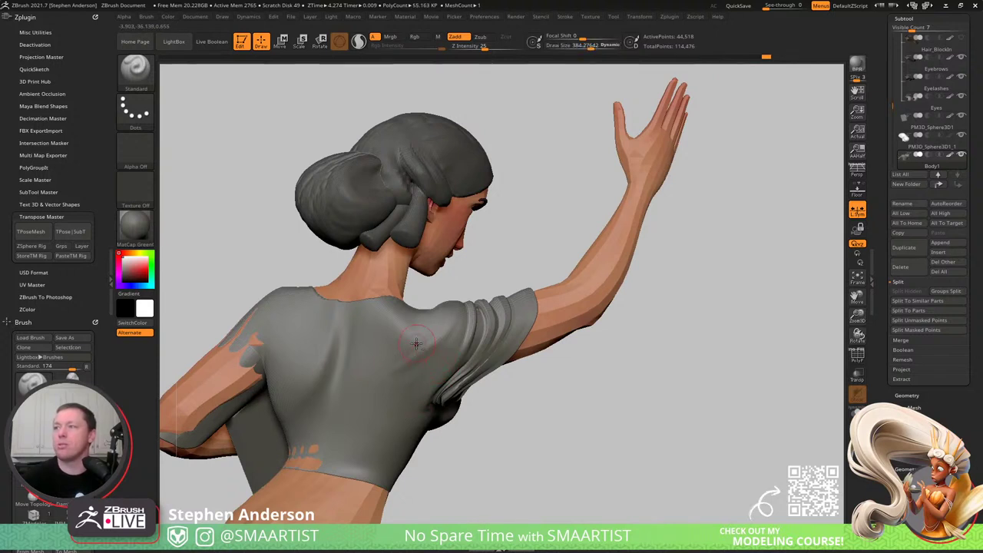
mouse_move(401, 344)
right_mouse_down()
mouse_move(438, 350)
mouse_move(377, 361)
right_mouse_up()
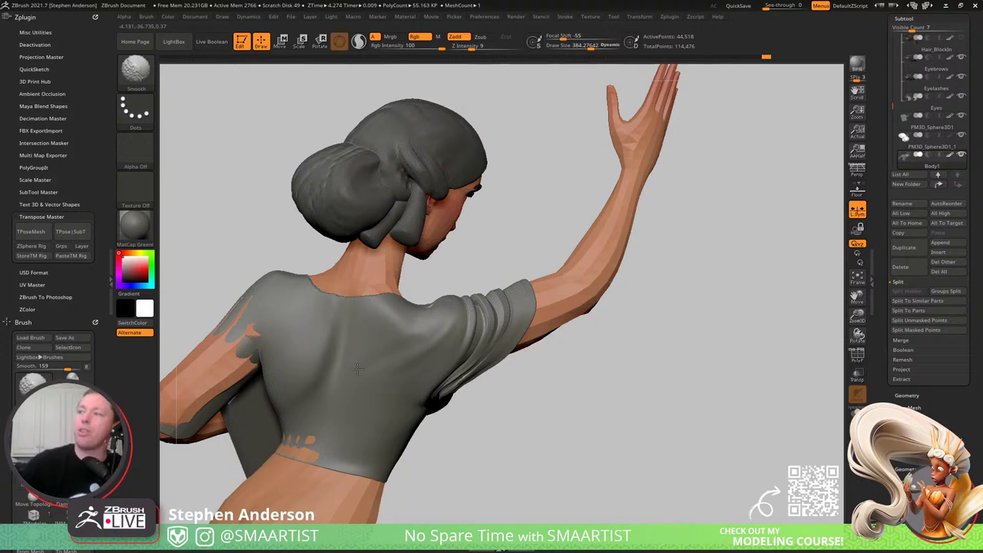
- Sculpt a diagonal fold between the breasts and below them, reducing the draw size to about 274 for the finer creases
mouse_move(406, 377)
right_mouse_down()
mouse_move(362, 344)
mouse_move(322, 342)
right_mouse_up()
mouse_move(460, 331)
right_mouse_down("alt")
mouse_move(386, 355)
mouse_move(369, 347)
right_mouse_up("alt")
mouse_move(369, 347)
right_mouse_down("ctrl")
mouse_move(374, 361)
mouse_move(339, 331)
mouse_move(368, 359)
mouse_move(403, 359)
right_mouse_up("ctrl")
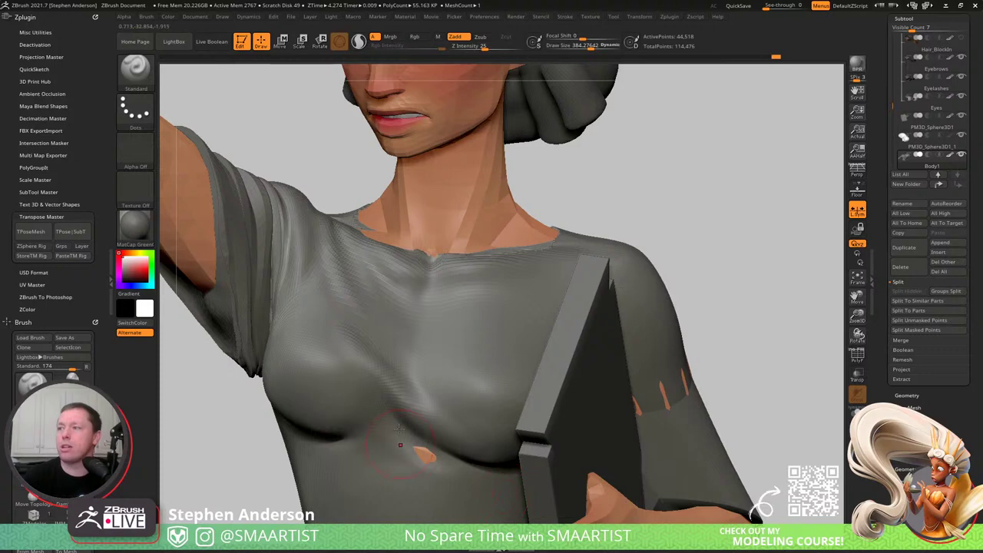
right_click_drag(490, 494, 467, 498)
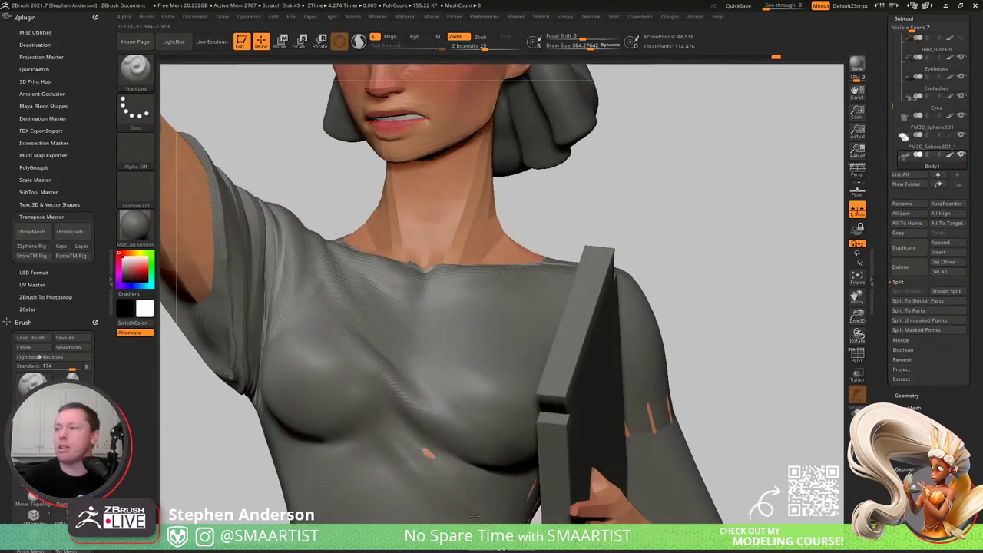
right_click_drag(355, 488, 383, 436)
key("s")
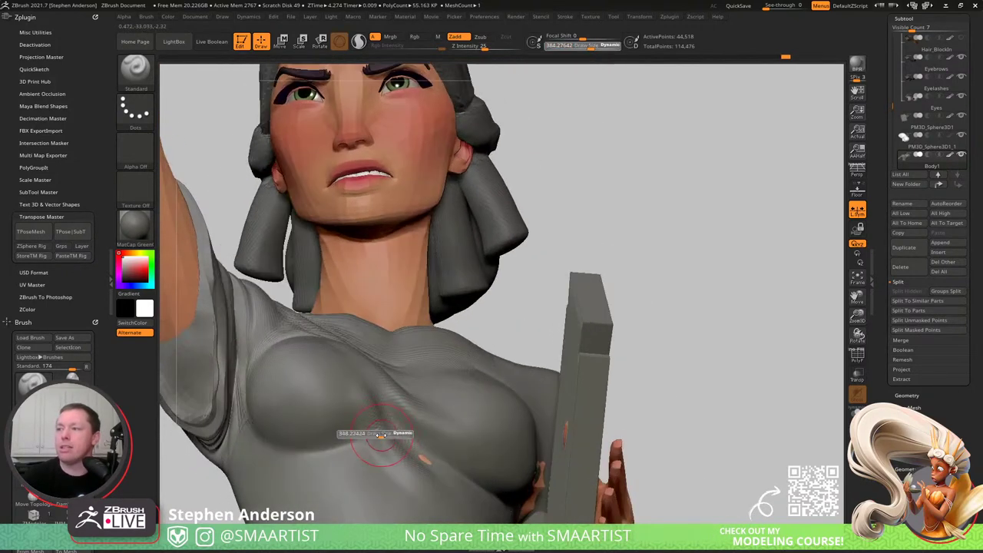
left_click_drag(383, 436, 376, 435)
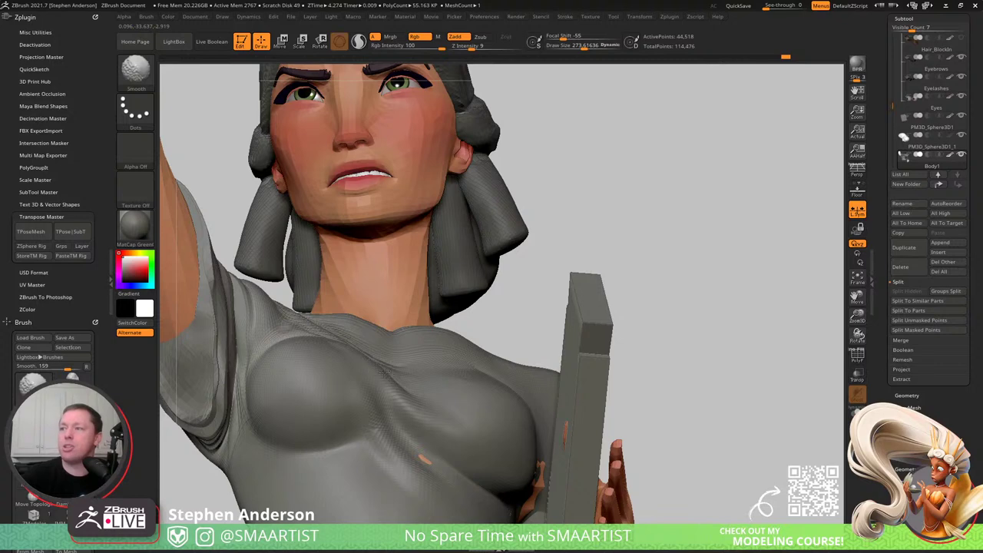
- Reduce the draw size to about 222 and sharpen the diagonal tension fold between the breasts
mouse_move(384, 374)
right_mouse_down()
mouse_move(396, 407)
mouse_move(348, 375)
right_mouse_up()
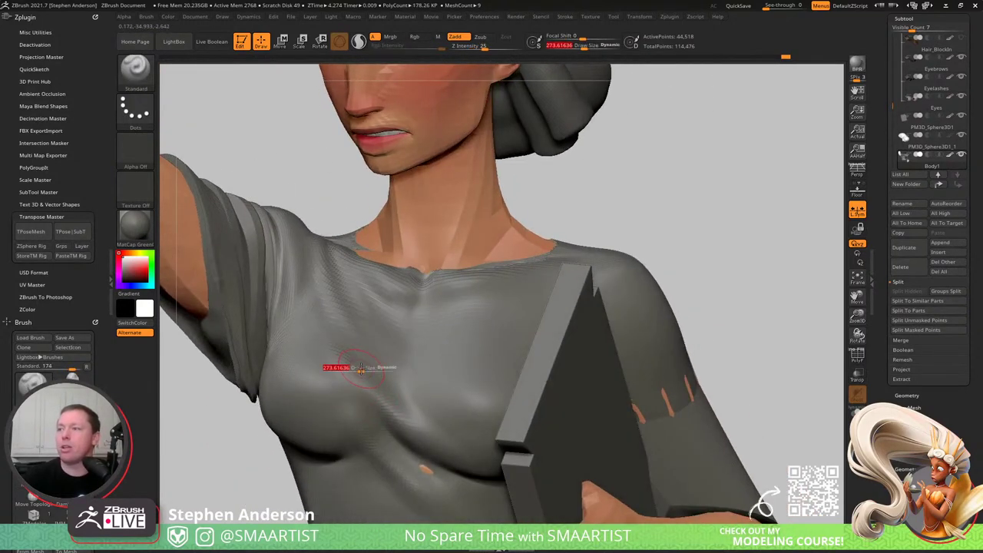
left_click_drag(361, 369, 354, 364)
key("shift")
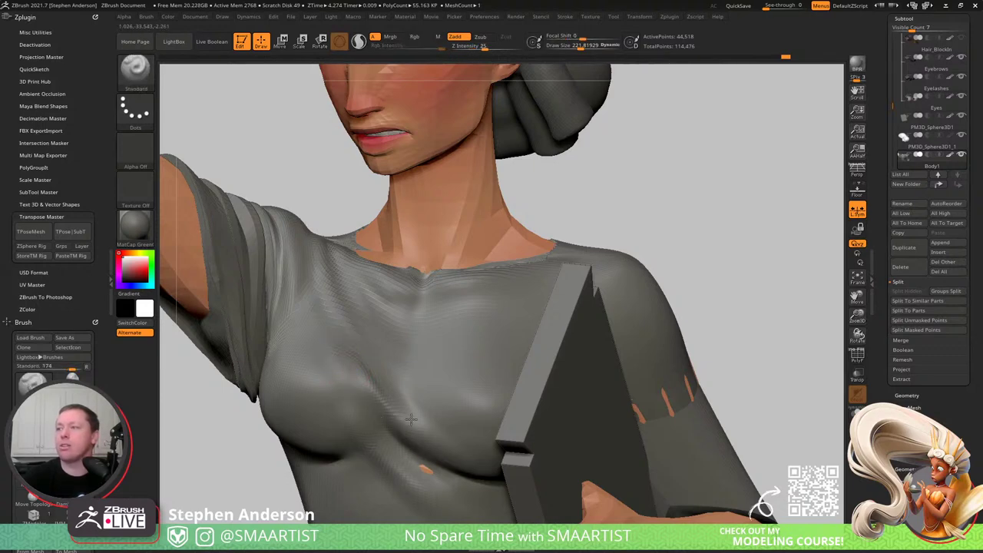
mouse_move(400, 437)
right_mouse_down()
mouse_move(369, 444)
mouse_move(362, 373)
right_mouse_up()
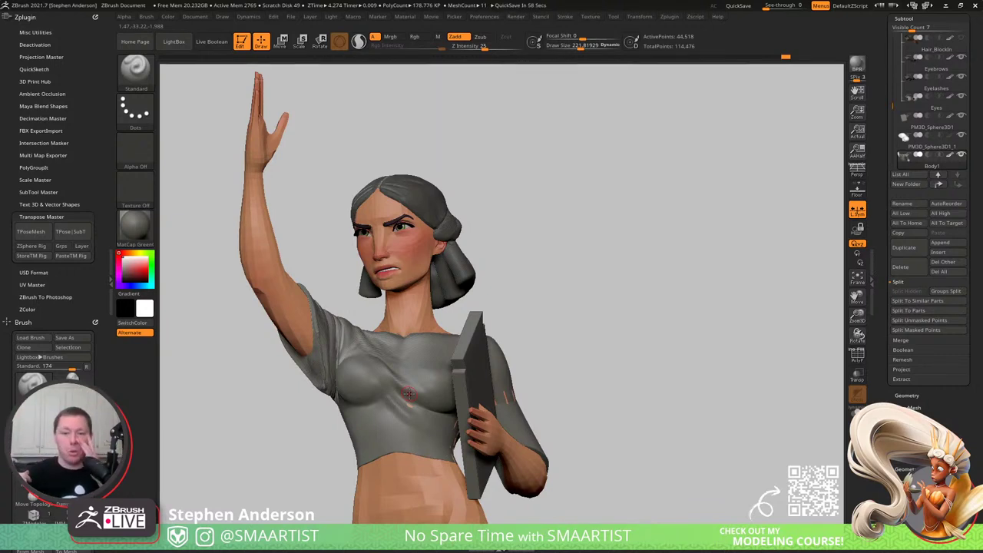
mouse_move(409, 375)
right_mouse_down()
mouse_move(600, 307)
mouse_move(635, 410)
mouse_move(377, 465)
mouse_move(366, 440)
mouse_move(407, 469)
mouse_move(345, 382)
right_mouse_up()
right_click_drag(400, 408, 376, 427)
right_click_drag(314, 317, 323, 316, "ctrl")
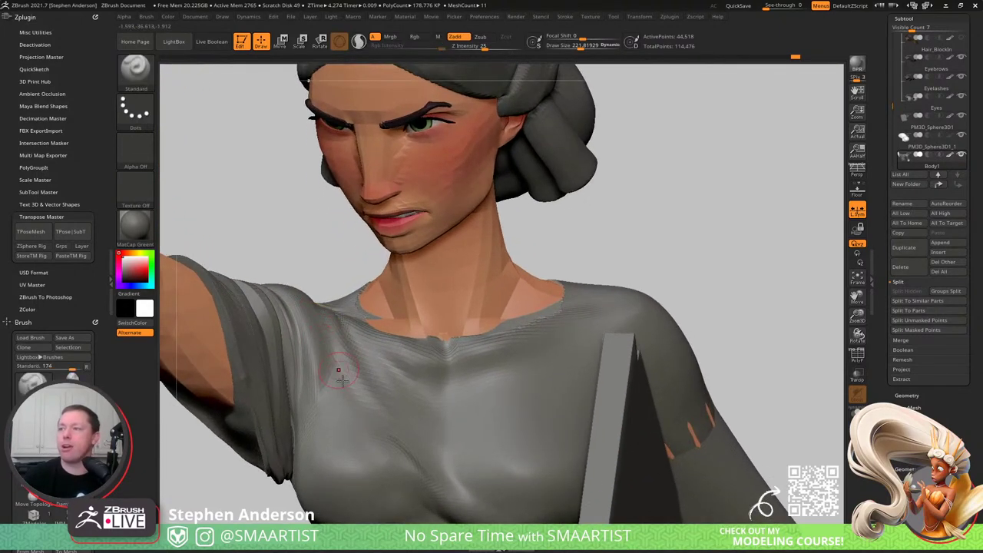
- Sculpt creases from the raised arm's armpit along the side of the chest
right_click_drag(456, 508, 561, 478)
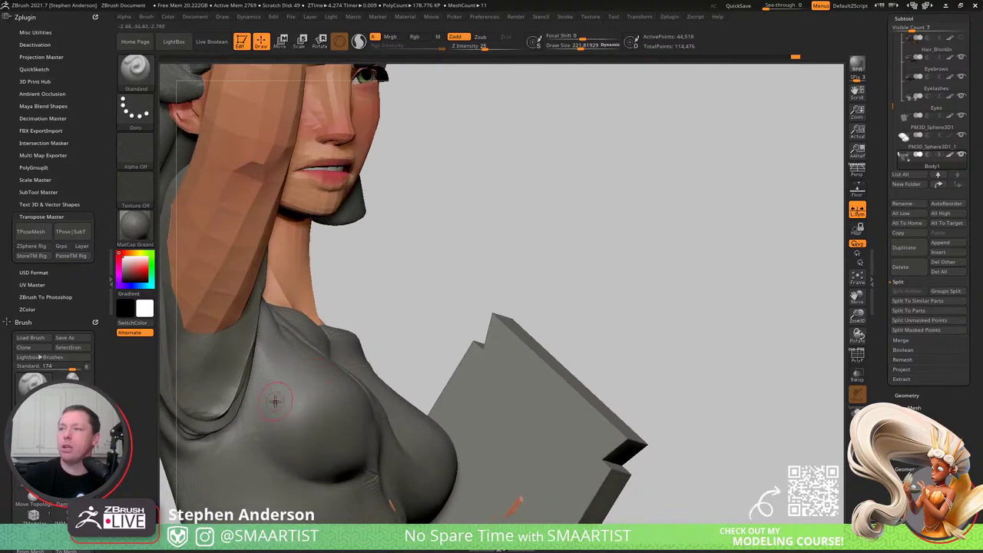
right_click_drag(242, 462, 274, 343)
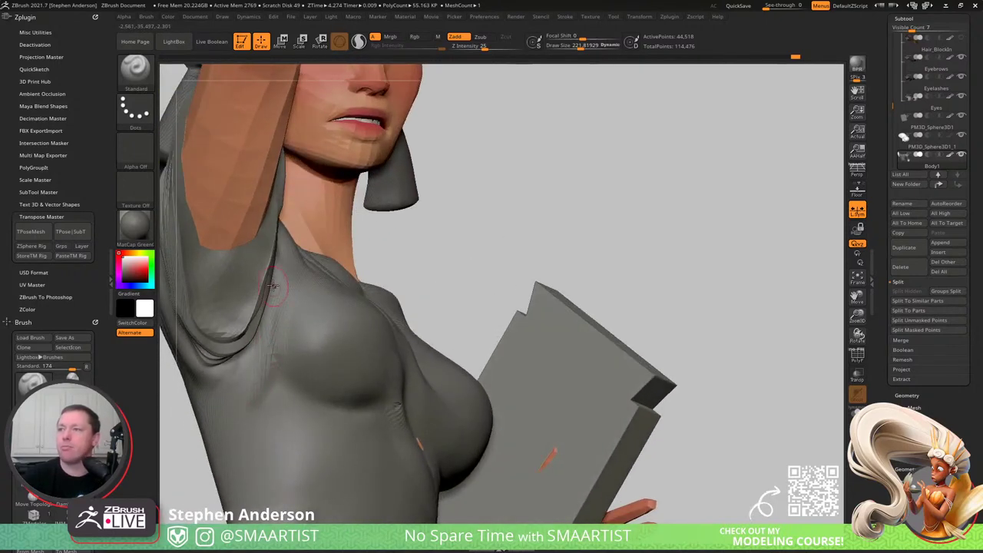
mouse_move(258, 381)
right_mouse_down()
mouse_move(278, 335)
mouse_move(317, 338)
mouse_move(306, 366)
right_mouse_up()
mouse_move(355, 392)
right_mouse_down()
mouse_move(423, 368)
mouse_move(447, 431)
right_mouse_up()
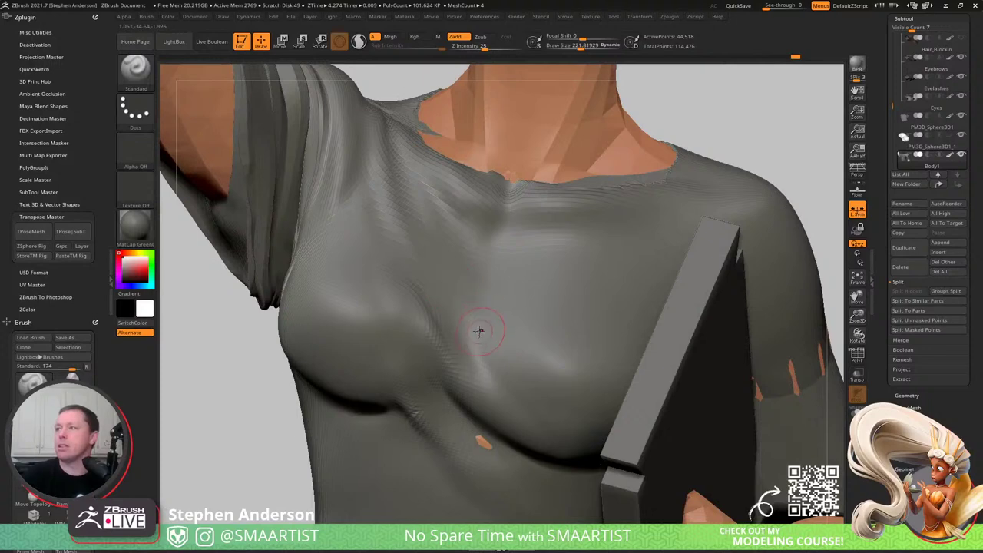
- Enlarge the Standard brush to a draw size of about 297 and extend the raised shoulder's fold diagonally across the upper back
mouse_move(478, 329)
right_mouse_down()
mouse_move(506, 339)
mouse_move(369, 261)
mouse_move(386, 306)
mouse_move(412, 287)
right_mouse_up()
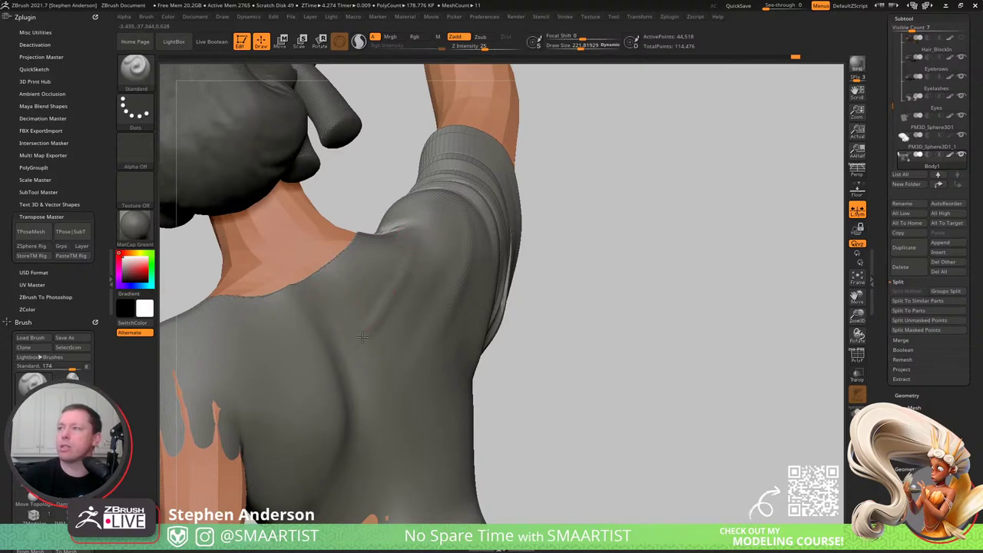
key("s")
left_click_drag(357, 349, 361, 350)
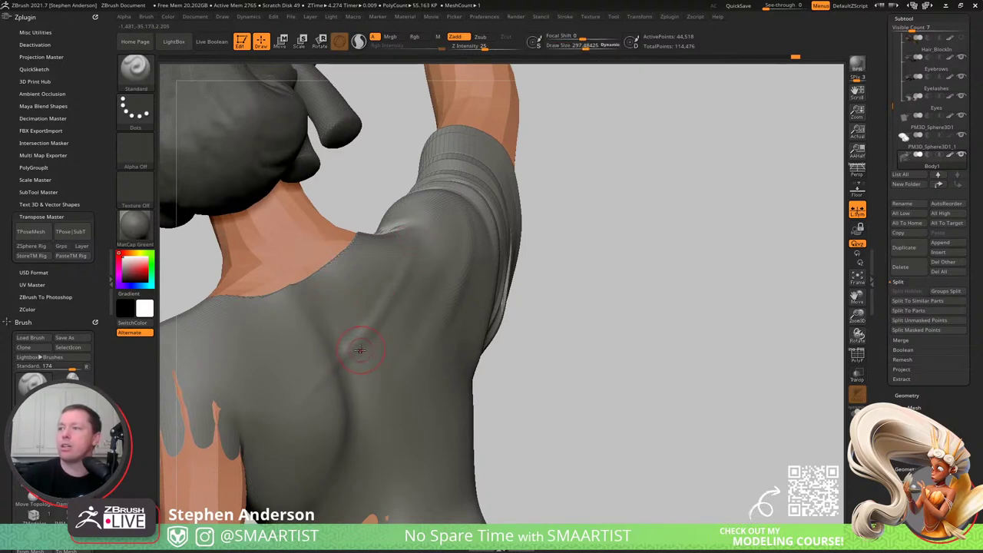
- Switch to the Clay brush and build up the diagonal back fold where it crosses the spine hollow, smoothing its edges
key("b")
key("c")
key("l")
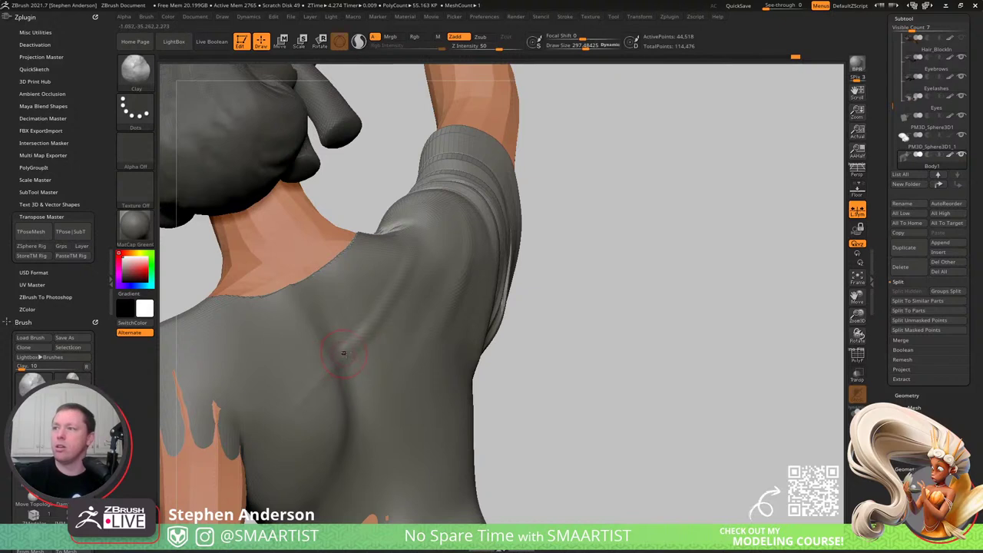
left_click_drag(336, 368, 316, 384)
right_click_drag(346, 368, 304, 369)
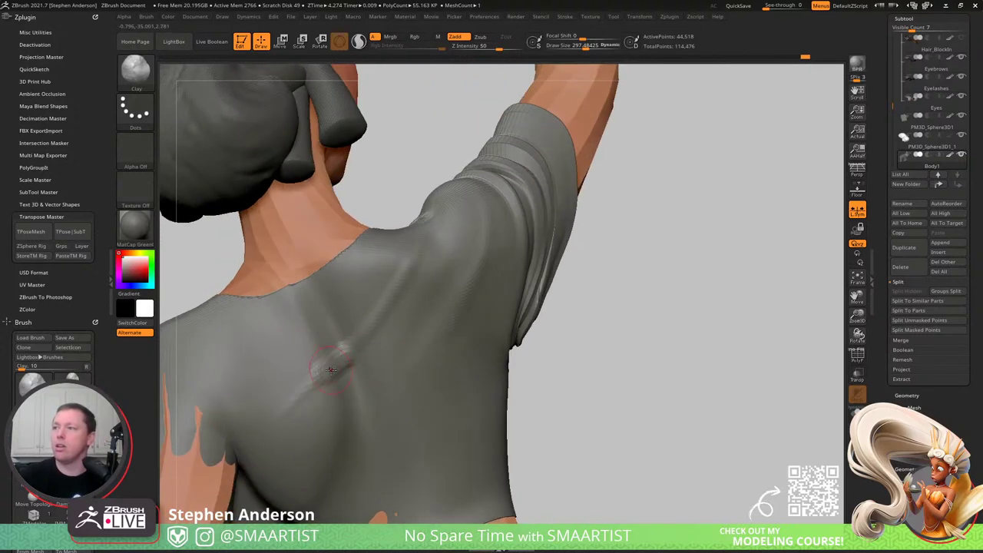
mouse_move(330, 367)
left_mouse_down()
mouse_move(362, 340)
mouse_move(356, 352)
left_mouse_up()
key("shift")
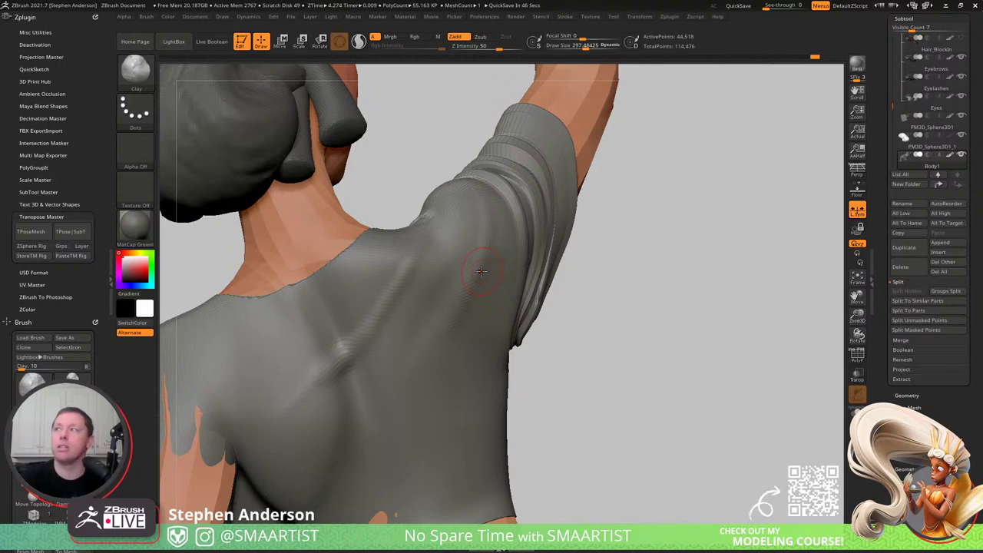
- Examine the polygroups and wireframe around the lowered arm's shoulder and sleeve seam
right_click_drag(507, 146, 714, 146)
right_click_drag(491, 186, 424, 228, "alt")
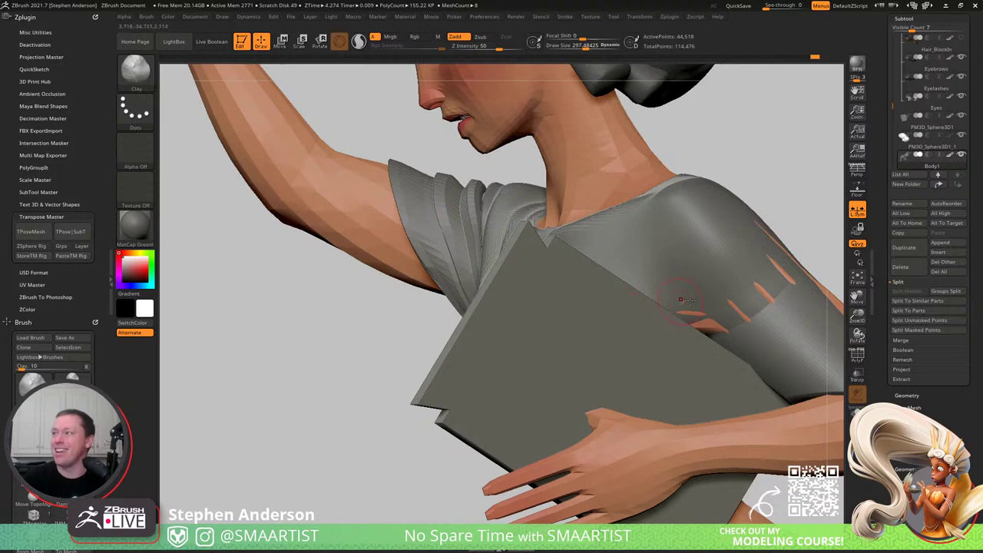
right_click_drag(722, 316, 588, 338)
key("shift+f")
mouse_move(560, 359)
left_mouse_down("shift")
mouse_move(534, 364)
mouse_move(612, 317)
left_mouse_up("shift")
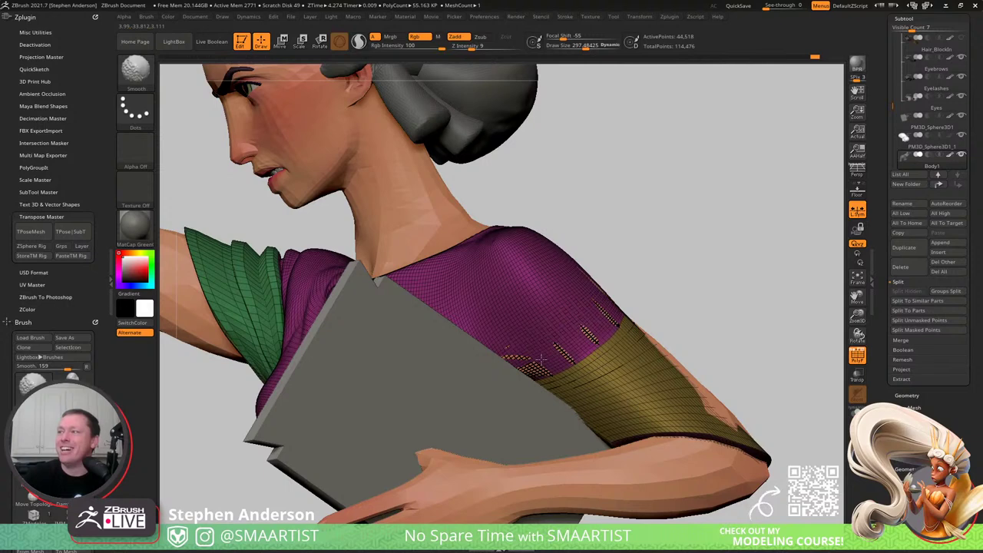
key("shift+f")
- Use the Move brush at a draw size of about 297 to adjust the back fold's end near the spine, and smooth it
mouse_move(637, 331)
right_mouse_down()
mouse_move(584, 323)
mouse_move(661, 312)
mouse_move(530, 353)
mouse_move(654, 305)
right_mouse_up()
key("s")
left_click_drag(654, 305, 659, 305)
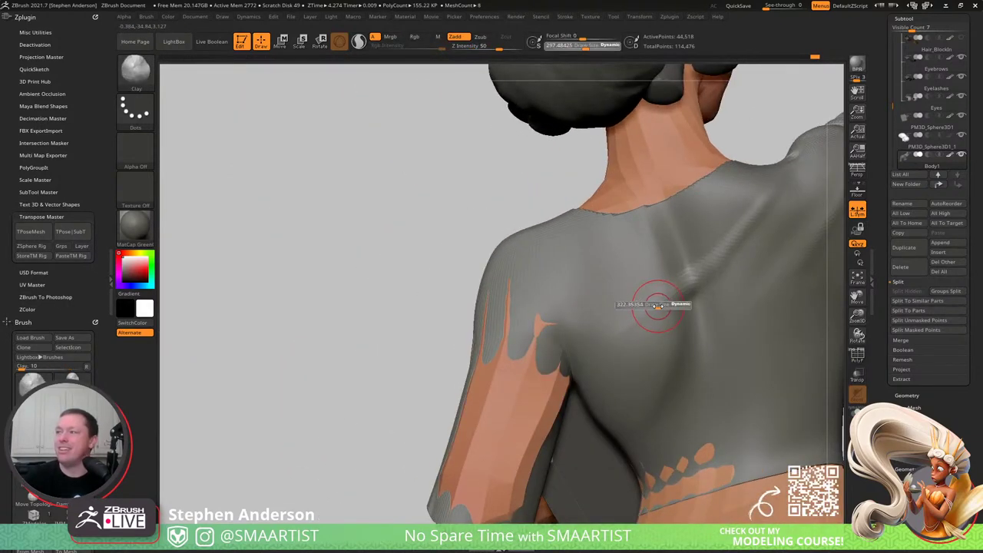
right_click_drag(657, 307, 700, 324)
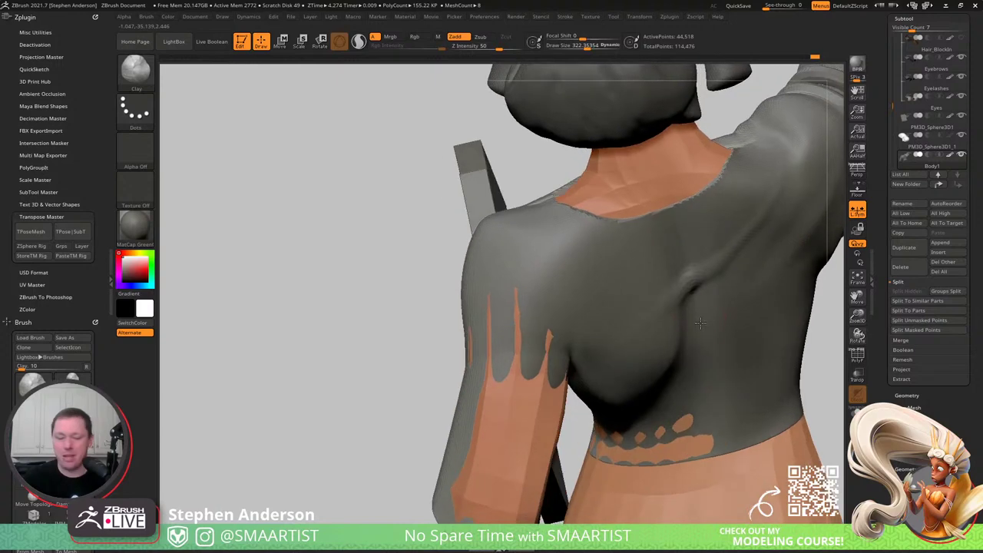
key("b")
key("m")
key("v")
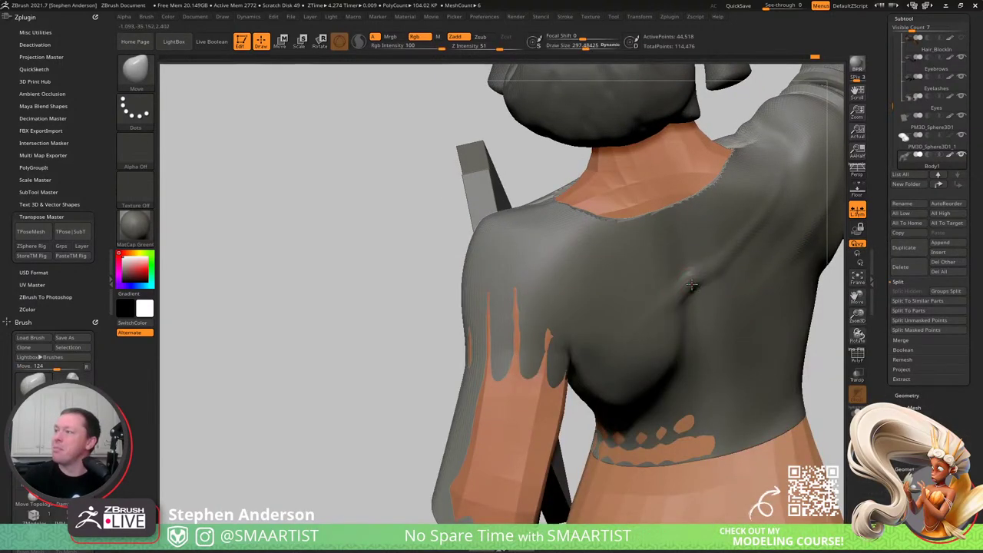
right_click_drag(703, 278, 672, 280)
key("shift")
- Switch to the Clay brush at a draw size of about 394 and rework the shirt around the spine hollow below the fold
key("b")
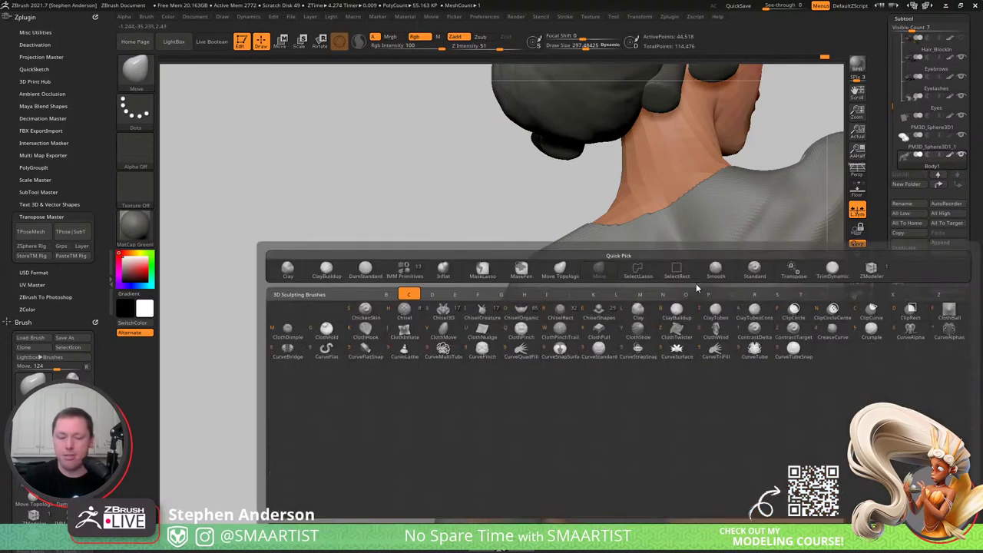
key("c")
key("l")
key("s")
mouse_move(685, 265)
left_mouse_down()
mouse_move(678, 235)
mouse_move(710, 237)
mouse_move(696, 258)
mouse_move(678, 222)
mouse_move(662, 238)
mouse_move(676, 257)
mouse_move(692, 224)
mouse_move(676, 229)
left_mouse_up()
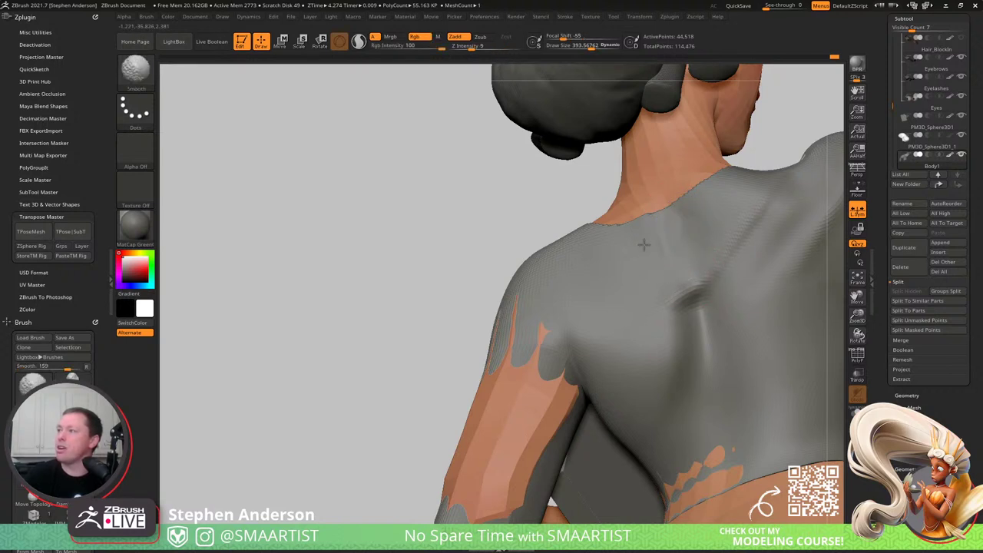
mouse_move(704, 323)
left_mouse_down()
mouse_move(700, 356)
mouse_move(694, 311)
mouse_move(697, 339)
mouse_move(708, 340)
mouse_move(678, 376)
mouse_move(679, 345)
mouse_move(669, 395)
mouse_move(687, 391)
mouse_move(715, 361)
mouse_move(695, 330)
mouse_move(710, 378)
left_mouse_up()
- Enlarge the Clay brush to a draw size of about 603, fill in the back's spine hollow, and smooth it at intensity 63
key("s")
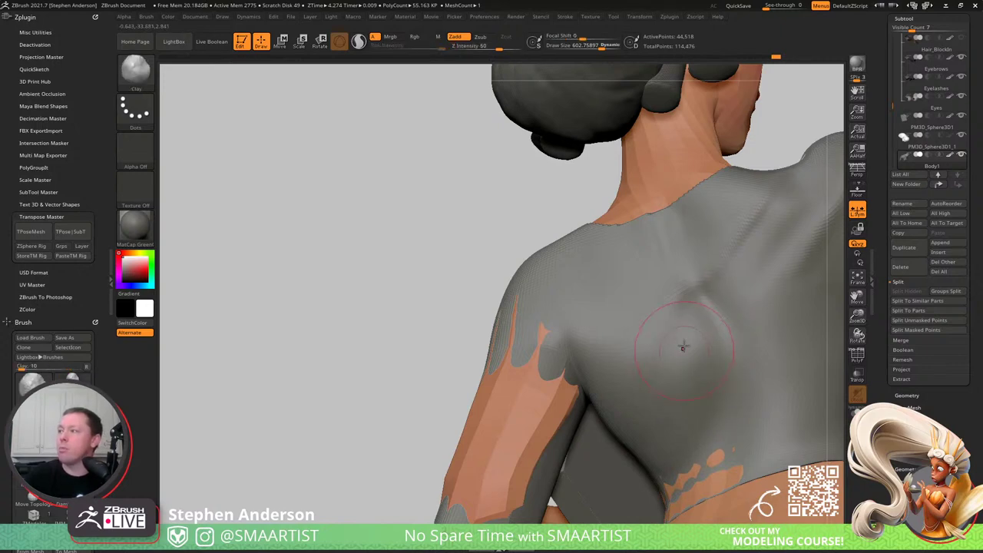
right_click_drag(681, 351, 715, 354)
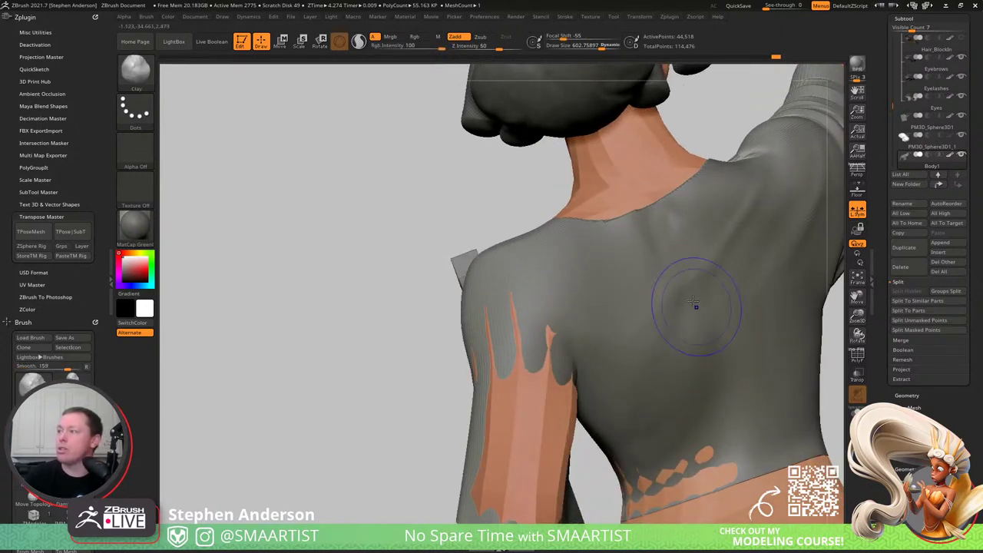
key("shift")
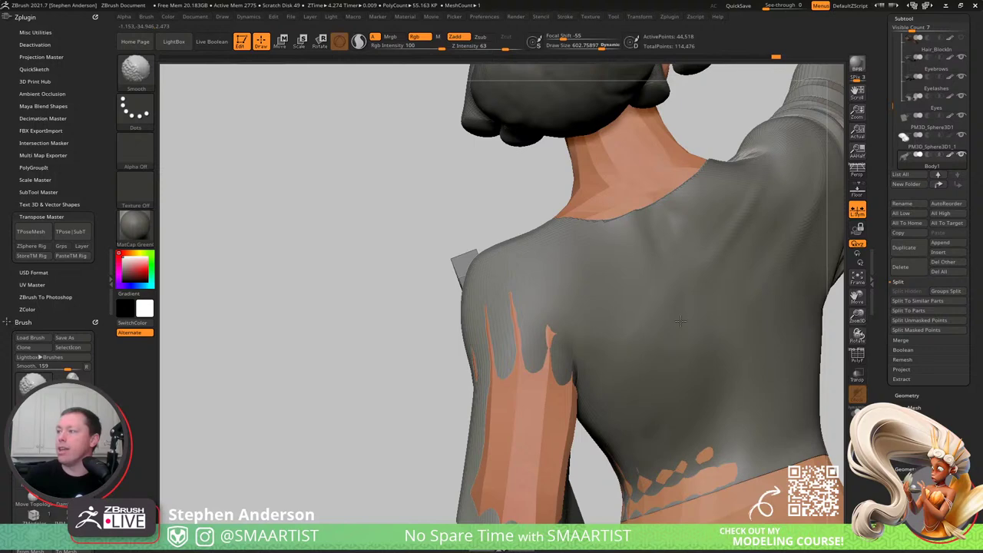
key("b")
key("Escape")
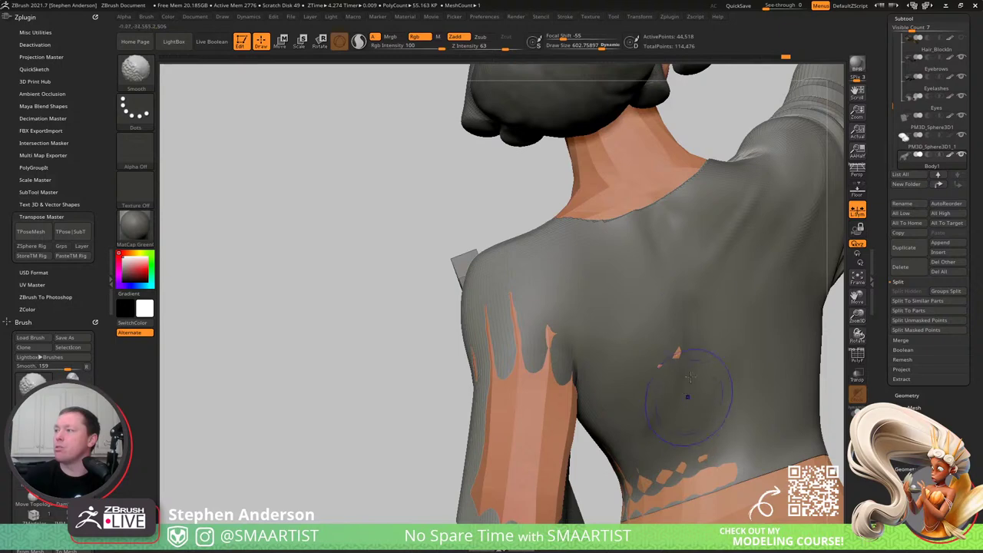
mouse_move(703, 327)
right_mouse_down()
mouse_move(681, 298)
mouse_move(717, 298)
right_mouse_up()
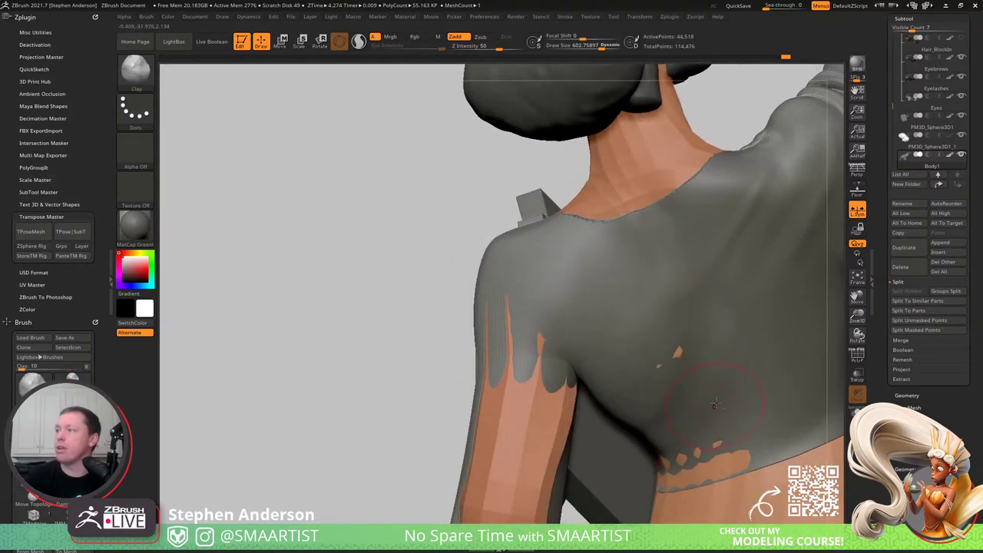
- Use the Clay brush at a draw size of about 422 to sculpt a fold at the lowered arm's rear armpit, and smooth it
right_click_drag(717, 348, 688, 303)
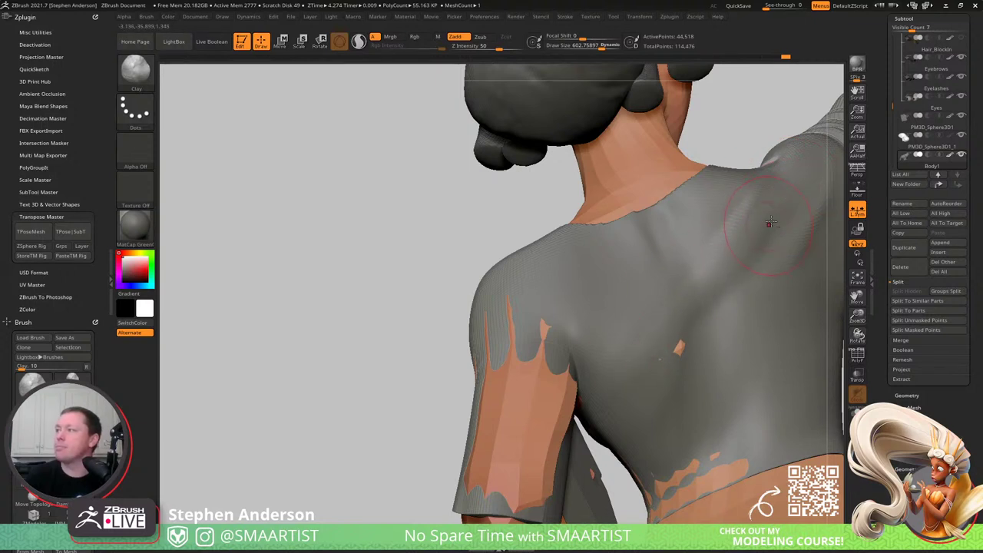
right_click_drag(703, 307, 584, 308, "alt")
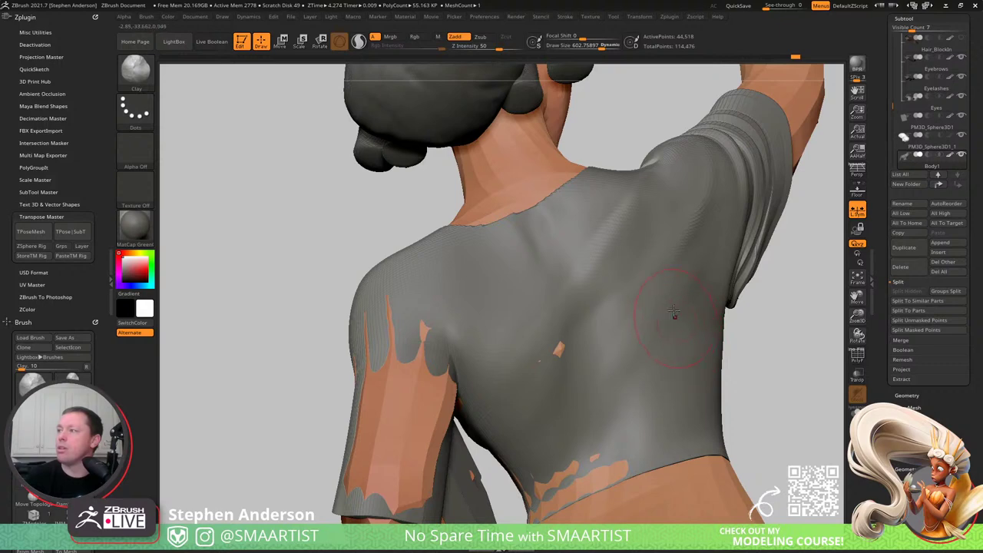
mouse_move(674, 311)
right_mouse_down()
mouse_move(642, 311)
mouse_move(658, 311)
right_mouse_up()
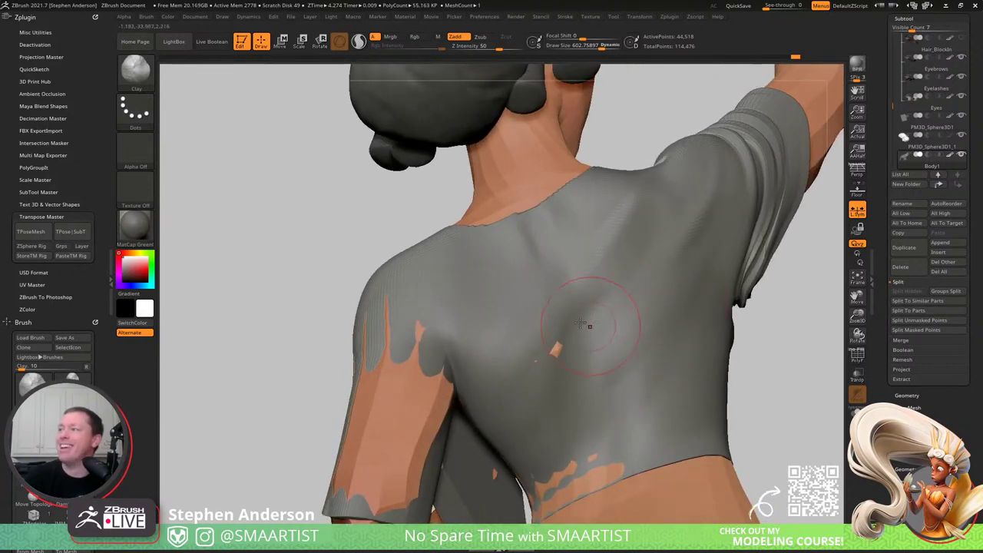
right_click_drag(582, 324, 510, 307)
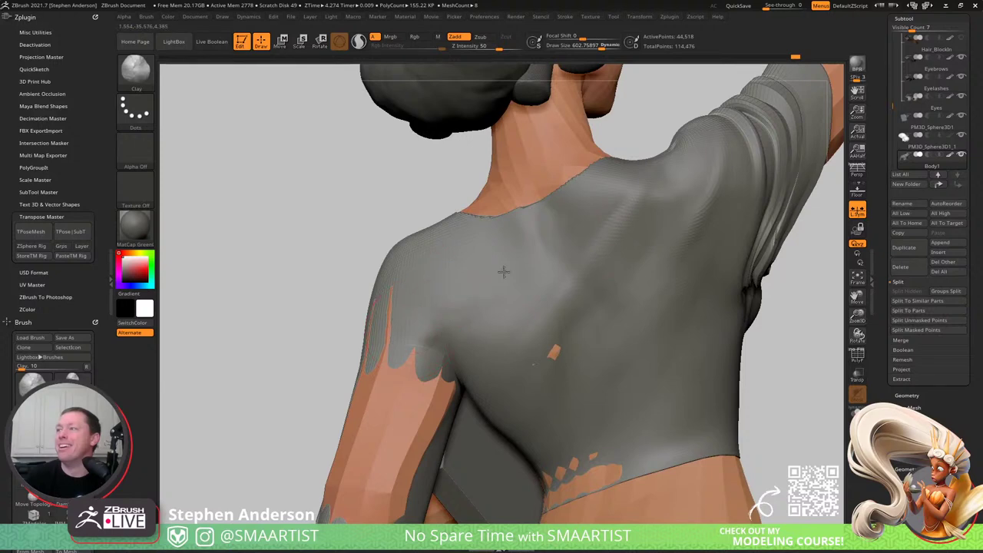
mouse_move(511, 259)
right_mouse_down()
mouse_move(428, 335)
mouse_move(418, 329)
right_mouse_up()
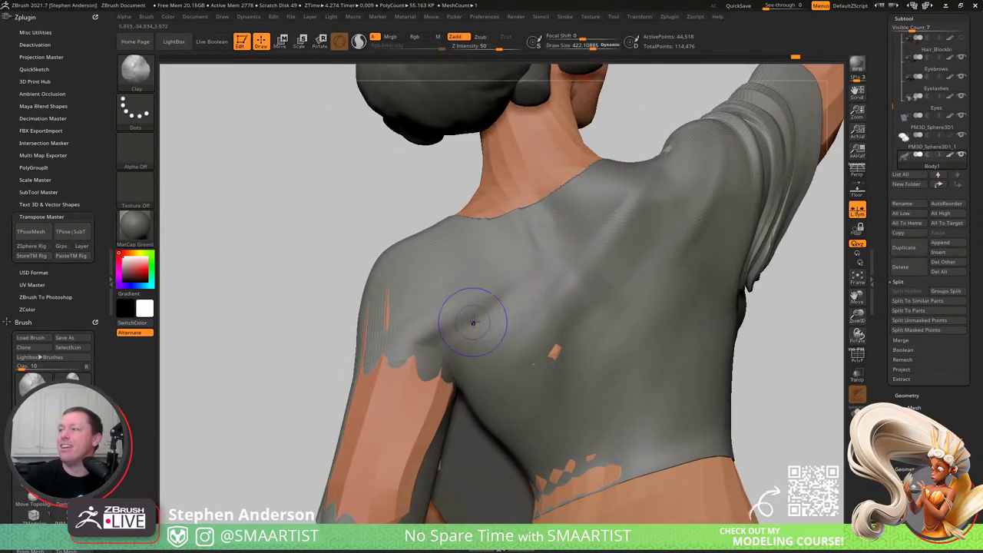
mouse_move(473, 322)
left_mouse_down("shift")
mouse_move(531, 271)
mouse_move(463, 339)
mouse_move(446, 335)
left_mouse_up("shift")
- Reduce the Clay brush to a draw size of about 322 and shape the diagonal folds between the rear armpit and upper back
key("s")
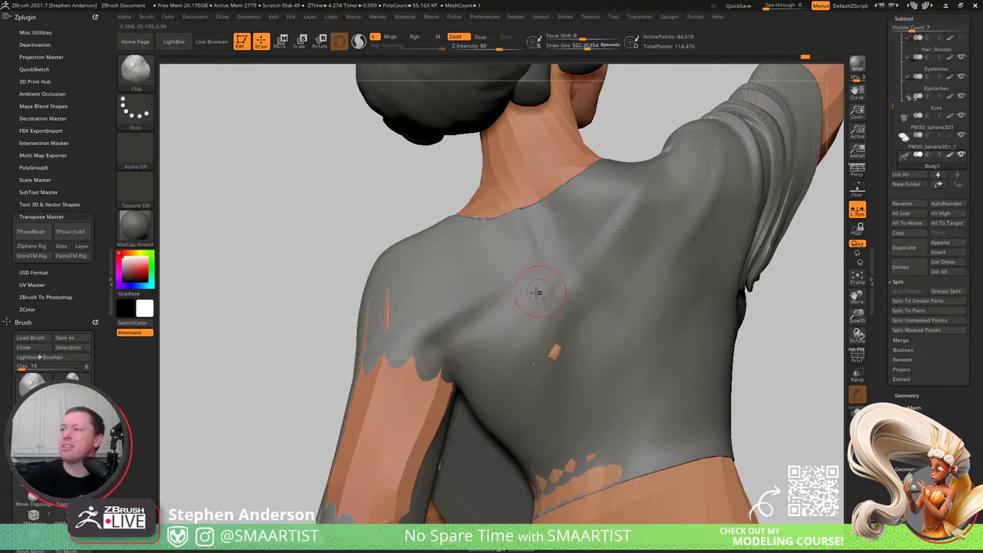
key("shift")
mouse_move(512, 277)
left_mouse_down("shift")
mouse_move(432, 325)
mouse_move(471, 325)
left_mouse_up("shift")
right_click_drag(471, 325, 575, 269)
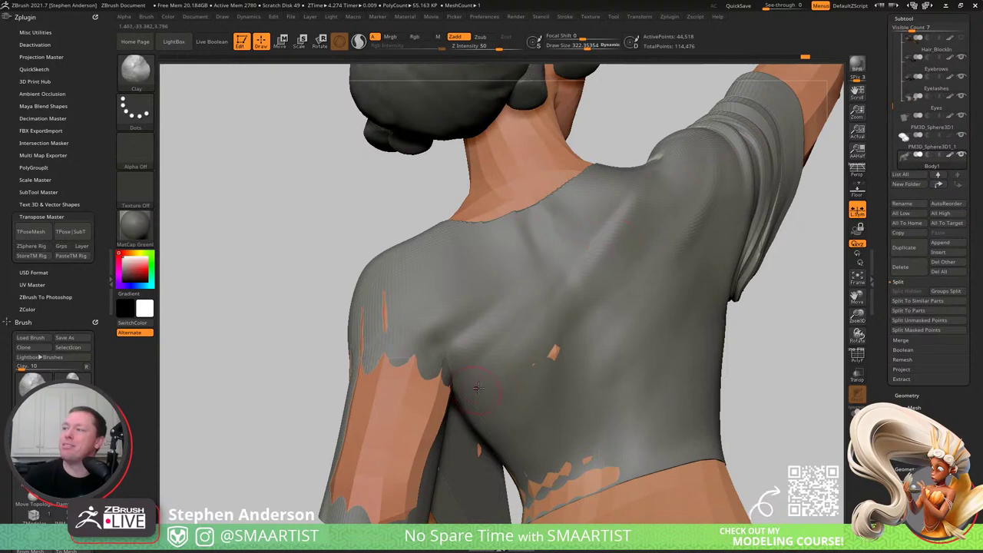
mouse_move(517, 329)
left_mouse_down("alt")
mouse_move(454, 409)
mouse_move(472, 407)
mouse_move(446, 426)
mouse_move(488, 399)
left_mouse_up("alt")
key("shift")
mouse_move(493, 360)
right_mouse_down("ctrl")
mouse_move(500, 296)
mouse_move(573, 307)
mouse_move(534, 296)
mouse_move(547, 356)
right_mouse_up("ctrl")
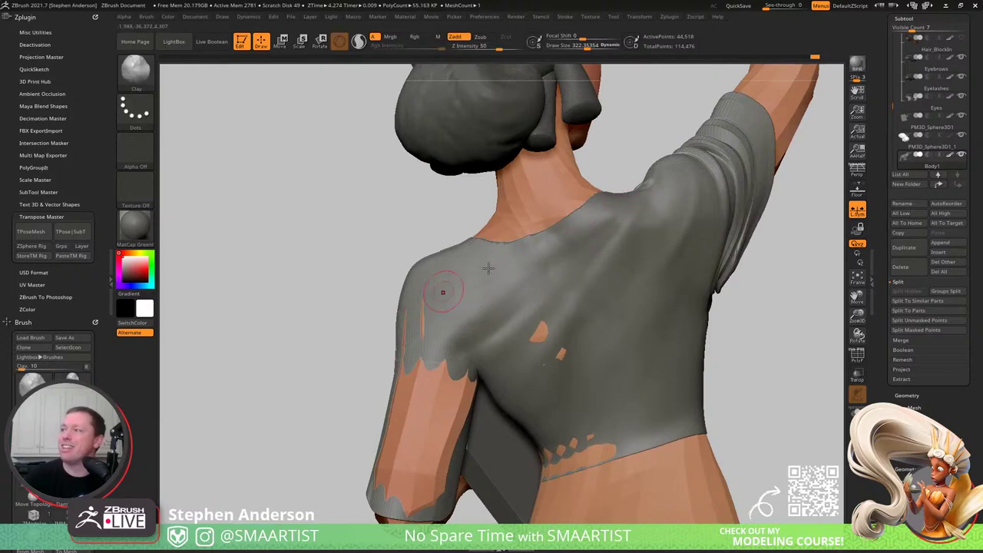
- Add a fold across the lowered arm's shoulder blade and soften it with the Smooth brush at intensity 63
mouse_move(587, 242)
right_mouse_down()
mouse_move(567, 276)
mouse_move(577, 265)
right_mouse_up()
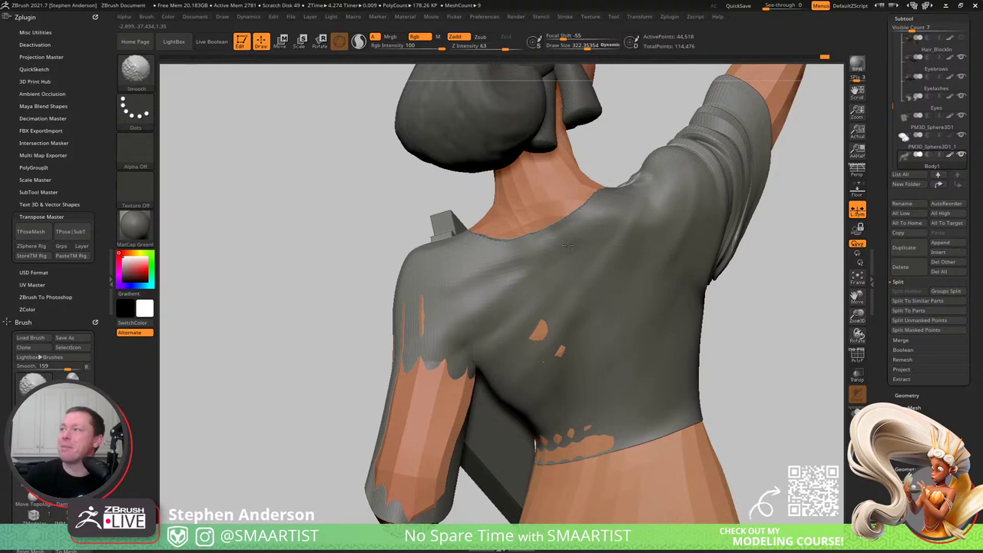
left_click_drag(499, 317, 460, 279, "shift")
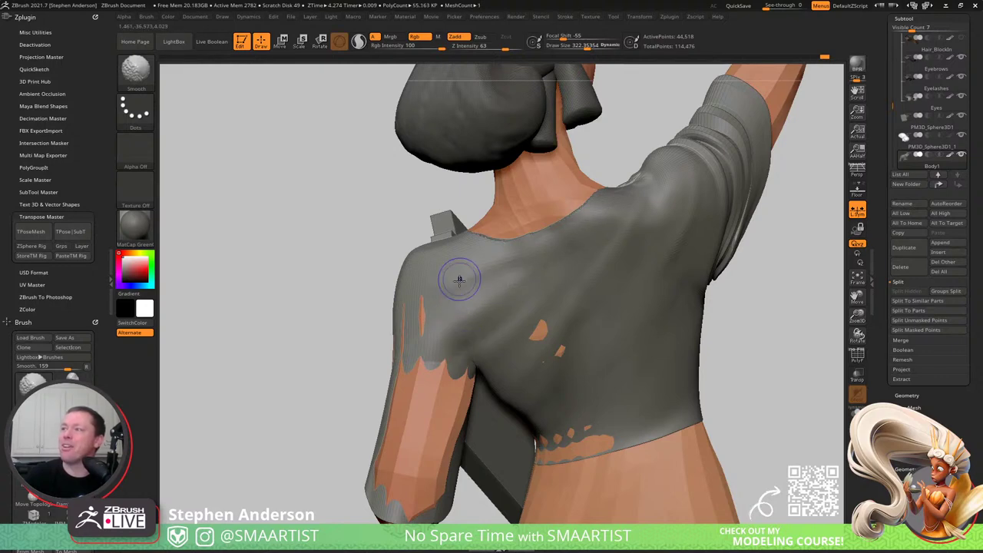
mouse_move(460, 279)
right_mouse_down()
mouse_move(468, 275)
mouse_move(449, 272)
mouse_move(456, 346)
mouse_move(446, 338)
right_mouse_up()
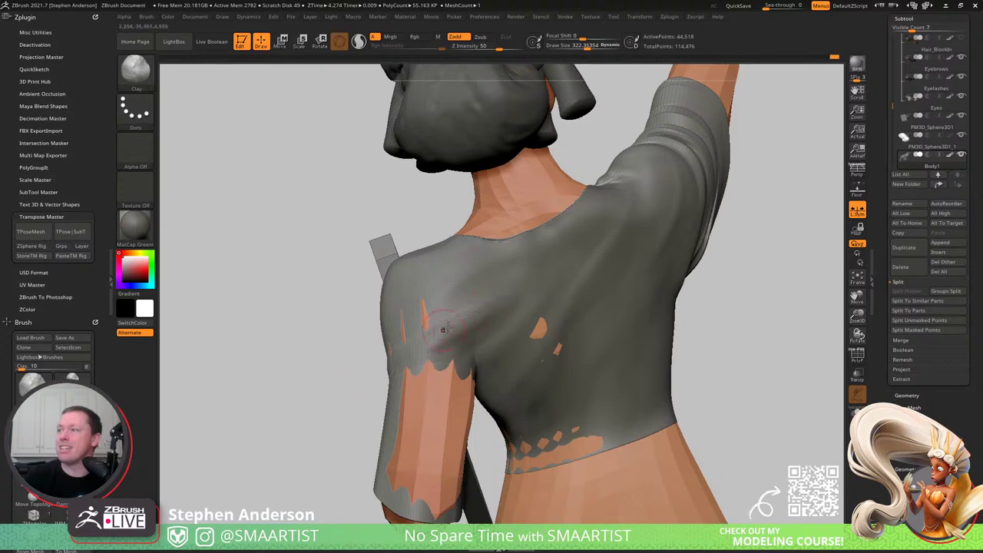
- Switch to the DamStandard brush at a draw size of about 322 and sharpen the fold above the lowered arm's rear armpit
key("b")
key("d")
key("s")
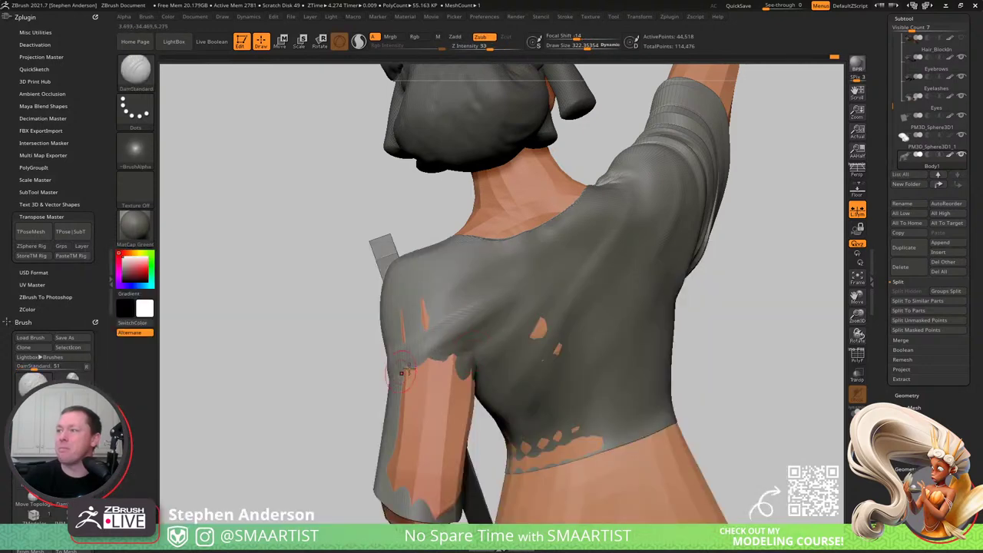
key("b")
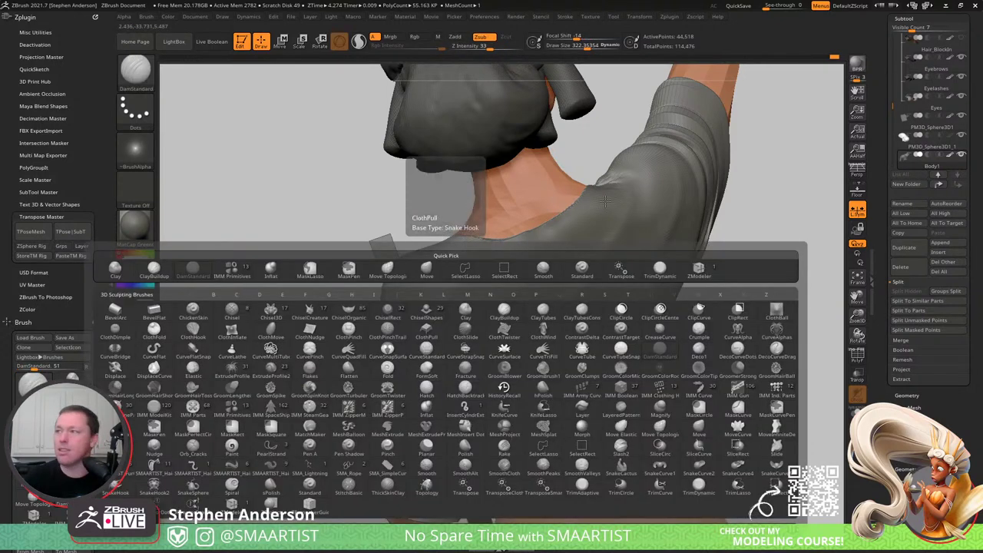
key("d")
key("s")
- Show the wireframe and isolate the shirt body to mask it, leaving the lowered arm's sleeve unmasked
key("shift+f")
mouse_move(446, 384)
right_mouse_down("ctrl")
mouse_move(492, 448)
mouse_move(464, 346)
mouse_move(492, 338)
mouse_move(478, 369)
right_mouse_up("ctrl")
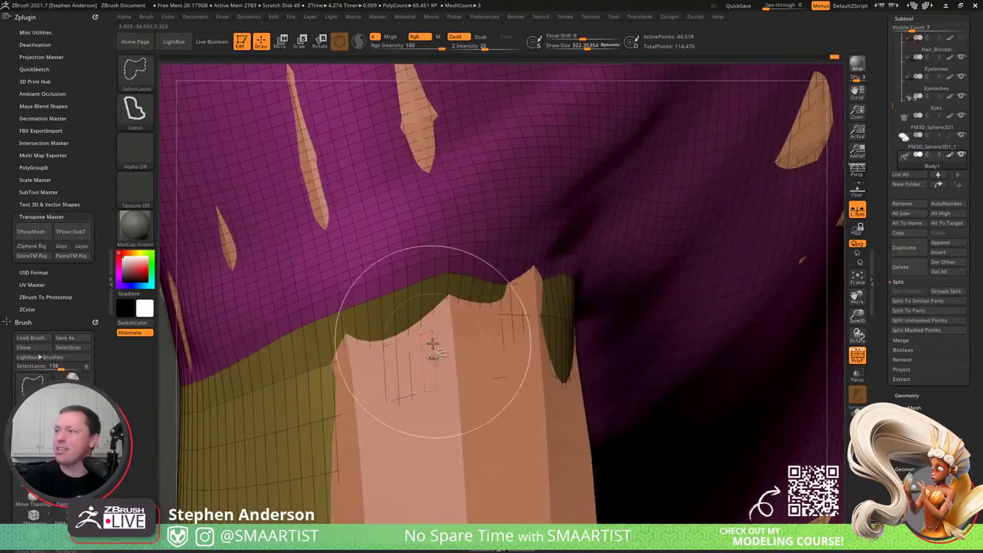
left_click(447, 291, "ctrl+shift")
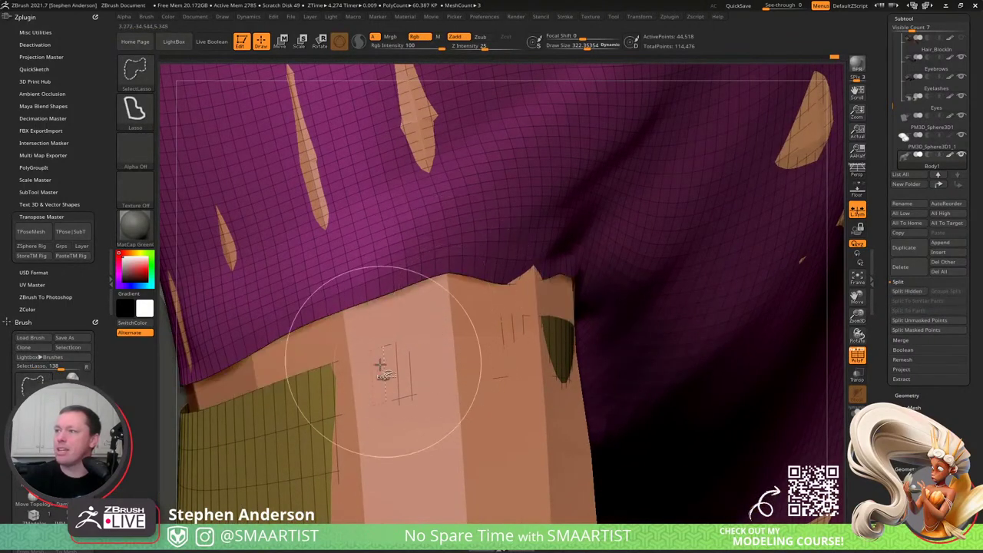
left_click(334, 403, "ctrl+shift")
right_click_drag(377, 411, 347, 363, "ctrl")
left_click(382, 393, "ctrl")
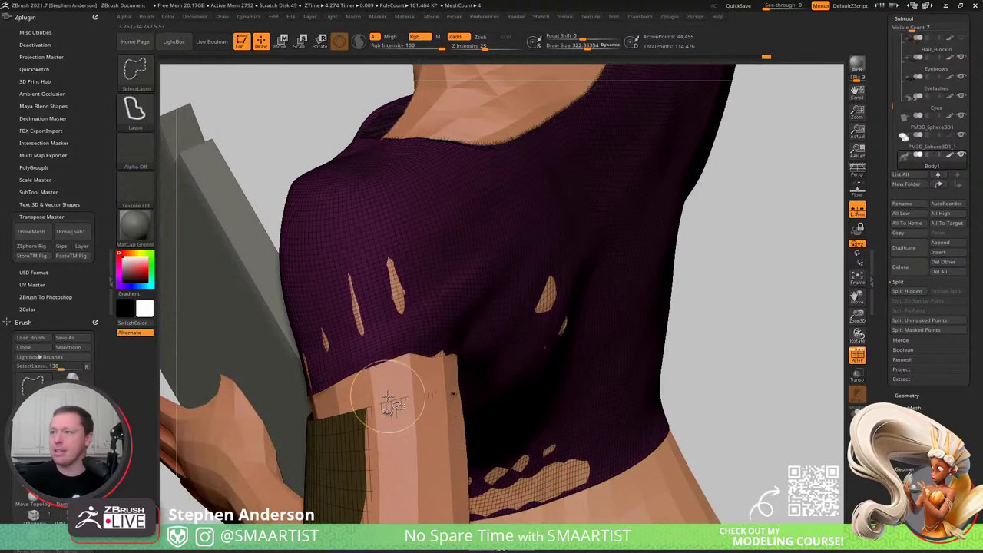
left_click(395, 402, "ctrl+shift")
- Use the Move brush at a draw size of about 927 to pull the lowered arm's sleeve edge against the shirt body
key("b")
key("m")
key("v")
right_click_drag(417, 360, 388, 384)
key("s")
mouse_move(388, 384)
left_mouse_down()
mouse_move(432, 385)
mouse_move(414, 392)
left_mouse_up()
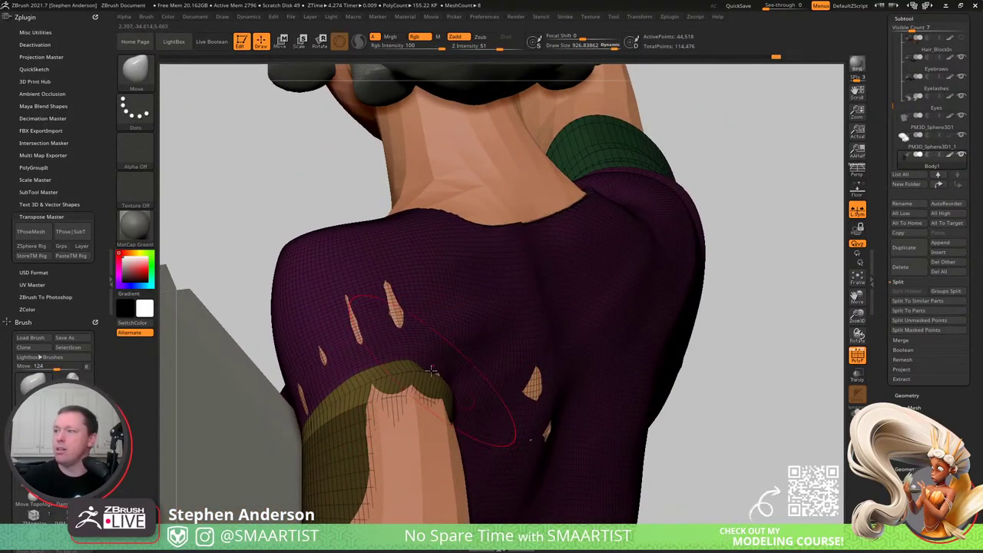
right_click_drag(413, 390, 463, 379)
right_click_drag(454, 366, 454, 407, "ctrl")
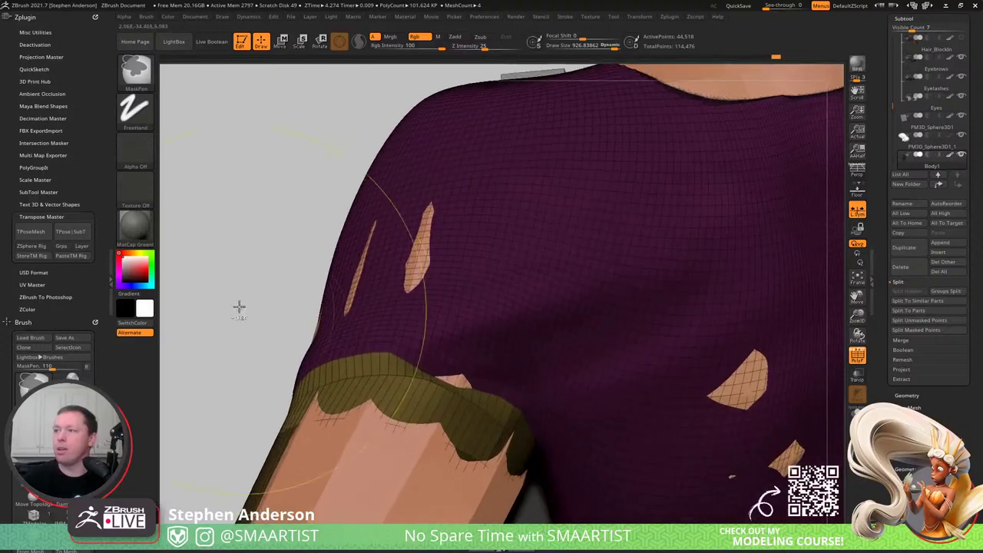
- Clear the mask and use the Move brush at a draw size of about 201 to close the seam gap near the armpit
left_click_drag(239, 308, 265, 338, "ctrl")
key("s")
mouse_move(474, 393)
left_mouse_down()
mouse_move(448, 393)
mouse_move(457, 373)
left_mouse_up()
key("s")
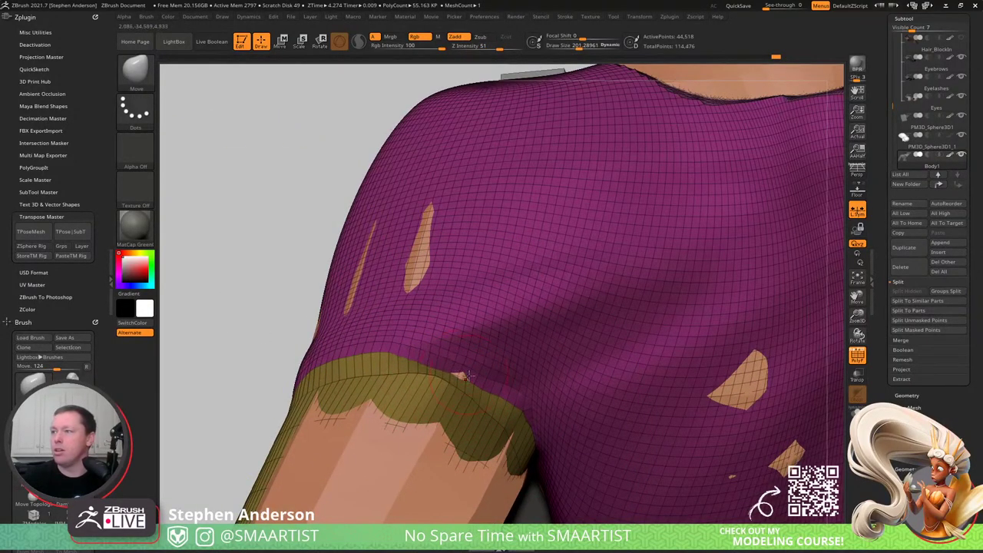
right_click_drag(486, 384, 500, 402, "ctrl")
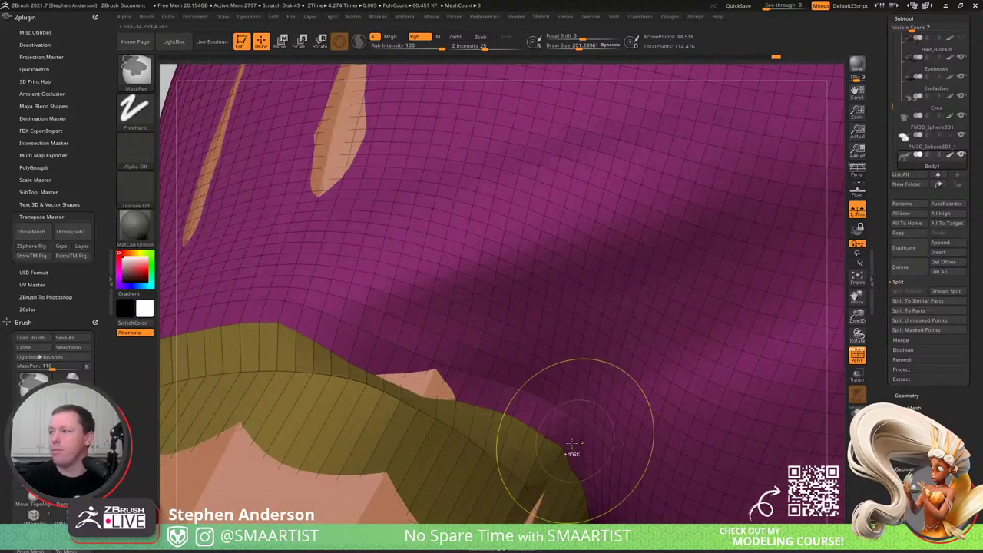
- Hide the polygroup border edges, mask the rest of the shirt, and show everything so only the seam strips stay unmasked
key("ctrl+shift")
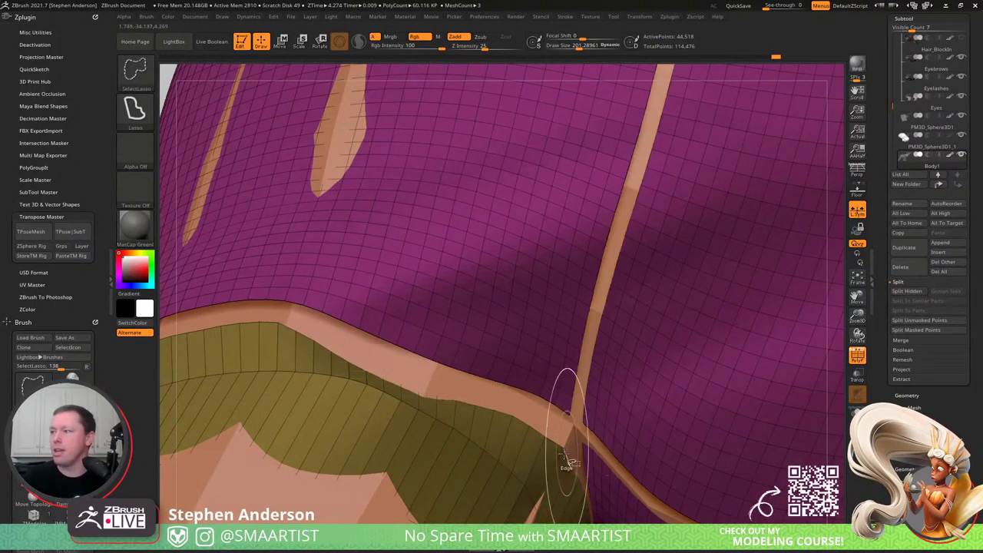
left_click(555, 461, "ctrl+shift")
key("ctrl+a")
key("ctrl+shift+a")
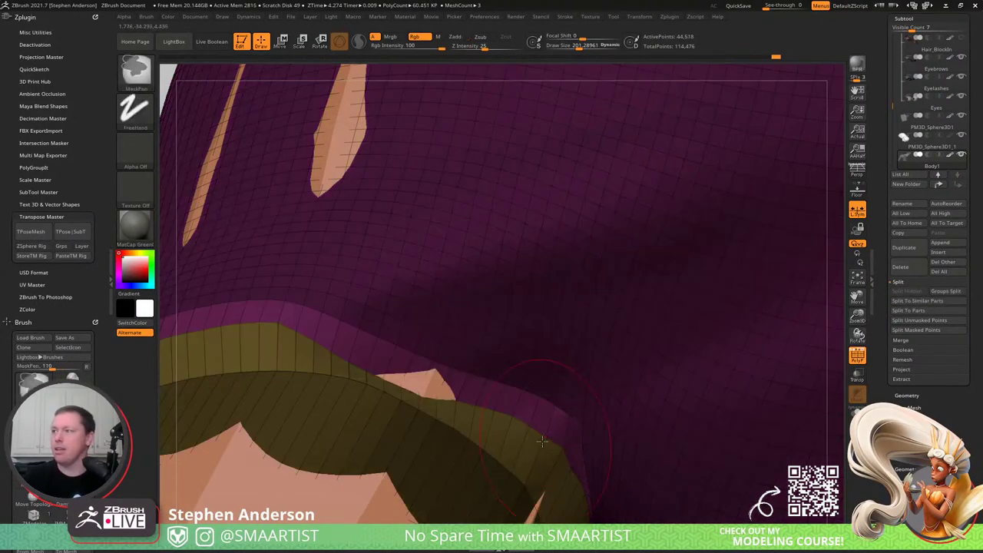
- Use the Move brush at a draw size of about 322 to cover the exposed skin along the lowered arm's sleeve seam
right_click_drag(542, 441, 470, 407)
right_click_drag(449, 342, 423, 355)
key("s")
left_click_drag(389, 388, 424, 369)
right_click_drag(418, 381, 441, 356)
left_click_drag(441, 355, 421, 379)
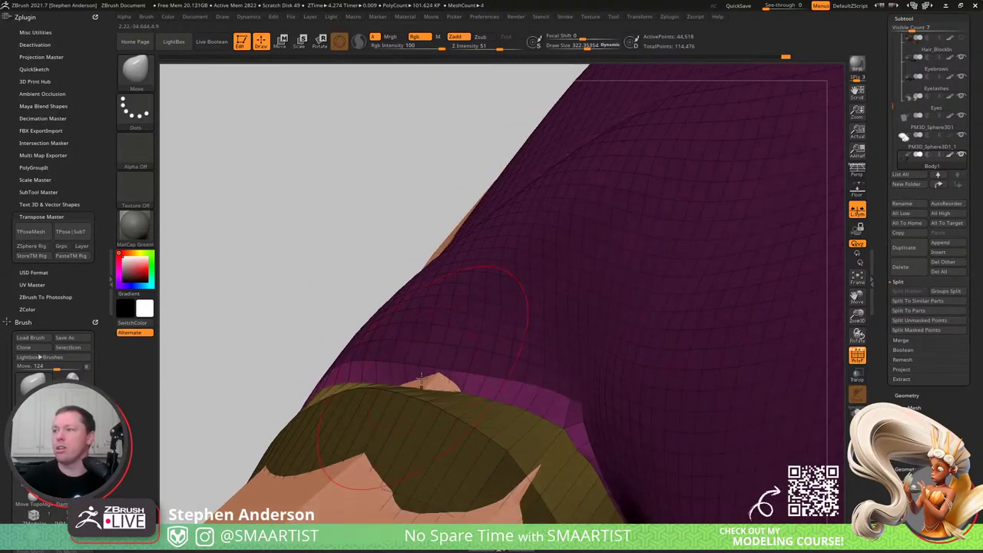
right_click_drag(434, 386, 461, 380)
left_click_drag(426, 381, 401, 371)
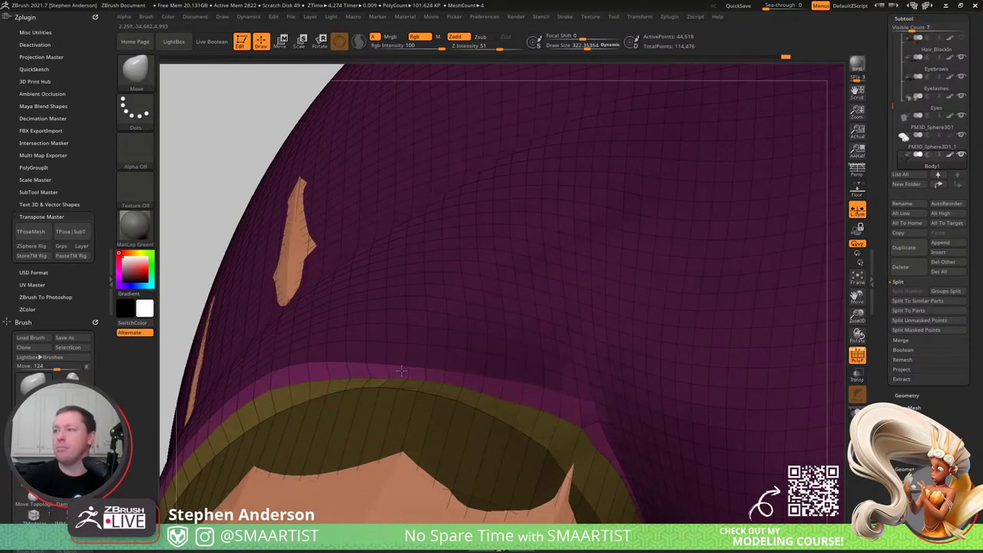
mouse_move(297, 379)
right_mouse_down()
mouse_move(360, 419)
mouse_move(352, 421)
right_mouse_up()
left_click_drag(393, 363, 424, 357)
mouse_move(424, 355)
right_mouse_down()
mouse_move(560, 351)
mouse_move(544, 353)
mouse_move(536, 374)
mouse_move(507, 359)
right_mouse_up()
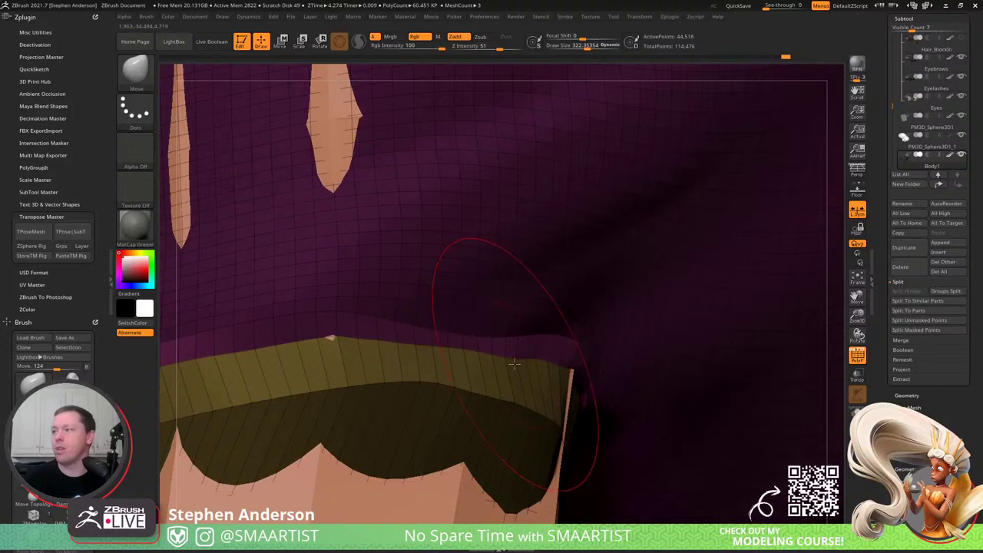
- Reduce the Move brush to a draw size of about 146, adjust the seam's armpit corner, and clear the mask
key("s")
left_click_drag(538, 362, 574, 381)
right_click_drag(581, 393, 574, 405, "ctrl")
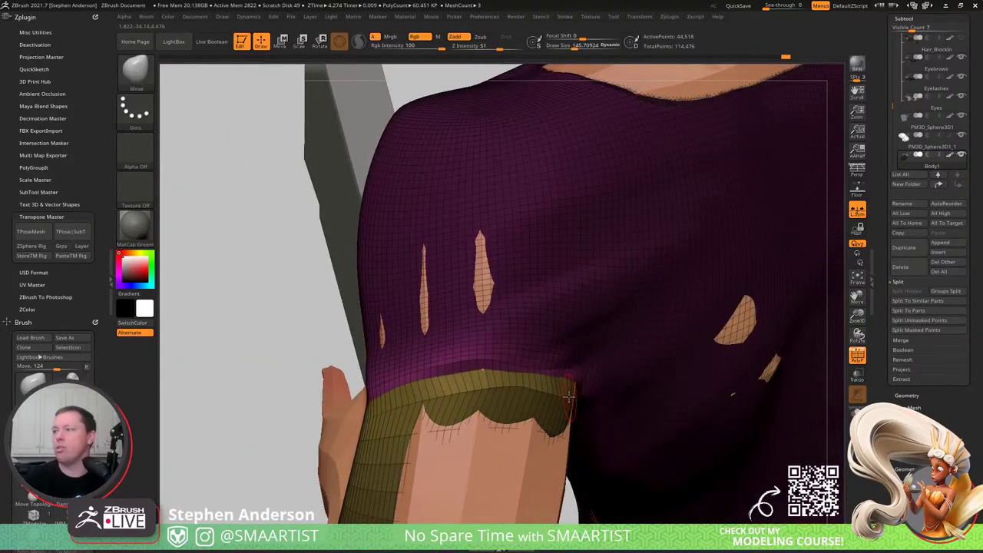
key("s")
left_click_drag(572, 398, 607, 407)
left_click_drag(269, 335, 286, 350, "ctrl")
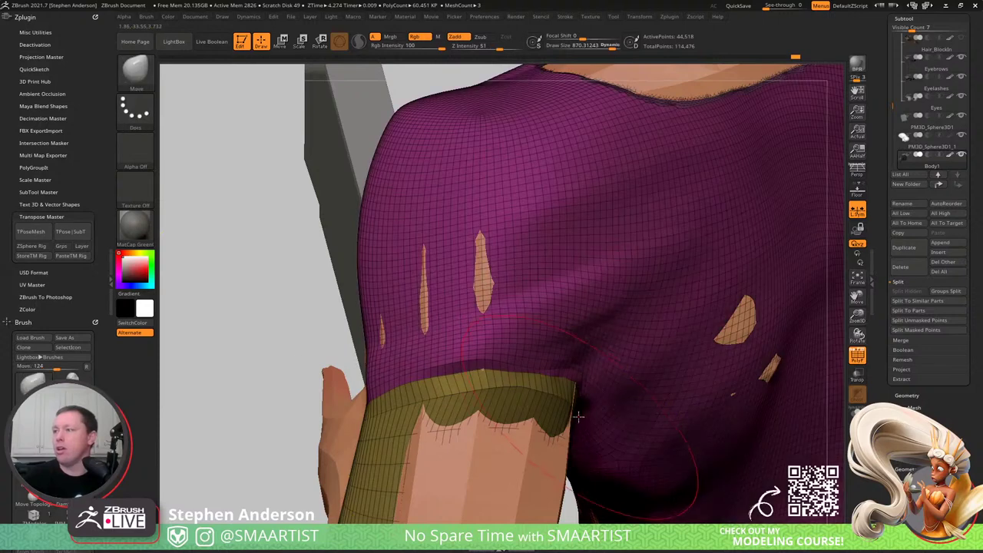
- Undo a trial move at the armpit and reshape the sleeve there with the Move brush at a draw size of about 674
left_click_drag(565, 408, 574, 421)
key("ctrl+z")
right_click_drag(573, 421, 567, 442)
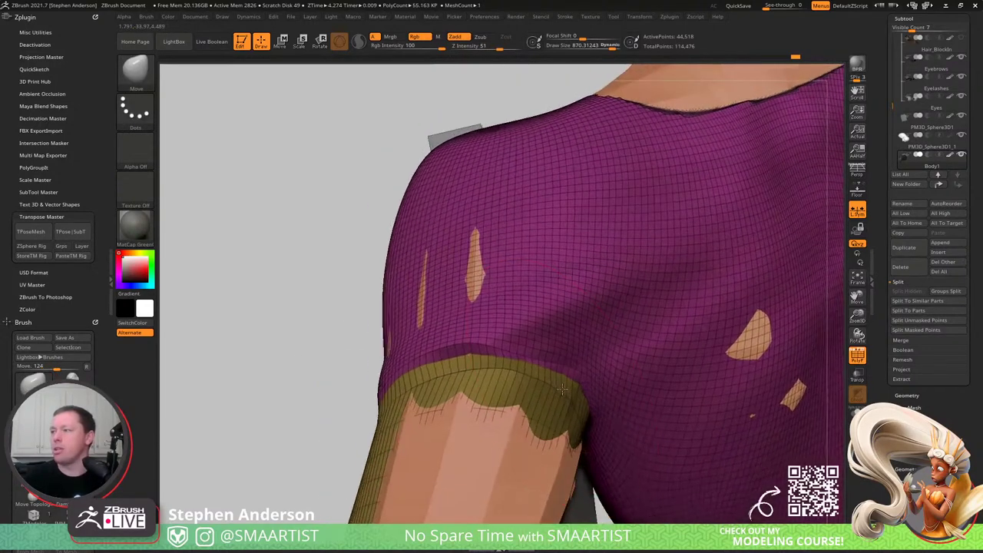
key("s")
mouse_move(568, 445)
left_mouse_down()
mouse_move(561, 443)
mouse_move(571, 449)
left_mouse_up()
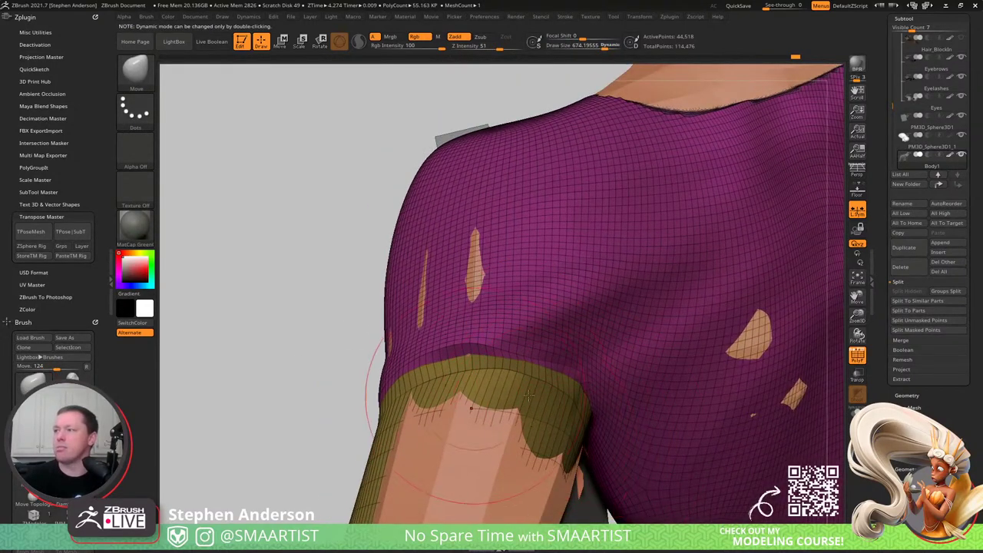
mouse_move(528, 395)
right_mouse_down("alt")
mouse_move(556, 398)
mouse_move(527, 383)
right_mouse_up("alt")
- Use the Move brush at a draw size of about 763 to adjust the lowered arm's shoulder and sleeve, and hide the wireframe
key("s")
left_click_drag(510, 309, 512, 319)
right_click_drag(501, 300, 618, 311)
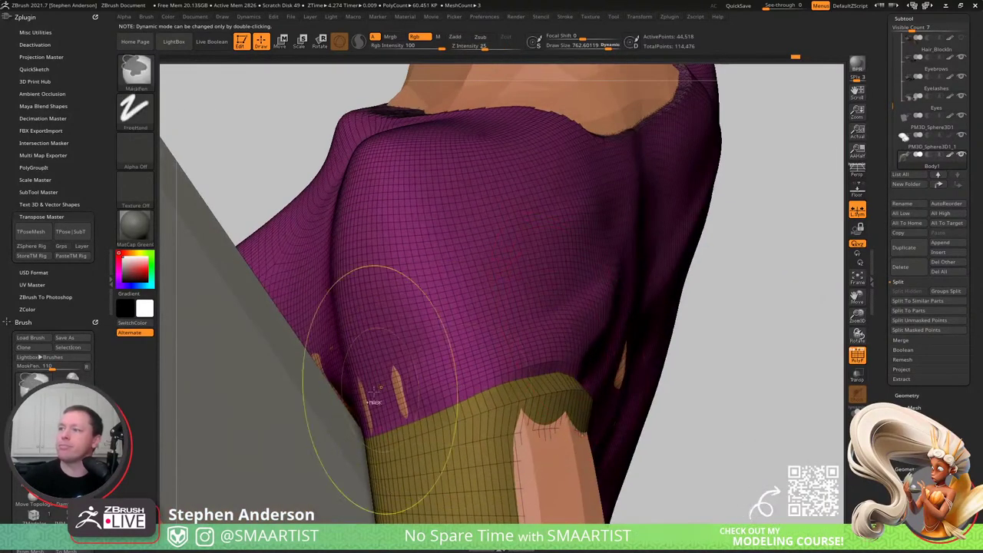
left_click_drag(391, 410, 402, 419)
mouse_move(430, 417)
right_mouse_down("ctrl")
mouse_move(440, 384)
mouse_move(489, 394)
mouse_move(439, 406)
mouse_move(496, 437)
mouse_move(543, 398)
right_mouse_up("ctrl")
key("shift+f")
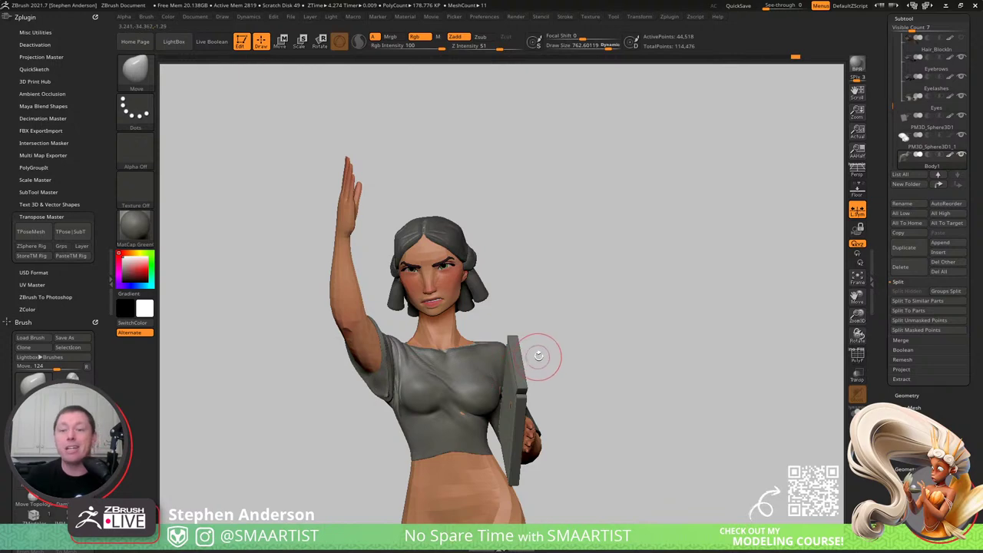
- Reduce the draw size to about 524 and smooth the shirt folds across the chest
mouse_move(530, 366)
right_mouse_down()
mouse_move(481, 369)
mouse_move(530, 362)
mouse_move(503, 369)
mouse_move(543, 454)
mouse_move(487, 429)
right_mouse_up()
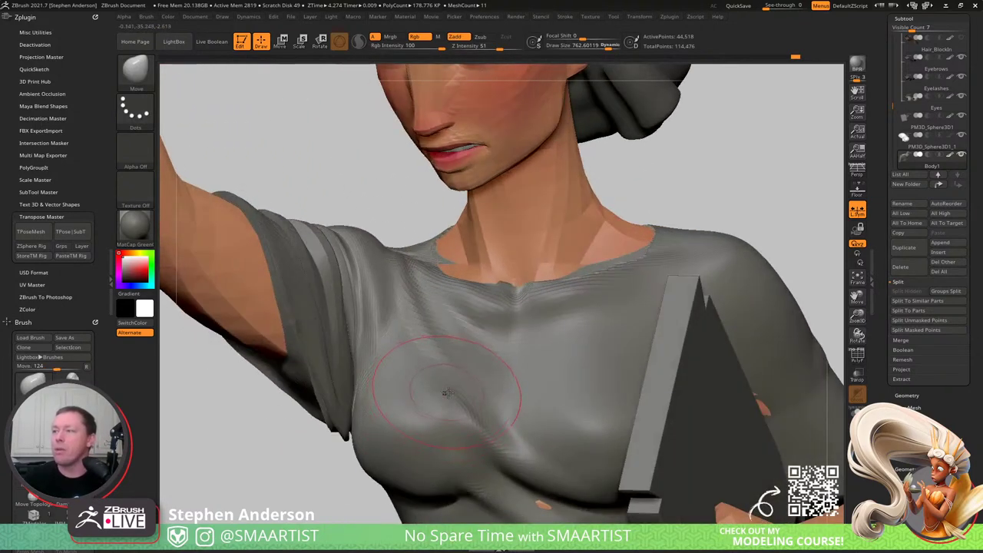
key("s")
mouse_move(454, 395)
left_mouse_down()
mouse_move(444, 395)
mouse_move(469, 415)
mouse_move(459, 409)
left_mouse_up()
mouse_move(459, 408)
right_mouse_down()
mouse_move(499, 421)
mouse_move(470, 416)
right_mouse_up()
mouse_move(471, 465)
right_mouse_down()
mouse_move(406, 338)
mouse_move(466, 343)
mouse_move(483, 308)
mouse_move(441, 325)
mouse_move(458, 361)
mouse_move(627, 424)
mouse_move(553, 398)
mouse_move(470, 390)
right_mouse_up()
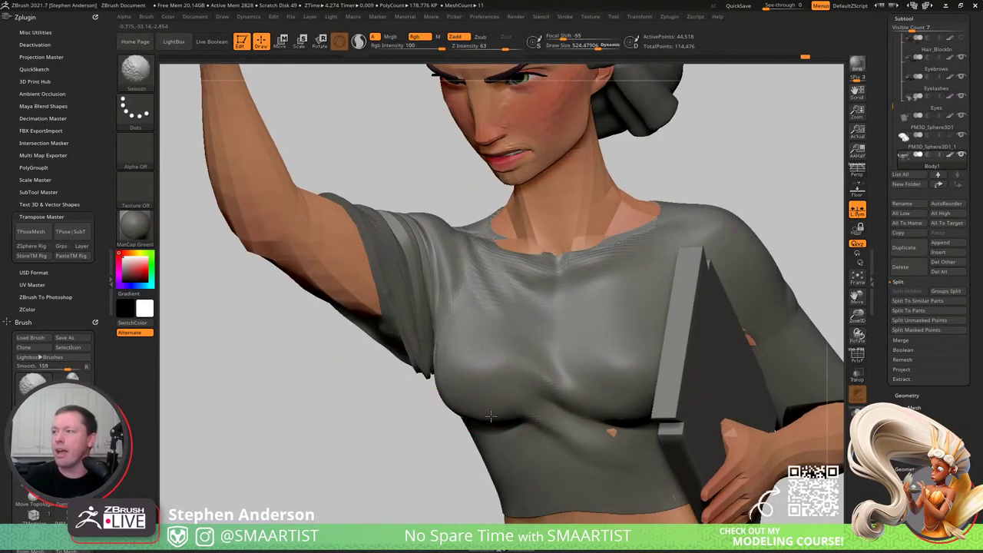
- Adjust the shirt beneath the bust on the tablet side with the Move brush and smooth the fold around the exposed skin
mouse_move(489, 422)
right_mouse_down()
mouse_move(565, 427)
mouse_move(557, 412)
mouse_move(622, 413)
right_mouse_up()
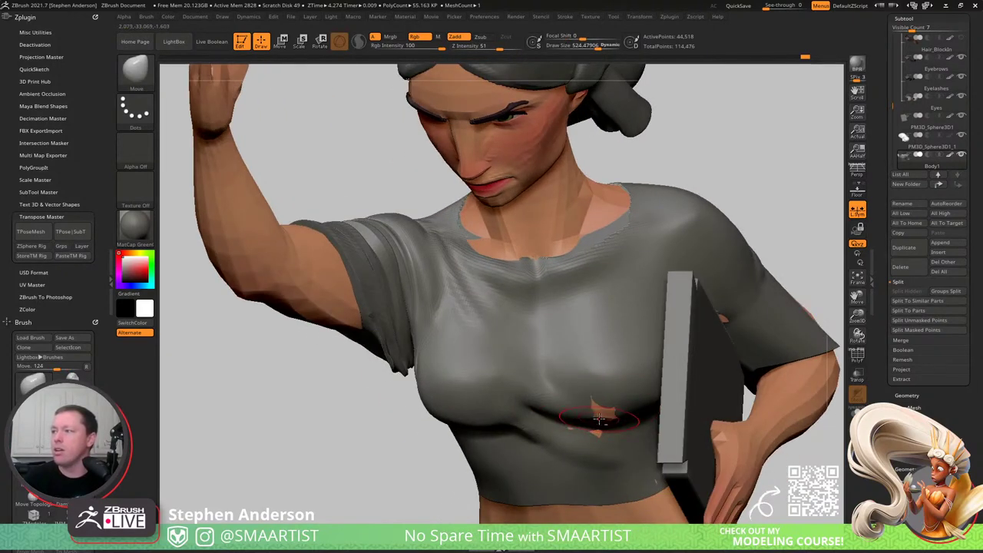
right_click_drag(610, 412, 659, 406)
key("shift")
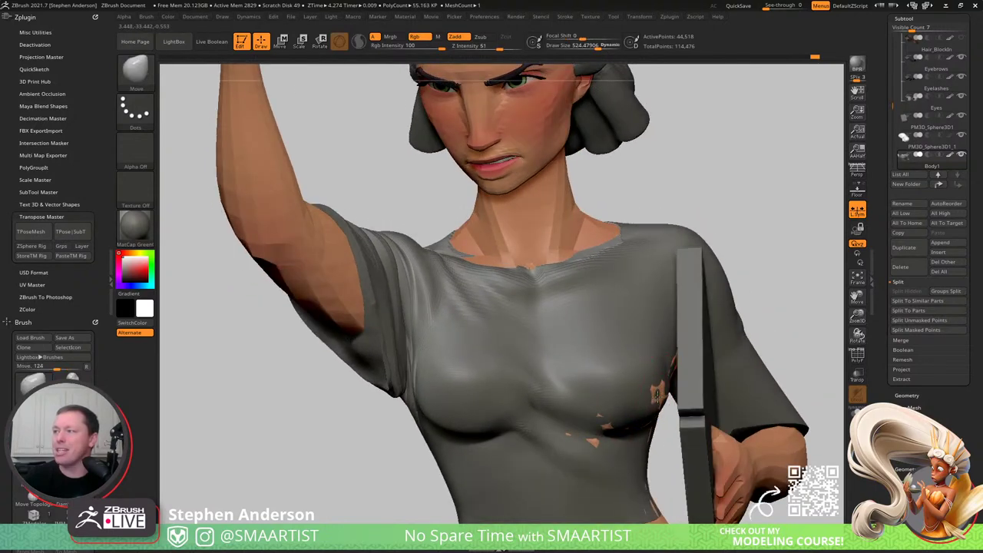
right_click_drag(661, 366, 658, 411)
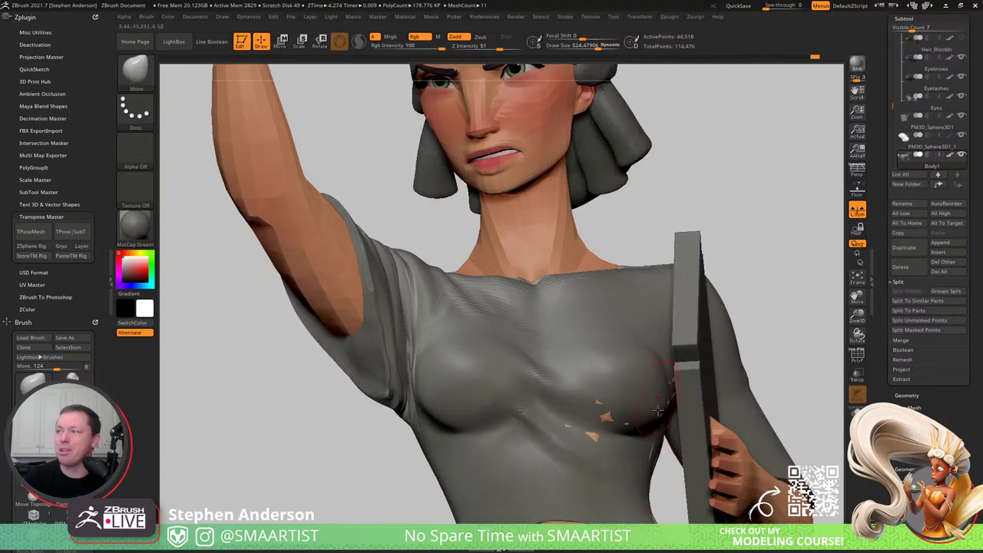
mouse_move(659, 366)
right_mouse_down()
mouse_move(666, 371)
mouse_move(665, 358)
right_mouse_up()
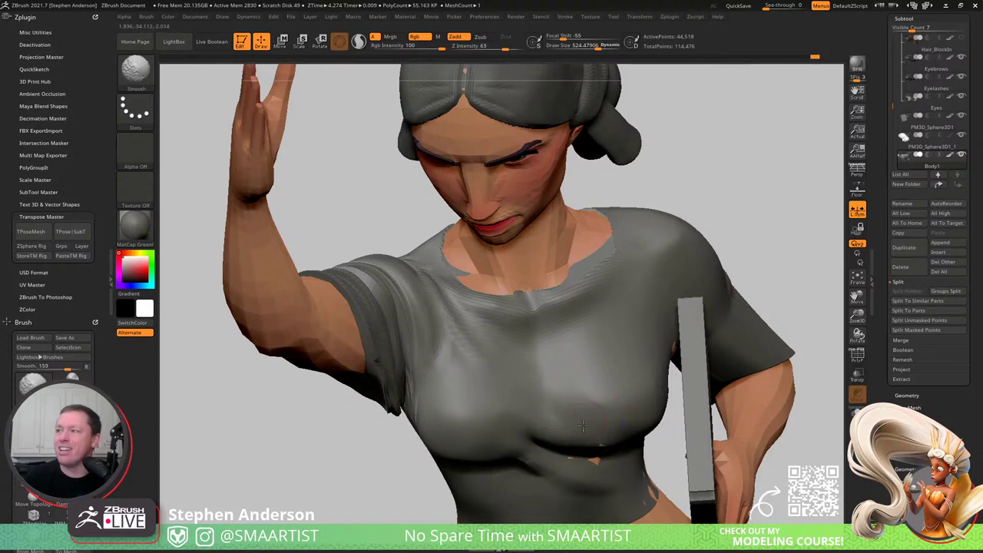
right_click_drag(584, 455, 578, 455)
- Switch to the Clay brush at a draw size of about 524 and work over the shirt around the exposed skin beneath the bust
key("b")
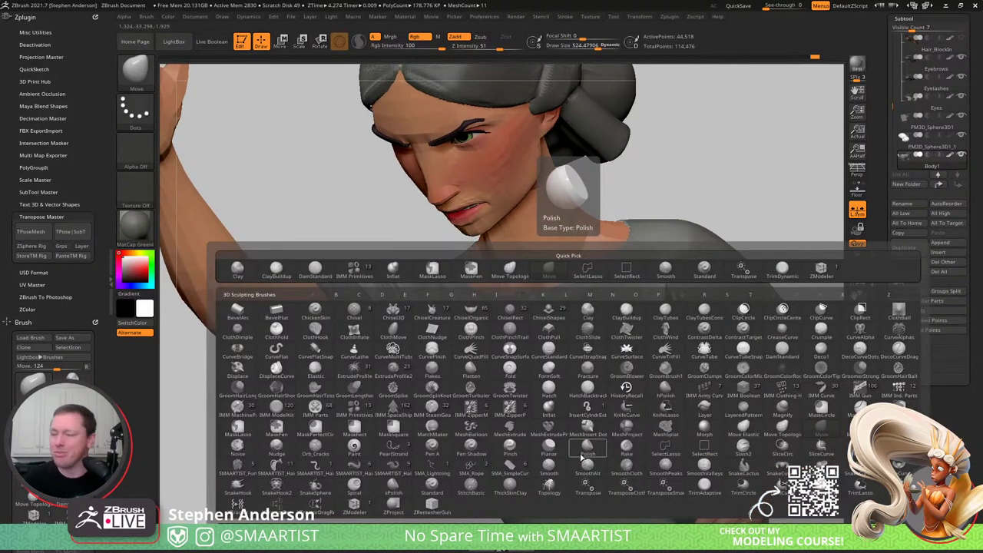
key("c")
key("l")
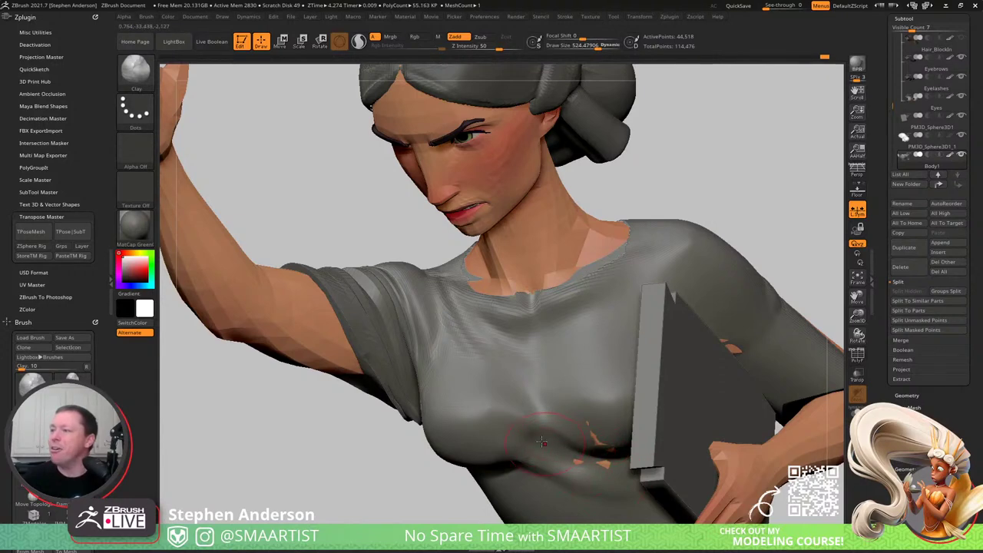
key("shift")
mouse_move(607, 467)
right_mouse_down()
mouse_move(554, 369)
mouse_move(507, 389)
right_mouse_up()
mouse_move(594, 435)
right_mouse_down()
mouse_move(595, 360)
mouse_move(527, 373)
mouse_move(556, 350)
mouse_move(489, 410)
right_mouse_up()
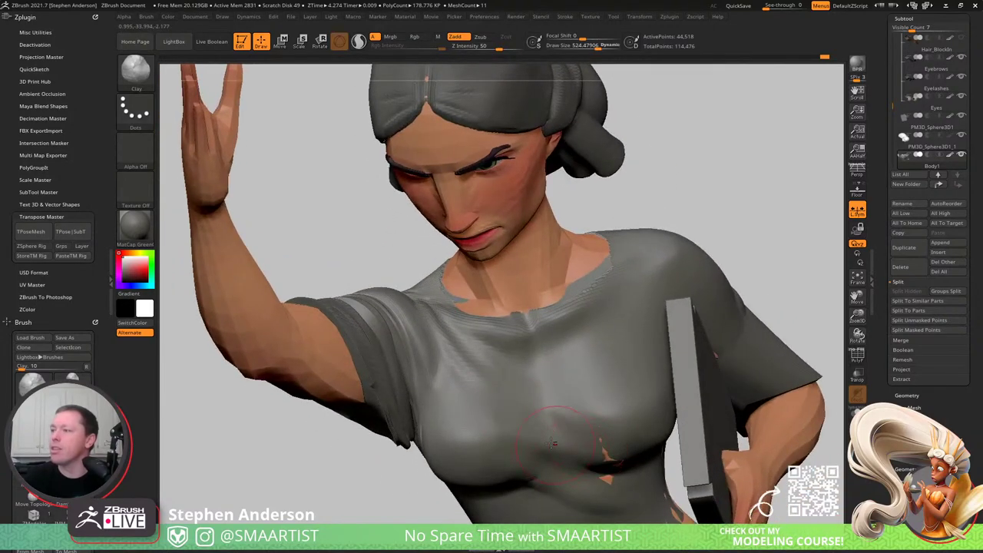
mouse_move(553, 444)
right_mouse_down()
mouse_move(561, 404)
mouse_move(538, 391)
mouse_move(542, 423)
right_mouse_up()
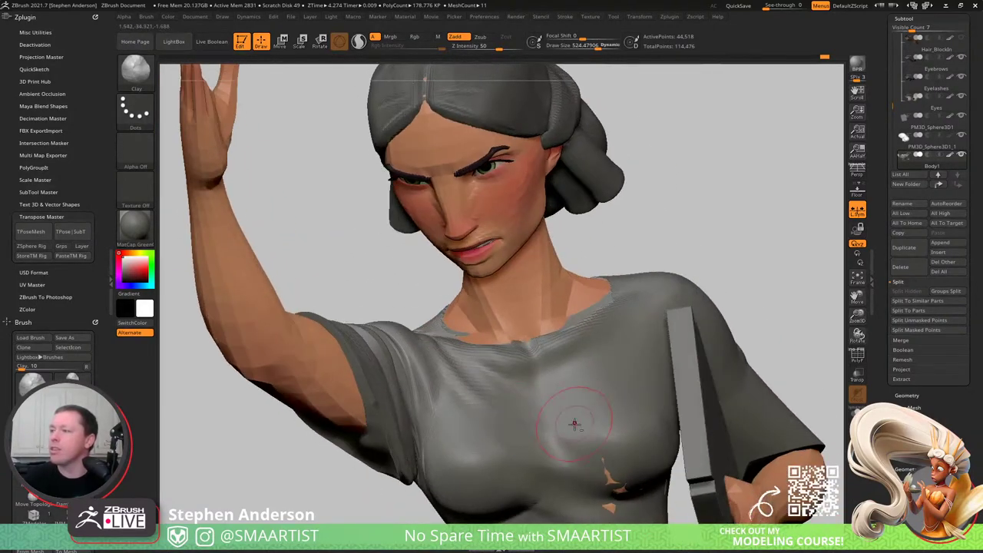
key("shift")
left_click_drag(631, 469, 644, 489, "shift")
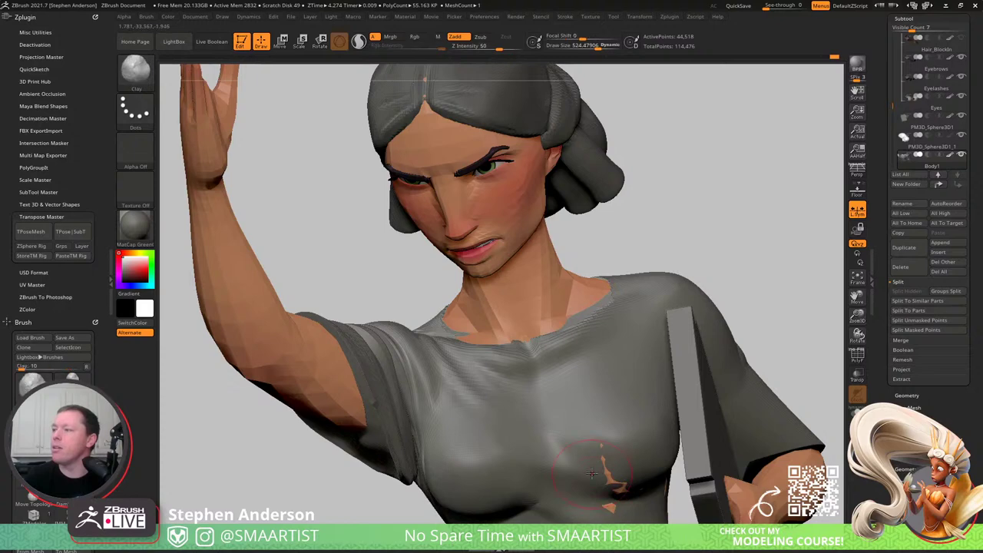
- Reselect the Body1 shirt and cover the exposed skin on the breast beside the tablet with the Move brush at a draw size of about 898
mouse_move(615, 469)
right_mouse_down()
mouse_move(630, 438)
mouse_move(559, 386)
mouse_move(575, 391)
mouse_move(558, 419)
mouse_move(567, 470)
mouse_move(544, 368)
mouse_move(549, 376)
right_mouse_up()
left_click(548, 374, "alt")
left_click(552, 384, "alt")
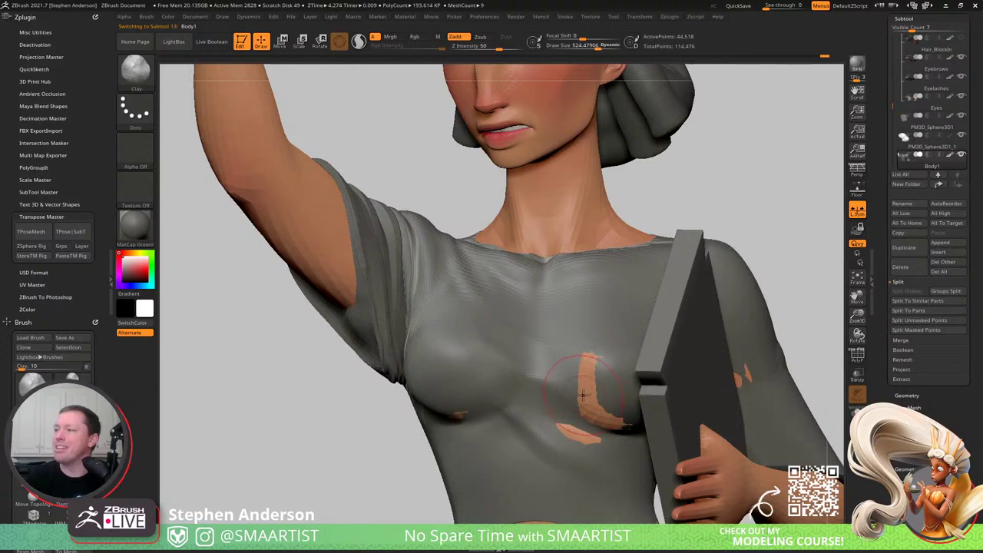
key("s")
mouse_move(583, 395)
left_mouse_down()
mouse_move(597, 396)
mouse_move(596, 411)
left_mouse_up()
left_click_drag(589, 358, 615, 416)
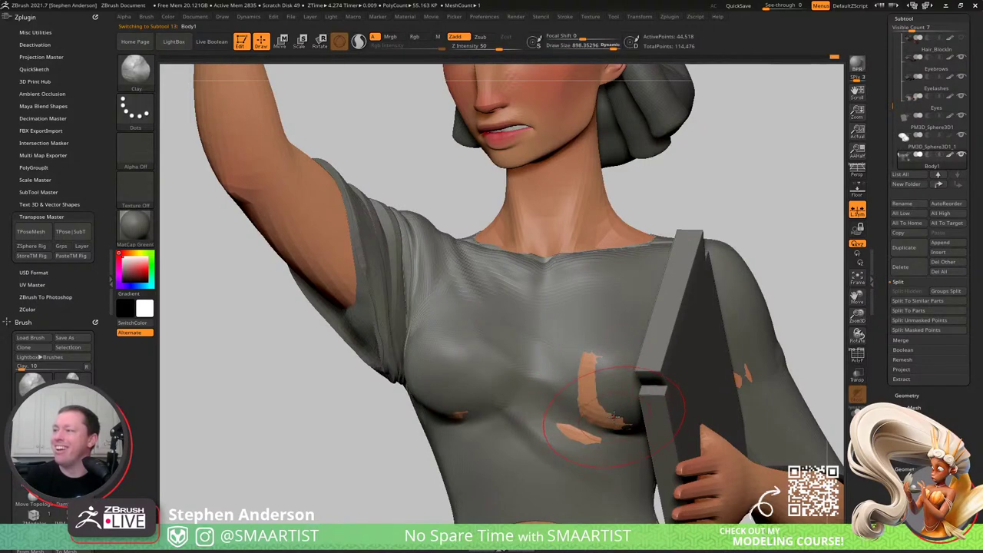
key("b")
key("m")
key("v")
left_click_drag(604, 381, 599, 402)
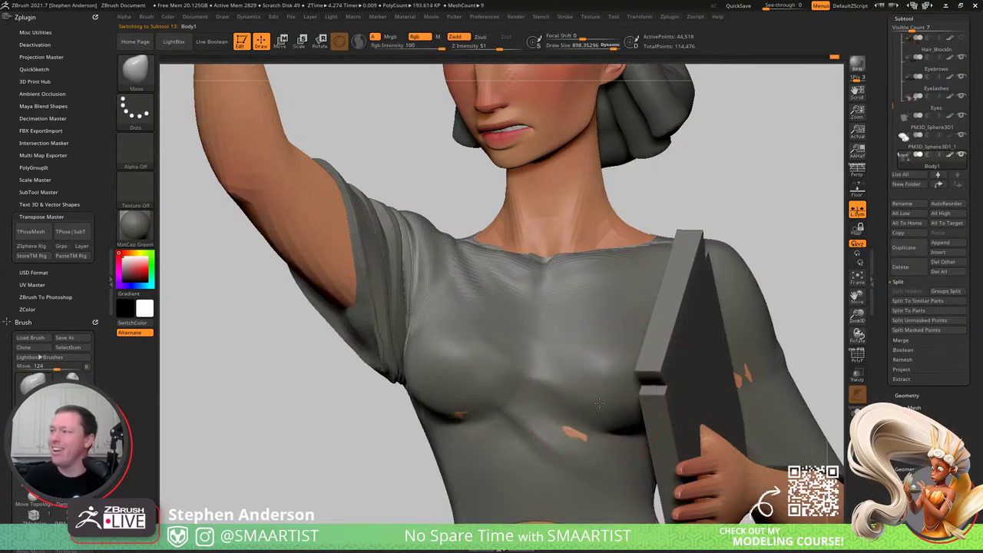
mouse_move(598, 402)
right_mouse_down()
mouse_move(578, 419)
mouse_move(589, 408)
right_mouse_up()
- Reduce the Move brush to a draw size of about 535, adjust the shirt under the bust, and reselect the Body1 shirt
key("s")
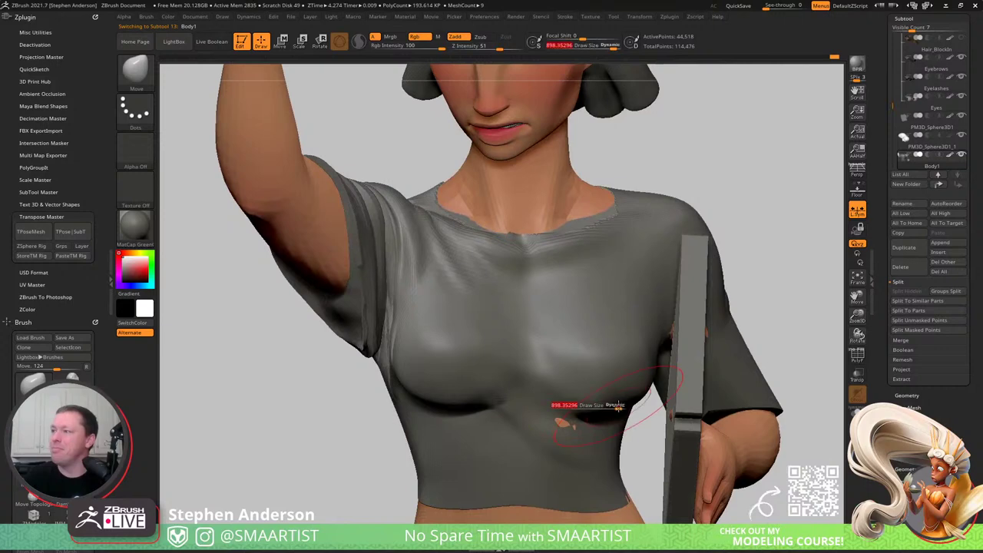
left_click_drag(617, 408, 610, 408)
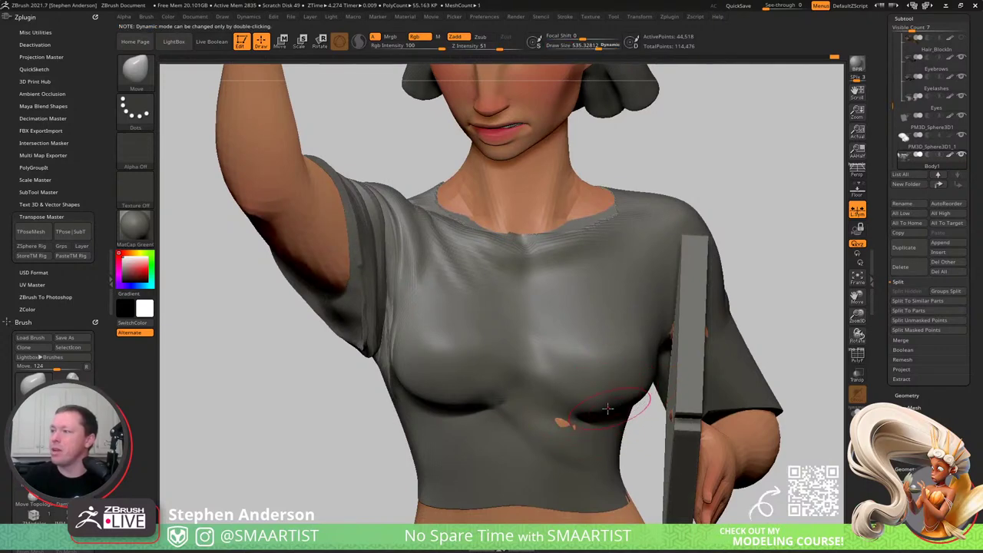
mouse_move(617, 395)
right_mouse_down()
mouse_move(598, 427)
mouse_move(621, 353)
mouse_move(614, 339)
mouse_move(600, 354)
right_mouse_up()
key("shift")
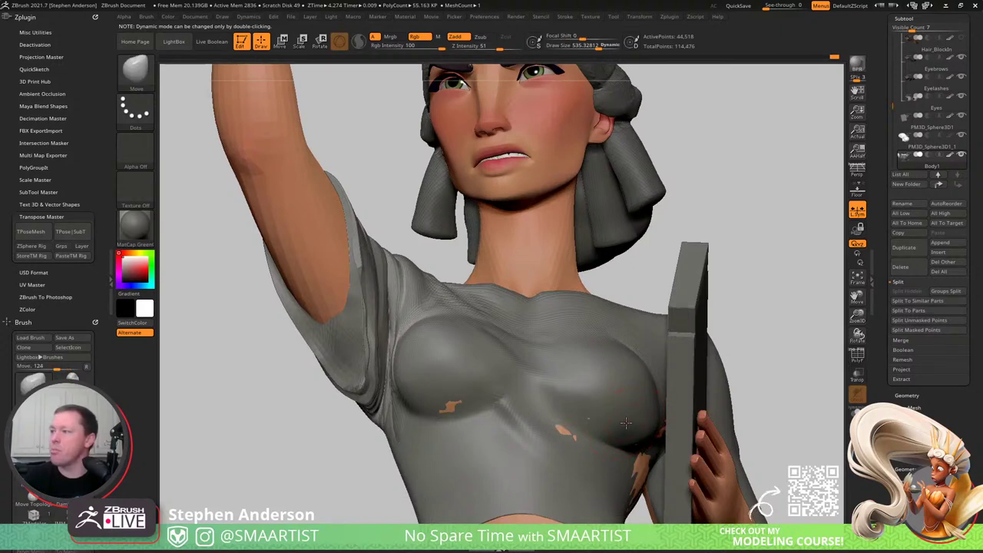
right_click_drag(637, 394, 655, 420)
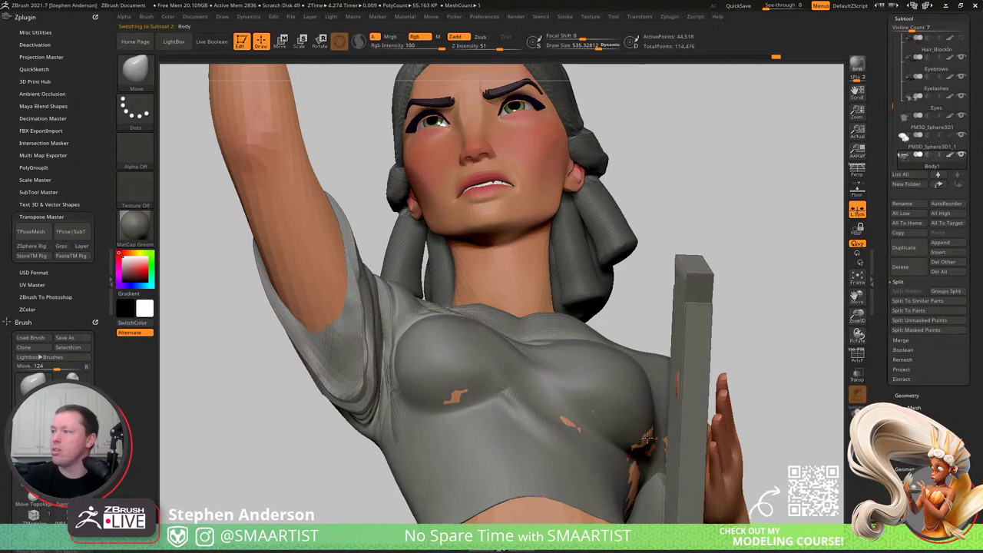
left_click(643, 420, "alt")
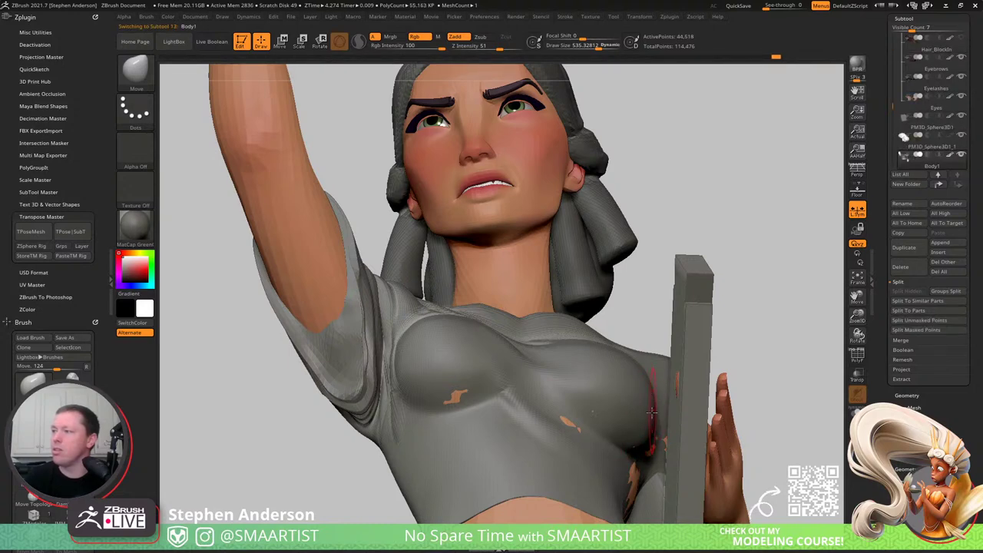
- Reduce the Move brush to a draw size of about 412 and refine the shirt beneath the bust beside the tablet
mouse_move(551, 377)
right_mouse_down()
mouse_move(544, 384)
mouse_move(489, 340)
mouse_move(492, 355)
mouse_move(560, 328)
mouse_move(493, 336)
mouse_move(461, 385)
mouse_move(446, 367)
mouse_move(455, 355)
mouse_move(617, 391)
right_mouse_up()
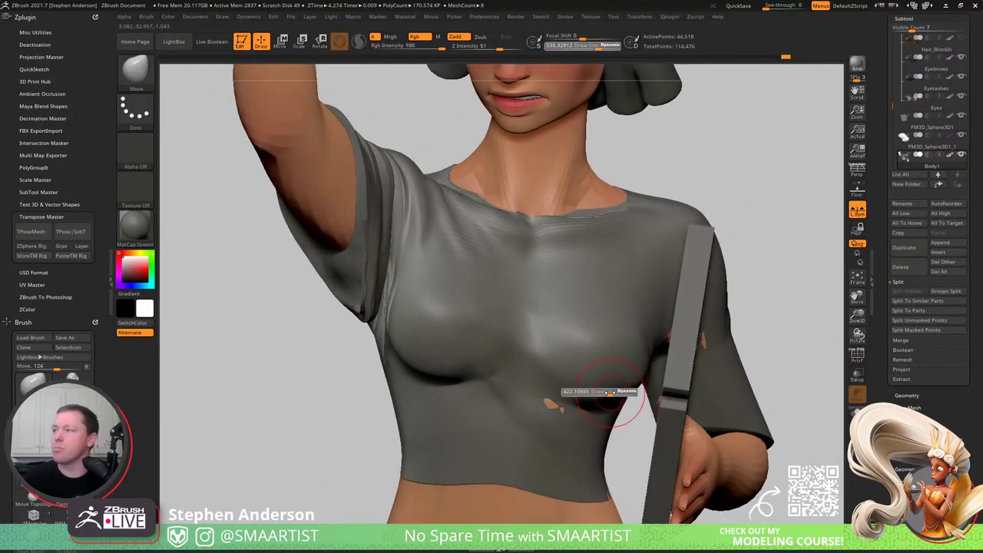
right_click_drag(638, 345, 590, 350)
mouse_move(590, 350)
right_mouse_down("ctrl")
mouse_move(585, 315)
mouse_move(538, 338)
mouse_move(593, 340)
mouse_move(607, 308)
mouse_move(662, 507)
right_mouse_up("ctrl")
left_click_drag(579, 361, 570, 363, "shift")
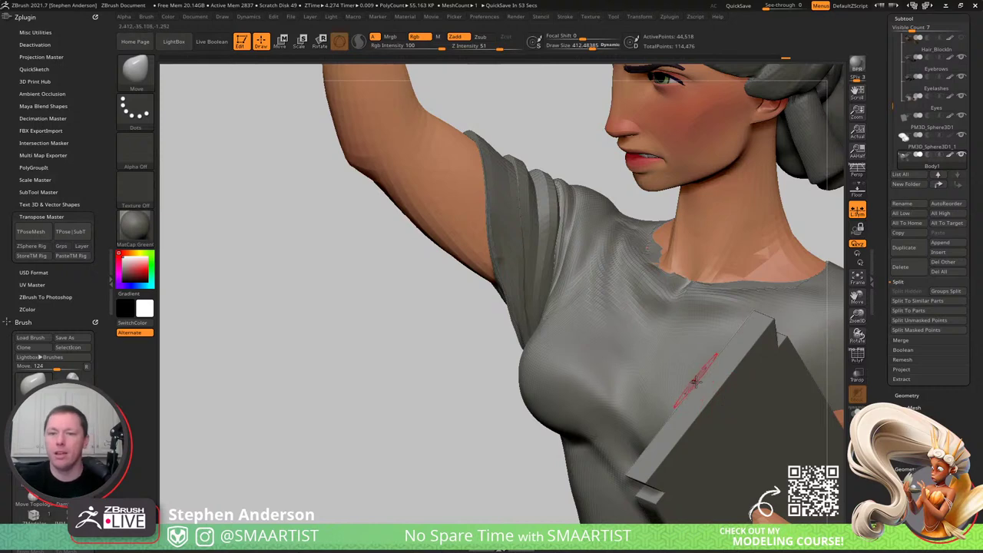
- Display the wireframe on the lowered arm's sleeve, isolate its hem polygroup, and bring the rest of the shirt back
right_click_drag(662, 366, 544, 349)
mouse_move(544, 349)
left_mouse_down()
mouse_move(577, 338)
mouse_move(416, 400)
left_mouse_up()
right_click_drag(416, 401, 430, 326)
key("shift+f")
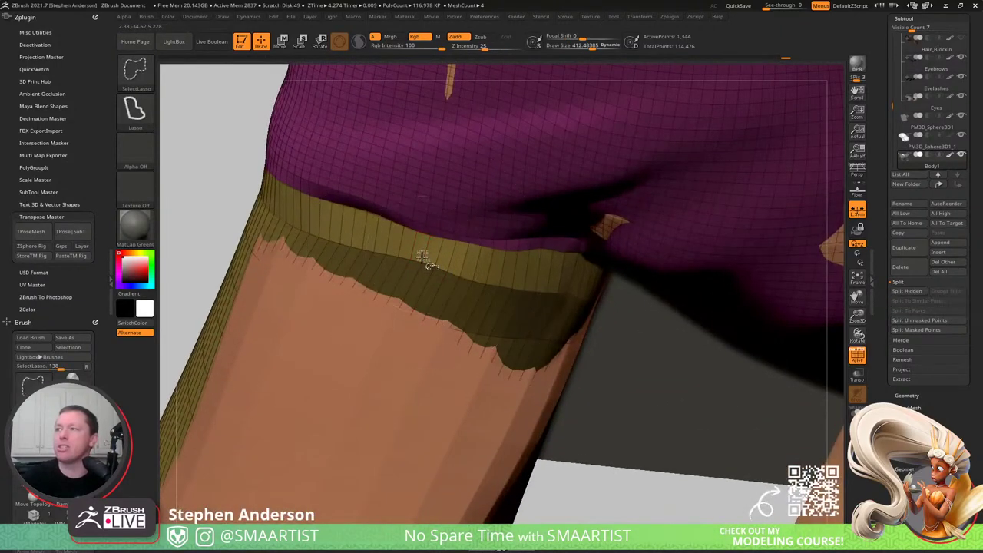
left_click(426, 262, "ctrl+shift")
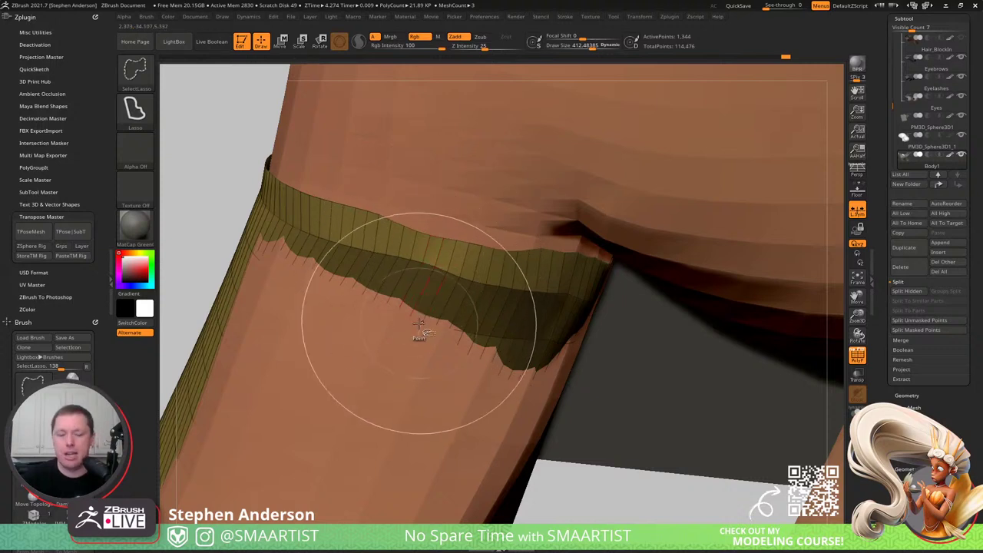
key("ctrl")
left_click(367, 198, "ctrl+shift")
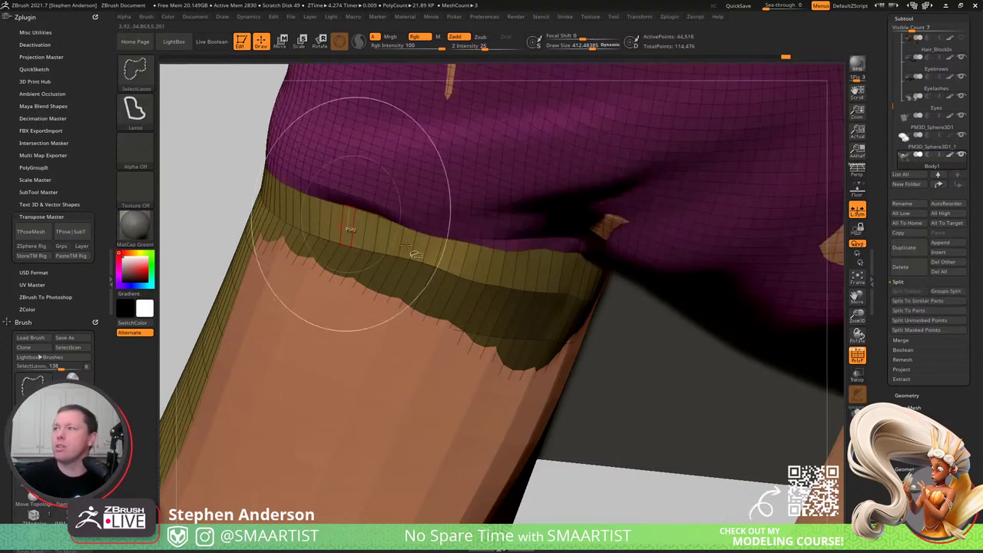
- Hide the lowered sleeve's hem polygroups, mask the rest of the shirt, and show the whole mesh again
left_click(419, 274, "ctrl+alt+shift")
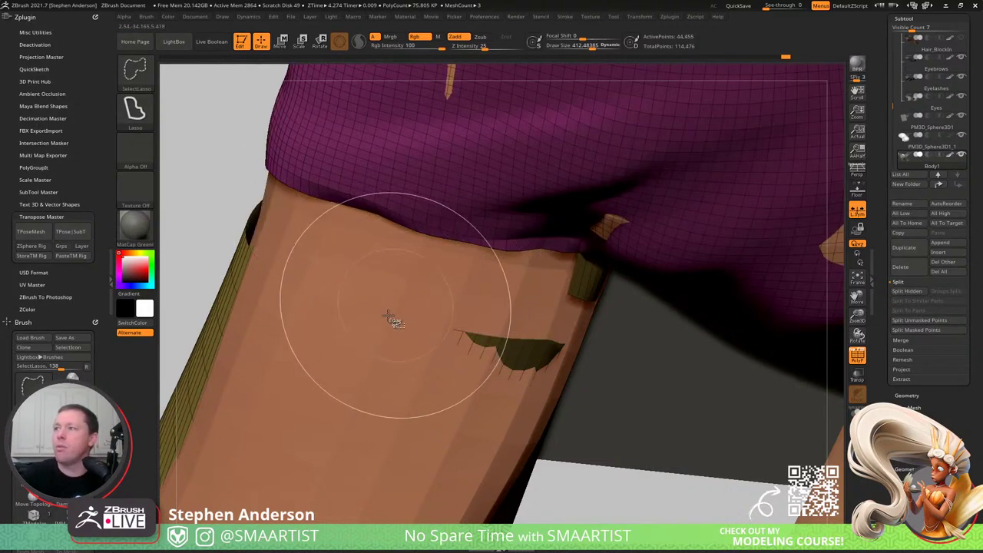
left_click(487, 349, "ctrl+shift")
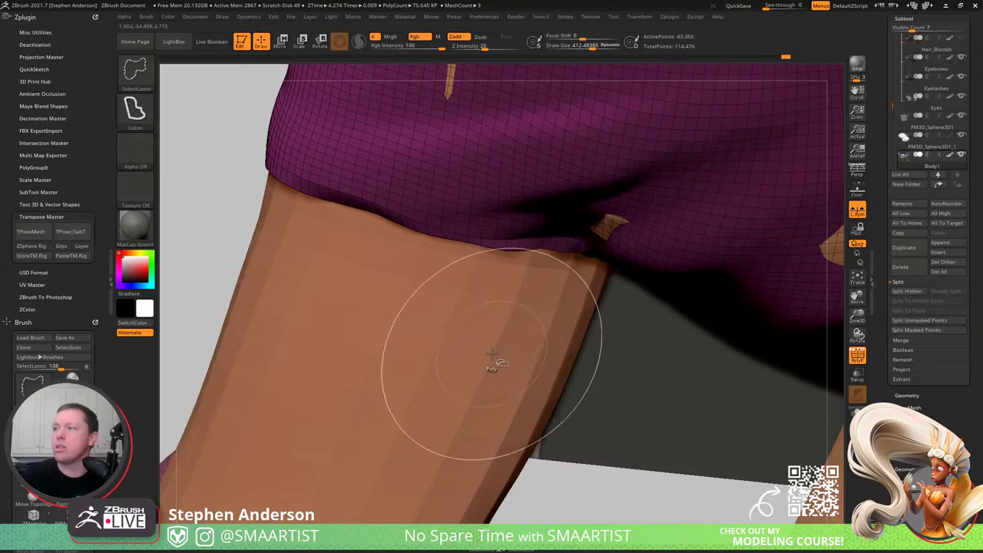
key("ctrl+z")
left_click(500, 352, "ctrl+alt+shift")
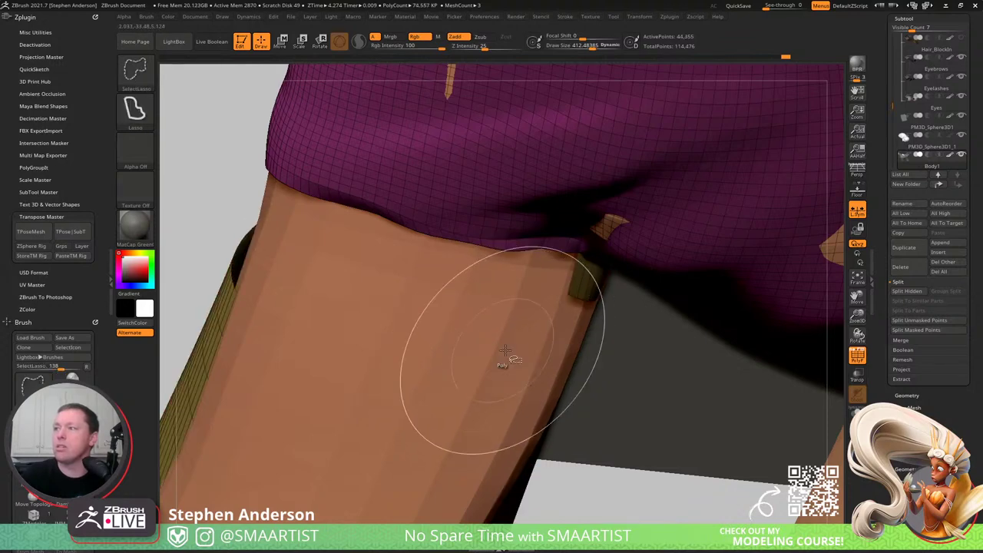
left_click(577, 281, "ctrl+shift")
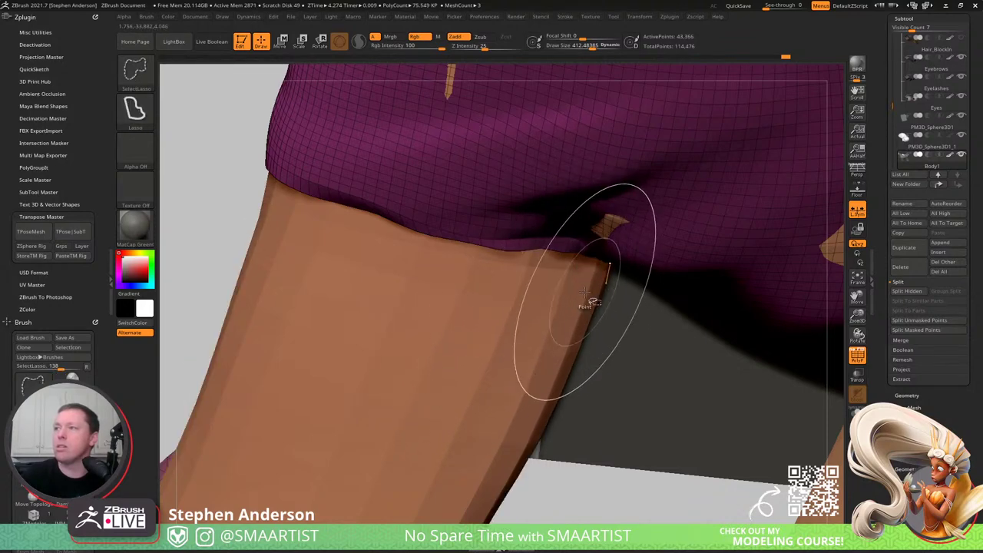
key("ctrl+z")
left_click(587, 286, "ctrl+shift")
right_click_drag(577, 309, 395, 233, "ctrl")
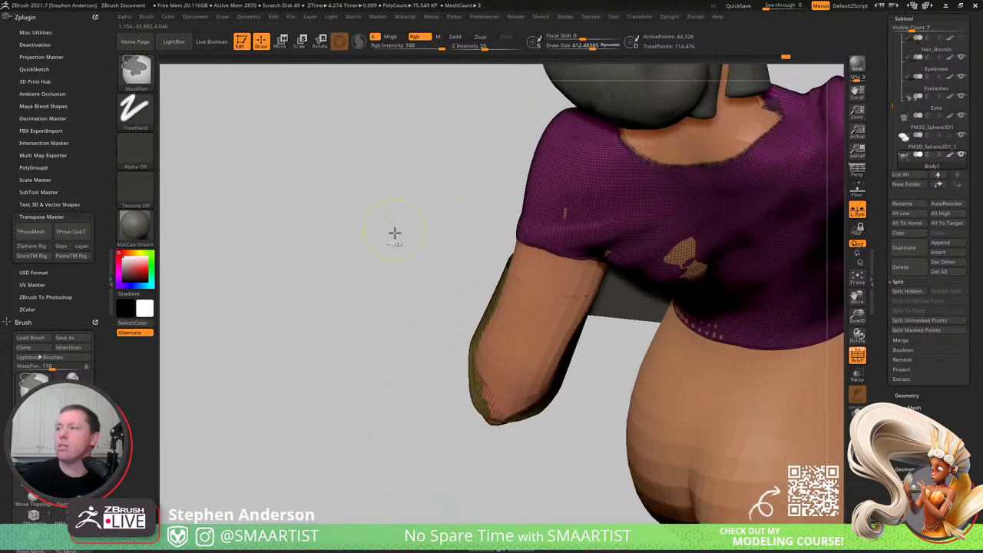
left_click(435, 249, "ctrl")
right_click_drag(540, 267, 554, 291, "ctrl")
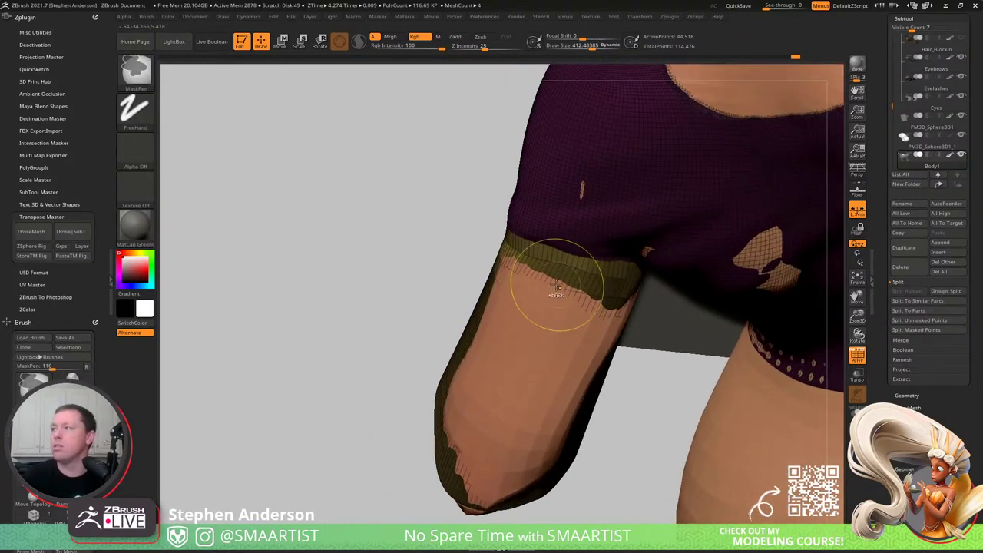
- Pull the lowered sleeve's unmasked hem out over the arm with the Move brush at a draw size of about 884
key("b")
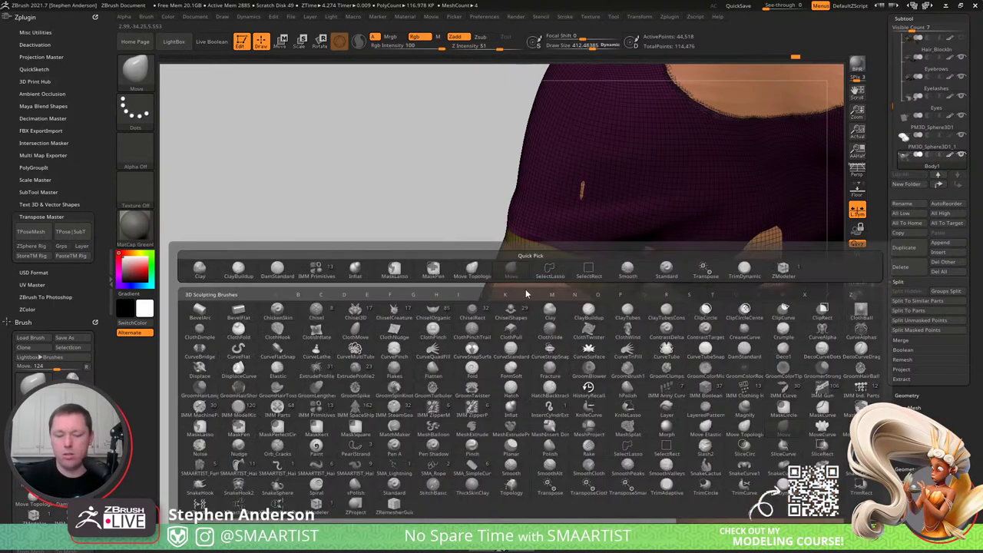
key("m")
key("v")
key("s")
left_click_drag(530, 285, 550, 286)
right_click_drag(555, 285, 541, 283)
left_click_drag(542, 283, 537, 298)
mouse_move(539, 292)
right_mouse_down()
mouse_move(557, 282)
mouse_move(547, 273)
right_mouse_up()
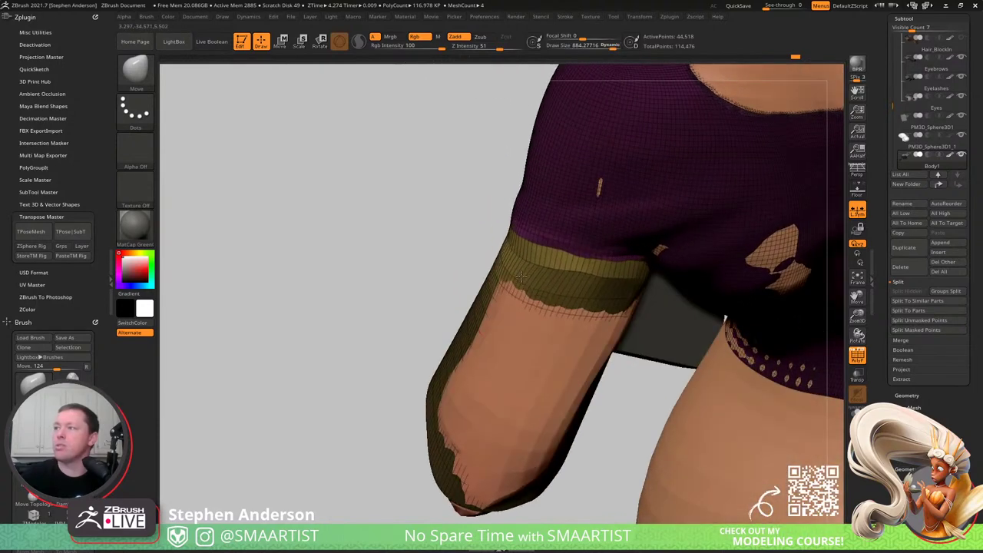
left_click_drag(547, 273, 541, 275)
- Reduce the Move brush to a draw size of about 686, then 535, and even out the unmasked hem around the lowered arm
right_click_drag(542, 275, 587, 278)
key("s")
left_click_drag(585, 277, 569, 277)
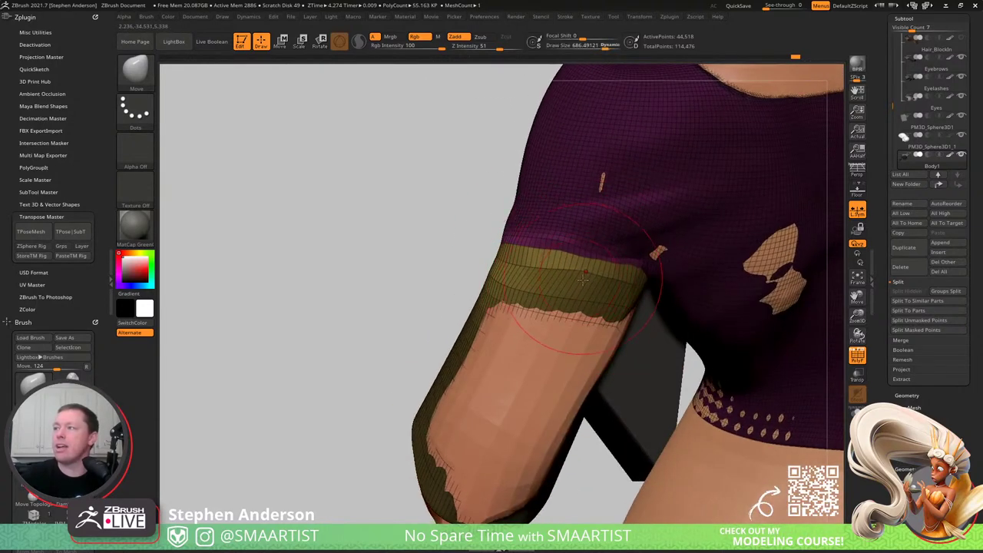
mouse_move(538, 269)
right_mouse_down()
mouse_move(664, 284)
mouse_move(642, 319)
mouse_move(646, 328)
right_mouse_up()
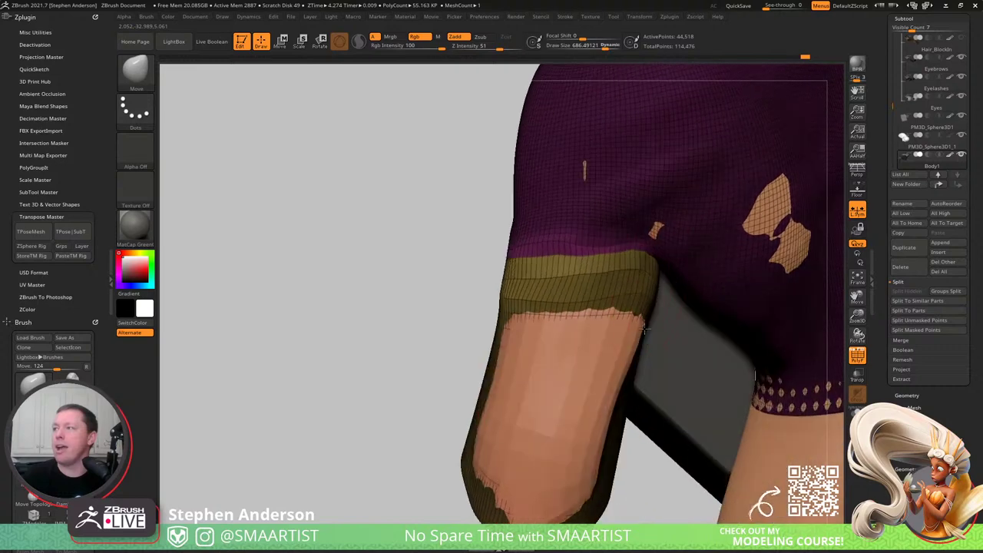
key("[")
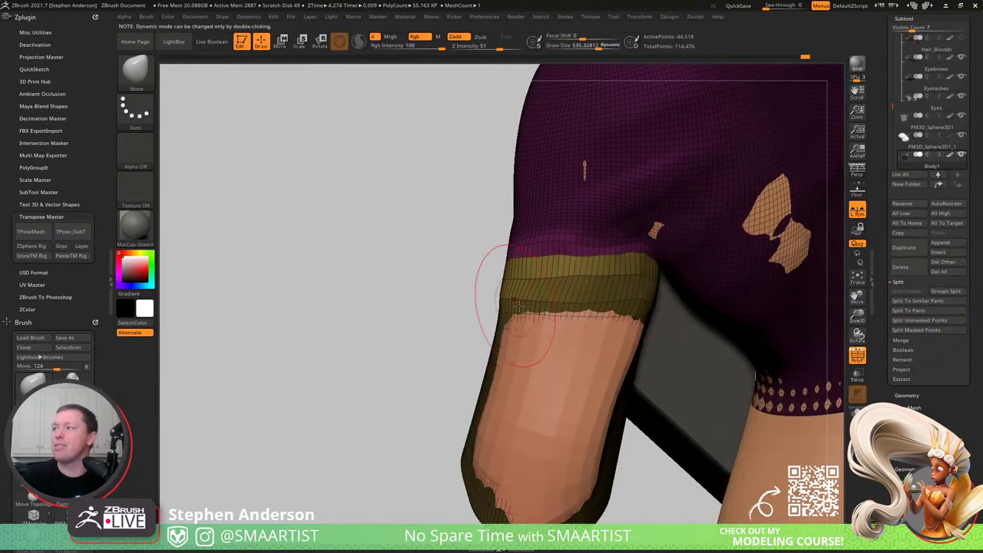
right_click_drag(494, 285, 542, 286)
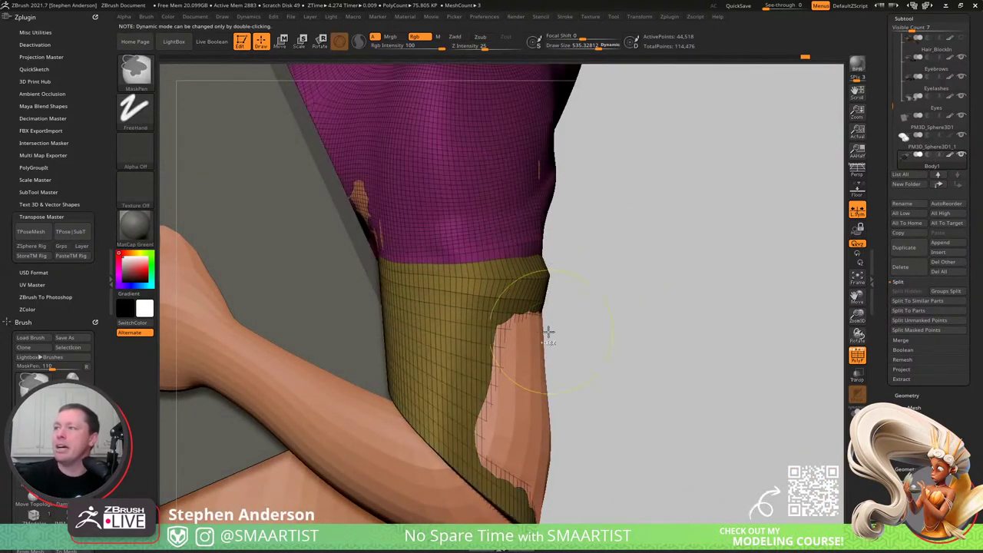
key("ctrl+i")
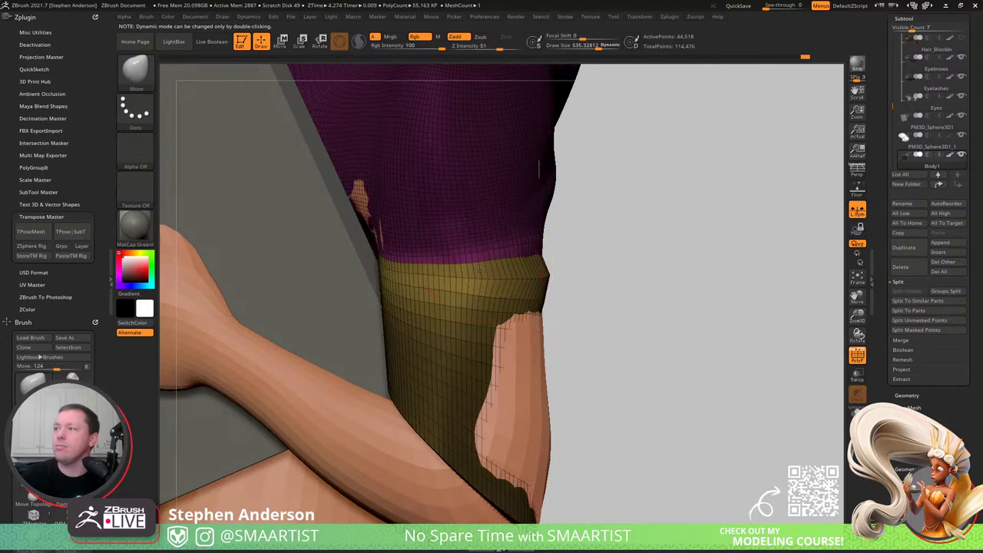
- Set the Move brush to a draw size of about 603 and reshape the outer side of the lowered sleeve's hem
right_click_drag(490, 265, 466, 264)
key("s")
left_click_drag(464, 264, 451, 287)
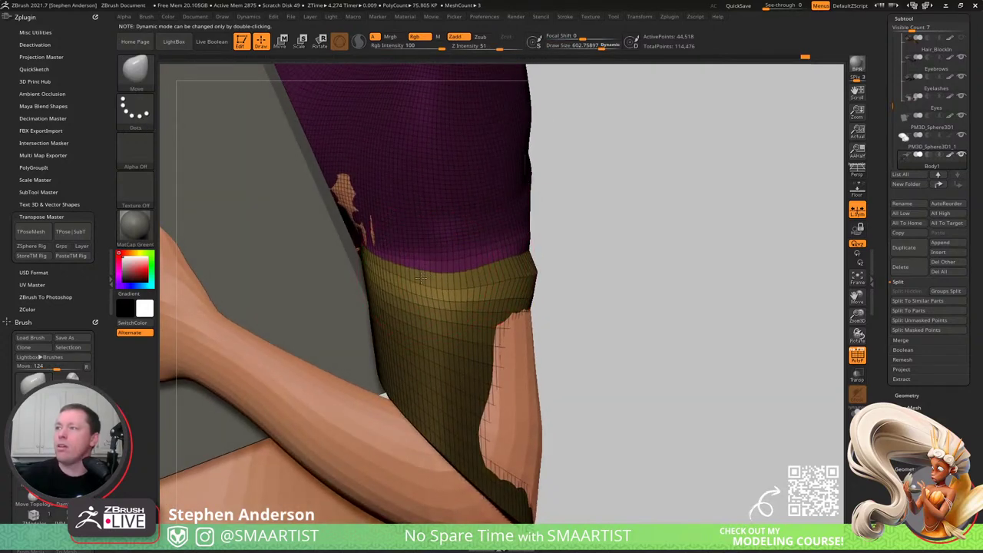
right_click_drag(452, 286, 515, 268)
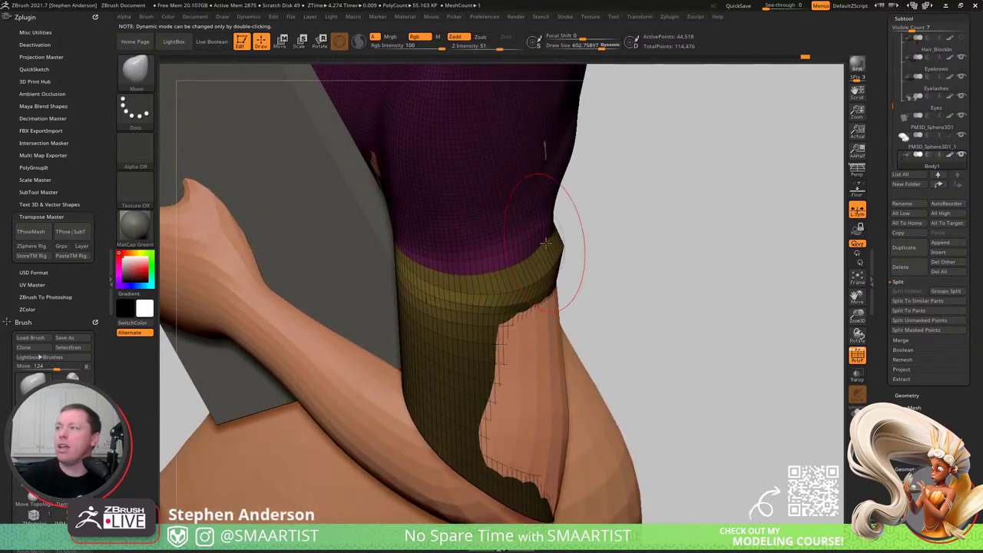
right_click_drag(430, 283, 438, 255)
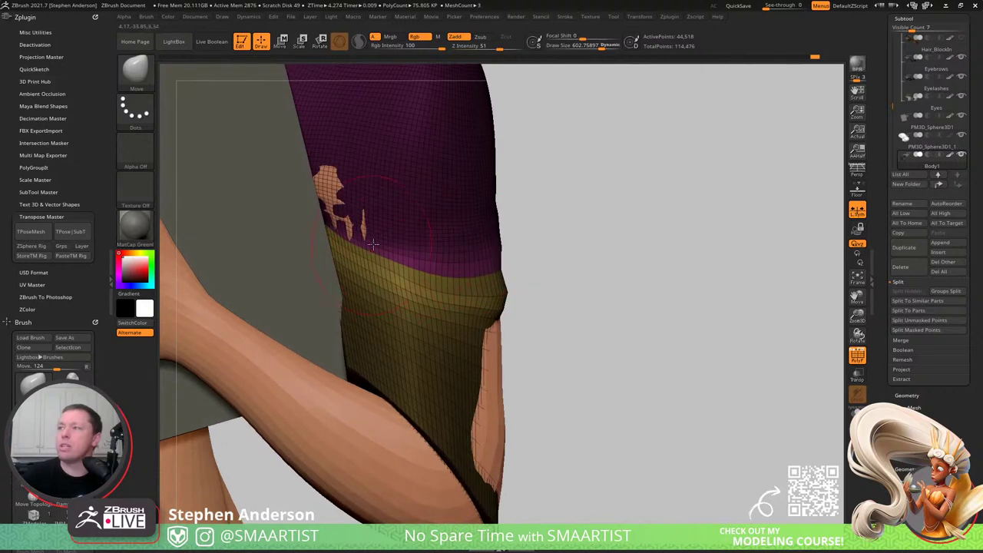
- Clear the shirt's mask and hide its polygroup wireframe
left_click_drag(550, 288, 571, 312, "ctrl")
mouse_move(571, 312)
right_mouse_down("ctrl")
mouse_move(530, 231)
mouse_move(422, 219)
mouse_move(367, 240)
right_mouse_up("ctrl")
key("shift+f")
- Sculpt diagonal fabric folds across the lowered sleeve beside the tablet with the Standard brush at a draw size of about 229
key("b")
key("s")
key("t")
key("s")
mouse_move(367, 241)
left_mouse_down()
mouse_move(356, 241)
mouse_move(367, 255)
mouse_move(538, 318)
left_mouse_up()
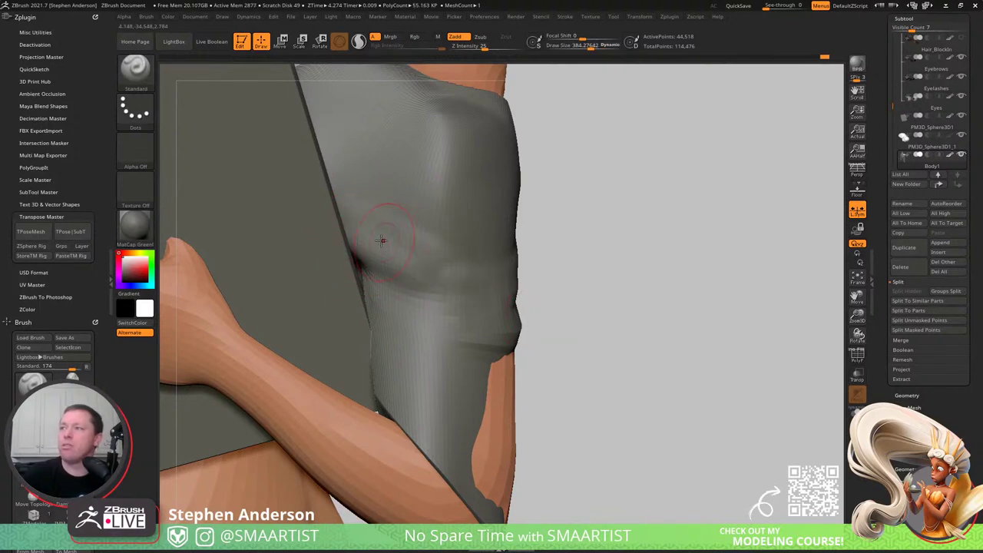
key("s")
mouse_move(375, 240)
left_mouse_down()
mouse_move(367, 241)
mouse_move(442, 278)
left_mouse_up()
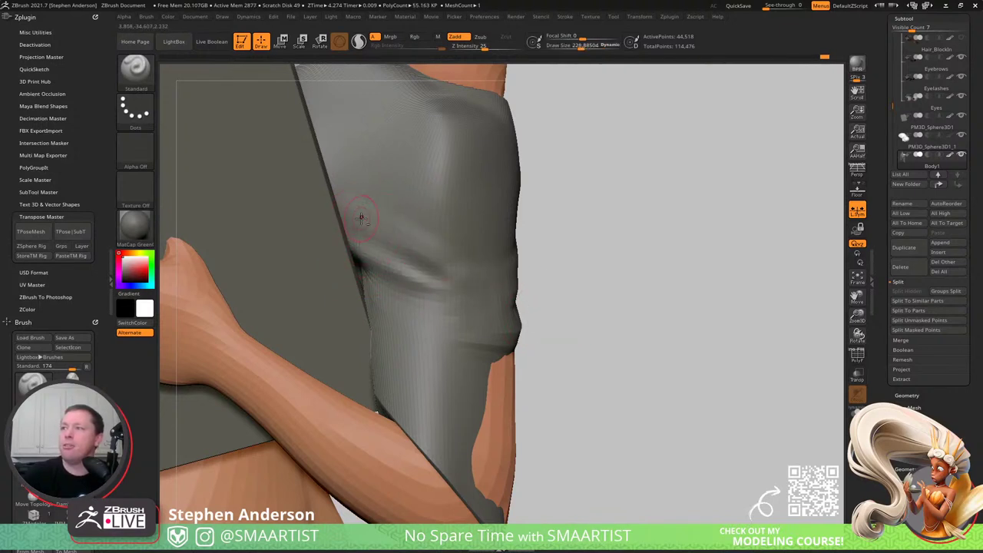
mouse_move(372, 242)
left_mouse_down()
mouse_move(457, 268)
mouse_move(464, 286)
left_mouse_up()
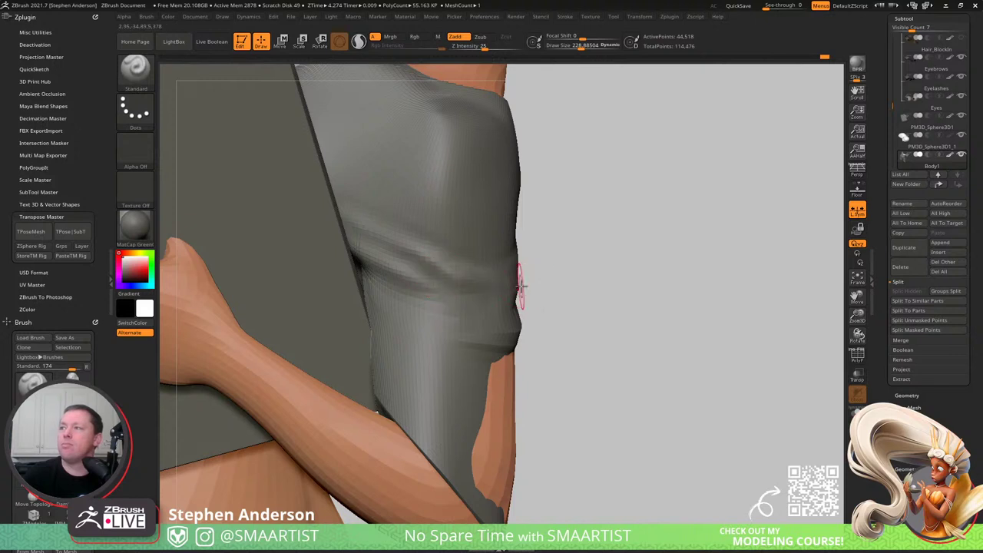
mouse_move(409, 269)
left_mouse_down()
mouse_move(465, 286)
mouse_move(397, 261)
left_mouse_up()
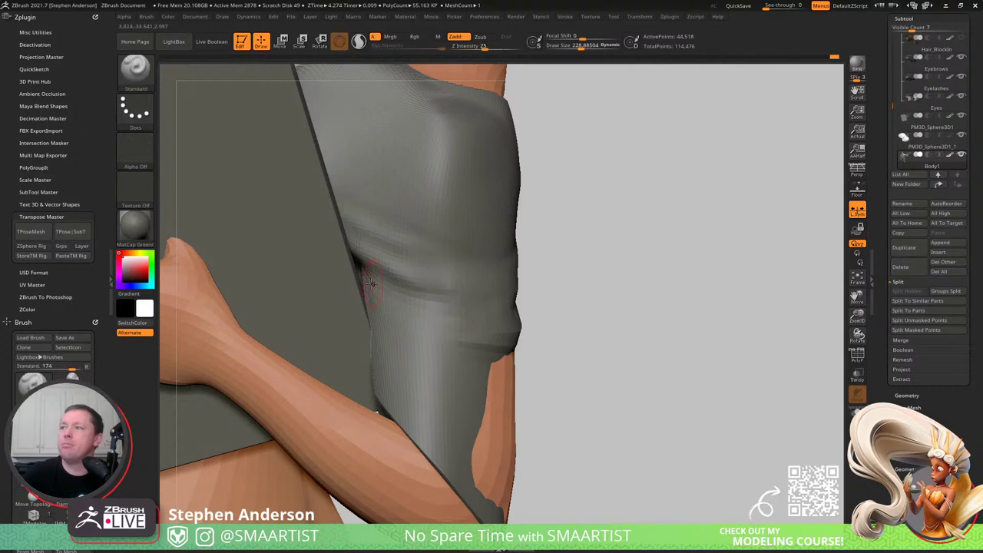
- Smooth and extend the lowered sleeve's folds below the armpit, displaying the shirt on its own
mouse_move(408, 295)
left_mouse_down("shift")
mouse_move(384, 281)
mouse_move(444, 303)
left_mouse_up("shift")
right_click_drag(443, 303, 364, 292)
left_click_drag(381, 310, 421, 328)
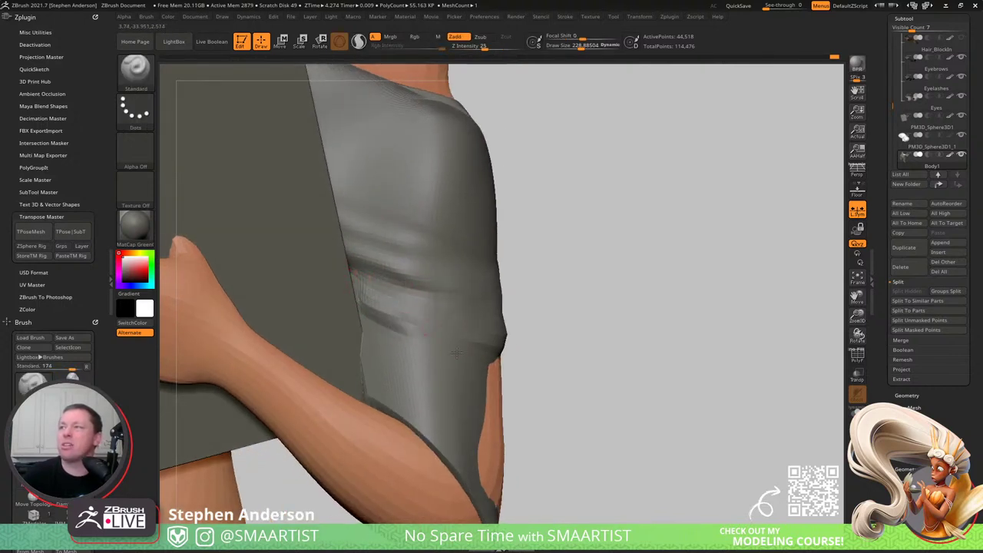
key("ctrl+q")
right_click_drag(434, 350, 360, 288)
left_click_drag(314, 281, 388, 311)
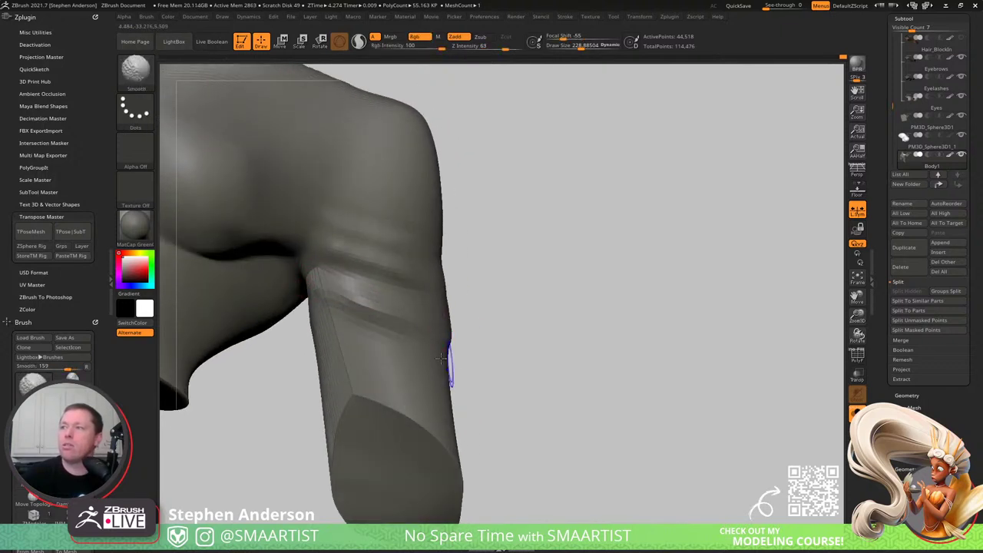
- Set the brush draw size to about 274, check the shirt's wireframe, and subdivide its mesh once
right_click_drag(441, 358, 353, 307)
key("s")
left_click_drag(345, 296, 349, 295)
key("shift+f")
right_click_drag(500, 326, 579, 371)
key("shift+f")
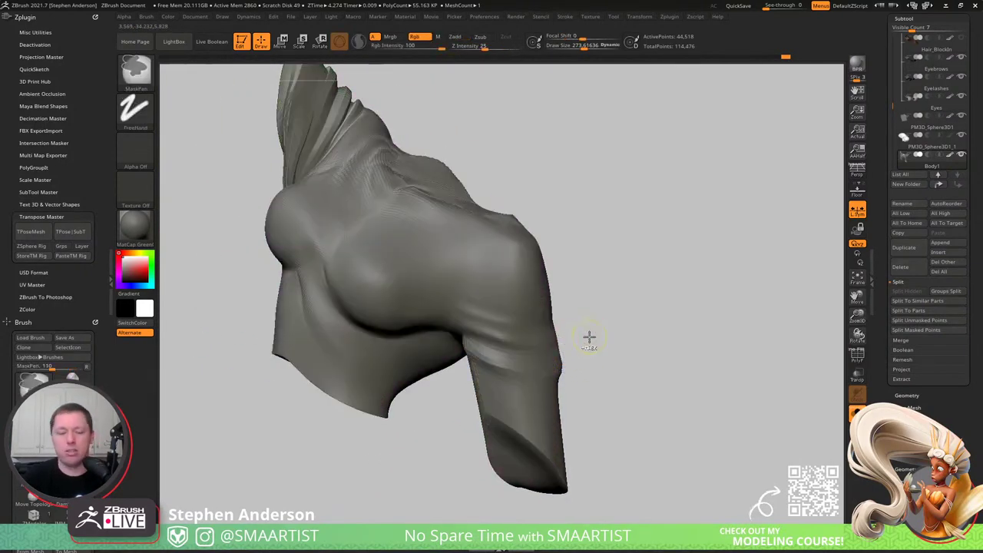
key("ctrl+d")
- Deepen the folds running from the armpit across the lowered sleeve with the Standard brush at a draw size of about 289
mouse_move(508, 364)
right_mouse_down()
mouse_move(504, 342)
mouse_move(505, 374)
right_mouse_up()
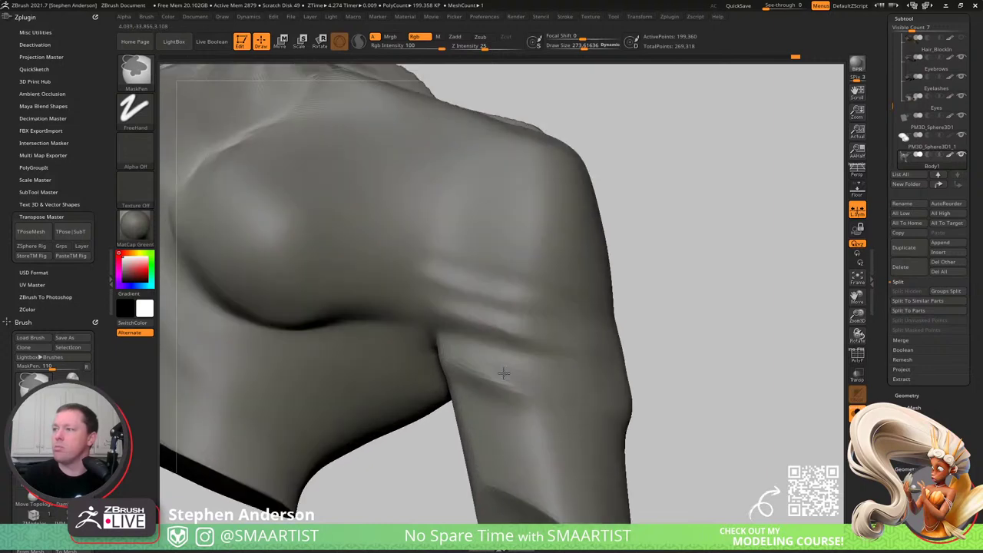
key("s")
left_click_drag(465, 369, 532, 393)
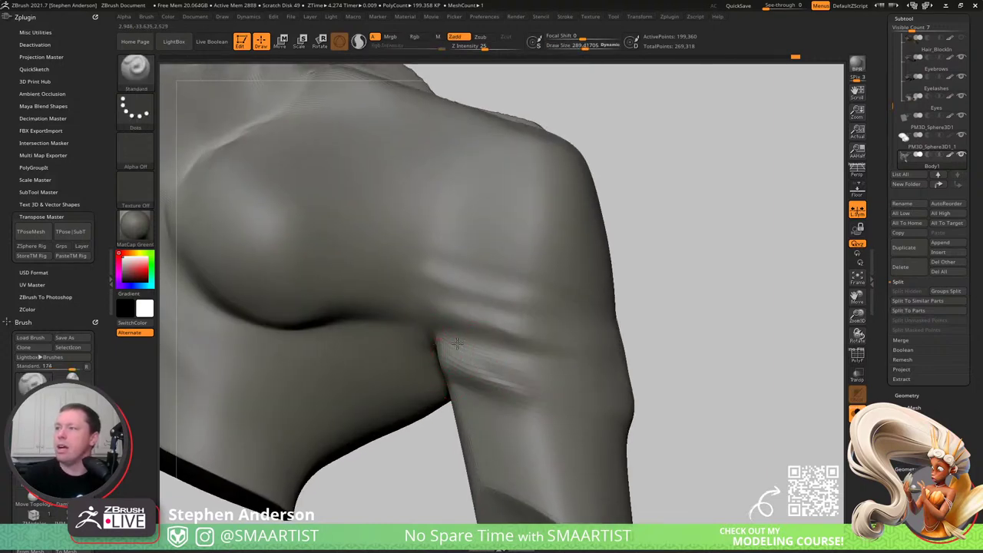
left_click_drag(457, 343, 547, 362)
right_click_drag(473, 361, 564, 384)
mouse_move(538, 362)
left_mouse_down()
mouse_move(603, 383)
mouse_move(604, 393)
left_mouse_up()
left_click_drag(501, 332, 603, 393)
mouse_move(509, 336)
left_mouse_down()
mouse_move(615, 408)
mouse_move(519, 315)
left_mouse_up()
- Smooth the new folds on the front and outer side of the lowered sleeve
mouse_move(560, 355)
left_mouse_down("shift")
mouse_move(474, 291)
mouse_move(545, 331)
left_mouse_up("shift")
left_click_drag(577, 364, 601, 381, "shift")
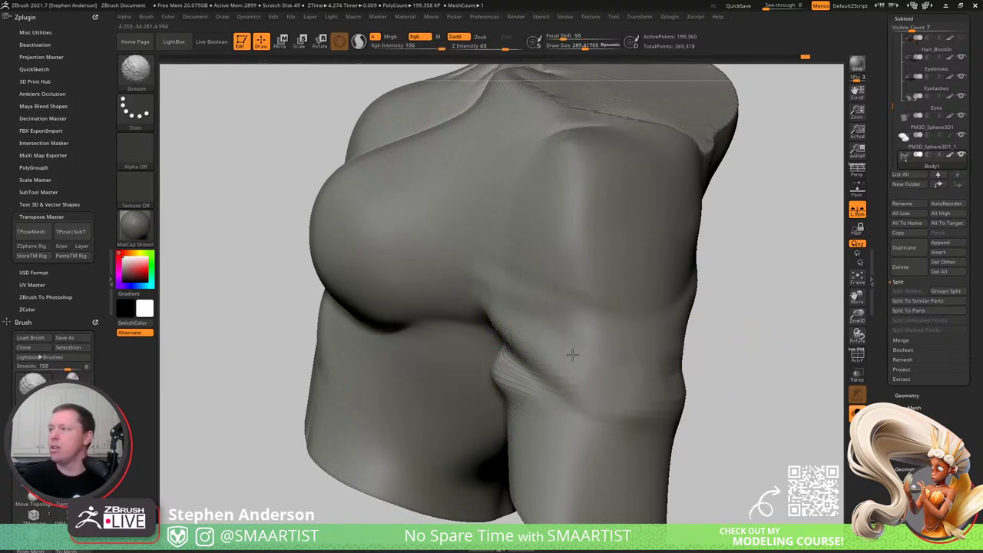
right_click_drag(676, 361, 626, 369)
mouse_move(625, 369)
left_mouse_down("shift")
mouse_move(688, 359)
mouse_move(669, 362)
left_mouse_up("shift")
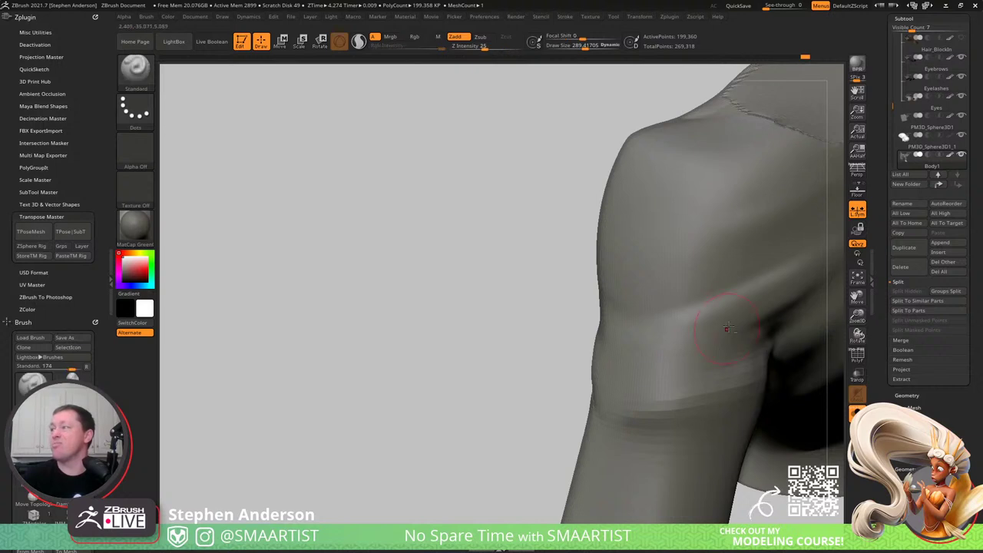
- Sculpt folds across the back of the lowered sleeve, radiating from the rear armpit
mouse_move(731, 330)
right_mouse_down()
mouse_move(572, 347)
mouse_move(615, 365)
mouse_move(577, 367)
right_mouse_up()
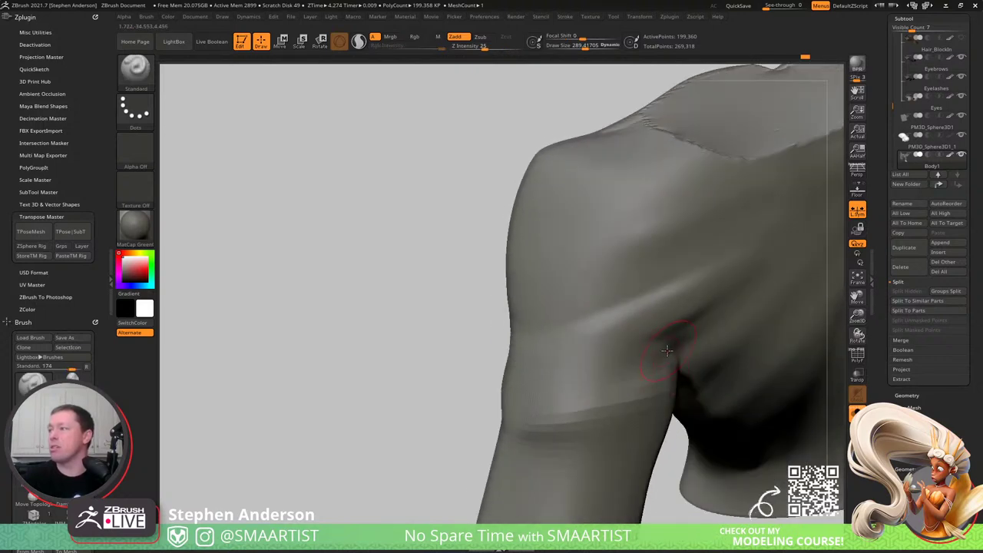
mouse_move(642, 376)
left_mouse_down()
mouse_move(584, 403)
mouse_move(636, 389)
left_mouse_up()
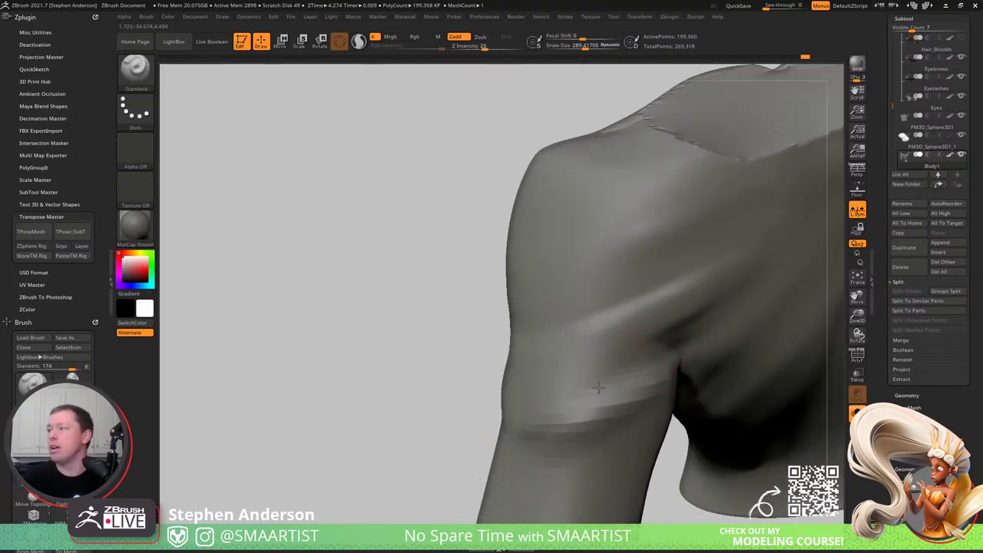
left_click_drag(679, 307, 550, 362)
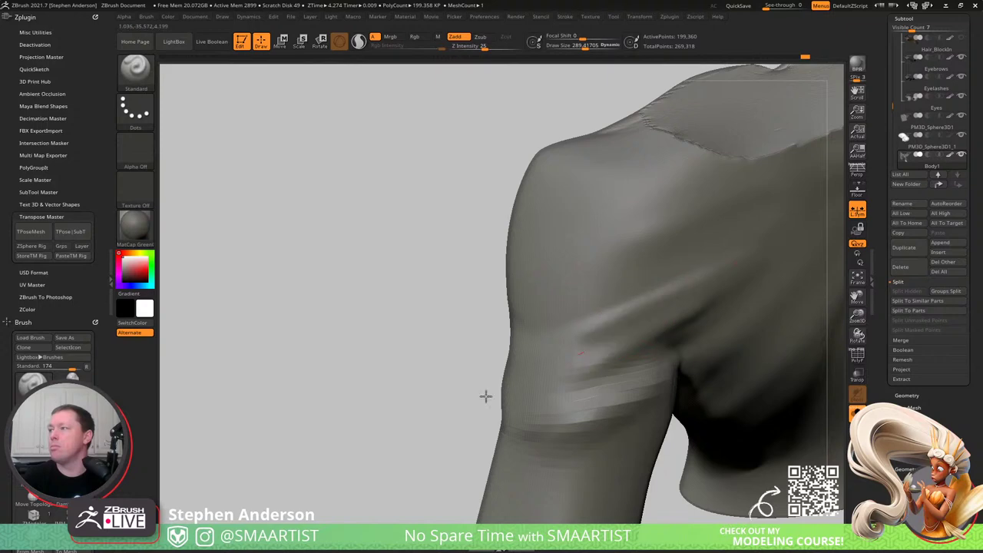
- Sculpt a fold above the front armpit, undo it, and redraw it slightly lower across the sleeve
mouse_move(503, 360)
right_mouse_down()
mouse_move(644, 347)
mouse_move(643, 277)
mouse_move(584, 269)
mouse_move(576, 346)
right_mouse_up()
left_click_drag(403, 285, 516, 329)
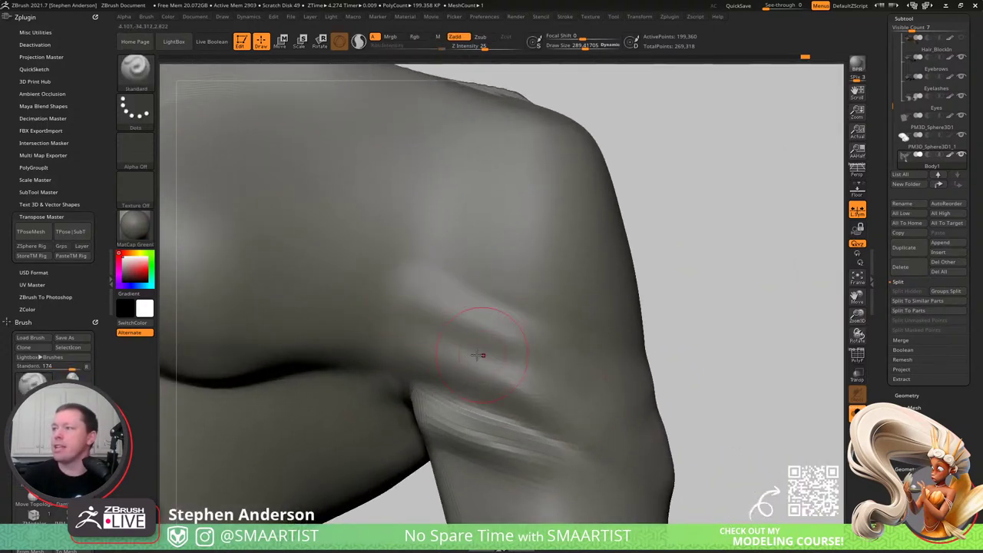
key("ctrl+z")
left_click_drag(395, 294, 521, 326)
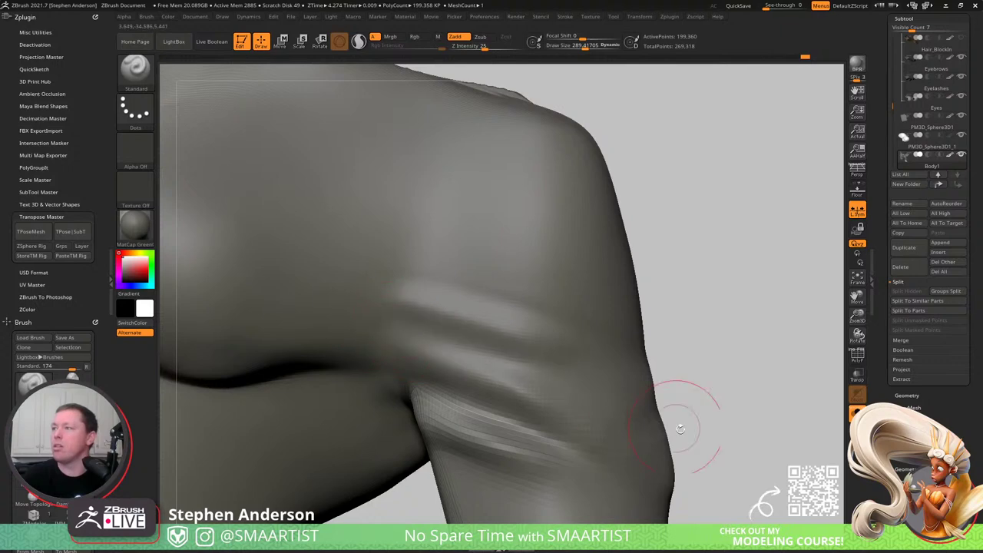
- Soften the stepped folds beneath the front armpit of the lowered sleeve with the Smooth brush
left_click_drag(681, 428, 575, 367)
right_click_drag(574, 366, 554, 378)
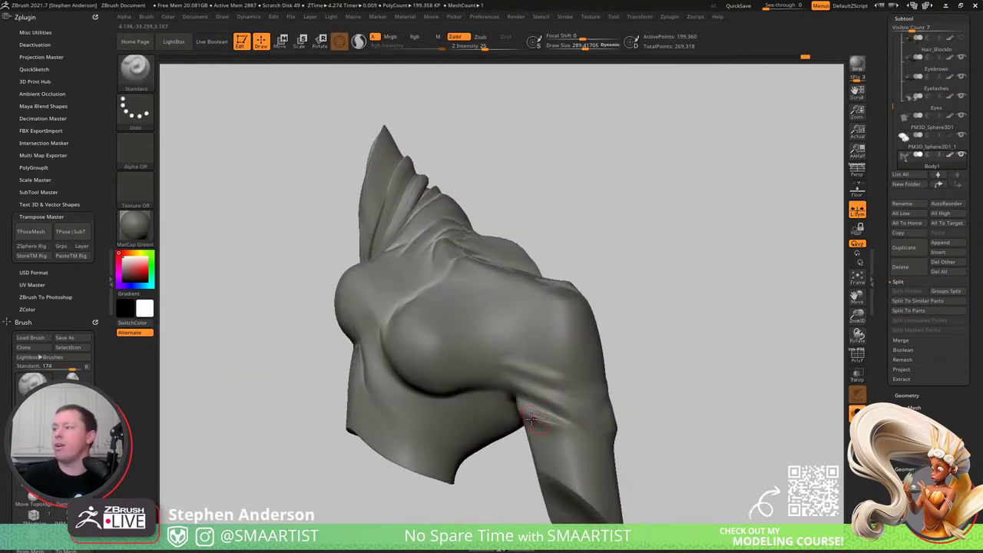
right_click_drag(554, 417, 554, 477, "ctrl")
left_click_drag(558, 419, 511, 415, "shift")
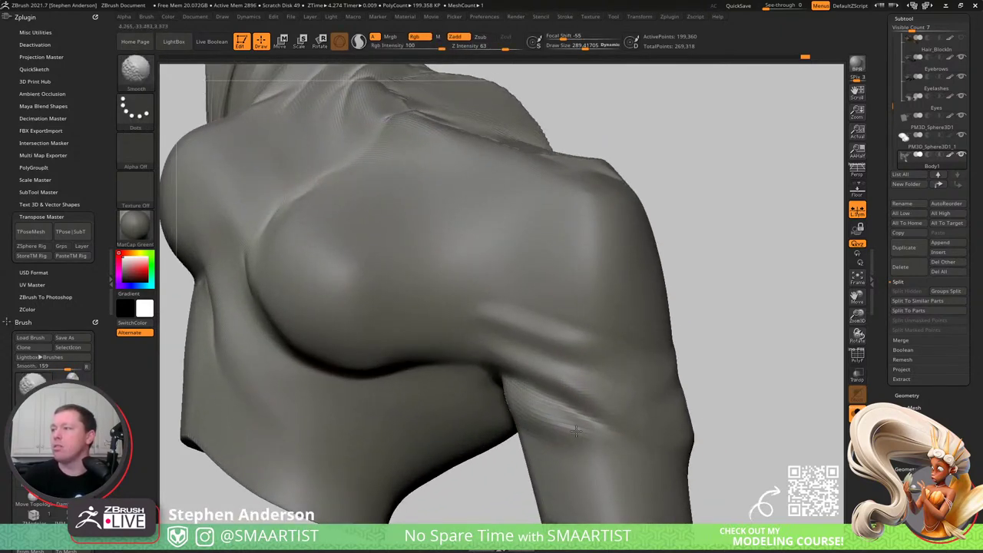
mouse_move(766, 476)
right_mouse_down("ctrl")
mouse_move(678, 367)
mouse_move(630, 410)
mouse_move(647, 416)
right_mouse_up("ctrl")
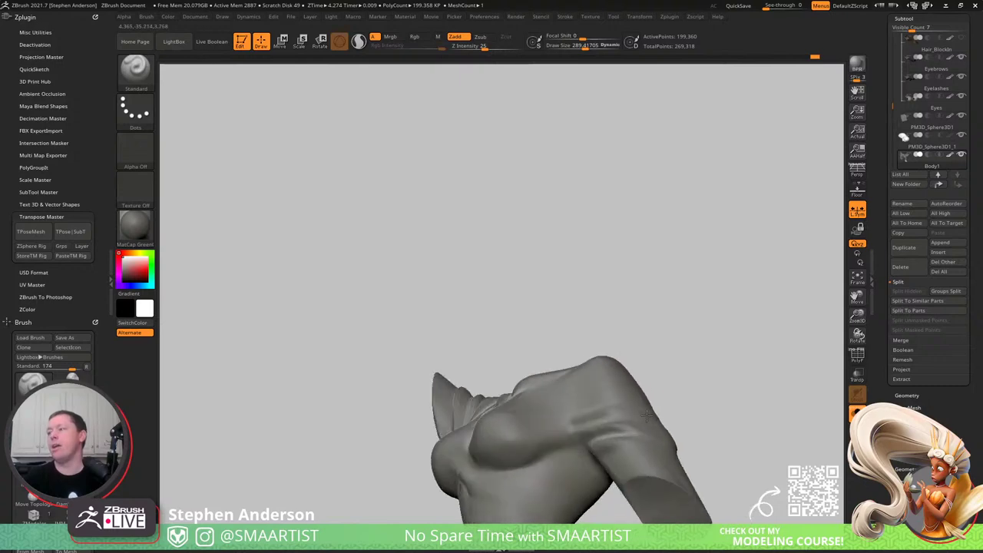
- Sculpt tension folds from the side of the bust into the lowered sleeve and soften their ends
left_click_drag(648, 415, 534, 411)
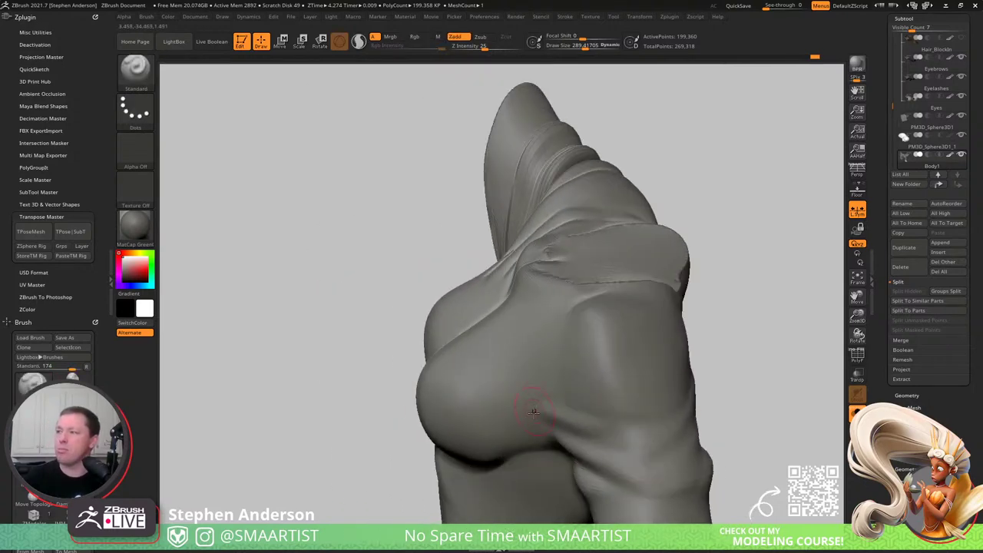
key("shift")
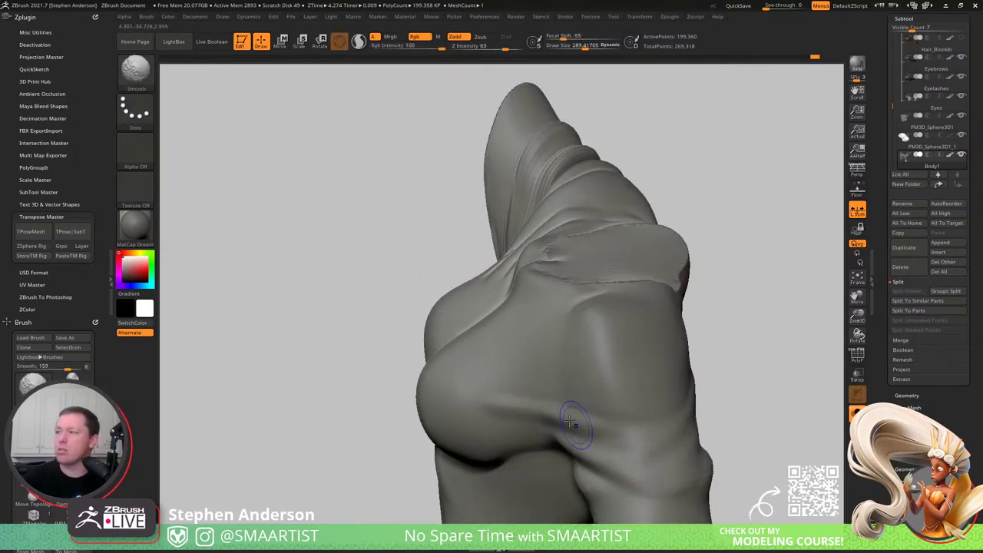
left_click_drag(525, 402, 515, 393, "shift")
mouse_move(365, 369)
left_mouse_down()
mouse_move(303, 370)
mouse_move(288, 388)
left_mouse_up()
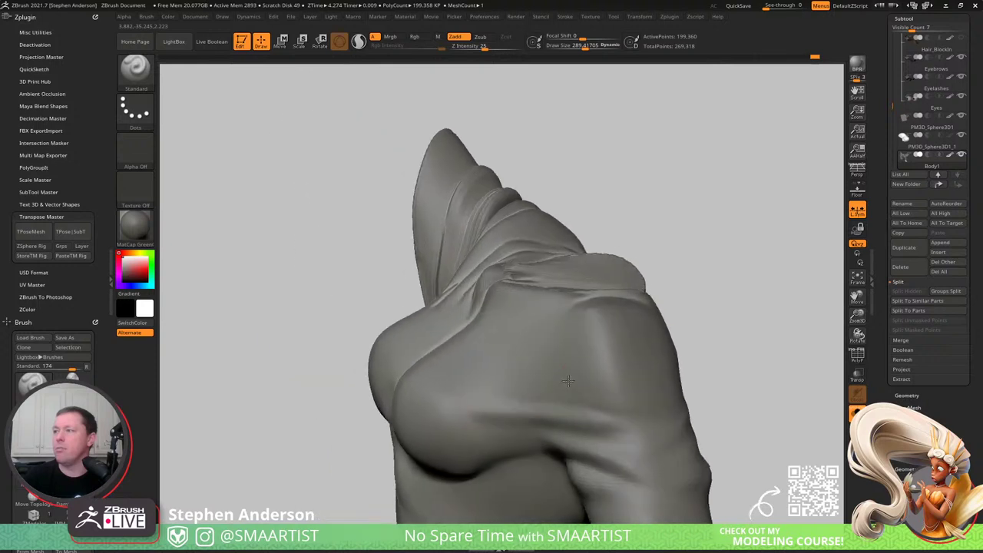
left_click_drag(512, 359, 626, 398)
key("shift")
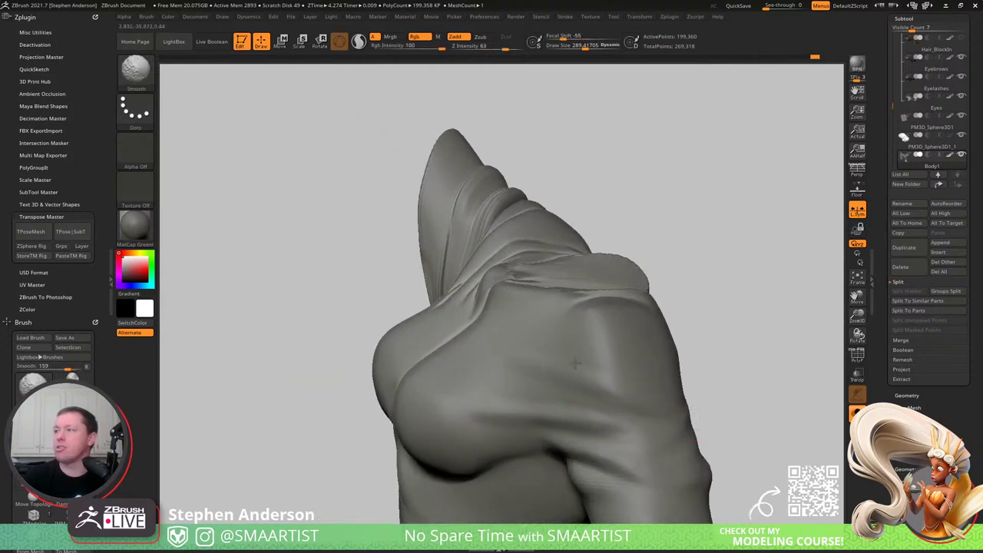
- Continue the folds around the outer sleeve onto the back of the shoulder, smoothing them into the surrounding fabric
mouse_move(650, 393)
right_mouse_down("ctrl")
mouse_move(653, 338)
mouse_move(692, 322)
mouse_move(595, 369)
mouse_move(653, 413)
mouse_move(634, 421)
right_mouse_up("ctrl")
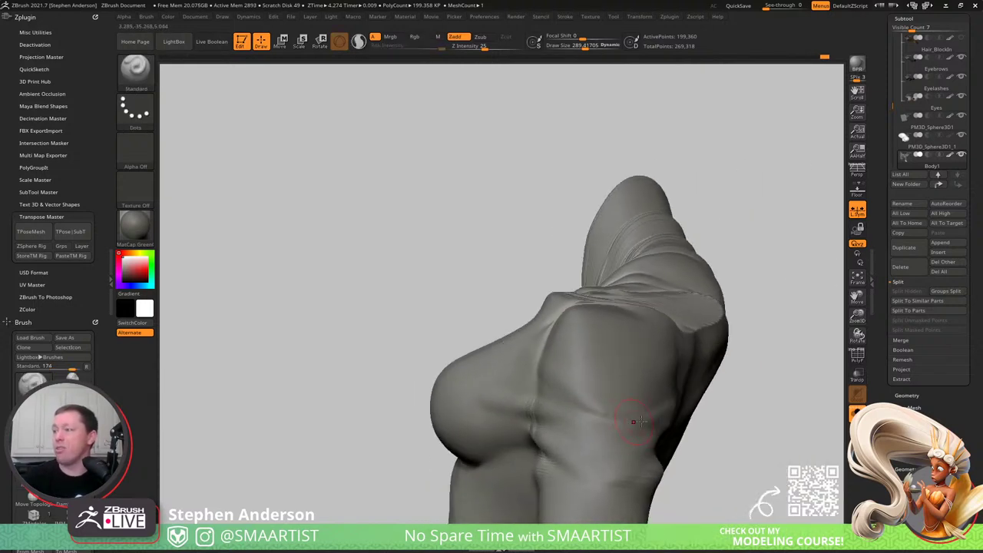
key("shift")
mouse_move(627, 387)
right_mouse_down()
mouse_move(590, 403)
mouse_move(564, 455)
right_mouse_up()
key("shift")
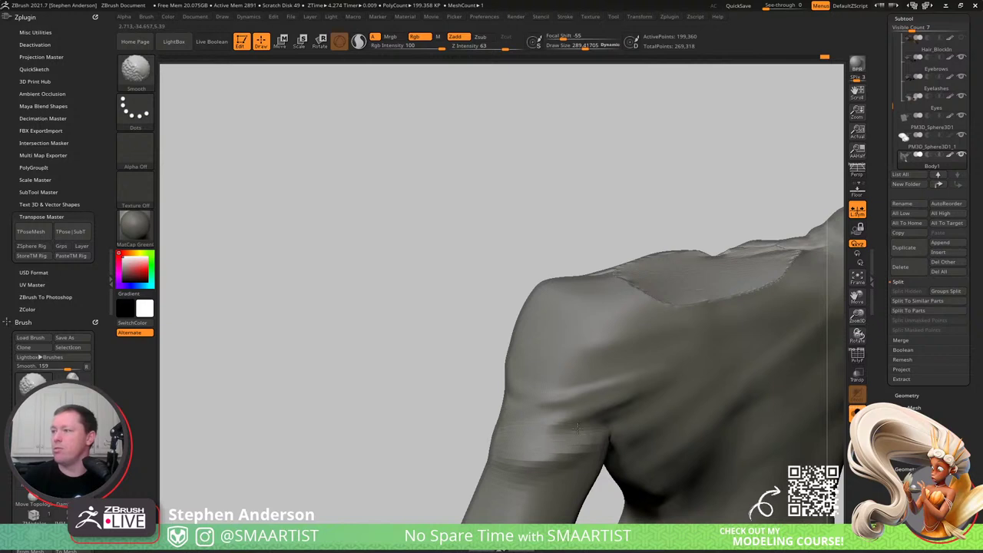
right_click_drag(567, 400, 593, 355)
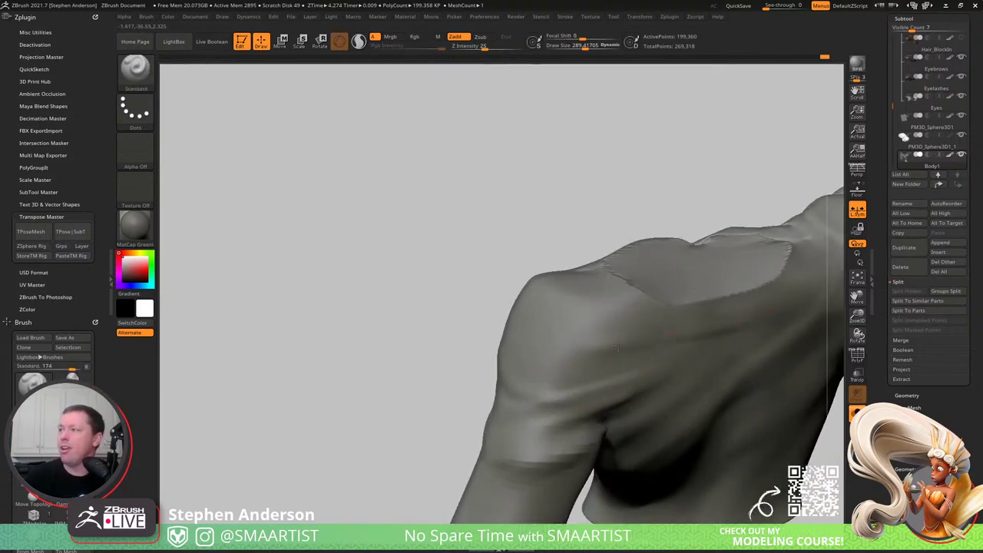
key("ctrl")
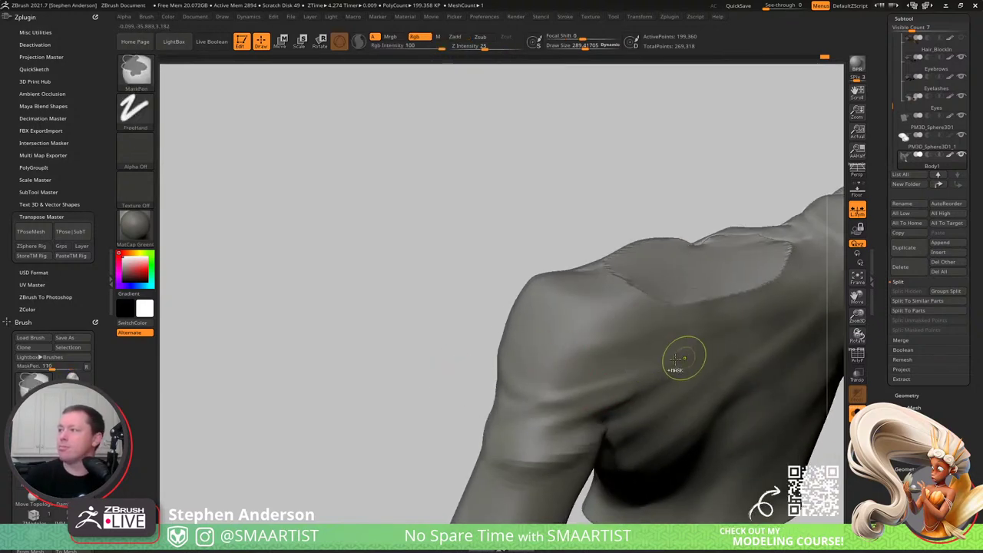
- Sculpt tension folds from the rear armpit of the lowered sleeve across the upper back and smooth their ends
right_click_drag(785, 307, 466, 398)
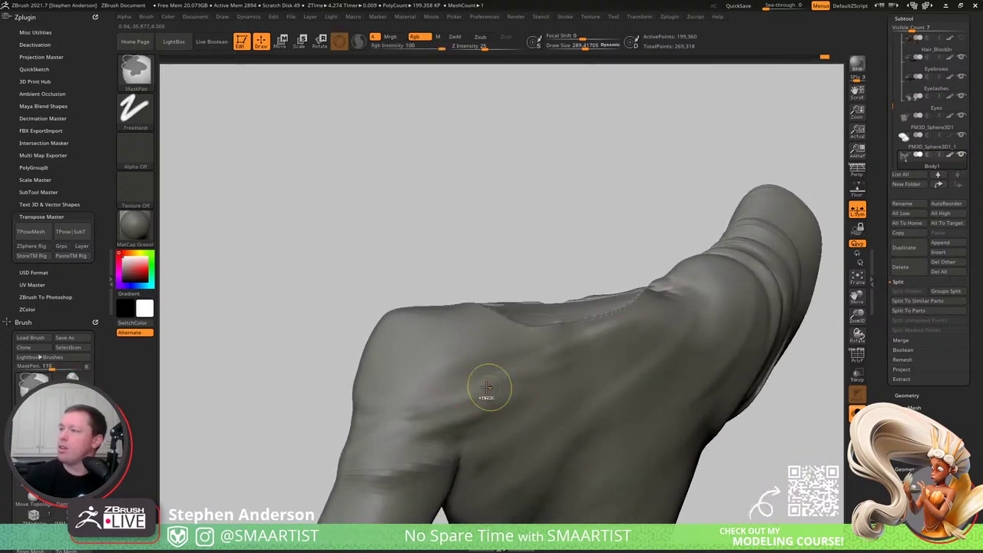
left_click_drag(488, 389, 453, 398, "shift")
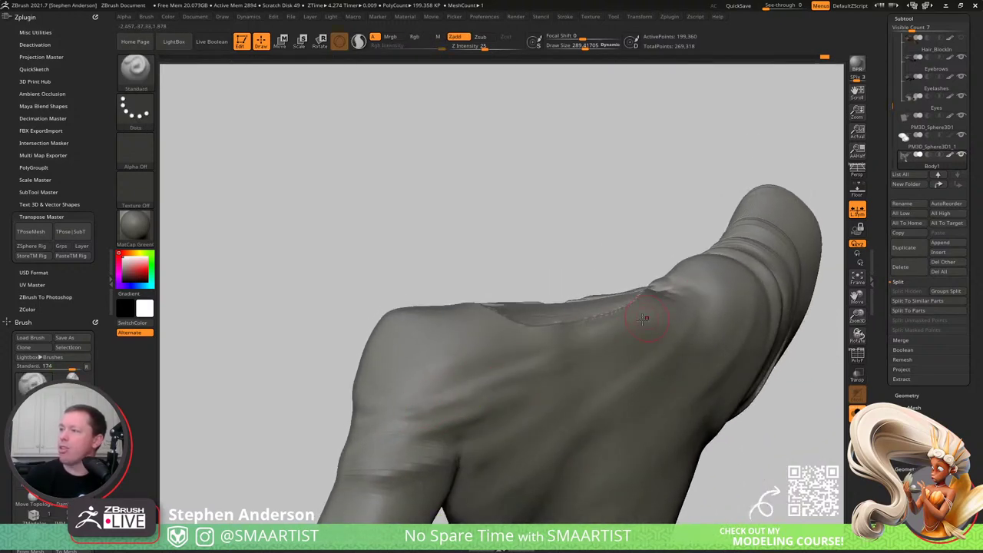
key("shift")
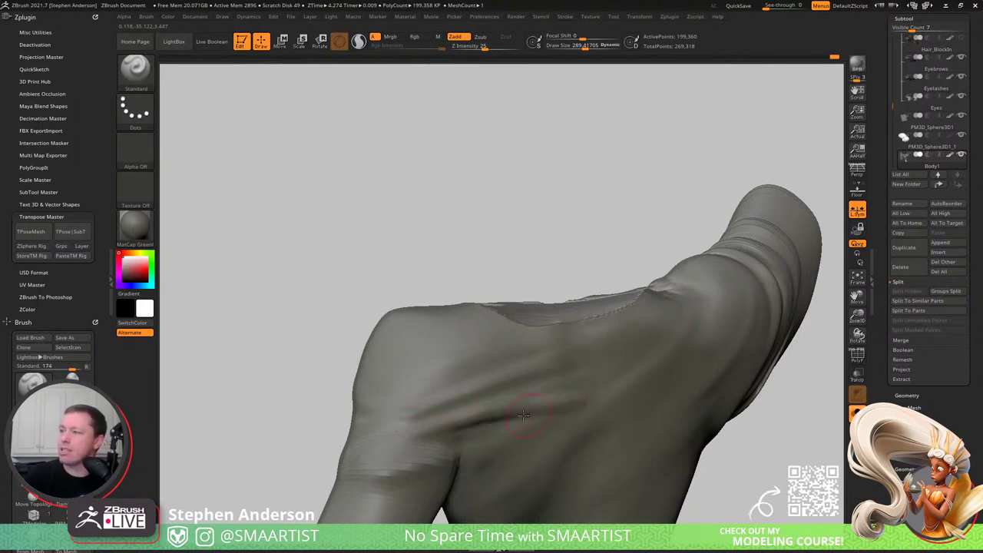
key("shift")
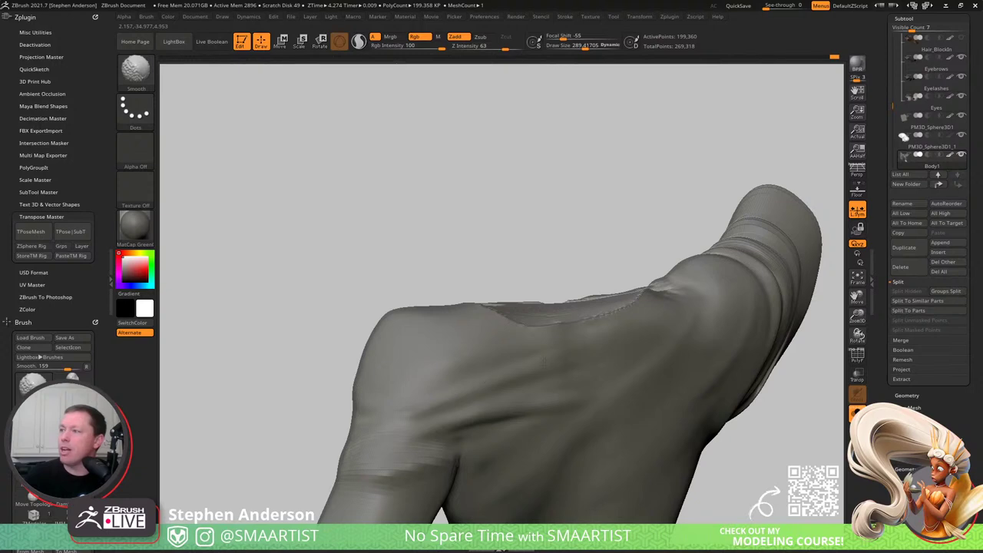
mouse_move(550, 387)
right_mouse_down()
mouse_move(596, 376)
mouse_move(533, 367)
mouse_move(468, 412)
right_mouse_up()
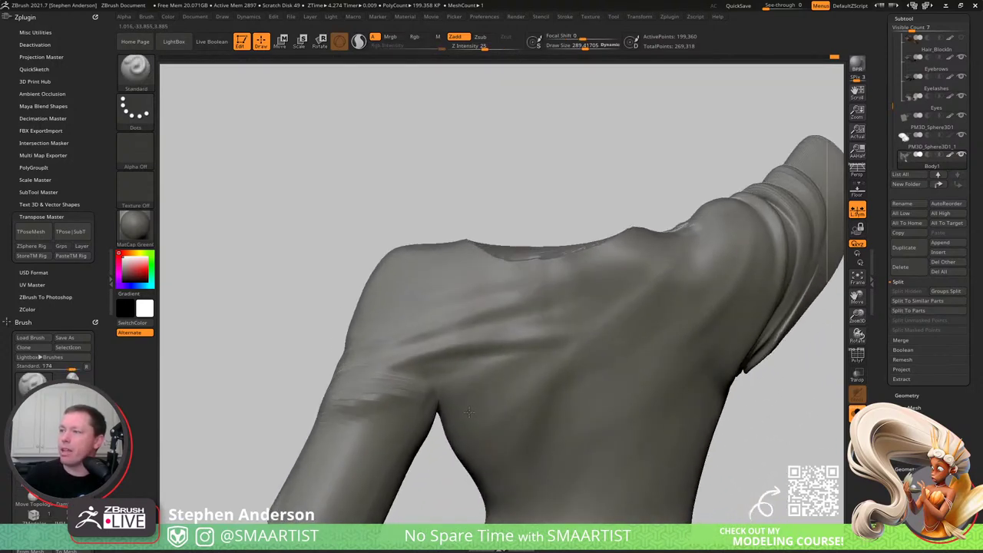
- Shape the fold at the rear armpit and smooth the stepped creases across the back of the lowered sleeve
left_click_drag(469, 413, 476, 436)
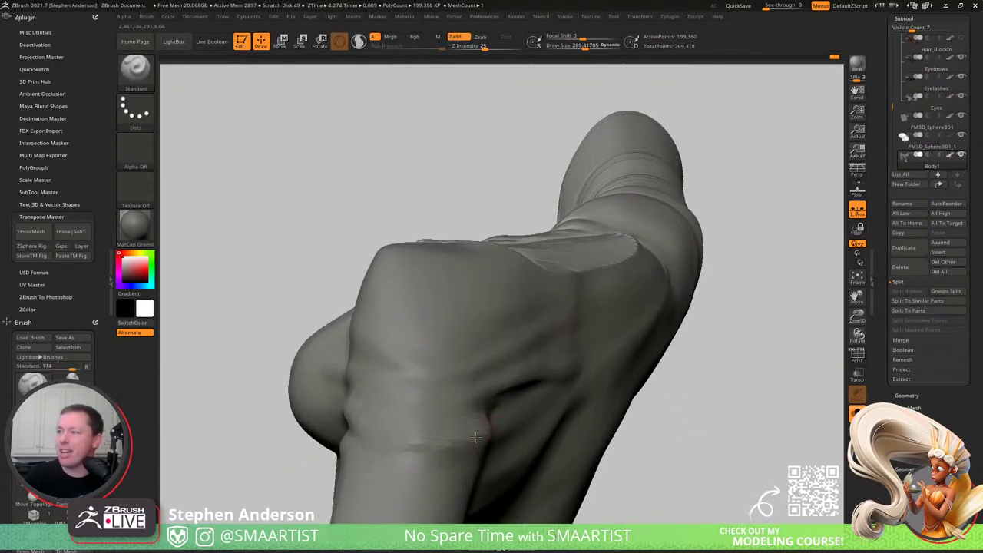
right_click_drag(475, 436, 474, 464)
key("shift+f")
key("shift+f")
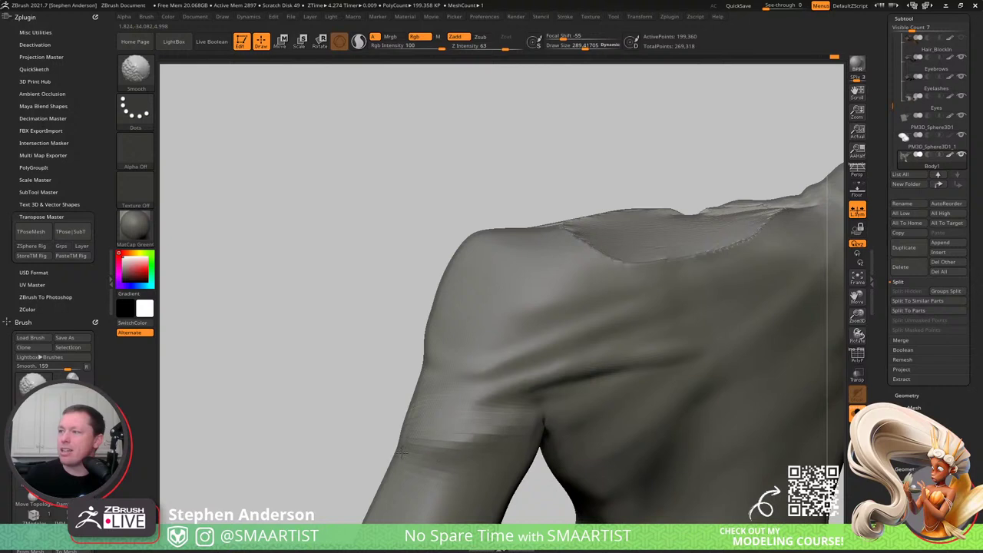
mouse_move(517, 417)
left_mouse_down()
mouse_move(535, 408)
mouse_move(392, 440)
left_mouse_up()
mouse_move(476, 430)
left_mouse_down()
mouse_move(536, 420)
mouse_move(369, 470)
left_mouse_up()
left_click_drag(533, 400, 458, 415)
mouse_move(485, 444)
right_mouse_down("ctrl")
mouse_move(470, 417)
mouse_move(534, 417)
right_mouse_up("ctrl")
- Show the whole character again and set up the Move brush with a draw size of about 674 and Dynamic sizing off
key("shift+s")
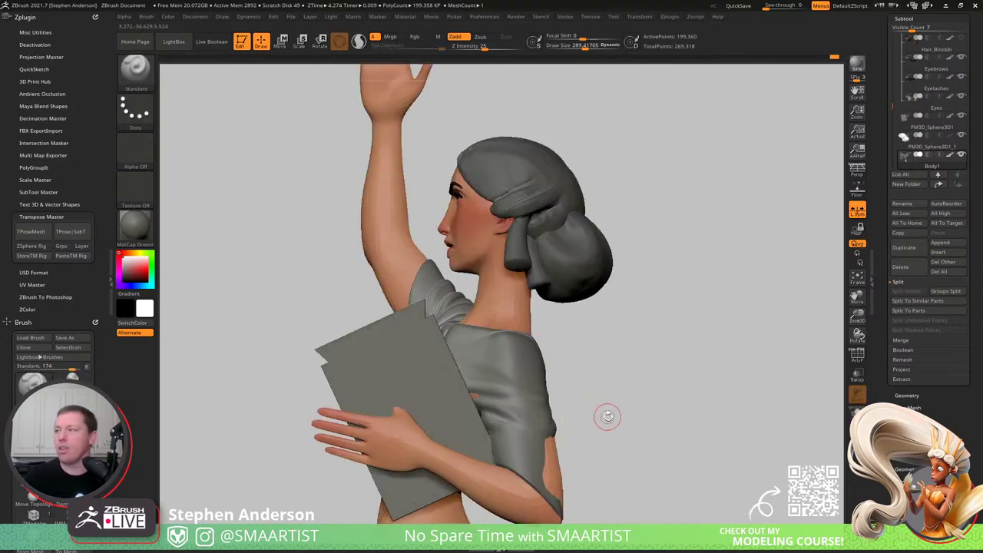
right_click_drag(608, 417, 547, 399)
mouse_move(546, 400)
left_mouse_down()
mouse_move(484, 406)
mouse_move(484, 430)
left_mouse_up()
key("b")
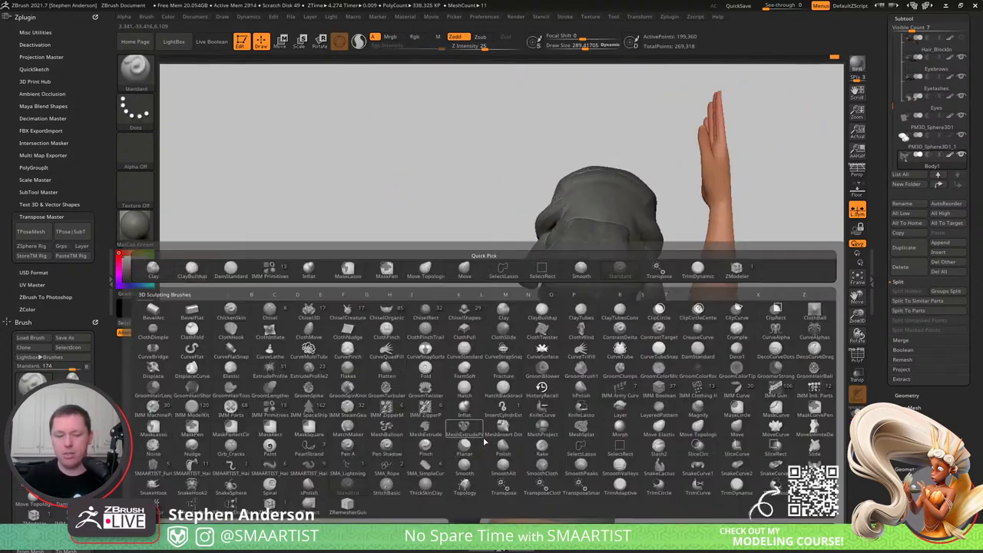
key("m")
key("v")
right_click_drag(475, 448, 447, 448)
key("s")
left_click_drag(461, 450, 501, 461)
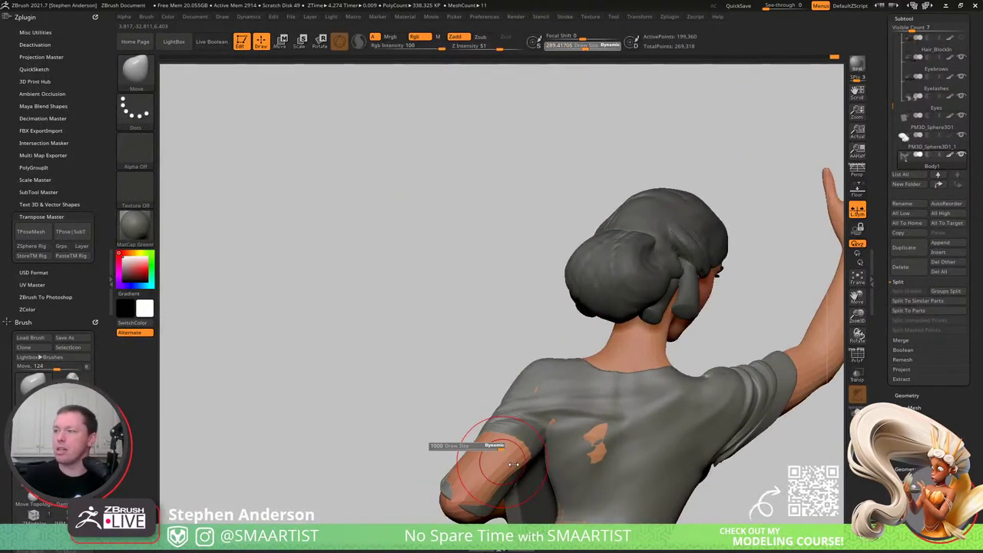
mouse_move(530, 363)
right_mouse_down("alt")
mouse_move(506, 315)
mouse_move(519, 262)
right_mouse_up("alt")
left_click(611, 45)
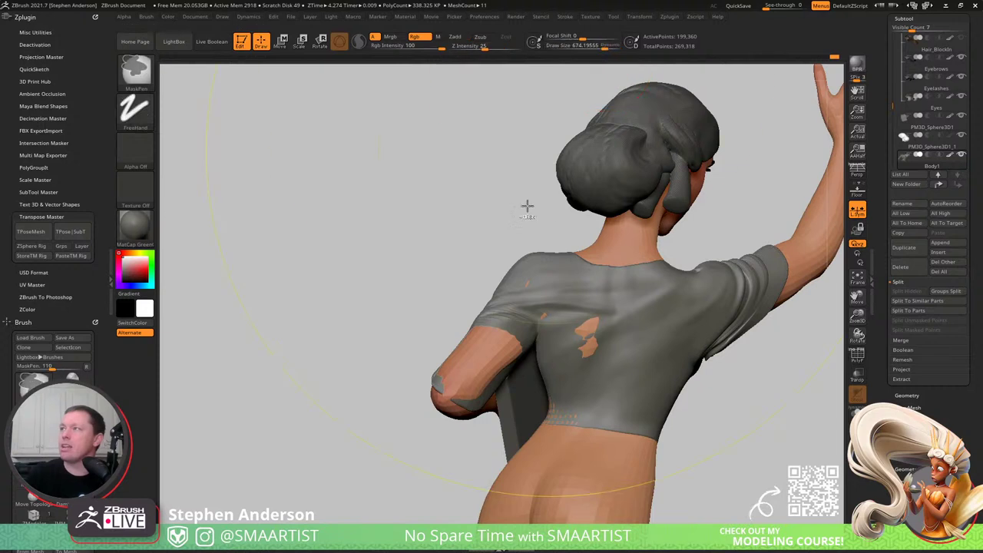
- Set the draw size to about 151 and pull the shirt's back outward to cover the skin patches showing through
right_click_drag(527, 206, 486, 404, "ctrl")
key("s")
mouse_move(482, 372)
left_mouse_down()
mouse_move(444, 371)
mouse_move(501, 345)
mouse_move(464, 361)
mouse_move(474, 398)
mouse_move(515, 367)
mouse_move(566, 353)
left_mouse_up()
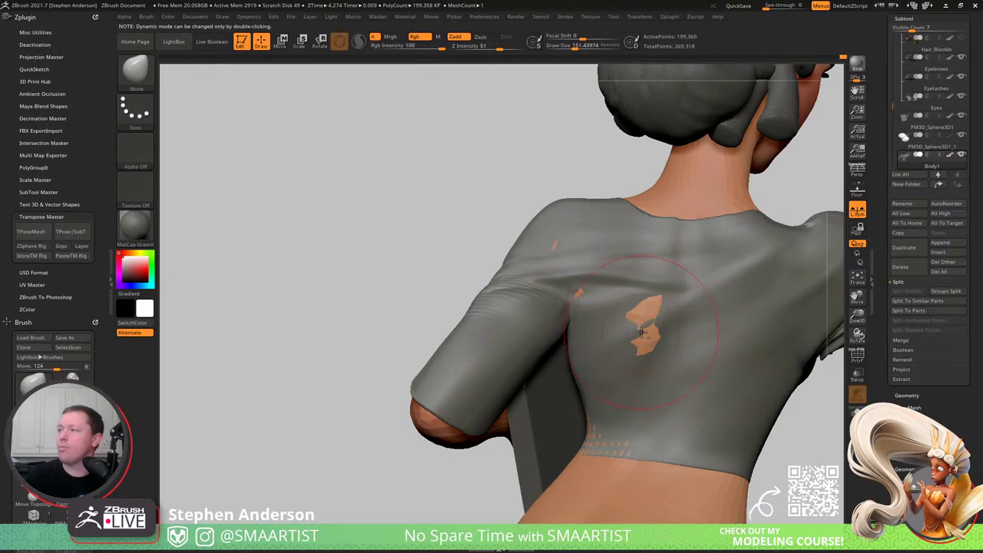
left_click_drag(642, 333, 615, 324)
right_click_drag(614, 323, 648, 325)
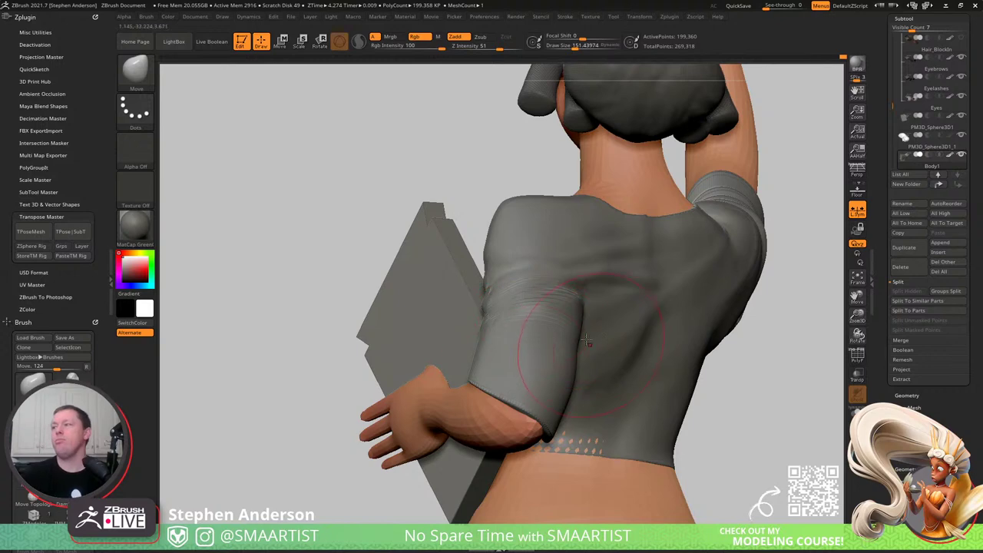
- Display the polygroup wireframe and delete the shirt's lower subdivision level
mouse_move(560, 333)
right_mouse_down()
mouse_move(591, 329)
mouse_move(571, 325)
mouse_move(606, 345)
mouse_move(562, 347)
right_mouse_up()
key("shift+f")
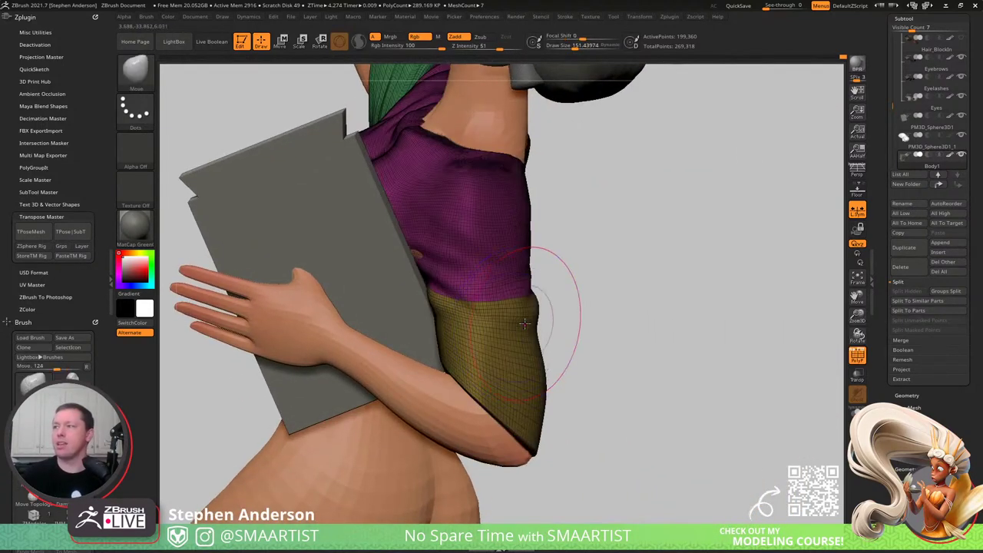
right_click_drag(550, 312, 753, 263)
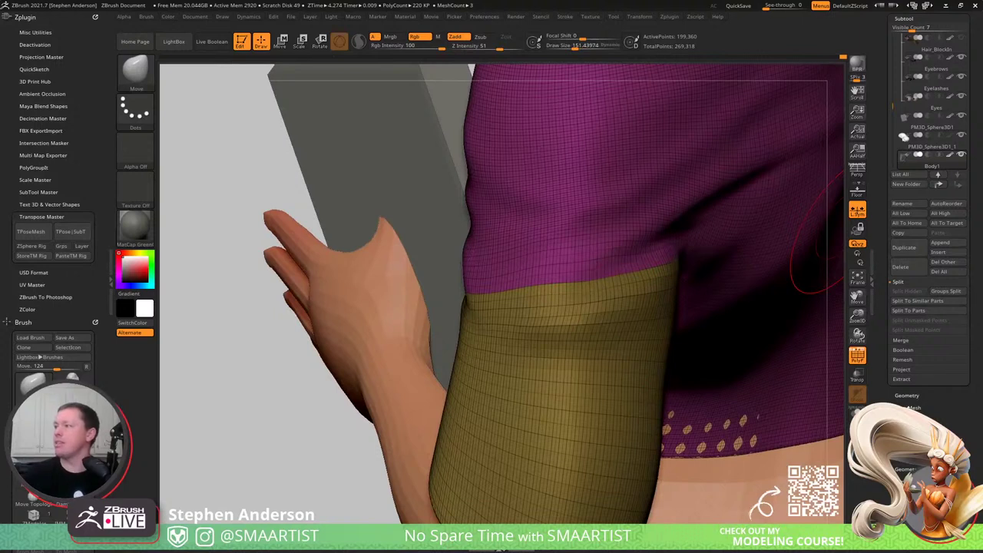
left_click(906, 395)
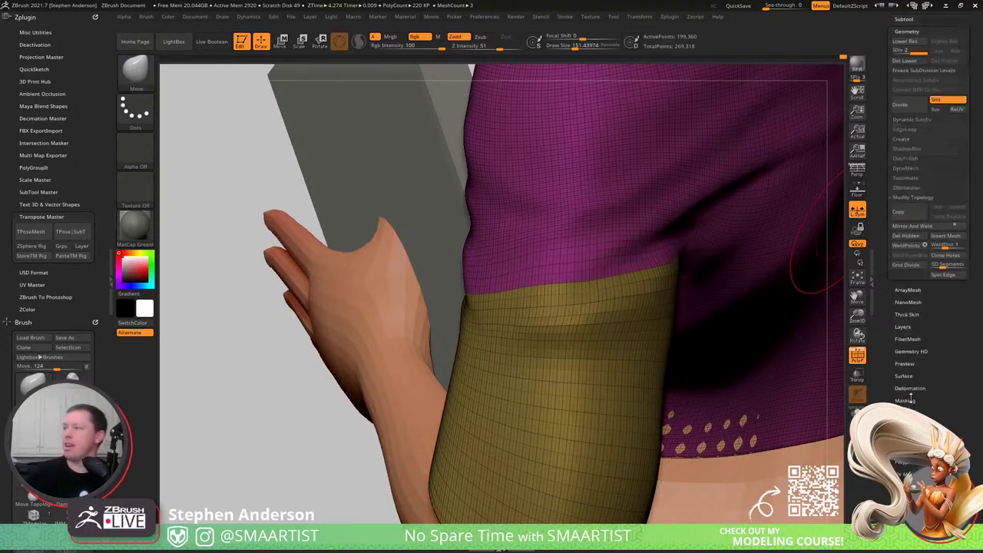
left_click(910, 61)
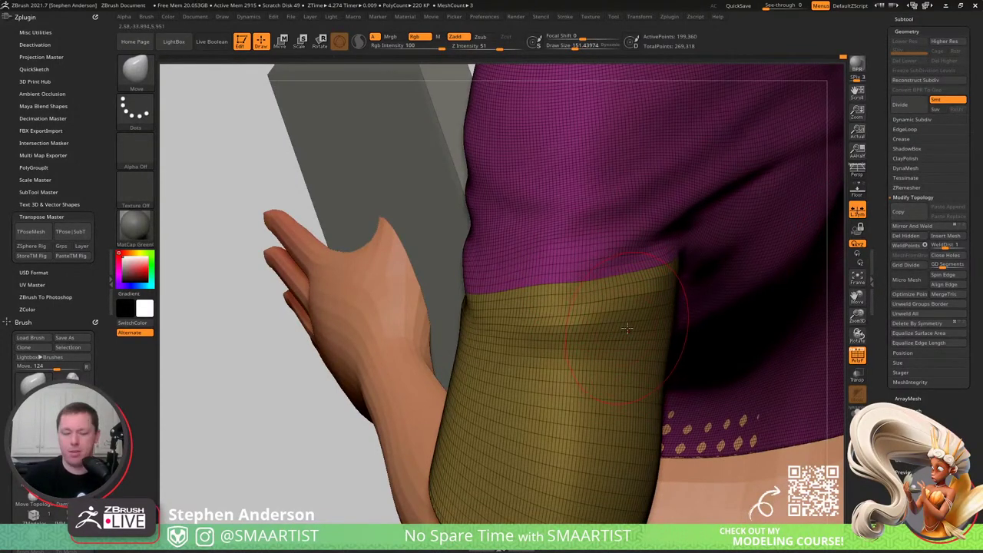
- Set the draw size to about 77, try moving the sleeve fabric below the rear armpit, and undo that move
key("s")
left_click_drag(600, 315, 590, 315)
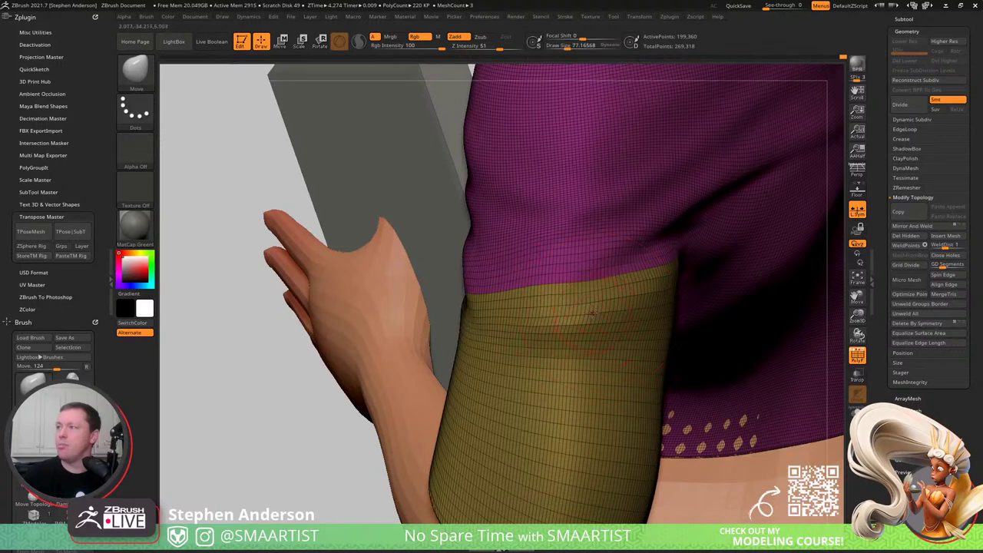
mouse_move(591, 315)
right_mouse_down()
mouse_move(557, 312)
mouse_move(577, 316)
right_mouse_up()
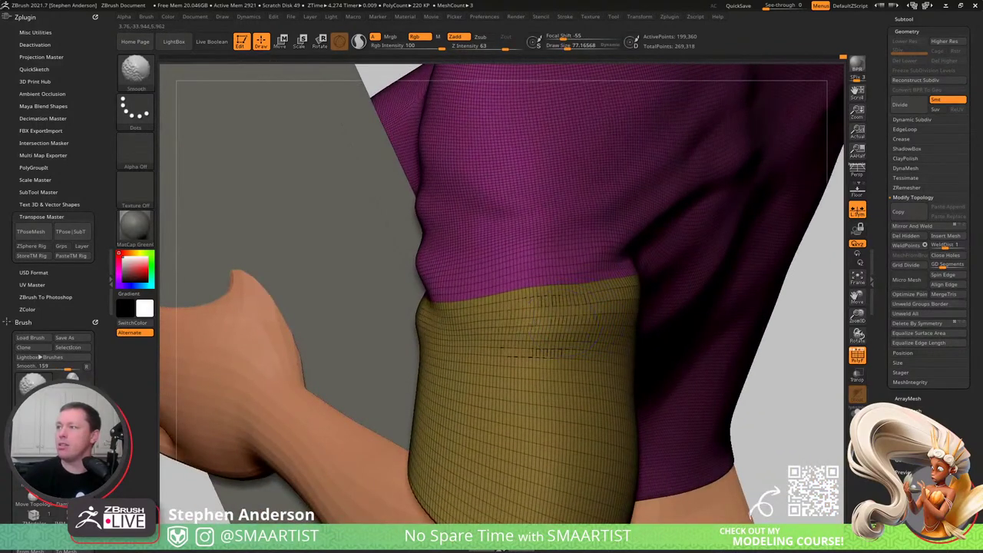
right_click_drag(533, 374, 644, 327)
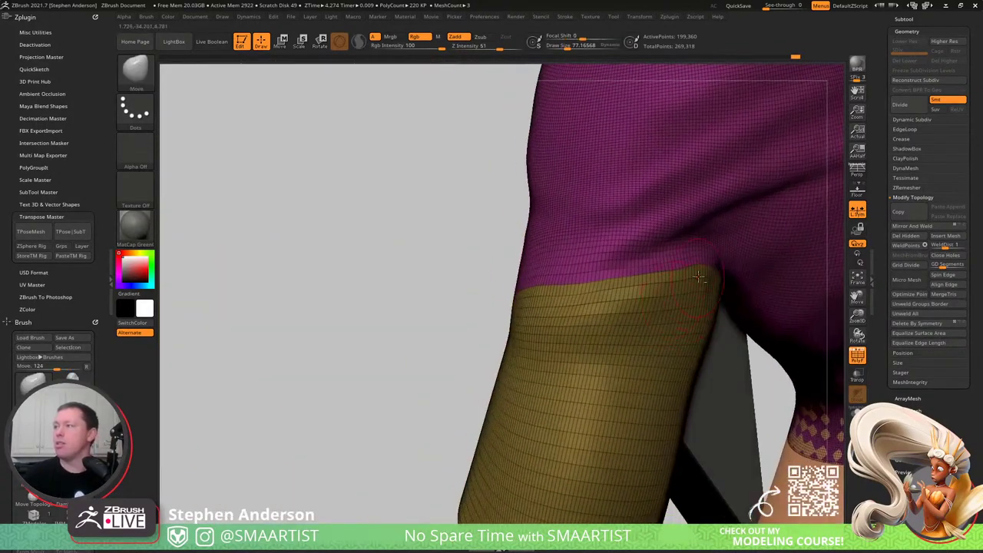
left_click_drag(700, 277, 662, 291)
key("ctrl+z")
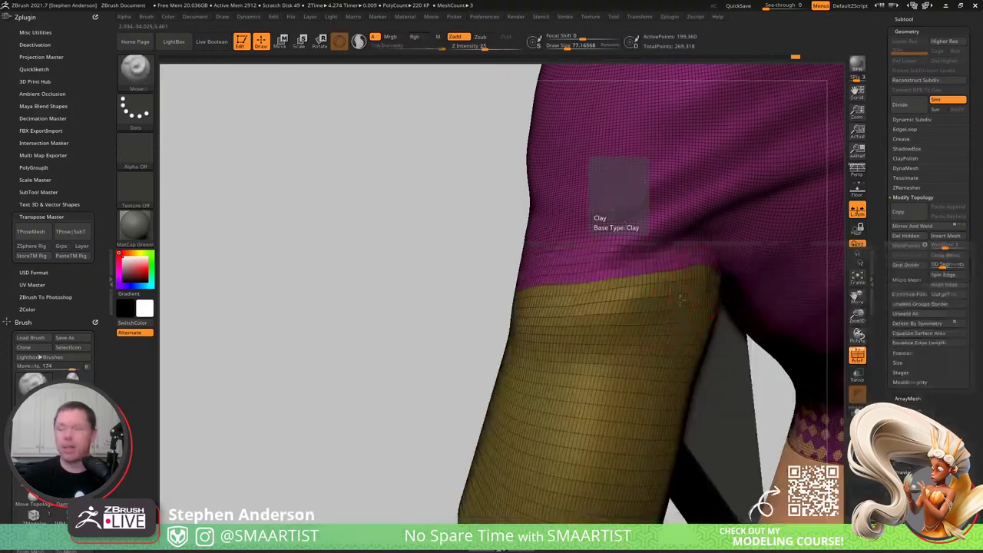
- Hide the wireframe, sculpt folds across the back of the lowered sleeve with the Standard brush, and soften them
key("shift+f")
key("b")
key("s")
key("t")
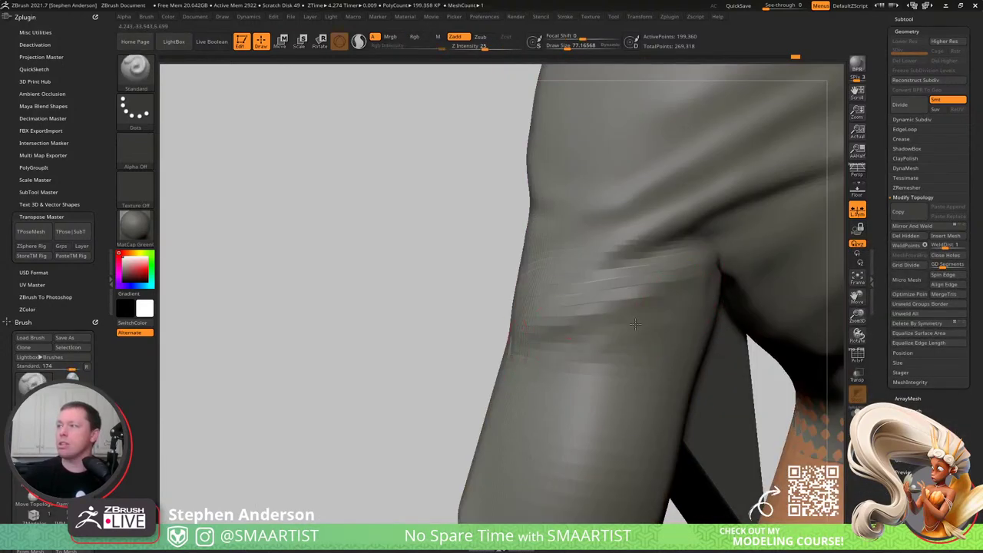
left_click_drag(635, 324, 710, 278, "alt")
mouse_move(673, 236)
left_mouse_down()
mouse_move(511, 327)
mouse_move(671, 223)
left_mouse_up()
mouse_move(562, 331)
right_mouse_down()
mouse_move(609, 295)
mouse_move(698, 293)
mouse_move(653, 303)
right_mouse_up()
left_click_drag(532, 333, 479, 359, "shift")
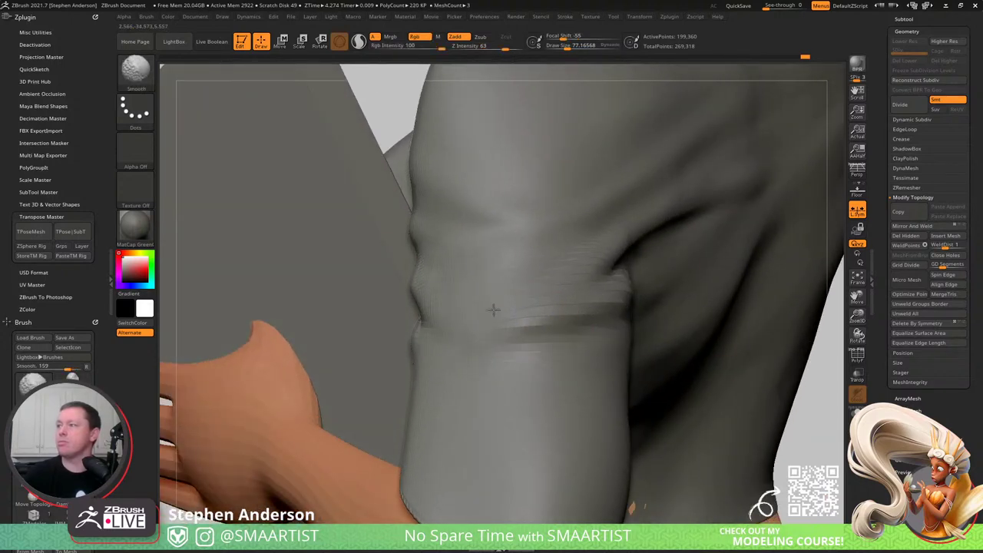
- Sculpt folds from the front armpit across the front of the lowered sleeve and smooth them into the fabric
right_click_drag(470, 291, 391, 257)
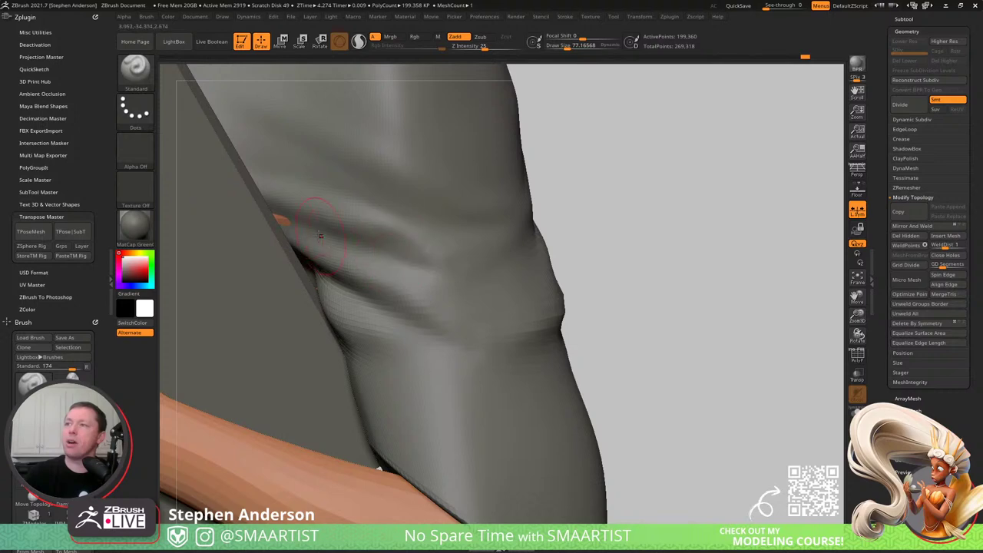
mouse_move(320, 235)
right_mouse_down()
mouse_move(278, 240)
mouse_move(307, 247)
mouse_move(334, 194)
mouse_move(437, 337)
mouse_move(391, 340)
right_mouse_up()
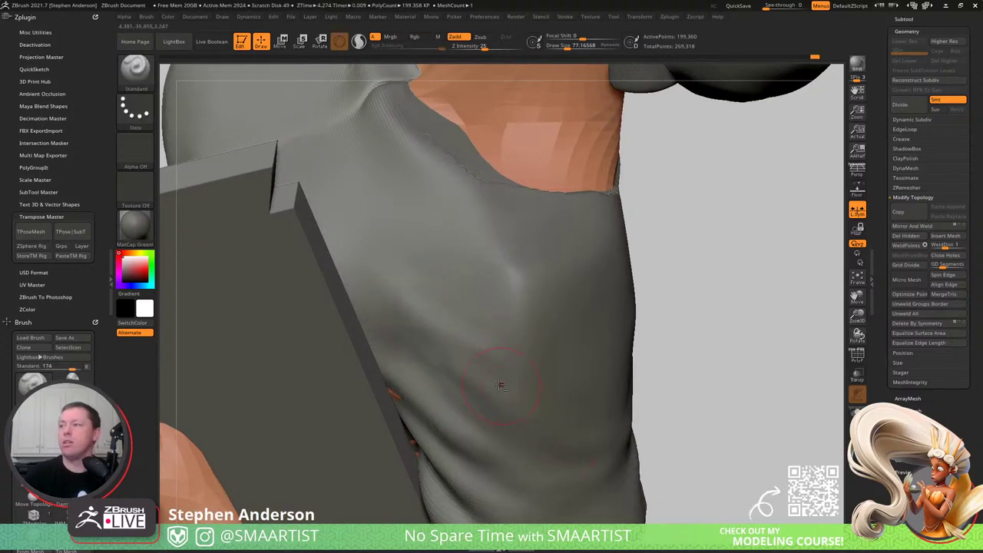
key("shift")
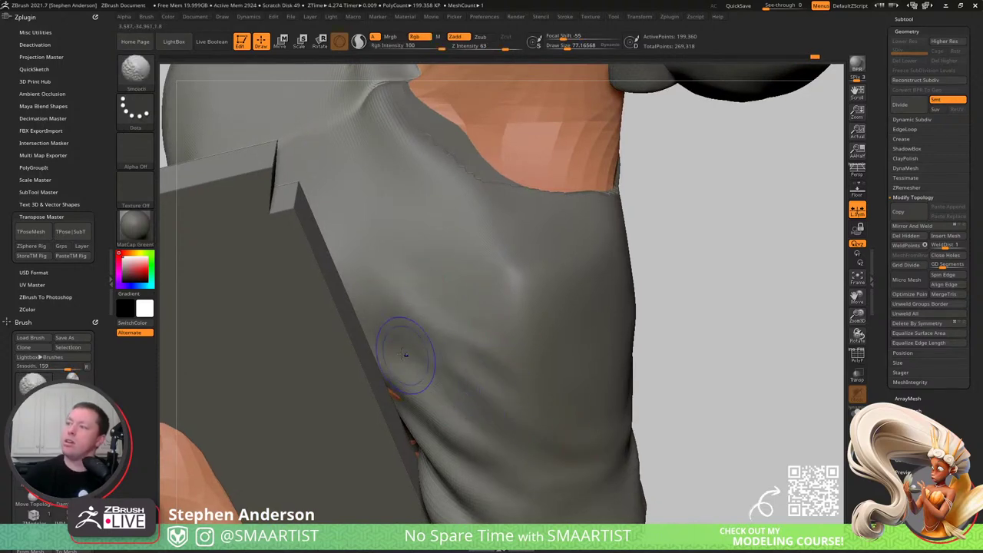
mouse_move(406, 347)
right_mouse_down()
mouse_move(472, 374)
mouse_move(538, 426)
mouse_move(510, 394)
mouse_move(538, 422)
right_mouse_up()
key("shift")
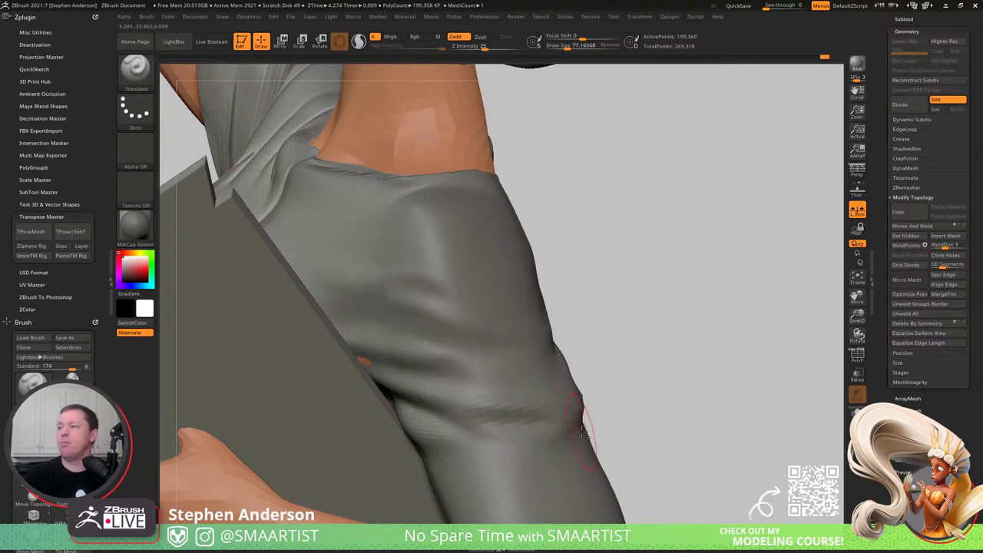
- Continue the creases around the outer side of the lowered sleeve below armpit height toward its back
mouse_move(581, 433)
right_mouse_down("ctrl")
mouse_move(567, 374)
mouse_move(586, 380)
mouse_move(605, 484)
mouse_move(524, 332)
right_mouse_up("ctrl")
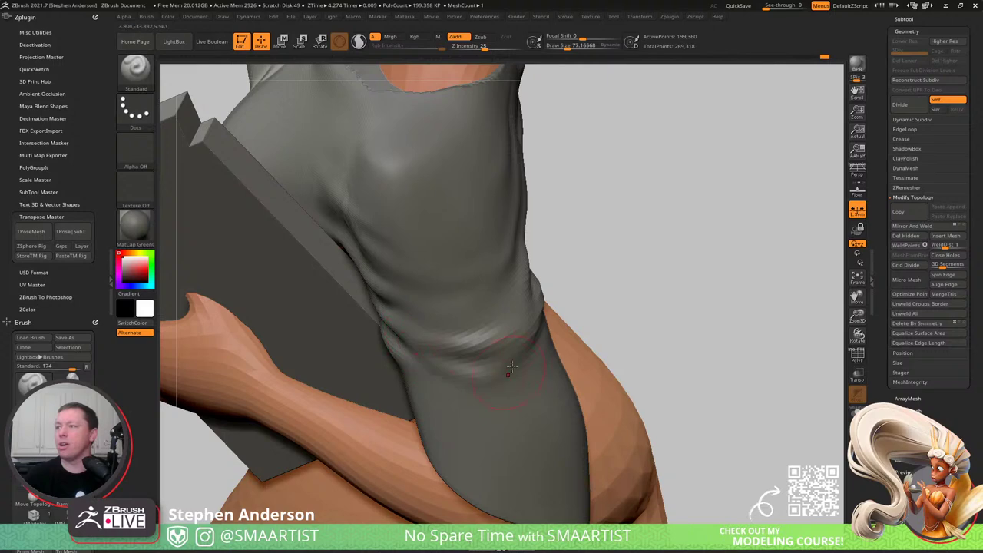
right_click_drag(463, 393, 596, 234)
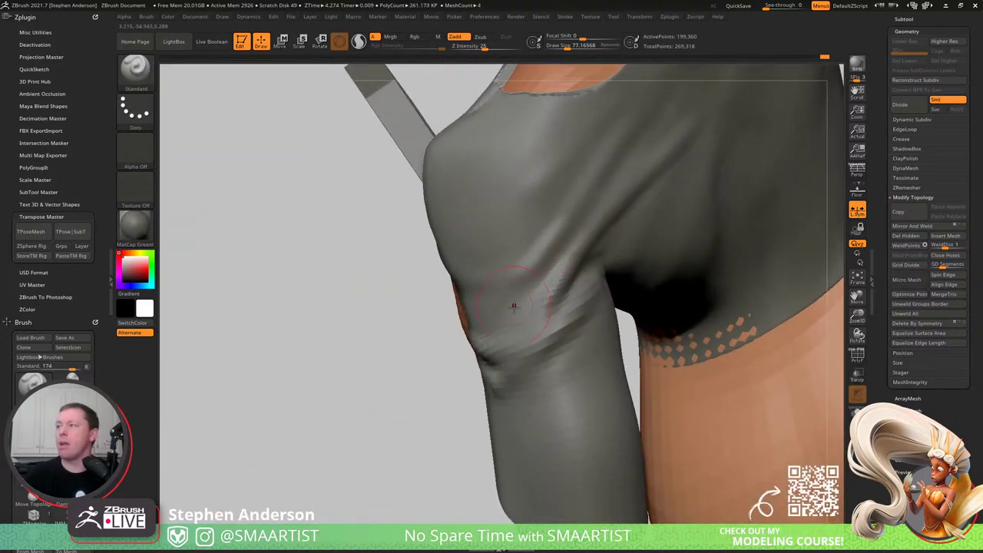
- Refine the fabric between the raised arm's armpit and the bust at a draw size of about 45, smoothing the transition
mouse_move(514, 306)
right_mouse_down()
mouse_move(584, 209)
mouse_move(504, 246)
mouse_move(594, 259)
mouse_move(575, 307)
mouse_move(495, 336)
mouse_move(531, 330)
mouse_move(463, 367)
mouse_move(493, 386)
mouse_move(482, 415)
mouse_move(351, 405)
right_mouse_up()
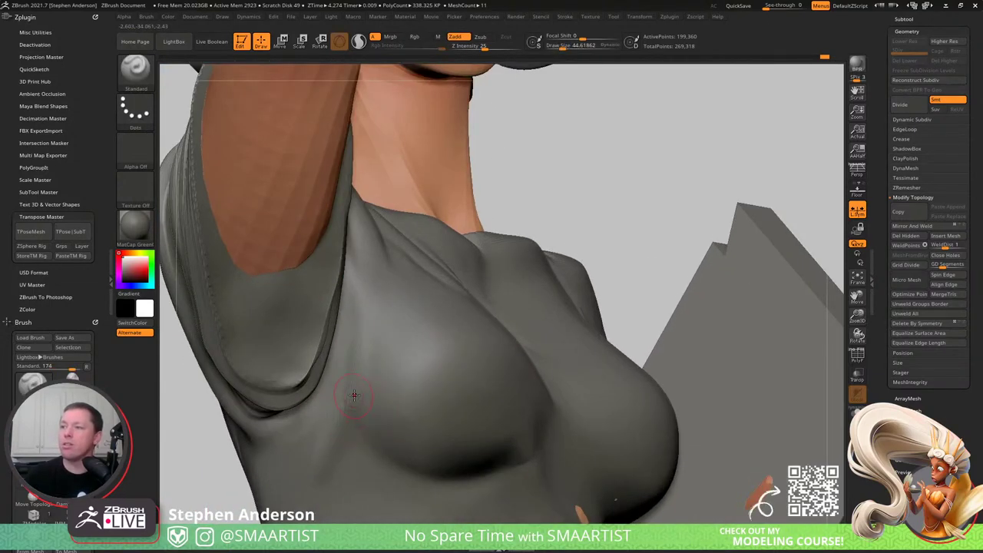
key("shift")
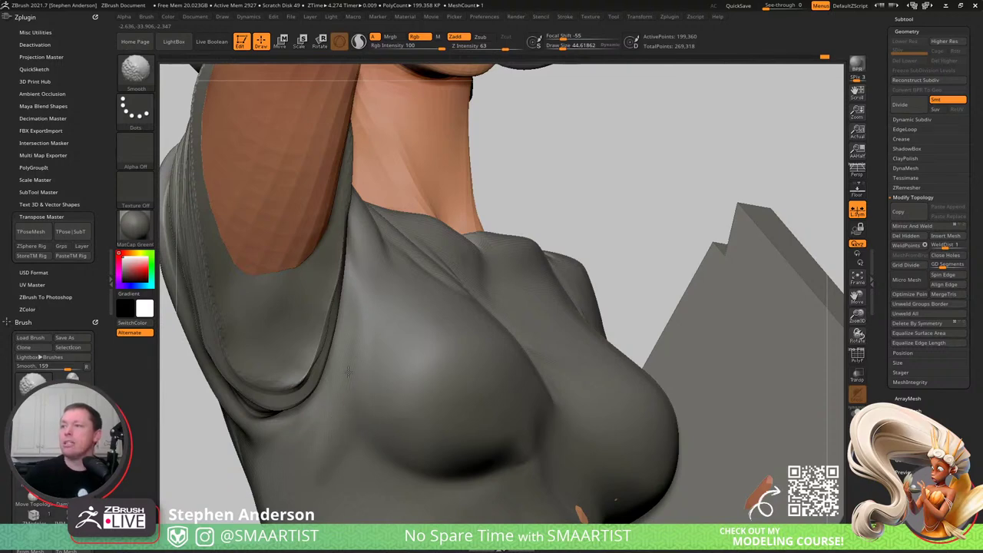
mouse_move(348, 372)
right_mouse_down()
mouse_move(412, 417)
mouse_move(463, 426)
mouse_move(510, 415)
mouse_move(543, 447)
mouse_move(424, 338)
right_mouse_up()
- Sculpt diagonal folds from the centre of the bust down toward the tablet with the Standard brush at a draw size of about 45
key("s")
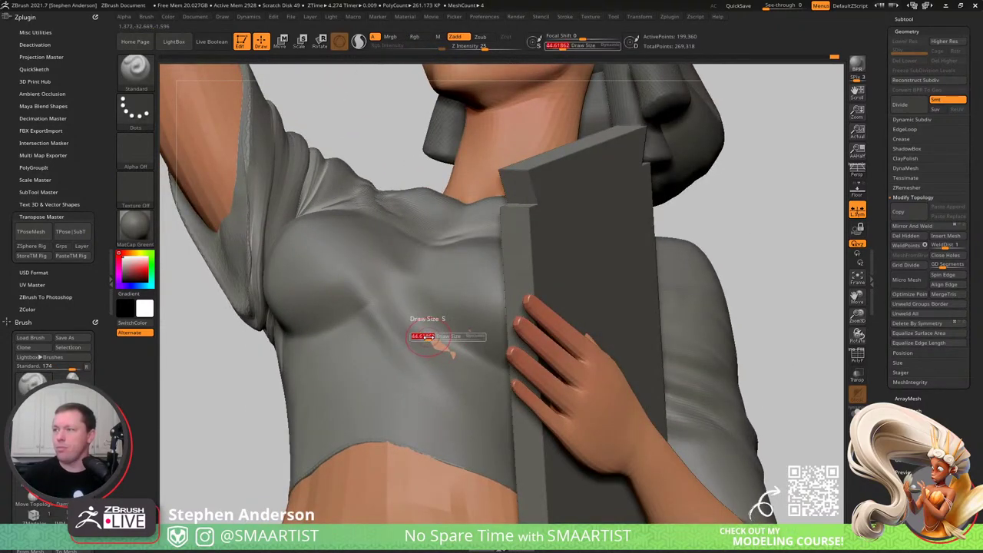
key("ctrl")
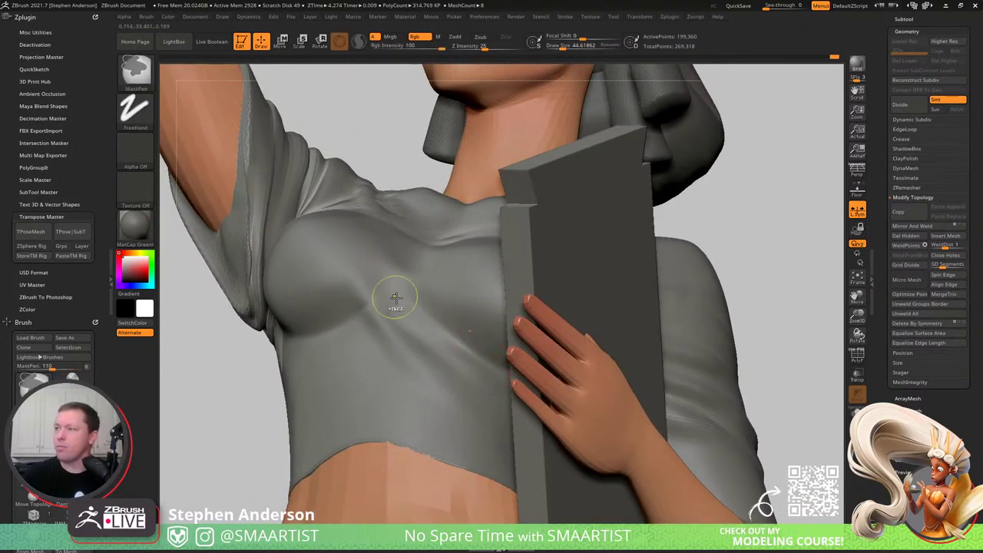
mouse_move(395, 297)
right_mouse_down("ctrl")
mouse_move(424, 338)
mouse_move(436, 385)
mouse_move(384, 317)
mouse_move(377, 250)
right_mouse_up("ctrl")
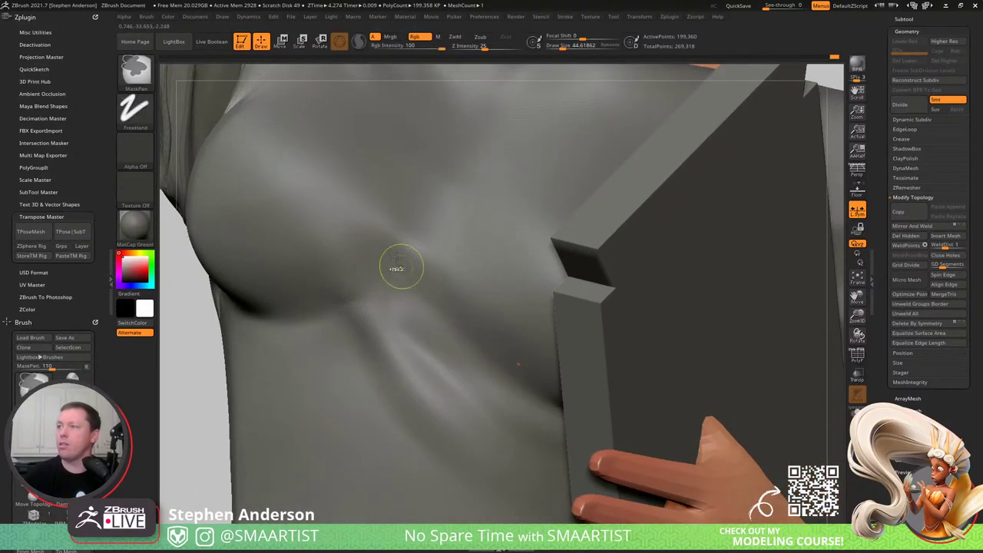
left_click(565, 16)
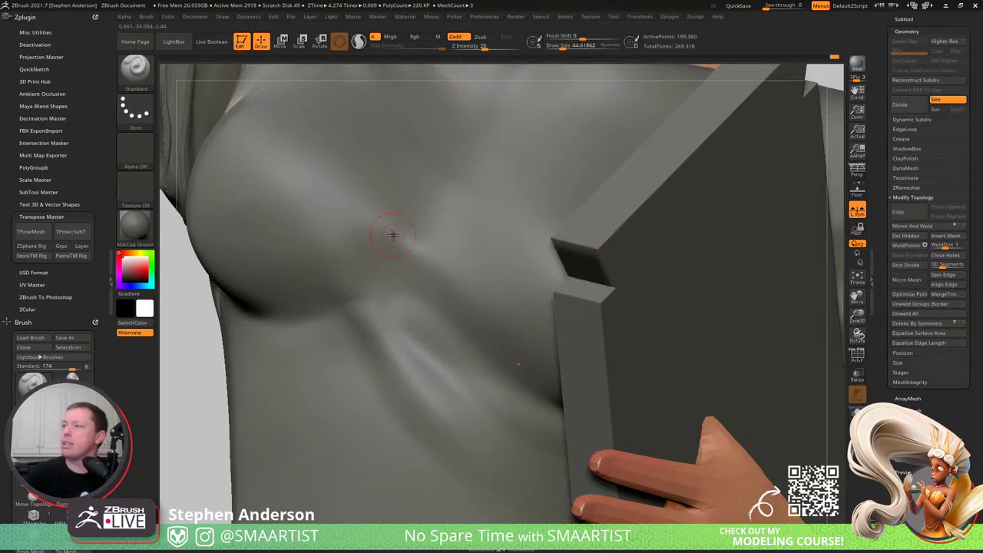
left_click_drag(414, 298, 504, 411)
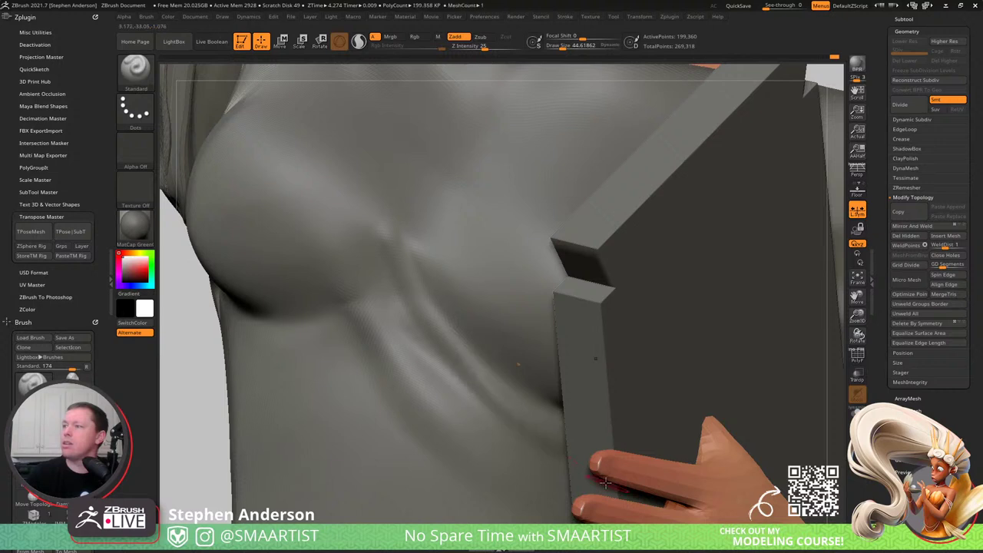
key("ctrl+z")
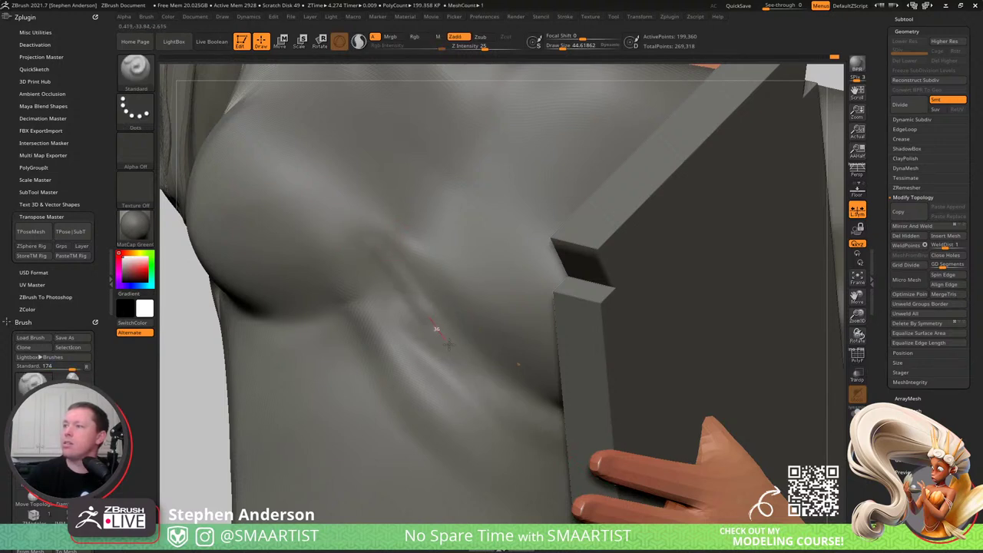
mouse_move(408, 297)
left_mouse_down()
mouse_move(496, 403)
mouse_move(547, 440)
left_mouse_up()
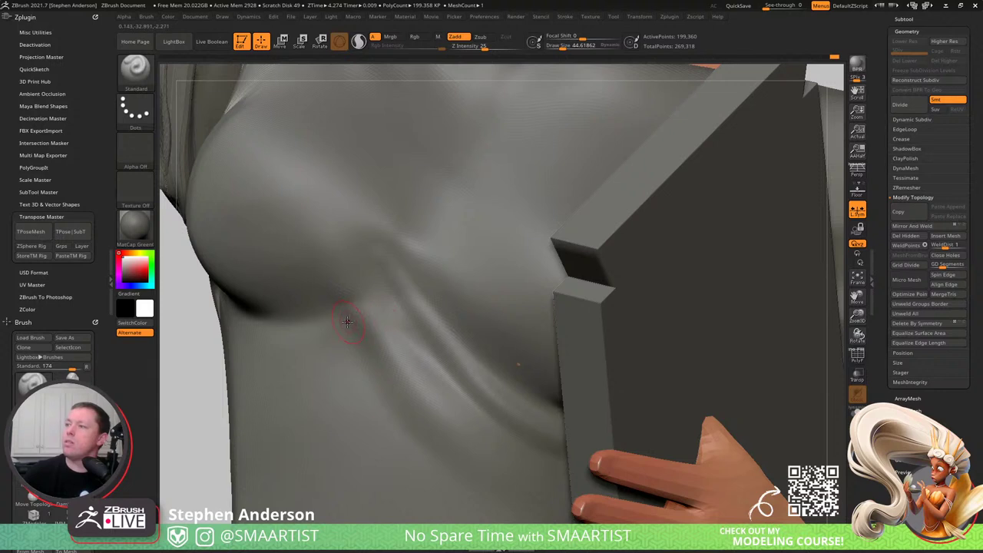
left_click_drag(399, 362, 507, 463)
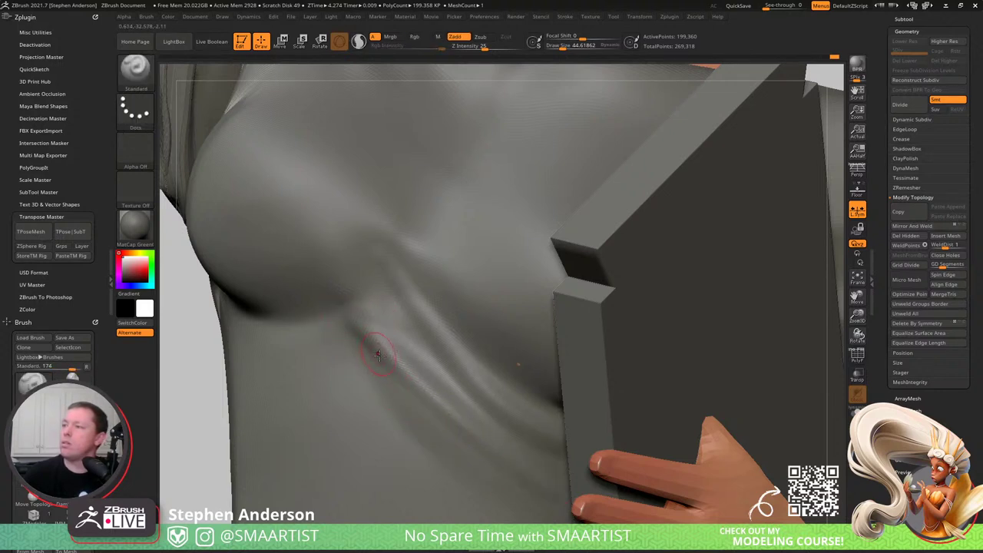
left_click_drag(417, 417, 464, 491)
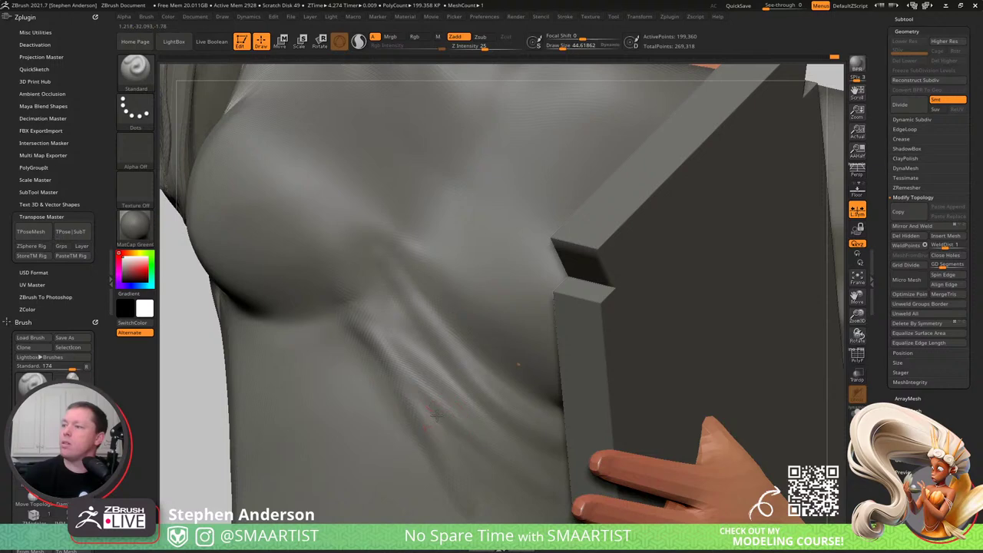
- Smooth the new diagonal folds beside the hand holding the tablet so they blend into the shirt fabric
mouse_move(429, 428)
right_mouse_down()
mouse_move(417, 384)
mouse_move(372, 356)
mouse_move(388, 391)
right_mouse_up()
left_click_drag(421, 412, 437, 439, "shift")
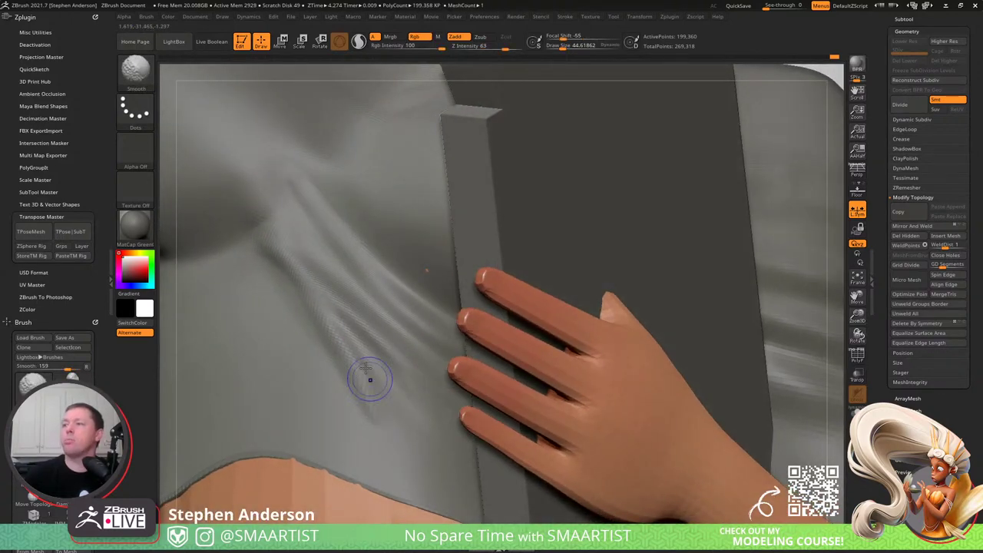
left_click_drag(326, 351, 341, 401, "shift")
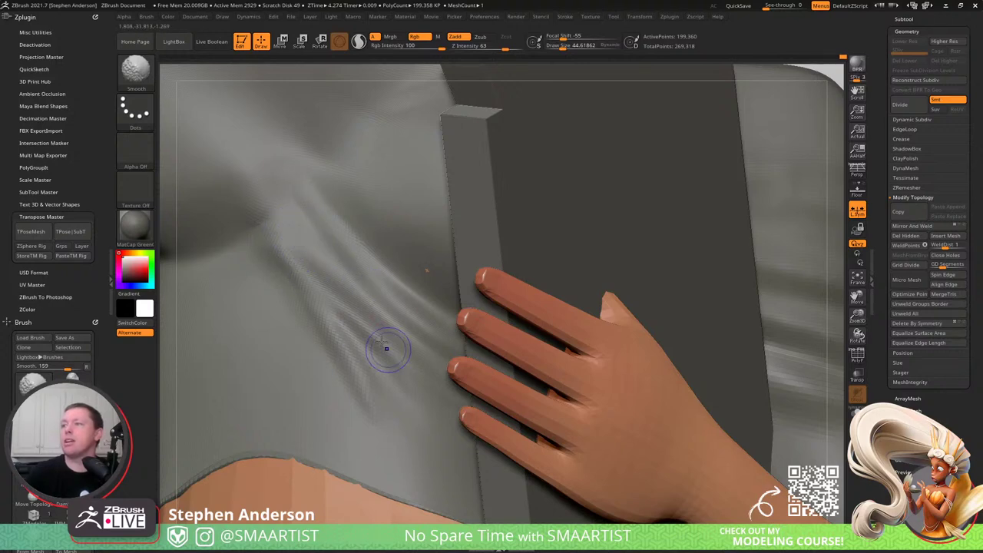
mouse_move(387, 348)
right_mouse_down()
mouse_move(476, 338)
mouse_move(435, 343)
mouse_move(448, 321)
mouse_move(473, 354)
right_mouse_up()
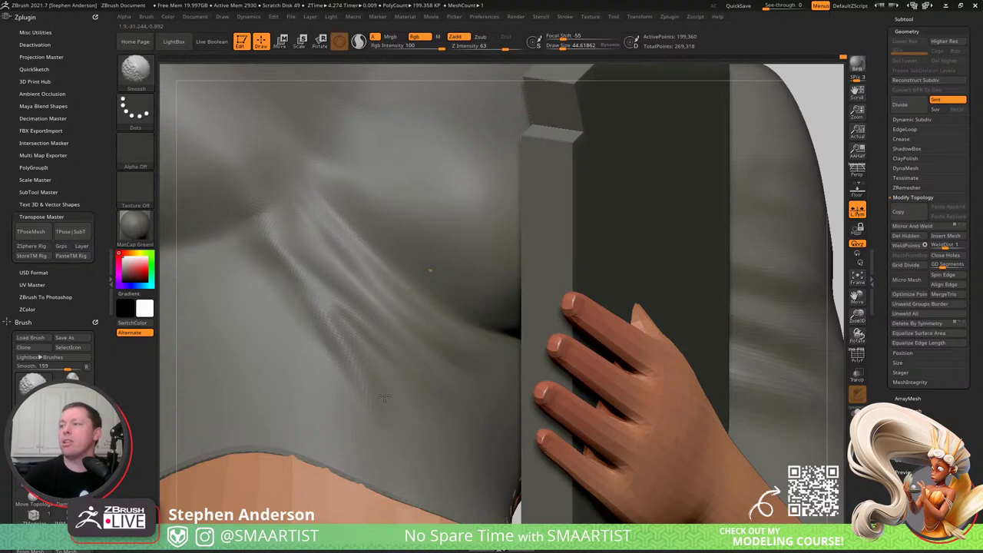
mouse_move(413, 397)
right_mouse_down("ctrl")
mouse_move(392, 334)
mouse_move(440, 339)
mouse_move(402, 305)
right_mouse_up("ctrl")
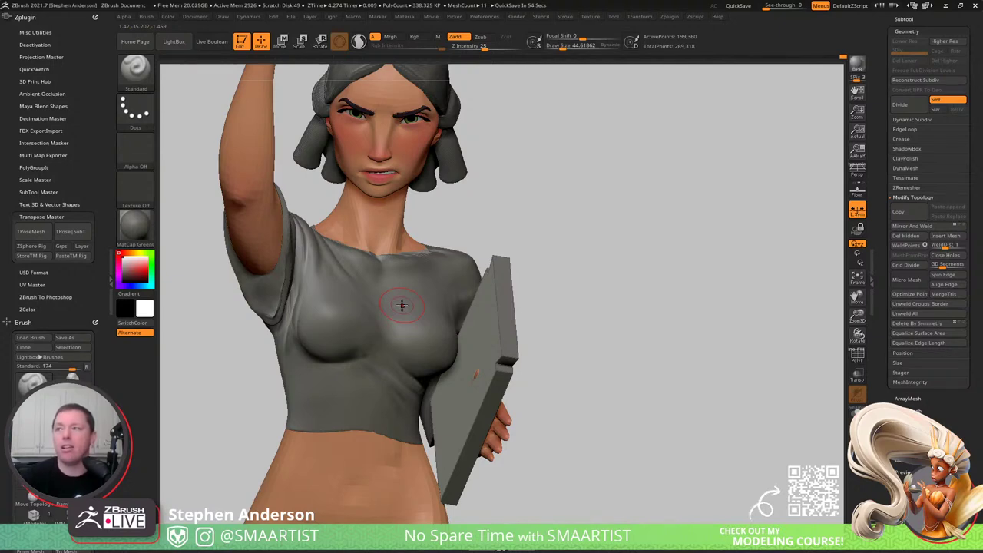
- Switch to the Move brush at a draw size of about 99 and check the fabric under the bust from several angles
mouse_move(402, 305)
right_mouse_down()
mouse_move(350, 340)
mouse_move(396, 330)
right_mouse_up()
right_click_drag(396, 331, 390, 370, "ctrl")
key("b")
key("m")
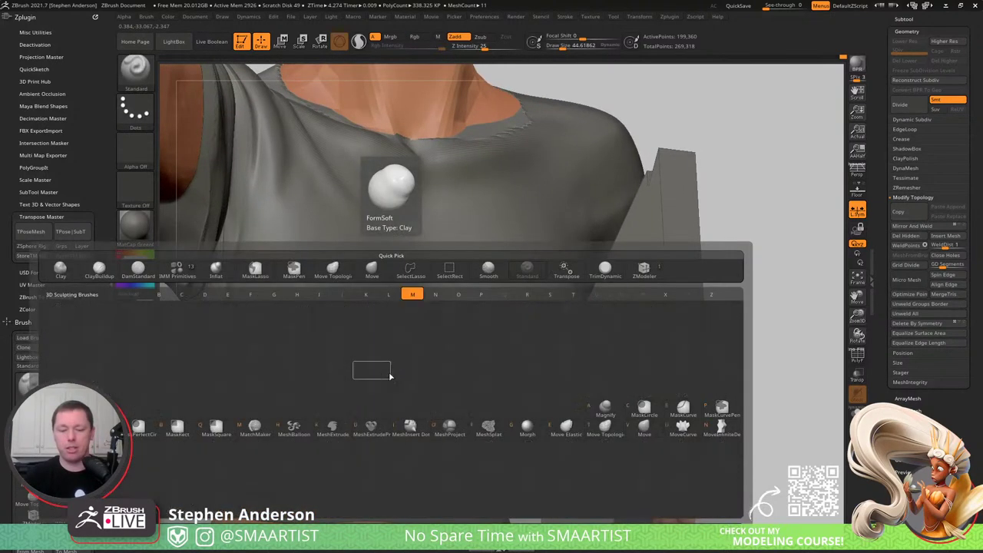
key("v")
key("s")
left_click_drag(363, 369, 371, 369)
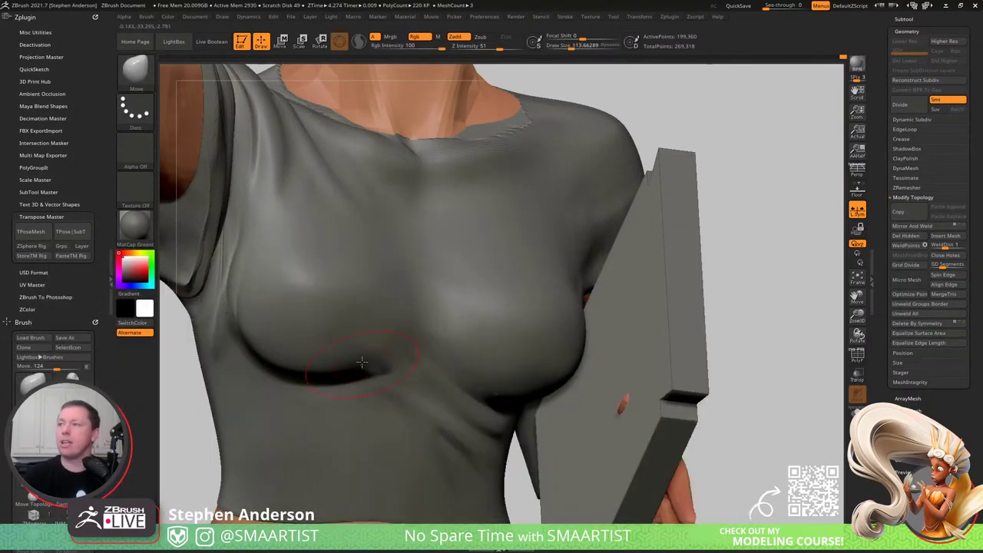
mouse_move(362, 363)
right_mouse_down()
mouse_move(407, 355)
mouse_move(410, 337)
right_mouse_up()
key("bracketleft")
key("bracketleft")
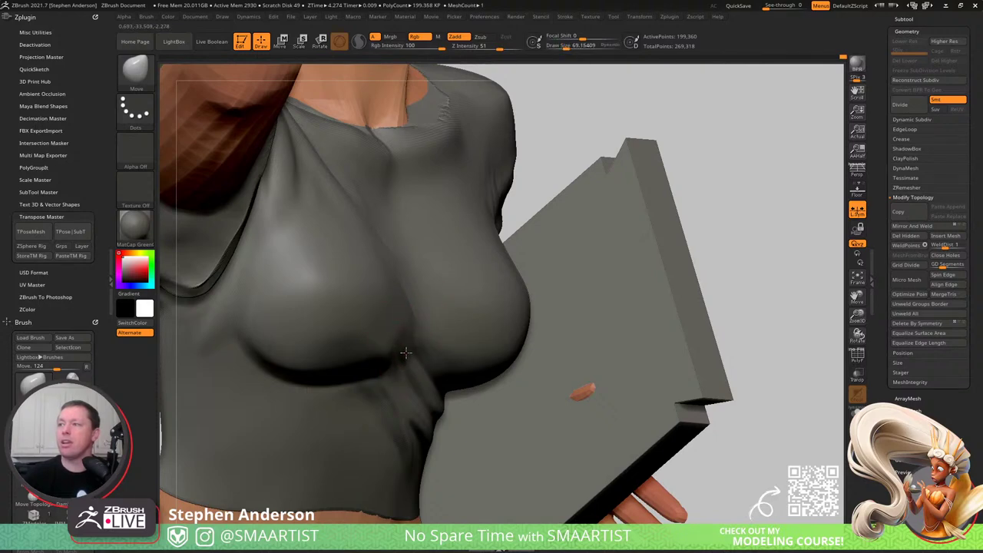
right_click_drag(405, 352, 421, 293)
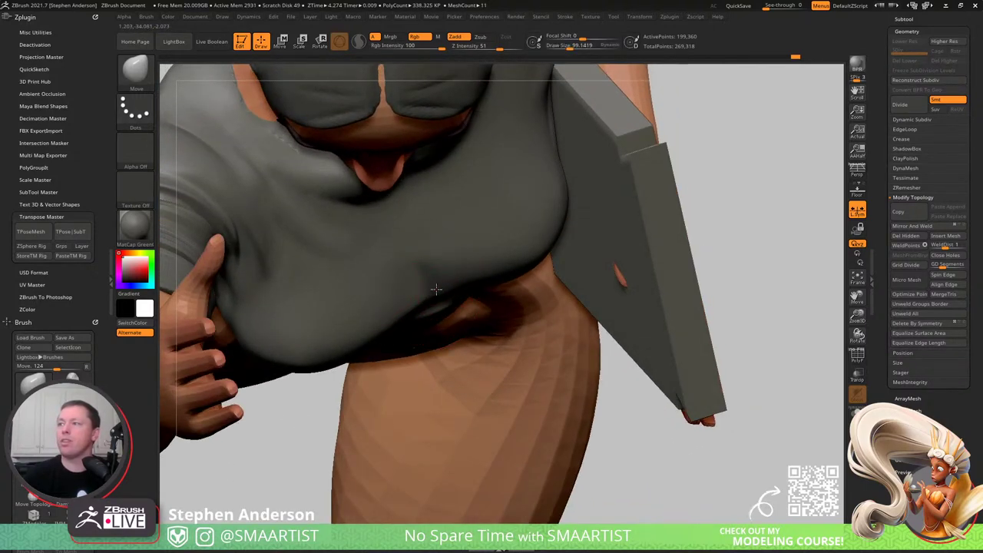
mouse_move(460, 275)
right_mouse_down()
mouse_move(471, 226)
mouse_move(563, 405)
mouse_move(538, 407)
mouse_move(555, 364)
mouse_move(534, 352)
mouse_move(510, 359)
right_mouse_up()
- Show the polygroups and isolate the shirt's outer torso and sleeve groups with SelectRect, hiding the lining and border strips
key("shift+f")
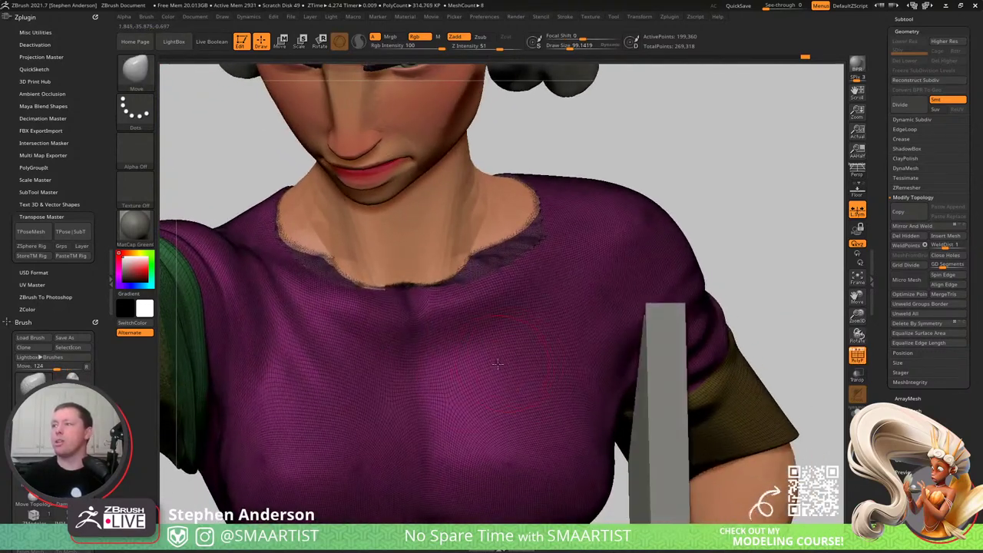
left_click(497, 369, "ctrl+shift")
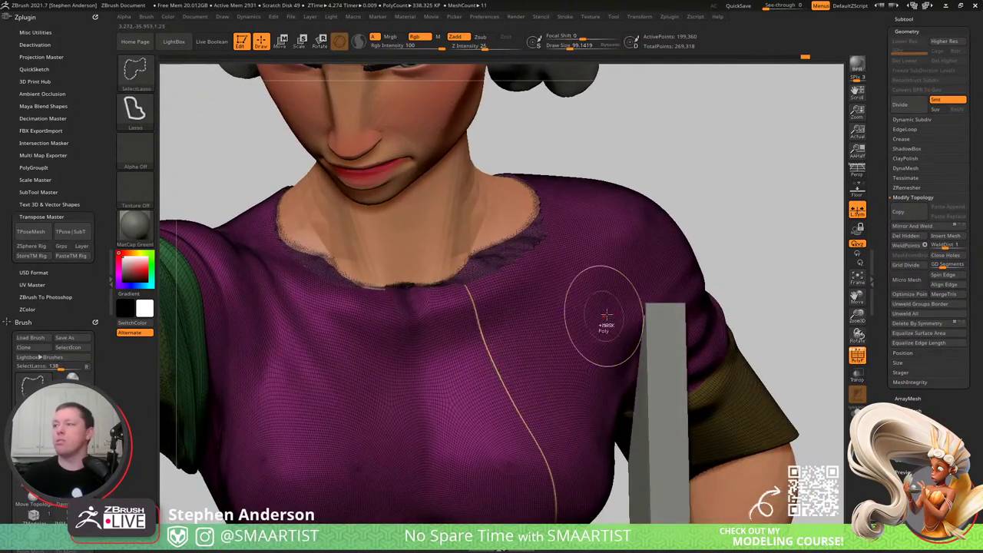
key("ctrl+z")
left_click(136, 73, "ctrl+shift")
left_click(227, 83, "ctrl+shift")
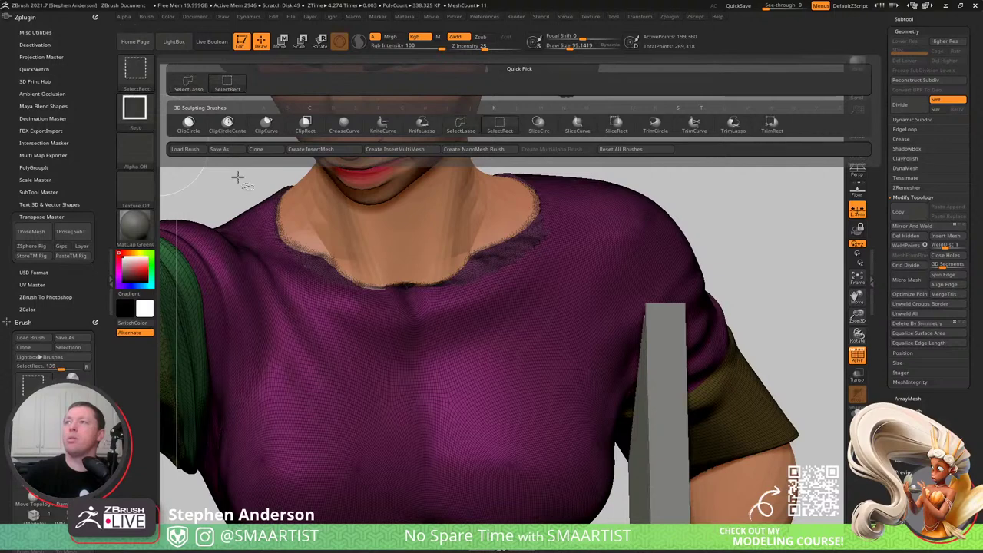
left_click(257, 321, "ctrl+shift")
left_click_drag(692, 203, 712, 223, "ctrl+shift")
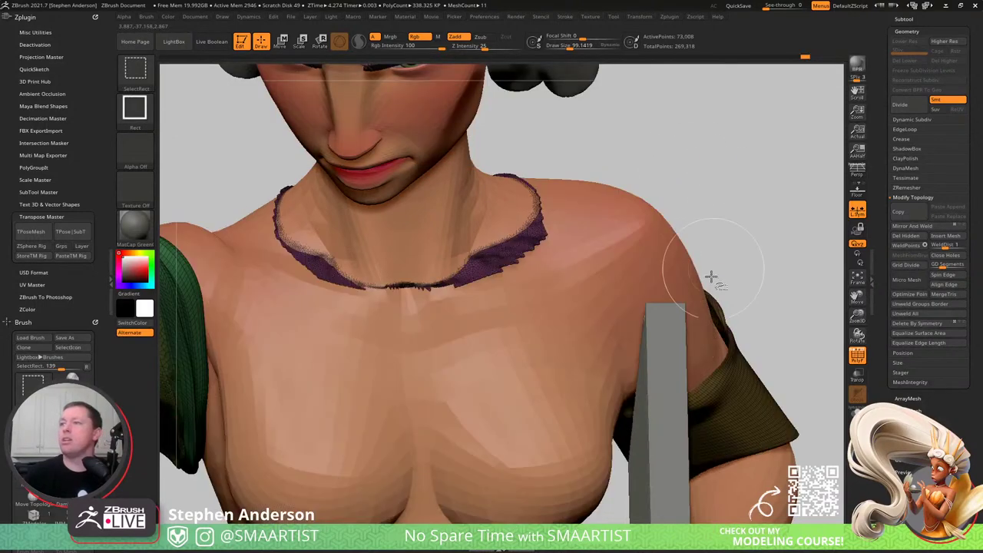
left_click(731, 392, "ctrl+shift")
left_click(199, 326, "ctrl+shift")
mouse_move(235, 341)
right_mouse_down("ctrl")
mouse_move(556, 263)
mouse_move(643, 223)
right_mouse_up("ctrl")
left_click(761, 378, "ctrl+shift")
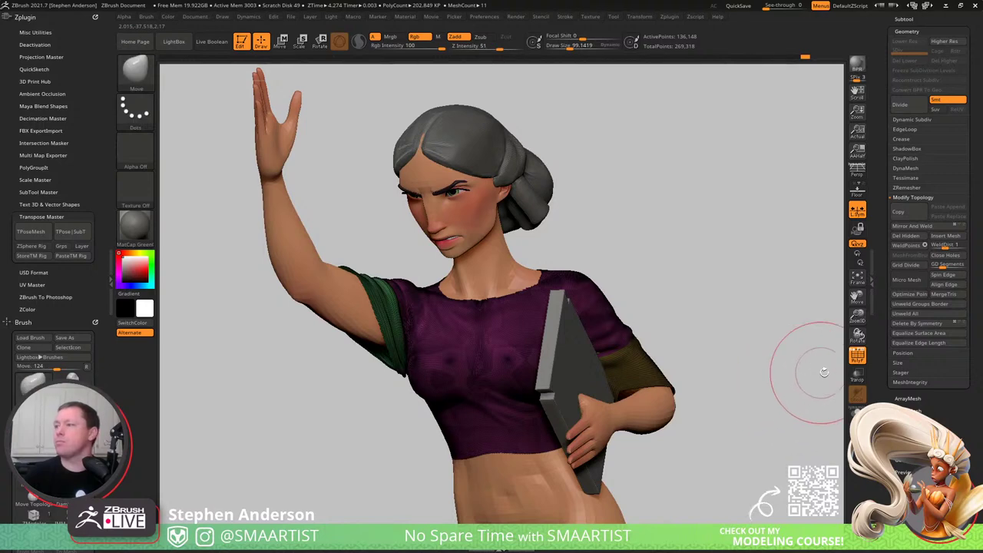
- Try to delete the shirt's hidden lining and border geometry
right_click_drag(824, 372, 842, 360)
key("shift+f")
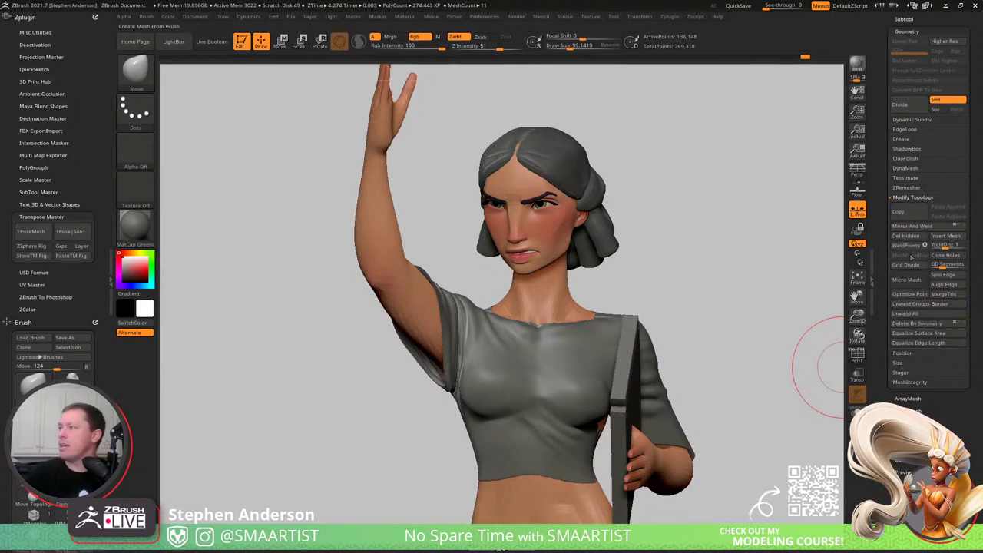
left_click(912, 237)
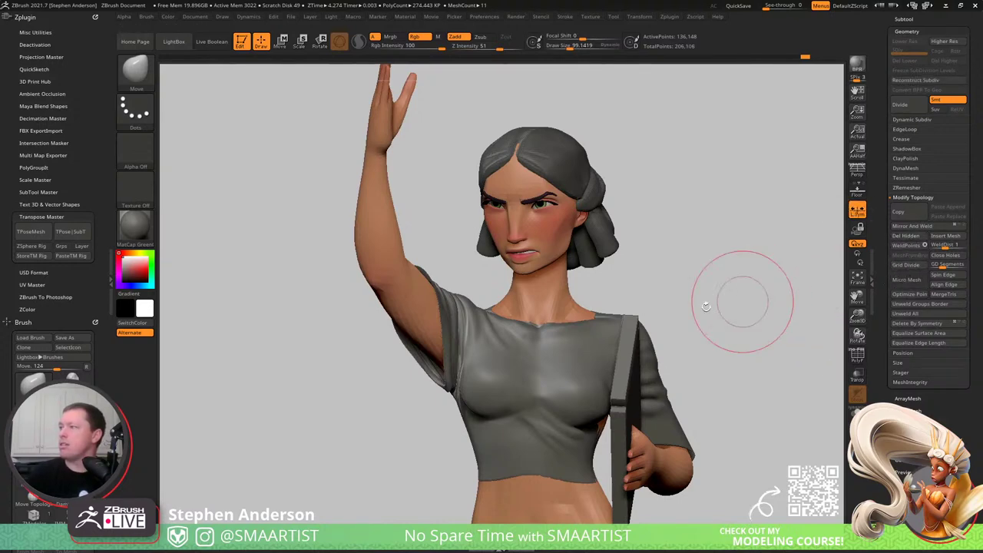
right_click_drag(662, 309, 571, 307, "alt")
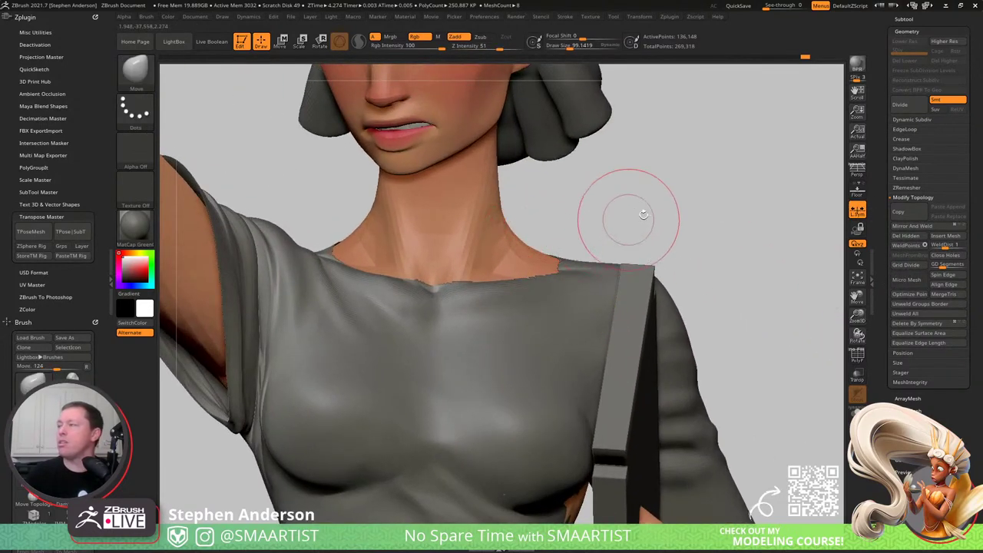
- Invert the shirt's visibility to its lining and border strips and apply GroupsLoops with 4 loops
left_click_drag(670, 176, 722, 243, "ctrl+shift")
right_click_drag(717, 248, 561, 291)
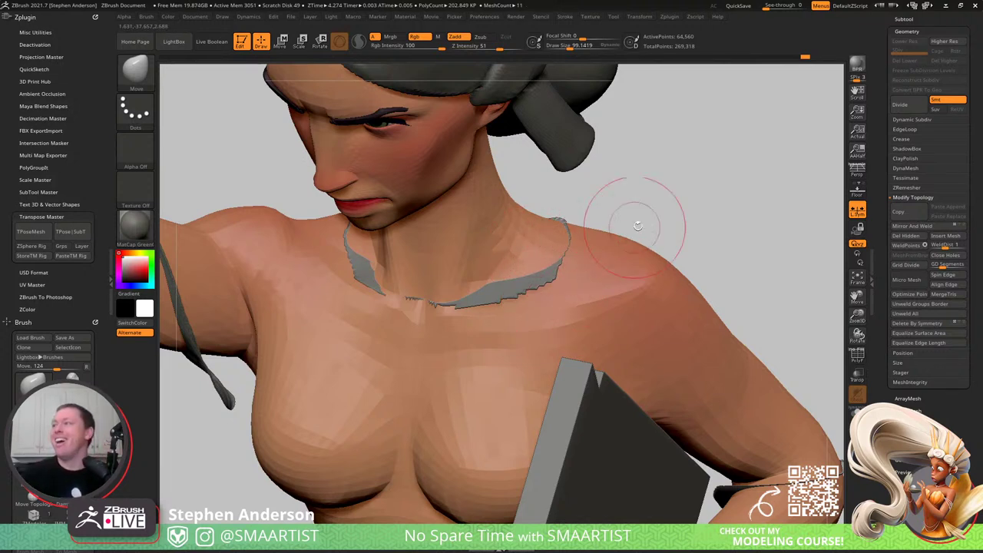
left_click(913, 131)
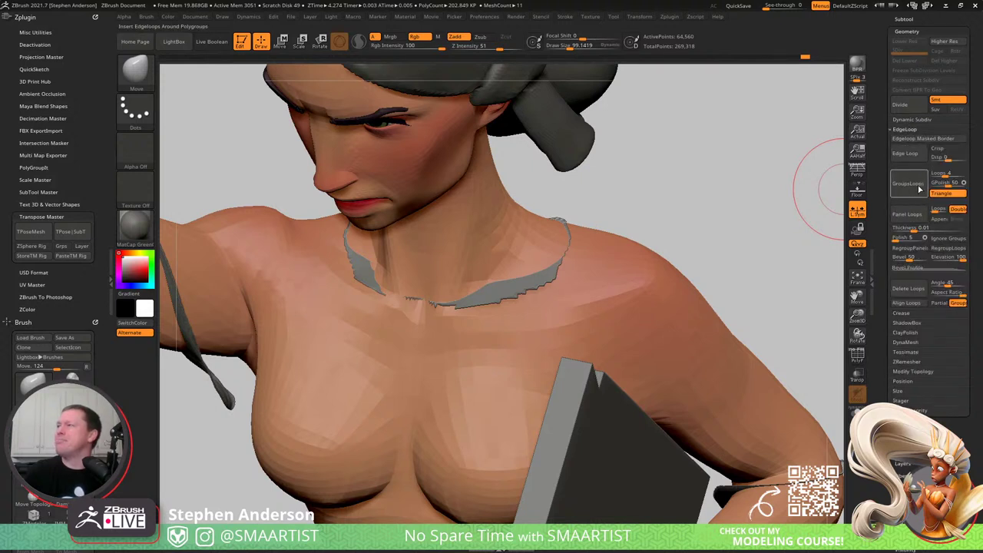
left_click(912, 188)
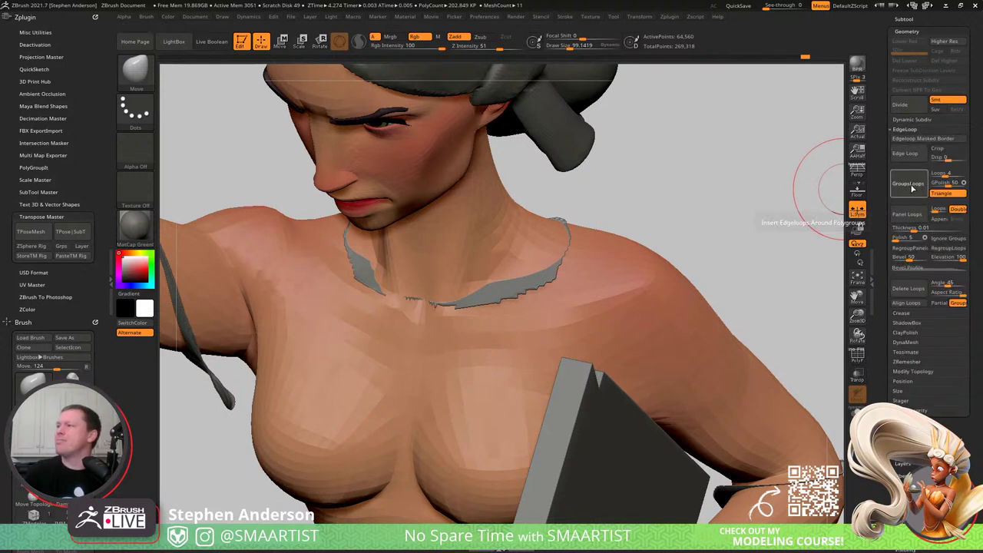
- Hide the shirt's neckline strip, lining and sleeve-end polygroups, leaving the outer torso and sleeves, and delete the hidden geometry
key("ctrl")
right_click_drag(483, 290, 523, 282, "ctrl")
key("shift+f")
left_click(544, 290, "ctrl+shift")
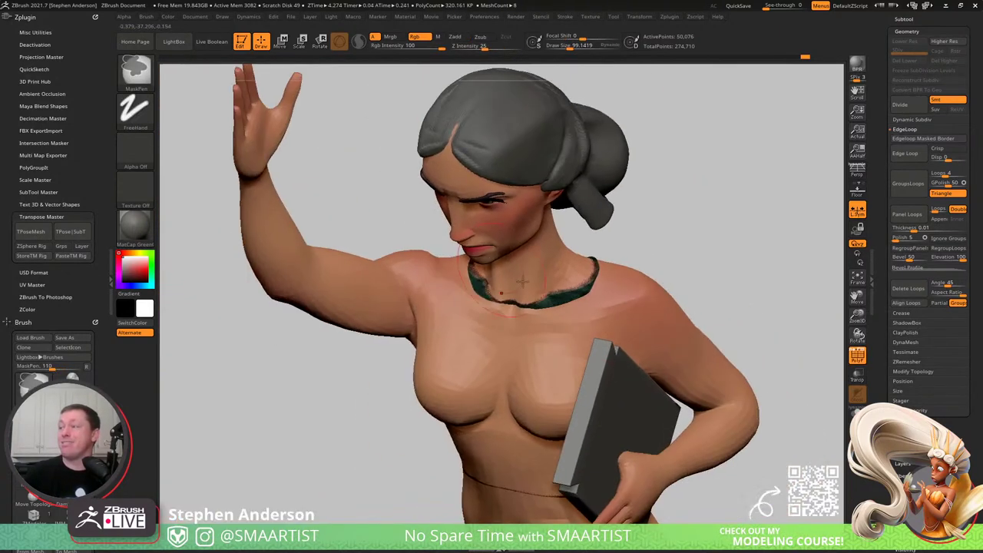
left_click(709, 213, "ctrl+shift")
left_click_drag(801, 408, 768, 318)
scroll(768, 318, "up", 3)
left_click(779, 450, "ctrl+shift")
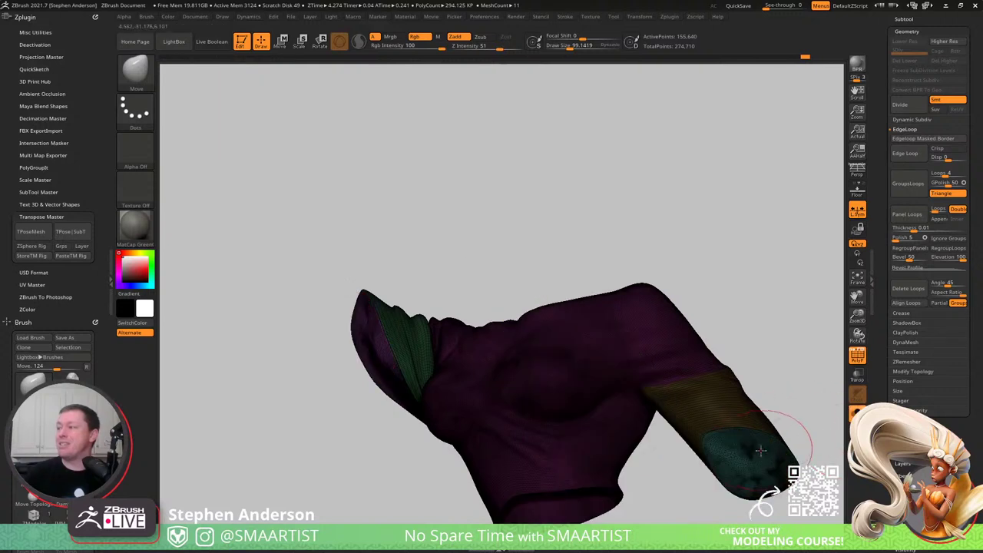
left_click(384, 351, "ctrl+shift")
mouse_move(462, 387)
right_mouse_down()
mouse_move(474, 325)
mouse_move(481, 382)
mouse_move(496, 372)
right_mouse_up()
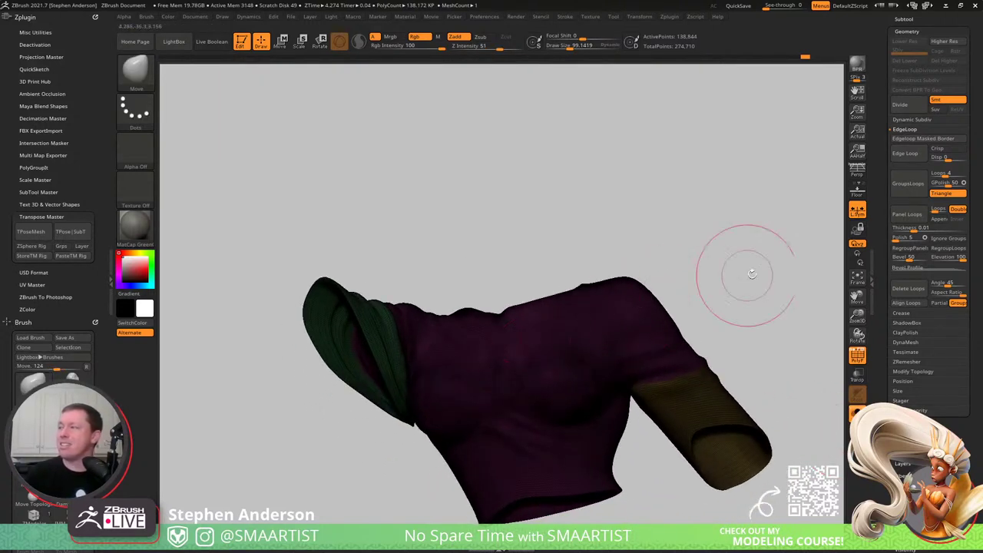
left_click(916, 372)
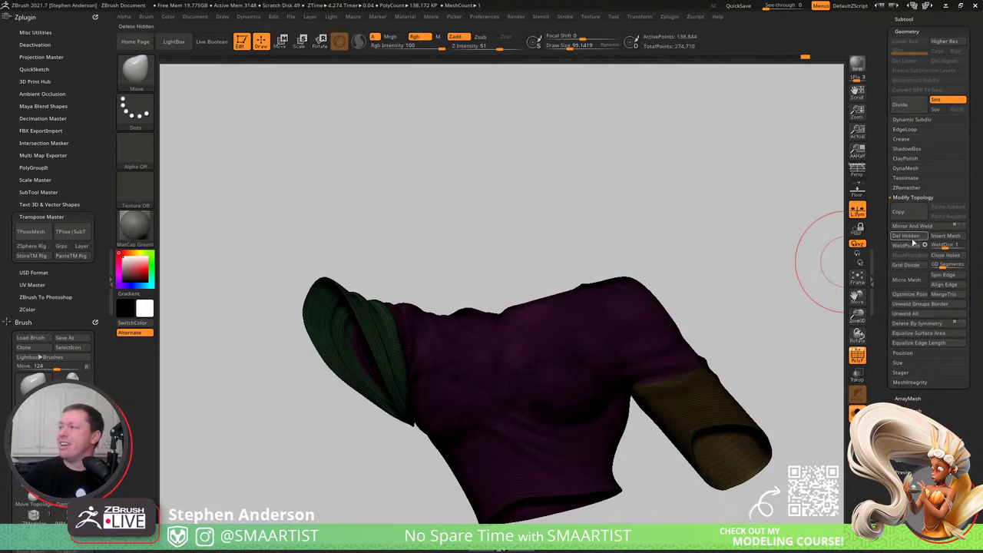
right_click_drag(637, 220, 634, 260)
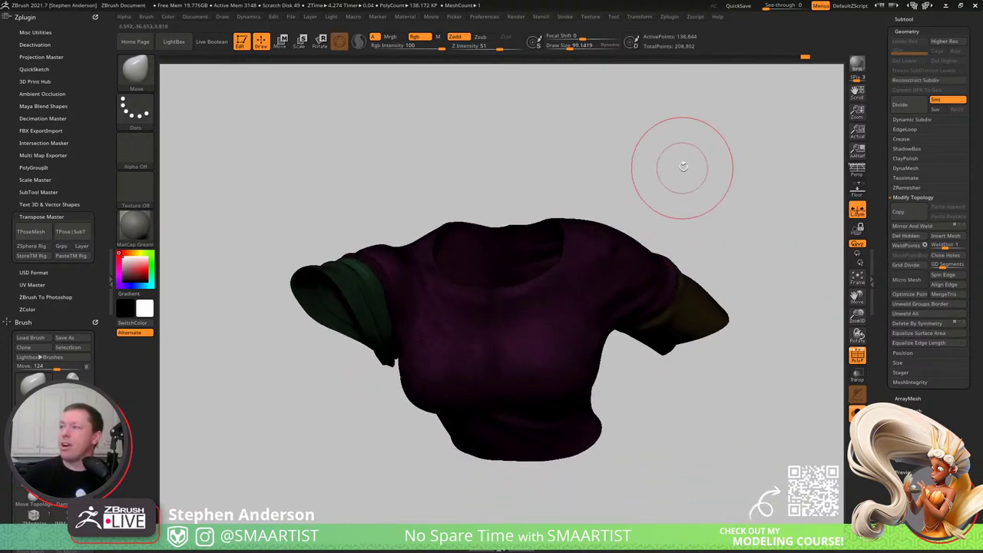
- Clear the mask on the shirt and display the polygroup wireframe along the neckline edge
left_click_drag(673, 148, 750, 207, "ctrl")
key("shift+f")
right_click_drag(553, 257, 581, 311, "ctrl")
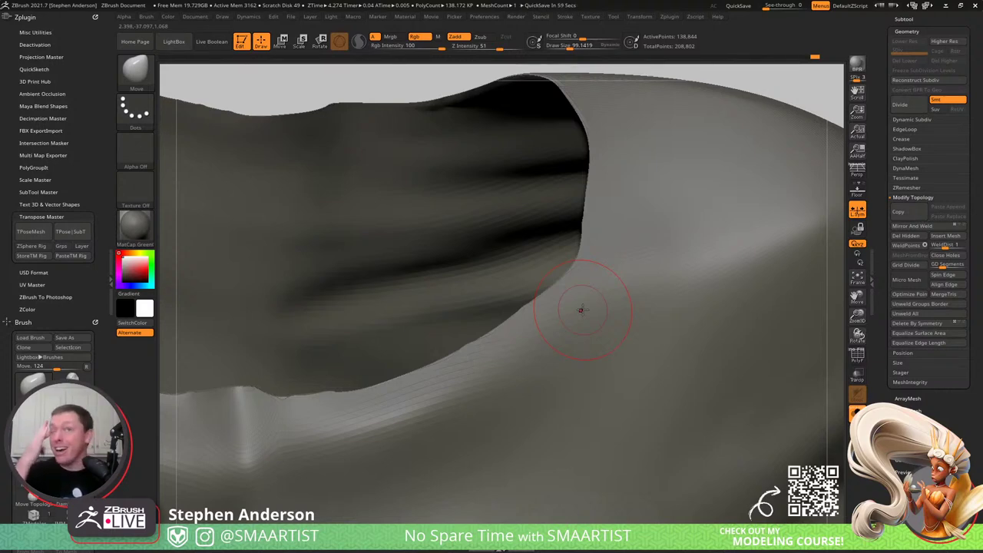
key("shift+f")
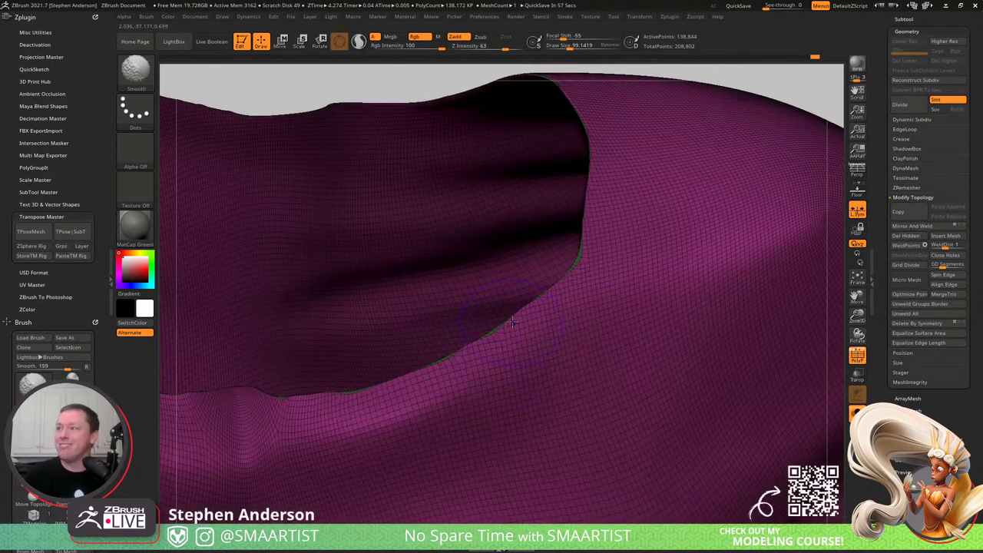
- Smooth the shirt's neckline border along the front and around both shoulder sides
mouse_move(505, 334)
left_mouse_down("shift")
mouse_move(564, 284)
mouse_move(599, 230)
mouse_move(601, 146)
mouse_move(588, 123)
left_mouse_up("shift")
right_click_drag(582, 211, 771, 134, "alt")
mouse_move(676, 260)
left_mouse_down("shift")
mouse_move(468, 328)
mouse_move(347, 337)
mouse_move(301, 320)
mouse_move(397, 381)
left_mouse_up("shift")
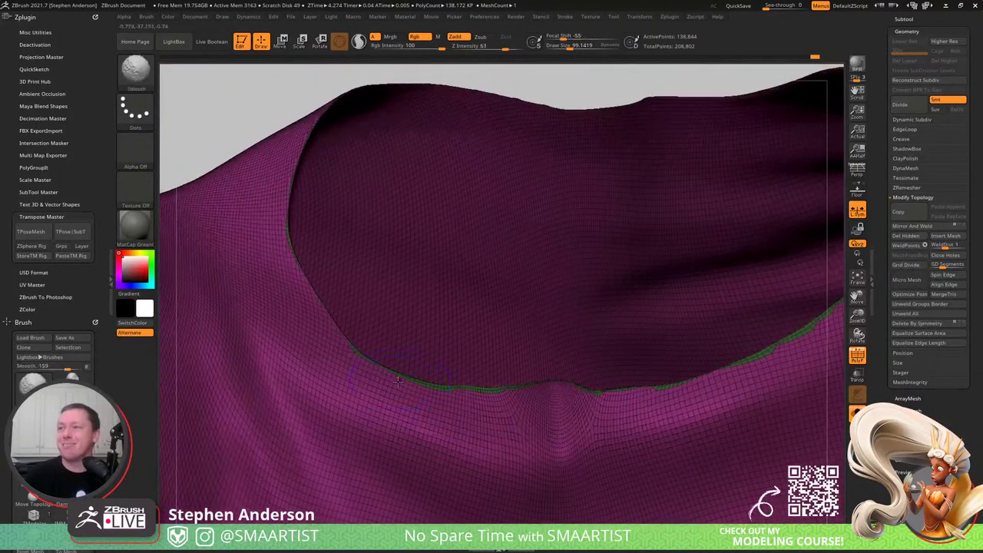
mouse_move(310, 306)
left_mouse_down("shift")
mouse_move(317, 292)
mouse_move(274, 195)
mouse_move(309, 143)
mouse_move(307, 128)
left_mouse_up("shift")
mouse_move(324, 123)
right_mouse_down("alt")
mouse_move(353, 234)
mouse_move(400, 333)
right_mouse_up("alt")
left_click_drag(397, 340, 376, 362, "shift")
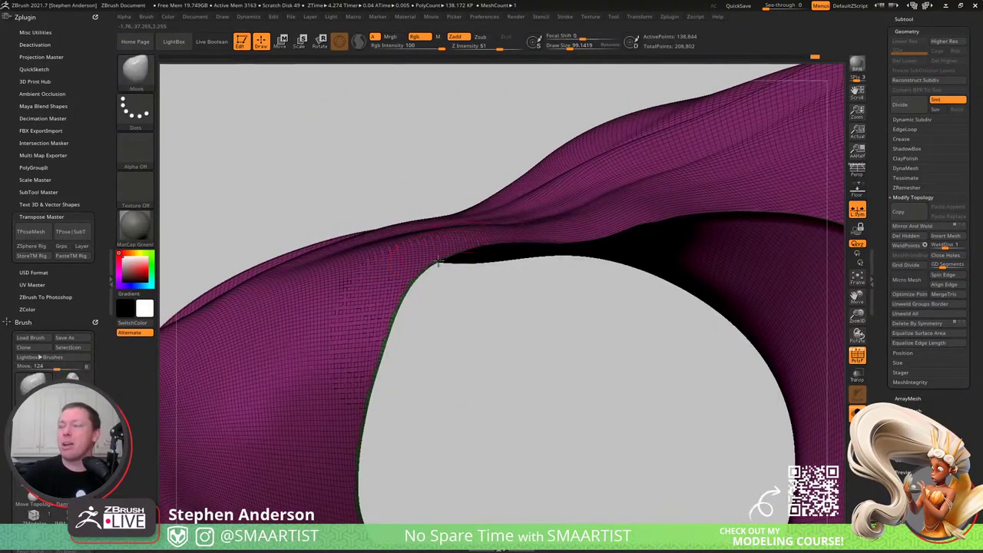
- Even out the neckline border where it curves over the shoulder and along the back
right_click_drag(432, 256, 459, 297)
mouse_move(433, 298)
left_mouse_down()
mouse_move(448, 305)
mouse_move(443, 318)
mouse_move(438, 303)
left_mouse_up()
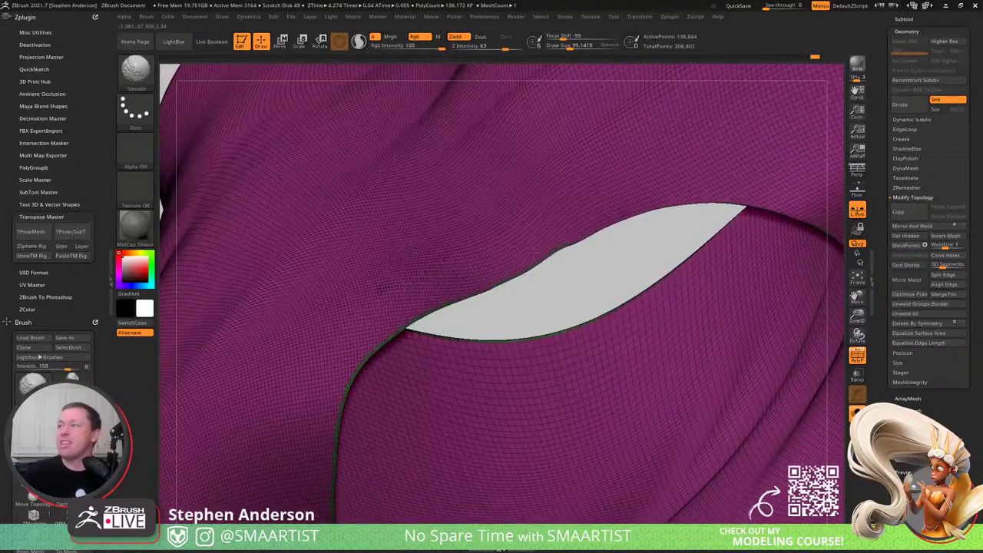
left_click_drag(709, 208, 615, 216)
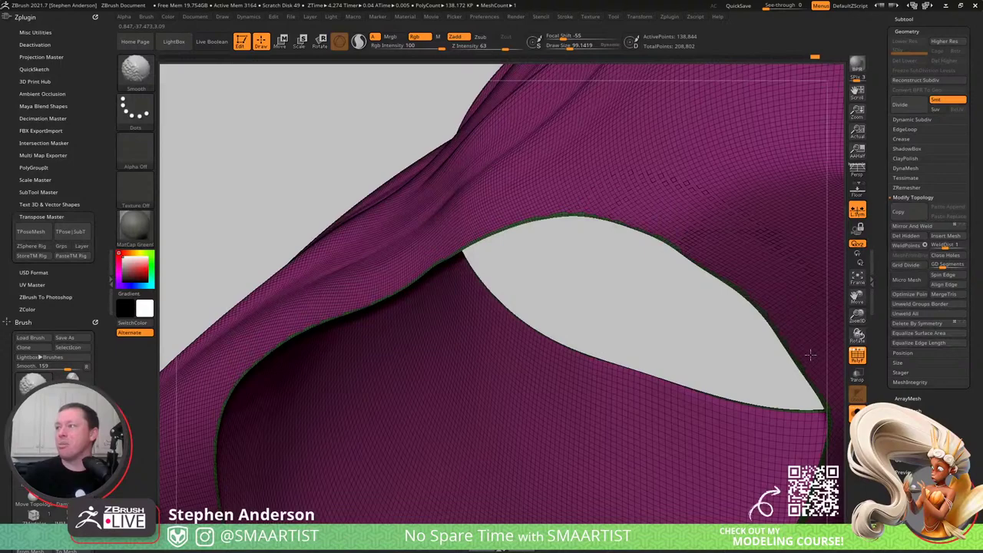
left_click_drag(811, 354, 576, 229)
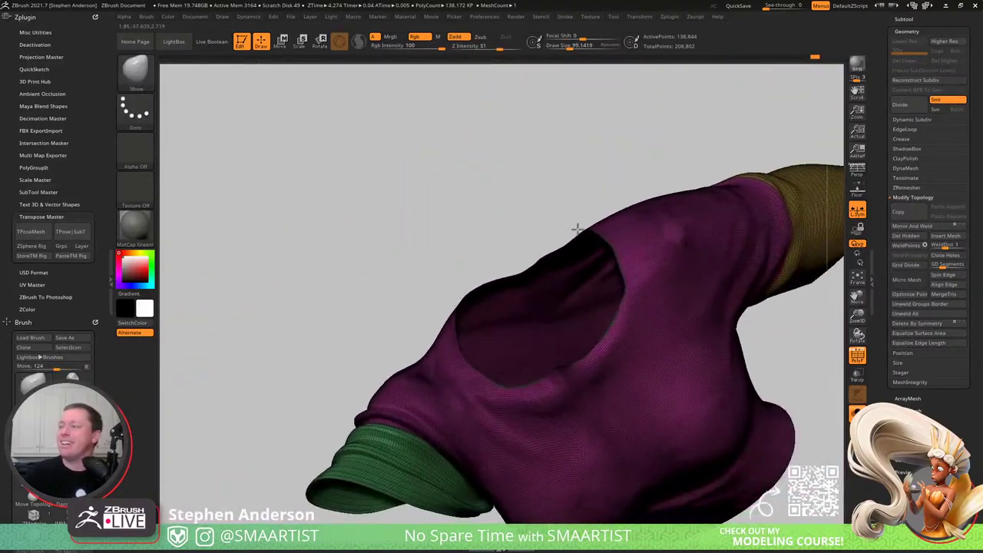
- Hide the polygroup wireframe and adjust the front neckline fold with the Move brush
right_click_drag(577, 229, 550, 225)
key("shift+f")
mouse_move(614, 277)
right_mouse_down()
mouse_move(608, 238)
mouse_move(607, 287)
mouse_move(569, 271)
mouse_move(547, 326)
mouse_move(543, 269)
mouse_move(544, 325)
mouse_move(572, 337)
mouse_move(566, 343)
mouse_move(552, 281)
right_mouse_up()
key("b")
key("m")
key("v")
key("s")
mouse_move(554, 283)
left_mouse_down()
mouse_move(544, 284)
mouse_move(553, 302)
mouse_move(560, 284)
left_mouse_up()
key("s")
- Flatten the small bump at the front neckline fold with TrimDynamic, using a draw size of about 48
key("b")
key("t")
key("d")
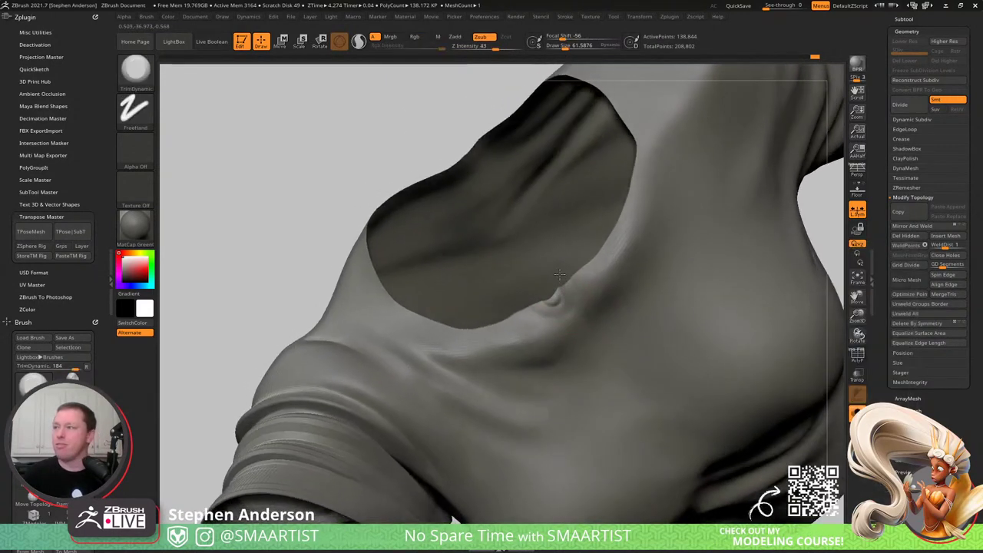
right_click_drag(559, 274, 561, 277)
key("s")
left_click_drag(562, 304, 552, 305)
key("s")
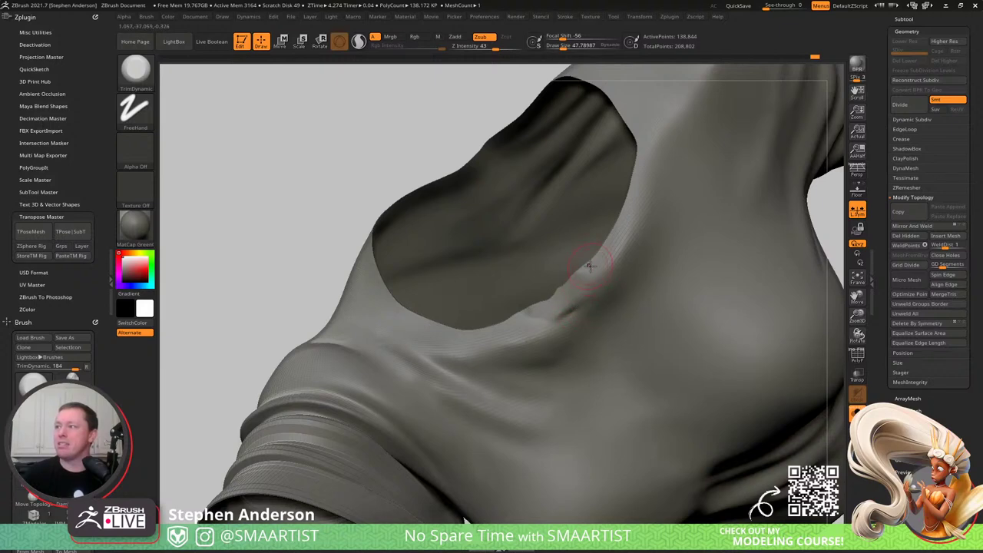
left_click_drag(590, 267, 589, 272)
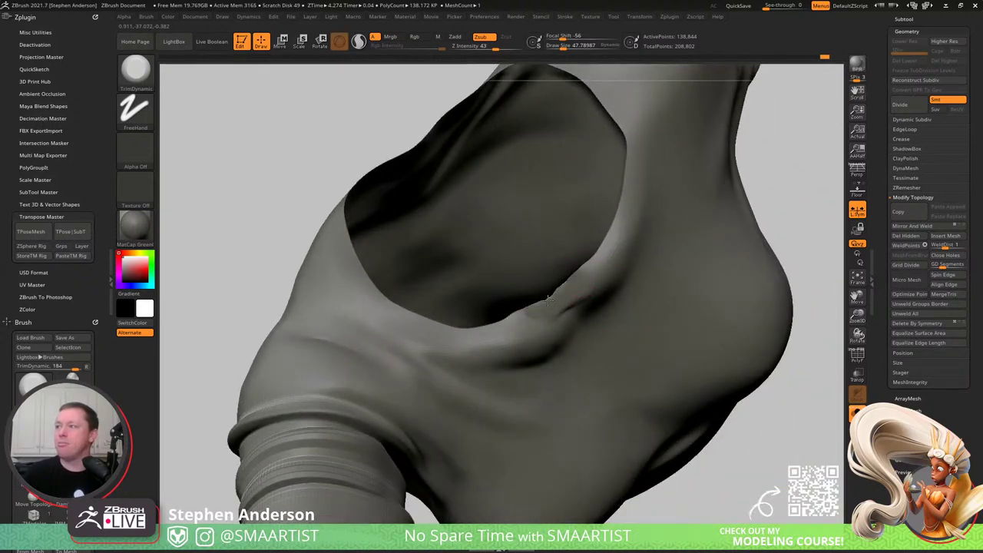
- Even out the front neckline edge beside the flattened fold using a small Move brush and smoothing
mouse_move(536, 307)
right_mouse_down()
mouse_move(513, 317)
mouse_move(503, 308)
right_mouse_up()
key("b")
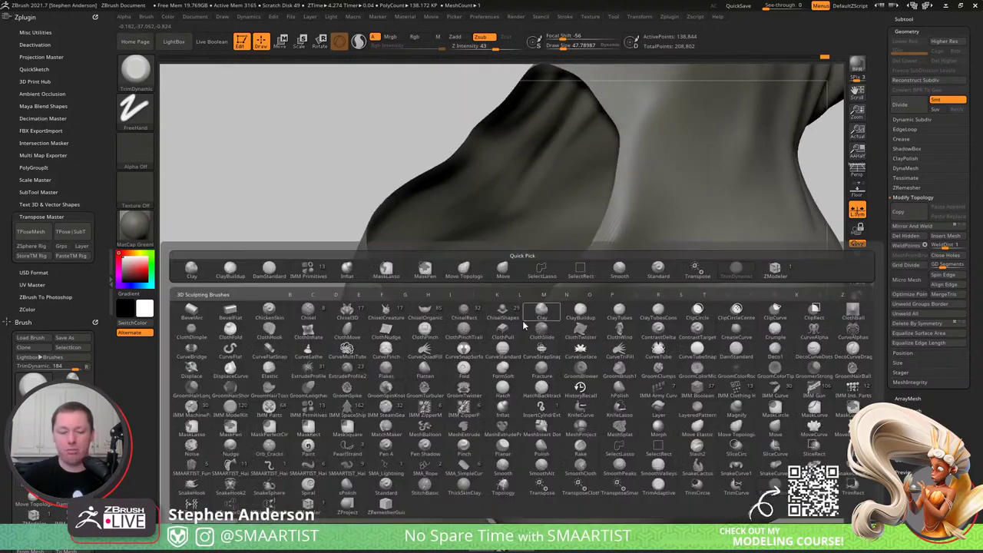
key("m")
key("v")
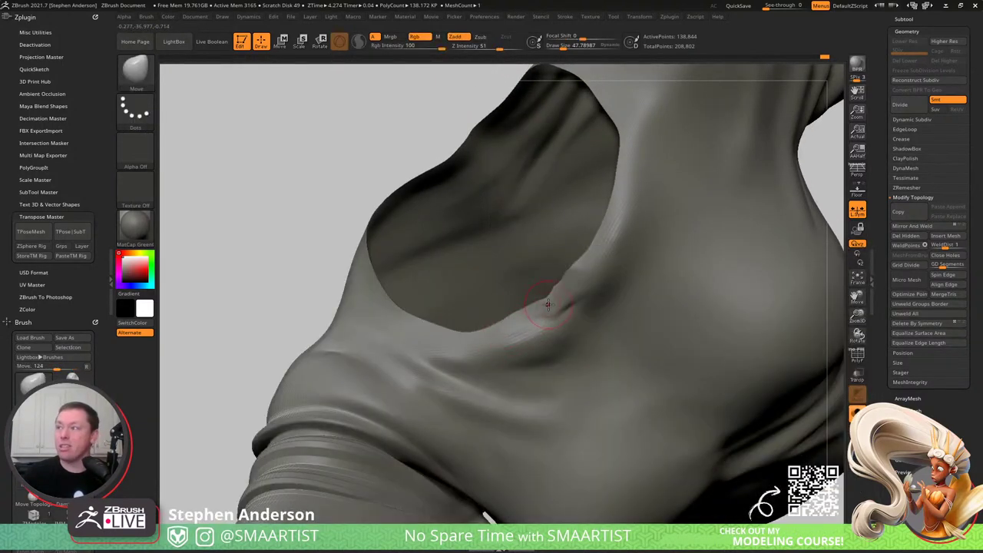
key("s")
left_click_drag(548, 296, 544, 295)
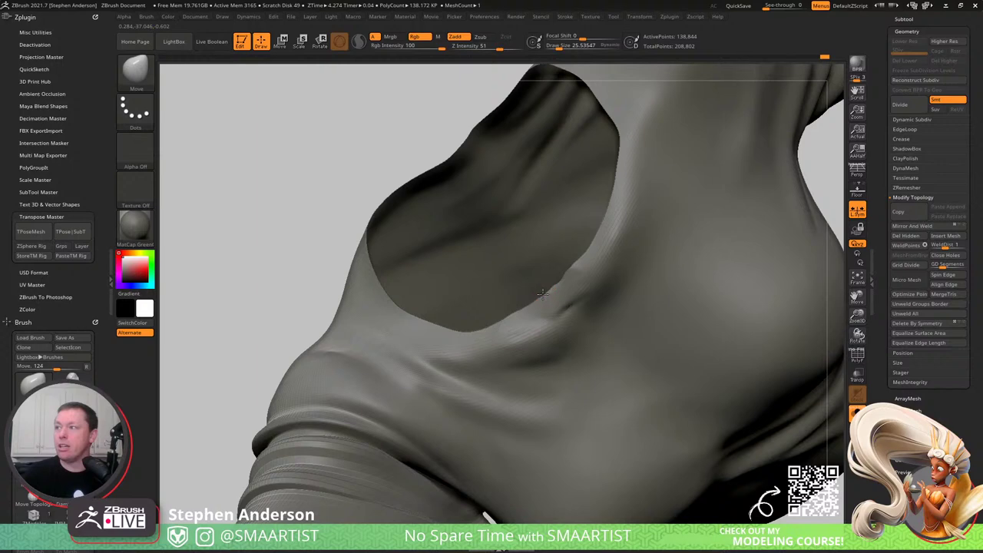
mouse_move(558, 280)
right_mouse_down("ctrl")
mouse_move(555, 238)
mouse_move(621, 281)
mouse_move(530, 269)
mouse_move(572, 305)
right_mouse_up("ctrl")
key("s")
left_click_drag(573, 305, 574, 305)
key("shift")
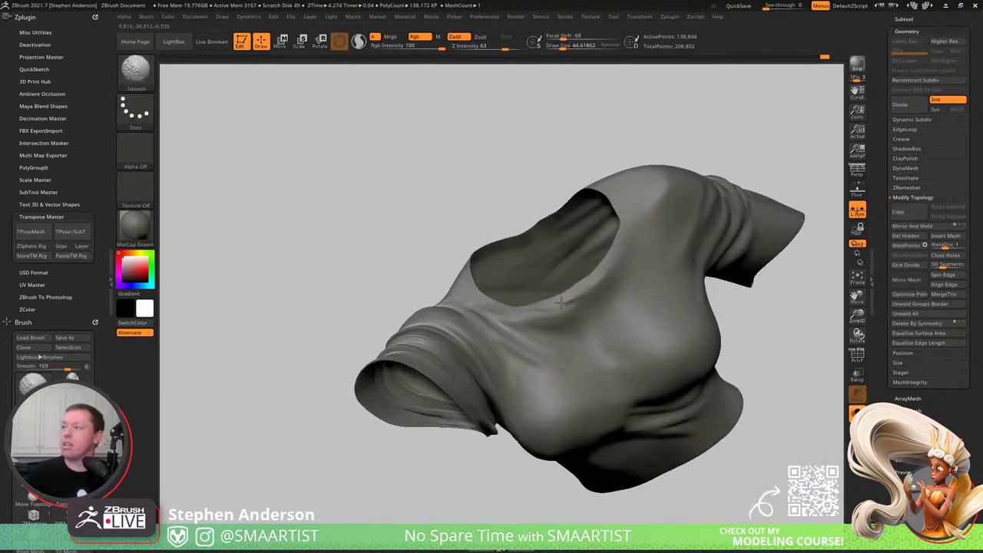
right_click_drag(552, 307, 833, 317)
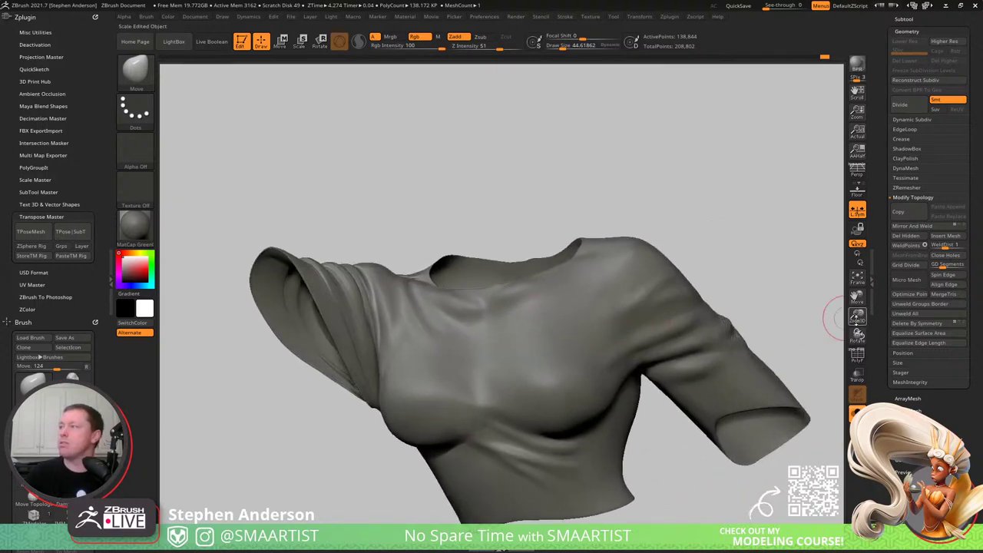
- ZRemesh the shirt with a target polygon count of 10
left_click(913, 188)
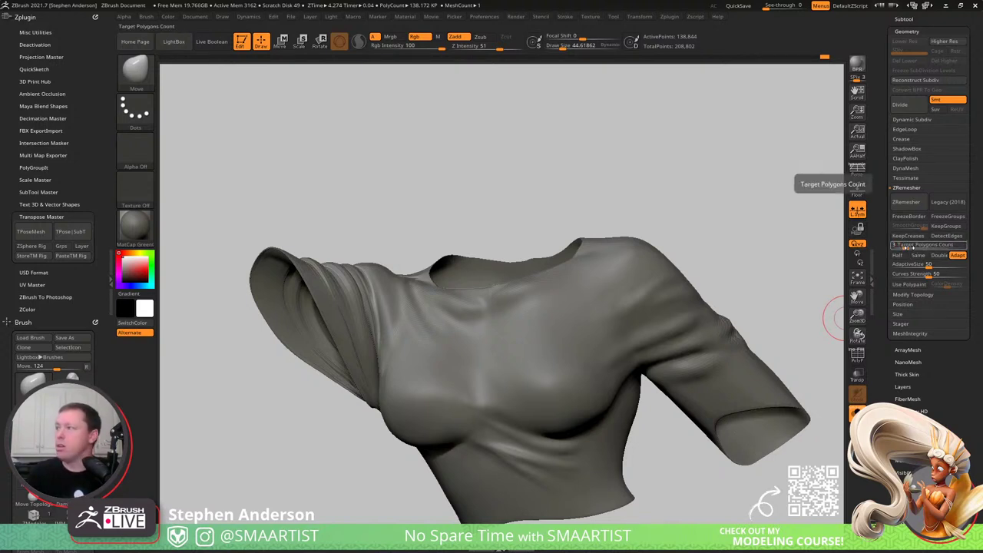
left_click(902, 246)
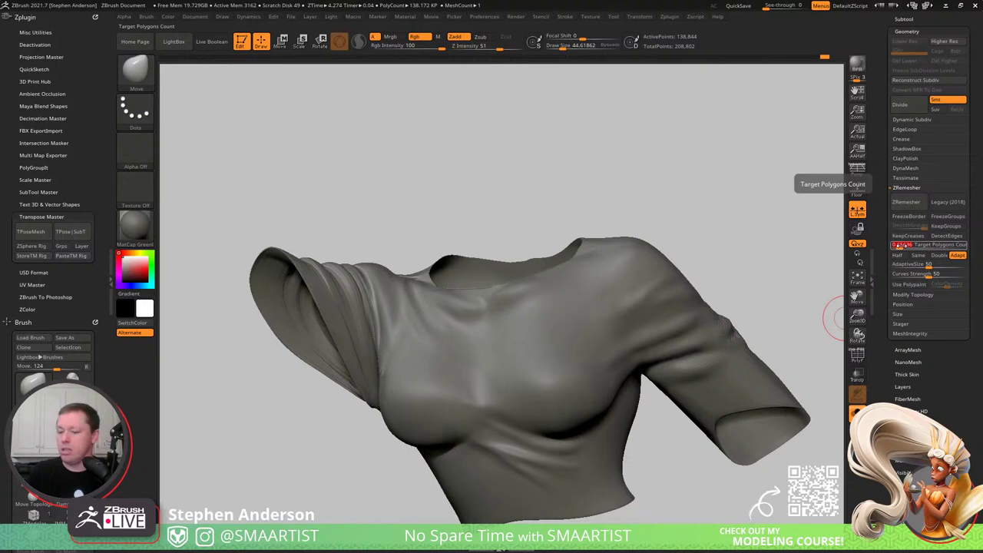
type("10")
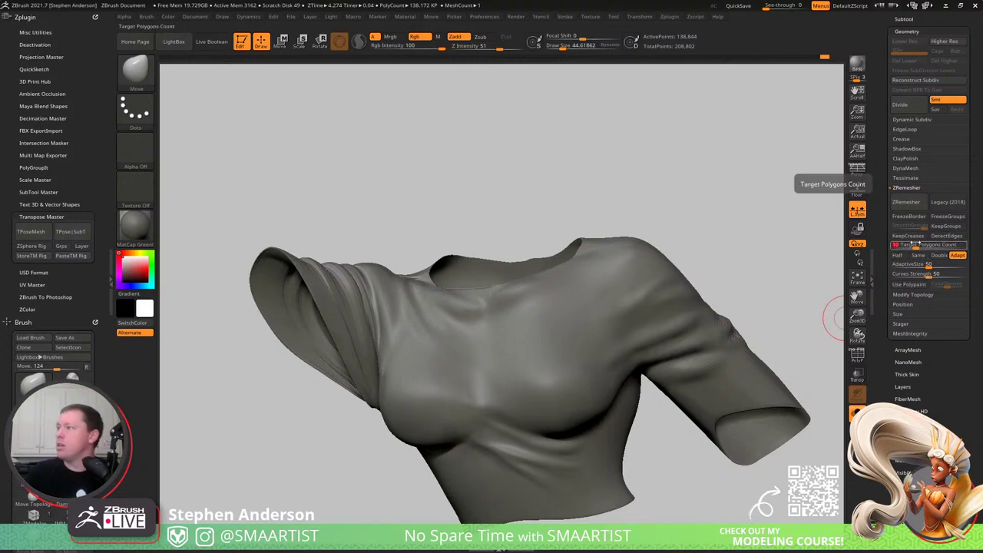
left_click(907, 202)
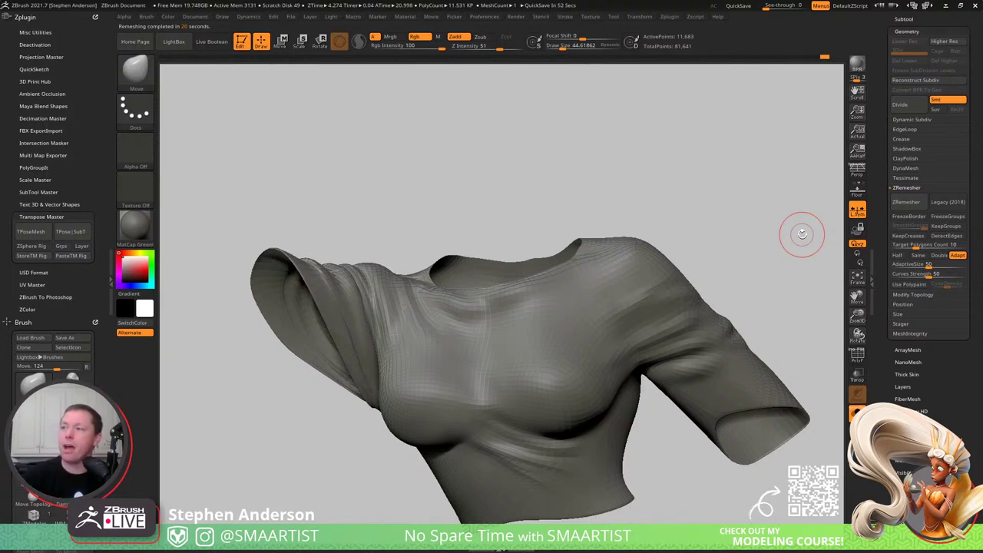
- Smooth the folds below the bust and carve a crease in the lowered arm's armpit folds with the Standard brush, draw size about 42
key("shift")
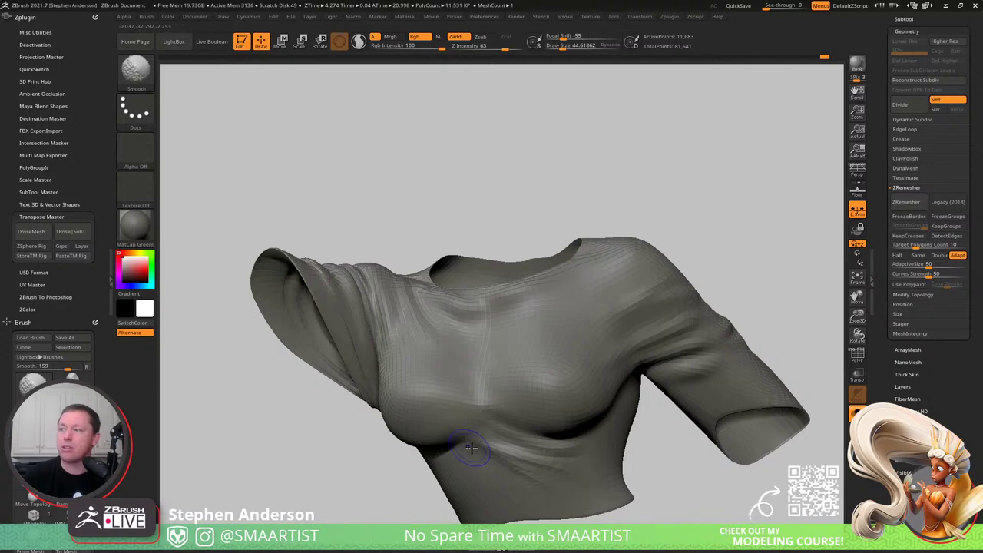
left_click_drag(472, 447, 527, 474, "shift")
mouse_move(528, 475)
right_mouse_down()
mouse_move(514, 433)
mouse_move(621, 343)
mouse_move(586, 432)
mouse_move(563, 412)
right_mouse_up()
key("b")
key("s")
key("t")
key("s")
left_click_drag(562, 412, 542, 418)
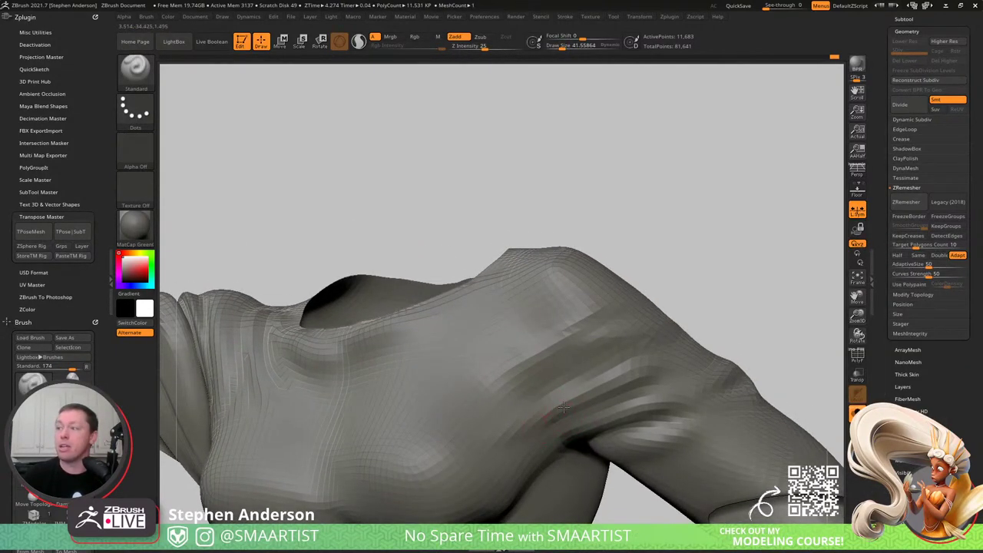
- Sharpen the crease at the lowered arm's armpit with the Pinch brush and smooth the surrounding sleeve folds
right_click_drag(560, 405, 586, 427)
key("b")
key("p")
key("i")
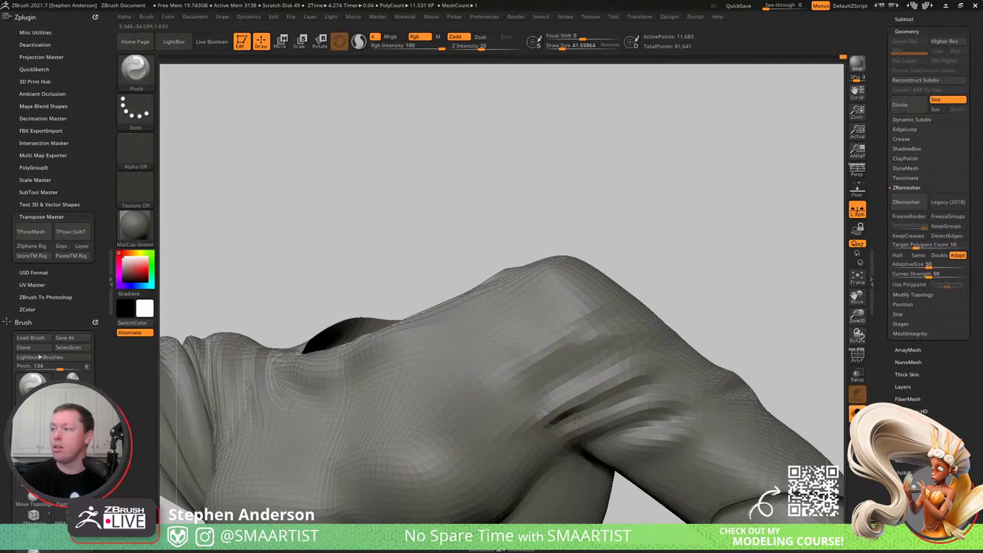
left_click_drag(576, 420, 576, 416)
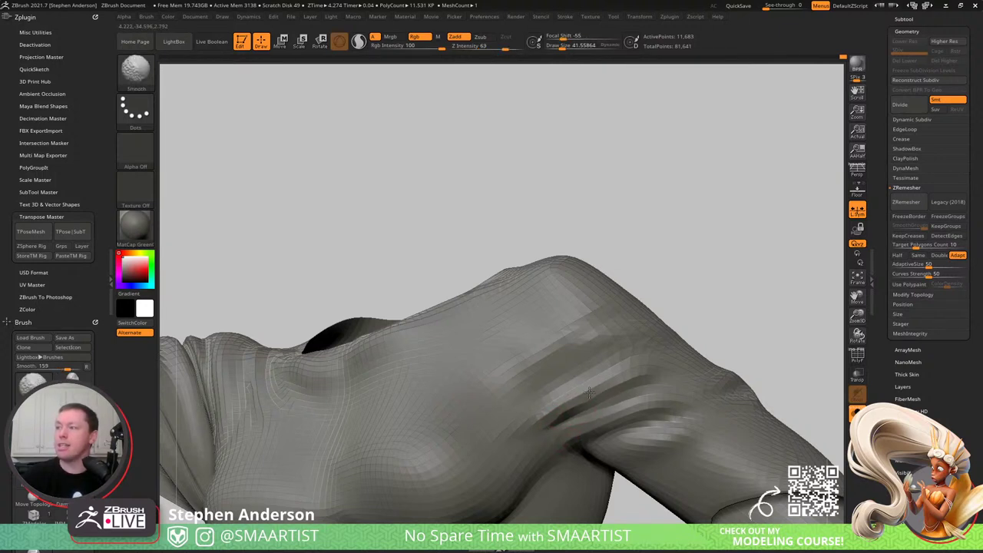
mouse_move(568, 416)
left_mouse_down("shift")
mouse_move(538, 435)
mouse_move(552, 427)
left_mouse_up("shift")
right_click_drag(634, 398, 620, 454)
mouse_move(624, 390)
left_mouse_down("shift")
mouse_move(681, 364)
mouse_move(654, 408)
left_mouse_up("shift")
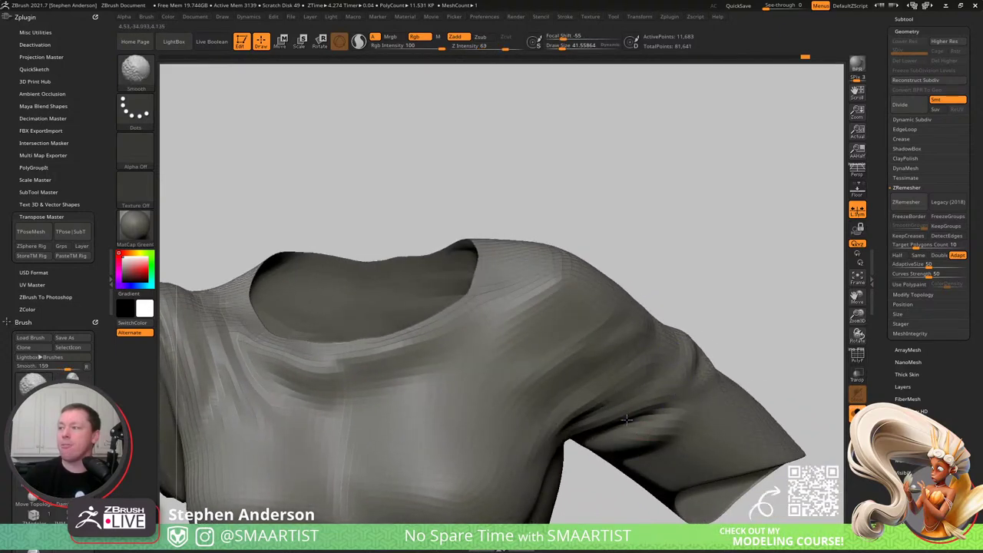
- Smooth the shirt surface beside the raised sleeve, from the chest down to the armpit
right_click_drag(627, 419, 633, 468)
mouse_move(529, 400)
right_mouse_down()
mouse_move(460, 412)
mouse_move(429, 392)
right_mouse_up()
left_click_drag(423, 375, 445, 485, "shift")
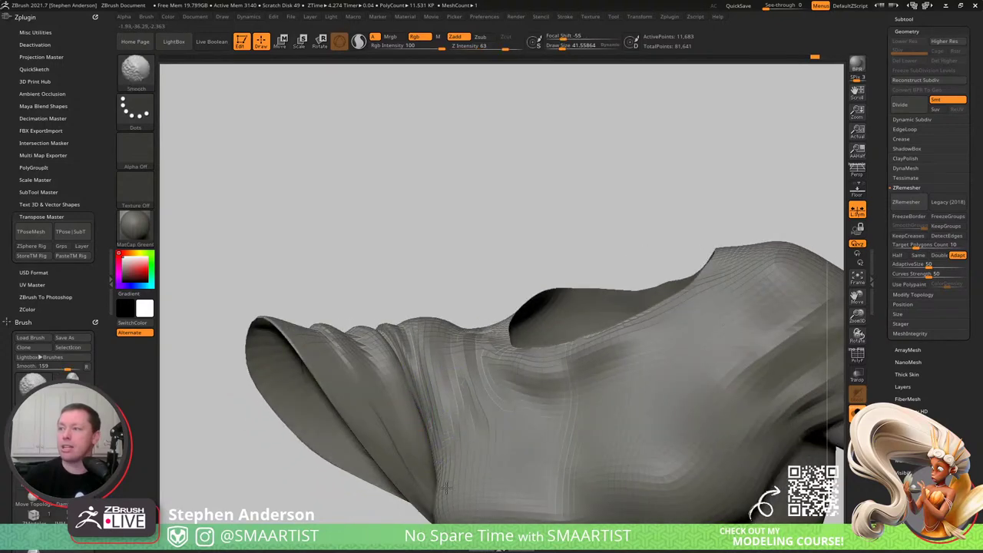
- Pinch and soften the crease under the bust on the lowered-arm side, using a draw size of about 81
mouse_move(451, 469)
right_mouse_down()
mouse_move(513, 359)
mouse_move(511, 380)
right_mouse_up()
mouse_move(694, 365)
right_mouse_down("alt")
mouse_move(574, 338)
mouse_move(593, 314)
right_mouse_up("alt")
key("s")
left_click_drag(625, 322, 632, 321)
mouse_move(632, 323)
right_mouse_down()
mouse_move(623, 334)
mouse_move(650, 396)
right_mouse_up()
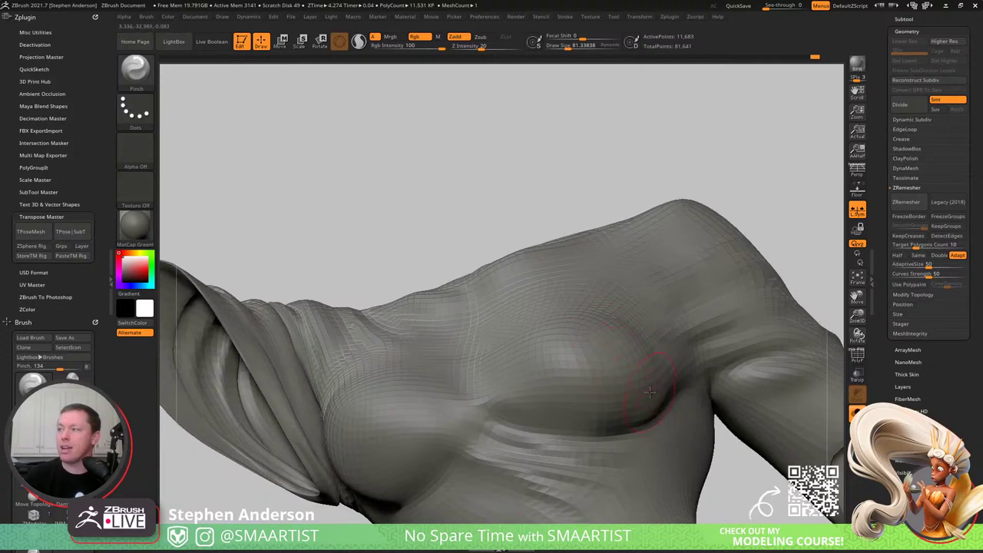
key("shift")
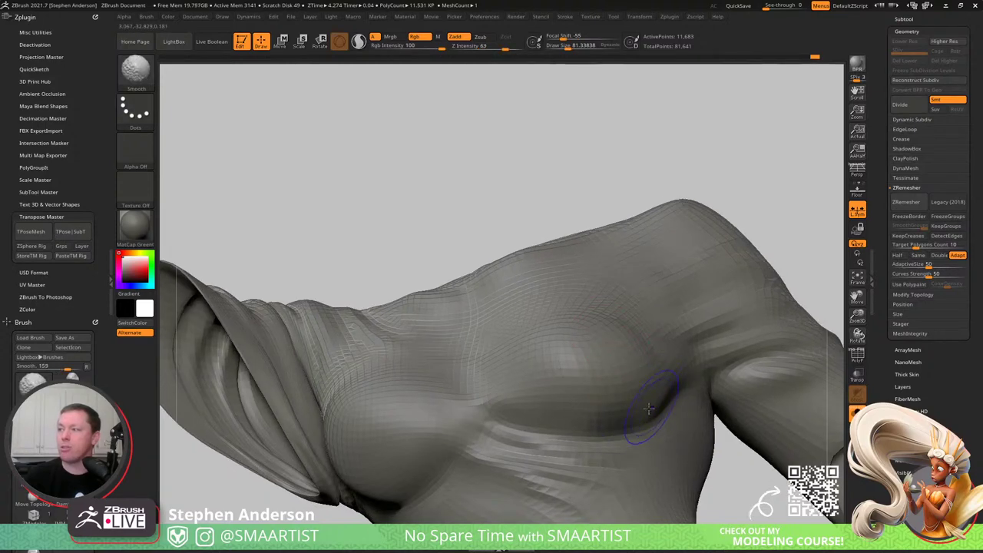
- Reshape the outer end of the underbust crease on the lowered-arm side with the Move brush, draw size about 69
key("b")
key("m")
key("v")
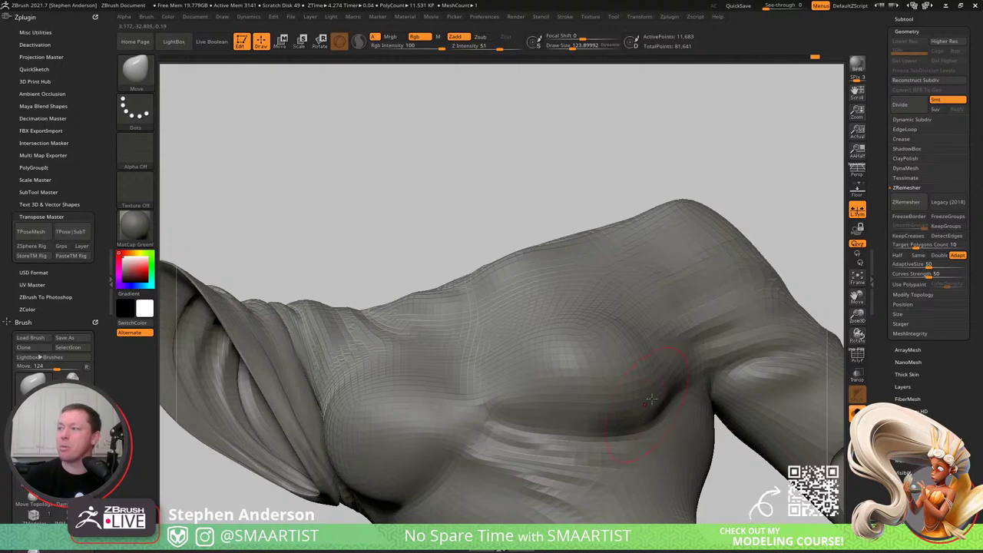
right_click_drag(652, 400, 652, 411)
key("s")
left_click_drag(661, 396, 656, 397)
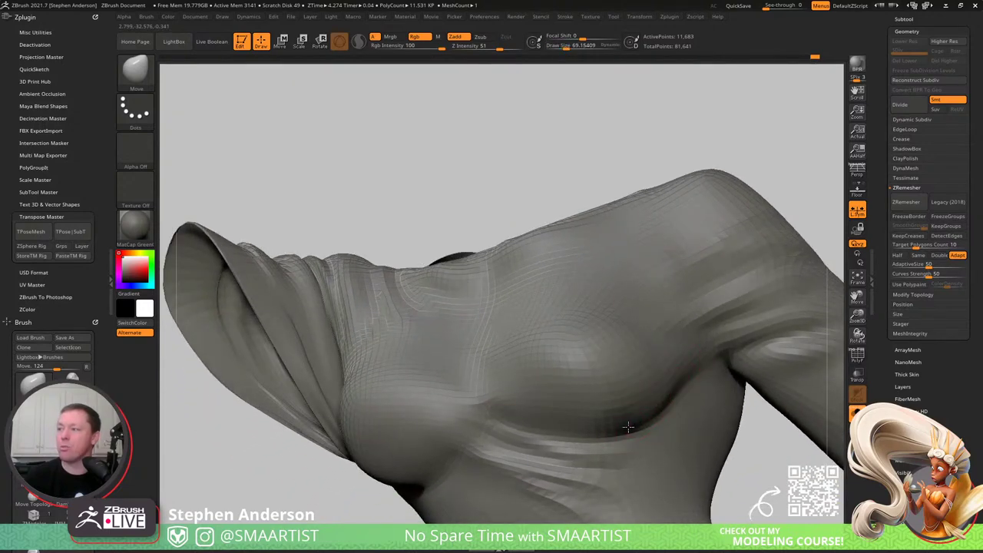
right_click_drag(628, 427, 664, 363)
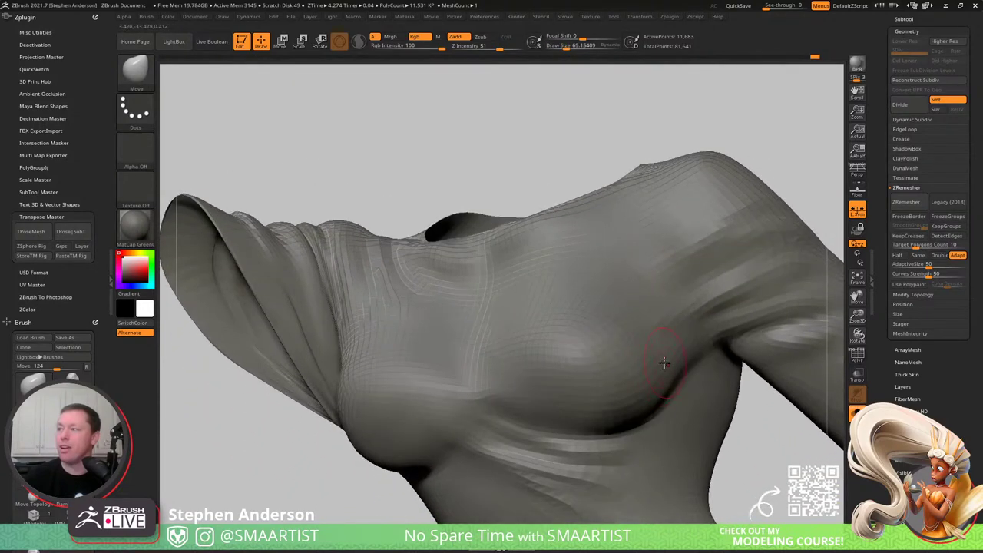
- Push the inner part of the underbust fold upward with the Move brush at a draw size of about 109
key("s")
left_click_drag(637, 409, 642, 409)
right_click_drag(641, 411, 566, 422)
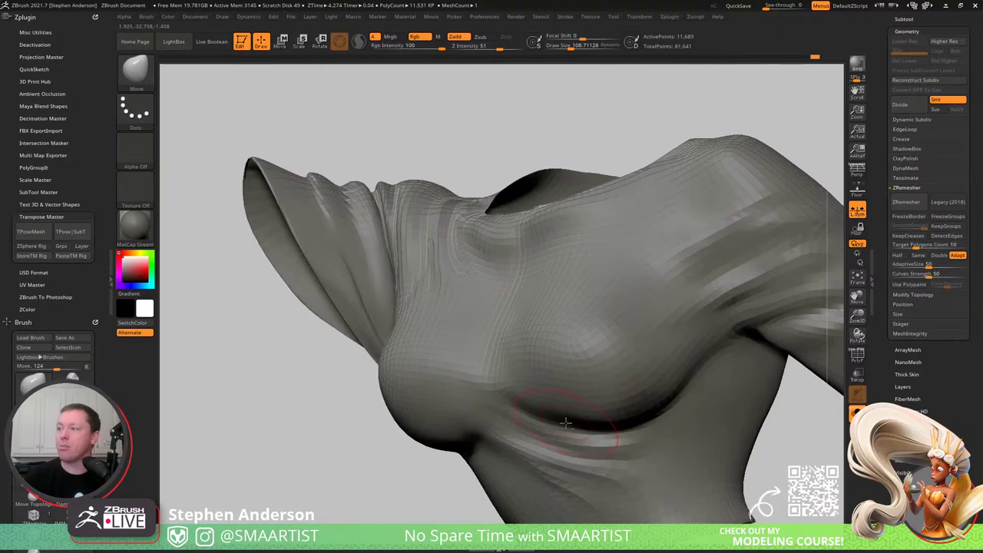
left_click_drag(566, 423, 566, 420)
mouse_move(657, 349)
right_mouse_down()
mouse_move(671, 350)
mouse_move(650, 358)
right_mouse_up()
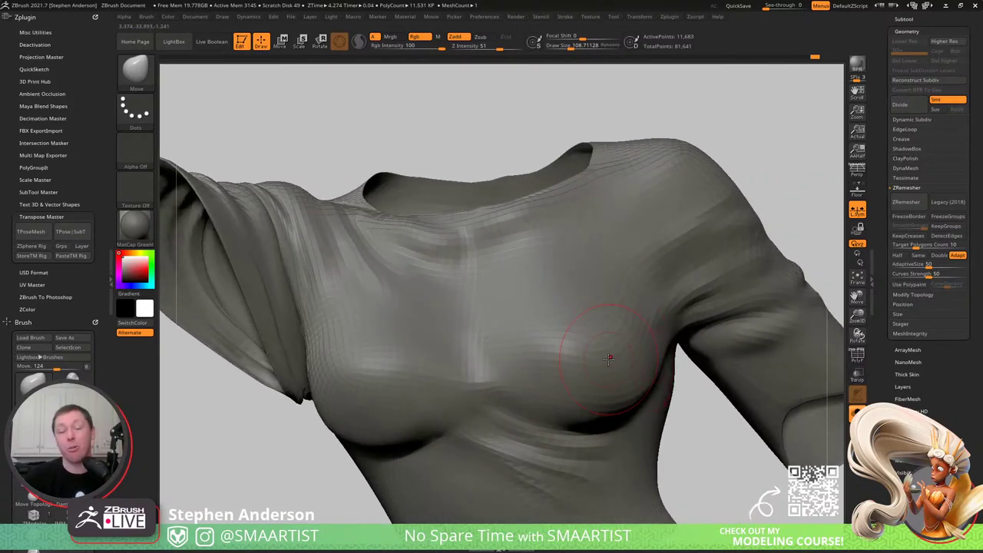
- Refine the side and lower contour of the bust on the lowered-arm side using the Move brush, draw size about 81
right_click_drag(655, 306, 651, 328)
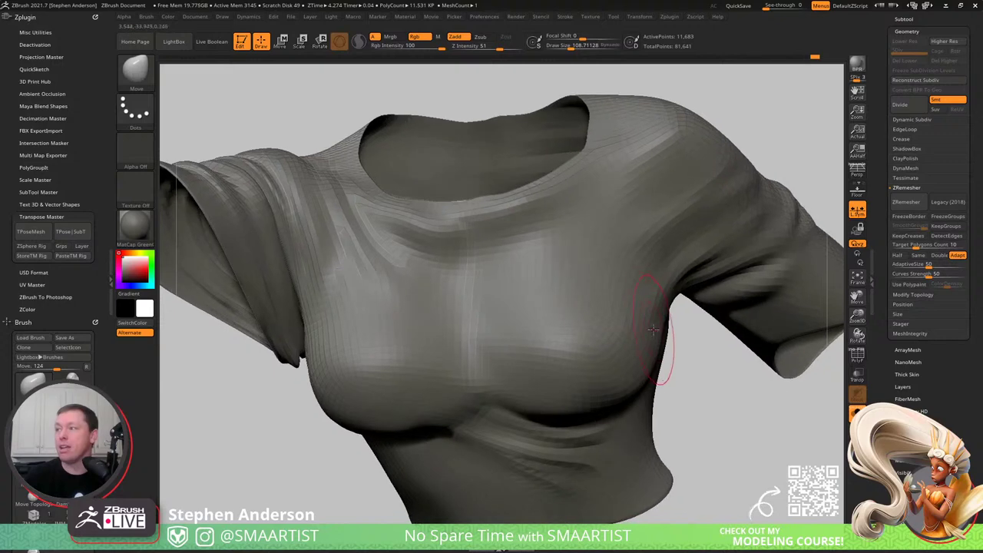
key("s")
left_click_drag(651, 327, 646, 327)
right_click_drag(598, 406, 602, 397)
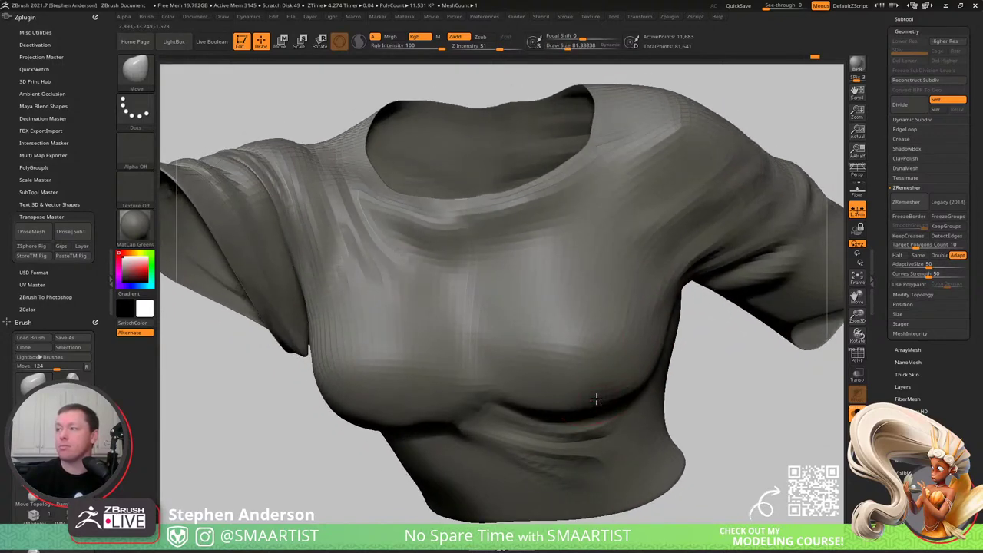
left_click_drag(597, 402, 598, 399)
- Reshape and smooth the underbust crease on the raised-arm side
right_click_drag(419, 423, 405, 403)
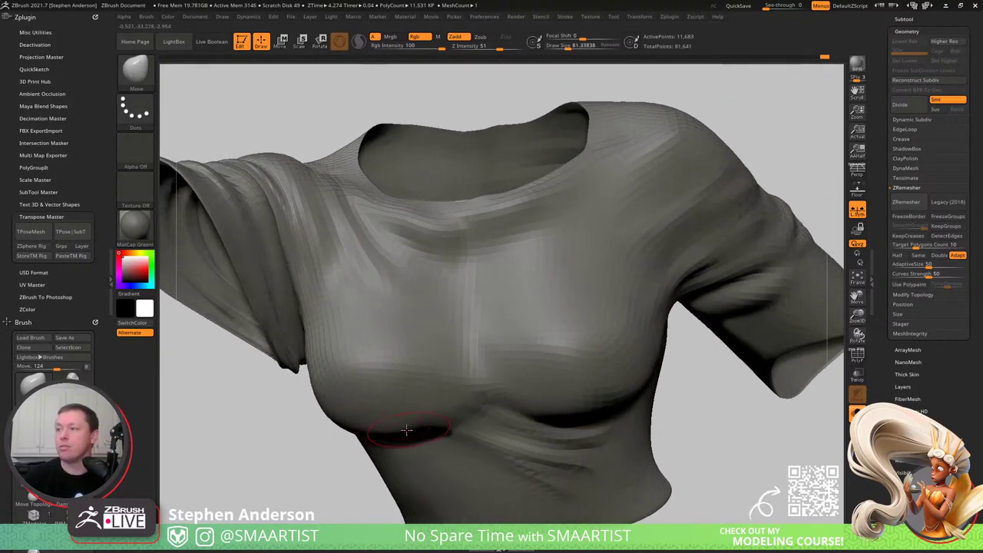
left_click_drag(404, 428, 397, 430, "shift")
mouse_move(397, 431)
right_mouse_down()
mouse_move(371, 376)
mouse_move(353, 373)
mouse_move(364, 408)
right_mouse_up()
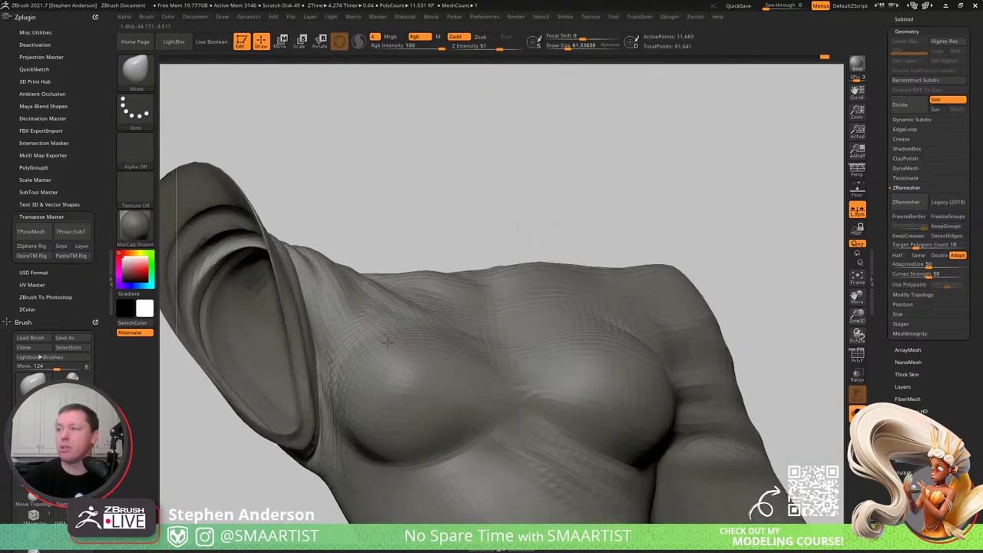
key("shift")
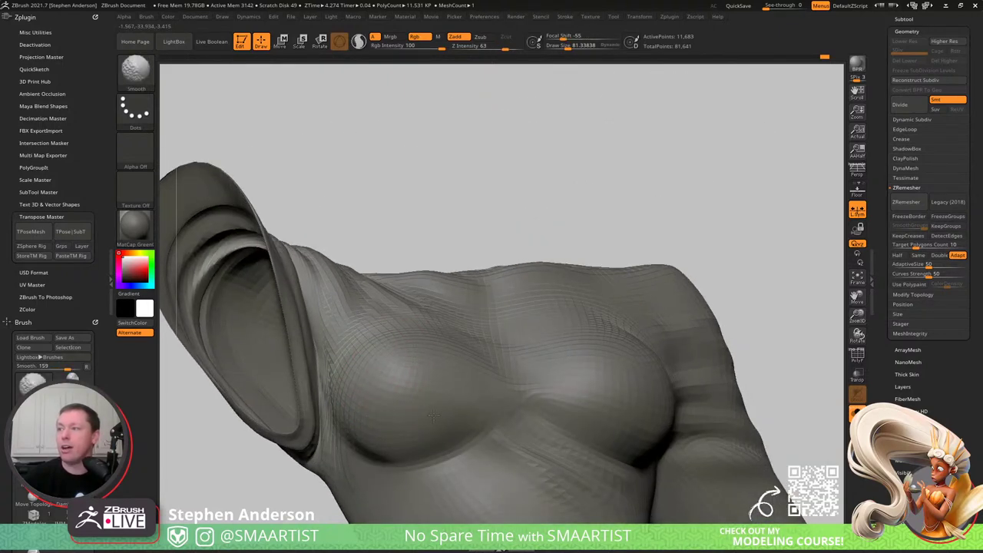
- Smooth the bust on the lowered-arm side and reshape its underbust crease with the Move brush, draw size about 99
mouse_move(569, 368)
right_mouse_down()
mouse_move(619, 384)
mouse_move(563, 365)
right_mouse_up()
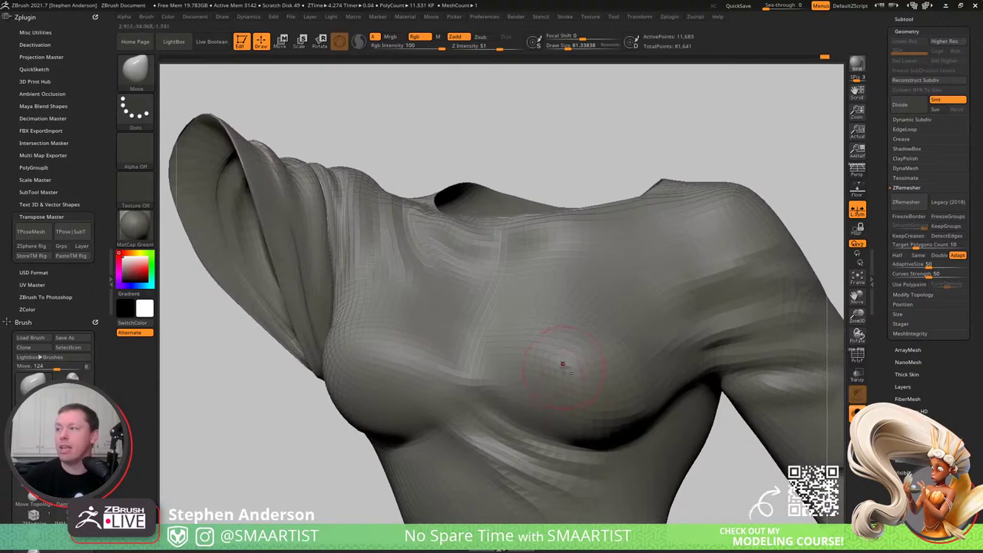
key("shift")
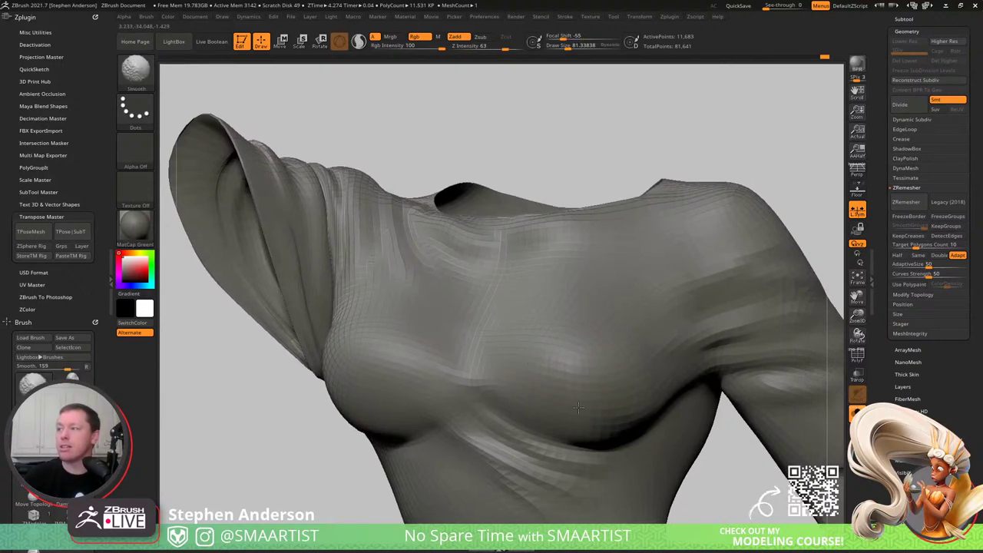
right_click_drag(595, 351, 573, 389)
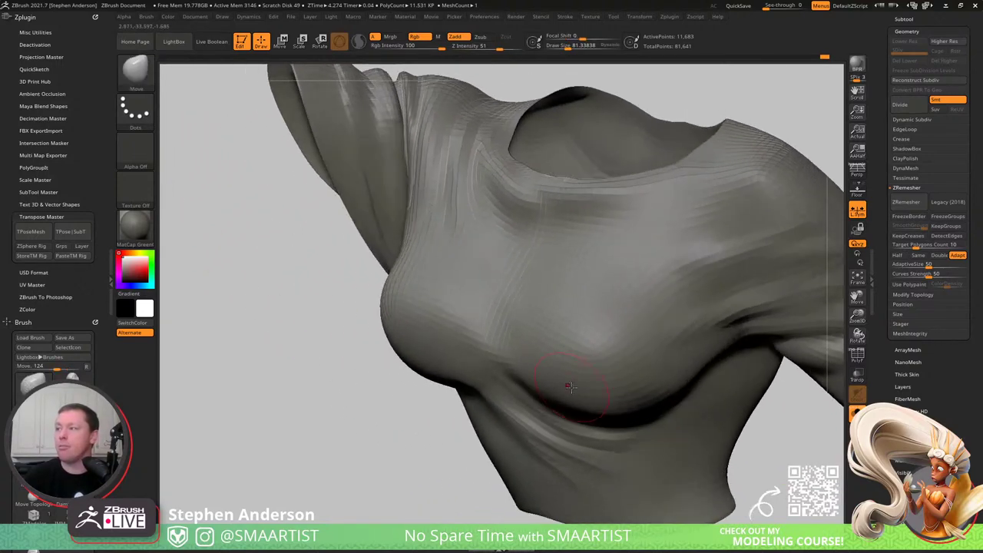
key("s")
left_click_drag(572, 391, 582, 415)
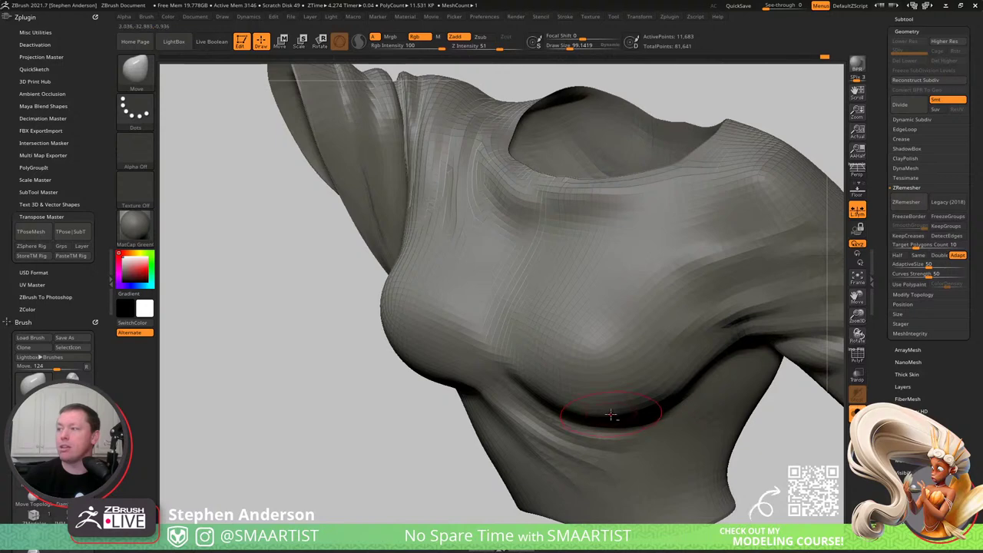
mouse_move(611, 415)
right_mouse_down()
mouse_move(628, 405)
mouse_move(630, 415)
mouse_move(640, 386)
right_mouse_up()
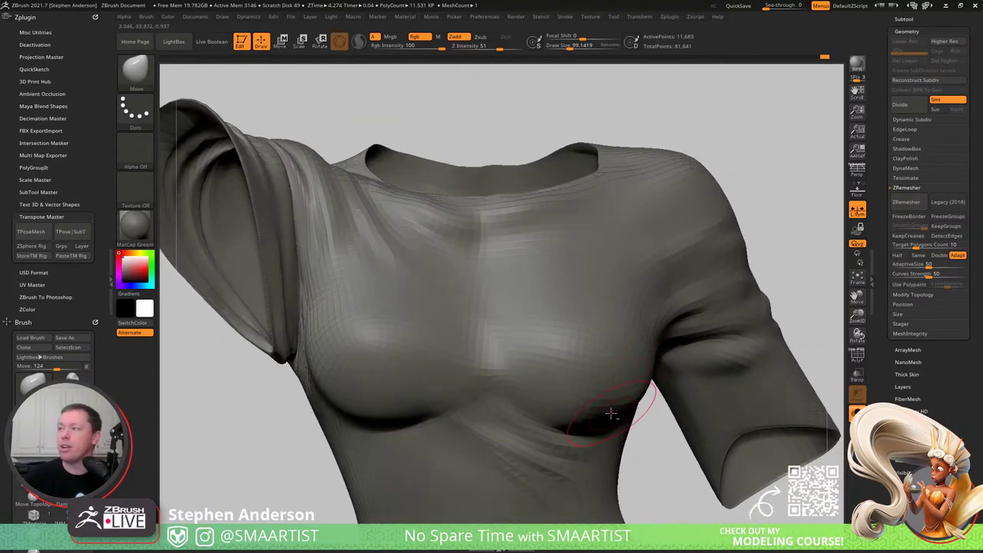
left_click_drag(611, 414, 613, 417)
right_click_drag(634, 371, 388, 424)
- Show the whole character again and adjust the lowered-arm side of the bust with the Move brush, draw size about 274
right_click_drag(596, 424, 676, 395, "ctrl")
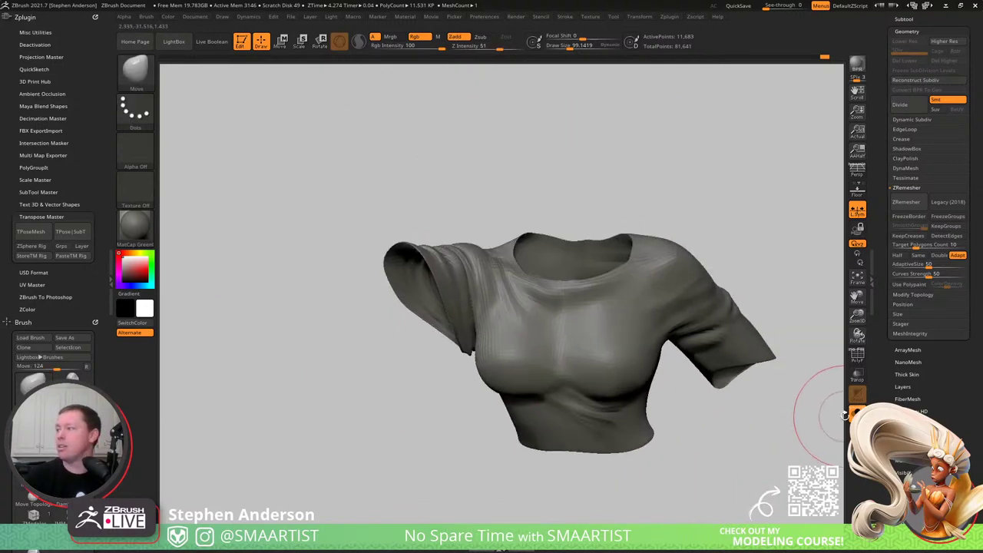
left_click(857, 414)
mouse_move(799, 411)
right_mouse_down()
mouse_move(692, 335)
mouse_move(634, 331)
mouse_move(636, 316)
right_mouse_up()
key("s")
mouse_move(636, 317)
left_mouse_down()
mouse_move(650, 316)
mouse_move(630, 308)
left_mouse_up()
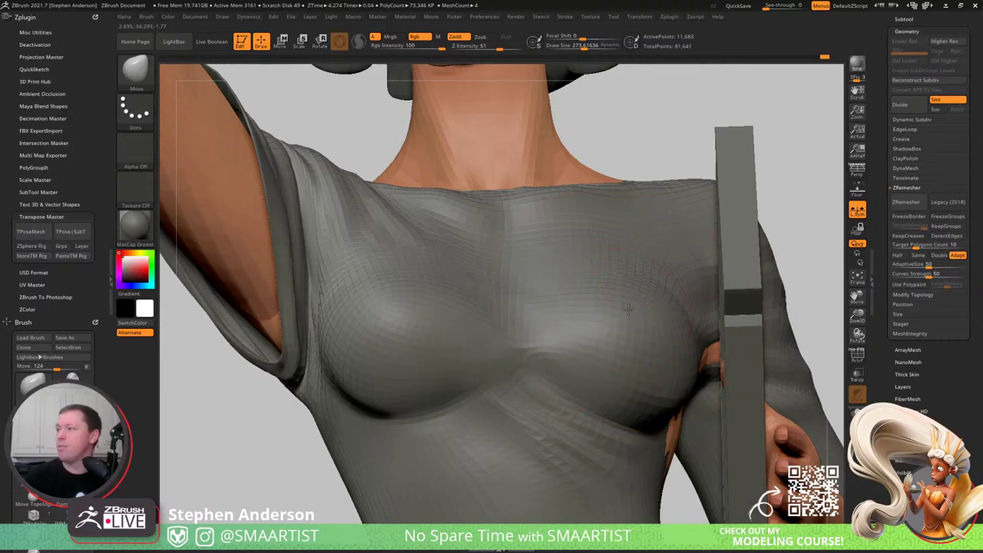
right_click_drag(656, 340, 644, 313, "ctrl")
- Refine the inner end of the underbust crease between the breasts with the Move brush, draw size about 86
mouse_move(644, 313)
right_mouse_down()
mouse_move(584, 321)
mouse_move(530, 306)
mouse_move(577, 285)
mouse_move(566, 285)
mouse_move(581, 266)
mouse_move(607, 342)
mouse_move(597, 383)
right_mouse_up()
key("s")
left_click_drag(596, 384, 588, 385)
mouse_move(581, 390)
right_mouse_down()
mouse_move(590, 392)
mouse_move(580, 377)
right_mouse_up()
key("s")
left_click_drag(578, 372, 573, 371)
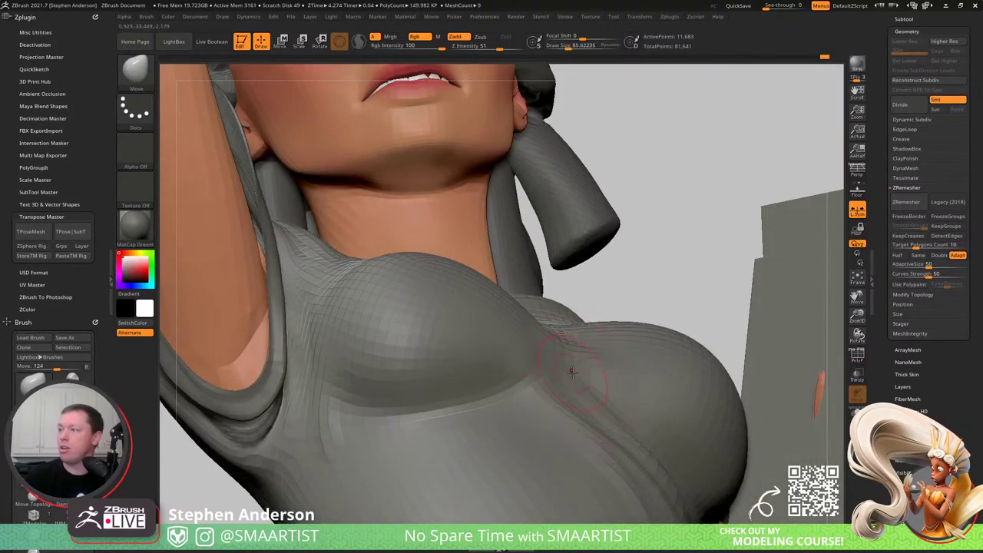
mouse_move(573, 371)
right_mouse_down()
mouse_move(576, 349)
mouse_move(581, 382)
mouse_move(576, 343)
mouse_move(348, 367)
mouse_move(362, 370)
mouse_move(377, 404)
mouse_move(392, 327)
mouse_move(458, 417)
mouse_move(435, 325)
right_mouse_up()
- Smooth the folds on the back of the shirt below the raised-arm shoulder and toward the lower back
right_click_drag(377, 431, 496, 391)
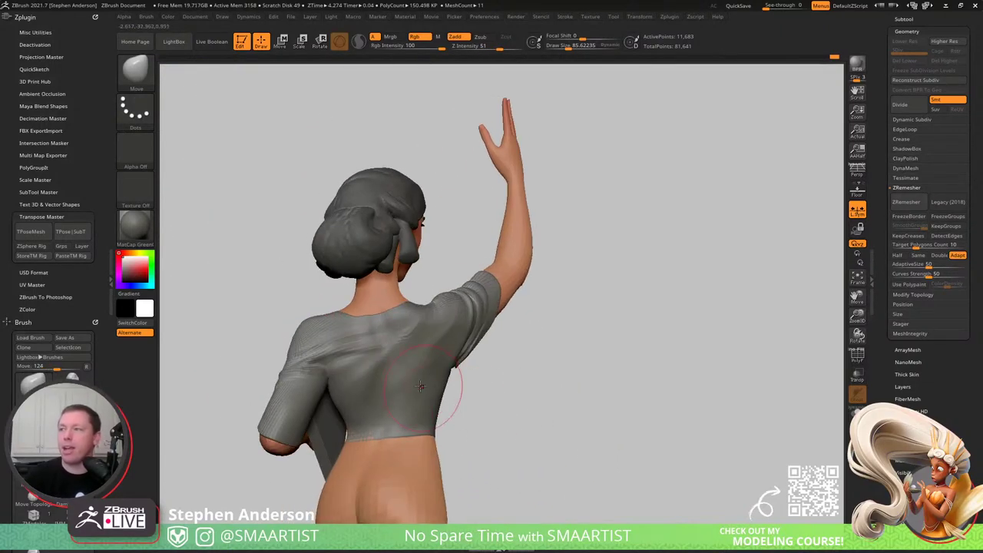
mouse_move(392, 365)
right_mouse_down("alt")
mouse_move(452, 371)
mouse_move(479, 351)
mouse_move(508, 355)
right_mouse_up("alt")
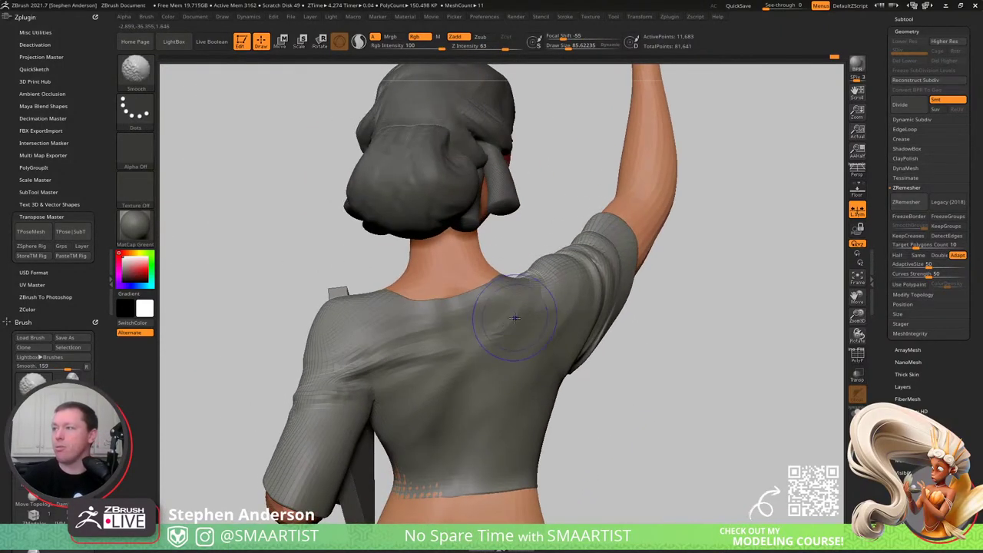
left_click_drag(516, 318, 473, 356, "shift")
right_click_drag(527, 343, 430, 366)
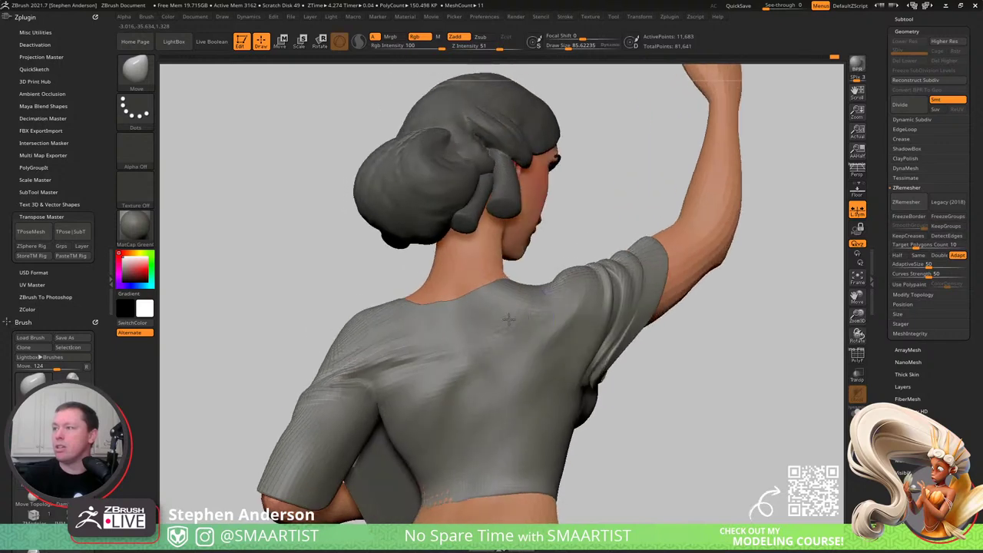
left_click_drag(491, 444, 500, 431, "shift")
right_click_drag(499, 430, 519, 345)
left_click_drag(513, 314, 520, 307, "shift")
- Reshape the back of the shirt between the neckline and the raised-arm sleeve with the Move brush, draw size about 81
mouse_move(521, 307)
right_mouse_down()
mouse_move(512, 331)
mouse_move(543, 281)
mouse_move(563, 292)
right_mouse_up()
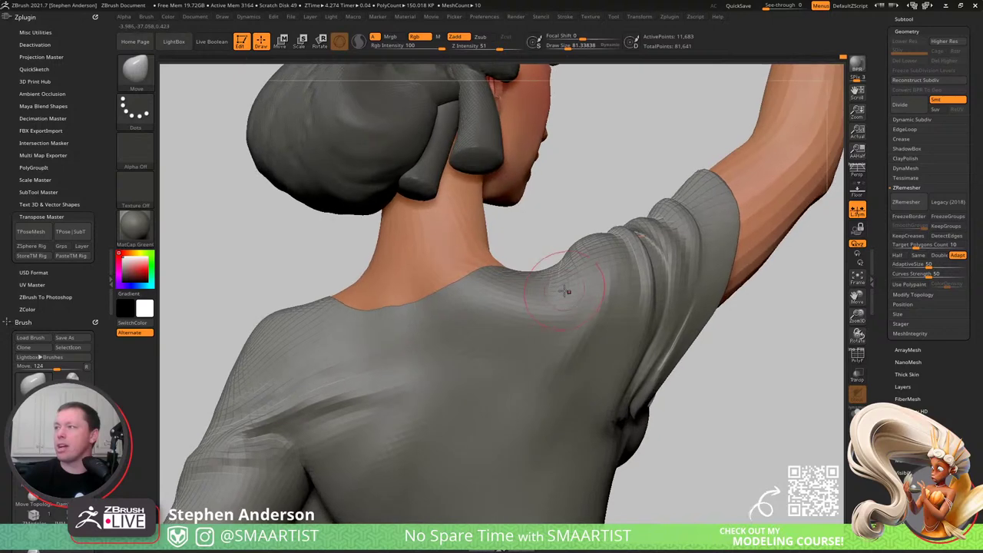
left_click_drag(556, 288, 551, 285)
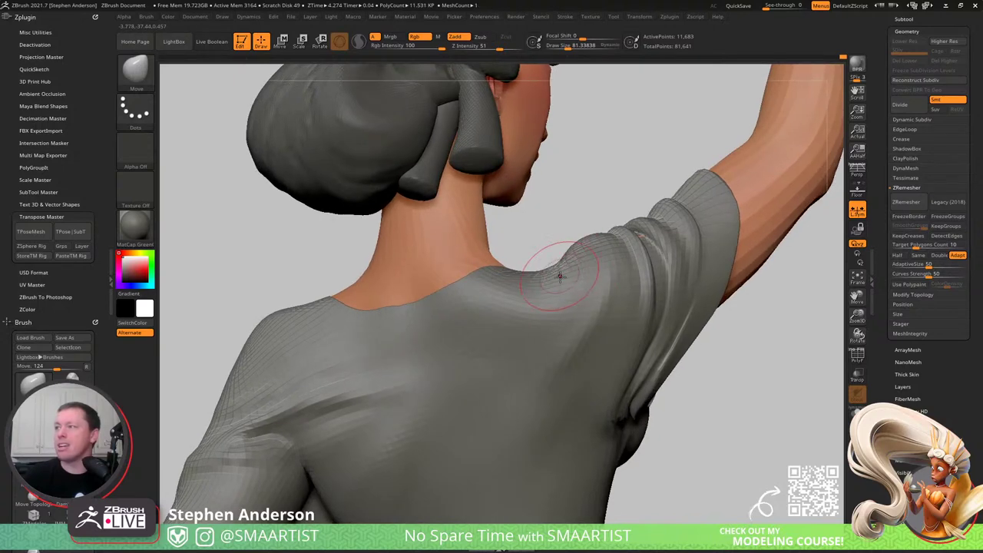
mouse_move(565, 301)
right_mouse_down()
mouse_move(570, 315)
mouse_move(557, 226)
right_mouse_up()
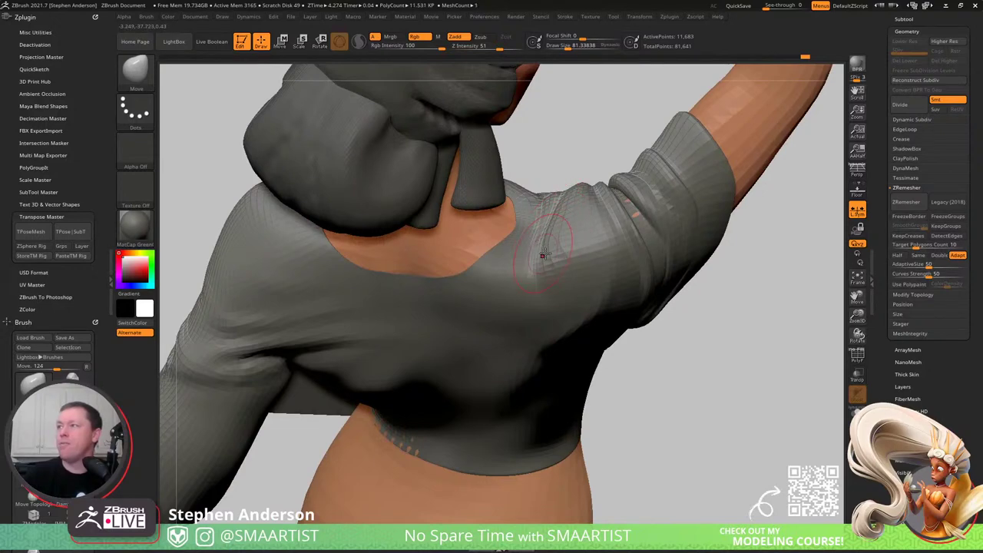
mouse_move(542, 302)
right_mouse_down()
mouse_move(530, 265)
mouse_move(558, 277)
mouse_move(536, 294)
mouse_move(541, 264)
mouse_move(555, 257)
mouse_move(588, 415)
right_mouse_up()
right_click_drag(589, 415, 725, 292)
- Activate Dynamic Subdiv on the shirt with the Always YES option and turn on the perspective view
key("d")
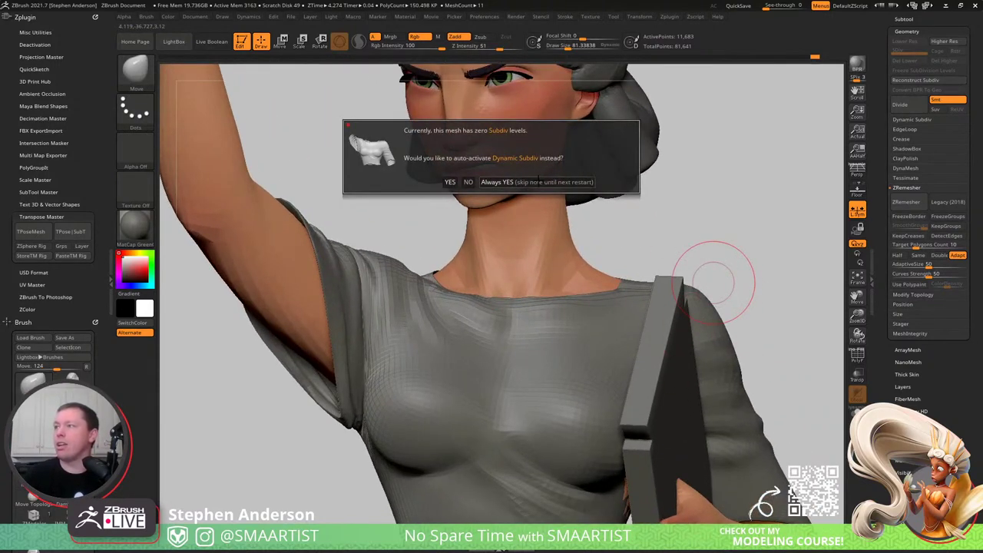
left_click(540, 181)
mouse_move(659, 261)
right_mouse_down()
mouse_move(685, 248)
mouse_move(687, 284)
mouse_move(715, 281)
mouse_move(667, 258)
mouse_move(692, 262)
mouse_move(664, 258)
right_mouse_up()
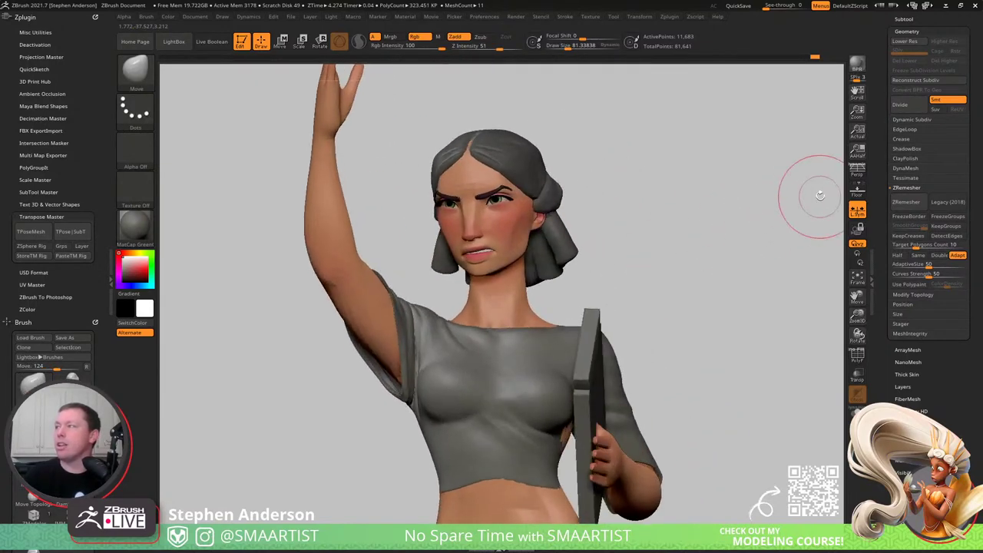
left_click(858, 173)
mouse_move(681, 224)
right_mouse_down()
mouse_move(671, 233)
mouse_move(697, 248)
mouse_move(691, 235)
right_mouse_up()
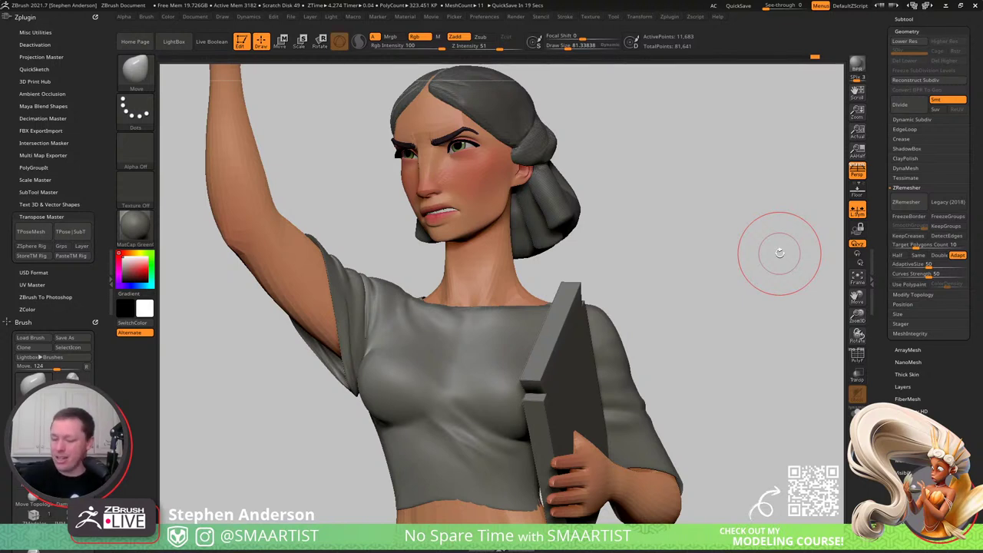
- Leave a canvas snapshot of the front three-quarter view and place the model beside it, seen from the back
mouse_move(718, 226)
left_mouse_down()
mouse_move(722, 273)
mouse_move(633, 279)
mouse_move(752, 272)
left_mouse_up()
key("shift+s")
left_click_drag(773, 369, 806, 355)
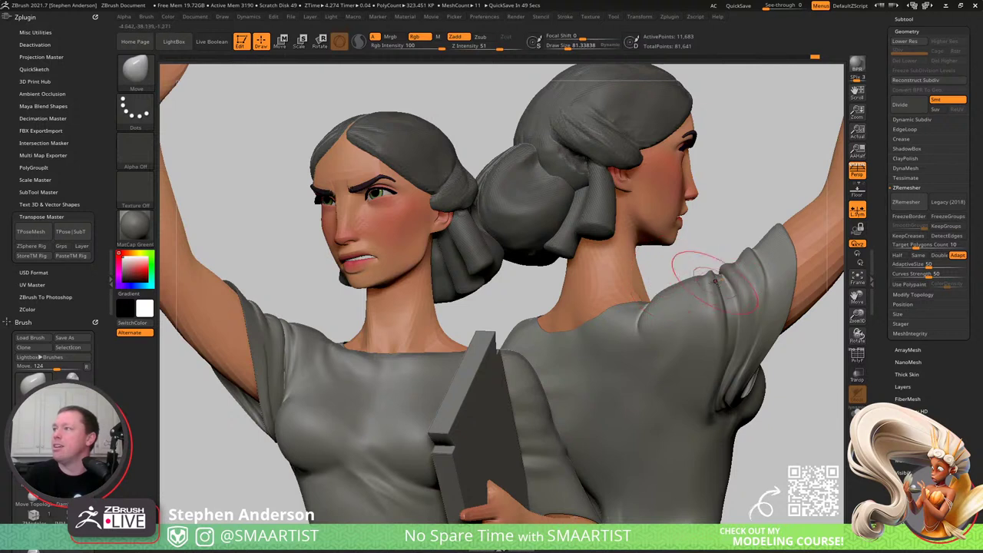
mouse_move(697, 279)
right_mouse_down("ctrl")
mouse_move(704, 289)
mouse_move(725, 279)
right_mouse_up("ctrl")
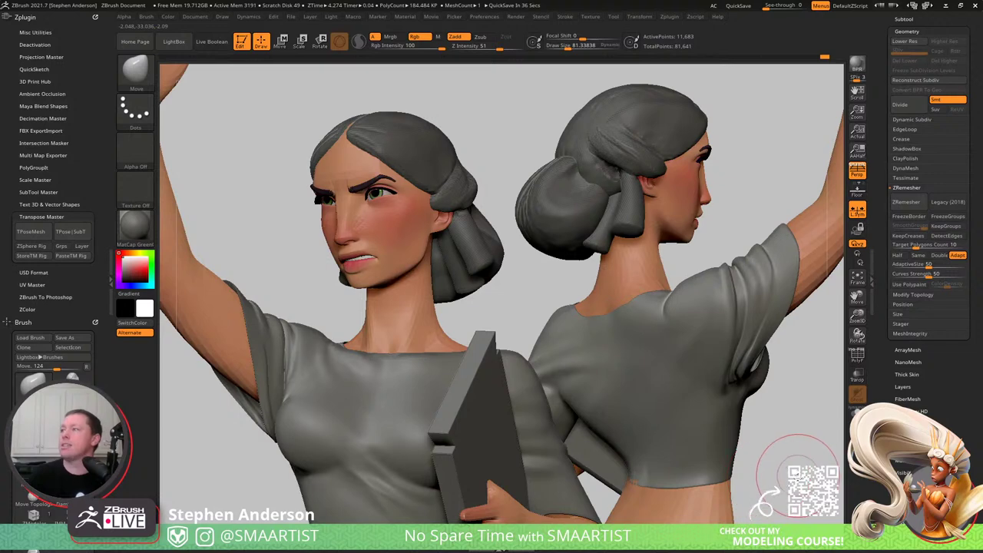
- Save the tool as LadyLiberty_03 in the _LadyLiberty folder, overwriting the existing file
key("ctrl")
key("ctrl+s")
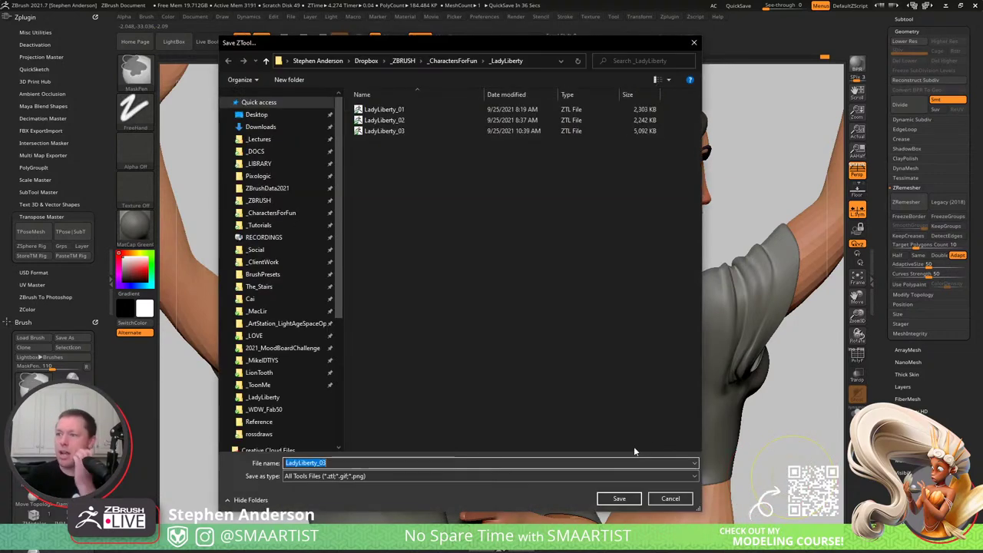
left_click(614, 498)
left_click(517, 275)
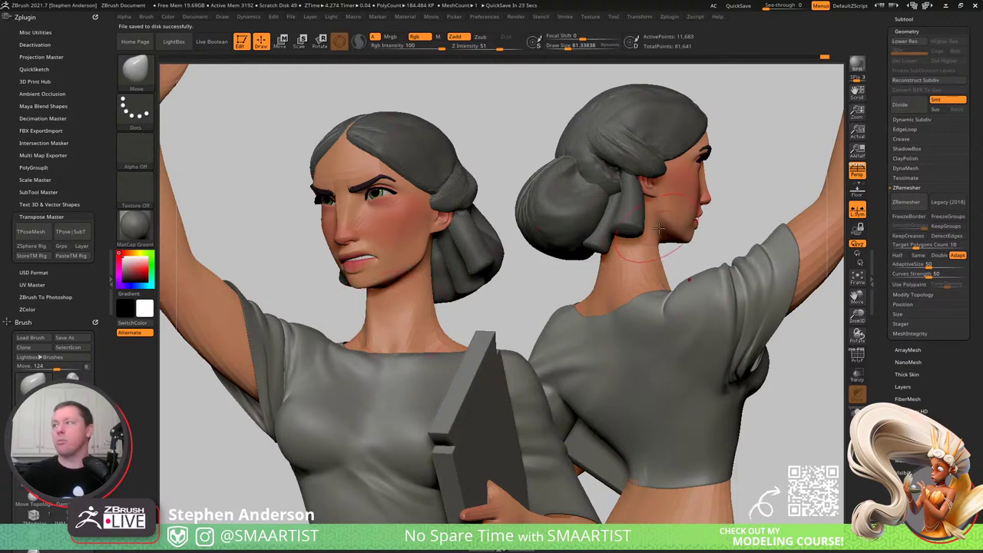
- Select the Body subtool and reshape the front contour of the neck with the Move brush, draw size about 114
left_click(652, 271, "alt")
mouse_move(652, 270)
right_mouse_down()
mouse_move(586, 264)
mouse_move(665, 274)
mouse_move(596, 266)
mouse_move(689, 305)
mouse_move(669, 285)
right_mouse_up()
key("s")
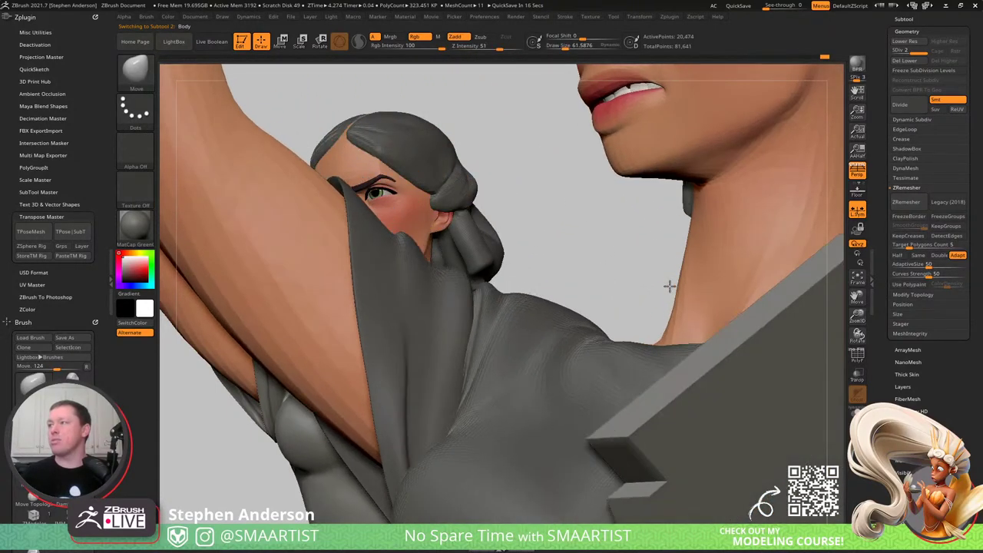
key("s")
left_click_drag(678, 297, 681, 296)
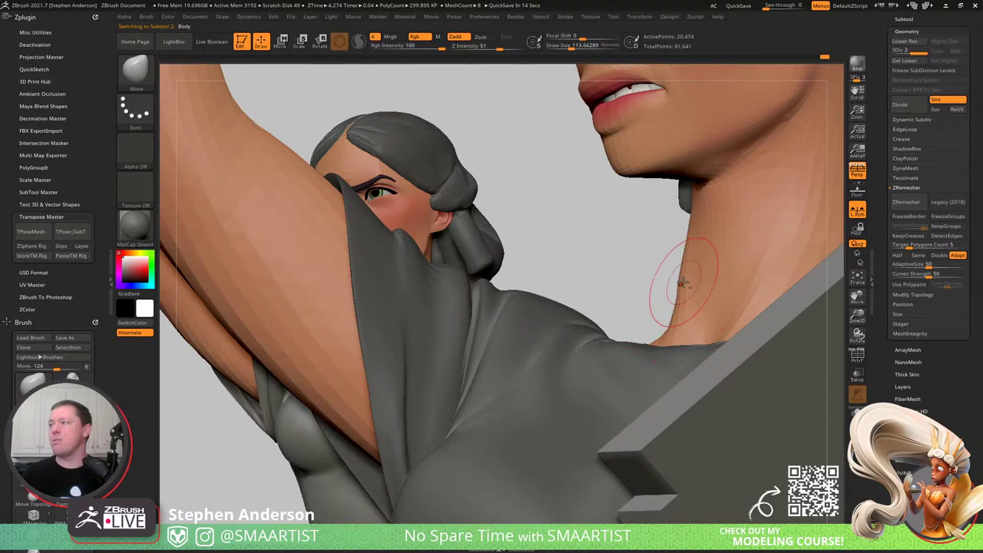
mouse_move(677, 281)
right_mouse_down()
mouse_move(767, 270)
mouse_move(700, 298)
right_mouse_up()
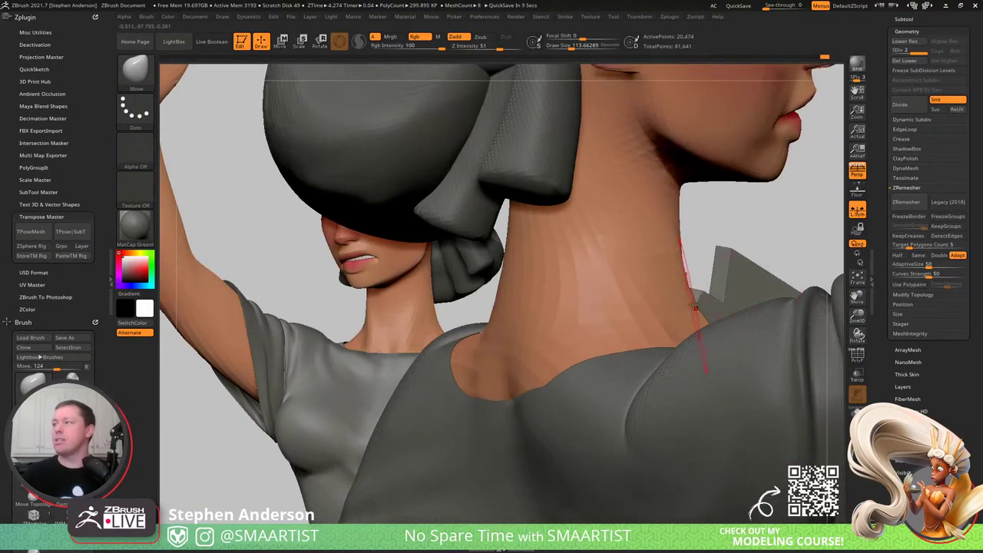
right_click_drag(708, 319, 698, 399)
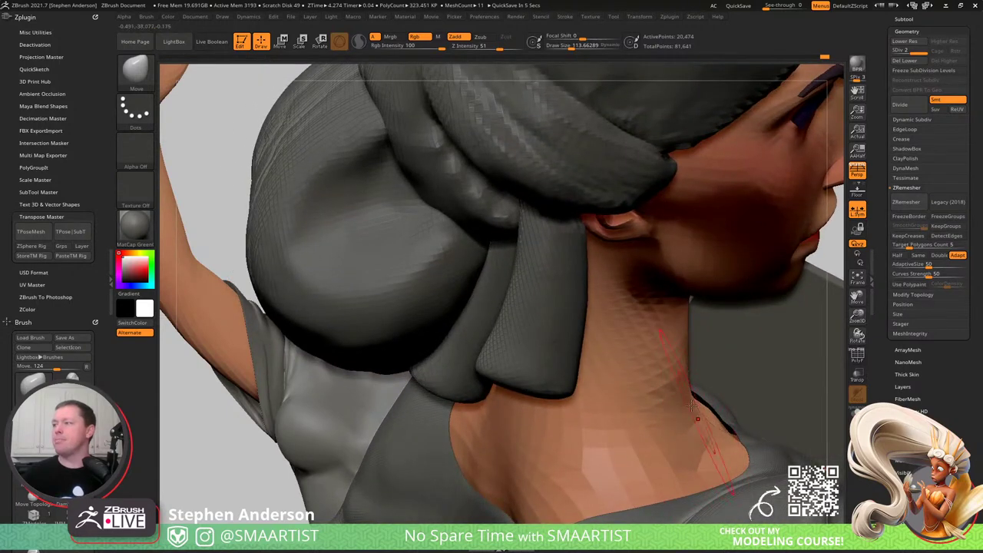
right_click_drag(691, 407, 679, 380)
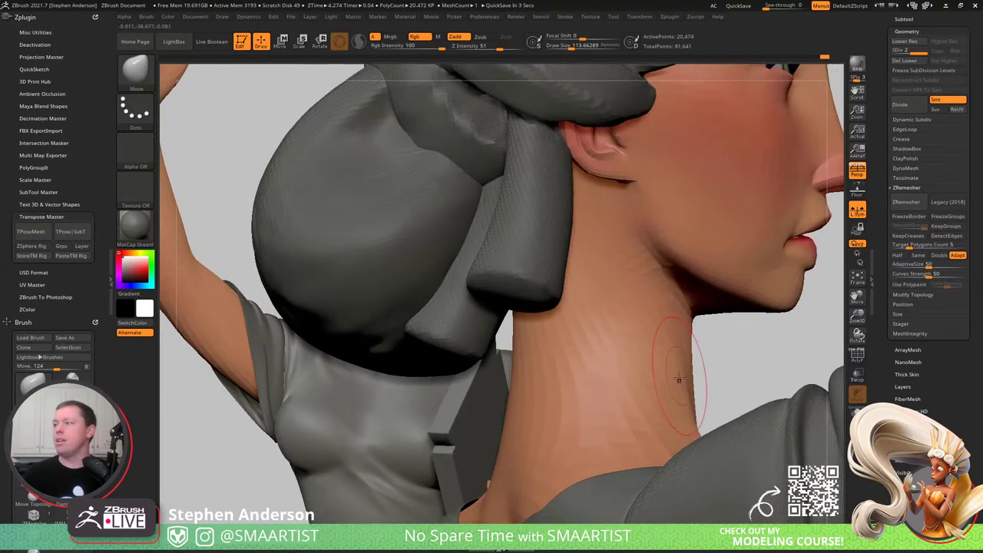
- Adjust the throat where it meets the underside of the jaw using the Move brush, draw sizes about 90 and 157
key("bracketleft")
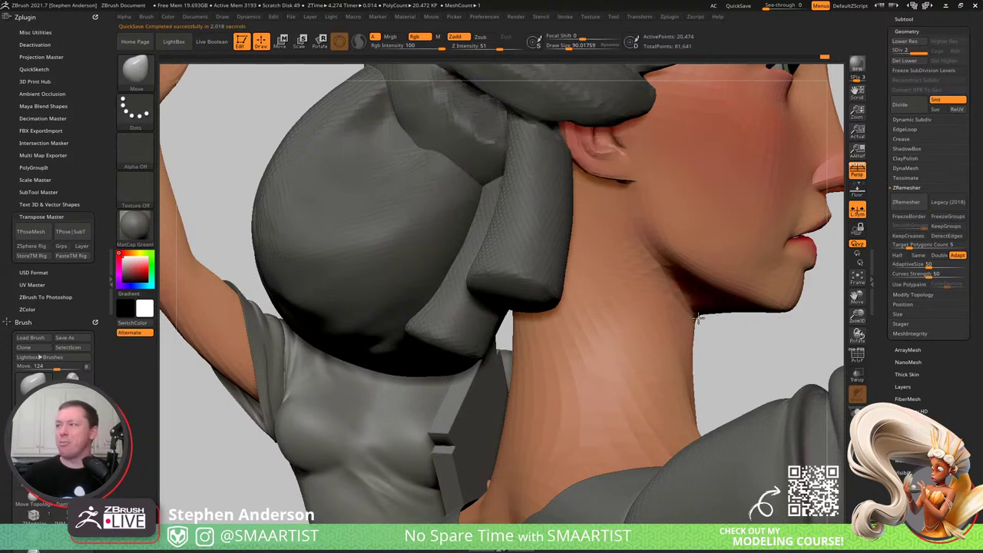
key("s")
mouse_move(688, 326)
left_mouse_down()
mouse_move(698, 327)
mouse_move(692, 320)
left_mouse_up()
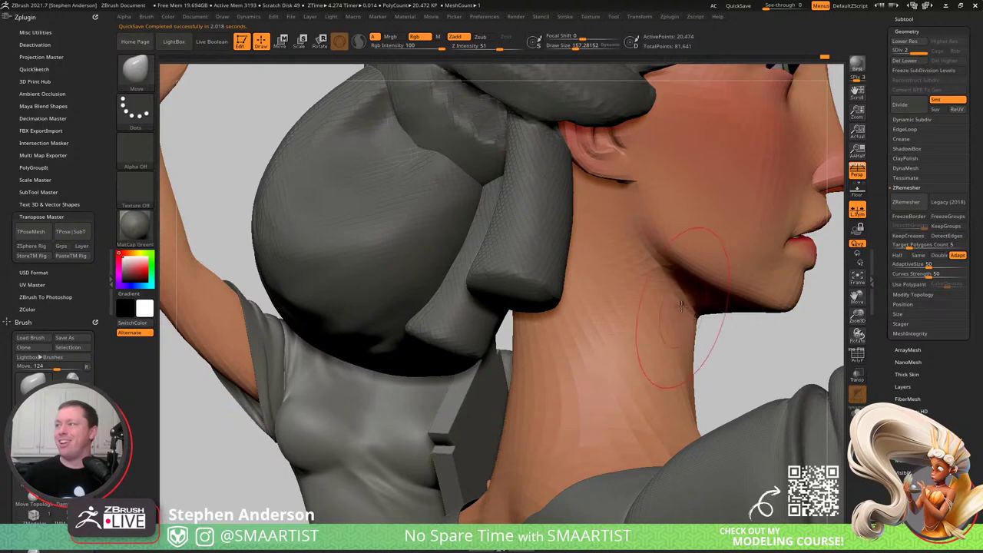
mouse_move(698, 340)
right_mouse_down("ctrl")
mouse_move(673, 343)
mouse_move(692, 328)
mouse_move(622, 339)
mouse_move(700, 311)
mouse_move(626, 343)
mouse_move(577, 341)
right_mouse_up("ctrl")
mouse_move(768, 331)
right_mouse_down()
mouse_move(693, 328)
mouse_move(672, 273)
mouse_move(655, 318)
right_mouse_up()
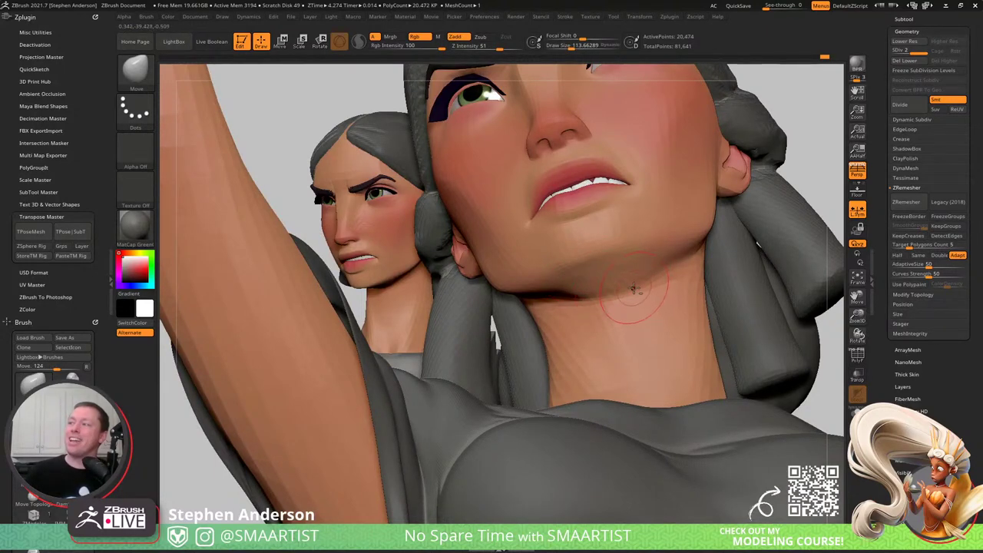
- Smooth the front of the neck and reshape its base just above the shirt neckline, draw size about 114
mouse_move(613, 298)
right_mouse_down()
mouse_move(573, 295)
mouse_move(620, 292)
mouse_move(635, 312)
mouse_move(609, 285)
mouse_move(585, 318)
mouse_move(587, 308)
right_mouse_up()
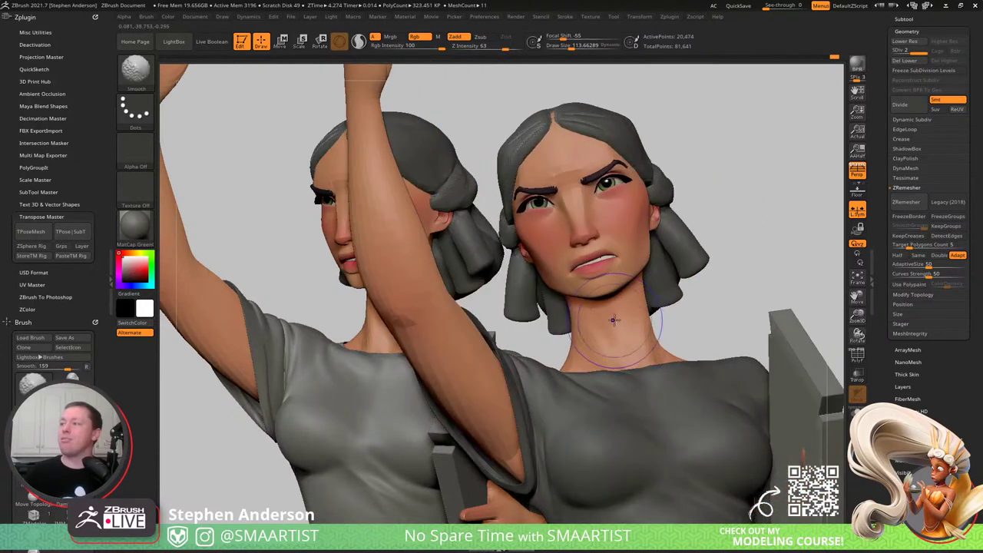
key("s")
left_click_drag(616, 330, 611, 331)
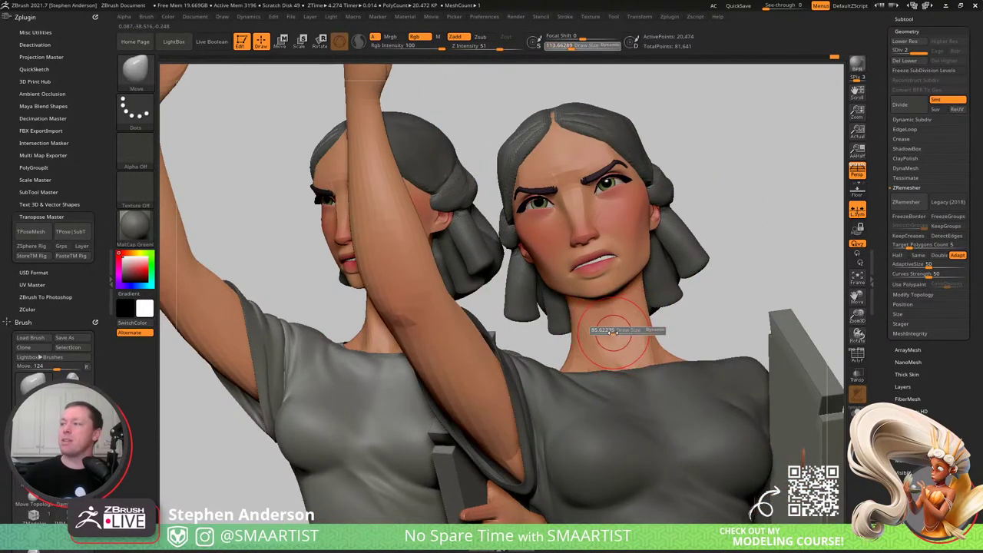
mouse_move(616, 336)
right_mouse_down()
mouse_move(600, 365)
mouse_move(626, 408)
mouse_move(633, 389)
mouse_move(589, 375)
right_mouse_up()
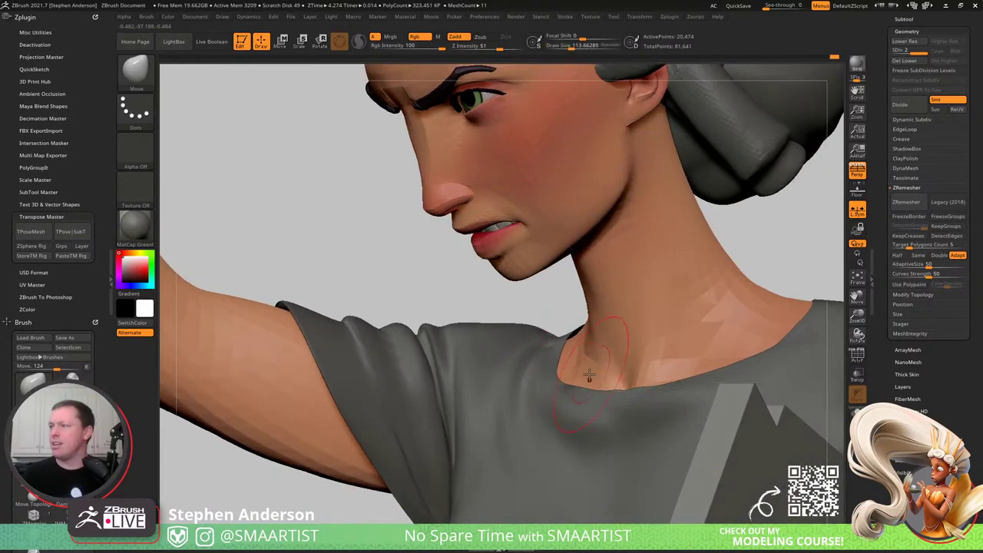
left_click_drag(599, 378, 591, 367)
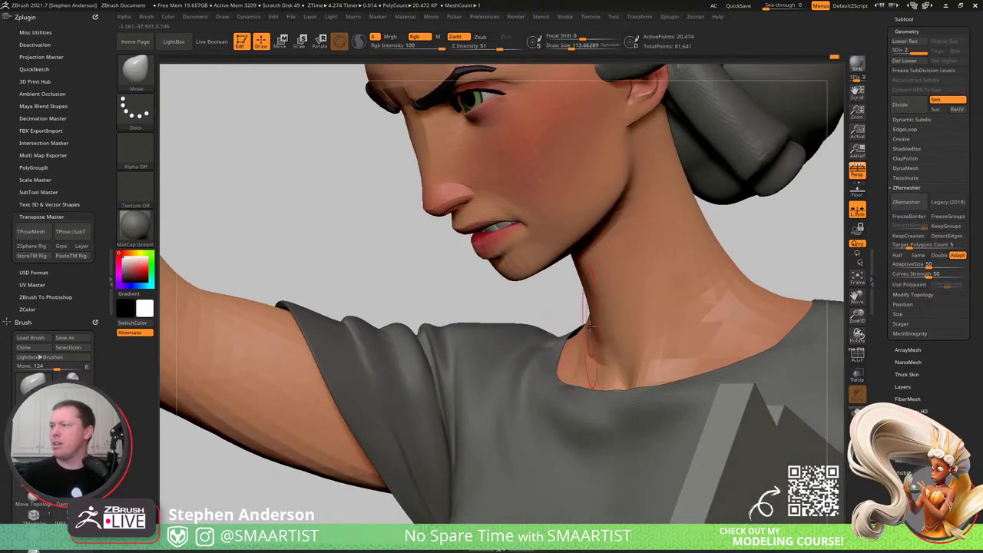
- Refine and smooth the lower front of the neck at a draw size of about 69
right_click_drag(591, 327, 611, 321)
key("s")
left_click_drag(601, 321, 600, 322)
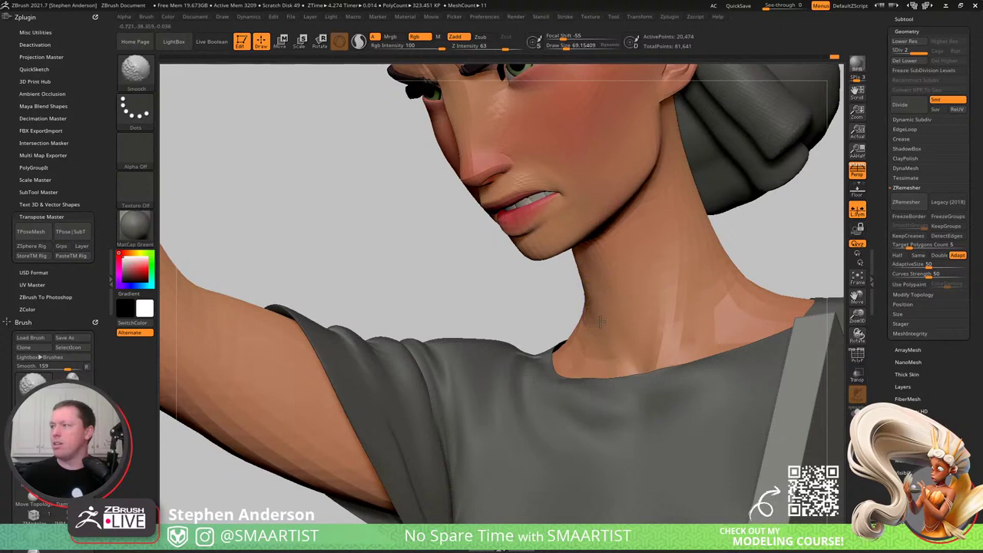
mouse_move(600, 321)
right_mouse_down()
mouse_move(631, 332)
mouse_move(629, 349)
mouse_move(581, 306)
mouse_move(692, 336)
mouse_move(676, 314)
mouse_move(731, 294)
mouse_move(724, 309)
mouse_move(657, 325)
mouse_move(624, 348)
mouse_move(638, 330)
mouse_move(715, 319)
mouse_move(698, 314)
mouse_move(660, 340)
mouse_move(634, 311)
mouse_move(652, 361)
mouse_move(652, 336)
mouse_move(661, 347)
mouse_move(649, 407)
mouse_move(617, 419)
right_mouse_up()
key("shift")
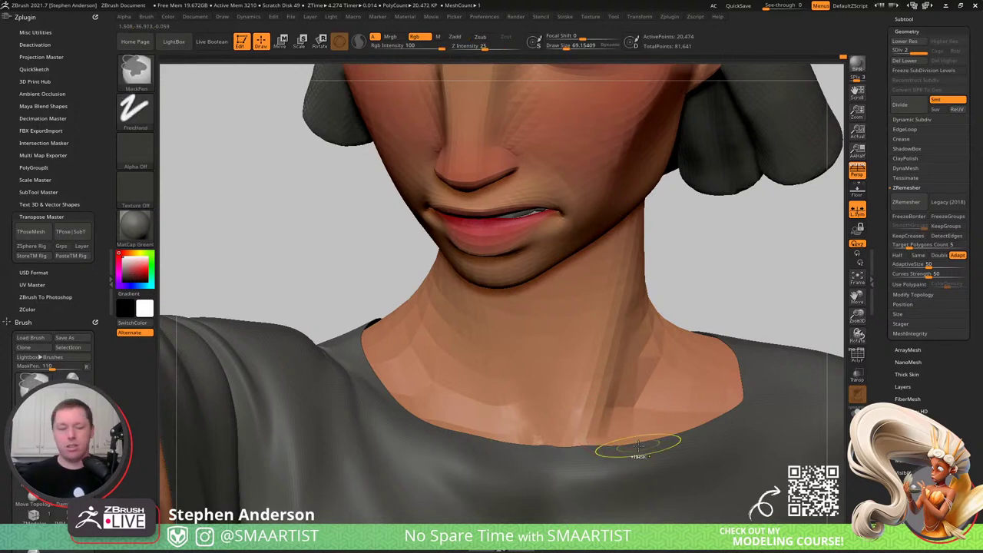
- Hide the shirt to examine the neck base and collarbones, and bring the full character back into view
left_click(613, 435, "ctrl+shift")
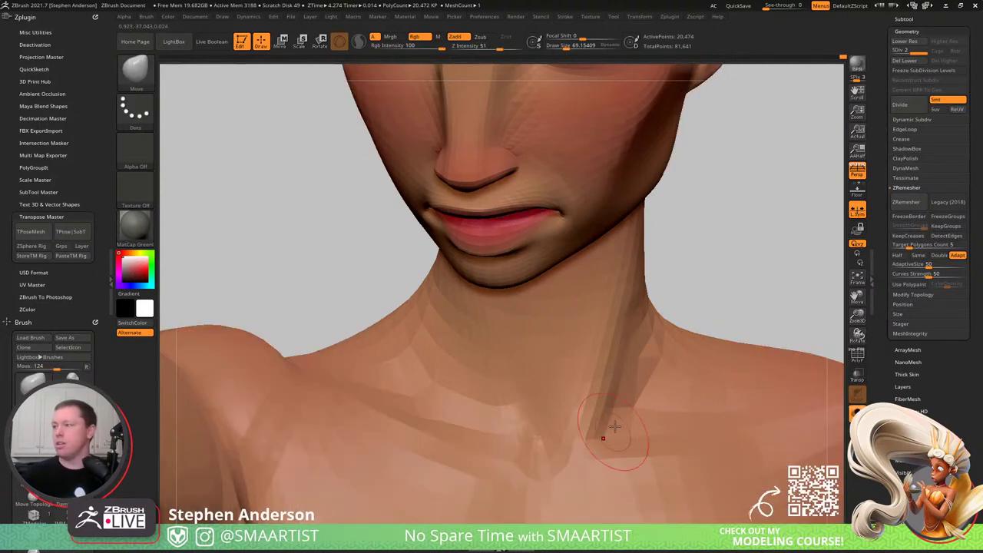
mouse_move(607, 420)
right_mouse_down()
mouse_move(639, 411)
mouse_move(630, 387)
right_mouse_up()
key("ctrl+1")
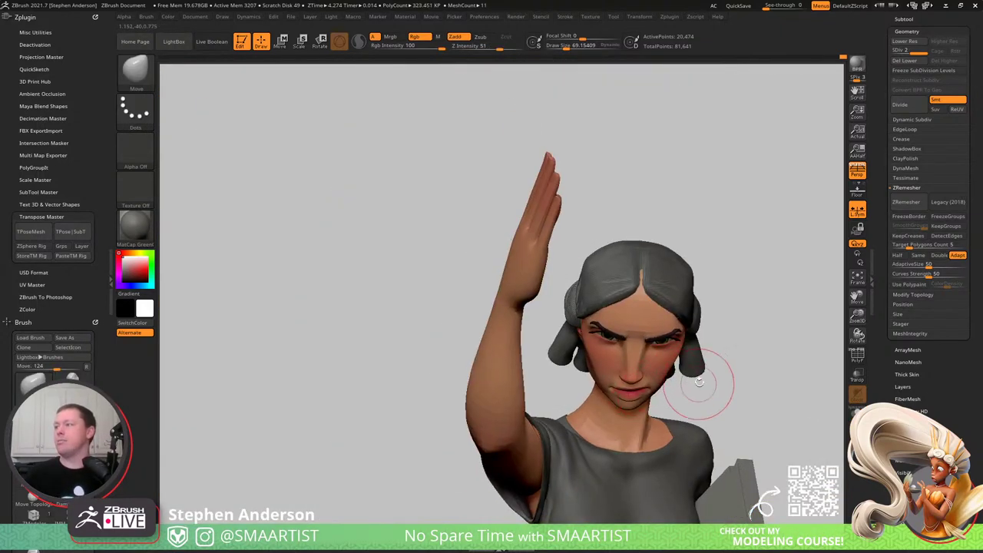
- Snapshot the character's three-quarter front view onto the canvas and place the live model beside it in a back view
mouse_move(698, 384)
right_mouse_down()
mouse_move(649, 373)
mouse_move(718, 390)
right_mouse_up()
mouse_move(719, 390)
right_mouse_down("alt")
mouse_move(632, 320)
mouse_move(474, 292)
mouse_move(592, 239)
right_mouse_up("alt")
key("shift+s")
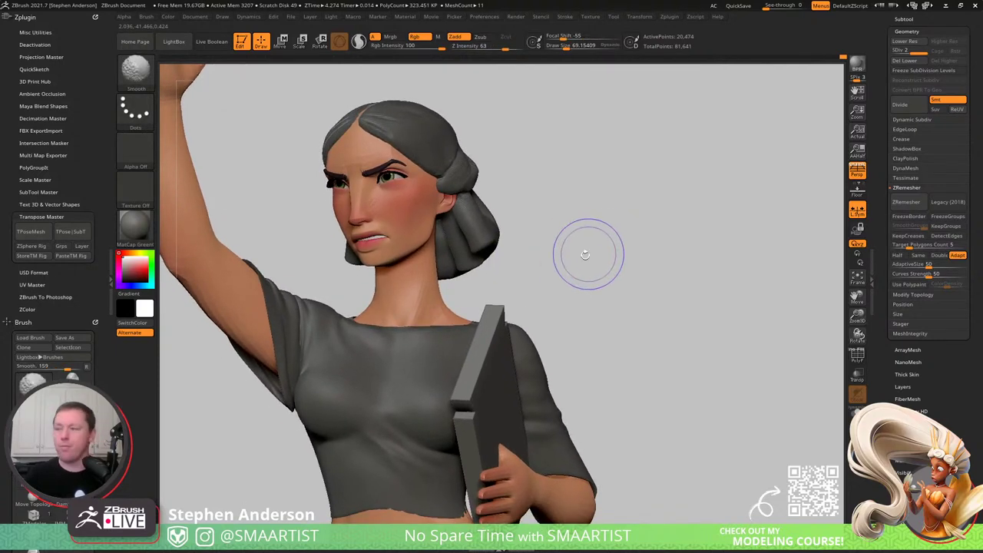
right_click_drag(568, 275, 733, 266, "alt")
mouse_move(791, 322)
right_mouse_down("alt")
mouse_move(794, 300)
mouse_move(784, 325)
mouse_move(813, 323)
mouse_move(799, 322)
mouse_move(807, 340)
right_mouse_up("alt")
key("ctrl")
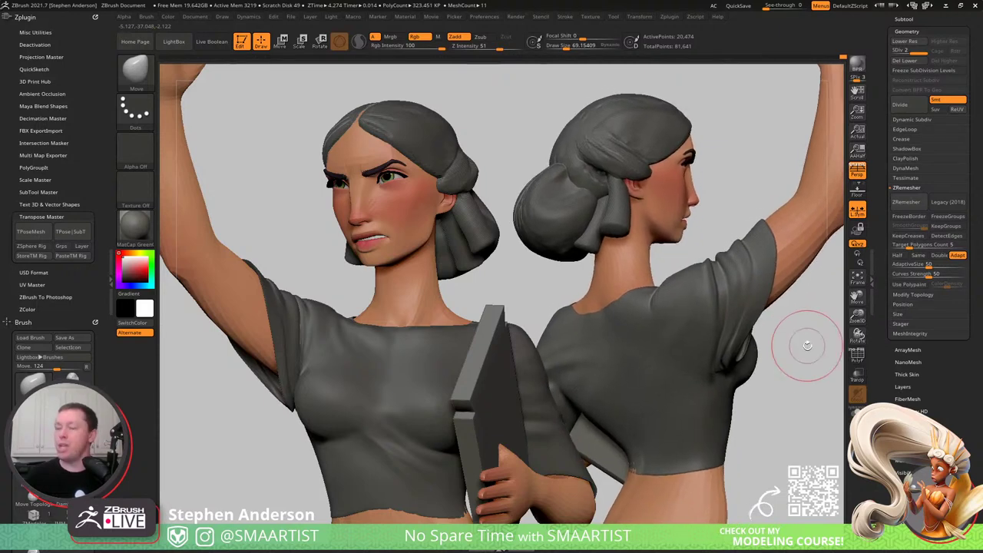
- Save the tool as LadyLiberty_03 in the _LadyLiberty folder, replacing the existing file
key("ctrl+s")
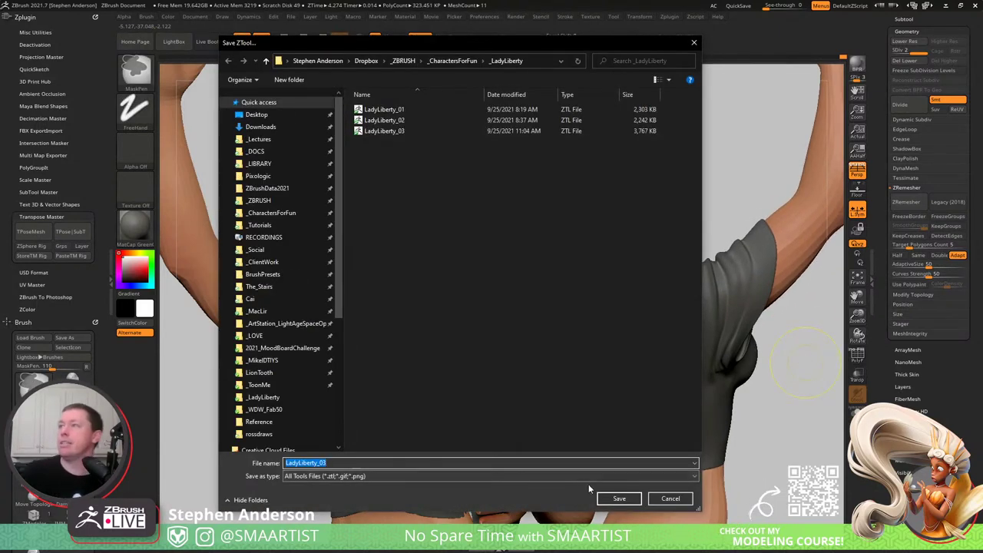
left_click(620, 499)
left_click(515, 273)
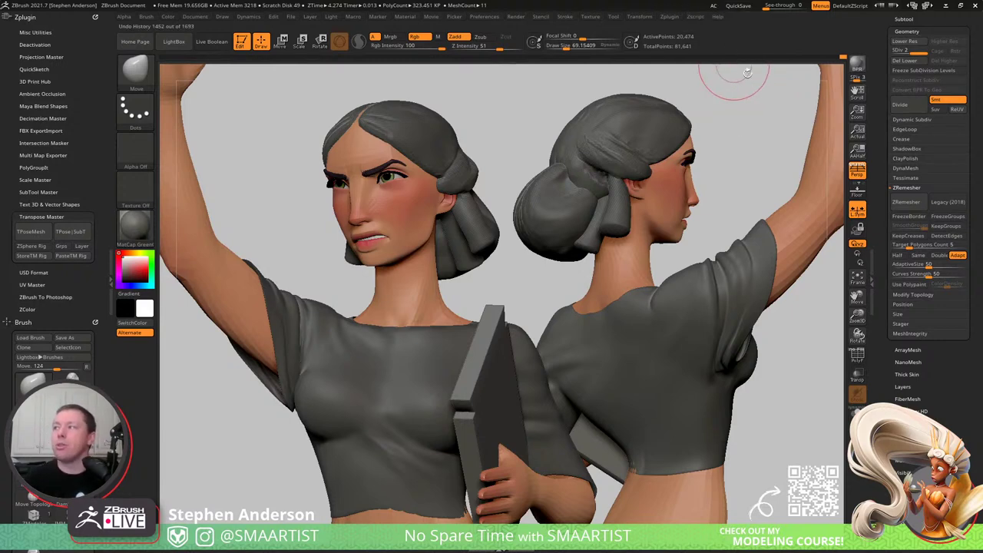
- Bring the tool loading and saving commands into view
left_click_drag(933, 22, 936, 198)
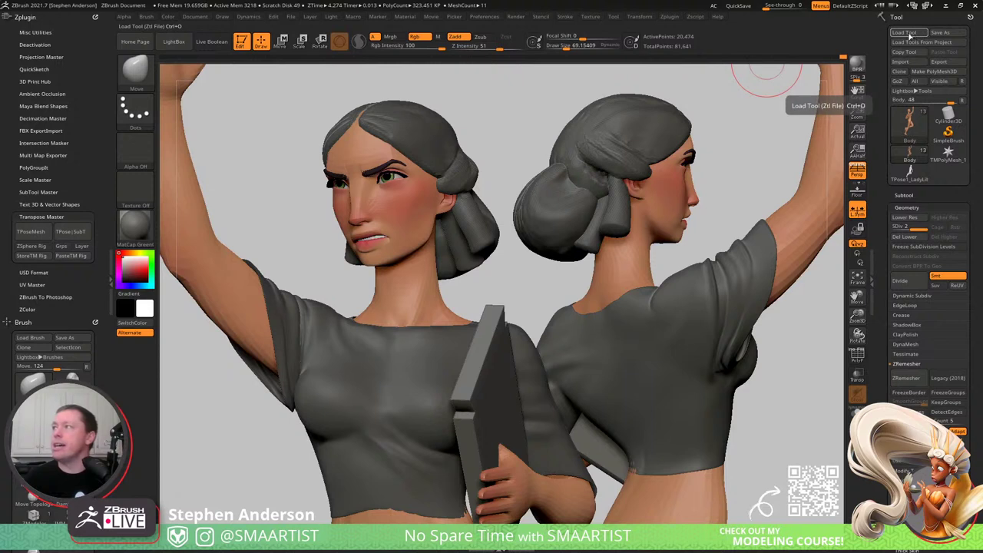